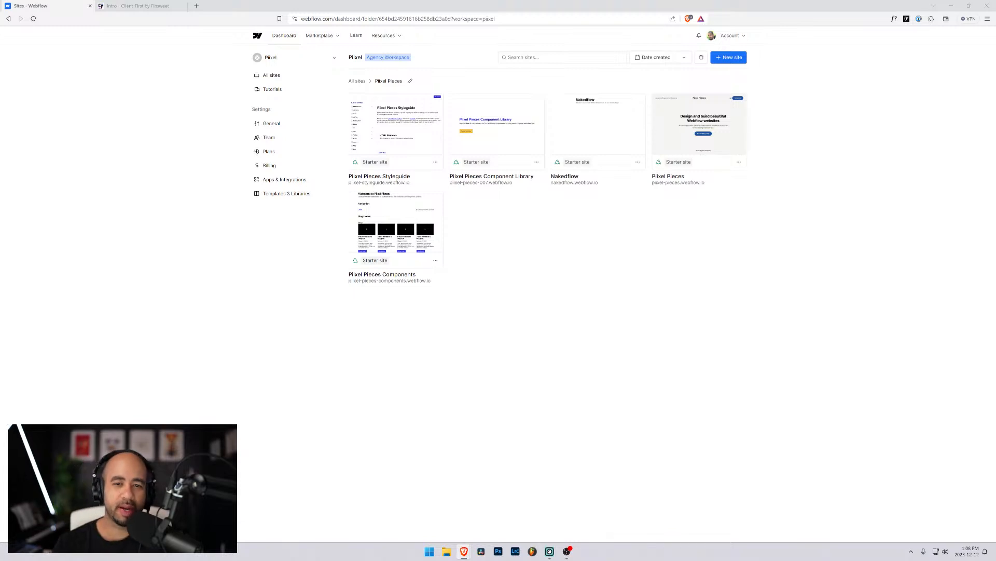
Open the Piixel Pieces site in the Designer from its dashboard card.
mouse_move(509, 114)
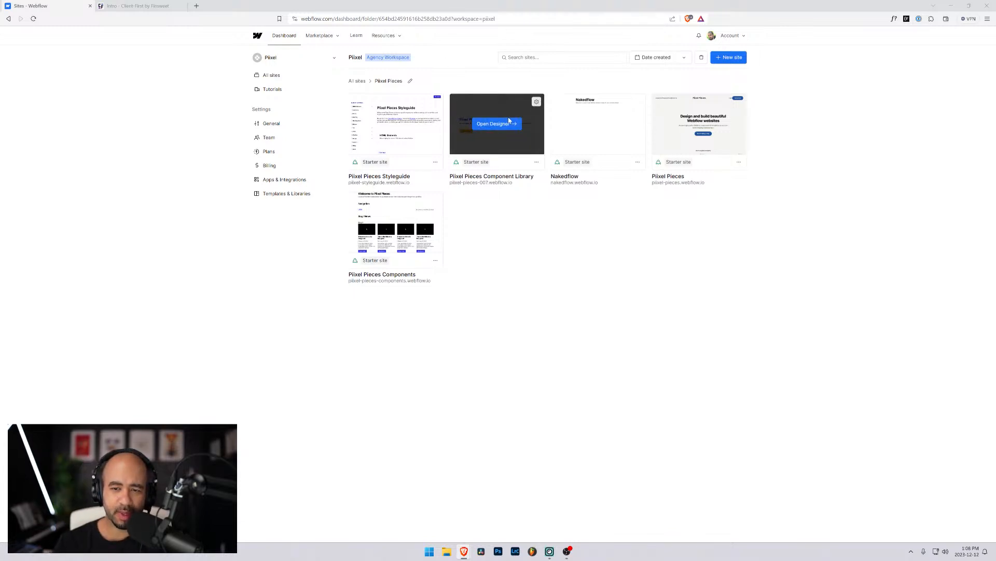
left_click(695, 124)
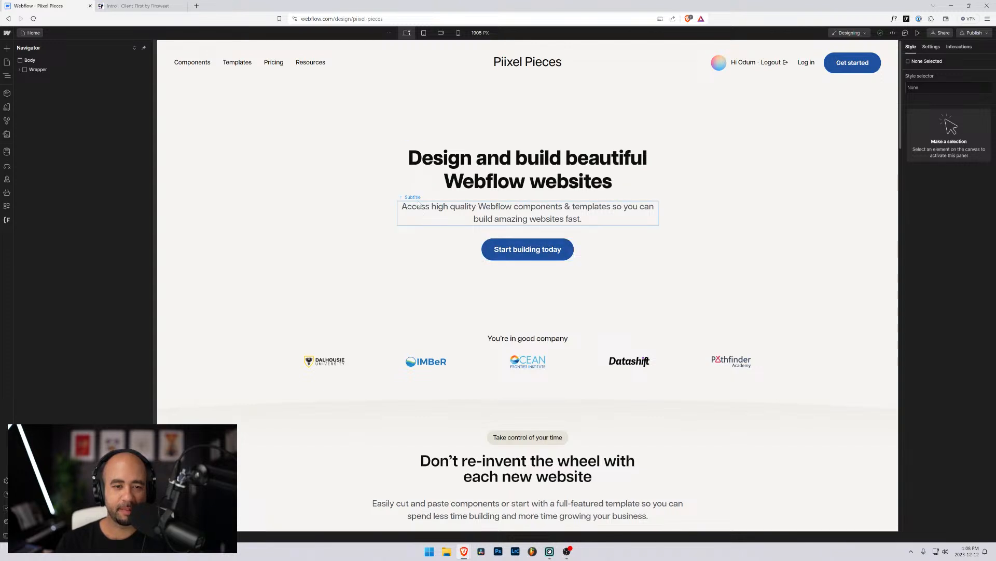
left_click(30, 33)
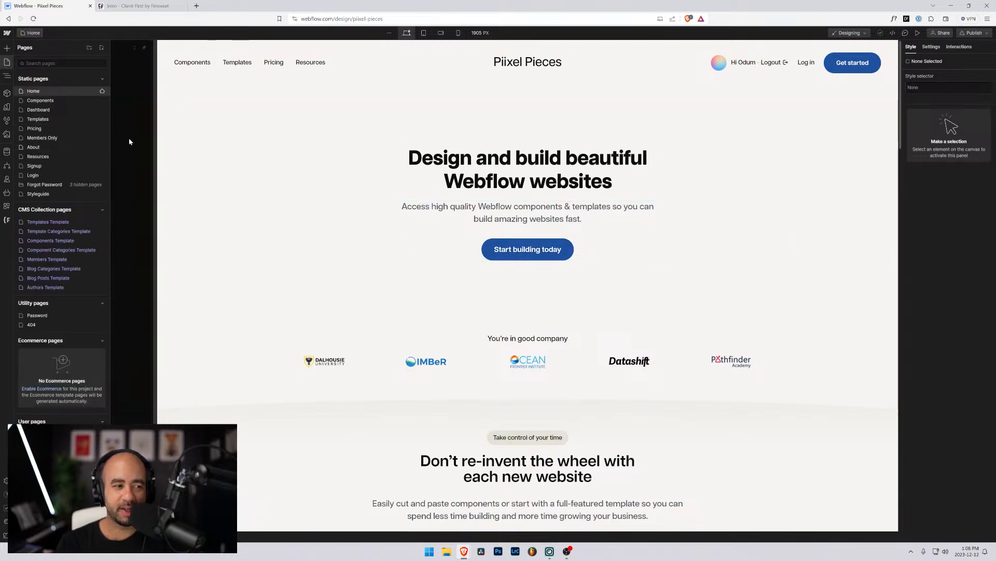
left_click(284, 120)
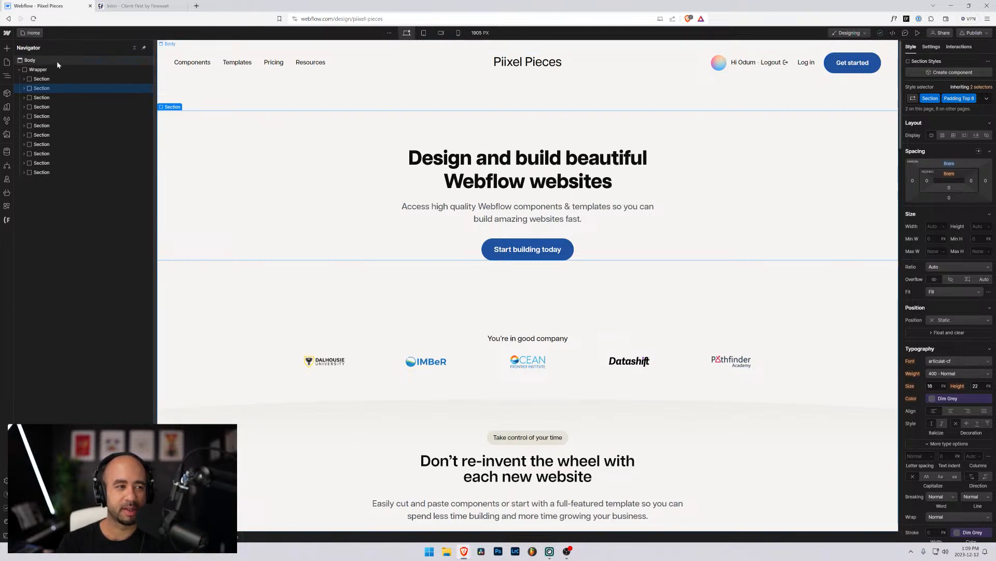
left_click(27, 32)
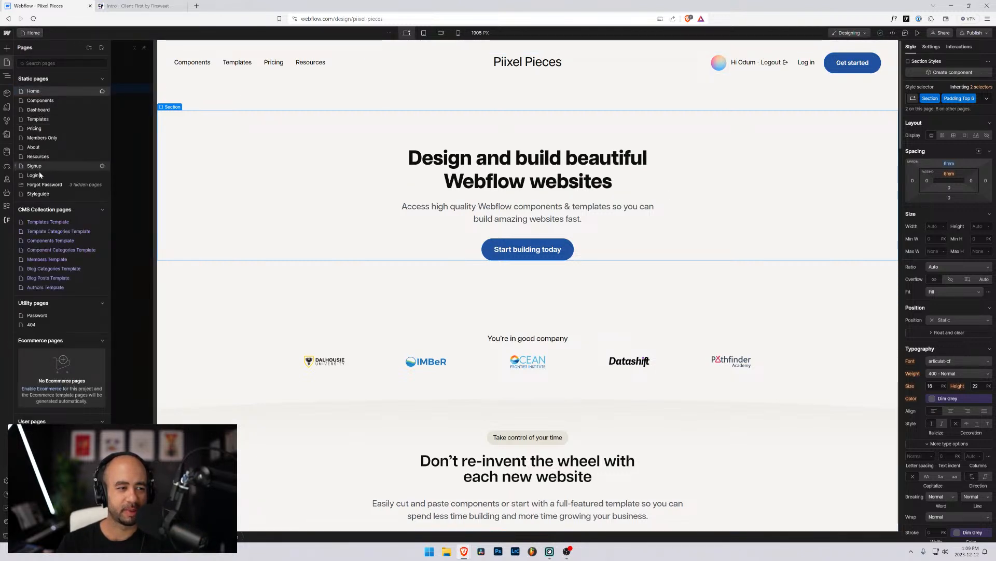
left_click(38, 194)
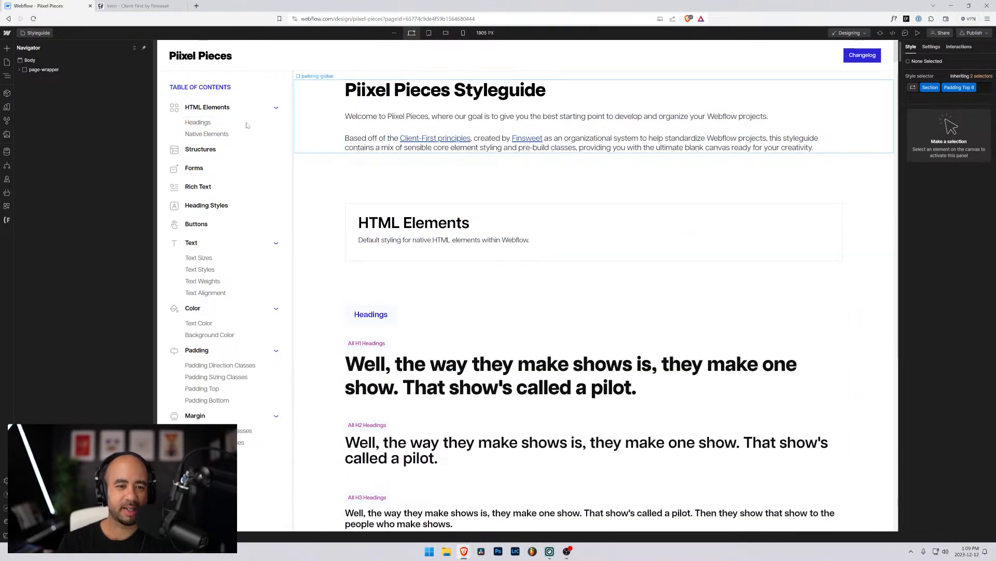
scroll(339, 156, "down", 20)
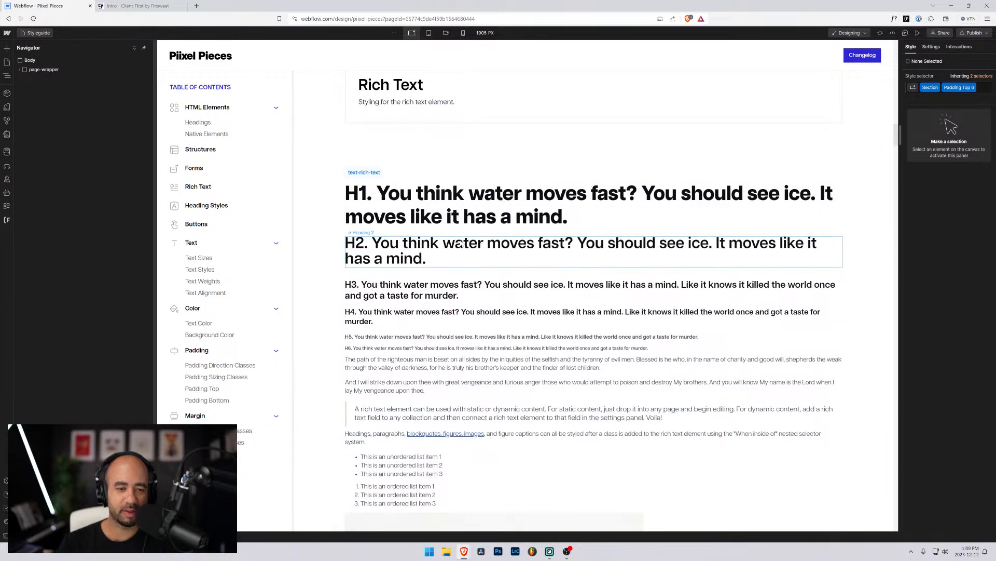
scroll(360, 130, "up", 3)
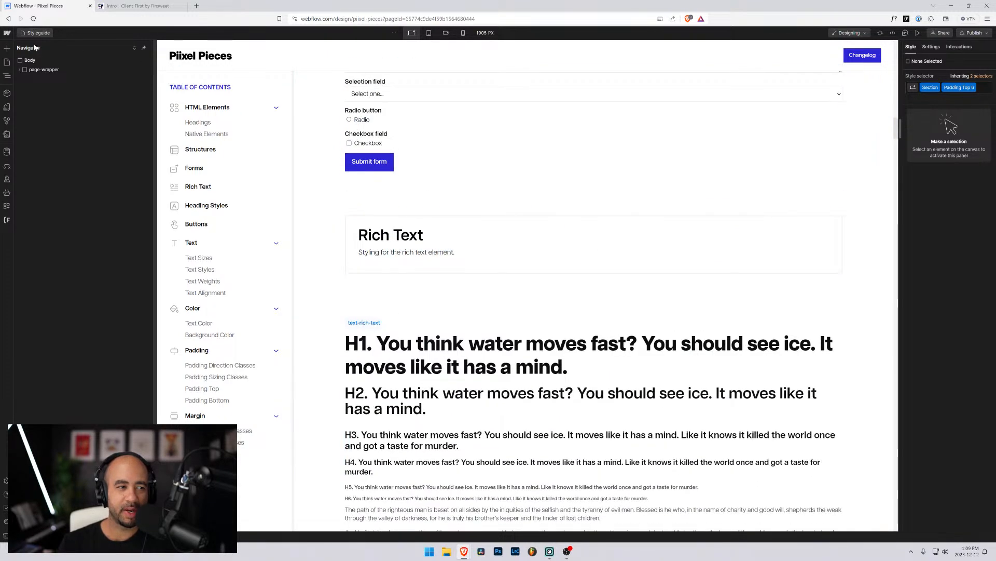
left_click(39, 33)
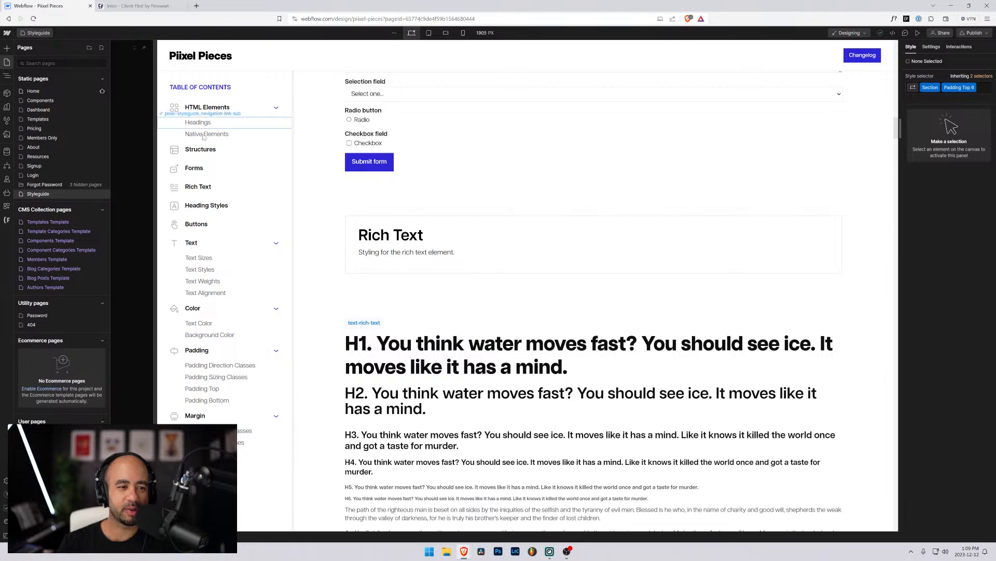
left_click(36, 92)
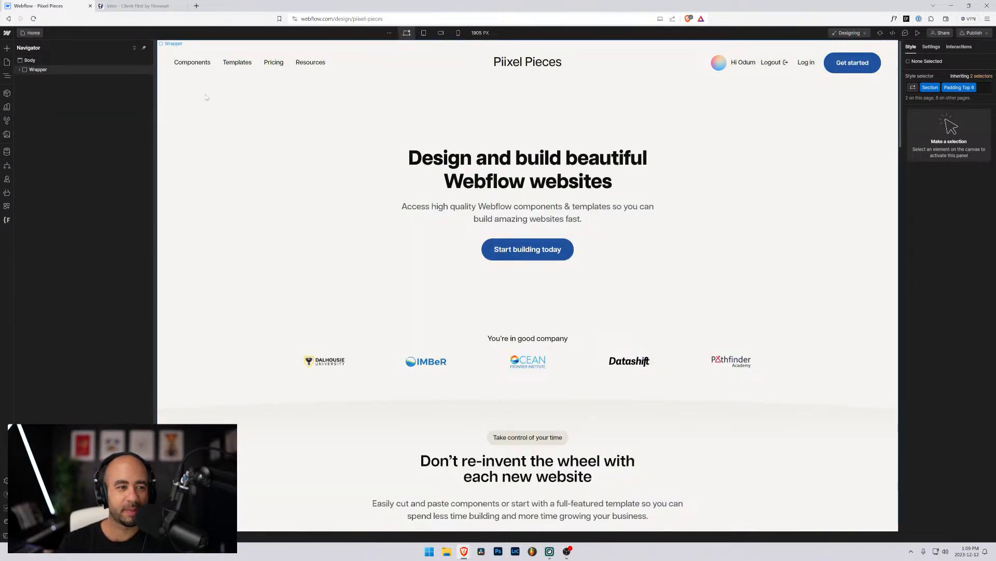
left_click(36, 69)
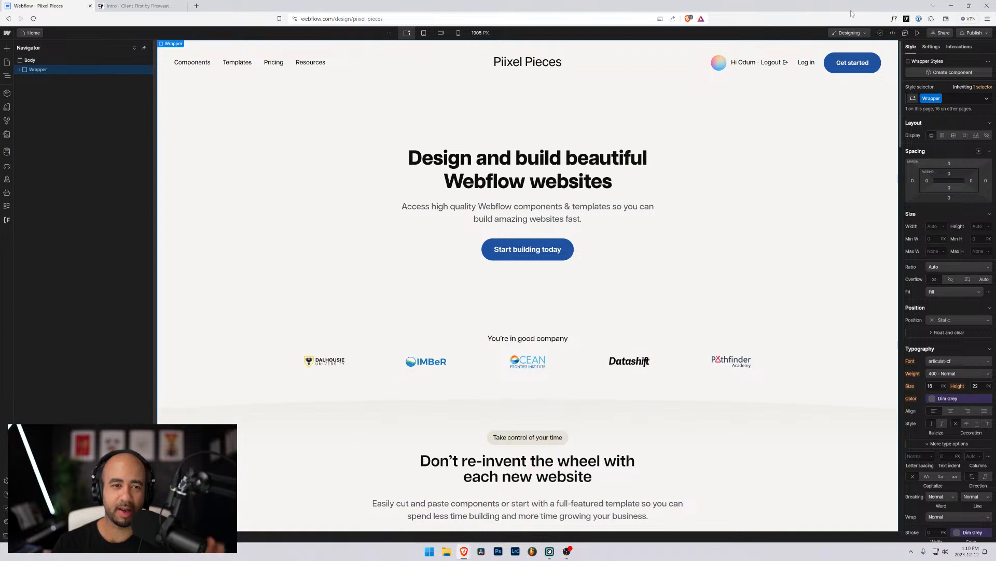
Go to the dashboard and open Piixel Pieces Styleguide from the Piixel Pieces folder in the Designer.
left_click(7, 32)
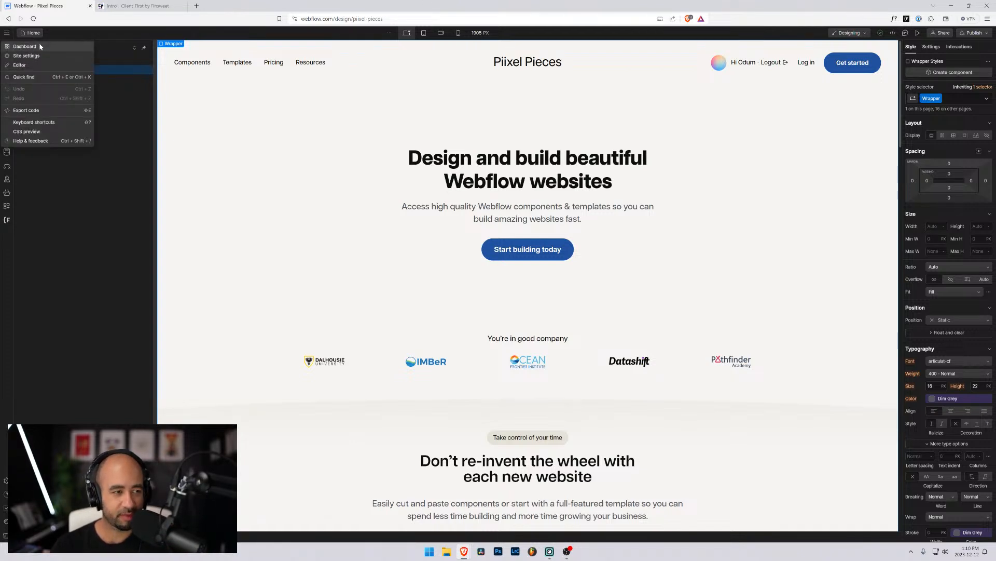
left_click(40, 47)
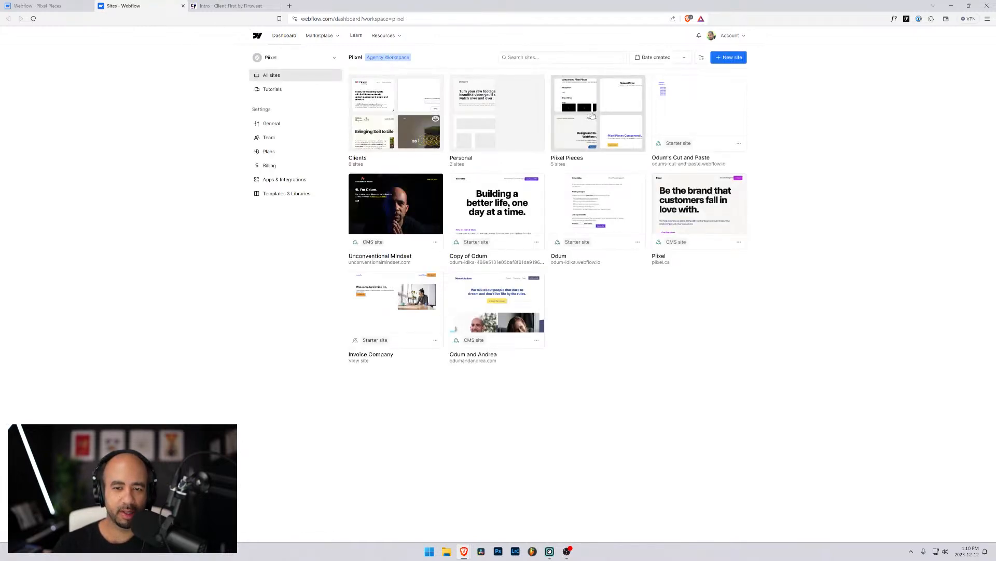
left_click(592, 114)
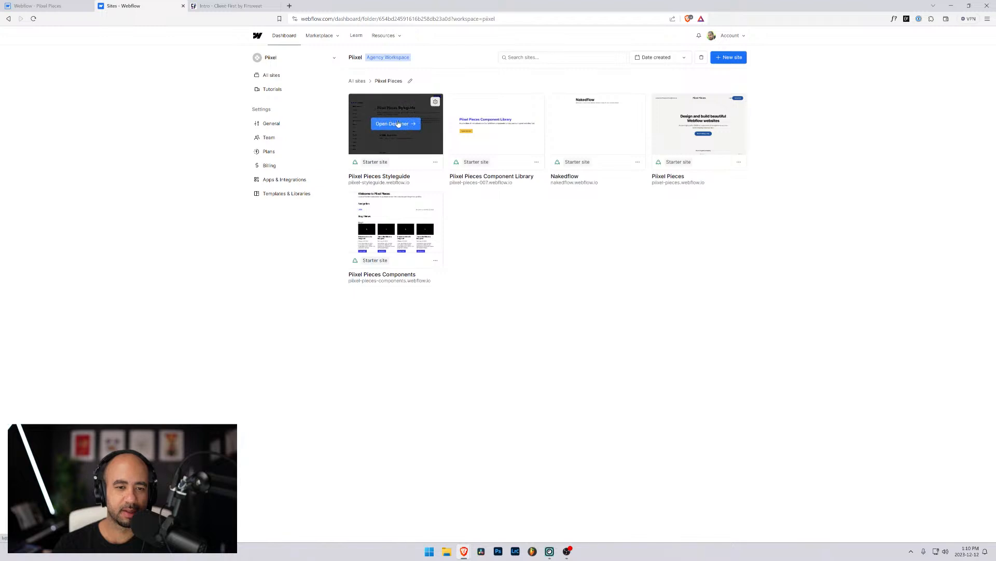
left_click(392, 124)
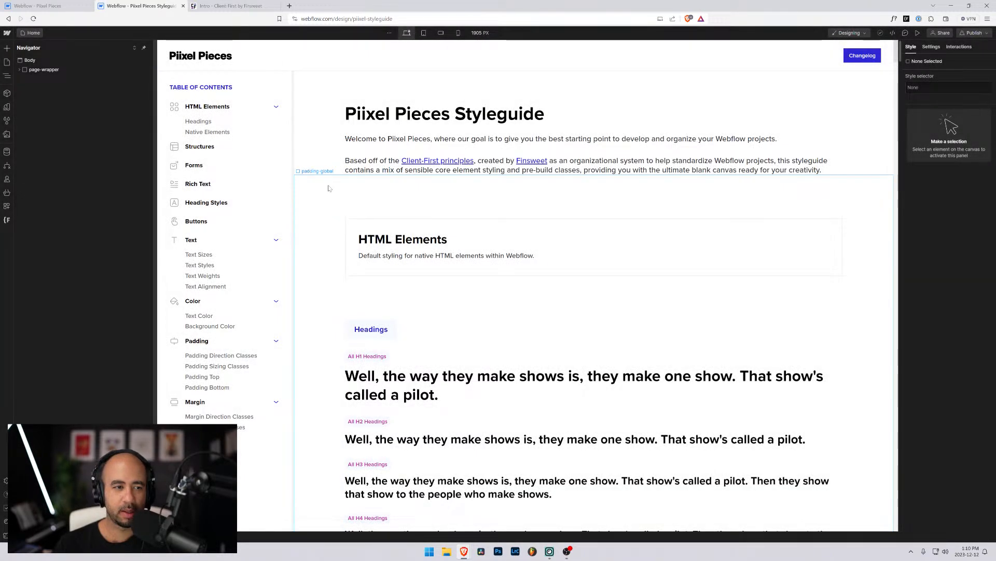
Zoom the browser in, return to the Piixel Pieces tab and switch to its Styleguide page.
scroll(328, 189, "down", 5)
key("ctrl+plus")
key("ctrl+plus")
key("ctrl+plus")
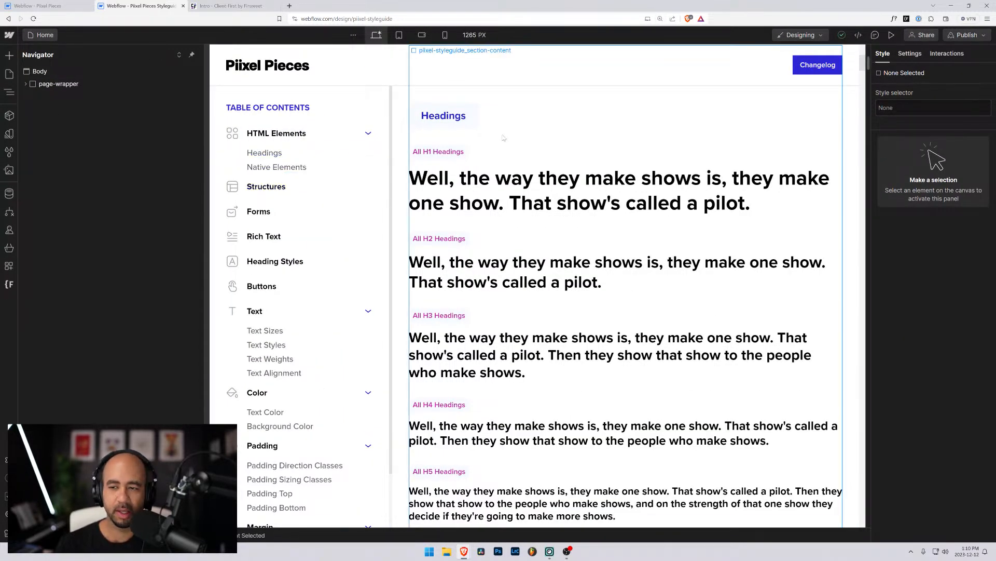
left_click(38, 6)
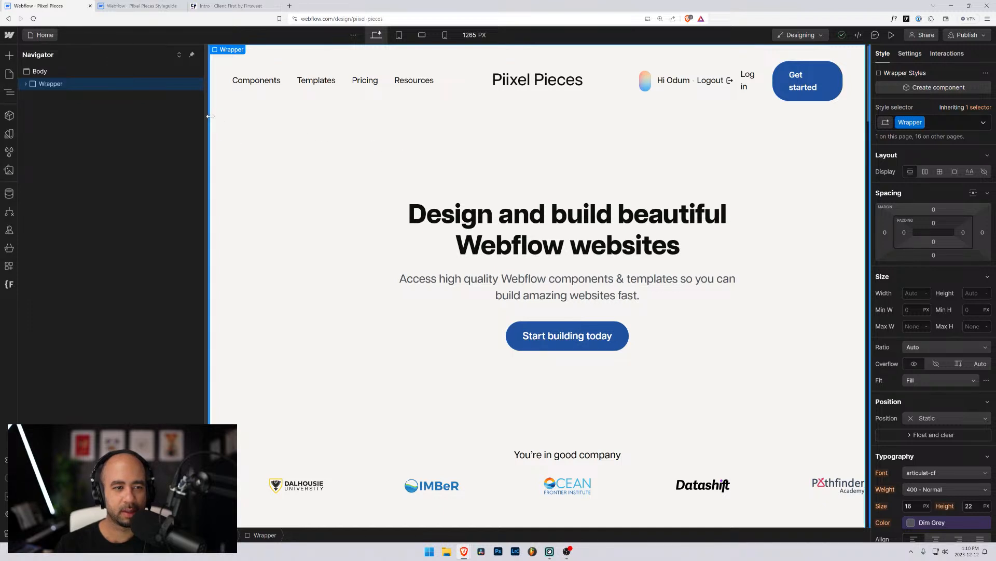
left_click_drag(200, 122, 182, 121)
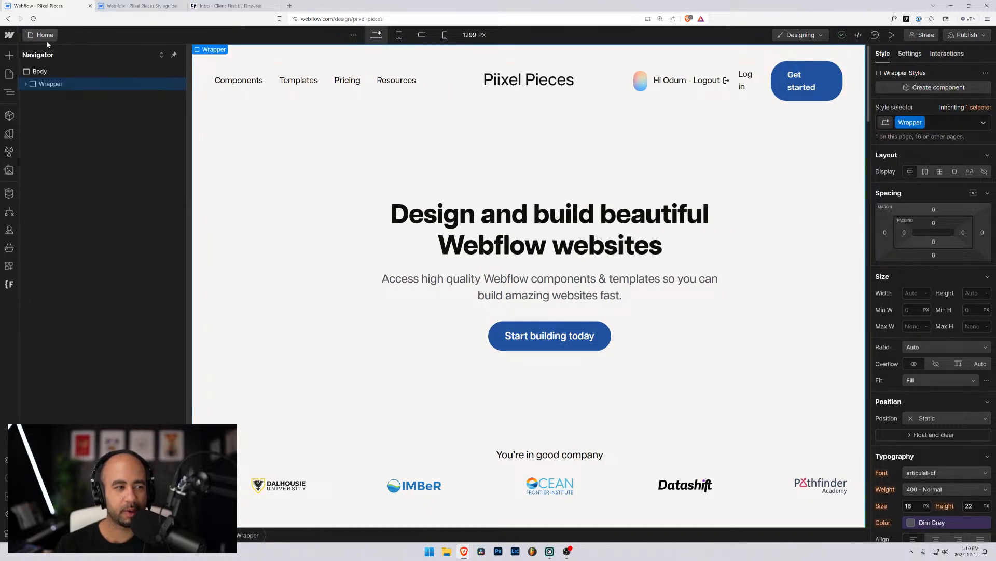
left_click(45, 34)
left_click(46, 251)
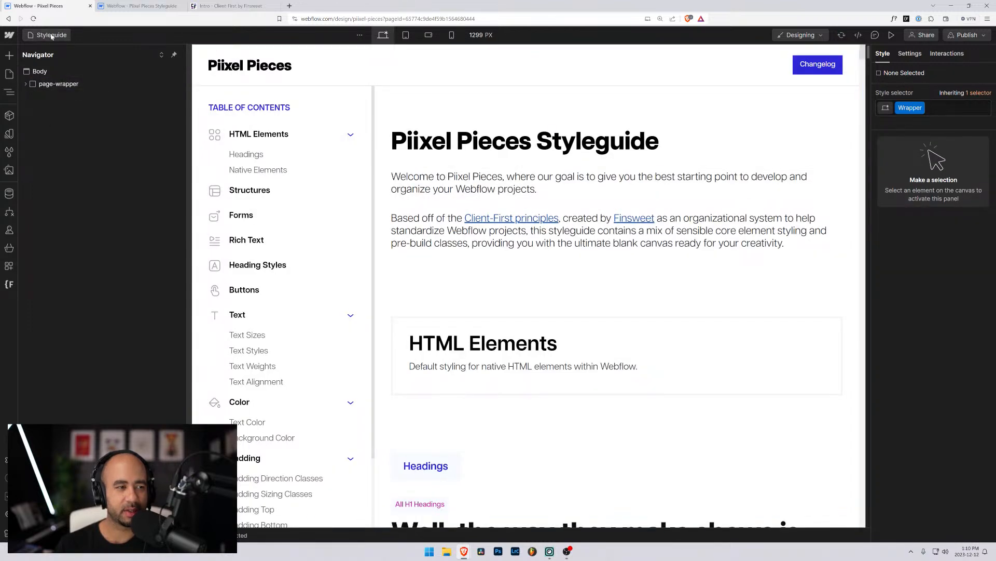
Delete the Styleguide page through its page settings, confirm, and check the remaining page list.
left_click(50, 36)
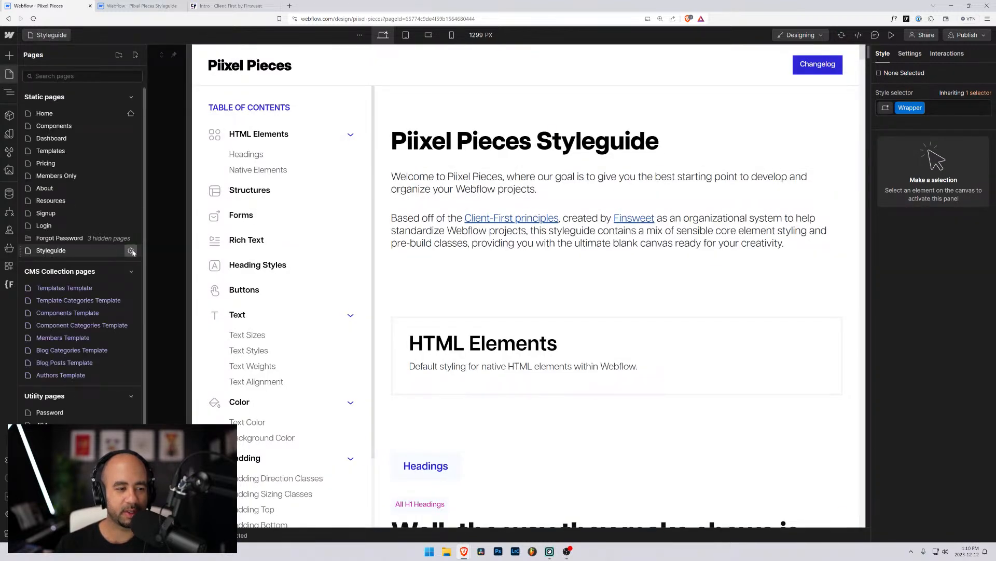
left_click(134, 250)
left_click(410, 54)
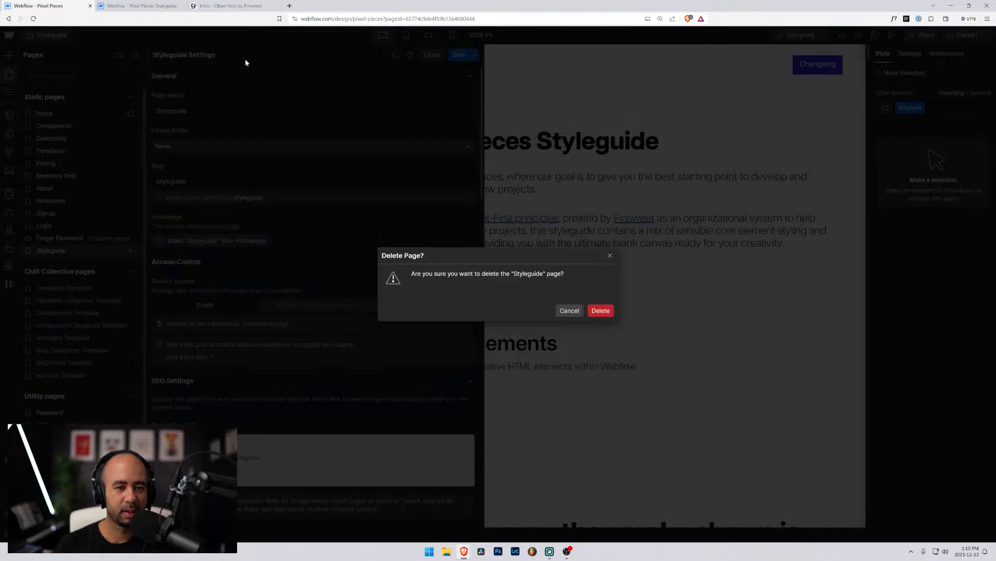
left_click(600, 310)
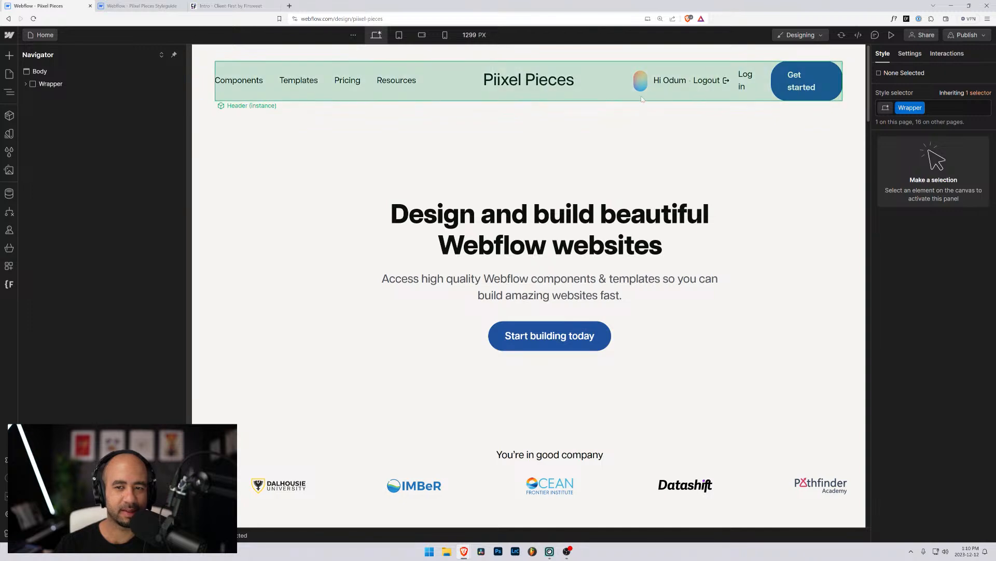
left_click(44, 36)
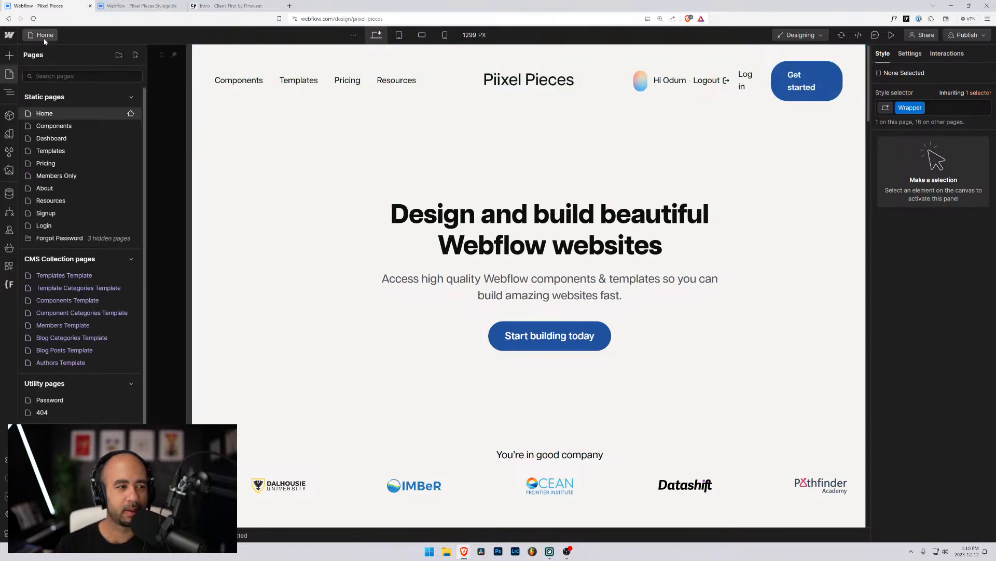
Clean up and remove all unused styles from the Style Selectors panel.
left_click(9, 151)
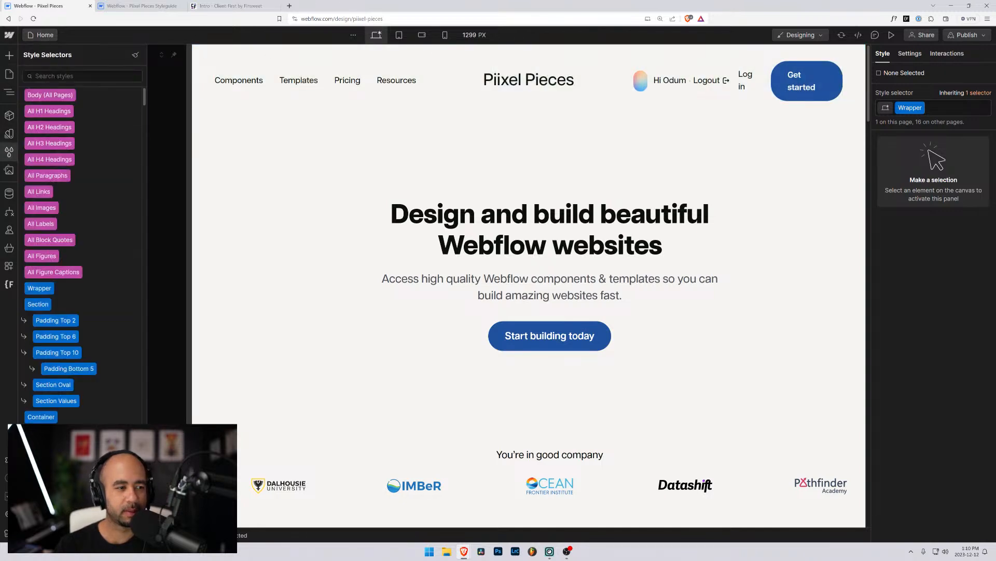
left_click(135, 55)
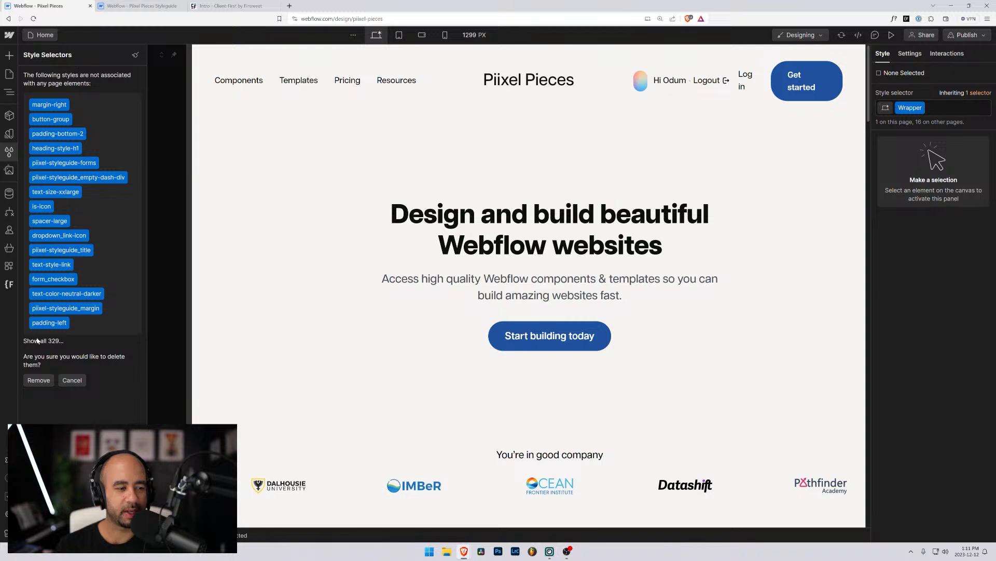
left_click(39, 380)
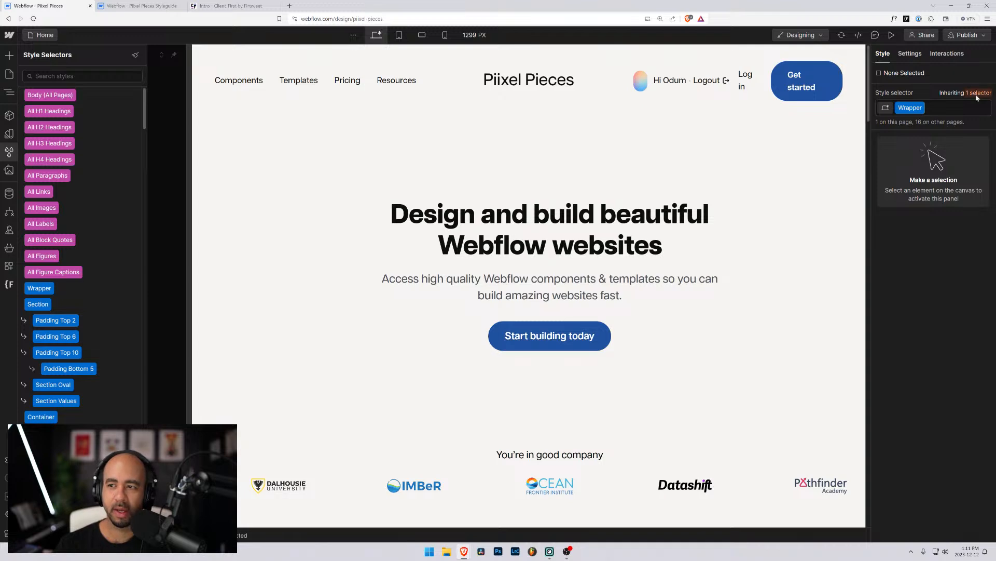
Clean up interactions, deleting the 14 unused animations.
left_click(947, 54)
left_click(980, 71)
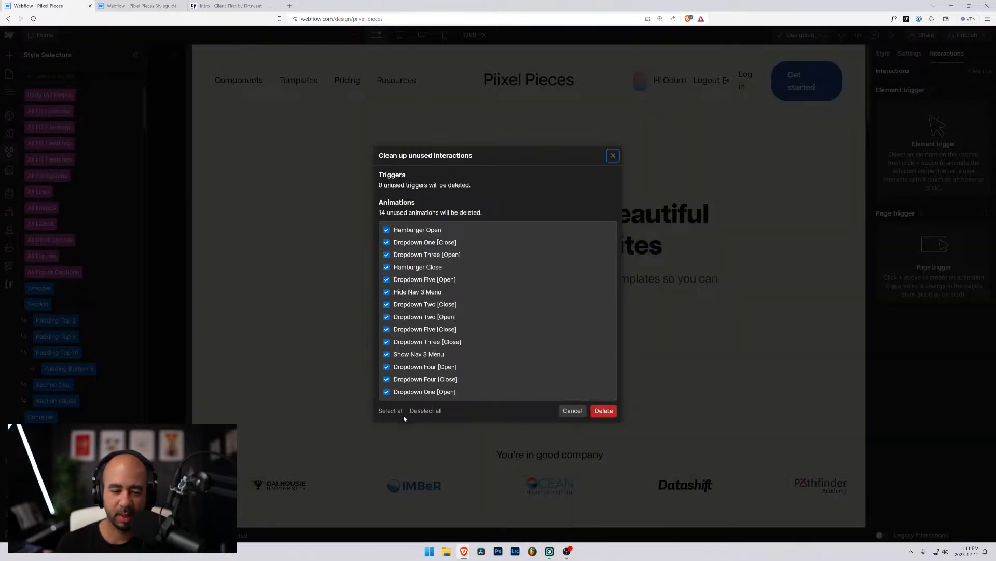
left_click(607, 411)
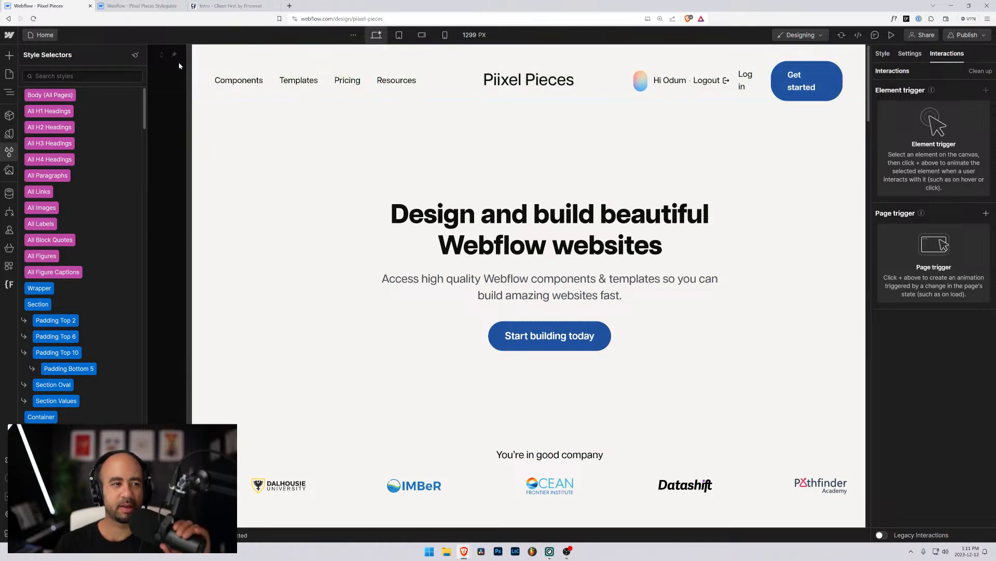
Back in the Piixel Pieces project, show the Navigator element tree.
left_click(124, 7)
left_click(59, 7)
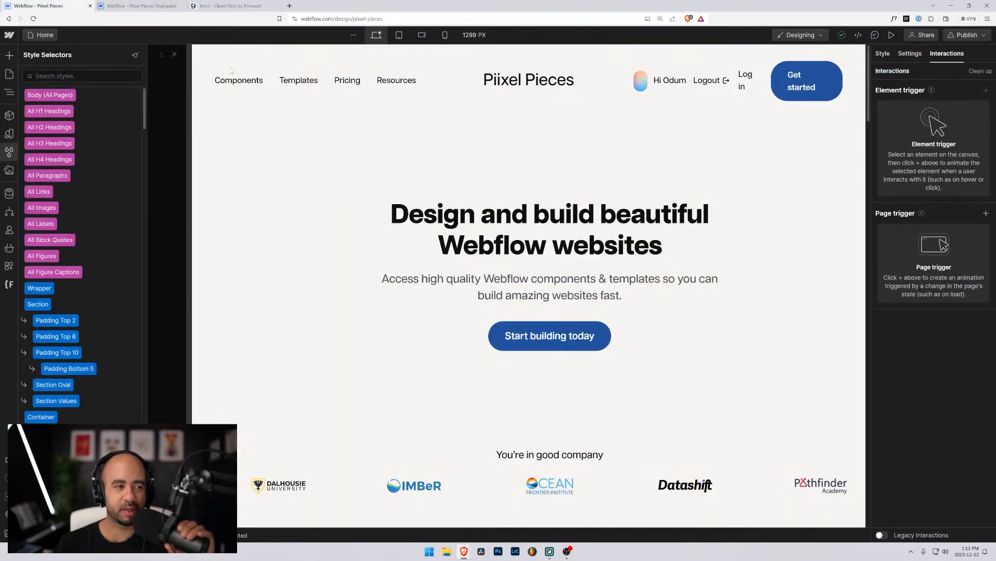
key("z")
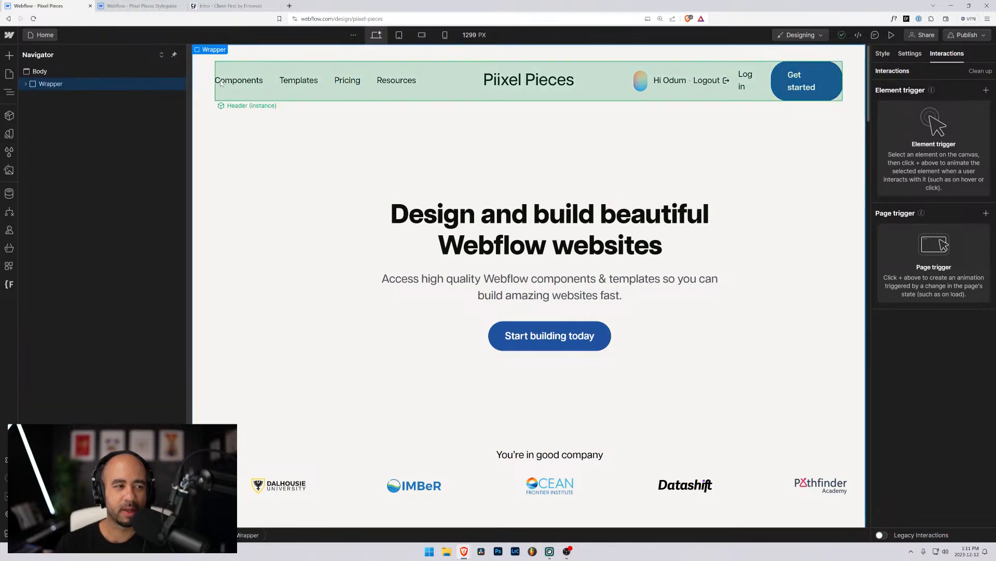
Drag the Styleguide project tab into its own window and snap Piixel Pieces left.
left_click(140, 5)
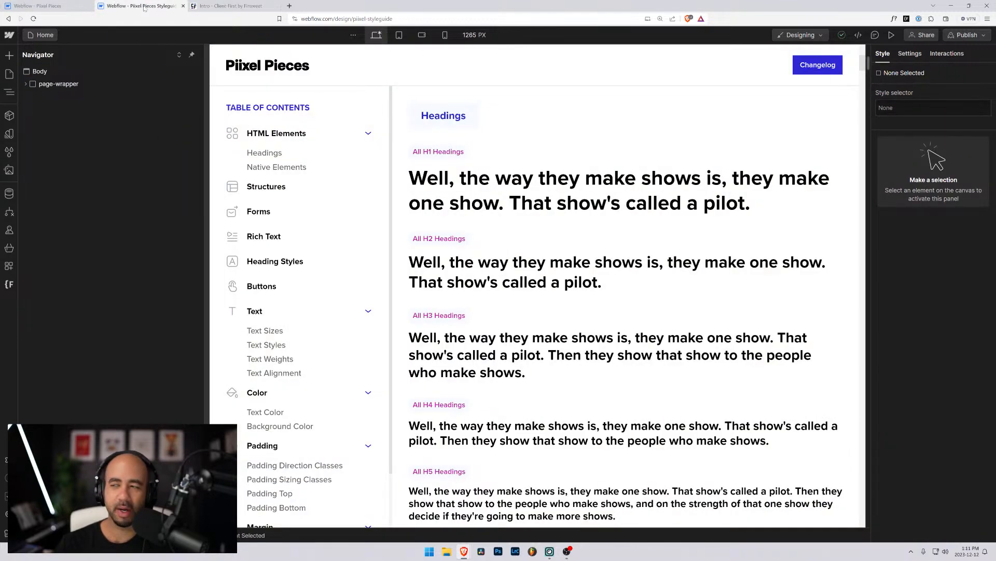
left_click_drag(144, 8, 995, 195)
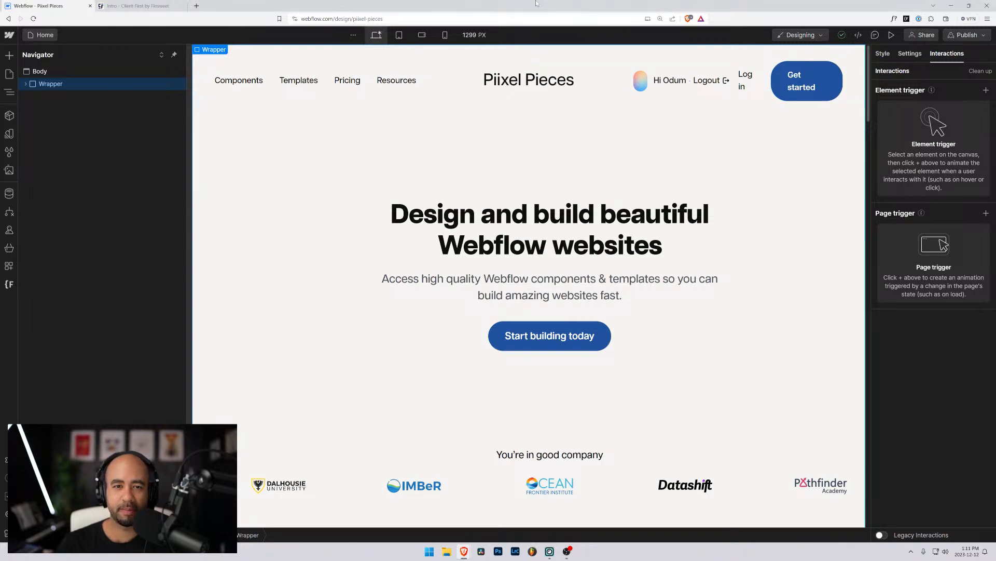
key("super+Left")
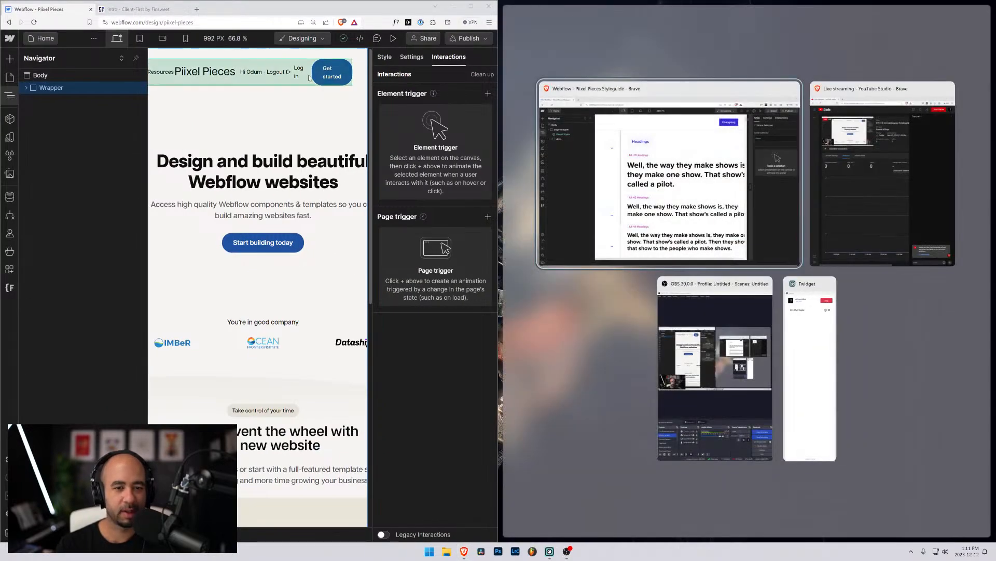
Snap the Styleguide window right, zoom out, then move it away and maximise Piixel Pieces.
left_click(682, 180)
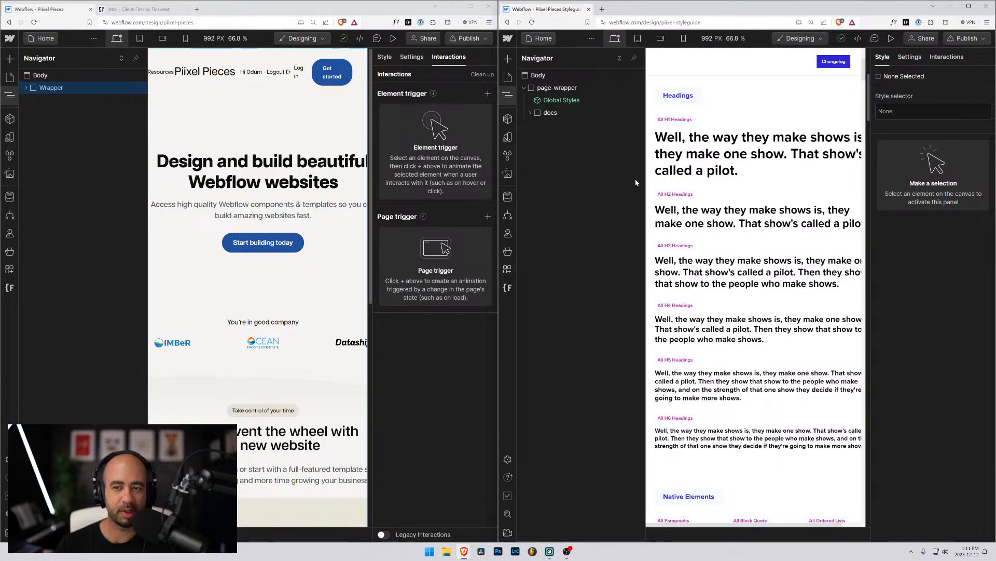
key("ctrl+minus")
key("ctrl+minus")
key("ctrl+minus")
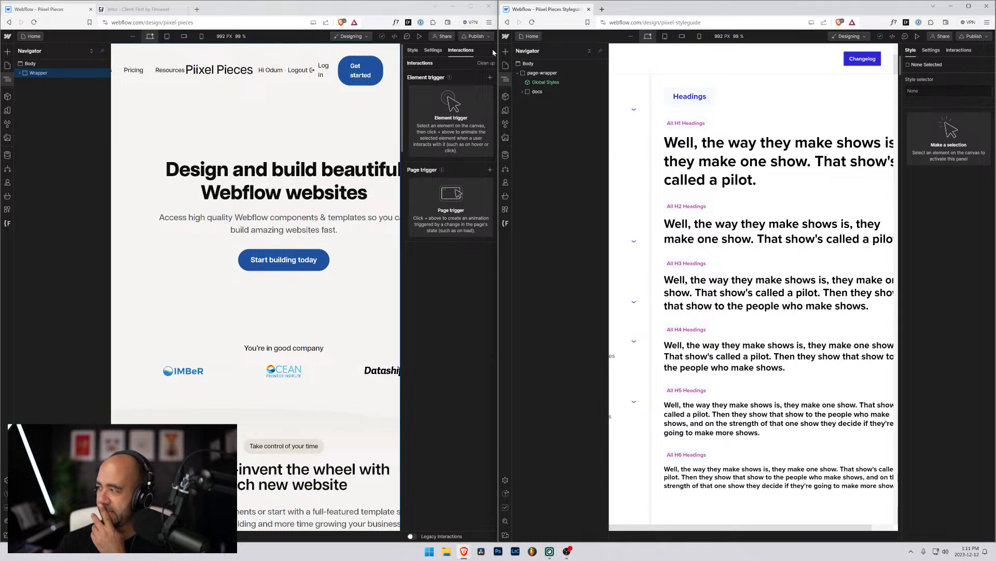
left_click_drag(620, 8, 995, 67)
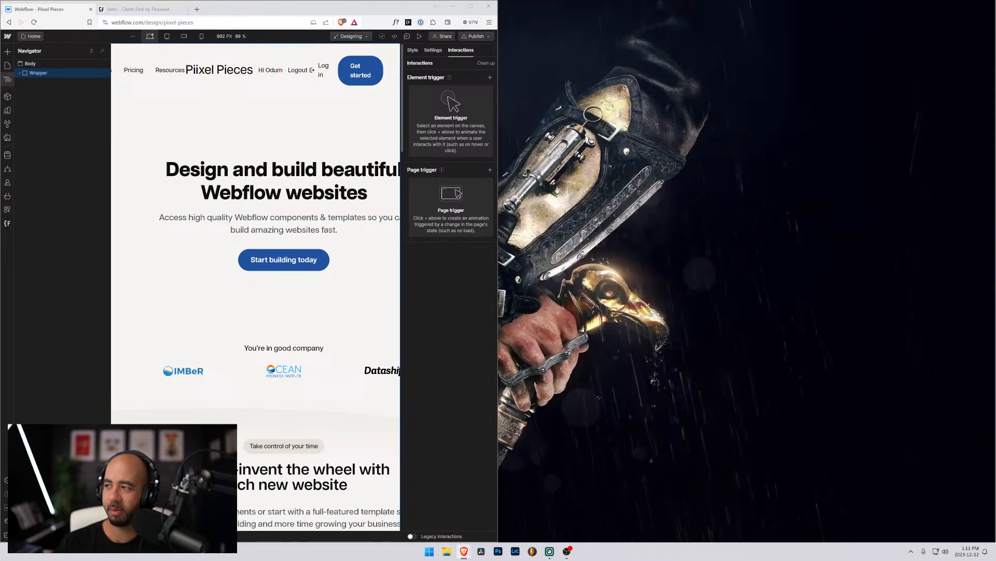
left_click(471, 5)
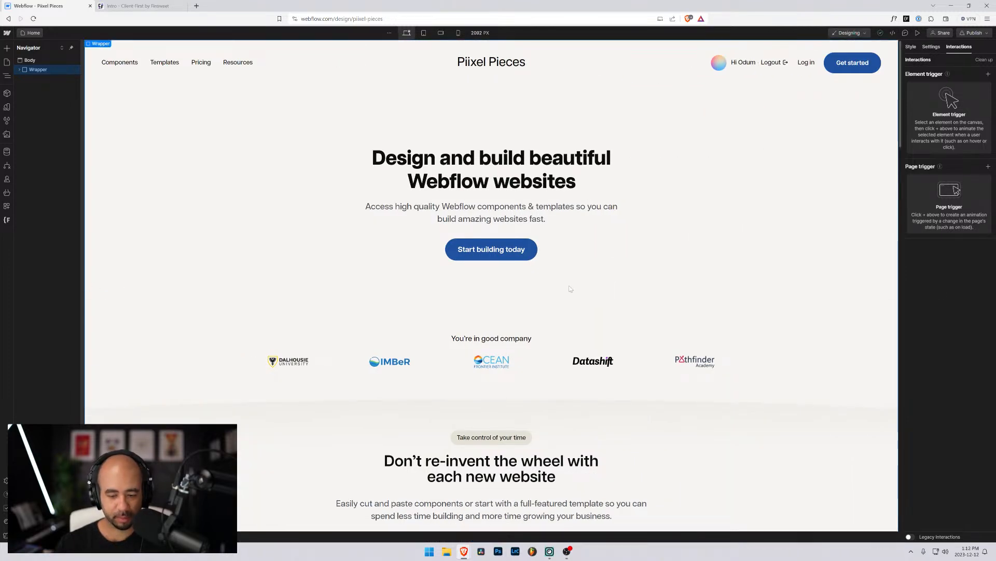
Zoom the browser to 133% and widen the Navigator slightly.
key("ctrl+plus")
key("ctrl+plus")
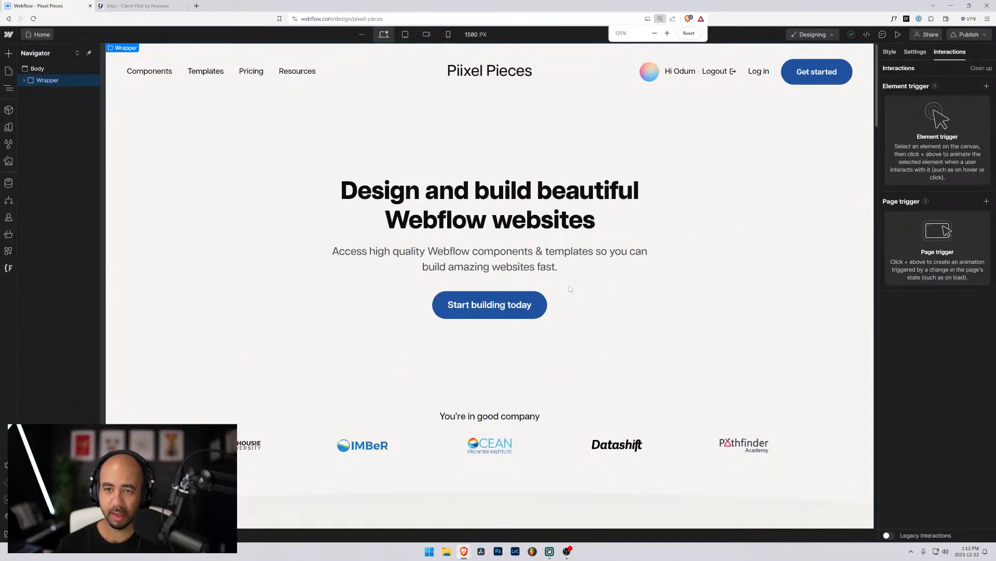
key("ctrl+plus")
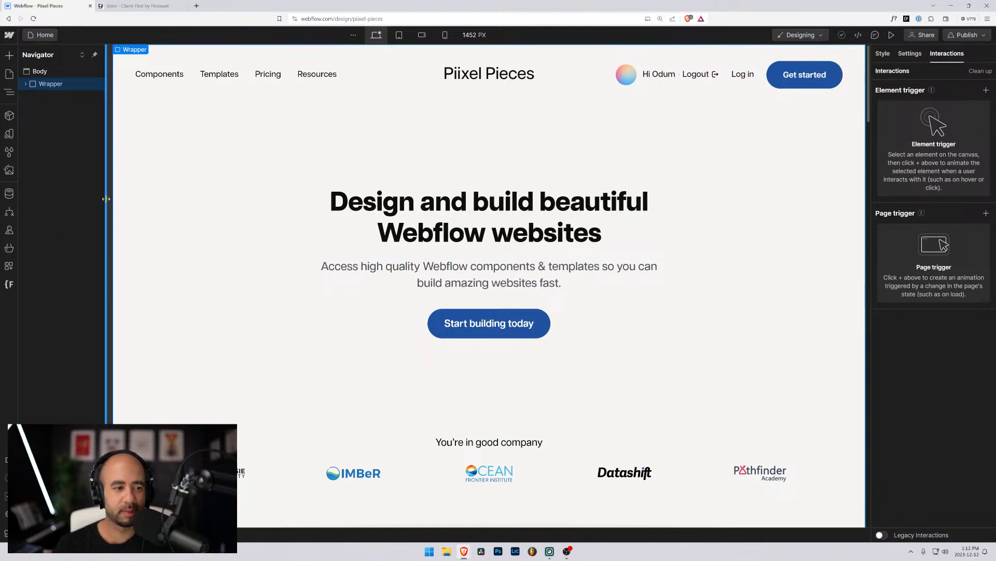
left_click_drag(108, 200, 115, 200)
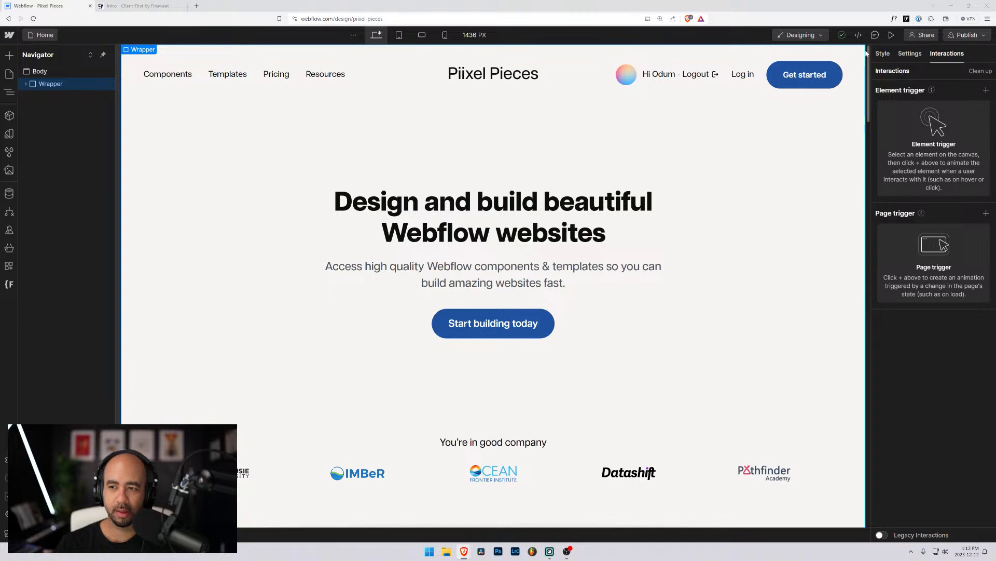
Rename the Wrapper class to page-wrapper, then switch to the Client-First docs tab.
key("s")
double_click(921, 125)
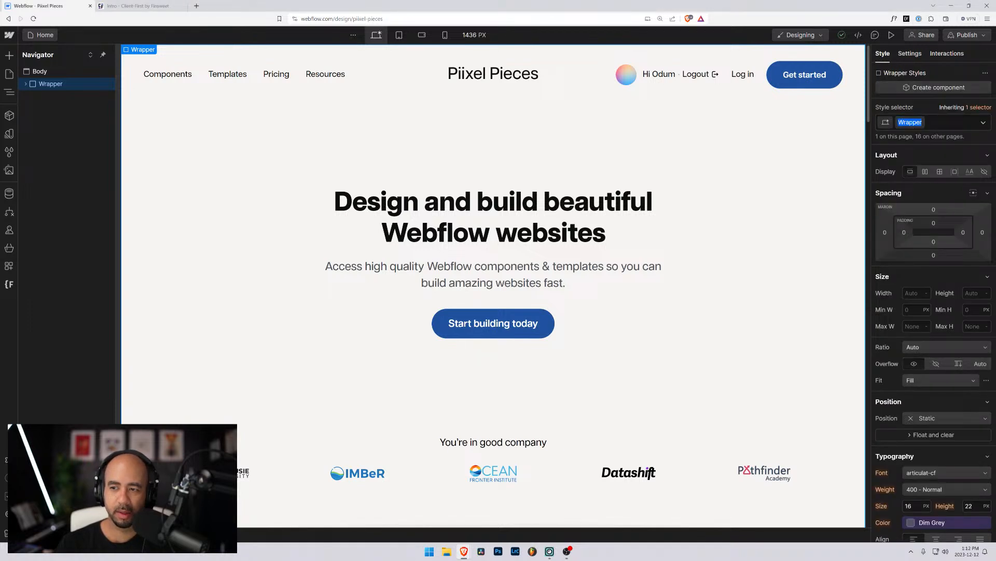
type("page-w")
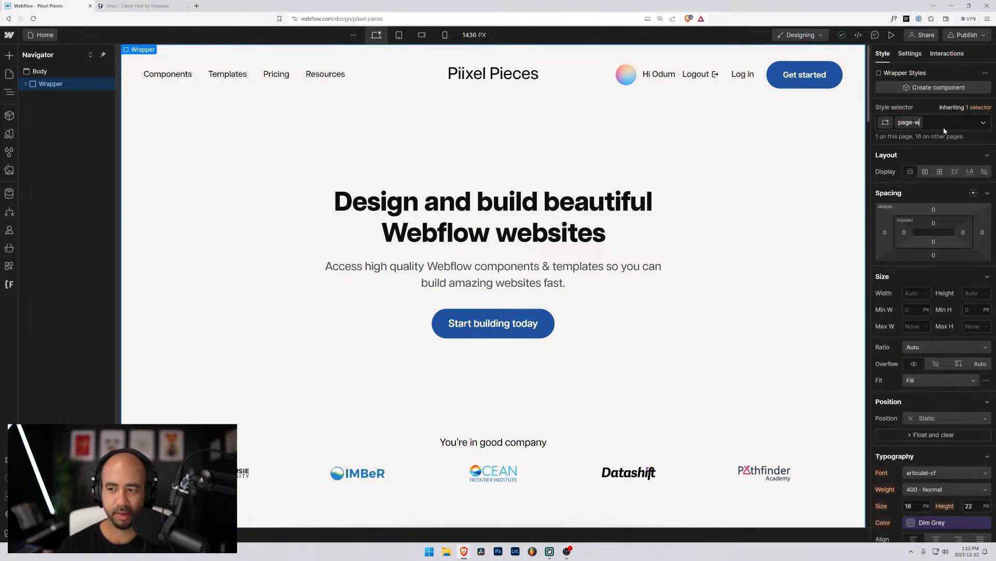
type("rapper")
key("Return")
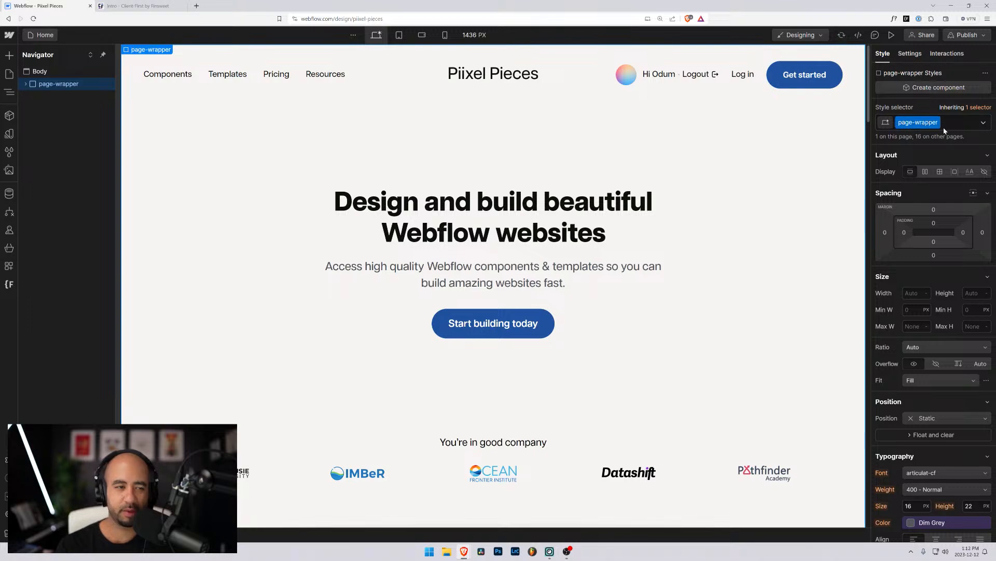
scroll(893, 175, "down", 10)
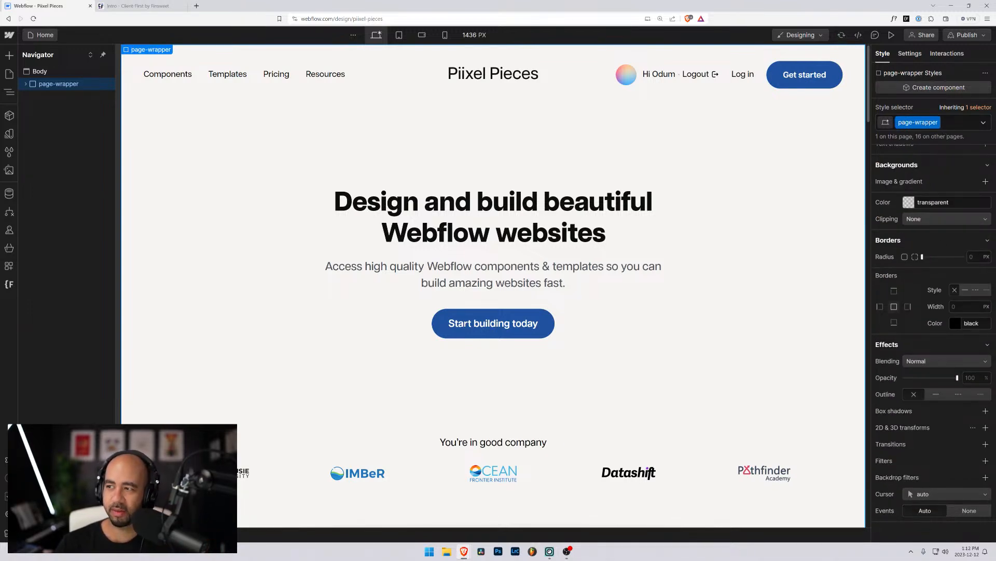
key("ctrl+Tab")
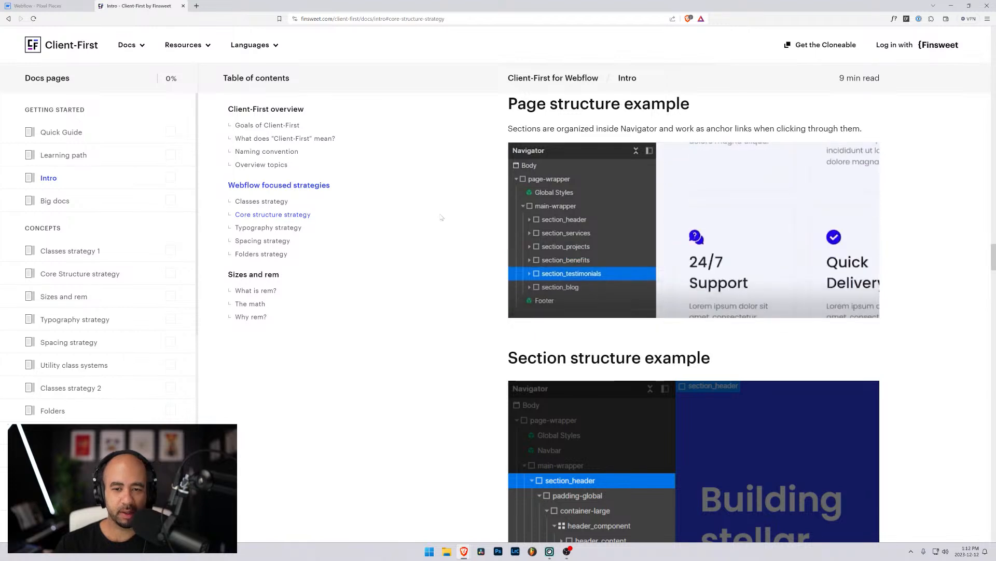
Review the Client-First structure example, then return to Webflow and expand page-wrapper's Sections.
scroll(491, 230, "down", 3)
scroll(491, 228, "up", 10)
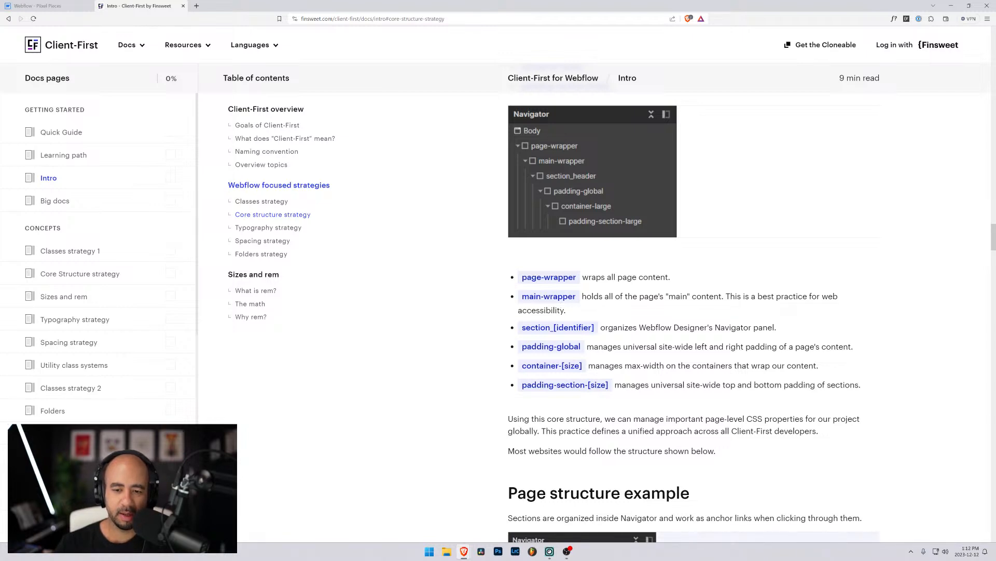
left_click(46, 6)
left_click(26, 84)
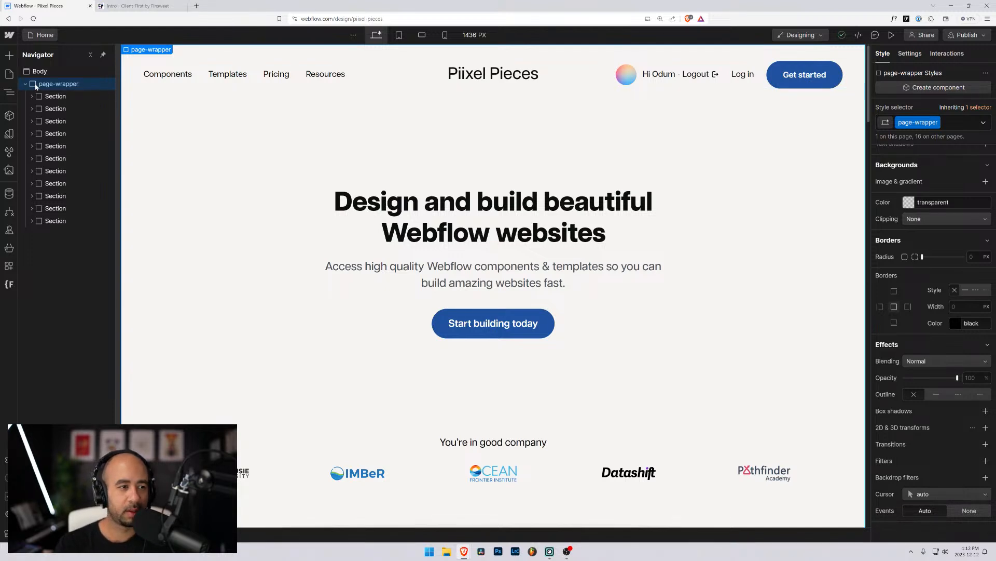
key("ctrl+n")
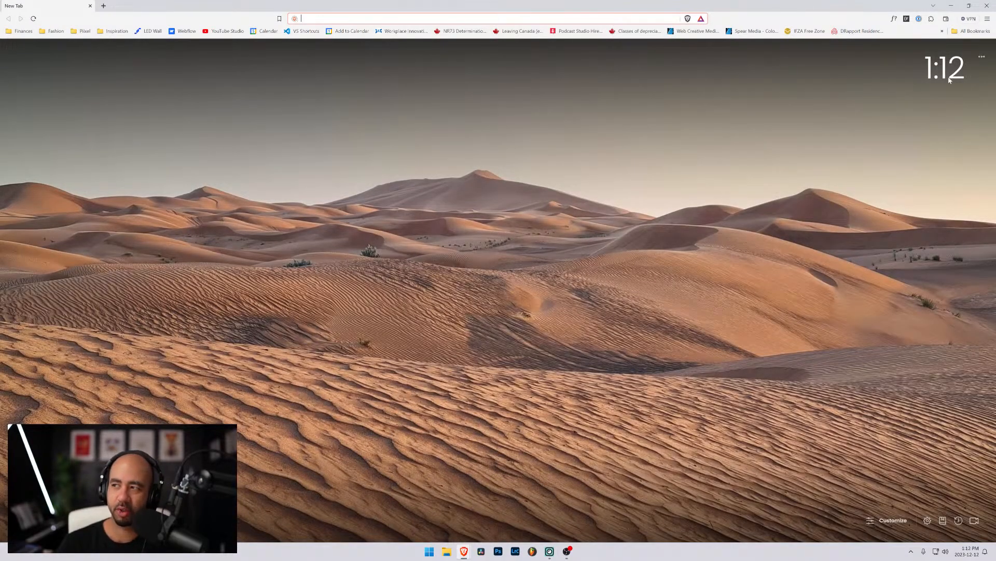
left_click(986, 6)
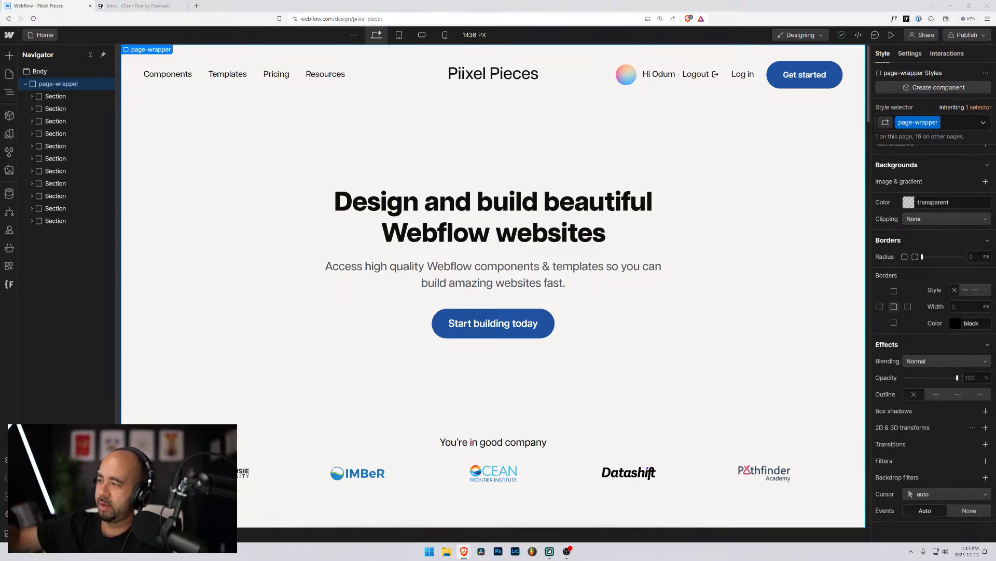
Select page-wrapper and add a Div Block at its top via the Ctrl+K palette.
left_click(52, 97)
left_click(42, 85)
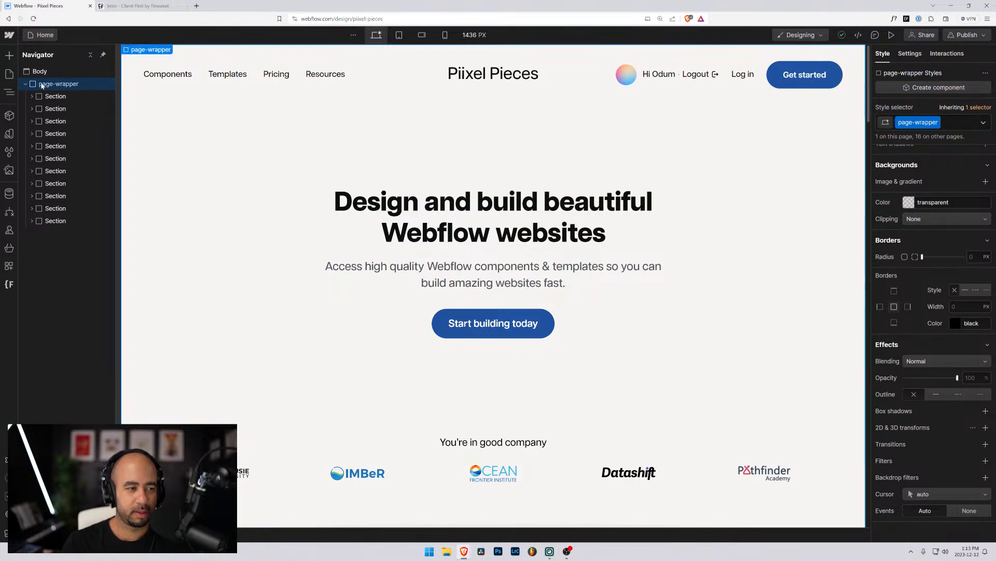
key("super+e")
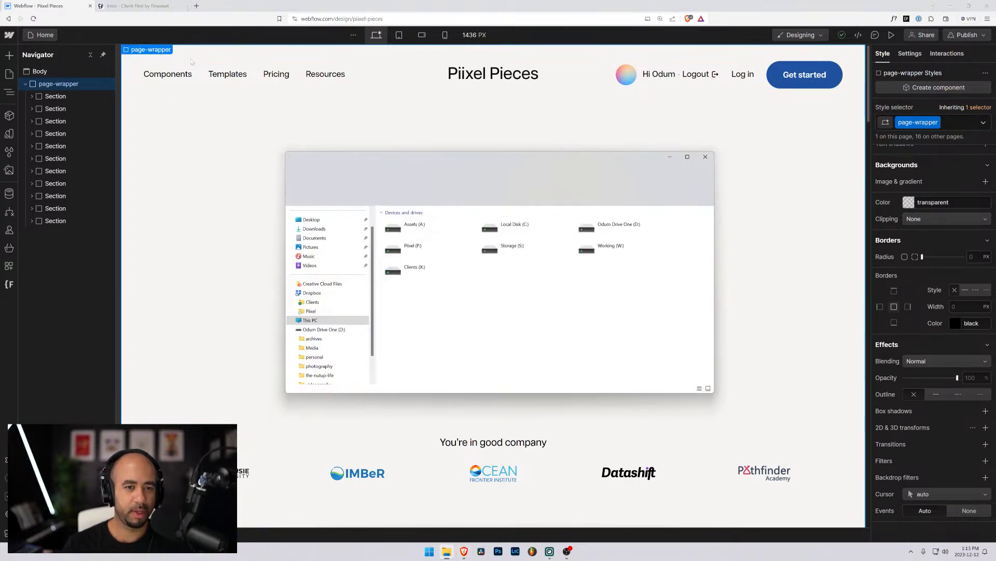
left_click(706, 156)
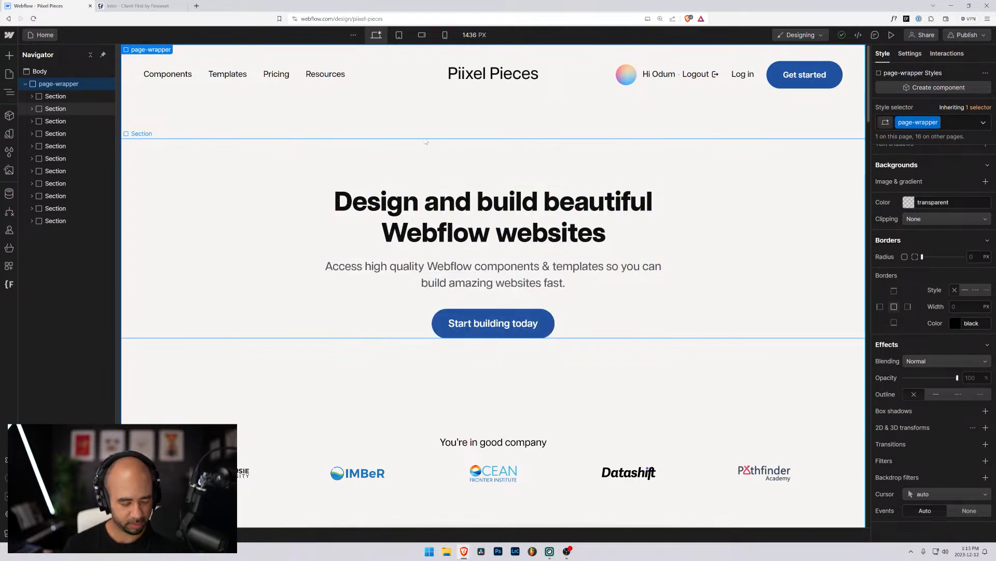
key("ctrl+k")
type("div")
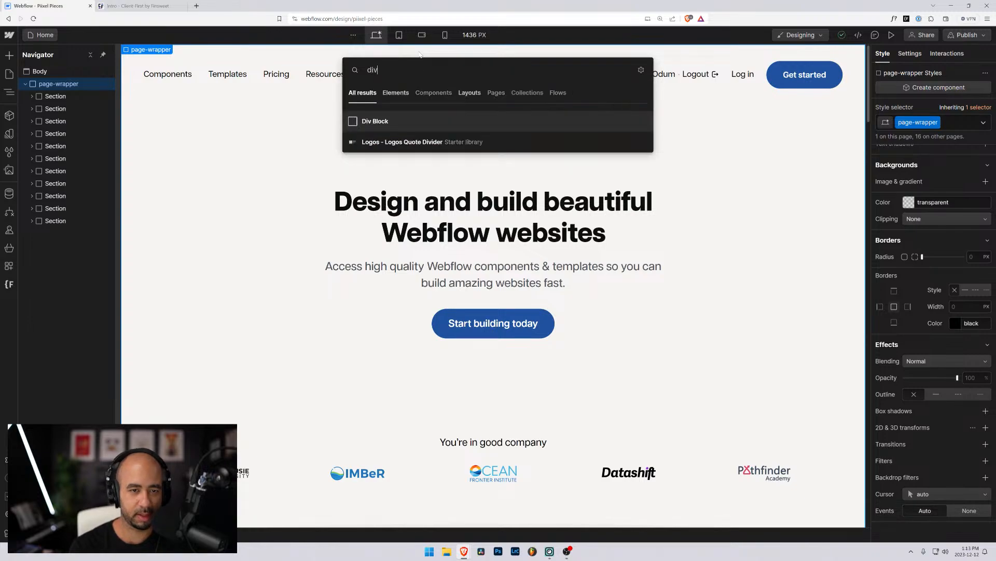
key("Return")
left_click_drag(45, 235, 50, 94)
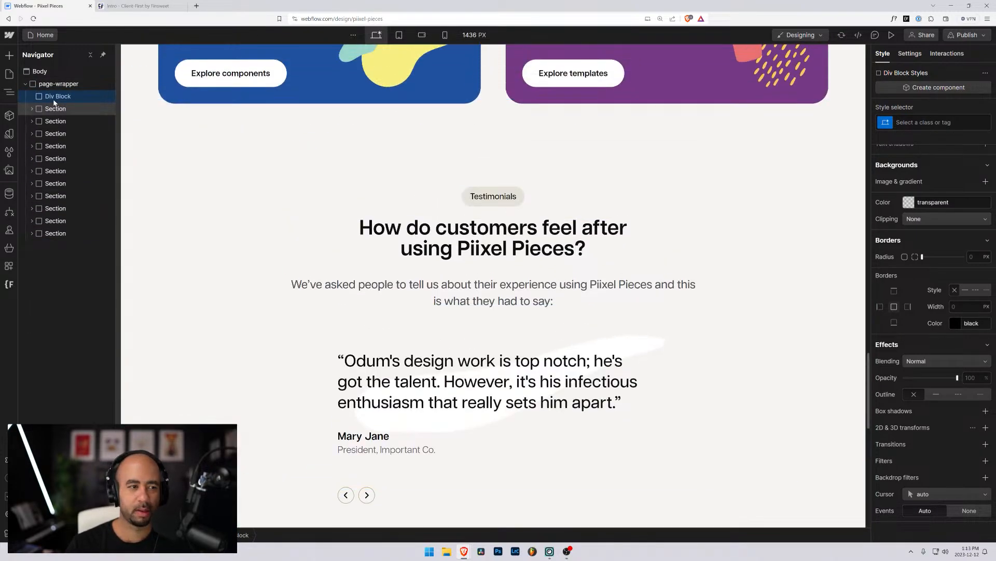
scroll(359, 124, "up", 8)
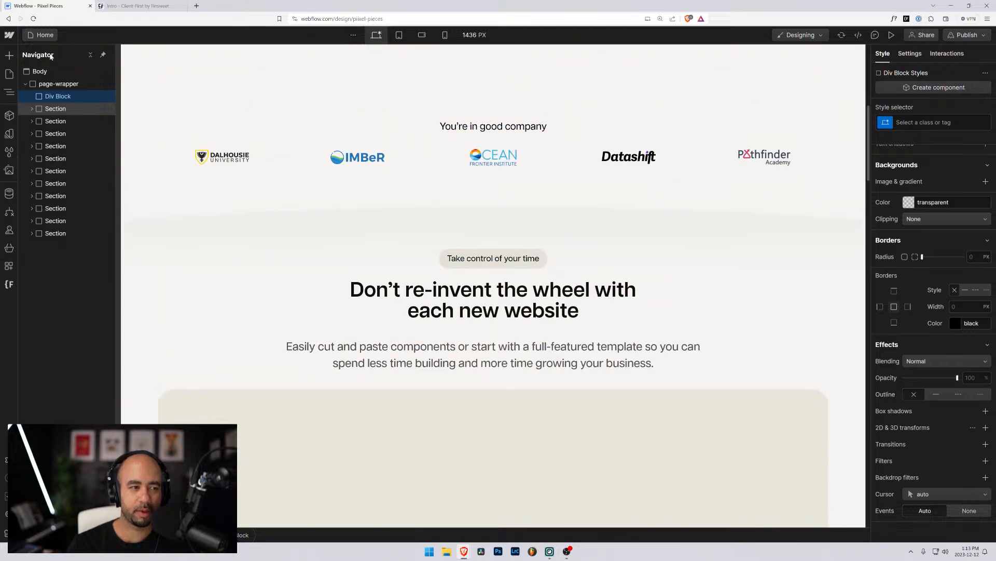
Give the new Div Block the class main-wrapper.
left_click(949, 123)
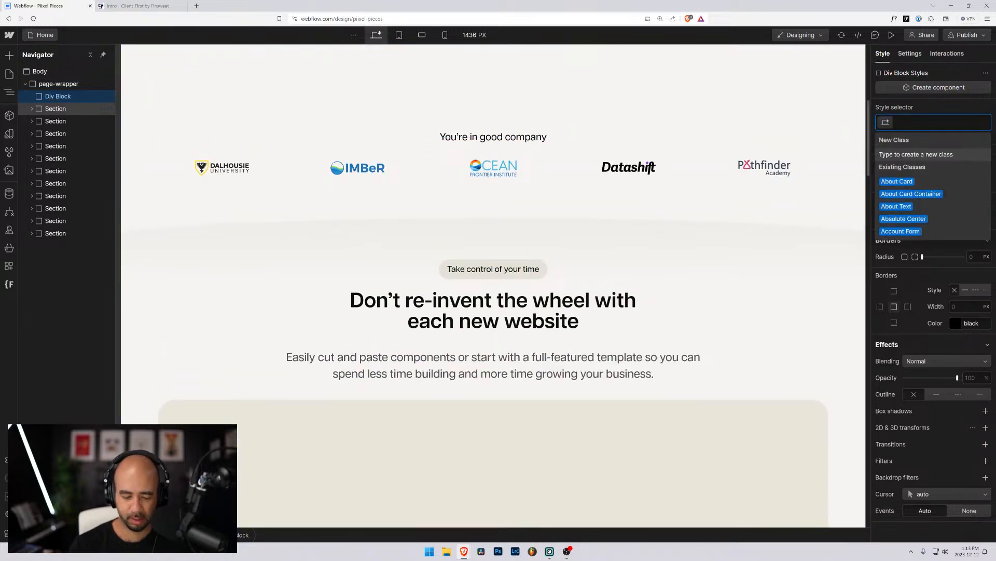
type("page-wrp")
key("BackSpace")
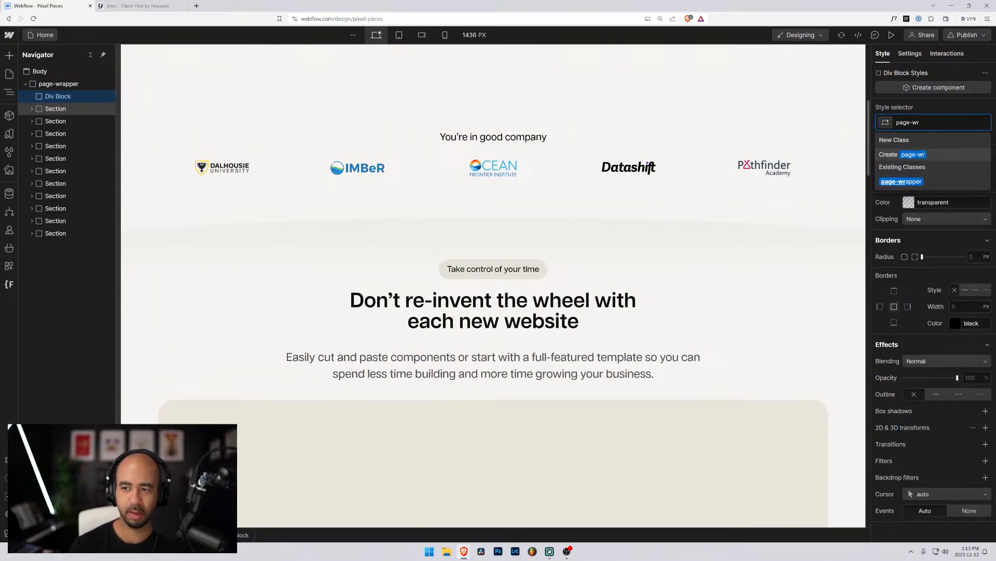
key("BackSpace")
key("BackSpace")
key("BackSpace")
key("BackSpace")
key("BackSpace")
key("BackSpace")
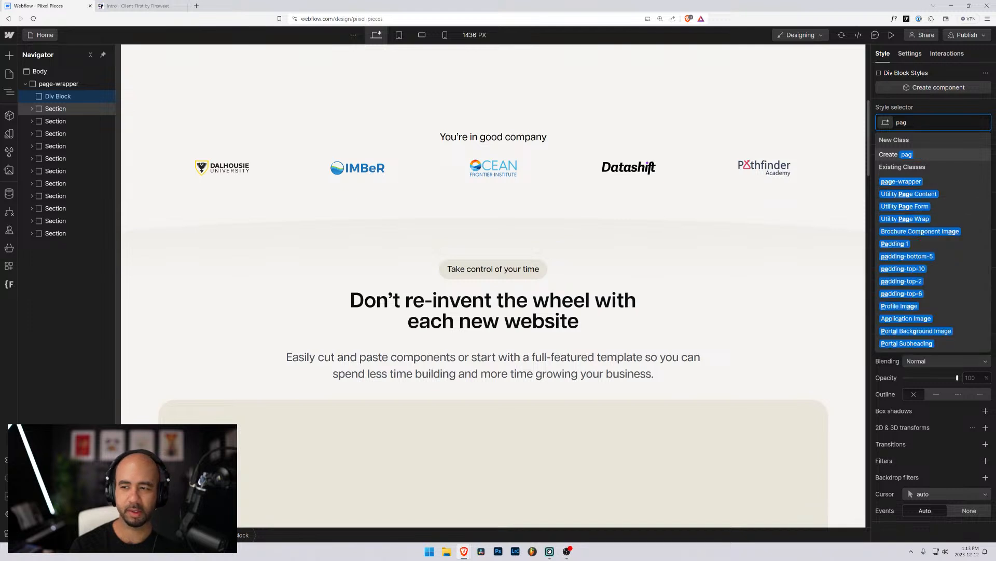
type("main-wrapper")
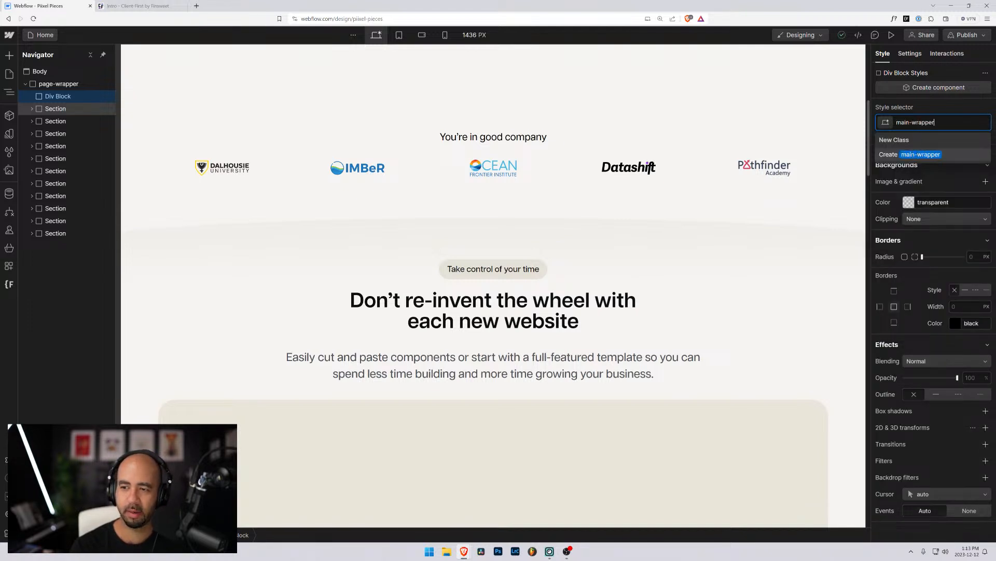
key("Return")
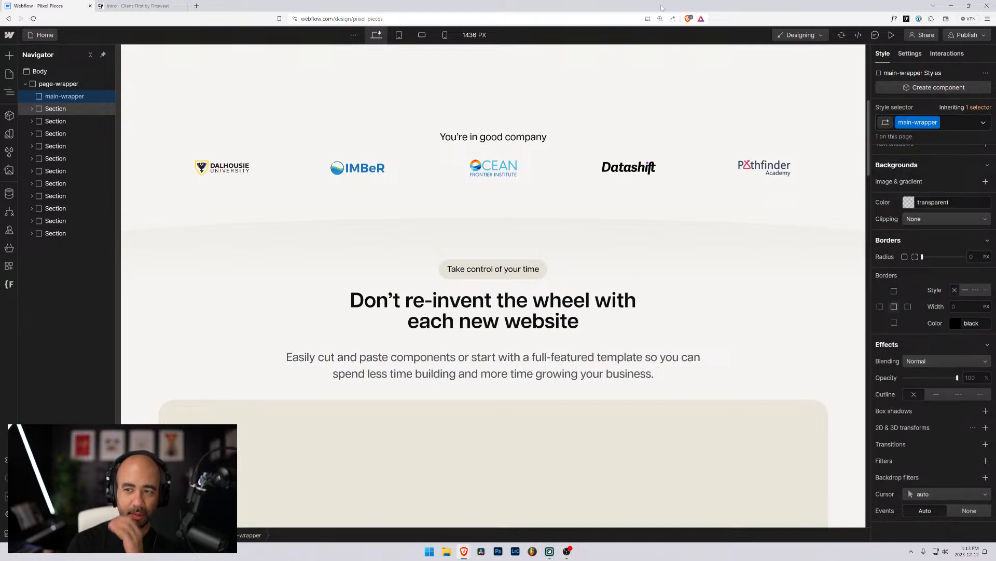
Set the element's HTML tag to Main, then switch to the Client-First docs tab.
left_click(910, 53)
left_click(934, 127)
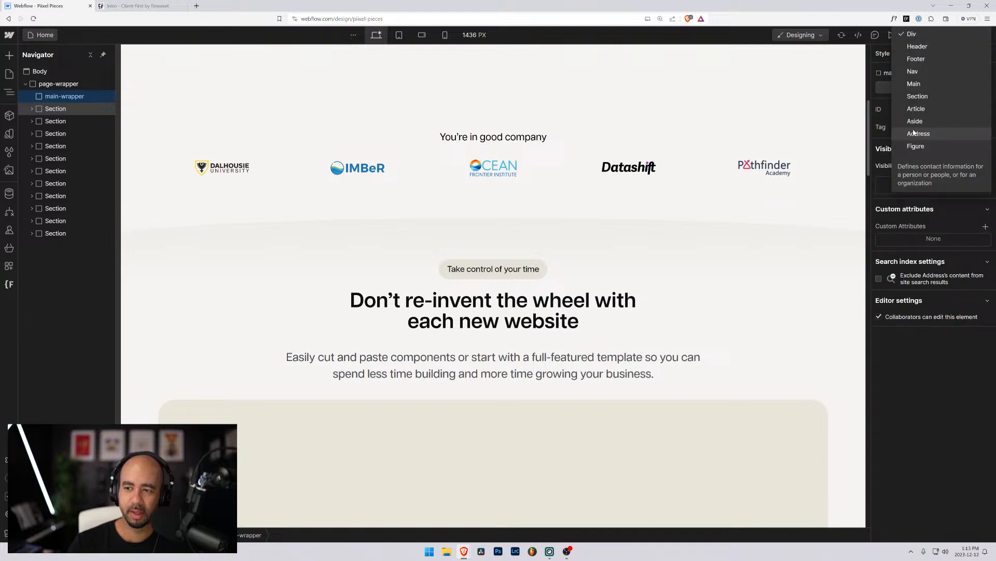
left_click(926, 80)
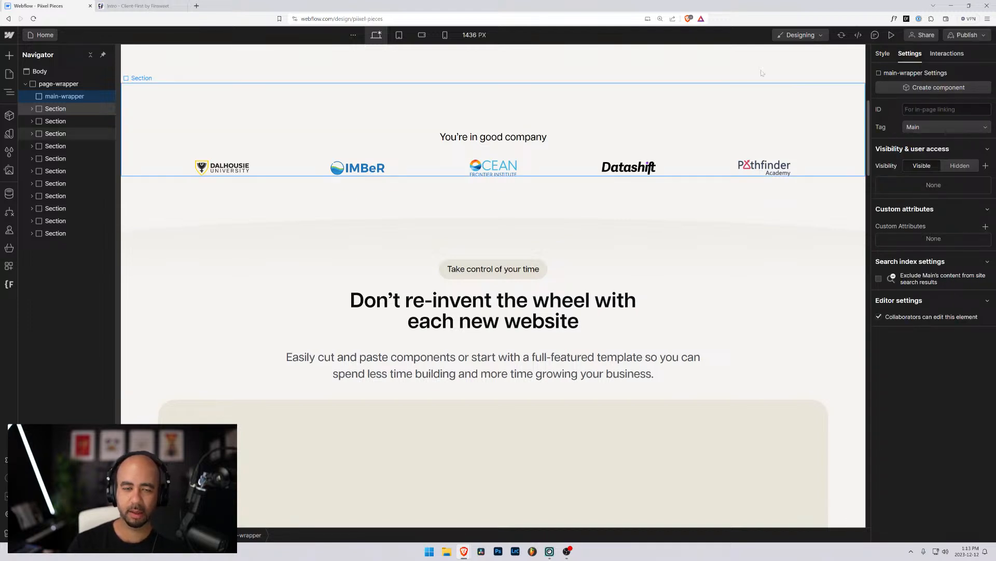
left_click(143, 6)
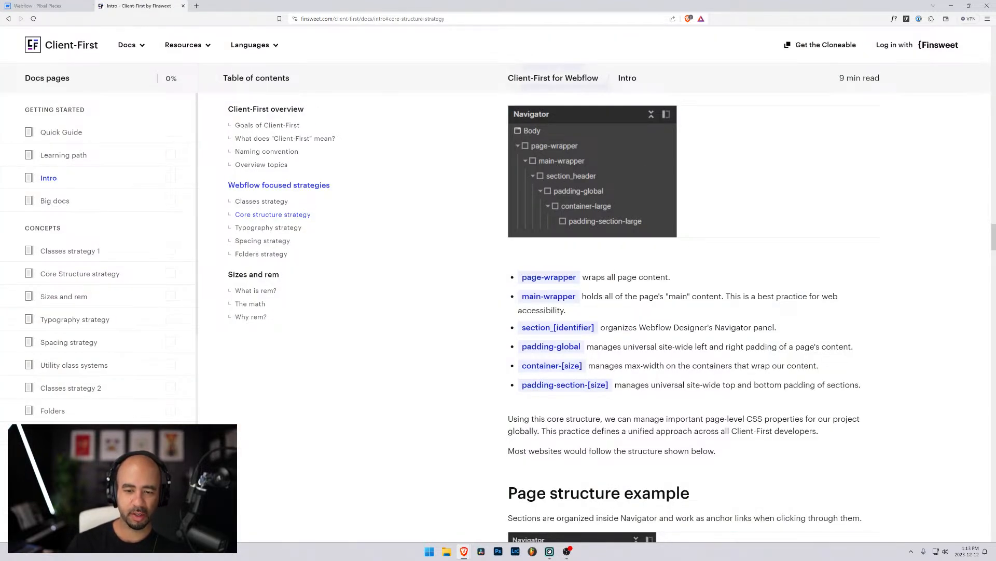
Highlight the section_[identifier] guideline in the Client-First docs, then select the first Section in Webflow.
left_click_drag(521, 328, 777, 328)
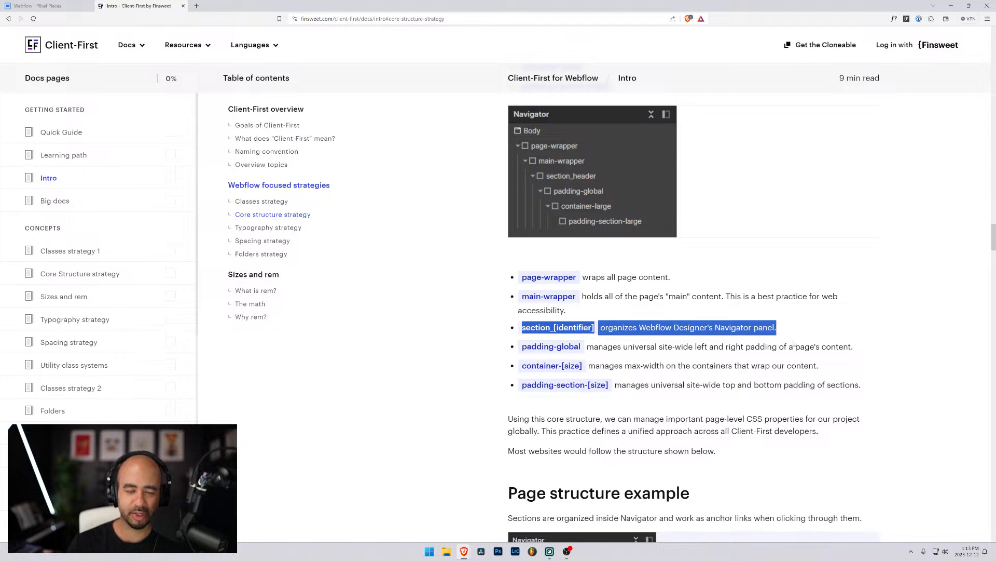
left_click(39, 5)
left_click(55, 109)
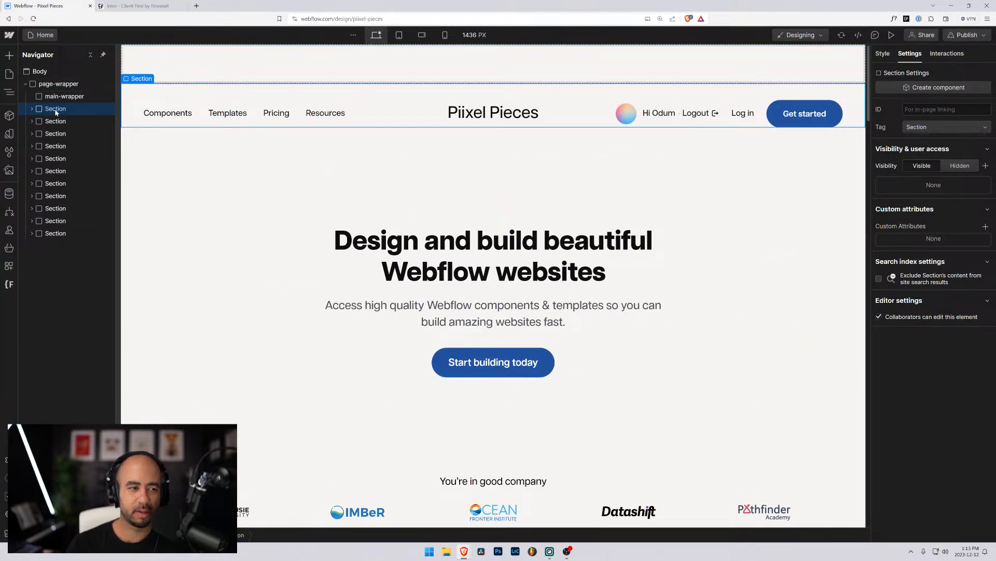
Move the first (header) Section into main-wrapper in the Navigator.
left_click(44, 119)
left_click(39, 111)
left_click(32, 109)
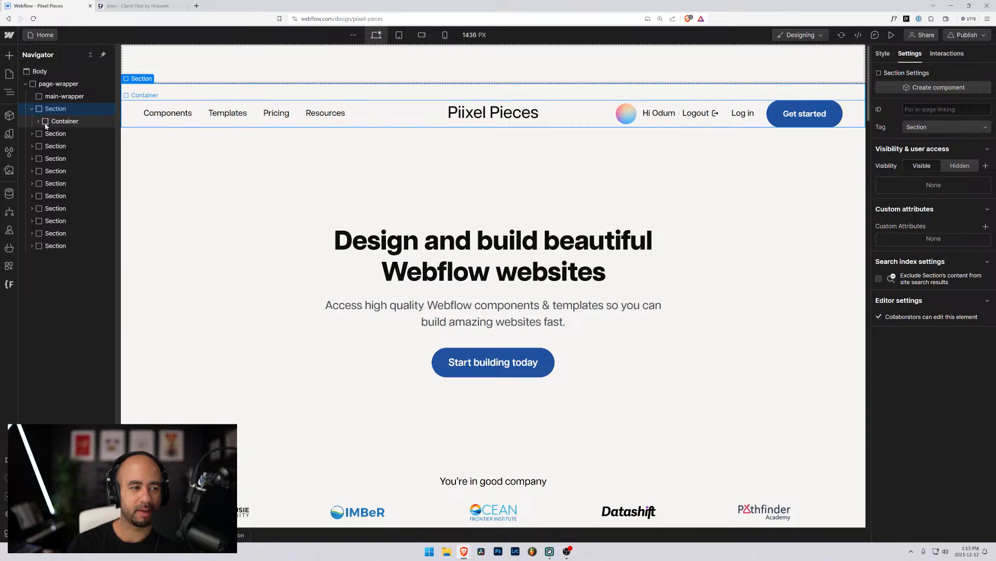
left_click(45, 123)
left_click(41, 110)
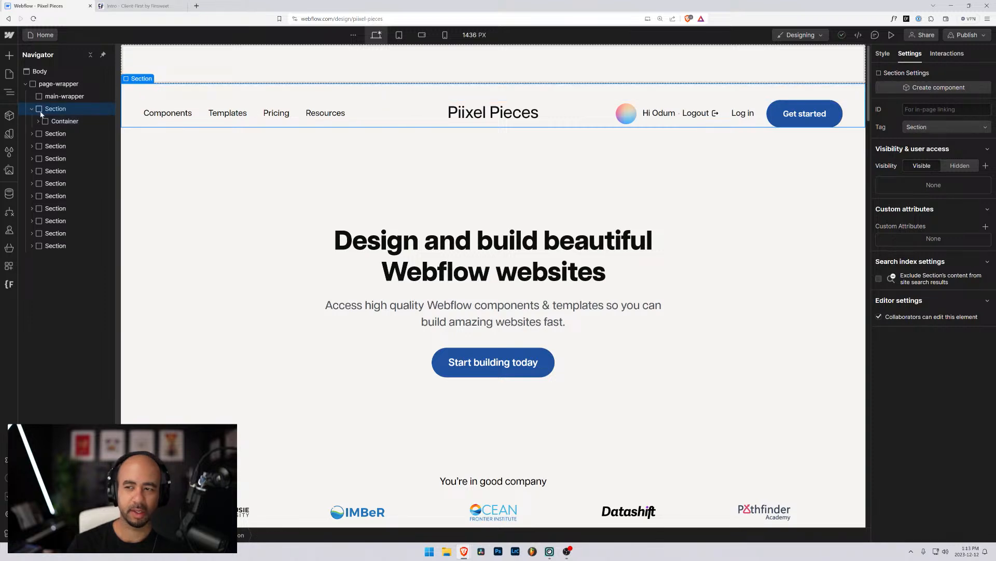
left_click(884, 55)
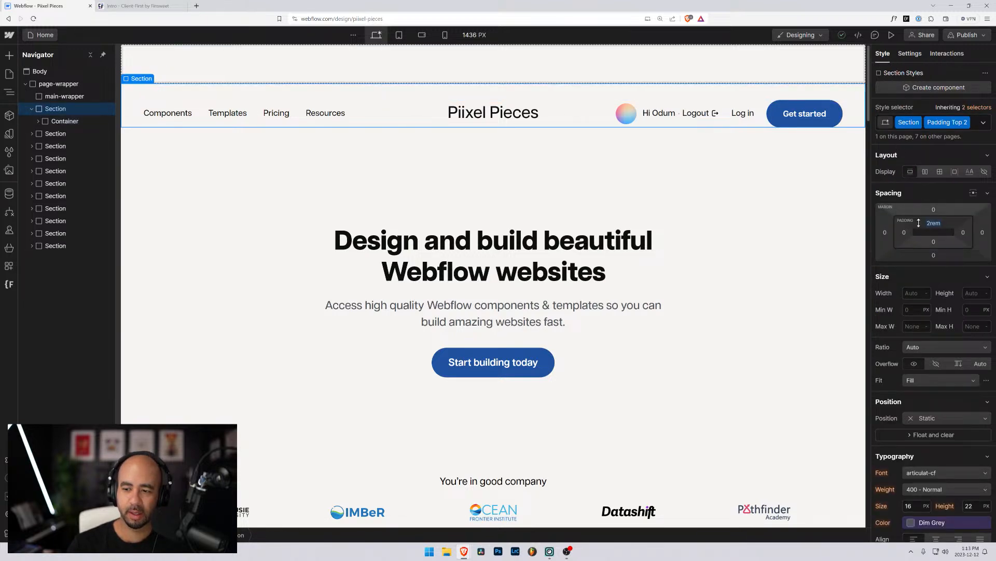
scroll(926, 249, "down", 5)
scroll(931, 269, "up", 5)
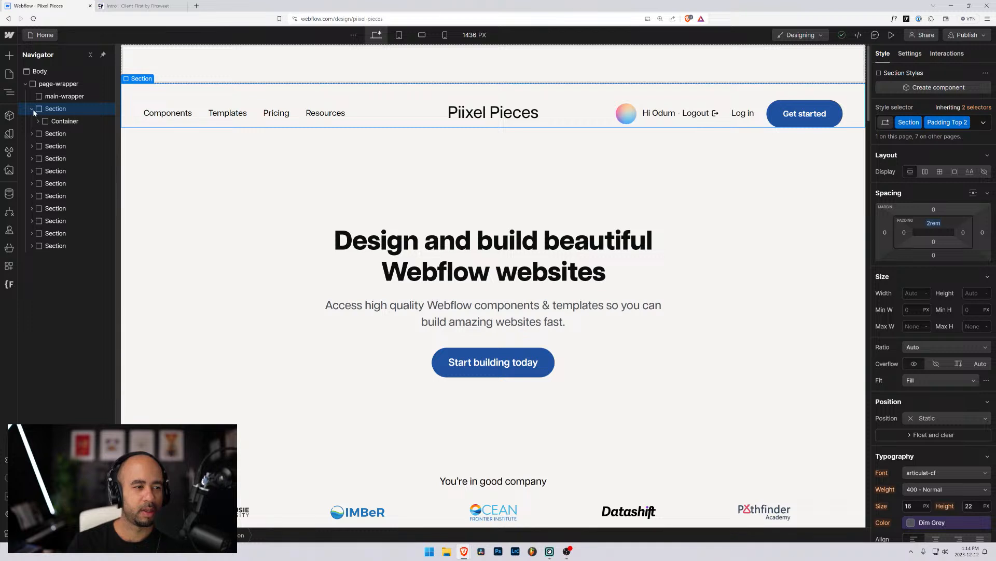
left_click_drag(33, 109, 43, 102)
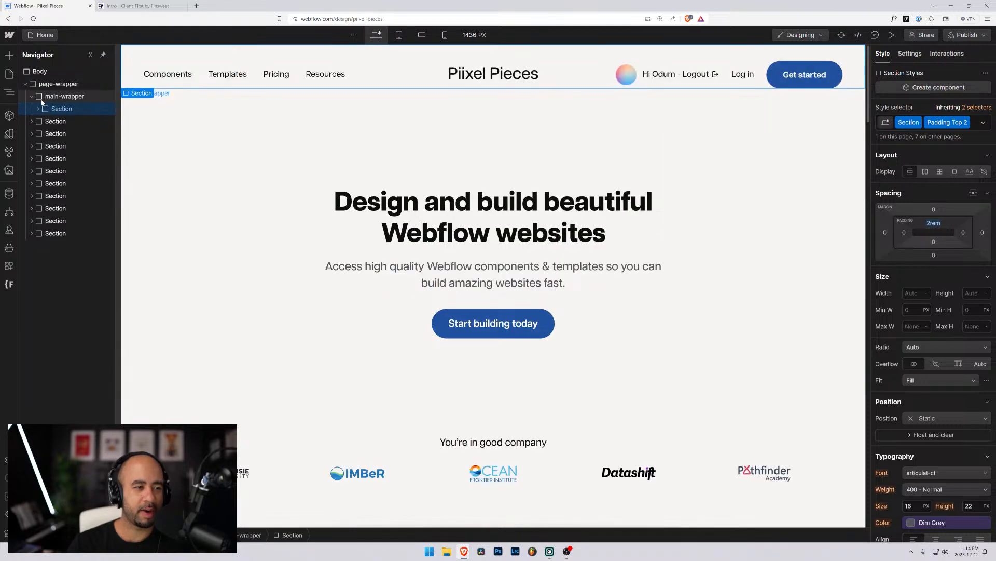
left_click(38, 109)
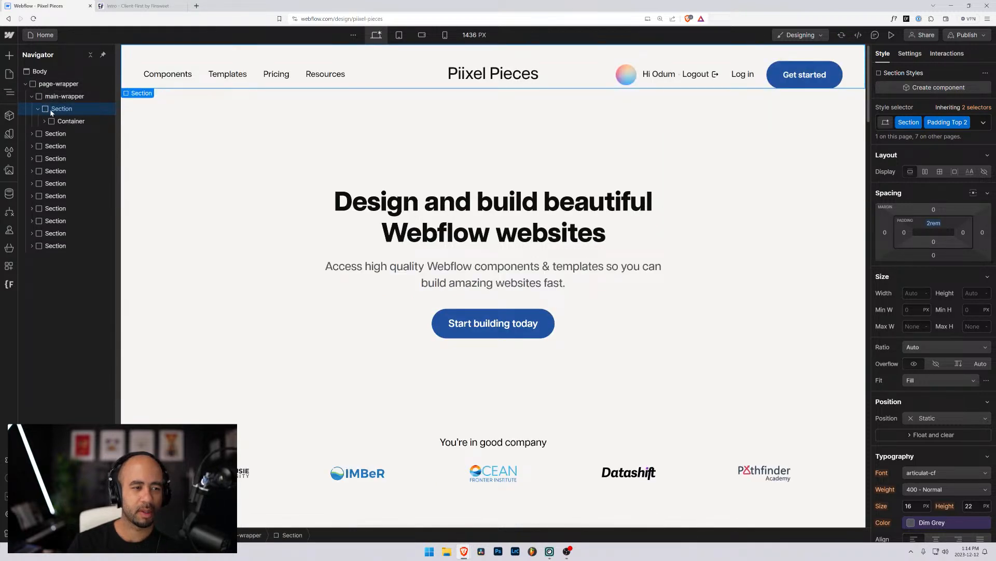
Replace the header Section's Section and Padding Top 2 classes with a new section_header class.
left_click(979, 128)
left_click(972, 126)
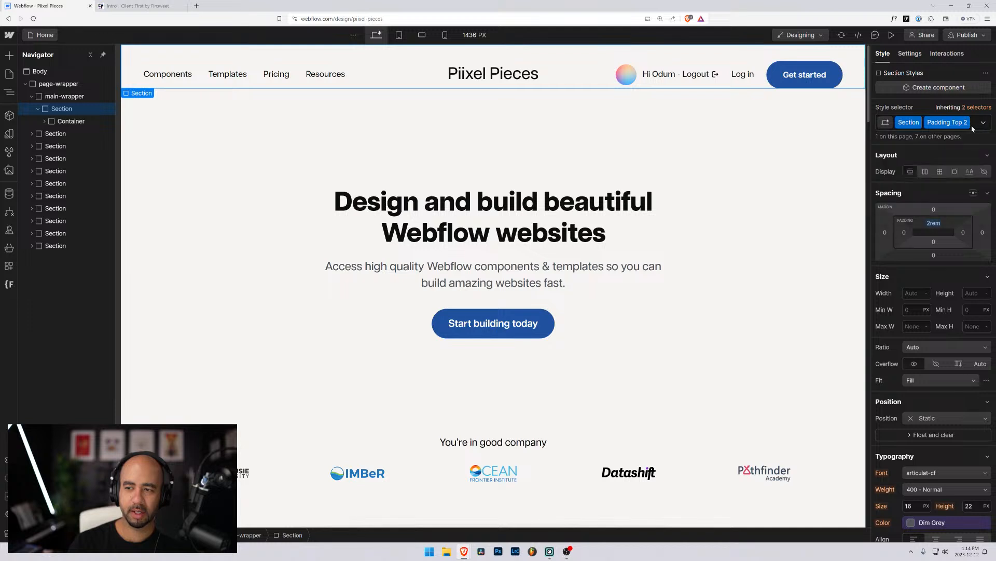
left_click(972, 129)
key("BackSpace")
key("BackSpace")
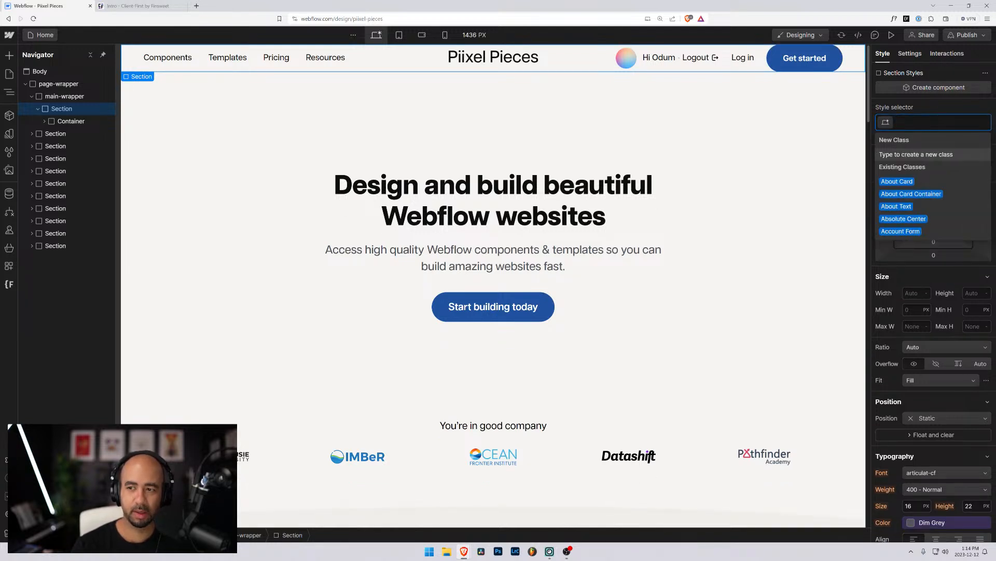
type("section")
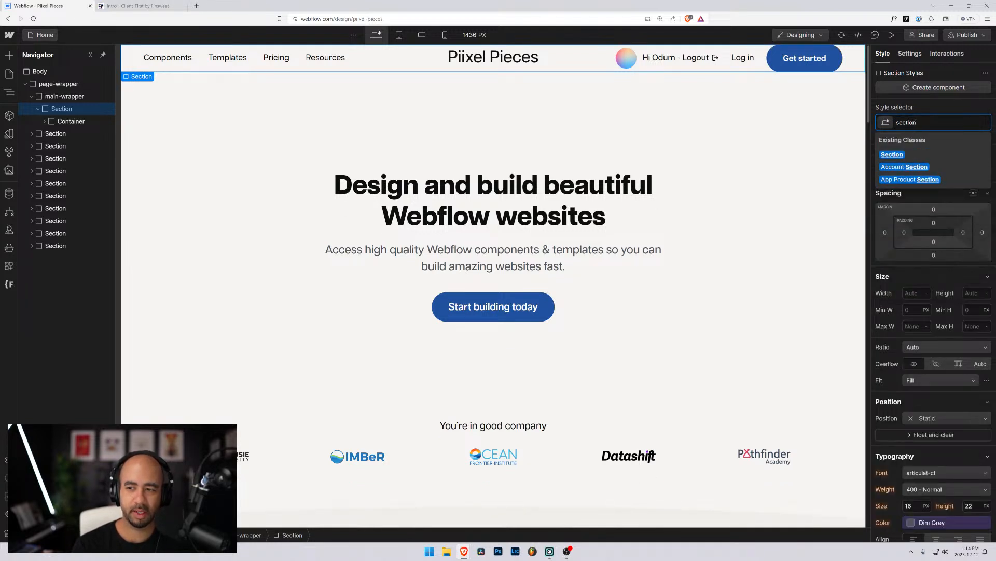
type("_header")
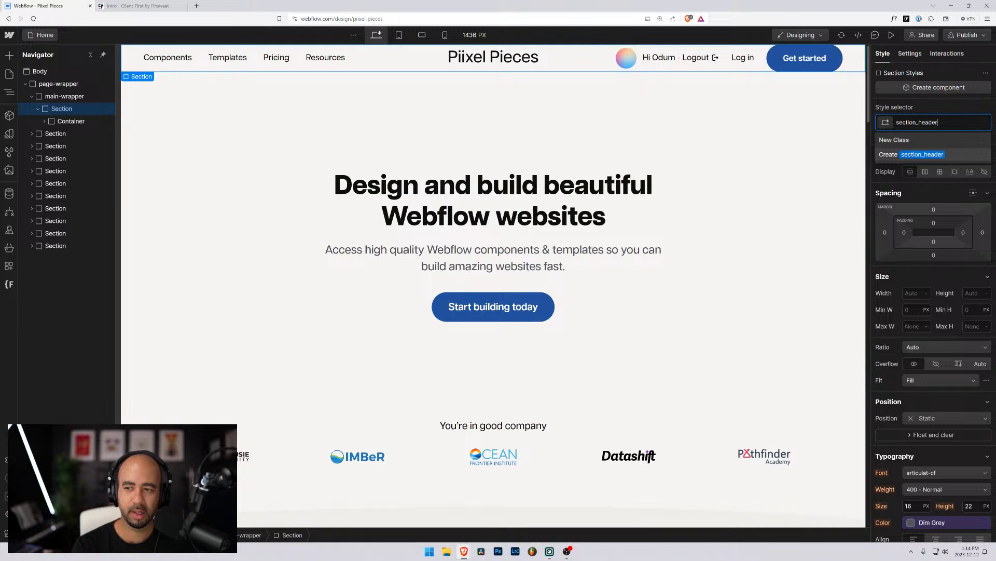
left_click(139, 7)
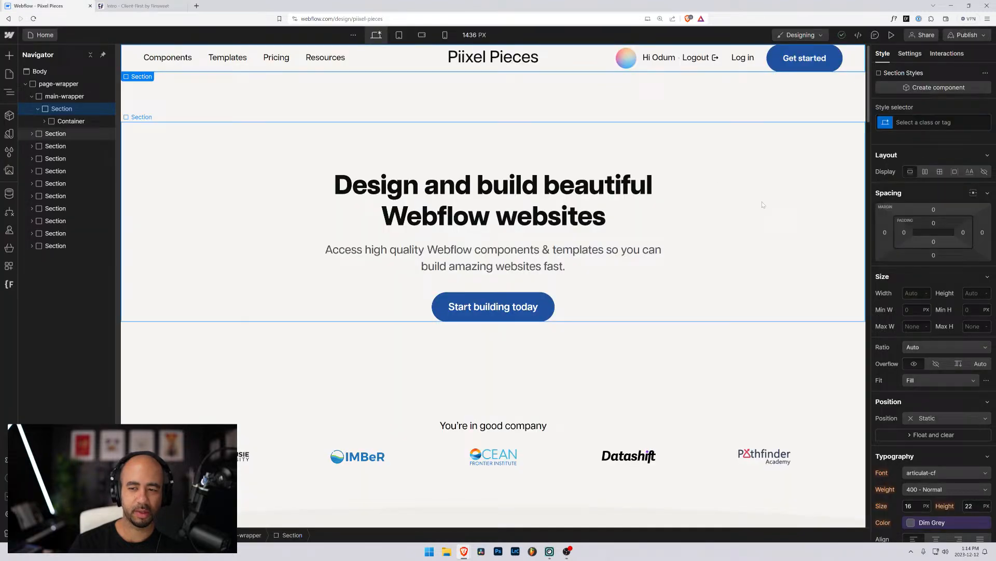
left_click(39, 5)
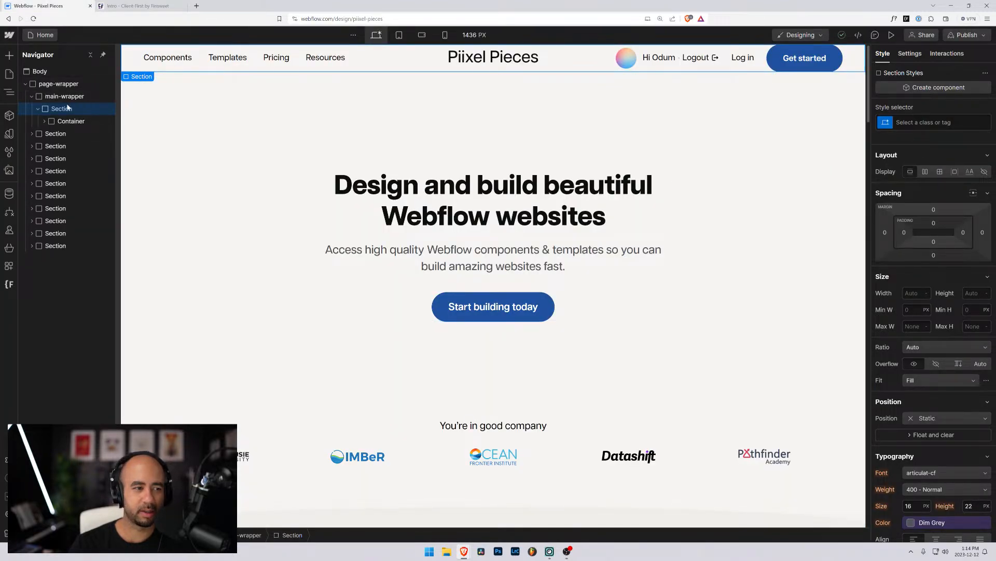
key("ctrl+Return")
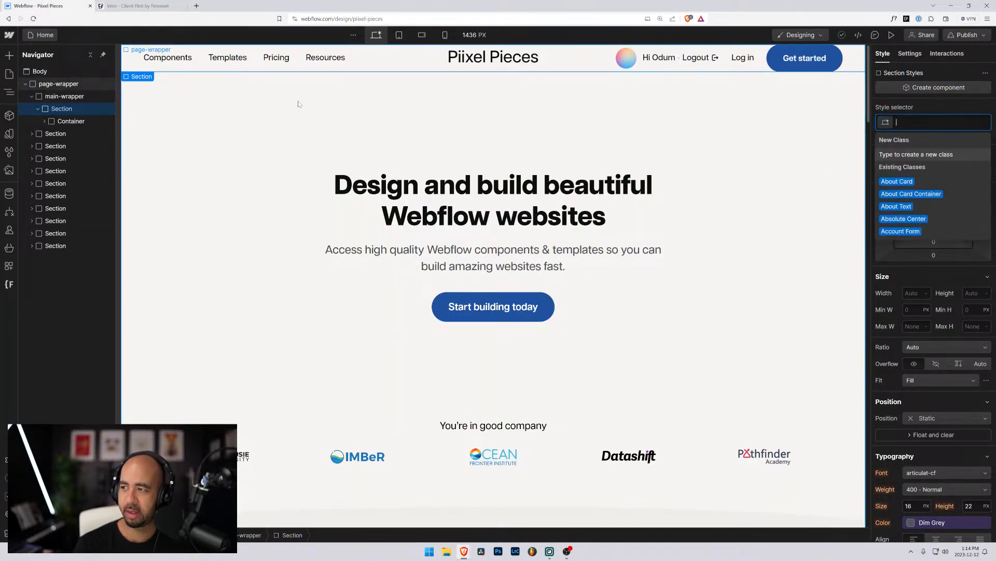
type("section_header")
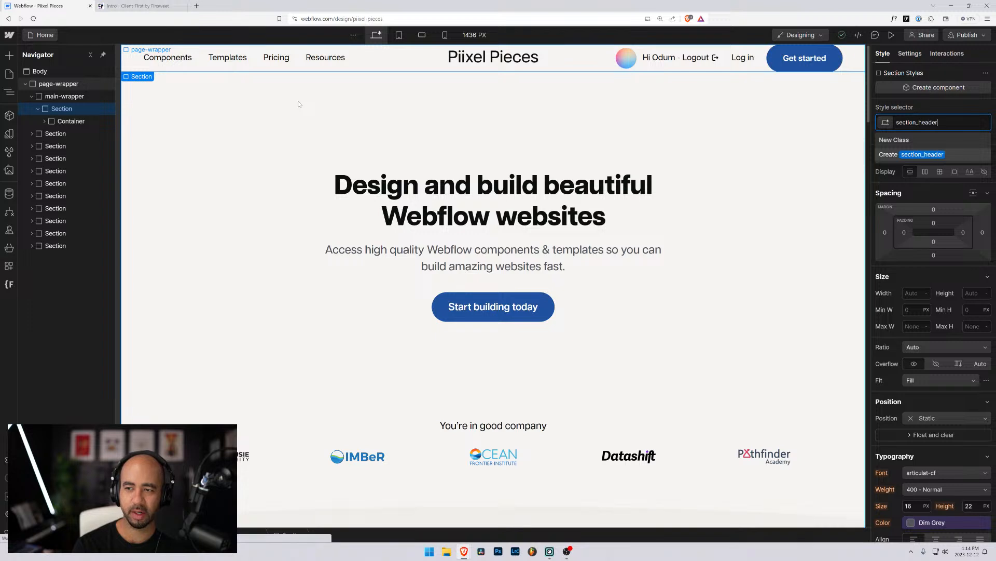
key("Return")
left_click(45, 121)
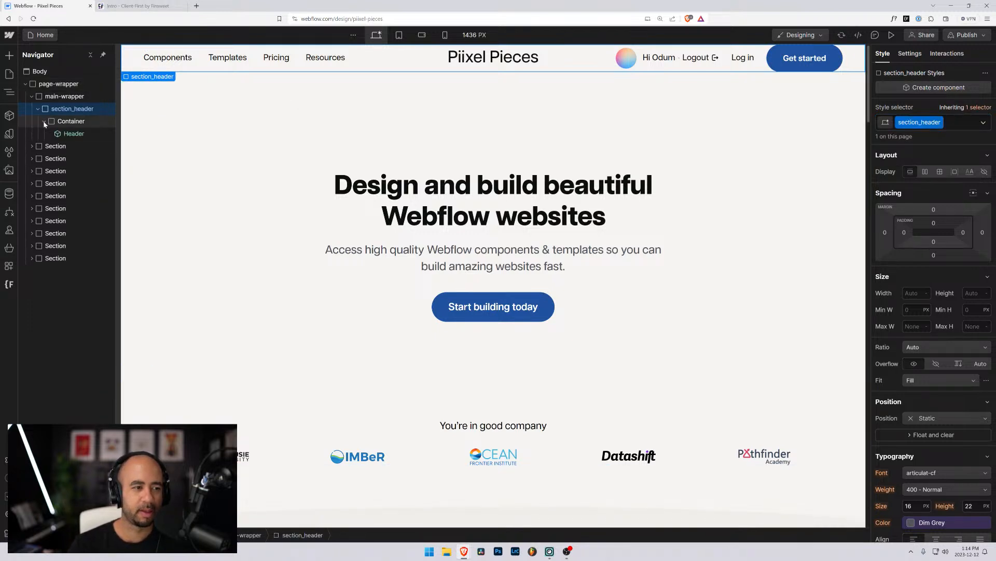
left_click(91, 122)
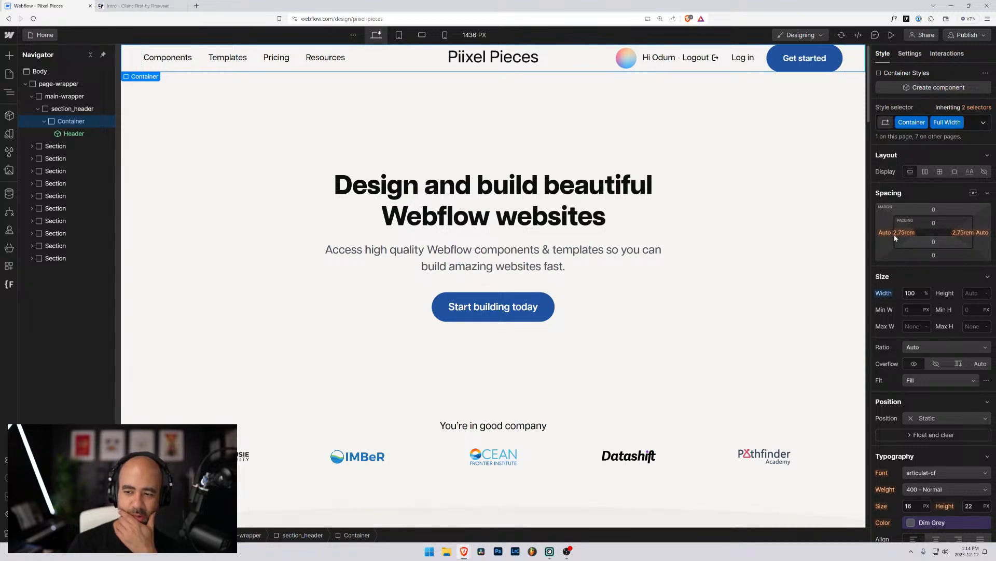
Highlight the padding-global class name in the Client-First docs.
left_click(145, 5)
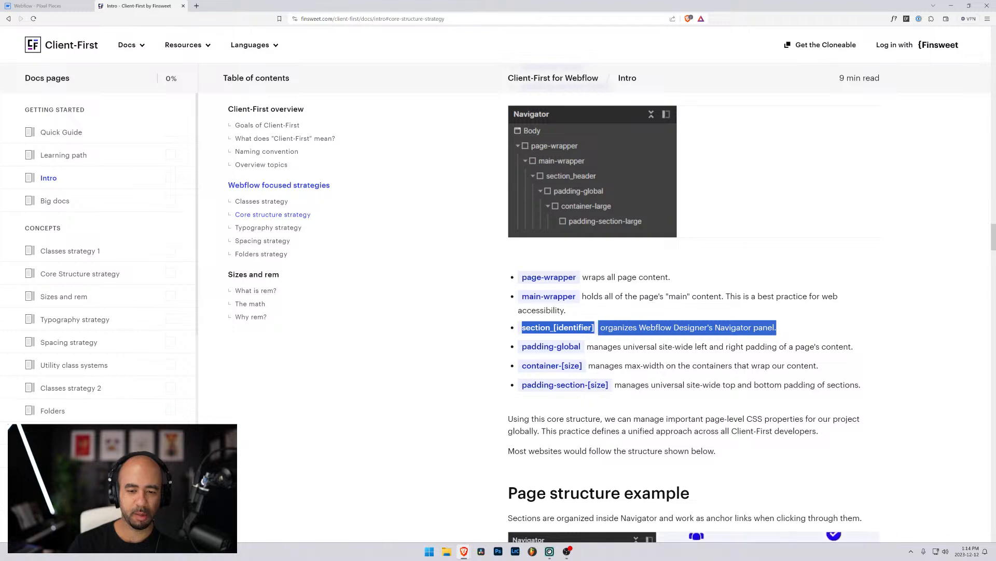
left_click_drag(523, 346, 582, 353)
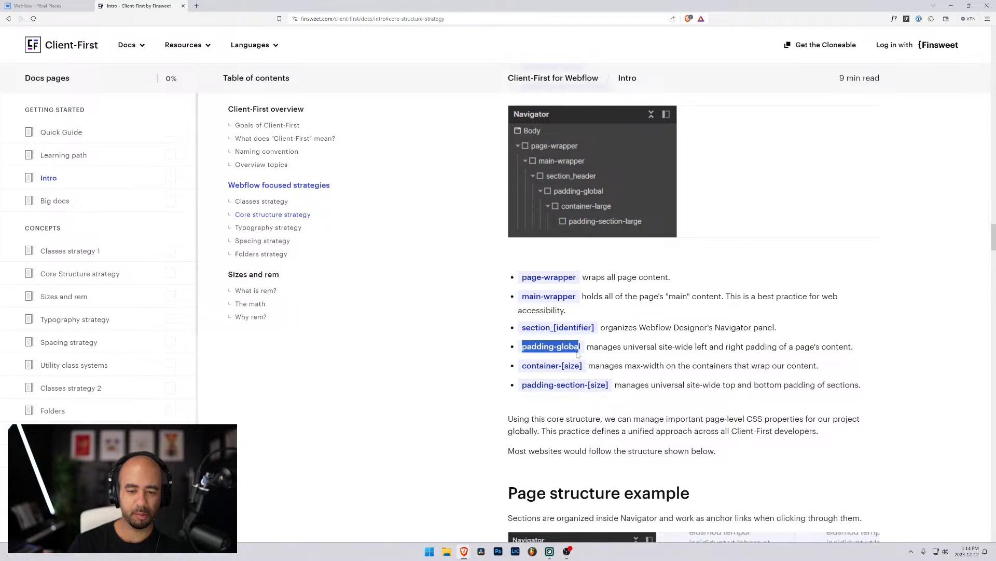
left_click(48, 4)
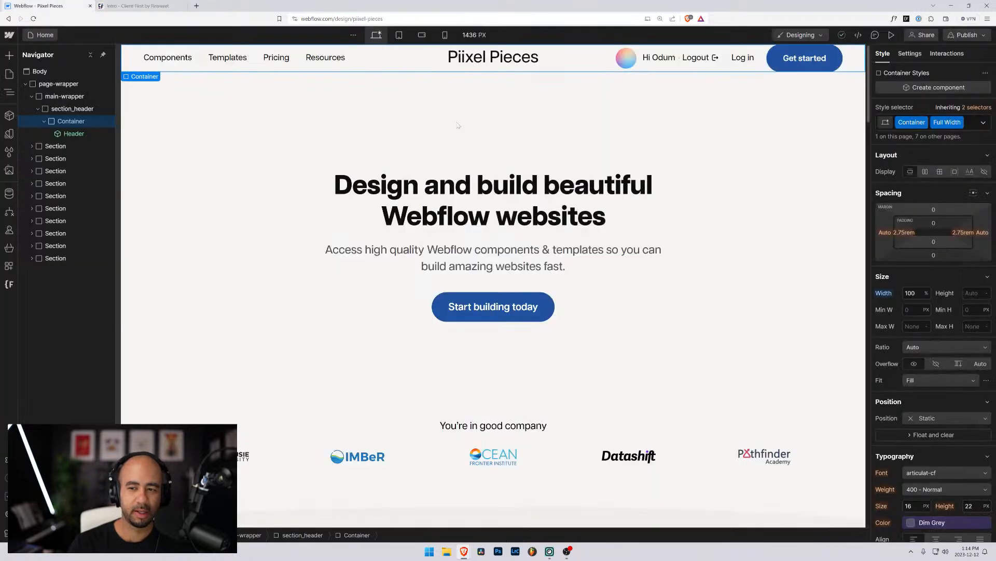
Swap the container's Container and Full Width classes for padding-global, then show the site's variables.
left_click(971, 128)
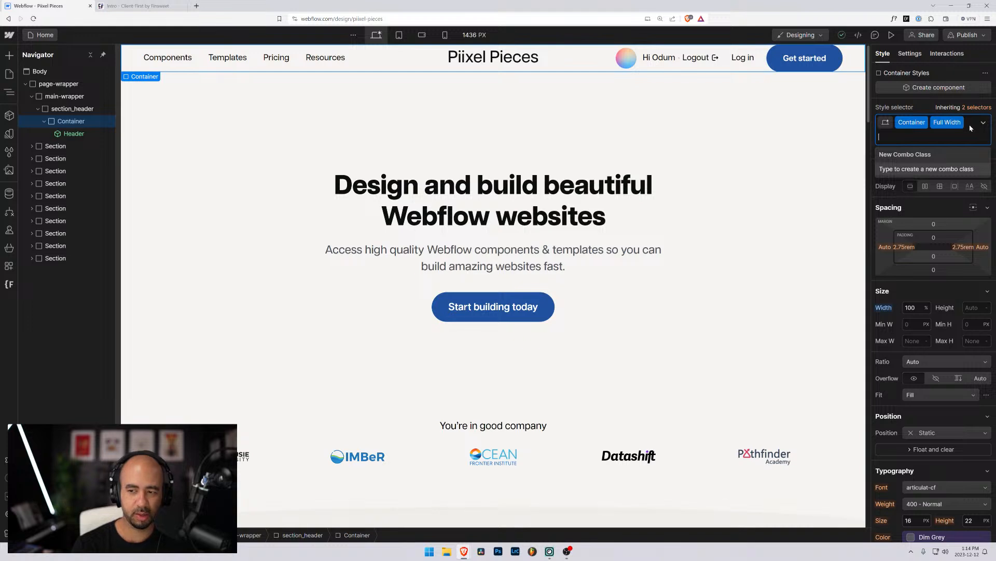
key("BackSpace")
key("BackSpace")
type("padding-=")
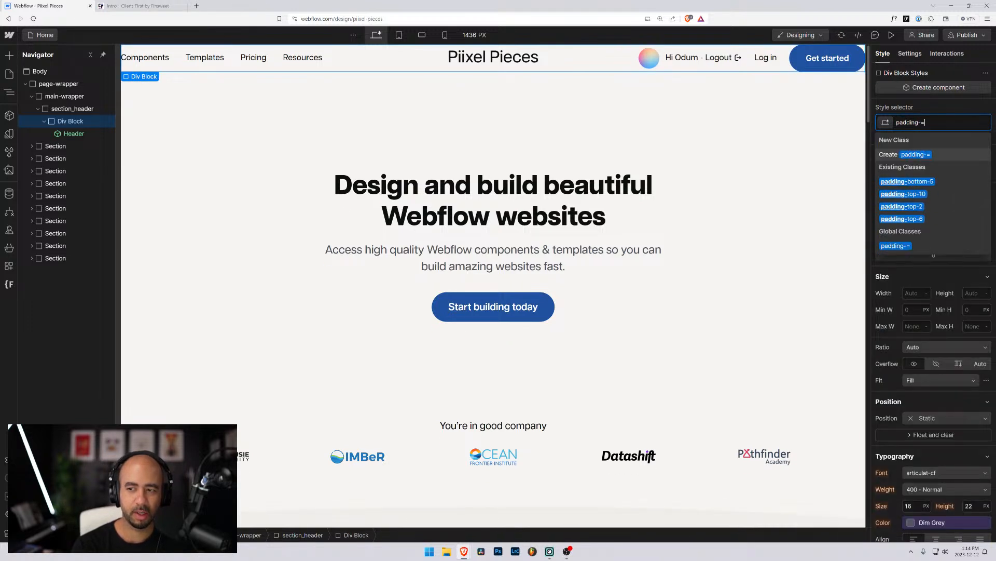
key("BackSpace")
type("global")
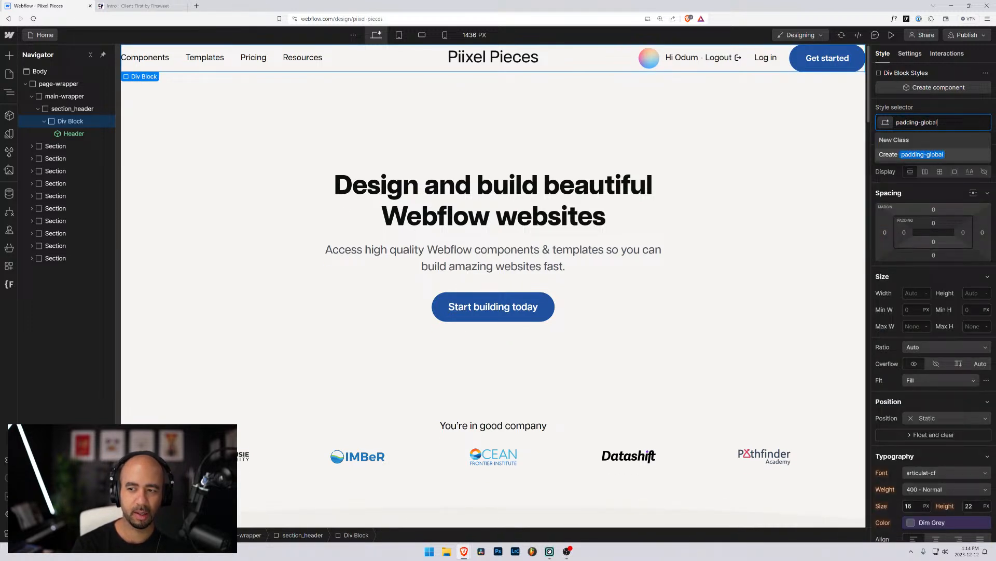
key("Return")
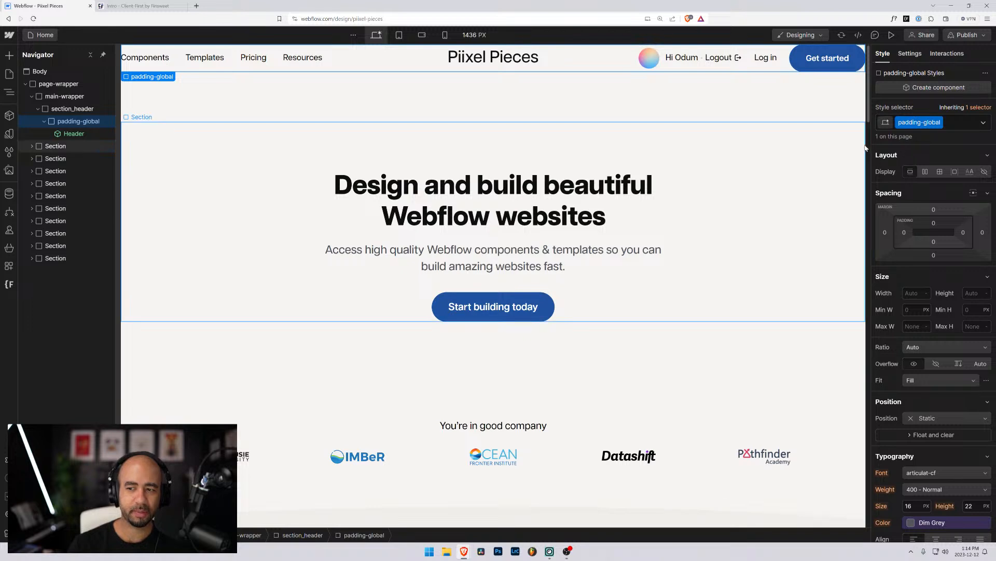
left_click(10, 137)
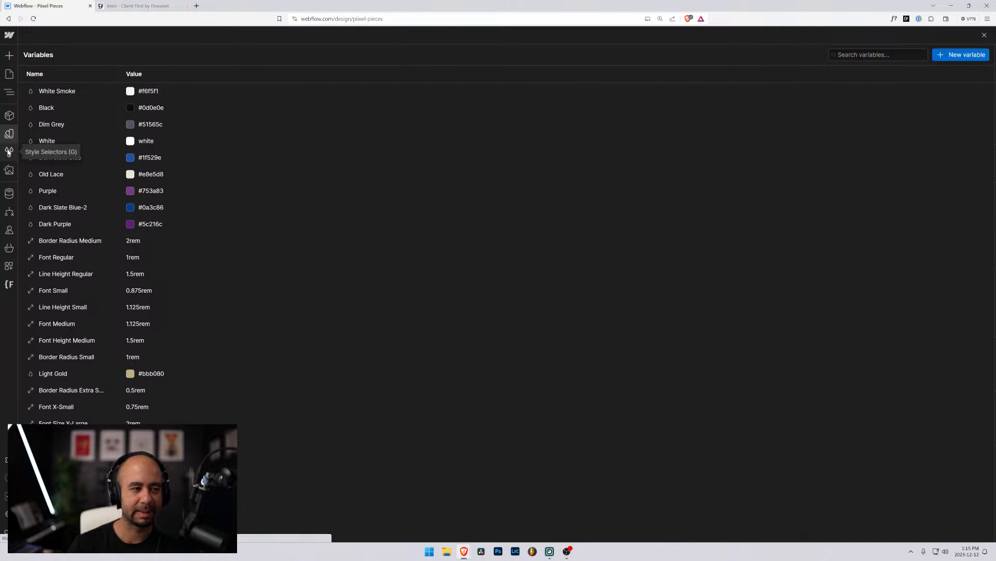
Start a new Size variable, glancing at the Client-First docs.
left_click(960, 57)
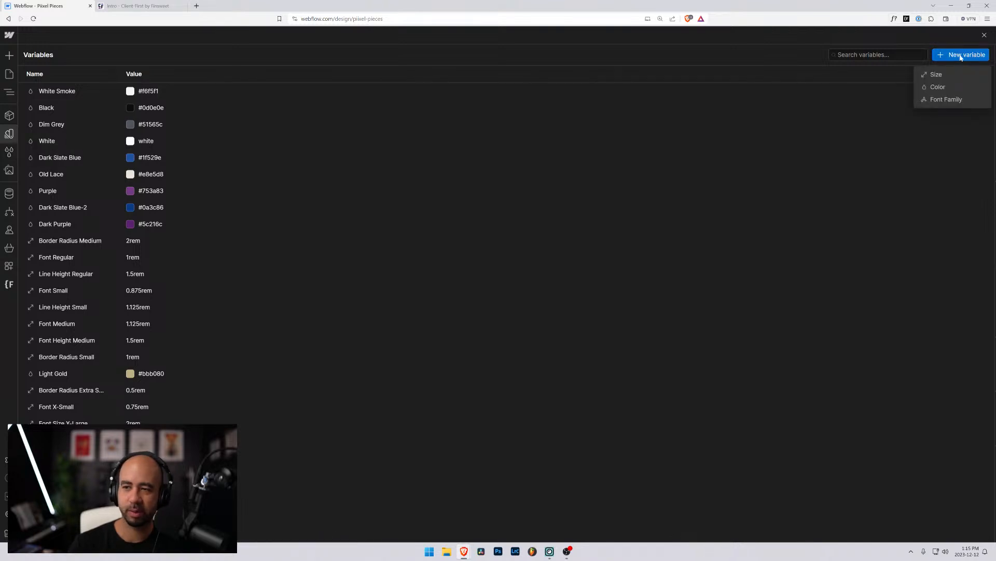
left_click(936, 74)
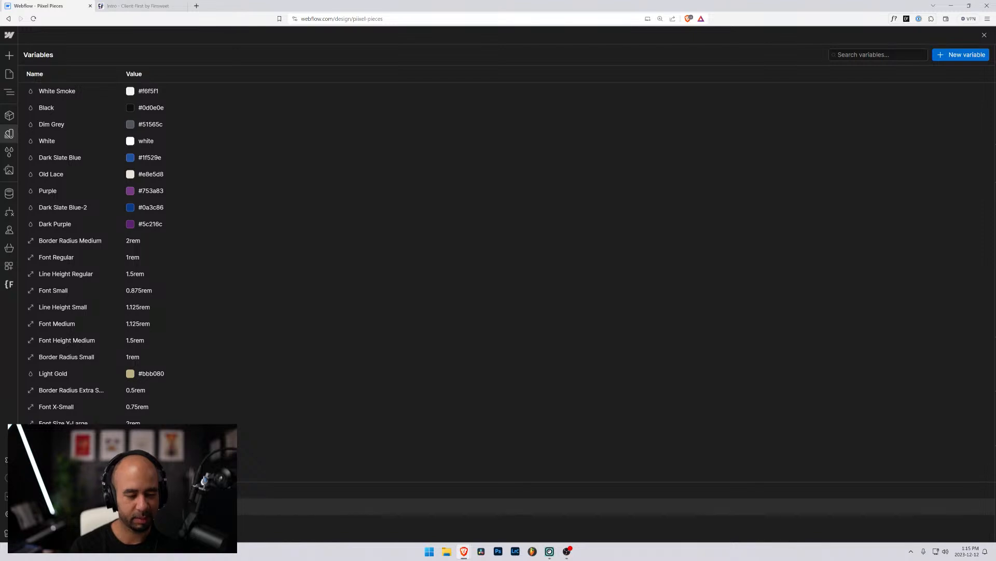
left_click(128, 6)
left_click(58, 4)
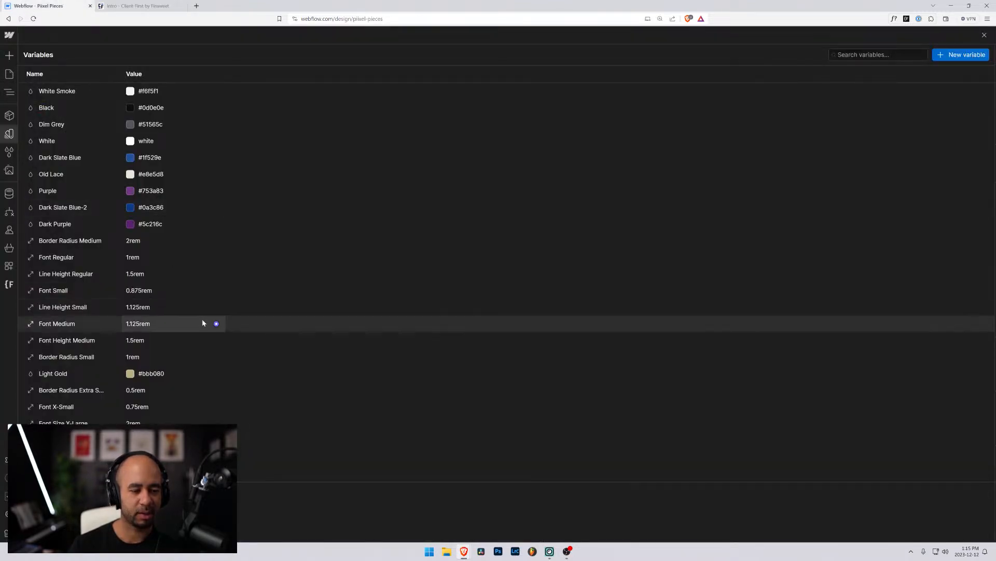
Close variables, visit the Components page, then return to Home and select the Header.
left_click(9, 74)
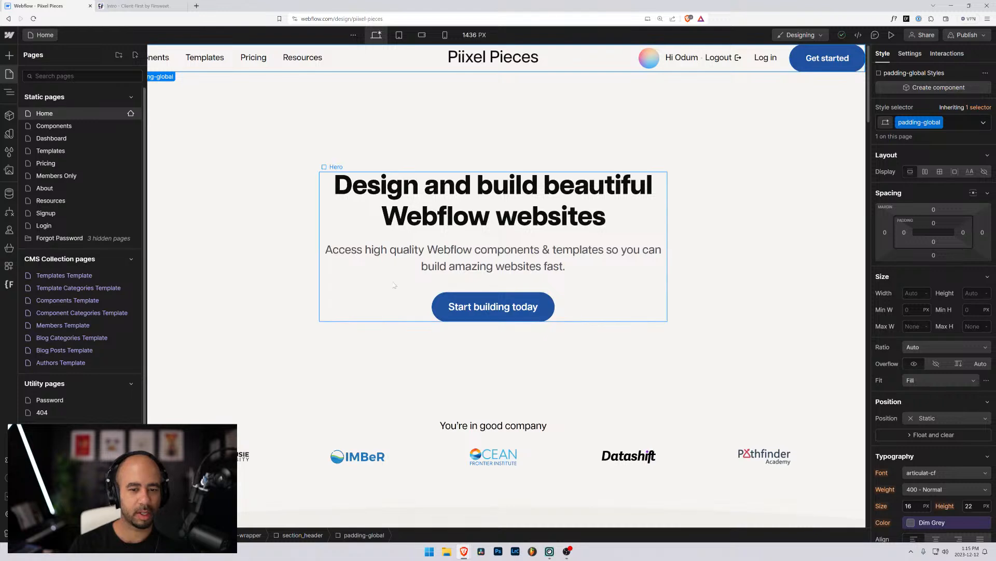
scroll(255, 150, "down", 2)
scroll(256, 151, "up", 2)
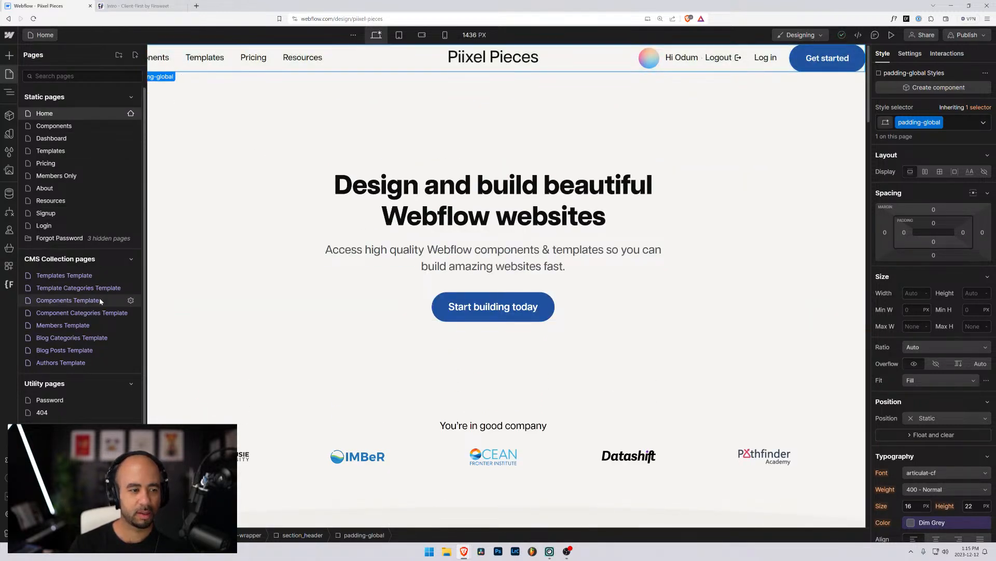
left_click(67, 125)
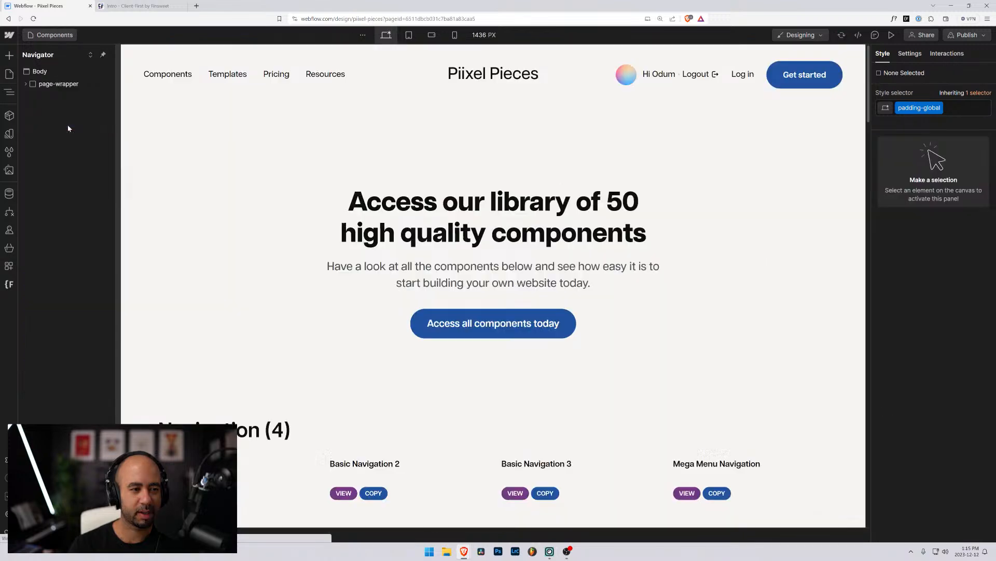
left_click(49, 35)
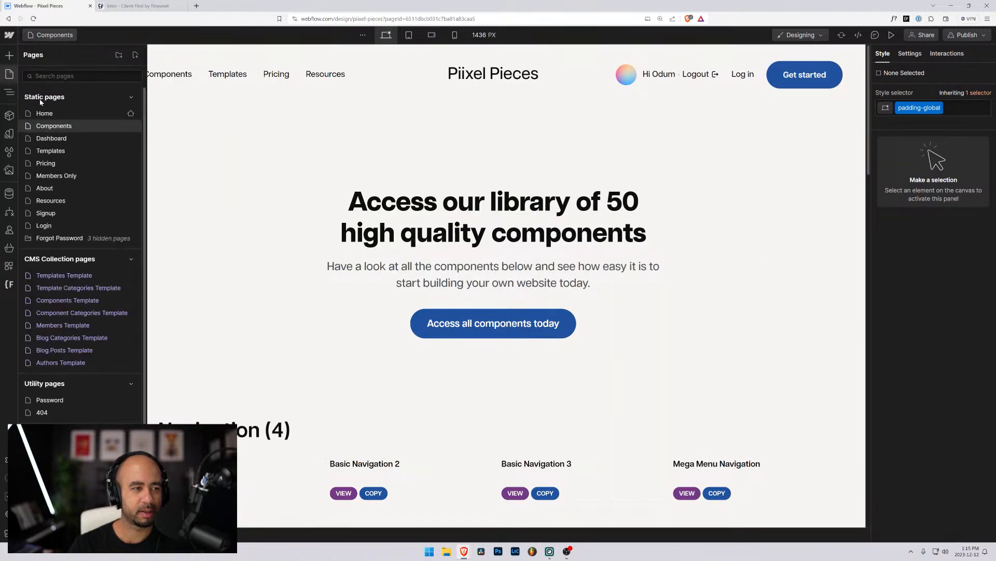
left_click(44, 114)
left_click(147, 63)
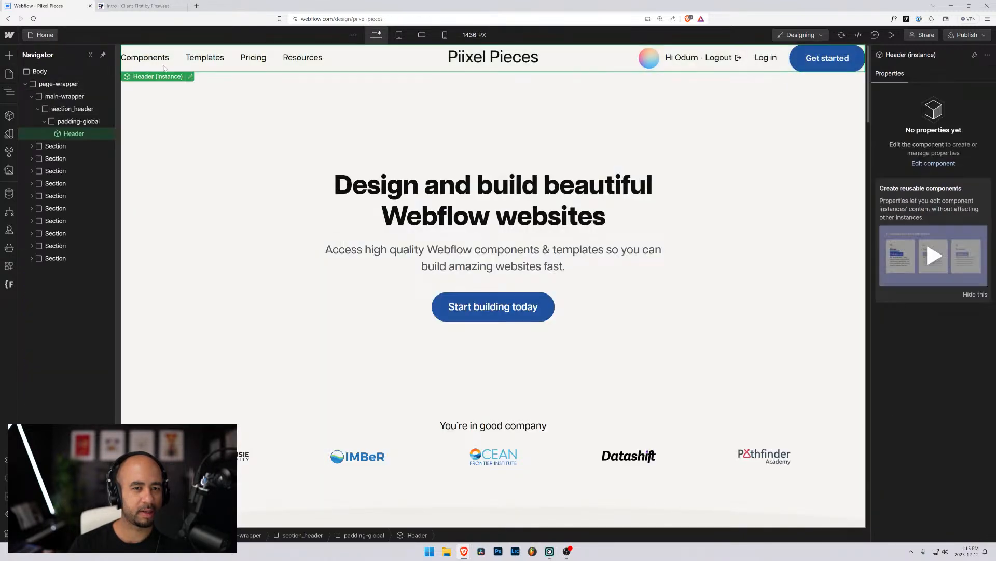
Bind padding-global's left padding to the global padding variable (2.5rem).
left_click(67, 122)
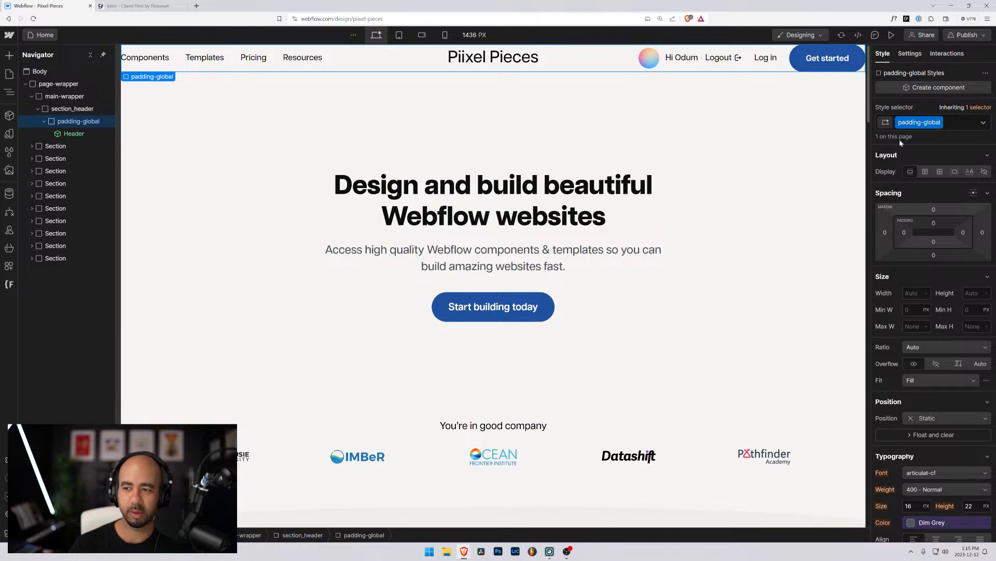
left_click(905, 235)
left_click(975, 250)
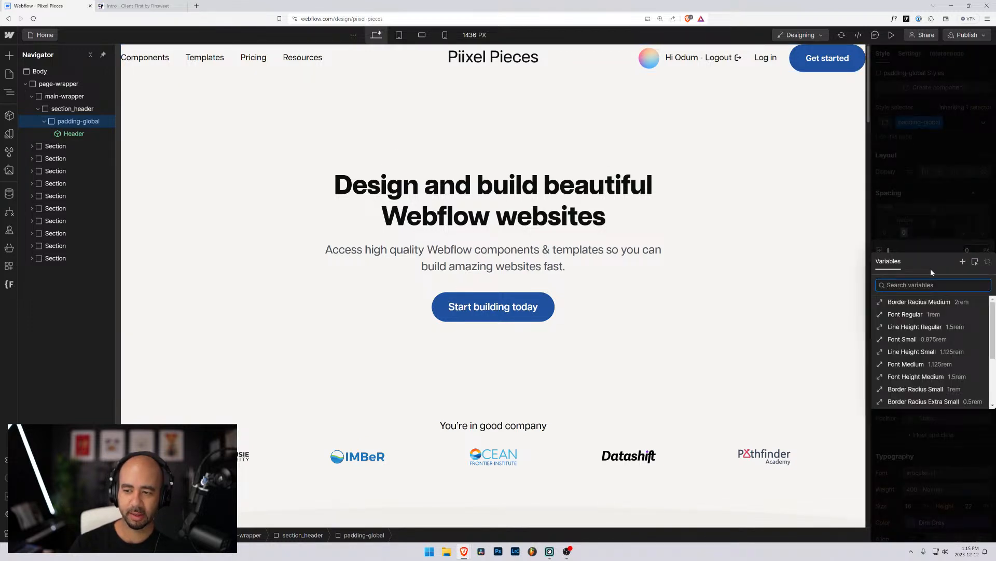
type("global")
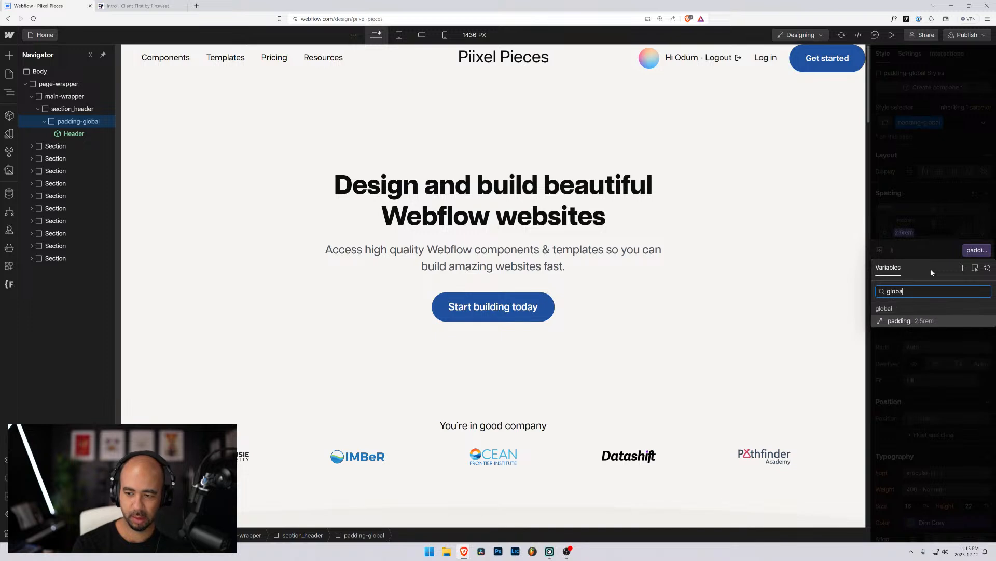
left_click(907, 317)
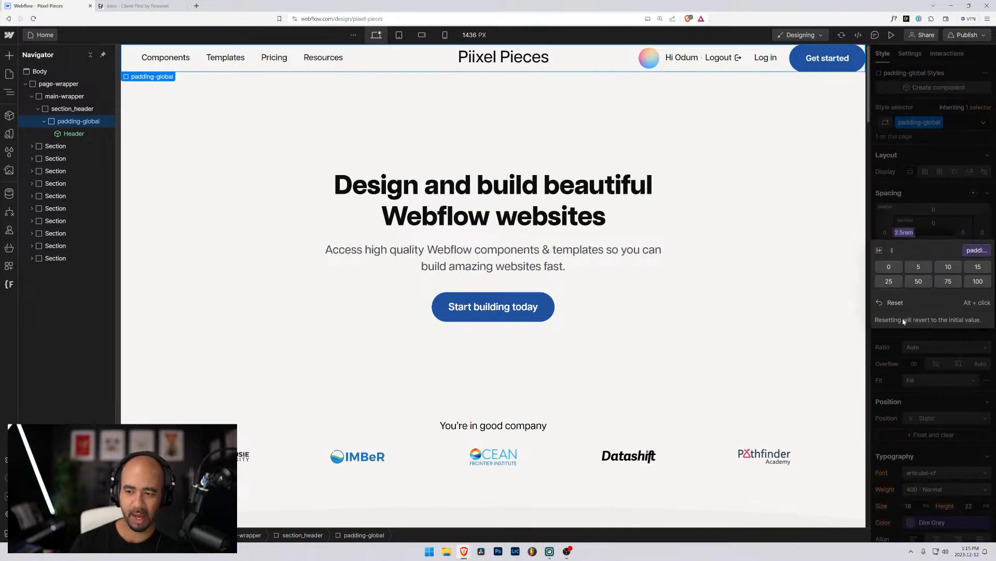
Bind padding-global's right padding to the same 2.5rem padding variable.
left_click(964, 232)
left_click(963, 245)
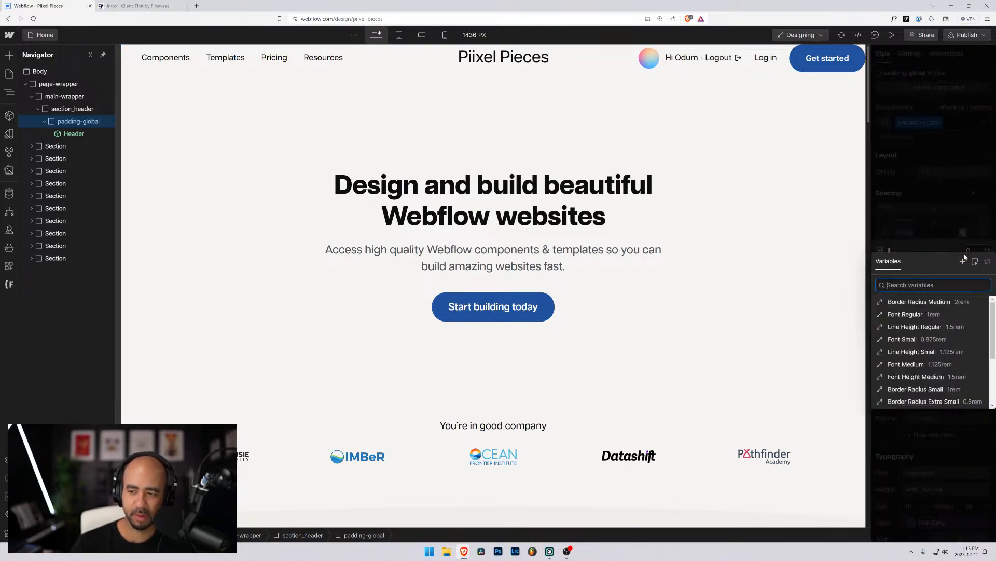
scroll(905, 371, "down", 2)
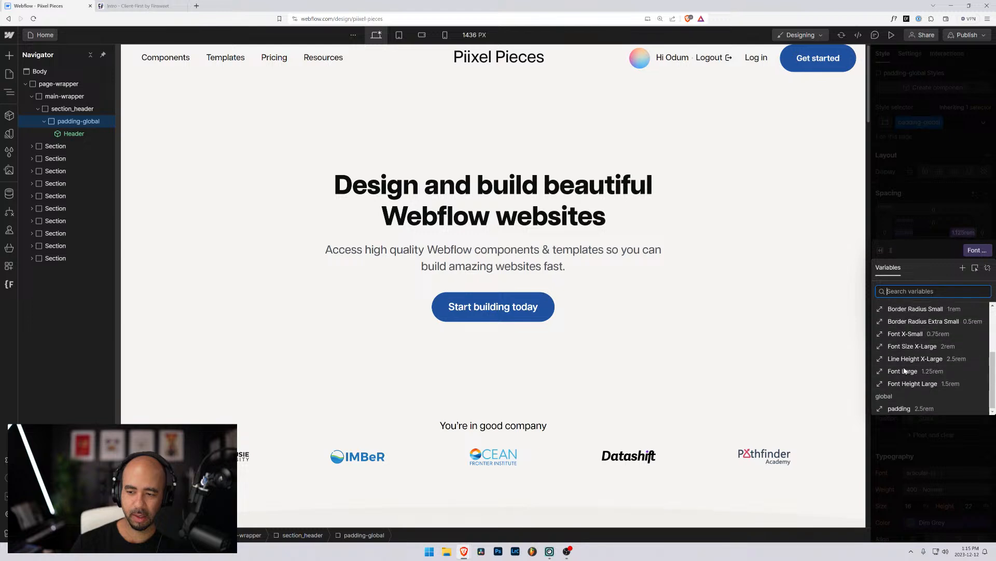
left_click(900, 409)
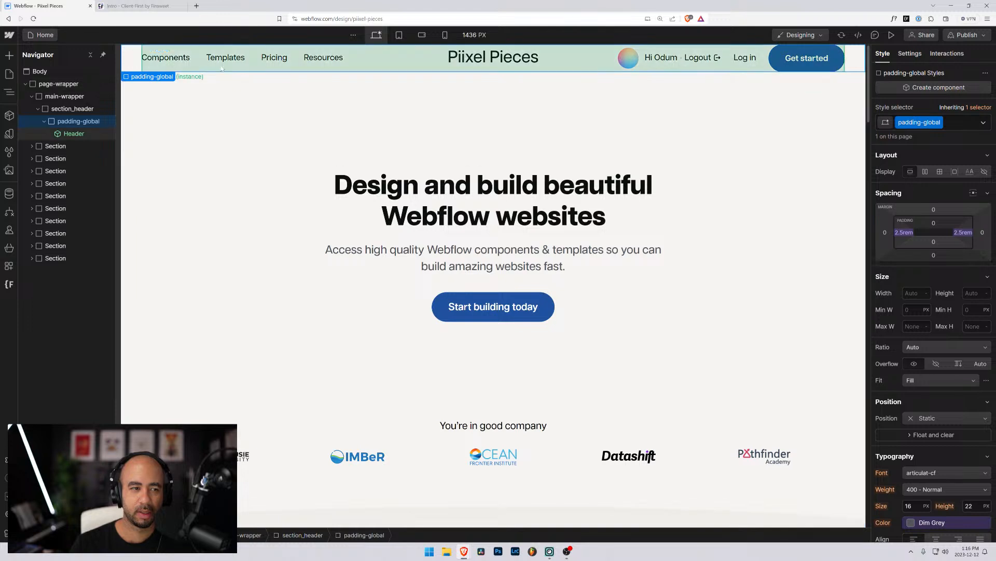
left_click(67, 133)
left_click(60, 123)
left_click(60, 132)
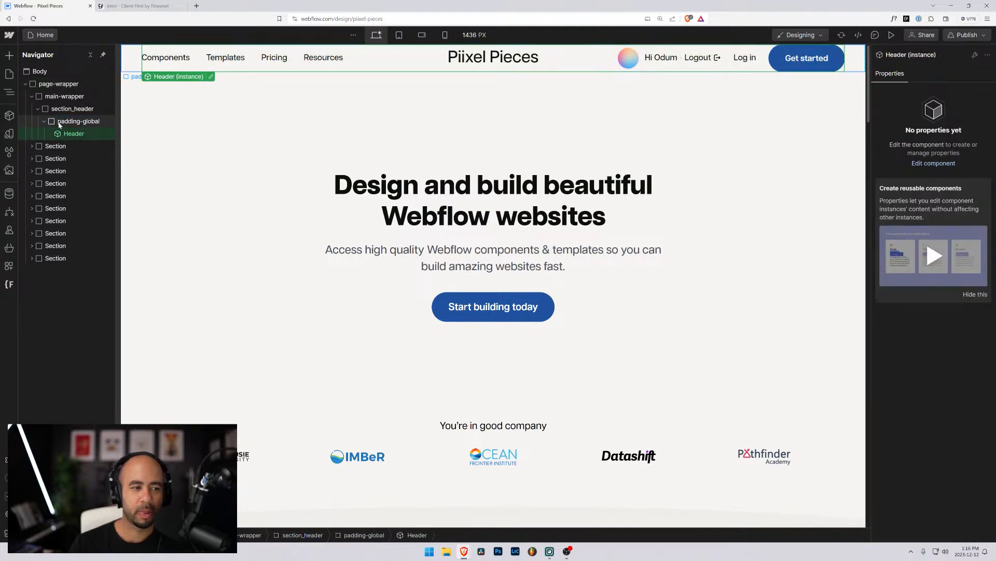
left_click(58, 124)
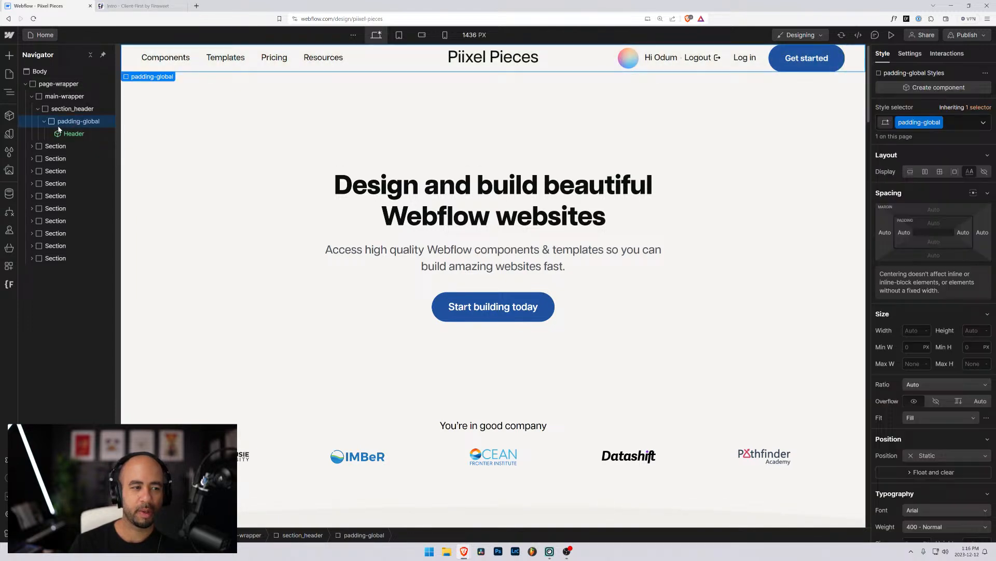
left_click(126, 5)
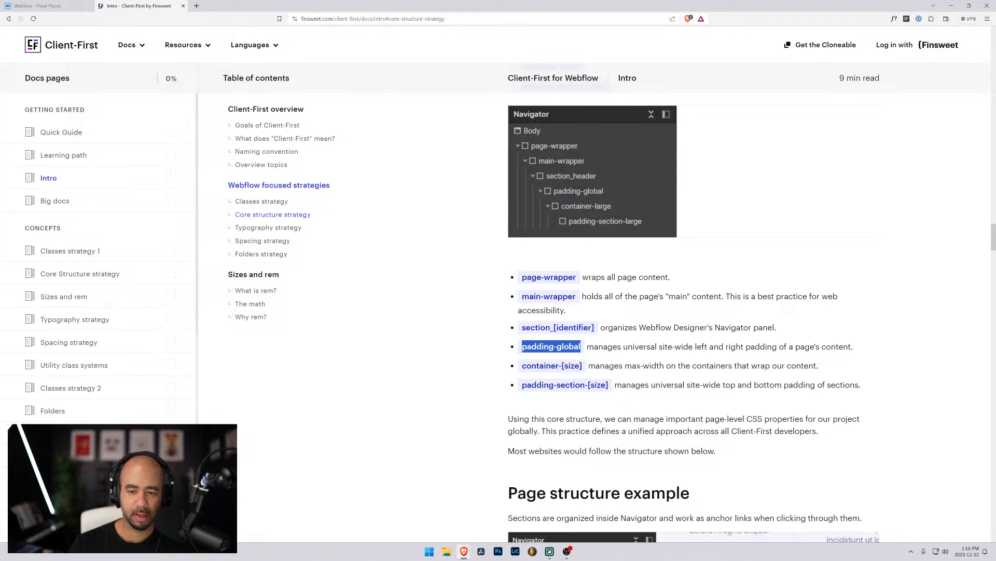
left_click(551, 347)
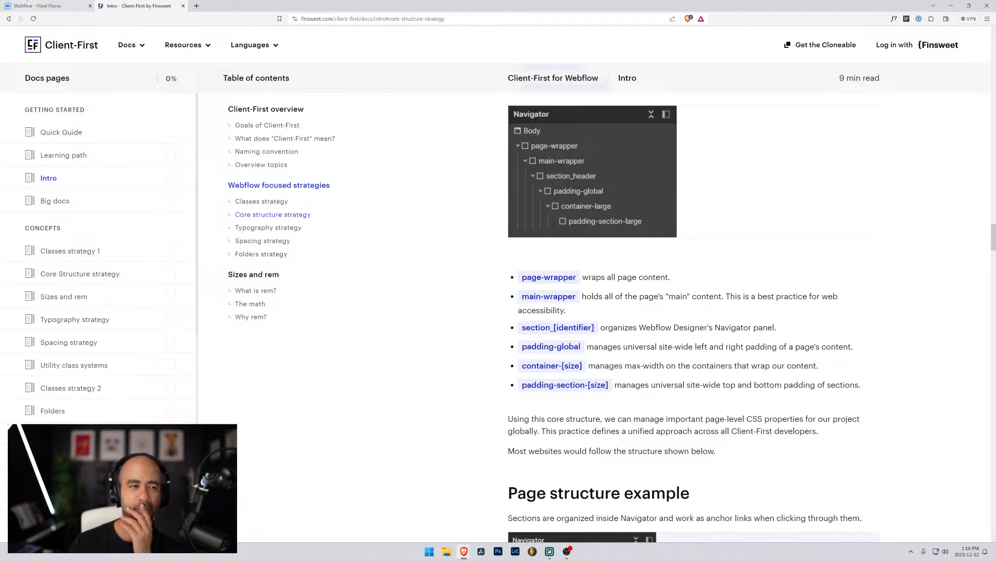
key("ctrl+shift+Tab")
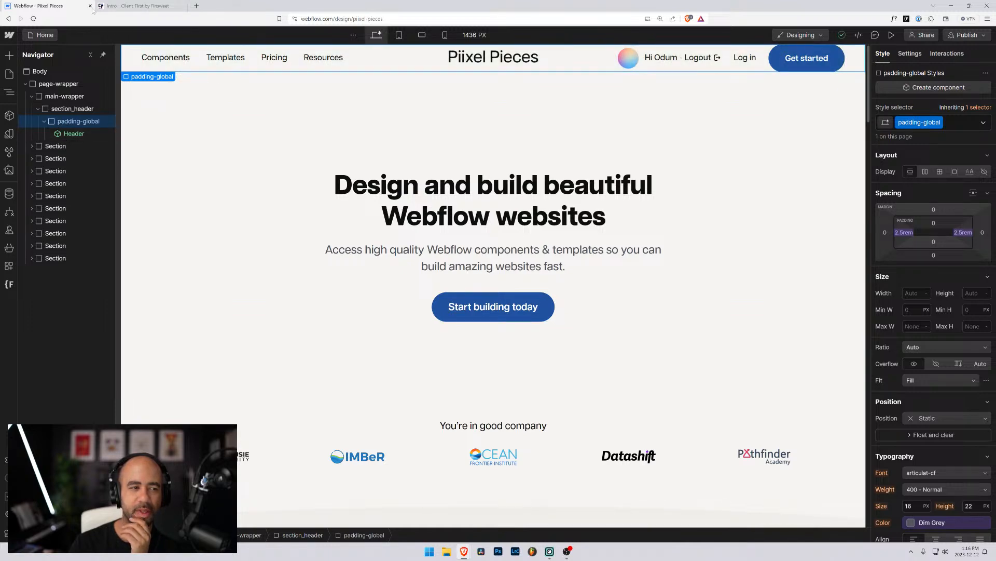
left_click(120, 6)
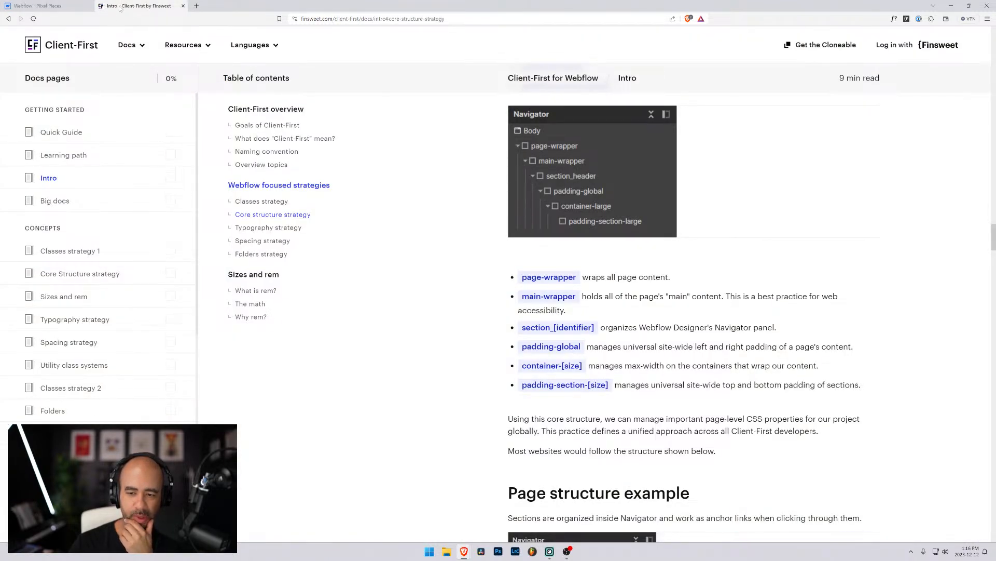
left_click(64, 6)
Wrap the Header in a new div classed container-large, checking the Client-First docs.
left_click(44, 121)
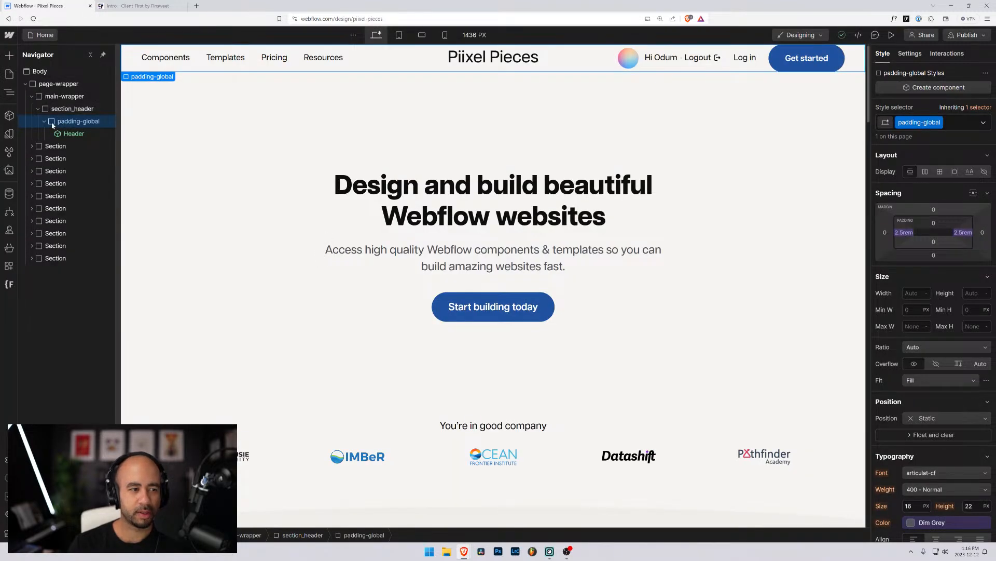
left_click(59, 134)
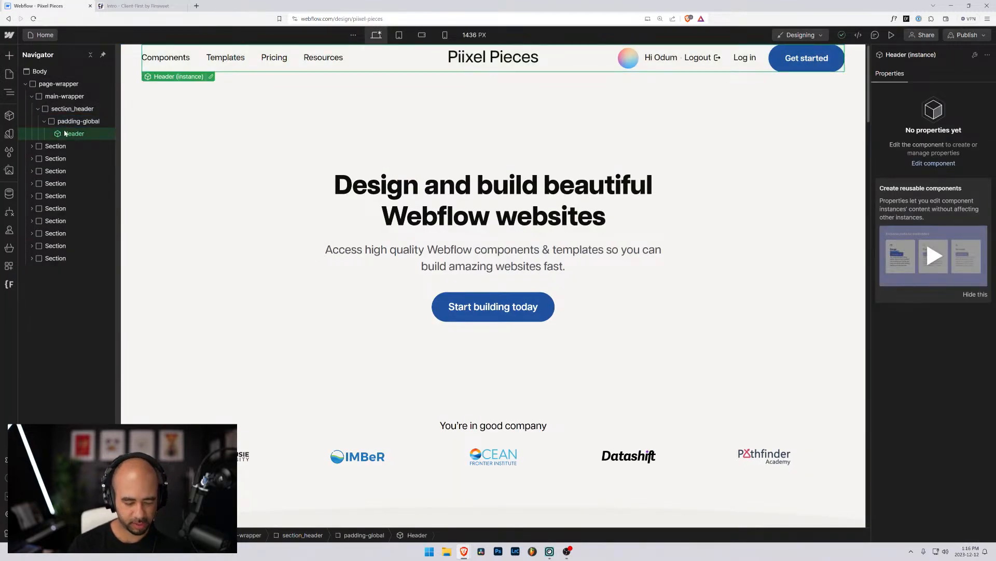
key("ctrl+g")
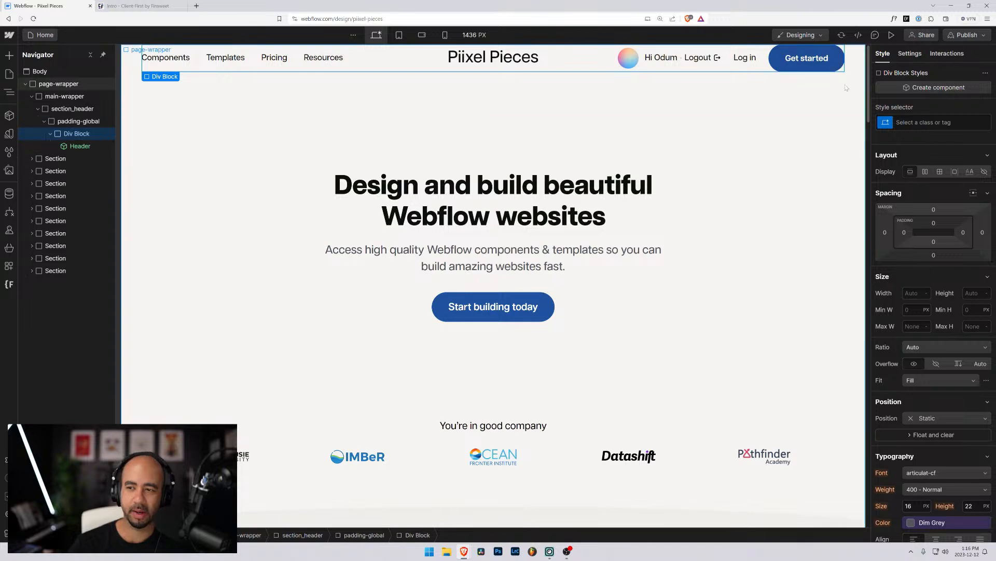
key("ctrl+Return")
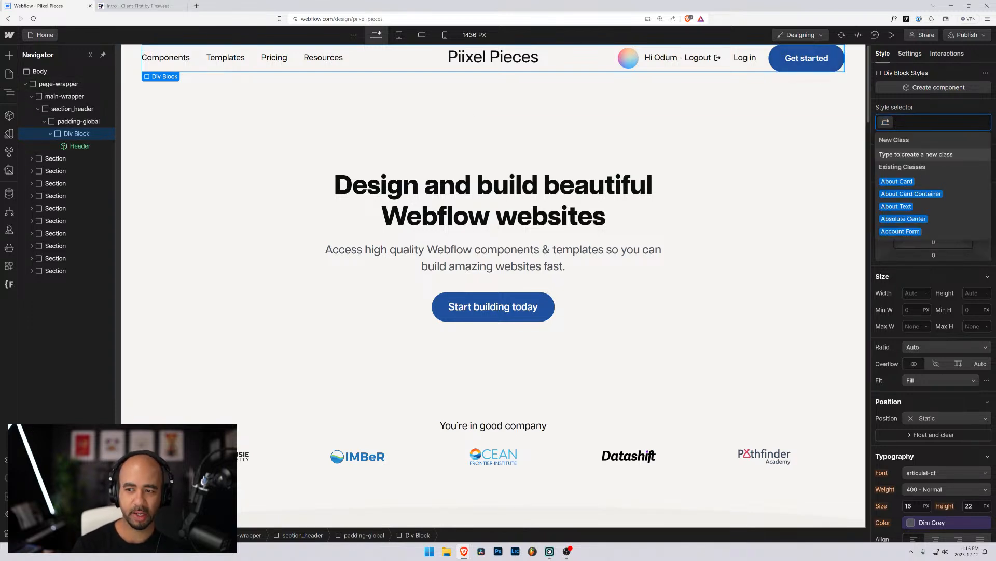
type("container")
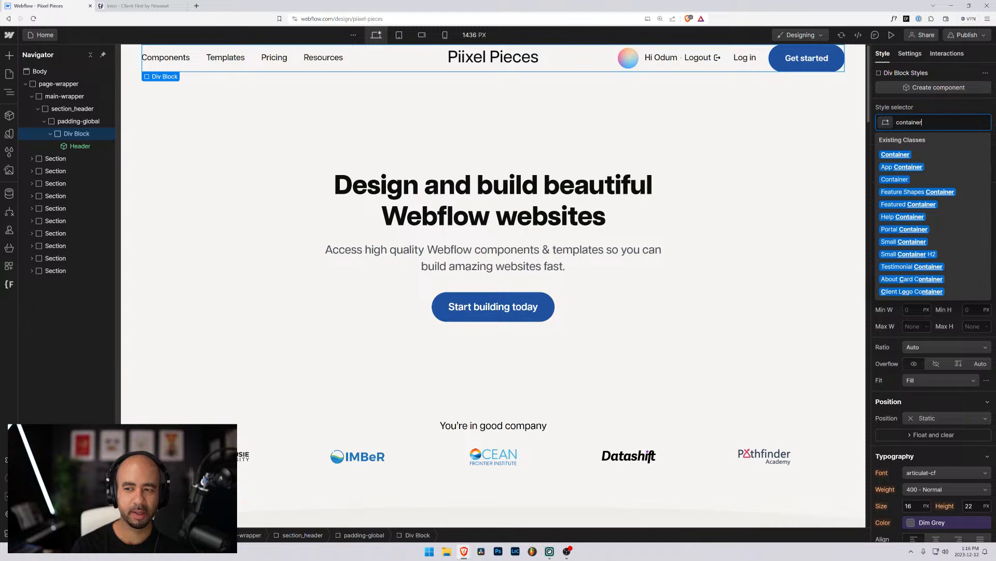
type("-")
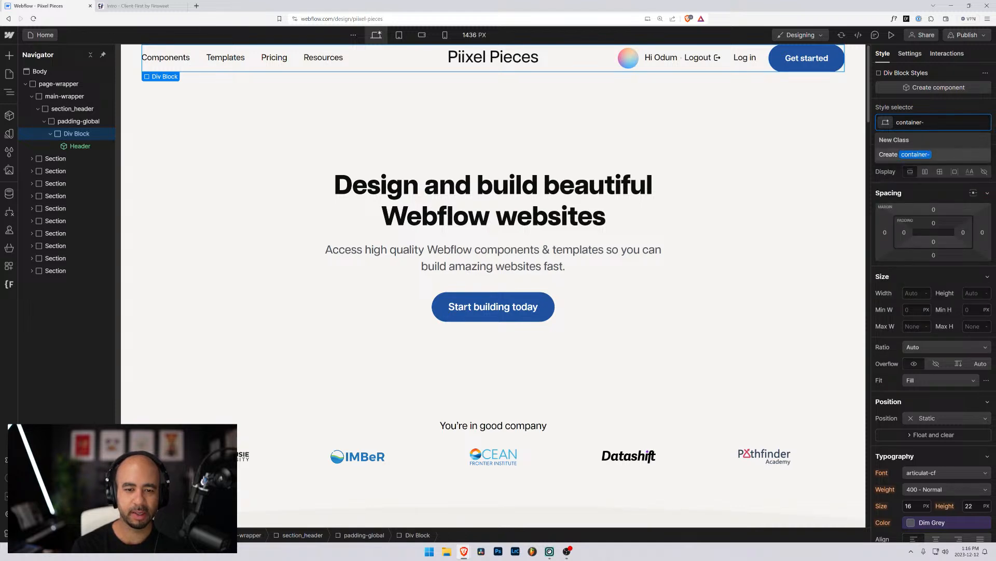
type("large")
key("Return")
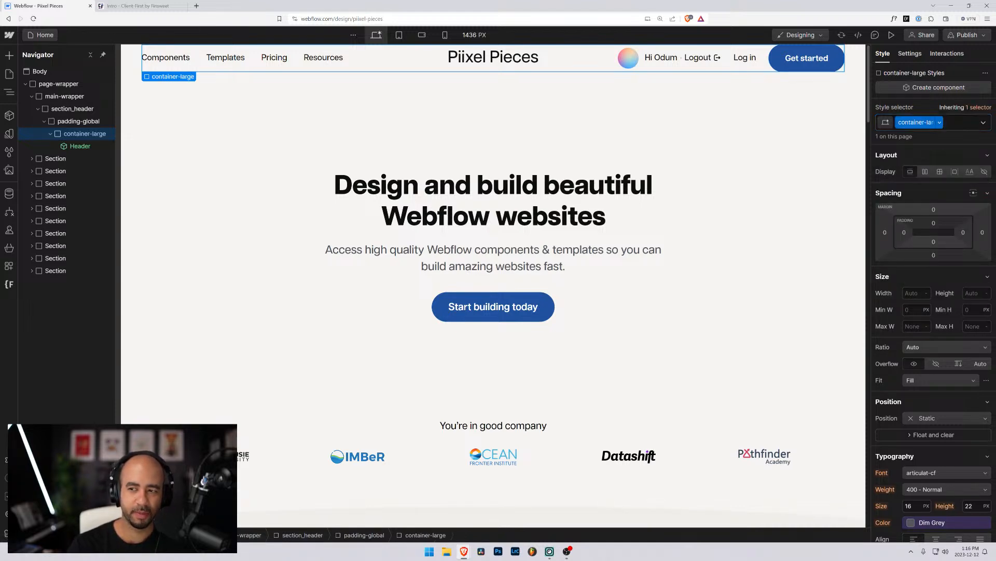
left_click(136, 5)
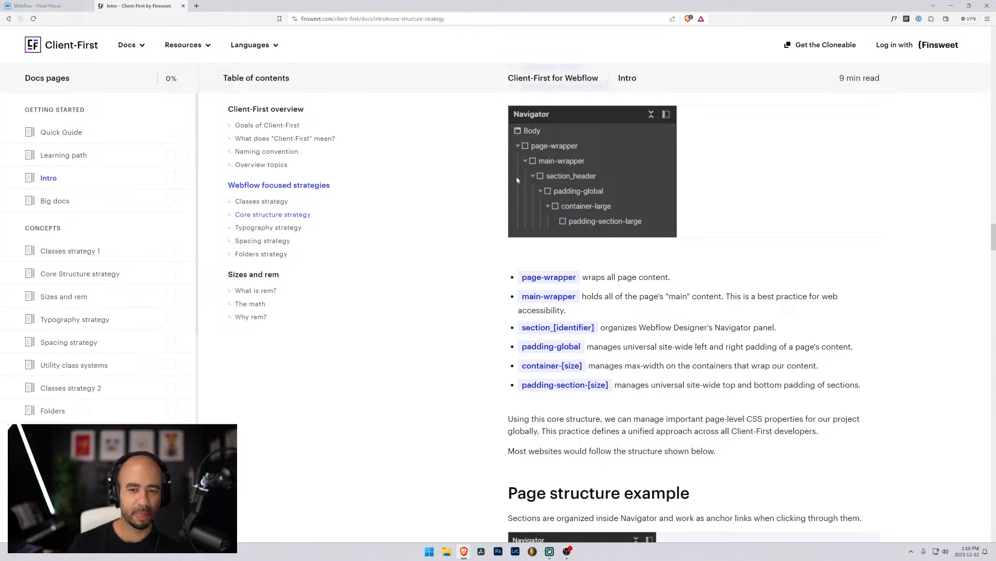
left_click(39, 5)
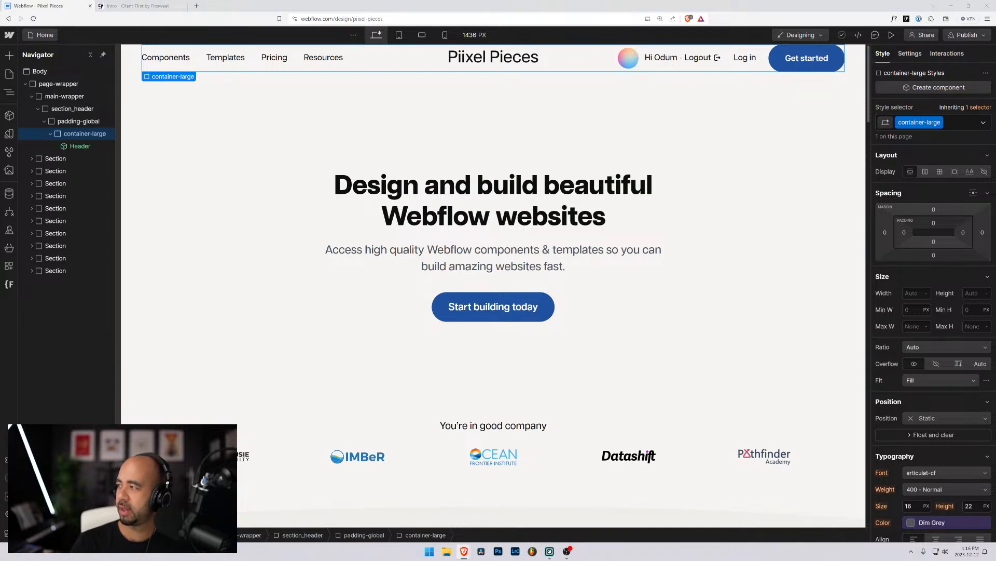
Load piixel-styleguide.webflow.io in a new tab and review its Structure Classes padding sizes.
left_click(198, 6)
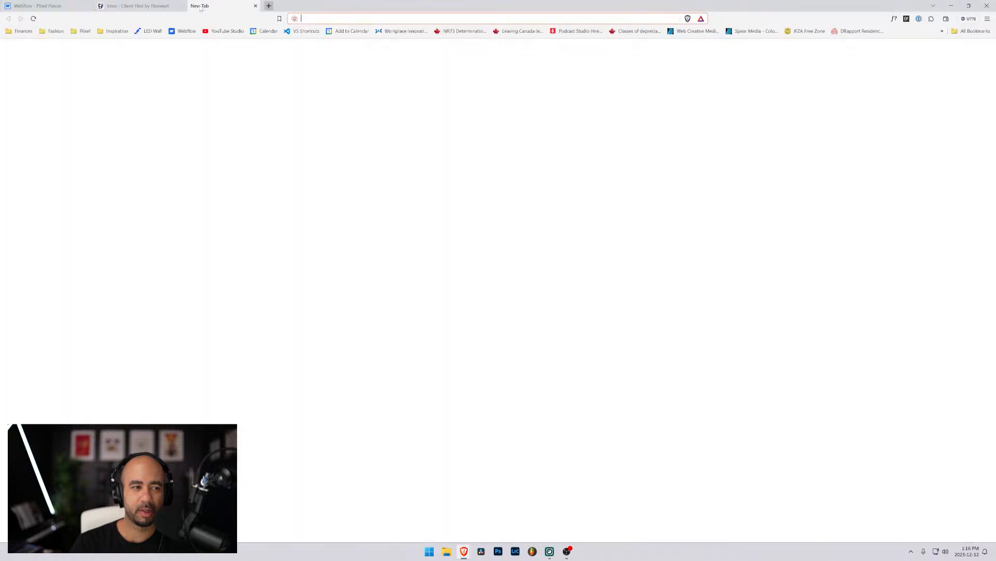
type("piix")
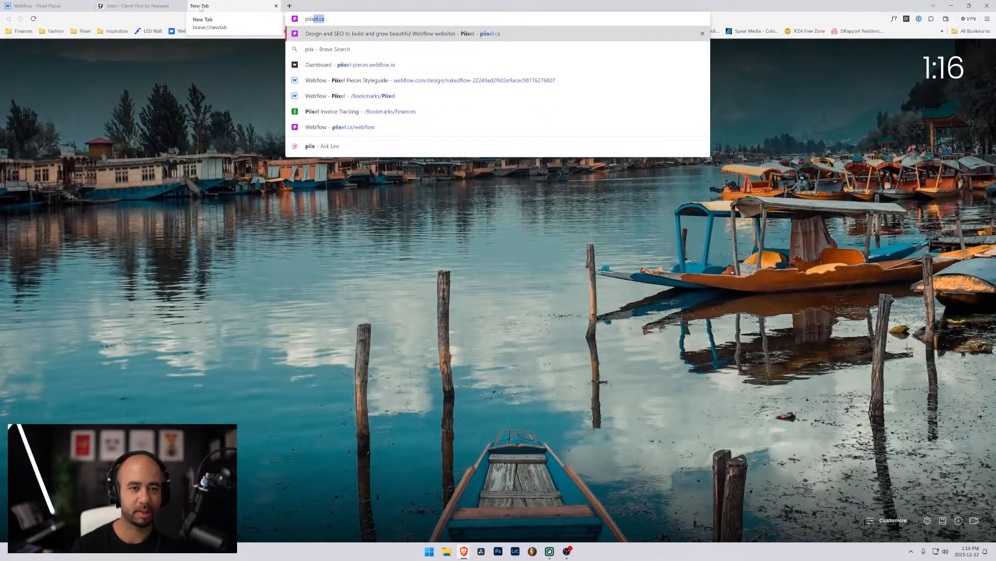
type("el-styleguide")
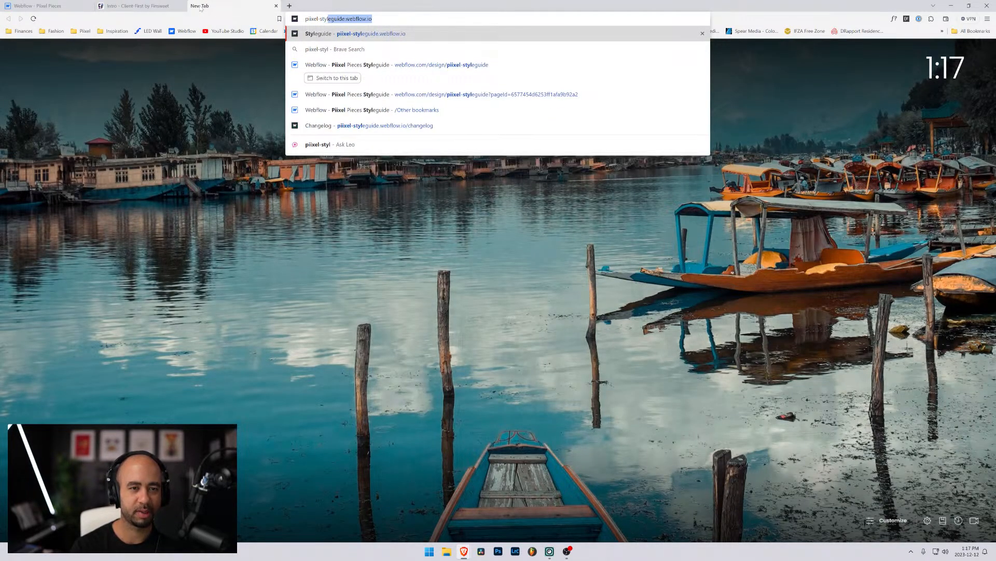
key("Return")
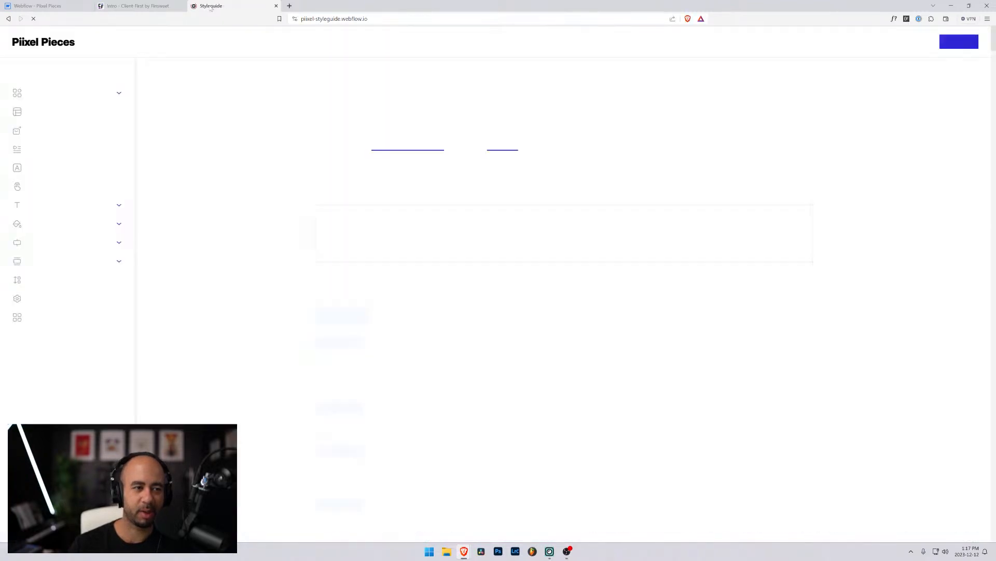
left_click_drag(206, 5, 130, 6)
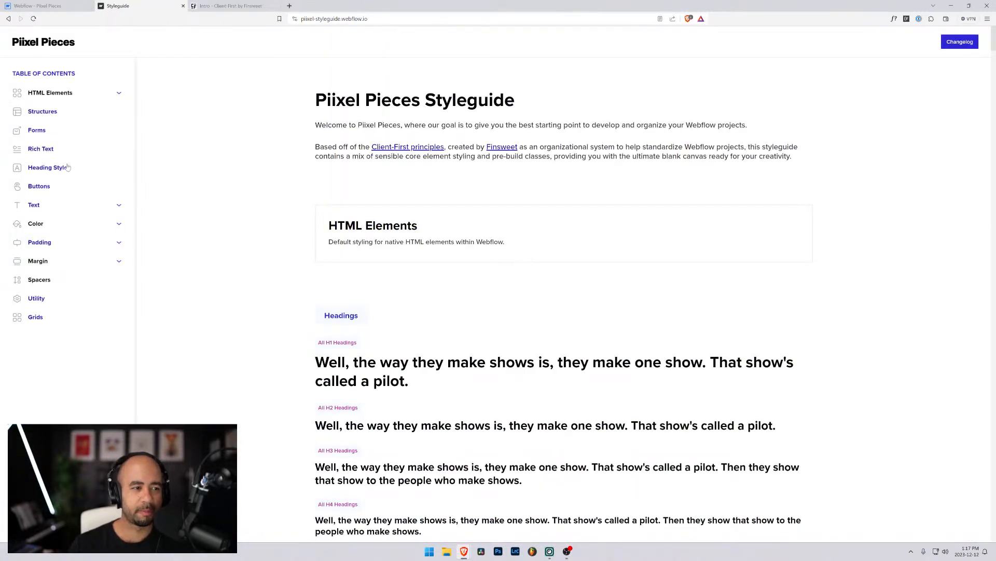
left_click(44, 113)
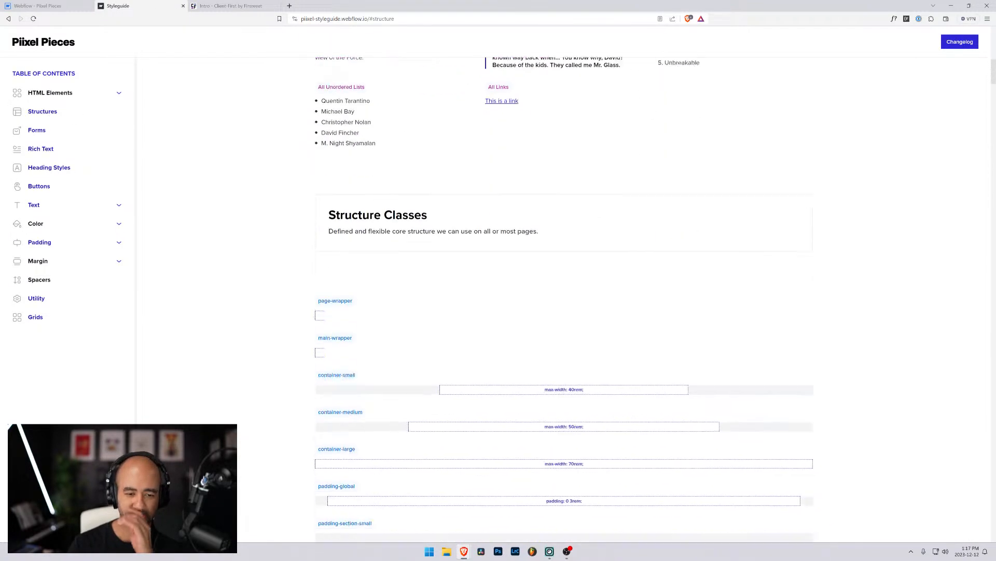
scroll(399, 234, "down", 3)
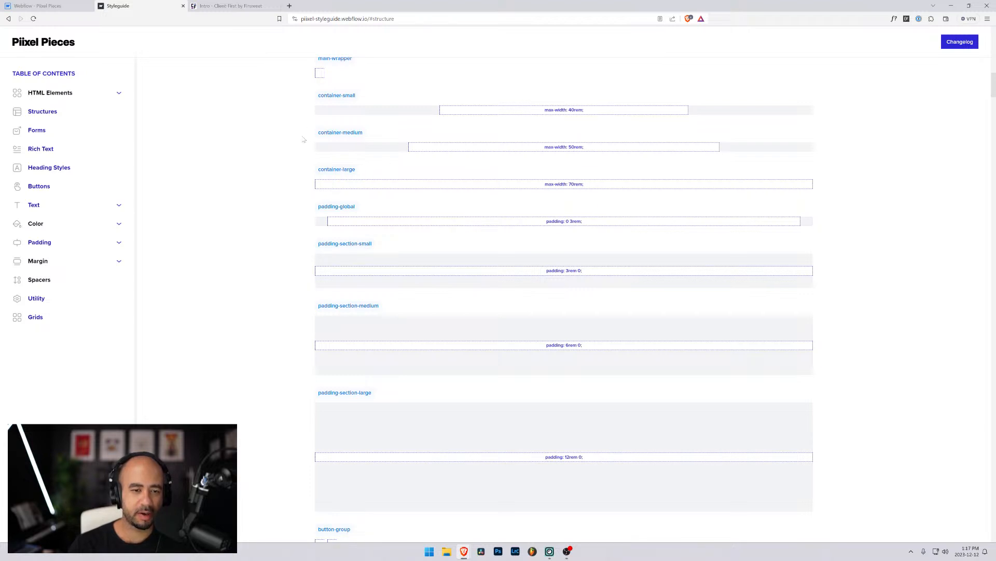
left_click(46, 5)
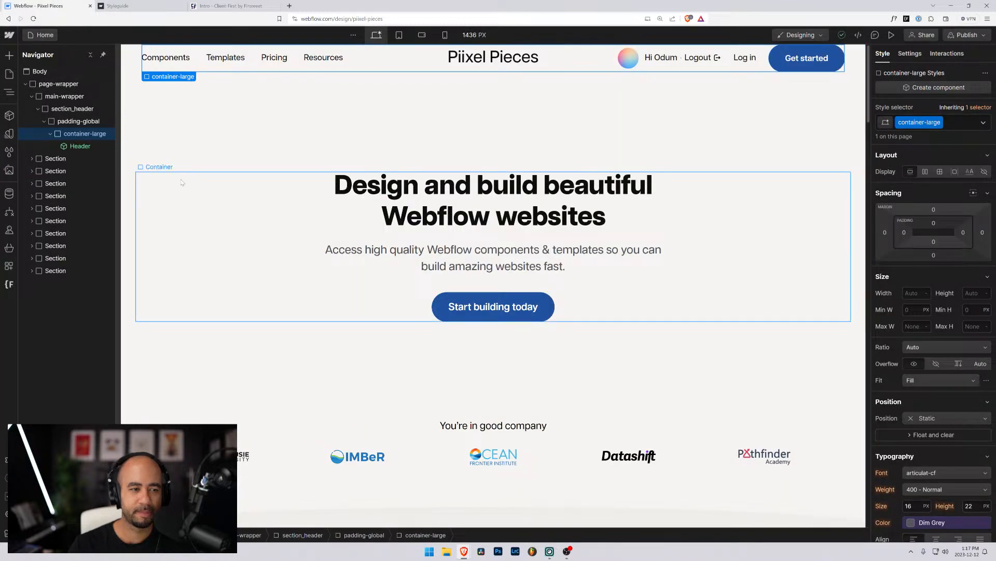
left_click(191, 183)
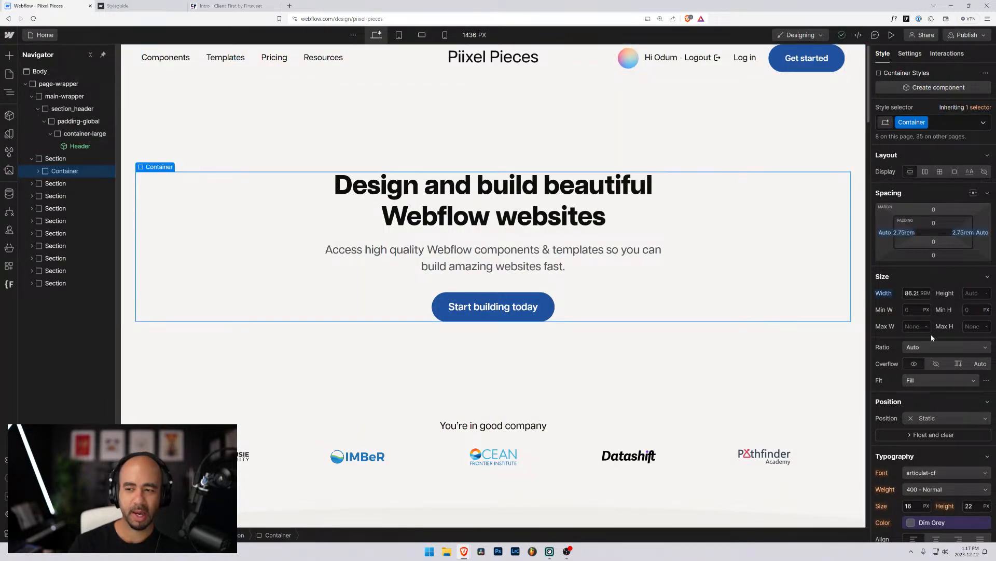
left_click(912, 292)
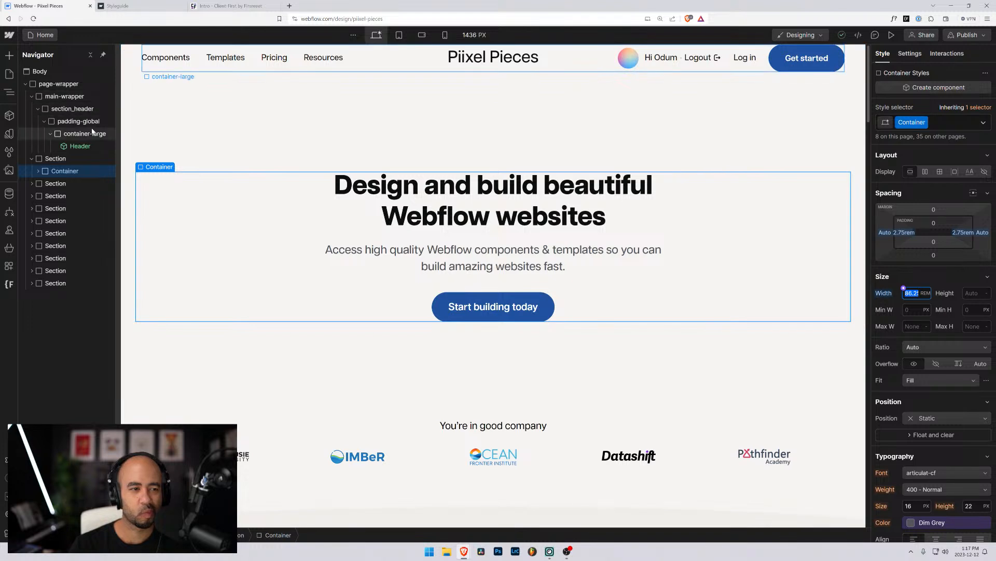
left_click(73, 134)
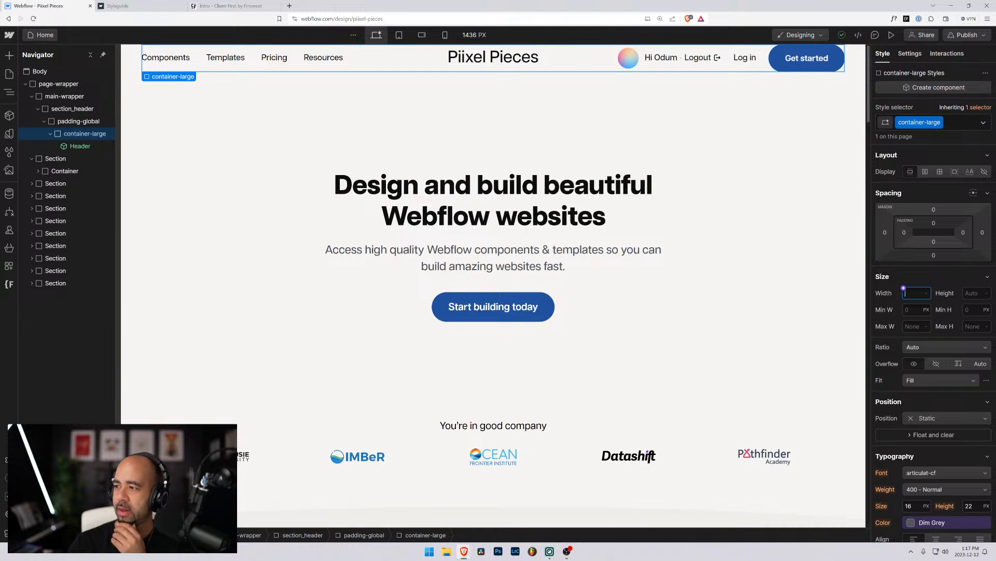
Bring the Styleguide Designer window into view, enlarge it, and select its pixel-styleguide_structure section.
left_click_drag(0, 3, 360, 84)
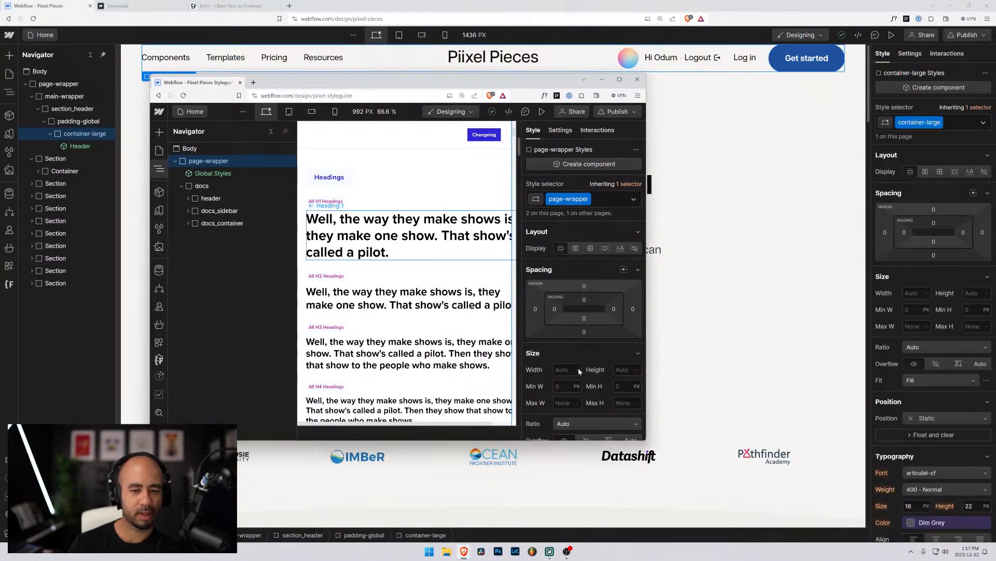
left_click_drag(645, 440, 873, 506)
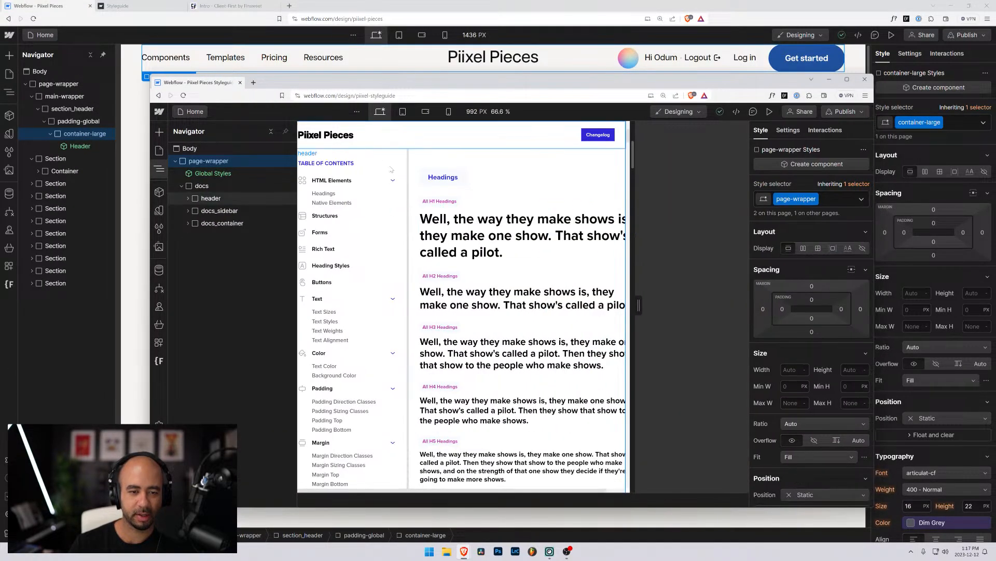
scroll(332, 234, "down", 12)
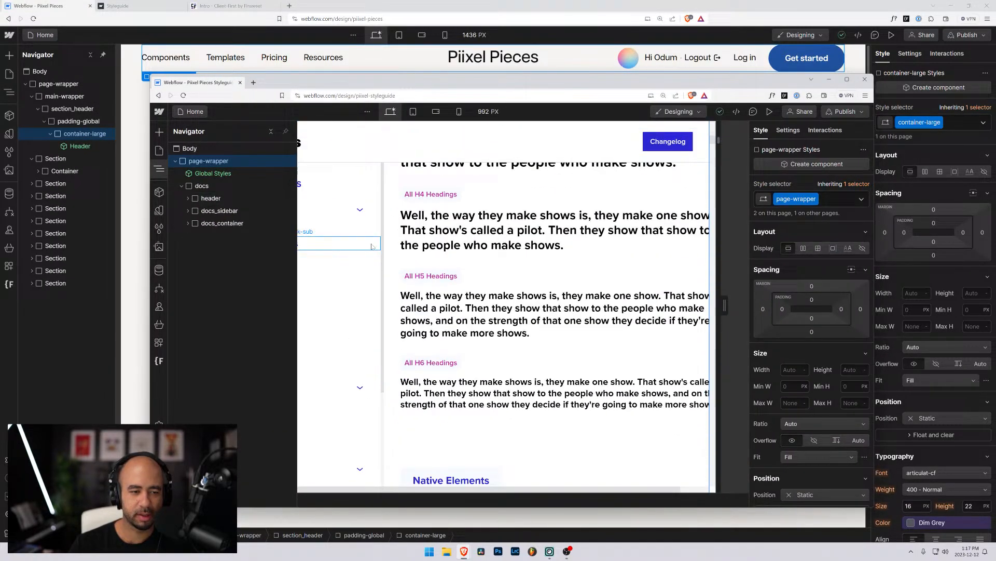
left_click(188, 223)
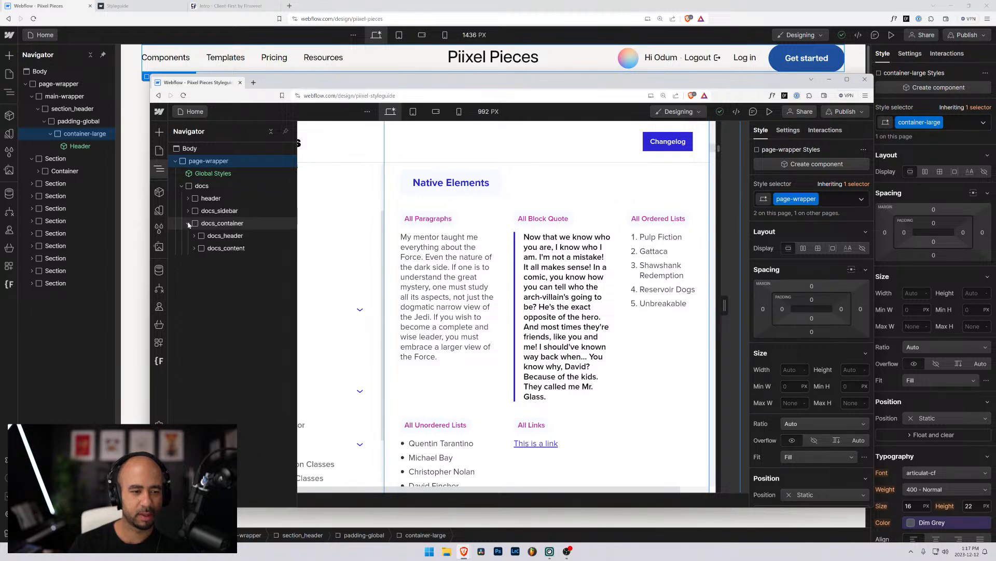
left_click(194, 248)
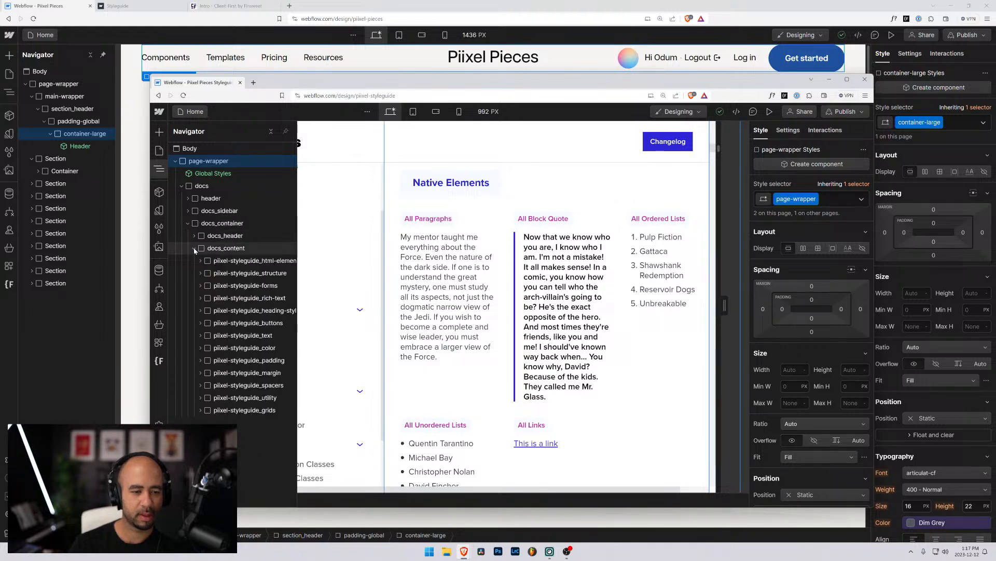
left_click(259, 277)
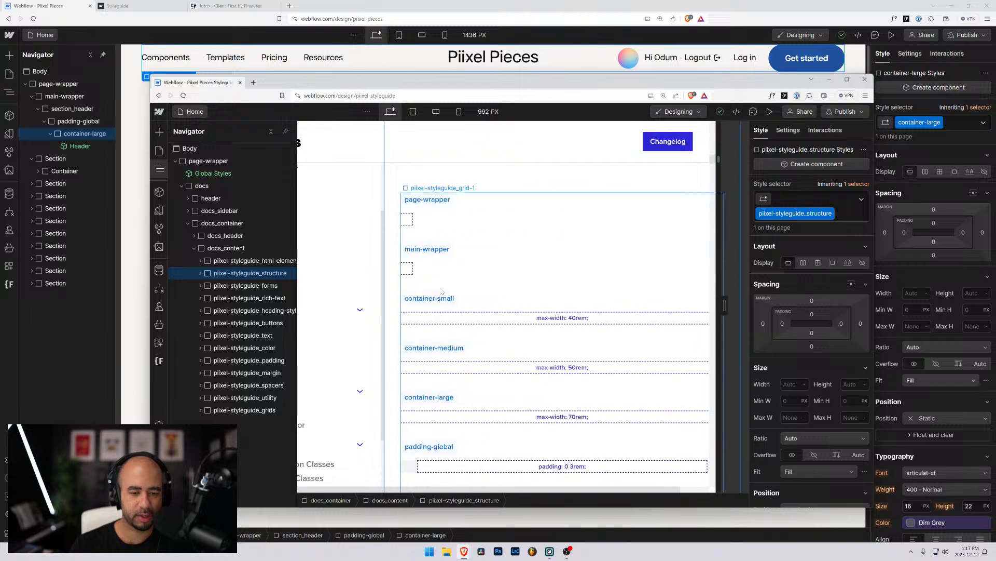
scroll(441, 291, "down", 4)
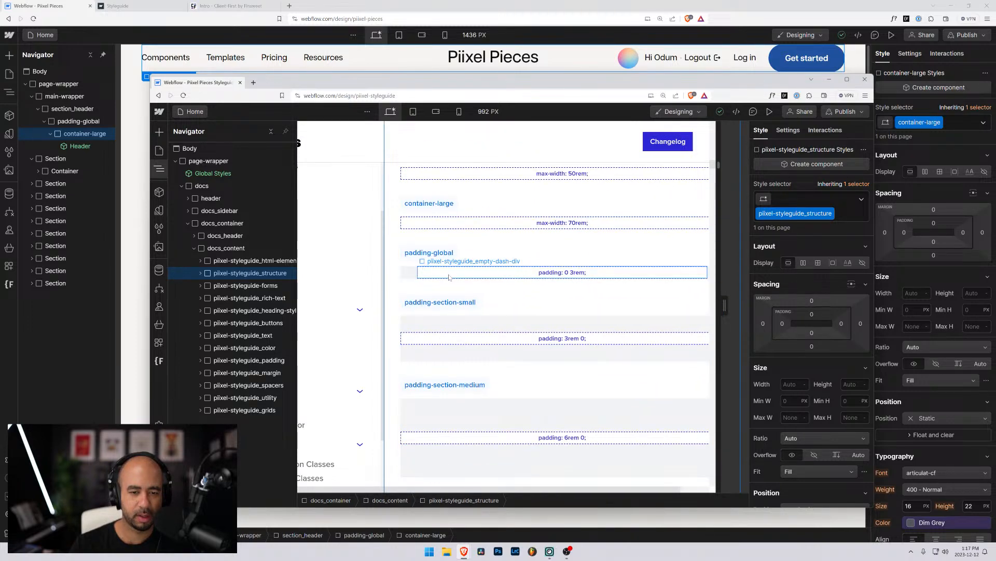
scroll(448, 283, "up", 2)
Select container-large and scroll the Variables list to the 80rem, 50rem and 40rem container sizes.
left_click(443, 294)
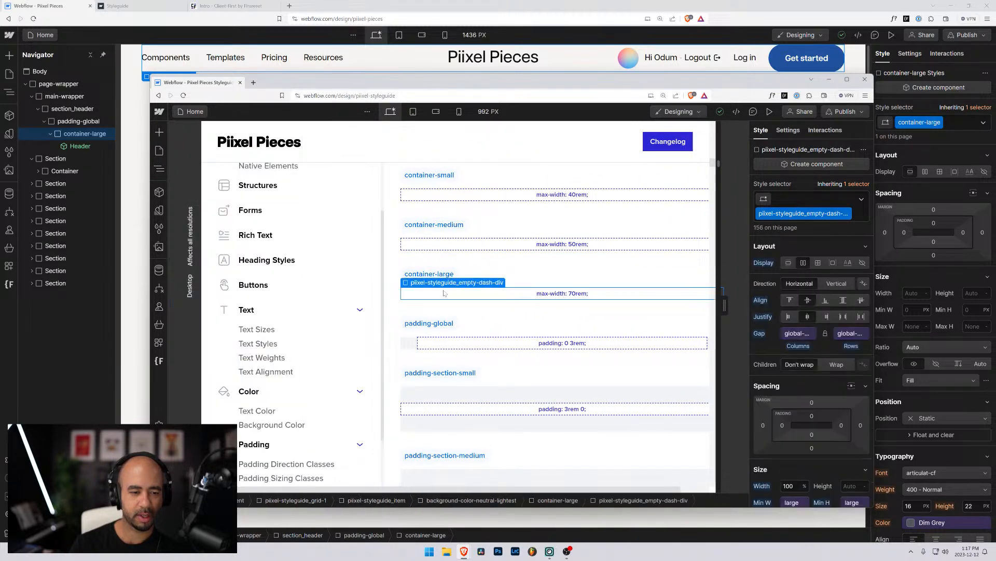
left_click(161, 169)
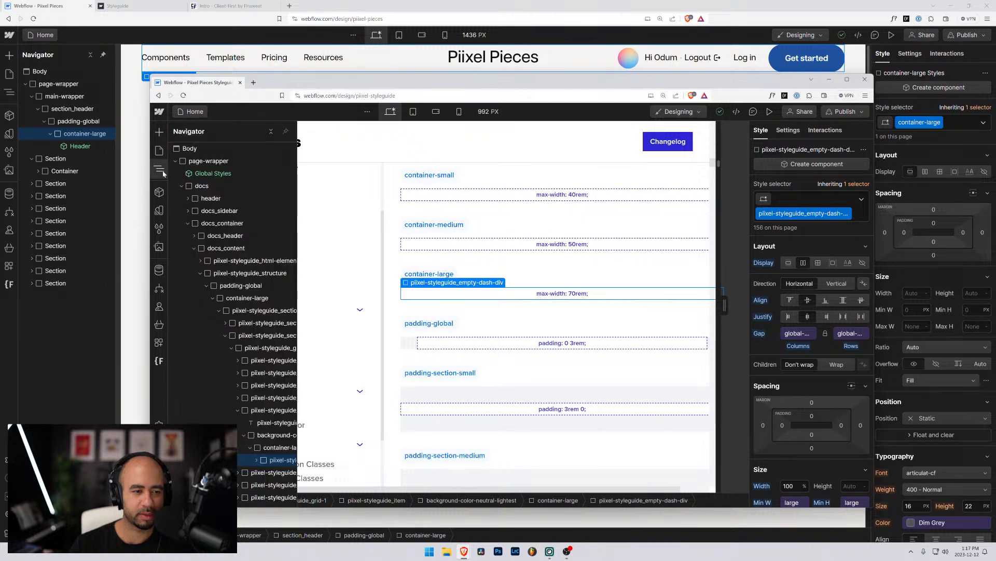
scroll(262, 363, "down", 3)
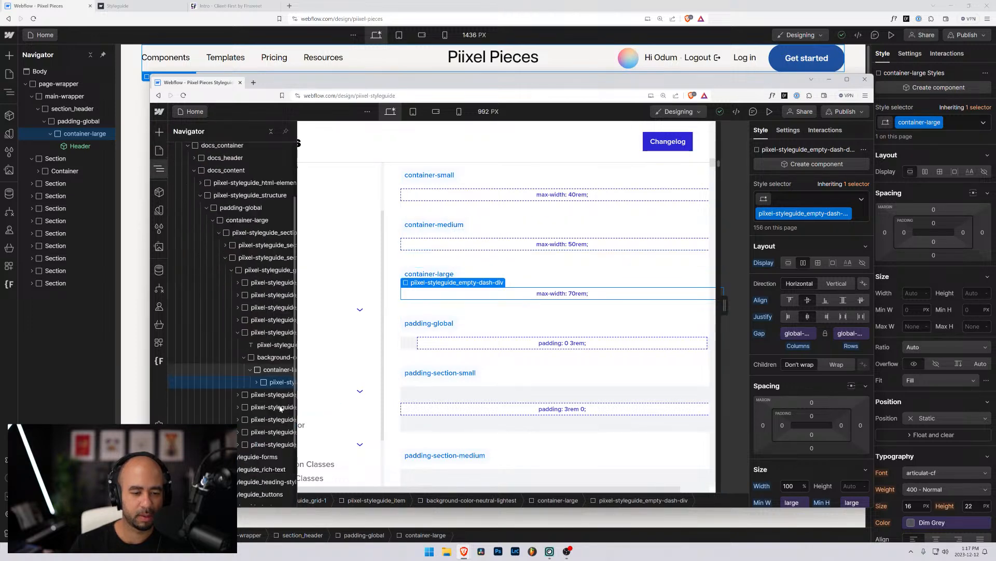
left_click(273, 330)
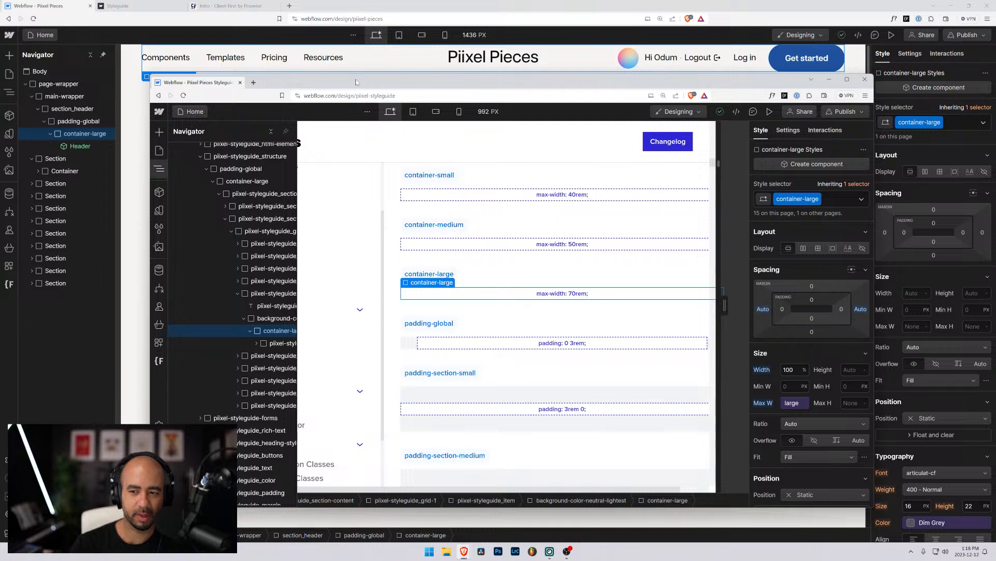
left_click(160, 212)
scroll(212, 280, "down", 3)
scroll(211, 280, "down", 3)
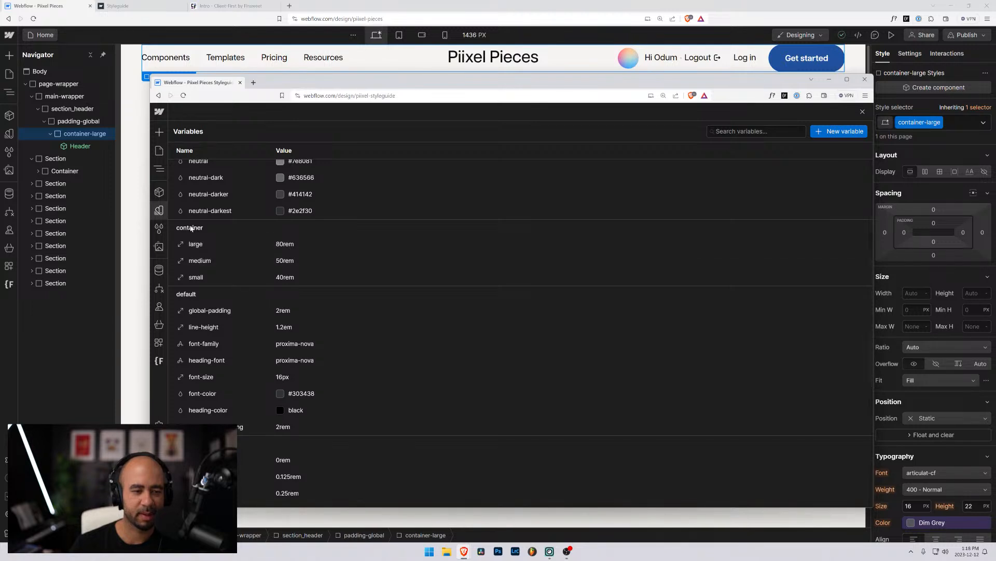
Switch back to Piixel Pieces, start a new Size variable, then return to the Navigator.
left_click(829, 81)
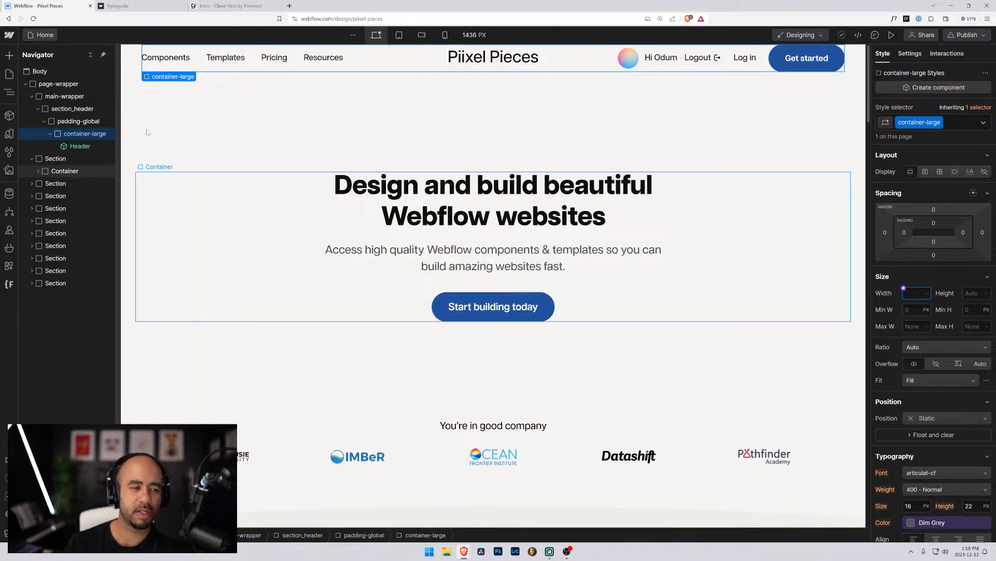
left_click(11, 135)
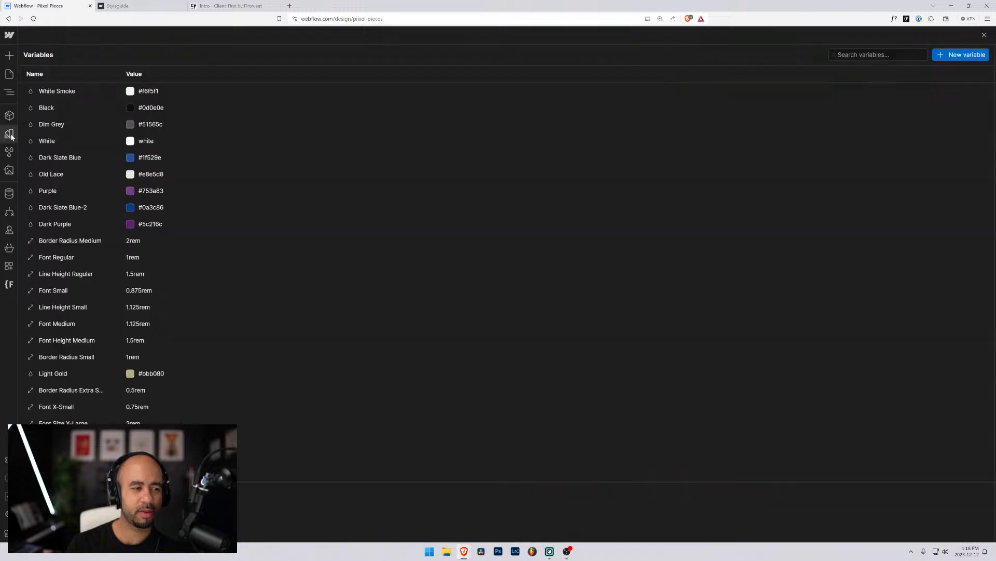
left_click(956, 56)
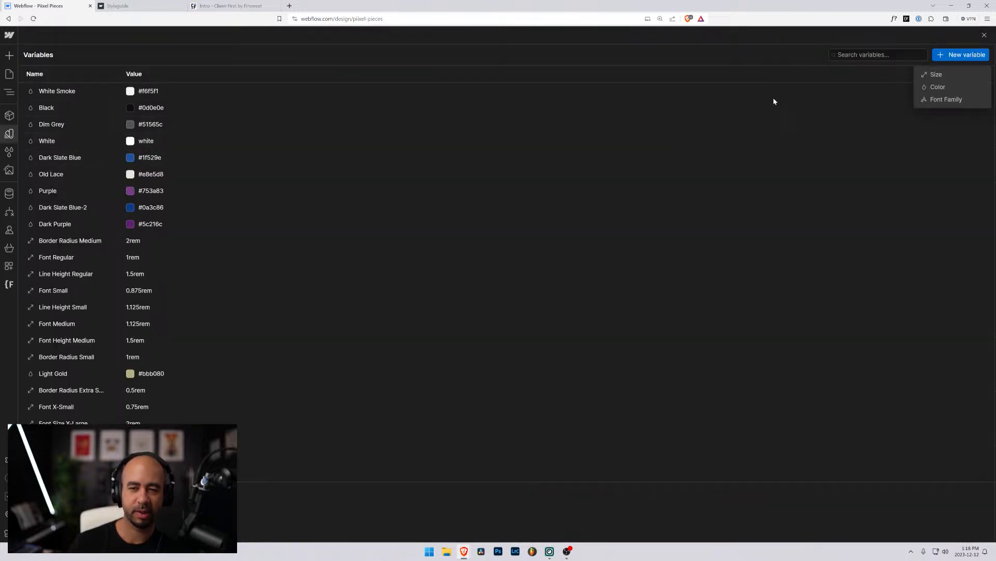
left_click(947, 73)
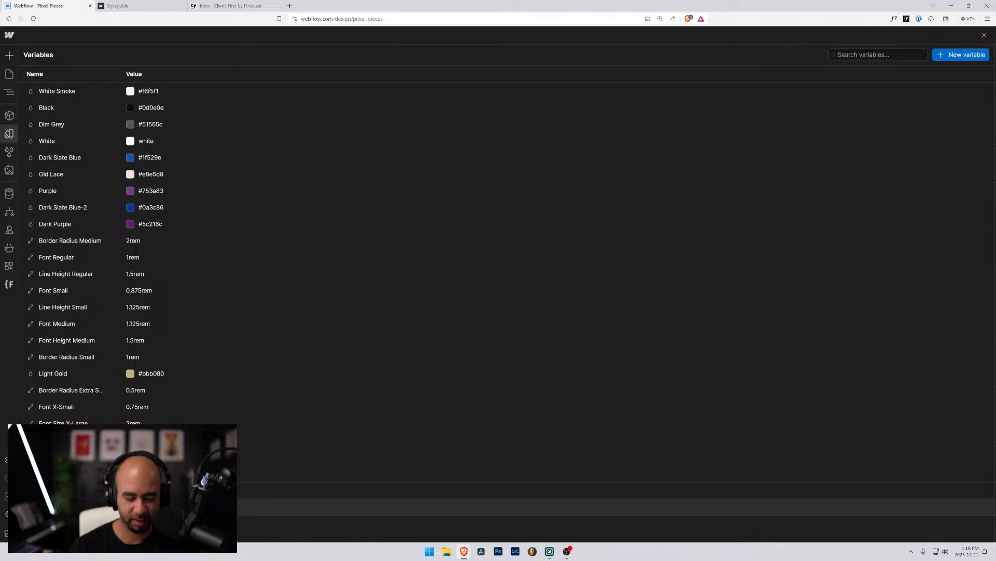
left_click(9, 93)
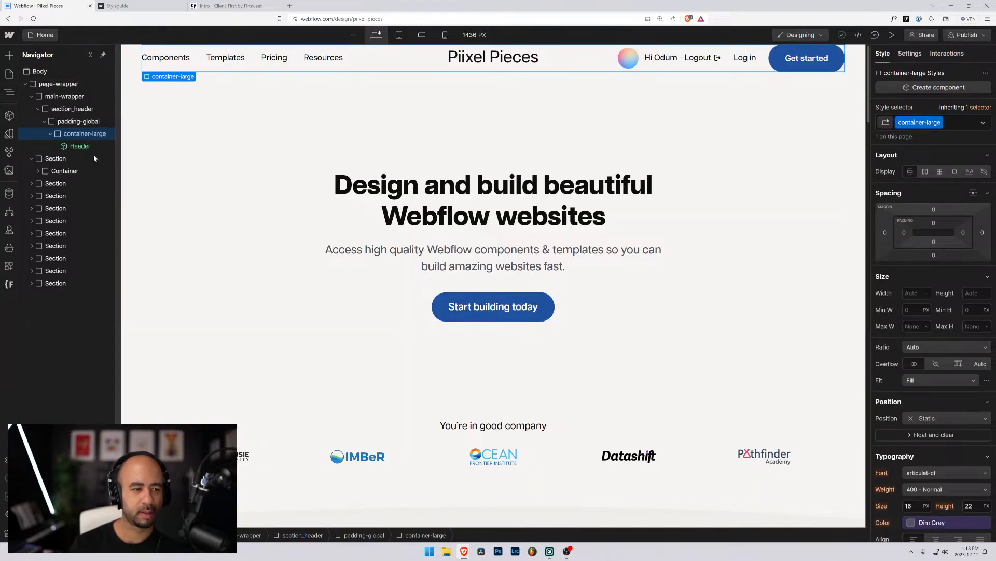
left_click(71, 172)
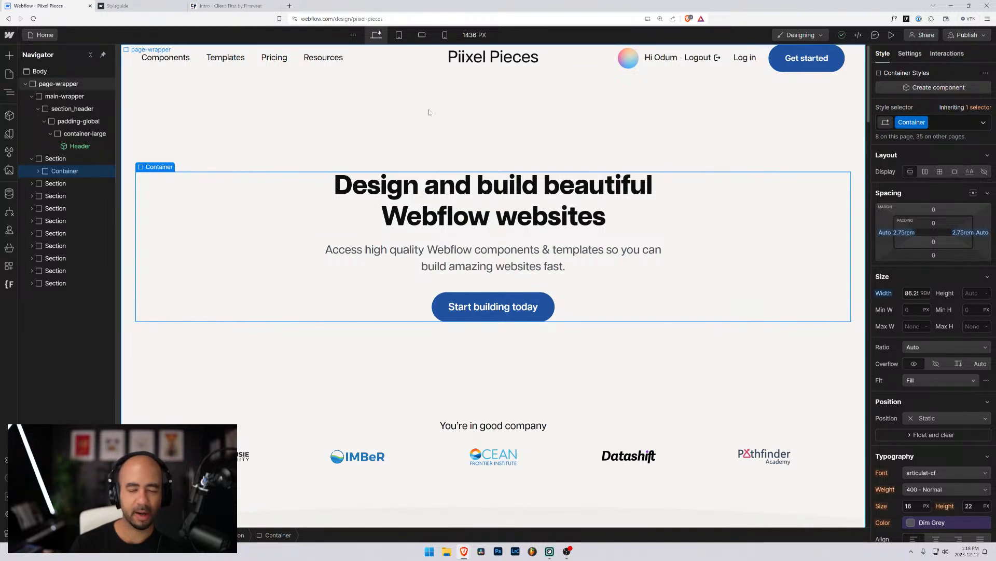
key("super")
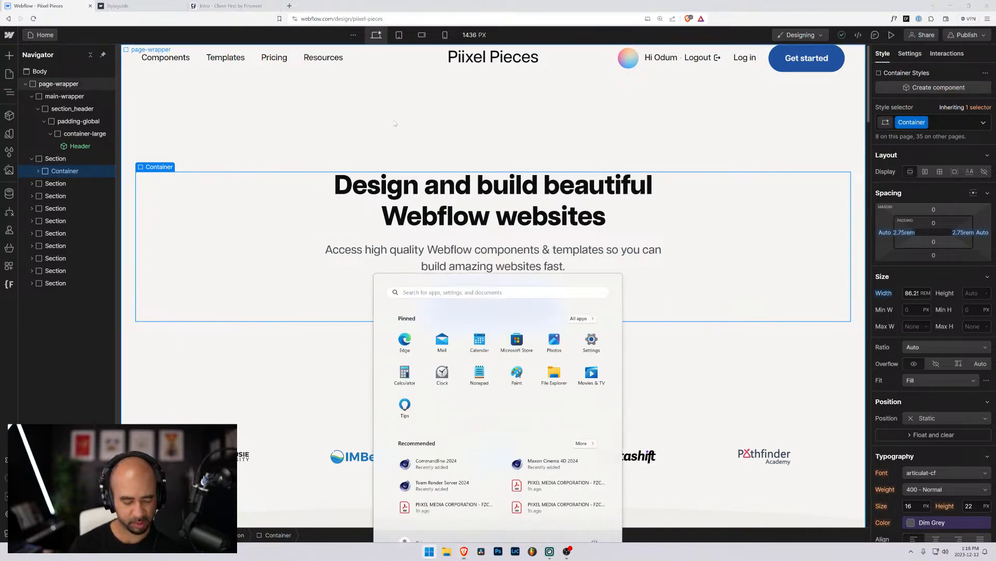
type("calc")
key("Return")
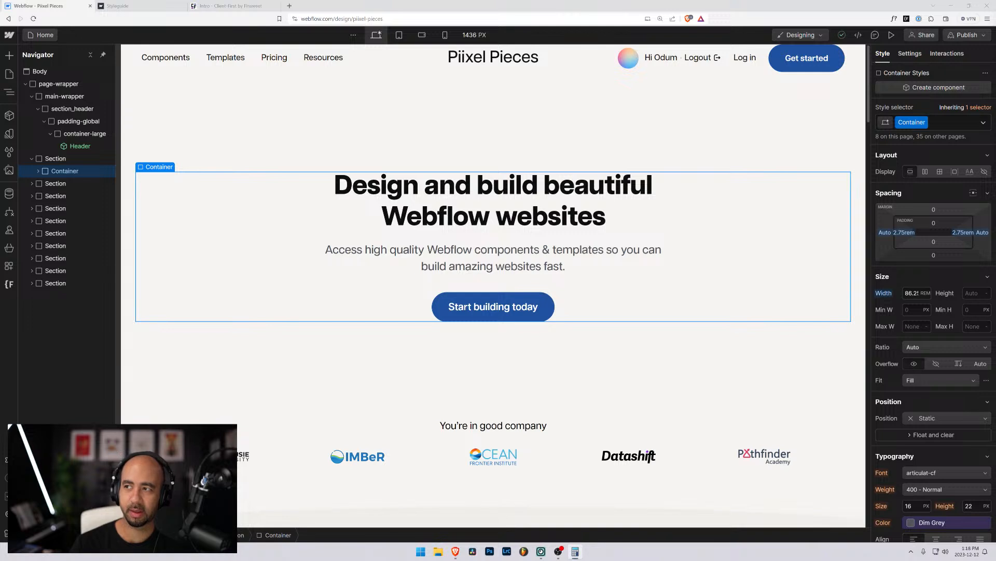
key("6")
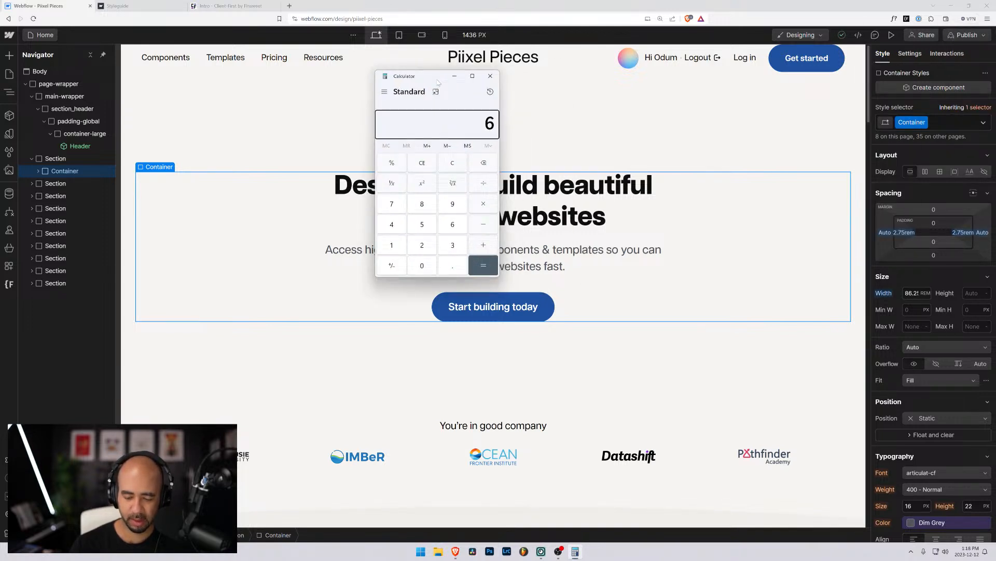
key("BackSpace")
type("86.25*16")
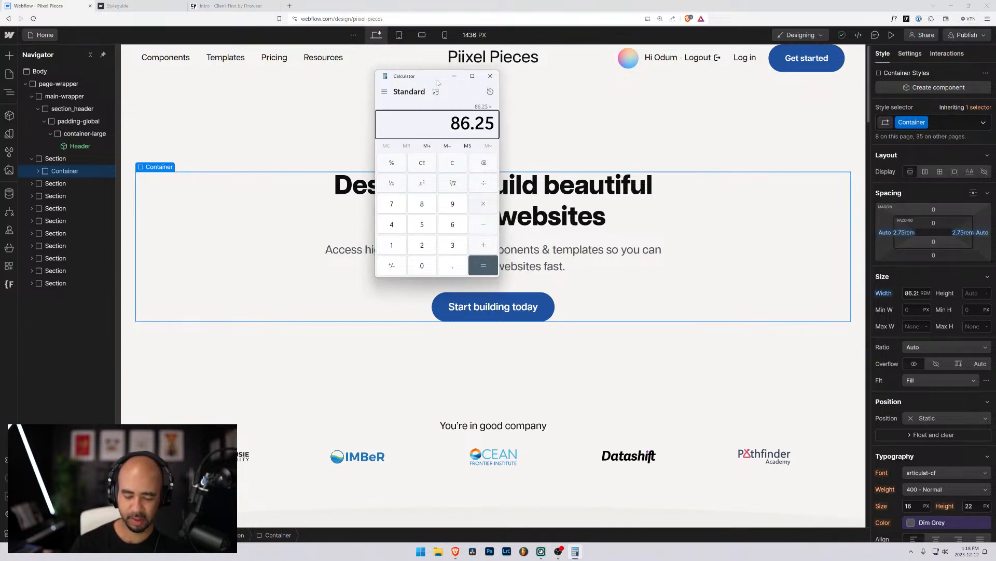
key("Return")
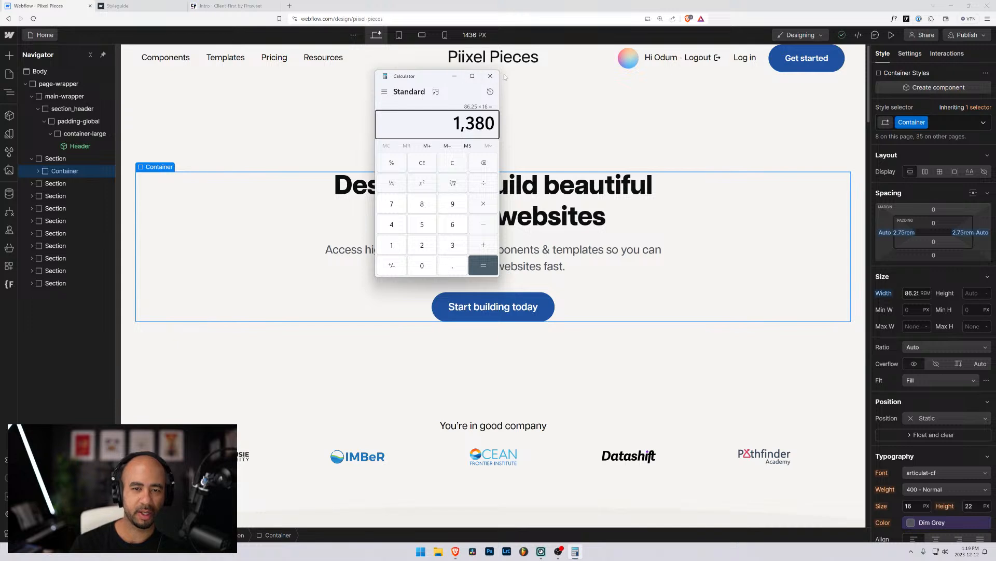
left_click(490, 78)
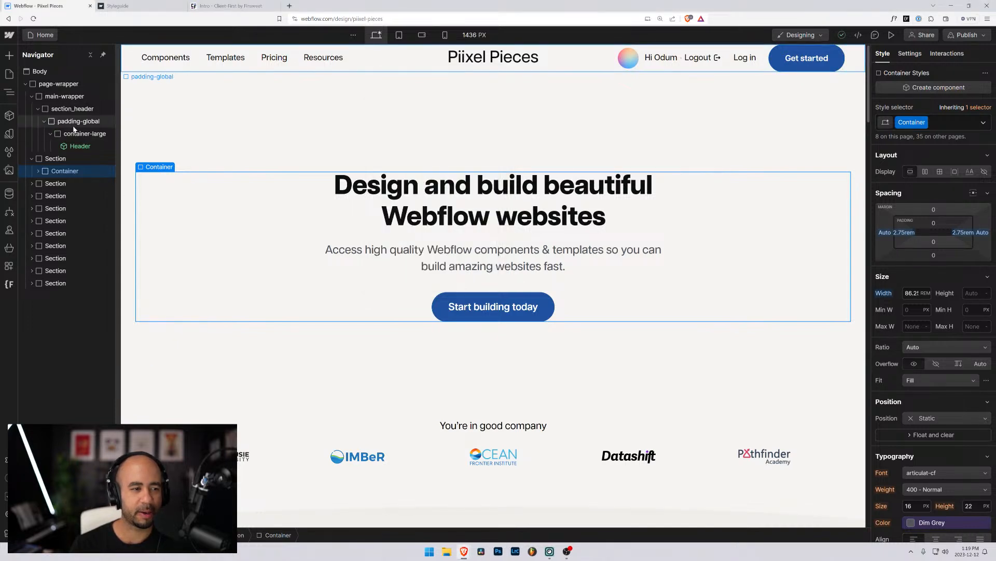
left_click(72, 136)
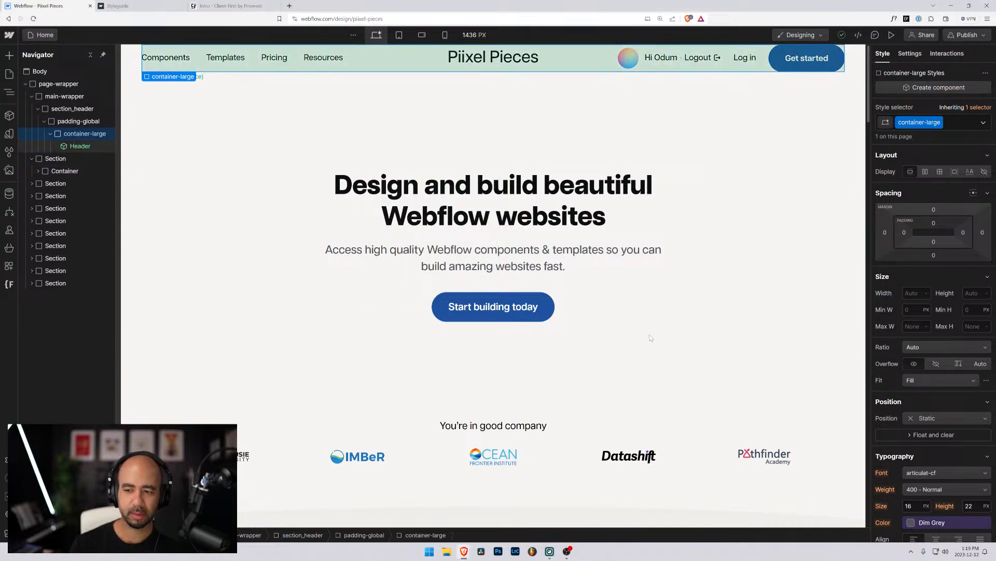
Give container-large max width container large (82.5rem), width 100% and auto left/right margins.
left_click(904, 323)
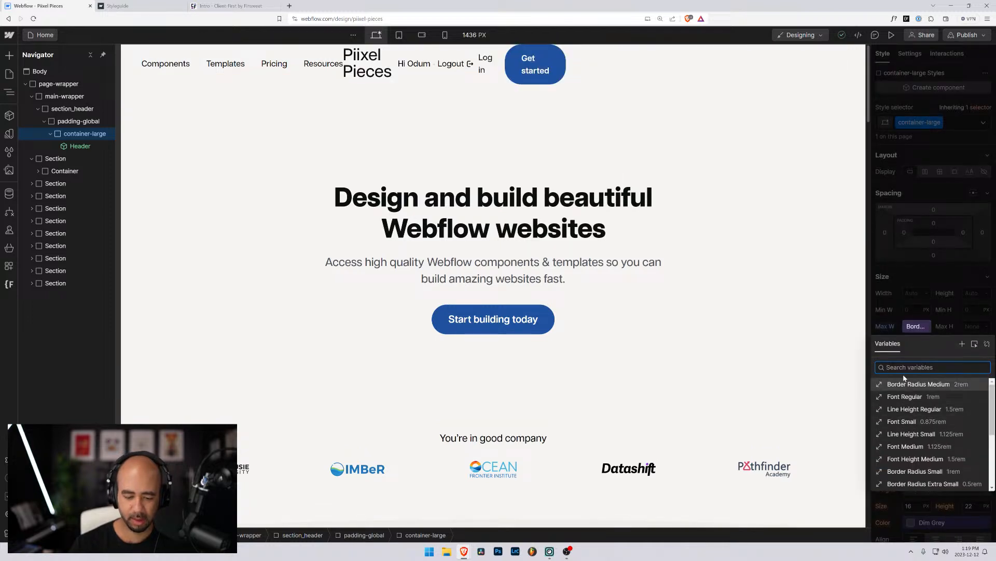
type("con")
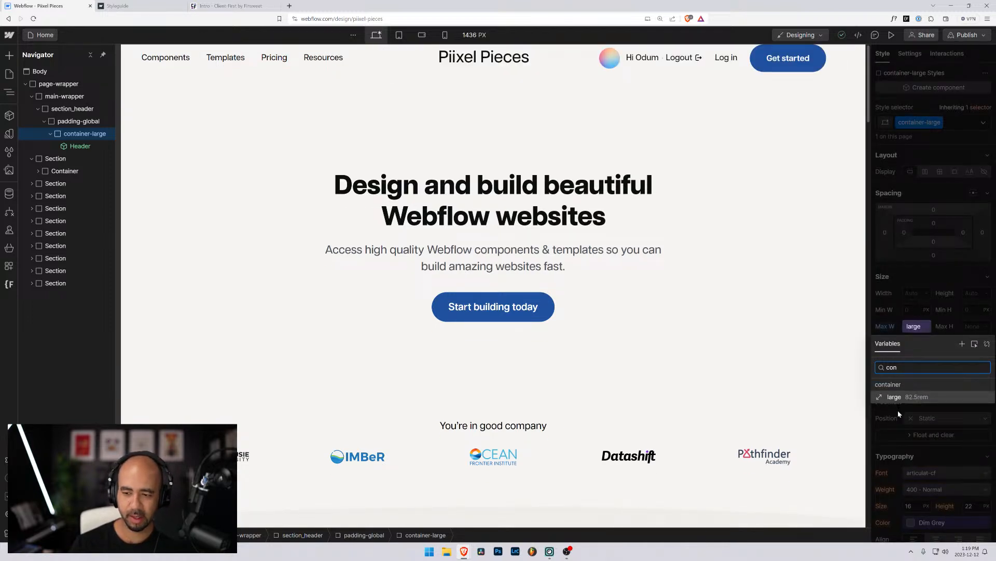
left_click(902, 398)
left_click(912, 293)
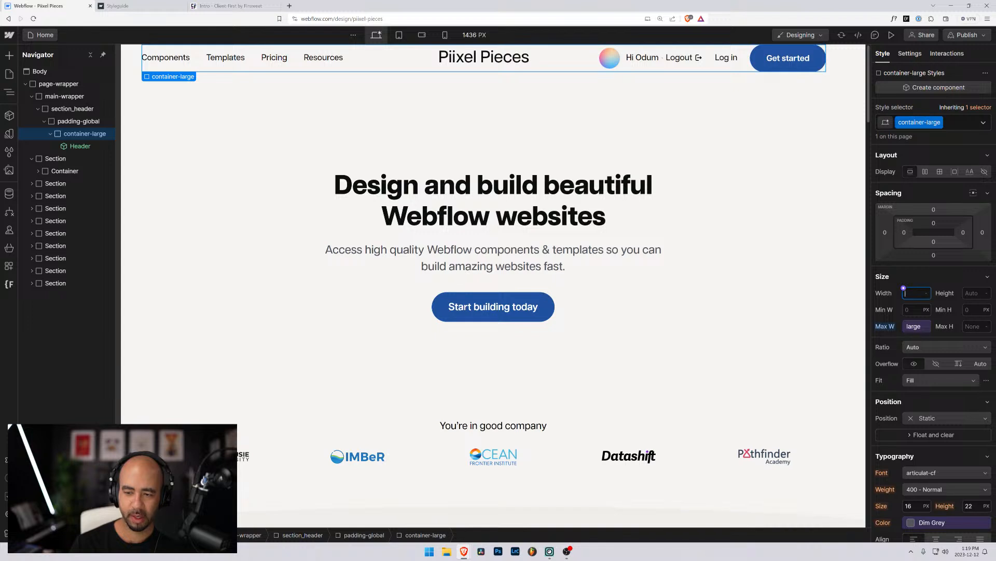
type("100")
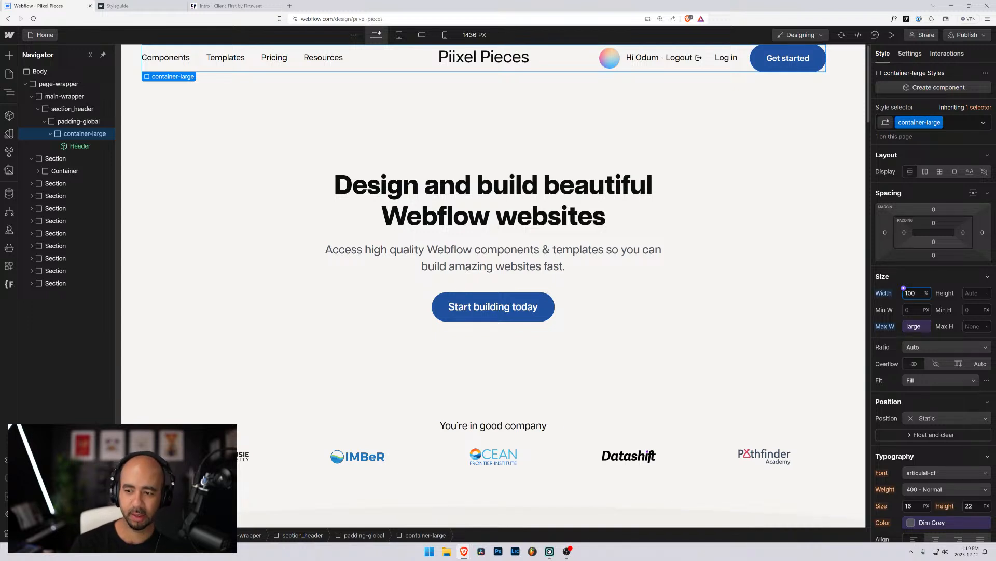
left_click(886, 232)
left_click(883, 278)
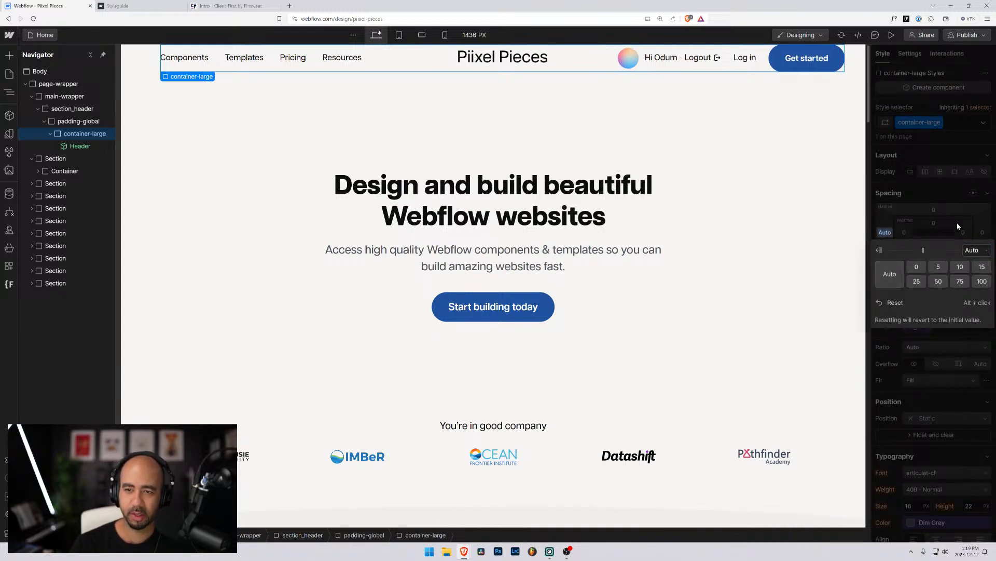
left_click(985, 232)
left_click(889, 275)
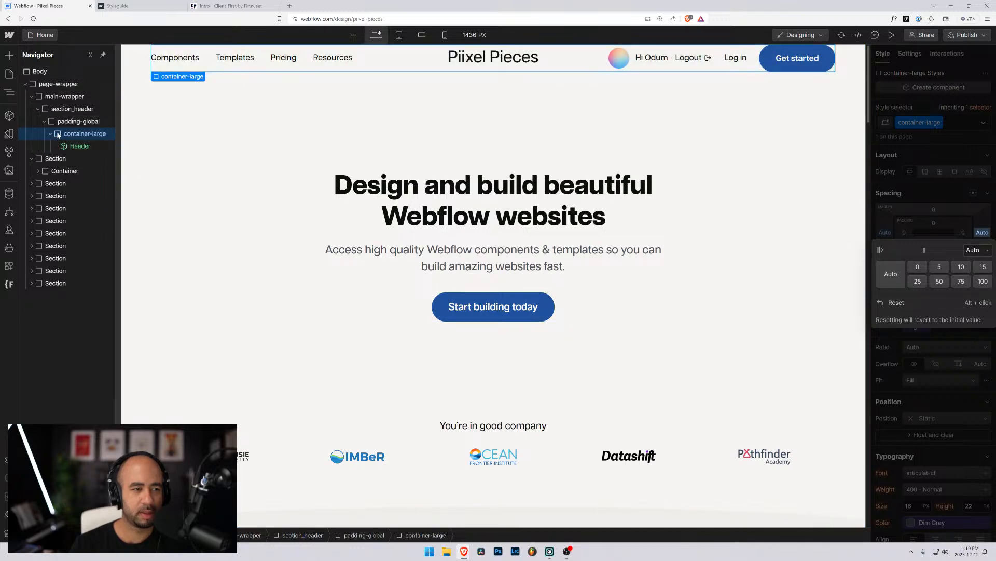
Check where padding-section-[size] sits in Client-First's core structure, then select the Header in Webflow.
left_click(127, 6)
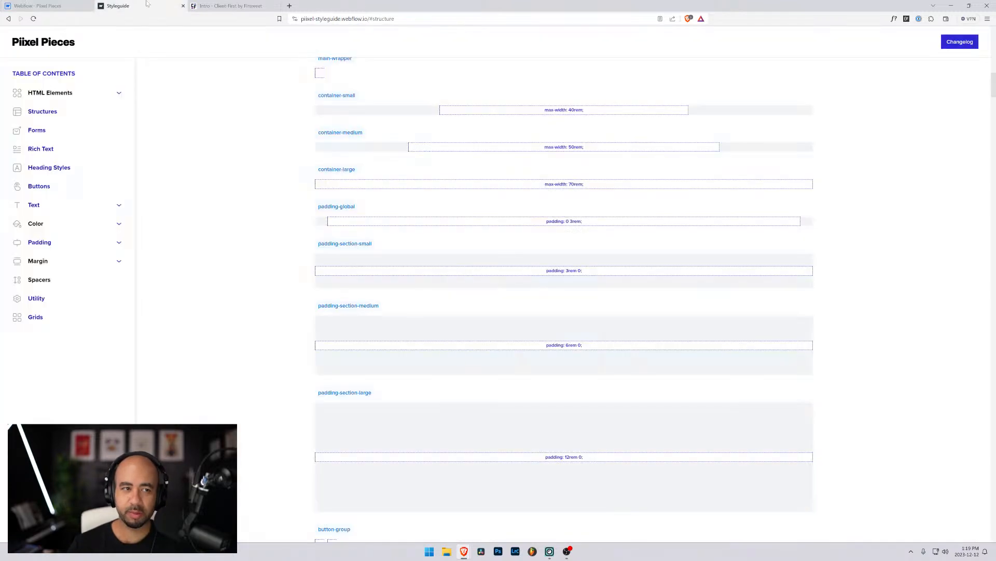
left_click(215, 5)
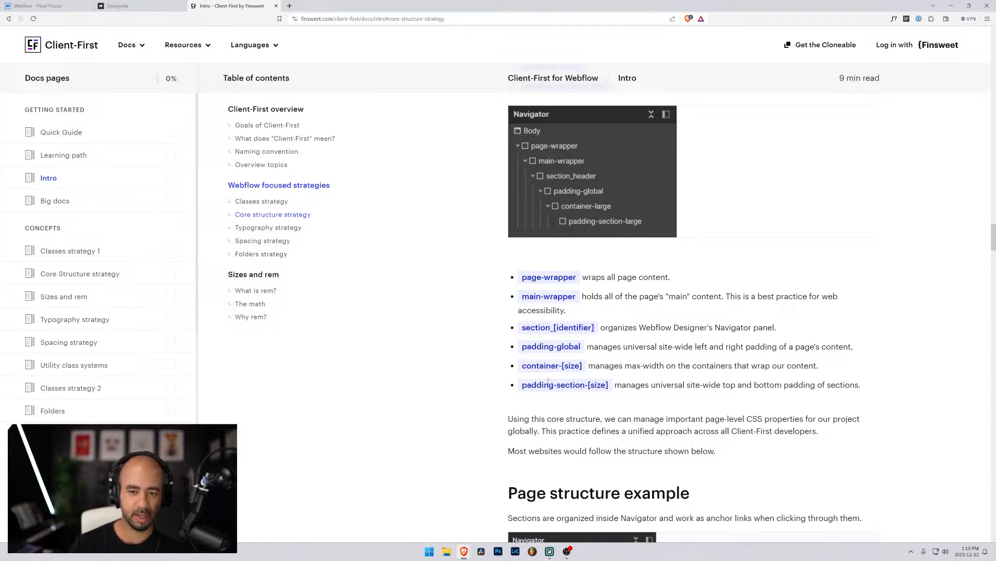
left_click(39, 6)
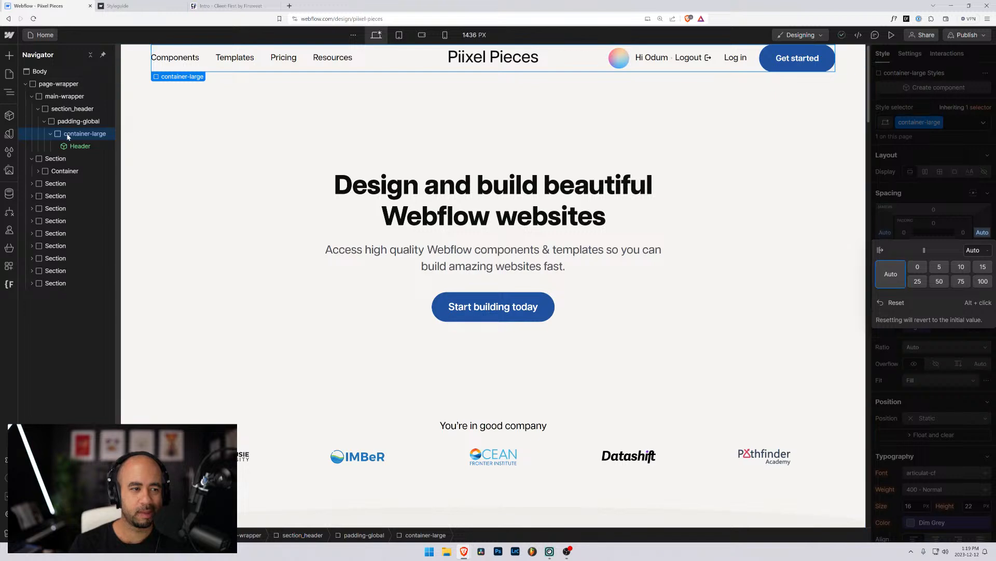
left_click(78, 146)
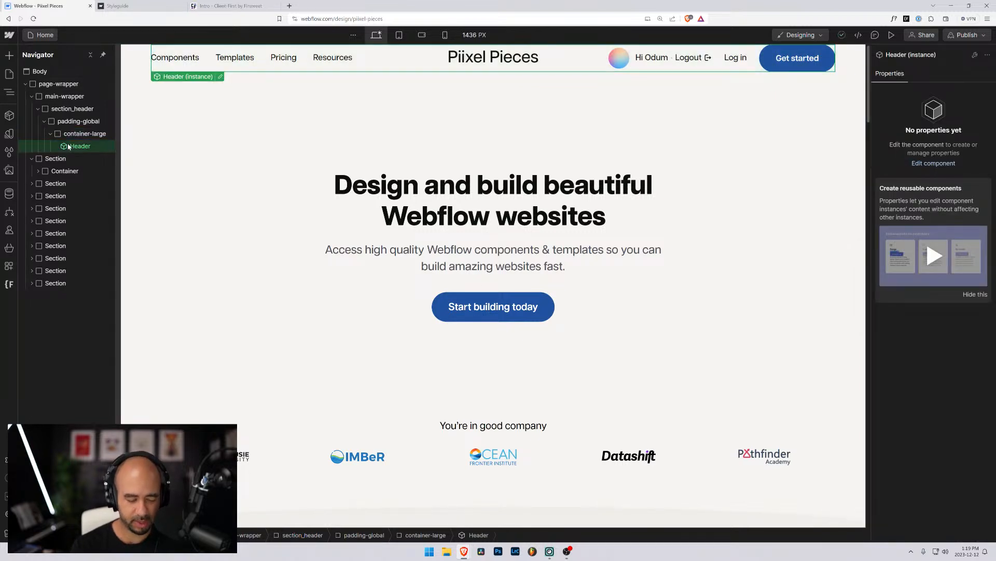
Wrap the Header in a new div and give it the padding-section-small class.
key("ctrl+alt+g")
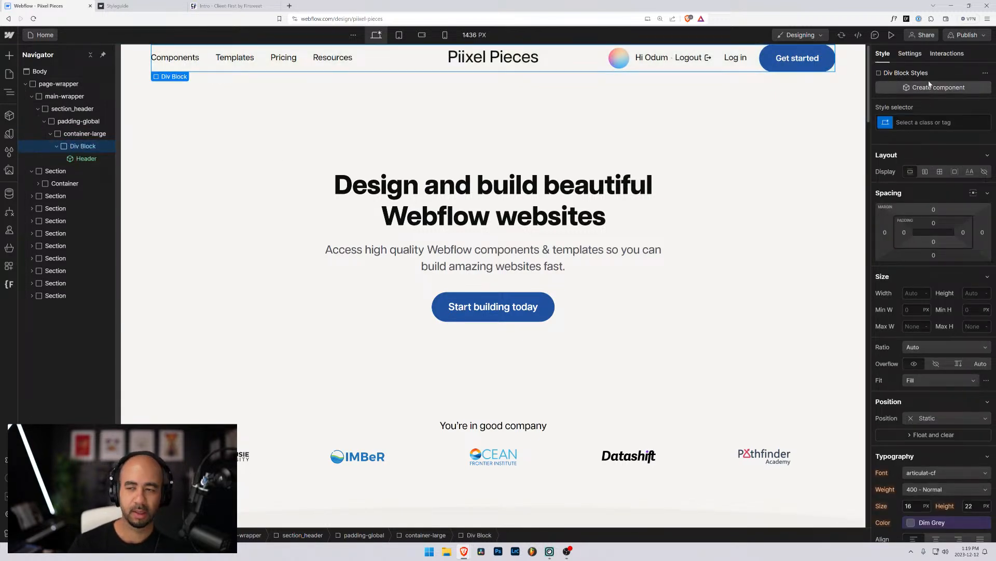
left_click(934, 122)
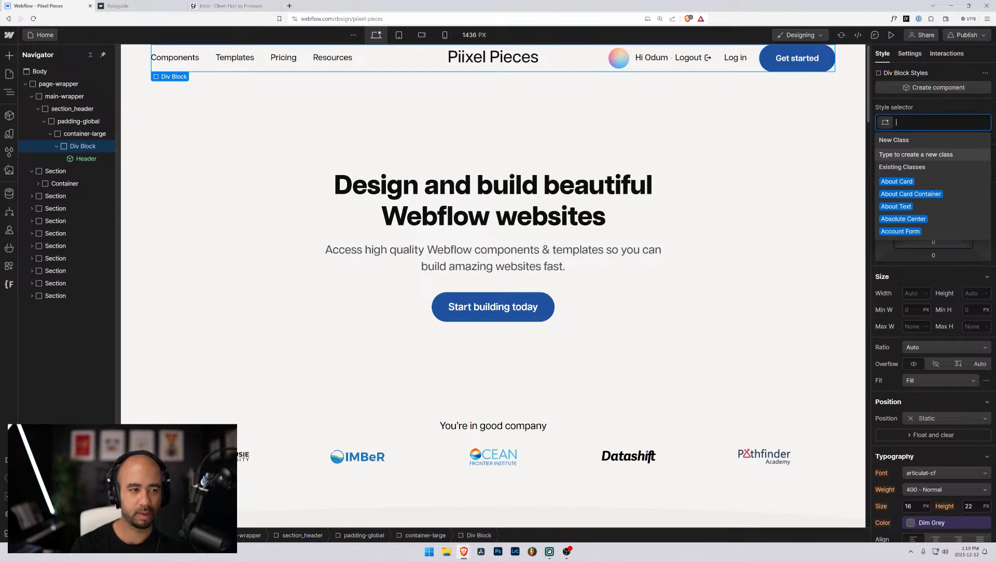
type("padding-secti")
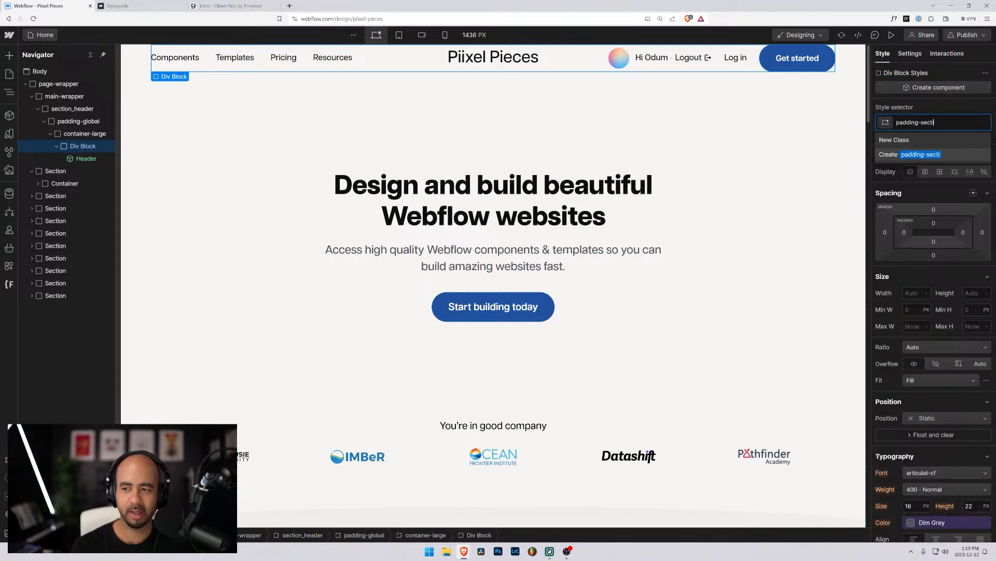
type("on-small")
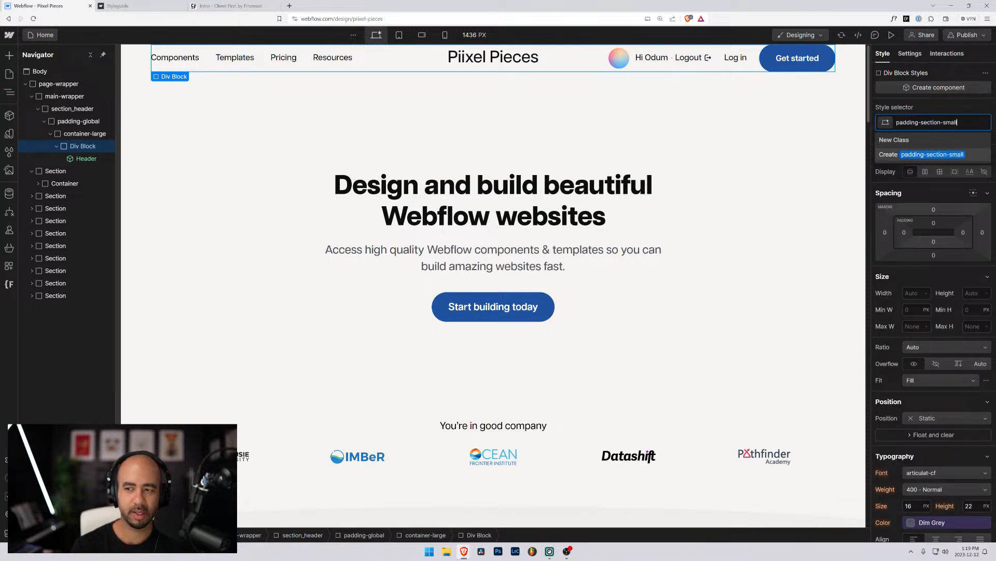
key("Return")
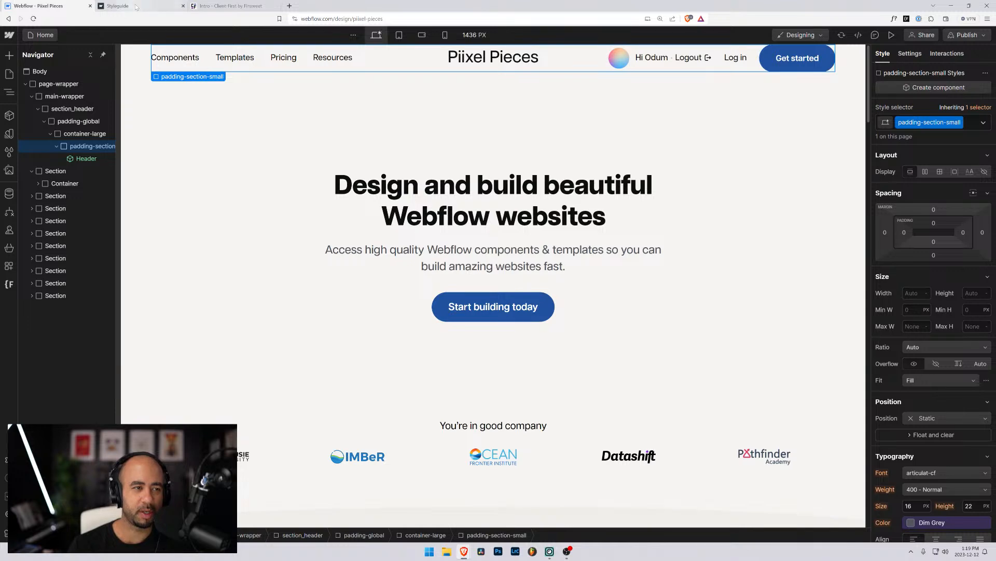
Compare against the styleguide's padding-section-small values, then return to the Piixel Pieces Designer.
left_click(137, 5)
scroll(359, 218, "down", 1)
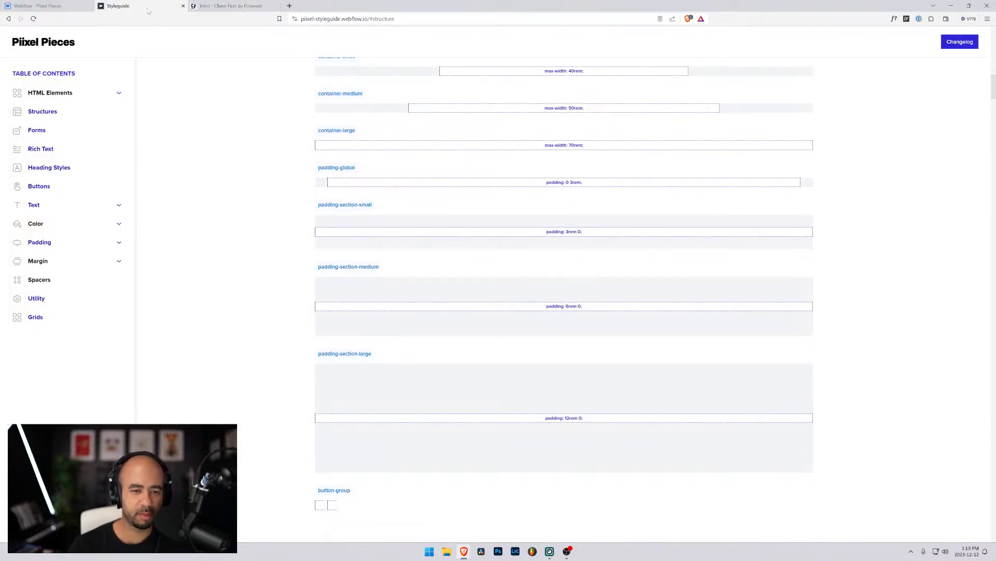
left_click(57, 6)
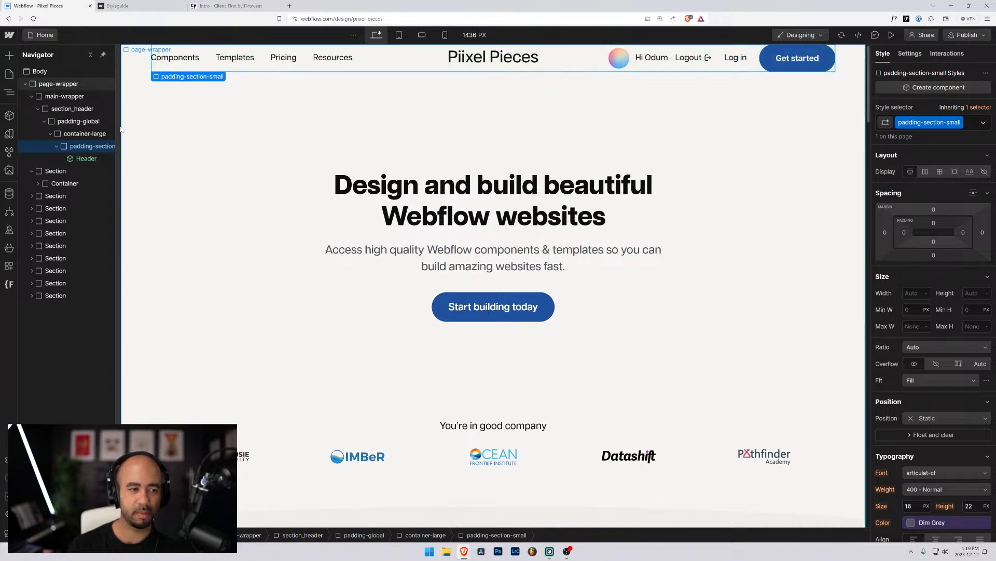
scroll(278, 258, "down", 5)
scroll(278, 258, "up", 5)
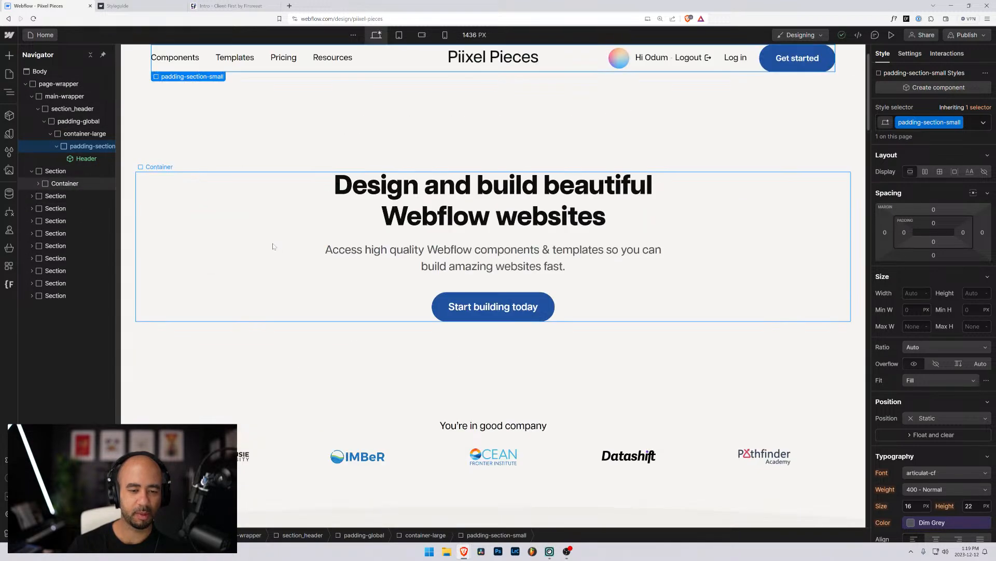
Load the Piixel Pieces dashboard in a new tab and log out to reach the public home page.
left_click(289, 6)
type("pi")
key("Down")
key("Down")
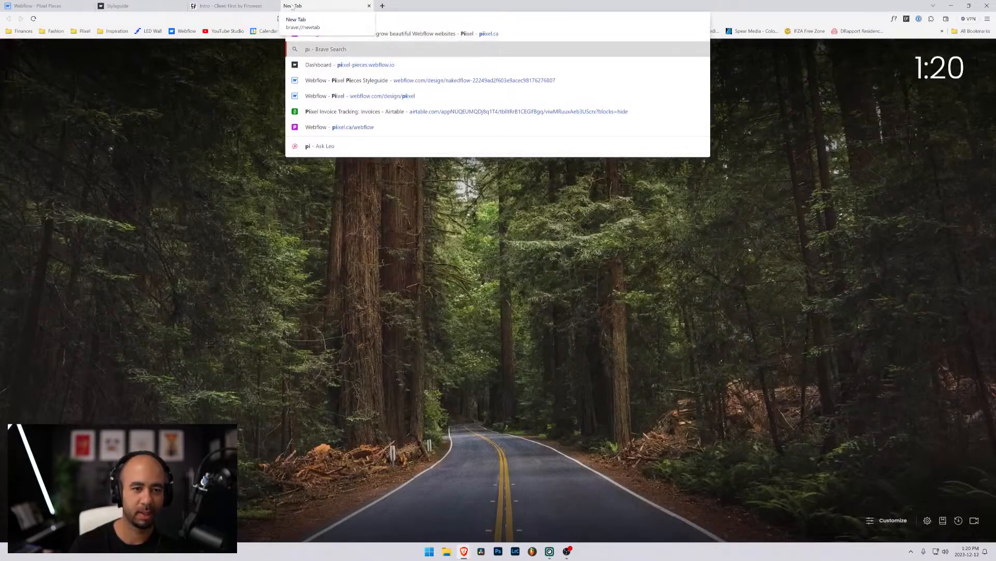
key("Return")
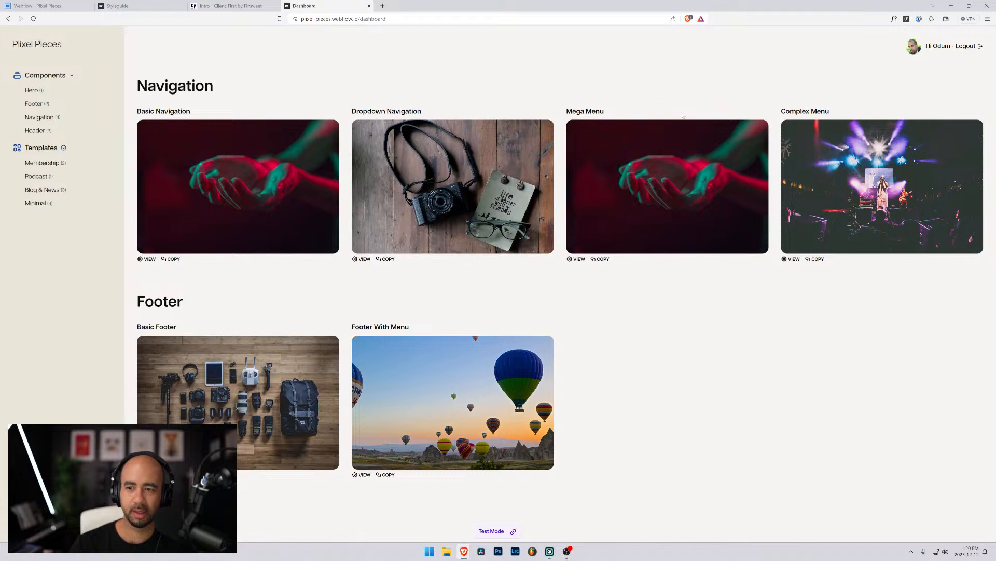
left_click(975, 48)
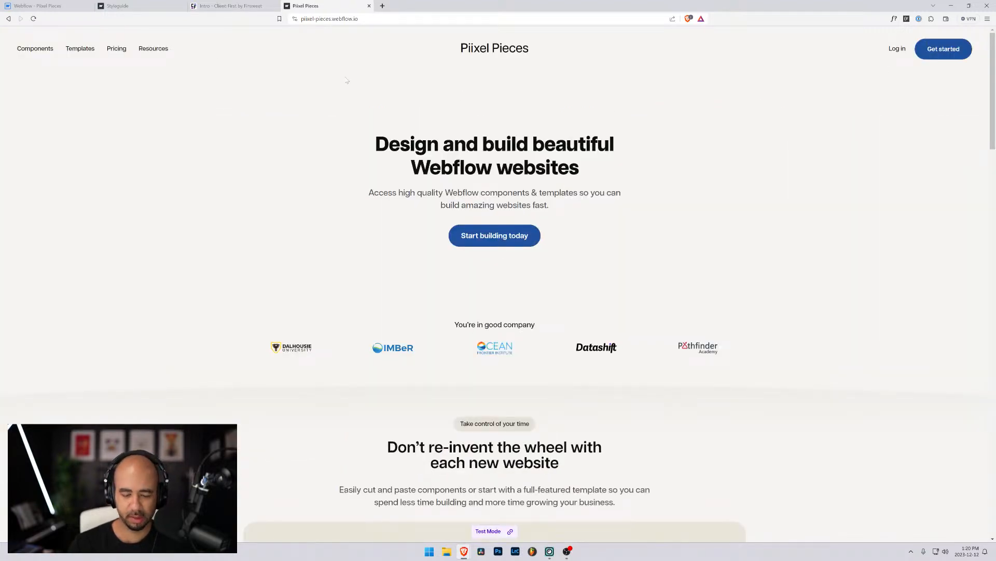
Inspect the header and its padding-top-2 parent section in DevTools, then return to Webflow.
key("ctrl+shift+i")
key("ctrl+shift+c")
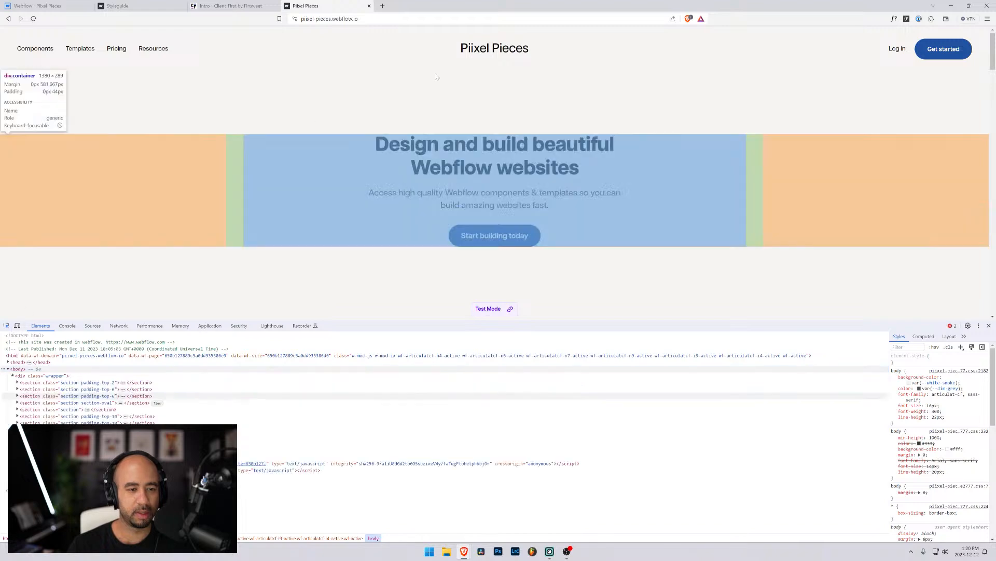
left_click(461, 59)
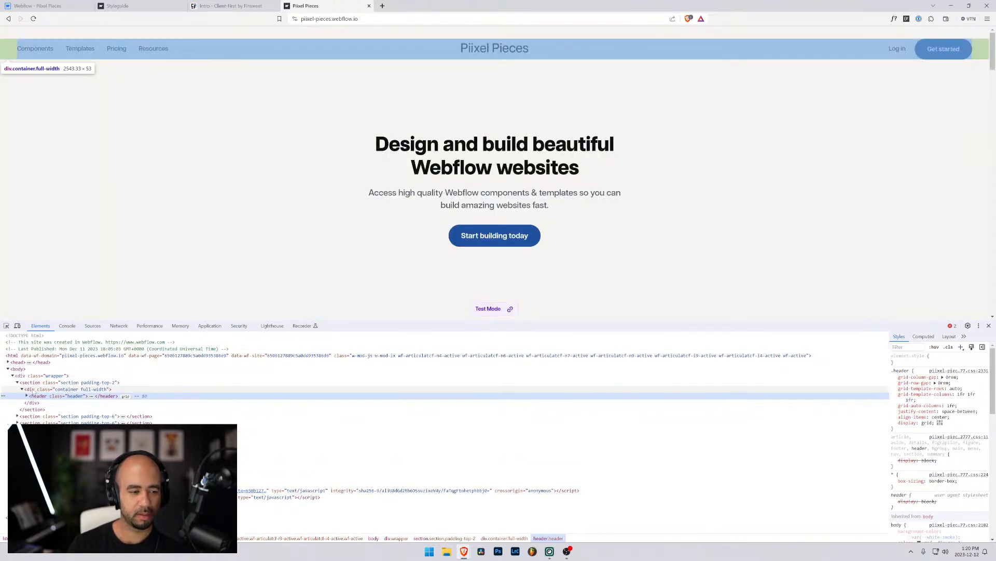
left_click(31, 383)
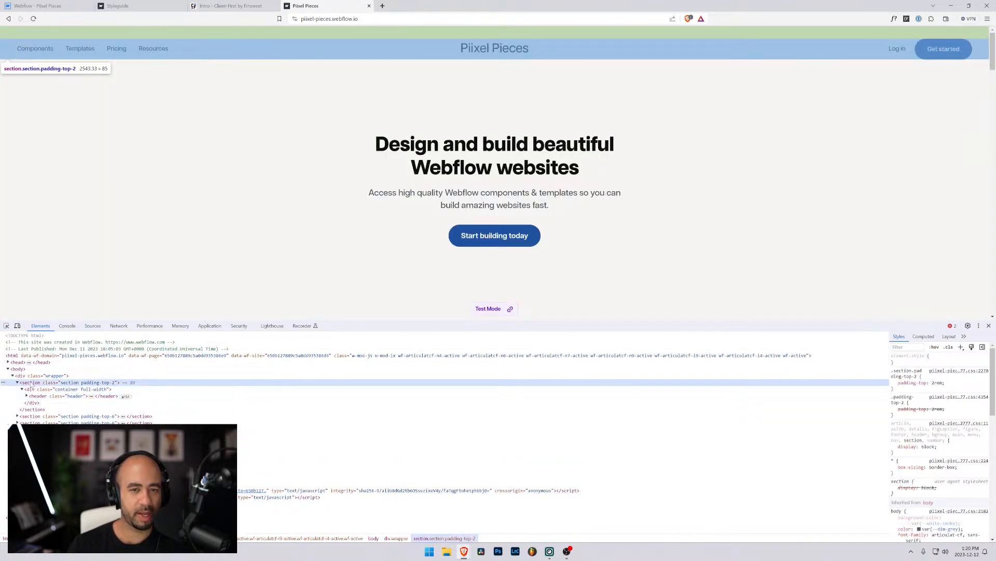
left_click(56, 5)
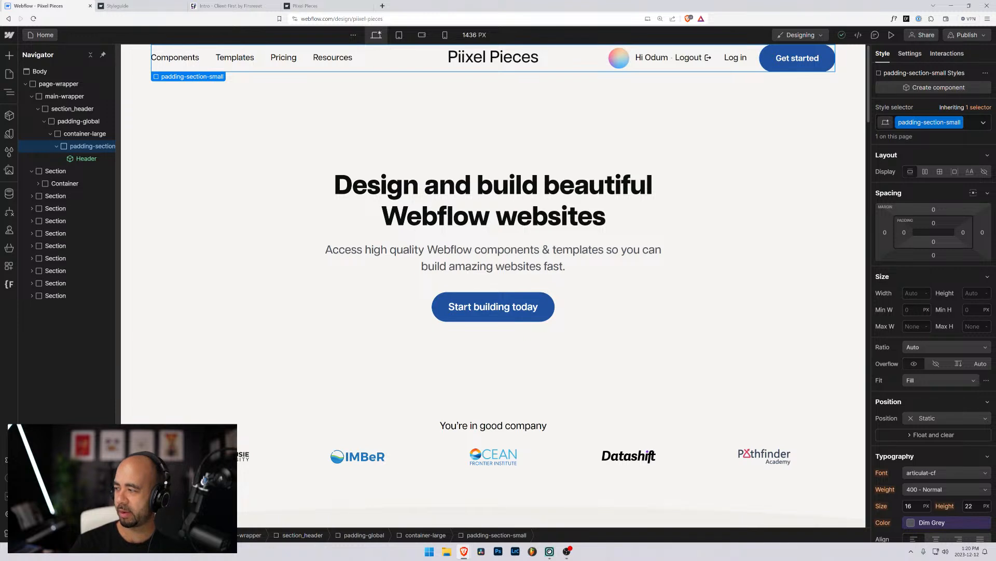
Bring up the Styleguide project and review its container, default and 0rem–8rem sizing variables.
mouse_move(464, 552)
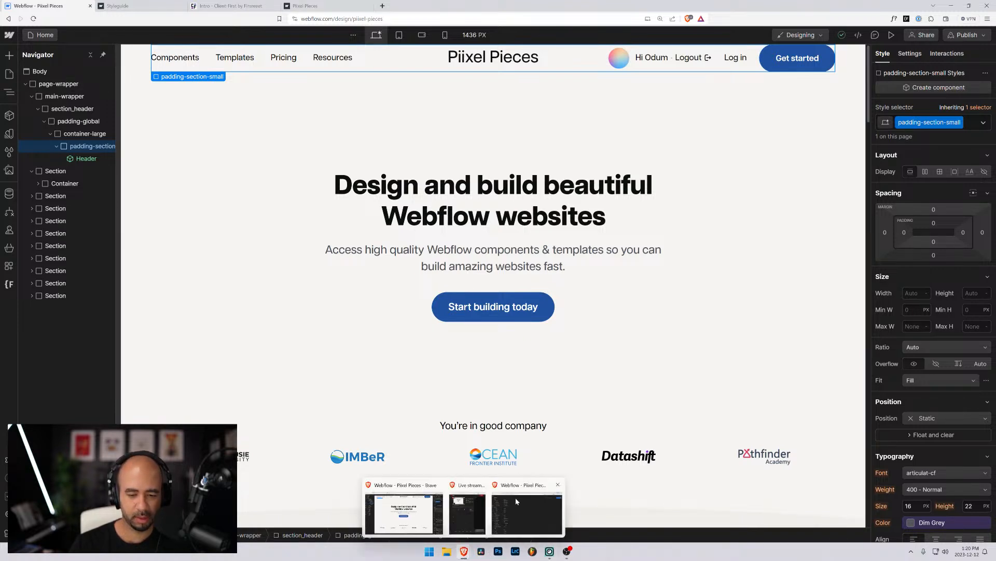
left_click(516, 498)
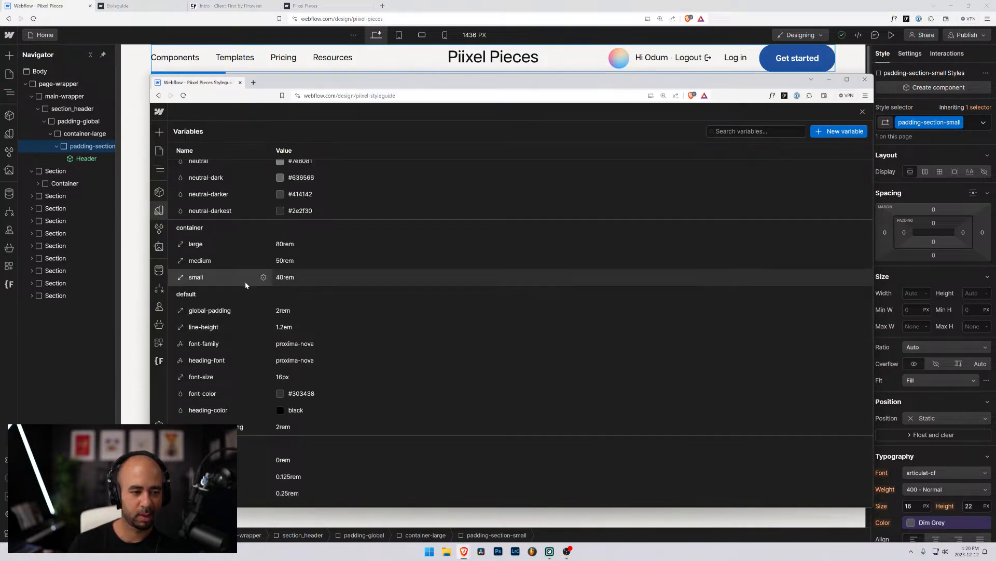
scroll(208, 284, "down", 3)
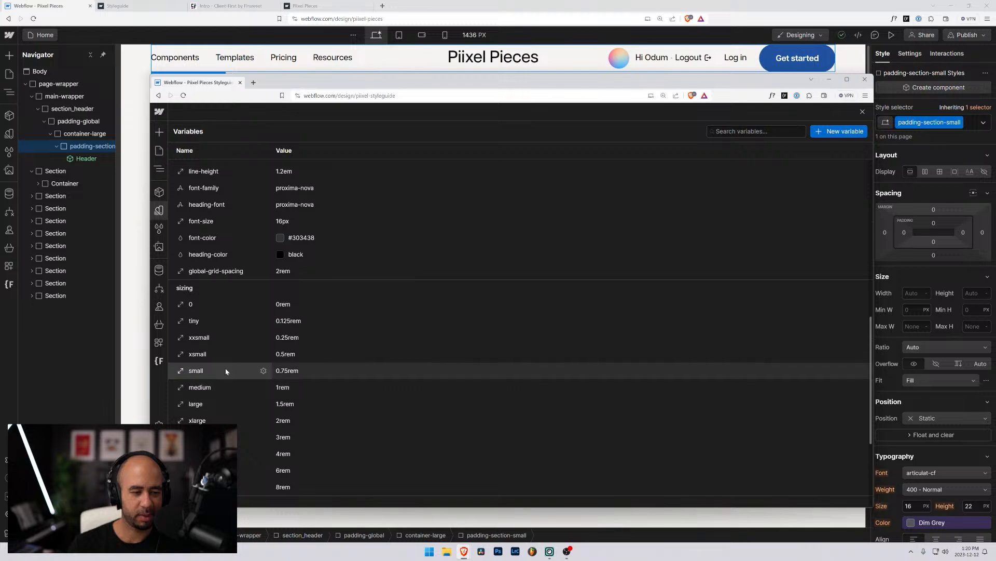
scroll(225, 371, "up", 2)
scroll(216, 355, "down", 5)
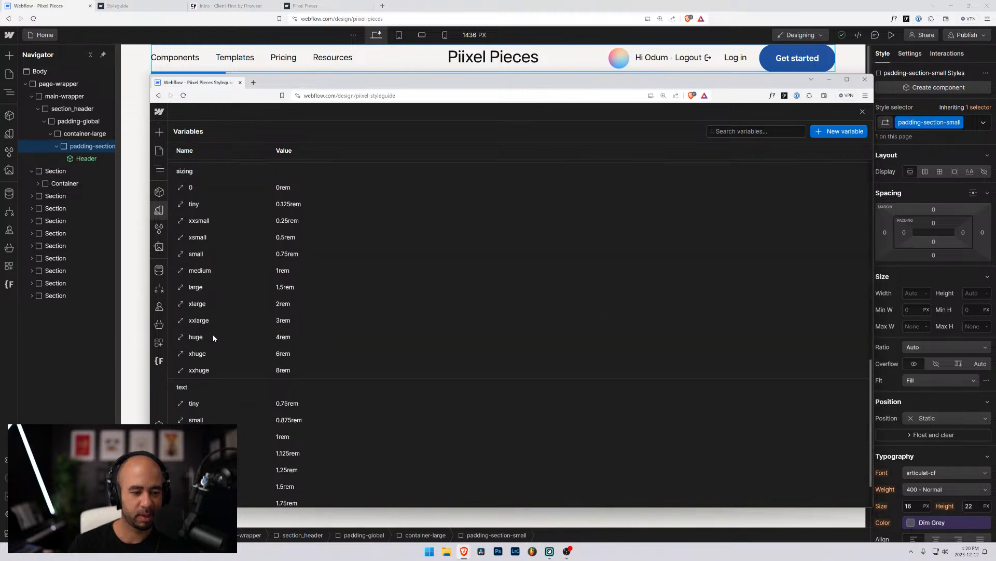
scroll(207, 360, "up", 10)
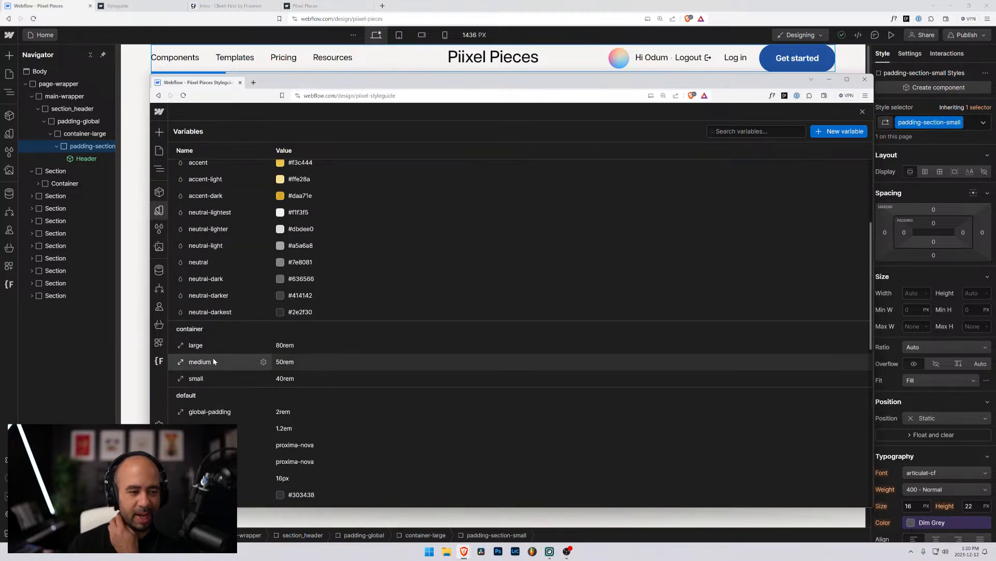
scroll(217, 353, "down", 2)
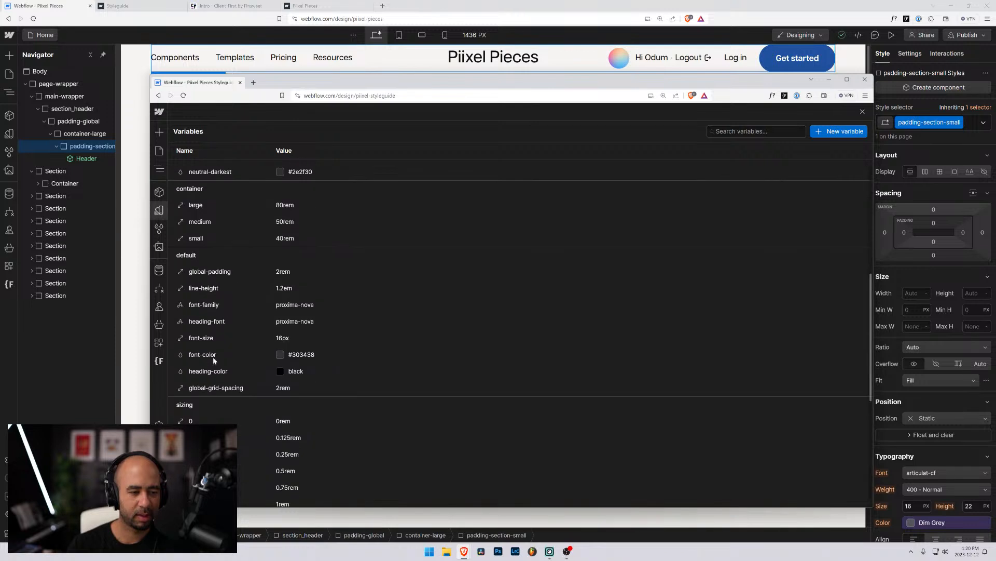
scroll(230, 331, "down", 3)
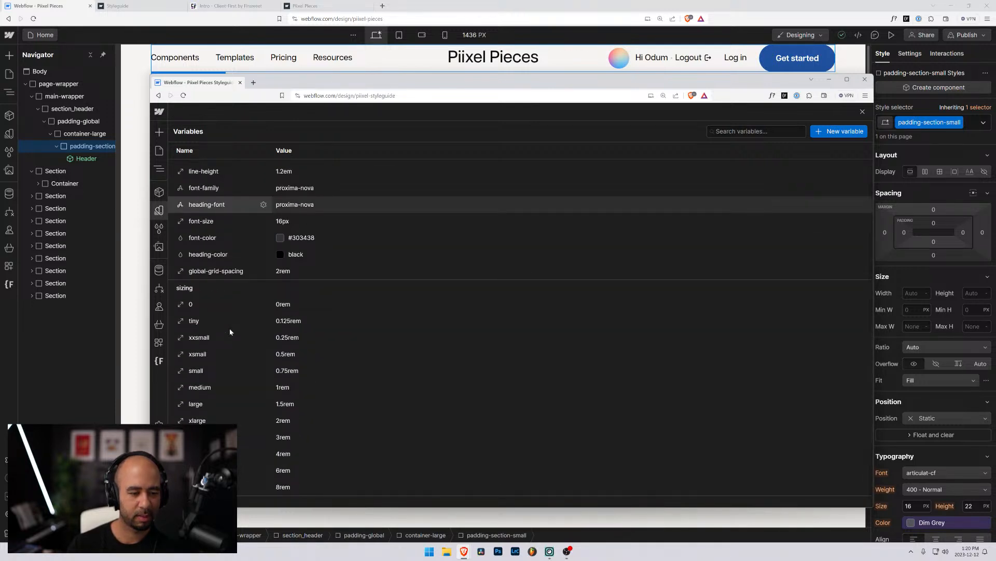
scroll(222, 339, "down", 3)
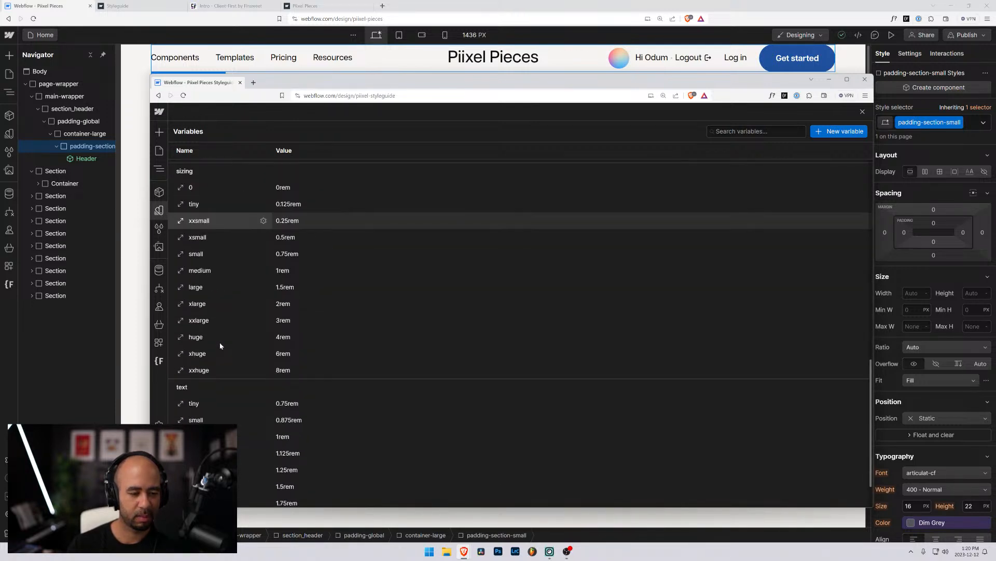
scroll(220, 340, "up", 3)
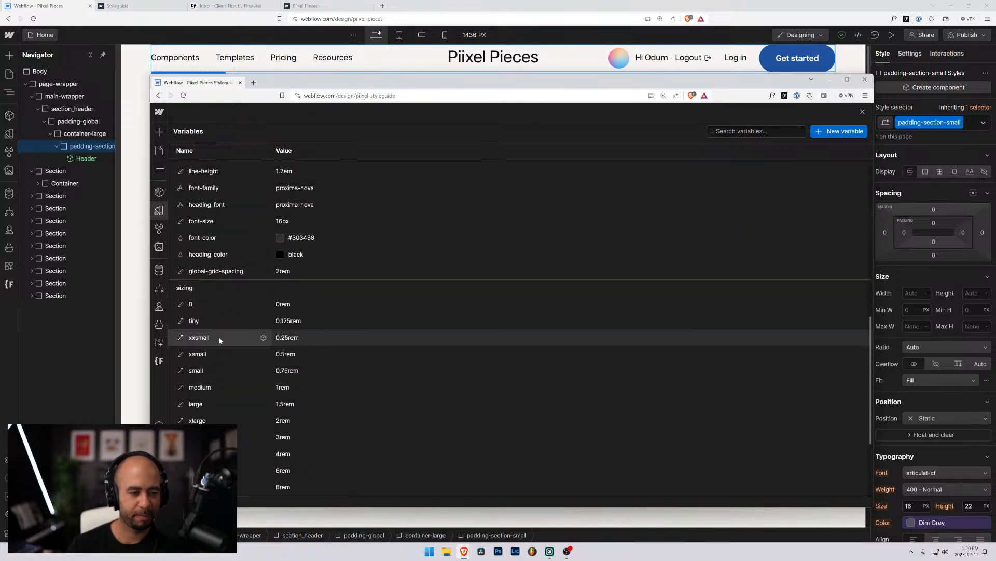
Select the example box under padding-section-small and review its min height variable options without changing them.
left_click(160, 170)
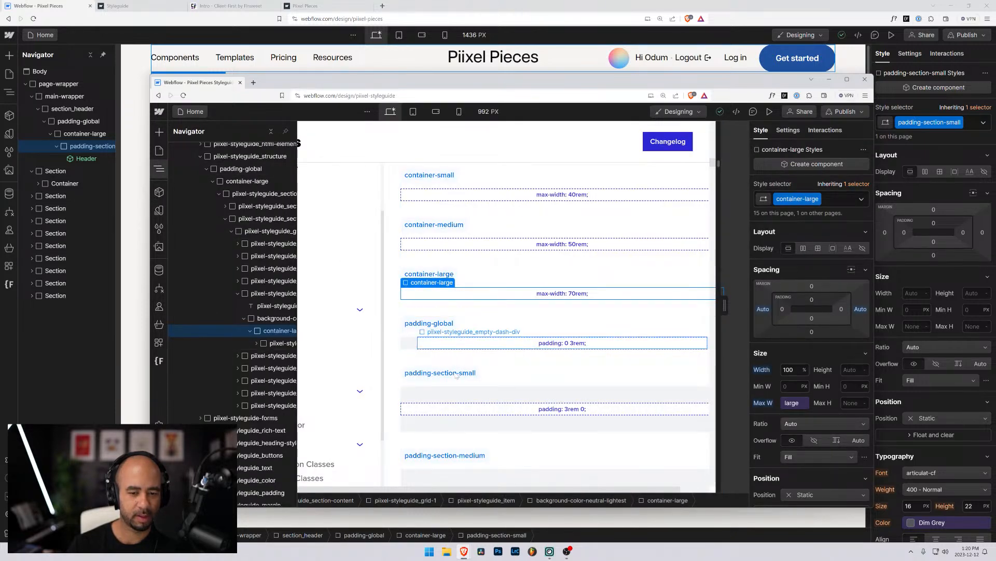
left_click(455, 409)
left_click(454, 409)
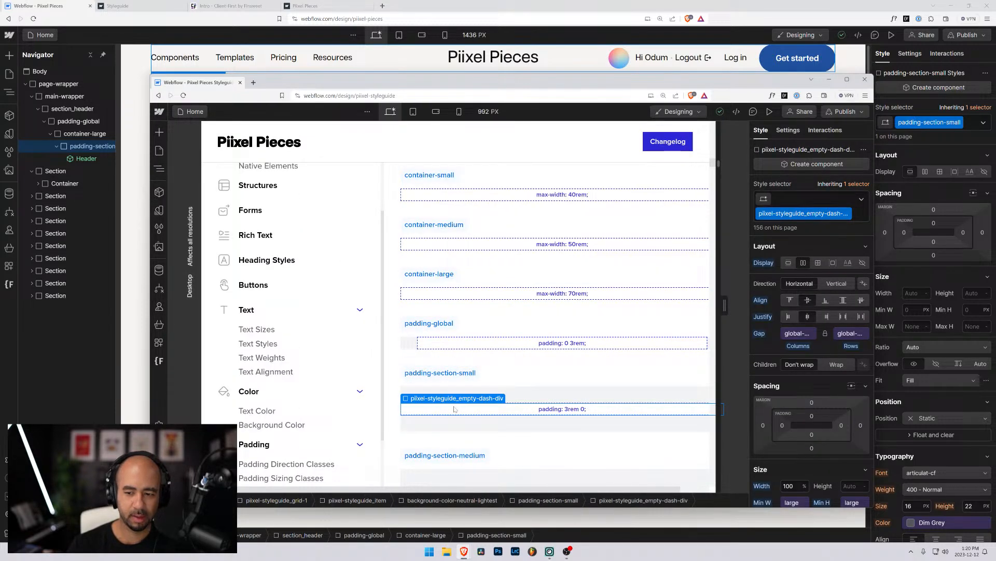
scroll(807, 433, "down", 1)
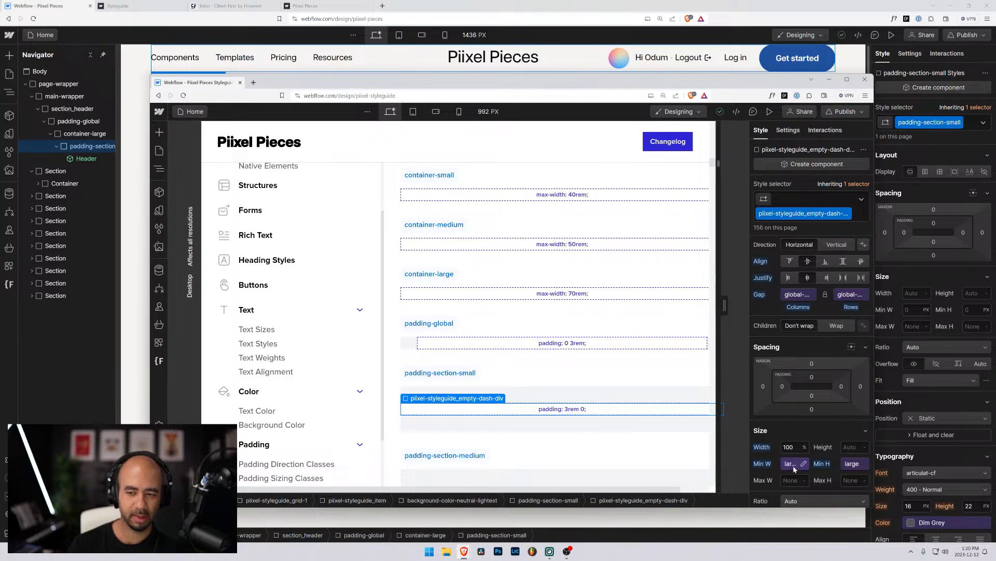
left_click(852, 464)
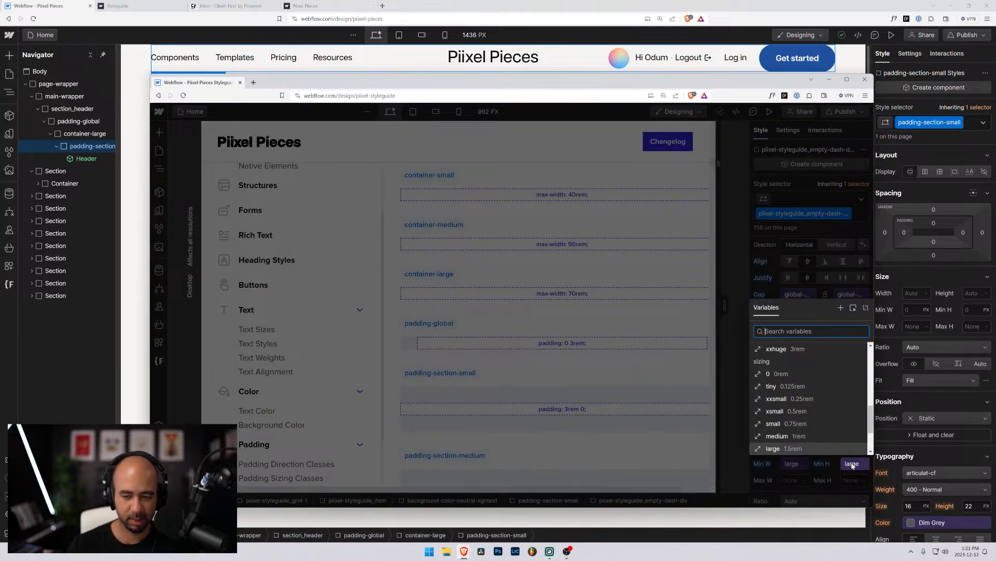
key("Escape")
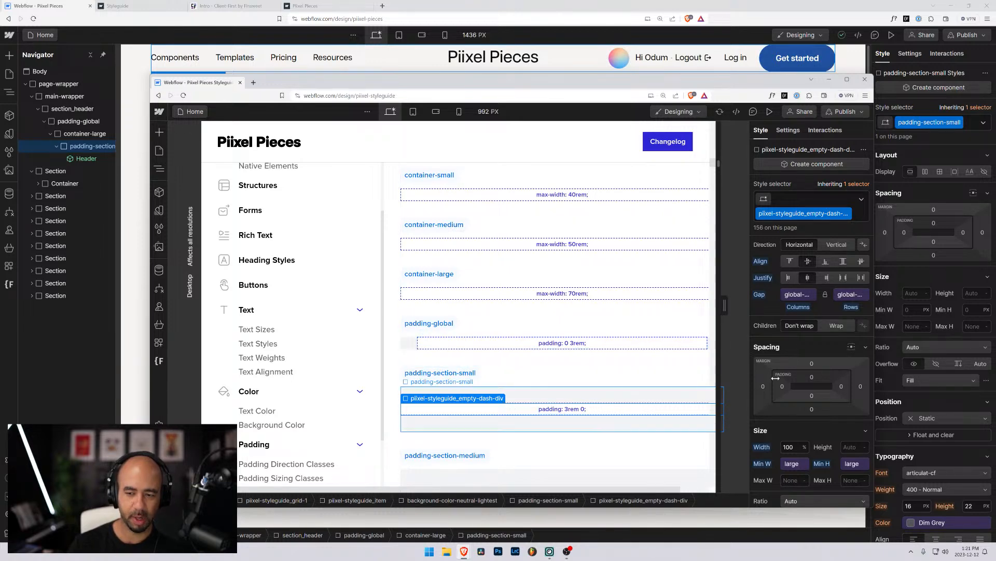
scroll(775, 378, "up", 2)
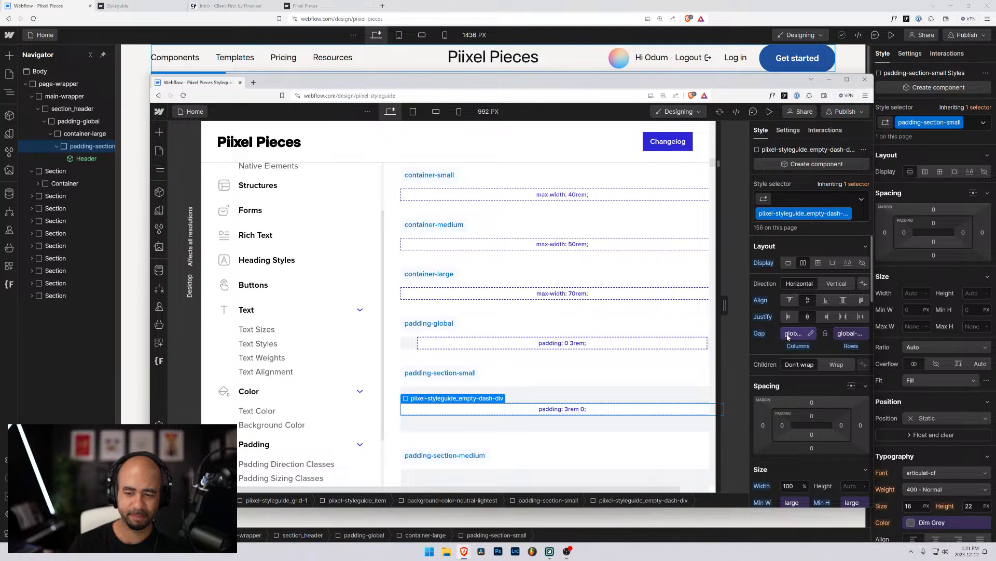
scroll(787, 336, "down", 3)
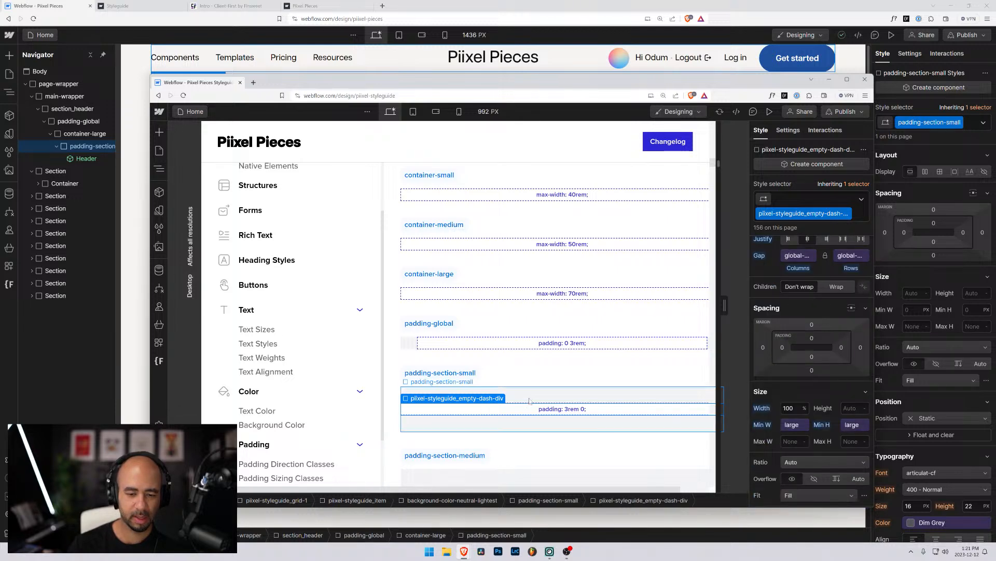
Check which variable drives padding-section-small's 2rem top padding, then return to the Piixel Pieces window.
left_click(481, 393)
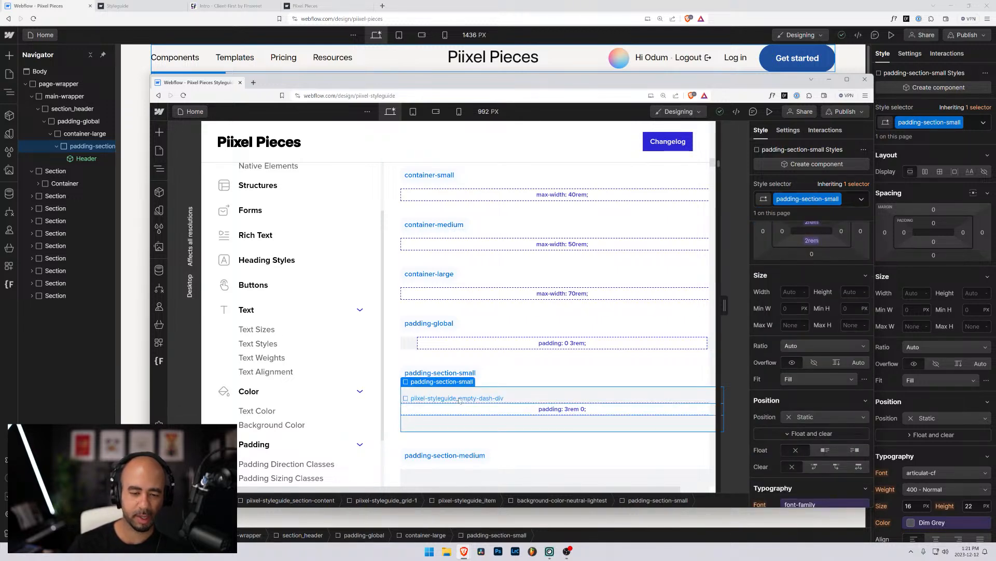
scroll(842, 319, "up", 2)
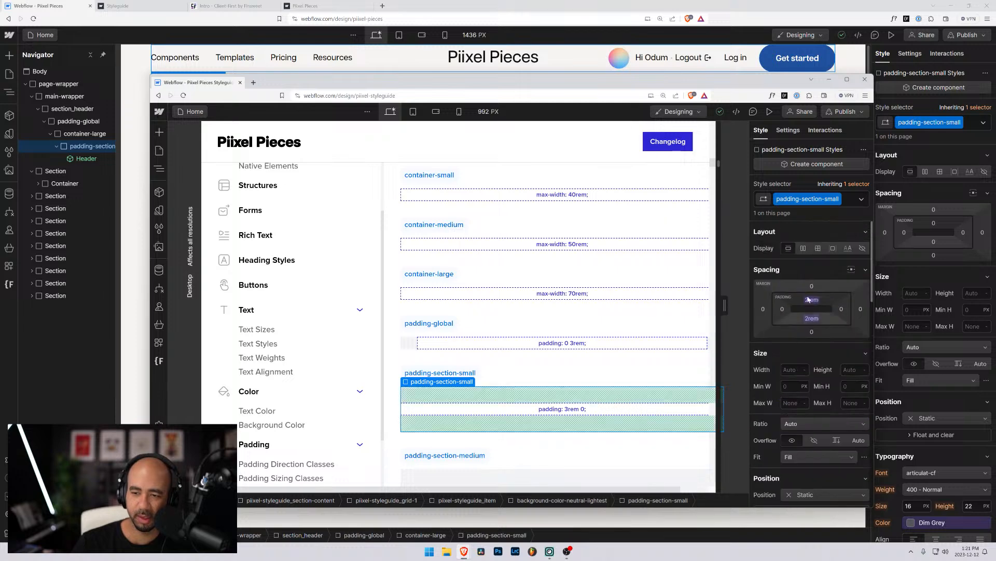
left_click(811, 301)
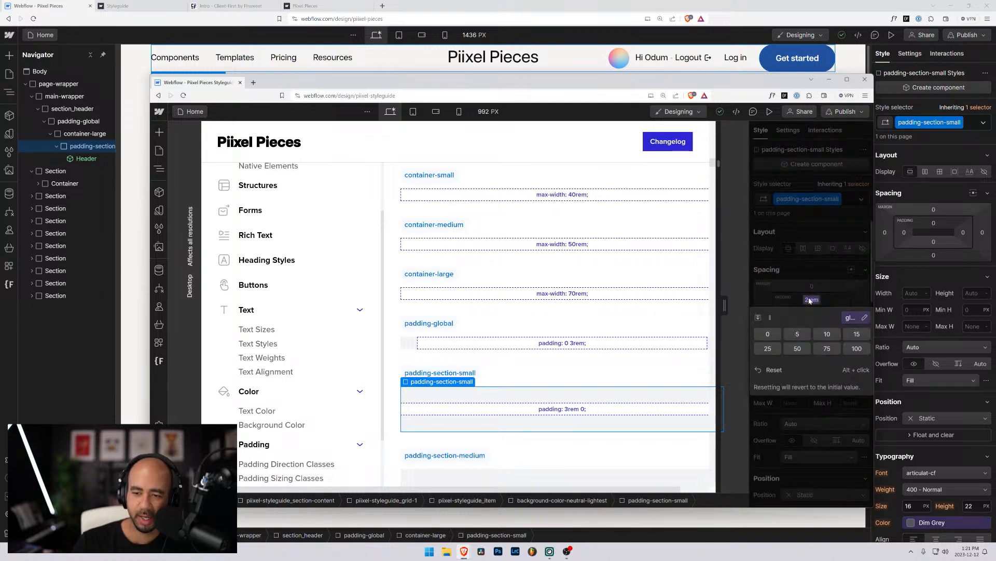
left_click(850, 318)
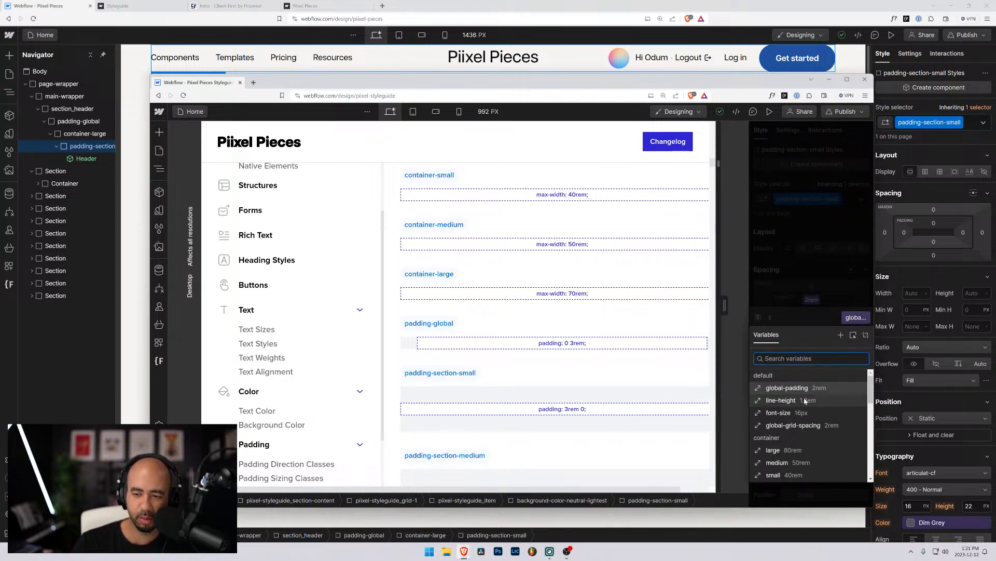
left_click(804, 283)
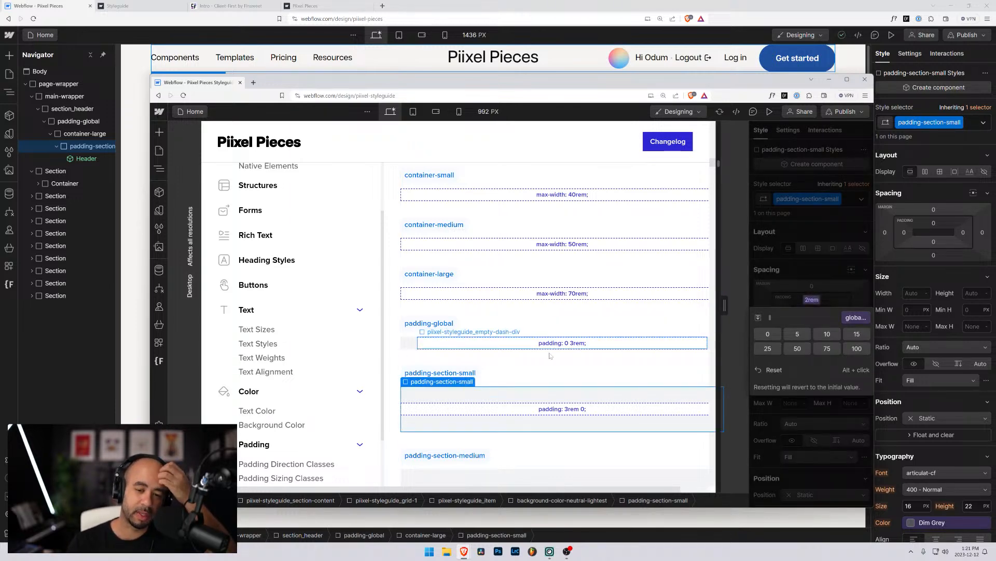
scroll(518, 306, "down", 3)
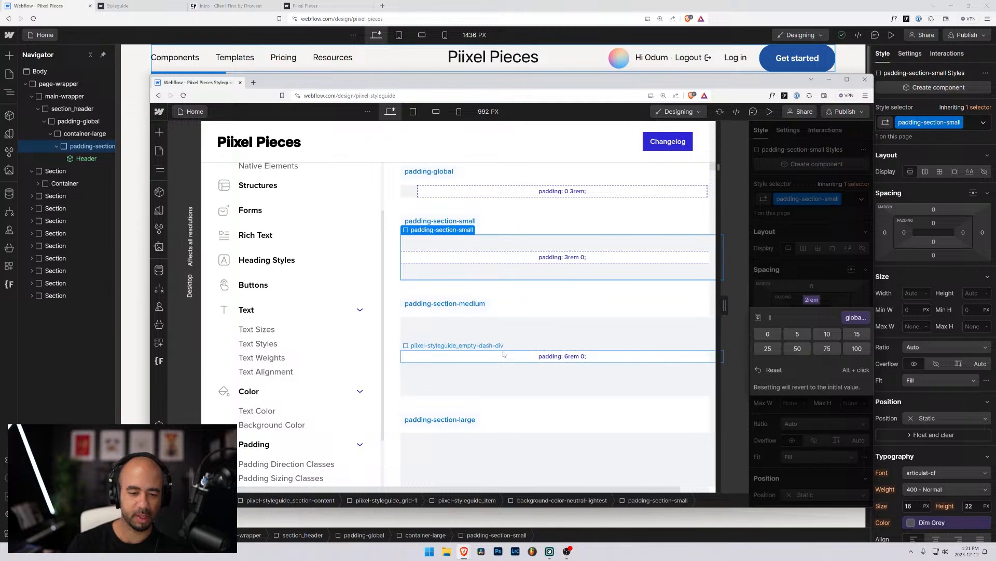
left_click(56, 5)
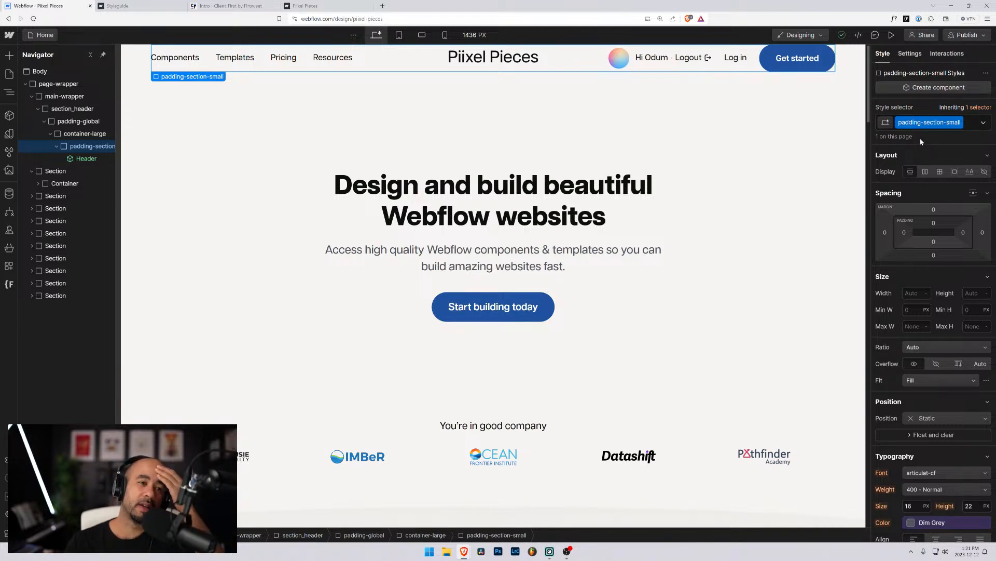
In the Variables panel, rename the 2.5rem variable to global/padding.
left_click(9, 136)
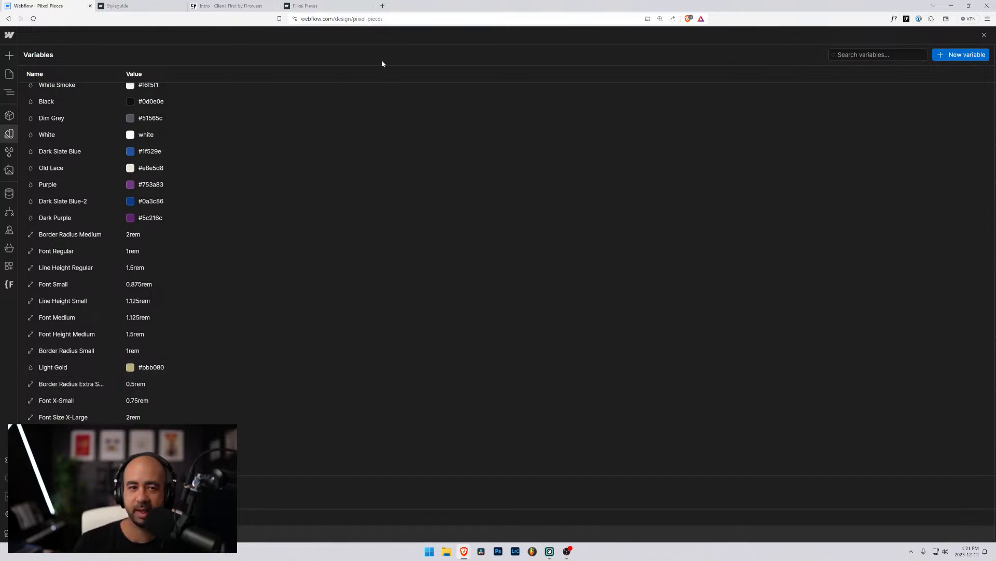
double_click(416, 4)
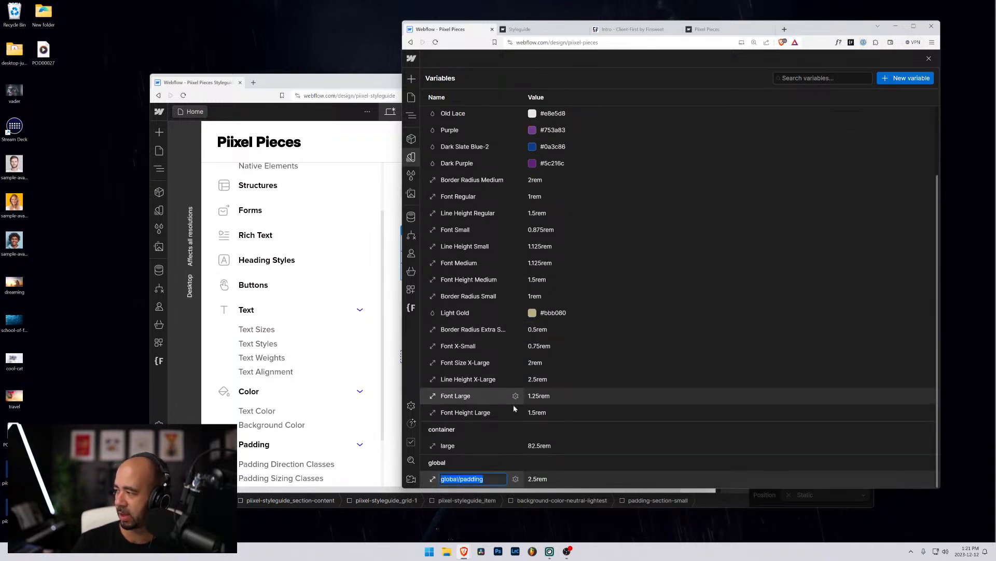
scroll(460, 410, "up", 2)
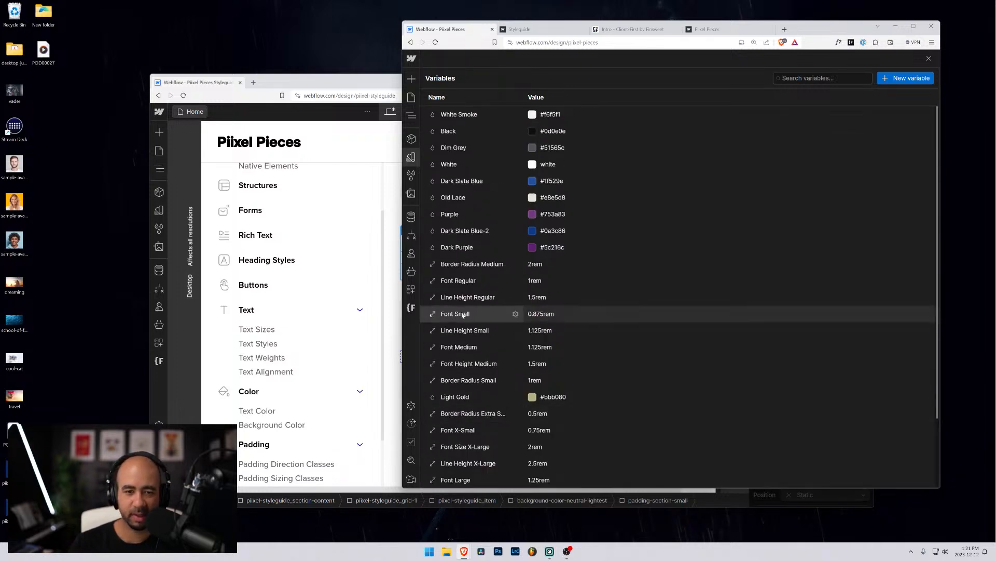
scroll(462, 313, "down", 2)
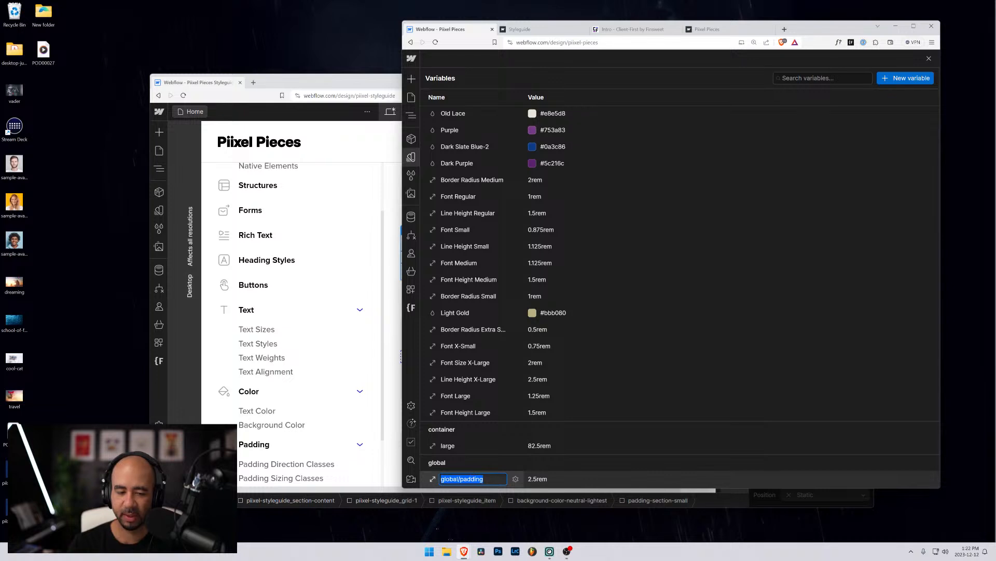
left_click(474, 479)
Add a size variable named global/text with a value of 16px.
left_click(906, 78)
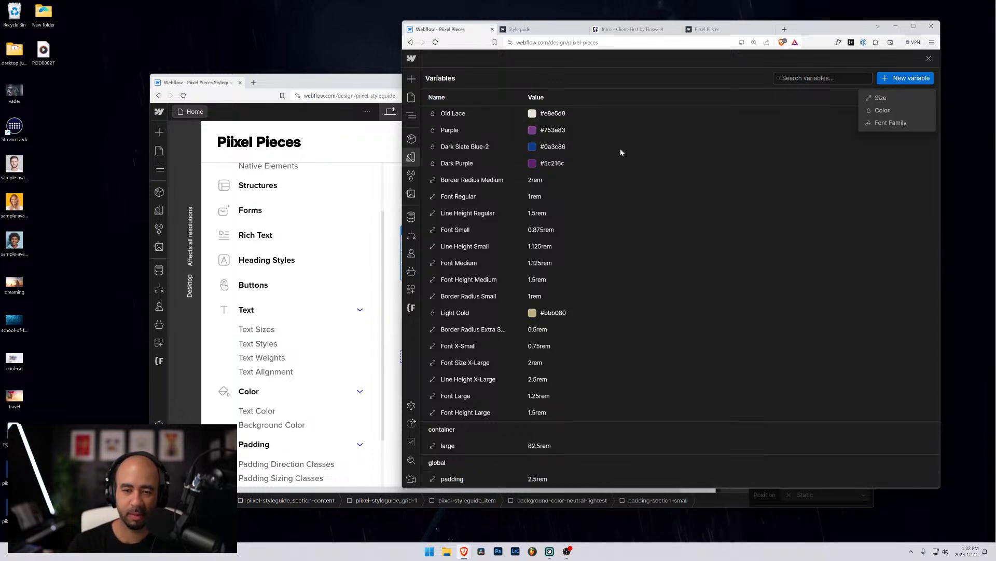
left_click(881, 98)
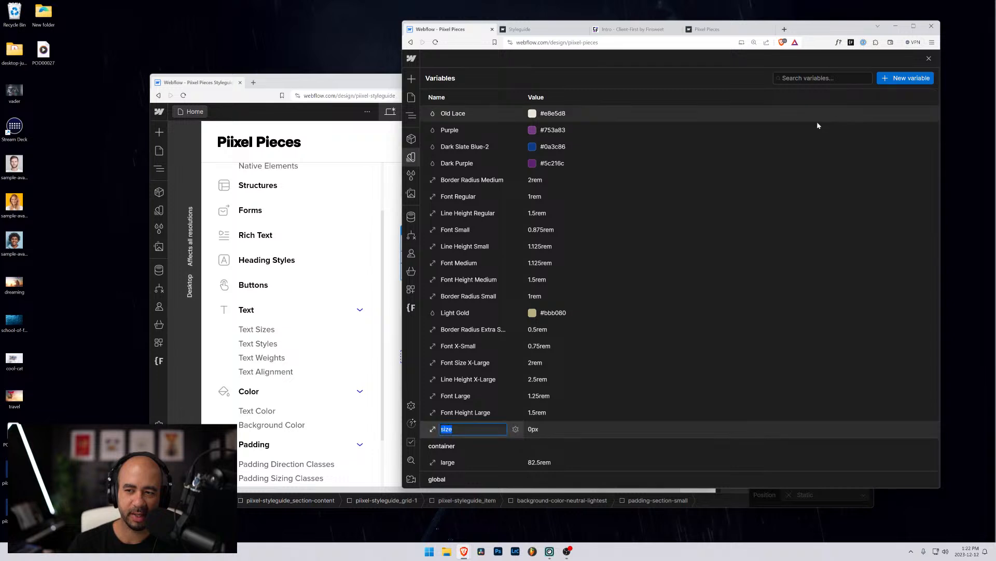
type("global/")
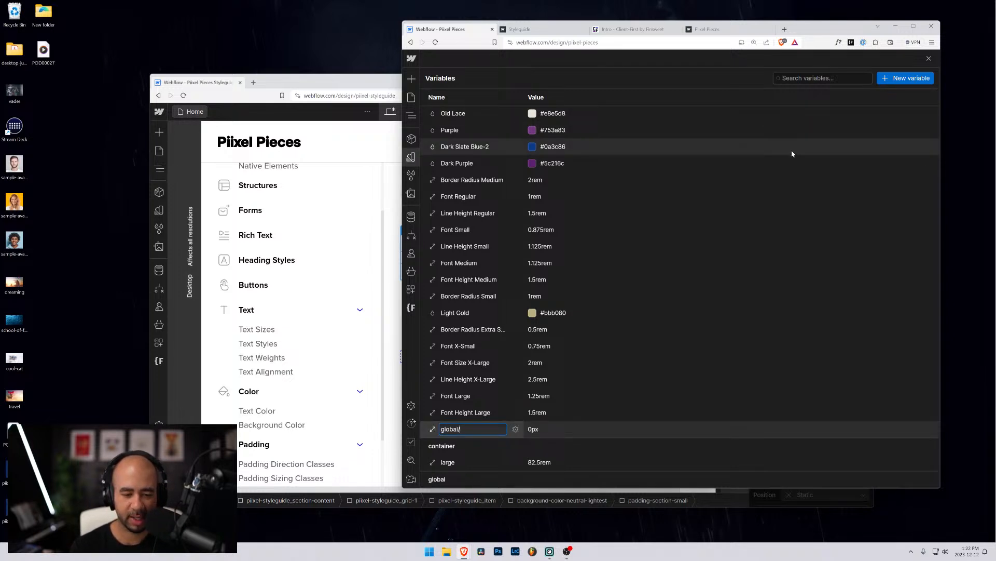
type("text")
key("Return")
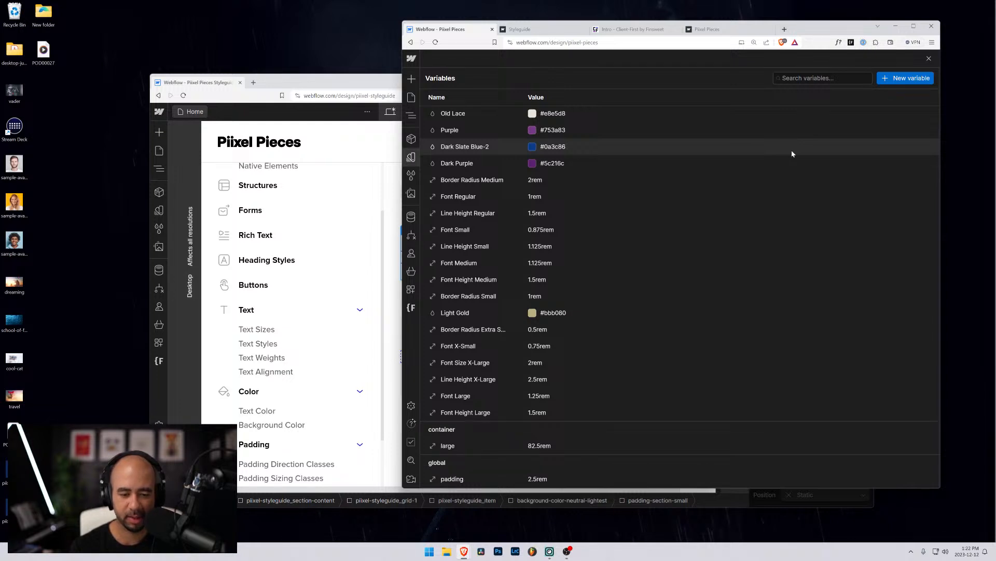
scroll(477, 382, "down", 2)
left_click(532, 480)
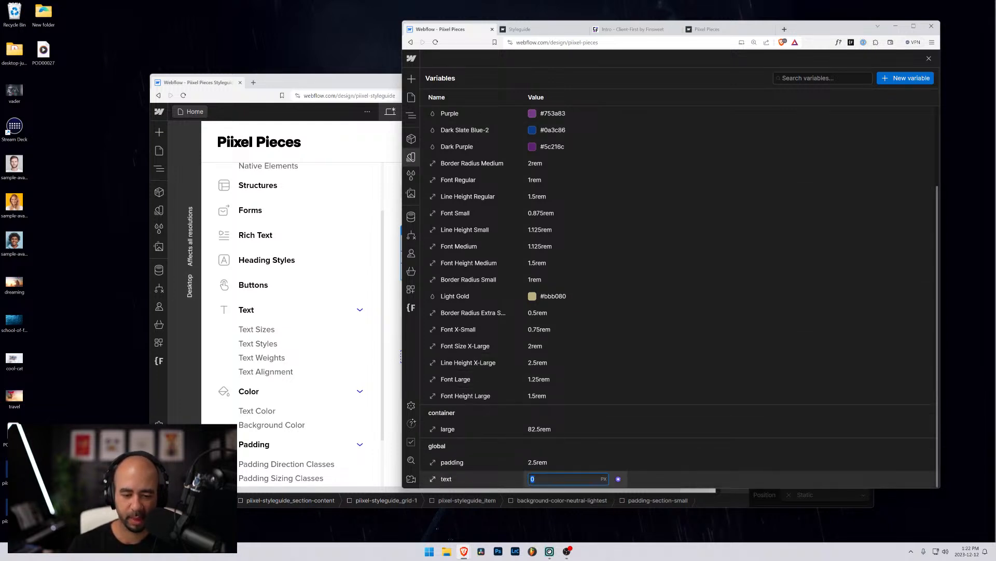
type("16px")
key("Return")
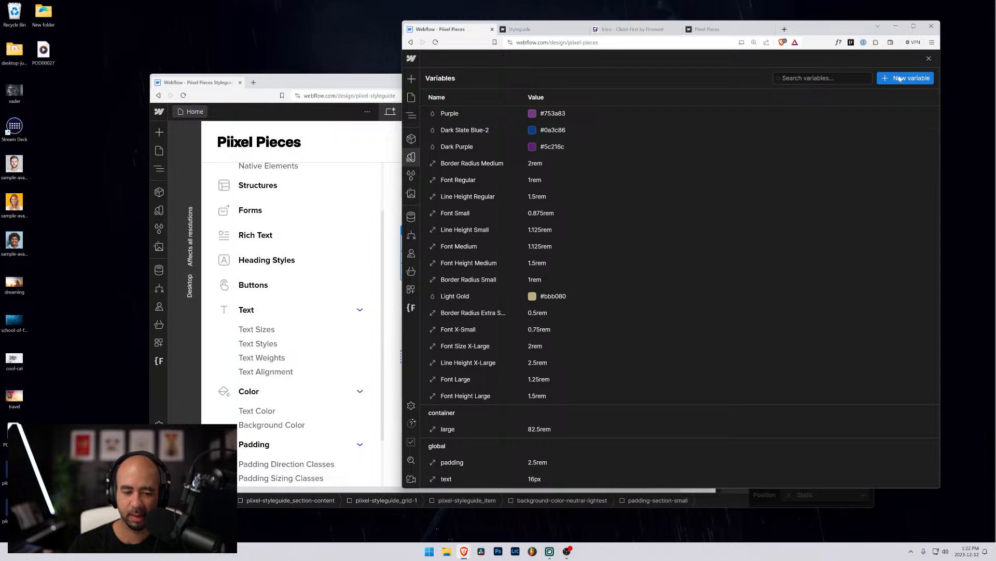
scroll(538, 211, "up", 3)
scroll(518, 229, "down", 3)
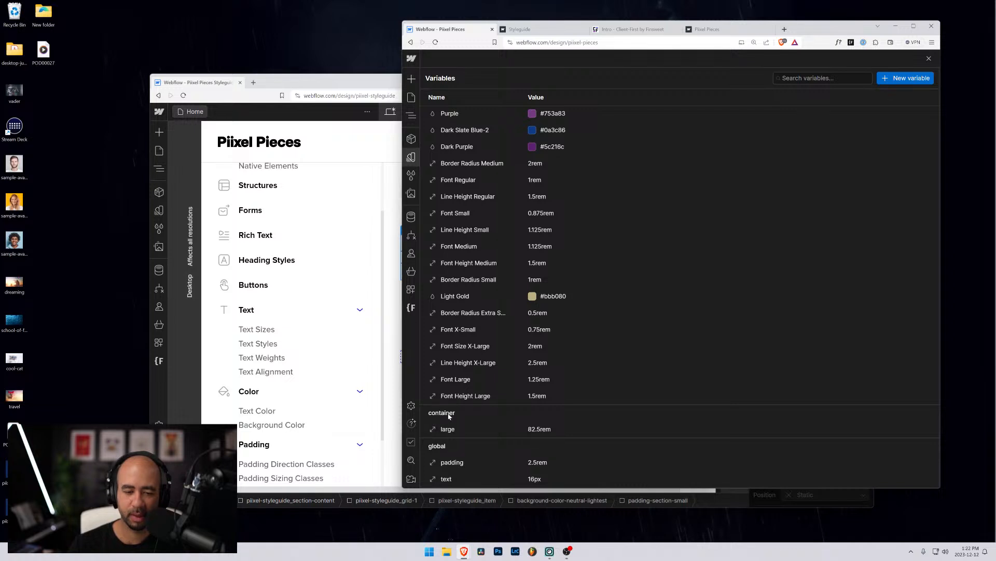
Add a size variable named padding/small with a value of 2rem.
left_click(916, 82)
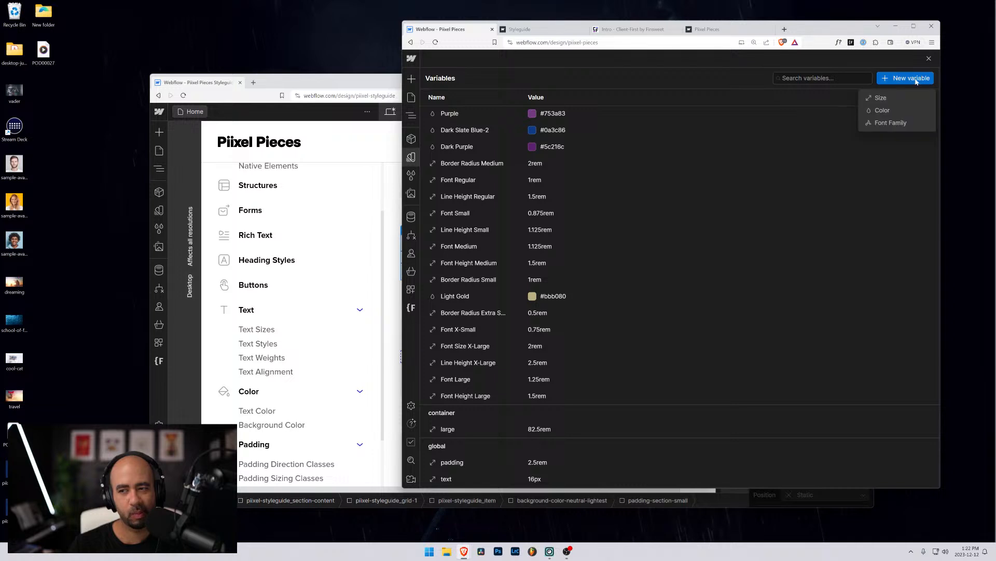
left_click(879, 98)
type("padding")
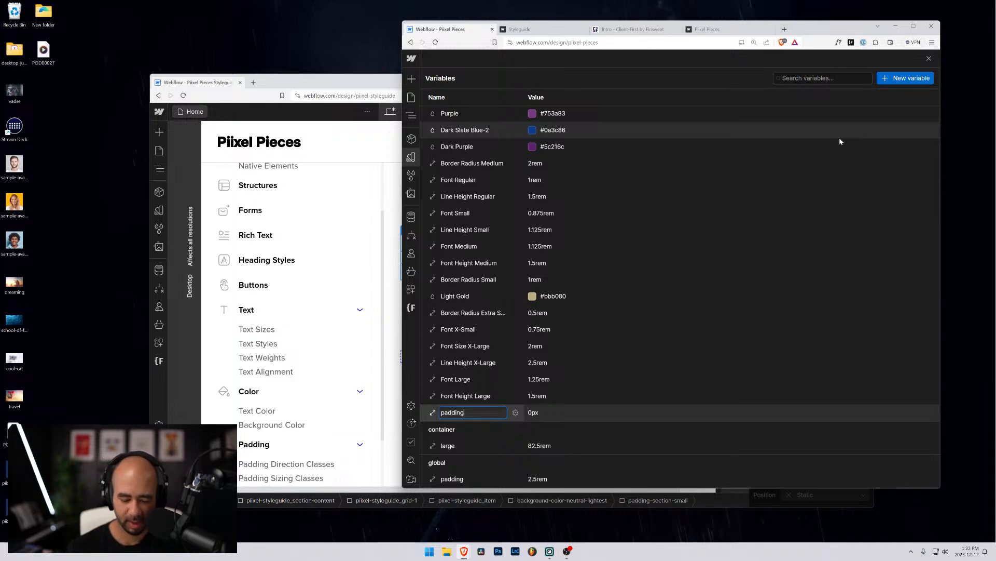
type("/small")
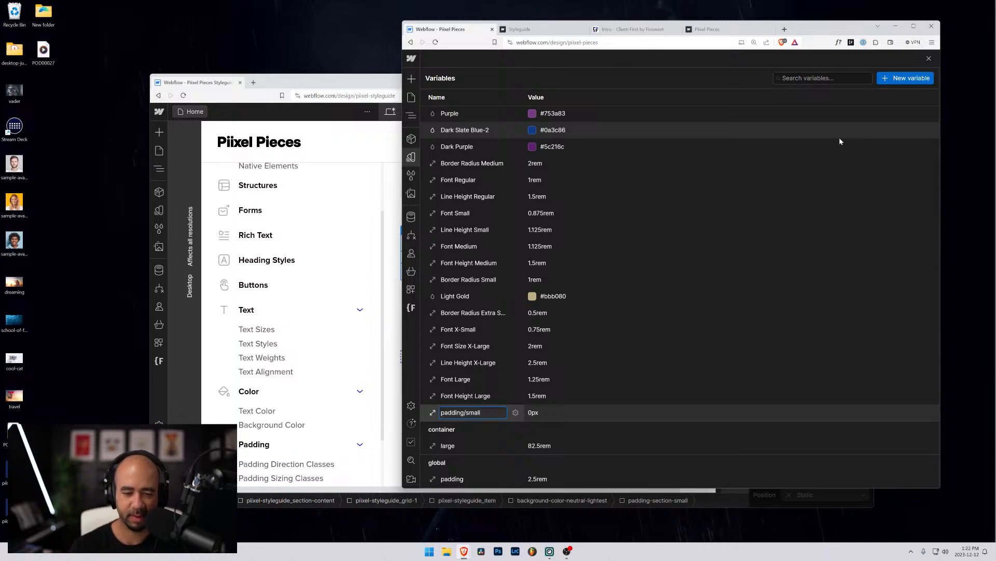
key("Return")
scroll(774, 217, "down", 1)
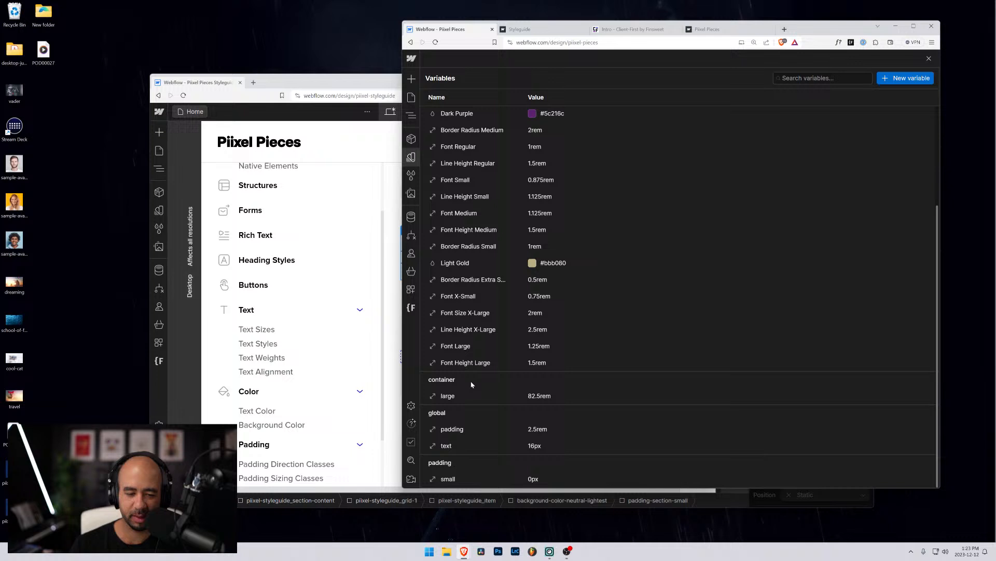
left_click(533, 479)
type("2rem")
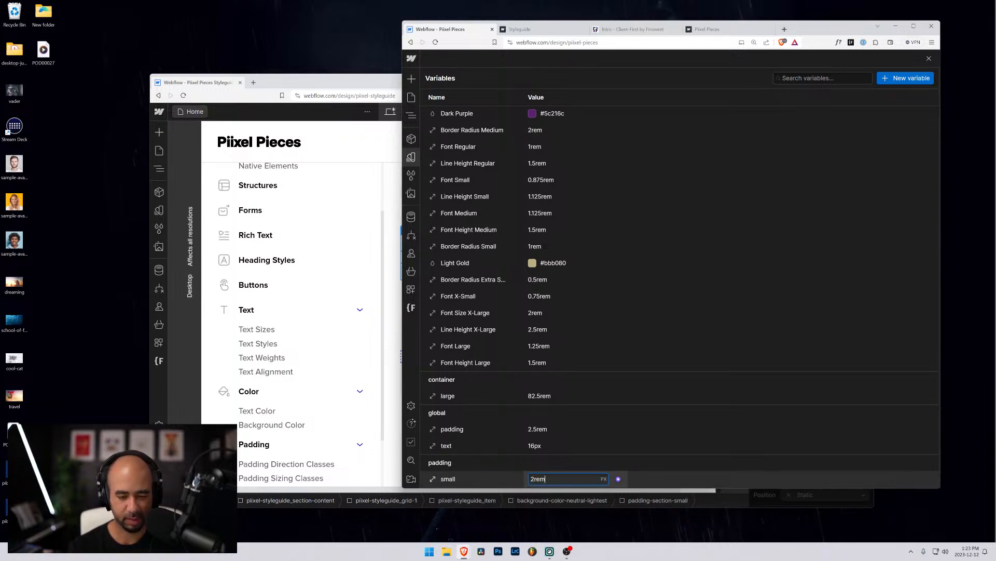
key("Return")
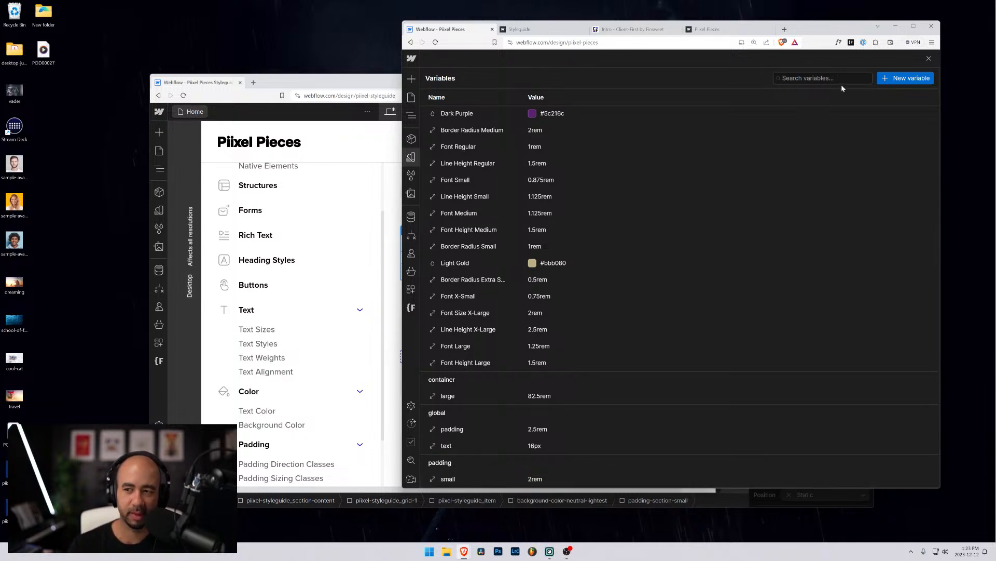
left_click(914, 25)
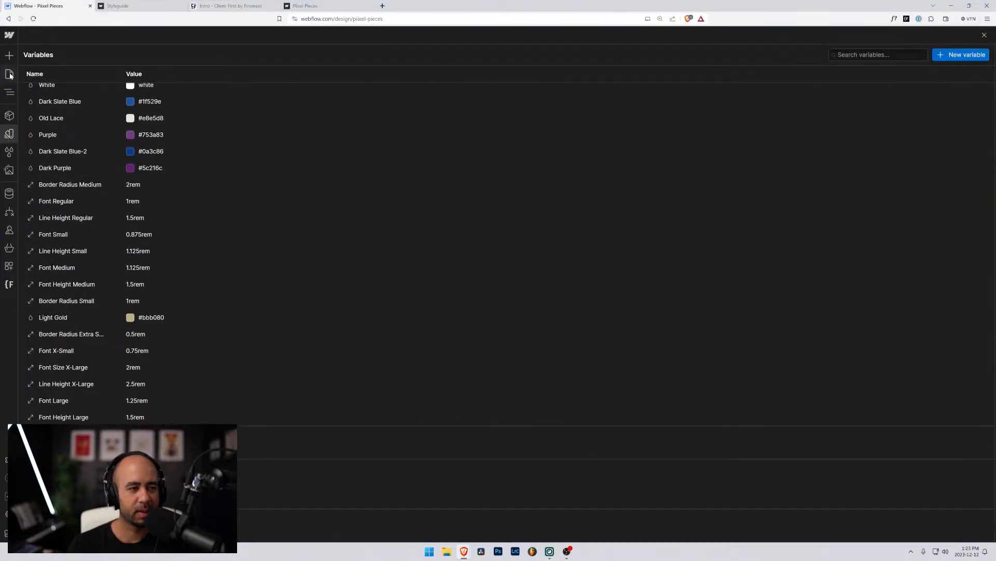
Bind padding-section-small's top and bottom padding to the 2rem padding/small variable.
left_click(9, 75)
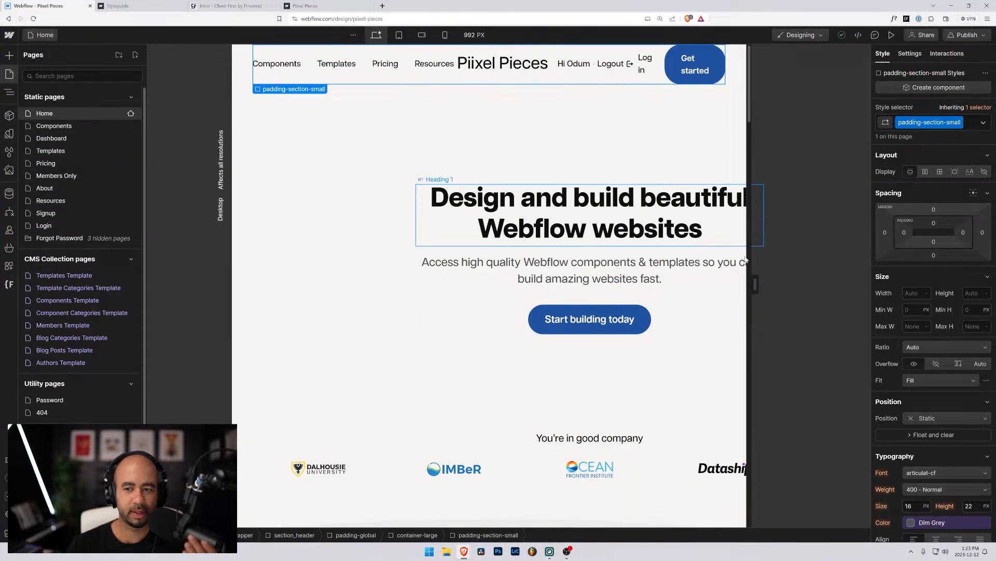
left_click_drag(755, 284, 872, 286)
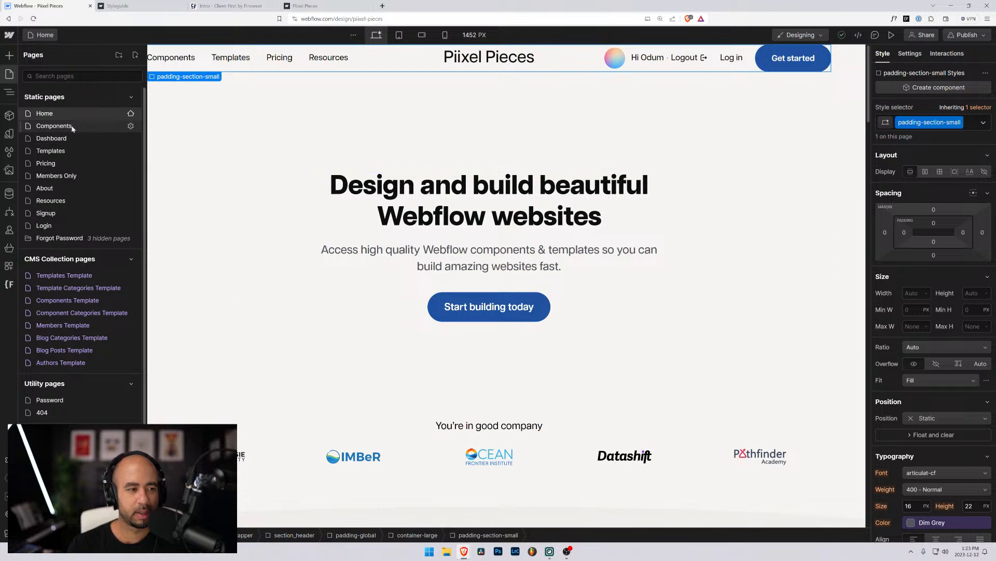
left_click(933, 223)
left_click(966, 239)
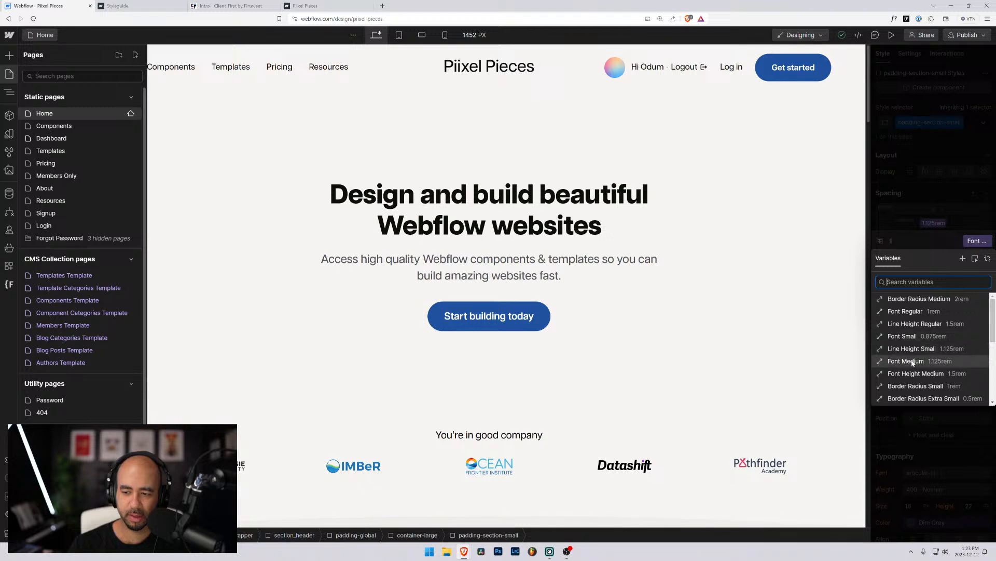
scroll(912, 363, "down", 4)
left_click(900, 400)
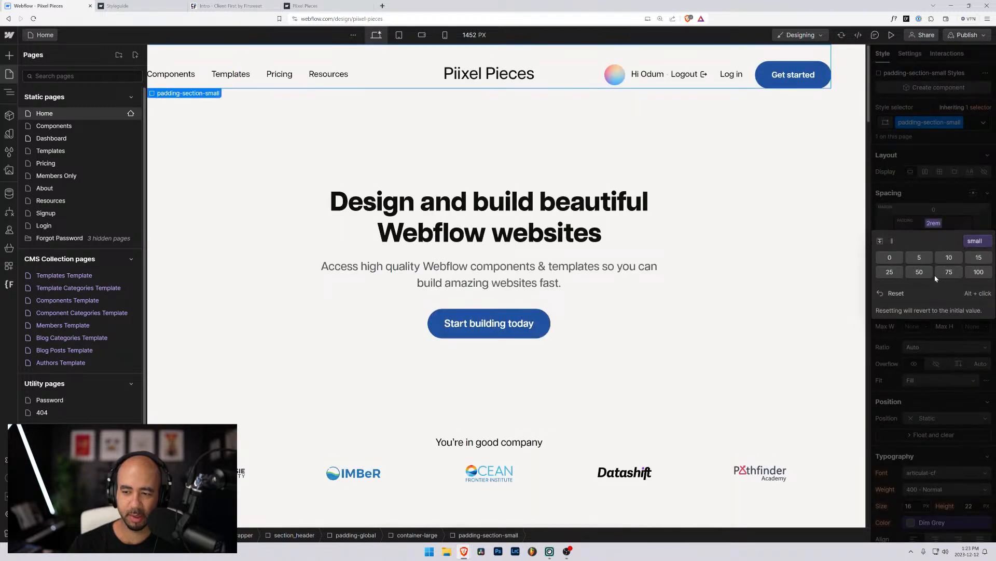
left_click(935, 243)
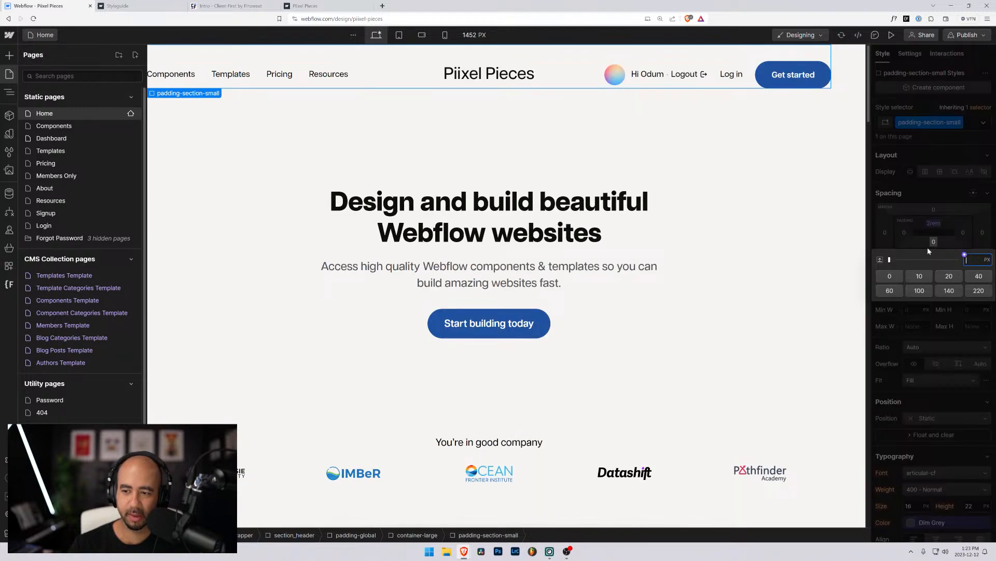
left_click(965, 255)
scroll(912, 374, "down", 5)
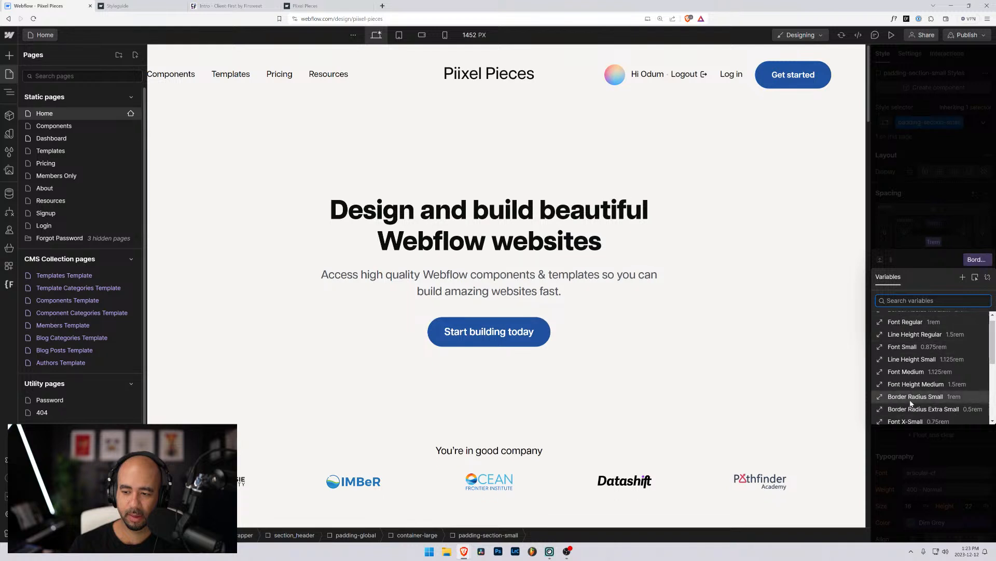
left_click(896, 417)
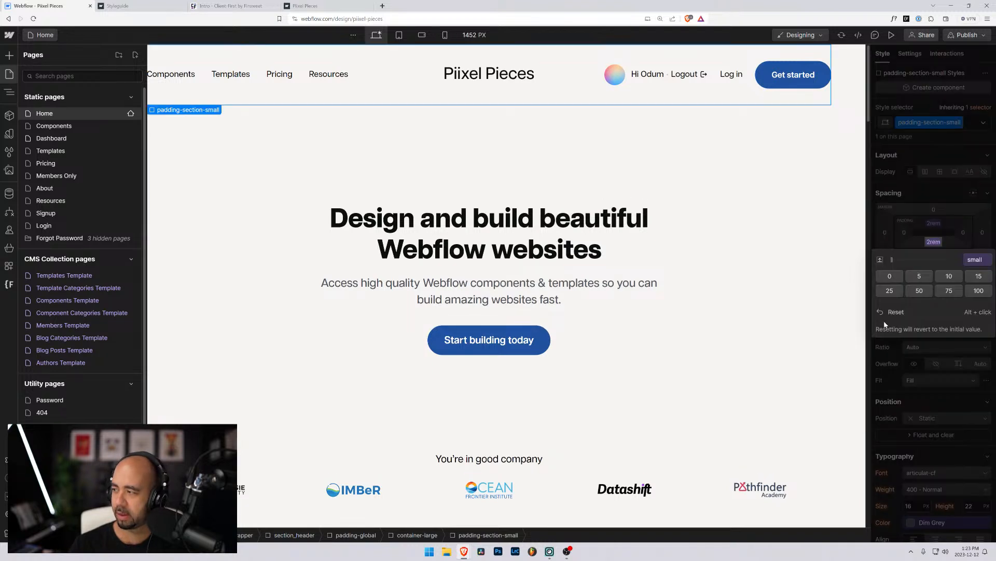
left_click(936, 192)
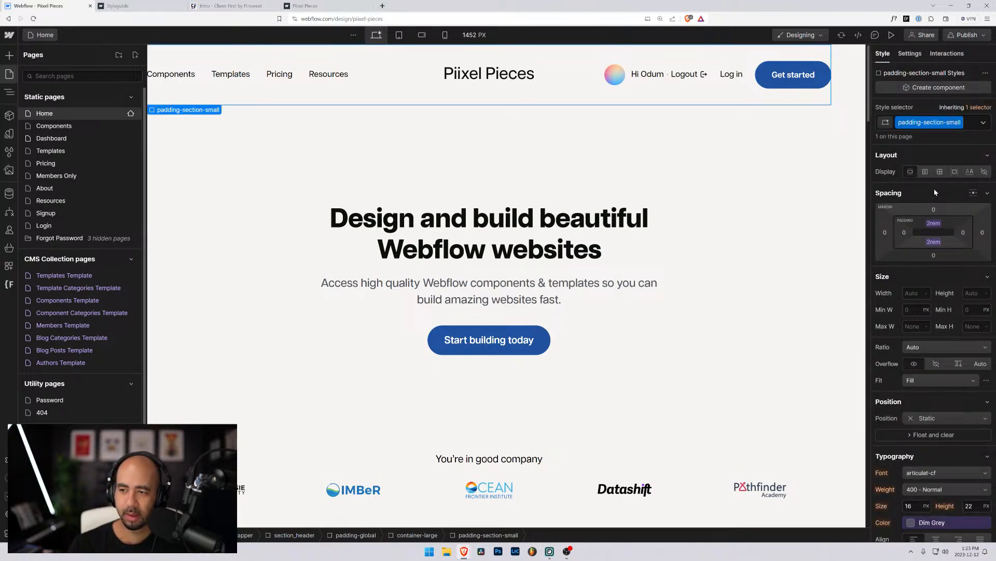
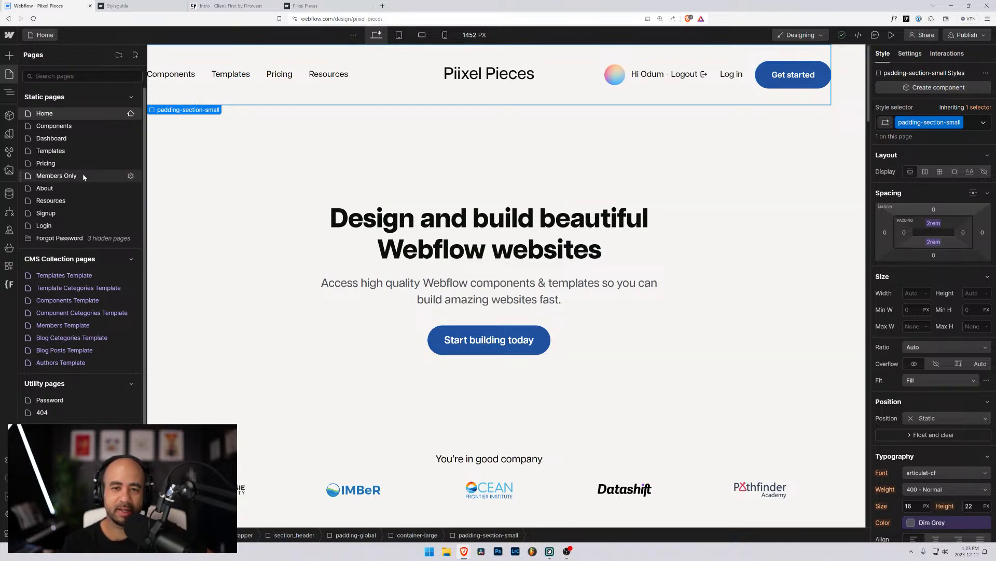
Show the Navigator widened, then select the Header component instance under padding-section-small.
left_click(278, 179)
key("z")
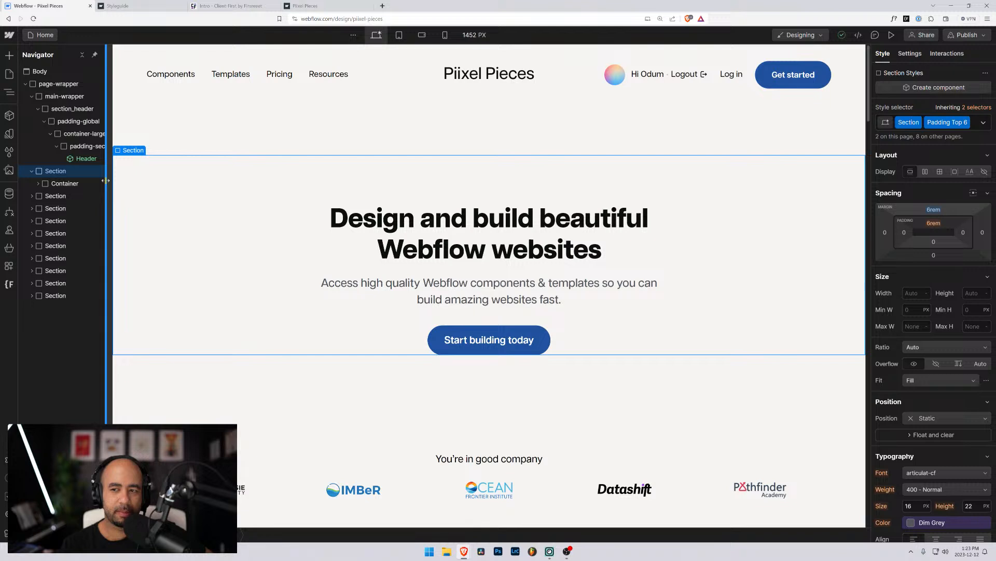
mouse_move(106, 180)
left_mouse_down()
mouse_move(174, 189)
mouse_move(90, 190)
left_mouse_up()
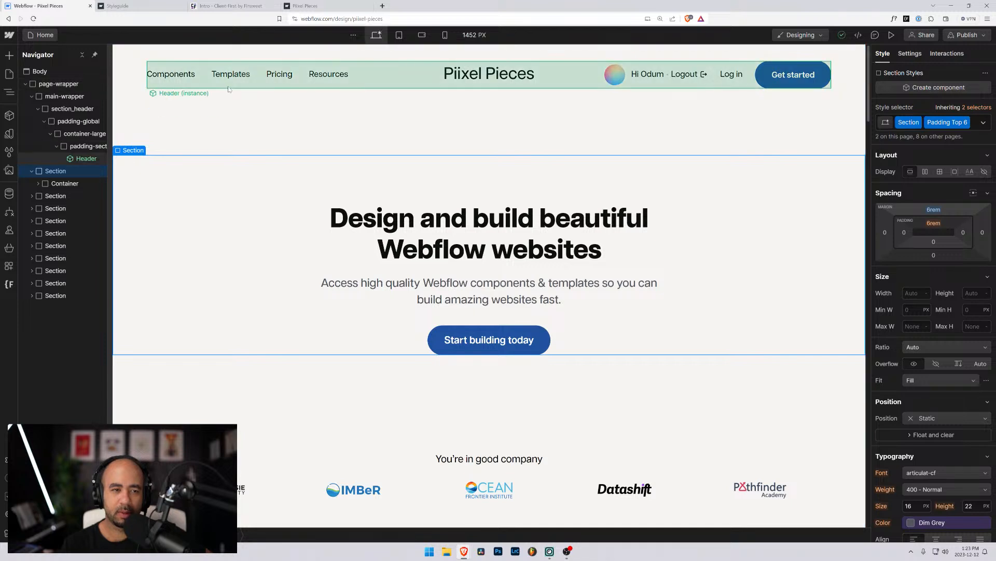
left_click(130, 85)
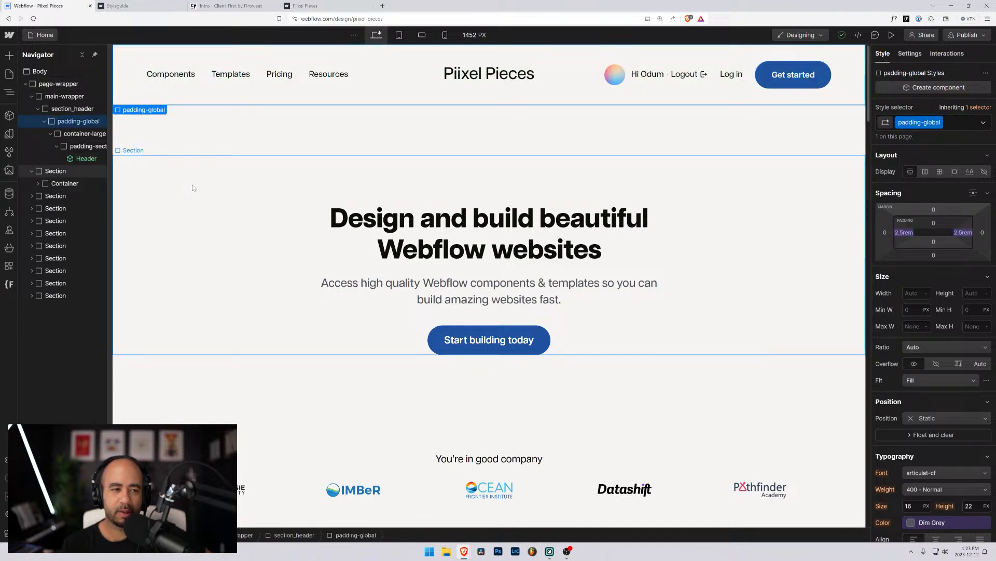
left_click(192, 187)
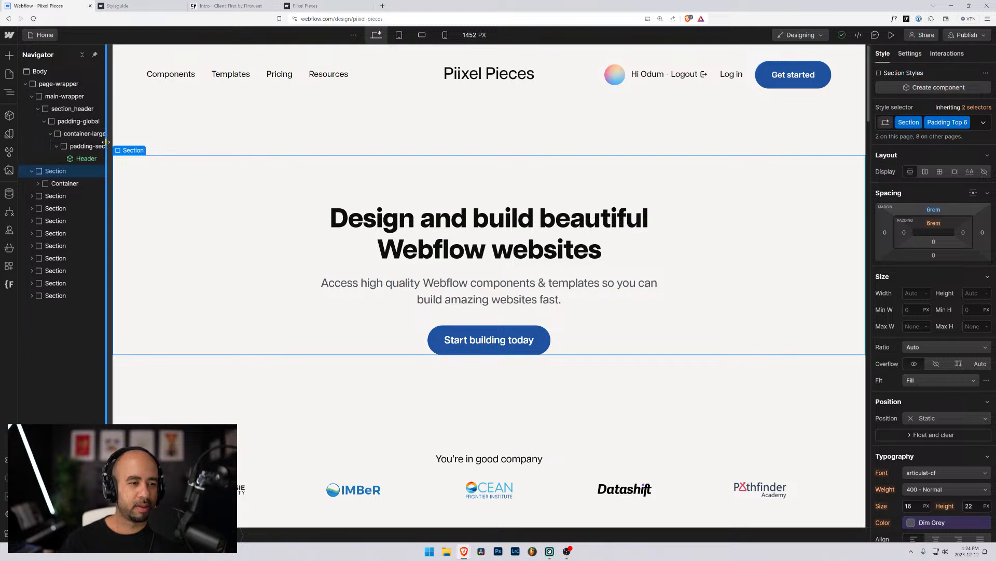
left_click_drag(109, 136, 190, 138)
left_click(71, 149)
left_click(78, 158)
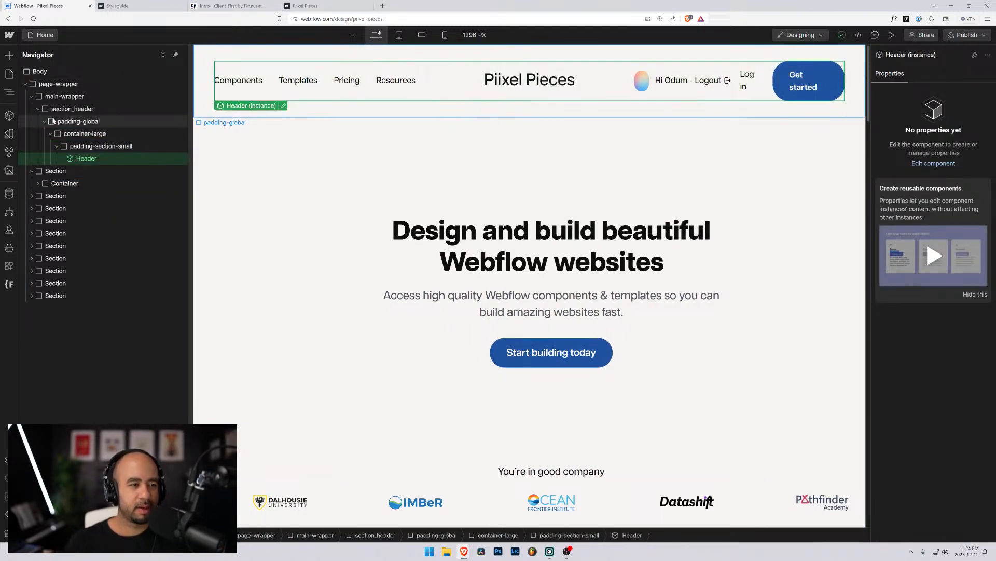
Enter the Header component for editing and select its root header element.
left_click(38, 110)
left_click(38, 110)
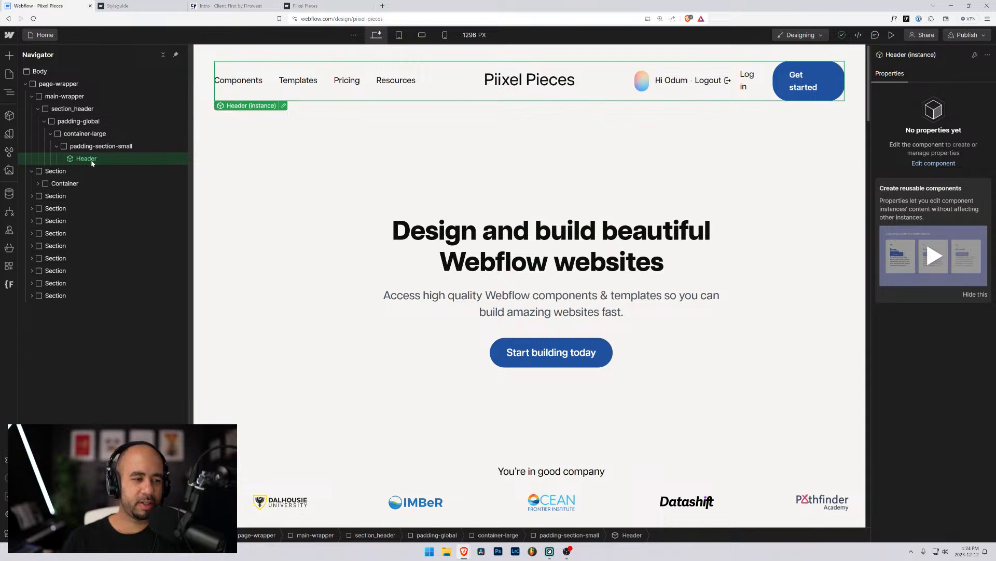
left_click(284, 106)
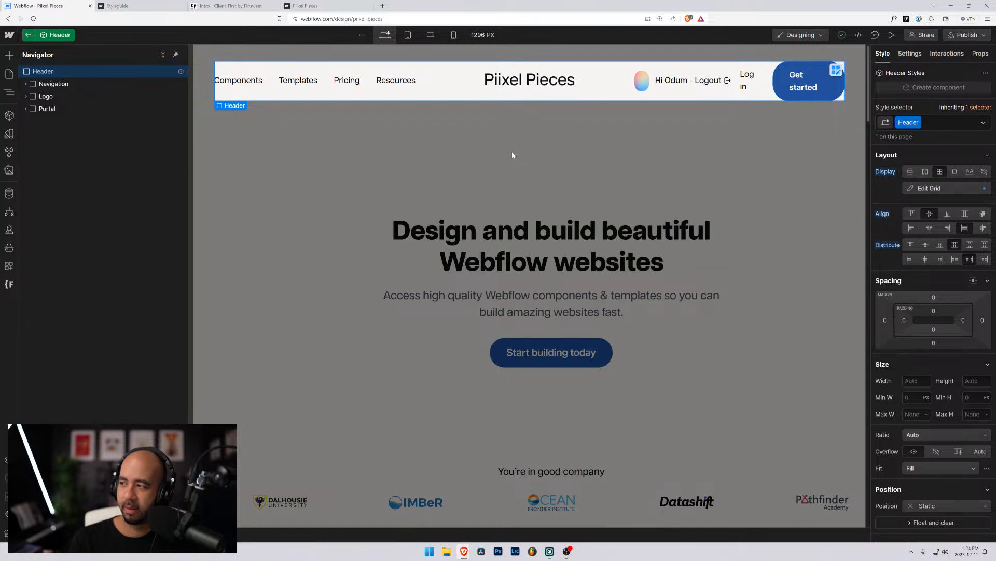
left_click(42, 84)
left_click(41, 71)
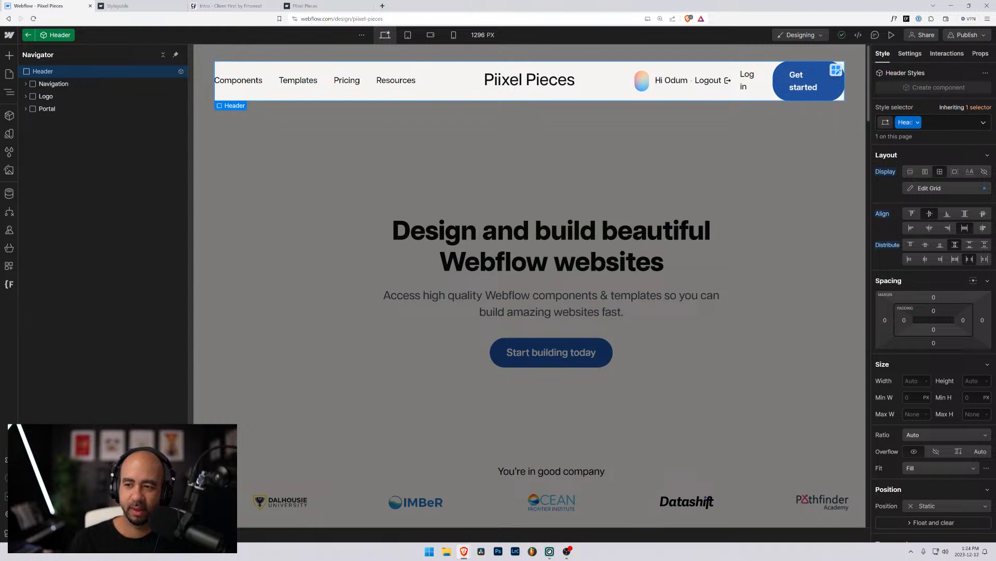
Rename the Header class to lowercase header.
left_click(918, 122)
left_click(908, 138)
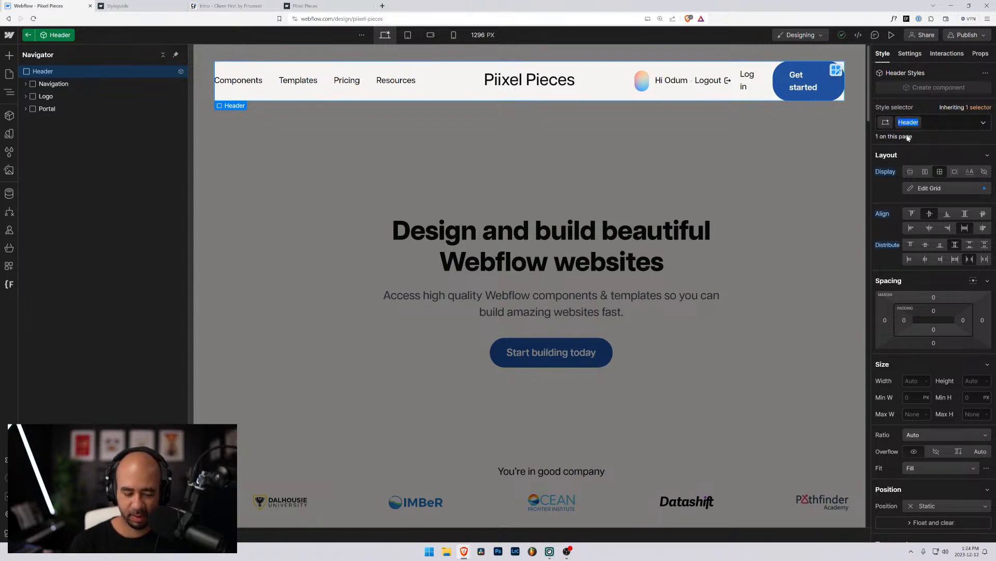
key("Left")
key("Delete")
type("h")
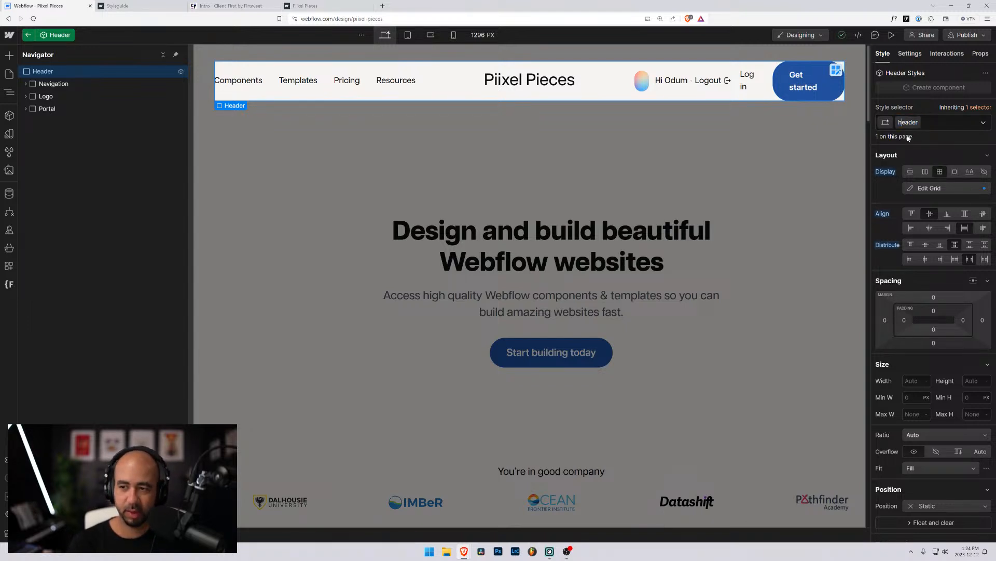
key("Return")
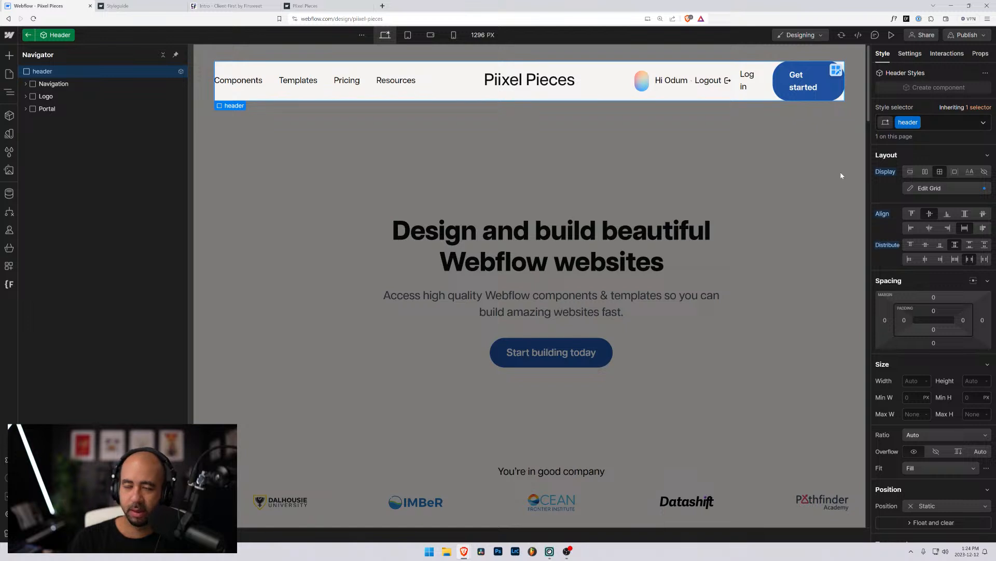
left_click(26, 84)
Rename the Navigation class to header_navigation.
left_click(54, 85)
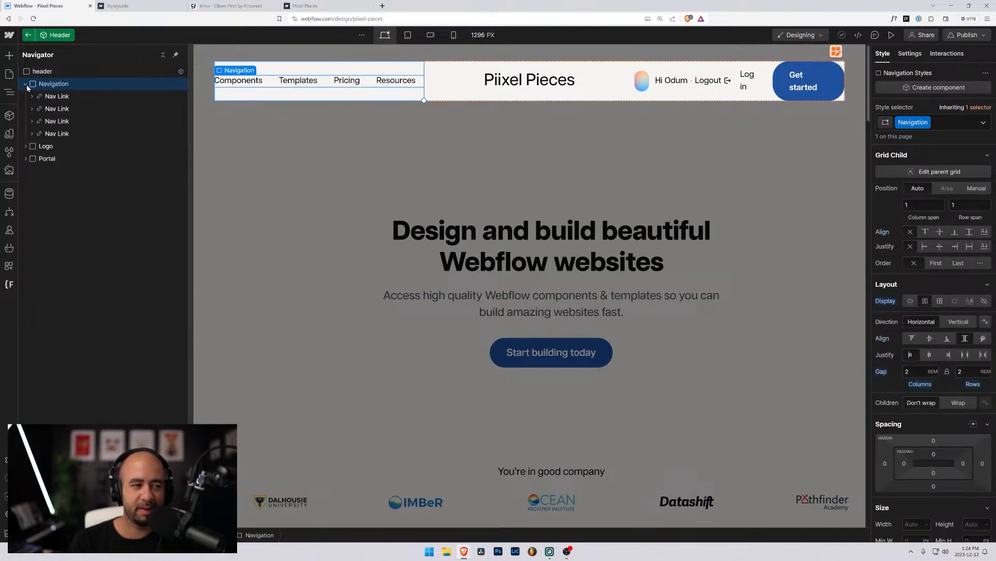
left_click(58, 97)
left_click(57, 87)
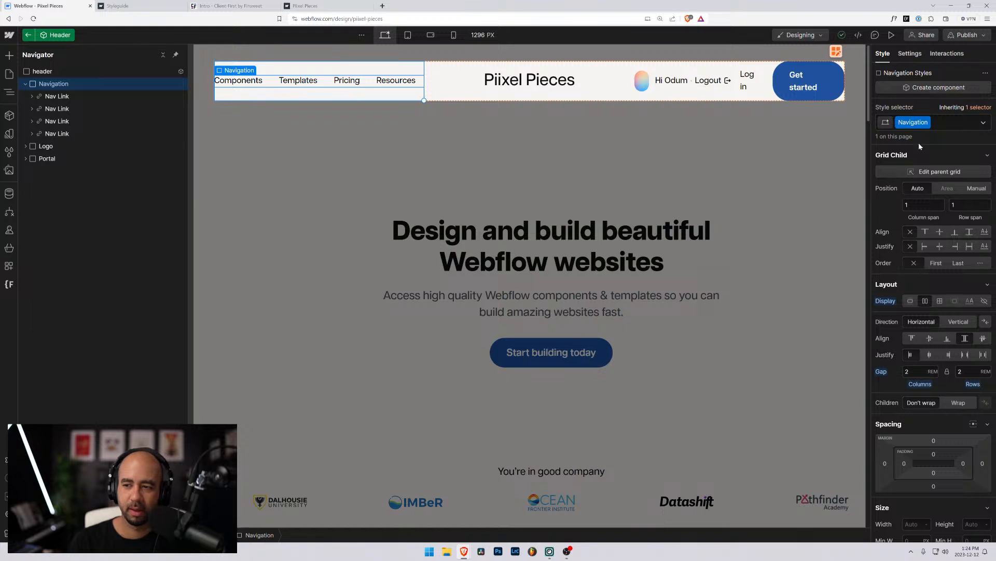
left_click(918, 122)
left_click(924, 135)
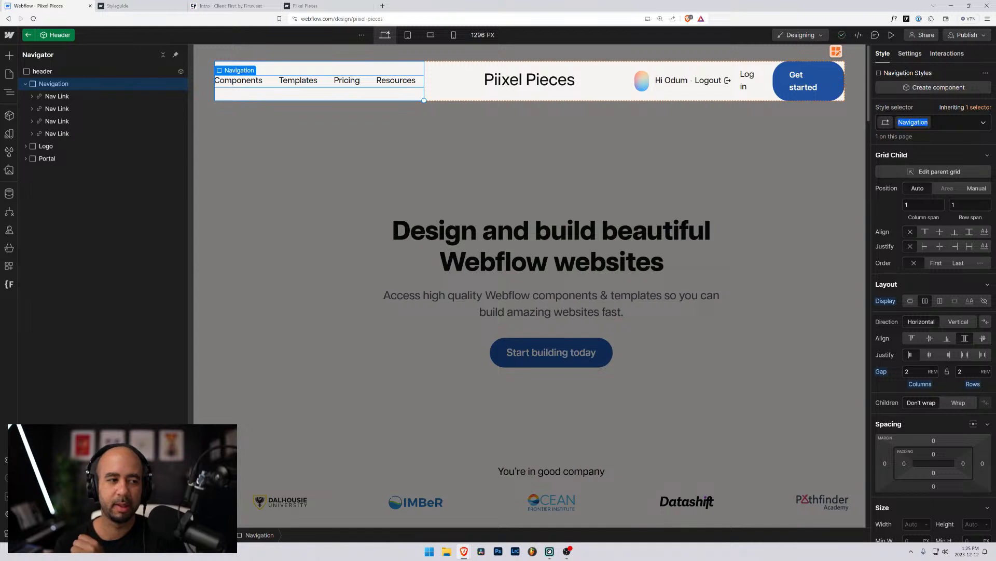
type("header")
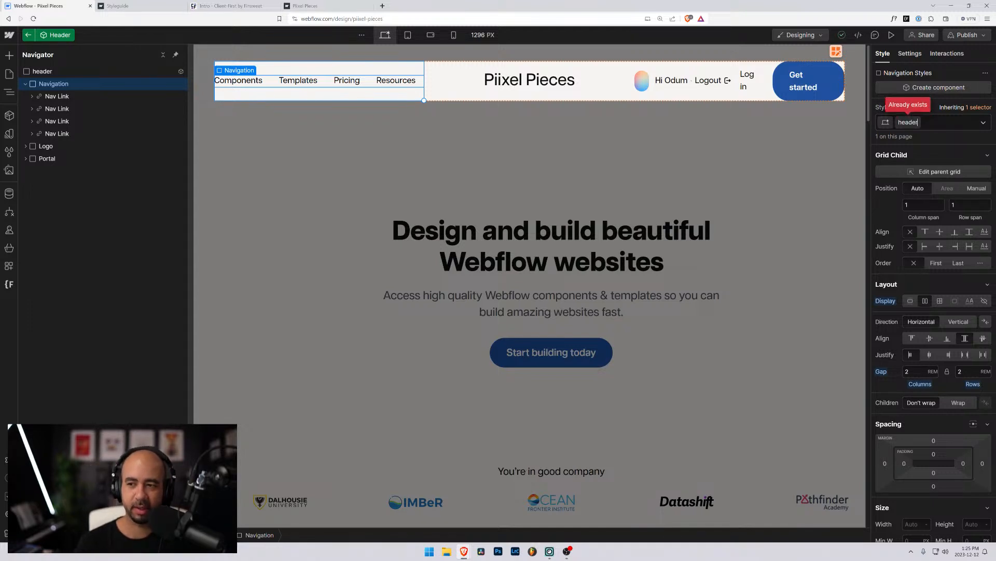
type("_navi")
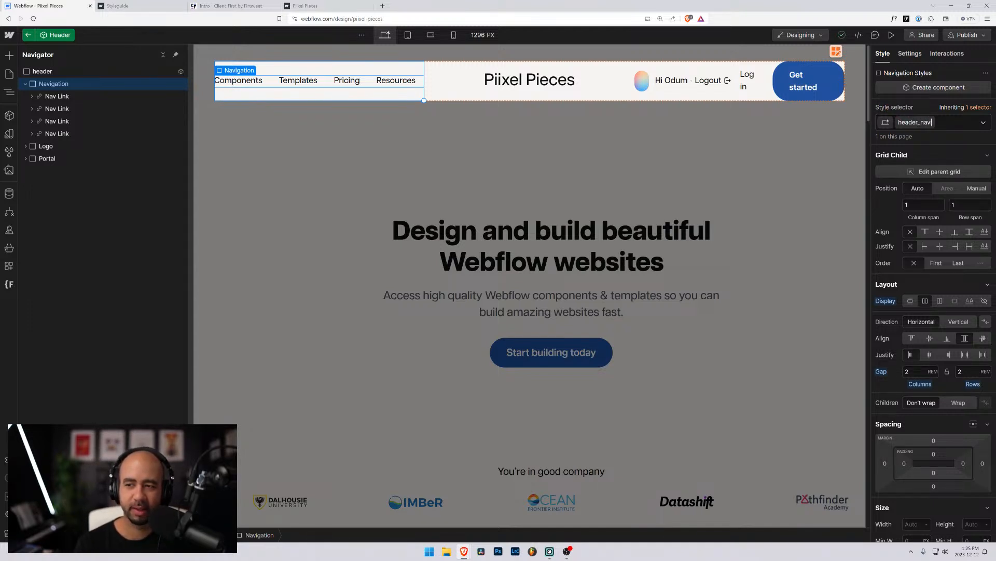
type("gation")
key("Return")
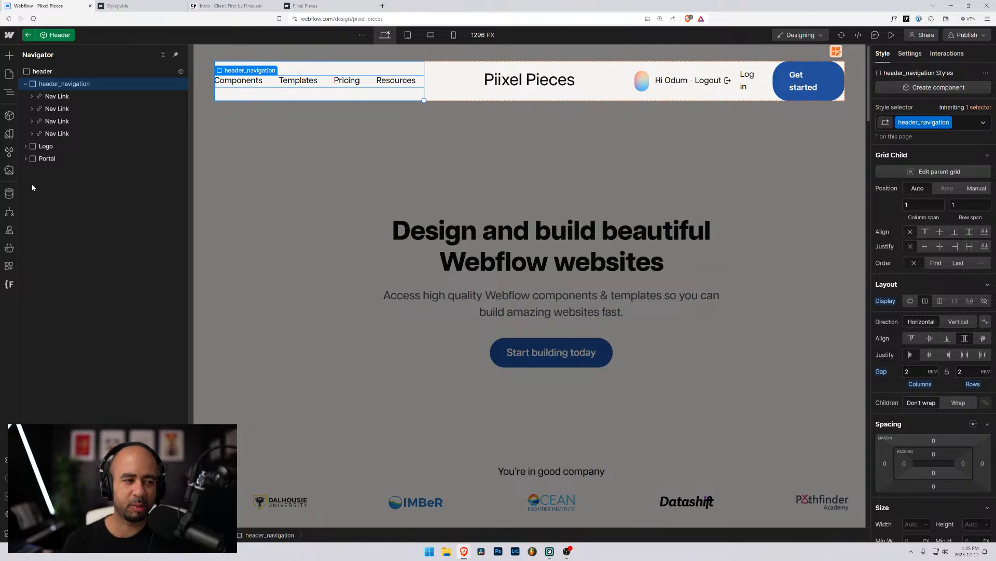
Rename the Nav Link class to header_navigation-link.
left_click(55, 98)
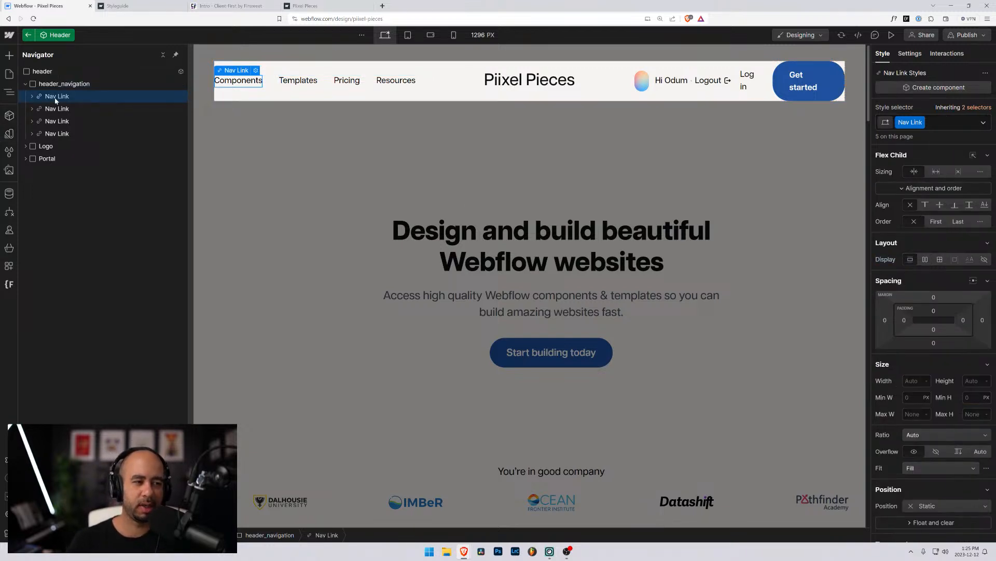
left_click(33, 96)
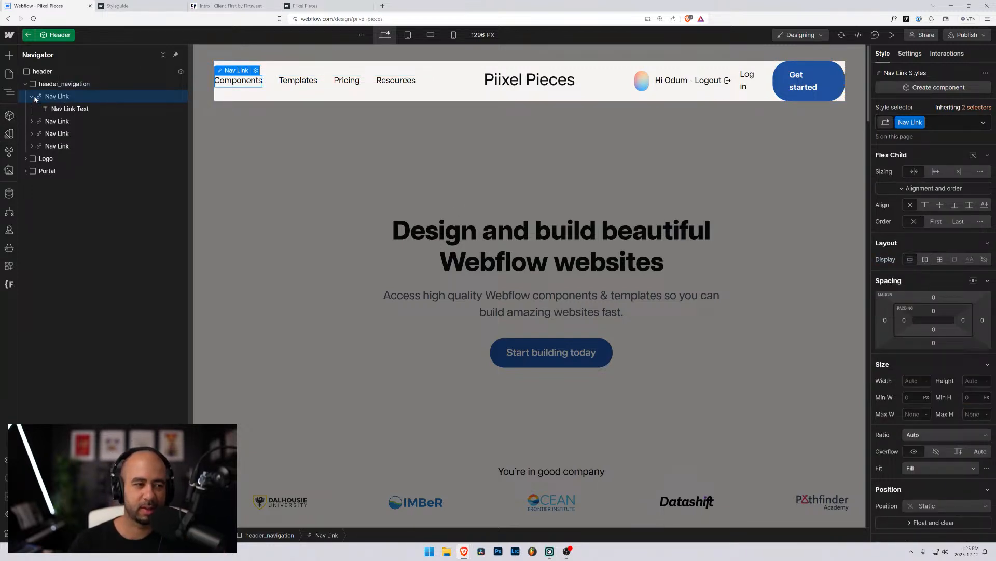
left_click(32, 97)
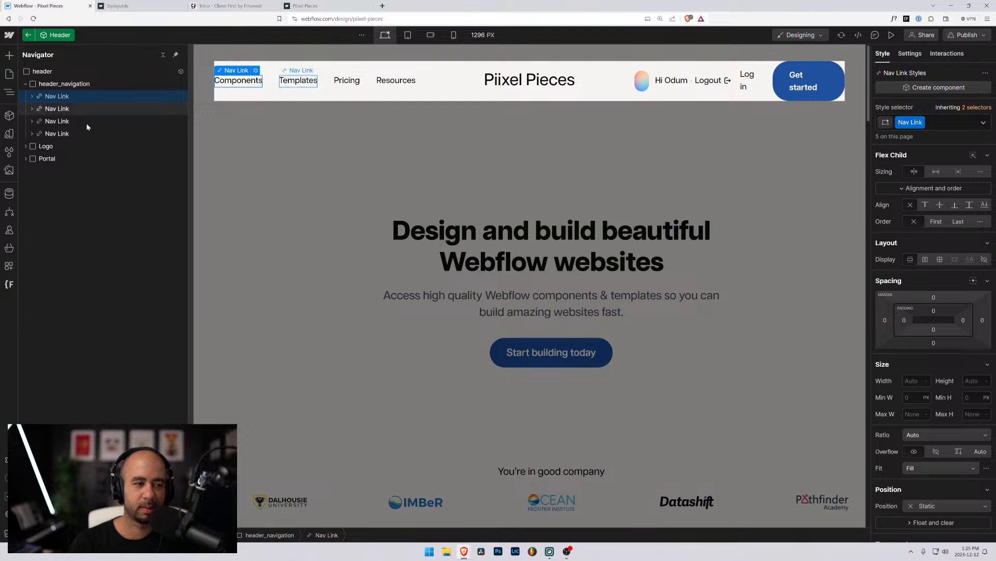
left_click(922, 122)
left_click(904, 137)
type("h")
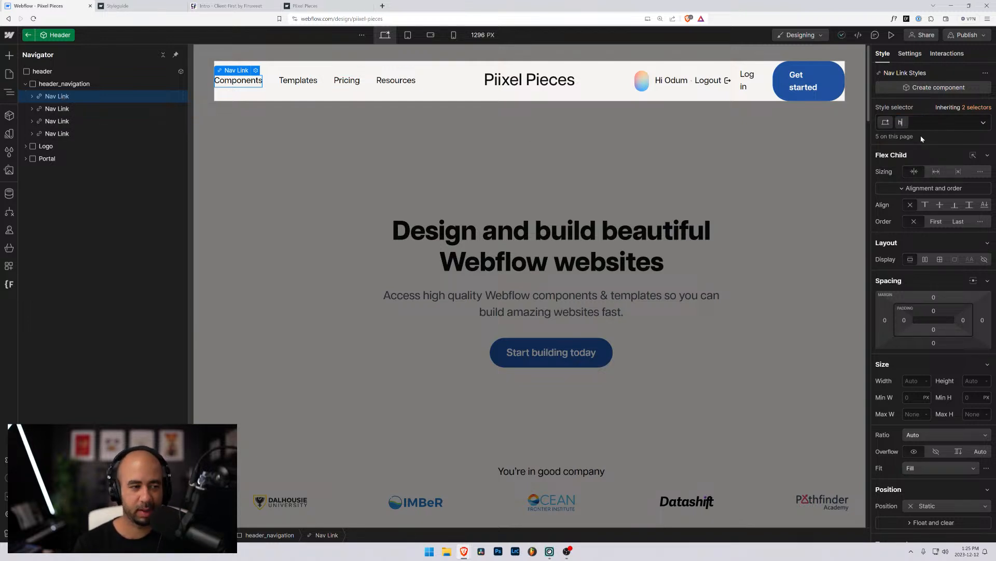
type("eader")
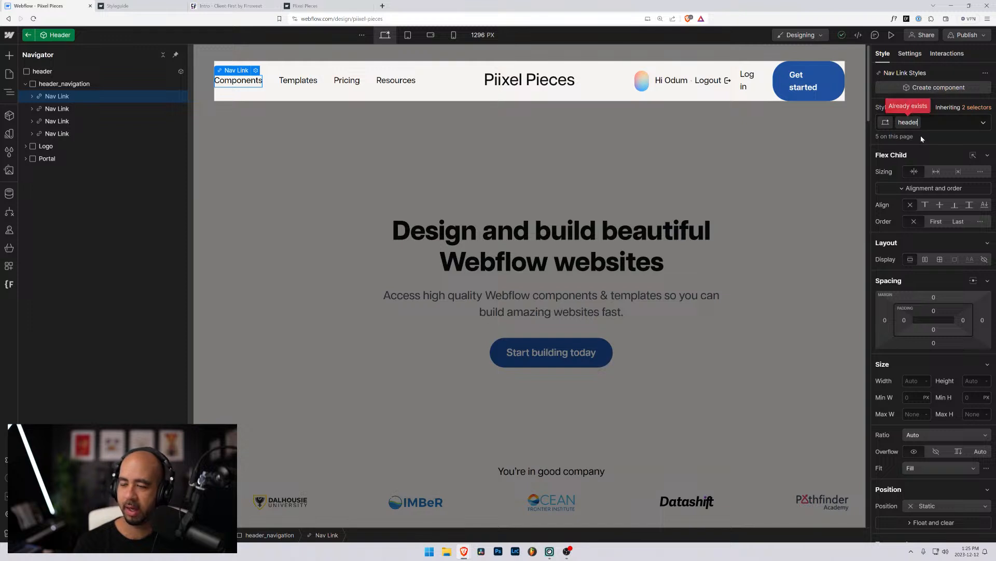
type("_nav")
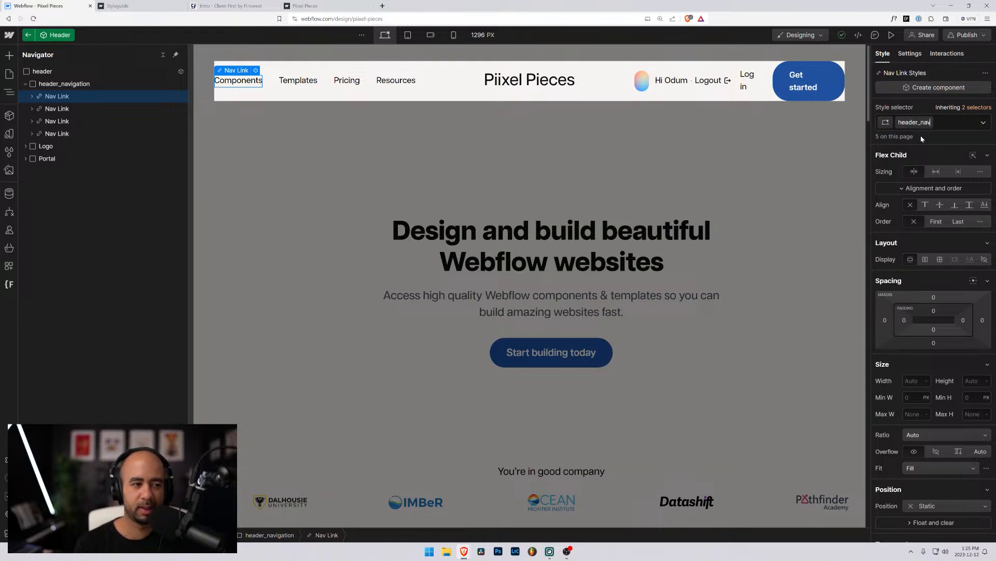
type("igation-link")
key("Return")
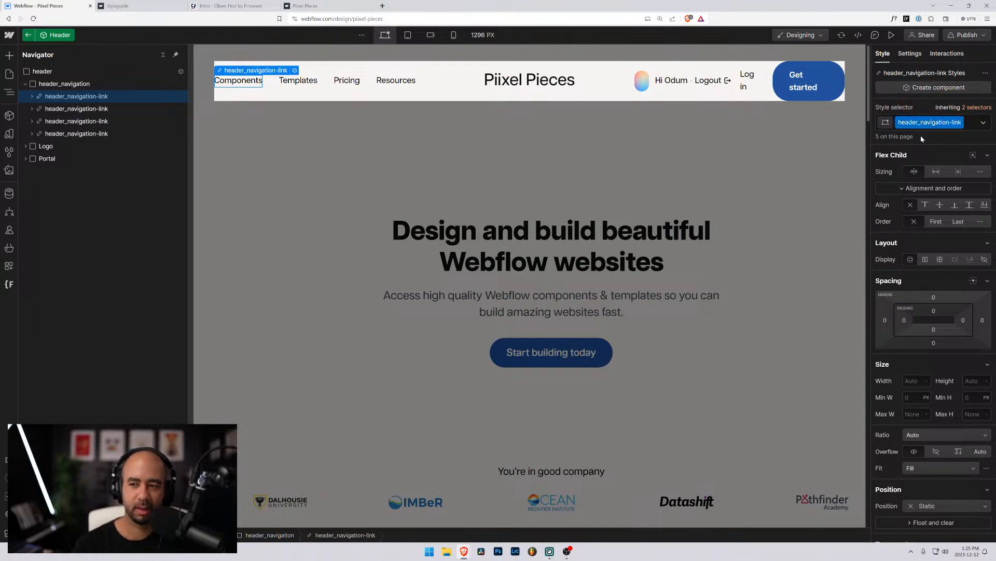
Rename the Nav Link Text class to header_navigation-link-text, then show the Finsweet extension panel.
left_click(31, 96)
left_click(78, 110)
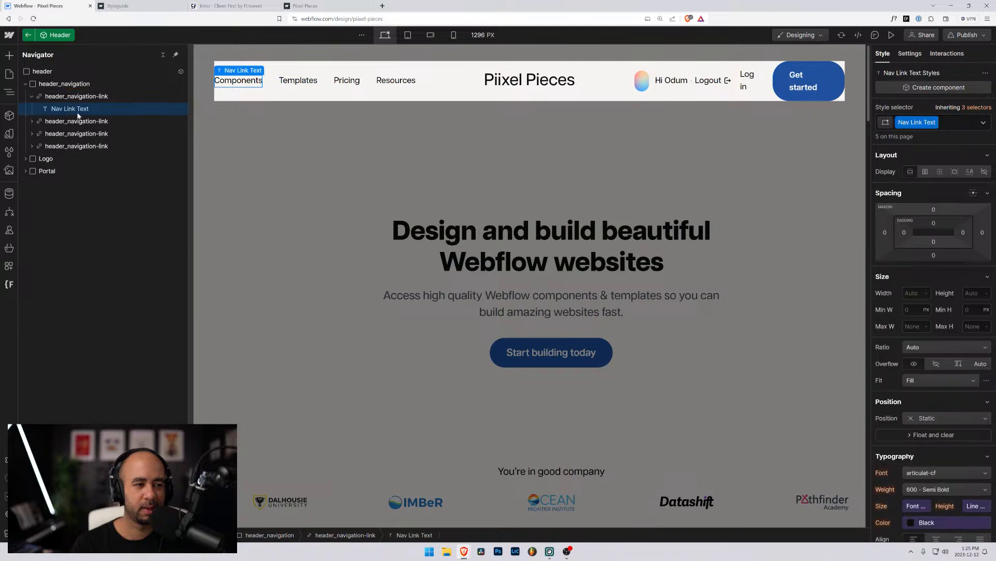
left_click(933, 123)
left_click(915, 136)
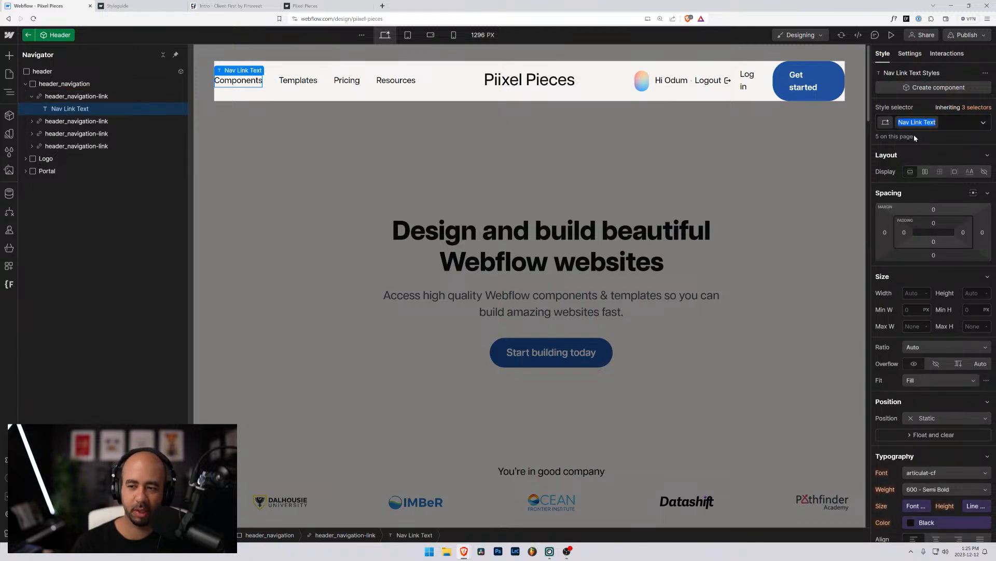
type("header-")
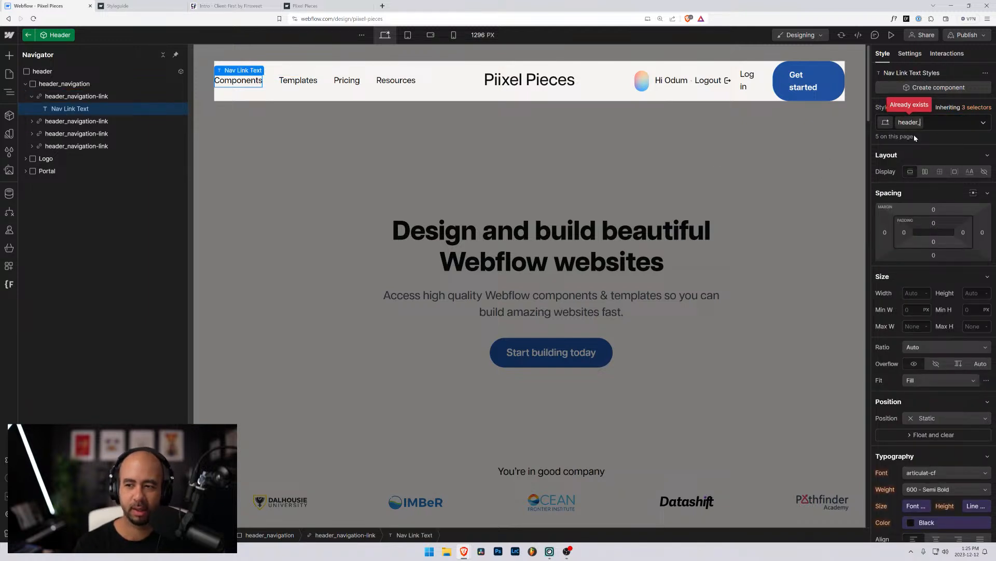
type("navigation-link")
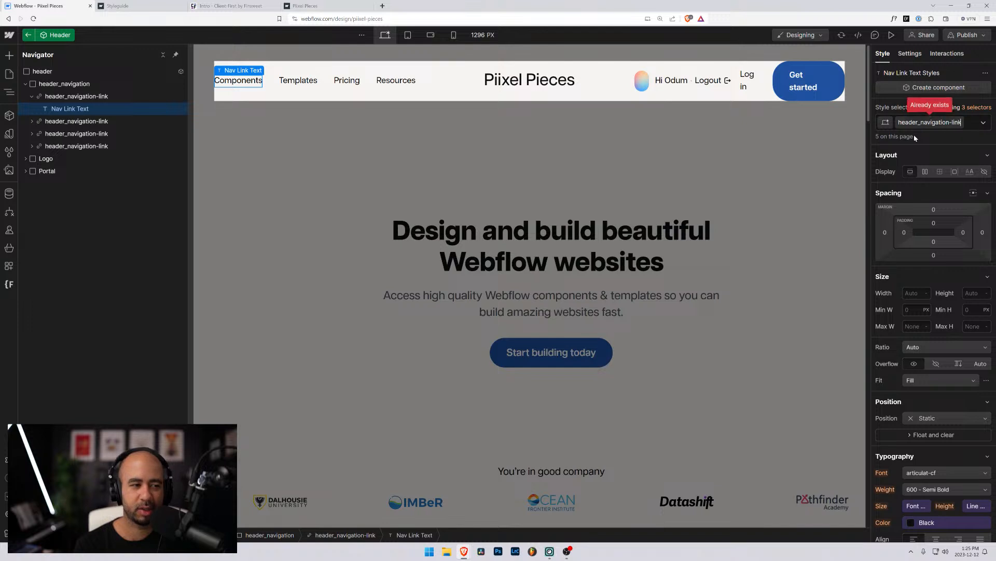
type("-text")
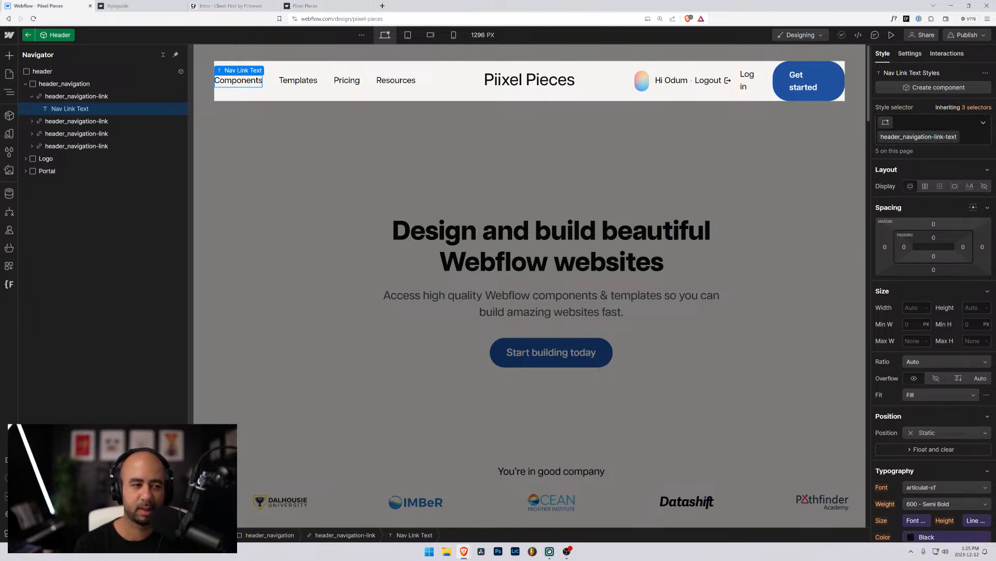
key("Return")
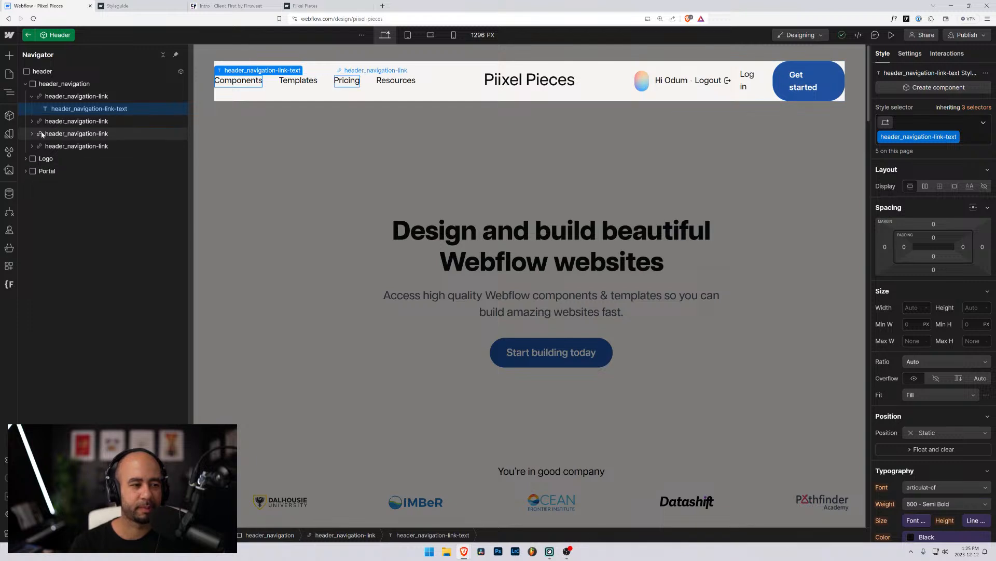
left_click(26, 84)
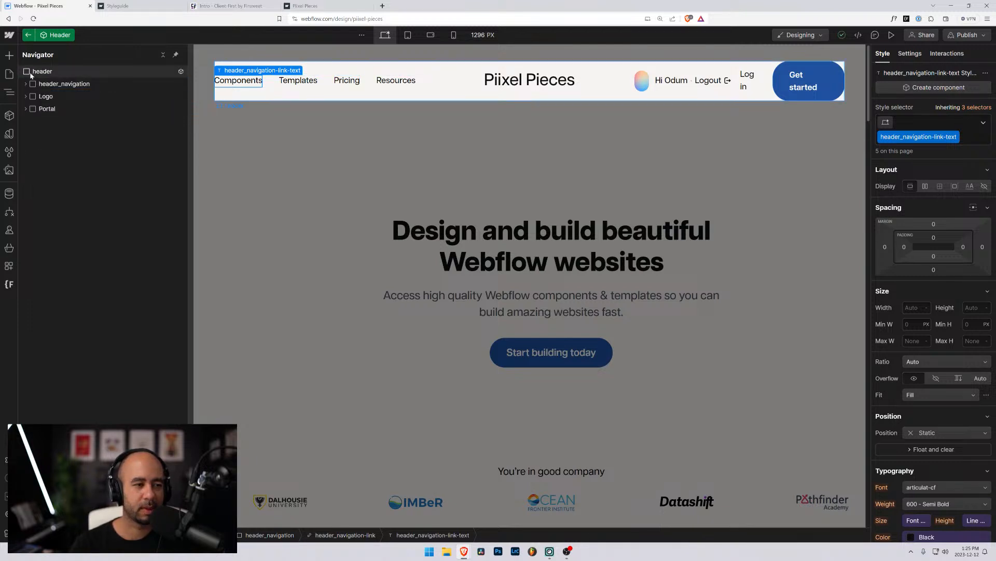
left_click(10, 287)
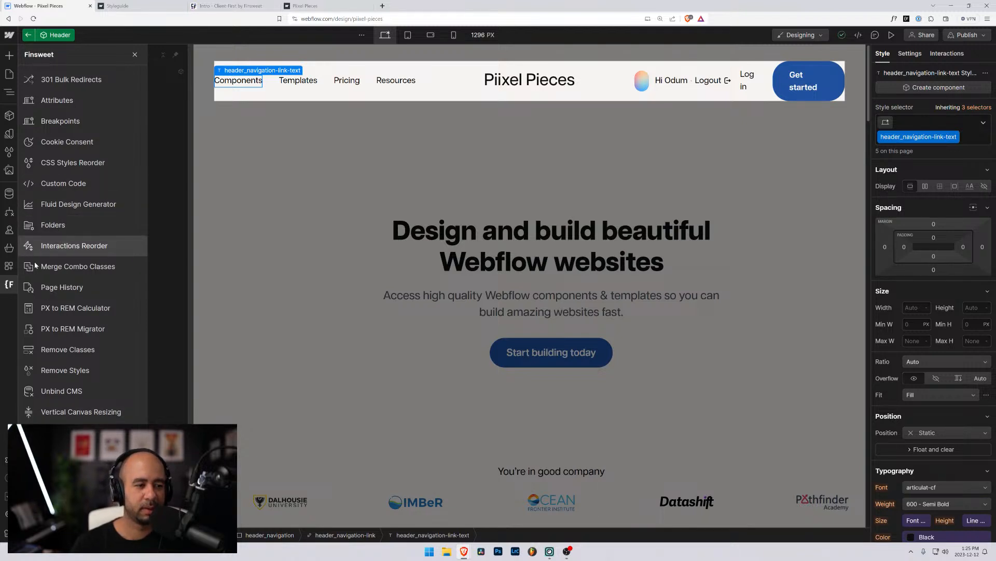
Exit the Header component, reload the Designer, and reopen Finsweet tools with the Header selected.
left_click(256, 203)
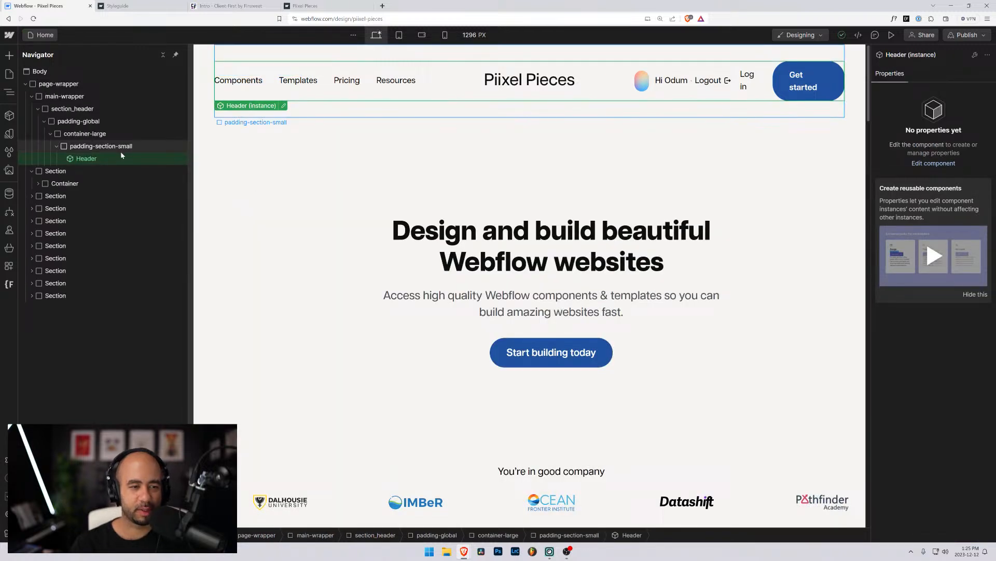
left_click(56, 170)
left_click(75, 145)
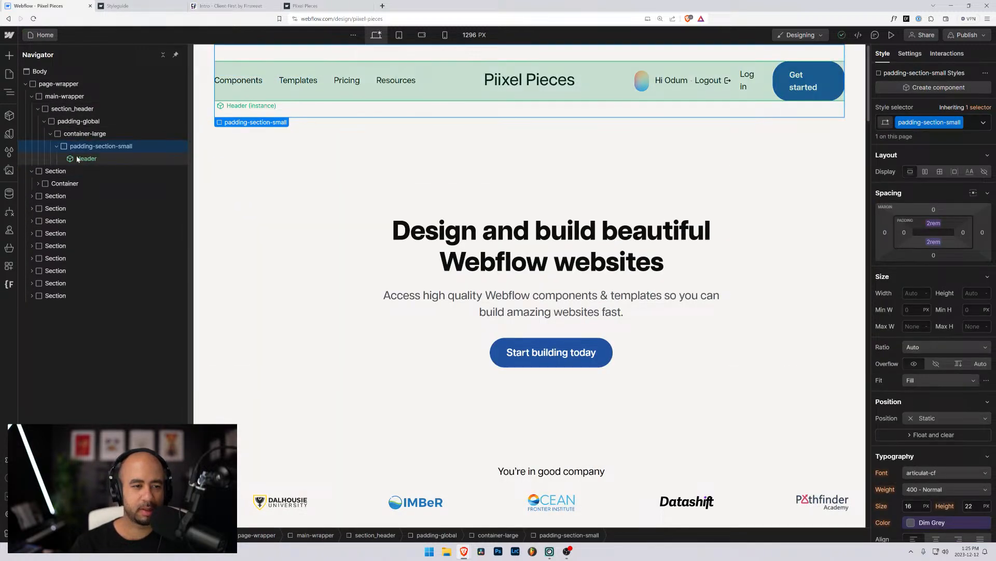
left_click(9, 284)
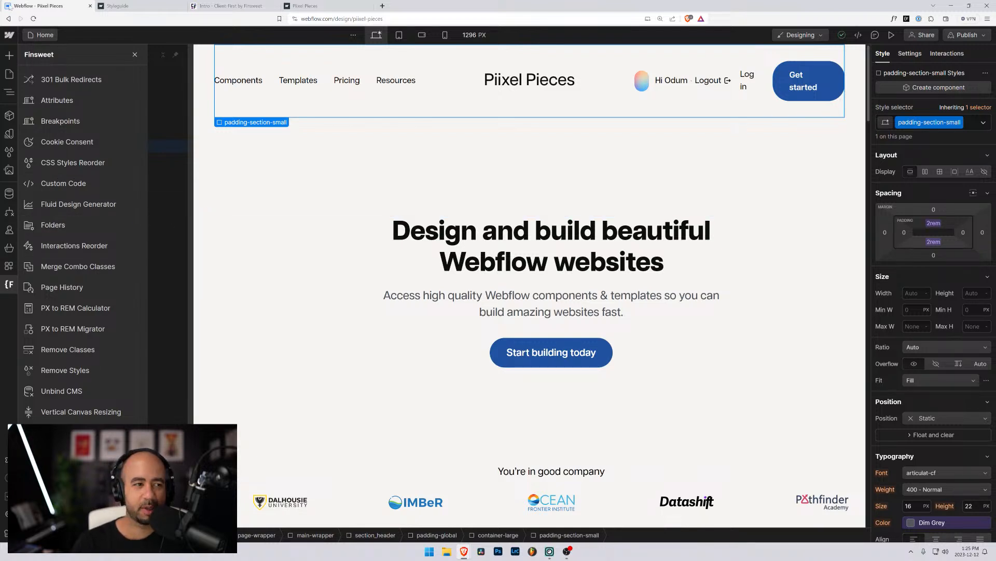
left_click(225, 154)
key("F5")
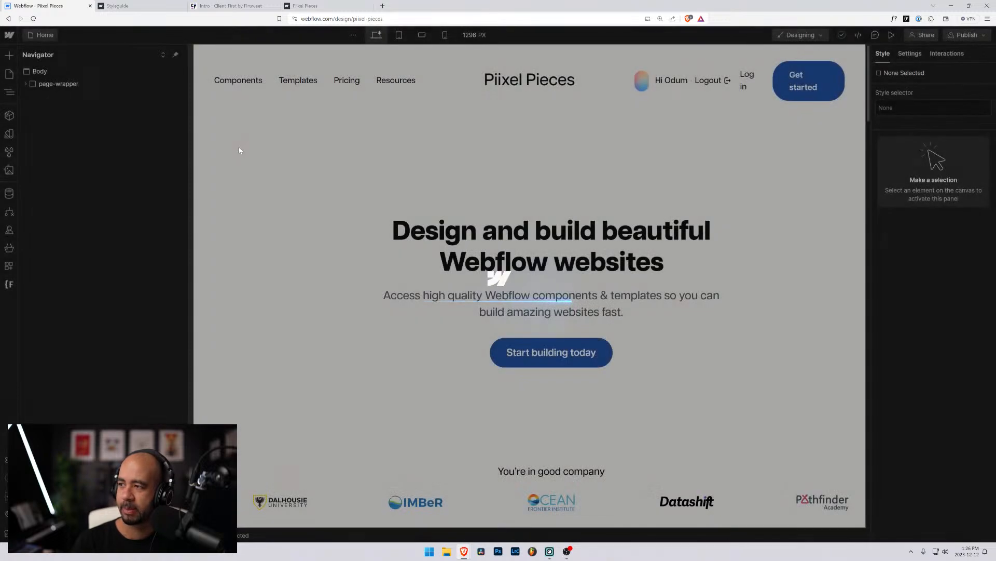
left_click(212, 80)
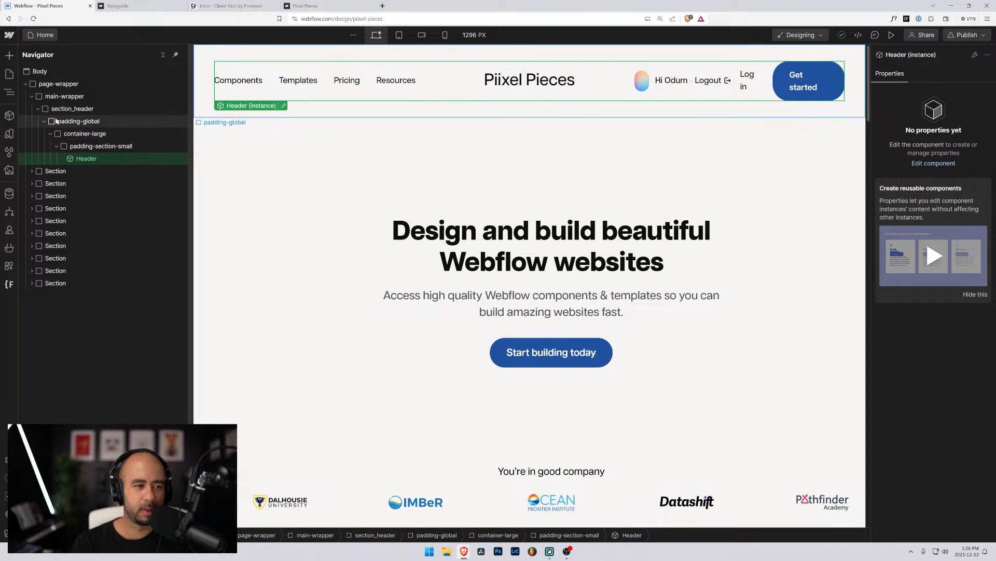
left_click(8, 284)
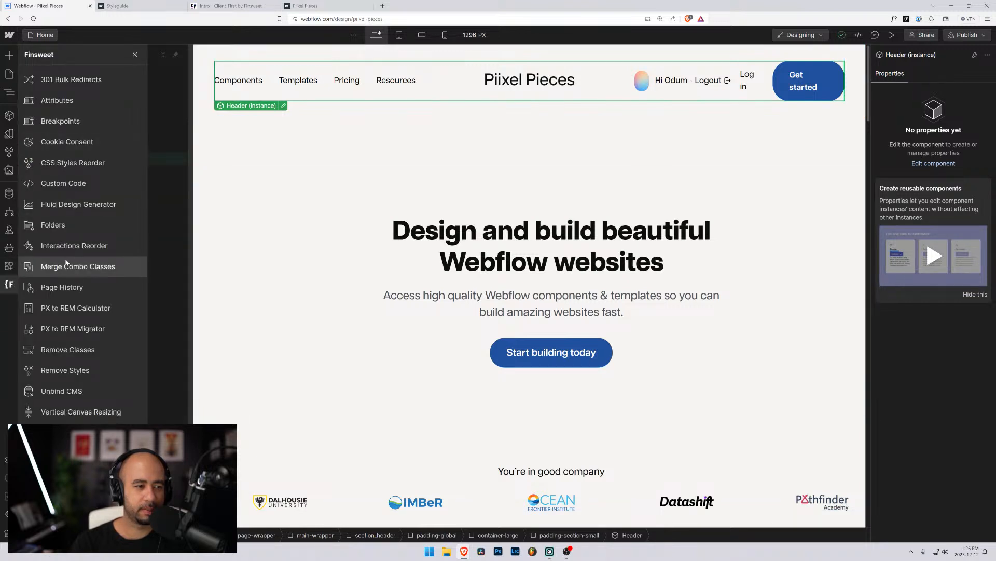
In Finsweet Folders, inspect the header, modal and section class folders and their classes.
left_click(58, 225)
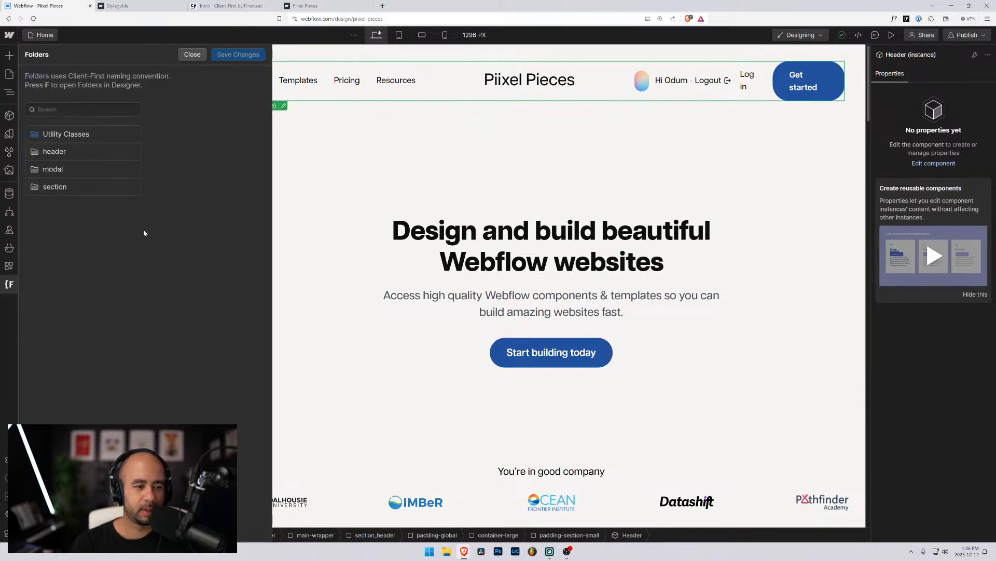
left_click(68, 152)
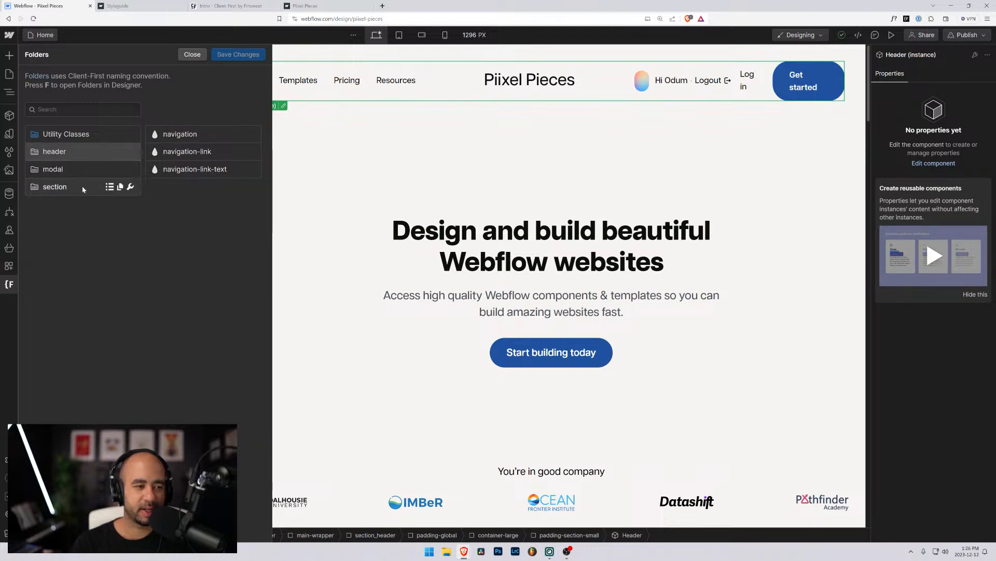
left_click(50, 171)
left_click(54, 188)
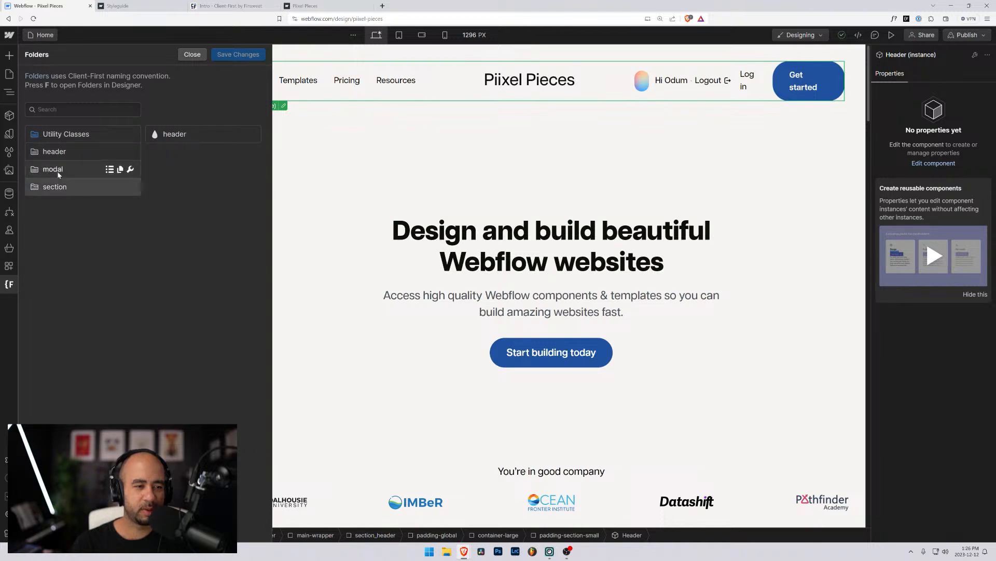
left_click(187, 134)
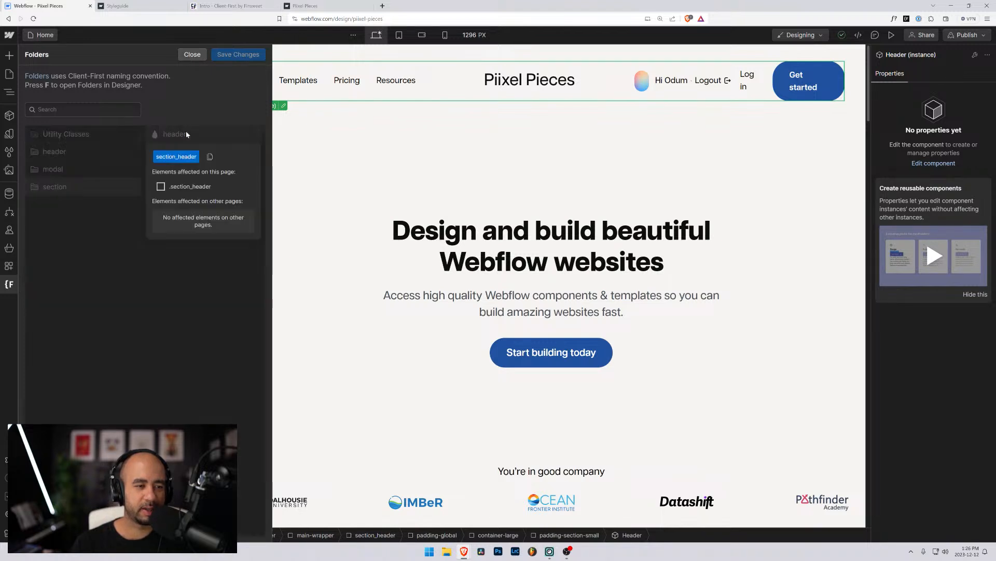
left_click(110, 243)
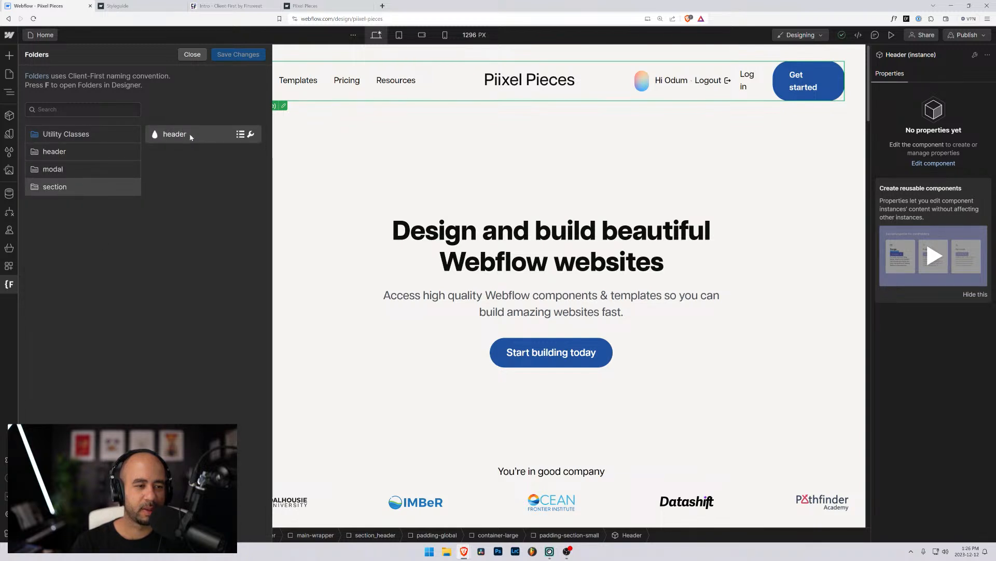
left_click(76, 151)
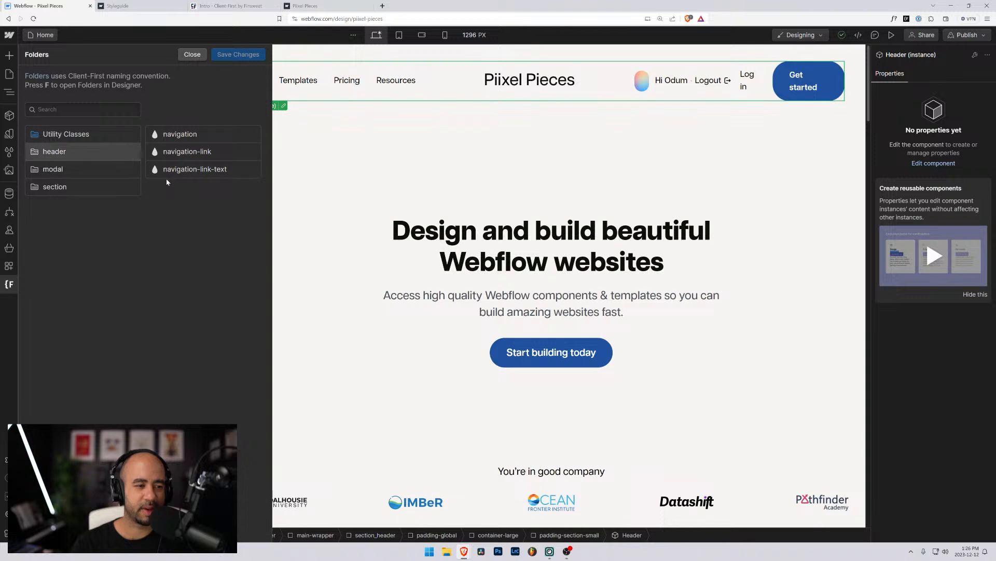
Close Folders, edit the Header component, and add an HTML Embed inside Logo.
left_click(195, 55)
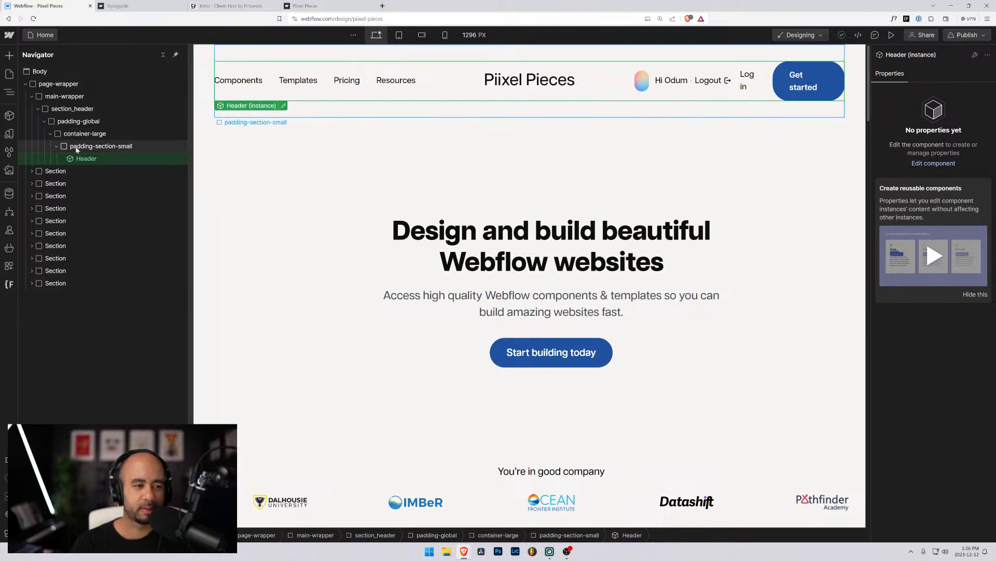
left_click(283, 106)
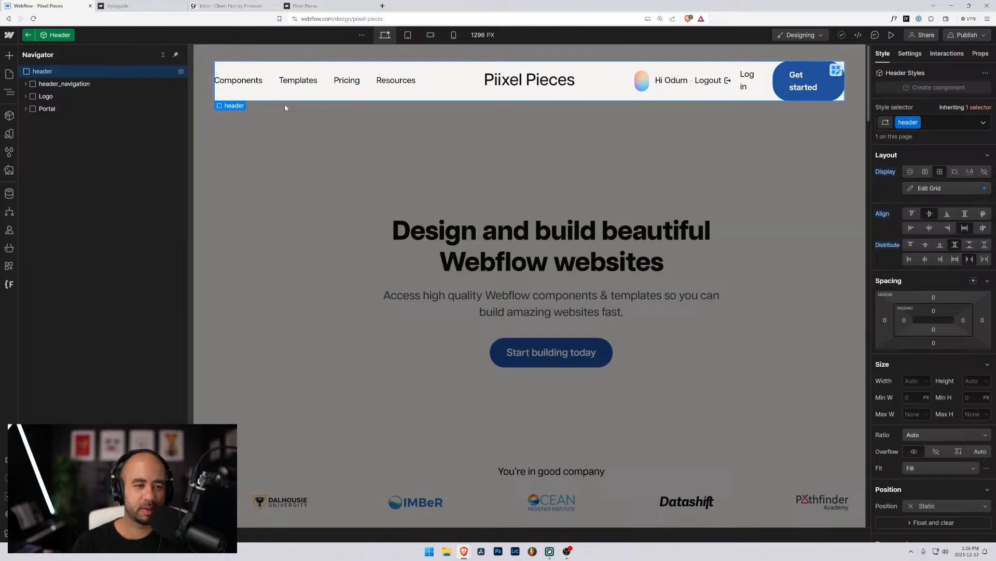
left_click(26, 97)
left_click(45, 108)
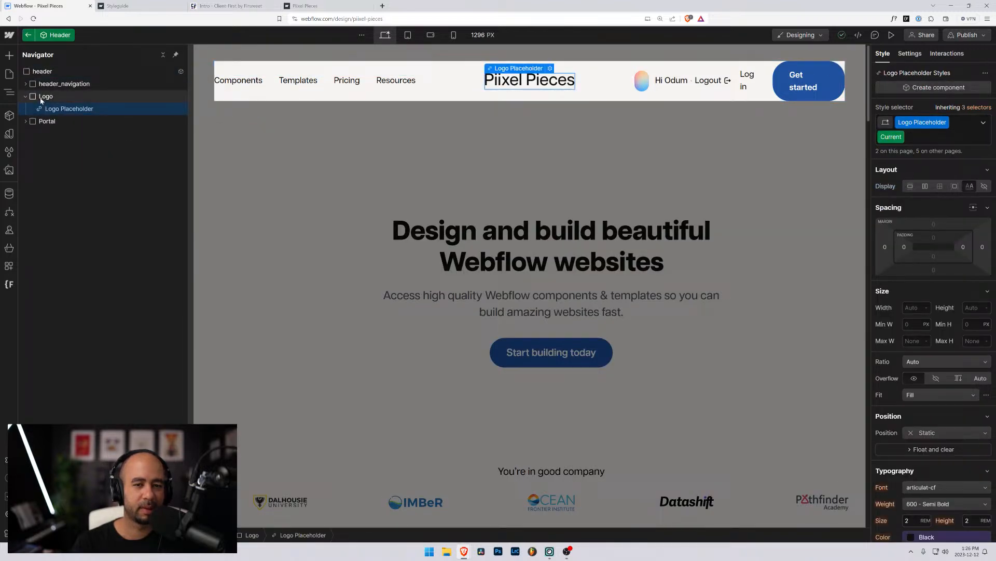
left_click(41, 97)
key("ctrl+e")
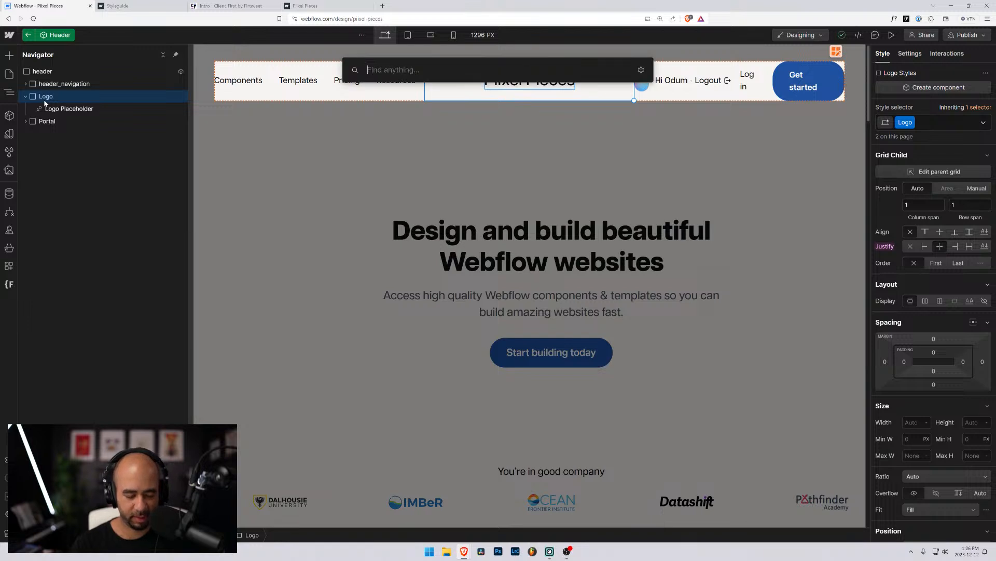
type("embed")
key("Return")
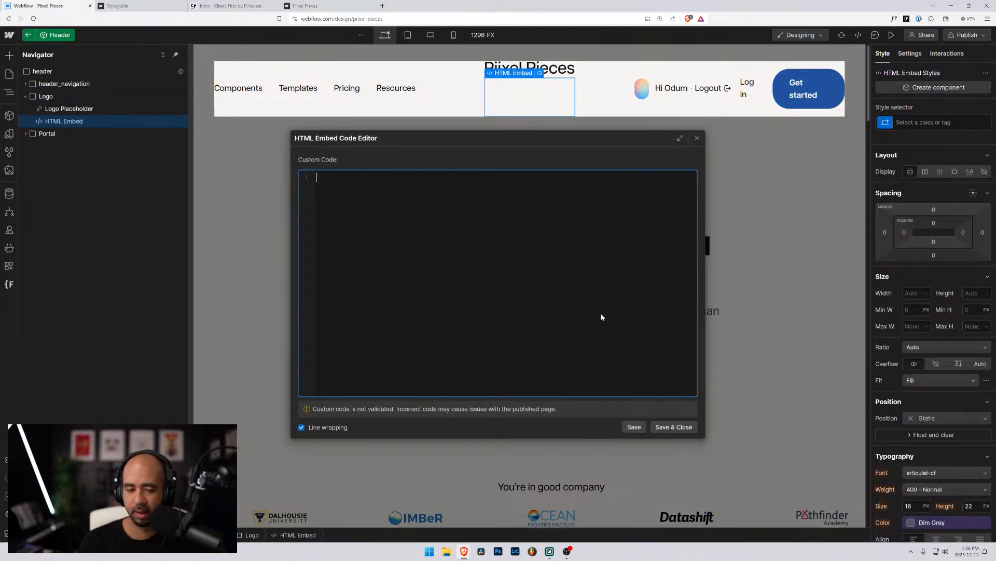
Paste the Piixel Pieces SVG code from the styleguide's logo embed and save.
mouse_move(464, 551)
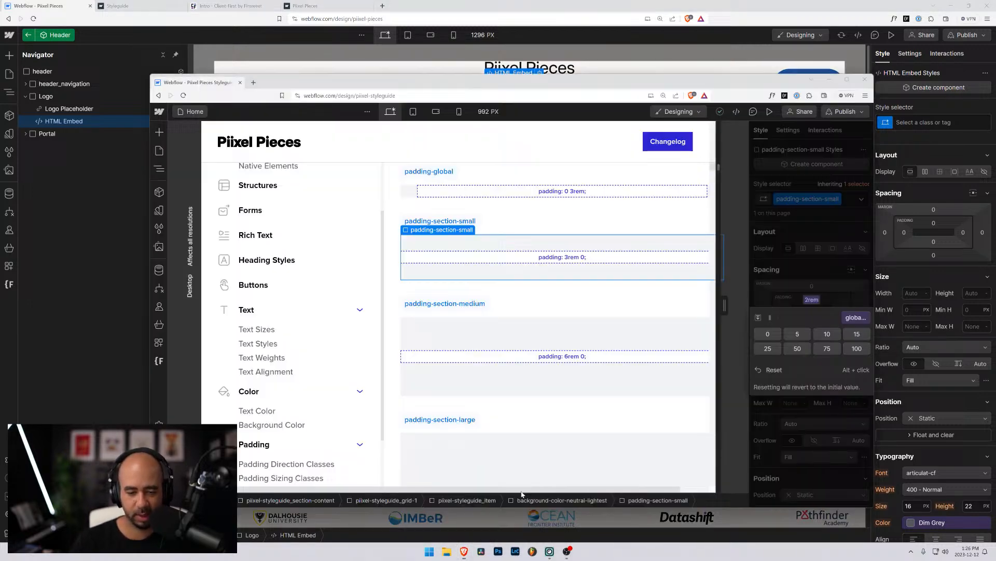
left_click(523, 495)
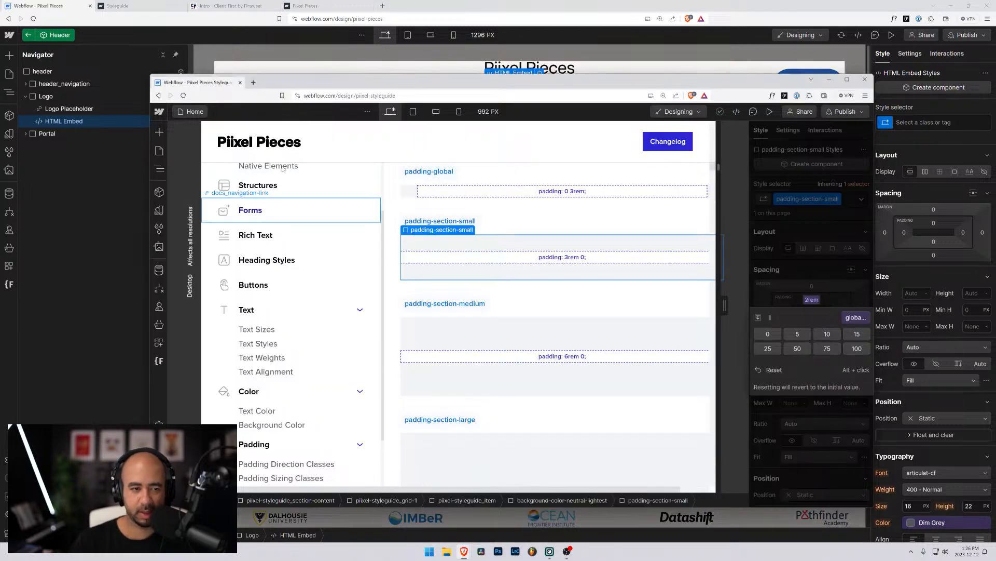
left_click(276, 149)
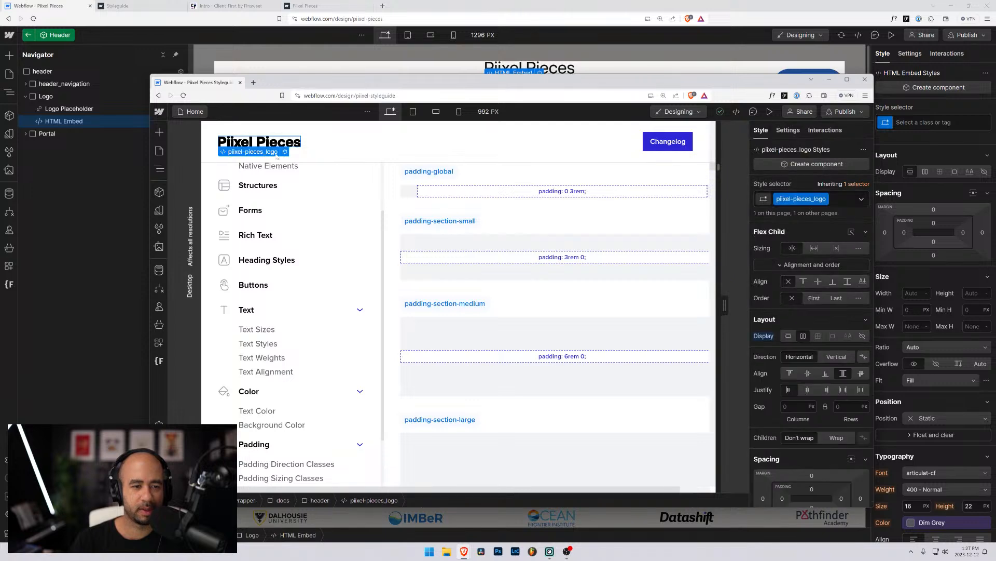
left_click(284, 152)
scroll(423, 270, "up", 5)
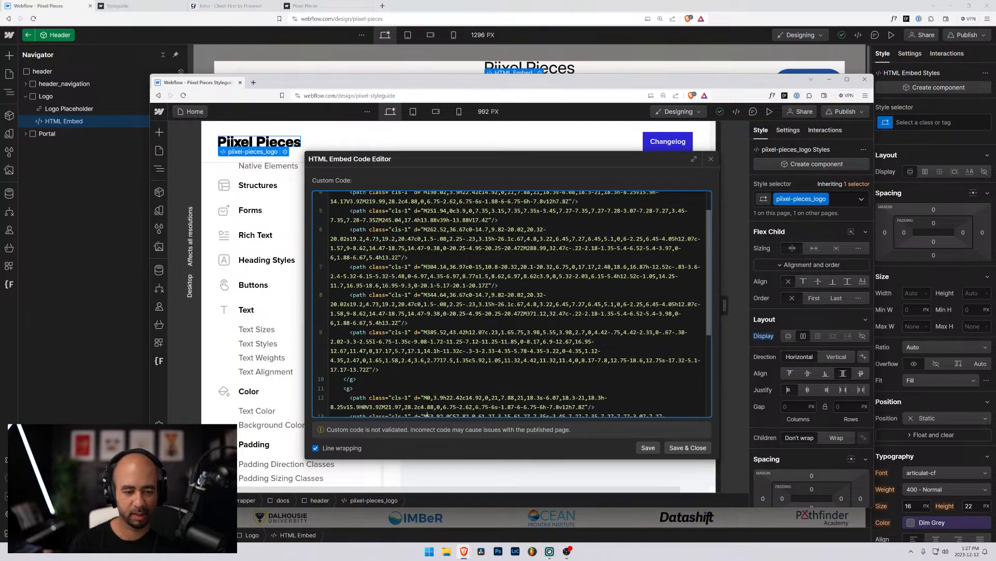
key("ctrl+a")
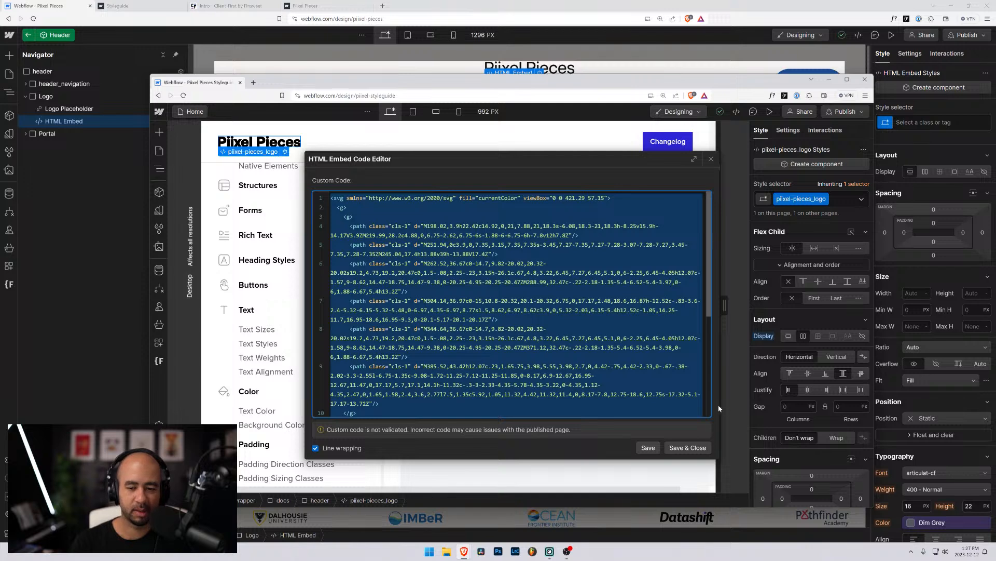
left_click(688, 448)
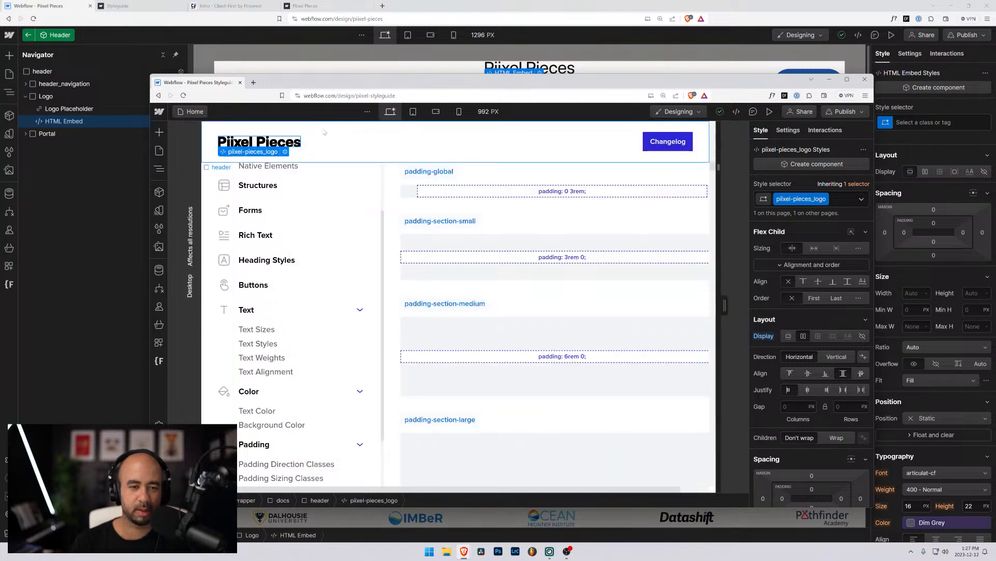
left_click(14, 7)
key("ctrl+v")
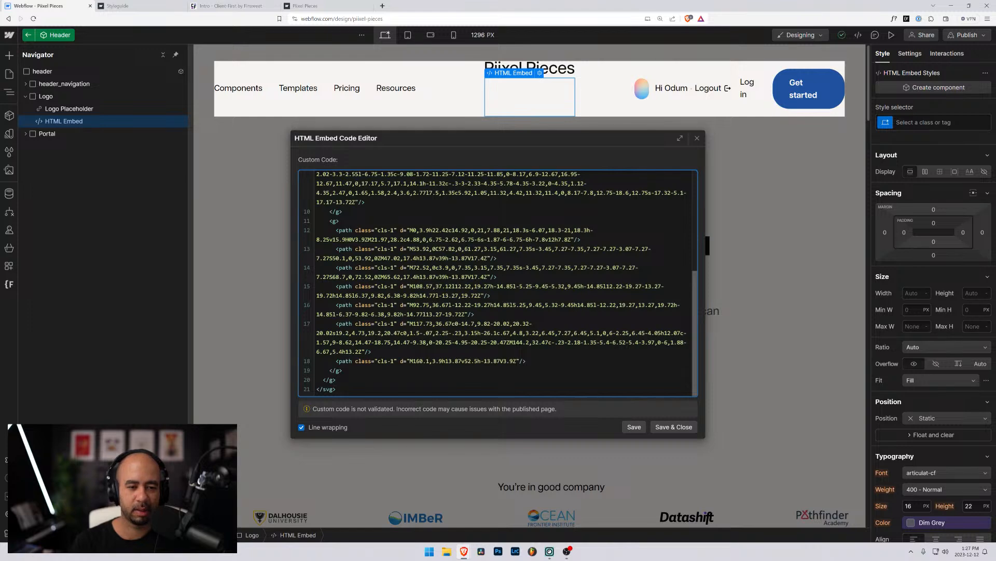
scroll(498, 283, "up", 4)
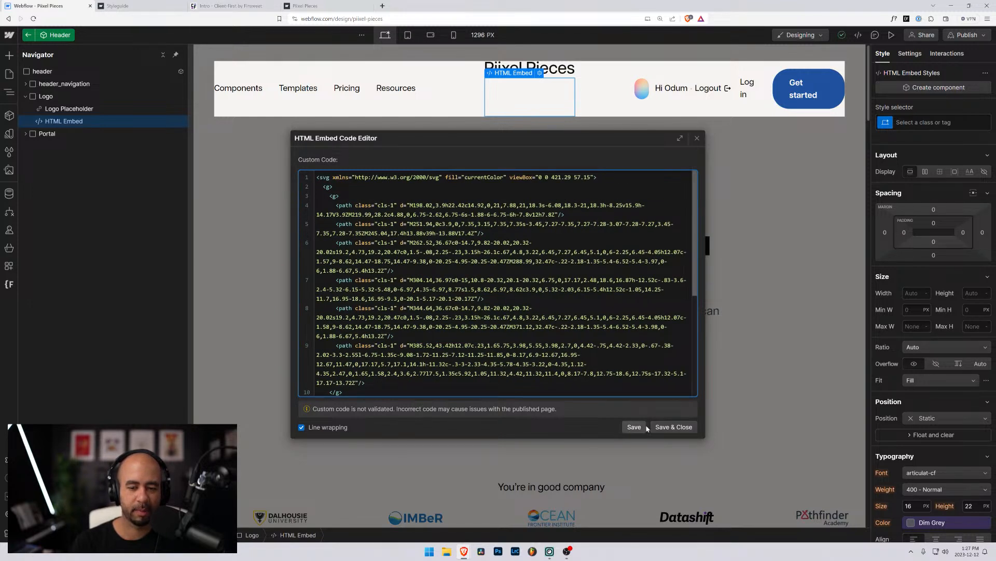
left_click(670, 427)
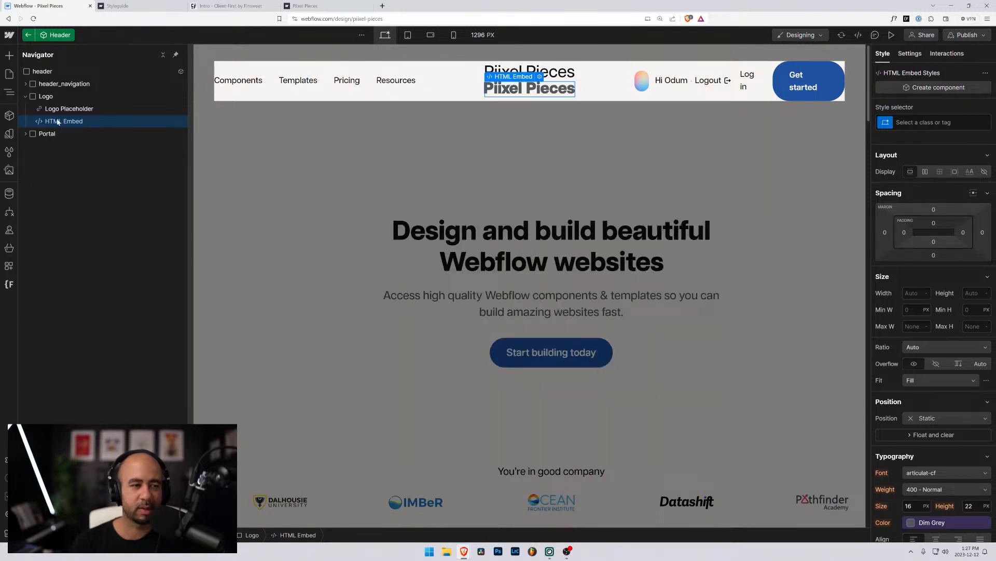
Move the HTML Embed above the Logo Placeholder and bring up its piixel-pieces class.
left_click_drag(54, 122, 55, 107)
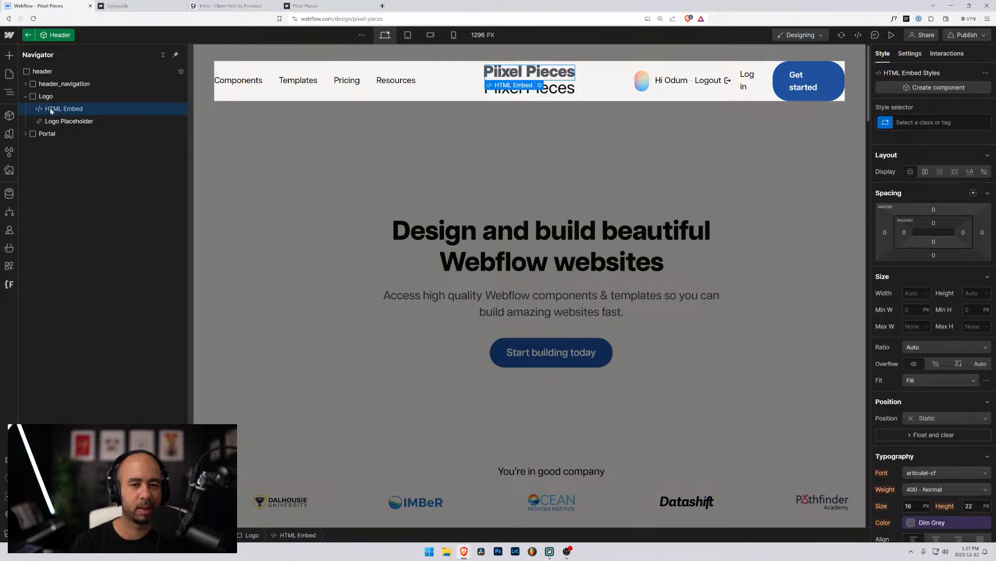
key("ctrl+Return")
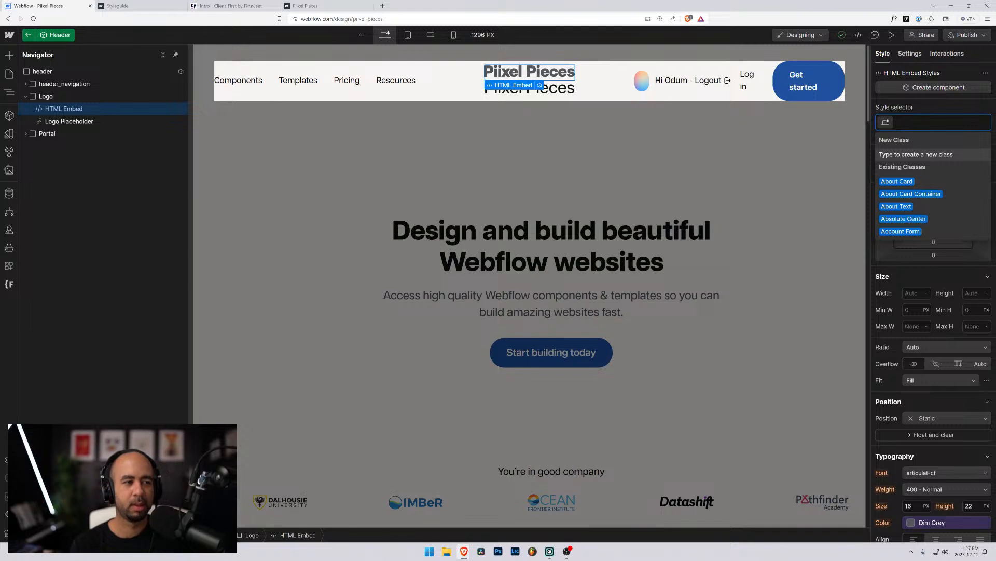
type("piixle")
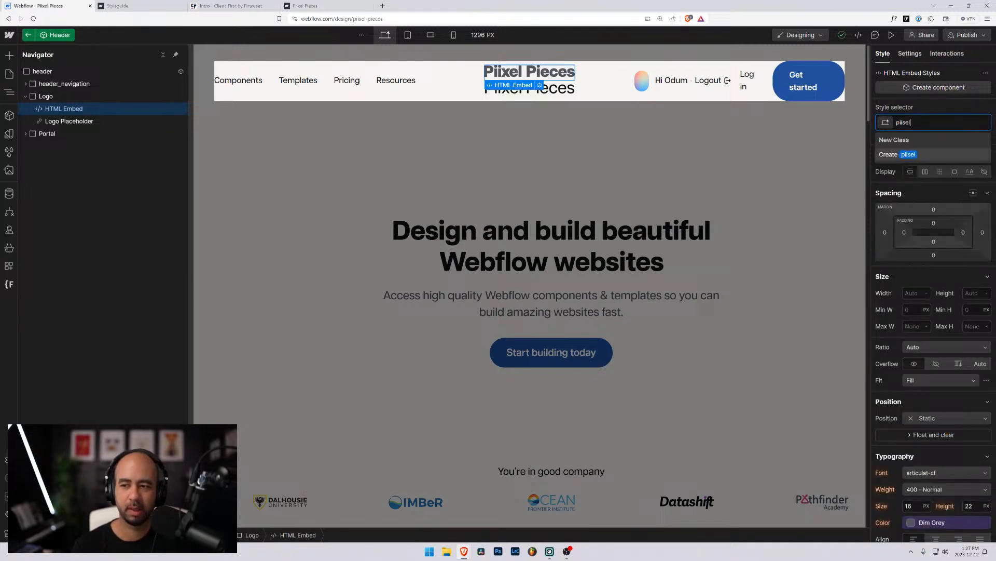
key("BackSpace")
key("BackSpace")
type("el-p")
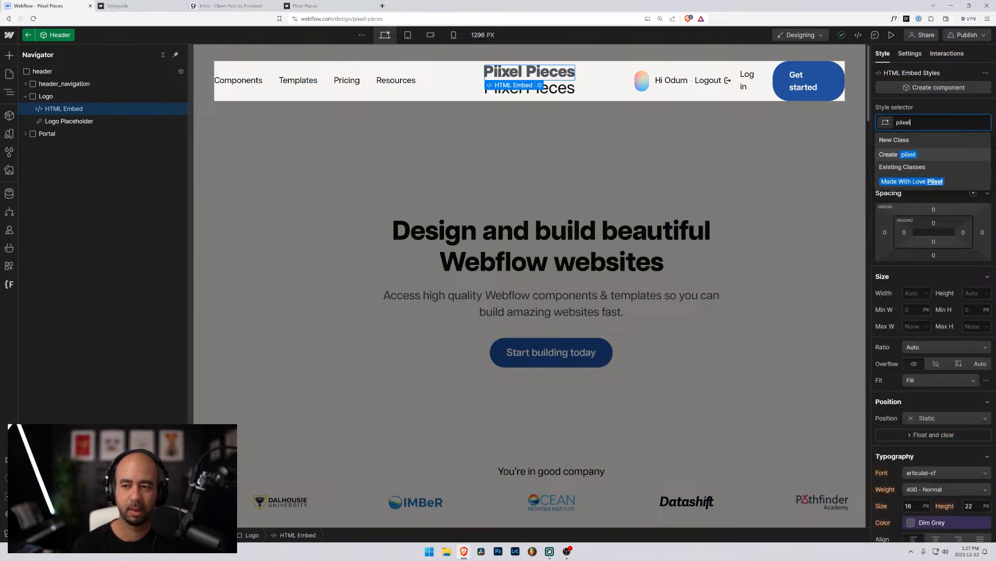
type("ieces")
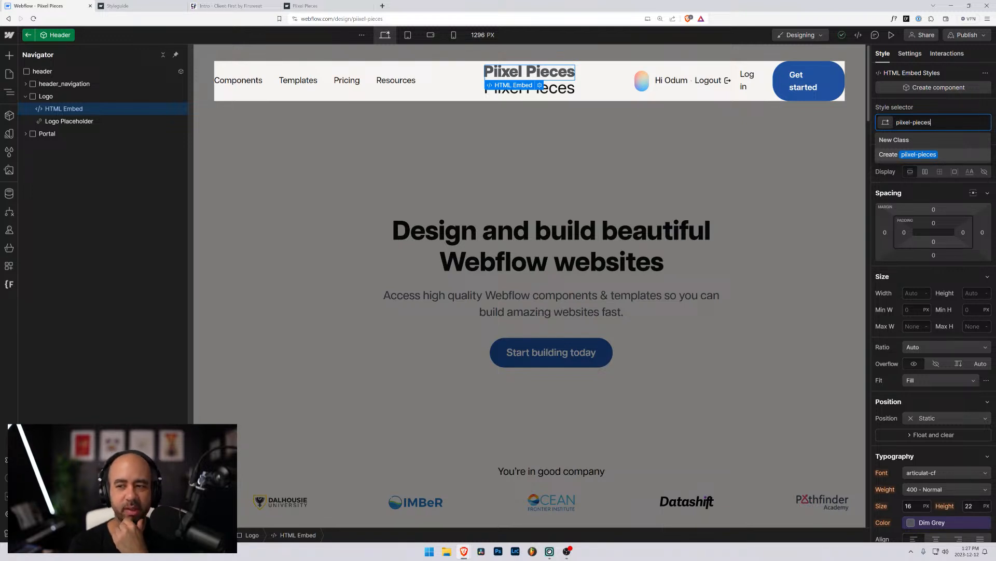
Replace the embed's class name with a new class called logo_svg.
key("ctrl+a")
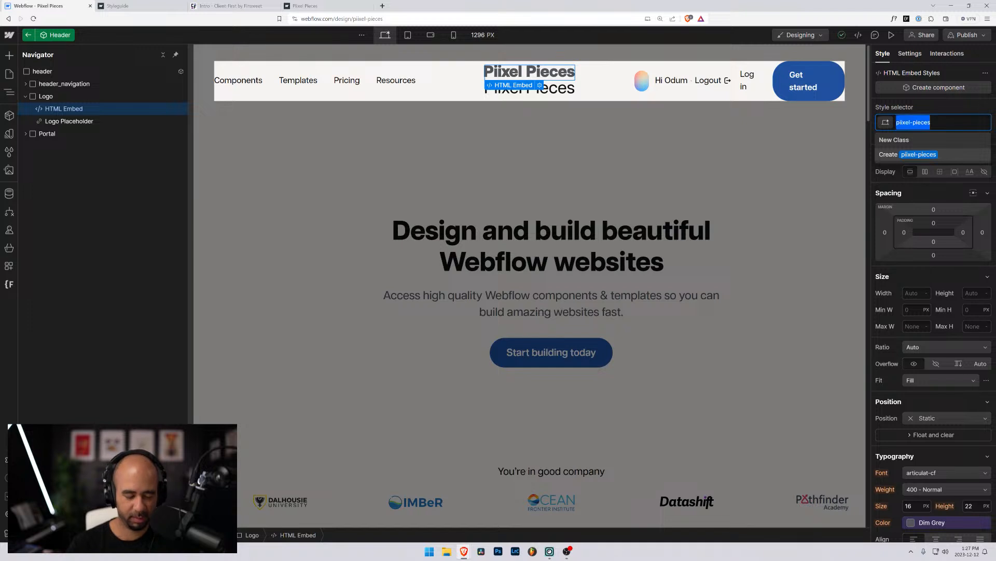
key("BackSpace")
type("logo_")
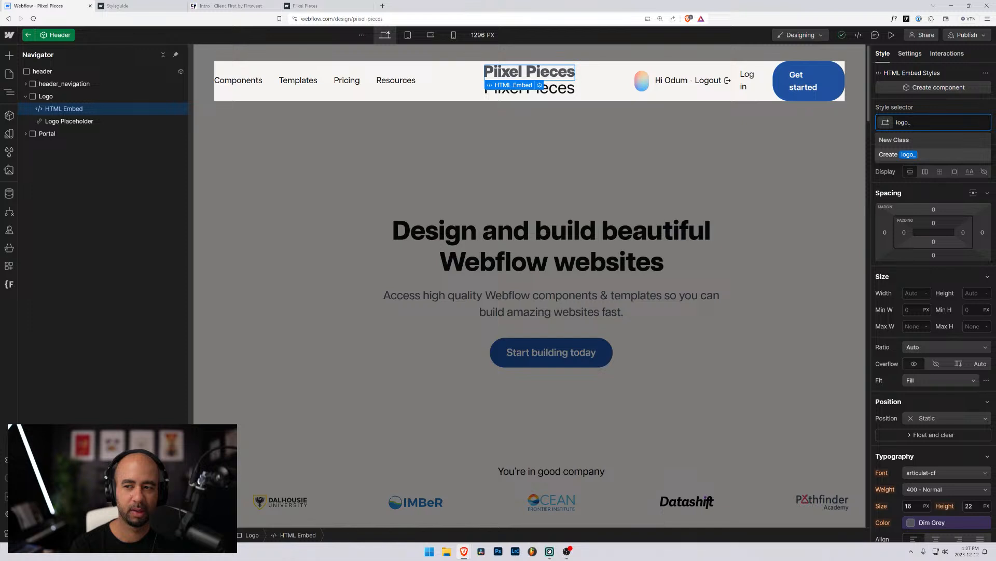
type("icon")
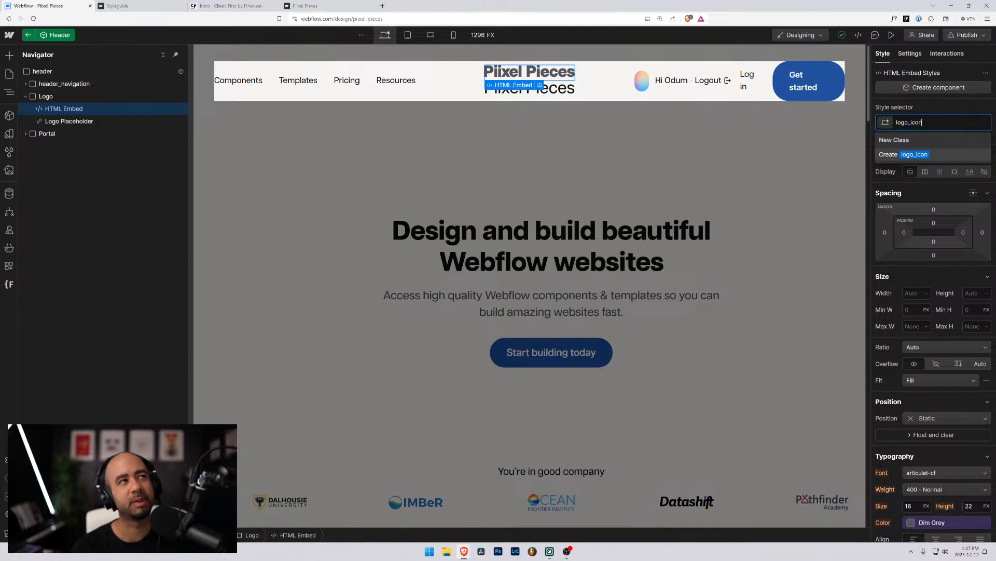
key("ctrl+shift+Left")
key("Right")
key("shift+Left")
key("shift+Left")
key("shift+Left")
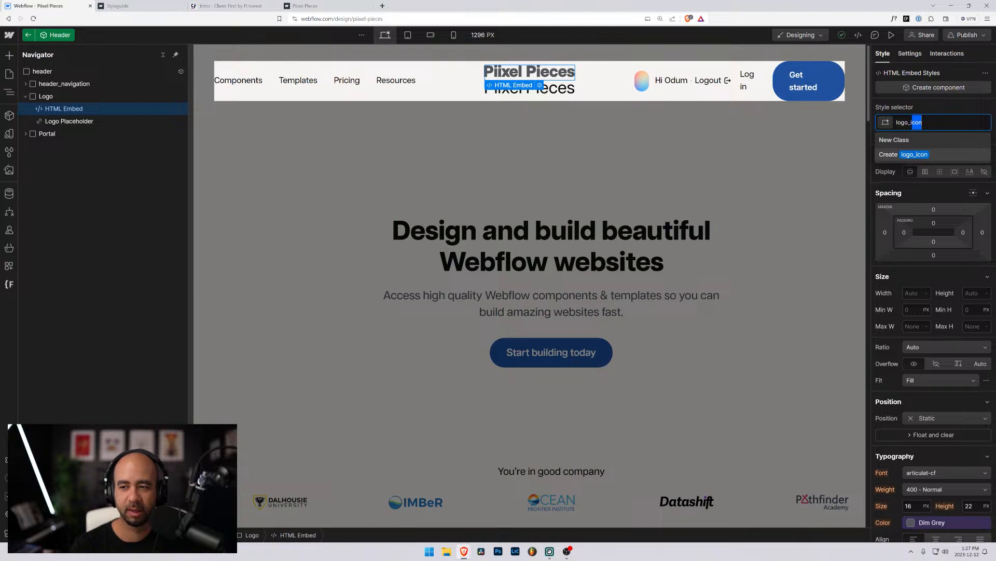
type("image")
key("BackSpace")
key("BackSpace")
key("BackSpace")
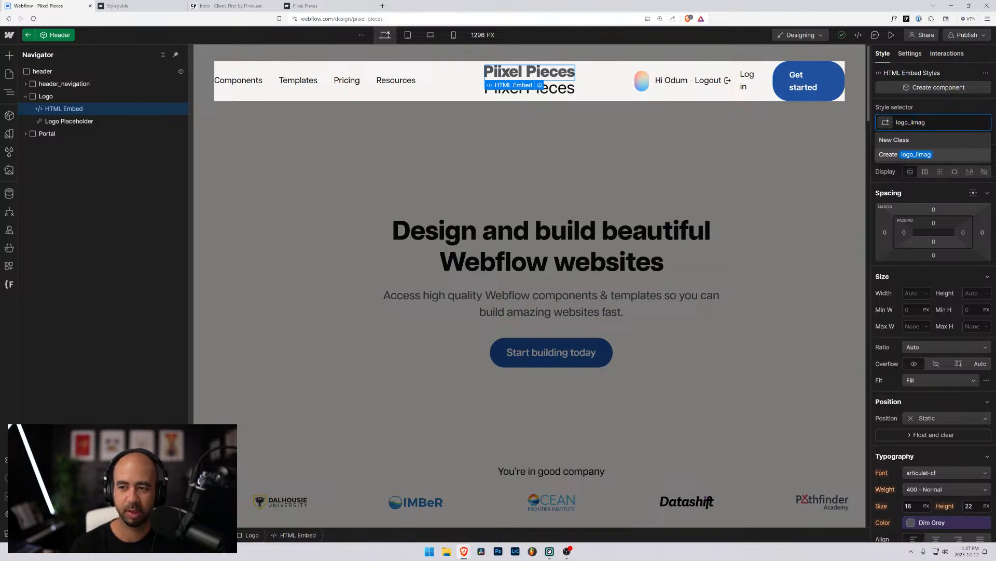
key("BackSpace")
key("BackSpace")
type("mage")
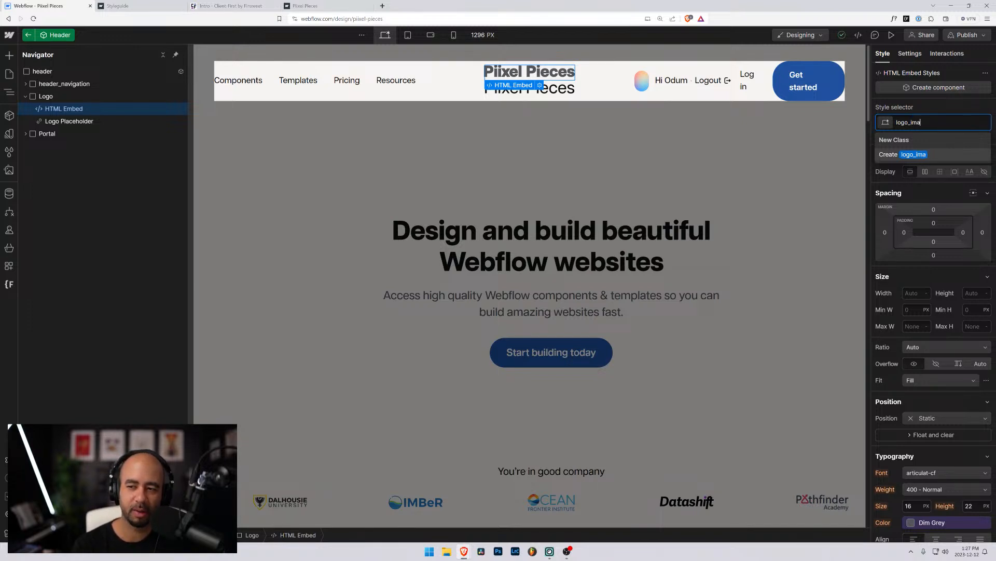
key("shift+Left")
key("shift+Left")
key("shift+Left")
key("shift+Left")
key("shift+Left")
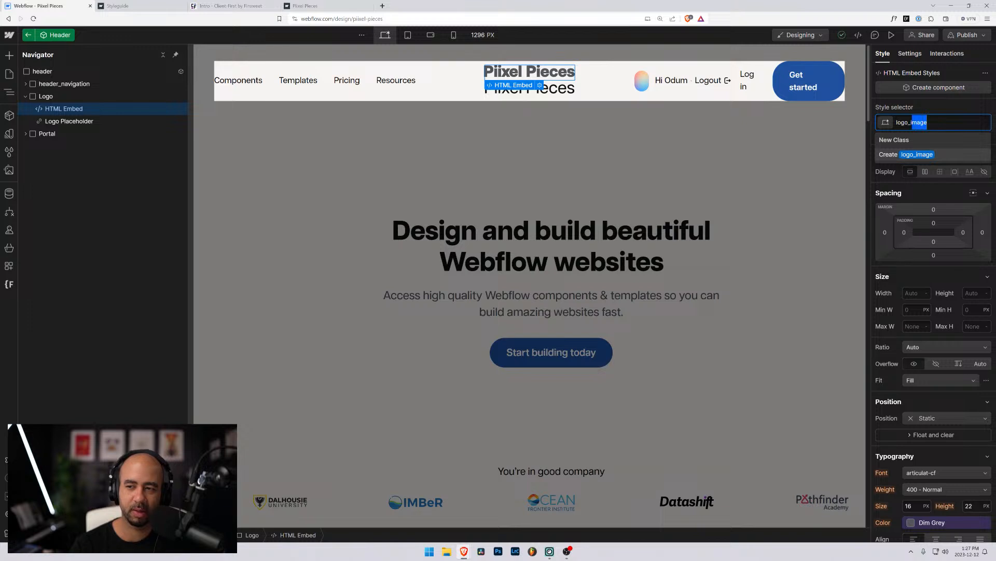
type("sv")
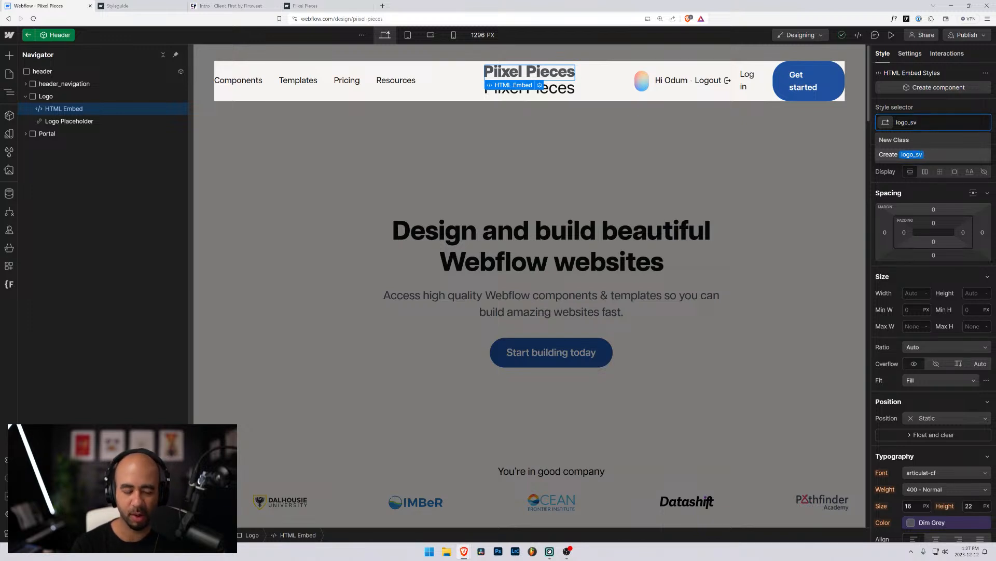
type("g")
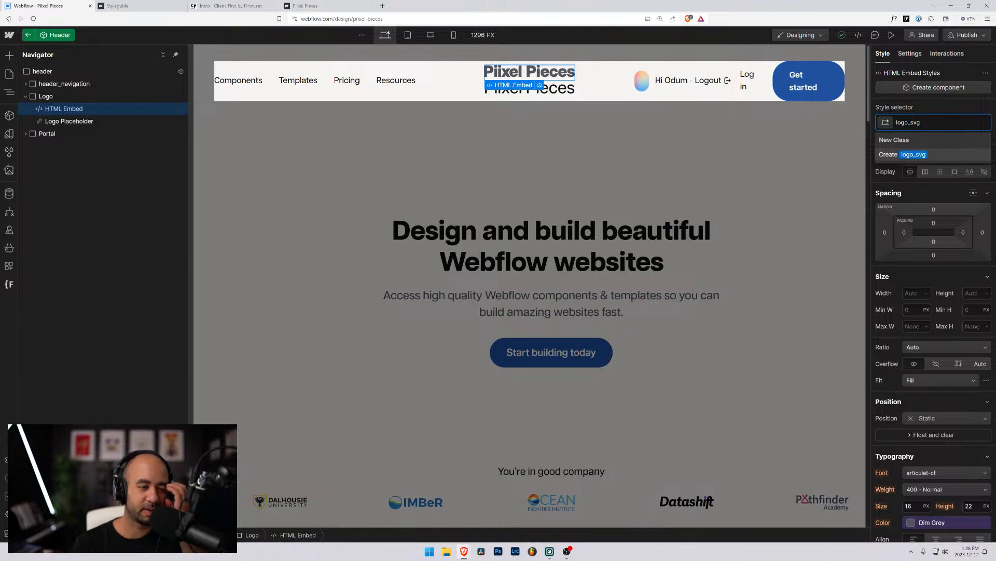
key("Return")
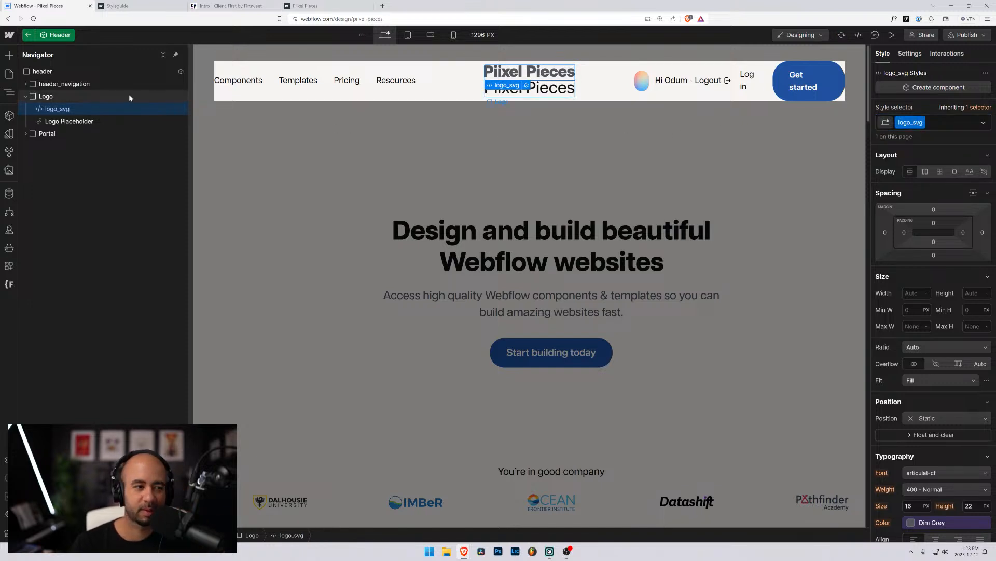
Rename the Logo class to lowercase logo.
left_click(46, 97)
left_click(905, 122)
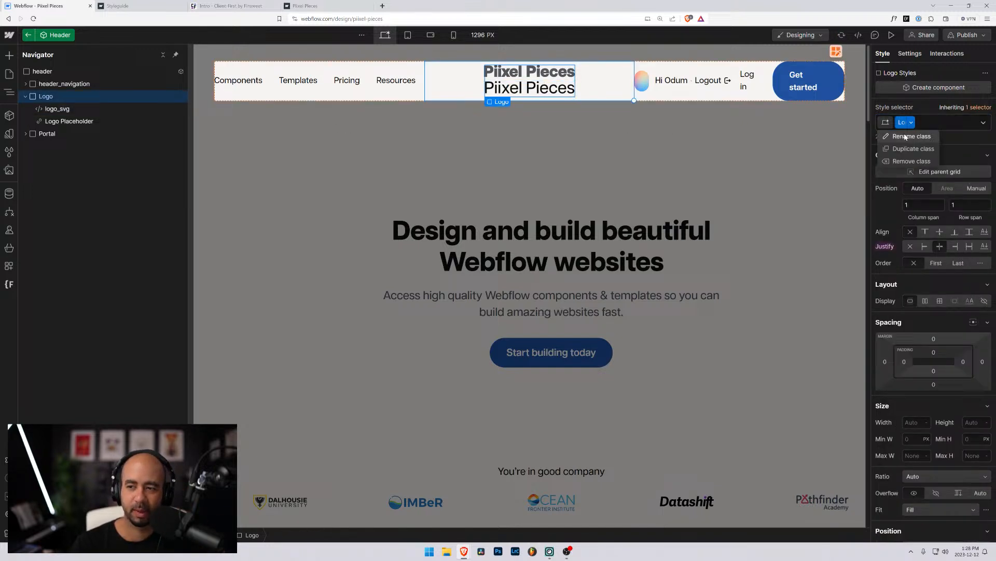
left_click(906, 134)
type("og")
key("Return")
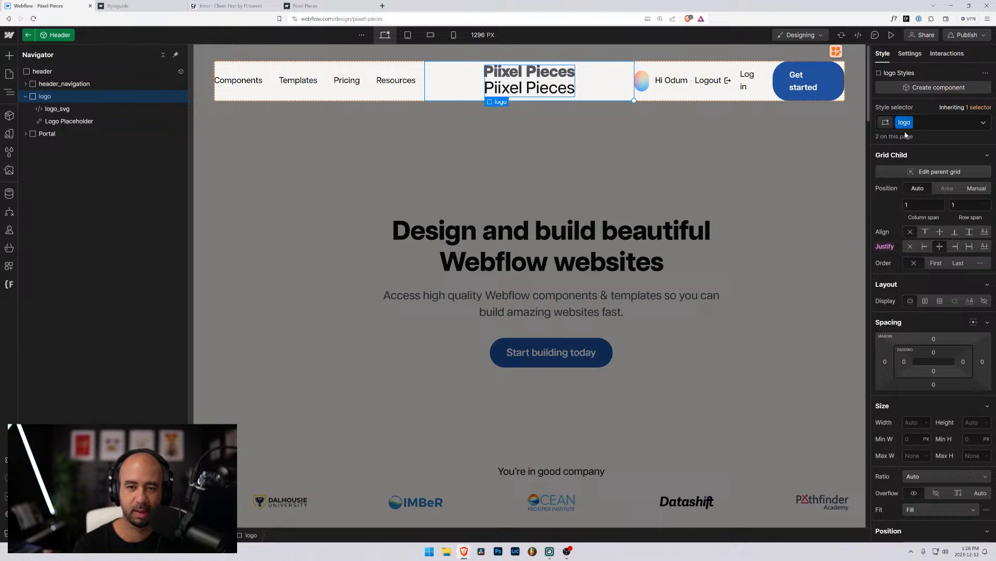
Delete the Logo Placeholder text element.
left_click(514, 89)
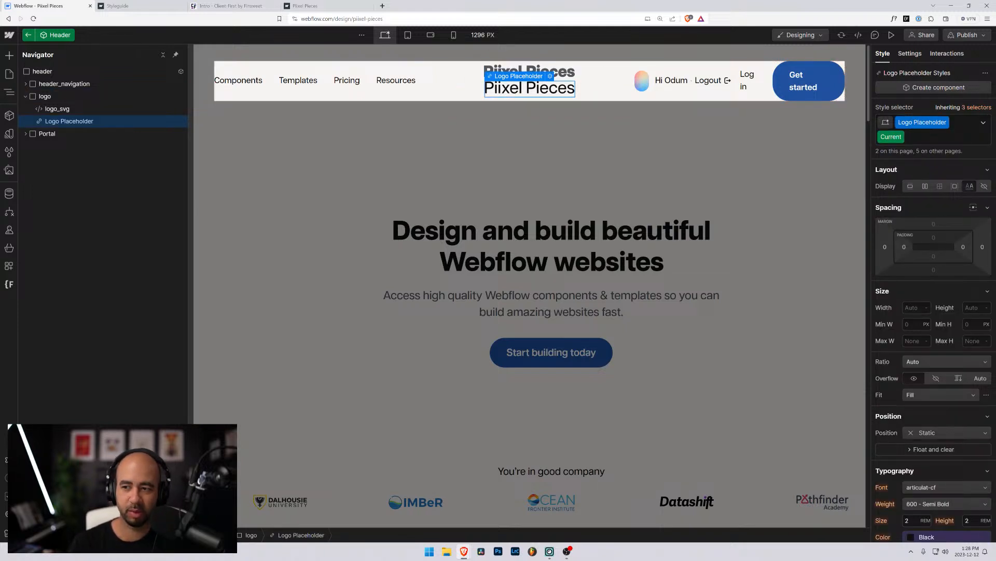
scroll(916, 234, "down", 5)
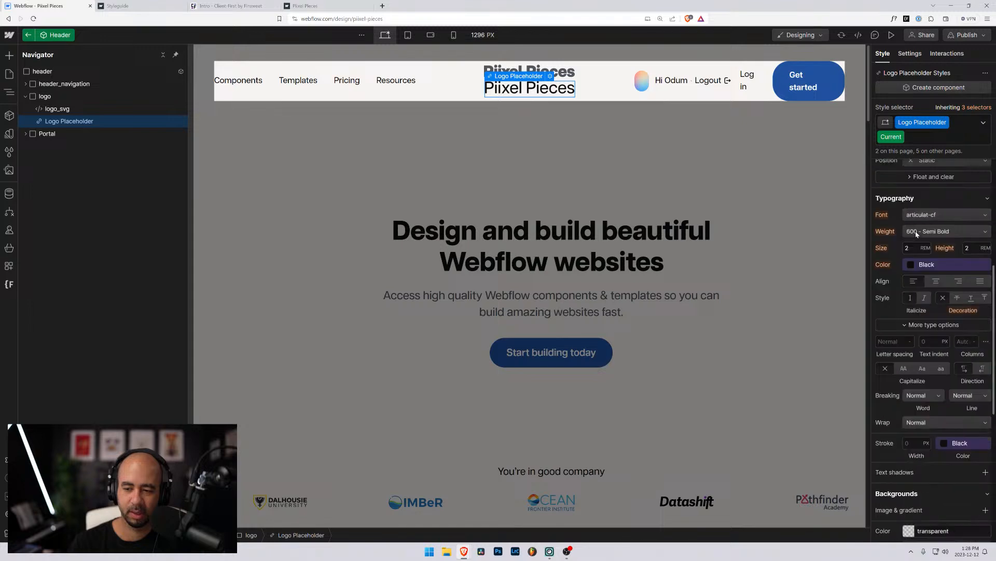
scroll(919, 218, "up", 5)
key("Delete")
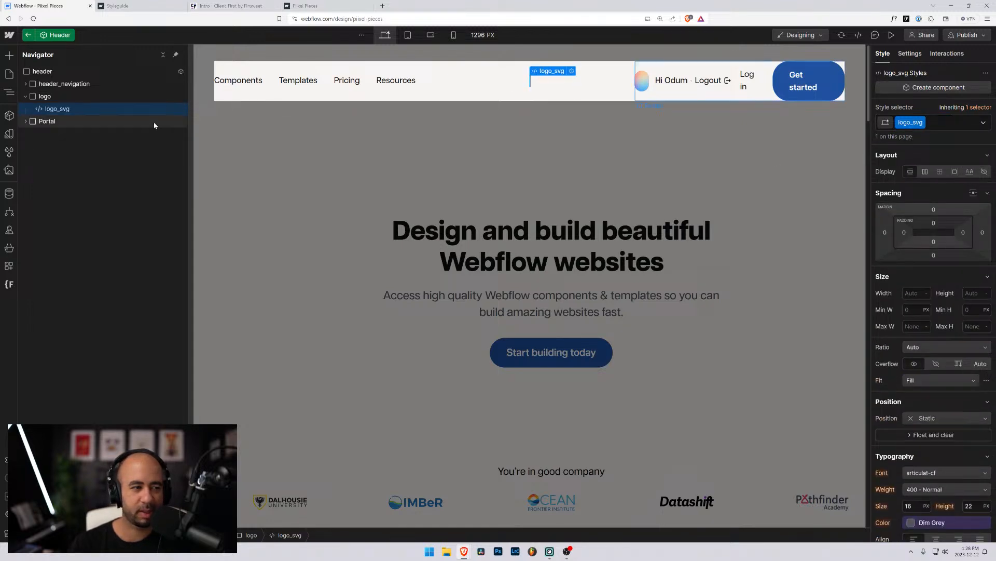
Size logo_svg to 8 rem wide with Auto height.
left_click(46, 97)
left_click(52, 110)
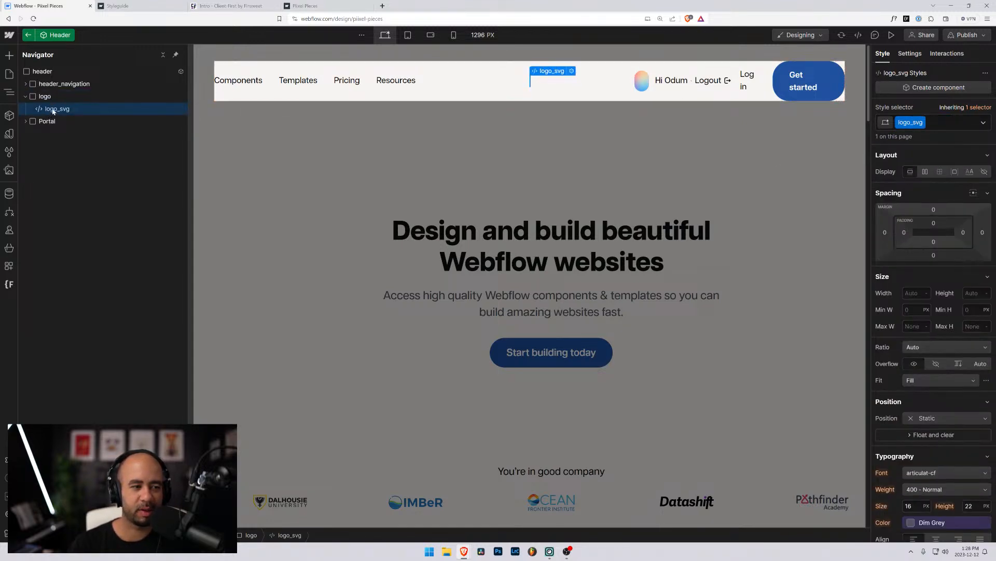
left_click(908, 293)
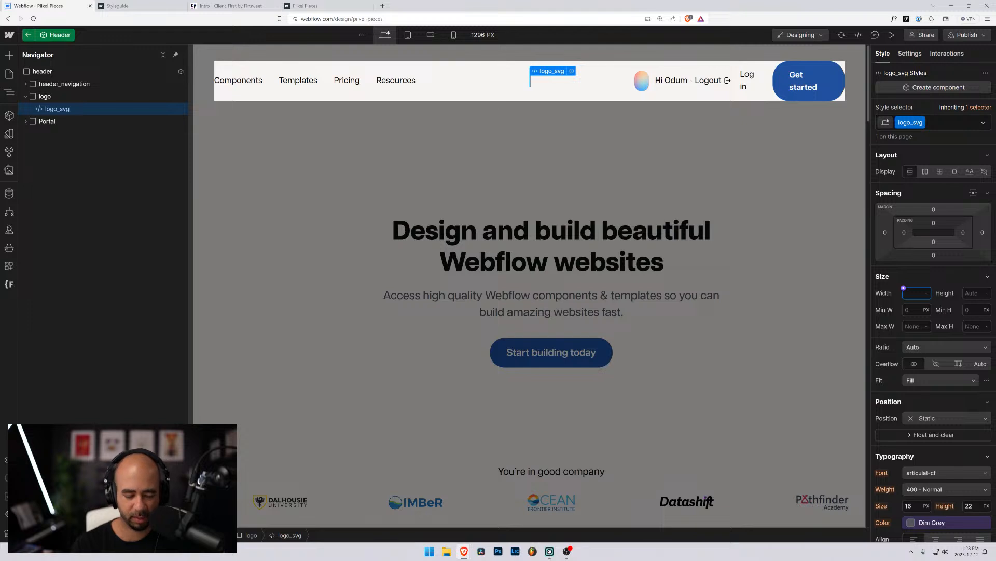
type("6rem")
key("Return")
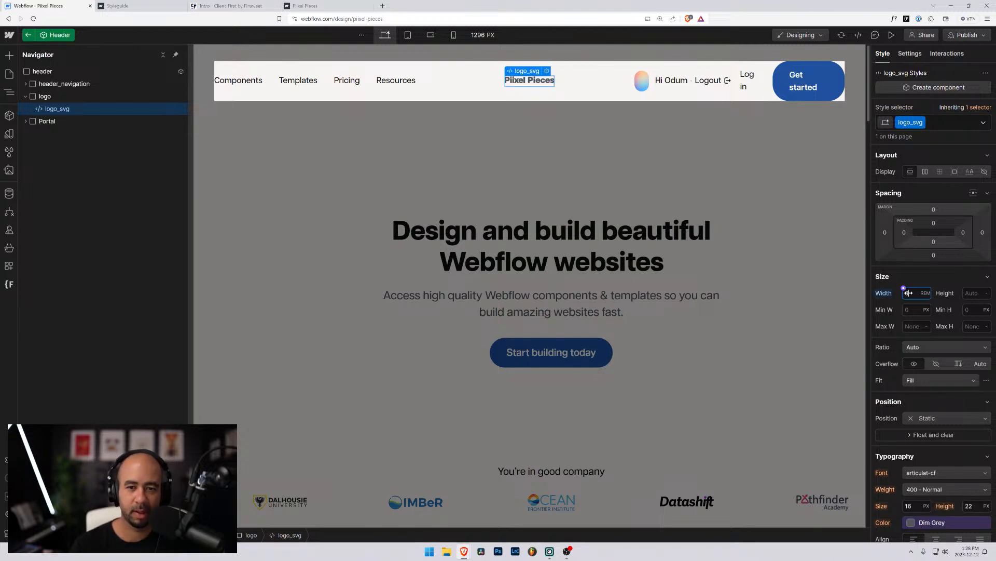
key("Up")
key("Up")
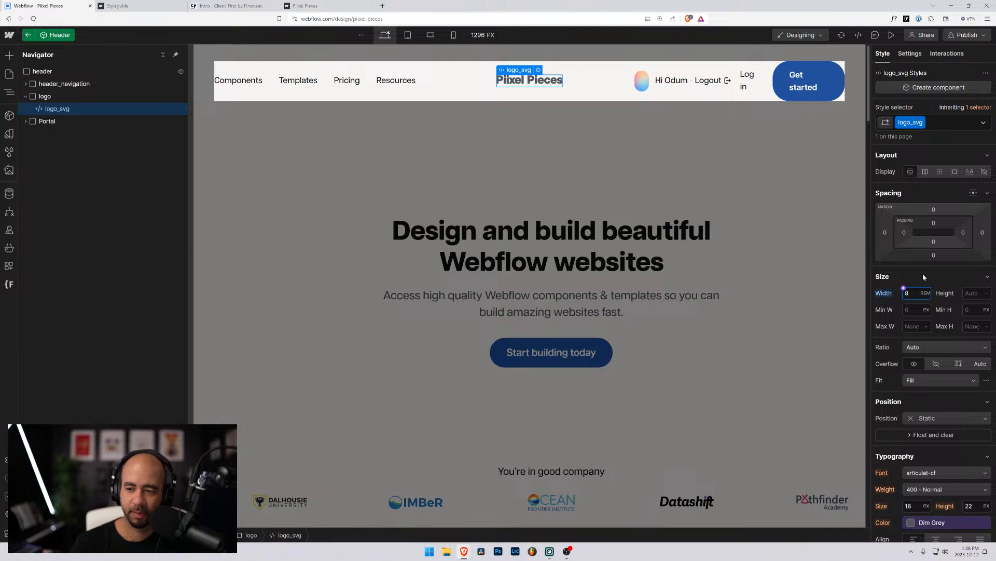
left_click(966, 293)
type("Auto")
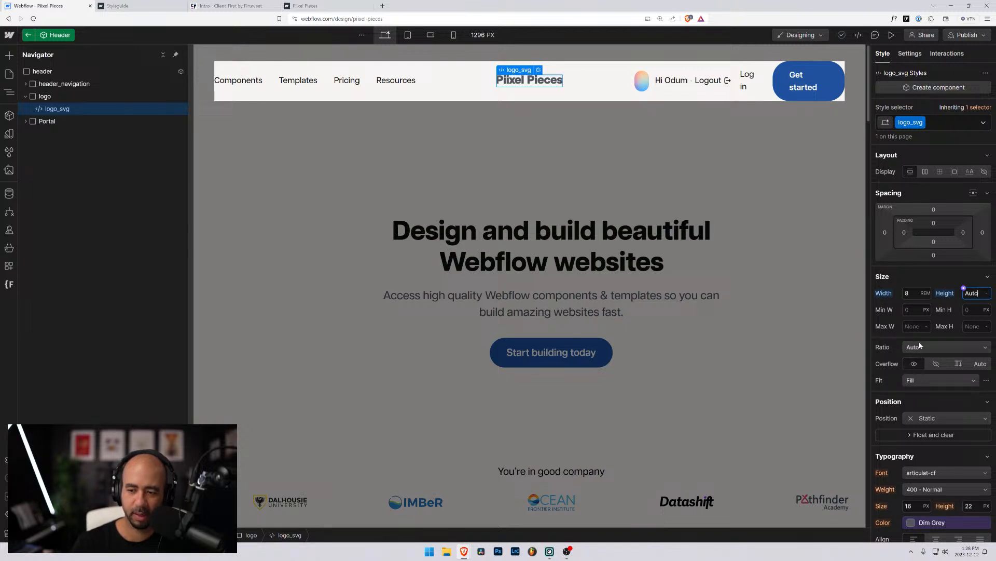
Set logo_svg's colour to Black and exit the header component.
left_click(913, 525)
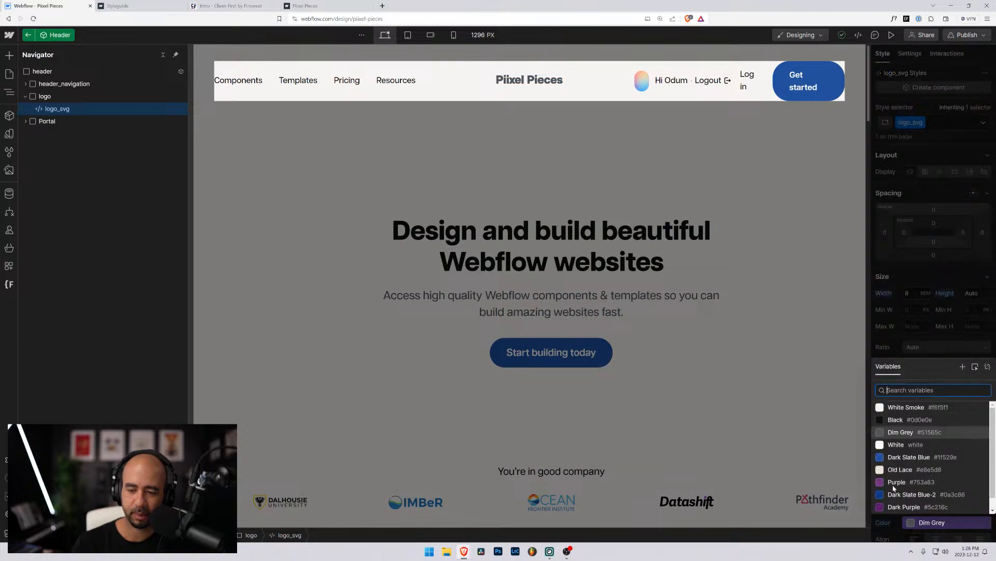
left_click(887, 424)
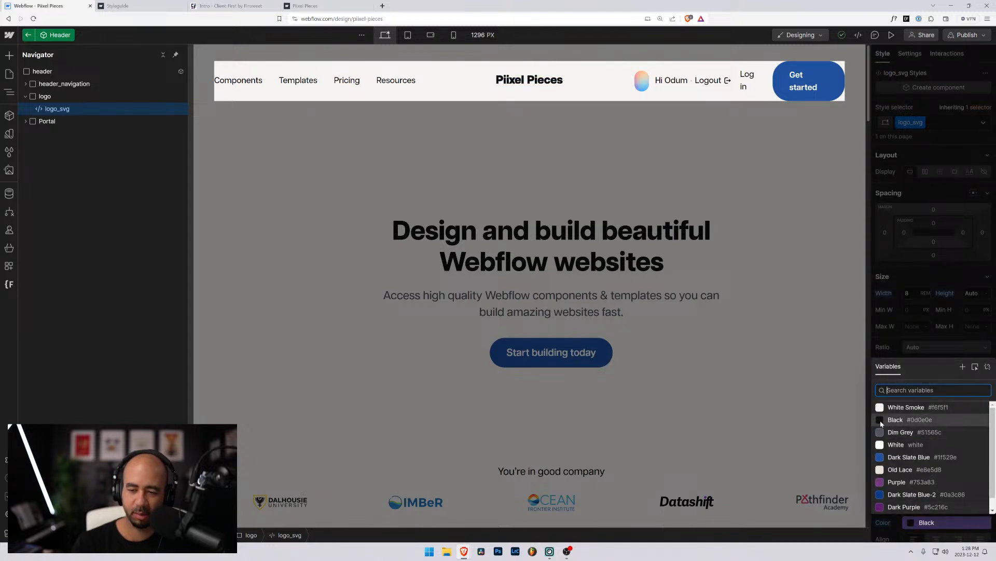
key("Escape")
left_click(589, 170)
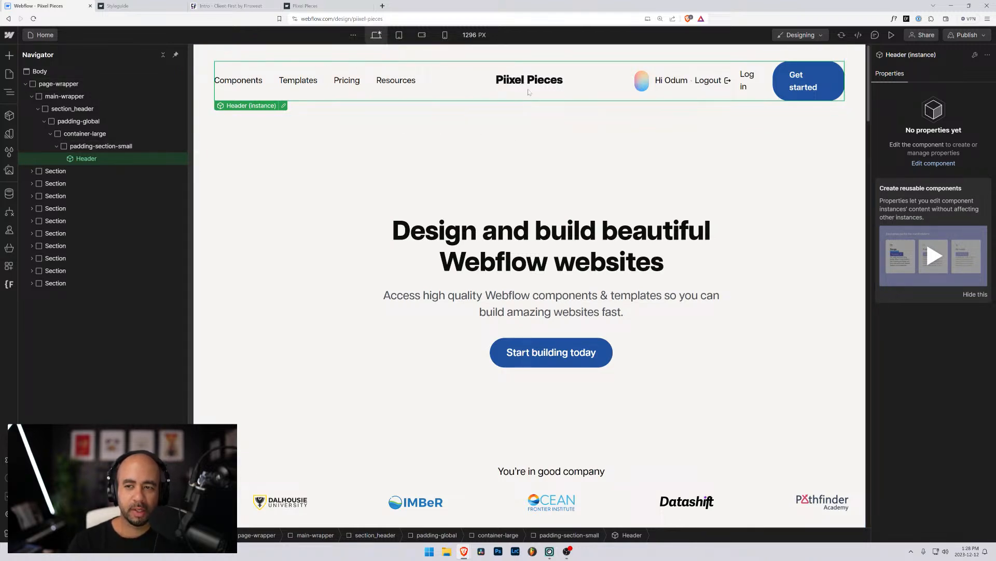
Zoom the browser in and out to inspect the header, then toggle Preview on and off.
key("ctrl+minus")
key("ctrl+minus")
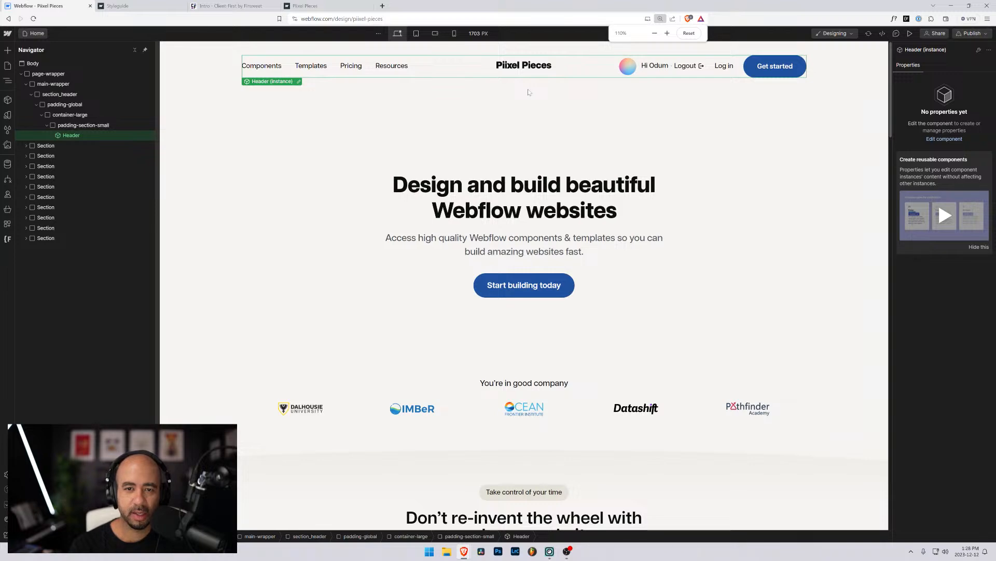
key("ctrl+plus")
key("ctrl+plus")
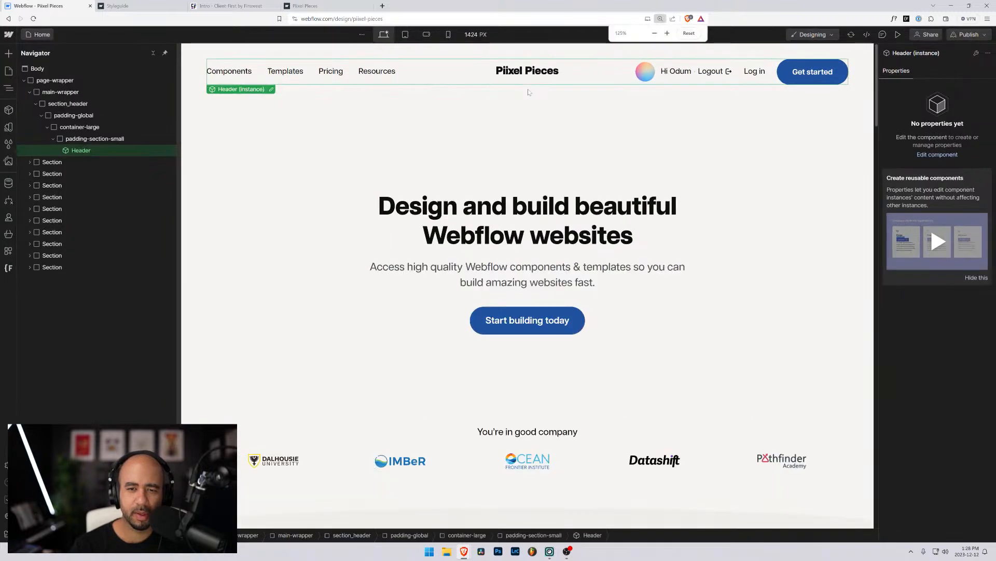
key("ctrl+plus")
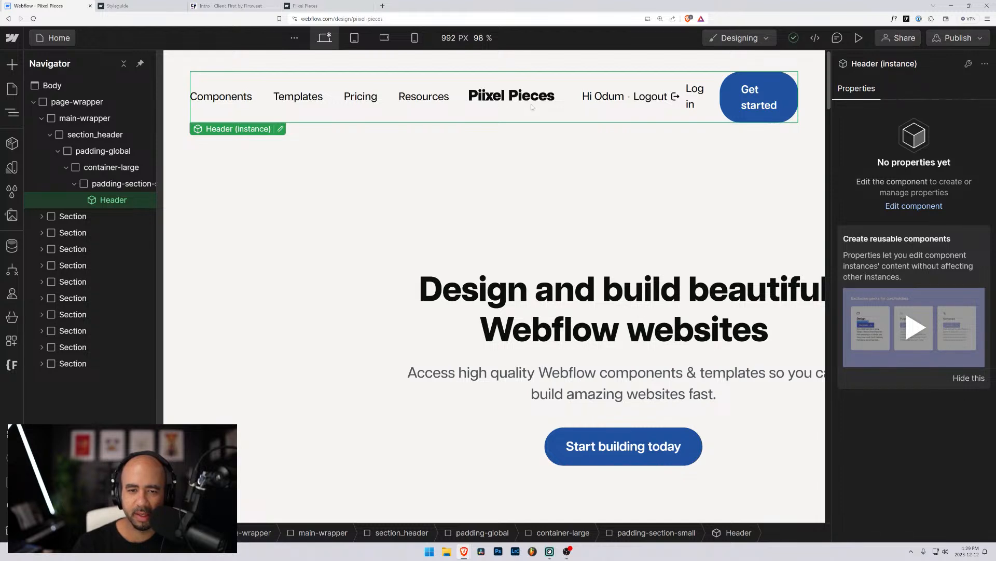
key("ctrl+plus")
key("ctrl+plus")
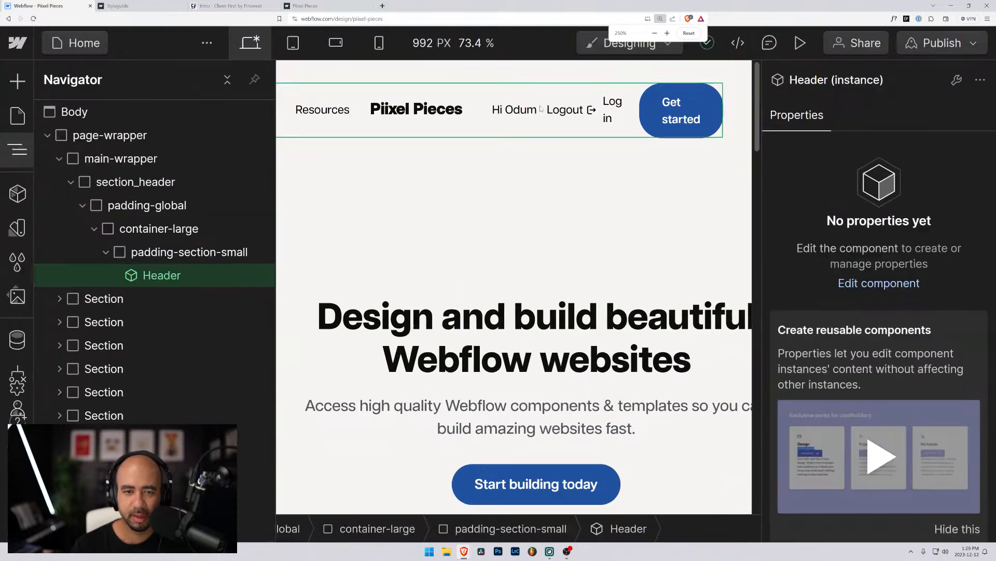
key("ctrl+minus")
key("ctrl+minus")
key("ctrl+minus")
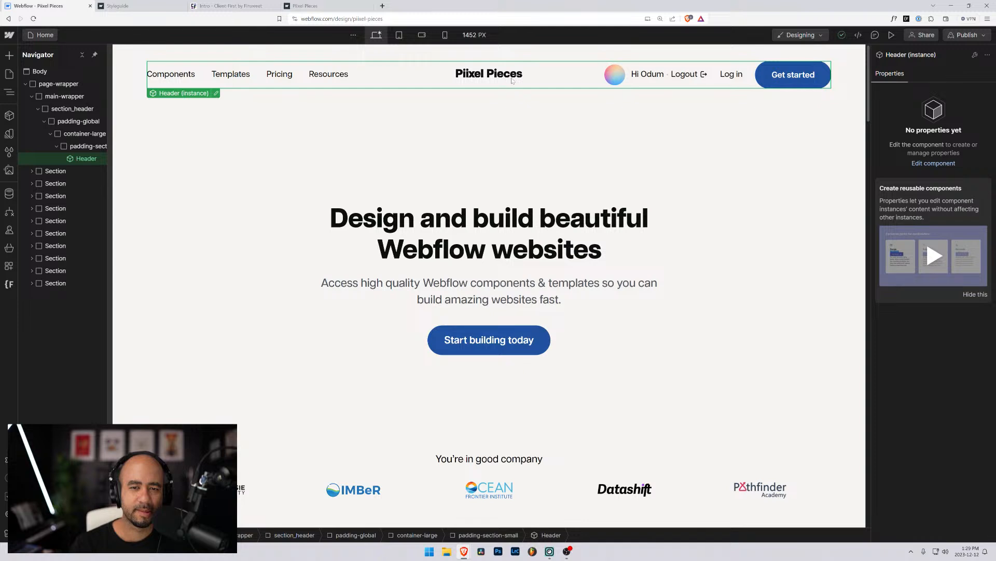
left_click(892, 37)
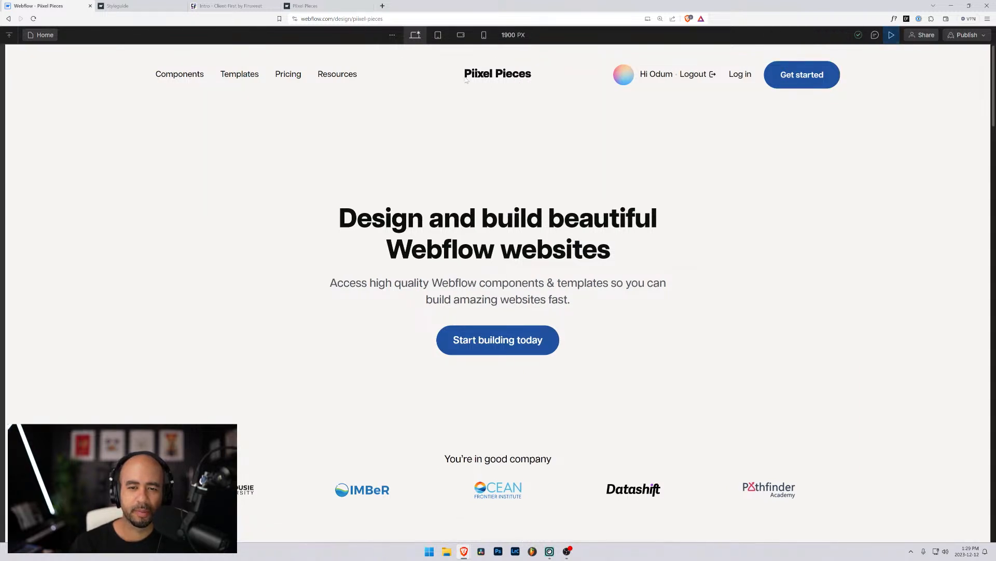
left_click(891, 35)
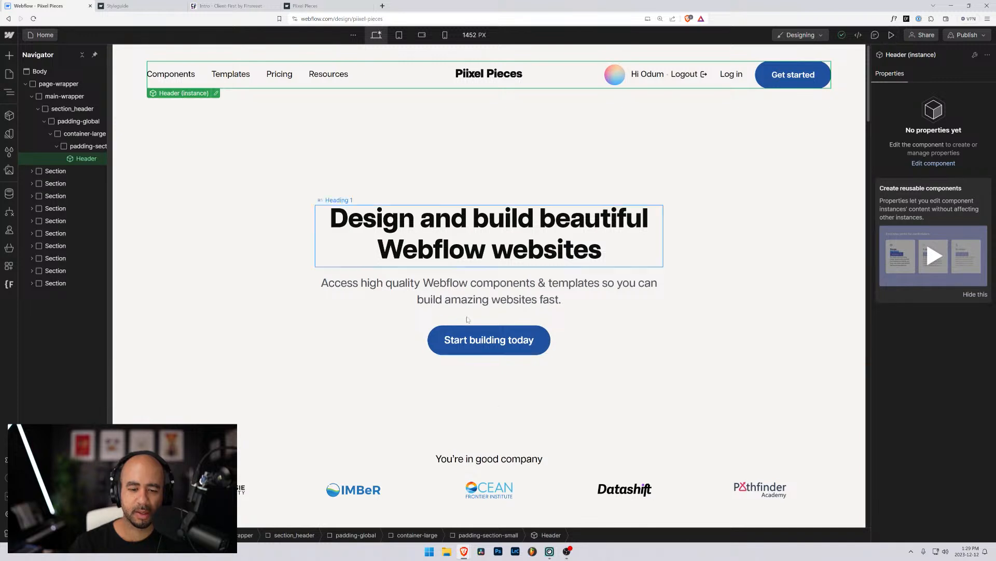
Launch Illustrator to inspect the Piixel Pieces logo curves, then minimize it to return to Webflow.
left_click(531, 550)
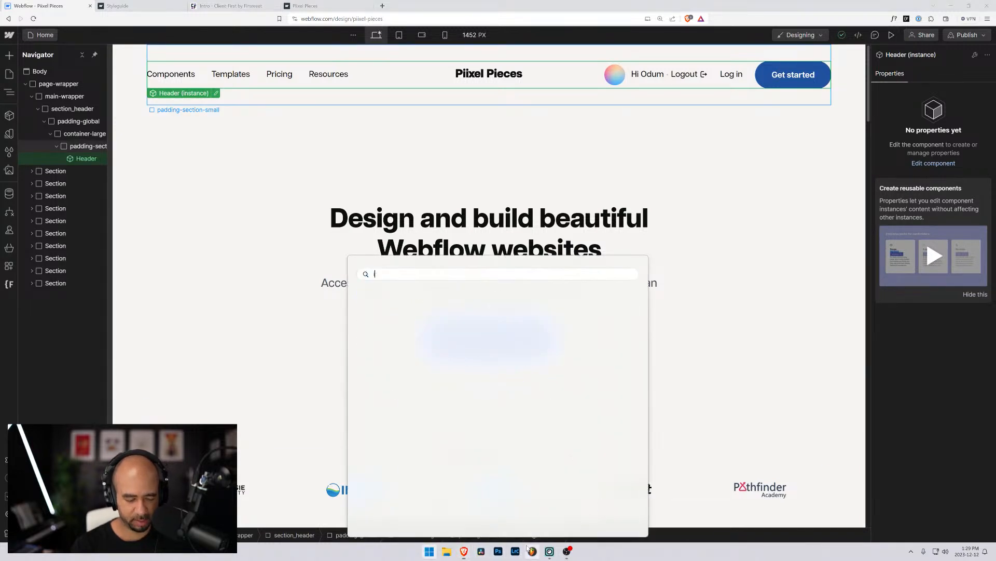
type("illu")
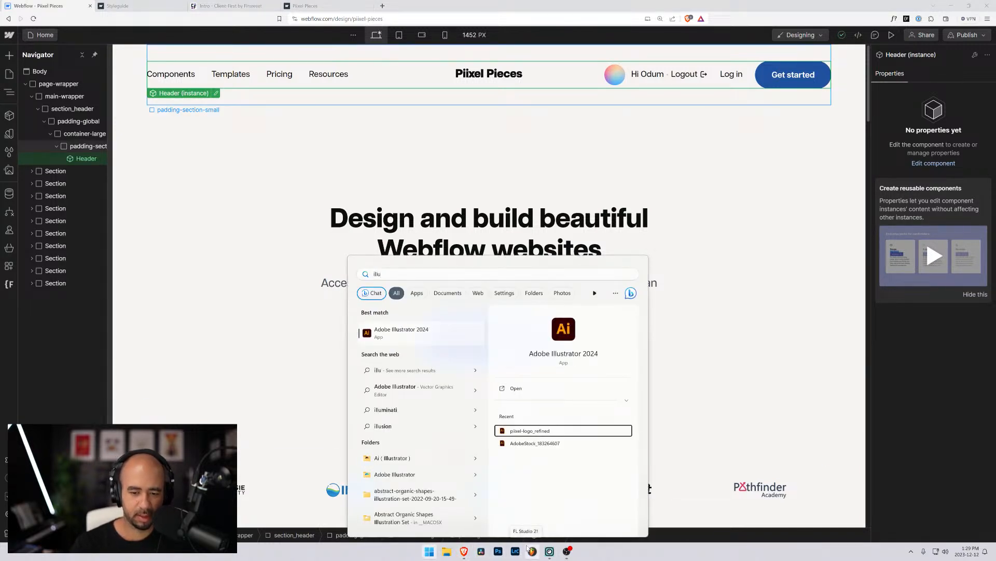
key("Return")
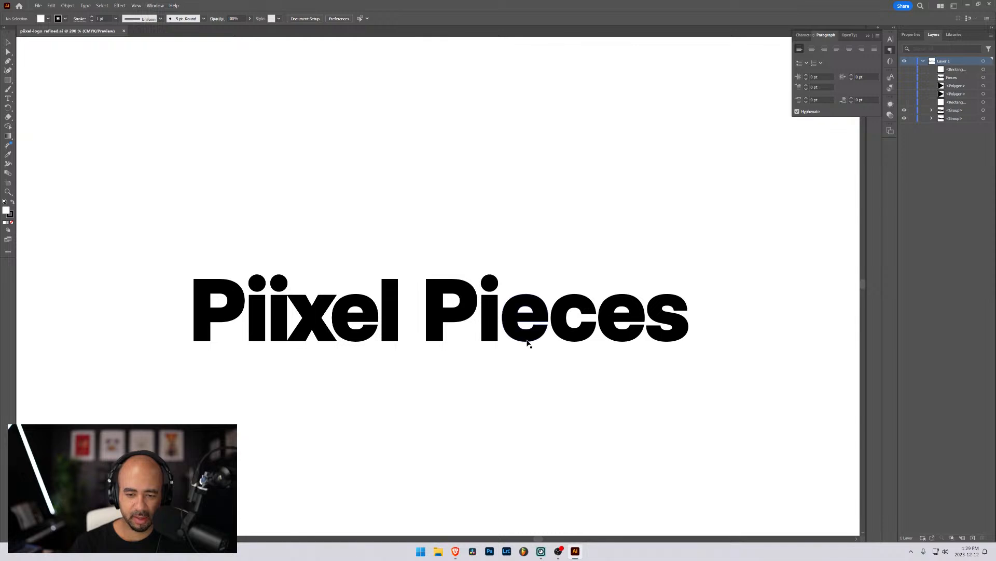
scroll(526, 344, "up", 15)
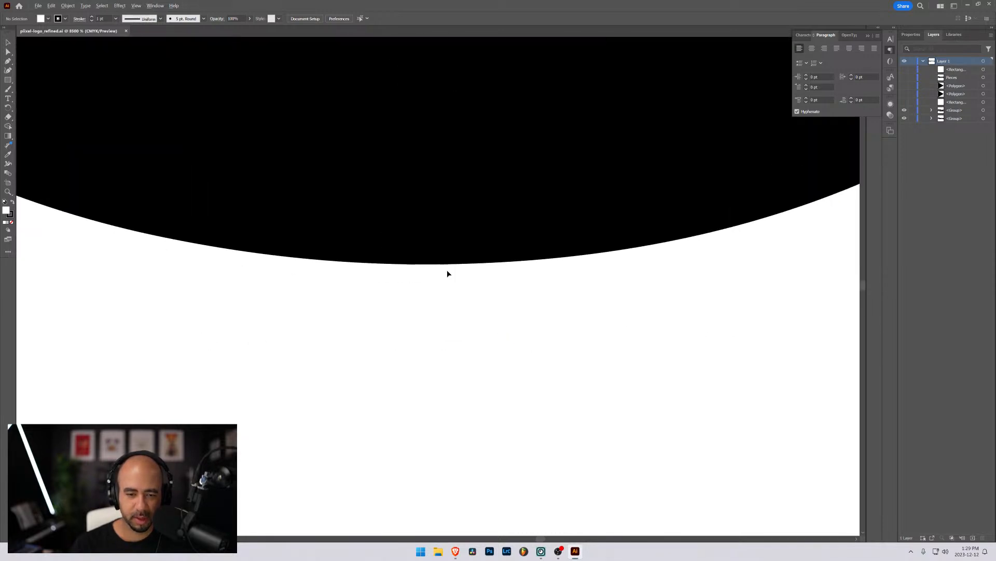
scroll(438, 270, "down", 15)
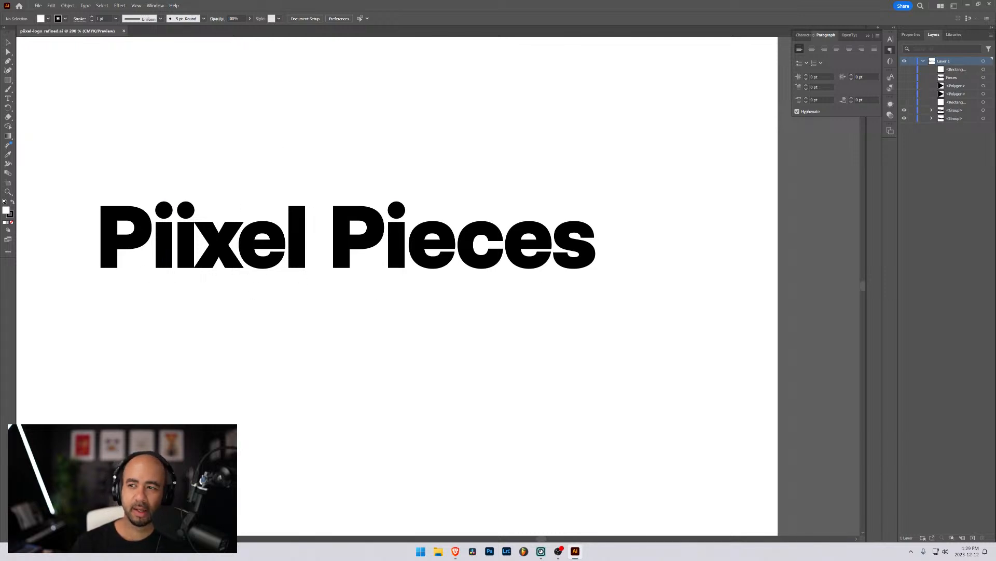
left_click(968, 5)
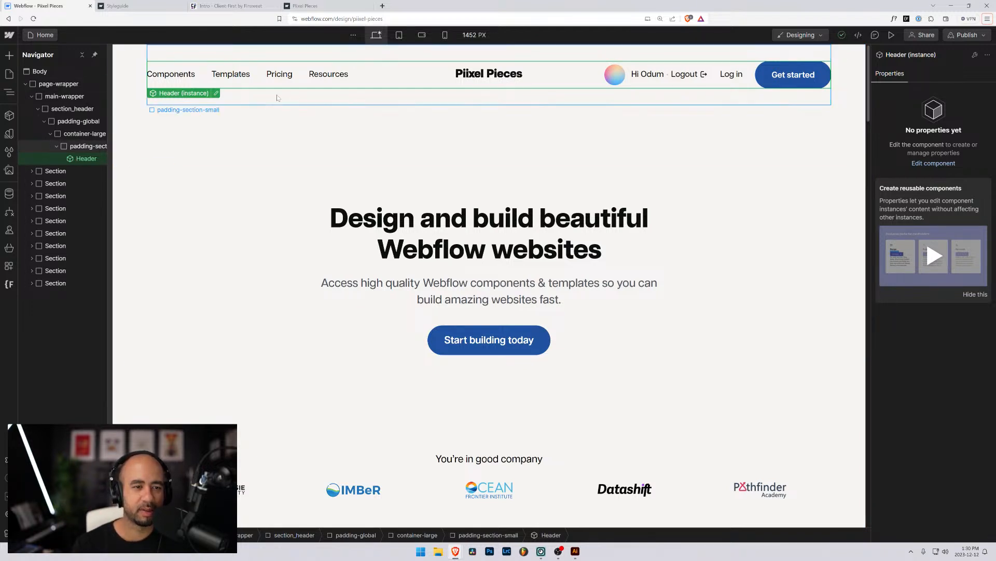
In the Header component, nudge the logo_svg width up and back to 8 rem, then open its SVG embed code.
double_click(472, 74)
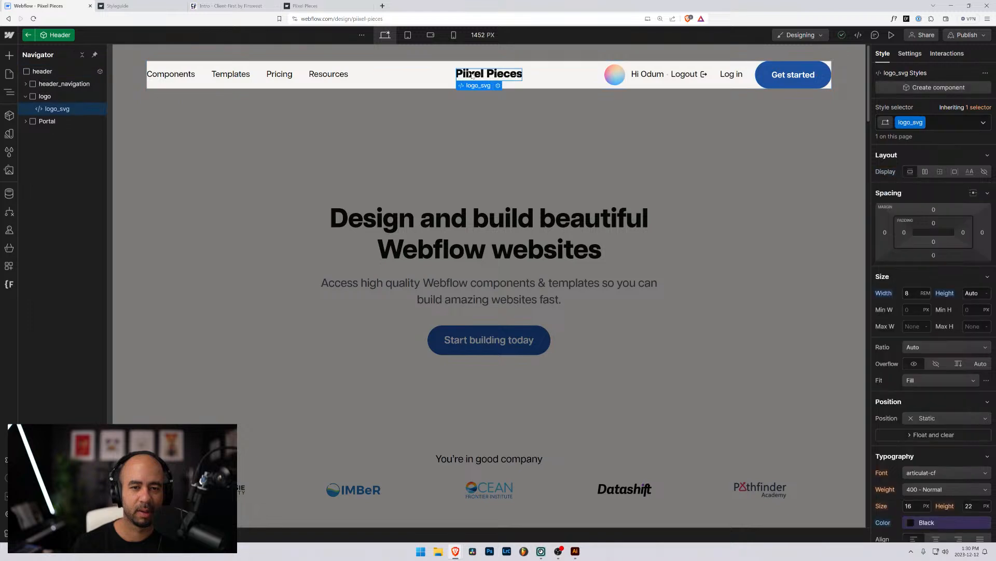
left_click(906, 292)
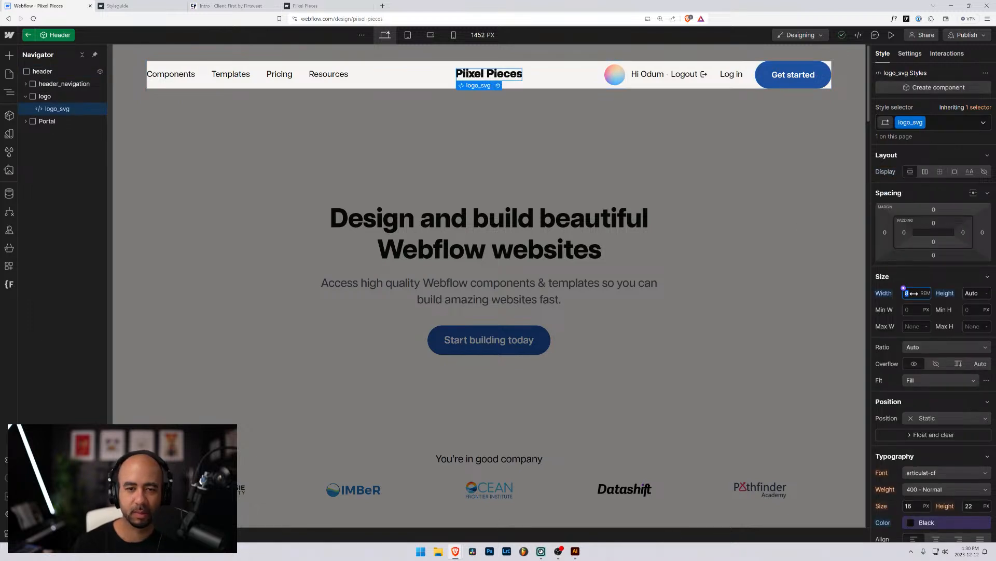
key("Up")
key("Up")
key("Up")
key("Up")
key("Up")
key("Up")
key("Up")
key("Up")
key("Up")
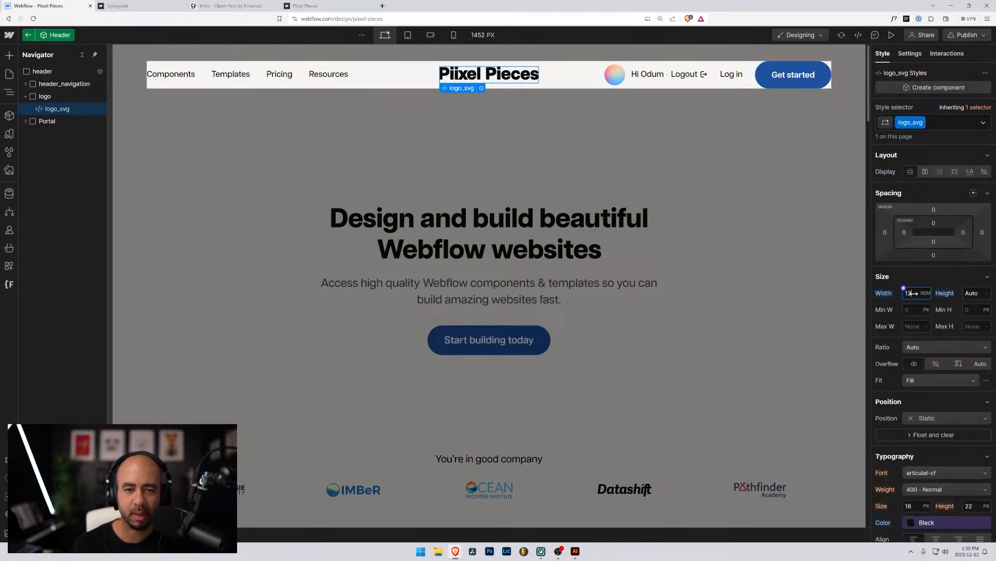
key("Up")
key("Up")
key("Up")
key("Up")
key("Up")
key("Up")
key("Up")
key("Up")
key("Up")
key("Up")
key("Up")
key("Up")
key("Up")
key("Up")
key("Up")
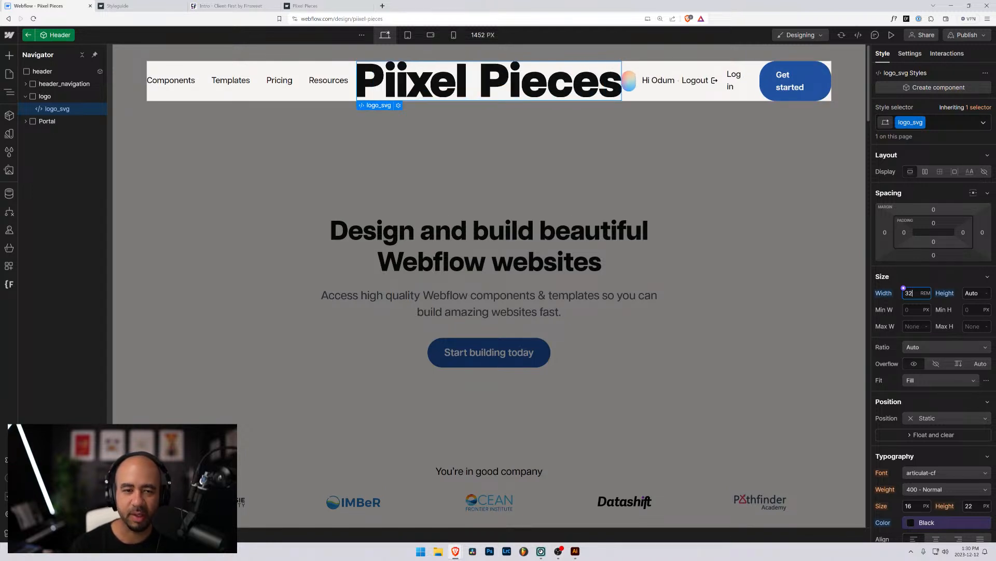
key("Down")
key("Down")
key("Down")
key("Down")
key("Down")
key("Down")
key("Down")
key("Down")
key("Down")
key("Down")
key("Down")
key("Down")
key("Down")
key("Down")
key("Down")
key("Down")
key("Down")
key("Down")
key("Down")
key("Down")
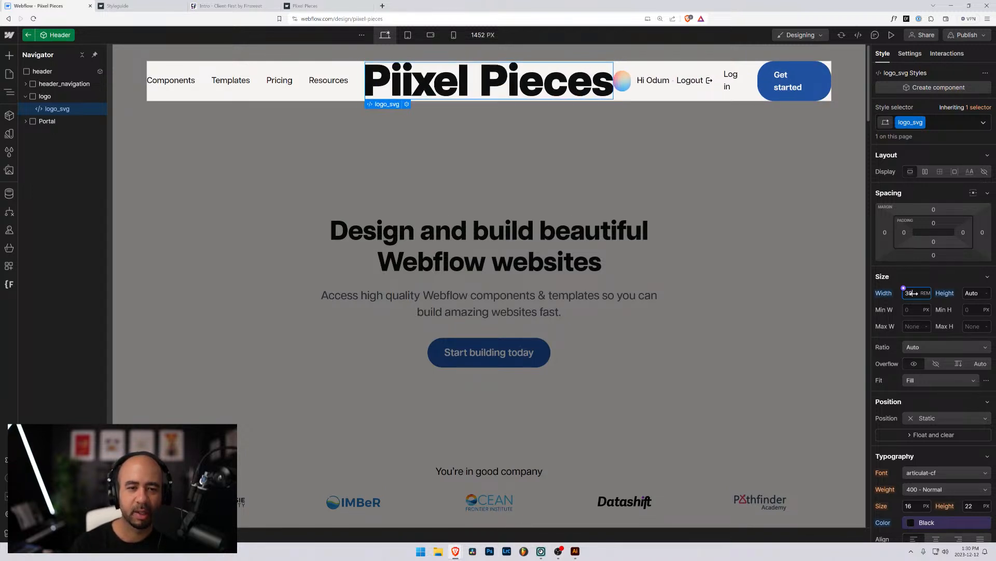
key("Down")
key("Down")
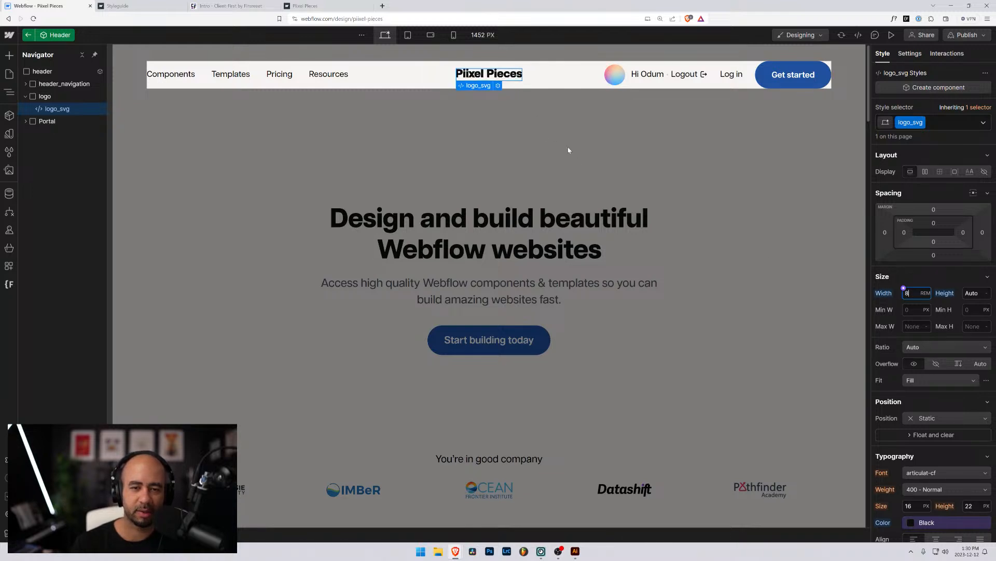
left_click(497, 86)
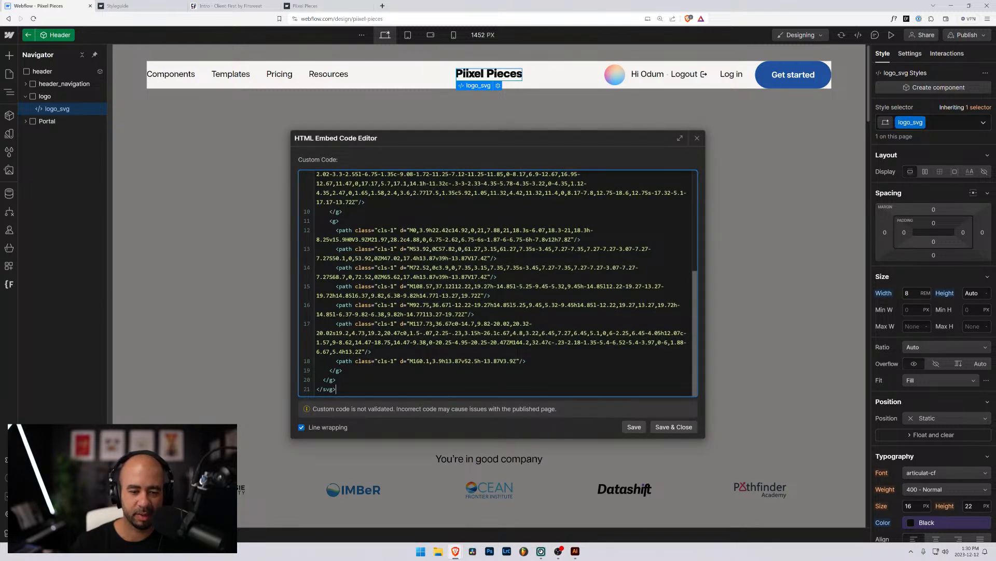
scroll(498, 282, "up", 5)
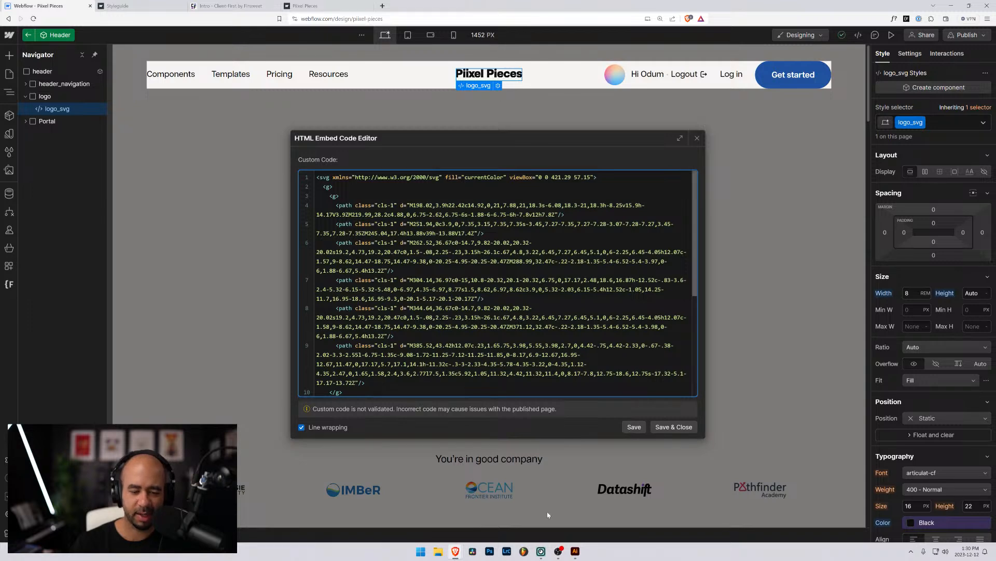
left_click(438, 552)
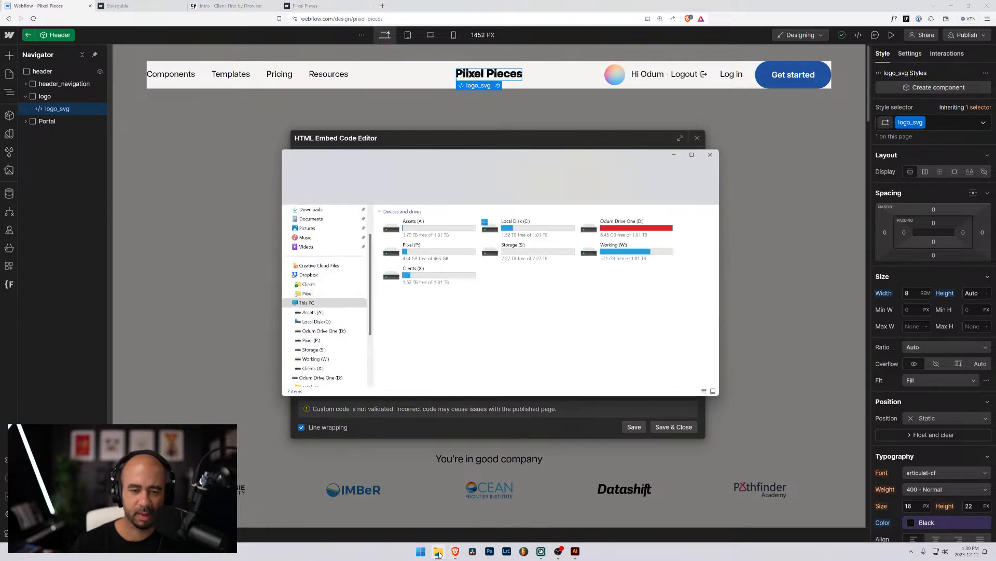
left_click_drag(462, 158, 995, 190)
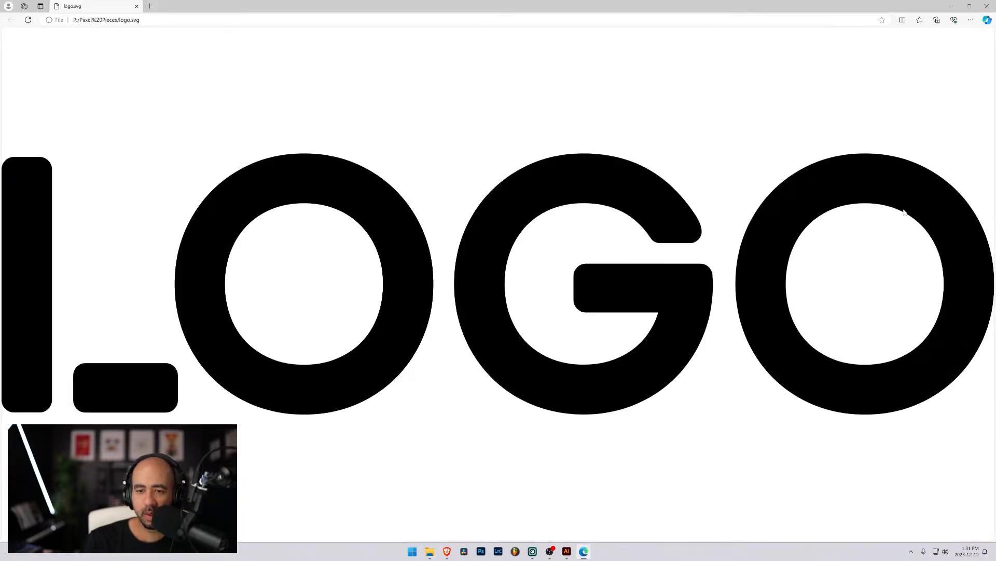
left_click(988, 6)
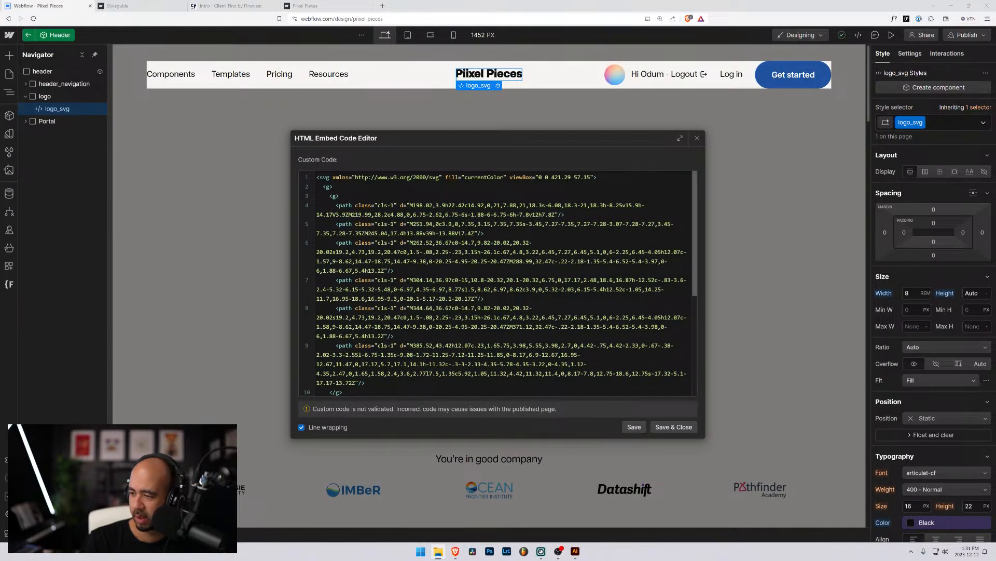
left_click(341, 247)
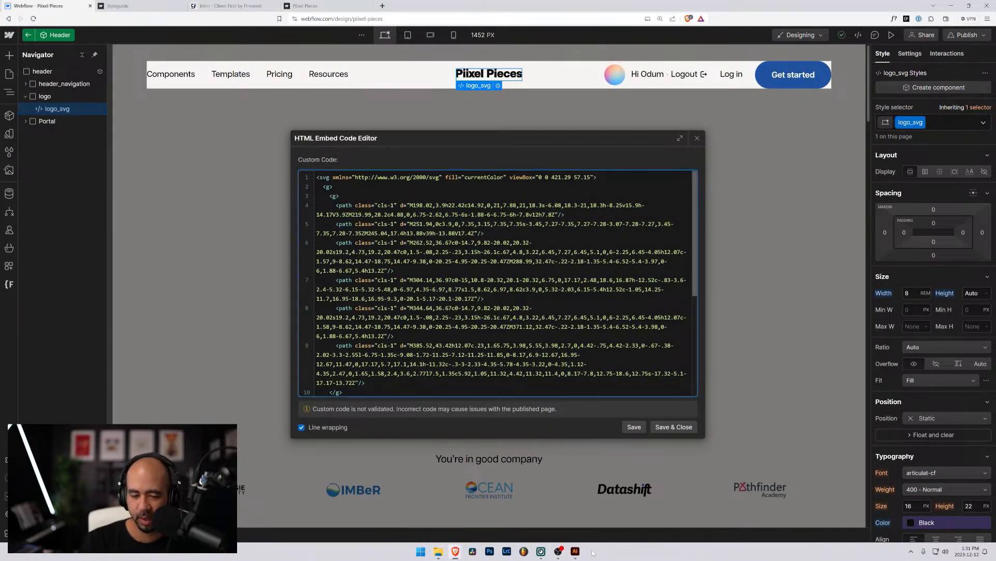
Marquee-select the Piixel Pieces wordmark in Illustrator and toggle each group's visibility to check it.
key("alt+Tab")
left_click_drag(56, 169, 589, 317)
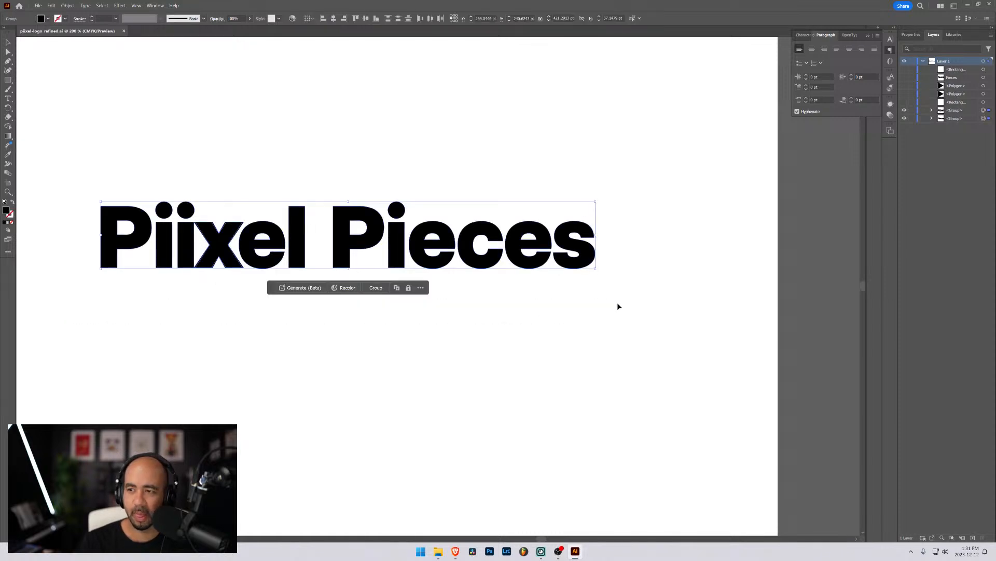
left_click(904, 110)
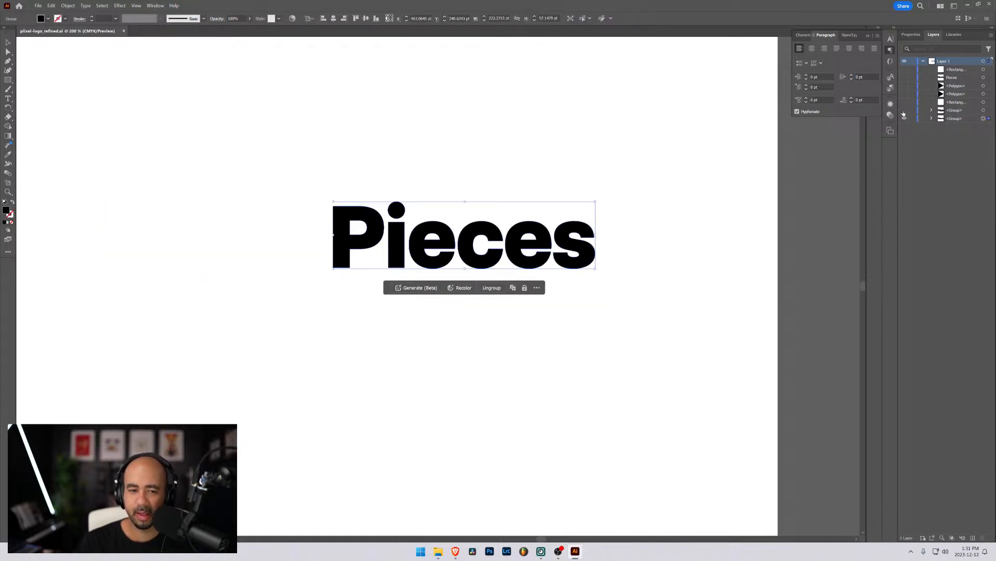
left_click(904, 110)
left_click(904, 118)
left_click(905, 118)
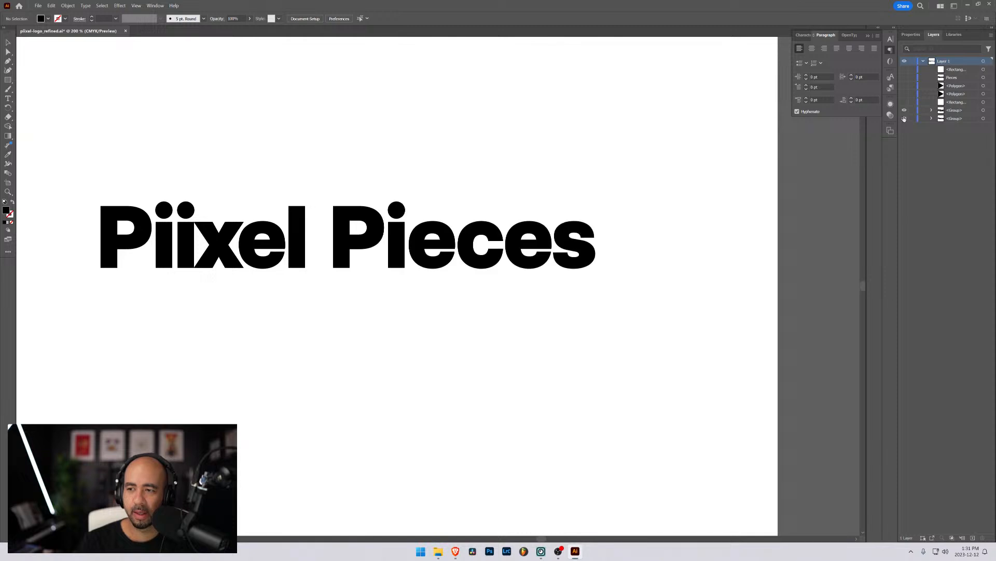
Select the Piixel and Pieces groups, add them as an export asset, and open File Explorer.
left_click(984, 110)
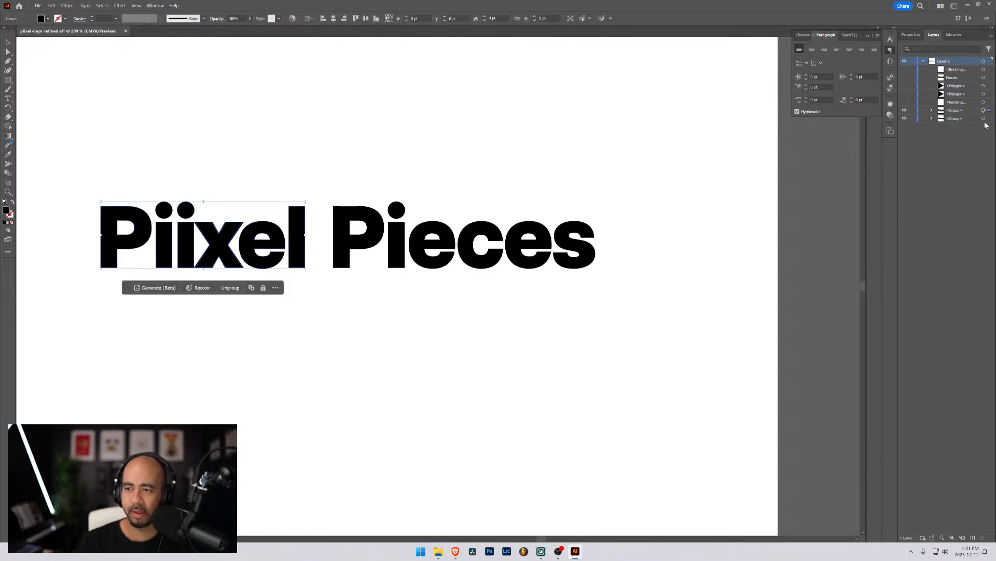
left_click(984, 119, "shift")
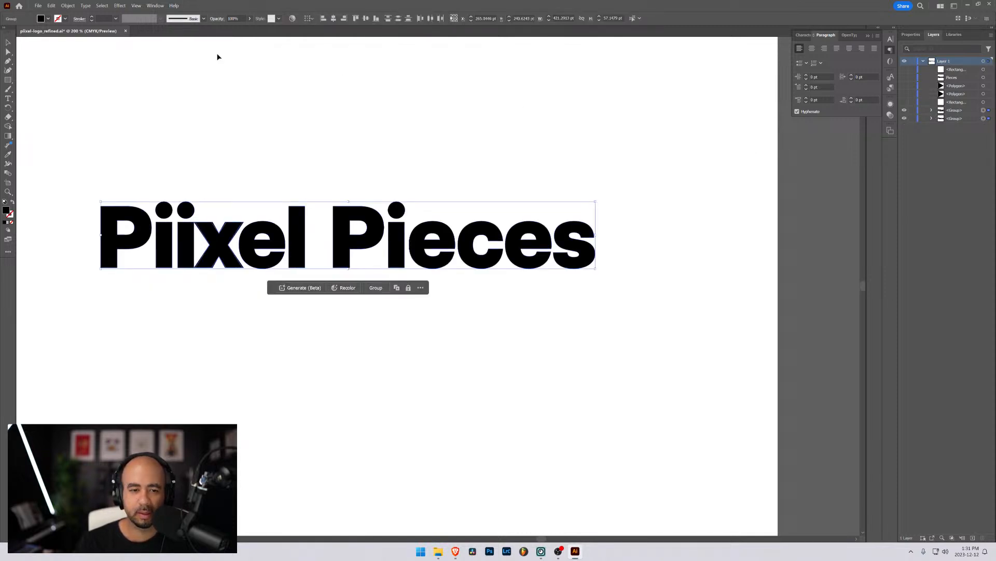
left_click(37, 5)
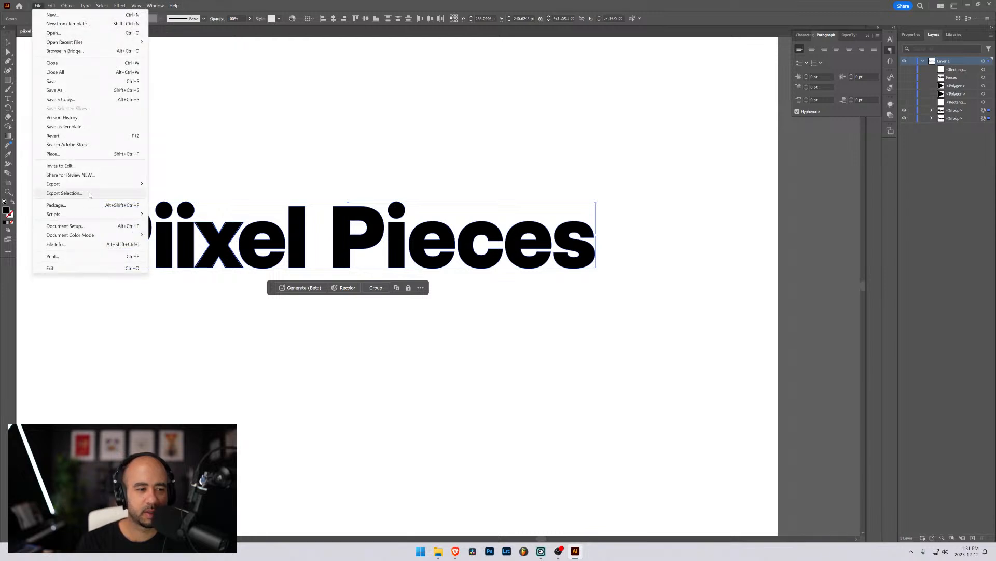
left_click(88, 194)
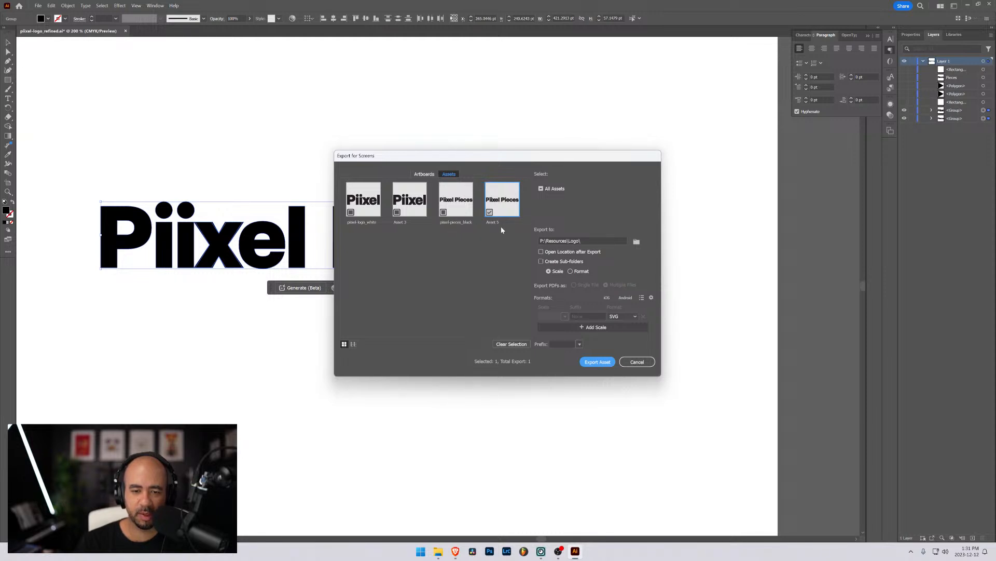
left_click(438, 551)
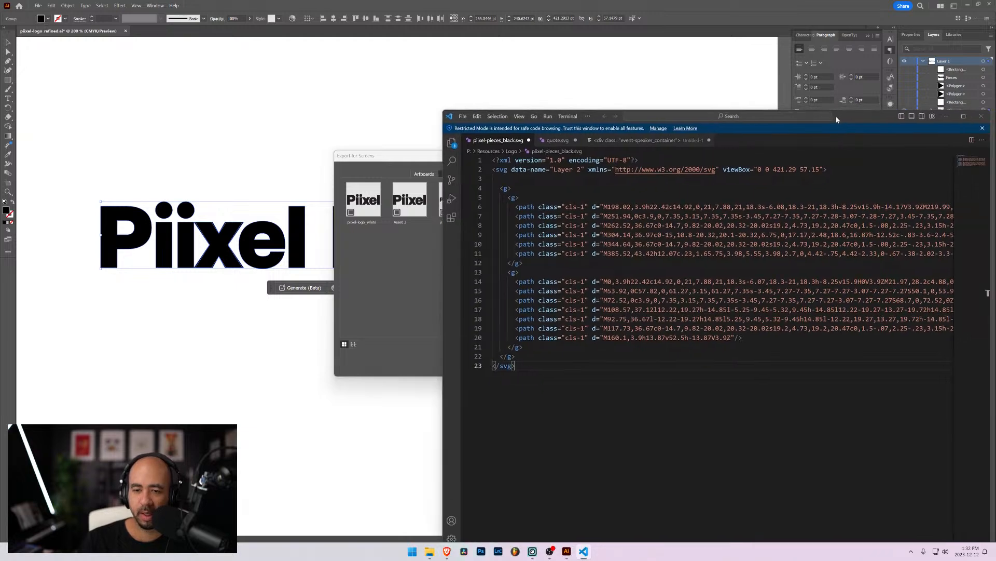
Cancel the Illustrator export, set Illustrator and VS Code aside, and delete class="cls-1" from line 4.
left_click(755, 6)
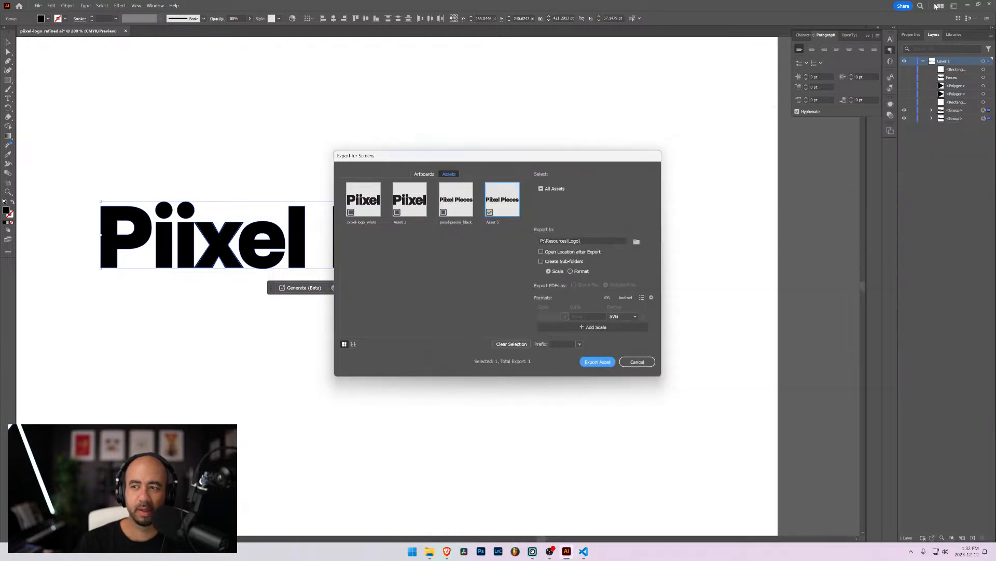
left_click(639, 360)
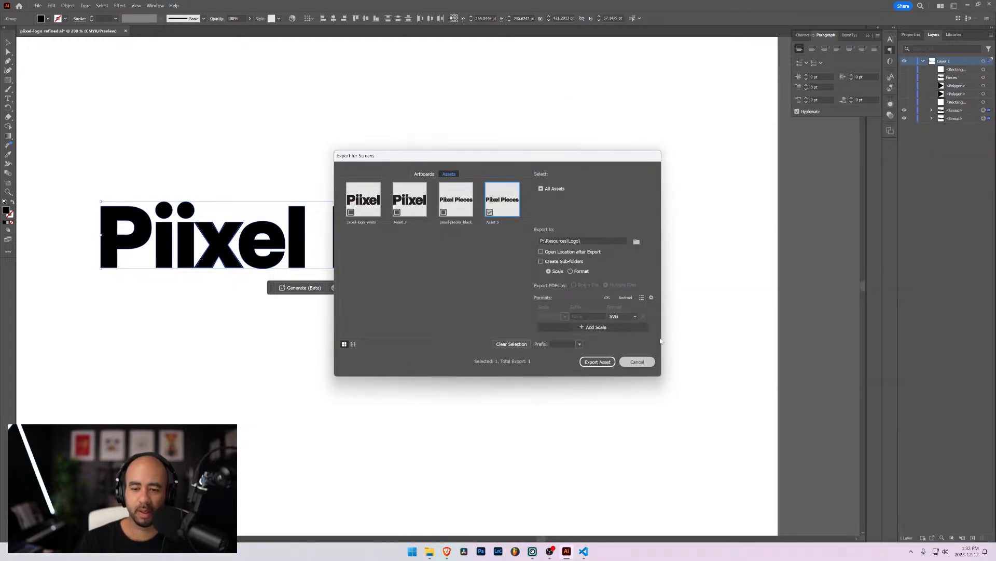
left_click(968, 7)
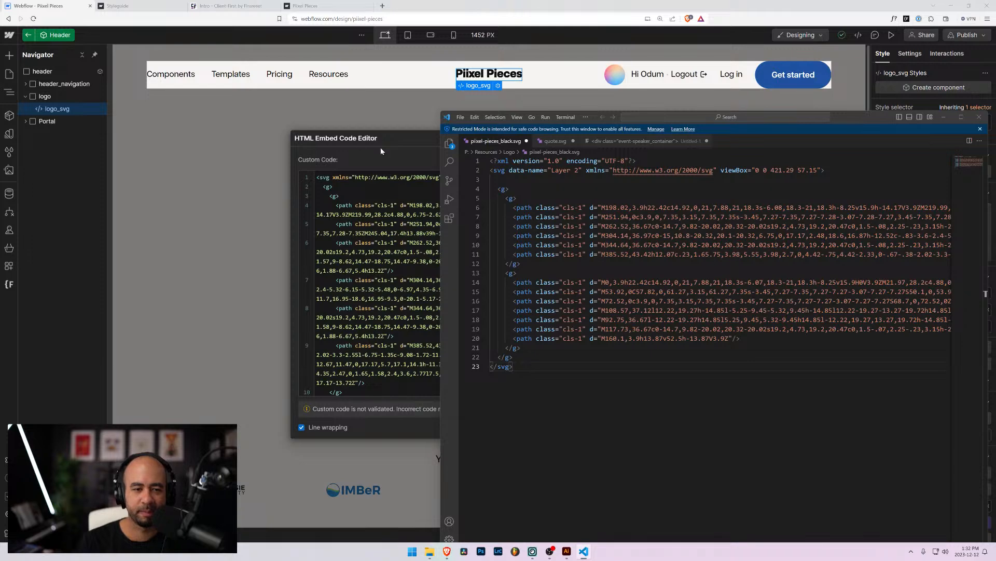
left_click_drag(847, 119, 773, 206)
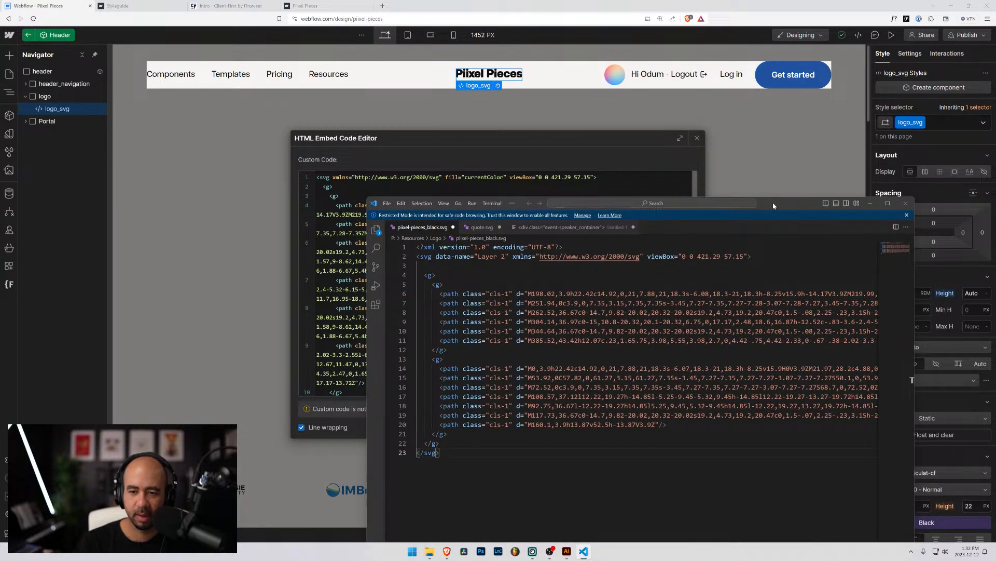
left_click_drag(771, 203, 801, 124)
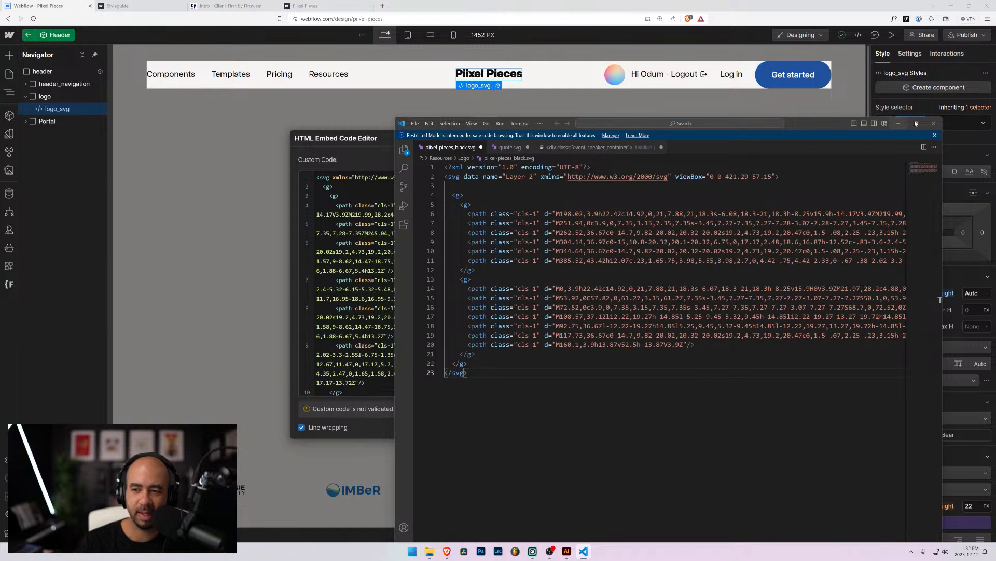
left_click(898, 123)
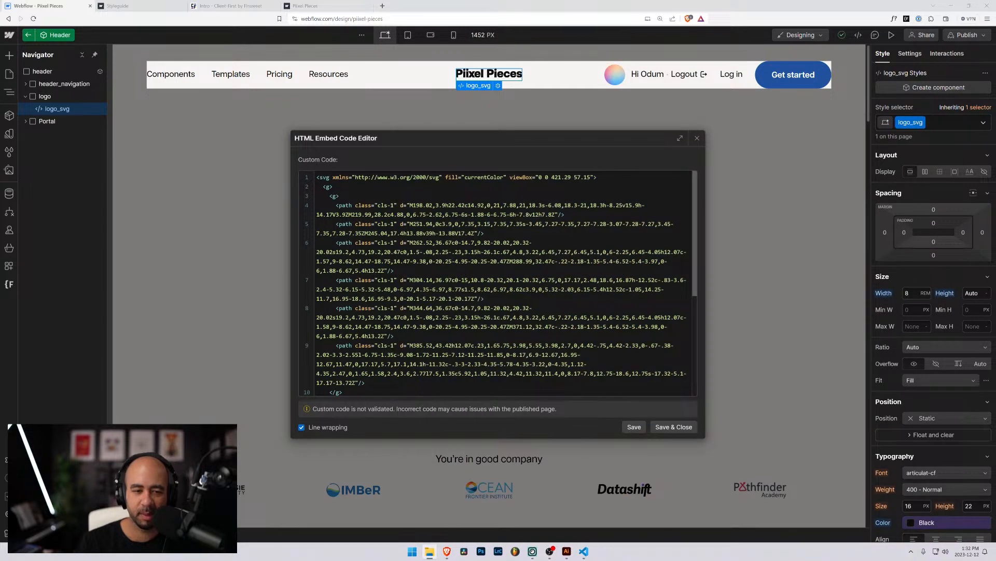
left_click_drag(355, 206, 397, 205)
key("BackSpace")
key("BackSpace")
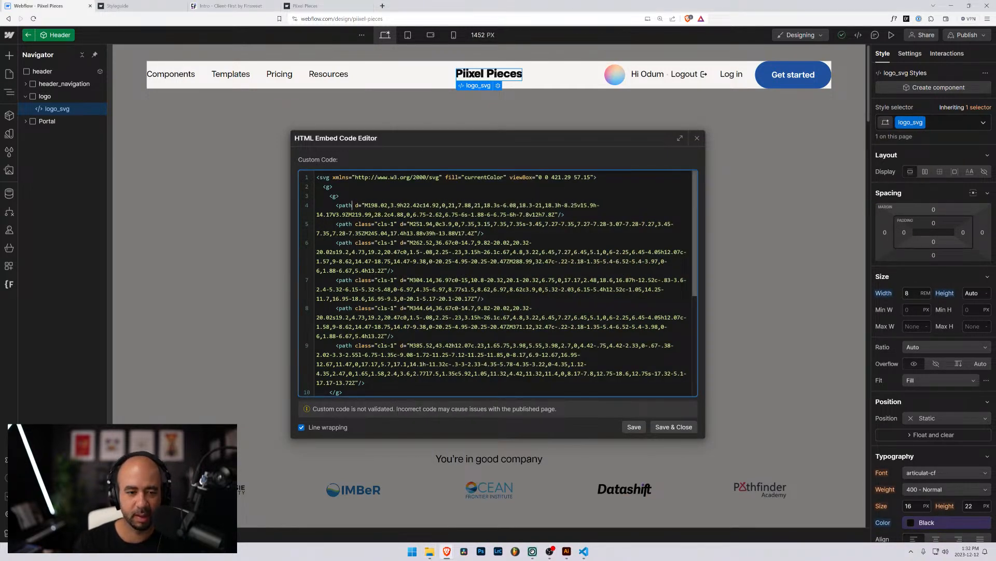
Delete class="cls-1" from the path elements on lines 5 through 8 of the embed code.
mouse_move(356, 224)
left_mouse_down()
mouse_move(397, 225)
mouse_move(353, 242)
left_mouse_up()
key("BackSpace")
key("BackSpace")
key("BackSpace")
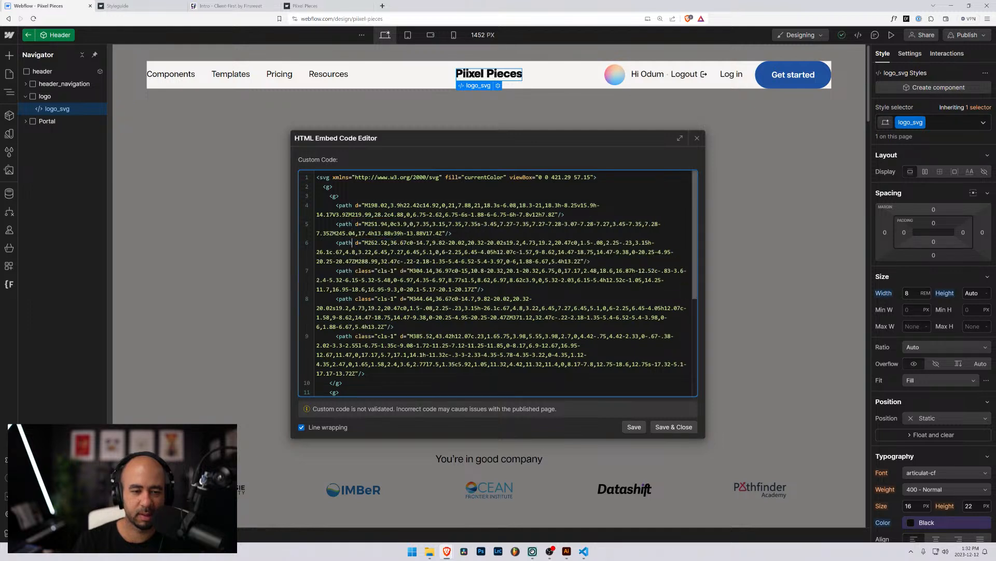
left_click_drag(397, 271, 353, 271)
key("BackSpace")
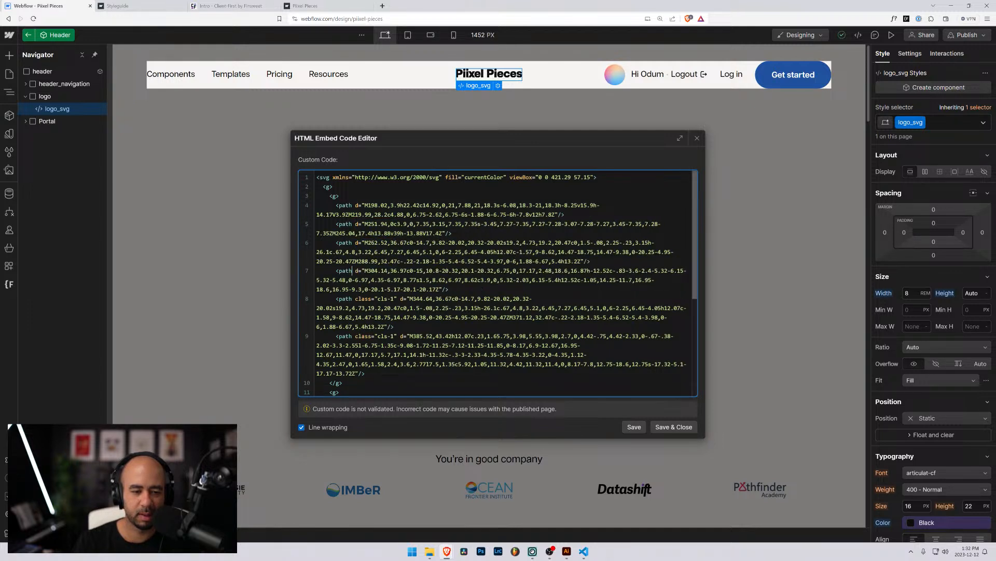
left_click_drag(397, 299, 352, 298)
key("BackSpace")
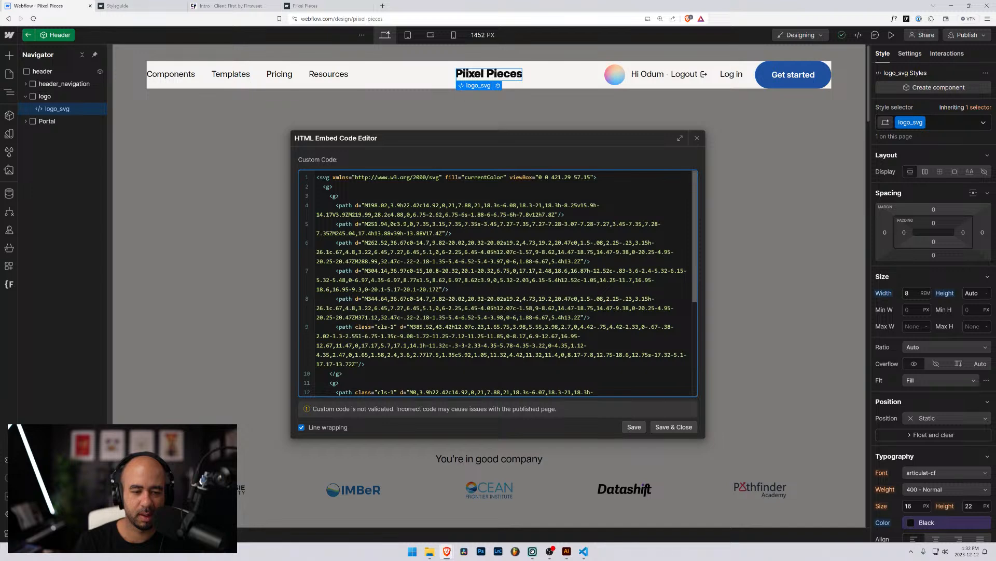
left_click_drag(397, 327, 353, 327)
Remove the cls-1 class from the remaining path lines further down the embed code.
key("BackSpace")
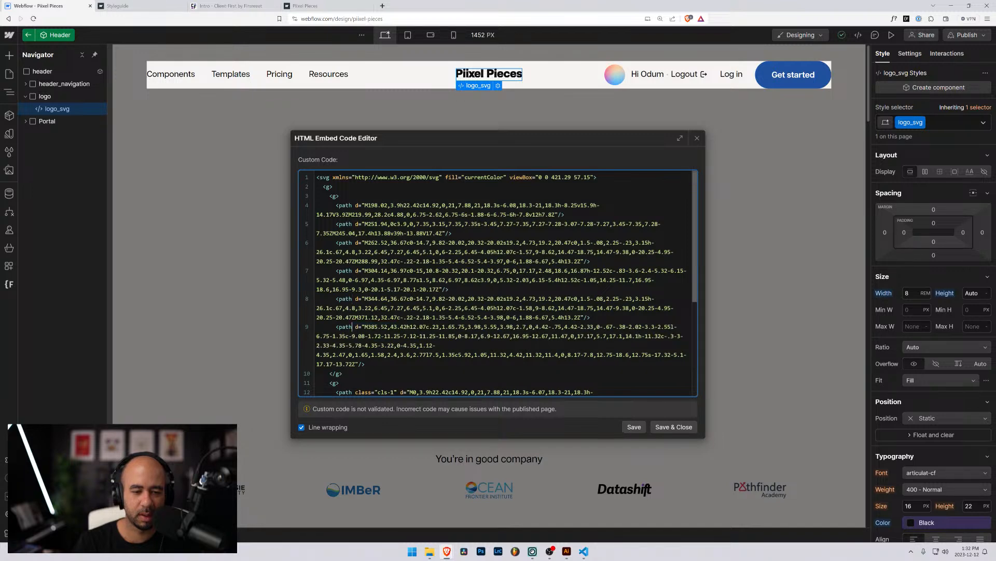
scroll(493, 280, "down", 3)
left_click_drag(397, 236, 353, 330)
key("BackSpace")
key("BackSpace")
key("BackSpace")
key("BackSpace")
key("BackSpace")
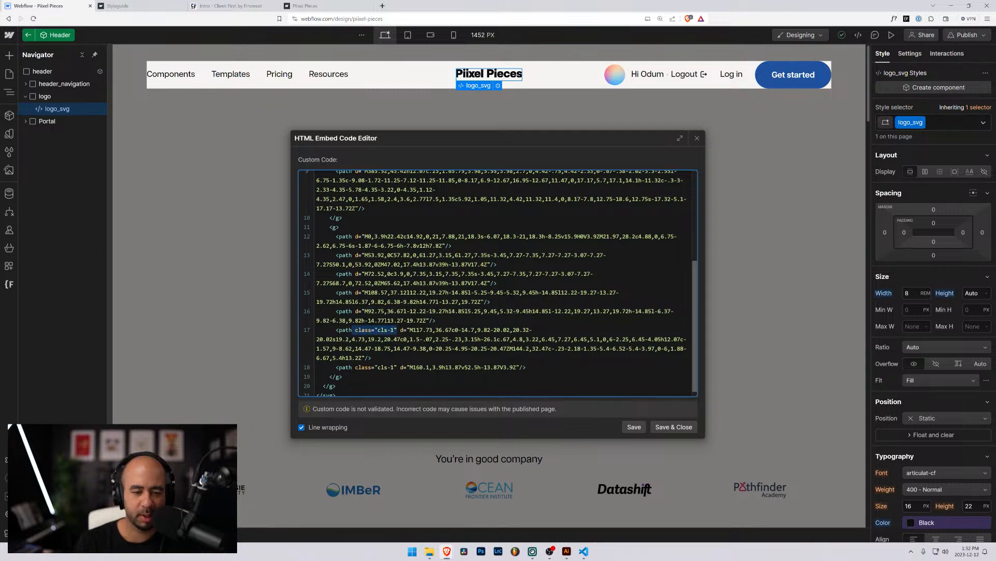
key("BackSpace")
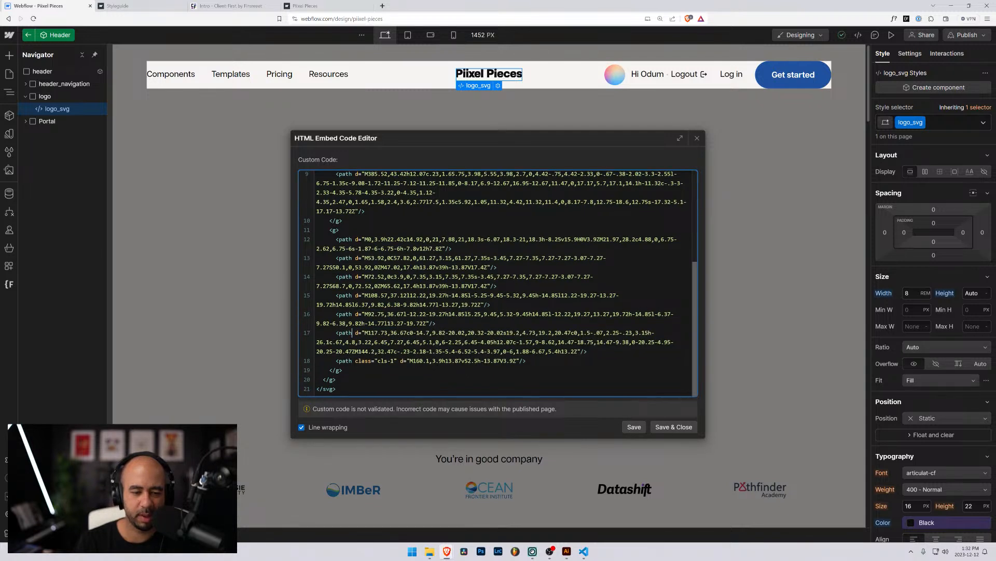
left_click_drag(397, 361, 353, 361)
key("BackSpace")
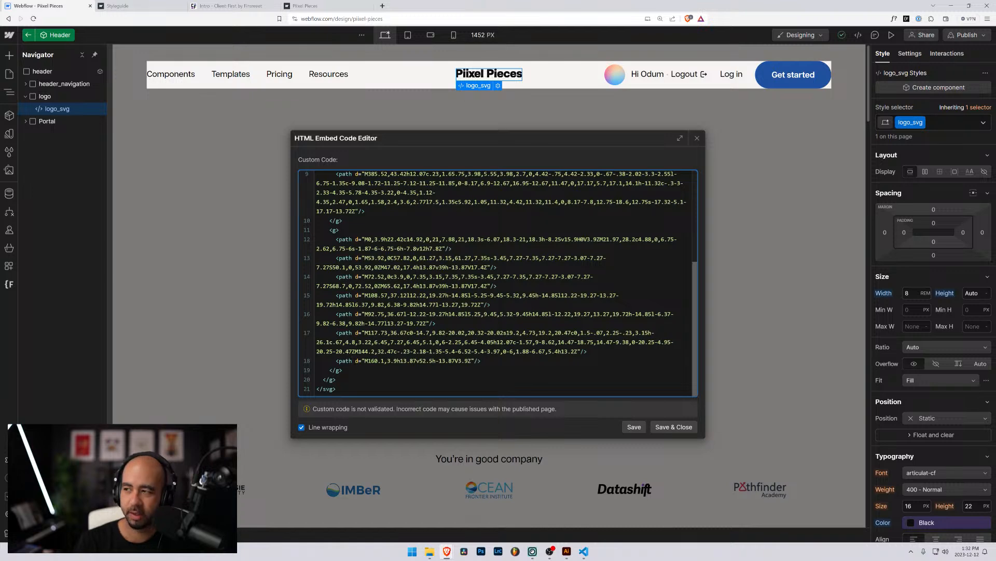
scroll(499, 283, "up", 3)
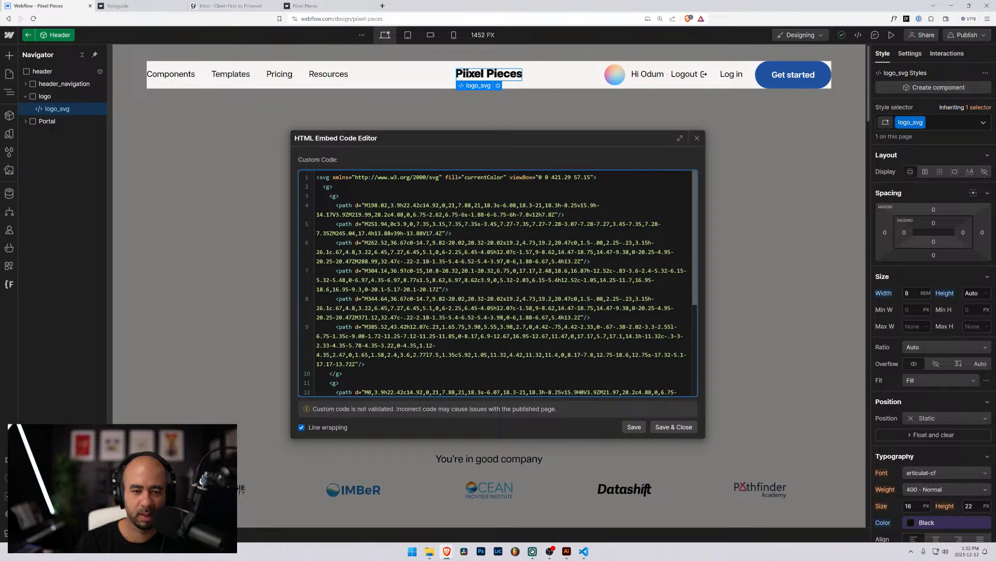
scroll(498, 283, "down", 3)
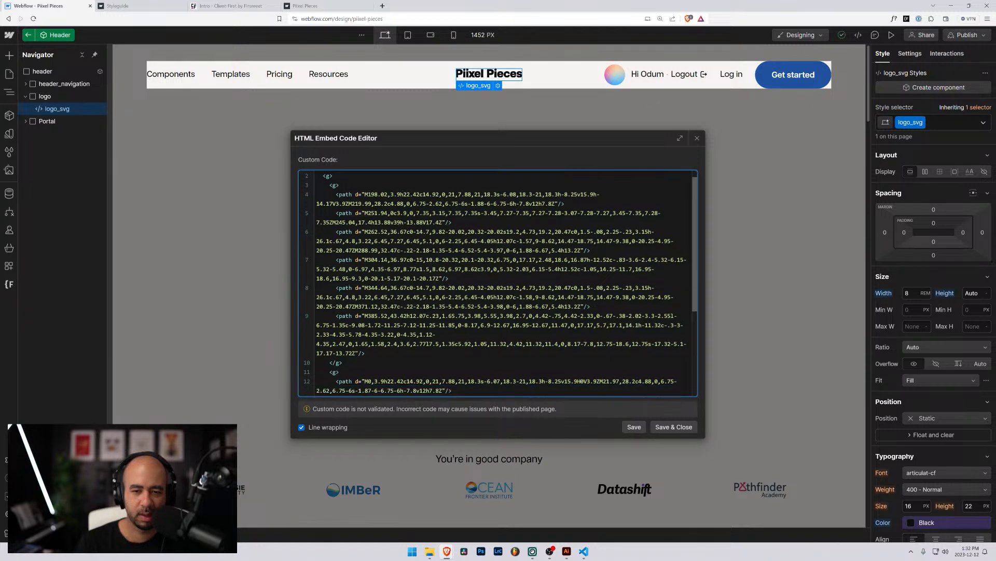
Save the cleaned SVG code and try logo widths from 6 to 52 rem, settling back near 8 rem.
left_click(668, 429)
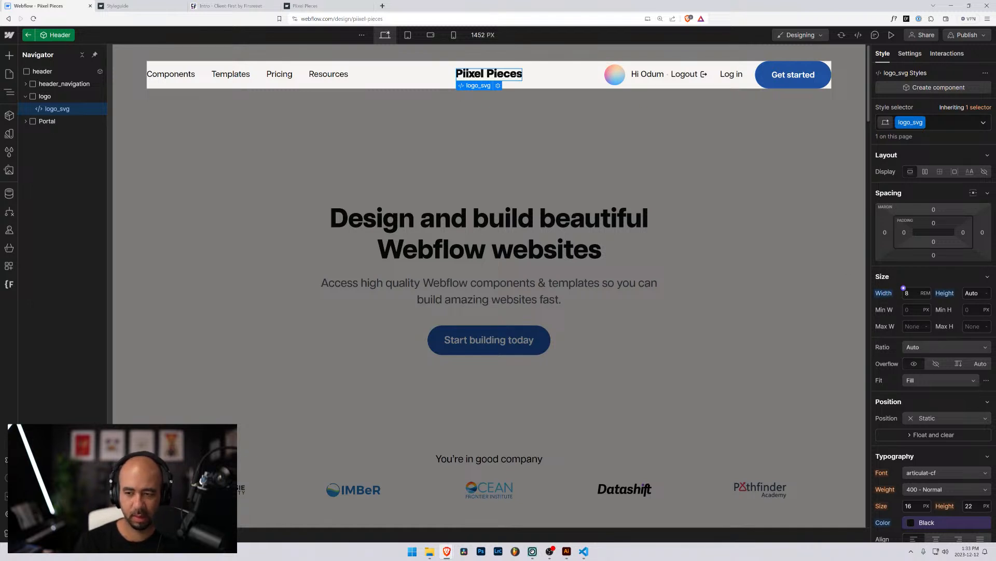
left_click(908, 293)
key("Up")
key("Up")
key("Up")
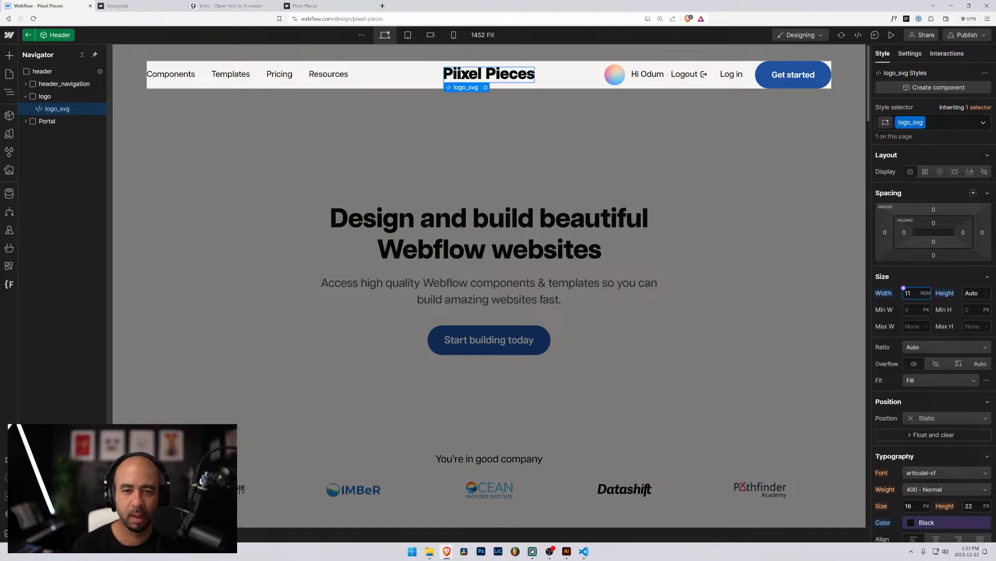
key("Up")
key("Down")
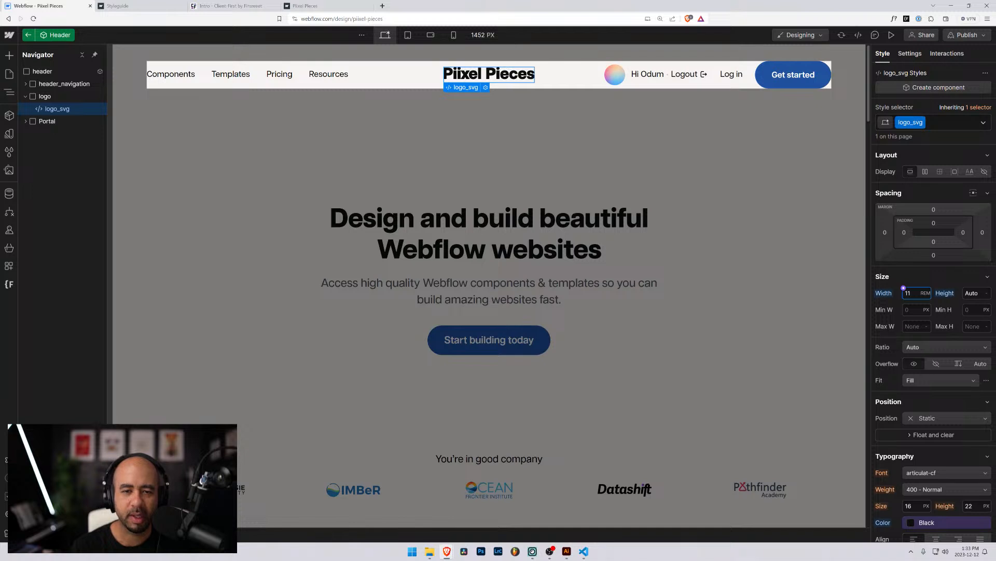
key("Up")
key("Up")
key("Up")
key("Up")
key("Up")
key("Up")
key("Up")
key("Up")
key("Up")
key("Up")
key("Up")
key("Up")
key("Up")
key("Up")
key("Up")
key("Up")
key("Up")
key("Up")
key("Up")
key("Up")
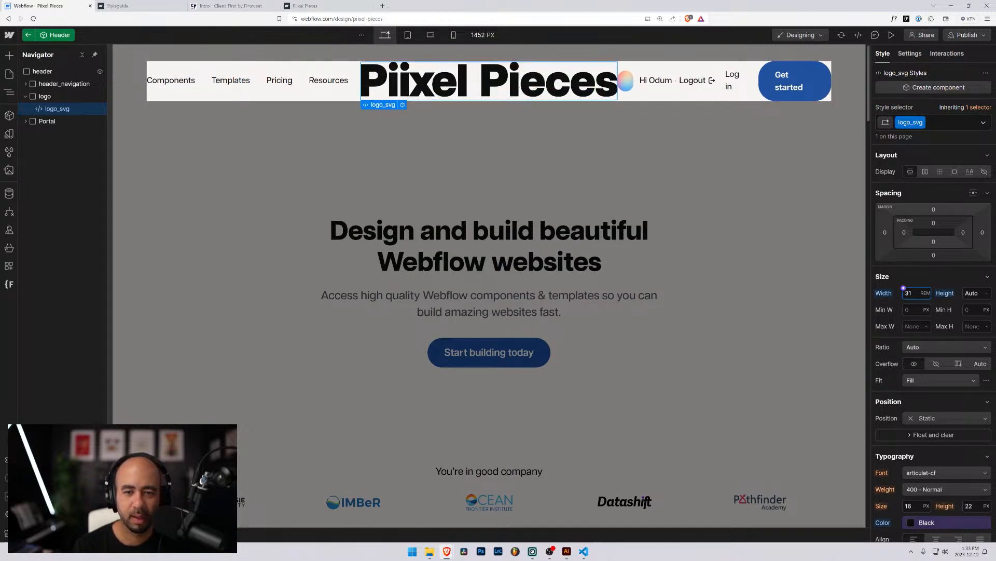
key("Up")
key("Up")
key("Up")
key("Up")
key("Up")
key("Up")
key("Up")
key("Up")
key("Up")
key("Up")
key("Up")
key("Up")
key("Up")
key("Up")
key("Up")
key("Up")
key("Up")
key("Up")
key("Up")
key("Up")
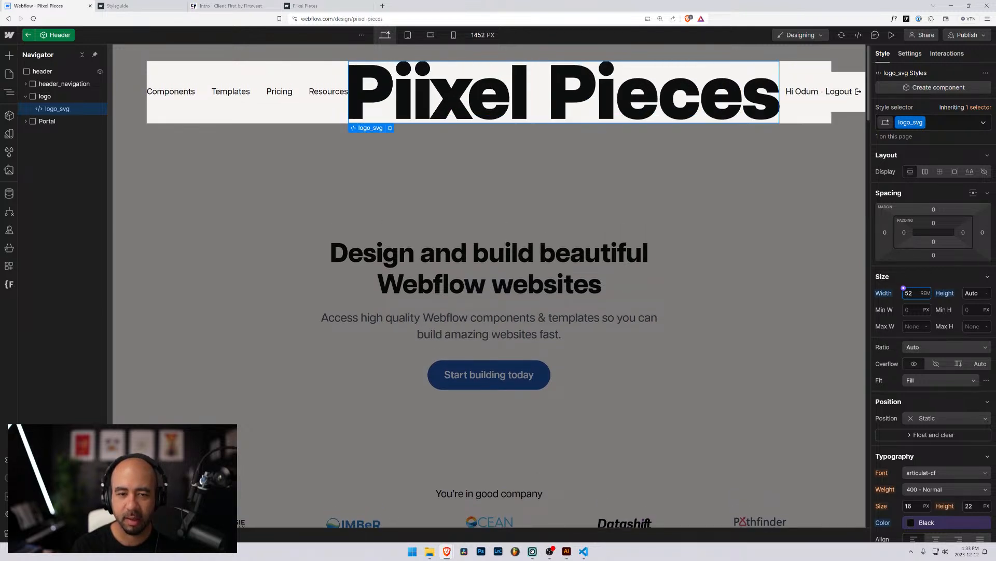
key("Down")
key("Down")
key("Down")
key("Down")
key("Down")
key("Down")
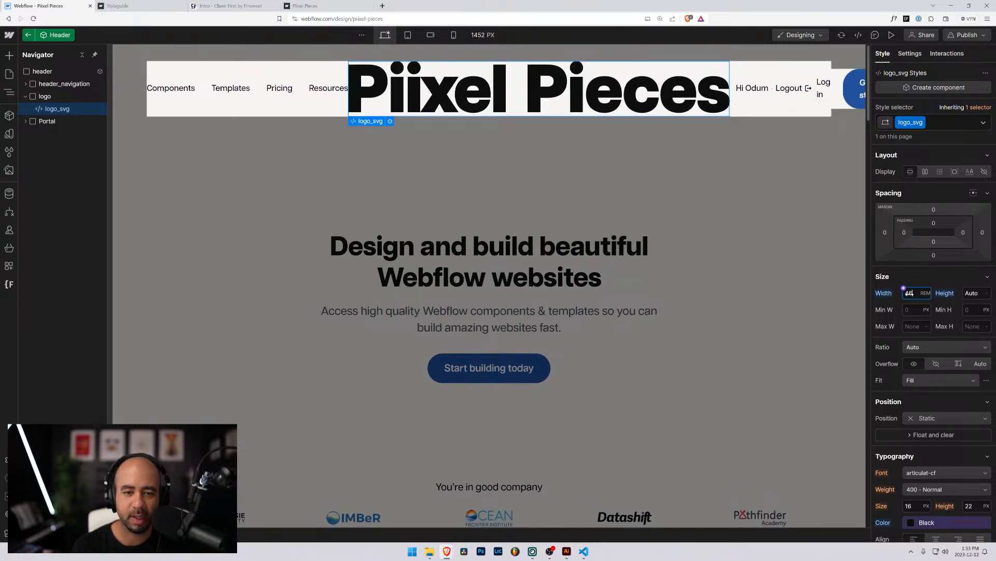
key("Down")
key("Down")
key("Down")
key("Down")
key("Down")
key("Down")
key("Down")
key("Down")
key("Down")
key("Down")
key("Down")
key("Down")
key("Down")
key("Down")
key("Down")
key("Down")
key("Down")
key("Down")
key("Down")
key("Down")
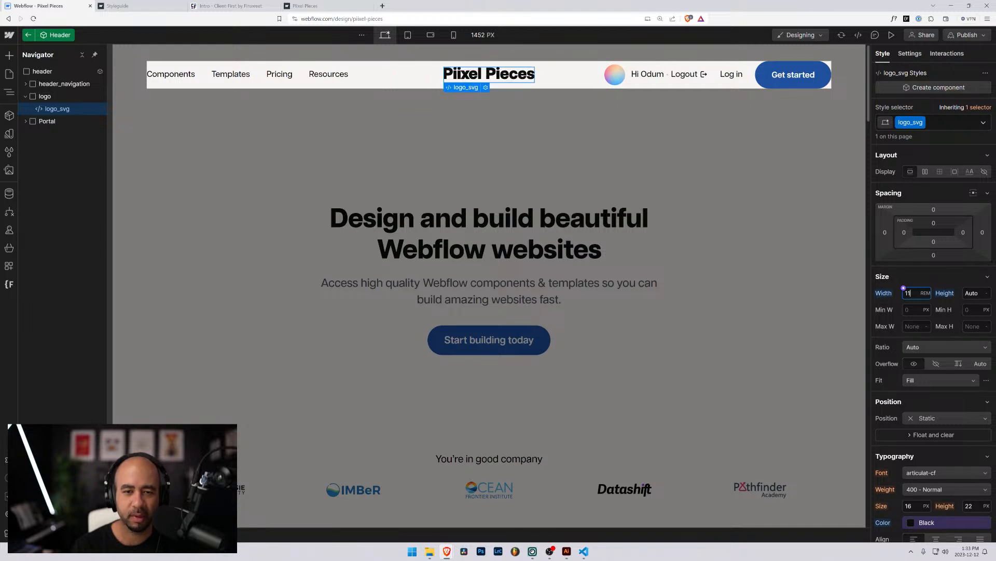
key("Down")
key("Down")
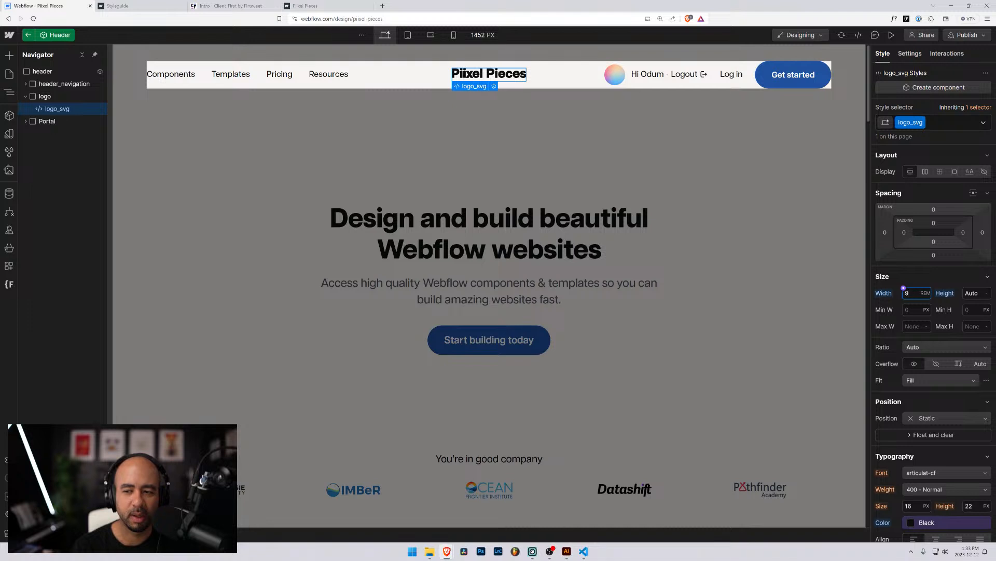
key("Down")
key("Down")
key("Down")
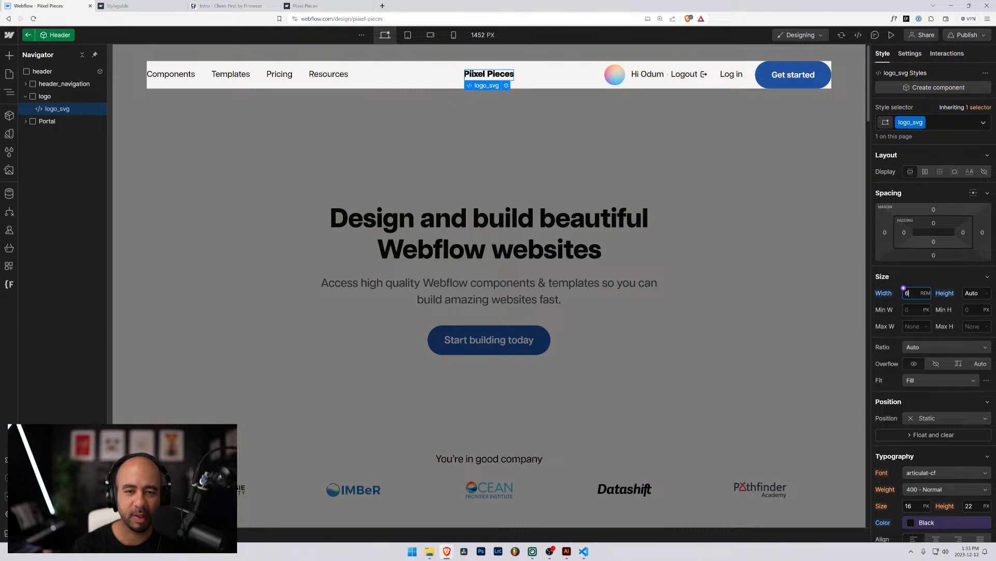
key("Up")
key("Up")
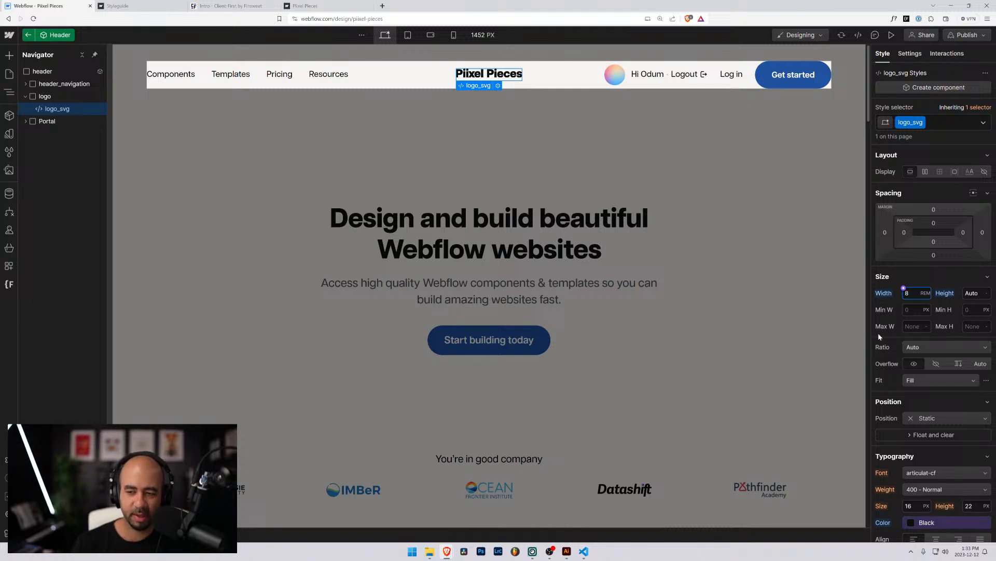
Launch Windows Calculator from the Start search.
key("super")
type("calc")
key("Return")
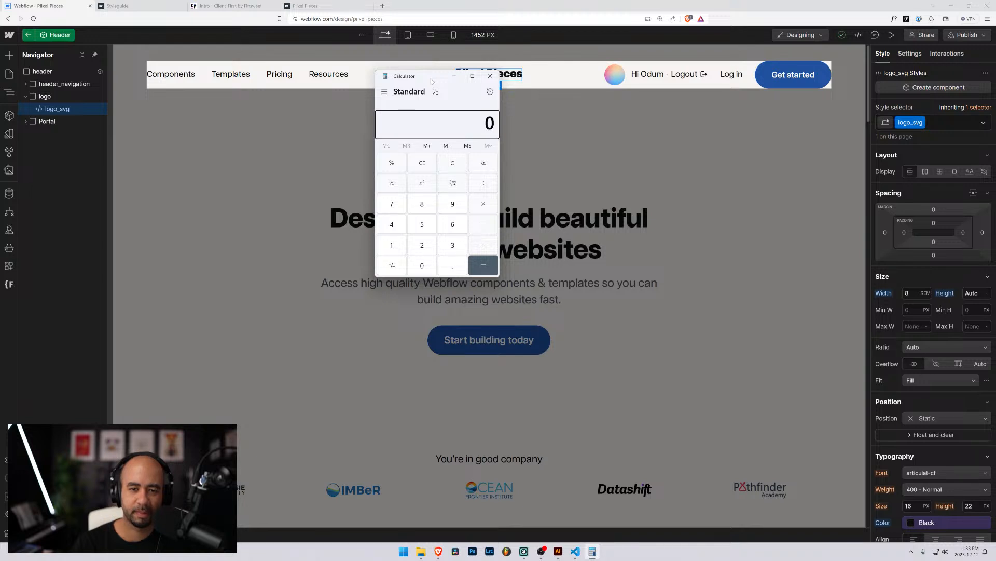
Compute 8 × 16 = 128 in Calculator, then bring up the Illustrator logo file.
type("8 × ")
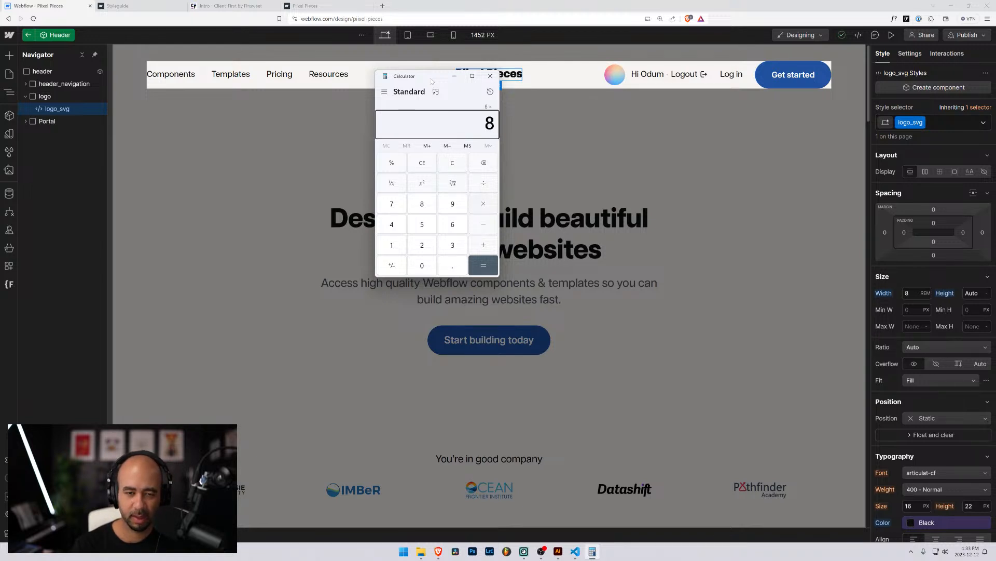
type("16")
key("Return")
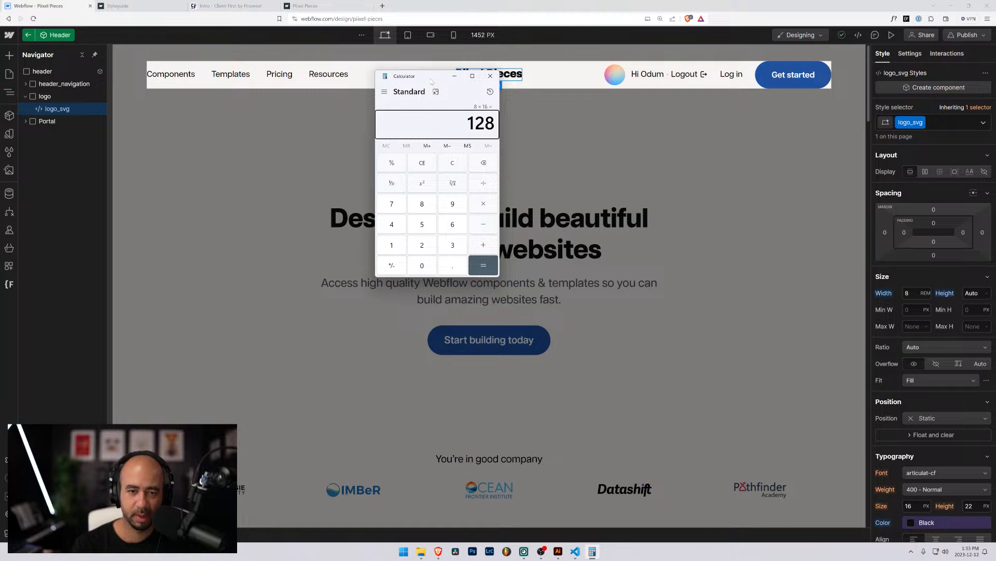
left_click(455, 77)
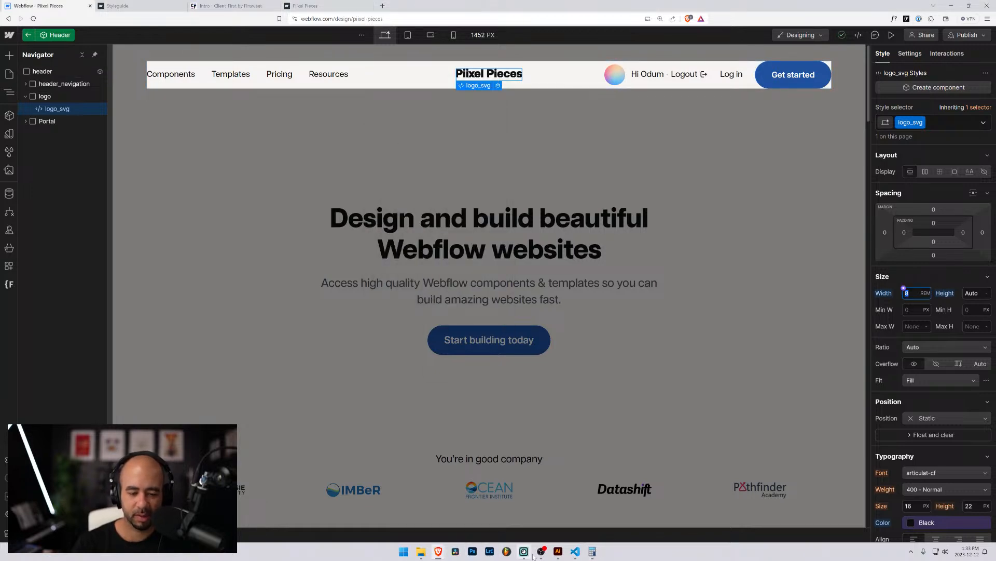
left_click(553, 550)
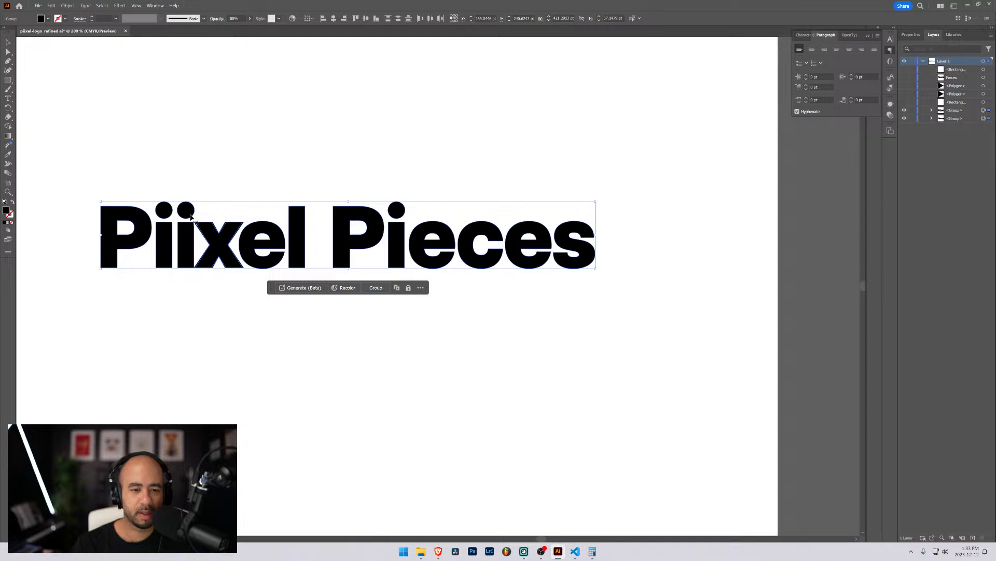
Move the Piixel Pieces logo to the canvas centre and scale it proportionally to 128 pt wide.
left_click_drag(596, 268, 252, 222)
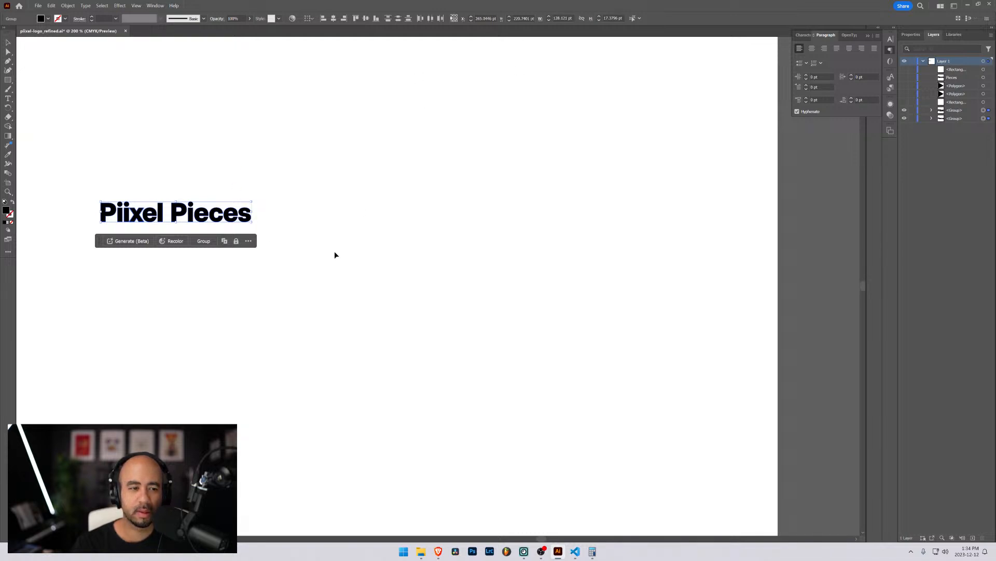
left_click_drag(201, 215, 425, 234)
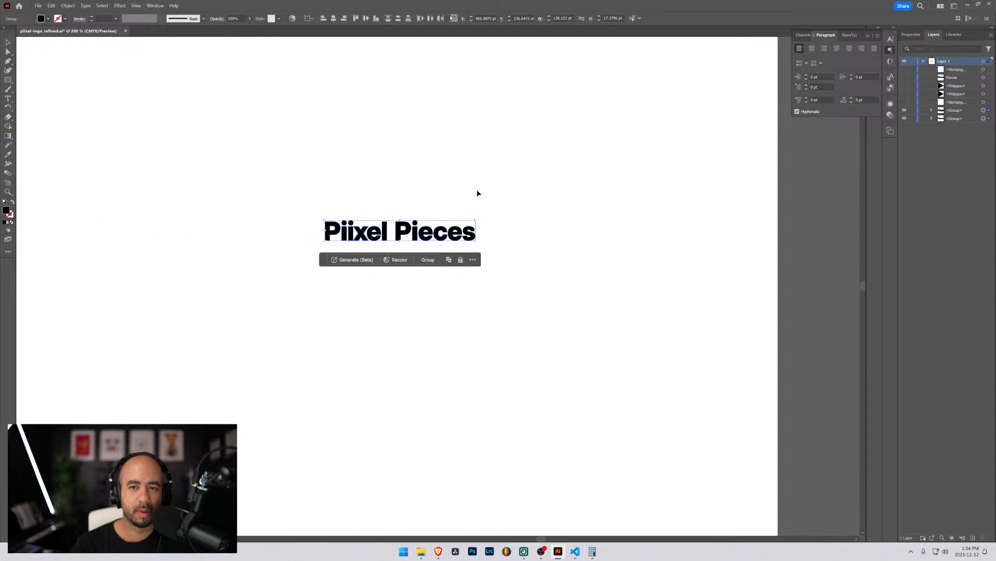
left_click(567, 18)
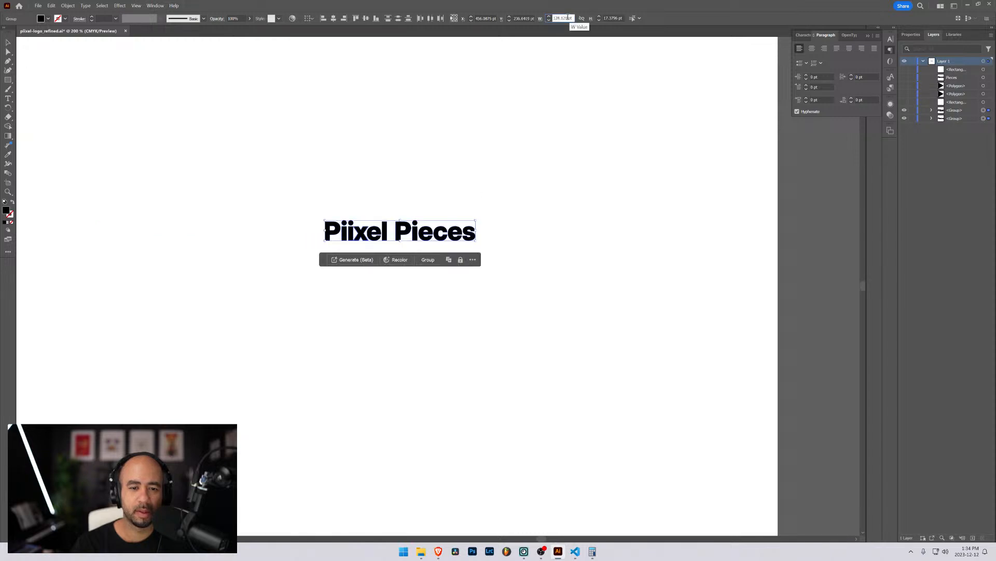
left_click(582, 18)
left_click_drag(553, 19, 580, 22)
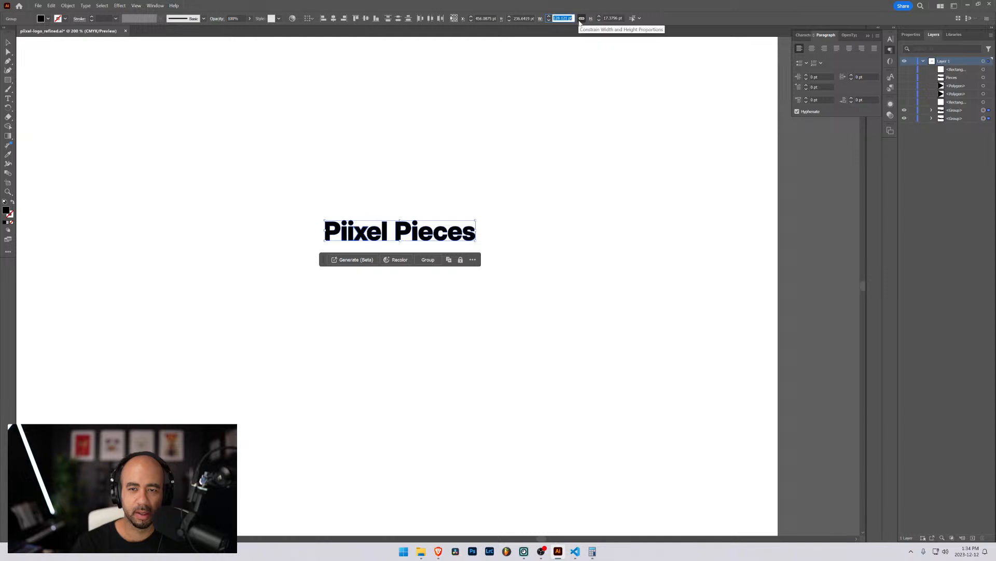
type("128")
key("Return")
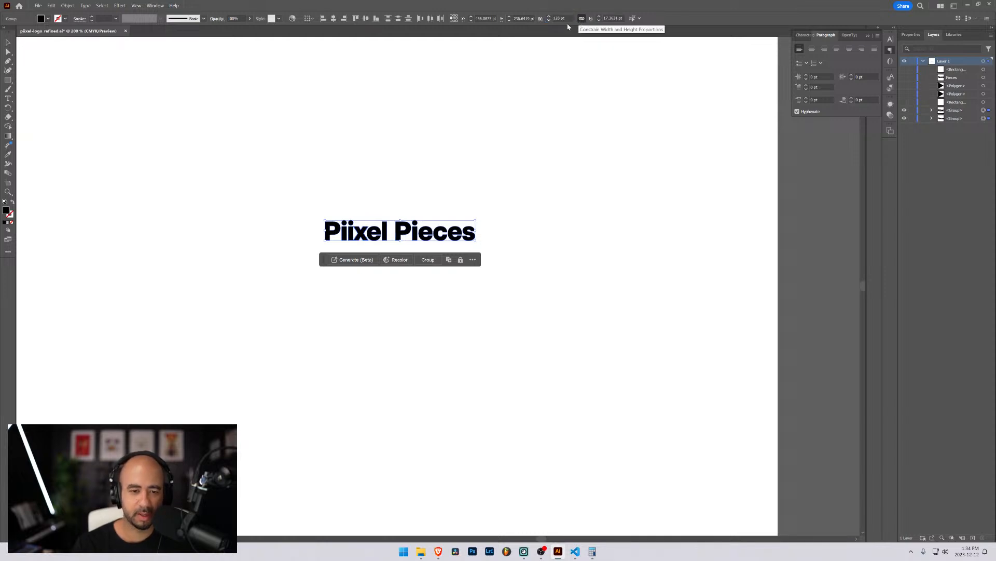
Zoom out to 100% to view the whole artboard and reselect the logo group.
left_click(543, 242)
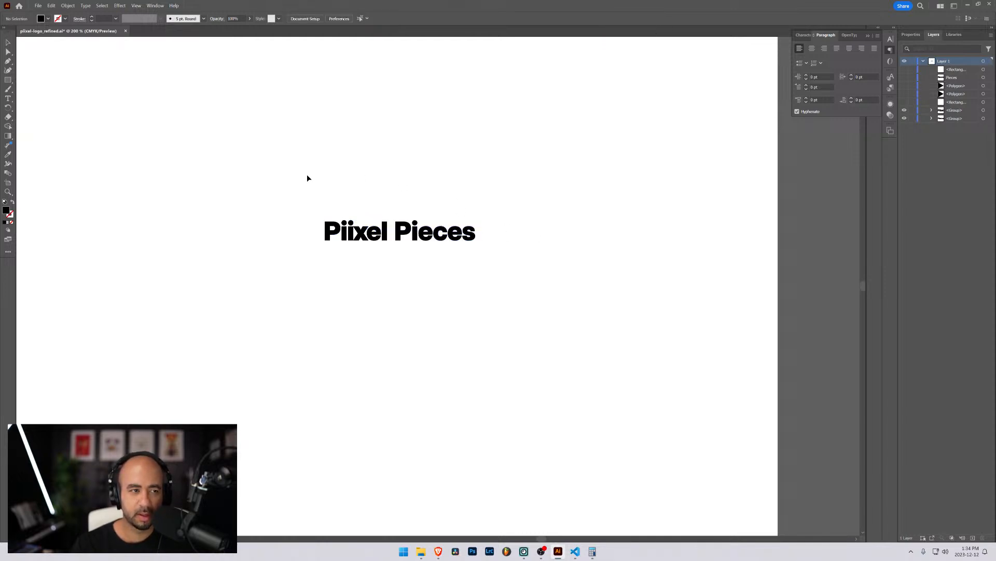
key("ctrl+minus")
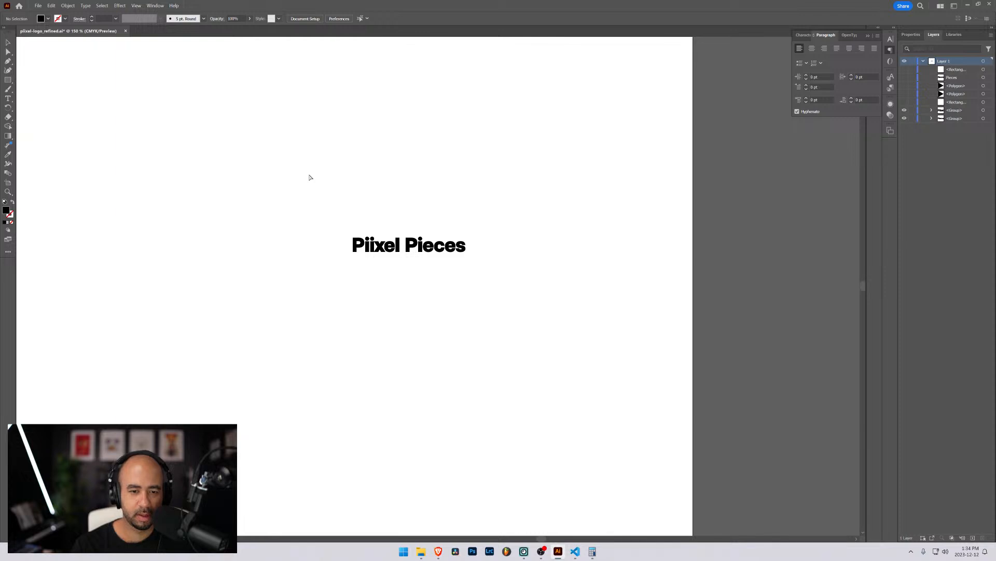
key("ctrl+minus")
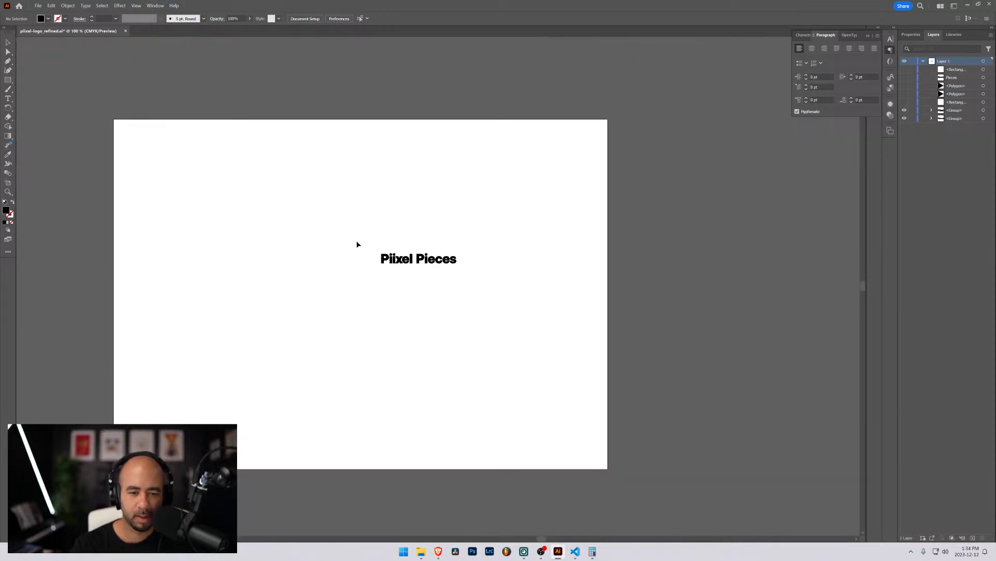
left_click_drag(357, 244, 465, 272)
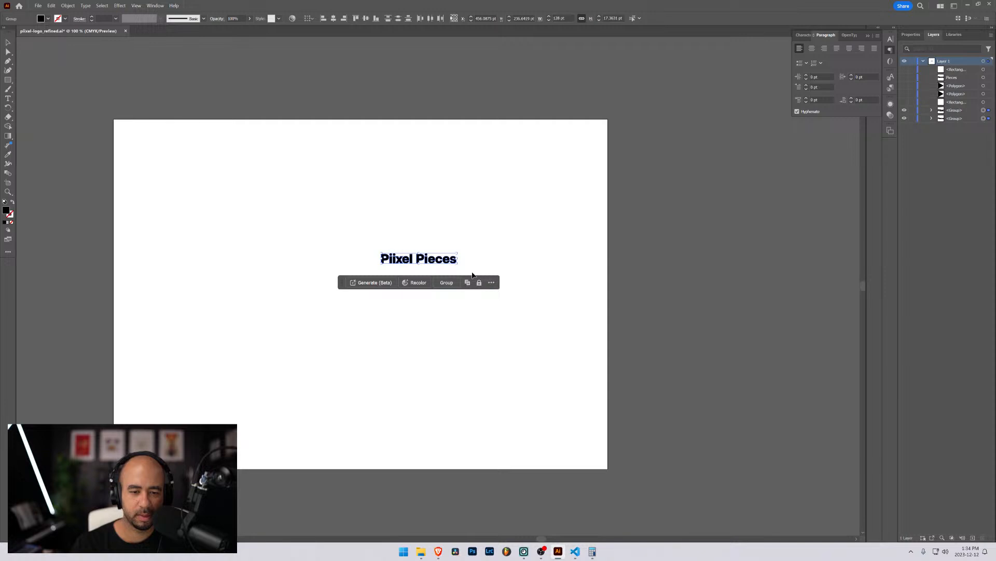
In Export for Screens, rename the last wordmark asset to 128 and export it as SVG.
left_click(38, 5)
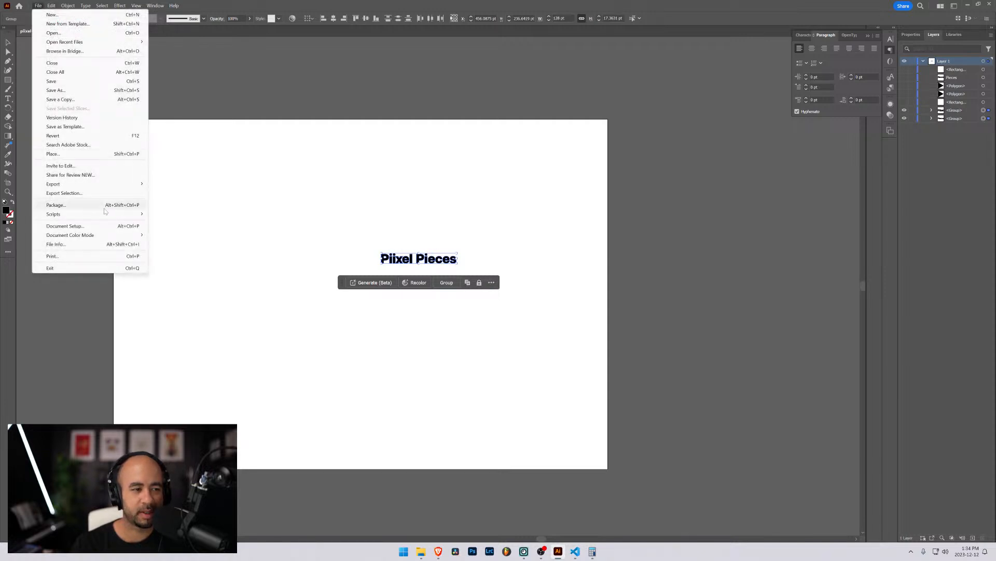
left_click(174, 184)
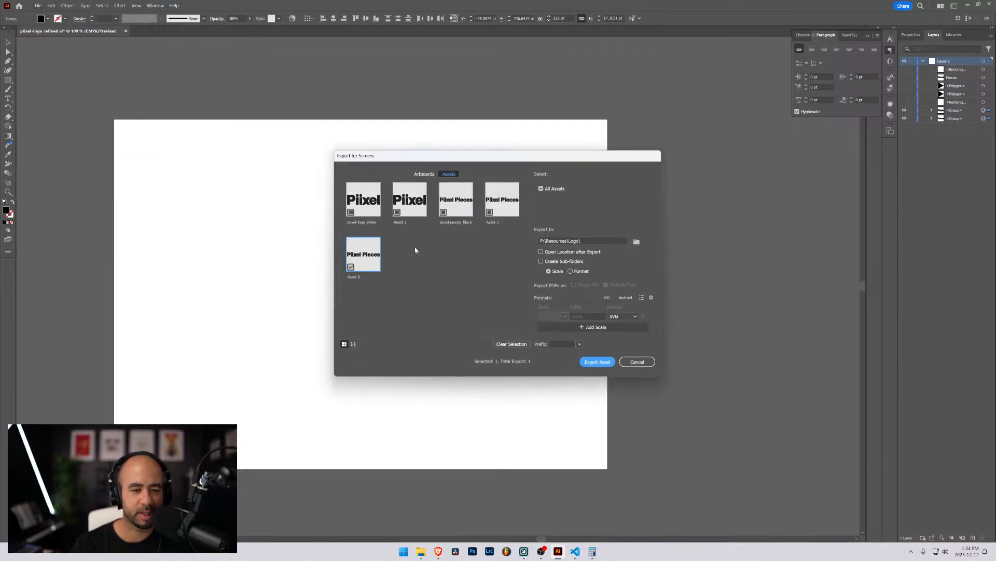
double_click(362, 276)
type("128")
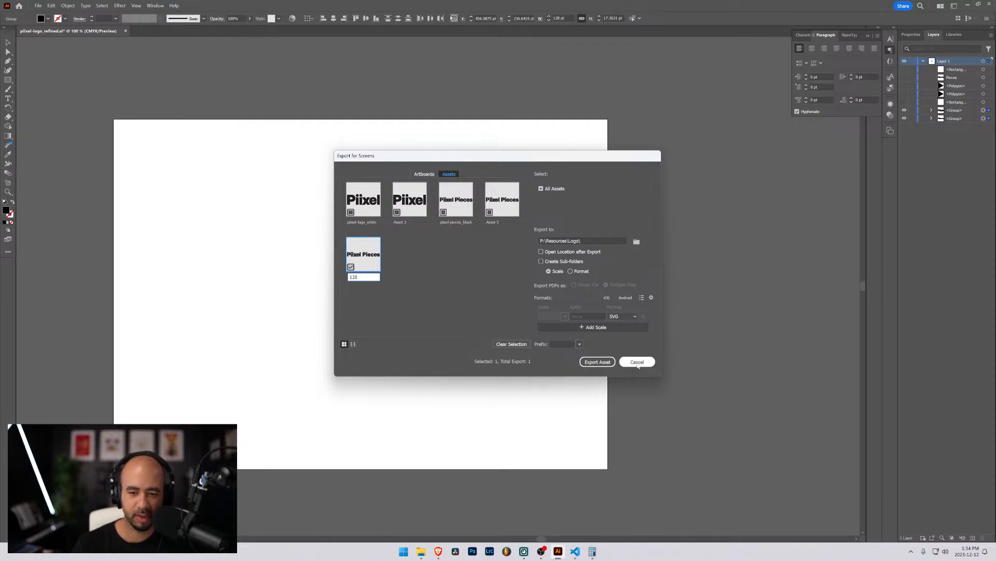
left_click(598, 362)
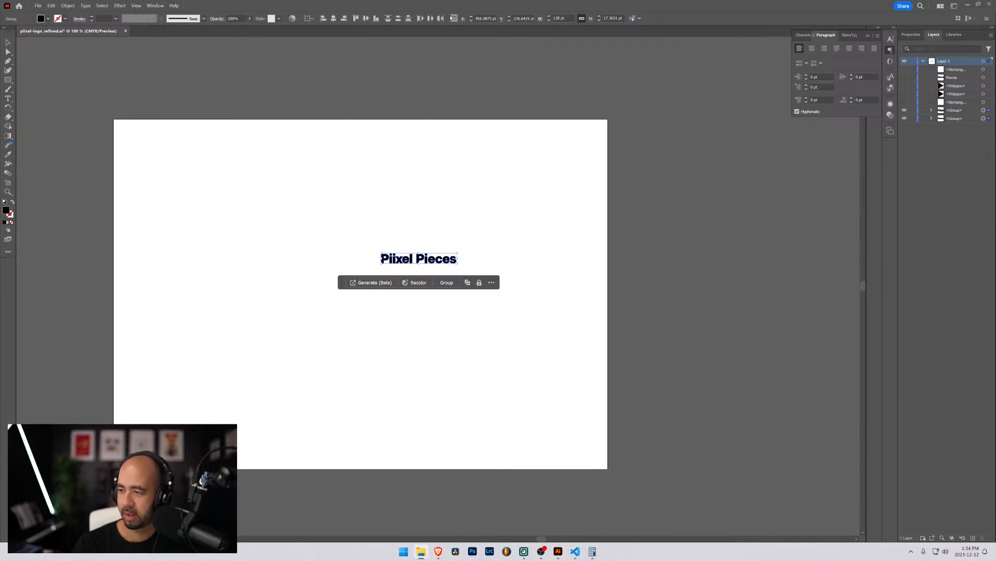
Delete the defs/style block, XML declaration, and id/data-name attributes from 128.svg's svg and group tags.
key("alt+Tab")
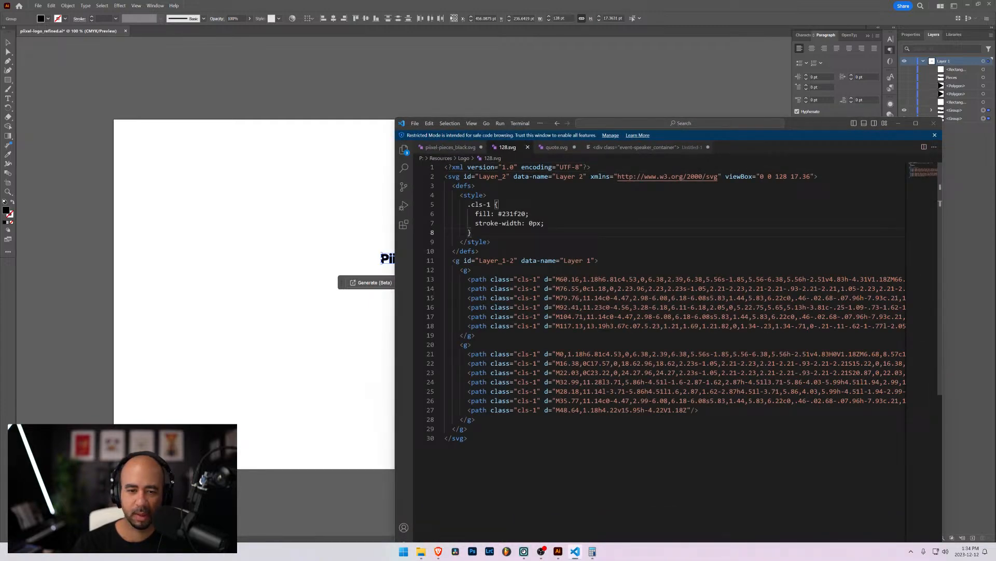
left_click_drag(480, 251, 421, 187)
key("BackSpace")
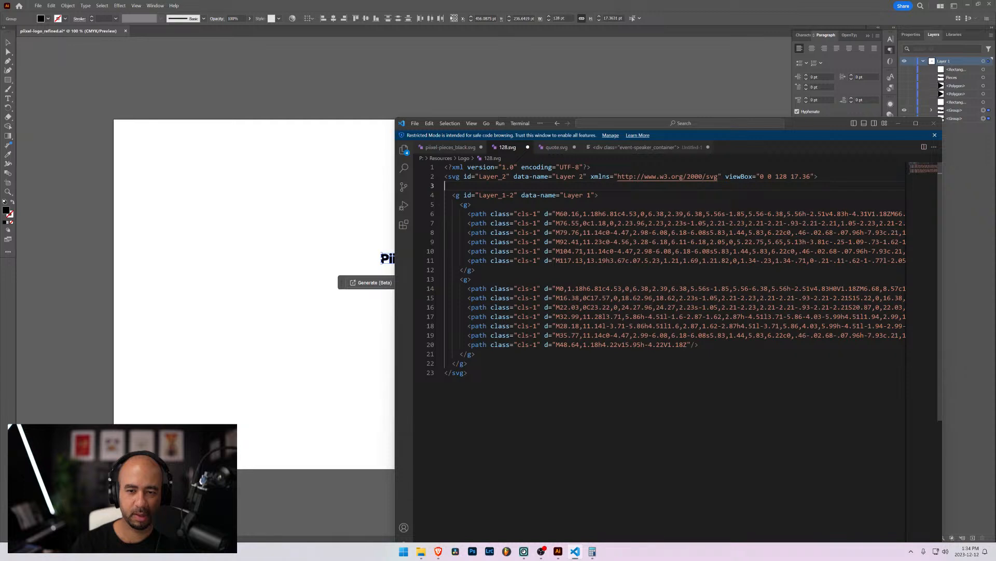
left_click_drag(592, 166, 444, 166)
key("BackSpace")
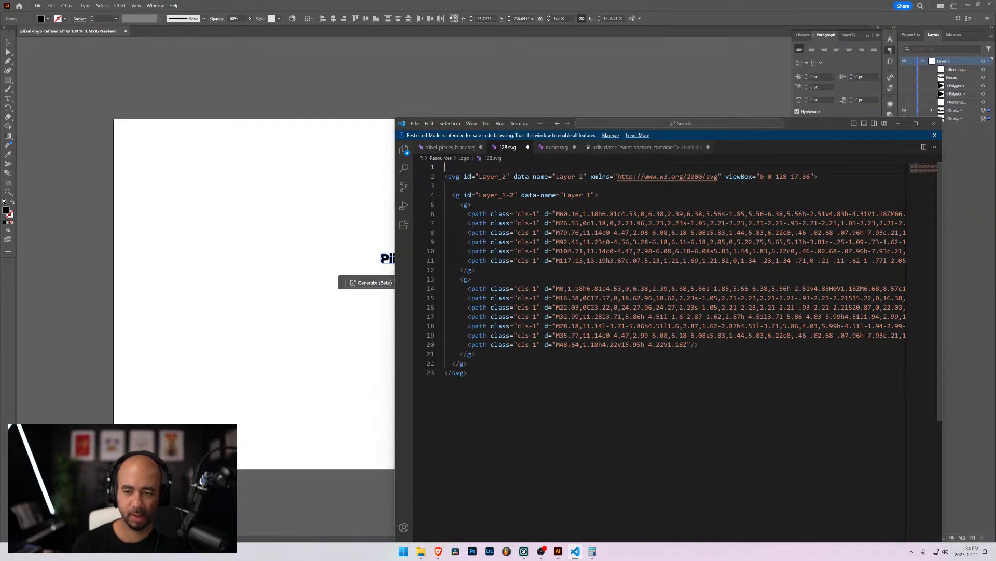
key("Delete")
left_click_drag(587, 167, 463, 166)
key("BackSpace")
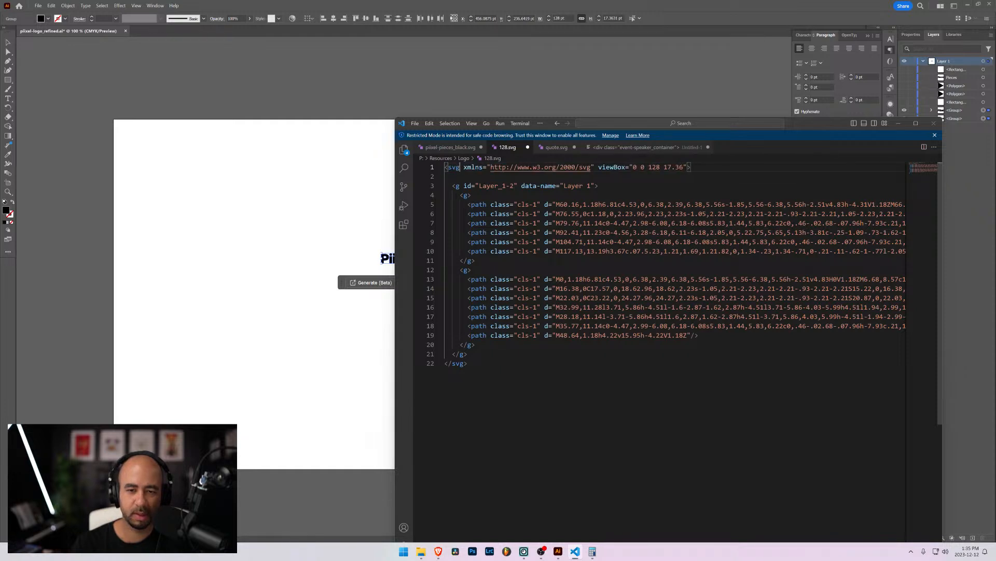
left_click_drag(596, 186, 460, 185)
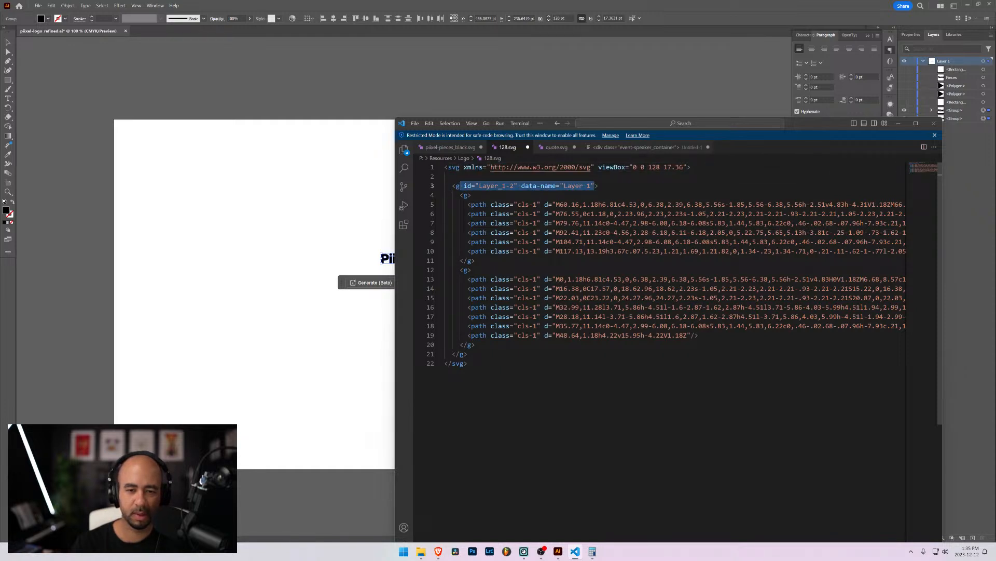
key("BackSpace")
Remove every class="cls-1" attribute and the empty second line, then select all the SVG code.
left_click_drag(541, 204, 487, 205)
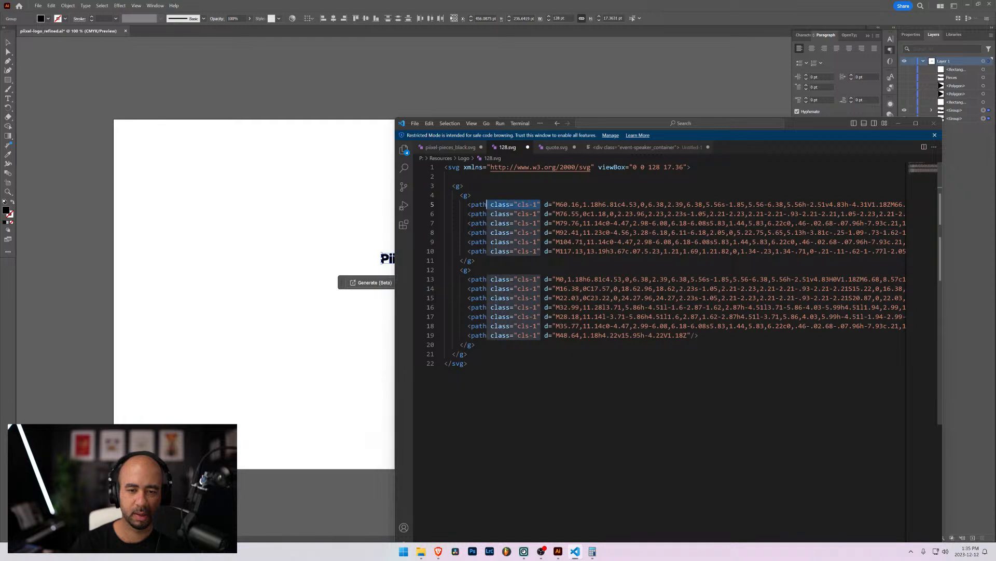
key("ctrl+d")
key("ctrl+d")
key("ctrl+d")
key("ctrl+d")
key("ctrl+d")
key("ctrl+d")
key("ctrl+d")
key("ctrl+d")
key("ctrl+d")
key("ctrl+d")
key("ctrl+d")
key("ctrl+d")
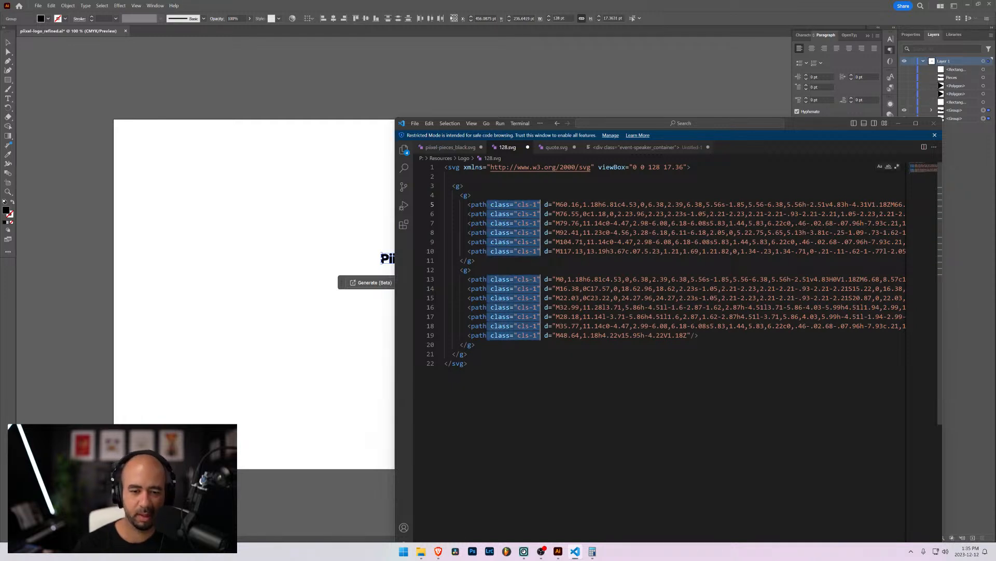
key("BackSpace")
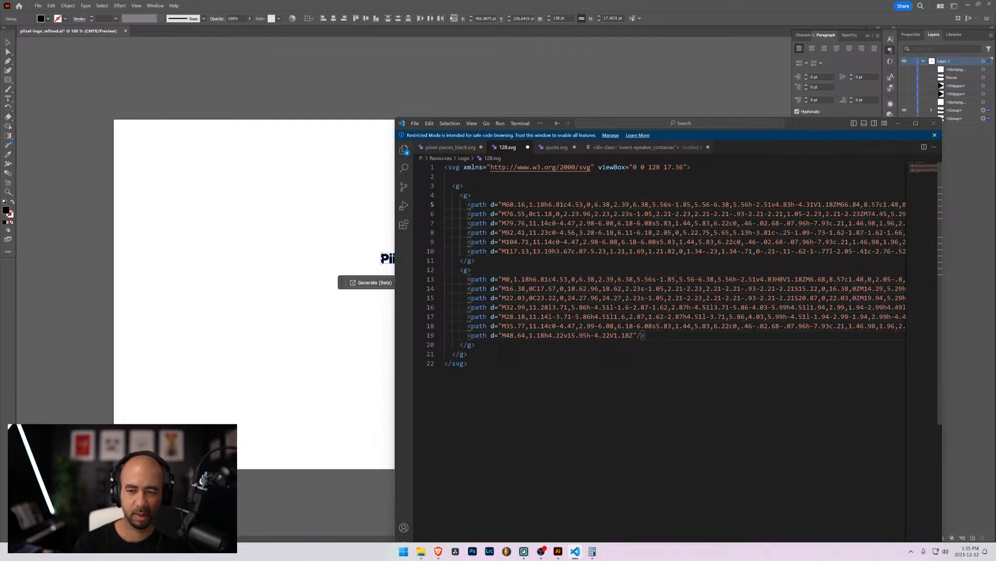
left_click(445, 177)
key("BackSpace")
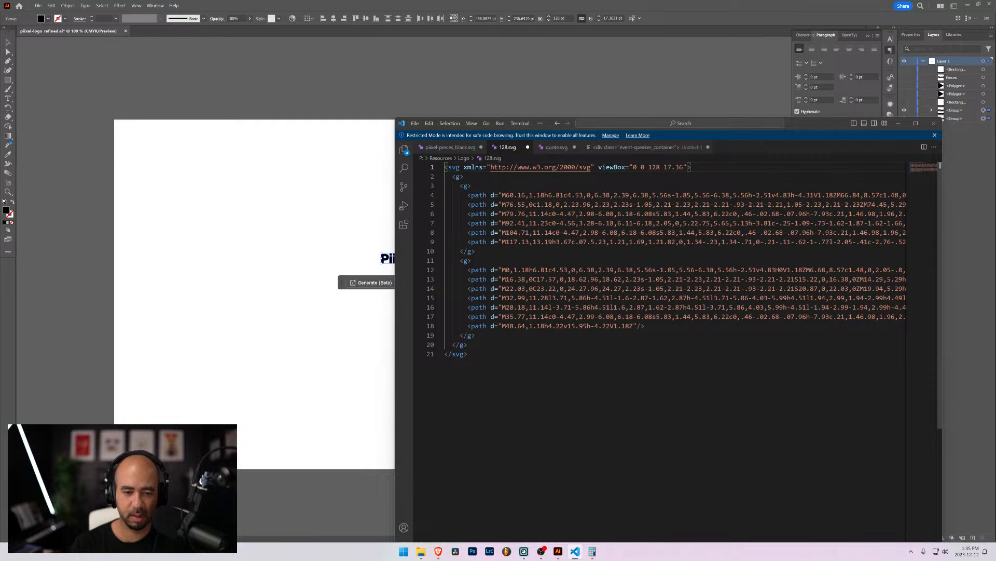
key("ctrl+a")
key("ctrl+c")
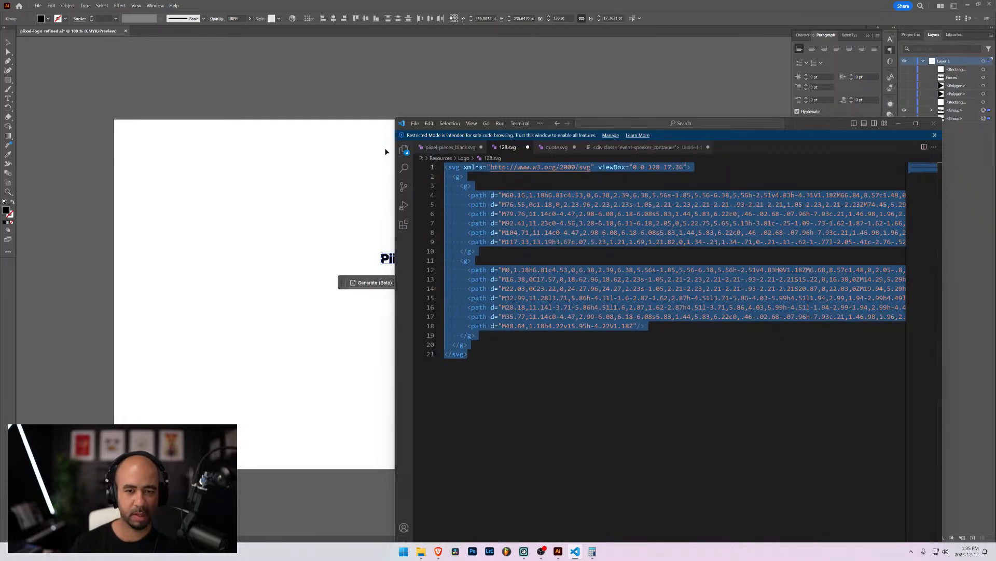
left_click(898, 123)
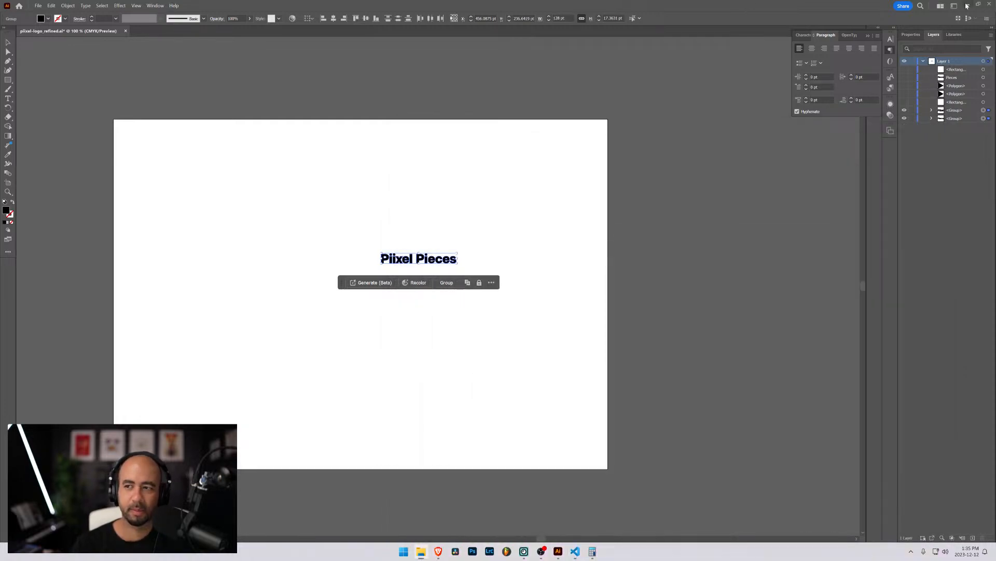
Replace the logo_svg embed code with the cleaned 128.svg code, add fill="currentColor", and save.
left_click(967, 5)
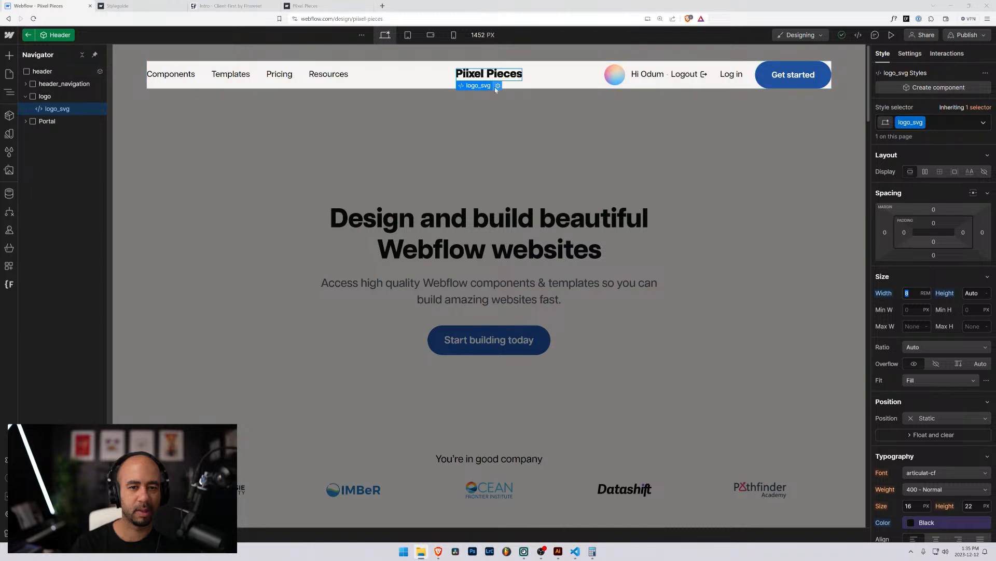
left_click(498, 86)
key("ctrl+a")
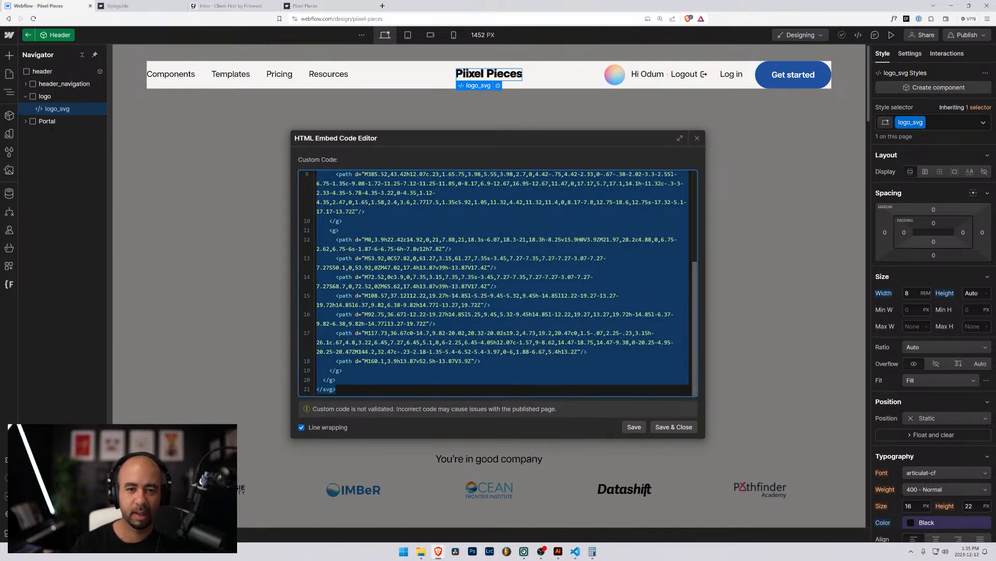
key("ctrl+v")
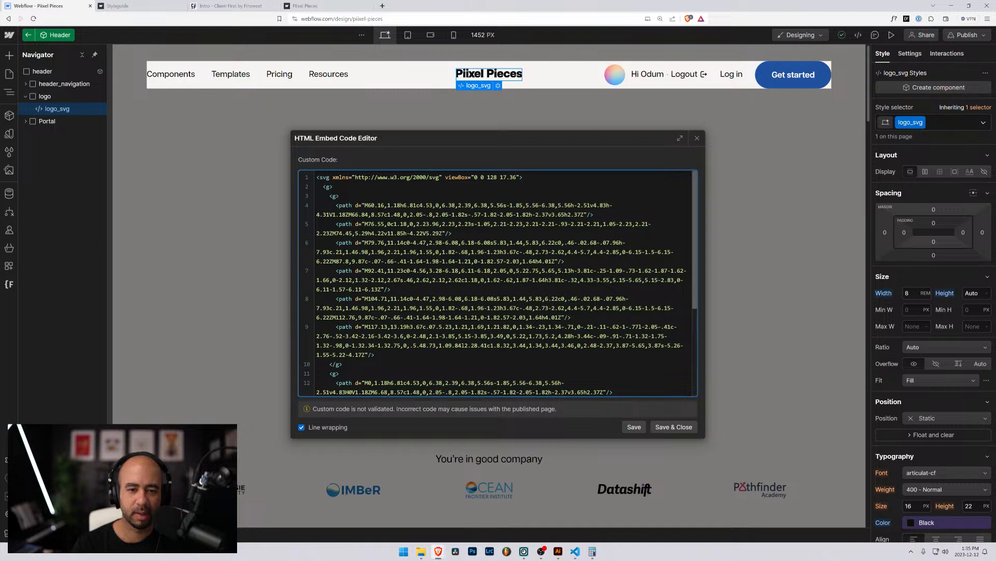
left_click(443, 177)
type("fill=")
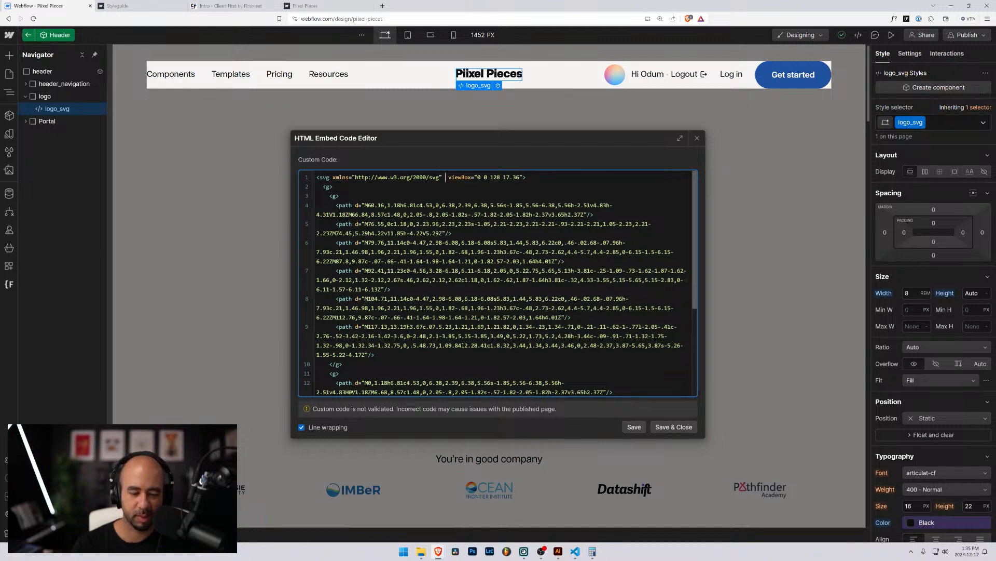
type("\"current")
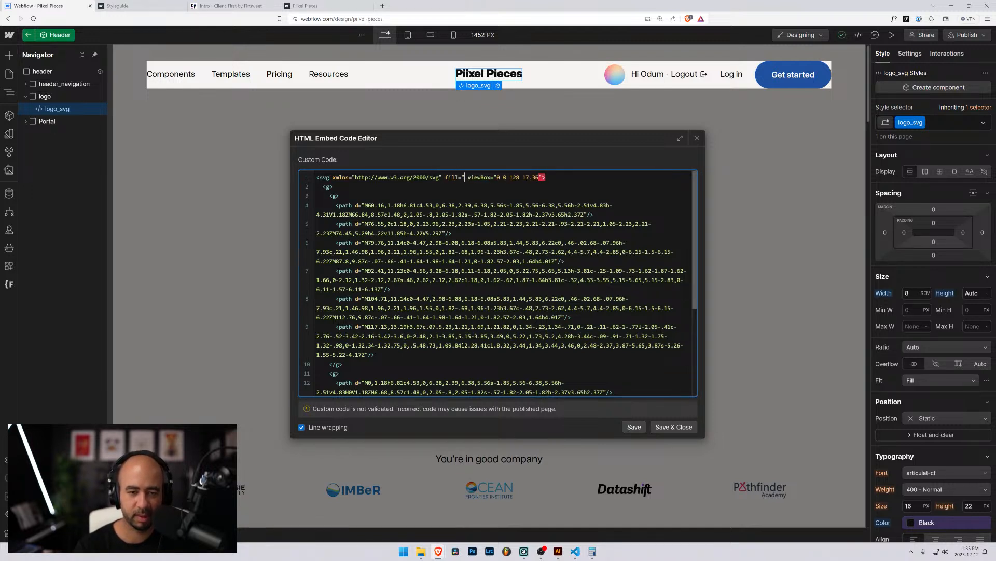
type("Color\"")
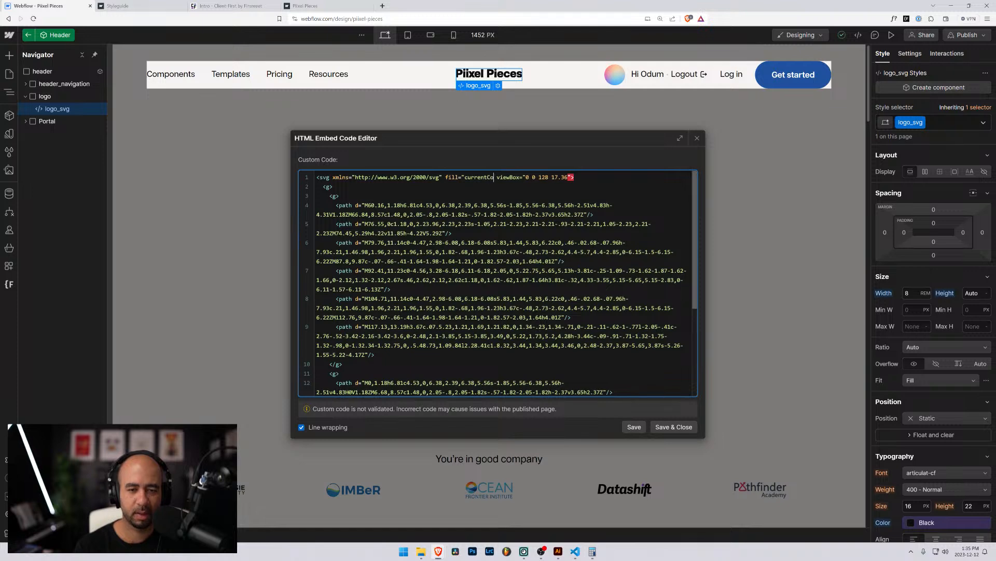
left_click(671, 428)
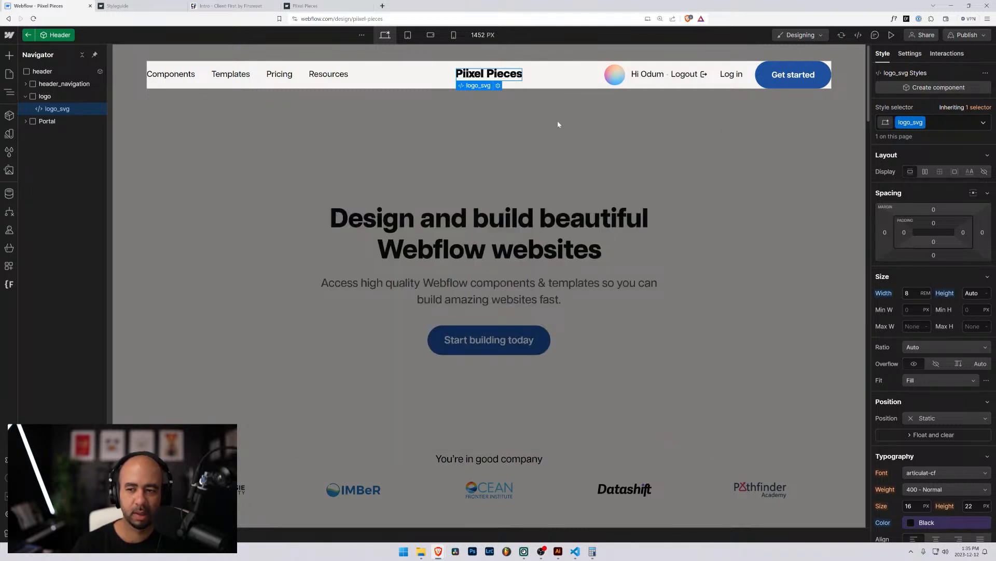
Reselect the Header instance and open its component for editing.
left_click(523, 126)
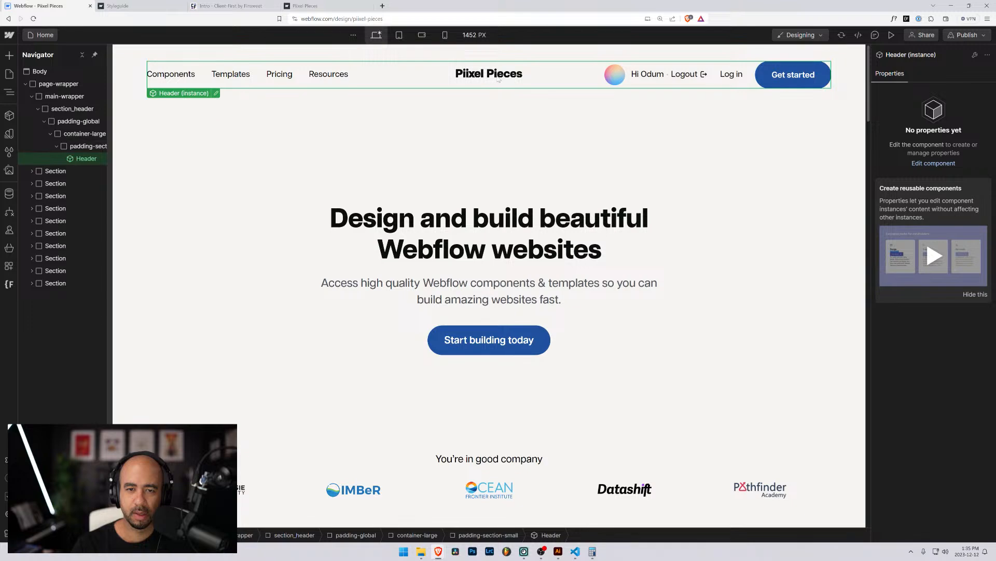
left_click(507, 122)
left_click(494, 79)
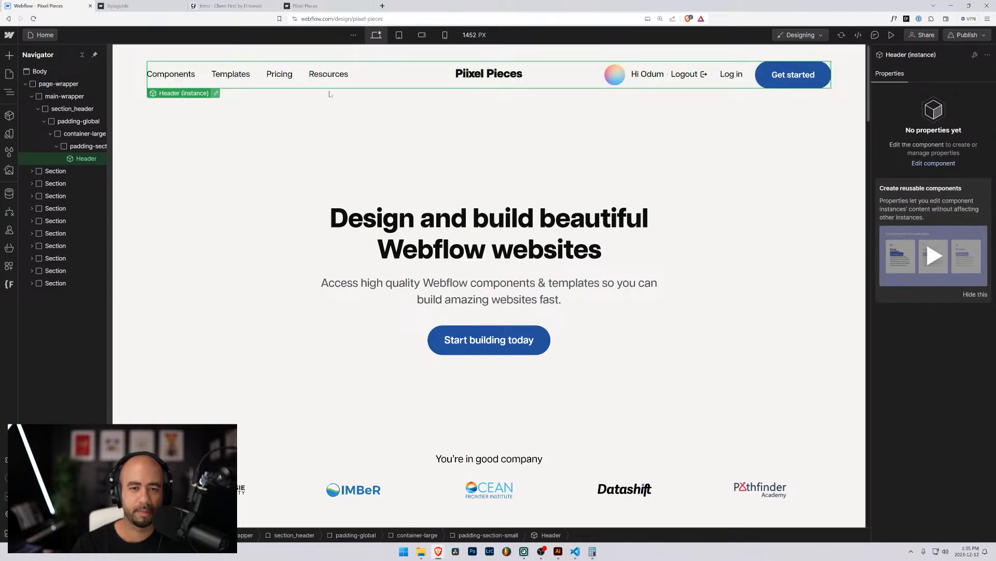
double_click(489, 73)
Enter 128px as the logo_svg width and try larger steps up and down.
left_click(907, 293)
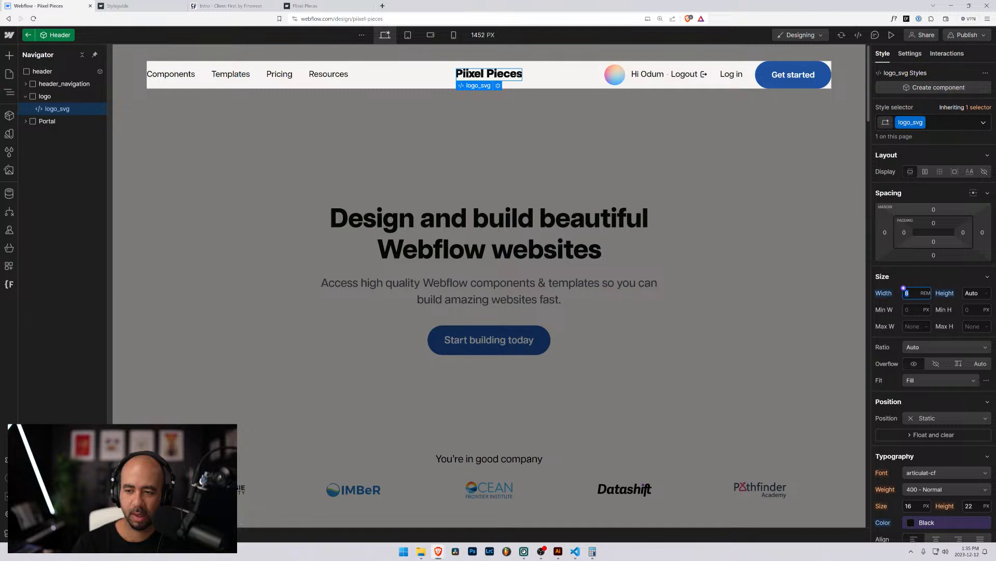
type("128")
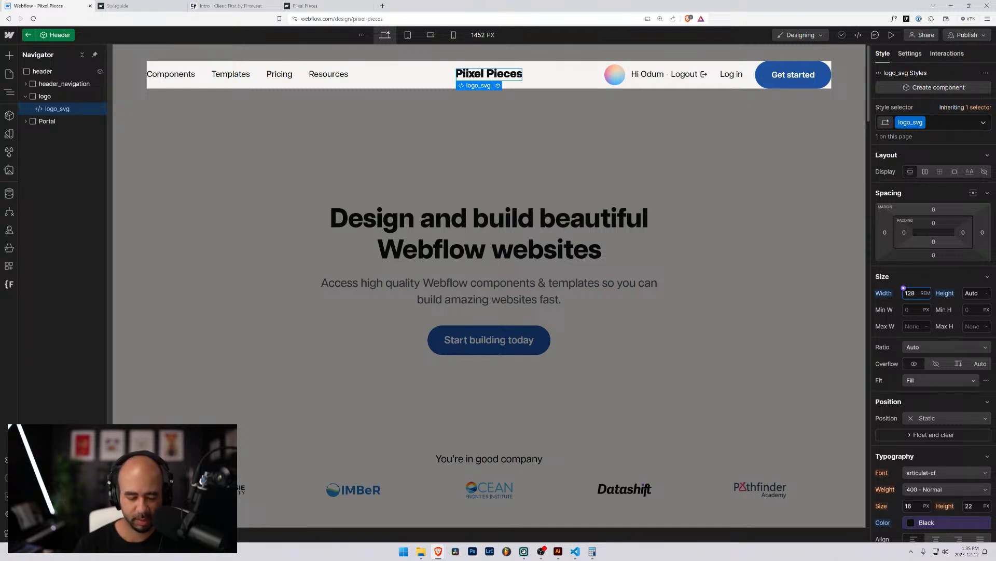
type("px")
key("Return")
key("shift+Up")
key("shift+Up")
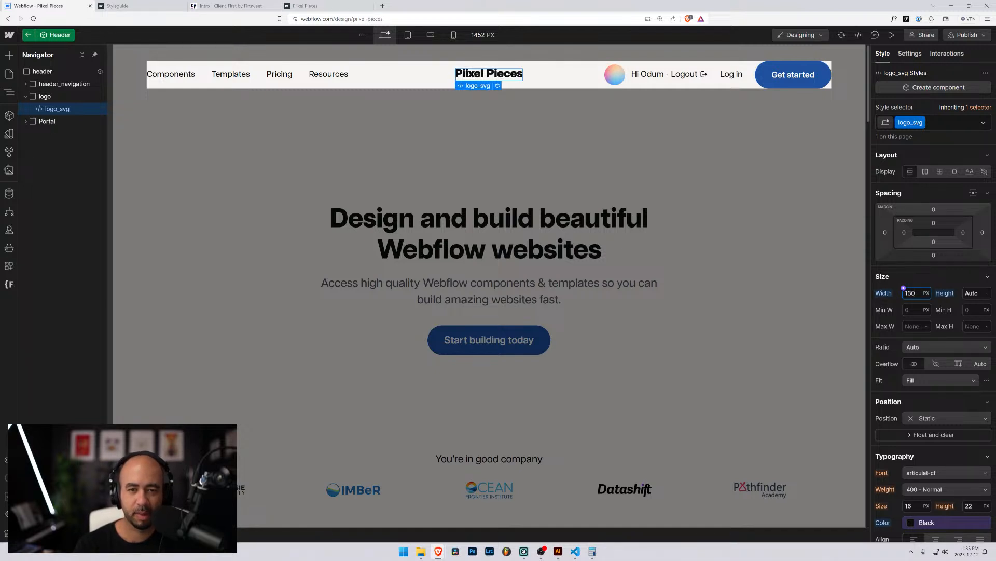
key("shift+Down")
key("shift+Down")
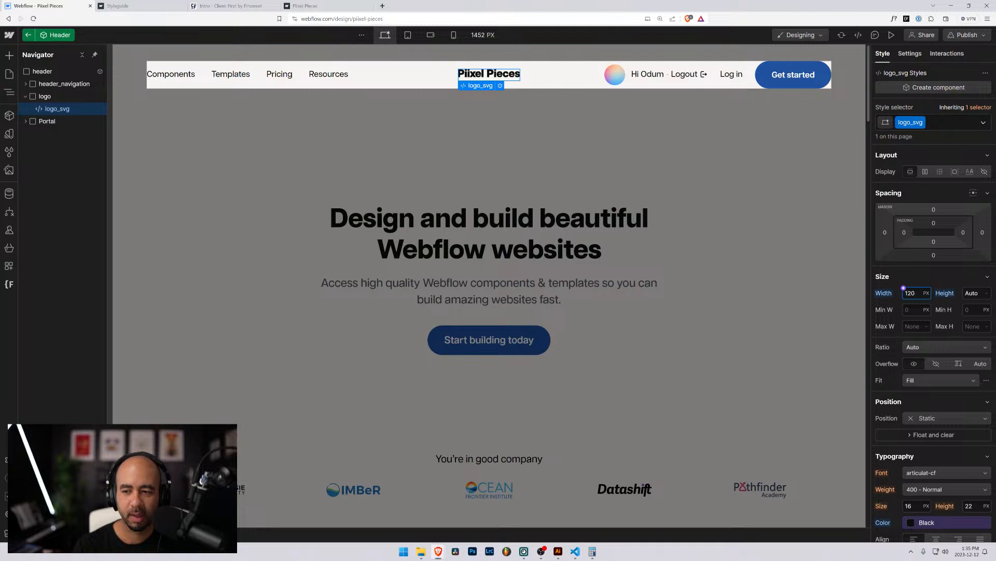
Fine-tune the logo_svg width with arrow keys to 130 px, then collapse Size.
key("ctrl+a")
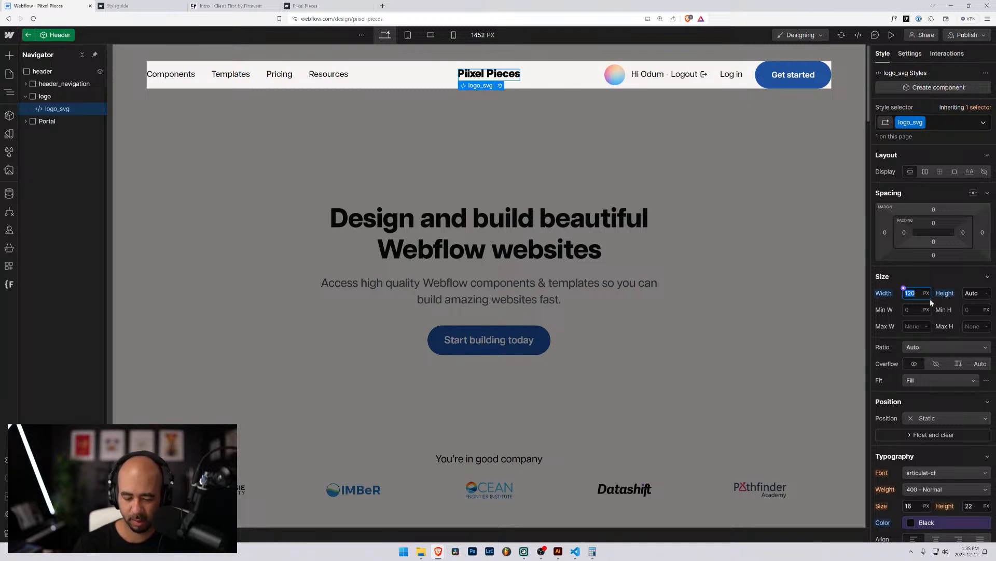
type("8")
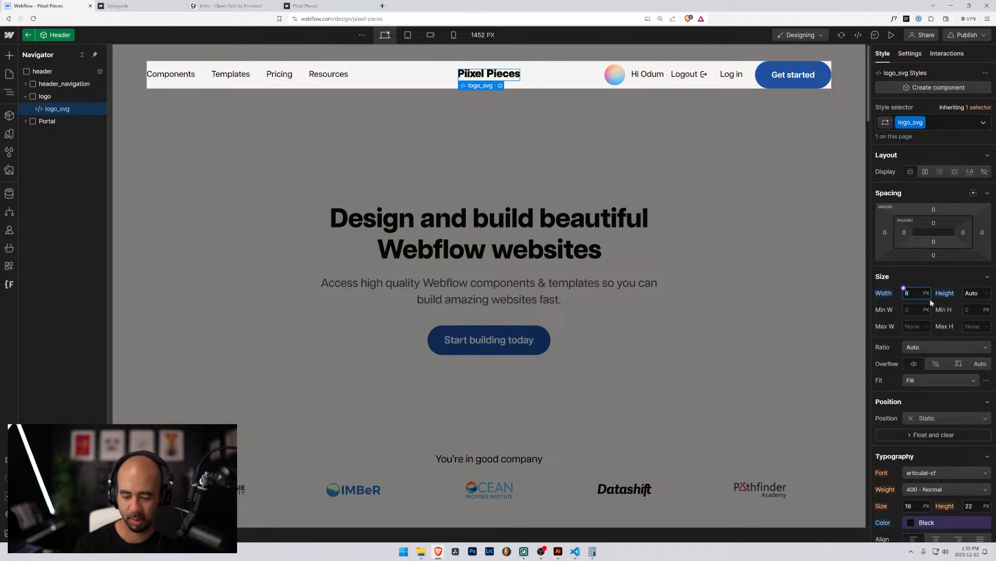
key("ctrl+a")
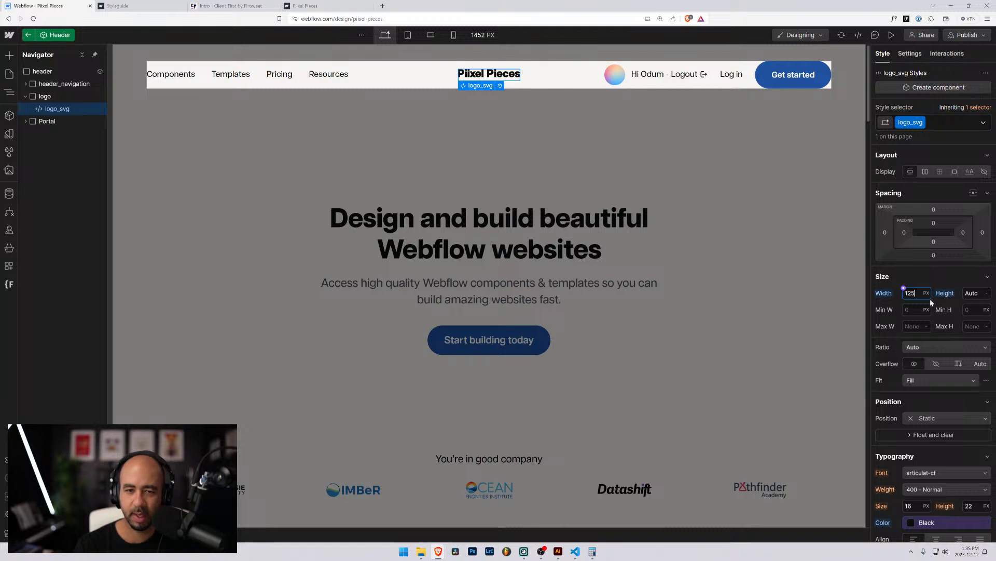
key("Up")
key("Up")
key("Up")
key("Up")
key("Up")
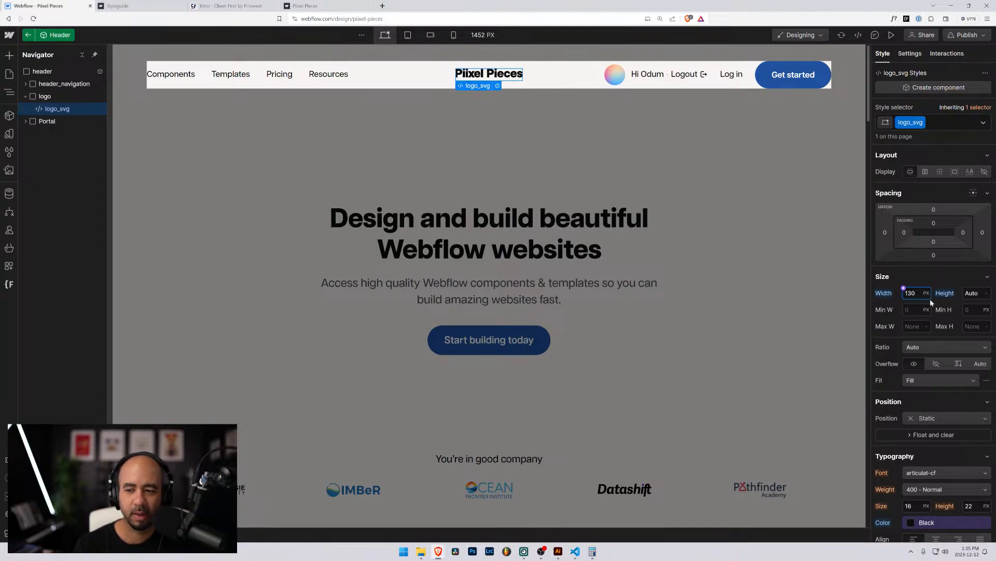
key("Down")
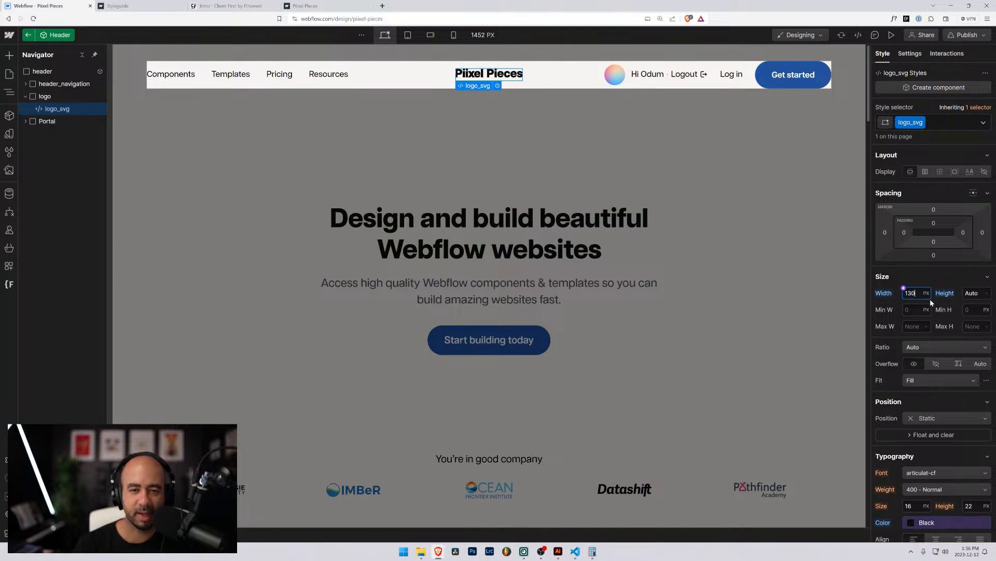
key("Up")
key("Up")
key("Down")
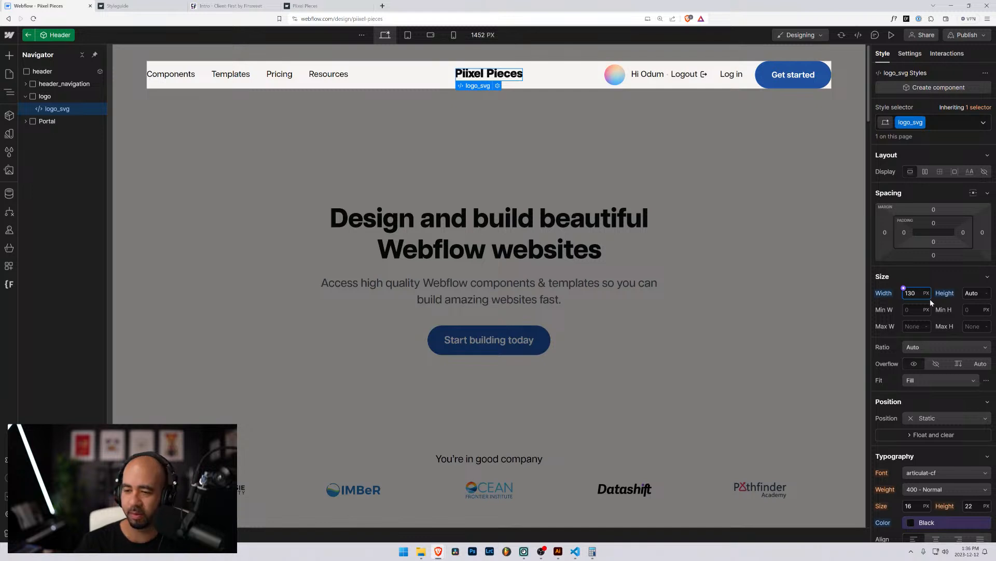
left_click(914, 277)
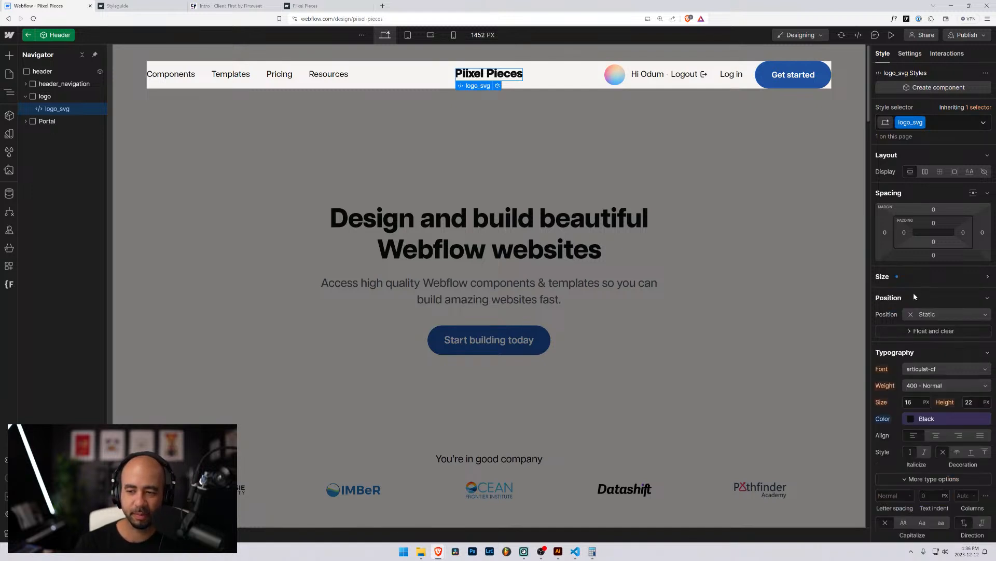
Compute 130 ÷ 16 = 8.125 in Windows Calculator to convert the width to rem.
left_click(890, 276)
key("super")
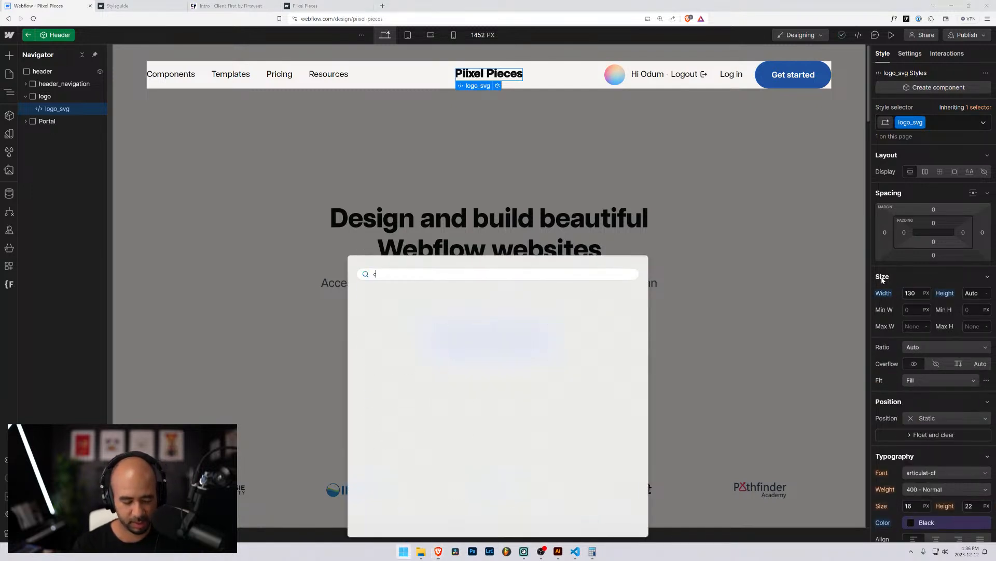
type("cal")
key("Return")
type("130")
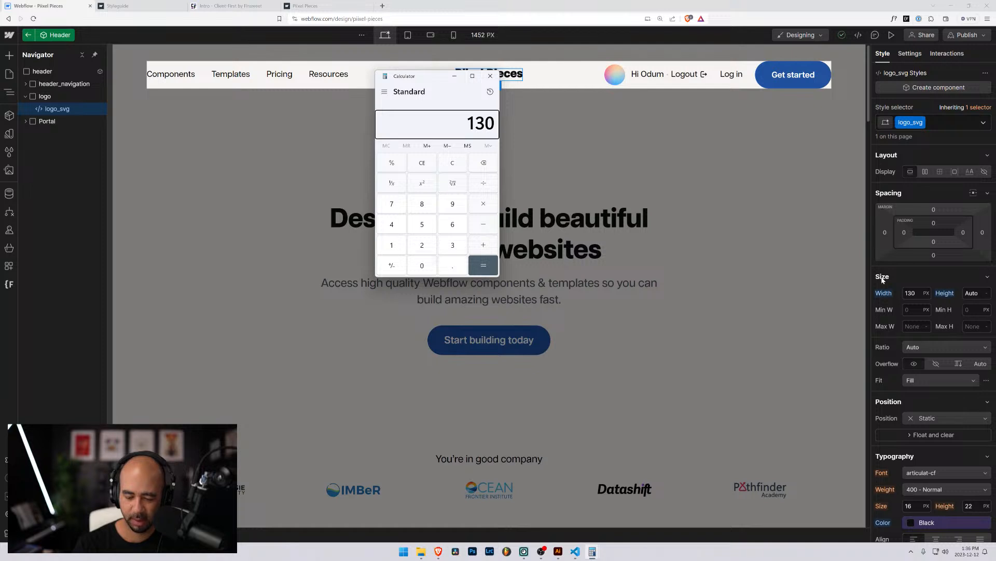
key("plus")
type("16")
key("Return")
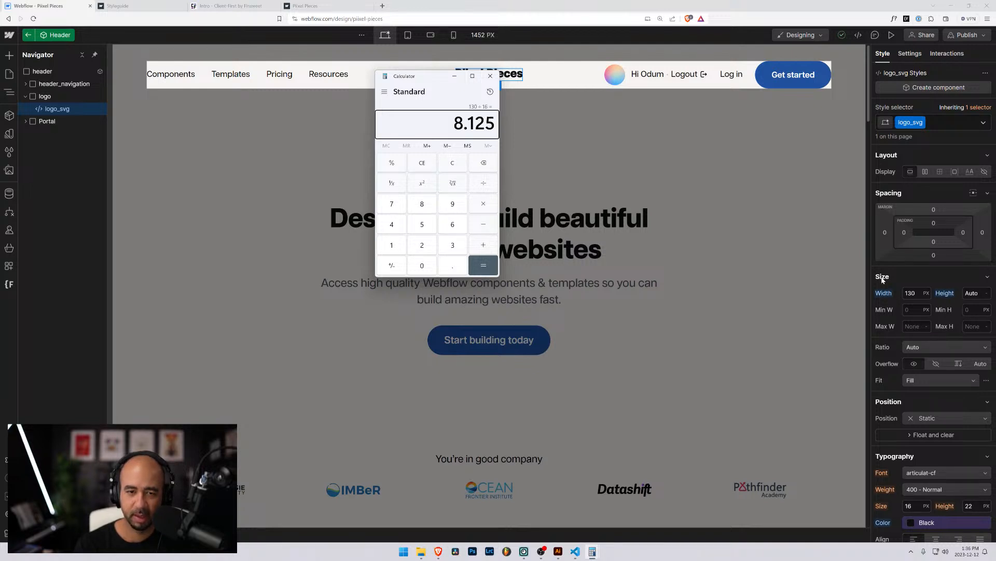
Set the logo_svg width to 8.125rem and exit Header component editing.
left_click(910, 293)
type("8.125rem")
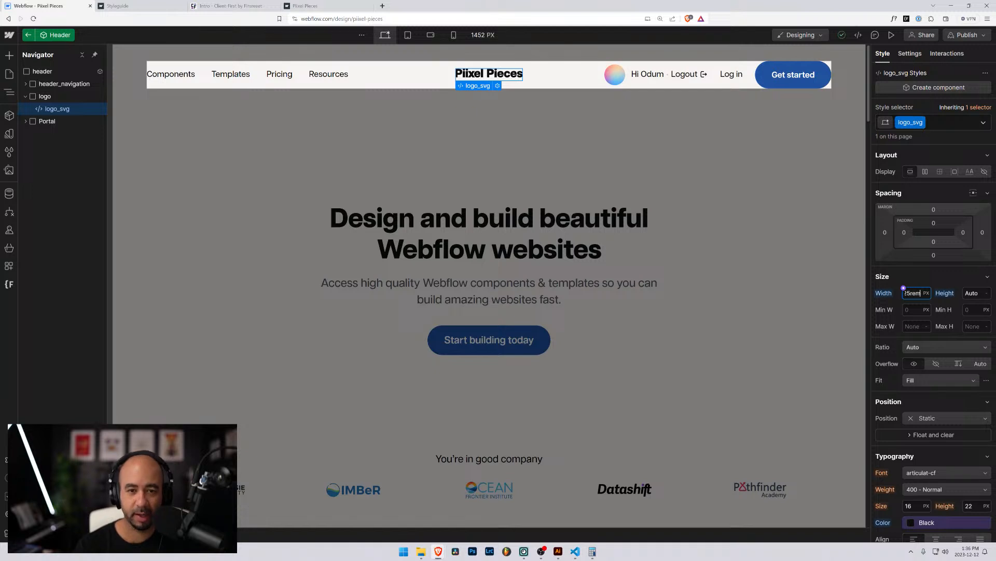
key("Return")
left_click(570, 172)
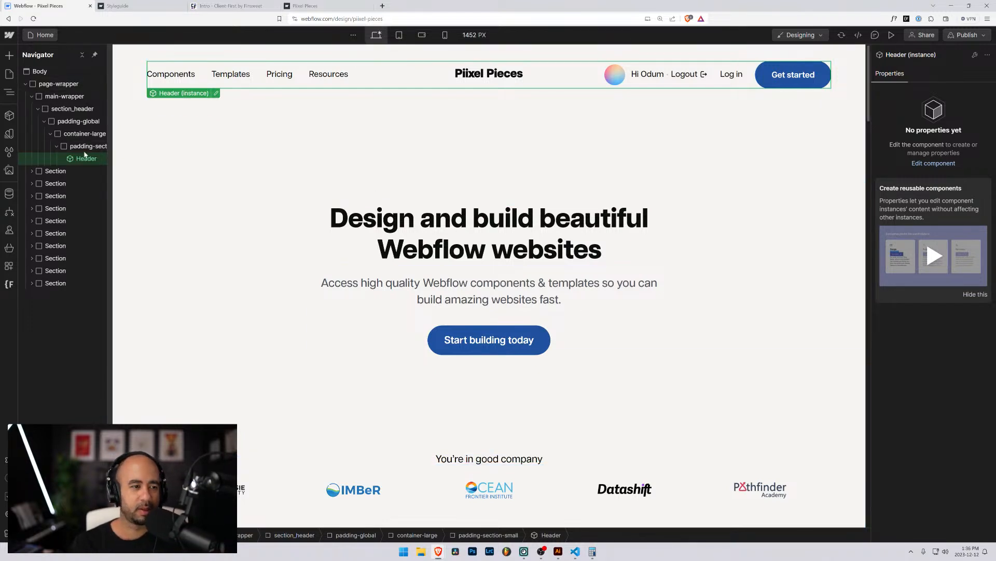
Open the Header component and rename the Portal class to portal.
left_click(216, 94)
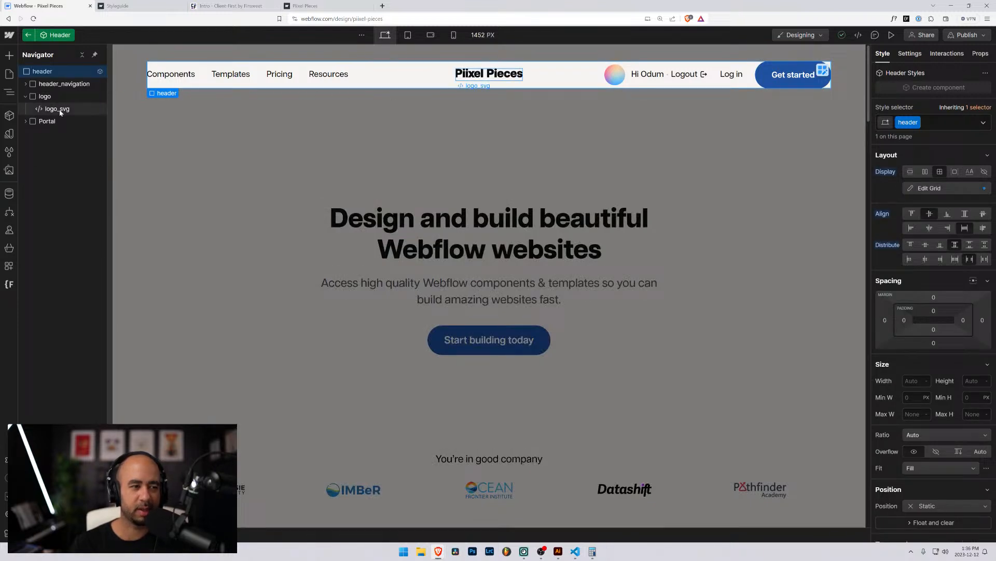
left_click(29, 121)
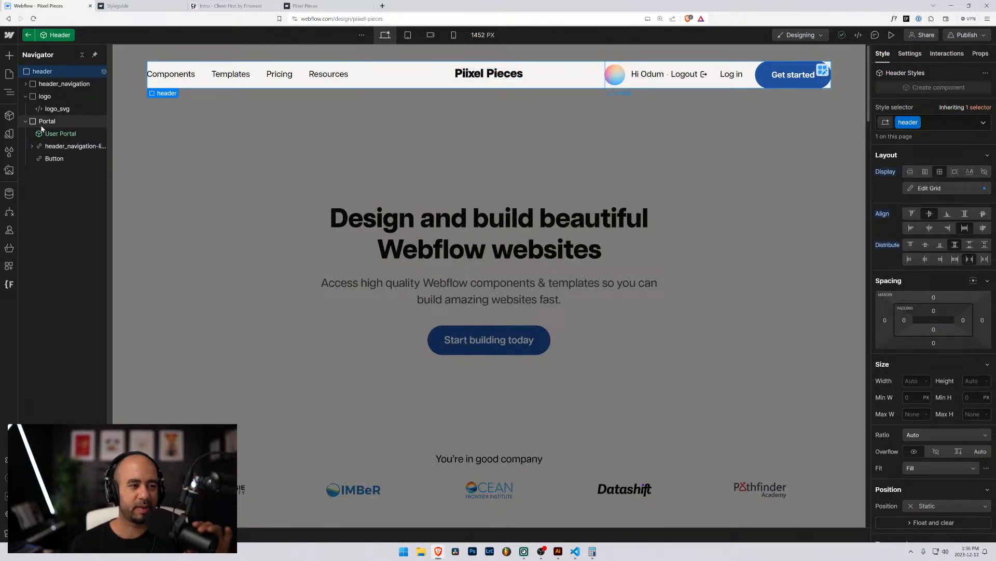
left_click(78, 122)
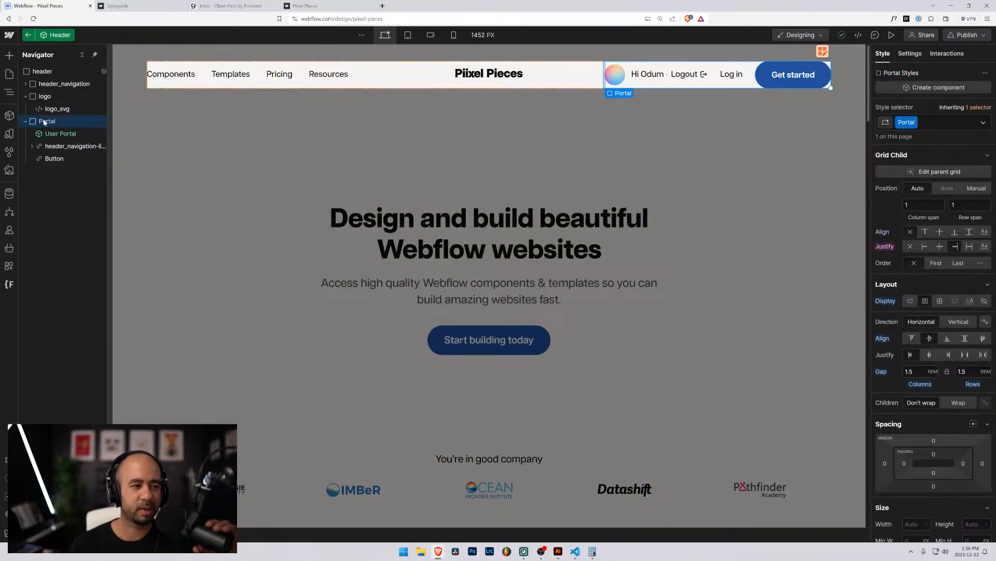
left_click(66, 134)
left_click(49, 121)
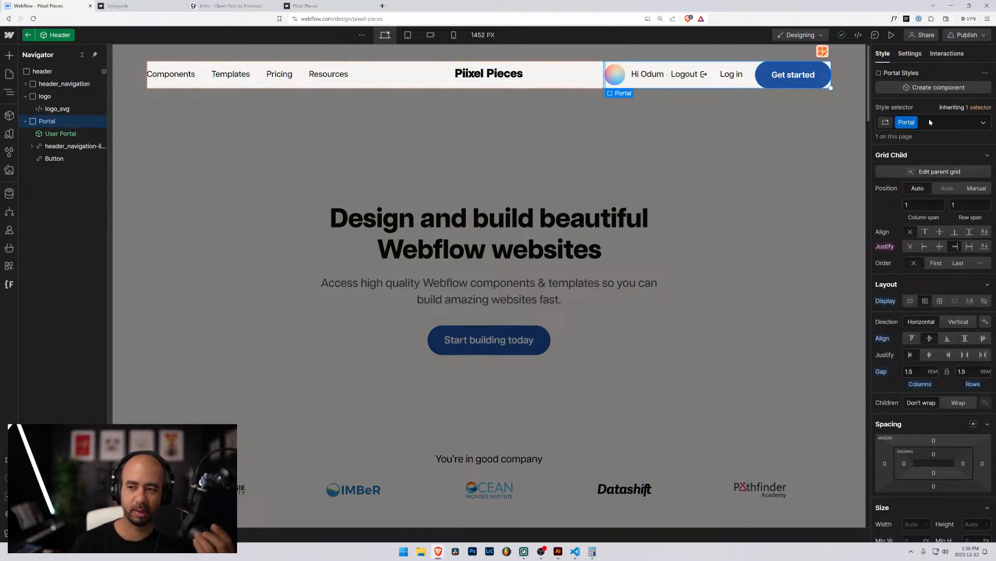
left_click(913, 123)
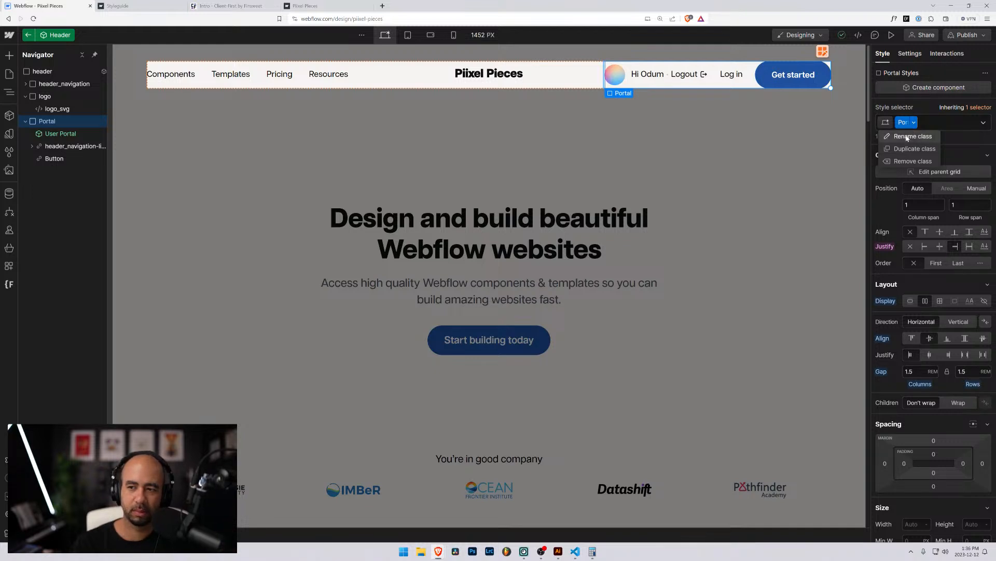
left_click(933, 136)
type("port")
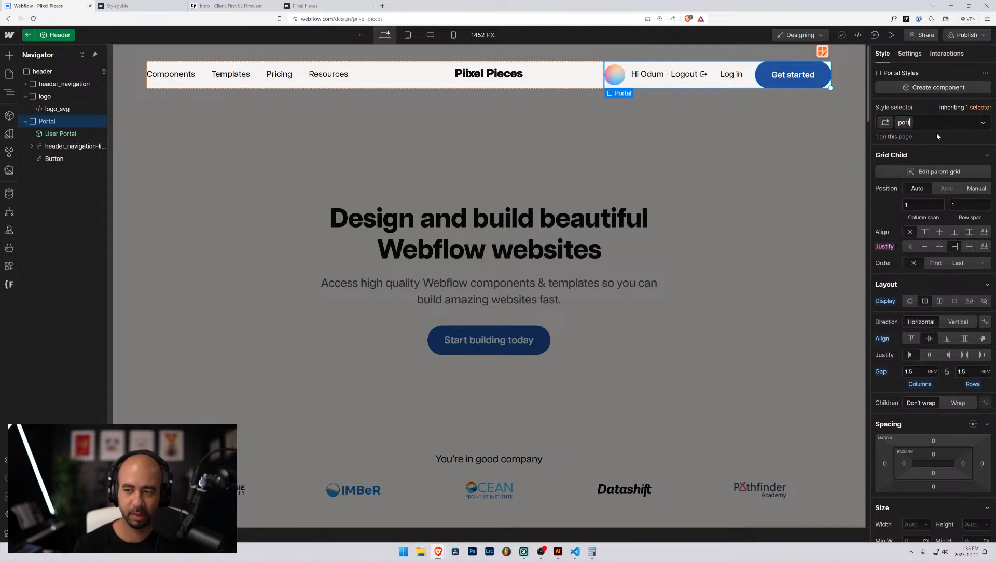
type("al")
key("Return")
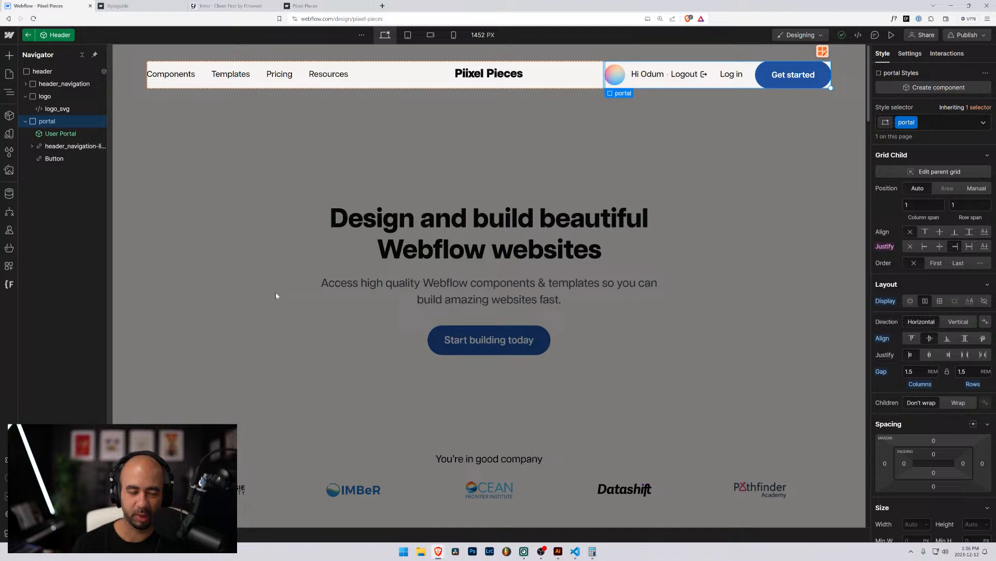
Rename the Get started Button element's class to button.
left_click(60, 146)
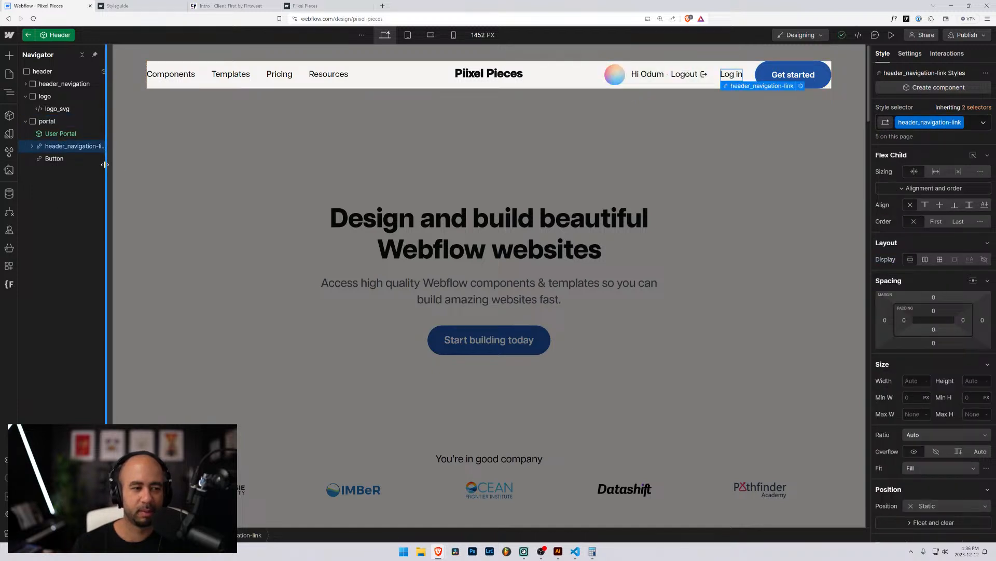
mouse_move(108, 165)
left_mouse_down()
mouse_move(163, 165)
mouse_move(118, 165)
left_mouse_up()
left_click(53, 159)
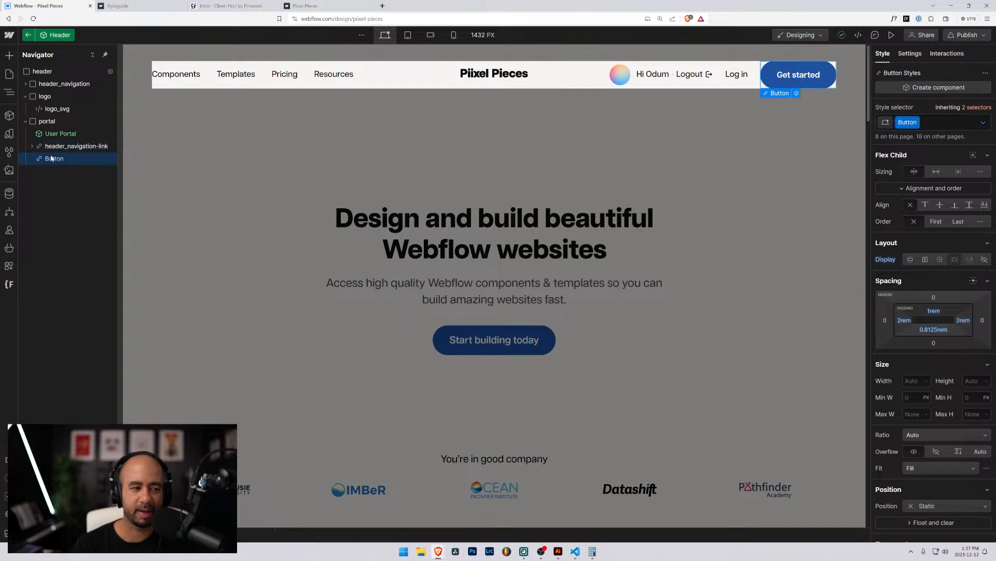
left_click(908, 122)
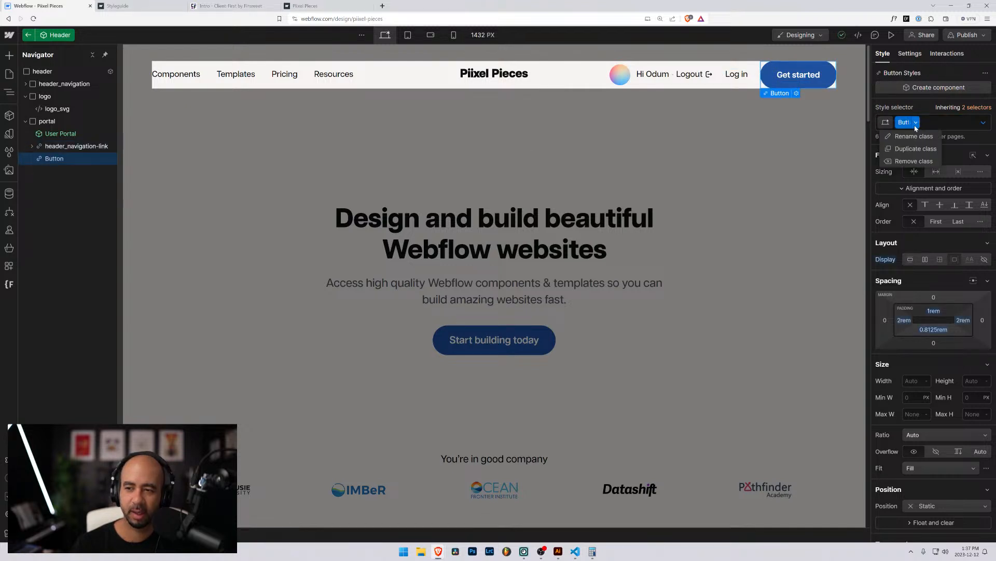
left_click(916, 137)
type("button")
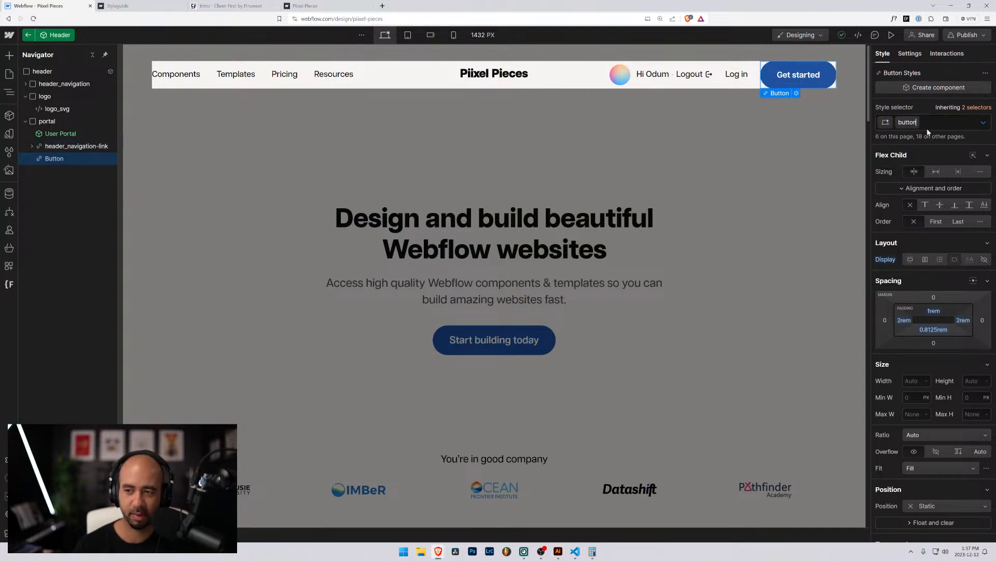
key("Return")
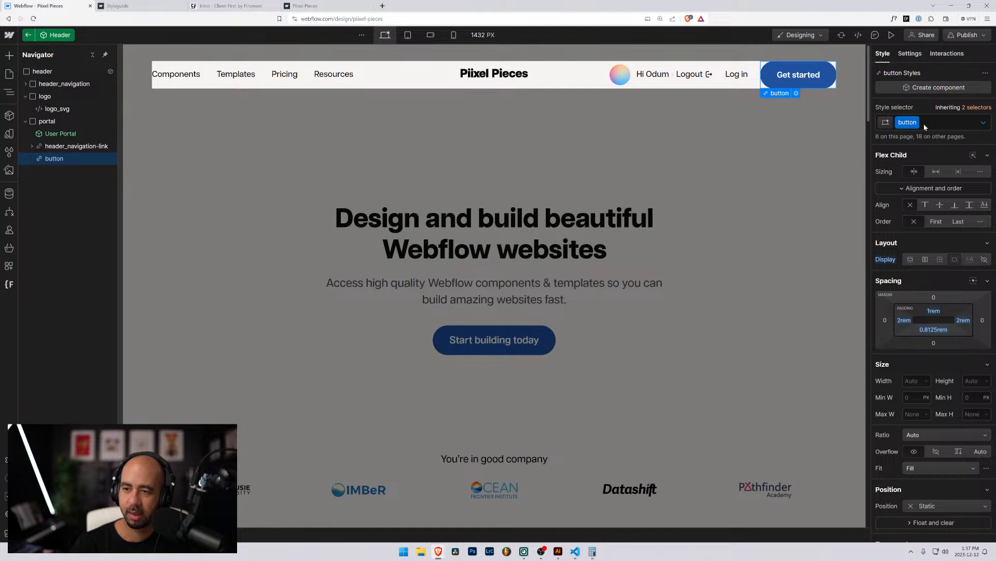
scroll(898, 297, "down", 3)
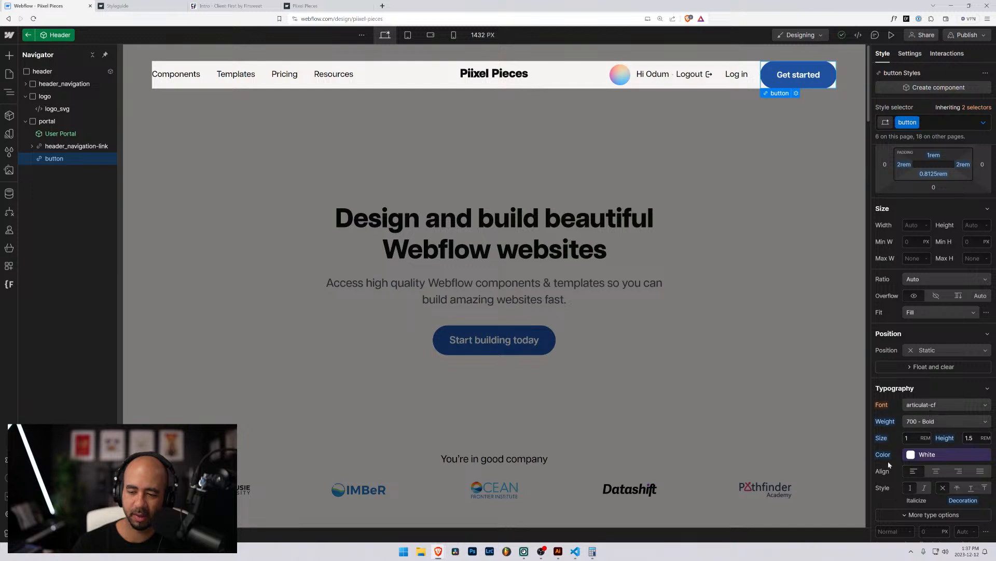
scroll(939, 472, "down", 1)
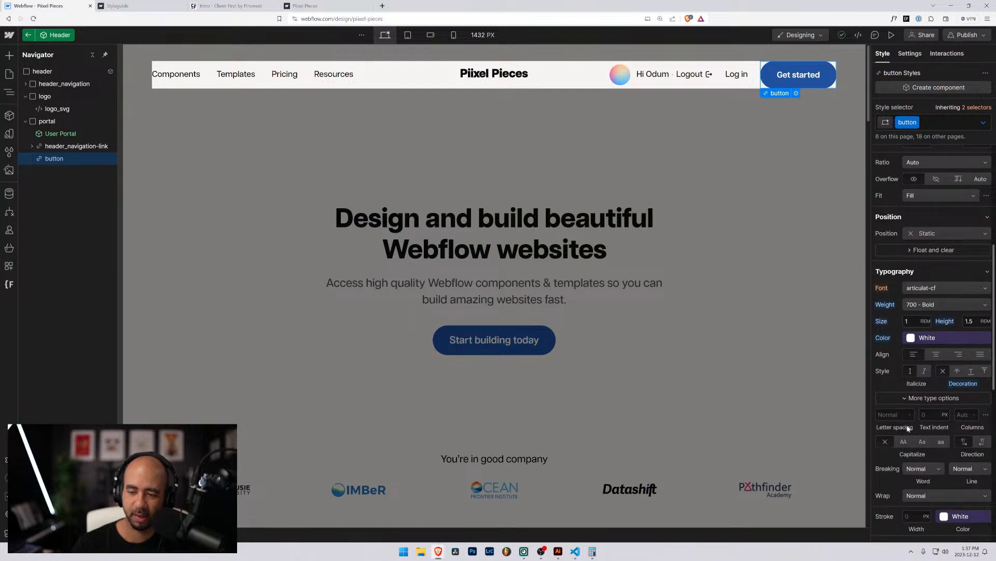
scroll(908, 429, "up", 2)
scroll(902, 410, "up", 3)
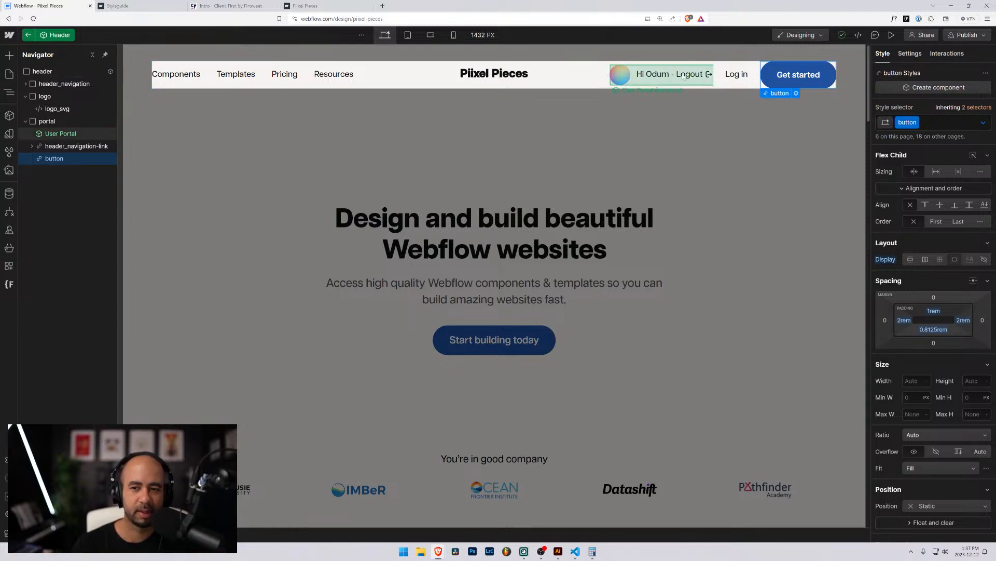
Open the User Portal instance's component for editing.
left_click(712, 77)
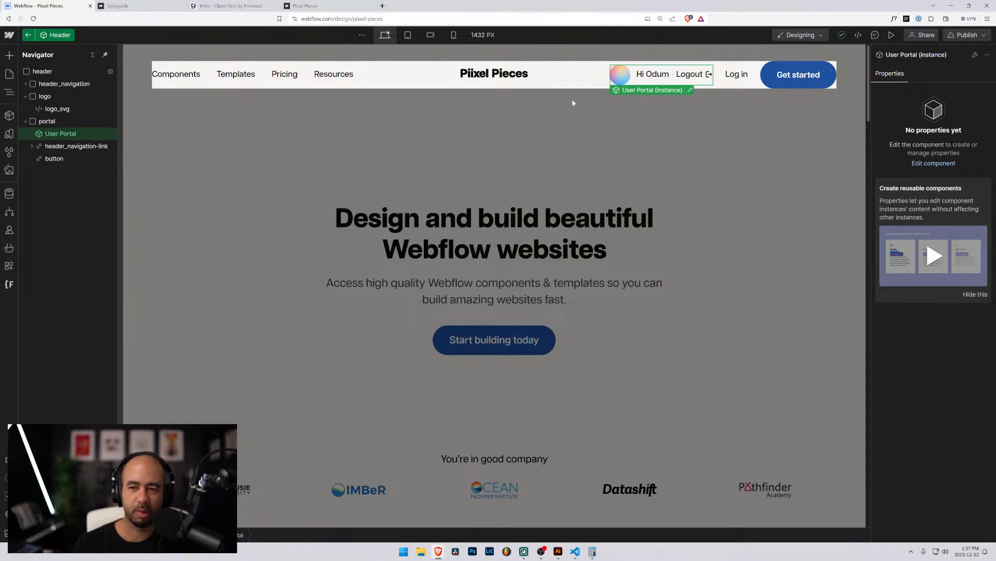
left_click(691, 91)
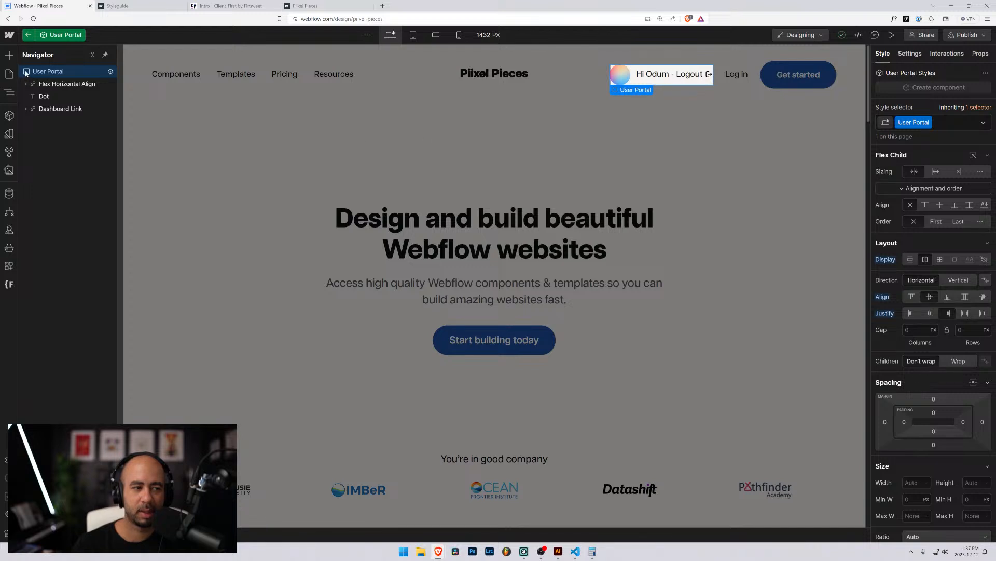
left_click(28, 35)
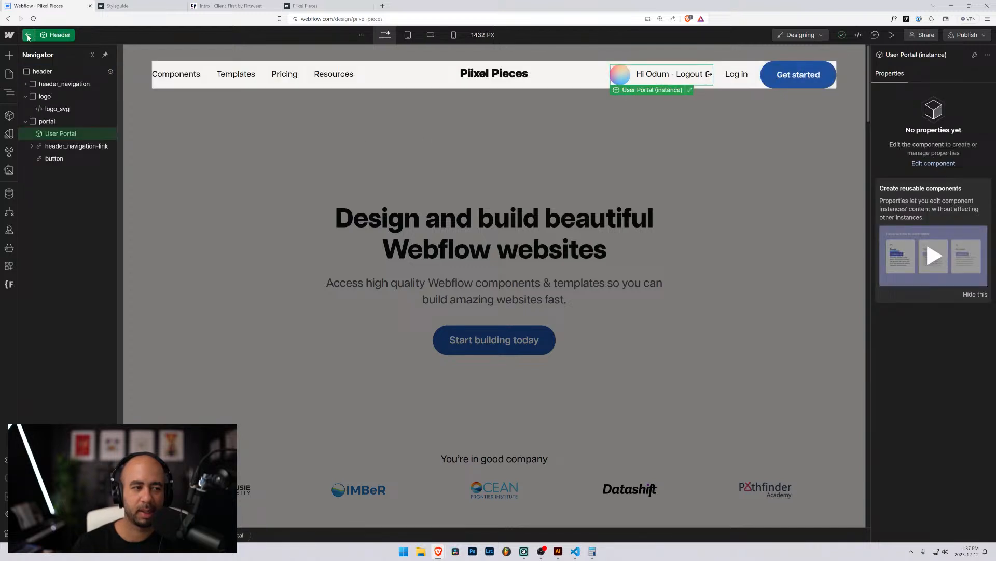
left_click(690, 91)
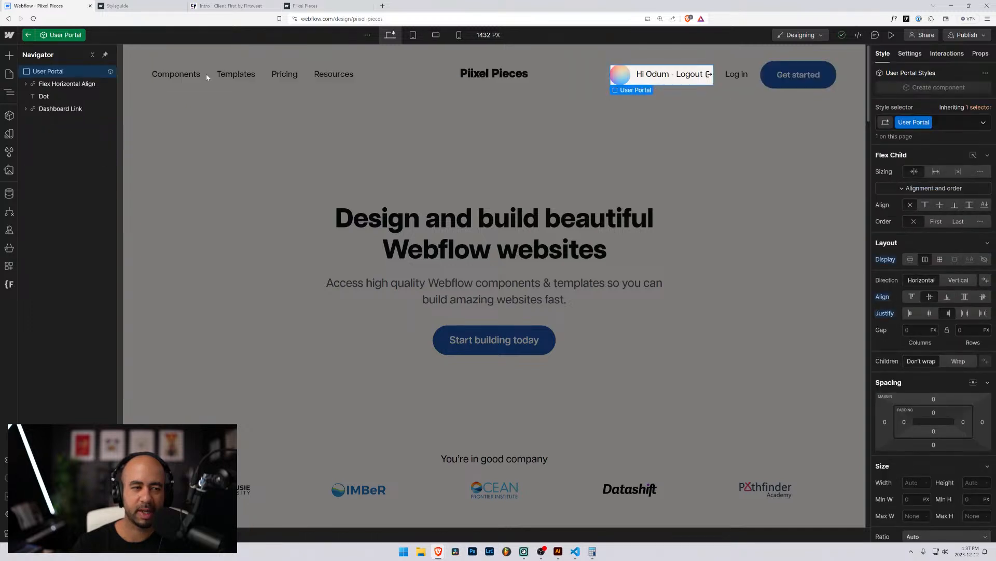
Rename the User Portal root class to portal_user.
left_click(928, 122)
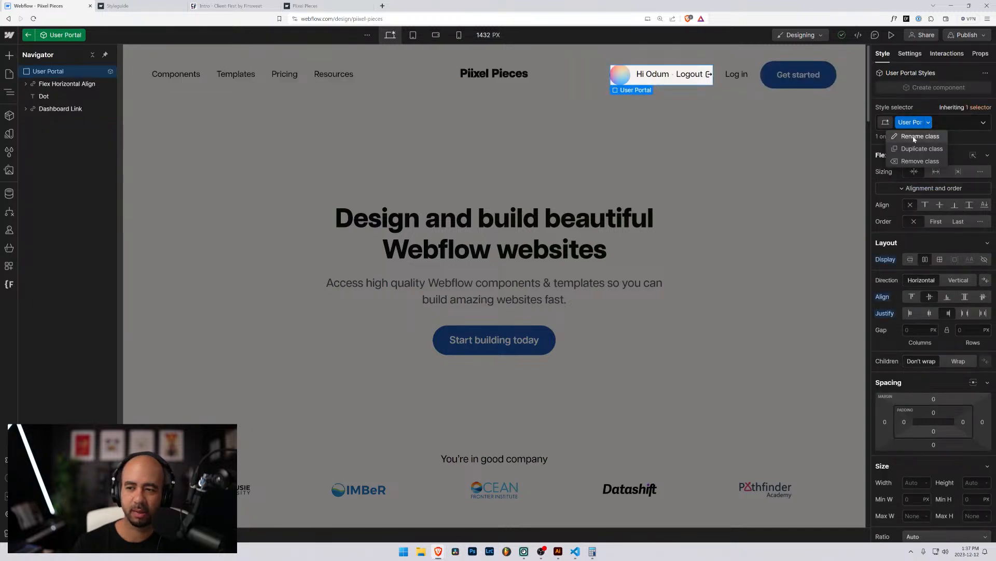
left_click(914, 135)
type("pora")
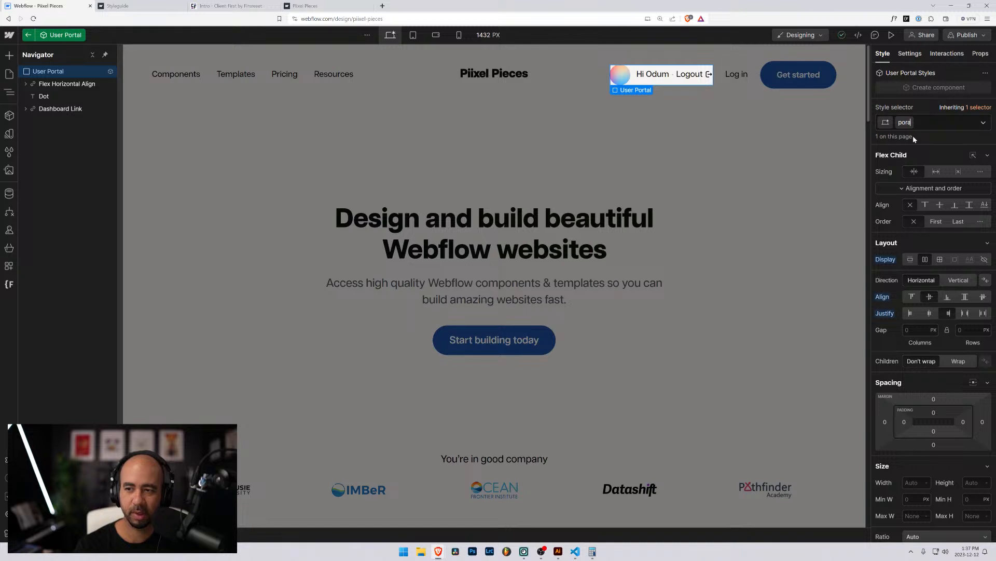
key("BackSpace")
type("tal_user")
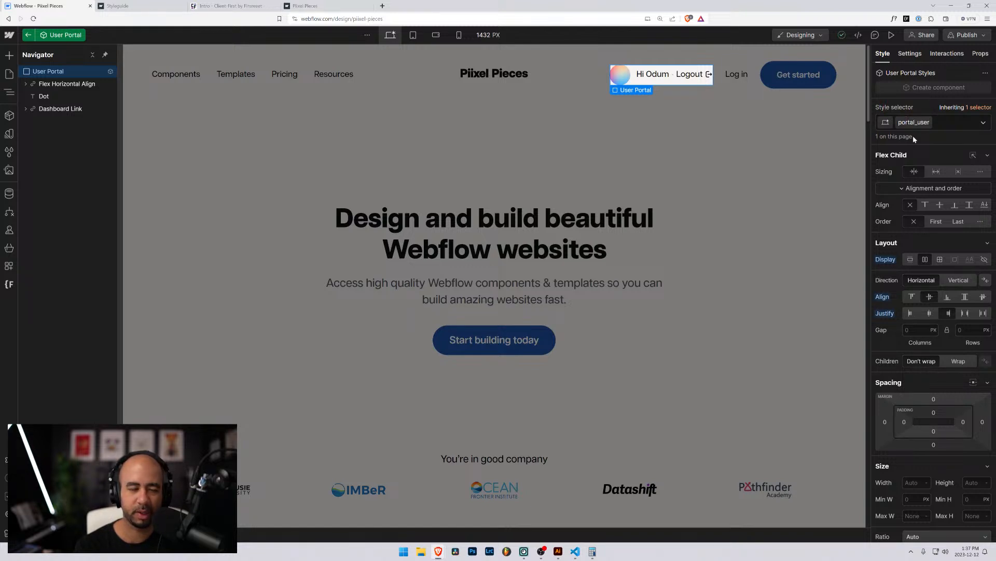
key("Return")
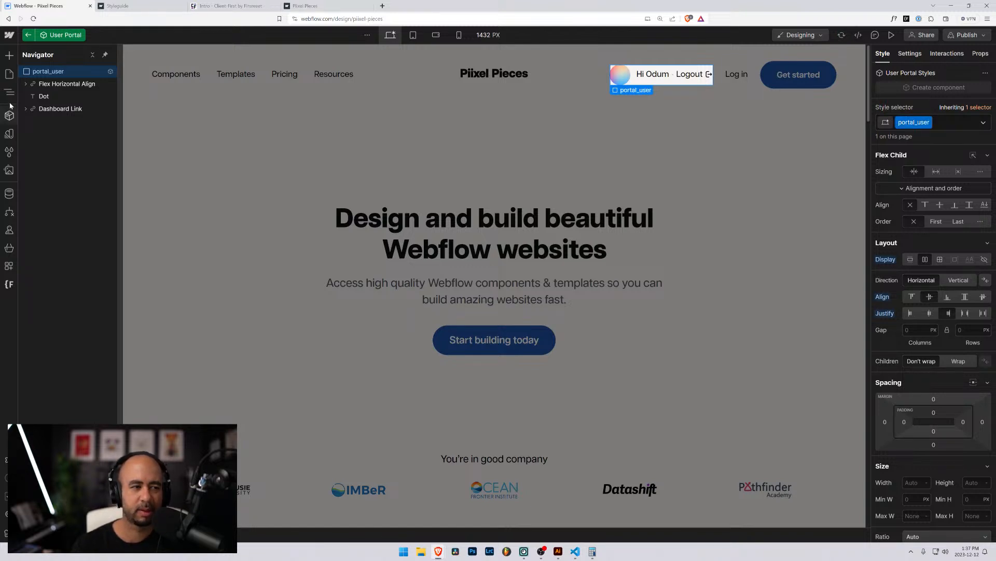
left_click(59, 85)
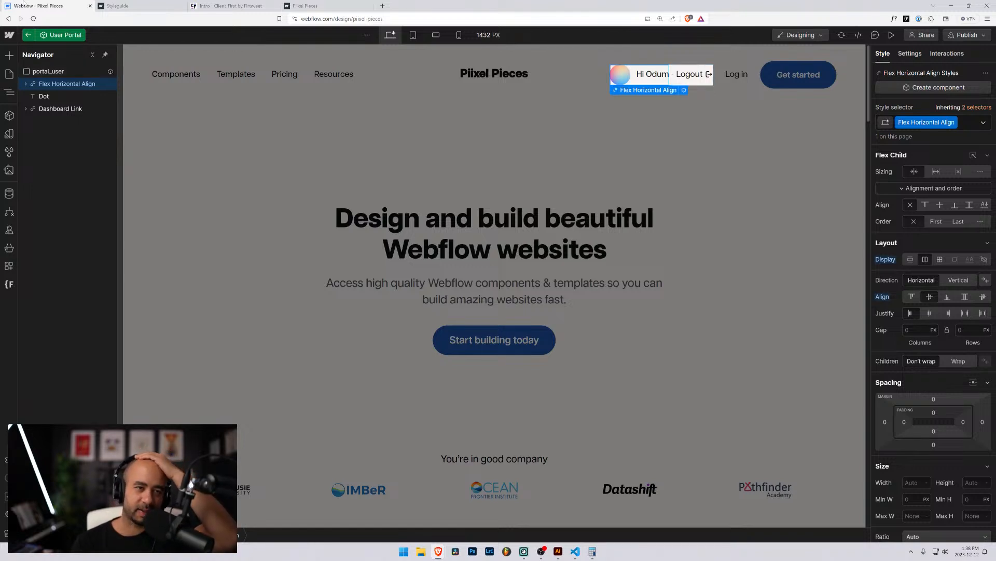
Review the styleguide's Structures, Utility and Buttons class naming, then return to Webflow.
left_click(311, 5)
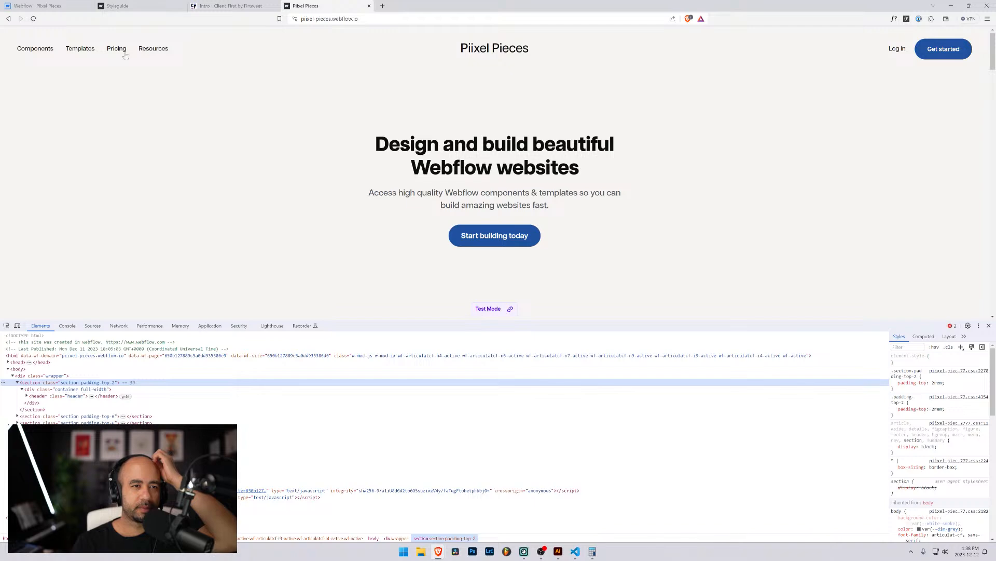
left_click(116, 6)
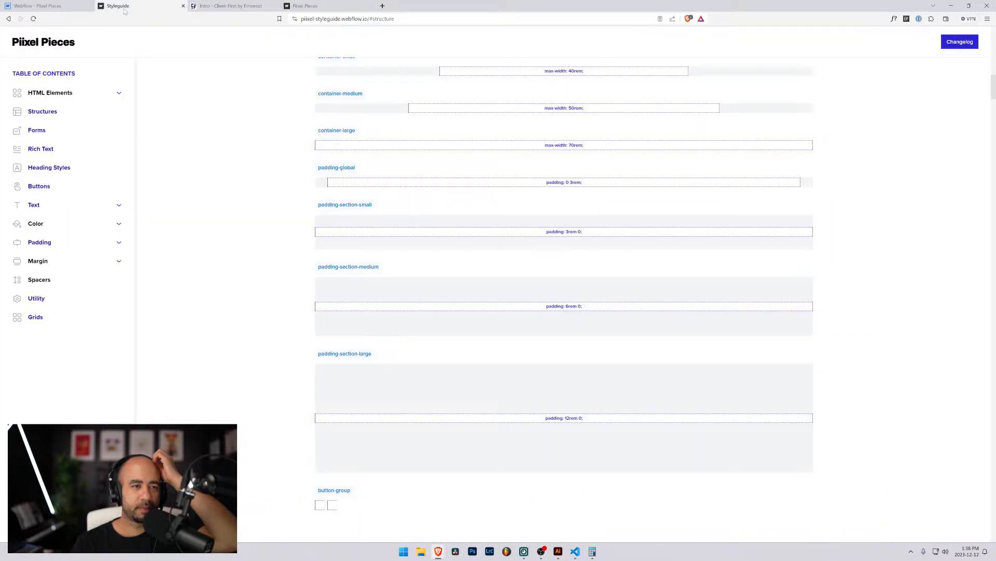
left_click(71, 113)
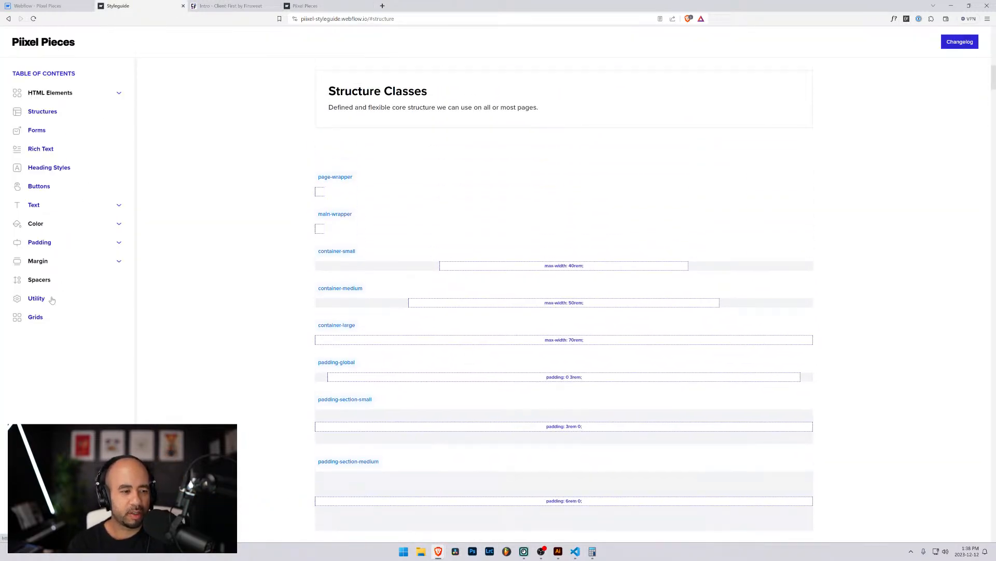
left_click(50, 296)
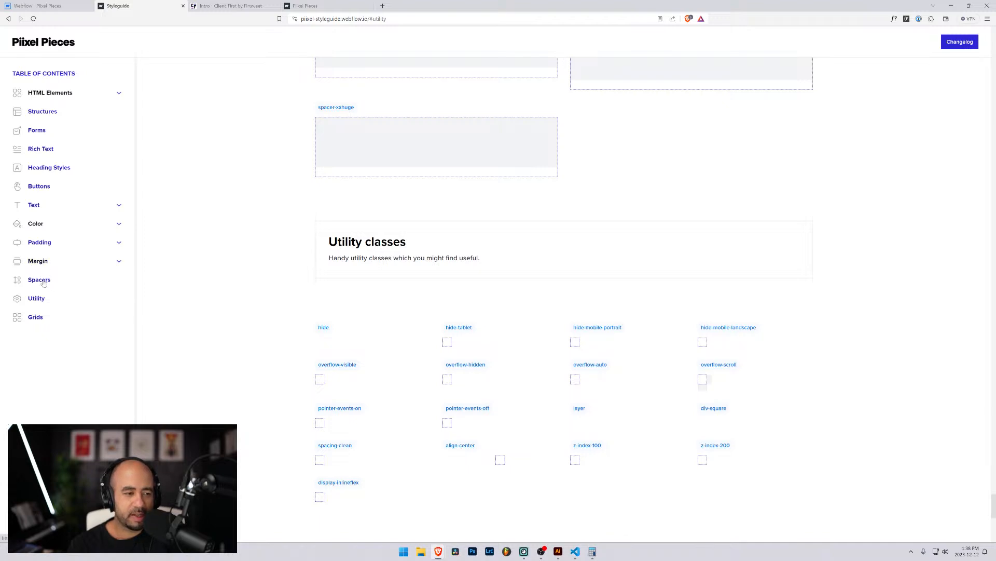
left_click(30, 188)
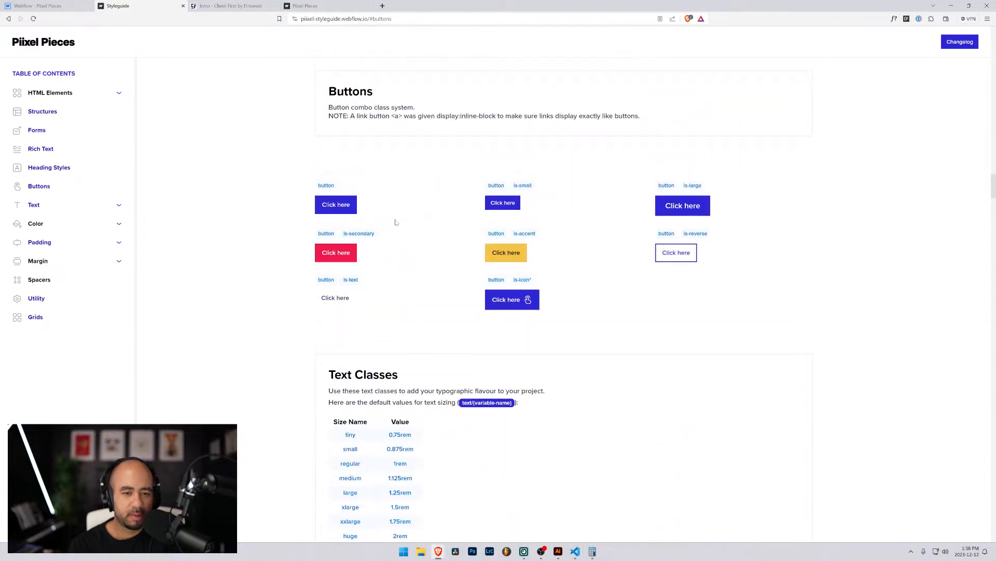
scroll(342, 283, "down", 8)
scroll(331, 316, "up", 10)
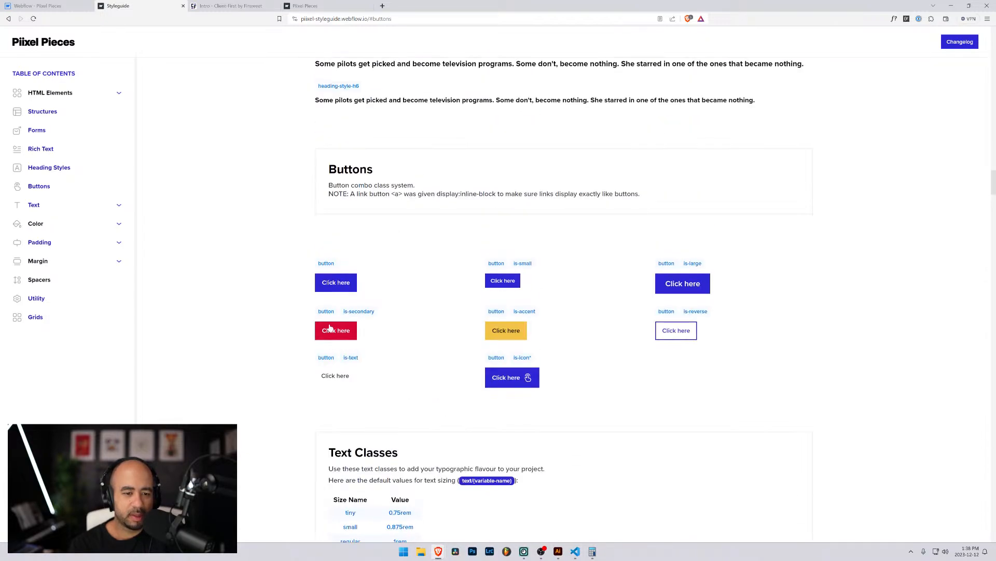
scroll(418, 387, "up", 10)
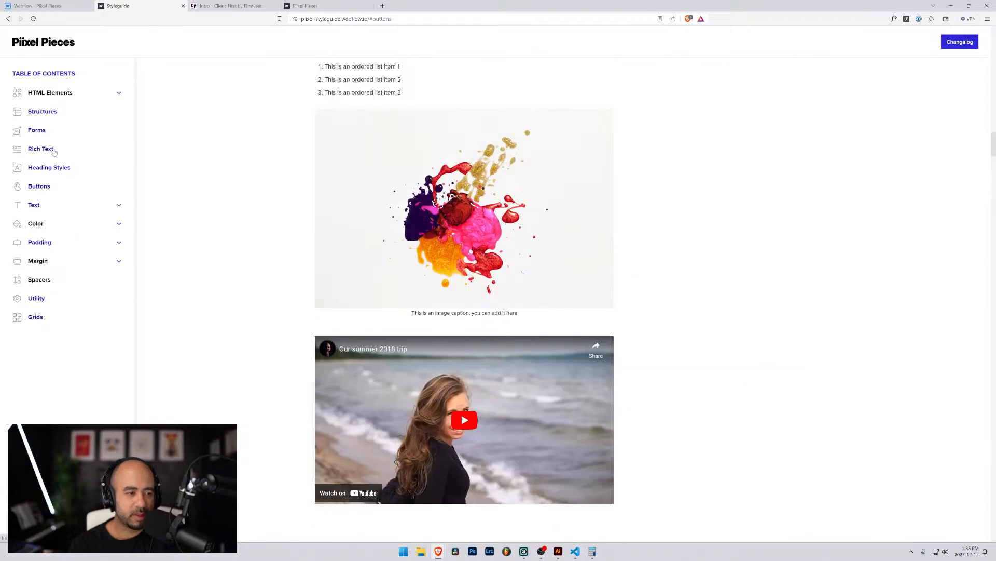
left_click(46, 112)
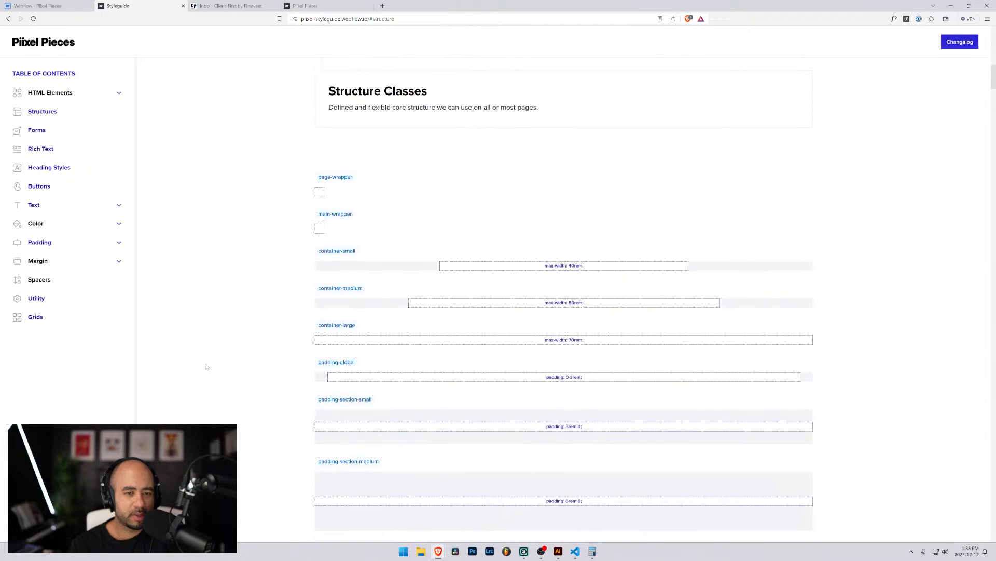
scroll(218, 366, "down", 7)
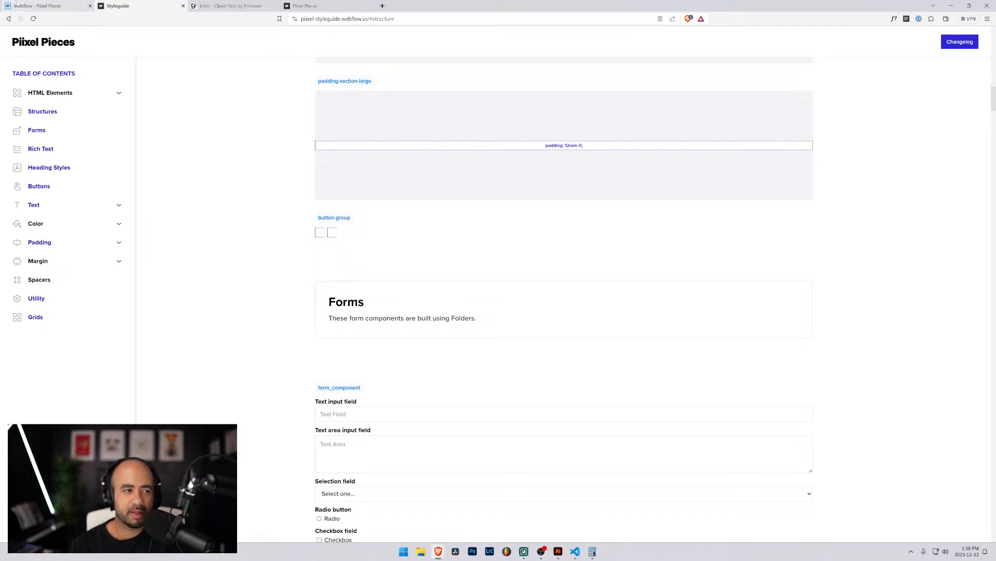
left_click(46, 4)
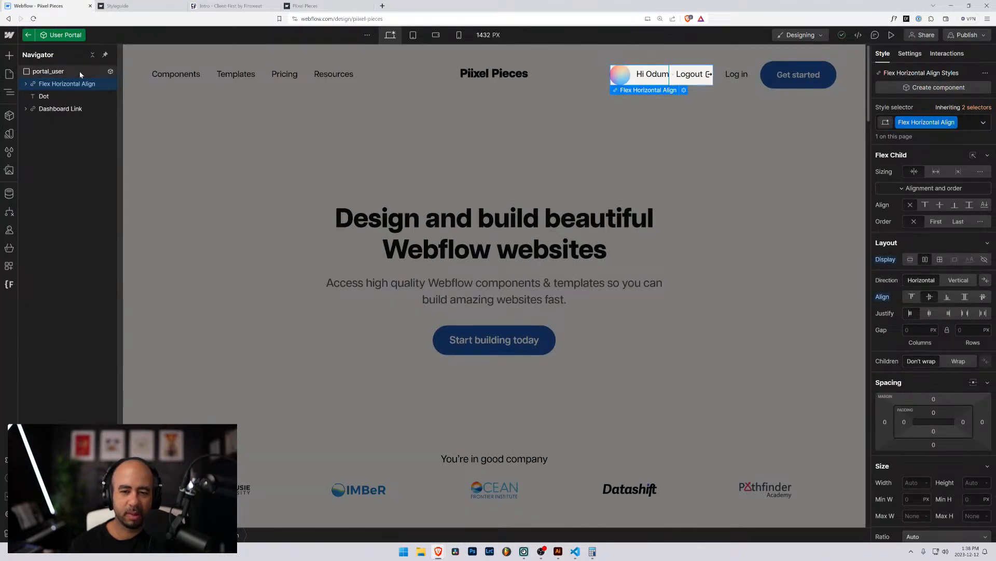
Expand Flex Horizontal Align and compare the User Avatar and two User Name elements' classes.
scroll(880, 359, "down", 2)
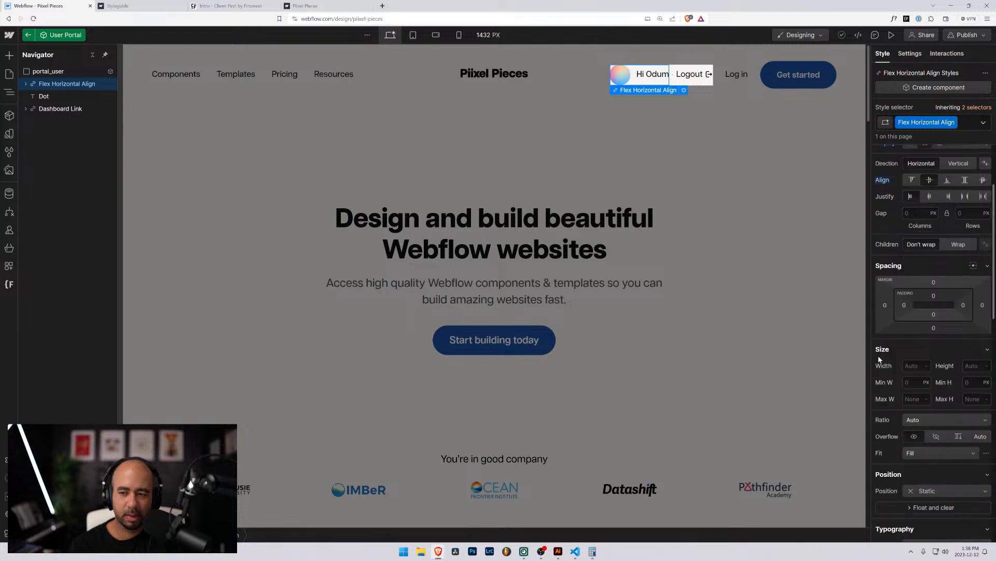
scroll(880, 386, "up", 2)
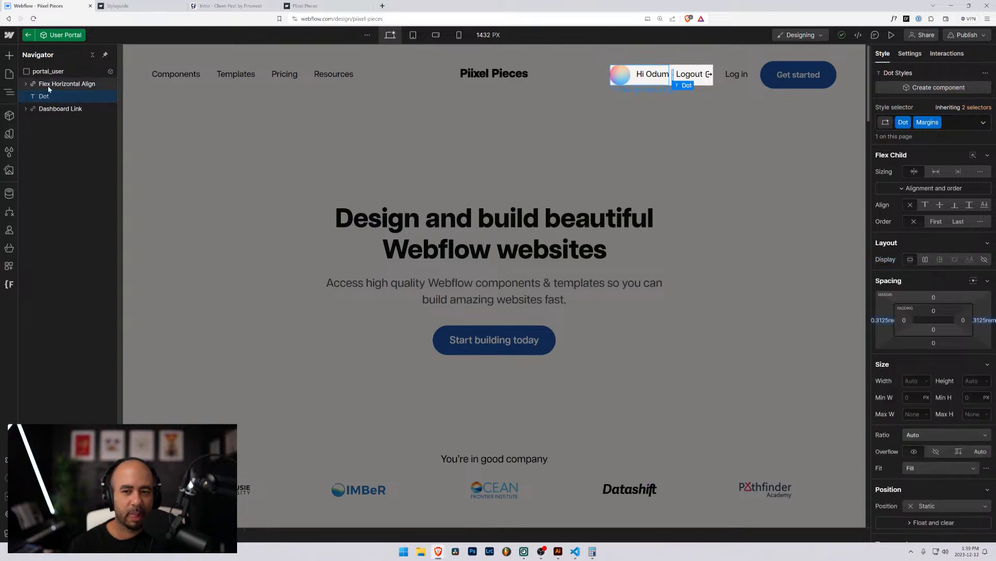
left_click(25, 83)
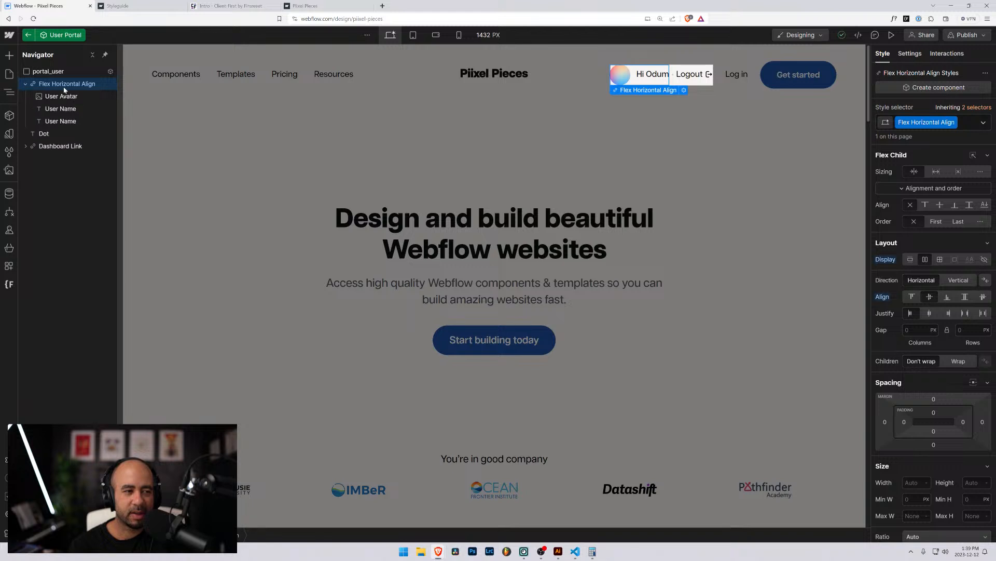
left_click(62, 97)
left_click(64, 109)
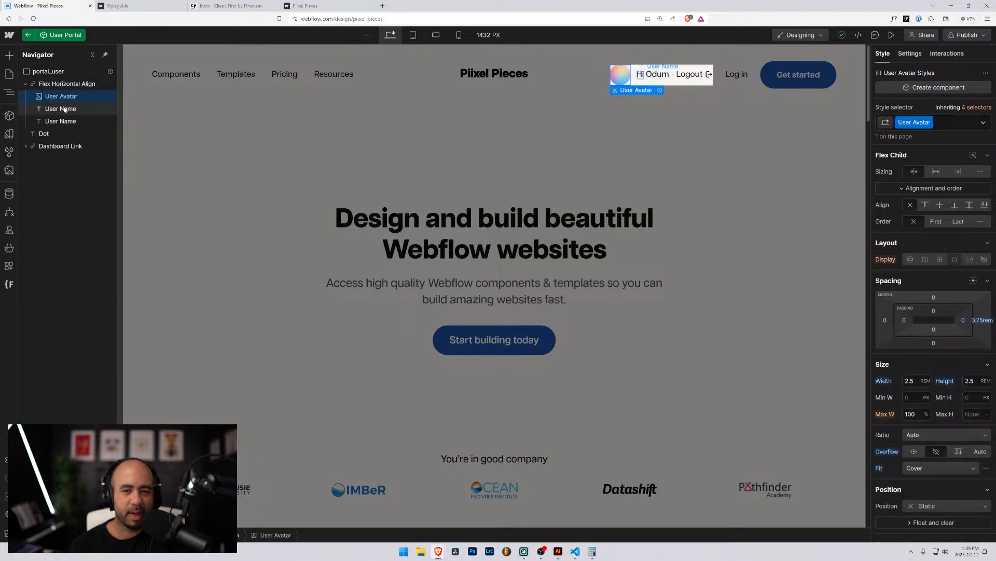
left_click(60, 122)
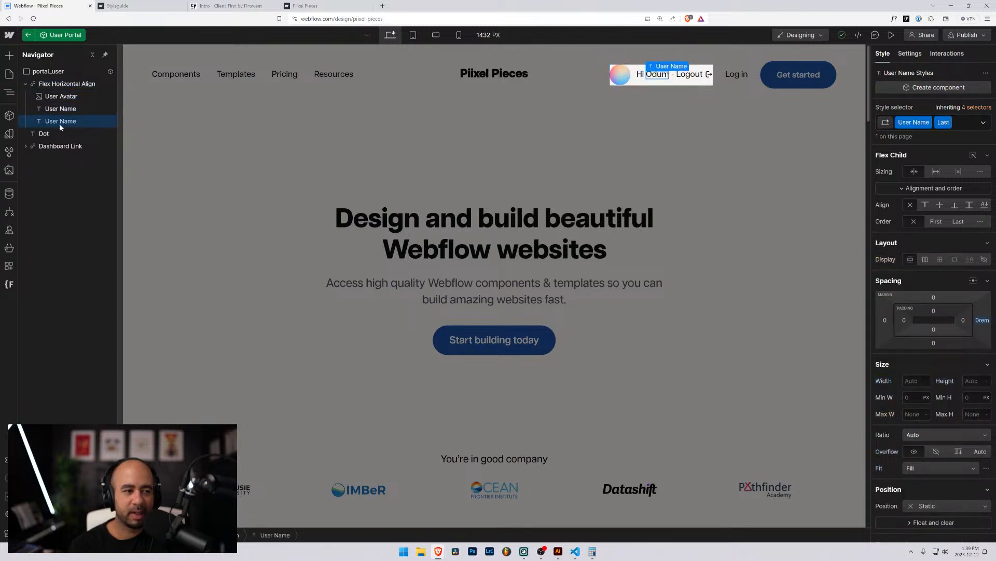
left_click(59, 110)
left_click(60, 121)
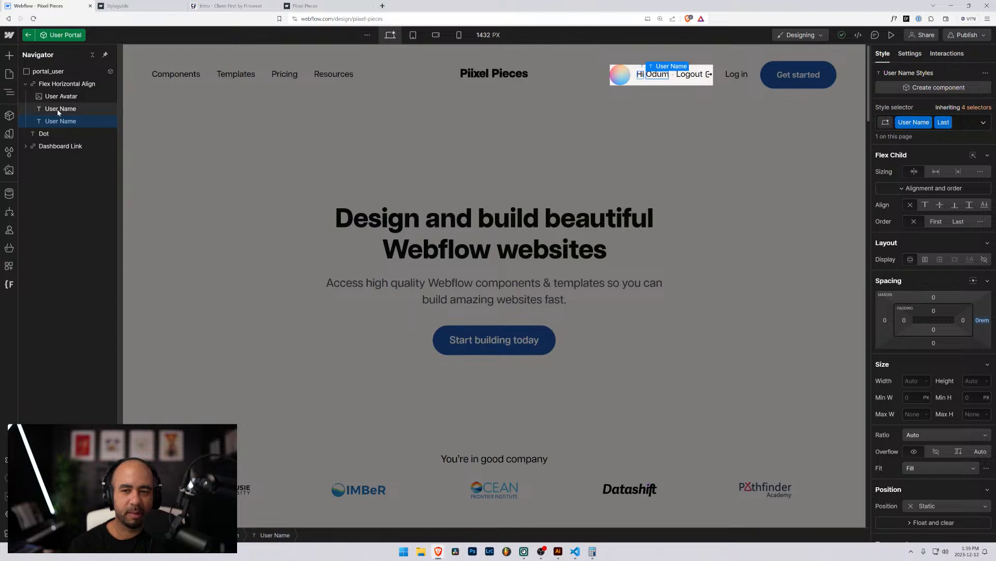
left_click(60, 110)
left_click(57, 123)
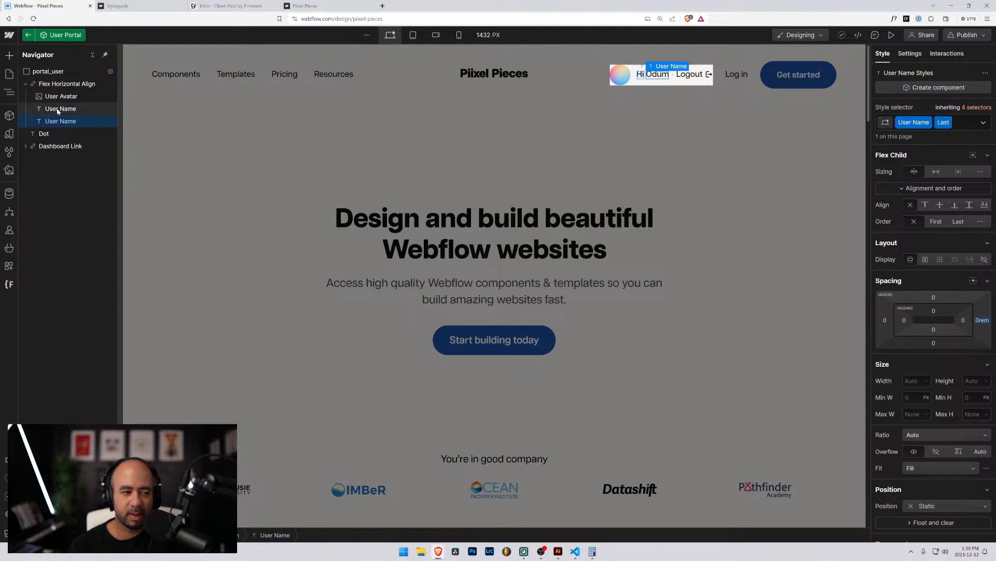
left_click(59, 110)
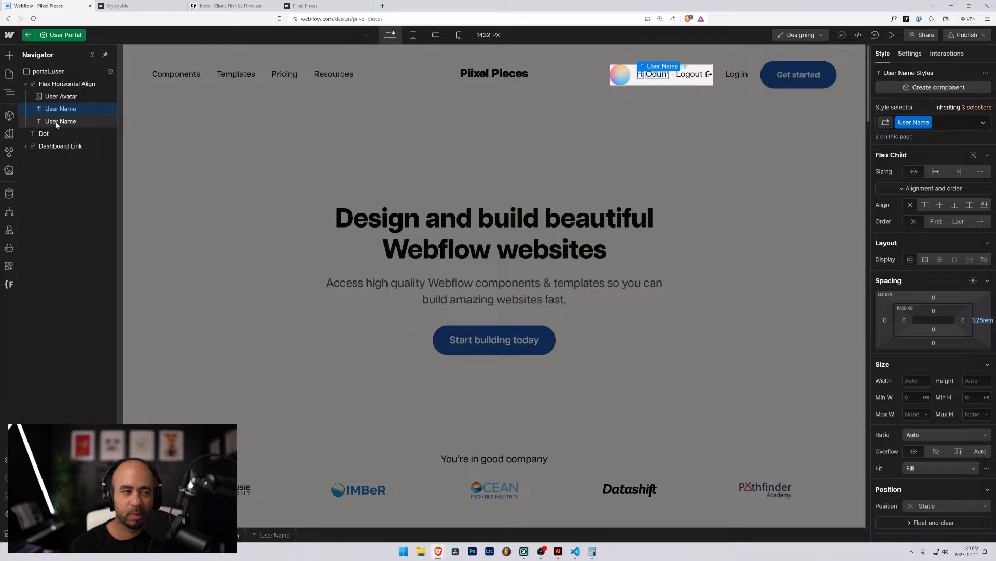
left_click(53, 98)
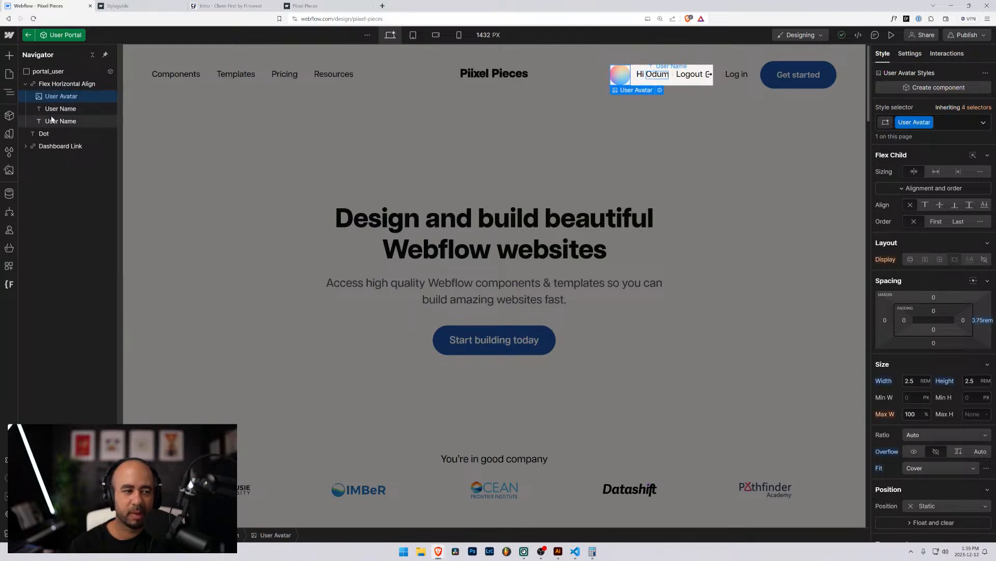
left_click(53, 85)
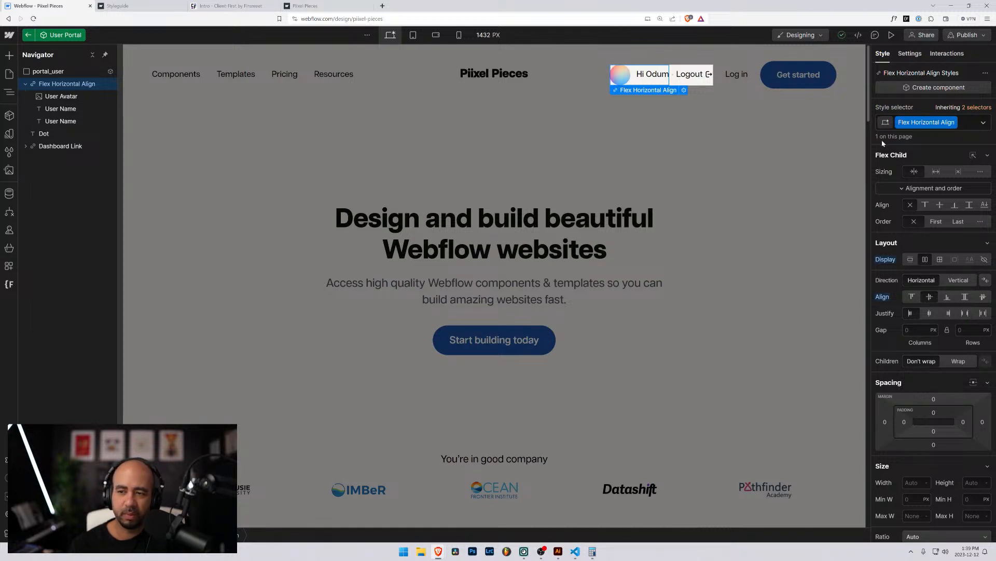
Rename the Flex Horizontal Align class to flex_horizontal and check the result.
left_click(955, 125)
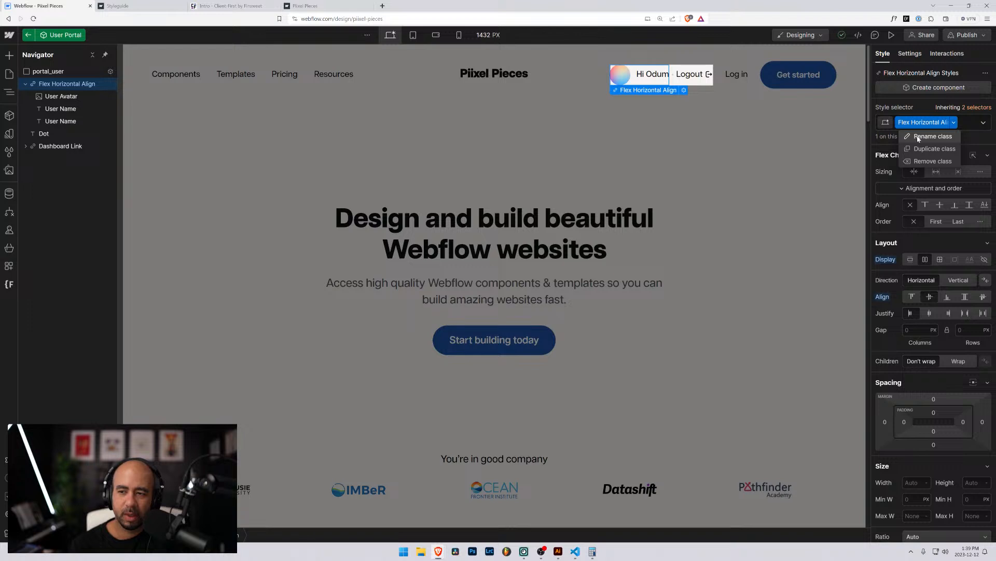
left_click(929, 132)
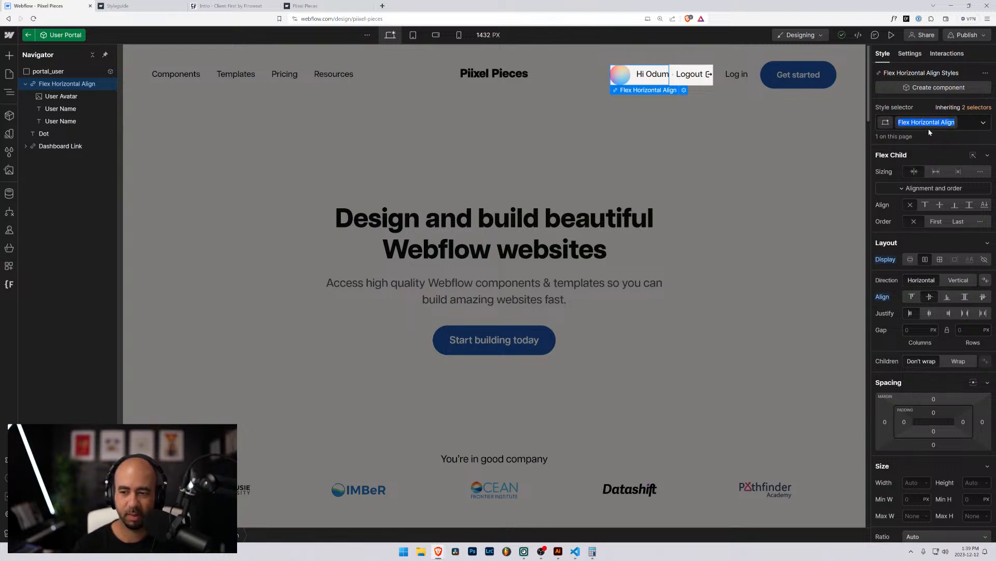
type("flex_")
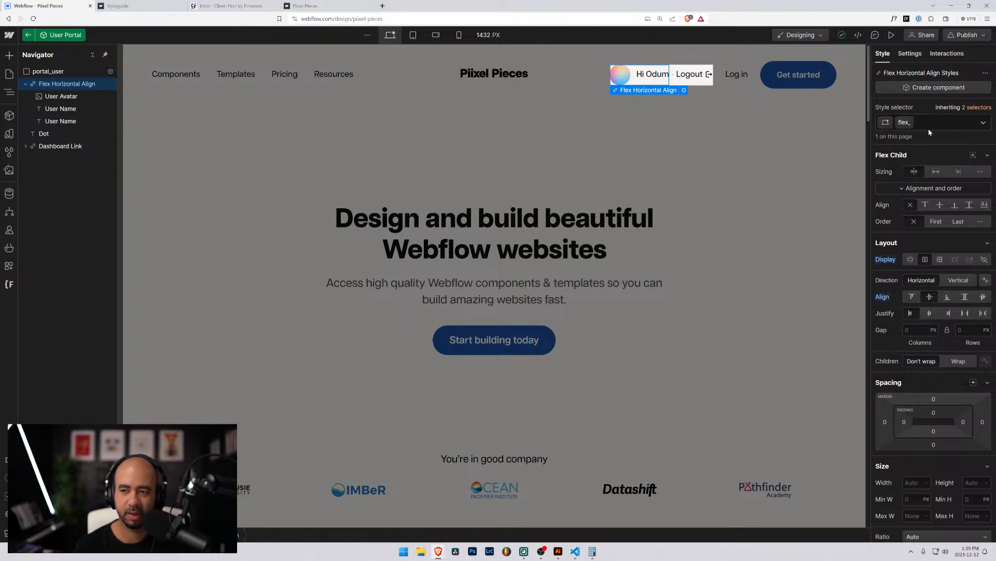
key("BackSpace")
type("horizontal")
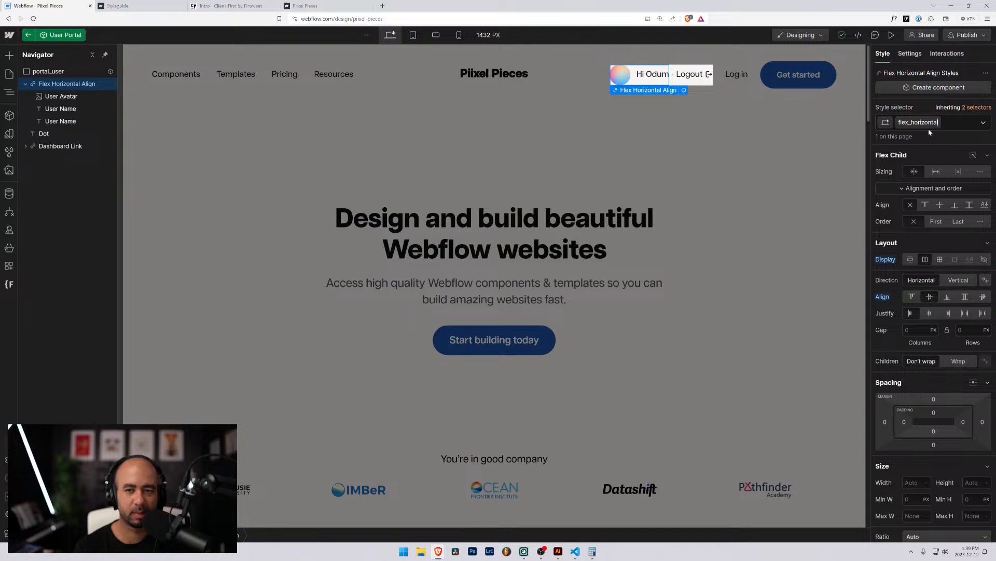
key("Return")
left_click(60, 96)
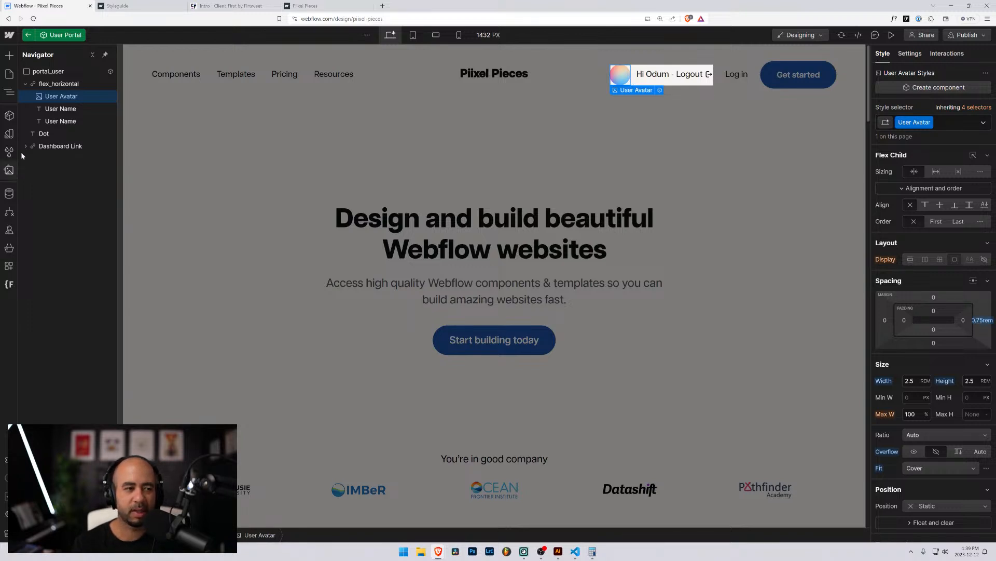
left_click(60, 84)
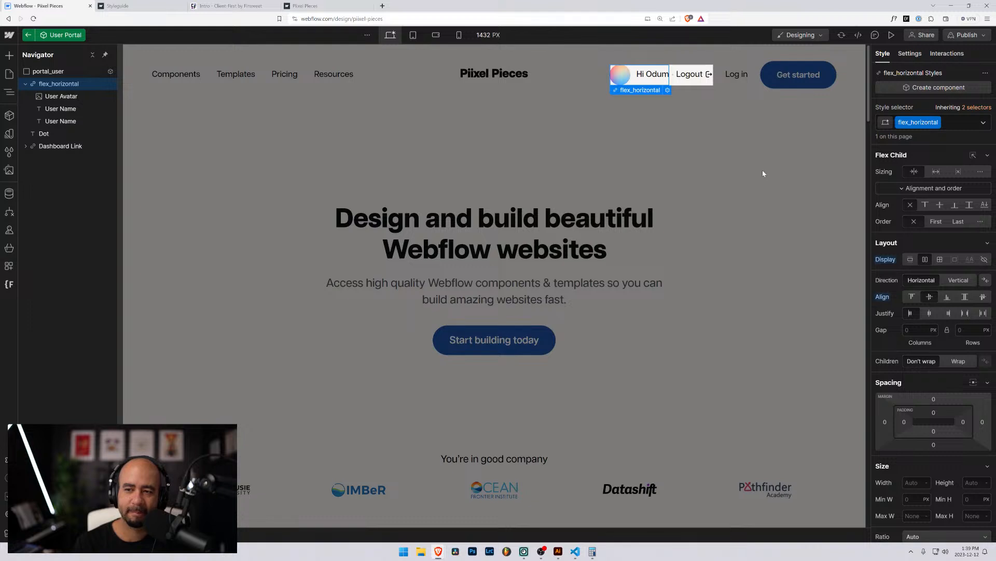
left_click(66, 97)
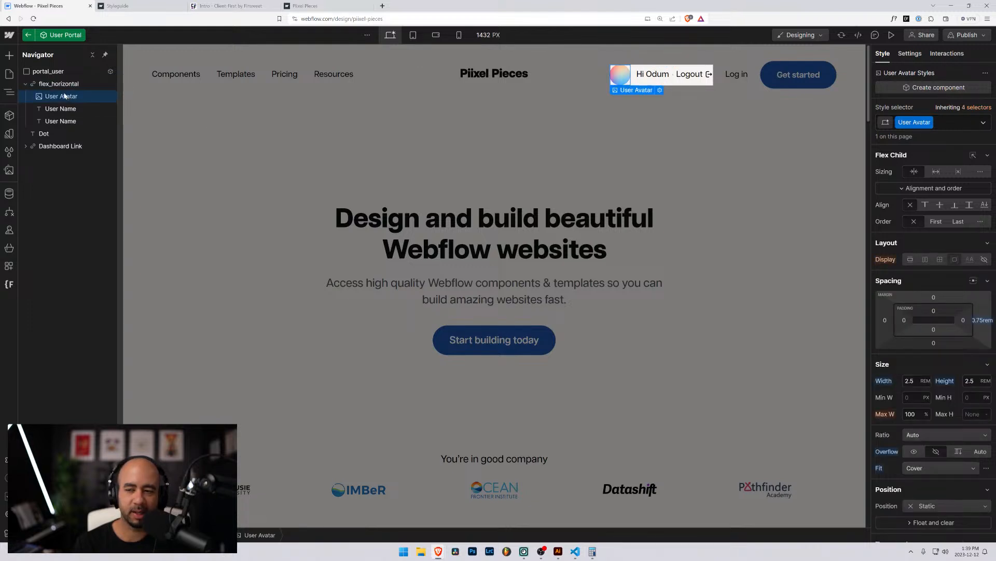
left_click(59, 84)
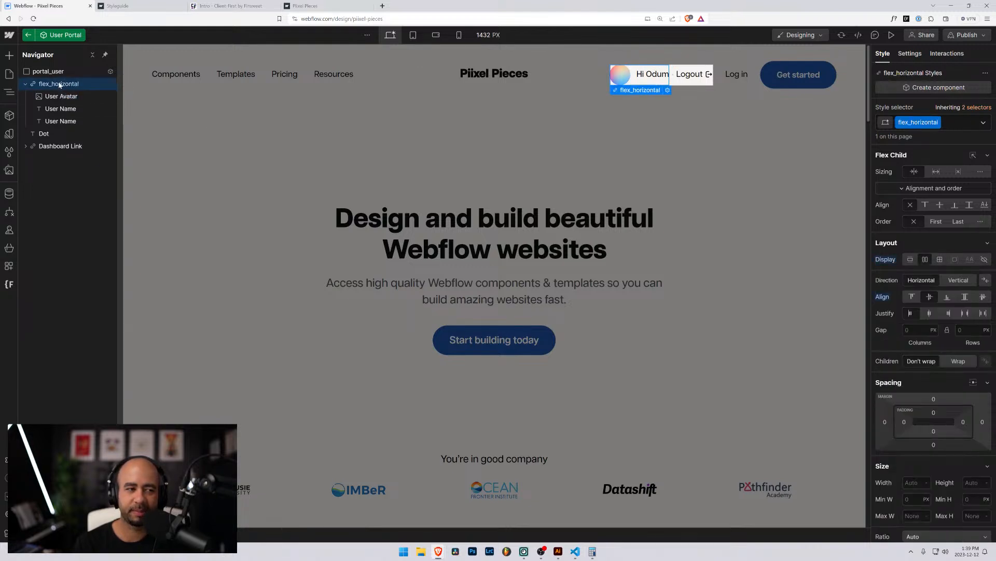
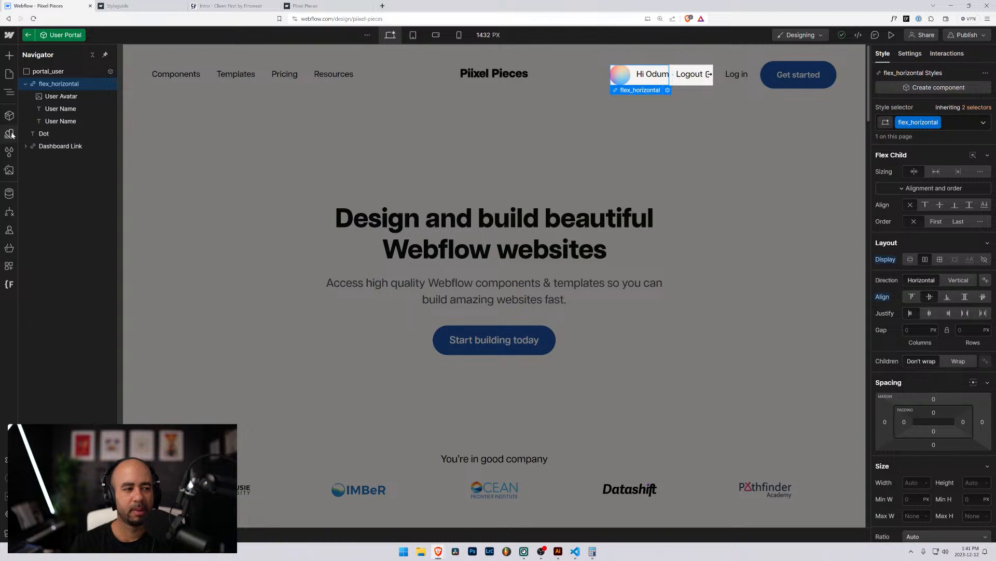
Review the site's variables, then close the variables and page lists.
left_click(10, 151)
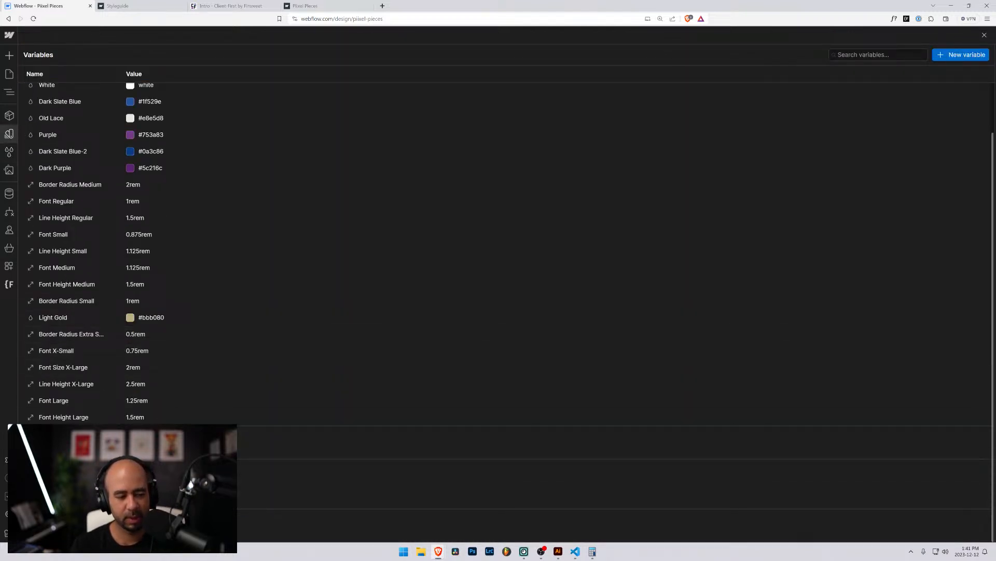
left_click(9, 73)
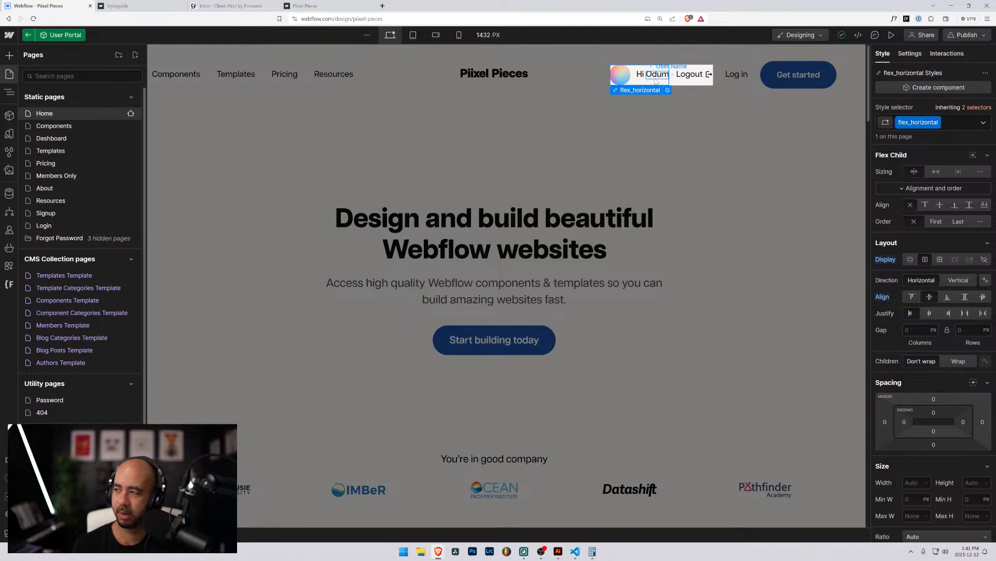
left_click(945, 123)
Select the flex_horizontal user block in the nav and start adding a combo class.
left_click(627, 78)
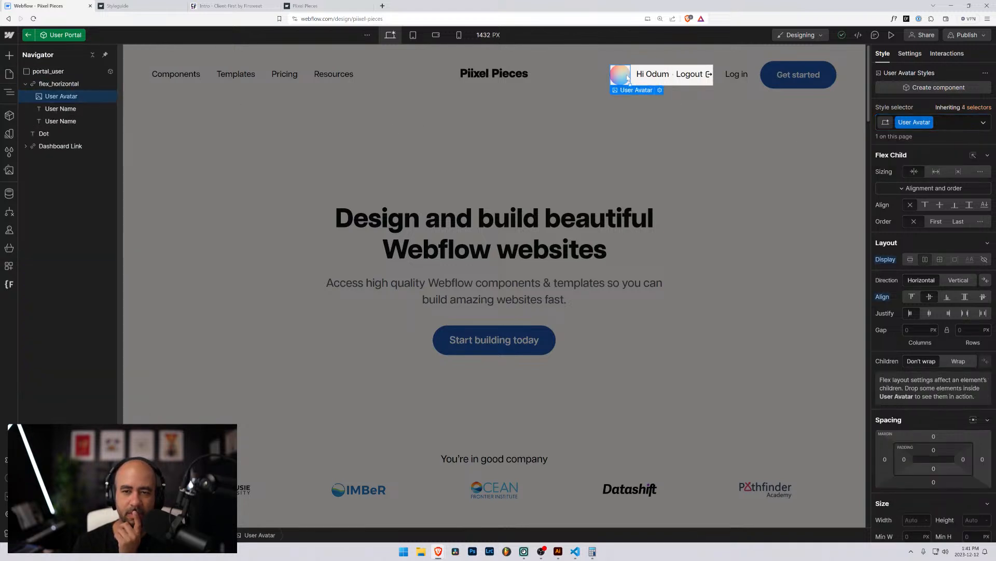
left_click(57, 84)
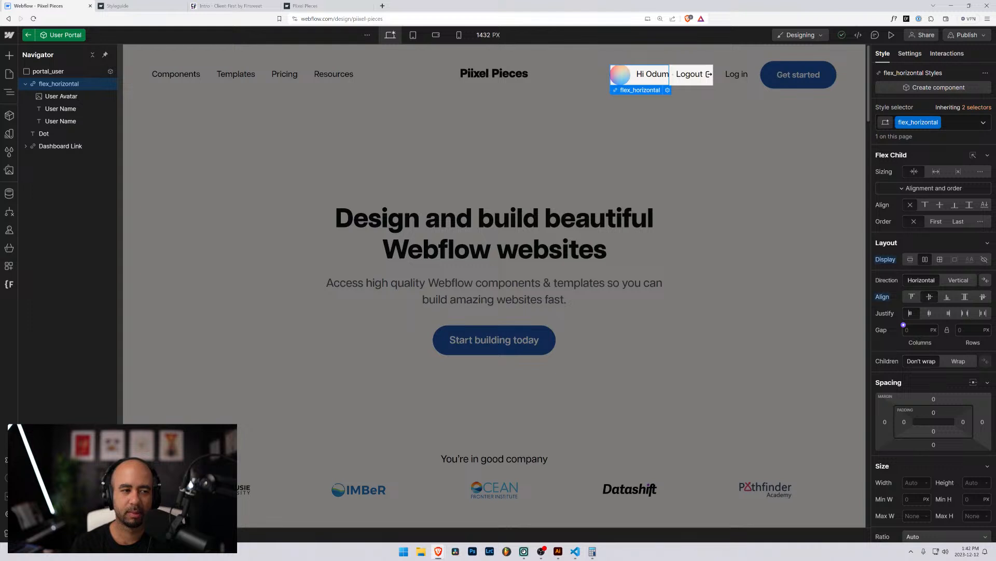
left_click(958, 123)
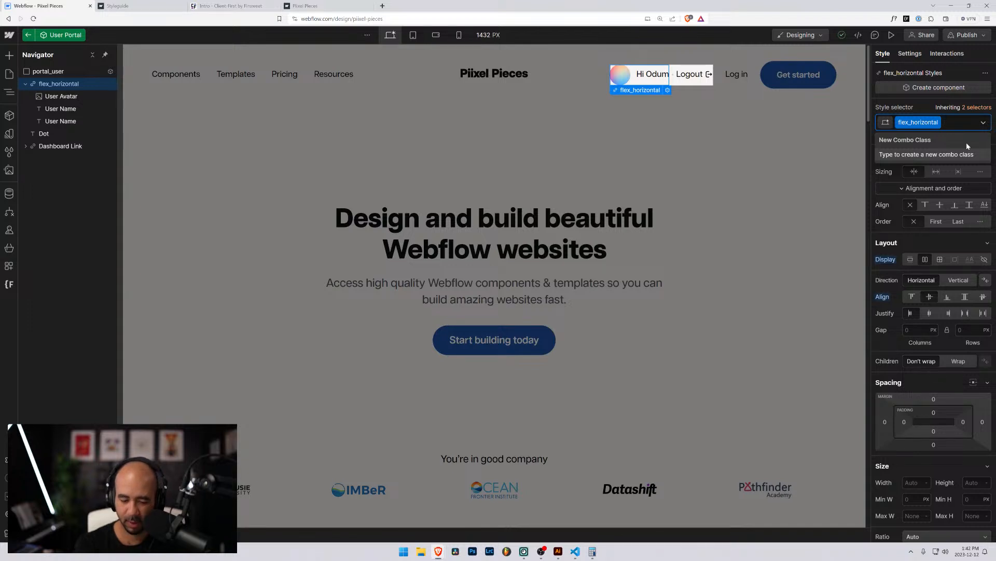
Try a 75rem combo class with a 0.75rem gap, then reset the gap to zero.
type("75rem")
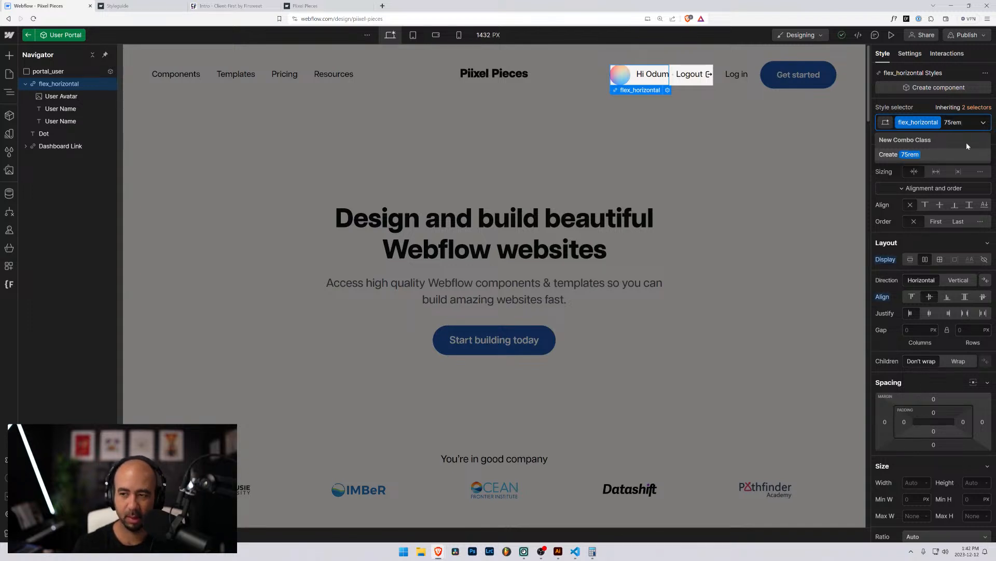
key("Return")
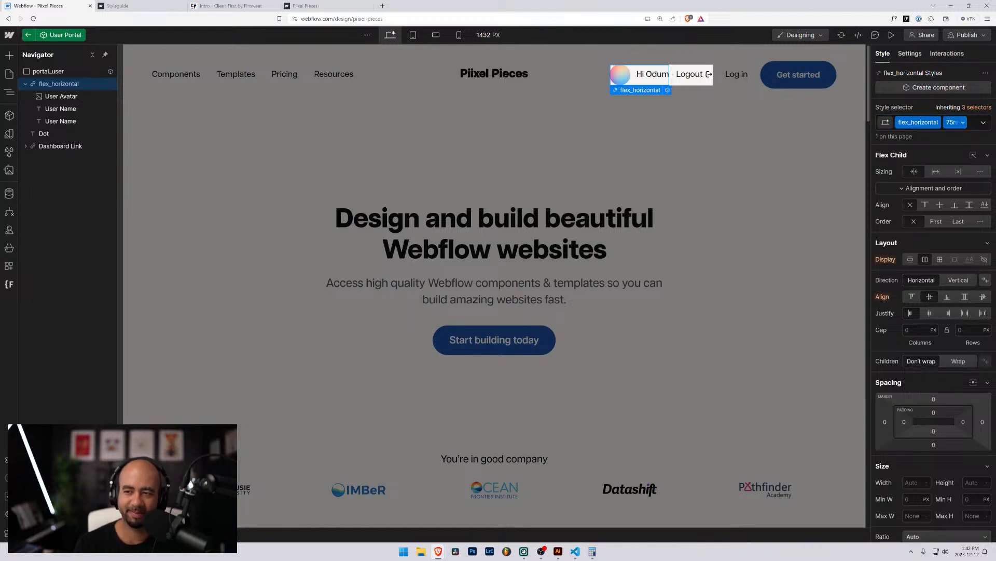
left_click(907, 330)
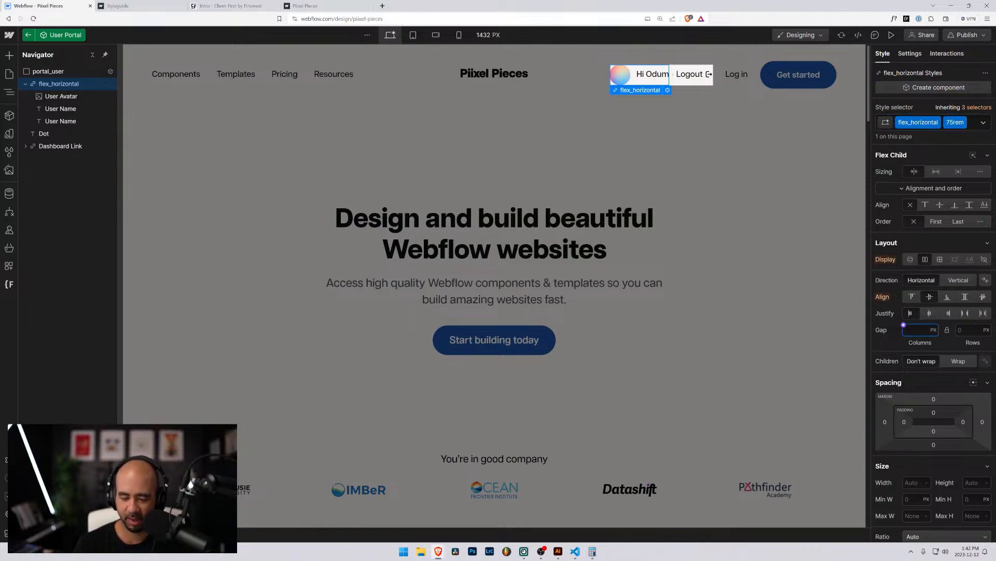
type("0.75rem")
key("Return")
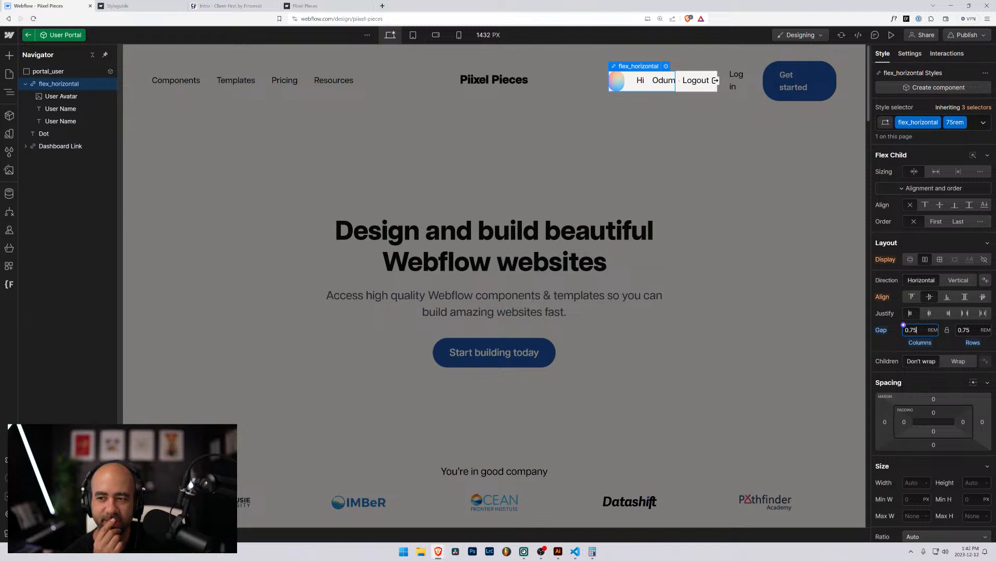
left_click(882, 331, "alt")
Remove the 75rem combo class and the flex_horizontal class from the user block.
left_click(971, 126)
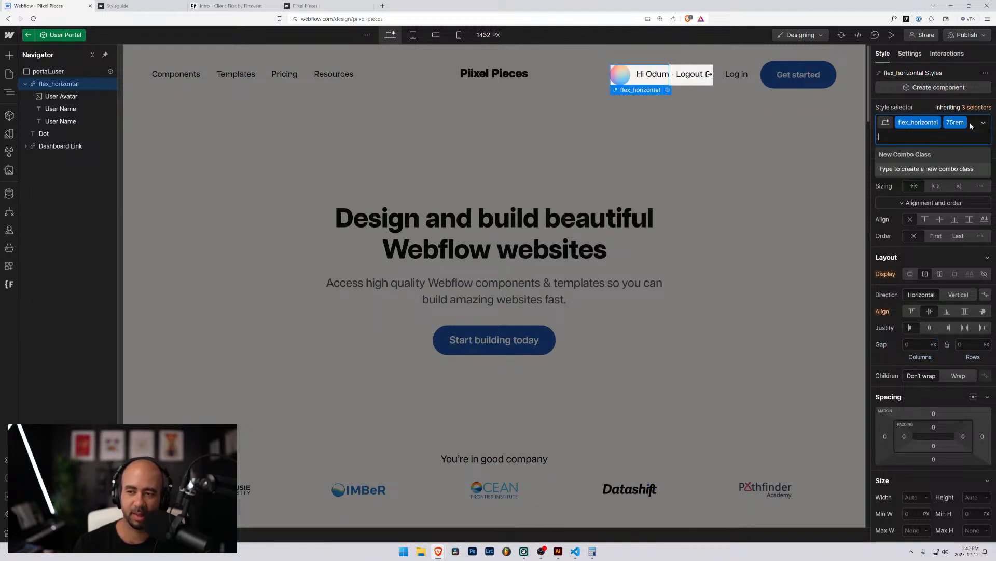
key("BackSpace")
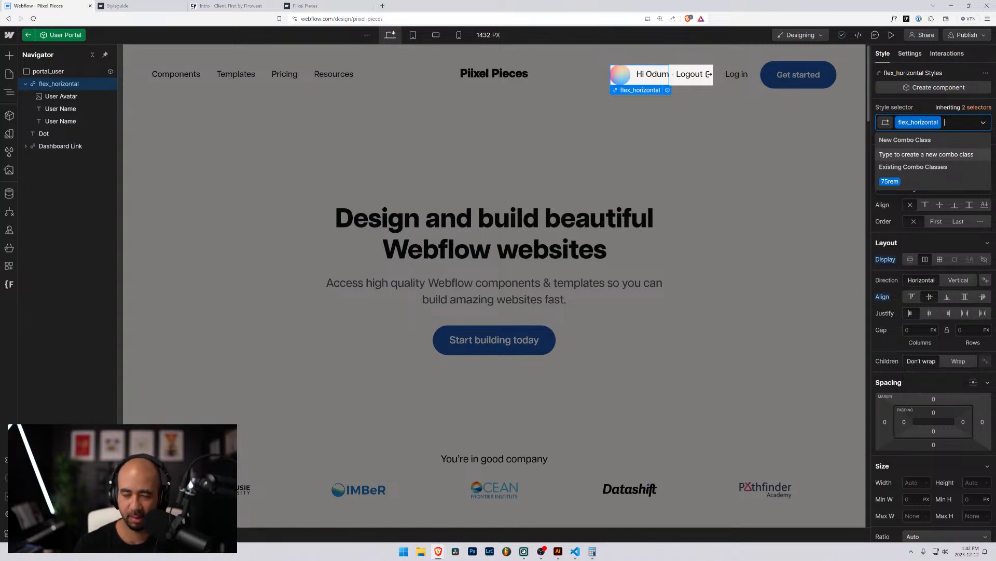
key("BackSpace")
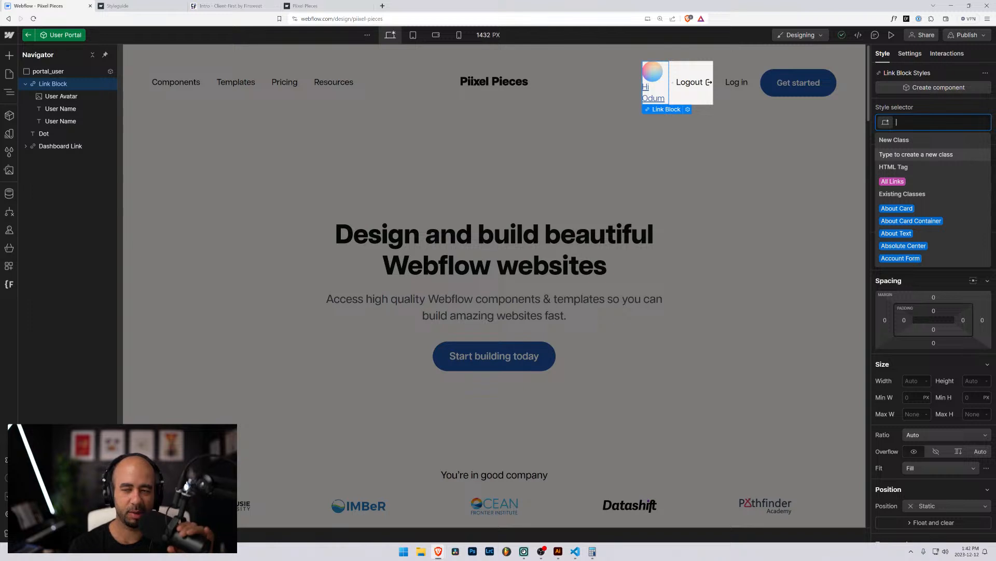
Create and apply a new portal_user-details class to the user block.
type("port")
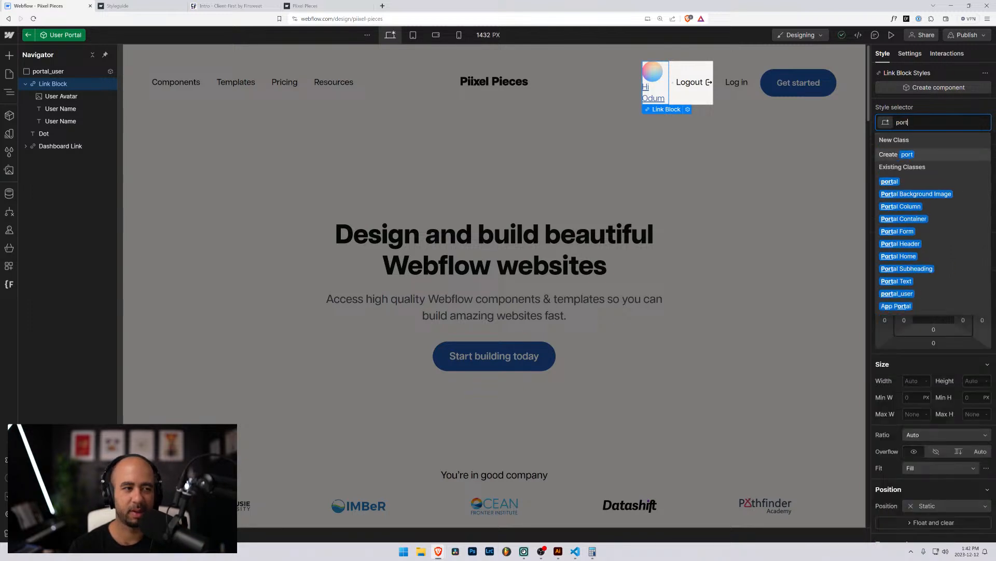
type("al_")
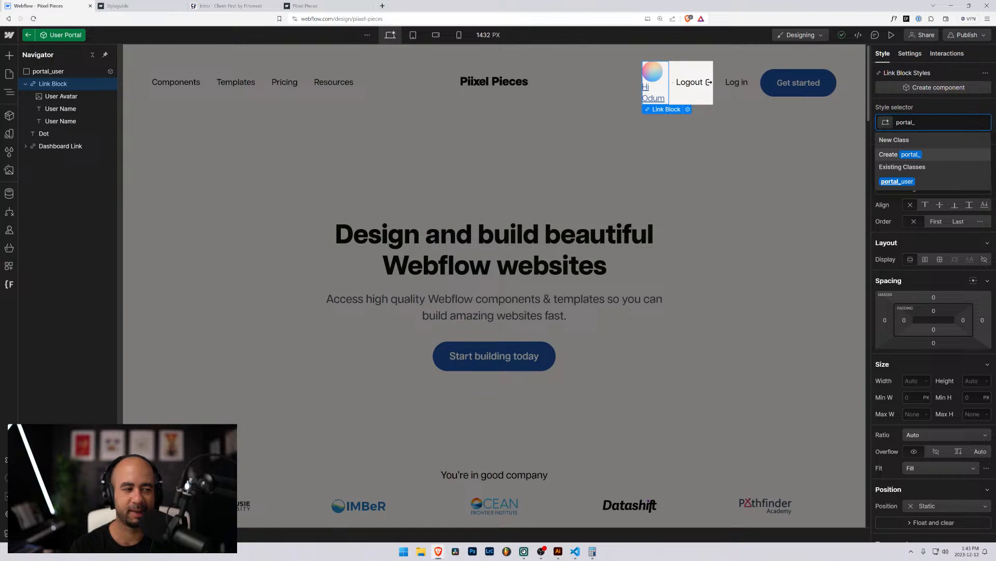
type("user-")
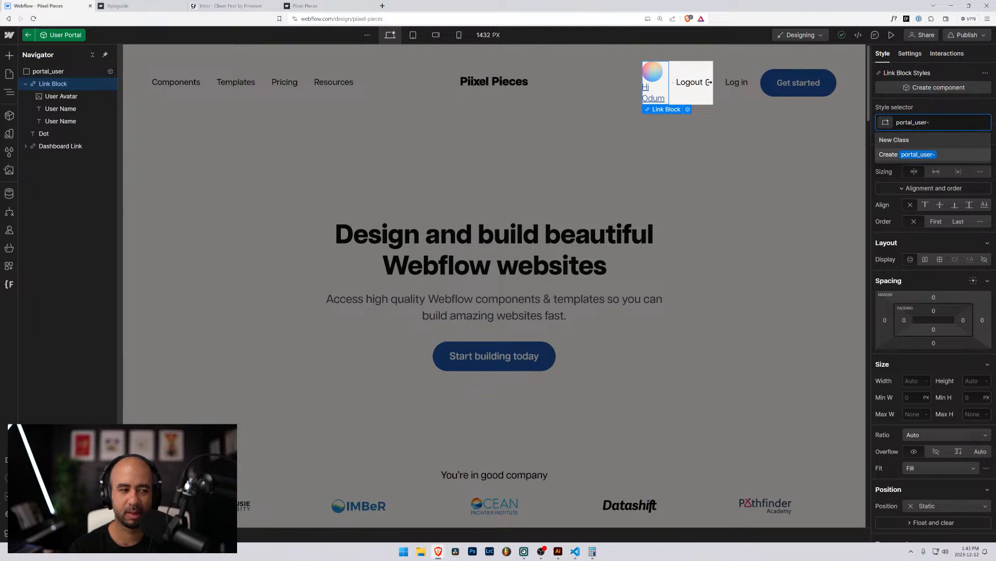
type("details")
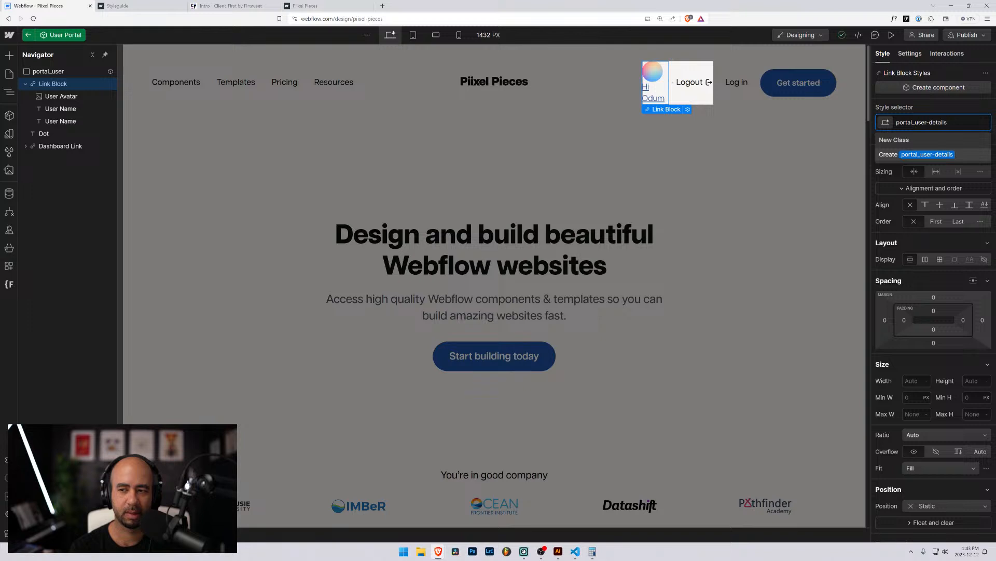
key("Return")
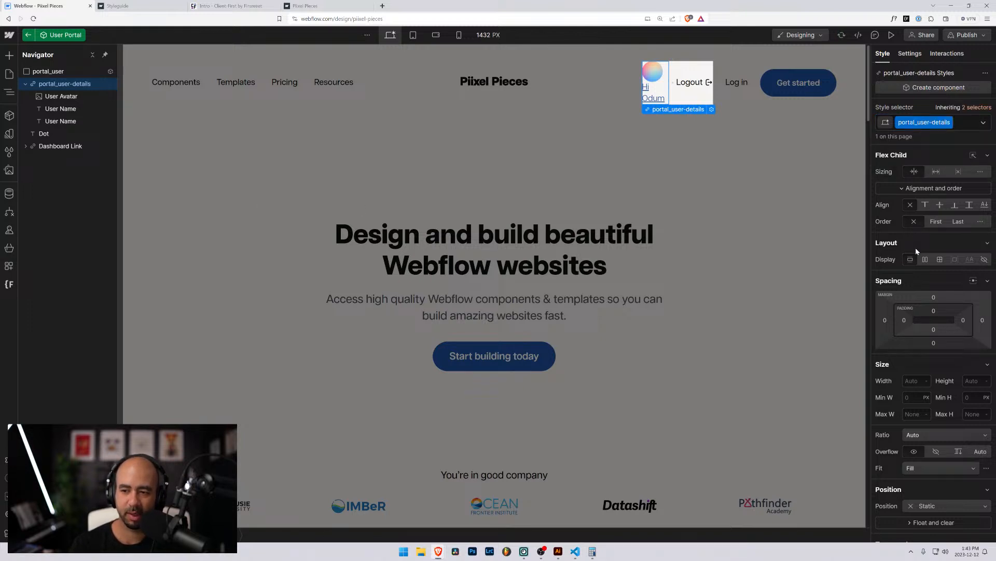
Make portal_user-details a flex row with centre alignment and a 0.75rem gap.
left_click(926, 259)
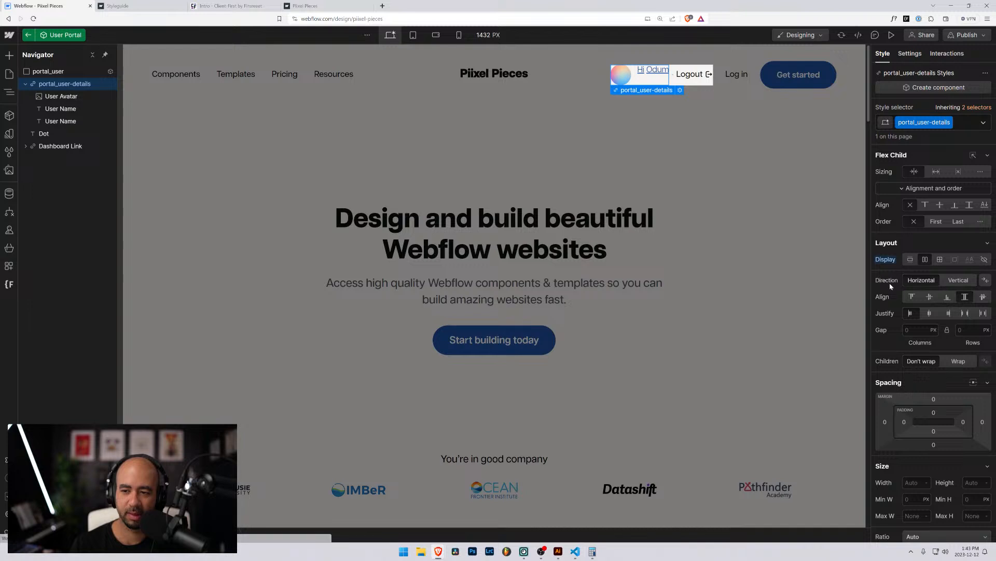
left_click(929, 297)
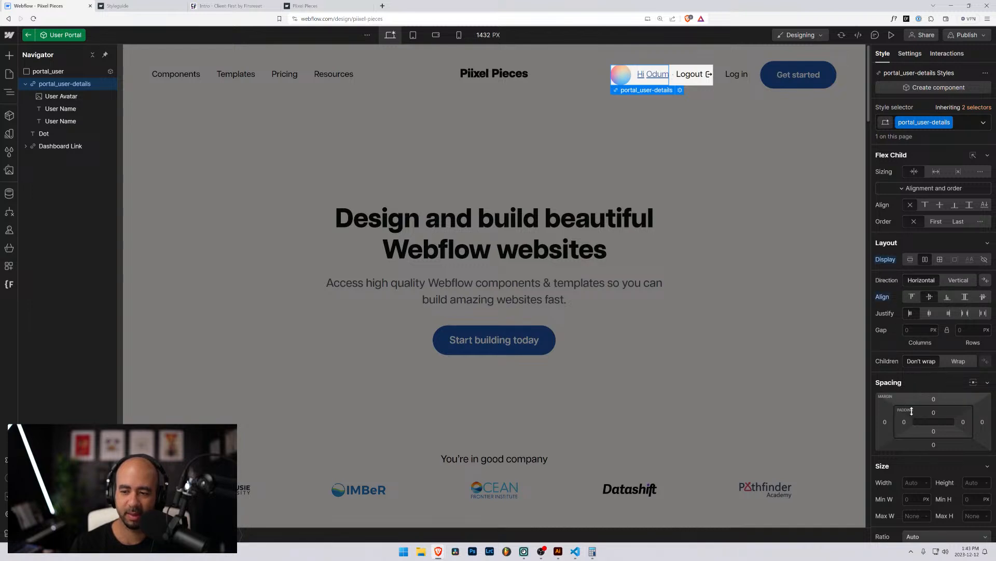
left_click(906, 330)
type("0.75rem")
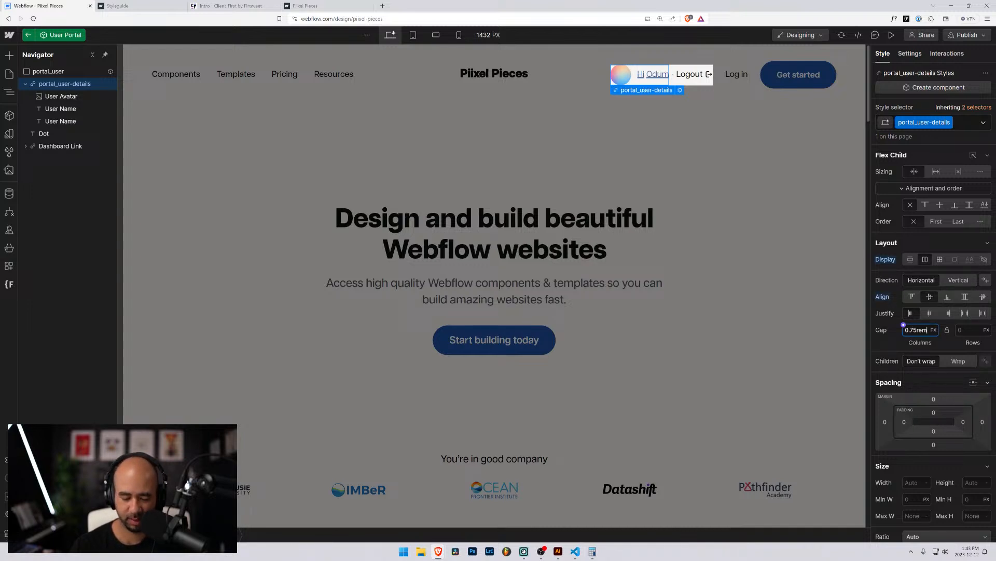
key("Return")
left_click(61, 96)
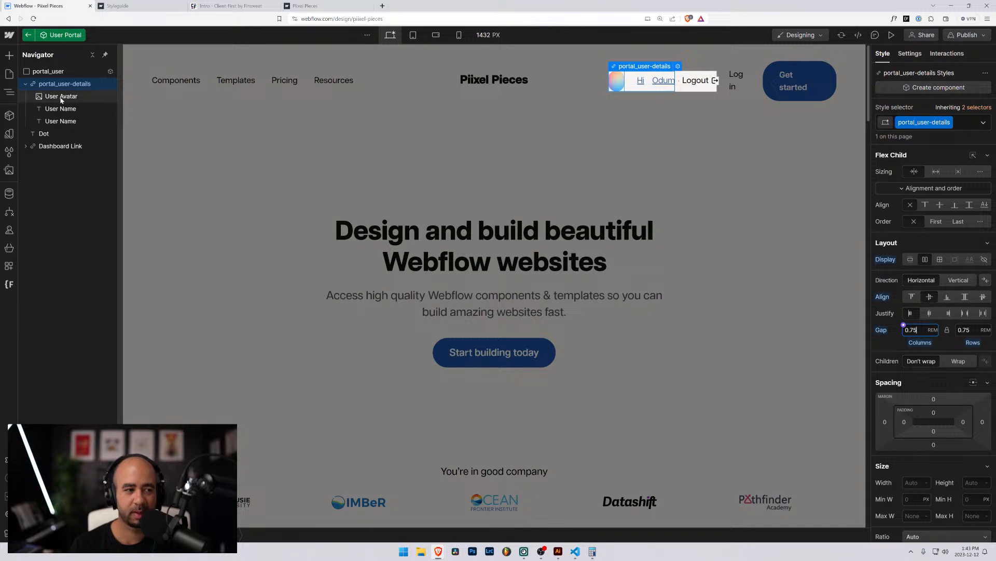
Rename the avatar's class to portal_avatar and set its right margin to 0.
left_click(930, 122)
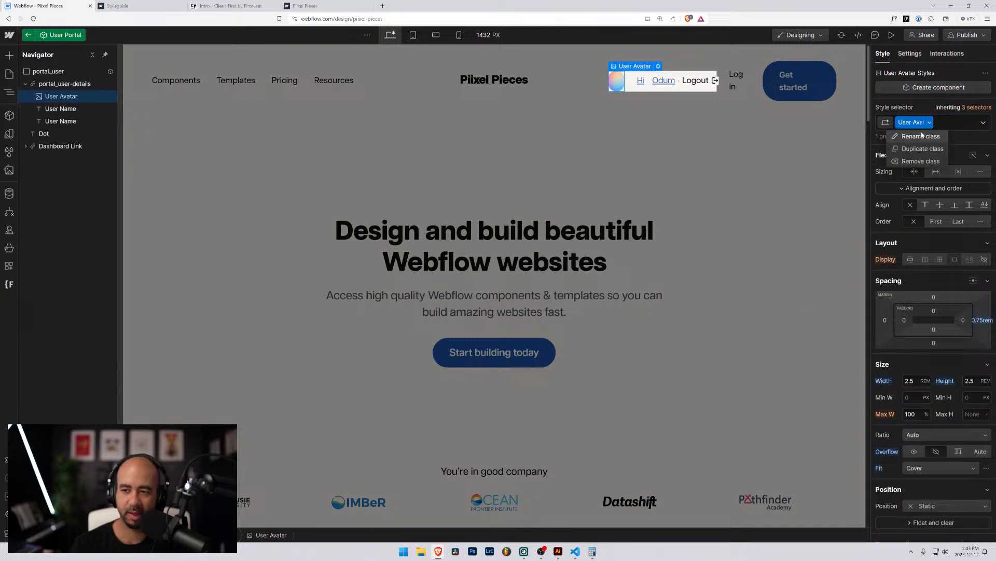
left_click(920, 137)
type("p")
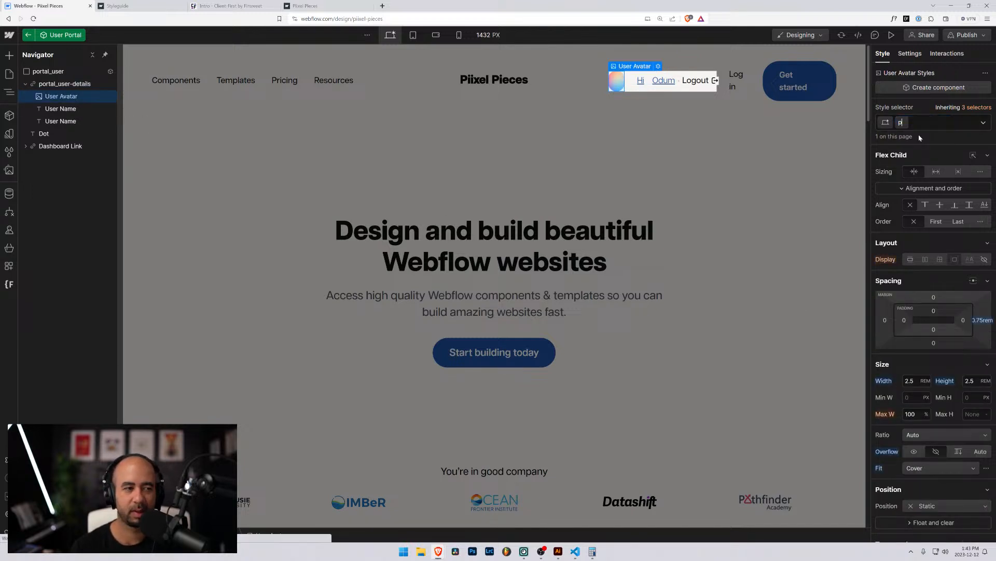
type("ortal_avatar")
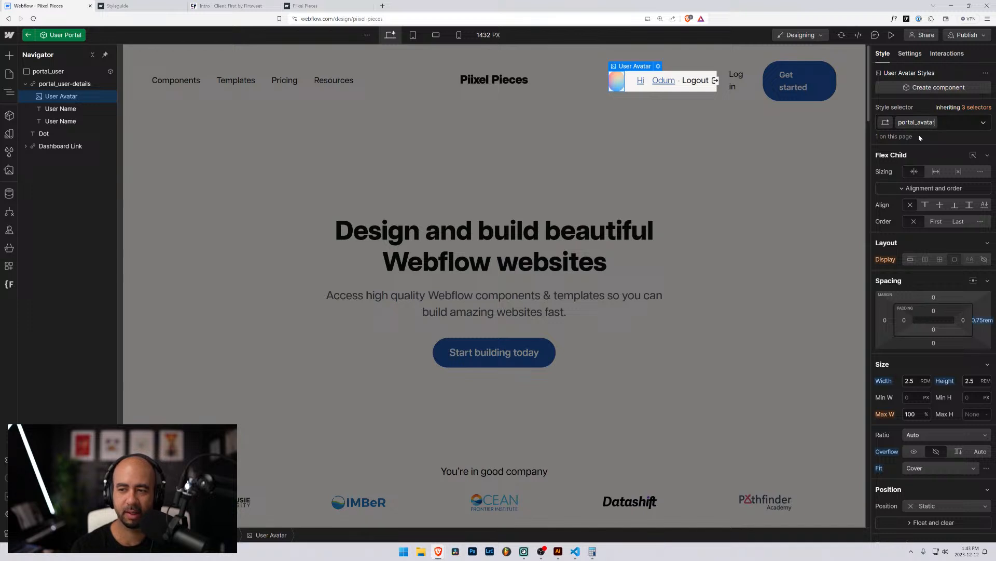
key("Return")
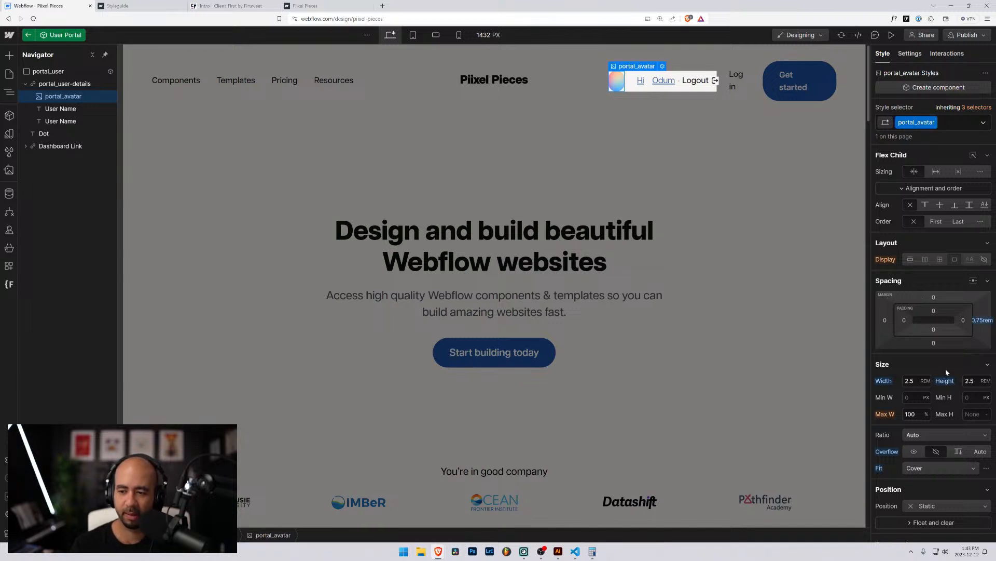
left_click(981, 320, "alt")
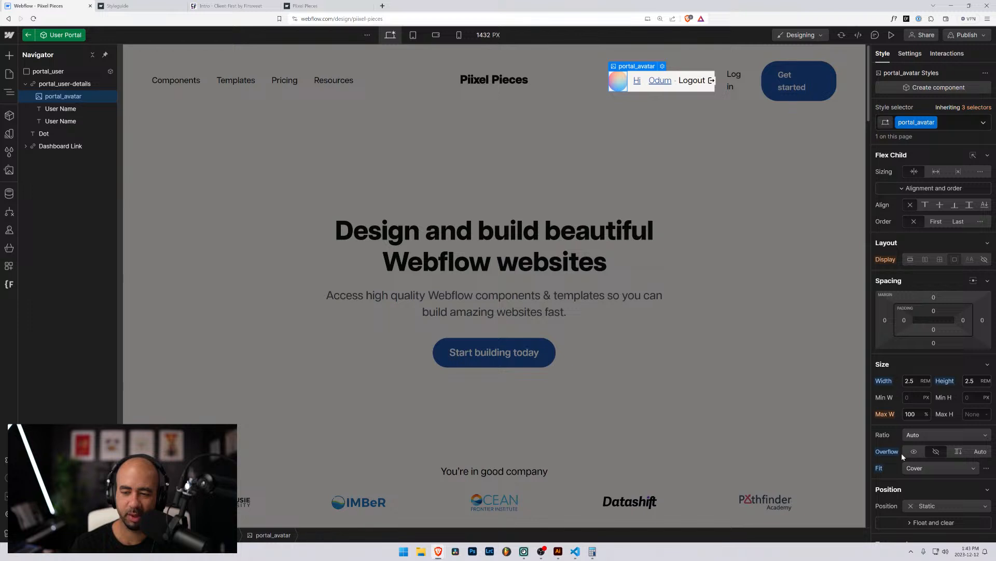
scroll(901, 453, "down", 3)
scroll(902, 452, "up", 3)
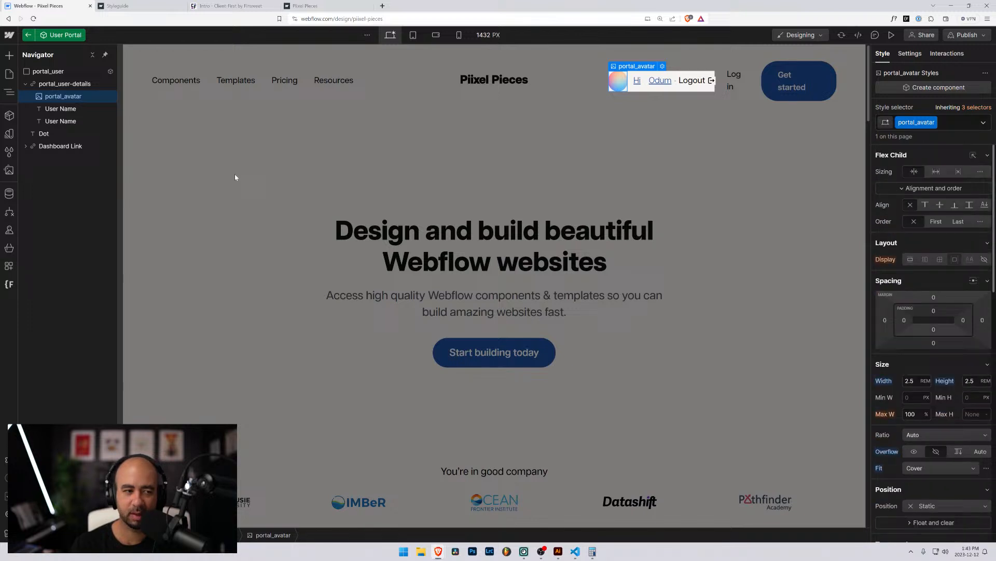
Wrap both User Name texts in a new div block.
left_click(52, 109)
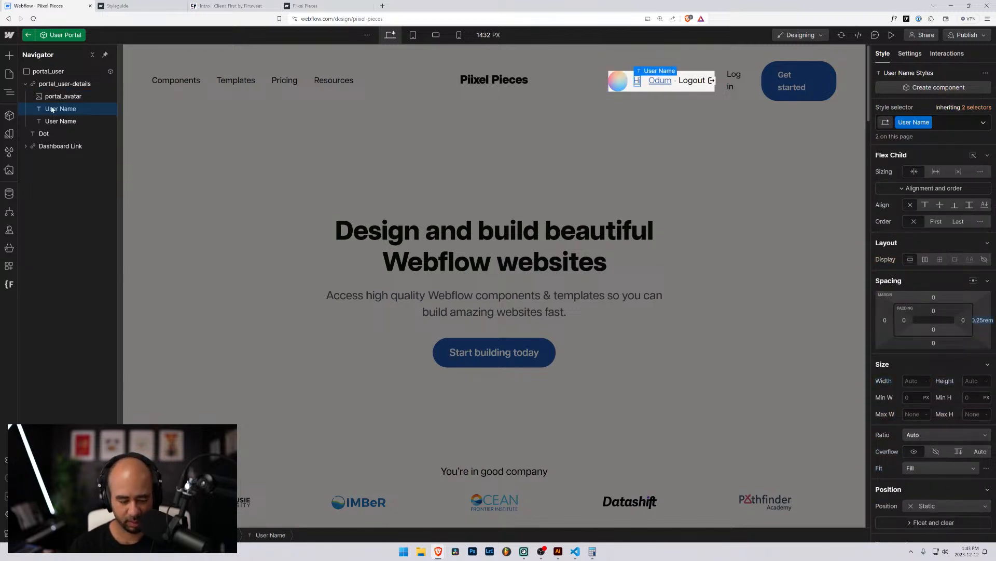
key("ctrl+alt+g")
mouse_move(52, 134)
left_mouse_down()
mouse_move(57, 116)
mouse_move(56, 124)
left_mouse_up()
left_click(55, 111)
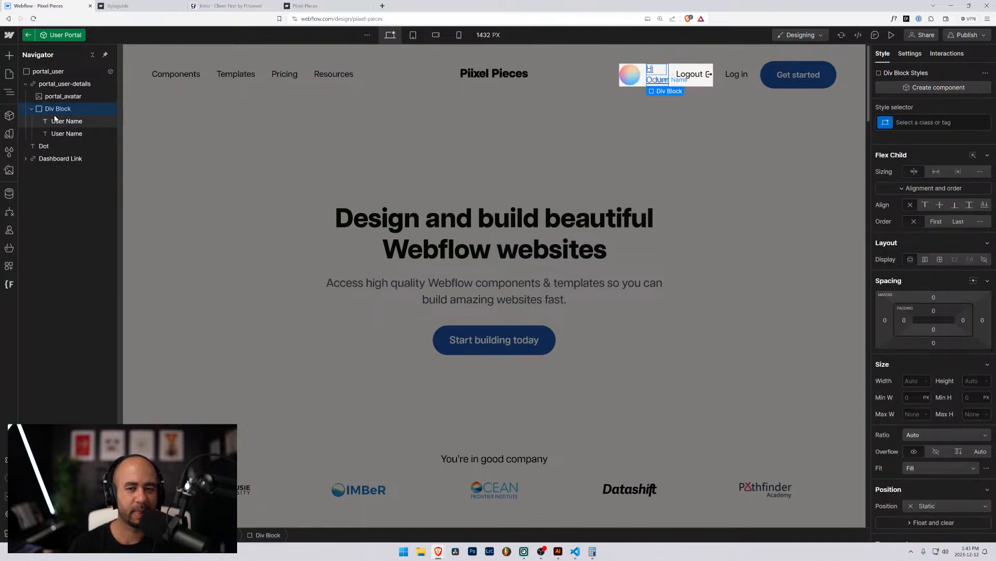
Give the new div the class portal_user-name.
left_click(929, 122)
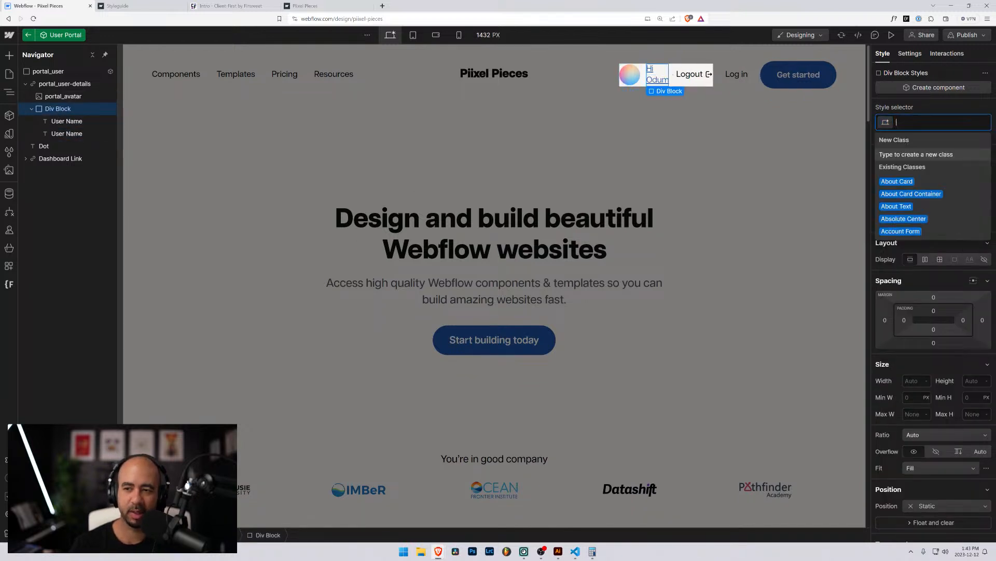
type("port")
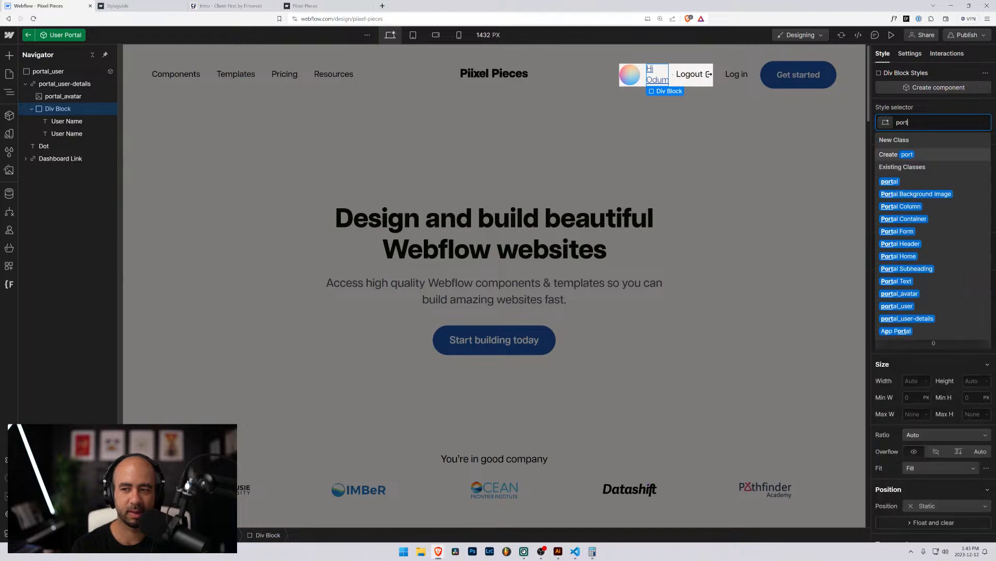
type("al_")
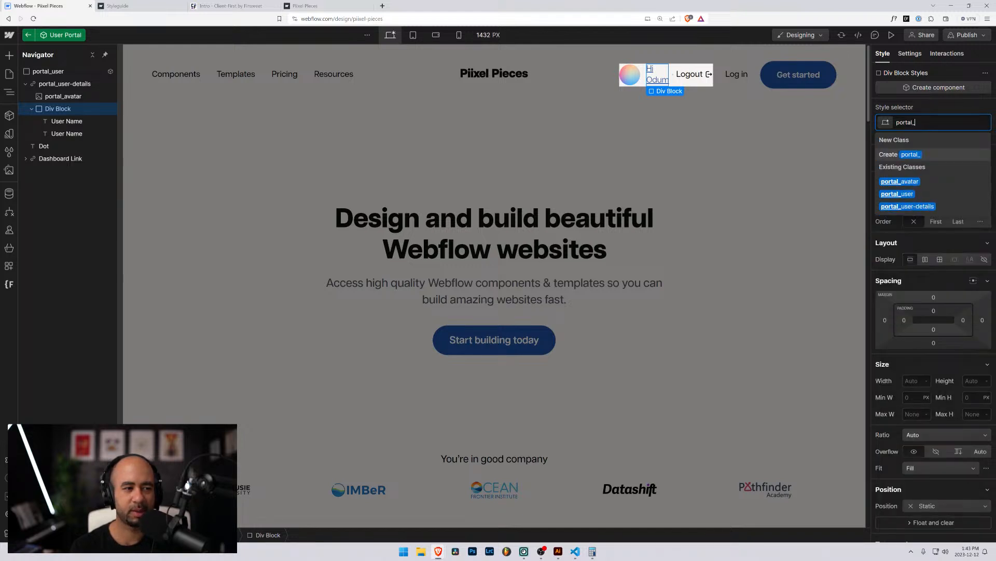
type("name")
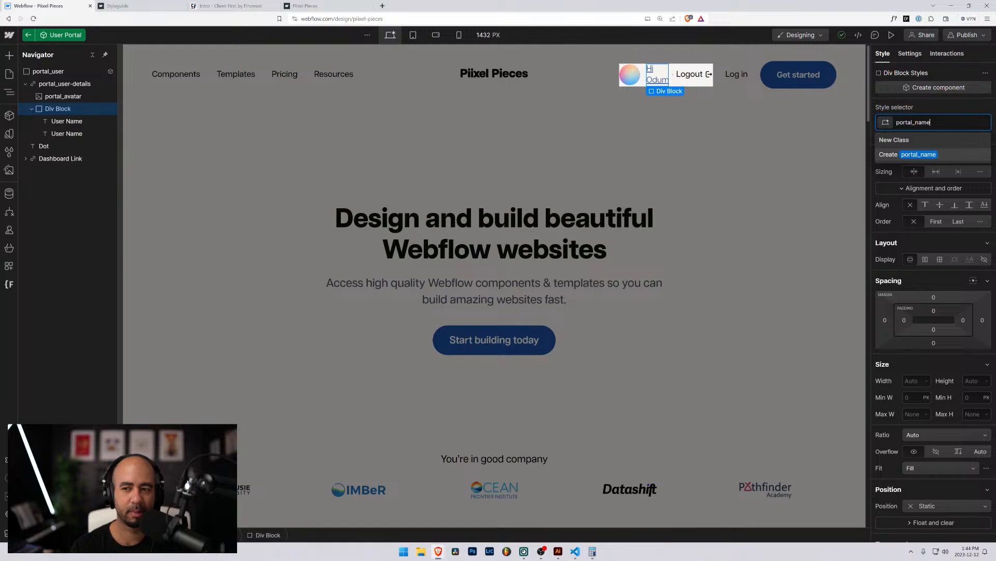
key("BackSpace")
key("BackSpace")
key("BackSpace")
key("BackSpace")
type("user-name")
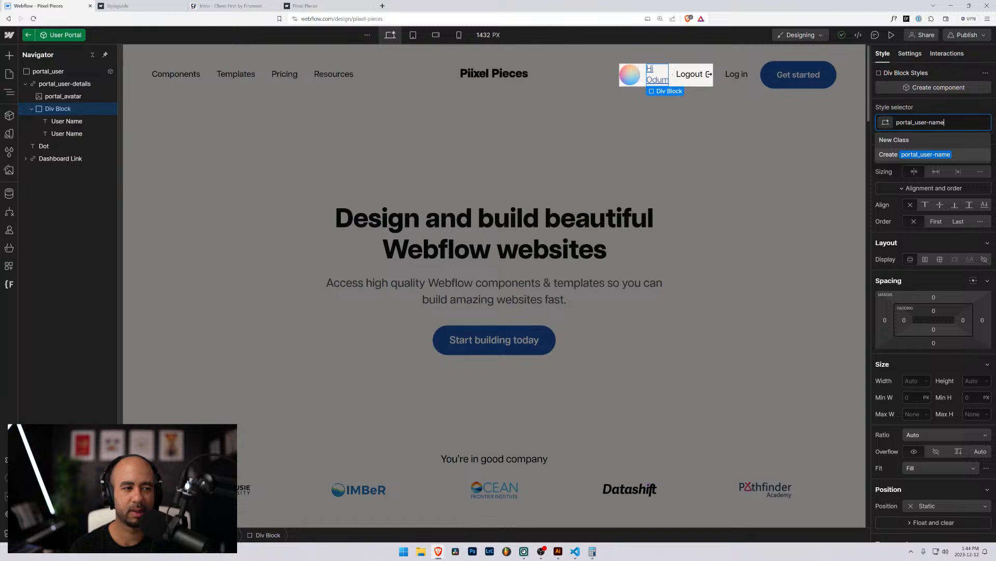
key("Return")
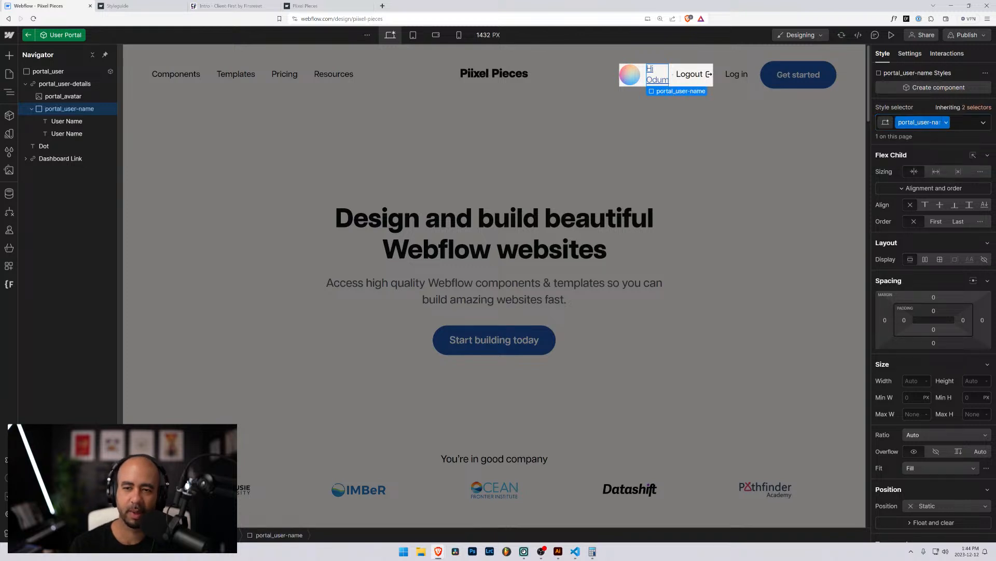
Rename the portal_avatar class to portal_user-avatar.
left_click(92, 97)
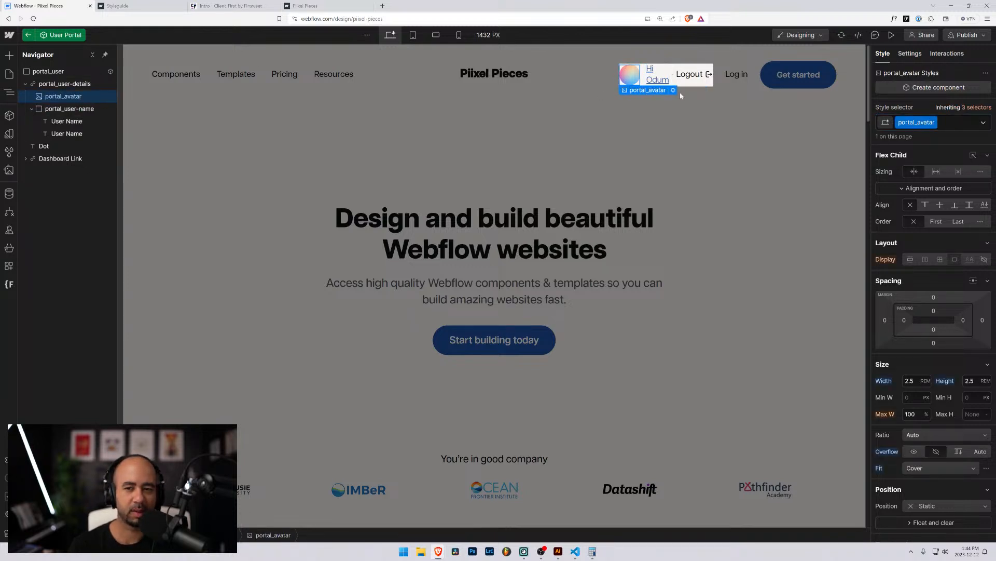
left_click(934, 122)
left_click(923, 137)
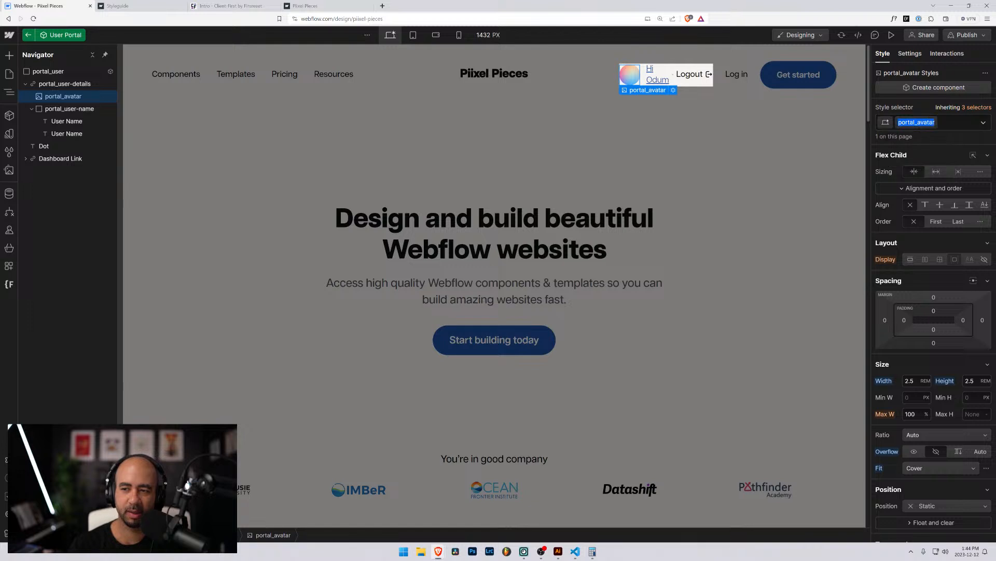
key("Left")
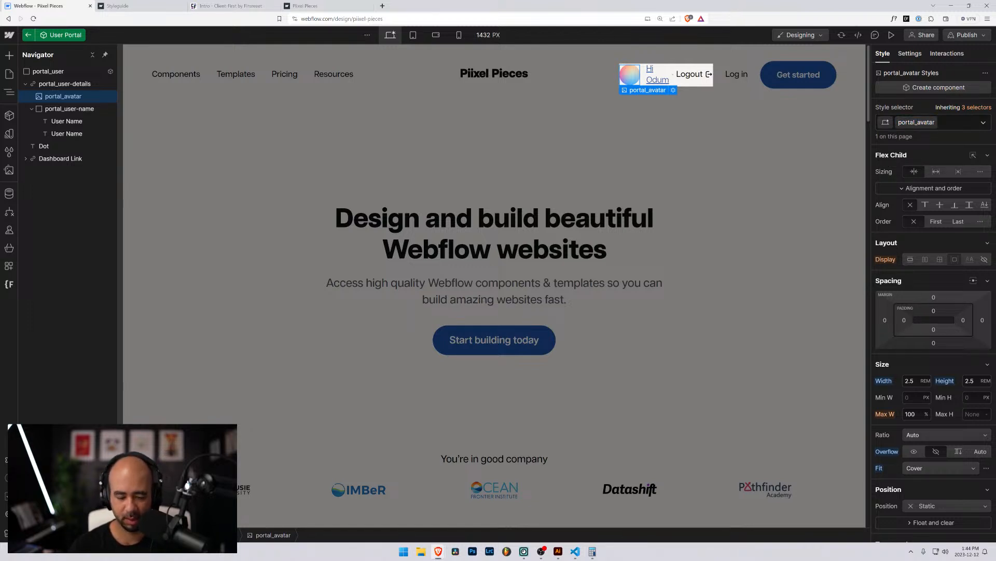
type("user-")
key("Return")
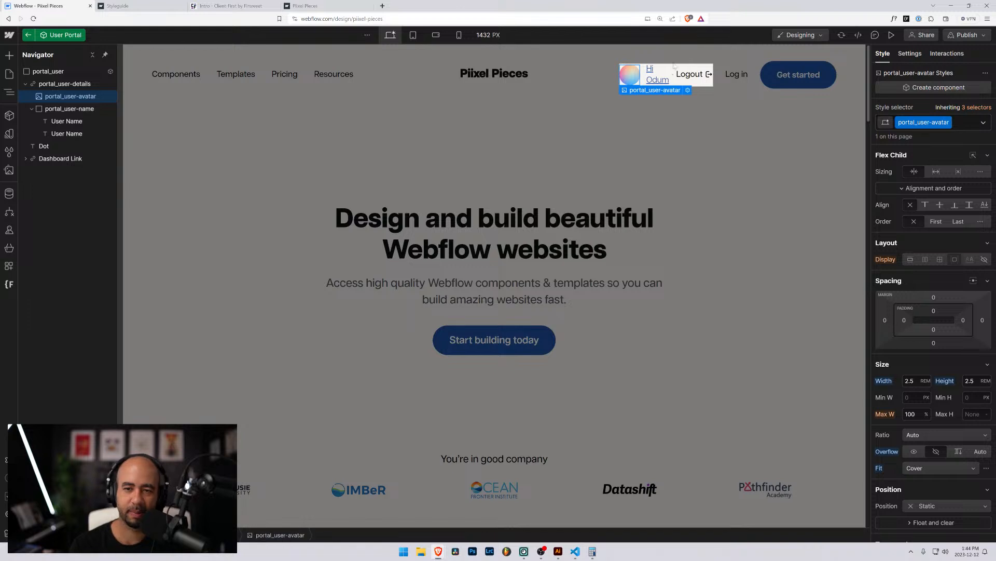
Rename the User Name class to portal_user-name-text and reset its right margin to 0.
left_click(58, 122)
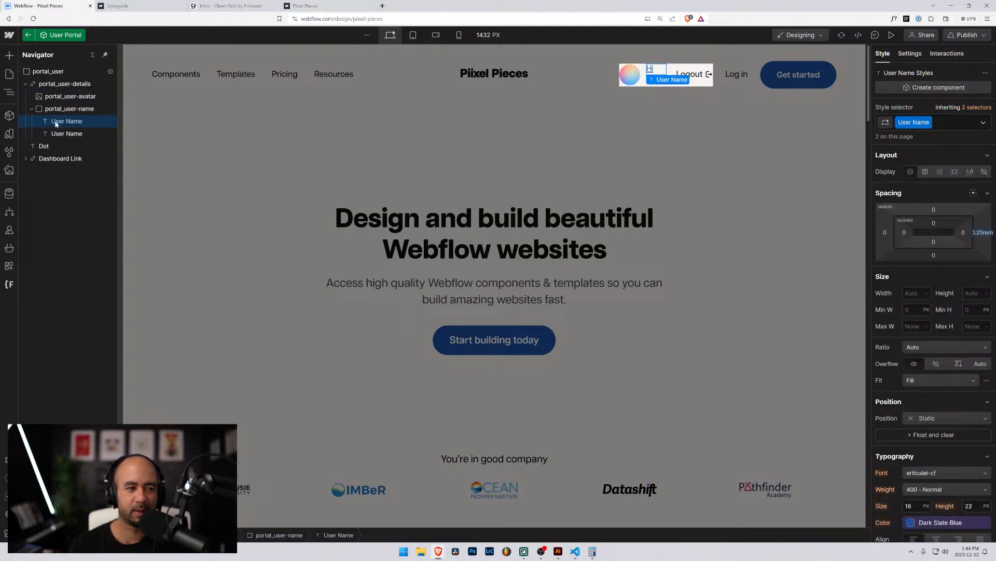
left_click(913, 122)
left_click(914, 137)
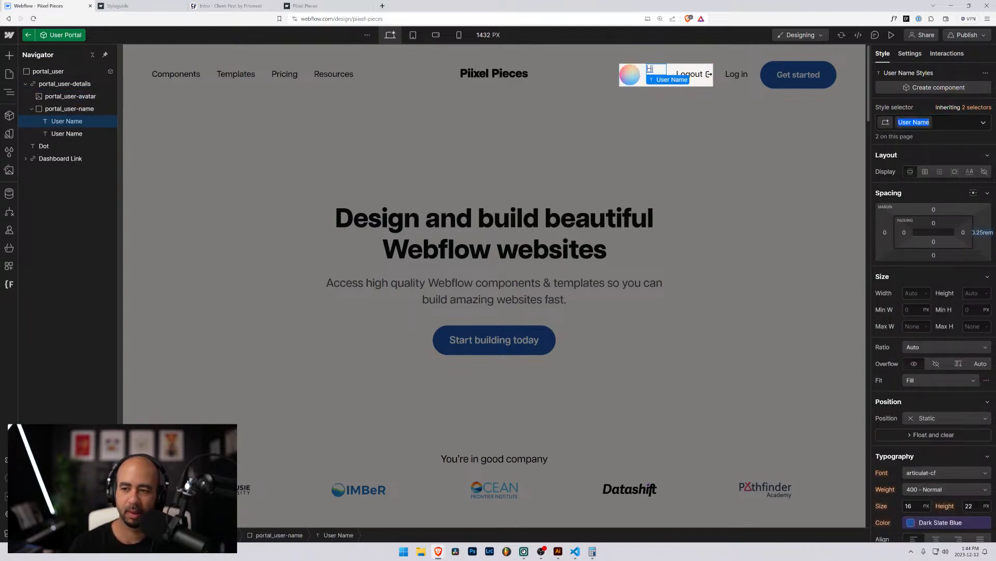
type("portal")
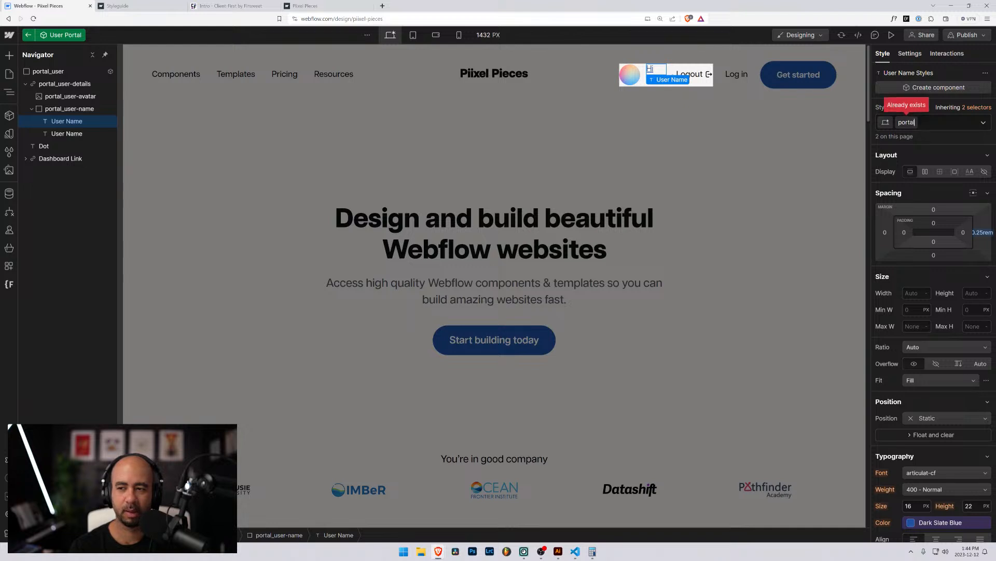
type("_user")
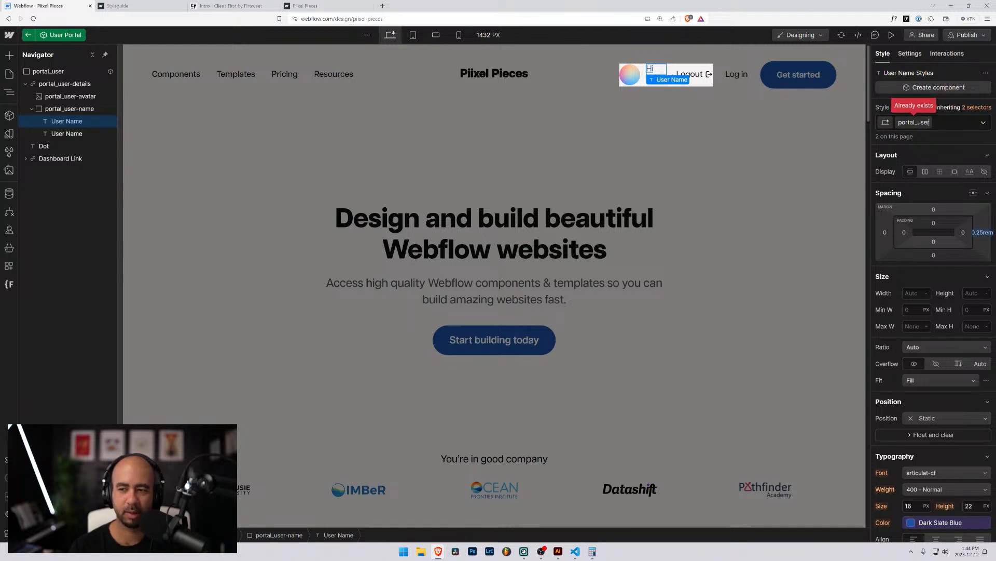
type("-name-text")
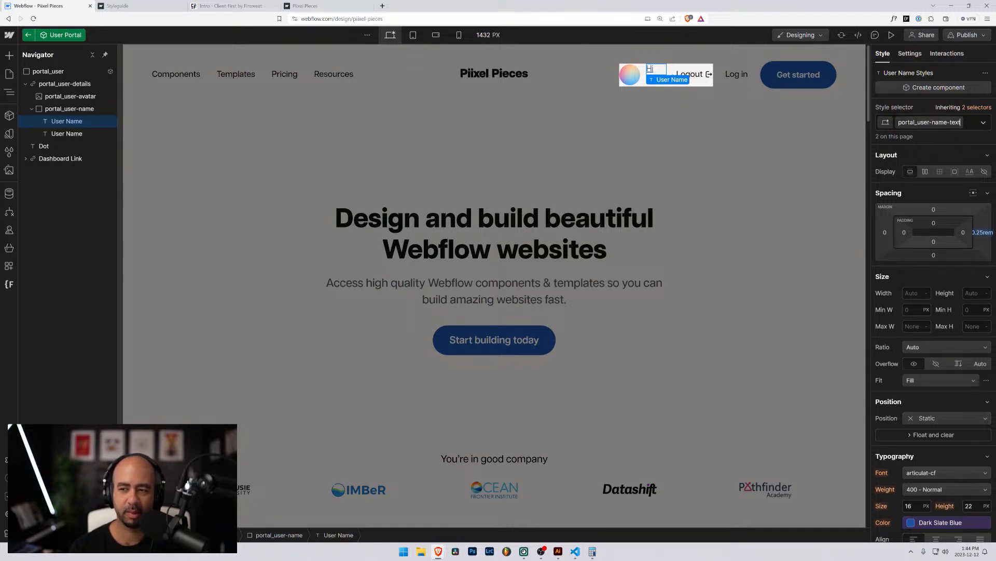
key("Return")
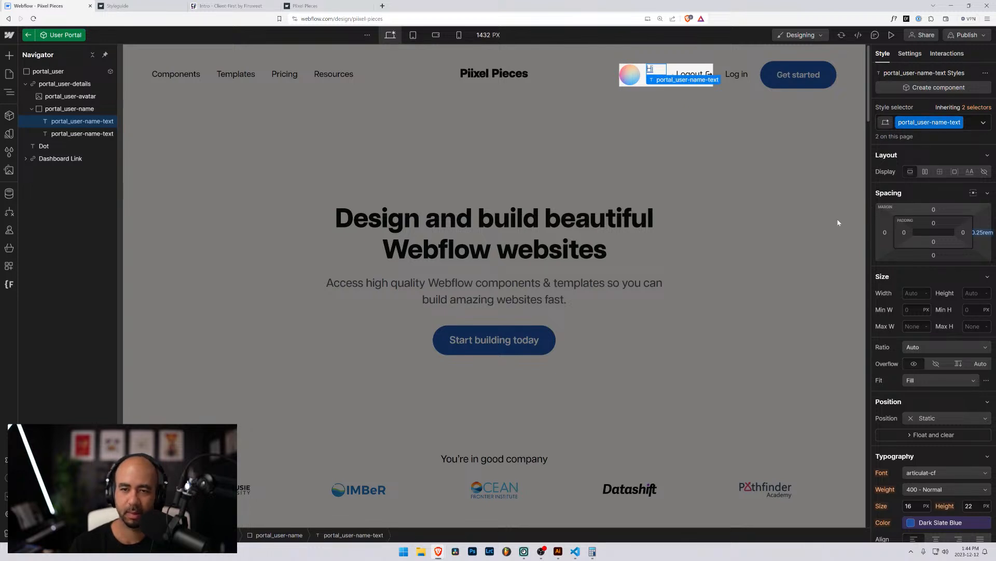
left_click(984, 235, "alt")
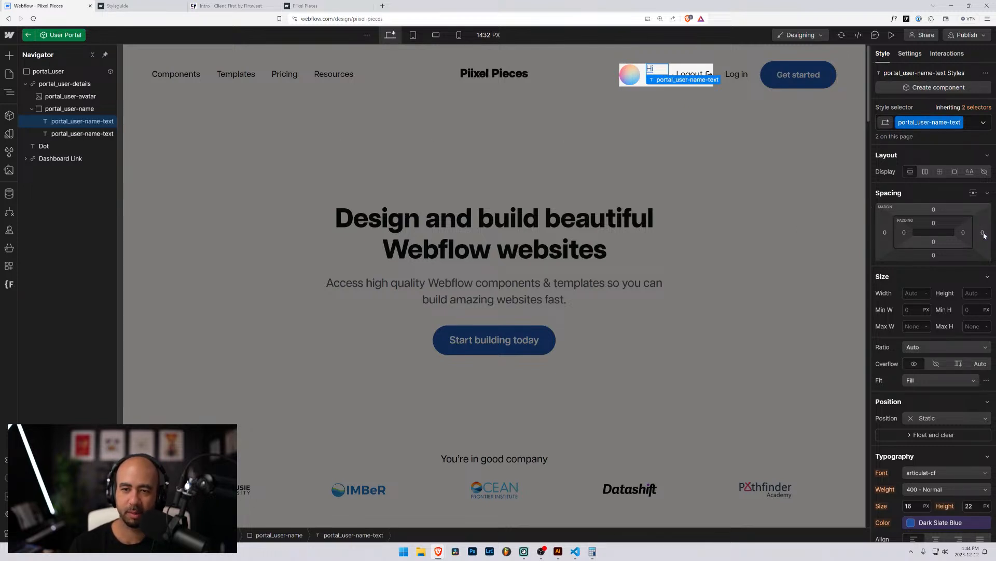
left_click(70, 109)
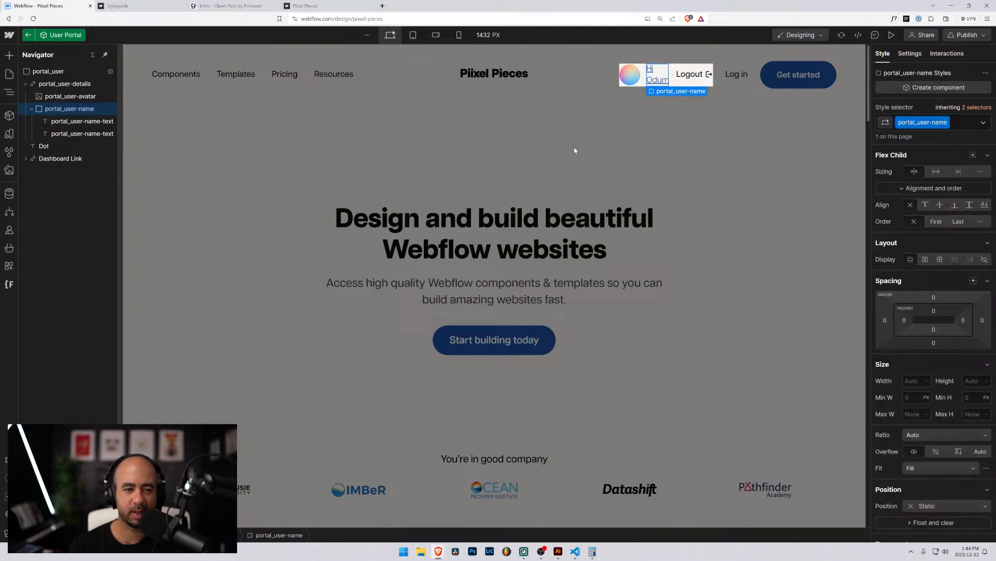
Make portal_user-name a centred flex row with a 0.25rem gap, then exit the User Portal component.
left_click(925, 259)
left_click(930, 297)
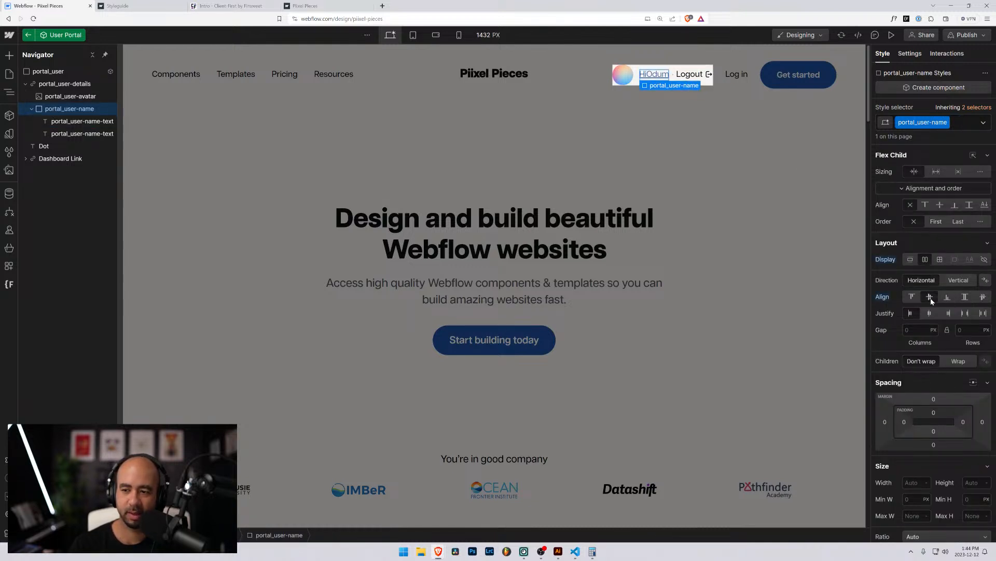
left_click(918, 330)
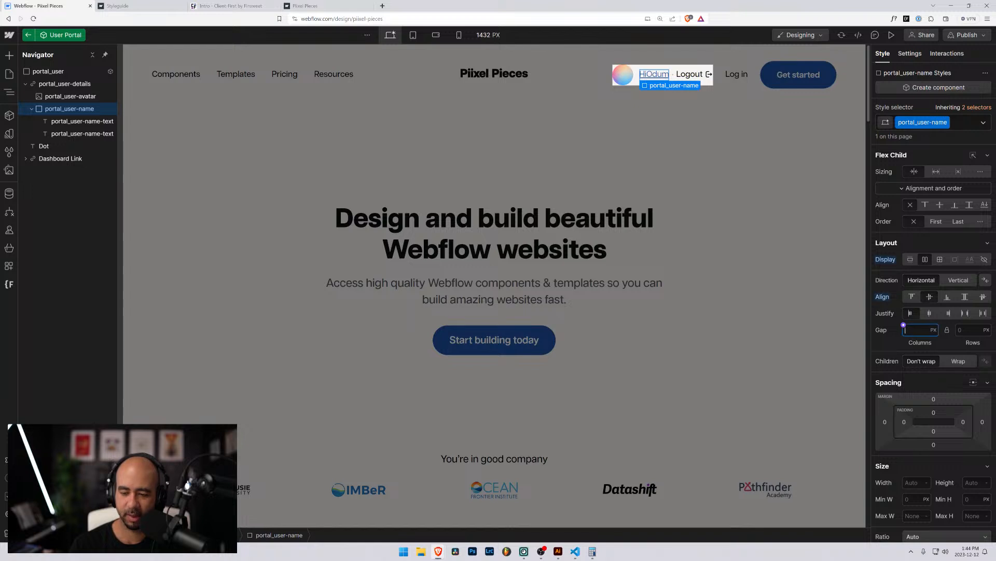
type("0.25rem")
key("Return")
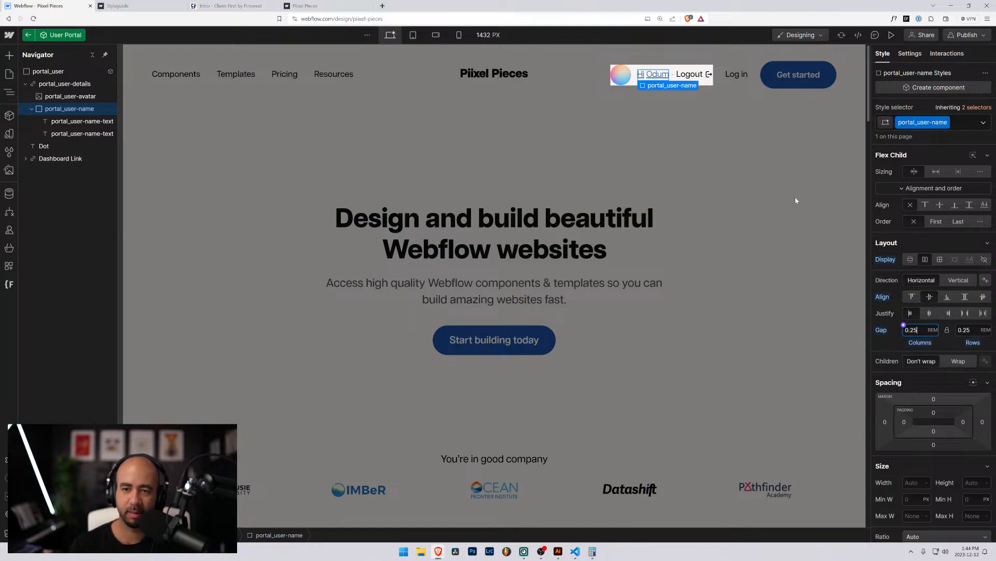
left_click(605, 141)
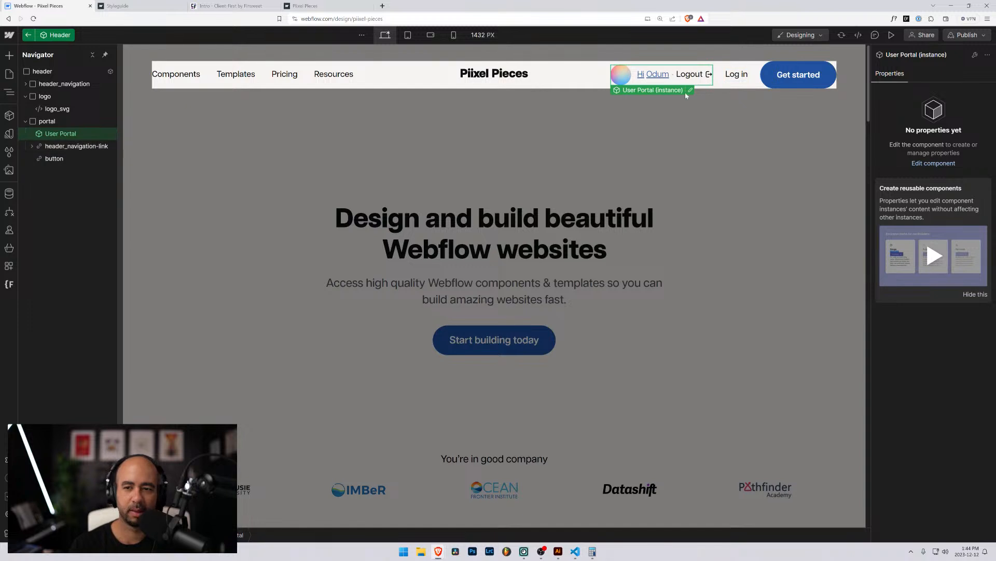
Reopen the User Portal component, review portal_user-details' styles, then switch to the published Piixel Pieces tab.
double_click(653, 83)
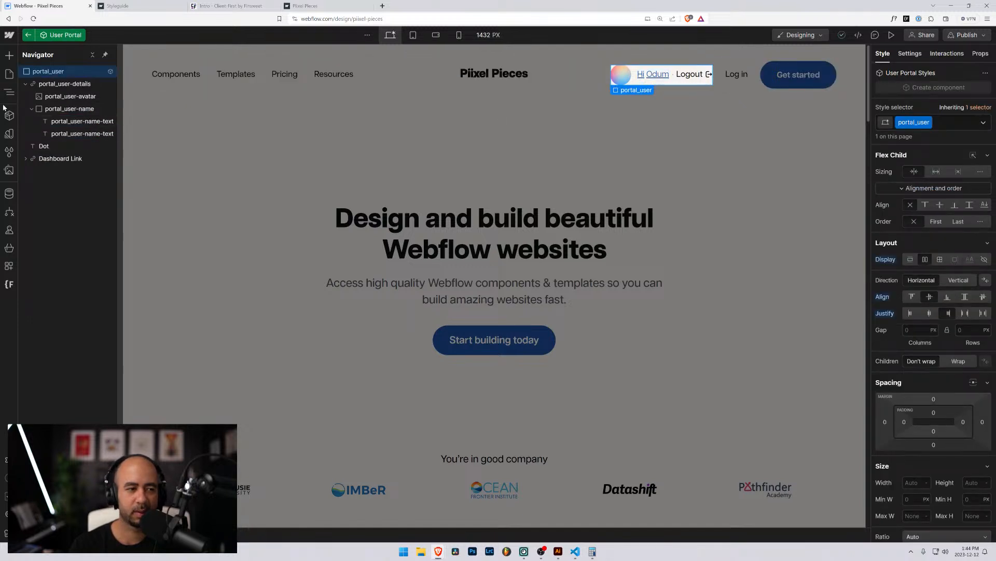
left_click(50, 85)
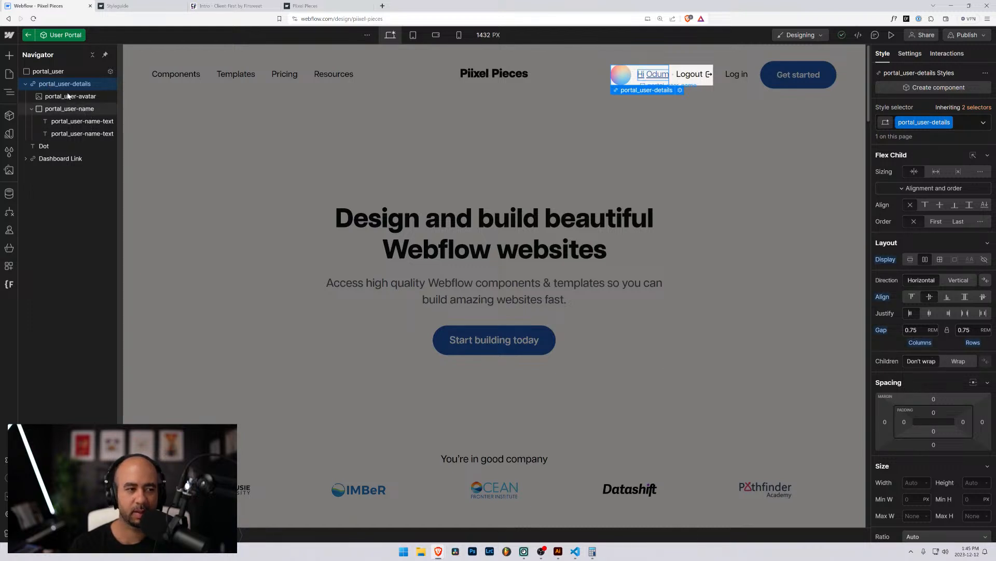
scroll(963, 428, "down", 3)
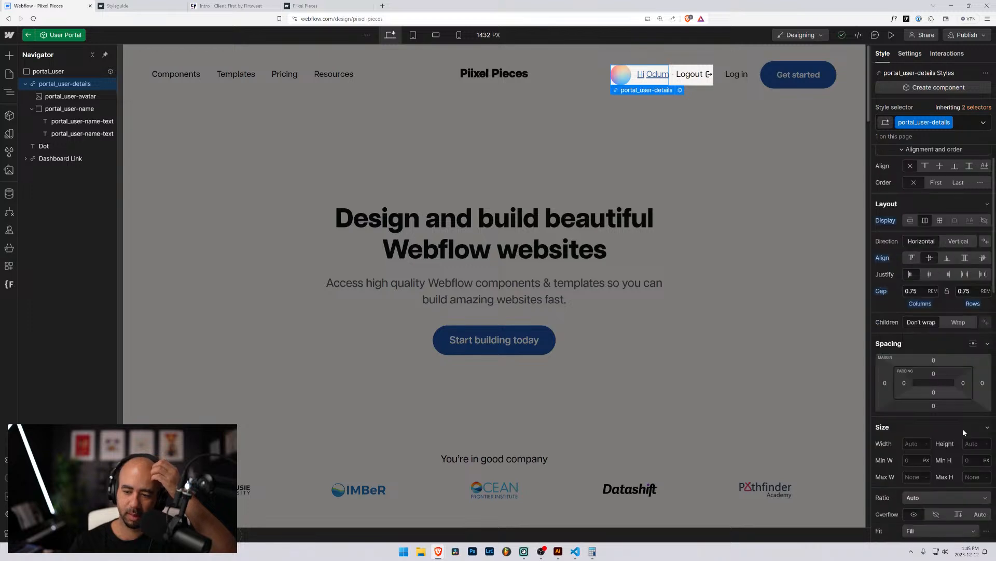
scroll(951, 428, "down", 3)
scroll(951, 427, "up", 6)
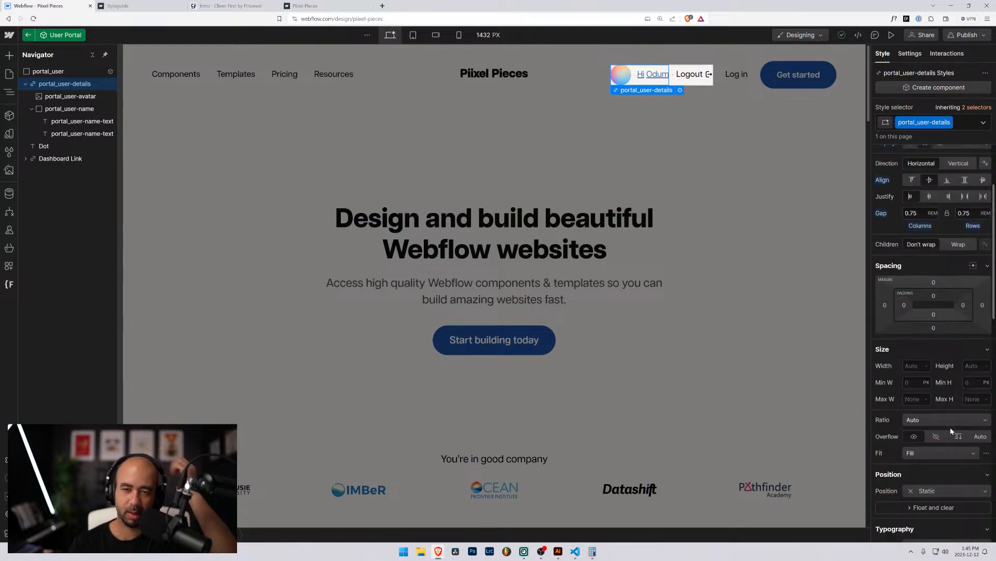
left_click(311, 5)
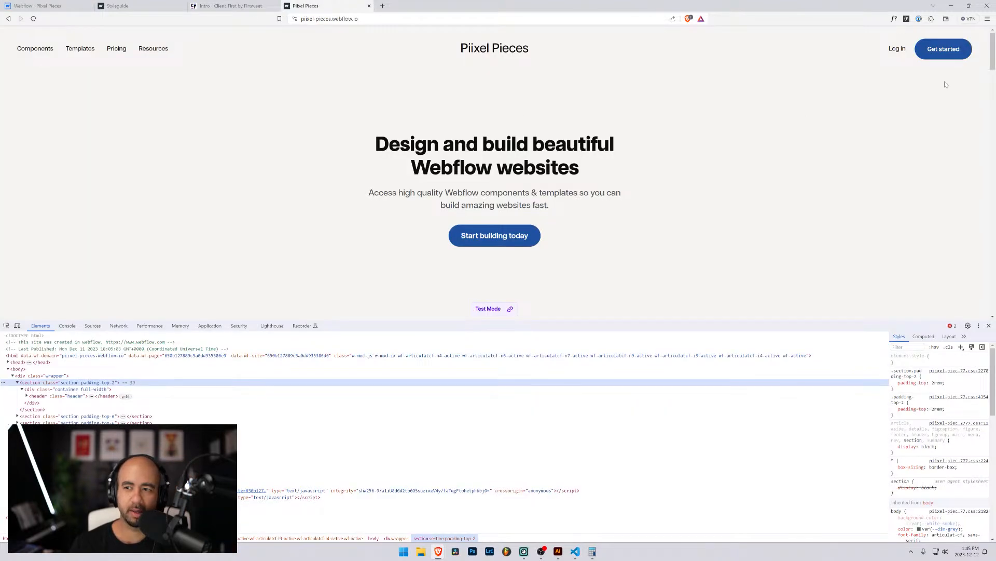
Log into the live Piixel Pieces site with a member's email and password to view the account page.
left_click(890, 48)
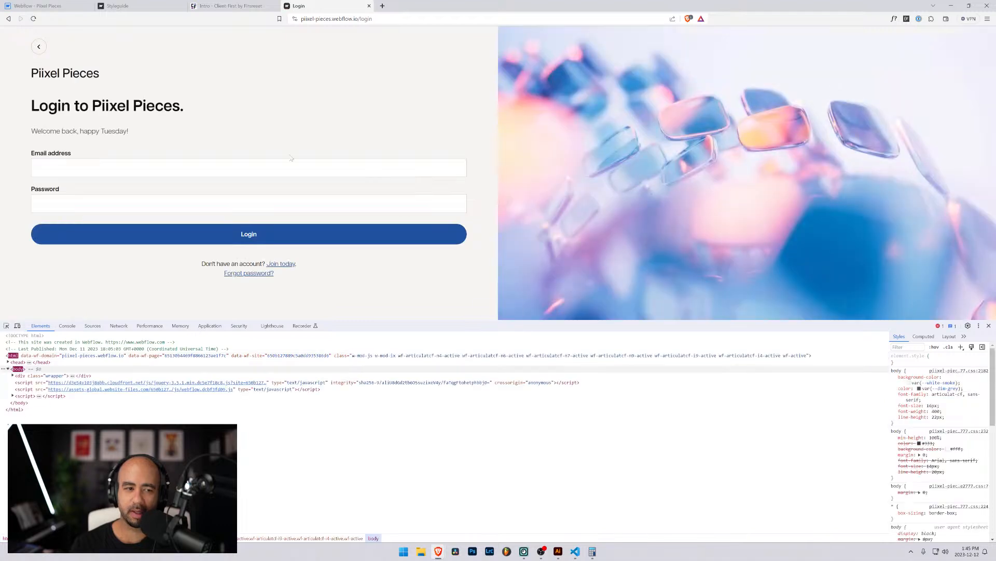
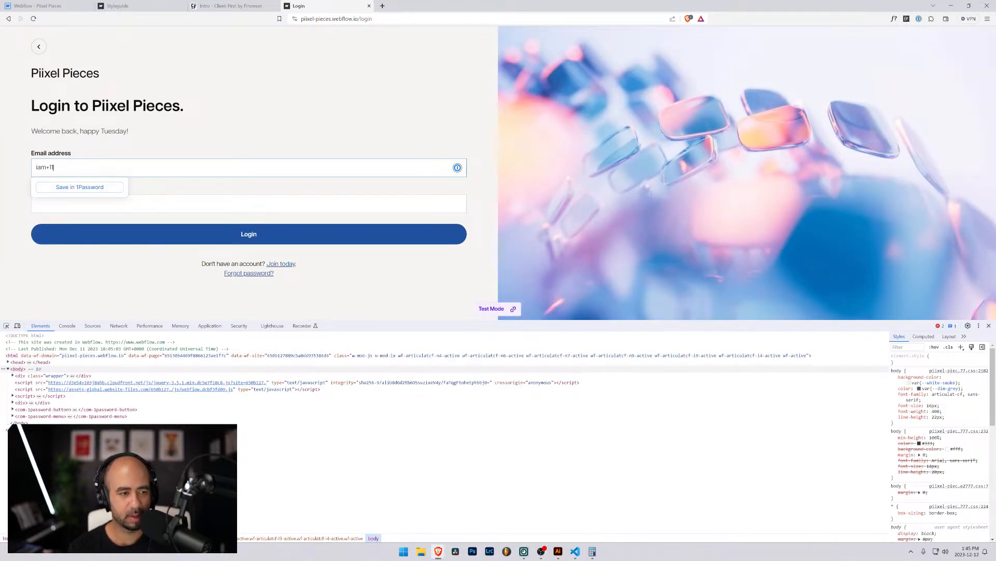
key("Tab")
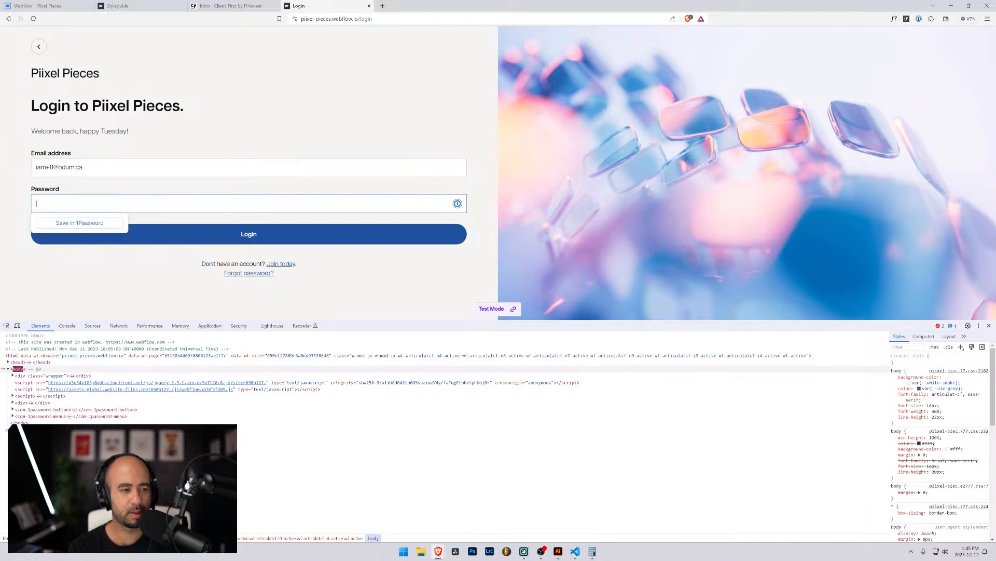
type("********")
key("Return")
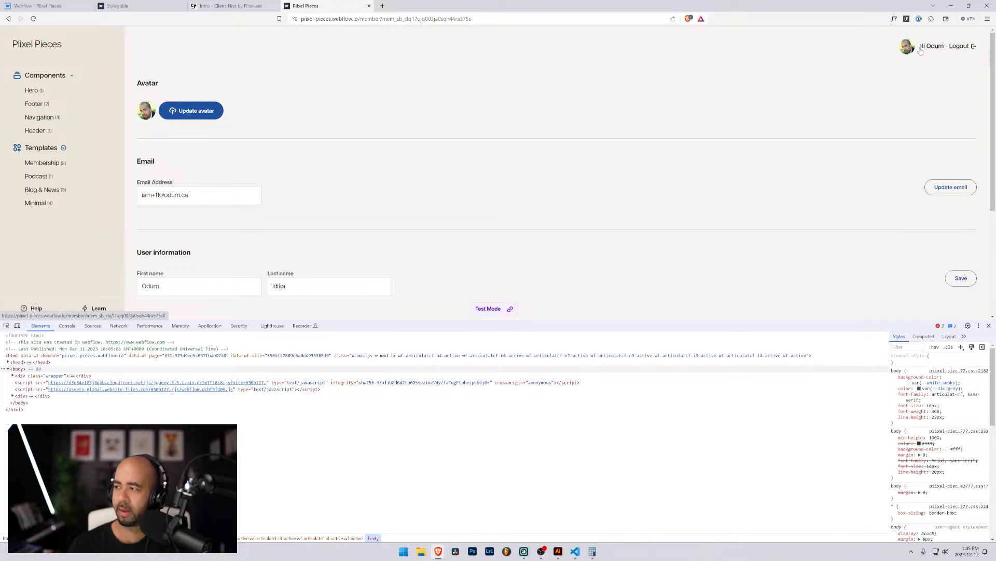
left_click(84, 5)
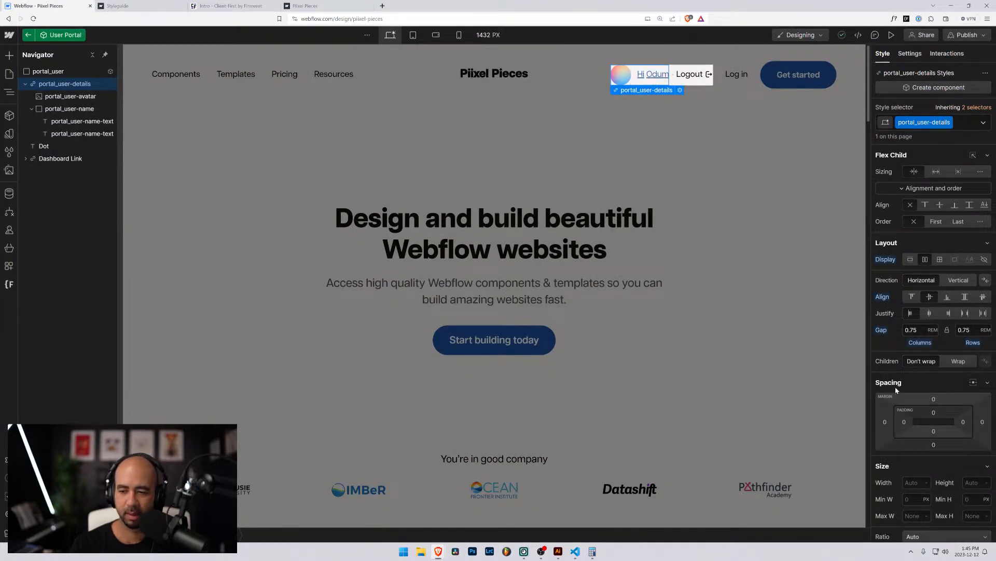
Set portal_user-details text decoration to none so the greeting loses its underline.
scroll(896, 389, "down", 5)
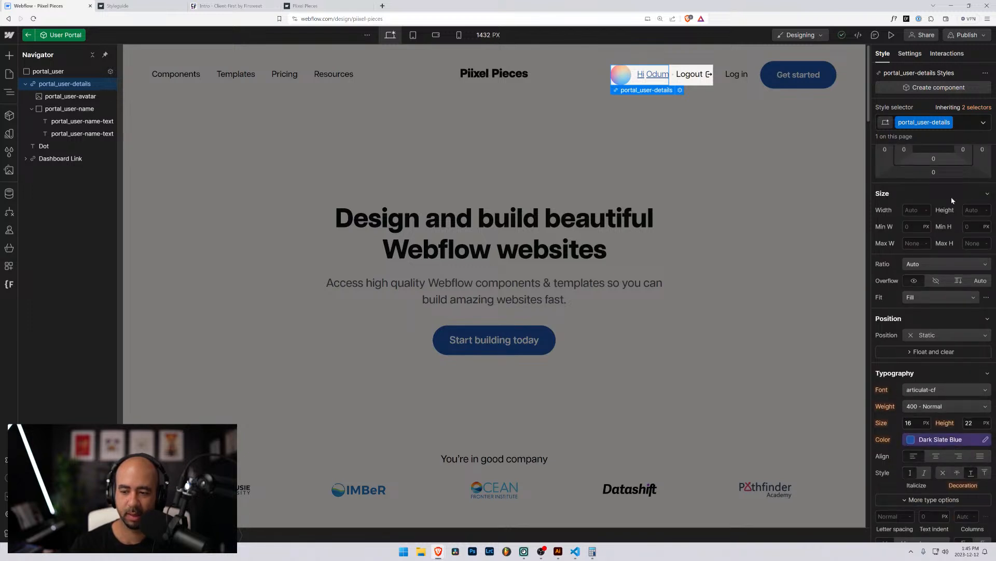
left_click(979, 107)
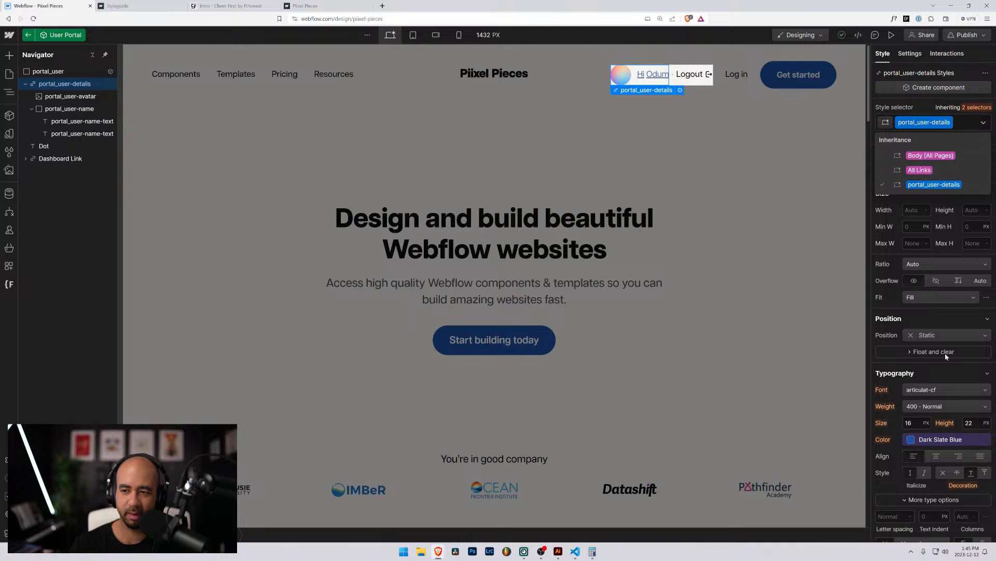
left_click(943, 473)
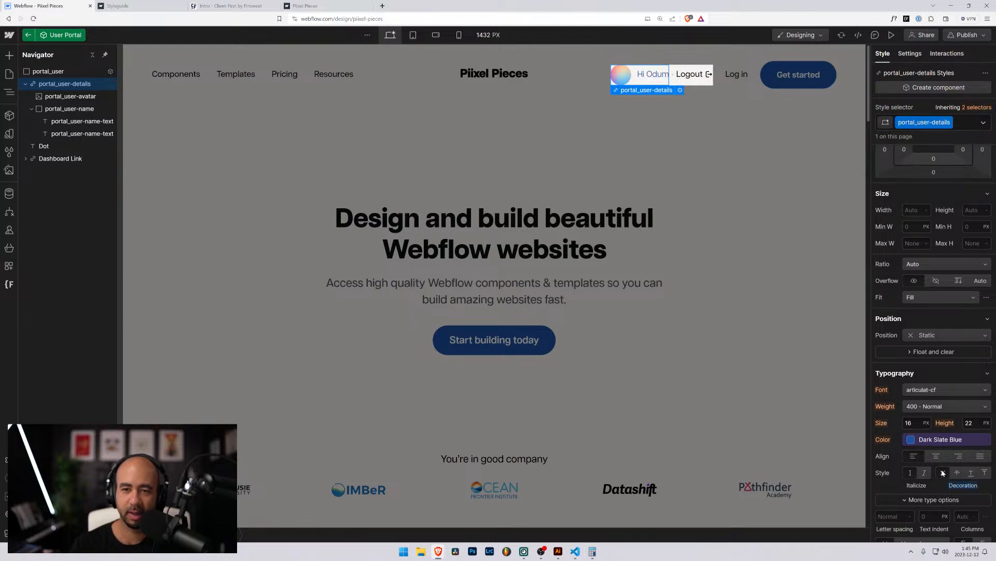
left_click(89, 122)
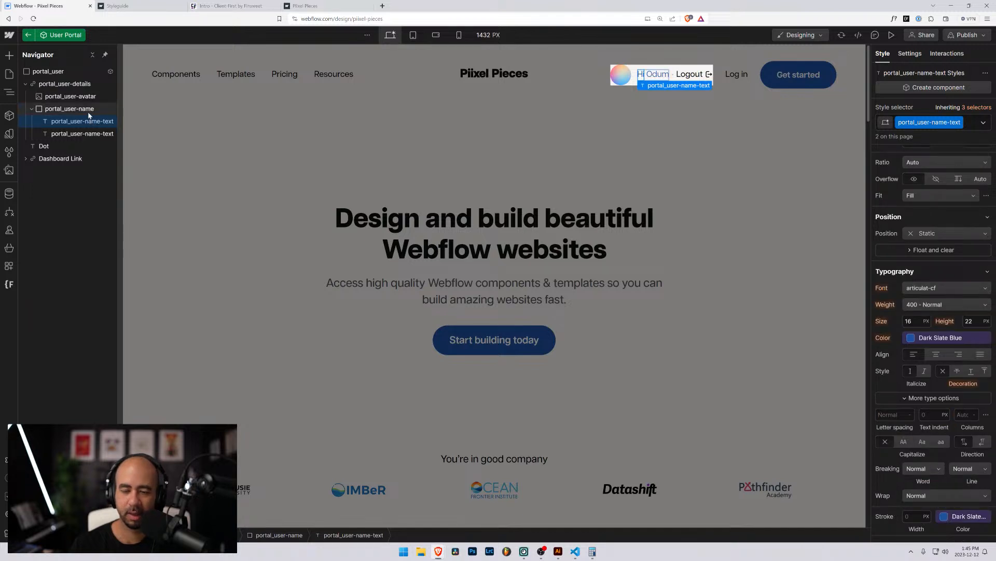
left_click(60, 84)
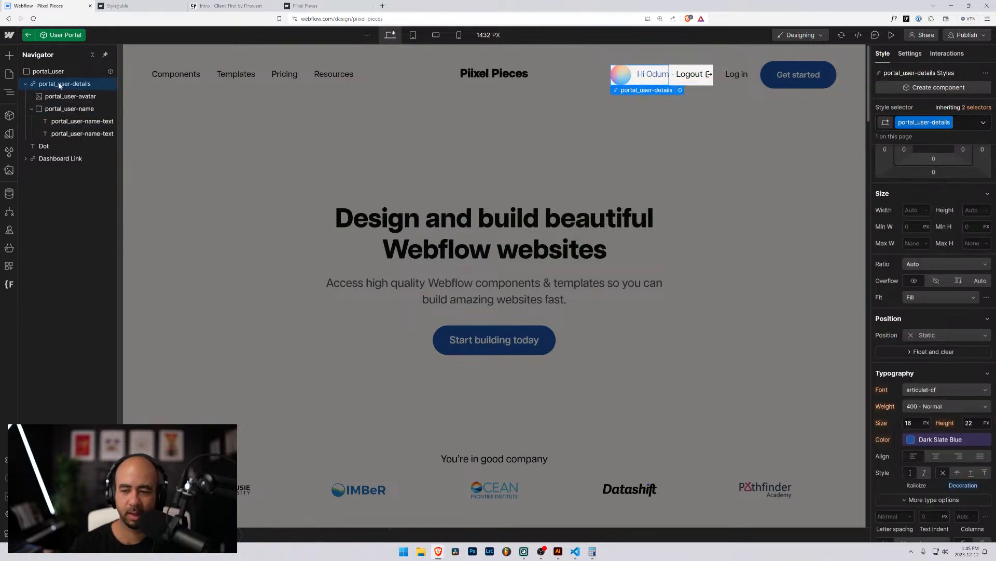
Step out of the User Portal and Header components back to the Home page.
double_click(570, 115)
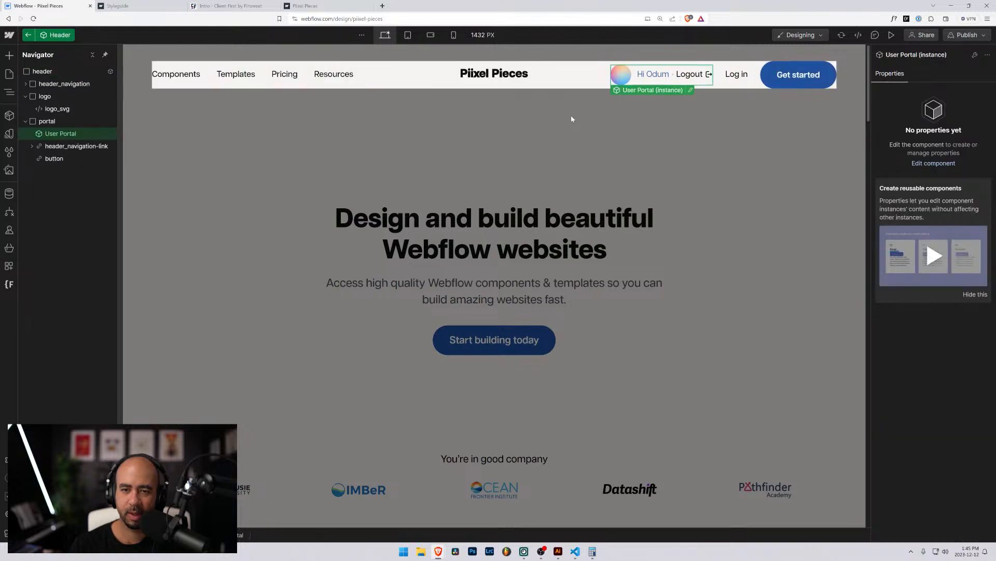
left_click(682, 87)
left_click(670, 78)
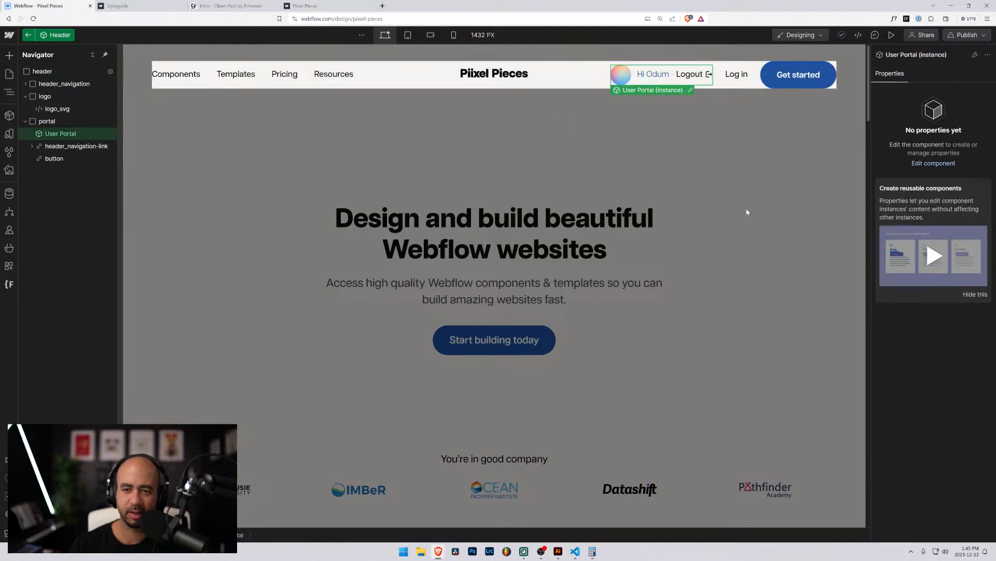
double_click(747, 211)
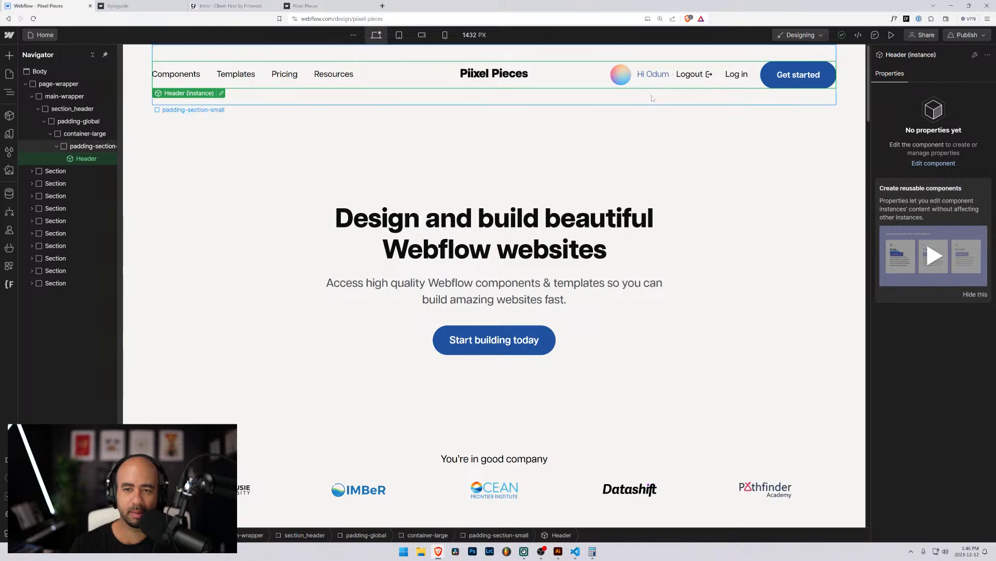
Reopen the Header's User Portal component and select portal_user-details to view its Typography.
left_click(648, 98)
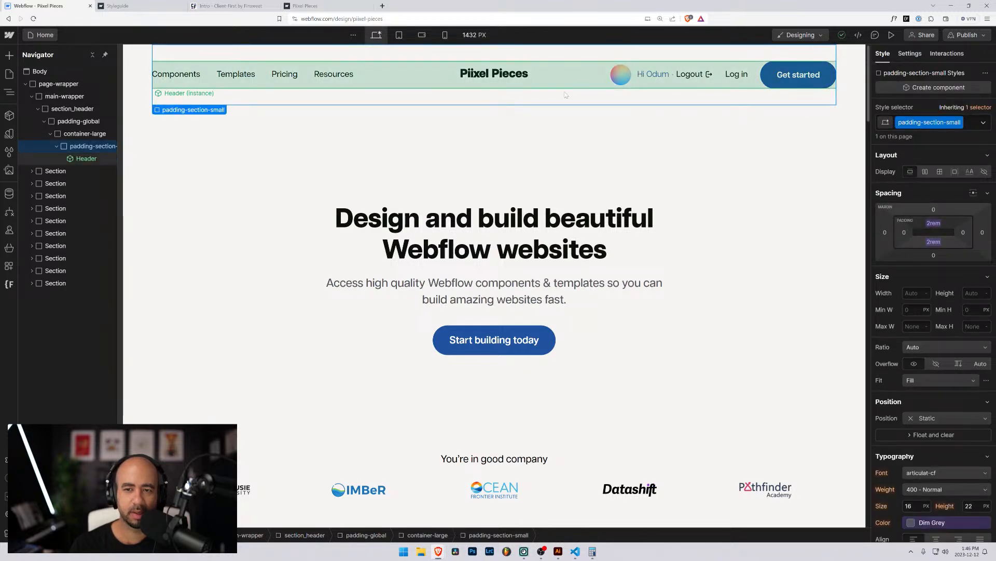
left_click(649, 76)
double_click(654, 76)
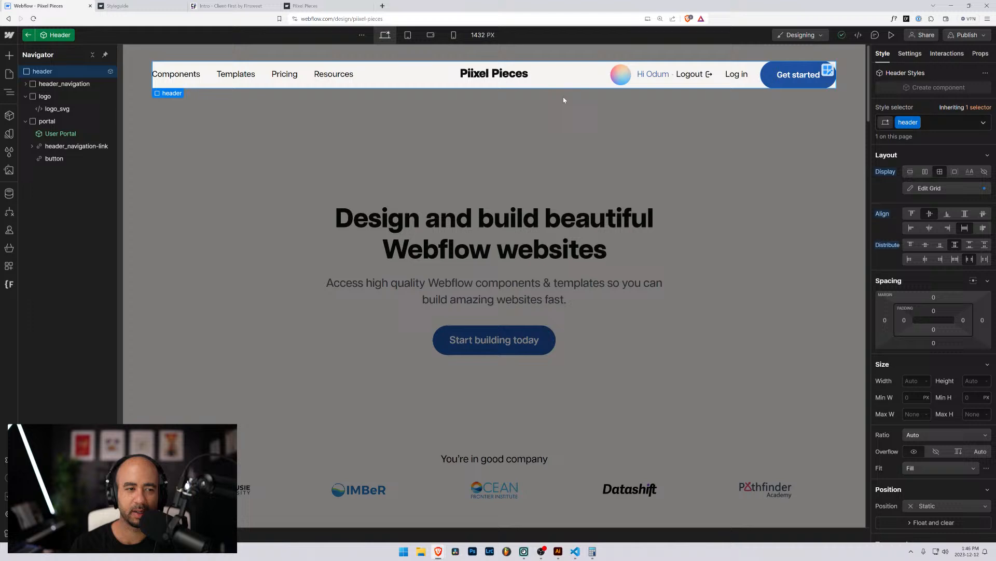
left_click(658, 75)
left_click(691, 90)
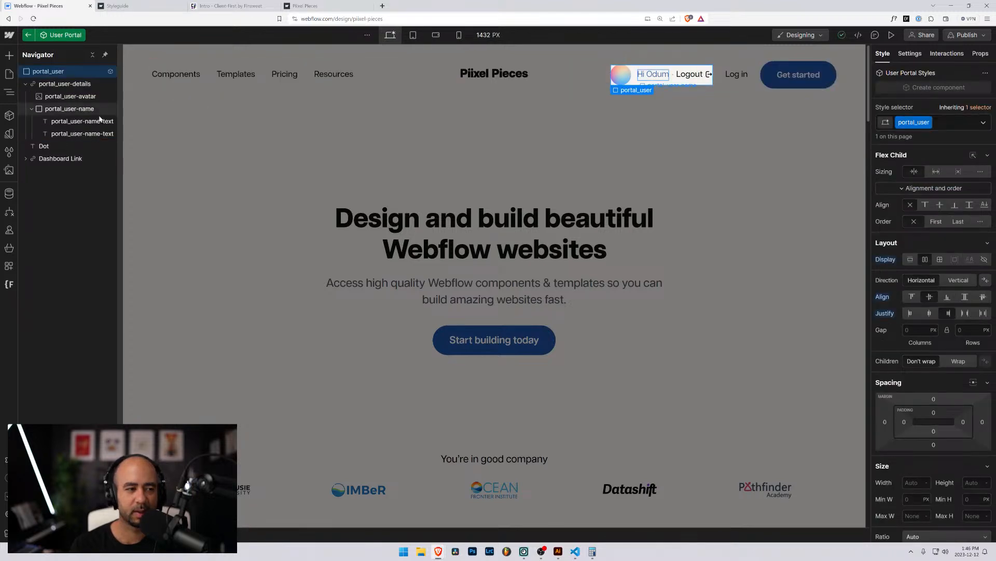
left_click(78, 84)
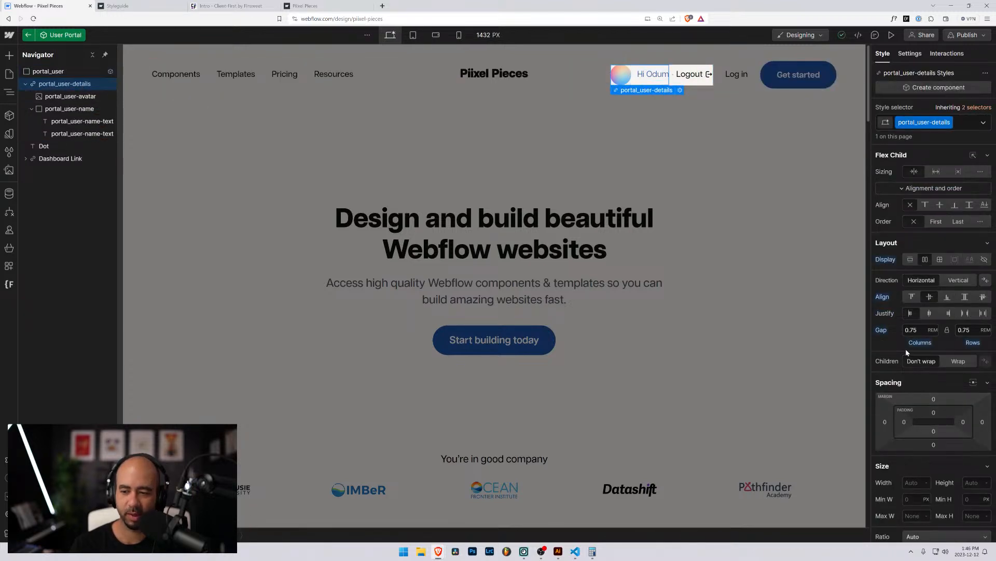
scroll(902, 346, "down", 3)
scroll(902, 349, "down", 2)
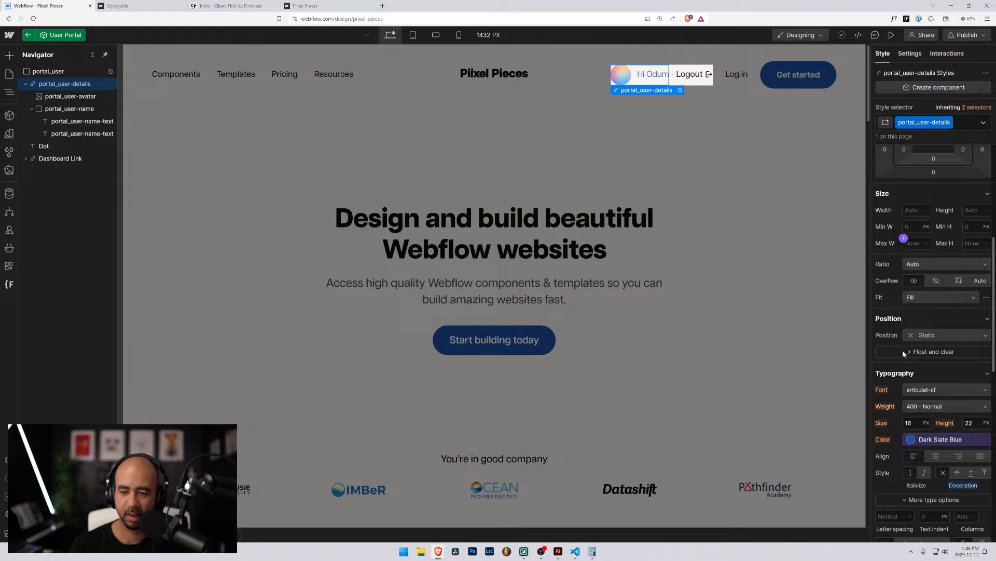
Set the greeting text colour to the Black variable and its weight to 600 Semi Bold.
left_click(910, 441)
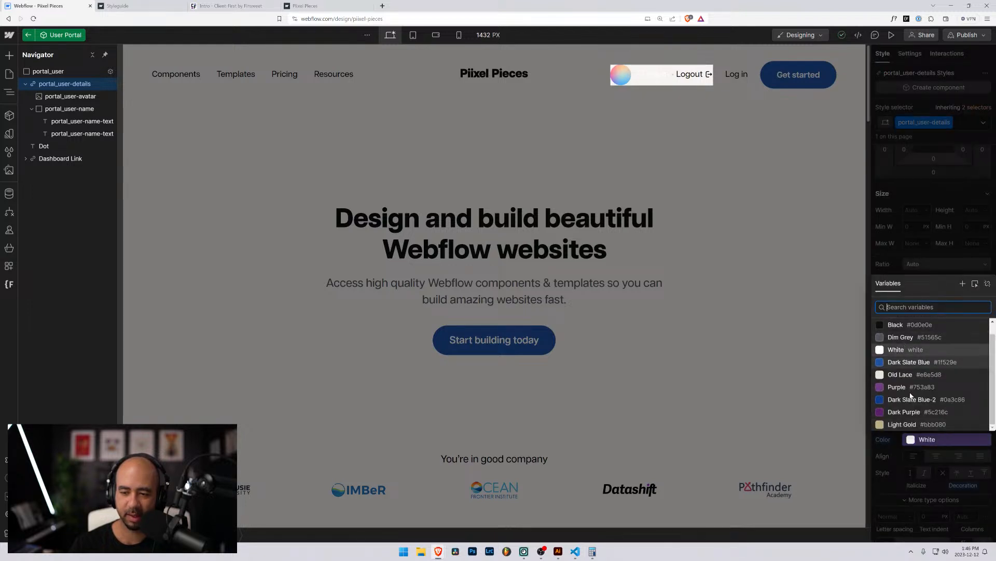
left_click(901, 386)
left_click(896, 336)
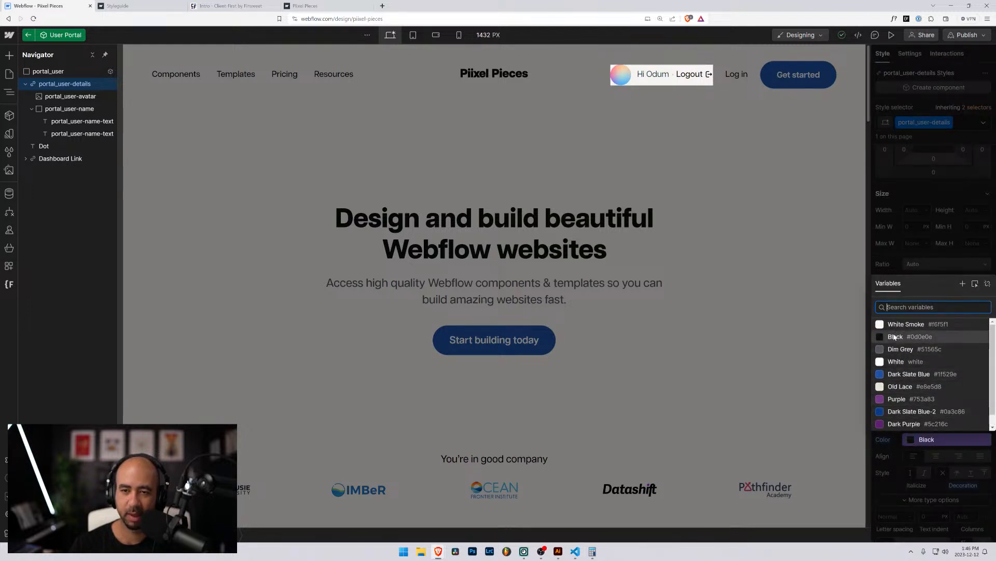
key("Escape")
left_click(920, 406)
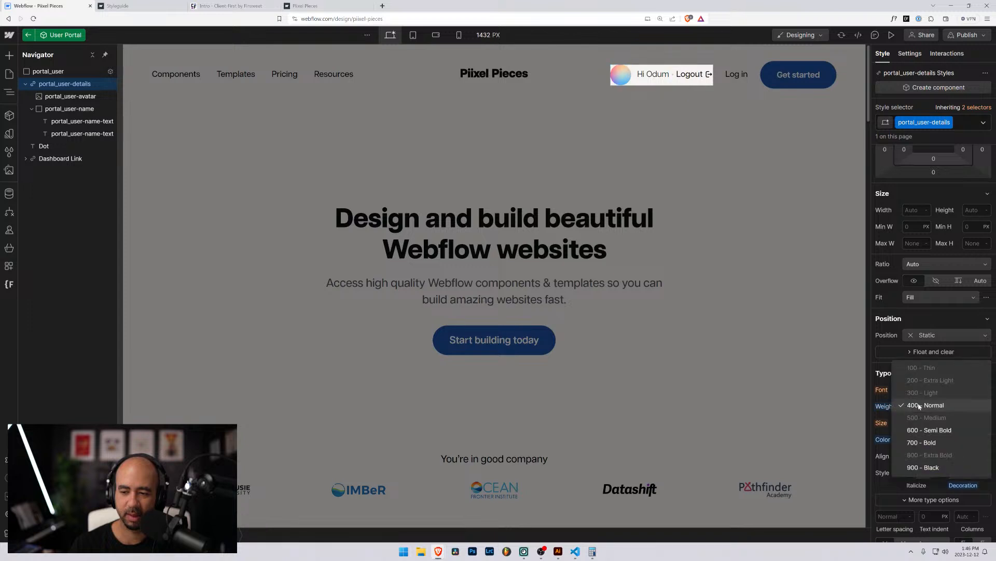
left_click(919, 430)
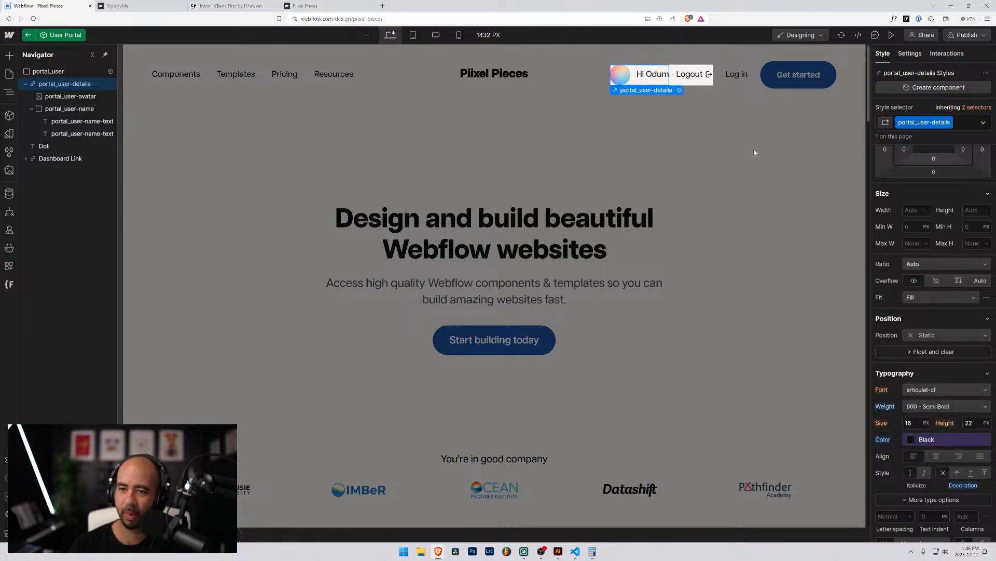
Re-enter the Header component and inspect the portal, header_navigation-link and button styles.
double_click(709, 124)
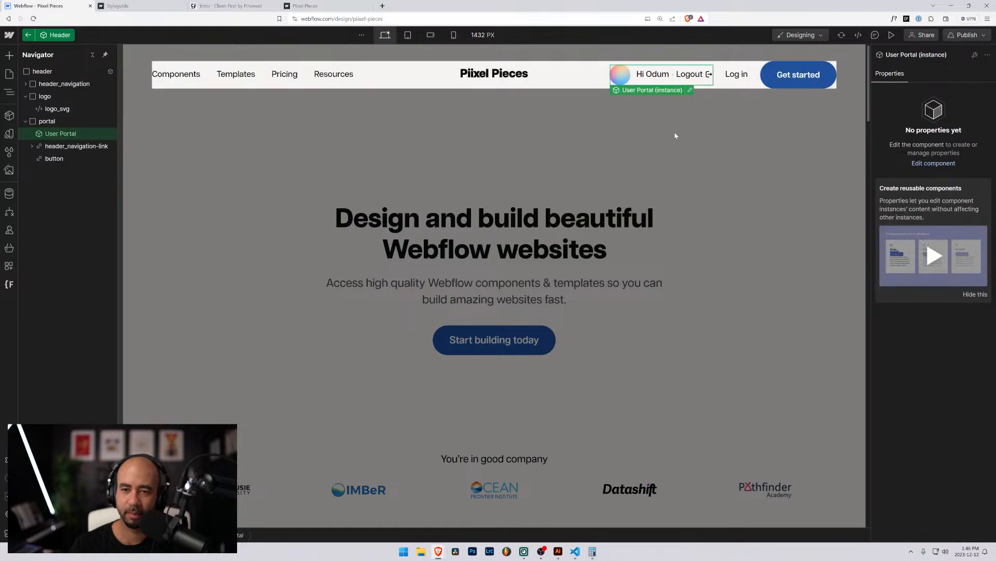
double_click(530, 119)
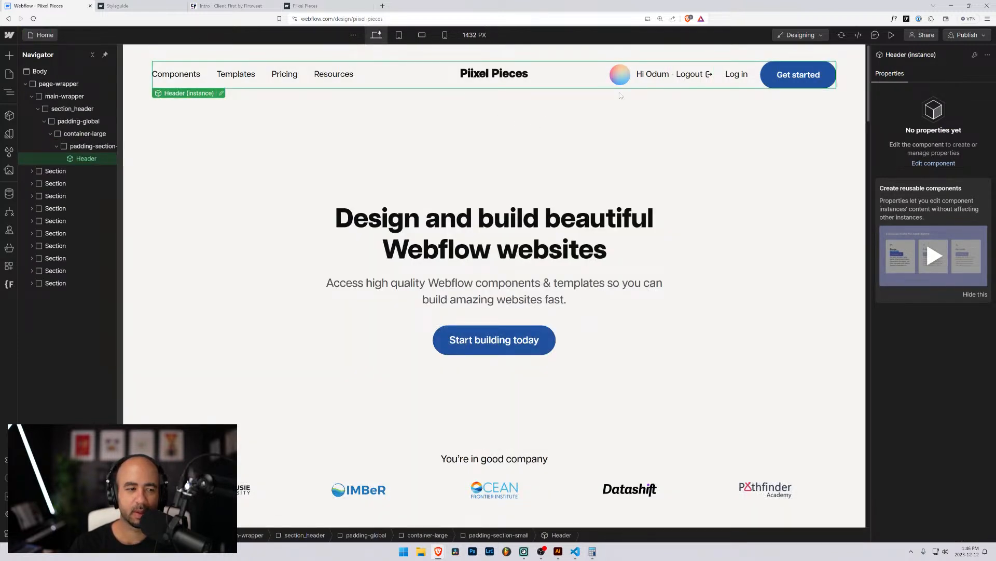
left_click(221, 93)
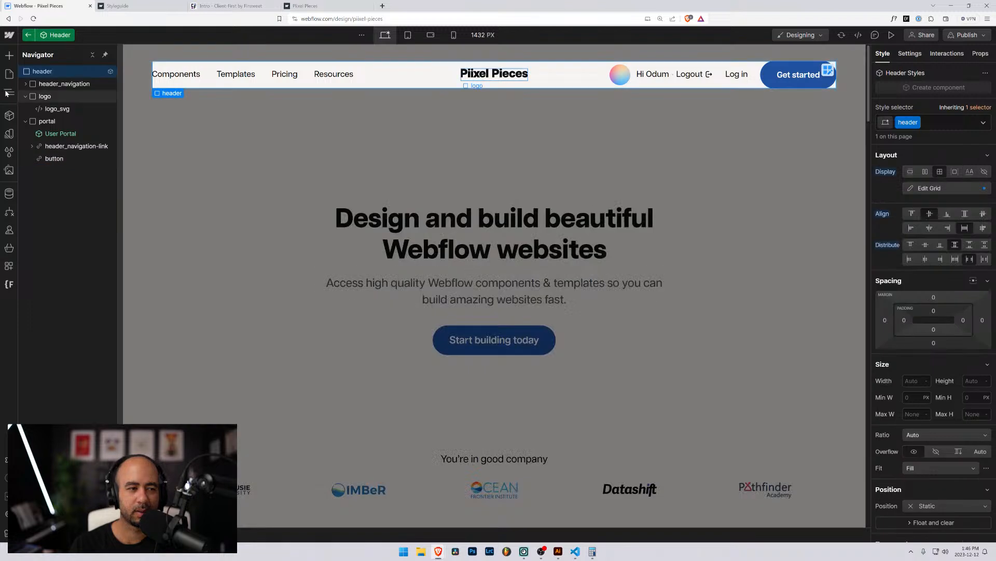
left_click(47, 123)
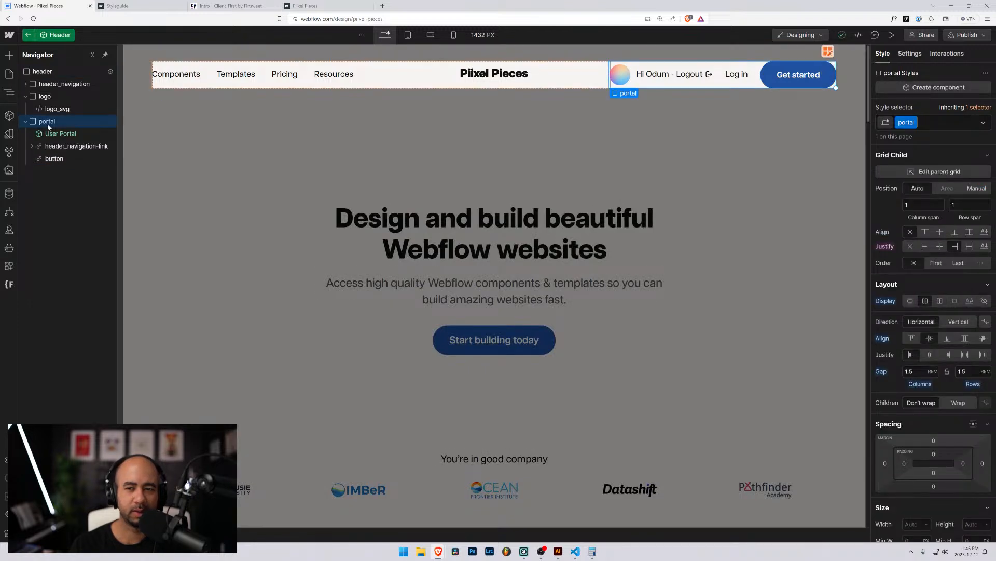
left_click(75, 147)
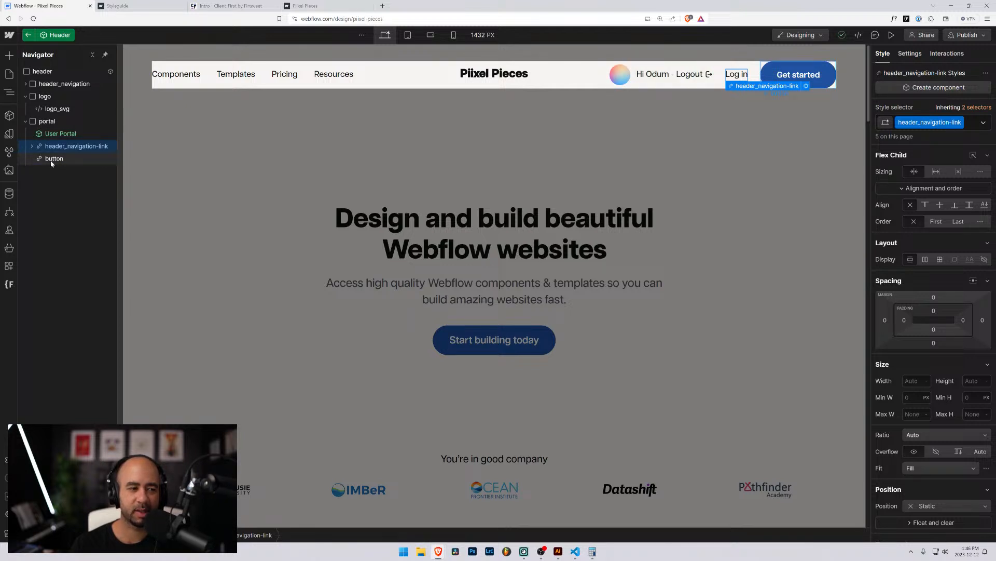
left_click(52, 160)
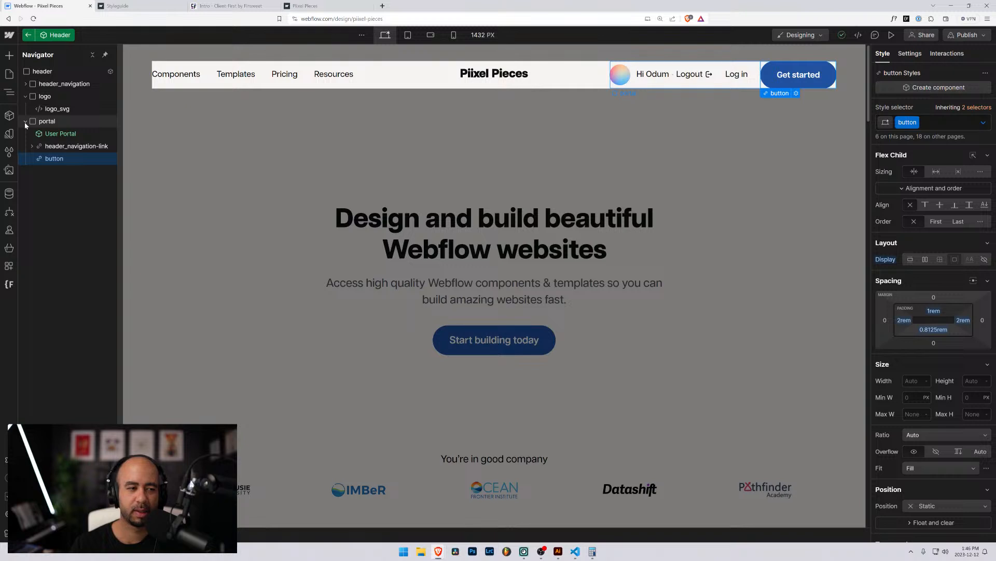
left_click(44, 124)
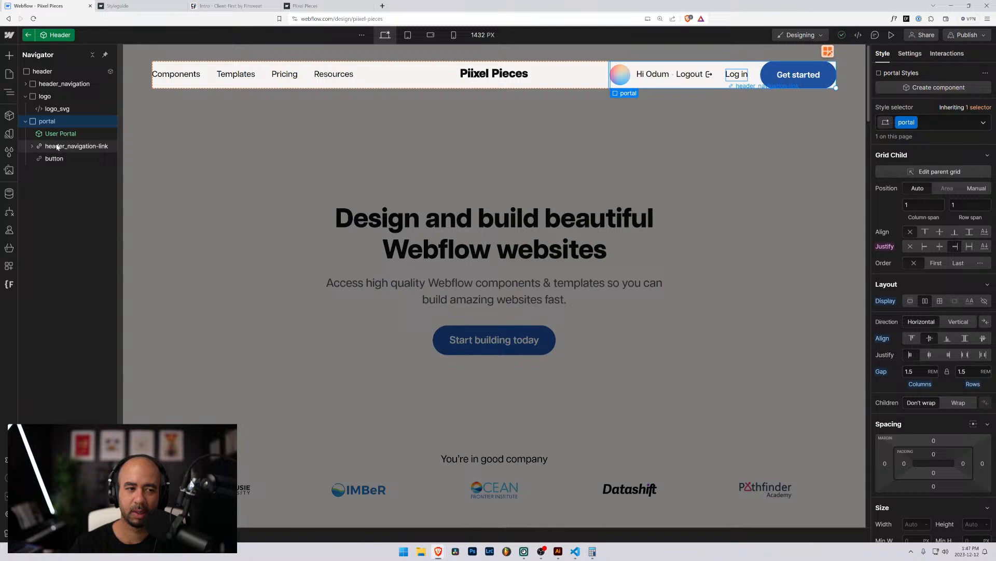
Leave the Header component and select the hero Section on the Home page.
left_click(27, 36)
left_click(229, 147)
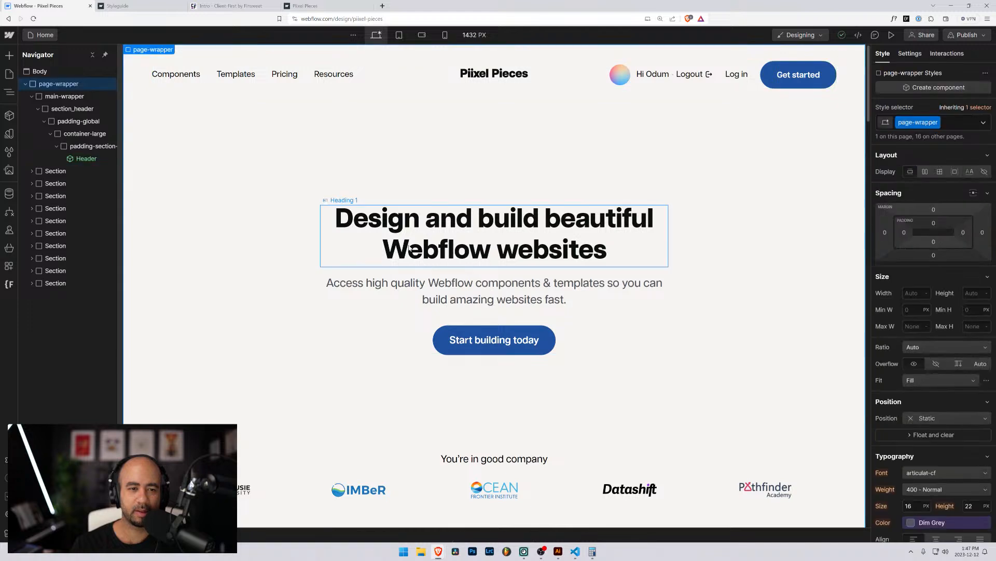
left_click(253, 206)
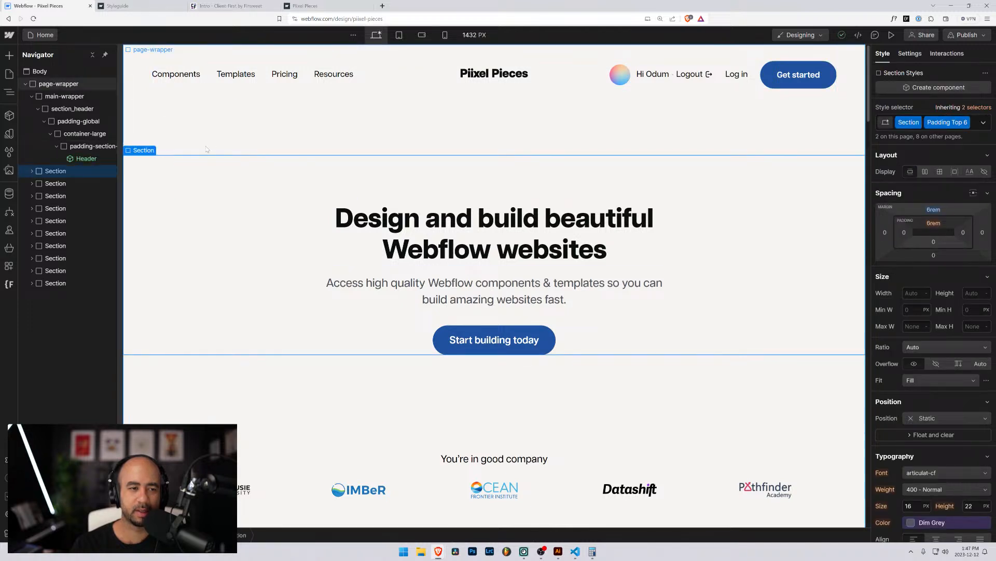
left_click(136, 82)
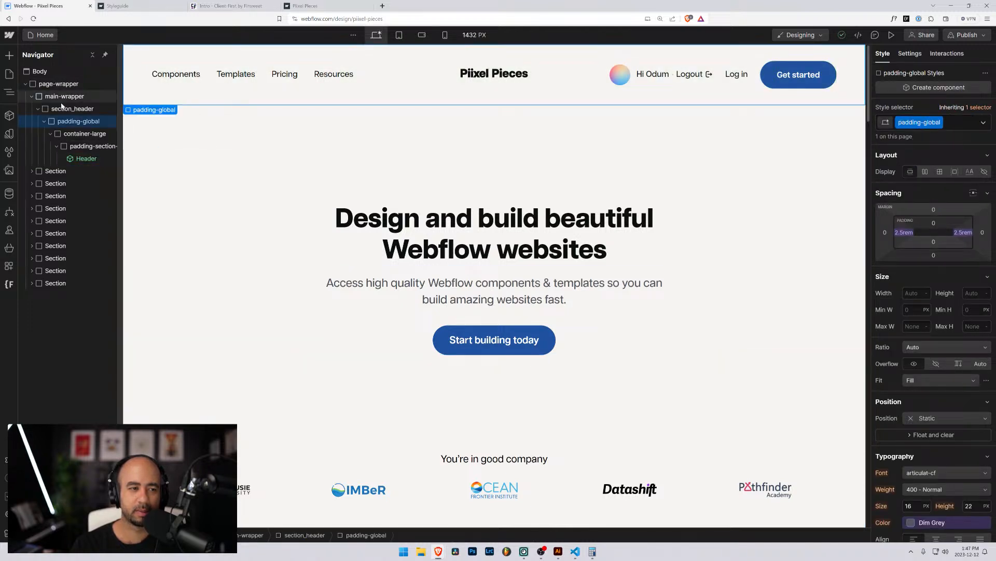
Collapse section_header and drag the hero Section into main-wrapper below it.
left_click(38, 109)
left_click(39, 122)
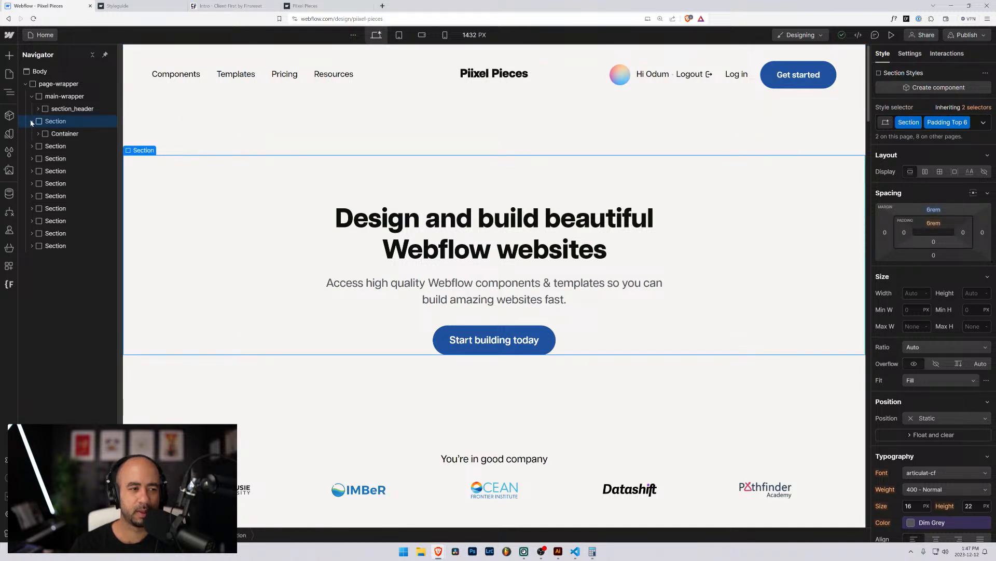
mouse_move(31, 123)
left_mouse_down()
mouse_move(44, 103)
mouse_move(45, 121)
left_mouse_up()
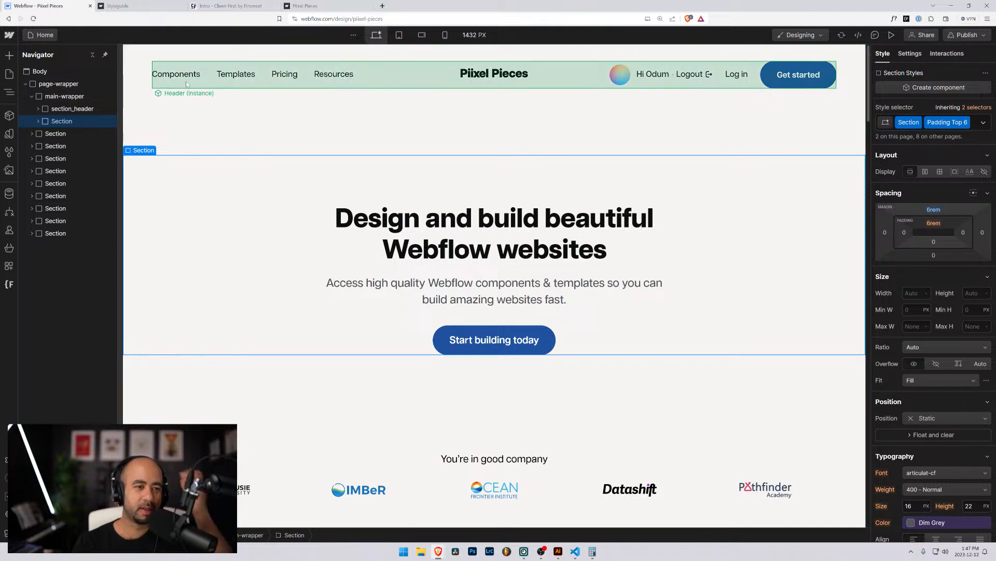
left_click(145, 99)
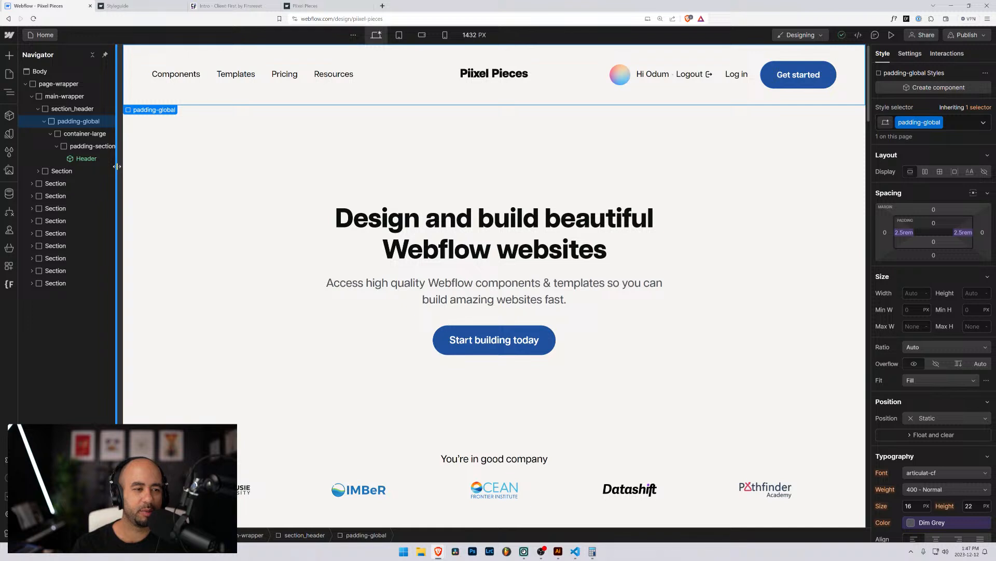
left_click_drag(118, 166, 150, 167)
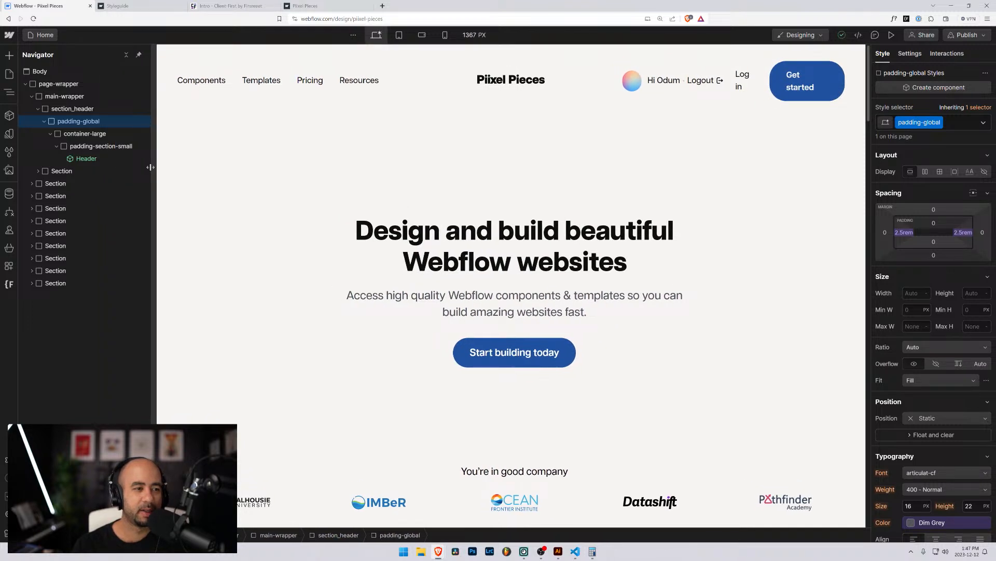
left_click(73, 109)
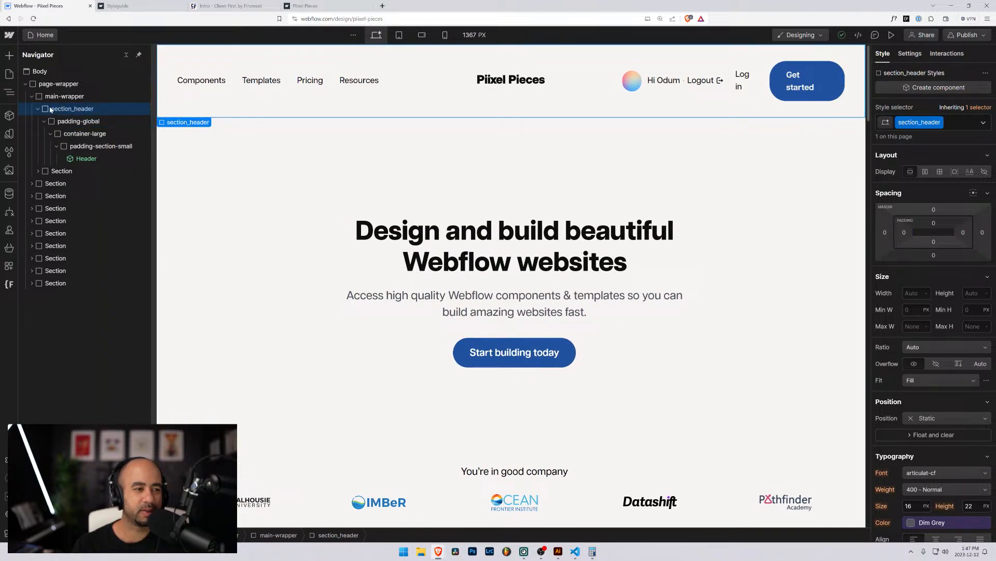
left_click(79, 159)
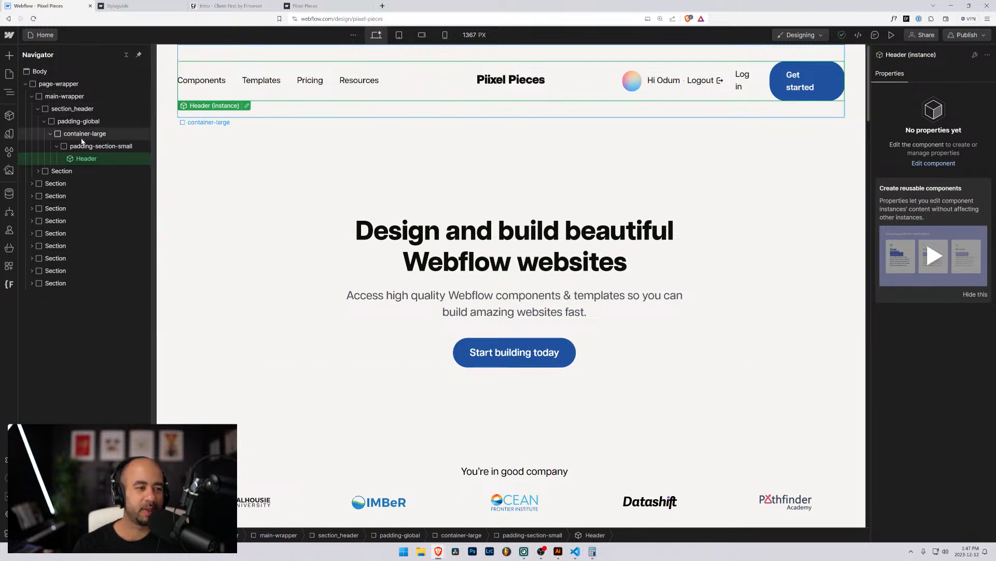
left_click(63, 110)
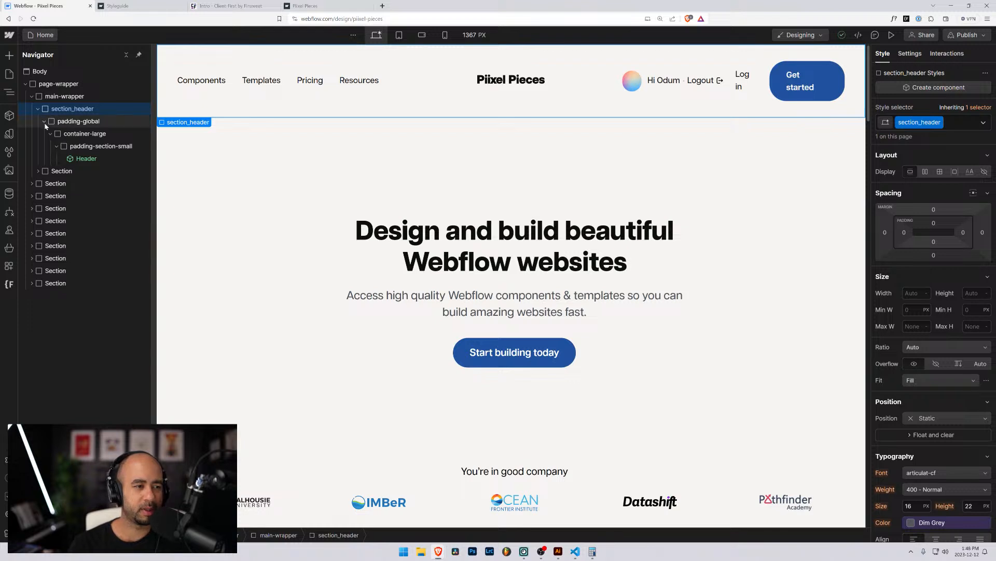
left_click(52, 171)
left_click(38, 171)
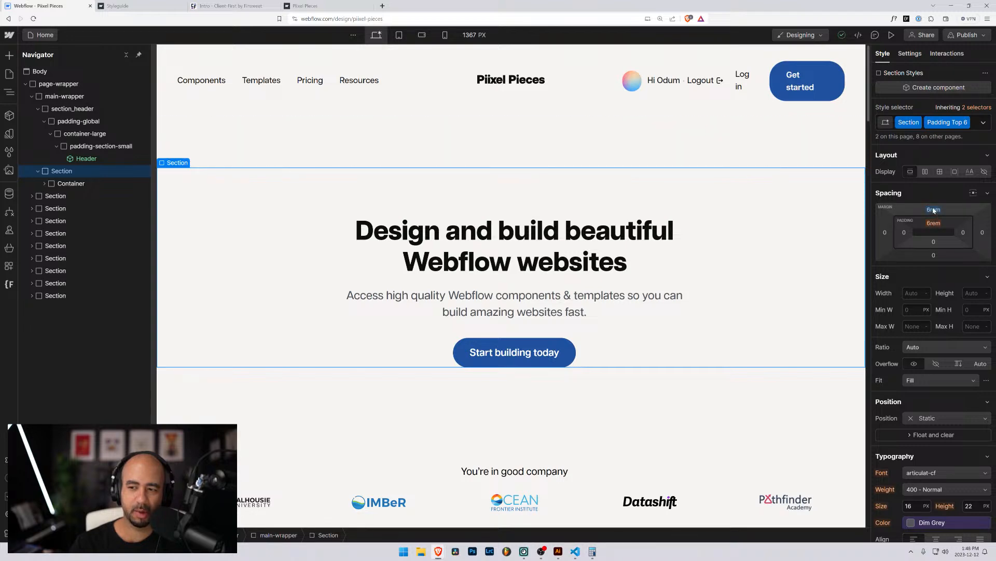
Inspect where the hero's 6rem top padding comes from across Section and Padding Top 6.
left_click(978, 126)
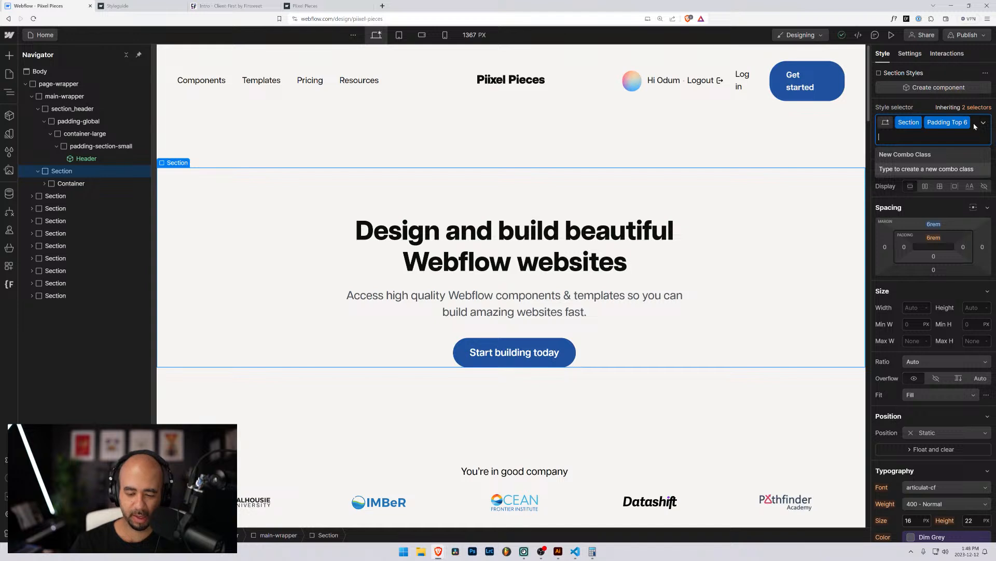
key("BackSpace")
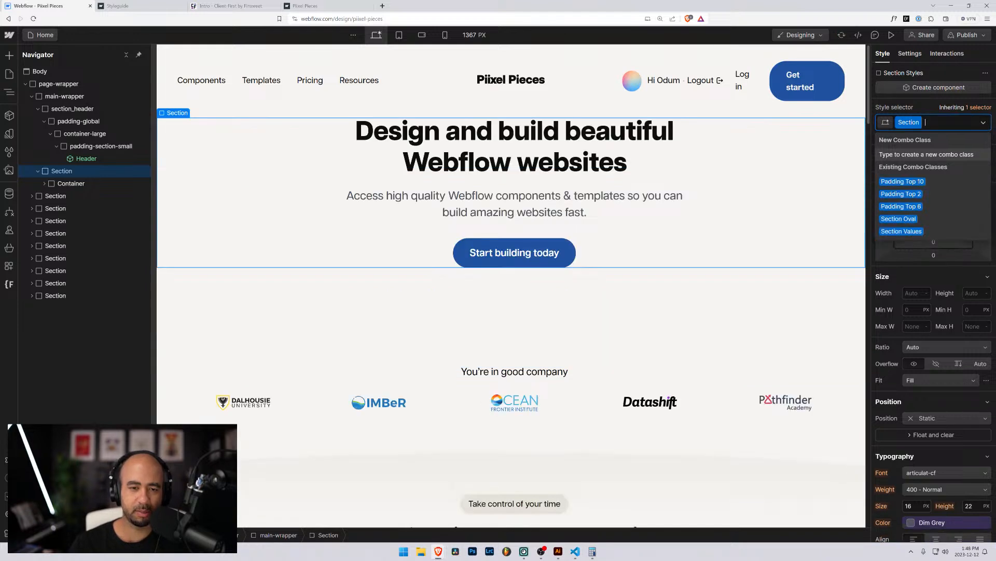
left_click(932, 111)
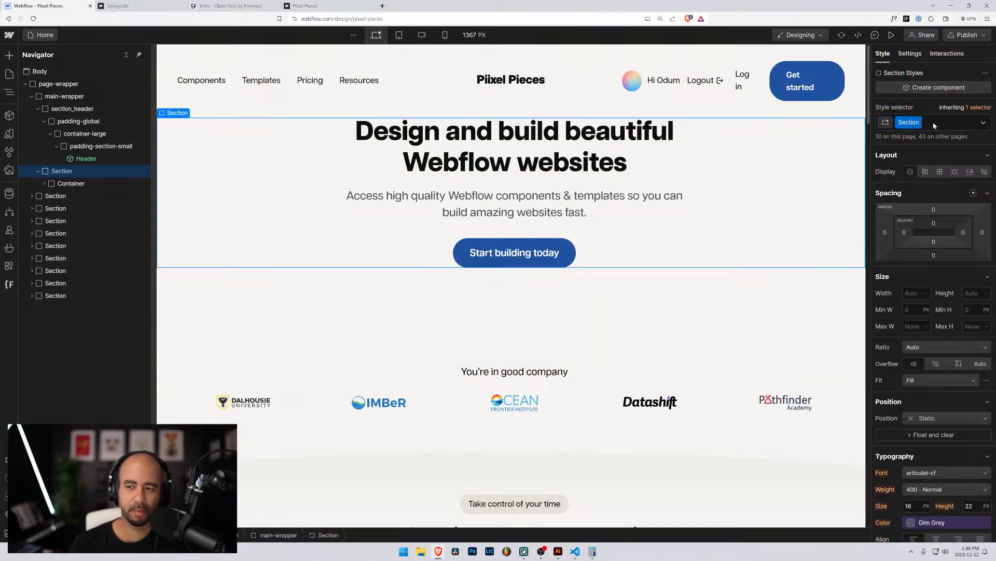
left_click(935, 124)
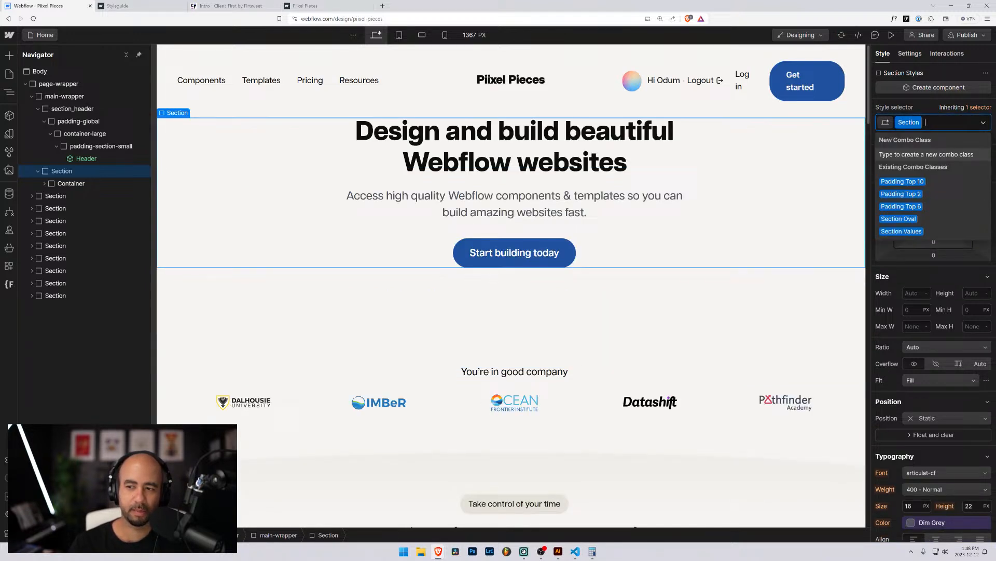
left_click(915, 206)
left_click(935, 225)
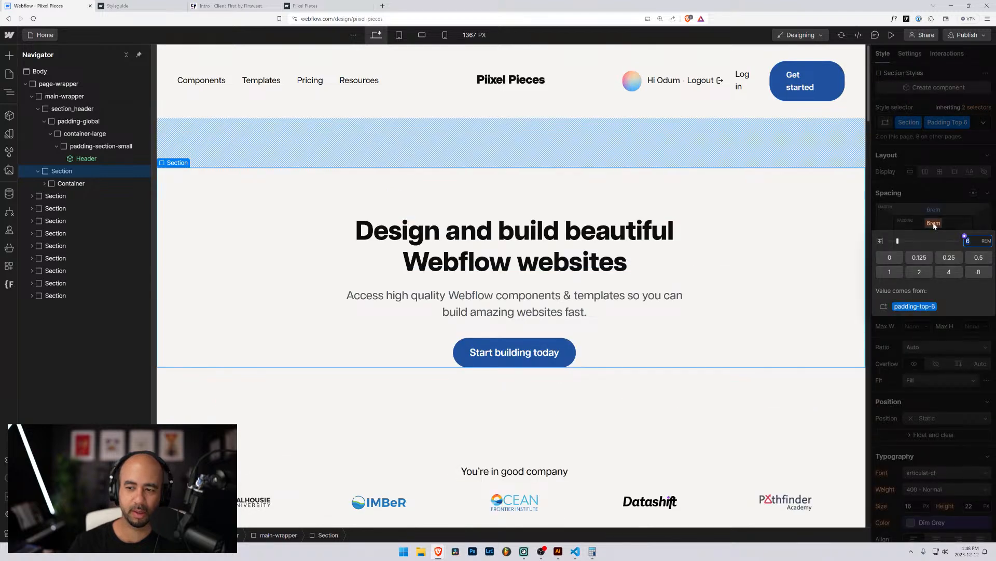
left_click(978, 107)
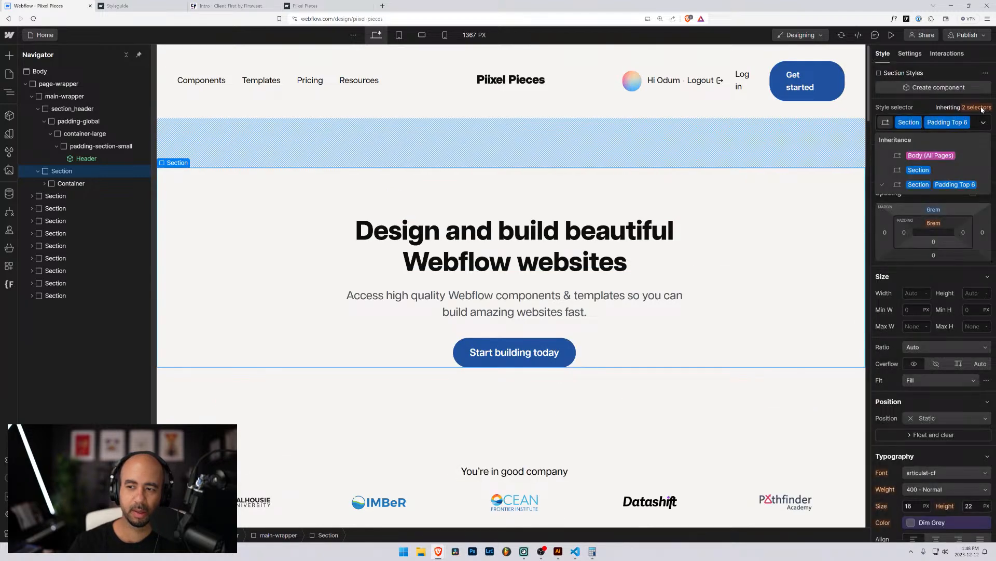
left_click(924, 169)
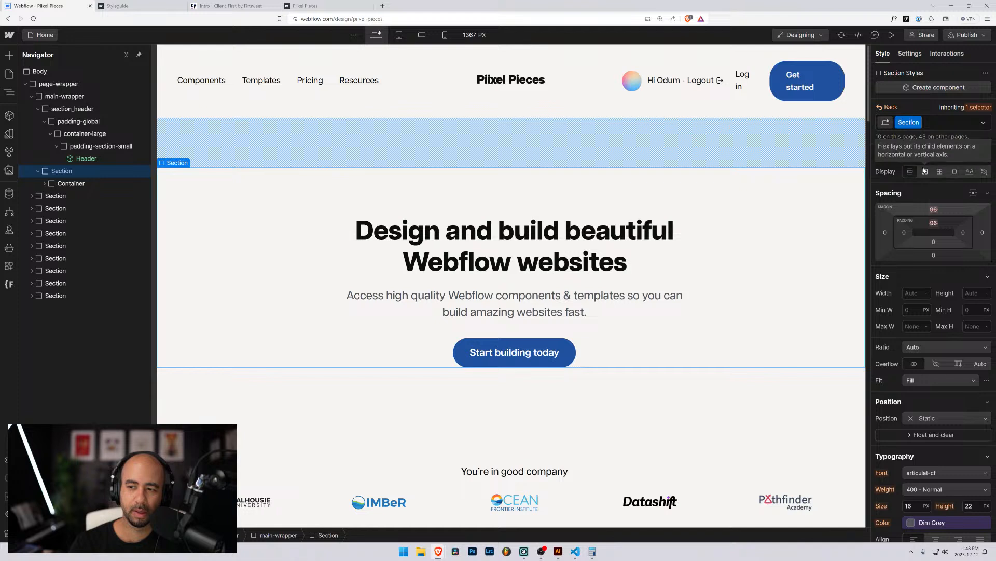
left_click(978, 107)
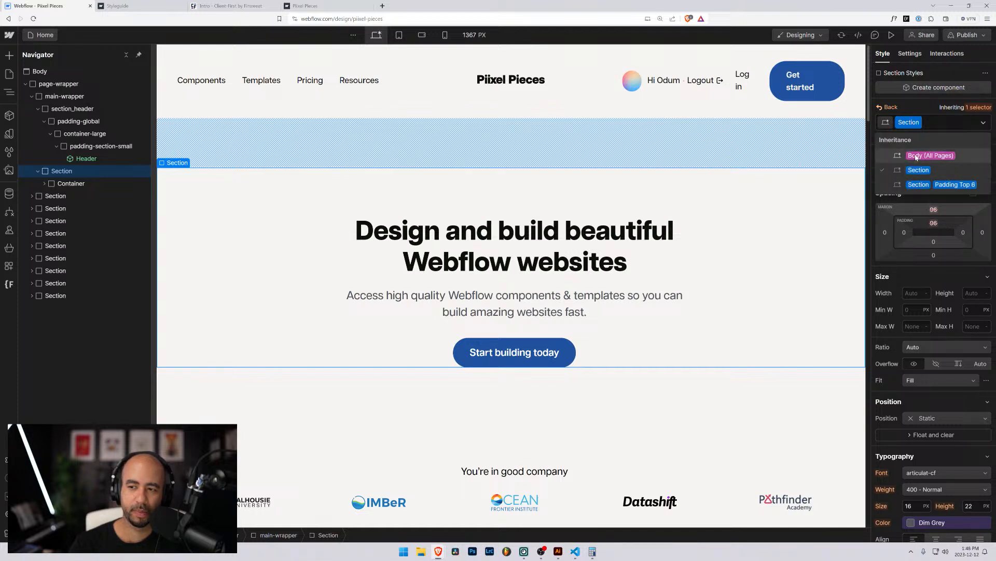
left_click(917, 155)
left_click(888, 107)
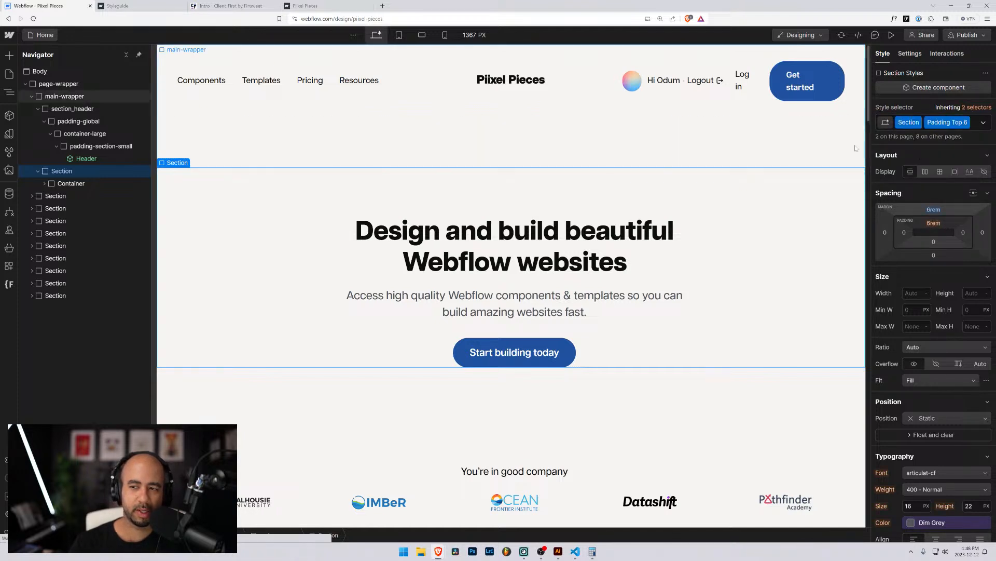
Replace the Section and Padding Top 6 classes with a new section_hero class.
left_click(975, 123)
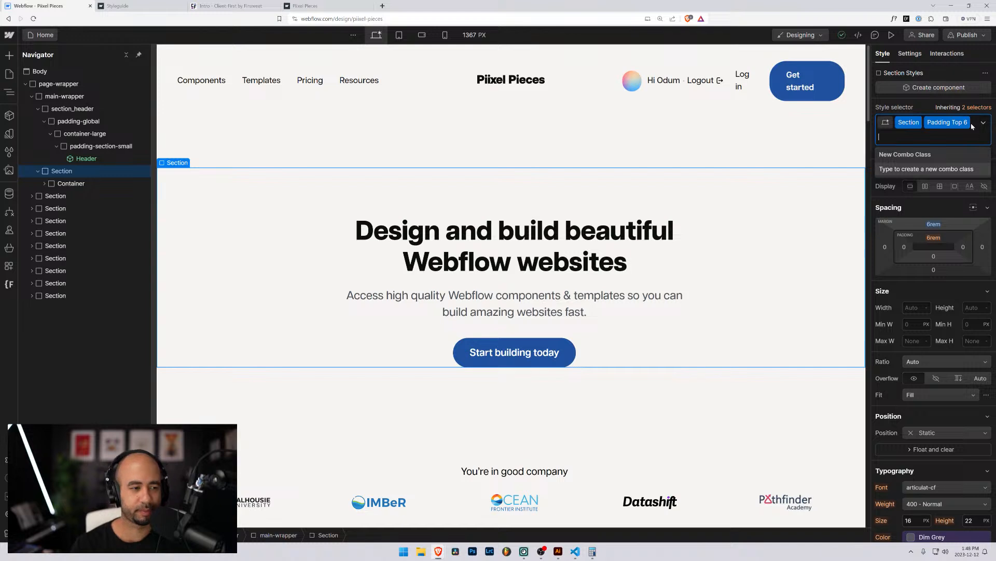
key("BackSpace")
key("BackSpace")
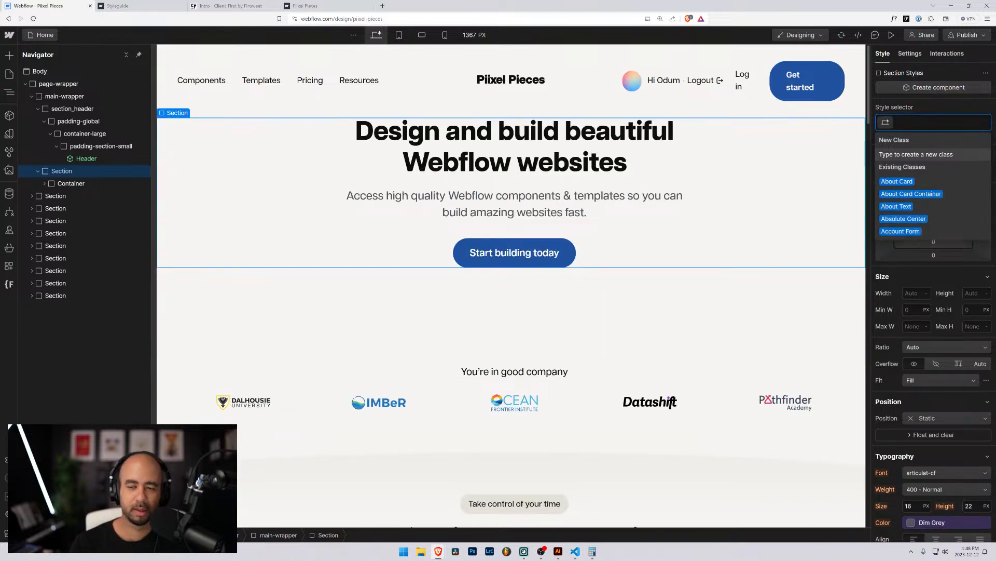
type("section_")
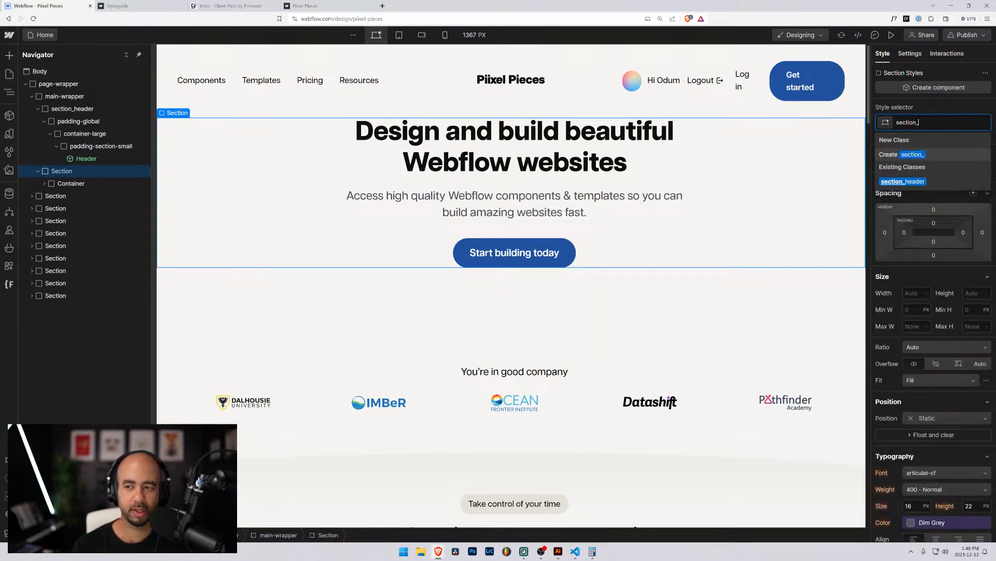
type("hero")
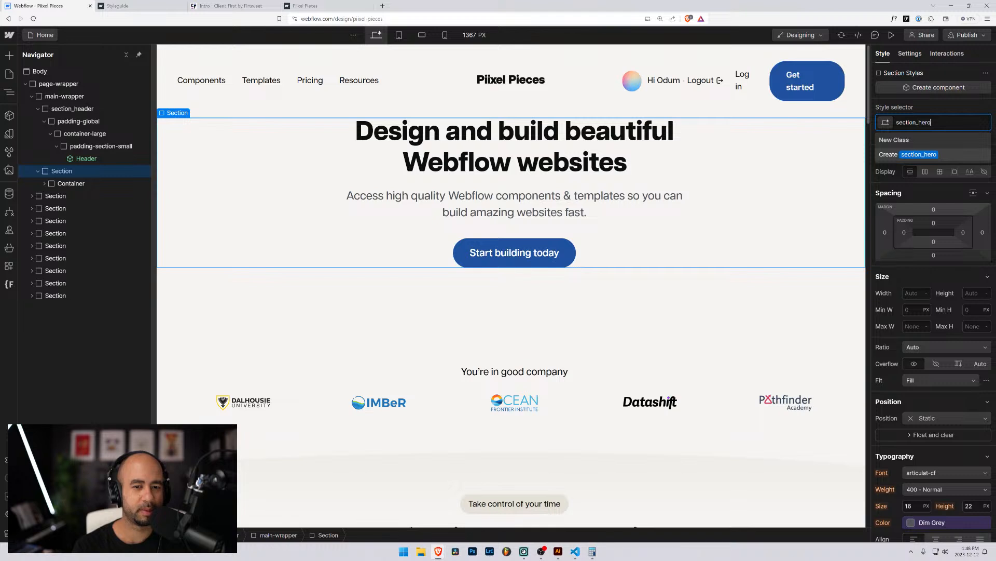
key("Return")
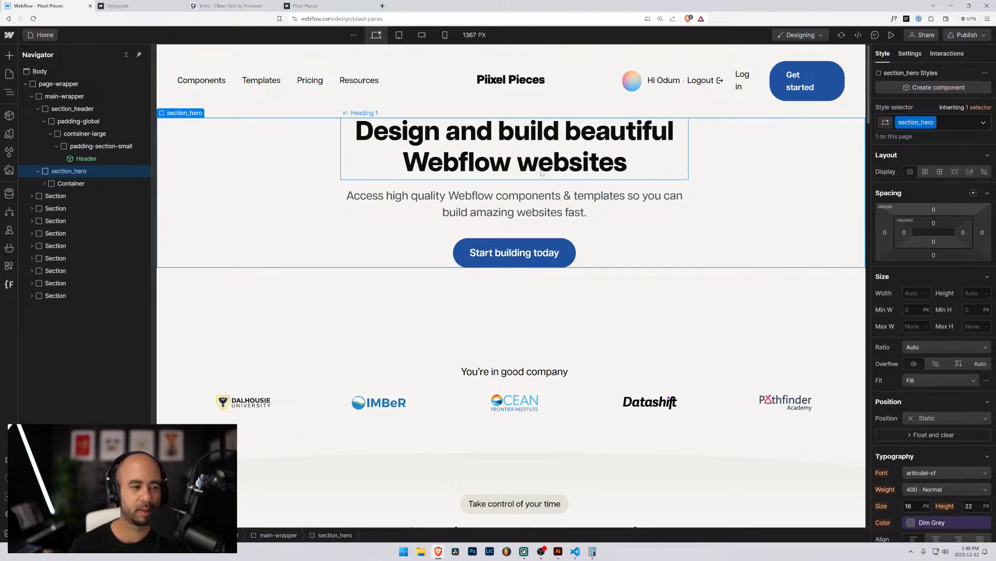
Swap the Container class on section_hero's inner wrapper for the existing padding-global class.
left_click(44, 186)
left_click(54, 185)
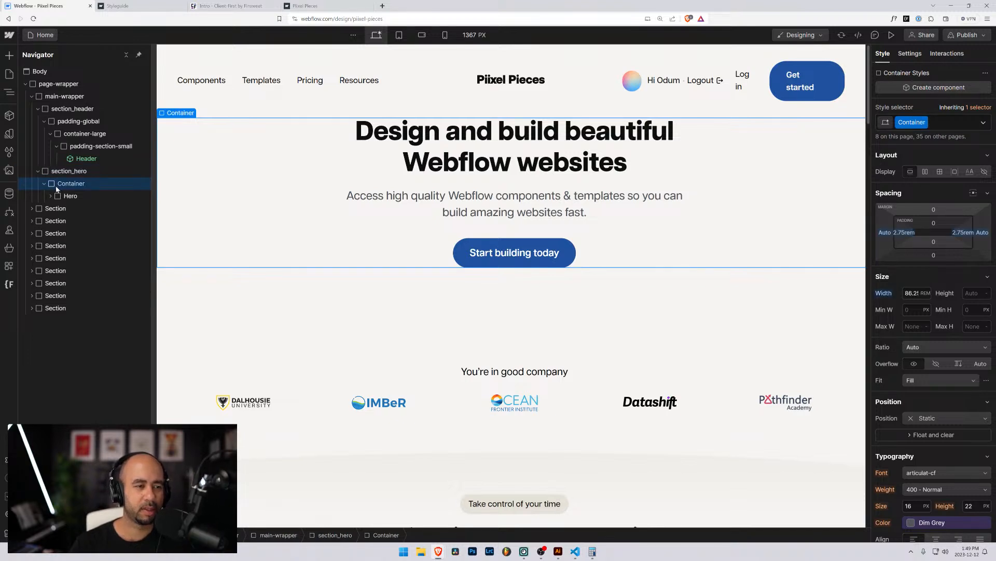
left_click(926, 122)
key("BackSpace")
type("pa")
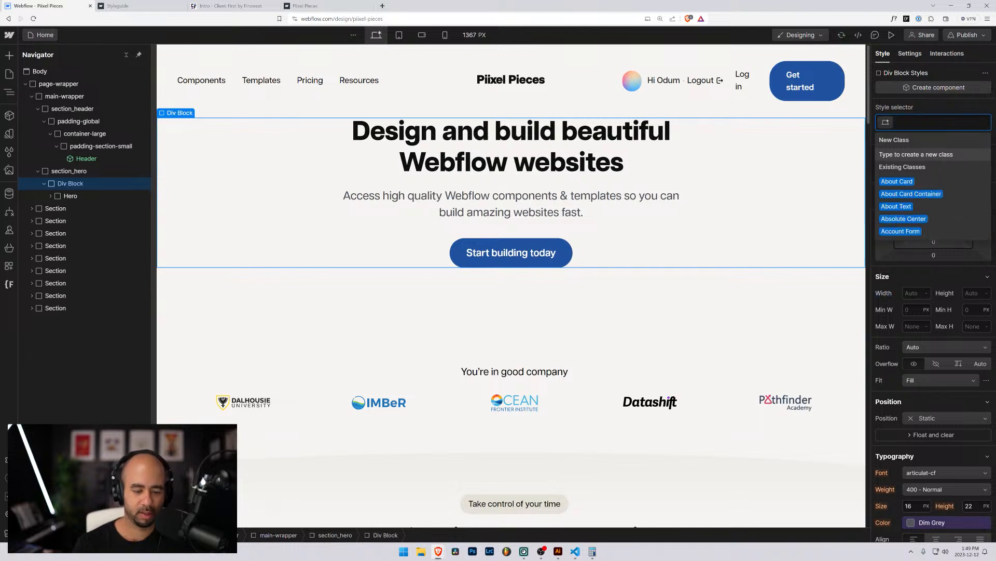
type("ding")
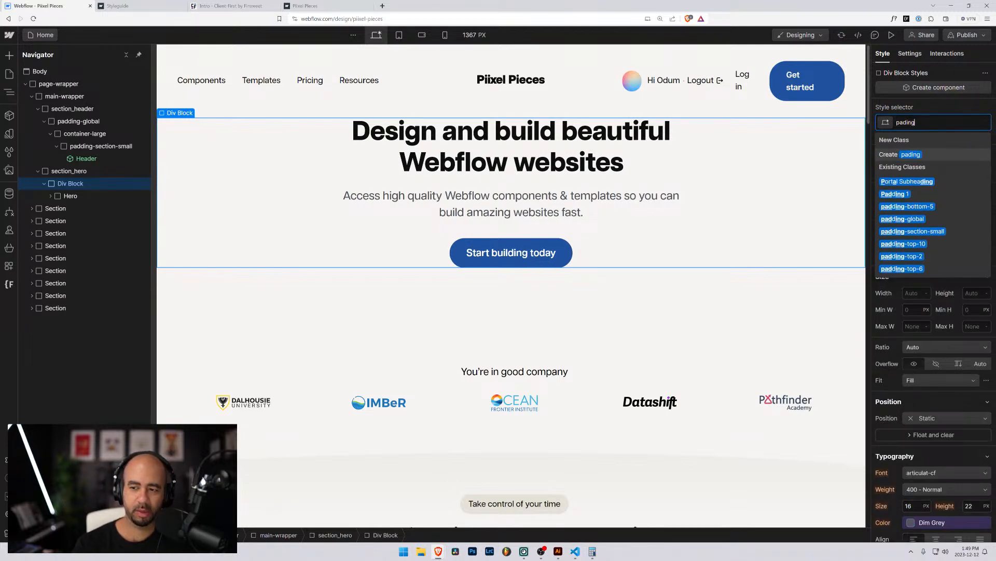
type("-")
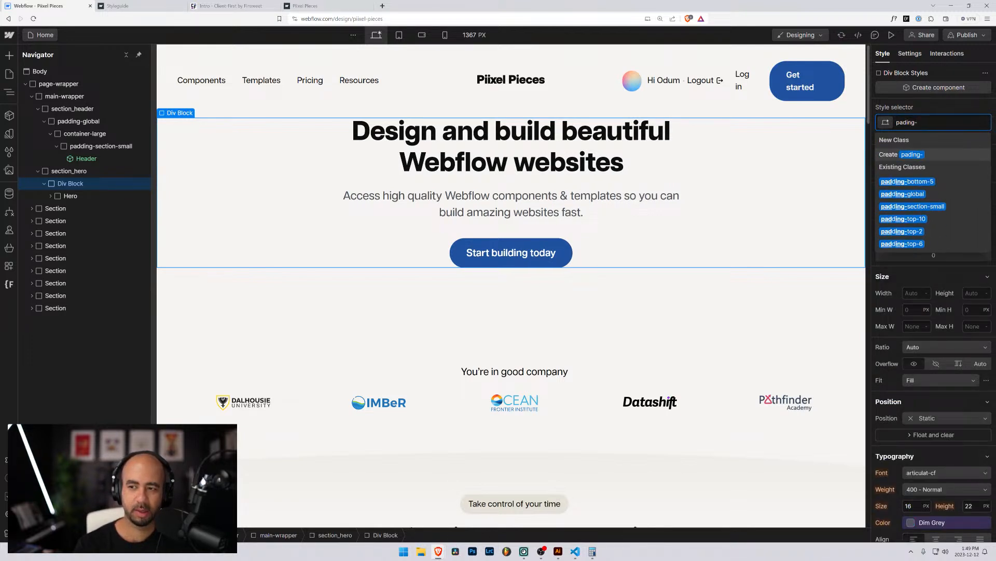
key("BackSpace")
key("BackSpace")
key("BackSpace")
key("BackSpace")
type("ding")
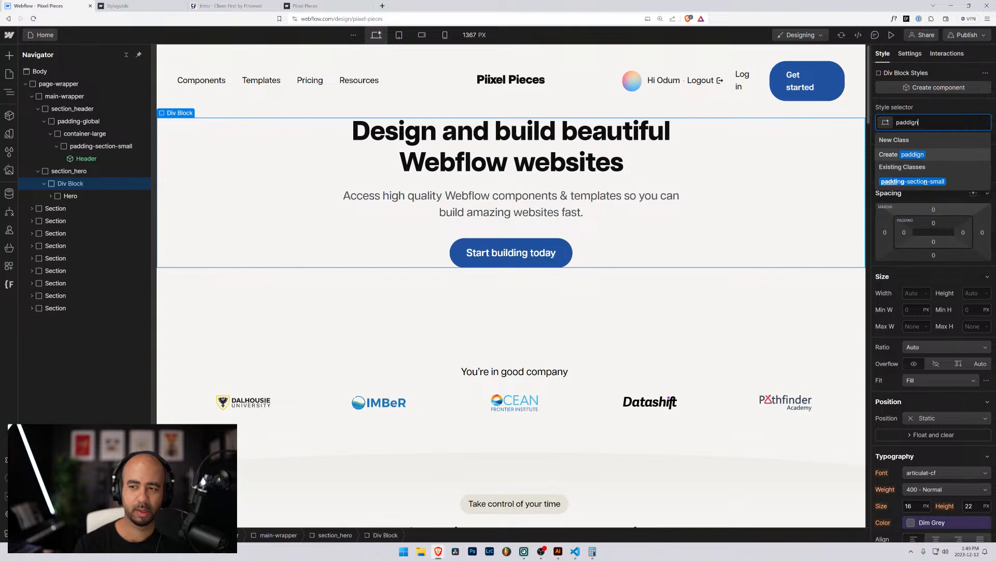
type("-golb")
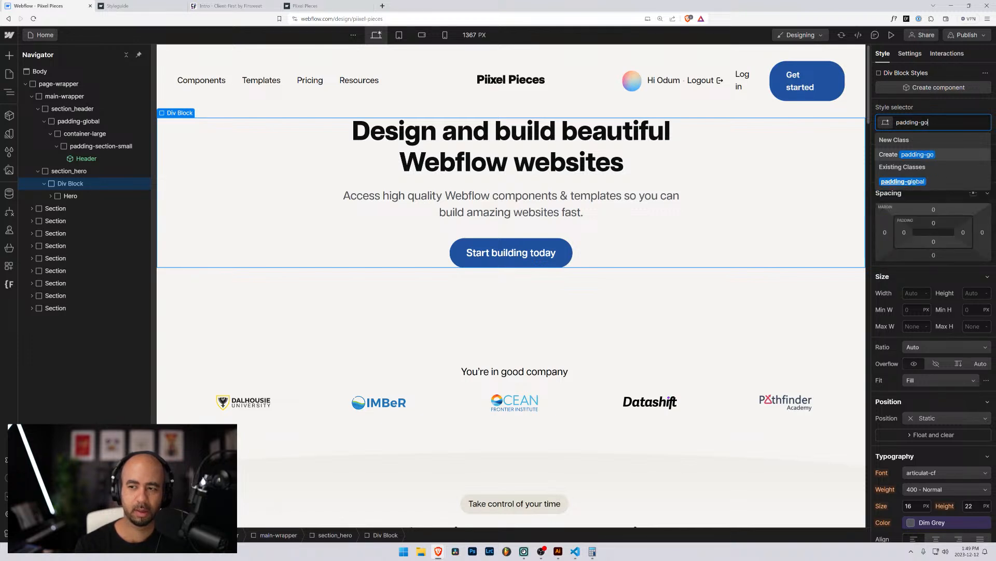
key("BackSpace")
key("BackSpace")
key("BackSpace")
type("l")
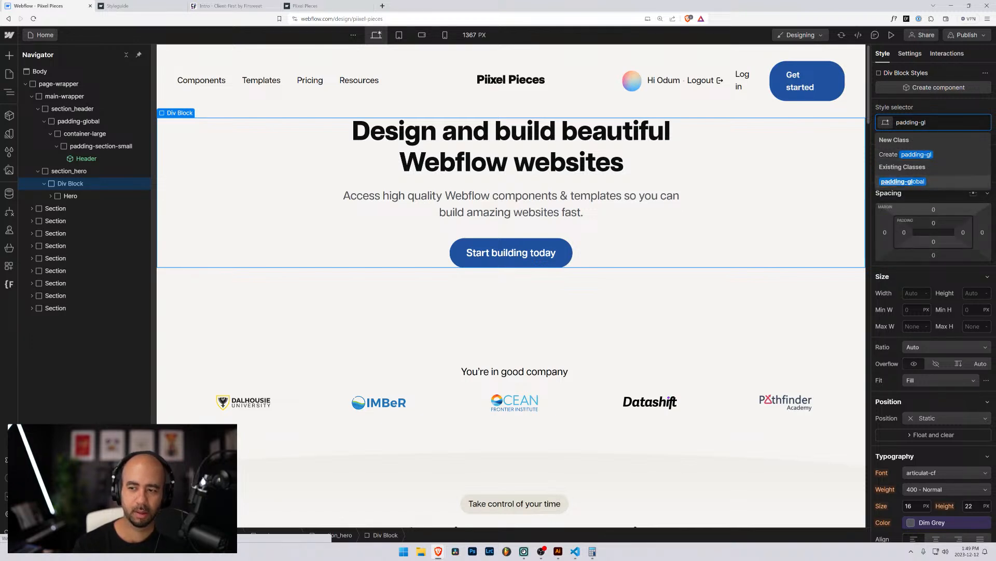
key("Down")
key("Return")
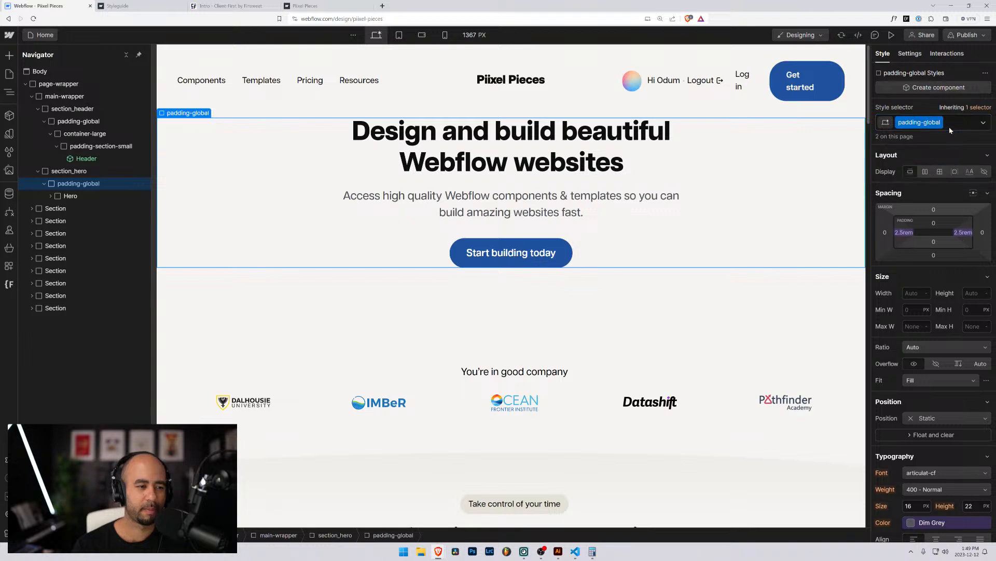
Wrap the Hero block in a new container-small div, then browse the site's Variables list.
left_click(60, 197)
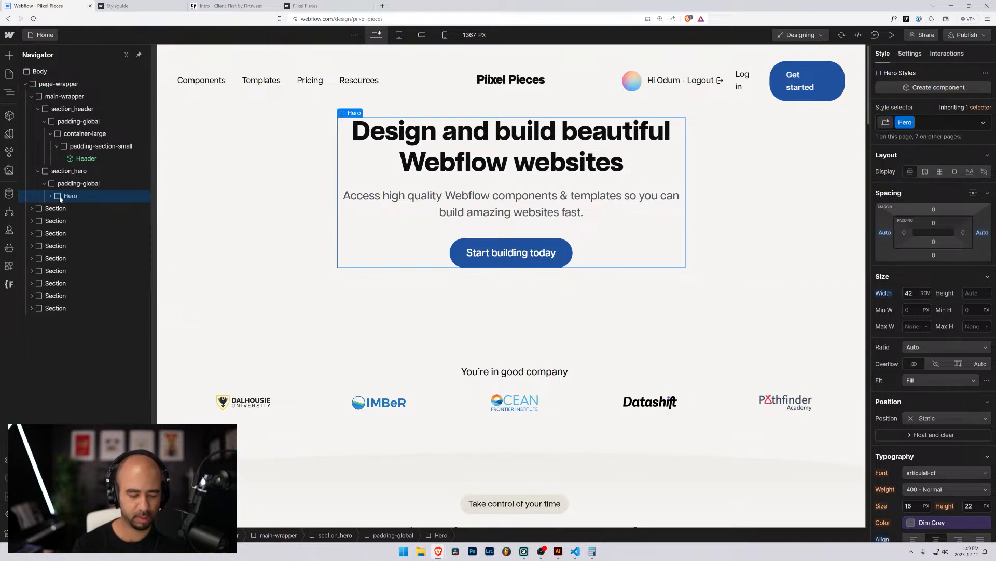
key("ctrl+alt+g")
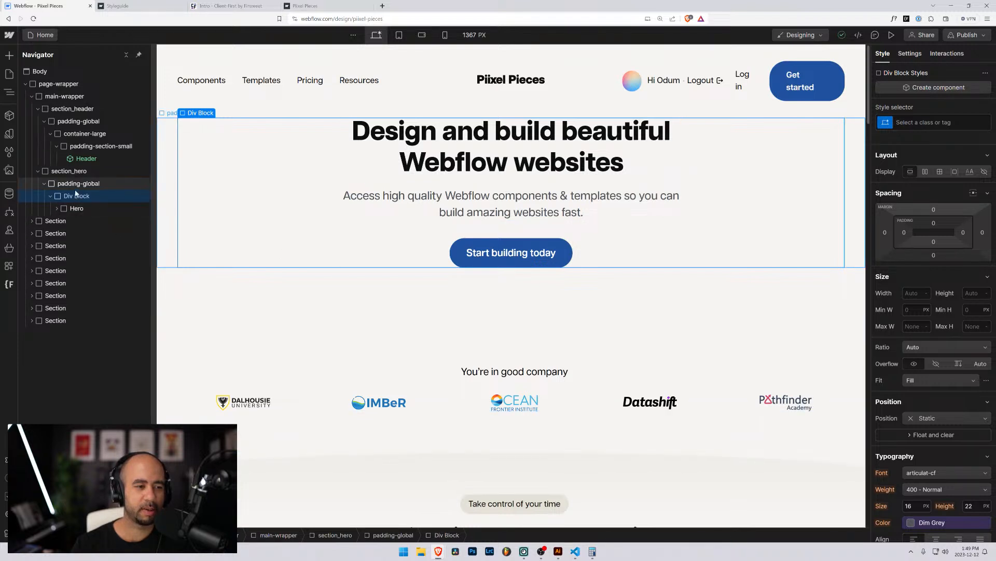
key("ctrl+Return")
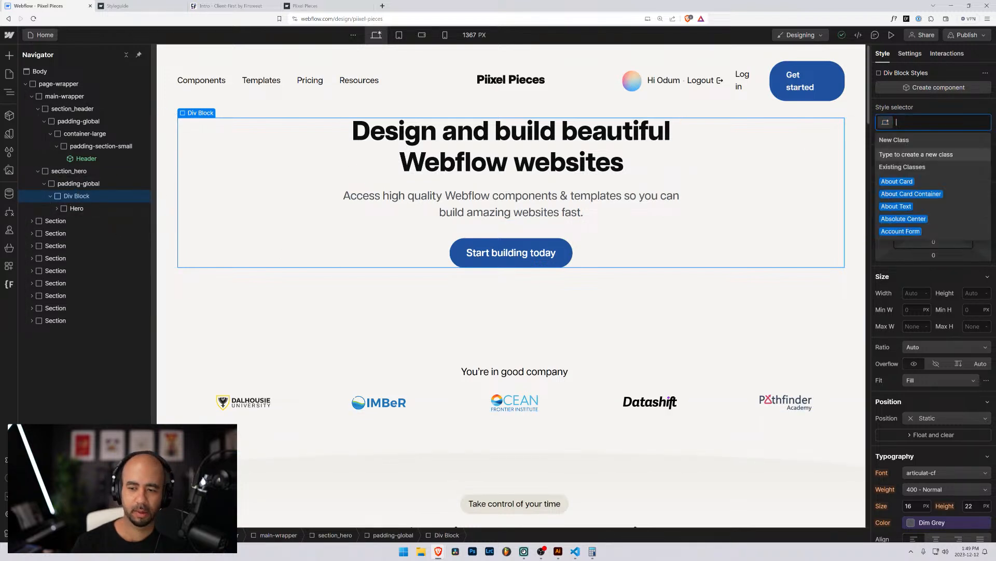
type("container-s")
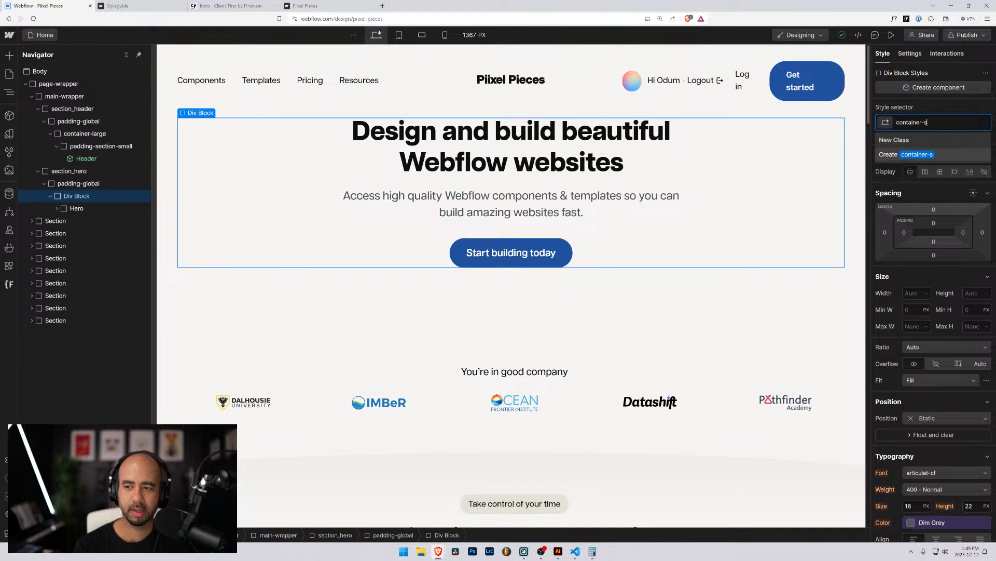
type("mall")
key("Return")
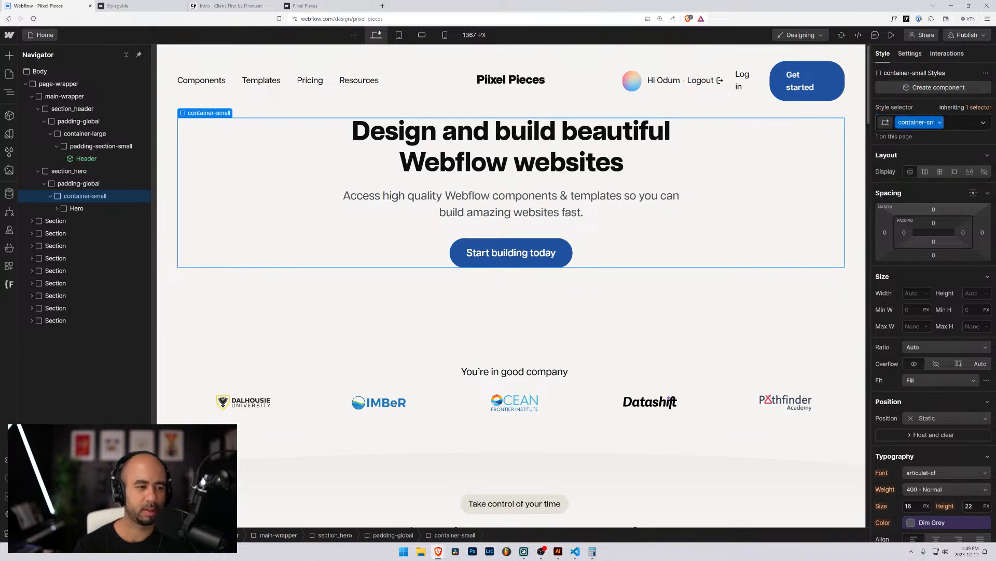
left_click(9, 133)
scroll(51, 400, "down", 3)
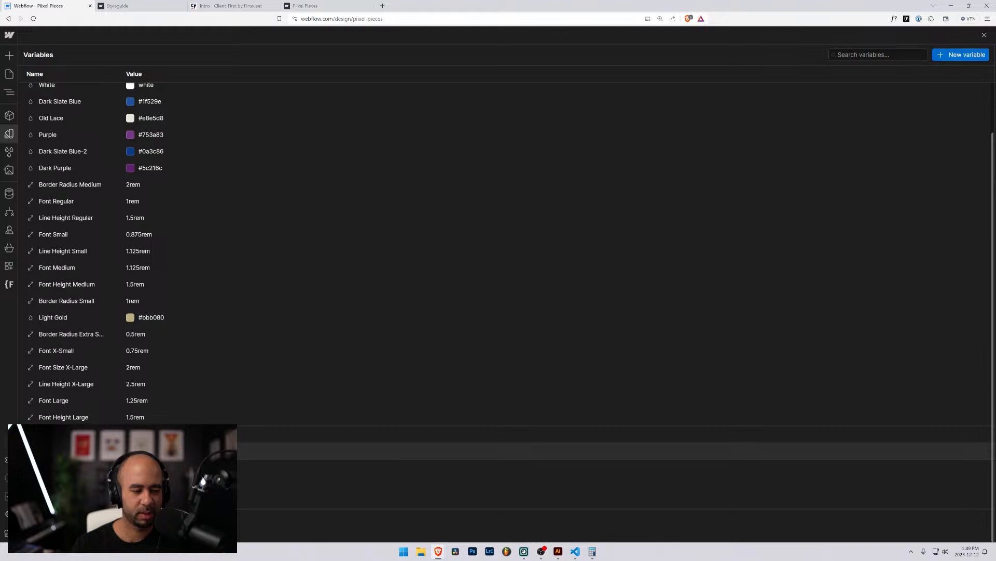
Start two new Size variables, then leave Variables for the Navigator and page canvas.
left_click(953, 55)
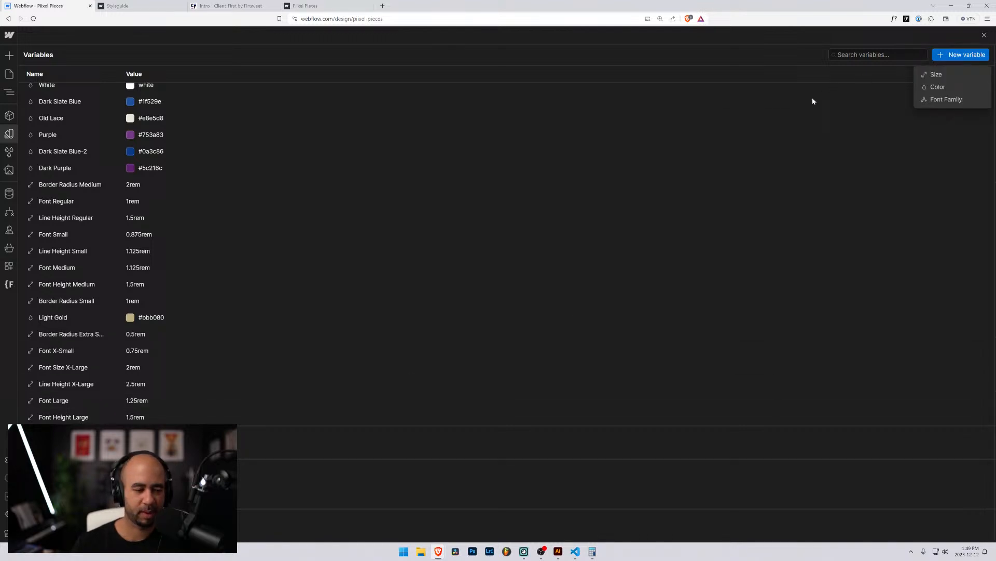
left_click(944, 75)
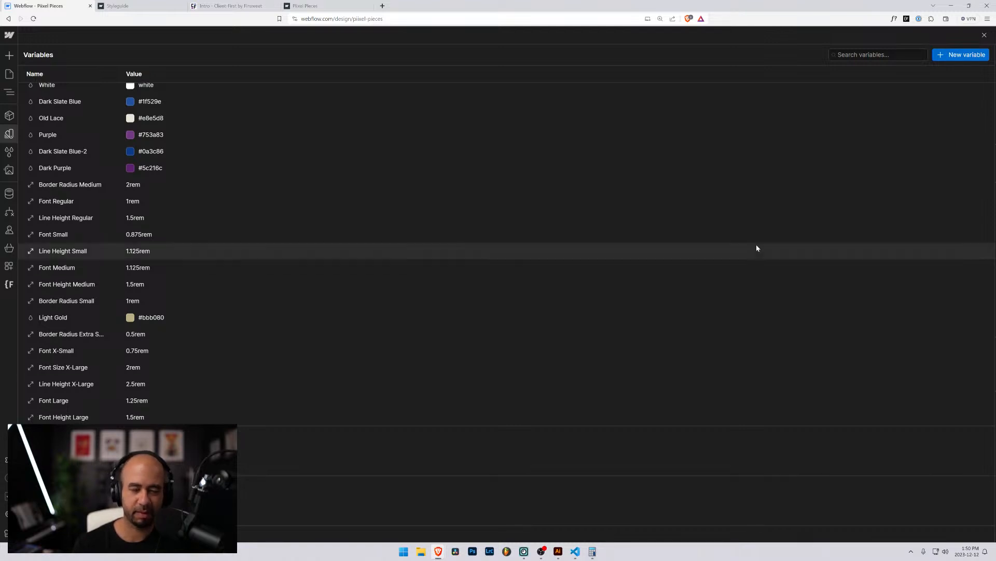
left_click(961, 55)
left_click(931, 75)
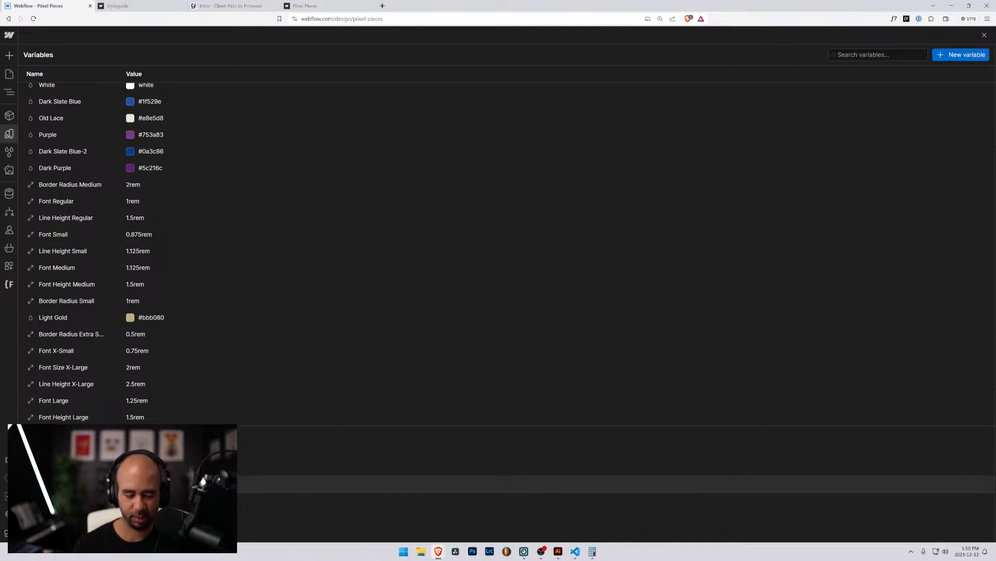
left_click(8, 91)
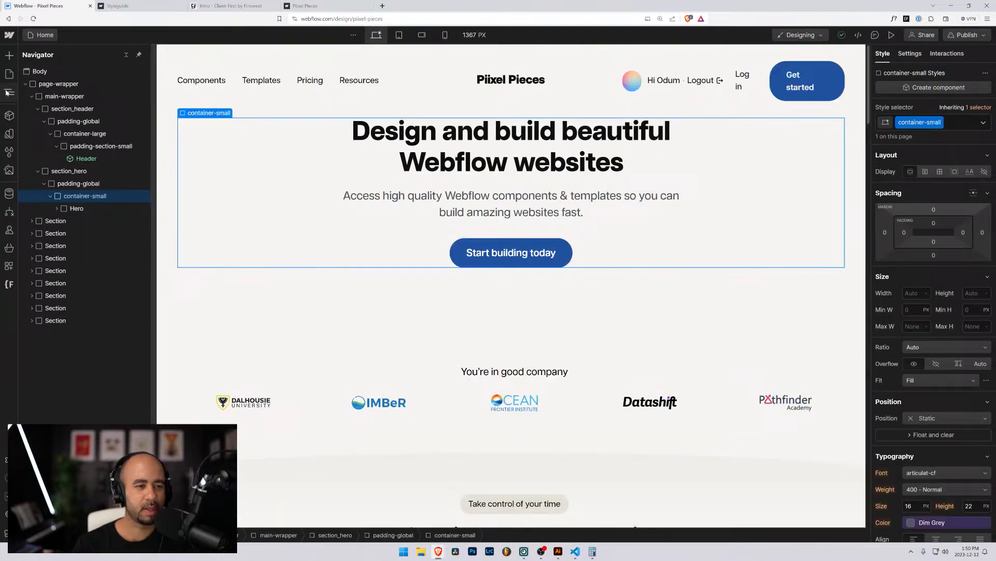
Give container-small the small 40rem variable as width and auto left and right margins.
left_click(356, 186)
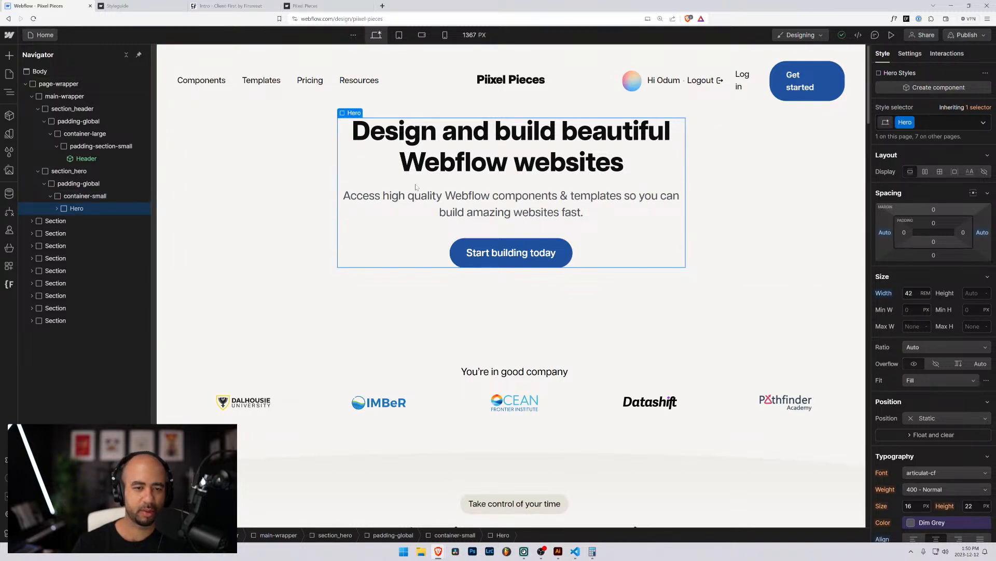
left_click(94, 198)
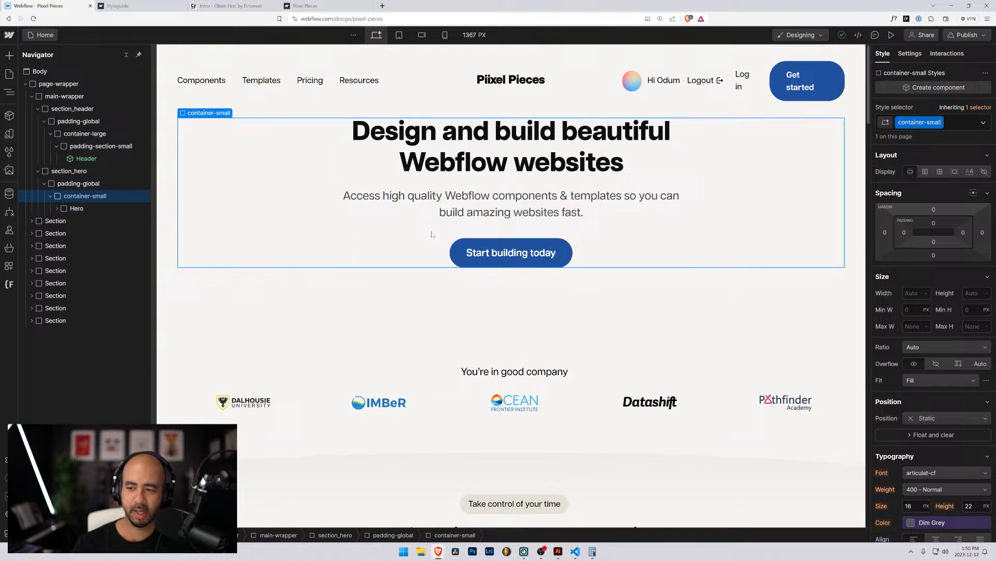
left_click(904, 288)
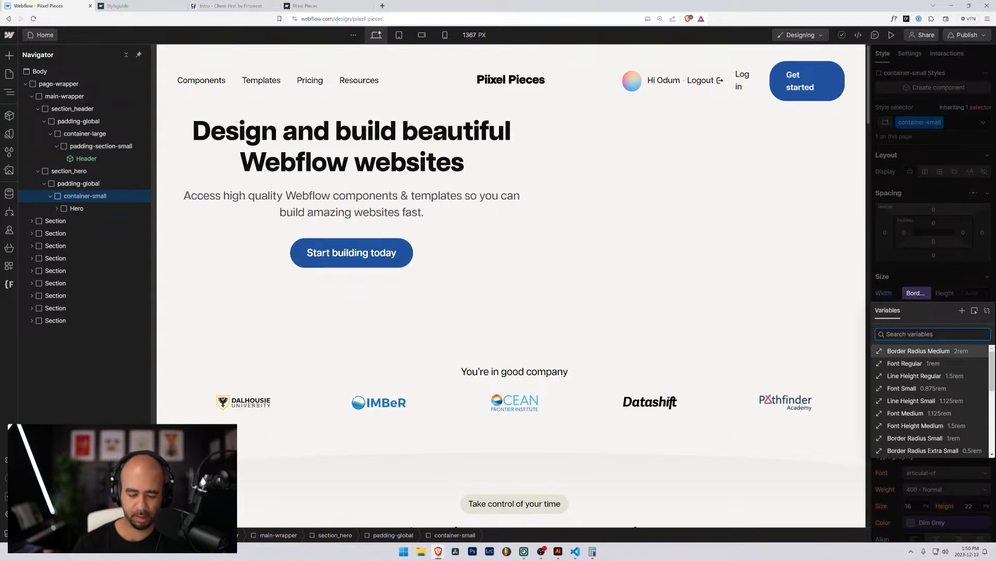
type("smal")
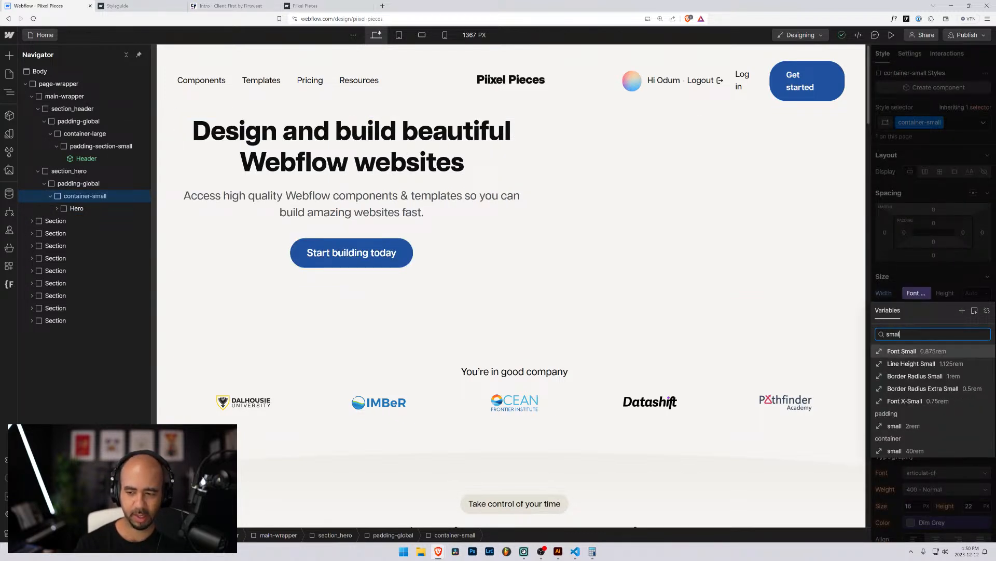
left_click(905, 451)
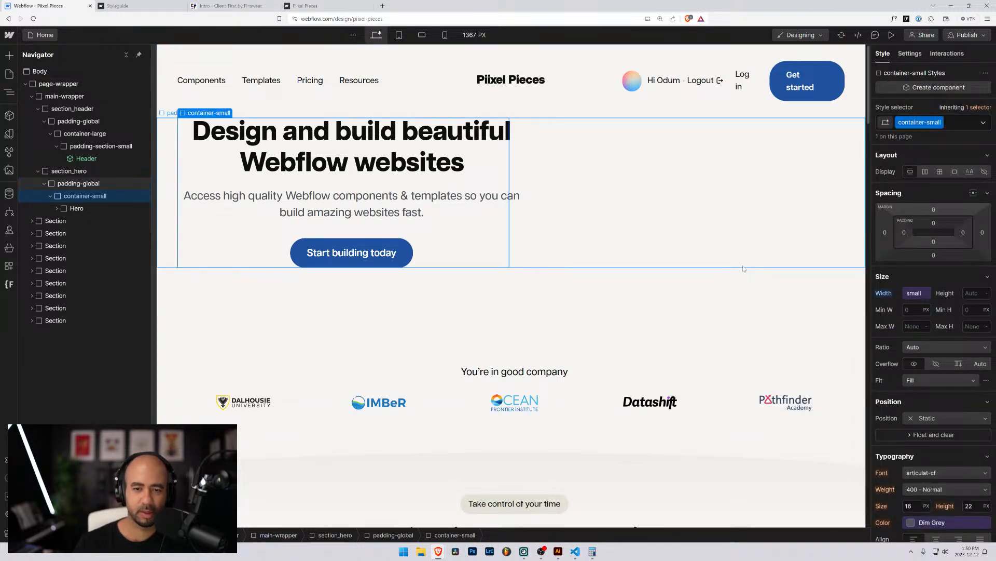
left_click(885, 232)
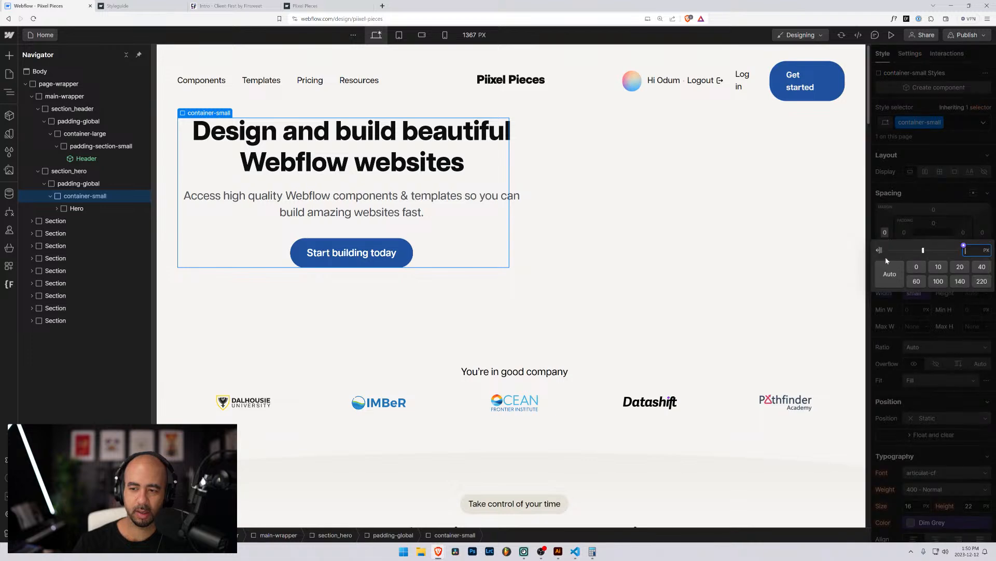
left_click(890, 274)
left_click(982, 232)
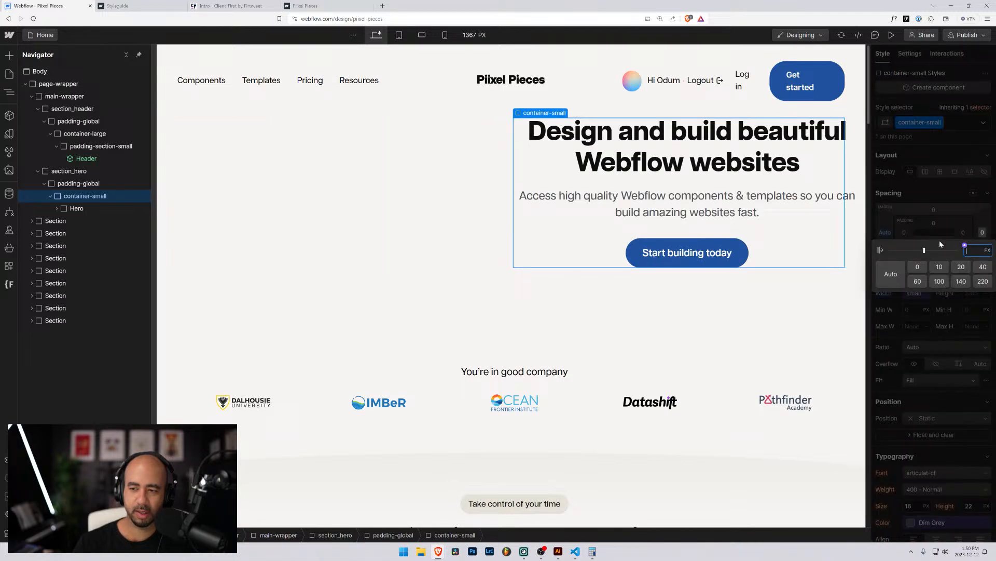
left_click(886, 273)
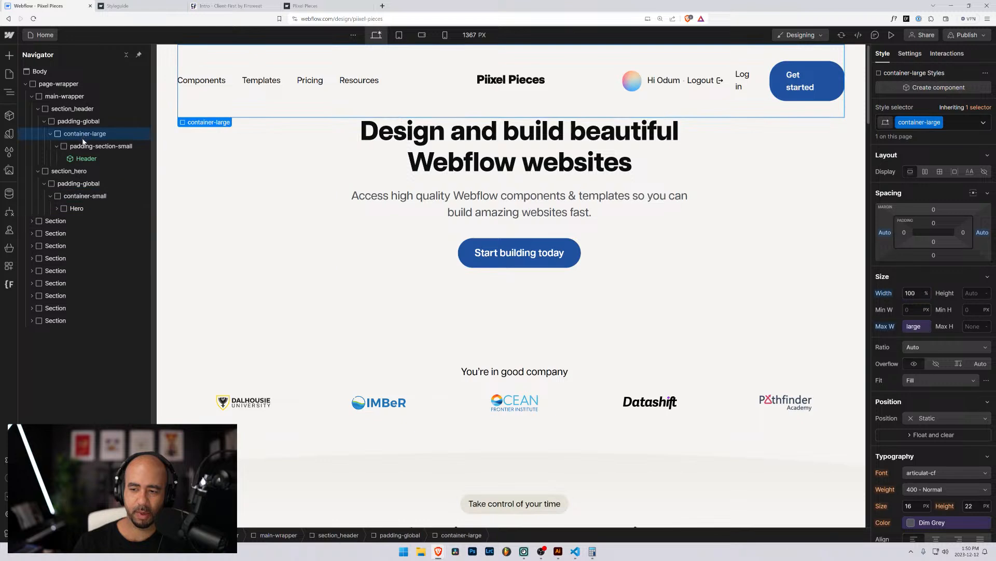
Set container-small's max width to the small variable and detach its width to 100%.
left_click(74, 211)
left_click(75, 196)
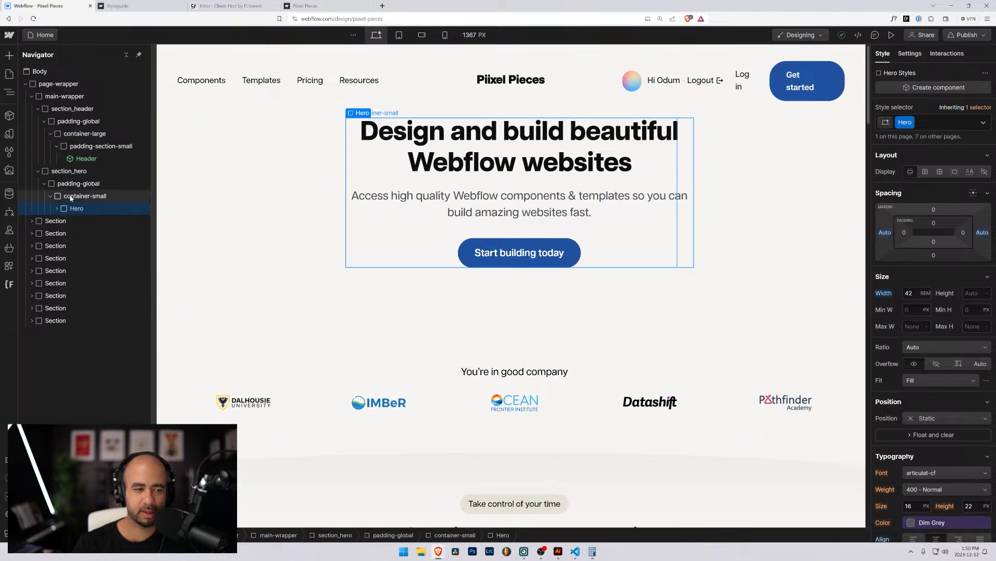
left_click(904, 322)
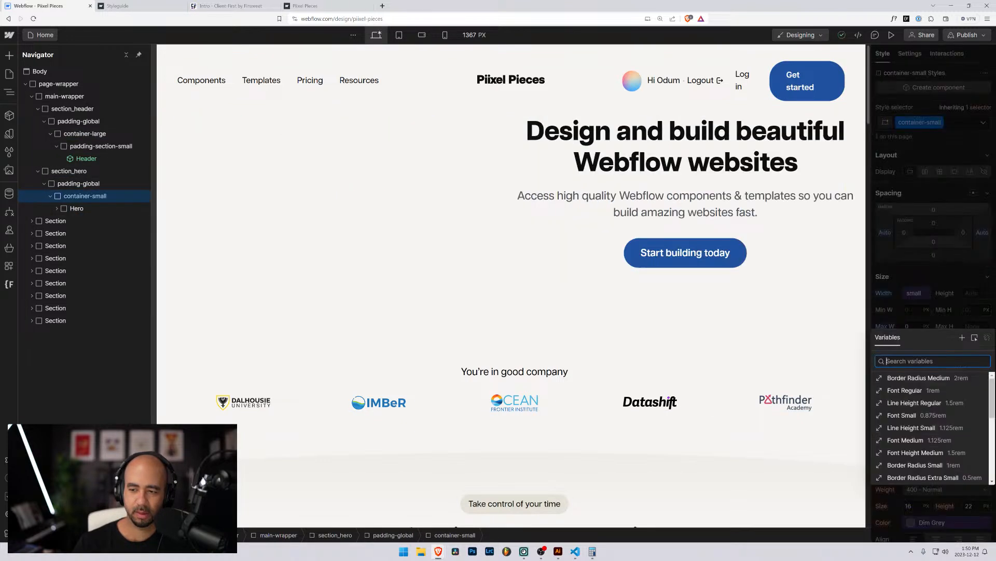
type("sm")
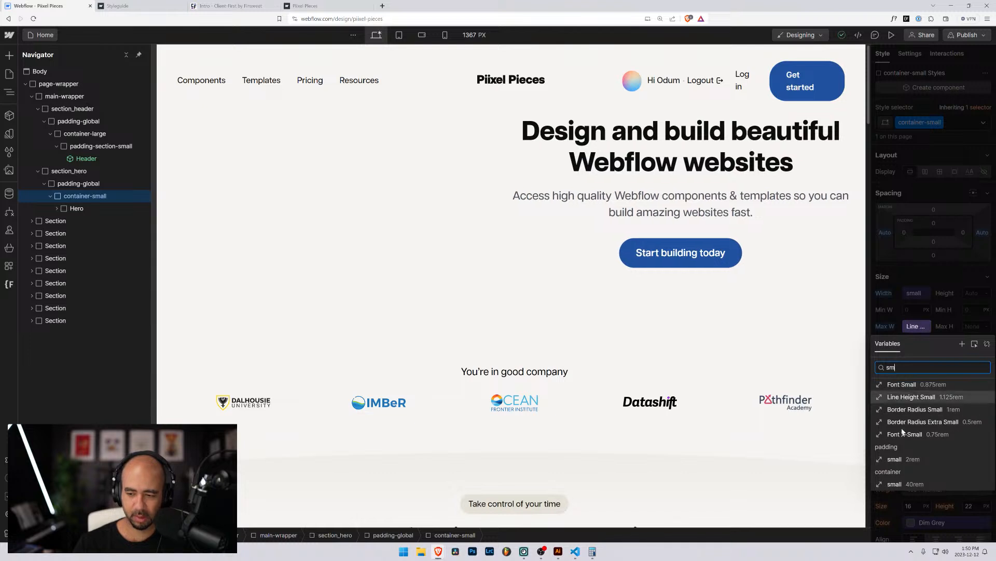
left_click(897, 484)
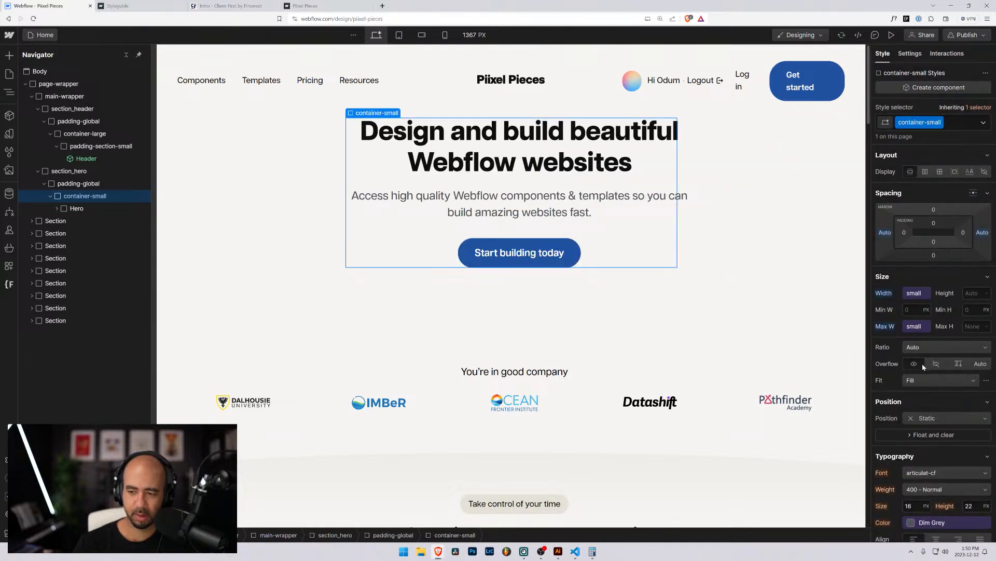
left_click(909, 294)
left_click(987, 310)
left_click(913, 293)
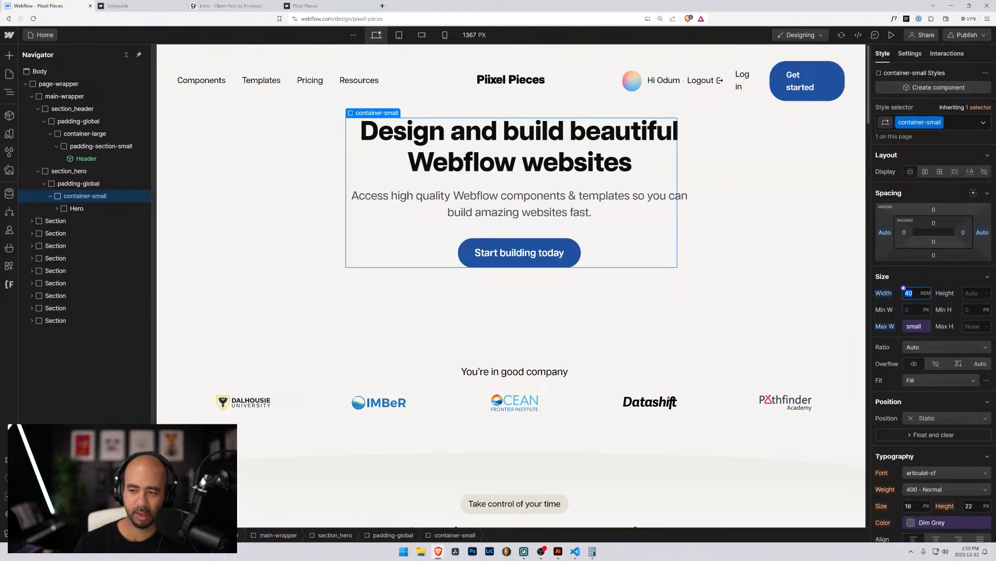
type("100%")
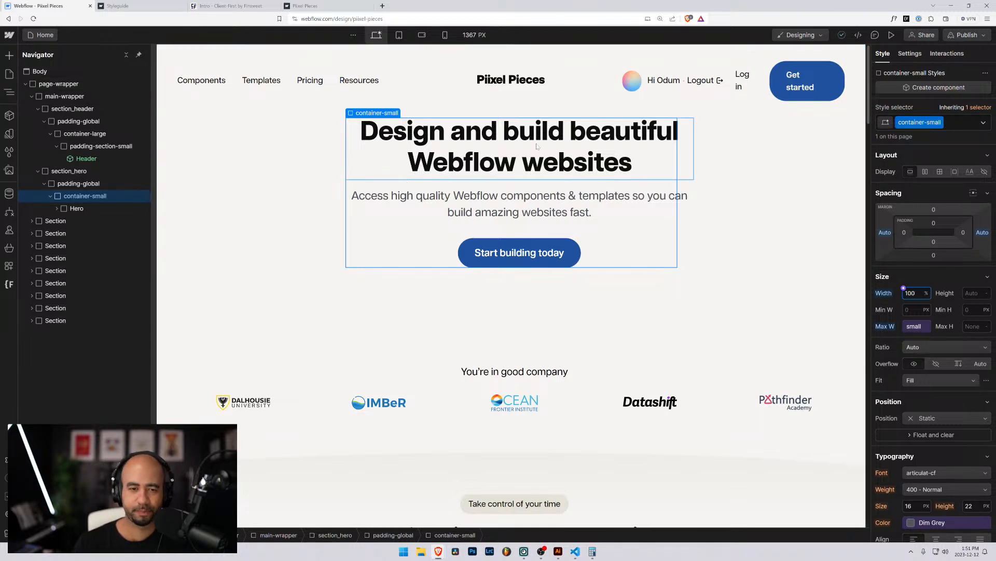
left_click(57, 208)
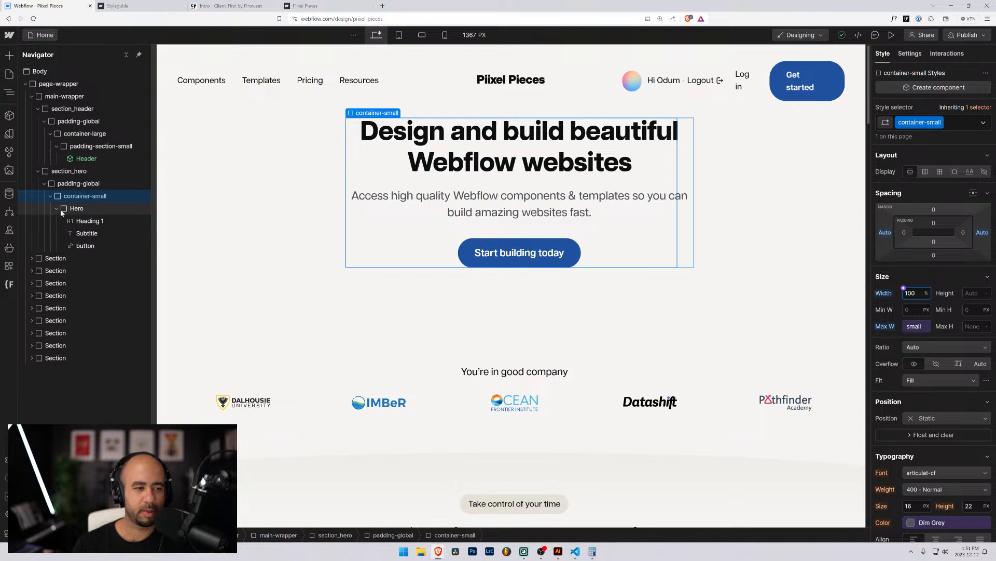
left_click(62, 210)
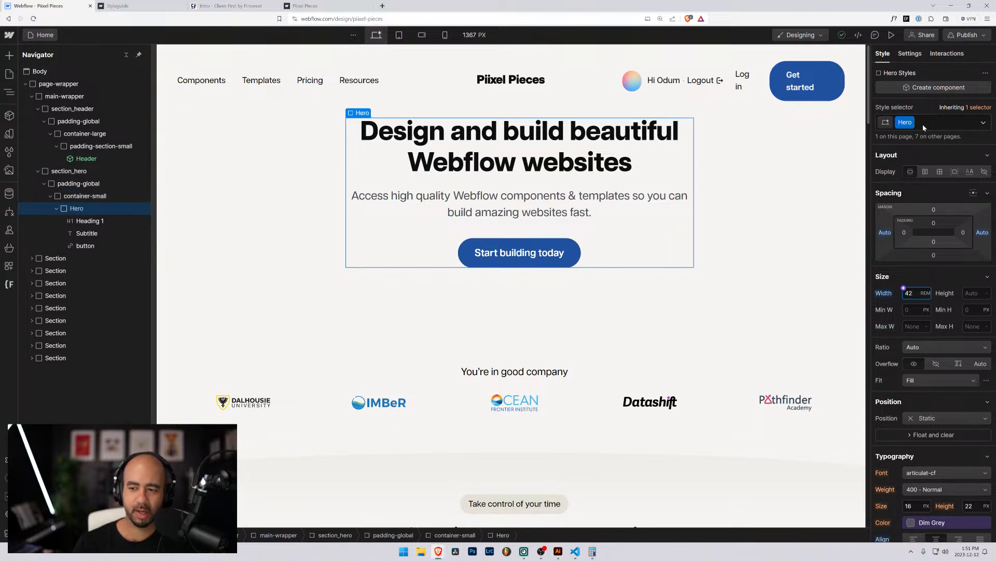
Clear and reapply centred text alignment so the hero heading, subtitle and button stay centred.
scroll(937, 369, "down", 2)
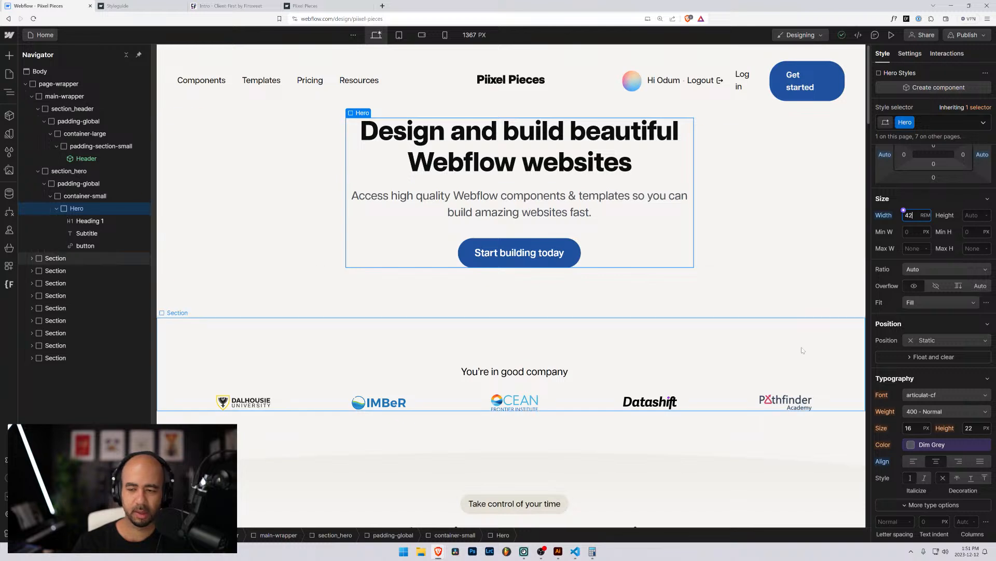
left_click(881, 462, "alt")
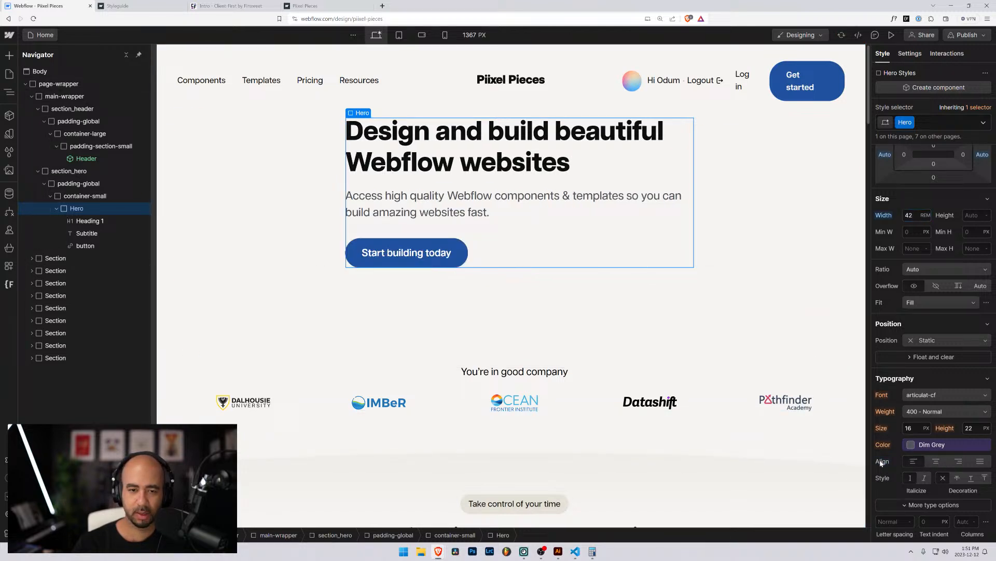
left_click(67, 171)
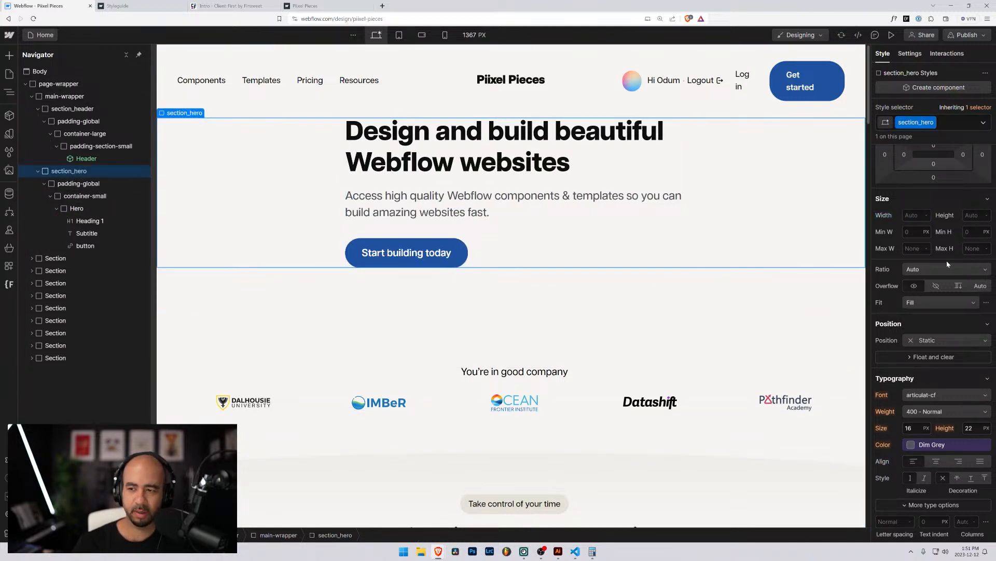
scroll(948, 264, "up", 2)
scroll(948, 264, "down", 2)
left_click(937, 461)
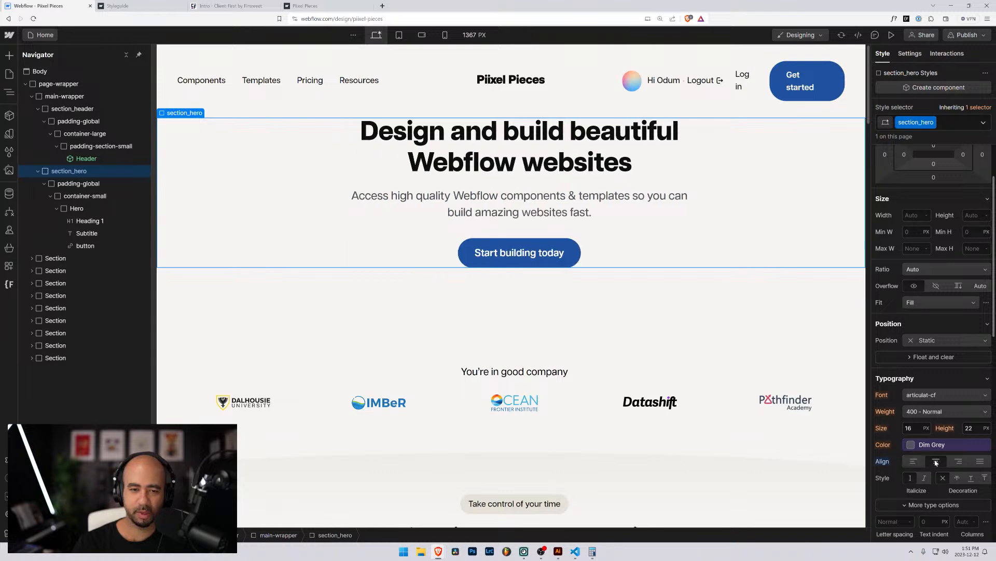
left_click(72, 208)
Reset the Hero block's 42rem width to Auto and its left and right margins to 0.
scroll(917, 382, "down", 5)
scroll(914, 384, "down", 3)
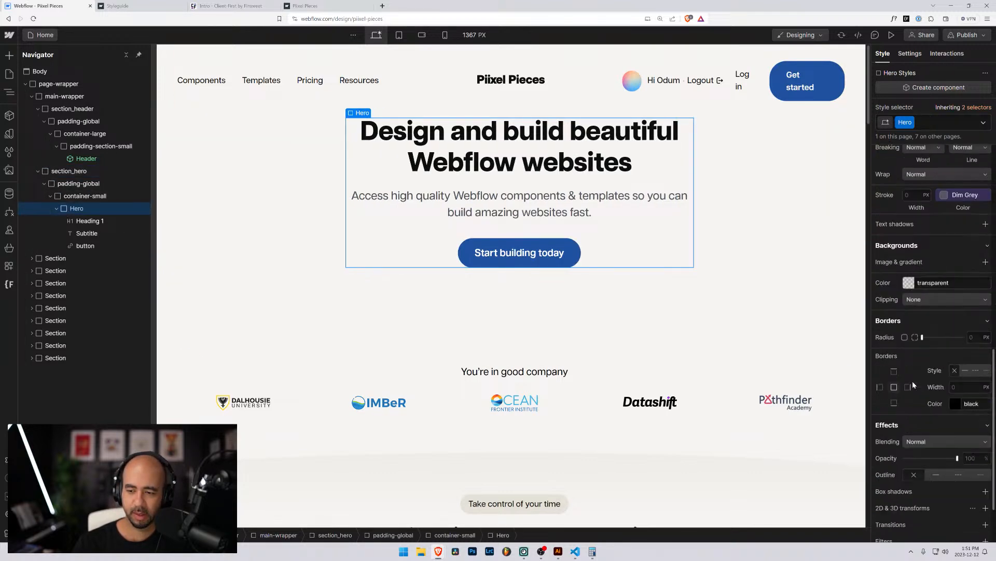
scroll(903, 343, "up", 9)
left_click(885, 293, "alt")
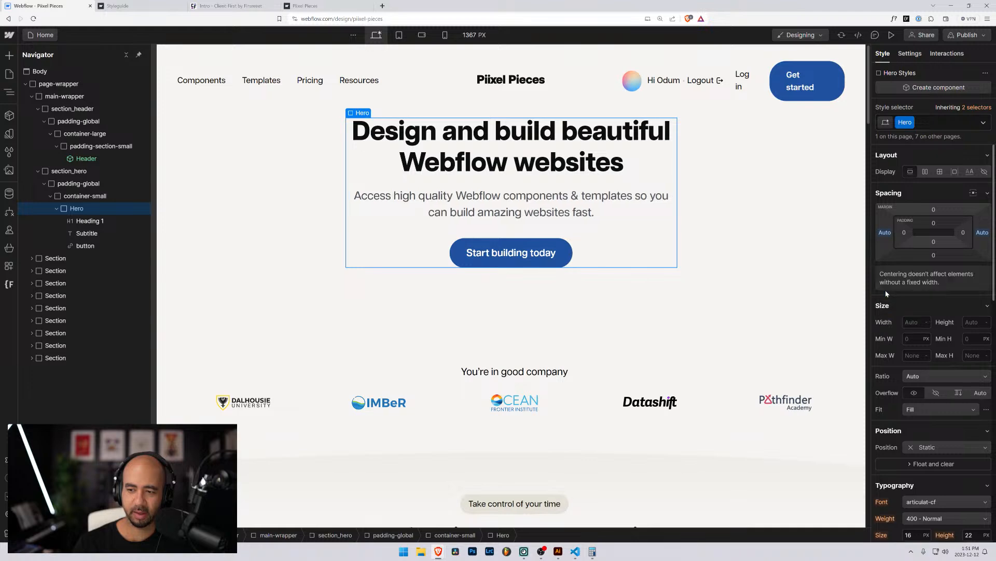
left_click(885, 232, "alt")
left_click(982, 232, "alt")
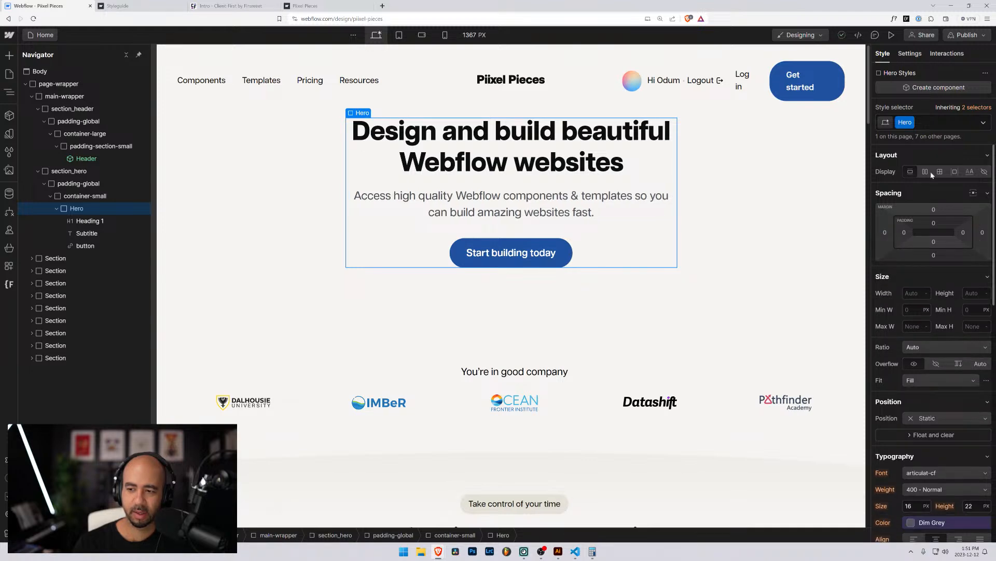
scroll(913, 140, "down", 4)
scroll(924, 156, "up", 4)
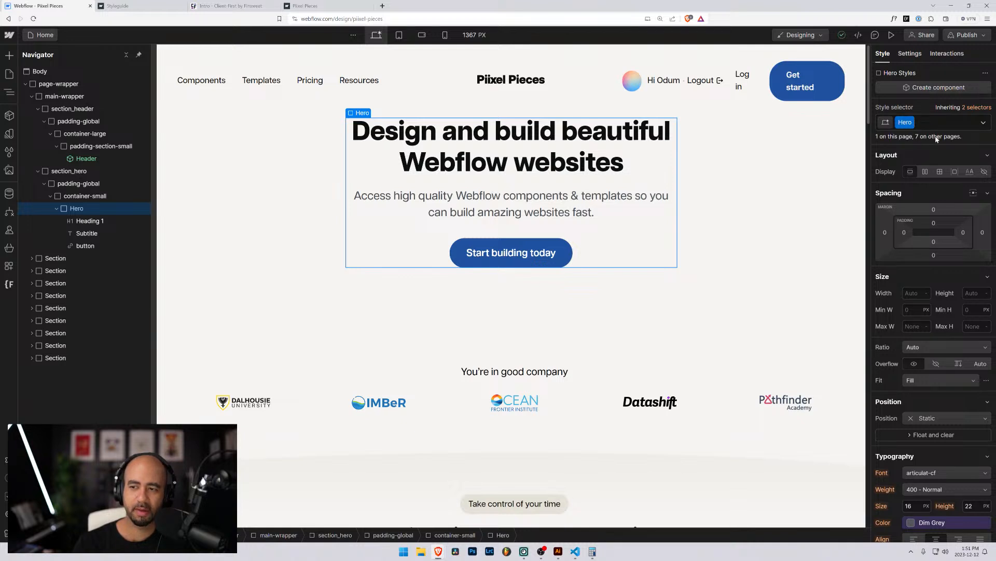
left_click(911, 122)
Rename the Hero class to padding-section-large and compare it with the header's padding-section-small.
left_click(906, 137)
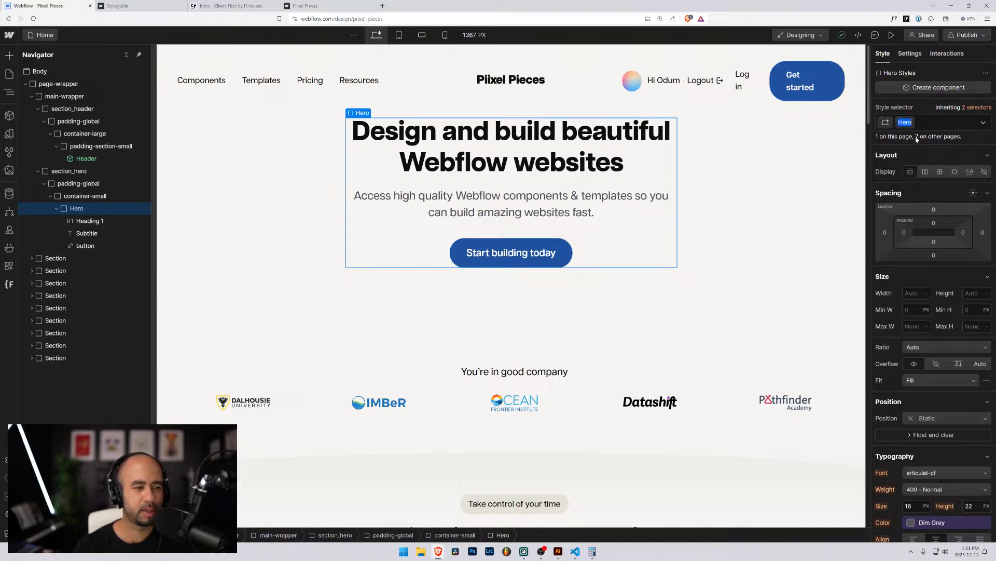
type("padding")
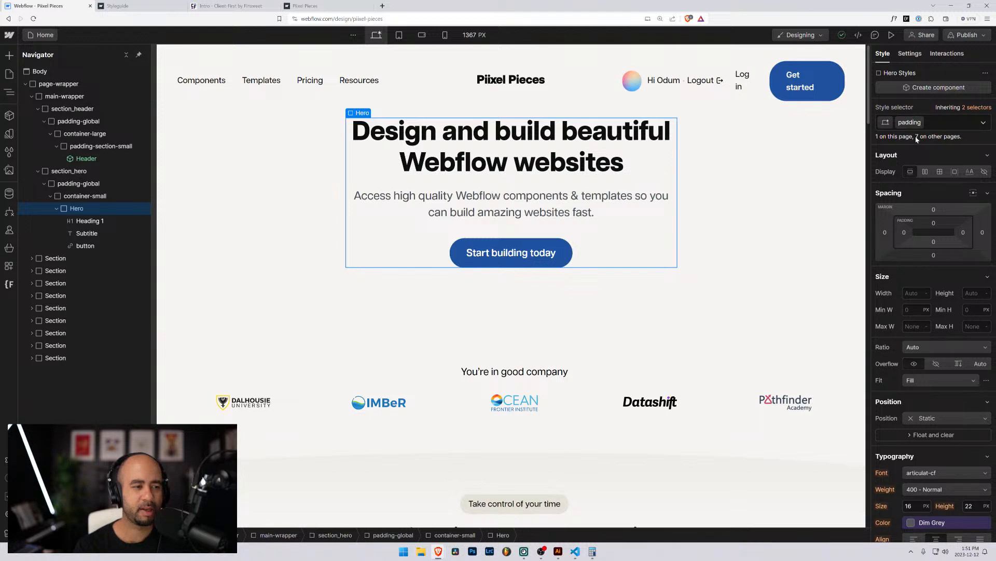
type("-section-")
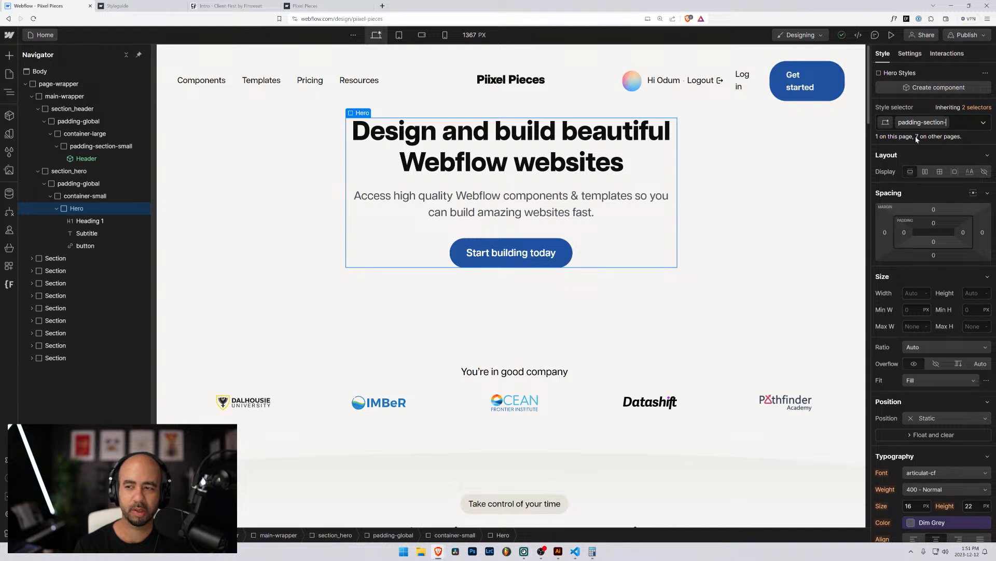
type("large")
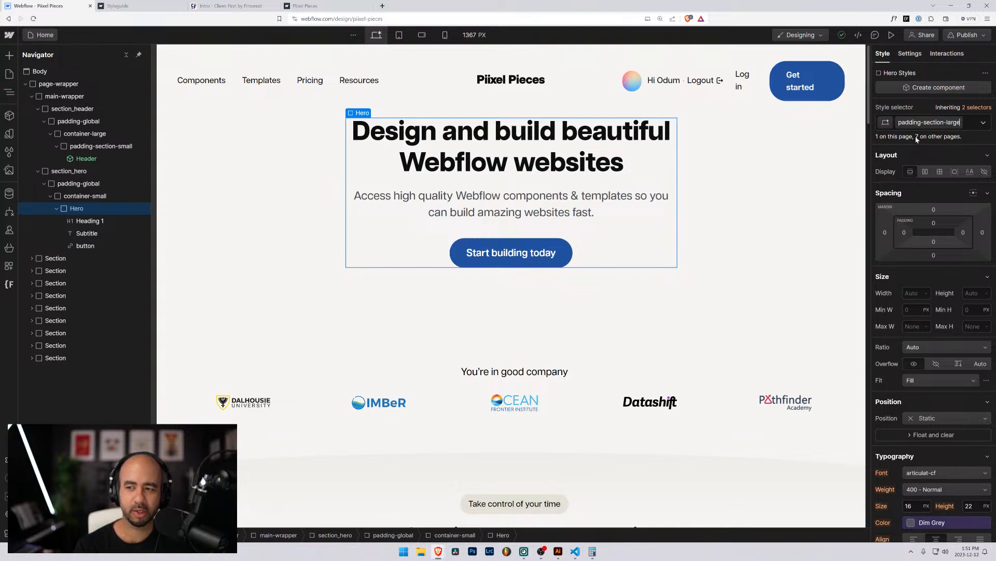
key("Return")
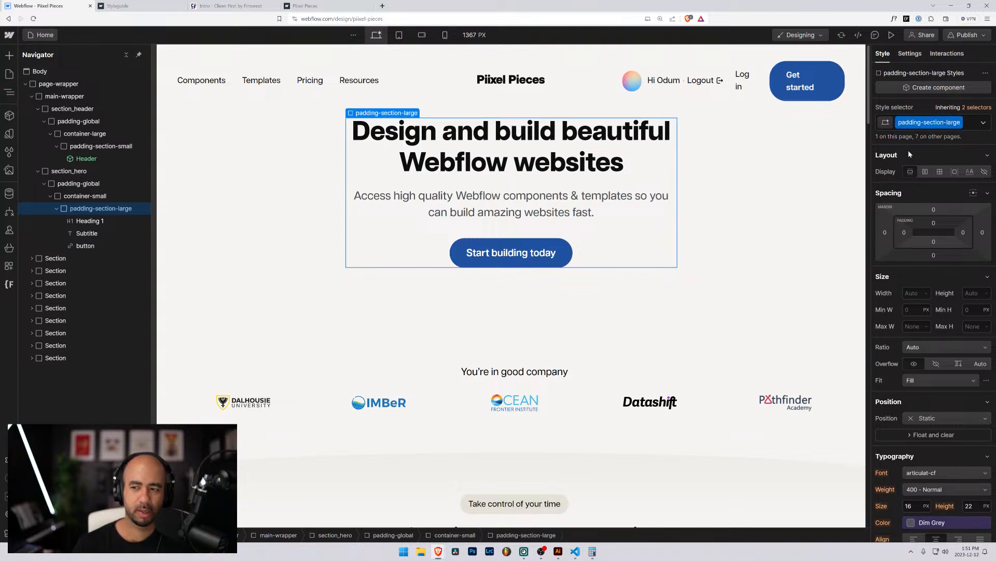
left_click(86, 147)
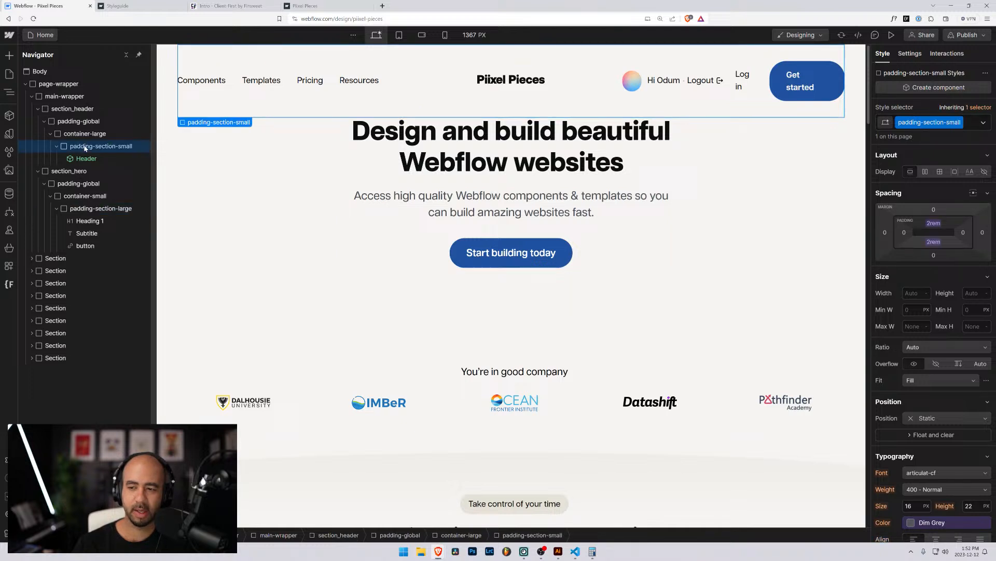
left_click(92, 210)
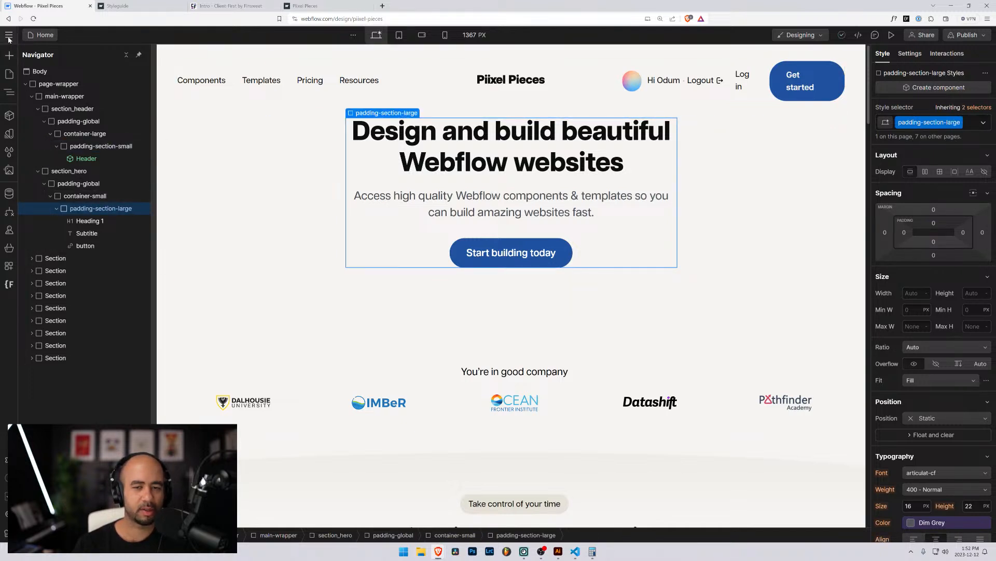
Open the site's Variables, check the container large name, and create the size variable padding/medium.
left_click(9, 135)
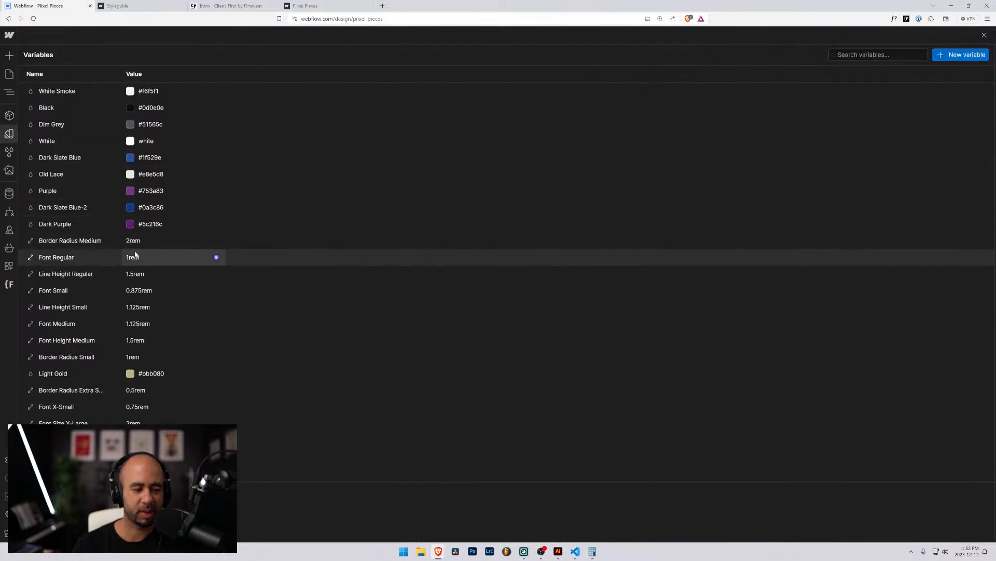
scroll(208, 260, "down", 3)
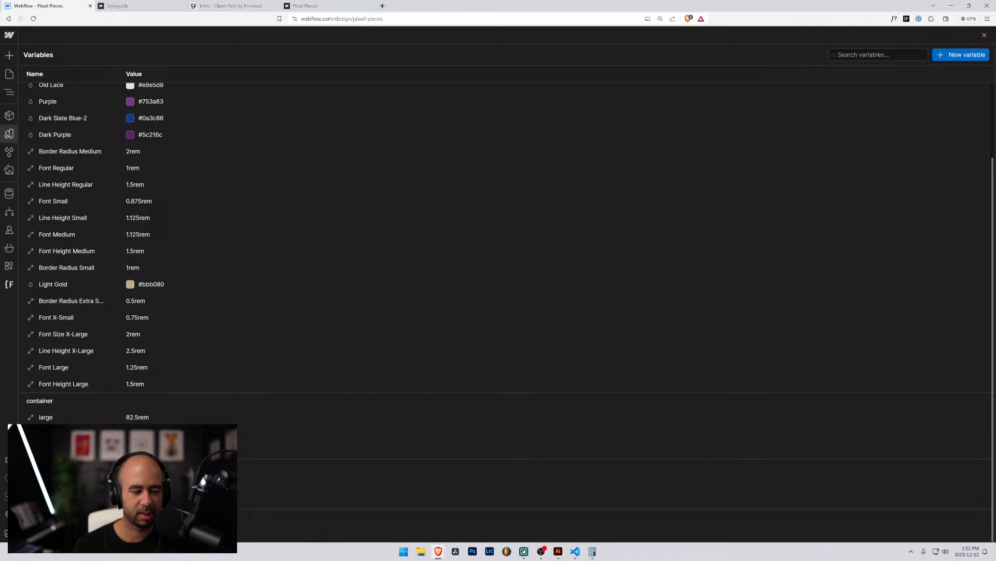
left_click(29, 421)
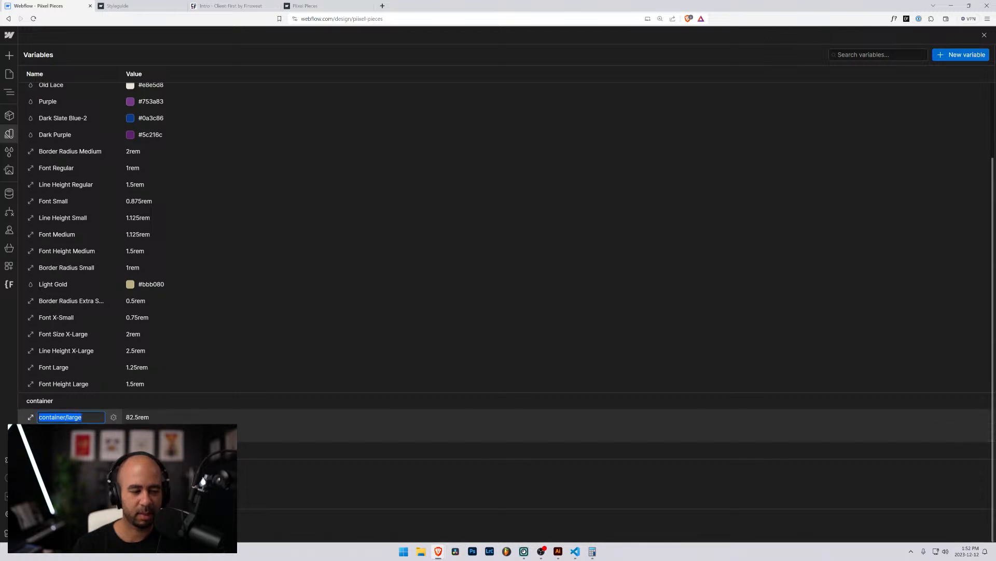
left_click(30, 420)
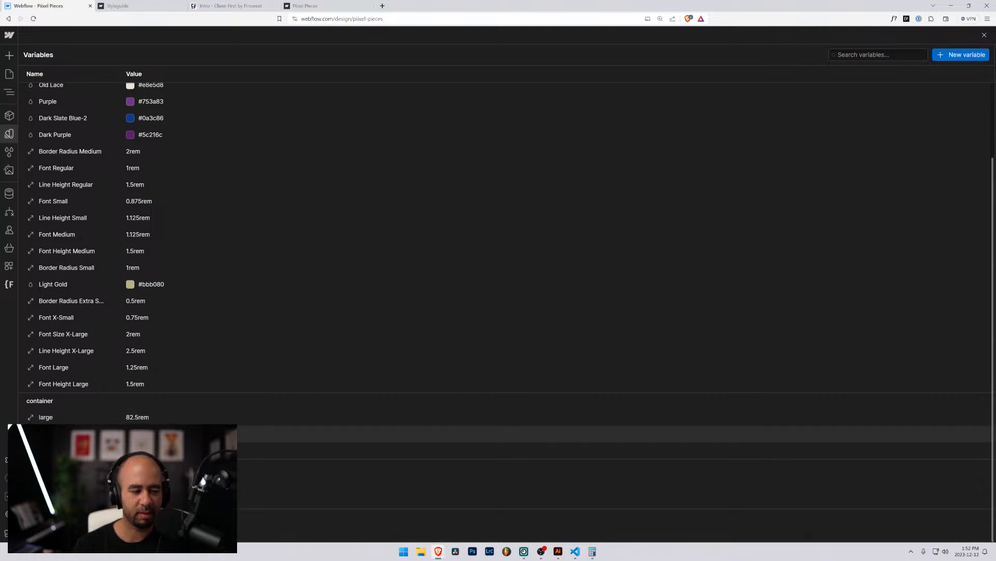
left_click(961, 55)
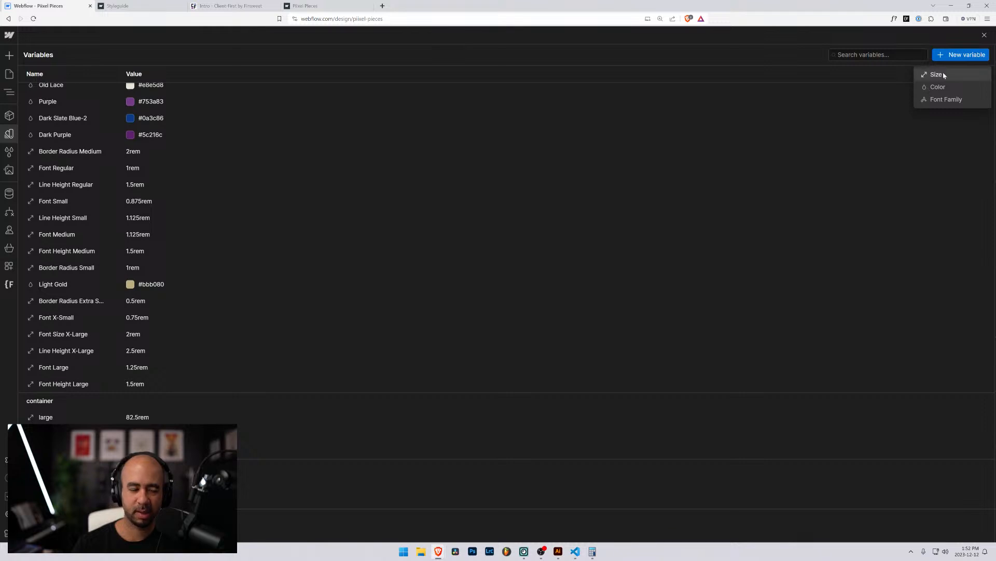
left_click(940, 75)
type("padding/")
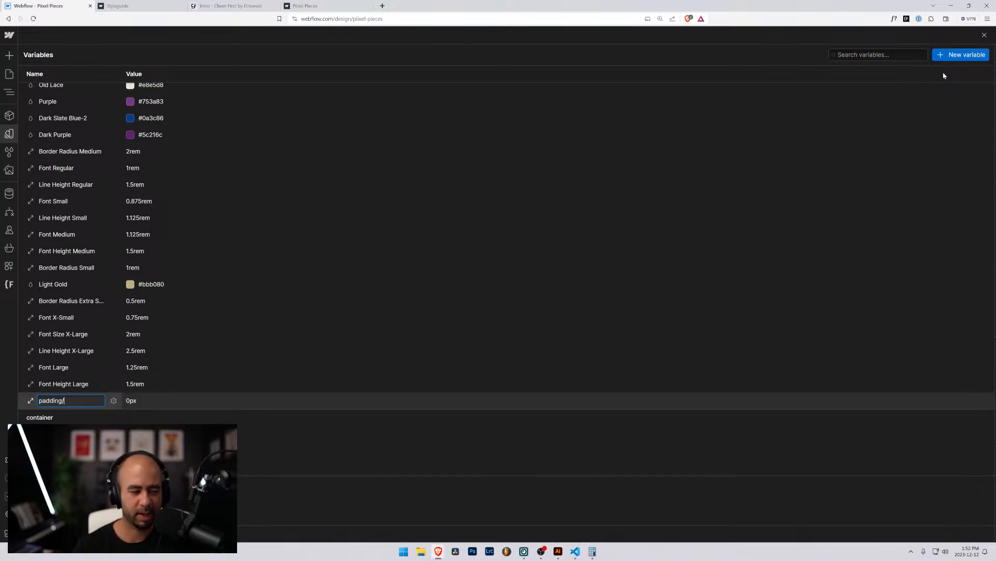
type("medium")
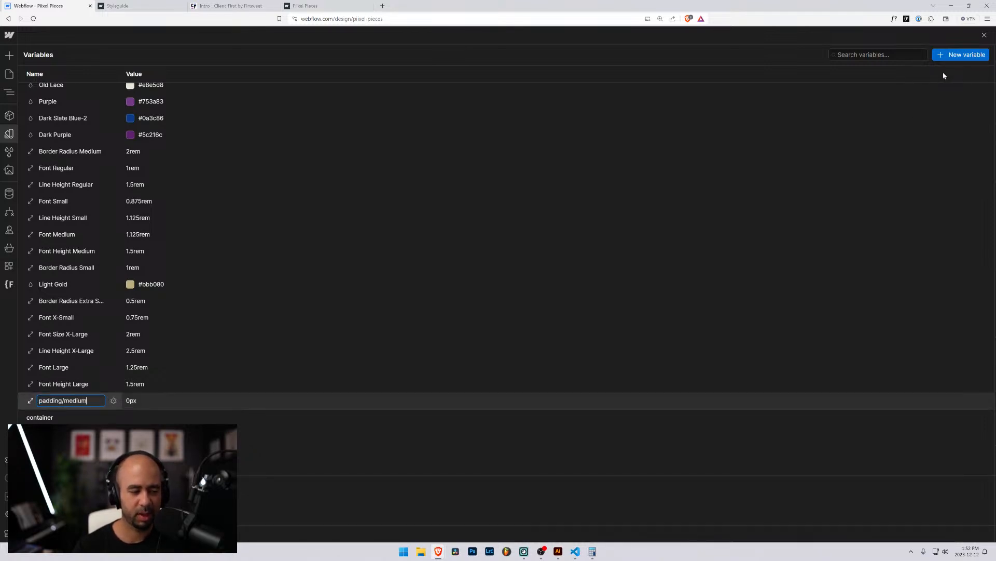
key("Return")
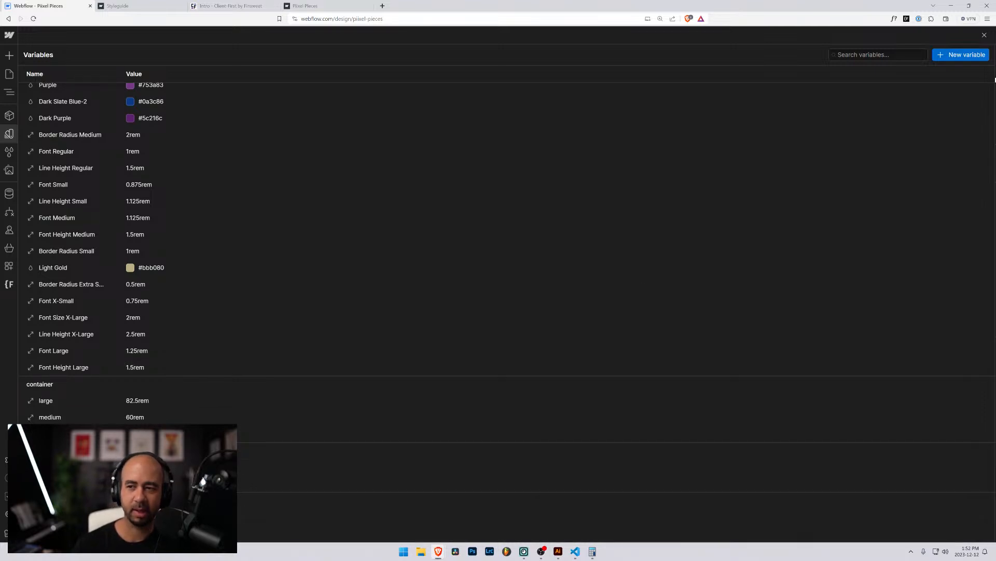
Create a second size variable named padding/large, then close Variables back to the page.
left_click(960, 55)
left_click(925, 78)
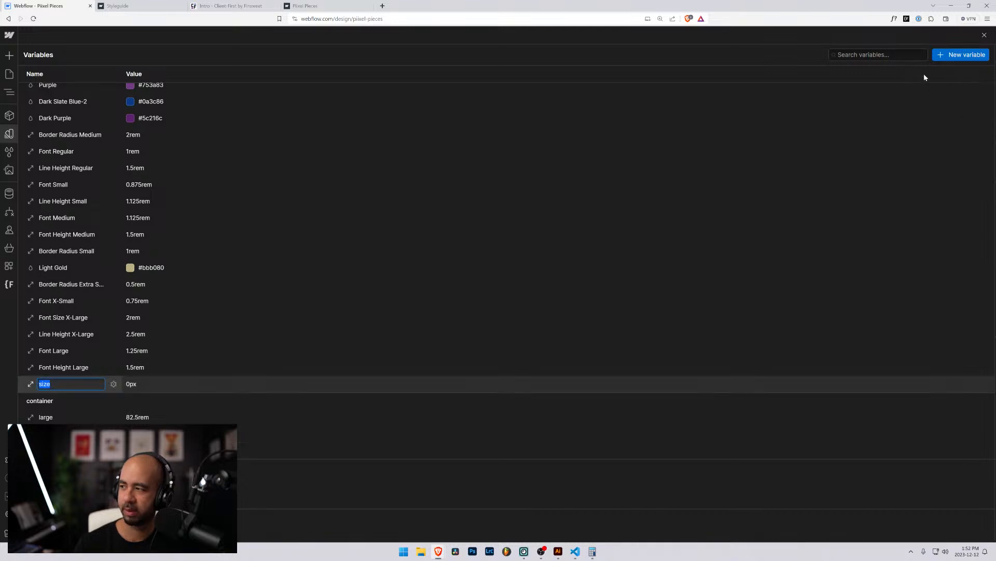
type("pasddin")
key("BackSpace")
key("BackSpace")
key("BackSpace")
key("BackSpace")
key("BackSpace")
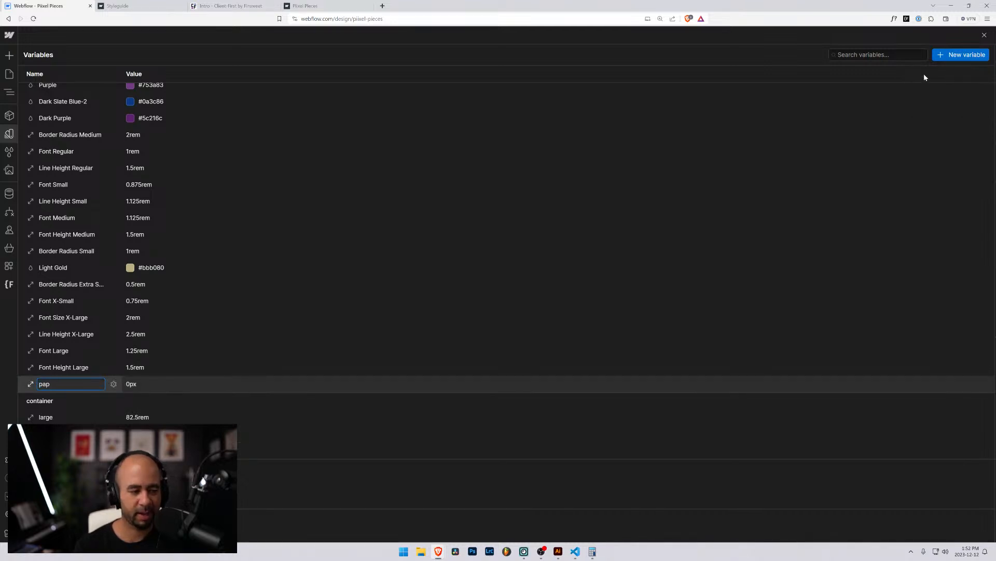
type("dding/")
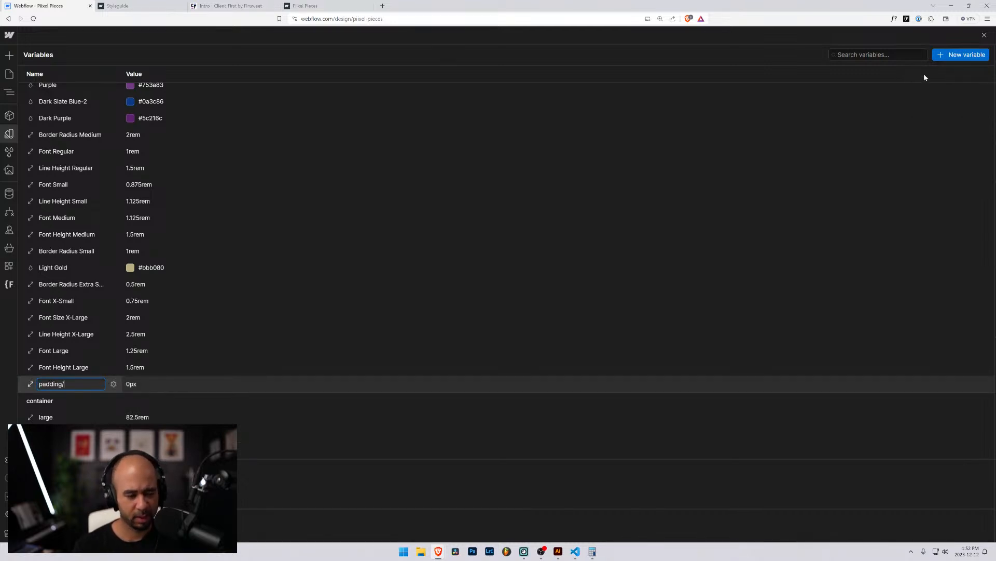
type("large")
key("Return")
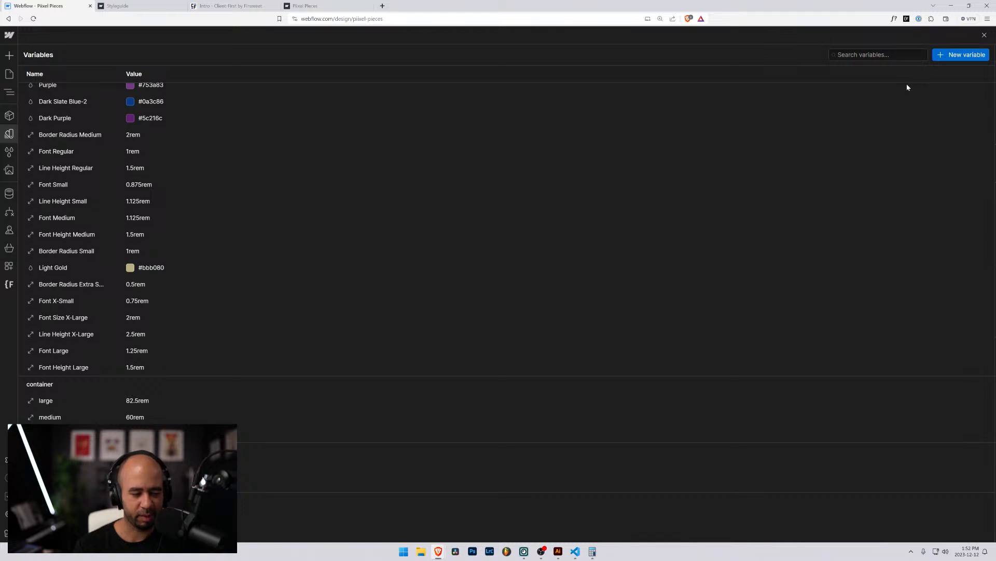
scroll(285, 349, "down", 1)
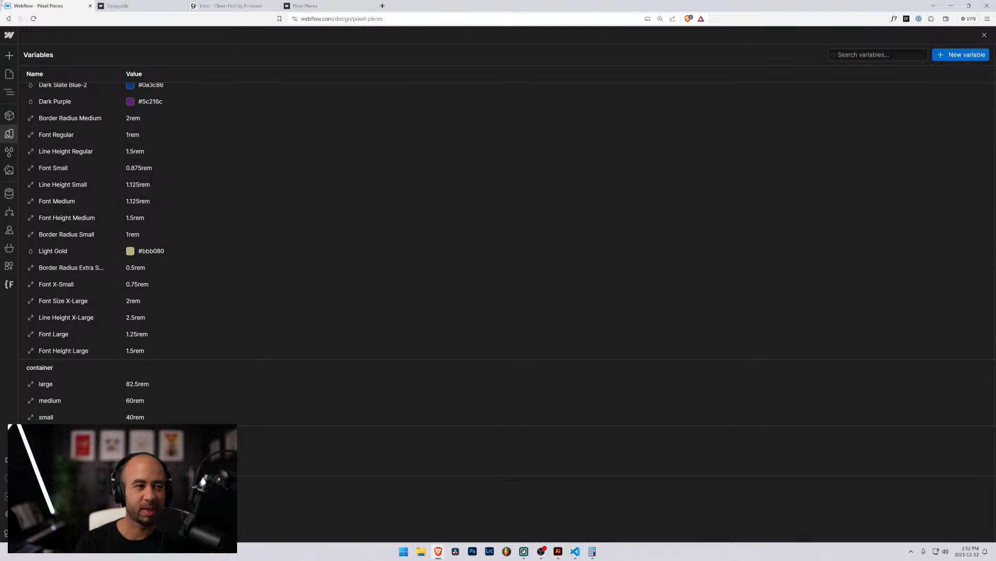
left_click(9, 91)
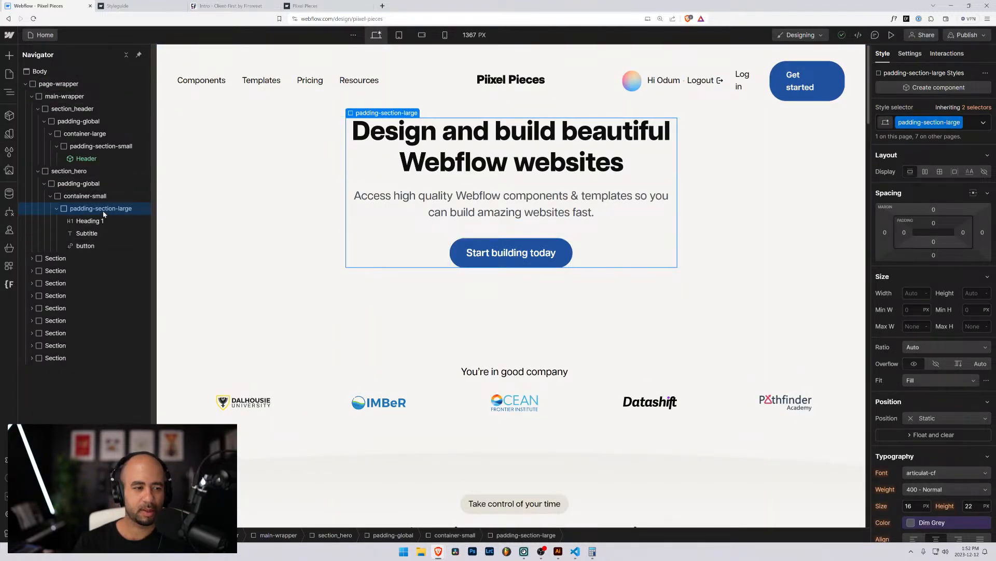
Set the hero wrapper's top and bottom padding to the padding large variable.
left_click(934, 224)
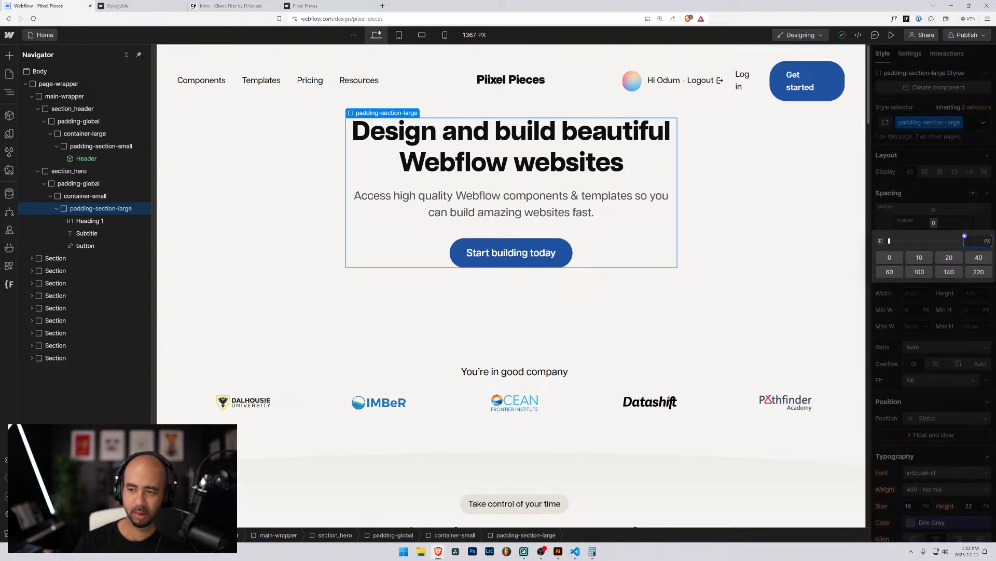
left_click(964, 235)
type("large")
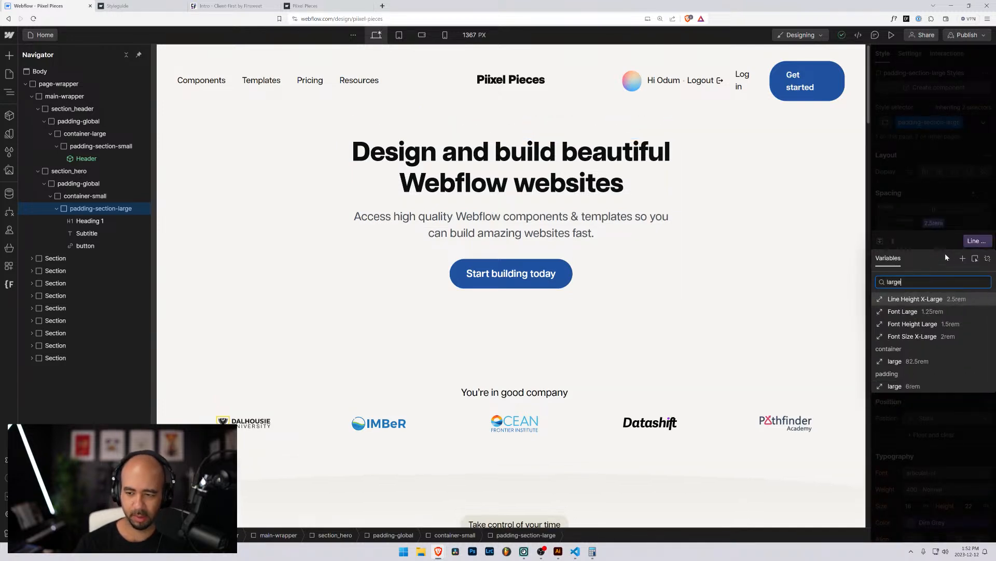
left_click(895, 385)
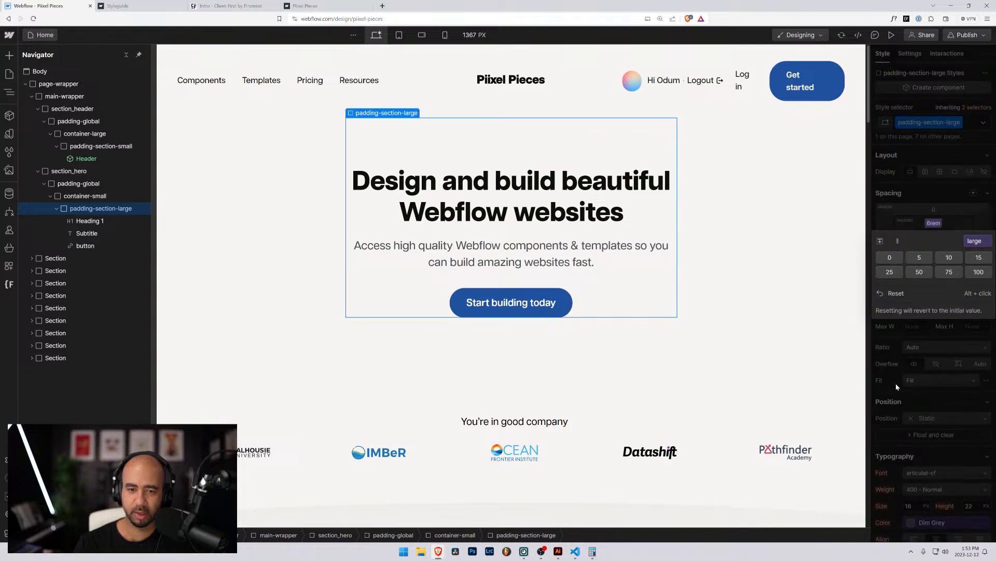
left_click(946, 214)
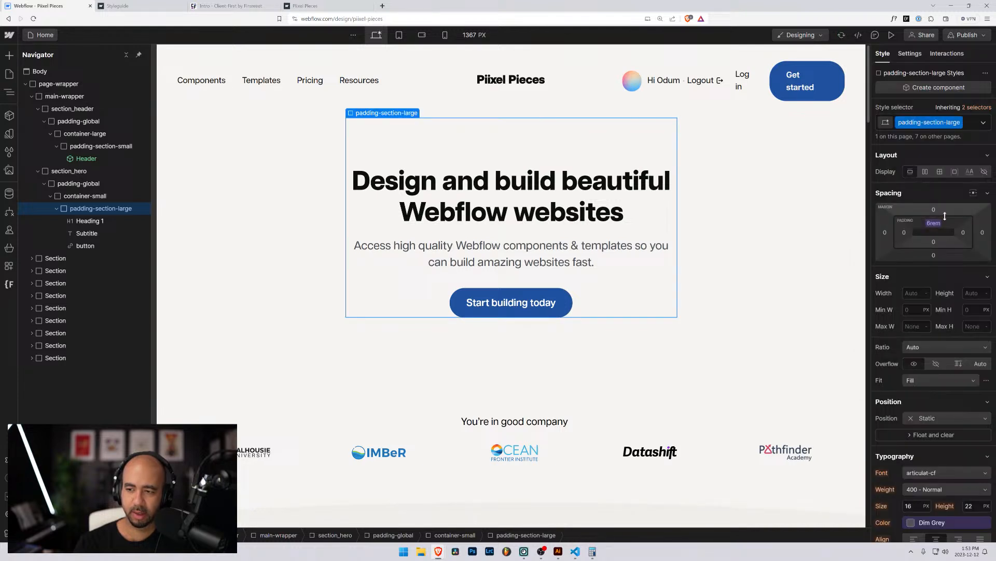
left_click(934, 244)
left_click(965, 257)
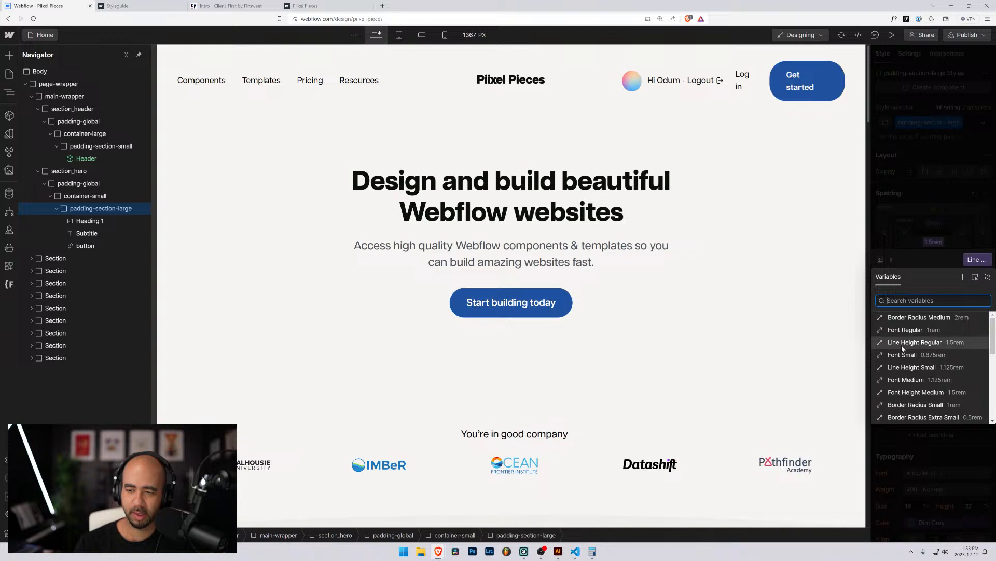
type("large")
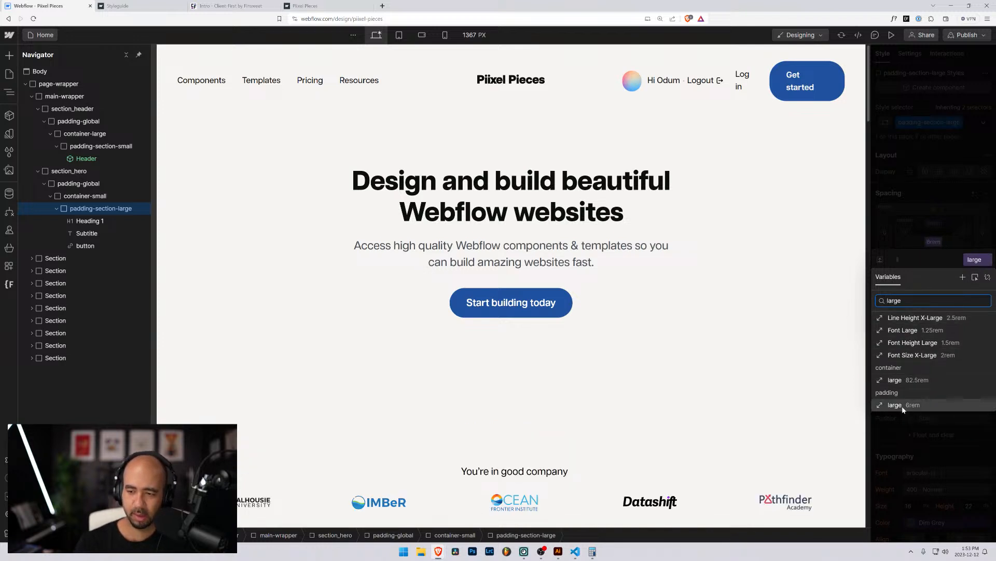
left_click(902, 406)
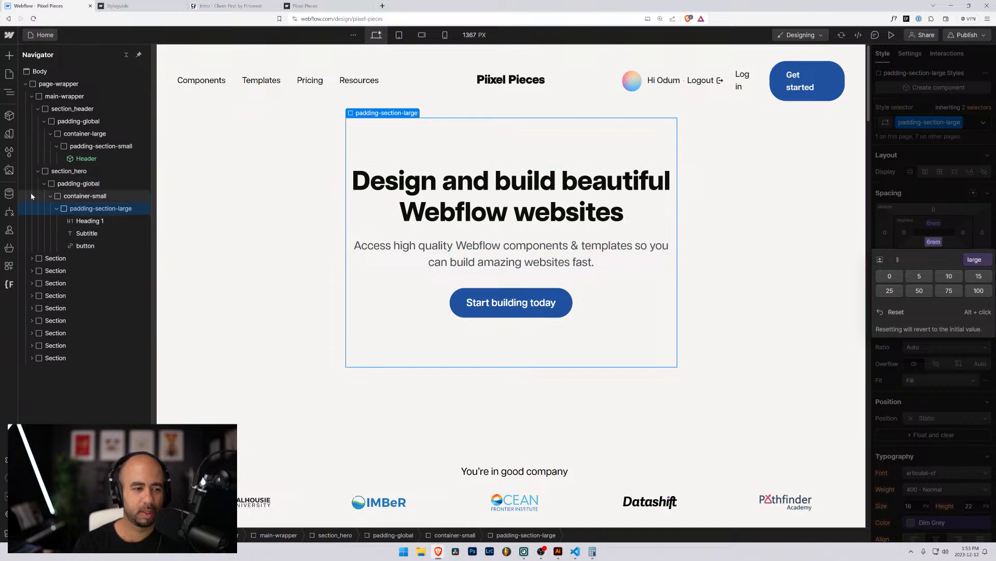
Inspect the hero's Heading 1 and button, reselect the wrapper, and bring up the live Piixel Pieces site.
left_click(84, 225)
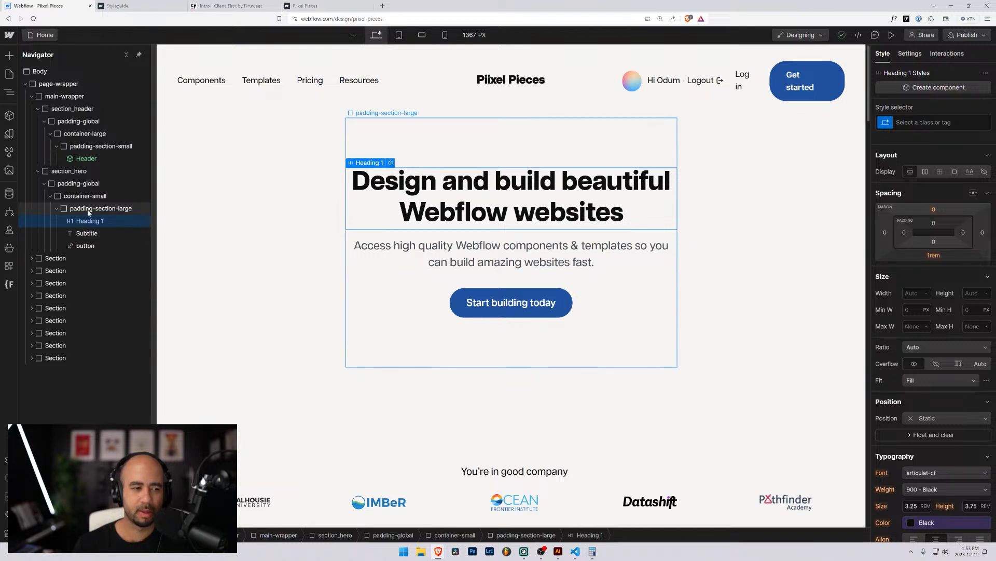
left_click(83, 246)
left_click(68, 209)
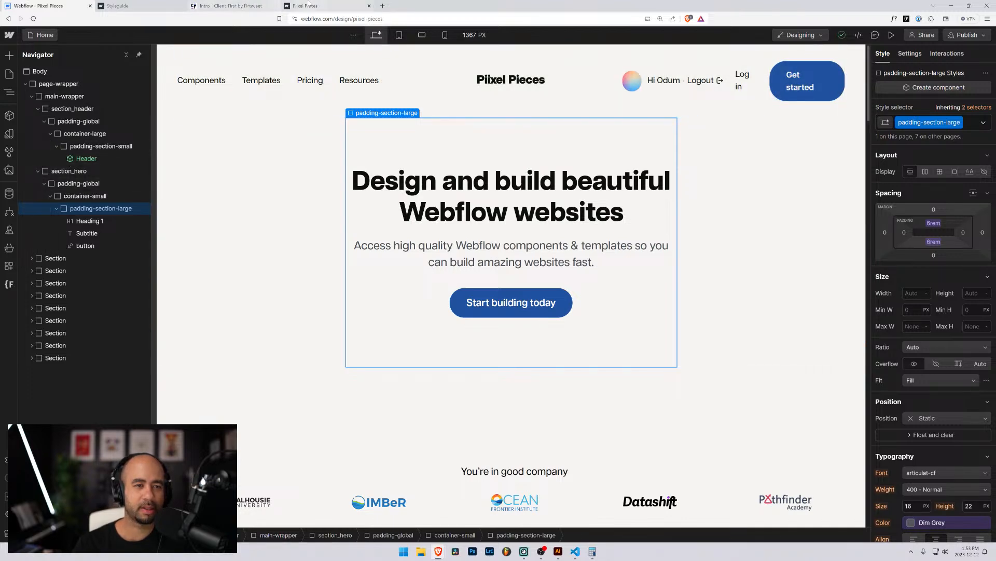
left_click(306, 6)
Flip through the styleguide, live site and Client-First docs tabs, scroll the docs, then return to Webflow.
left_click(231, 6)
left_click(123, 4)
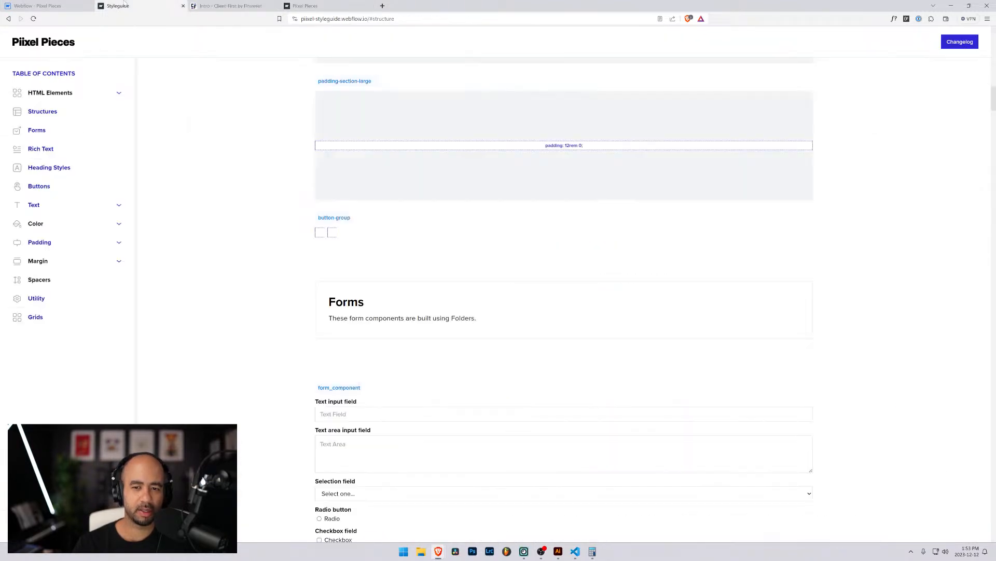
left_click(306, 6)
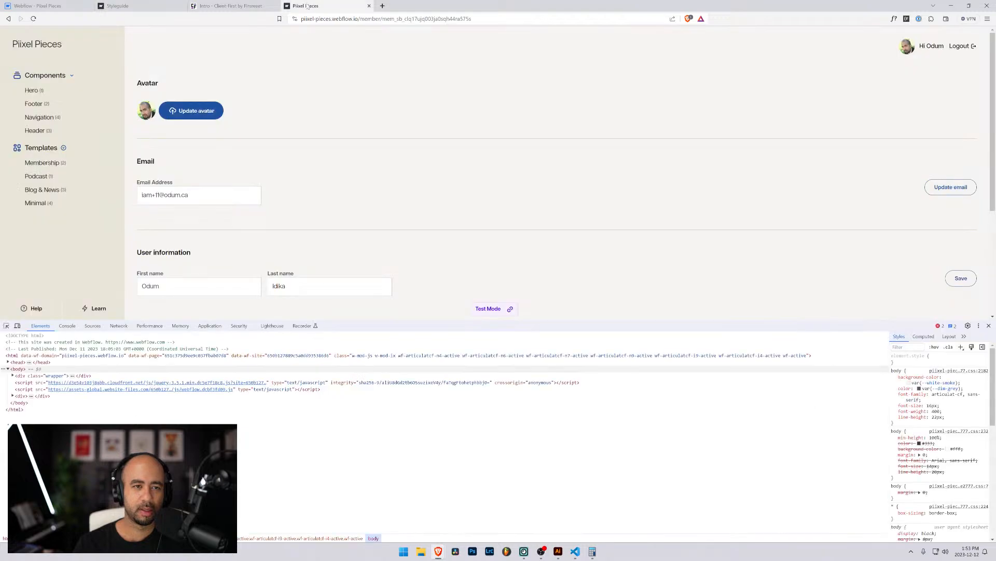
left_click(234, 5)
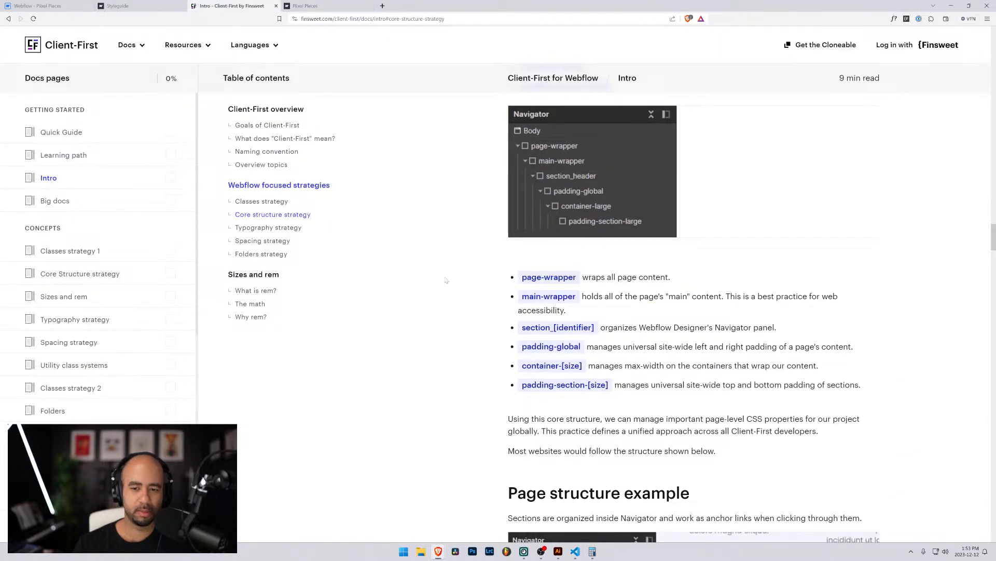
scroll(489, 294, "down", 4)
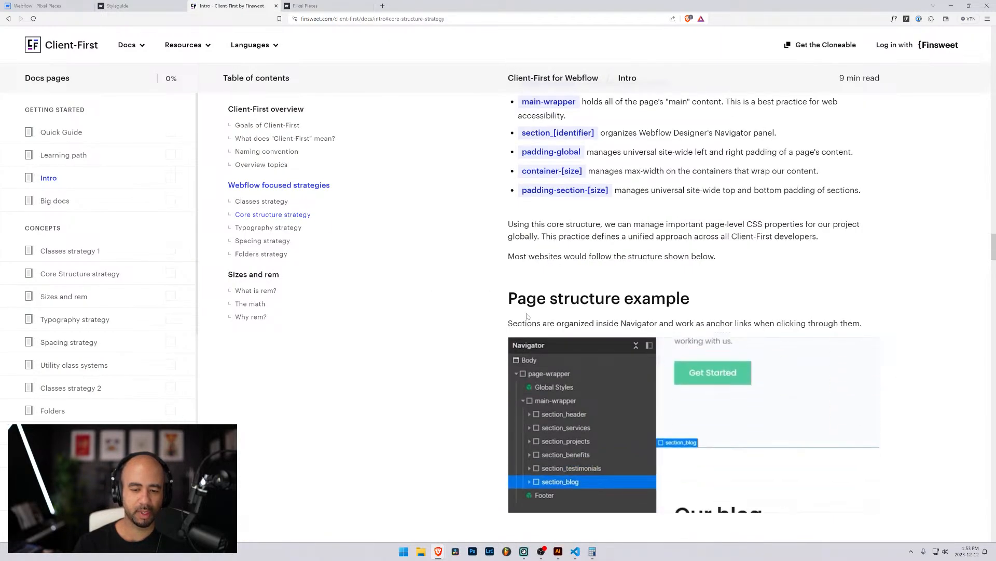
scroll(526, 315, "up", 3)
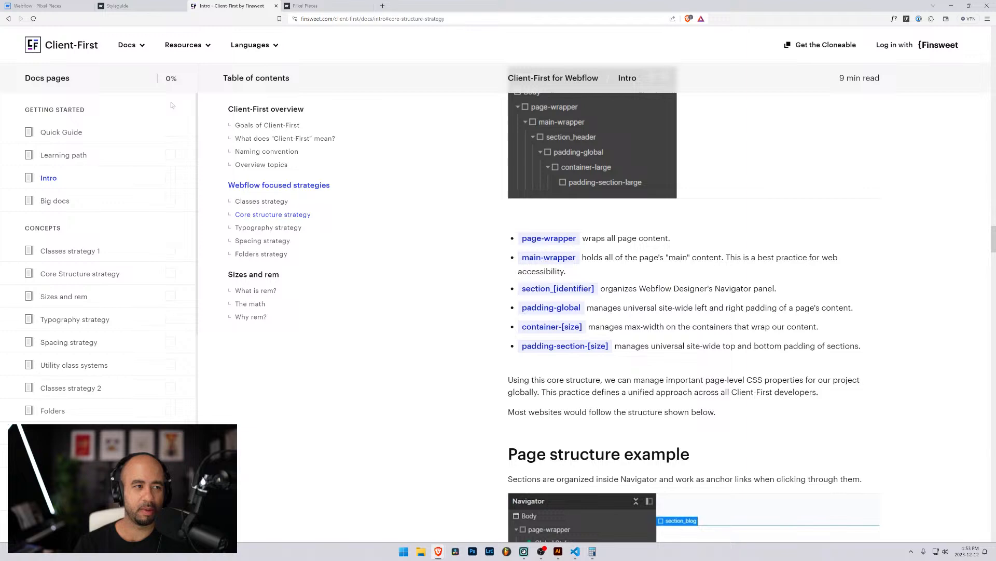
left_click(46, 5)
Wrap Heading 1, Subtitle and the button in a new Div Block and give it the class hero.
left_click(79, 222)
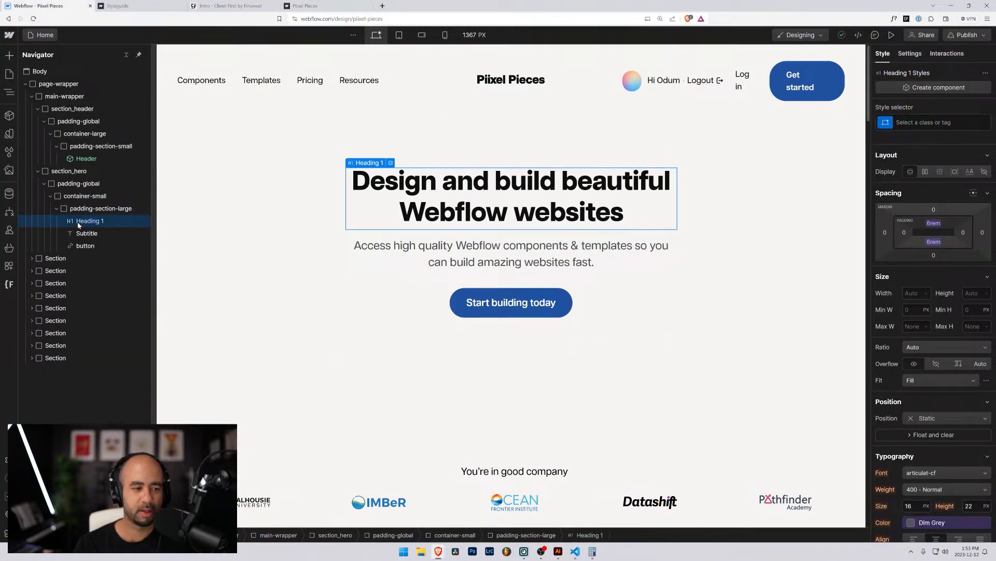
key("ctrl+alt+g")
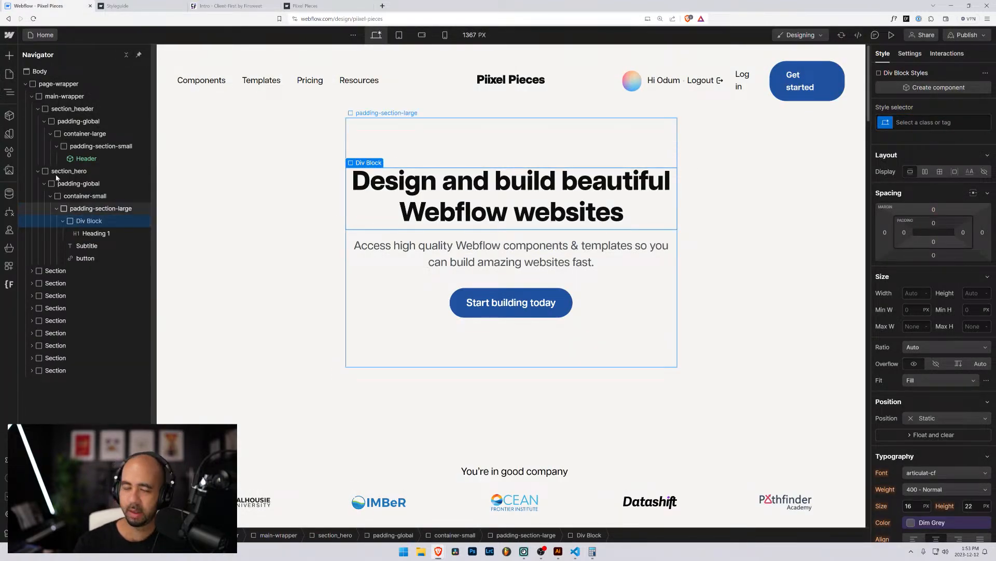
mouse_move(88, 249)
left_mouse_down()
mouse_move(89, 233)
mouse_move(89, 253)
left_mouse_up()
mouse_move(88, 259)
left_mouse_down()
mouse_move(88, 246)
mouse_move(87, 256)
left_mouse_up()
left_click(71, 223)
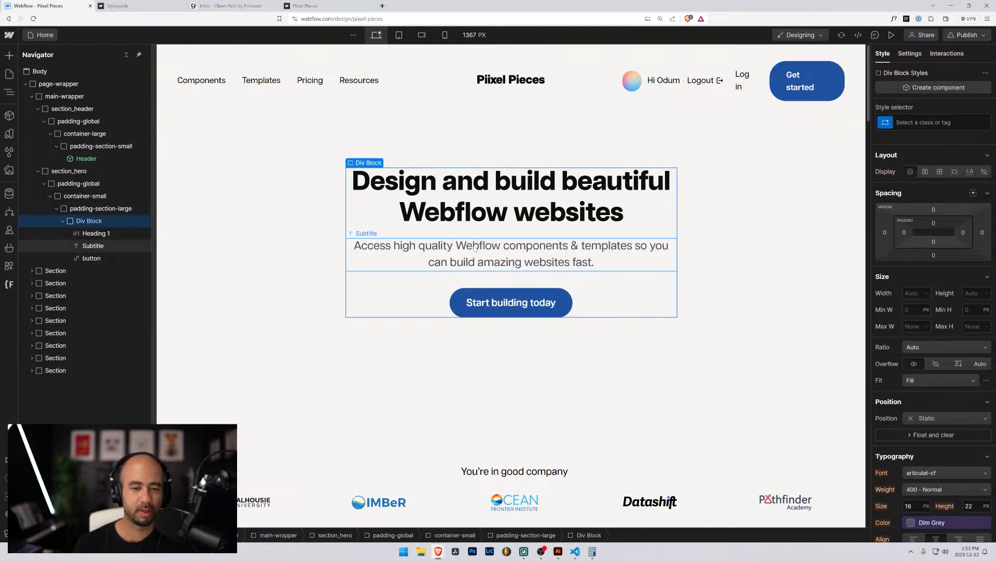
key("ctrl+Return")
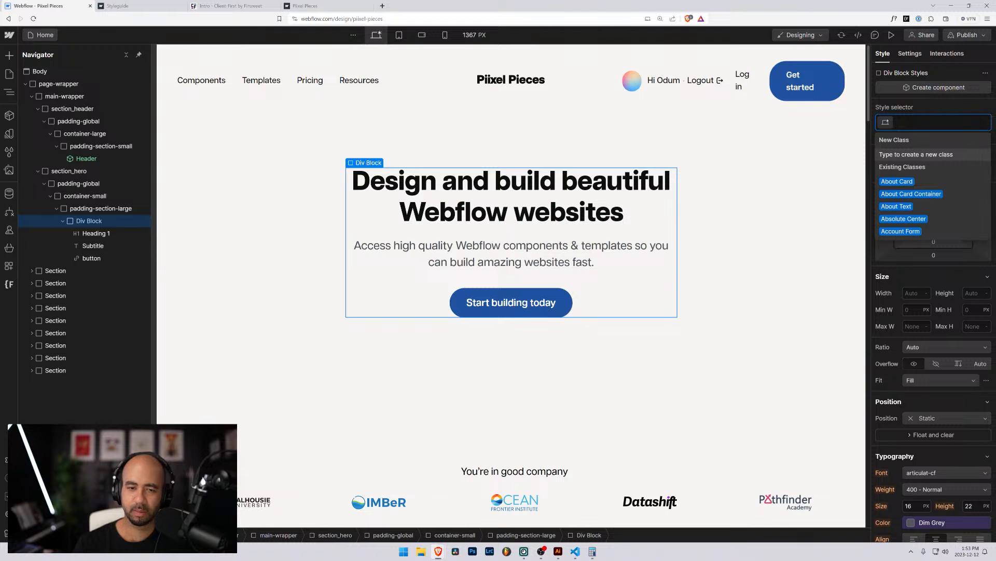
type("hero")
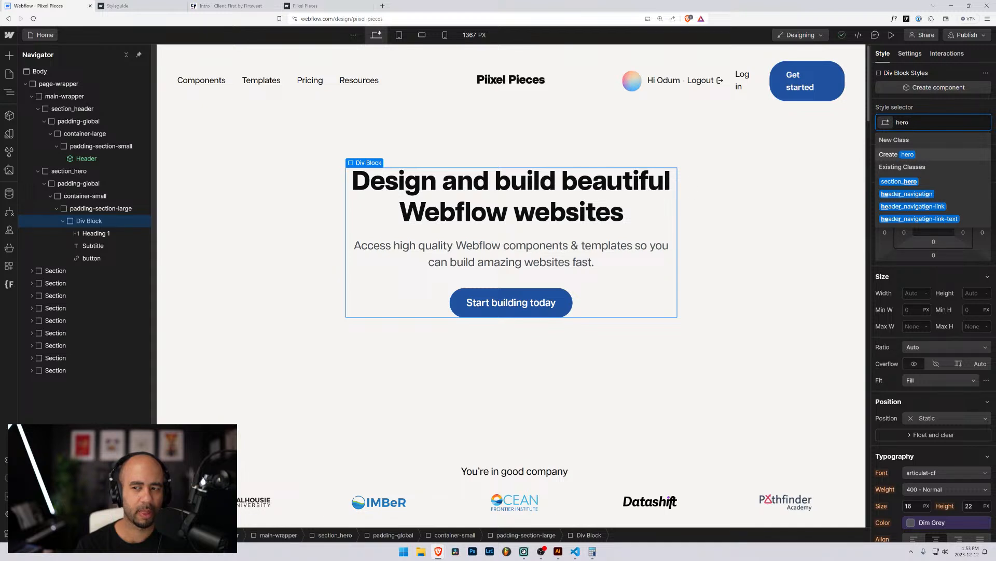
key("Return")
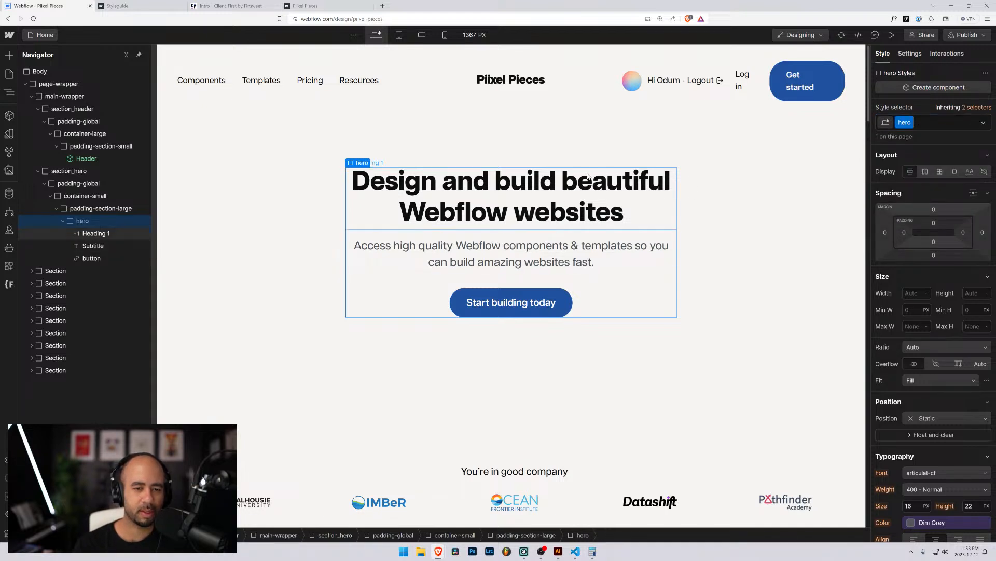
left_click(537, 177)
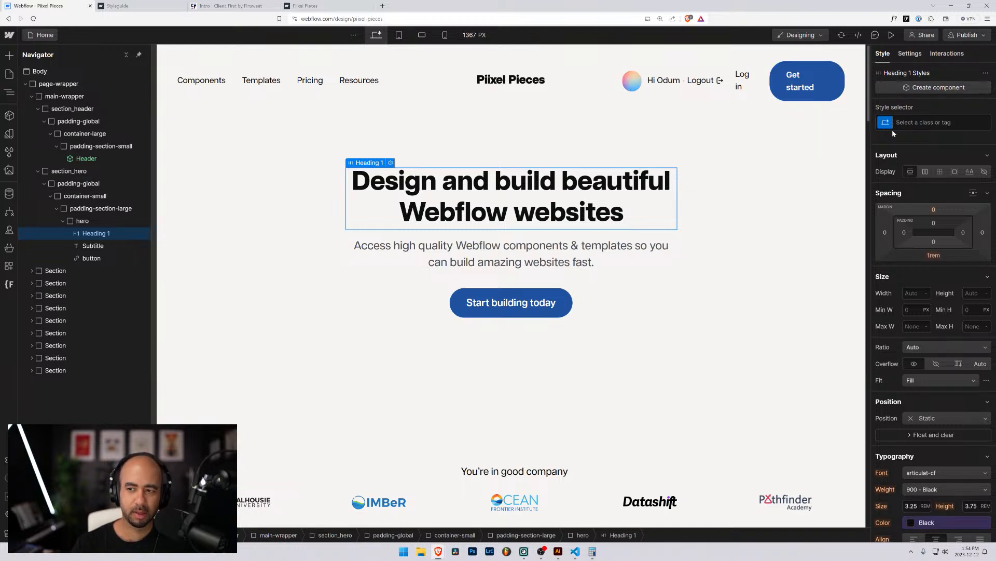
Switch the heading to All H1 Headings and check its 3.25rem size and 3.75rem line height.
left_click(913, 123)
left_click(899, 181)
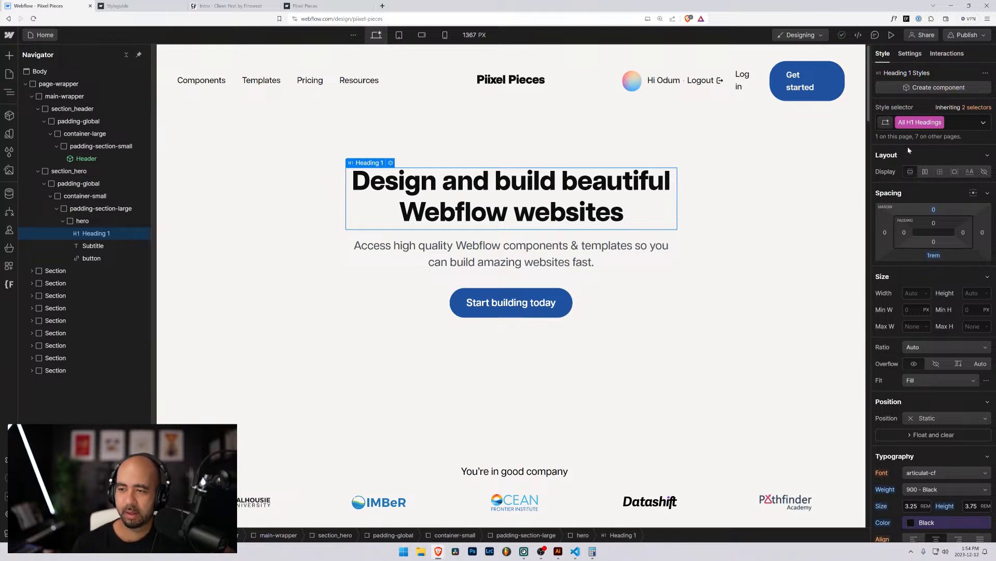
scroll(896, 320, "down", 2)
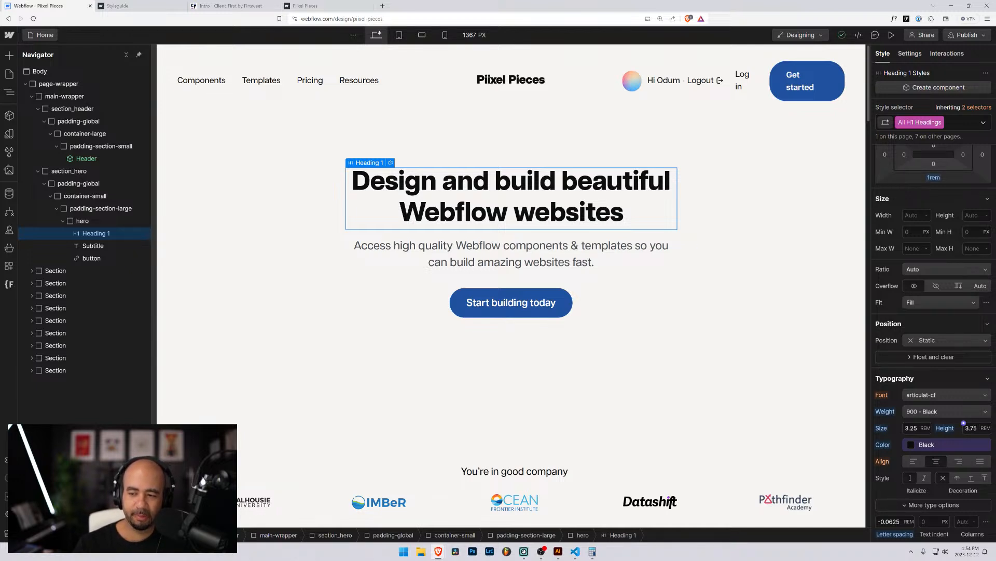
left_click(964, 423)
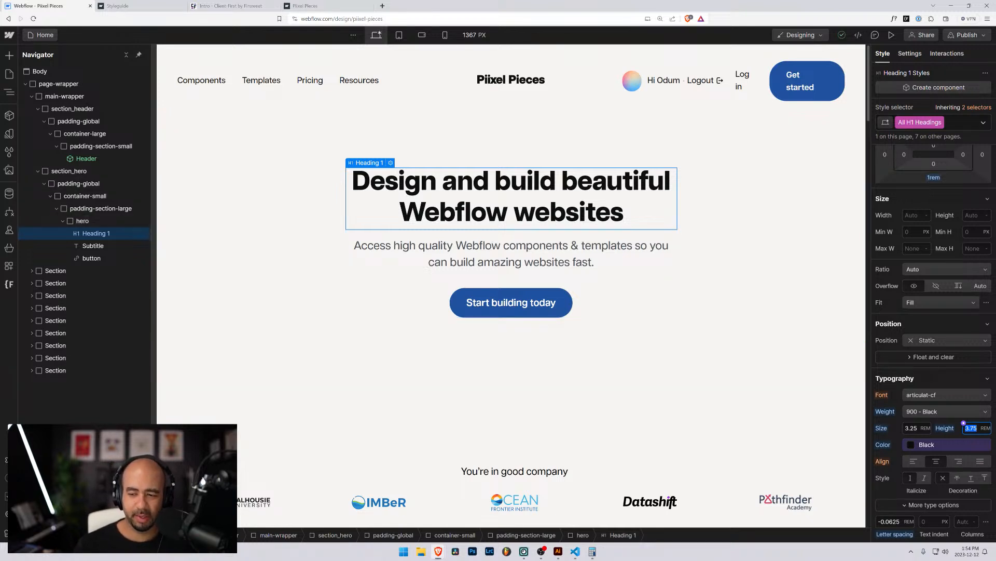
left_click(924, 379)
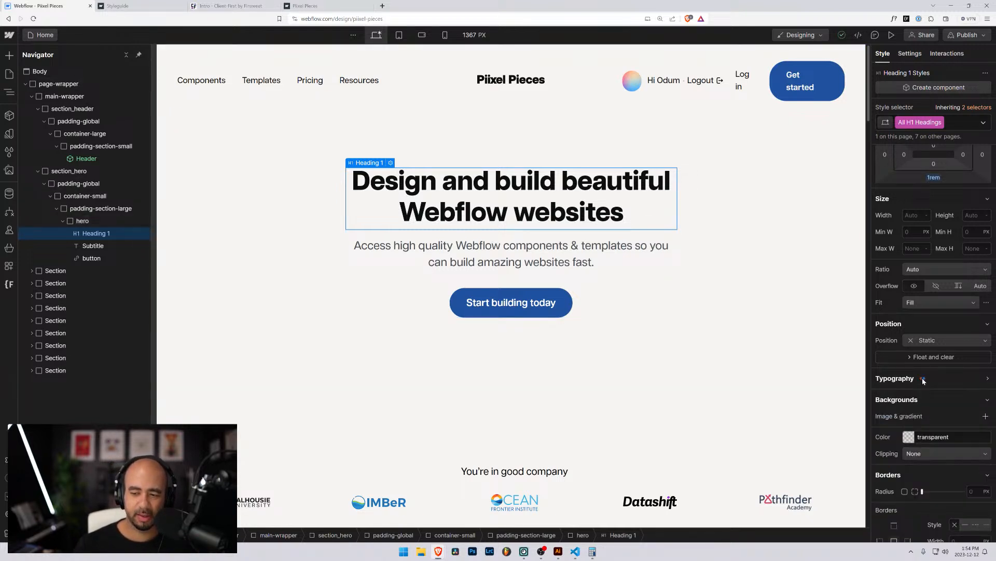
left_click(917, 379)
scroll(926, 379, "down", 2)
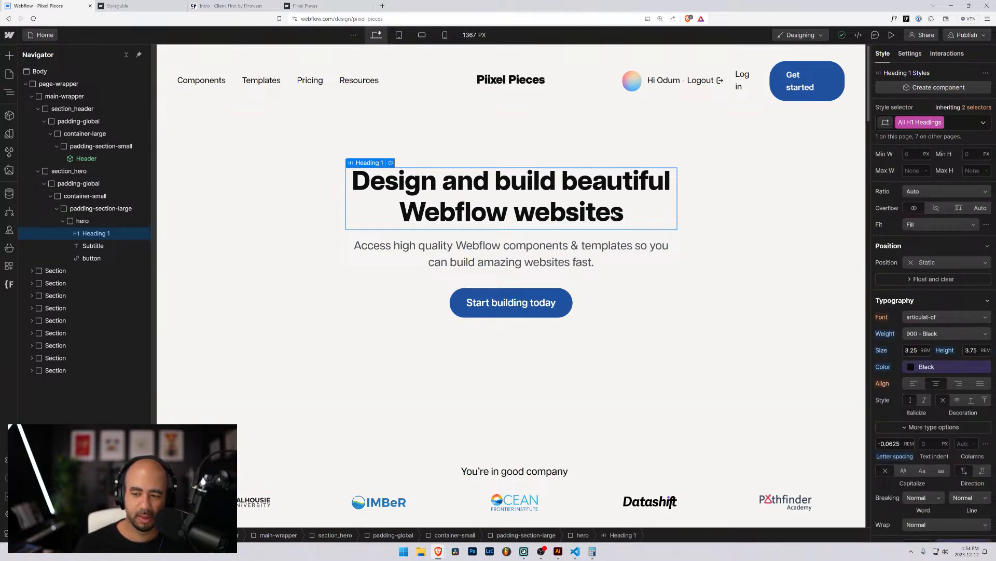
Select the Subtitle text and rename its Subtitle class to hero_subtitle.
left_click(133, 245)
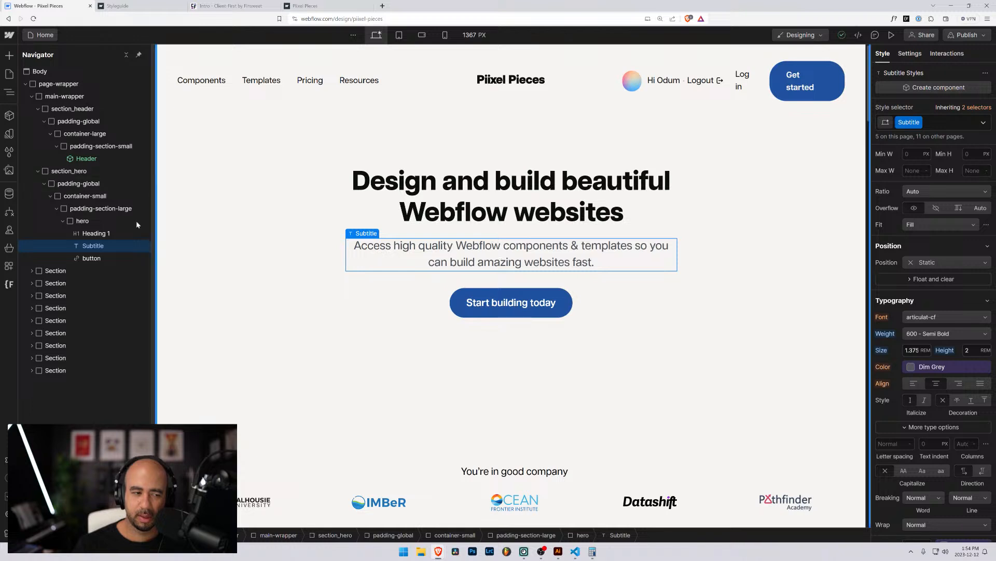
left_click(123, 233)
left_click(94, 247)
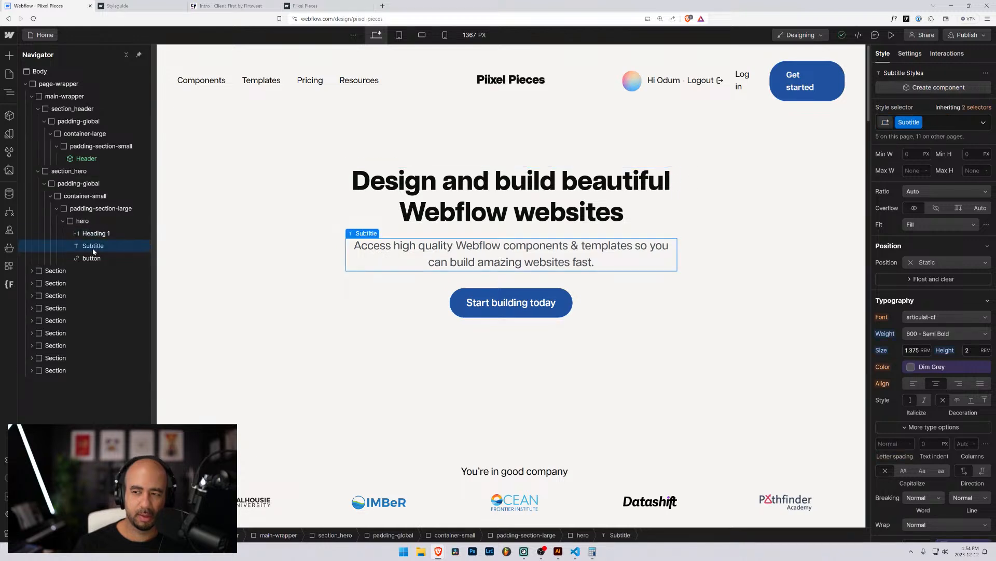
left_click(919, 122)
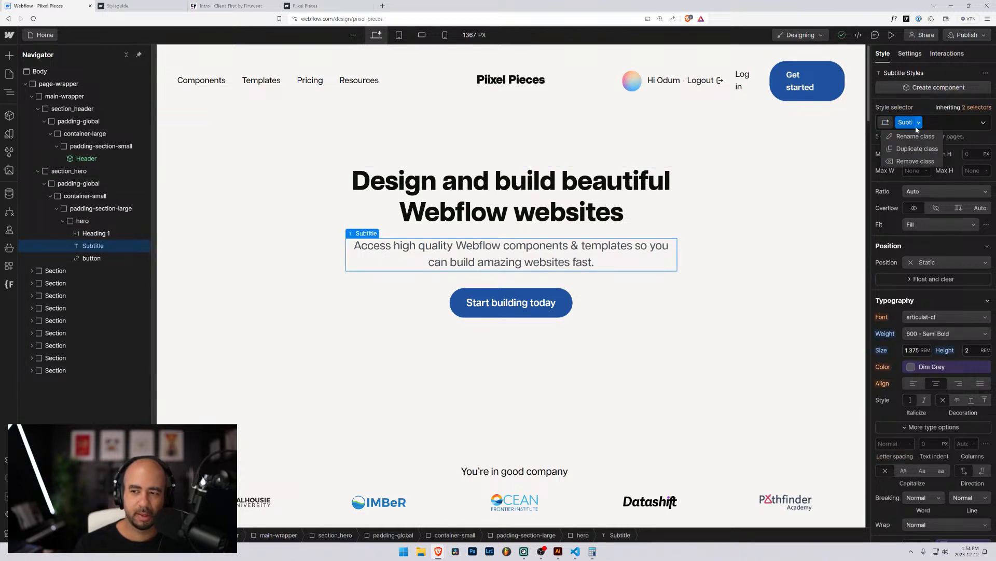
left_click(911, 137)
type("h")
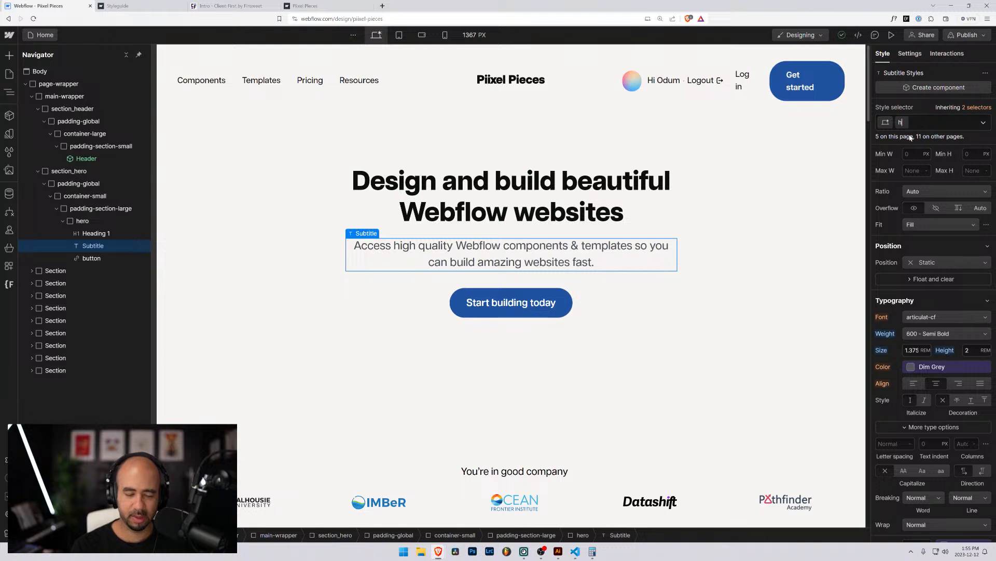
type("ero_subtitl")
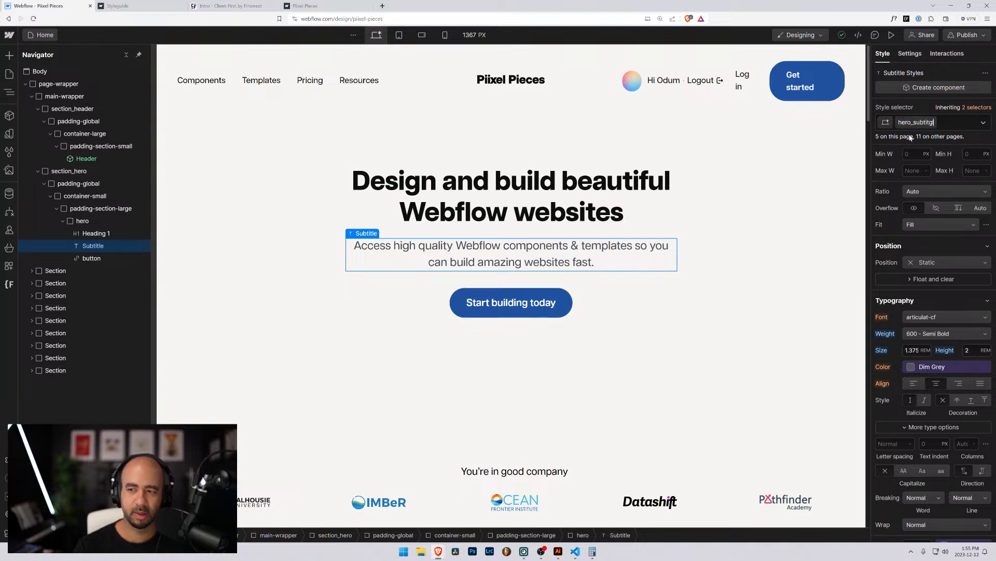
type("e")
key("Return")
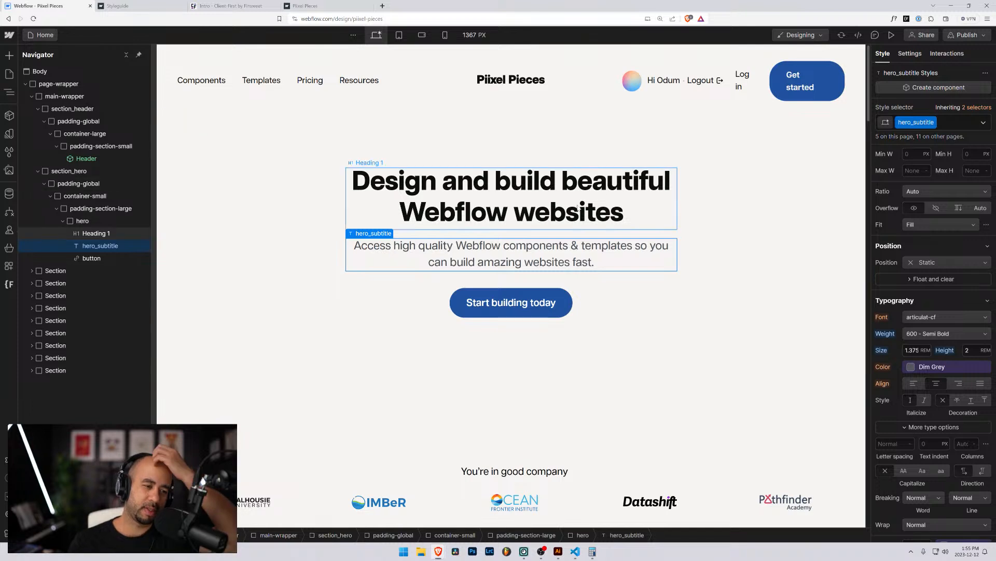
left_click(571, 207)
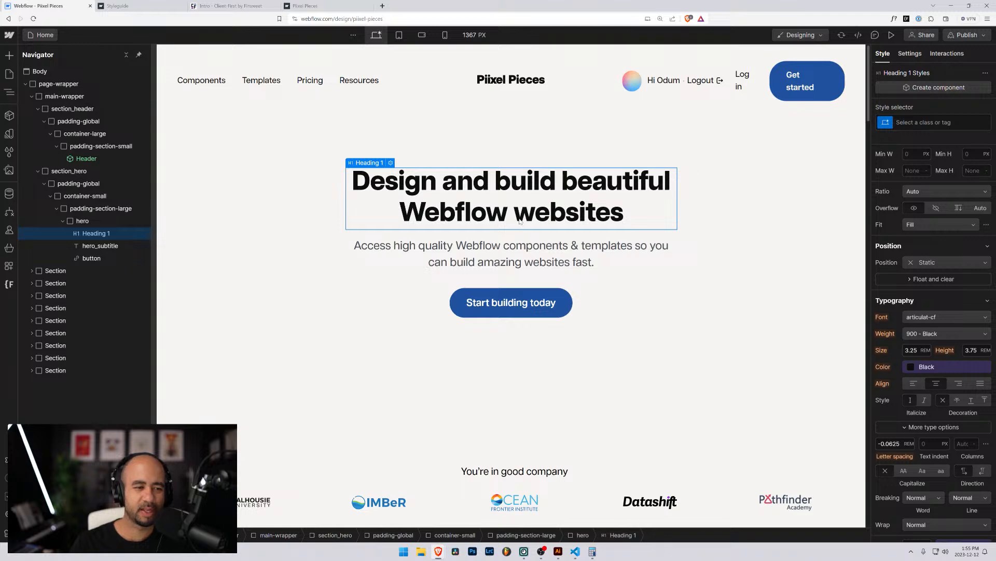
Select the Start building today button, the hero_subtitle text and the hero heading on the canvas.
scroll(929, 351, "down", 5)
scroll(929, 351, "up", 2)
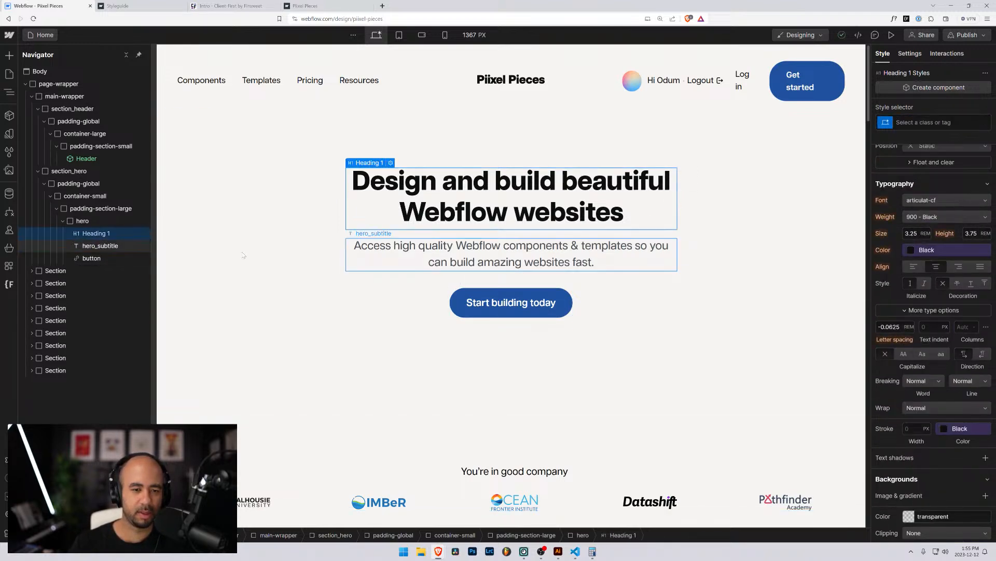
scroll(408, 274, "down", 2)
scroll(408, 274, "down", 1)
scroll(407, 272, "up", 1)
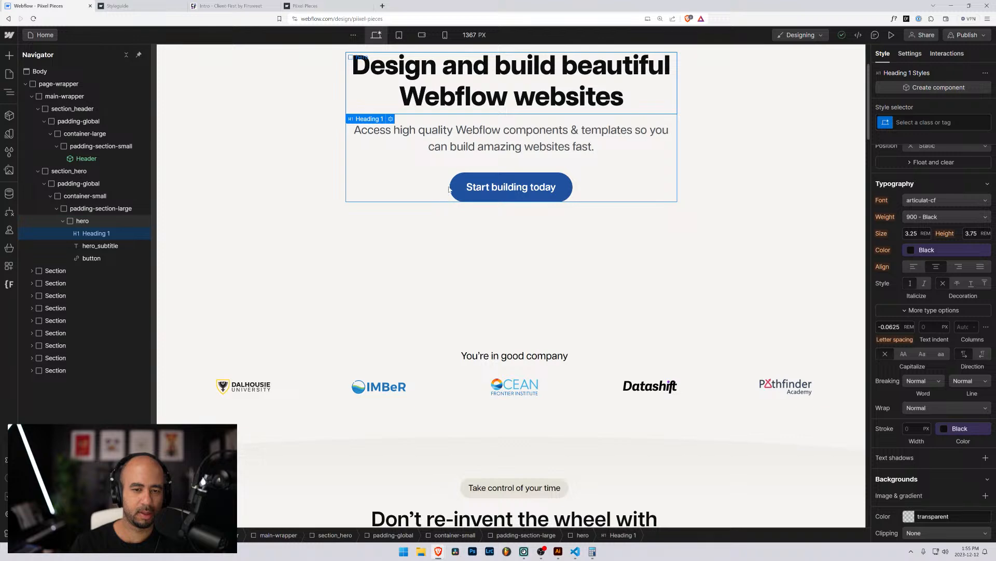
left_click(451, 186)
left_click(465, 146)
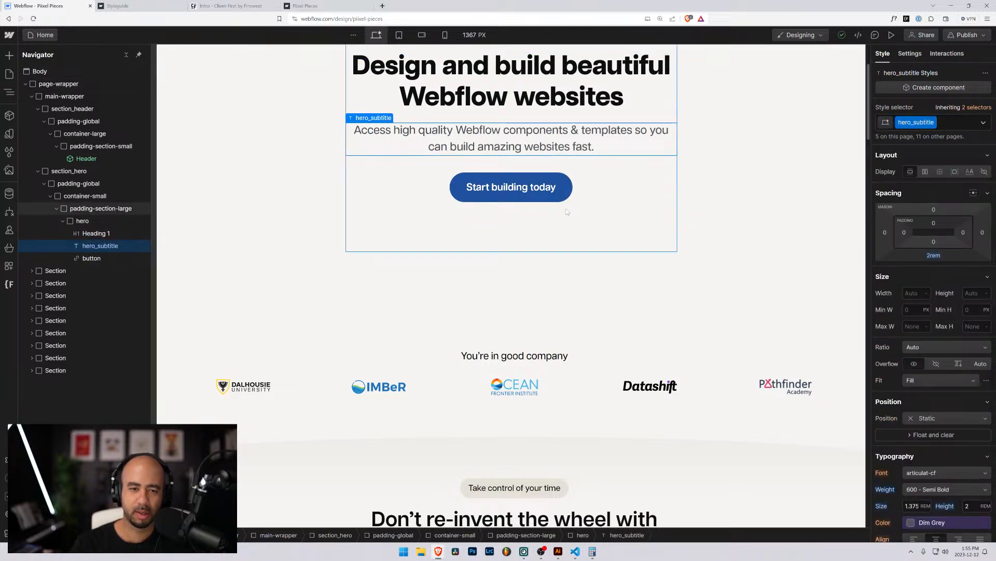
scroll(567, 212, "up", 3)
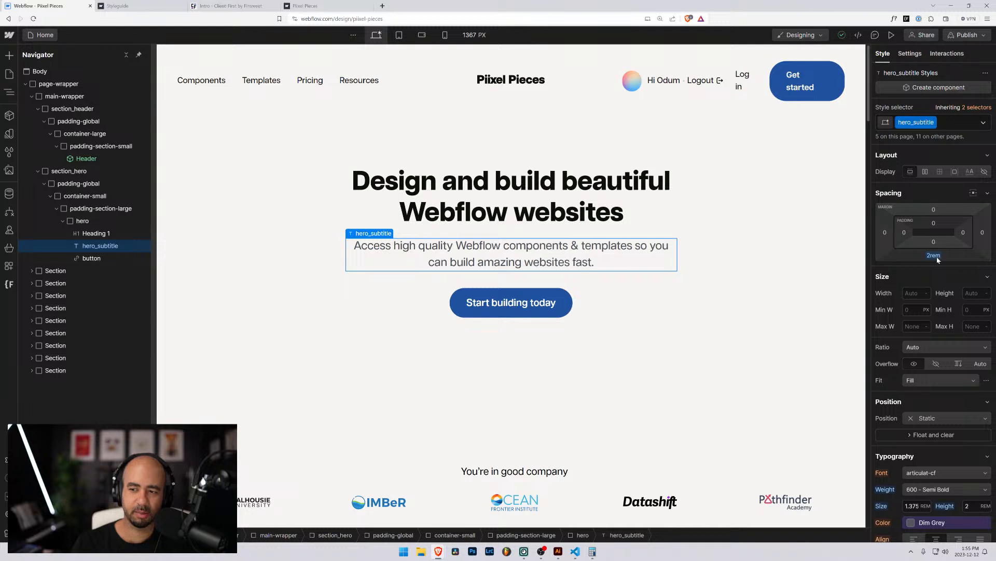
left_click(550, 223)
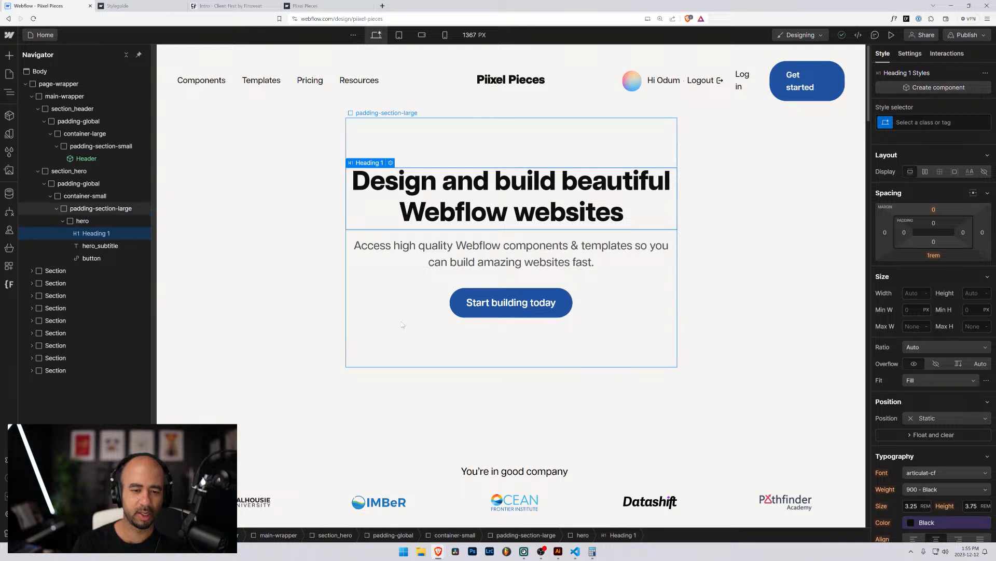
Select the padding-section-large wrapper and the logos section, then collapse hero in the Navigator.
left_click(403, 326)
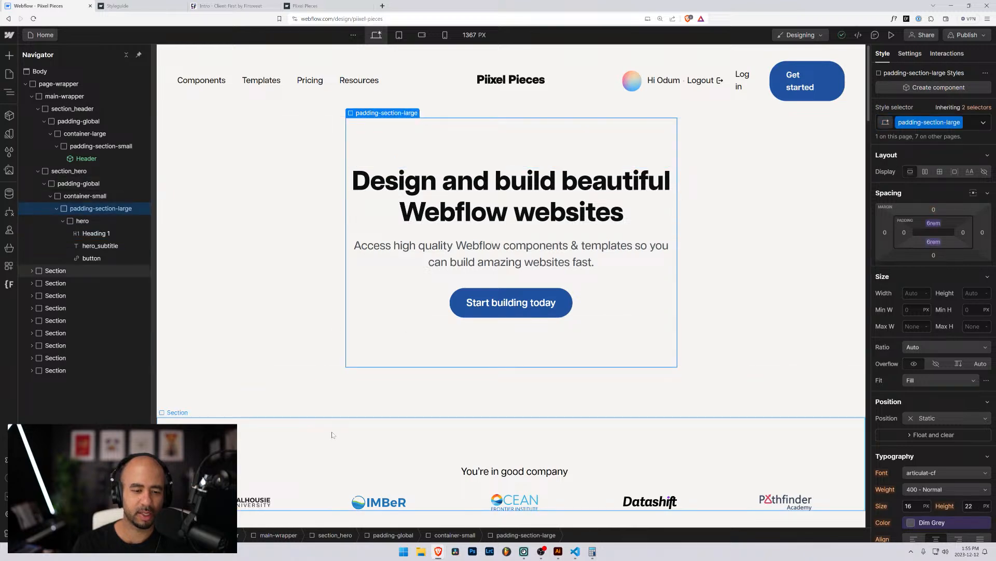
scroll(333, 431, "down", 5)
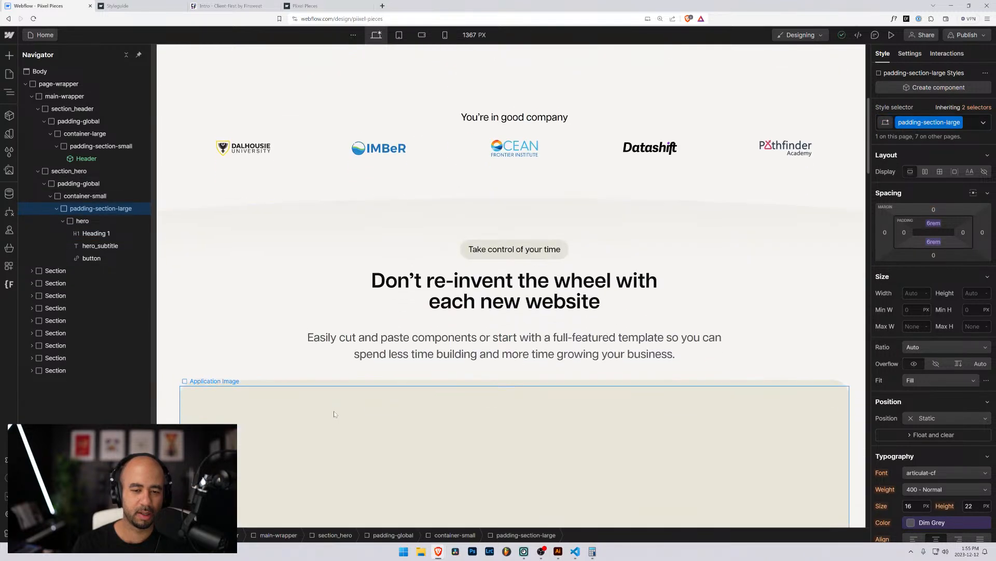
scroll(335, 397, "up", 2)
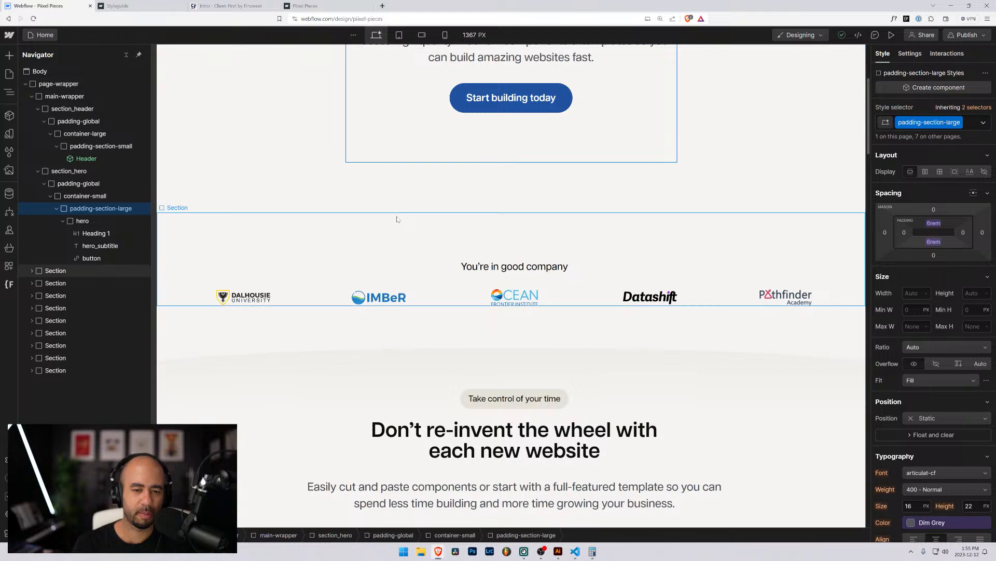
left_click(396, 219)
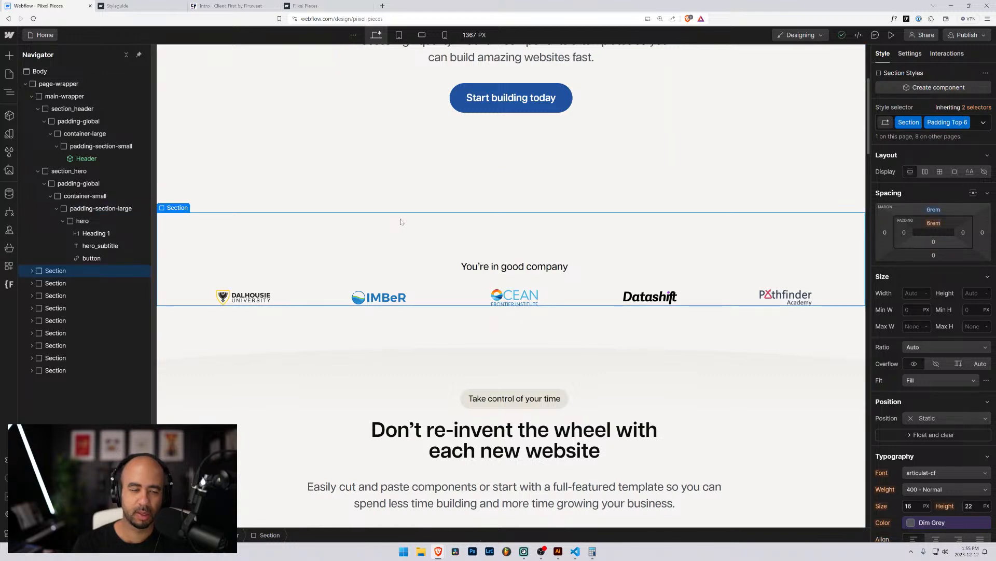
scroll(399, 224, "up", 5)
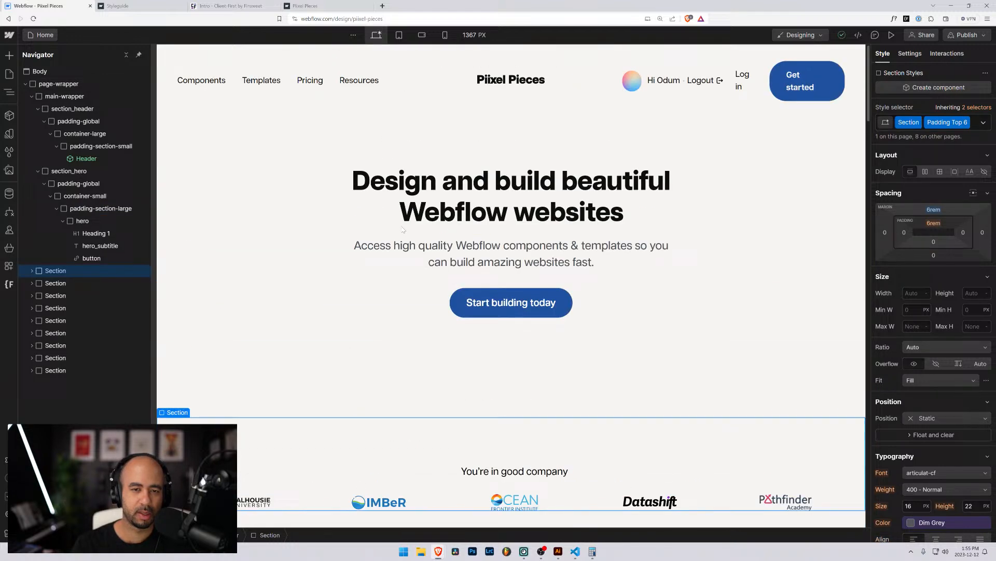
left_click(63, 221)
Open Finsweet Folders, view the flex and header folders, and expand hero in the Navigator.
left_click(8, 286)
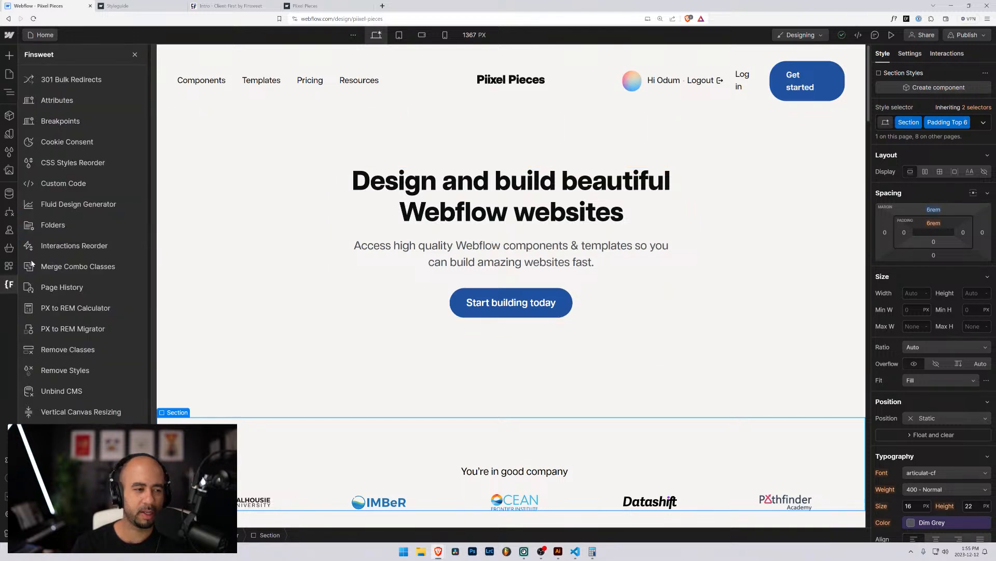
left_click(53, 226)
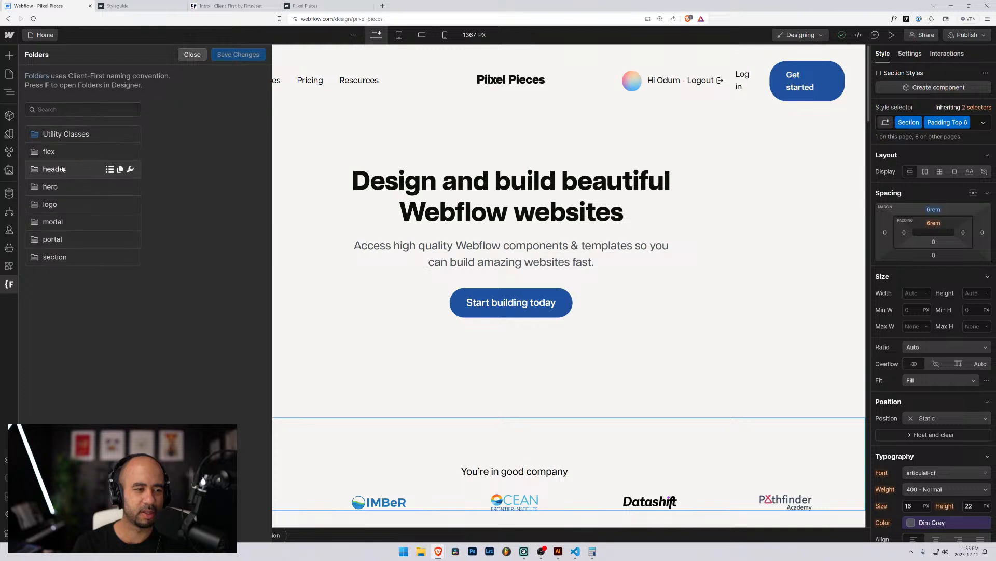
left_click(46, 154)
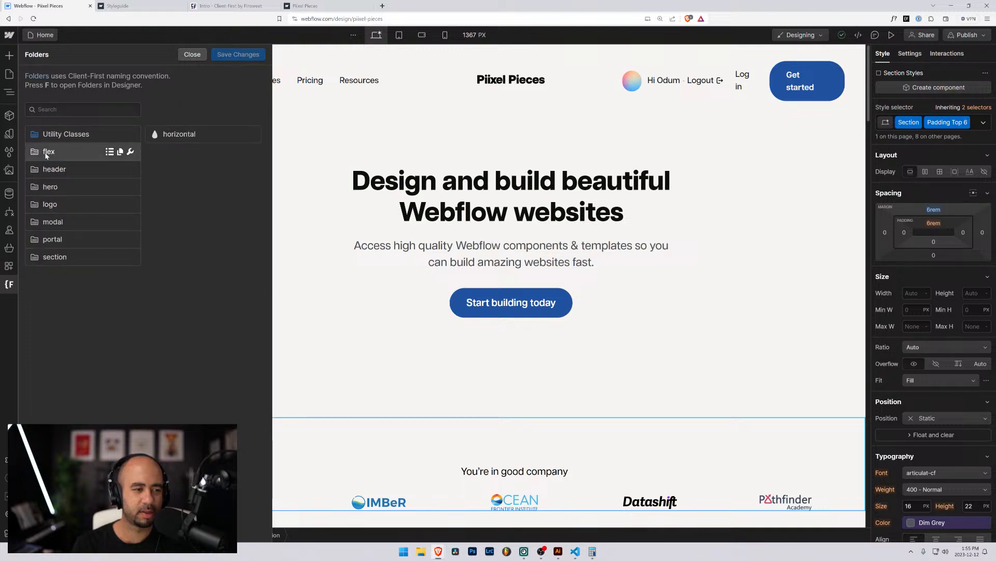
left_click(46, 154)
left_click(40, 169)
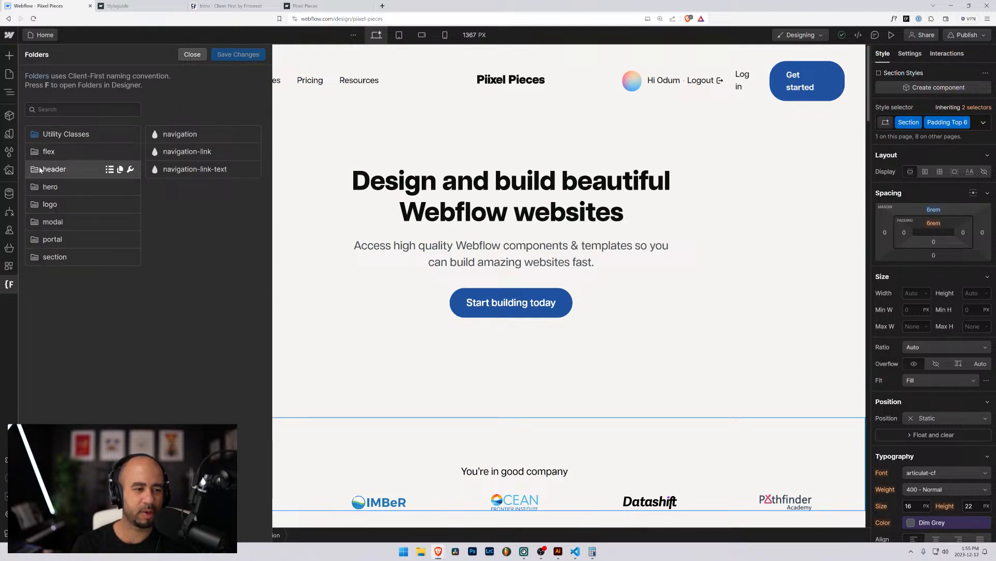
key("z")
left_click(35, 184)
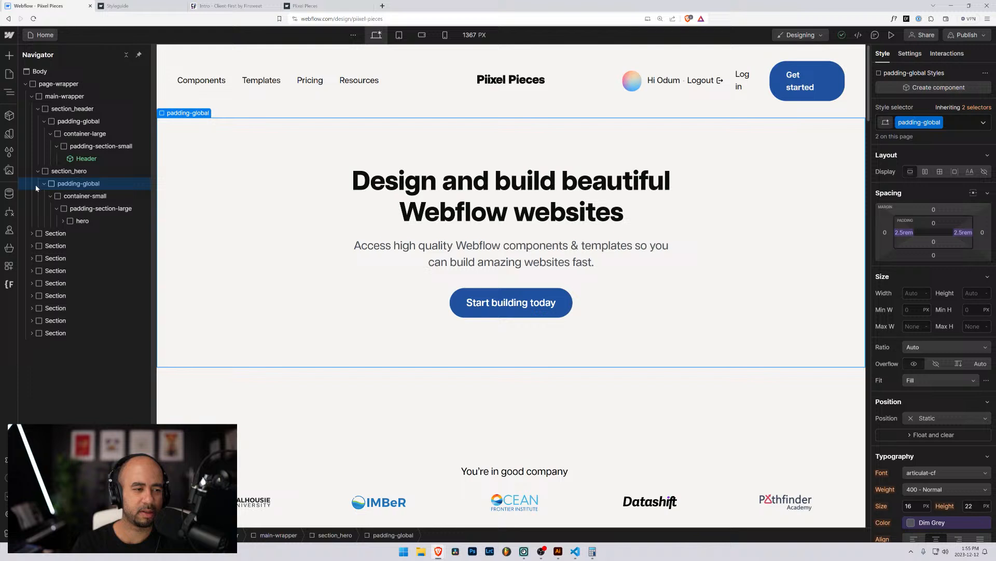
left_click(7, 250)
left_click(42, 225)
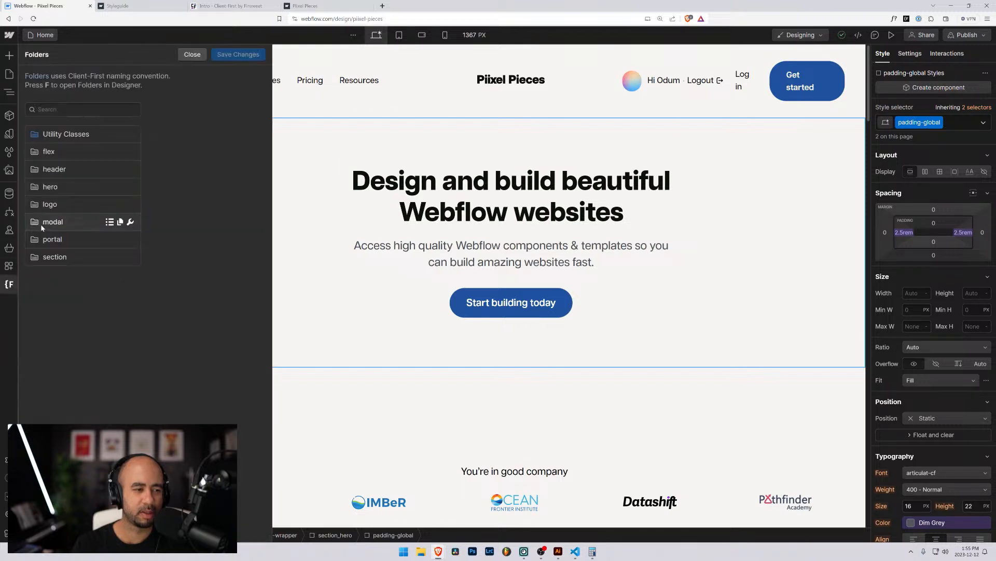
key("z")
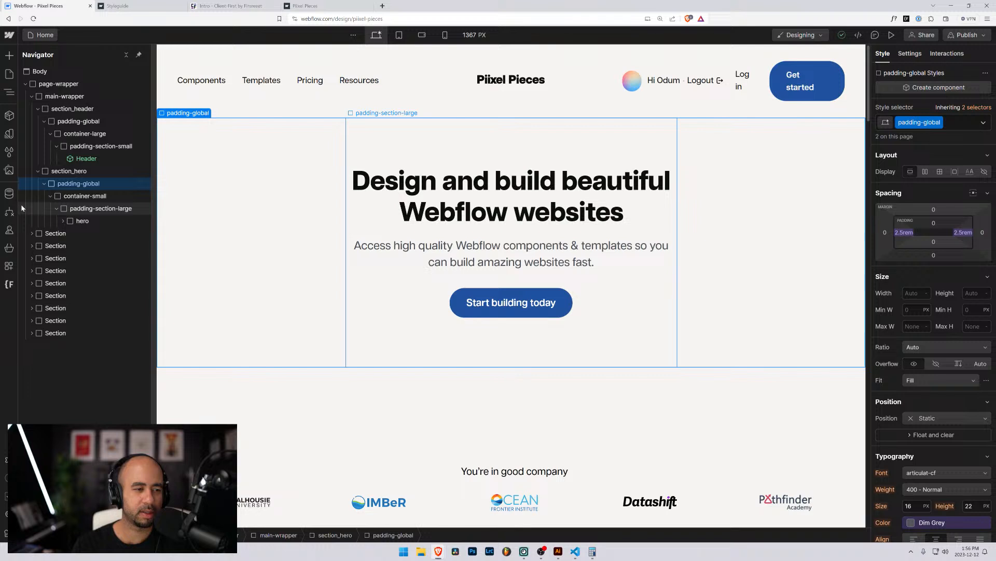
left_click(63, 221)
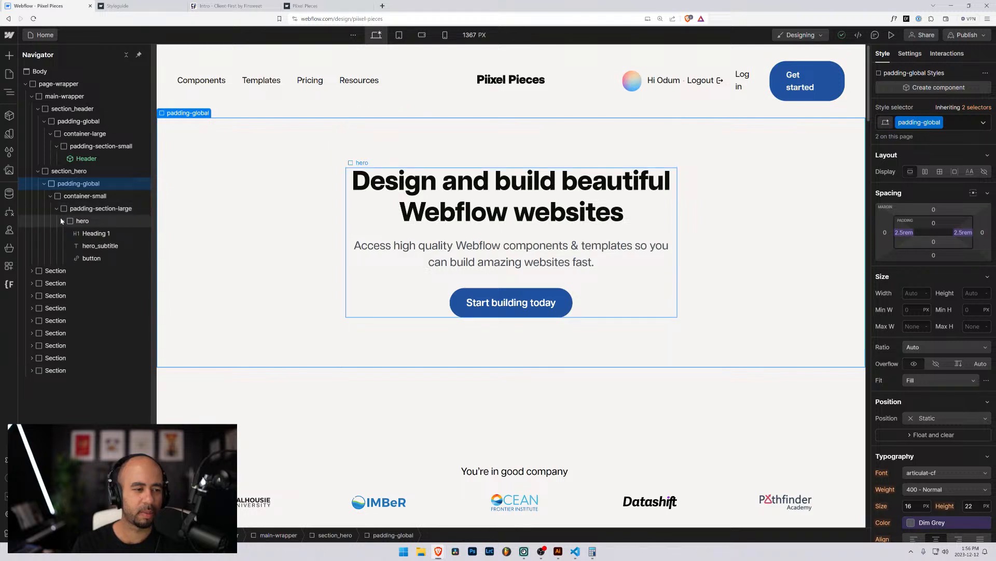
left_click(9, 284)
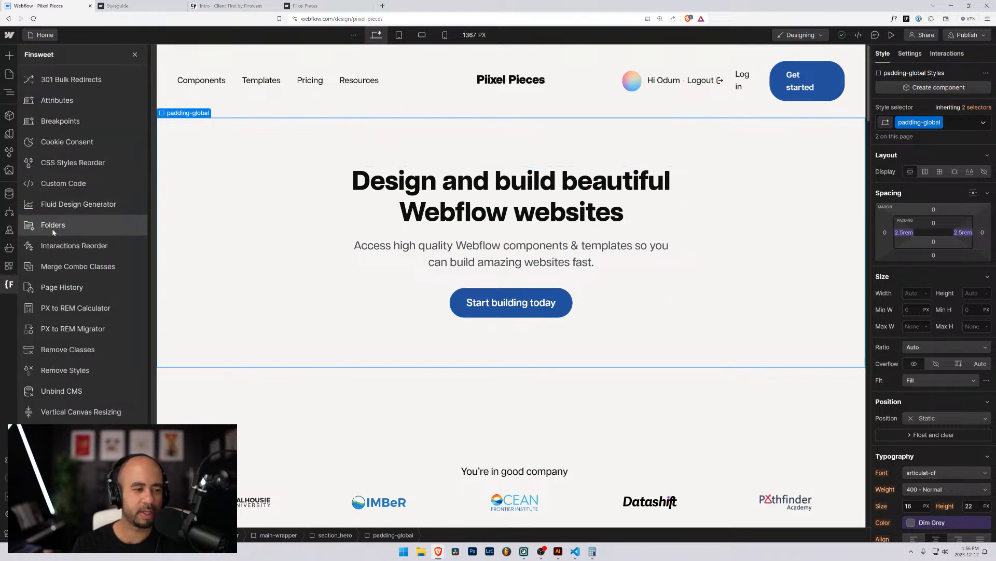
left_click(52, 228)
key("z")
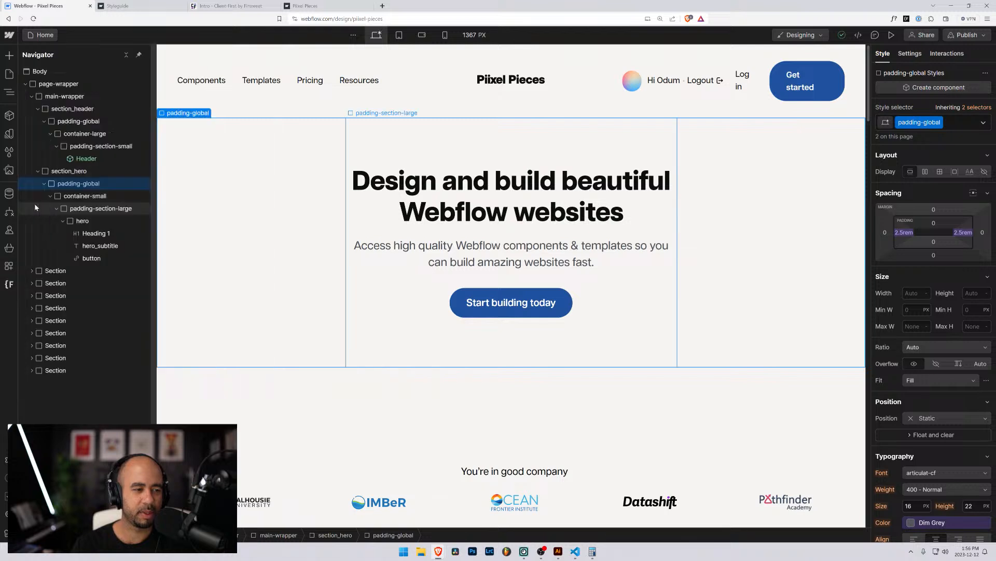
left_click(9, 284)
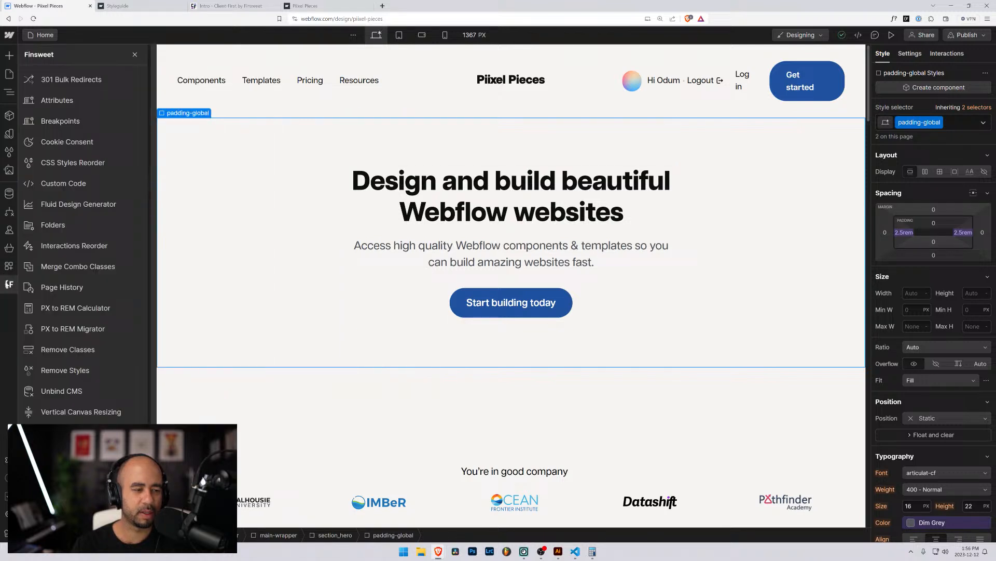
left_click(63, 218)
Browse the classes in the portal, modal, logo, hero and section folders, then close Folders.
left_click(97, 240)
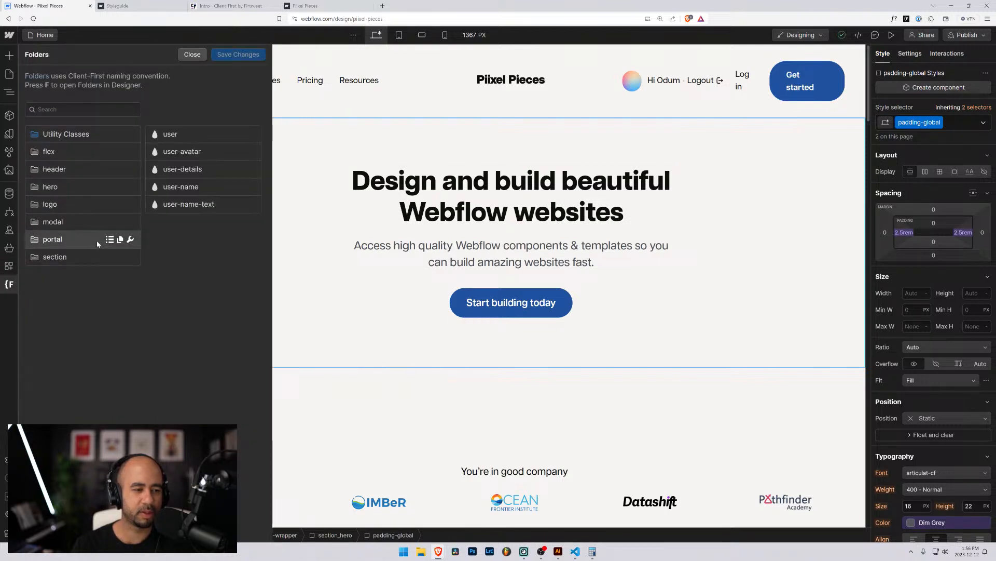
left_click(95, 222)
left_click(96, 205)
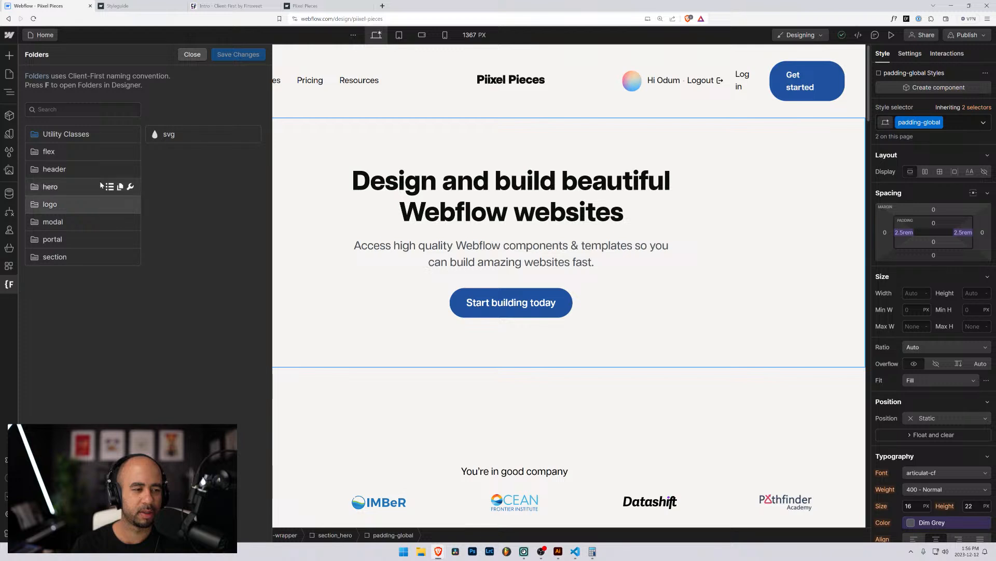
left_click(101, 186)
left_click(95, 205)
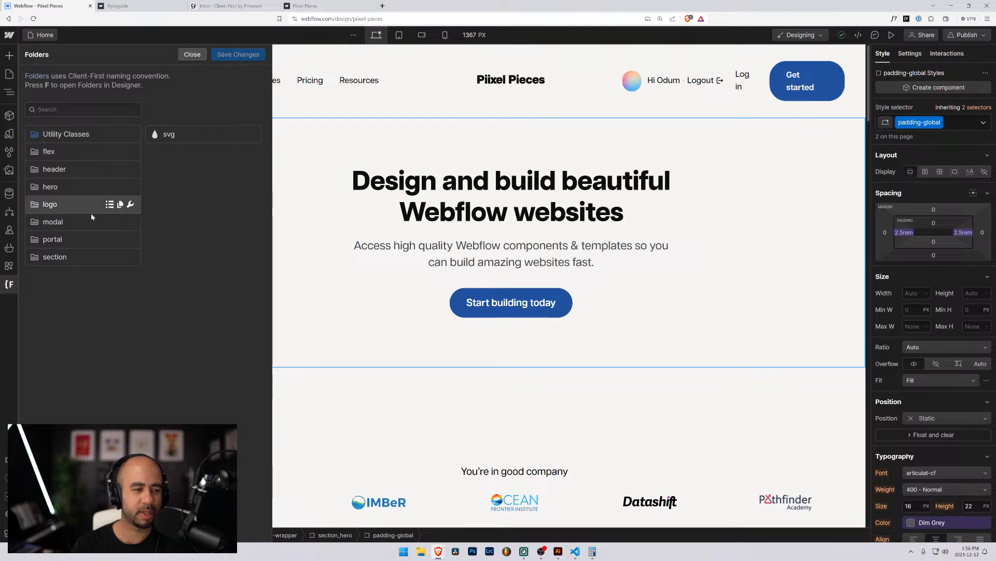
left_click(89, 222)
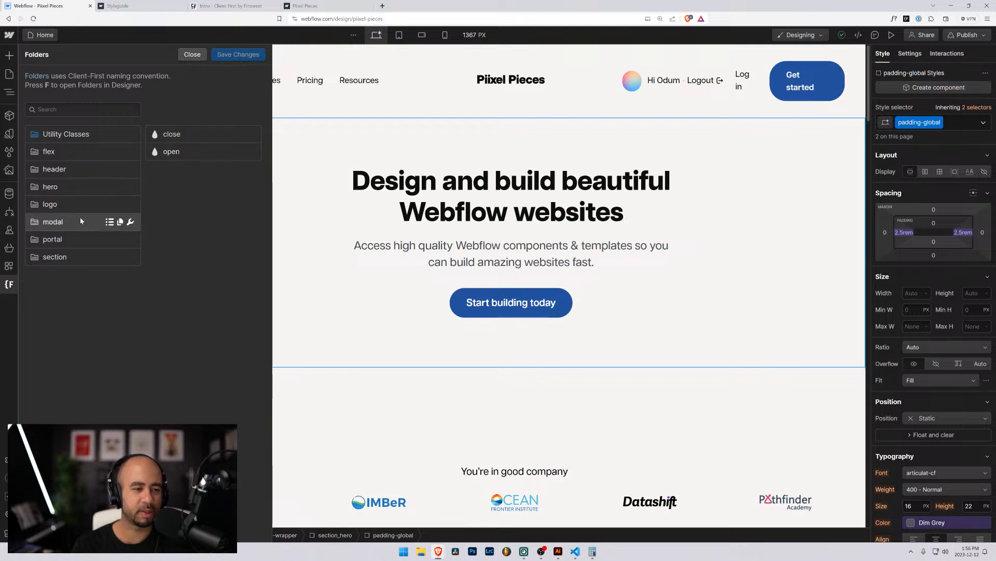
left_click(83, 239)
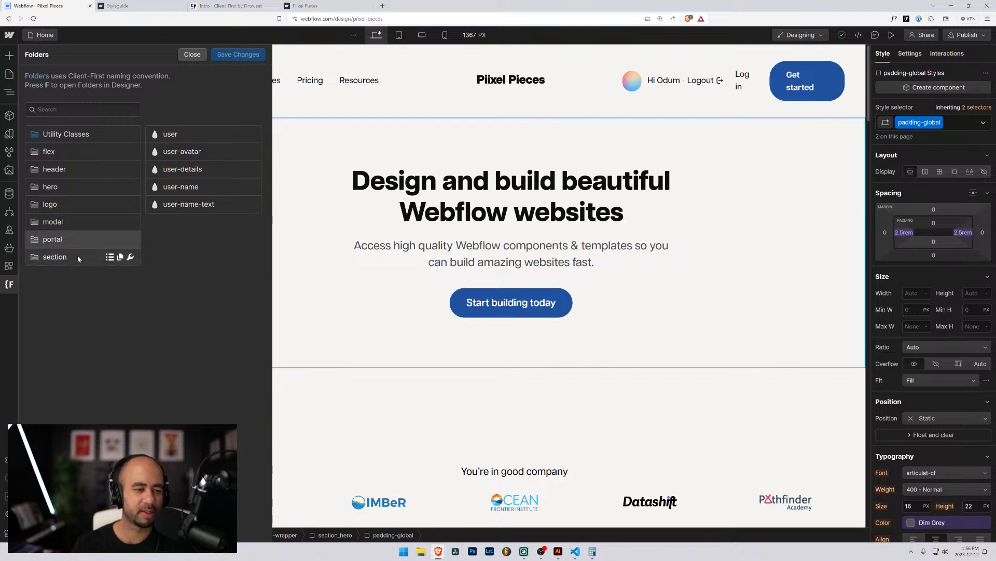
left_click(96, 262)
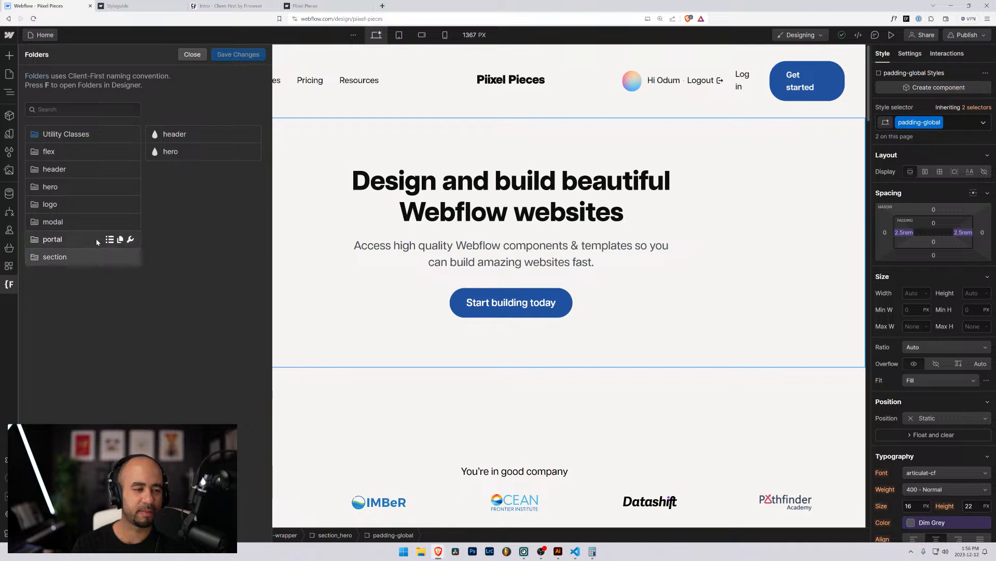
left_click(97, 239)
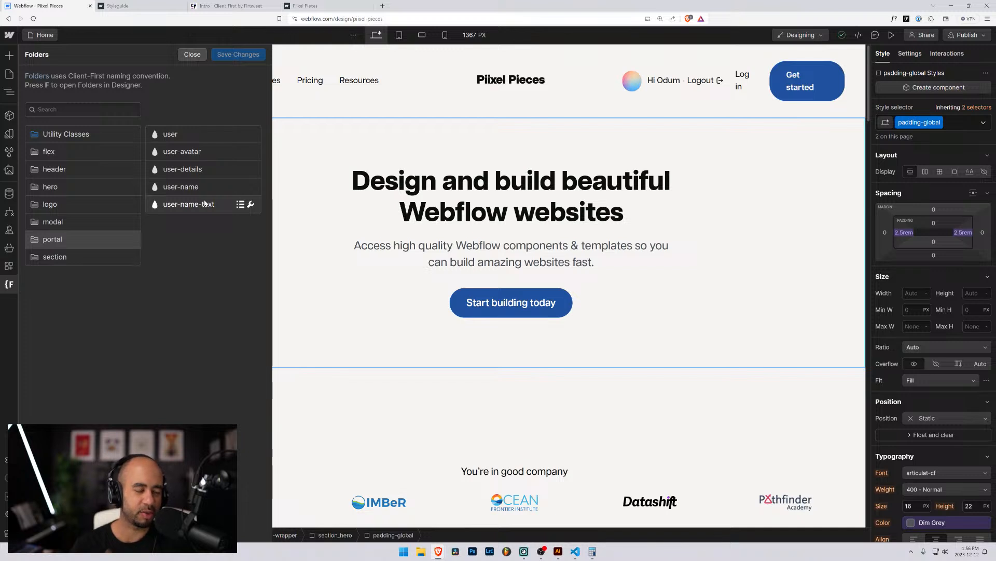
left_click(86, 258)
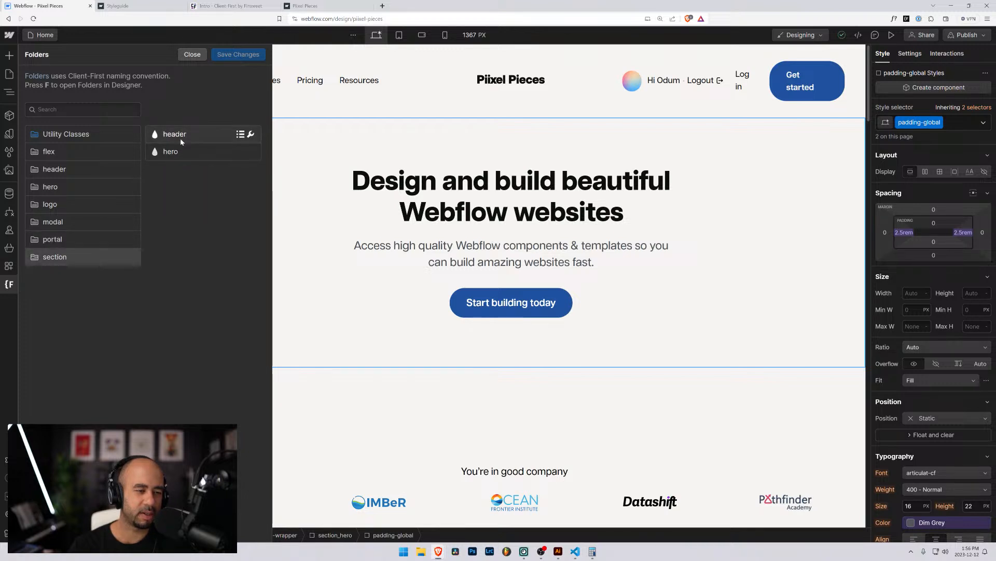
left_click(192, 55)
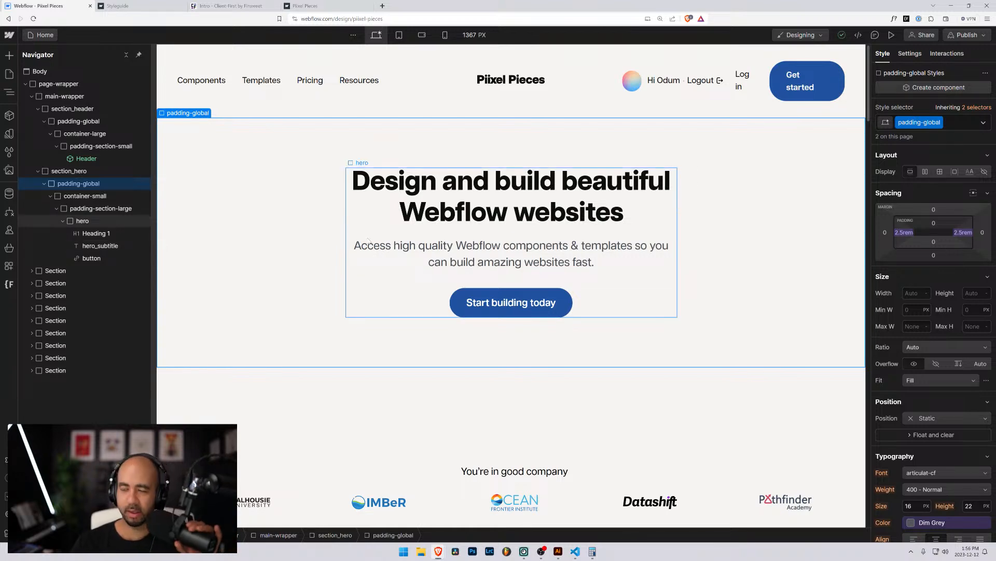
Select the logo row's Center element, then collapse section_header and re-expand section_hero in the Navigator.
scroll(402, 275, "down", 1)
scroll(394, 273, "up", 1)
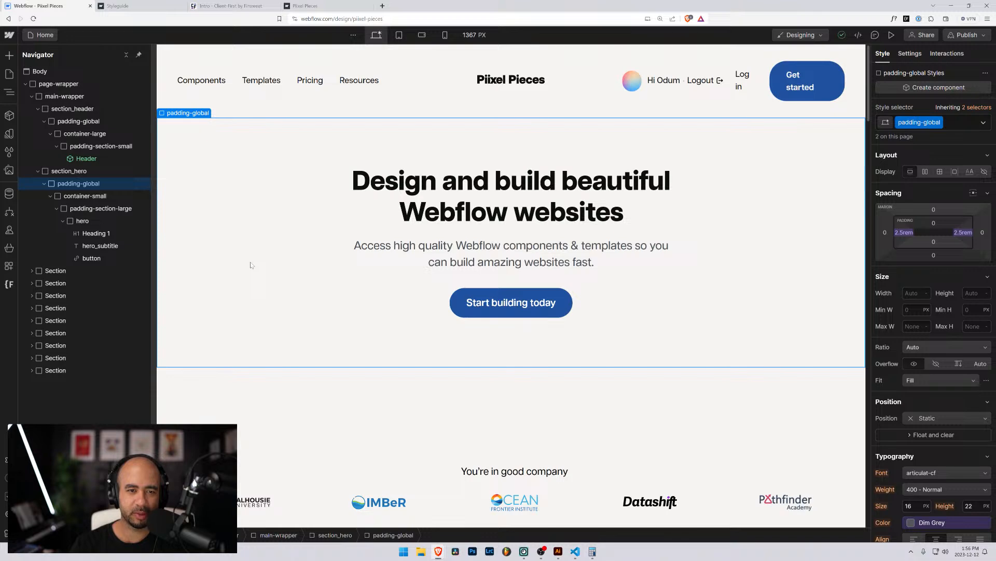
scroll(242, 265, "down", 4)
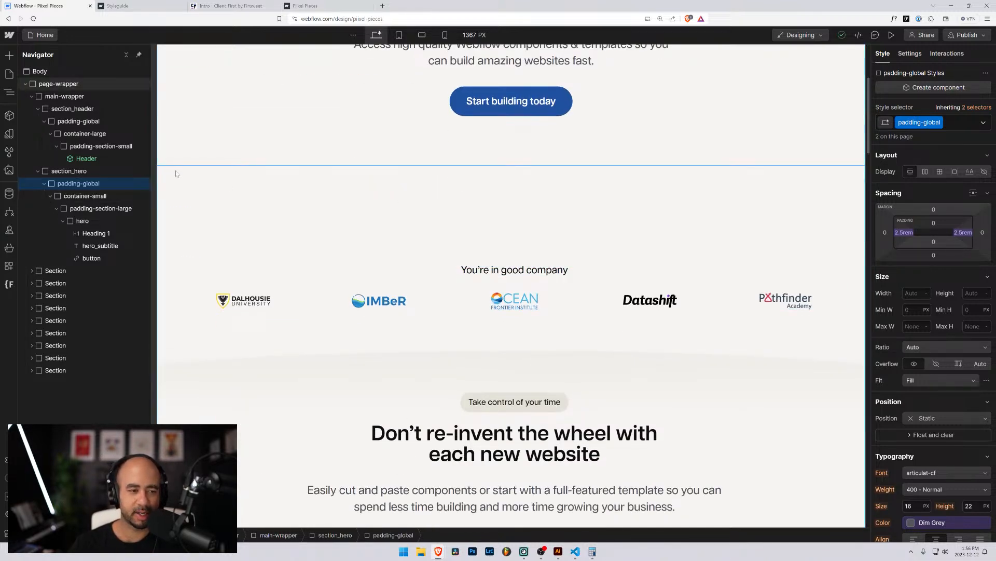
left_click(349, 284)
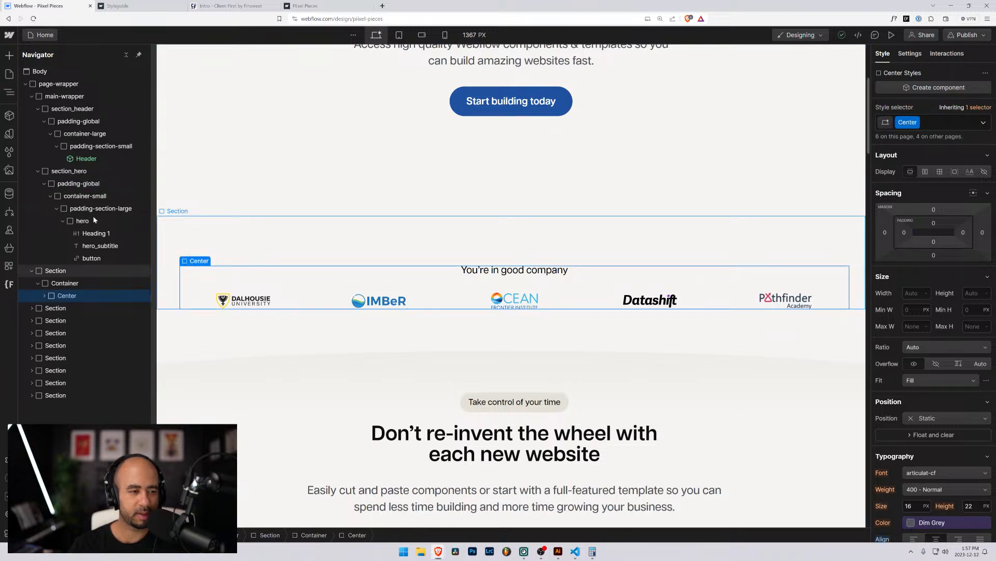
left_click(38, 170)
left_click(38, 109)
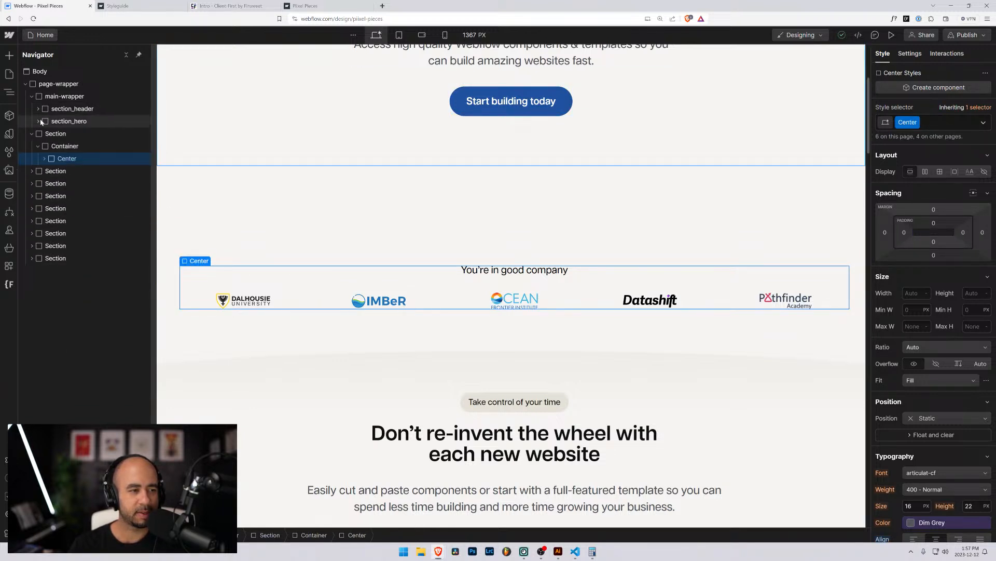
left_click(38, 121)
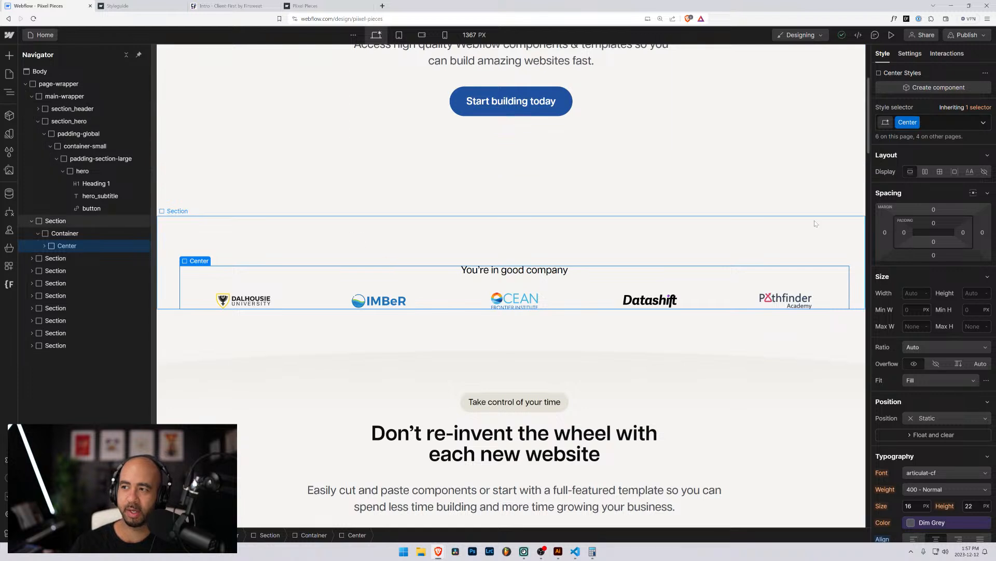
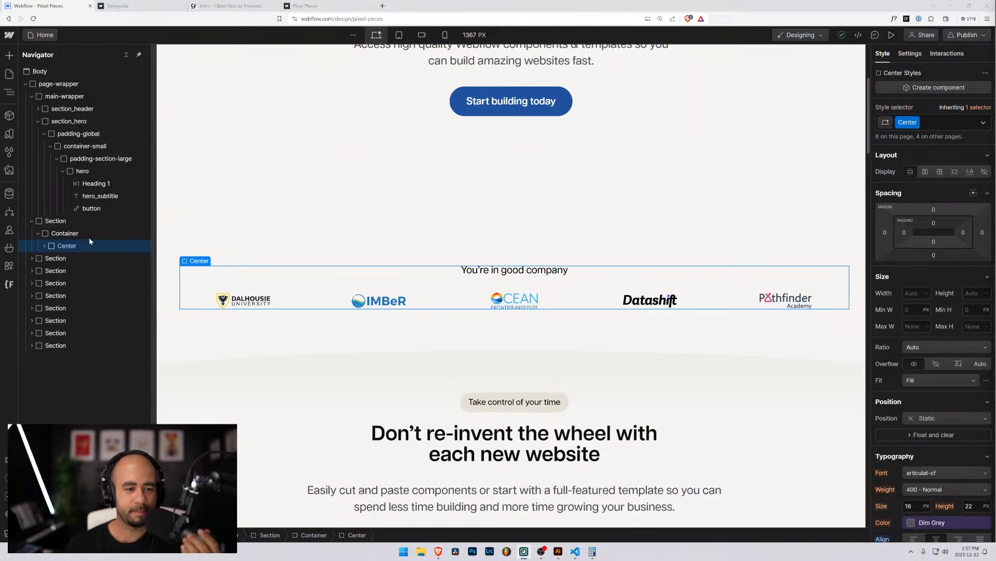
Inspect the logos' container and Center wrapper, then select the whole logos section.
left_click(61, 234)
left_click(60, 247)
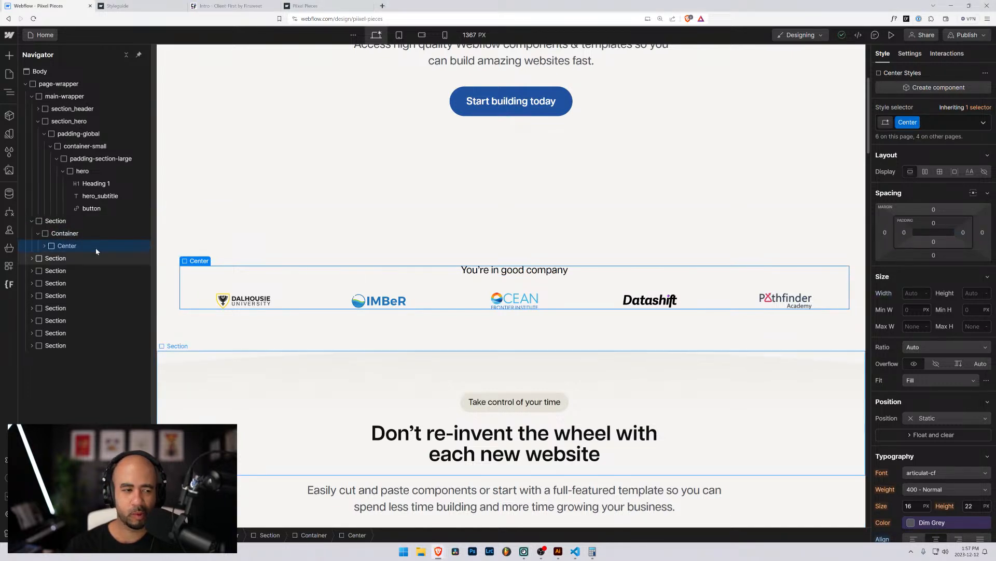
left_click(54, 221)
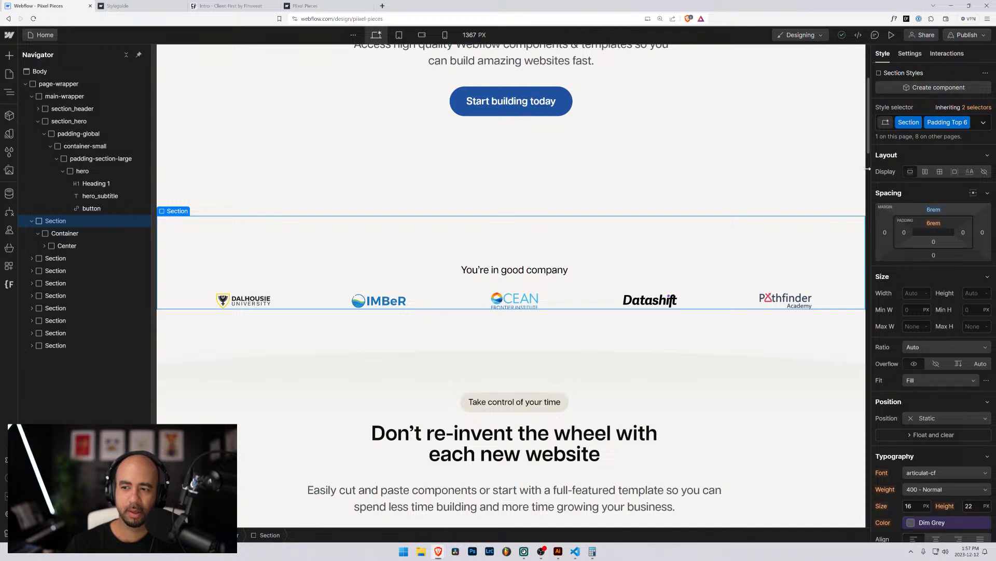
scroll(527, 309, "up", 1)
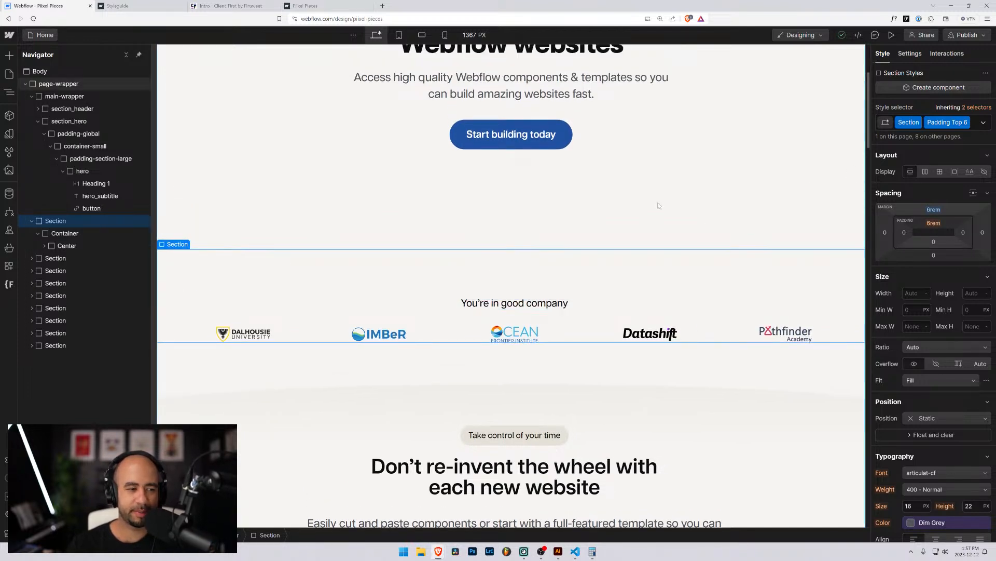
Remove the Section and Padding Top 6 classes and create section_clients in their place.
left_click(973, 126)
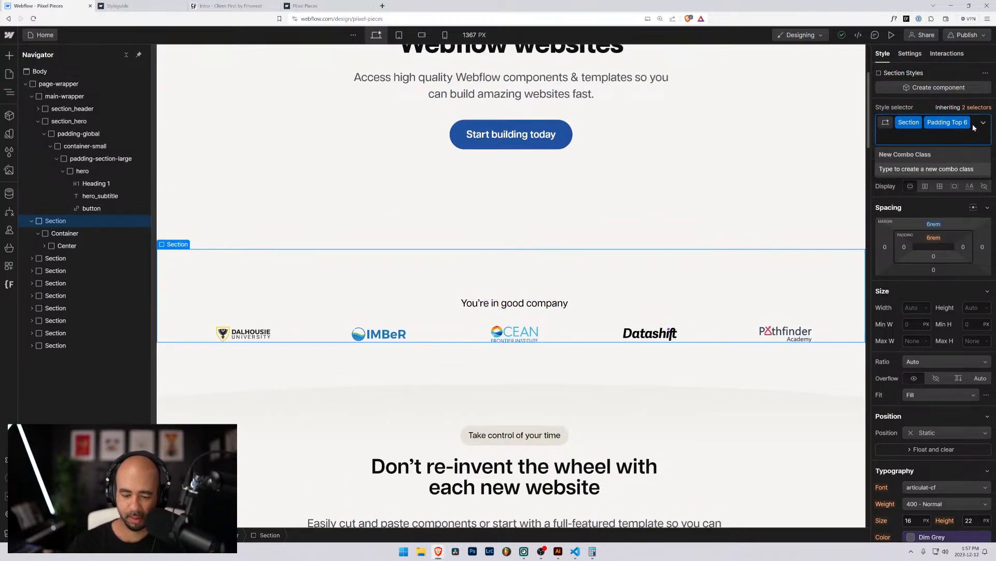
key("BackSpace")
key("BackSpace")
scroll(434, 192, "up", 3)
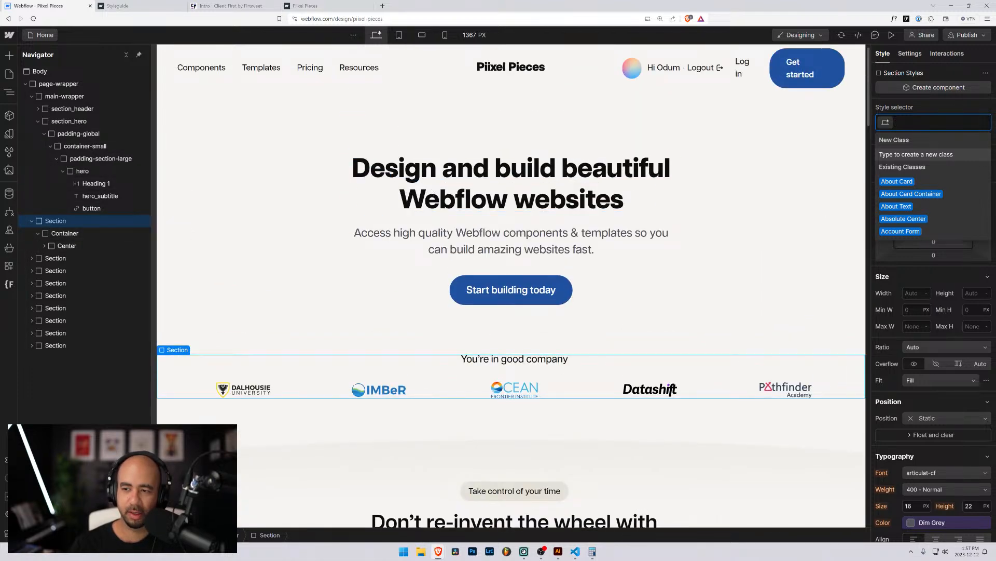
type("section_")
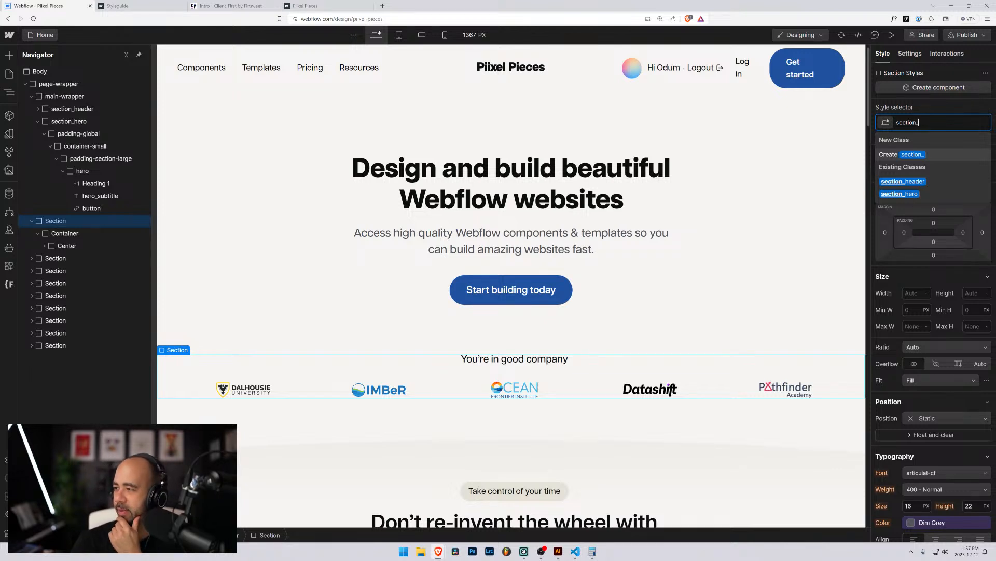
key("Escape")
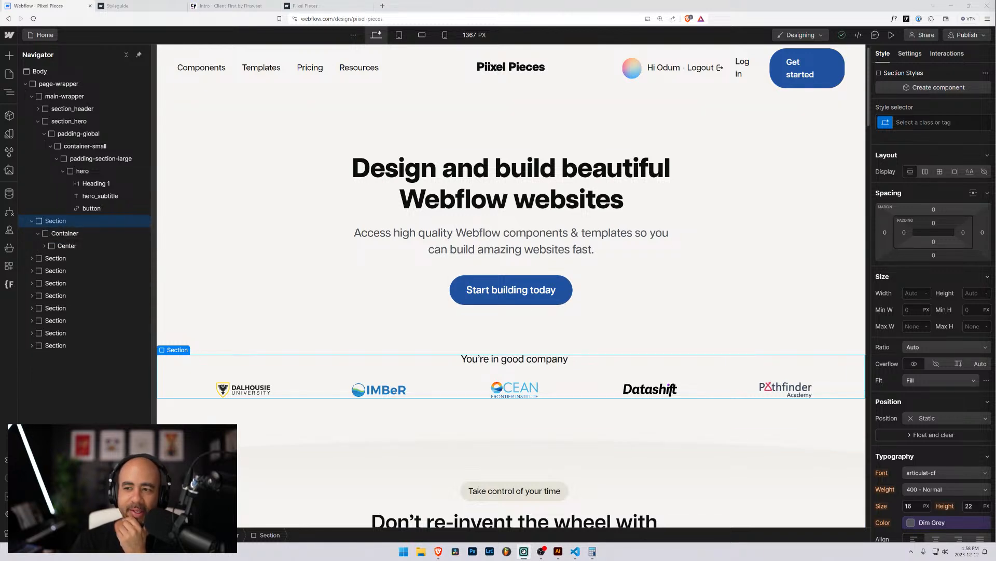
key("ctrl+Return")
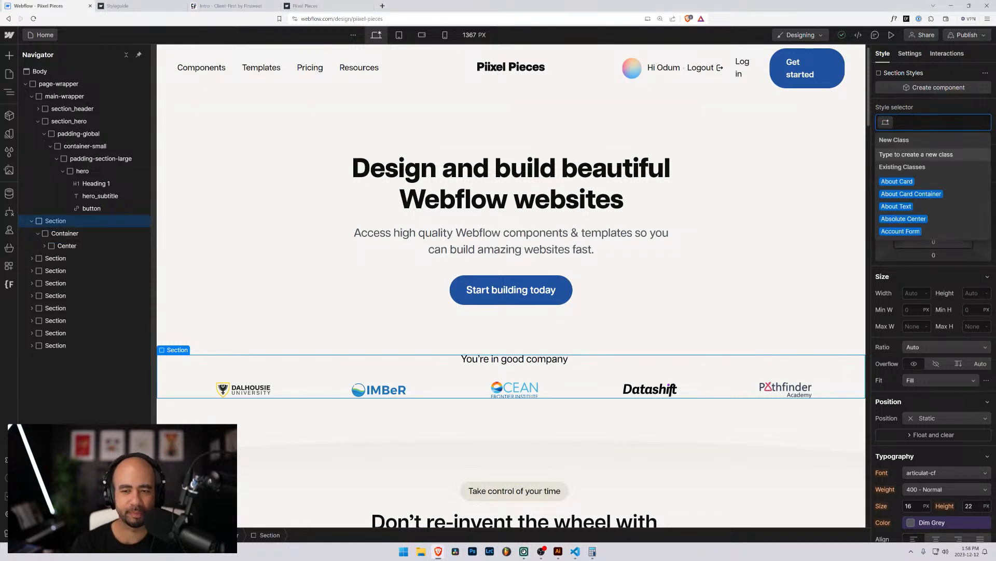
type("sect")
type("ion-")
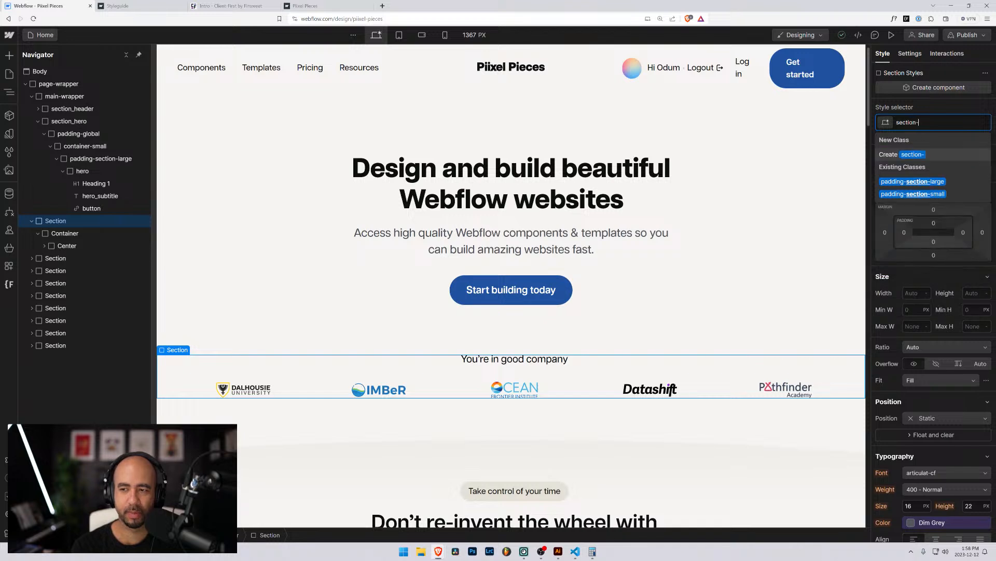
key("BackSpace")
type("_")
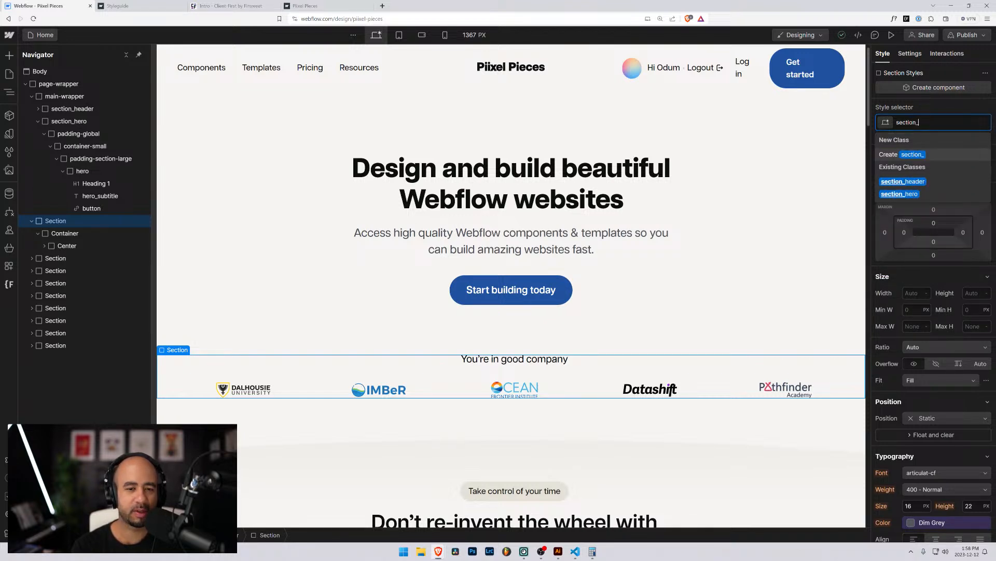
type("clients")
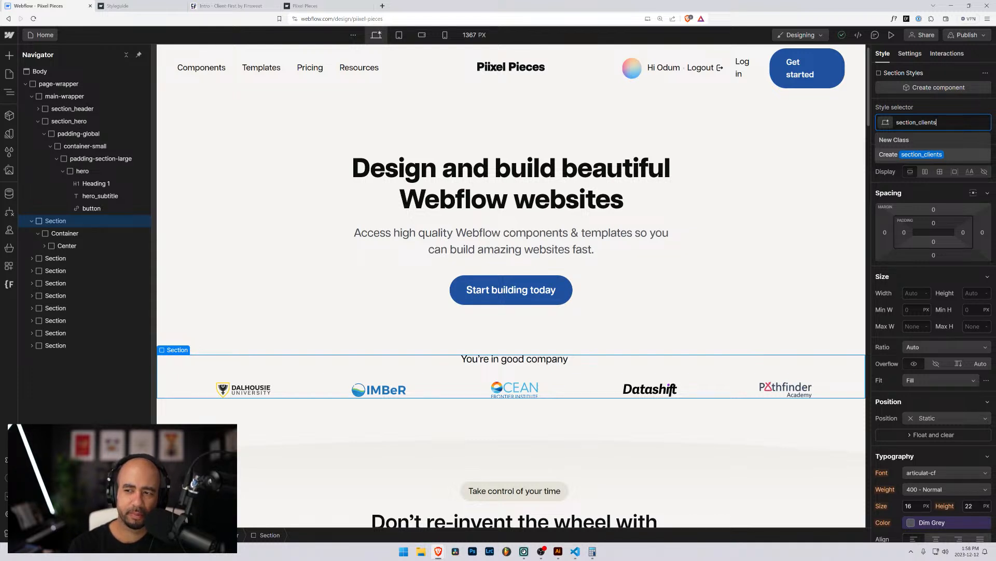
key("Return")
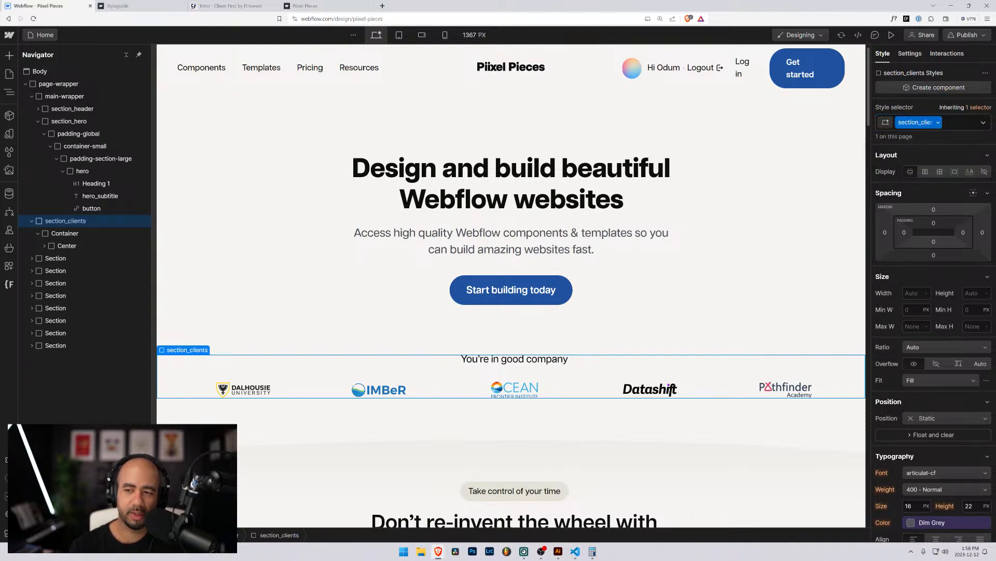
left_click(72, 234)
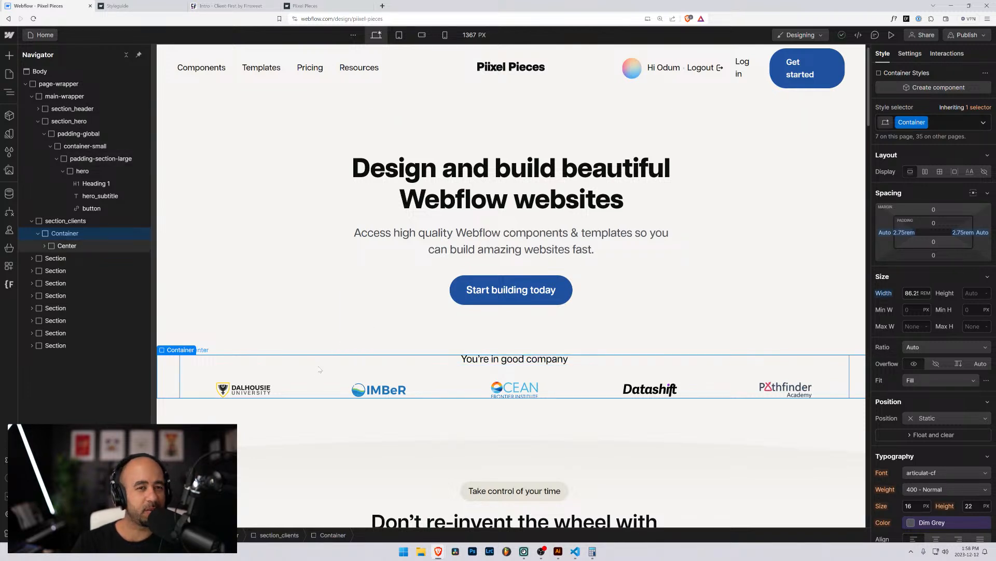
scroll(321, 370, "down", 2)
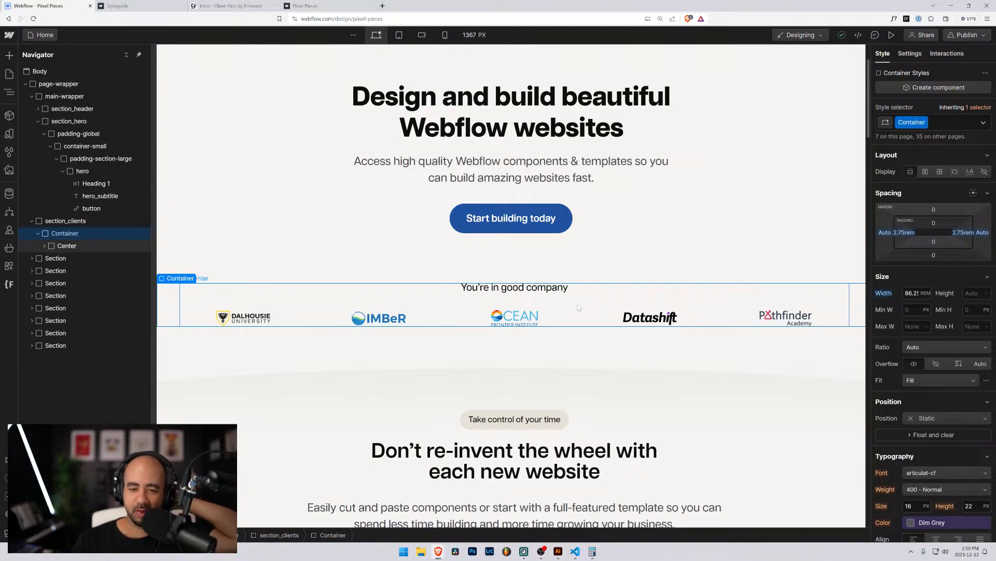
left_click(542, 289)
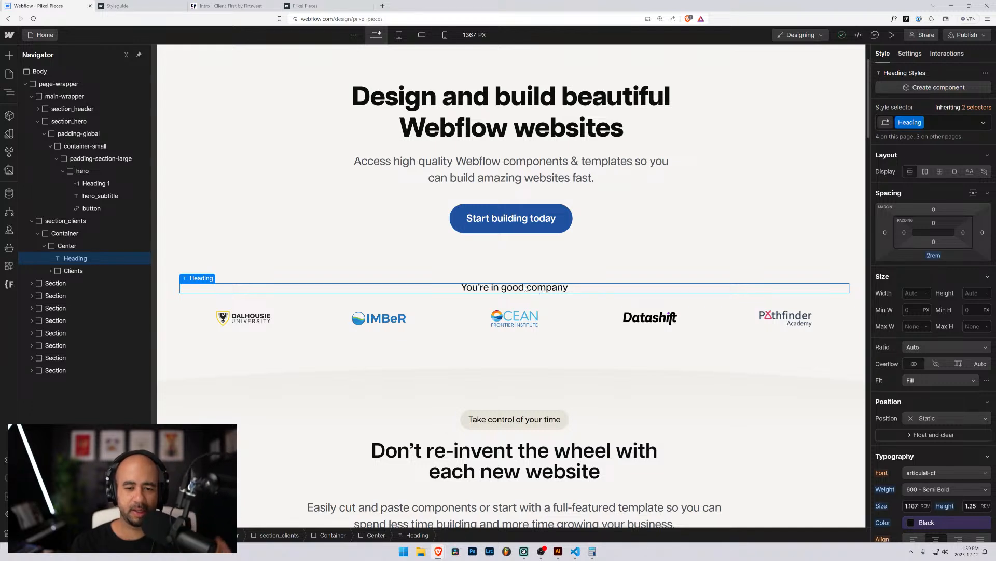
double_click(519, 287)
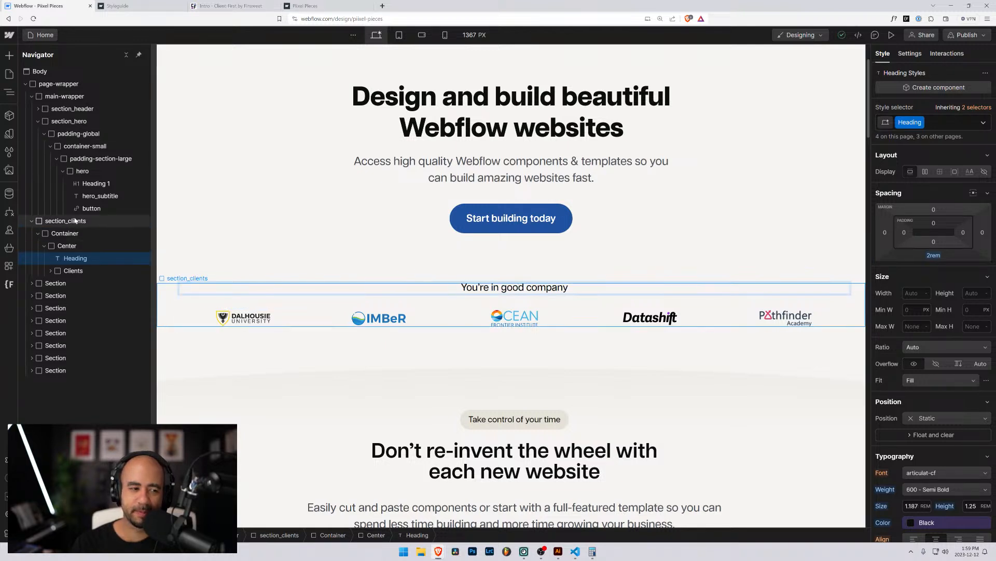
key("Escape")
left_click(66, 220)
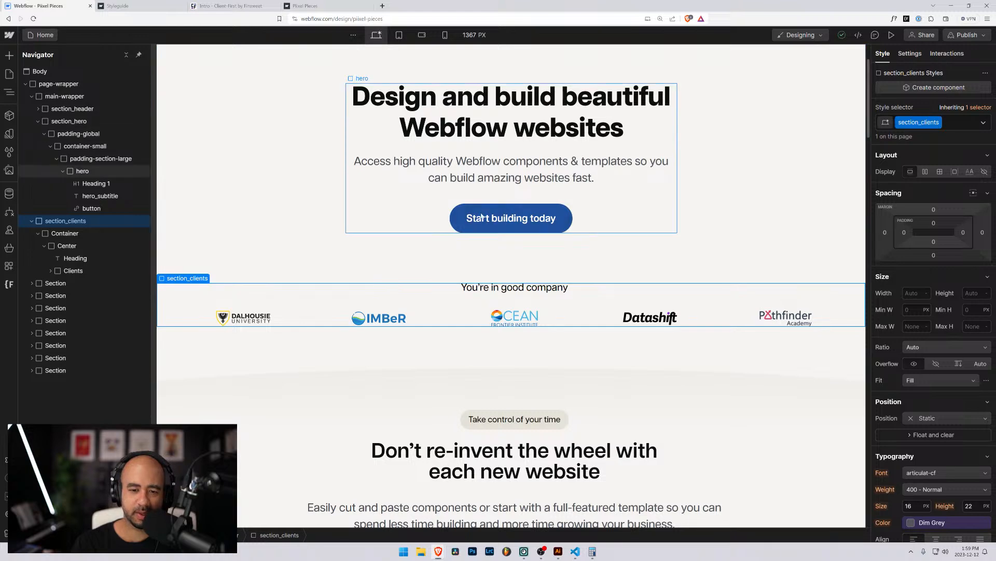
scroll(169, 150, "up", 3)
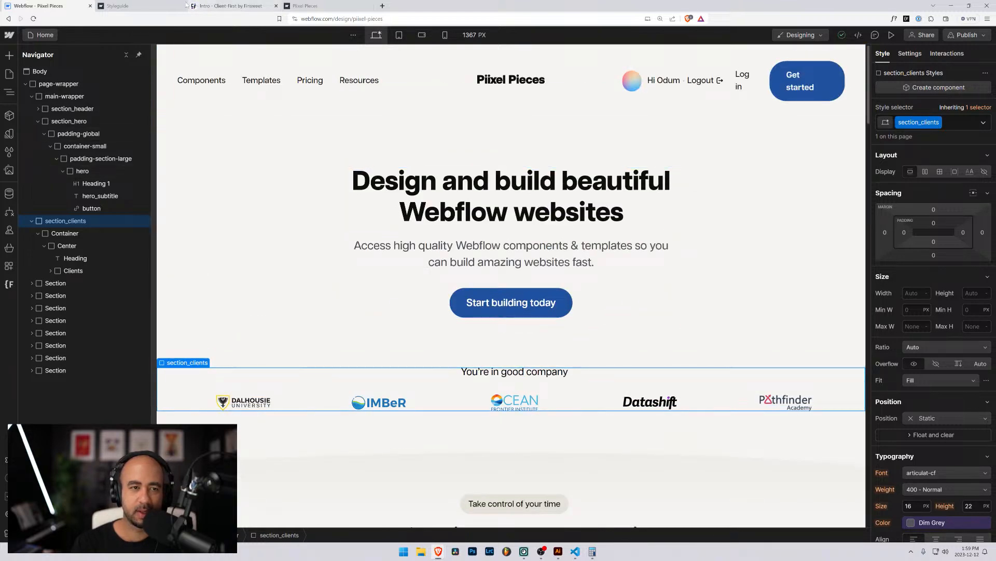
left_click(306, 5)
Close DevTools on the live Piixel Pieces site, log out of the member account, then return to Webflow.
left_click(137, 5)
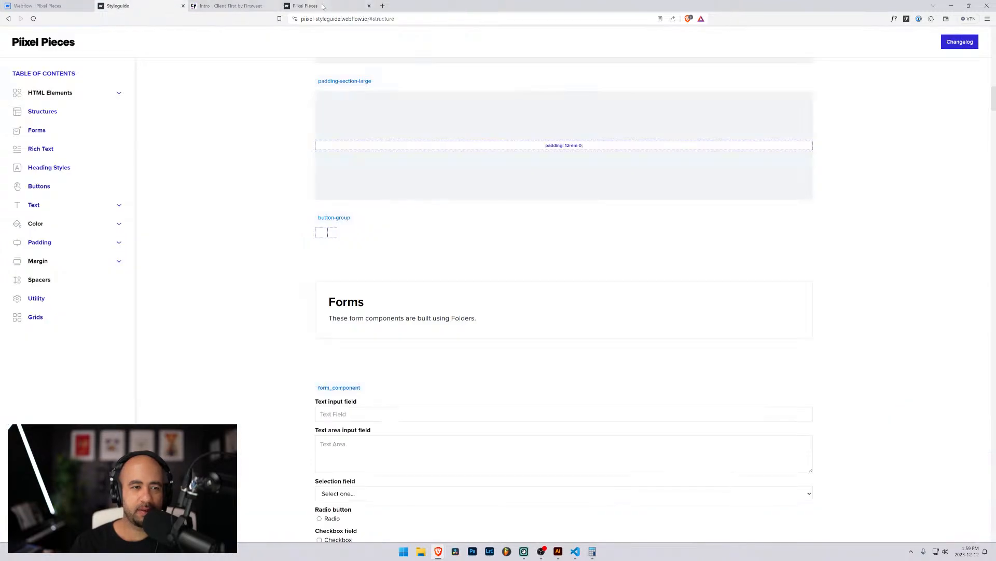
left_click(306, 6)
left_click(989, 325)
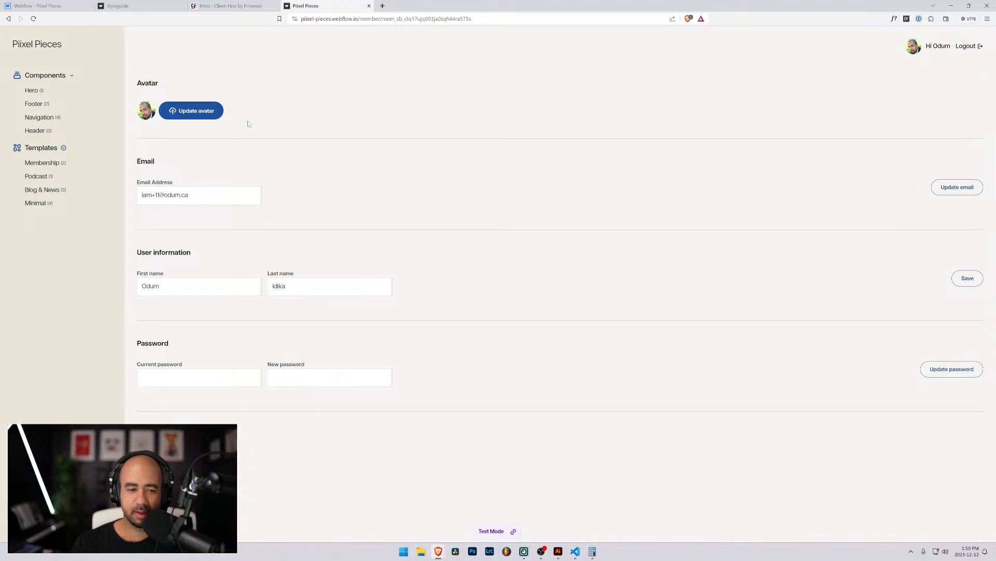
left_click(966, 46)
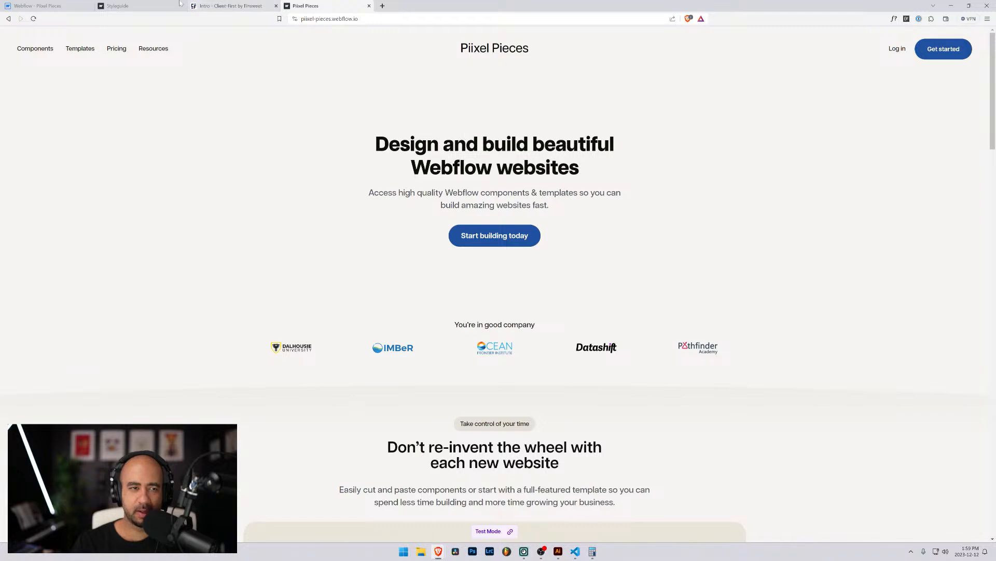
left_click(136, 7)
left_click(38, 6)
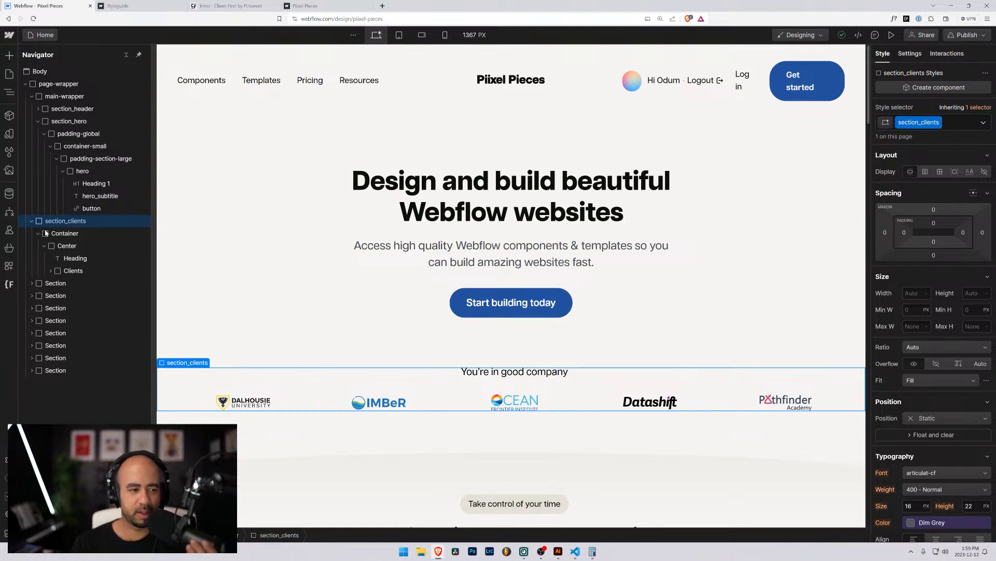
Swap the clients section's inner Container class for padding-global.
left_click(118, 234)
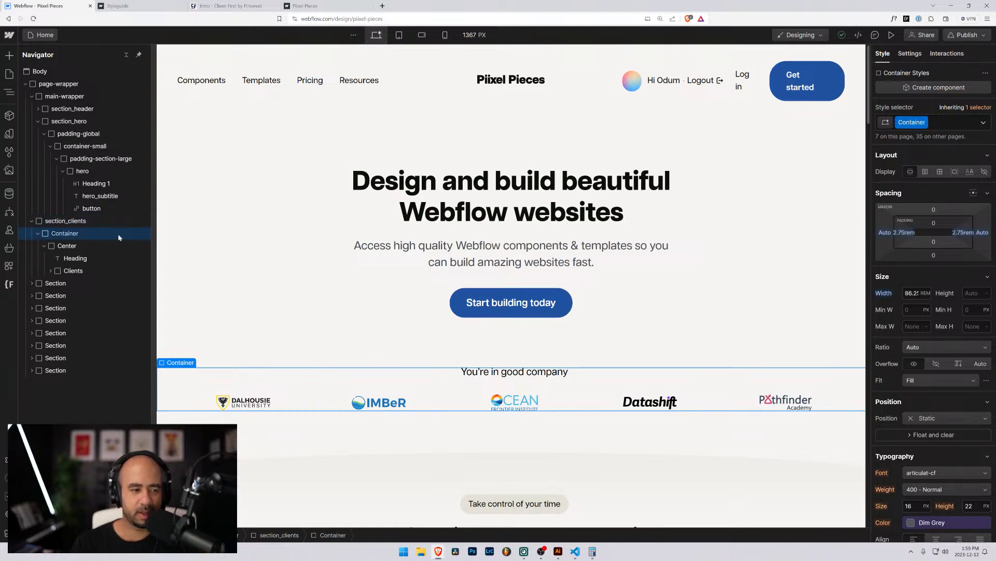
left_click(941, 123)
key("BackSpace")
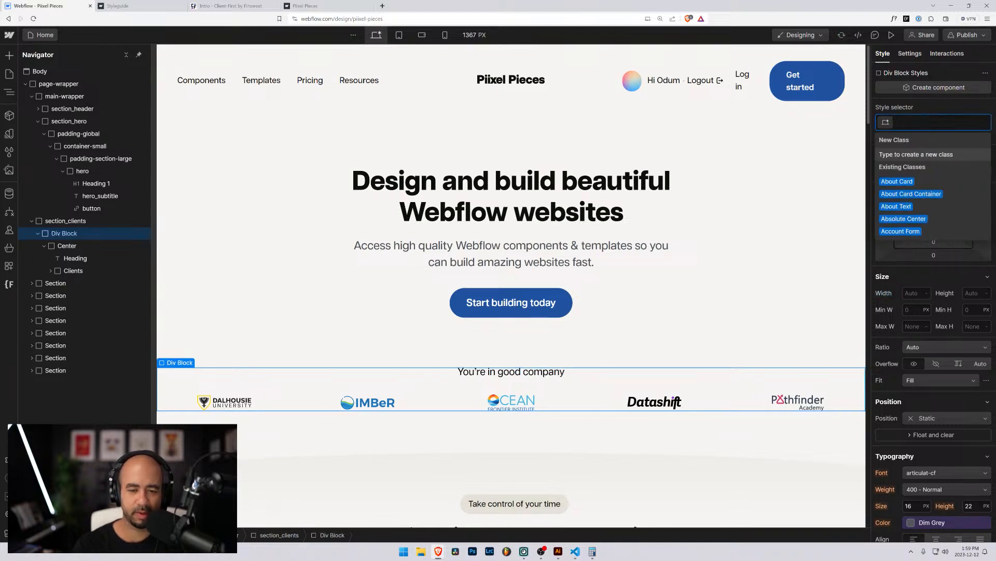
type("padding-")
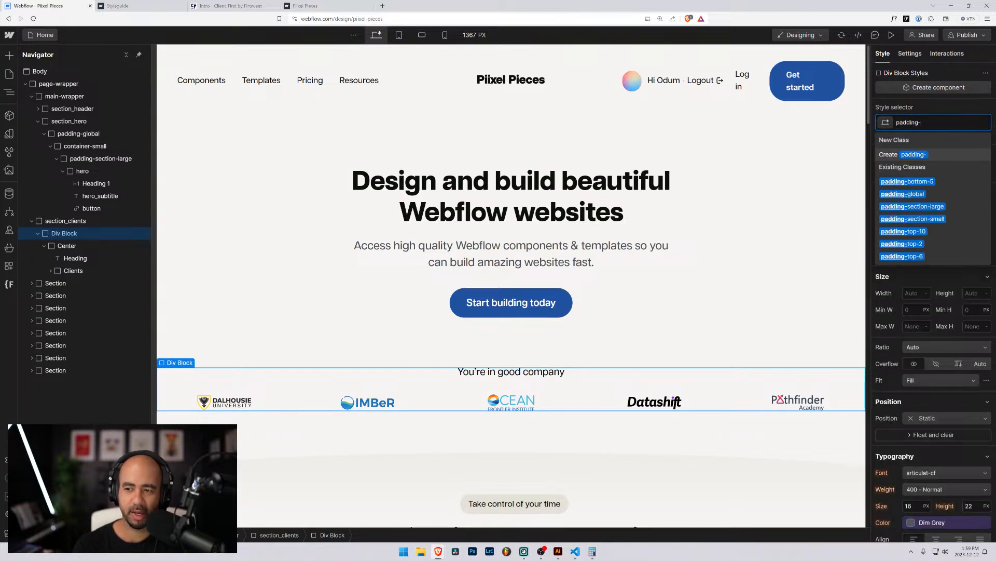
left_click(903, 194)
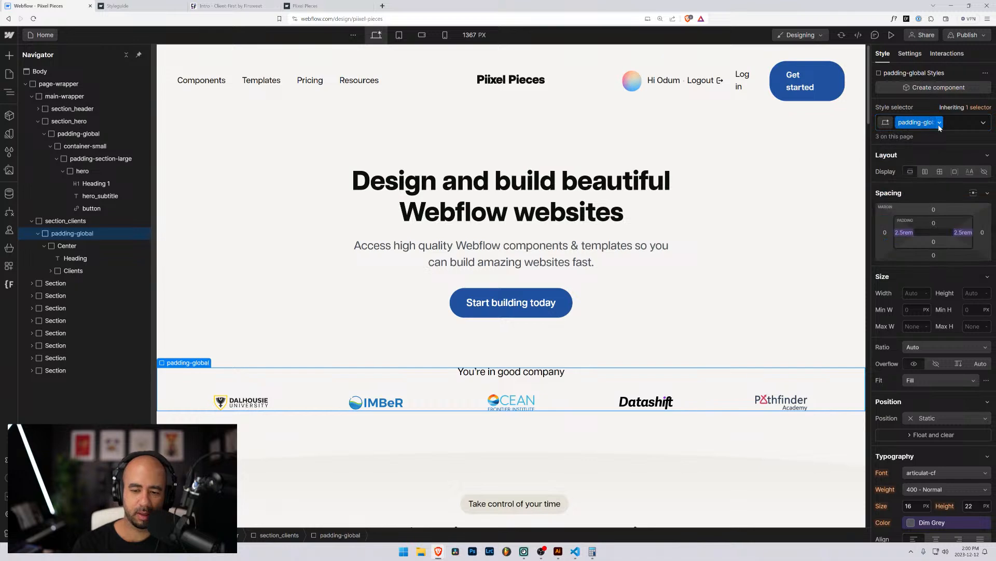
Scroll through the published Piixel Pieces site, then return to the Webflow Designer.
left_click(301, 6)
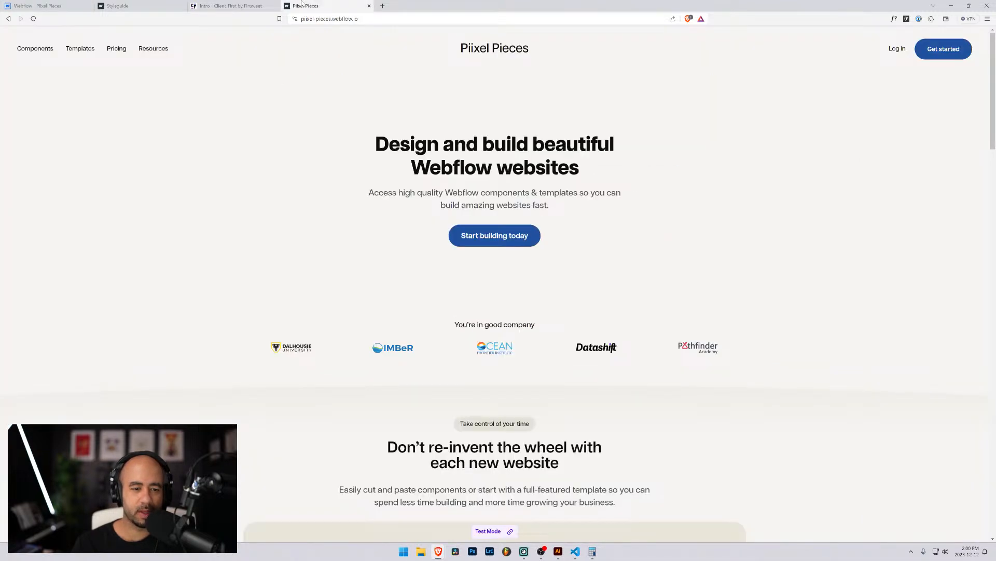
scroll(340, 363, "down", 1)
scroll(311, 322, "up", 1)
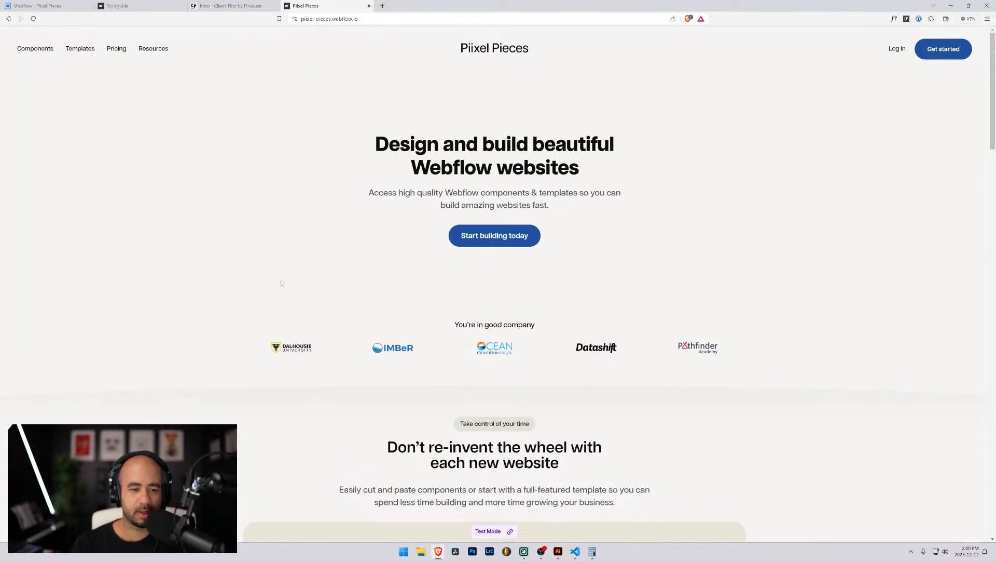
scroll(350, 341, "down", 3)
scroll(350, 341, "up", 2)
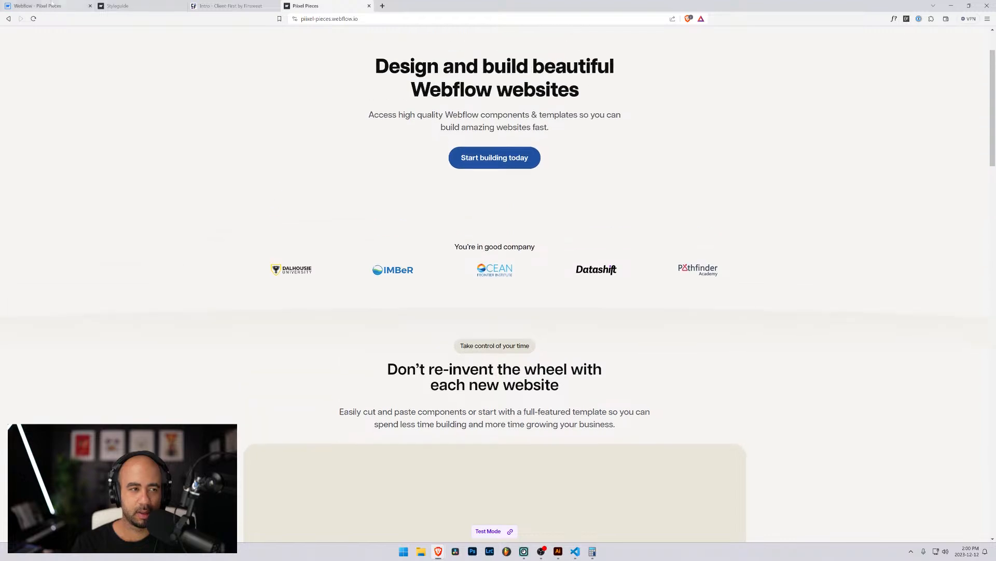
key("ctrl+1")
scroll(249, 358, "down", 3)
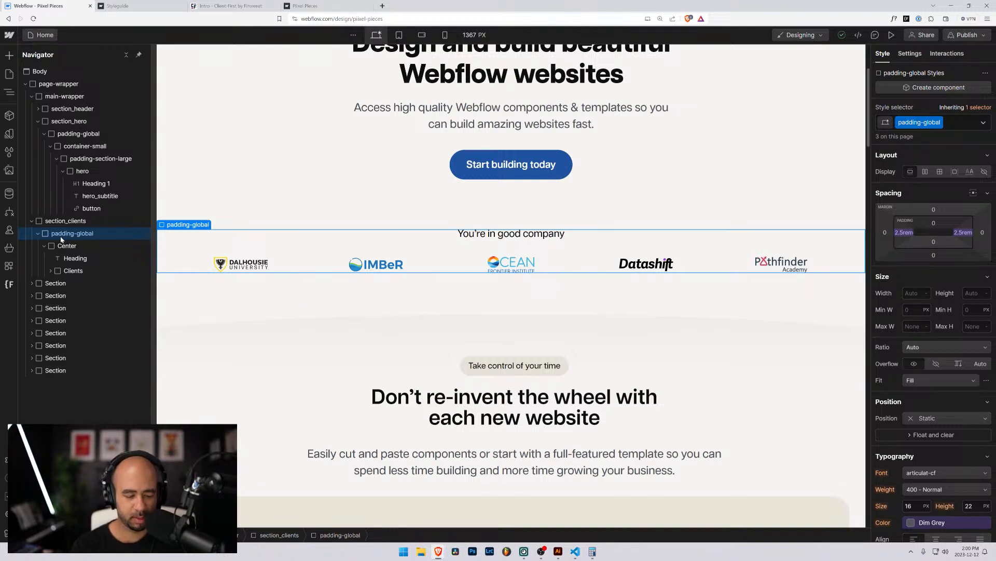
key("ctrl+k")
Insert a new Div Block and nest the Center logo row inside it.
type("div")
key("Return")
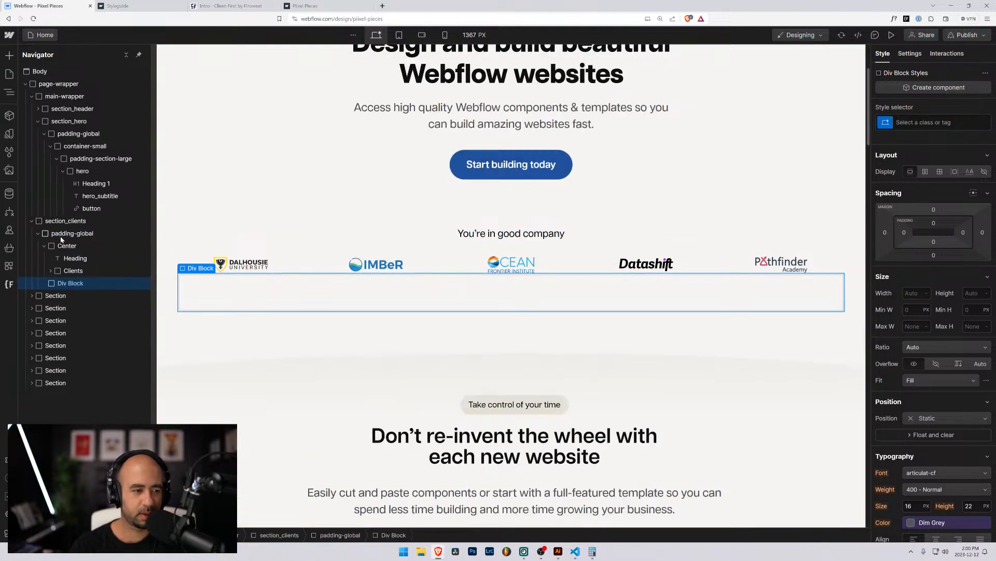
left_click_drag(52, 291, 55, 247)
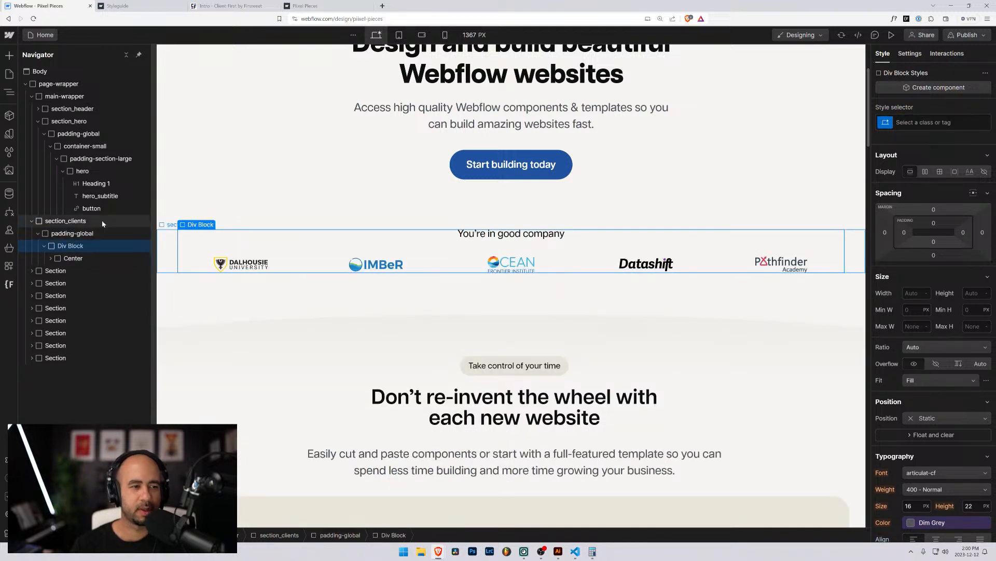
Create and apply a container-medium class to the new div.
left_click(929, 122)
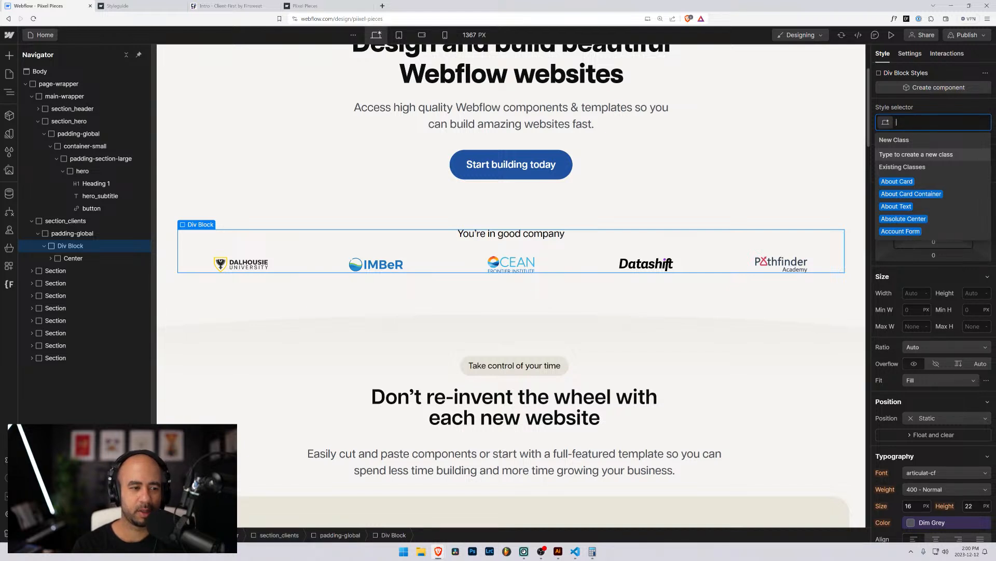
type("container-")
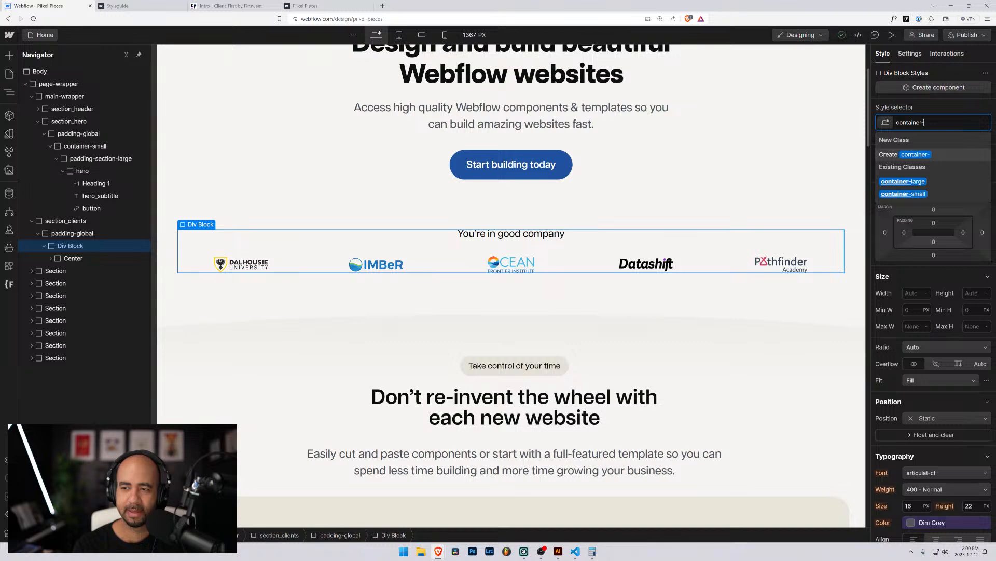
type("medium")
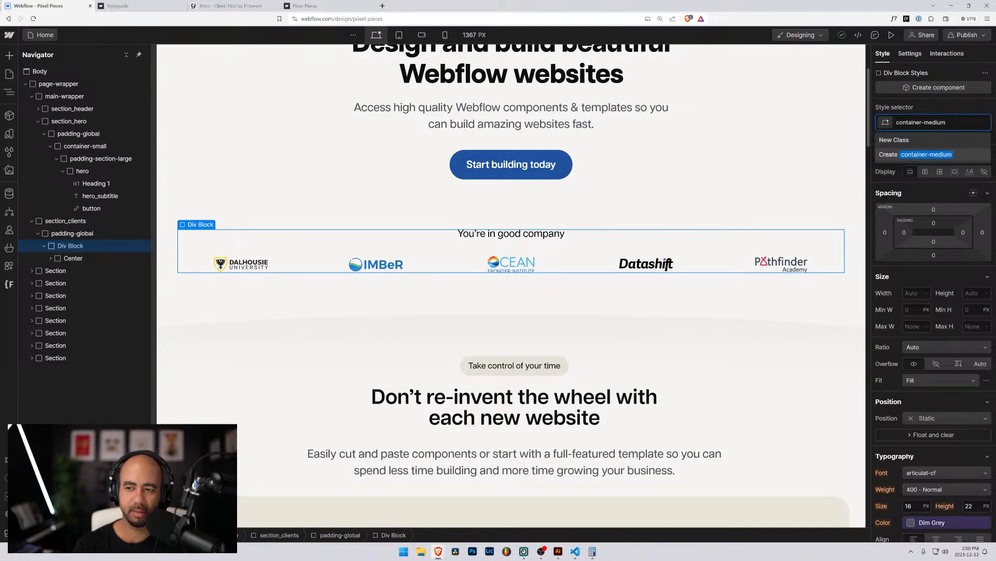
key("Return")
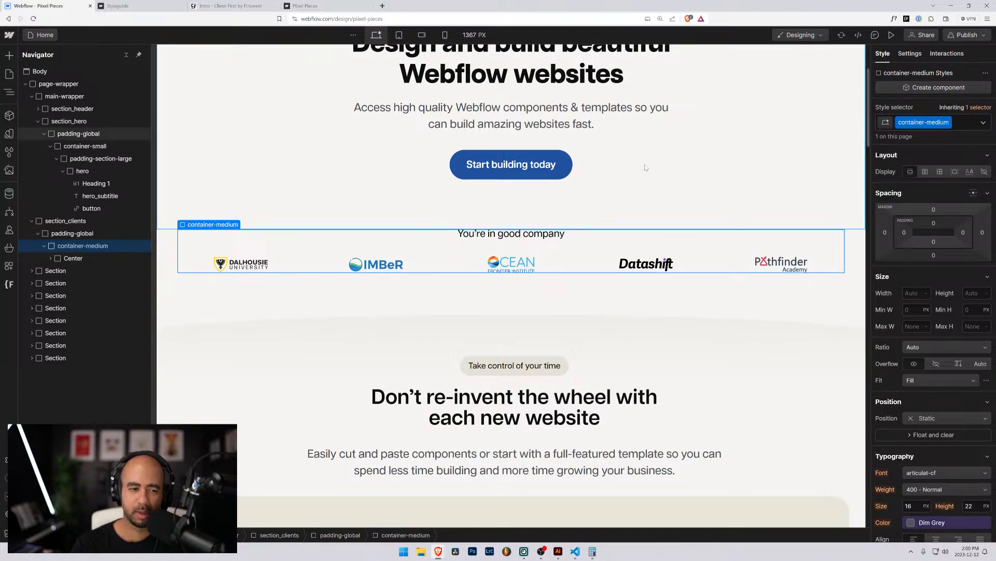
scroll(337, 170, "up", 2)
scroll(332, 169, "up", 2)
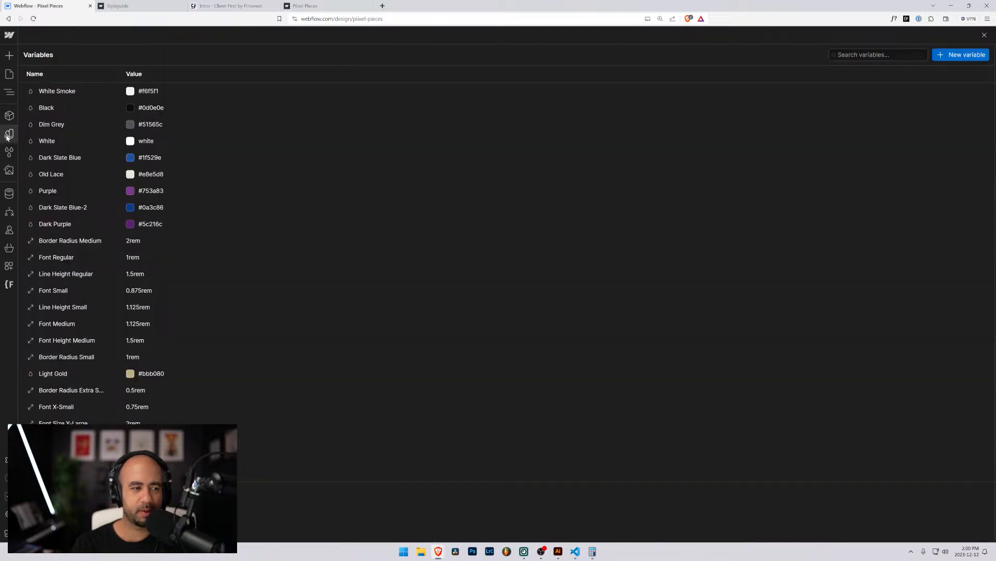
left_click(10, 134)
scroll(213, 171, "down", 3)
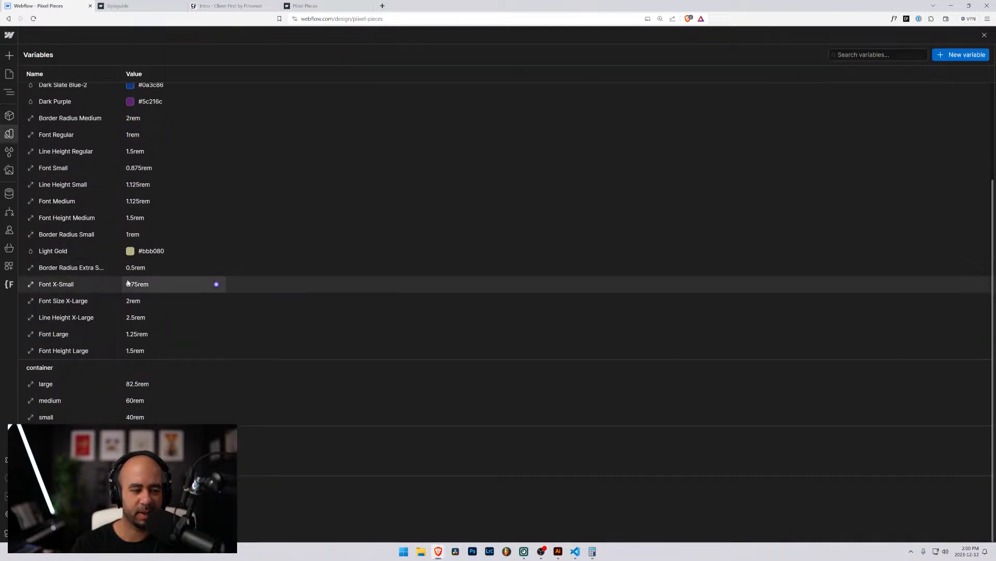
scroll(213, 400, "up", 3)
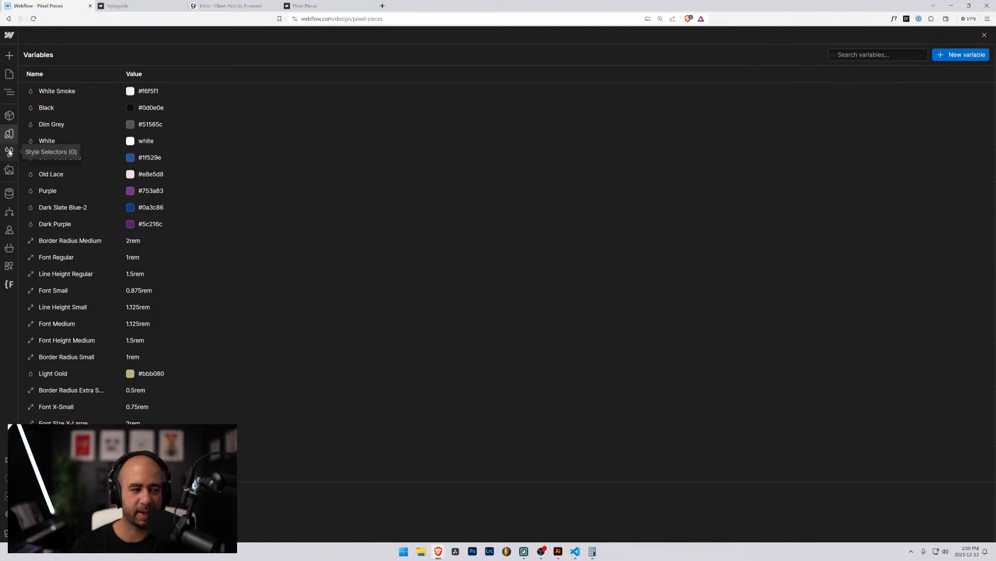
scroll(149, 337, "down", 3)
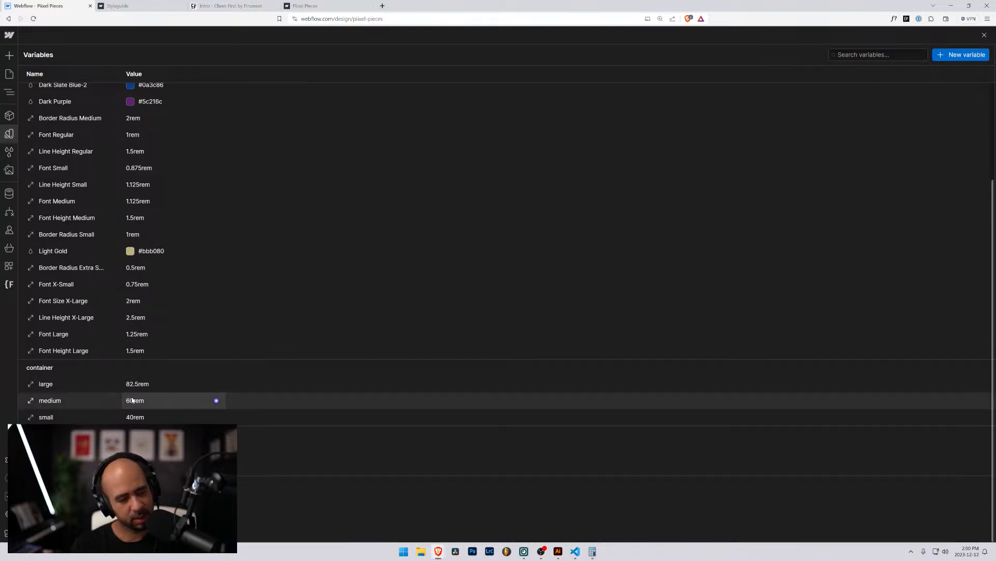
left_click(122, 6)
left_click(216, 7)
left_click(312, 6)
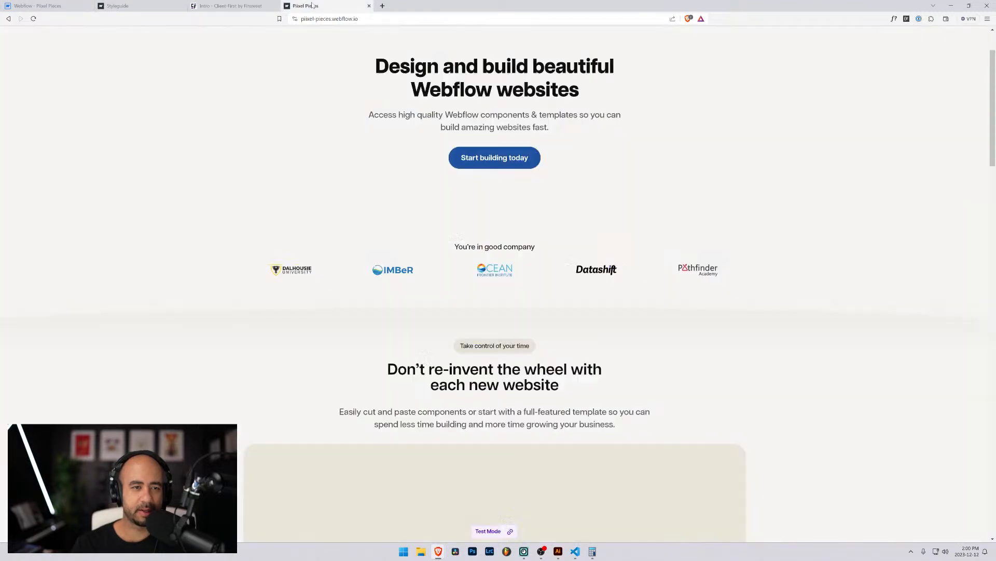
scroll(281, 127, "up", 2)
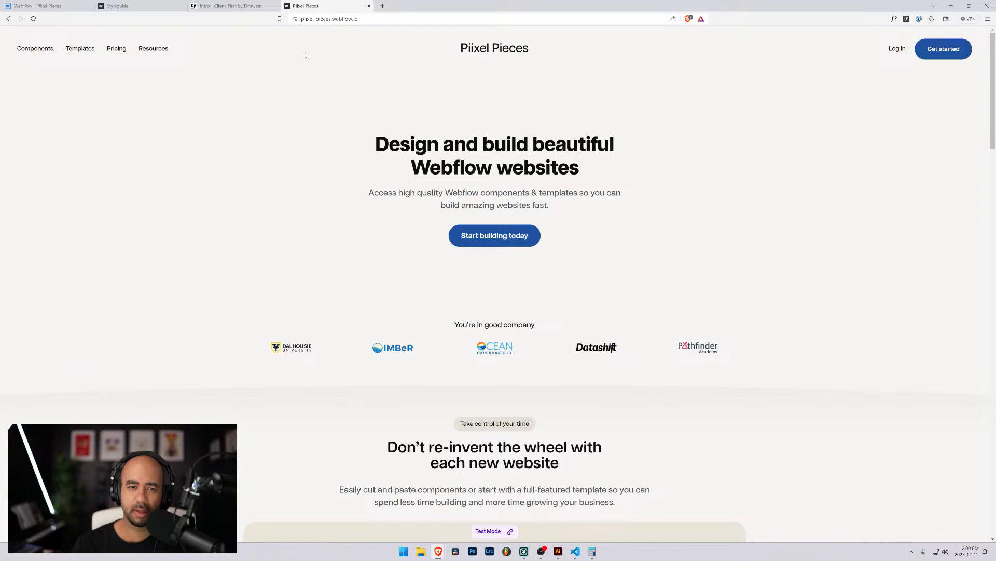
left_click(118, 6)
left_click(318, 5)
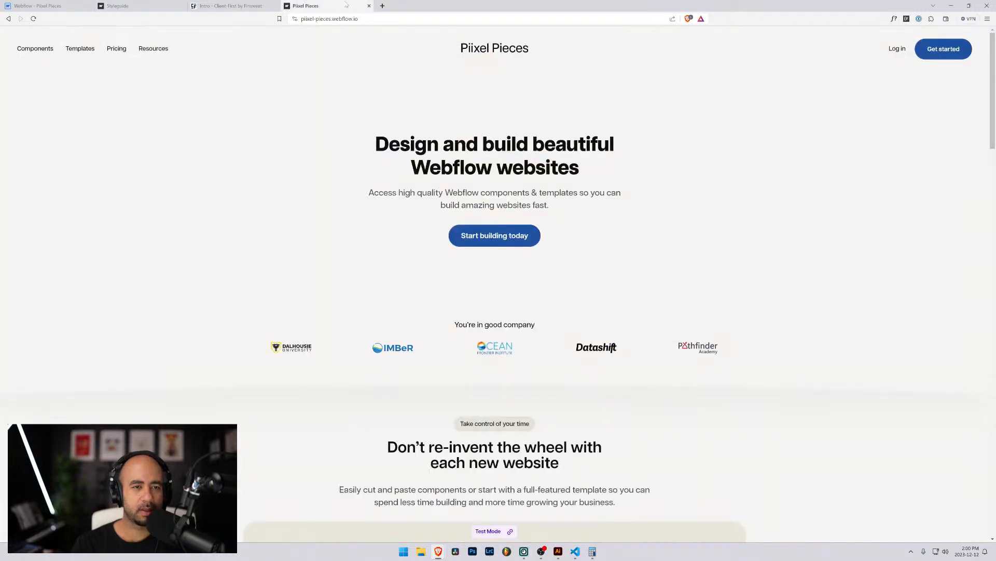
left_click(37, 5)
scroll(116, 142, "up", 3)
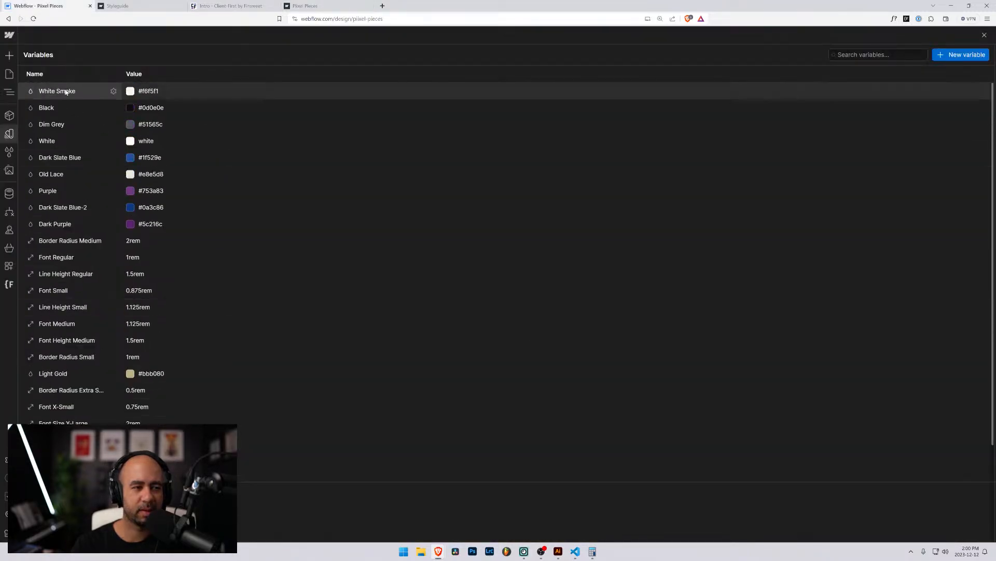
left_click(9, 92)
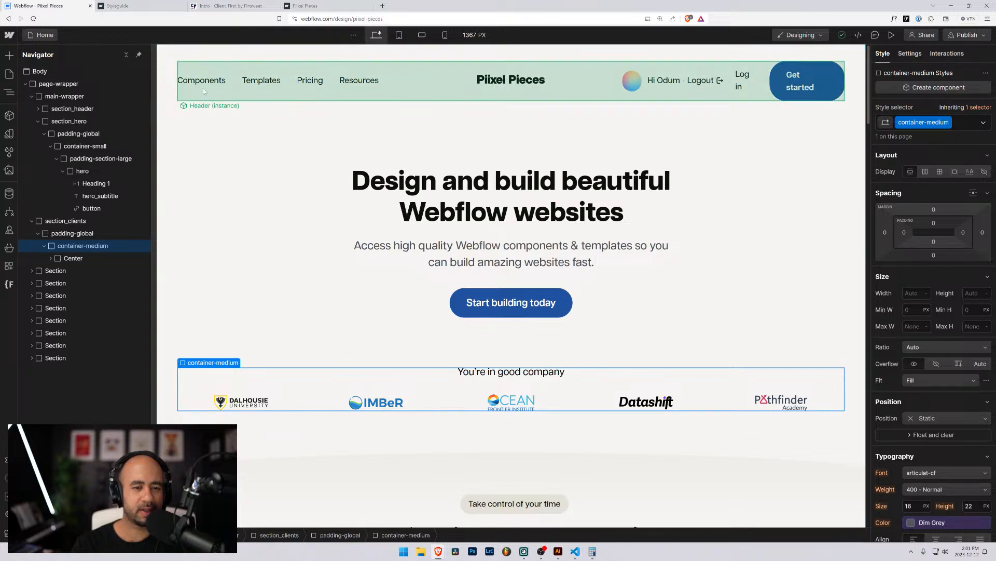
left_click(310, 171)
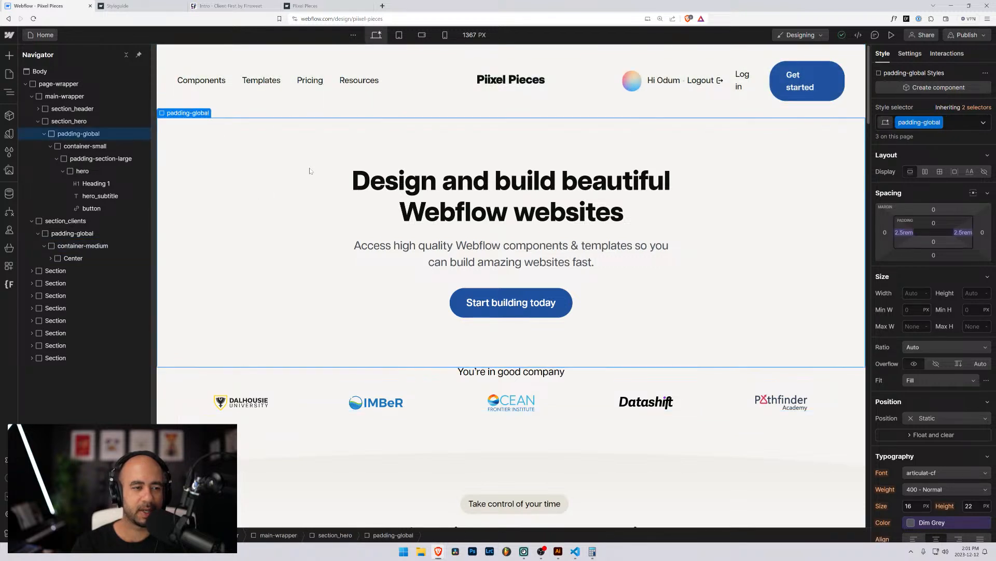
left_click(83, 146)
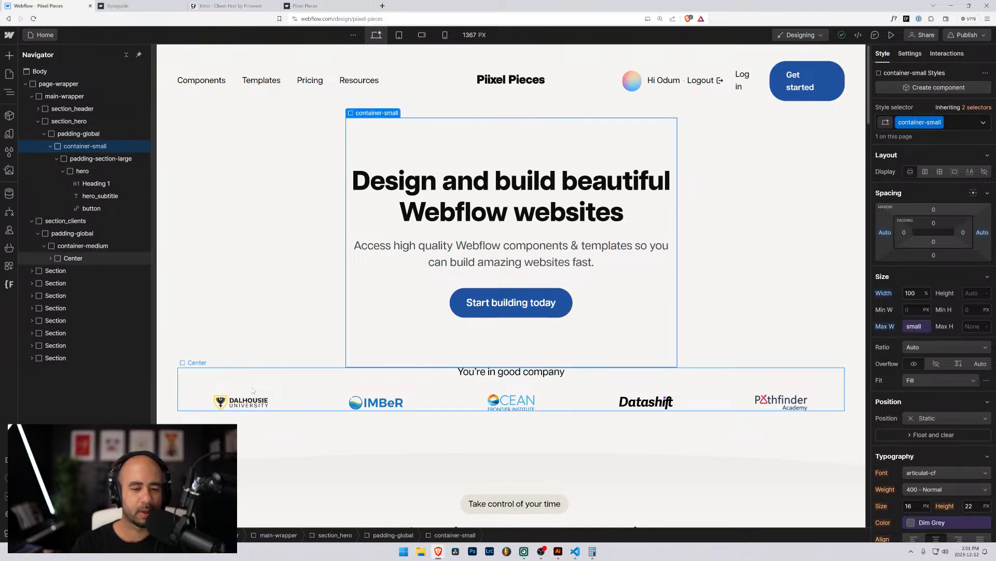
left_click(253, 390)
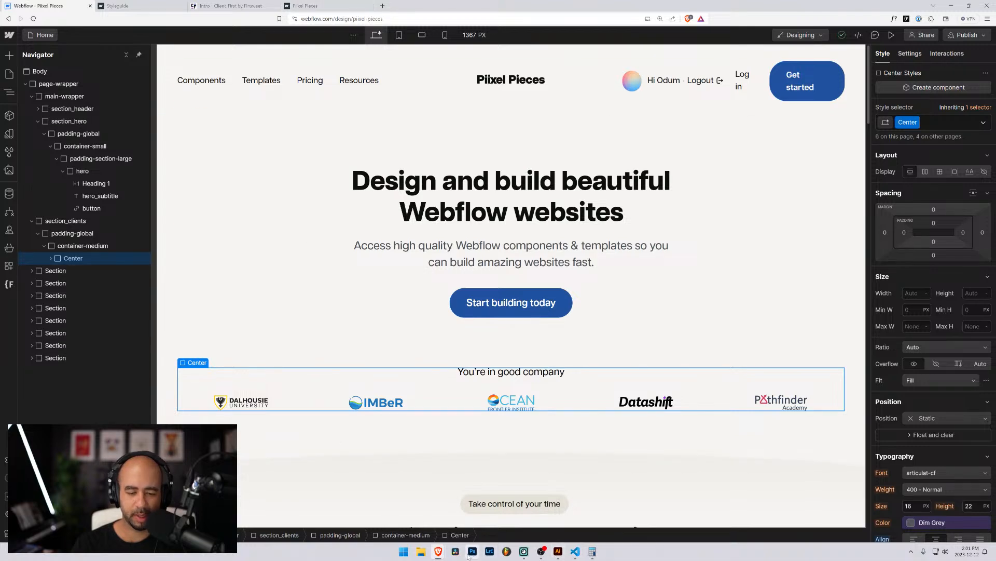
mouse_move(439, 552)
left_click(511, 517)
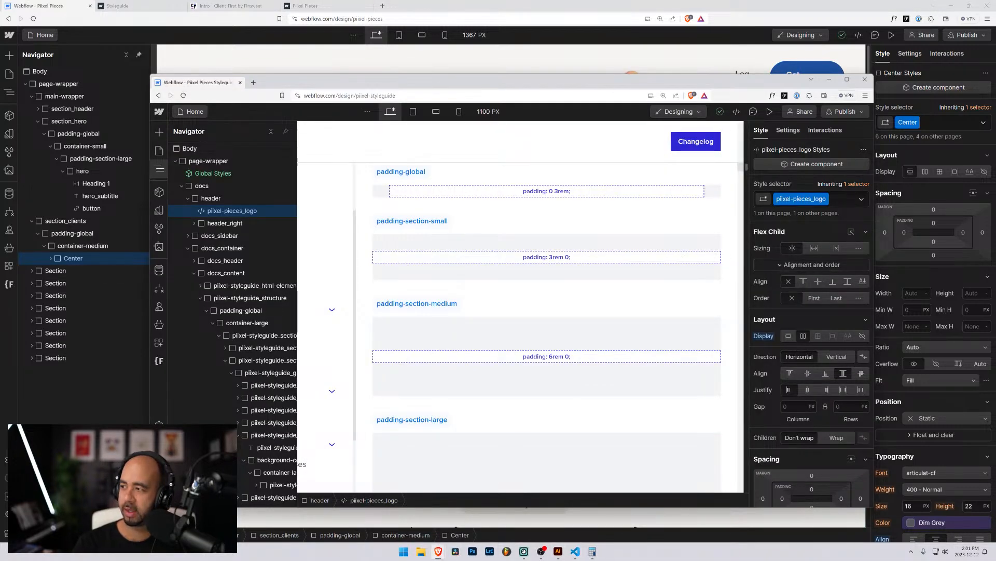
left_click_drag(590, 83, 553, 22)
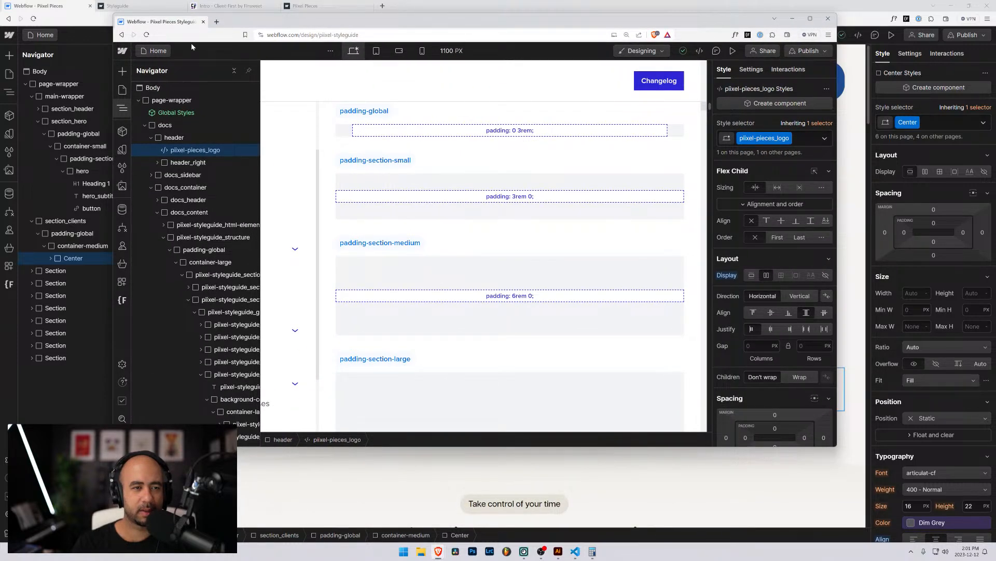
left_click(792, 18)
left_click(314, 6)
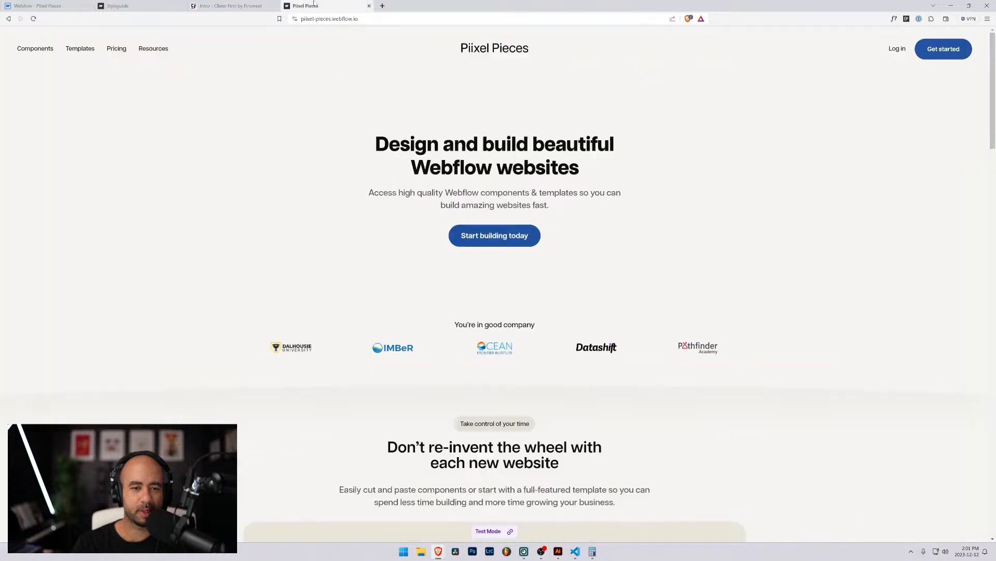
Back in Webflow, inspect the next section's elements, then select the container-medium wrapper.
left_click(40, 4)
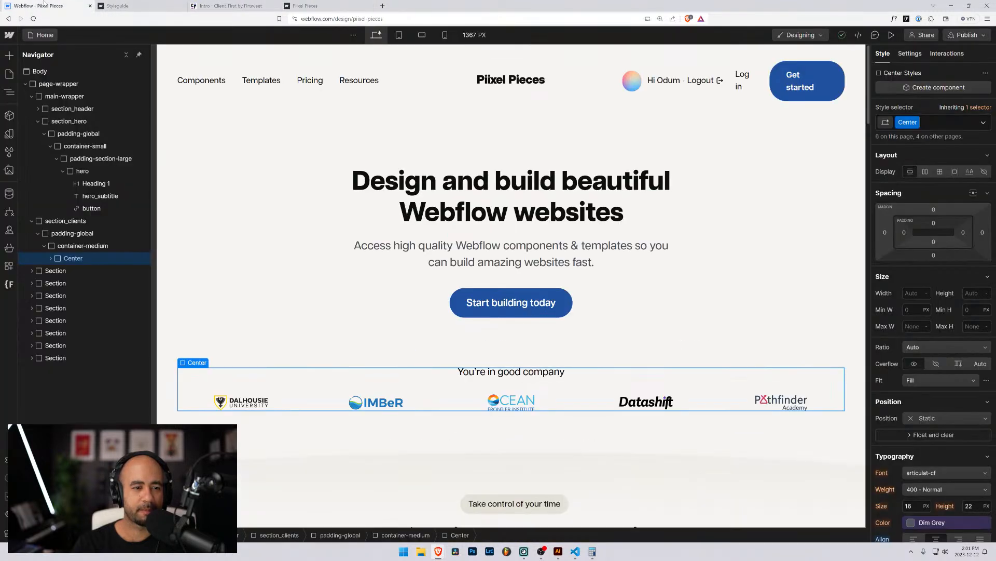
scroll(377, 439, "down", 4)
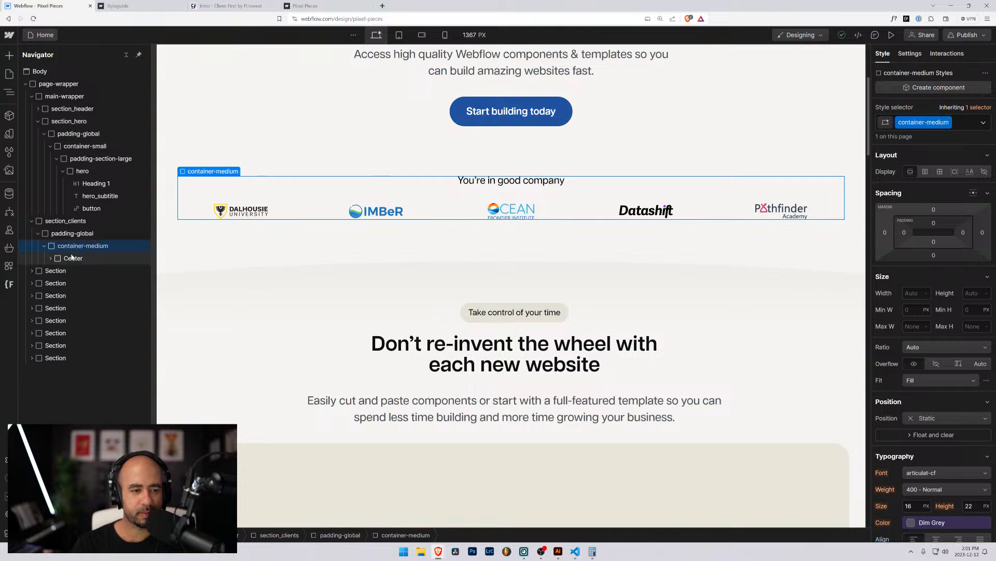
left_click(49, 271)
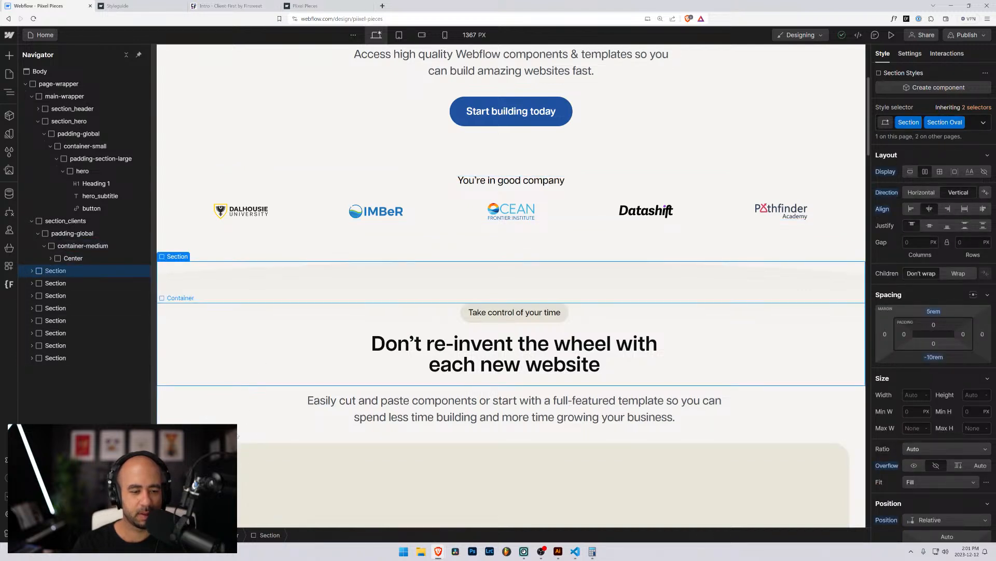
left_click(244, 460)
left_click(63, 296)
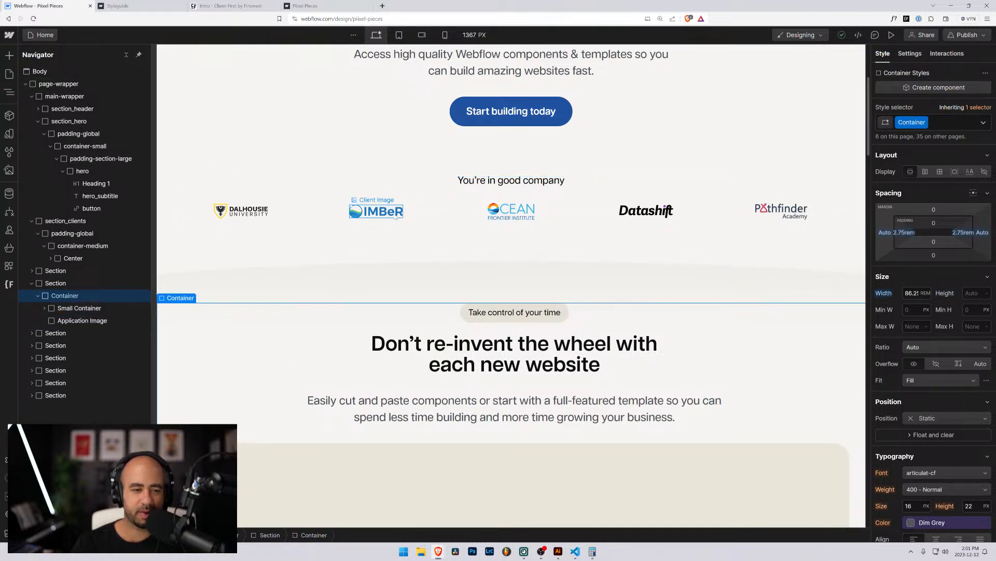
left_click(307, 213)
left_click(83, 246)
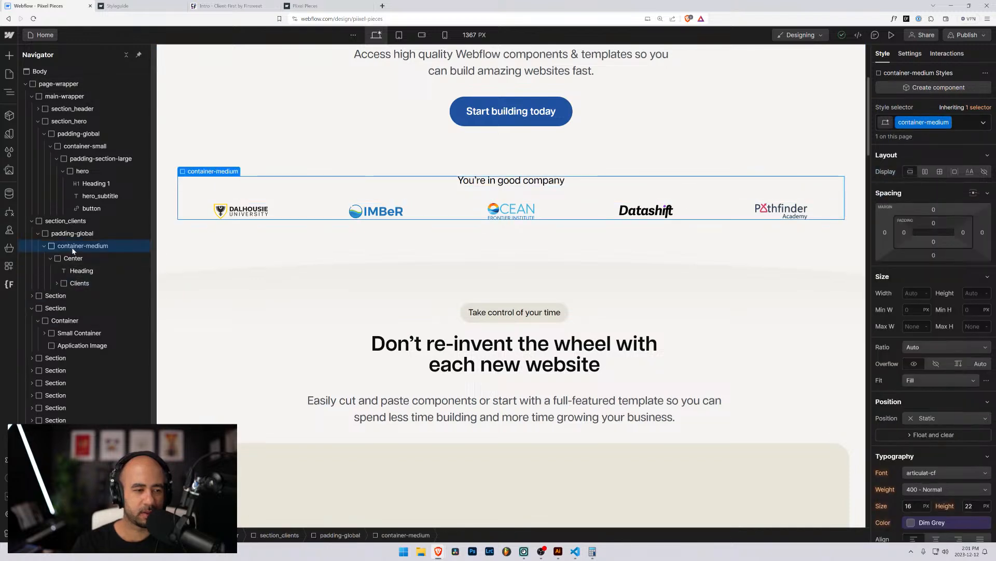
Replace container-medium with the existing container-large class on the clients wrapper.
left_click(959, 124)
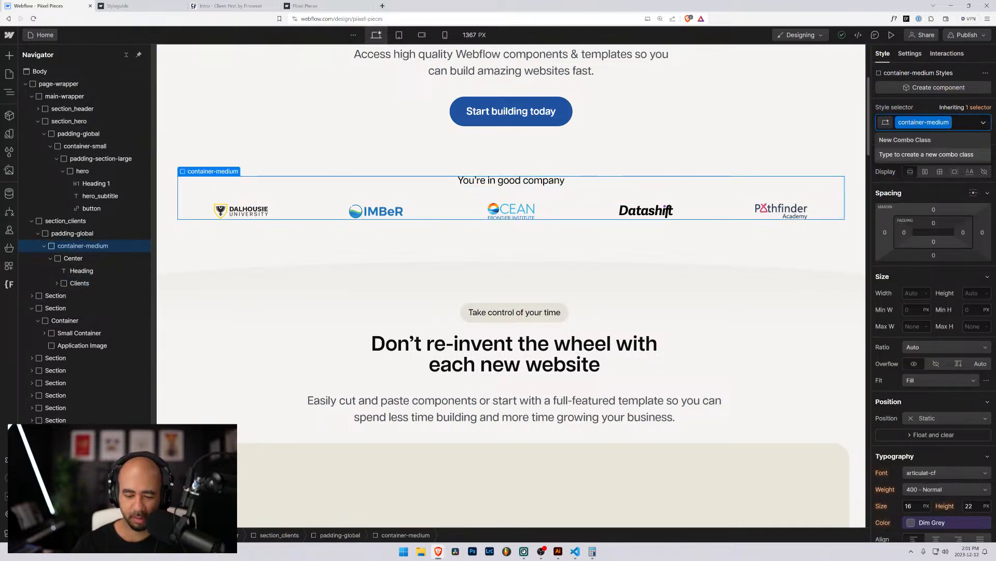
key("BackSpace")
type("container-large")
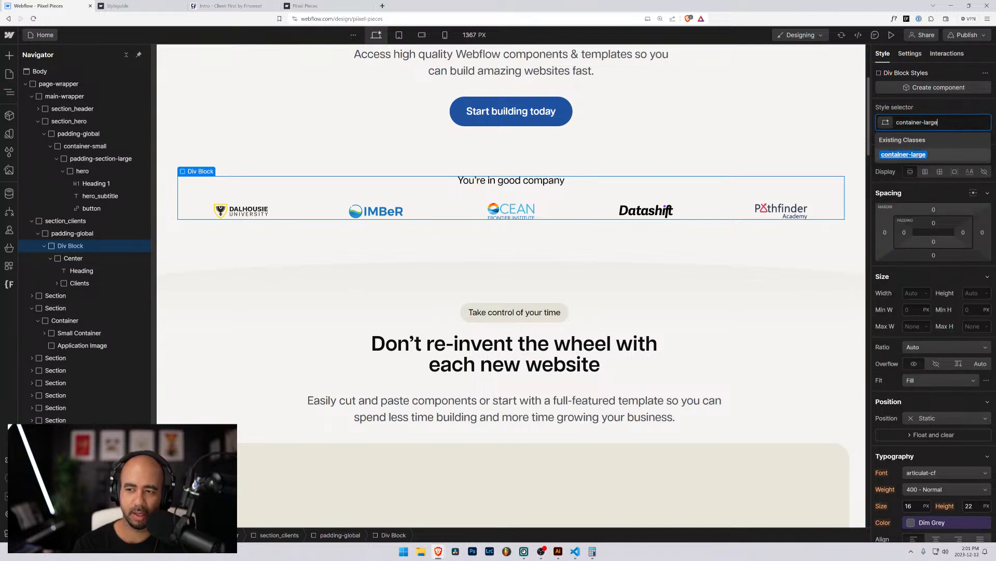
key("Return")
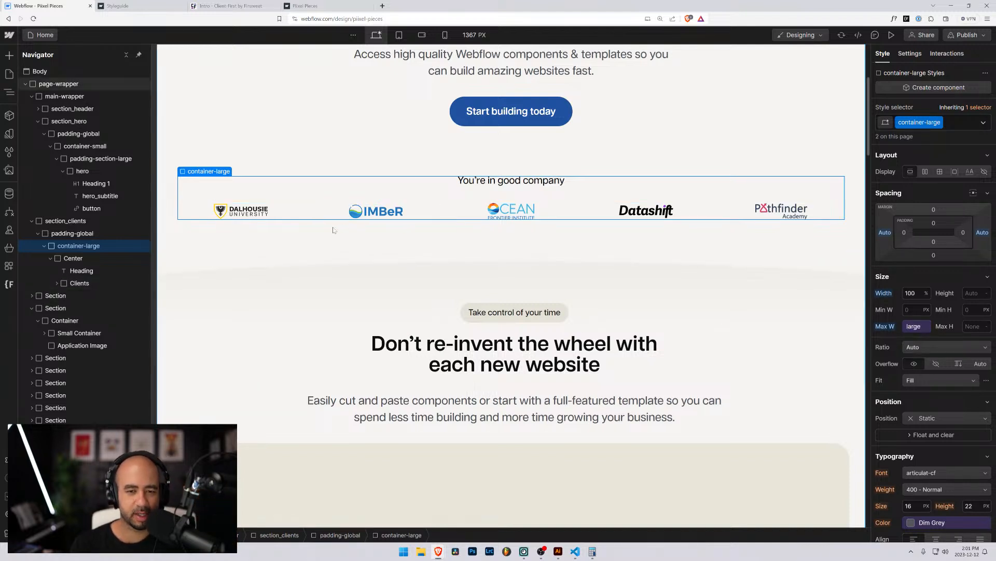
Wrap the Center logo row in a new div with padding-section-small, then select the hero's padding-global.
left_click(58, 258)
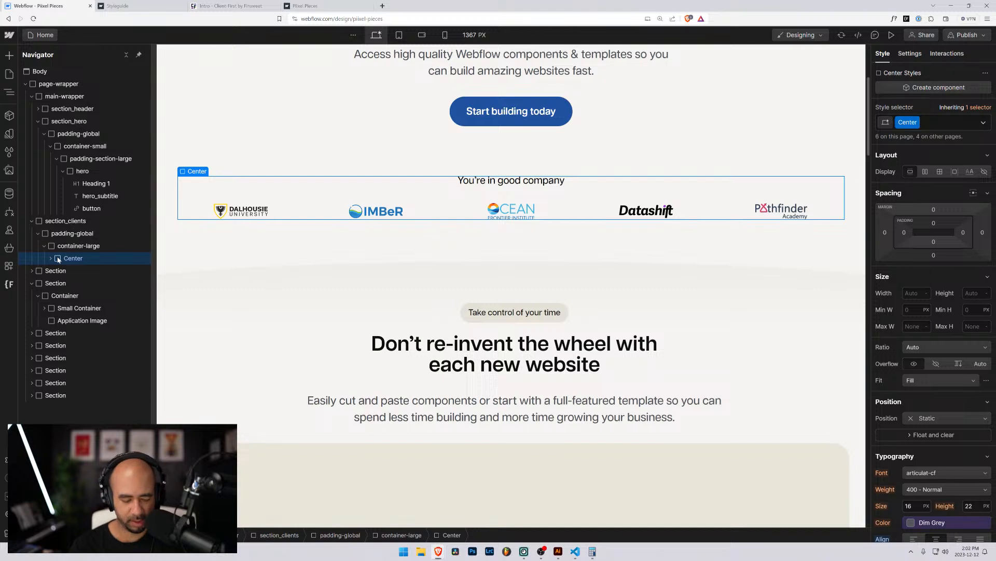
key("ctrl+alt+g")
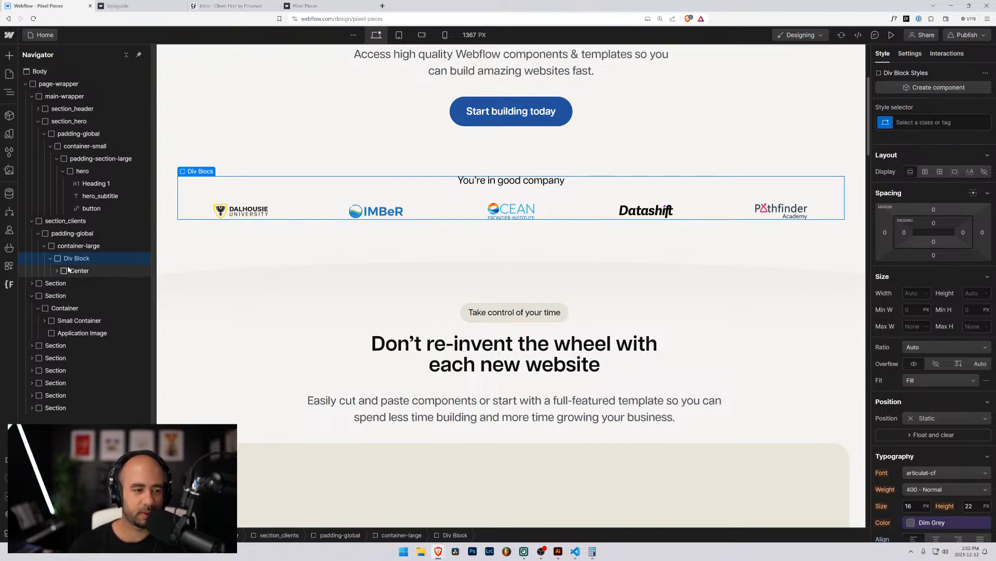
key("ctrl+Return")
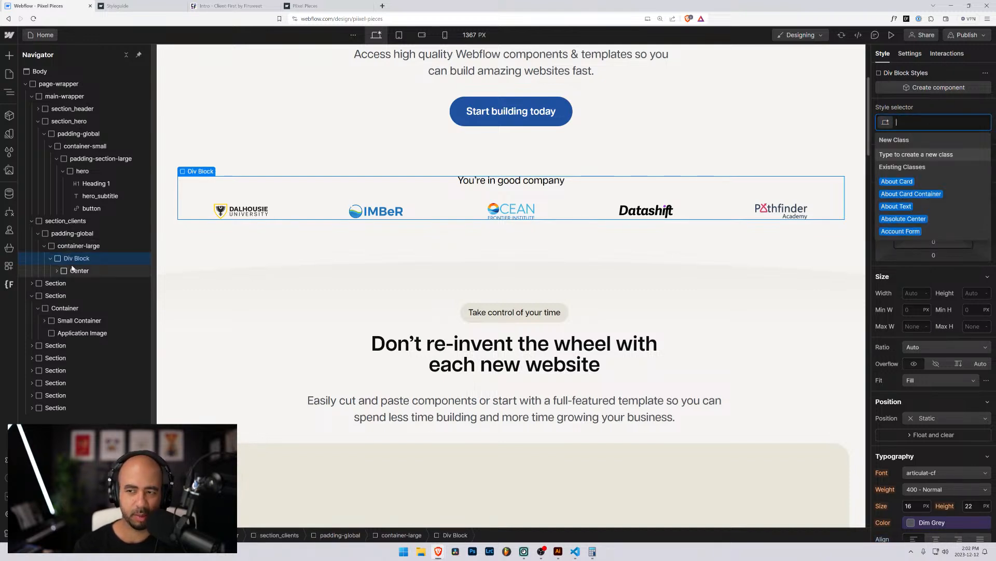
type("padding-=")
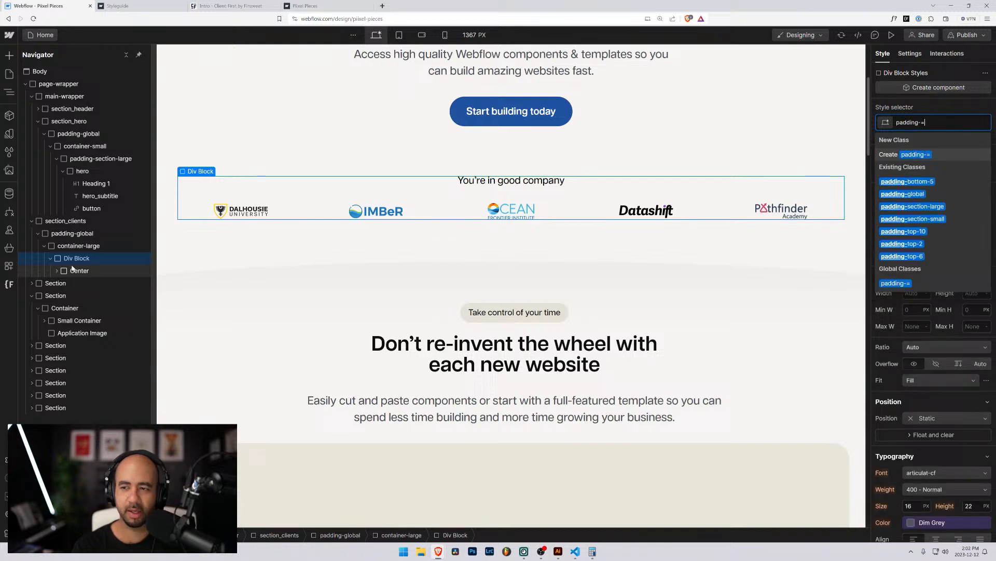
key("BackSpace")
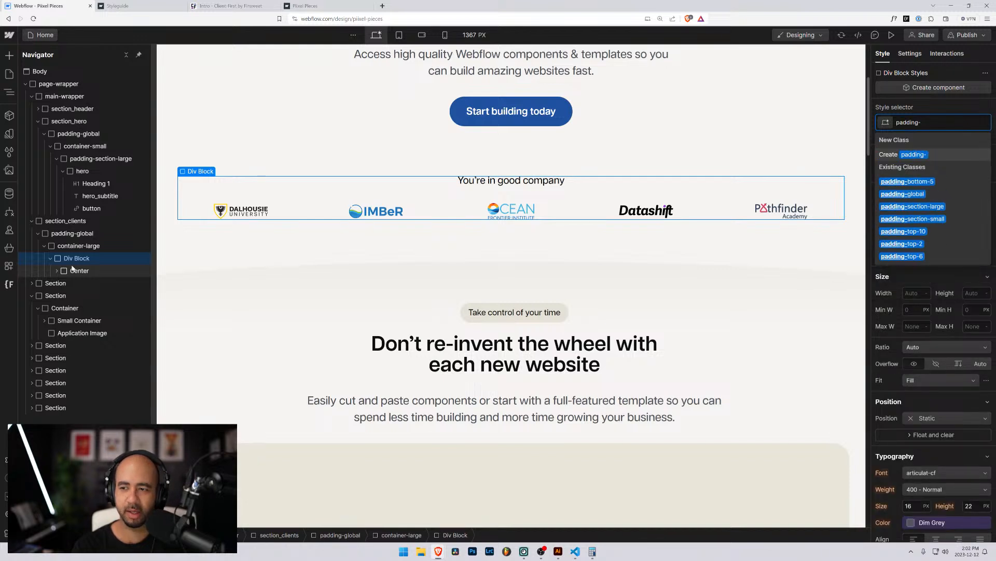
type("section-sam")
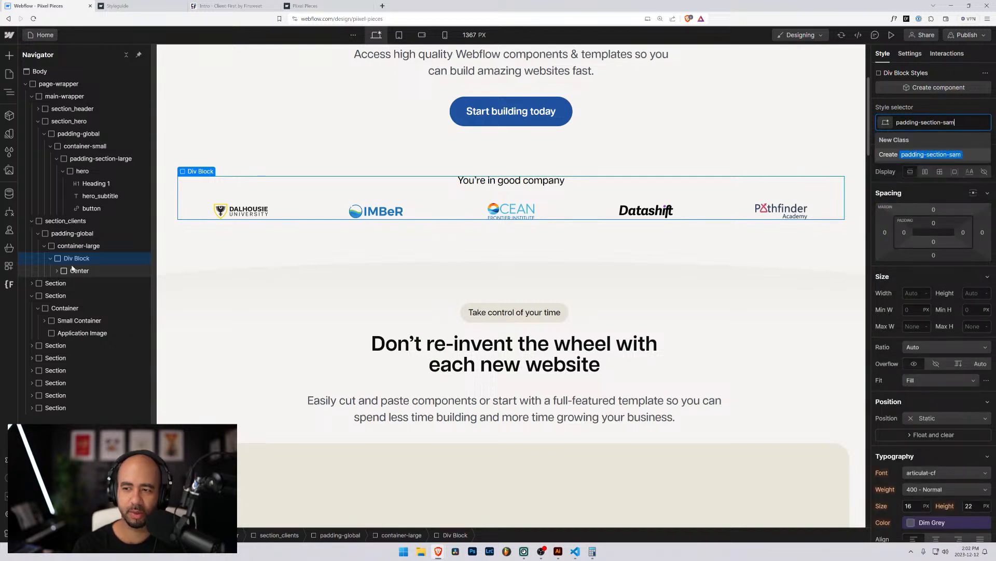
key("BackSpace")
key("BackSpace")
type("mall")
key("Return")
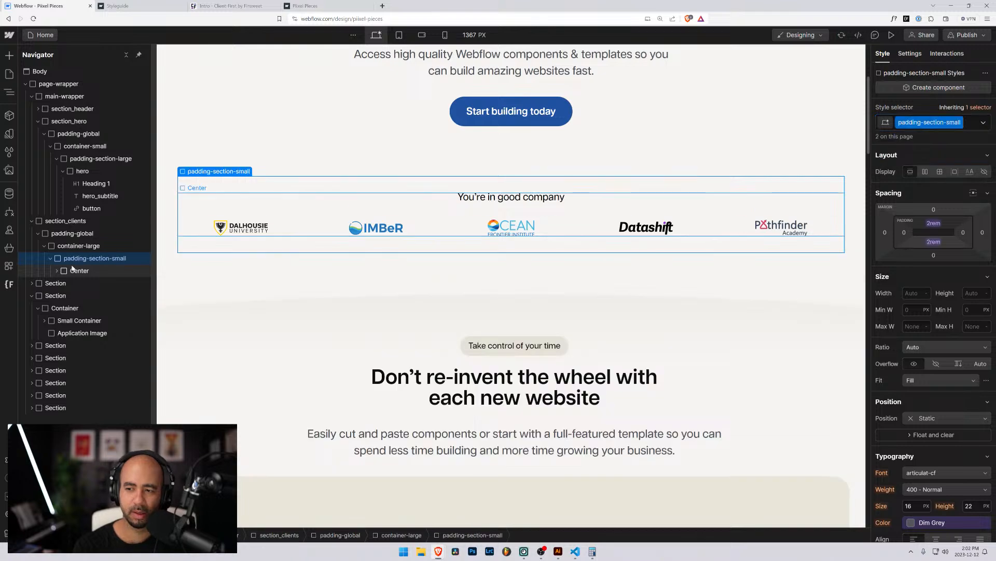
scroll(249, 264, "up", 4)
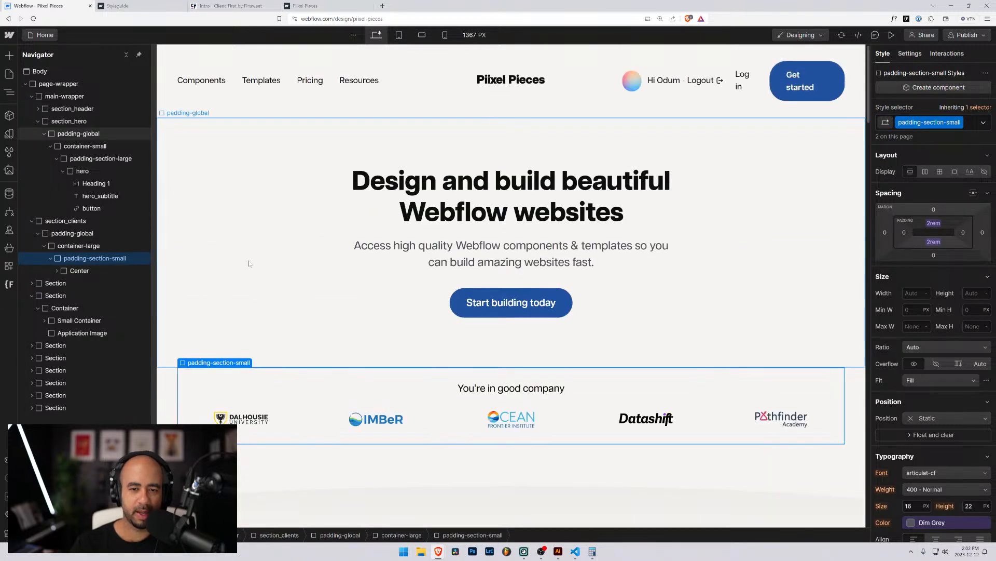
left_click(166, 192)
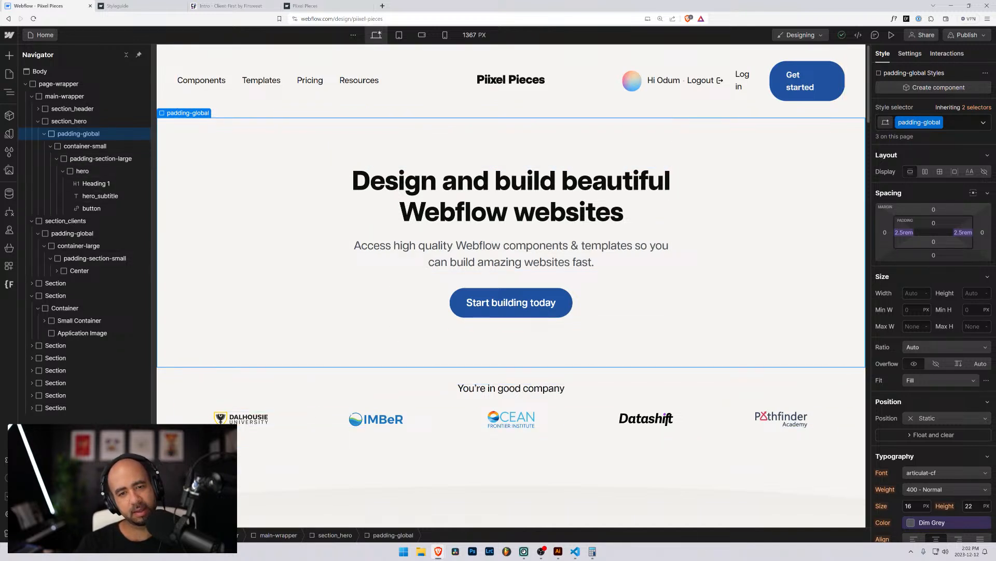
left_click(891, 34)
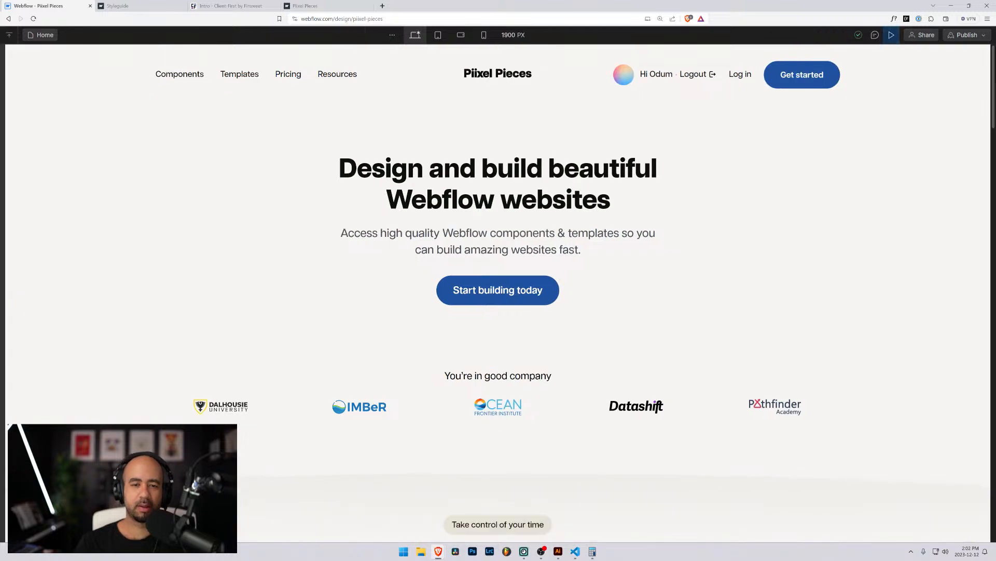
key("ctrl+minus")
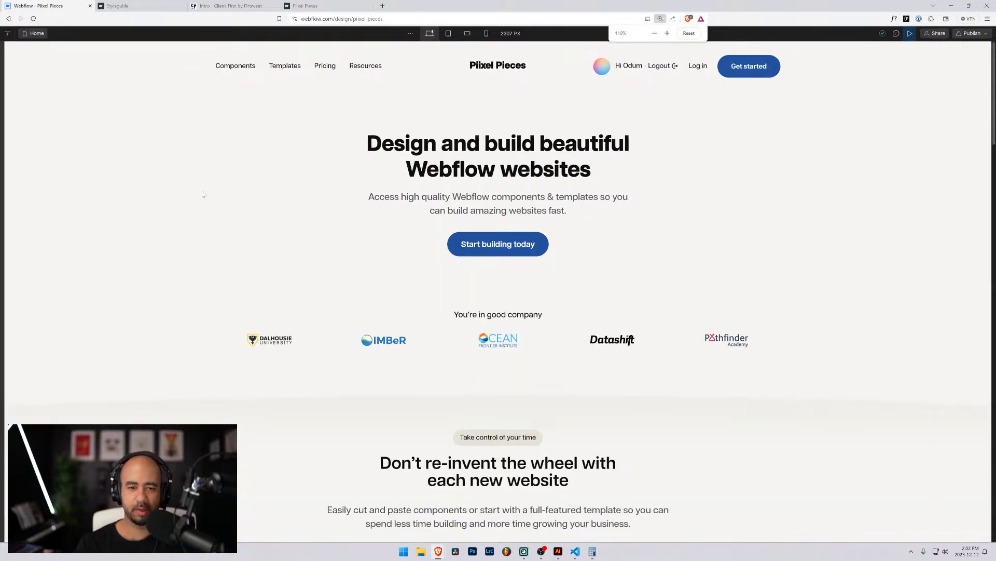
key("ctrl+minus")
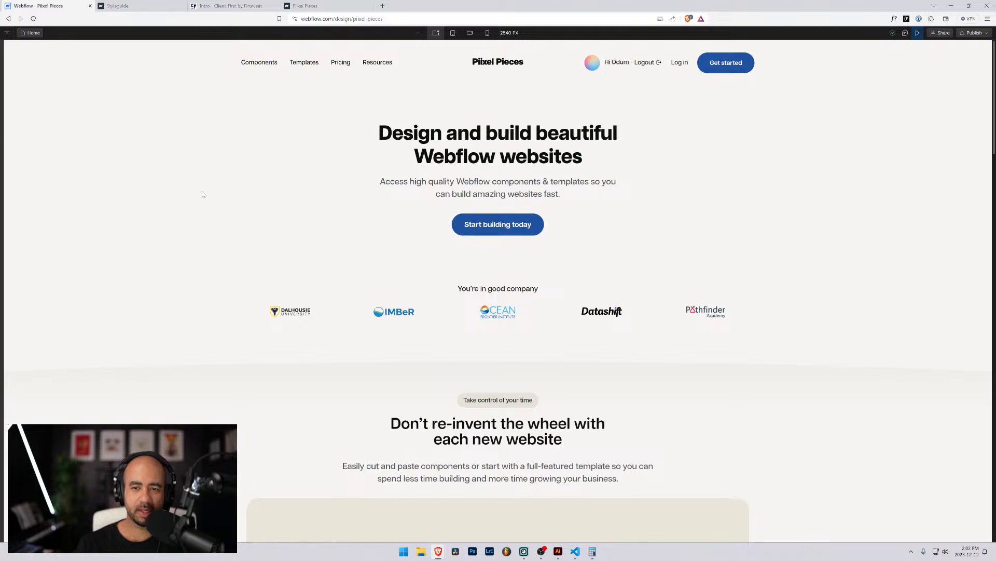
key("ctrl+plus")
key("ctrl+plus")
key("ctrl+plus")
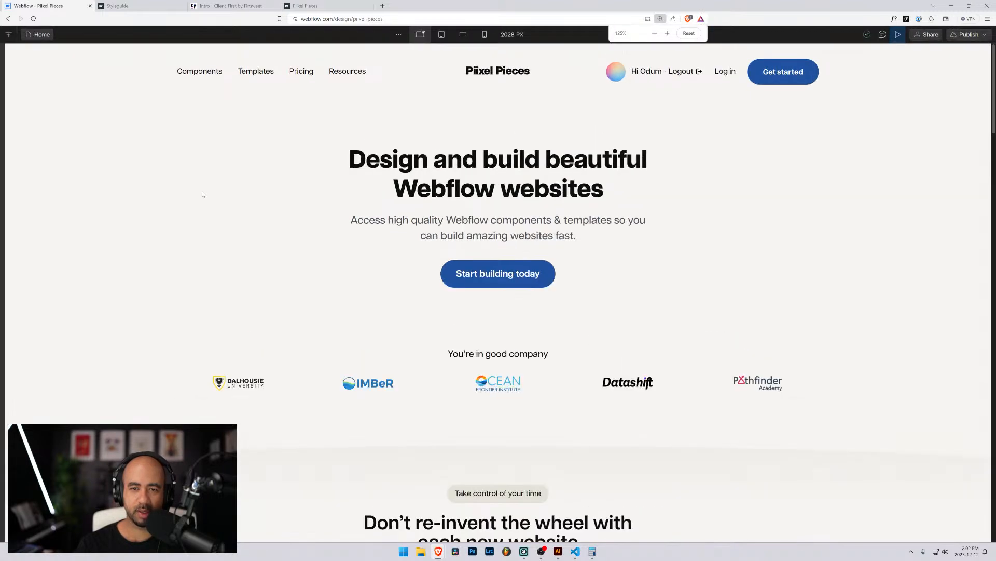
key("ctrl+minus")
key("ctrl+minus")
key("ctrl+minus")
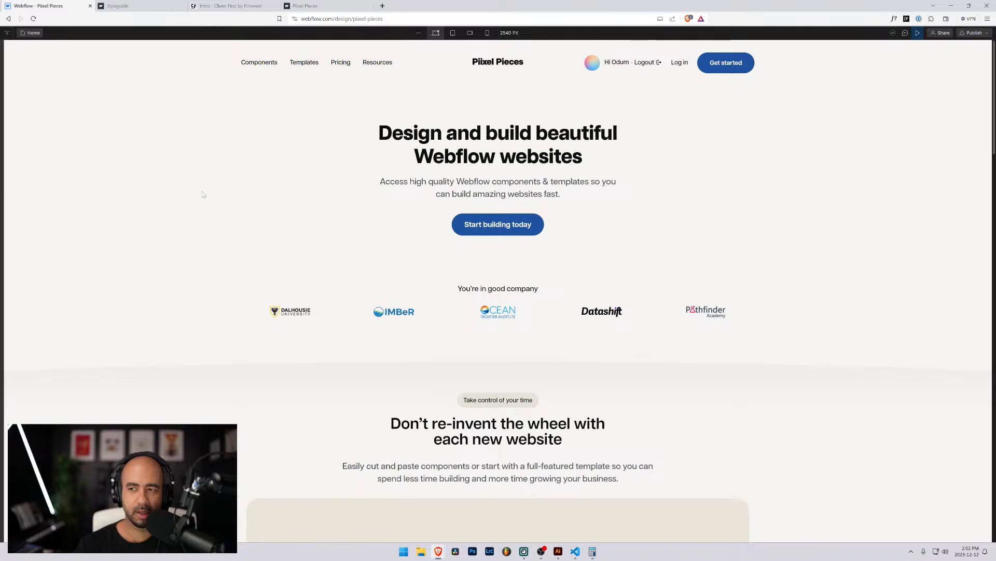
key("ctrl+plus")
key("ctrl+plus")
key("ctrl+plus")
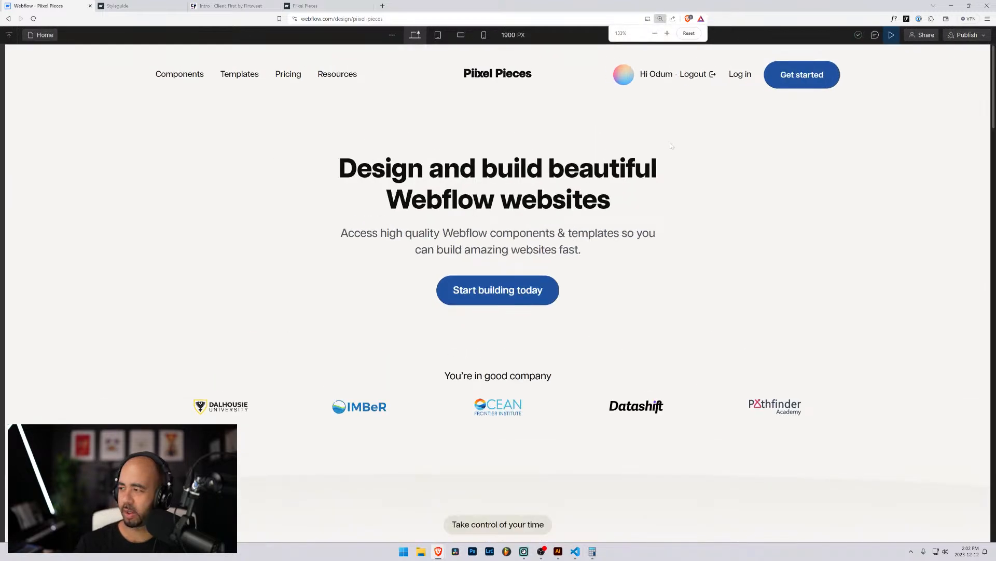
left_click(891, 35)
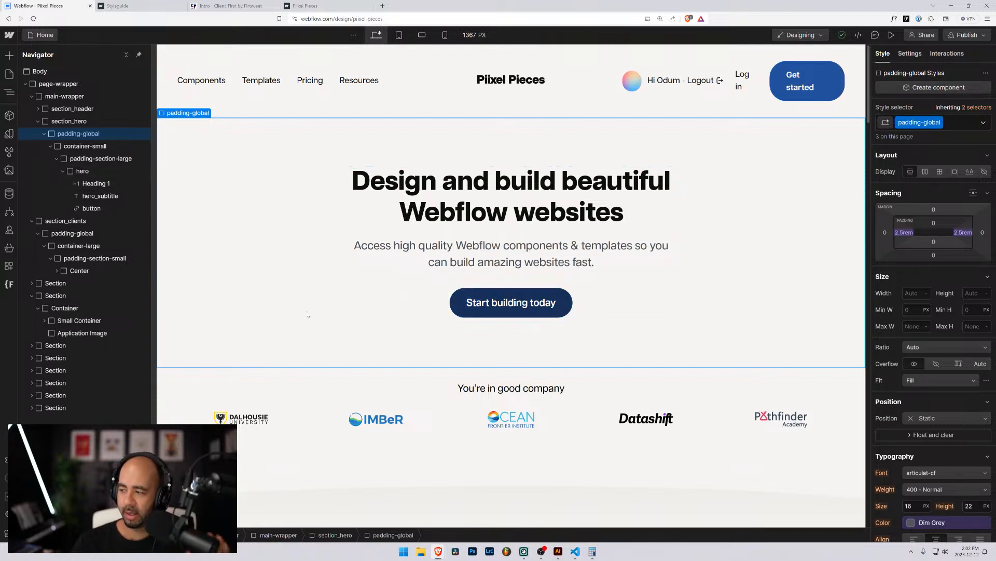
Select the clients Center block and expand it to inspect its children and class.
scroll(170, 316, "down", 4)
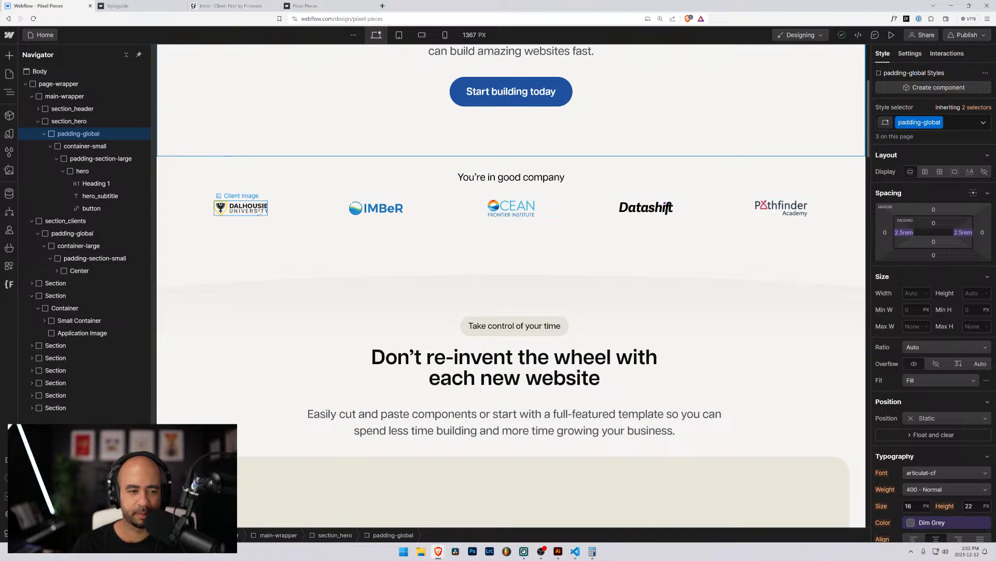
left_click(461, 193)
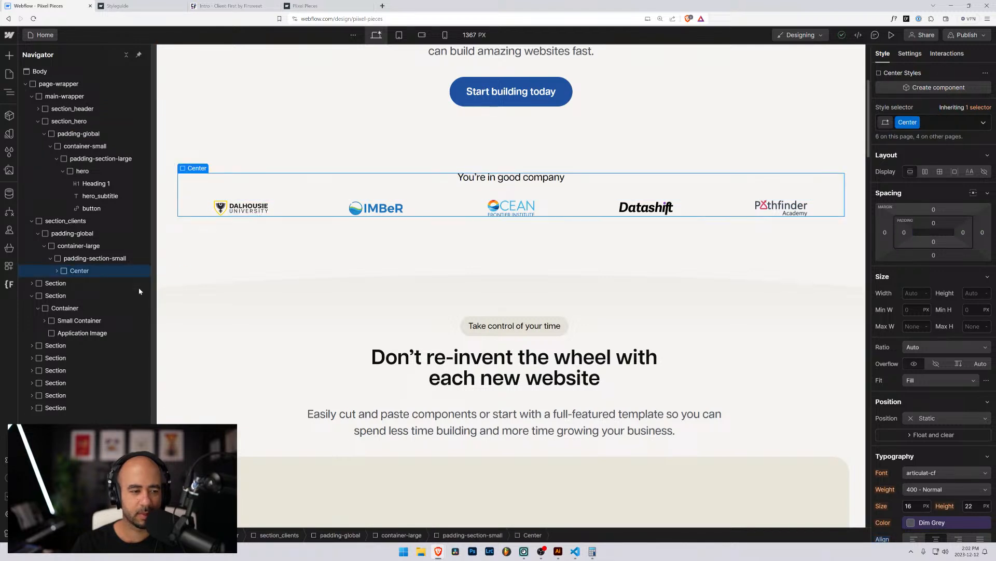
left_click(57, 271)
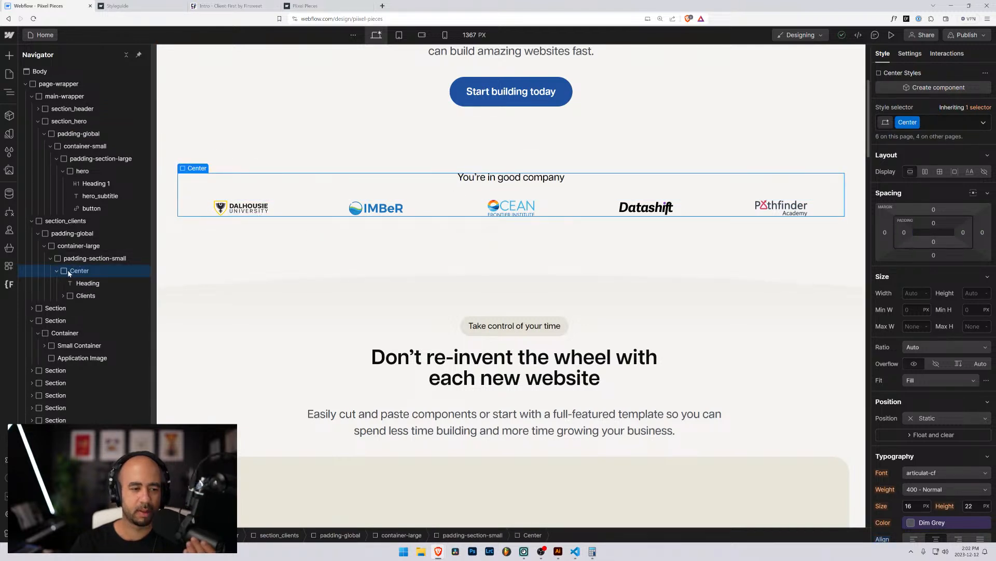
scroll(971, 423, "down", 2)
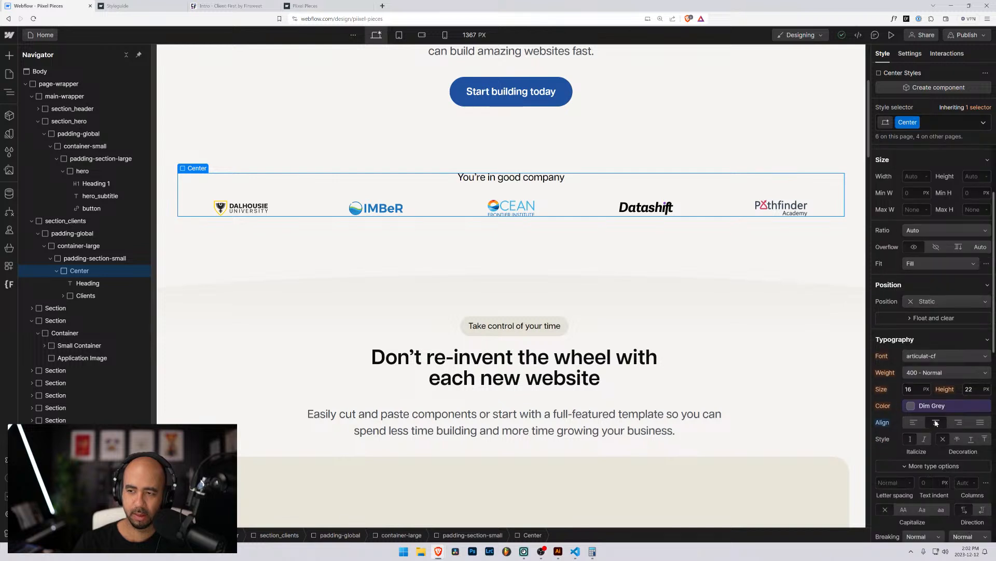
scroll(931, 422, "up", 2)
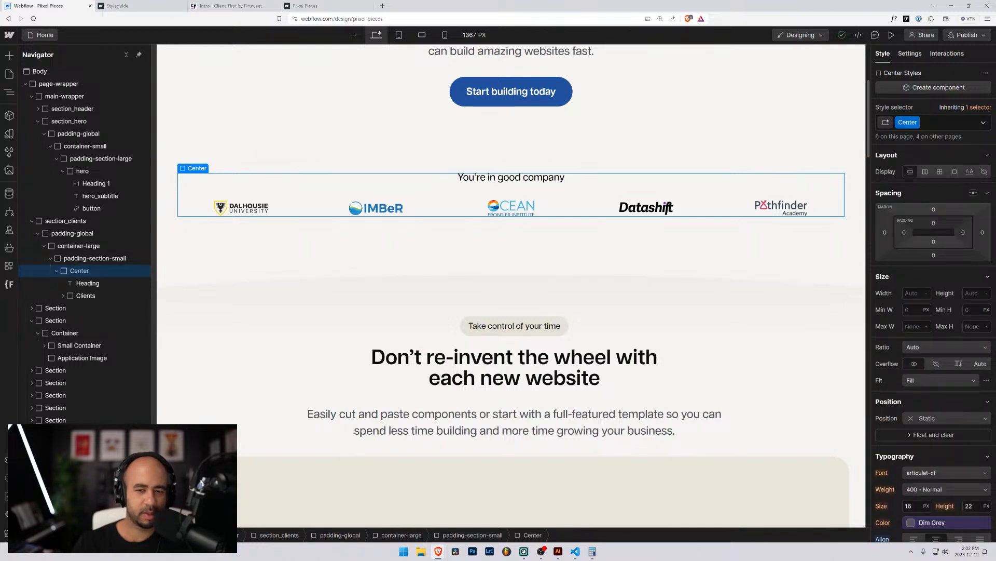
left_click(917, 123)
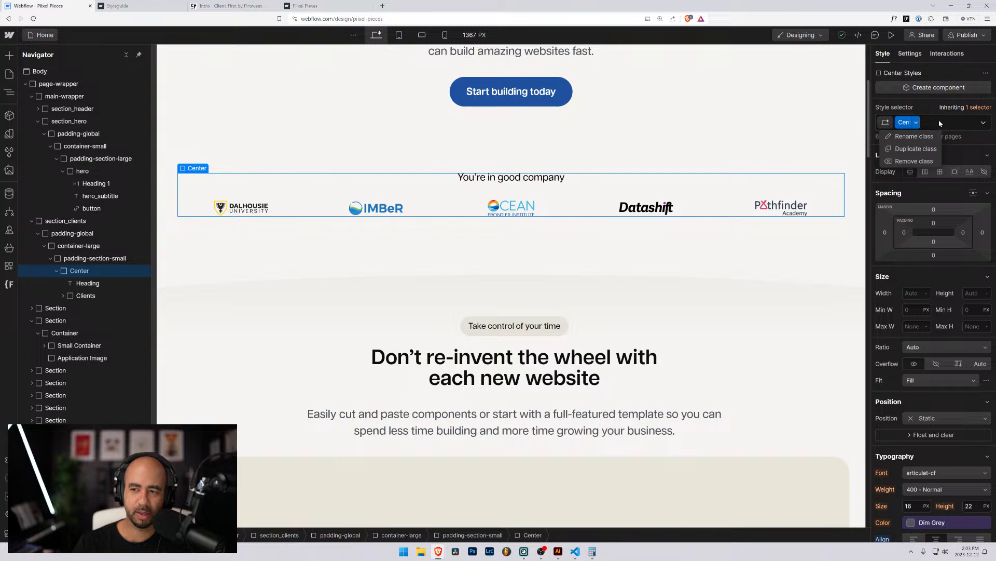
scroll(929, 246, "down", 10)
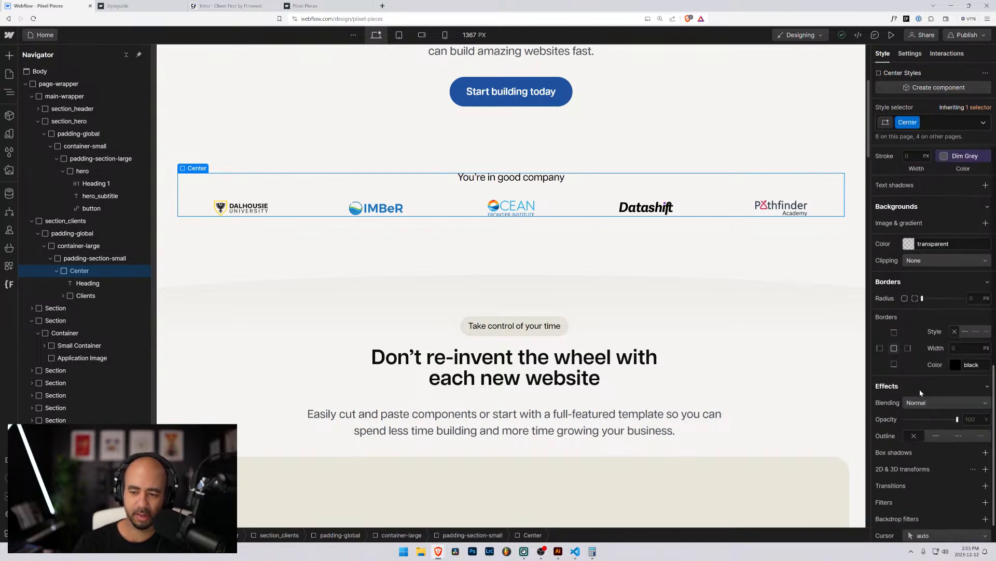
scroll(919, 394, "up", 10)
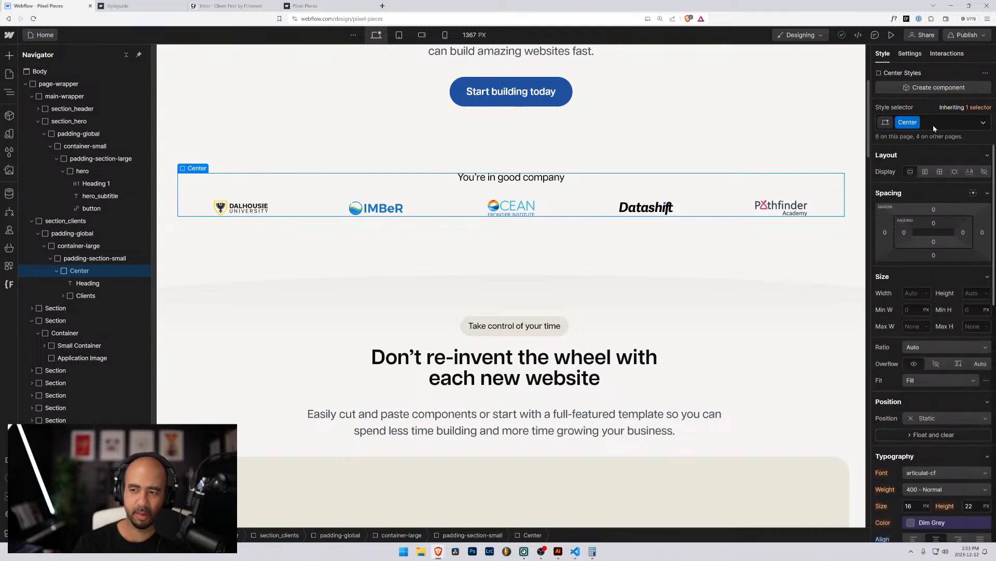
Strip the Center class from the block, briefly trying the existing Clients class first.
key("ctrl+Return")
key("BackSpace")
type("client")
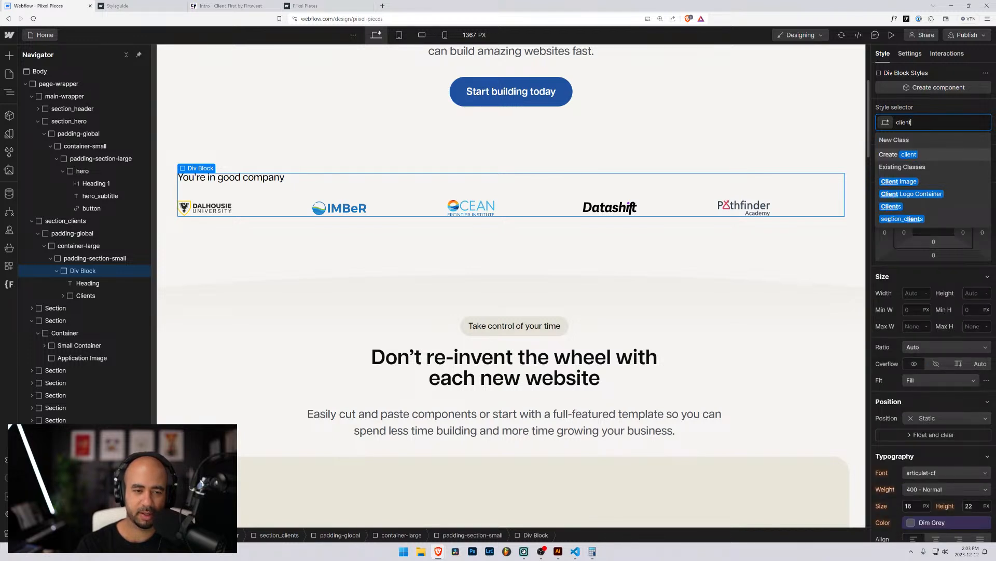
key("BackSpace")
key("BackSpace")
key("BackSpace")
key("BackSpace")
key("BackSpace")
key("BackSpace")
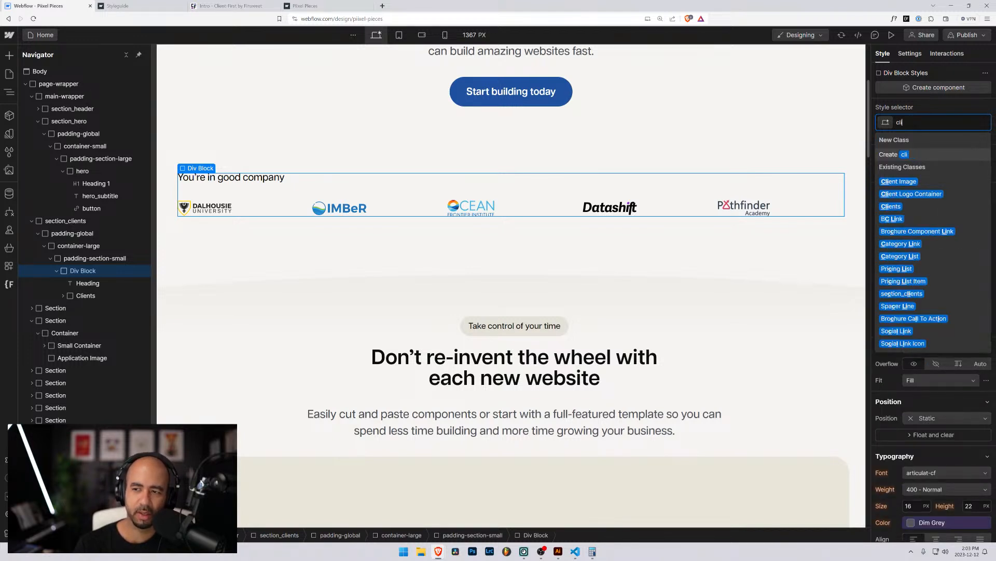
key("Escape")
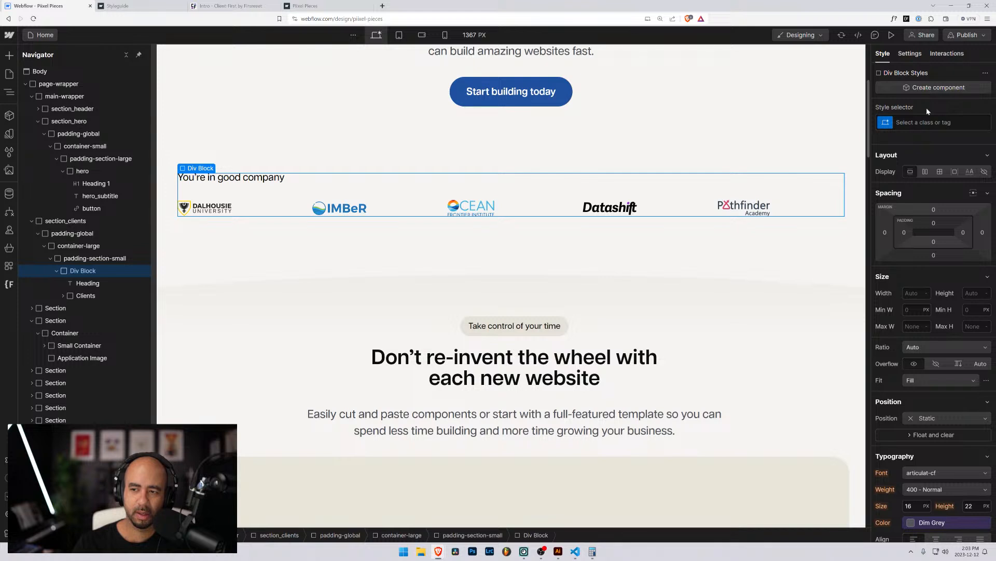
key("ctrl+z")
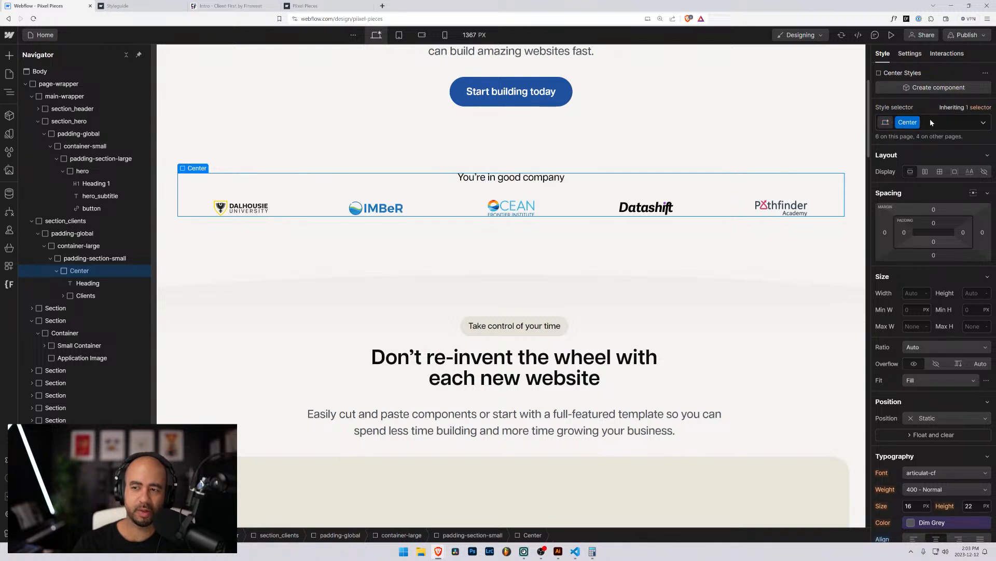
left_click(931, 121)
key("BackSpace")
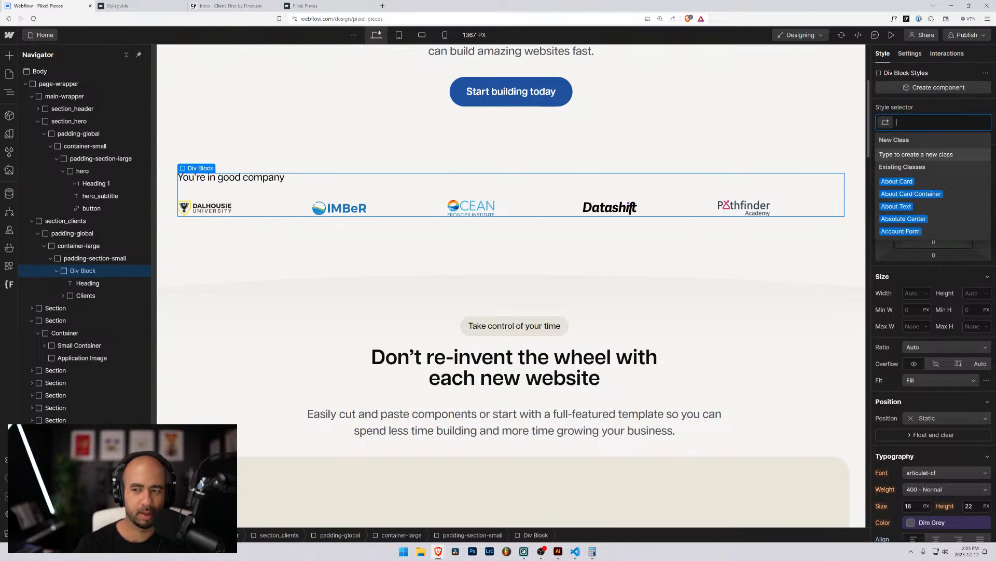
type("clients")
key("Return")
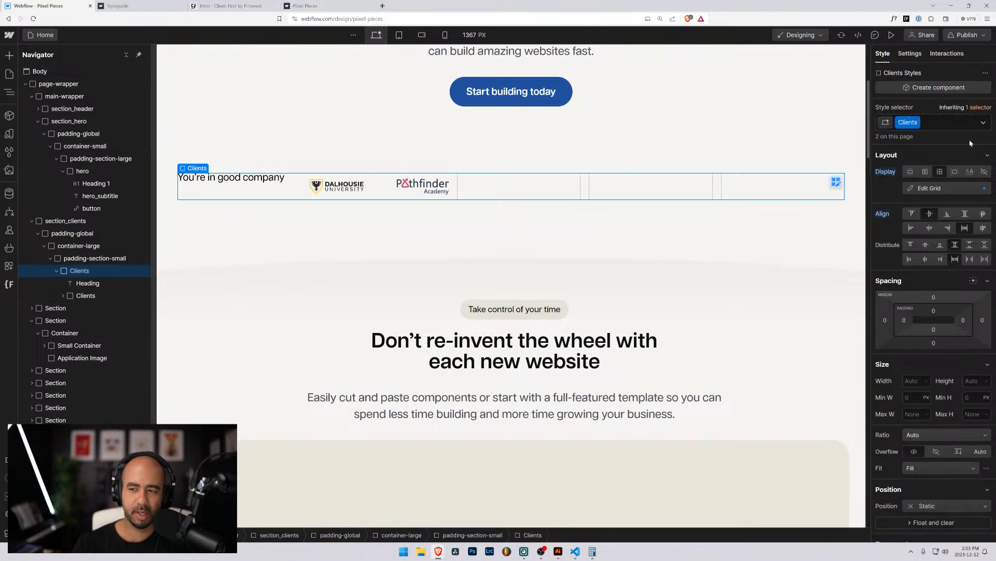
left_click(921, 126)
key("BackSpace")
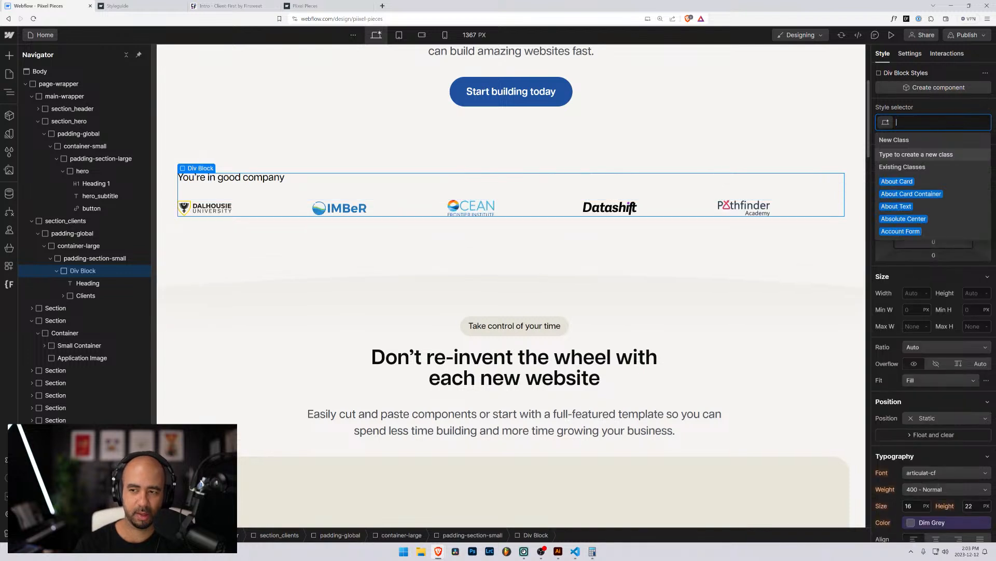
Rename the logo grid's Clients class to clients-list.
left_click(89, 296)
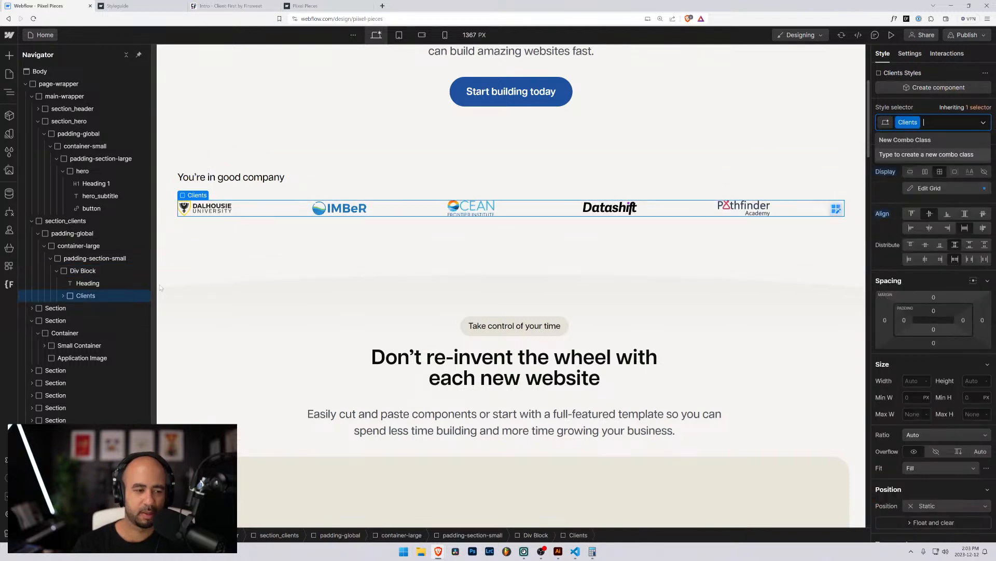
left_click(916, 122)
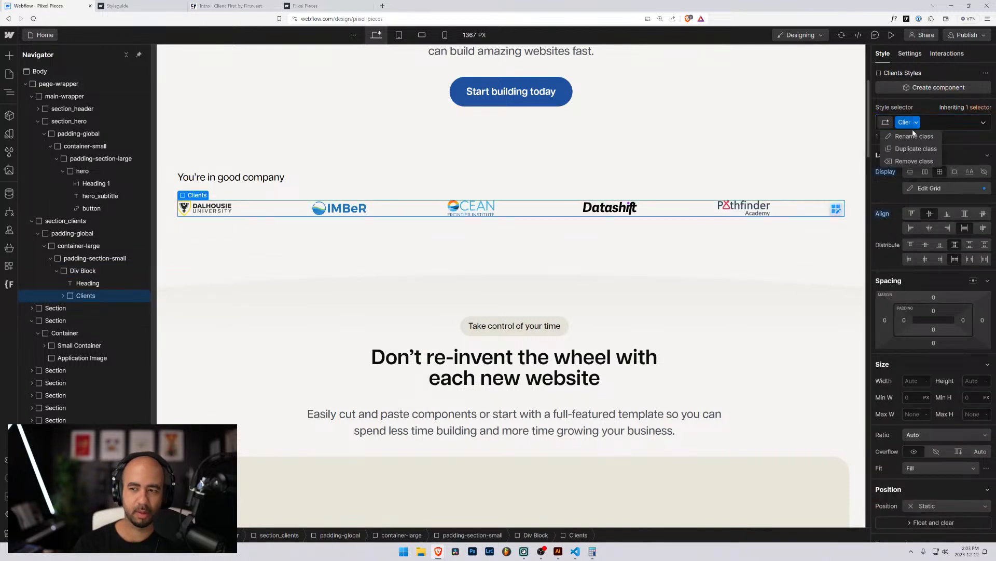
left_click(918, 136)
type("client")
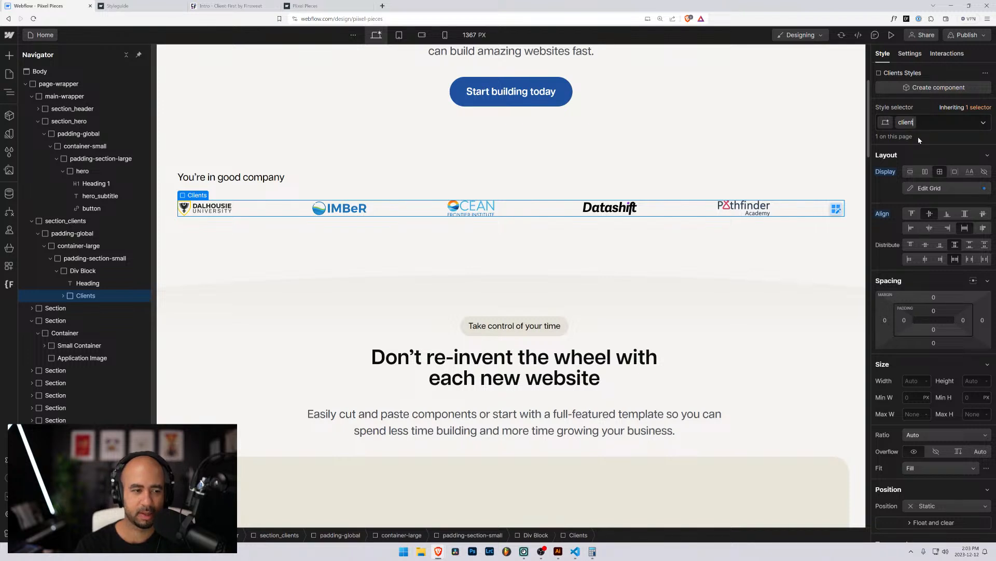
type("s-")
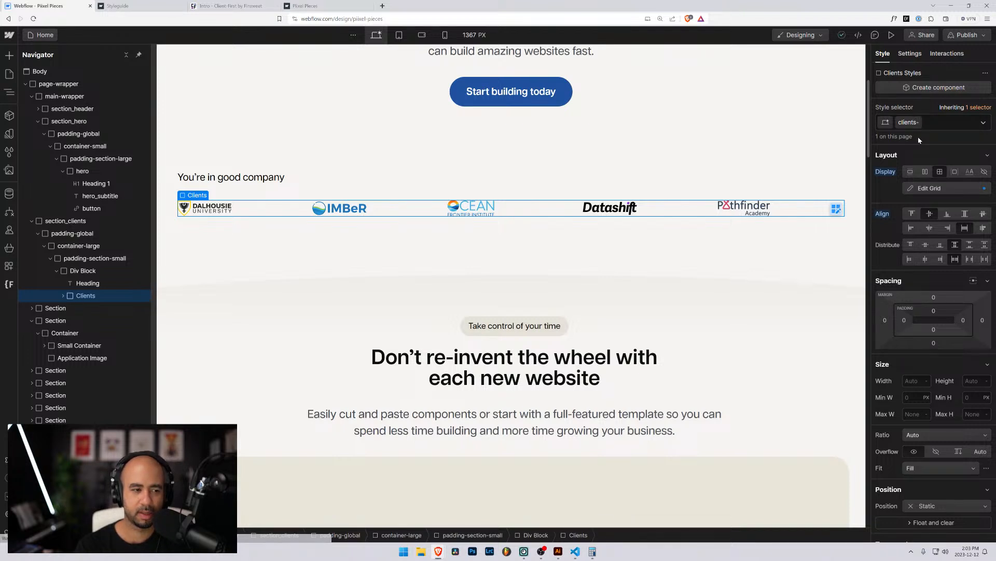
type("list")
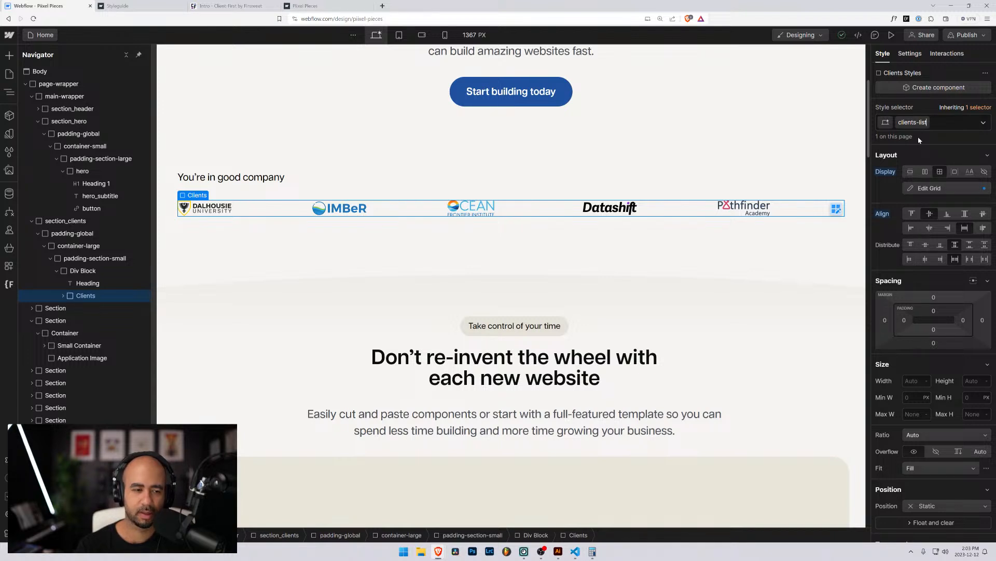
key("Return")
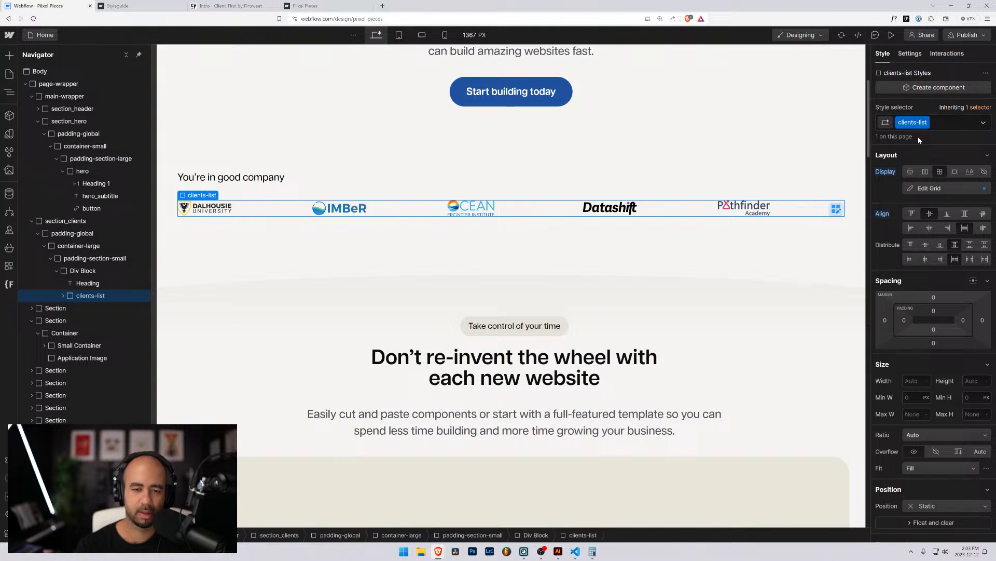
Give the wrapper a new clients class and center-align its heading and logos.
left_click(75, 270)
key("ctrl+Return")
type("clients")
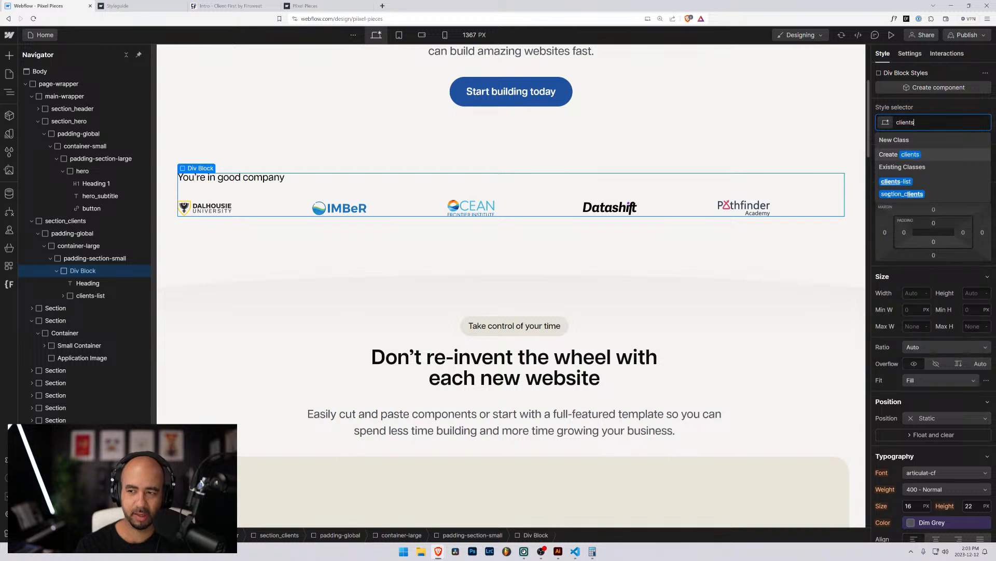
key("Return")
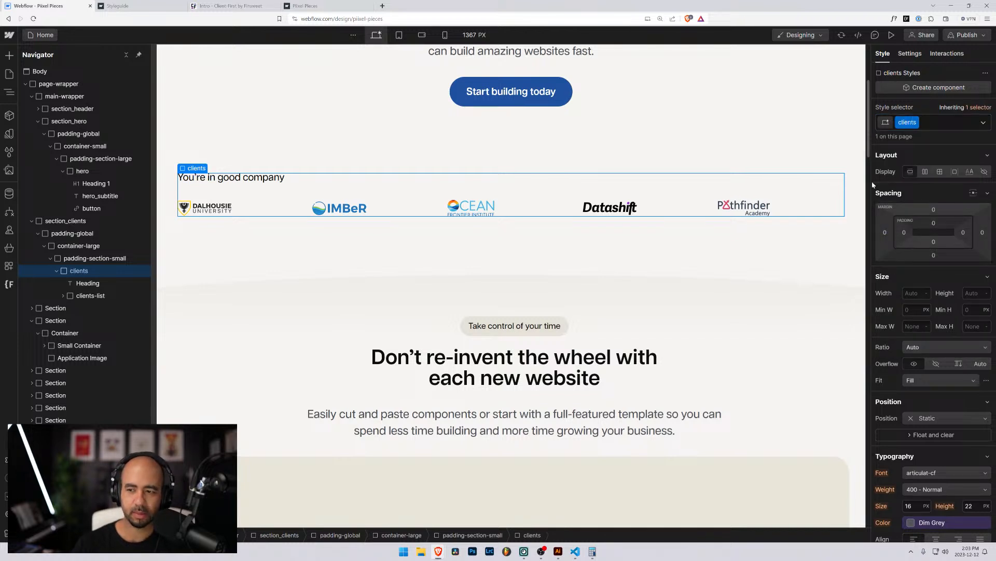
scroll(909, 456, "down", 1)
left_click(937, 501)
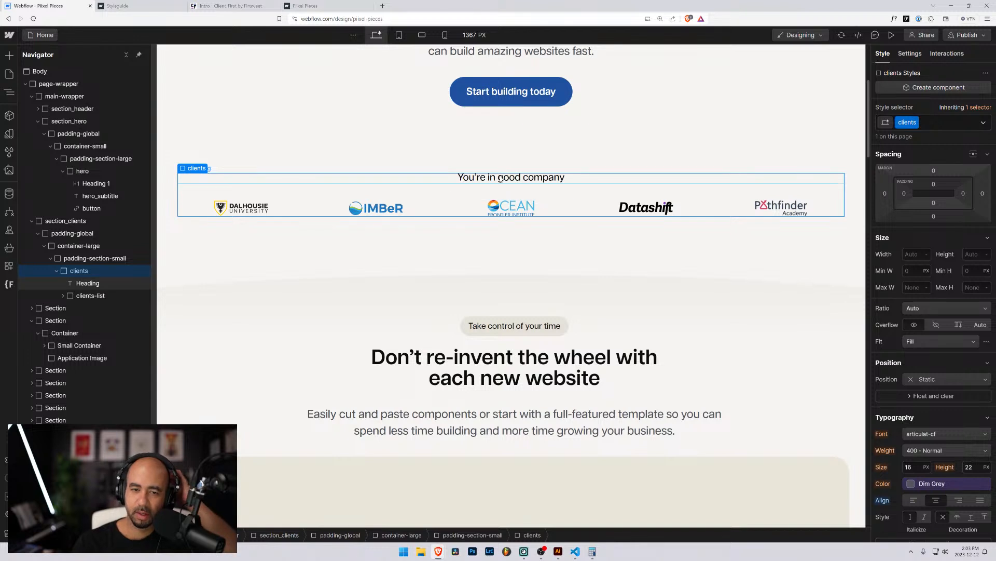
left_click(88, 283)
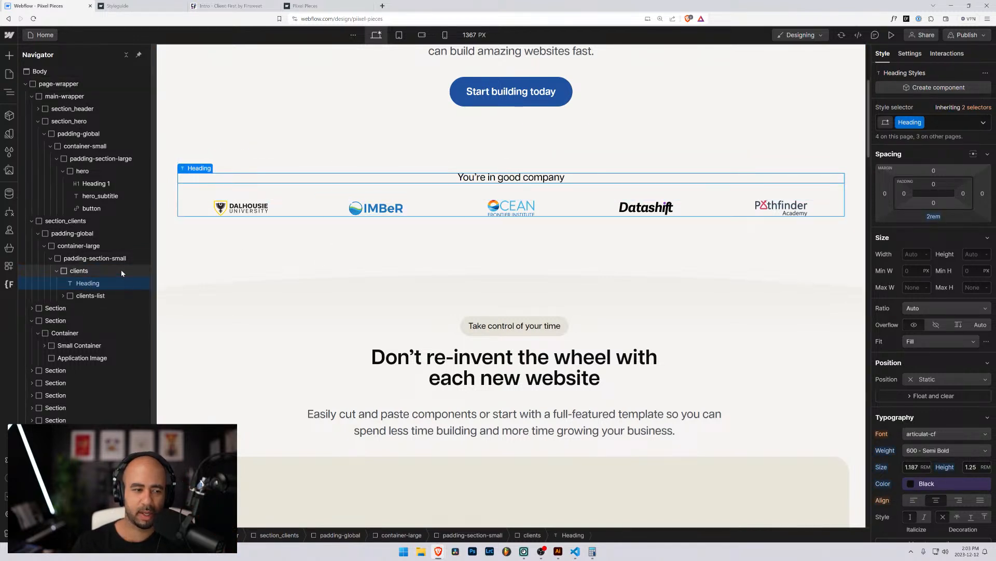
Insert a new Heading 2 and move it to the top of the clients wrapper.
left_click(79, 272)
key("ctrl+e")
type("hea")
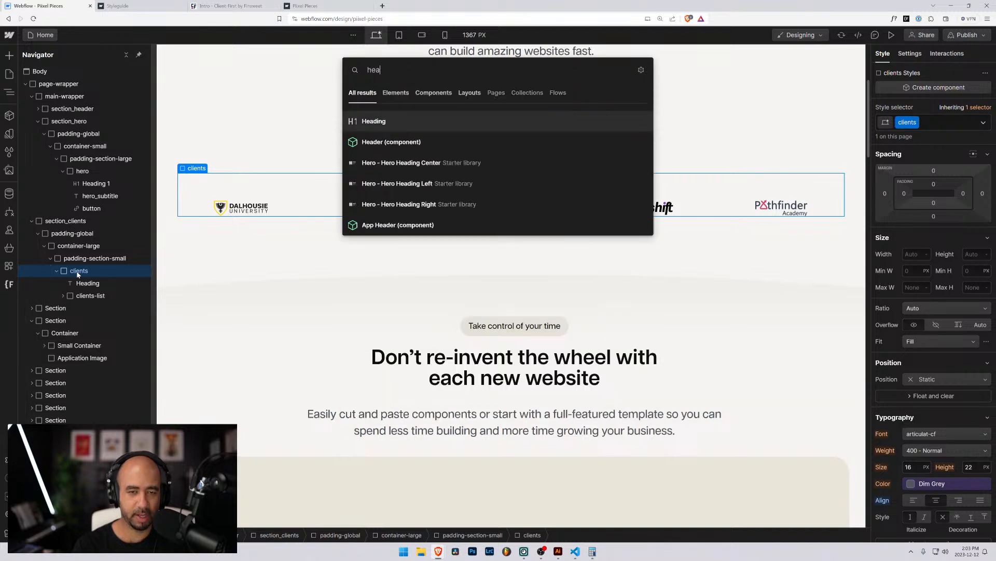
key("Return")
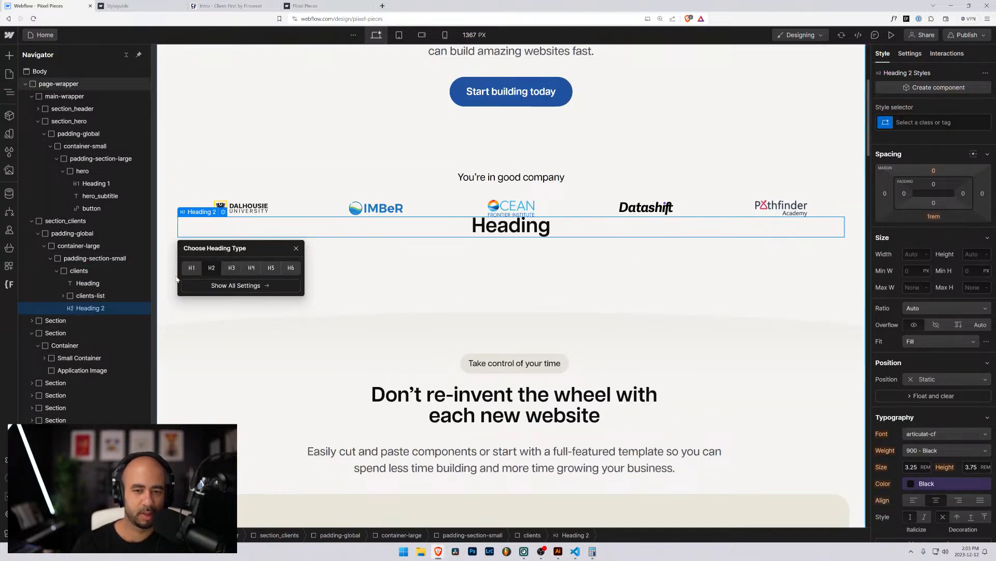
left_click_drag(88, 308, 82, 283)
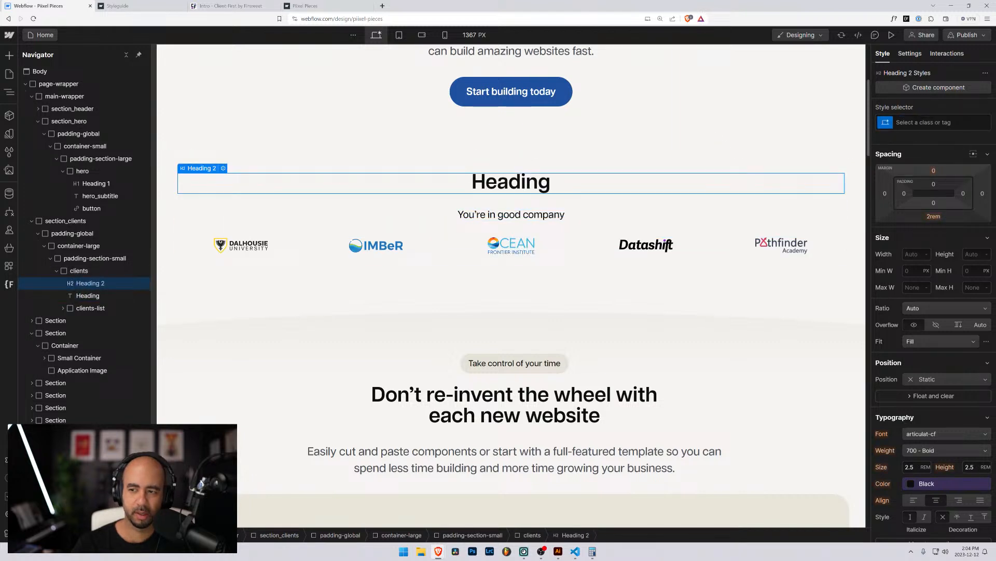
Apply the existing Heading class to the new H2.
left_click(88, 295)
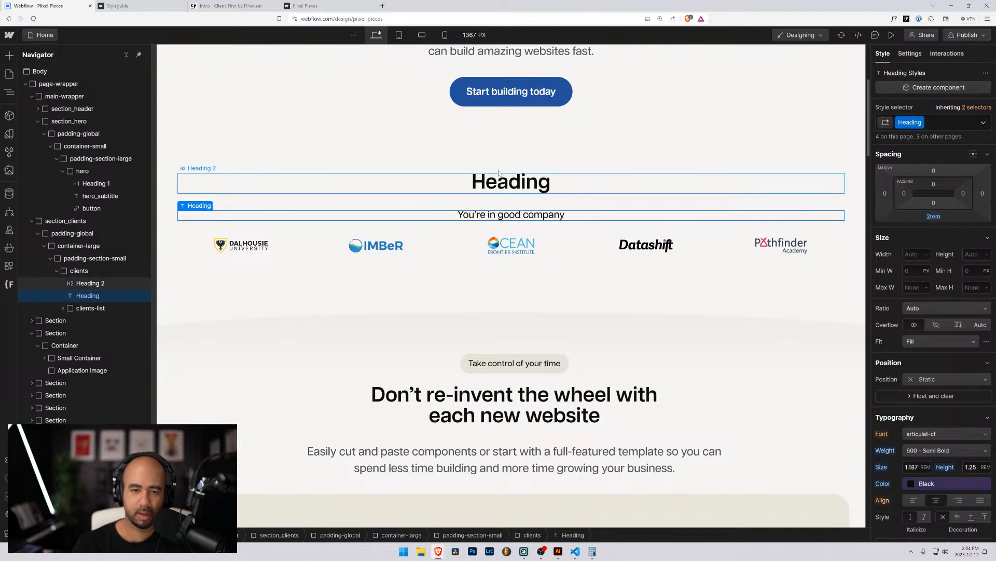
left_click(511, 181)
key("ctrl+Return")
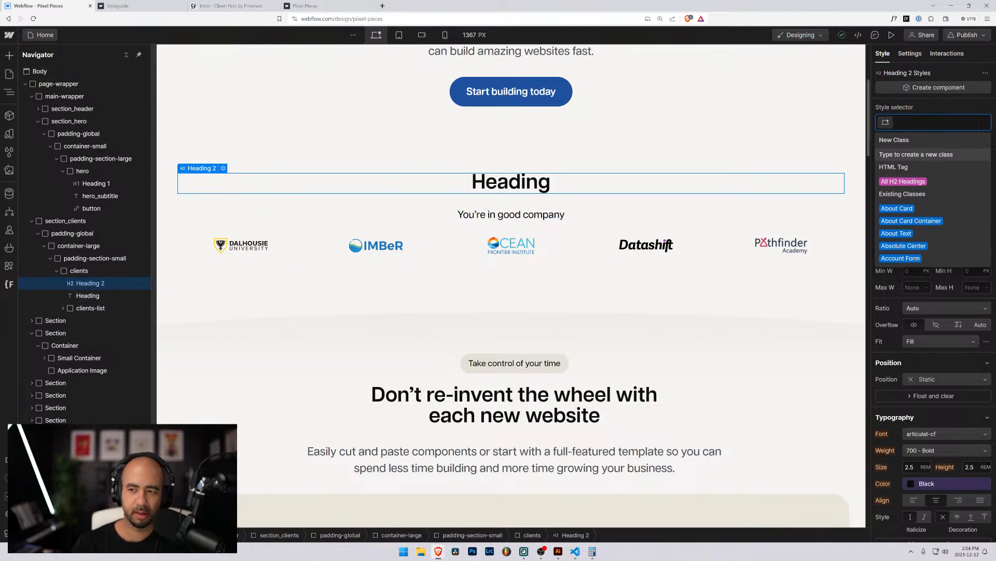
type("heading")
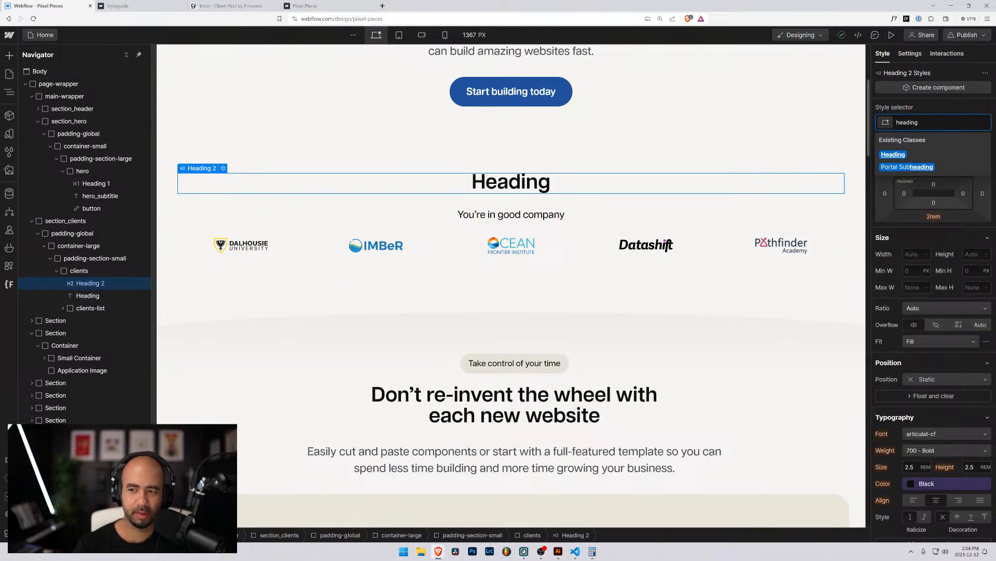
key("Return")
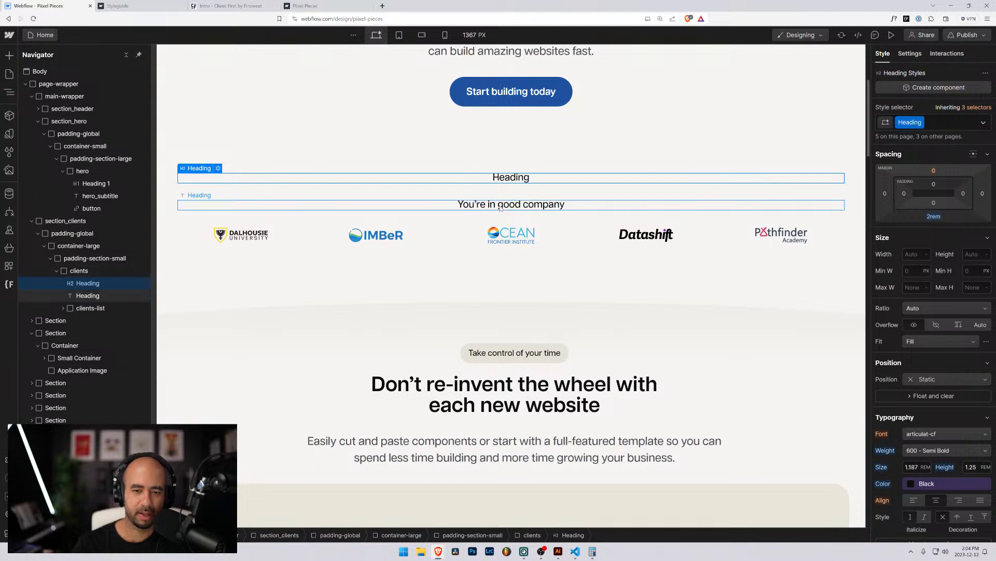
Copy 'You're in good company' into the H2 and delete the old text element.
left_click(516, 206)
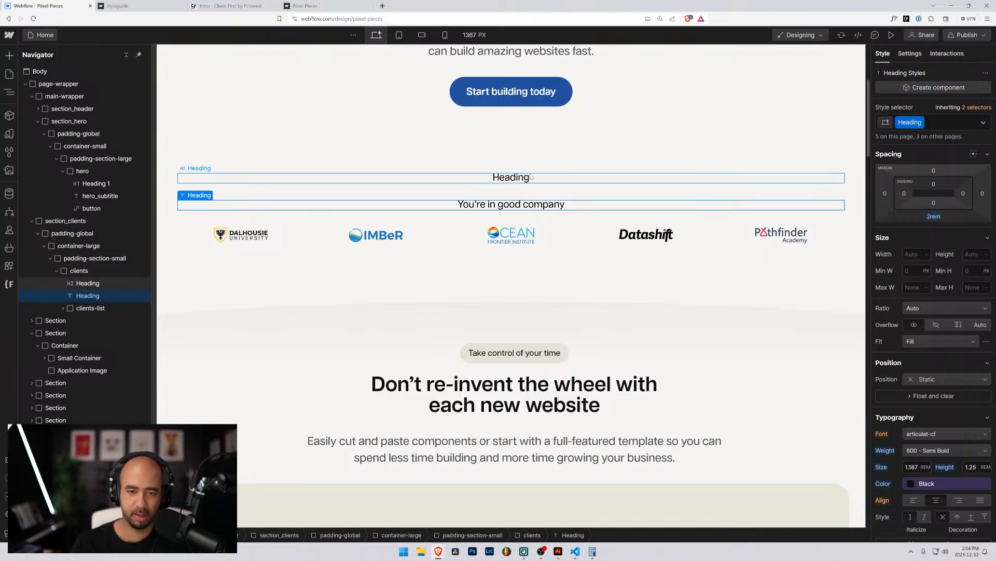
double_click(550, 206)
key("ctrl+c")
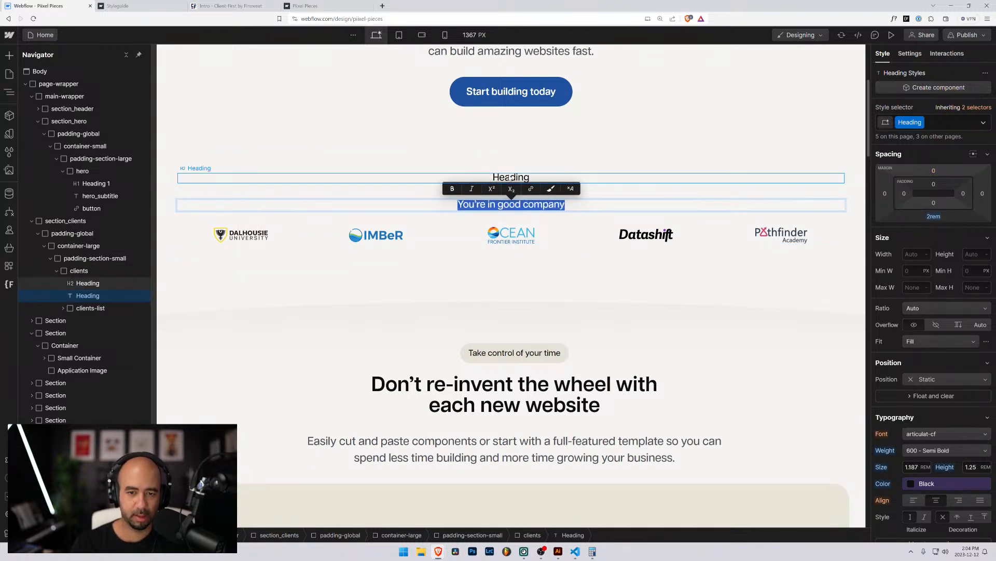
double_click(511, 177)
key("ctrl+v")
key("Escape")
left_click(498, 202)
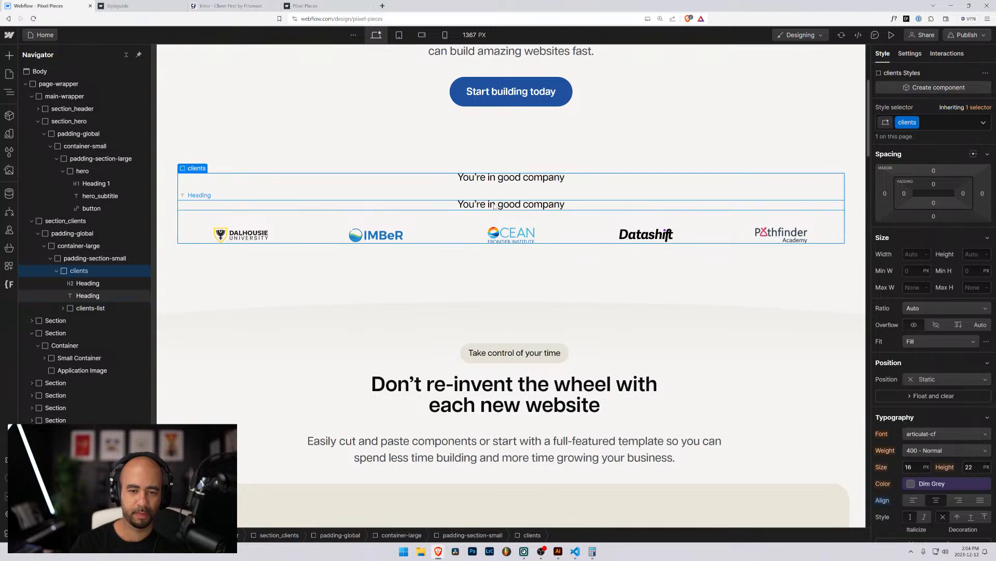
key("Delete")
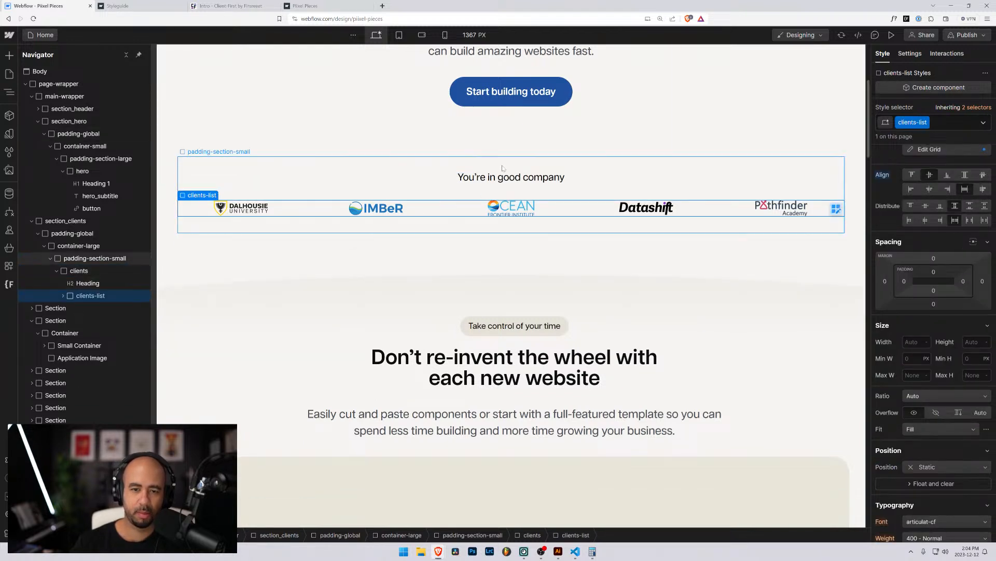
Open the H2's Heading class options and leave its name unchanged.
left_click(512, 178)
left_click(921, 123)
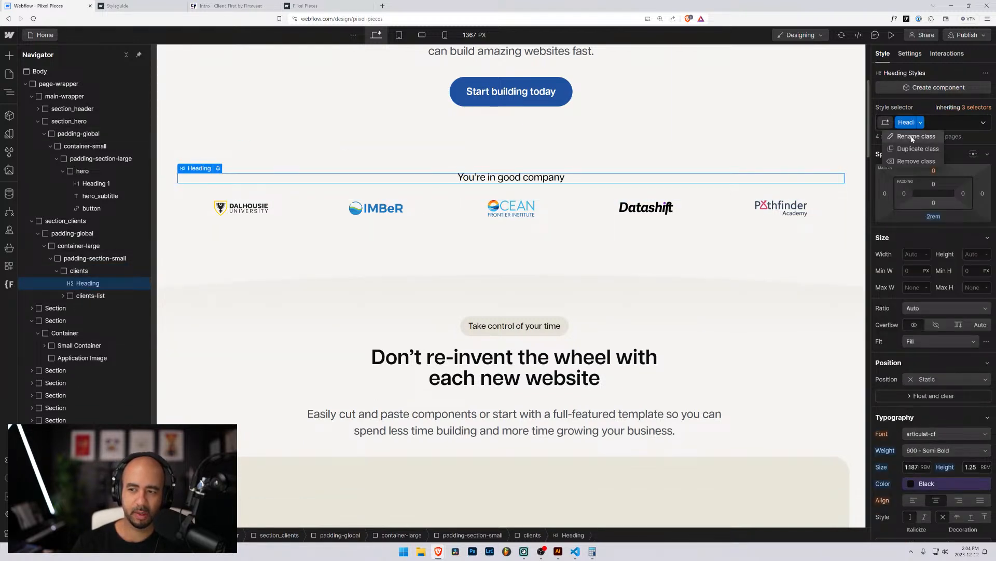
left_click(912, 136)
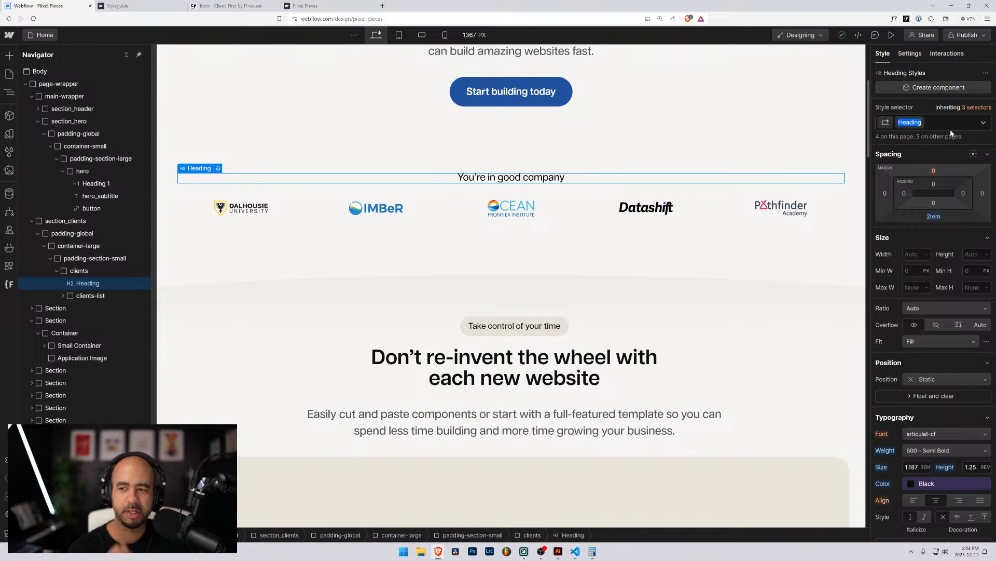
left_click(932, 143)
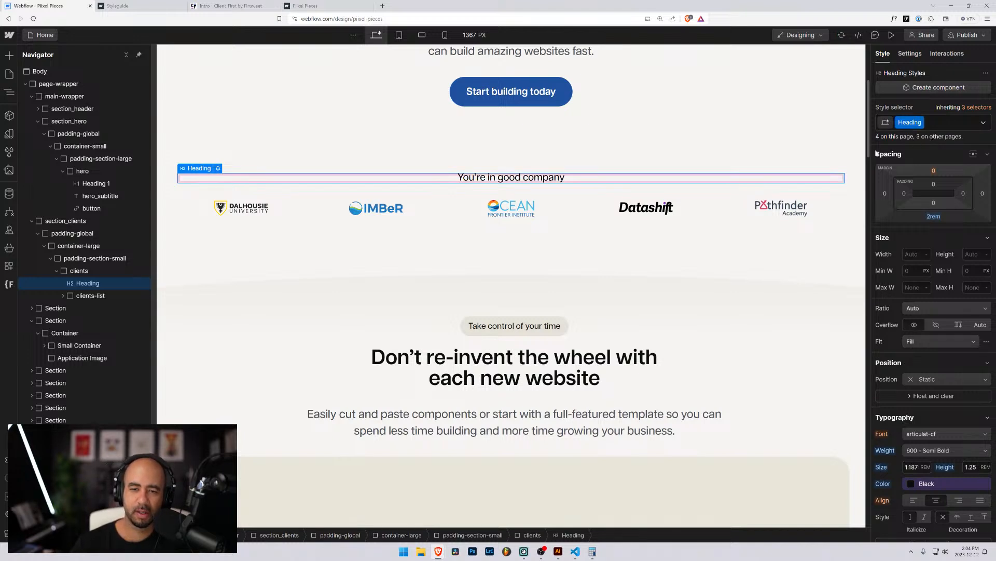
Search the style selector list for heading and jump to elements using it.
left_click(9, 152)
left_click(63, 76)
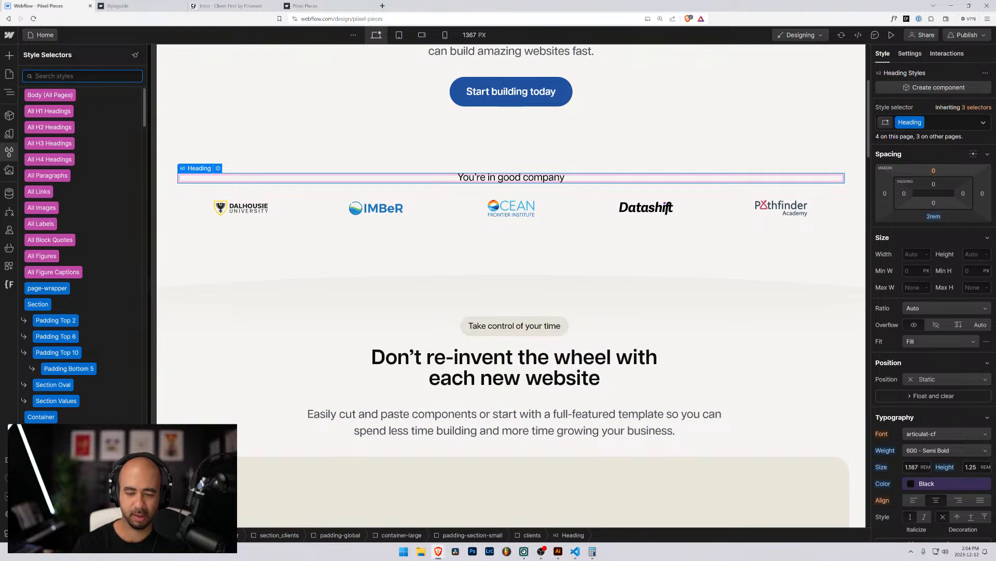
type("heading")
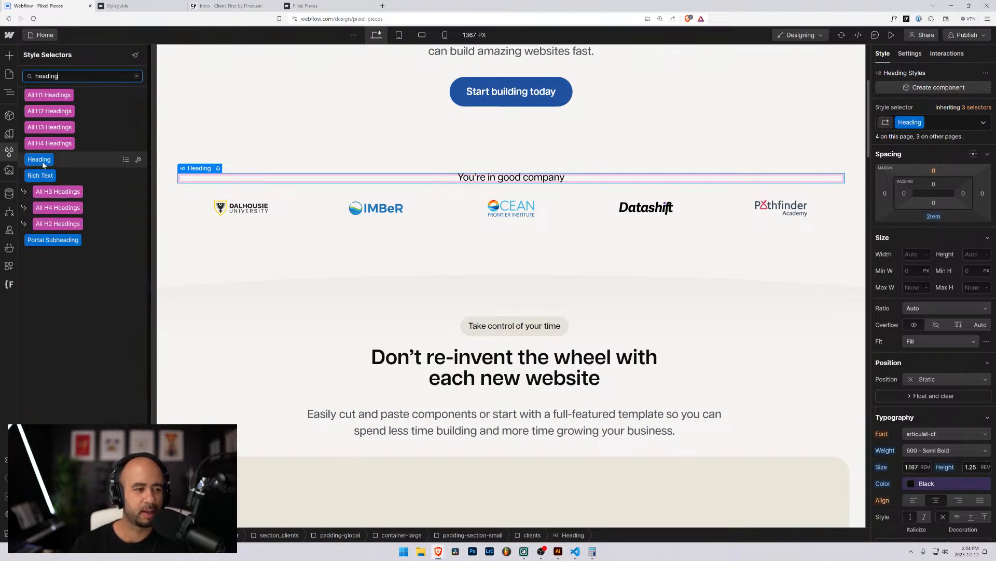
left_click(126, 160)
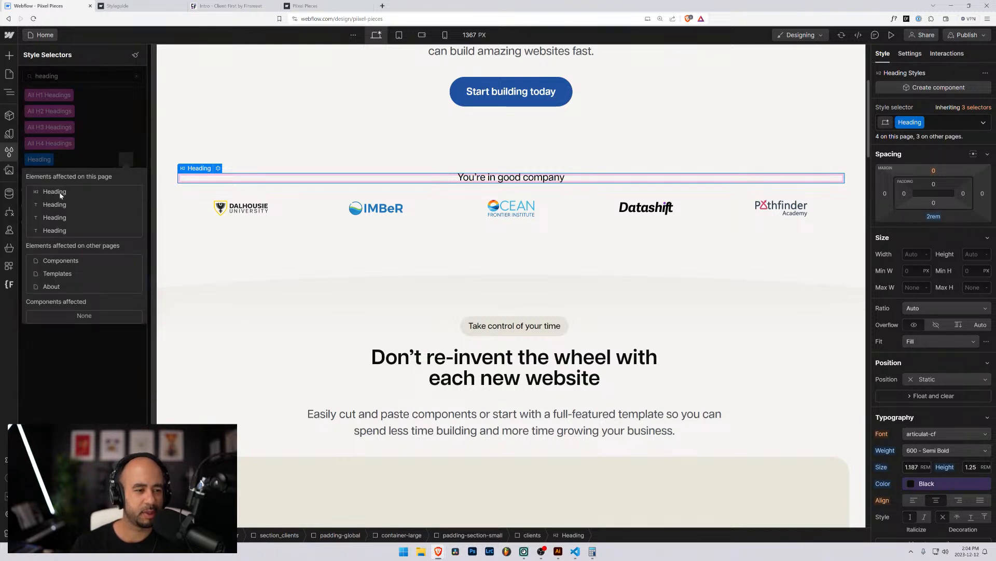
left_click(57, 223)
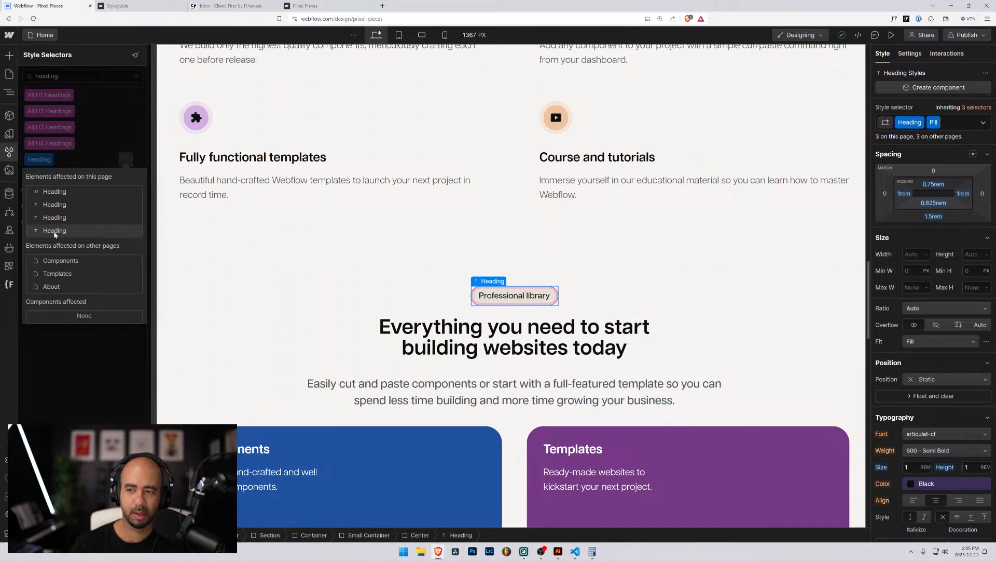
left_click(55, 231)
Check Heading class usage on the Components, Templates and About pages.
left_click(60, 260)
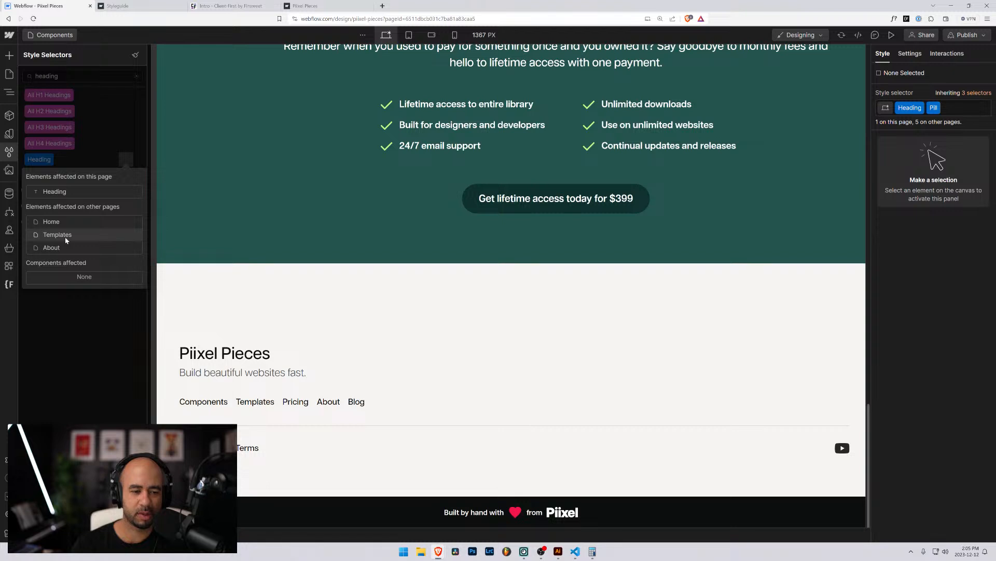
scroll(284, 272, "up", 2)
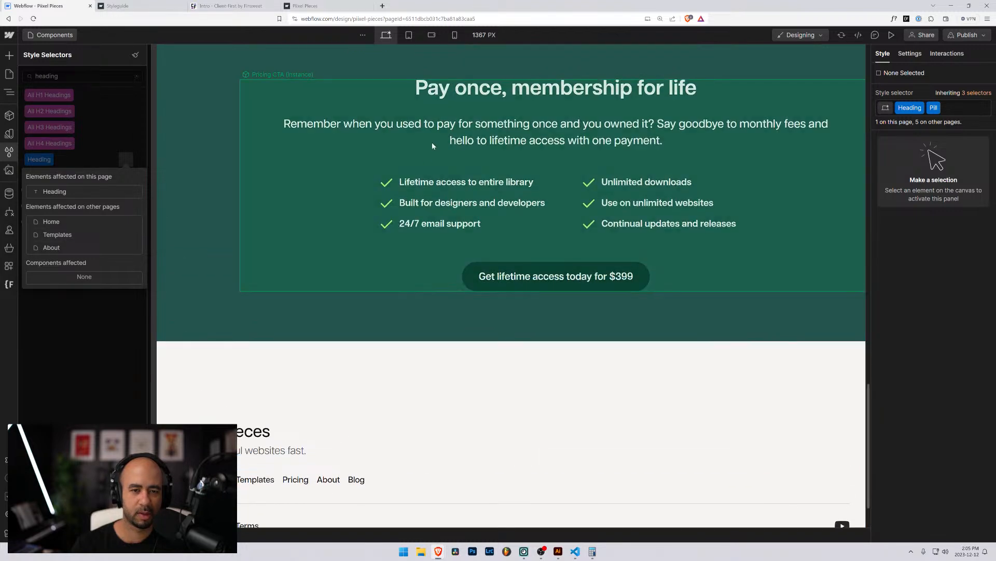
left_click(55, 235)
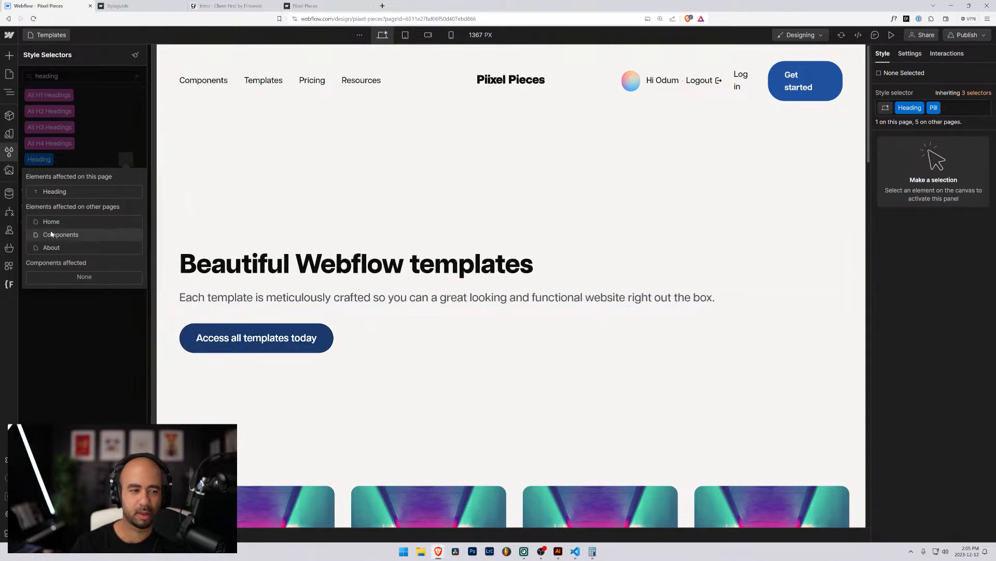
left_click(57, 192)
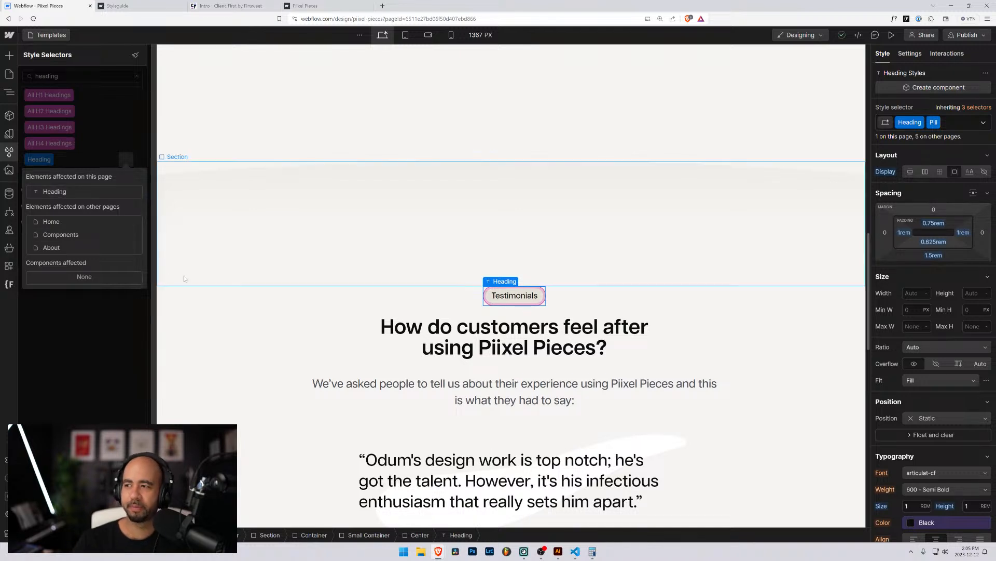
left_click(50, 249)
left_click(54, 194)
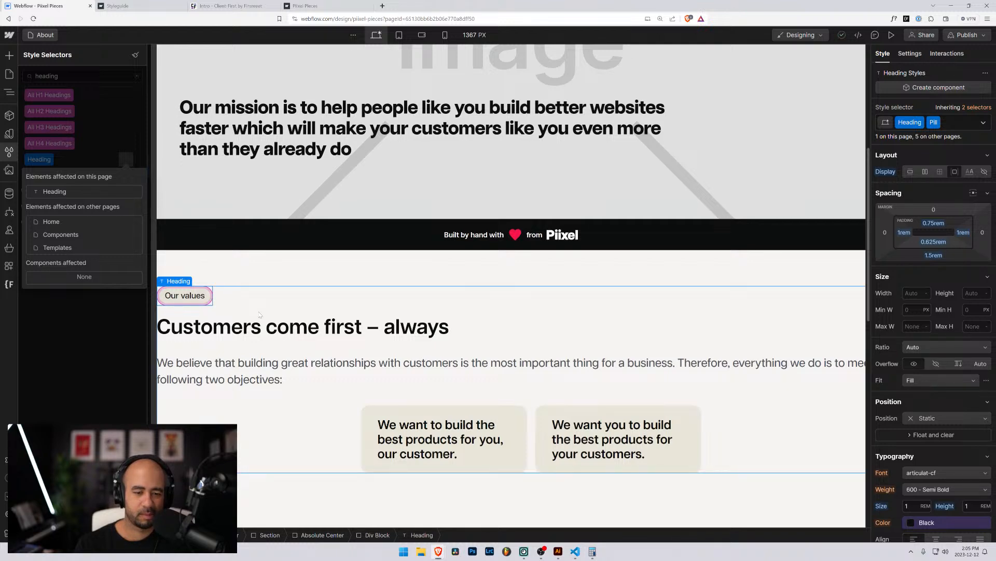
Open the Home page from the Pages list.
scroll(259, 314, "down", 5)
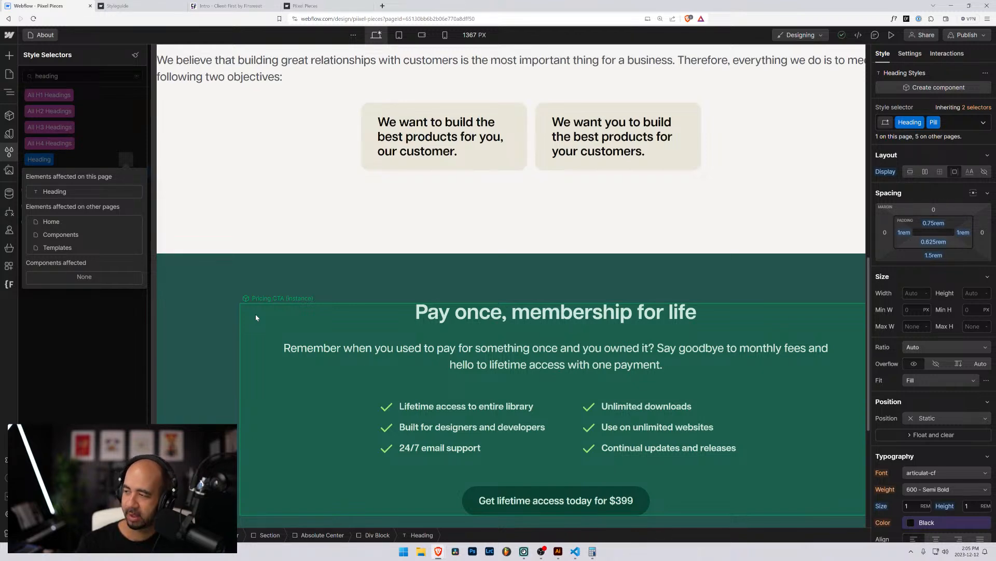
scroll(255, 317, "up", 9)
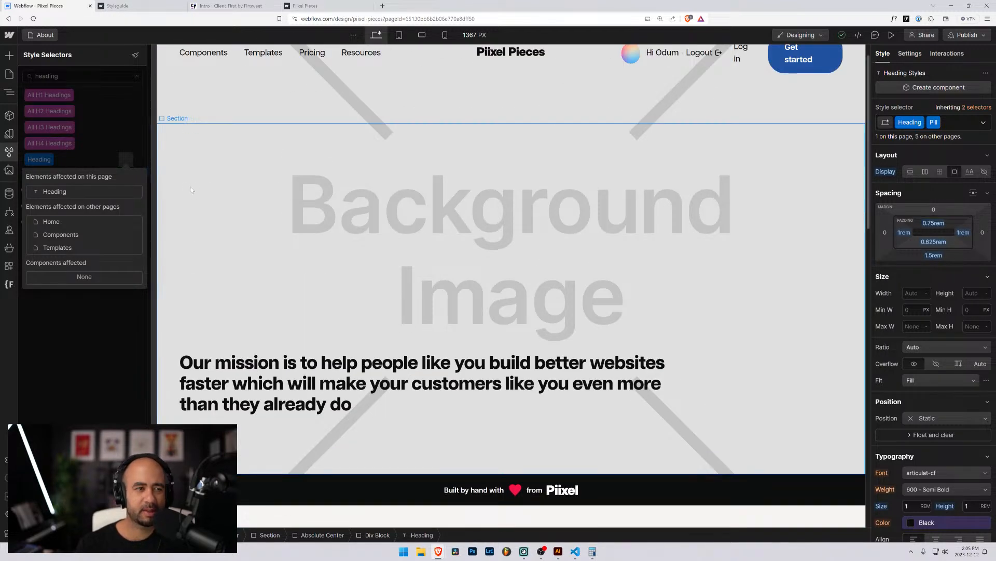
left_click(9, 73)
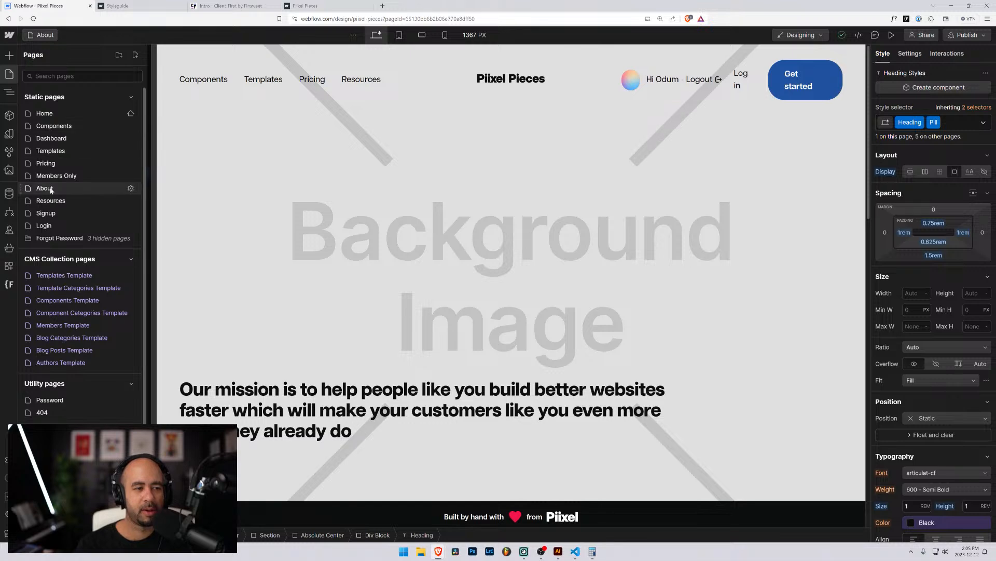
left_click(48, 114)
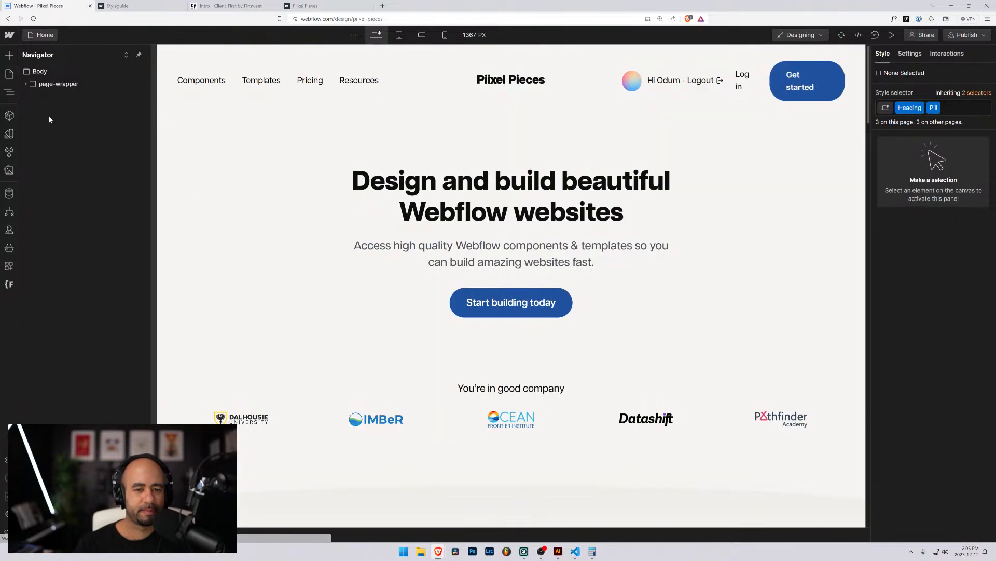
Replace the 'You're in good company' heading's Heading class with a new clients_heading class.
left_click(491, 387)
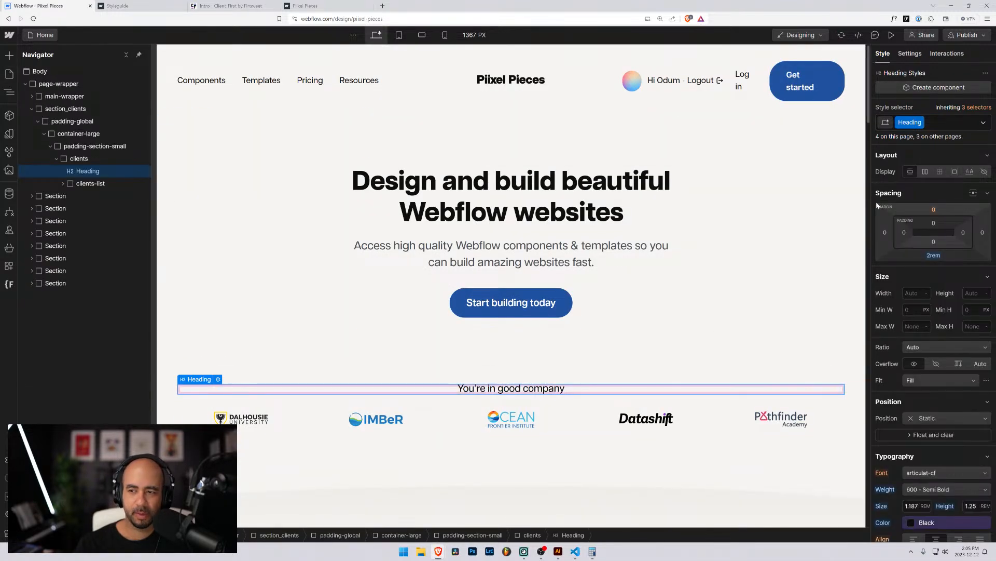
scroll(894, 366, "down", 3)
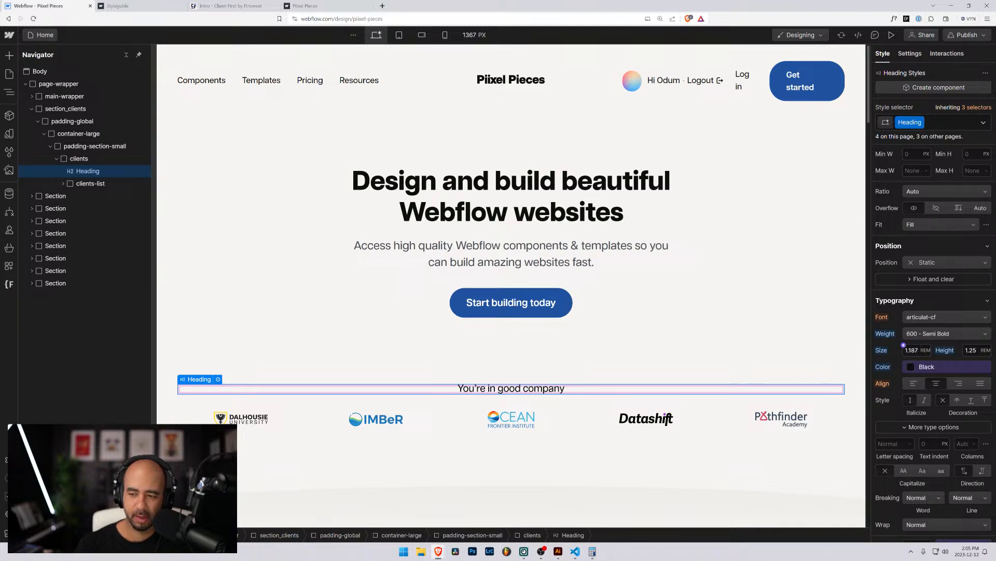
left_click(912, 350)
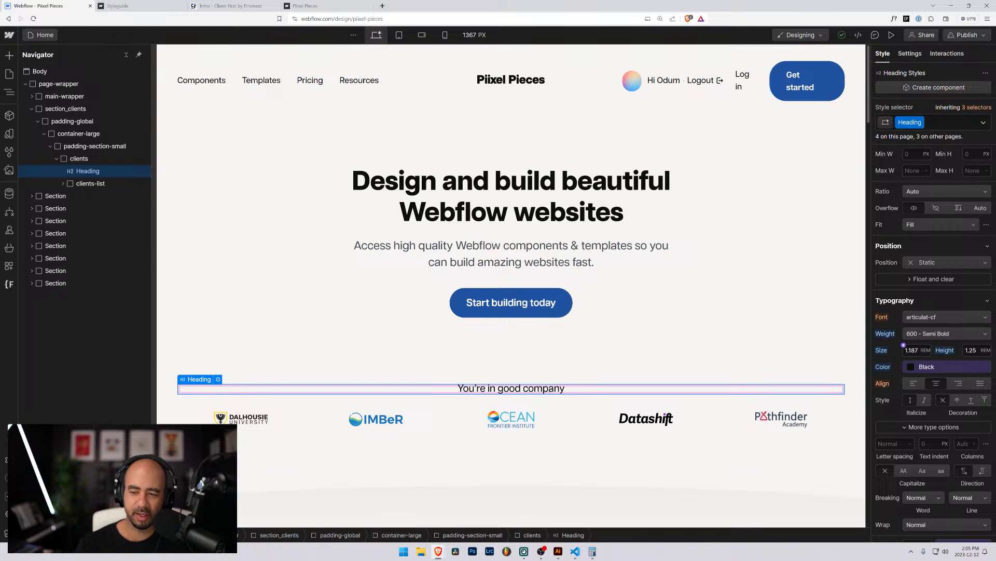
scroll(583, 308, "down", 3)
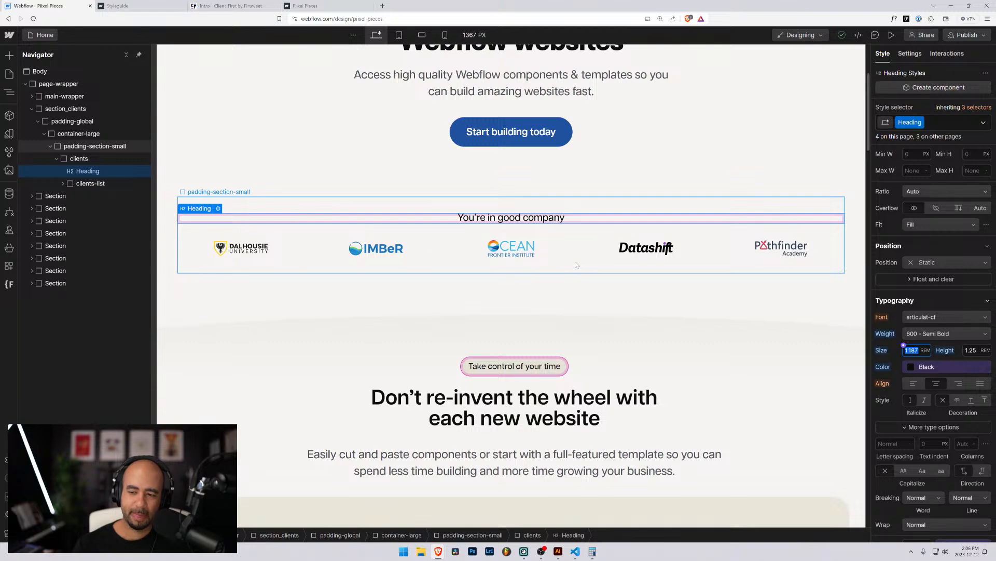
scroll(912, 418, "down", 4)
scroll(912, 418, "up", 6)
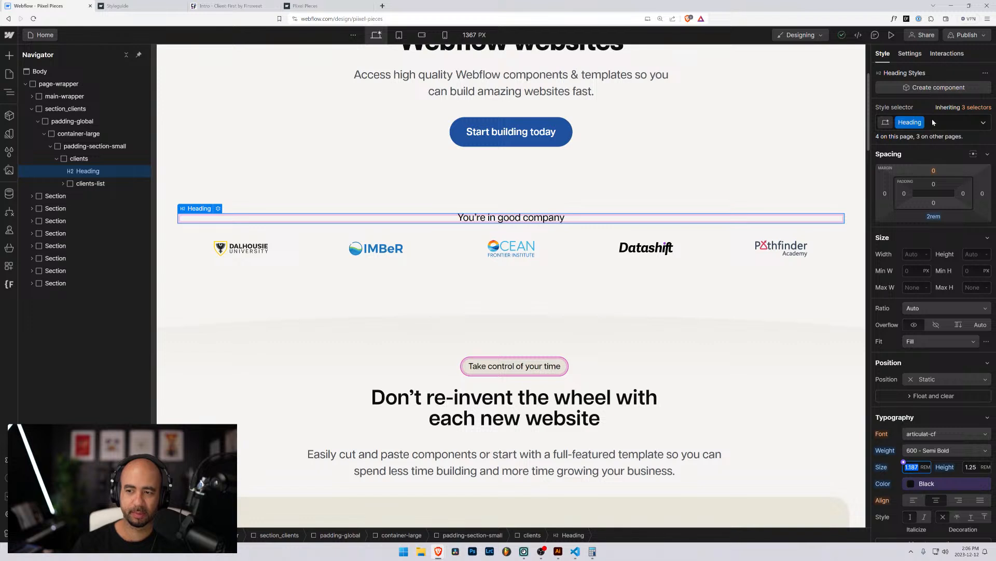
key("ctrl+Return")
key("BackSpace")
type("client")
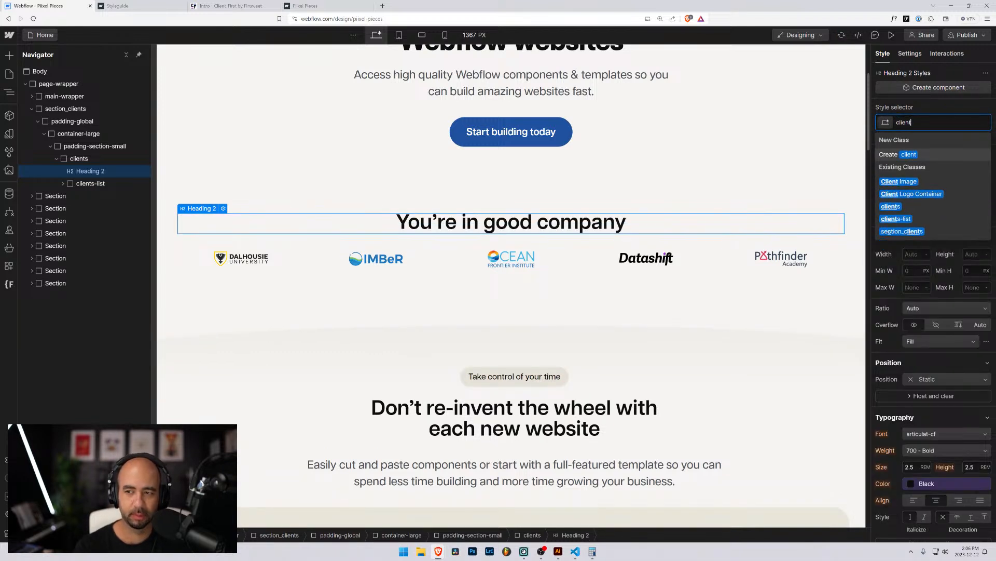
type("s")
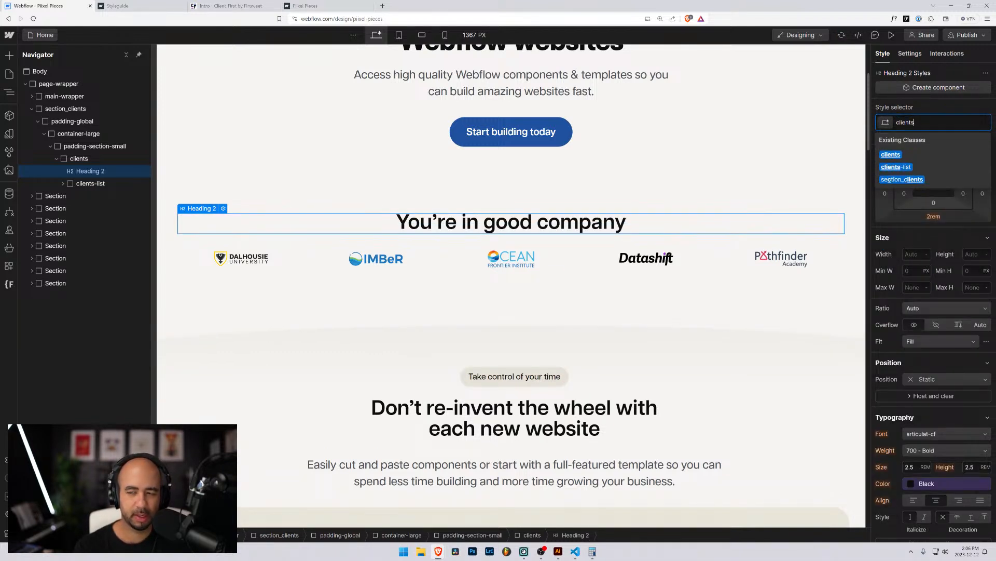
type("_heading")
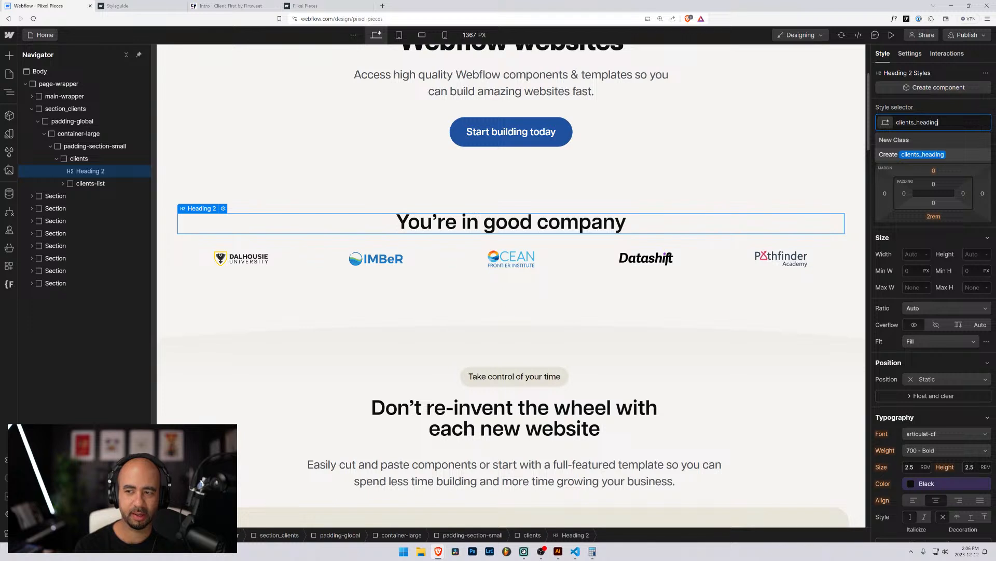
key("Return")
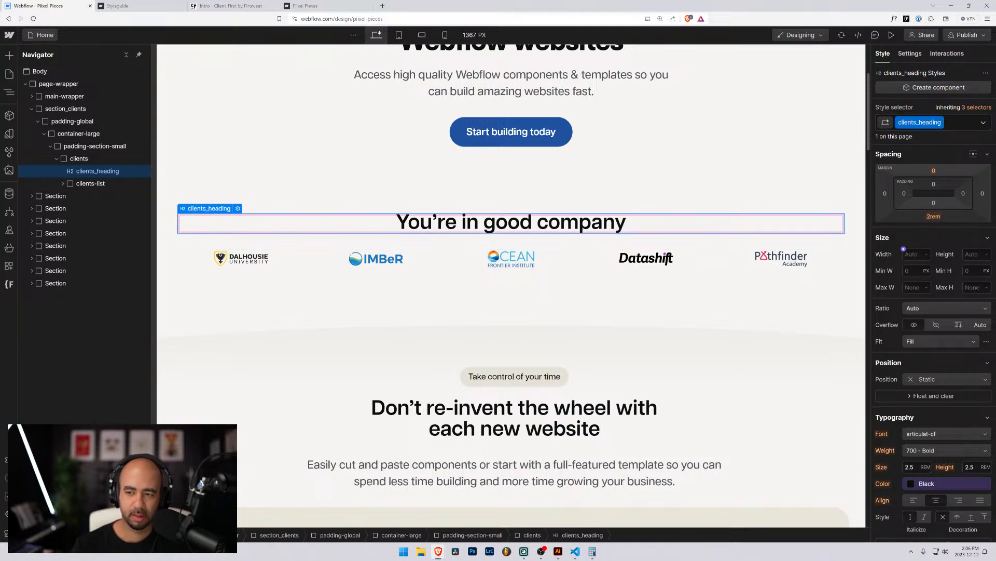
Set clients_heading's font size to 1.187 rem and line height to 1.25 rem.
left_click(909, 468)
type("1.1875")
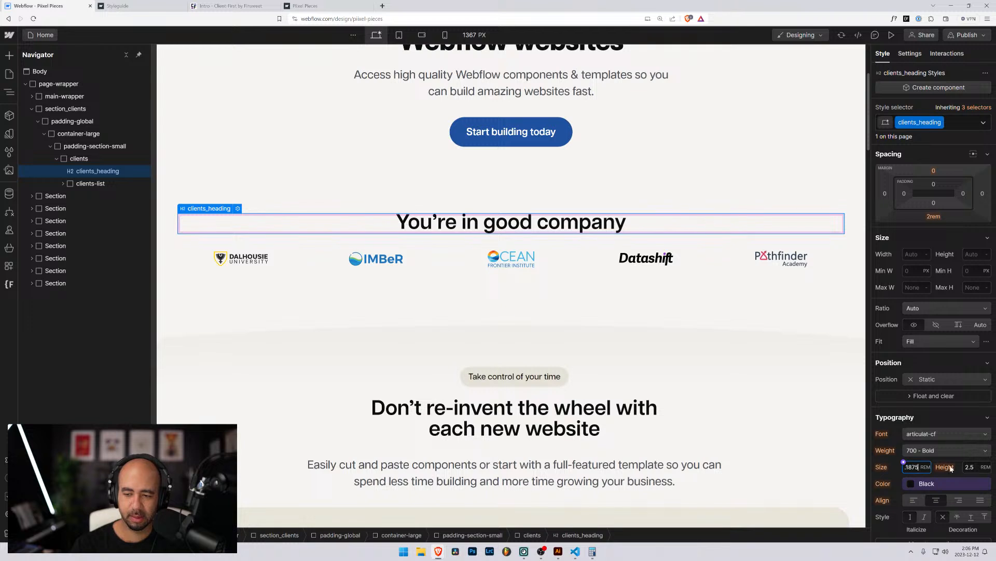
left_click(966, 467)
left_click(967, 467)
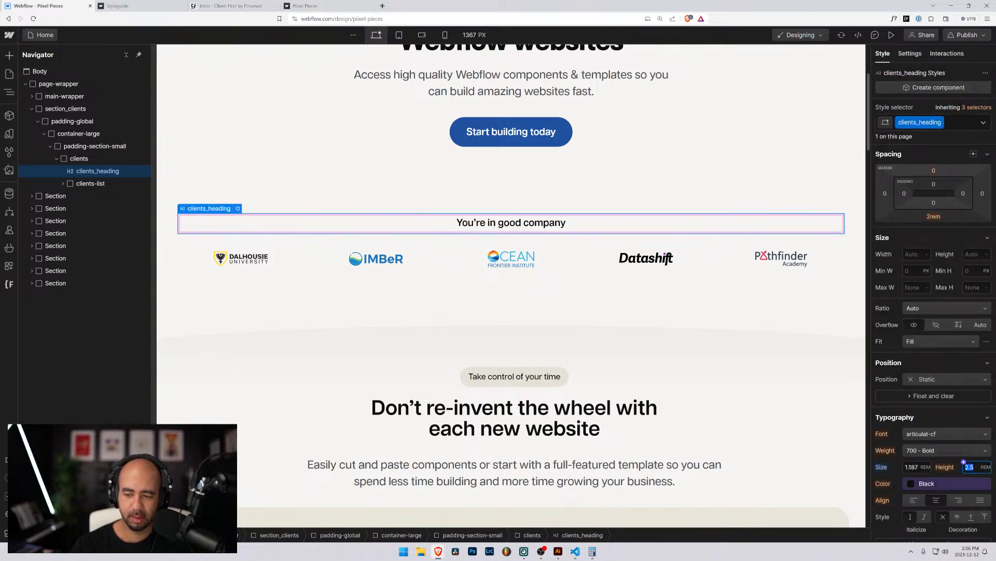
type("1.25r")
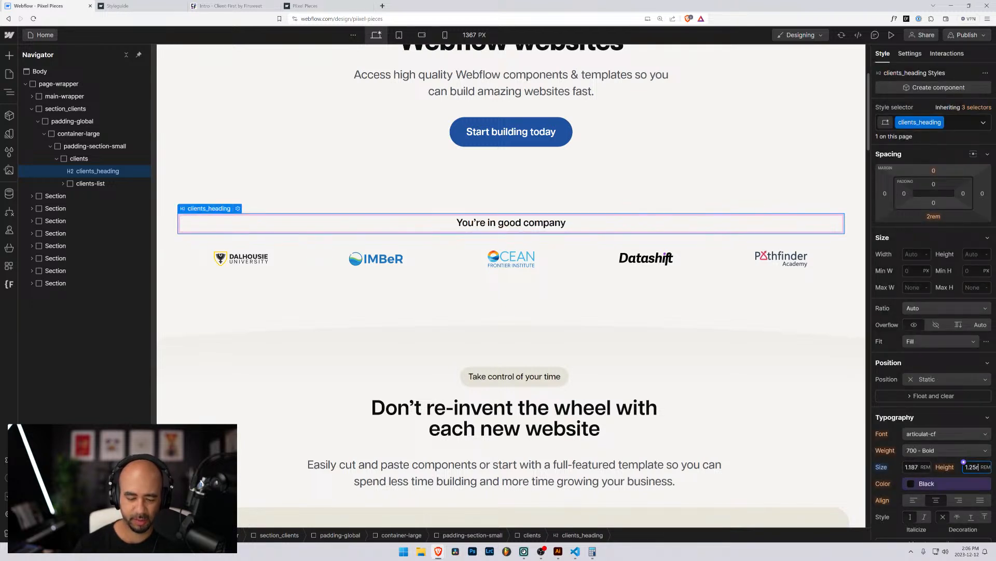
type("em")
key("Return")
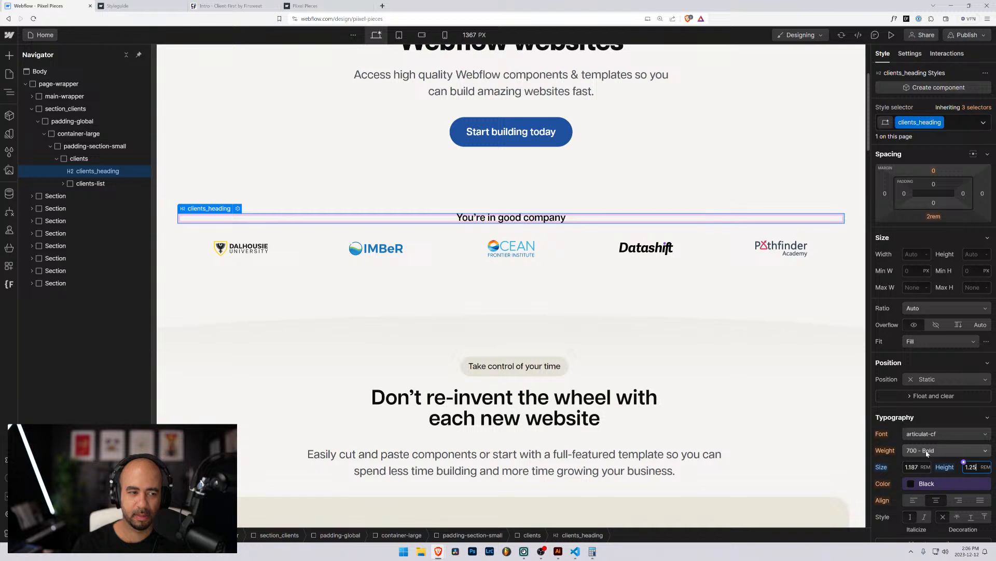
left_click(497, 370)
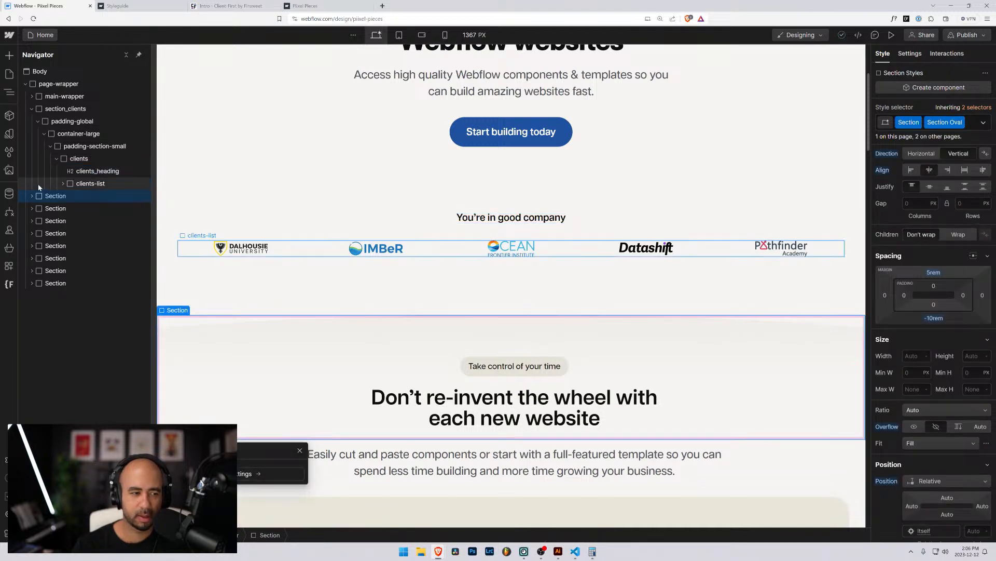
Inspect the base Heading class styles via the Professional library heading.
left_click(31, 196)
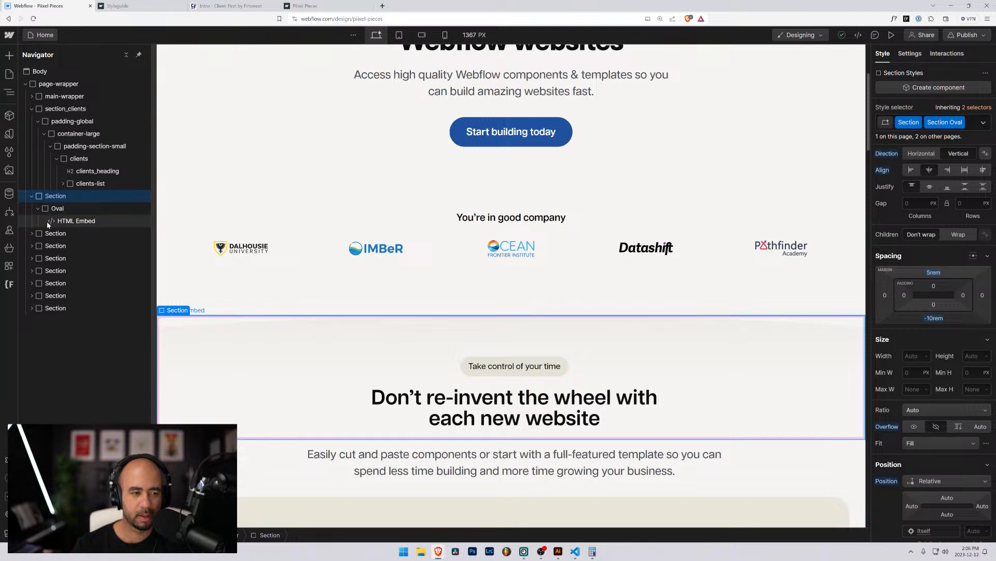
scroll(402, 379, "down", 20)
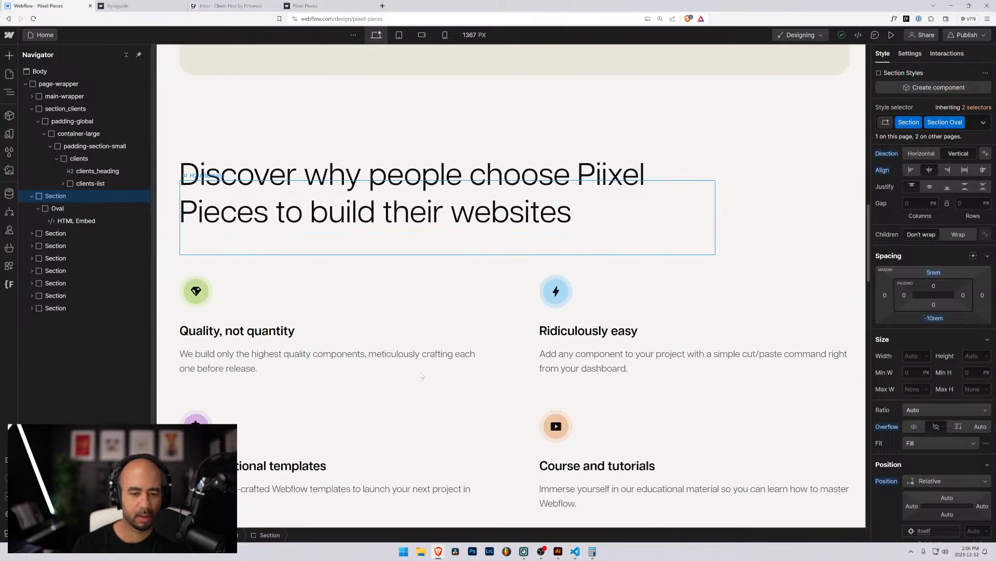
left_click(508, 282)
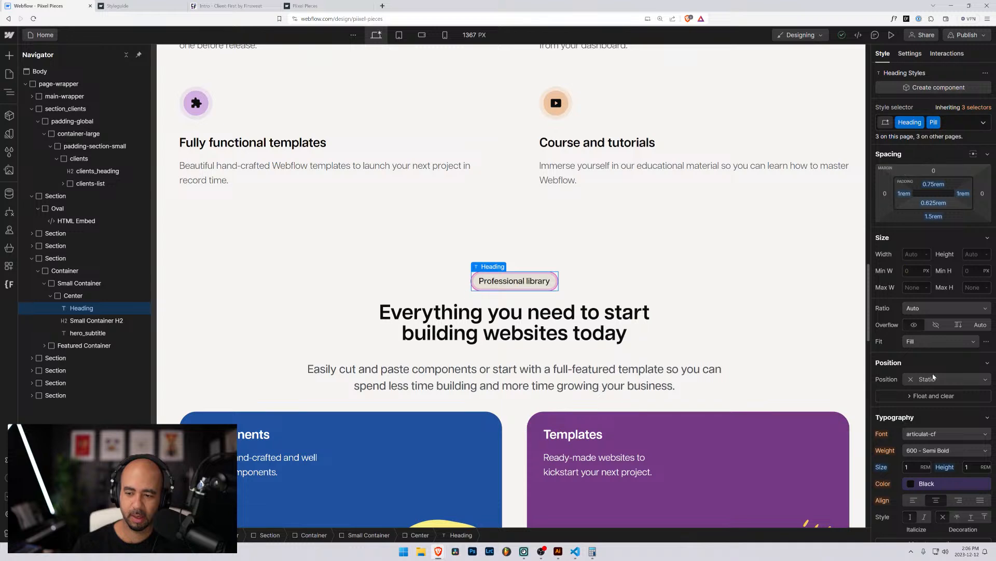
left_click(965, 122)
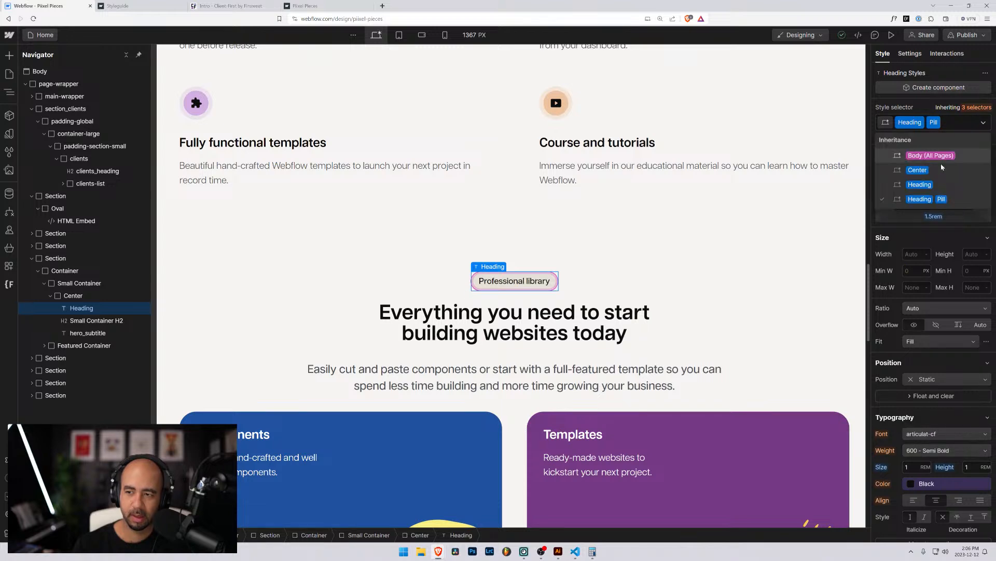
key("BackSpace")
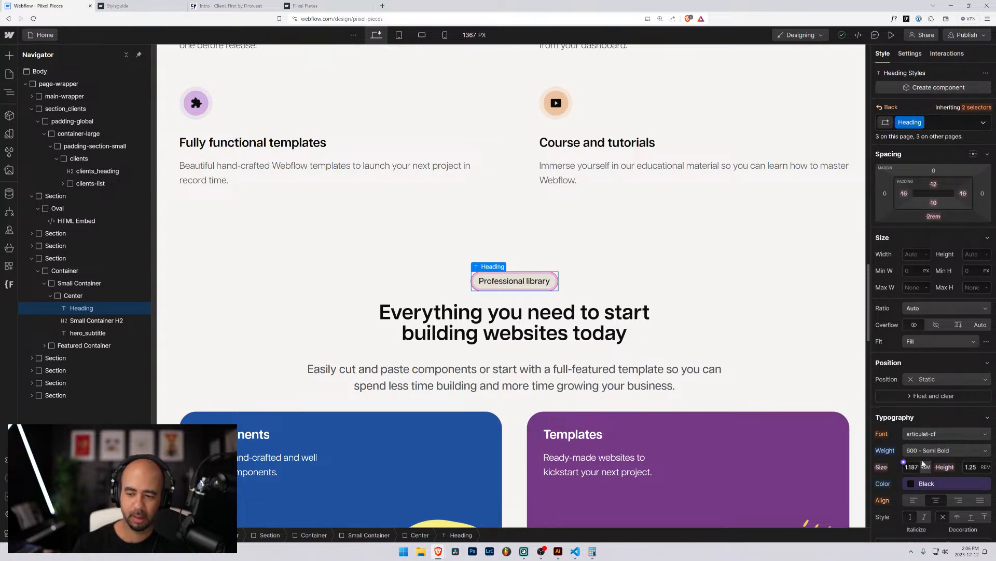
scroll(546, 299, "up", 16)
scroll(545, 299, "up", 10)
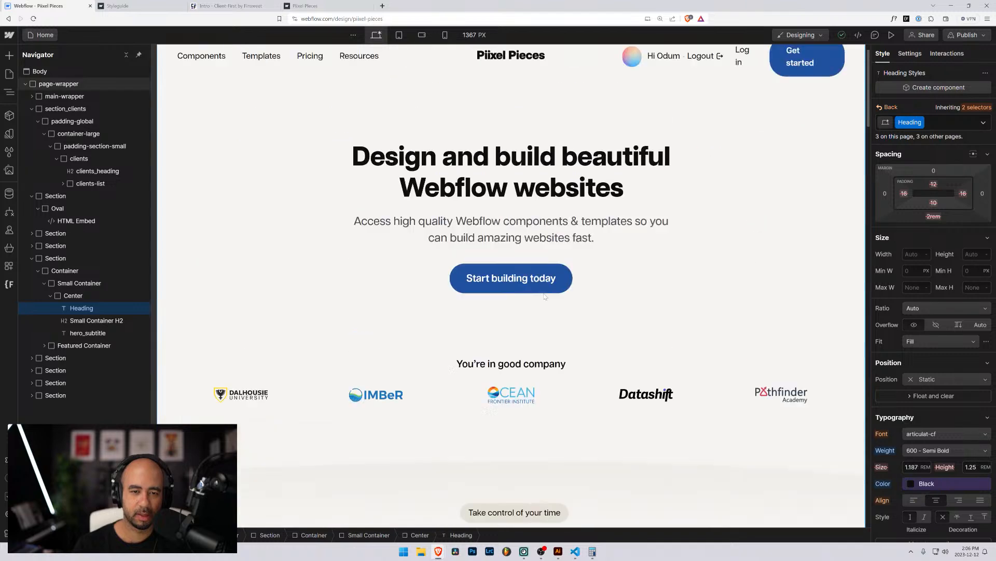
Set the 'You're in good company' heading's weight to 600 Semi Bold.
left_click(511, 388)
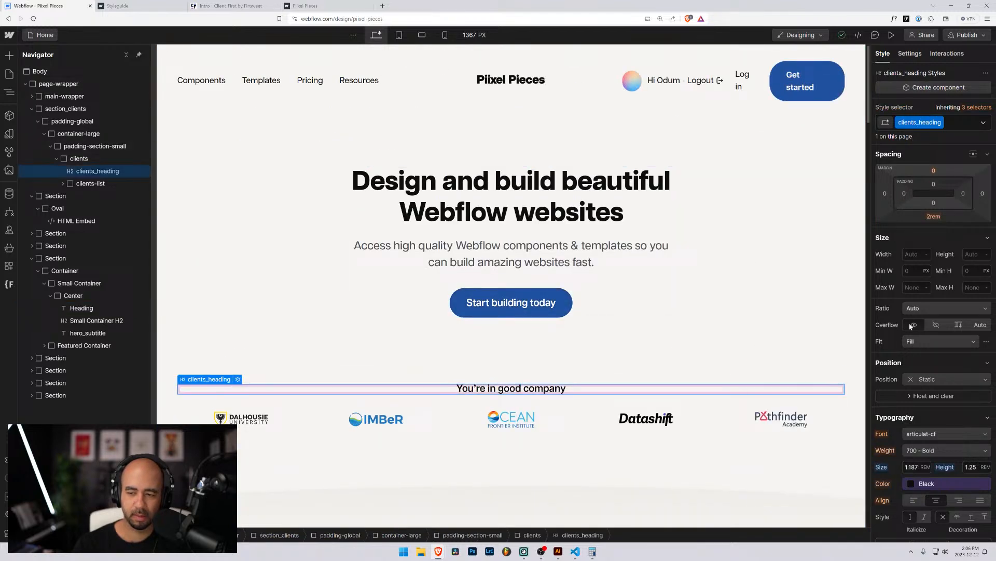
left_click(935, 450)
left_click(924, 436)
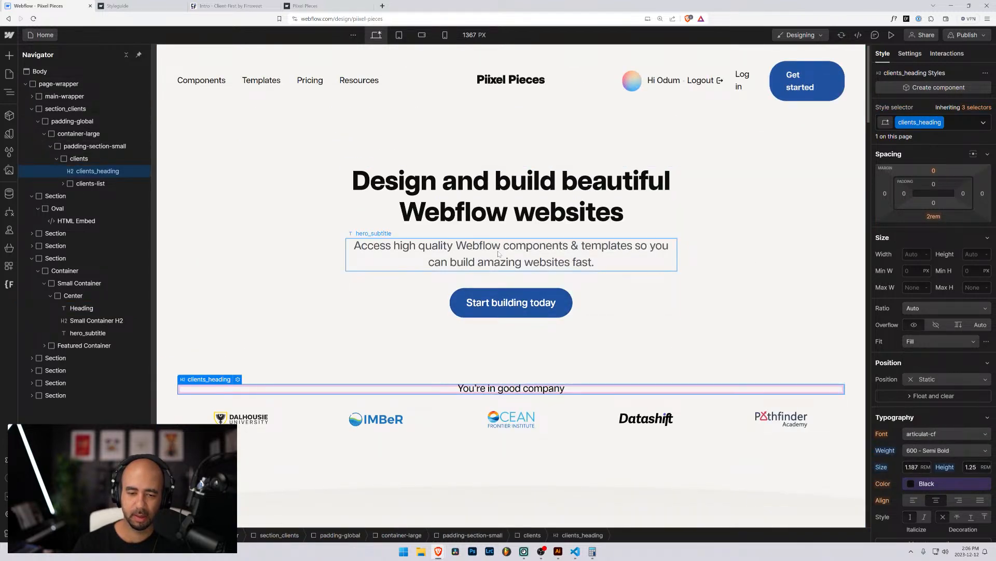
scroll(489, 251, "down", 4)
left_click(391, 260)
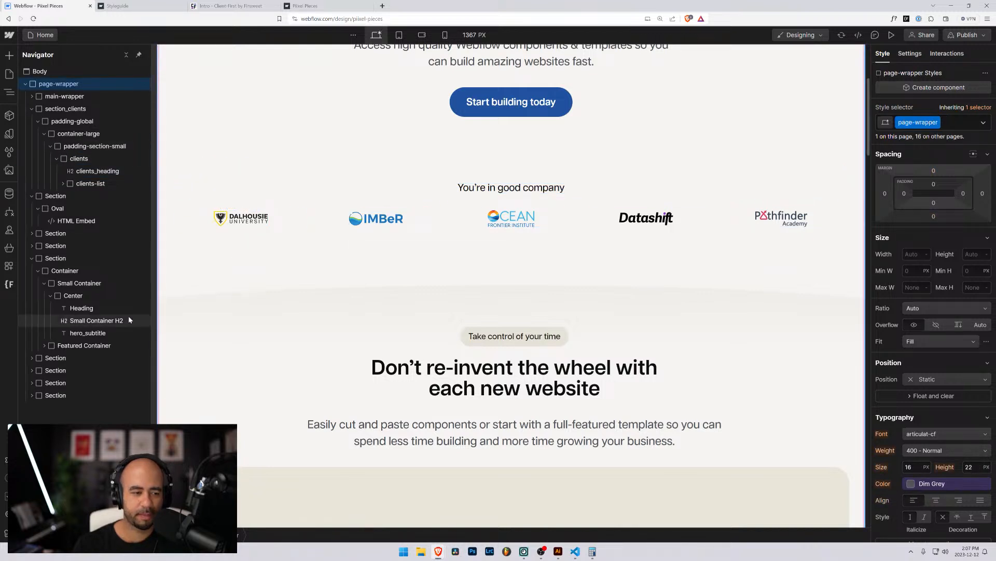
Rename the first logo wrapper's Client Logo Container class to clients_logo-container.
left_click(283, 224)
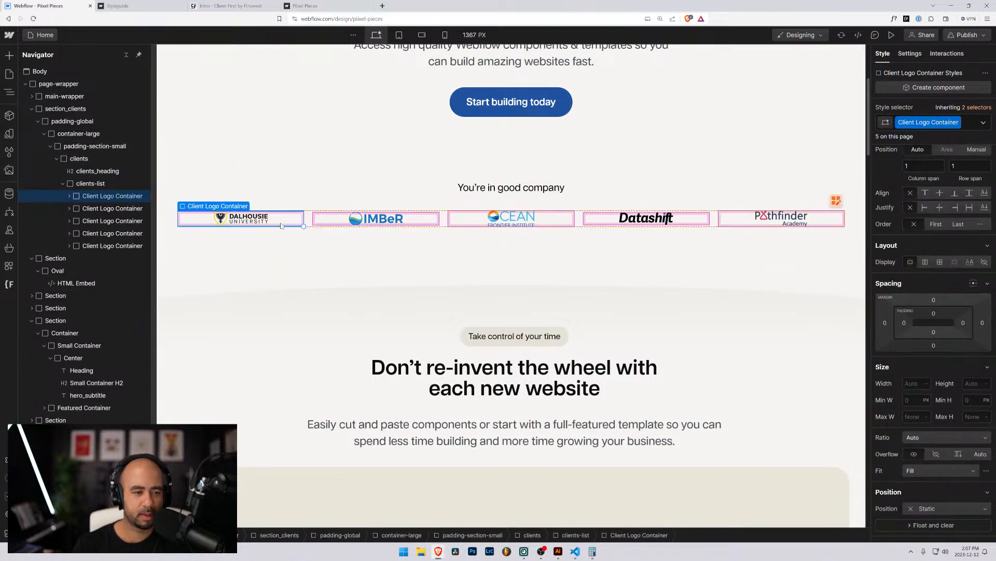
left_click(70, 196)
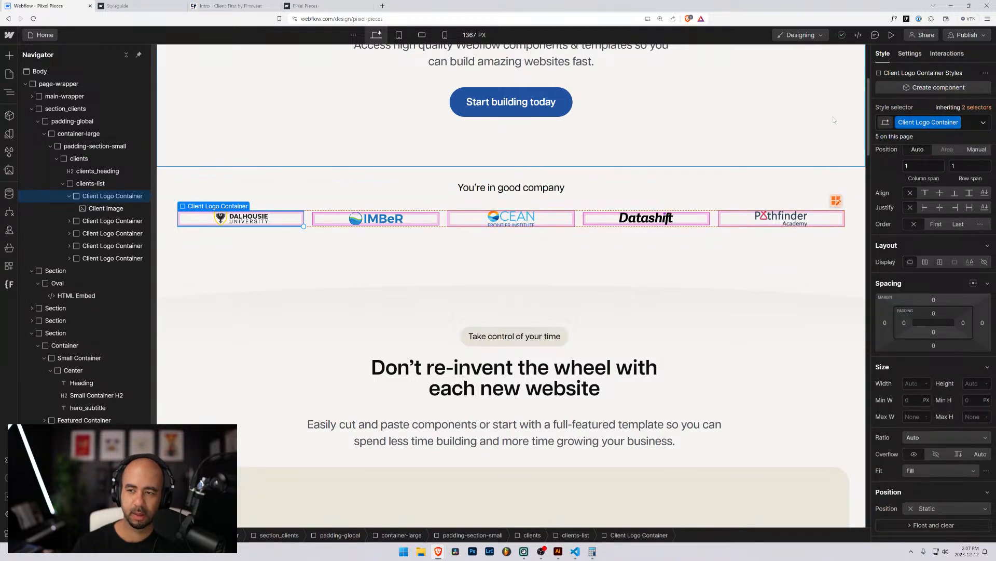
left_click(957, 123)
left_click(925, 136)
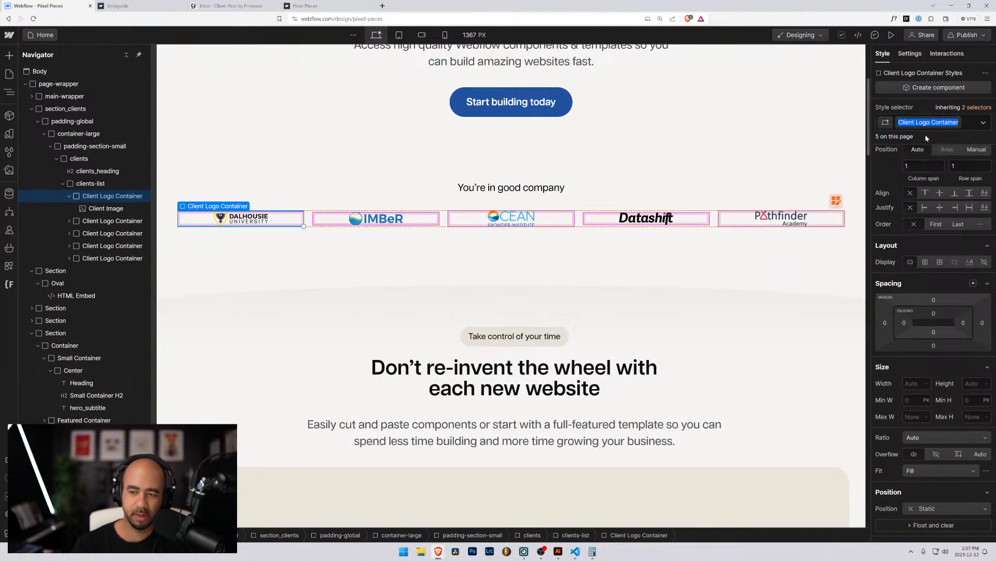
type("clients_")
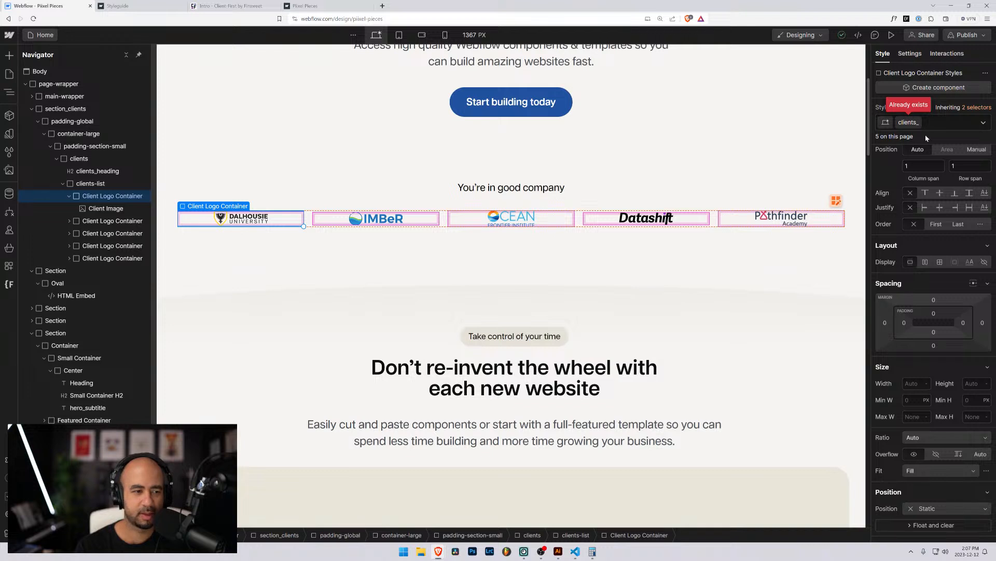
type("logo")
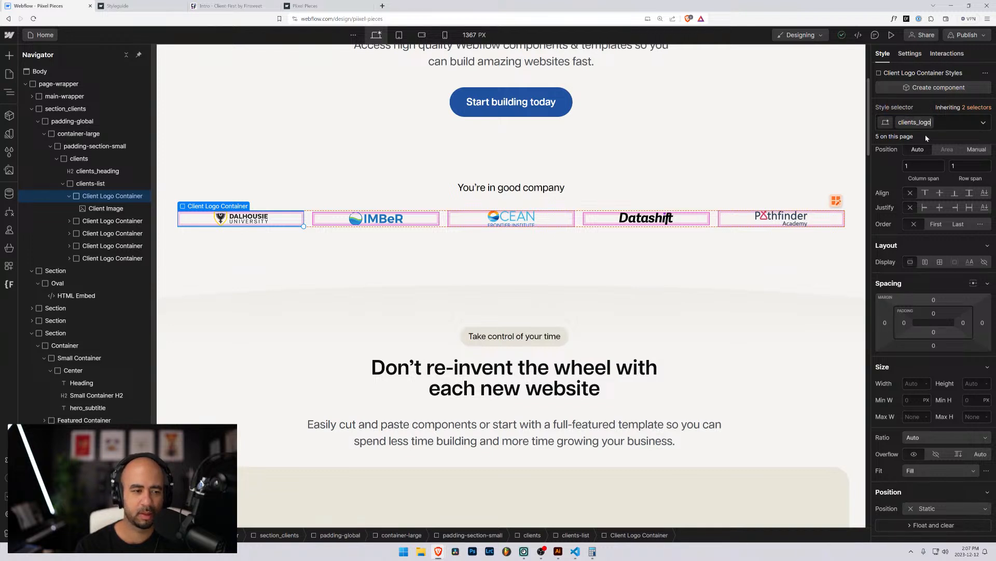
type("-container")
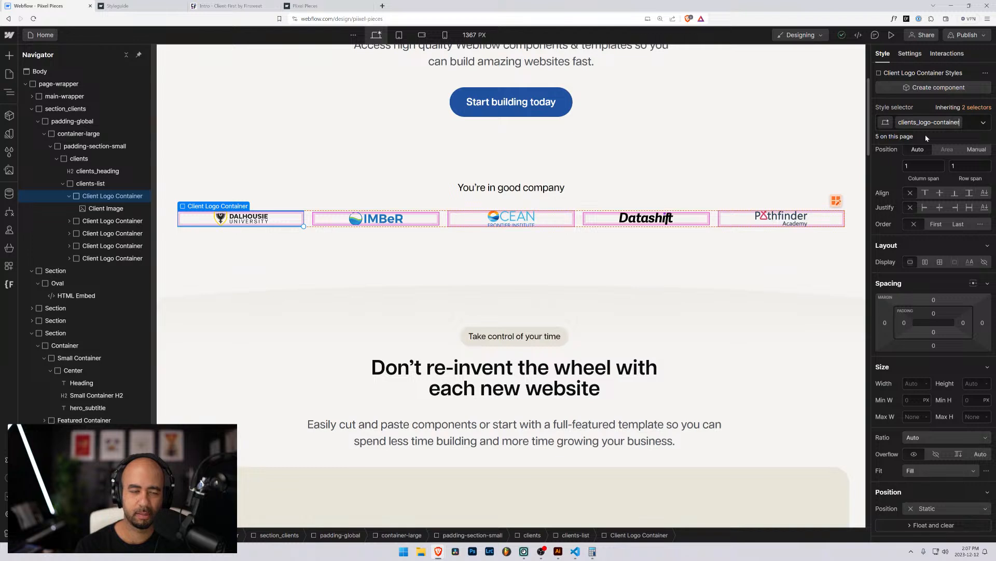
key("Return")
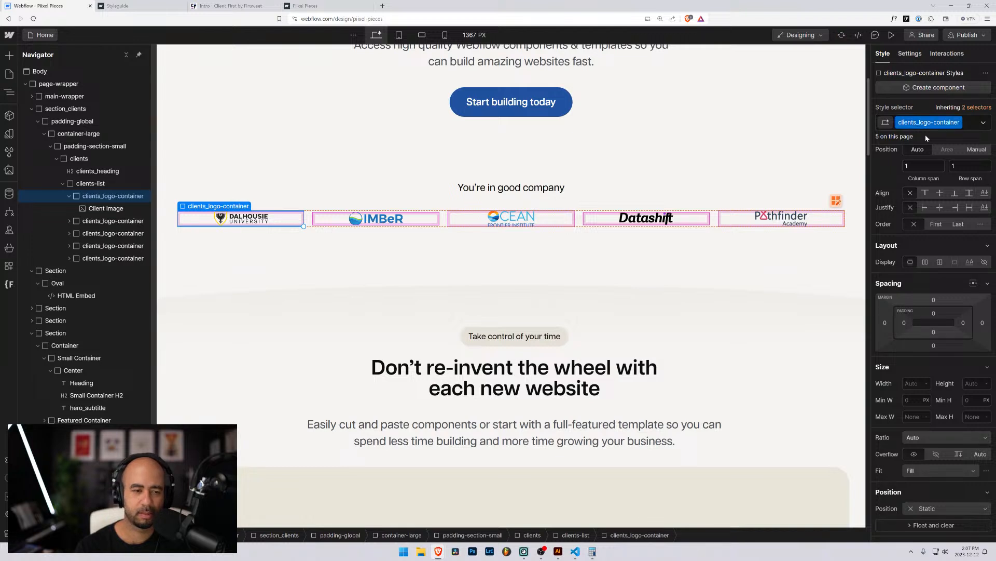
left_click(102, 209)
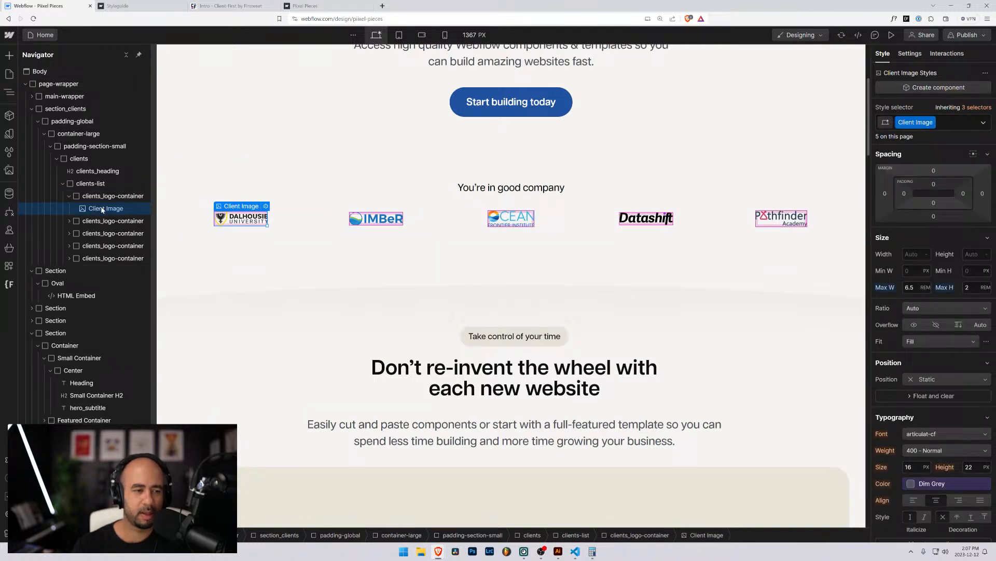
Rename the Client Image class to clients_logo.
left_click(932, 123)
left_click(920, 140)
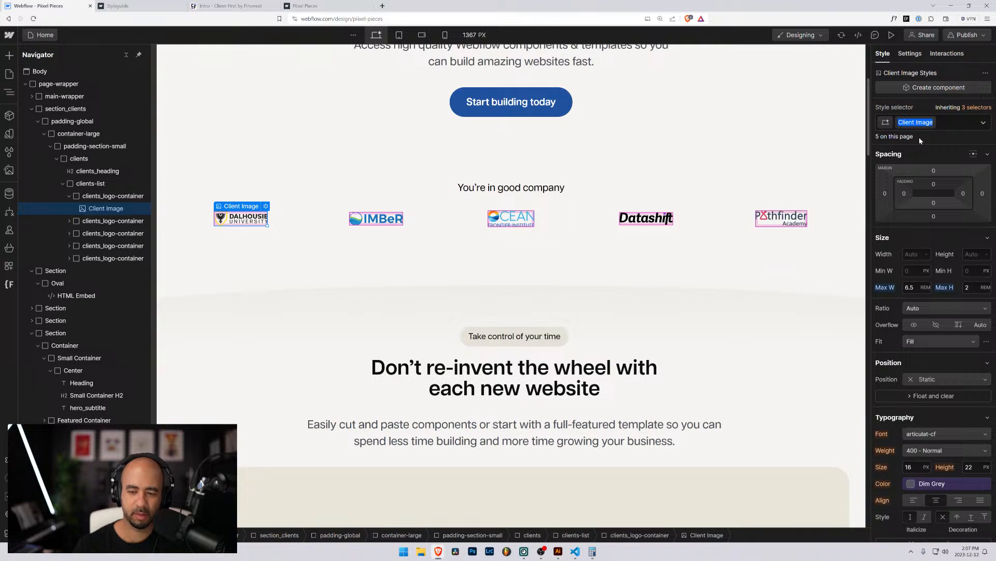
type("clients_")
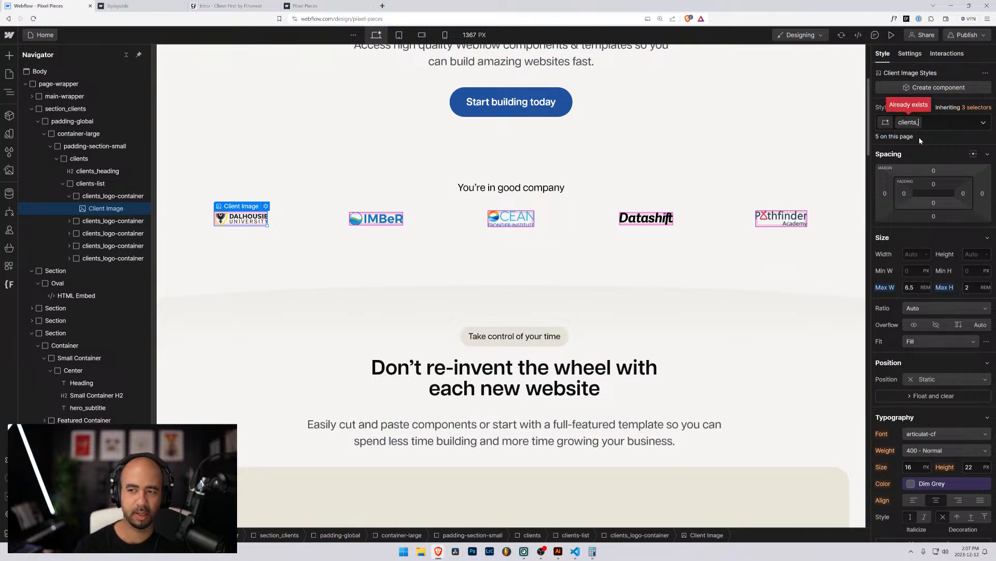
type("logo")
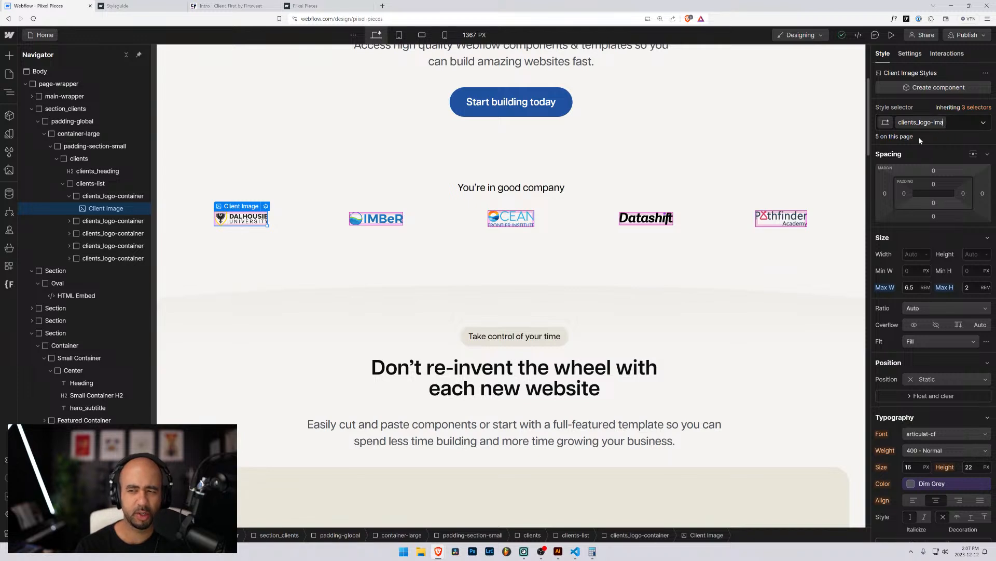
key("Return")
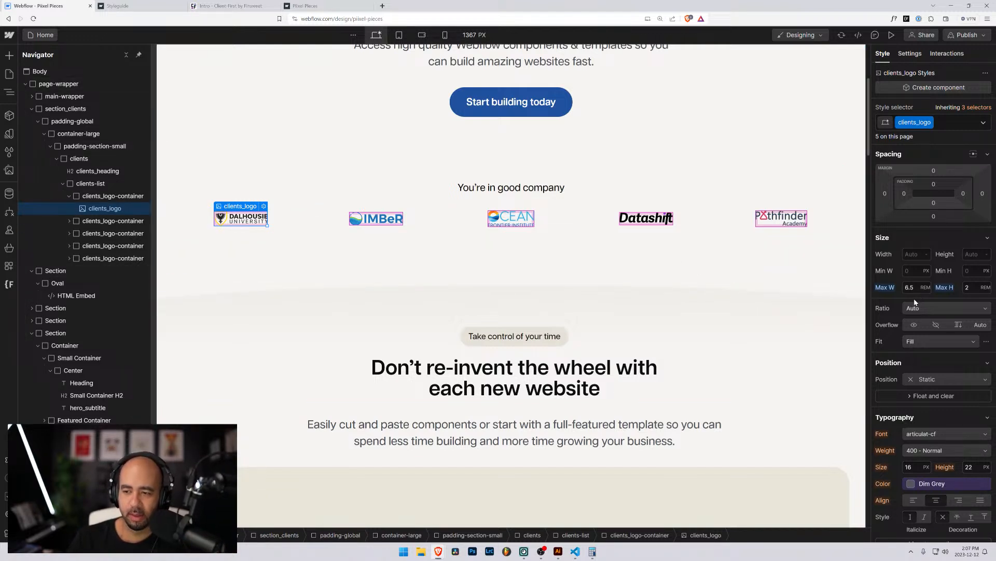
Collapse clients-list and the clients block in the Navigator.
scroll(910, 304, "down", 3)
scroll(910, 304, "up", 3)
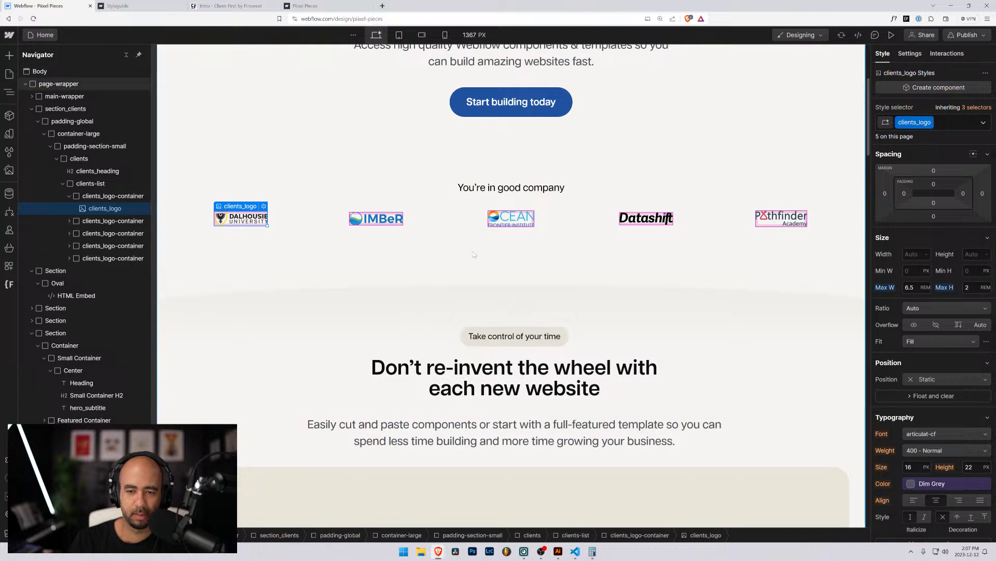
left_click(70, 220)
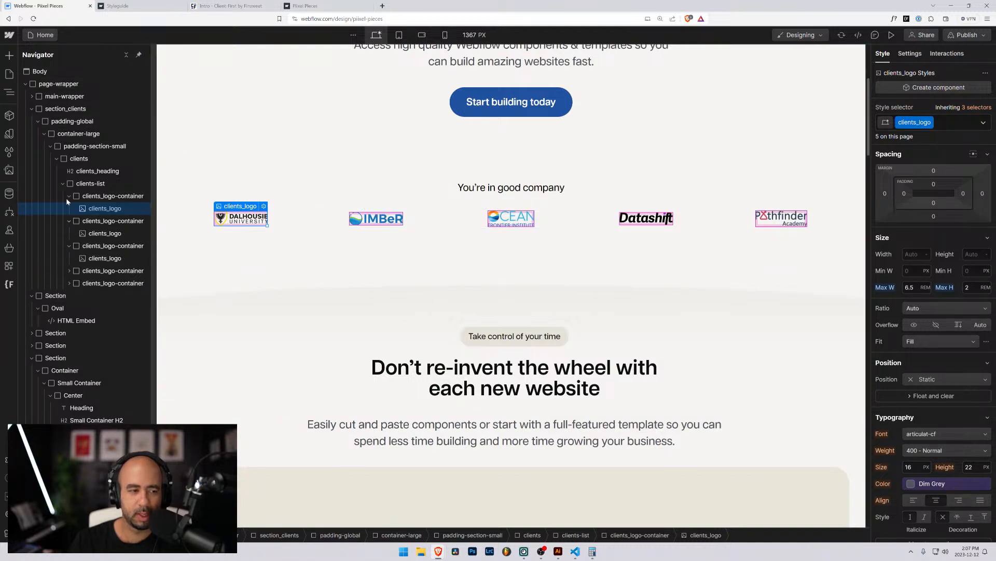
left_click(63, 184)
left_click(58, 159)
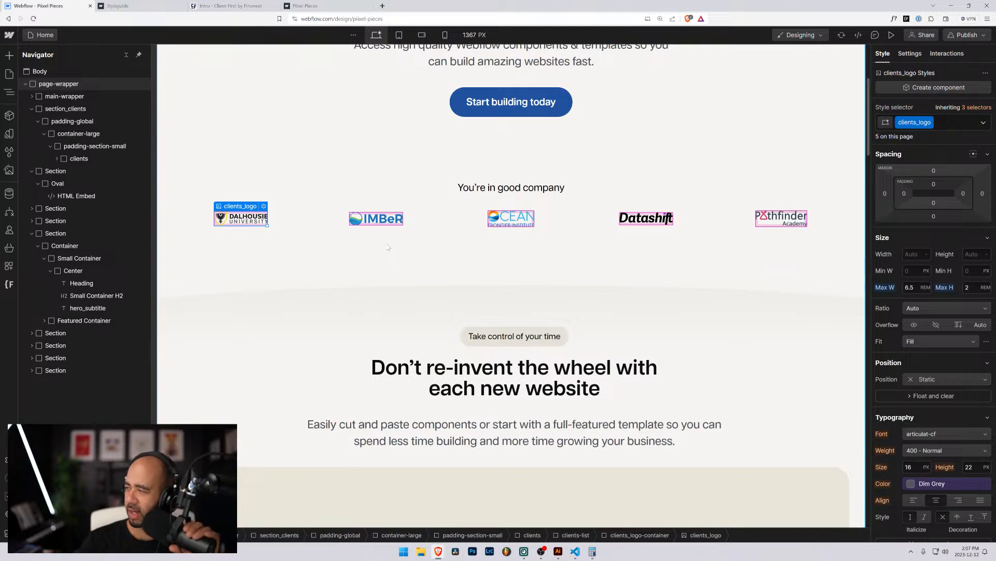
scroll(384, 253, "up", 3)
scroll(363, 257, "down", 3)
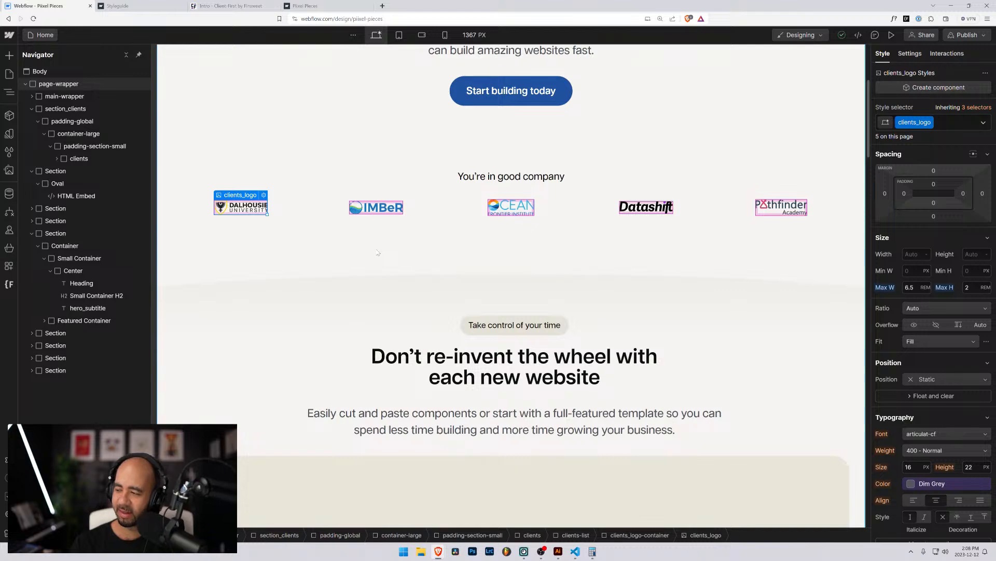
scroll(377, 253, "down", 4)
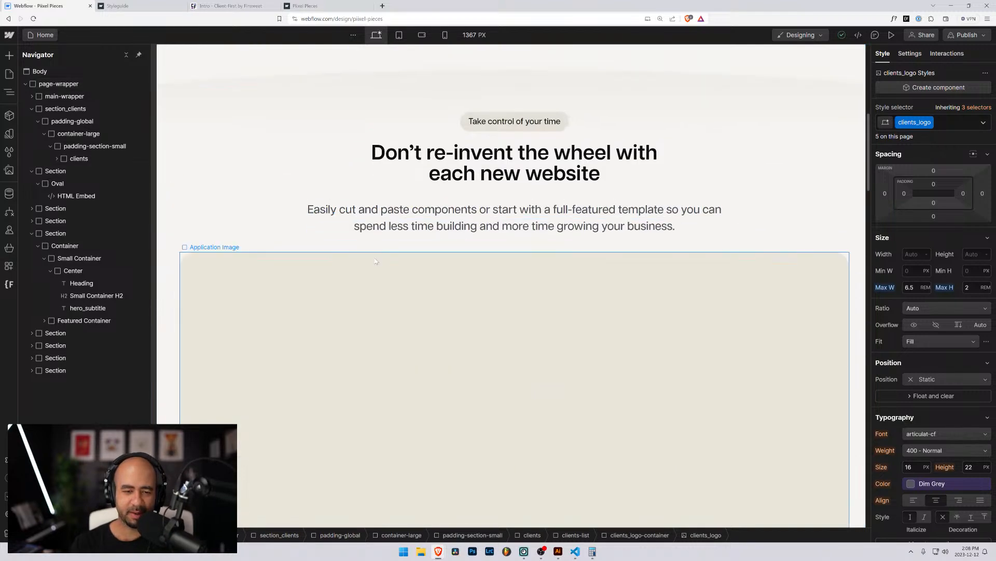
left_click(387, 146)
scroll(344, 239, "up", 4)
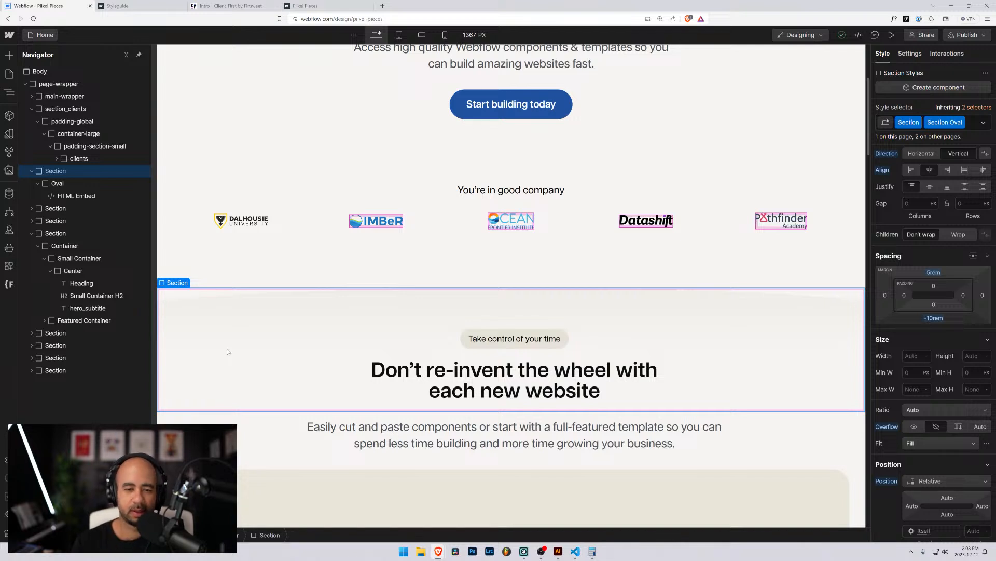
left_click(252, 272)
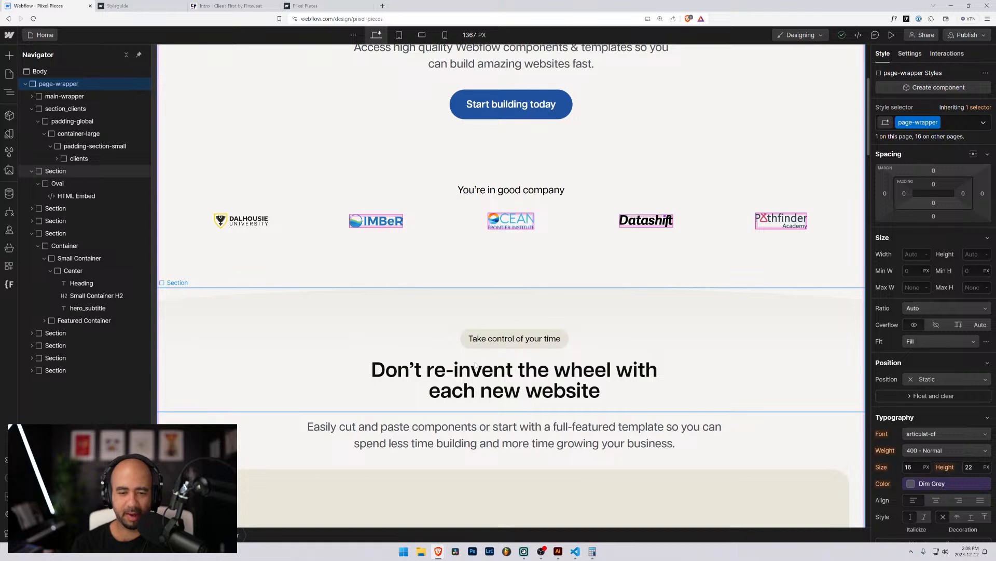
scroll(475, 364, "down", 7)
scroll(462, 346, "up", 8)
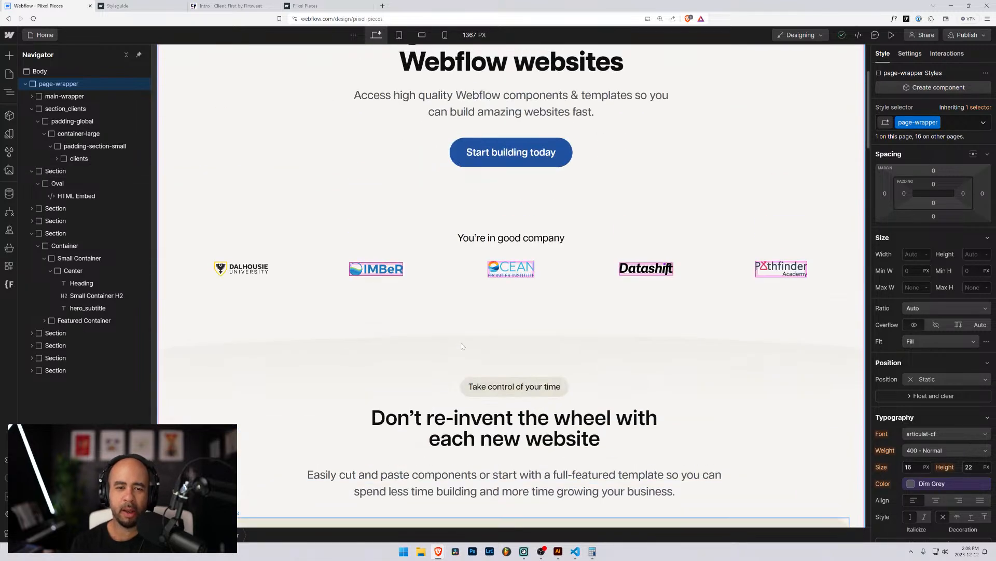
scroll(461, 345, "up", 3)
scroll(460, 344, "down", 9)
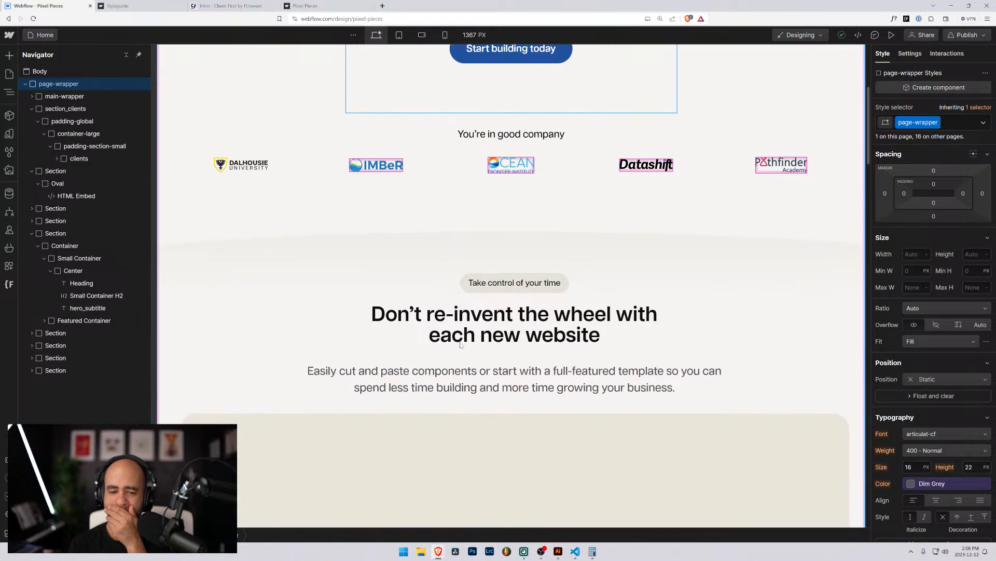
scroll(419, 337, "down", 8)
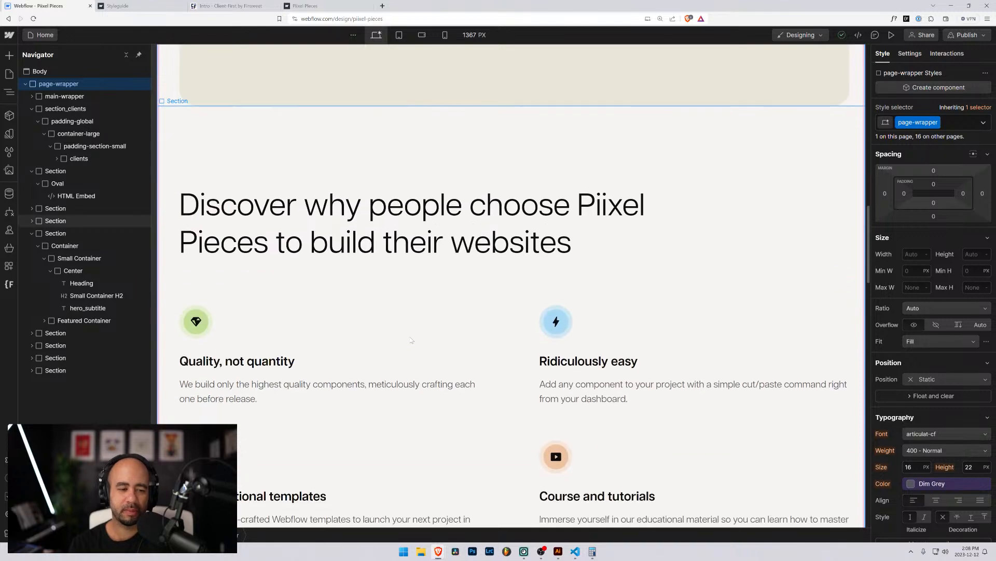
scroll(413, 339, "up", 10)
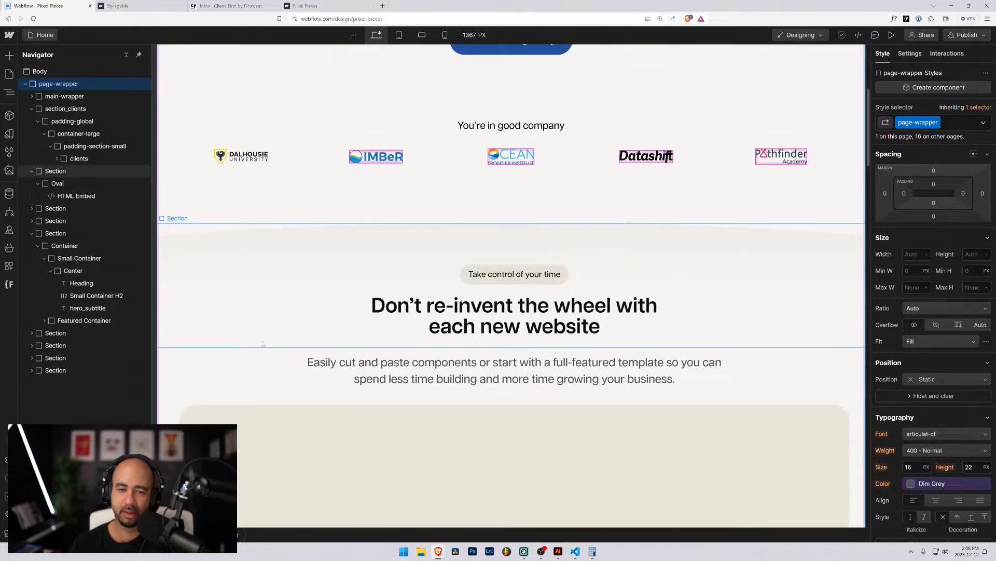
scroll(263, 344, "up", 5)
scroll(260, 342, "down", 5)
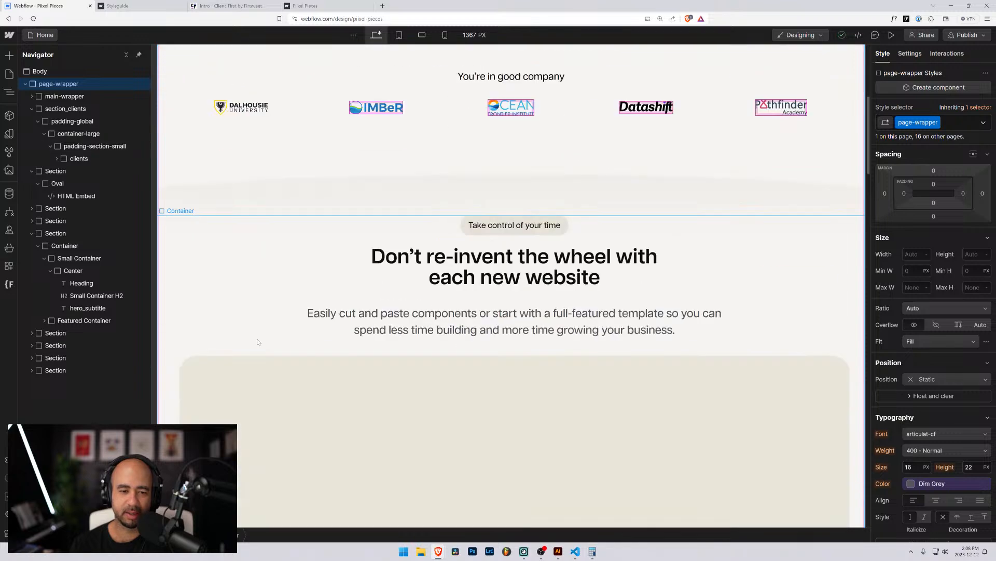
scroll(256, 342, "up", 4)
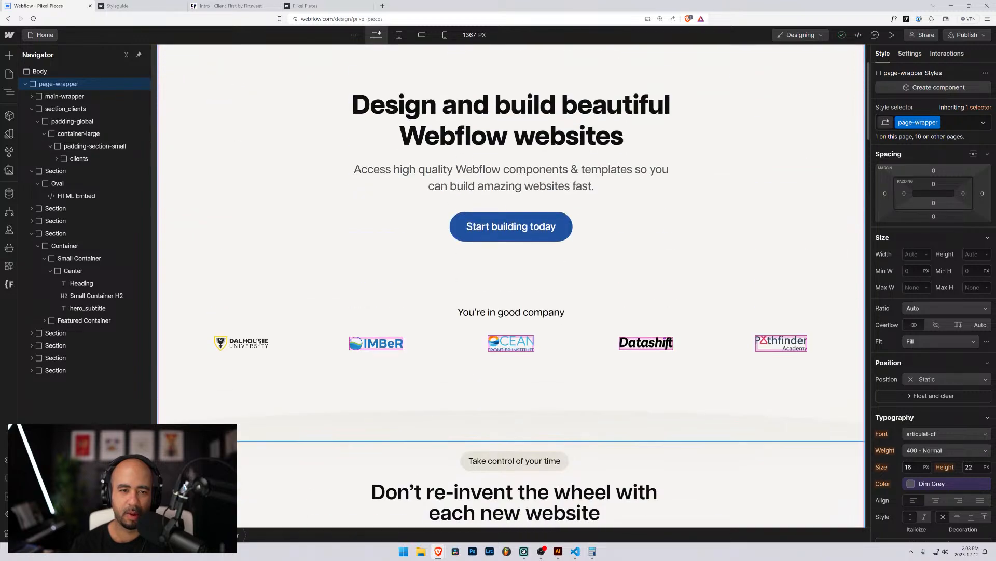
scroll(289, 255, "down", 2)
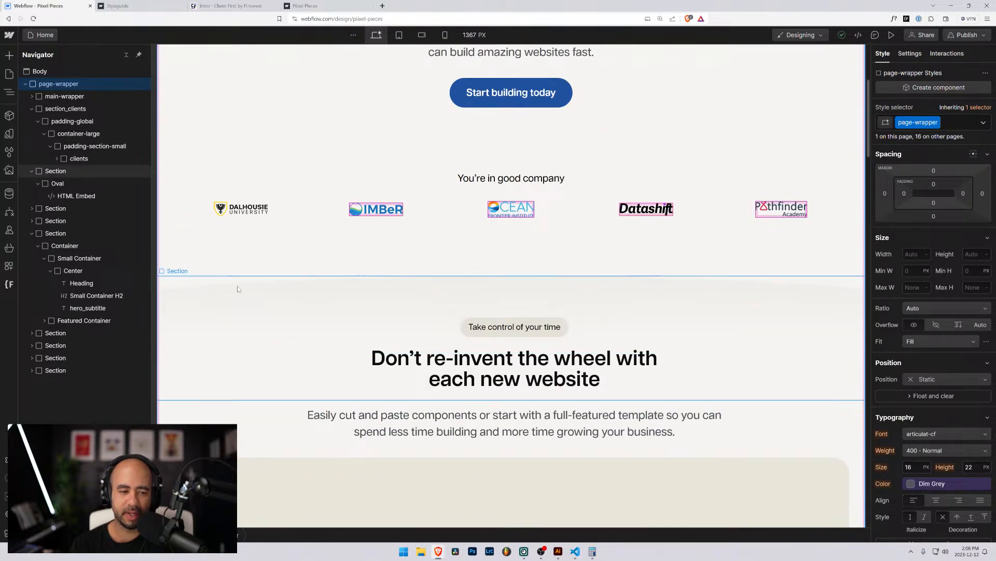
left_click(236, 286)
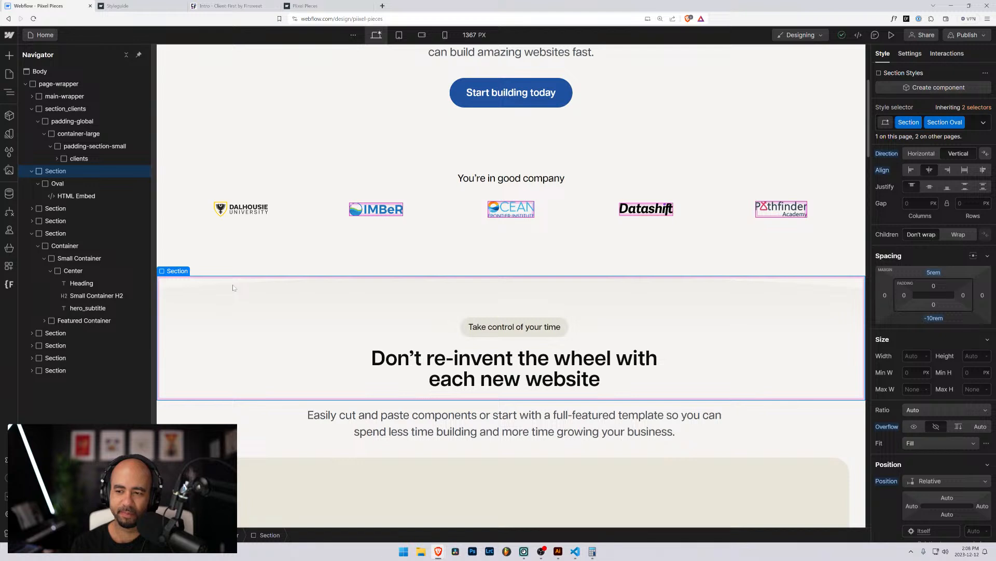
Review the oval HTML Embed's border-radius CSS, then select its parent Section for a class.
left_click(64, 196)
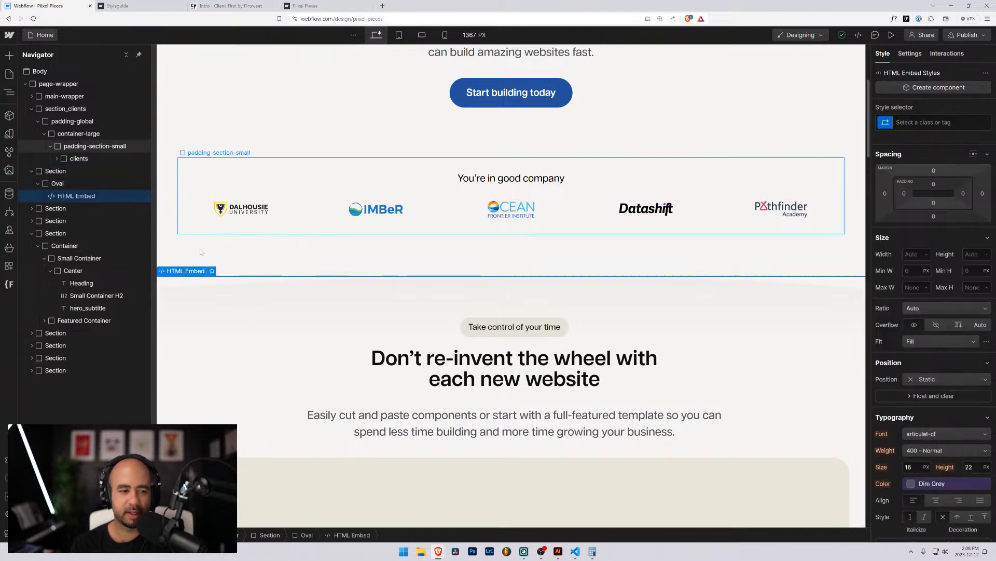
left_click(212, 271)
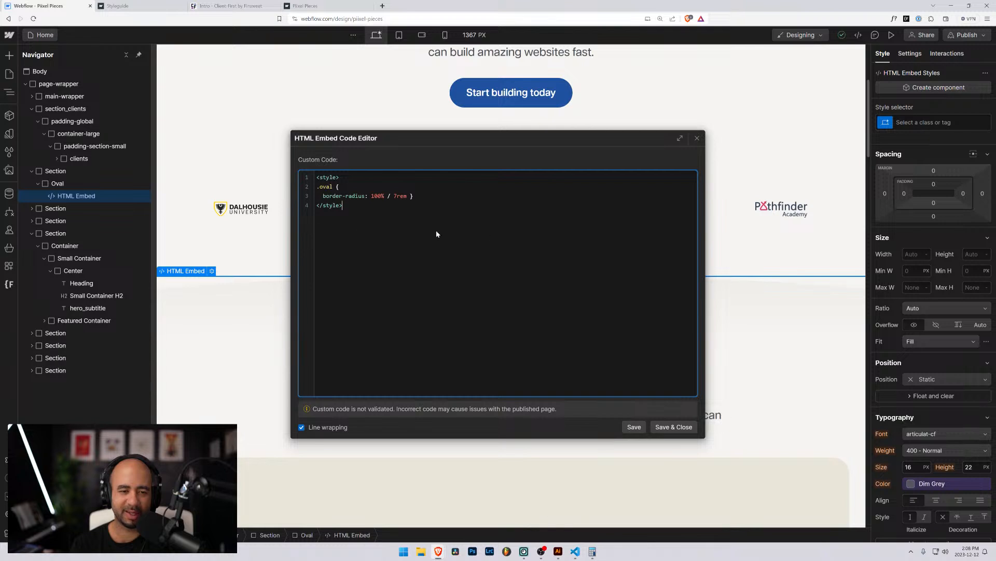
left_click(698, 138)
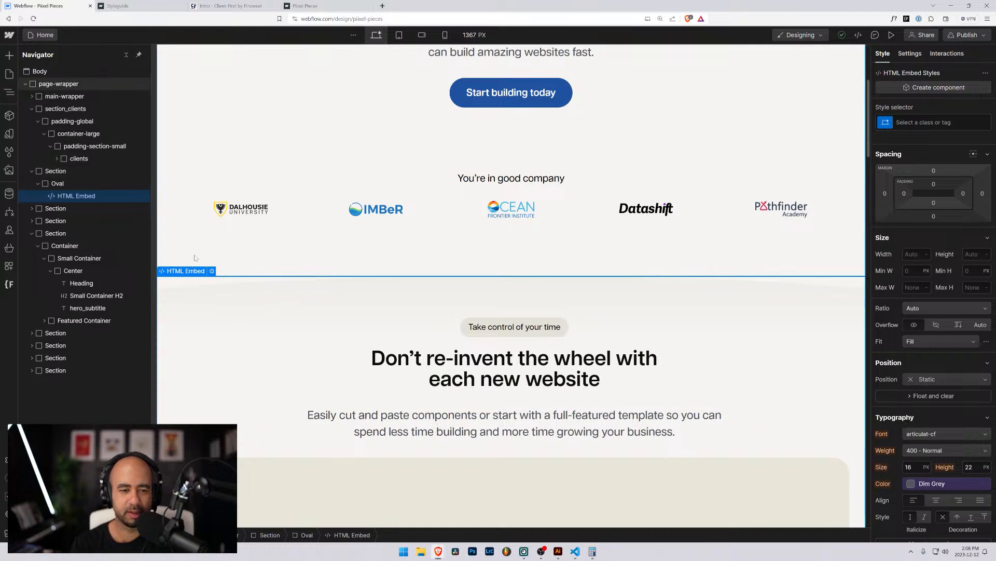
scroll(234, 281, "down", 1)
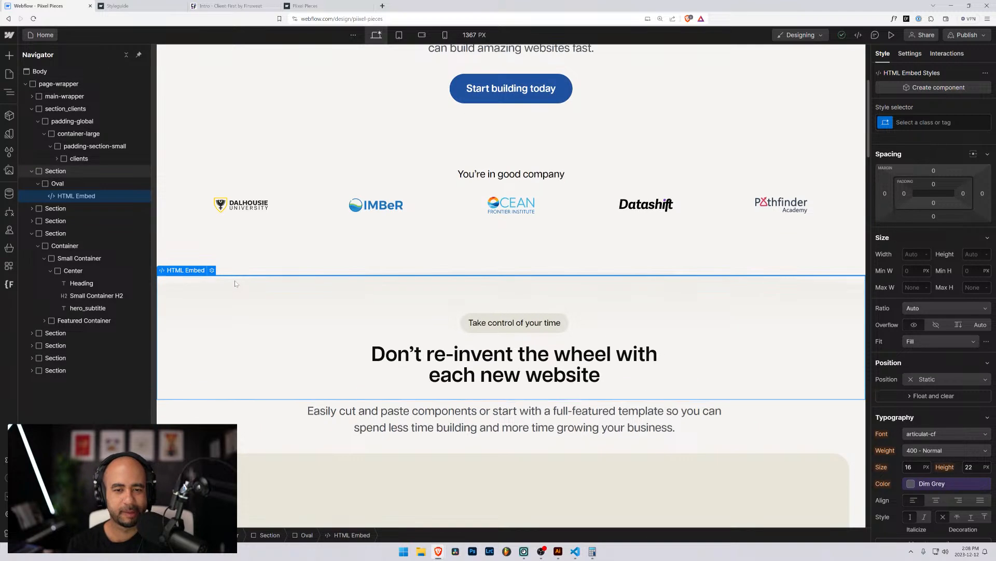
scroll(235, 282, "up", 3)
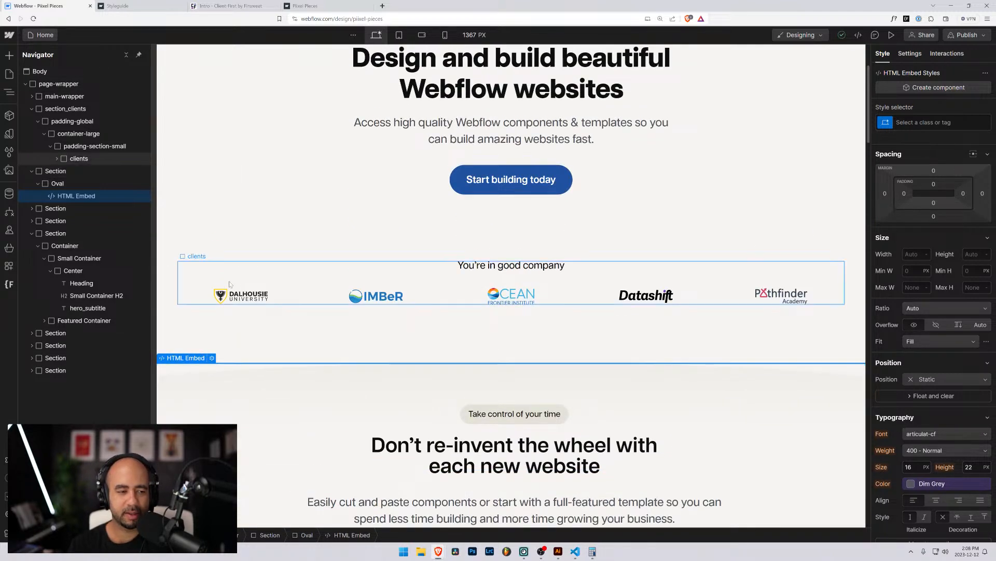
left_click(33, 172)
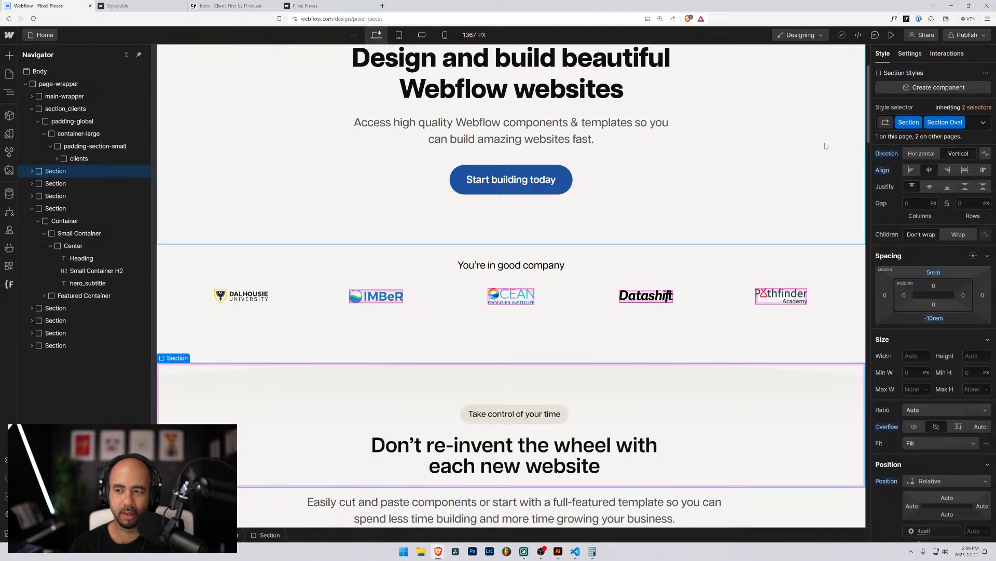
left_click(973, 123)
Add a hide combo class to the oval Section and set its display to none.
type("hide")
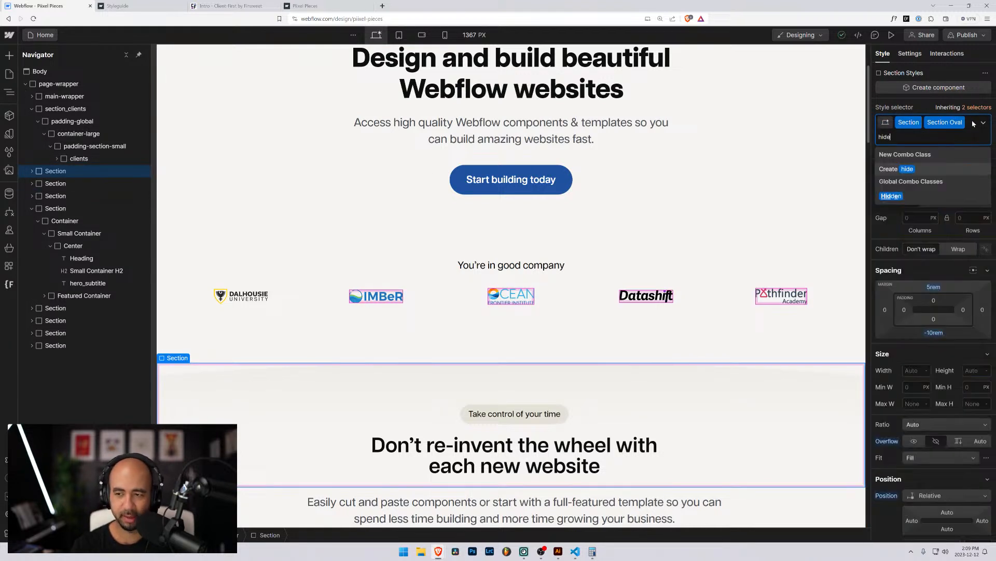
key("Return")
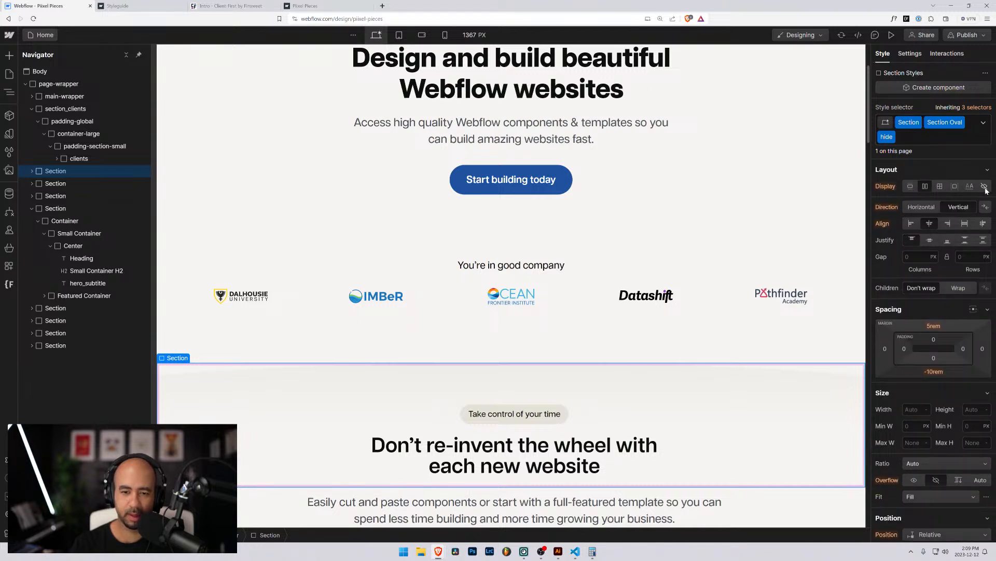
left_click(985, 188)
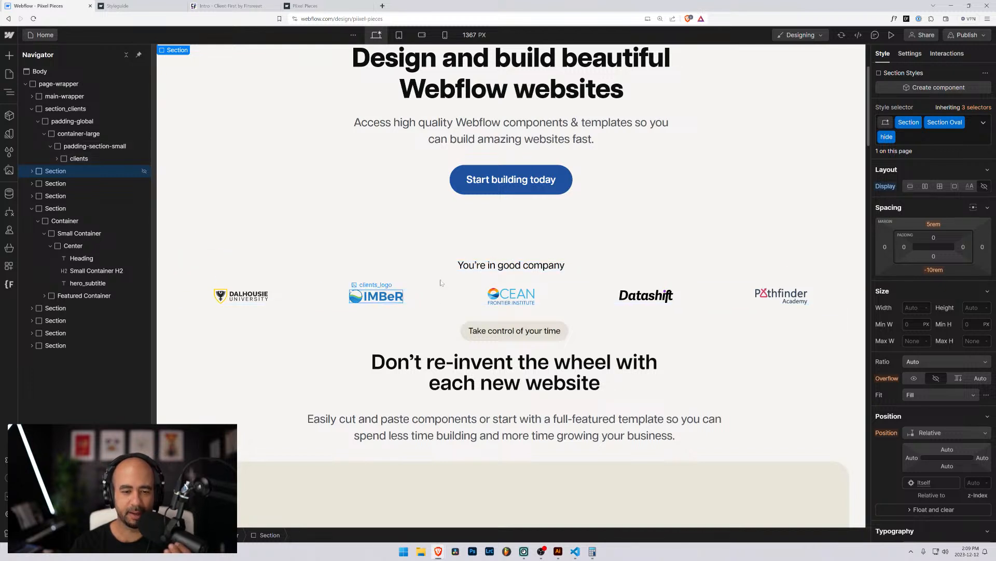
Remove the hide combo class and hide the Section directly with Display None.
key("ctrl+z")
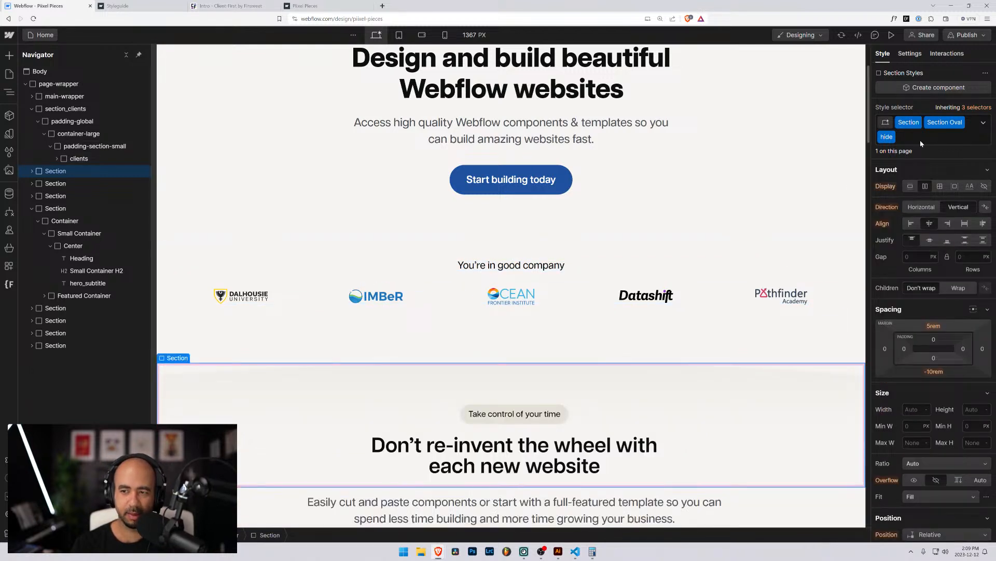
left_click(939, 138)
key("BackSpace")
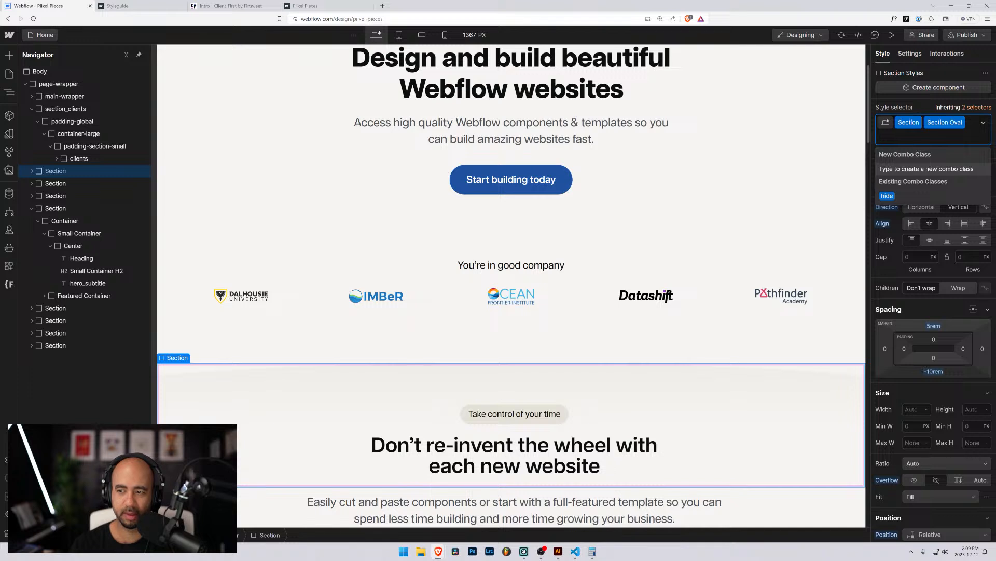
key("Escape")
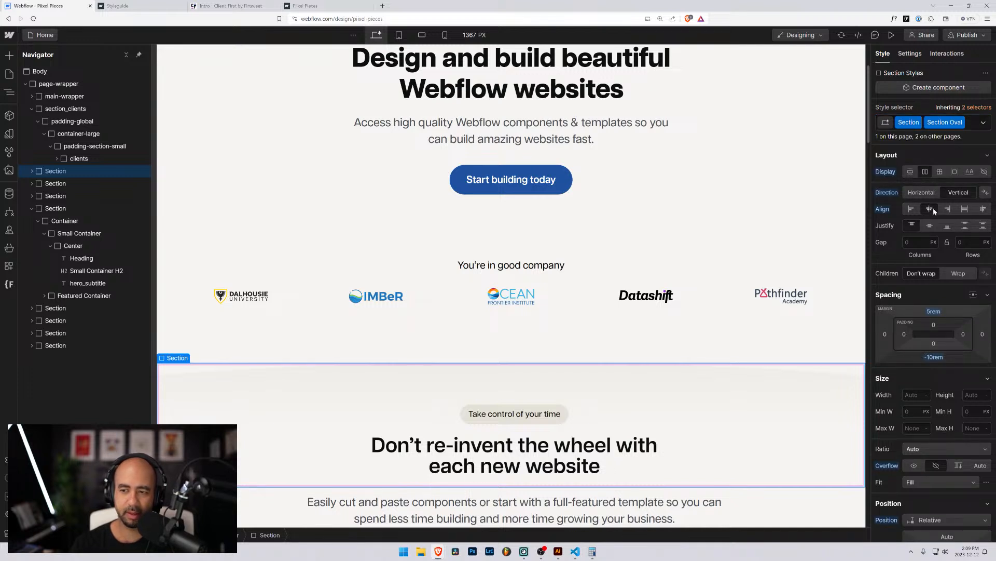
left_click(984, 172)
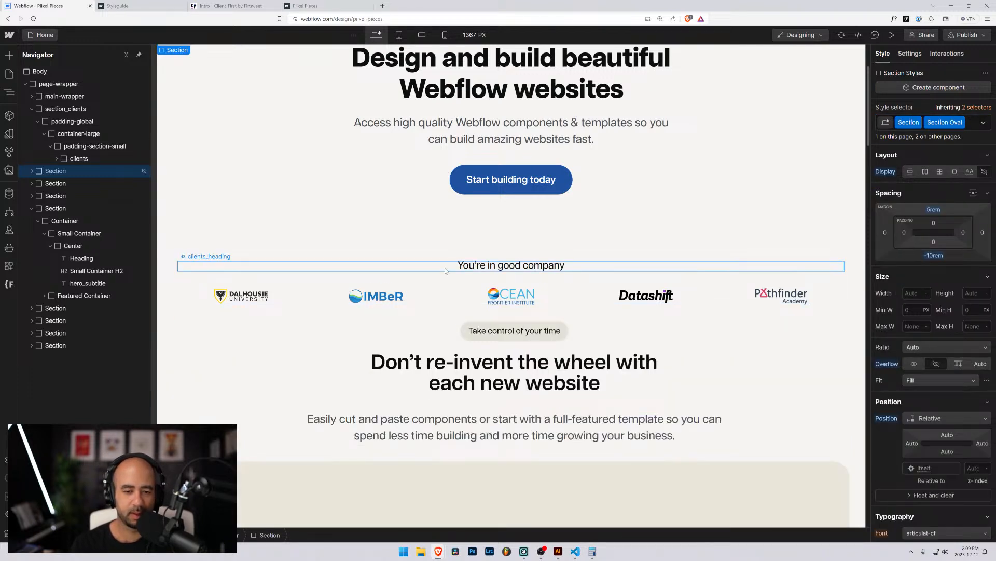
Expand main-wrapper in the Navigator and check section_clients' class.
left_click(222, 344)
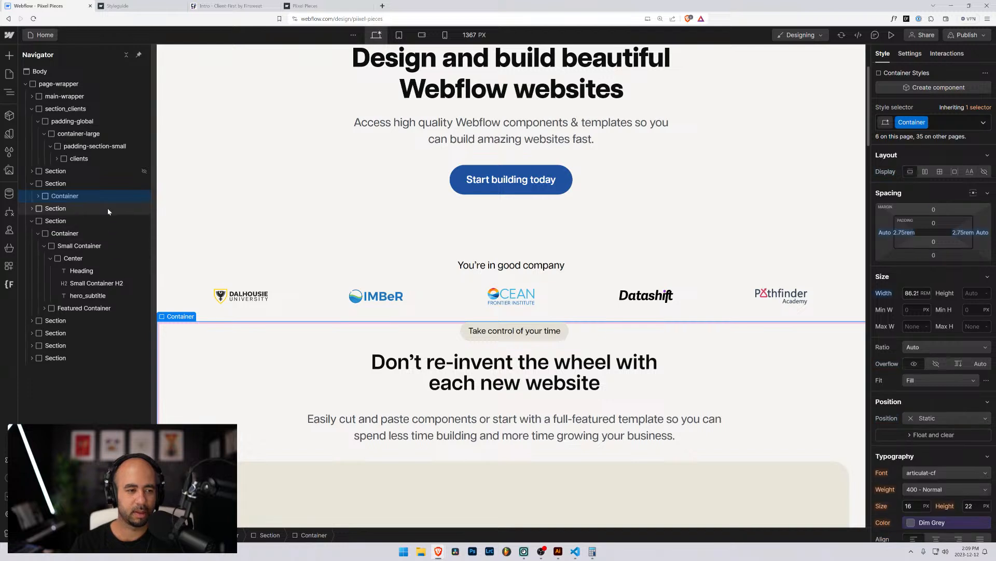
left_click(49, 185)
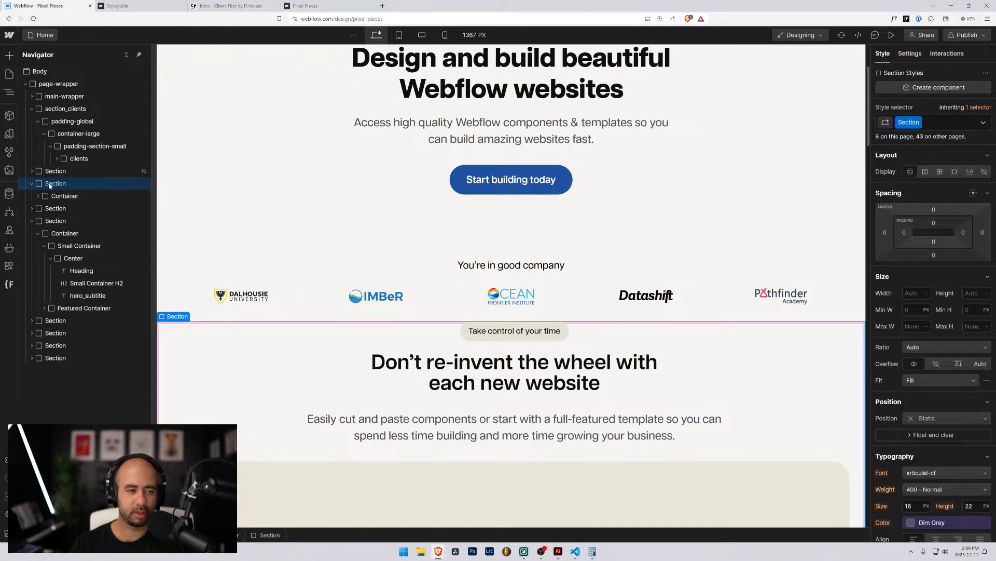
left_click(32, 111)
left_click(32, 111)
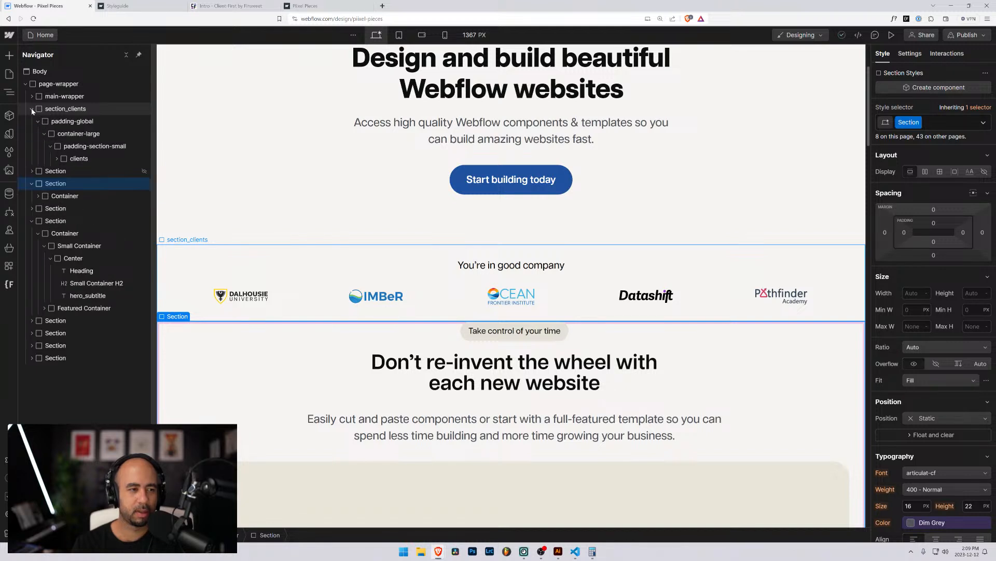
left_click(31, 97)
left_click(32, 134)
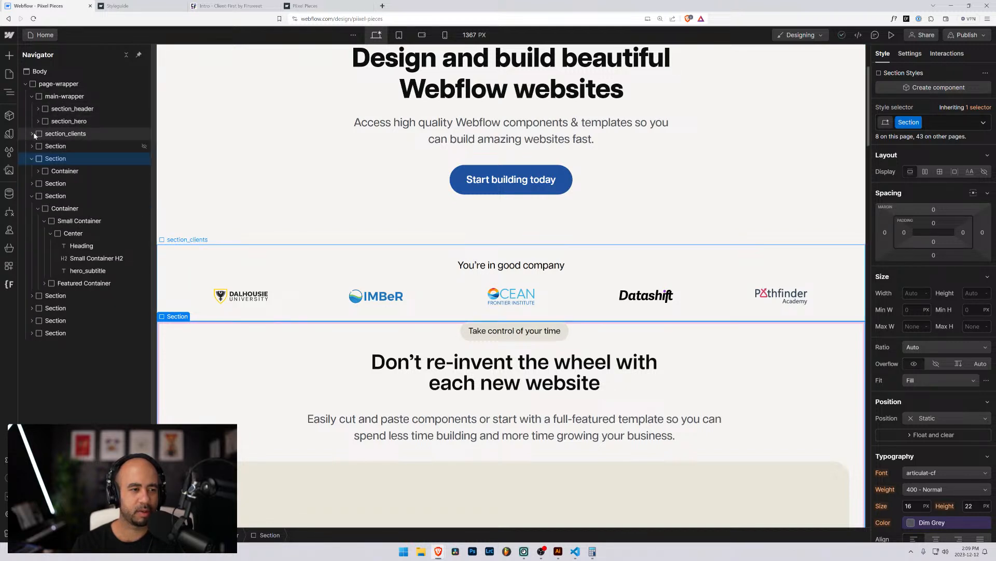
left_click(42, 136)
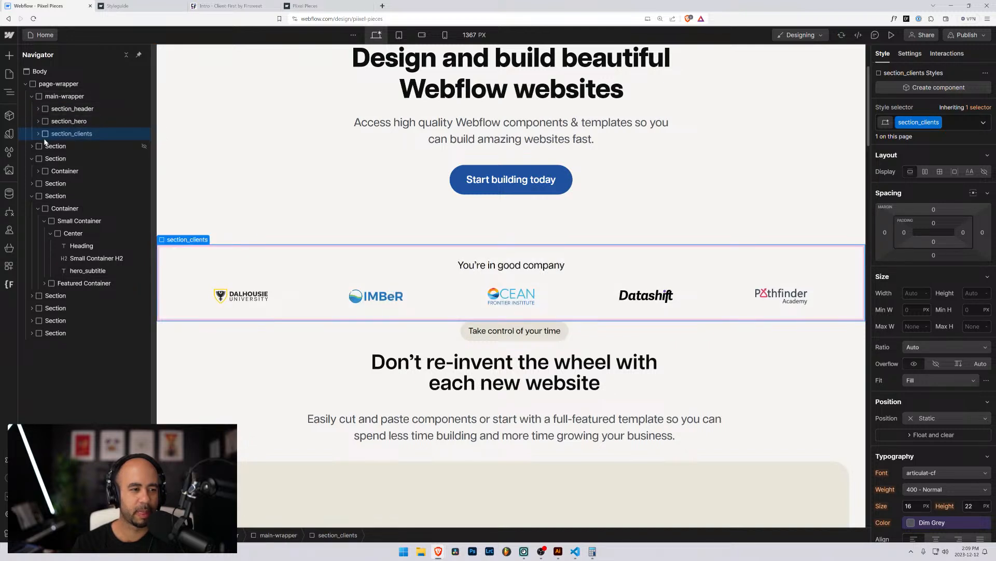
Swap the 'Don't re-invent the wheel' Section's generic class for a new section_control class.
left_click(42, 159)
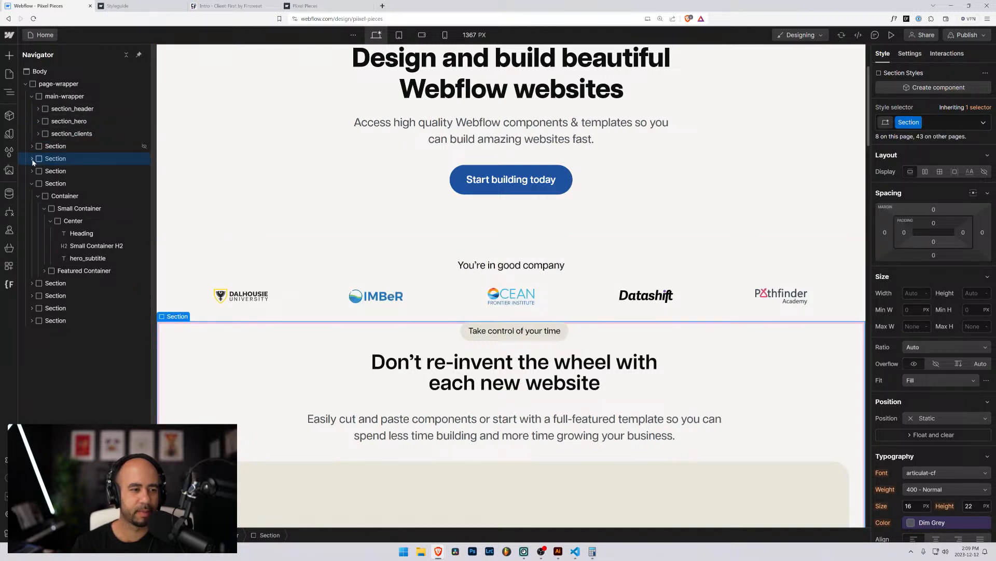
left_click(947, 121)
key("BackSpace")
type("section")
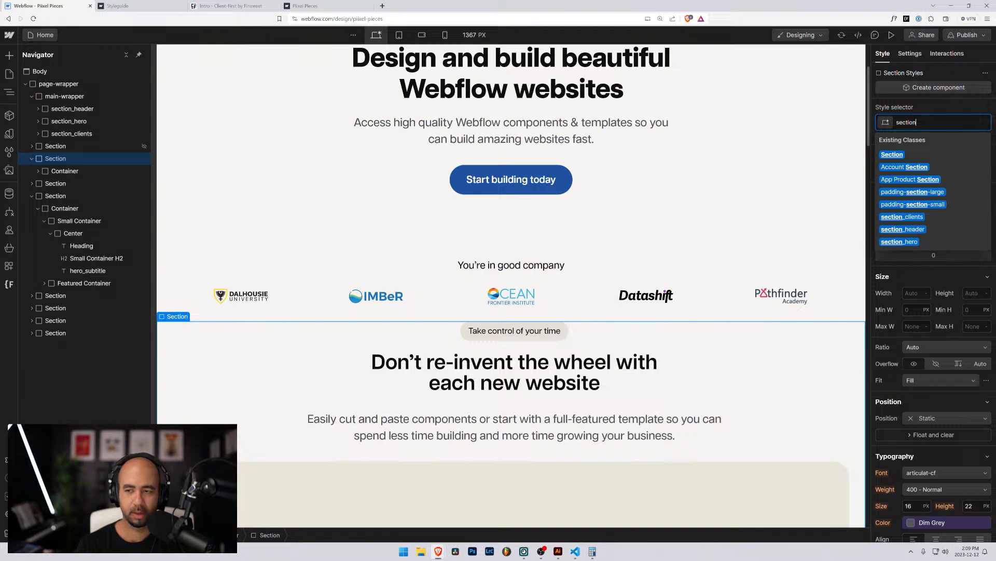
type("_")
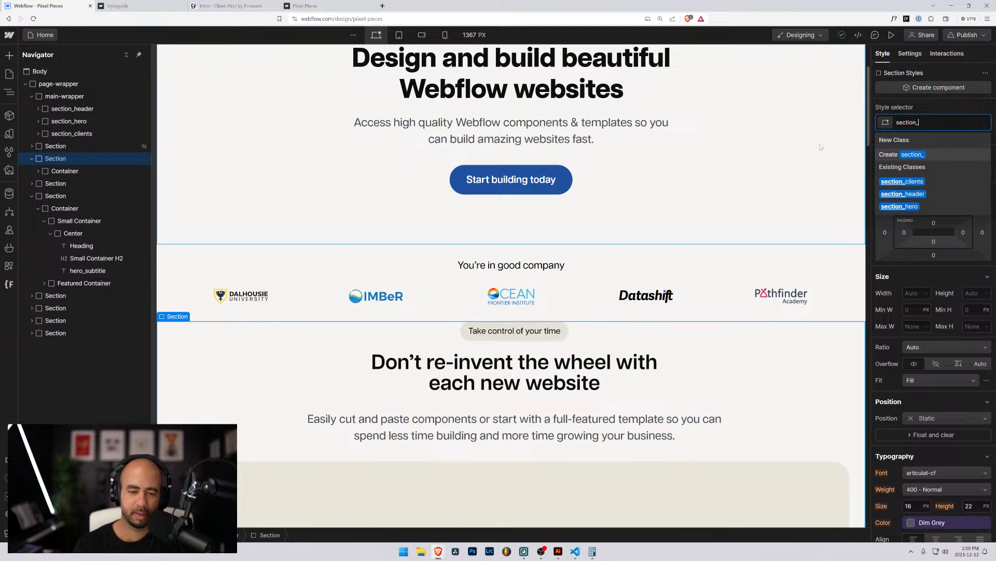
scroll(624, 319, "down", 1)
scroll(625, 318, "down", 15)
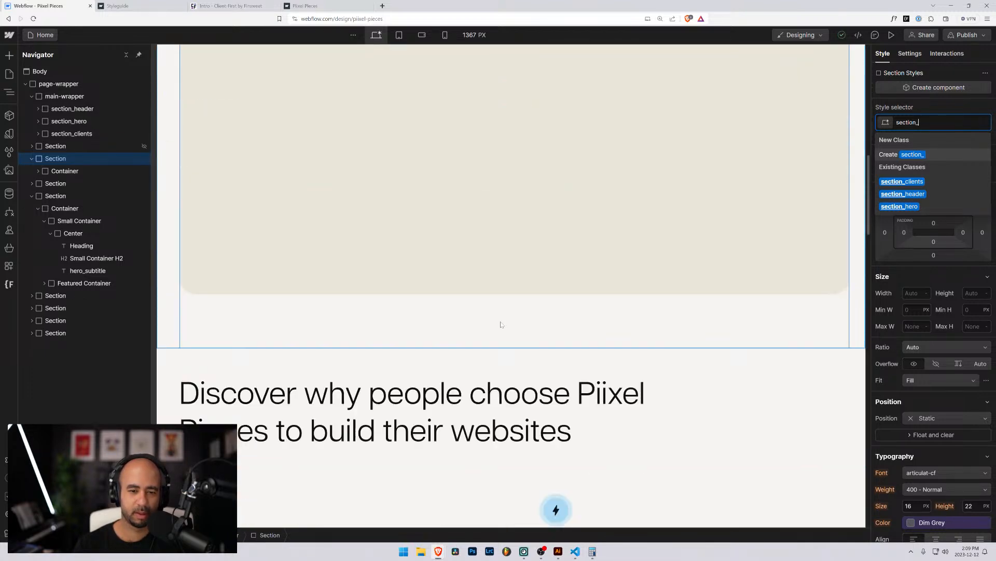
scroll(500, 322, "up", 13)
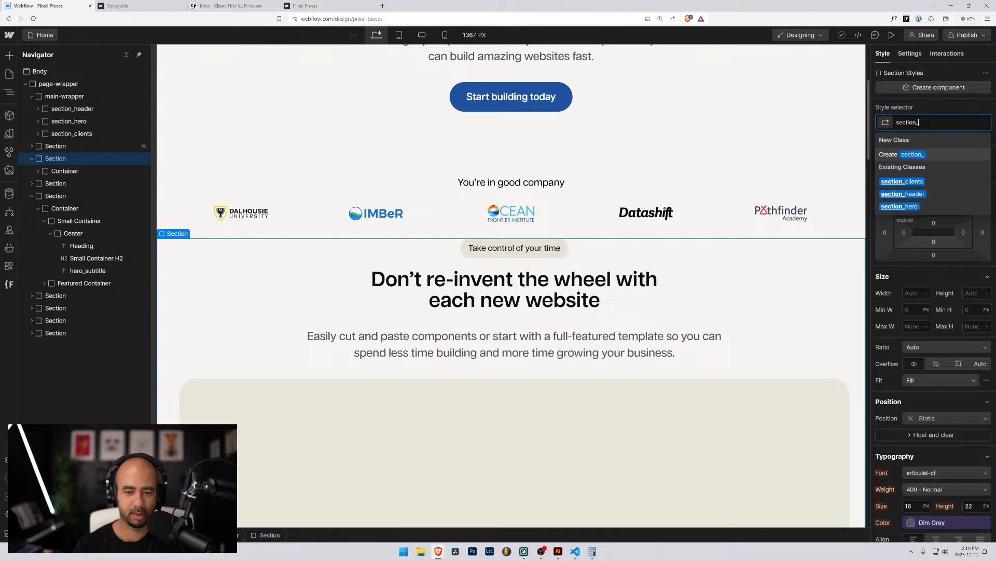
type("wheel")
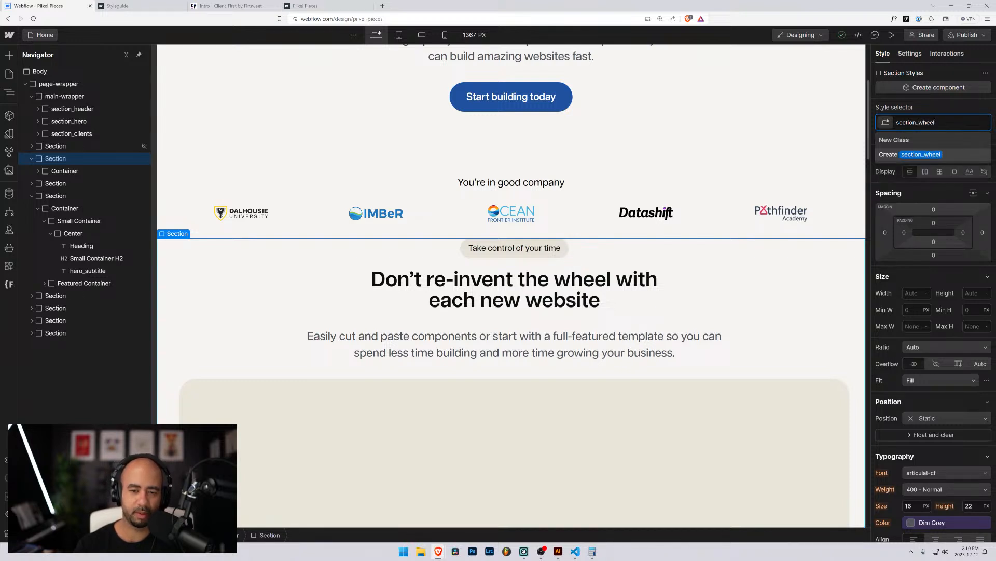
key("BackSpace")
key("BackSpace")
key("BackSpace")
key("BackSpace")
key("BackSpace")
type("contgr")
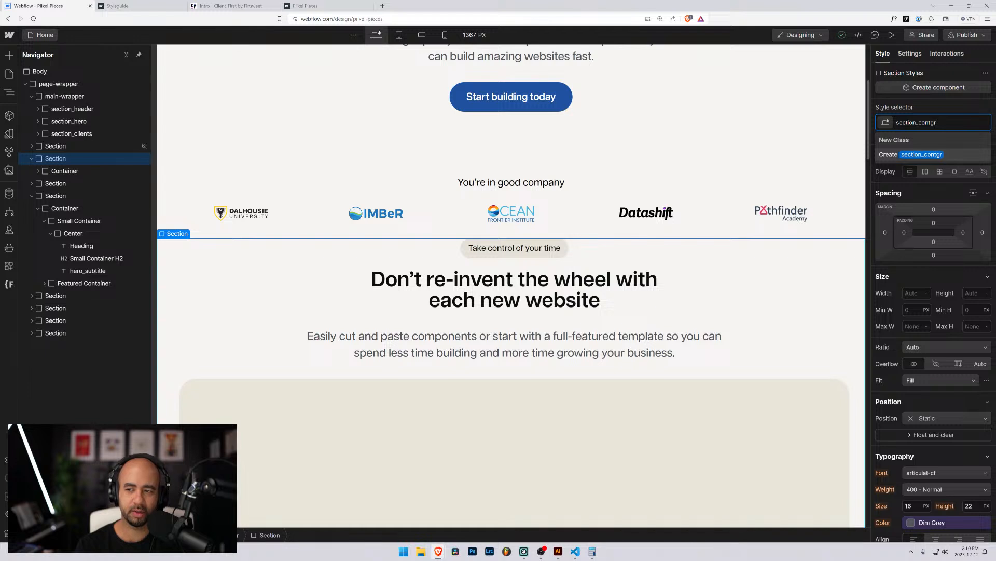
key("BackSpace")
key("BackSpace")
type("ro")
key("Return")
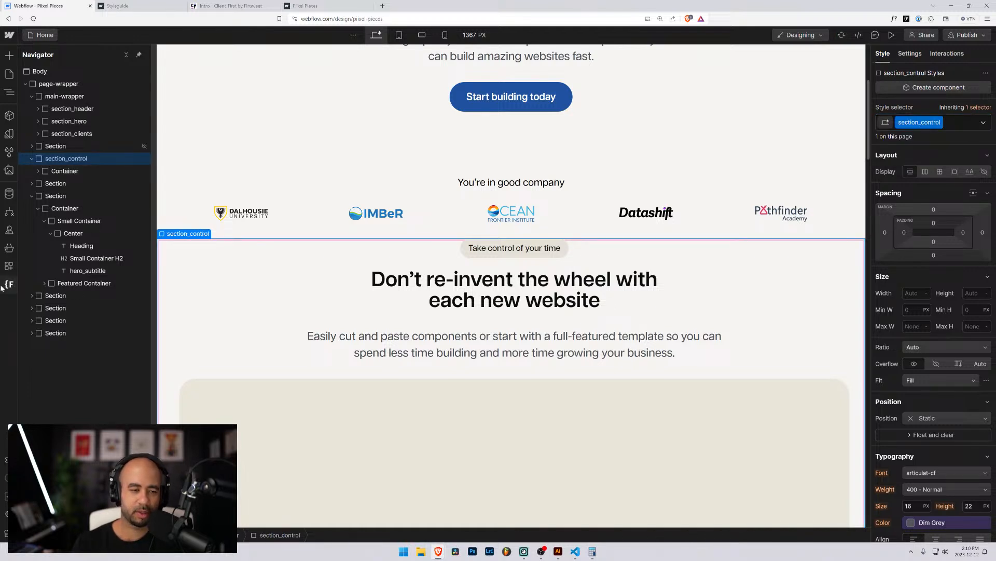
Expand section_header's padding-global, container-large and padding-section-small wrappers for reference.
left_click(46, 172)
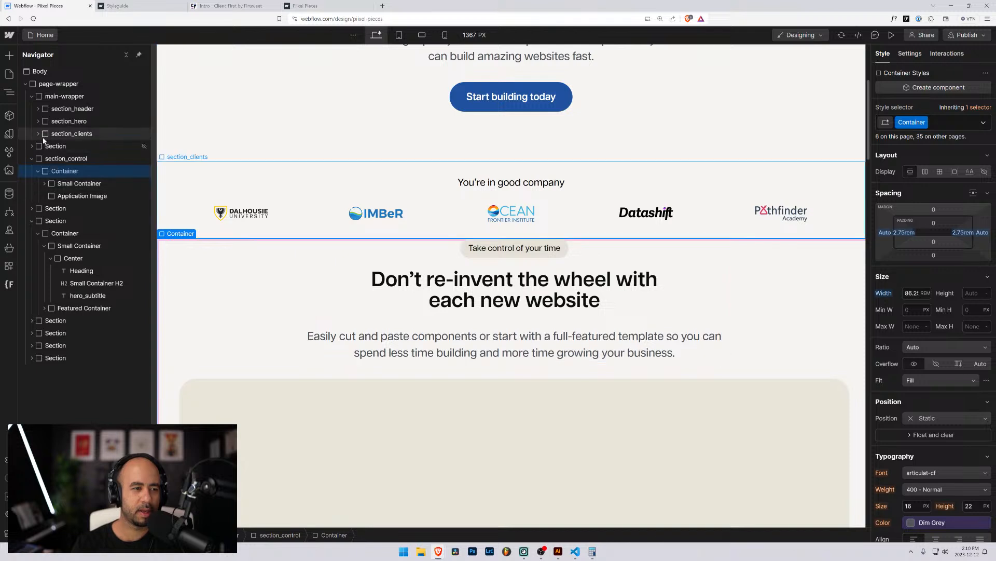
left_click(65, 134)
left_click(38, 121)
left_click(38, 121)
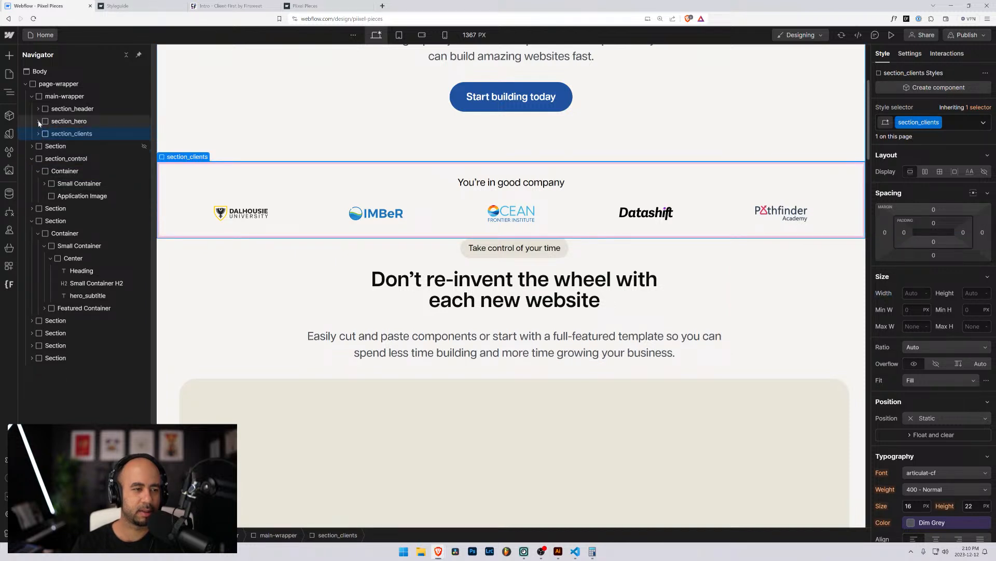
left_click(38, 109)
left_click(43, 120)
left_click(51, 134)
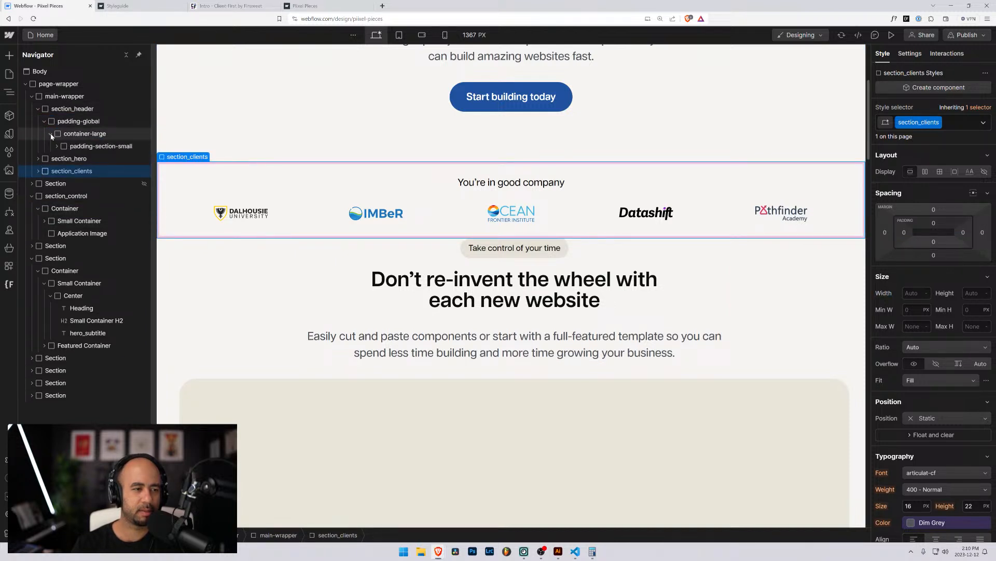
left_click(57, 146)
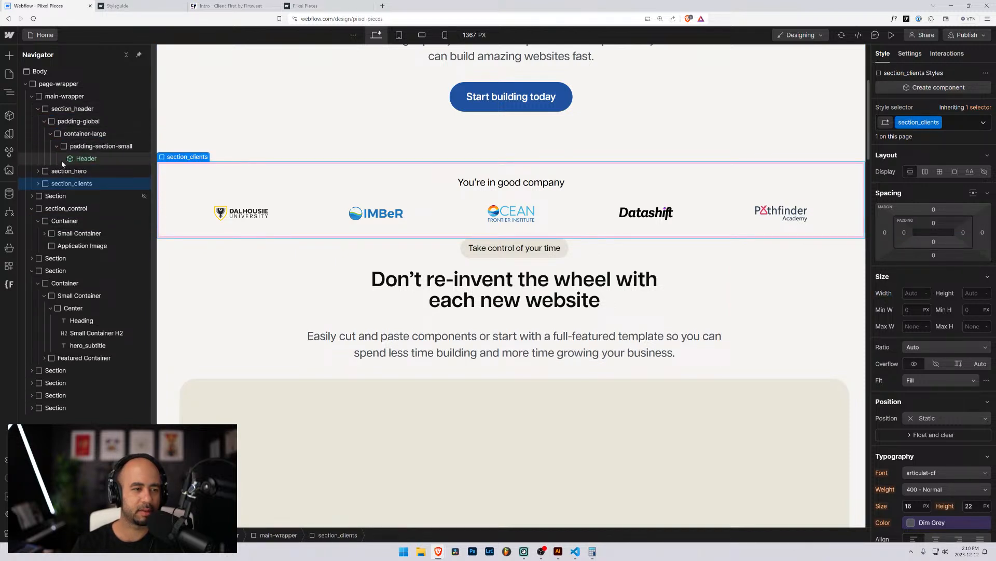
Wrap section_control's Container in a new div with class pading-global.
left_click(52, 224)
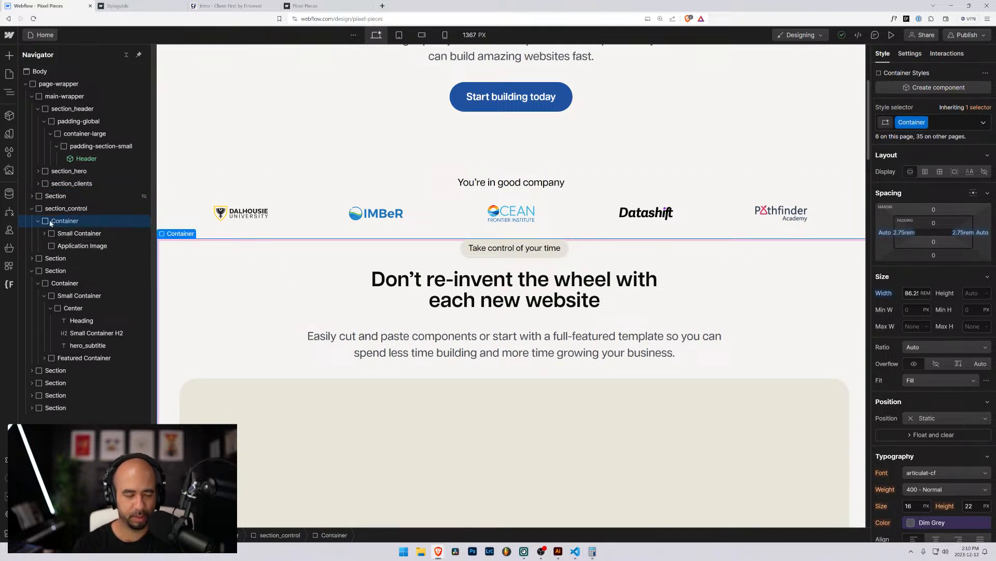
key("ctrl+alt+g")
key("ctrl+Return")
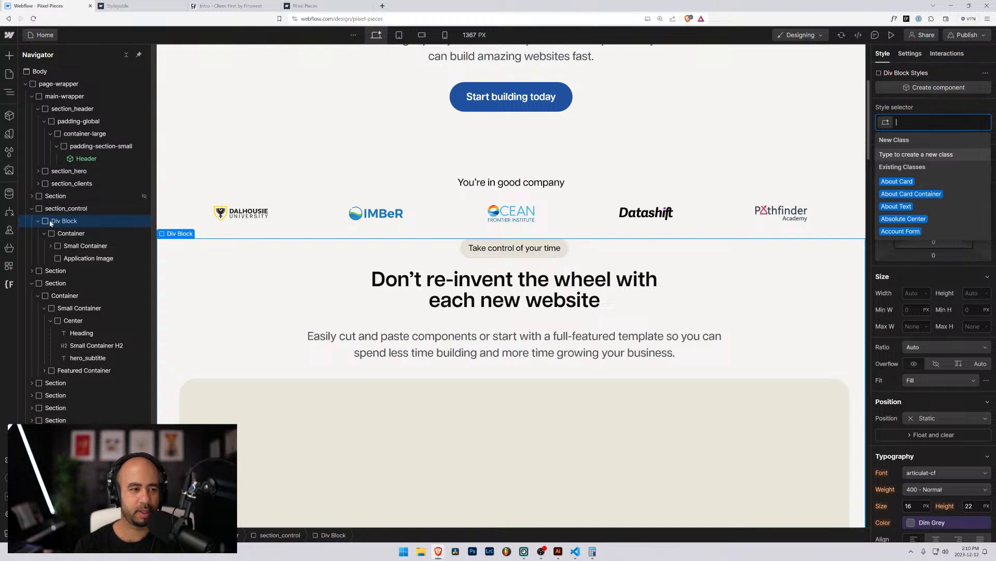
type("pading-")
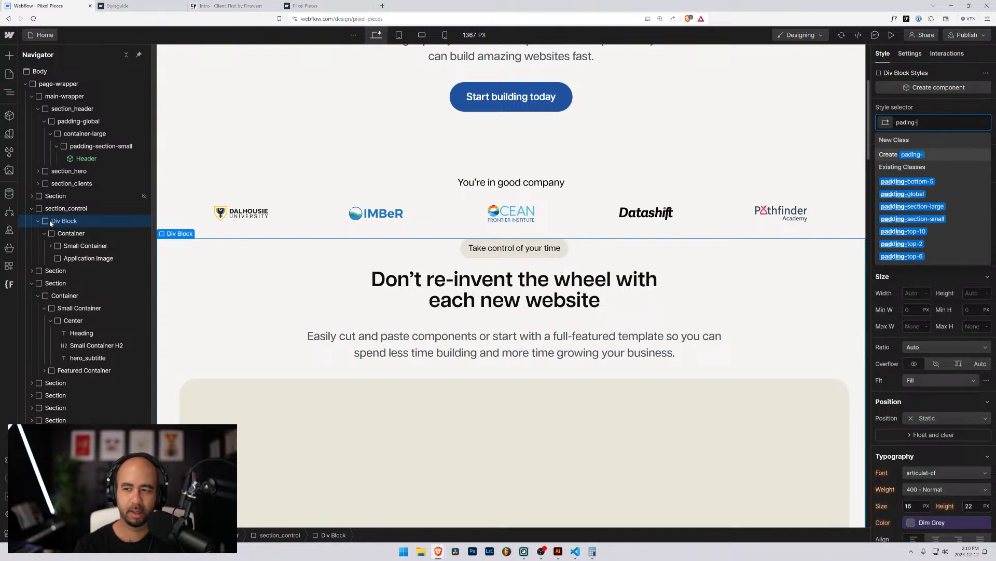
type("global")
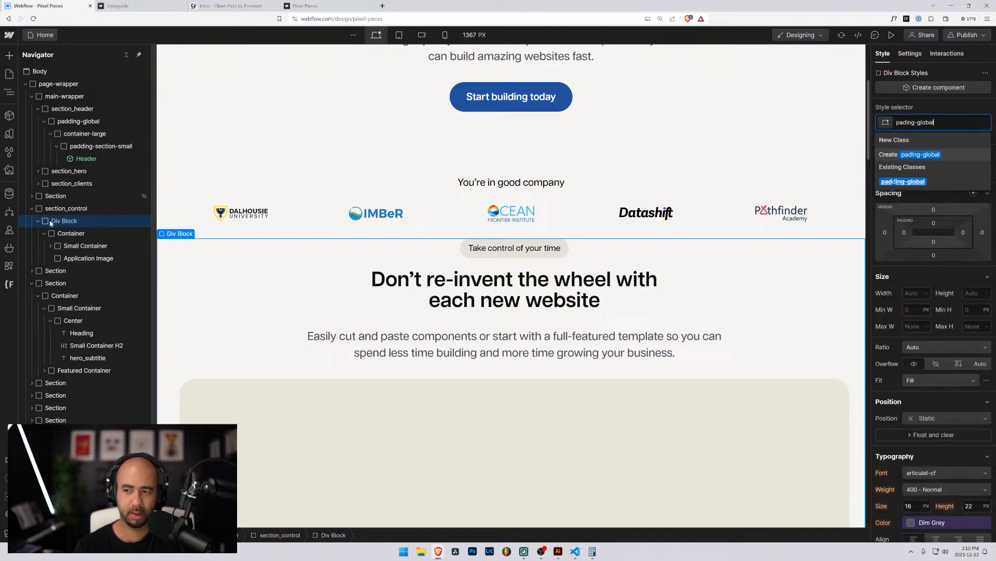
key("Return")
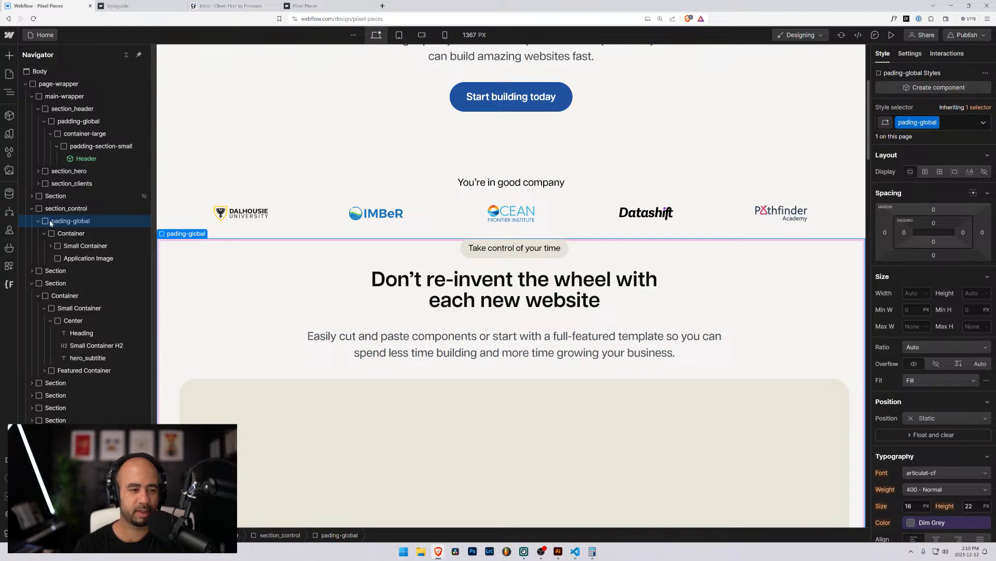
Set section_control's background colour to White, then select its pading-global wrapper.
left_click(48, 210)
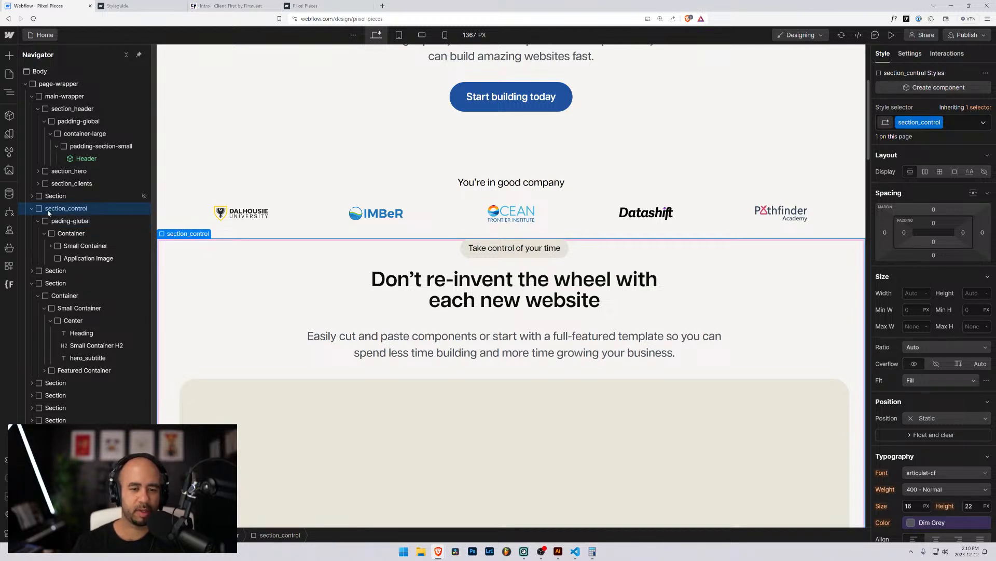
scroll(906, 431, "down", 4)
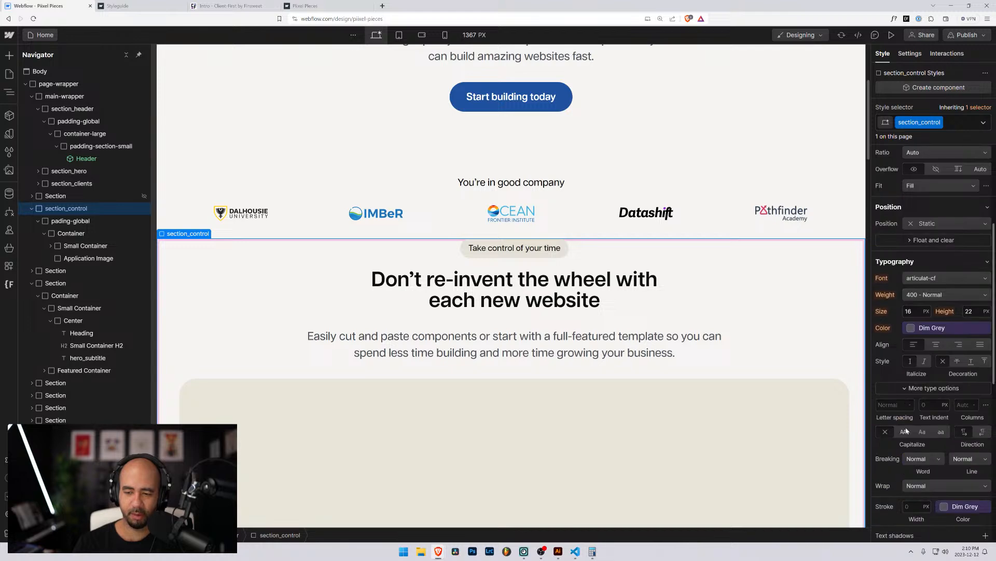
scroll(909, 457, "down", 2)
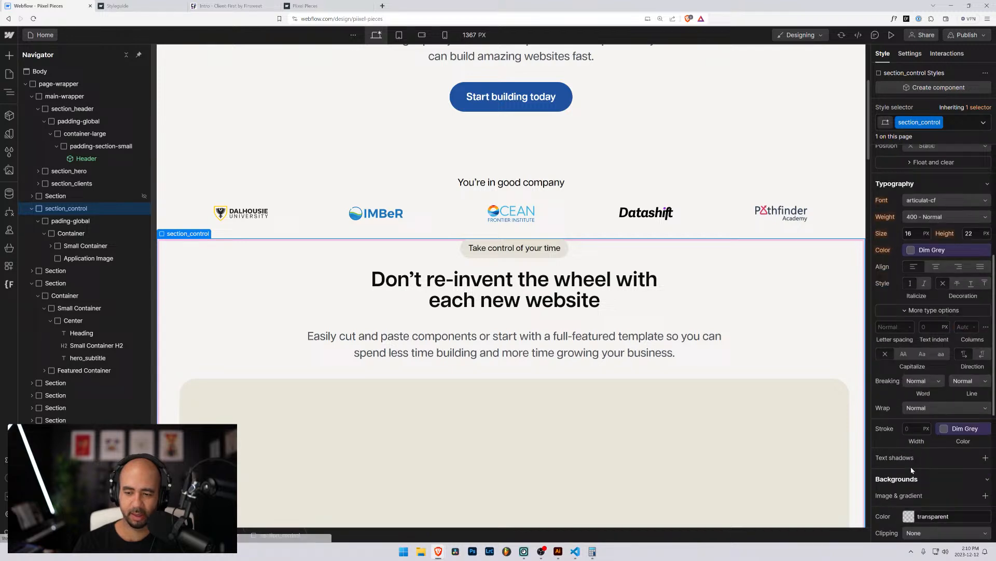
left_click(906, 516)
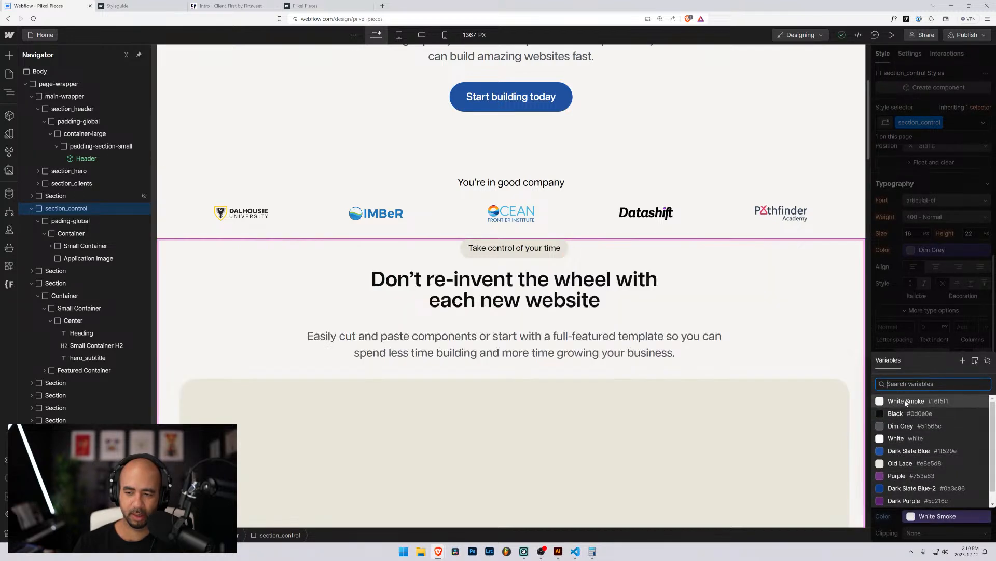
scroll(904, 438, "down", 1)
left_click(902, 428)
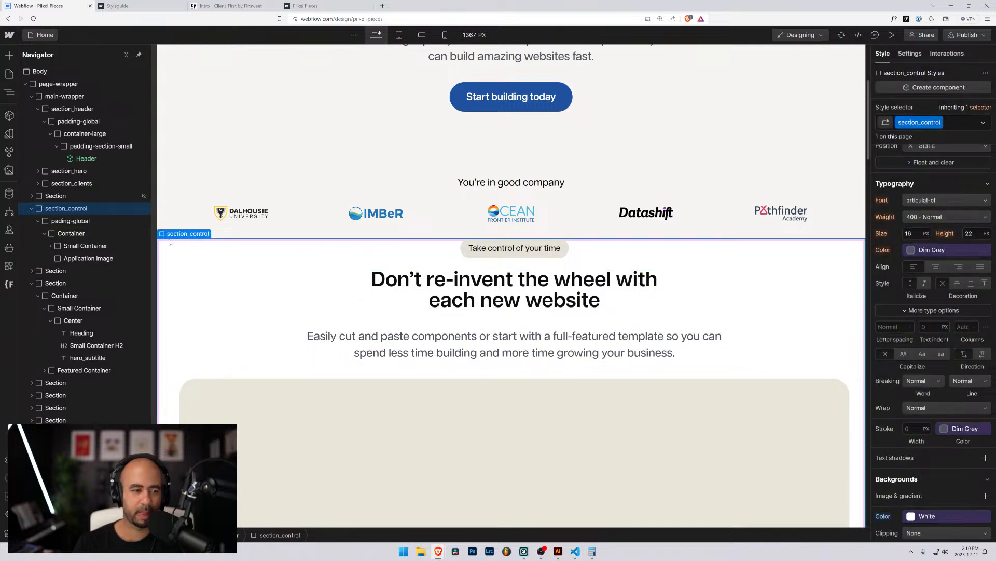
left_click(75, 220)
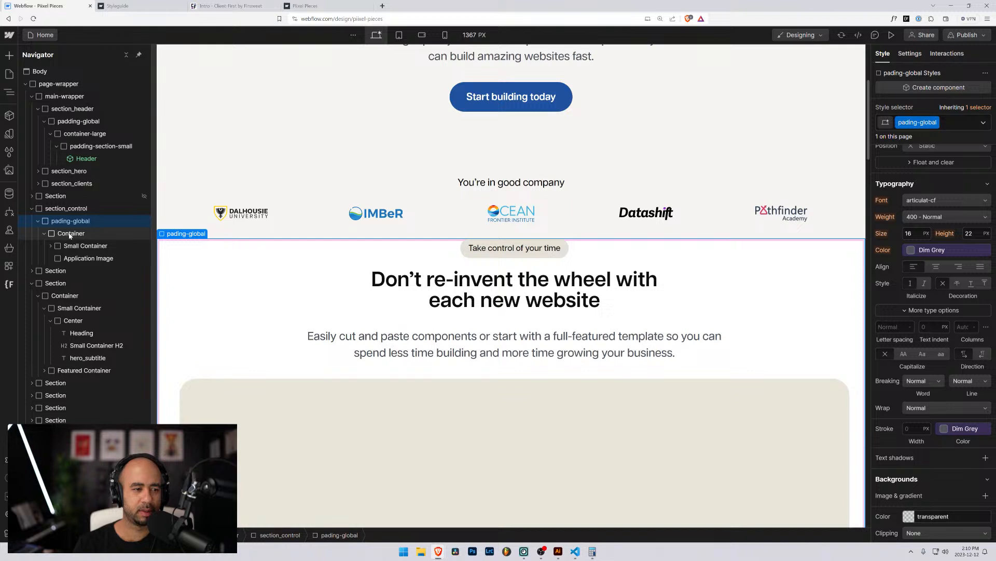
Replace the Container's class with container-large.
left_click(70, 234)
left_click(958, 120)
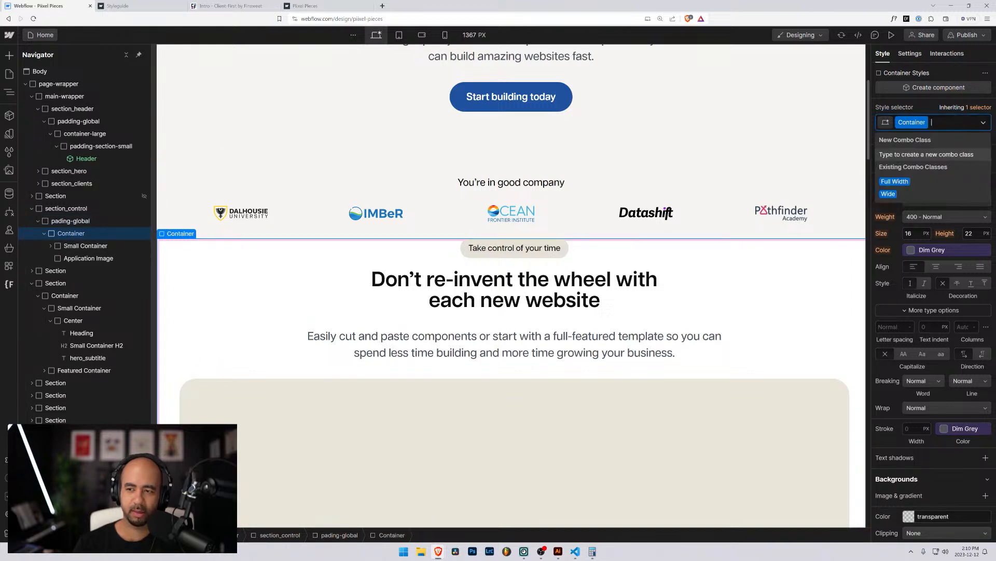
key("BackSpace")
type("container-large")
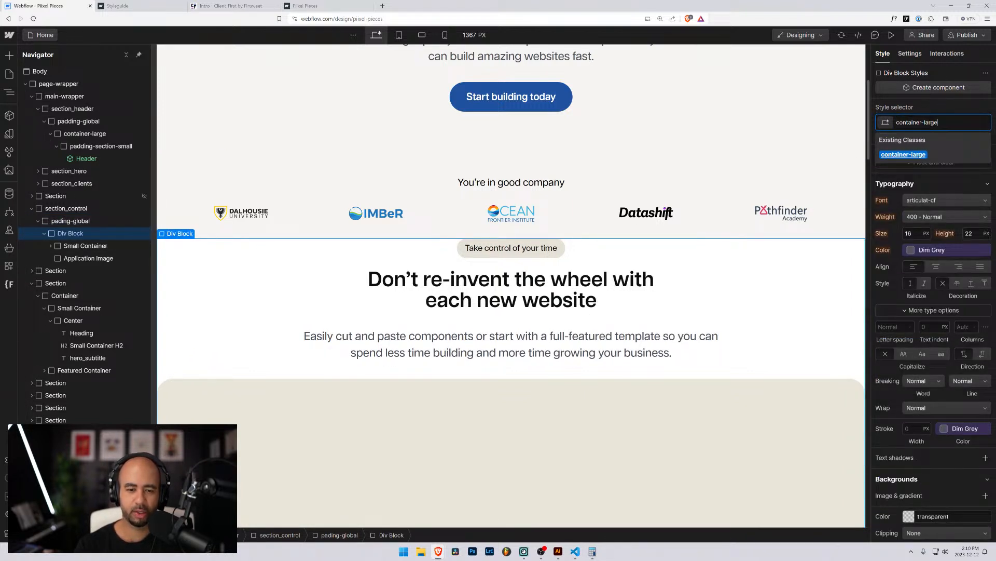
key("Return")
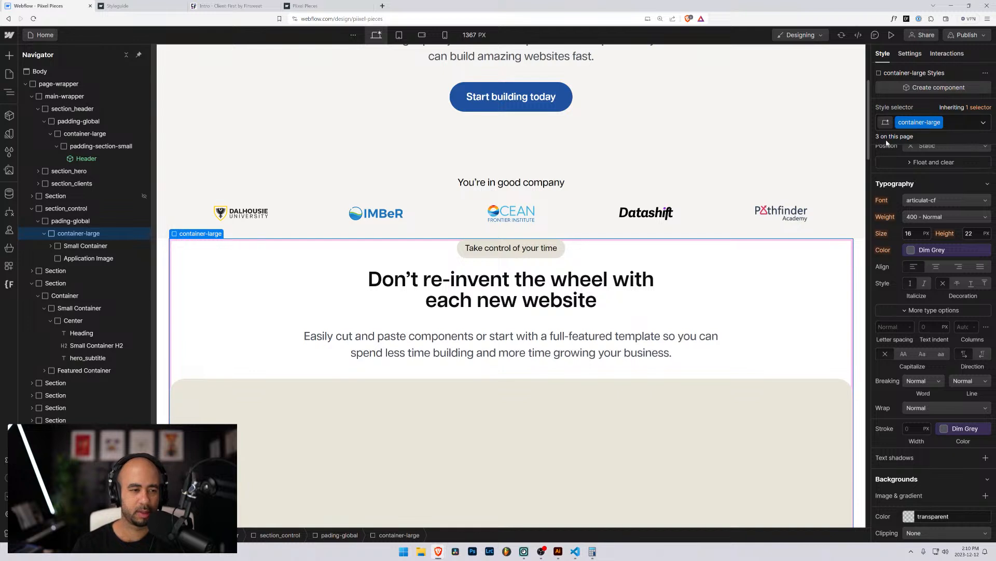
Wrap Small Container in a new div classed padding-section-large.
left_click(48, 247)
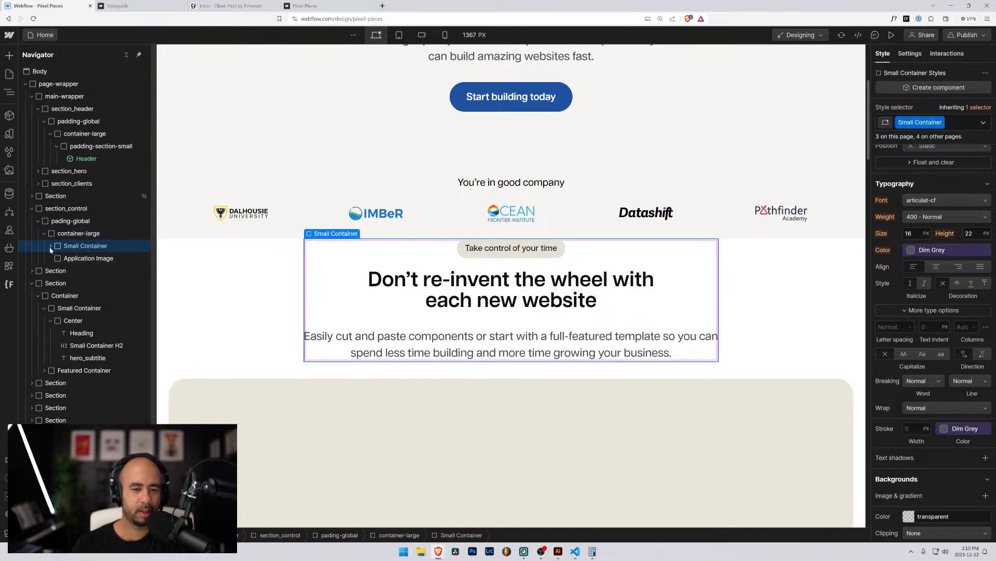
left_click(51, 247)
left_click(56, 235)
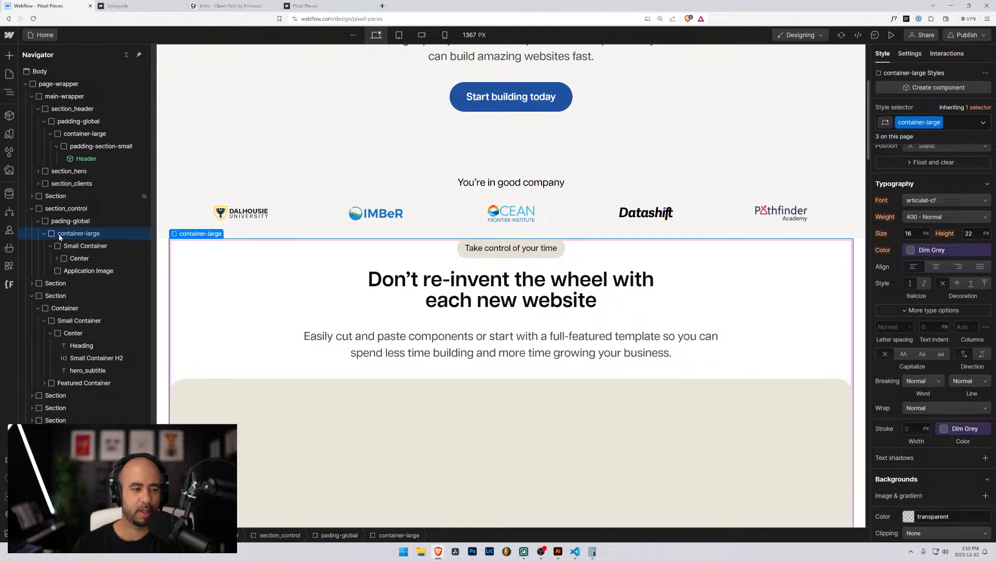
left_click(50, 247)
left_click(57, 243)
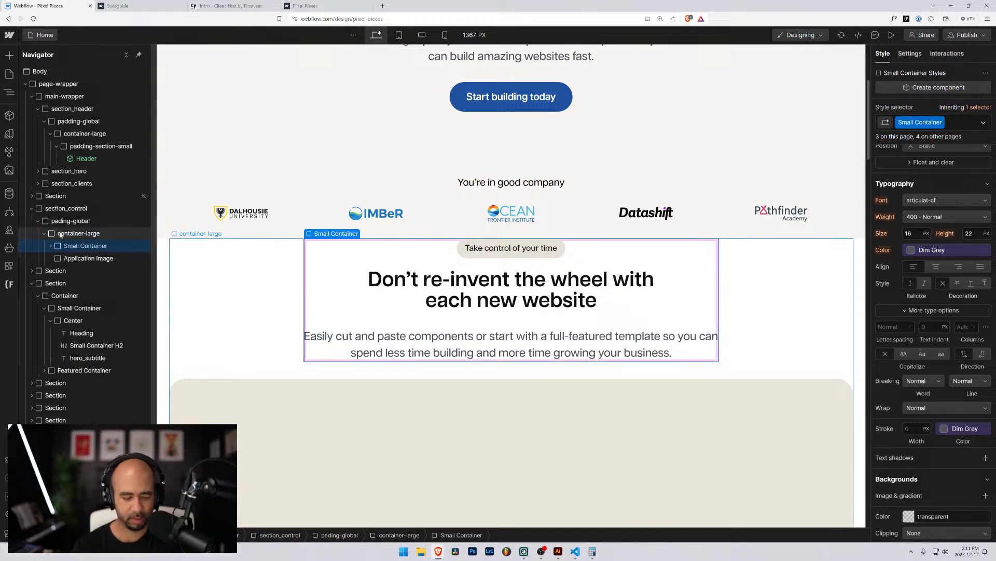
key("ctrl+alt+g")
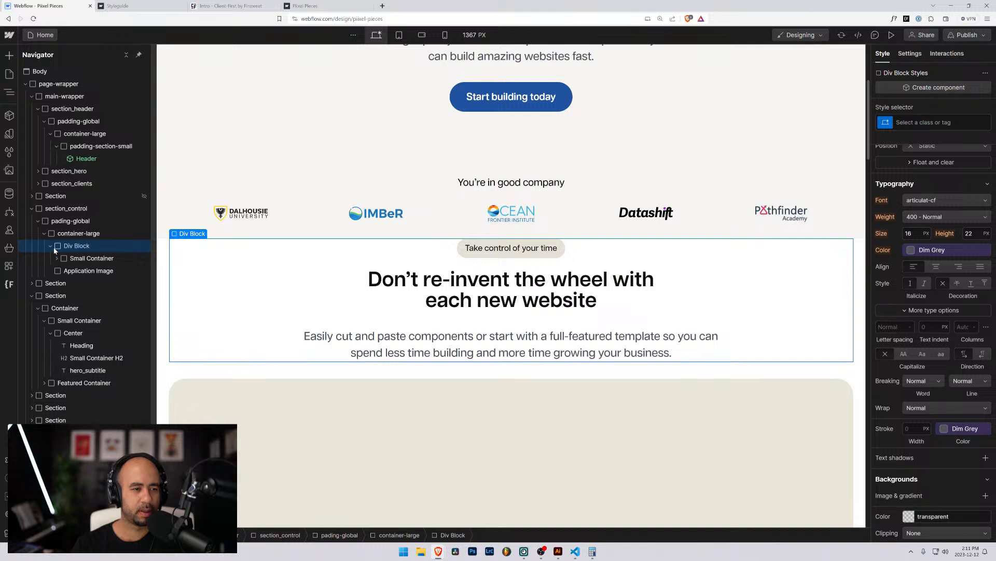
left_click(921, 126)
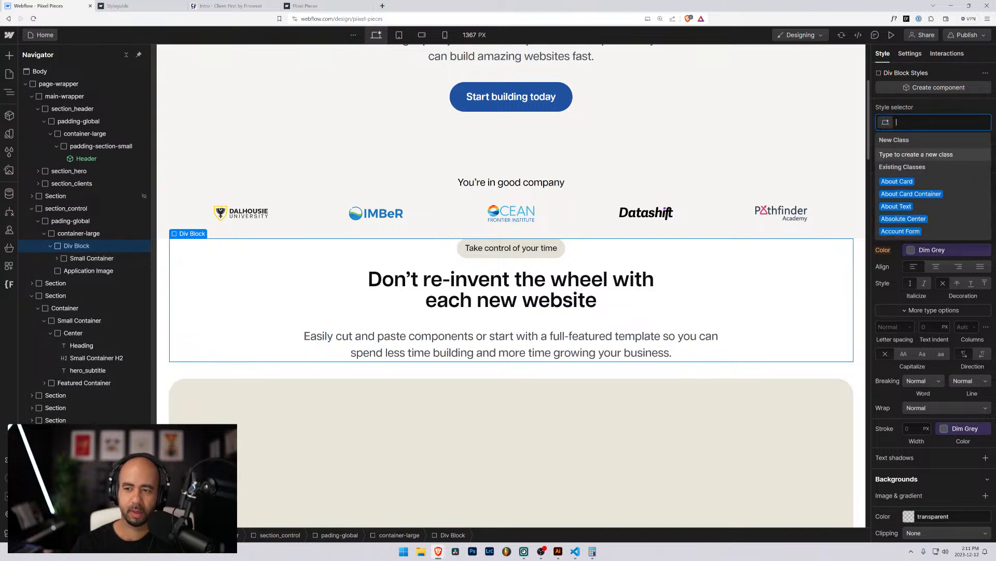
type("padding")
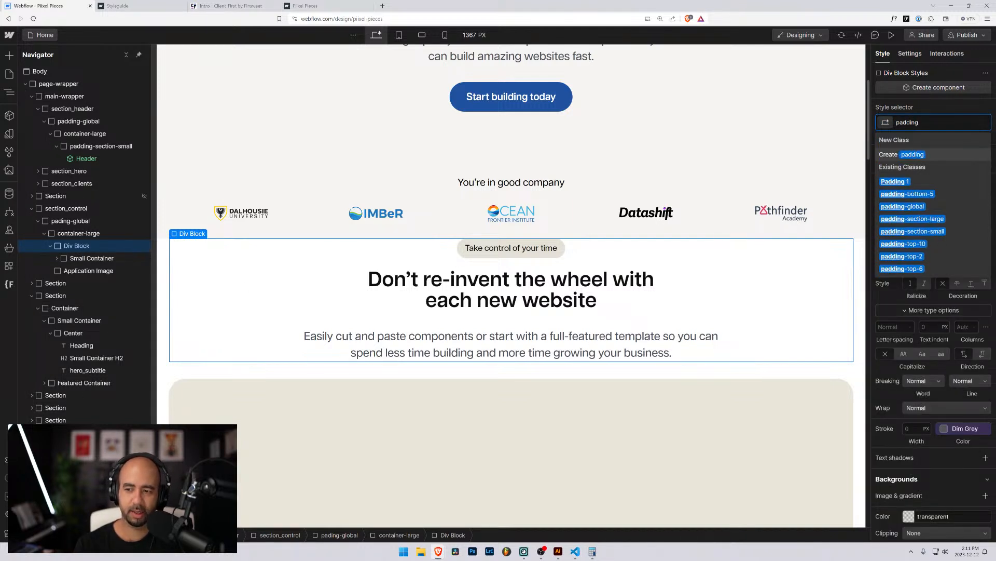
key("Down")
key("Down")
key("Down")
key("Down")
key("Return")
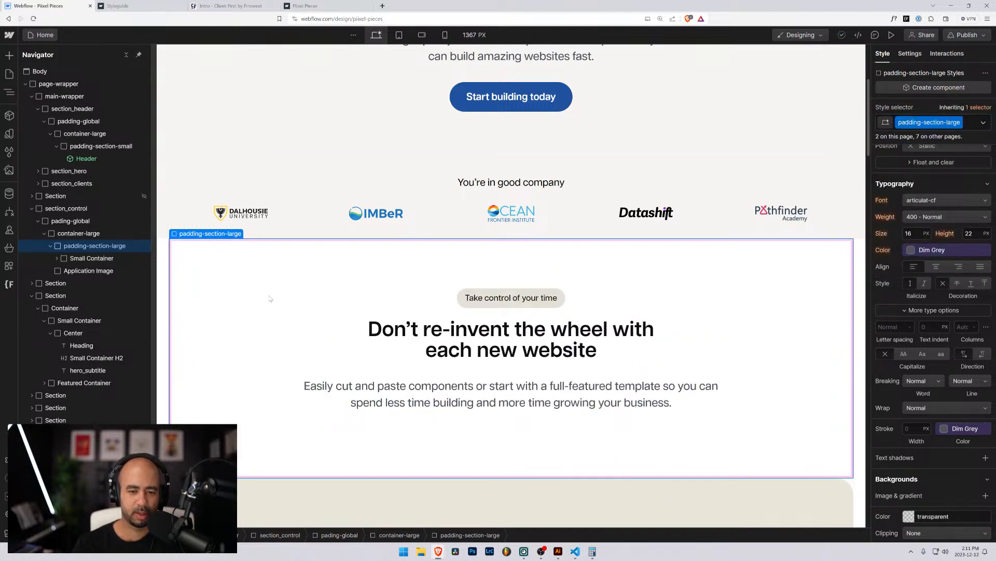
scroll(267, 333, "down", 3)
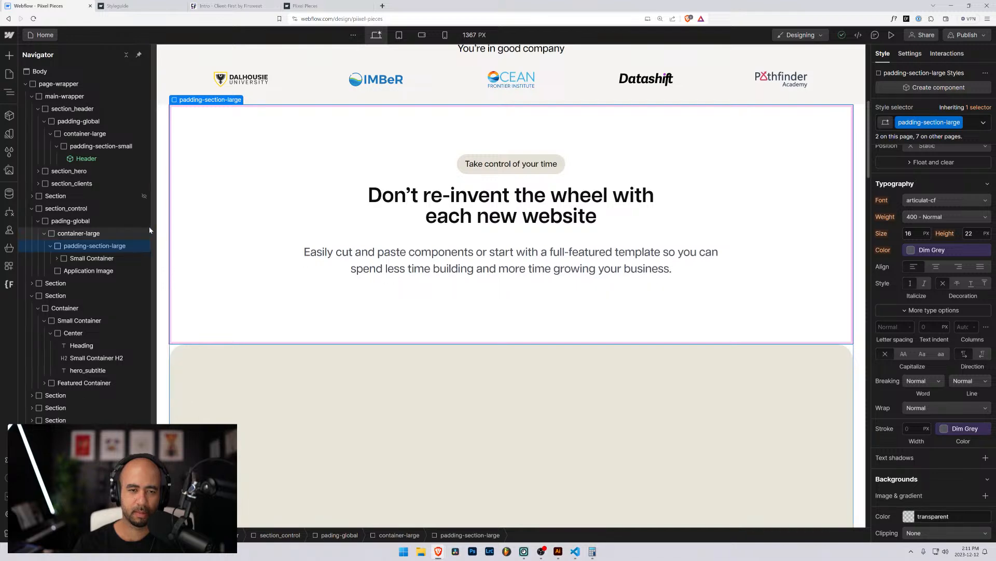
scroll(312, 282, "up", 3)
scroll(312, 283, "up", 5)
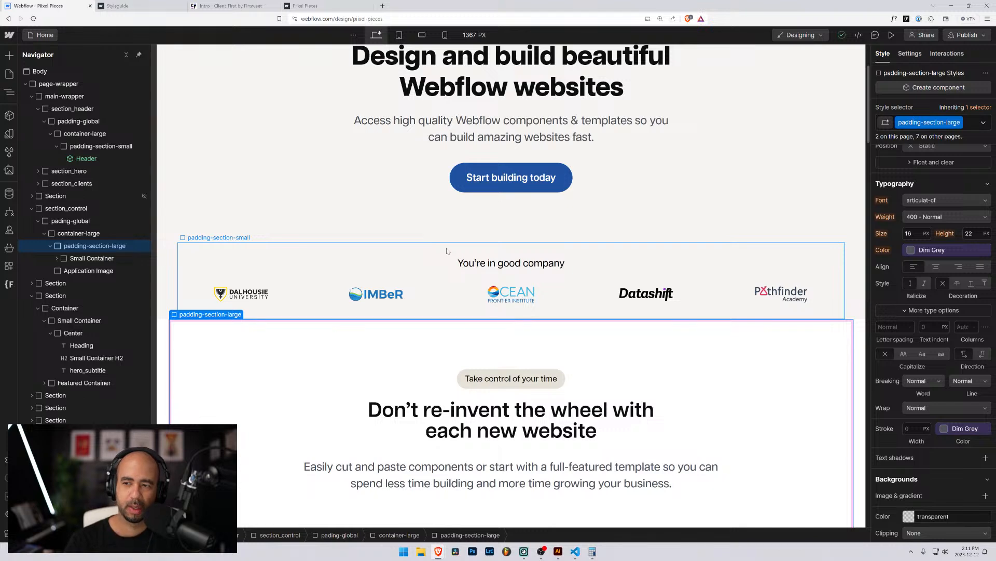
Select the pading-global wrapper around the restructured control section.
scroll(445, 259, "down", 3)
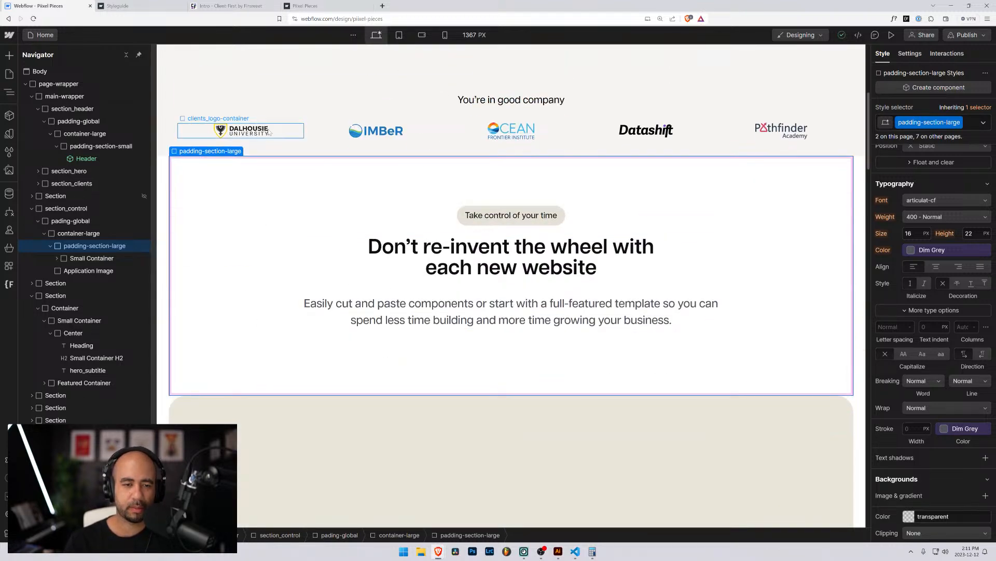
left_click(164, 238)
scroll(439, 389, "down", 4)
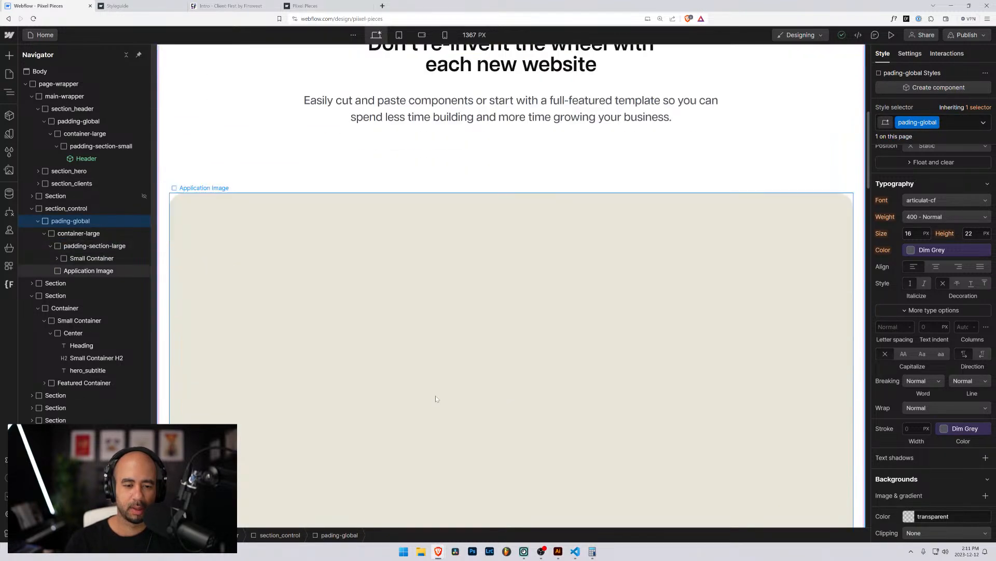
scroll(432, 393, "up", 5)
Compare against the published Piixel Pieces site, then select the clients section's padding-section-small.
left_click(326, 6)
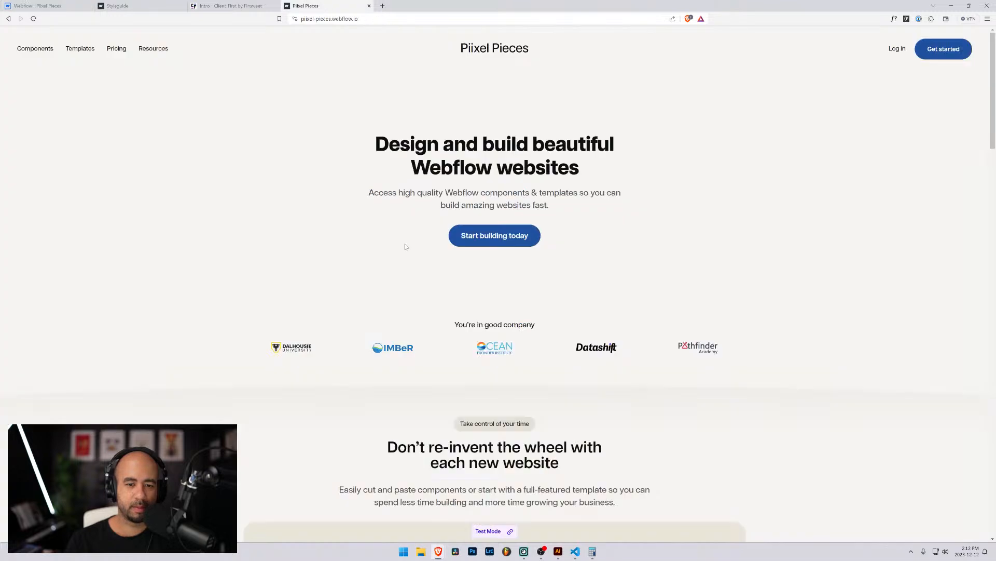
scroll(513, 285, "down", 5)
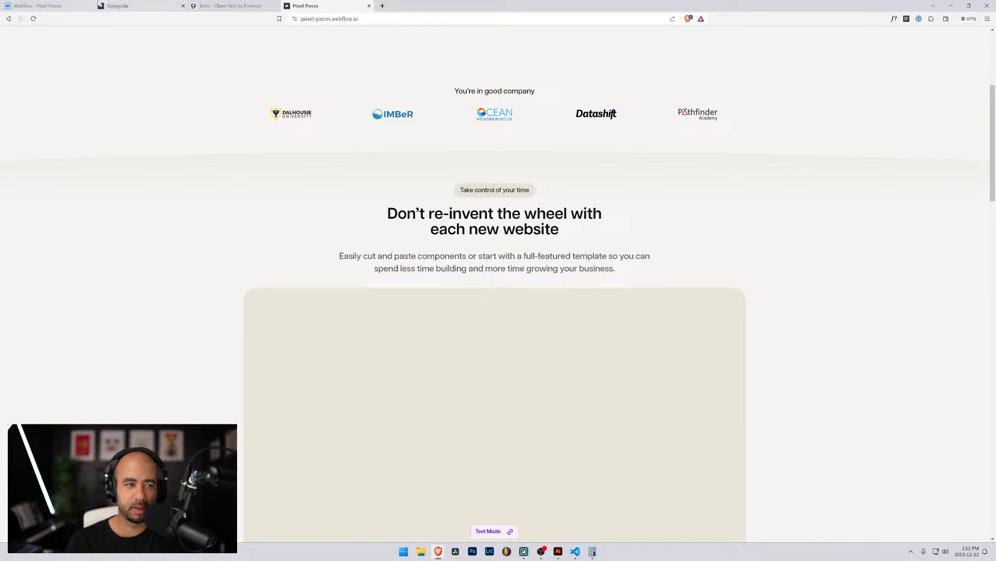
left_click(60, 6)
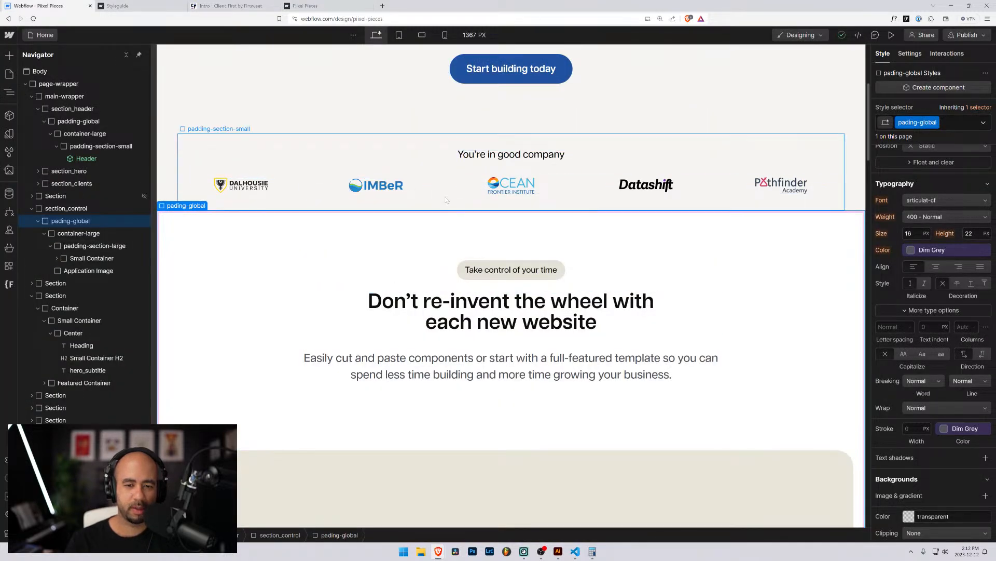
left_click(314, 6)
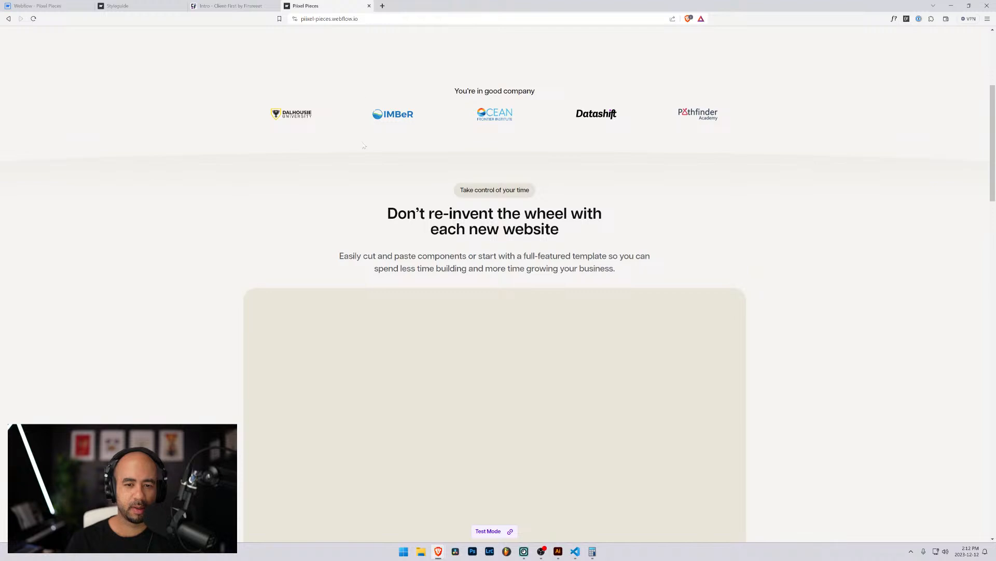
left_click(83, 4)
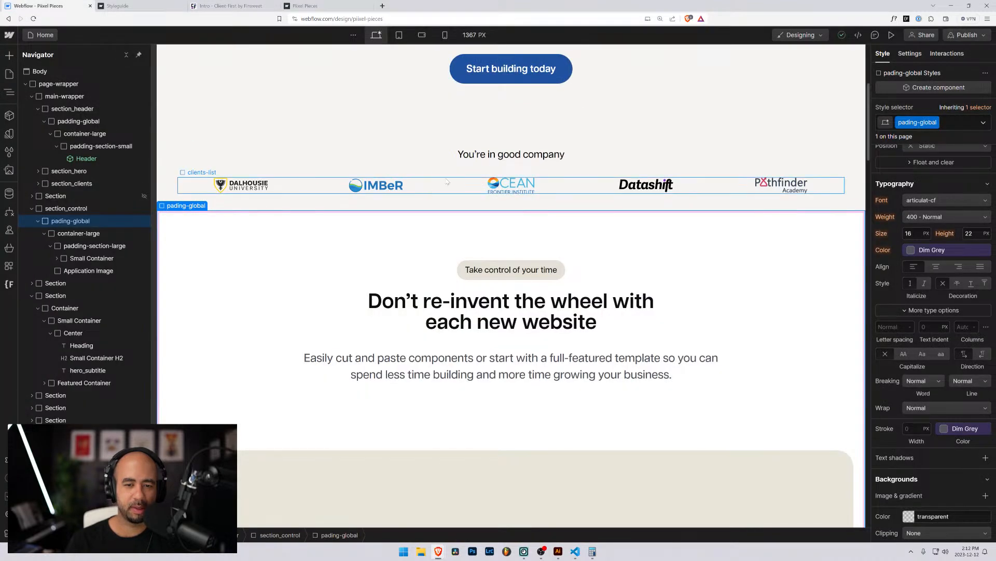
left_click(408, 201)
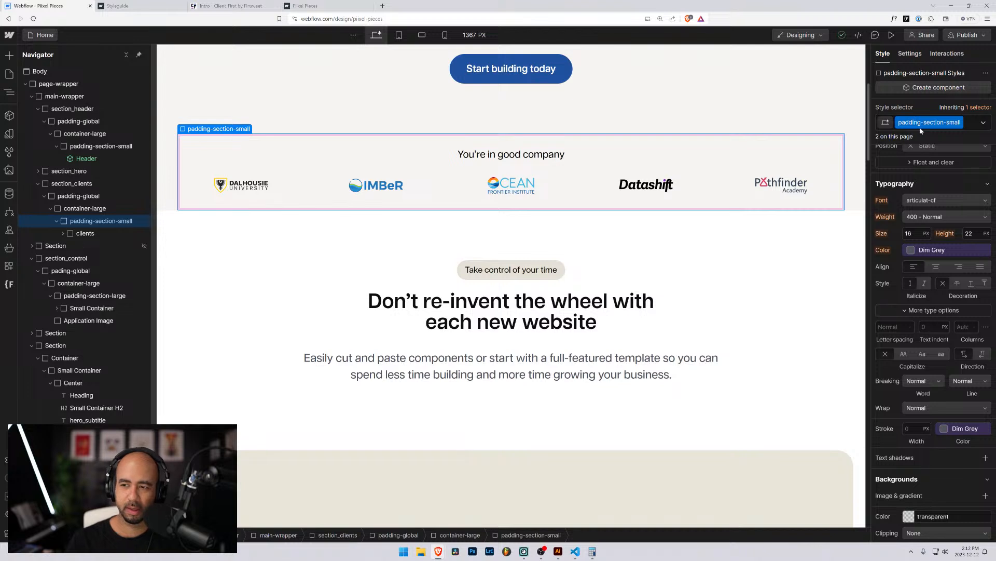
left_click(972, 125)
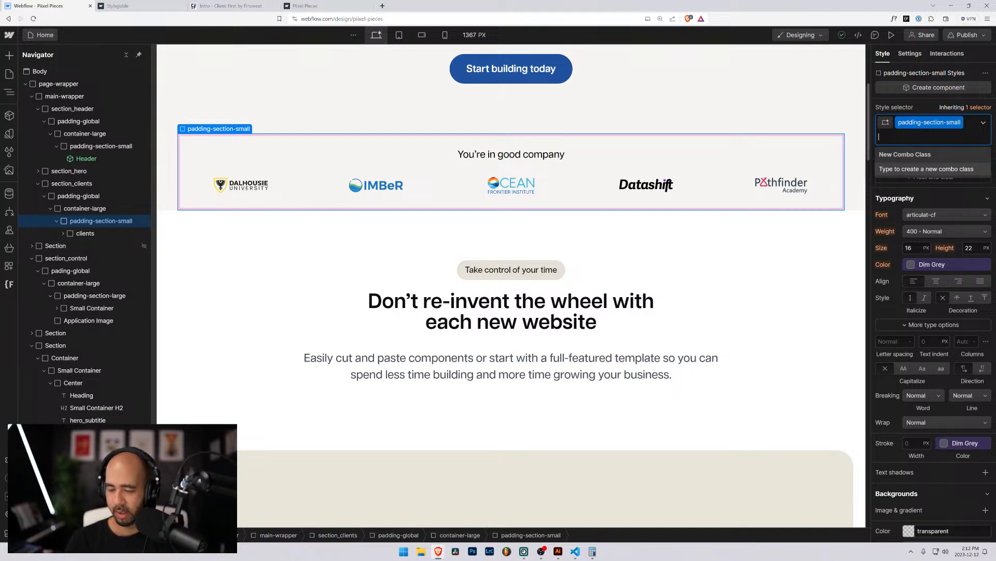
key("Escape")
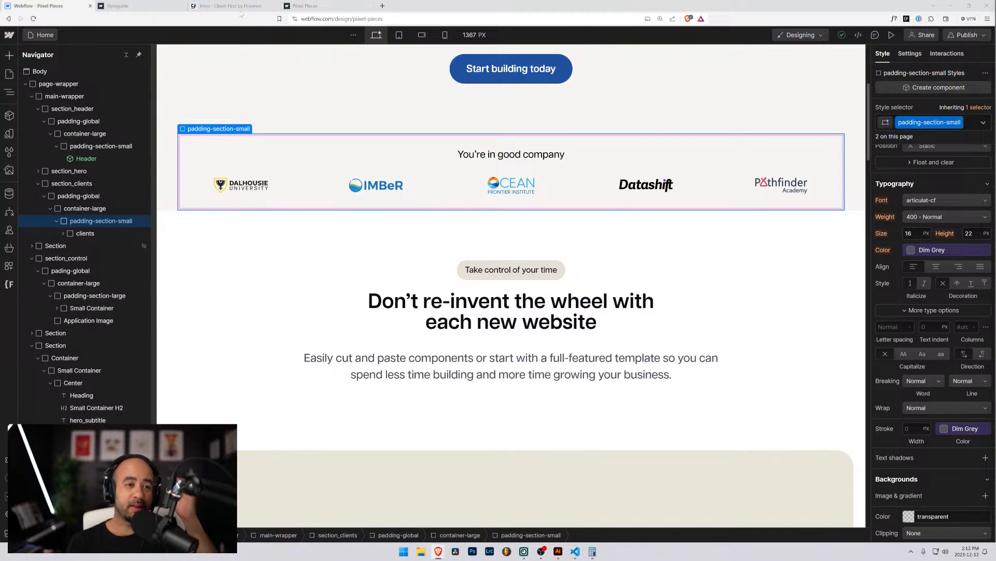
Compare the Client-First documentation against the Piixel Pieces styleguide.
left_click(223, 5)
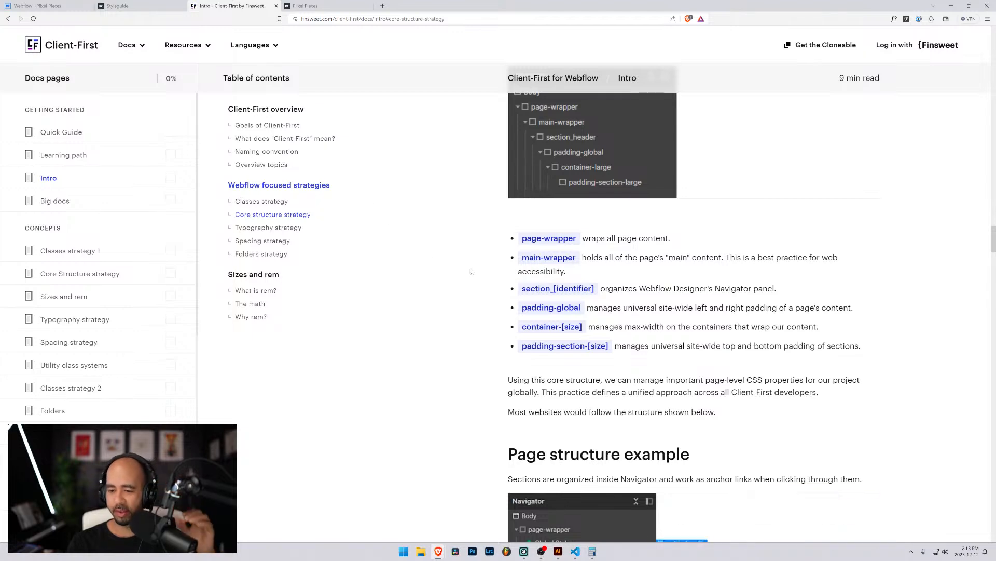
scroll(423, 258, "up", 4)
scroll(423, 258, "up", 14)
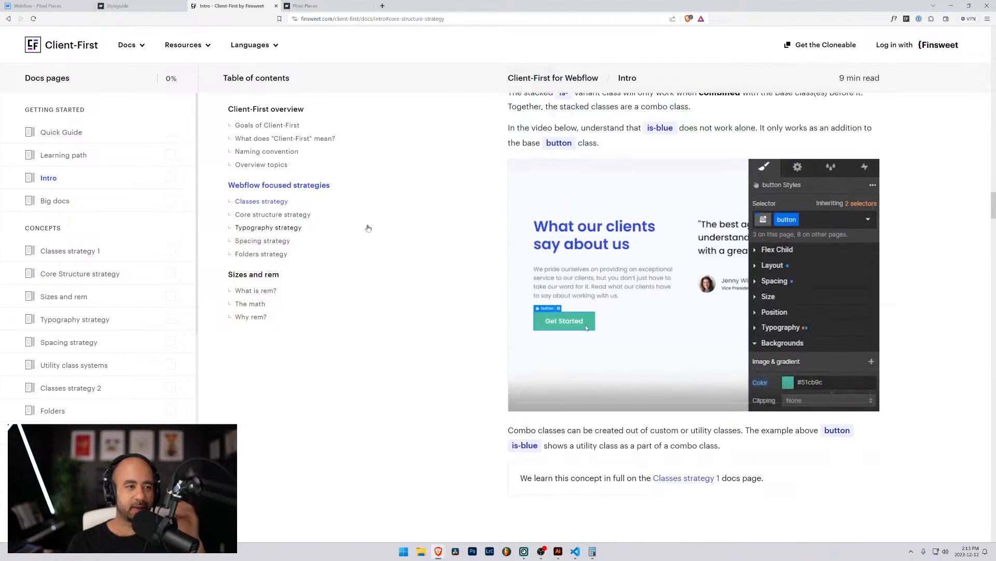
scroll(346, 194, "up", 3)
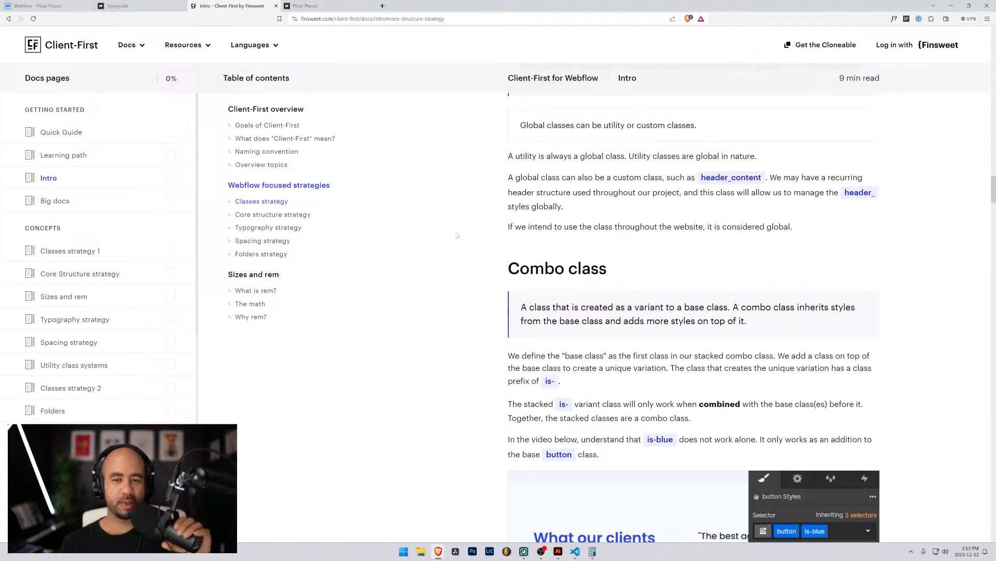
left_click(139, 5)
scroll(257, 218, "up", 18)
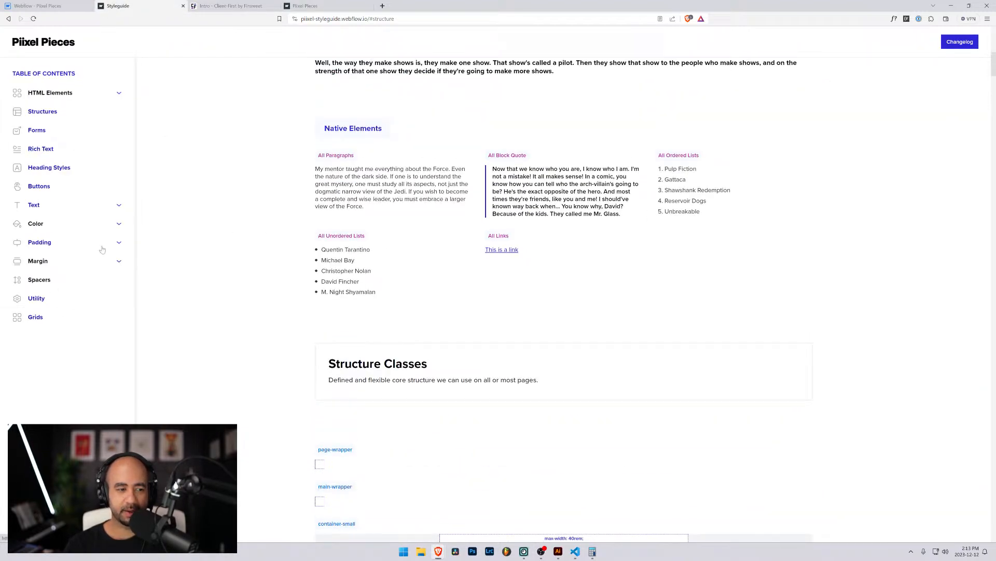
left_click(231, 6)
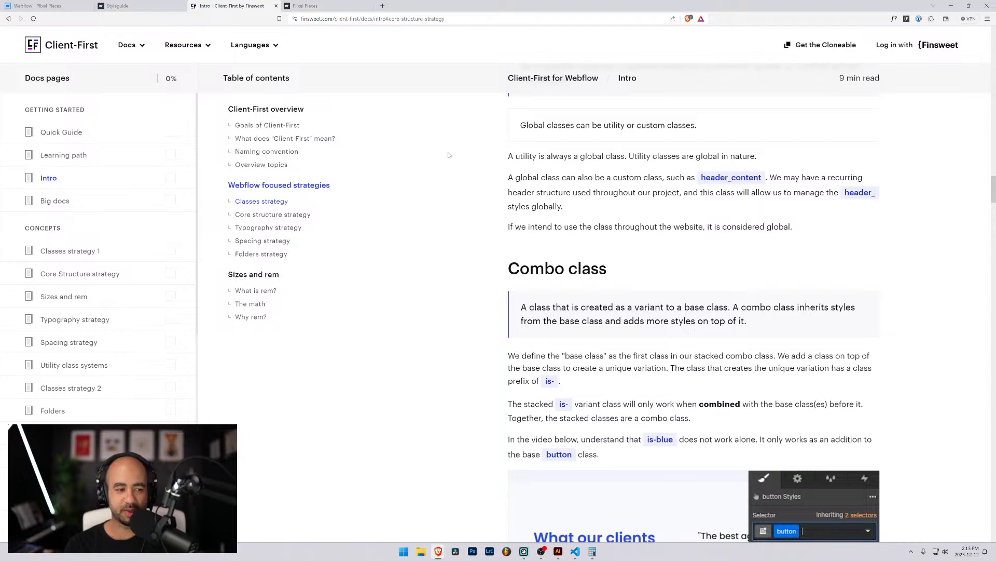
scroll(372, 170, "up", 1)
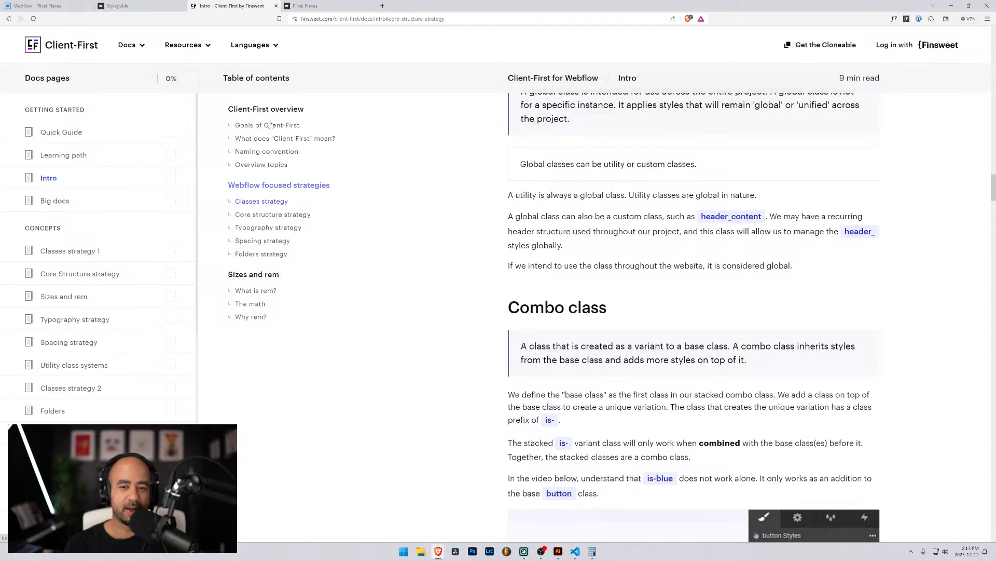
left_click(139, 7)
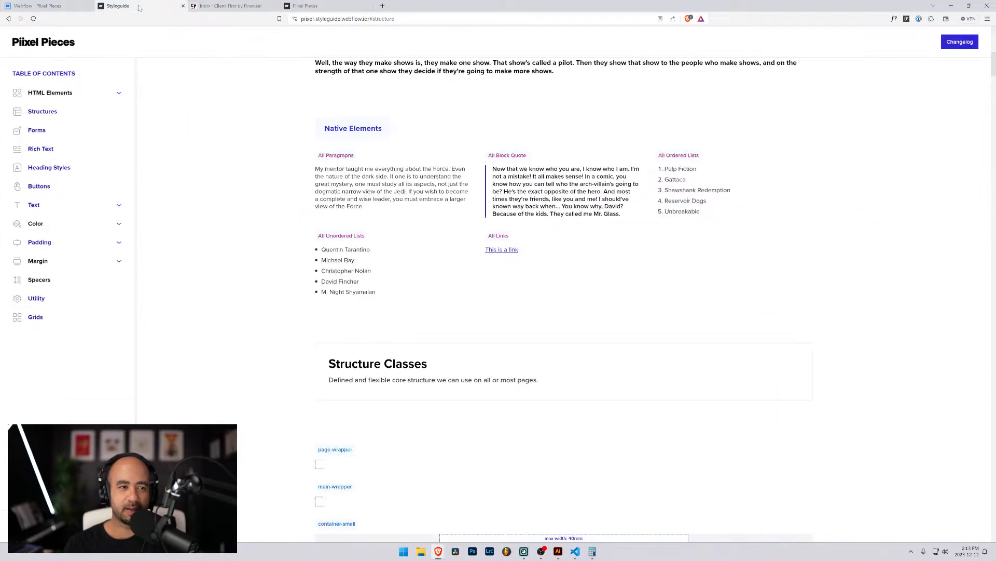
left_click(223, 6)
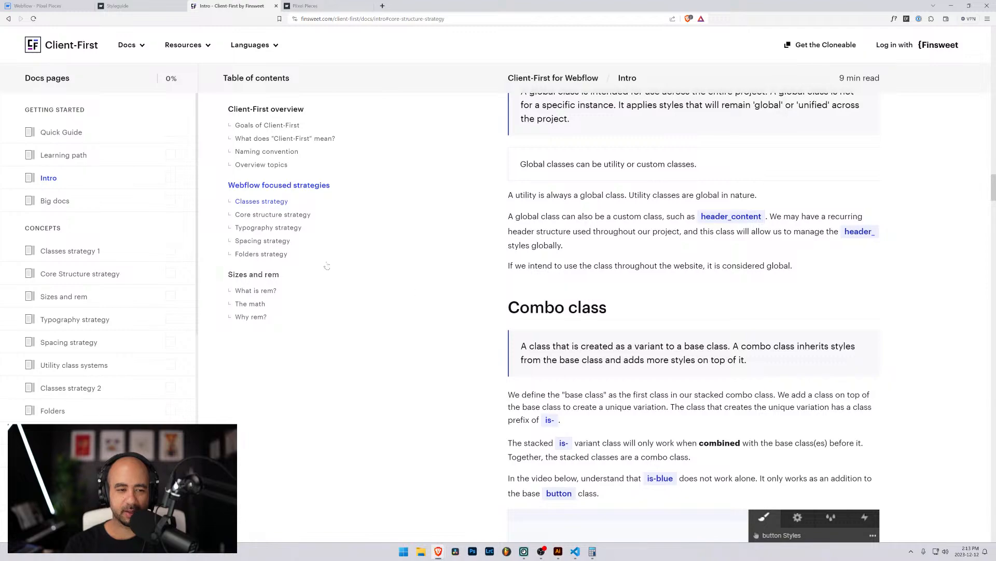
Read the naming convention and custom class examples, then return to the Pixel Pieces project.
left_click(267, 151)
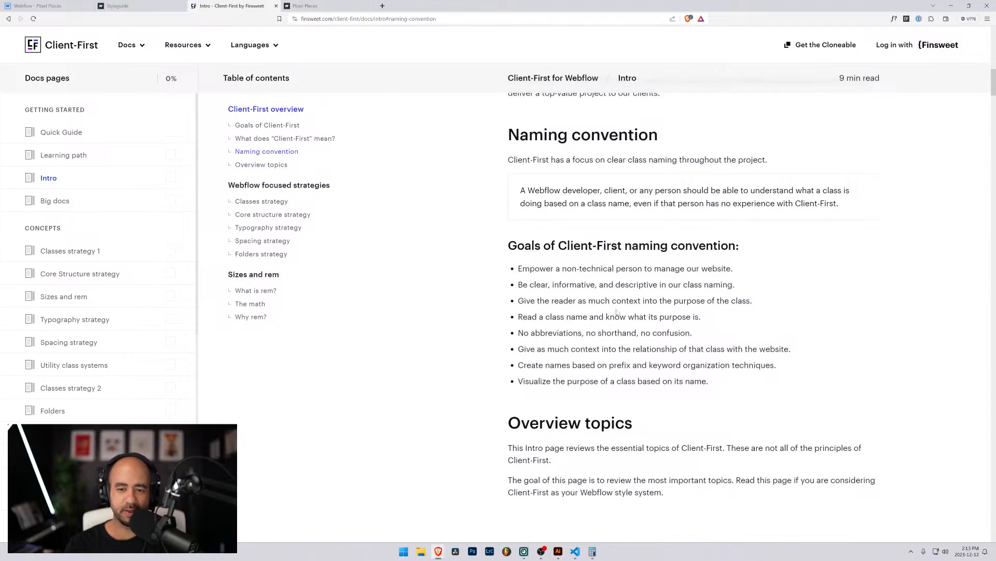
scroll(646, 296, "down", 10)
scroll(598, 299, "down", 5)
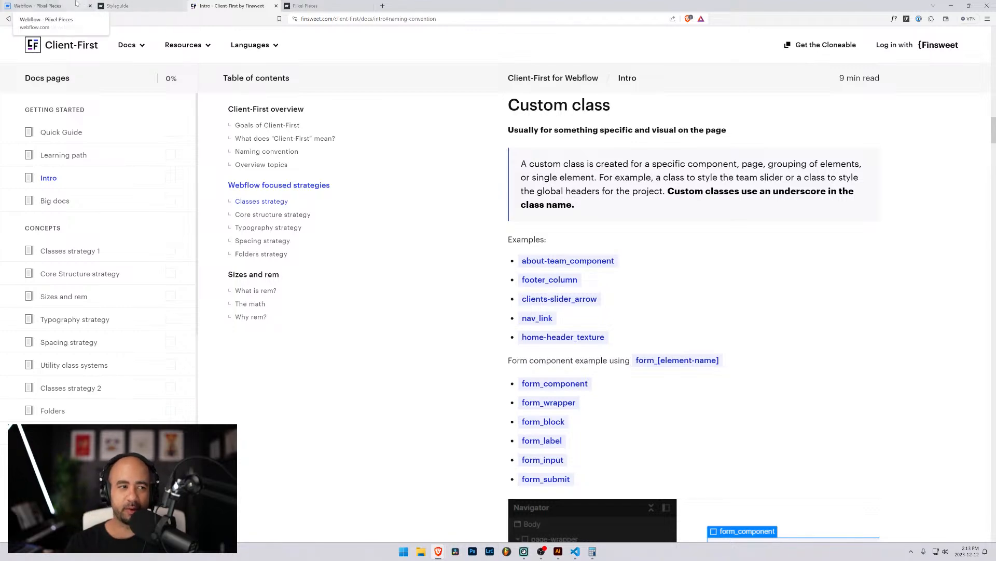
left_click(44, 6)
left_click(8, 285)
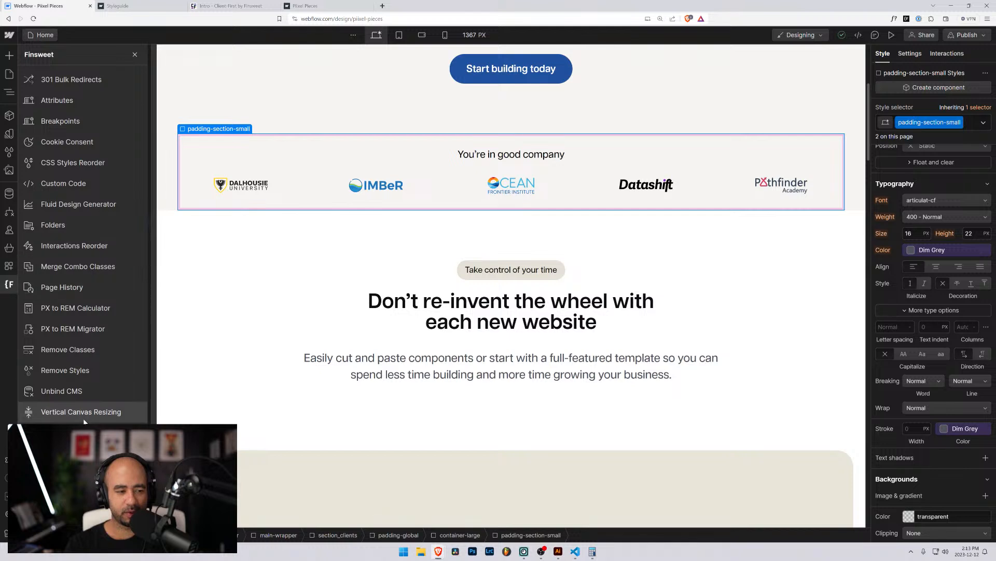
Review the section folder's classes (clients, control, header, hero) in Finsweet Folders, then close it.
left_click(50, 228)
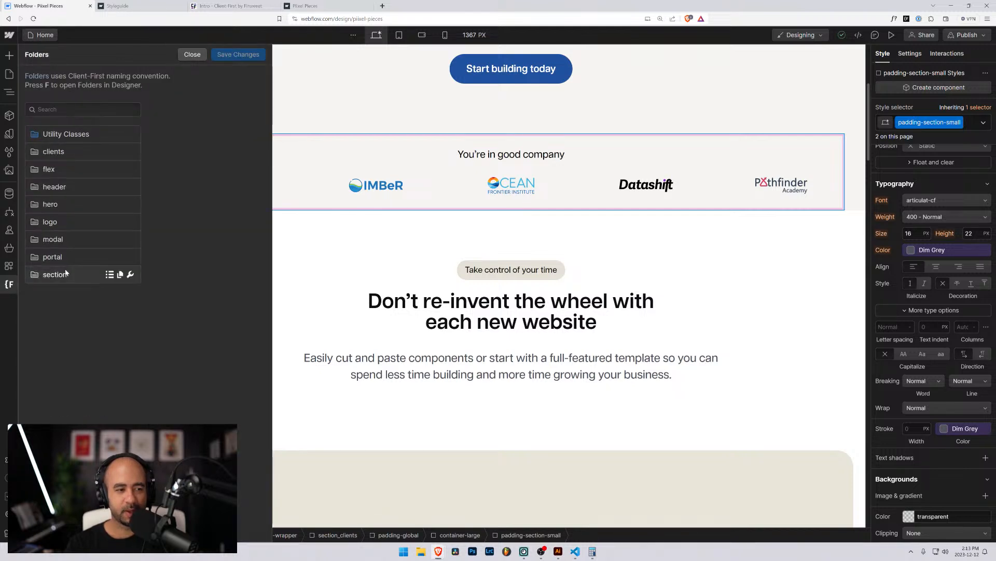
left_click(79, 274)
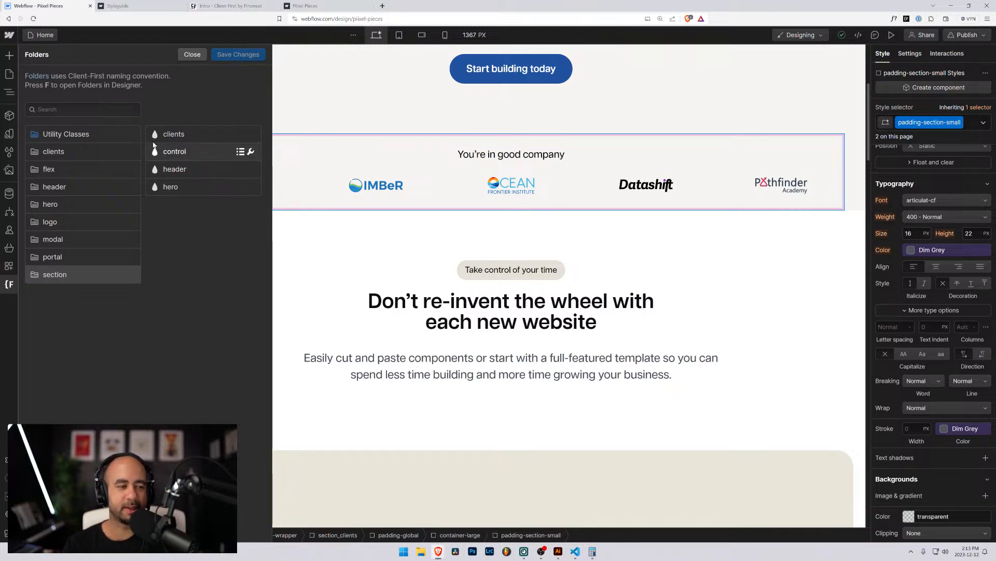
left_click(330, 261)
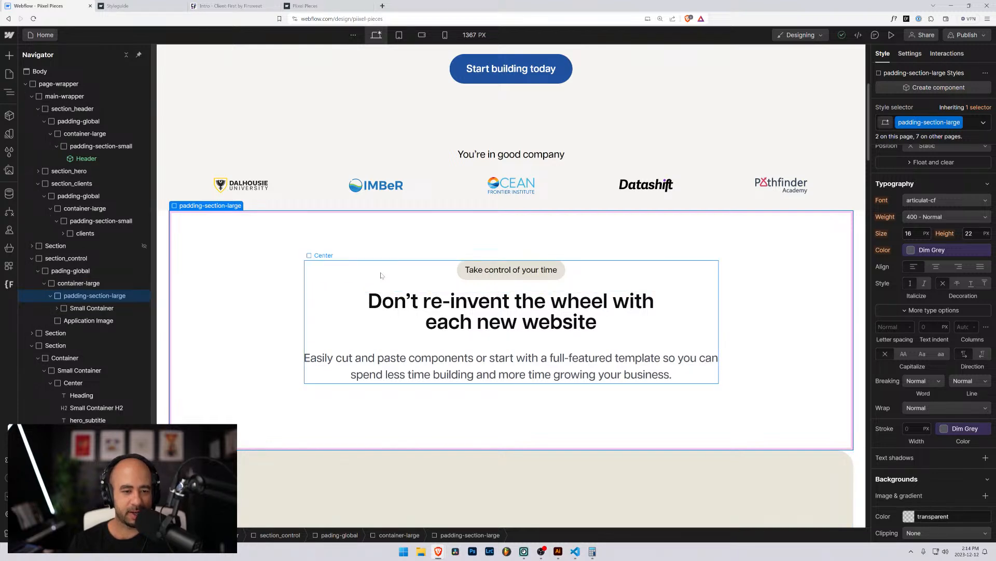
left_click(369, 323)
scroll(369, 323, "down", 2)
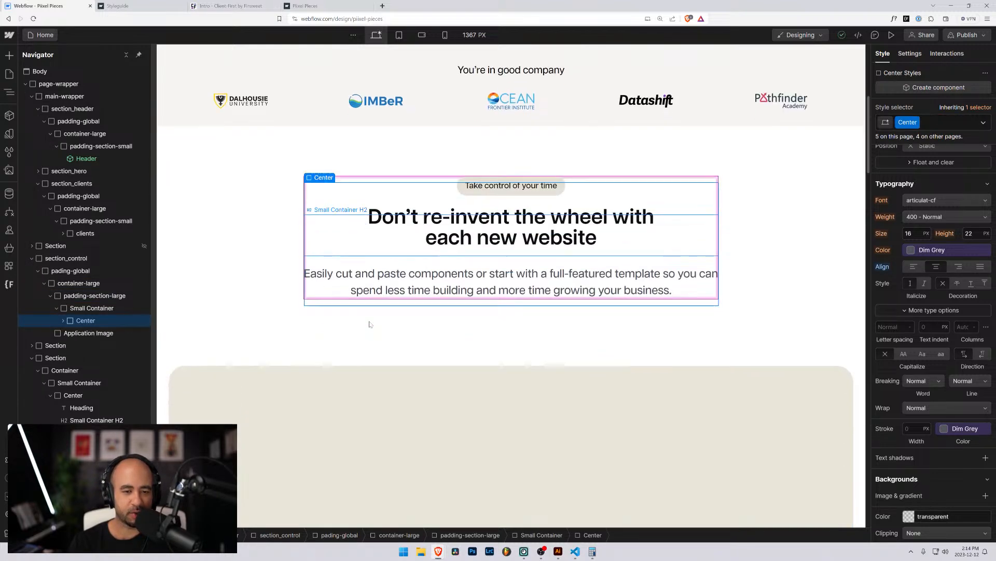
scroll(369, 324, "up", 2)
left_click(352, 381)
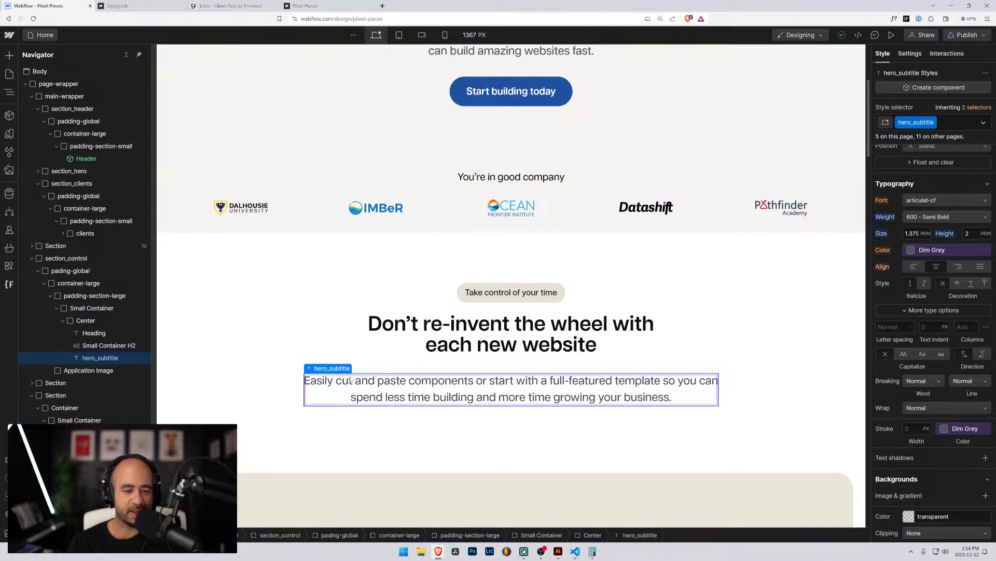
scroll(352, 381, "down", 3)
left_click(293, 354)
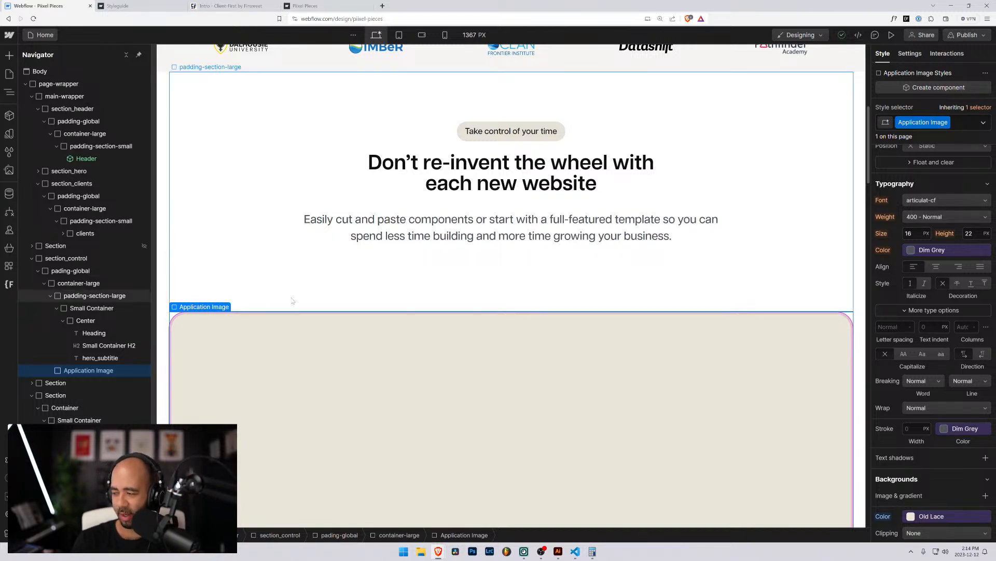
scroll(326, 313, "up", 2)
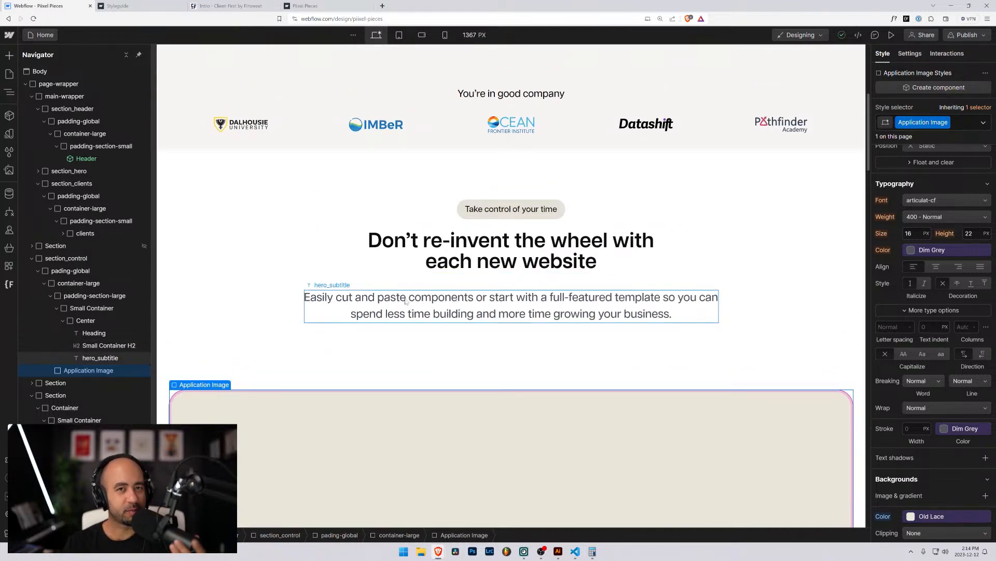
scroll(407, 300, "up", 3)
scroll(377, 333, "down", 10)
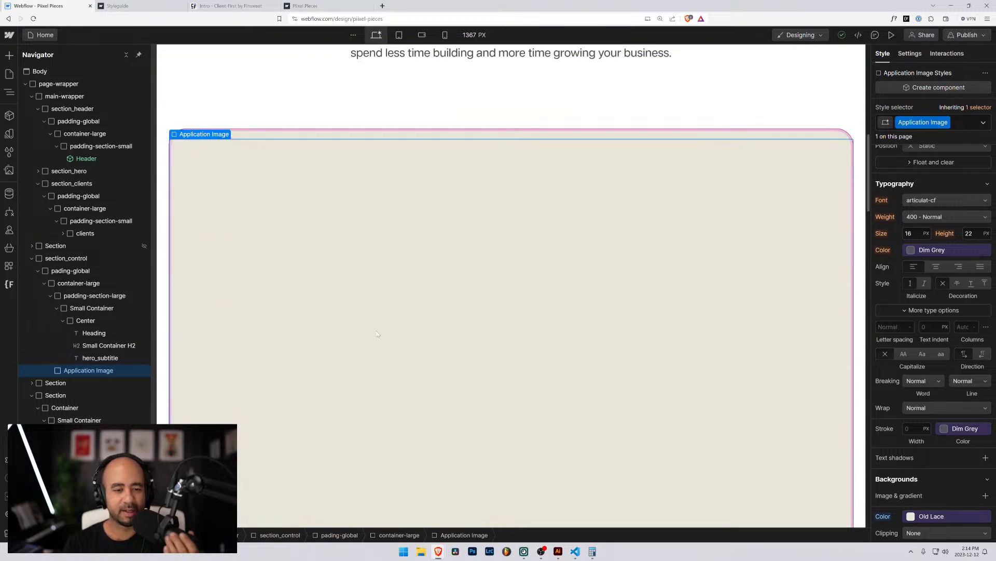
scroll(415, 343, "up", 8)
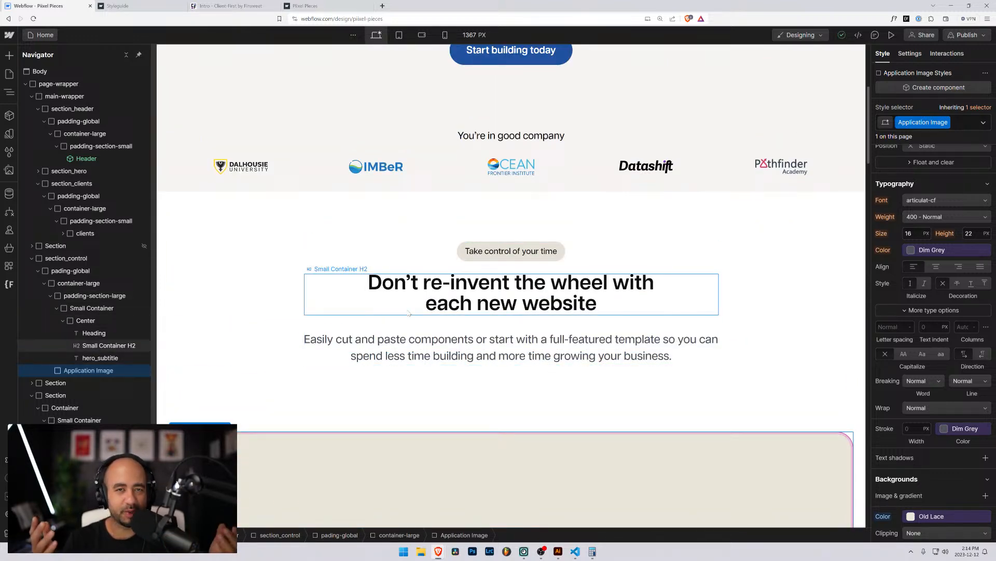
scroll(410, 314, "down", 15)
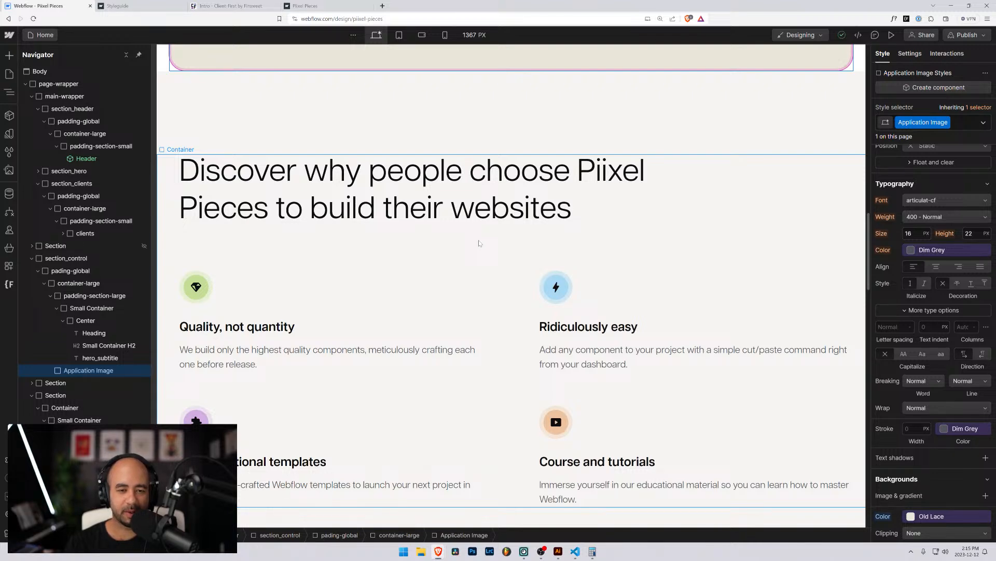
scroll(479, 242, "down", 3)
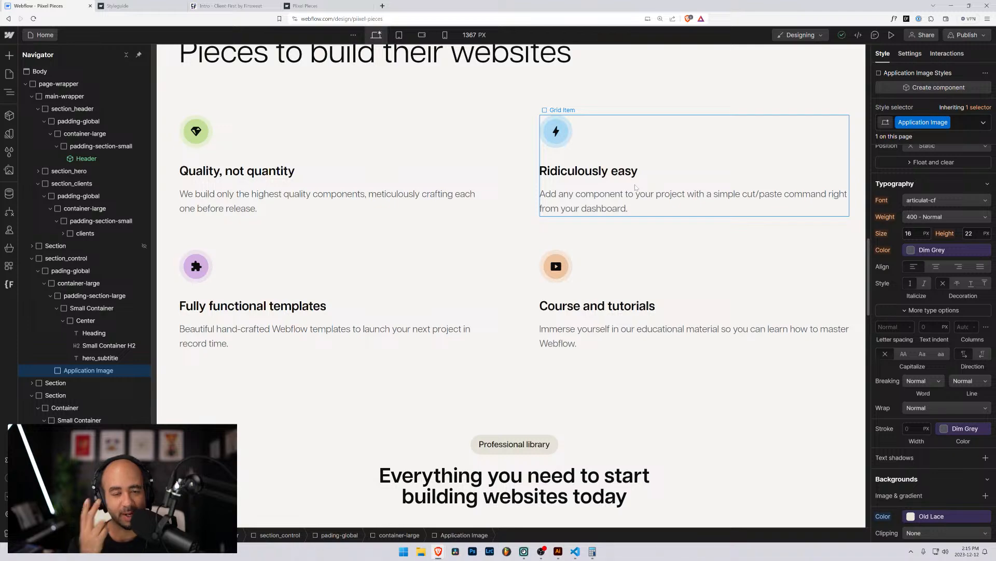
scroll(635, 187, "down", 6)
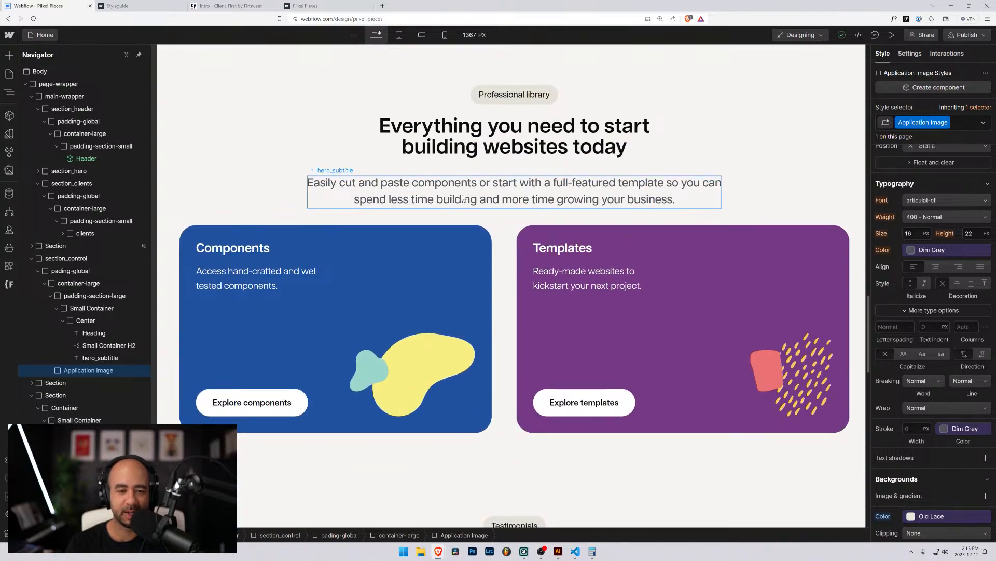
scroll(482, 233, "down", 12)
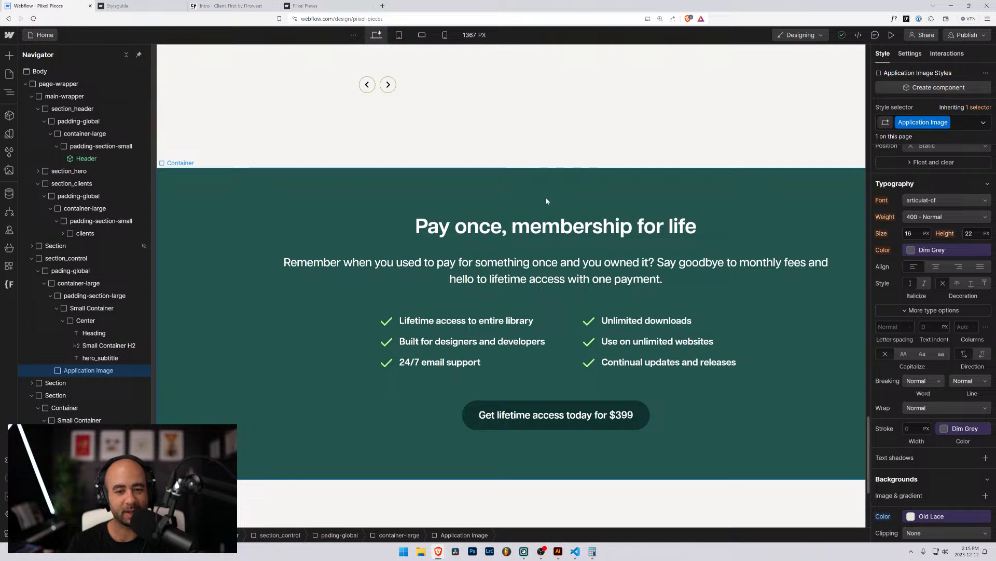
scroll(532, 213, "down", 4)
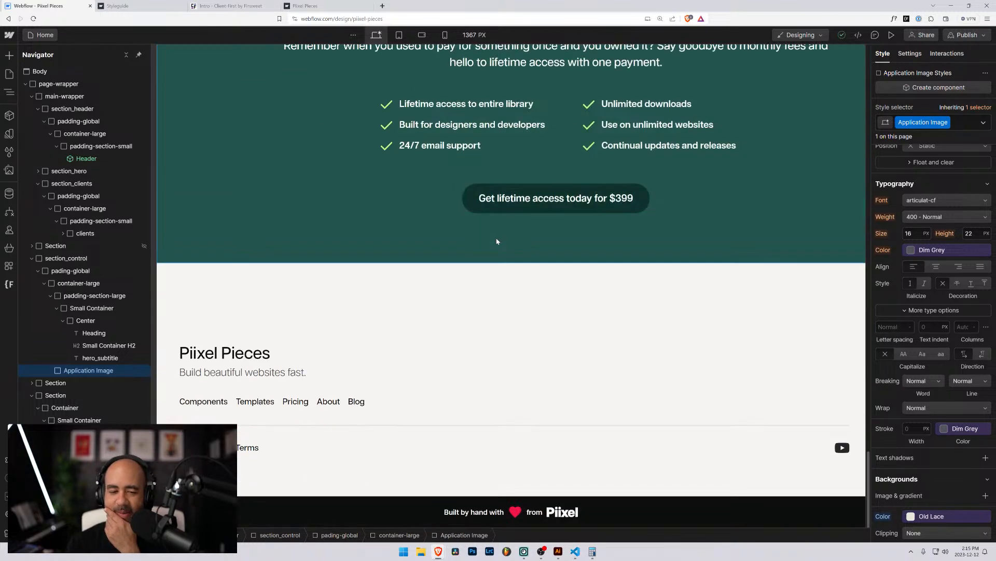
scroll(495, 239, "up", 5)
scroll(495, 240, "up", 1)
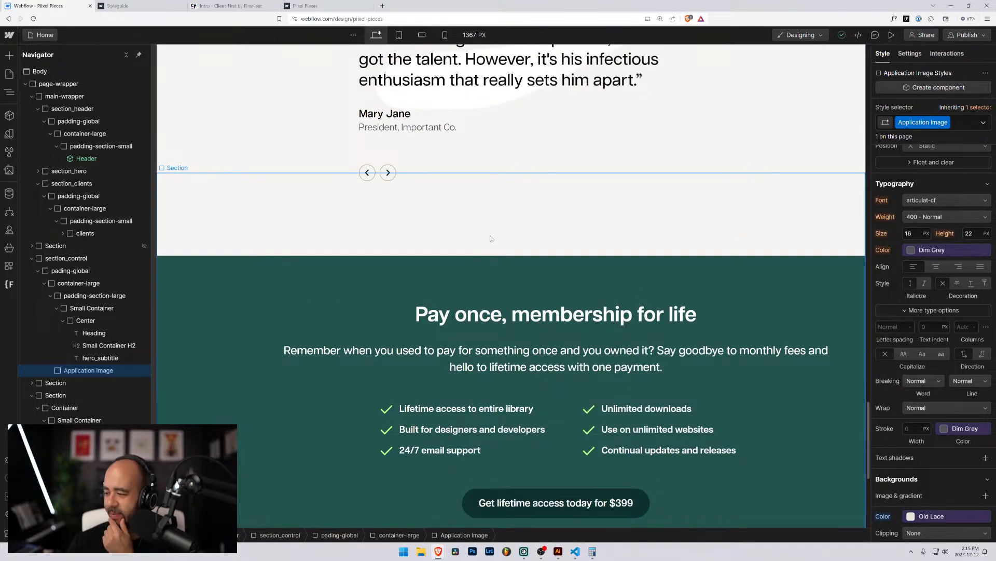
scroll(486, 239, "up", 4)
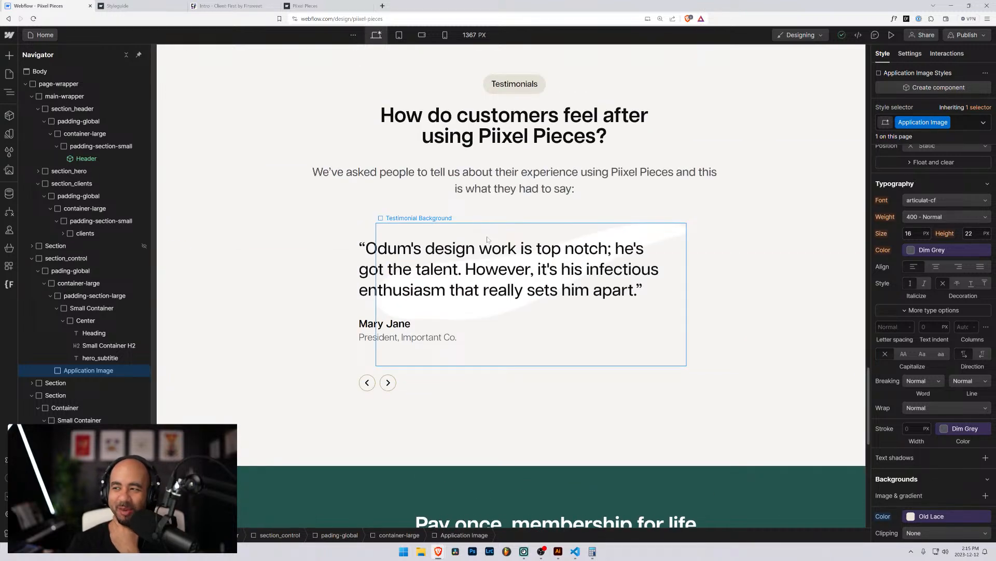
scroll(486, 240, "up", 7)
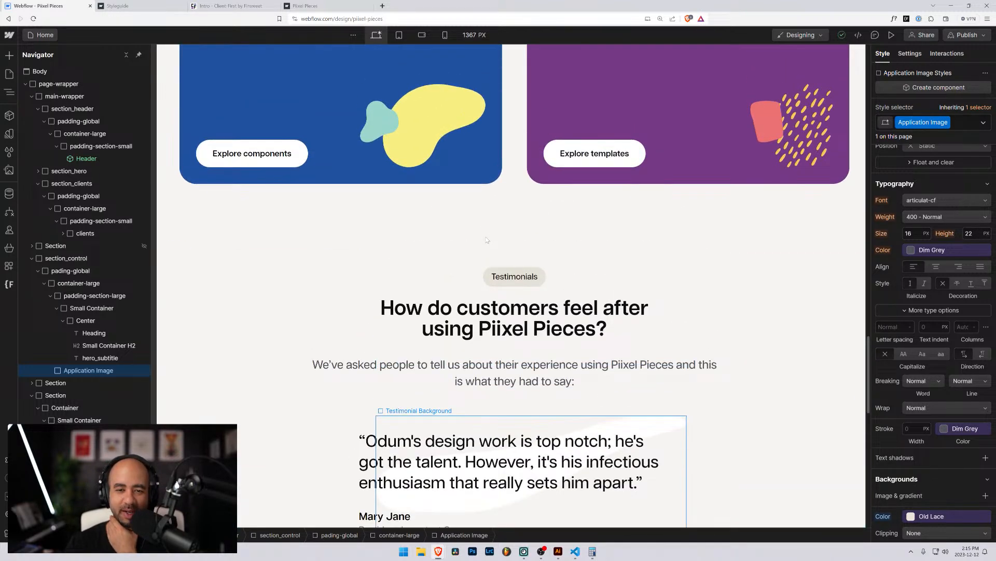
scroll(486, 240, "up", 4)
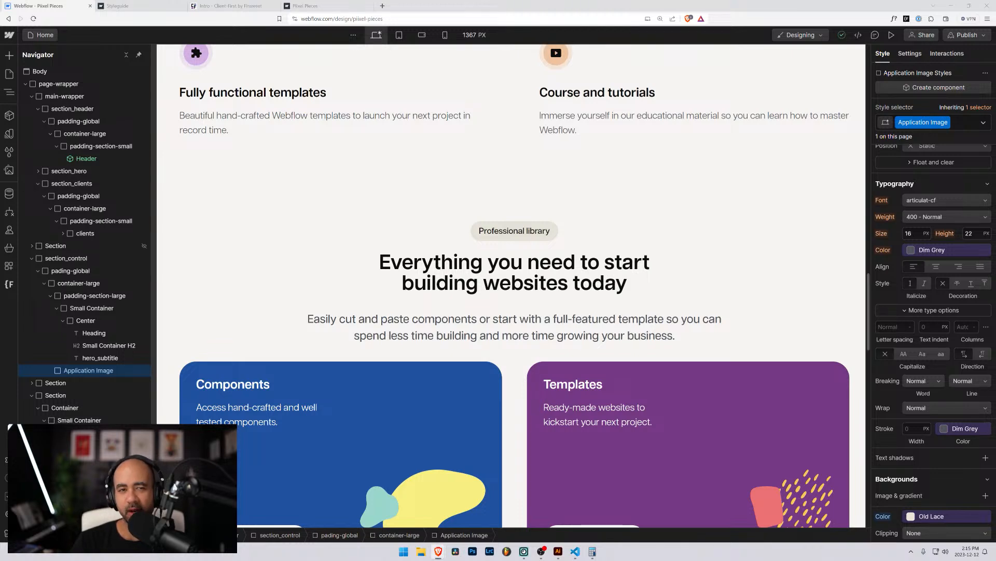
scroll(488, 199, "up", 17)
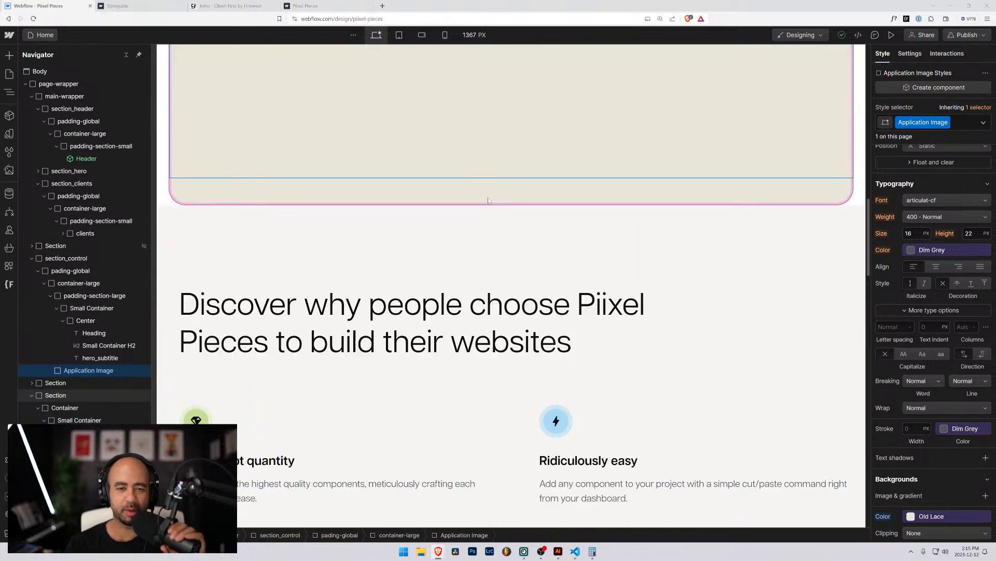
scroll(487, 197, "up", 7)
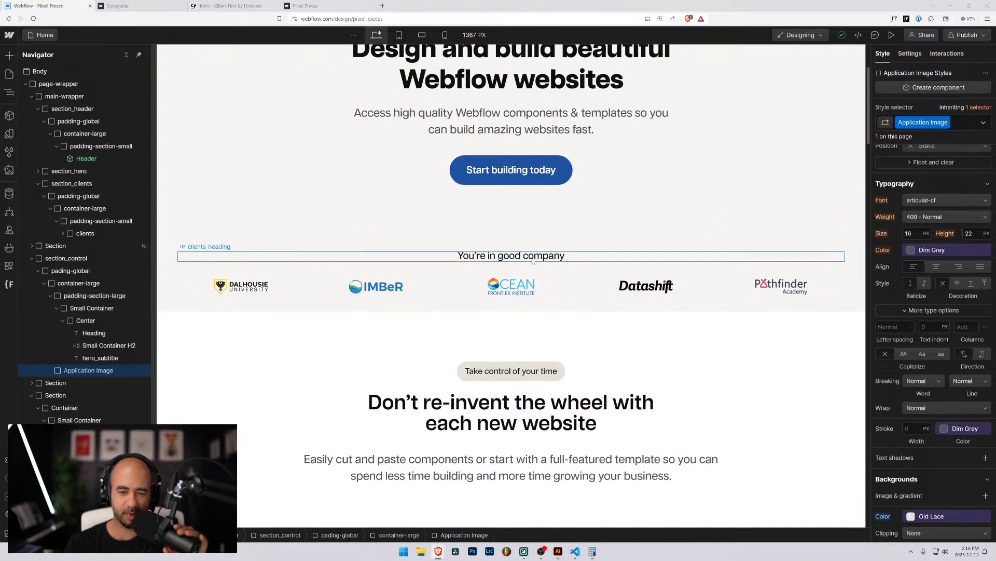
scroll(554, 238, "down", 4)
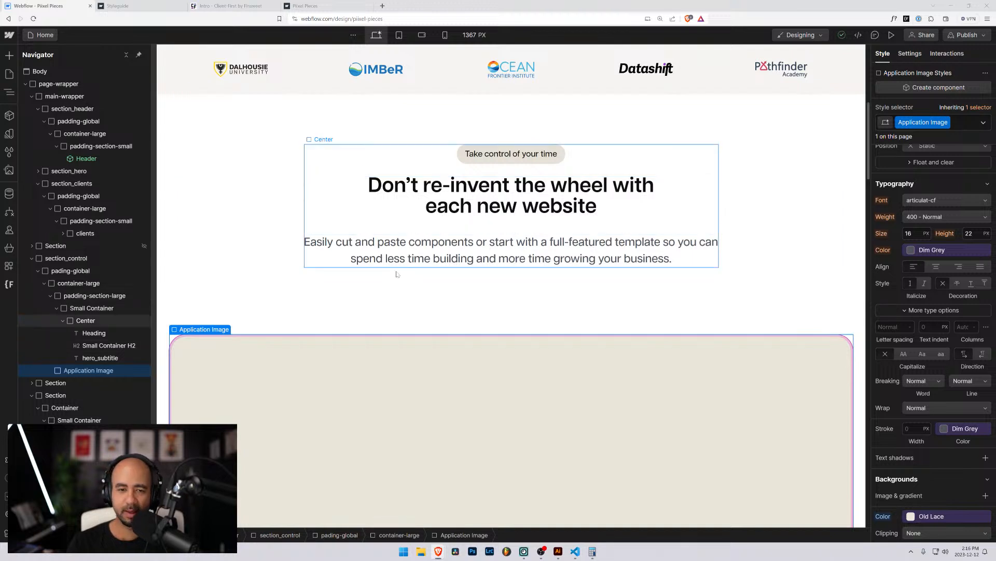
left_click(442, 253)
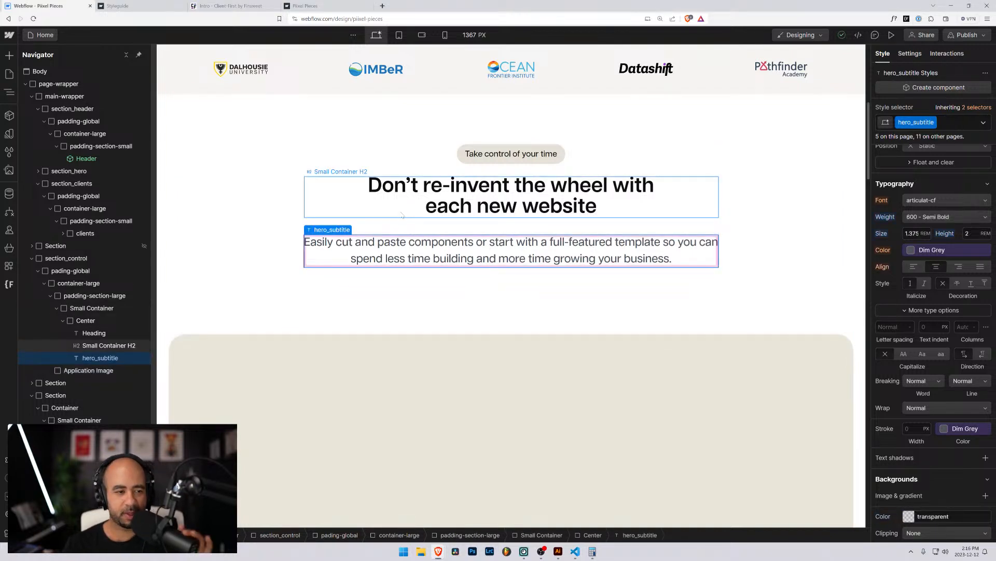
left_click(444, 207)
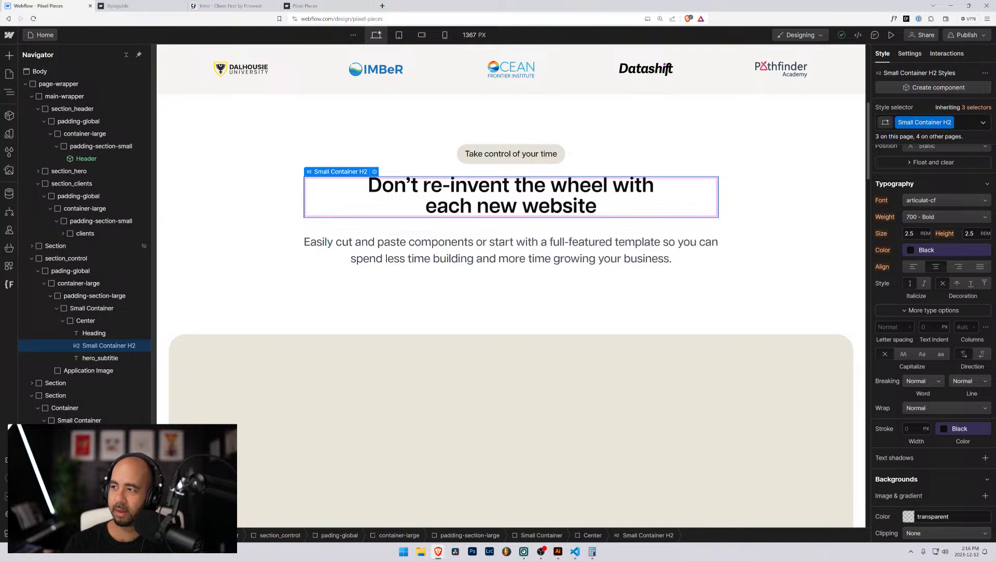
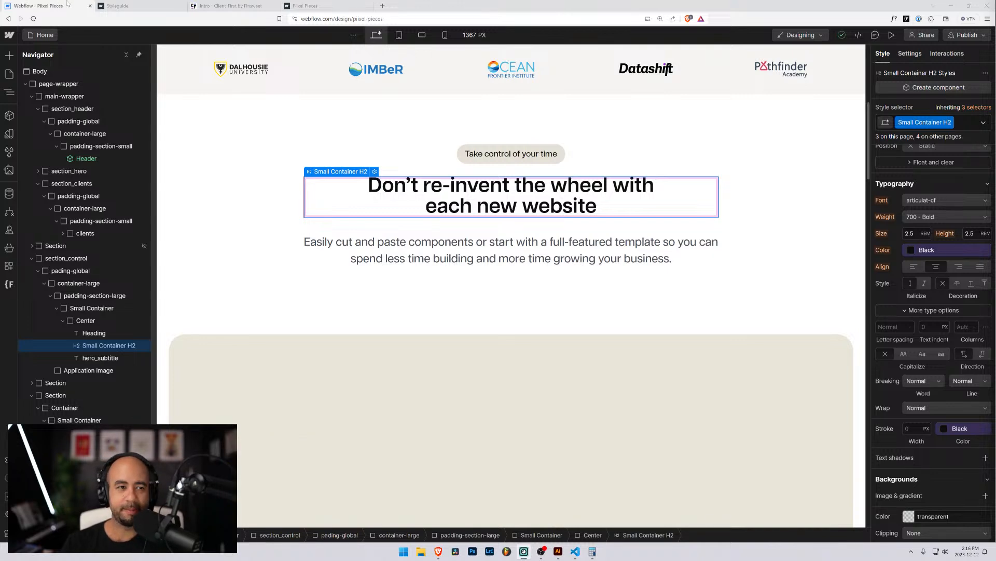
Check the Client-First docs' custom class examples, then go to the Piixel Pieces styleguide.
left_click(231, 6)
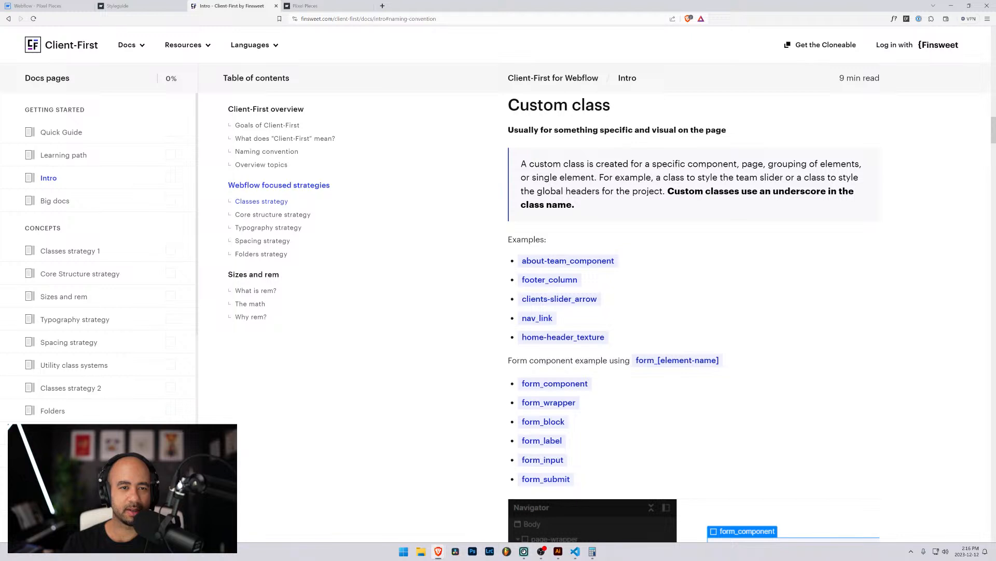
left_click_drag(364, 18, 258, 21)
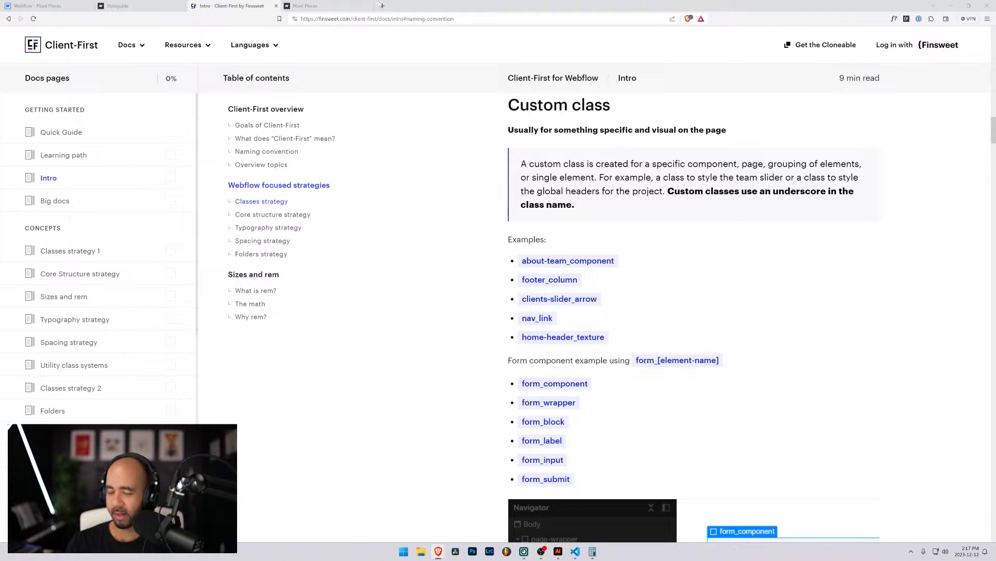
left_click(134, 5)
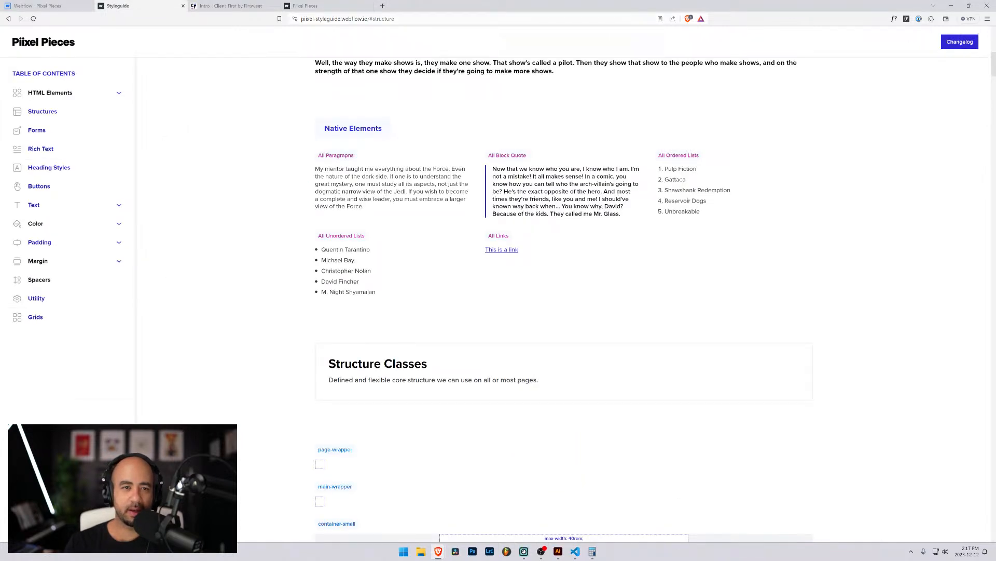
Scroll the styleguide to Structure Classes (container and padding classes), then open a new browser tab.
left_click_drag(367, 19, 282, 18)
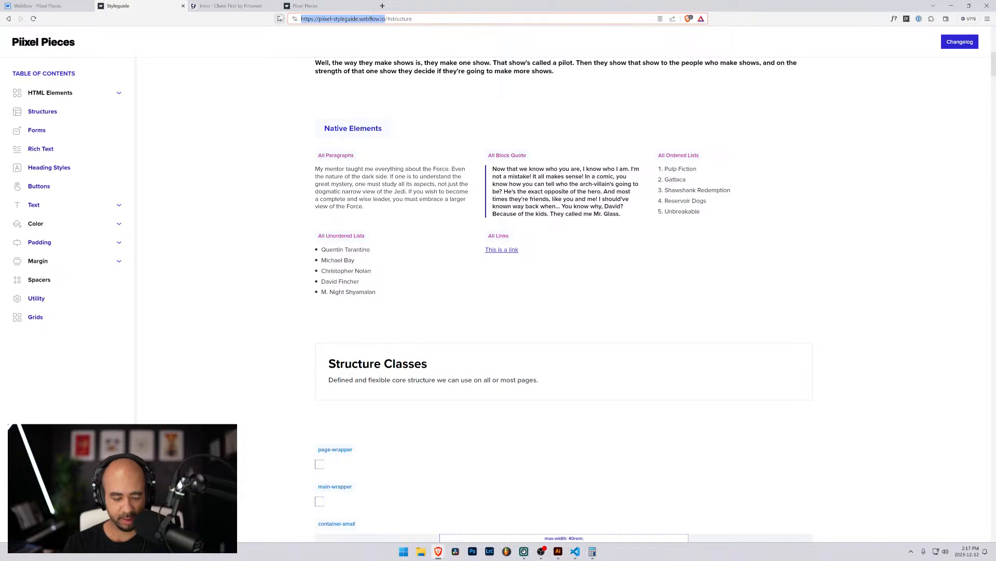
scroll(326, 187, "down", 5)
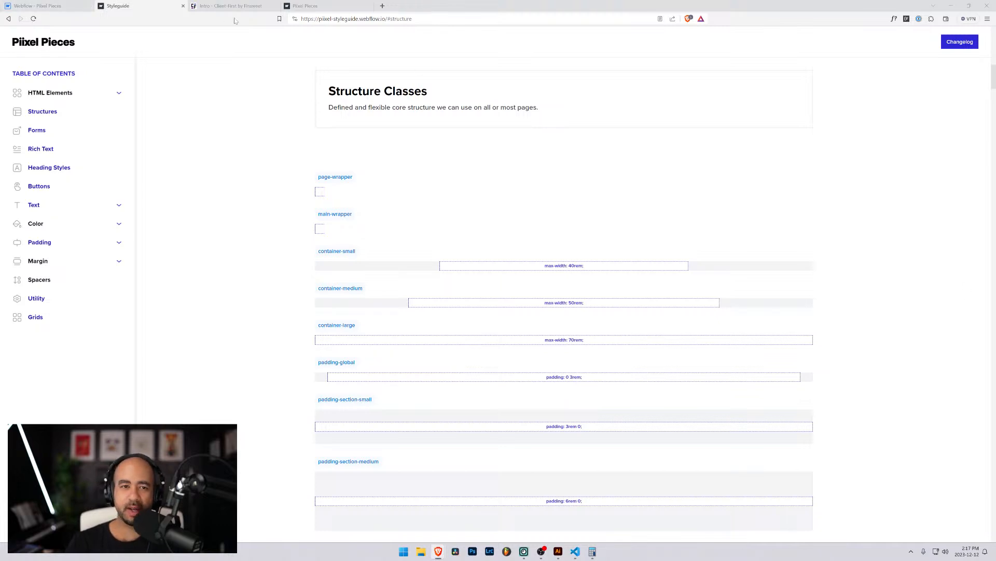
left_click(382, 7)
Load the Piixel workspace profile from webflow.com/, then go back to the Pixel Pieces Designer.
type("webflow")
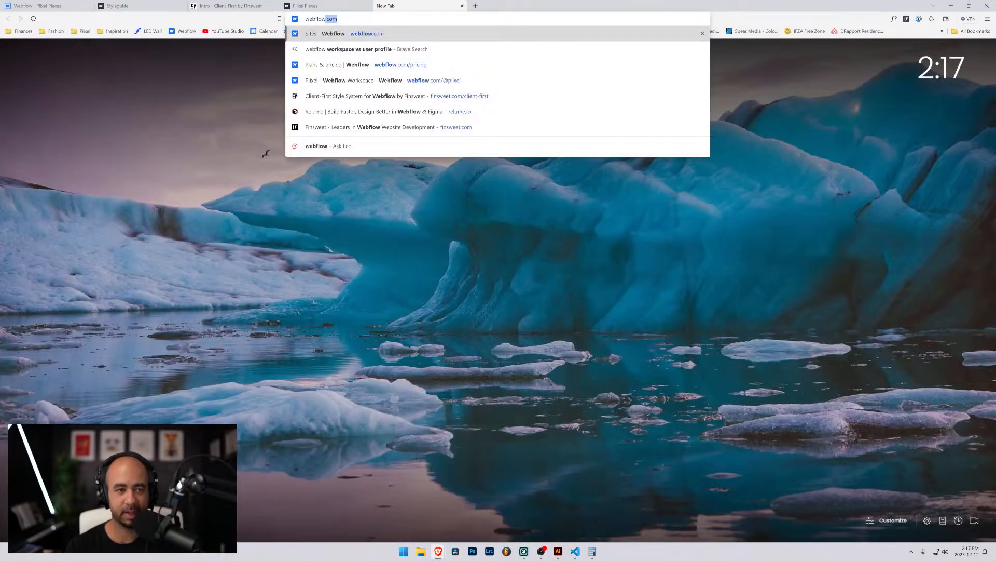
type(".com/")
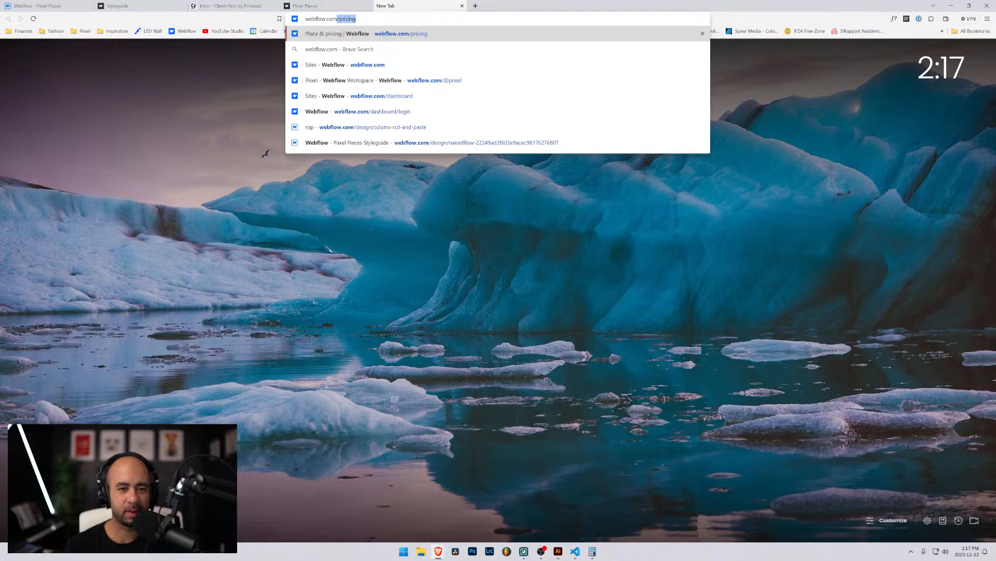
key("Down")
key("Down")
key("Down")
key("Return")
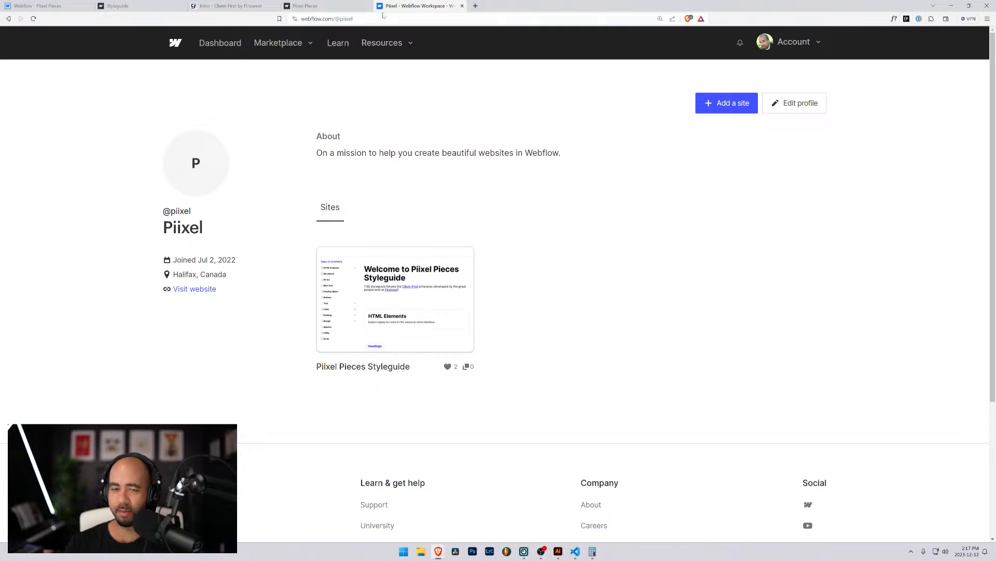
key("ctrl+l")
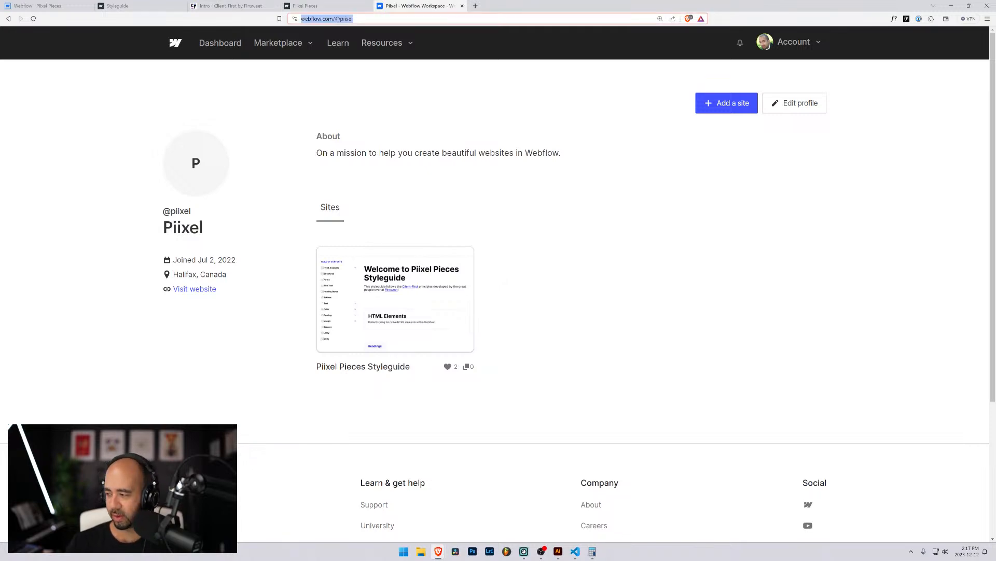
key("alt+Tab")
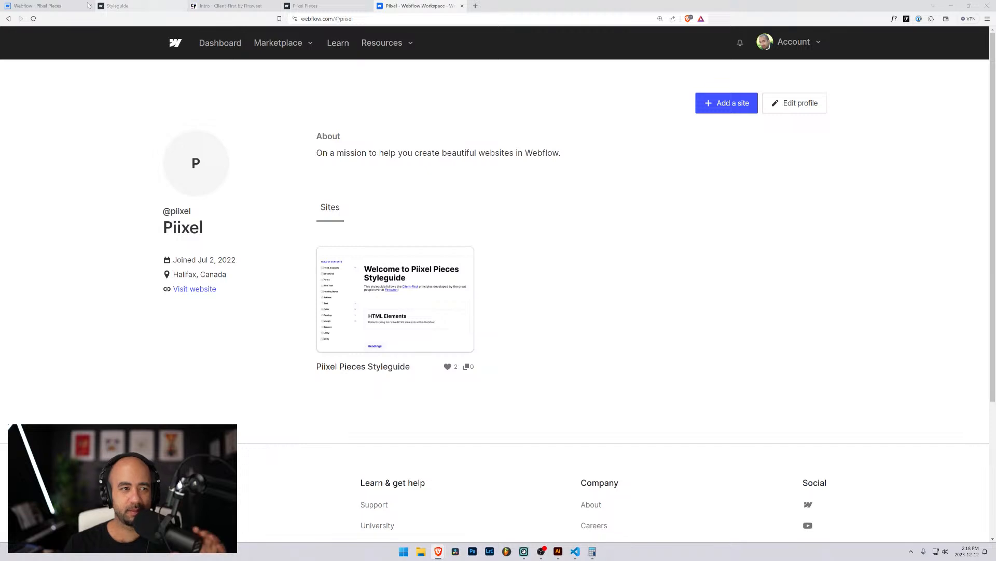
left_click(59, 5)
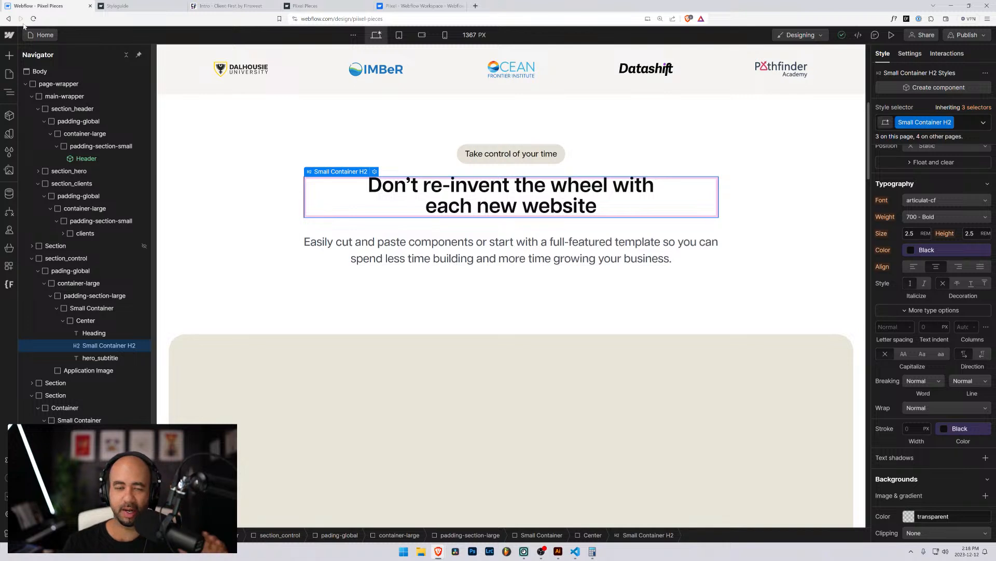
left_click(452, 257)
scroll(452, 256, "up", 3)
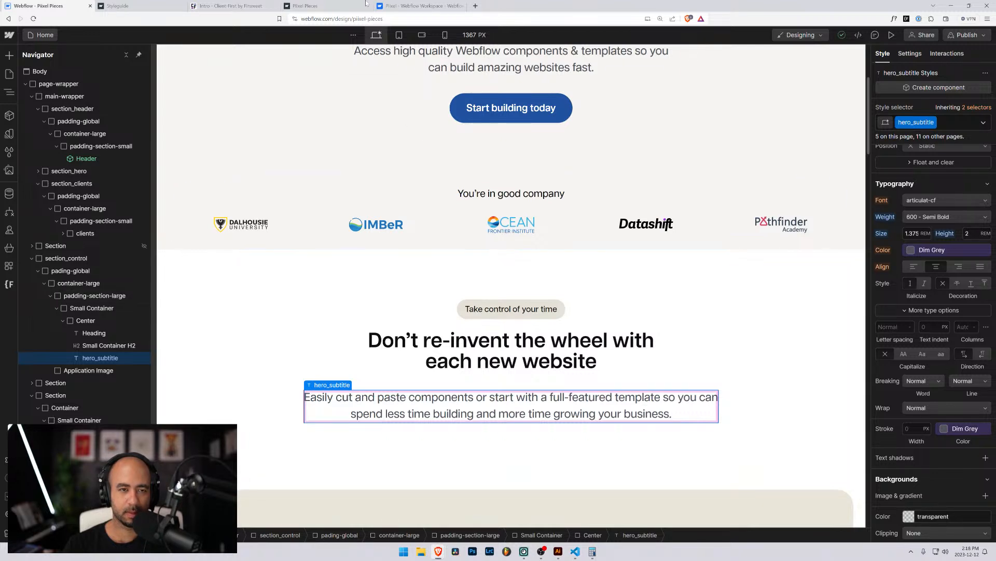
left_click(155, 7)
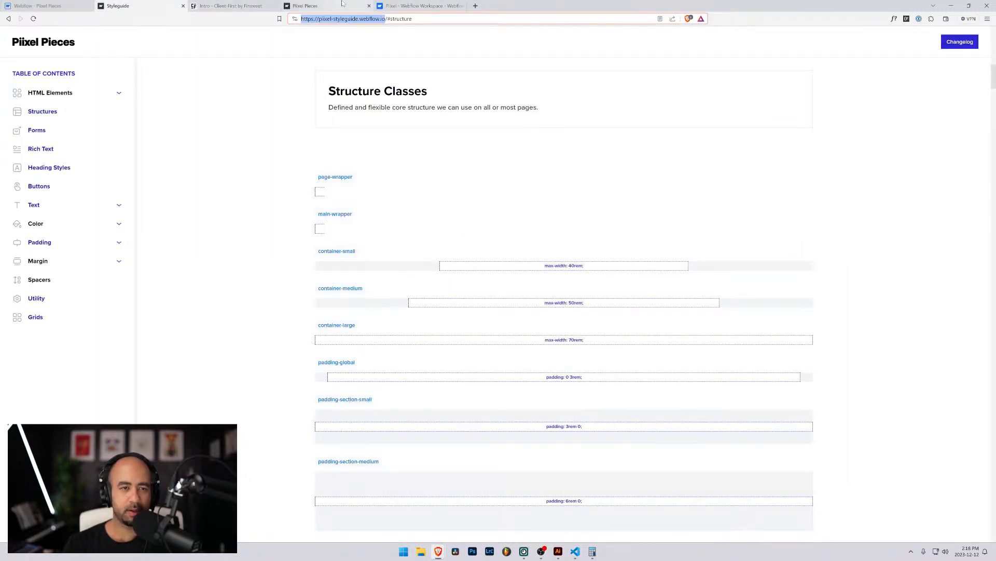
left_click(327, 6)
scroll(320, 180, "up", 3)
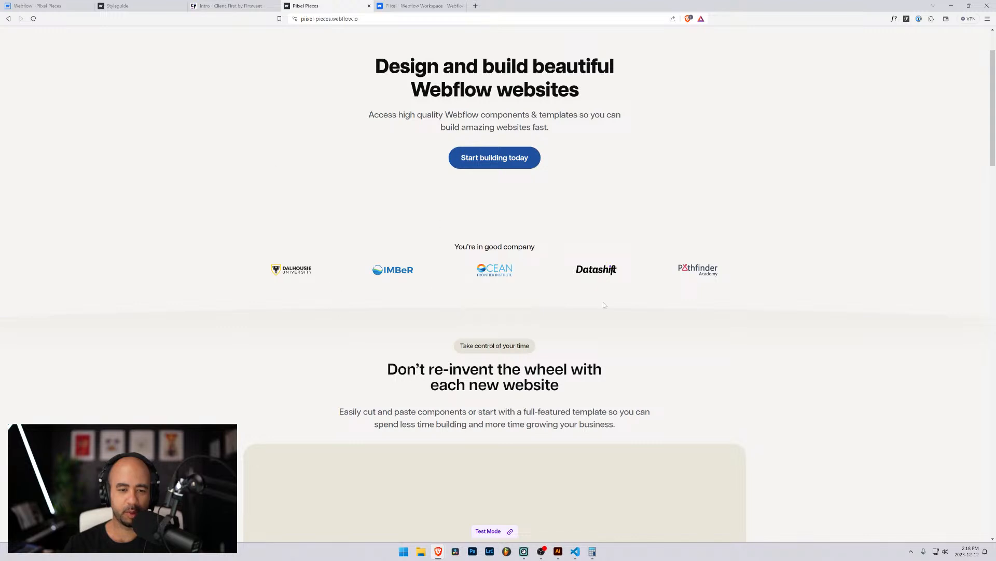
left_click(35, 5)
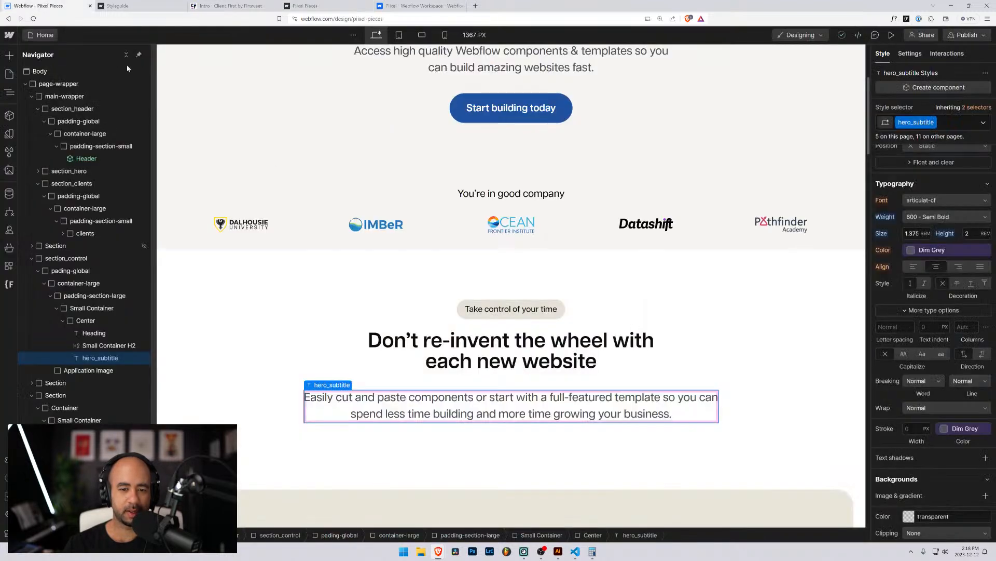
Add a padding-bottom-5 combo class to the clients section's padding-section-small wrapper.
left_click(83, 233)
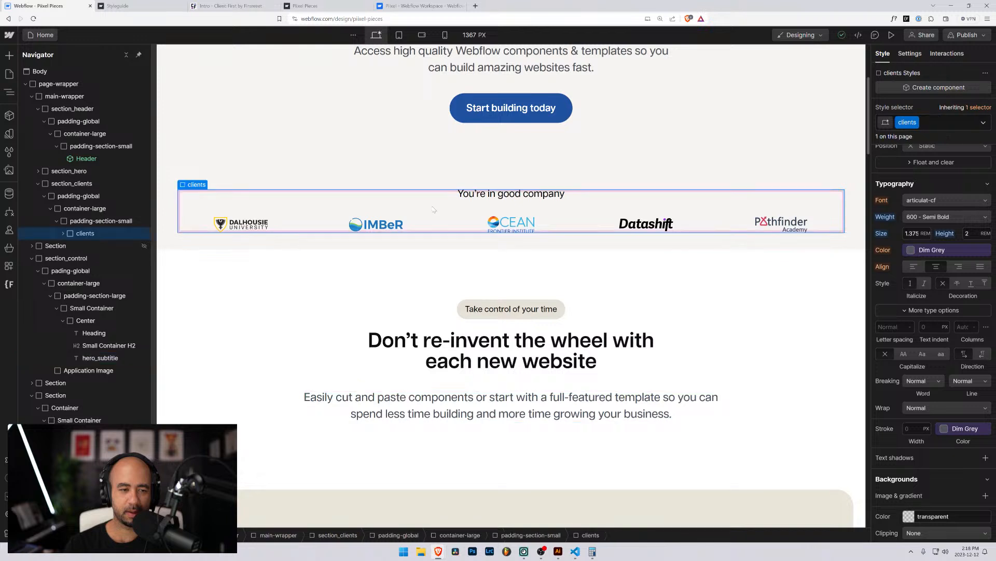
left_click(64, 233)
left_click(77, 222)
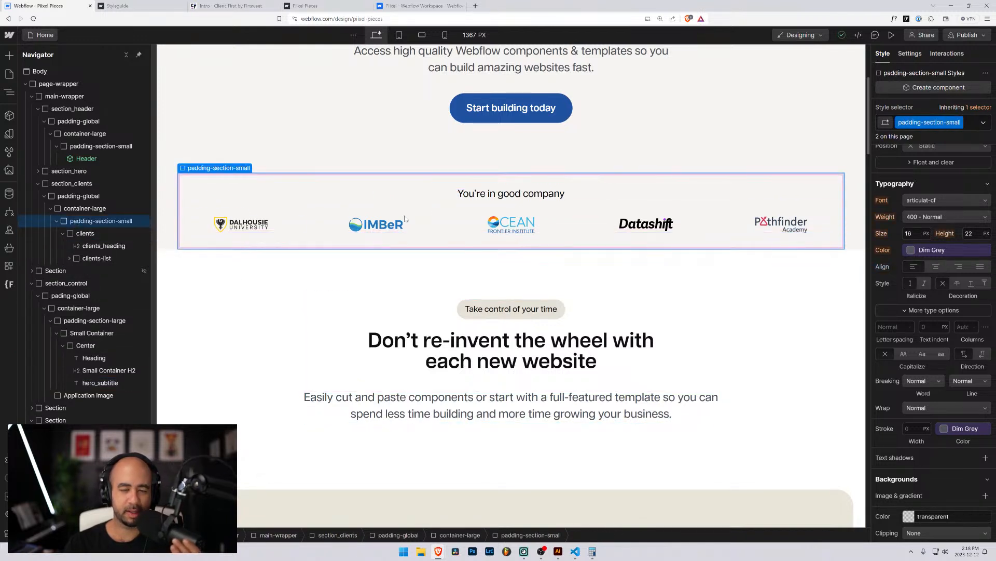
left_click(970, 123)
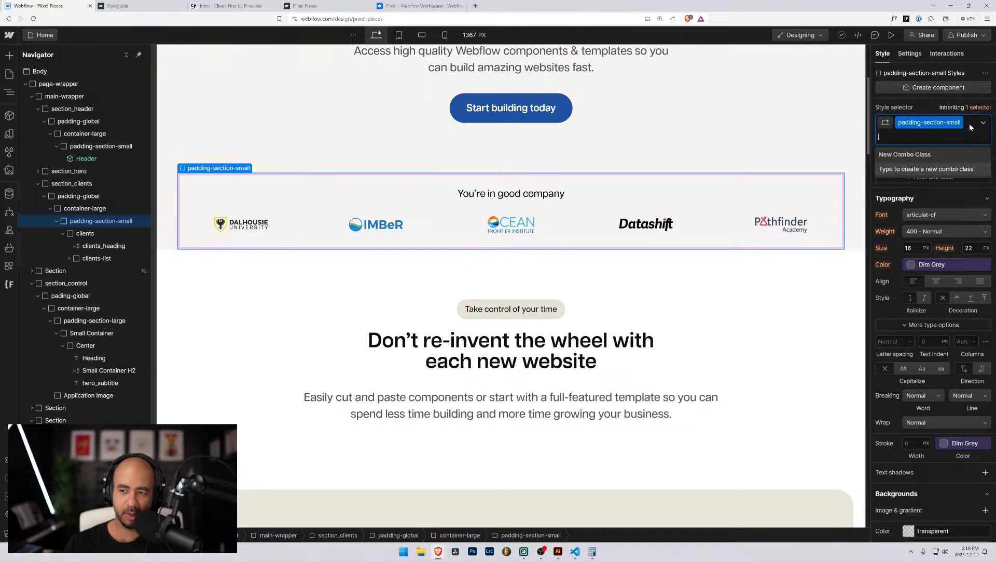
type("pad")
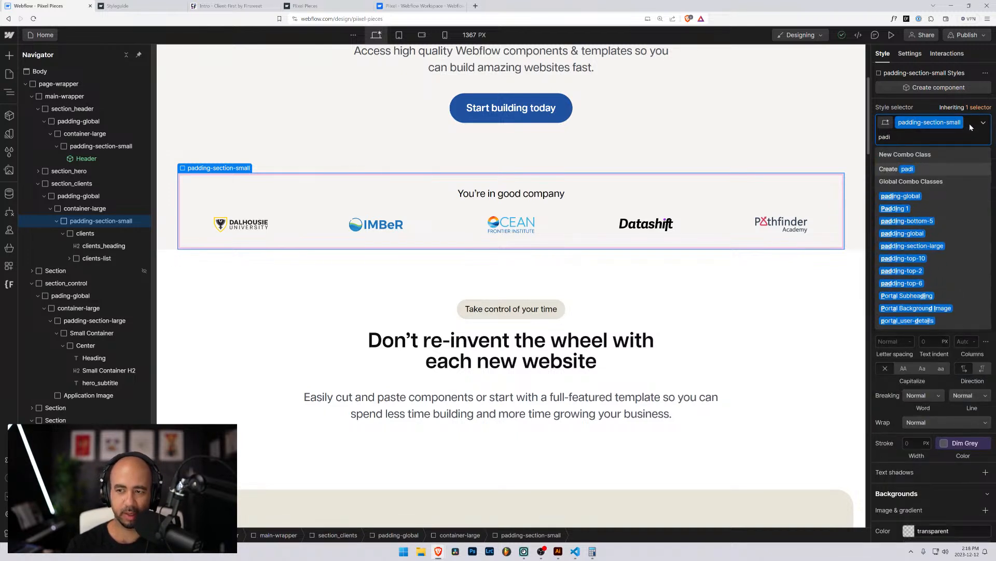
type("ding-")
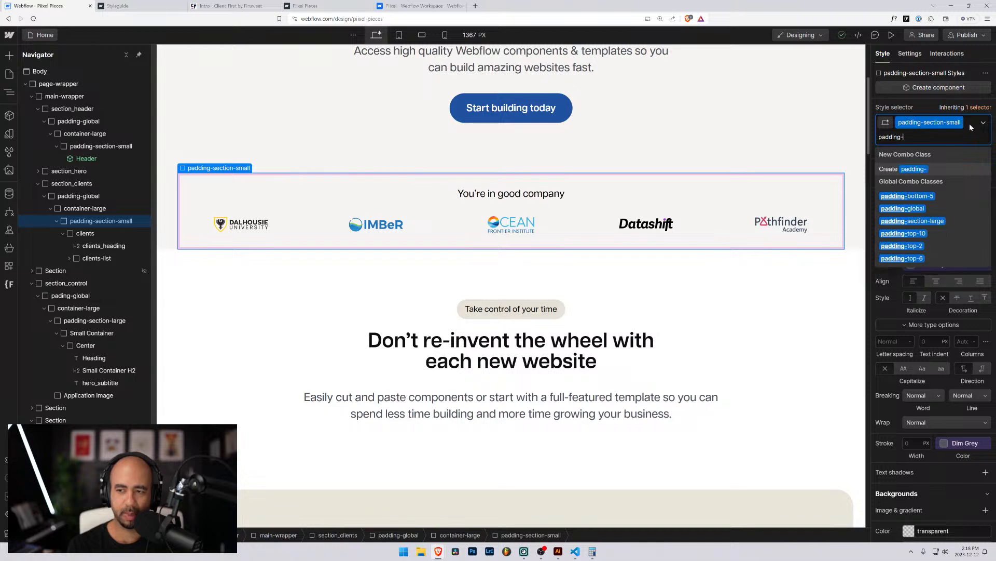
type("bottom-5")
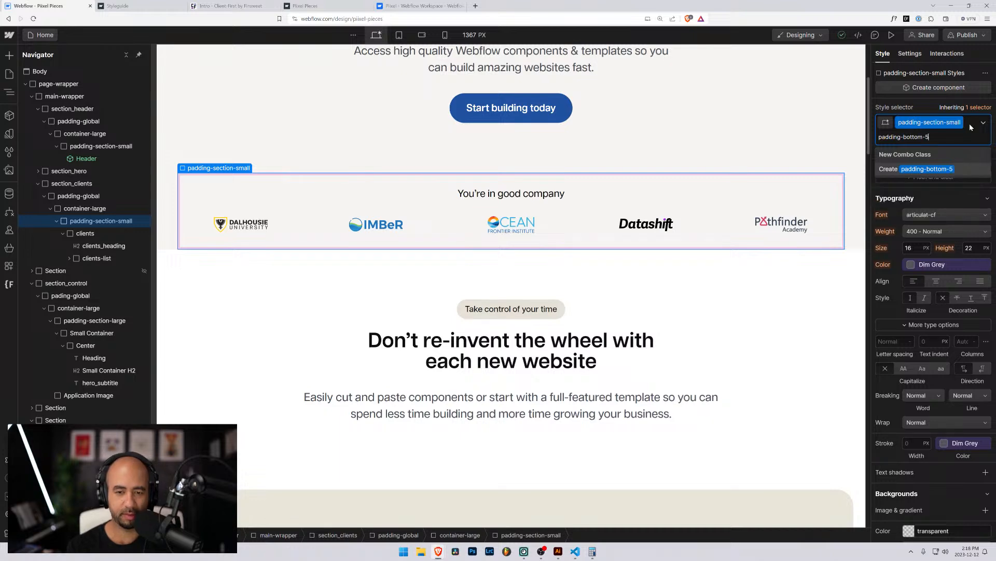
key("Return")
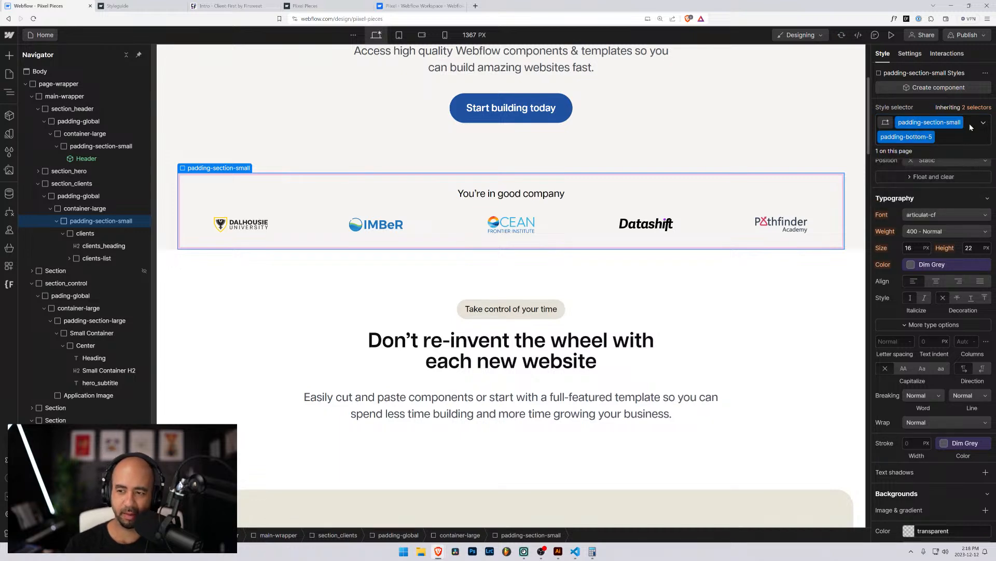
Detach bottom padding from the small variable and set it to 6rem.
scroll(899, 319, "up", 5)
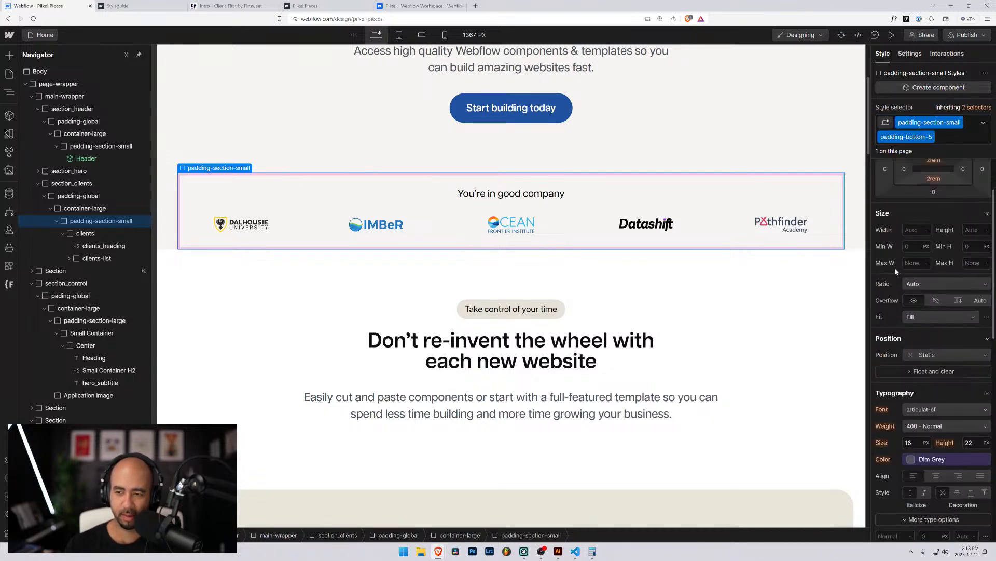
left_click(933, 270)
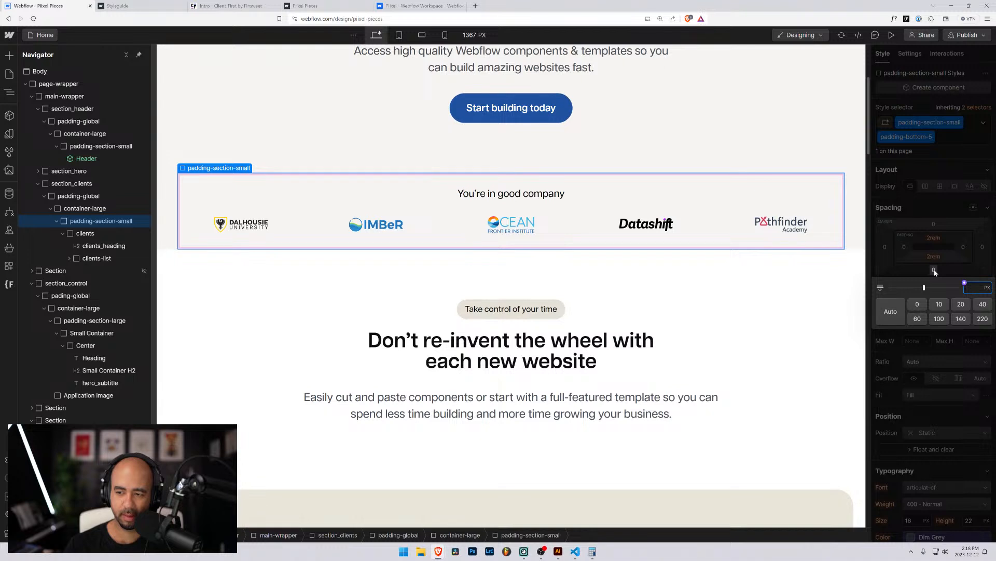
left_click(933, 257)
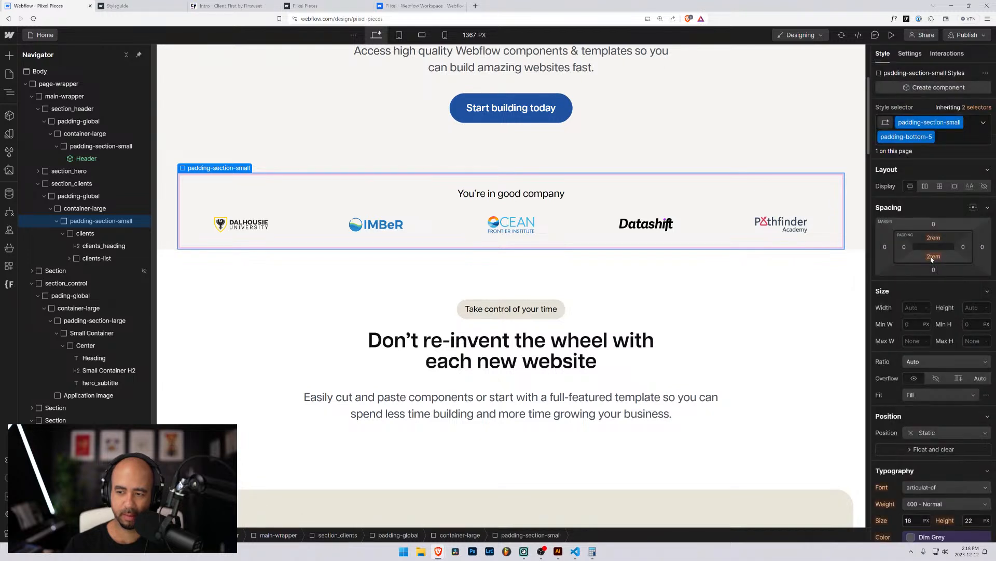
left_click(932, 257)
left_click(932, 258)
left_click(933, 258)
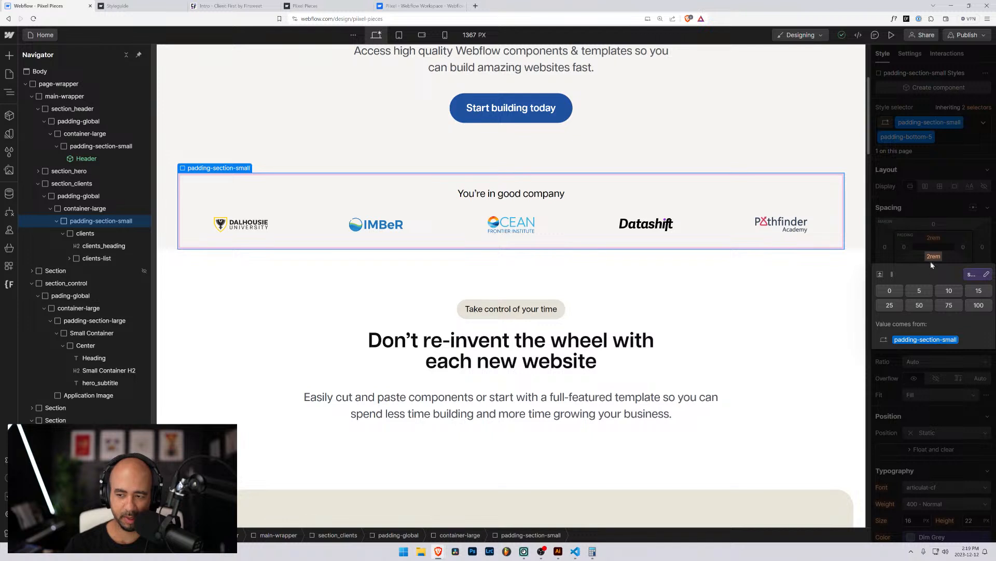
left_click(974, 272)
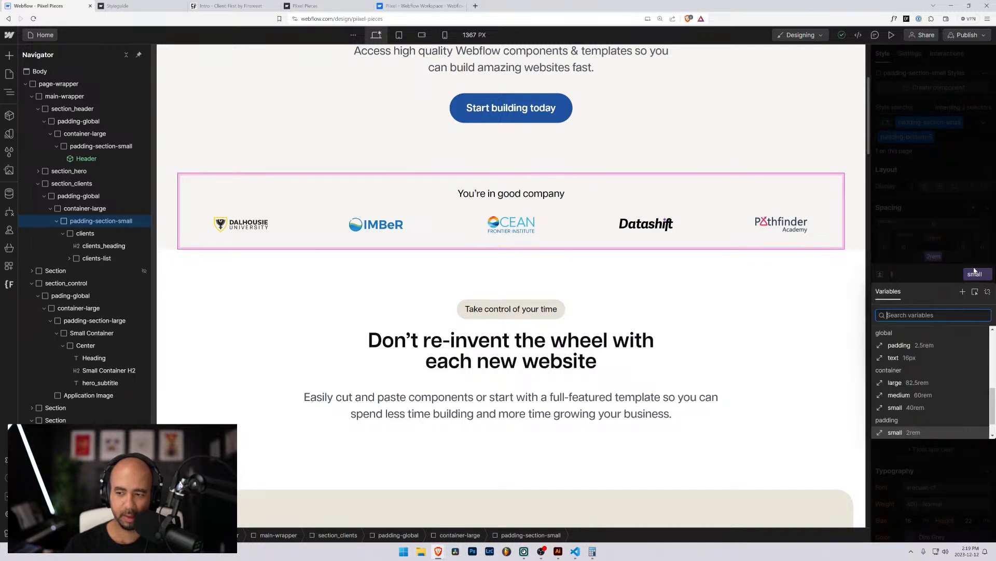
left_click(986, 291)
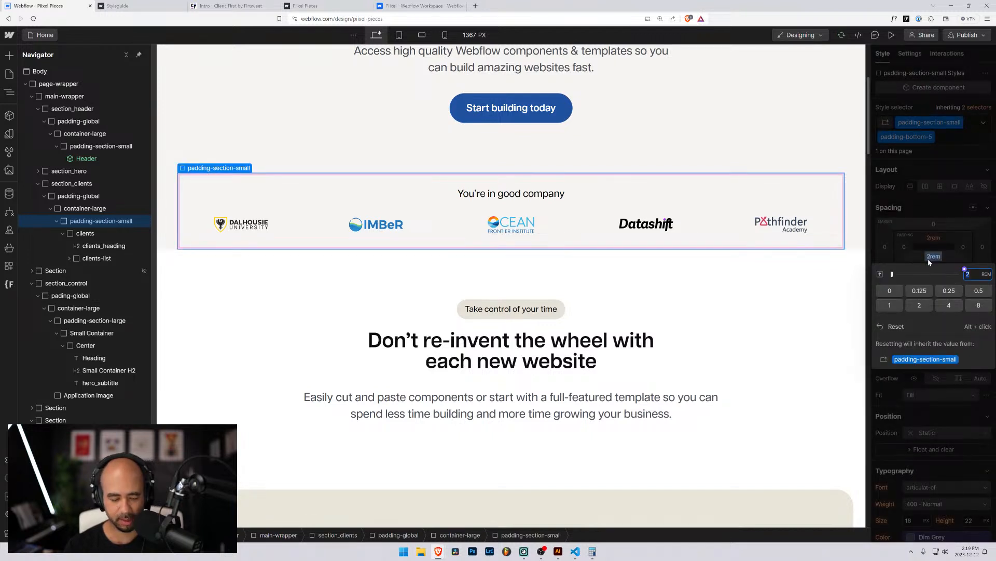
type("5rem")
key("Return")
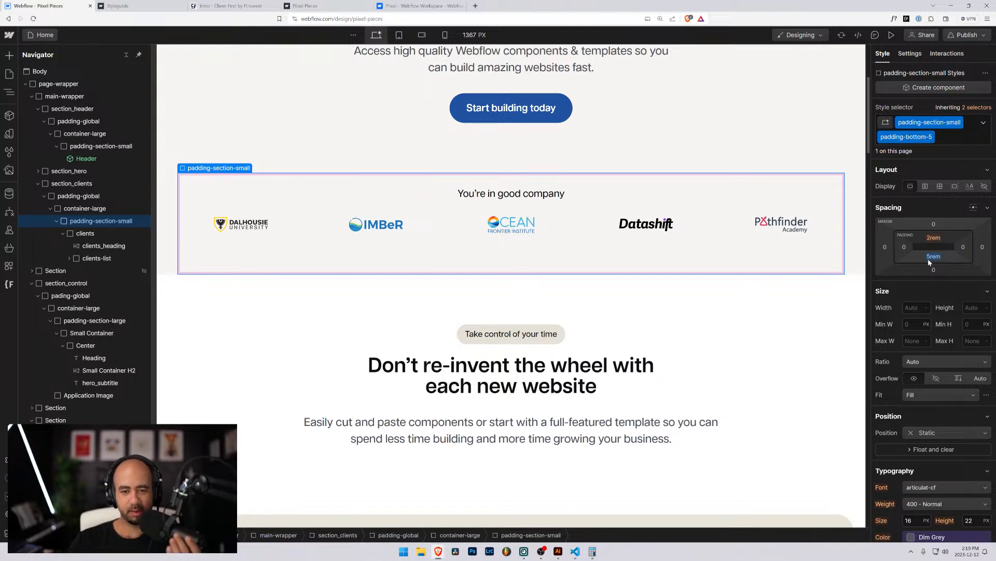
left_click(928, 260)
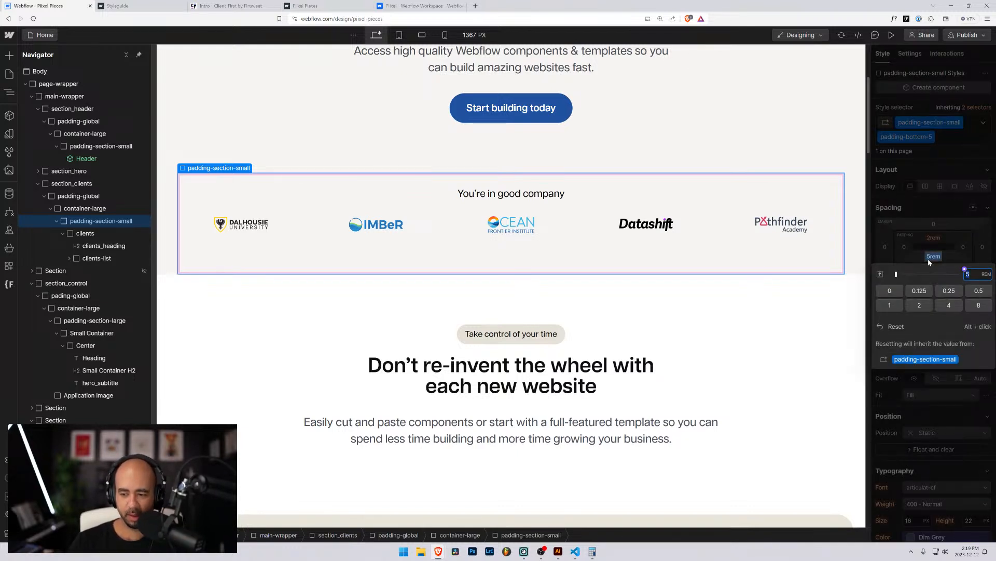
type("6")
key("Return")
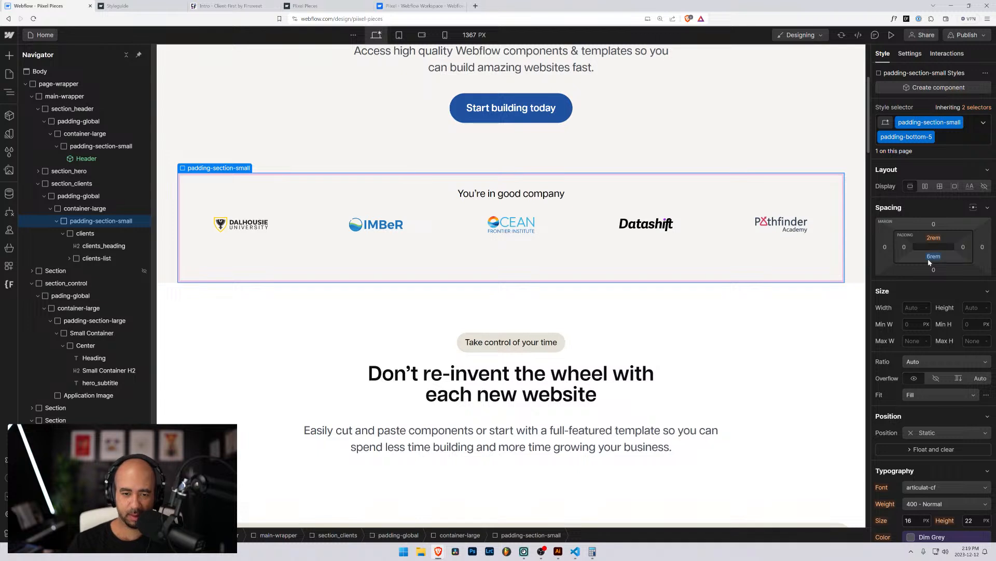
left_click(743, 328)
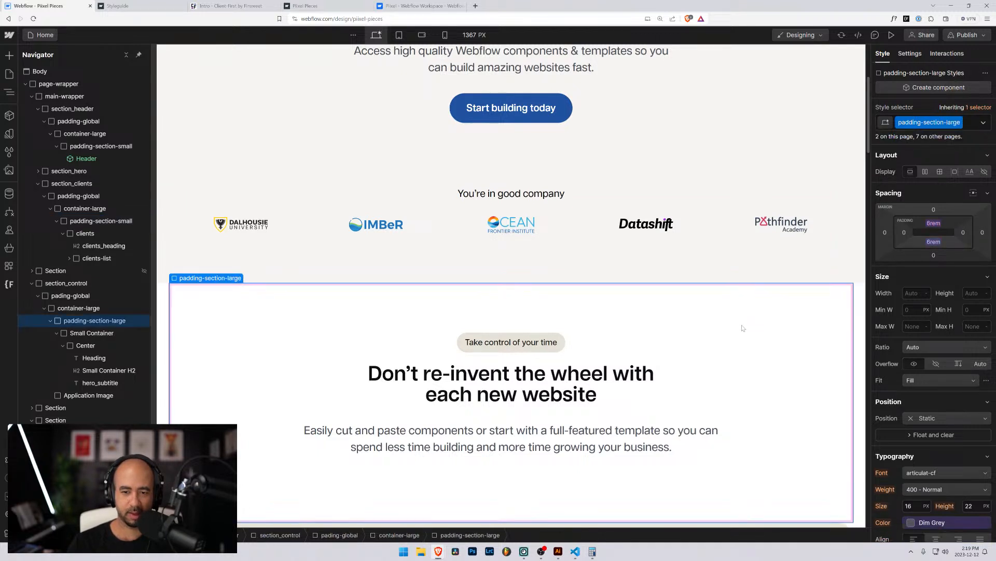
left_click(297, 150)
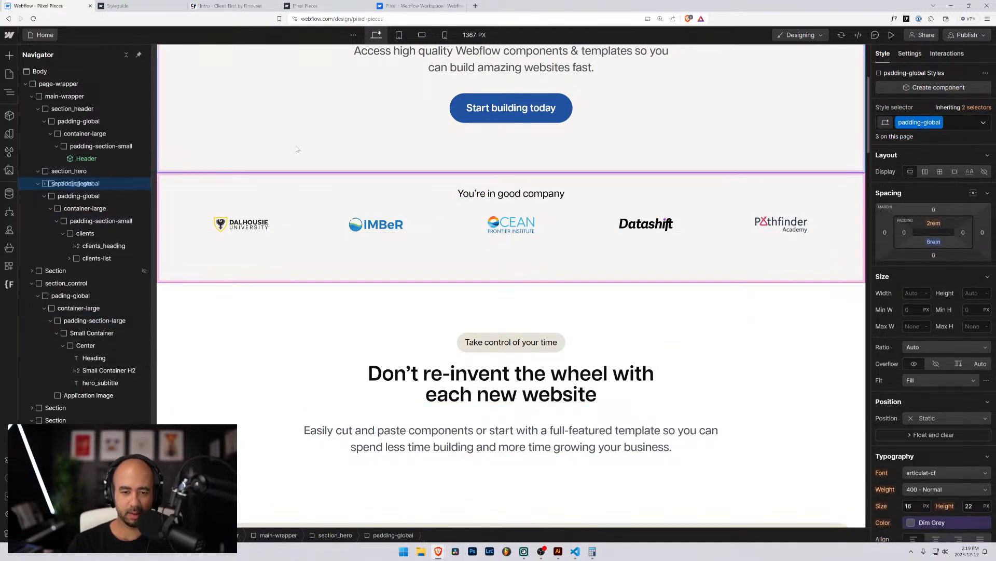
left_click(892, 35)
scroll(253, 248, "up", 3)
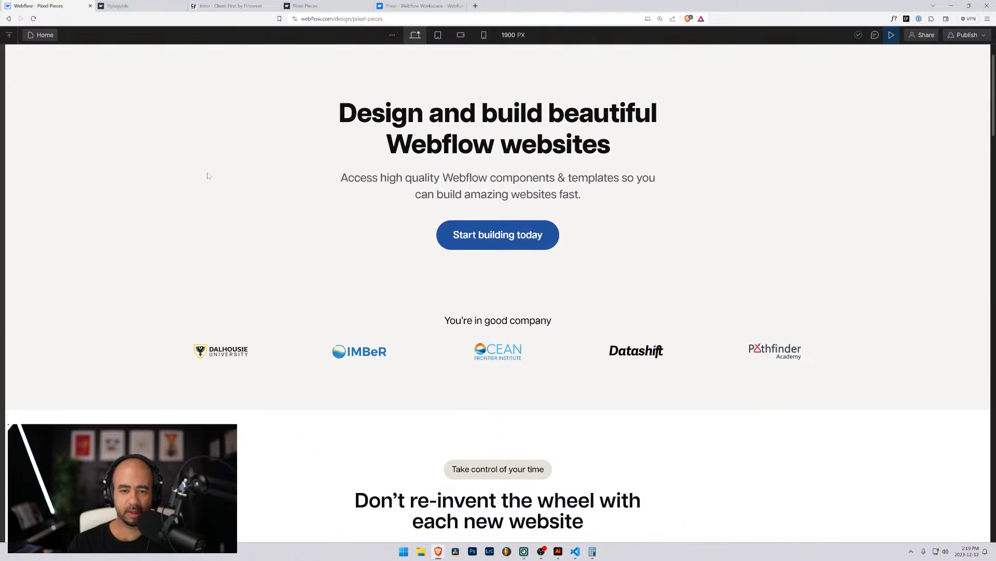
scroll(207, 176, "down", 3)
scroll(208, 174, "down", 2)
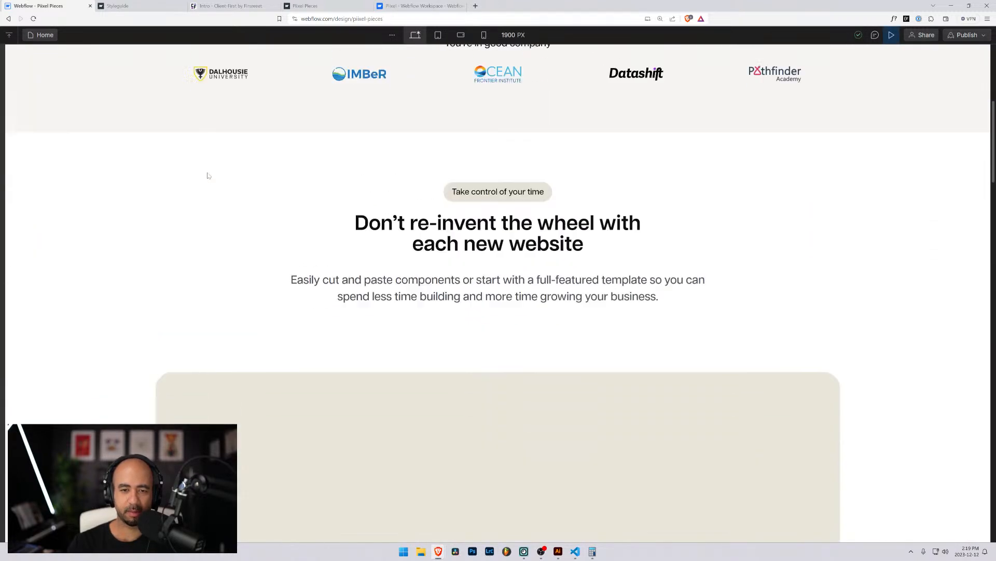
scroll(207, 174, "up", 6)
scroll(338, 163, "down", 2)
scroll(338, 164, "down", 3)
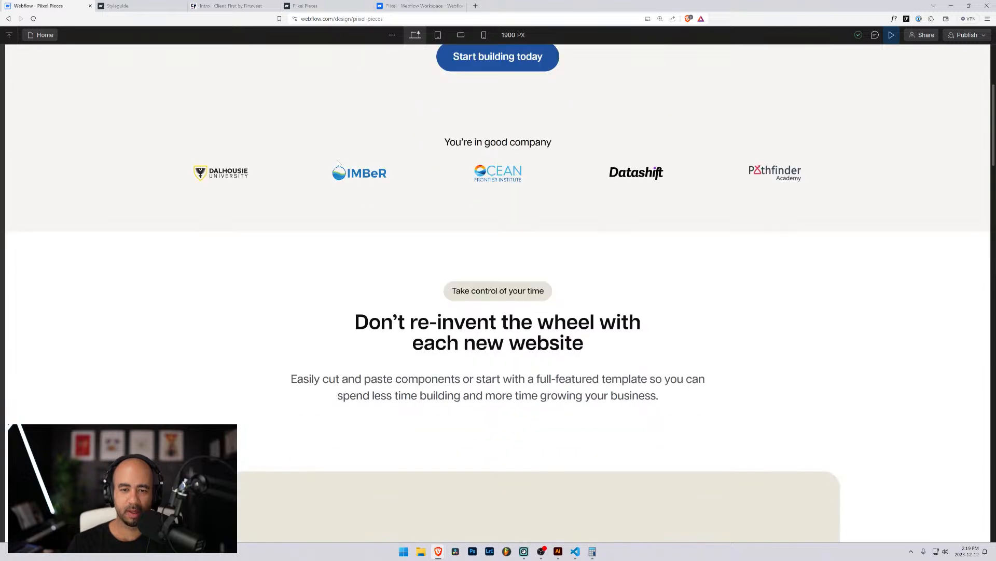
scroll(338, 165, "up", 1)
scroll(339, 165, "up", 3)
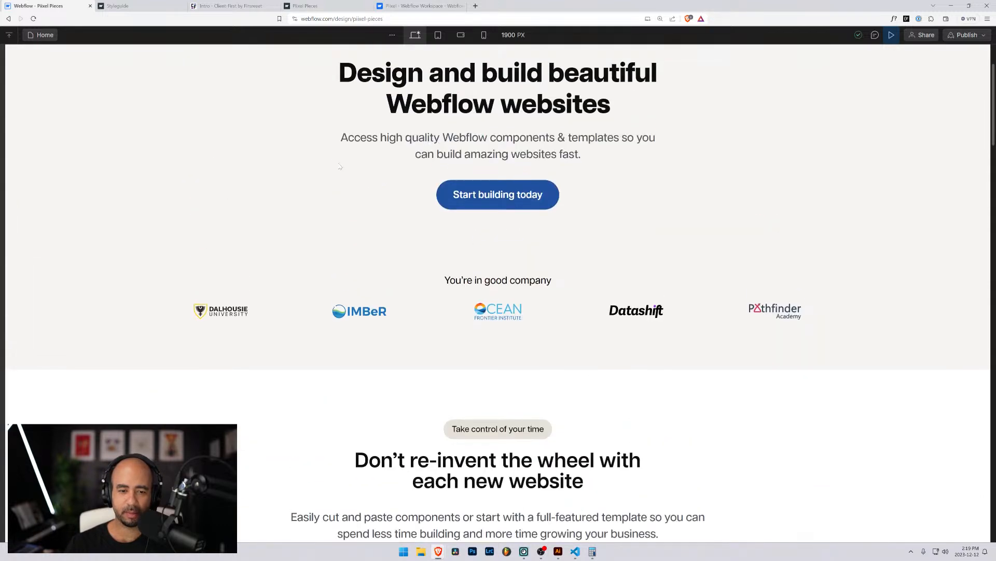
scroll(340, 166, "down", 4)
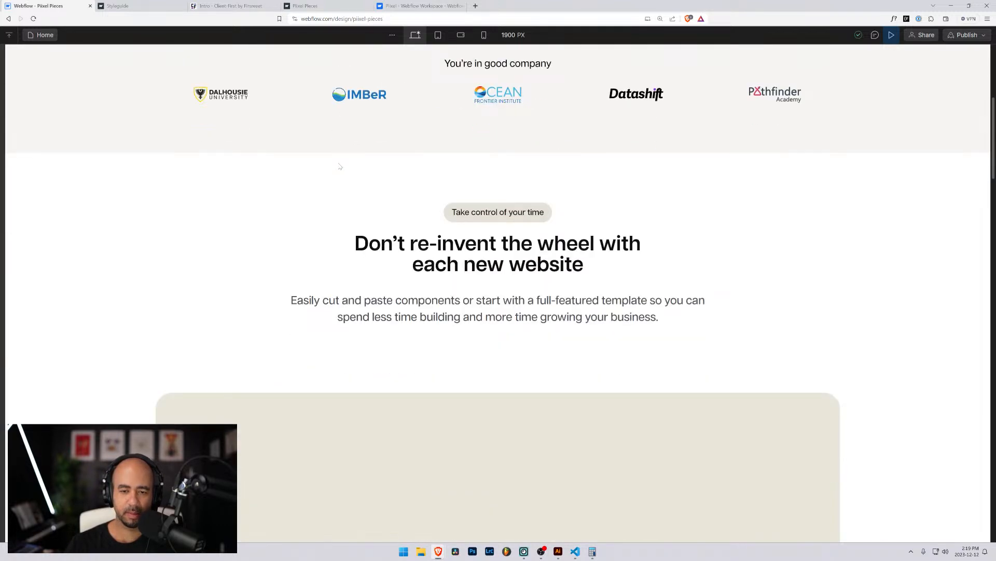
scroll(496, 293, "up", 4)
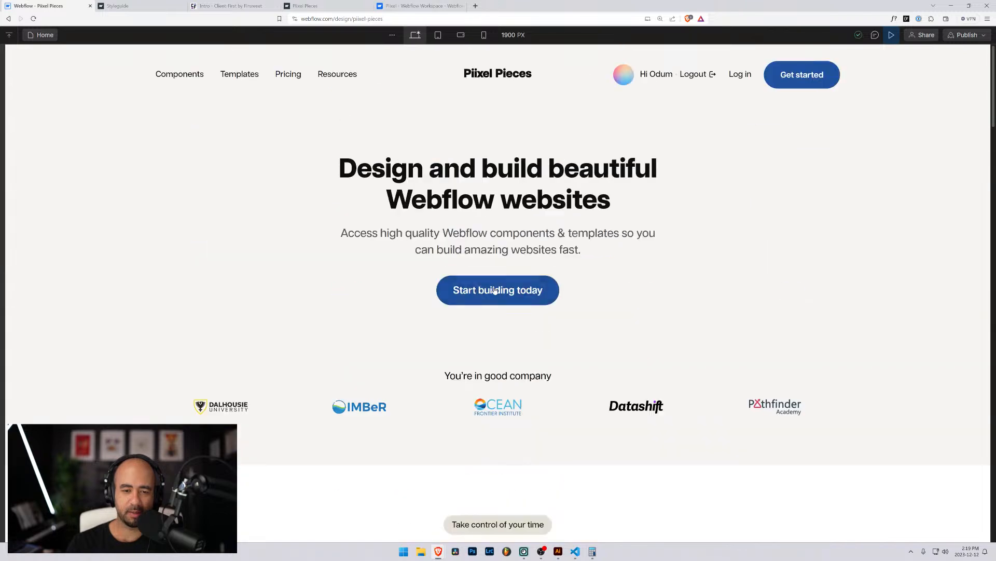
scroll(496, 291, "down", 3)
scroll(496, 291, "up", 5)
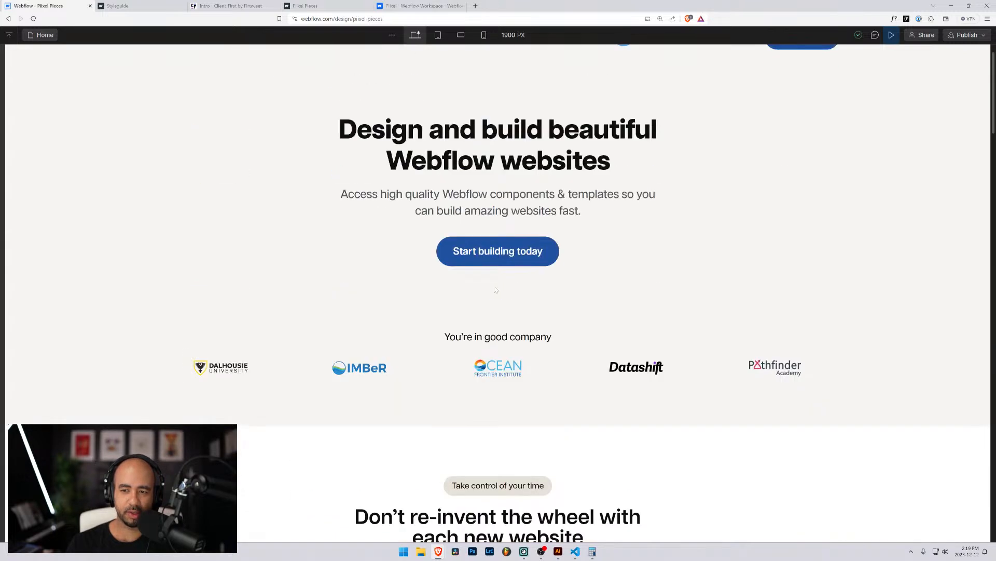
scroll(573, 342, "down", 5)
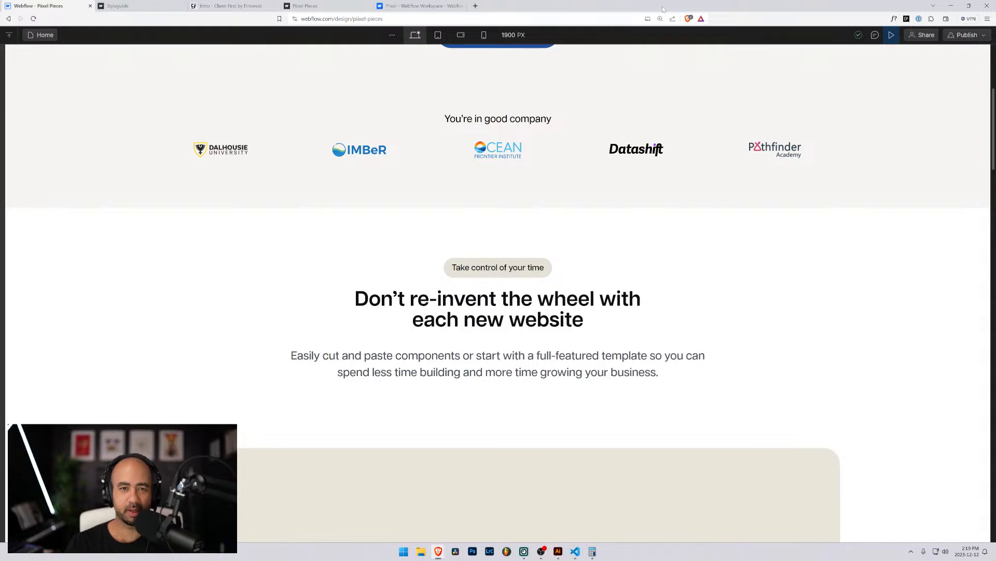
left_click(891, 35)
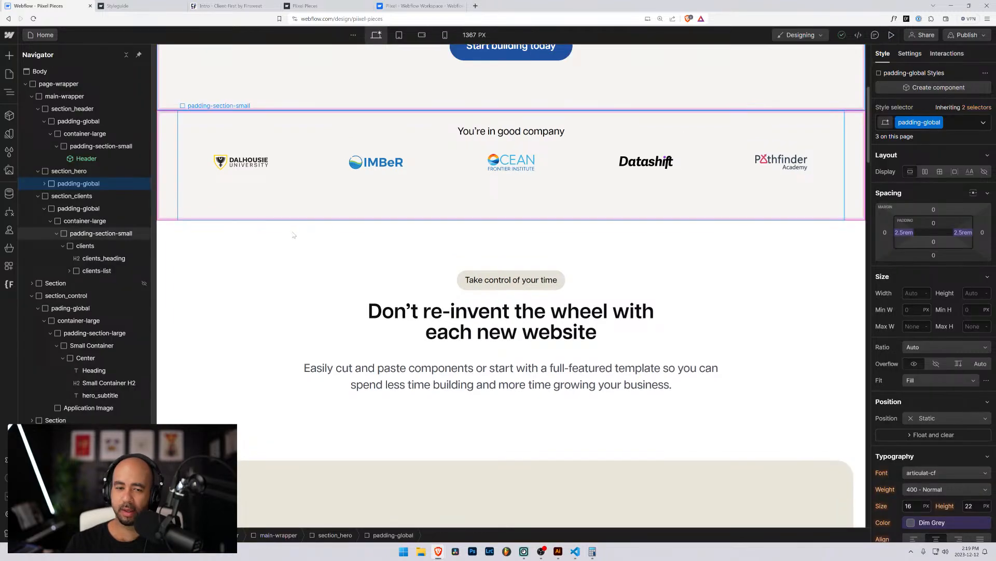
Give the 'Take control' padding-section-large wrapper a padding-bottom-2 combo class with 2rem bottom padding.
scroll(273, 265, "down", 2)
scroll(273, 265, "down", 2)
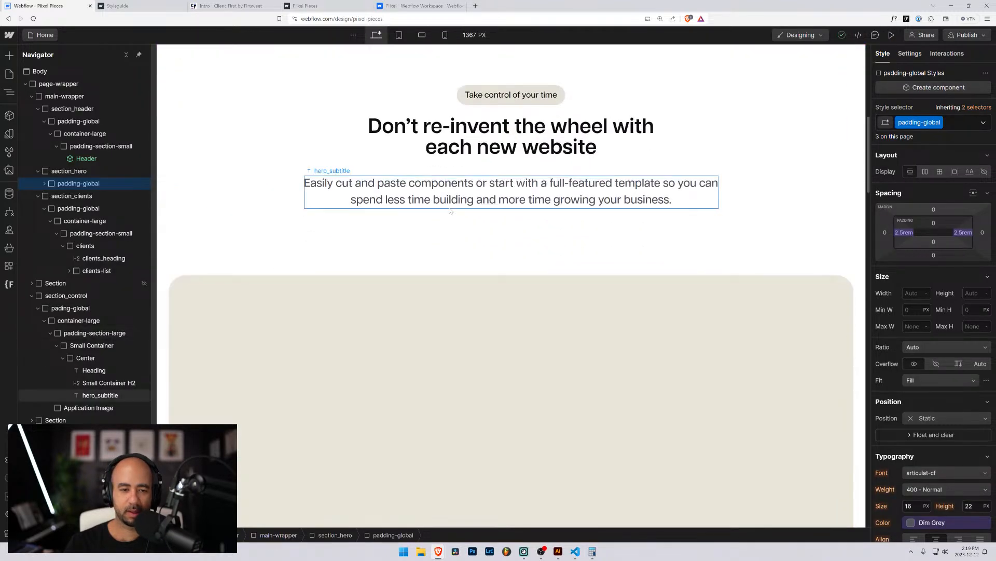
left_click(359, 237)
scroll(359, 237, "up", 2)
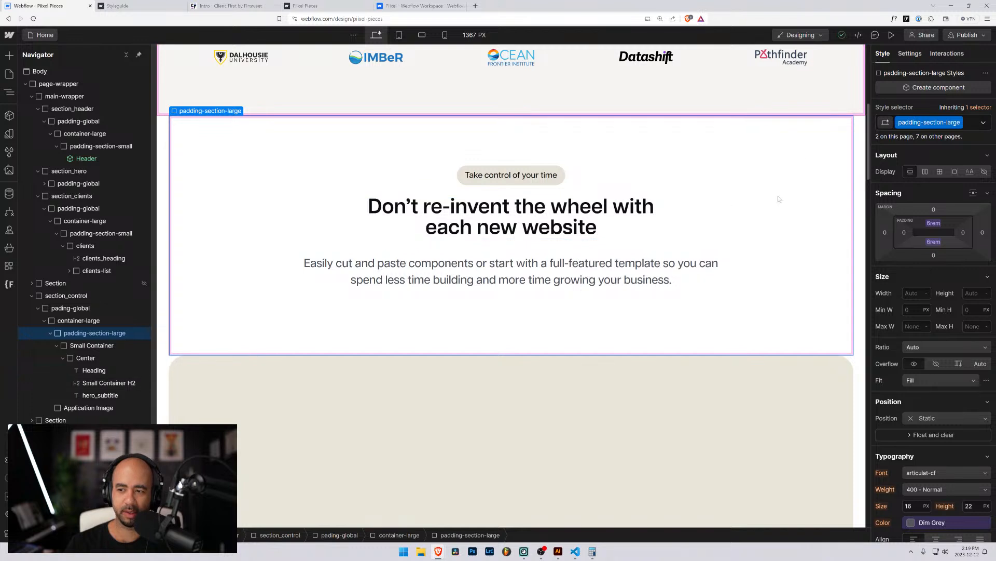
left_click(968, 124)
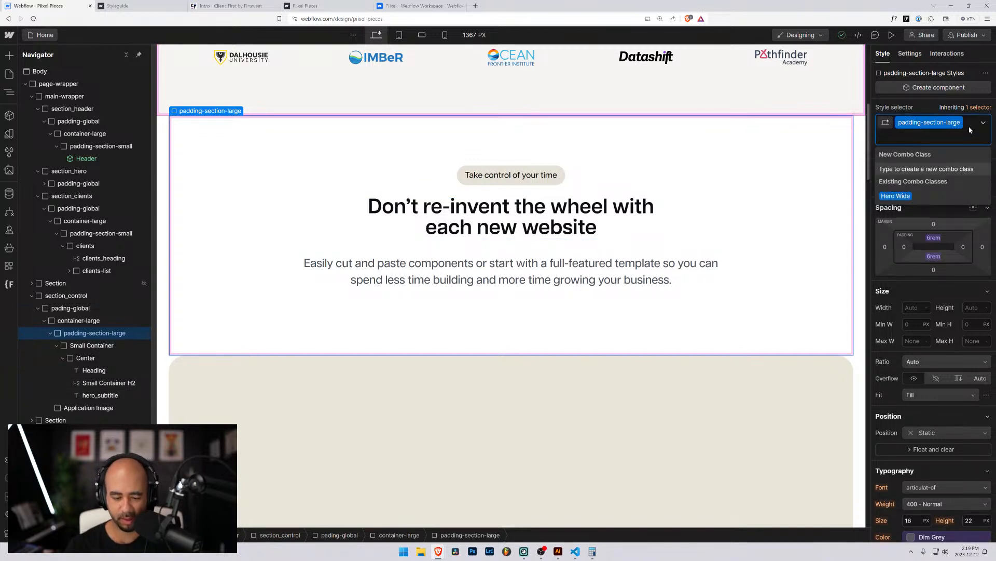
type("padding")
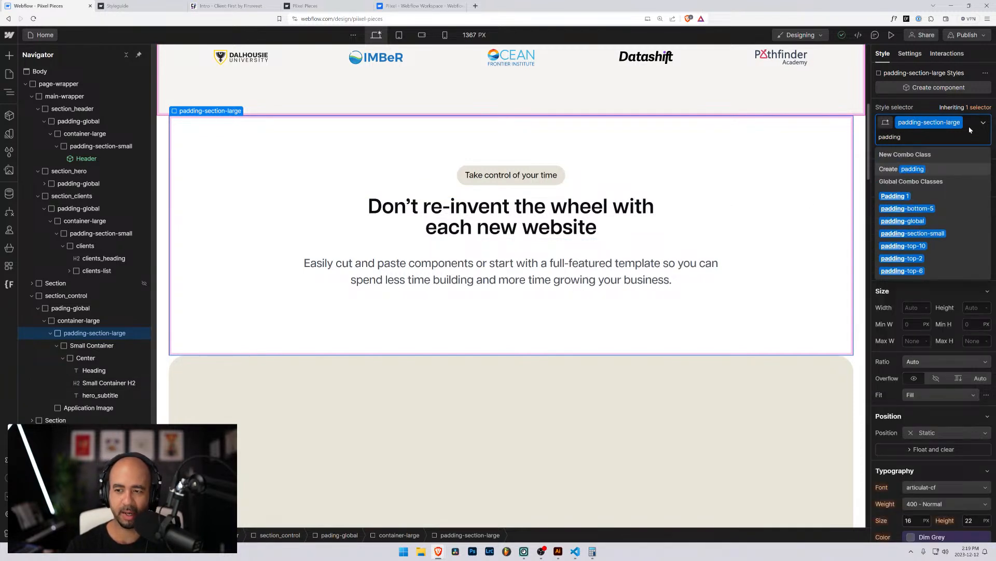
type("-bottom-")
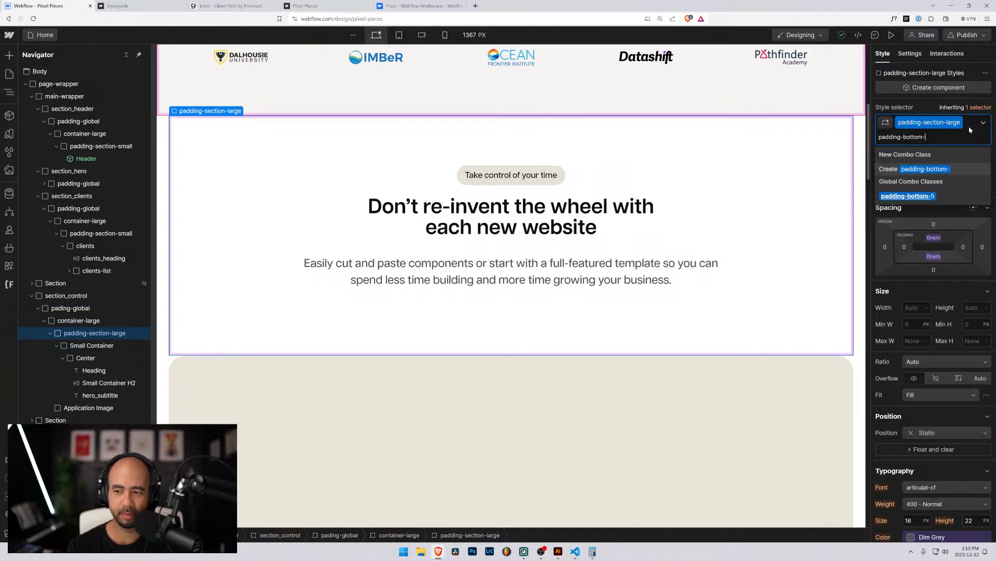
type("2")
key("Return")
left_click(931, 257)
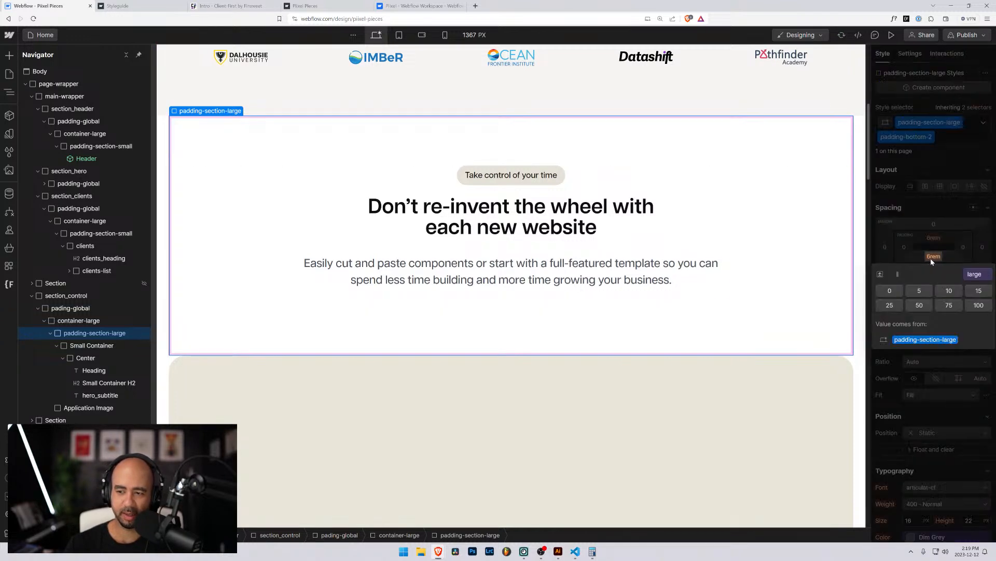
type("6")
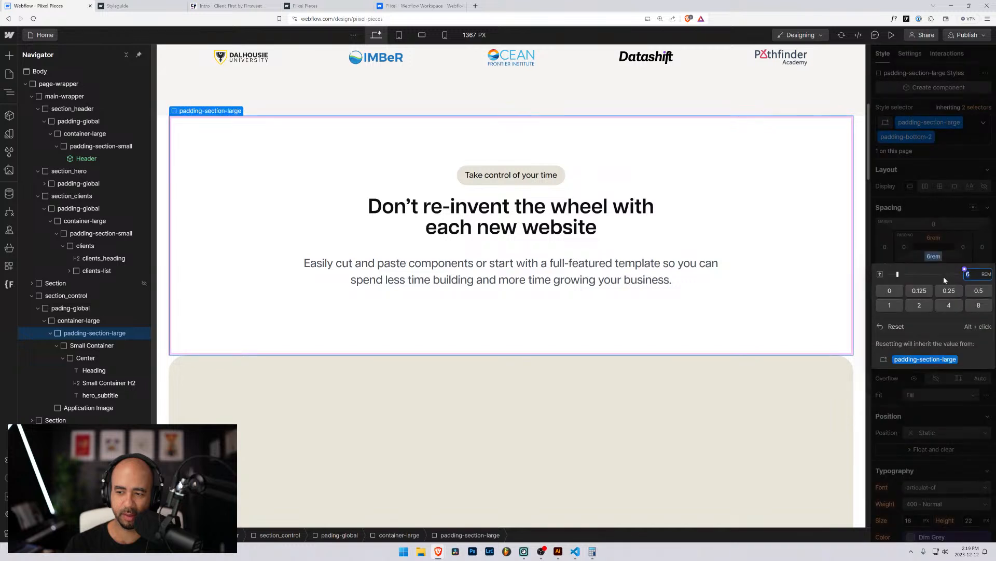
key("BackSpace")
type("2rem")
key("Return")
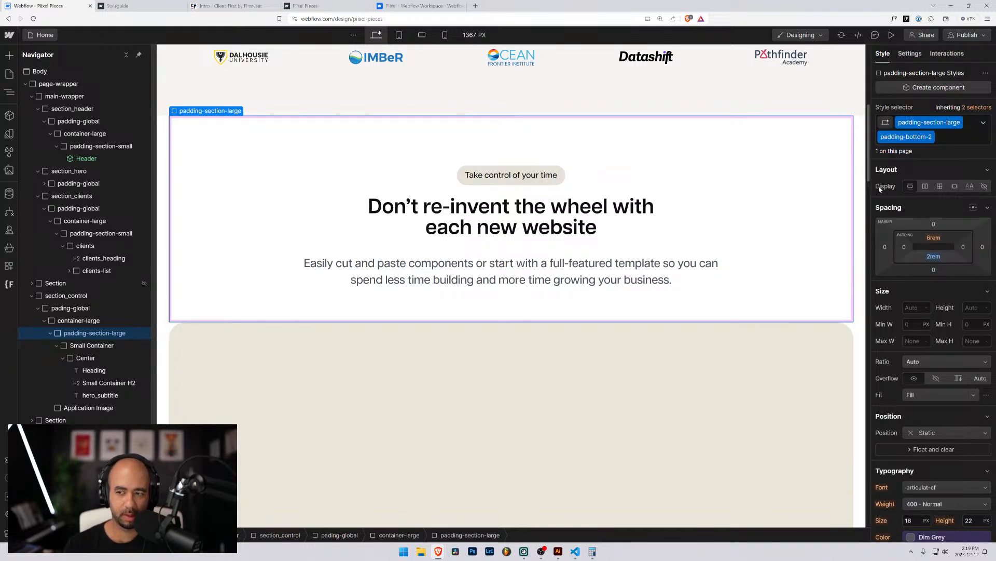
Swap that combo class for padding-bottom-1, detaching padding/large and setting bottom padding to 1rem.
left_click(957, 140)
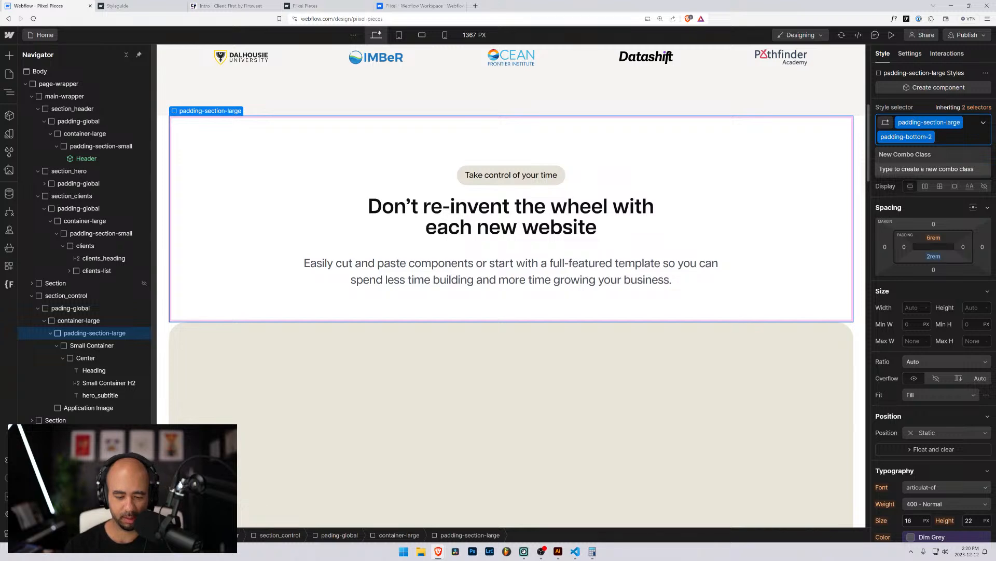
key("BackSpace")
type("padding")
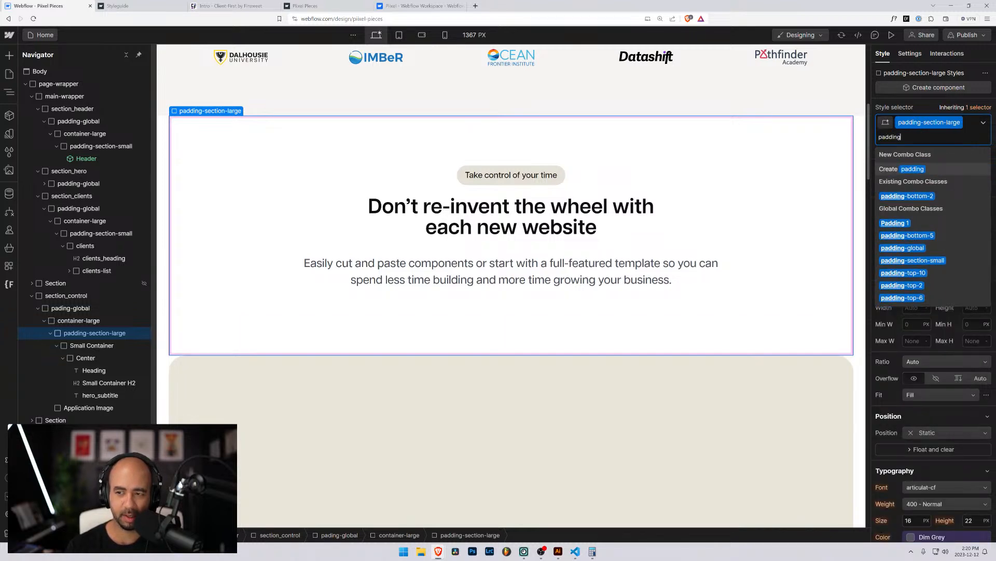
type("-bottom-1")
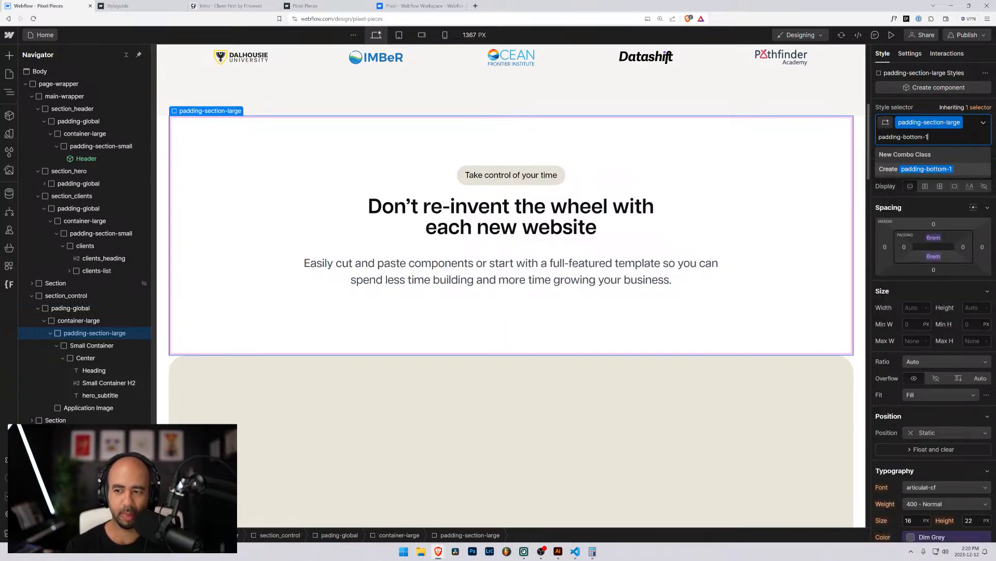
left_click(914, 164)
left_click(933, 258)
left_click(980, 277)
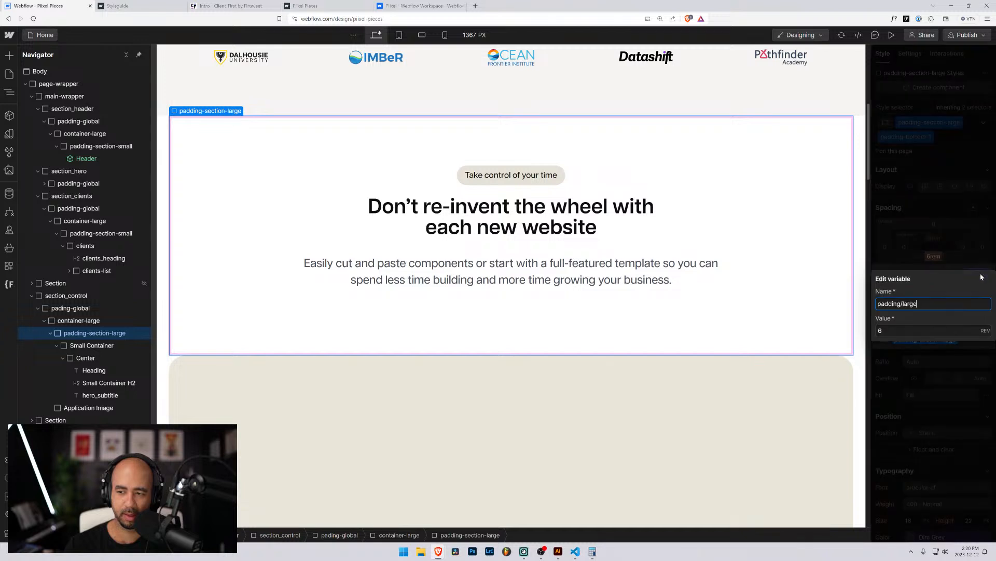
left_click(958, 253)
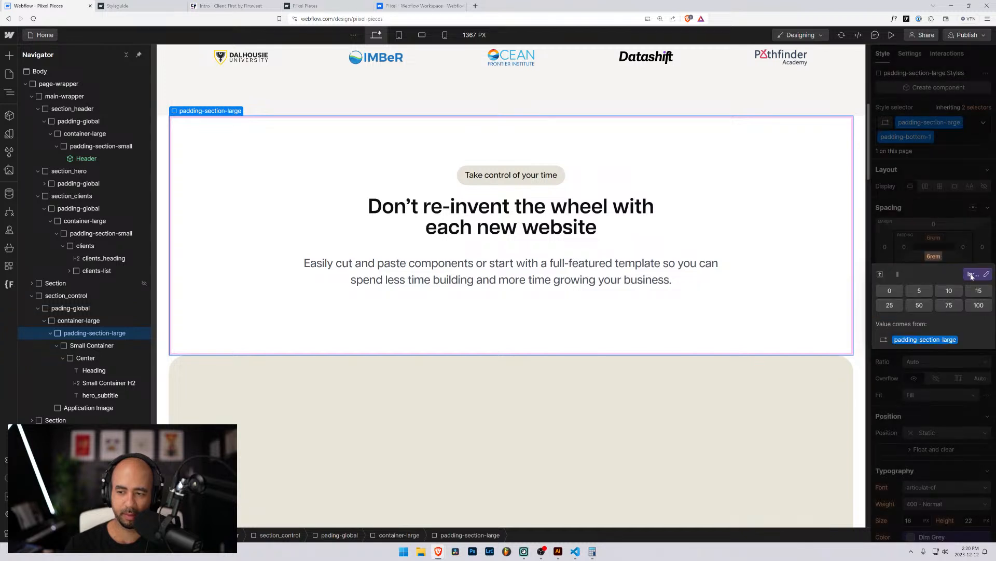
left_click(976, 276)
left_click(979, 293)
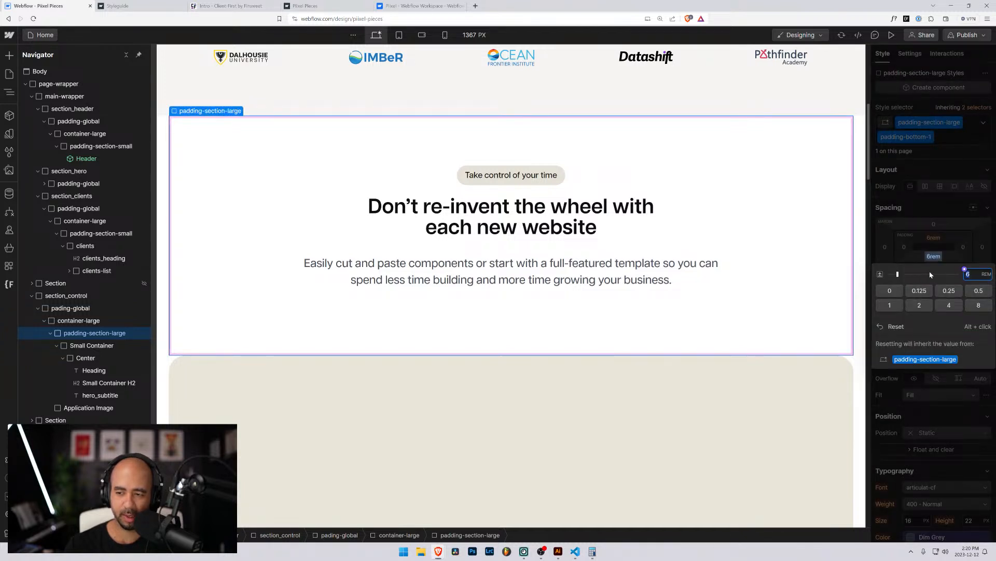
left_click(890, 304)
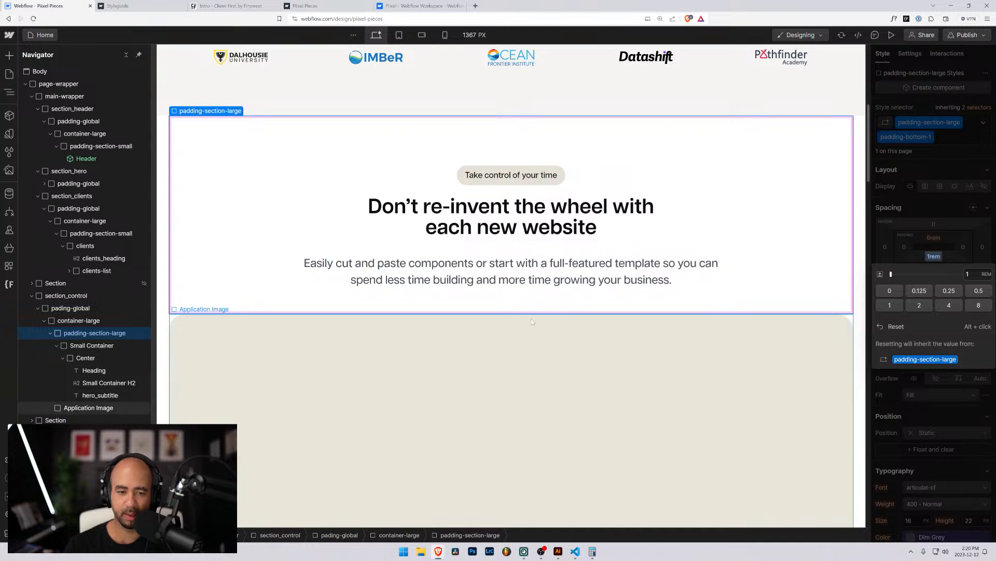
left_click(492, 325)
Scroll through the Designer canvas and collapse Small Container's children in the Navigator.
scroll(272, 352, "down", 5)
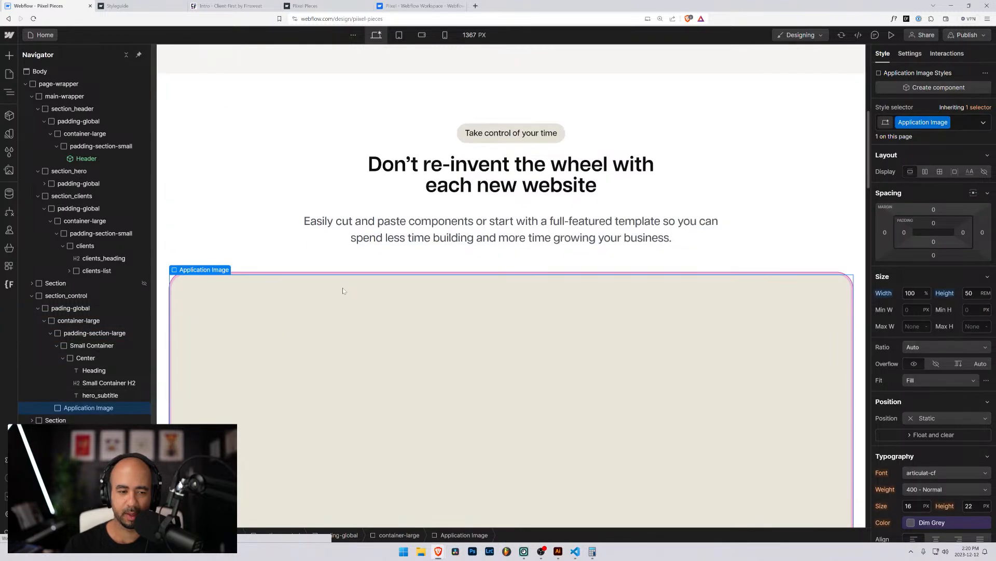
scroll(405, 265, "up", 4)
scroll(404, 265, "down", 8)
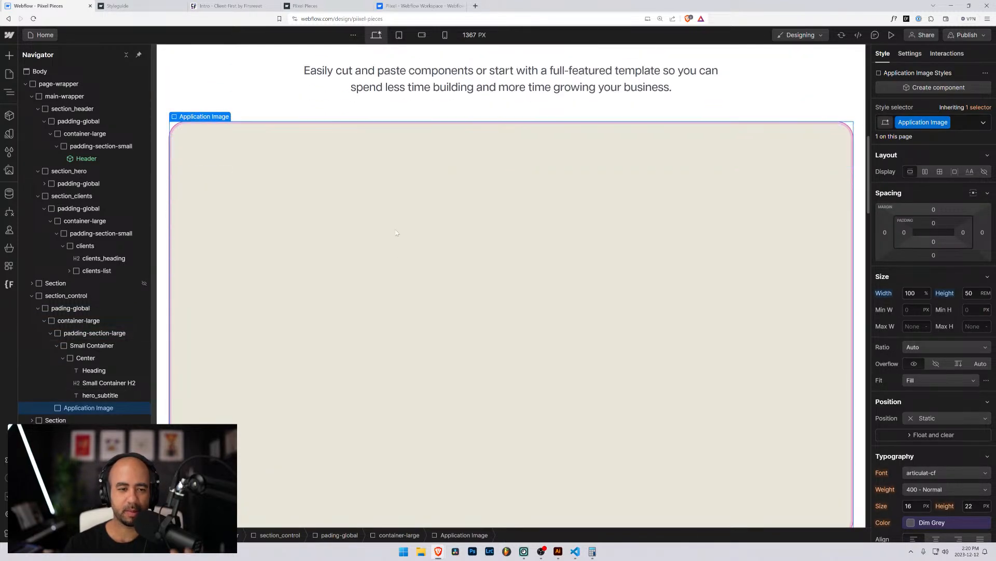
scroll(367, 202, "up", 7)
scroll(367, 202, "up", 4)
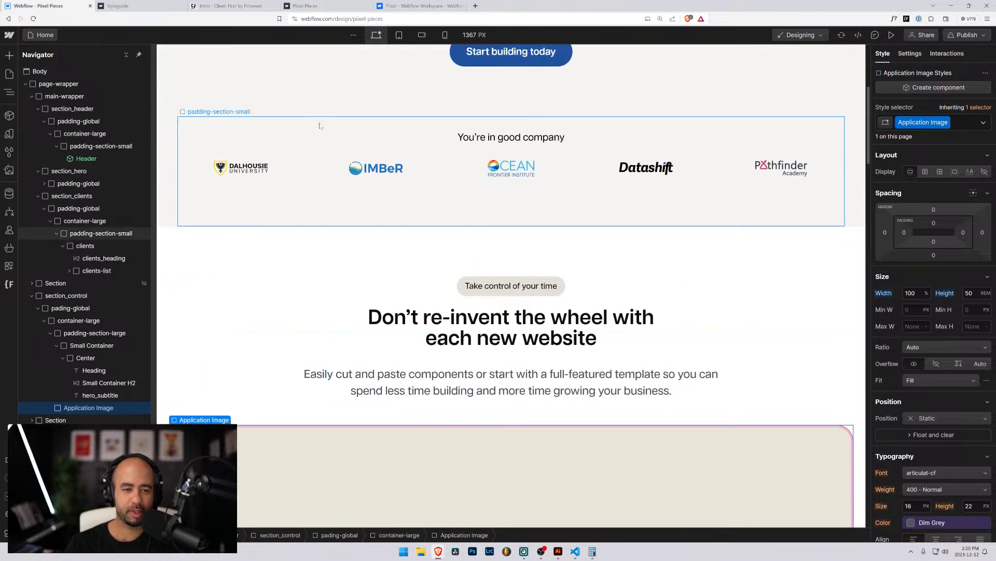
scroll(364, 278, "down", 4)
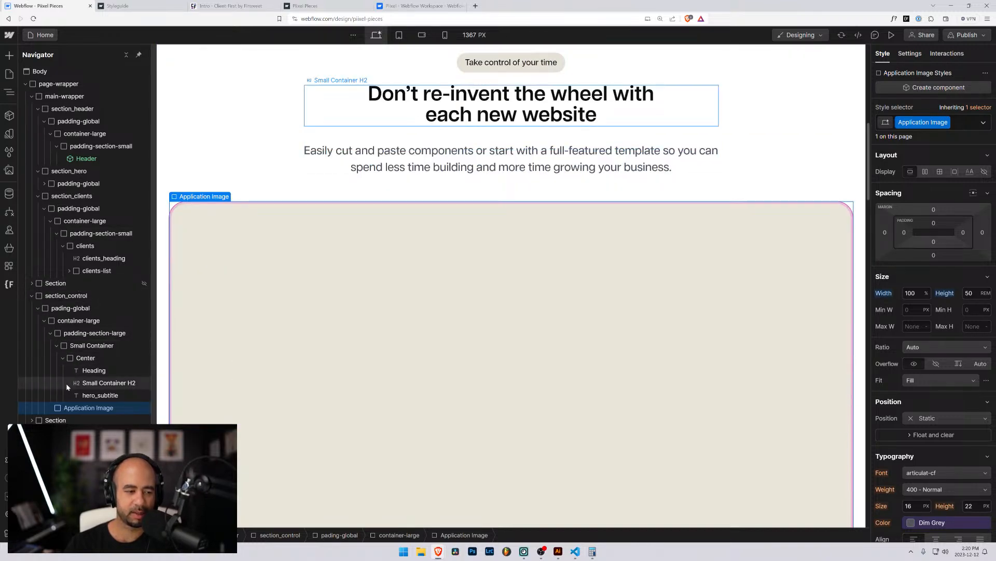
left_click(56, 346)
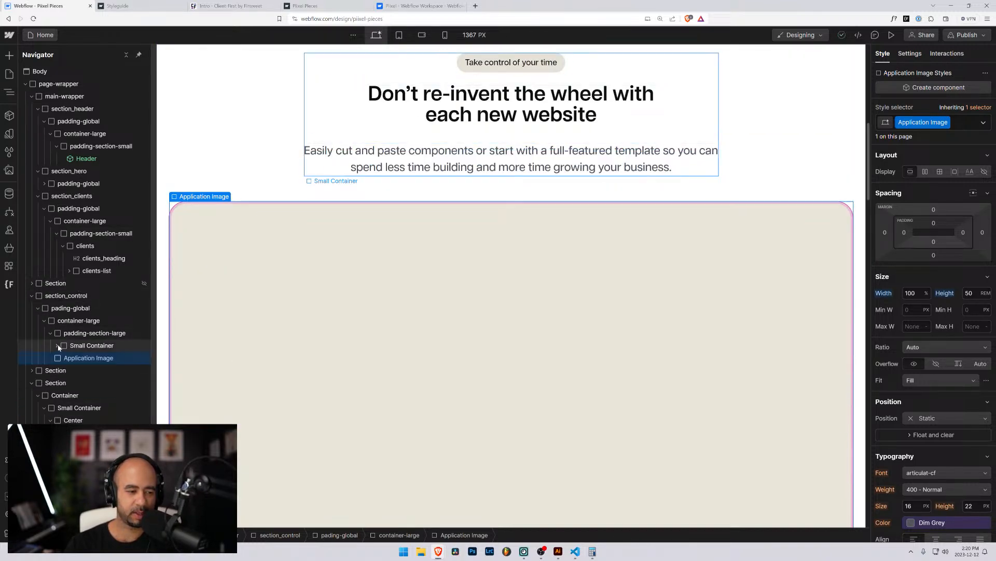
scroll(385, 236, "up", 8)
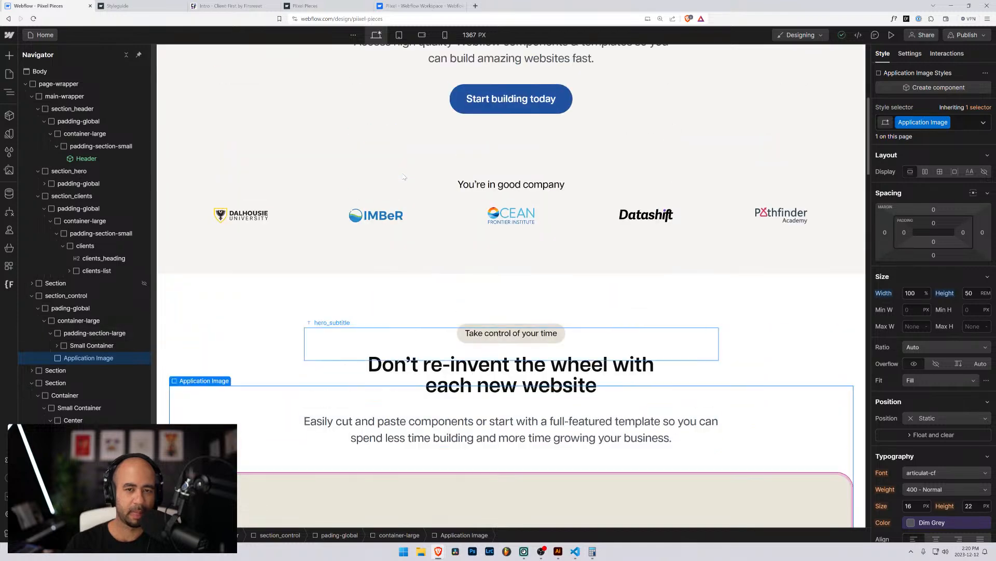
scroll(385, 236, "down", 8)
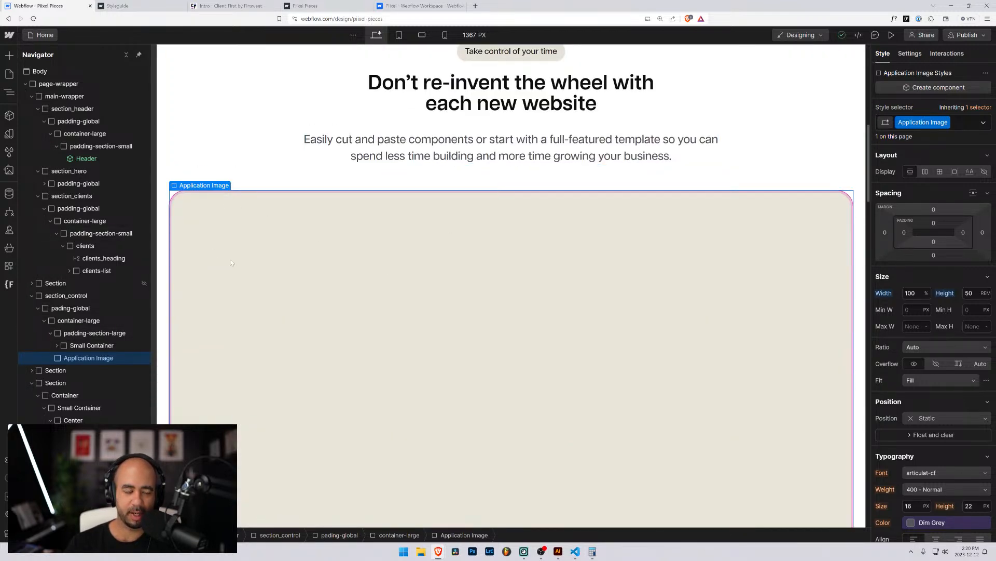
scroll(232, 262, "up", 5)
Scroll the published pixel-pieces.webflow.io page to view the 'Take control of your time' section.
left_click(326, 6)
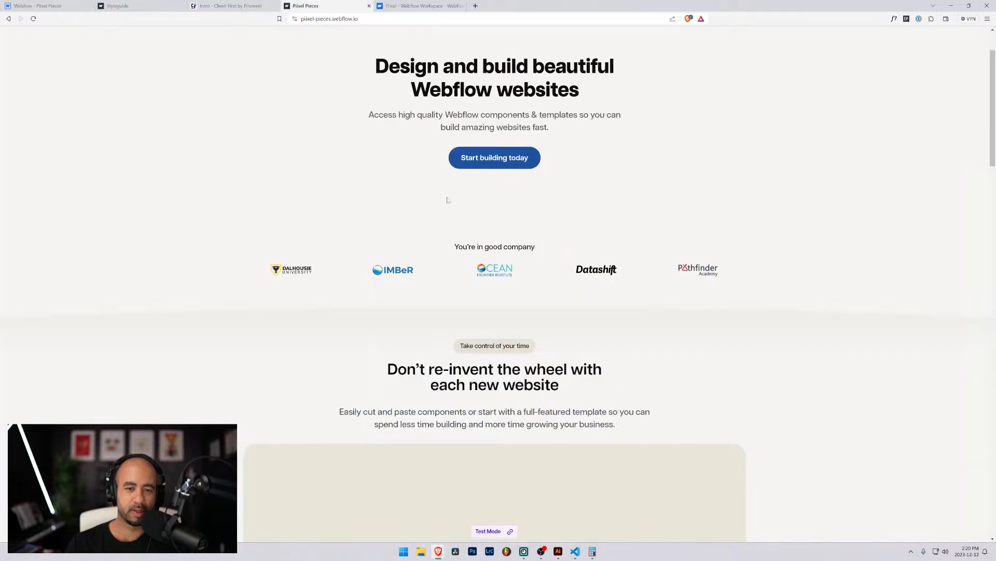
scroll(656, 301, "up", 2)
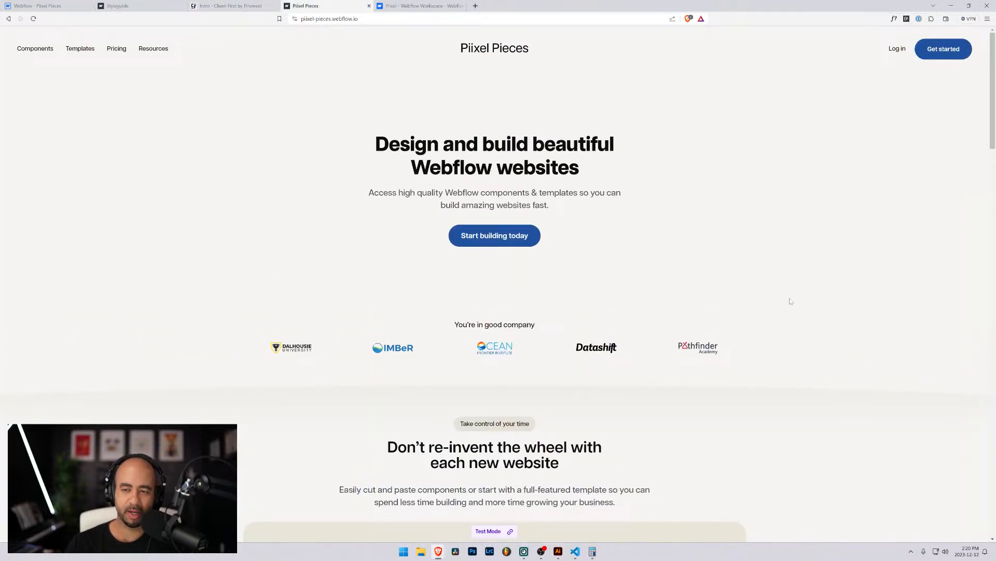
scroll(752, 286, "down", 4)
scroll(499, 224, "up", 1)
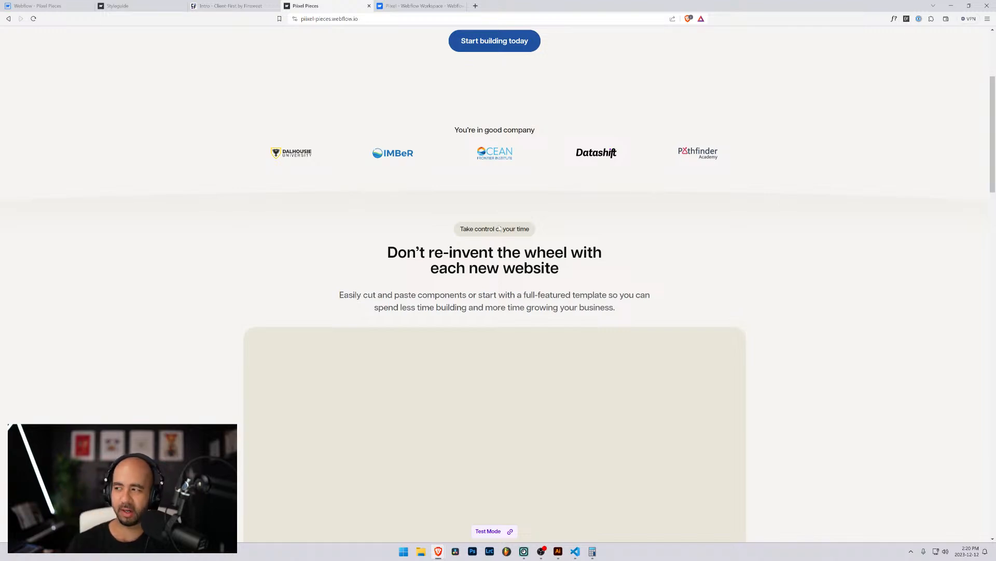
left_click(39, 6)
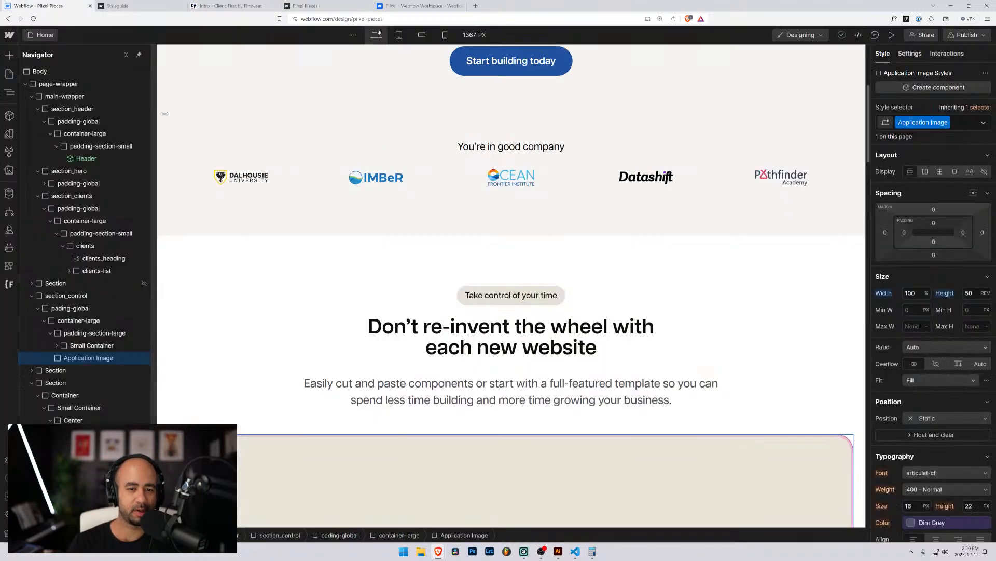
scroll(385, 296, "down", 6)
scroll(384, 296, "up", 3)
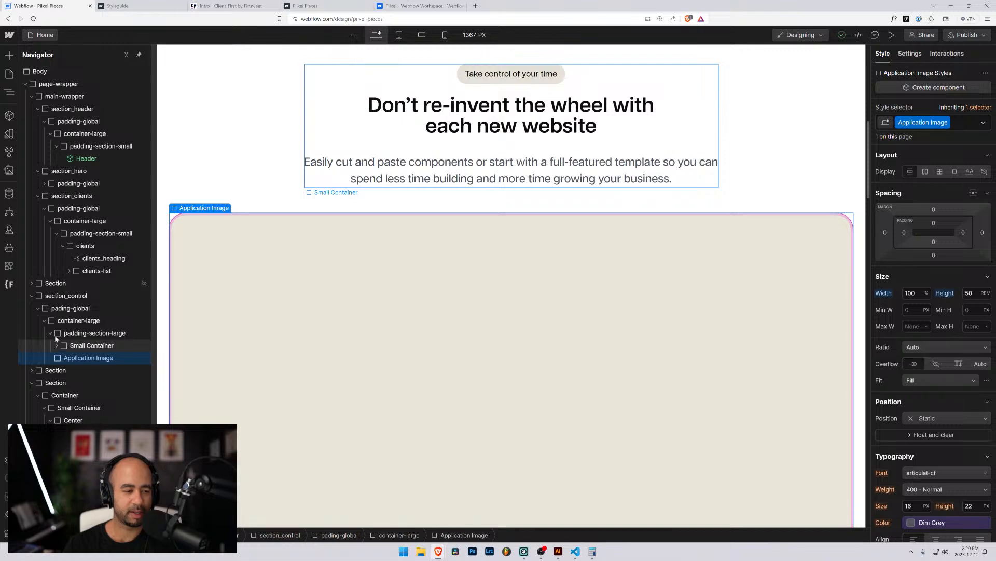
left_click(56, 347)
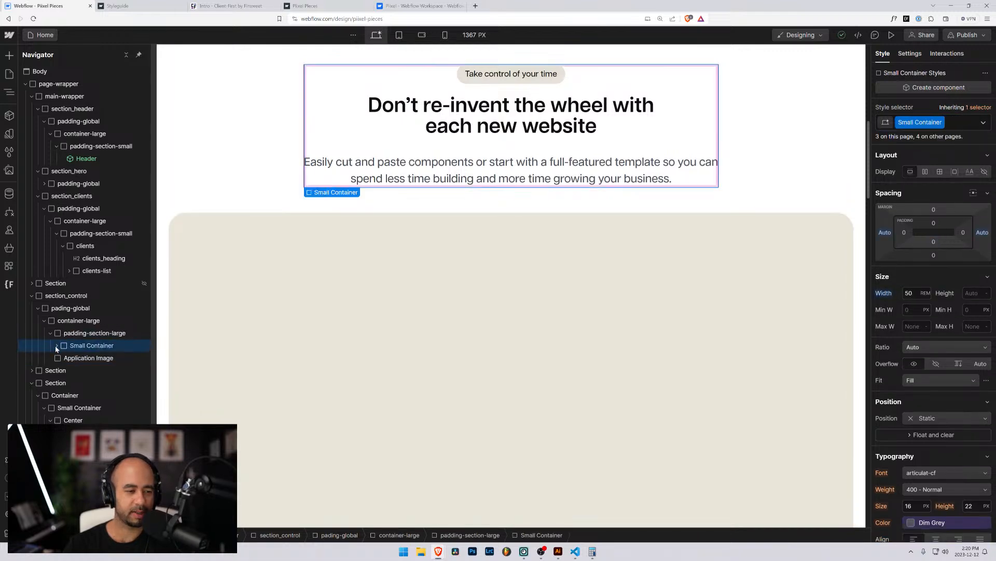
left_click(57, 346)
scroll(391, 210, "up", 4)
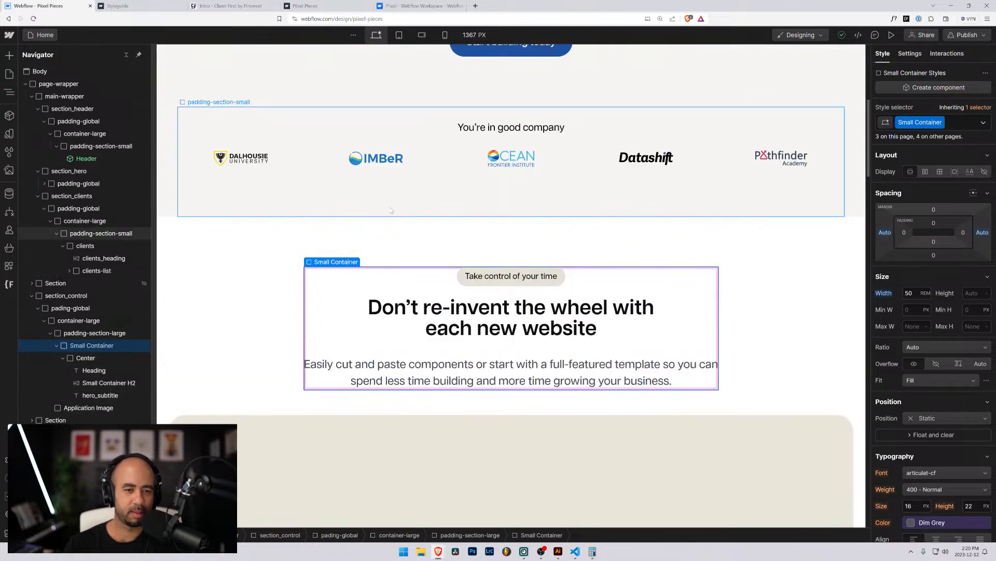
left_click(70, 337)
left_click(70, 348)
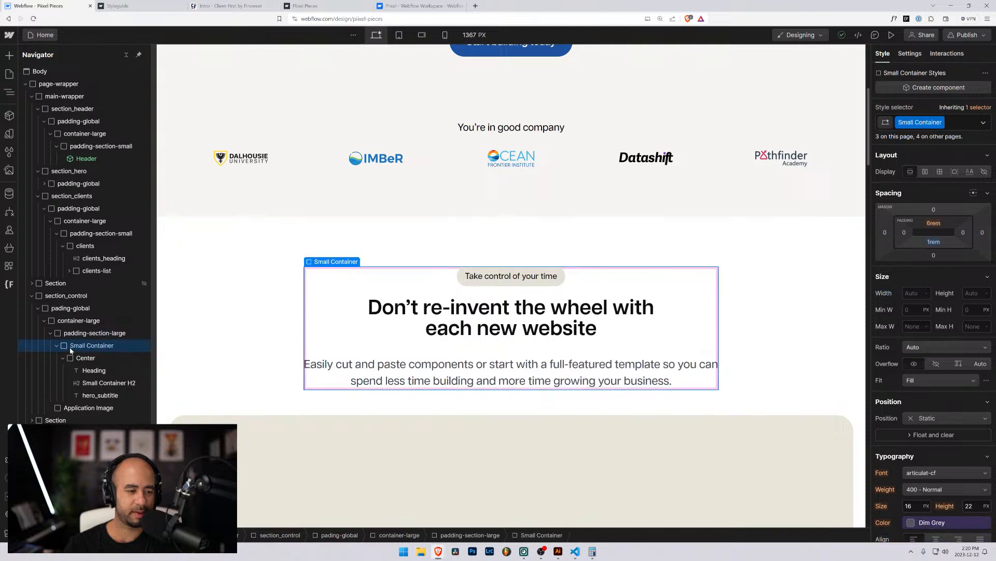
left_click(78, 335)
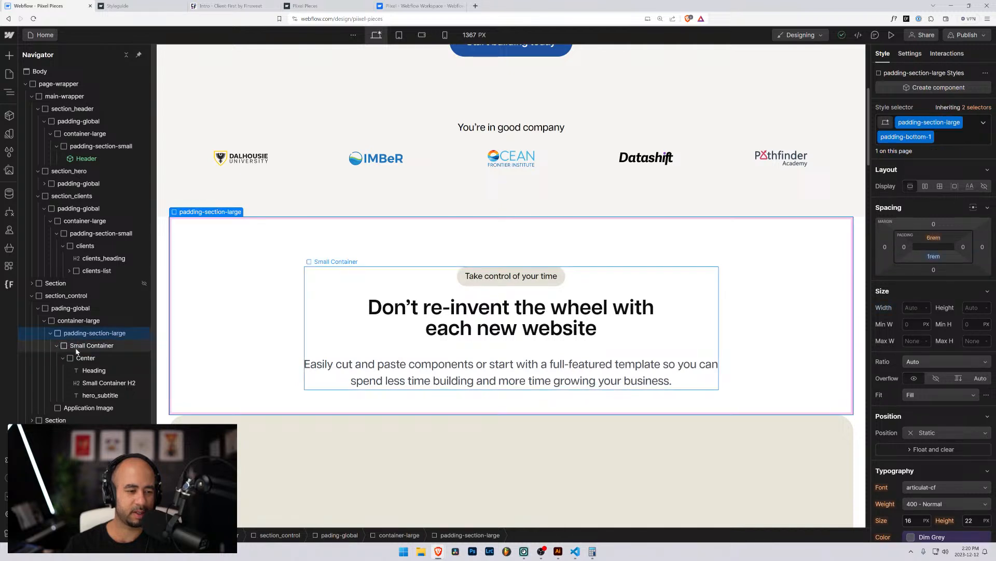
left_click(80, 346)
left_click(77, 333)
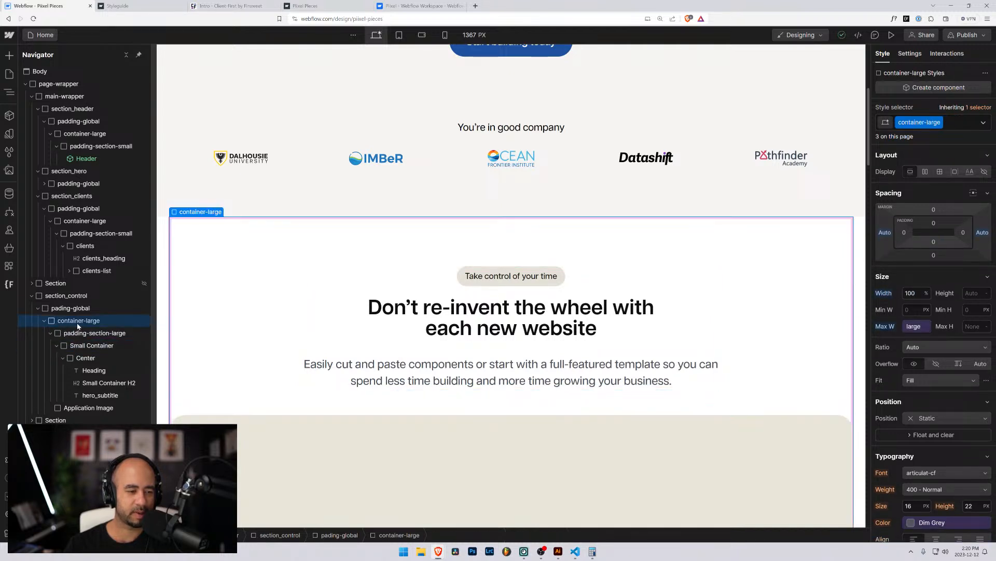
left_click(74, 347)
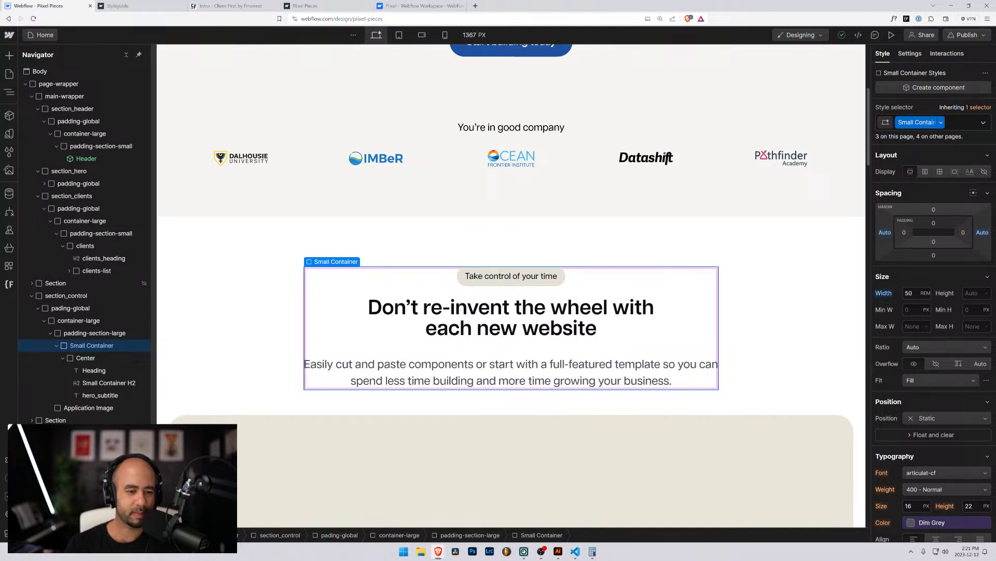
Replace the 'Take control' text block's Small Container class with container-small.
left_click(959, 122)
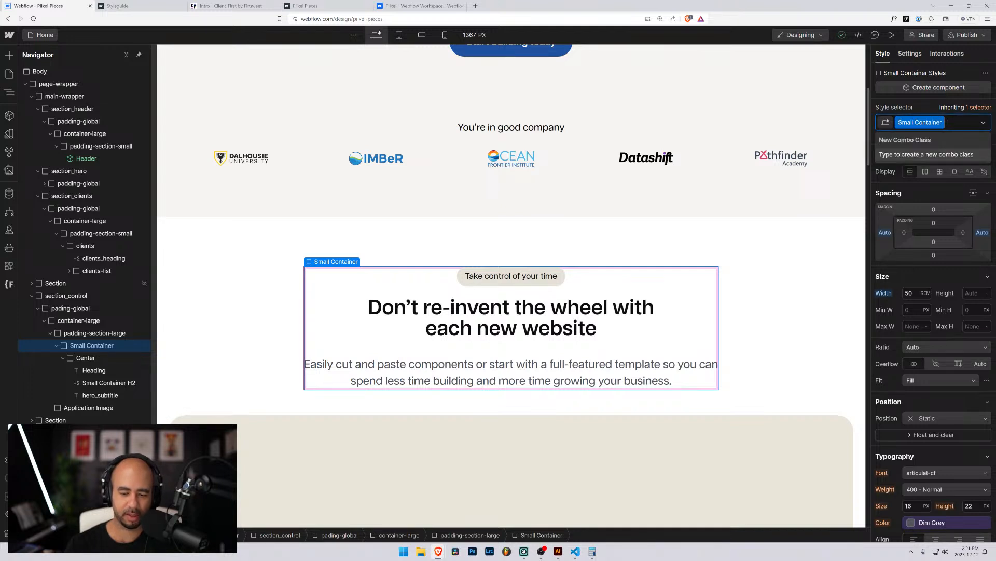
key("BackSpace")
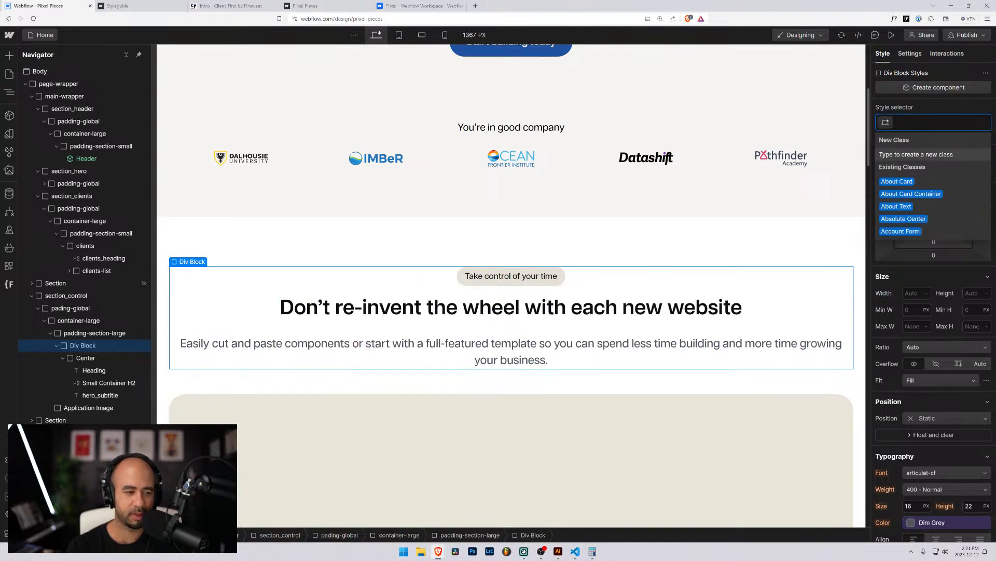
type("container-")
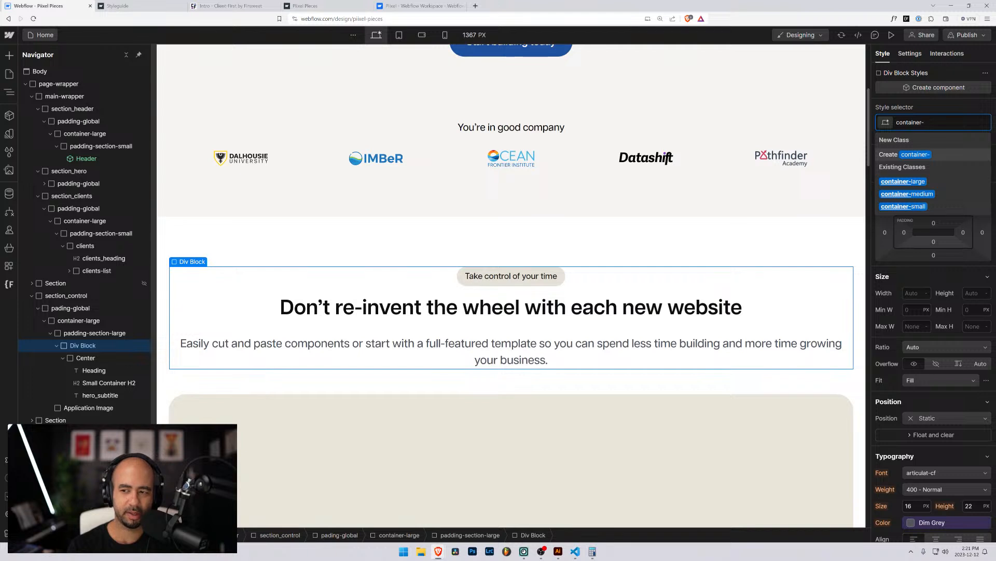
type("small")
key("Return")
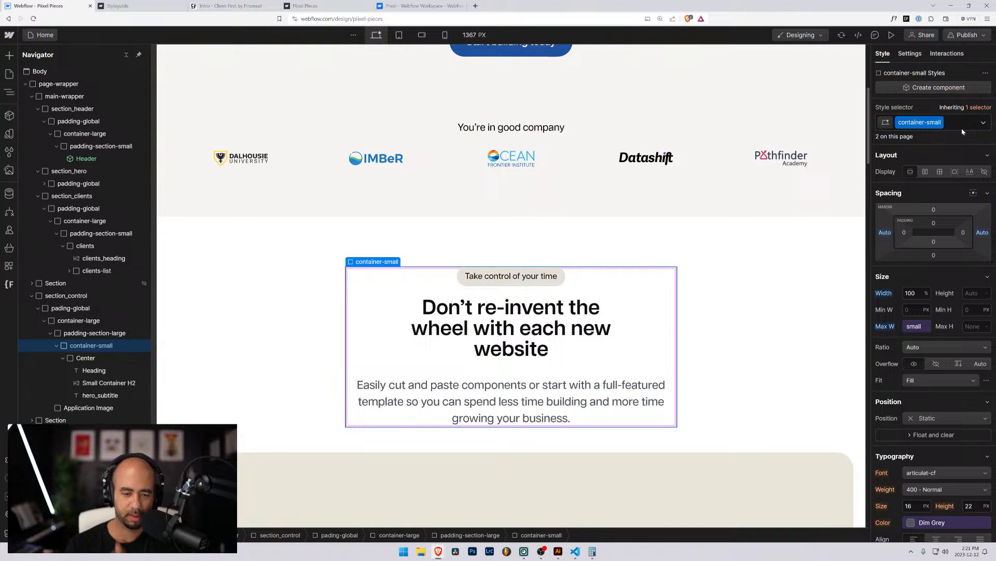
left_click(912, 329)
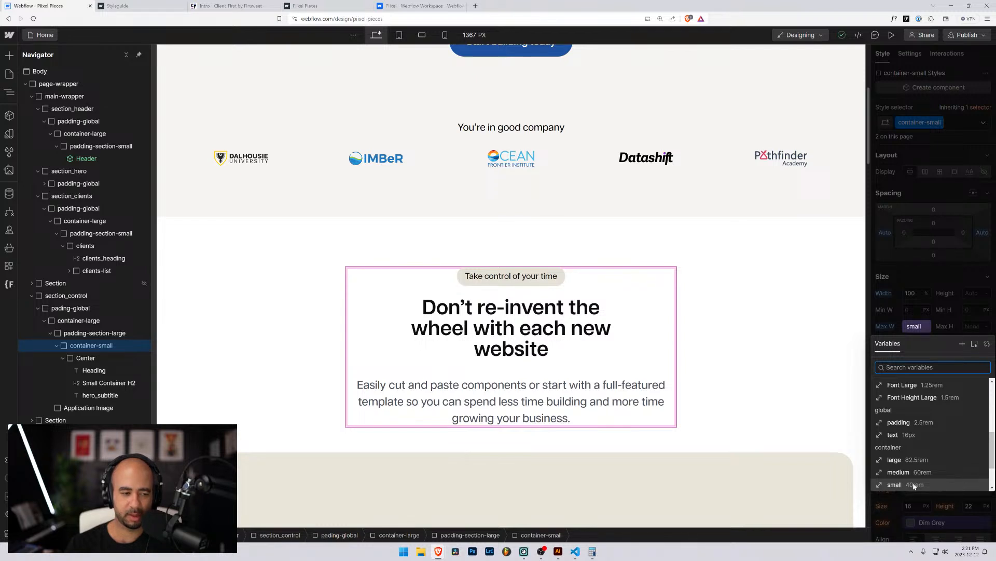
Set Max W to the small variable and raise container/small from 40 to 45 rem.
left_click(914, 485)
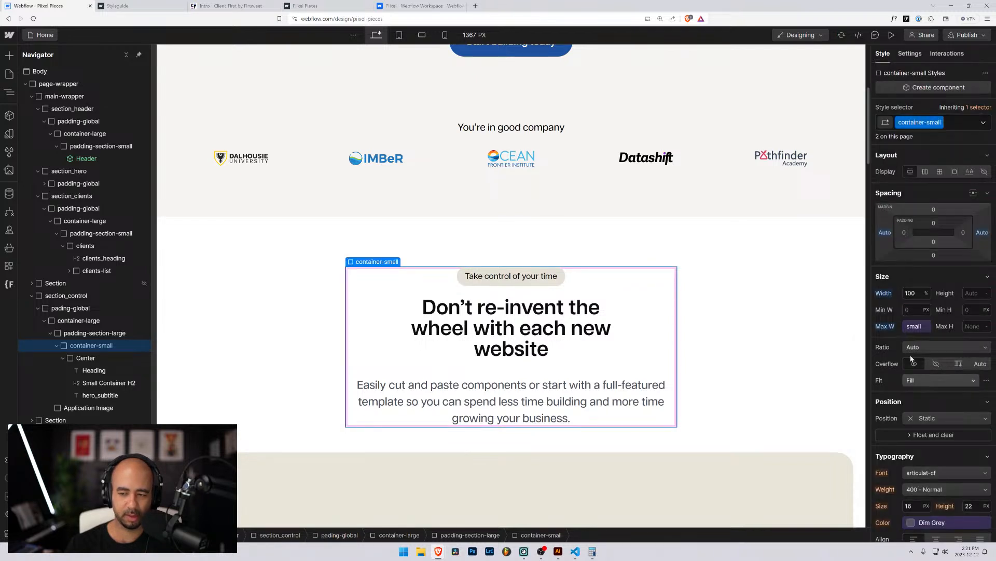
left_click(919, 326)
key("Tab")
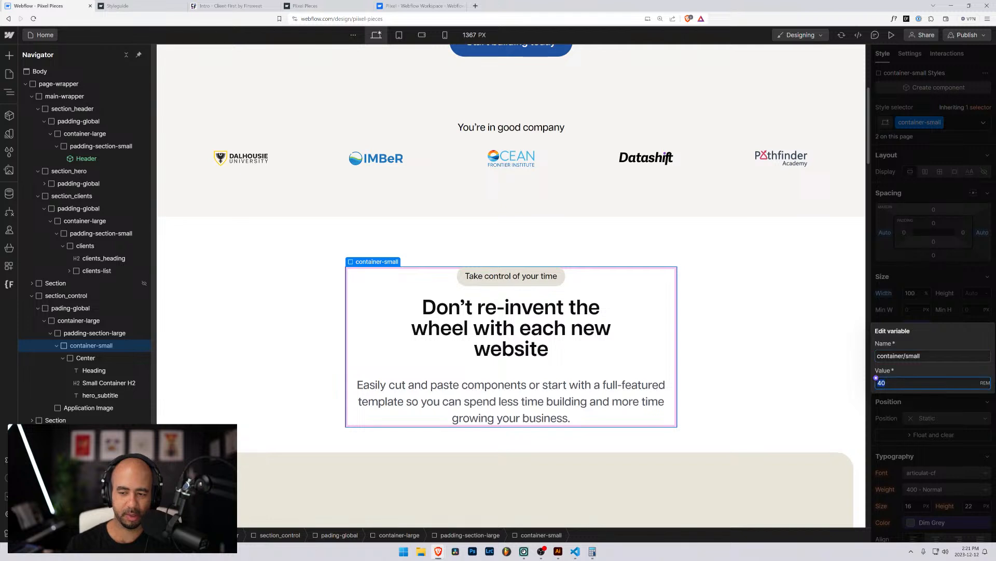
type("42")
key("Up")
key("Up")
key("Up")
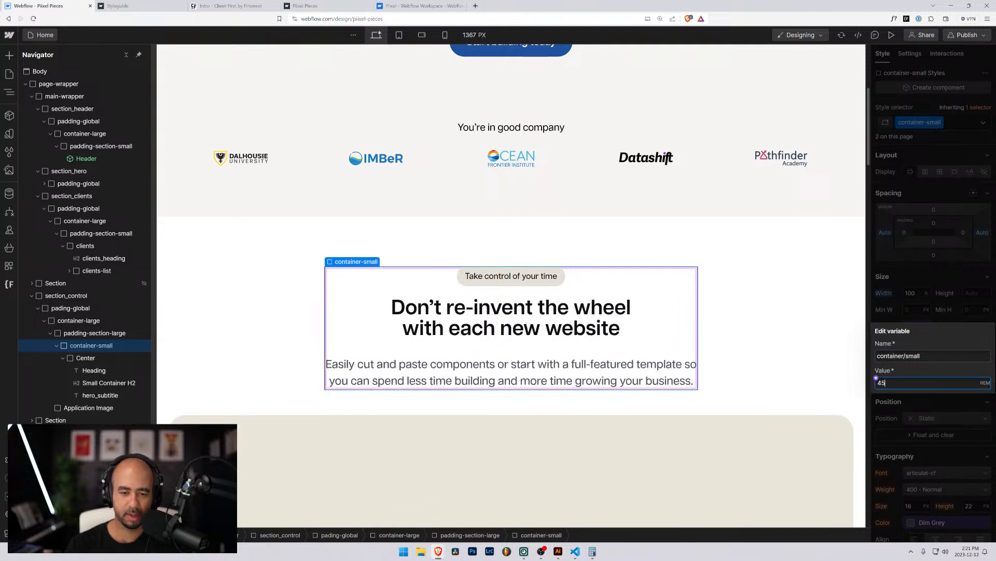
key("Up")
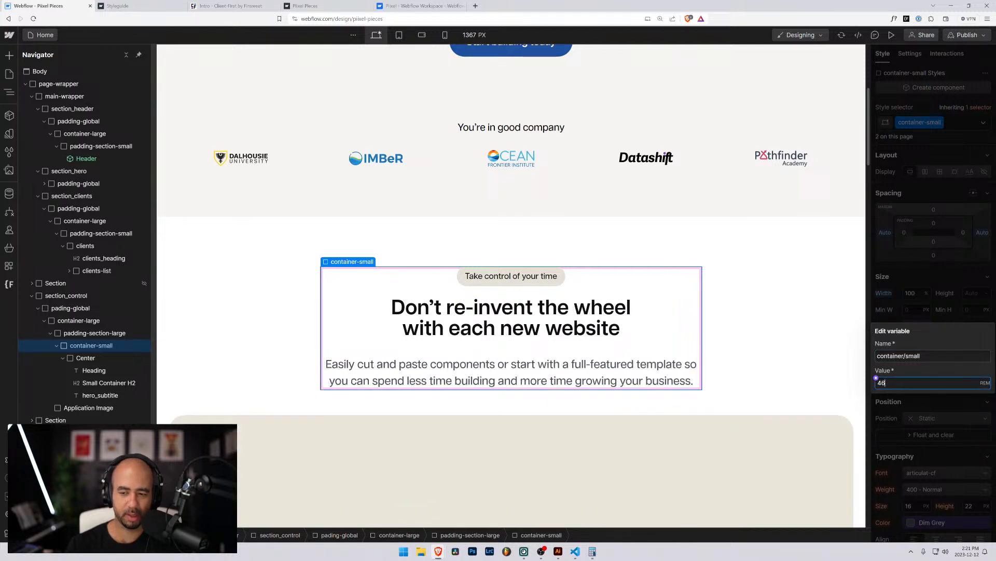
key("Down")
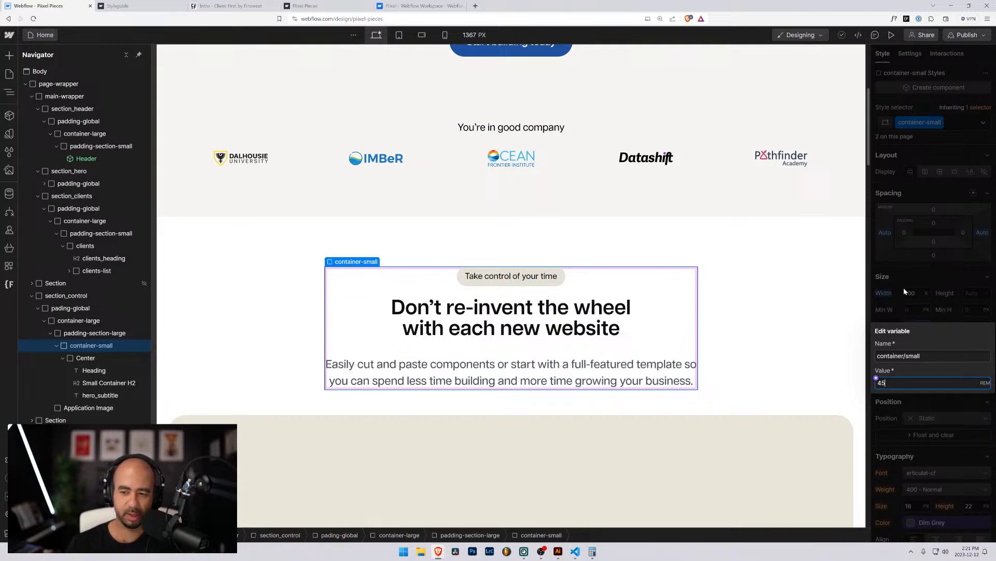
left_click(908, 272)
left_click(758, 284)
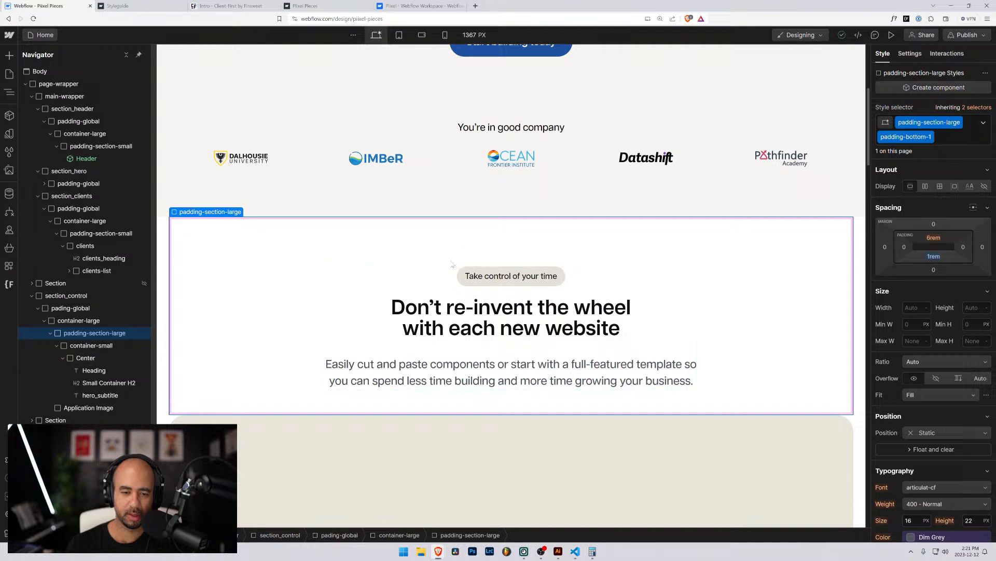
Centre-align the text across the whole section_control section.
left_click(461, 275)
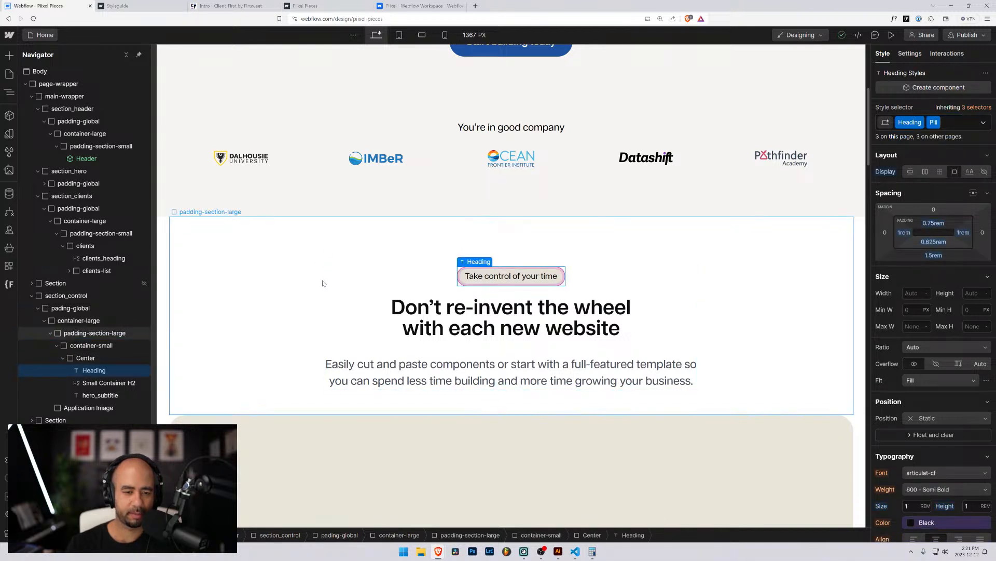
left_click(90, 347)
left_click(81, 359)
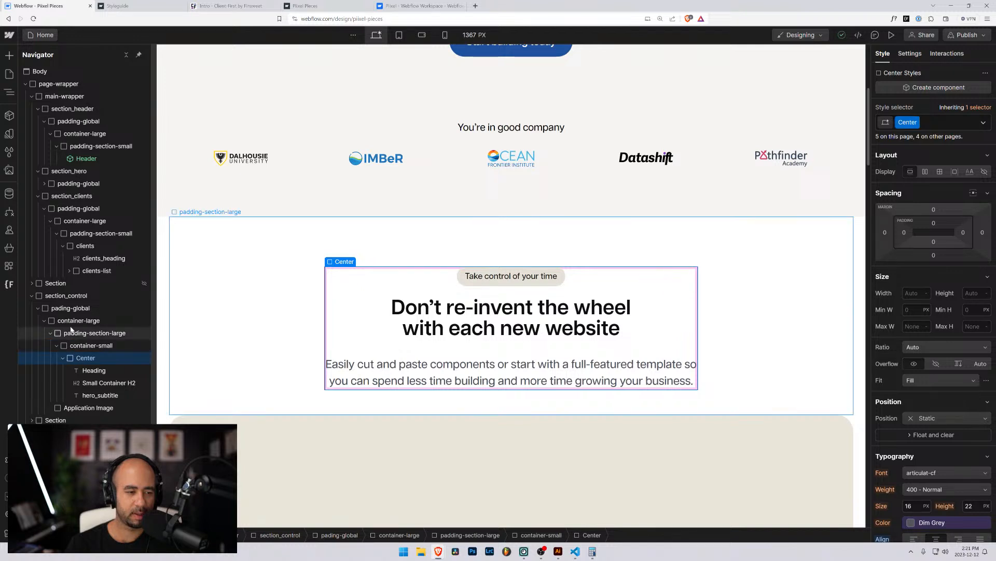
left_click(64, 296)
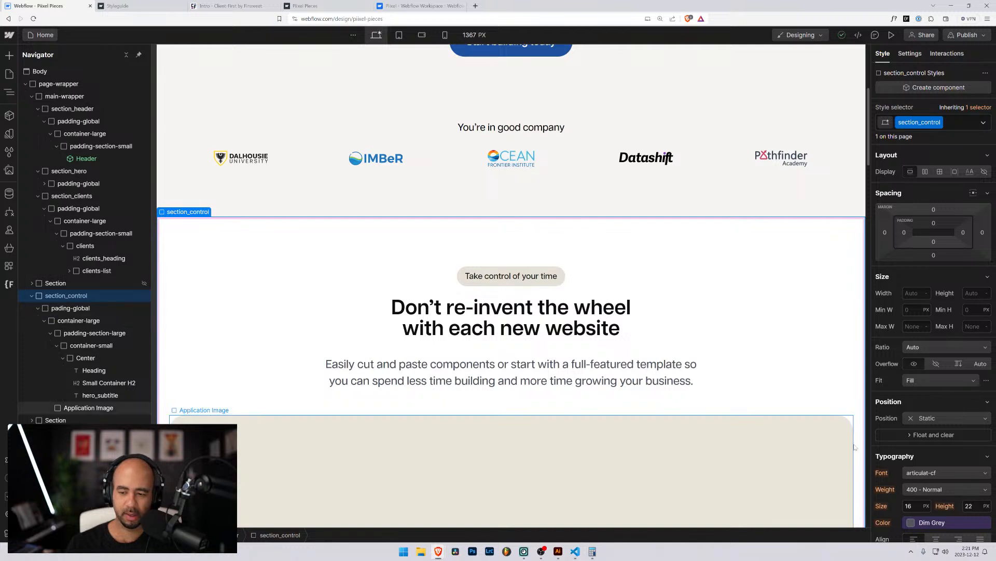
left_click(937, 501)
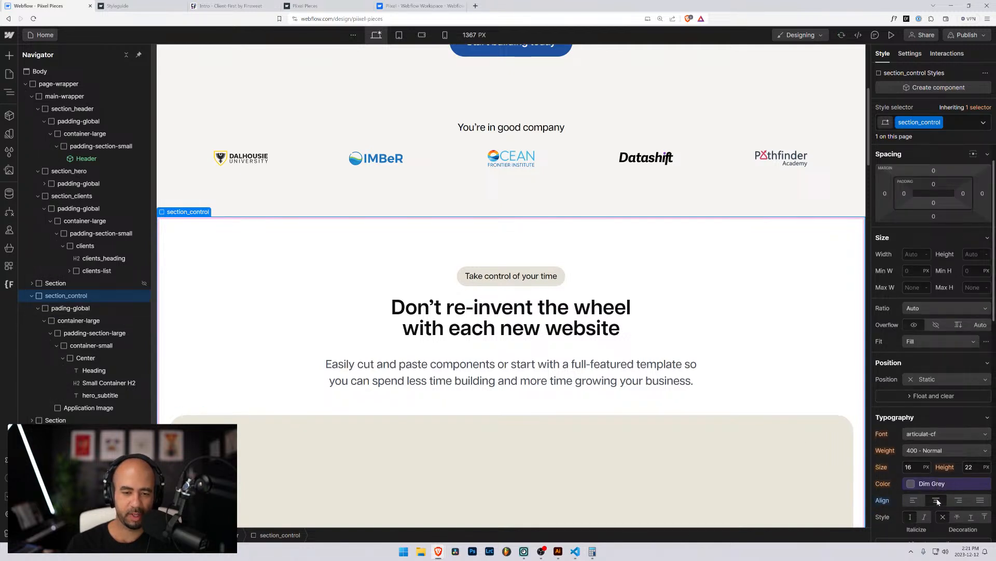
Remove the Center class from the inner Center block.
left_click(71, 360)
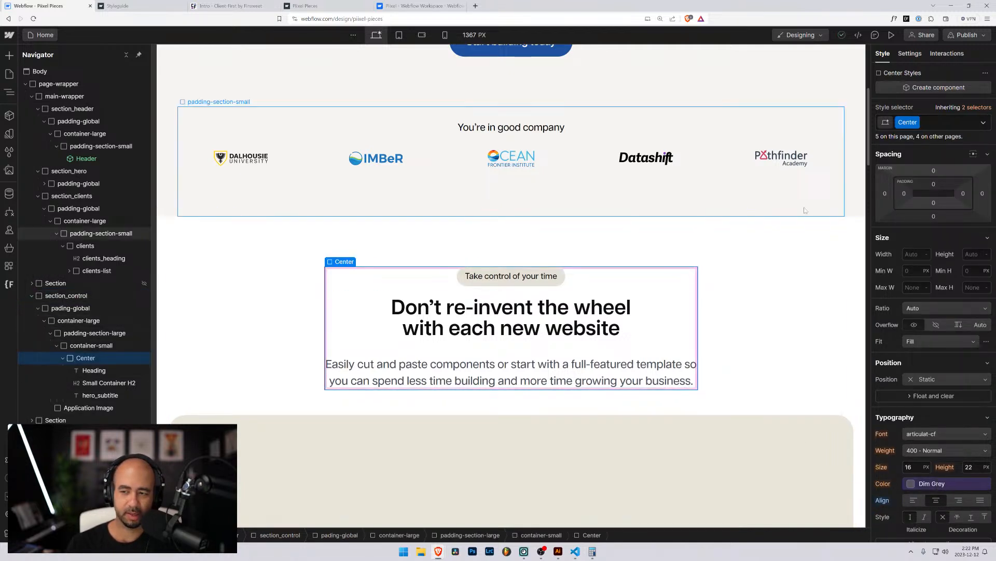
left_click(945, 122)
key("BackSpace")
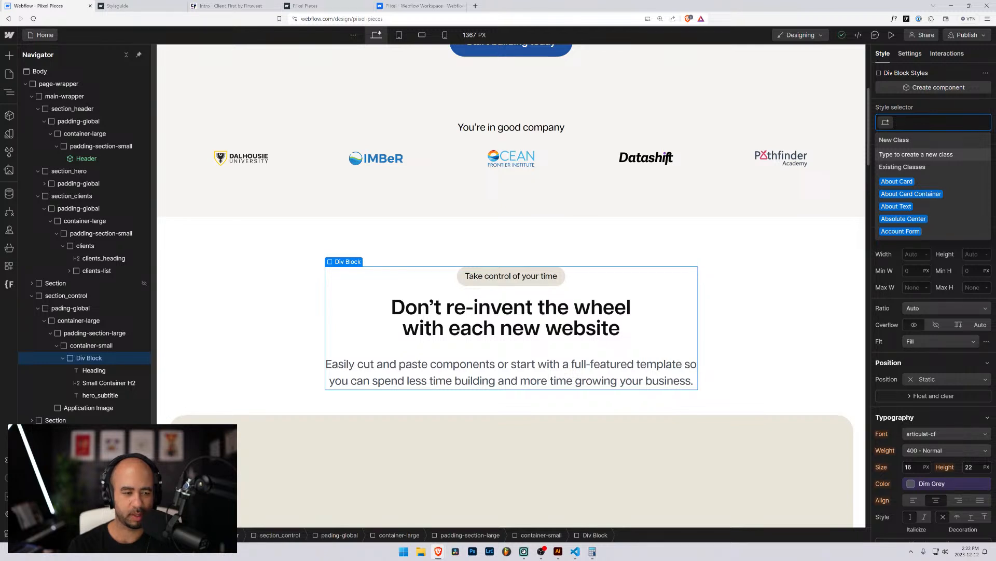
Create a class named 'control' on the Div Block holding the pill, heading and subtitle.
type("contro")
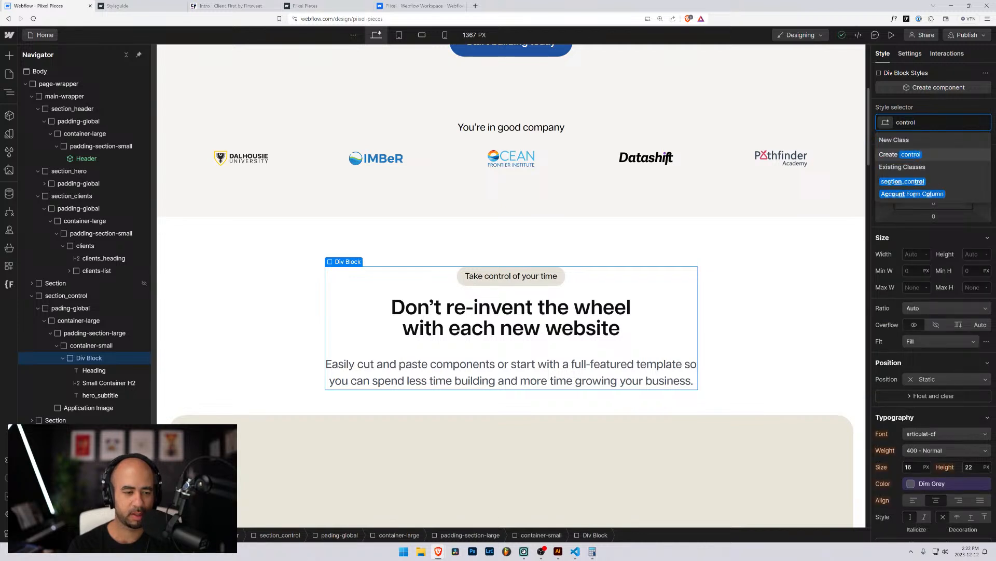
type("l_")
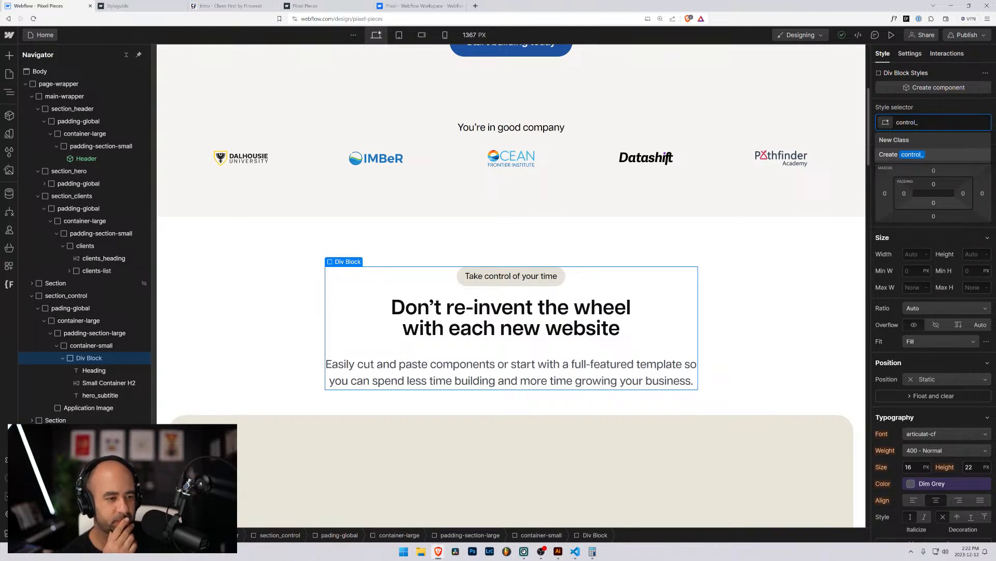
key("BackSpace")
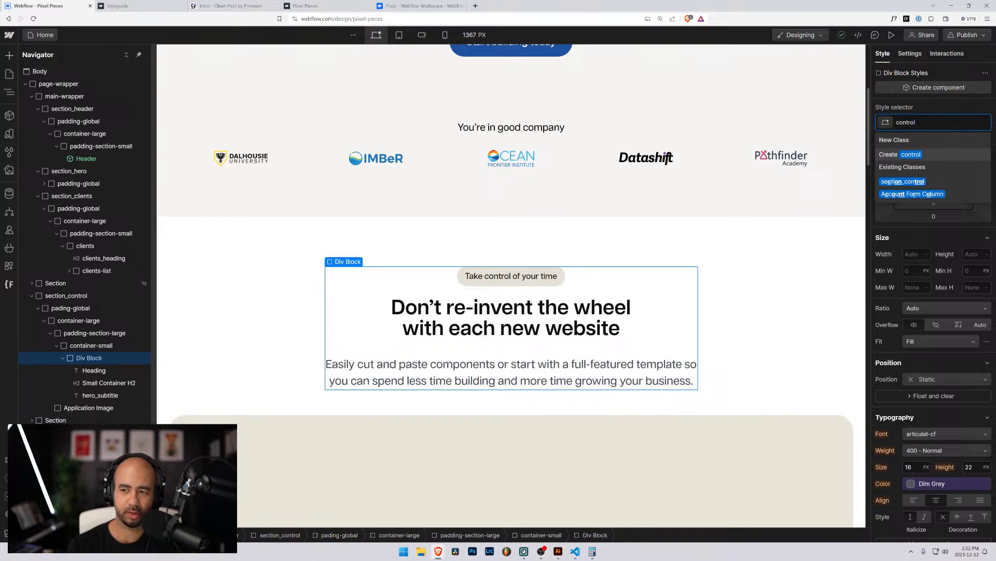
key("Return")
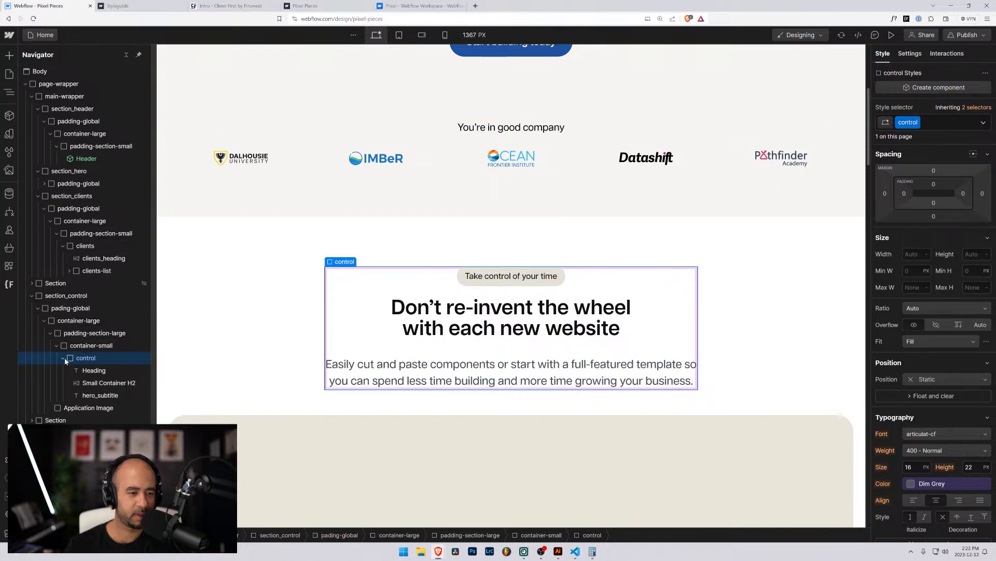
Move control under padding-section-large, container-small into control, and the text elements into container-small.
left_click_drag(71, 362, 61, 348)
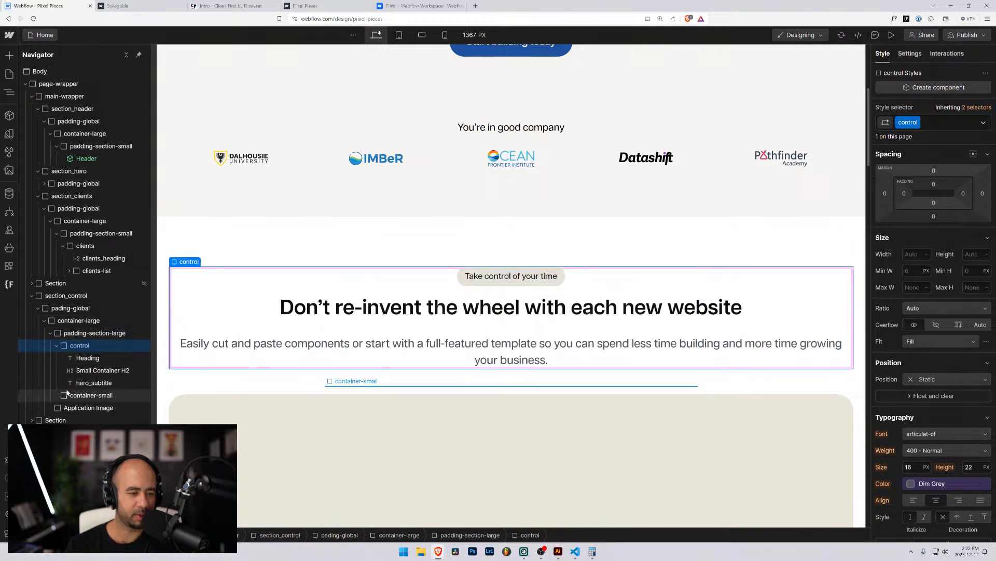
left_click_drag(69, 395, 69, 359)
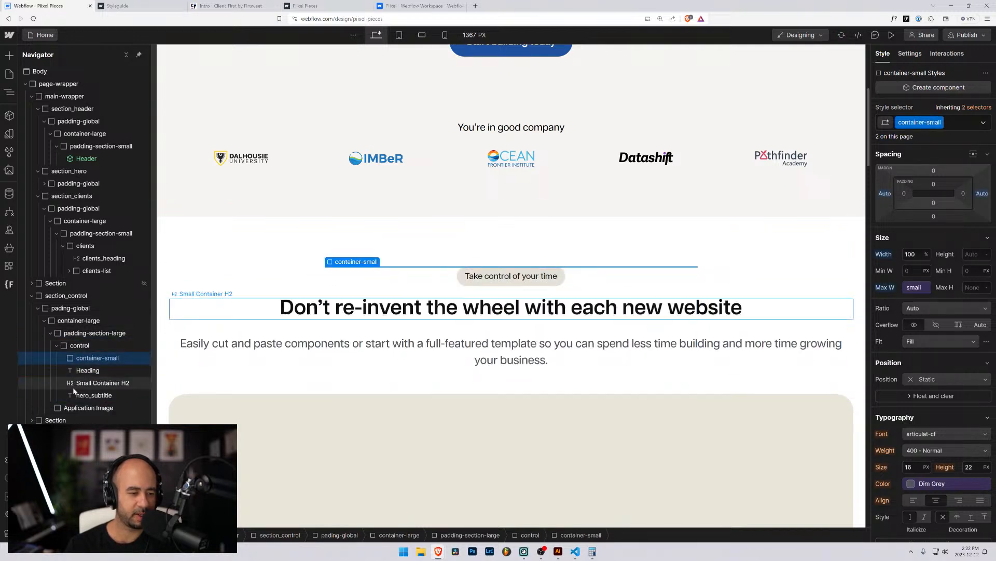
left_click_drag(85, 395, 88, 363)
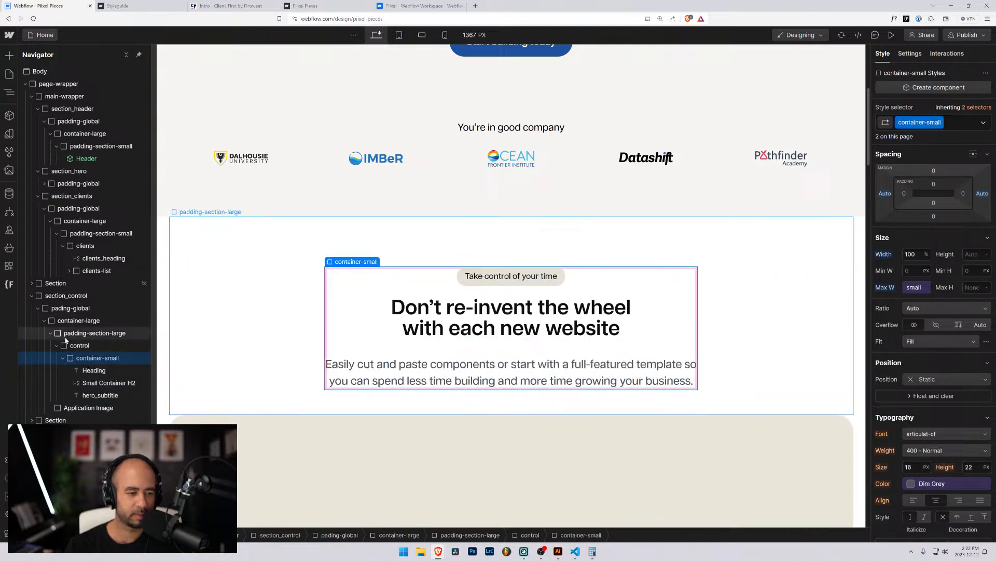
Check the new nesting by selecting control, container-small, padding-section-large and the pill heading.
left_click(78, 346)
left_click(77, 358)
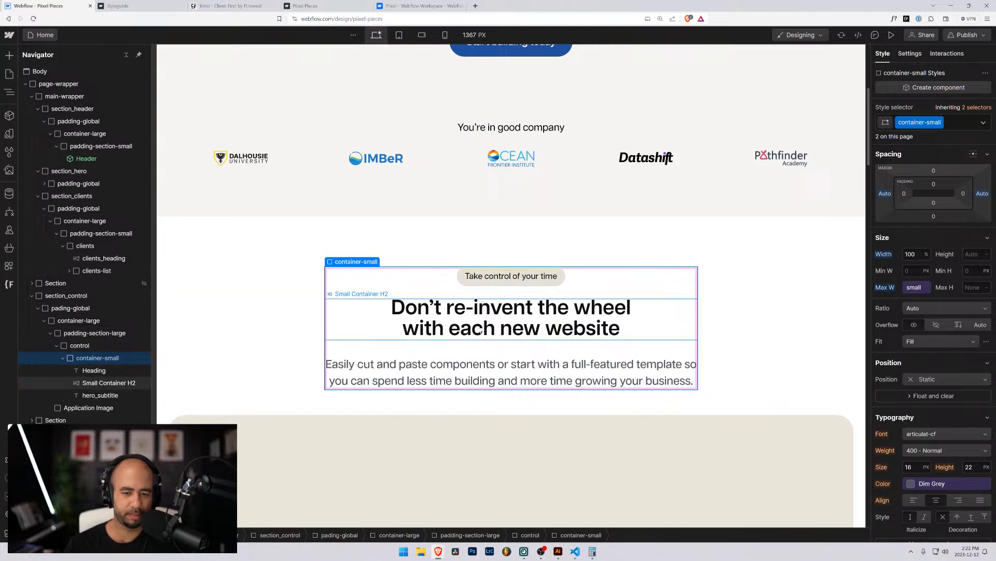
left_click(466, 279)
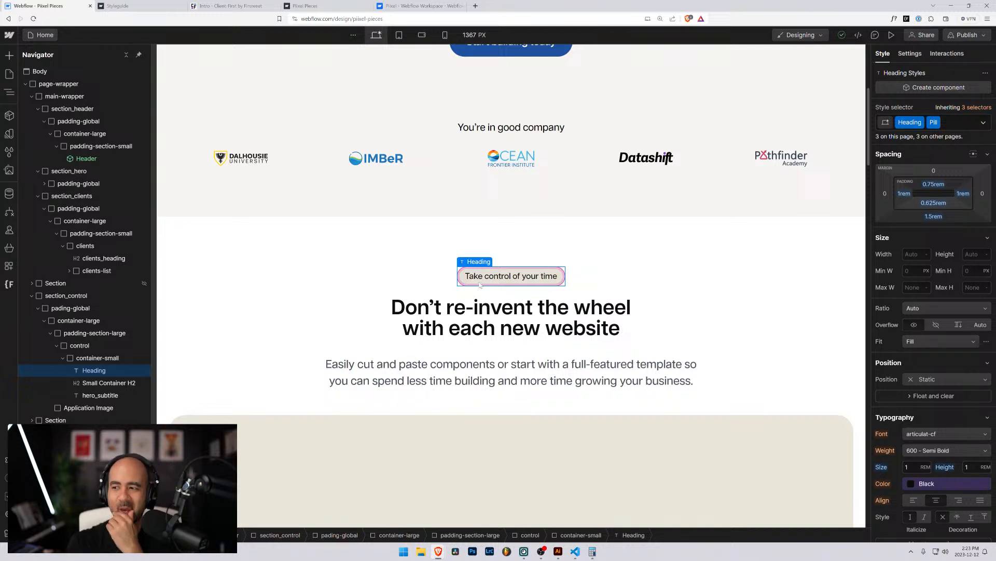
left_click(616, 263)
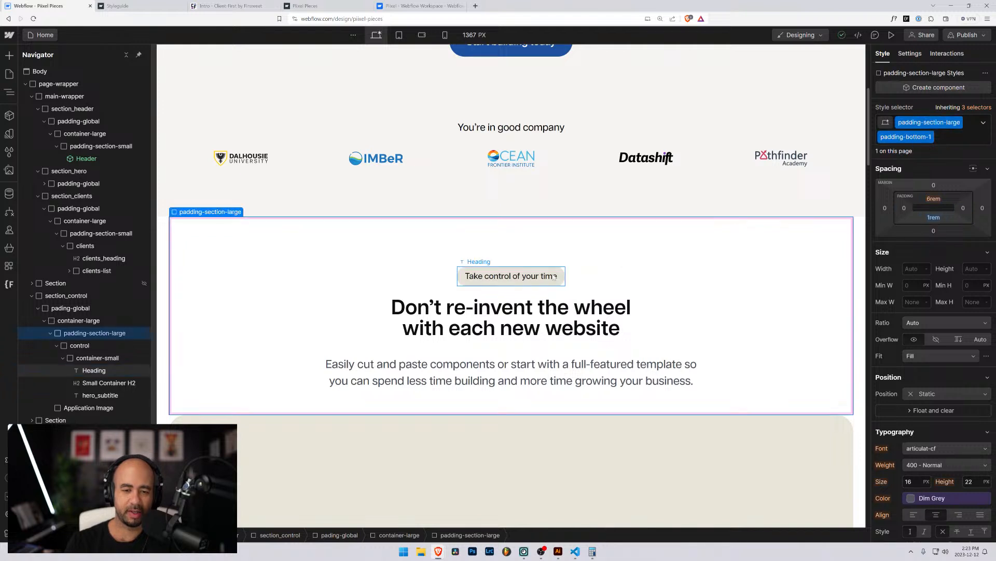
left_click(559, 268)
left_click(572, 277)
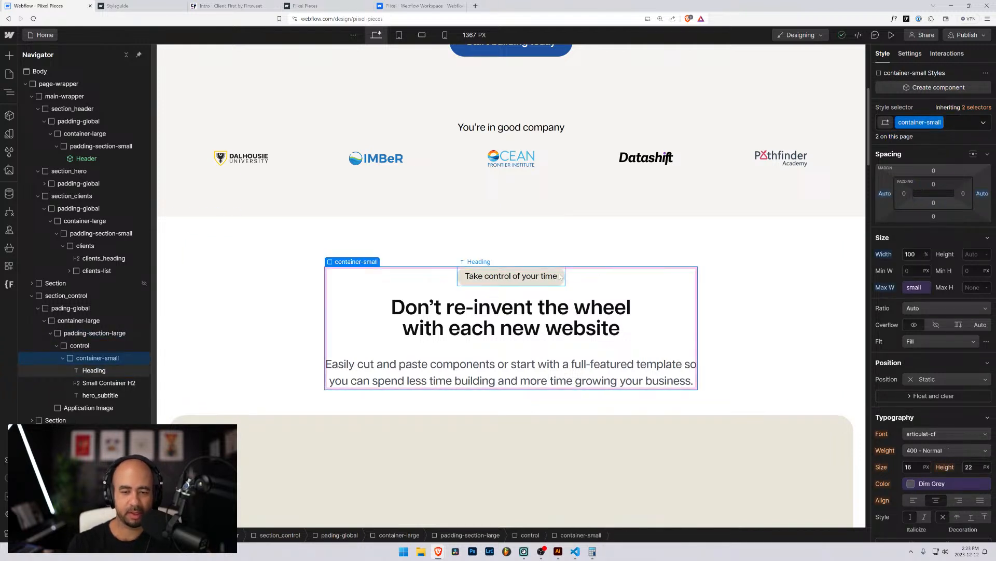
left_click(557, 274)
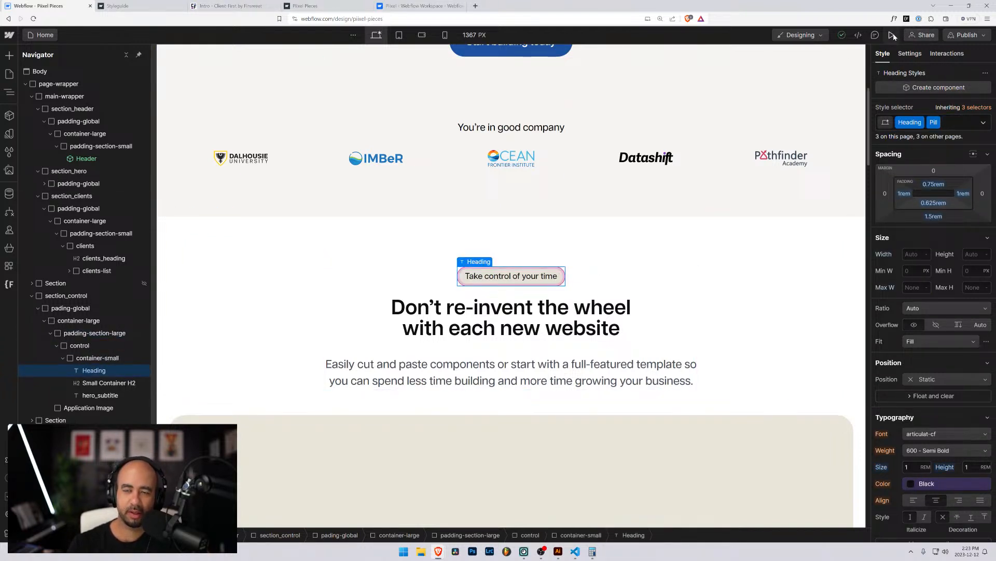
left_click(337, 5)
scroll(486, 253, "up", 3)
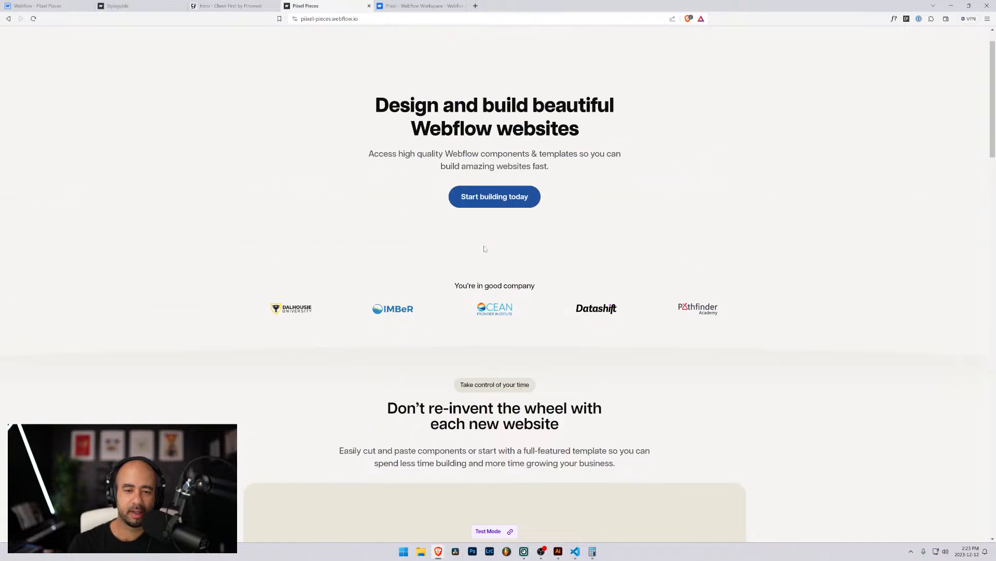
scroll(460, 199, "down", 4)
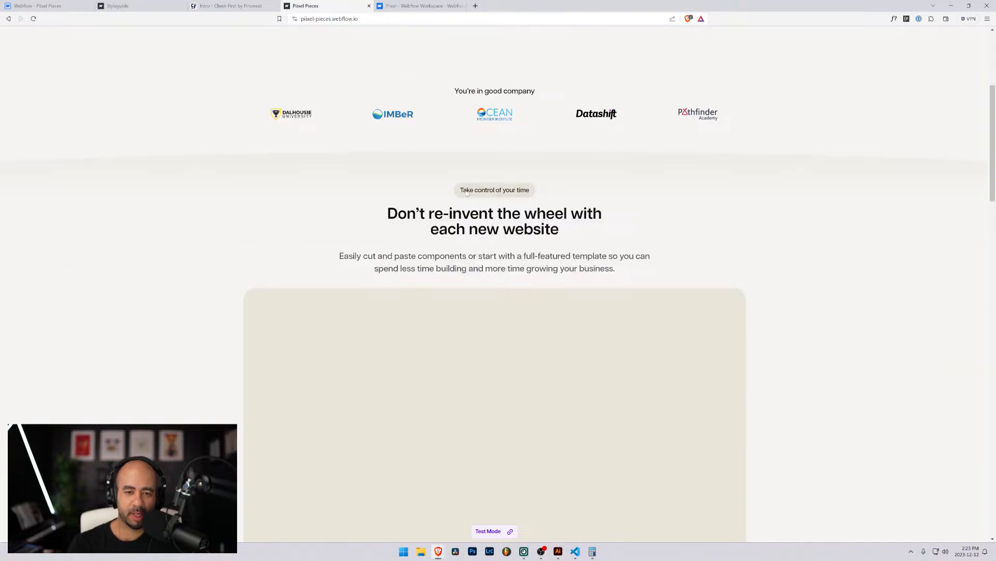
key("ctrl+plus")
key("ctrl+plus")
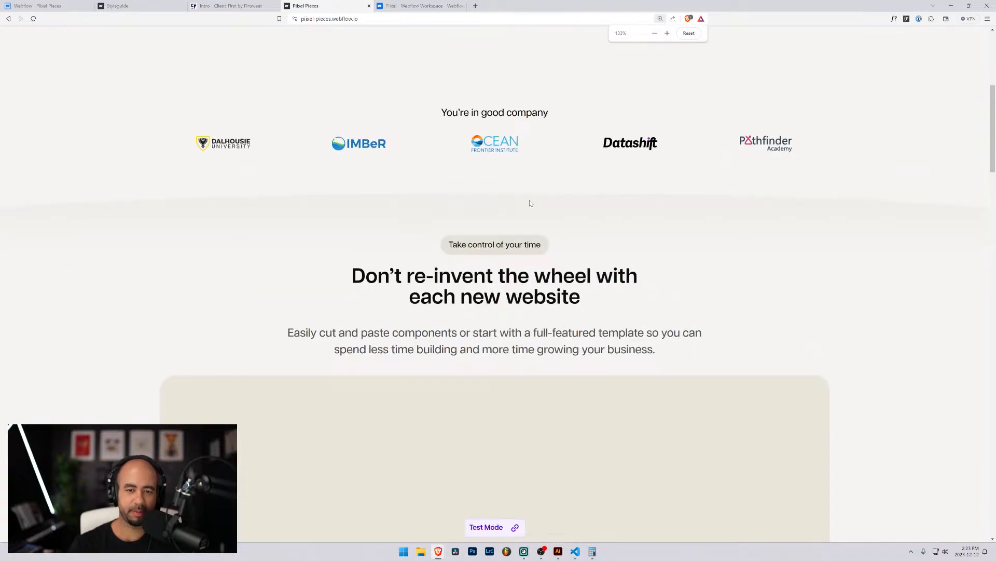
scroll(478, 254, "up", 2)
scroll(478, 255, "down", 2)
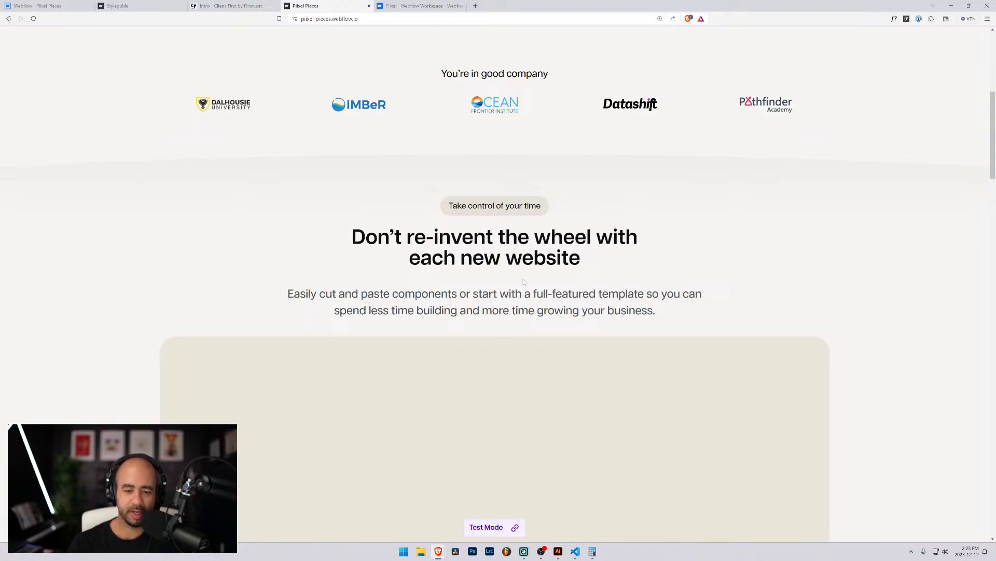
scroll(525, 288, "down", 2)
left_click_drag(557, 203, 451, 100)
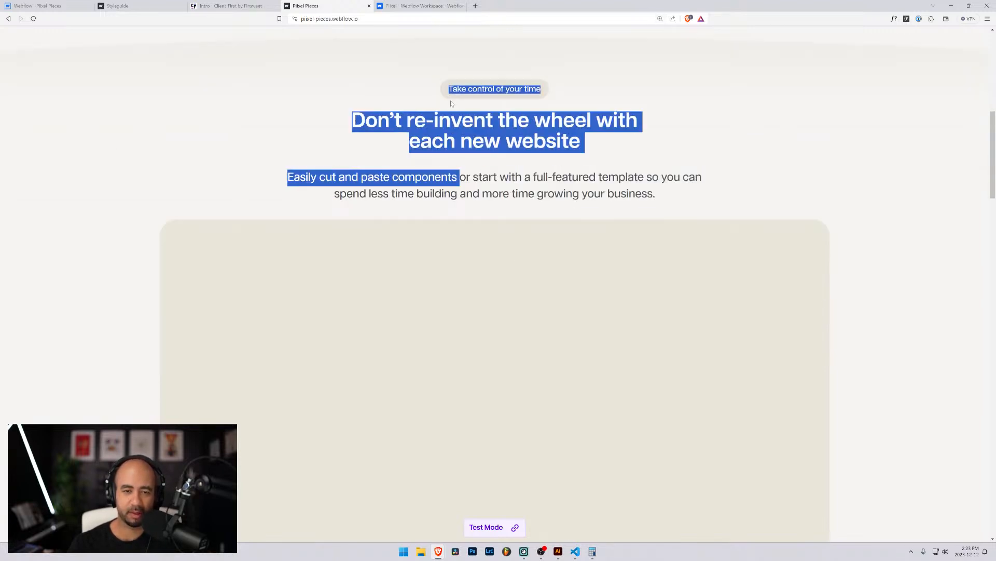
left_click(498, 156)
scroll(535, 157, "up", 1)
scroll(535, 157, "up", 2)
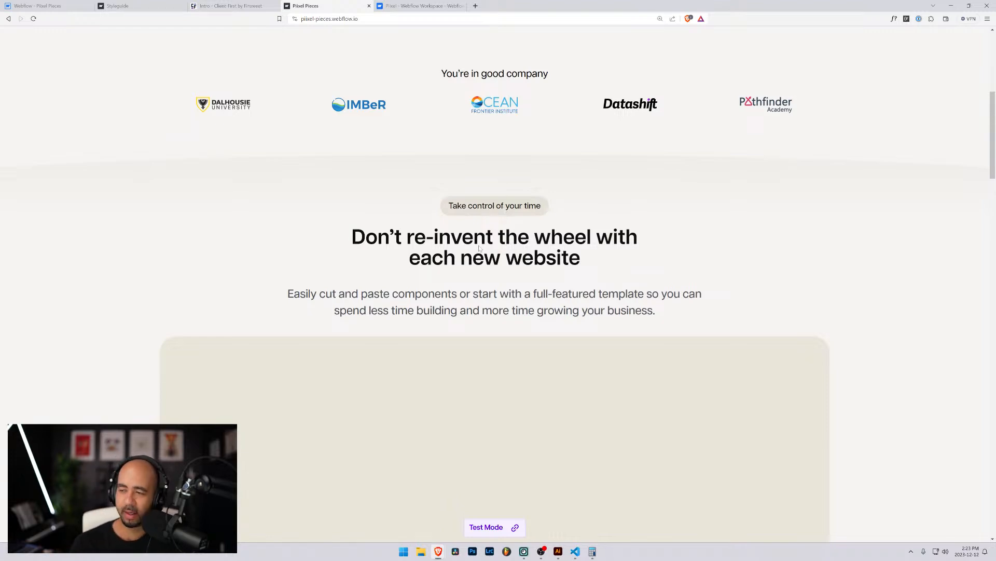
scroll(479, 248, "up", 3)
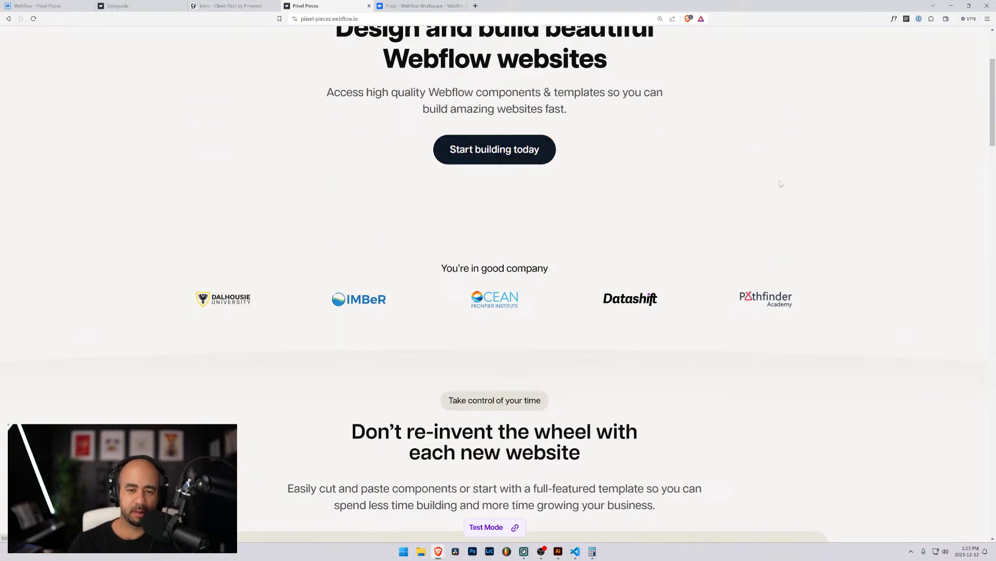
scroll(533, 184, "up", 2)
scroll(534, 186, "down", 1)
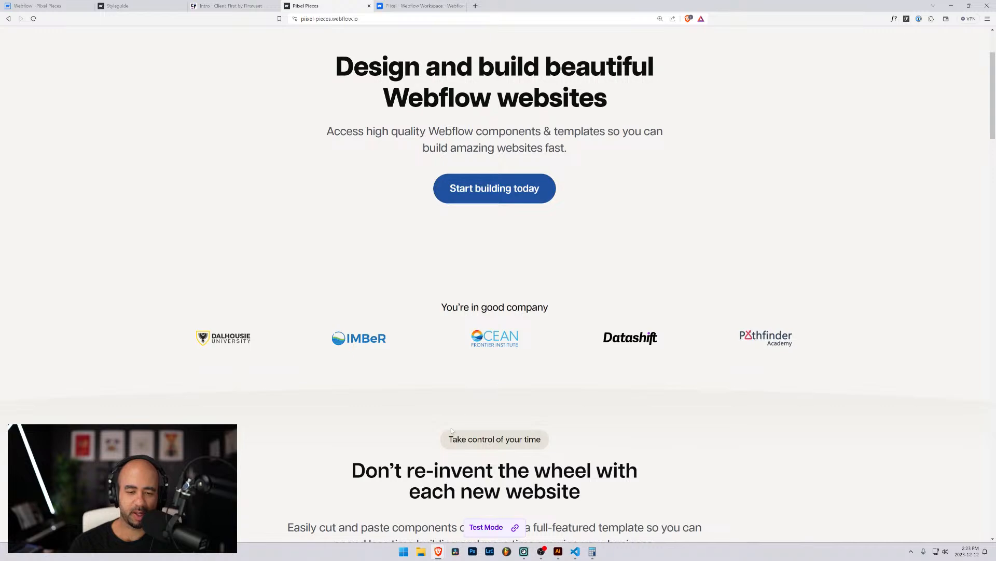
scroll(470, 191, "up", 2)
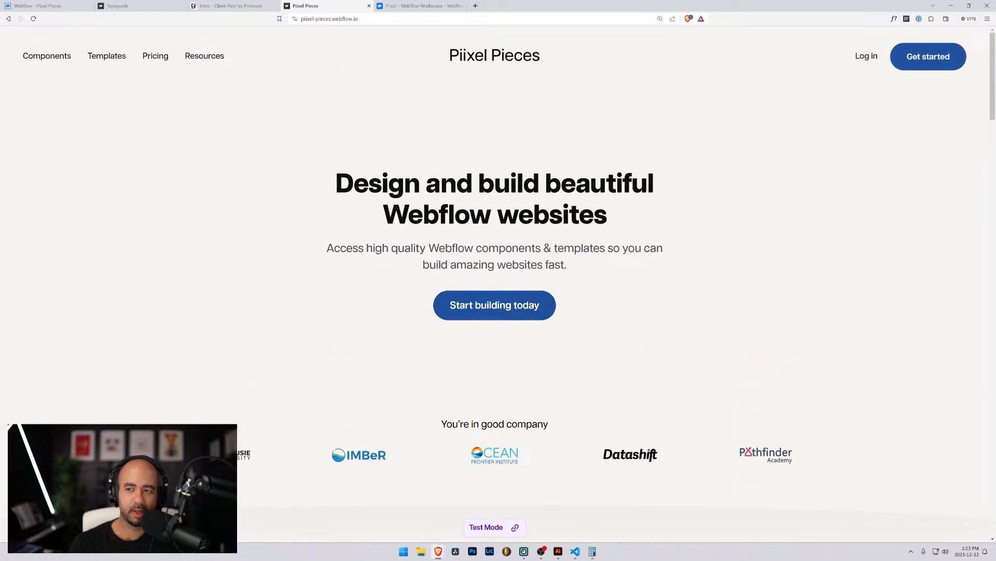
scroll(483, 214, "down", 3)
scroll(483, 213, "down", 2)
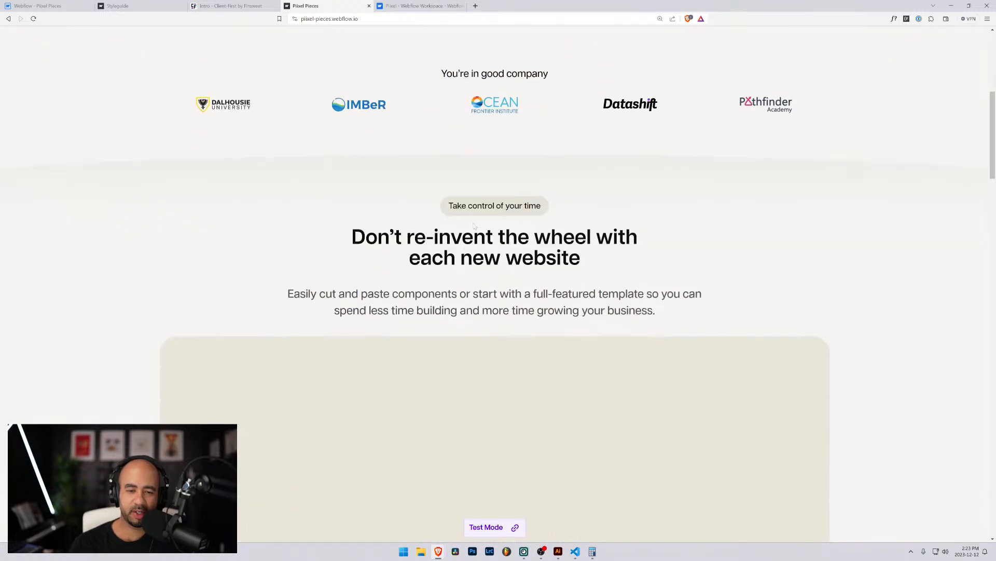
scroll(483, 214, "up", 3)
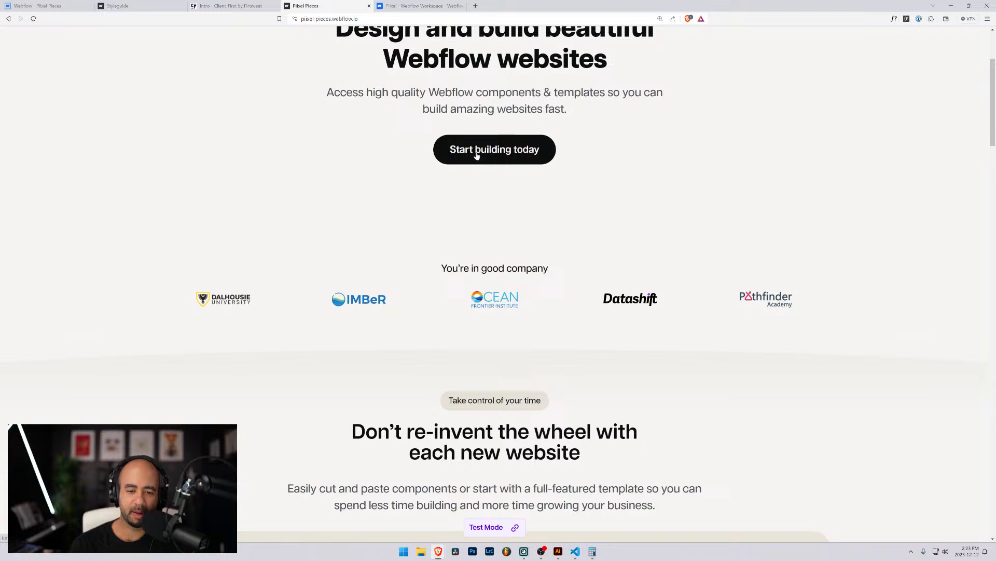
Back in the Designer, select the 'Start building today' hero button.
left_click(57, 5)
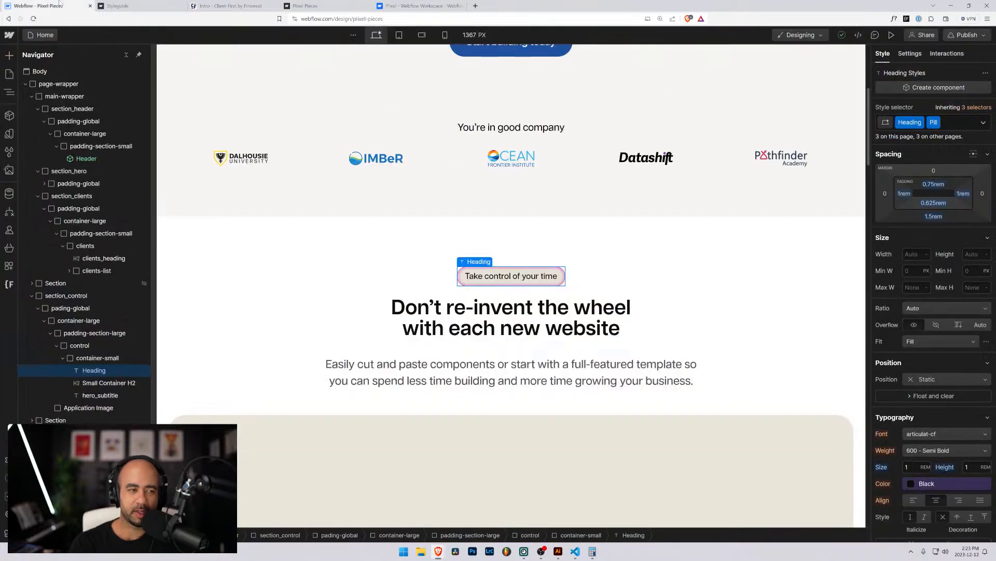
left_click(403, 263)
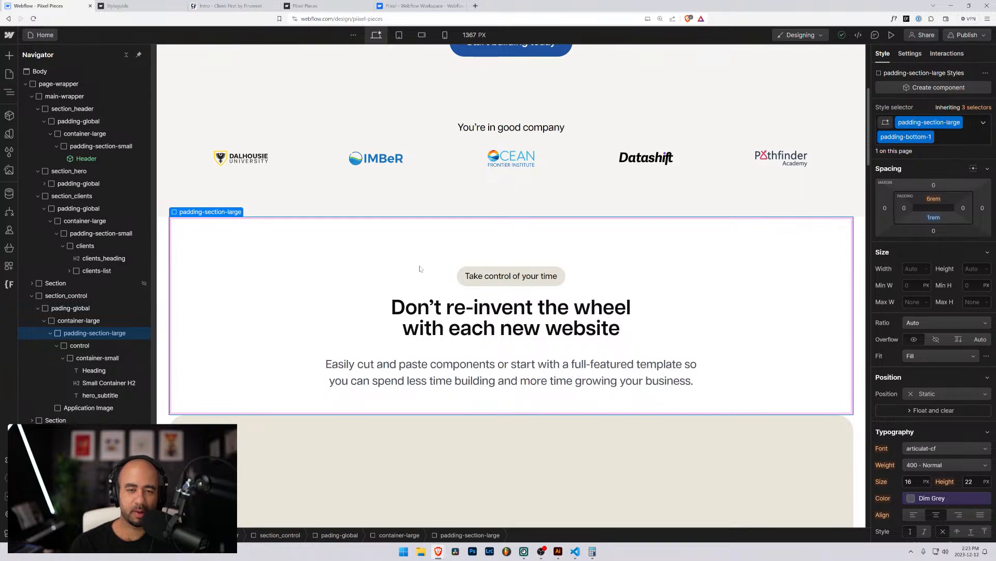
scroll(420, 268, "up", 5)
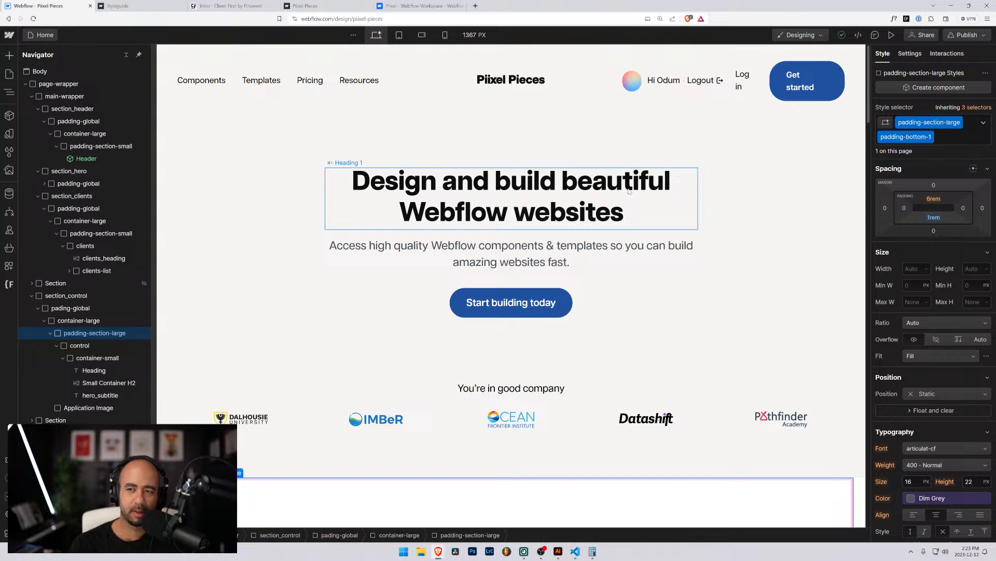
scroll(540, 304, "down", 8)
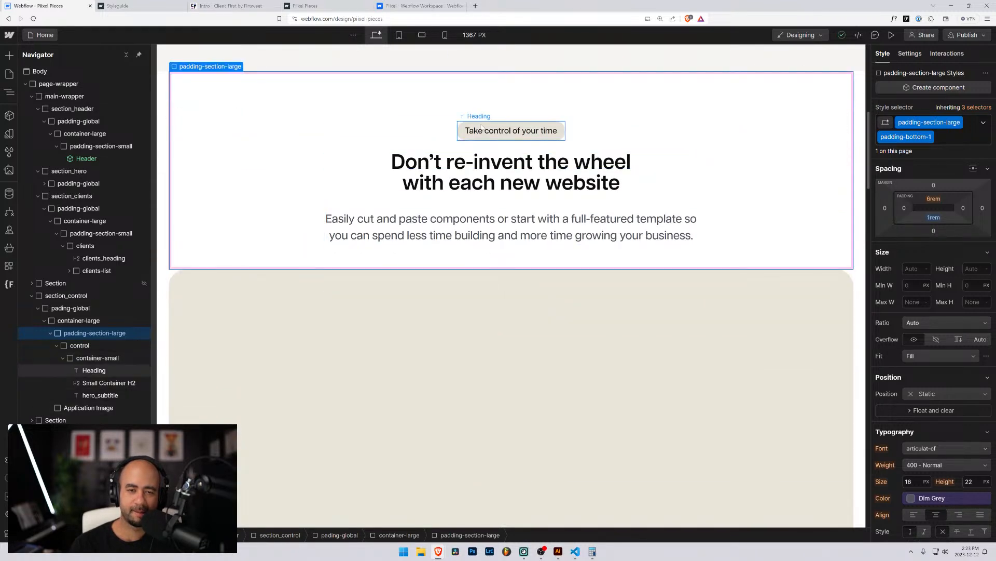
left_click(482, 128)
scroll(486, 139, "up", 8)
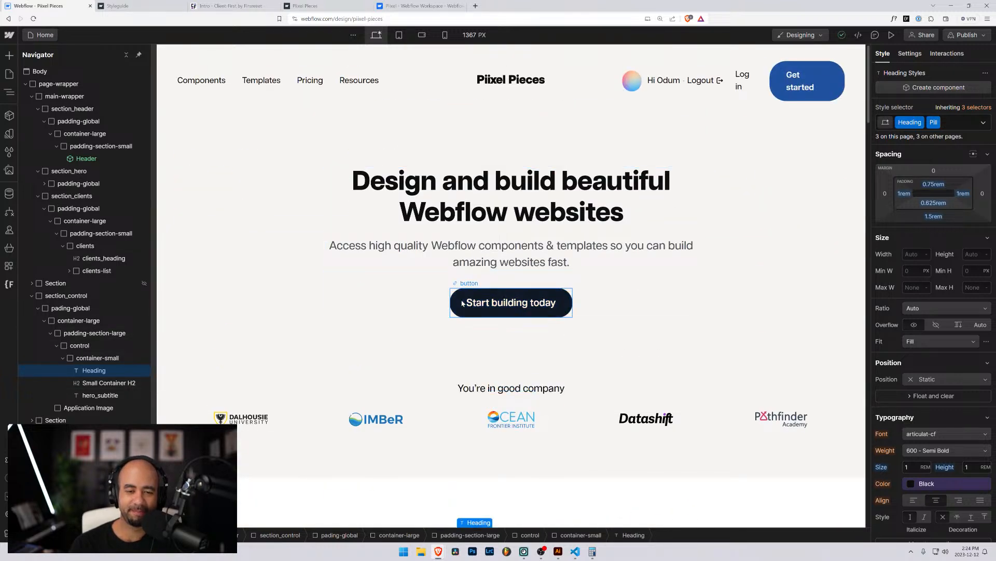
left_click(512, 302)
scroll(948, 332, "down", 3)
scroll(947, 334, "down", 7)
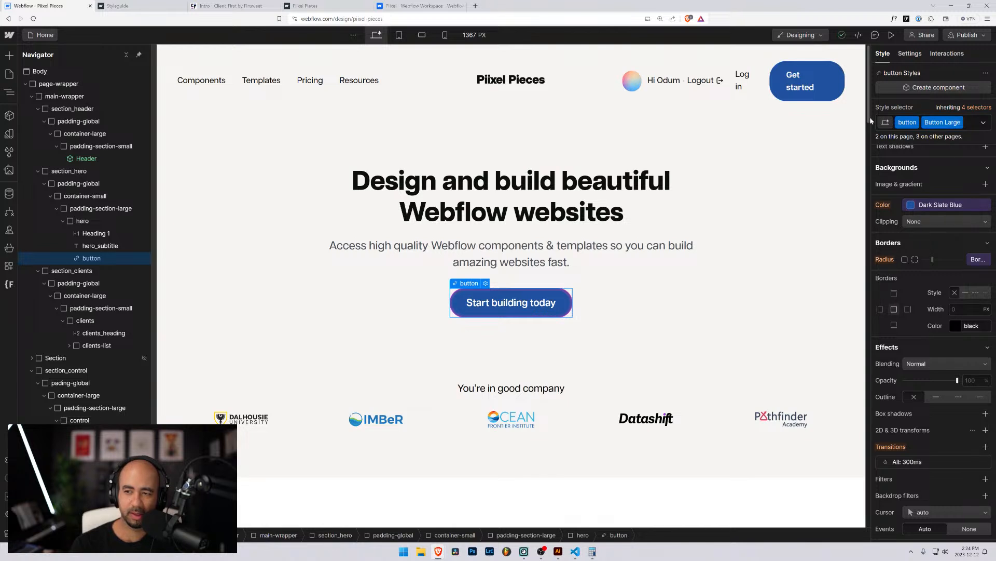
Rename the button's Button Large combo class to is-large.
left_click(961, 126)
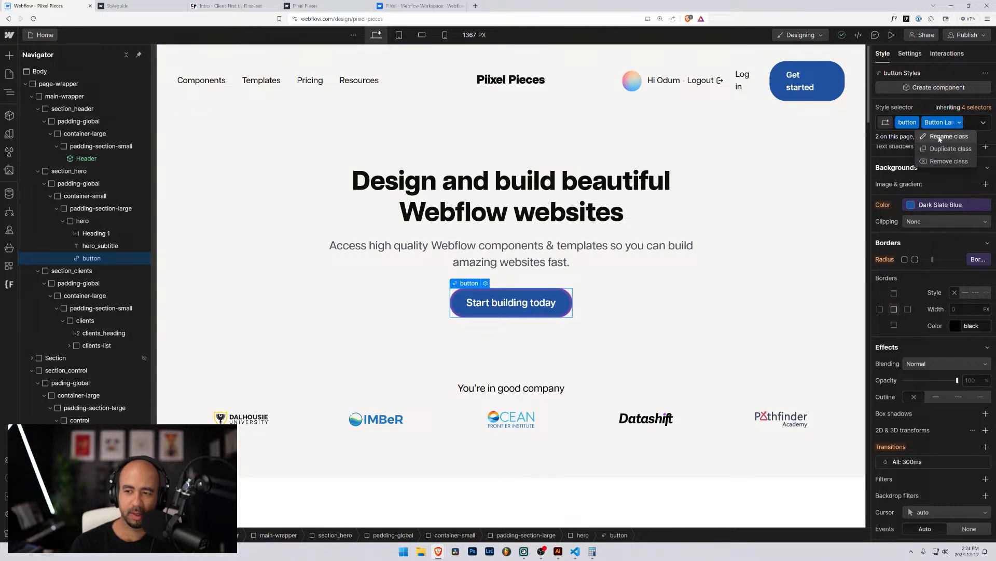
left_click(942, 139)
type("is-")
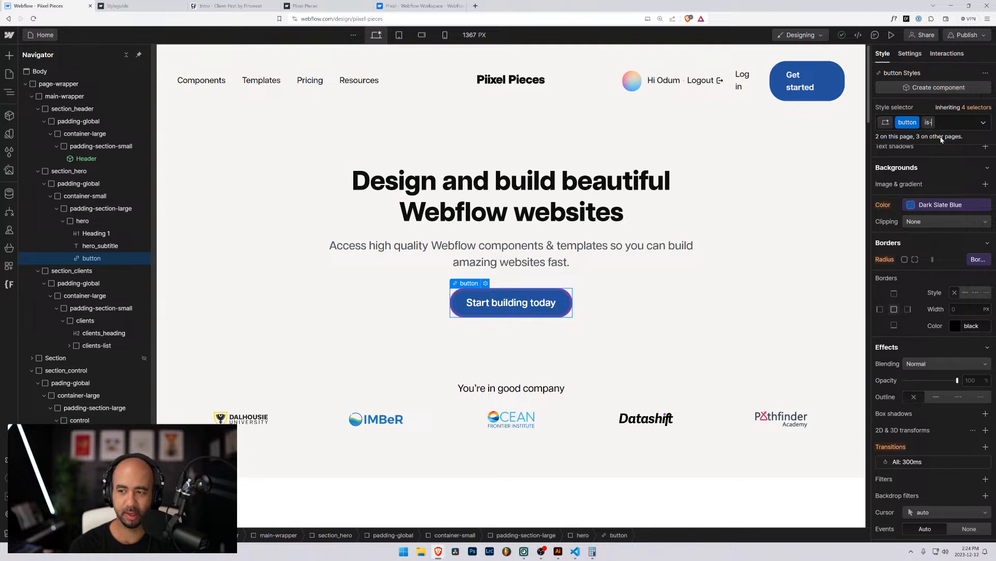
type("large")
key("Return")
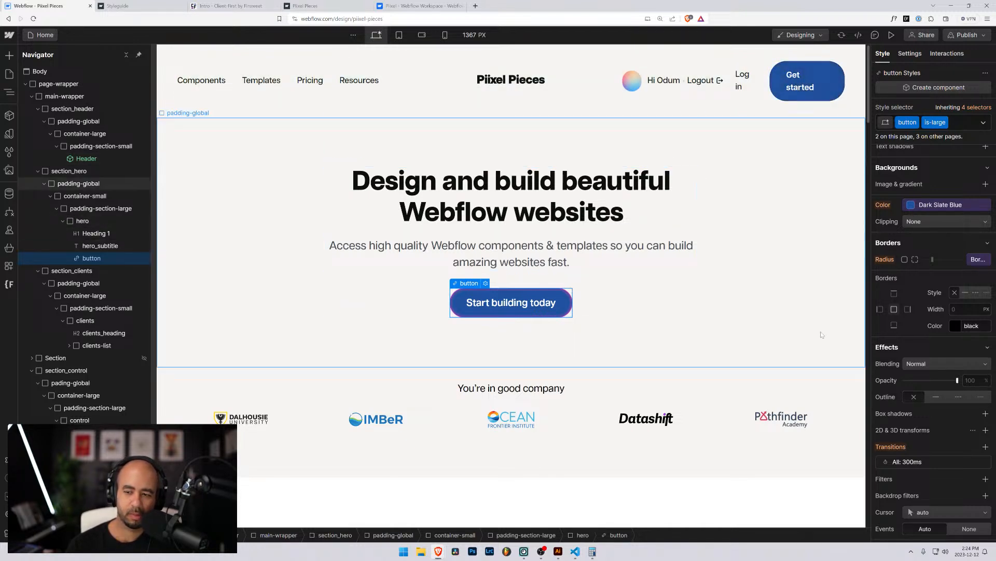
Switch the 'Start building today' button to its base button class and browse border-radius variables.
left_click(815, 75)
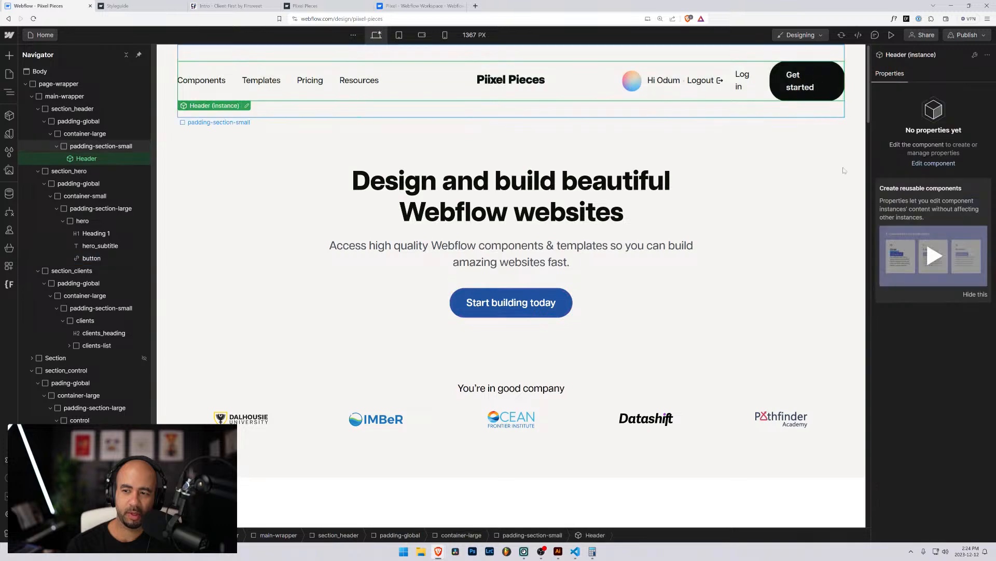
left_click(511, 303)
left_click(976, 108)
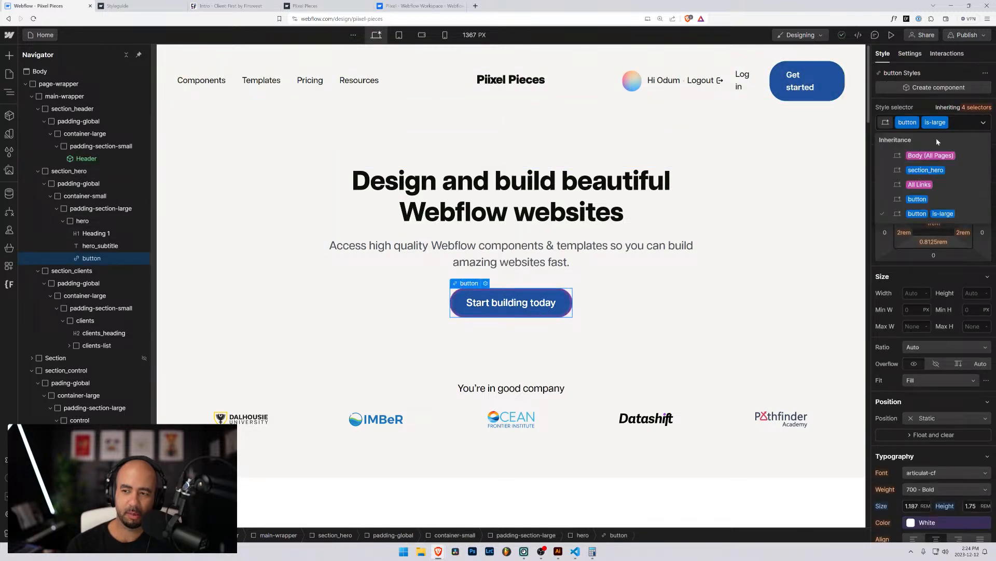
left_click(913, 201)
scroll(899, 334, "down", 3)
scroll(898, 334, "down", 5)
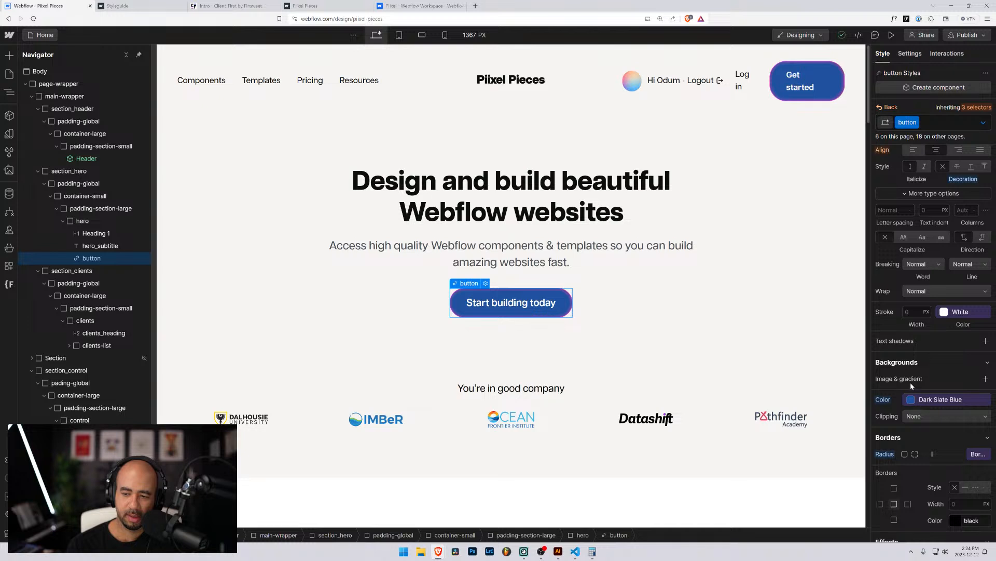
scroll(911, 385, "down", 1)
left_click(977, 418)
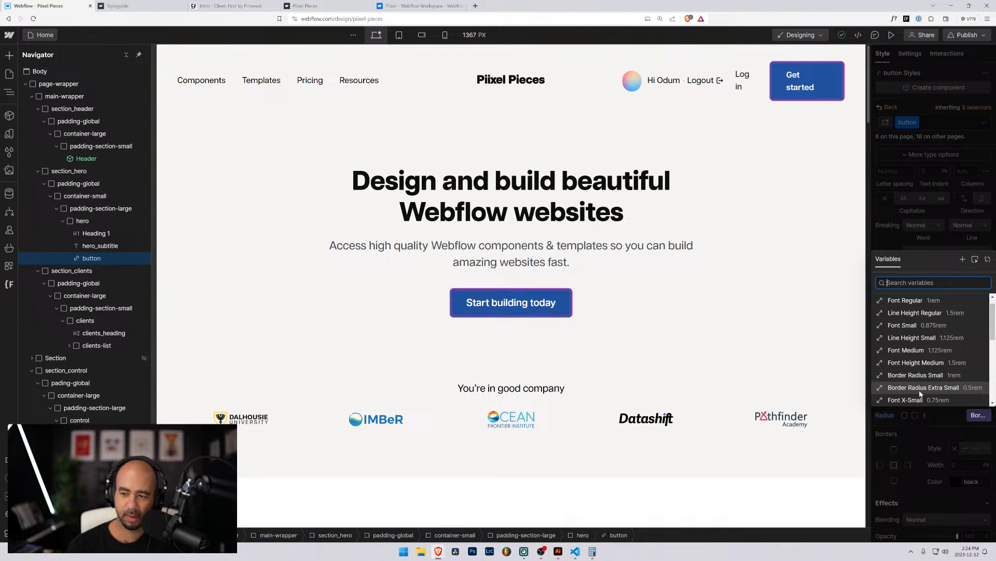
scroll(920, 393, "down", 5)
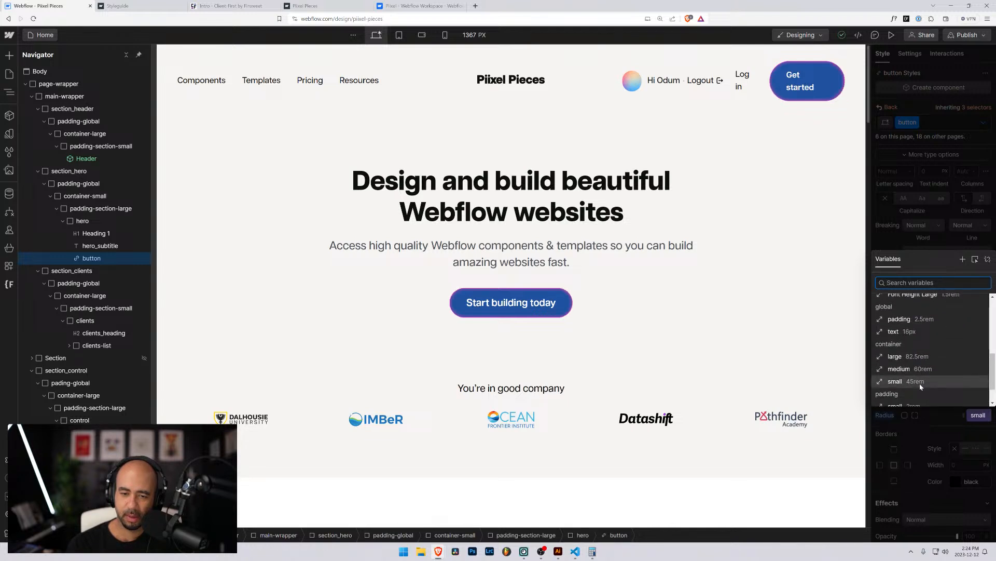
scroll(920, 387, "down", 1)
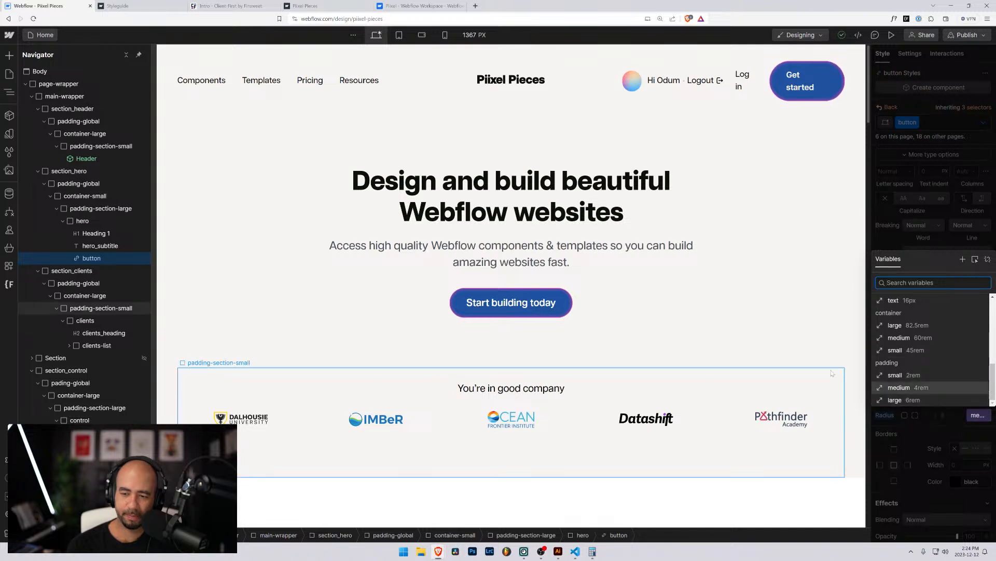
left_click(836, 354)
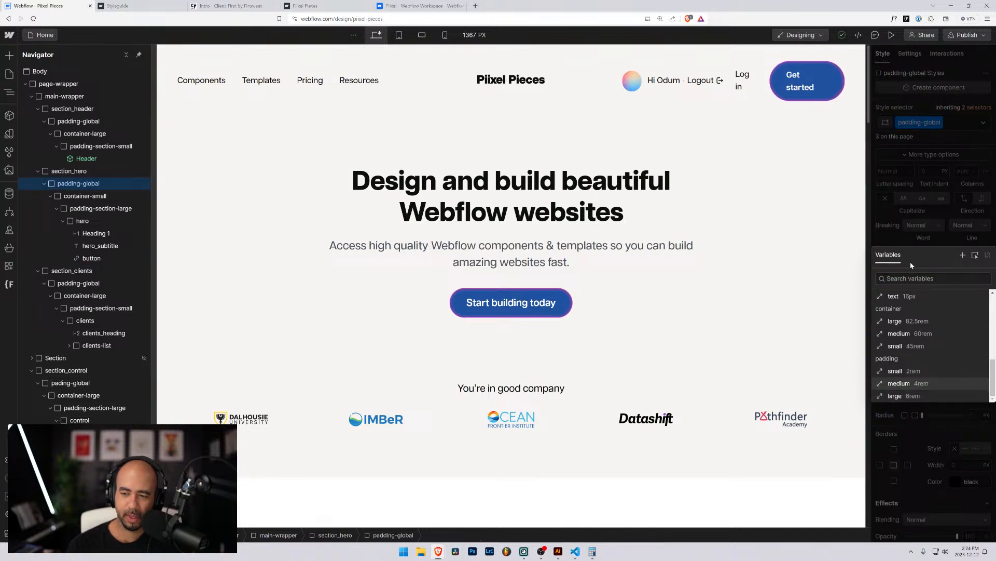
left_click(909, 248)
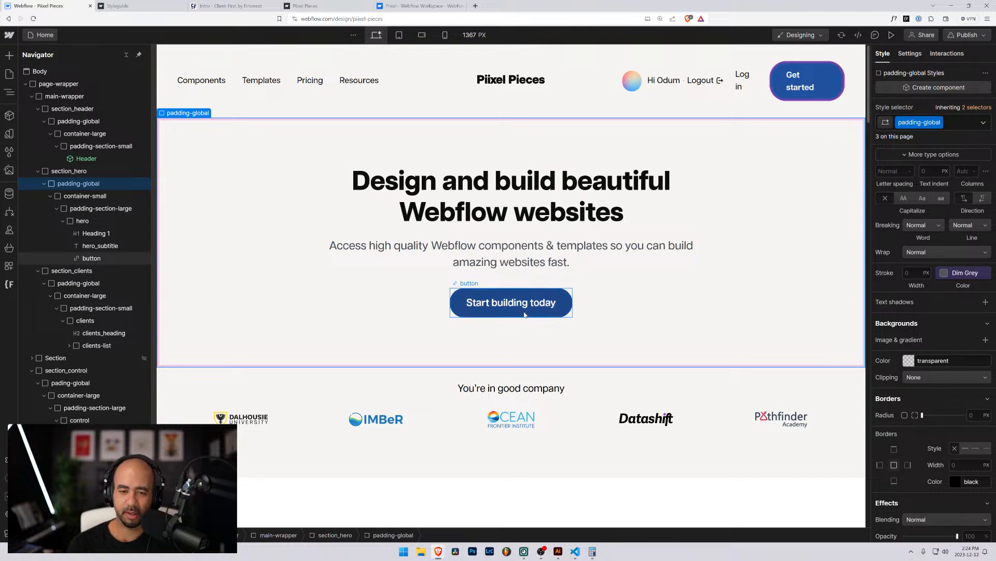
Reset the base button class's border radius to 0 for square corners.
left_click(542, 303)
left_click(980, 108)
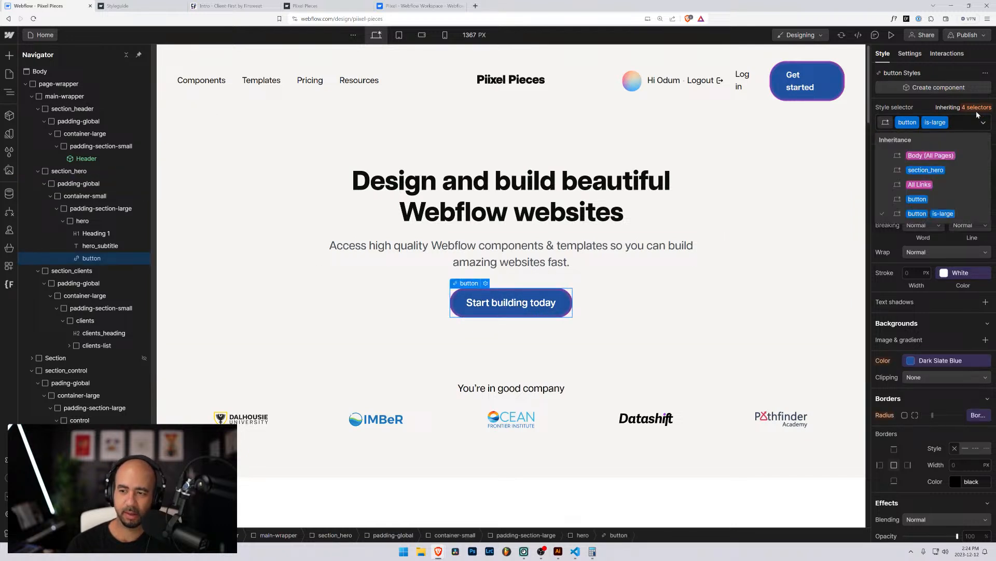
left_click(924, 199)
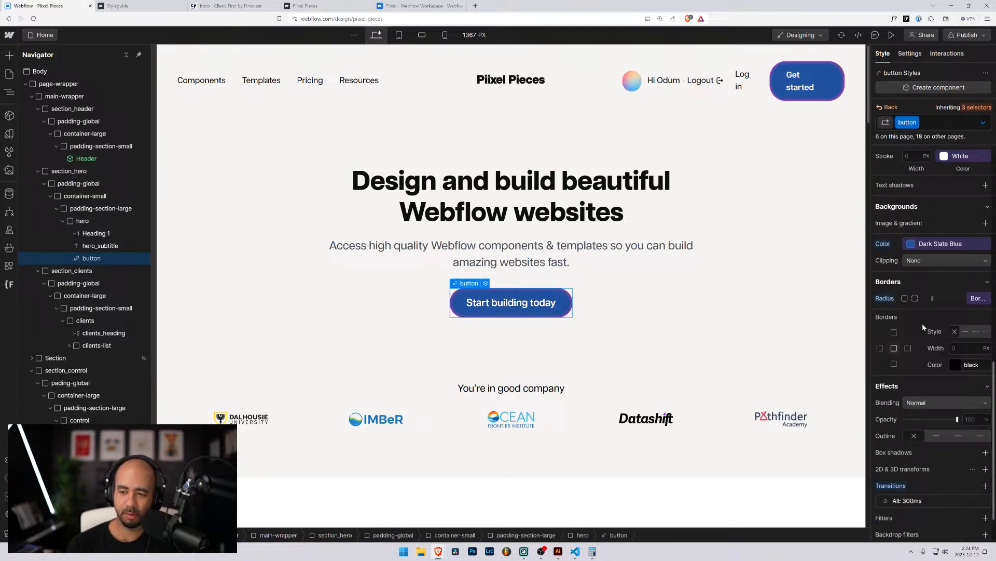
left_click(885, 298, "alt")
Inspect the hero wrappers and the 'You're in good company' heading to confirm the square buttons.
left_click(750, 303)
left_click(346, 292)
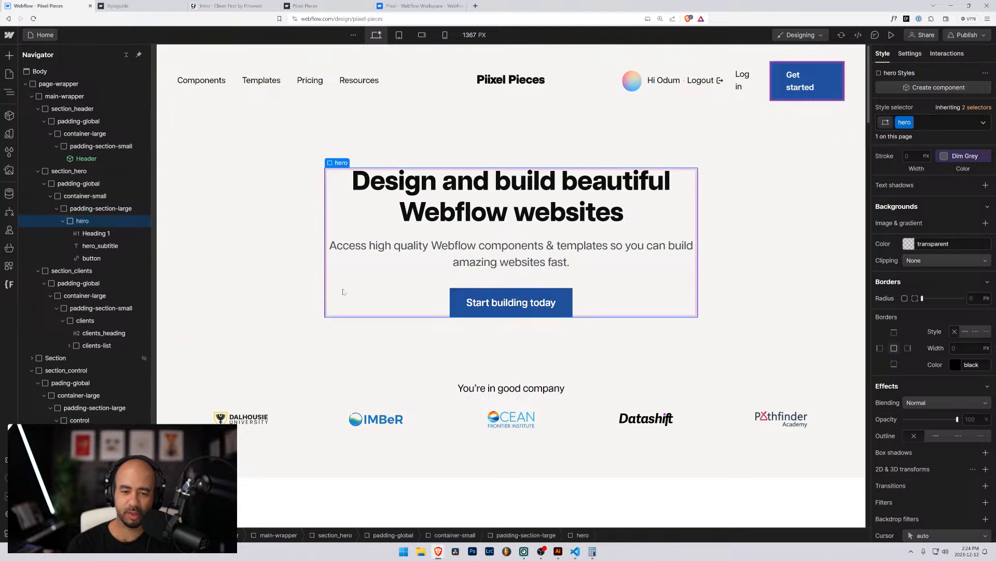
scroll(321, 305, "down", 4)
scroll(347, 273, "up", 1)
left_click(379, 229)
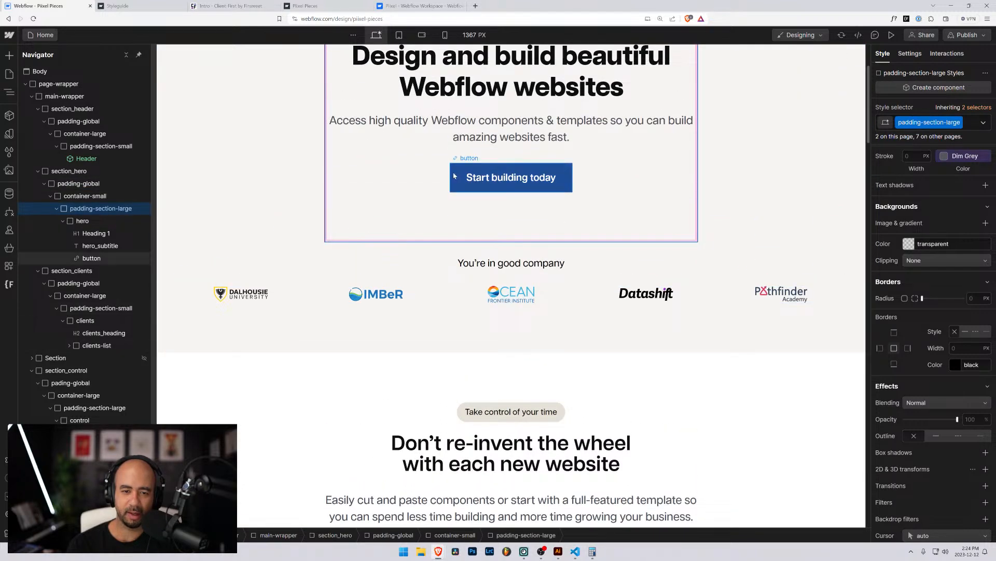
scroll(359, 229, "up", 3)
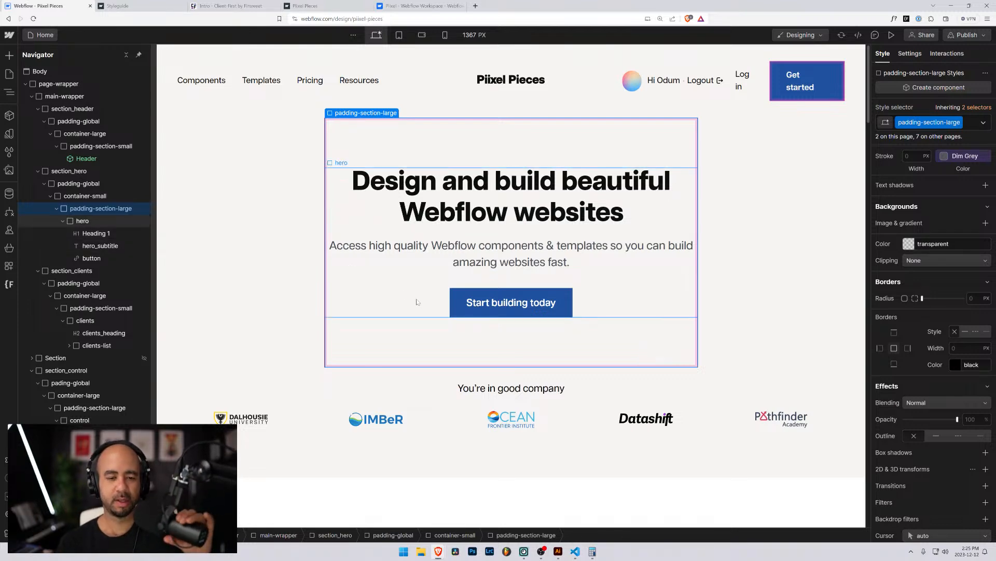
left_click(392, 388)
scroll(392, 337, "down", 4)
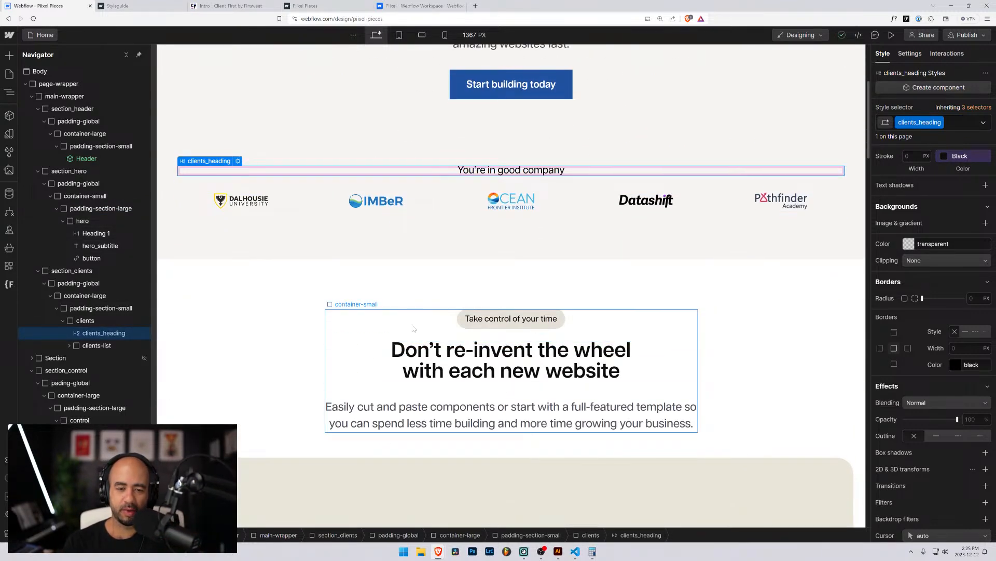
Reset the 'Take control of your time' pill's background colour to transparent.
left_click(460, 318)
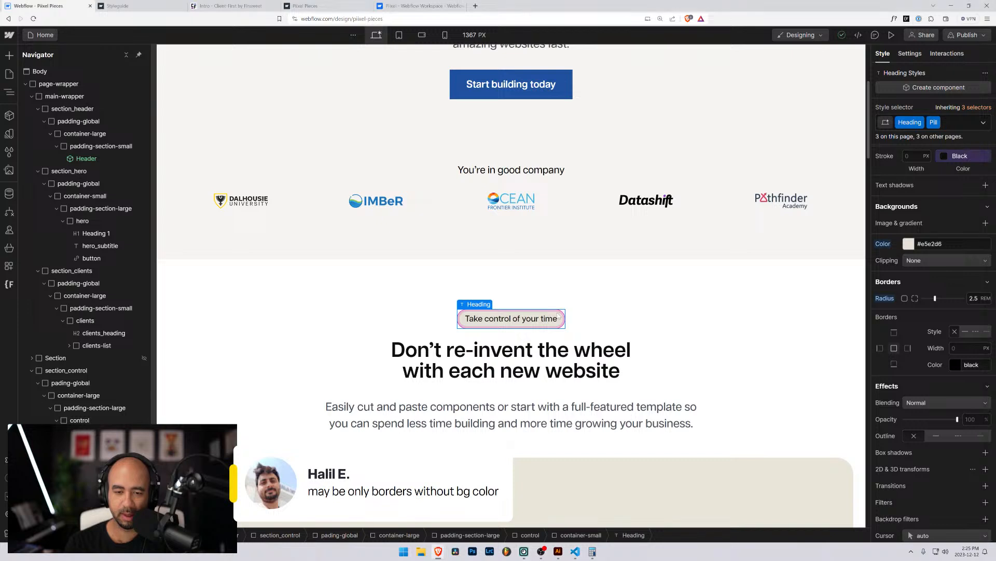
left_click(597, 303)
left_click(552, 316)
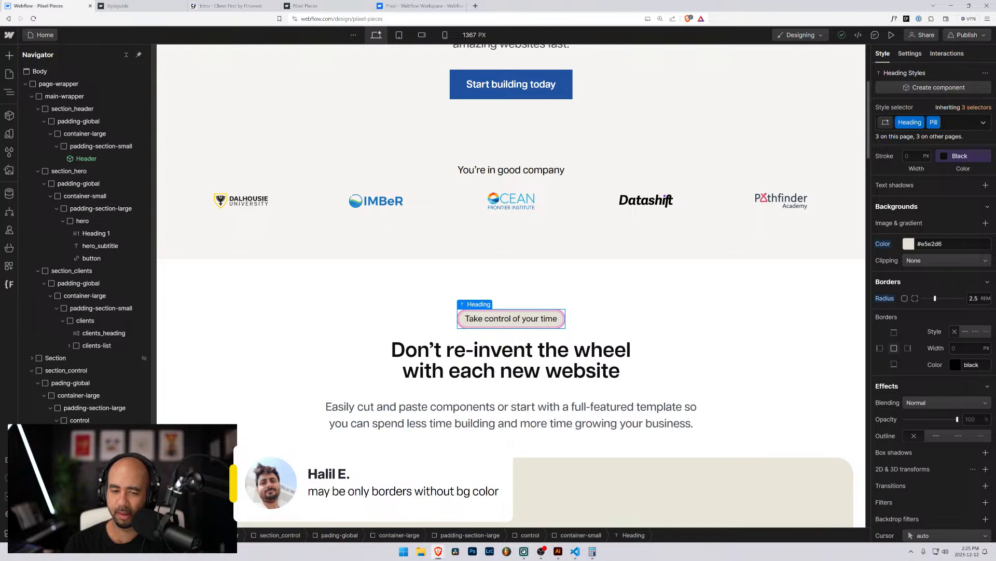
left_click(489, 314)
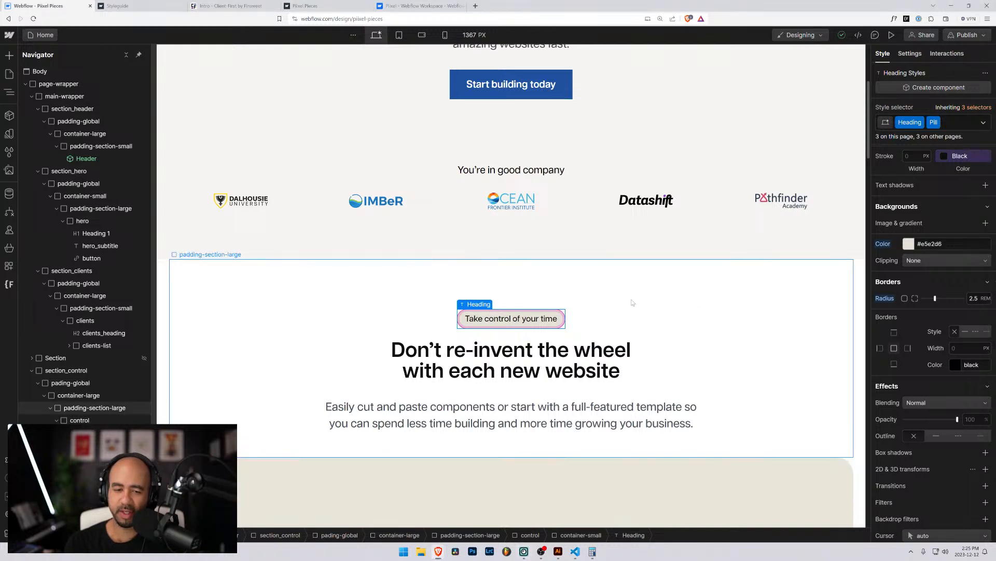
left_click(632, 300)
left_click(551, 314)
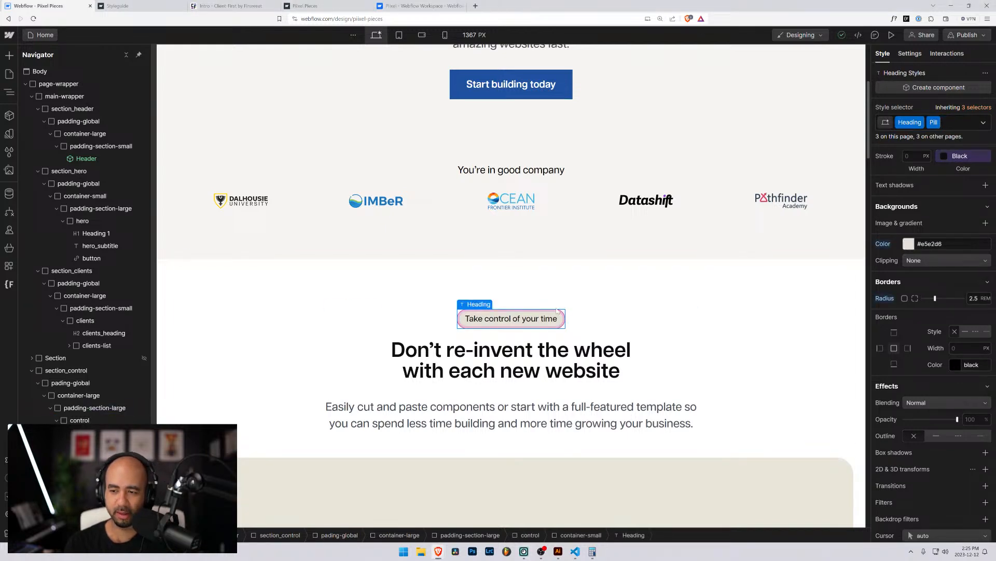
left_click(883, 245, "alt")
Review the neighbouring section wrappers and headings, then open the published Piixel Pieces site.
left_click(729, 293)
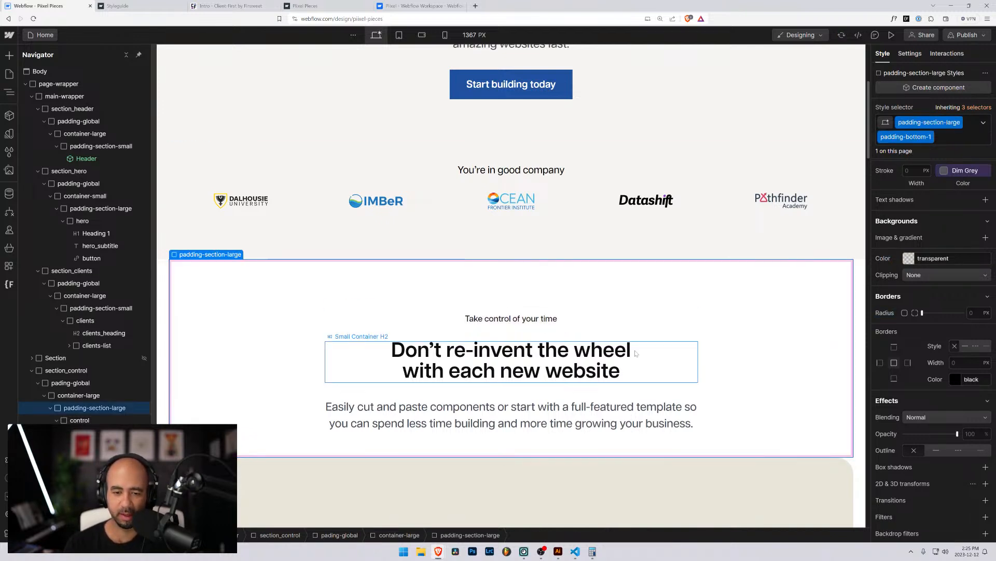
left_click(511, 350)
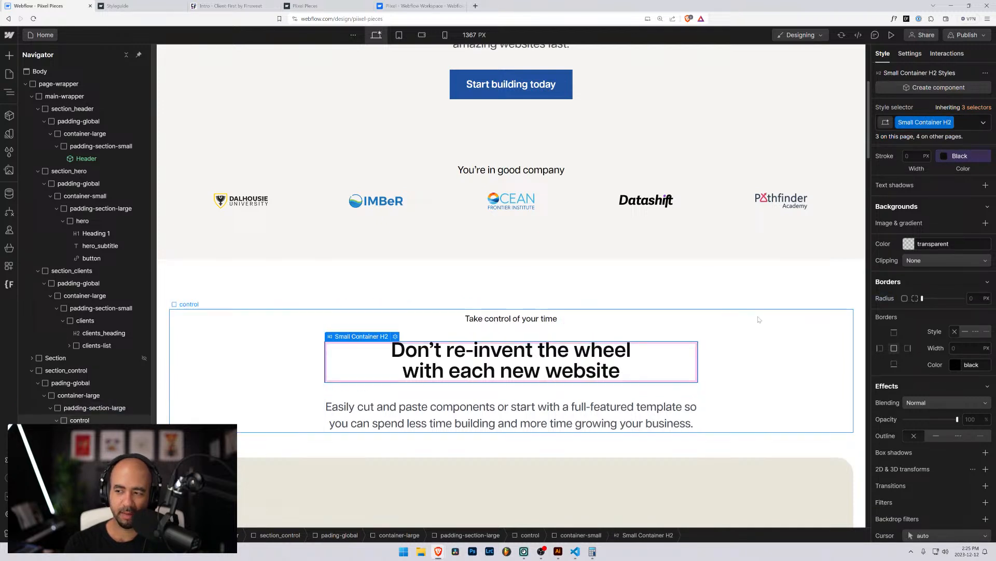
left_click(446, 249)
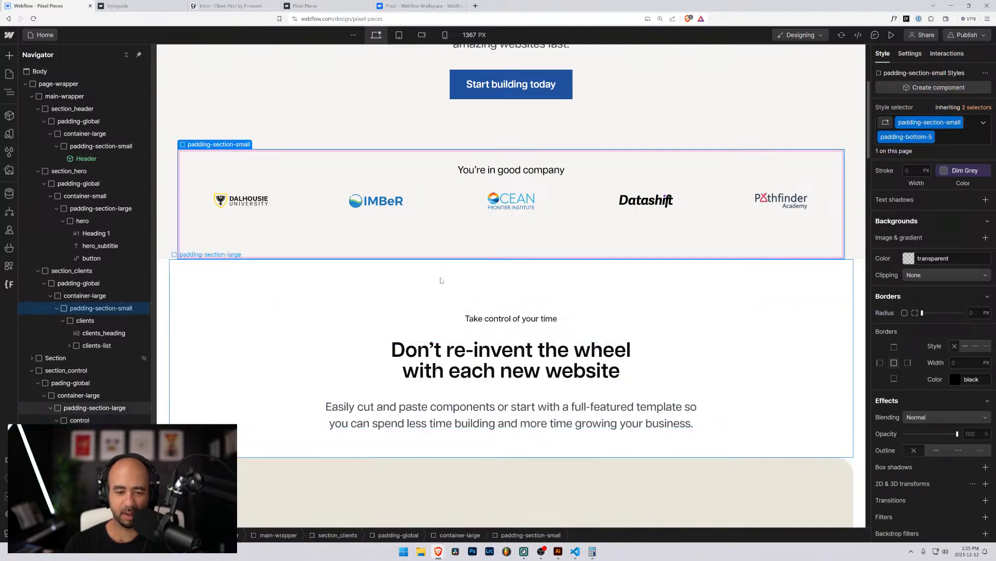
left_click(416, 298)
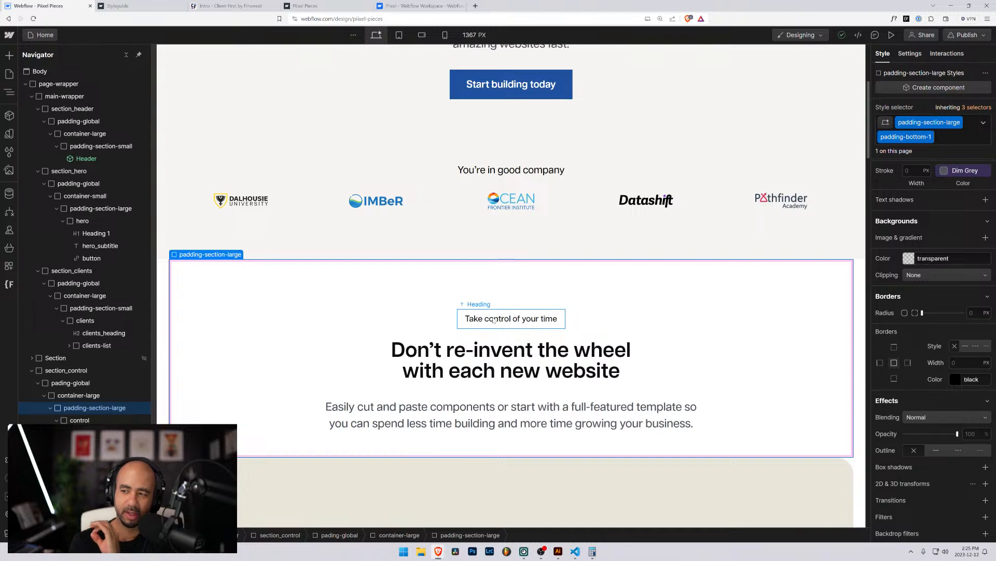
left_click(514, 355)
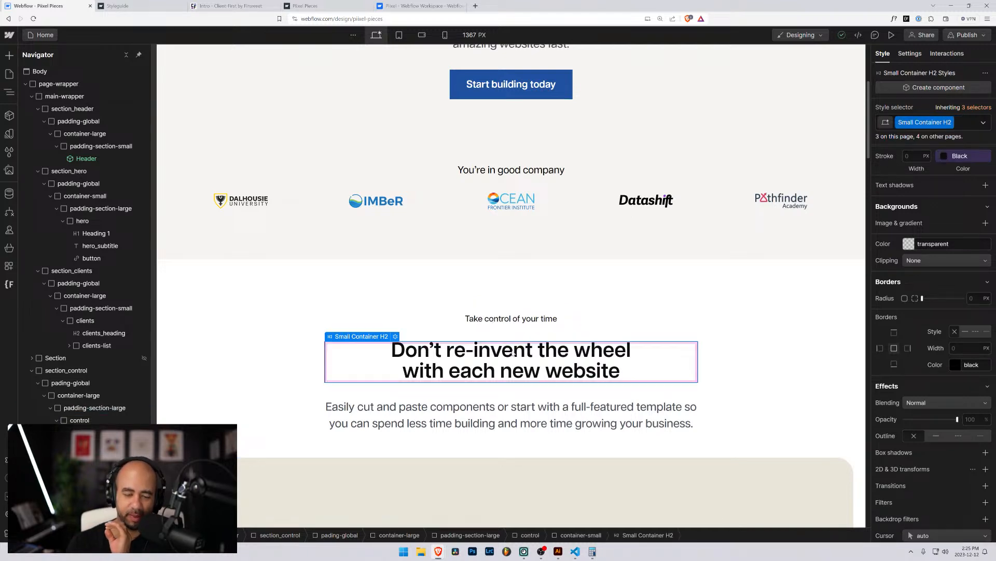
left_click(517, 322)
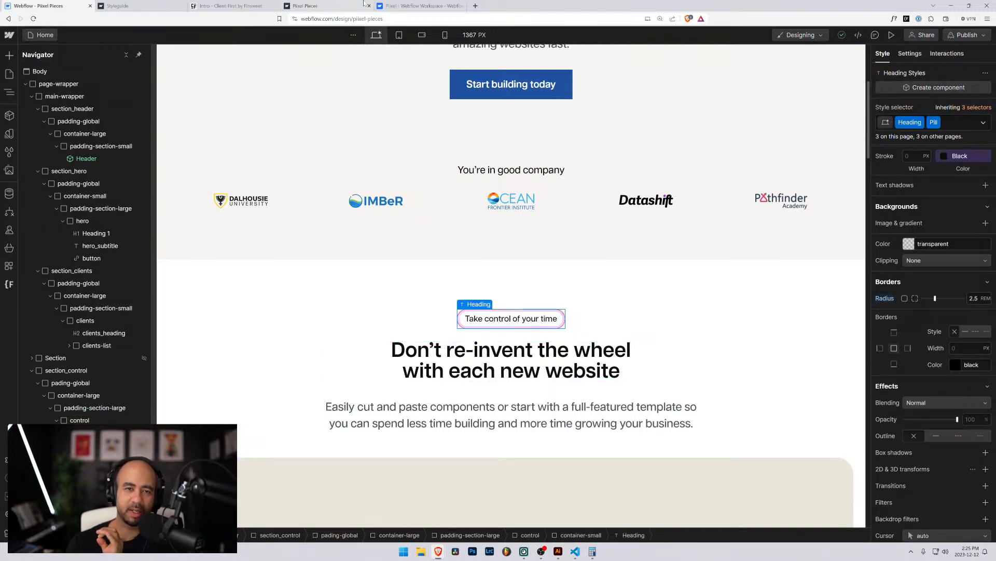
left_click(421, 5)
left_click(326, 8)
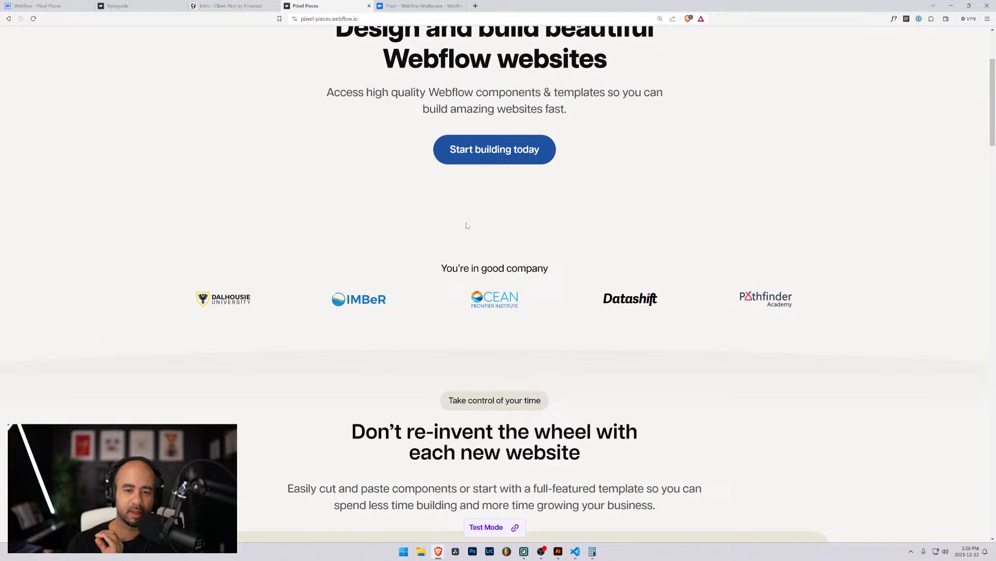
Scroll the published site, inspecting the Professional library and Testimonials pill badges.
scroll(465, 228, "down", 2)
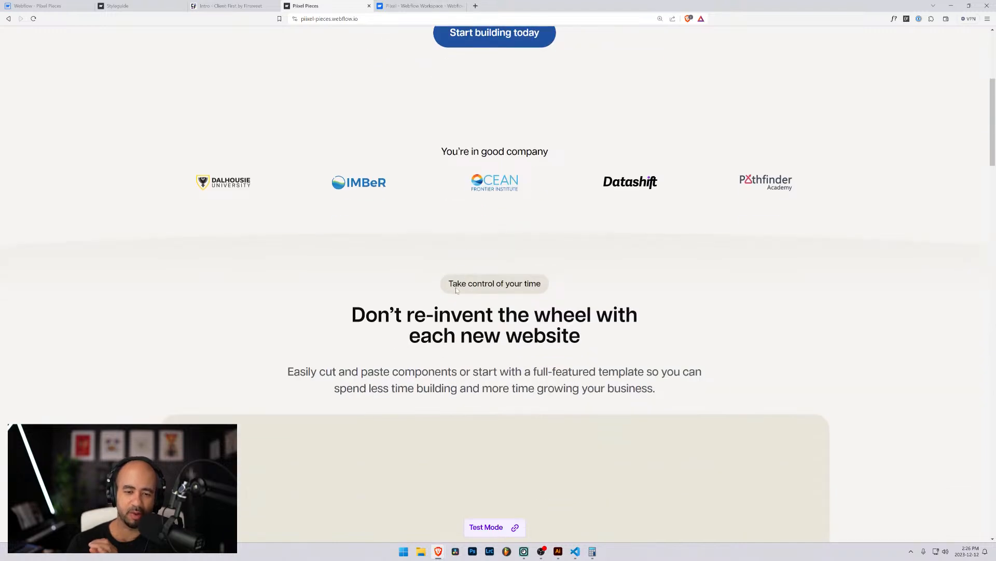
scroll(456, 288, "down", 3)
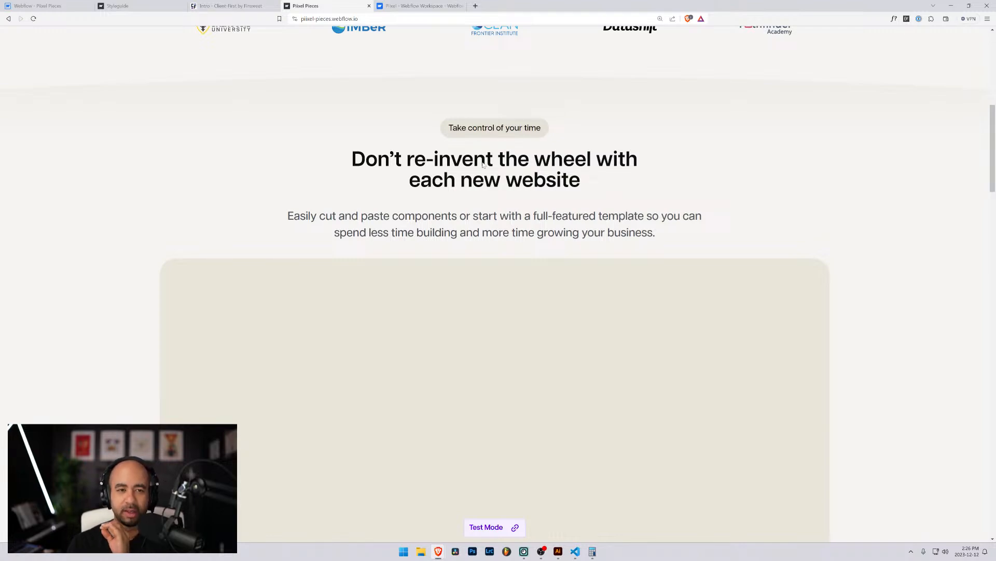
scroll(483, 164, "up", 8)
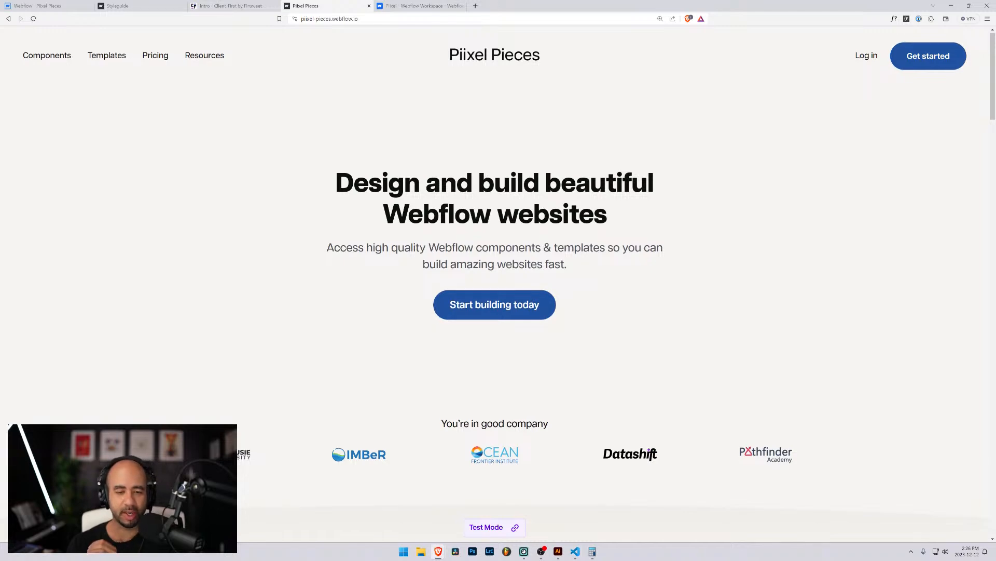
scroll(483, 174, "down", 6)
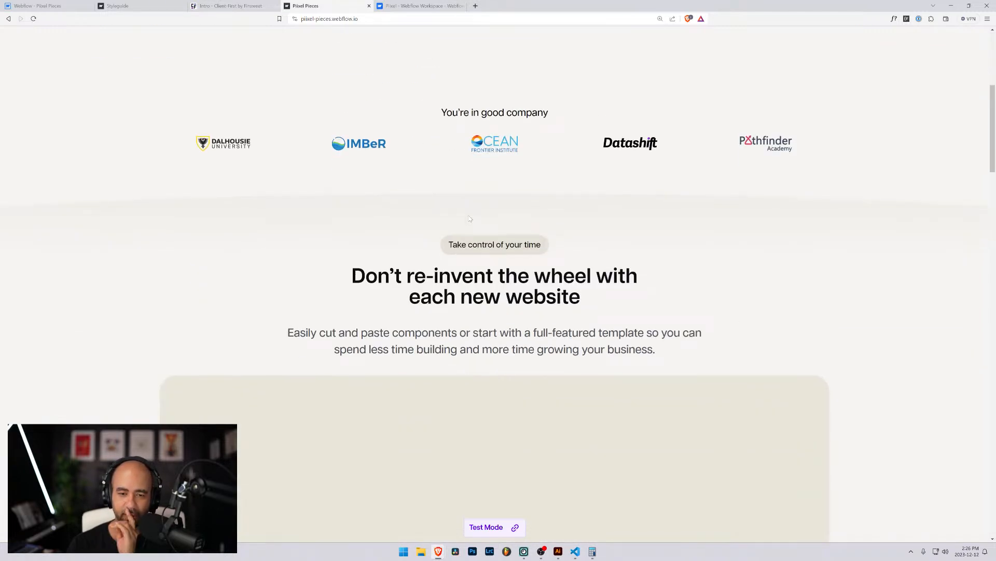
scroll(469, 218, "down", 3)
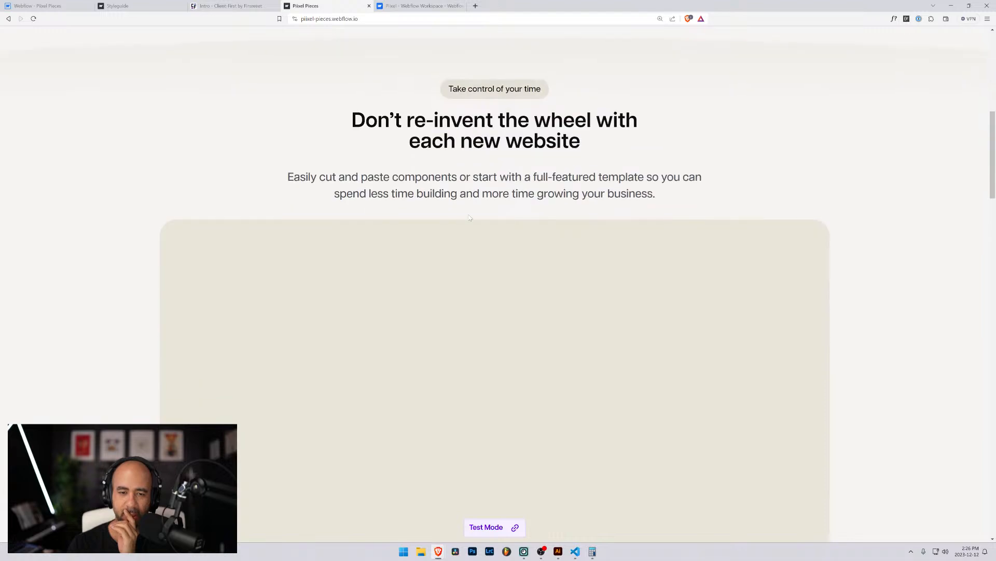
scroll(469, 217, "down", 1)
scroll(469, 212, "up", 3)
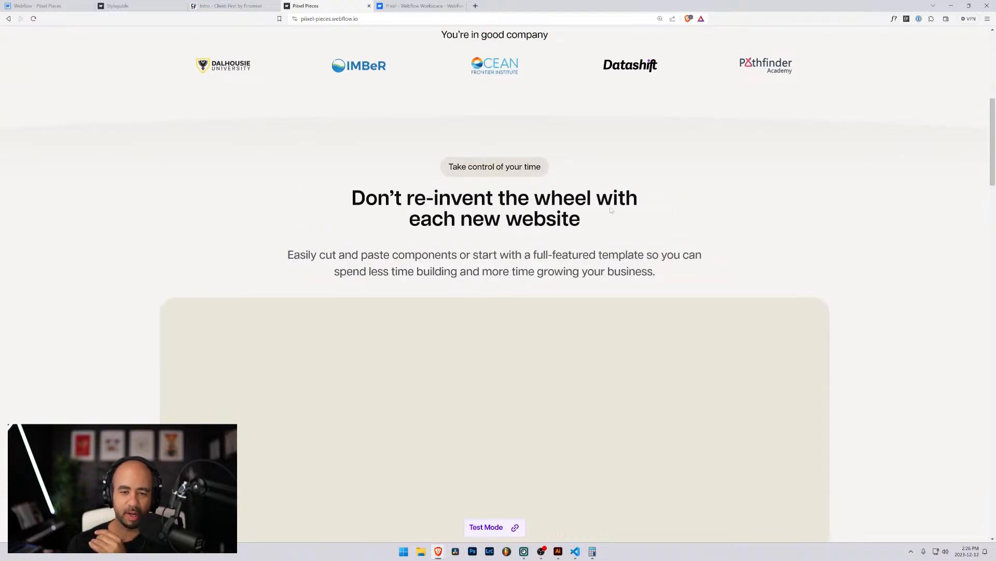
scroll(534, 214, "down", 3)
scroll(533, 213, "down", 5)
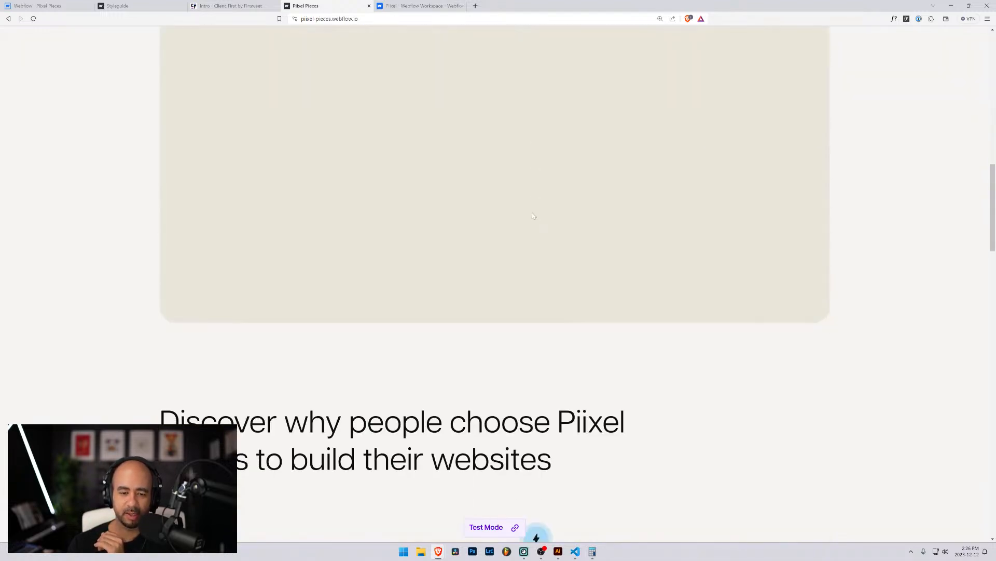
scroll(534, 215, "down", 10)
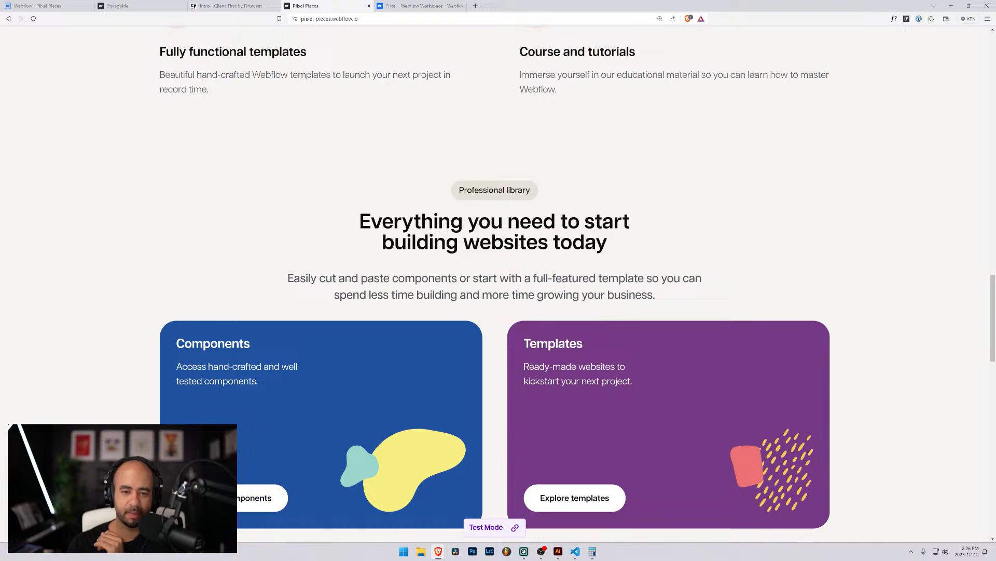
left_click_drag(459, 190, 552, 196)
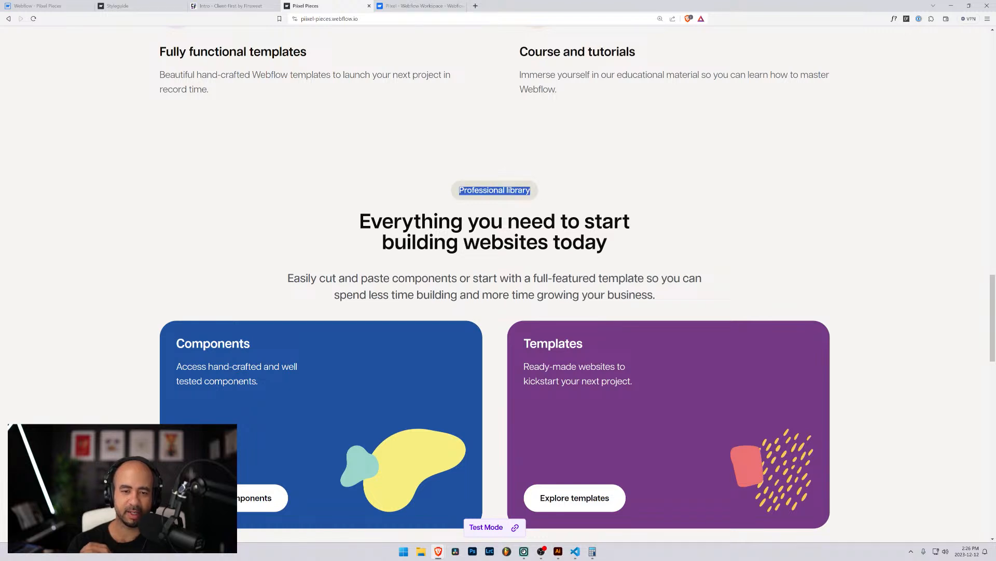
left_click(494, 198)
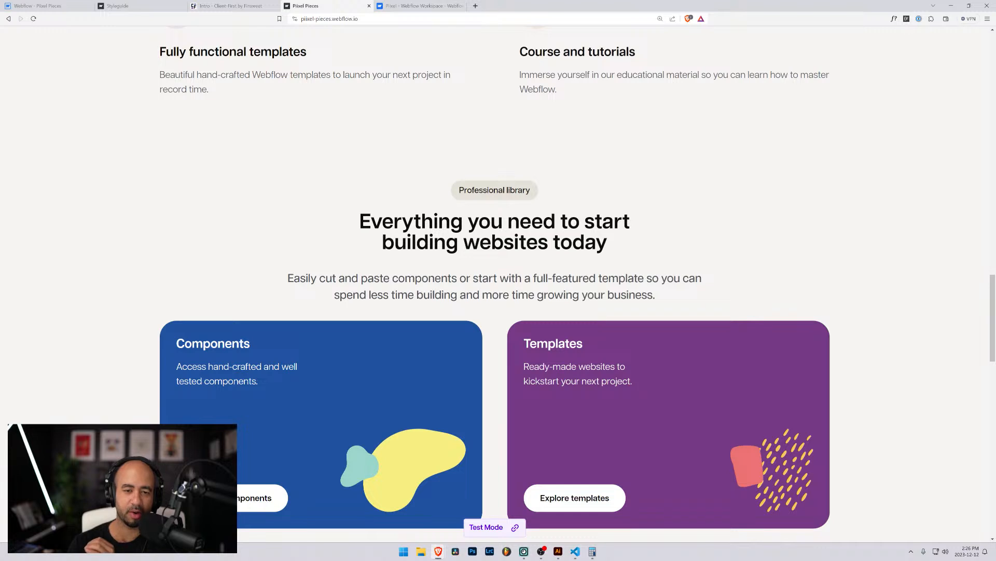
scroll(518, 241, "down", 3)
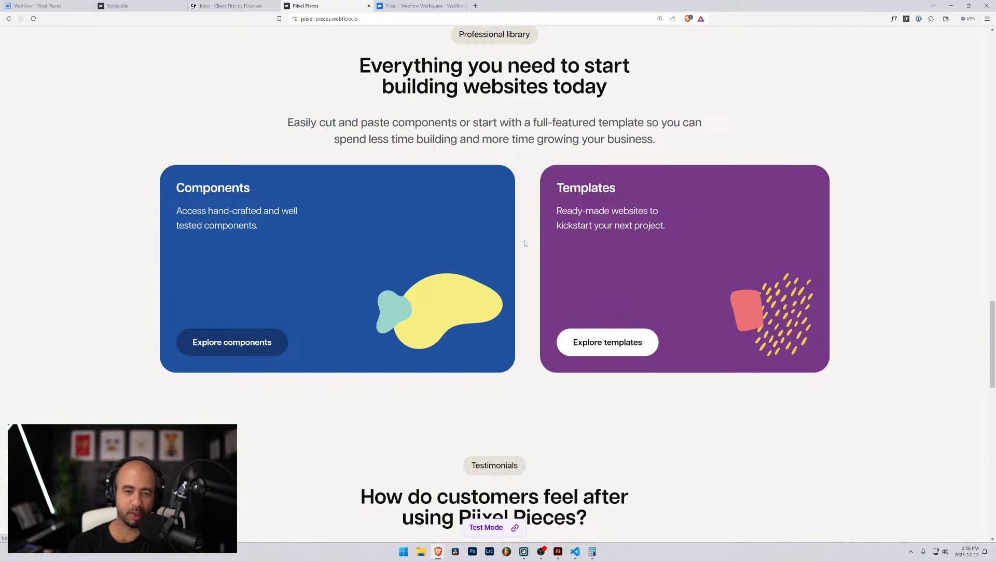
scroll(582, 300, "down", 4)
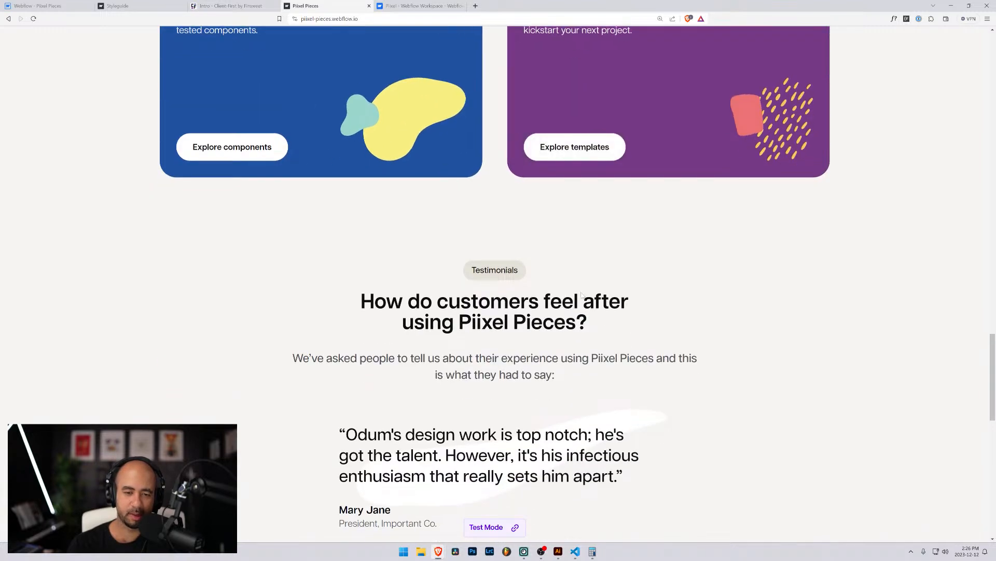
scroll(582, 297, "down", 3)
left_click_drag(476, 114, 514, 115)
left_click(514, 115)
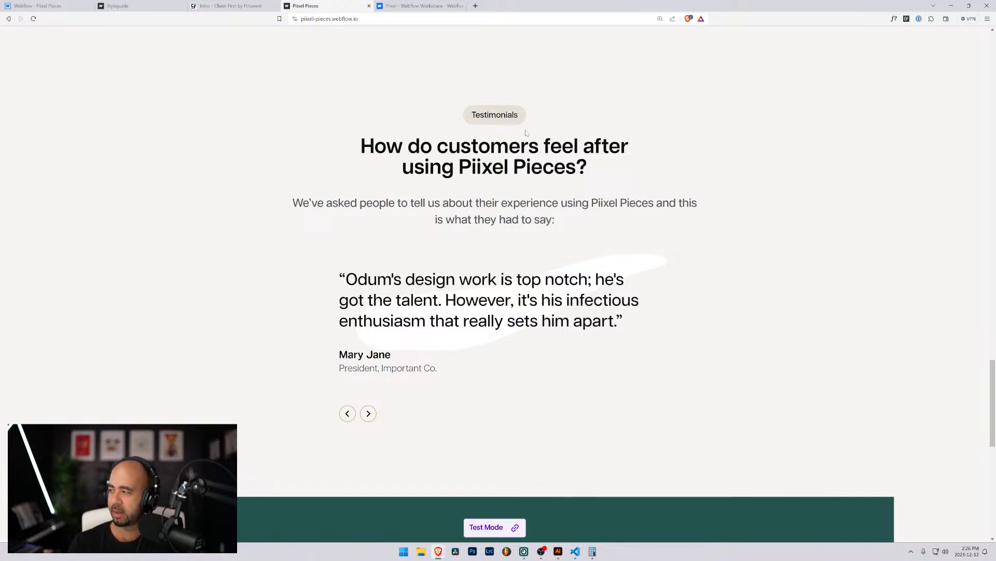
Scroll back up the page and return to the Webflow Designer with Ctrl+Shift+Tab.
scroll(526, 133, "down", 3)
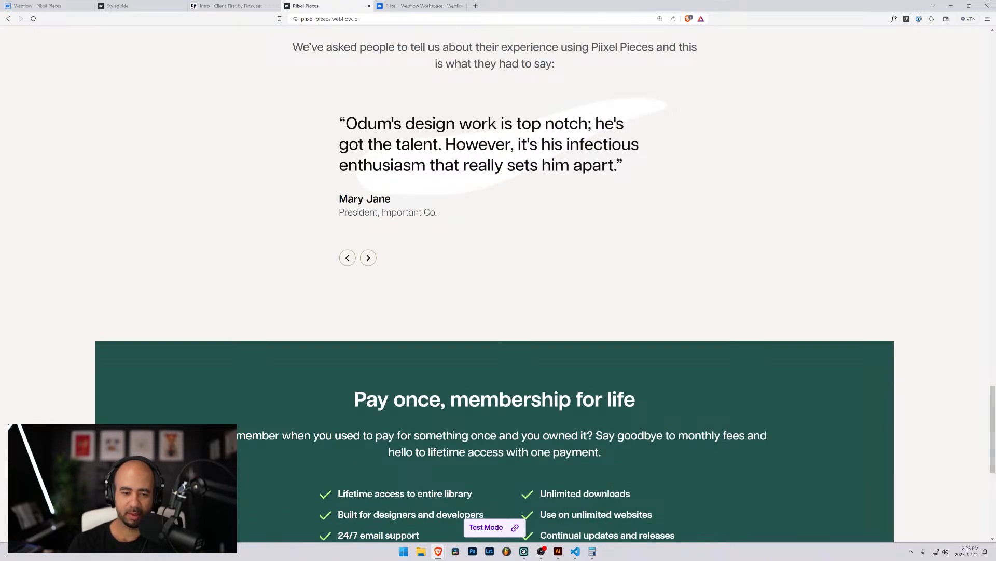
scroll(528, 136, "down", 7)
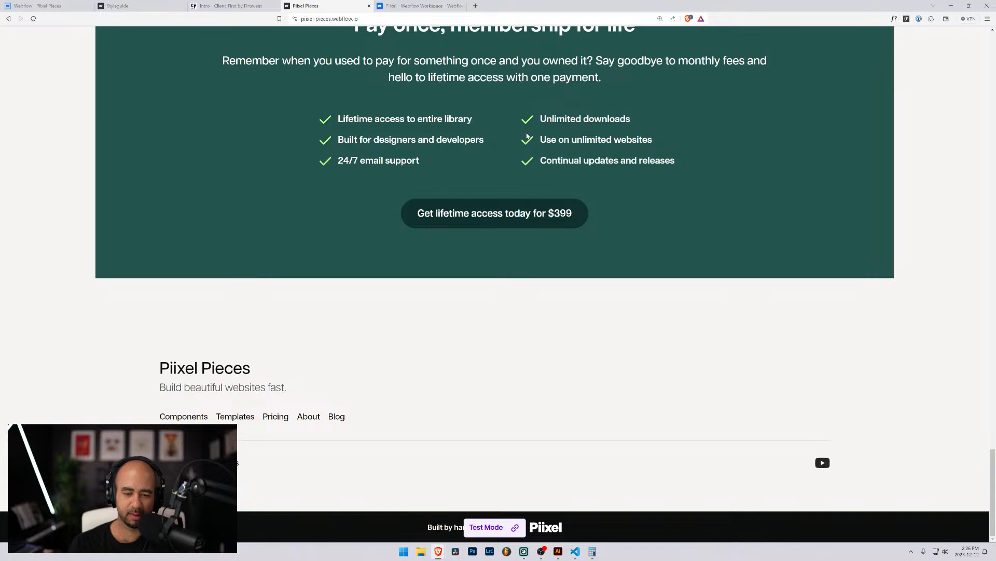
scroll(477, 353, "up", 3)
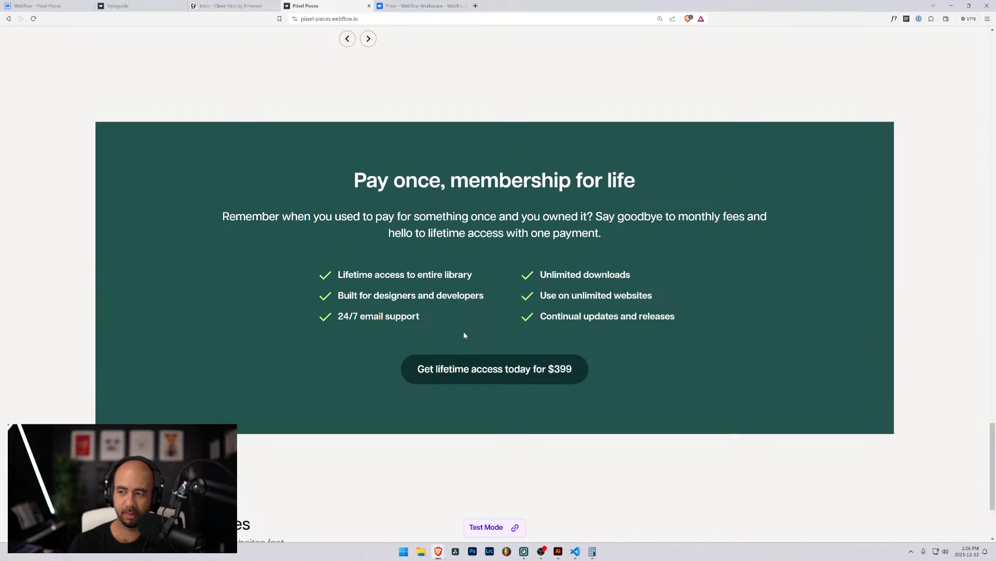
scroll(464, 335, "up", 6)
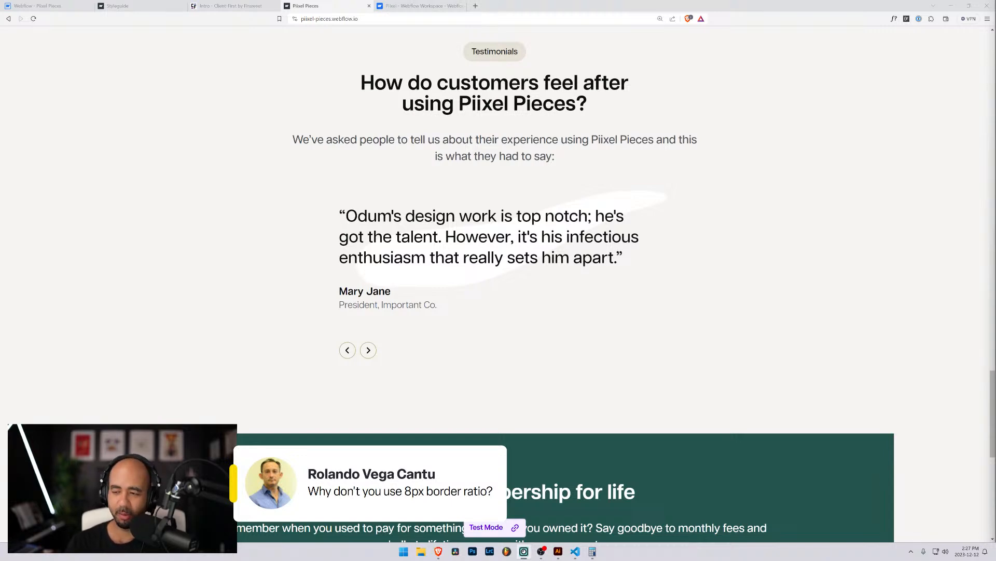
scroll(770, 286, "up", 9)
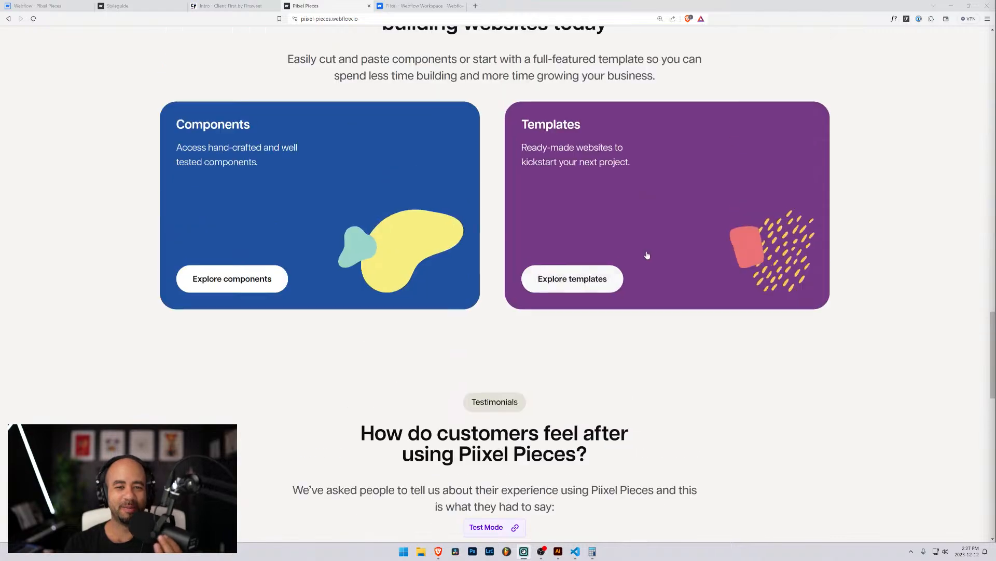
scroll(576, 275, "up", 15)
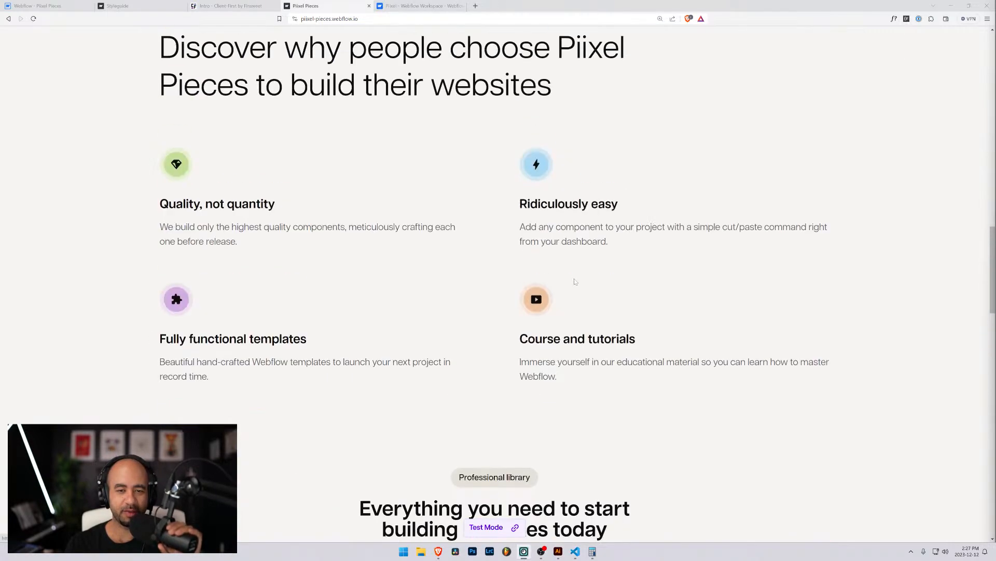
scroll(573, 271, "up", 7)
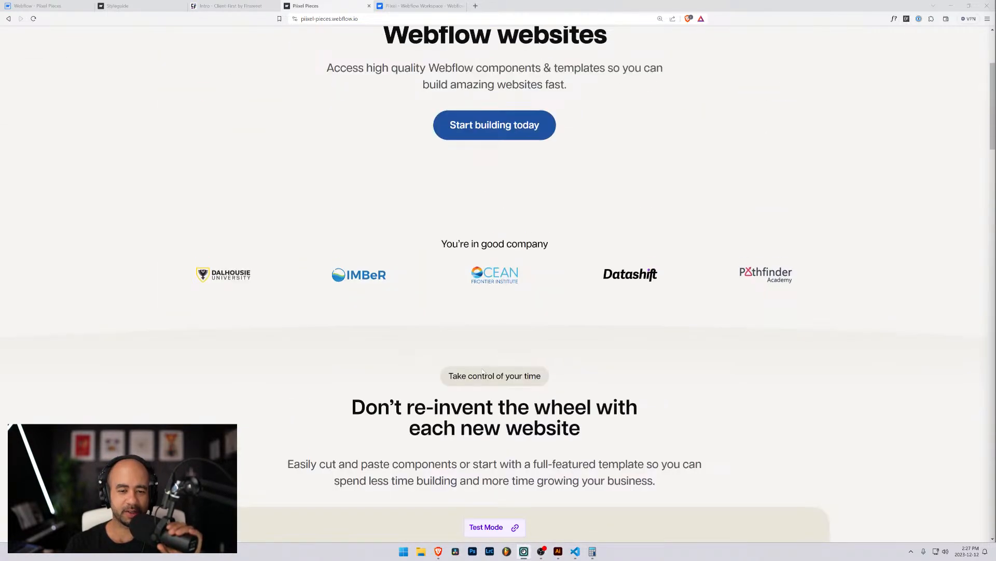
key("ctrl+shift+Tab")
key("ctrl+shift+Tab")
key("ctrl+shift+Tab")
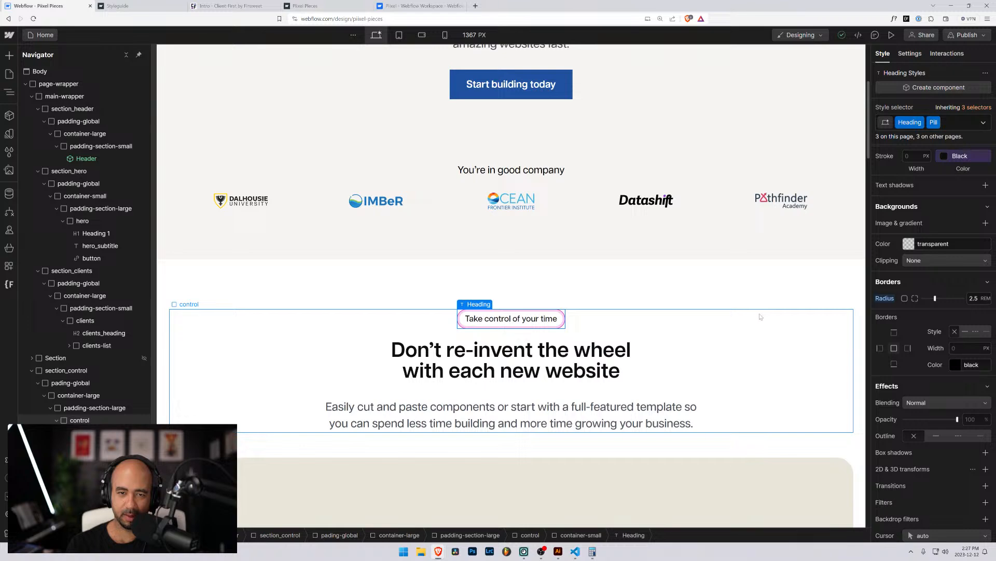
Change the 'Take control of your time' pill's corner radius from 2.5 to 0.5 rem.
left_click(695, 202)
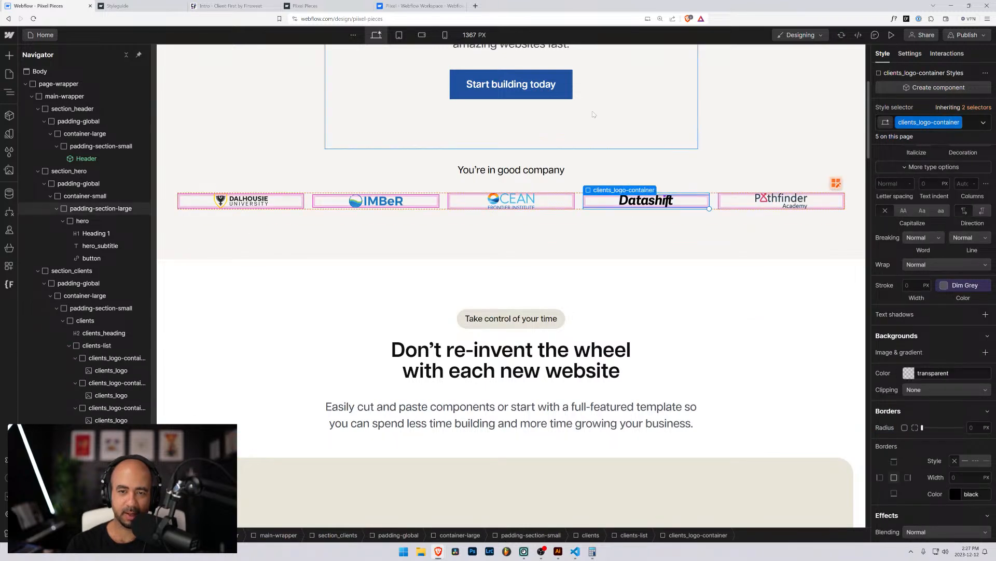
left_click(461, 92)
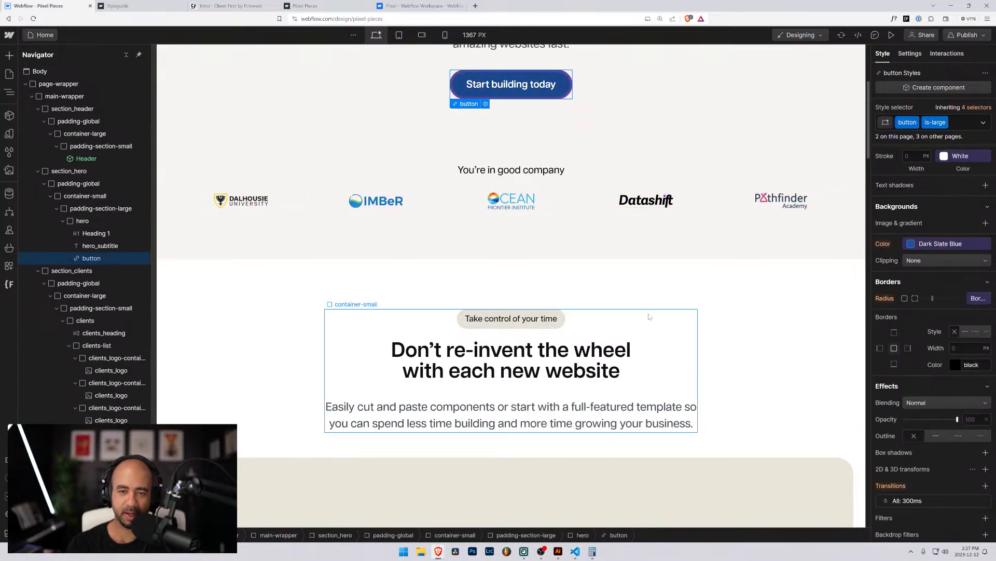
scroll(648, 315, "up", 3)
scroll(647, 315, "down", 5)
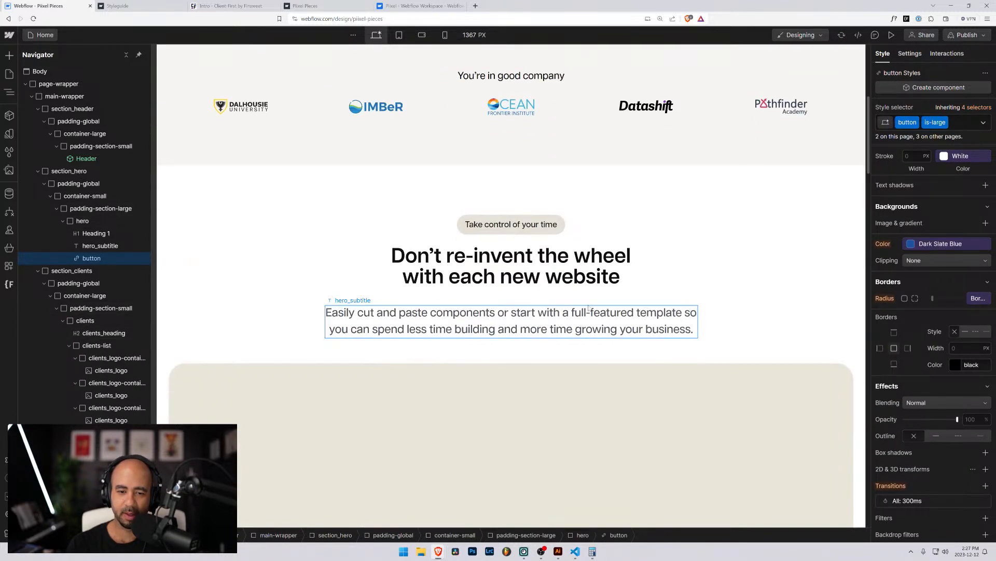
left_click(478, 222)
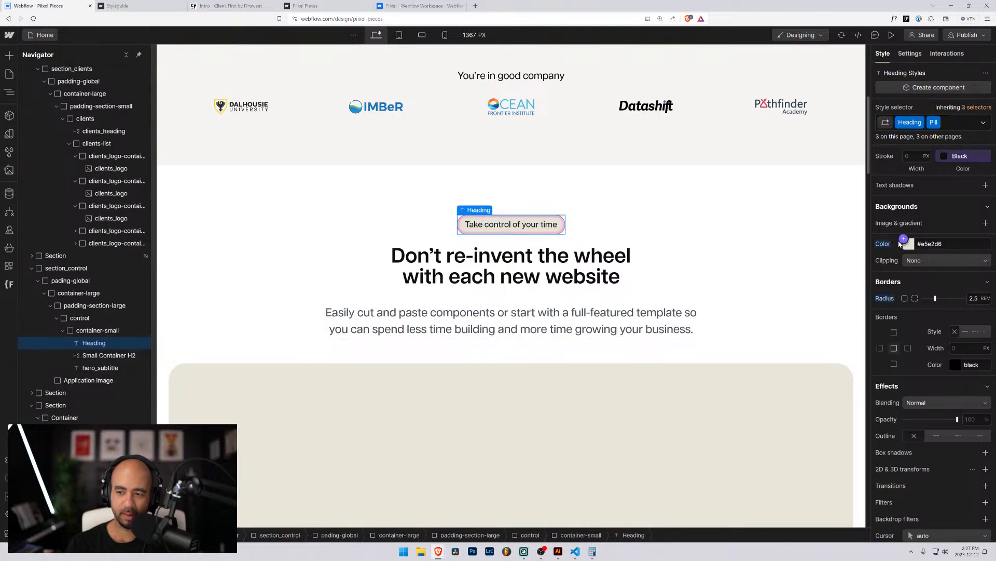
left_click(974, 299)
key("BackSpace")
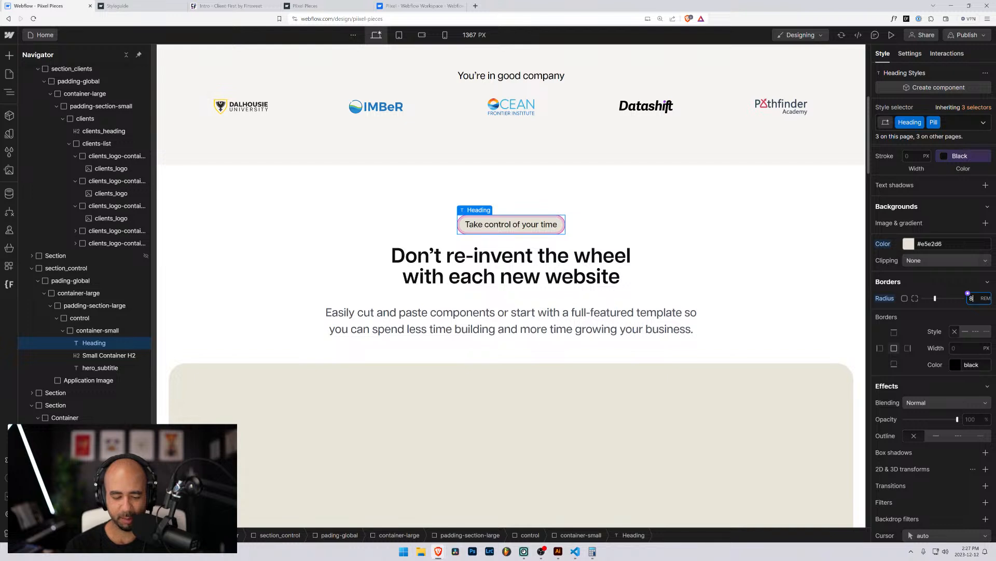
type("0.5")
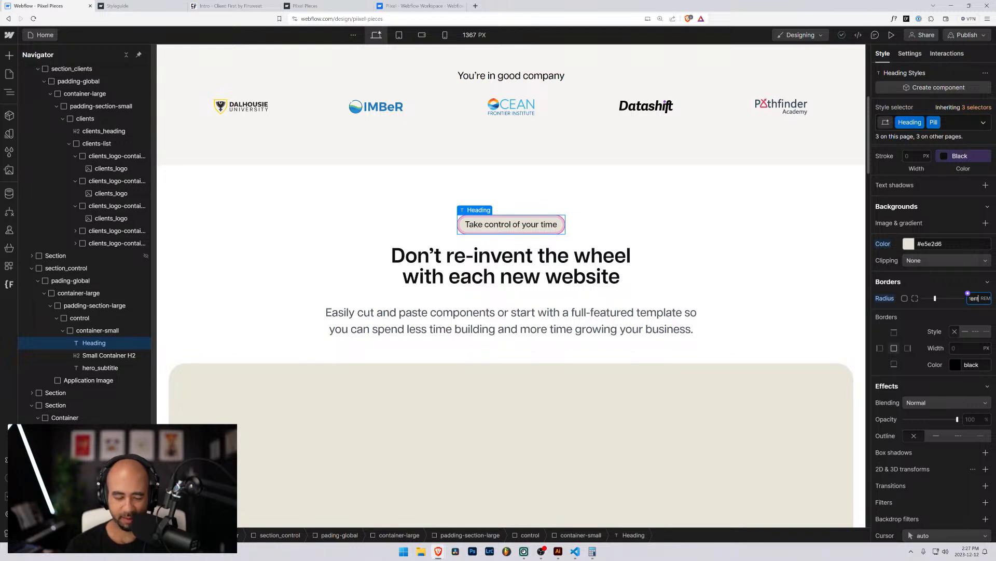
Compare the pill against the section wrapper, main heading and subtitle paragraph.
left_click(740, 244)
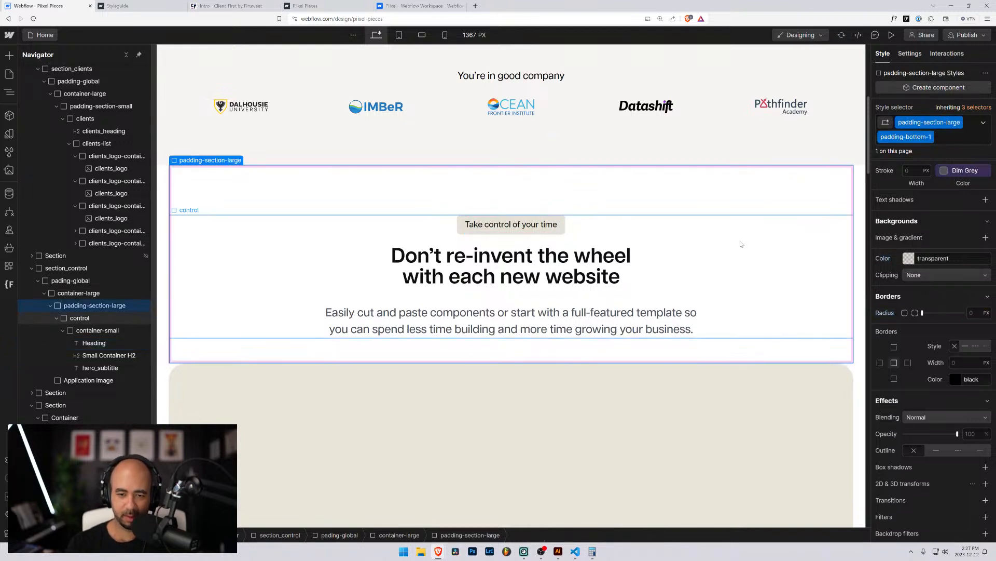
left_click(466, 228)
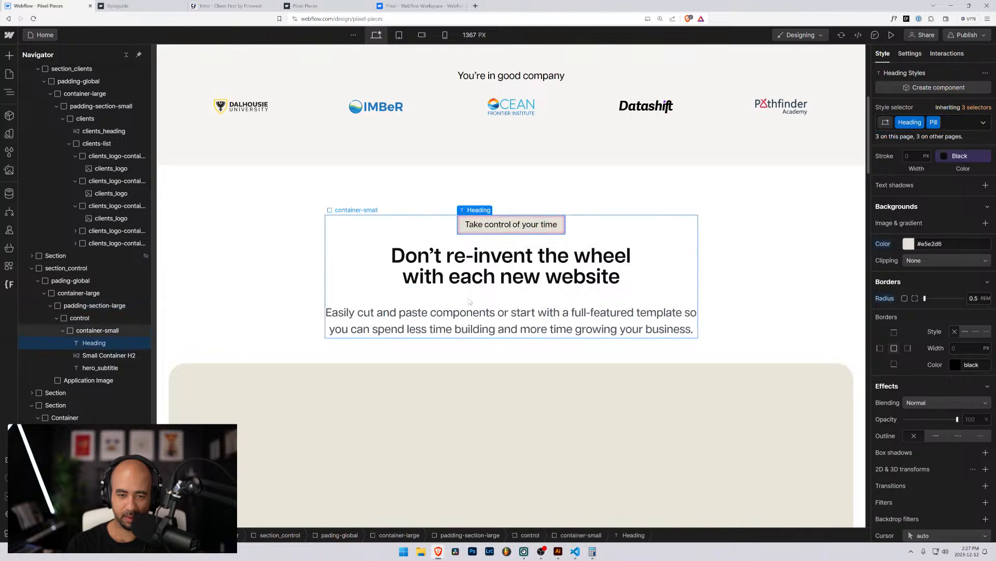
left_click(475, 267)
left_click(483, 328)
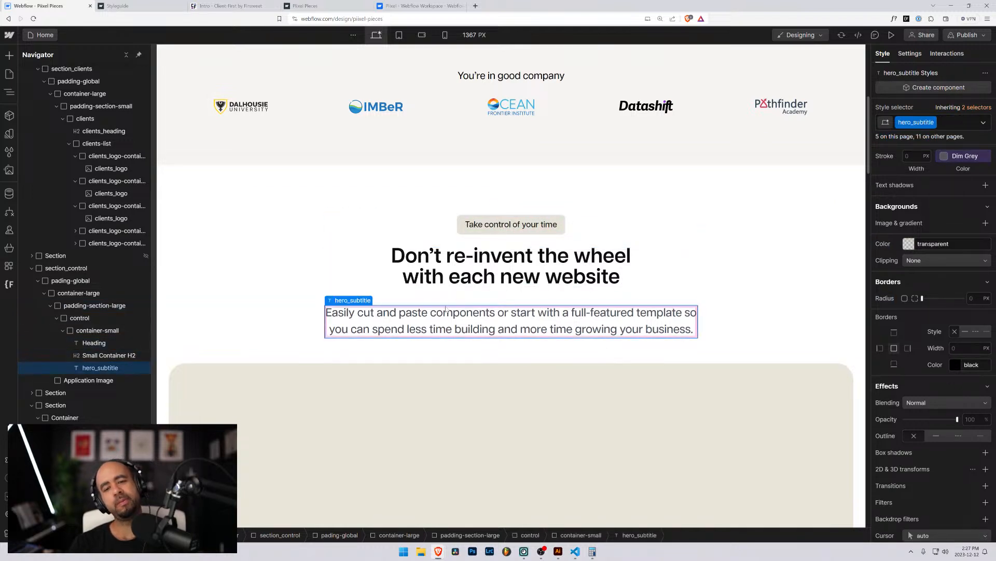
left_click(483, 220)
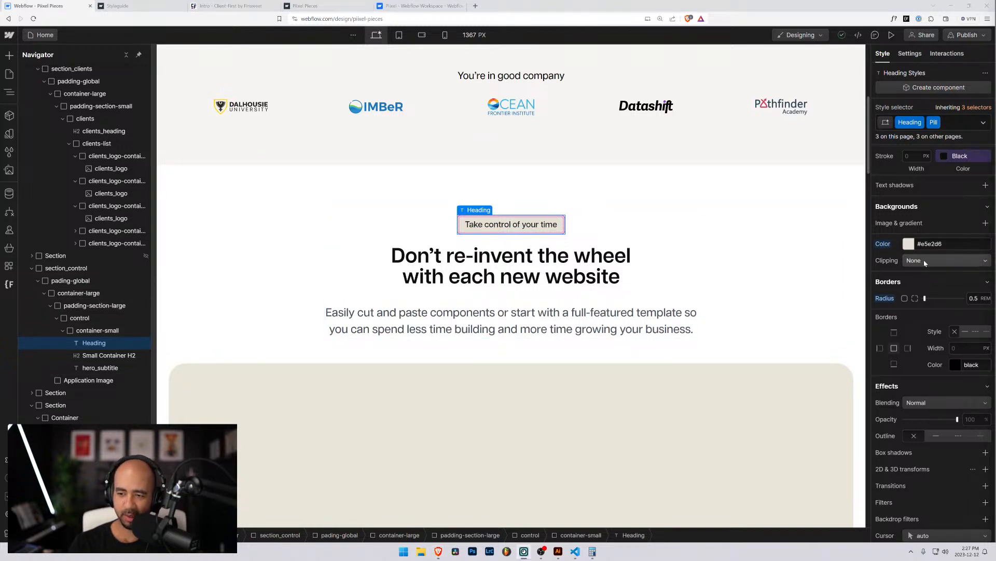
Set the pill's background colour to white.
left_click(933, 243)
key("ctrl+c")
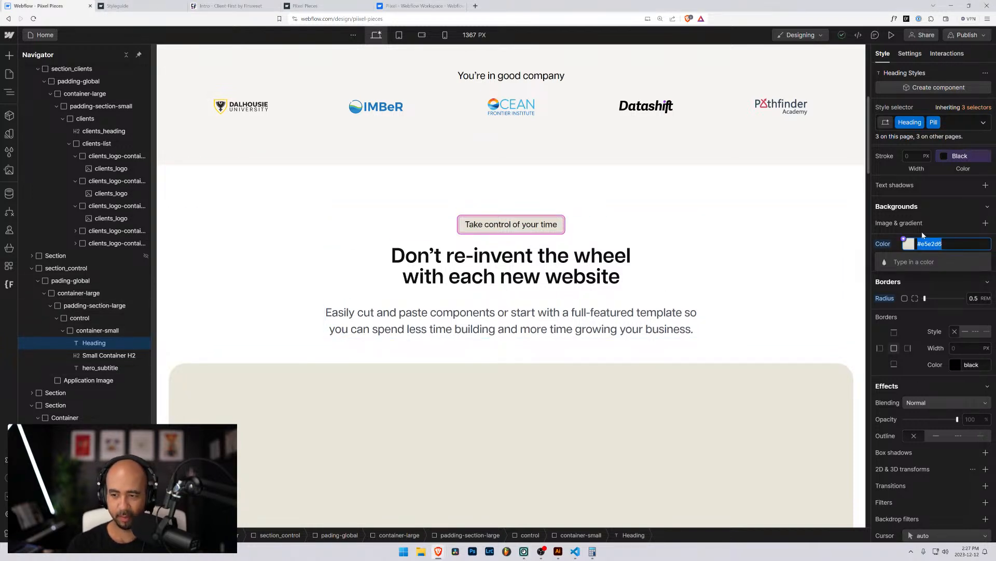
left_click(909, 244)
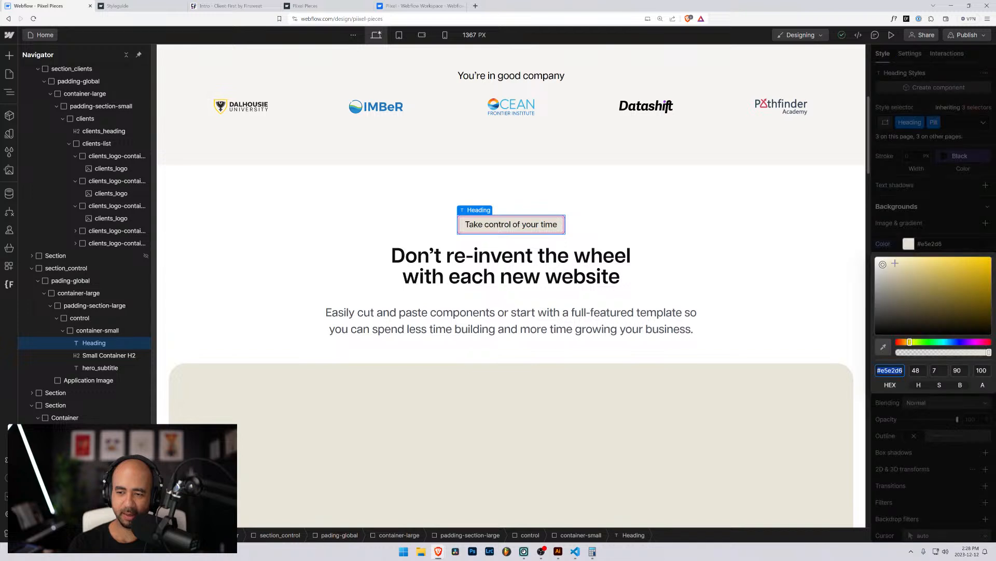
type("white")
left_click(949, 228)
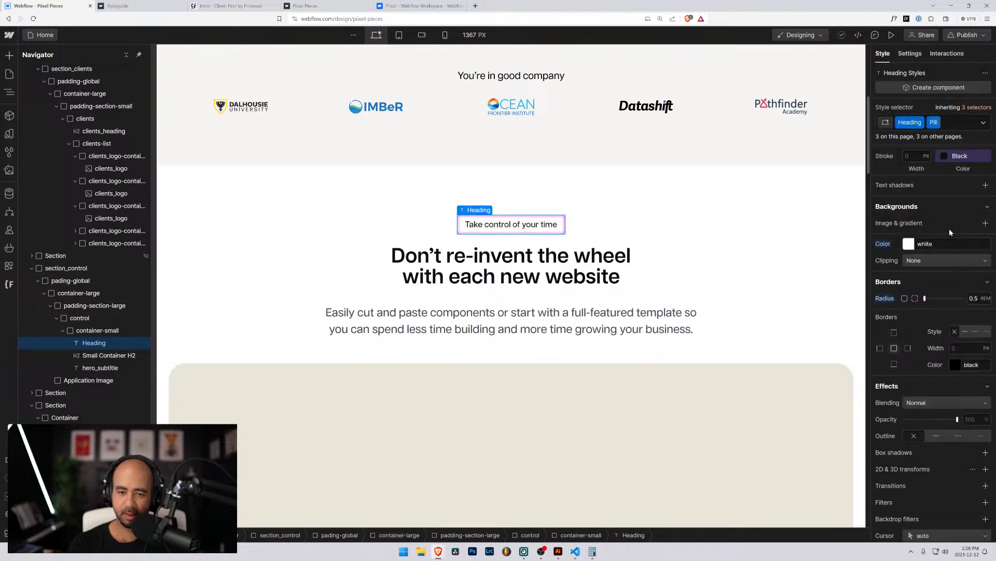
Give the pill a solid #e5e2d6 border, 3 px wide.
scroll(948, 393, "up", 2)
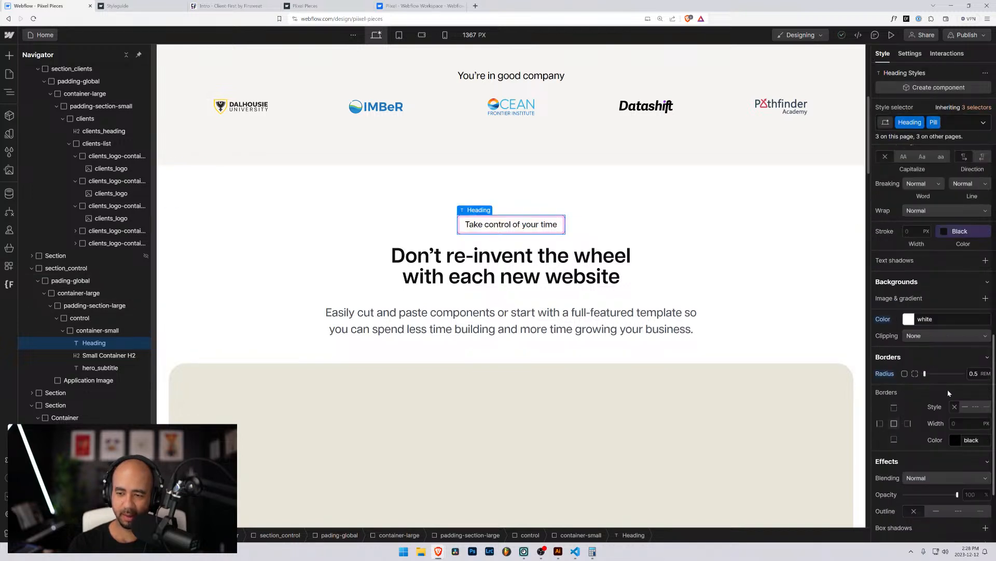
left_click(966, 407)
left_click(958, 423)
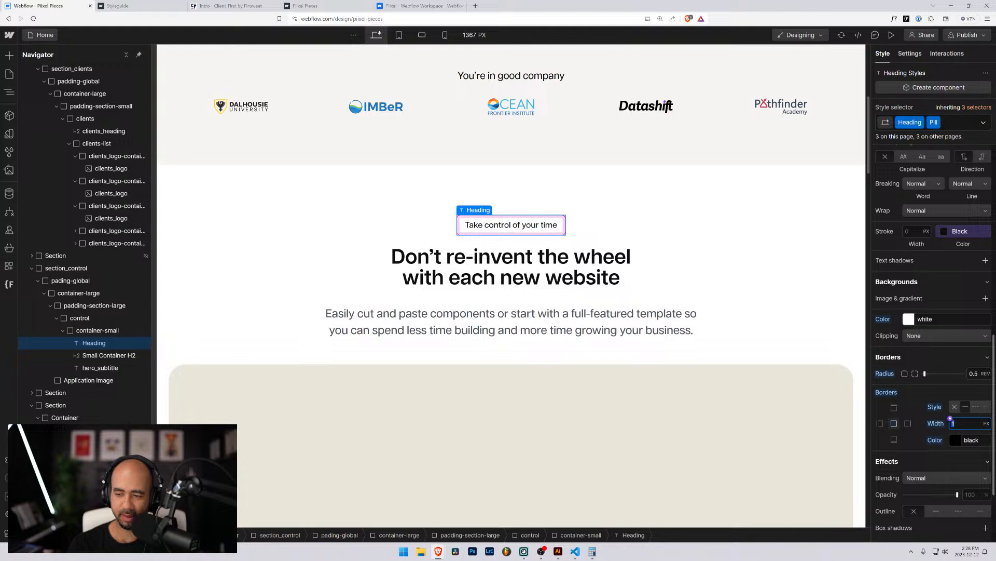
left_click(961, 439)
key("ctrl+v")
key("Return")
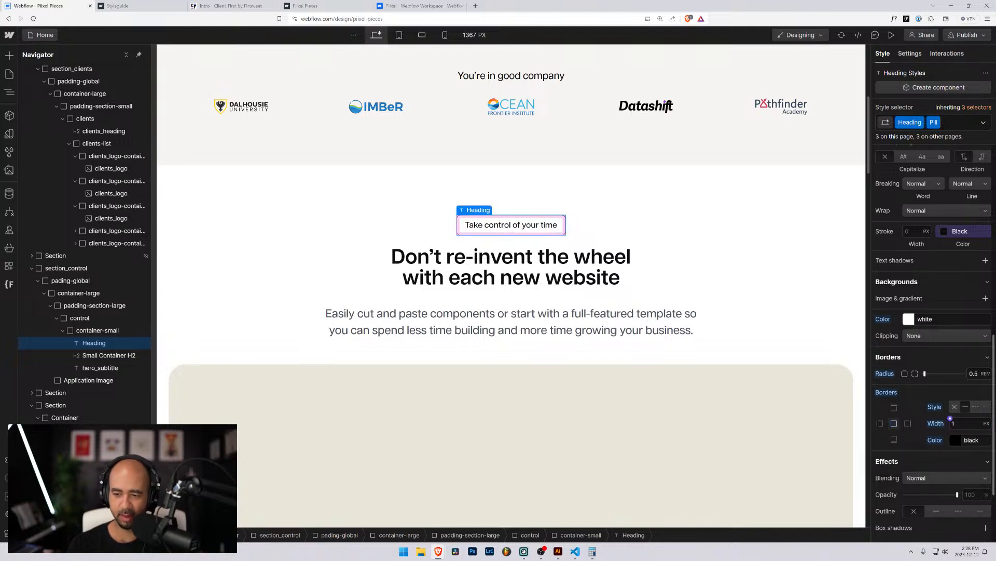
left_click(972, 439)
key("ctrl+v")
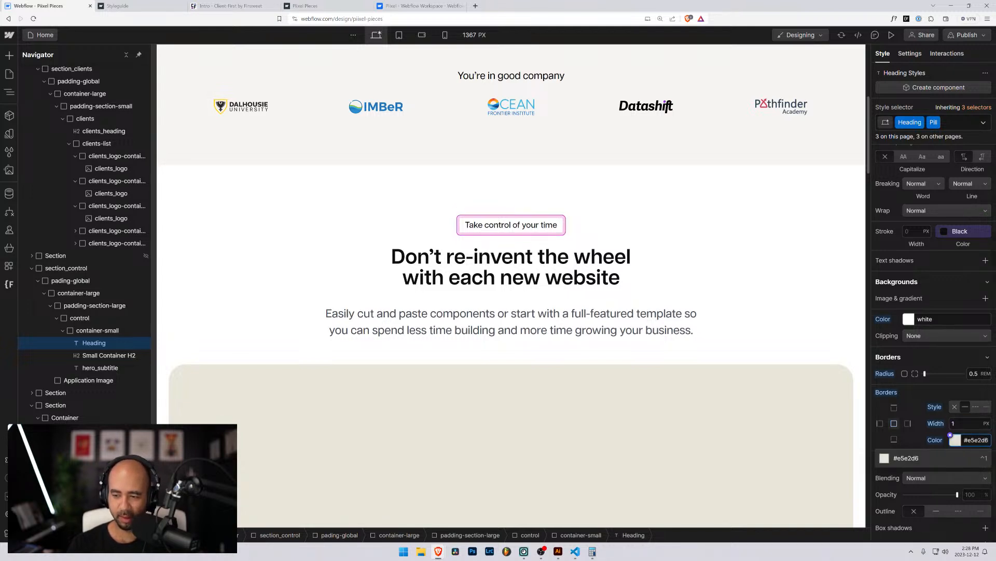
key("Return")
left_click(953, 423)
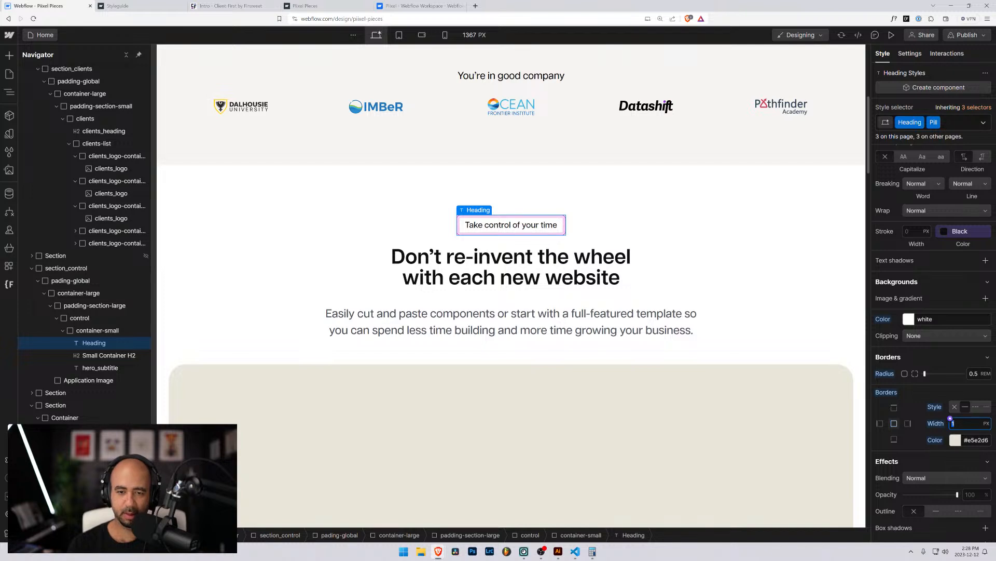
type("3")
Compare the pill with its container, padding wrapper and control block.
left_click(658, 245)
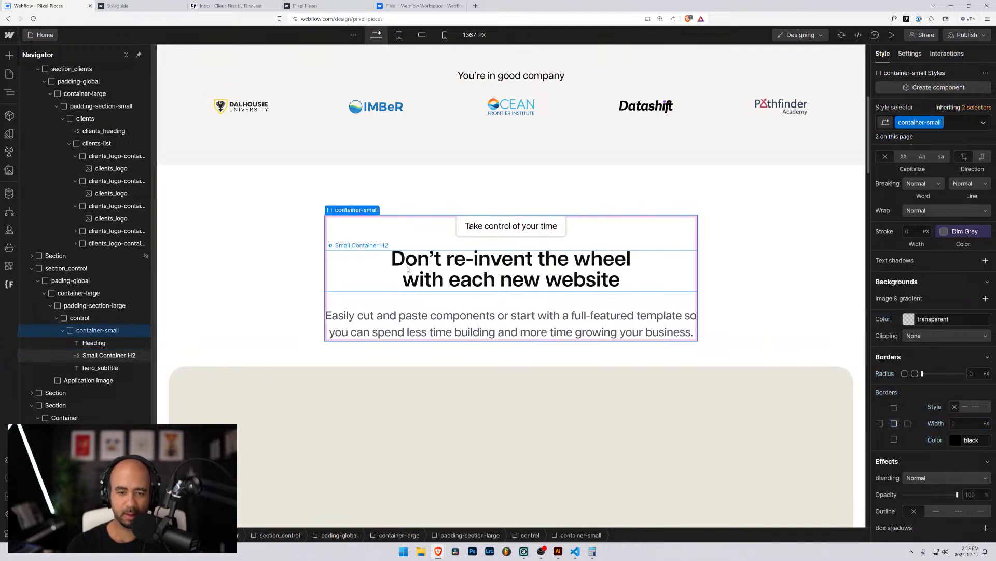
left_click(307, 195)
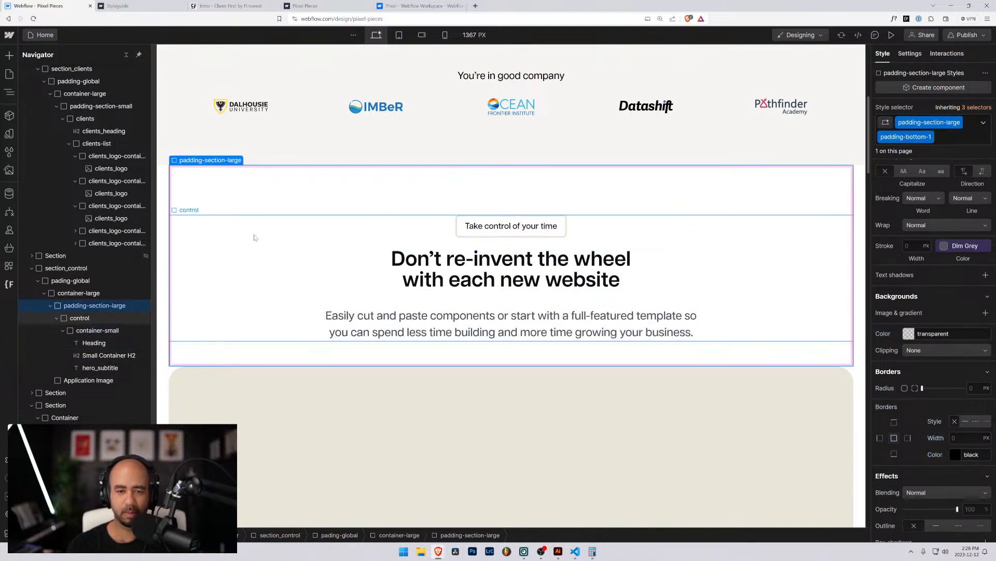
left_click(461, 223)
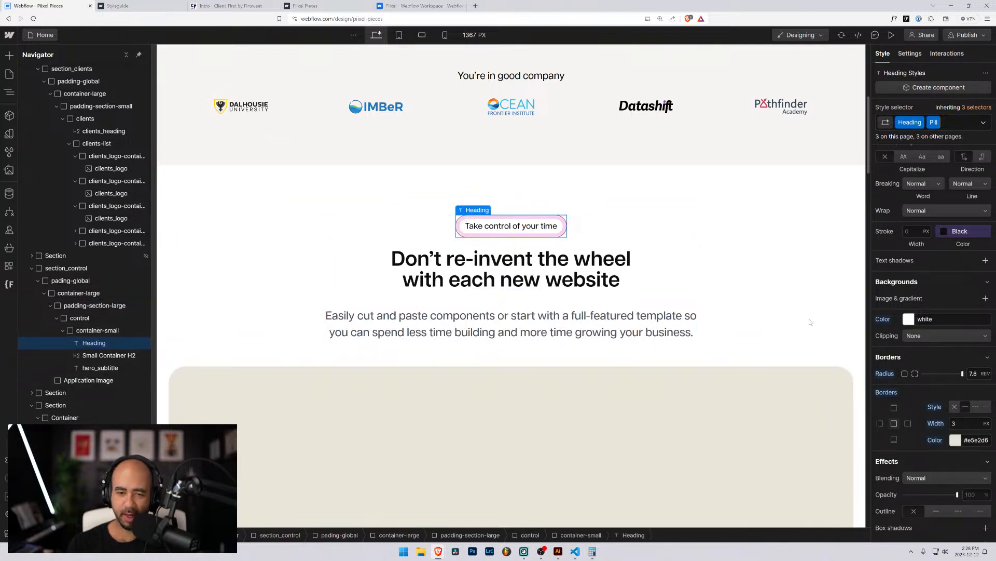
left_click(764, 289)
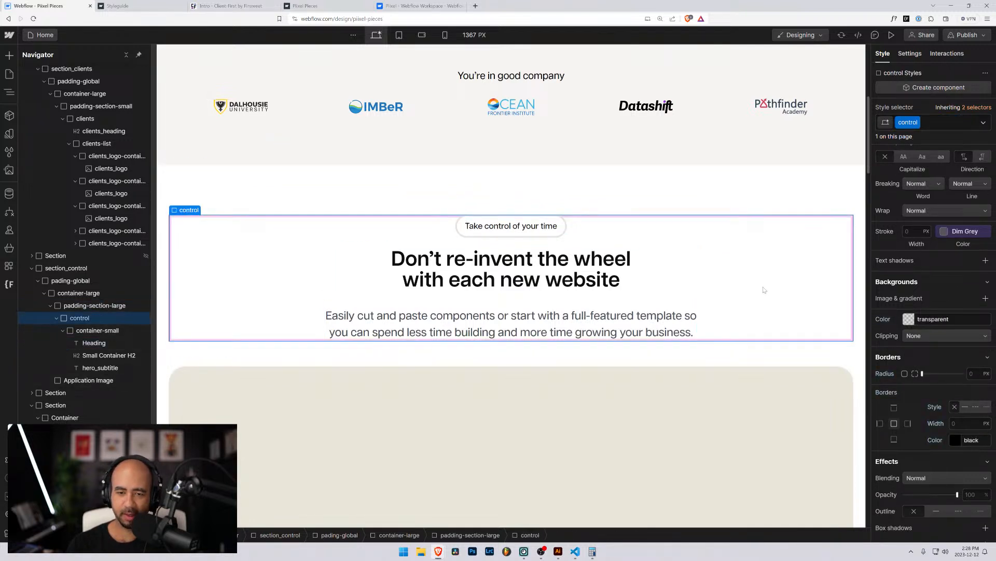
left_click(555, 225)
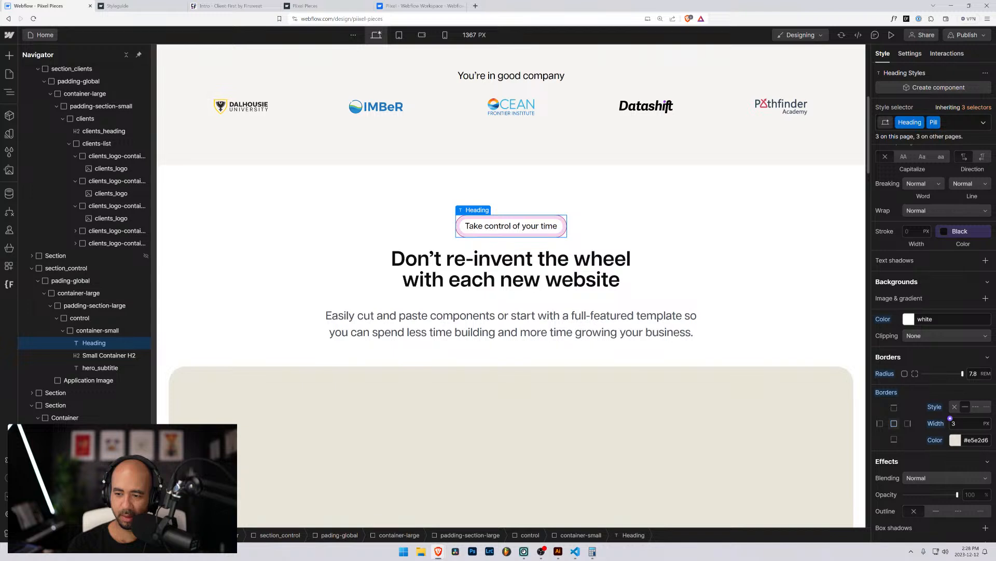
Thin the pill's border to 1 px, then select padding-section-large and zoom out.
left_click(950, 419)
type("1")
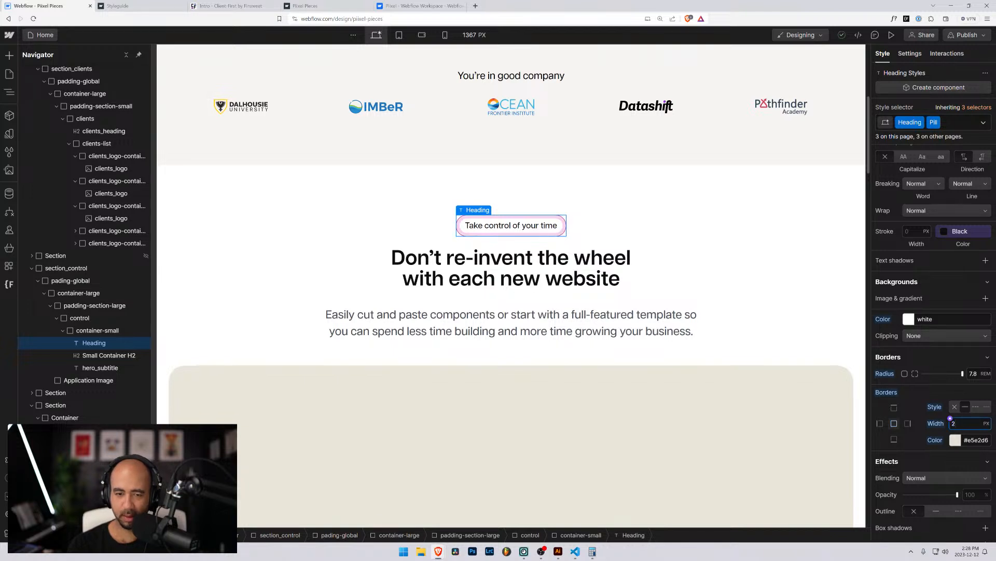
left_click(814, 285)
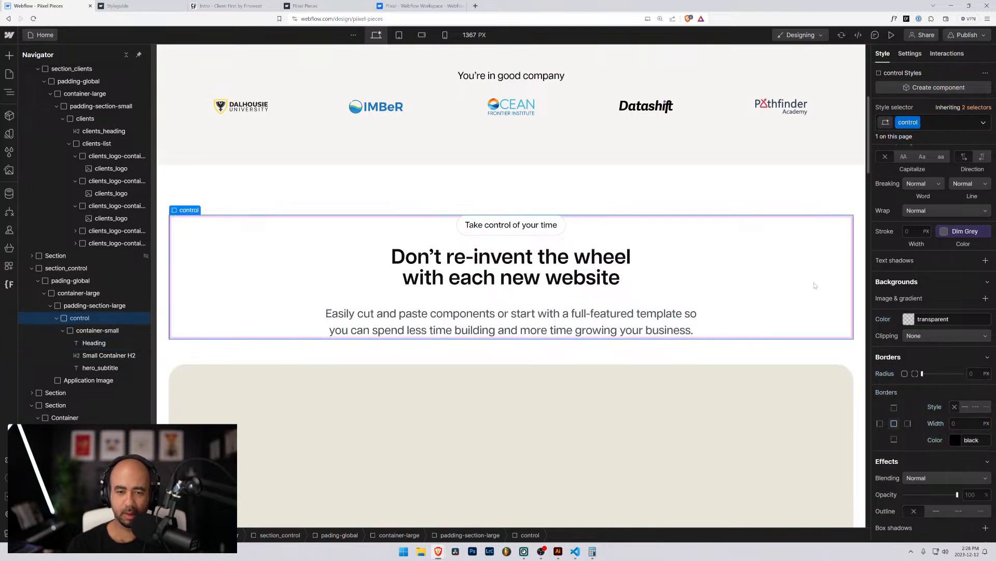
left_click(620, 184)
key("ctrl+minus")
key("ctrl+minus")
key("ctrl+minus")
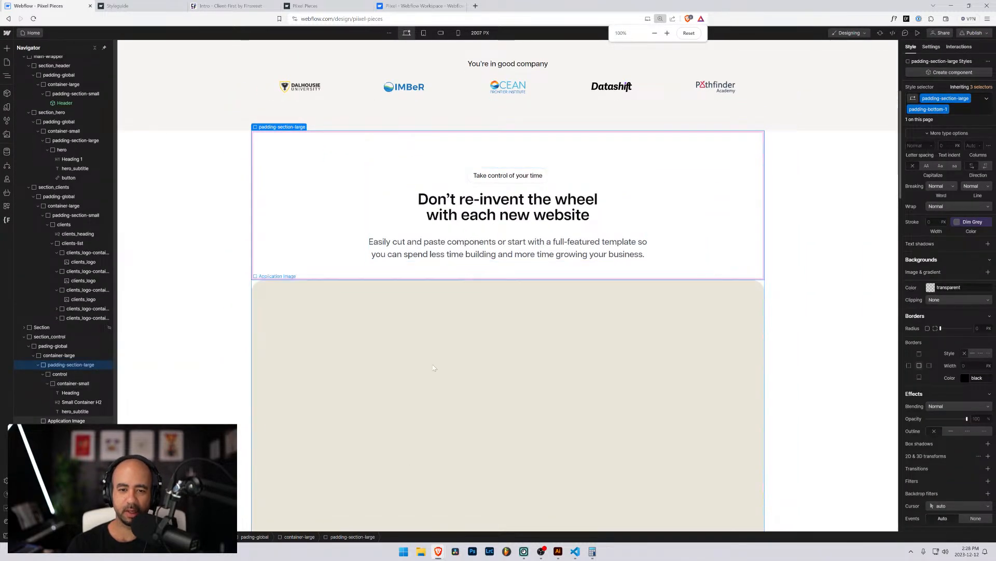
left_click(234, 333)
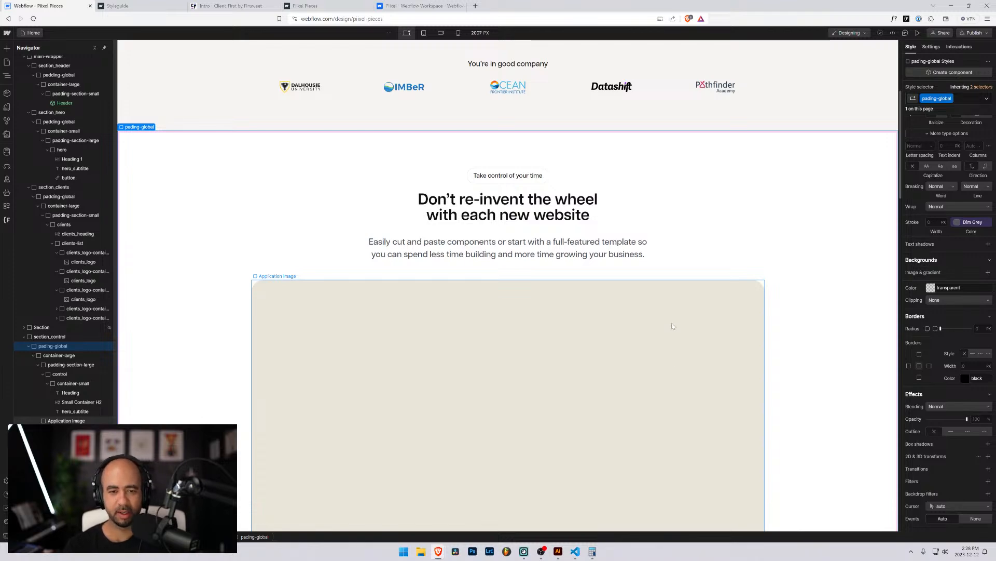
scroll(609, 320, "up", 3)
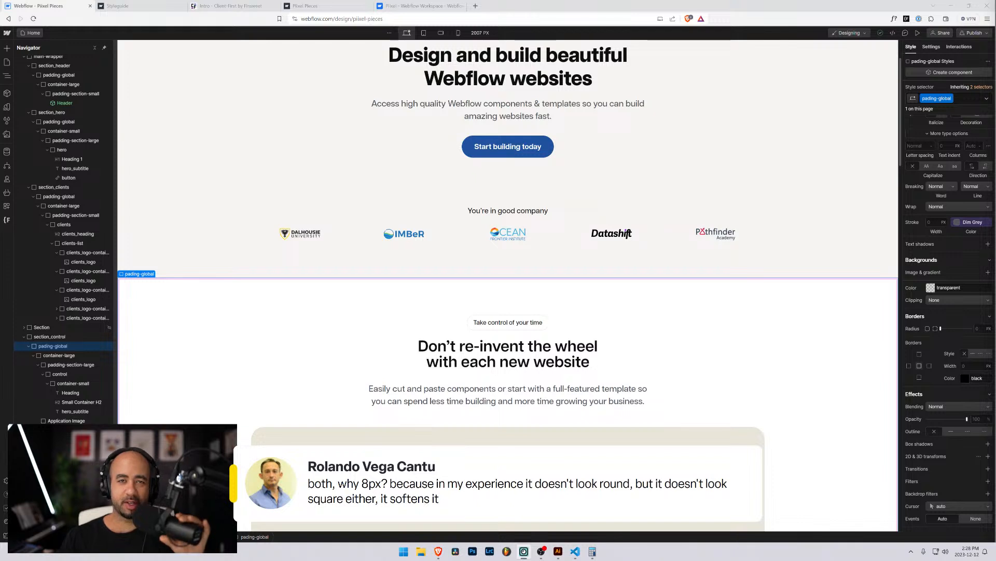
scroll(773, 275, "up", 2)
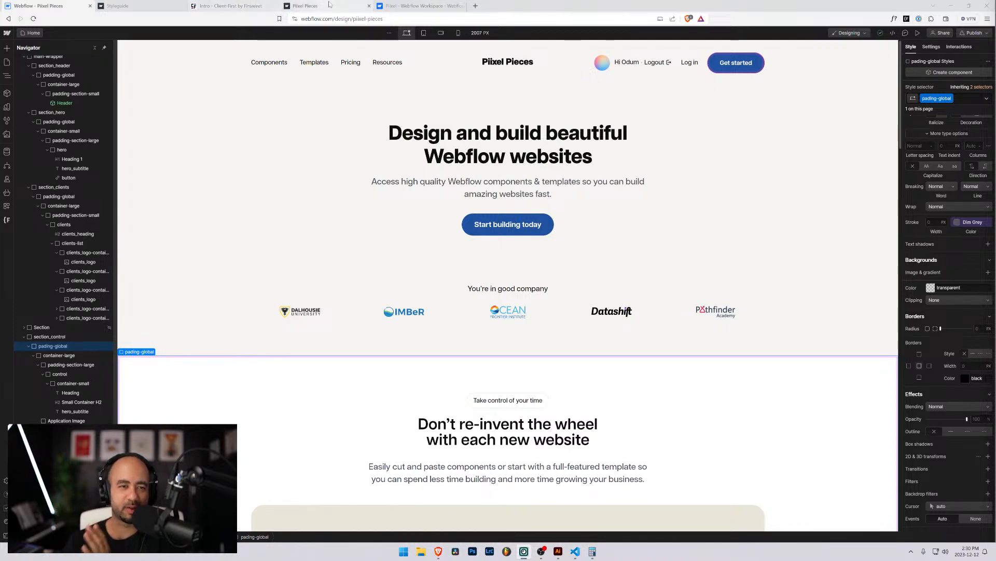
left_click(306, 5)
left_click(130, 5)
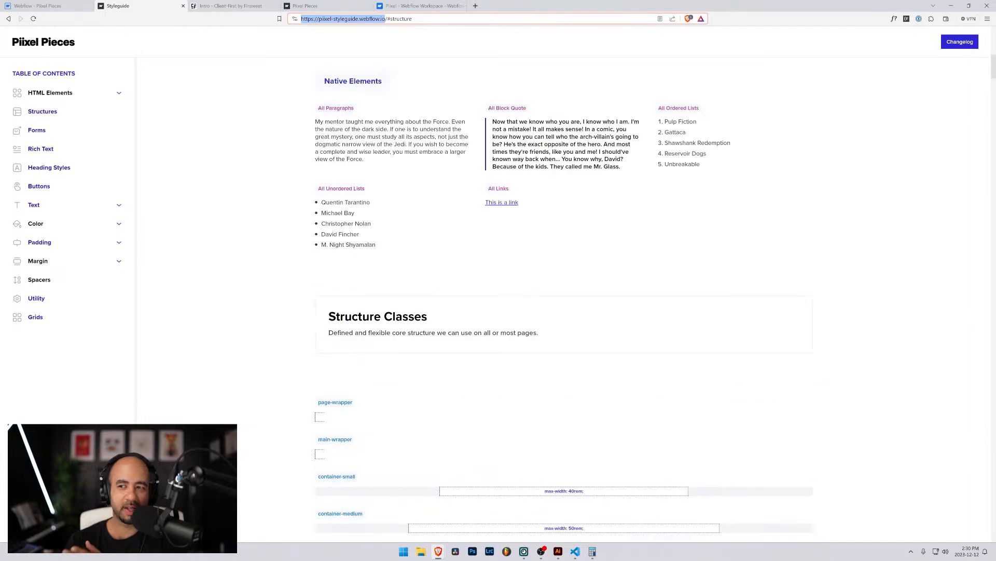
scroll(564, 291, "up", 3)
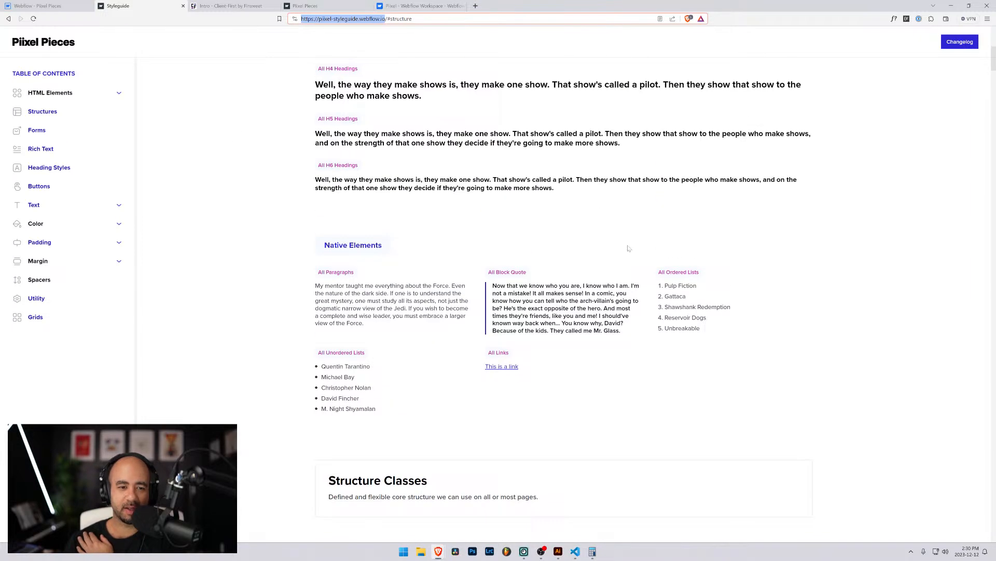
scroll(333, 208, "up", 2)
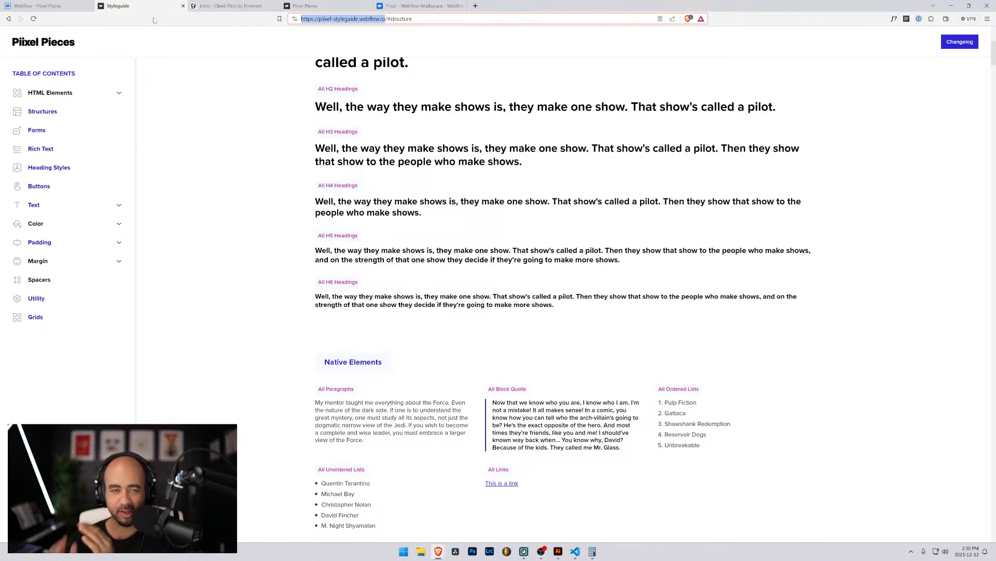
left_click(39, 6)
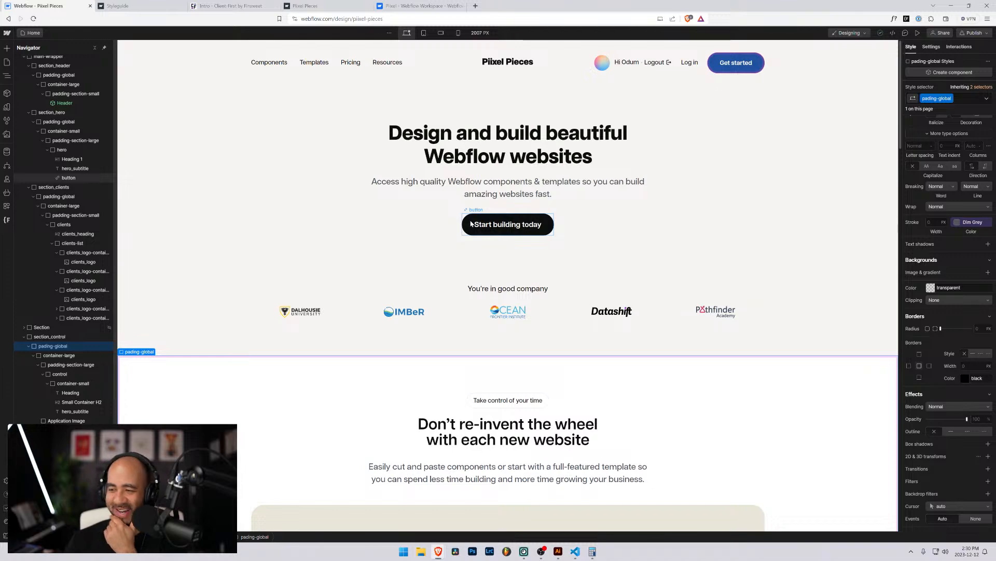
Give the 'Take control of your time' pill a 0.2 rem corner radius.
scroll(551, 265, "down", 4)
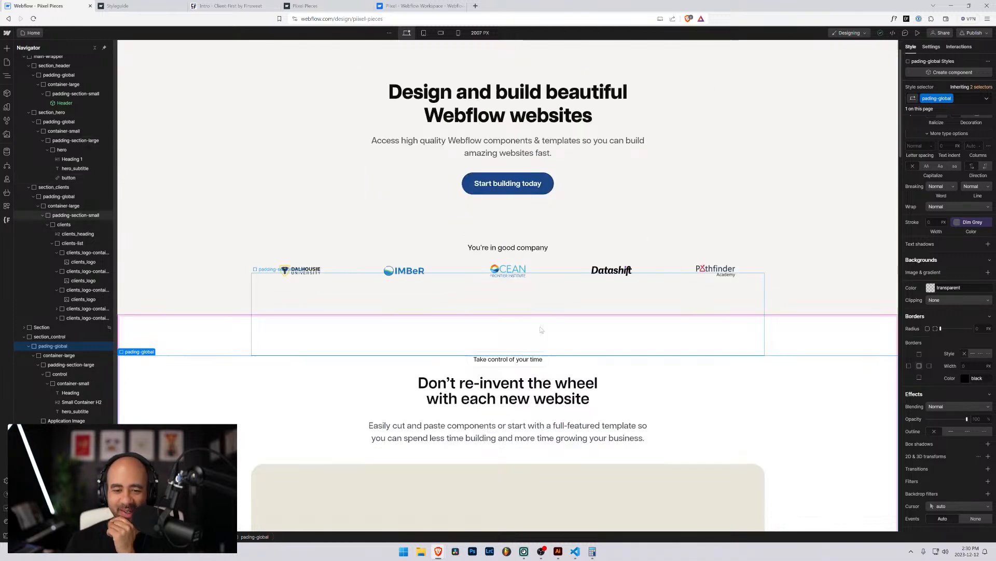
left_click(467, 184)
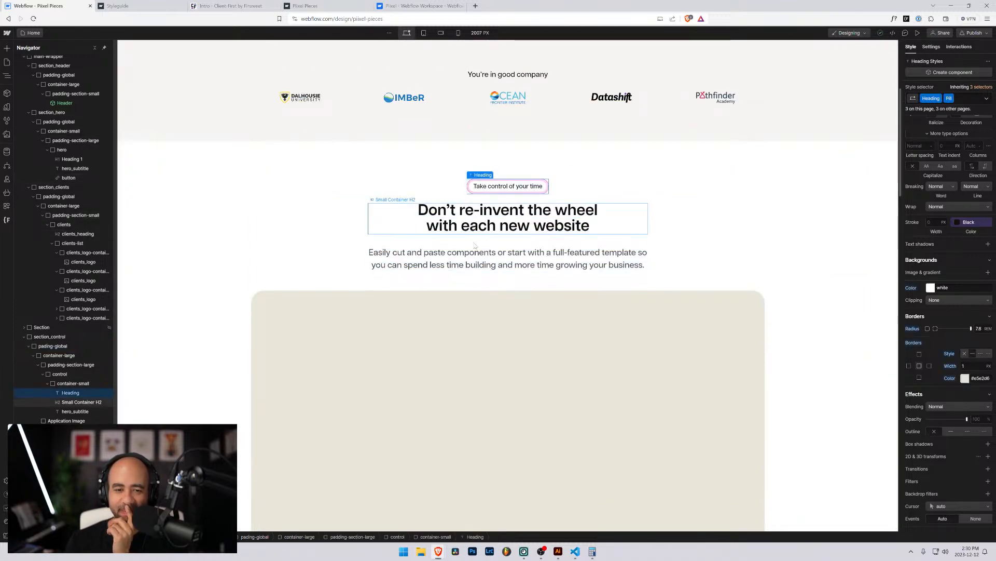
left_click(529, 187)
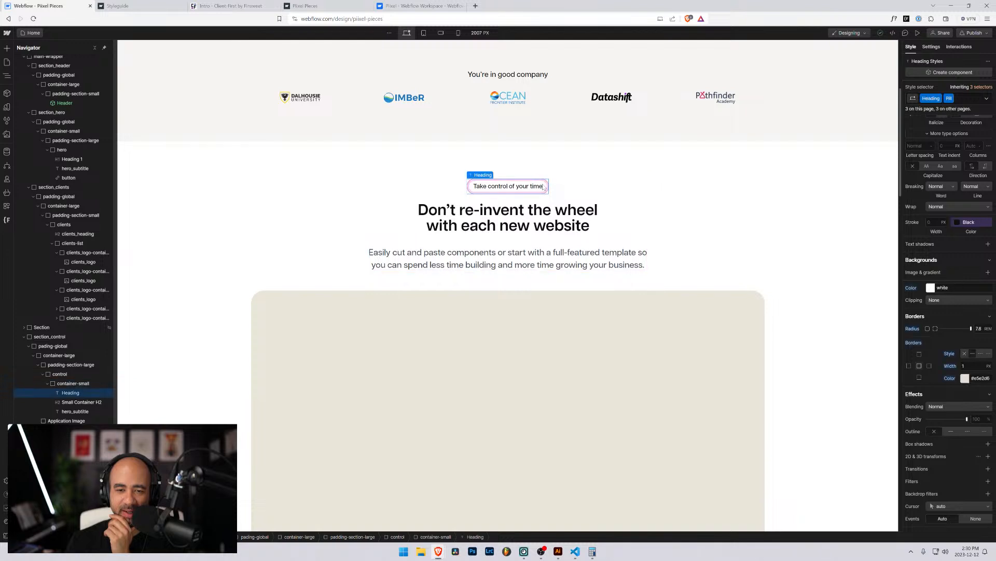
left_click(978, 328)
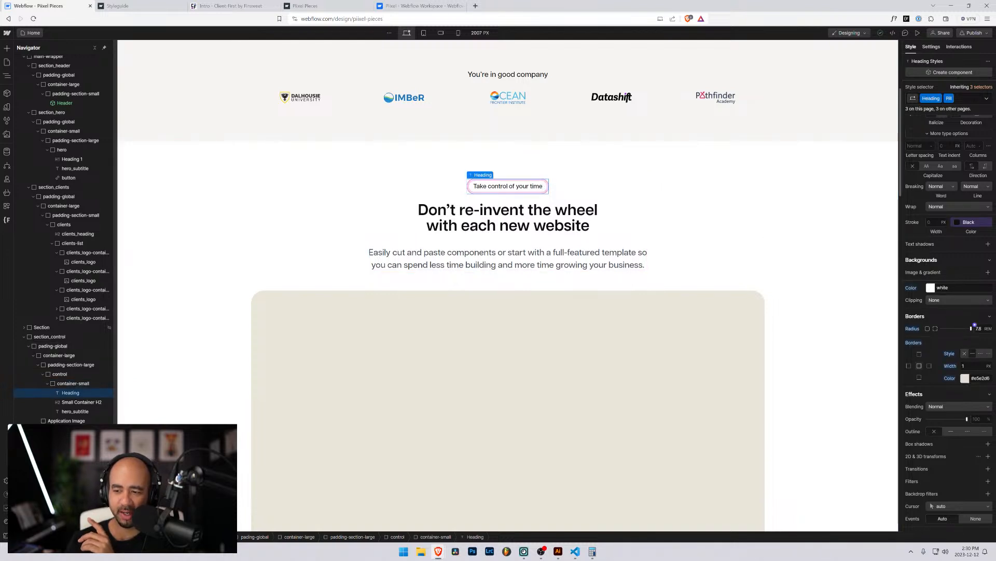
type("0.2")
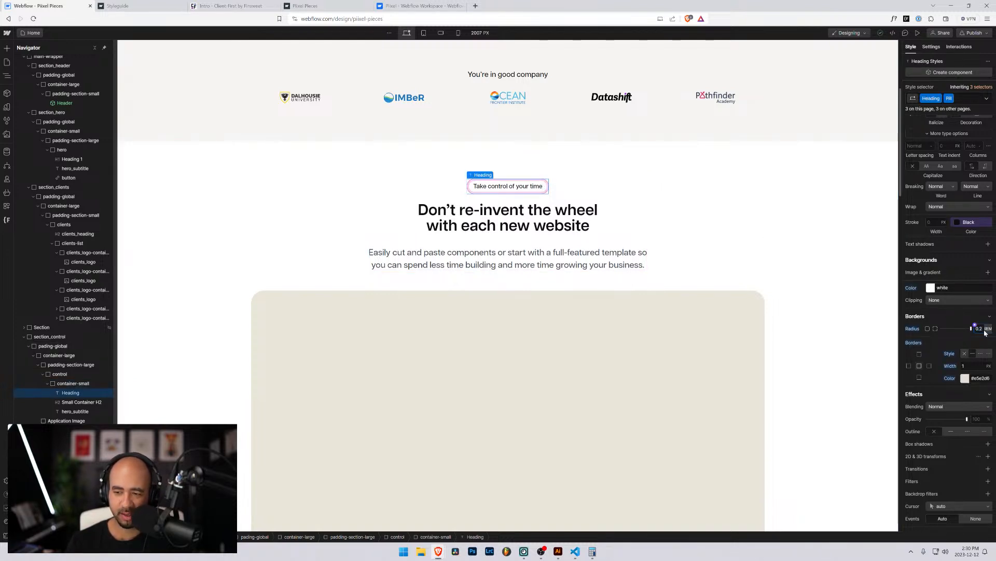
Set the pill's border colour to the White Smoke variable after trying Purple.
left_click(643, 197)
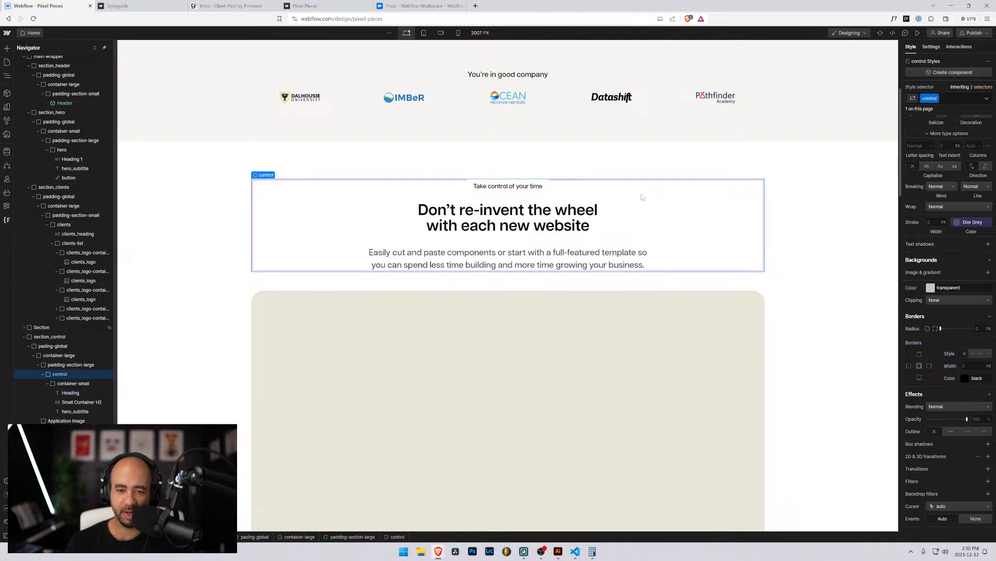
left_click(585, 151)
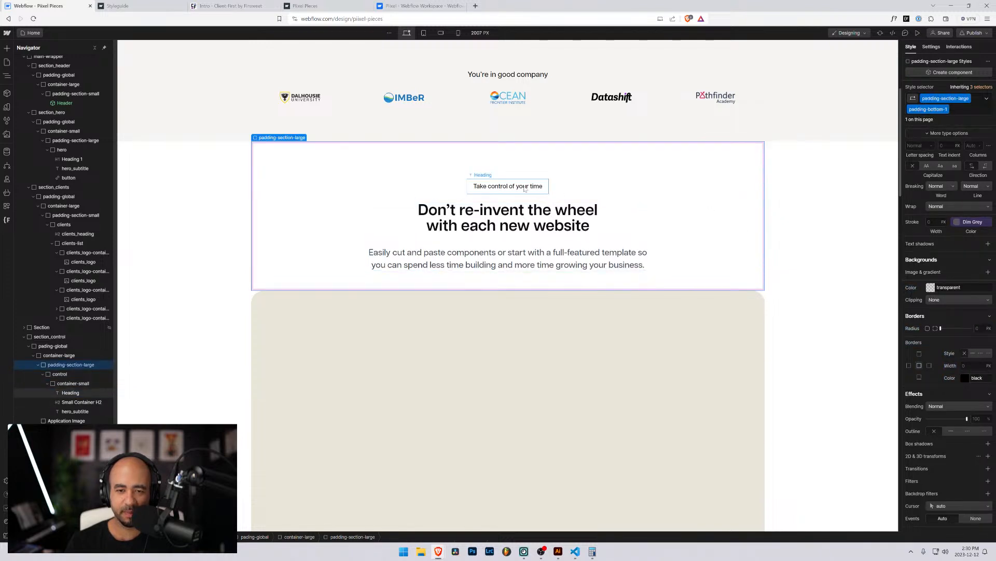
left_click(524, 189)
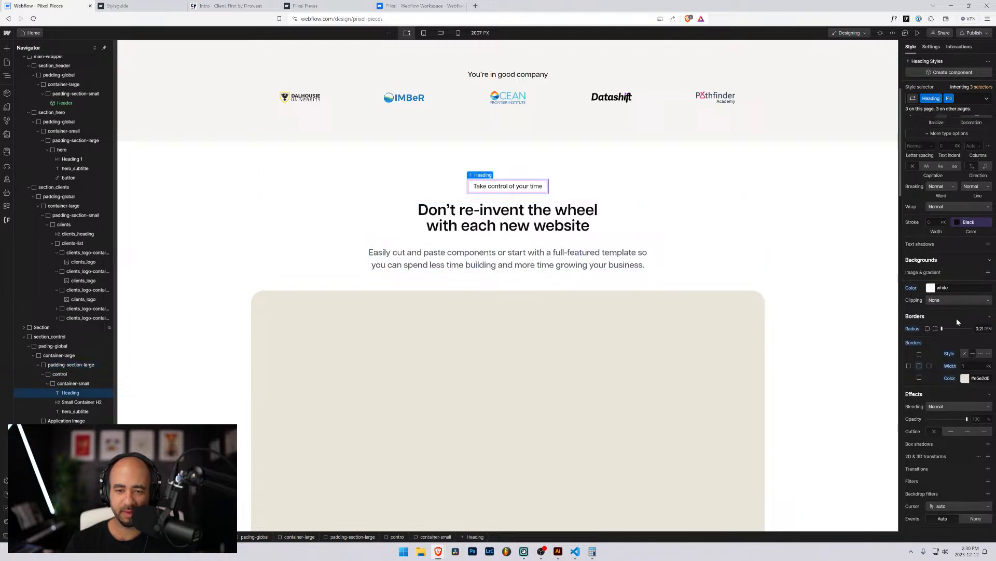
left_click(964, 377)
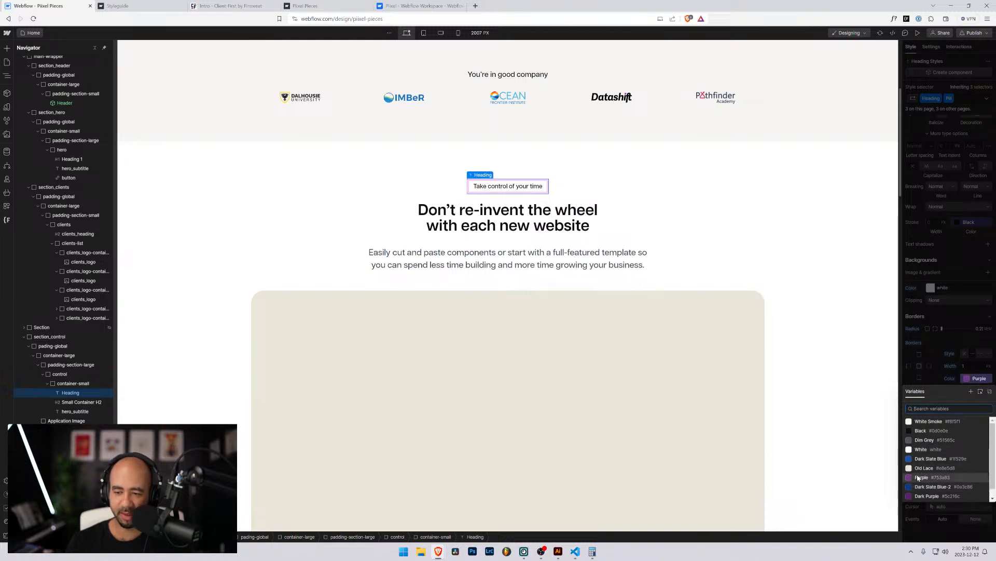
left_click(918, 477)
left_click(841, 248)
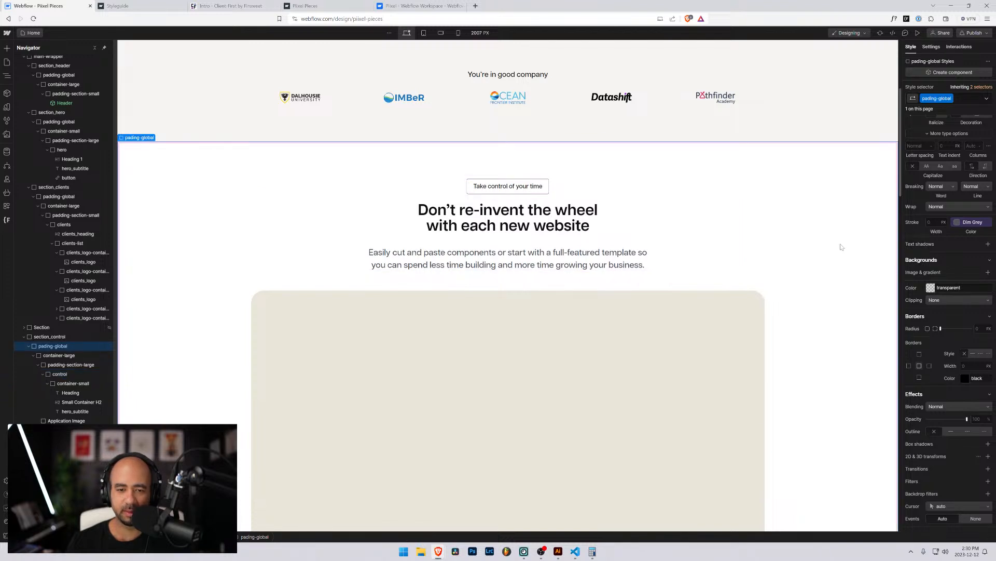
left_click(475, 187)
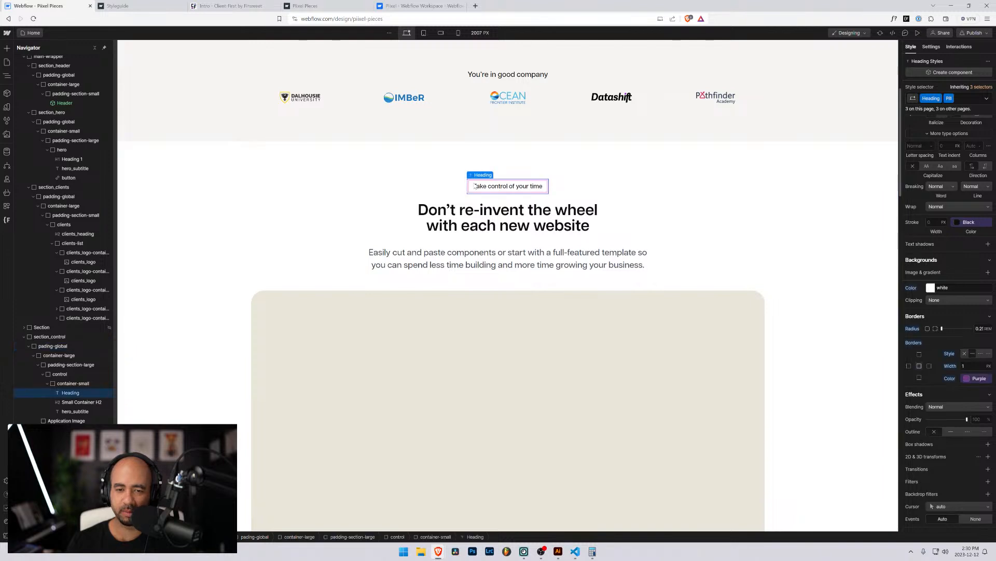
left_click(974, 379)
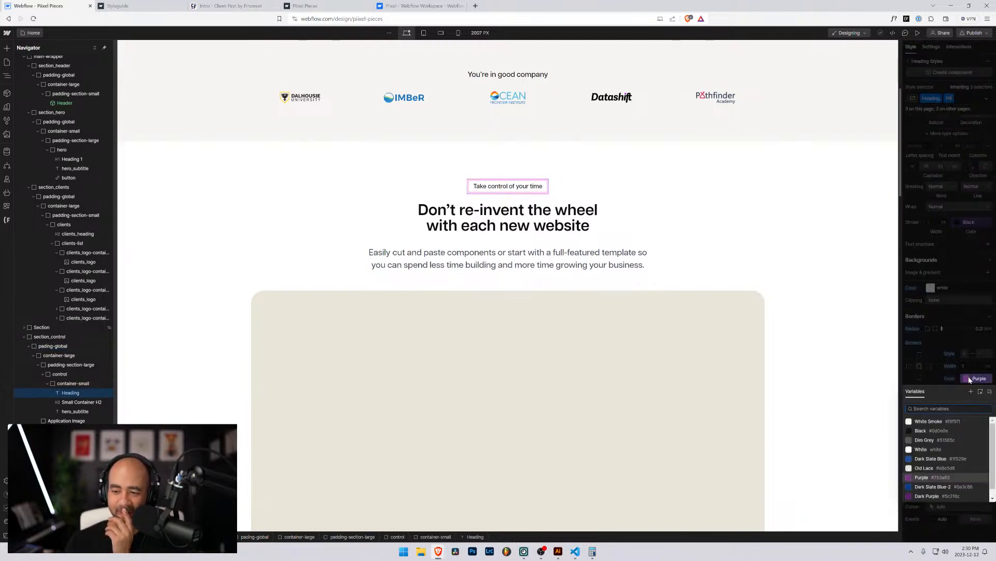
left_click(919, 421)
left_click(803, 266)
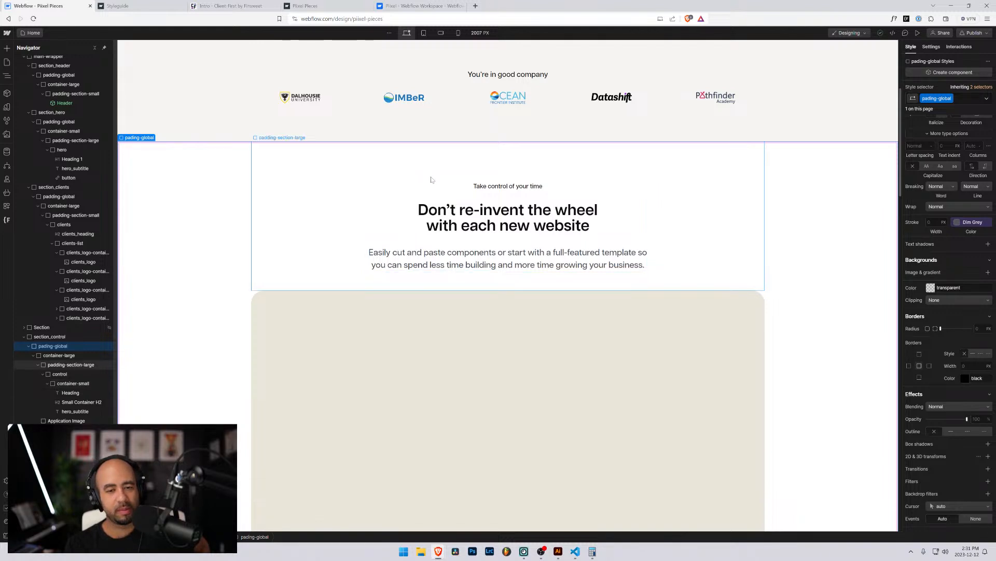
Confirm the pill's border colour hex value is White Smoke #f6f5f1.
left_click(472, 188)
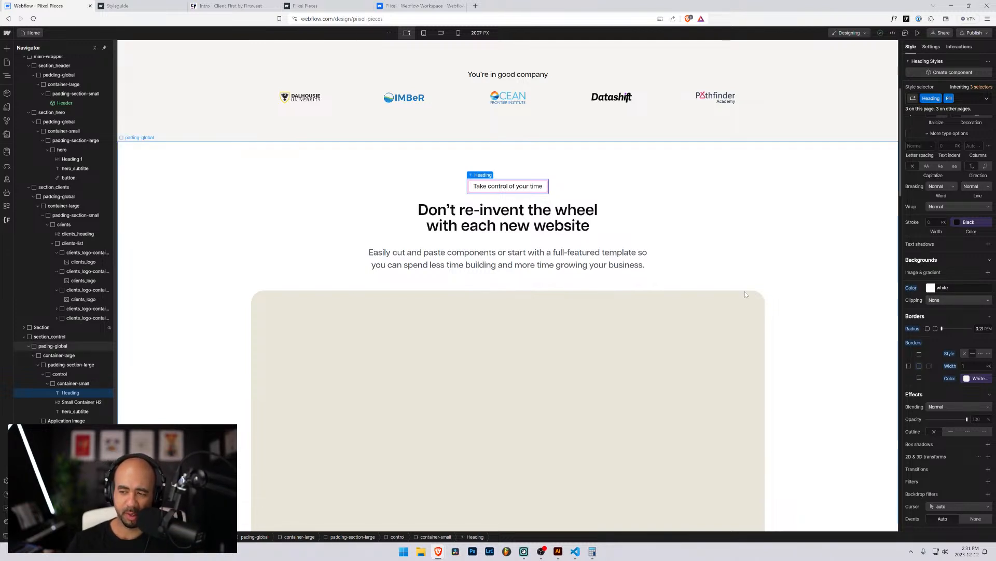
scroll(618, 267, "up", 2)
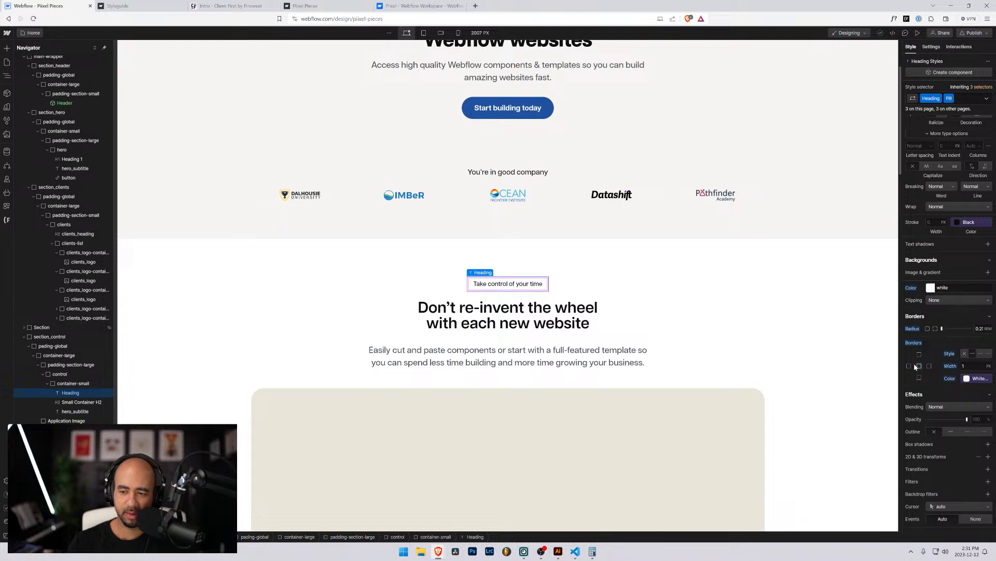
left_click(967, 380)
left_click(971, 379)
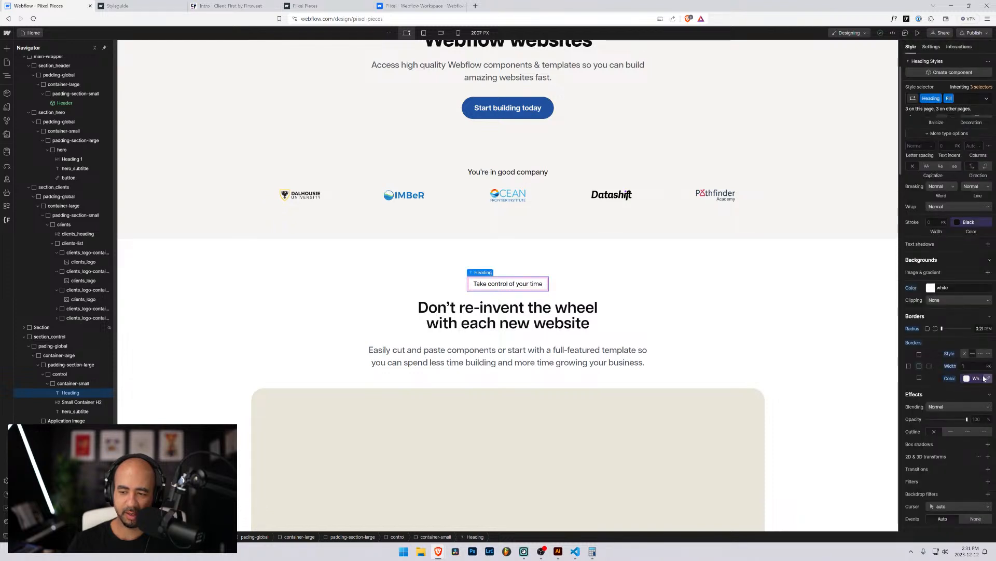
left_click(981, 379)
left_click(965, 379)
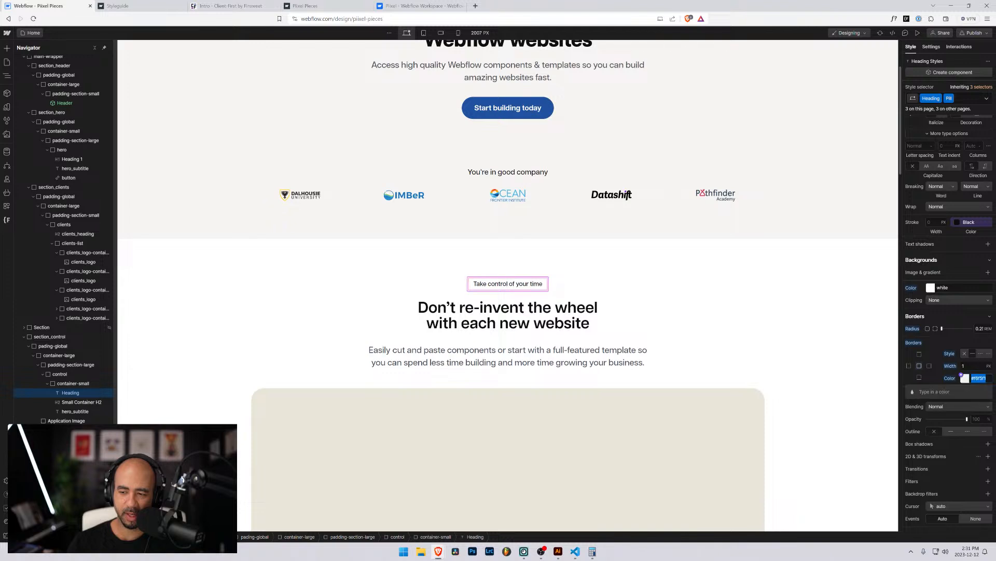
left_click(965, 378)
left_click(969, 380)
left_click(969, 380)
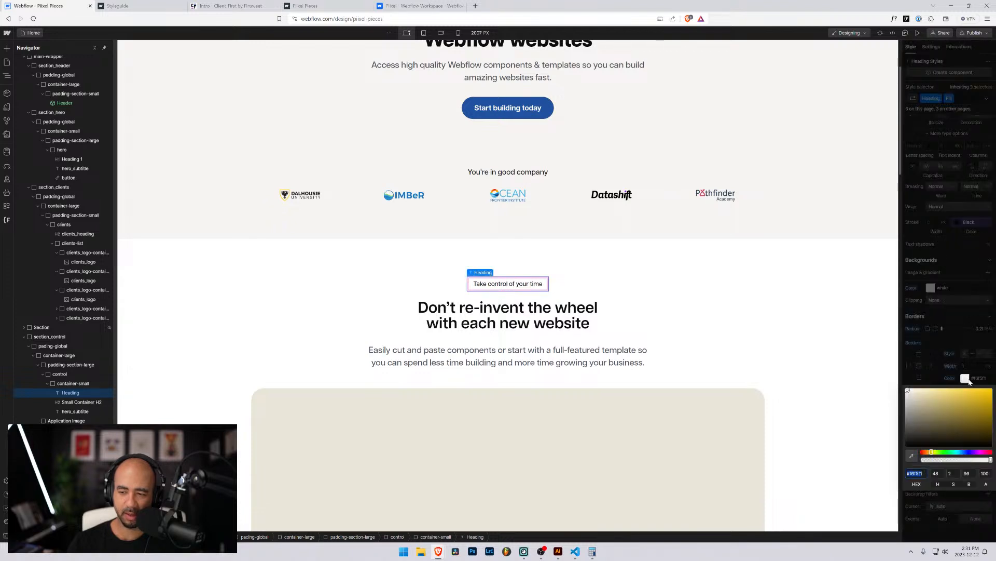
left_click(965, 378)
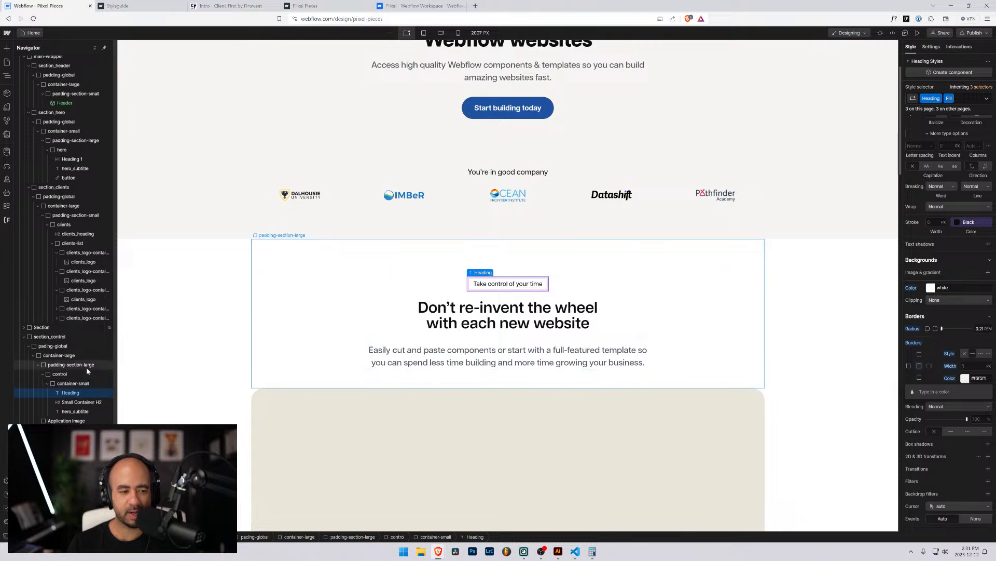
key("ctrl+plus")
key("ctrl+plus")
key("ctrl+plus")
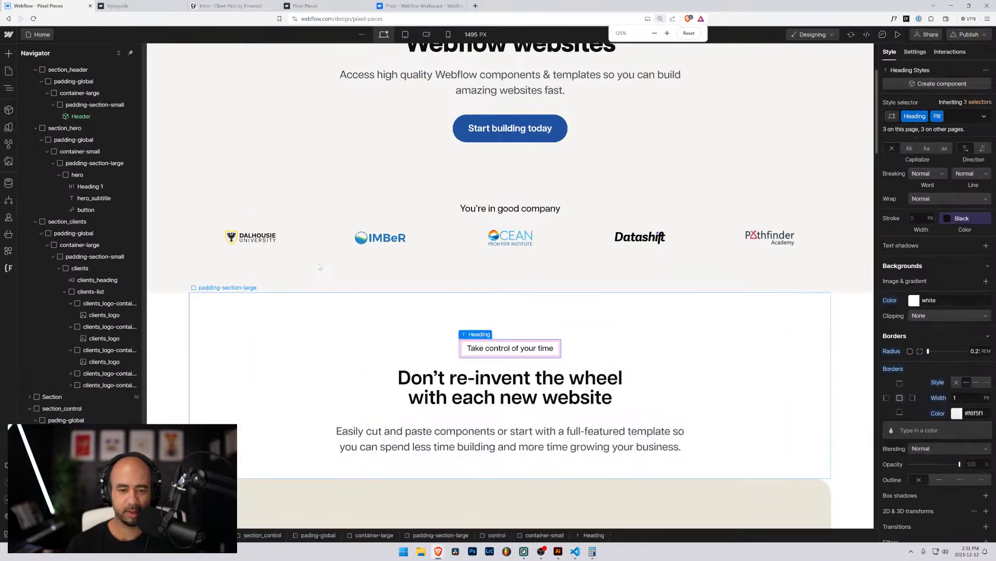
Add a Div Block at the top of container-small and nest the 'Take control' heading inside it.
scroll(483, 281, "down", 1)
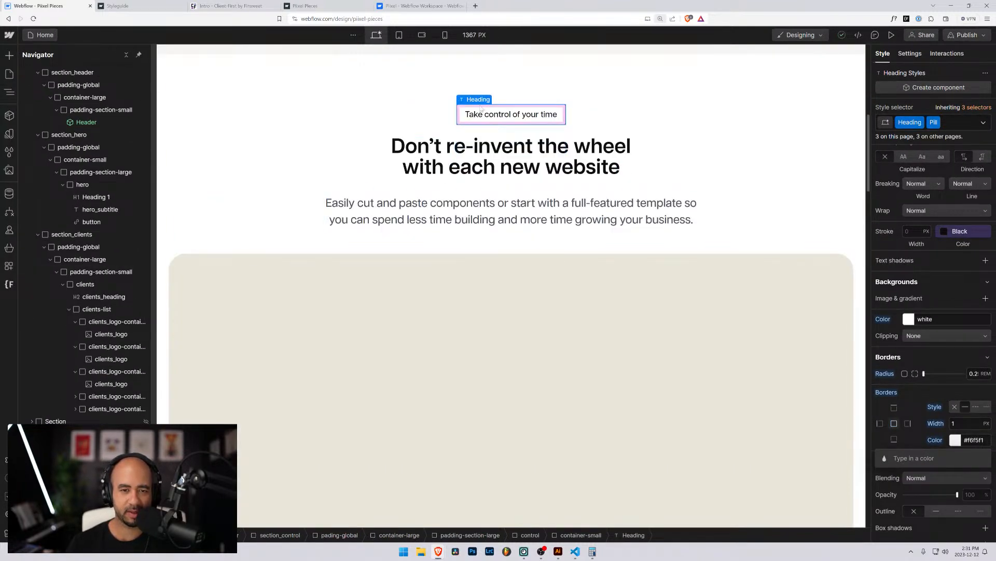
left_click(111, 341)
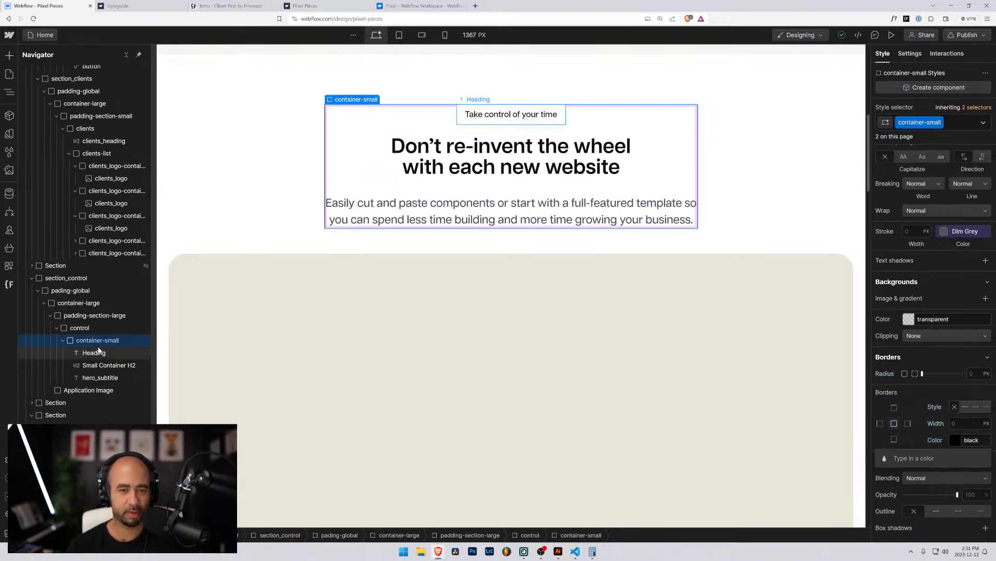
key("ctrl+k")
type("div")
key("Return")
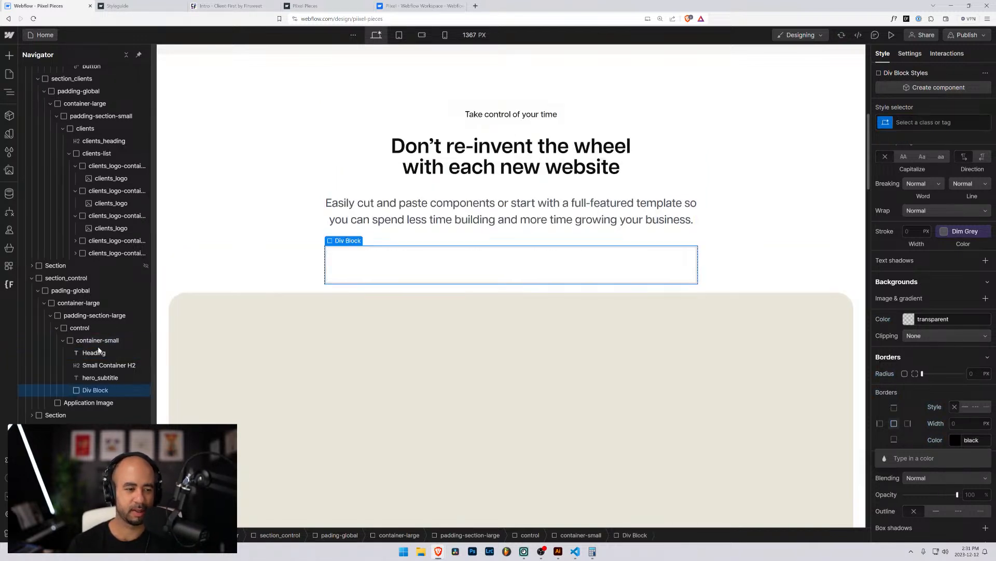
left_click_drag(78, 391, 94, 354)
left_click(94, 364)
left_click(94, 354)
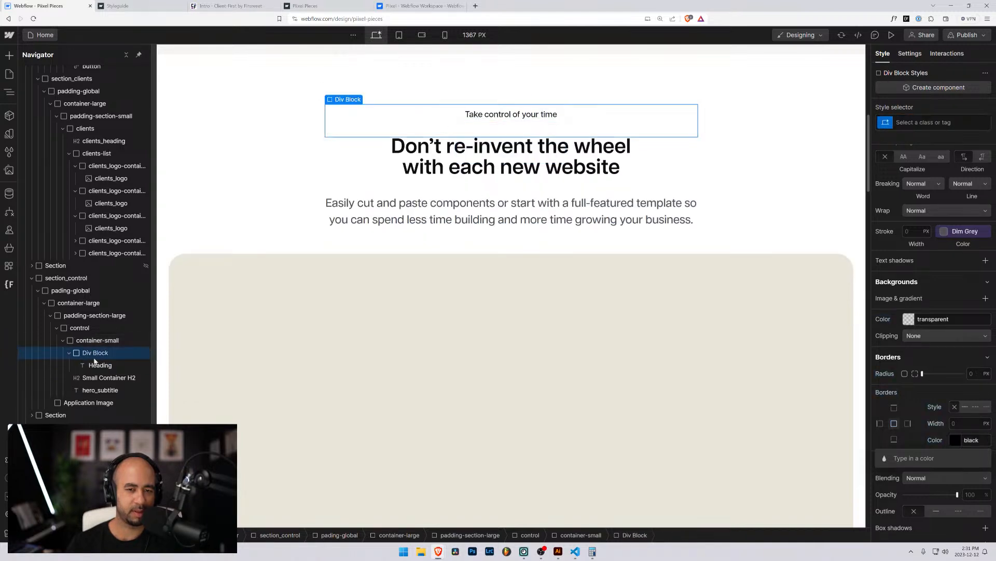
Remove the Heading and Pill classes from the 'Take control of your time' label.
left_click(95, 365)
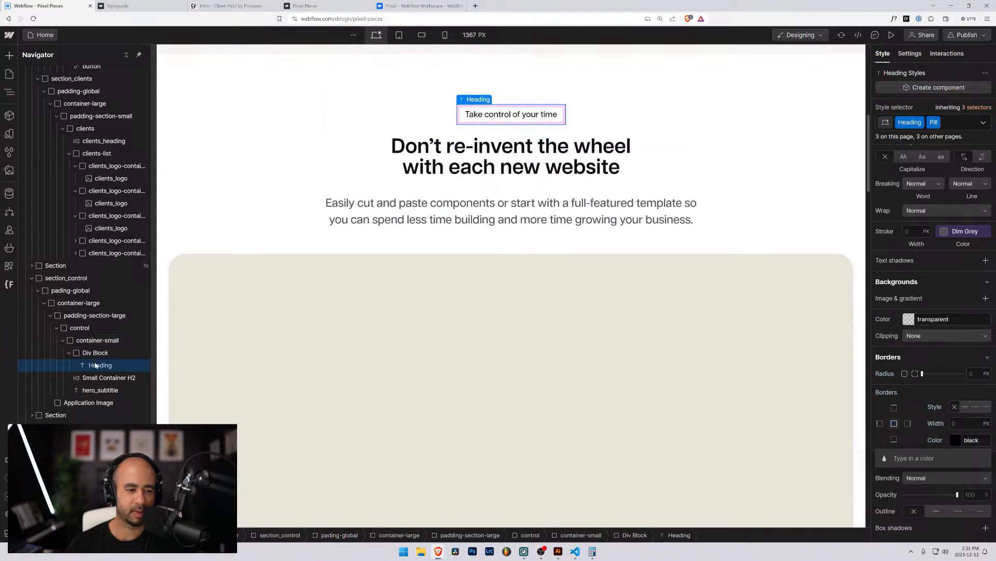
left_click(952, 126)
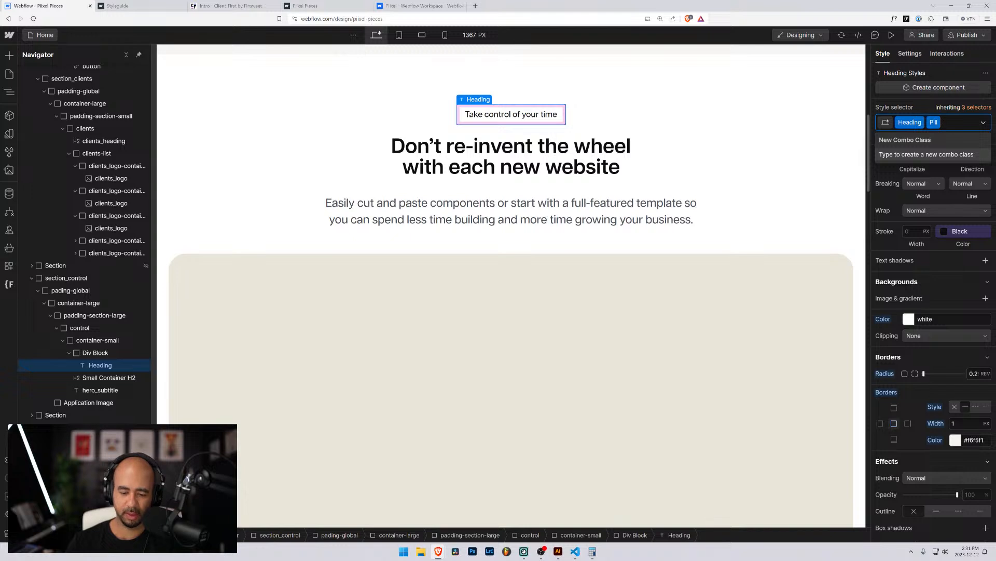
key("BackSpace")
key("BackSpace")
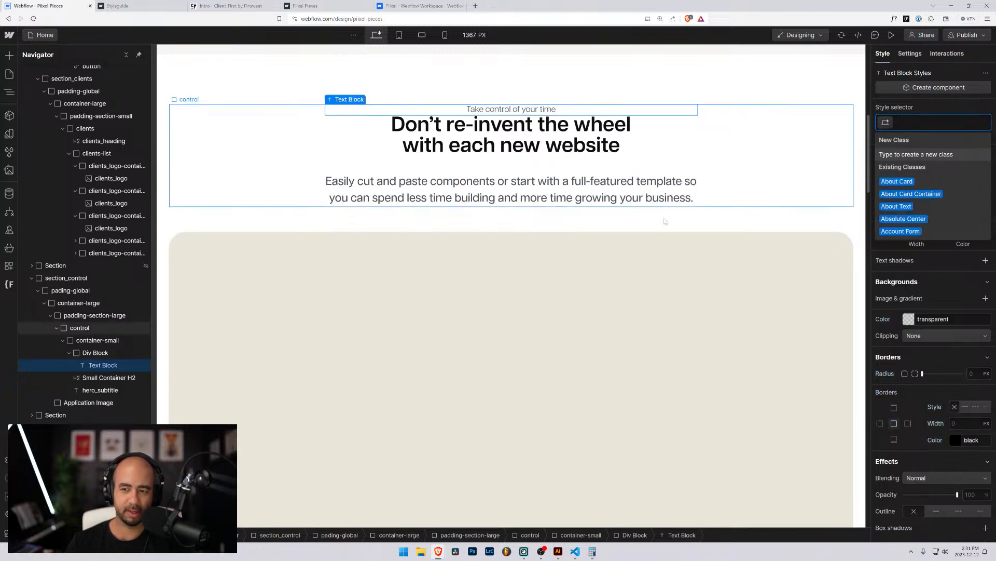
left_click(94, 353)
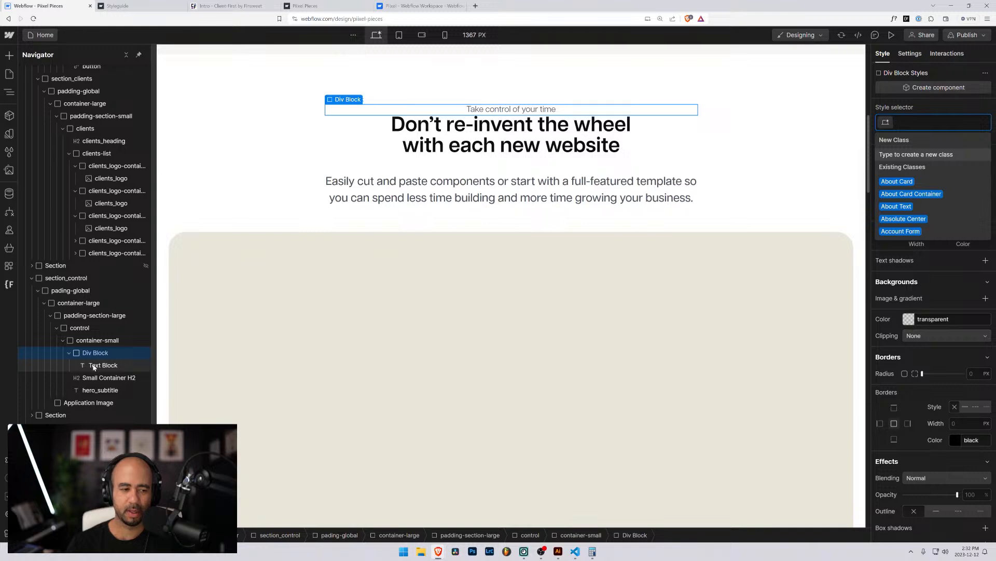
left_click(926, 103)
scroll(959, 155, "up", 3)
scroll(959, 154, "up", 5)
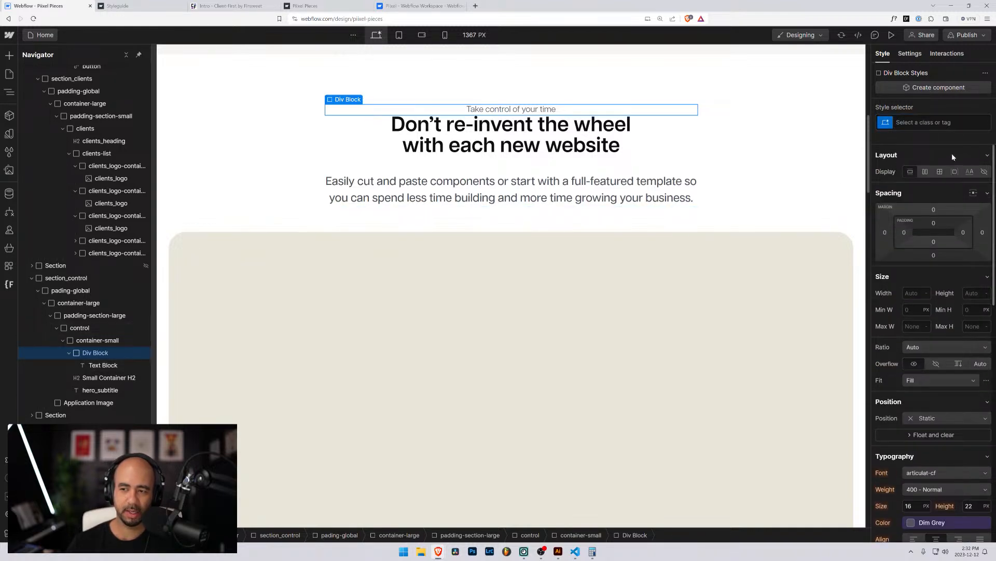
Set the wrapper div to Display Block and rename its Div Block 2 class to pre-heading.
left_click(955, 172)
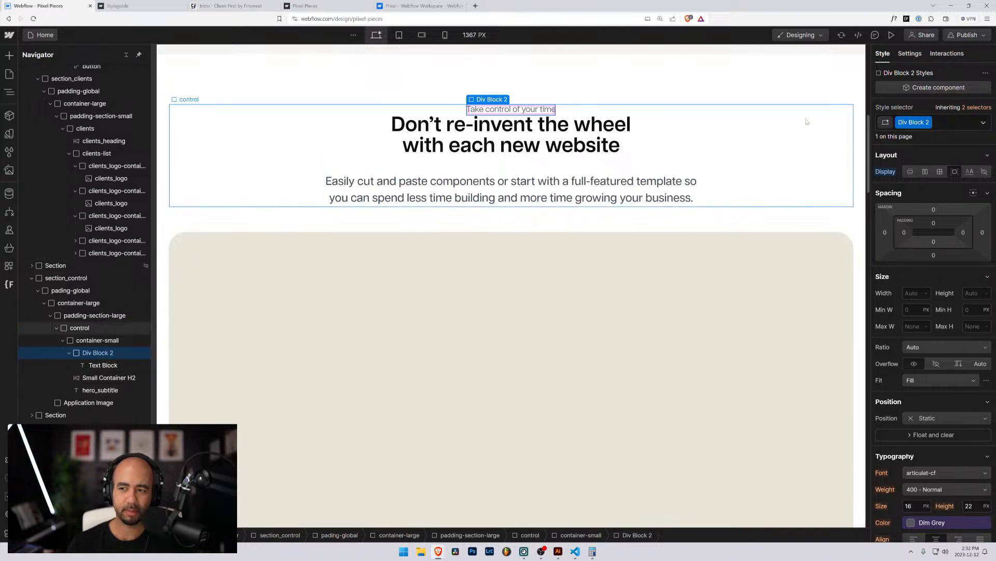
left_click(929, 126)
left_click(913, 136)
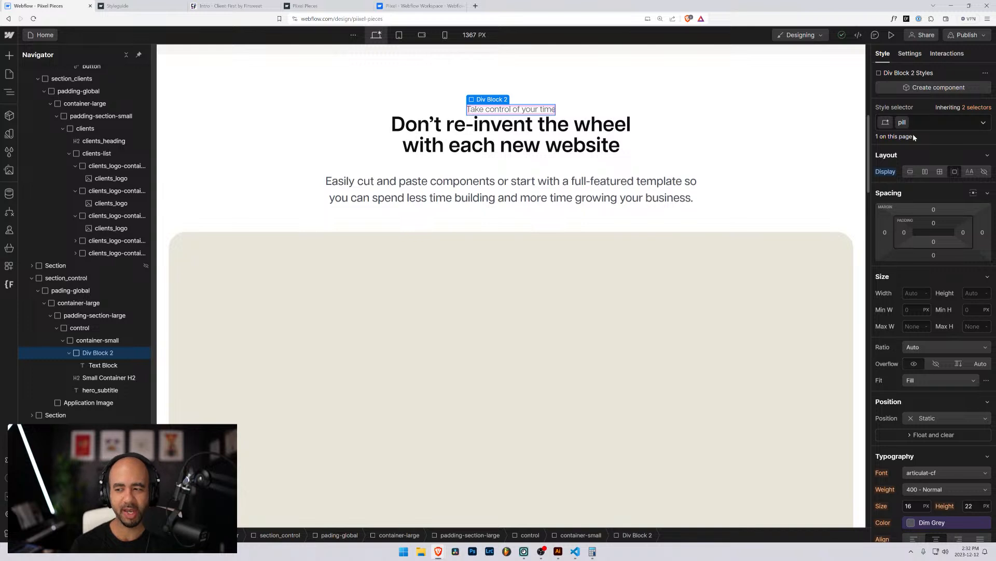
key("ctrl+a")
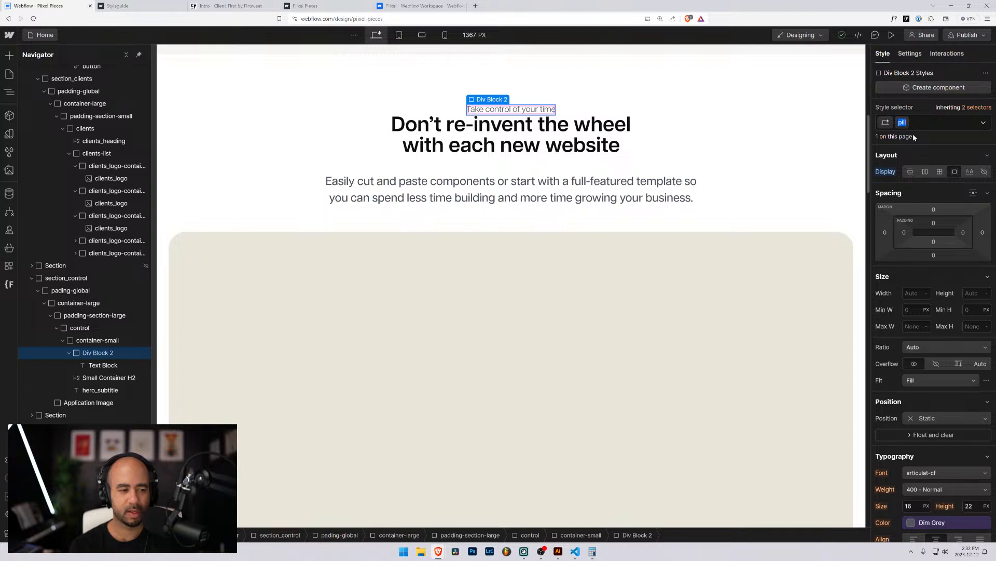
type("section")
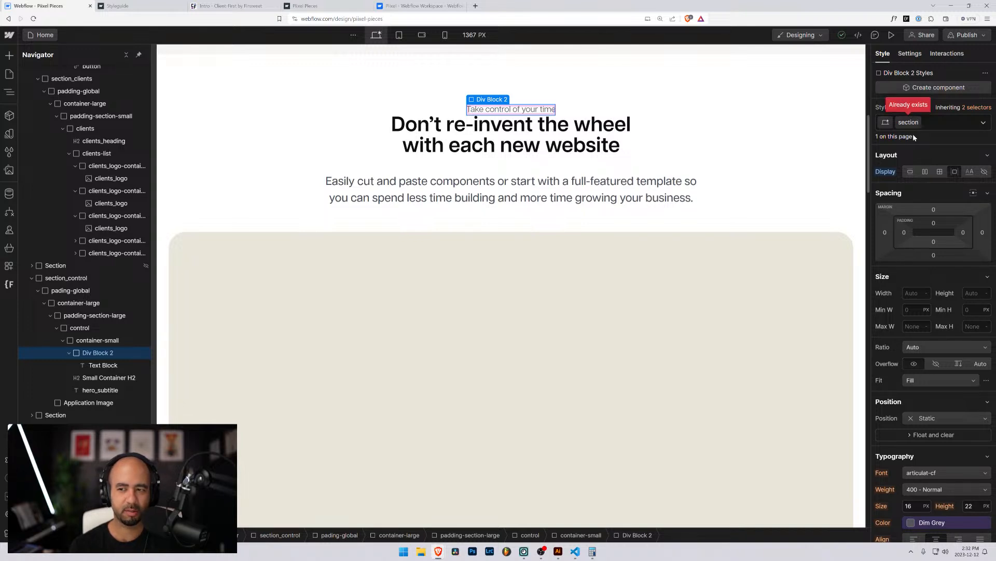
key("BackSpace")
key("BackSpace")
key("BackSpace")
key("BackSpace")
key("BackSpace")
key("BackSpace")
type("pre-header")
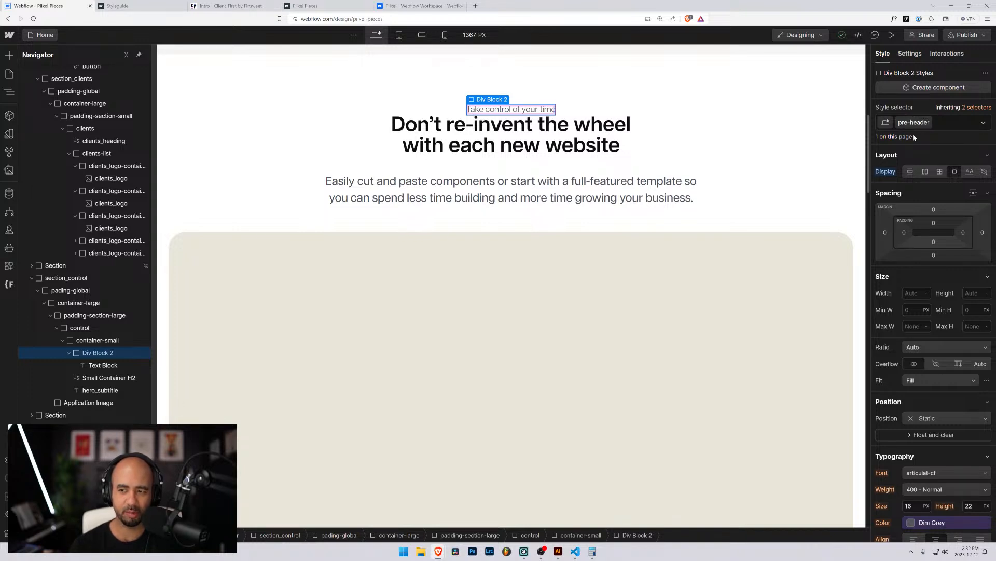
key("BackSpace")
key("BackSpace")
type("ing")
key("Return")
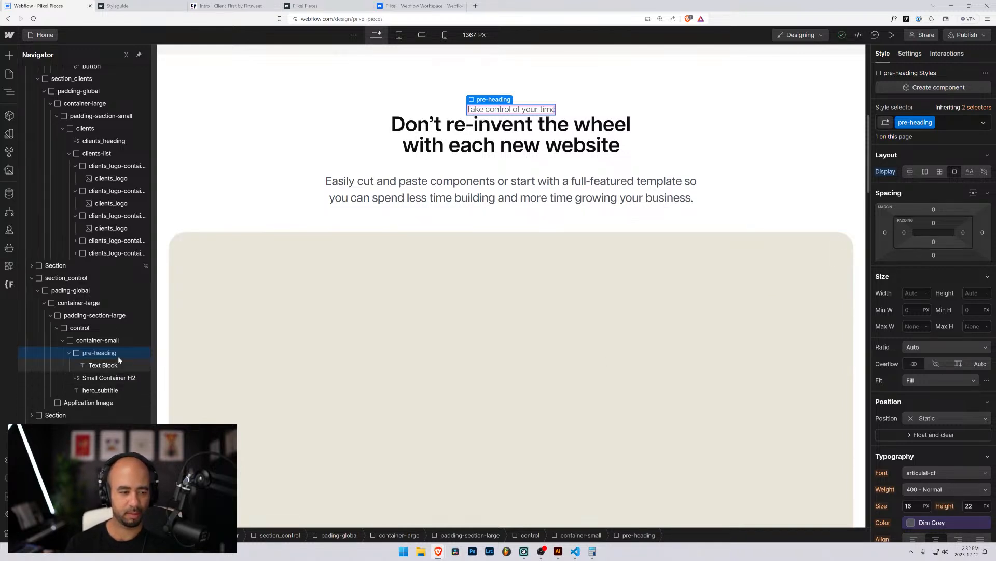
Add an empty Div Block inside pre-heading using Quick Find.
key("ctrl+e")
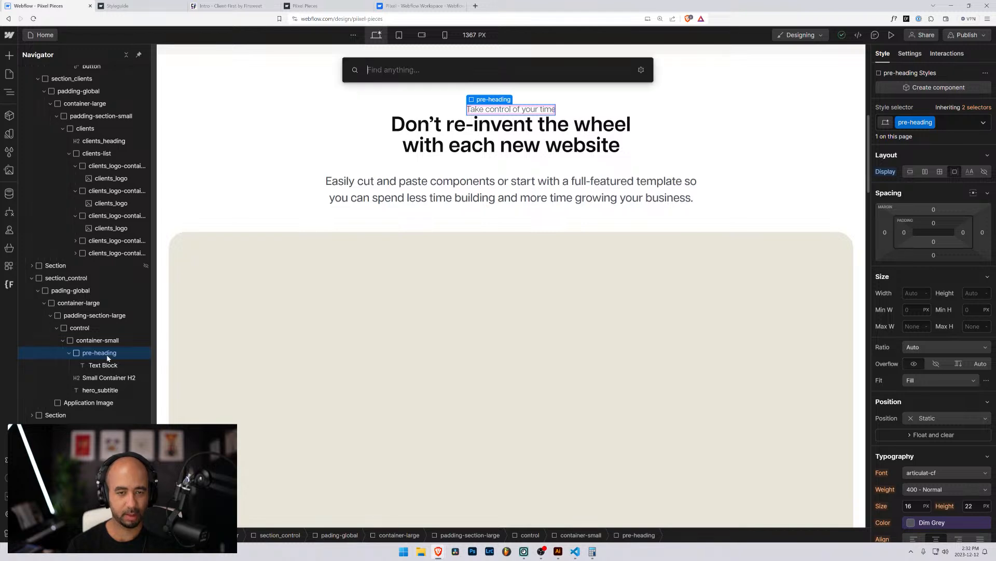
type("div")
key("Return")
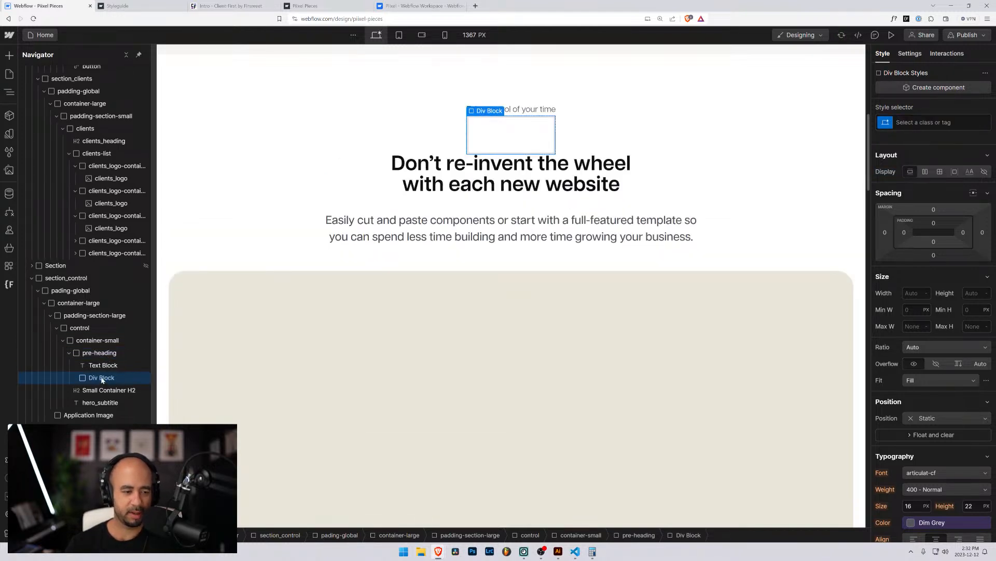
Size the new Div Block to 100% width and 0.125rem height.
mouse_move(104, 379)
left_mouse_down()
mouse_move(88, 363)
mouse_move(99, 364)
mouse_move(95, 378)
left_mouse_up()
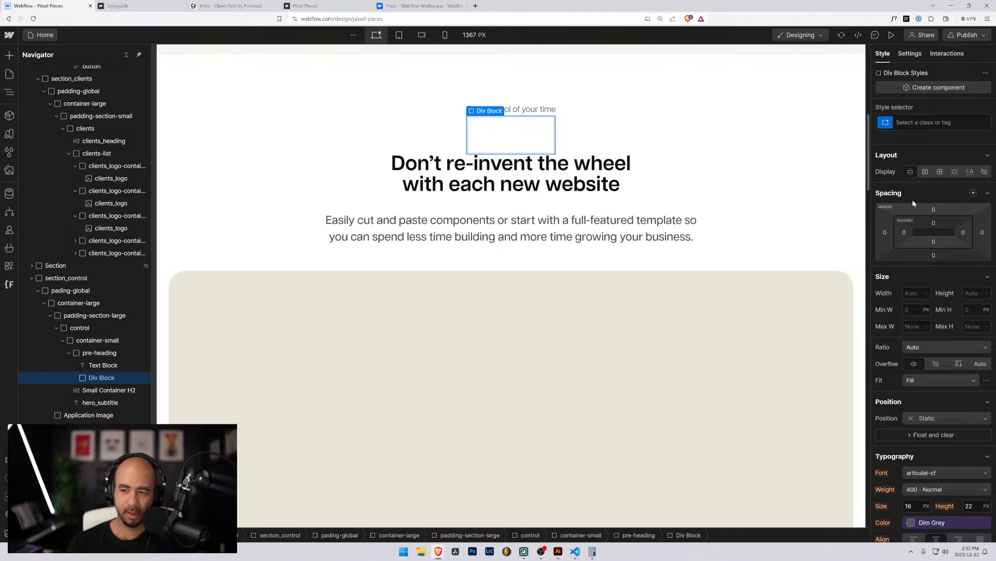
left_click(905, 290)
type("12")
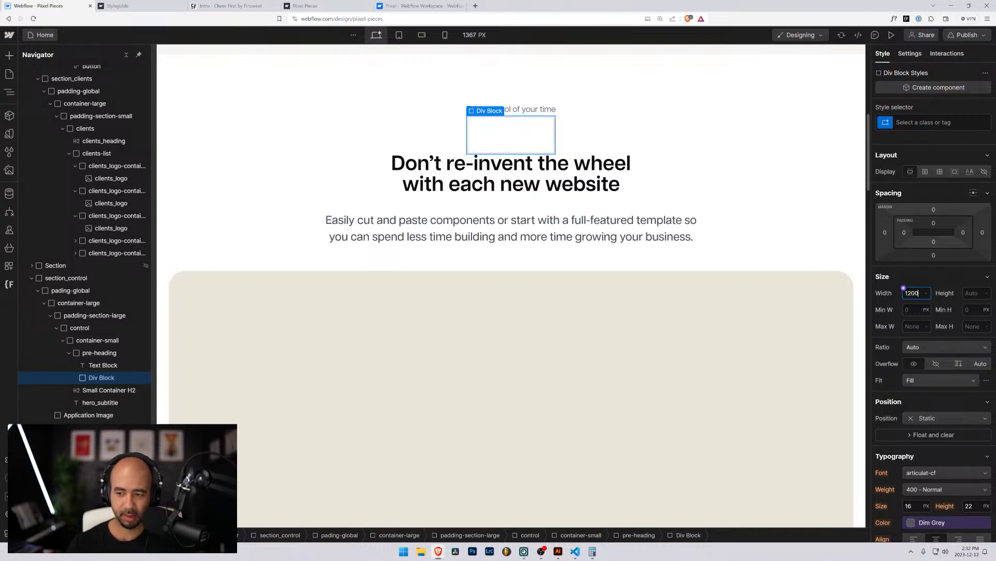
type("0")
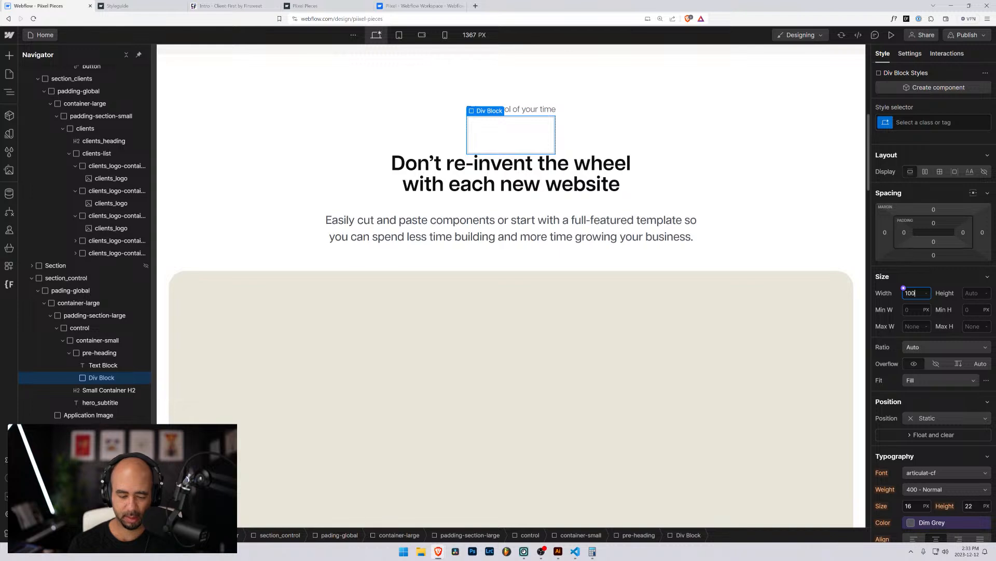
type("%")
key("Return")
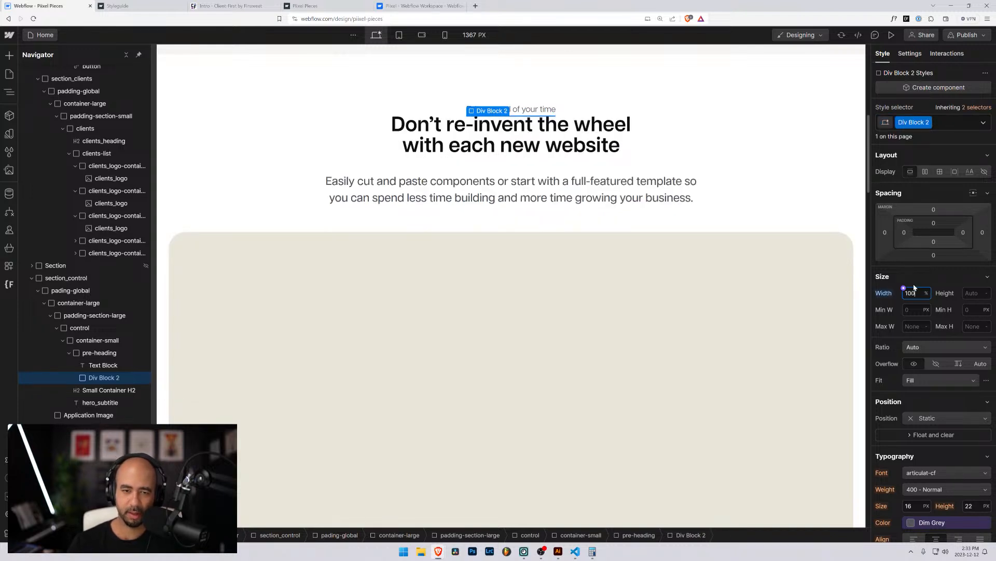
left_click(969, 293)
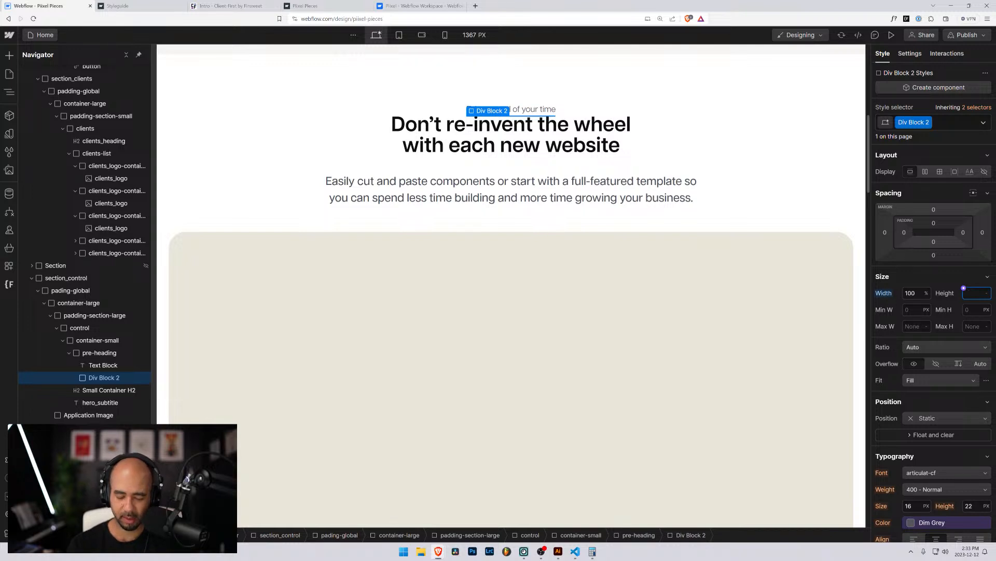
type("0.125rem")
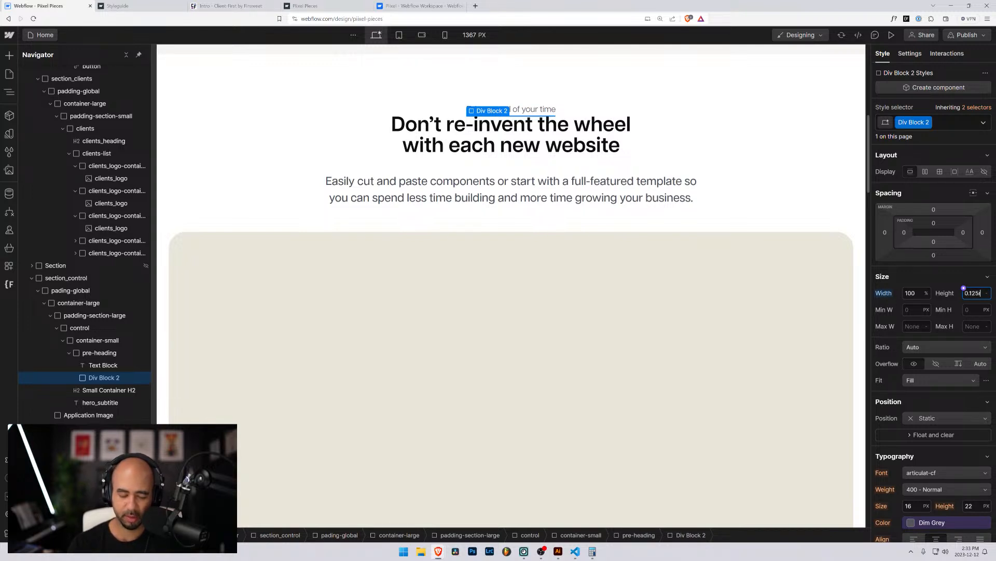
key("Return")
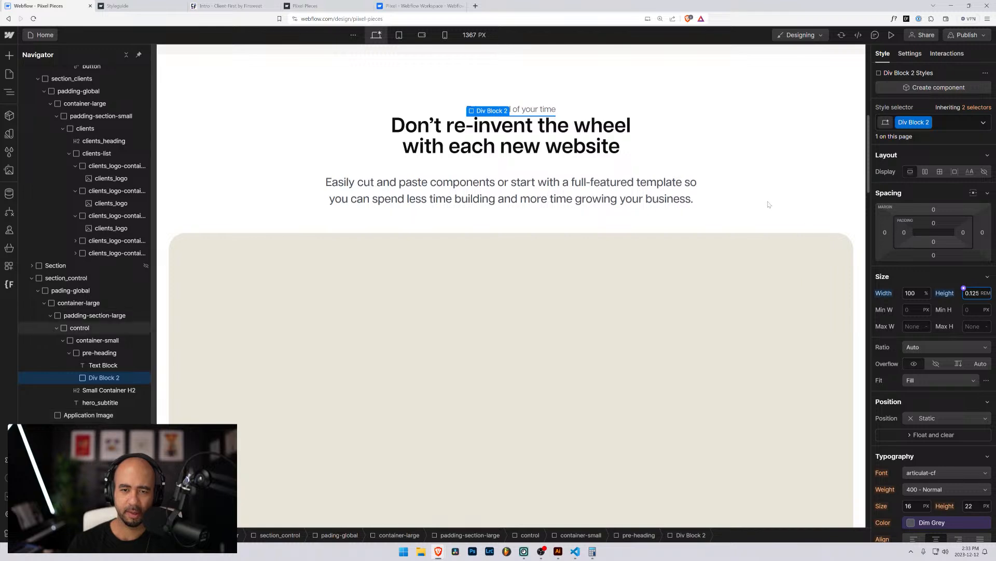
scroll(910, 357, "down", 1)
Add a linear gradient background to Div Block 2 angled at 90°.
scroll(909, 357, "down", 5)
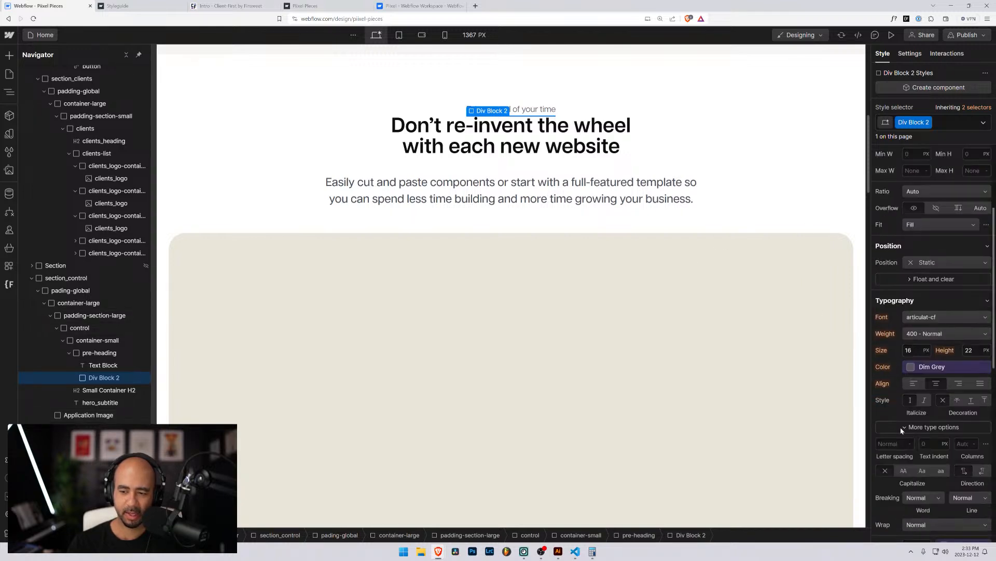
scroll(903, 455, "down", 2)
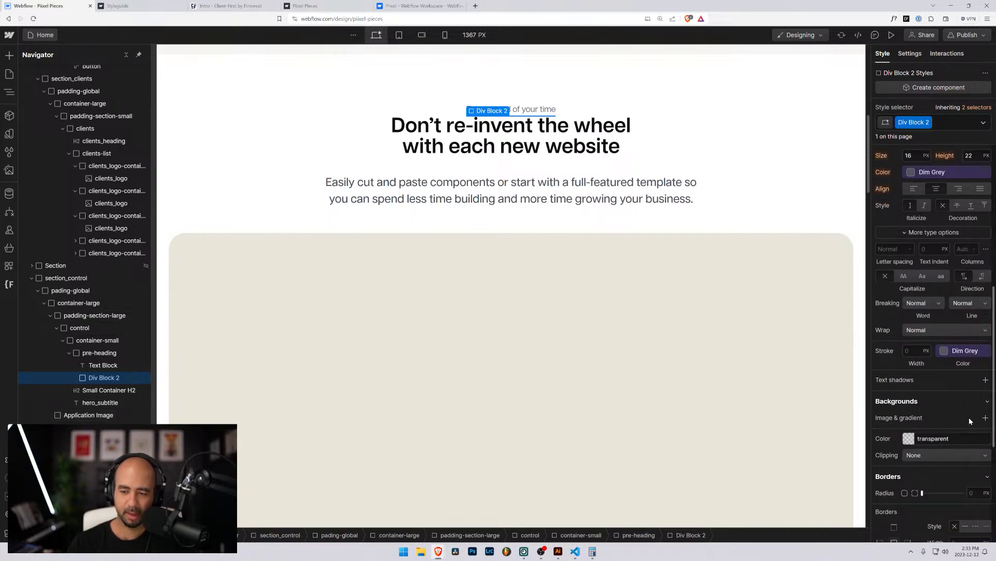
left_click(909, 439)
left_click(937, 443)
left_click(986, 418)
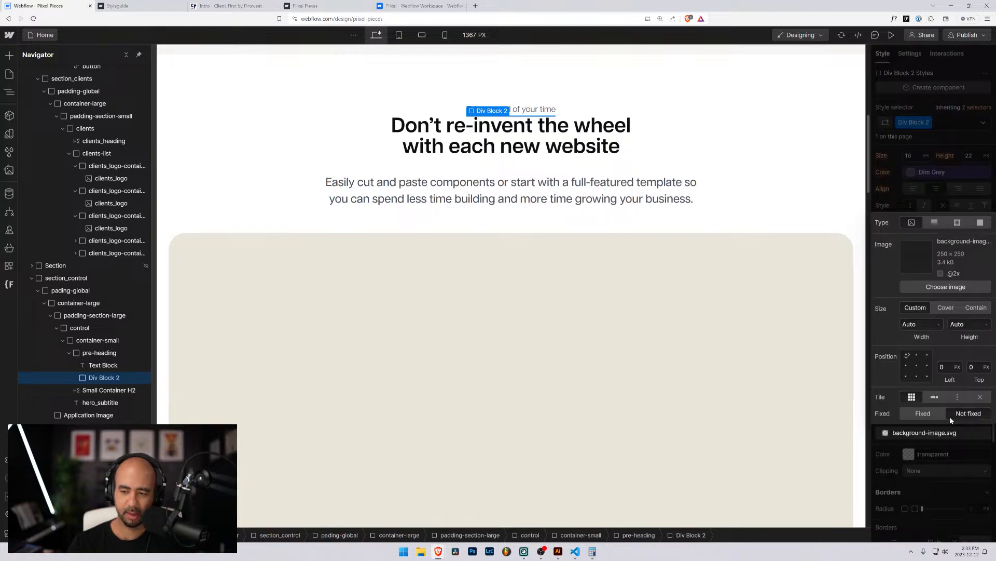
left_click(935, 222)
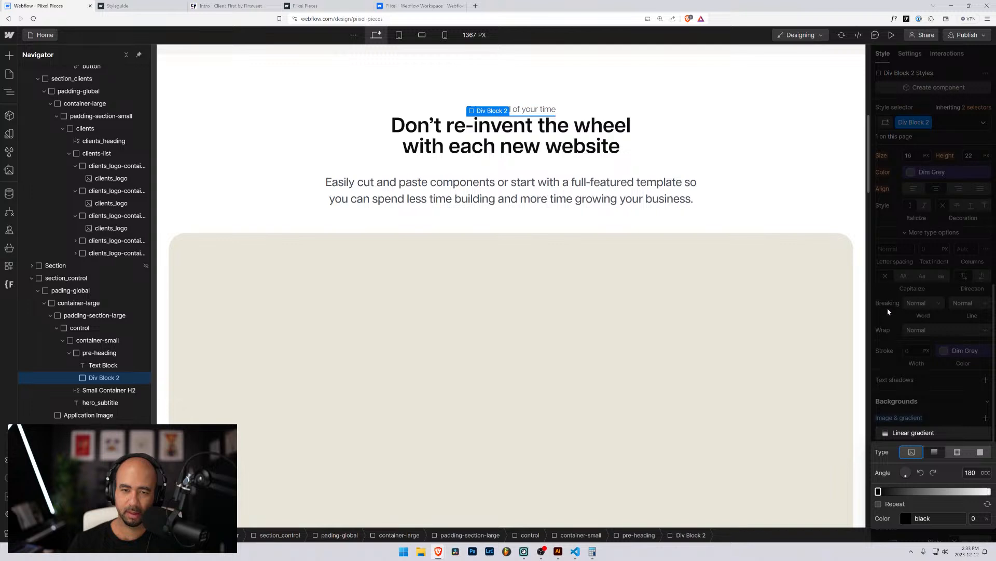
left_click(970, 472)
type("0")
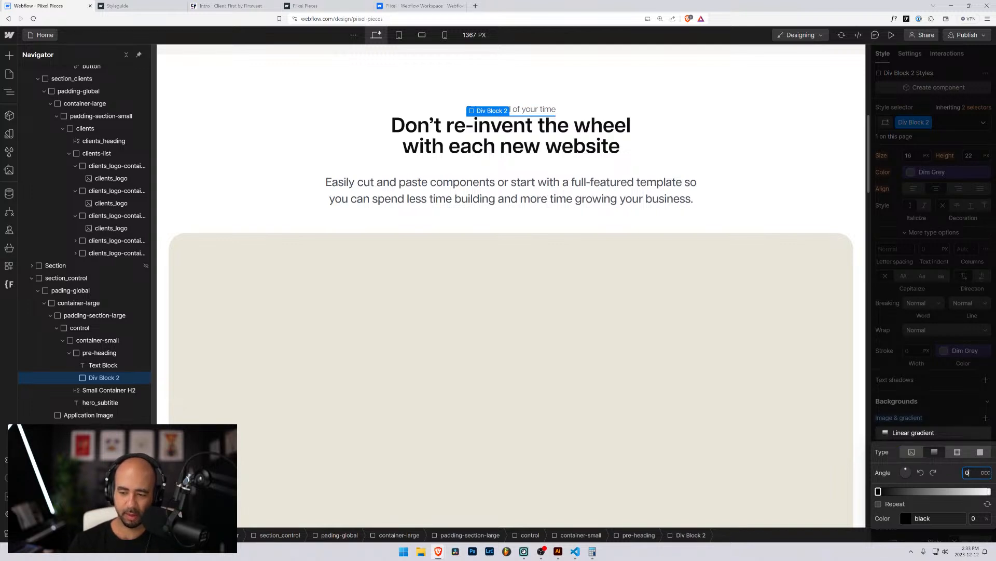
left_click_drag(972, 472, 927, 473)
type("90")
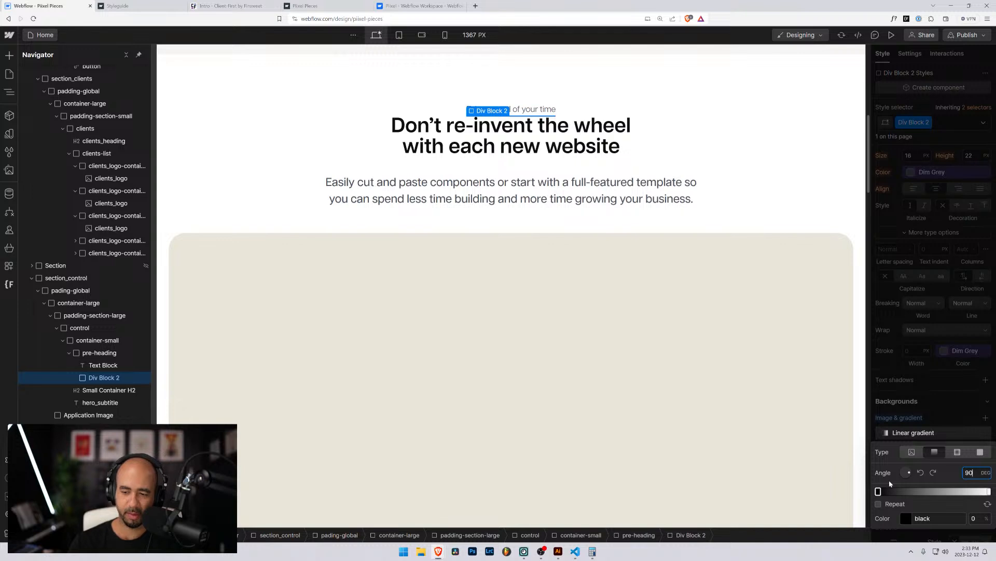
Set the gradient stops to Dark Slate Blue on the left and Purple on the right.
left_click(879, 491)
left_click(878, 491)
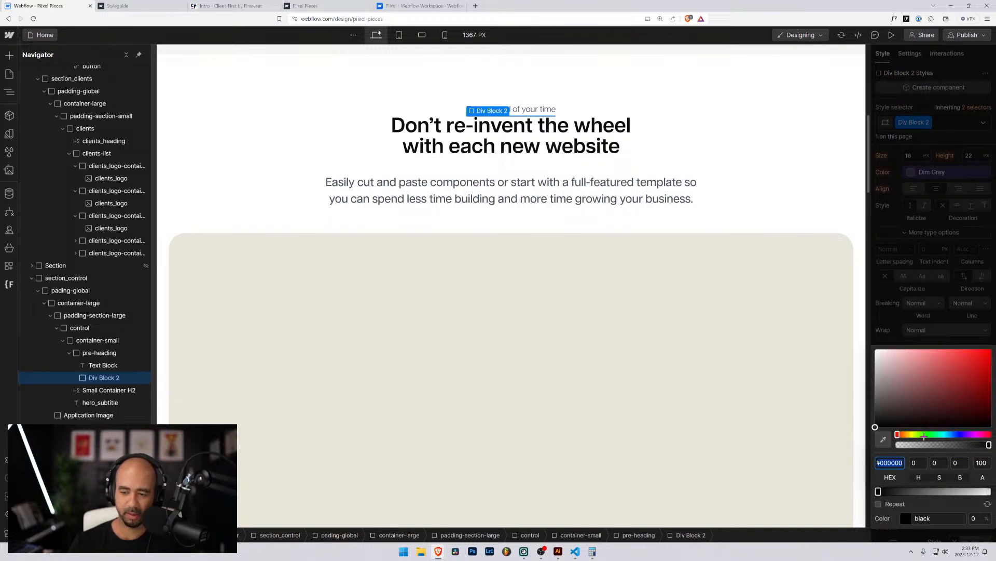
left_click(886, 495)
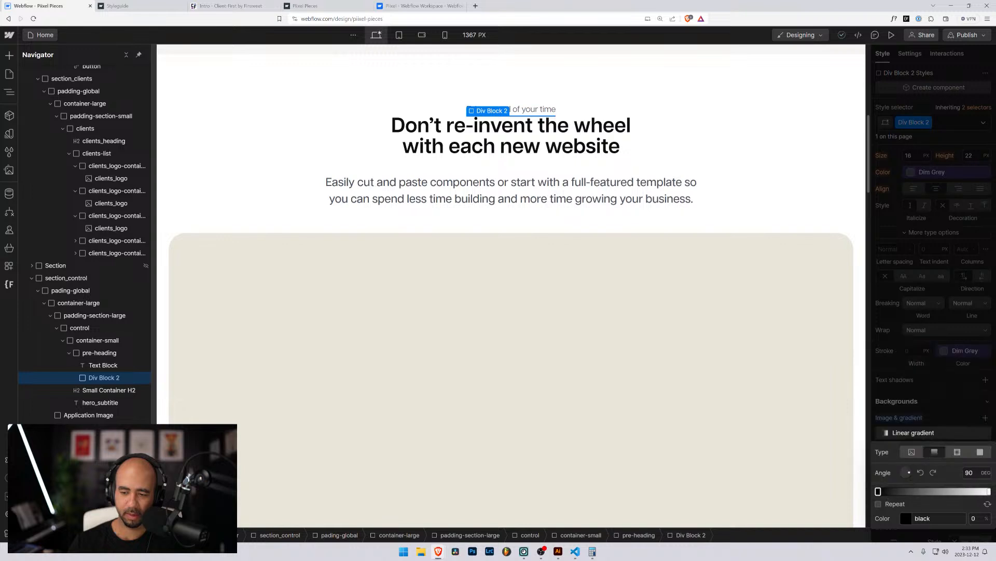
left_click(901, 513)
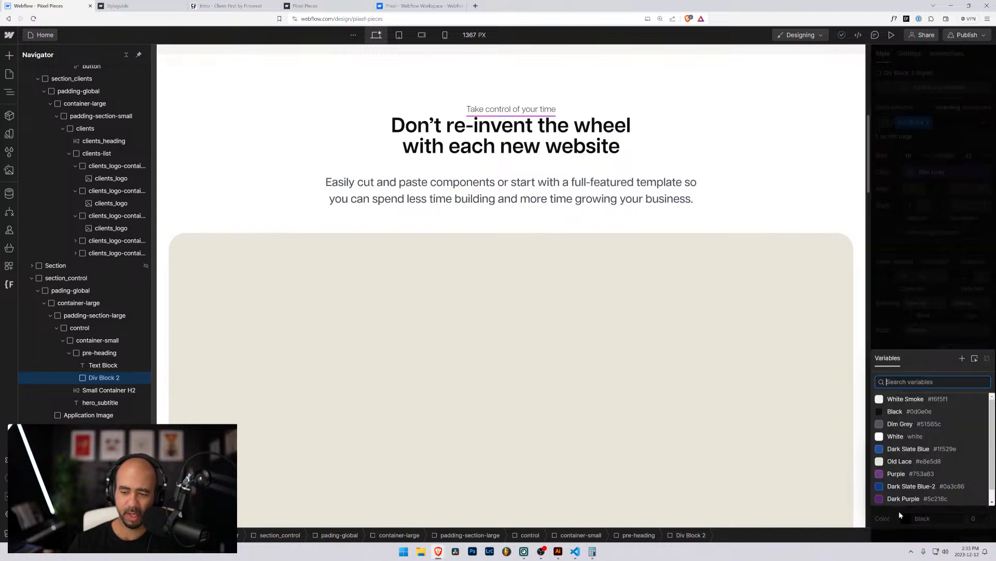
left_click(896, 455)
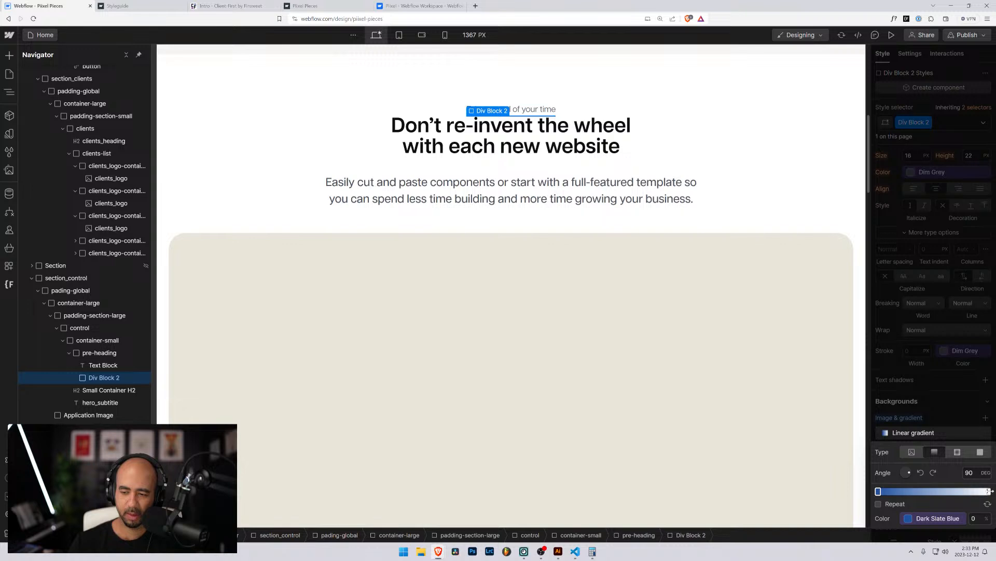
left_click(989, 491)
left_click(902, 514)
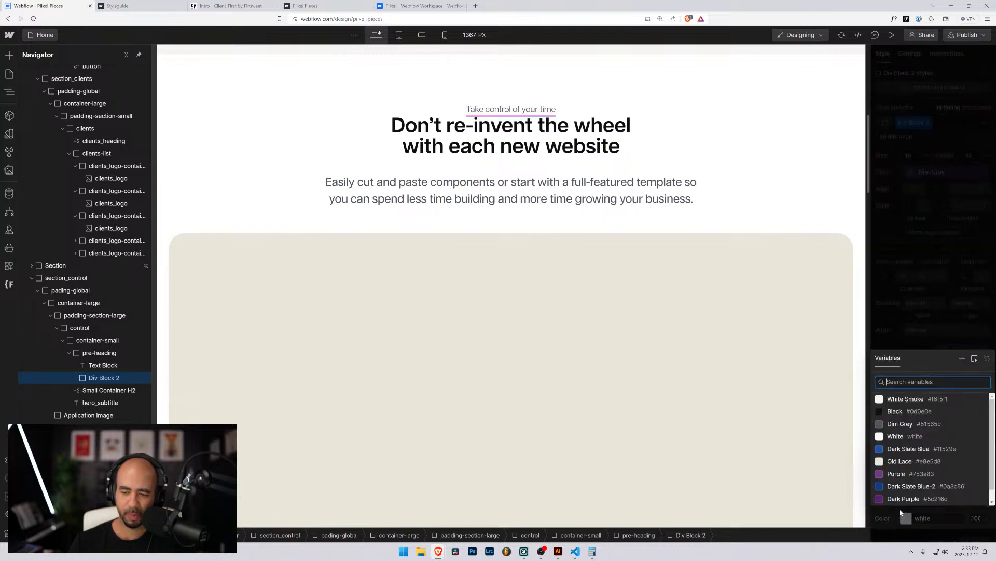
left_click(888, 451)
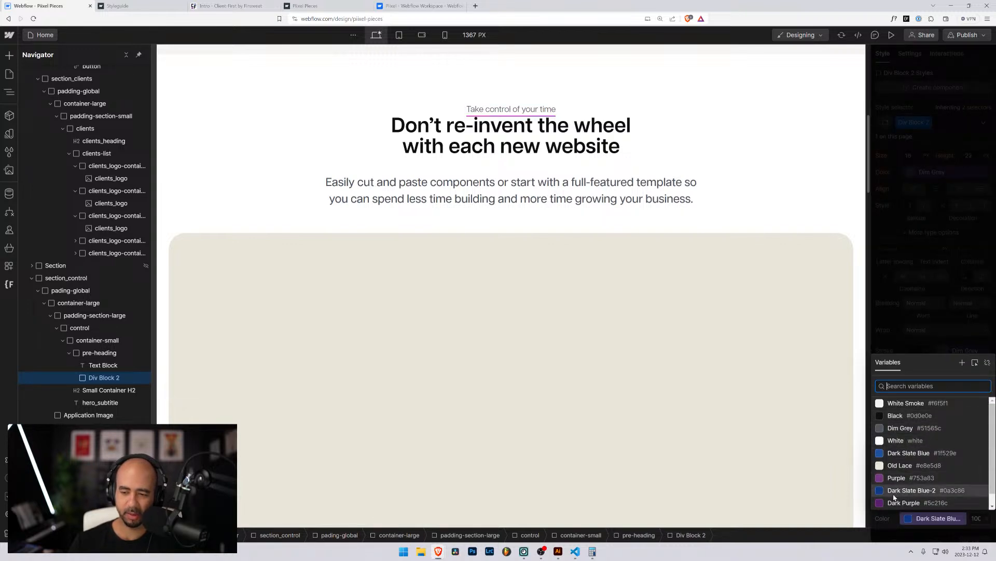
left_click(891, 477)
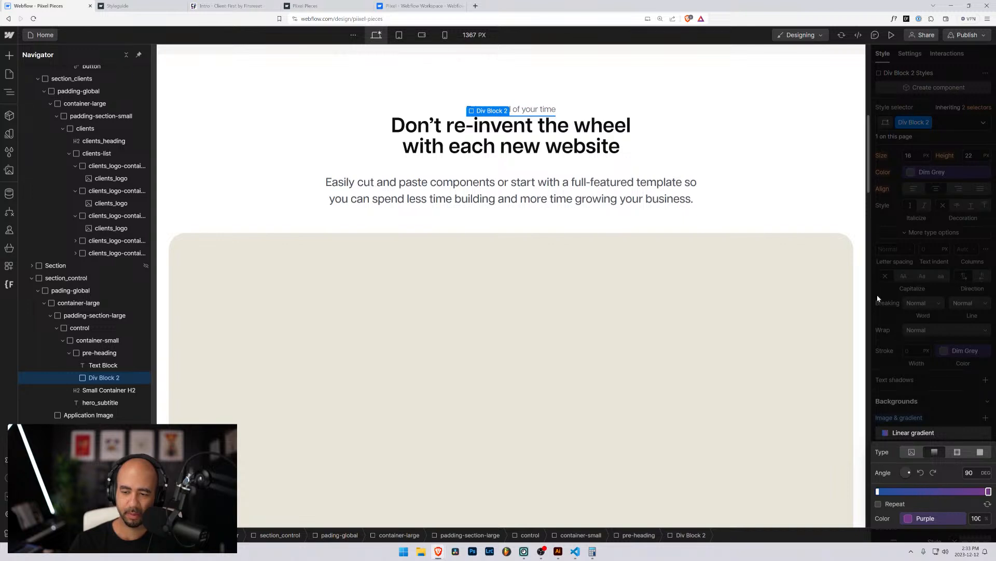
left_click(754, 149)
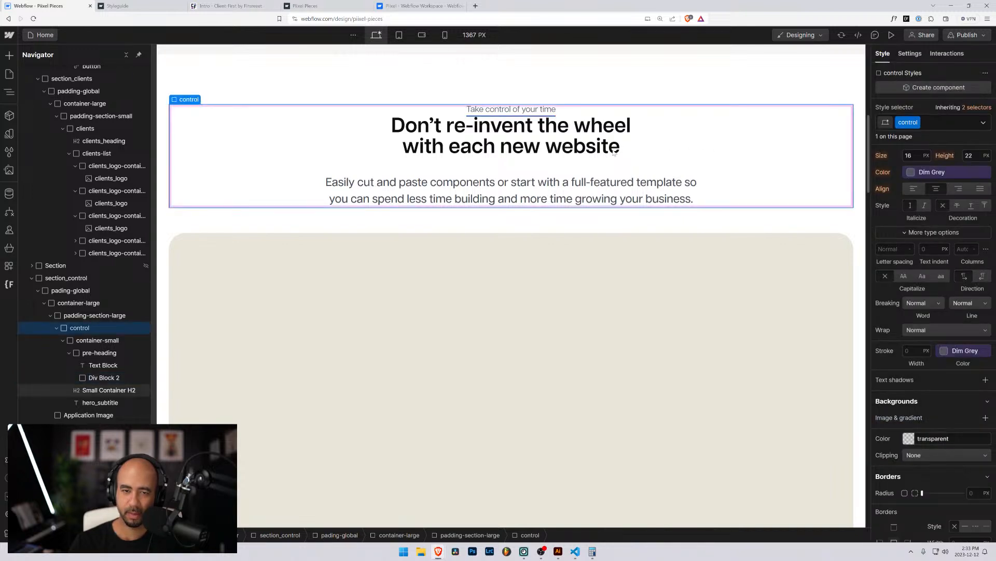
left_click(508, 112)
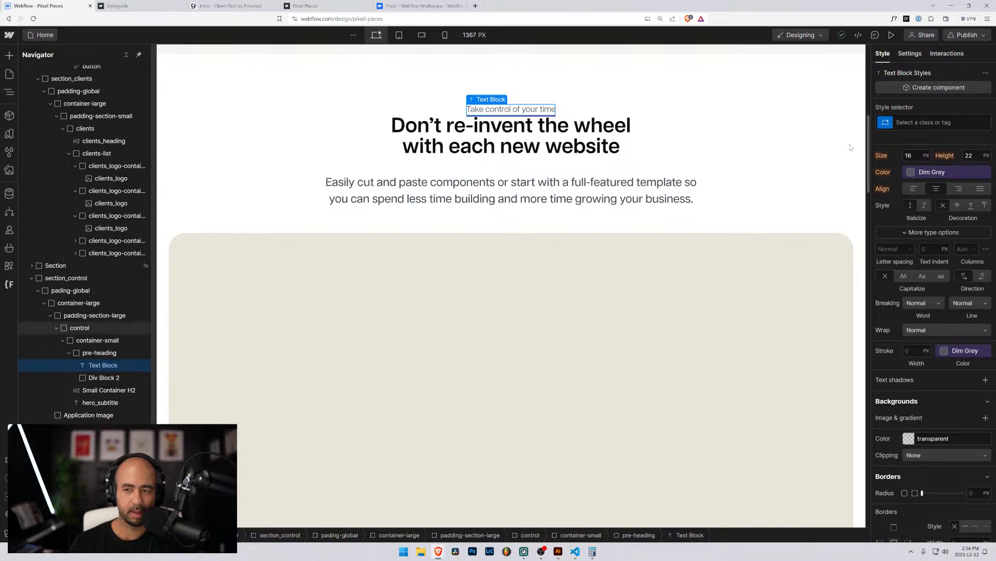
Create and apply the class pre-heading_text to the 'Take control of your time' label.
key("ctrl+Return")
type("pre-")
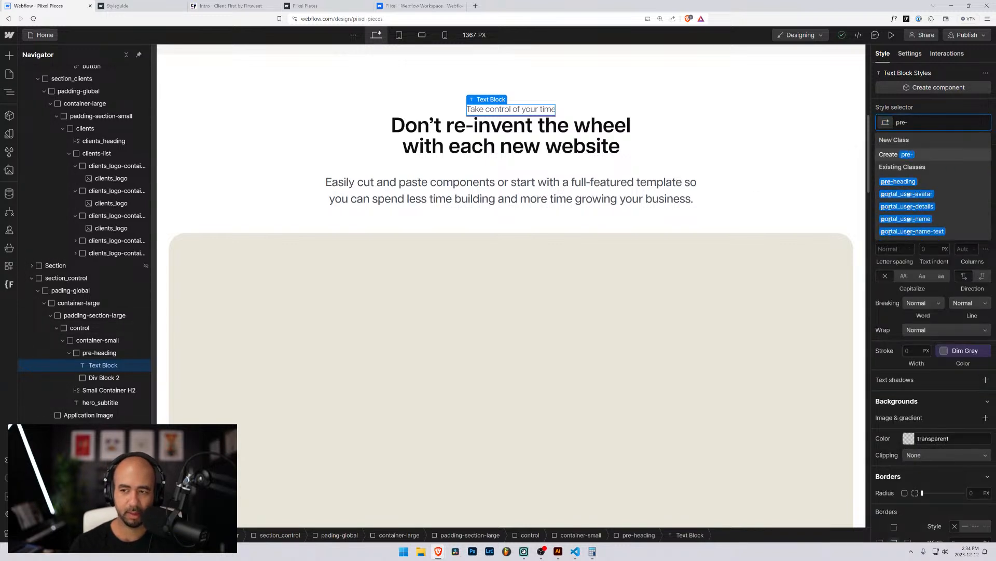
key("BackSpace")
type("-heading_text")
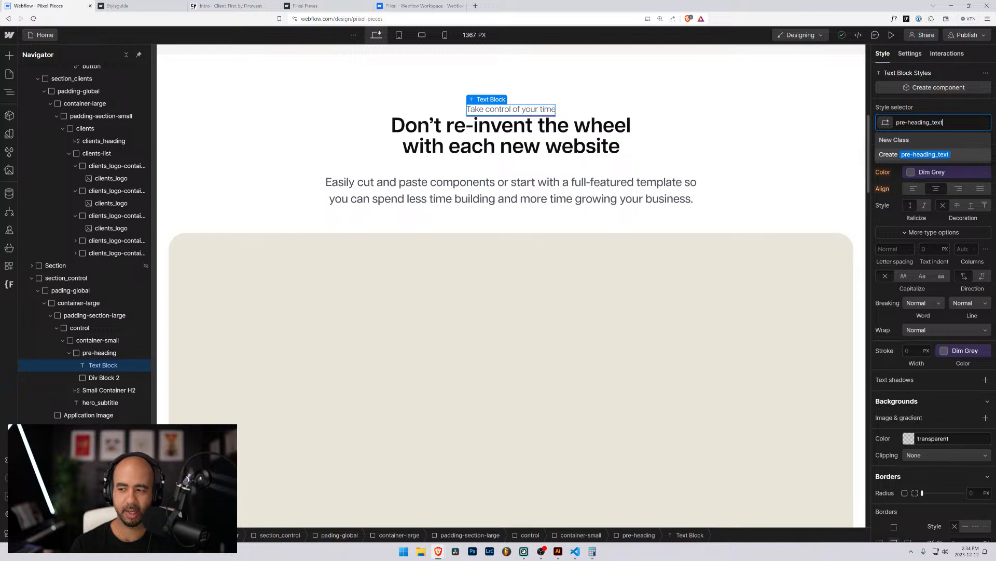
key("Return")
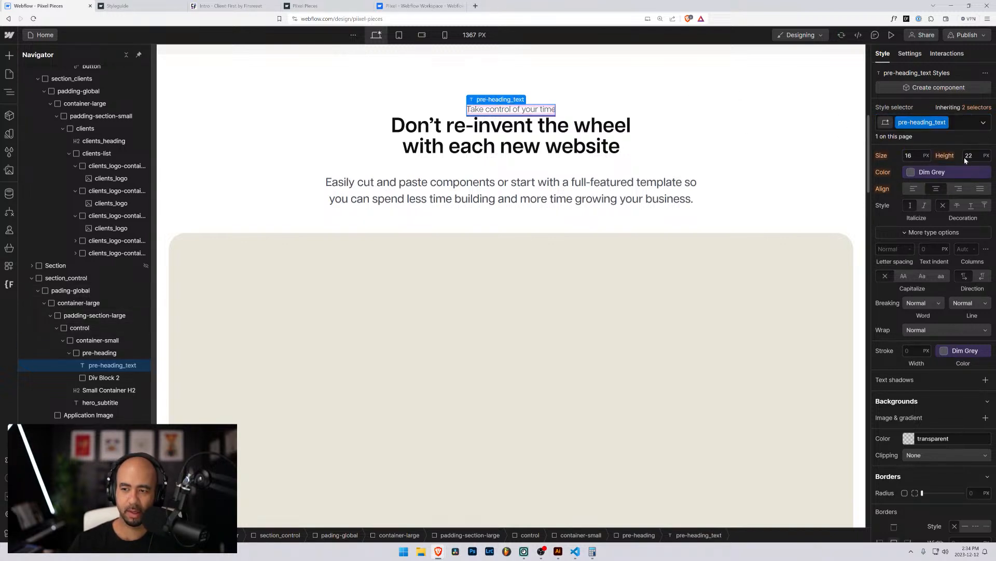
Style pre-heading_text at 1rem size, 1.125rem line height, 600 Semi Bold, Black colour.
scroll(914, 192, "up", 2)
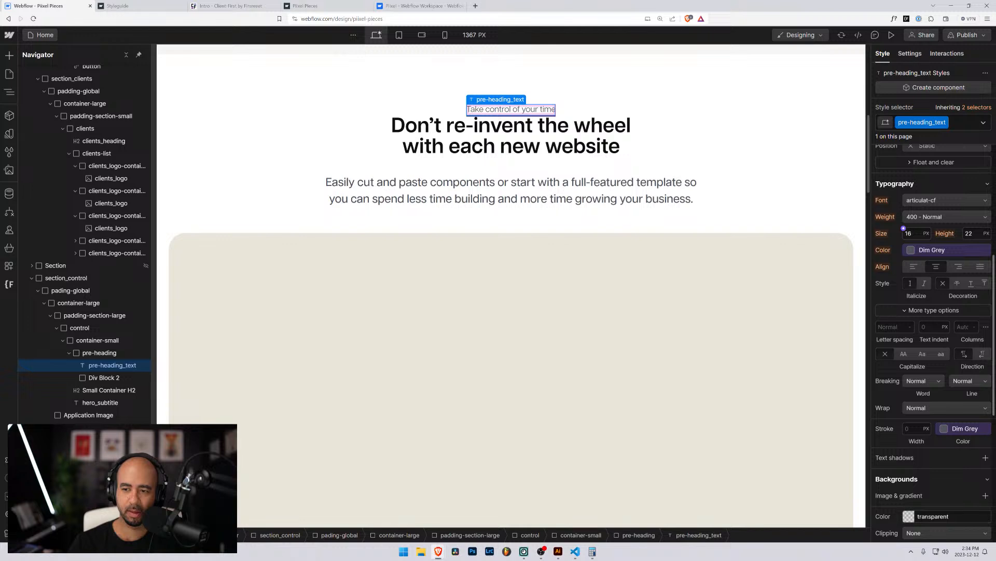
left_click(908, 233)
type("1rem")
key("Return")
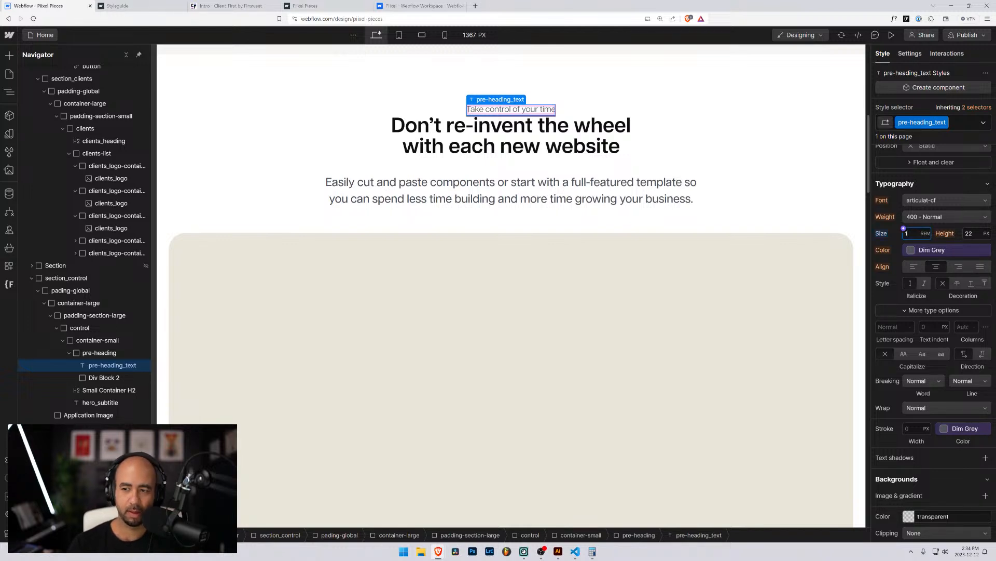
left_click(986, 234)
left_click(955, 235)
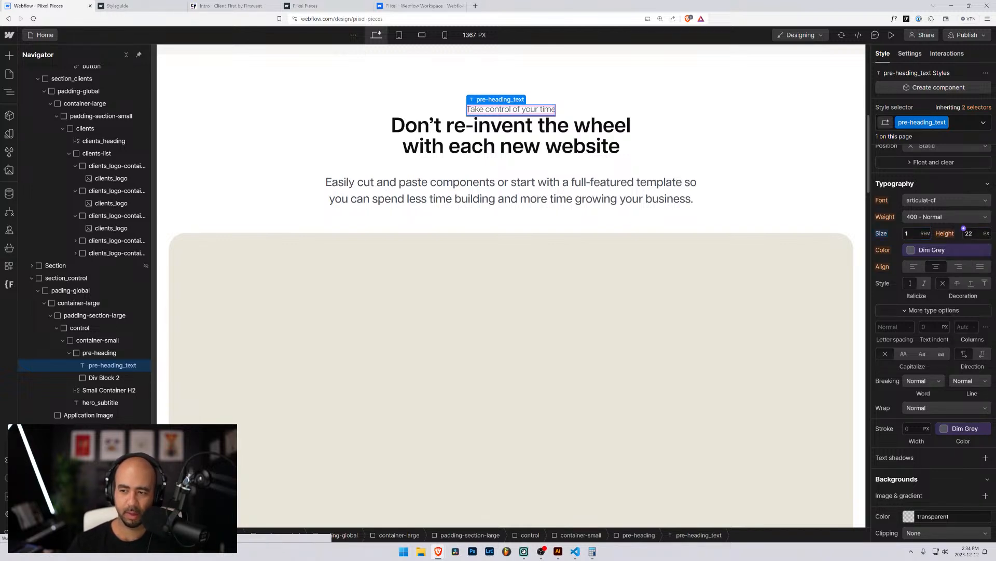
left_click(970, 233)
type("1rem")
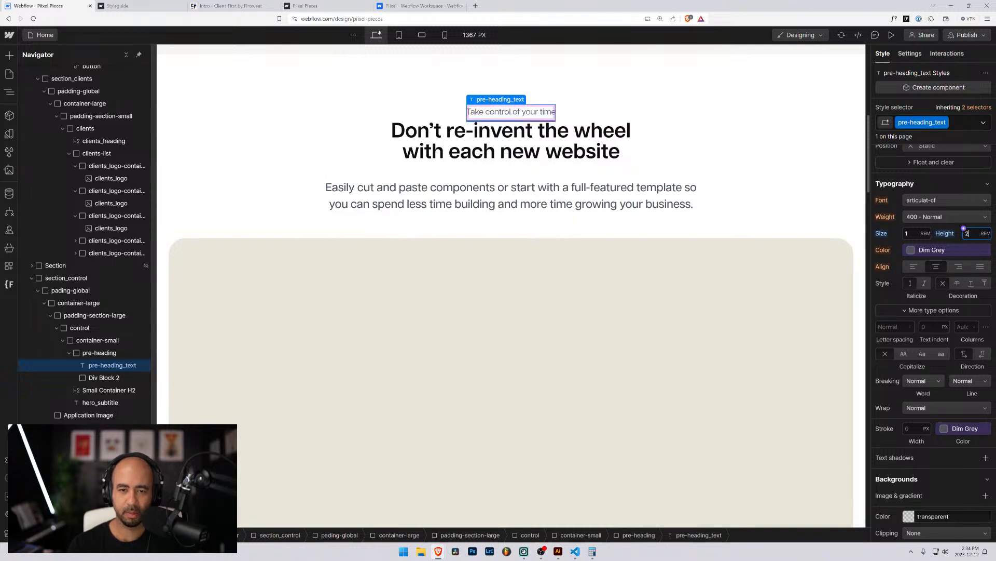
type(".1")
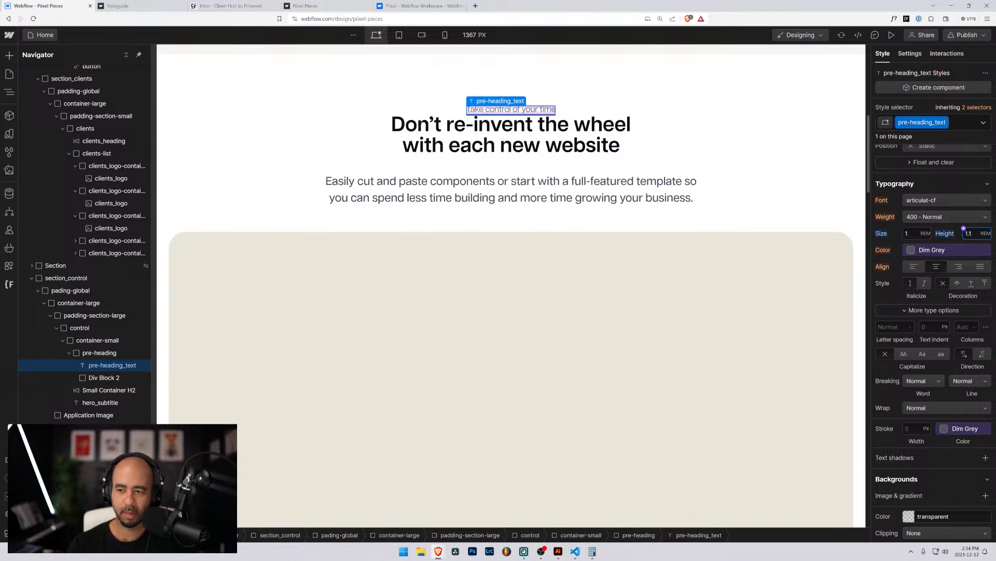
type("25")
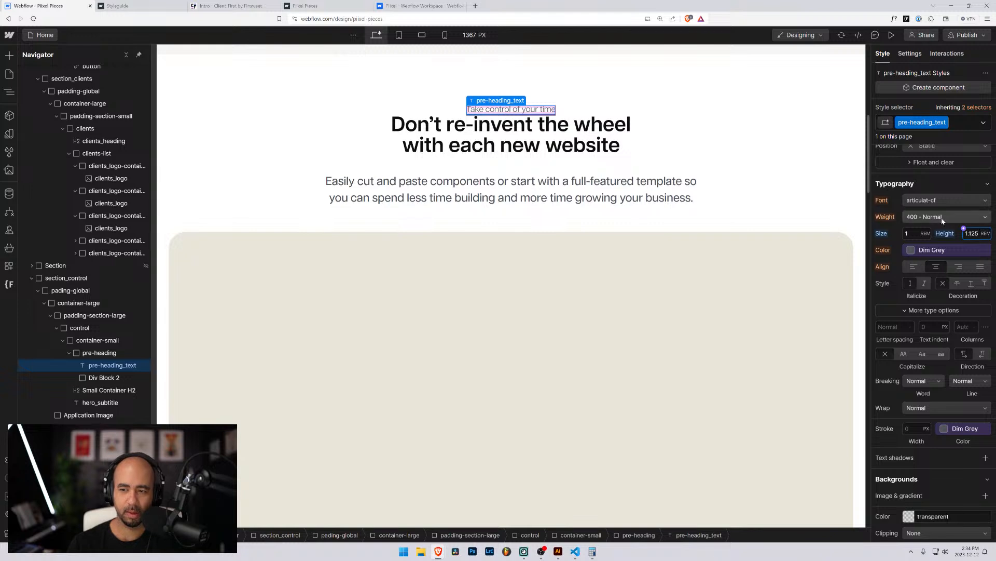
left_click(921, 217)
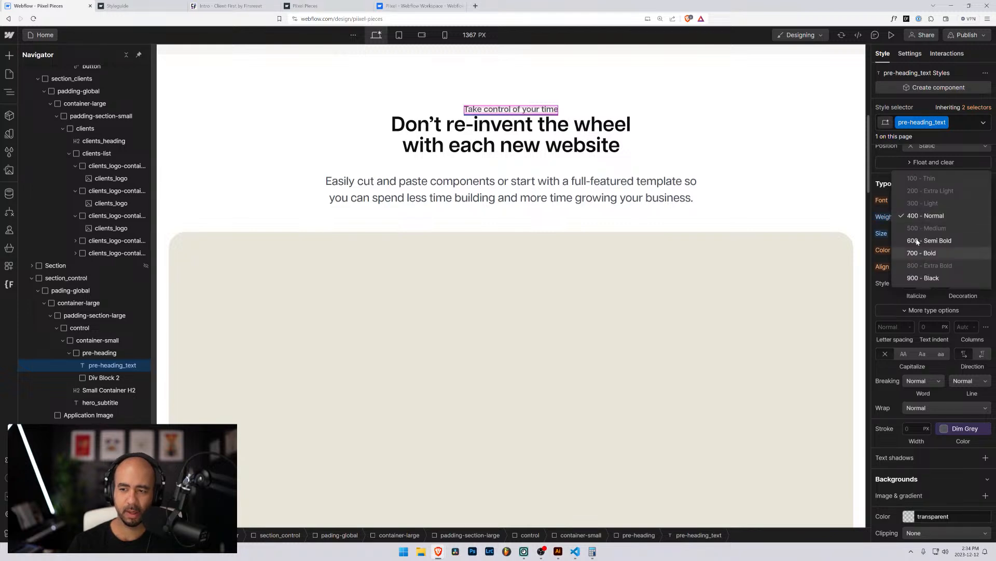
left_click(917, 241)
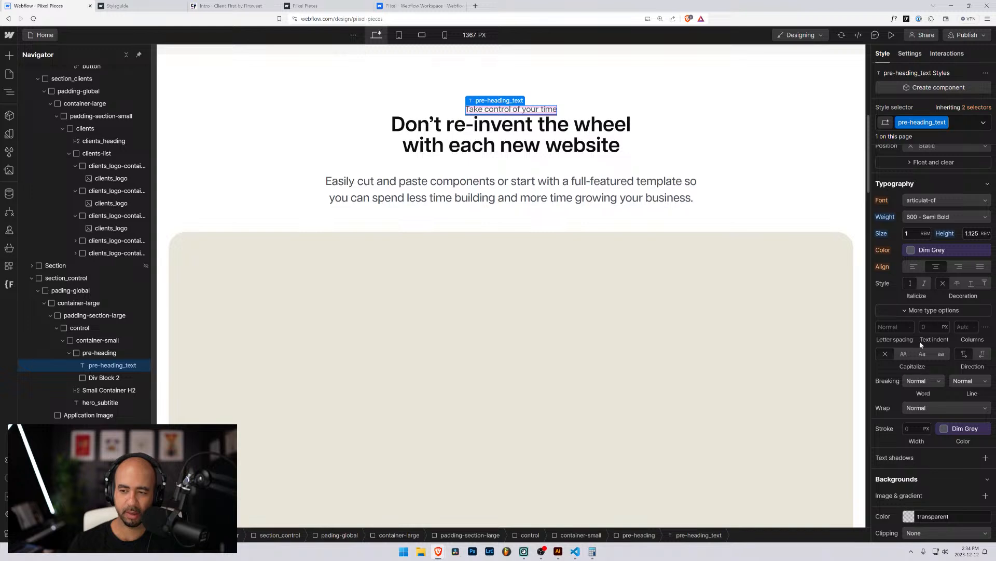
left_click(912, 251)
left_click(894, 322)
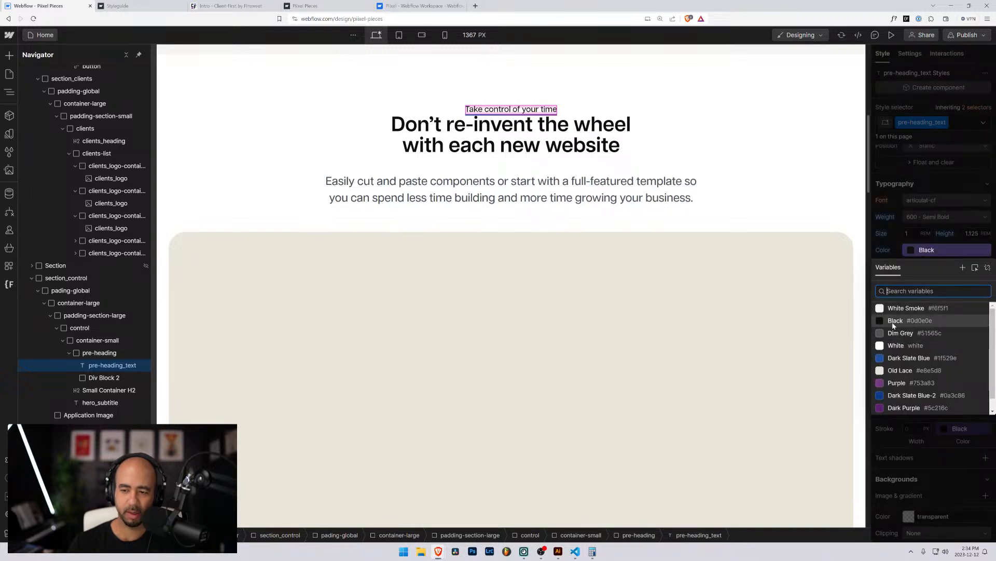
key("Escape")
Give the pre-heading_text label a 1rem bottom margin.
left_click(674, 137)
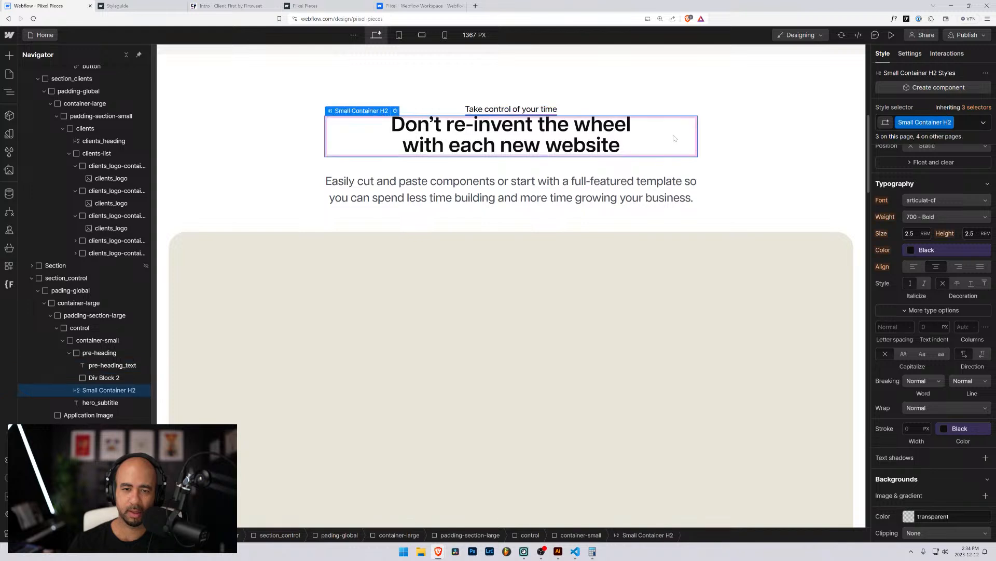
left_click(747, 198)
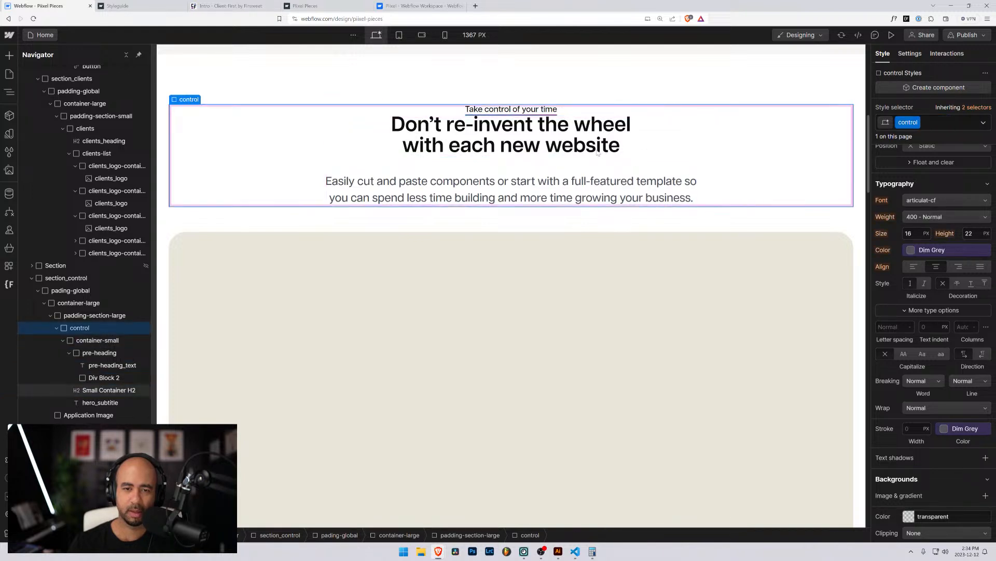
left_click(546, 110)
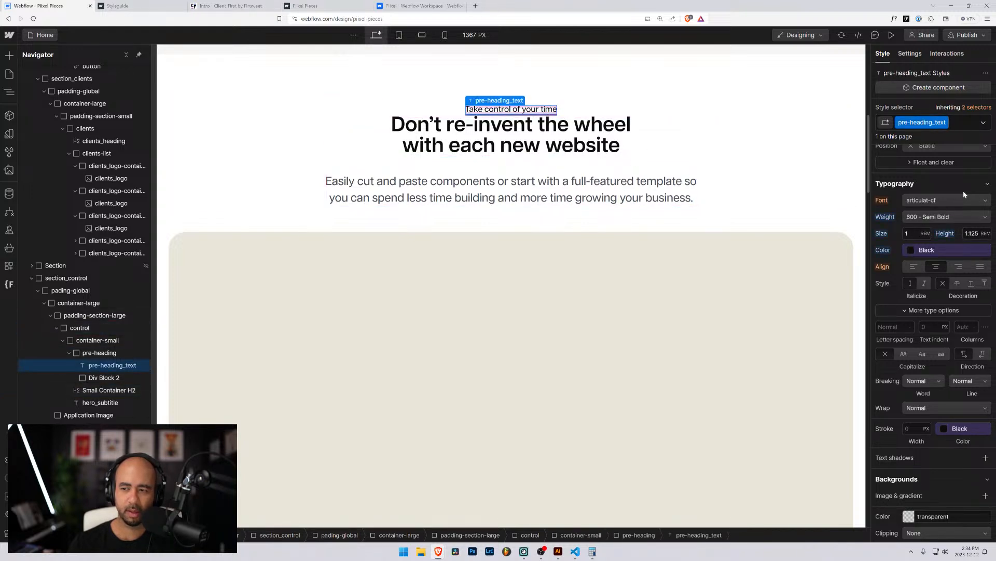
scroll(945, 208, "up", 5)
left_click(934, 255)
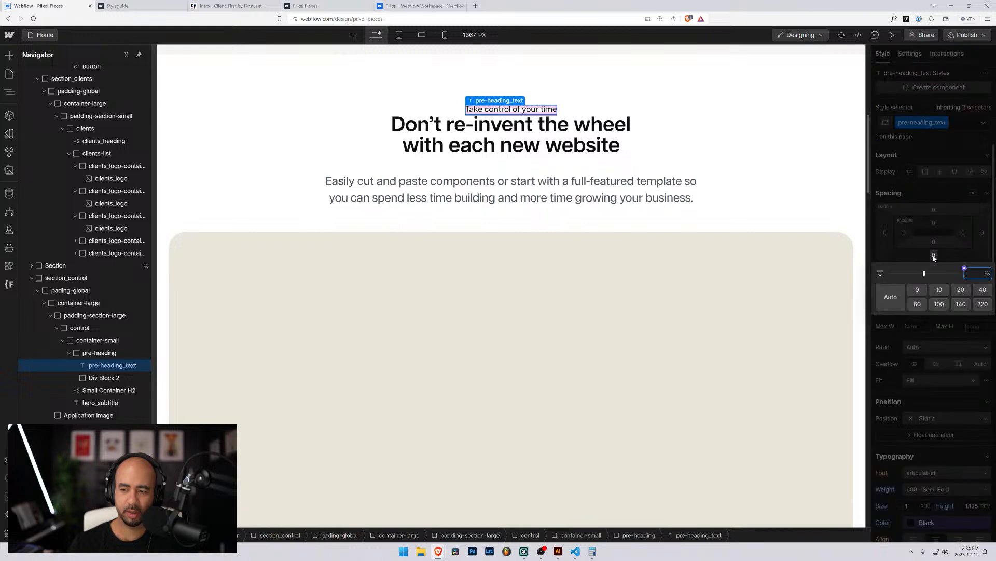
type("1rem")
key("Return")
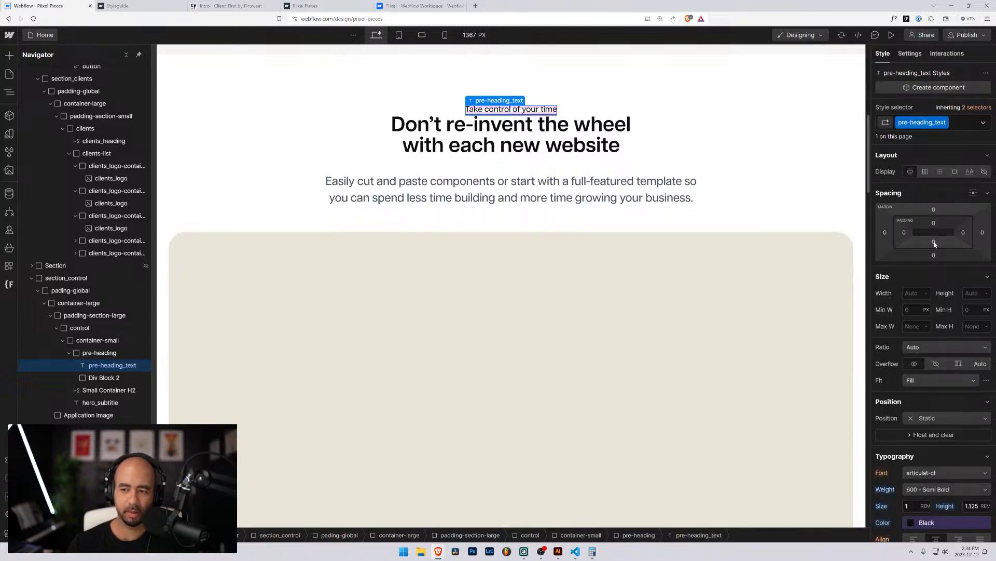
Apply a 1rem bottom margin to the pre-heading wrapper and check the spacing below it.
left_click(117, 356)
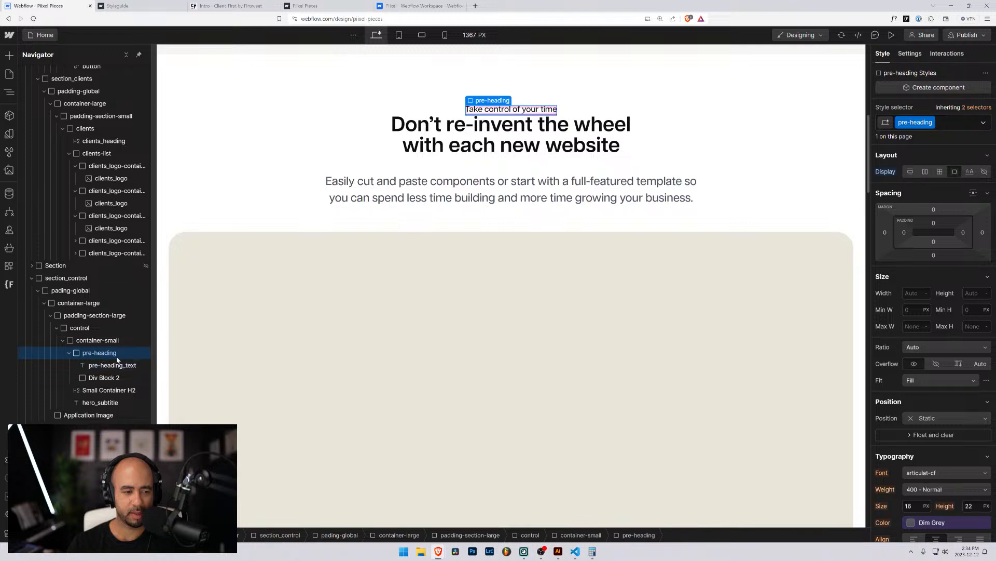
left_click(933, 255)
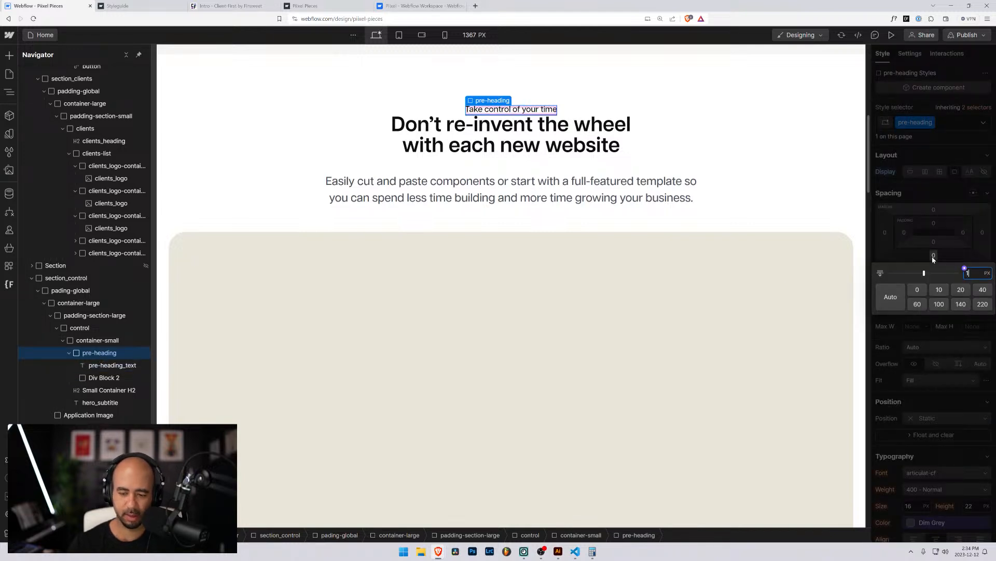
key("Return")
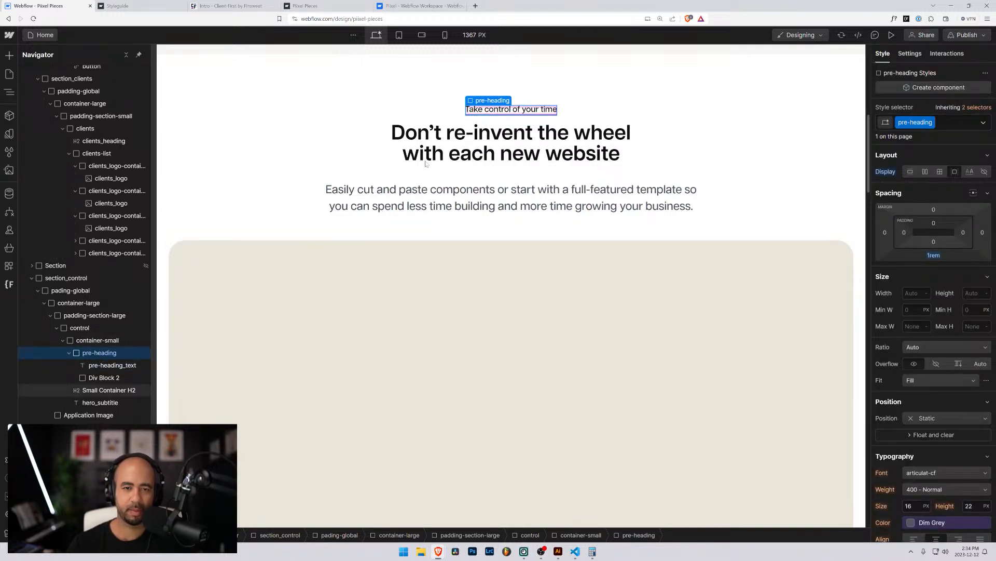
left_click(347, 149)
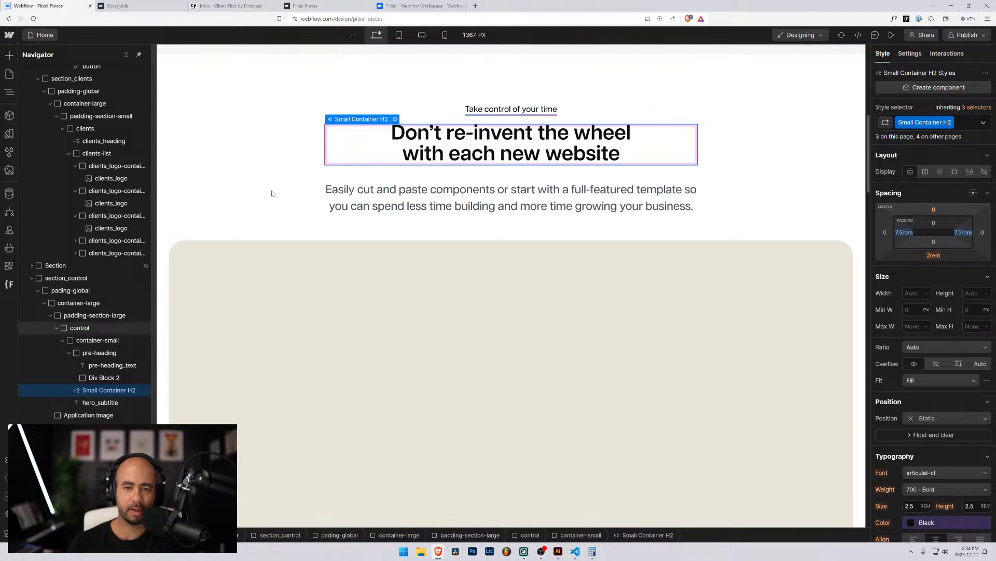
left_click(258, 189)
left_click(207, 87)
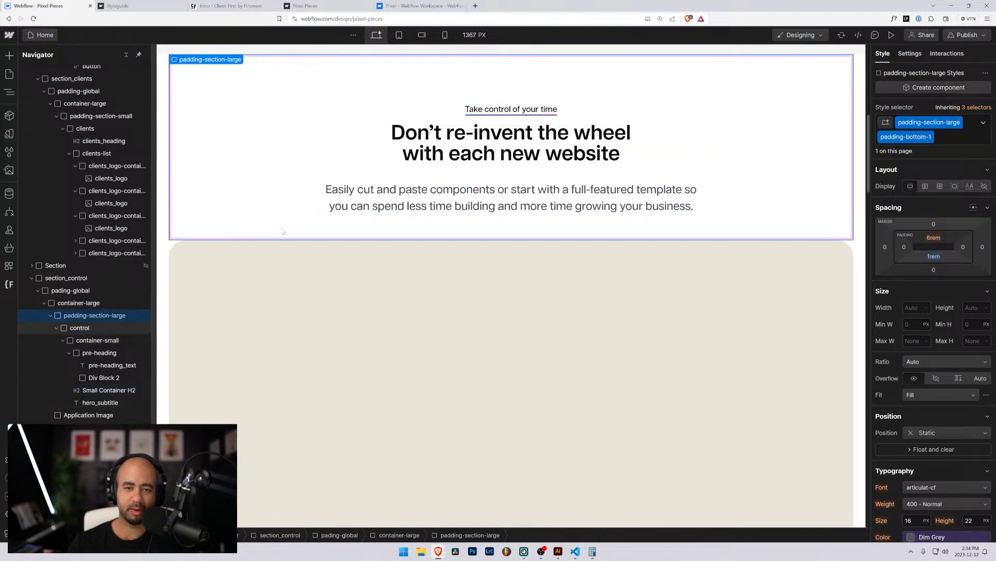
left_click(343, 334)
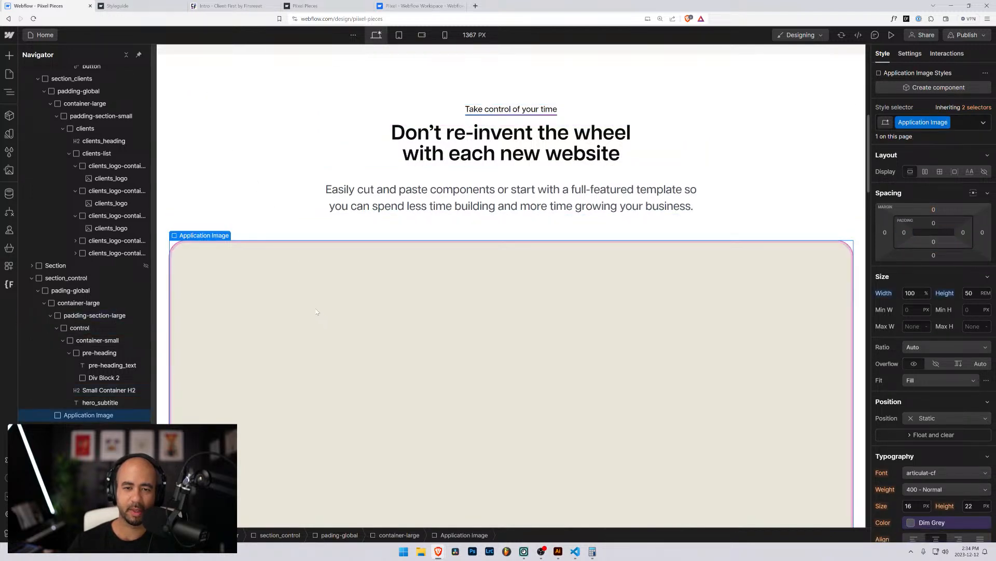
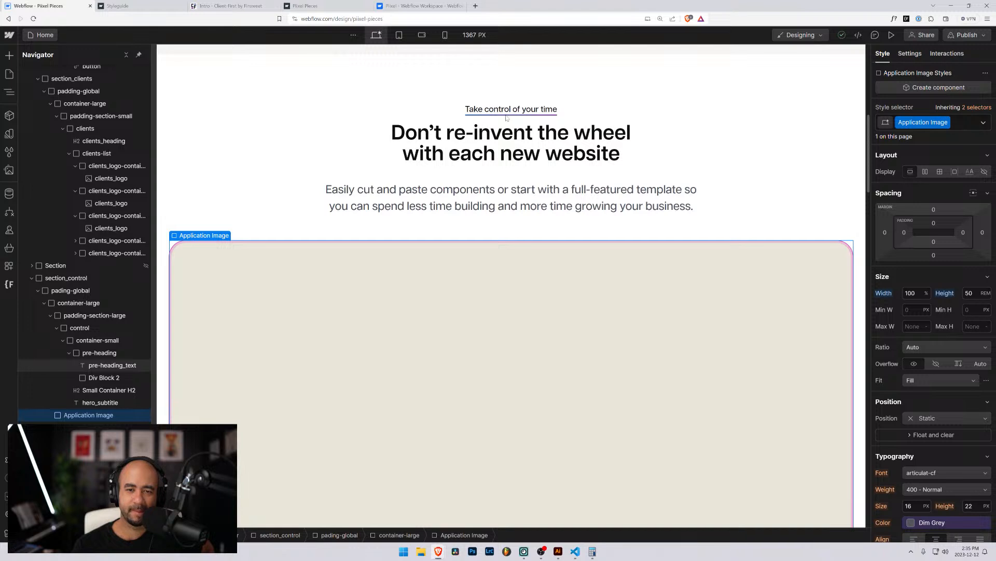
Detach the underline gradient's left stop from its variable and set it to pale pink #efb5ff.
left_click(121, 380)
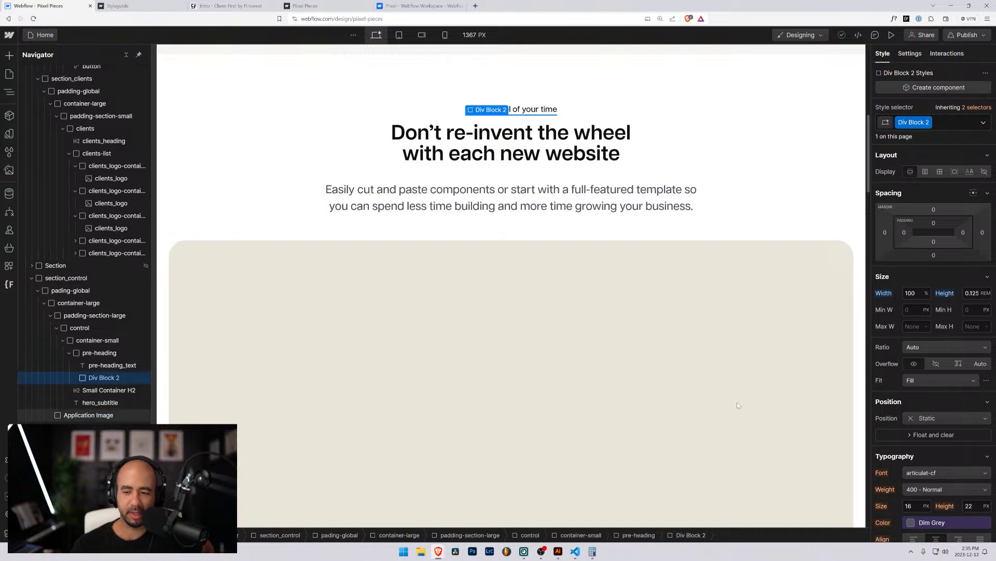
scroll(934, 348, "down", 7)
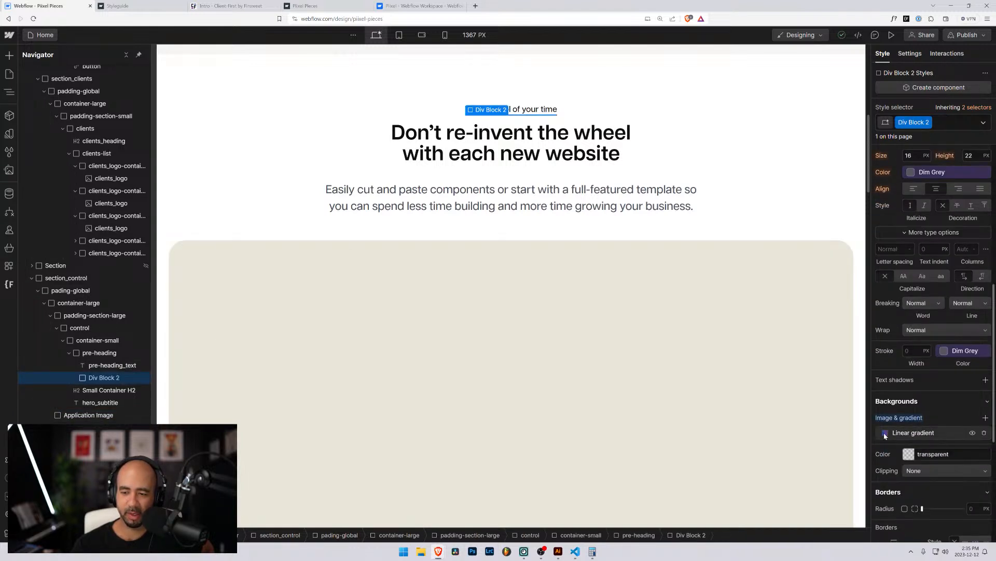
left_click(885, 434)
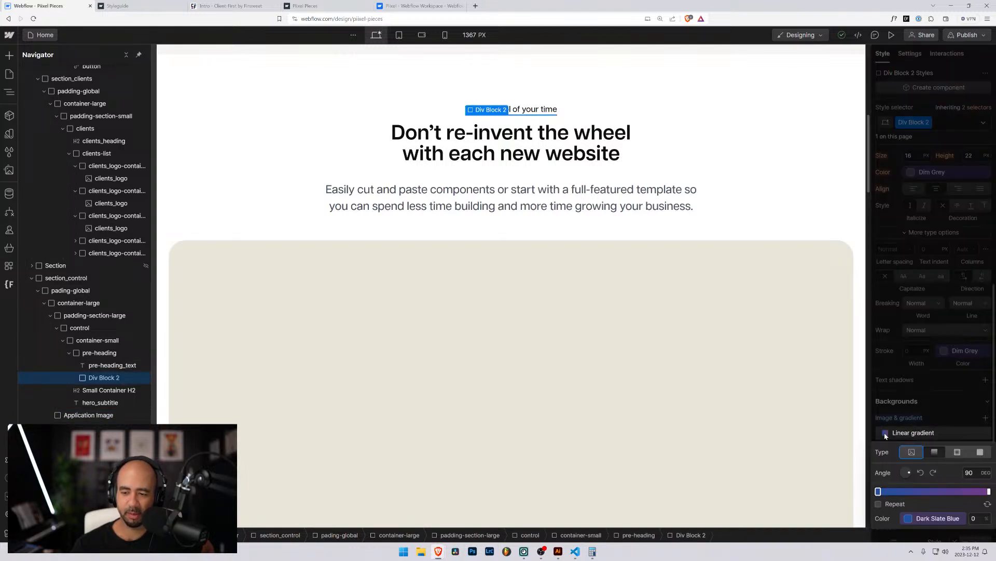
left_click(878, 491)
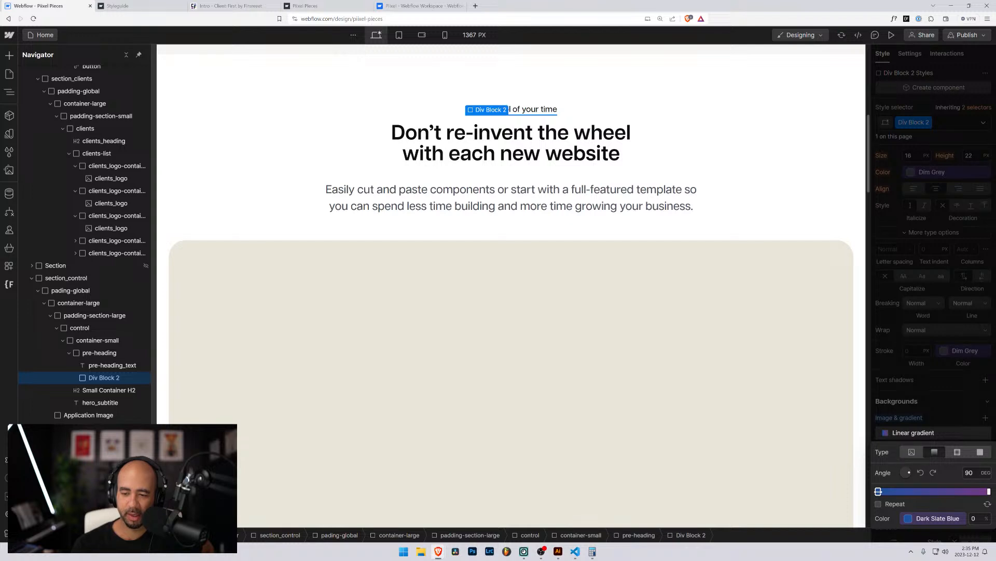
left_click(908, 518)
scroll(916, 459, "down", 1)
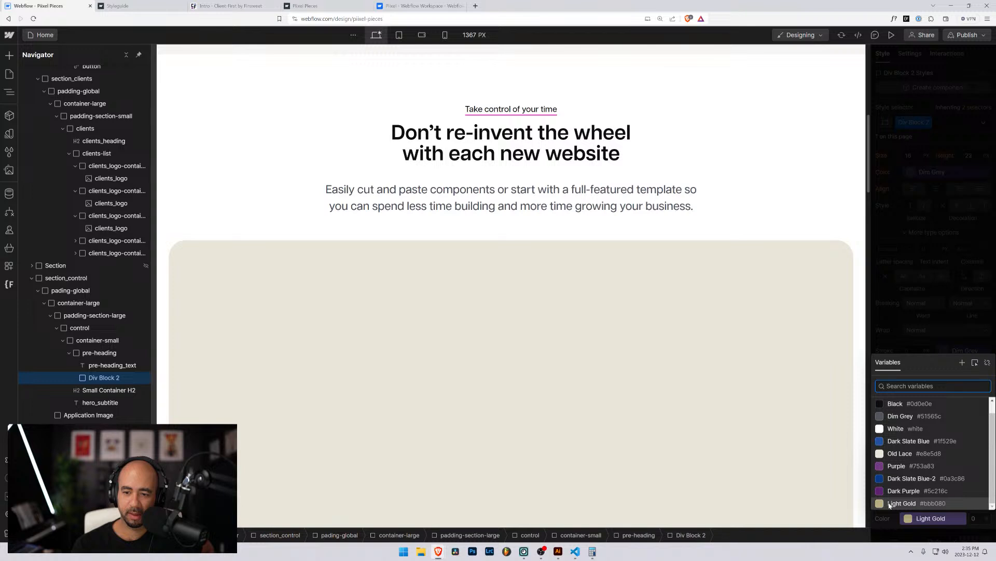
scroll(893, 418, "up", 1)
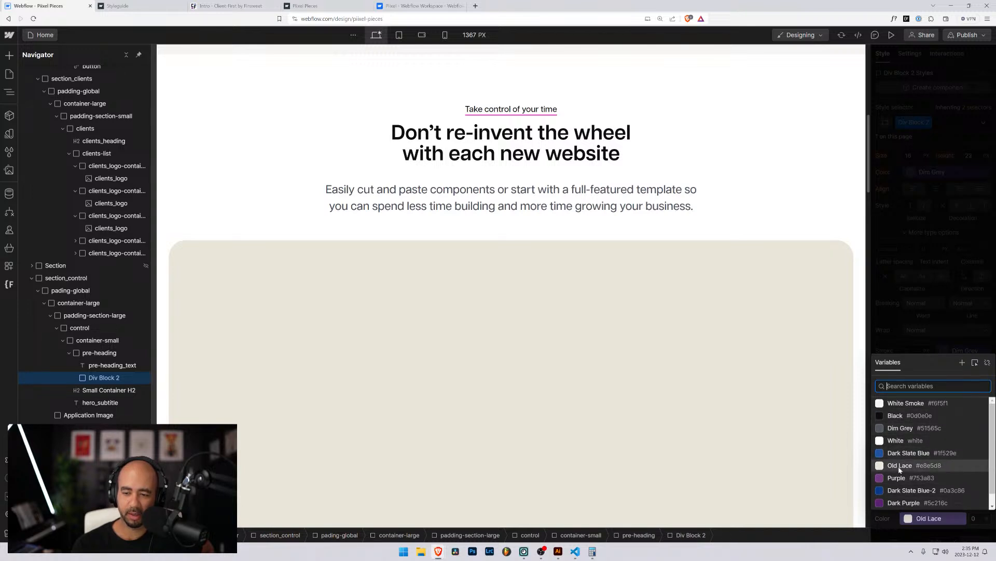
left_click(919, 504)
left_click(941, 519)
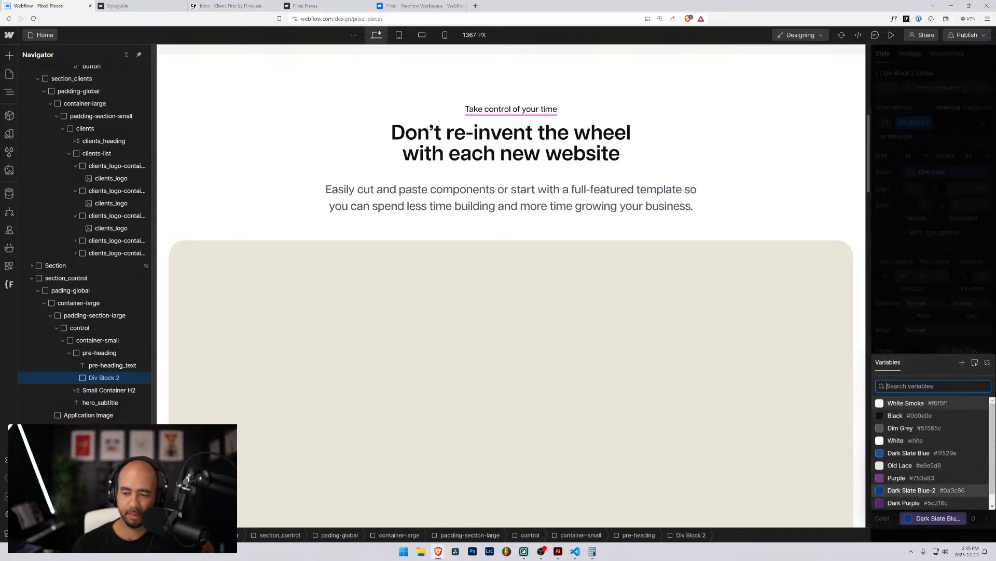
left_click(988, 363)
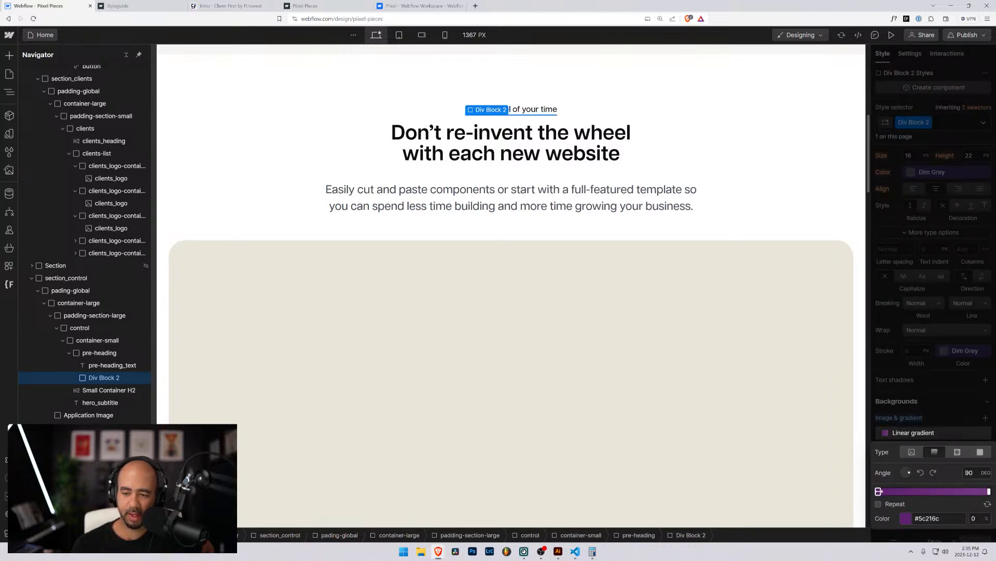
left_click(903, 515)
left_click_drag(923, 414, 909, 372)
left_click(929, 329)
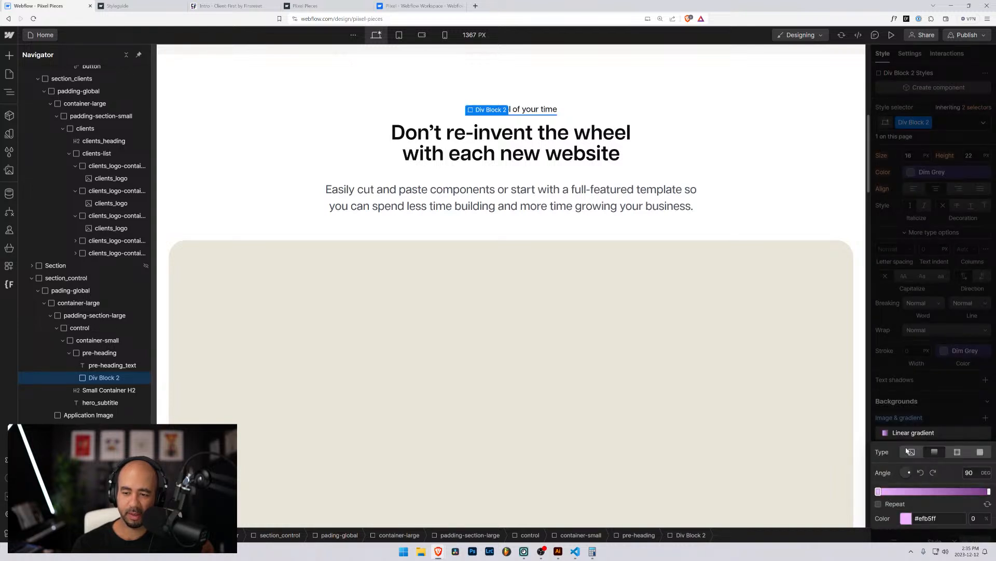
Detach the gradient's right stop from its variable and set it to light blue #5899f8.
left_click(989, 491)
left_click(931, 520)
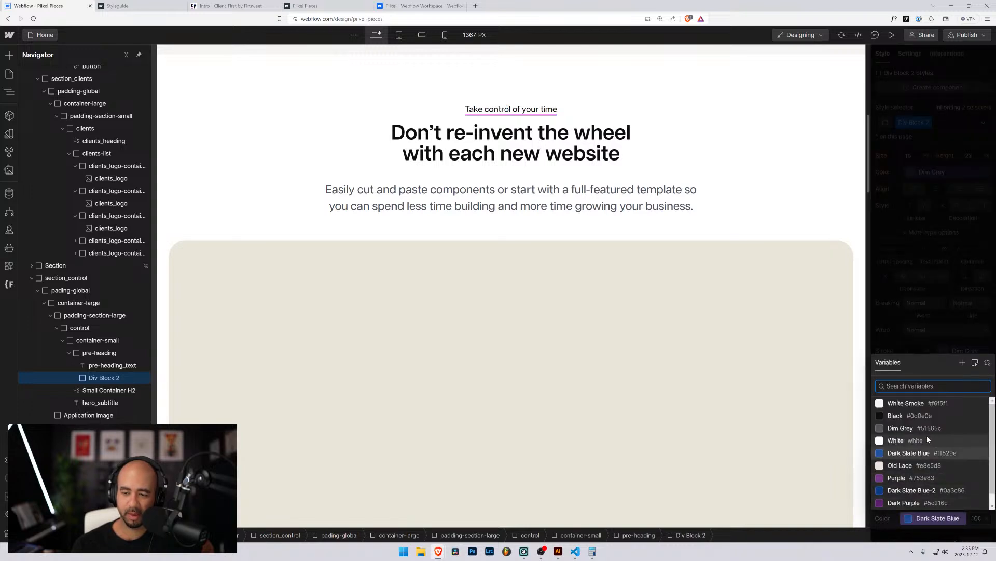
left_click(955, 519)
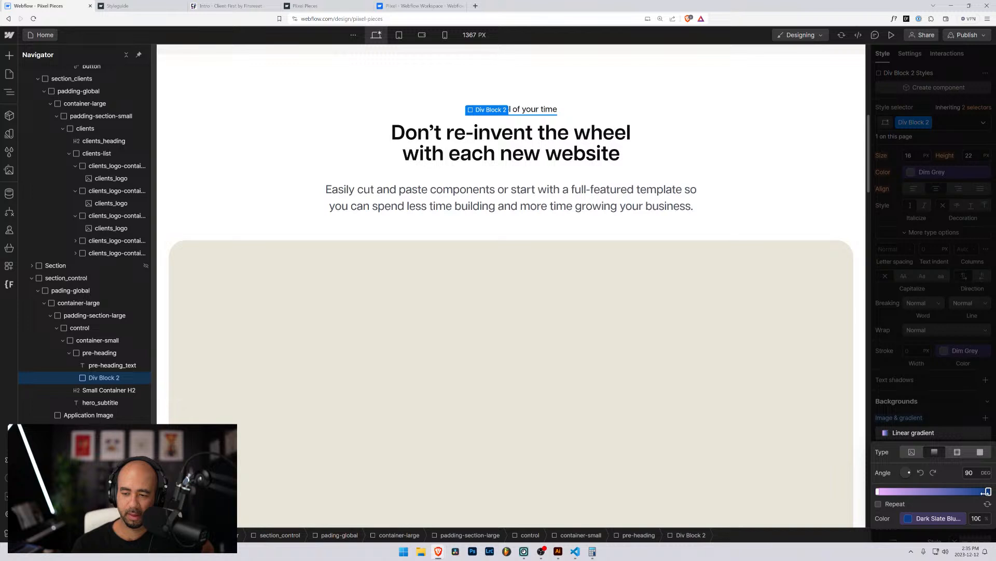
left_click(941, 519)
left_click(988, 363)
left_click(907, 518)
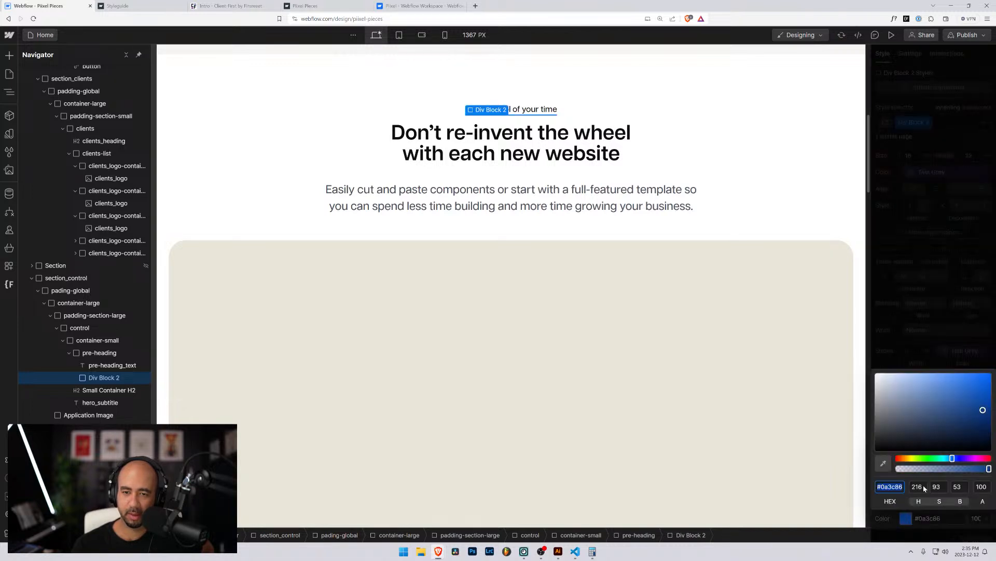
left_click(938, 416)
left_click_drag(945, 405, 952, 377)
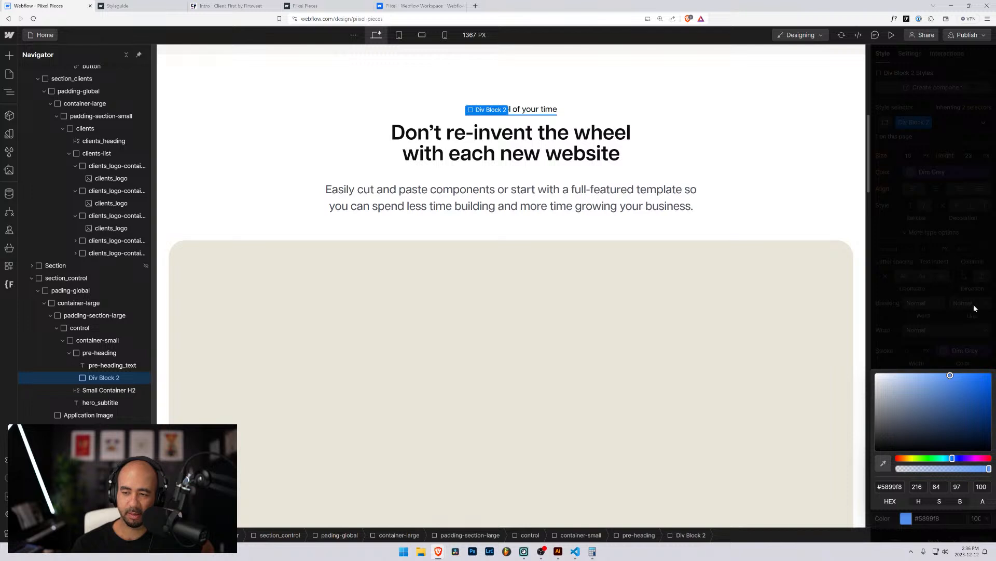
left_click(956, 298)
left_click(667, 139)
left_click(636, 181)
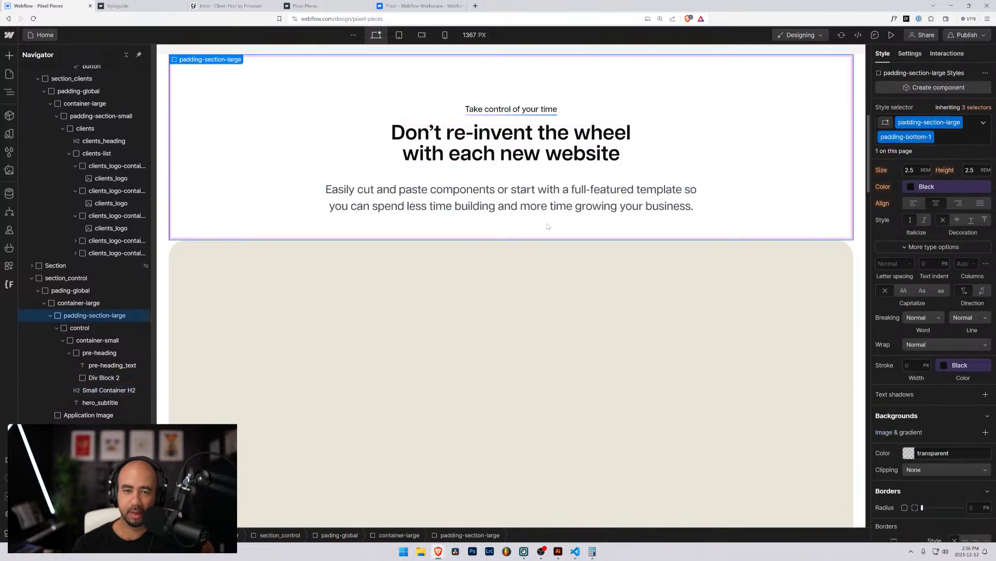
Colour the 'Take control of your time' pre-heading text with the Dark Slate Blue-2 variable.
left_click(332, 208)
left_click(318, 336)
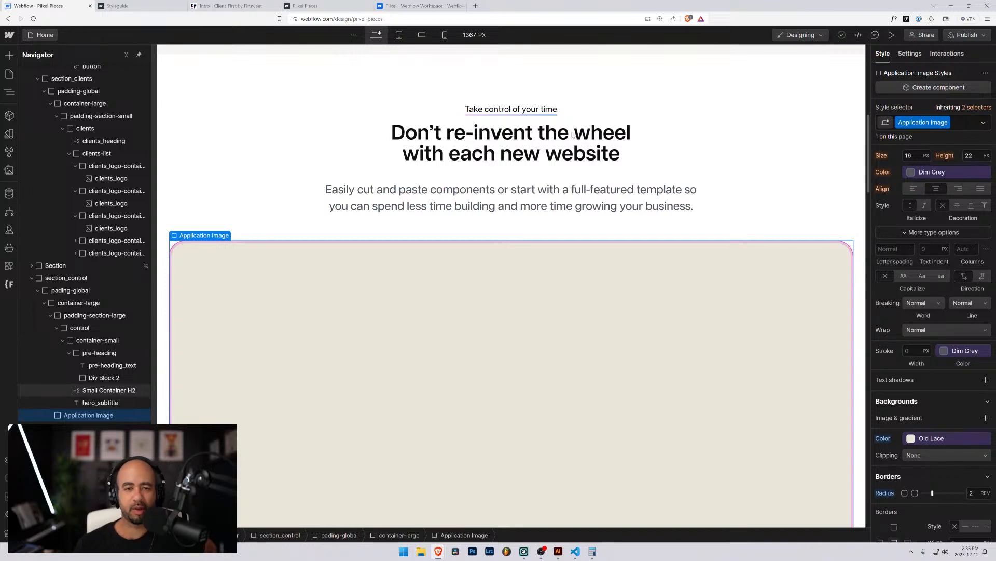
left_click(503, 110)
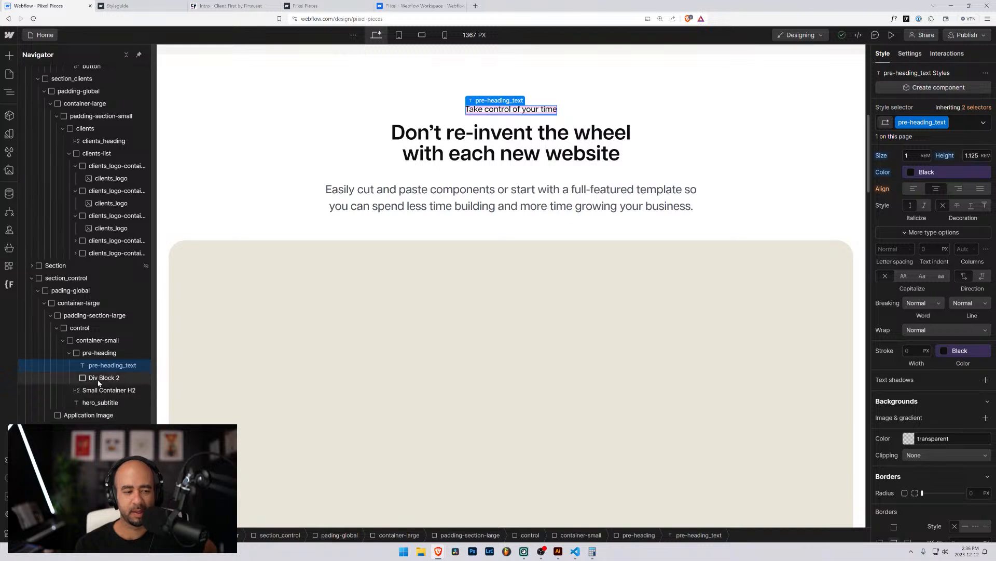
scroll(960, 388, "up", 2)
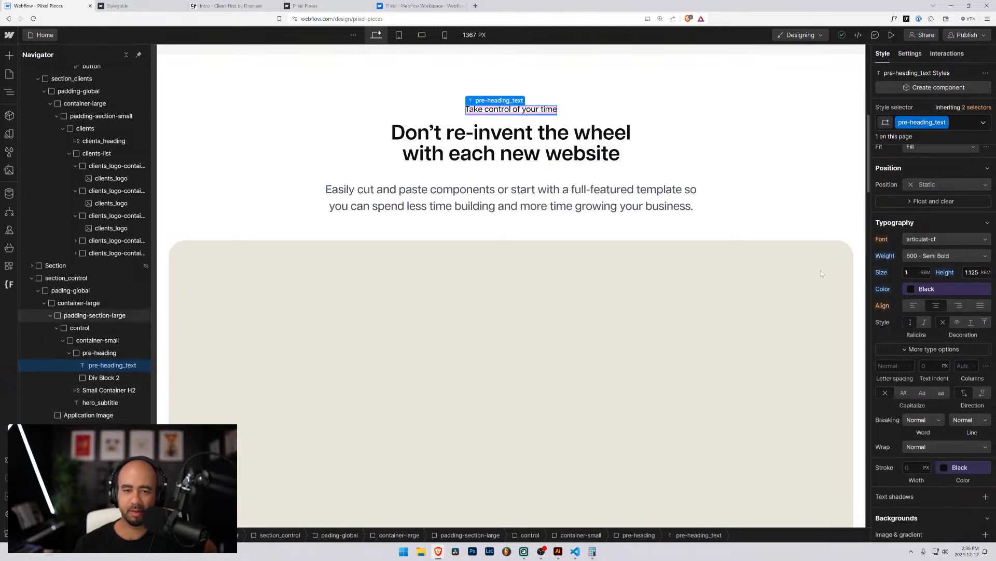
left_click(913, 288)
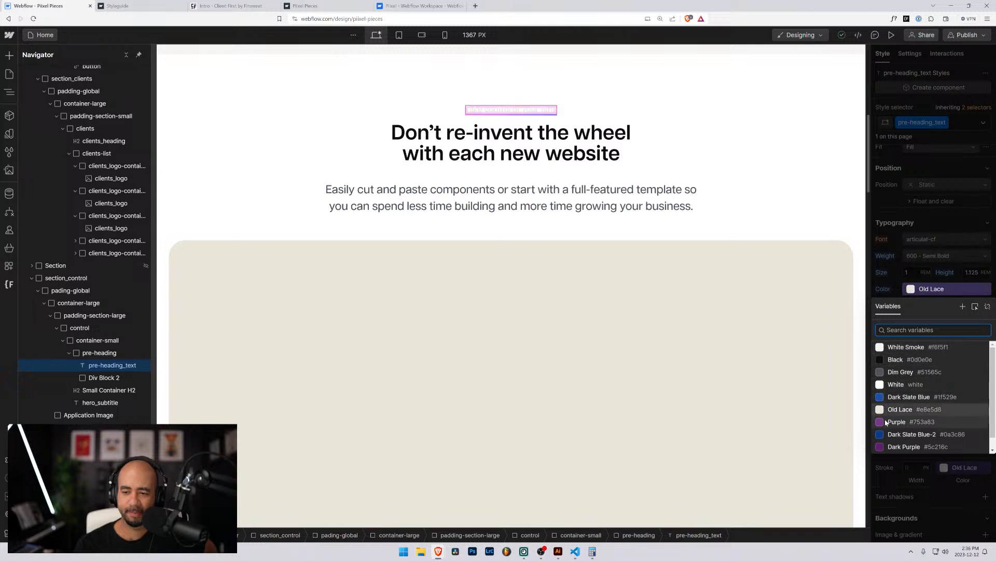
scroll(898, 425, "down", 1)
left_click(908, 423)
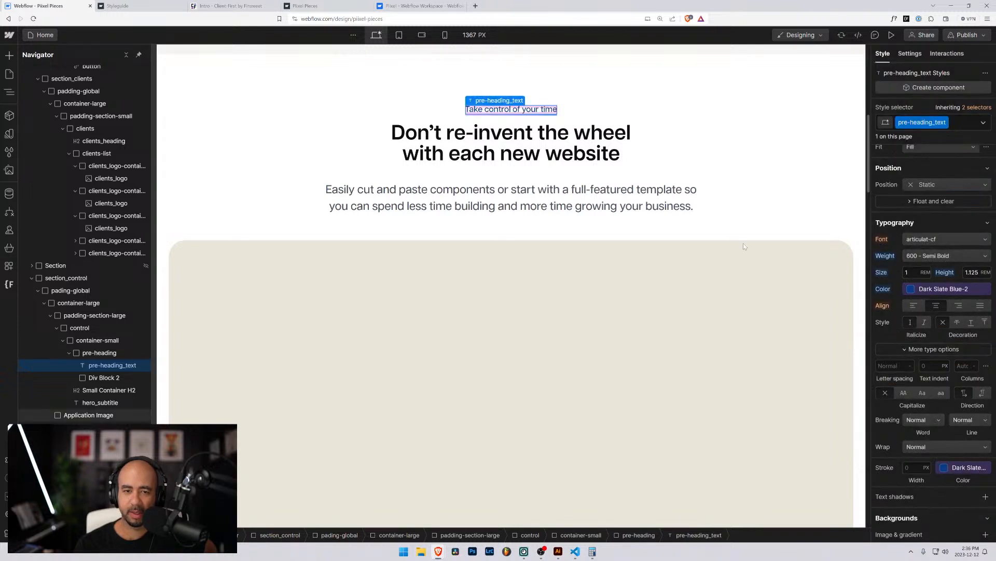
left_click(744, 242)
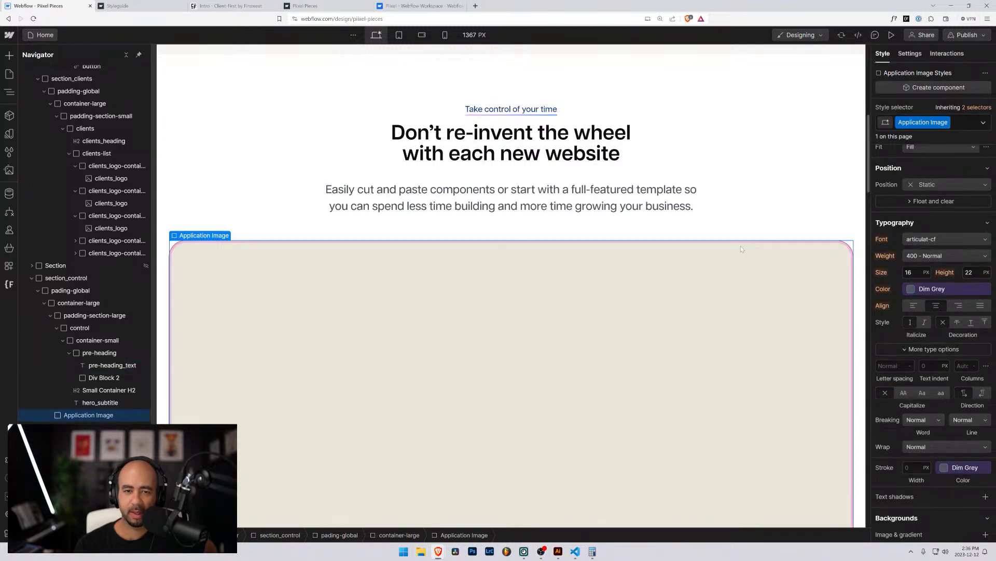
Reset the browser zoom to 100% and preview the restyled section full-width.
scroll(664, 227, "up", 2)
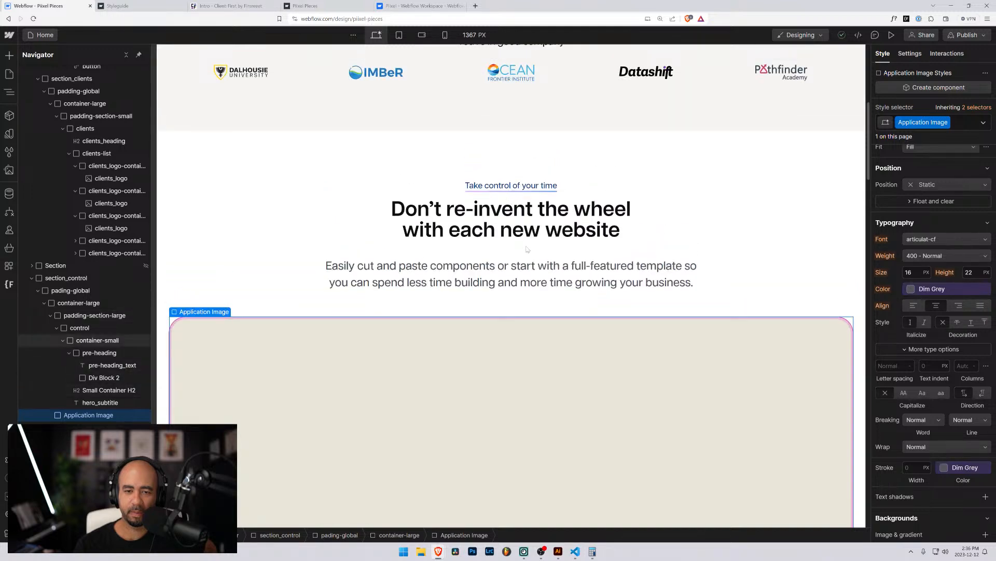
scroll(510, 190, "up", 5)
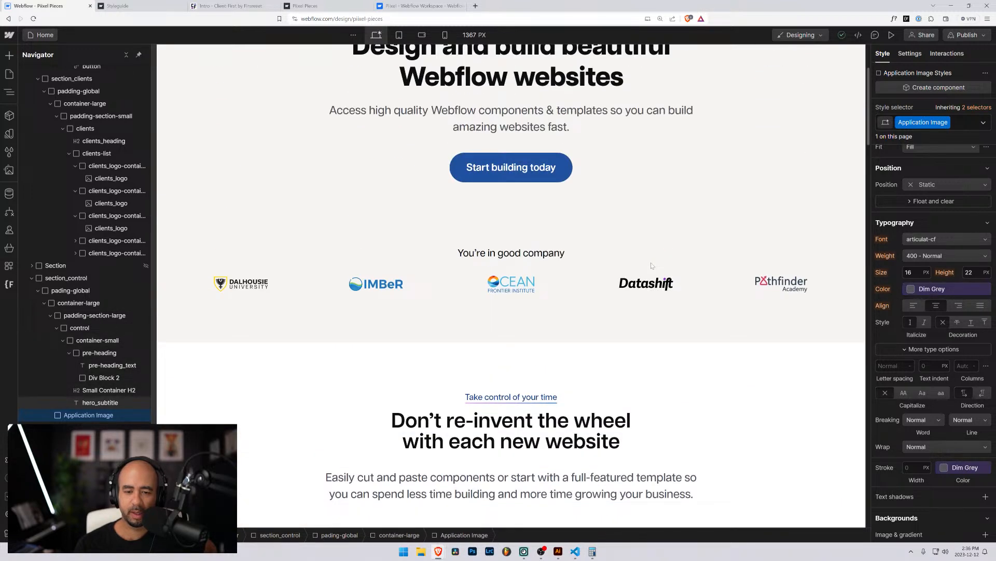
scroll(652, 266, "down", 6)
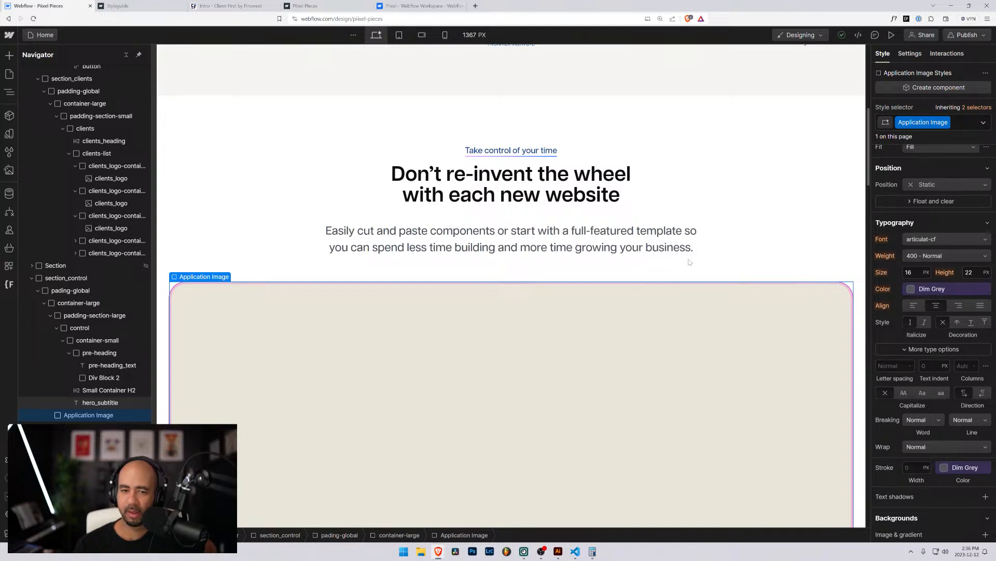
key("ctrl+minus")
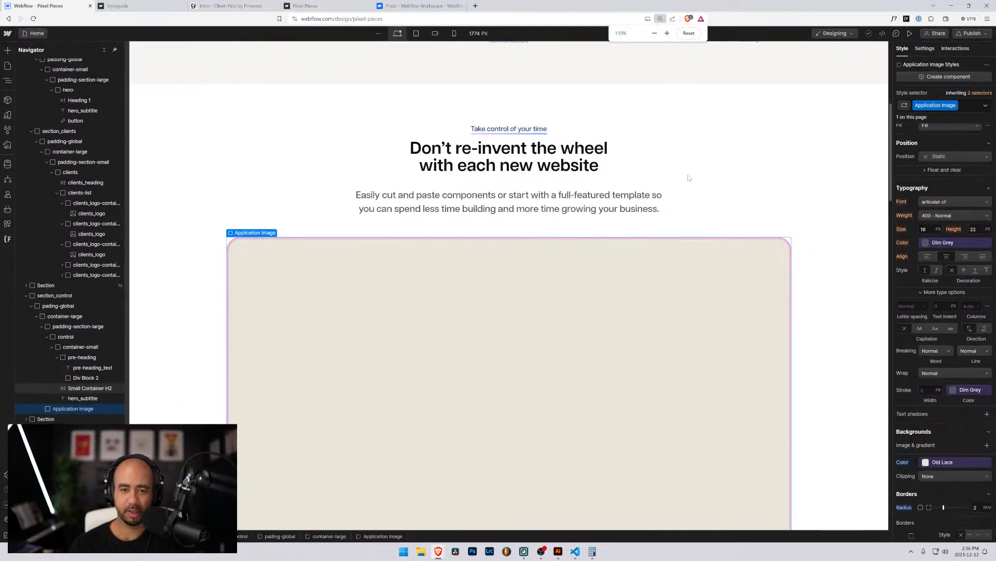
key("ctrl+minus")
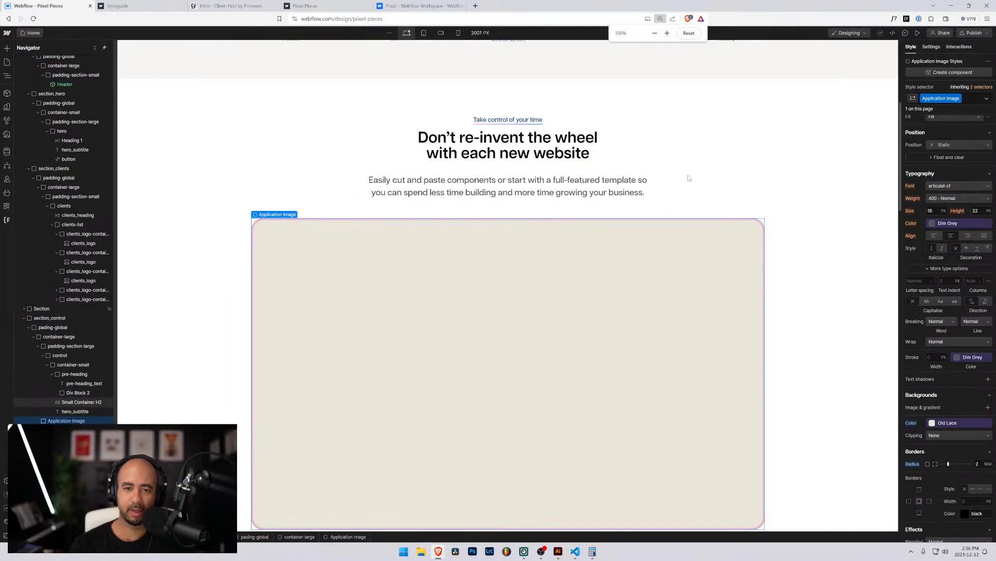
left_click(918, 34)
scroll(376, 191, "up", 4)
scroll(368, 187, "down", 2)
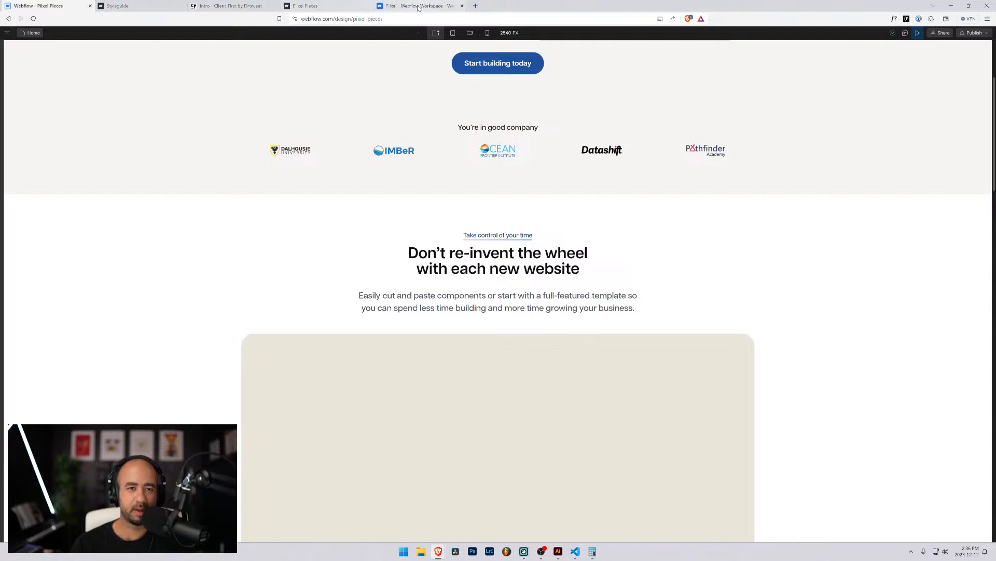
left_click(312, 6)
scroll(364, 220, "down", 2)
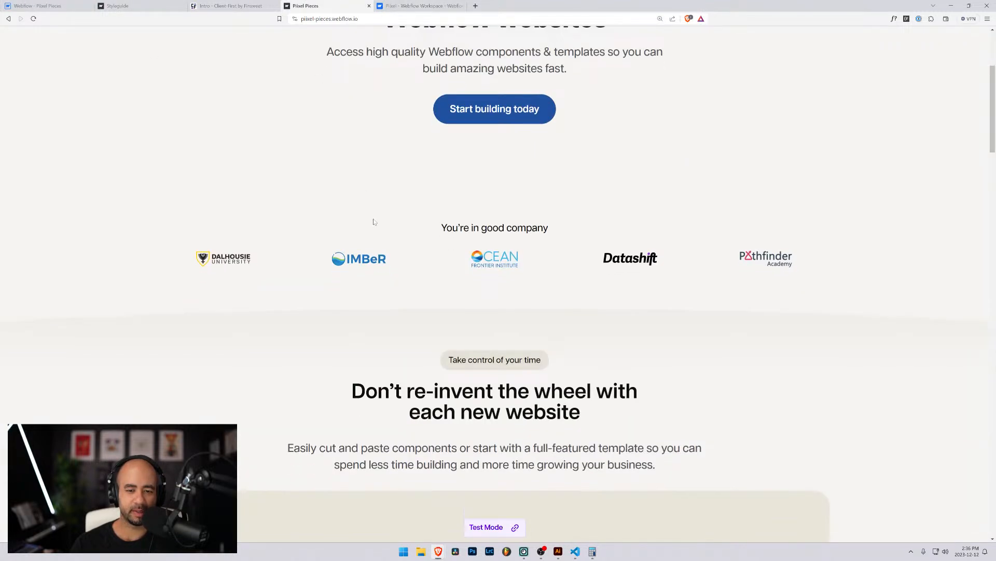
scroll(352, 221, "down", 1)
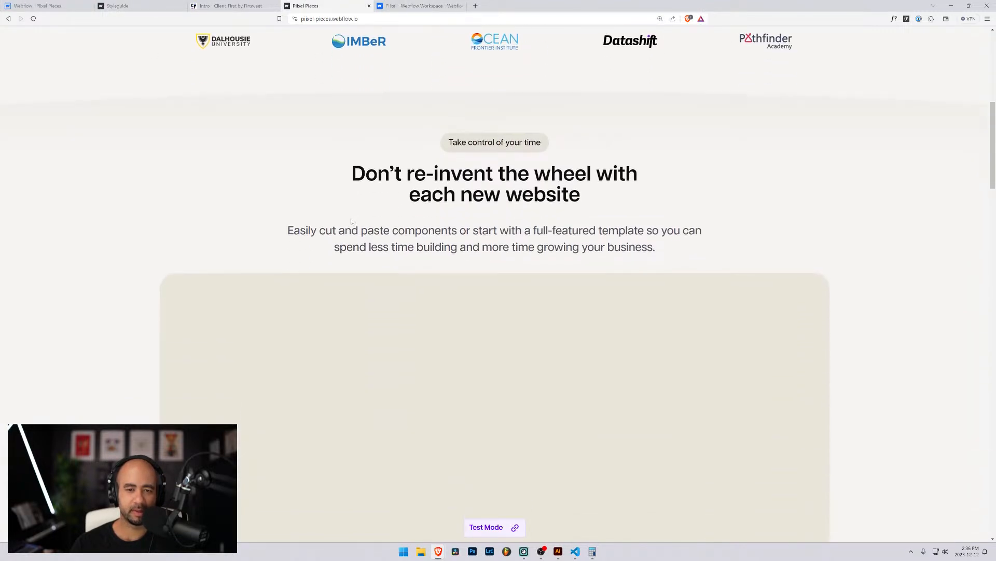
left_click(48, 5)
scroll(101, 200, "down", 2)
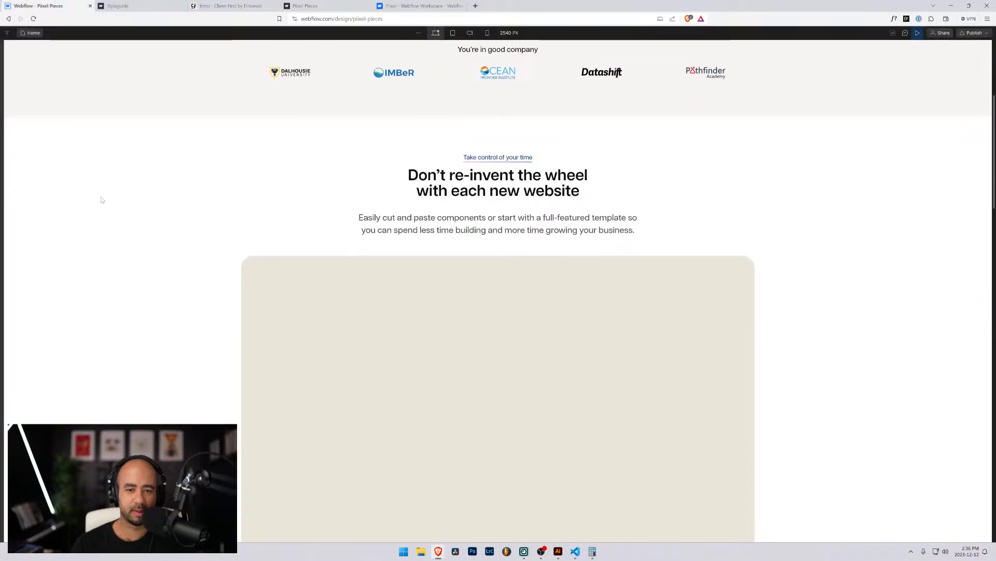
left_click(311, 6)
key("ctrl+minus")
key("ctrl+minus")
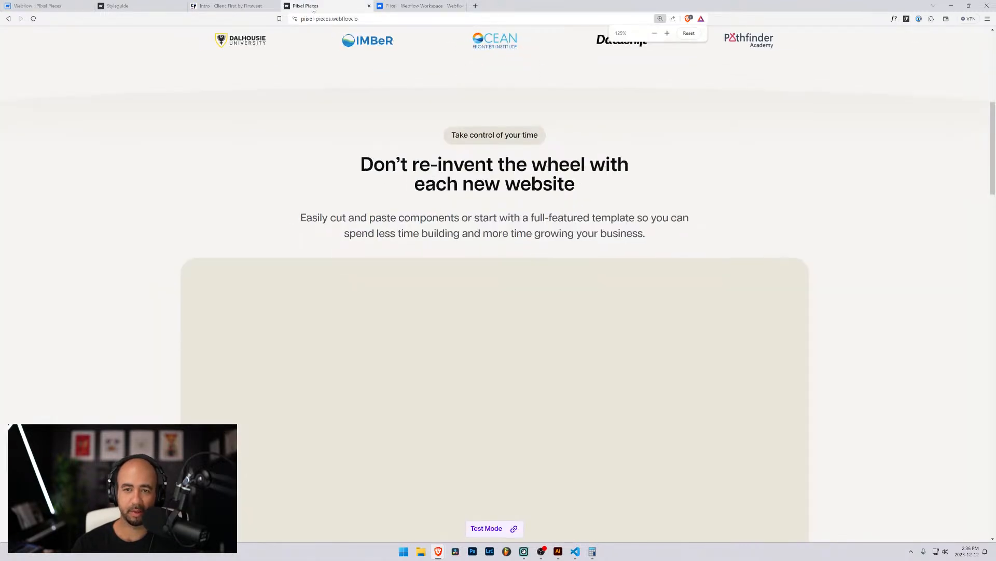
scroll(397, 150, "up", 2)
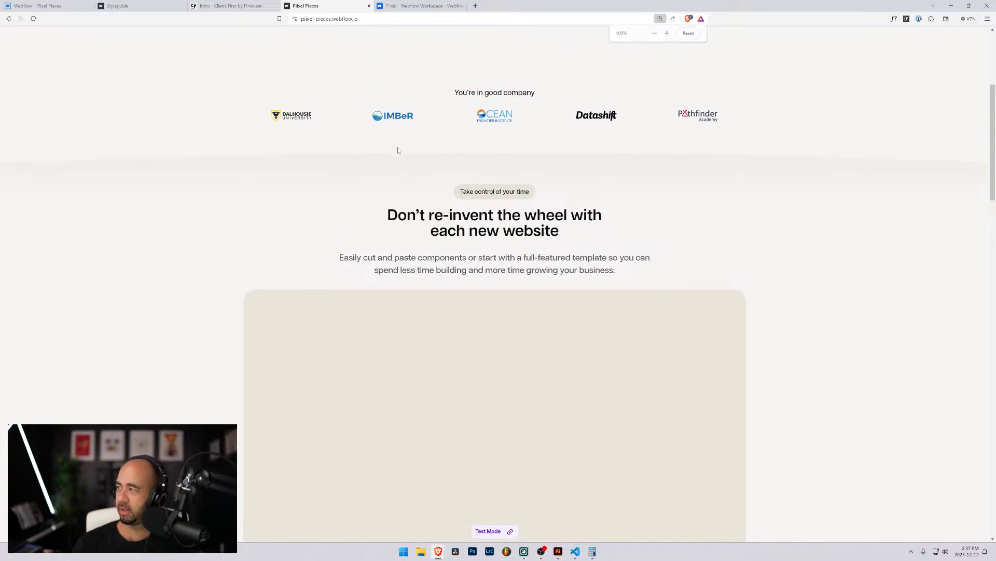
scroll(398, 151, "up", 1)
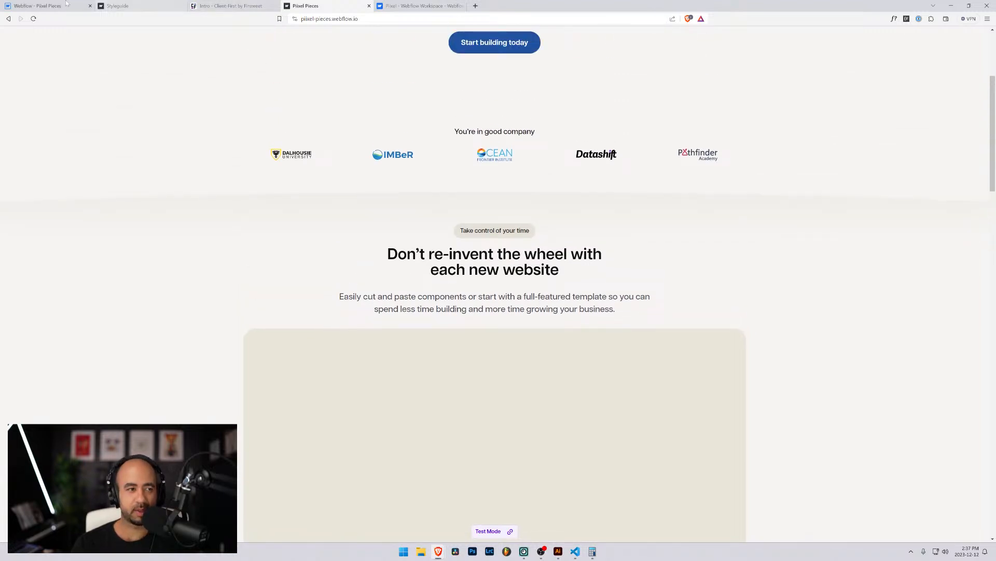
left_click(48, 6)
scroll(241, 190, "up", 5)
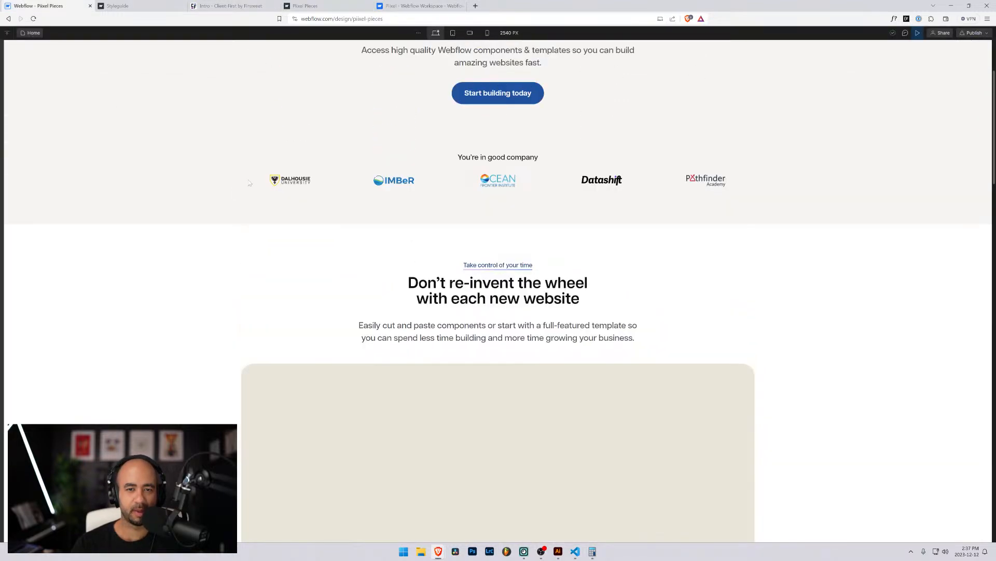
left_click(418, 6)
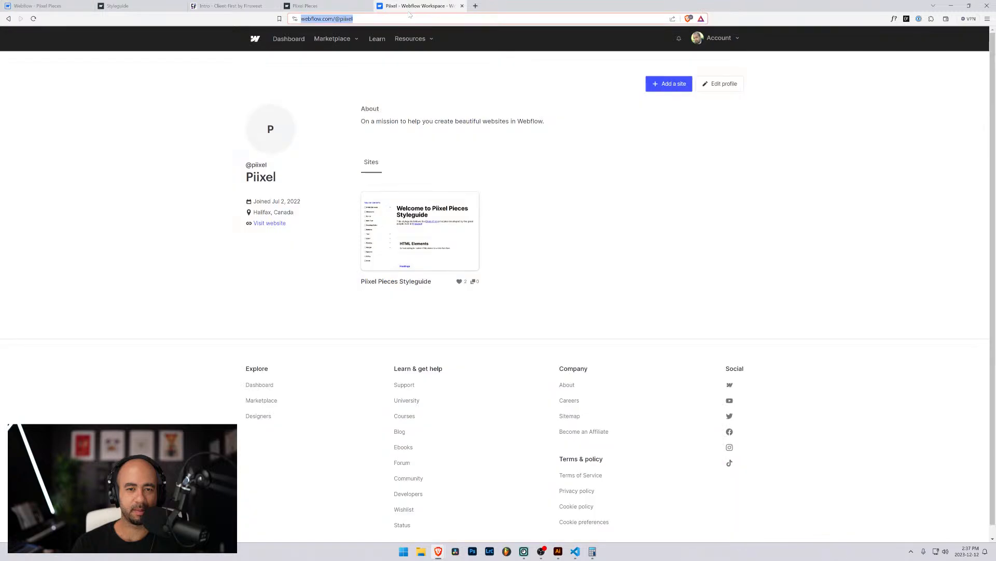
left_click(327, 7)
left_click(48, 6)
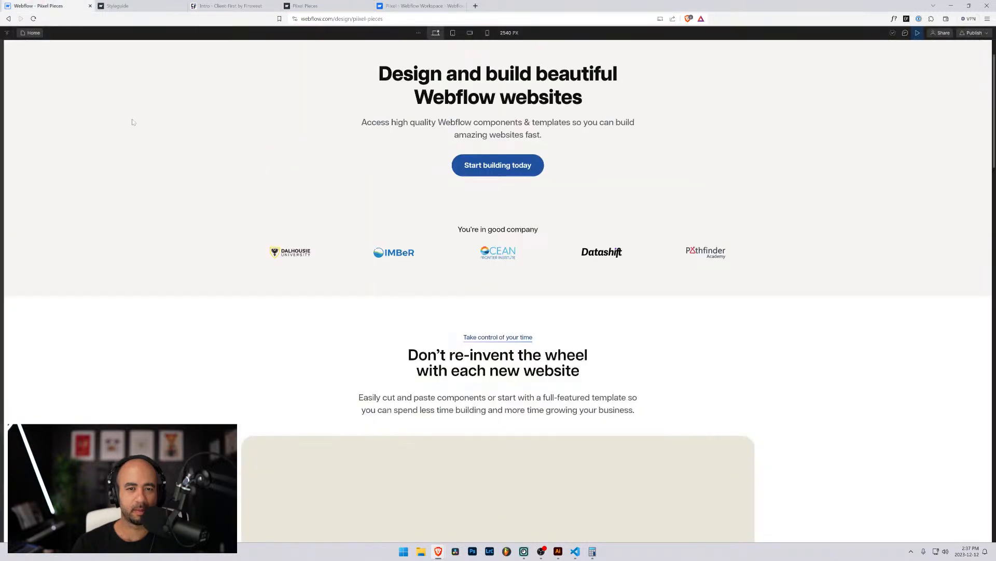
scroll(313, 149, "down", 2)
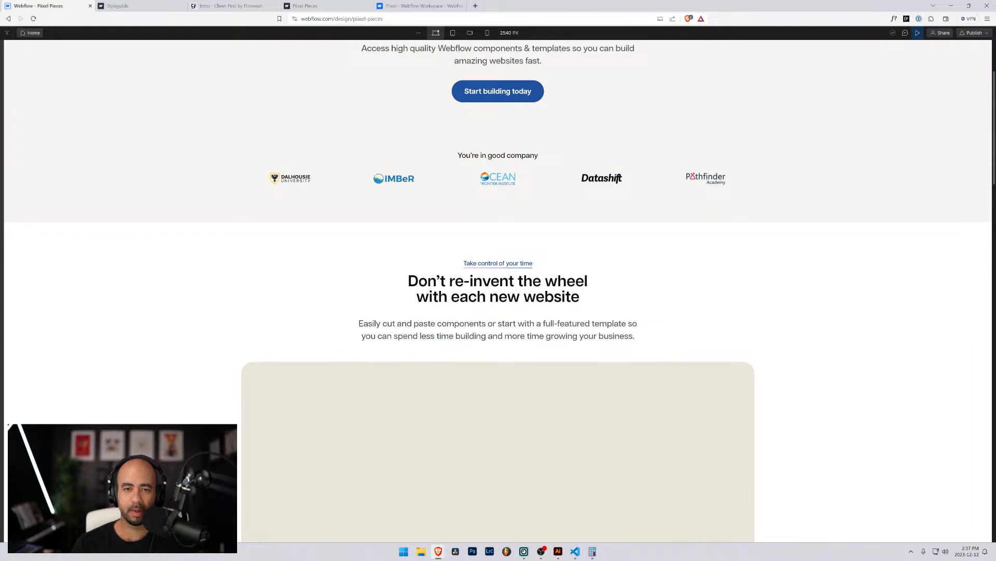
scroll(994, 170, "down", 1)
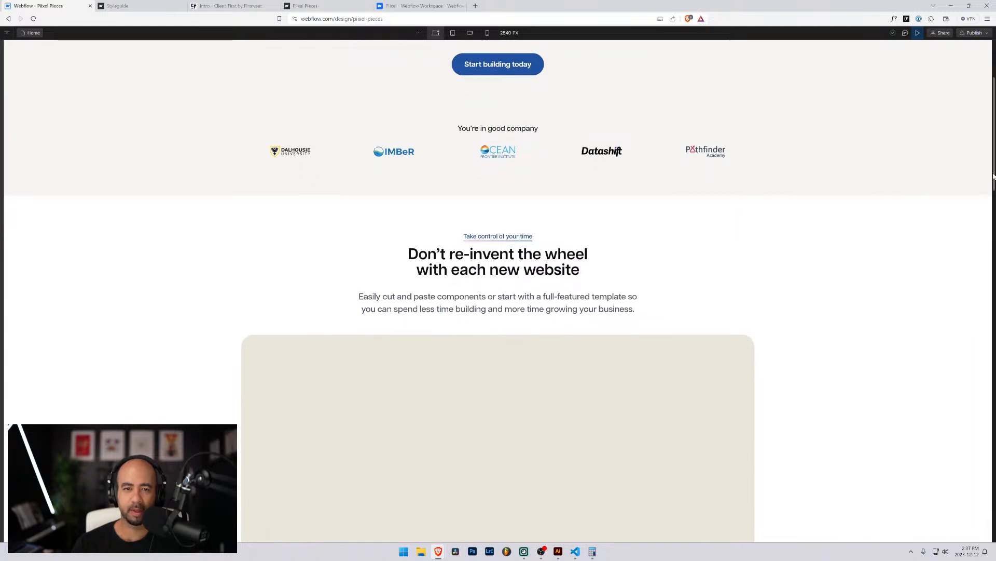
left_click(327, 4)
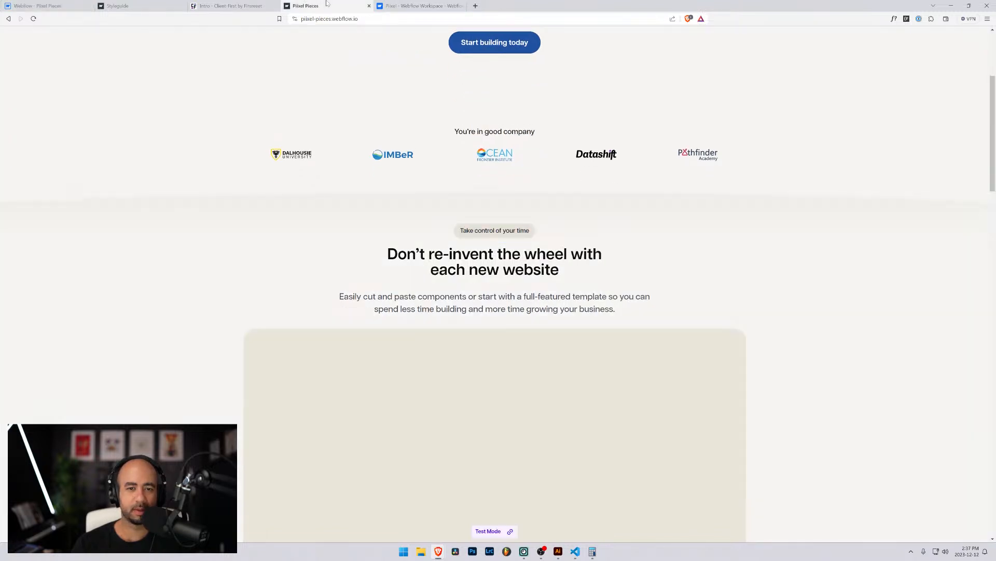
left_click(53, 5)
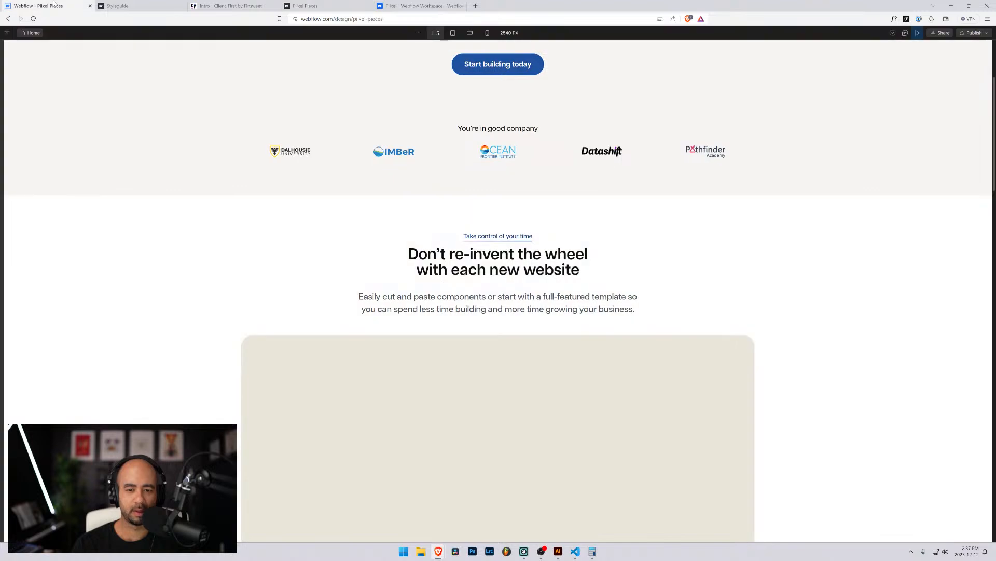
left_click(313, 7)
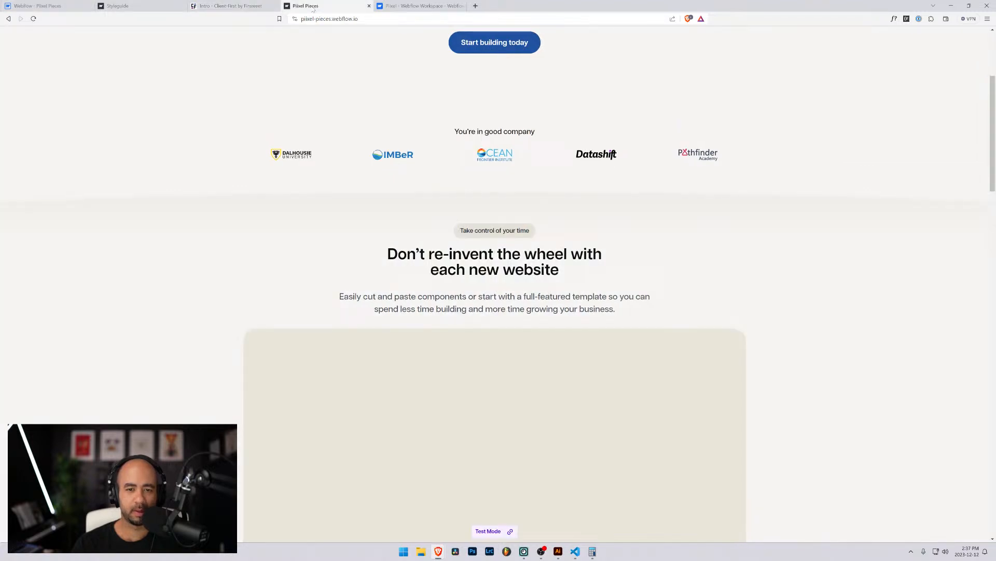
left_click(57, 5)
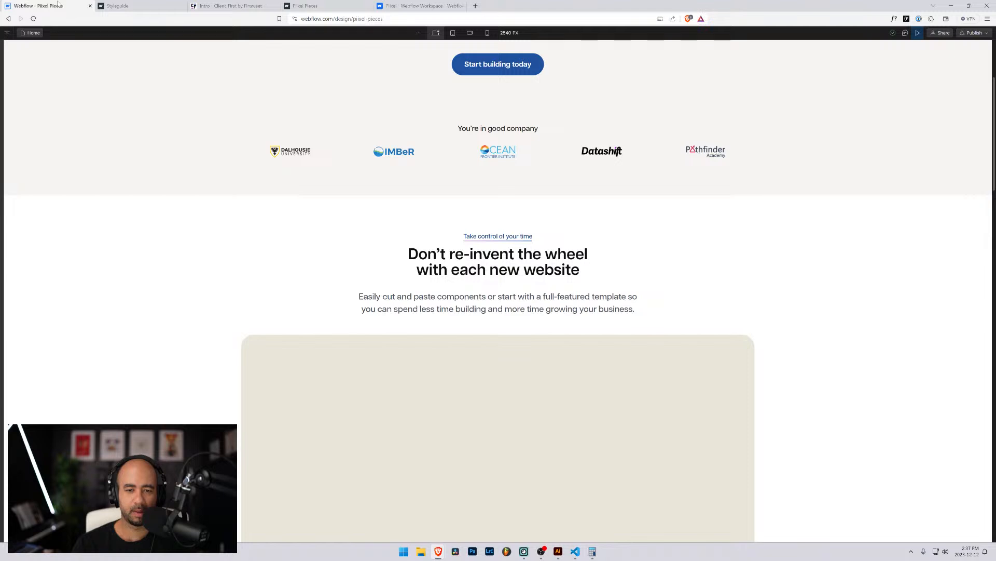
left_click(305, 5)
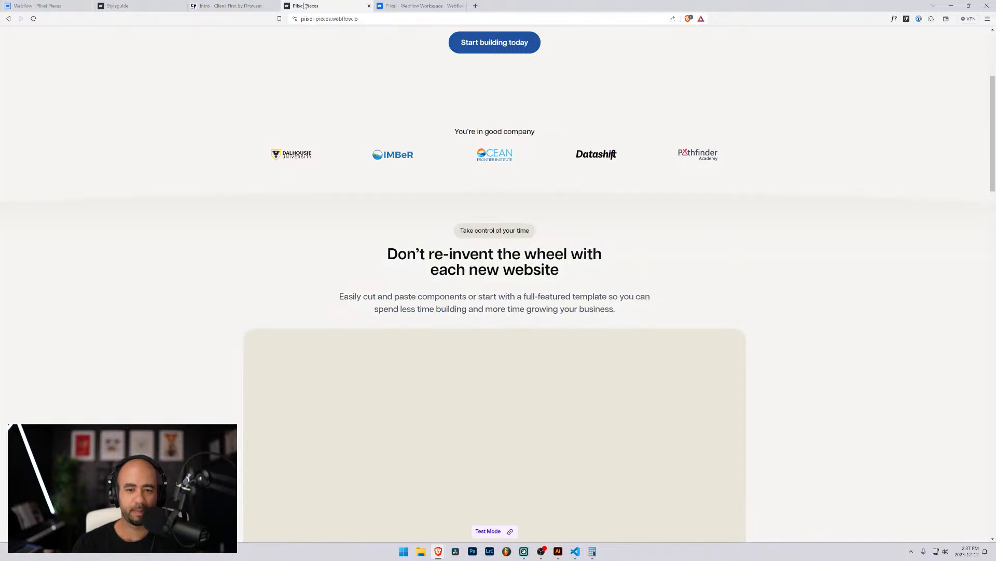
Leave preview and set the pre-heading text size to 1.125 rem.
left_click(41, 6)
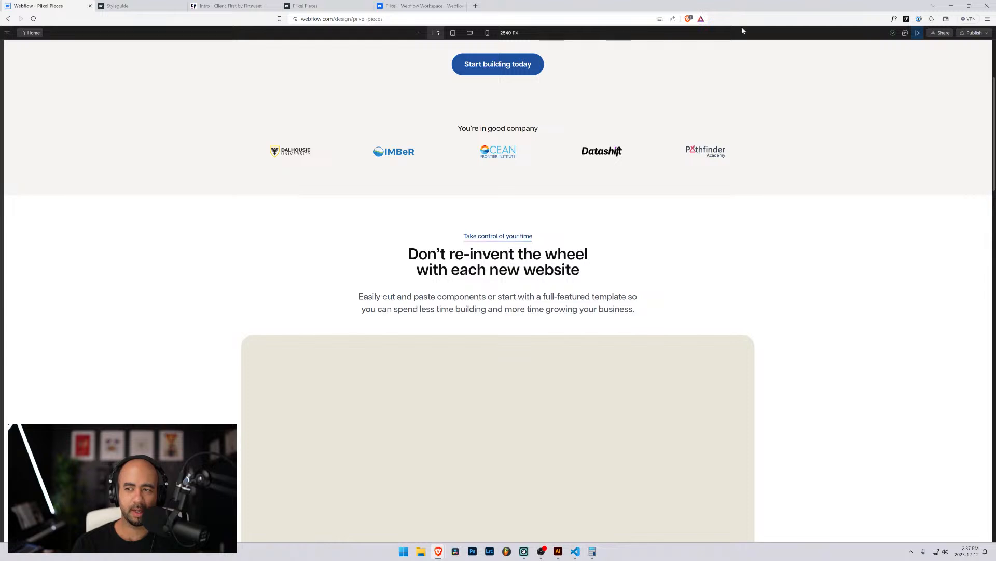
left_click(918, 33)
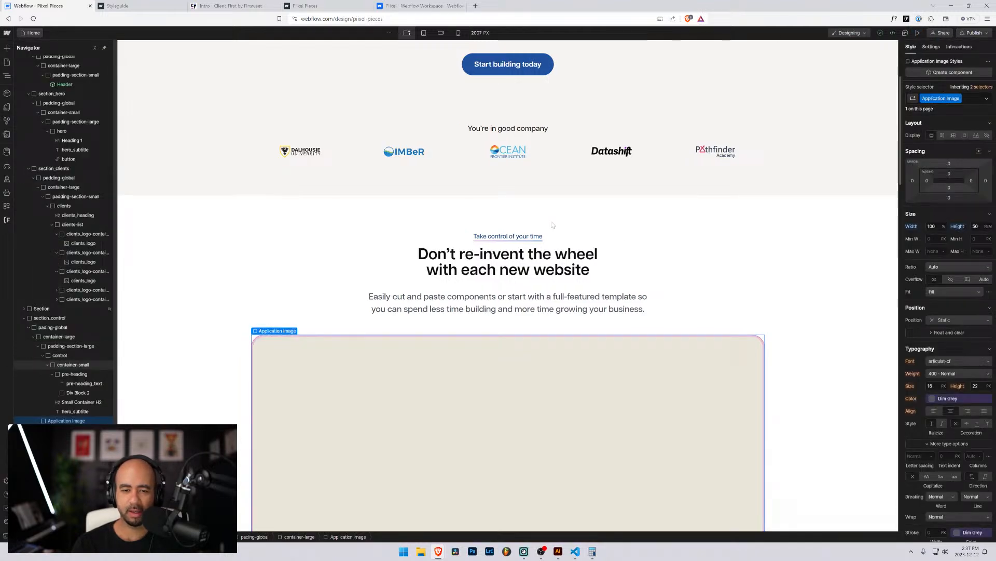
left_click(490, 237)
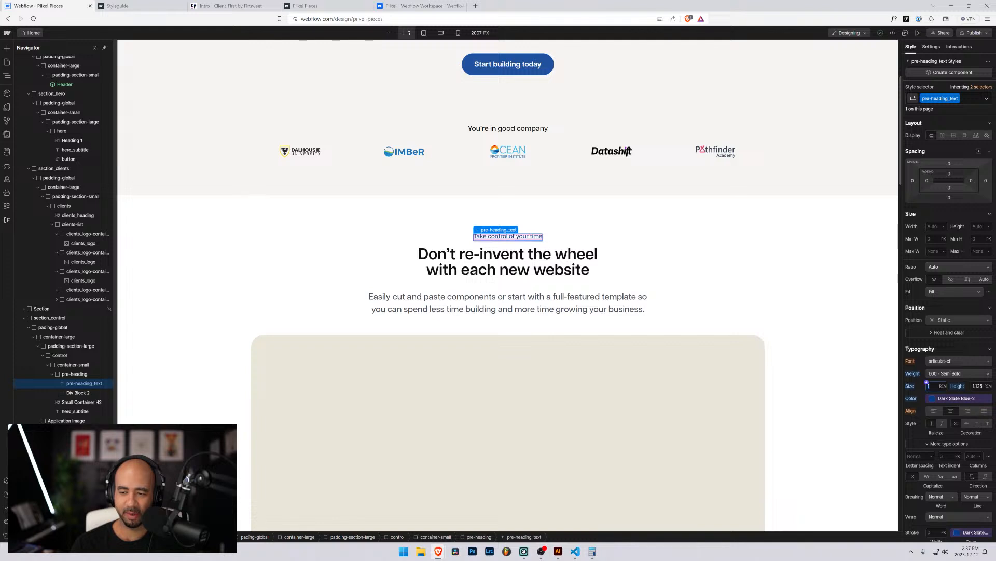
type("1.25")
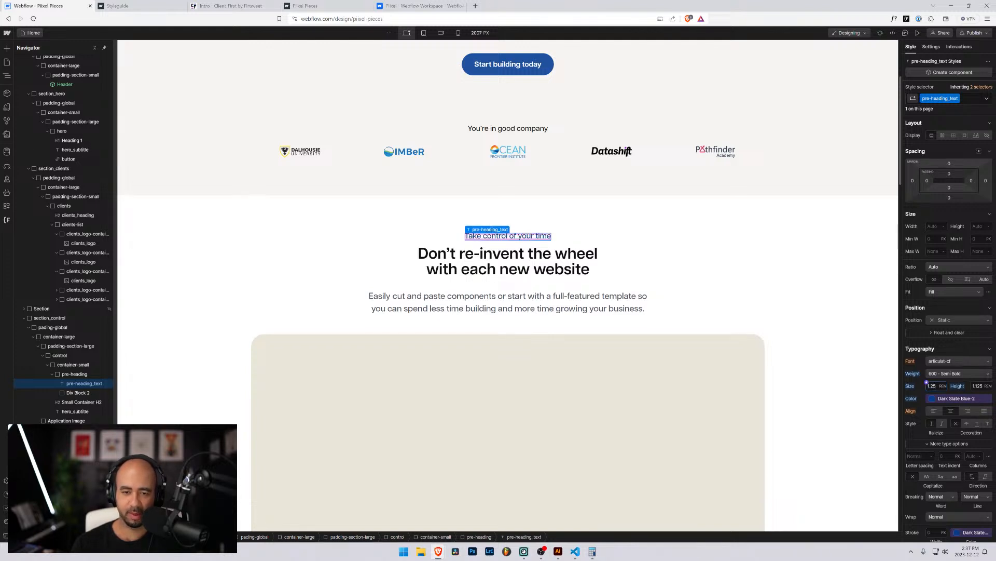
type("1.12")
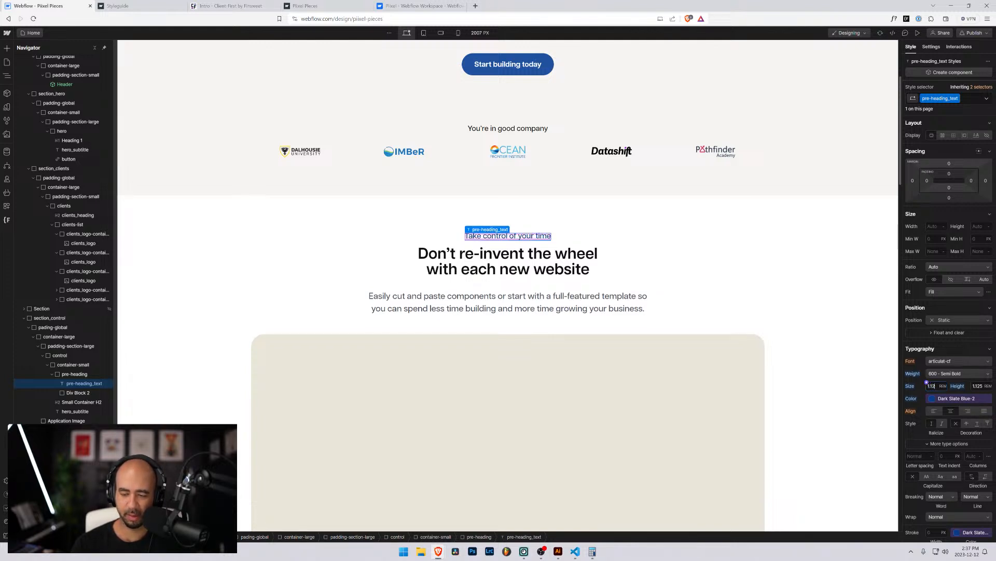
type("5")
left_click(971, 384)
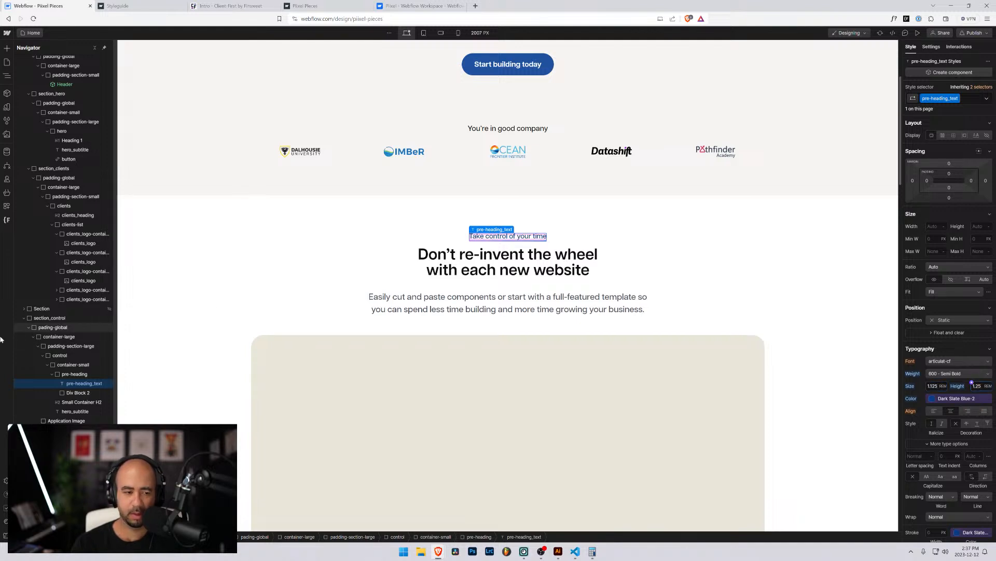
Give the pre-heading wrapper a 1rem bottom margin and zoom the browser to 133%.
left_click(83, 374)
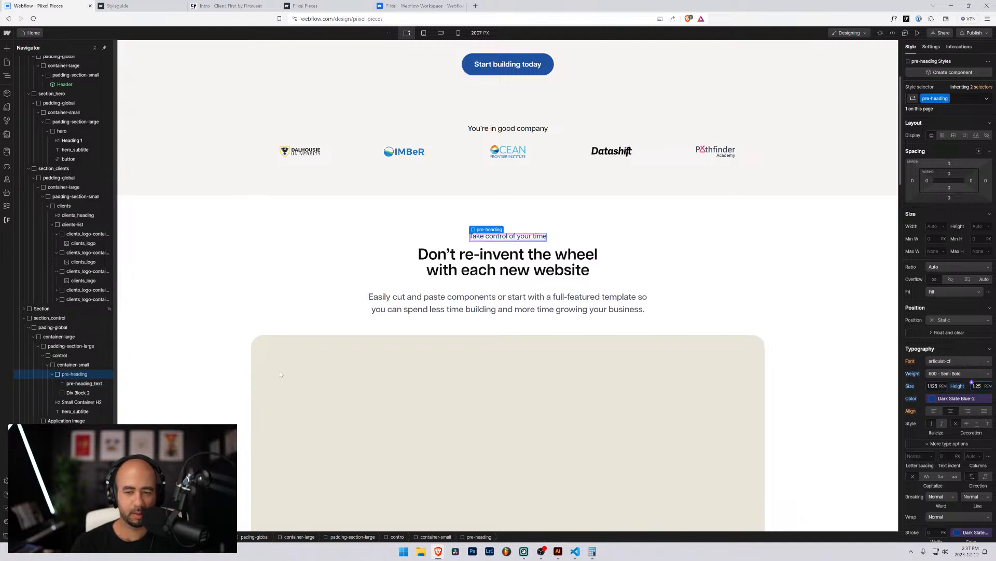
left_click(950, 197)
key("Return")
left_click(200, 327)
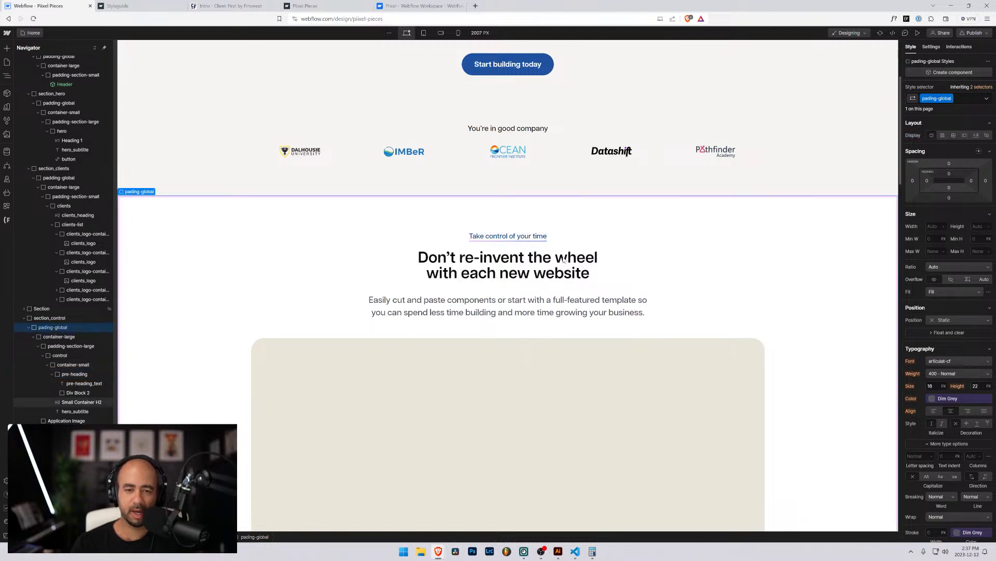
left_click(671, 270)
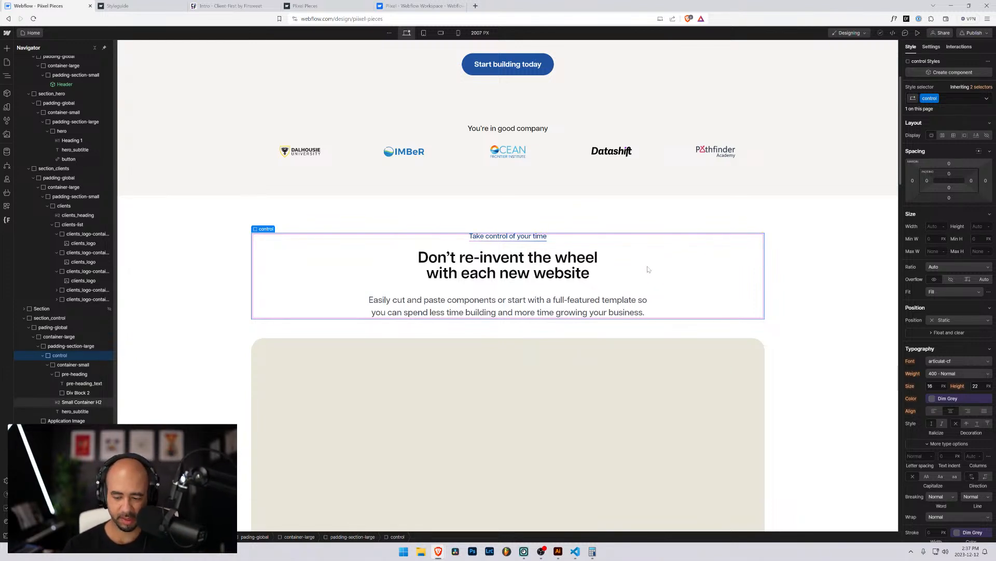
key("ctrl+plus")
key("ctrl+plus")
key("ctrl+plus")
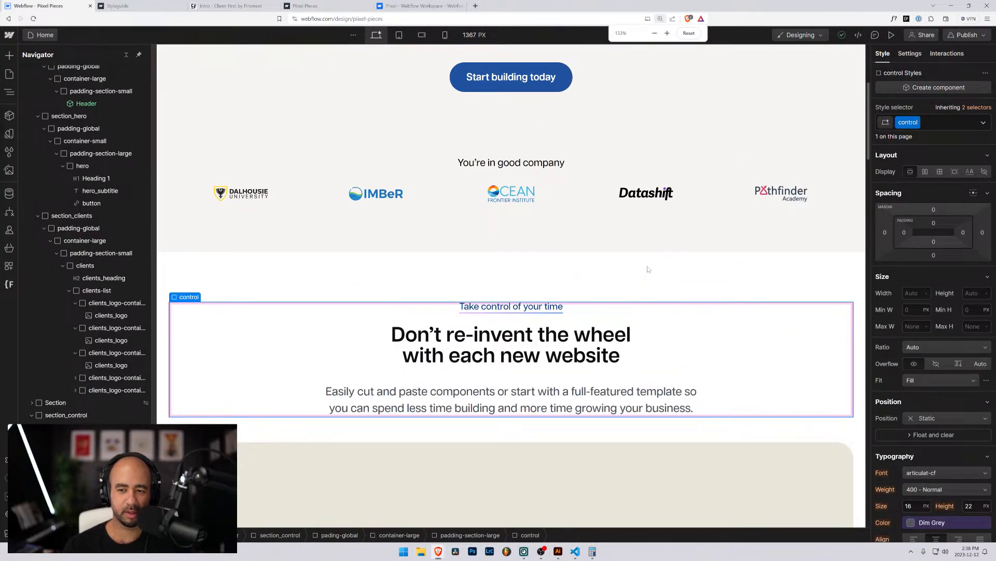
Set the pre-heading text's line height to 1.5 rem.
scroll(522, 194, "down", 7)
scroll(523, 186, "up", 4)
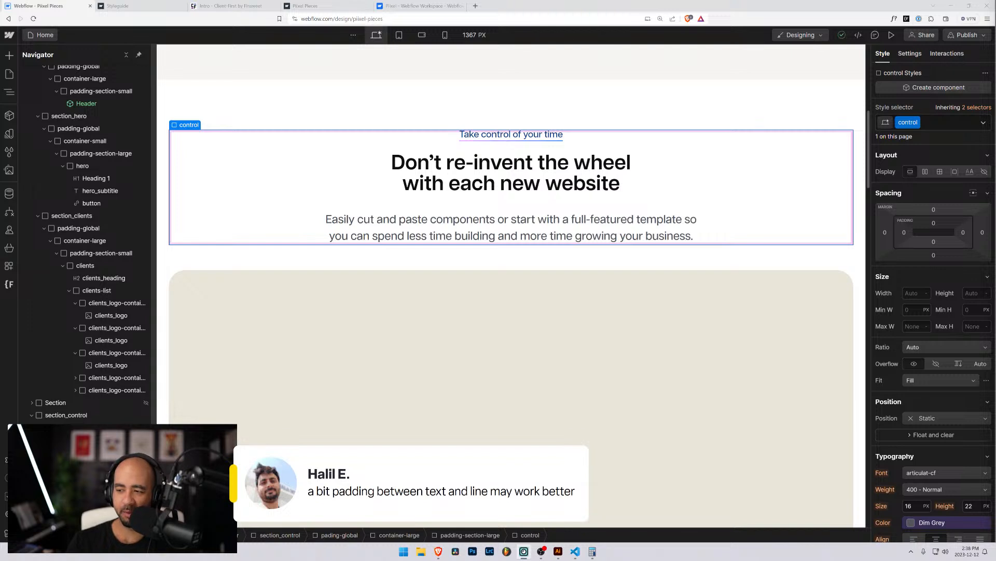
left_click(492, 138)
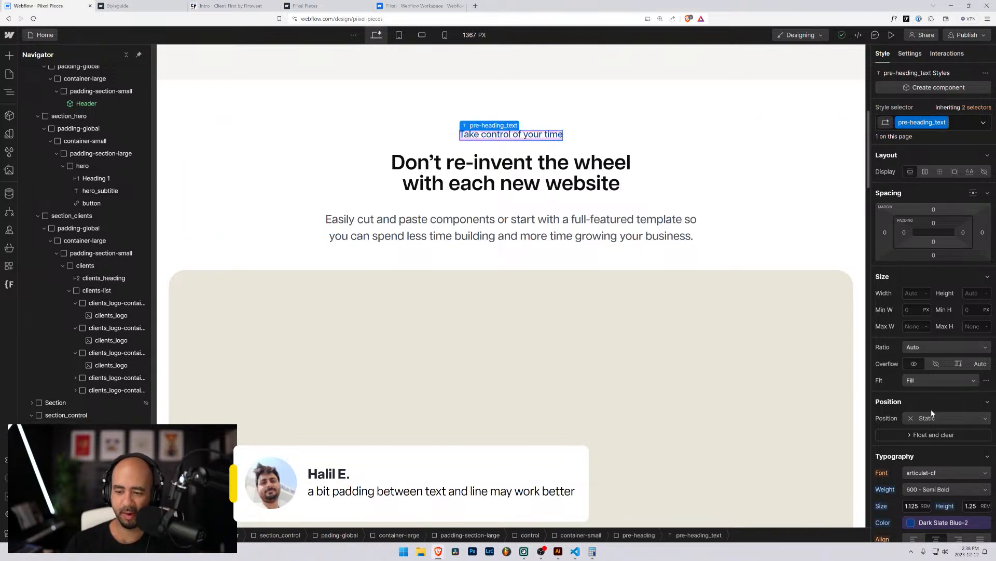
scroll(915, 214, "down", 3)
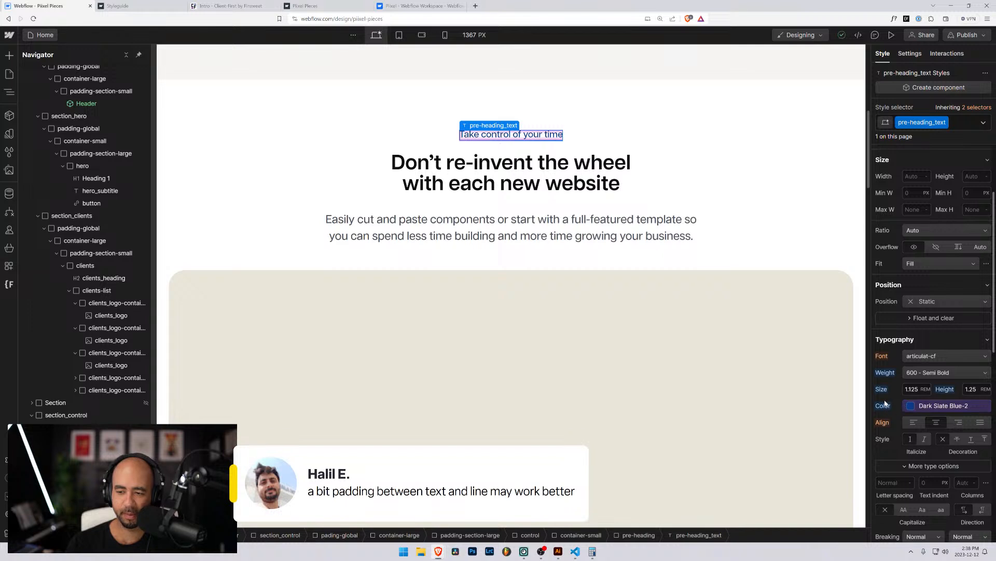
left_click(970, 389)
type("1.5")
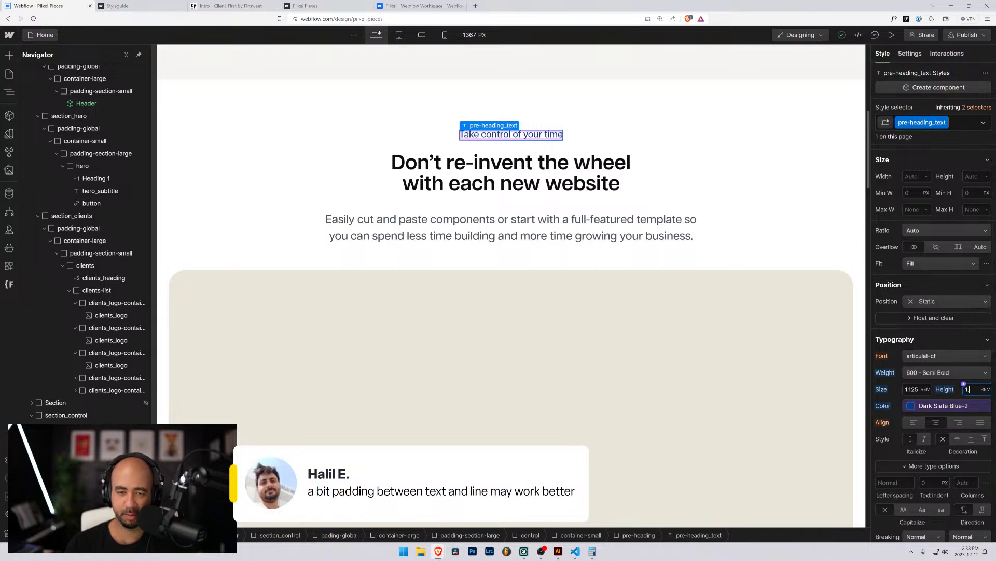
left_click(607, 173)
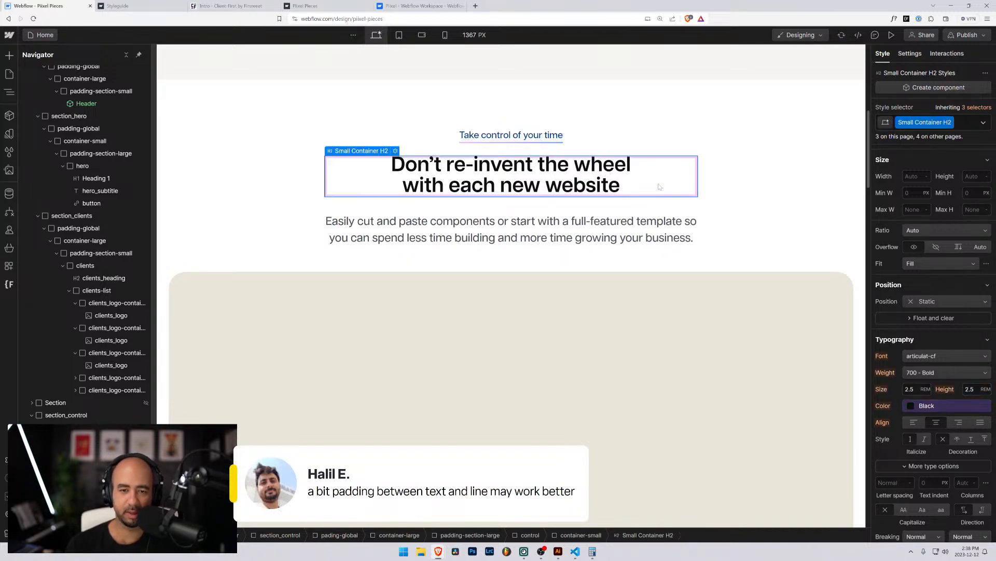
left_click(732, 275)
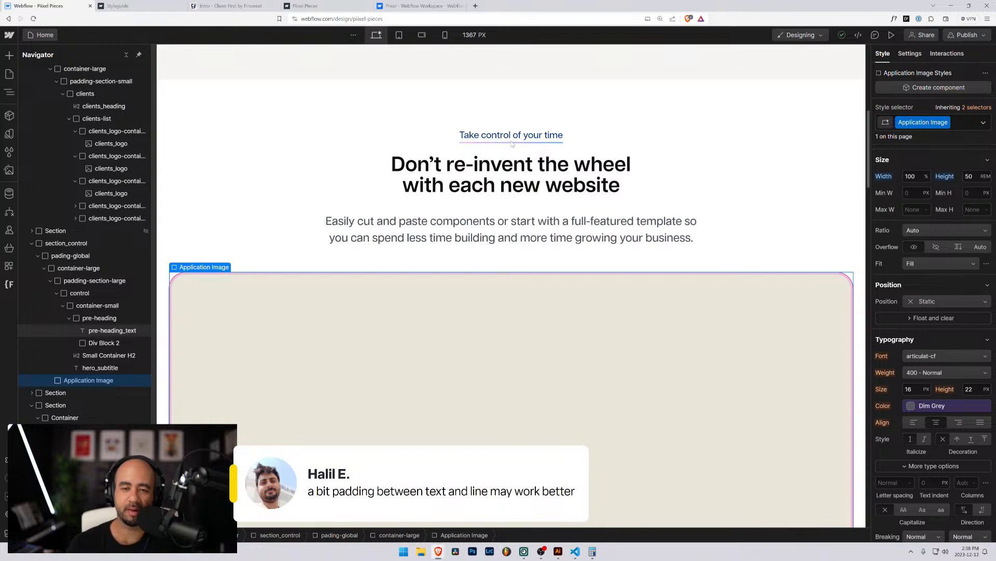
Correct the accidental 'aour' typo so the pre-heading reads 'Take control of your time'.
left_click(524, 135)
left_click_drag(523, 135, 529, 136)
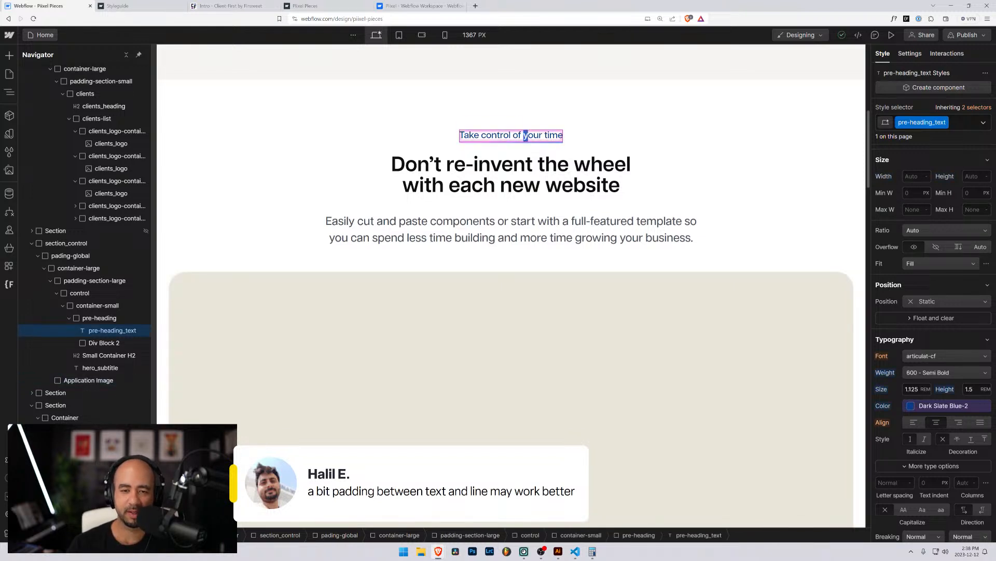
type("a")
left_click(563, 179)
left_click(459, 265)
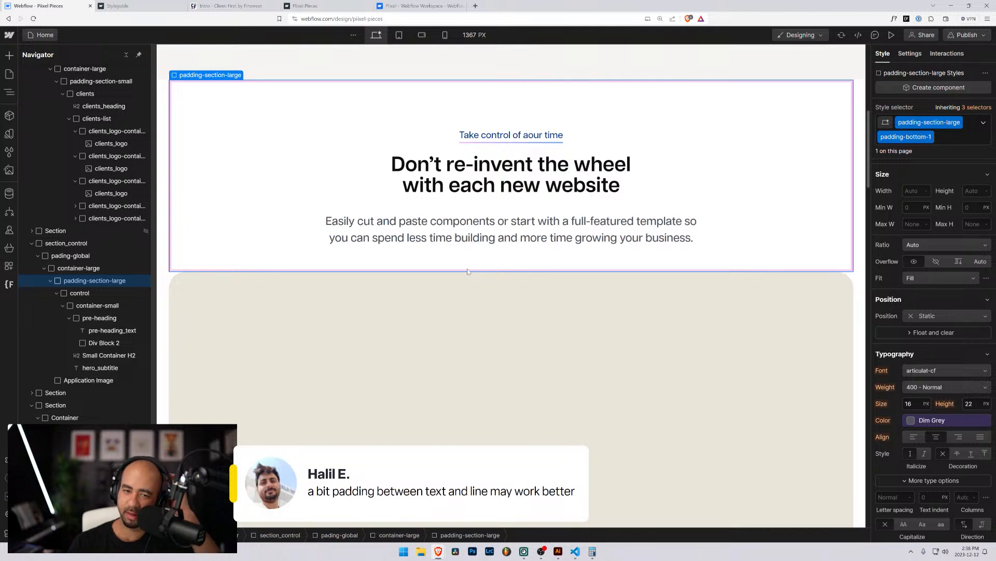
double_click(526, 136)
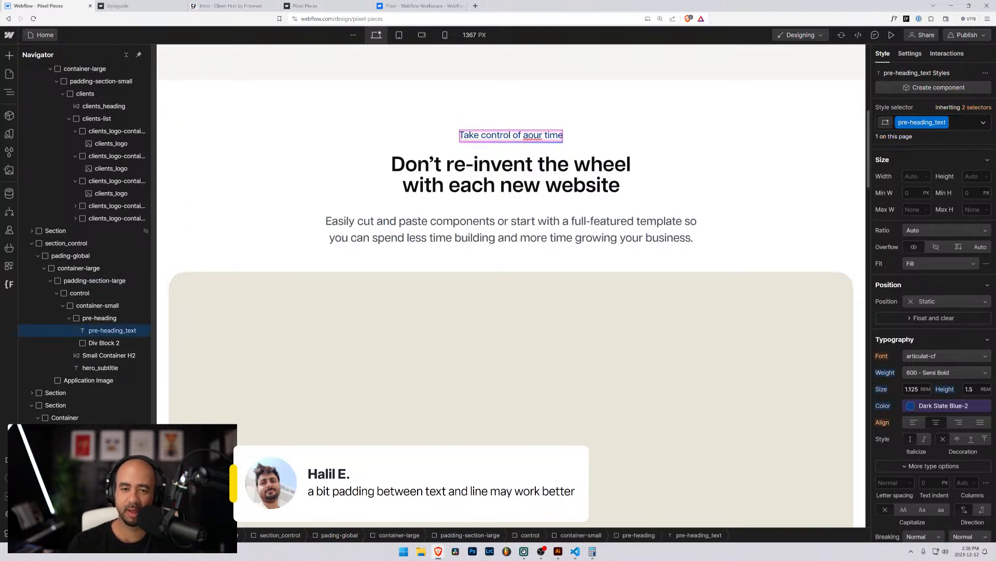
left_click_drag(523, 136, 529, 136)
type("y")
left_click(607, 161)
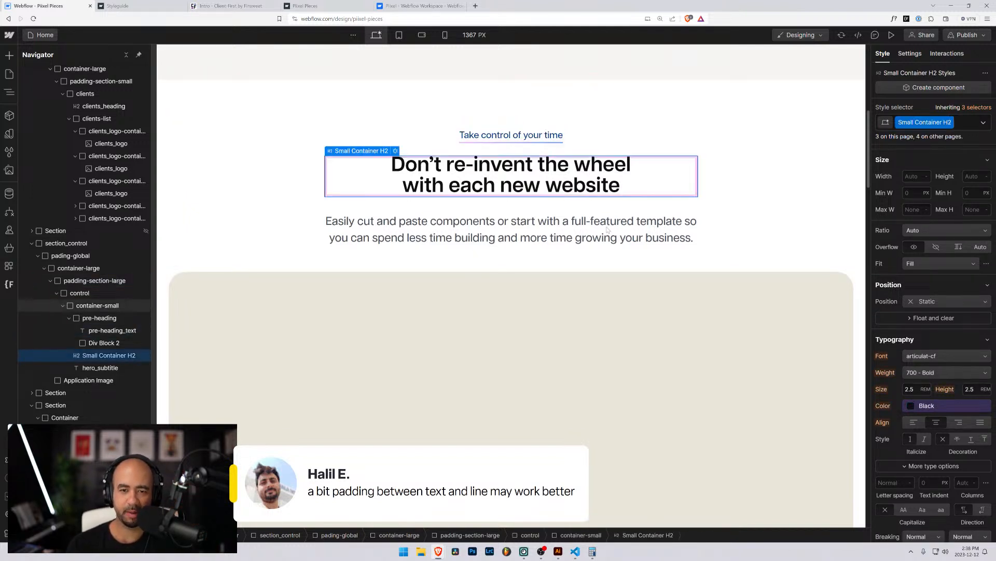
left_click(427, 267)
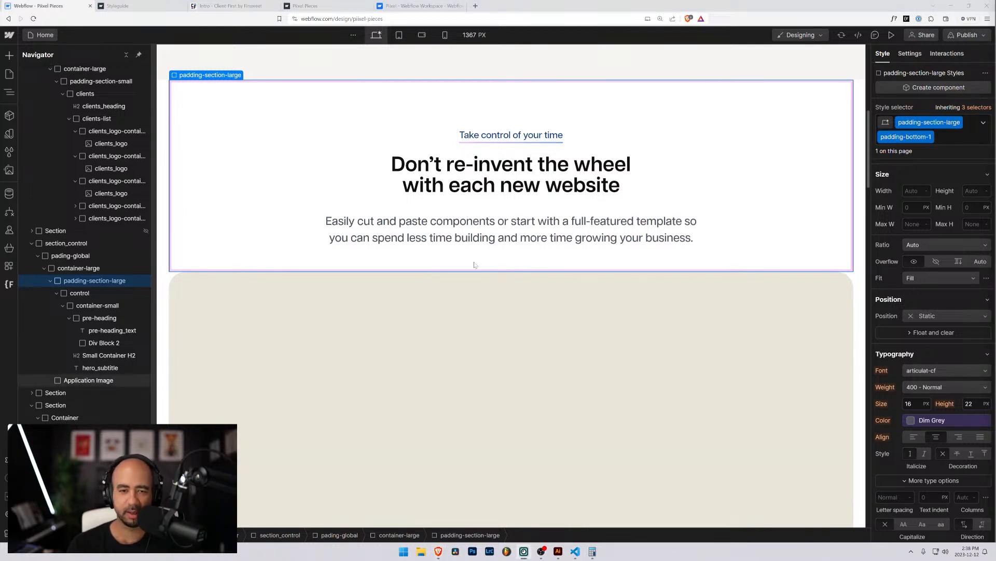
left_click(325, 321)
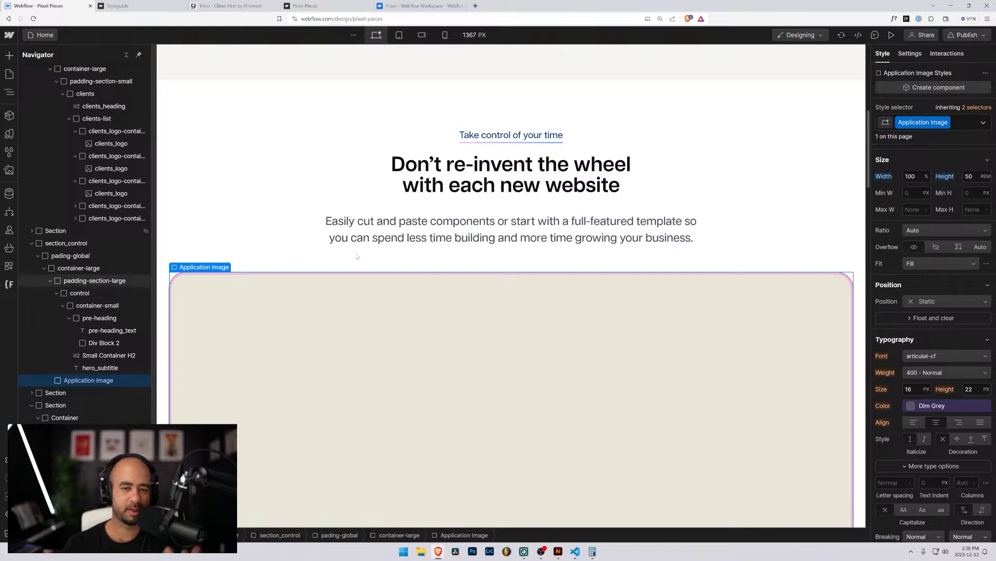
scroll(309, 280, "down", 4)
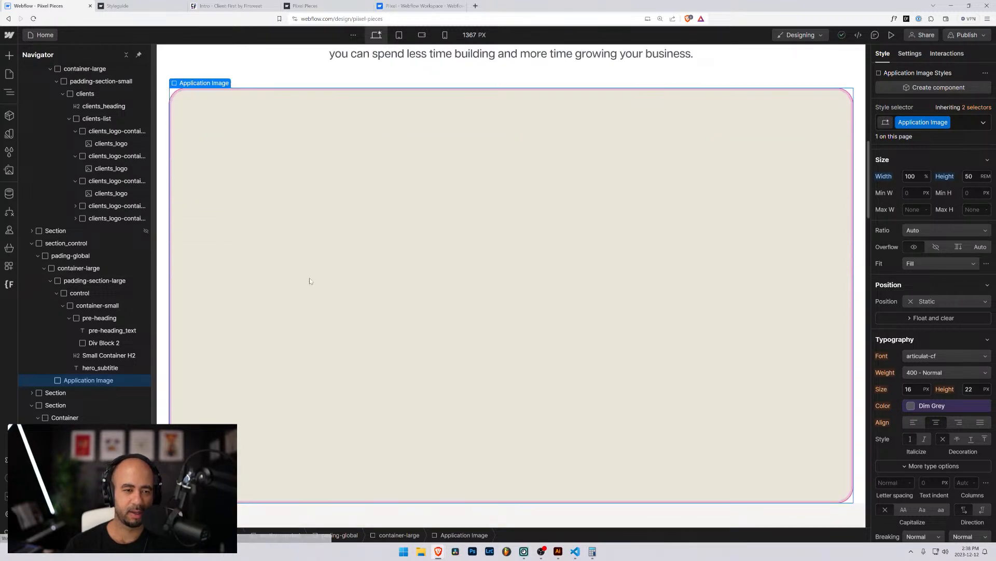
scroll(311, 280, "down", 5)
key("ctrl+minus")
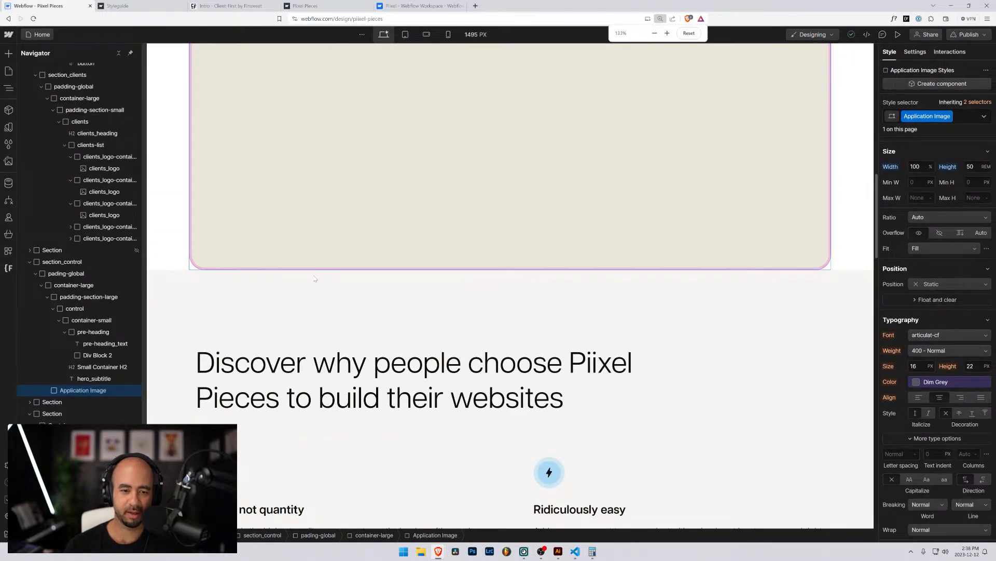
key("ctrl+plus")
scroll(332, 291, "down", 7)
key("ctrl+minus")
scroll(556, 226, "up", 4)
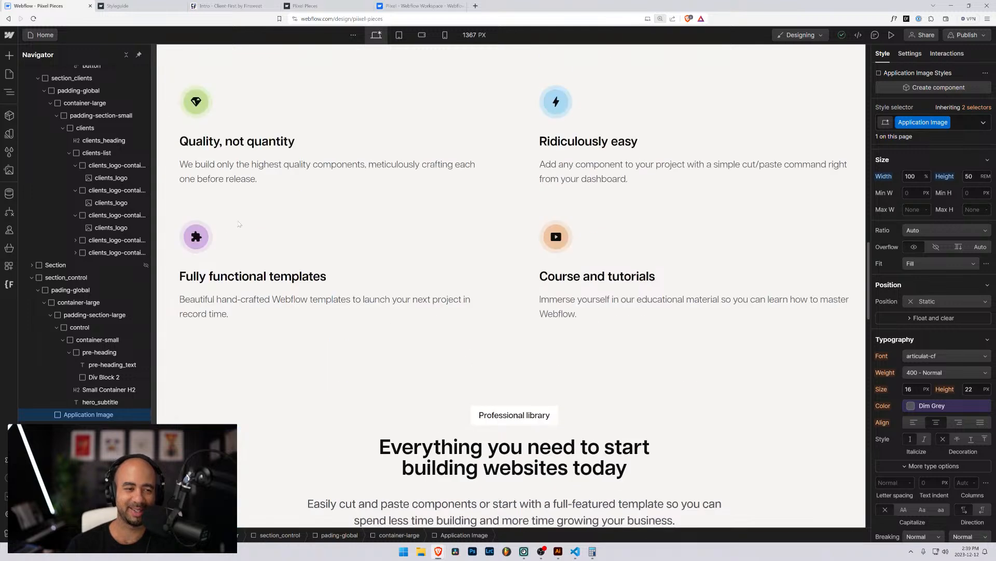
key("ctrl+plus")
left_click(521, 248)
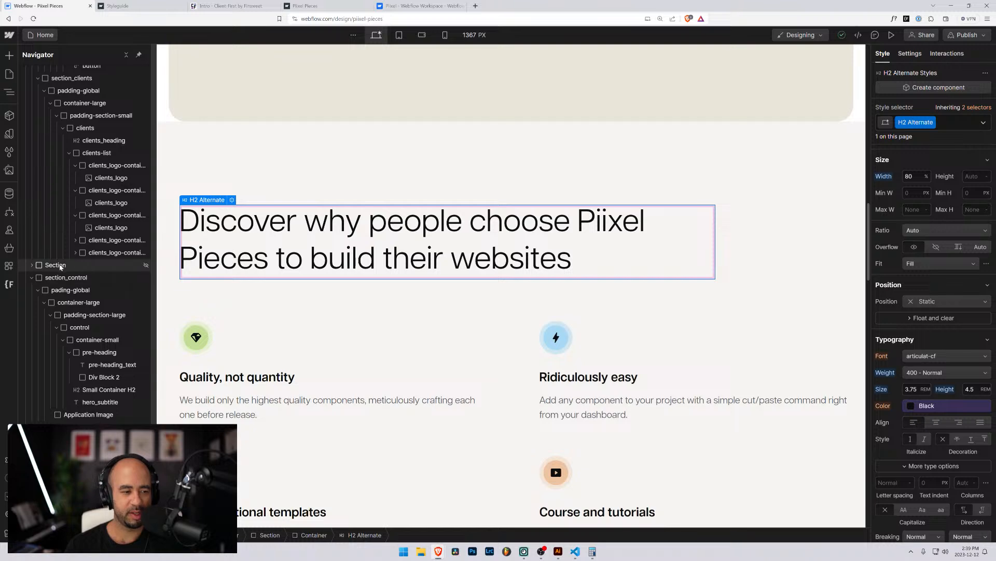
left_click(57, 265)
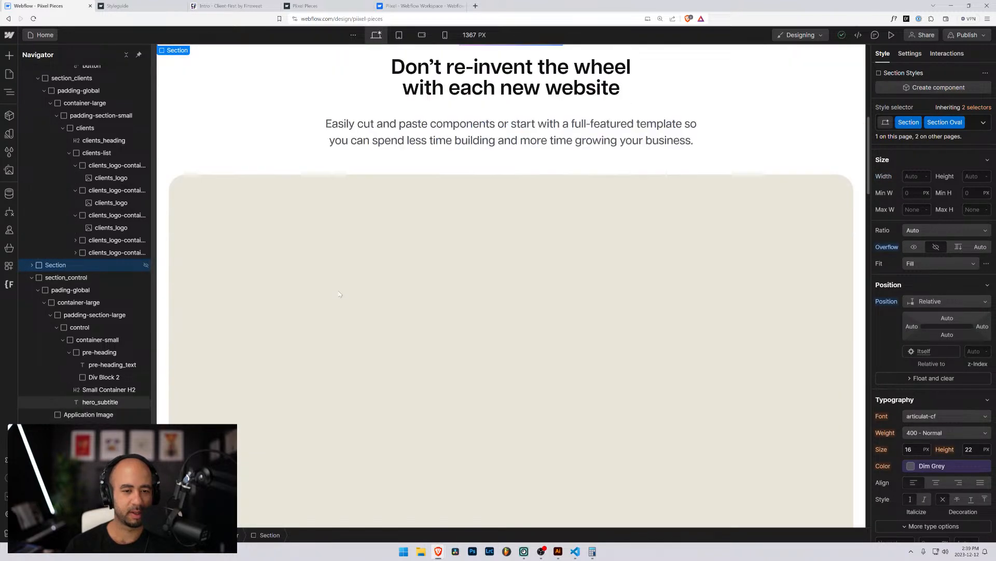
left_click(368, 138)
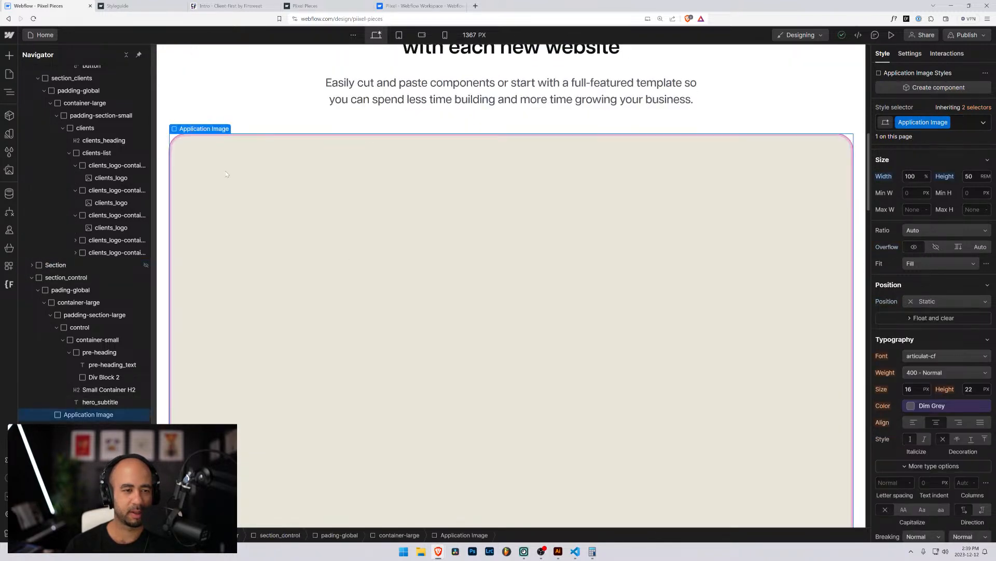
left_click(102, 390)
left_click(104, 353)
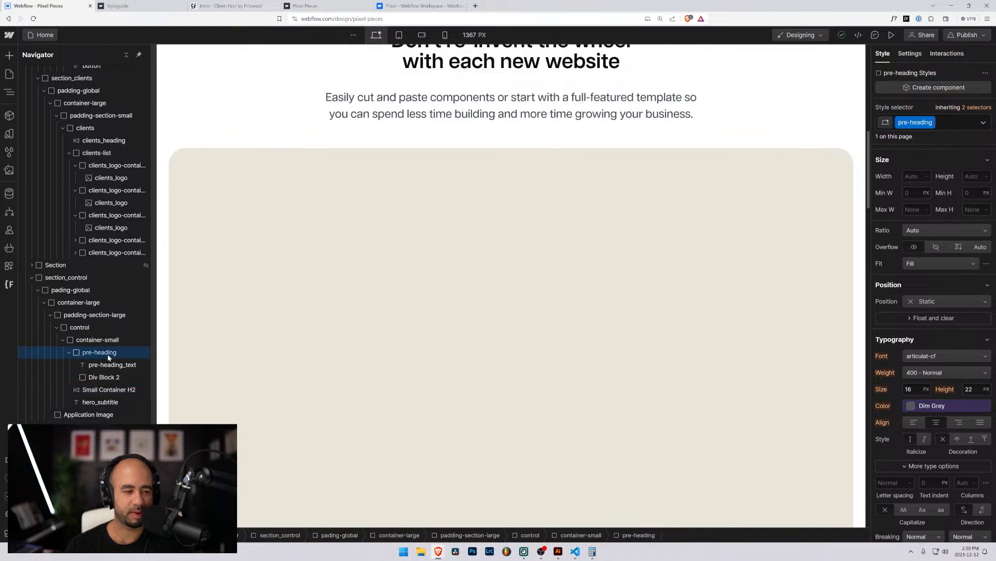
Rename the Div Block 2 class on the underline to pre-heading_underline.
left_click(104, 377)
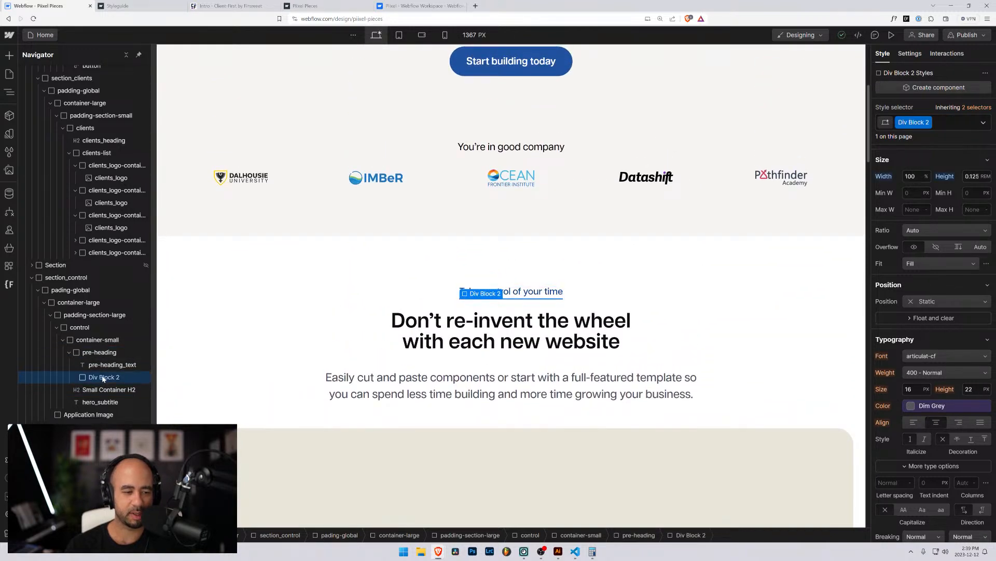
left_click(919, 123)
left_click(920, 133)
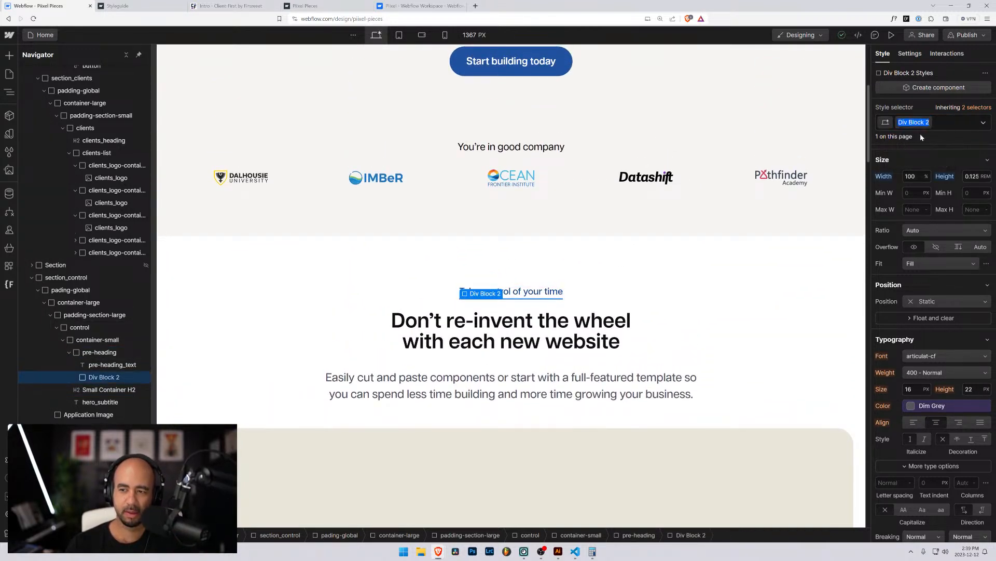
type("pre-heading")
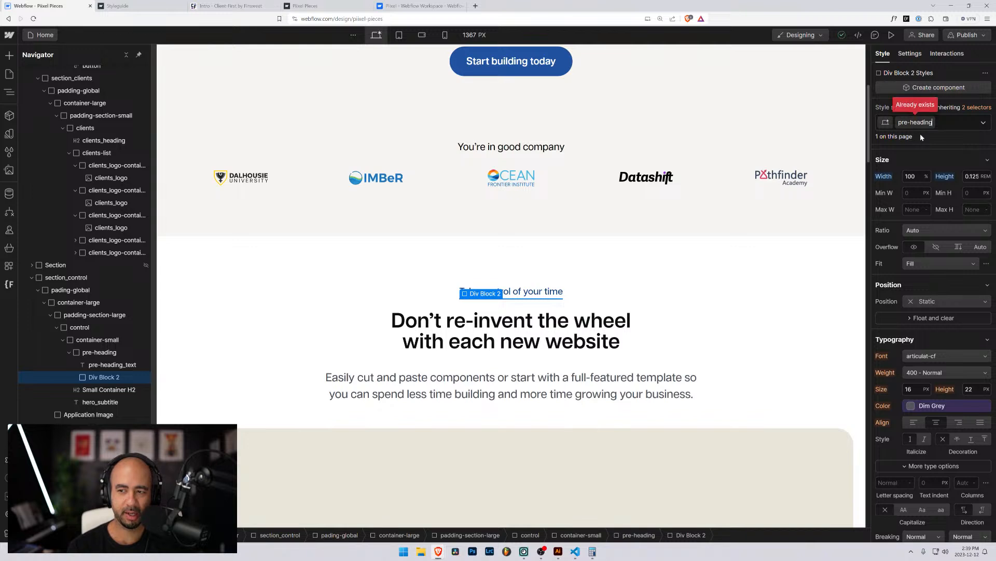
type("_")
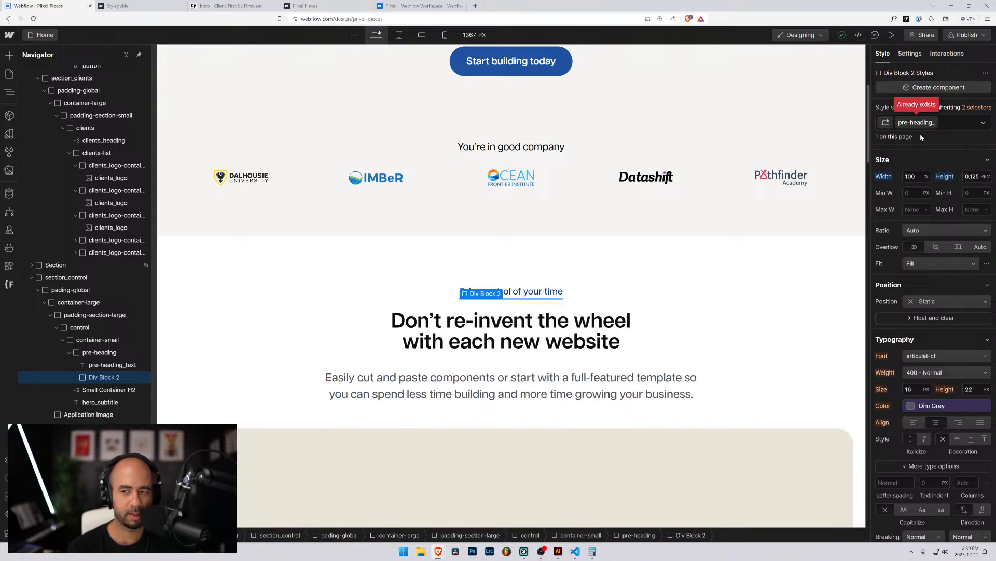
type("dec")
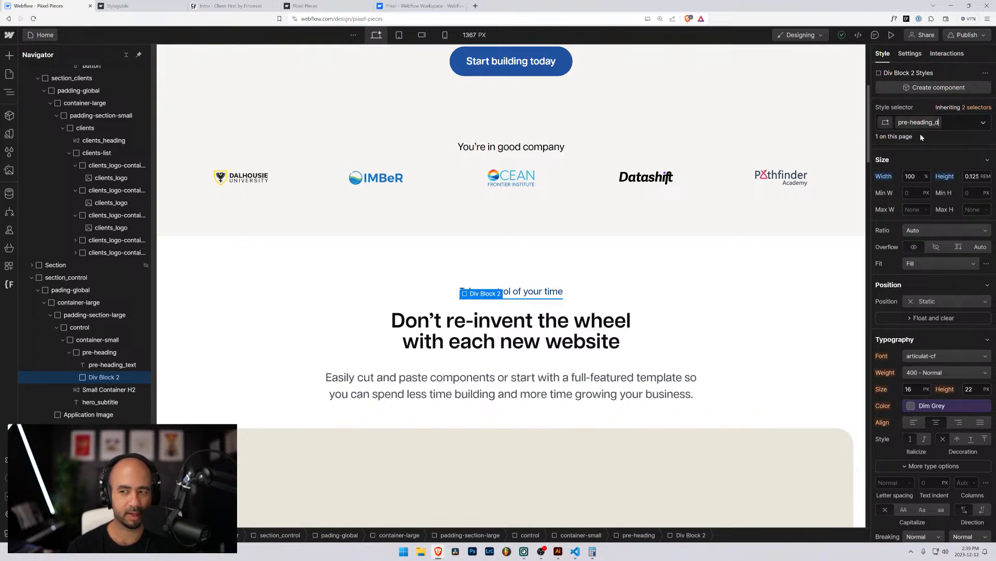
key("BackSpace")
key("BackSpace")
key("BackSpace")
type("lin")
key("BackSpace")
type("_underl")
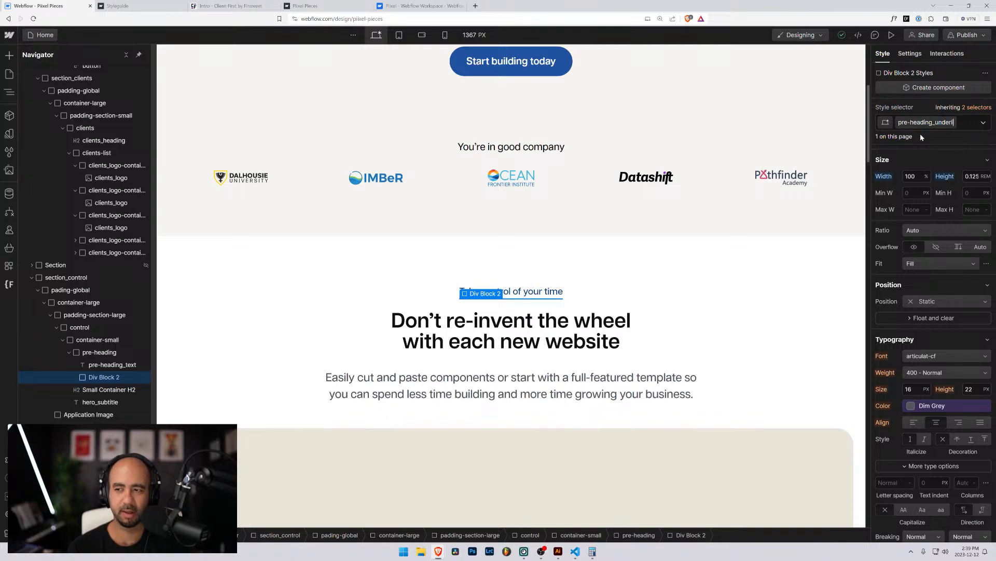
type("ine")
key("Return")
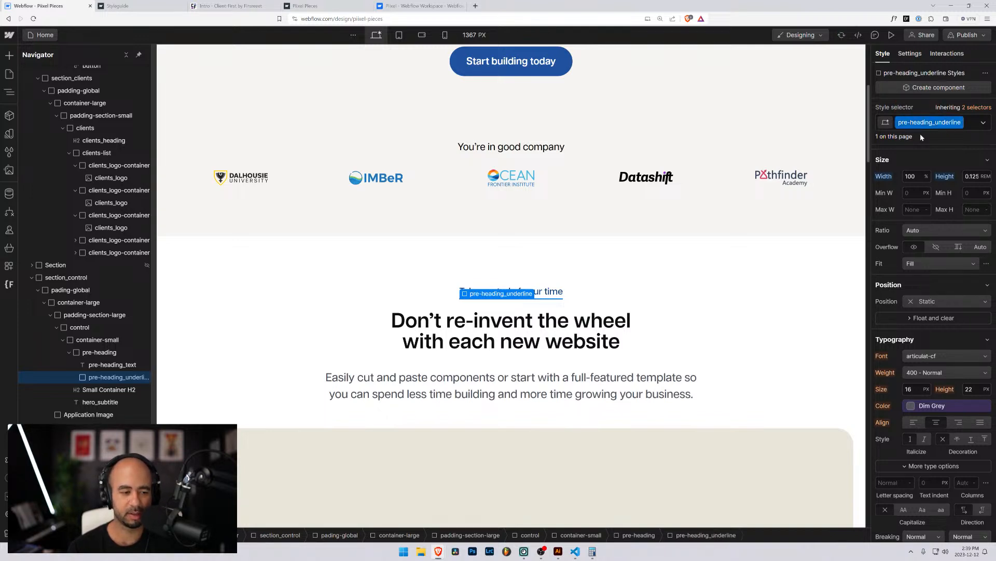
Remove the Small Container H2 class from the 'Don't re-invent the wheel' heading.
left_click(106, 390)
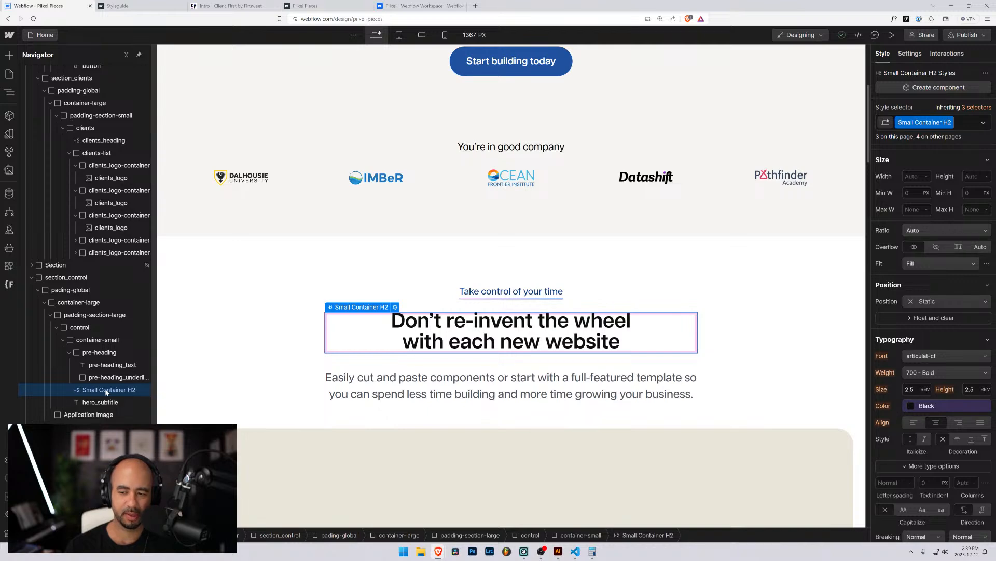
scroll(905, 341, "down", 3)
scroll(905, 341, "down", 6)
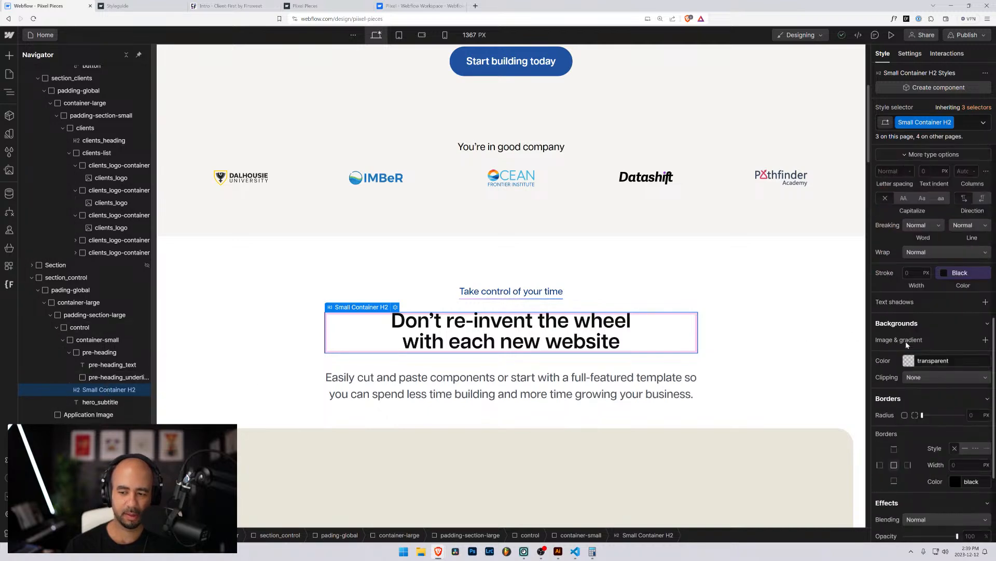
scroll(905, 341, "up", 11)
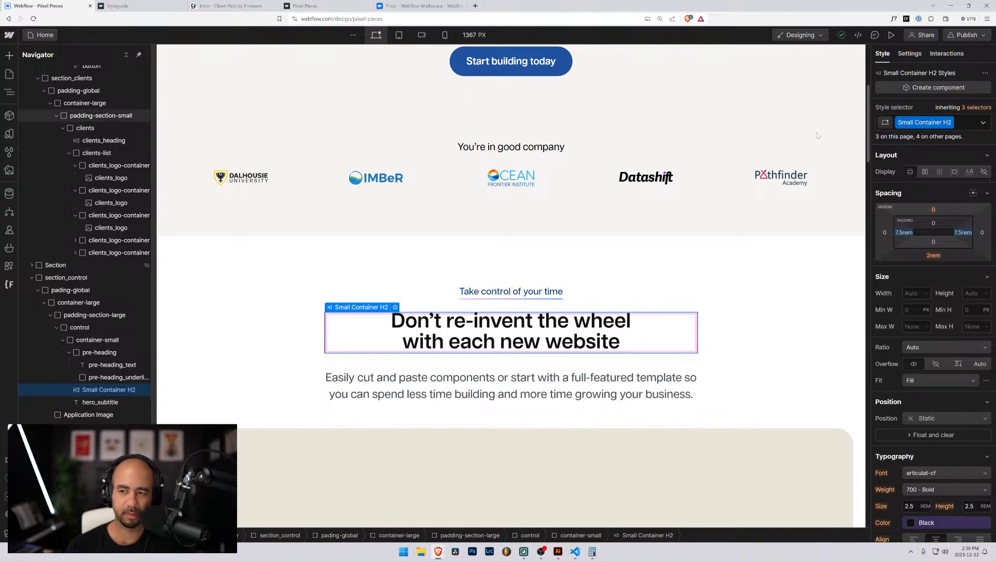
left_click(967, 123)
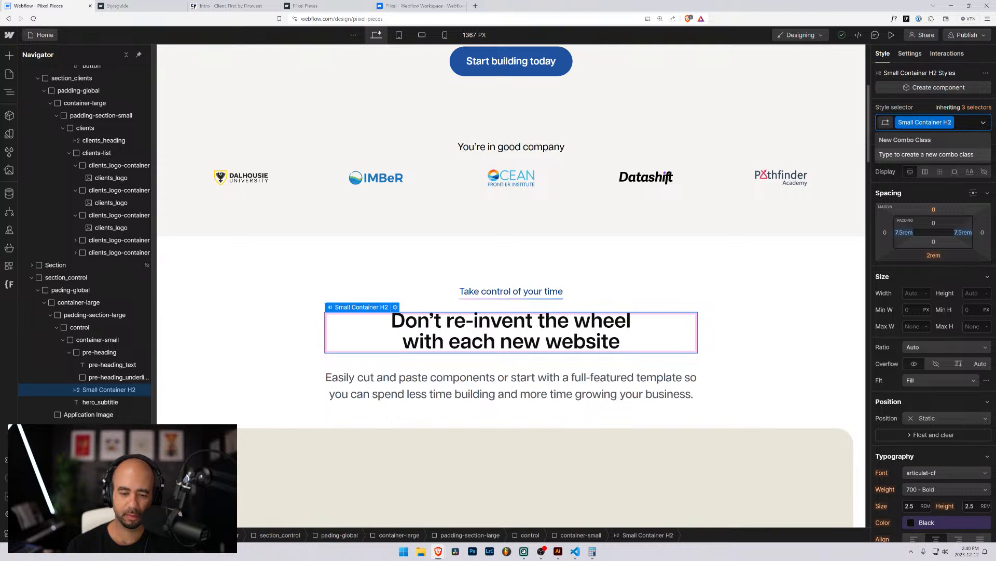
key("BackSpace")
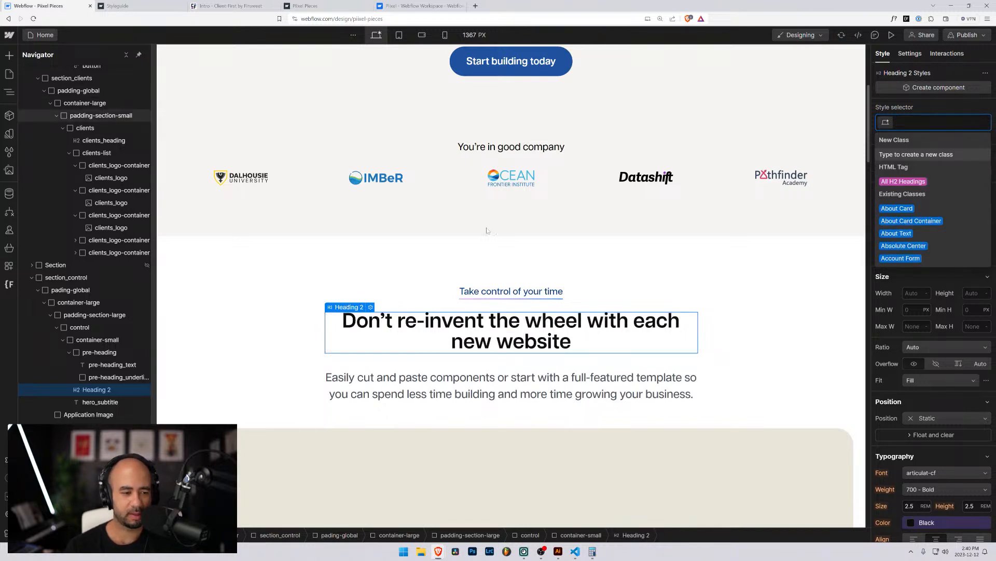
Widen the Navigator, collapse the pre-heading, and reselect the Heading 2.
left_click_drag(152, 298, 176, 297)
left_click(69, 351)
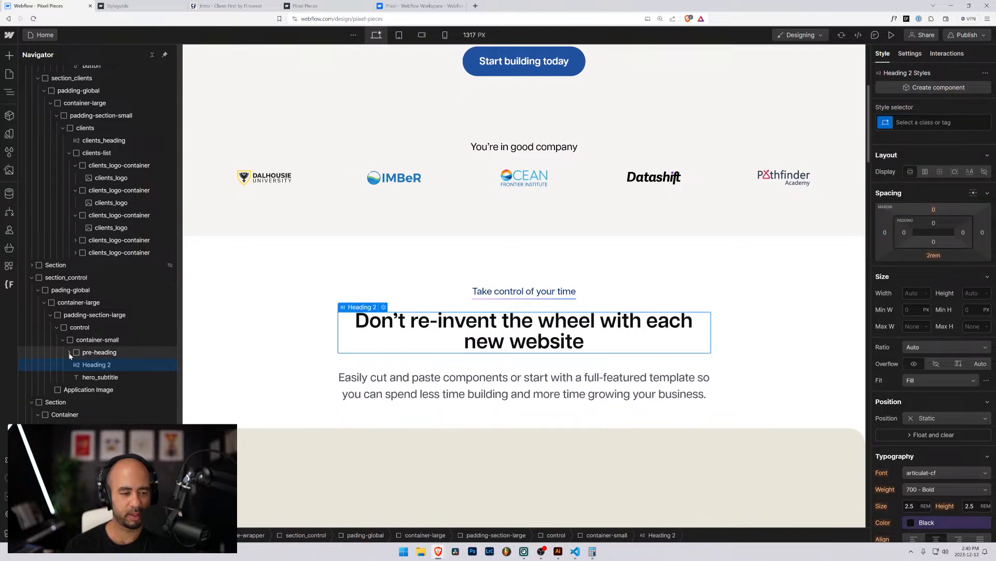
left_click(91, 353)
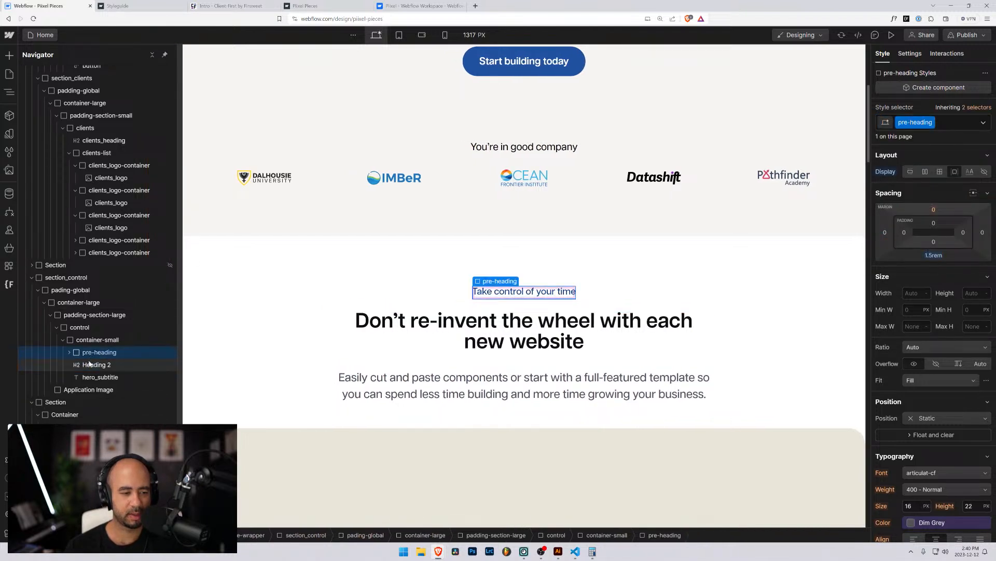
left_click(92, 364)
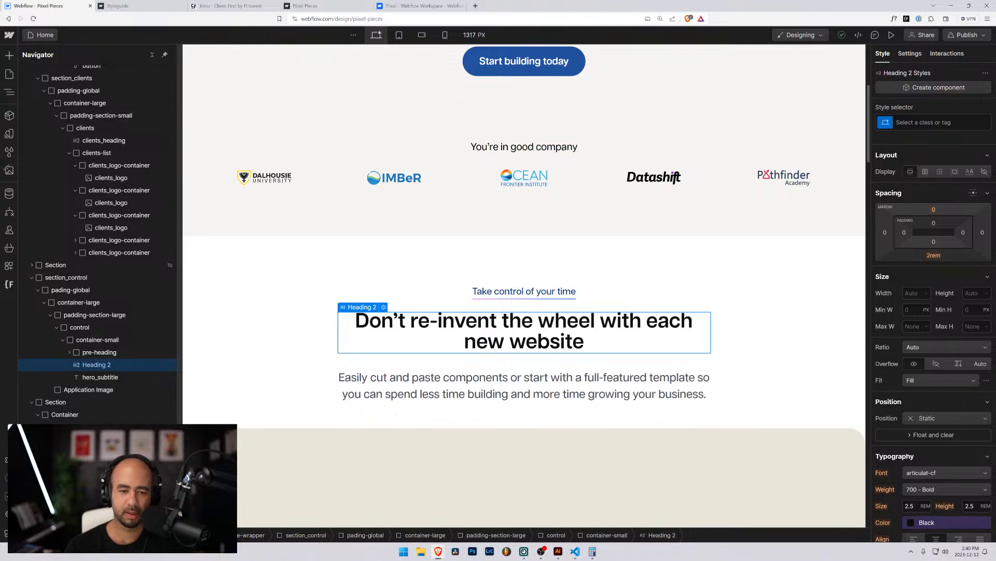
Undo the accidental deletion of hero_subtitle and Heading 2, bringing back the Small Container H2 class.
left_click(934, 123)
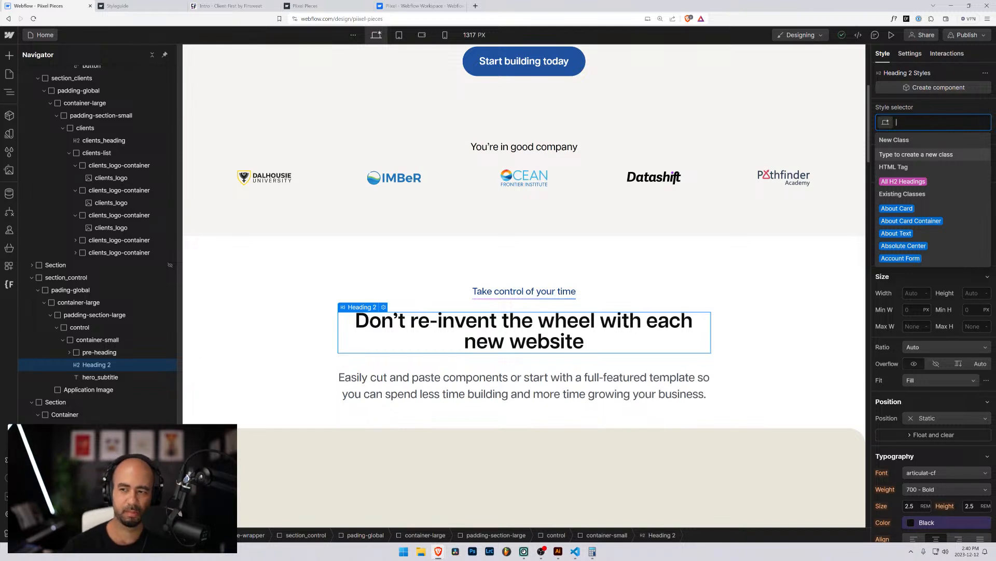
left_click(923, 113)
key("Down")
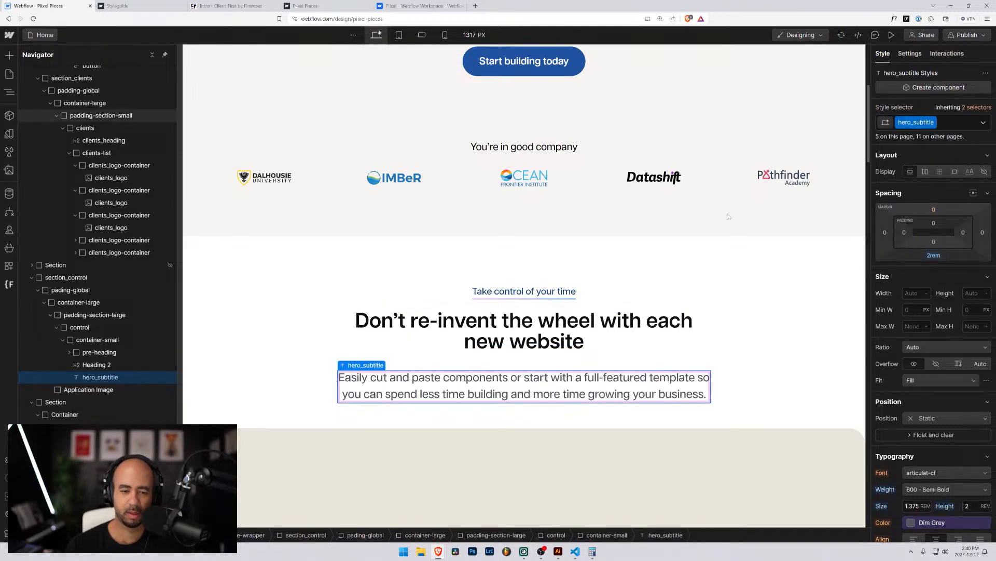
key("Delete")
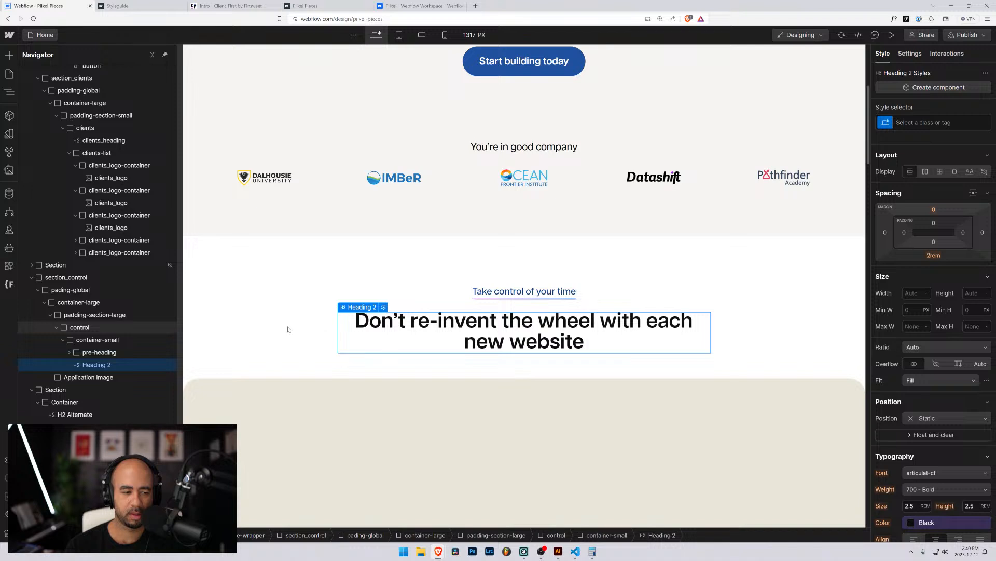
key("Delete")
key("ctrl+z")
key("ctrl+z")
key("ctrl+z")
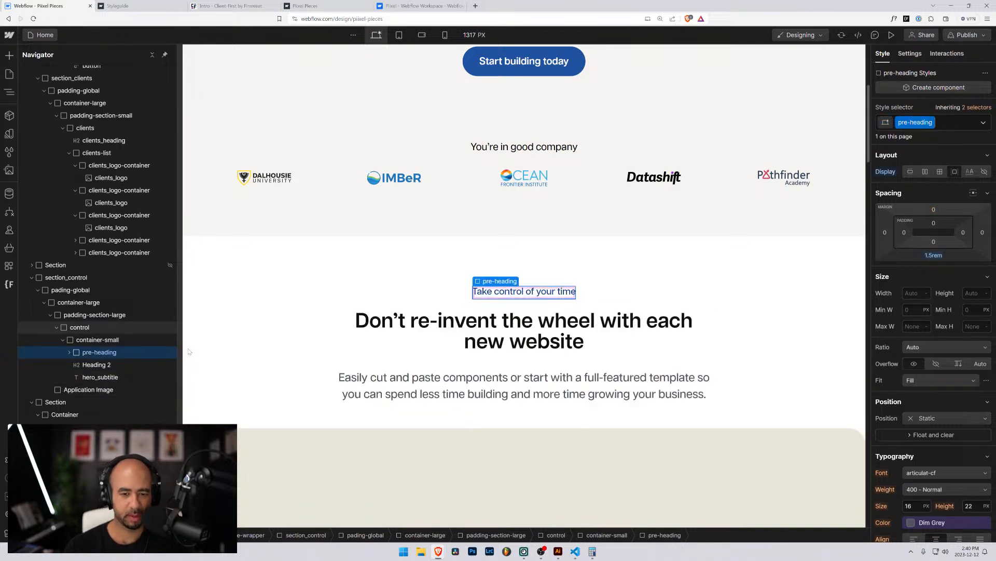
left_click(133, 365)
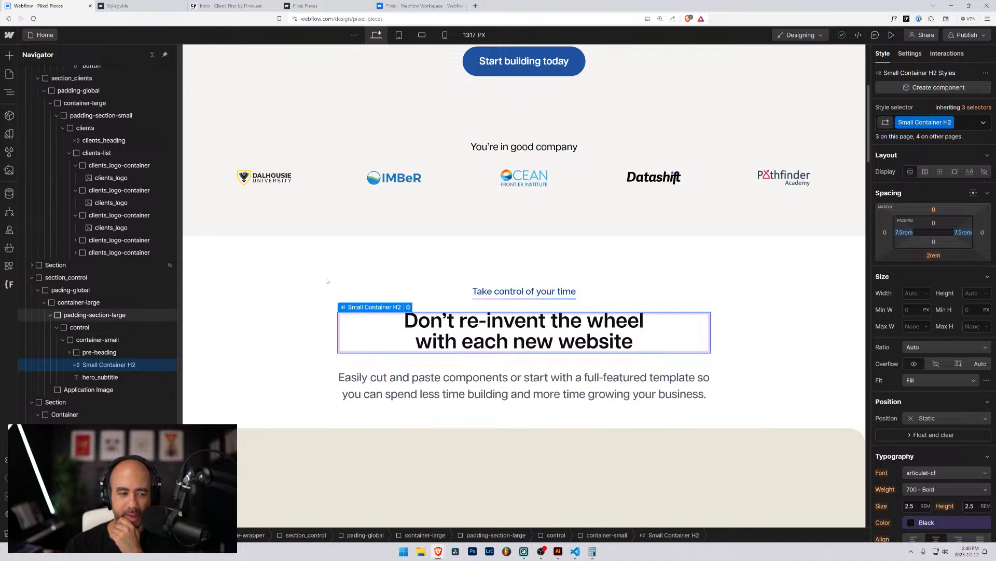
double_click(949, 124)
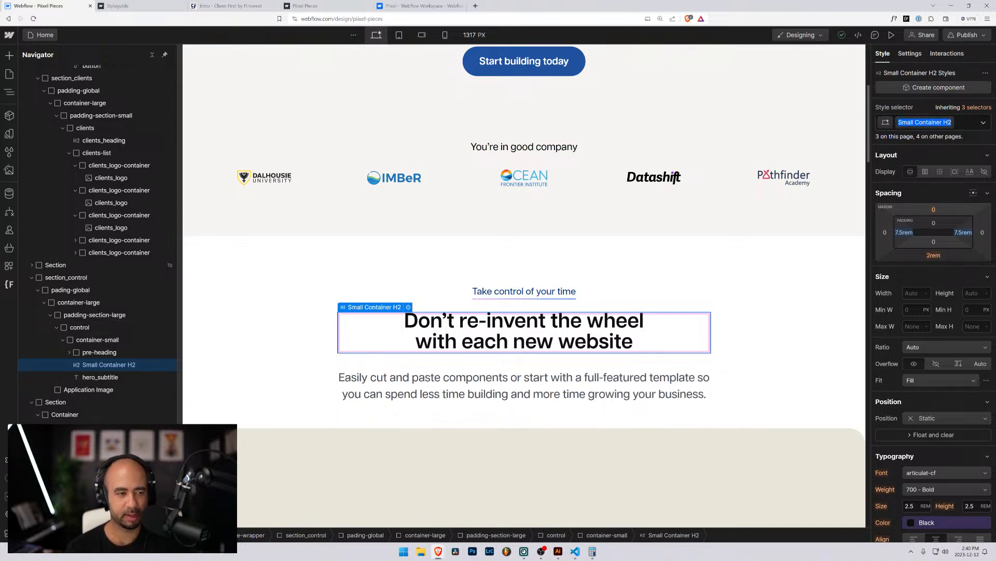
type("section_")
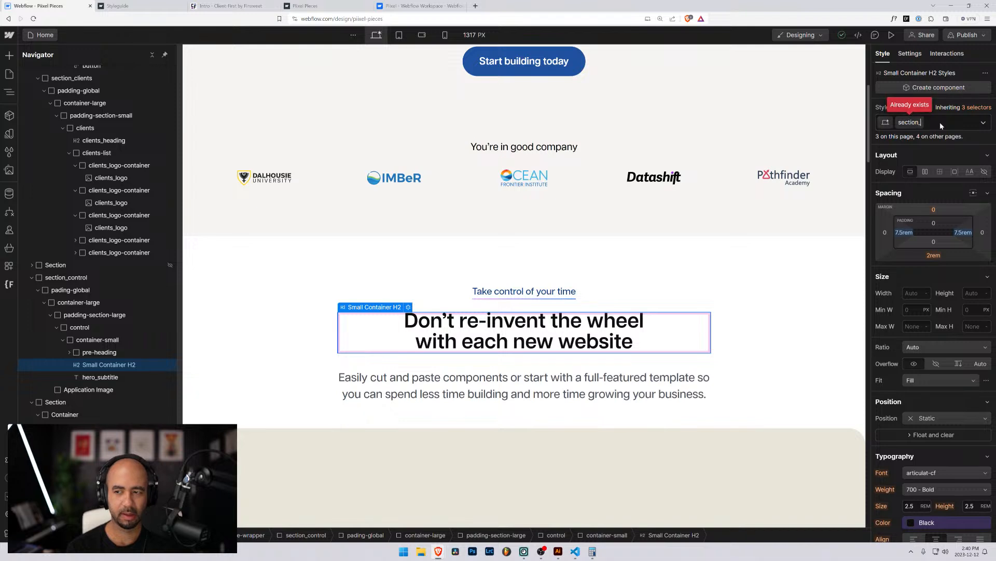
type("heading")
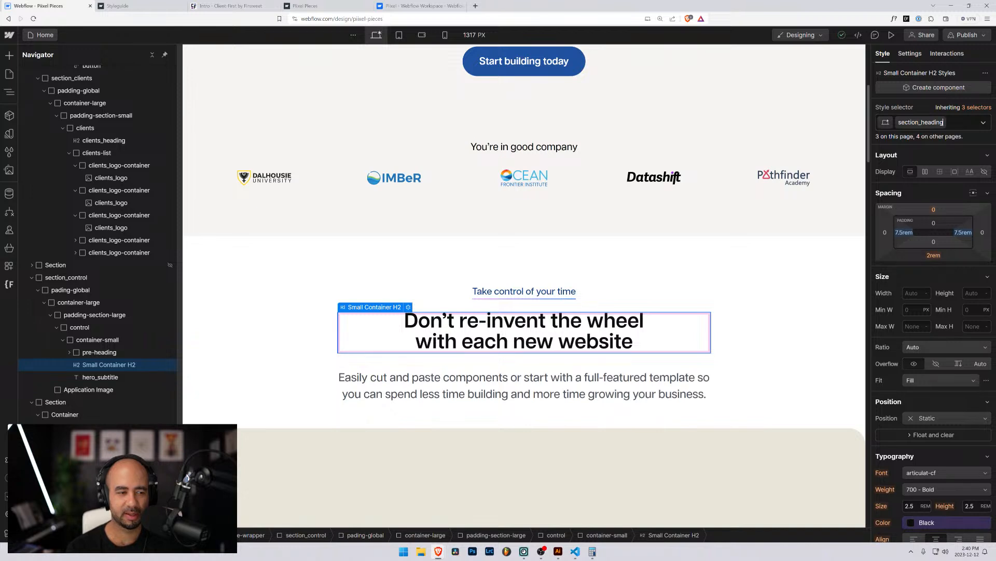
key("BackSpace")
key("BackSpace")
key("BackSpace")
key("BackSpace")
key("BackSpace")
key("BackSpace")
key("BackSpace")
key("BackSpace")
key("BackSpace")
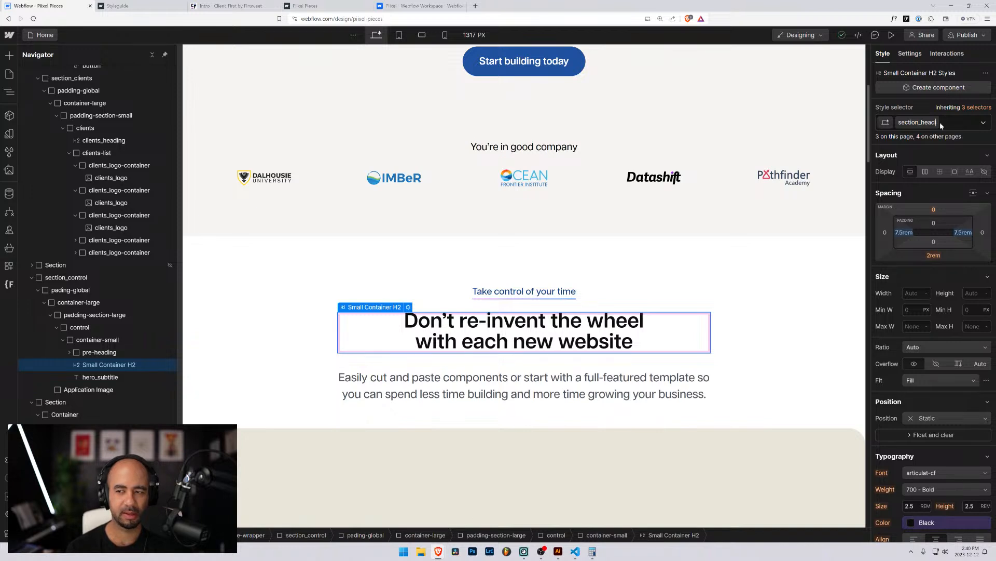
key("BackSpace")
key("BackSpace")
key("BackSpace")
key("BackSpace")
key("BackSpace")
key("BackSpace")
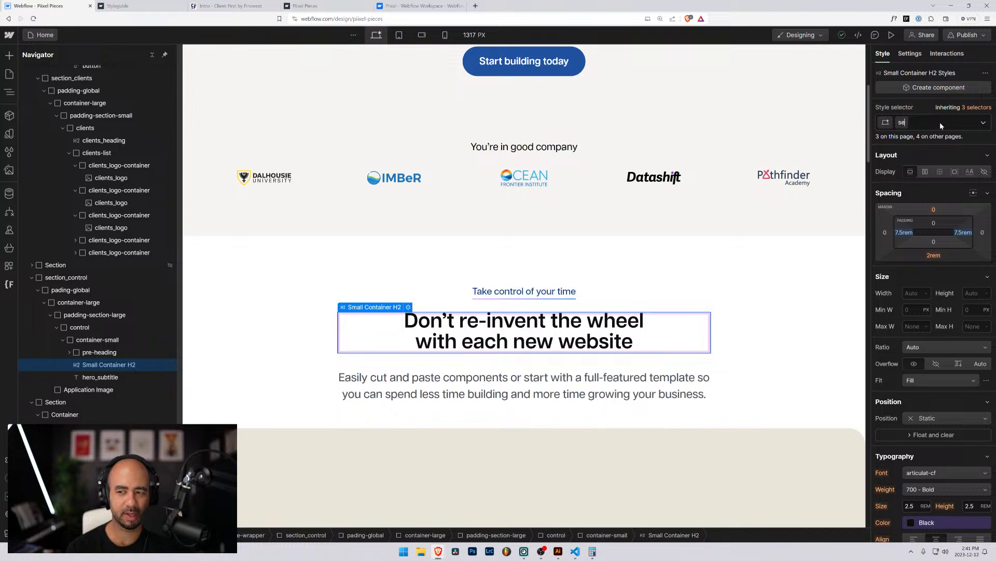
key("Escape")
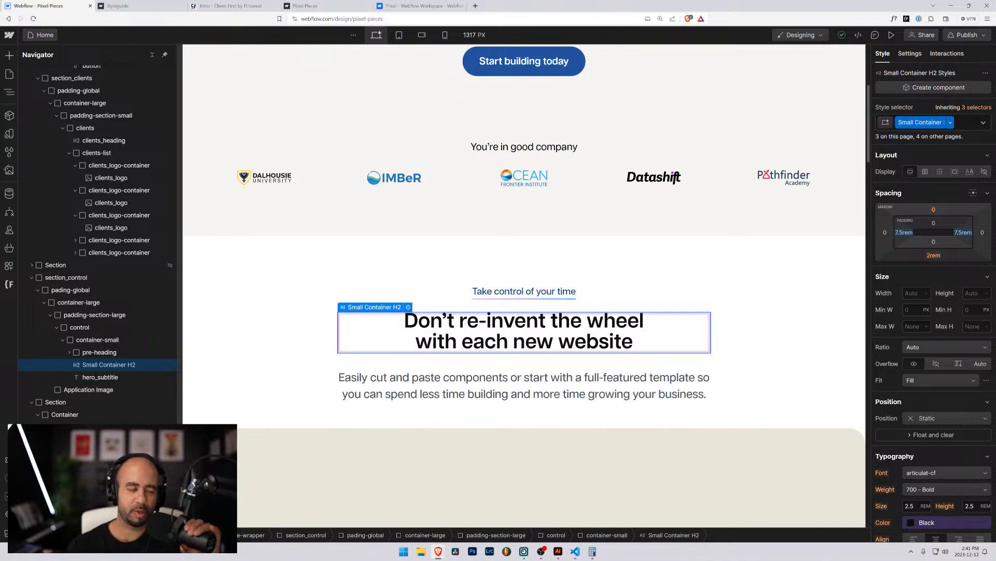
scroll(375, 353, "down", 4)
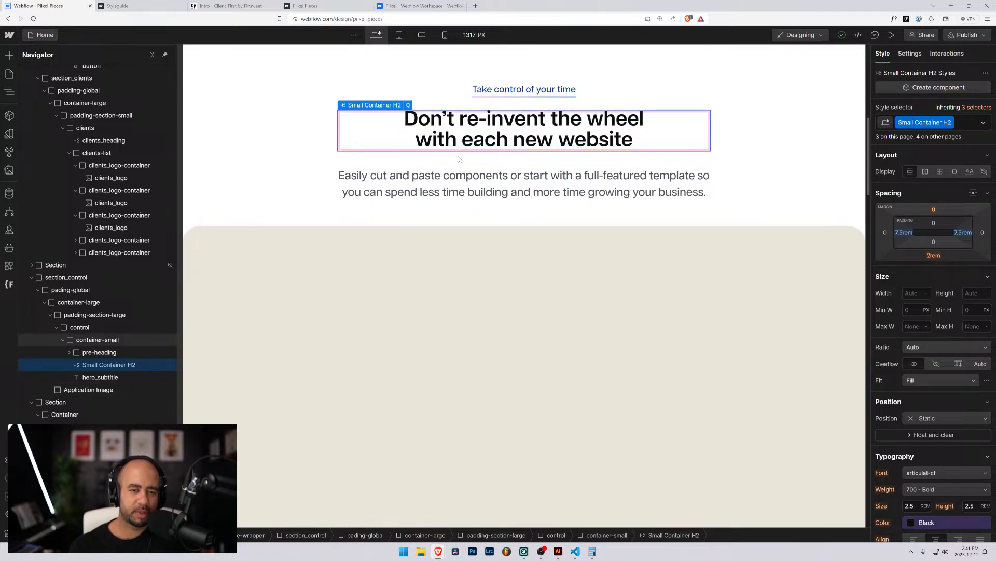
Review the page, then narrow the Navigator panel so the canvas widens to about 1353 px.
scroll(459, 147, "up", 10)
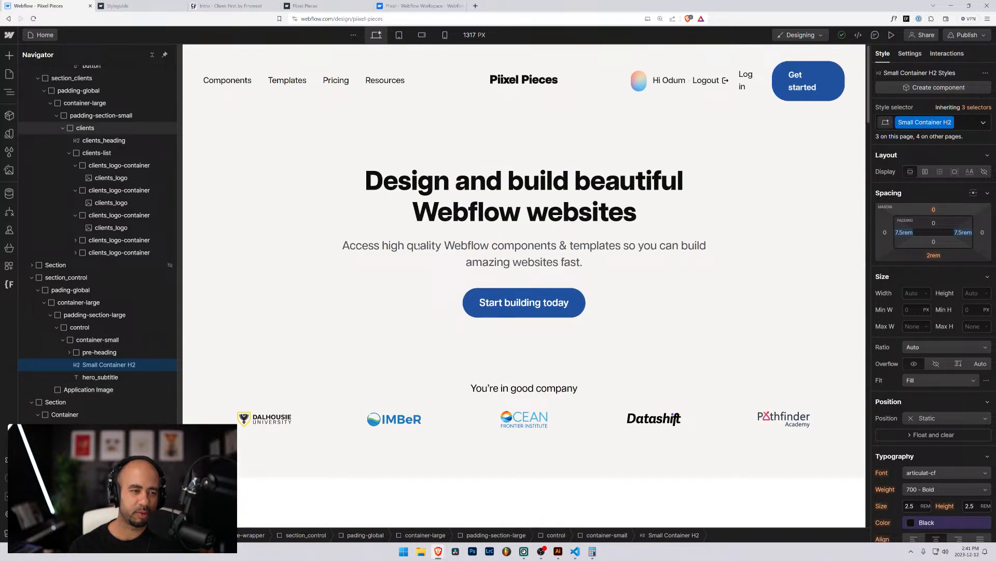
scroll(417, 246, "down", 10)
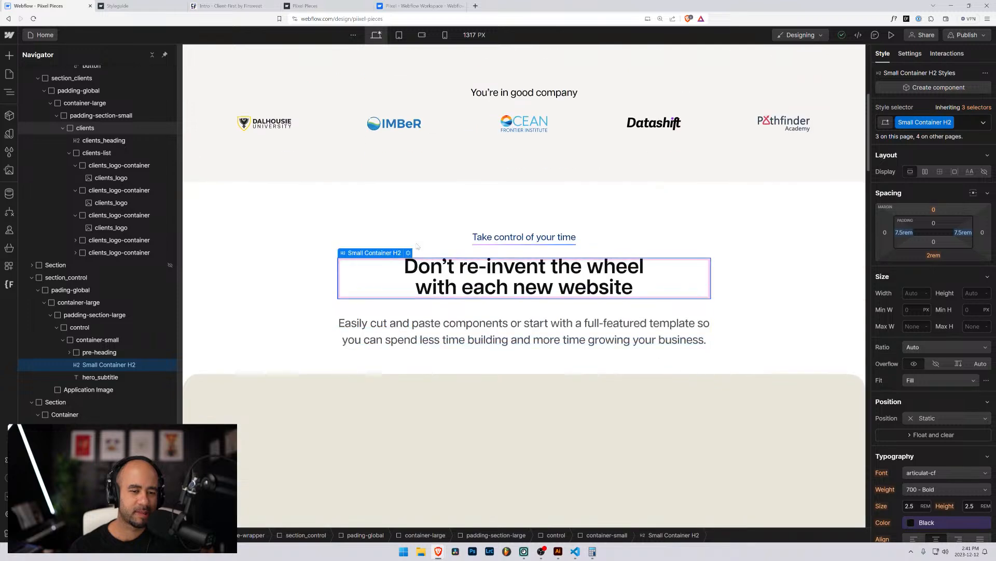
scroll(418, 246, "up", 5)
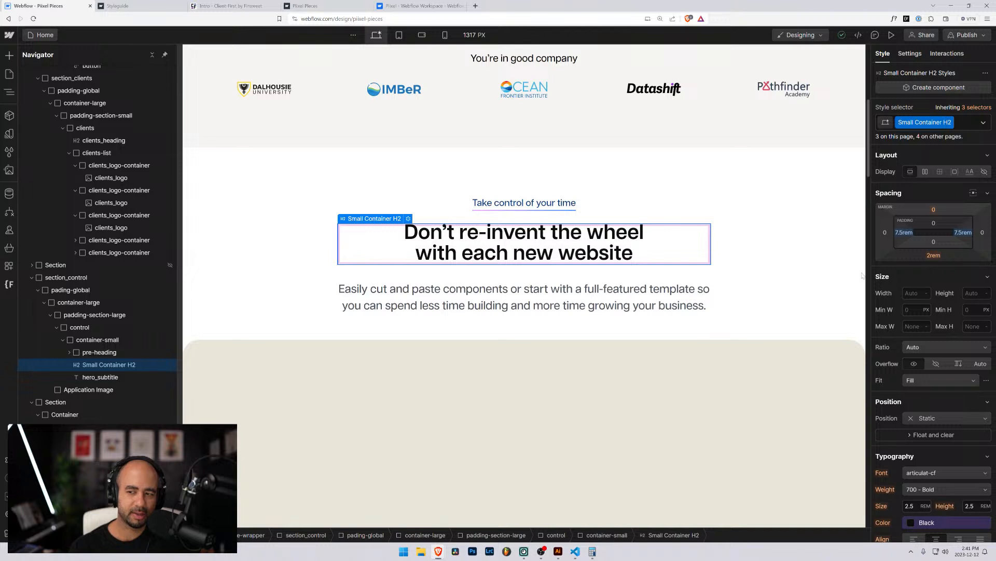
scroll(931, 399, "down", 2)
scroll(929, 364, "up", 2)
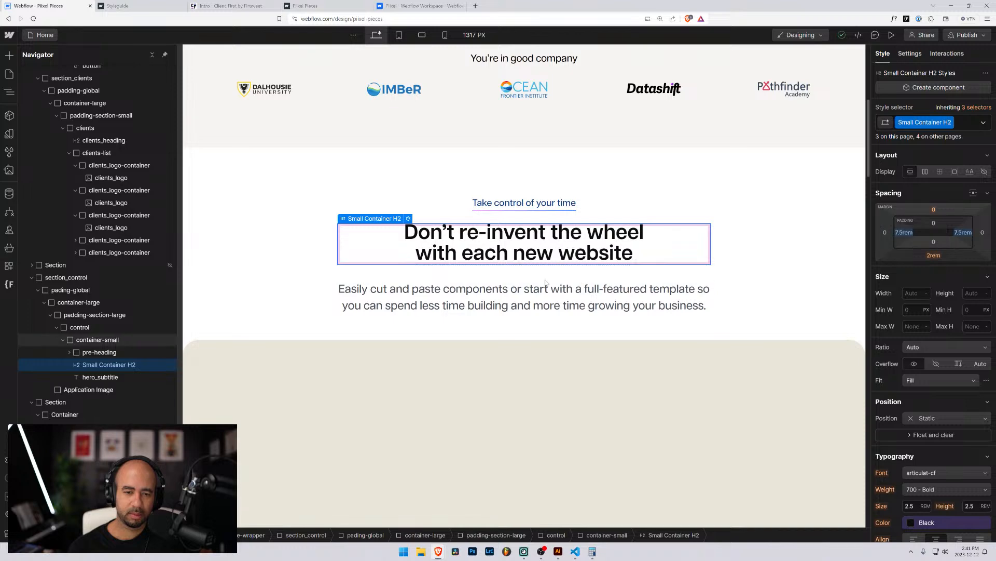
scroll(289, 333, "down", 7)
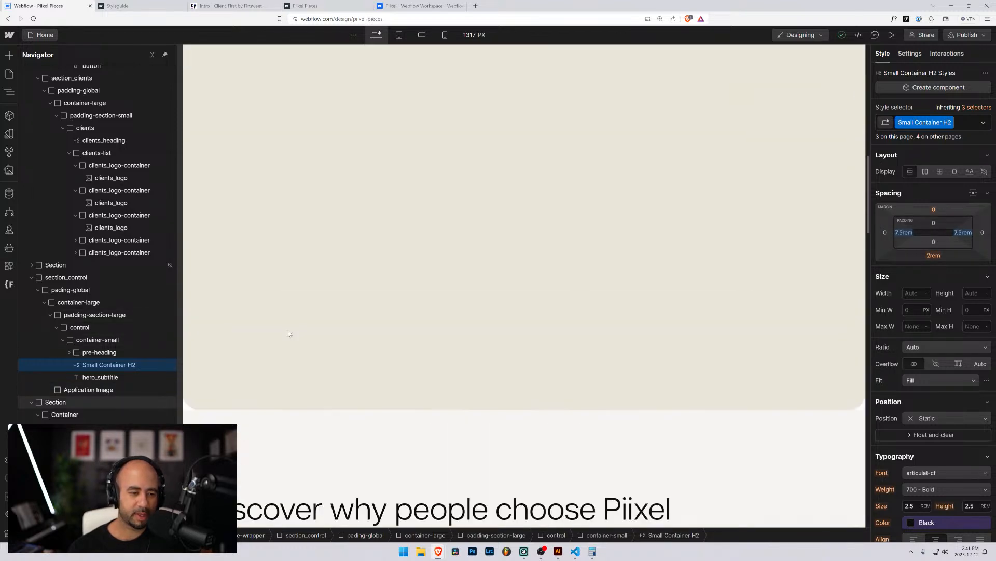
scroll(289, 333, "up", 8)
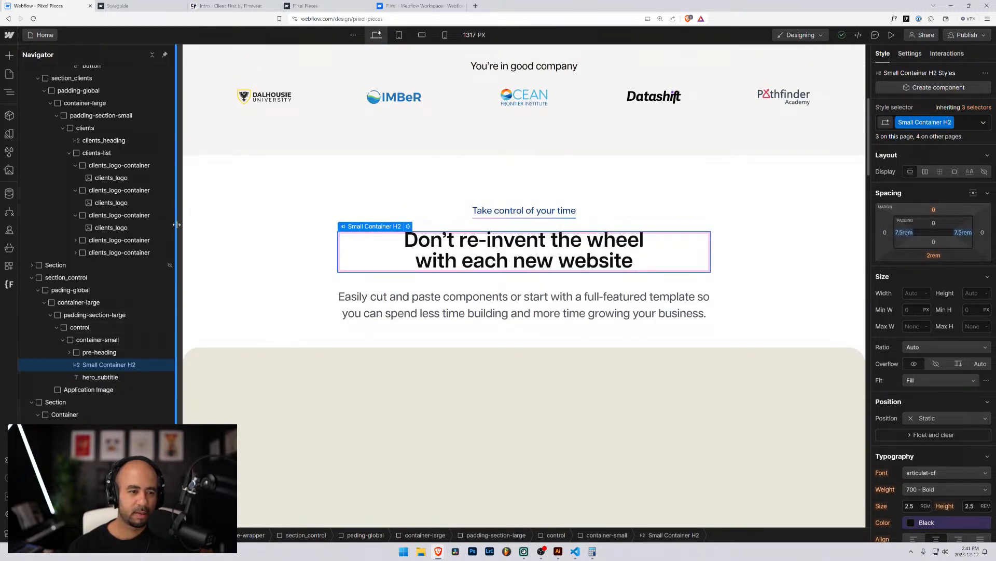
left_click_drag(177, 222, 160, 222)
Move the Application Image block into the control wrapper, below container-small.
scroll(291, 311, "down", 5)
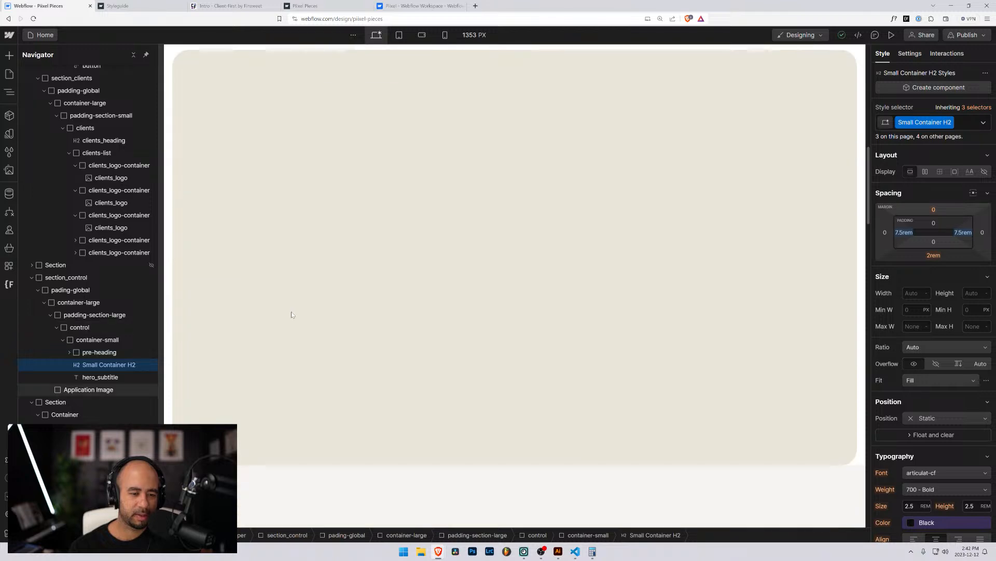
left_click(291, 311)
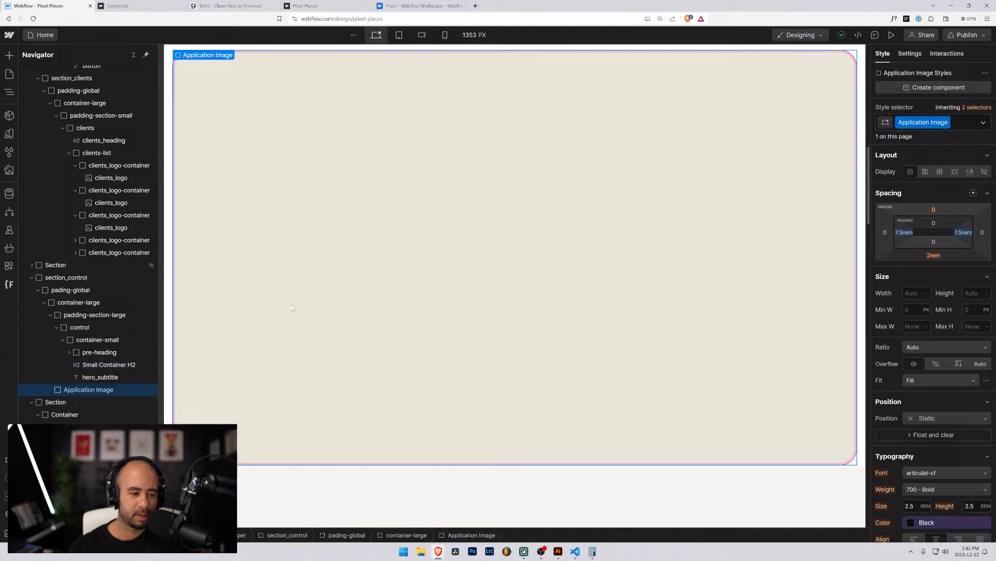
left_click(56, 328)
scroll(272, 338, "up", 5)
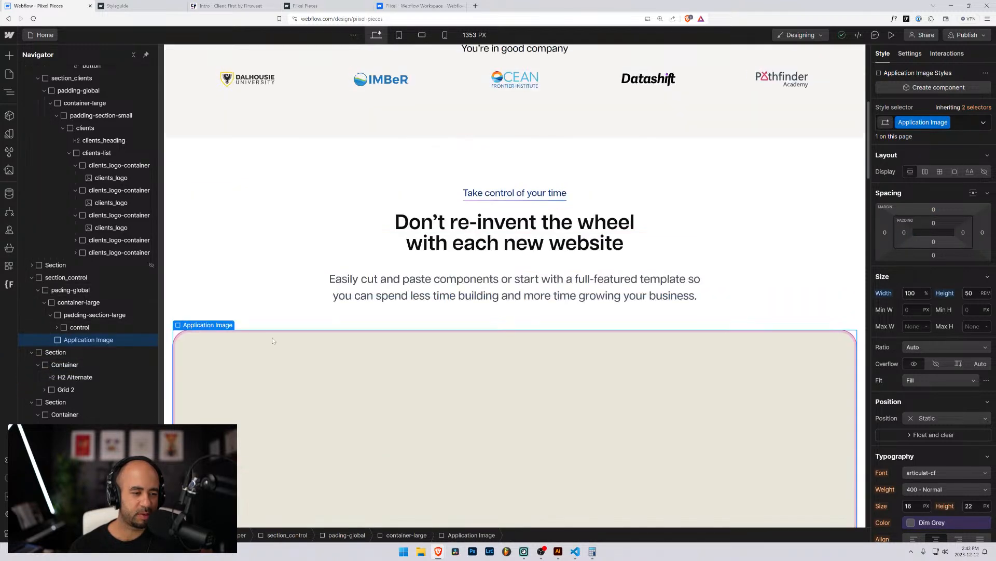
left_click(57, 328)
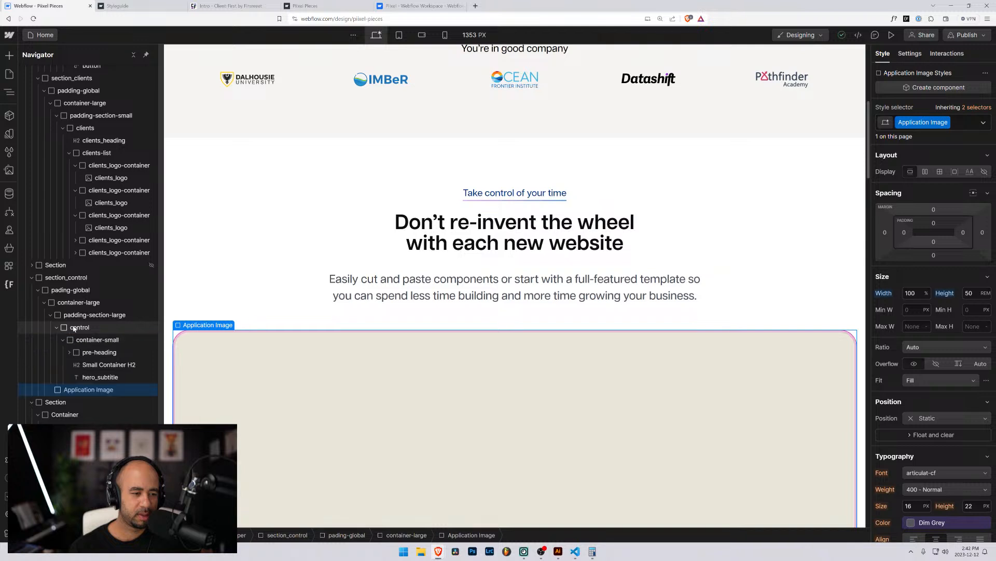
left_click(63, 340)
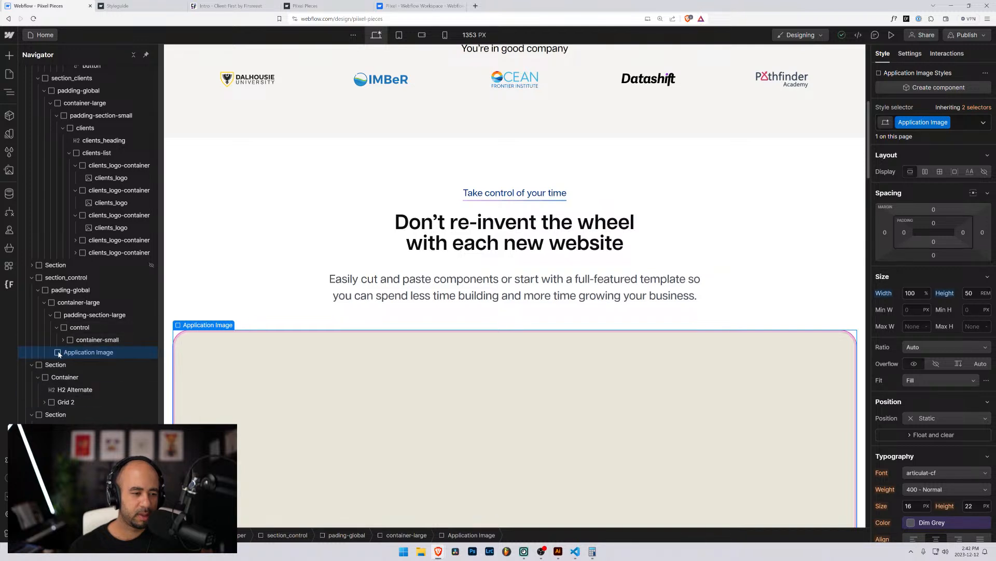
mouse_move(59, 354)
left_mouse_down()
mouse_move(68, 306)
mouse_move(75, 343)
left_mouse_up()
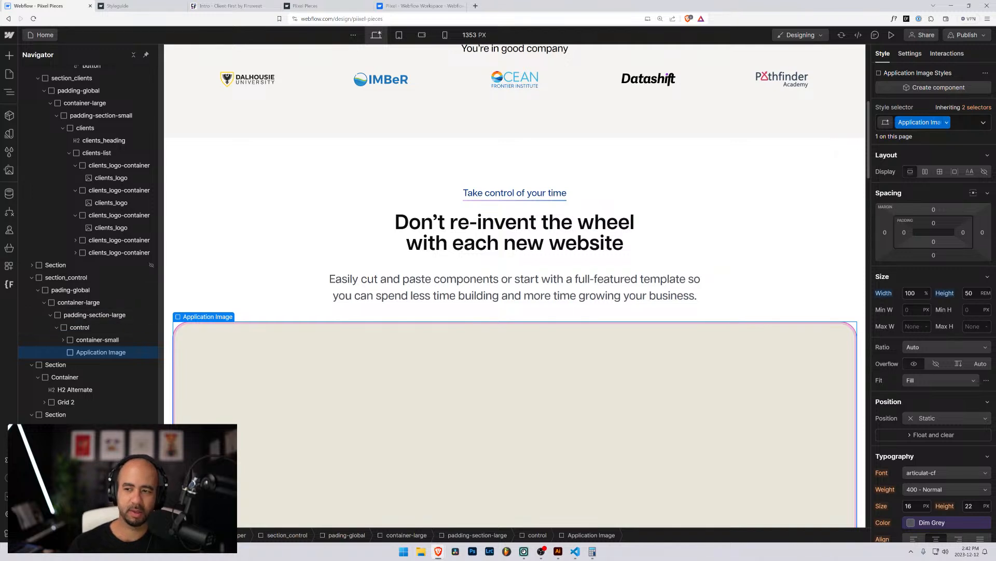
Rename the Application Image class to control_application-image.
left_click(948, 123)
left_click(927, 138)
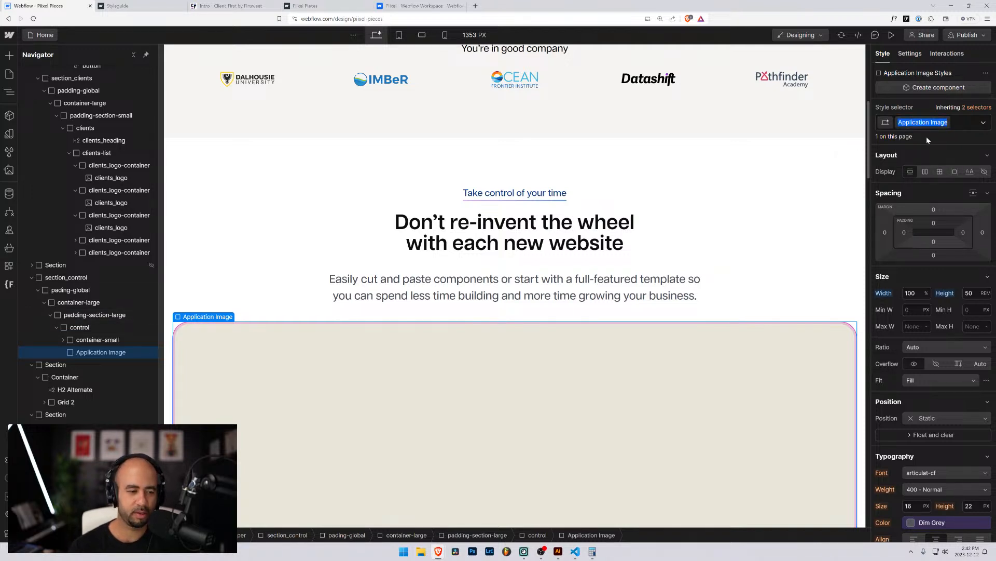
type("control_")
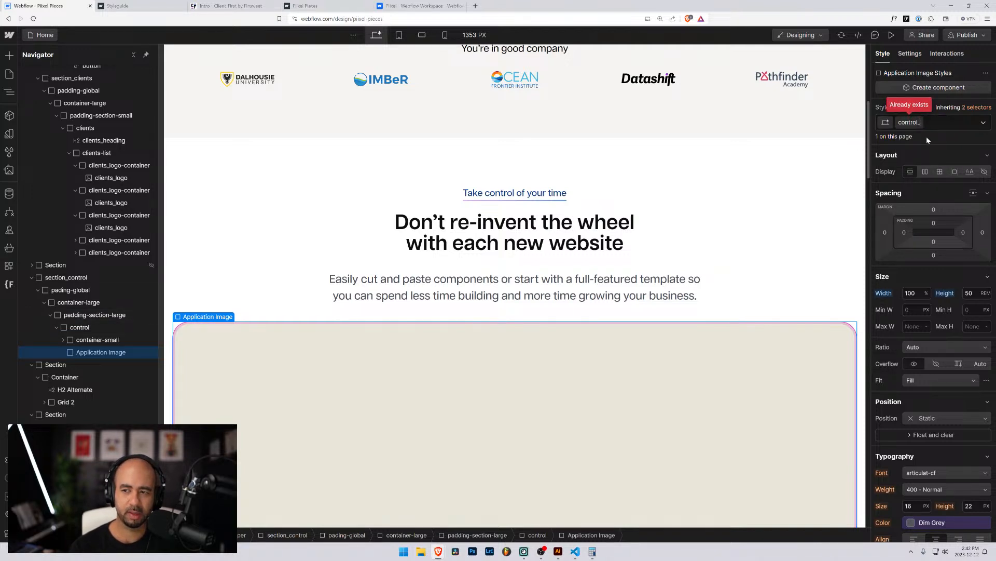
type("application")
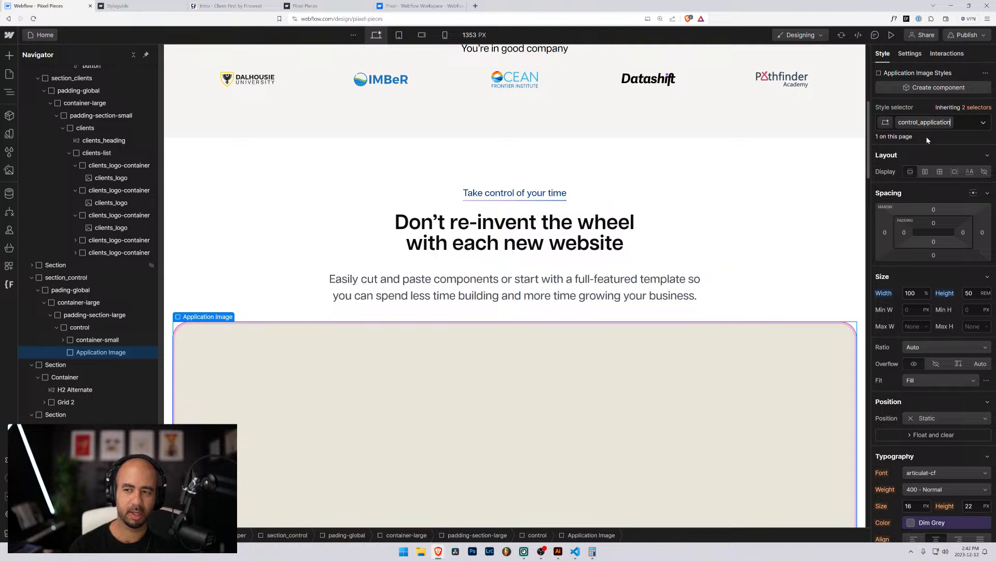
type("-image")
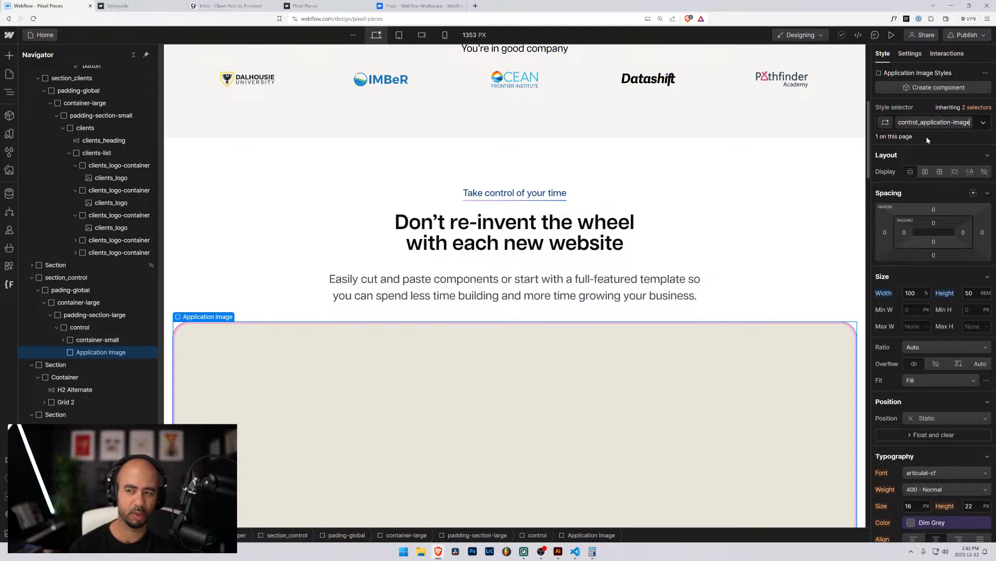
key("Return")
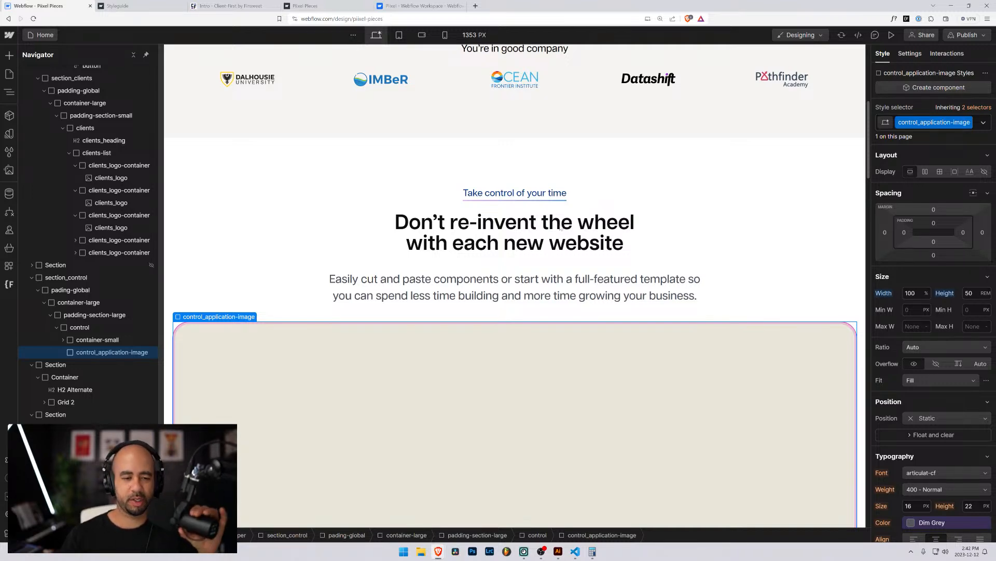
Remove the padding-bottom-1 combo class from the padding-section-large wrapper.
scroll(516, 259, "down", 5)
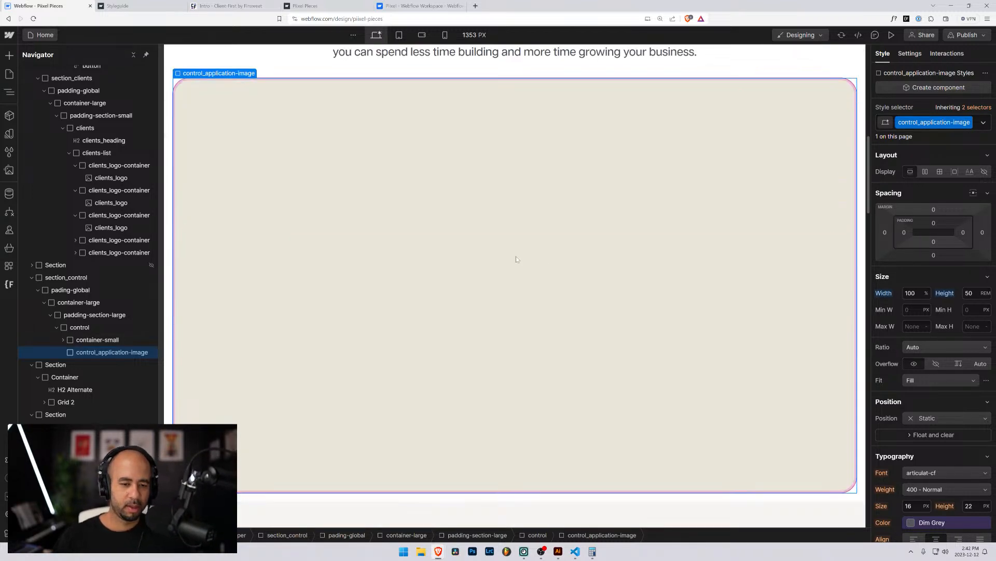
scroll(516, 259, "down", 7)
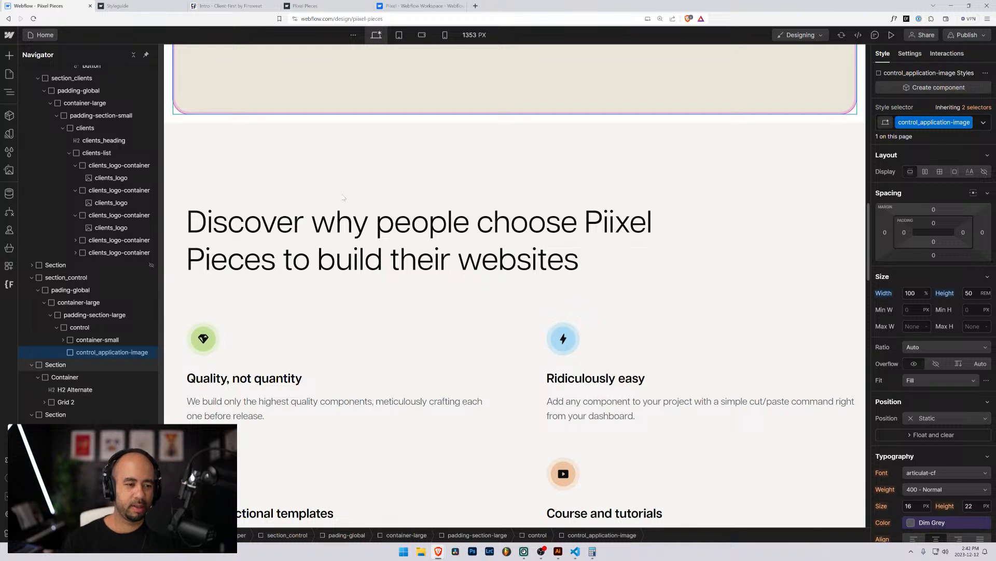
left_click(65, 315)
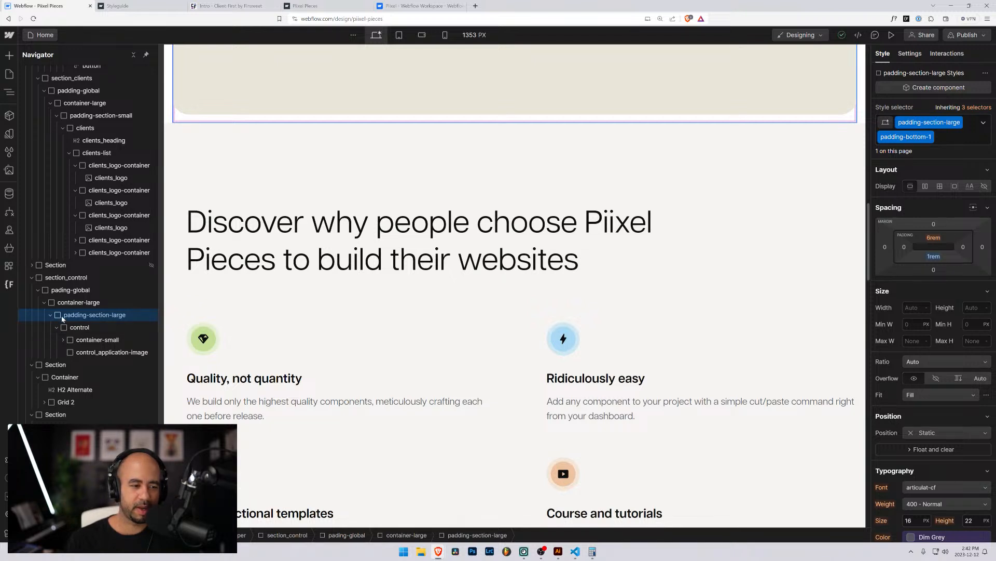
left_click(956, 139)
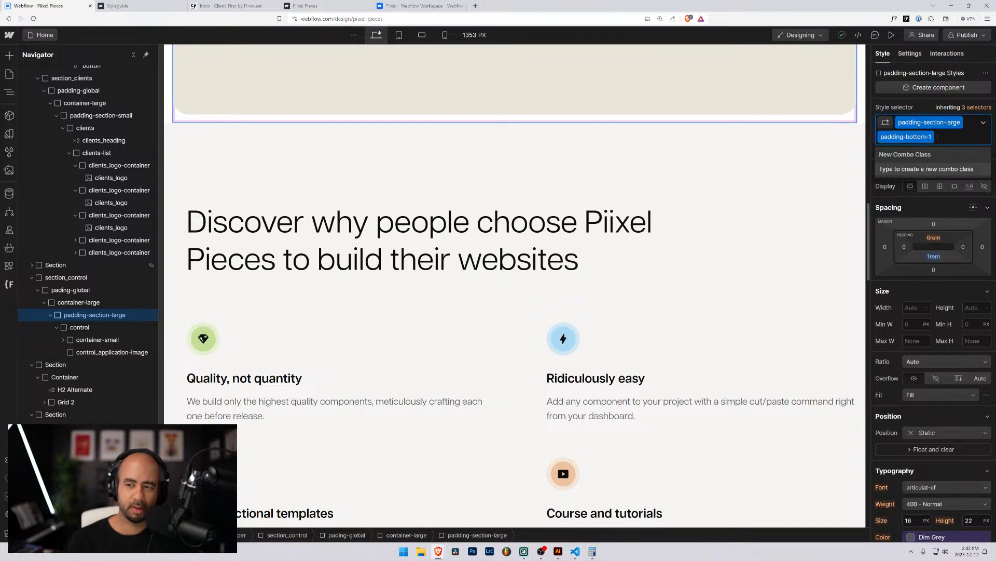
key("BackSpace")
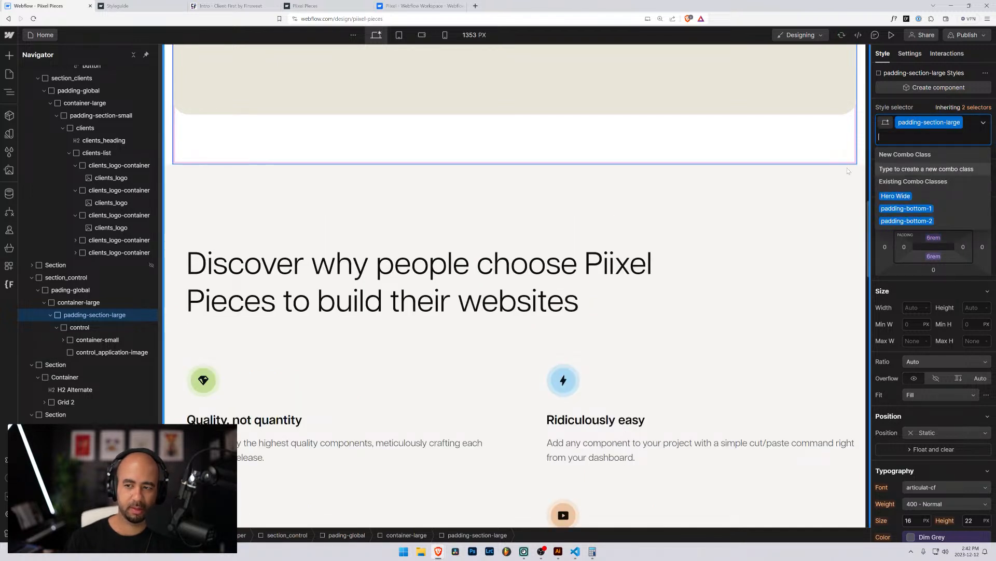
Compare spacing of the Discover section and padding-section-large, then zoom the designer out to 100%.
left_click(700, 212)
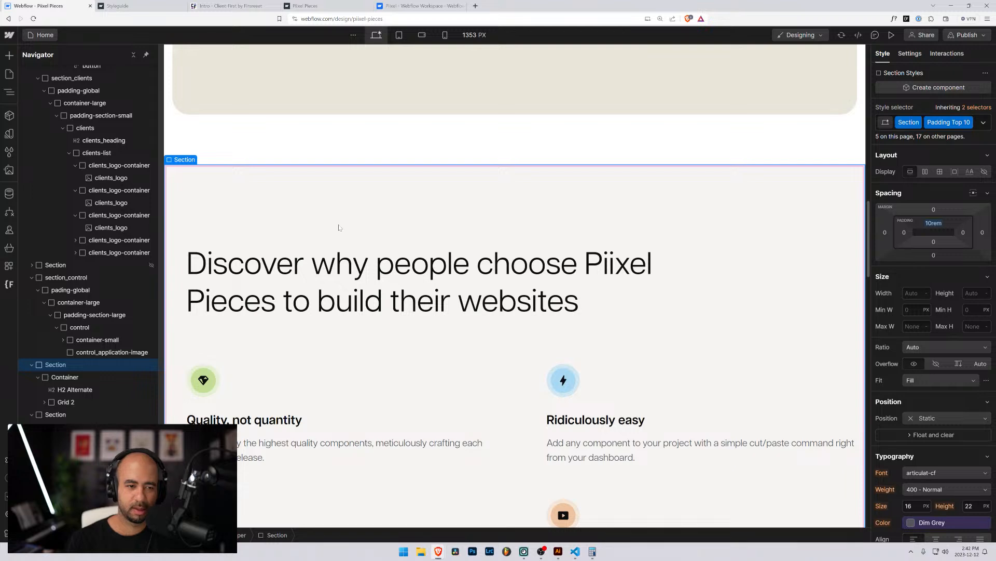
left_click(94, 314)
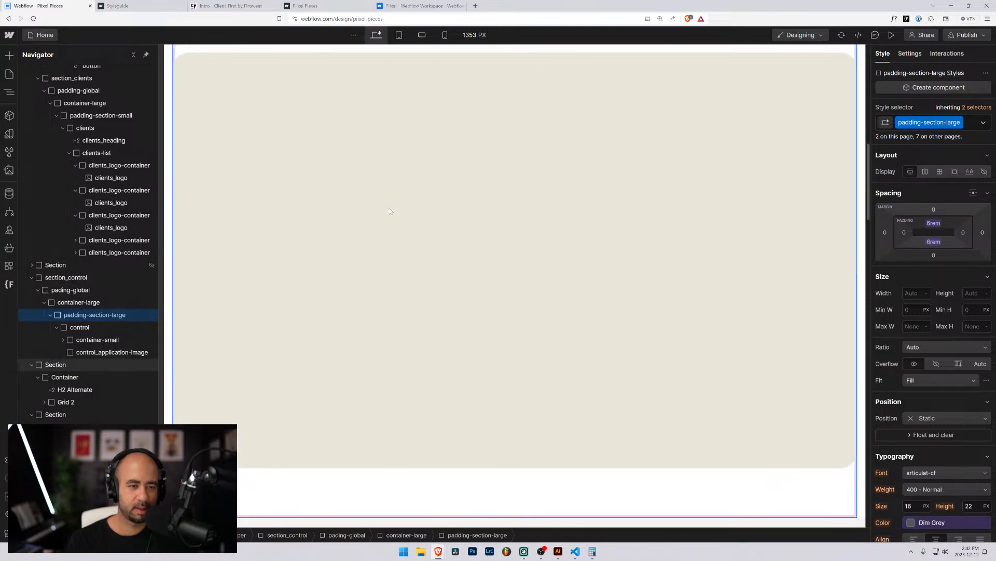
scroll(285, 197, "down", 10)
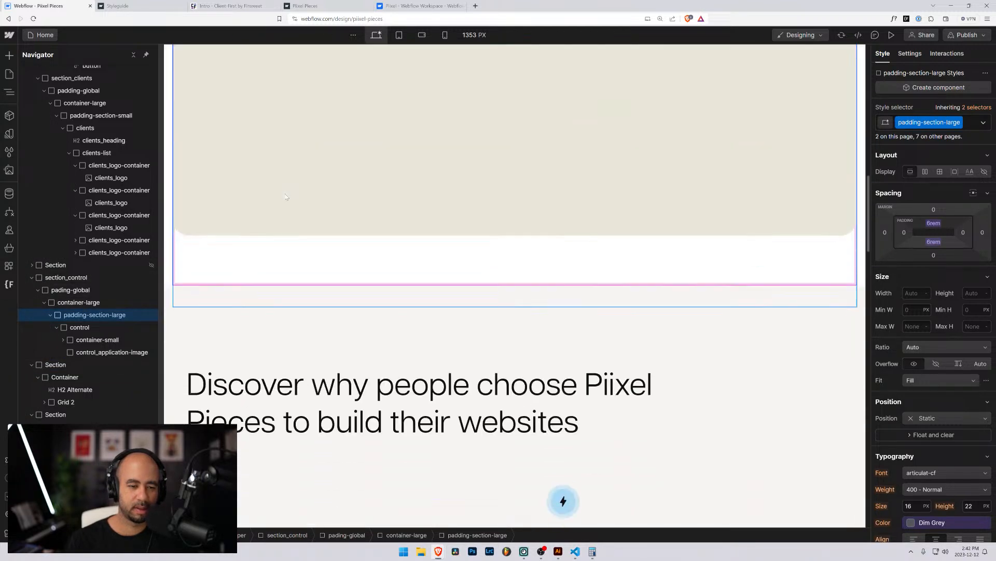
left_click(201, 294)
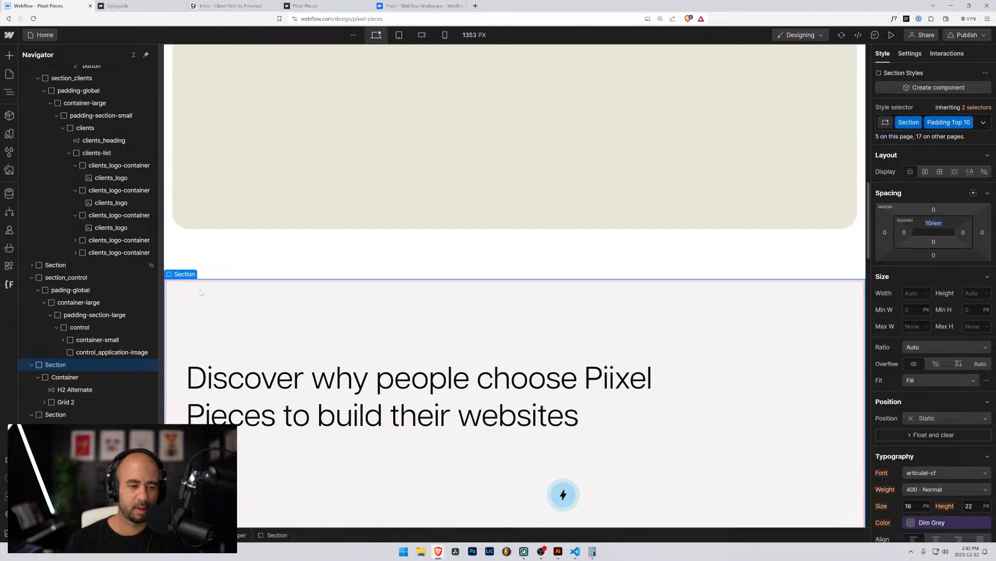
left_click(243, 249)
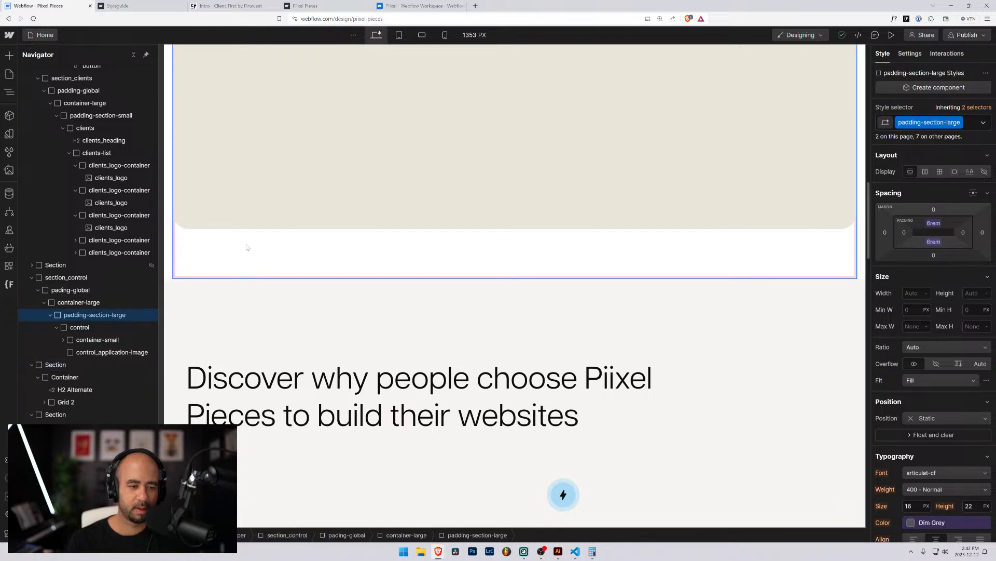
left_click(222, 324)
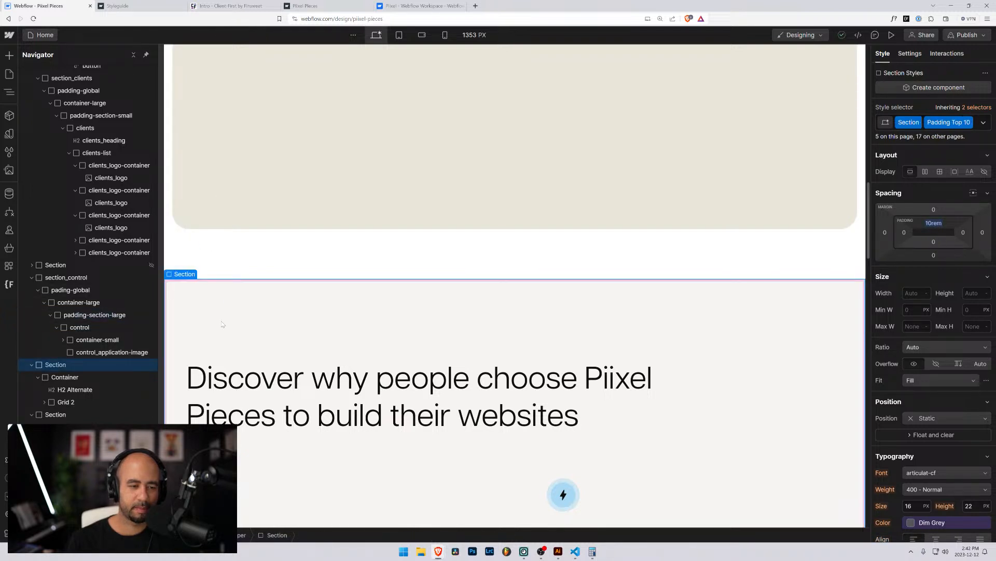
scroll(222, 324, "down", 2)
scroll(229, 321, "up", 6)
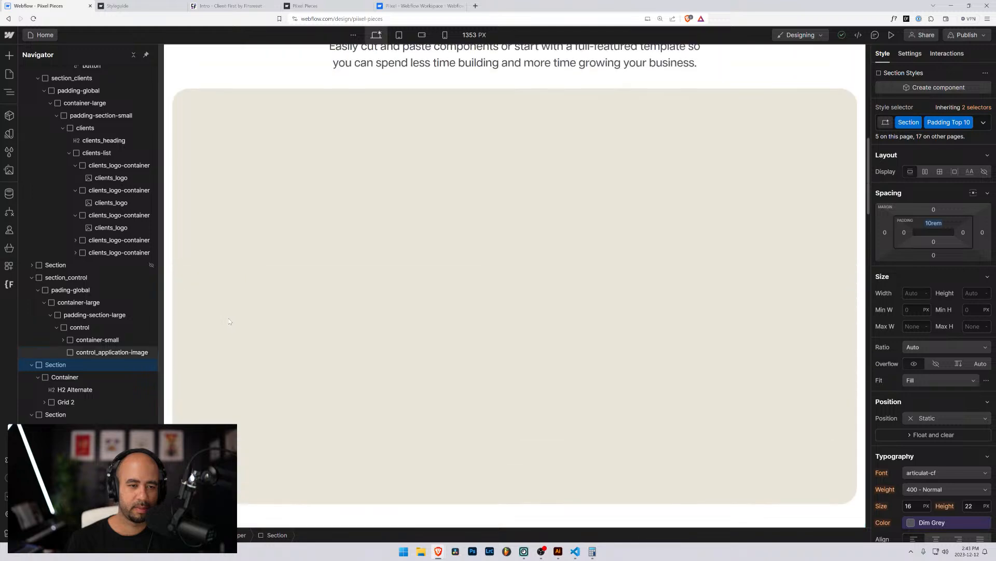
scroll(229, 321, "up", 5)
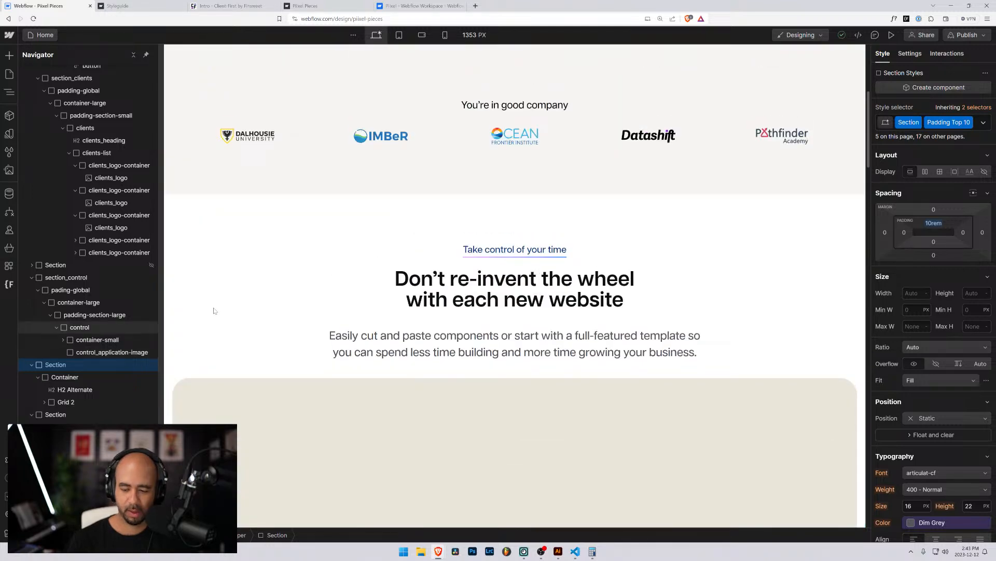
key("ctrl+minus")
key("ctrl+minus")
key("ctrl+minus")
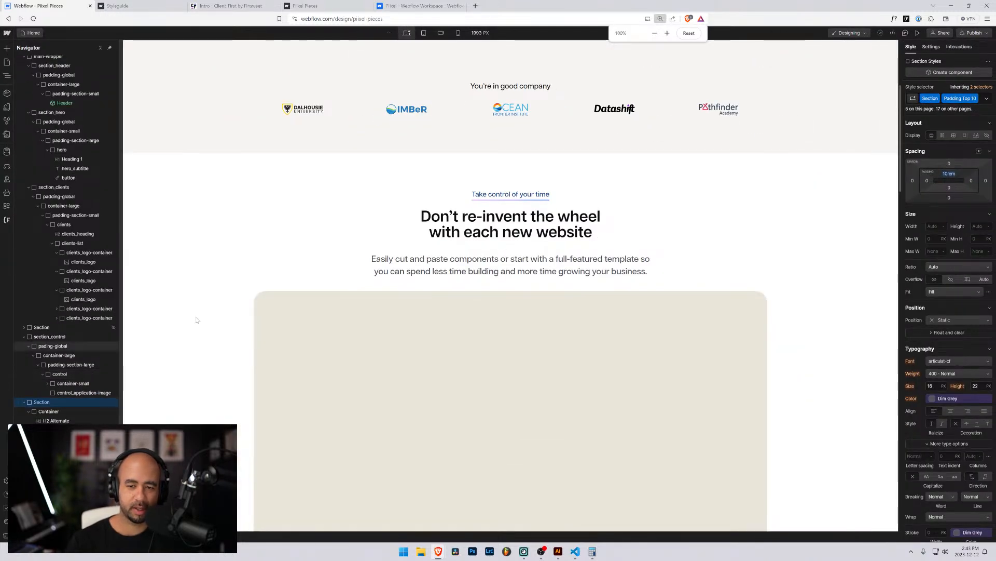
scroll(251, 321, "down", 8)
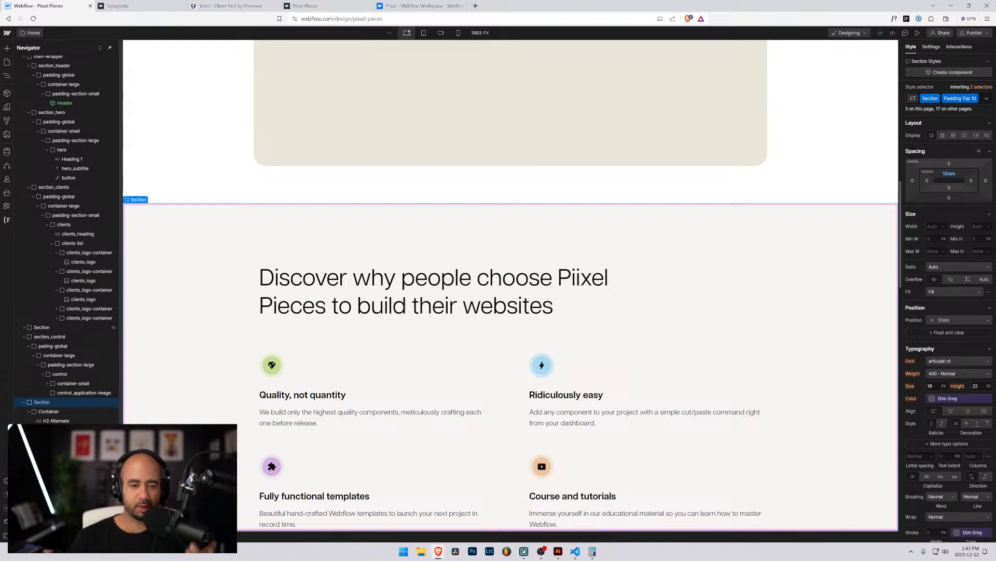
scroll(255, 283, "up", 12)
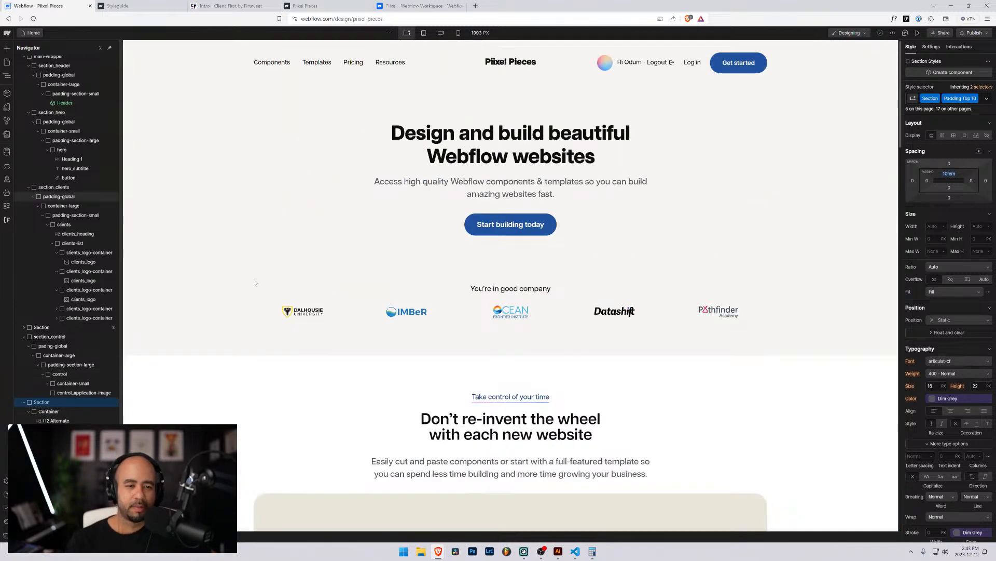
scroll(426, 182, "down", 7)
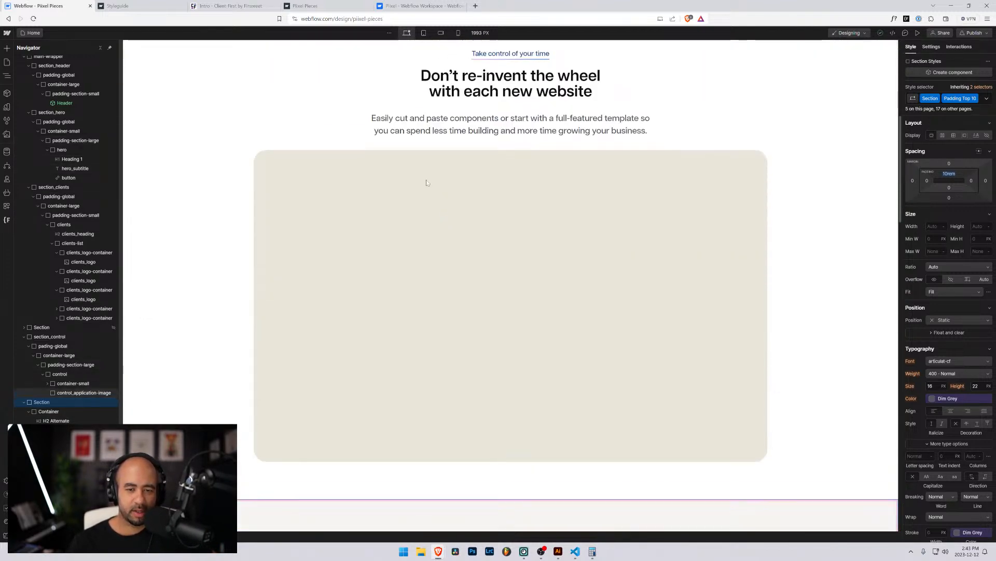
scroll(532, 179, "up", 2)
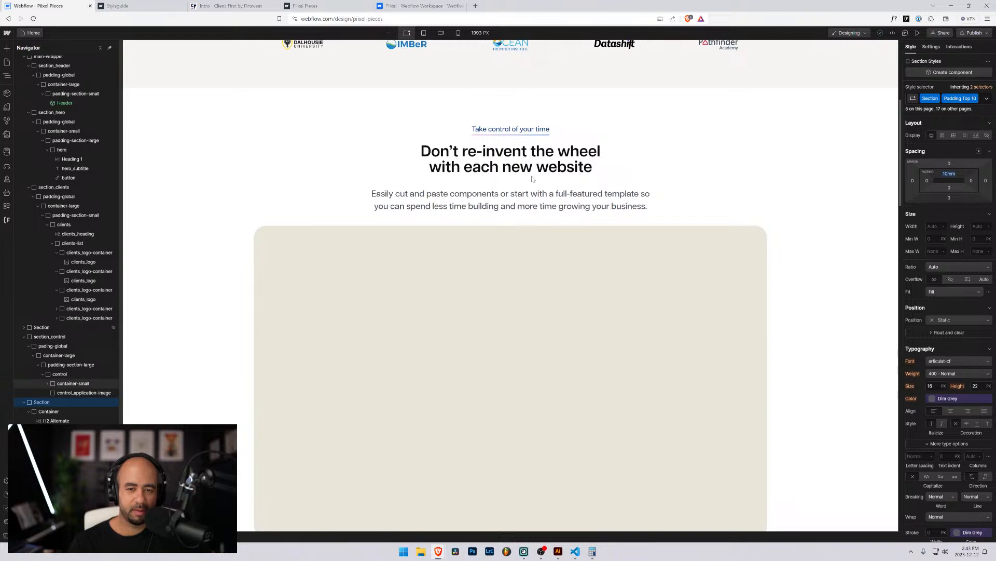
scroll(532, 179, "down", 3)
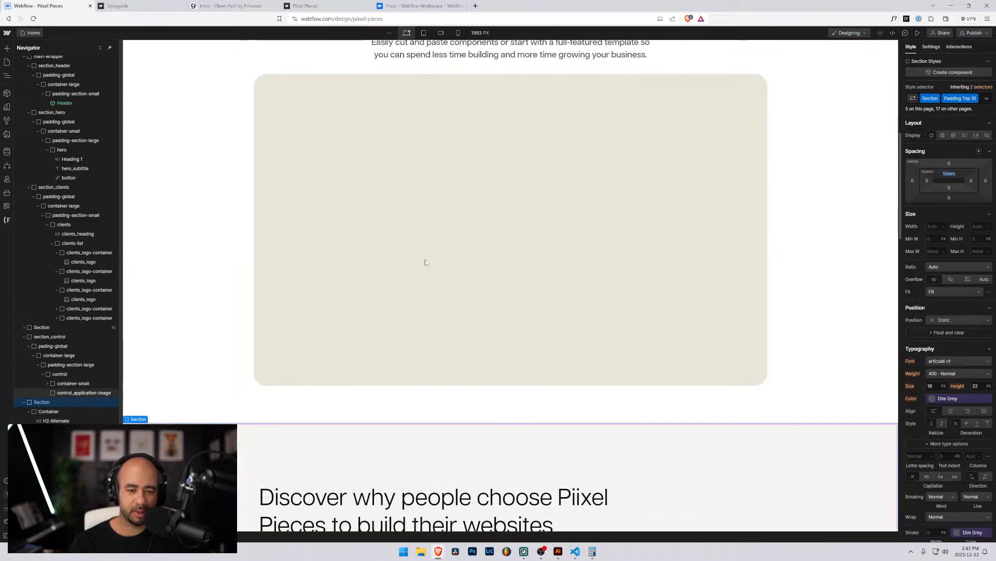
scroll(425, 262, "down", 3)
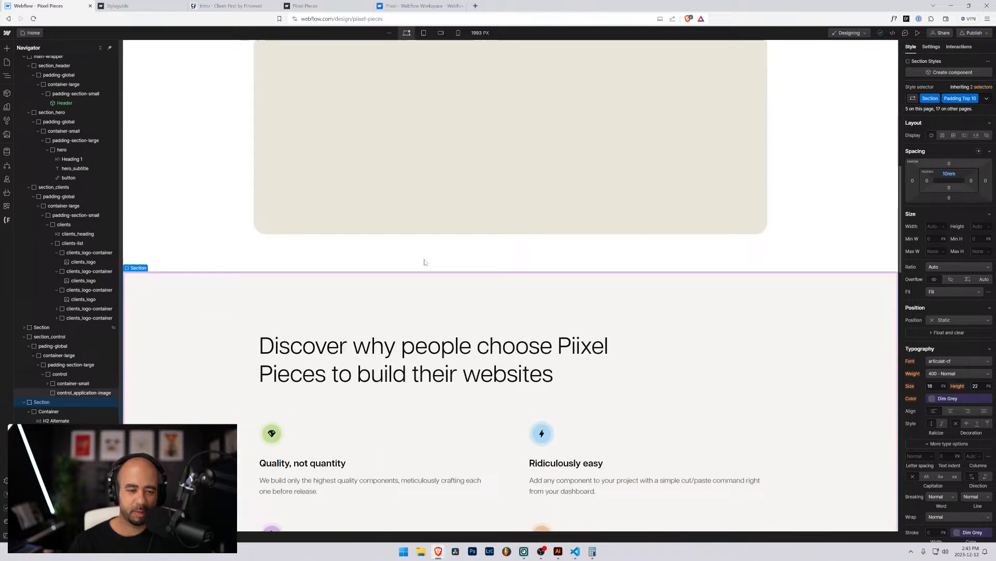
left_click(310, 244)
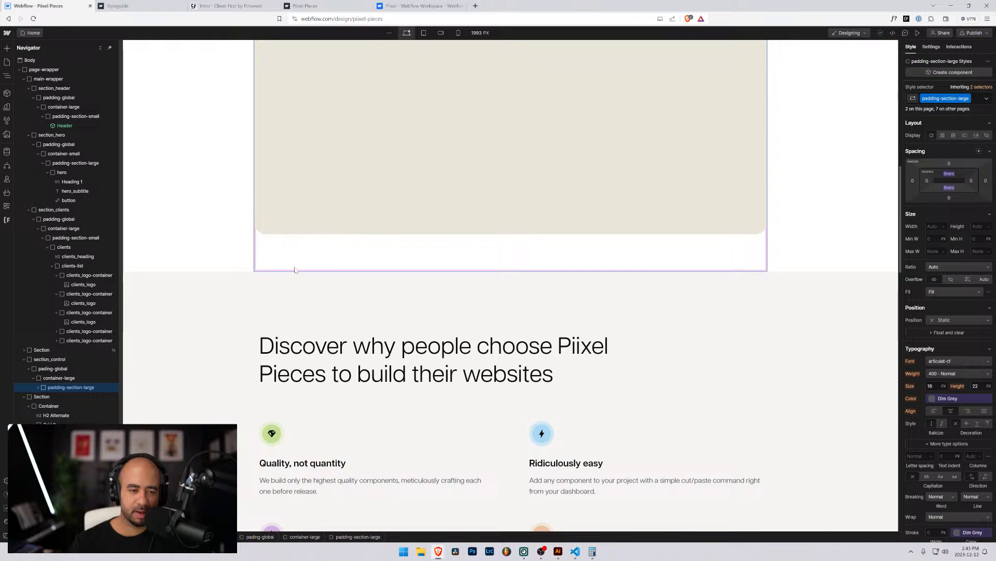
left_click(56, 415)
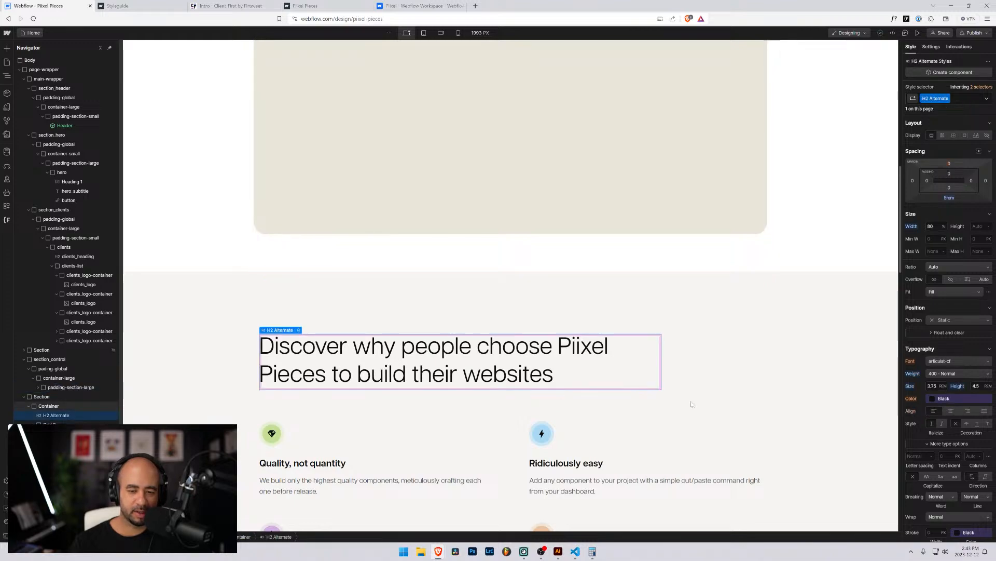
scroll(619, 375, "down", 5)
scroll(619, 376, "down", 4)
scroll(606, 369, "up", 5)
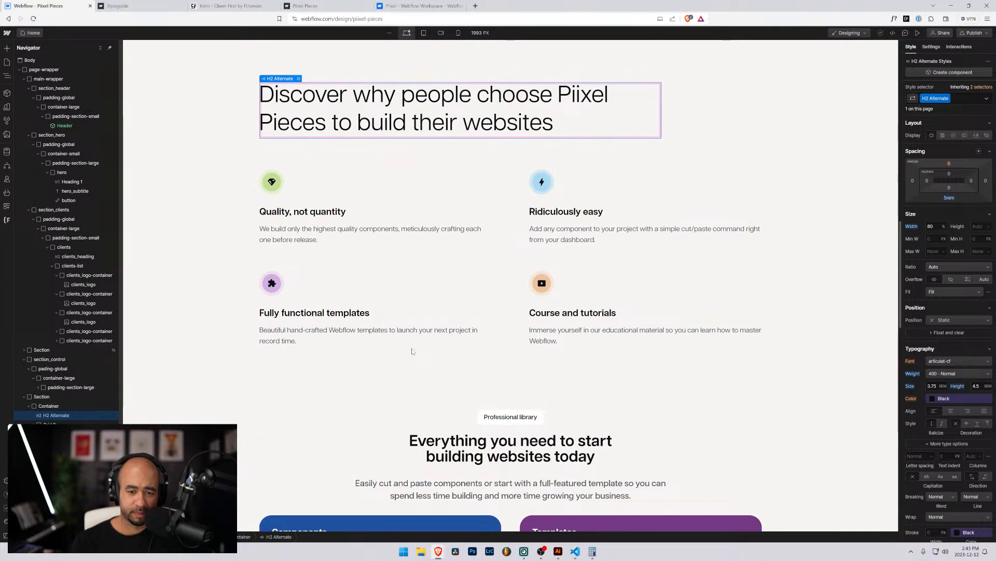
scroll(328, 325, "down", 4)
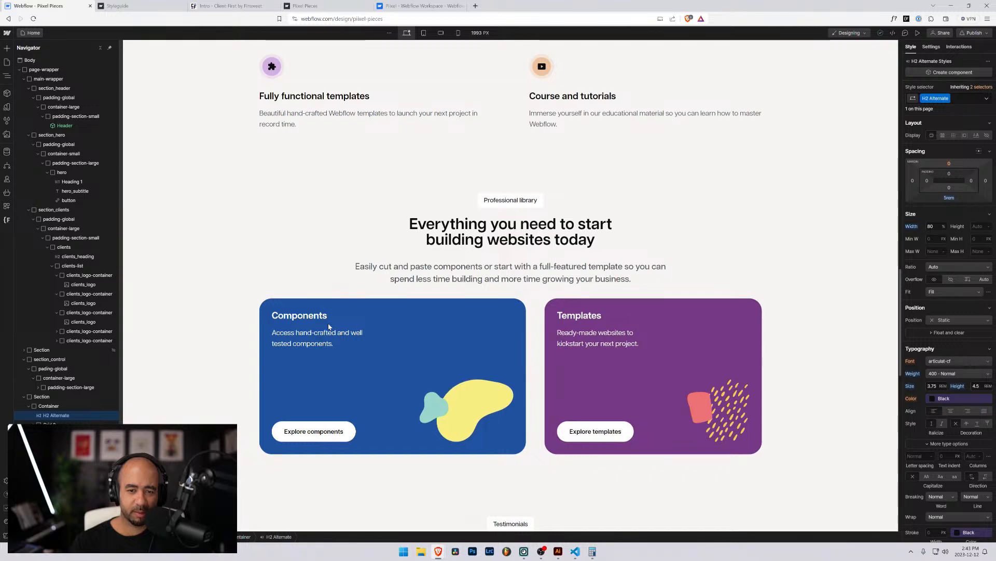
scroll(329, 326, "up", 5)
left_click(134, 133)
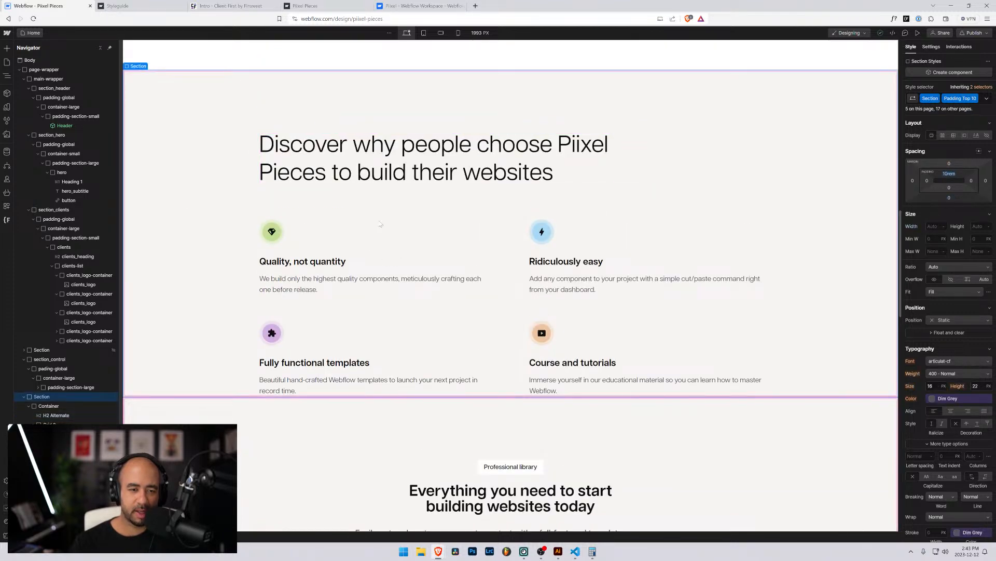
scroll(308, 171, "up", 3)
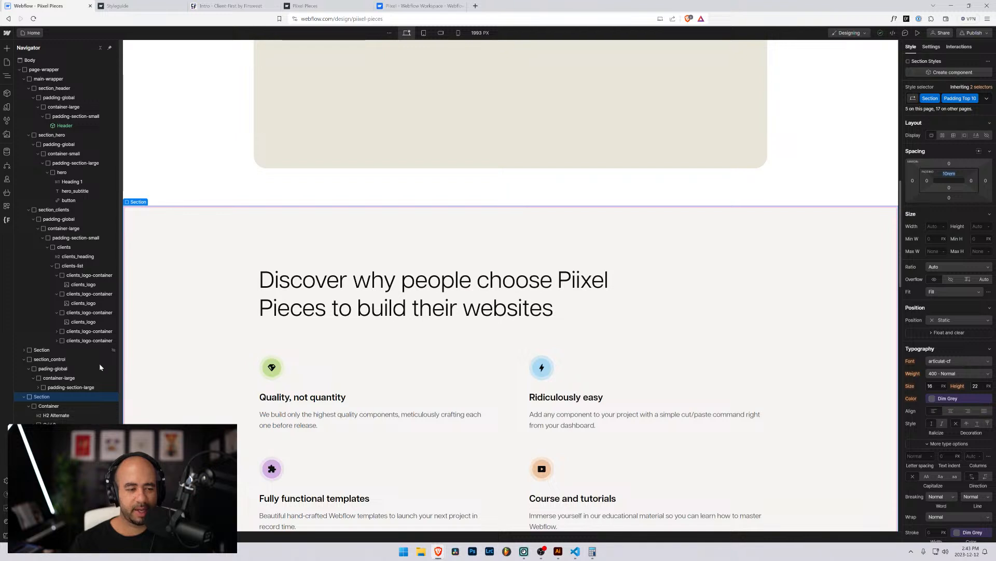
left_click(41, 408)
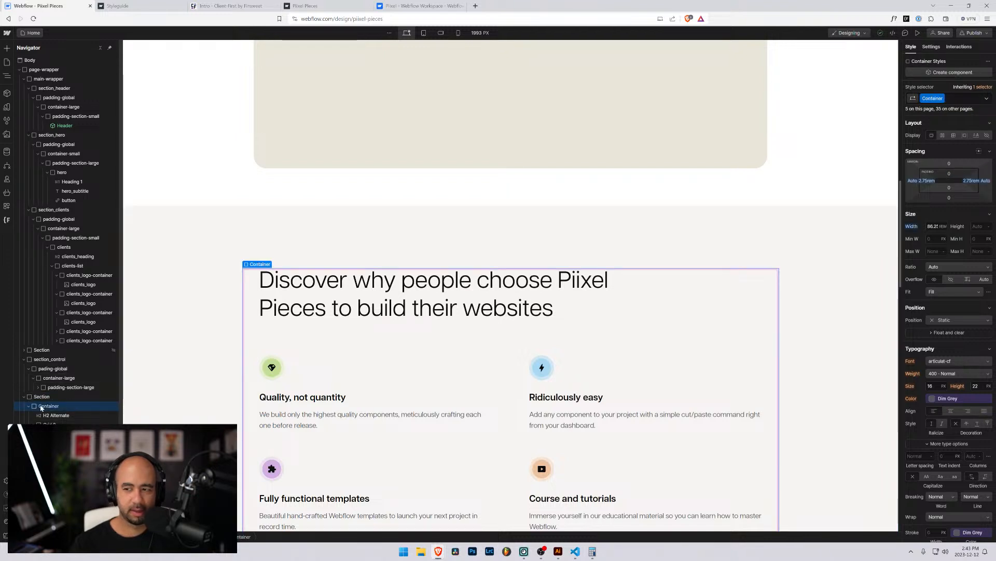
left_click(48, 397)
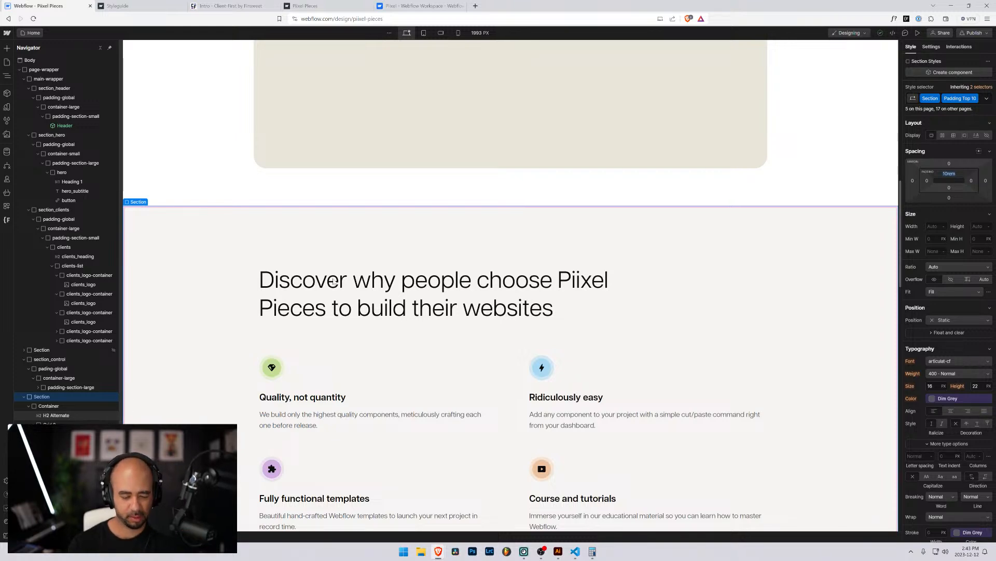
Zoom the designer back in to 125% for easier reading.
key("ctrl+minus")
key("ctrl+minus")
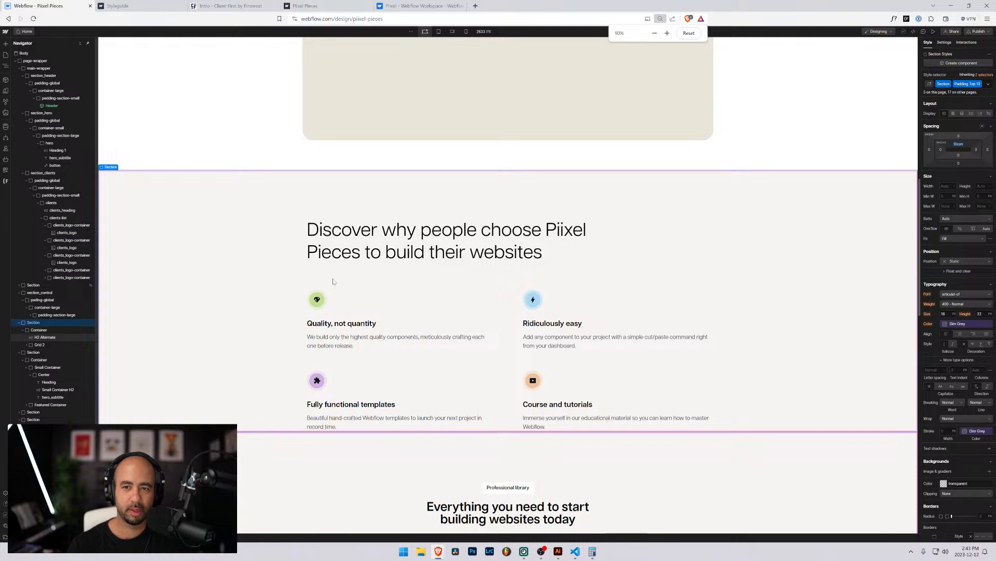
key("ctrl+plus")
key("ctrl+plus")
key("ctrl+plus")
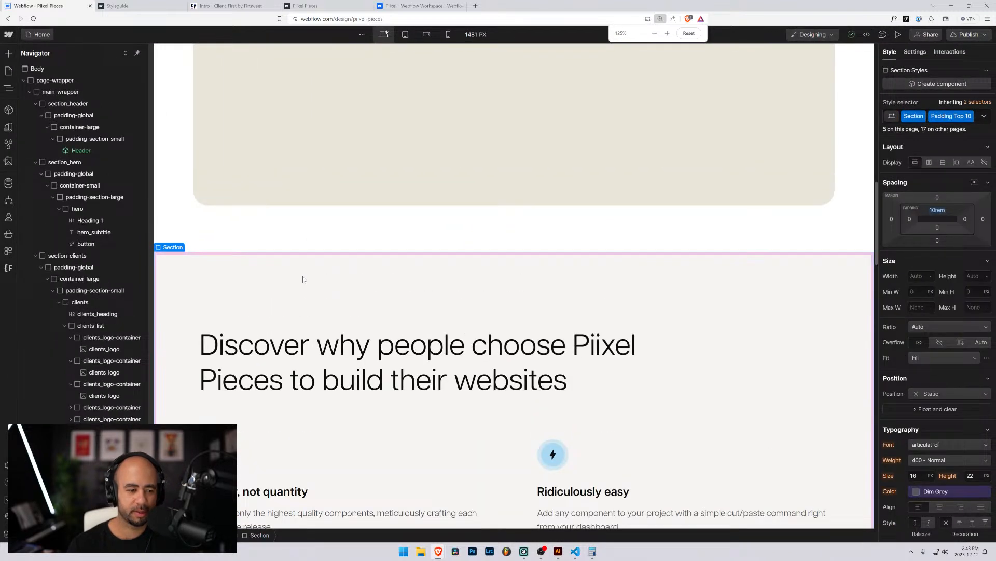
scroll(114, 280, "down", 3)
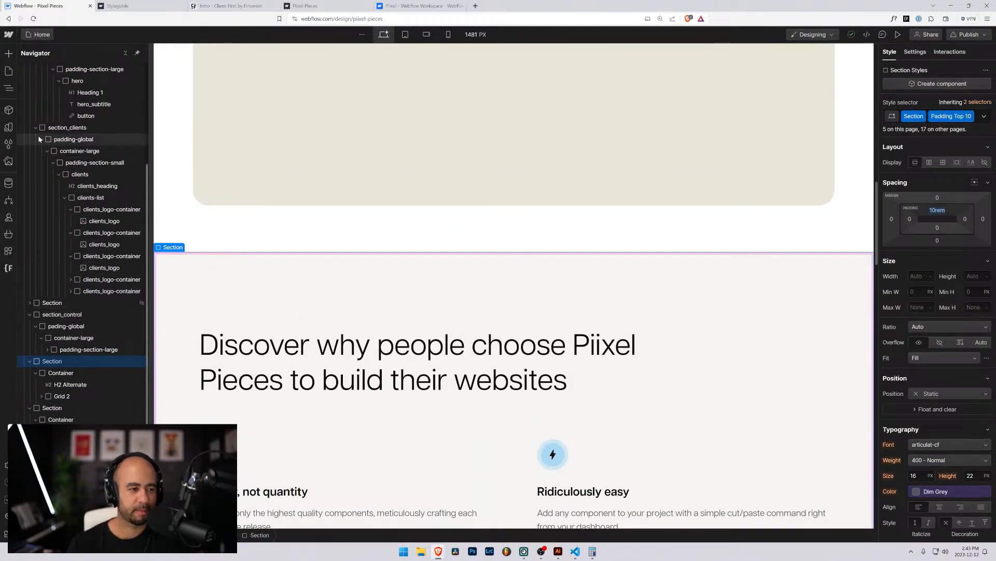
Collapse the clients_logo-container and clients-list layers, then reselect the Discover section.
left_click(71, 256)
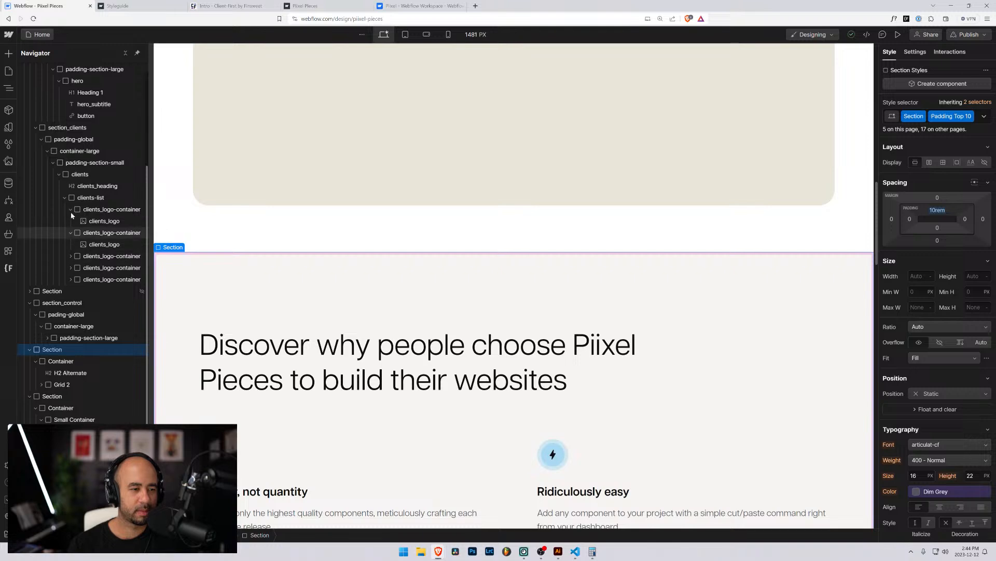
left_click(68, 198)
left_click(64, 198)
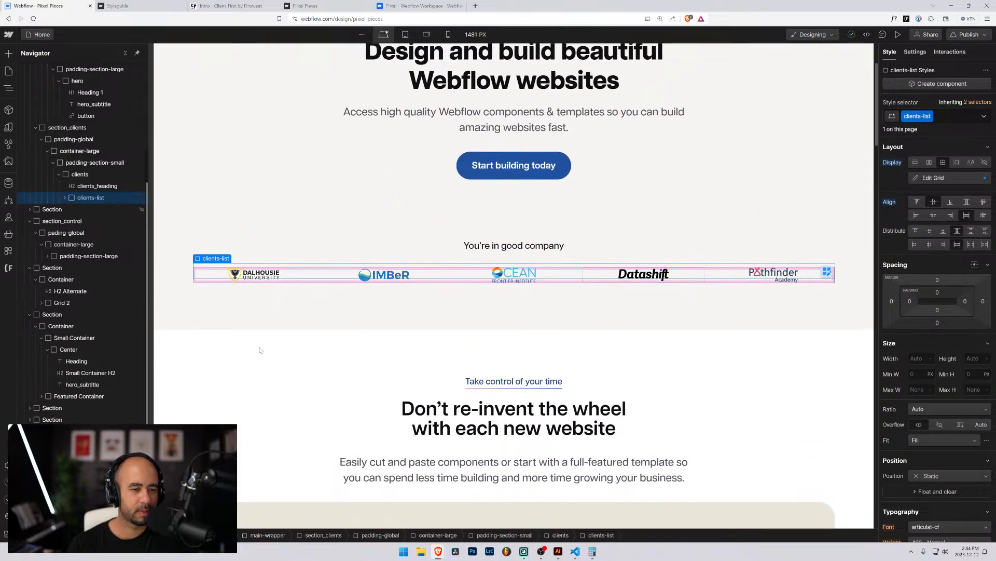
scroll(261, 343, "down", 10)
scroll(415, 156, "up", 3)
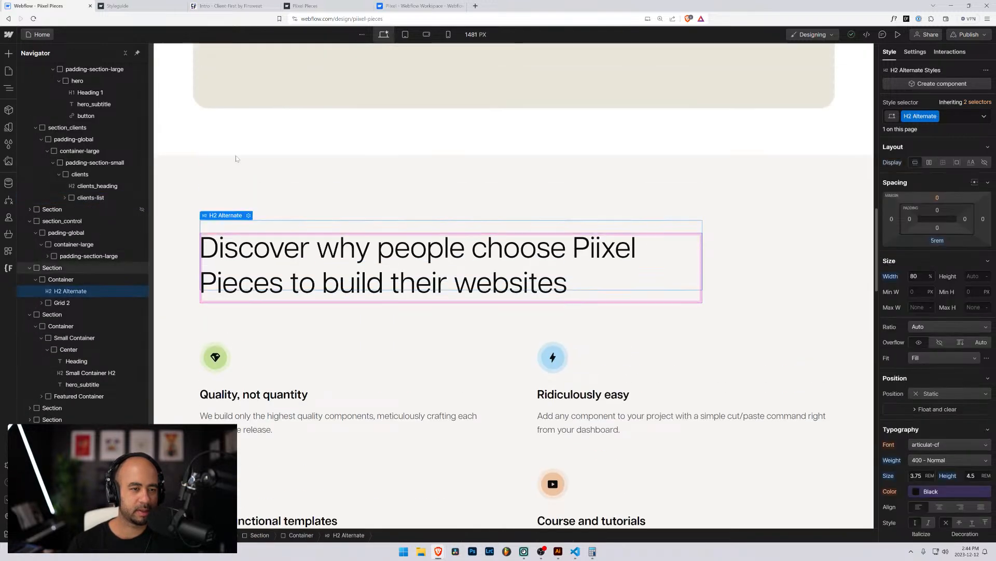
left_click(52, 267)
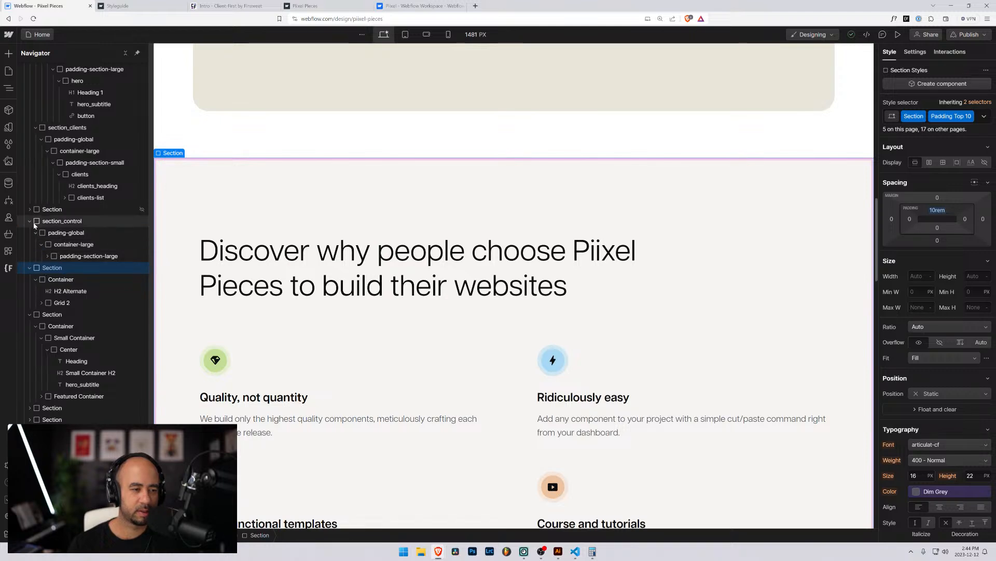
scroll(914, 361, "down", 8)
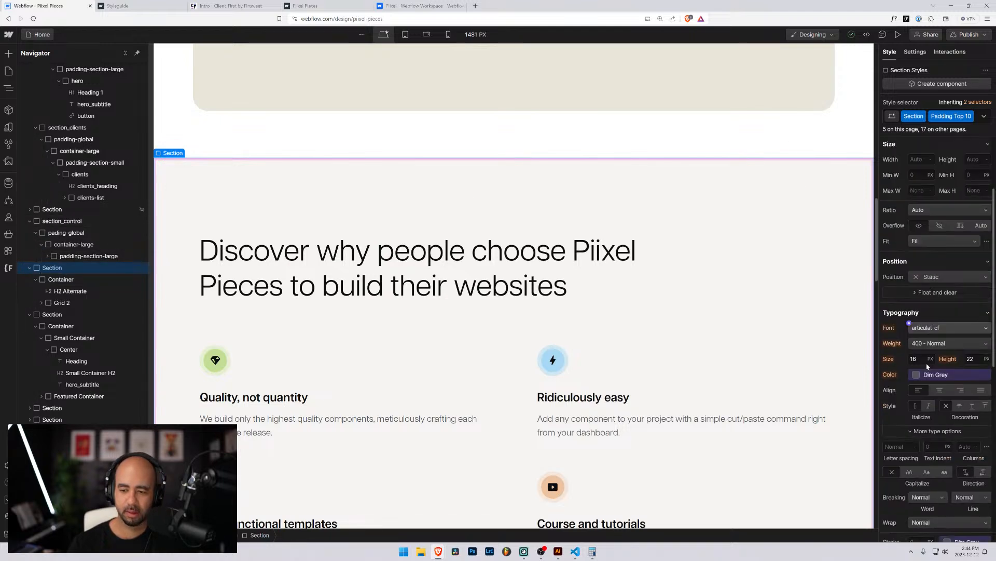
scroll(913, 366, "up", 8)
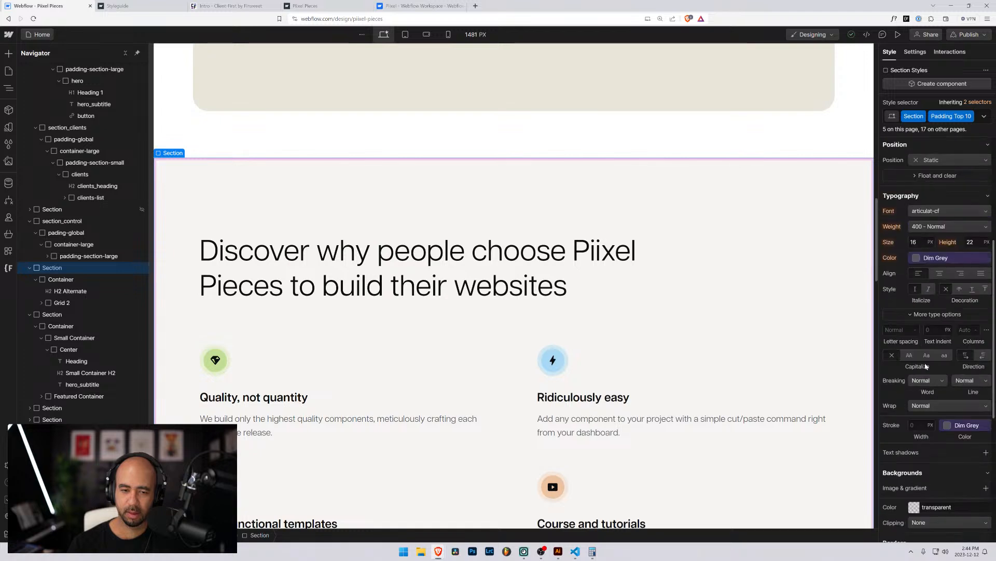
Clear the Discover section's existing Section class in the style selector.
left_click(979, 119)
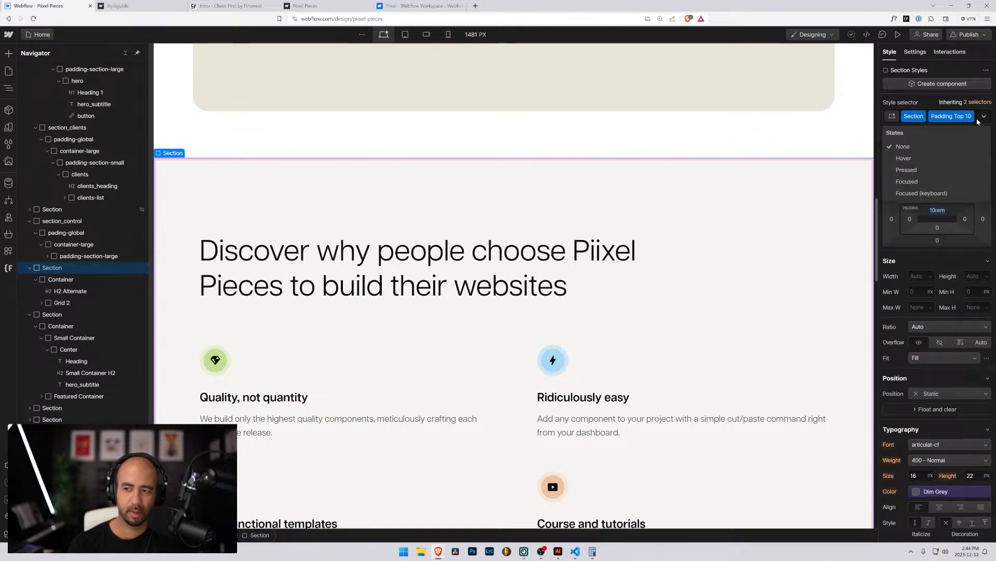
left_click(977, 119)
left_click(977, 118)
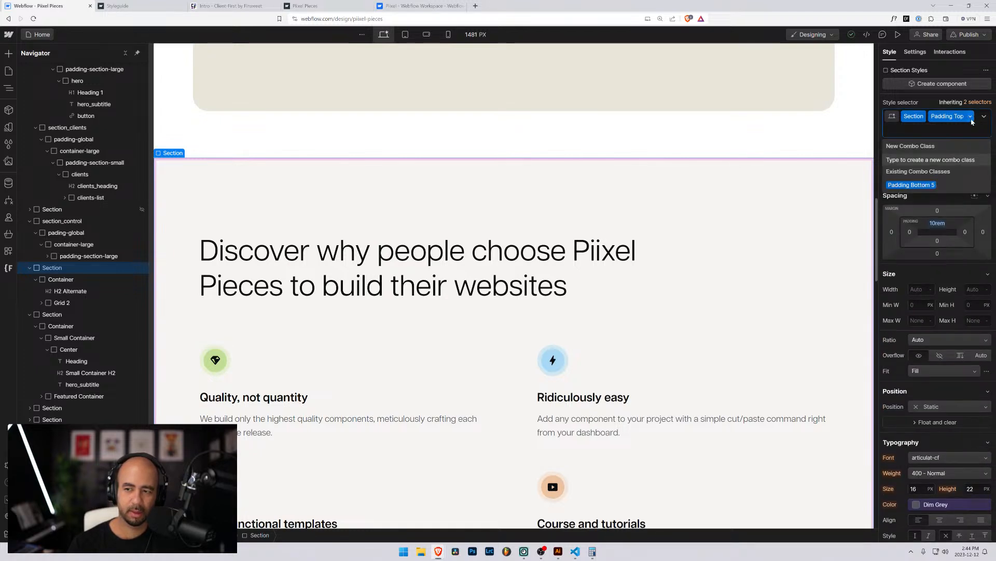
key("BackSpace")
key("BackSpace")
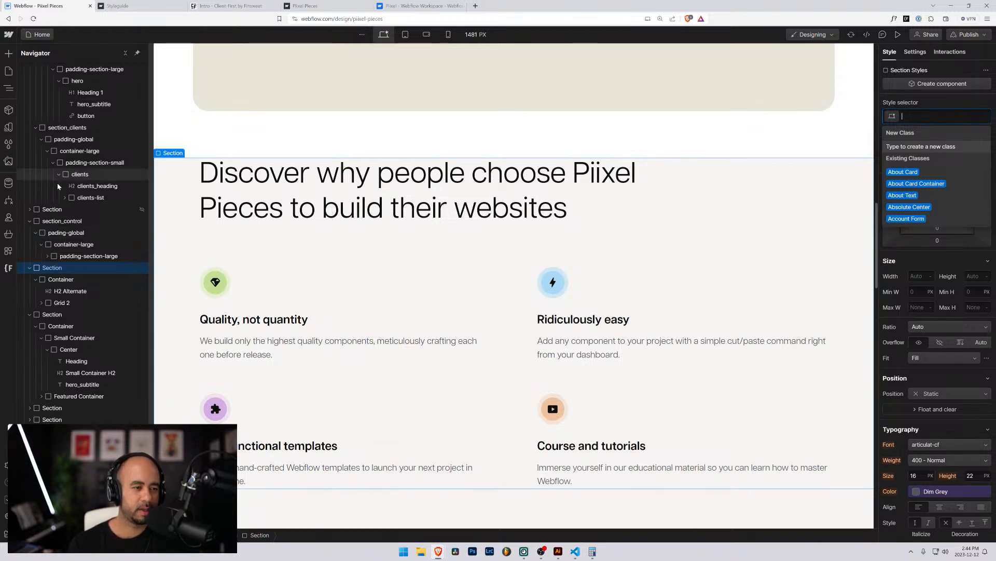
Collapse the section_header, section_hero and section_control layers in the Navigator.
scroll(58, 186, "up", 3)
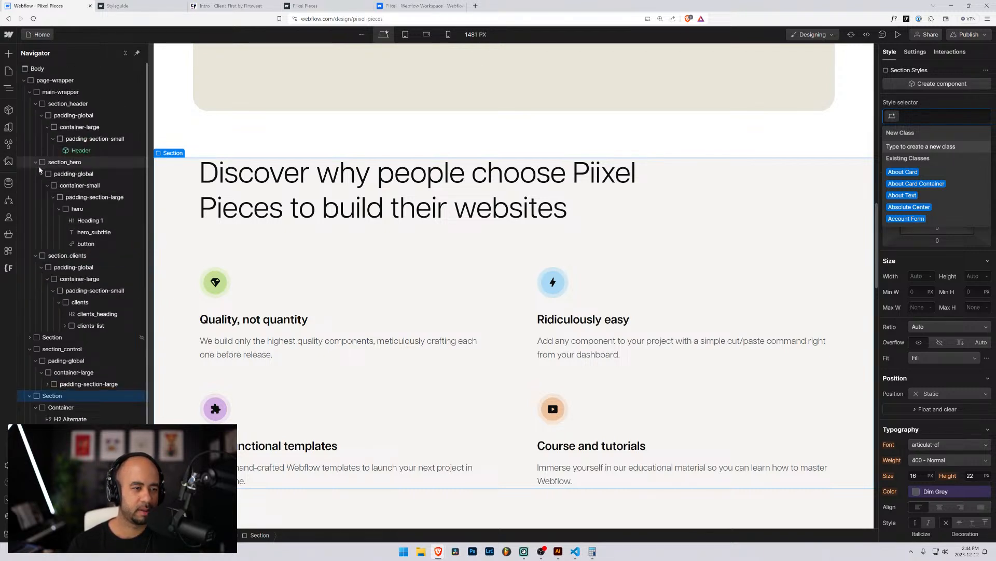
left_click(35, 104)
left_click(35, 115)
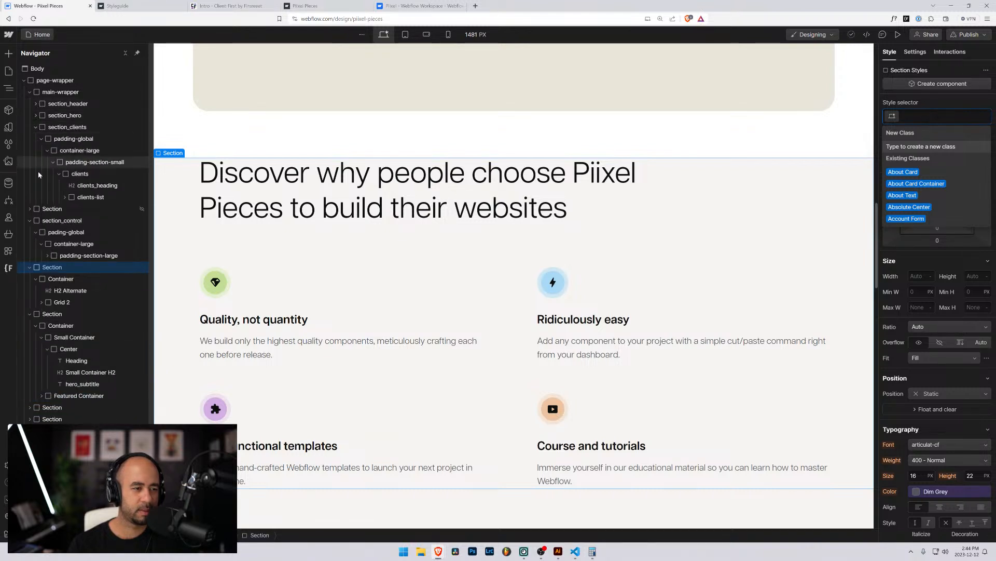
left_click(30, 222)
Create and apply the new section_discover class to the section.
type("sec")
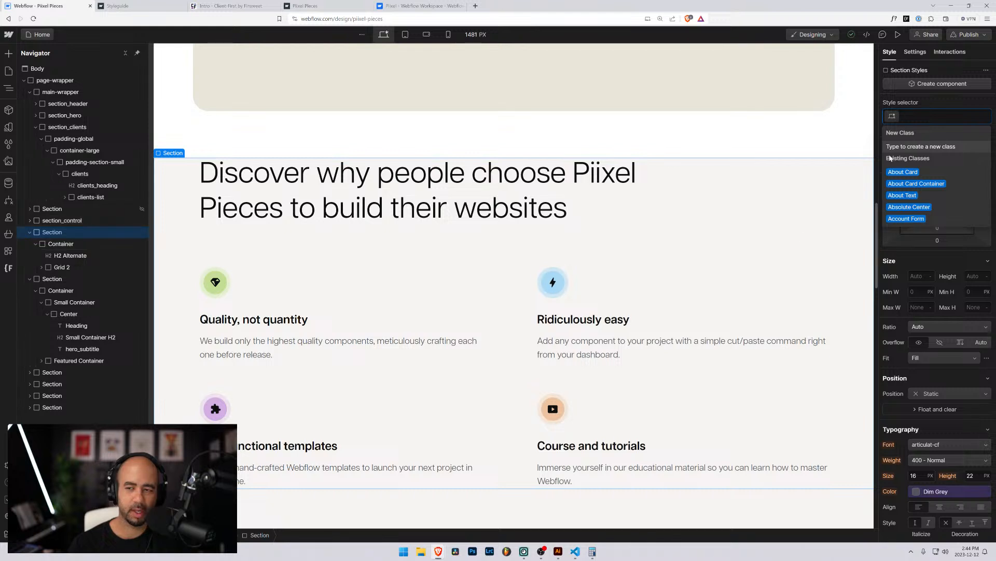
type("tiopn")
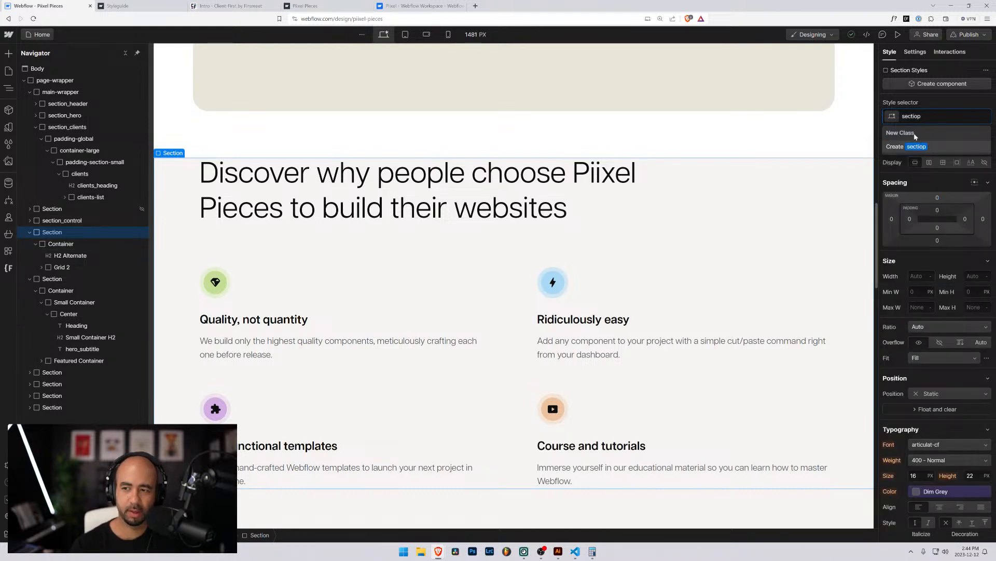
key("BackSpace")
type("n_")
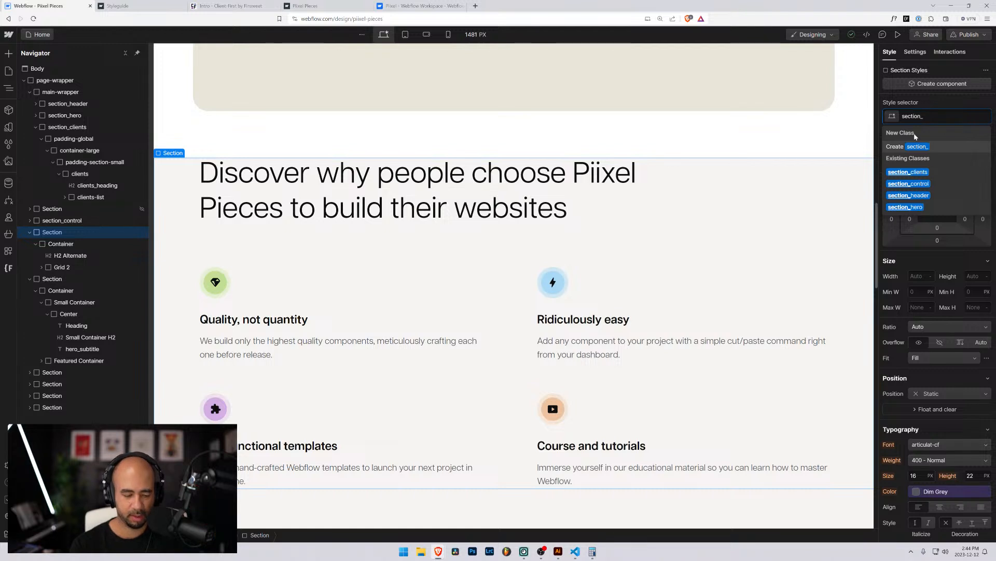
type("disco")
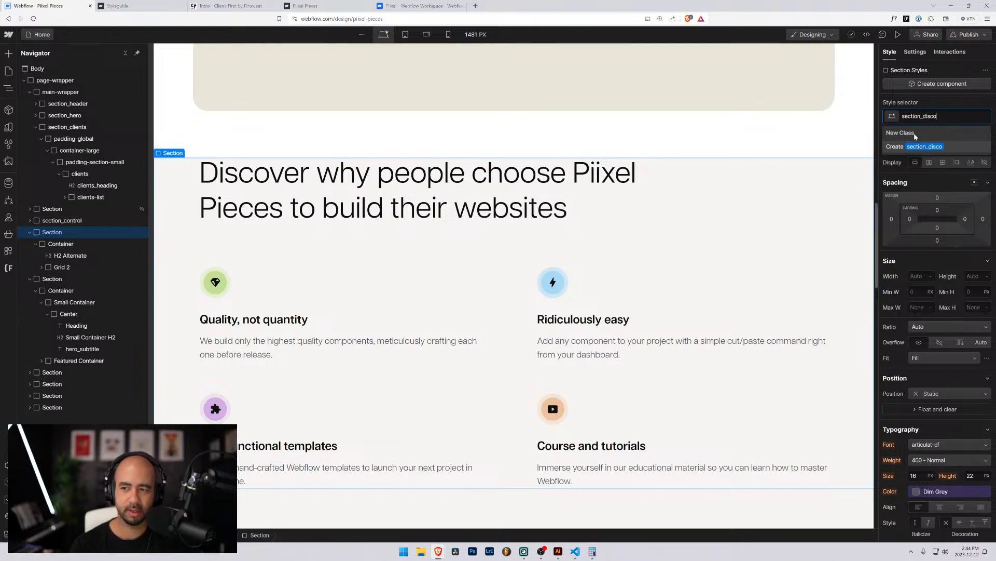
type("ver")
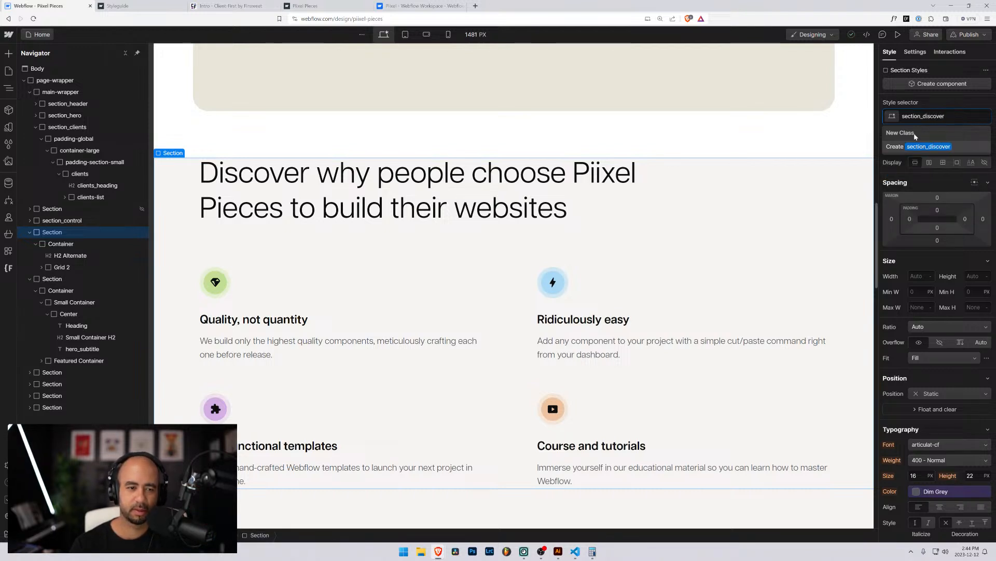
key("Return")
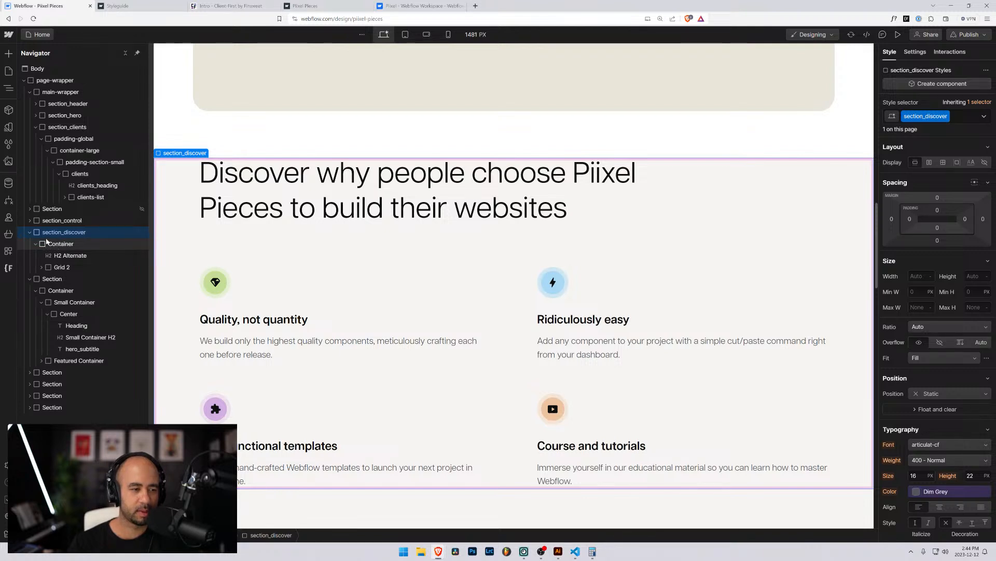
Replace the Discover Container's class with padding-global.
left_click(46, 242)
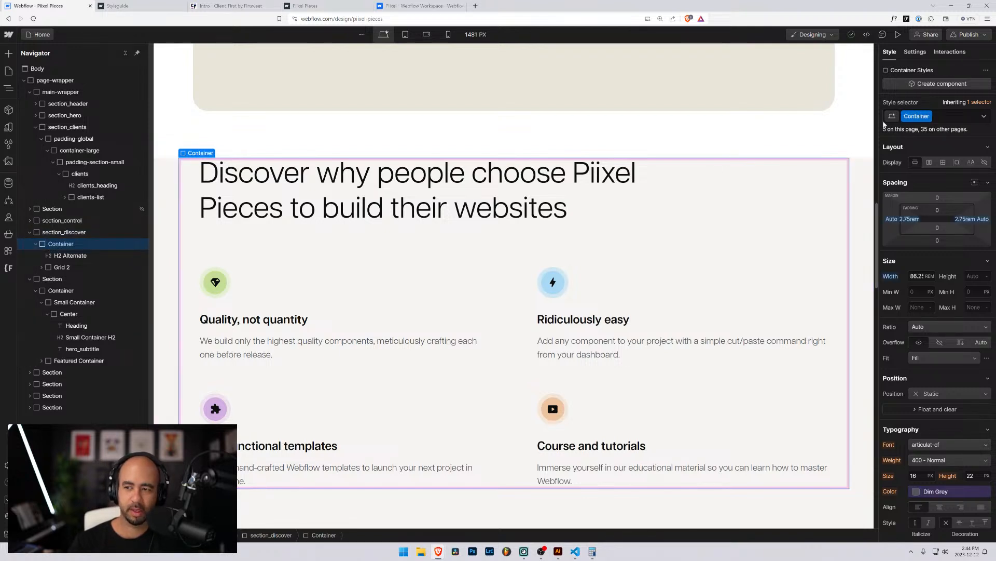
key("ctrl+Return")
key("BackSpace")
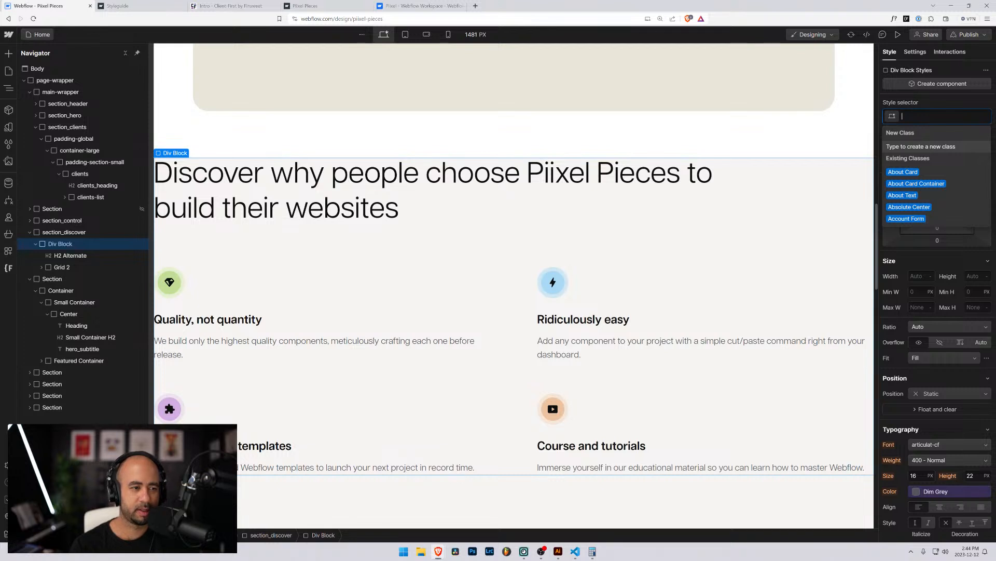
type("padding-")
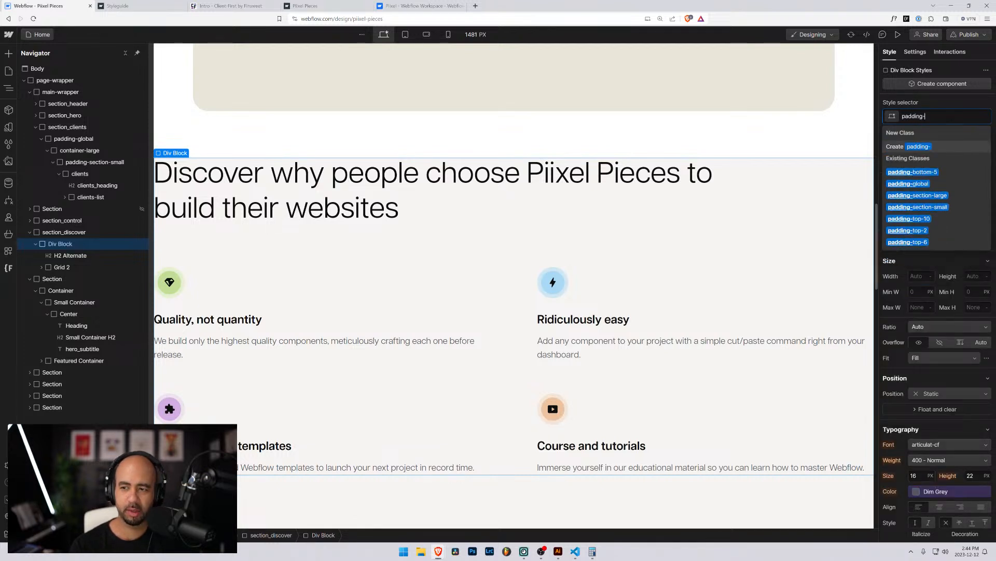
type("globar")
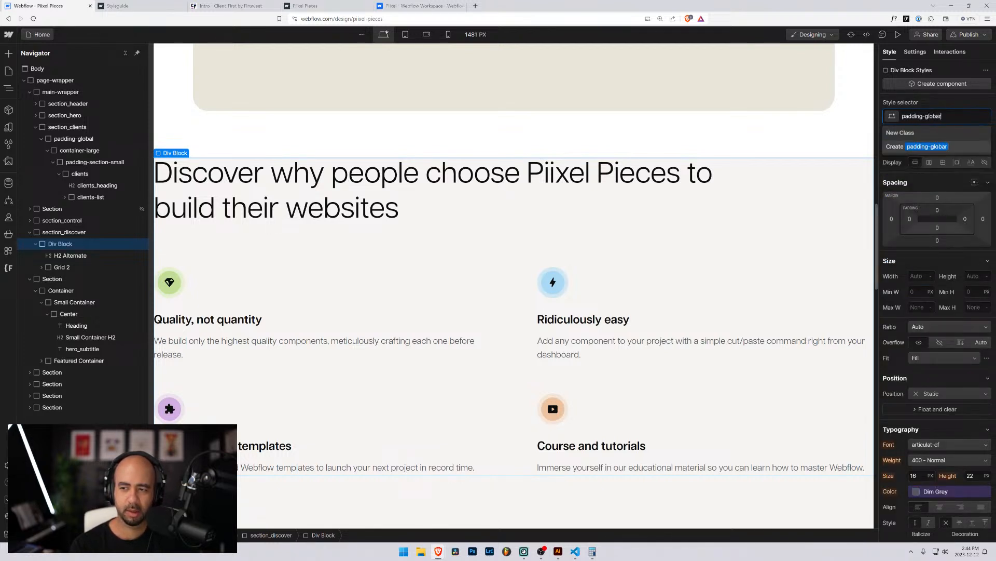
key("BackSpace")
type("l")
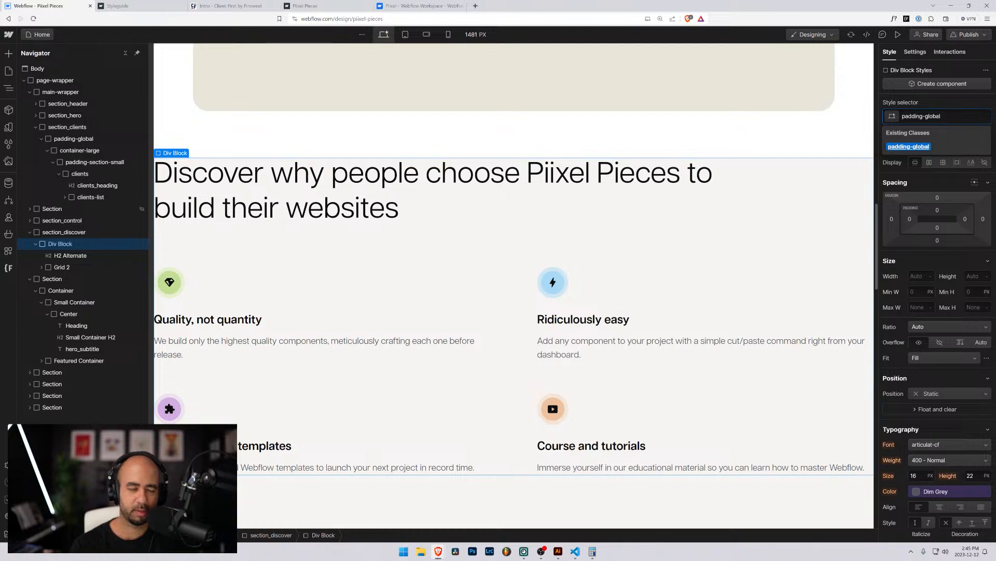
key("Return")
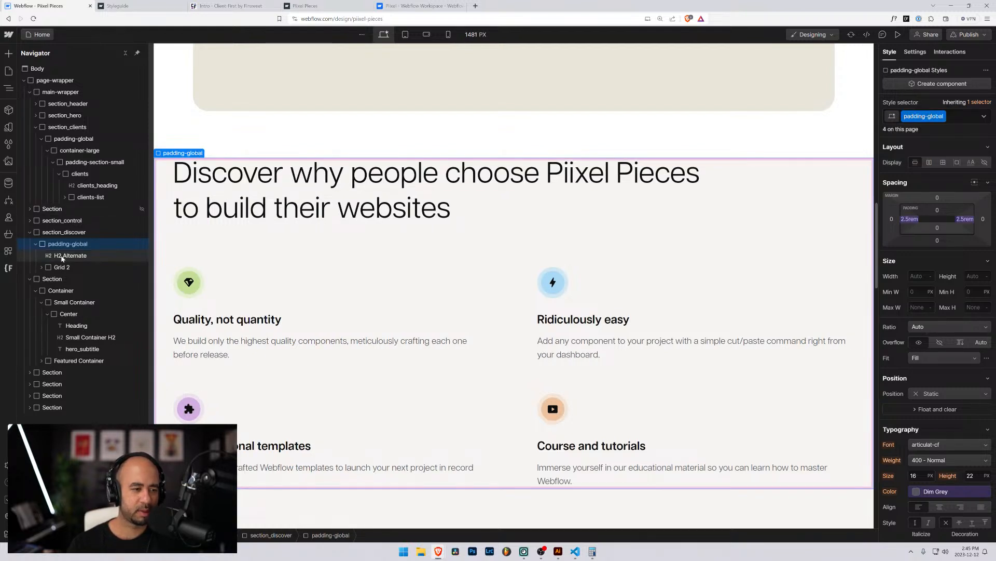
Wrap the Discover heading in a new div and move Grid 2 into it.
left_click(62, 257)
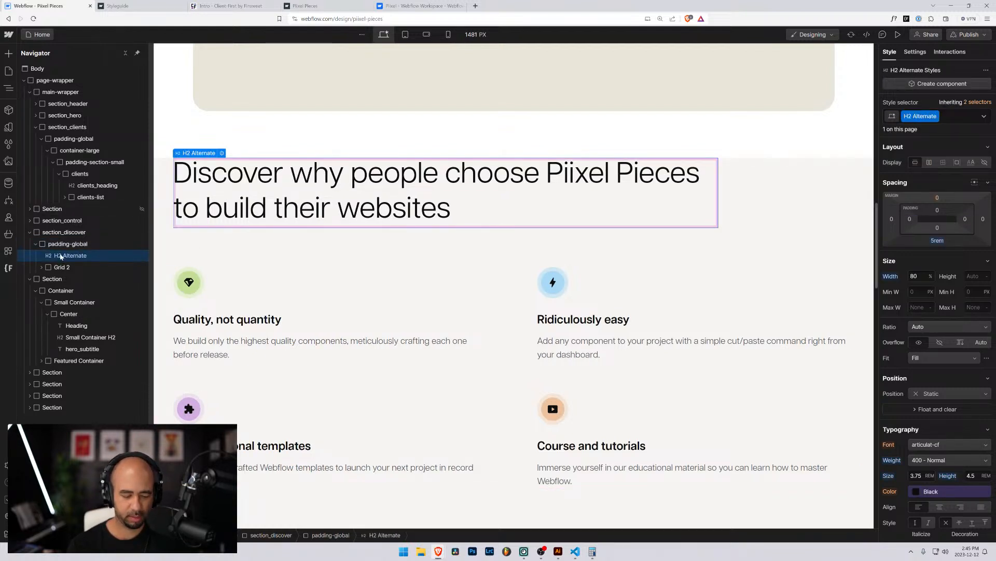
key("ctrl+alt+g")
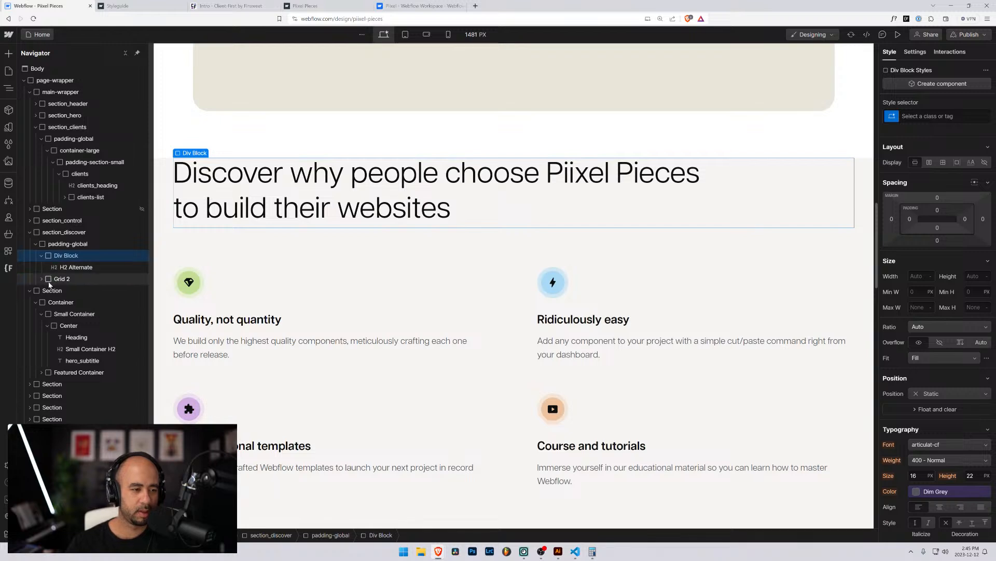
mouse_move(58, 280)
left_mouse_down()
mouse_move(62, 269)
mouse_move(63, 280)
left_mouse_up()
Give the new div holding the heading and grid the container-large class.
left_click(66, 255)
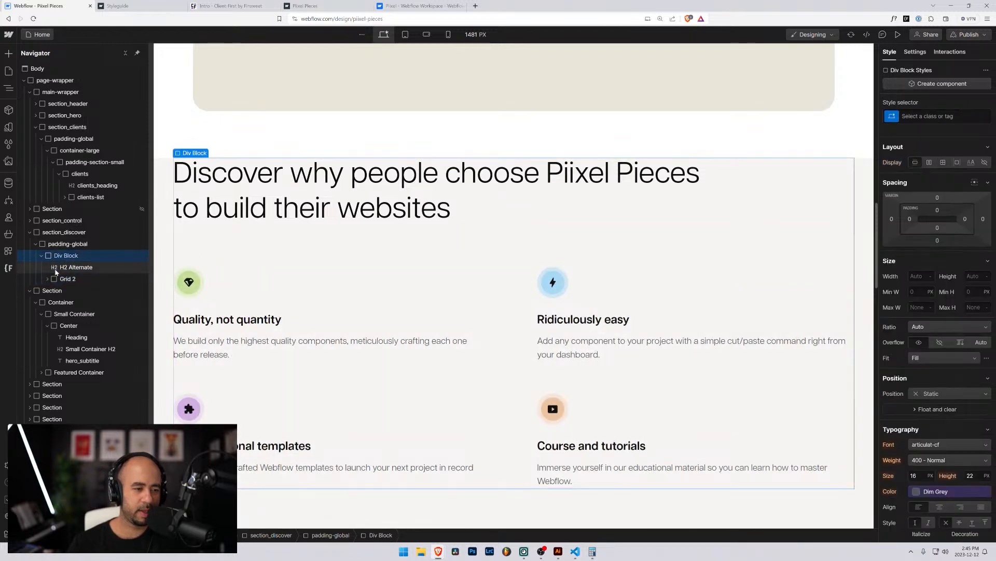
key("ctrl+Return")
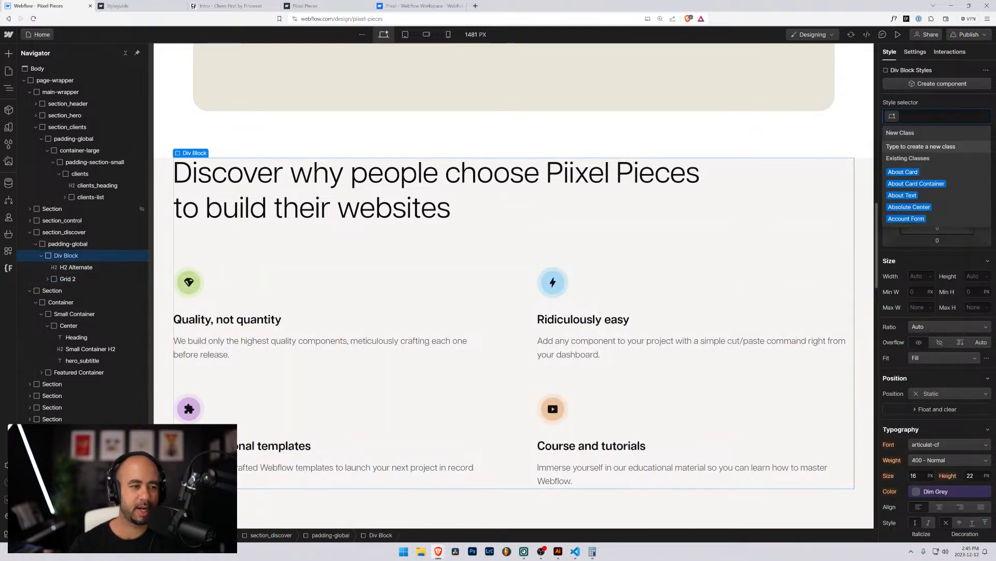
type("container-l")
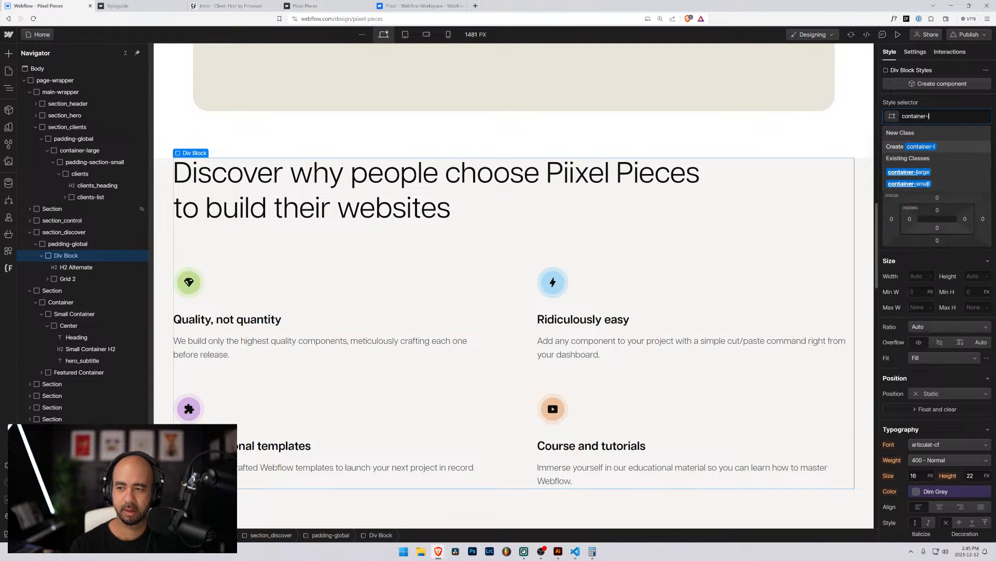
type("arge")
key("Return")
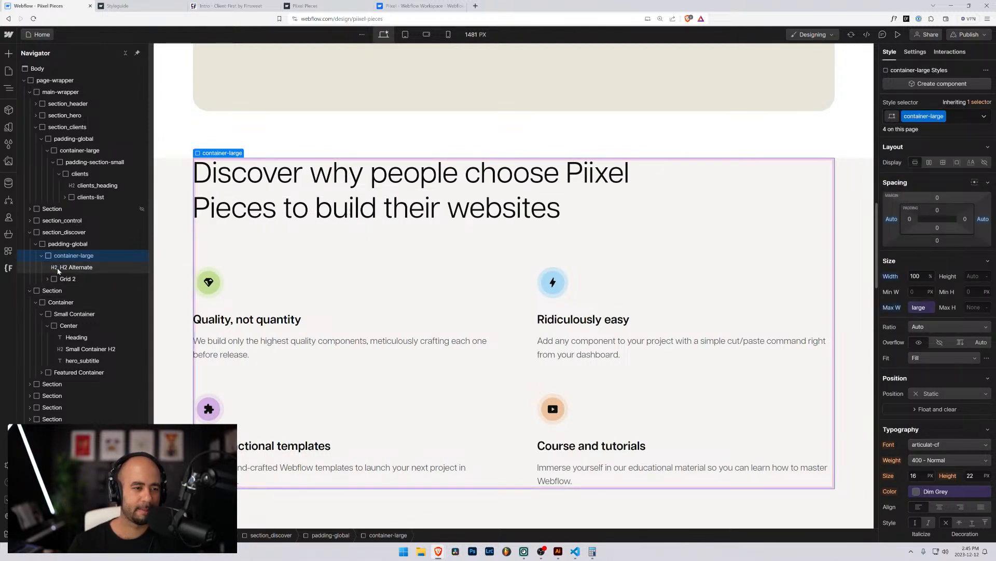
Wrap the heading and Grid 2 in another div and apply padding-section-large to it.
left_click(69, 269)
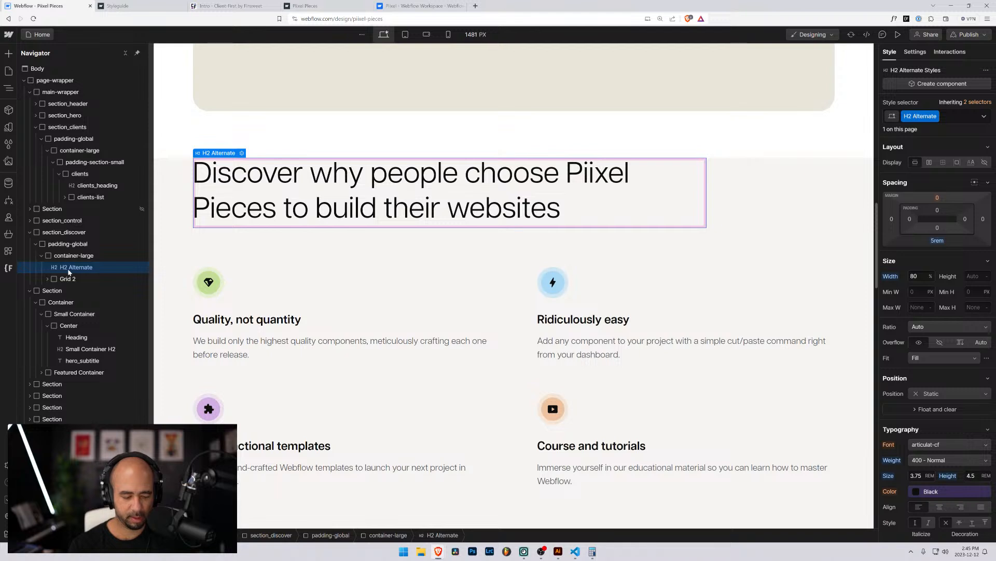
key("ctrl+alt+g")
mouse_move(69, 290)
left_mouse_down()
mouse_move(71, 275)
mouse_move(73, 290)
left_mouse_up()
left_click(652, 221)
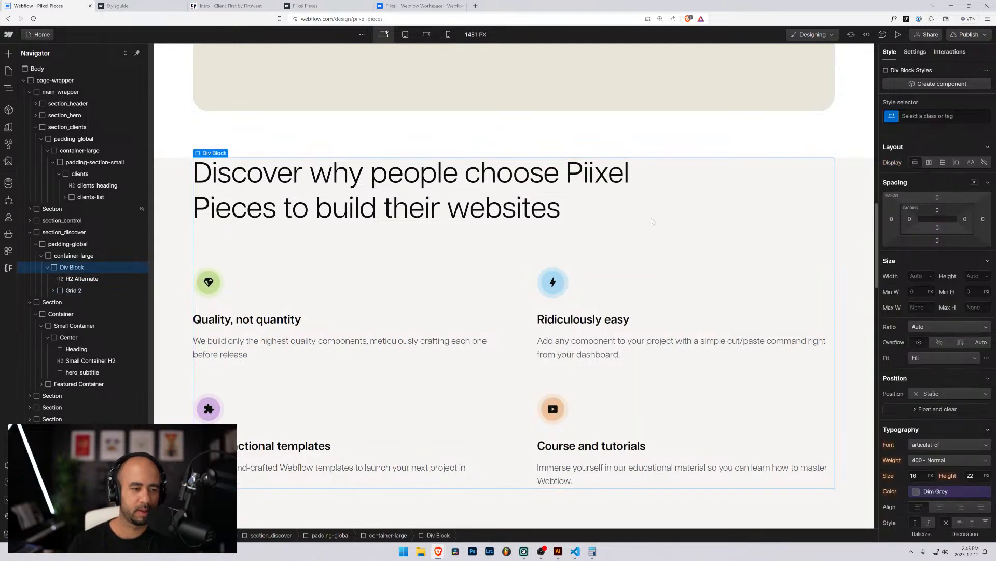
key("ctrl+Return")
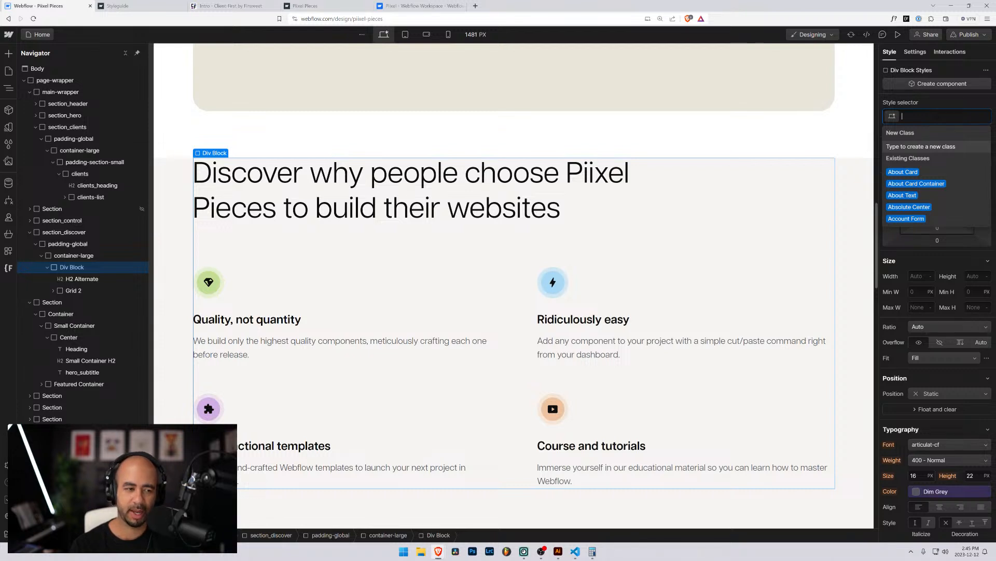
type("padding")
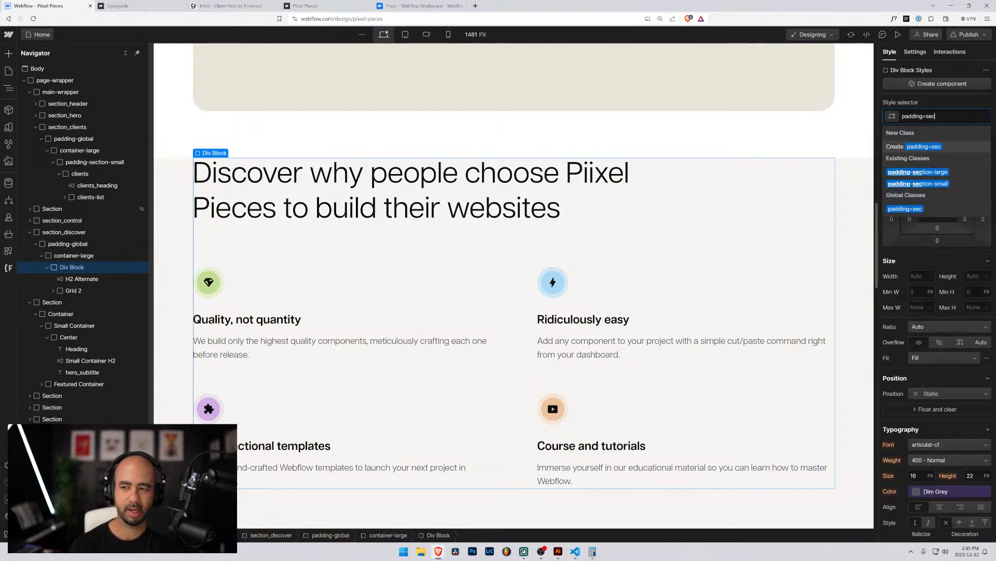
type("-sect")
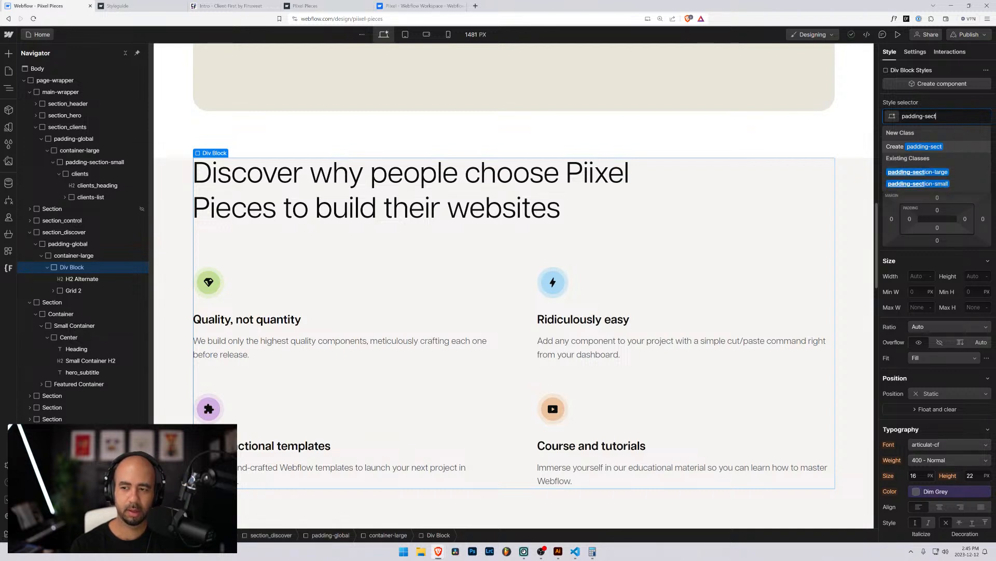
type("ion")
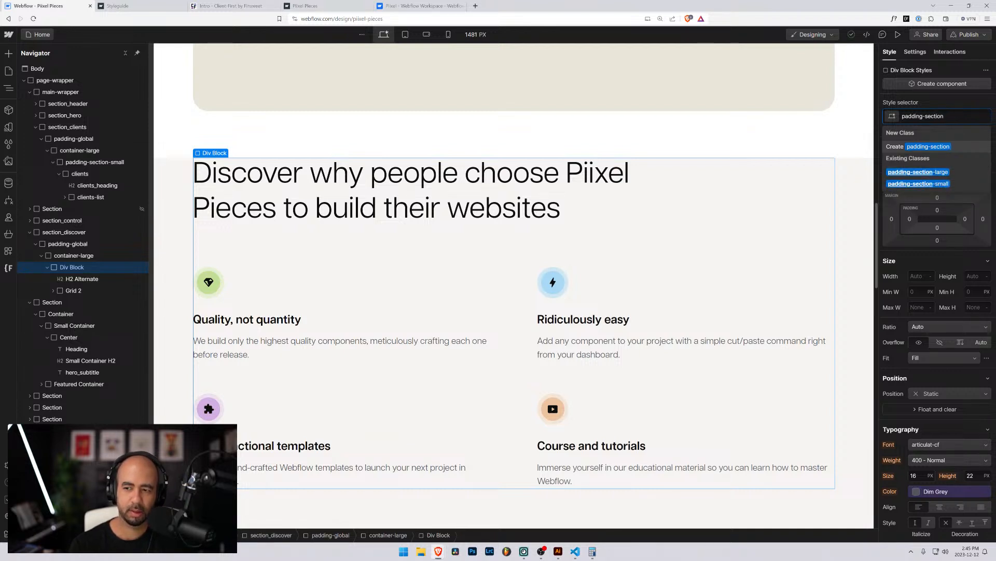
key("Down")
key("Return")
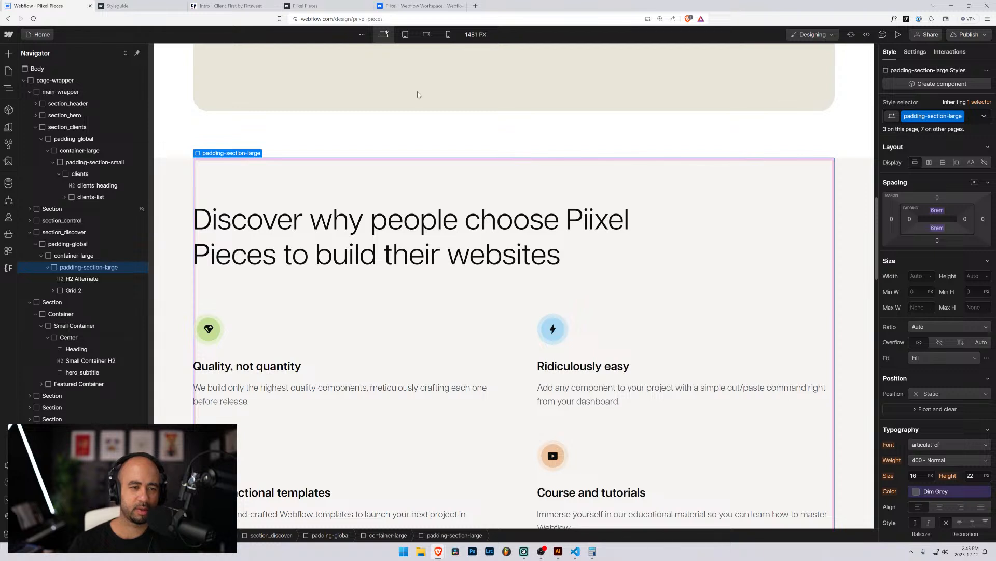
Inspect the Discover heading, cards and padding wrapper against the control section's layout.
left_click(262, 241)
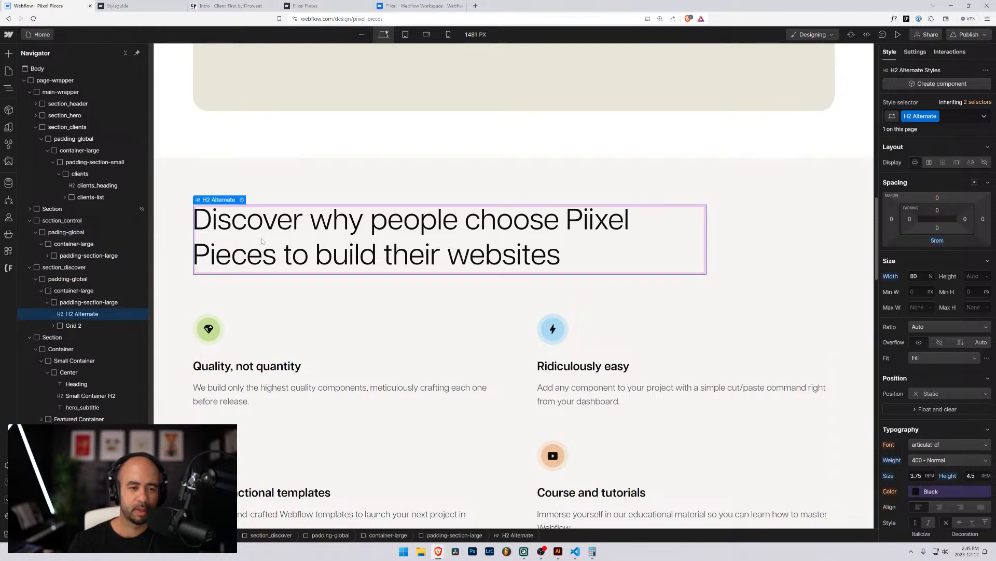
left_click(177, 118)
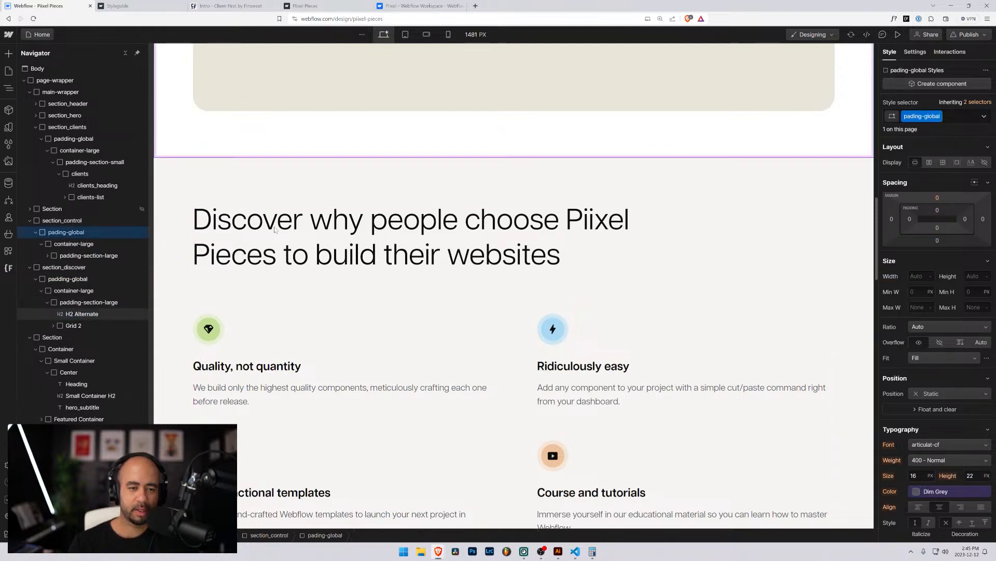
left_click(218, 91)
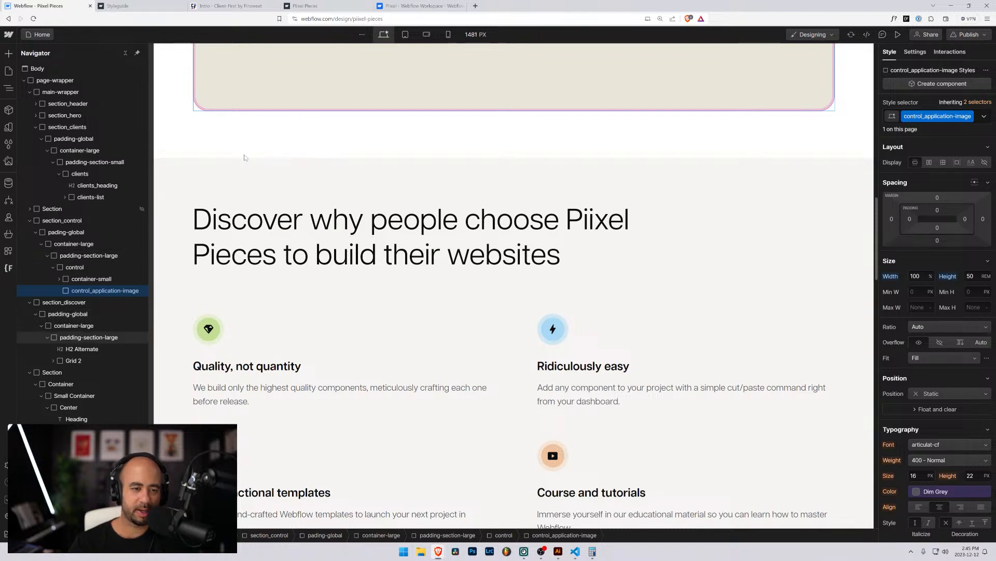
scroll(244, 200, "up", 1)
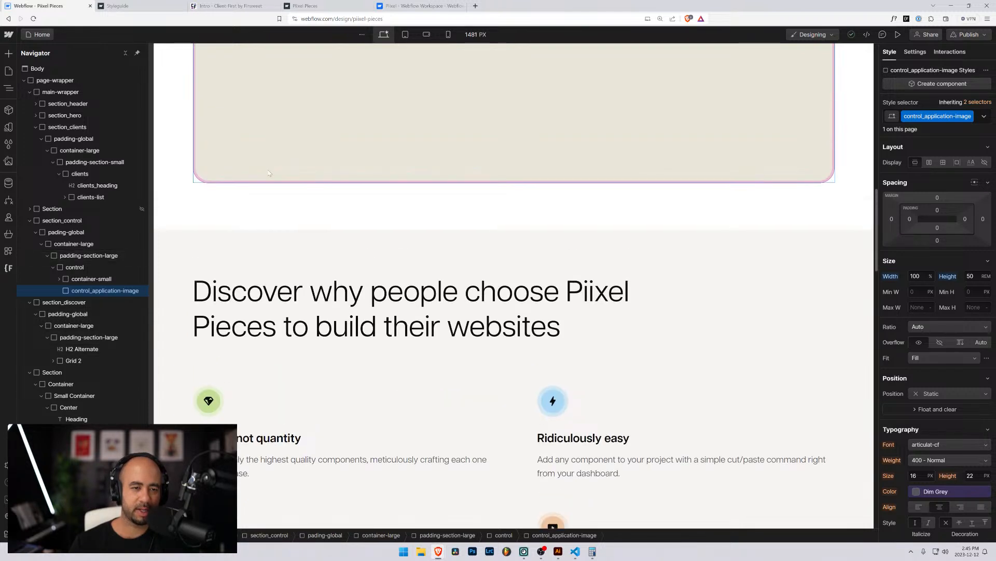
left_click(353, 290)
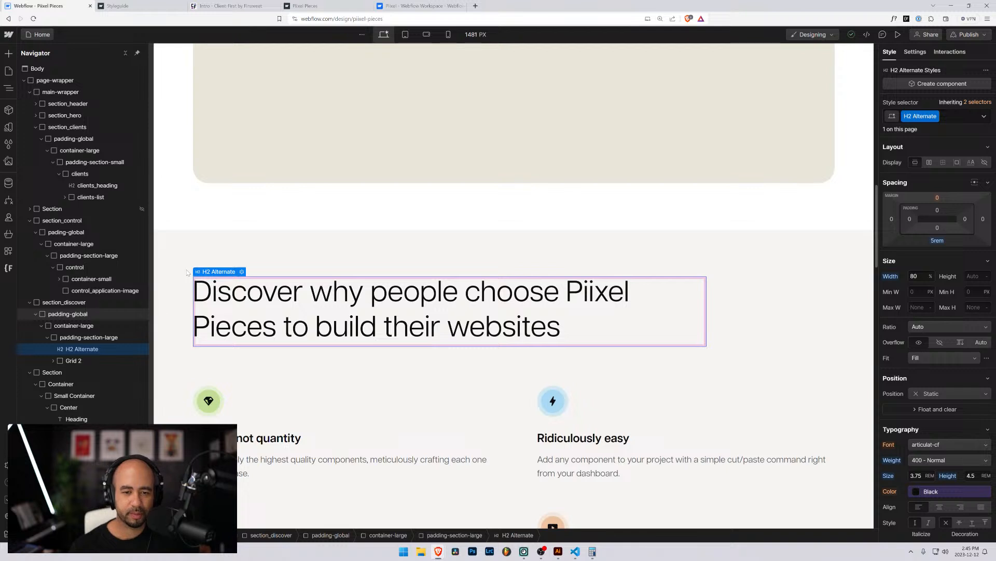
left_click(397, 394)
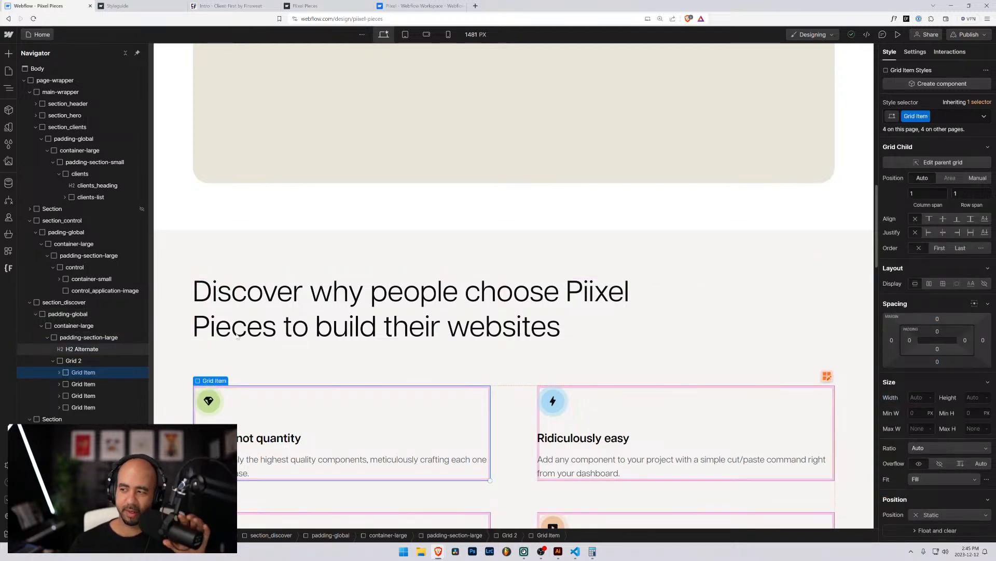
scroll(241, 218, "down", 3)
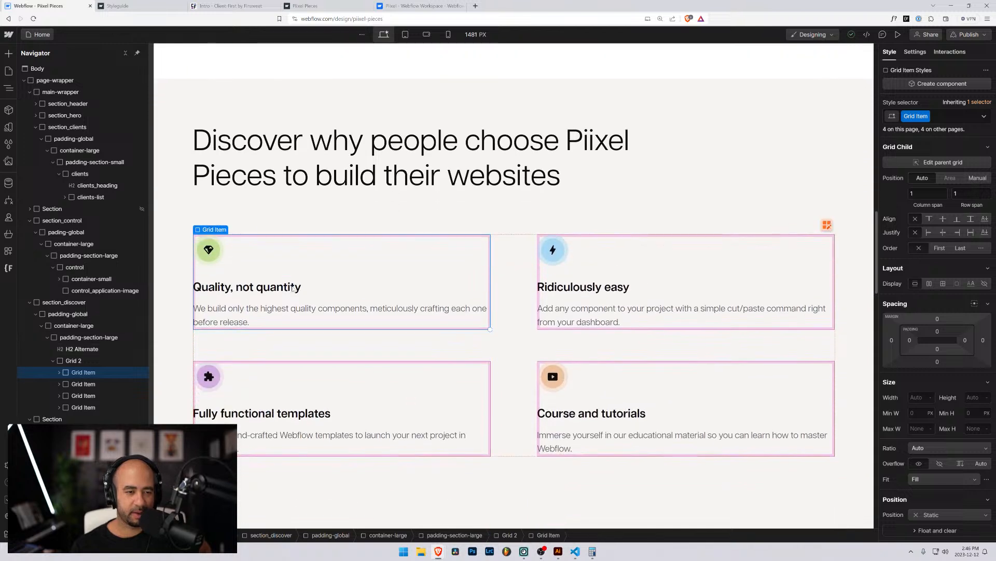
left_click(237, 179)
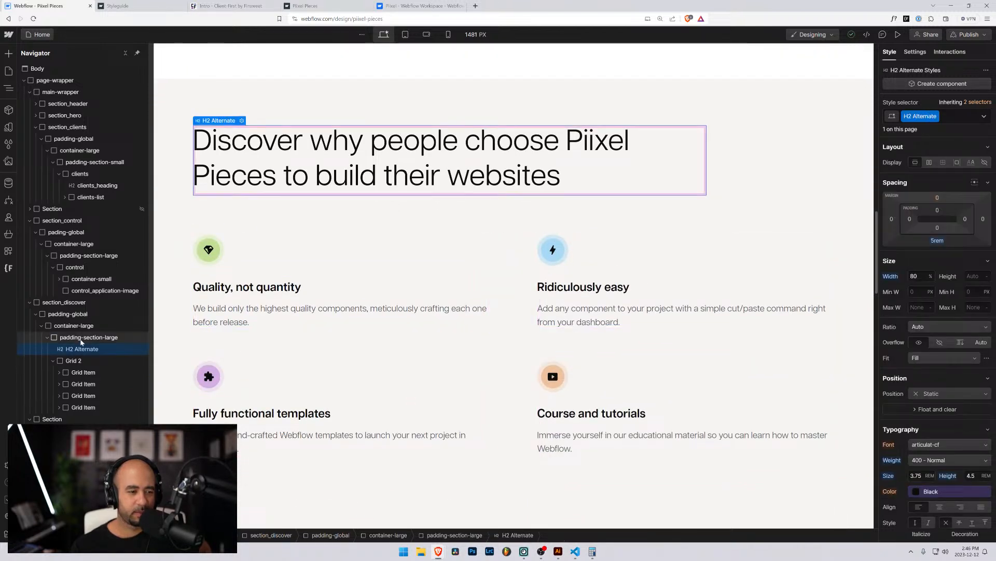
left_click(87, 338)
left_click(84, 350)
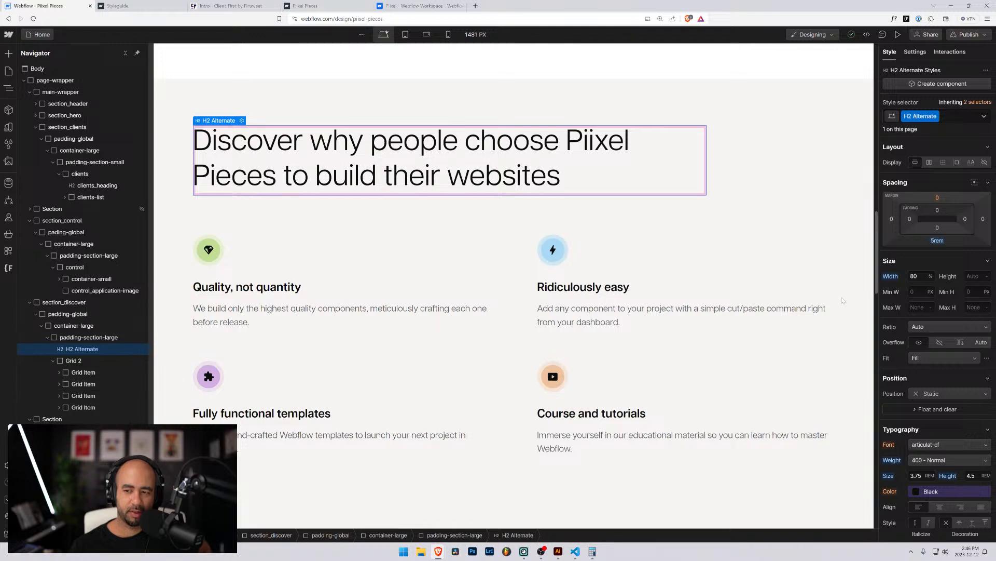
Select the Discover card grid and open its Edit Grid layout editor.
scroll(647, 243, "down", 3)
scroll(352, 214, "up", 5)
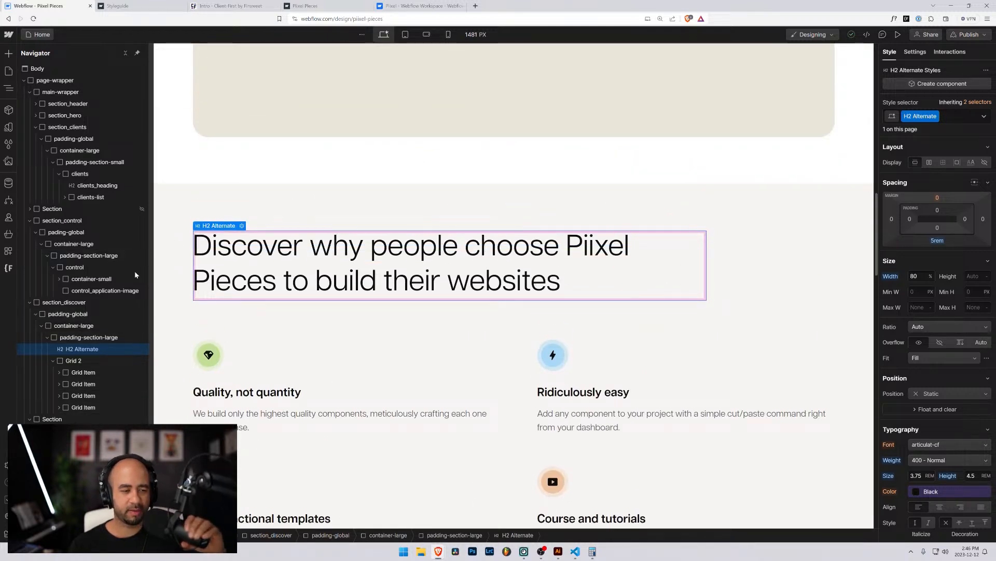
left_click(71, 364)
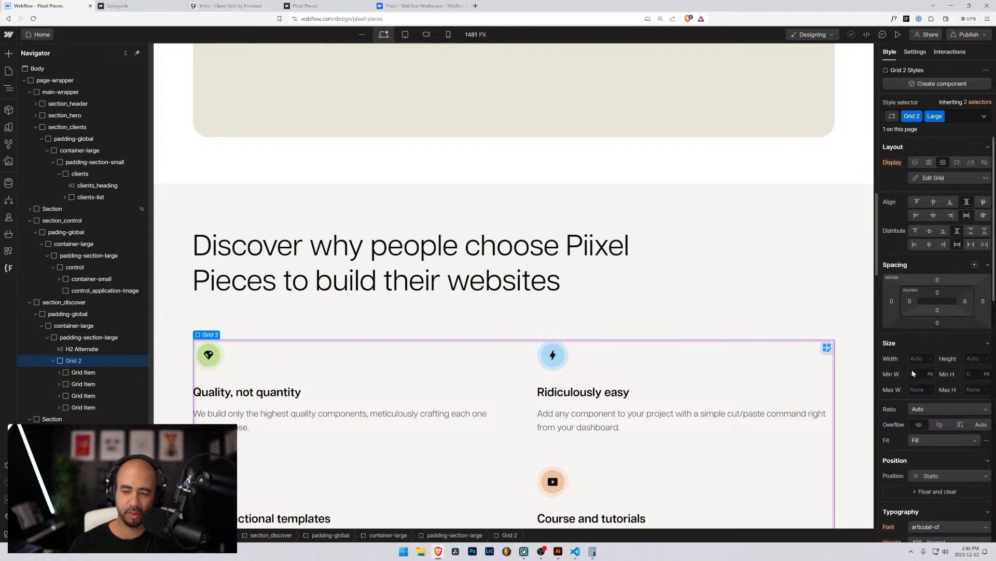
left_click(937, 179)
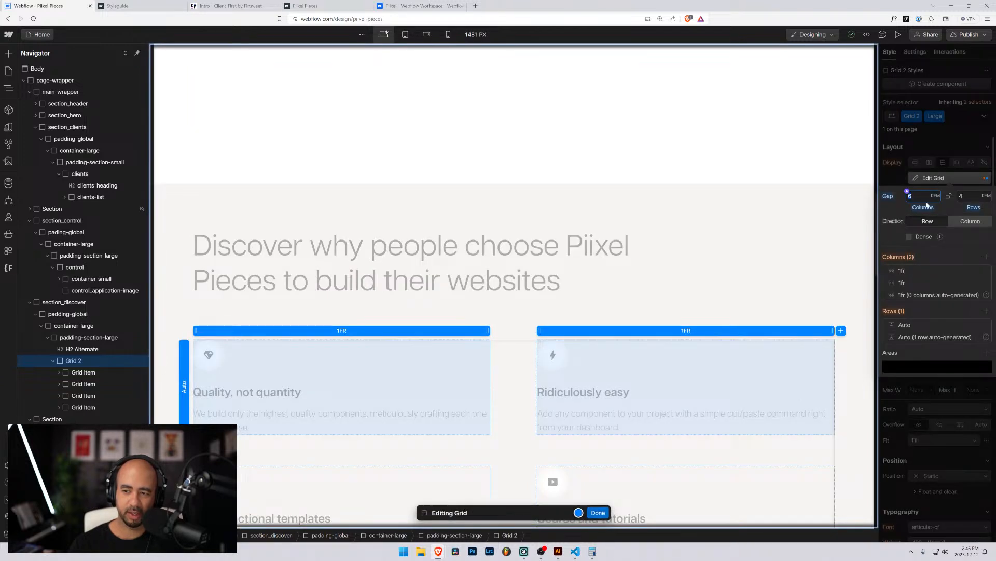
Leave the grid editor and replace Grid 2 and Large with a new discover_cards class.
left_click(599, 513)
left_click(960, 116)
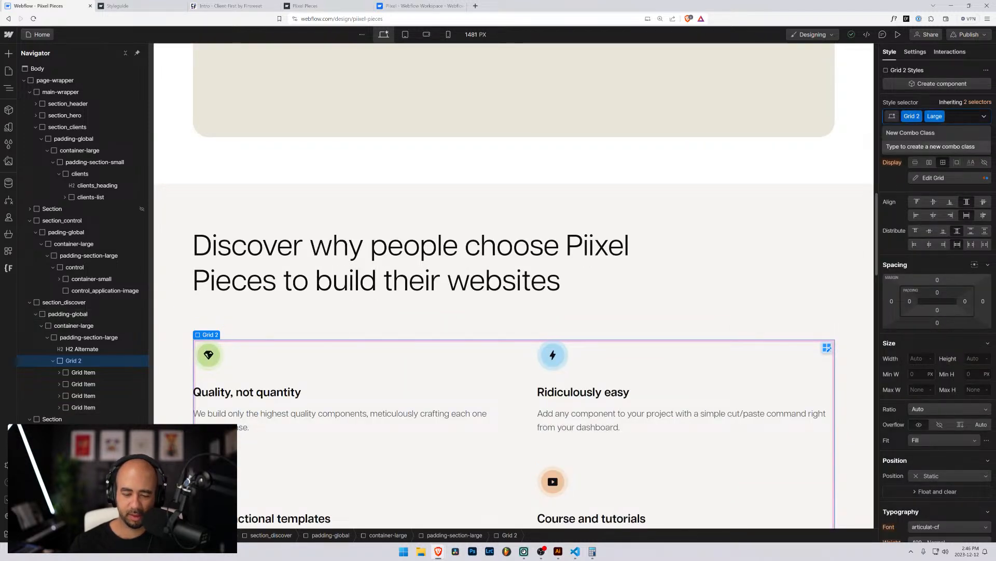
key("BackSpace")
key("BackSpace")
type("grid")
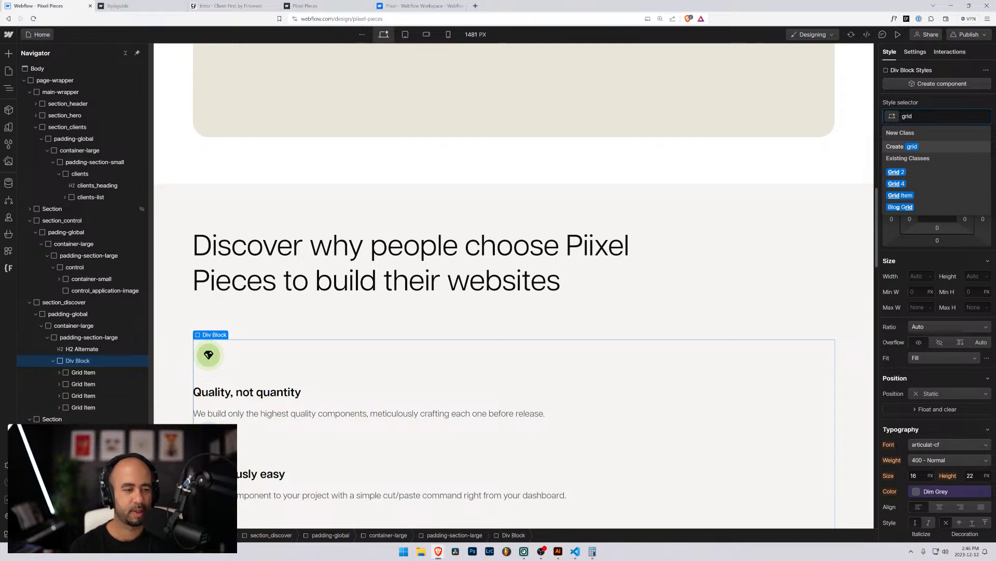
key("ctrl+a")
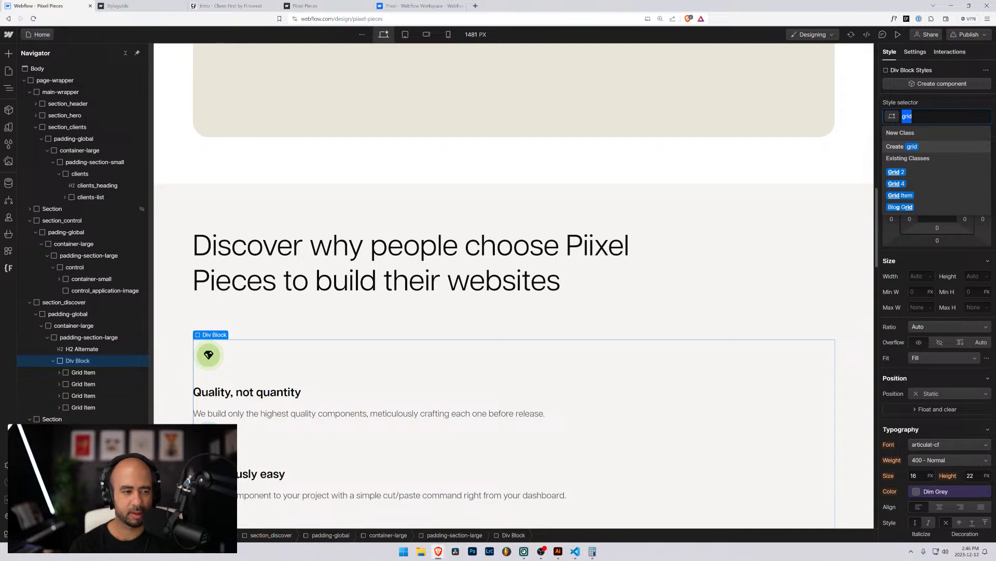
type("discov")
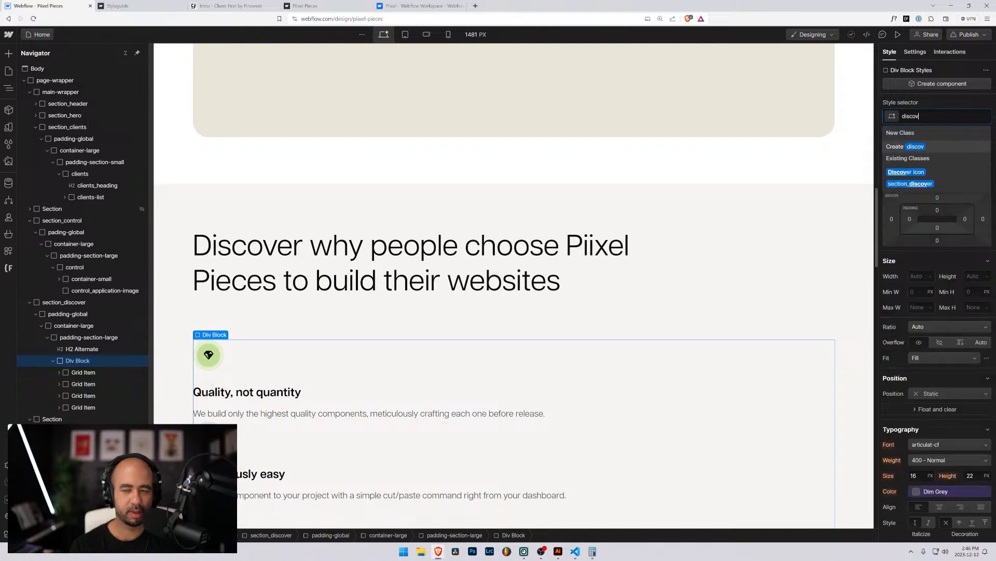
type("er_")
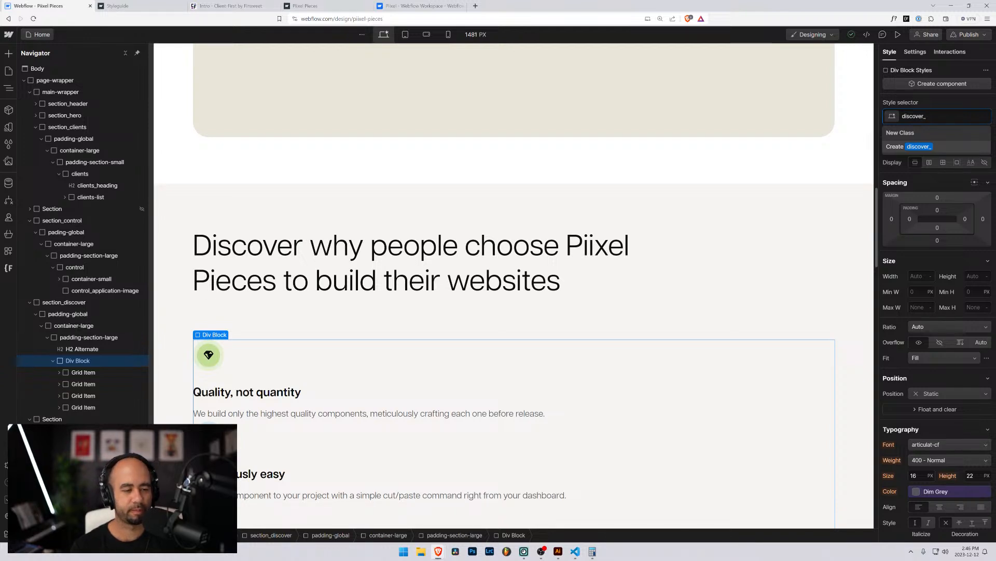
type("cards")
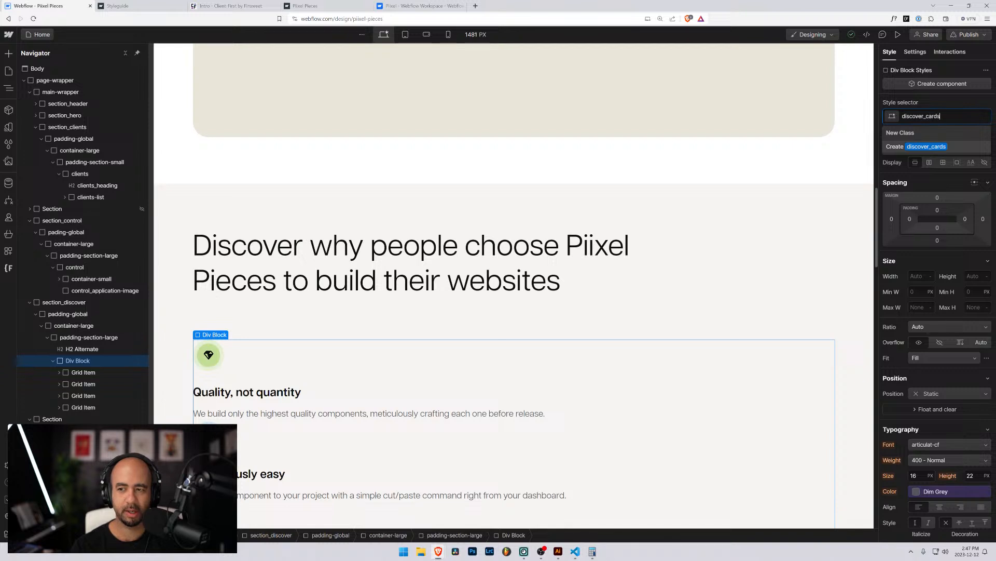
key("Return")
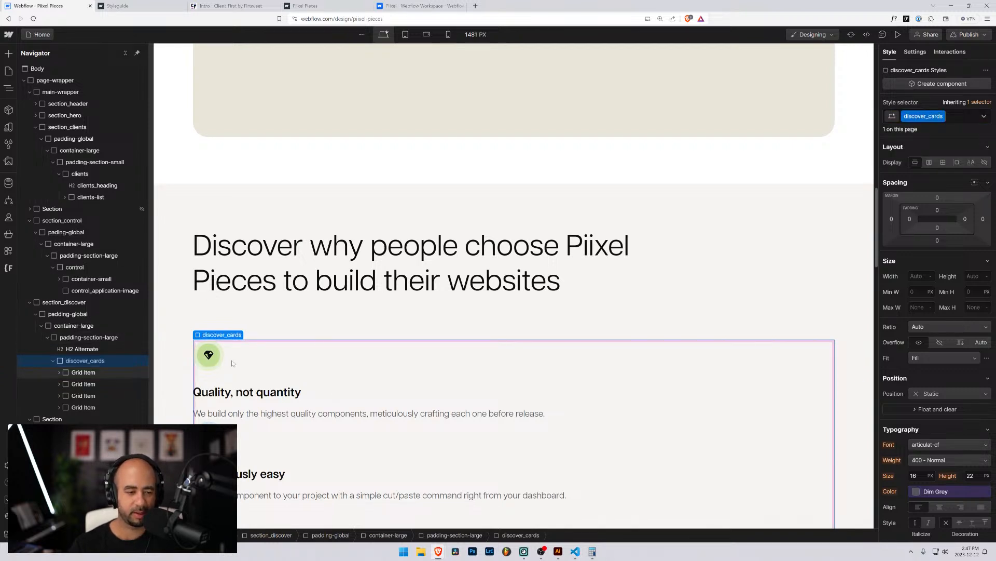
left_click(76, 372)
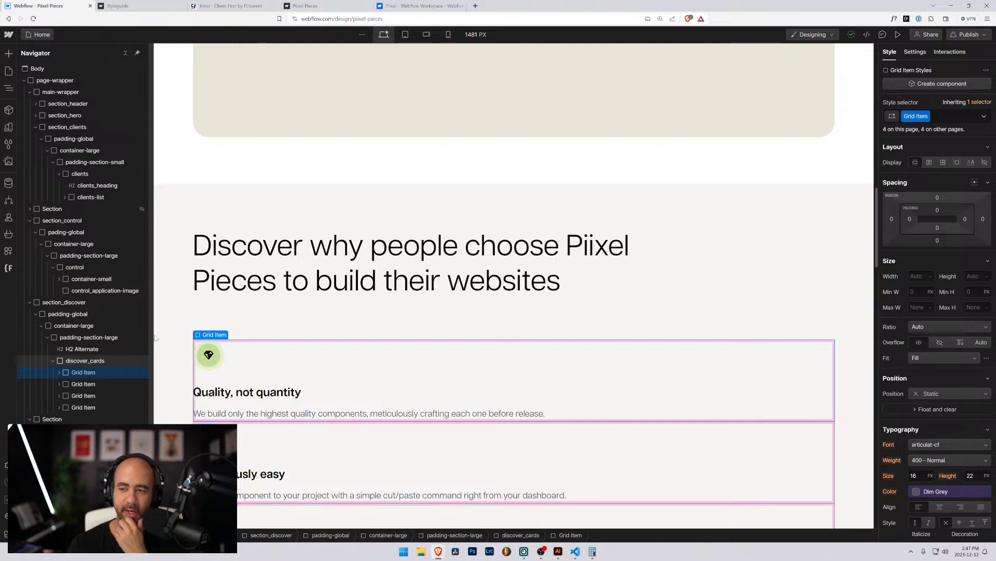
Give the first card a grid layout with 6rem column and 4rem row gaps.
left_click(943, 163)
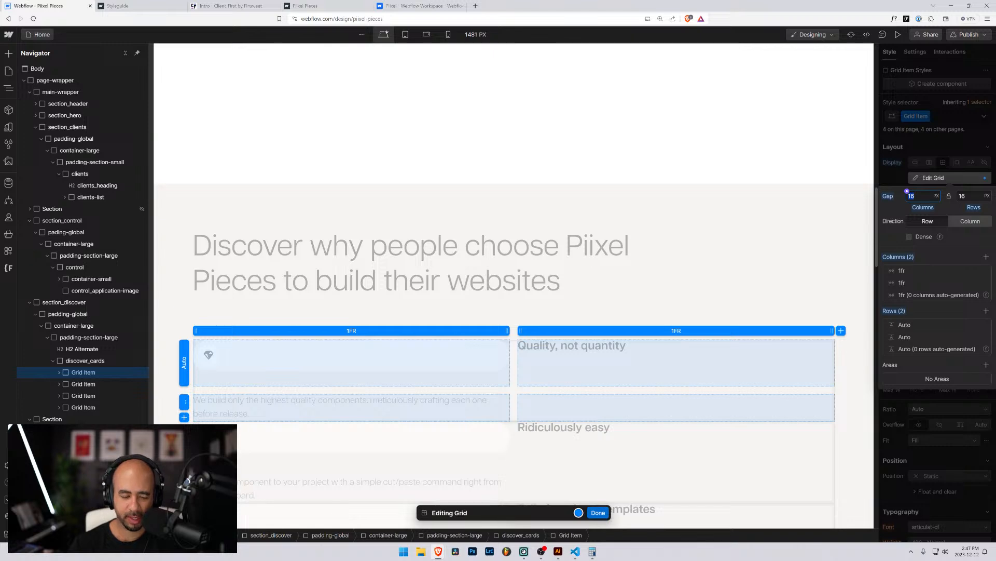
key("Return")
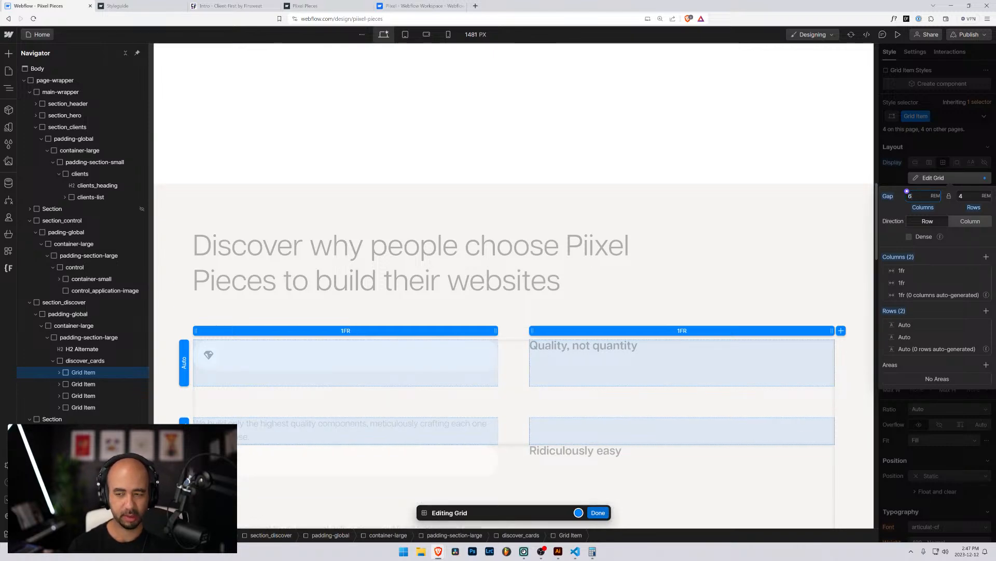
key("Return")
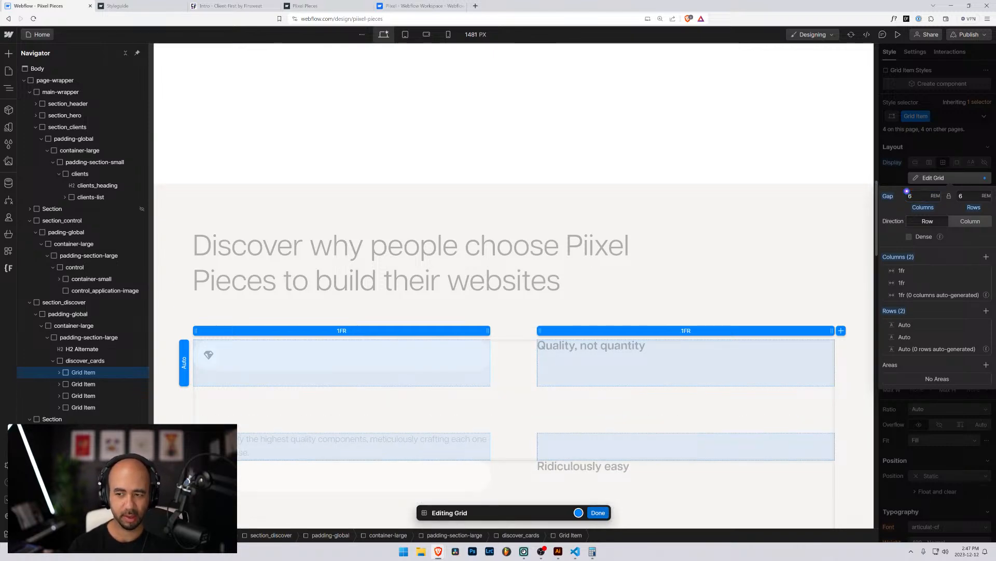
left_click(950, 196)
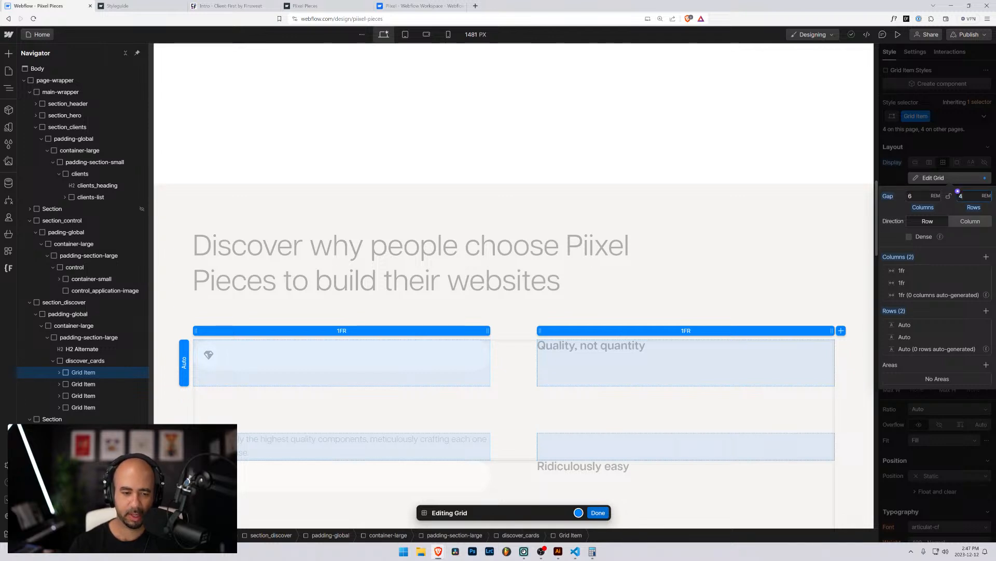
key("Return")
left_click(598, 512)
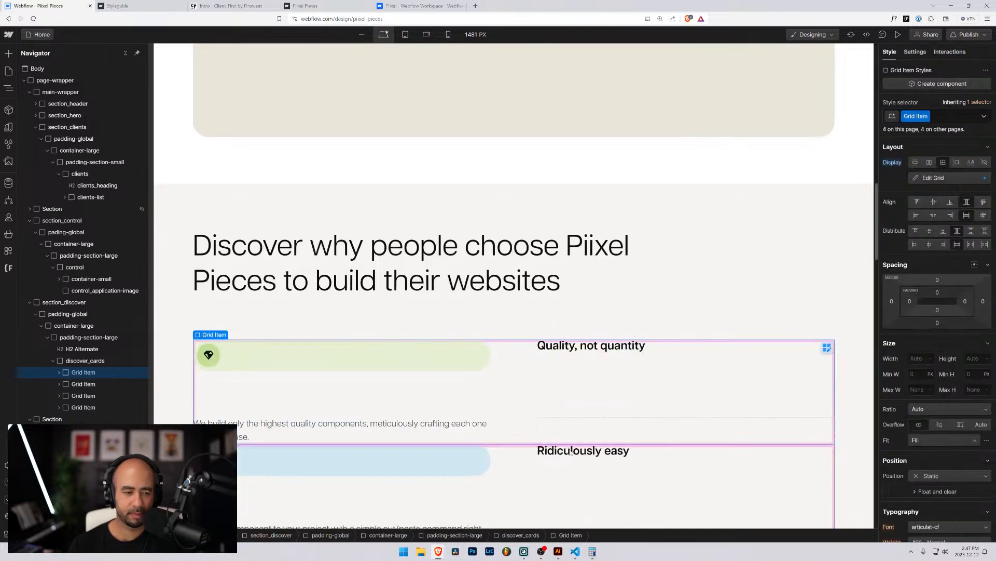
Revert the first card's layout back to its default display.
left_click(88, 362)
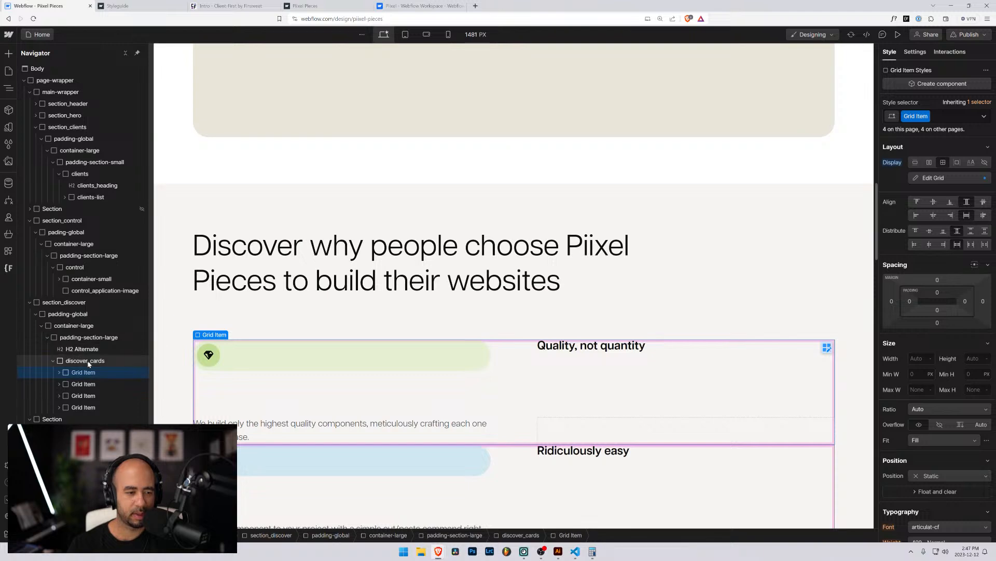
left_click(83, 372)
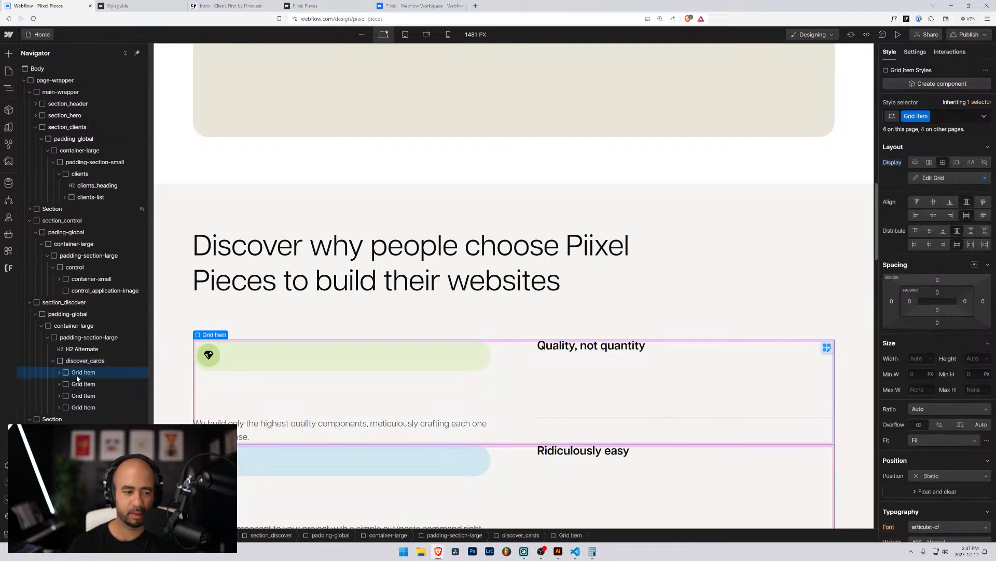
left_click(891, 161)
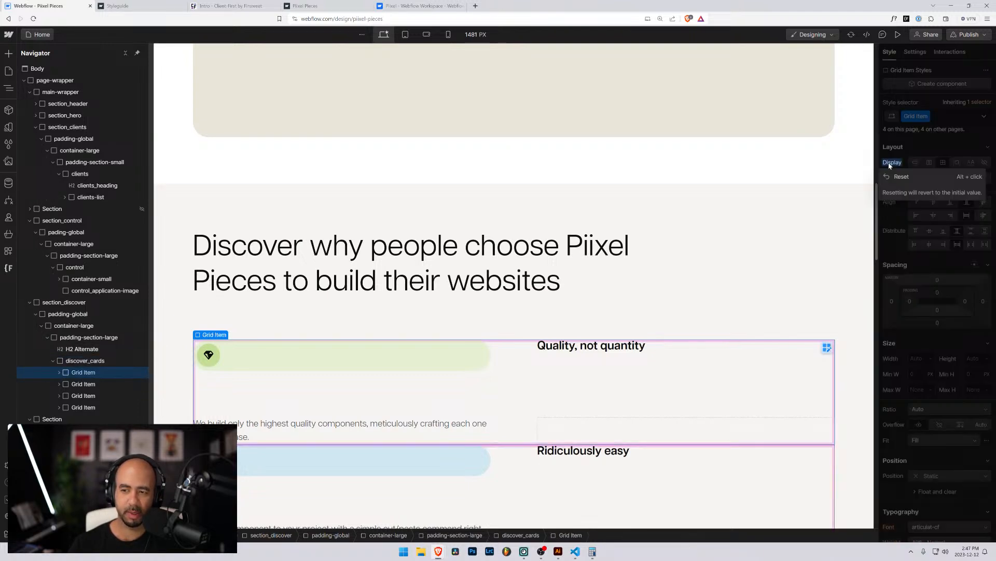
key("super")
left_click(911, 147)
left_click(893, 163, "alt")
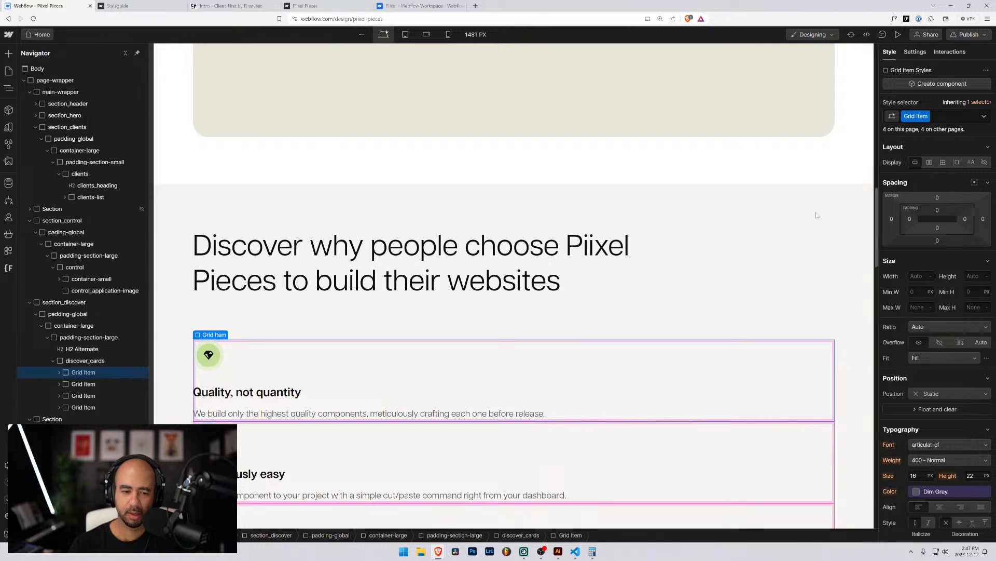
Set discover_cards to Grid display with a 6rem column gap and 4rem row gap.
left_click(84, 360)
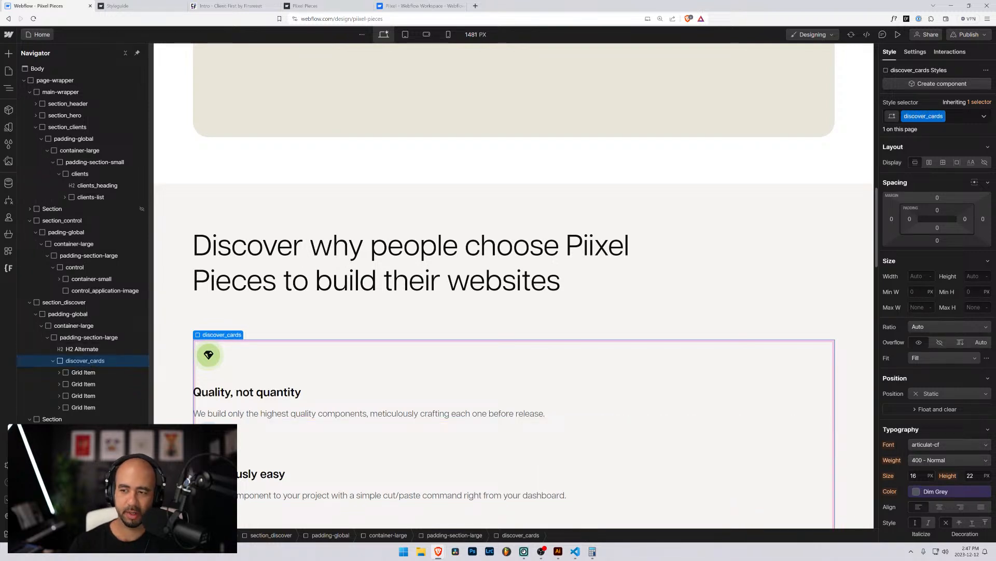
left_click(943, 162)
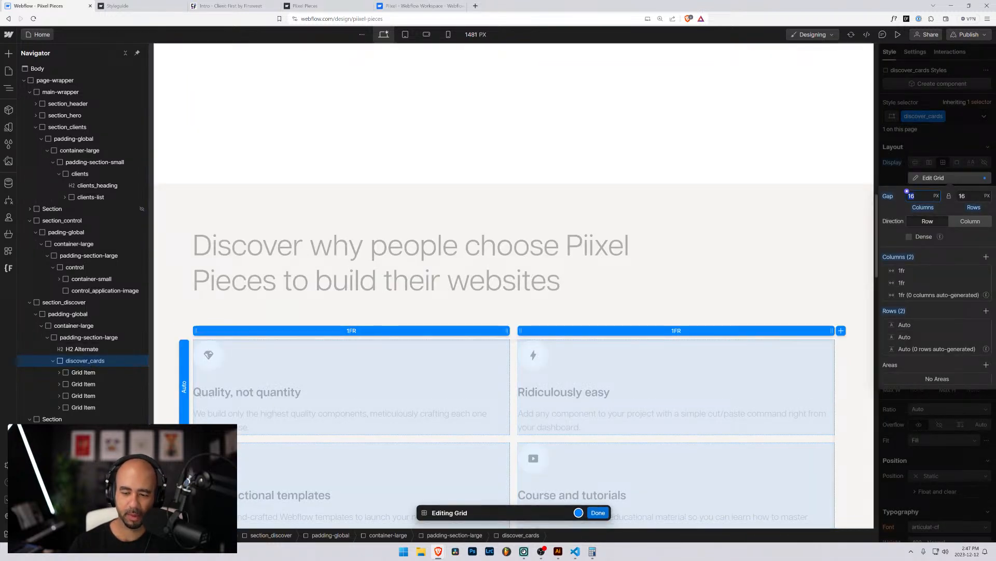
type("6rem")
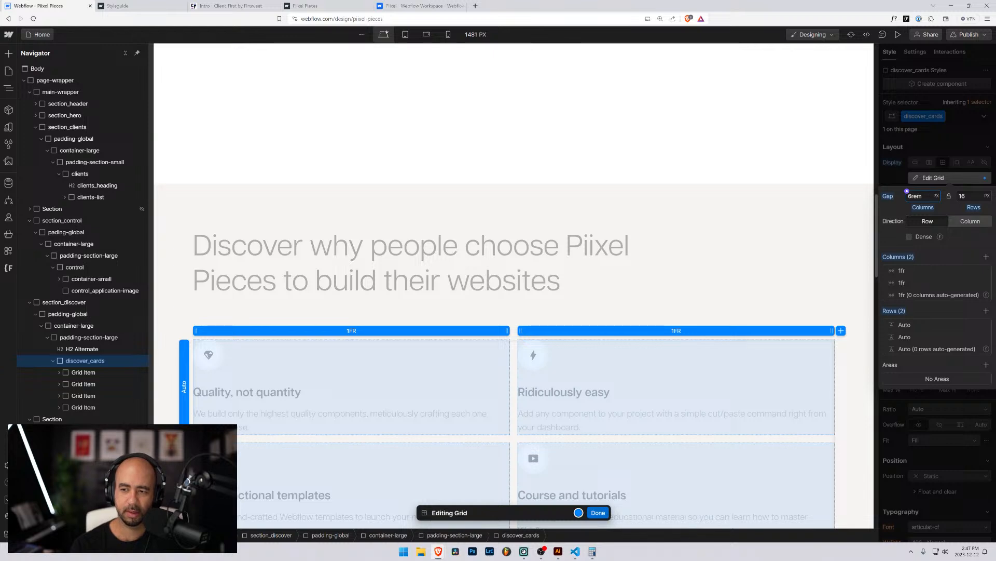
key("Return")
left_click(950, 197)
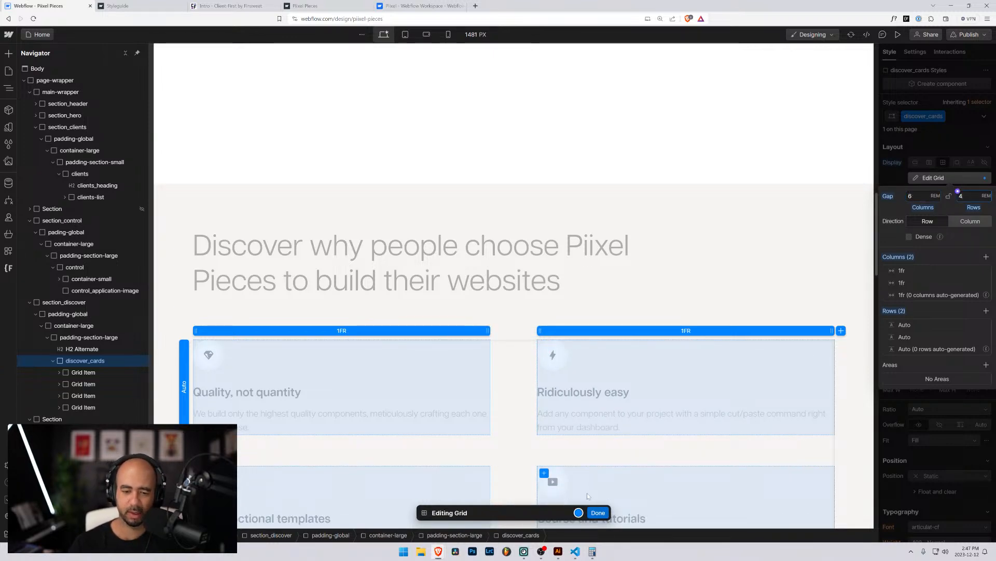
key("Escape")
scroll(345, 311, "down", 3)
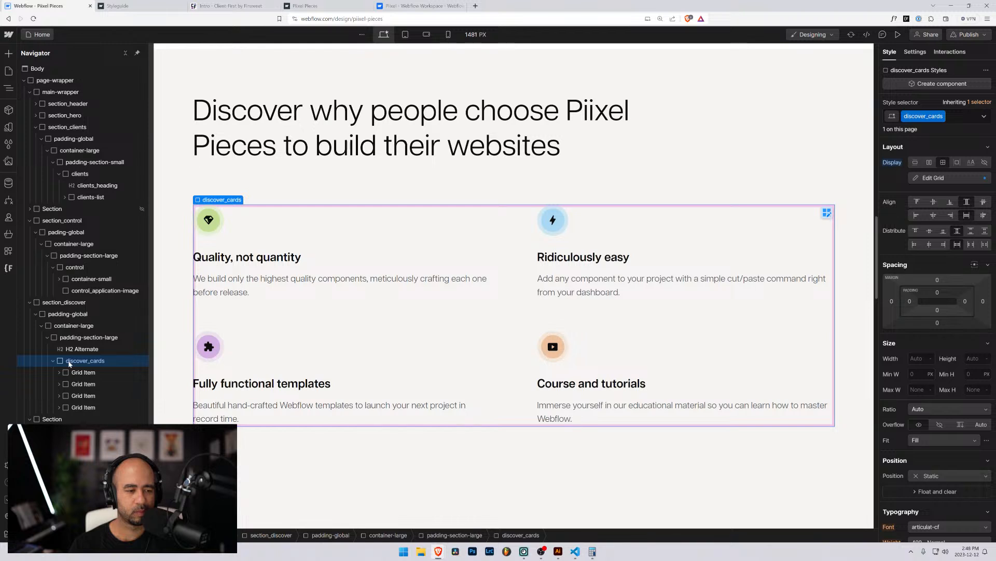
Rename the first card's Grid Item class to discover_card via the class options.
left_click(73, 373)
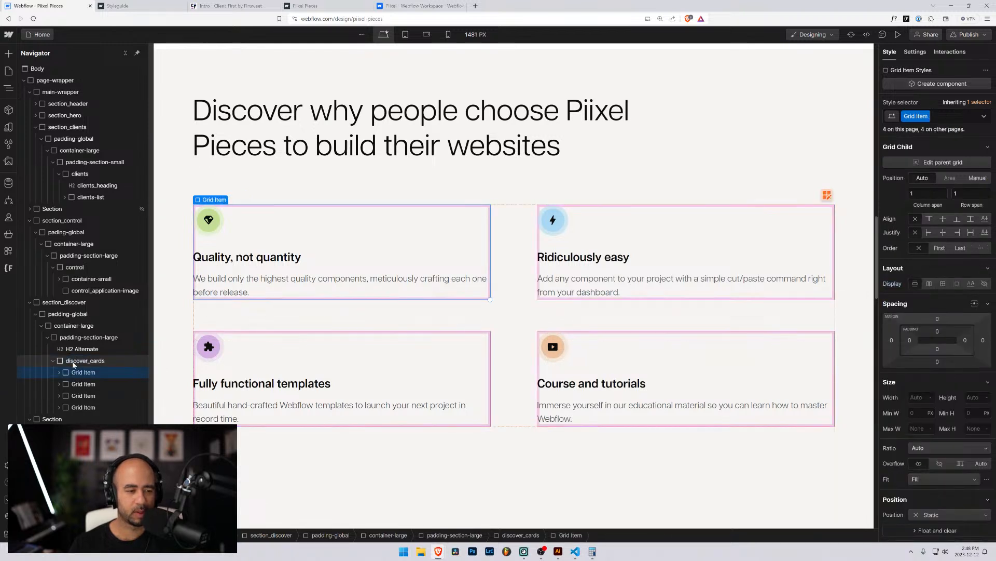
left_click(71, 362)
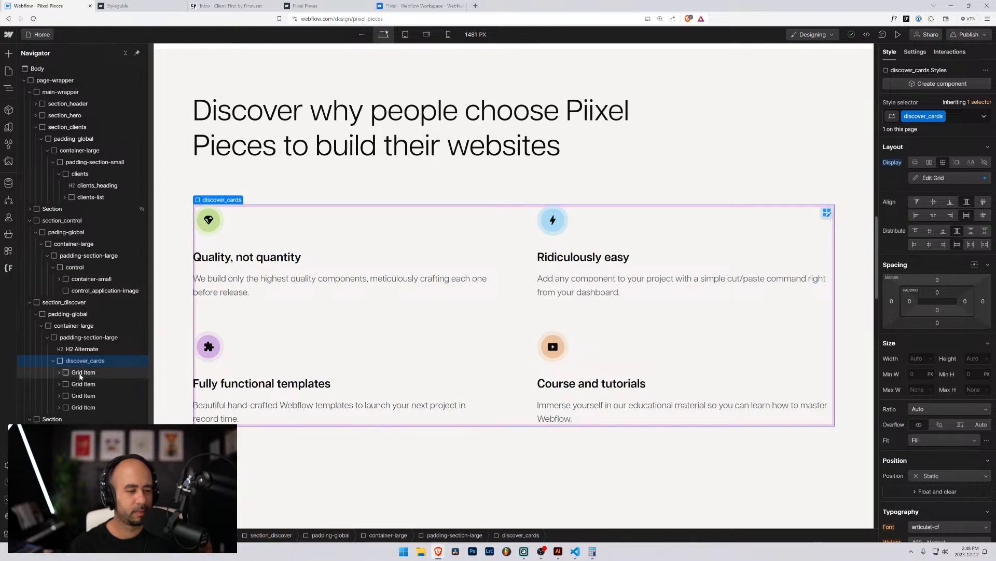
left_click(81, 374)
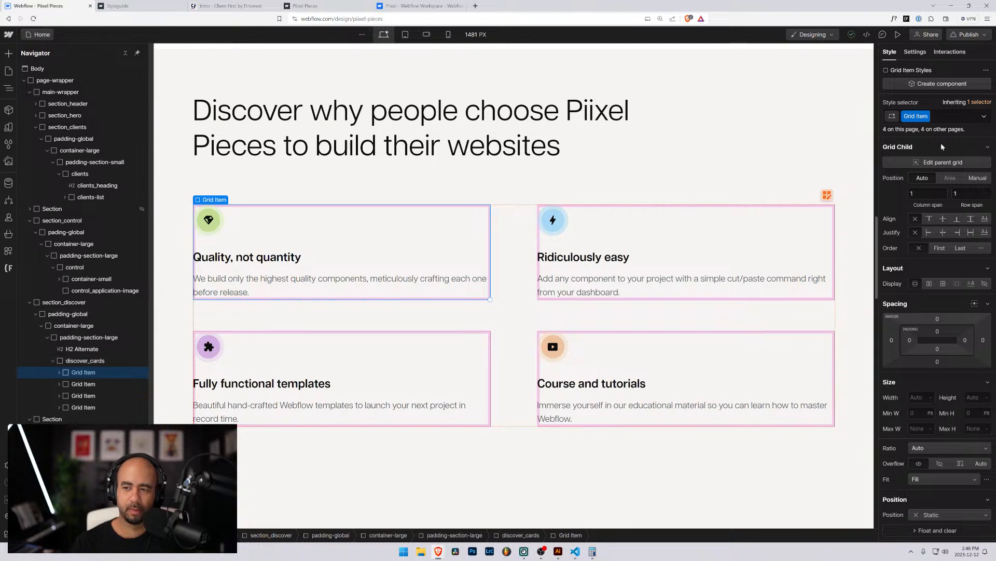
left_click(916, 116)
left_click(913, 133)
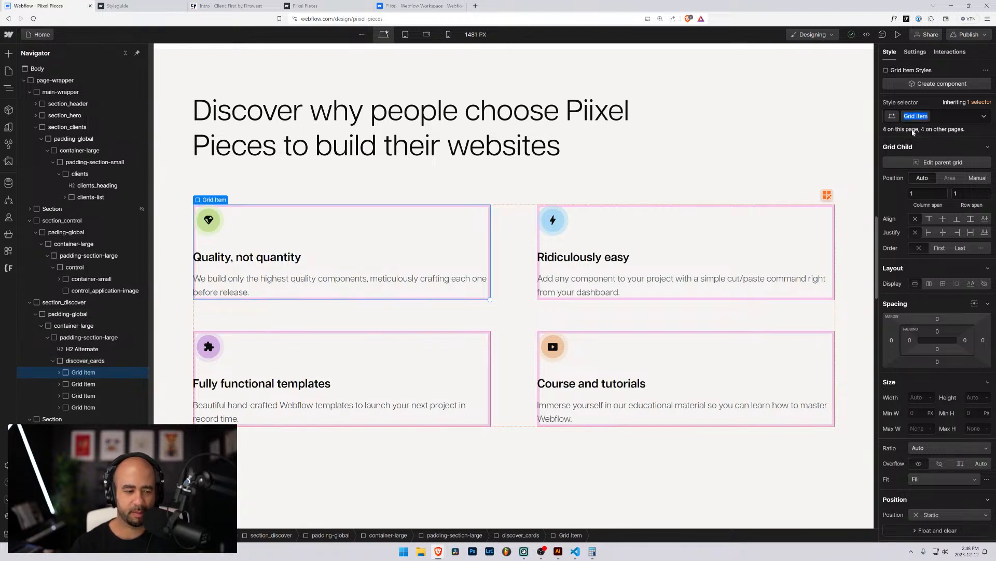
type("discover")
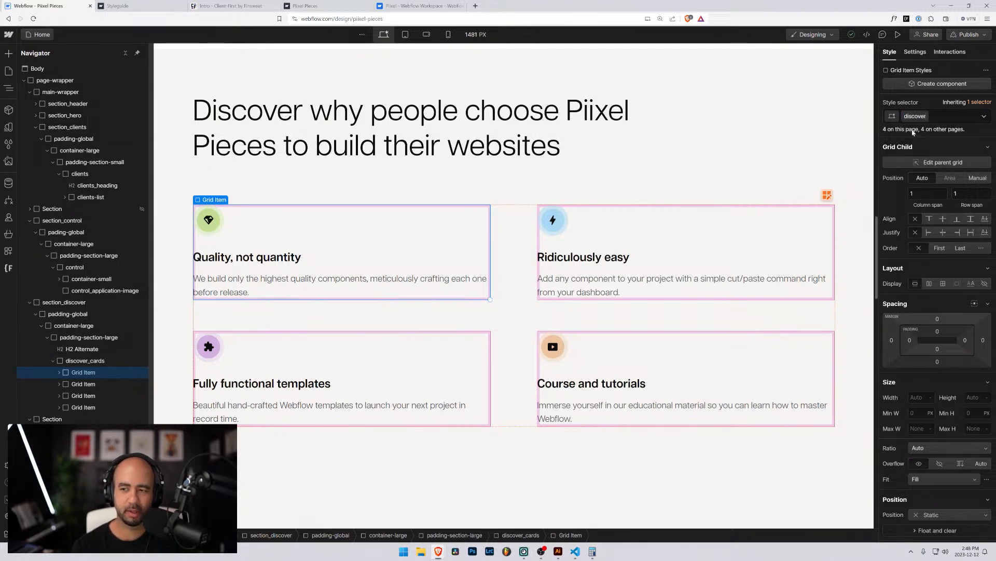
type("_cra")
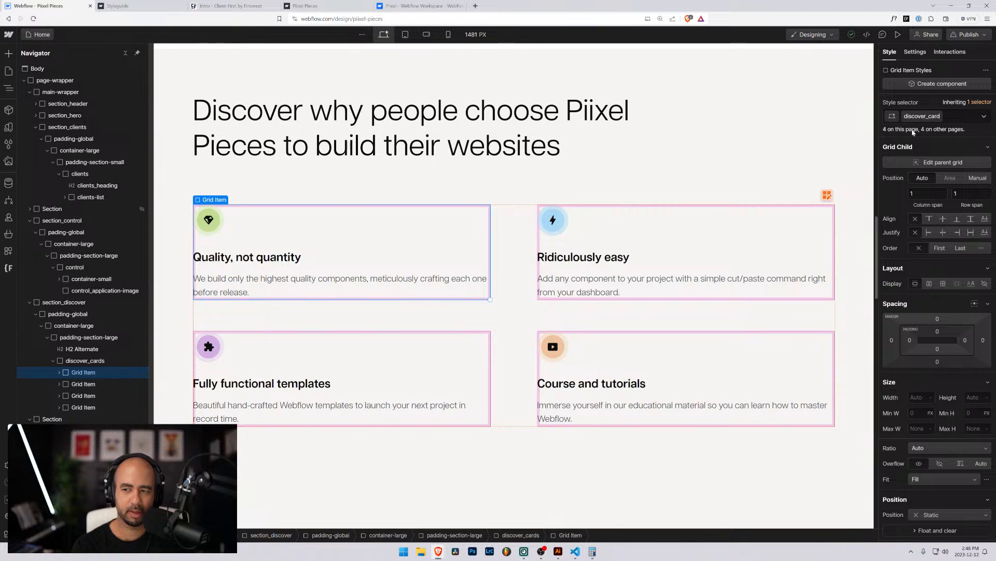
key("Return")
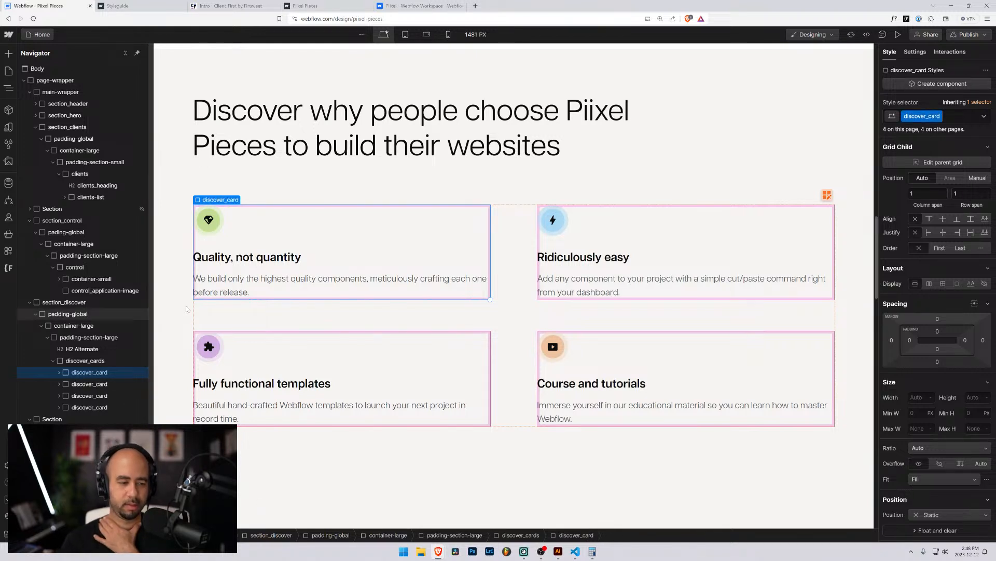
left_click(59, 372)
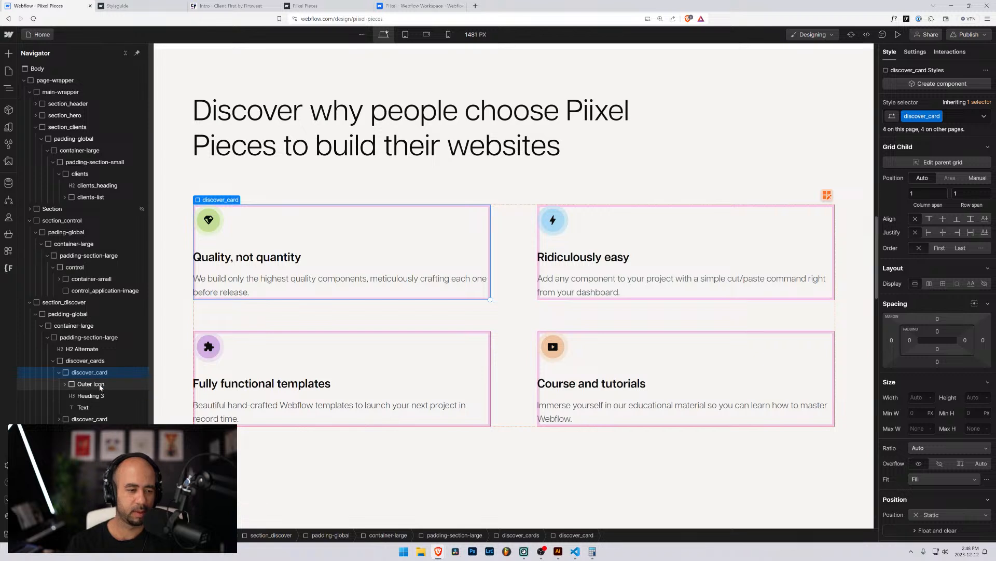
left_click(99, 385)
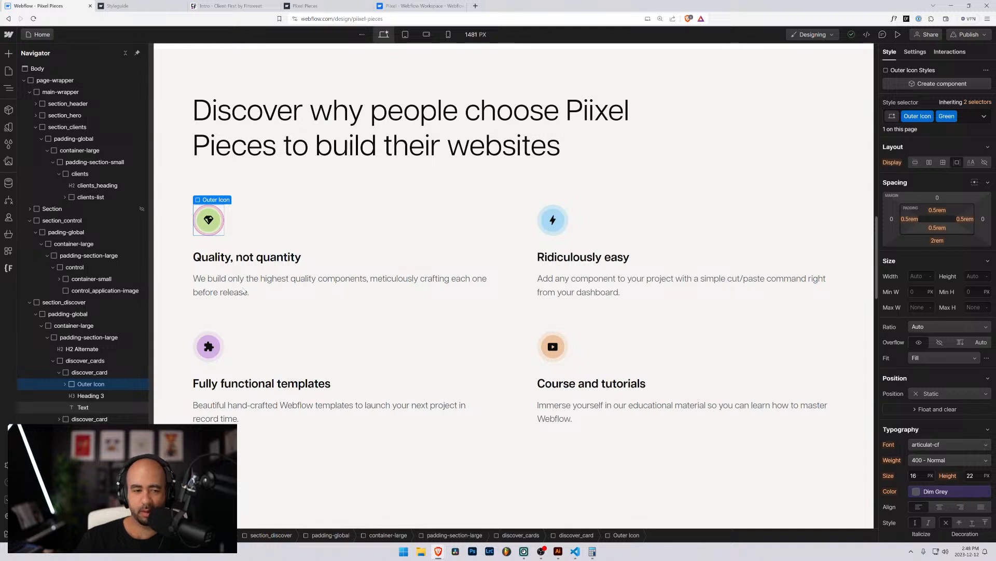
left_click(323, 222)
left_click(209, 220)
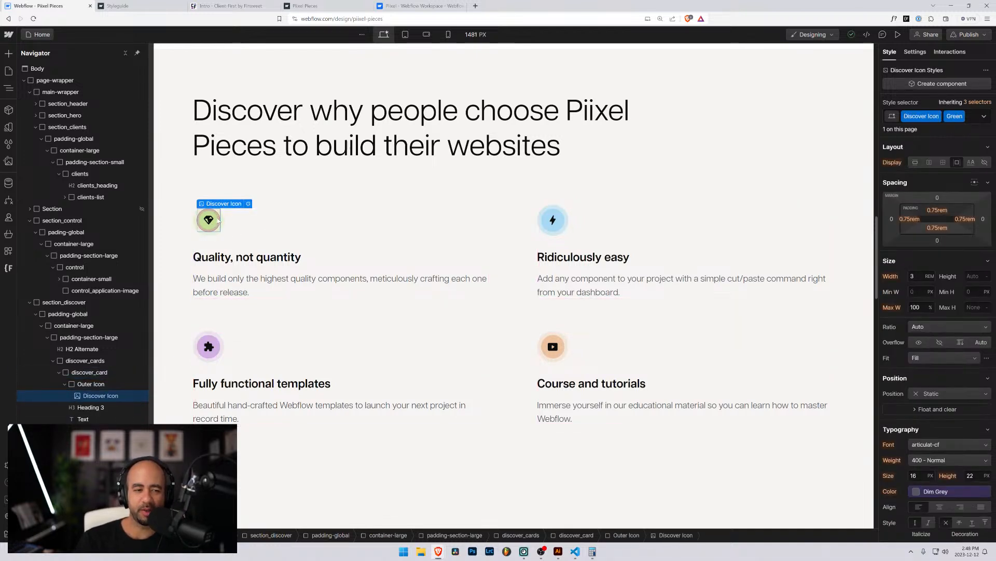
left_click(548, 223)
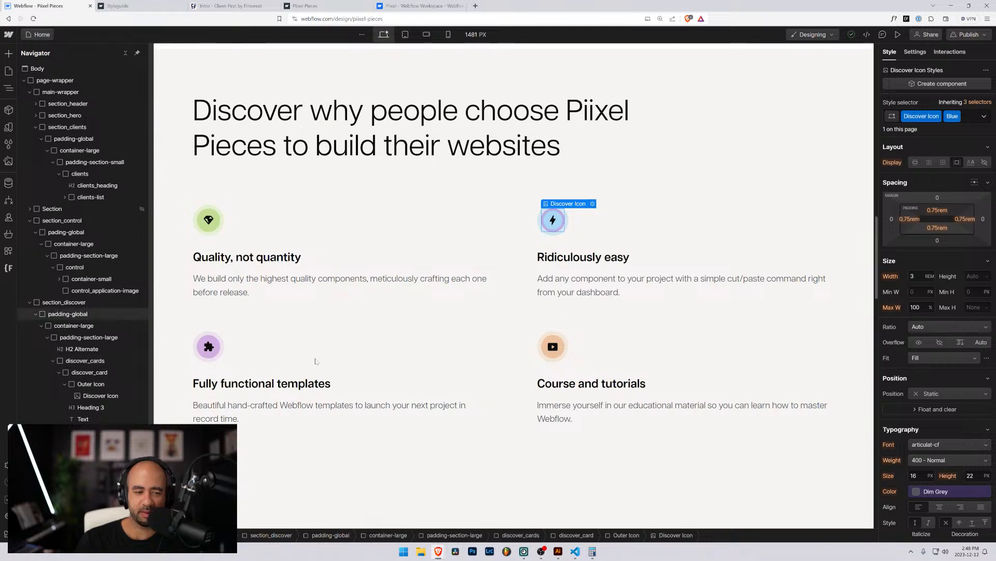
scroll(244, 281, "up", 3)
scroll(246, 281, "down", 3)
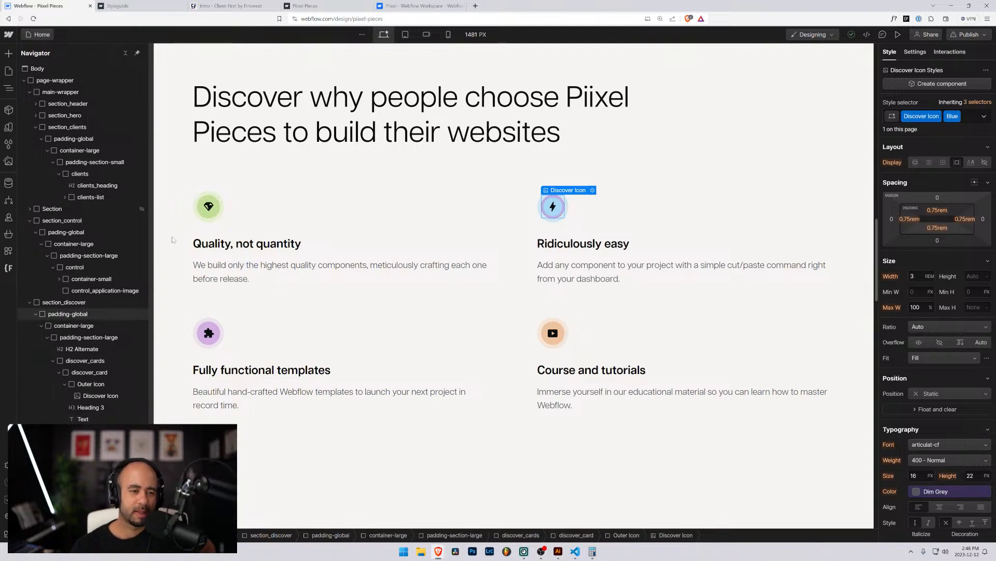
left_click(207, 205)
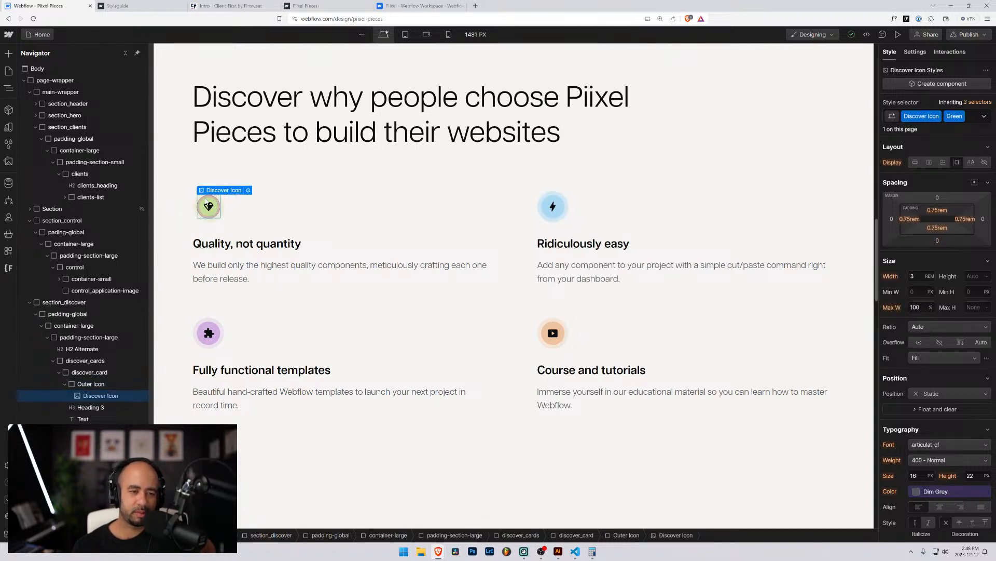
left_click(223, 207)
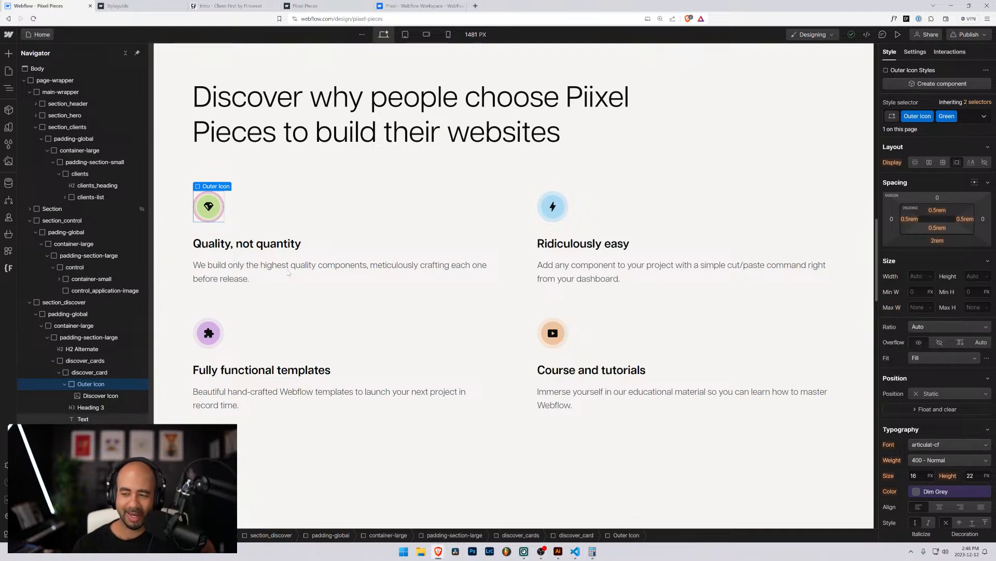
scroll(289, 273, "down", 3)
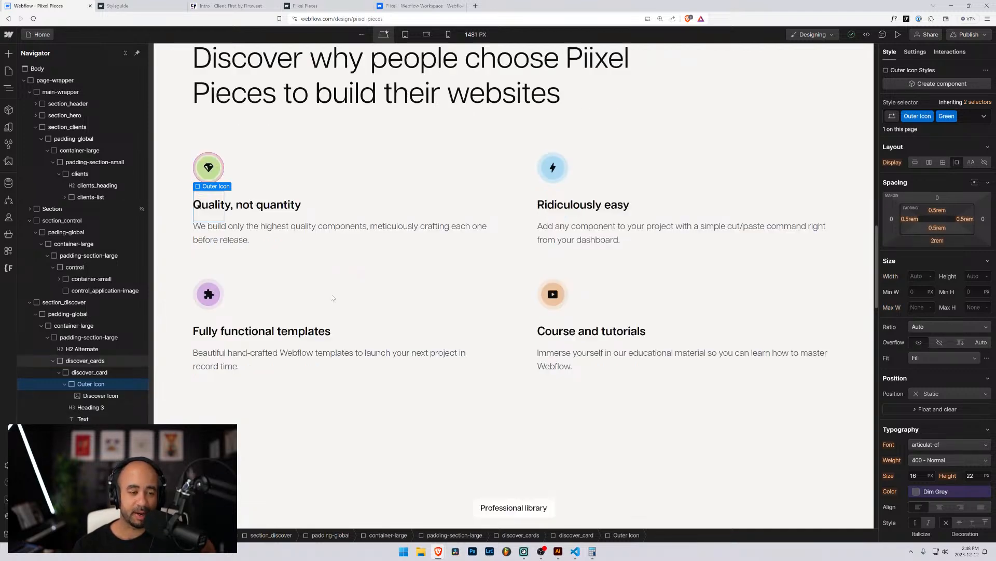
scroll(332, 300, "up", 2)
scroll(333, 300, "up", 2)
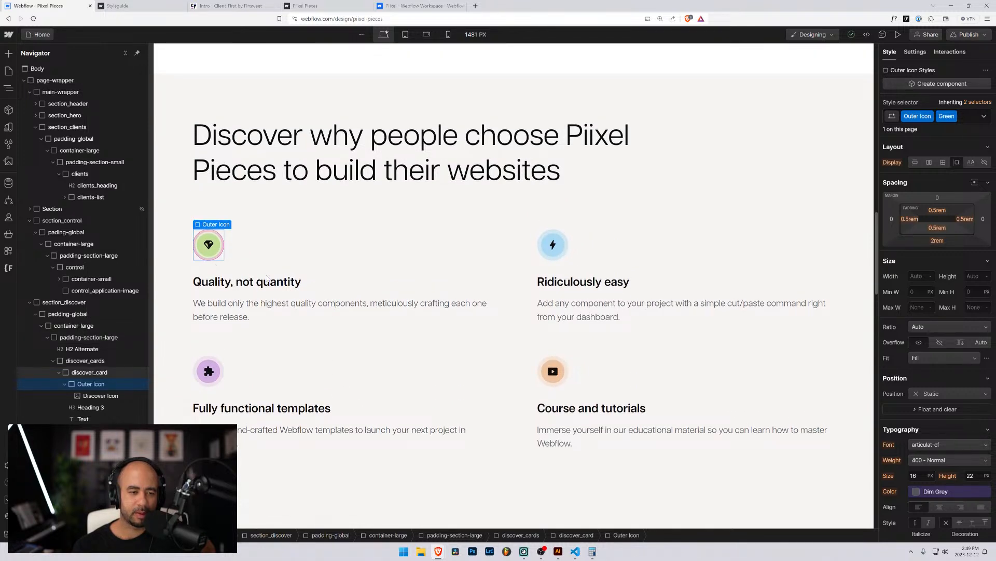
left_click(217, 268)
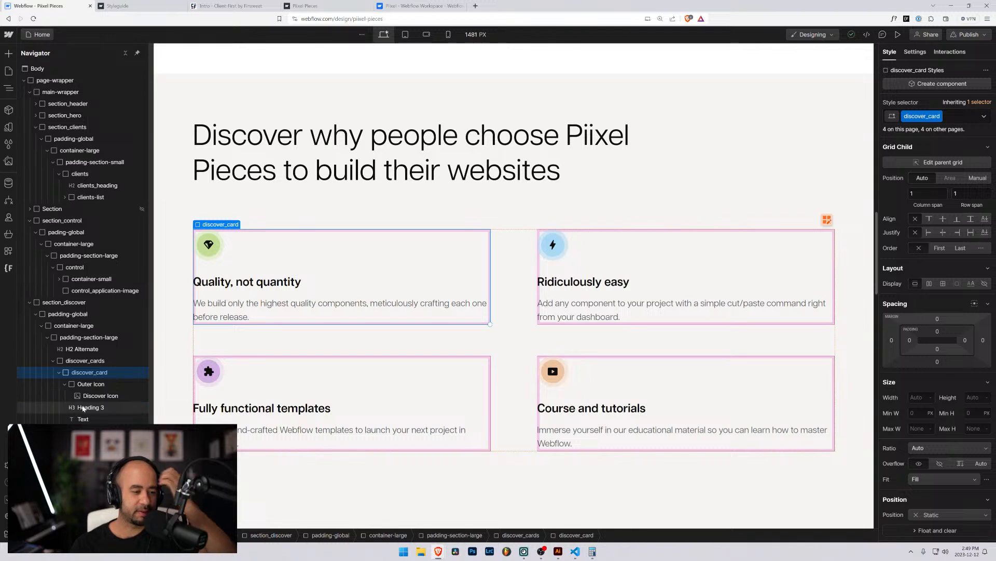
left_click(64, 384)
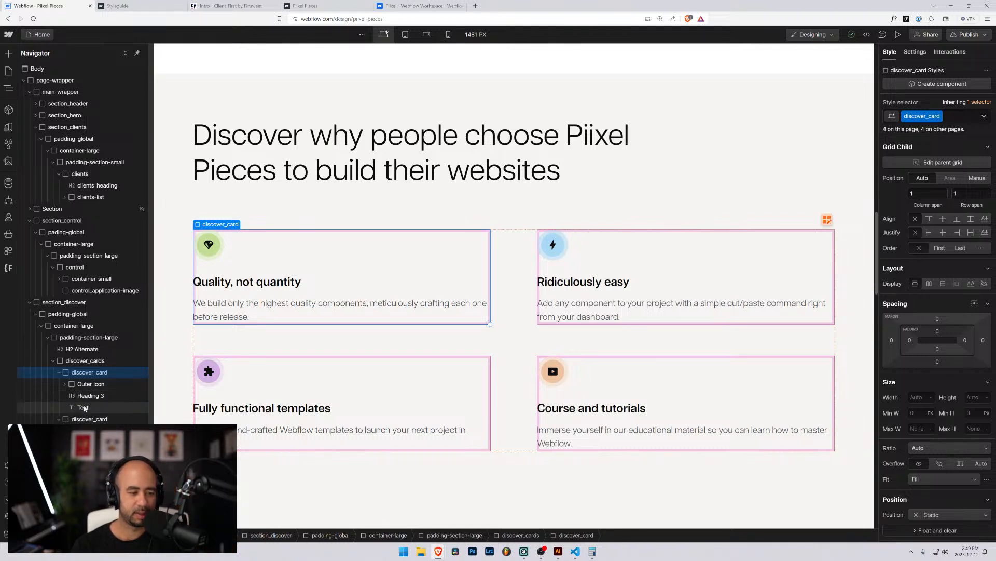
left_click(83, 407)
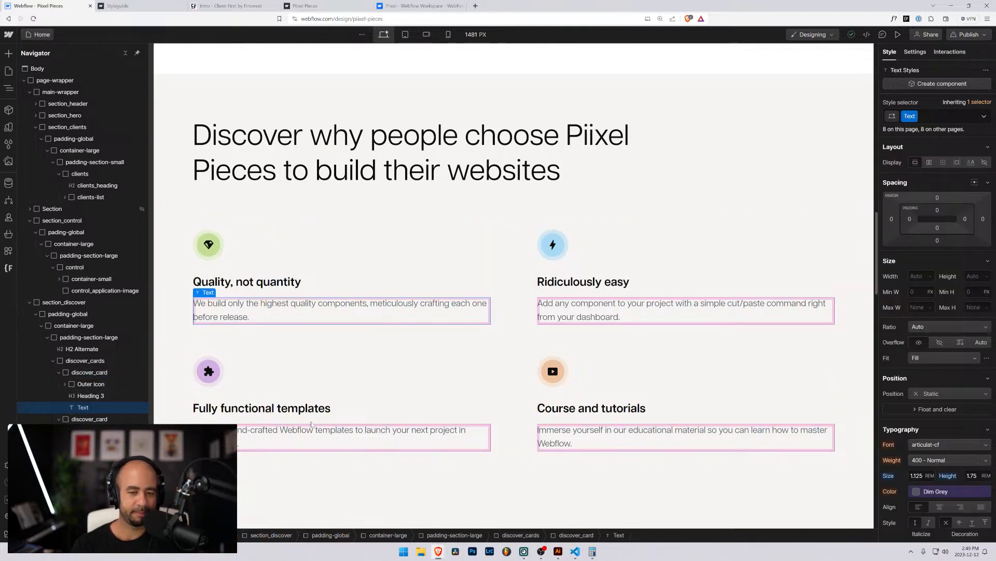
left_click(276, 283)
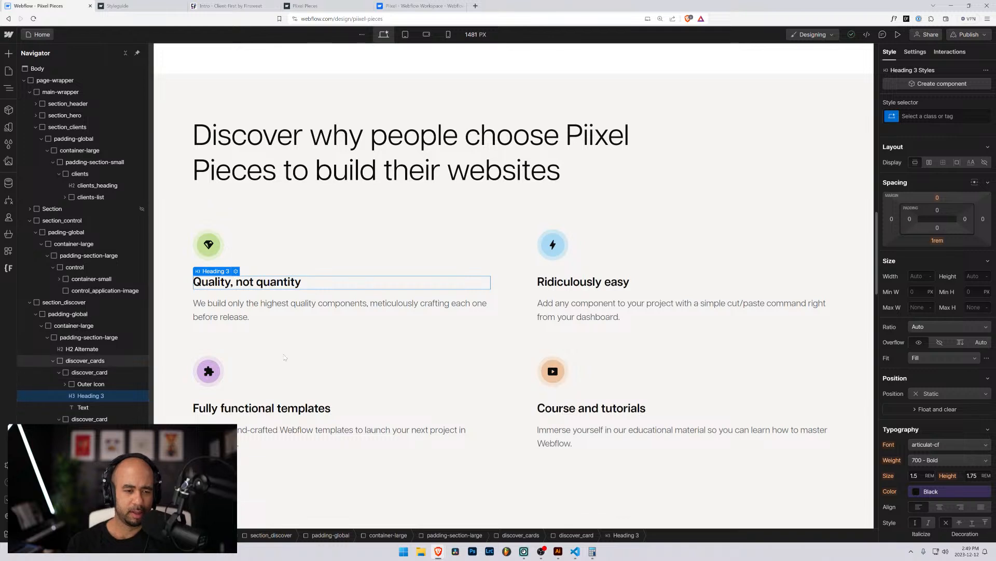
left_click(265, 309)
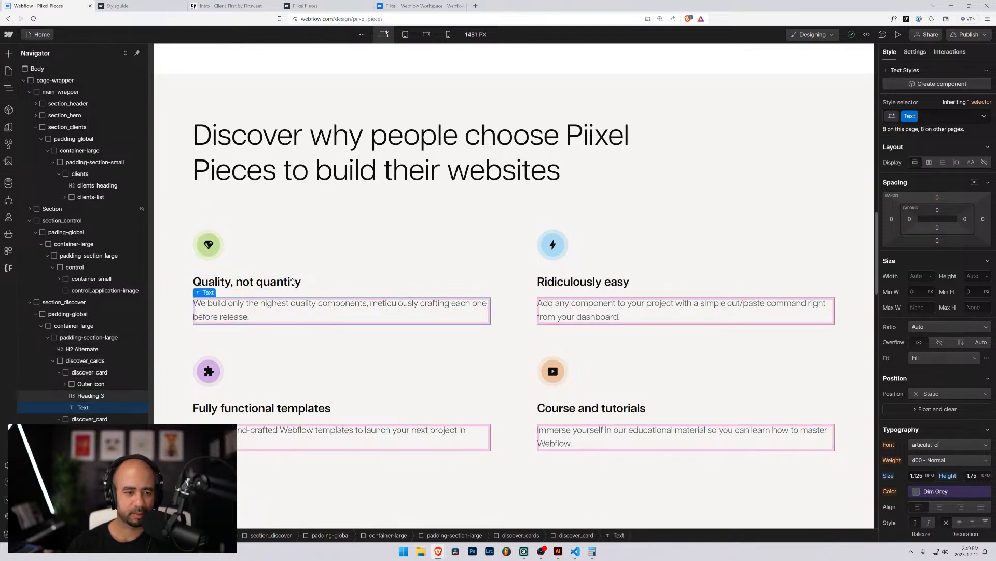
left_click(252, 282)
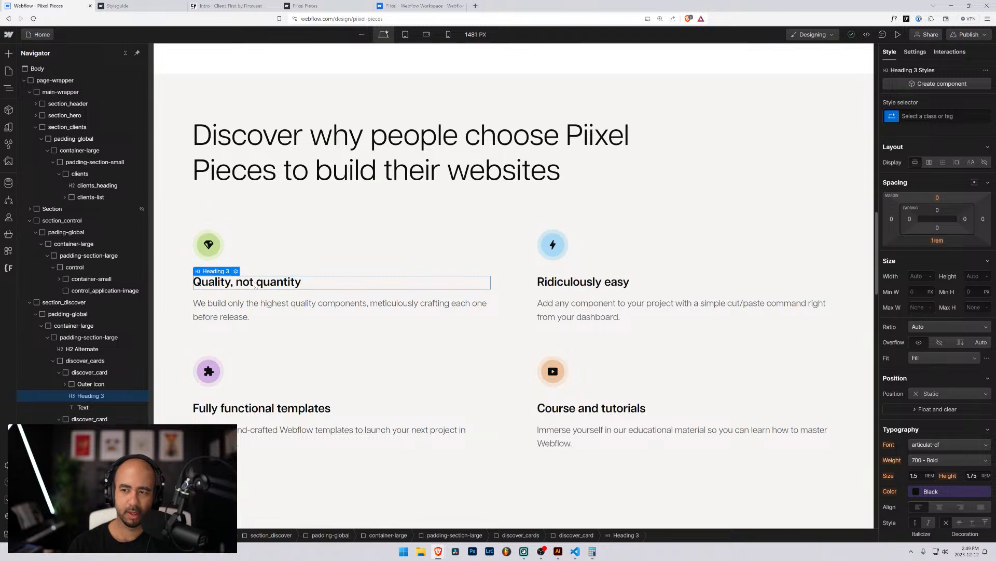
left_click(270, 306)
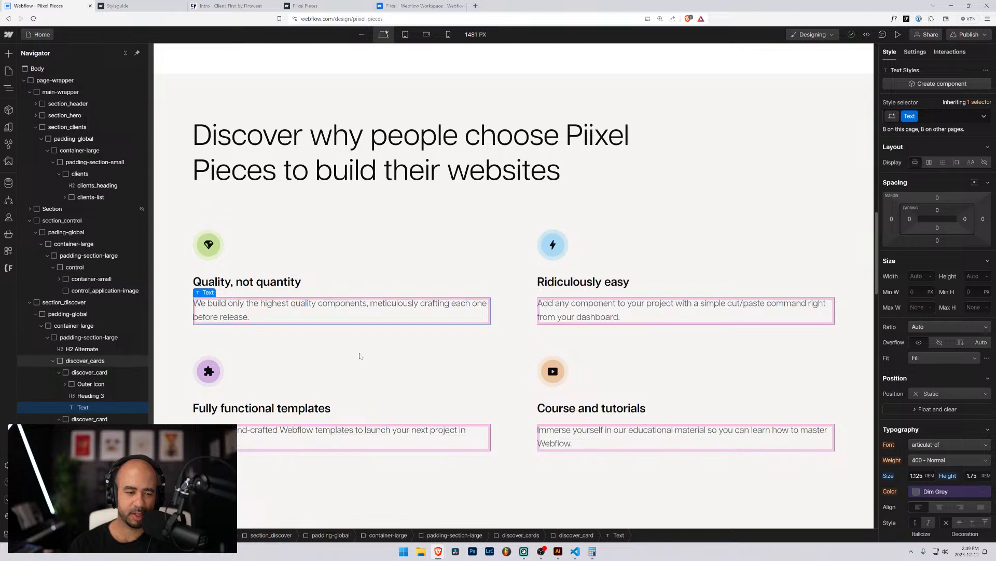
scroll(358, 354, "down", 4)
scroll(363, 354, "down", 5)
scroll(362, 355, "up", 4)
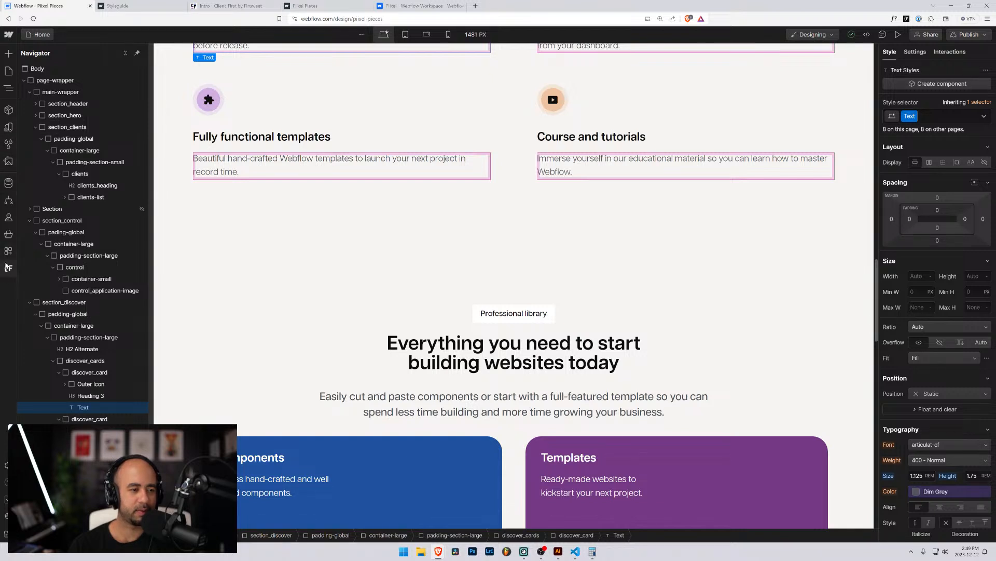
Search Finsweet's style selectors for 'text' and list the elements using the Text class.
left_click(8, 267)
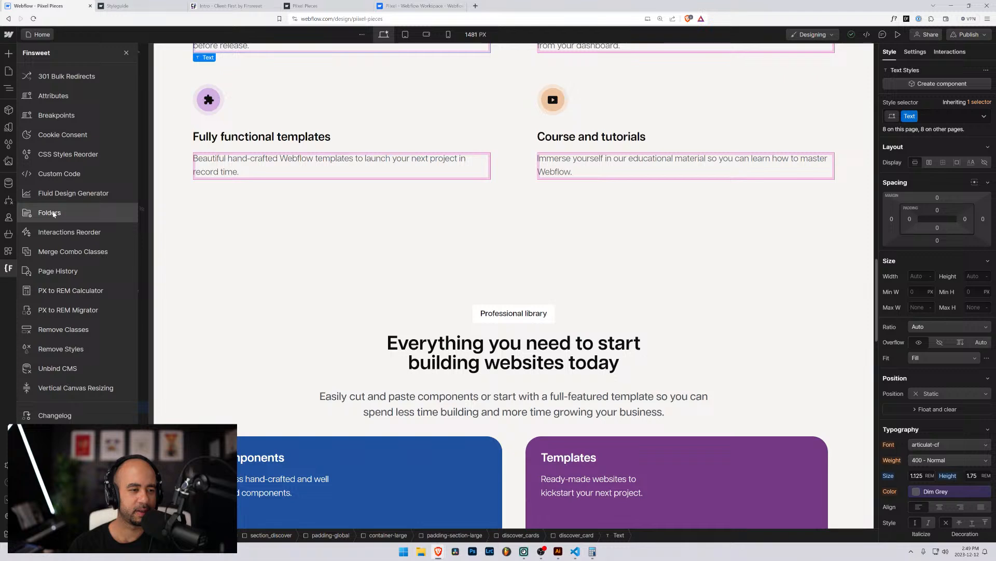
left_click(7, 142)
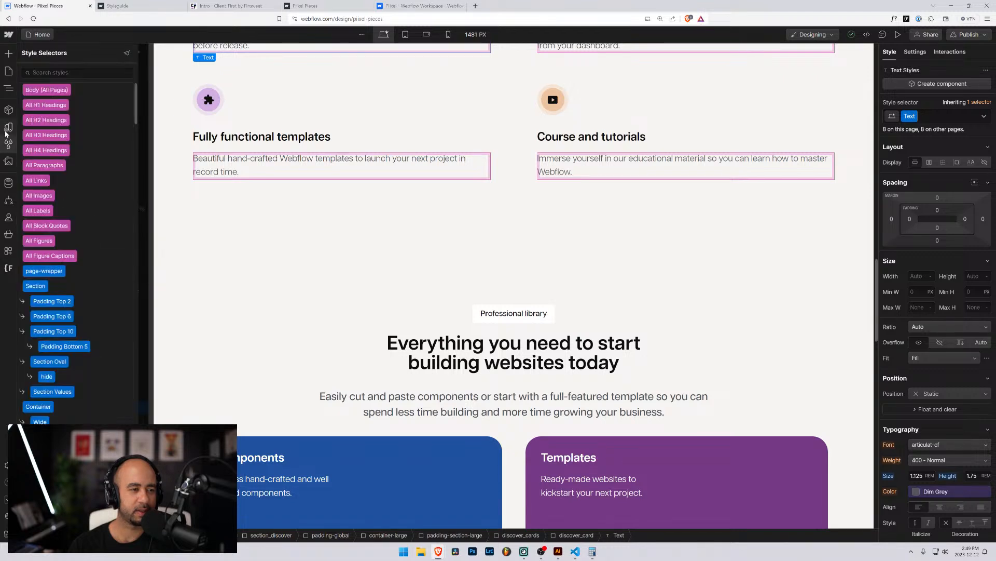
left_click(8, 128)
left_click(9, 144)
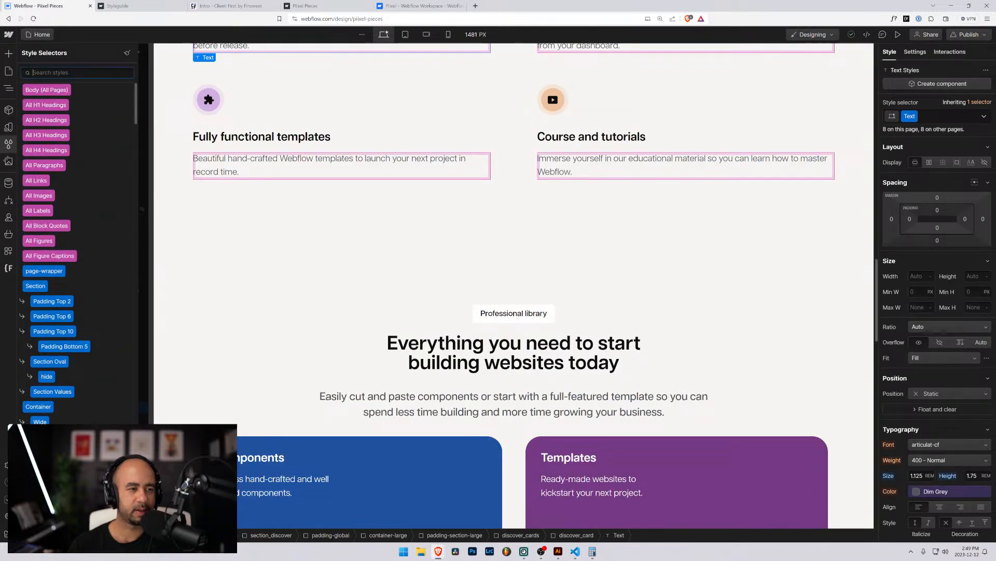
type("text")
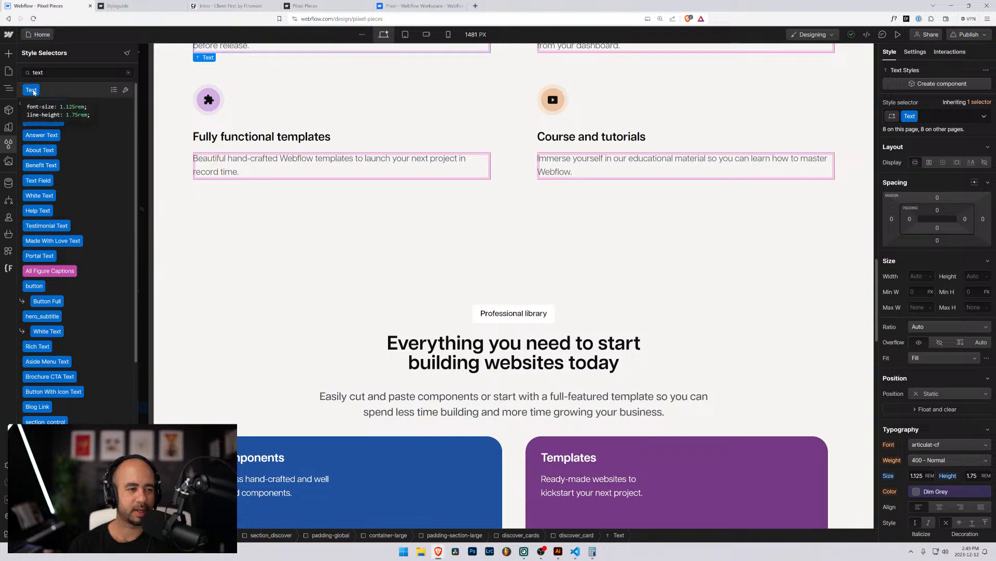
left_click(125, 90)
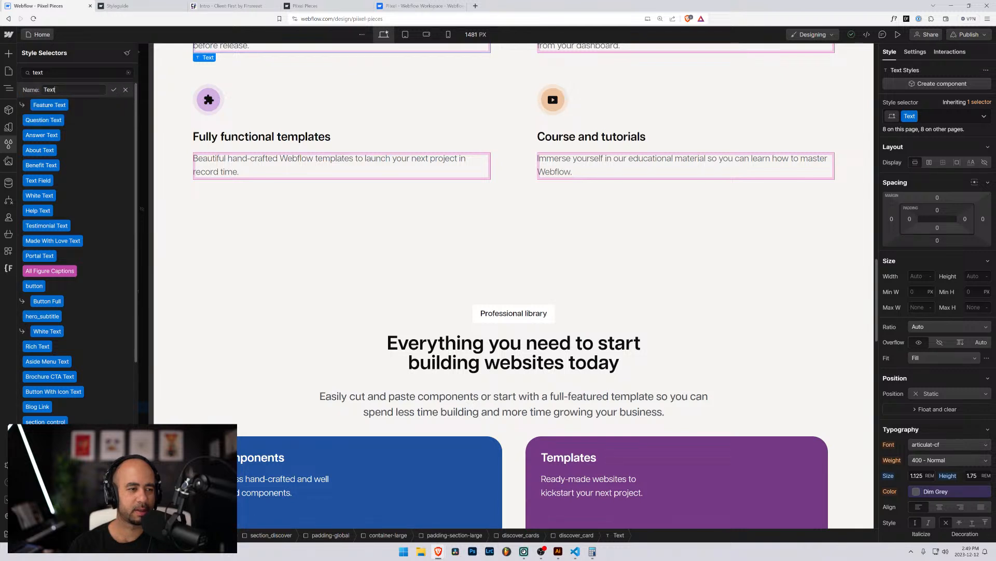
left_click(115, 91)
left_click(114, 91)
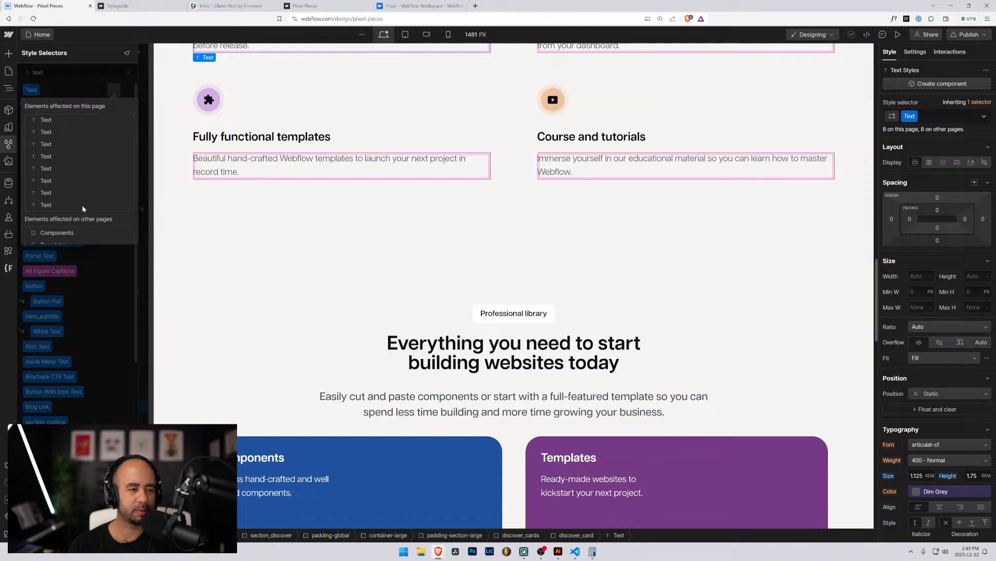
Review the Text-class elements on the Components page, then the Pricing page's paragraphs.
scroll(83, 208, "down", 1)
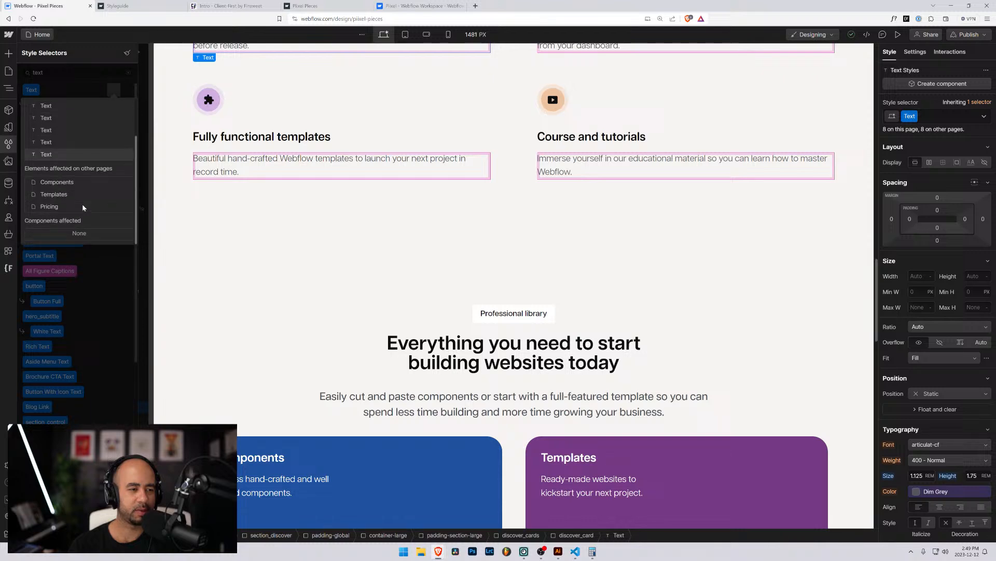
left_click(56, 182)
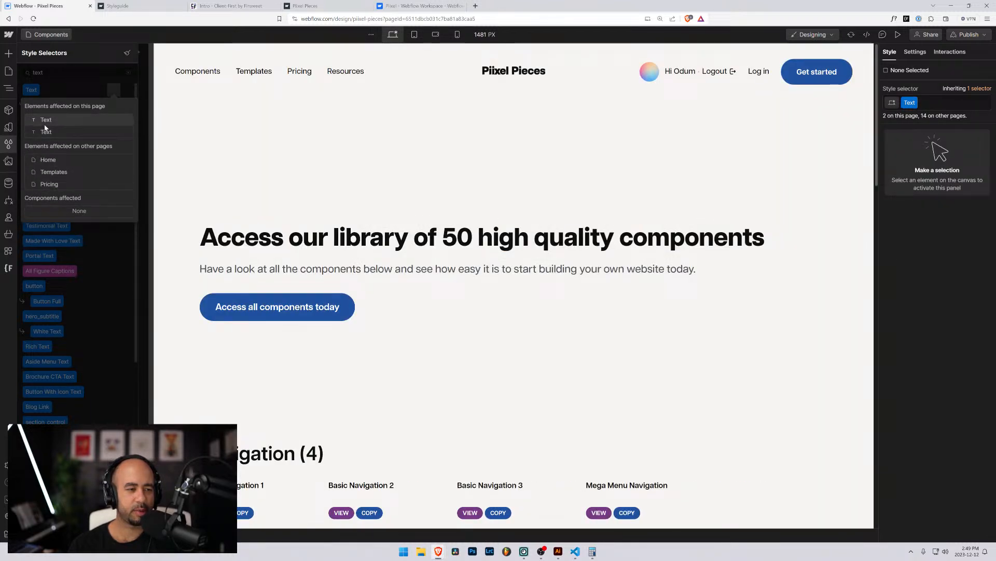
left_click(45, 131)
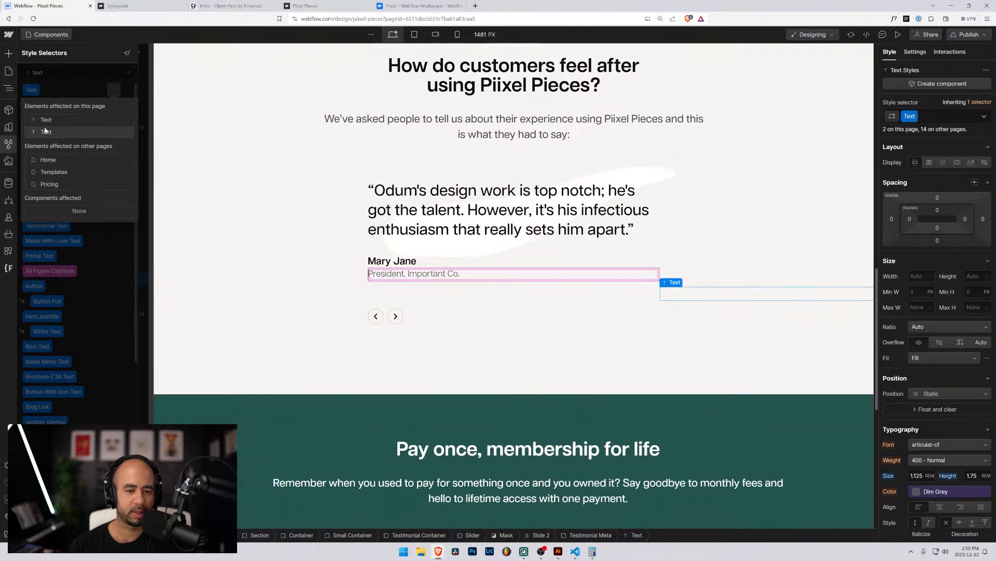
left_click(45, 121)
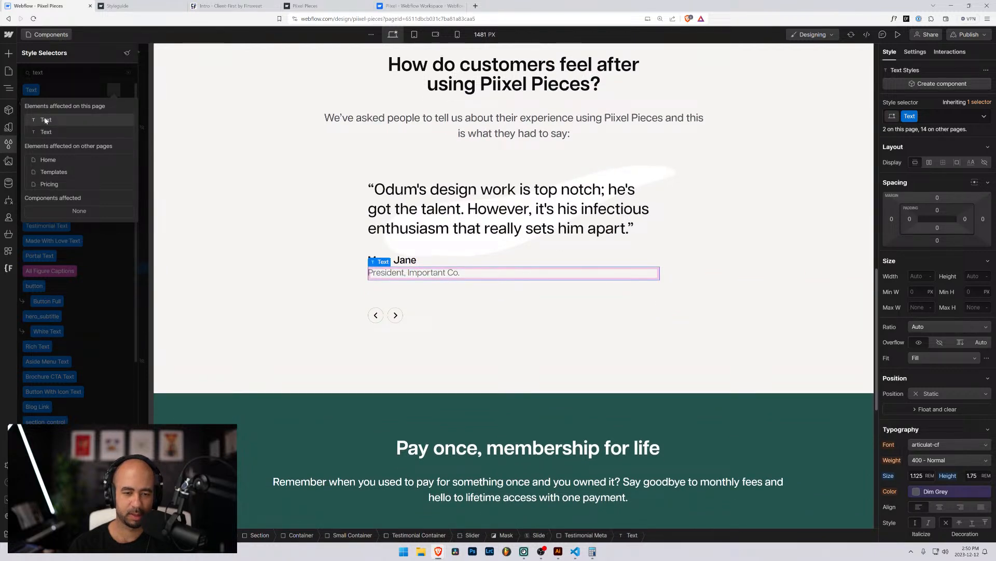
left_click(48, 183)
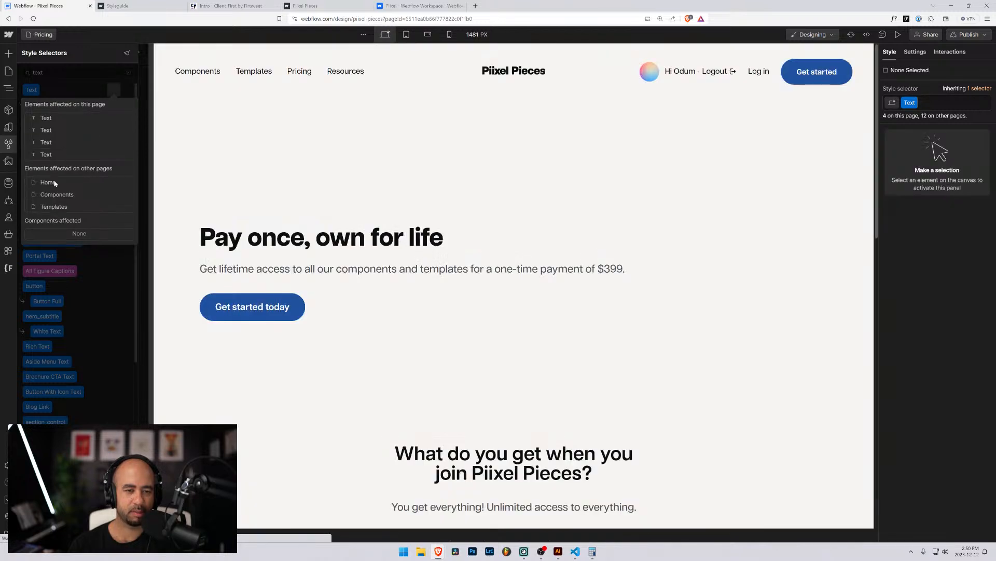
left_click(45, 131)
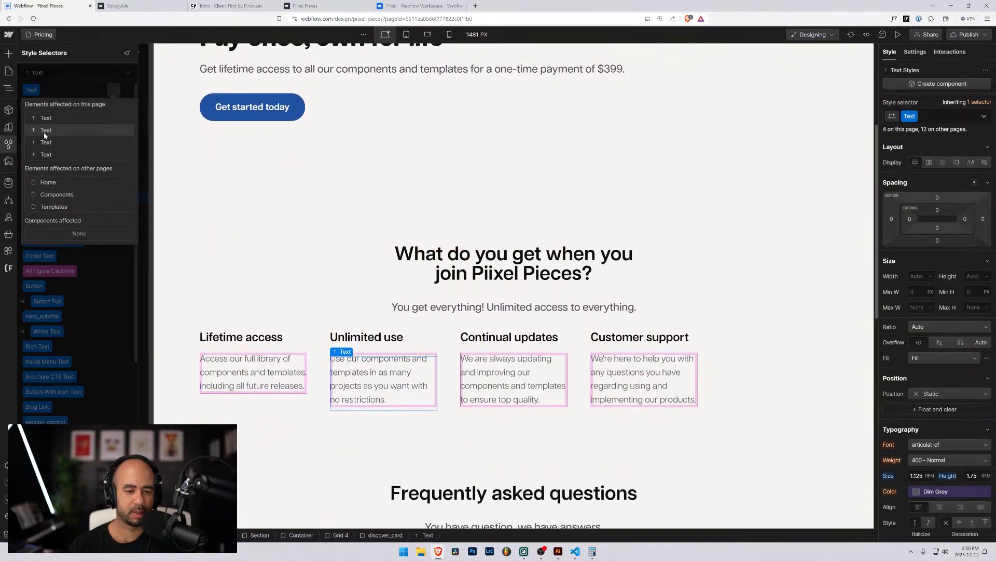
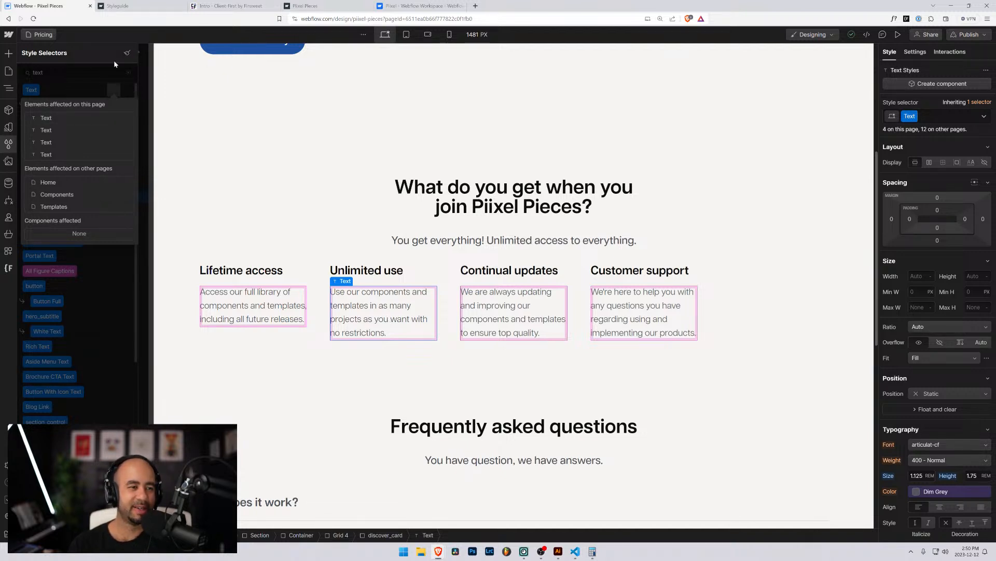
Open the Piixel Pieces site's Home page from the Pages panel.
left_click(37, 36)
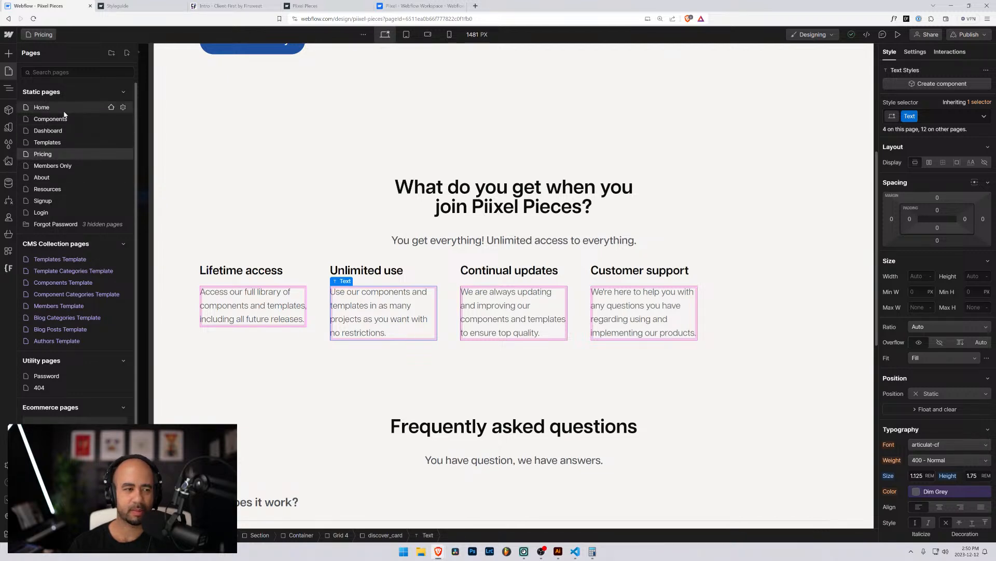
left_click(82, 105)
Add a Paragraph element inside the first discover_card, above its Text element.
scroll(312, 315, "down", 13)
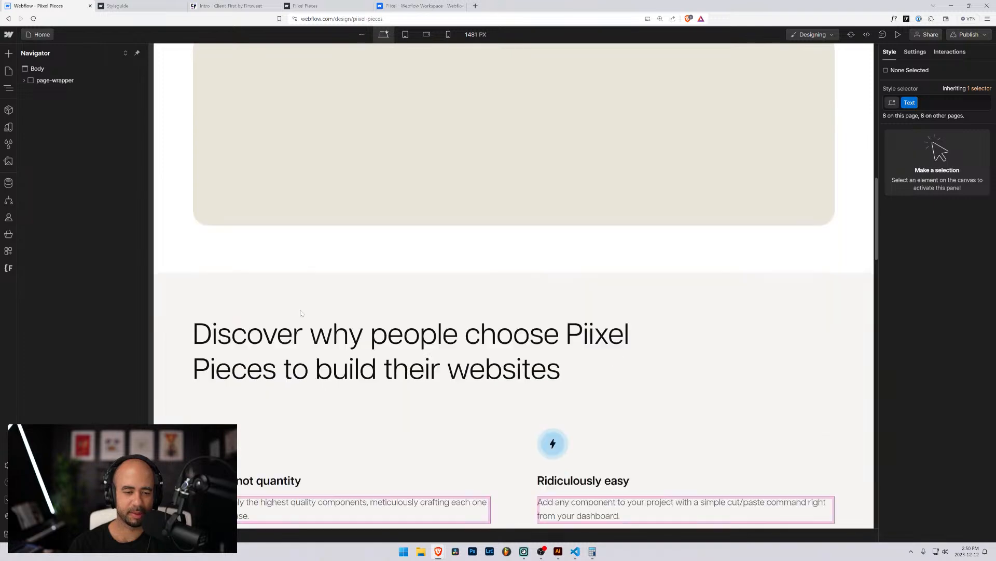
scroll(247, 162, "up", 2)
scroll(247, 162, "up", 3)
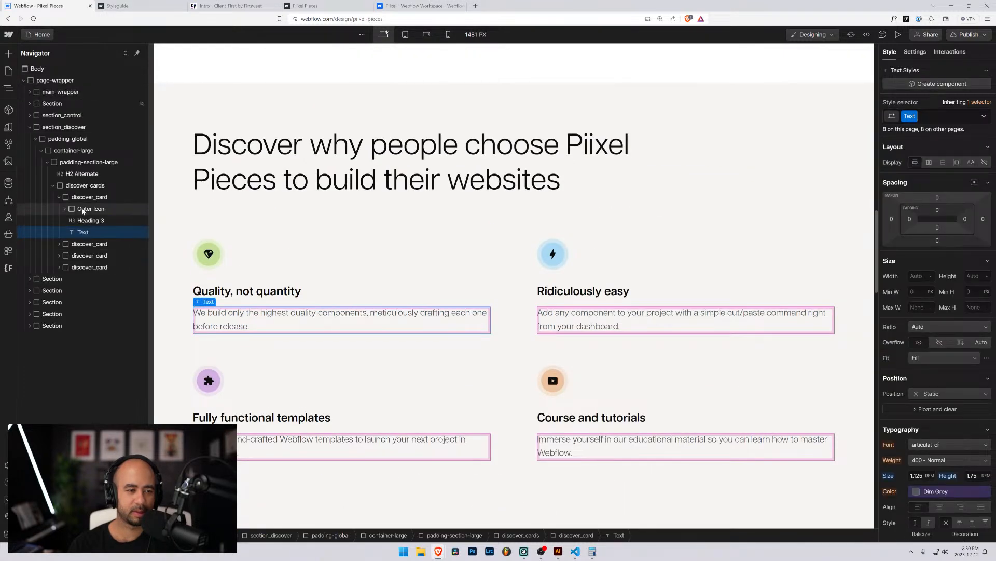
left_click(83, 209)
left_click(79, 197)
left_click(72, 186)
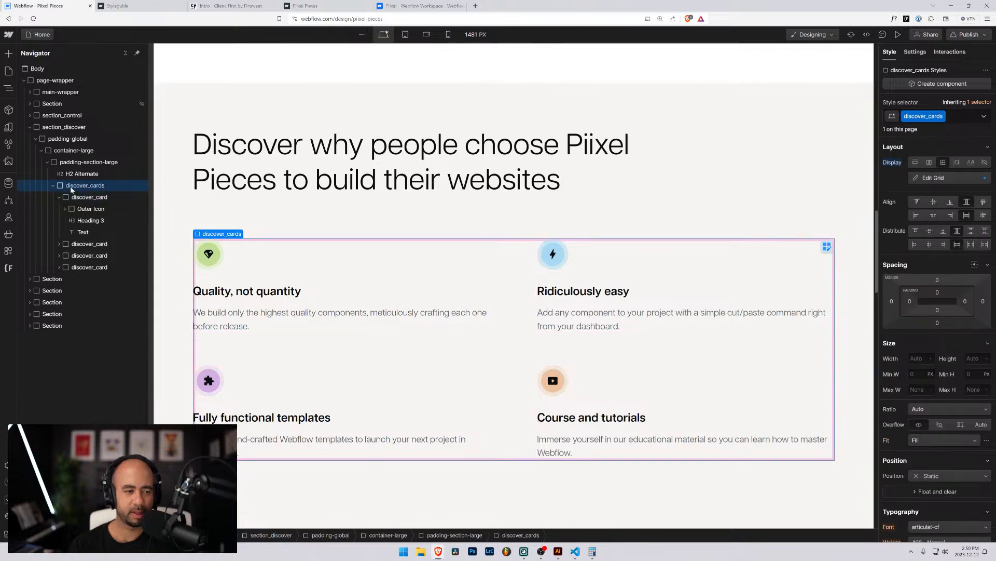
key("ctrl+k")
type("para")
key("Return")
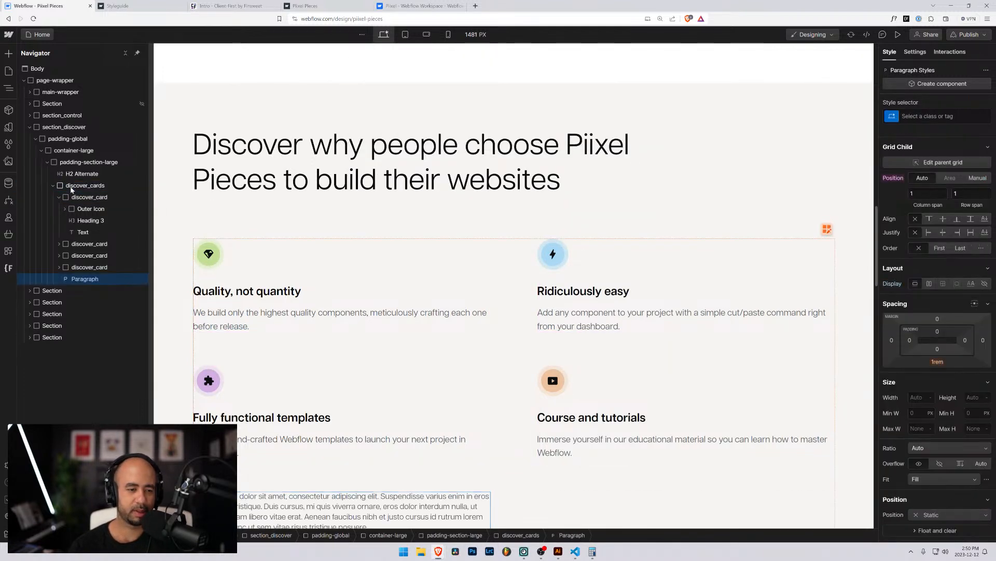
left_click_drag(81, 249, 83, 234)
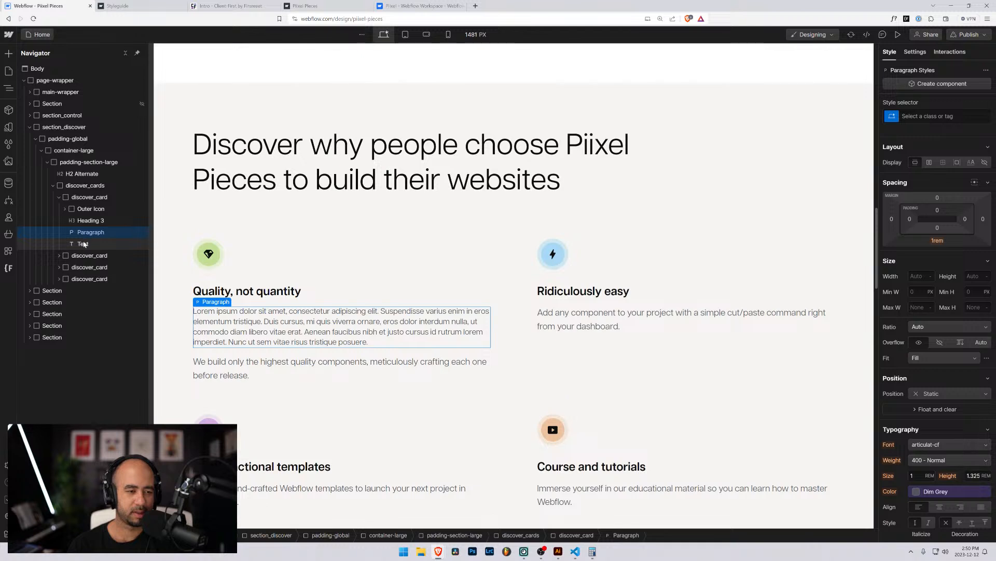
Replace the Paragraph's placeholder with the card's existing description sentence, then show the Styleguide tab.
left_click(229, 367)
double_click(228, 367)
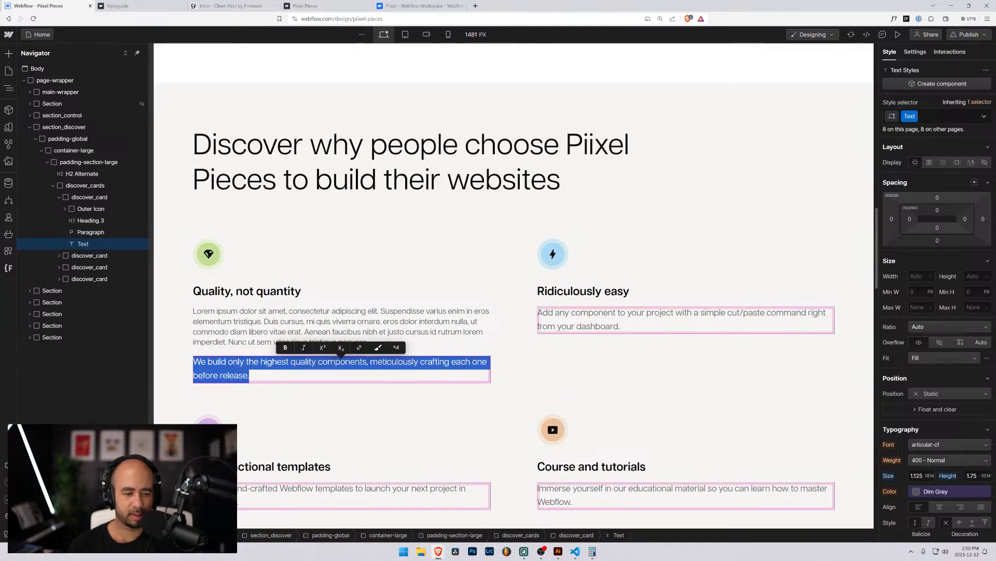
key("ctrl+c")
double_click(224, 316)
key("ctrl+a")
key("ctrl+v")
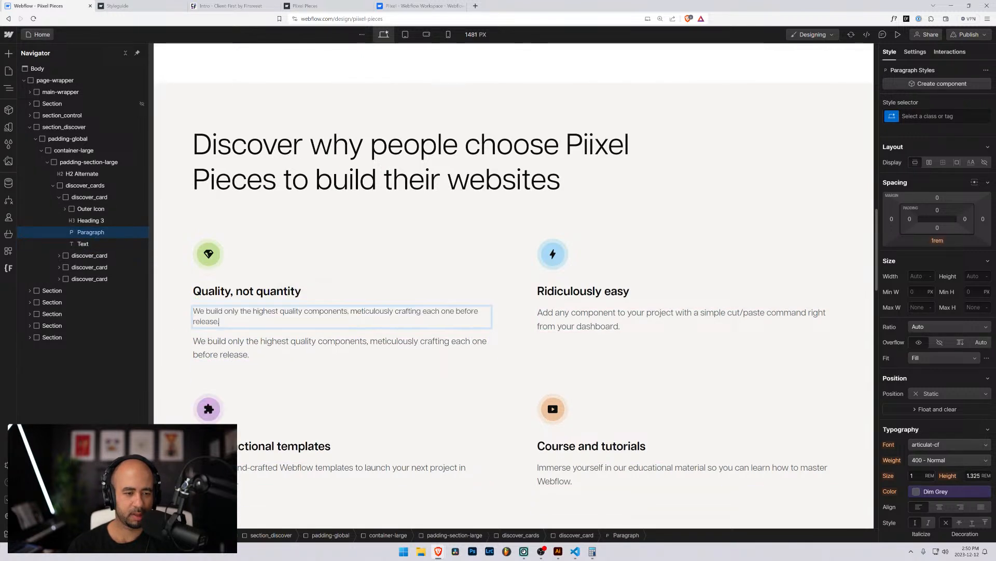
left_click(85, 244)
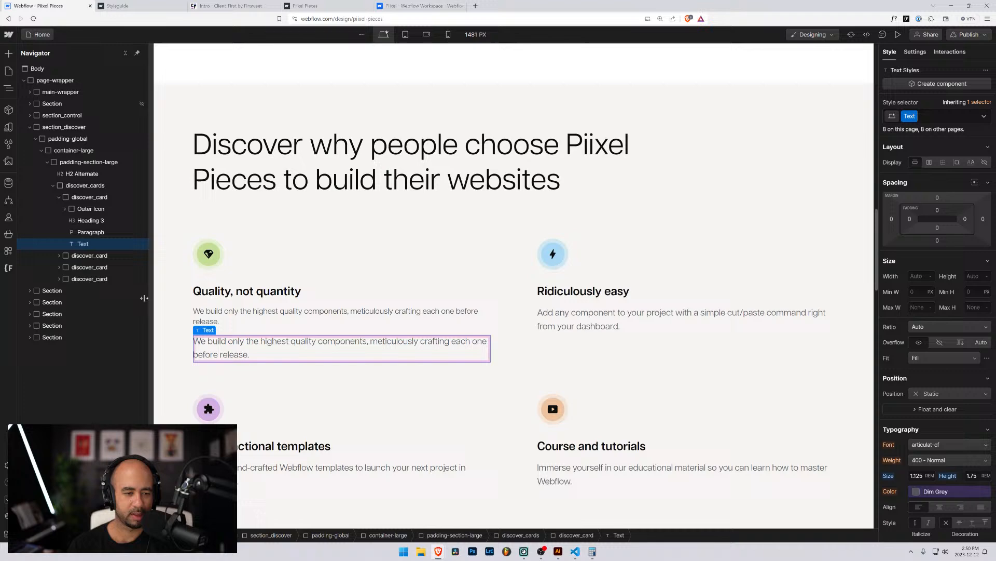
left_click(99, 234)
left_click(132, 7)
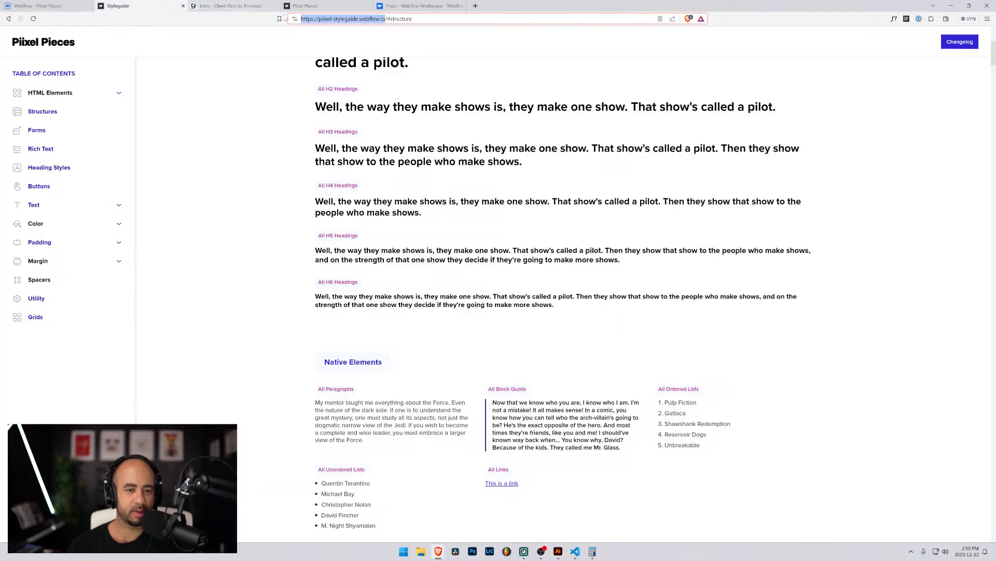
Go to the styleguide's Text Sizes section and select the text-size-medium (1.125rem) class name.
scroll(67, 218, "down", 15)
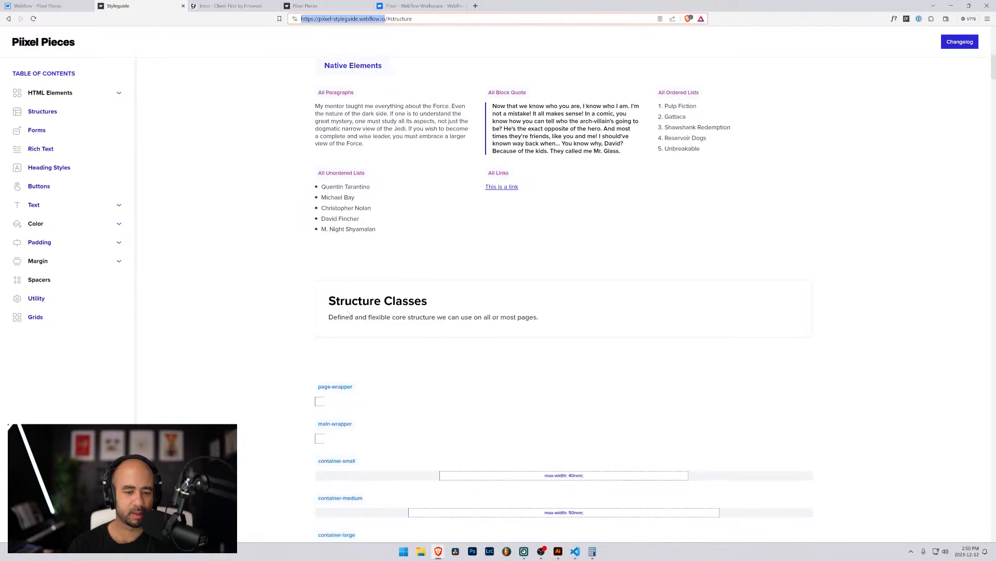
left_click(32, 202)
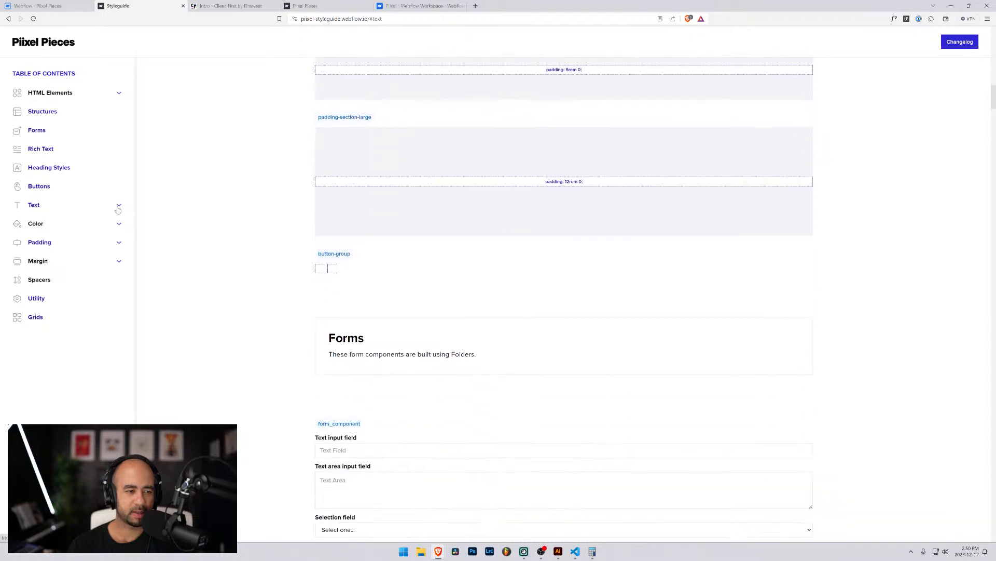
left_click(42, 220)
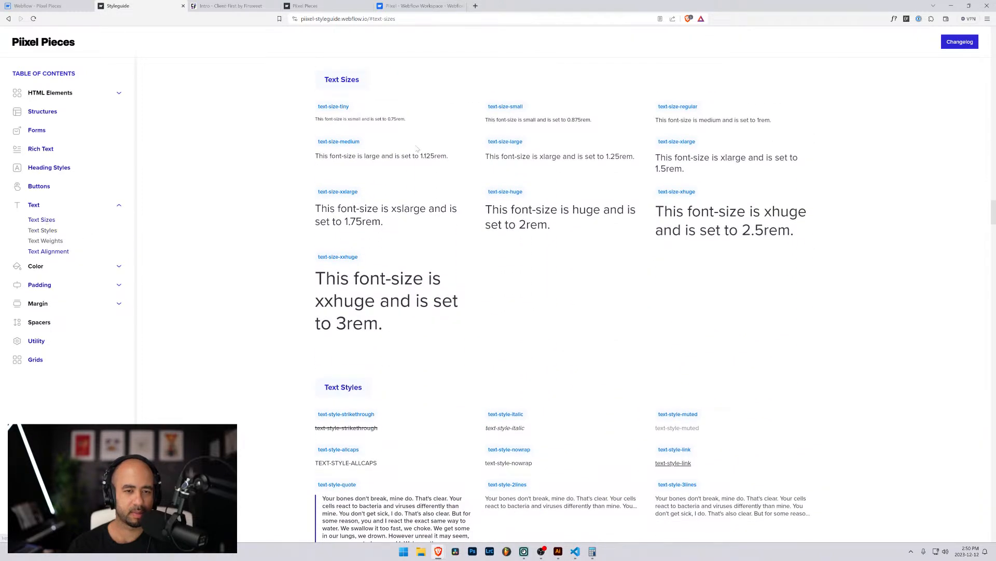
left_click_drag(318, 142, 360, 141)
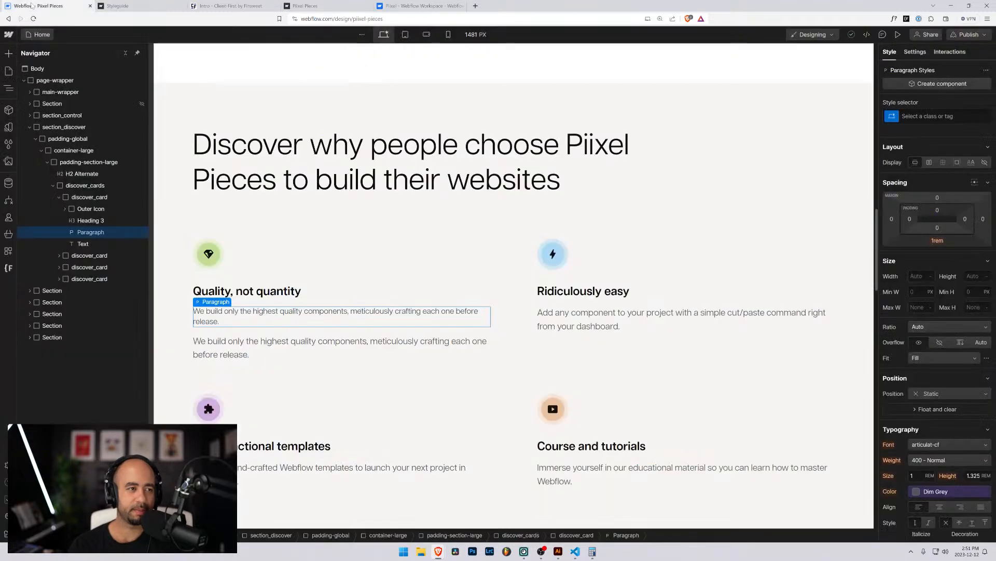
Give the new paragraph a text-size-medium class with font size 1.125 rem.
key("ctrl+shift+Tab")
left_click(934, 116)
key("ctrl+v")
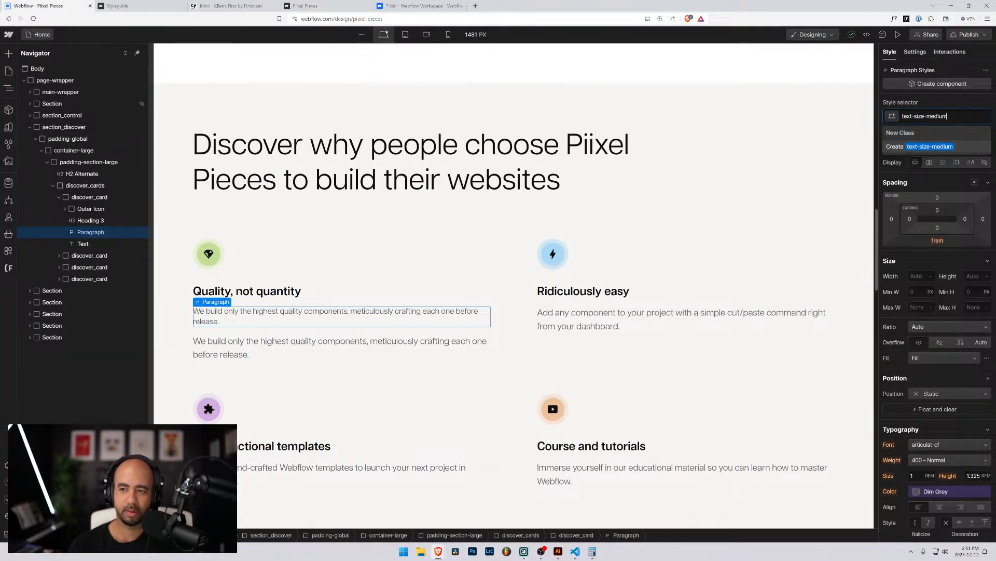
key("Return")
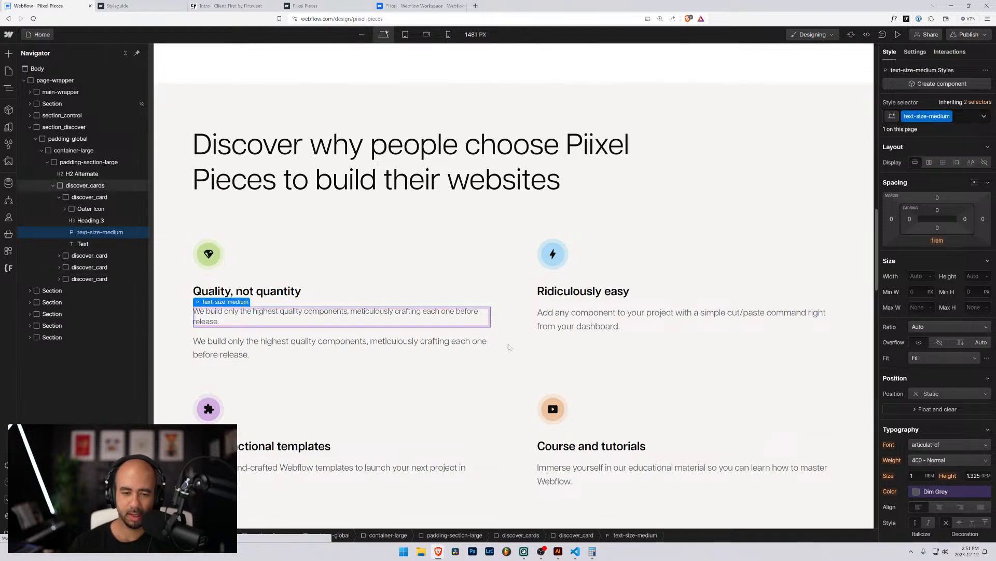
left_click(436, 338)
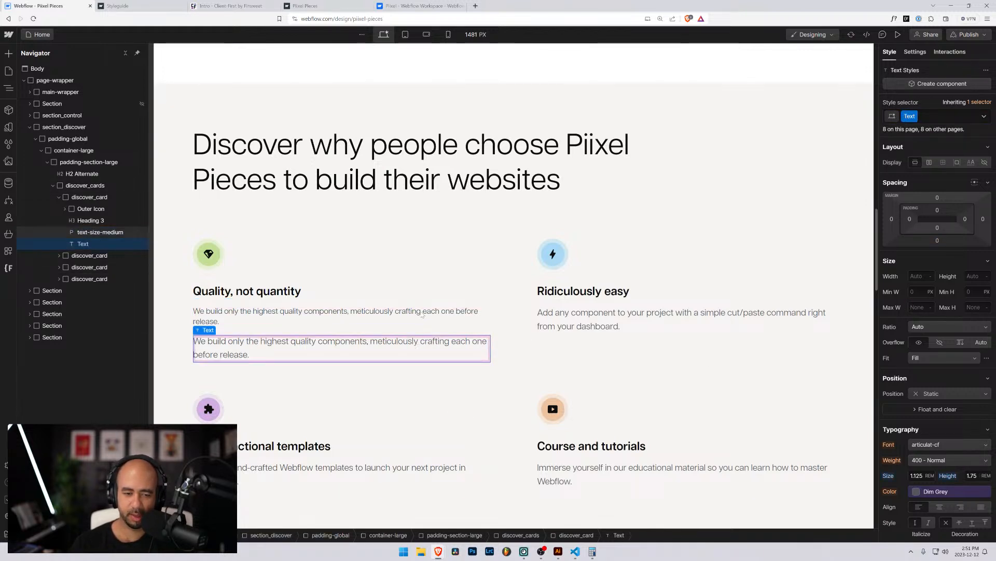
left_click(423, 314)
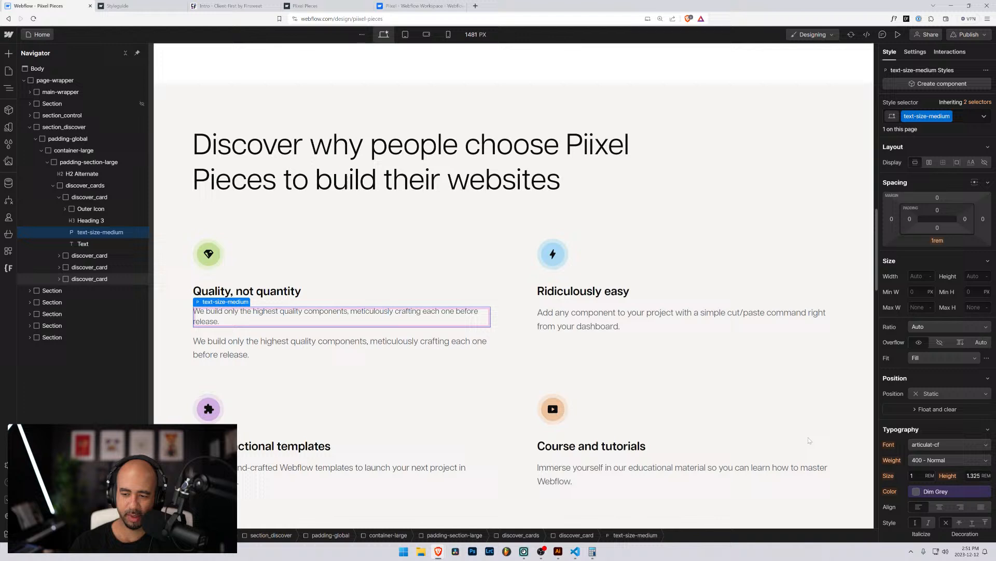
left_click(912, 476)
type("1.125")
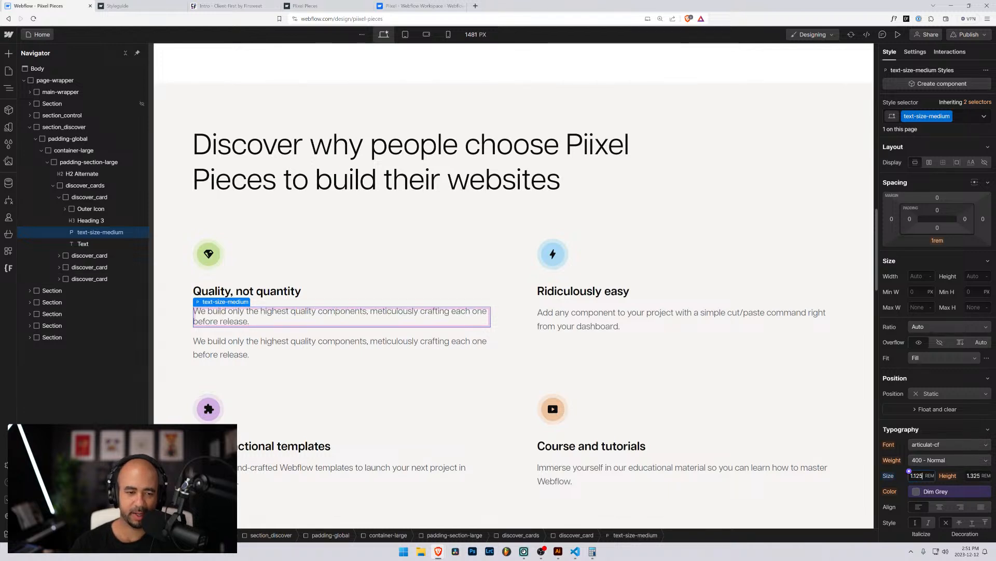
Set the paragraph's line height to 1.5 rem and delete the original duplicate Text element.
left_click(425, 344)
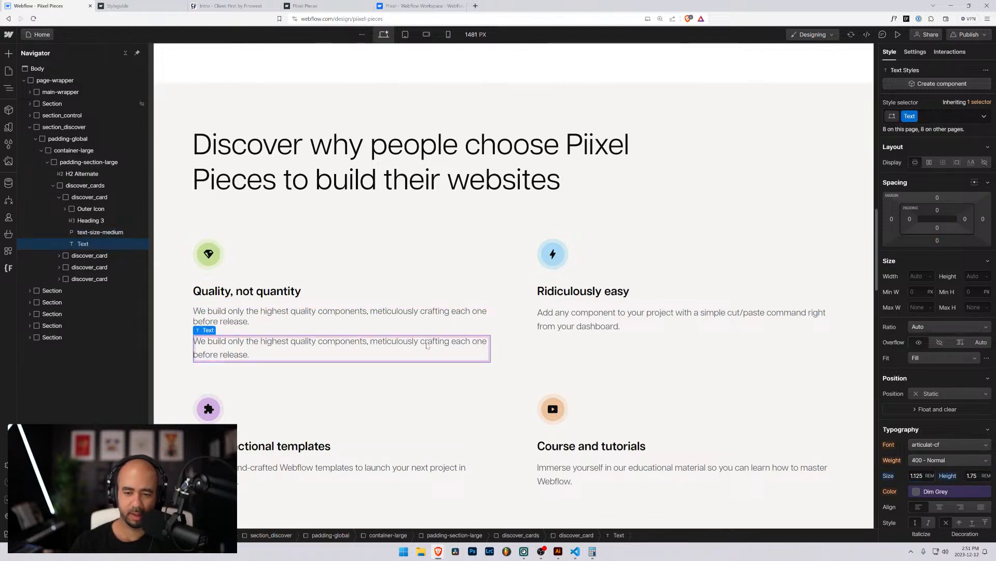
left_click(424, 319)
left_click(423, 345)
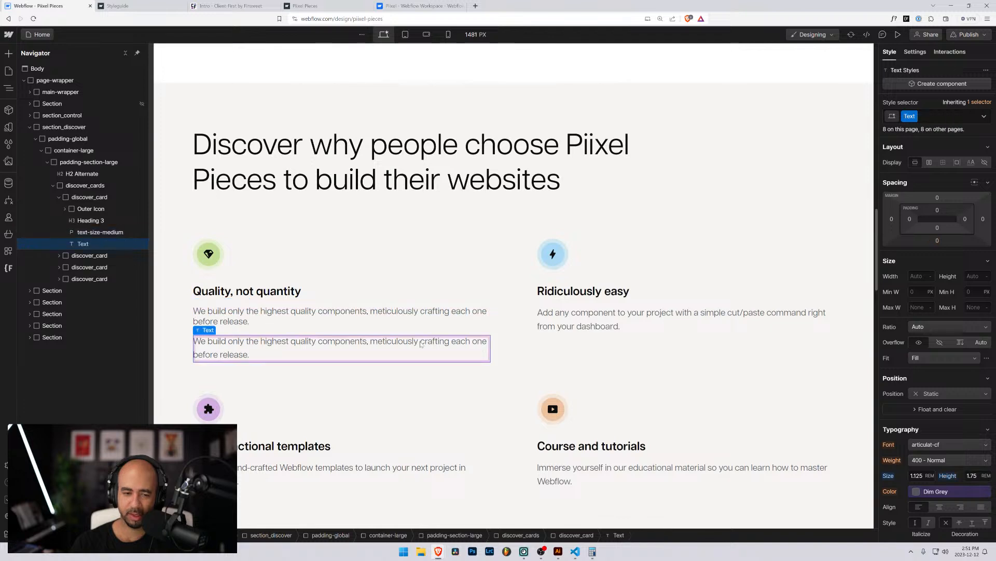
left_click(422, 318)
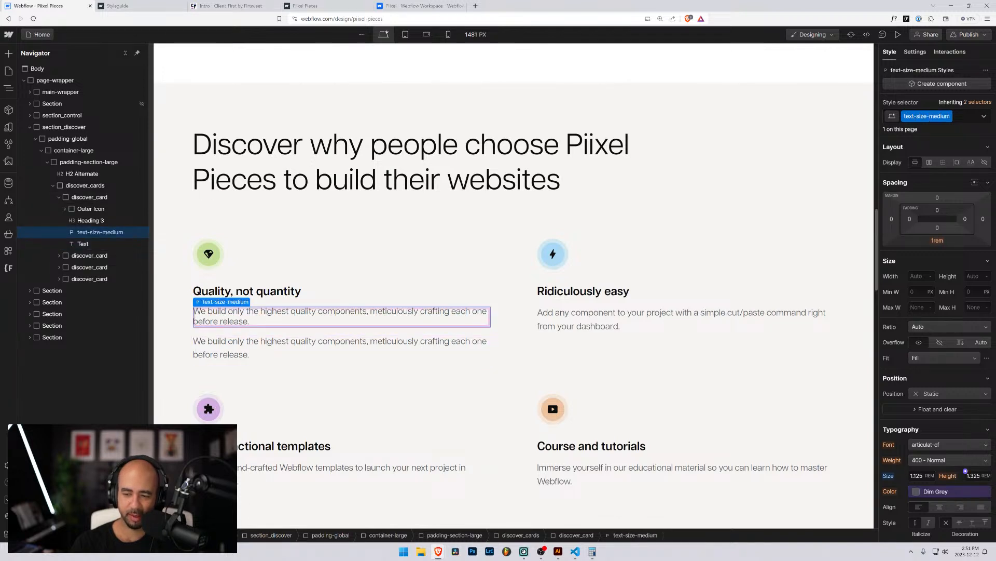
left_click(968, 474)
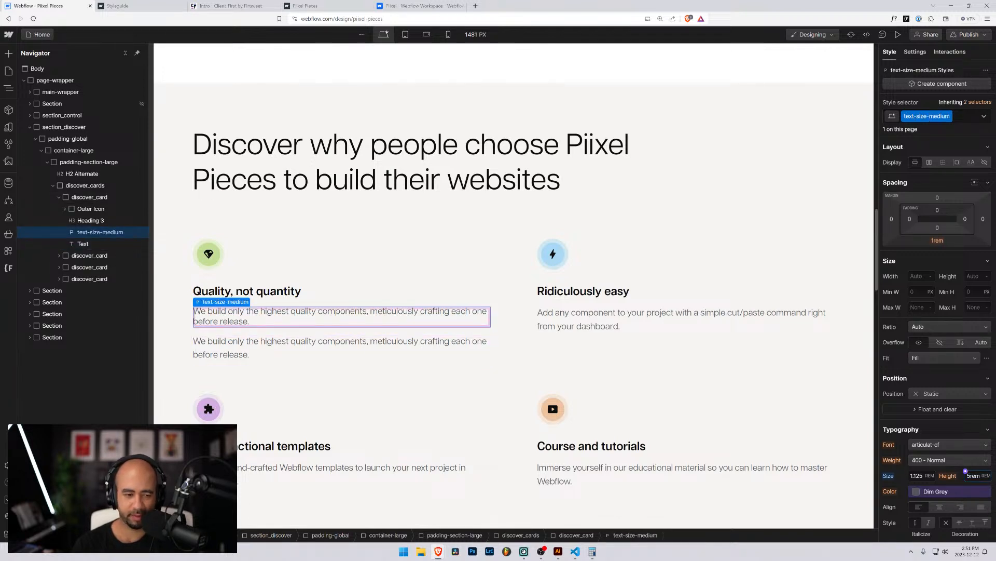
type(".5rem")
key("Return")
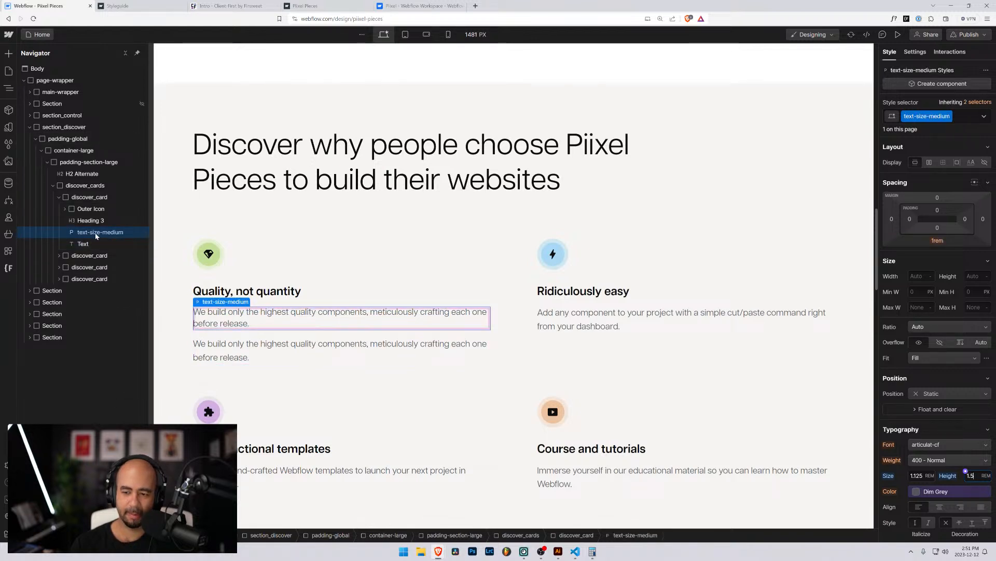
left_click(79, 244)
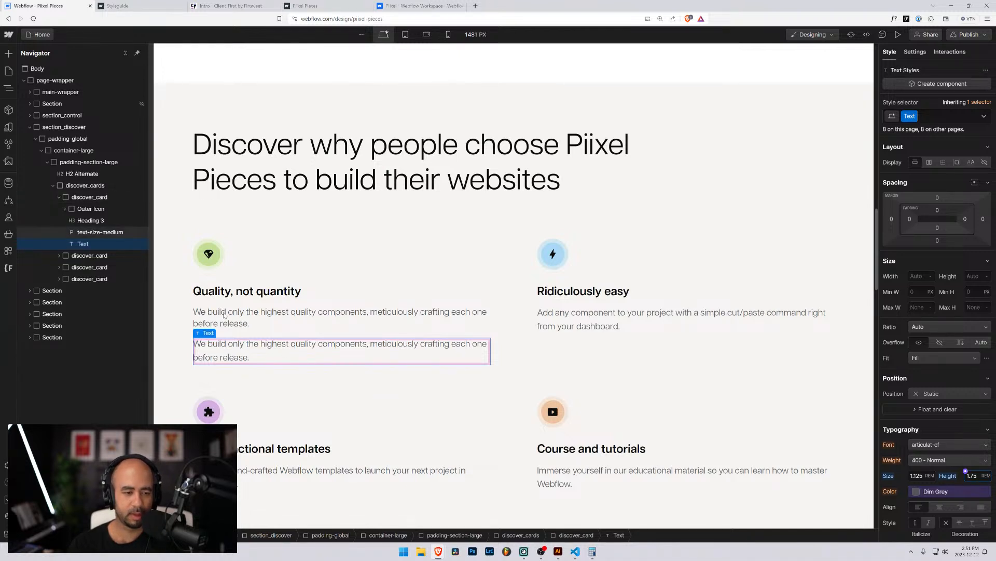
key("Delete")
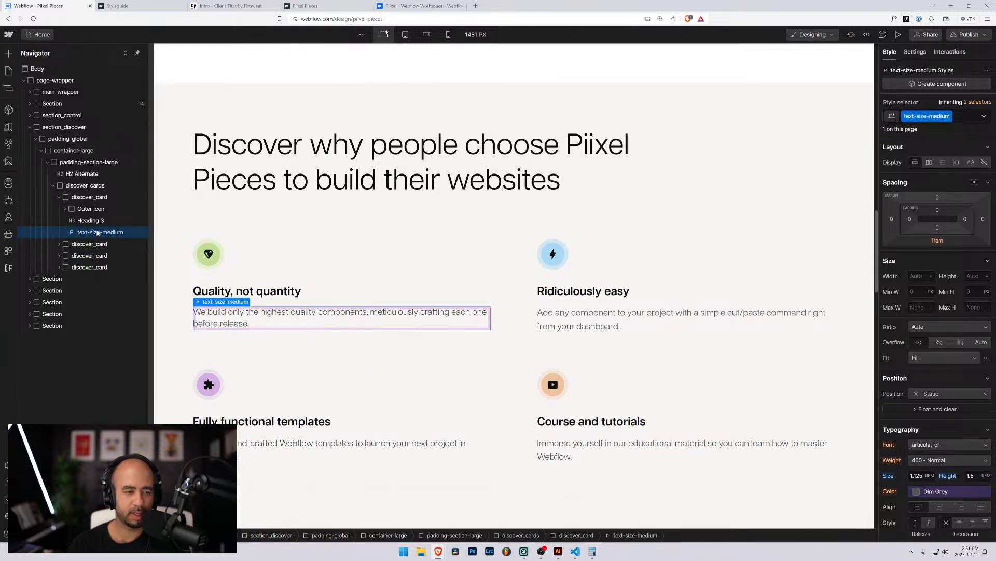
Move the second card's 'Add any component' description into a new text-size-medium paragraph, deleting the old Text.
left_click(59, 244)
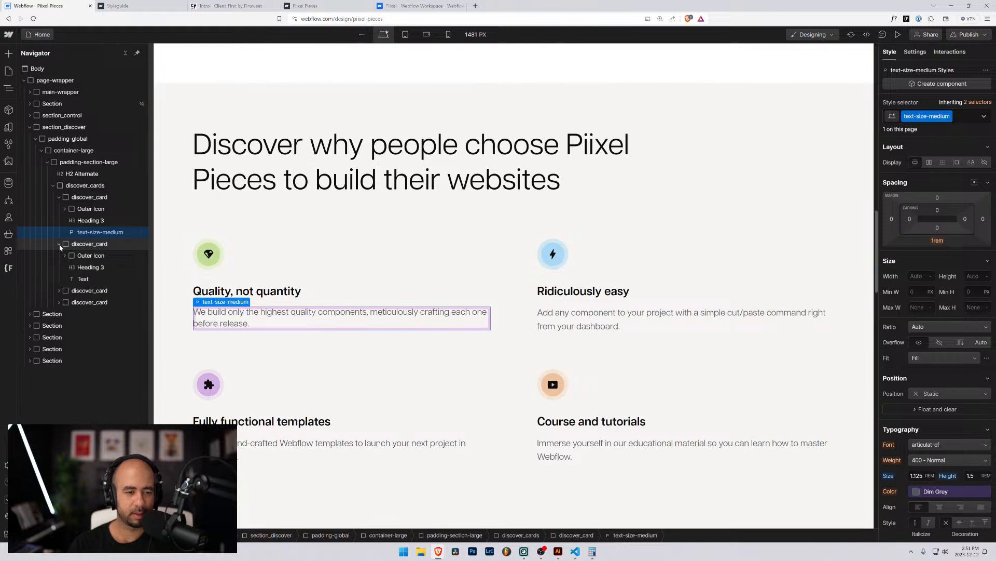
left_click(540, 316)
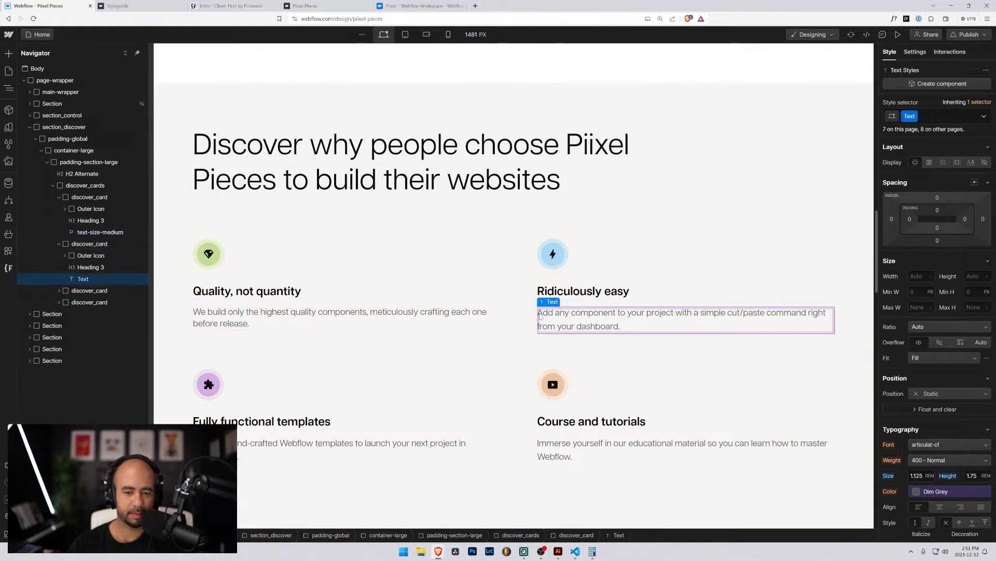
key("ctrl+v")
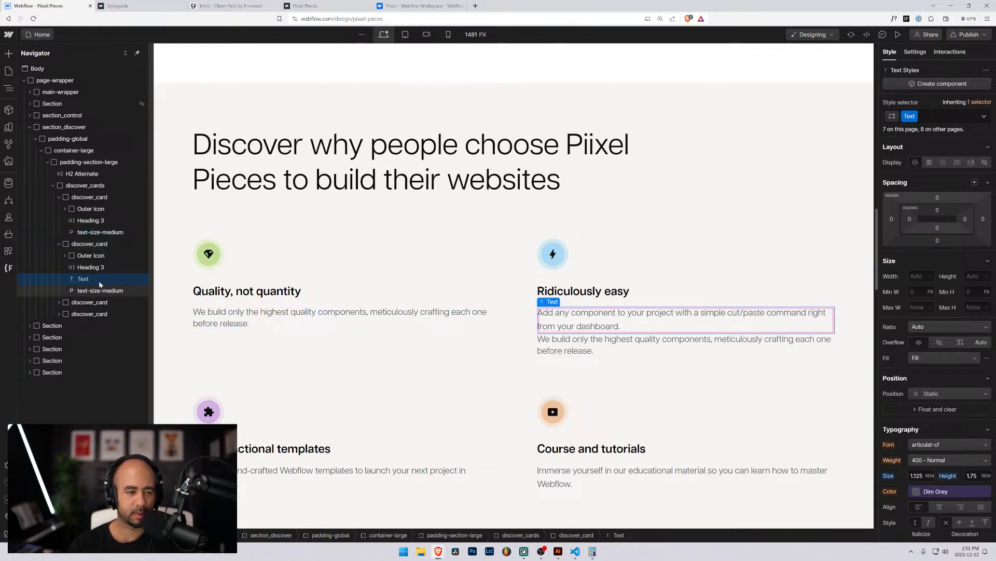
left_click_drag(99, 289, 94, 274)
double_click(576, 351)
key("ctrl+a")
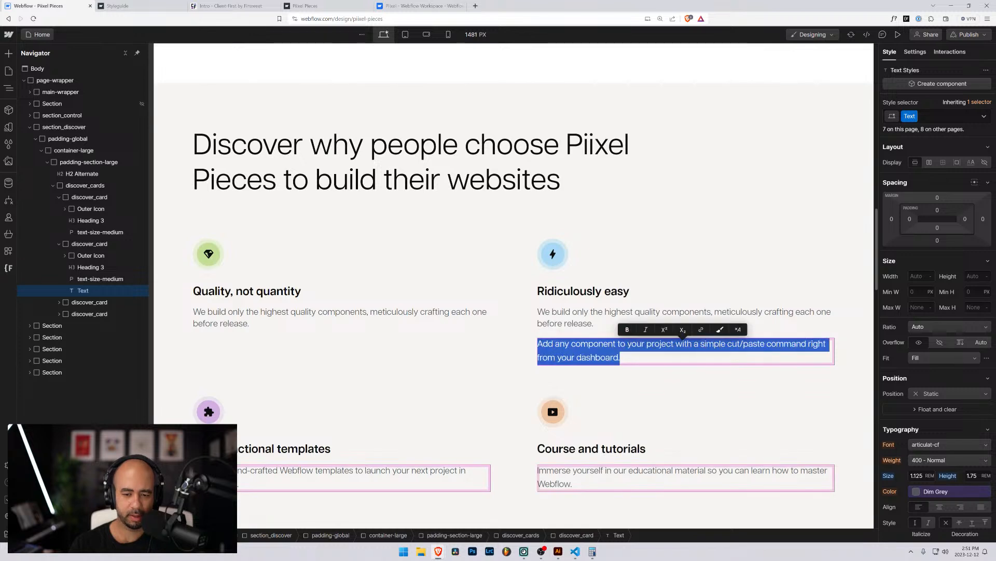
key("ctrl+x")
double_click(577, 322)
key("ctrl+a")
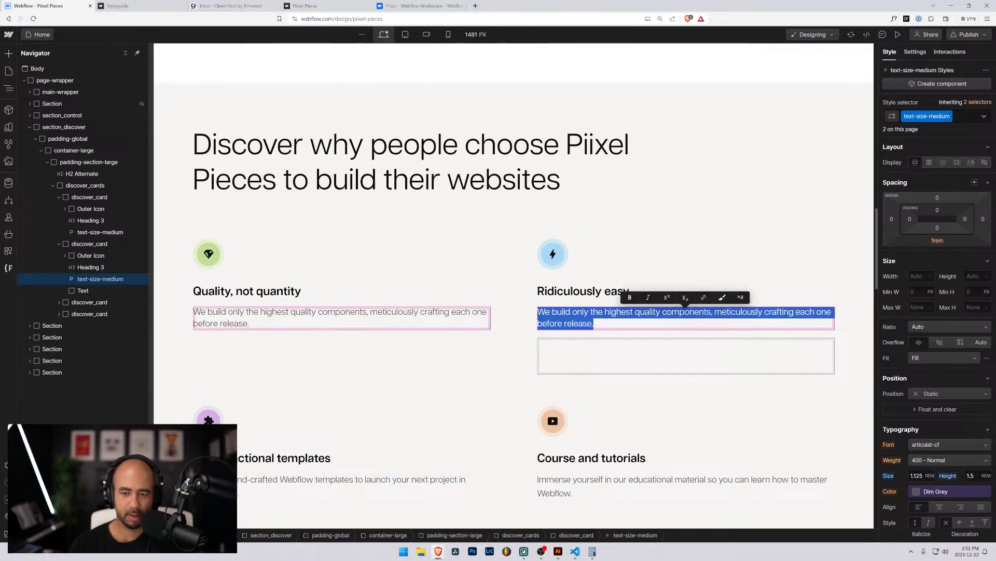
key("ctrl+v")
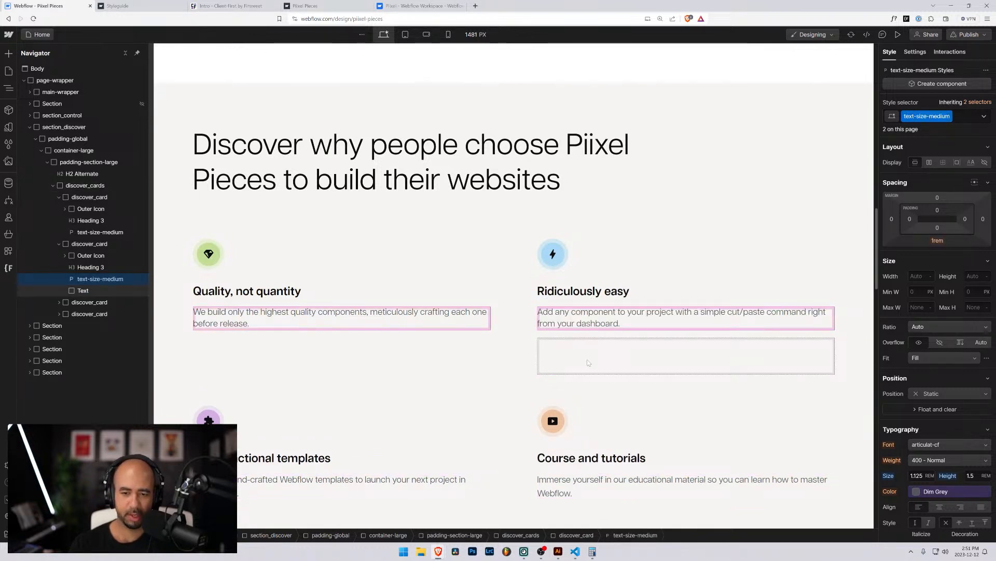
left_click(83, 290)
key("Delete")
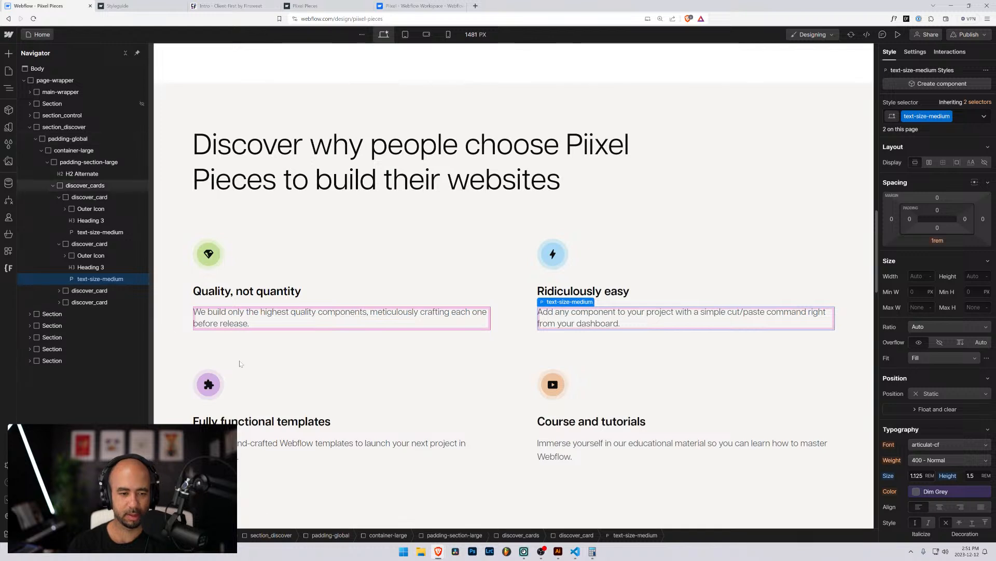
Move the third card's 'Beautiful hand-crafted' description into a pasted text-size-medium paragraph, deleting the old Text.
left_click(257, 441)
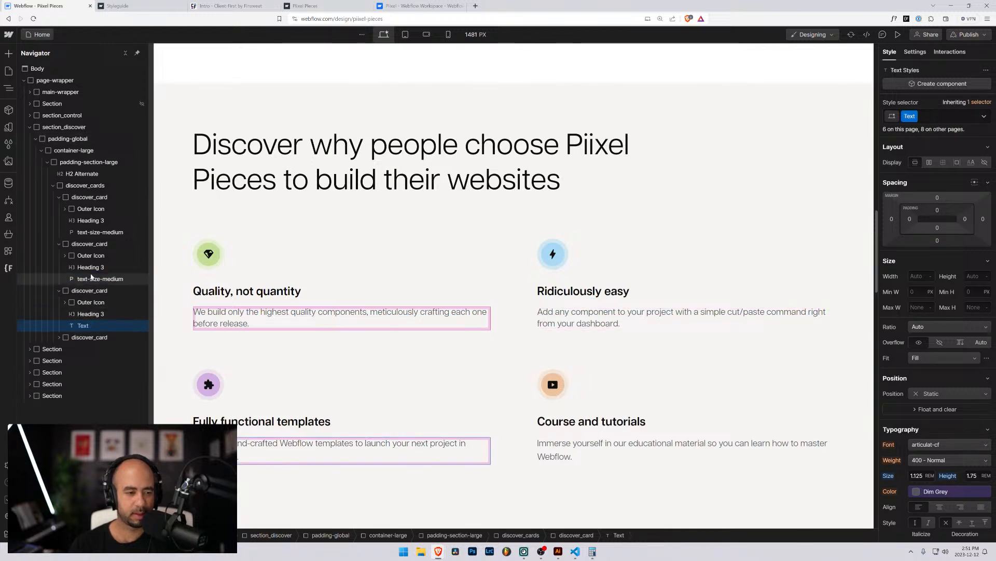
left_click(91, 279)
left_click(85, 314)
key("ctrl+v")
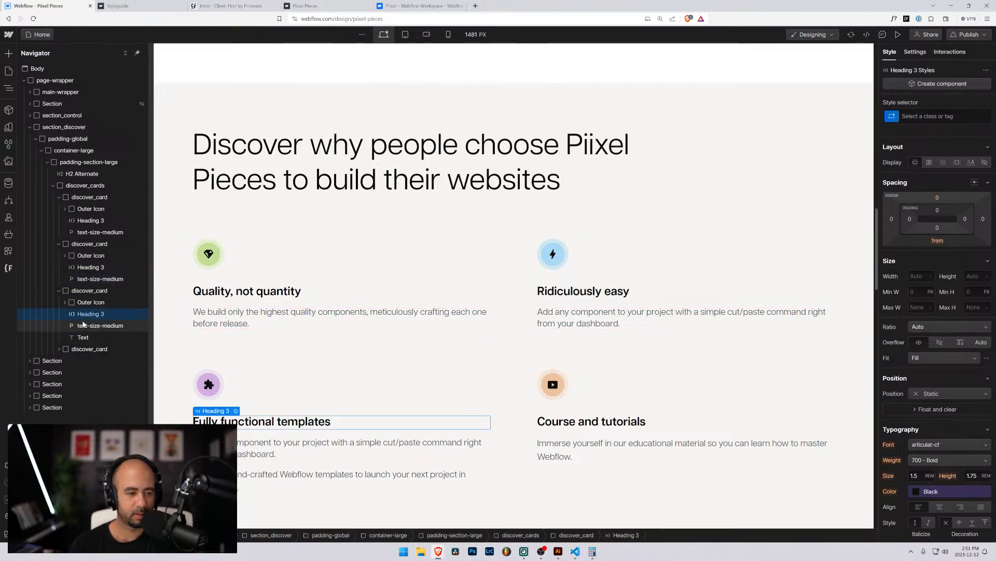
left_click(83, 337)
key("Return")
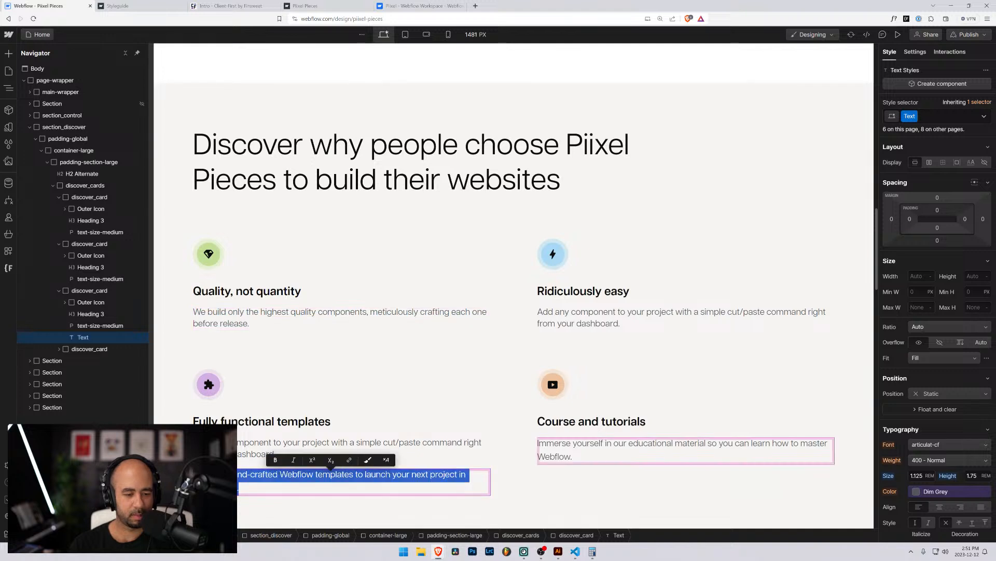
key("ctrl+x")
left_click(90, 325)
key("Return")
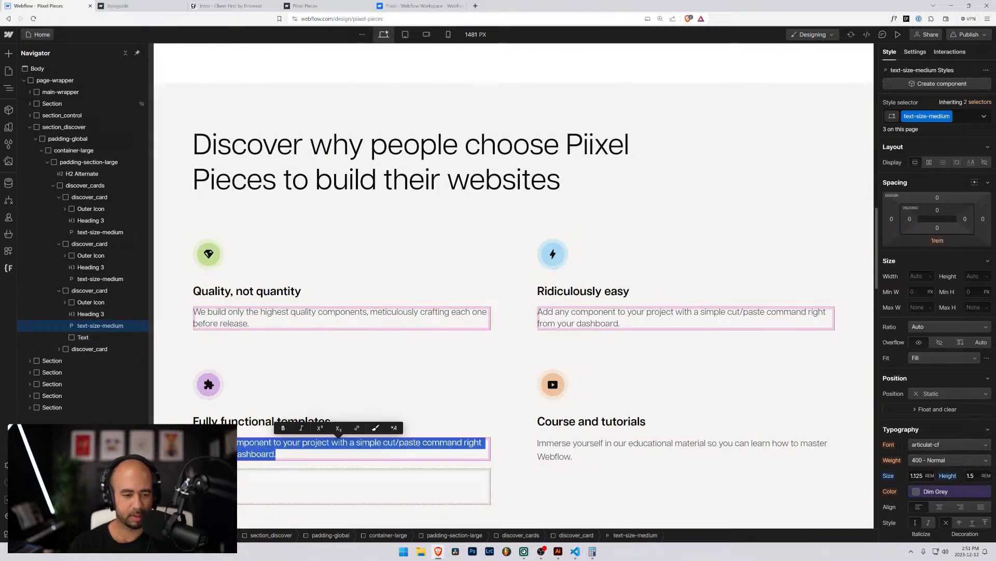
key("ctrl+v")
left_click(78, 338)
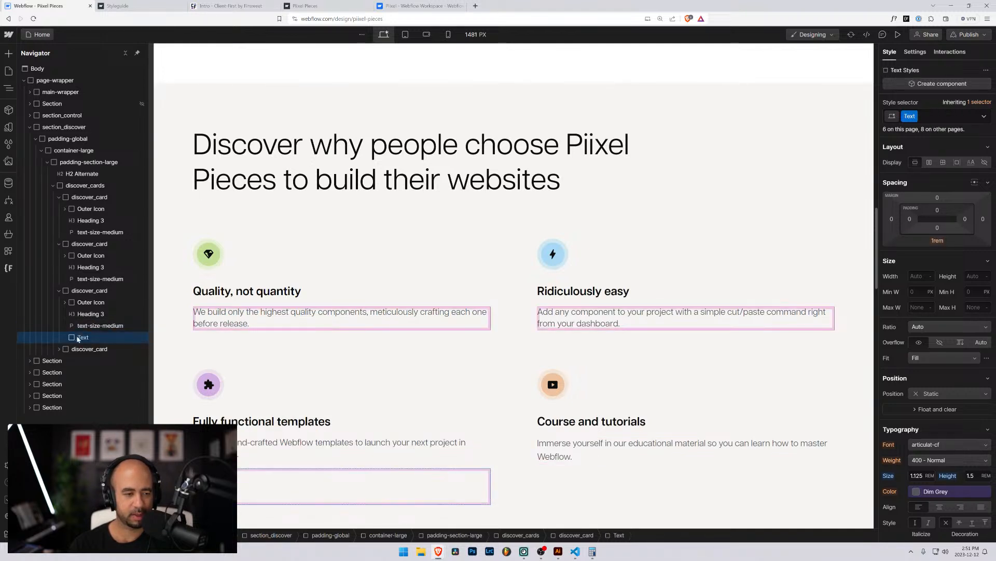
key("Delete")
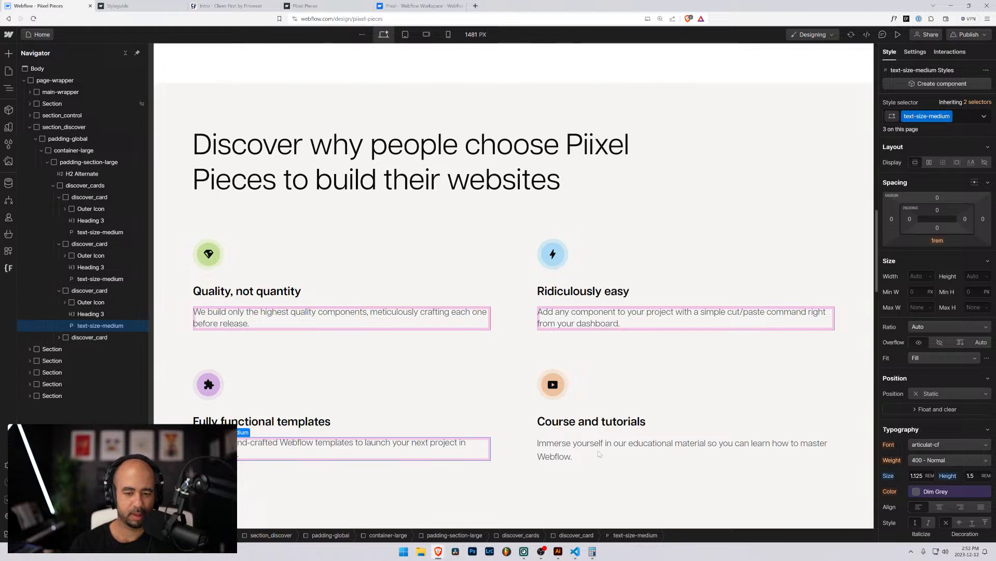
Move the fourth card's 'Immerse yourself' description into a text-size-medium paragraph, delete the old Text, and check it.
left_click(582, 445)
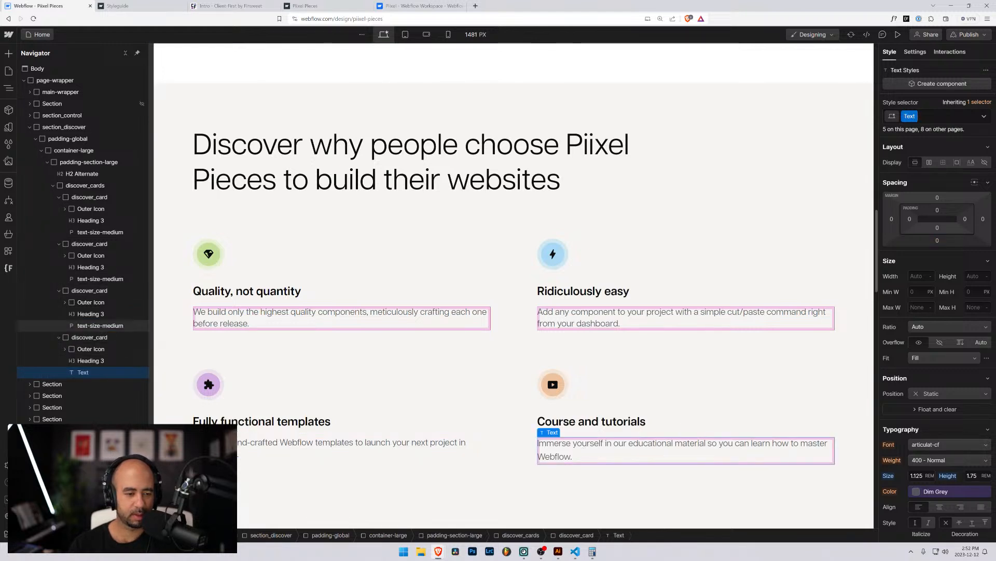
left_click(98, 325)
key("ctrl+c")
left_click(580, 447)
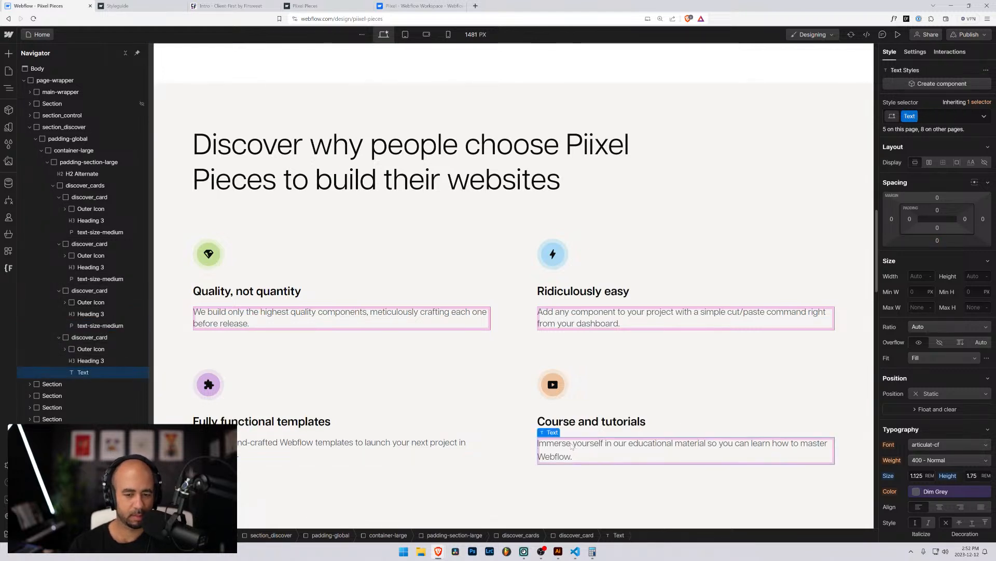
key("ctrl+v")
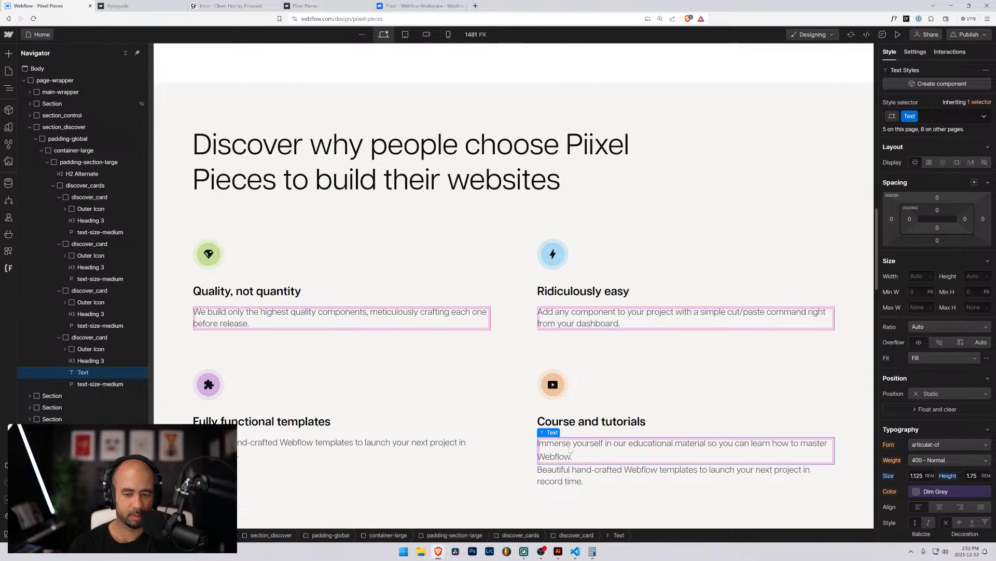
double_click(570, 450)
key("BackSpace")
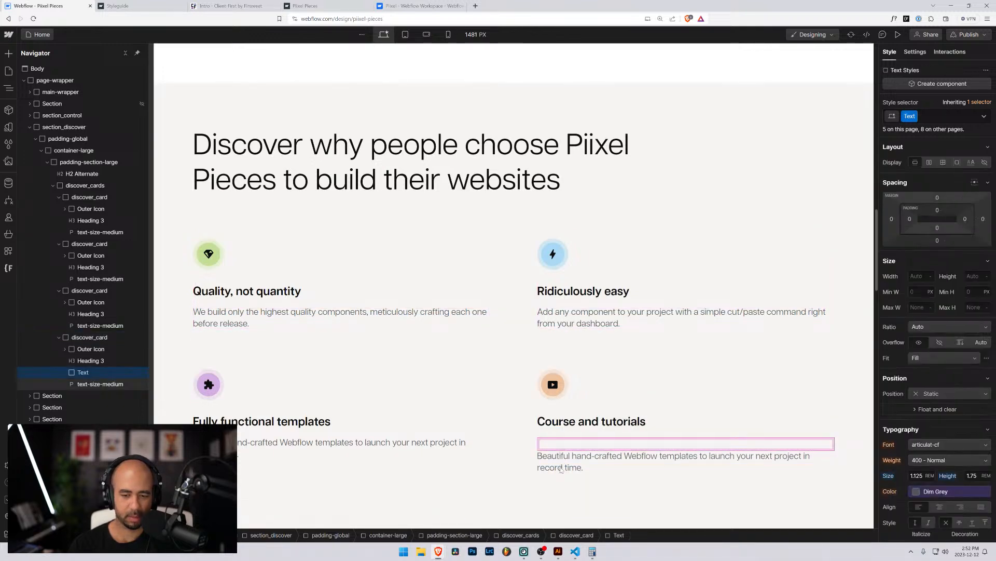
left_click(559, 479)
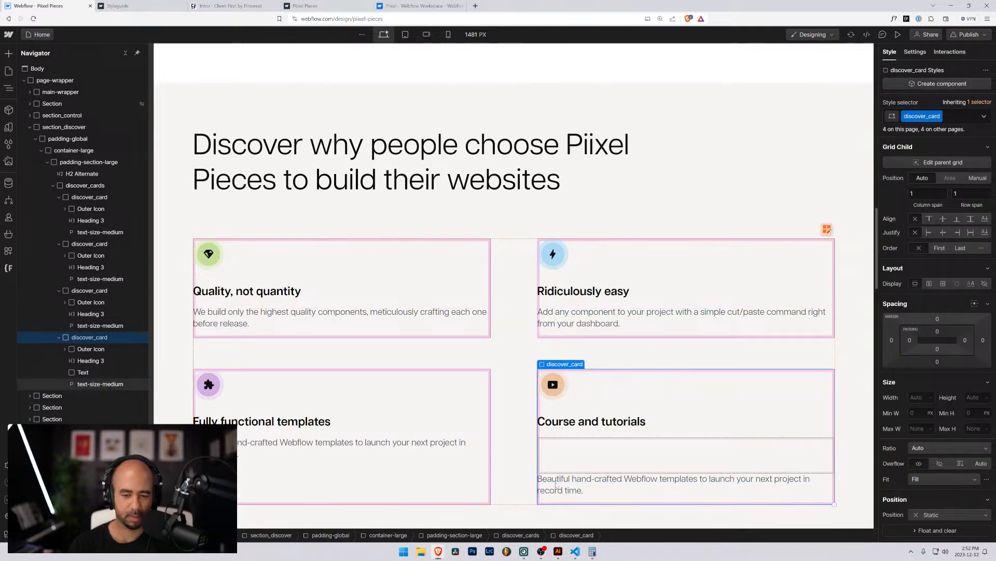
double_click(559, 479)
key("ctrl+v")
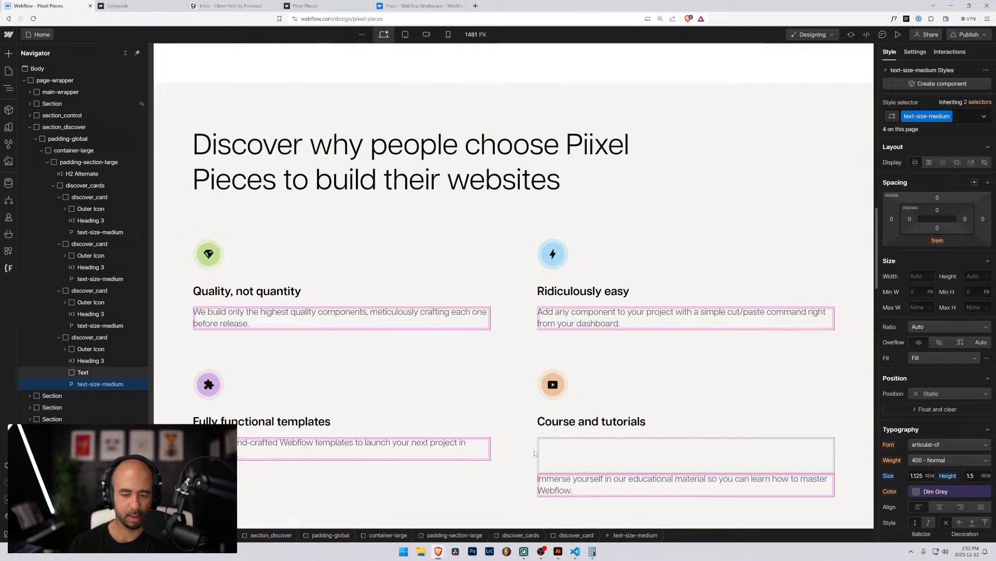
left_click(92, 374)
key("Delete")
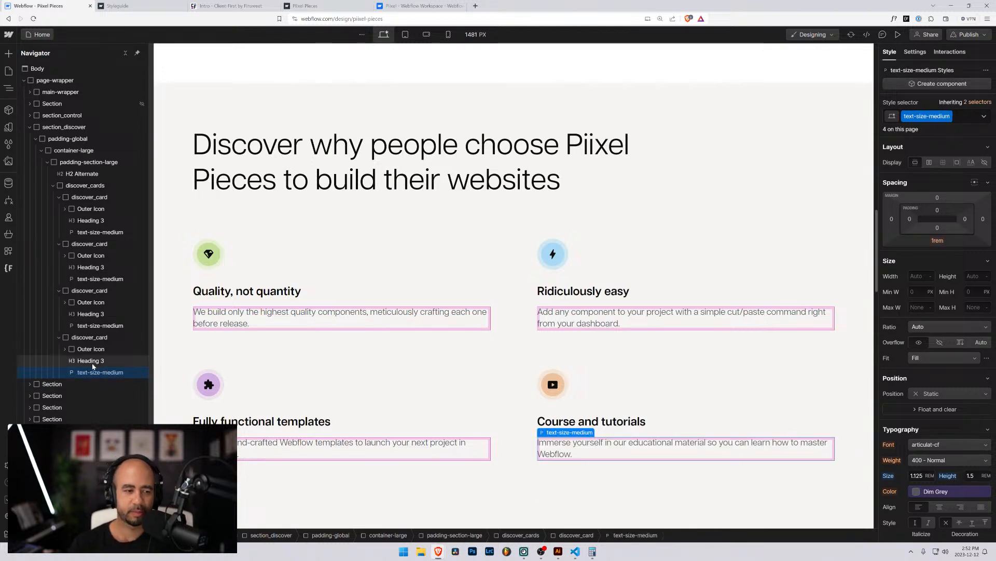
left_click(90, 338)
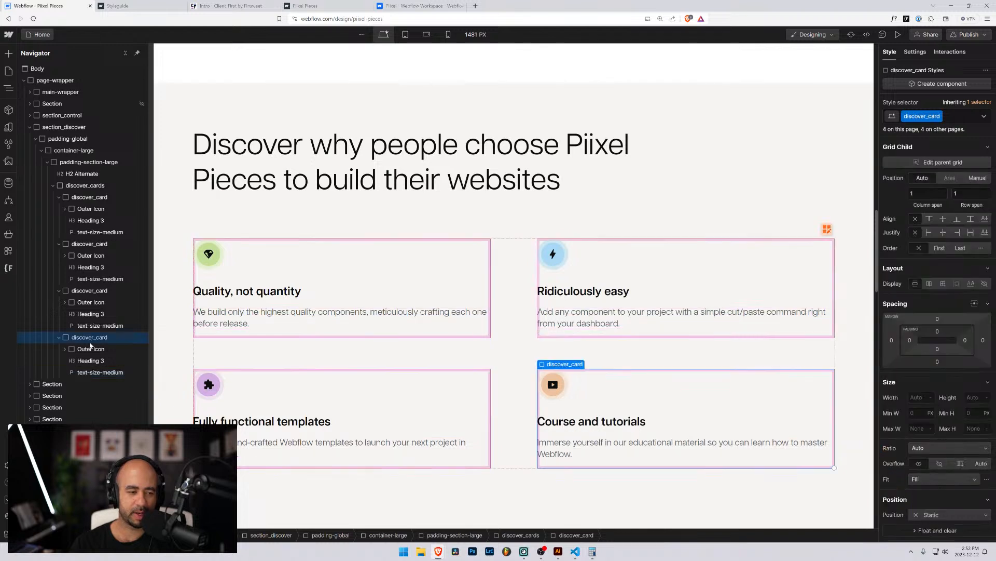
left_click(92, 374)
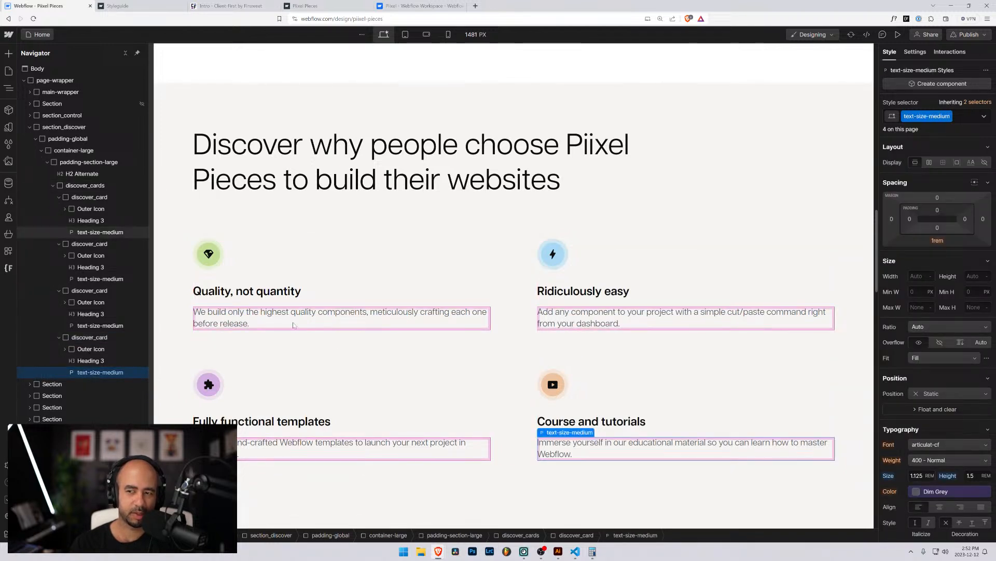
scroll(373, 347, "down", 5)
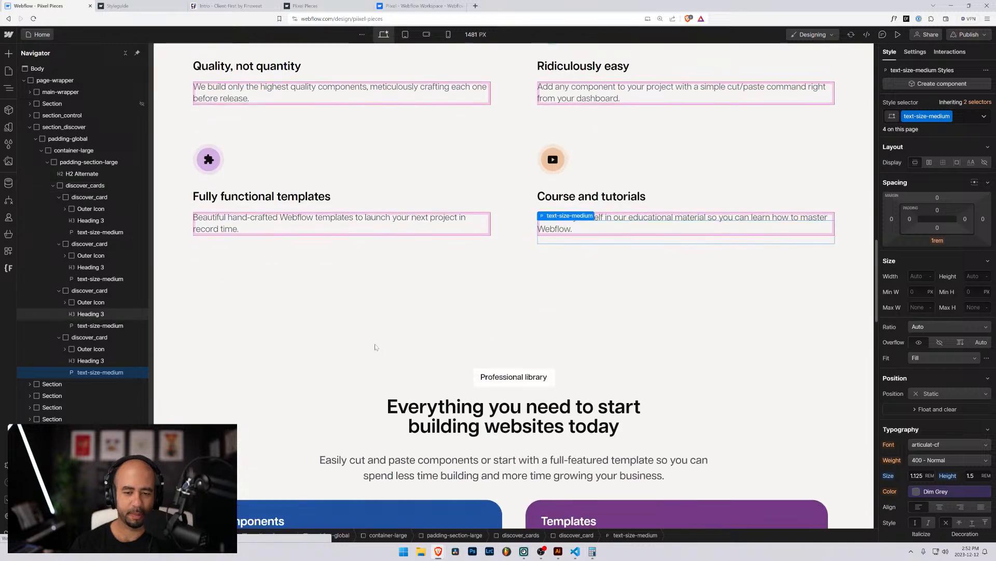
scroll(319, 309, "down", 2)
scroll(309, 301, "up", 5)
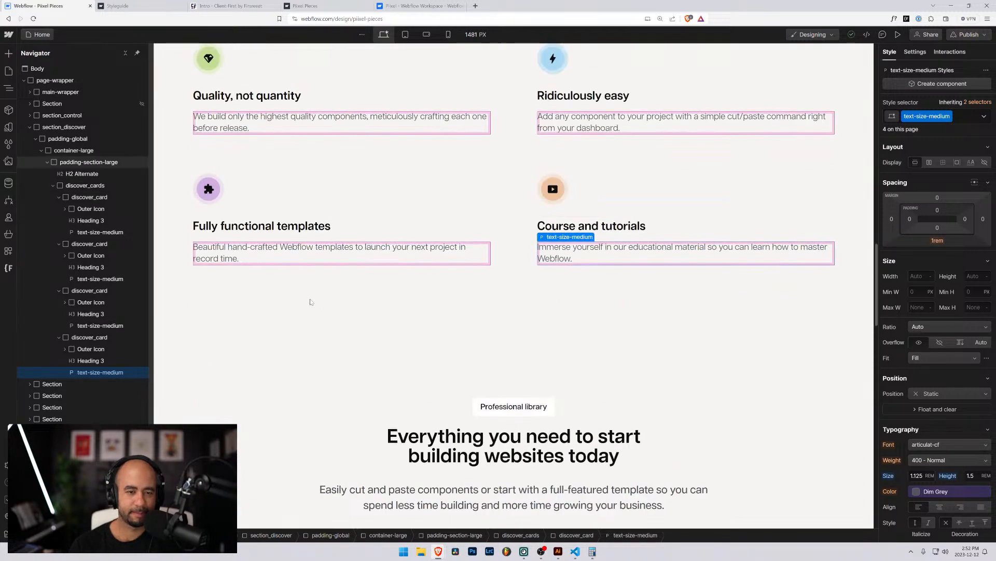
scroll(291, 292, "down", 5)
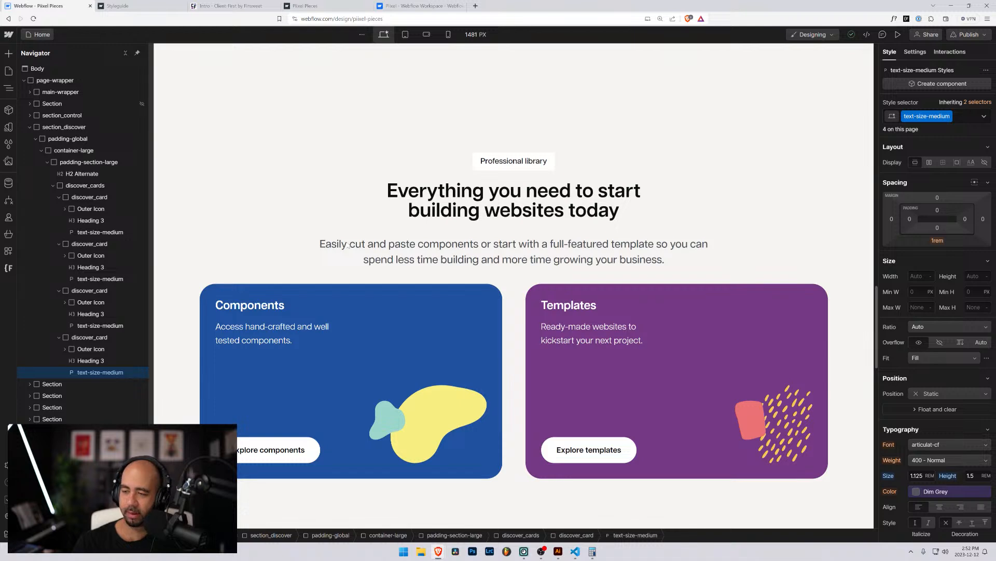
Collapse the three discover_card rows and the discover_cards group in the Navigator.
left_click(394, 265)
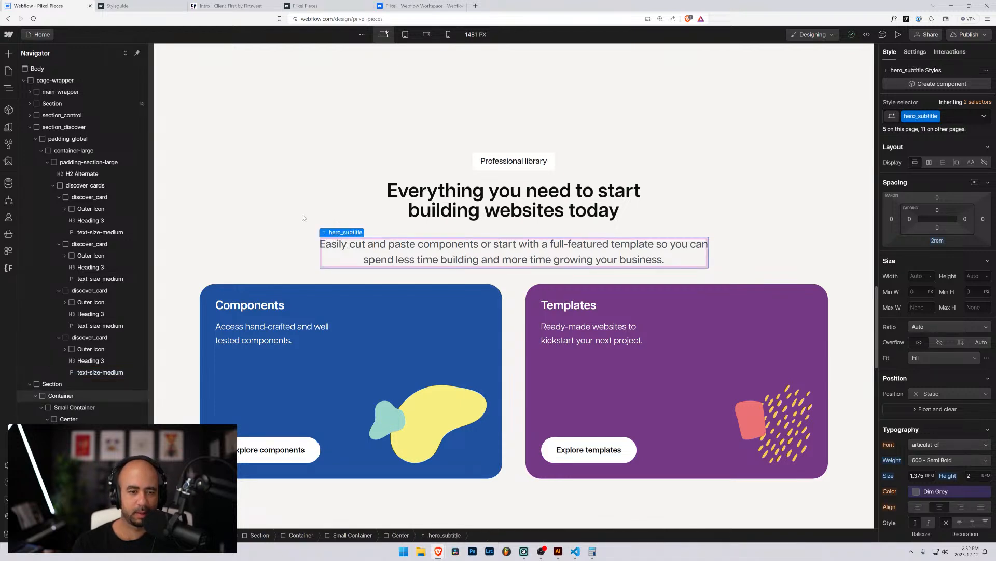
left_click(282, 226)
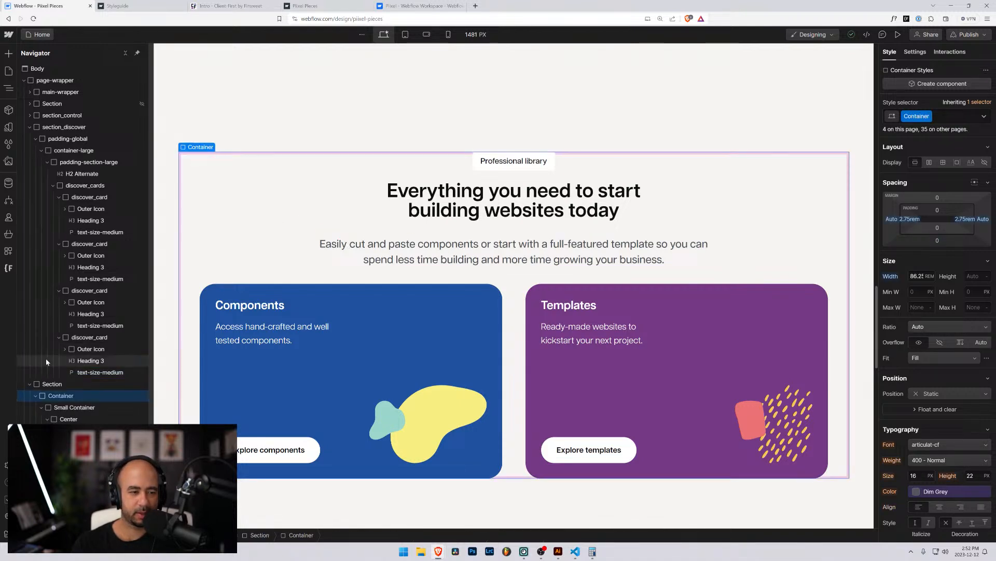
left_click(59, 245)
left_click(59, 256)
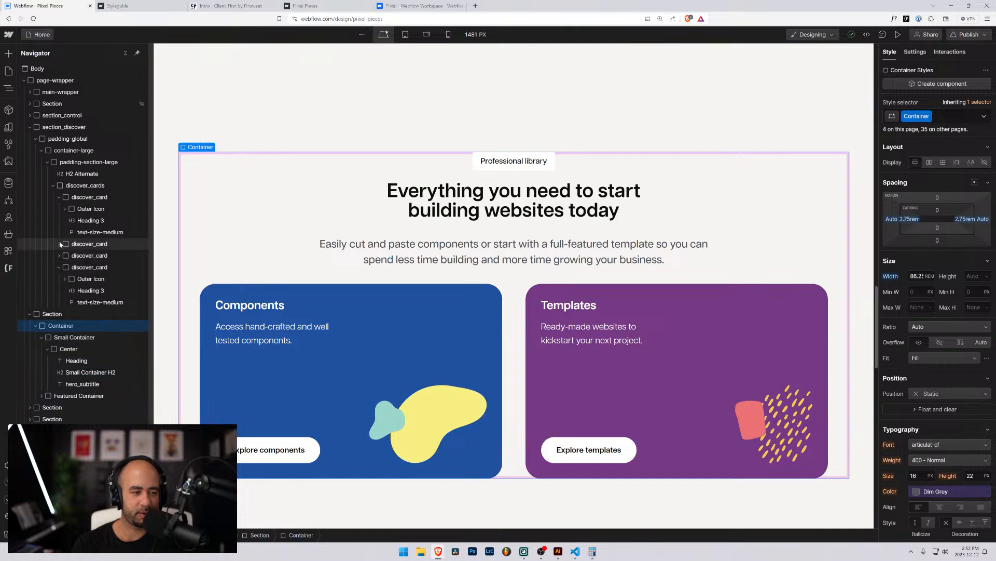
left_click(59, 197)
left_click(53, 185)
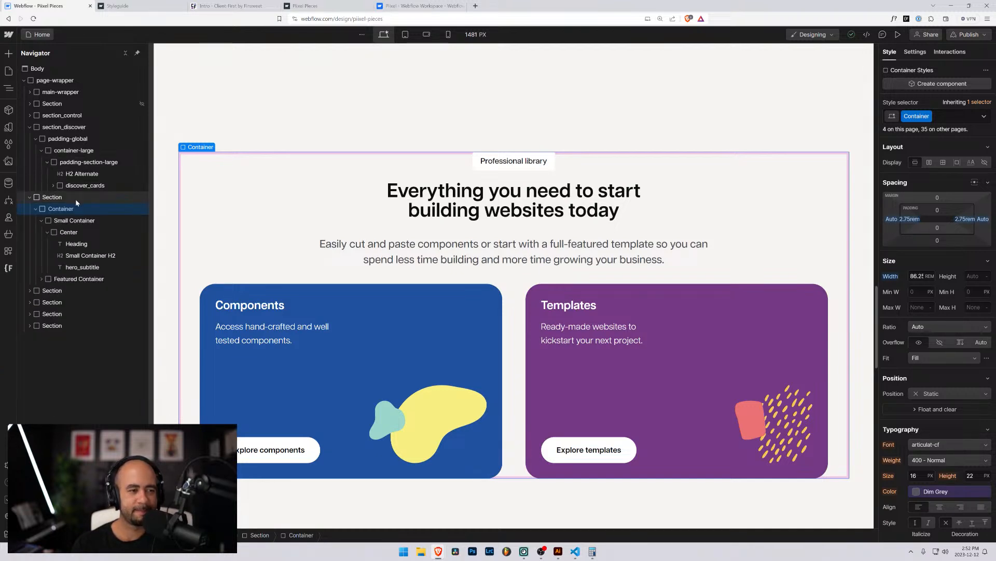
Scroll back to the Discover section and zoom the browser out to 100%.
scroll(222, 247, "up", 6)
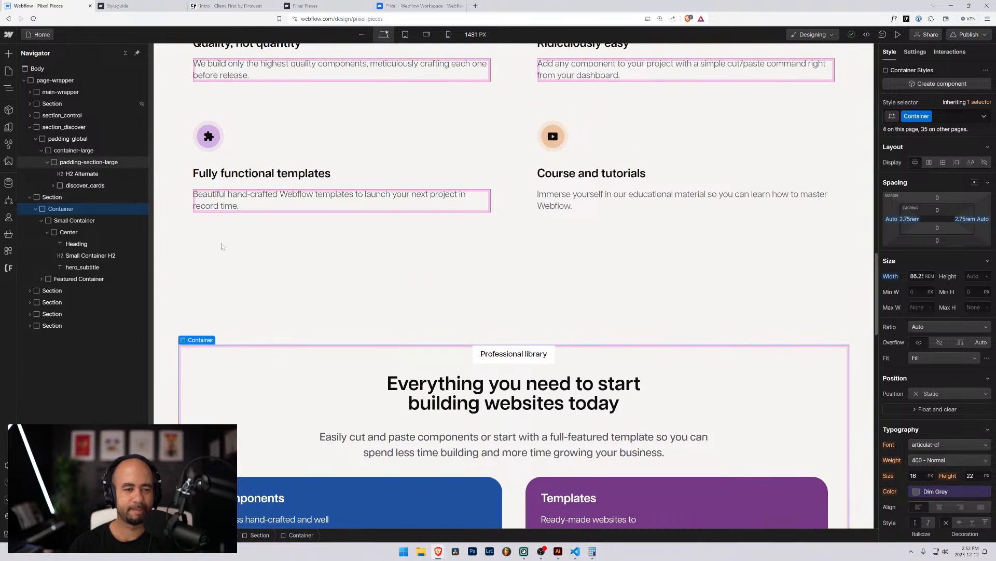
scroll(223, 247, "up", 6)
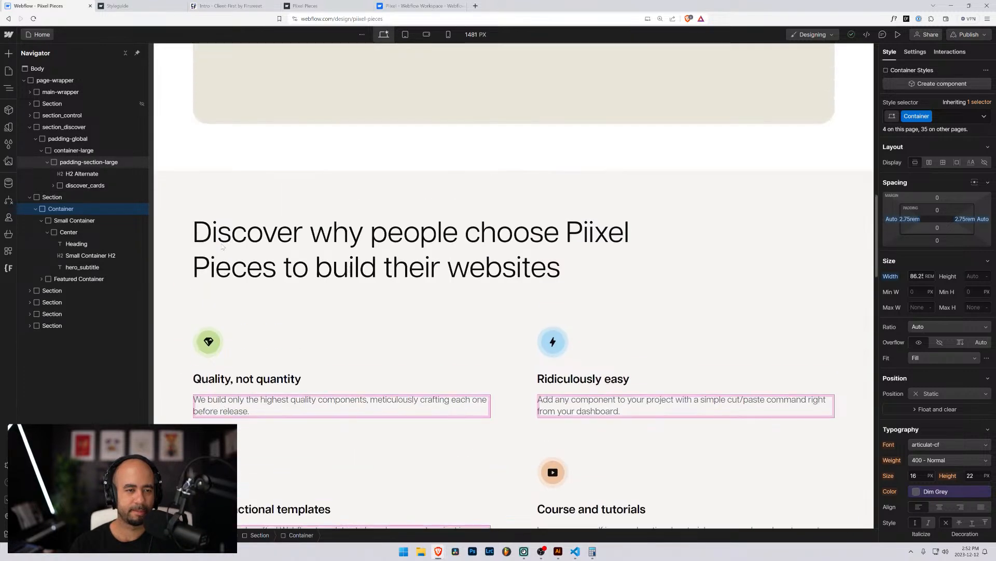
scroll(222, 246, "down", 4)
scroll(222, 247, "up", 1)
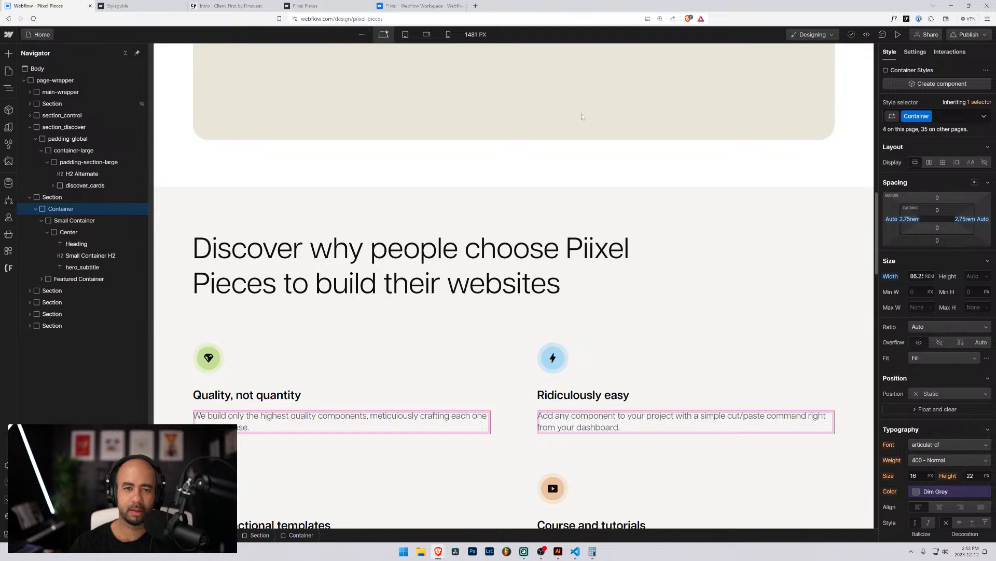
key("ctrl+minus")
key("ctrl+minus")
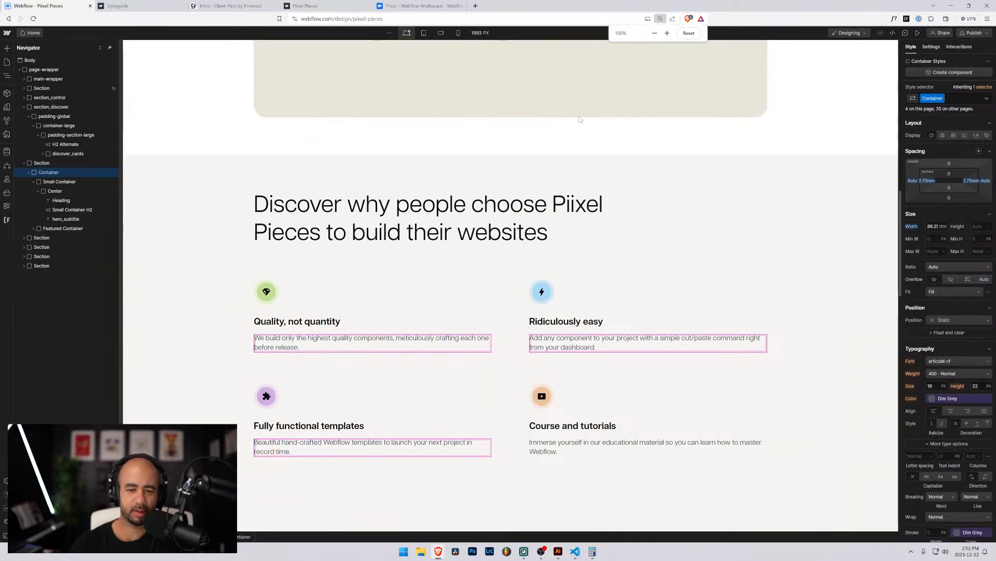
left_click(260, 291)
left_click(221, 282)
scroll(221, 283, "down", 2)
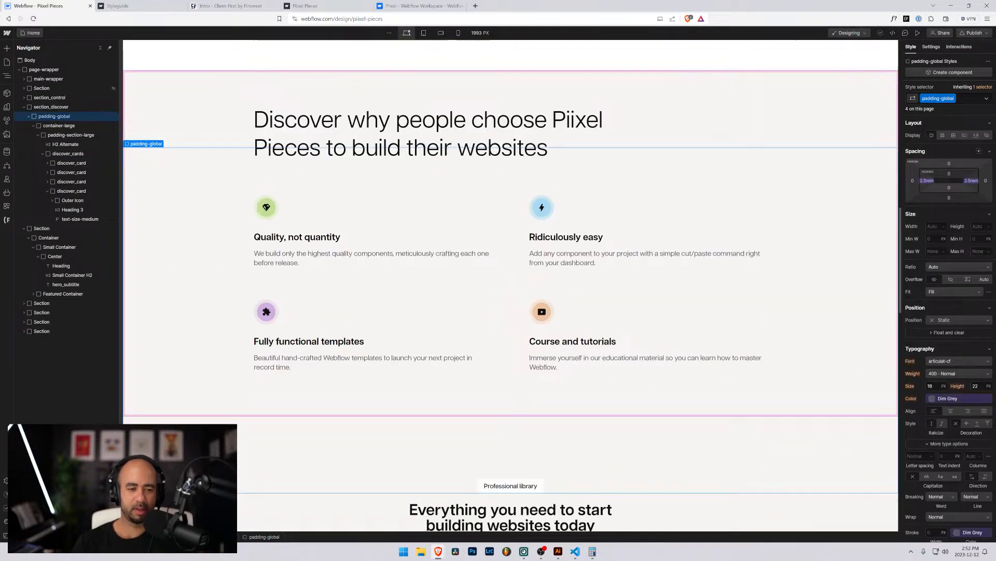
scroll(196, 383, "down", 2)
scroll(196, 383, "up", 10)
scroll(196, 384, "down", 5)
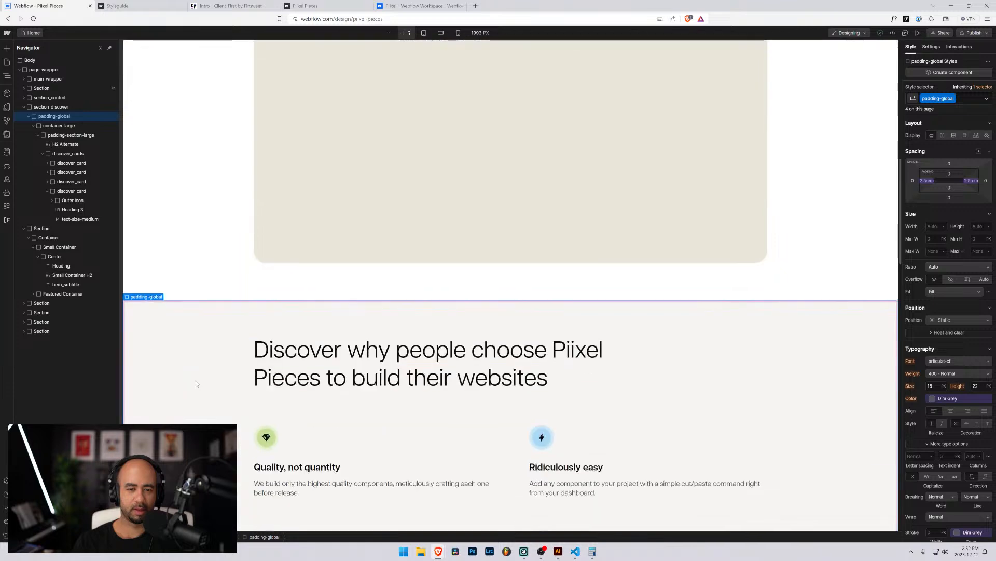
left_click(157, 238)
scroll(160, 247, "up", 10)
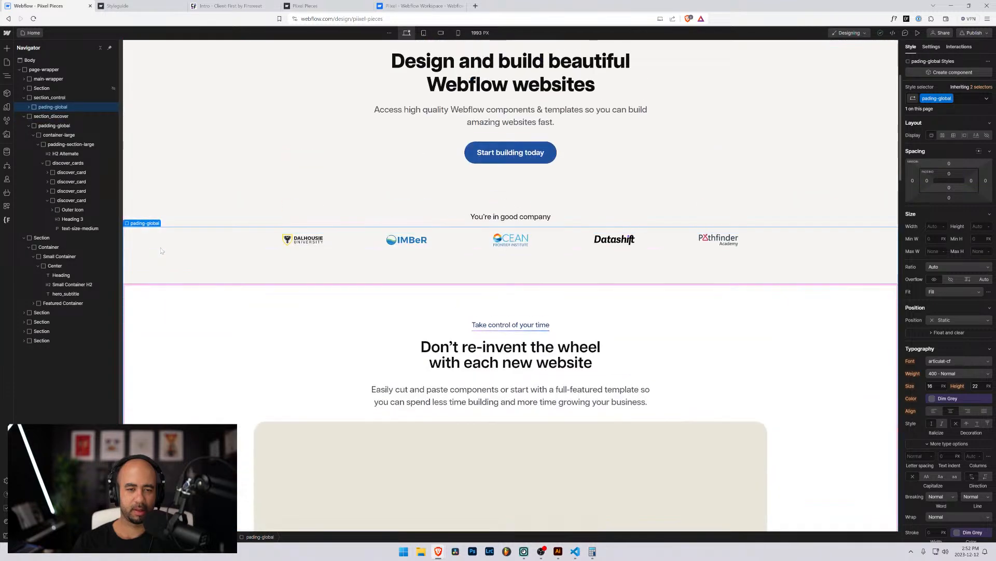
scroll(161, 251, "down", 4)
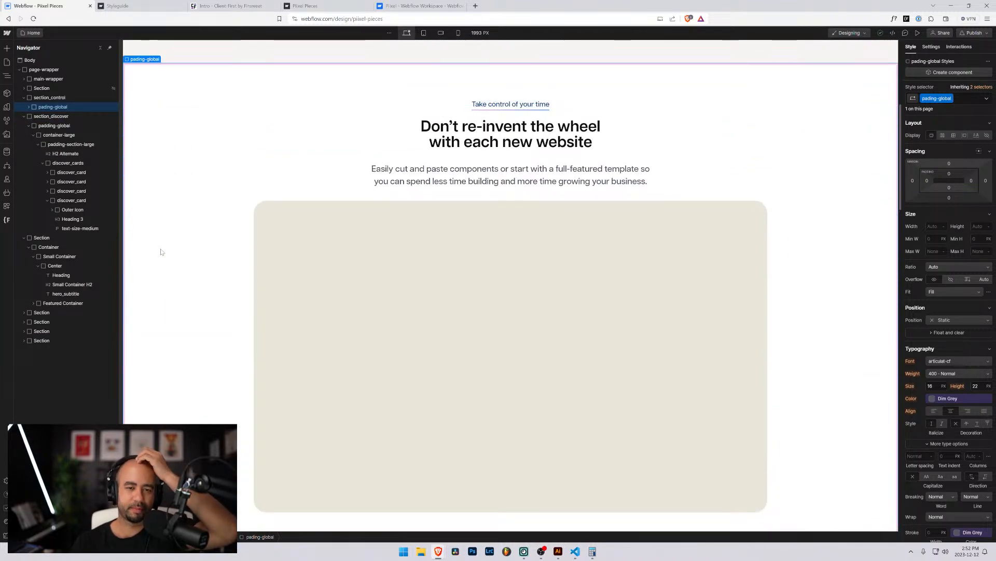
scroll(161, 248, "down", 9)
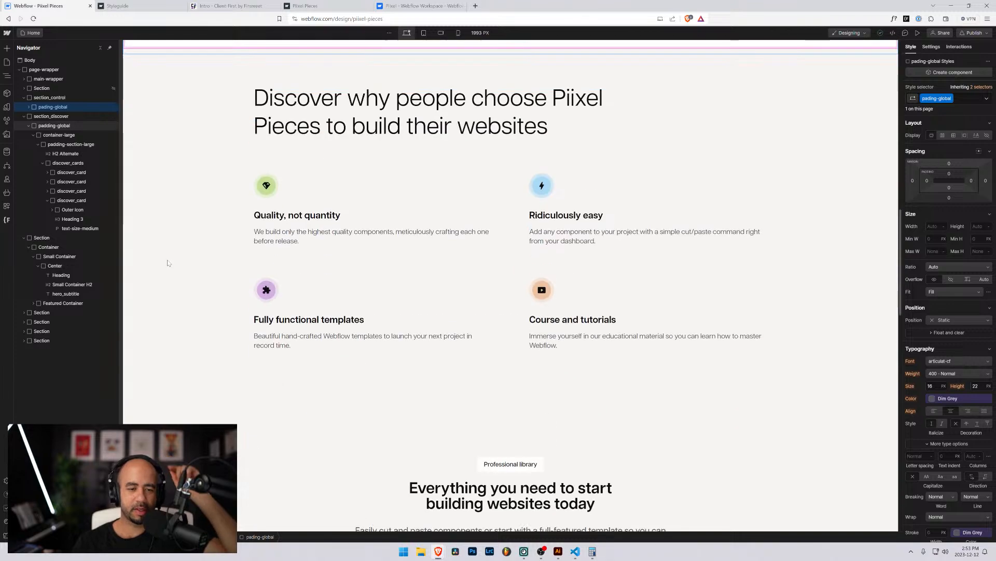
scroll(215, 233, "up", 2)
scroll(216, 233, "down", 2)
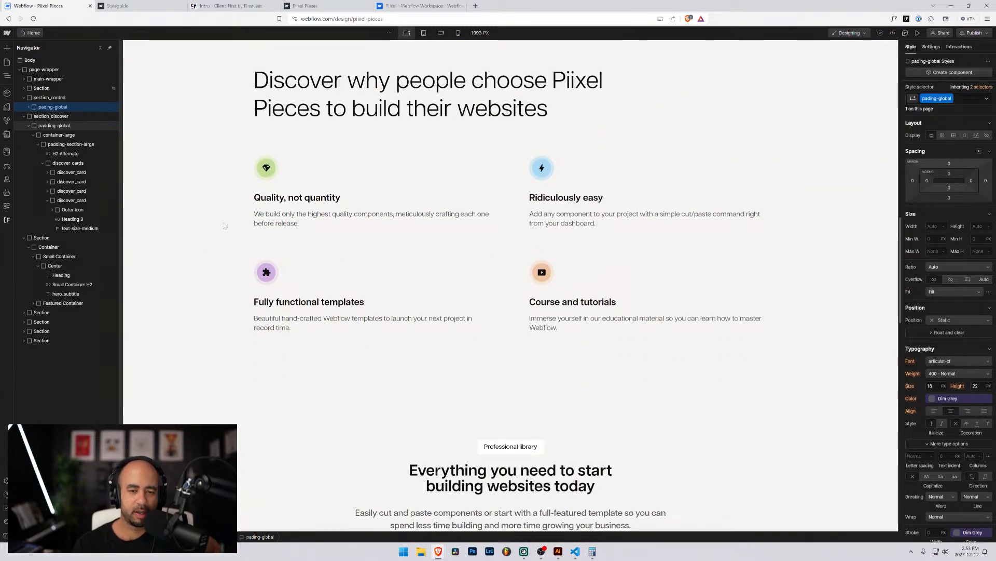
scroll(218, 231, "down", 4)
scroll(223, 229, "up", 6)
scroll(223, 229, "up", 5)
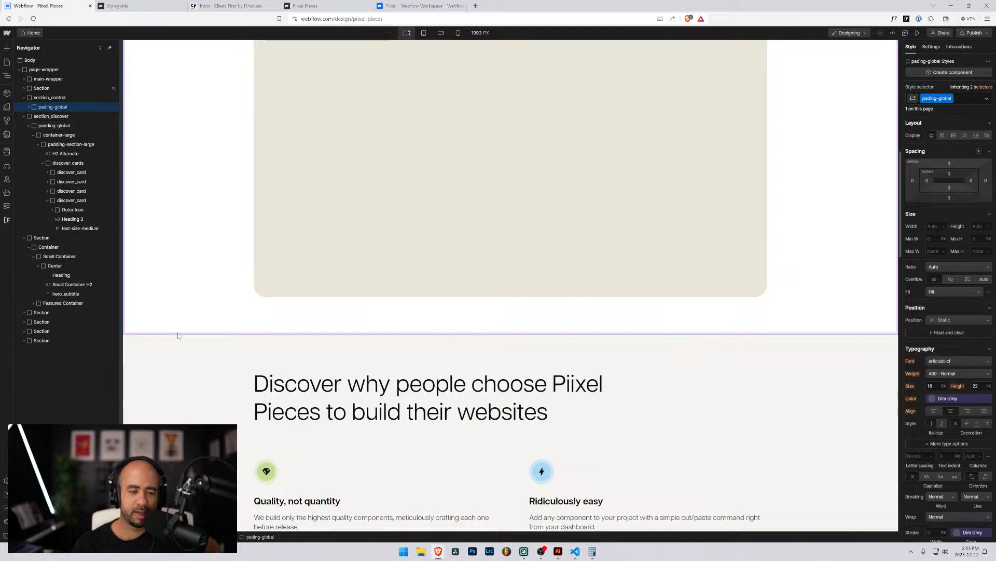
scroll(179, 335, "down", 4)
scroll(197, 178, "down", 10)
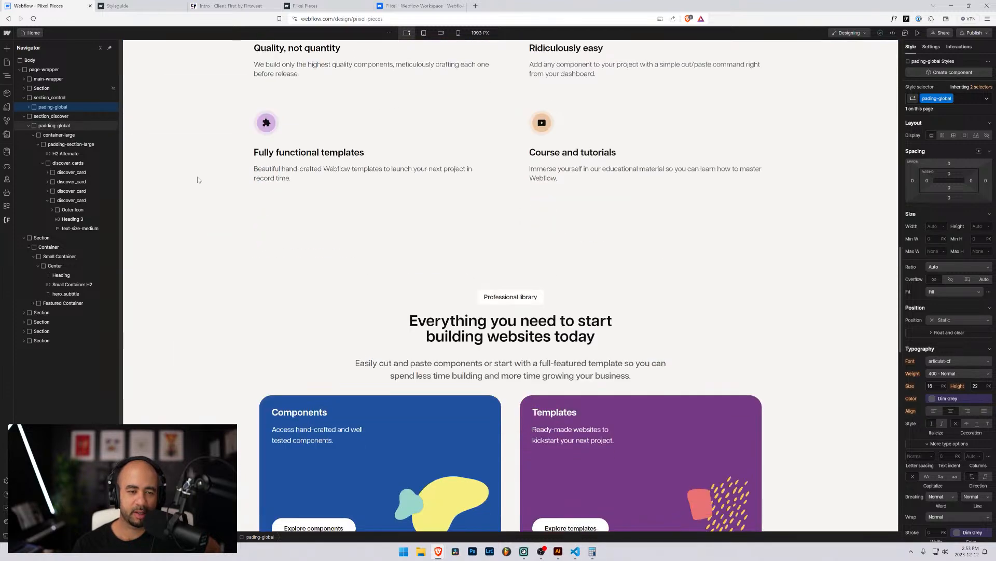
scroll(210, 208, "down", 4)
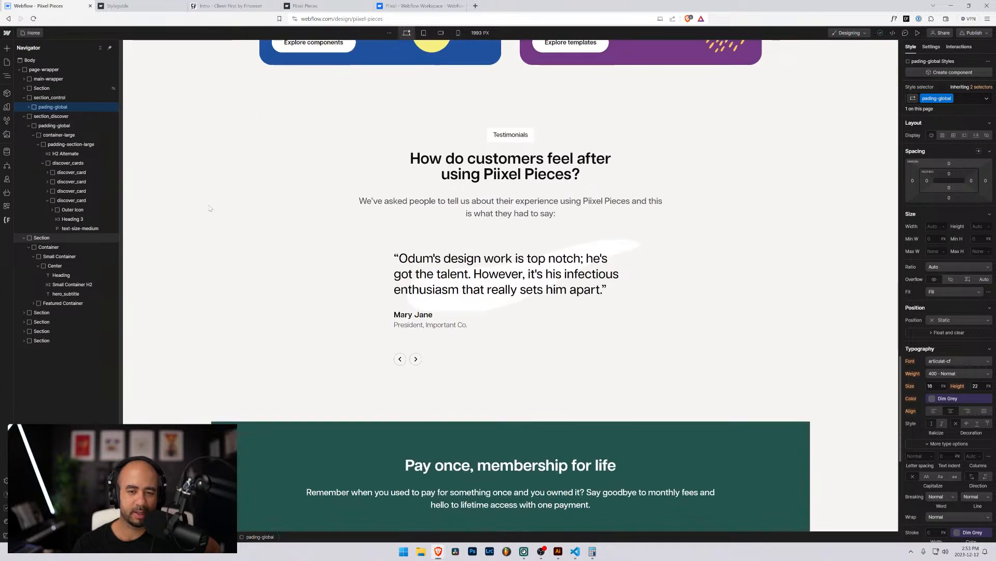
scroll(209, 208, "down", 6)
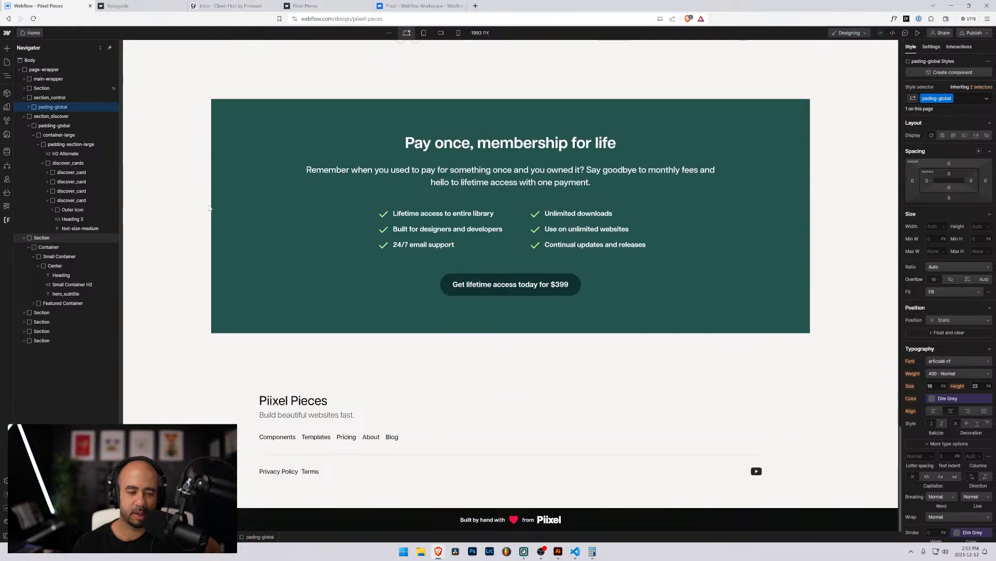
scroll(209, 208, "up", 20)
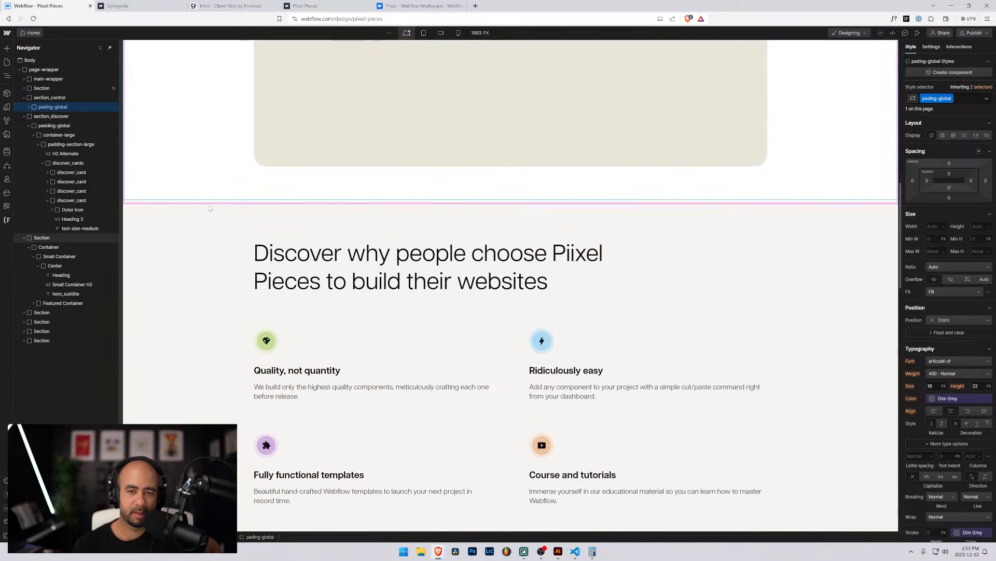
scroll(209, 208, "down", 10)
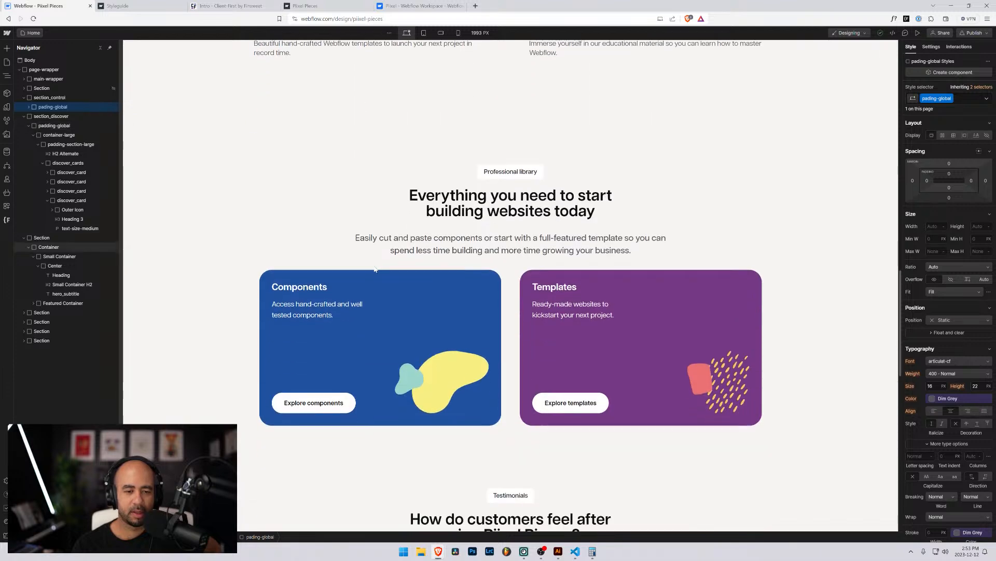
left_click(287, 193)
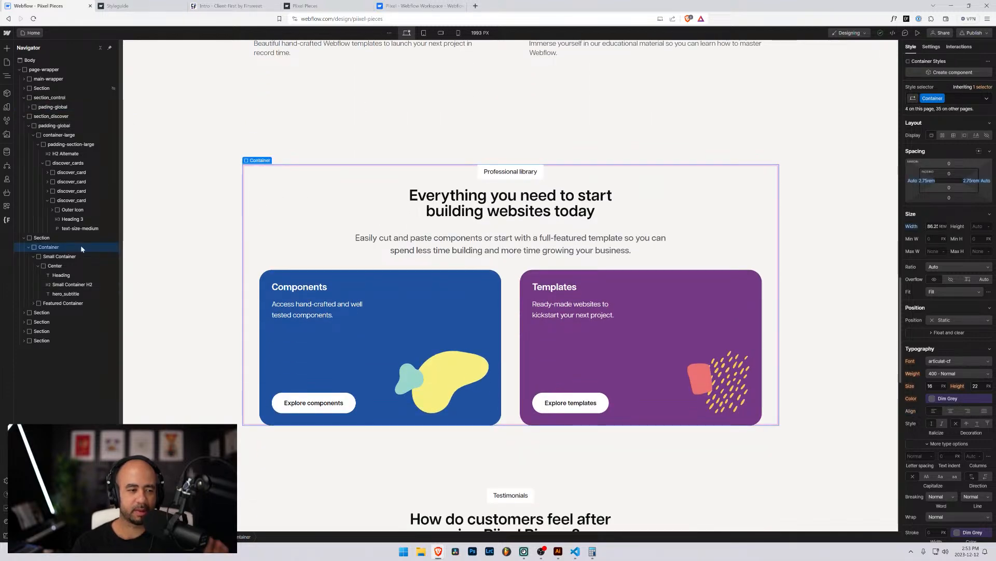
Zoom the Designer back in and select the Section holding the library container.
key("ctrl+plus")
key("ctrl+plus")
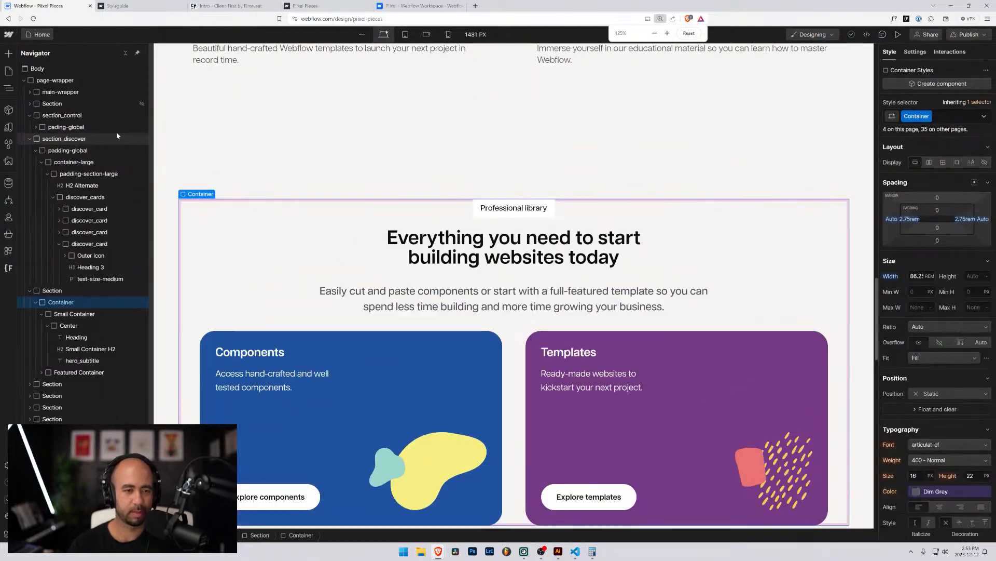
key("ctrl+plus")
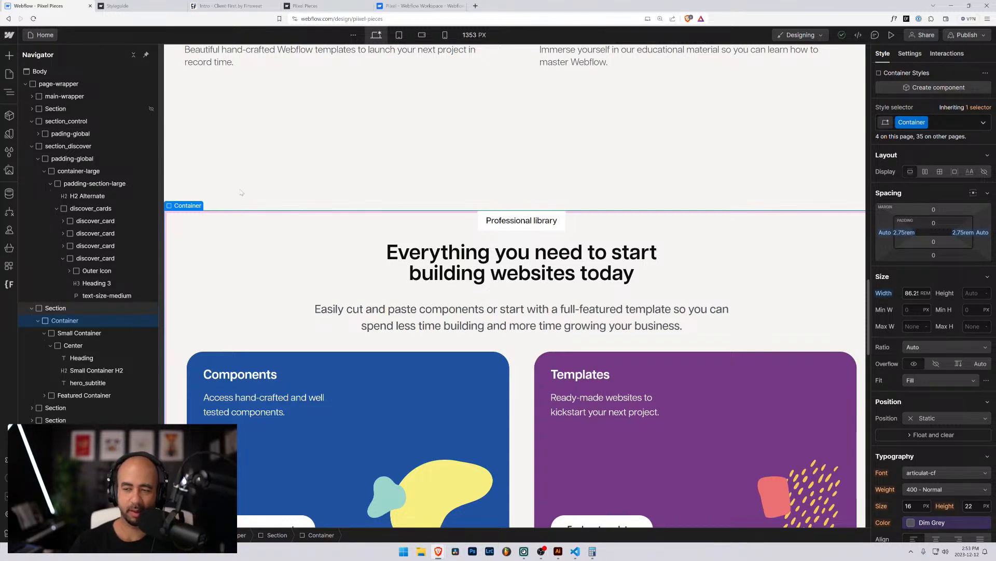
scroll(183, 176, "down", 2)
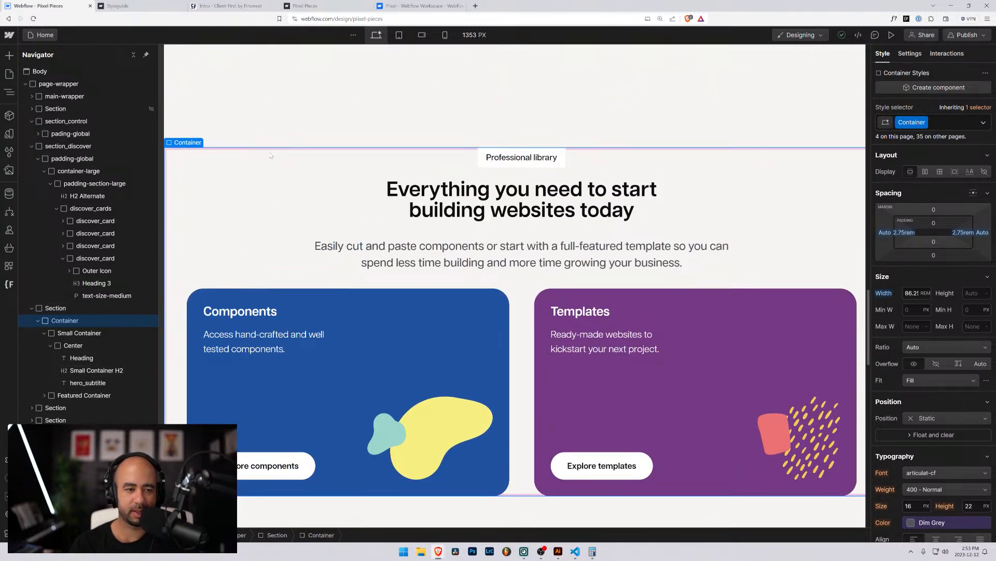
left_click(47, 304)
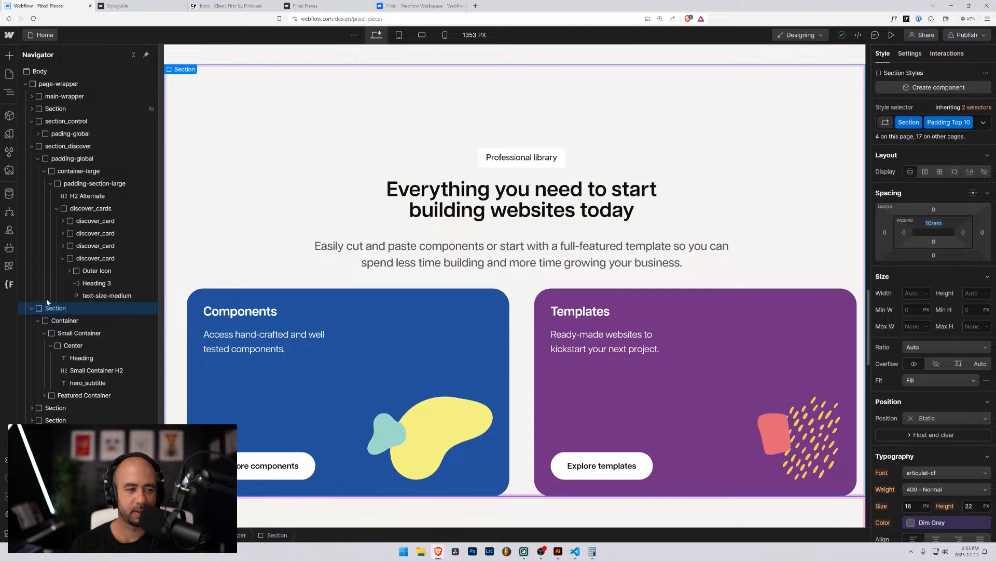
Collapse section_control and section_discover, then drag them into main-wrapper below section_clients.
left_click(32, 109)
left_click(32, 109)
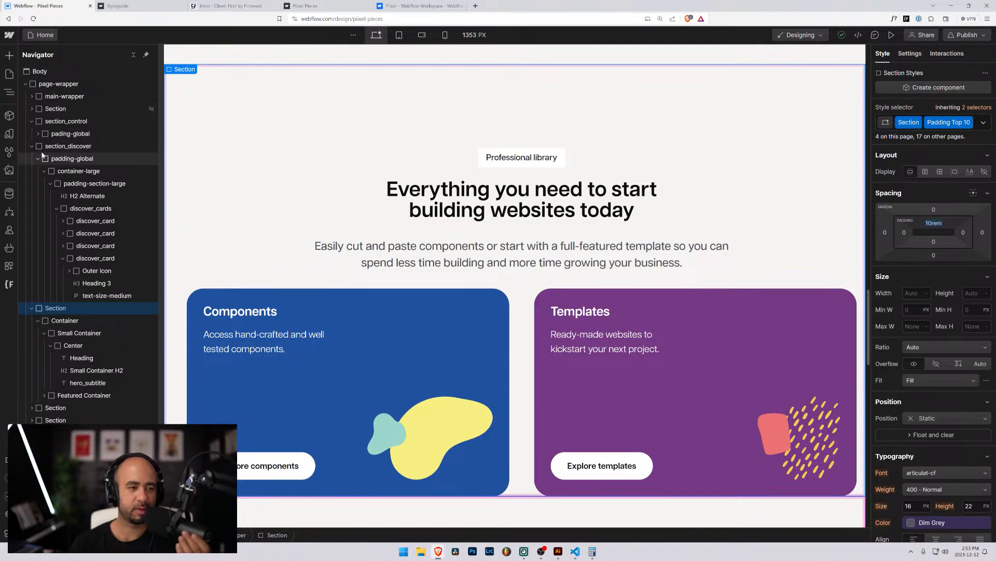
left_click(32, 121)
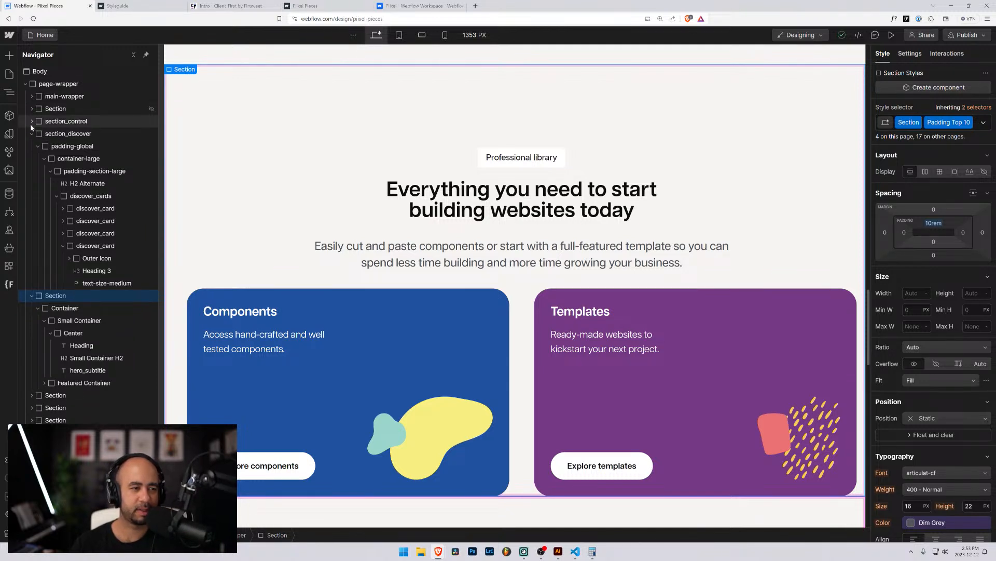
left_click(32, 134)
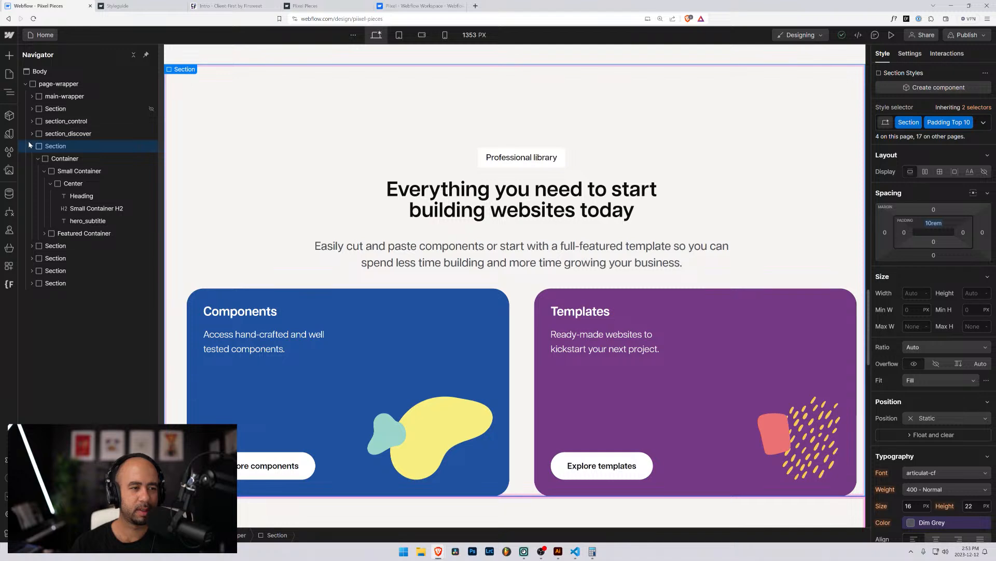
left_click(32, 96)
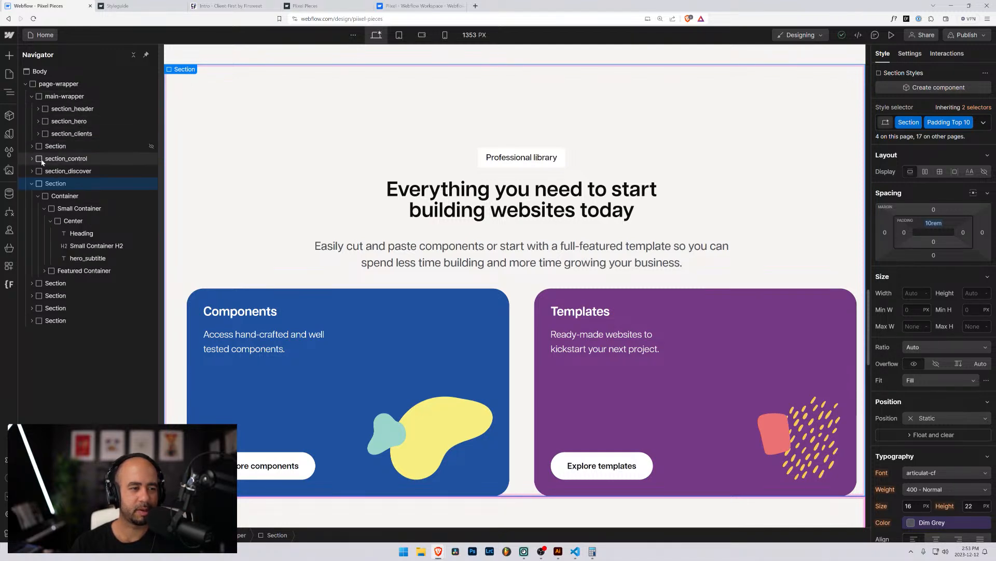
mouse_move(40, 160)
left_mouse_down()
mouse_move(47, 130)
mouse_move(48, 159)
left_mouse_up()
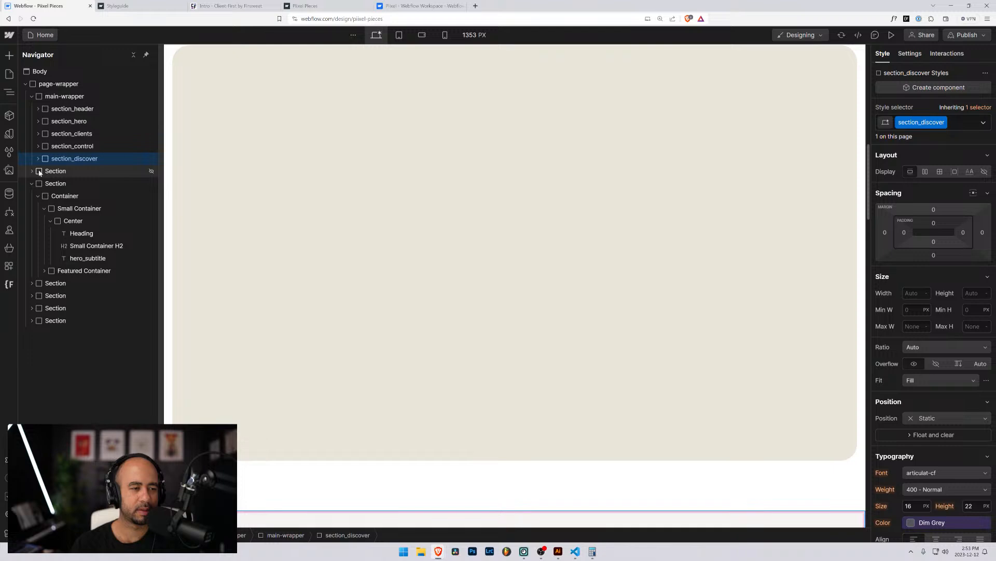
Replace the Professional library section's Section and Padding Top 10 classes with a new section_library class.
scroll(298, 213, "up", 8)
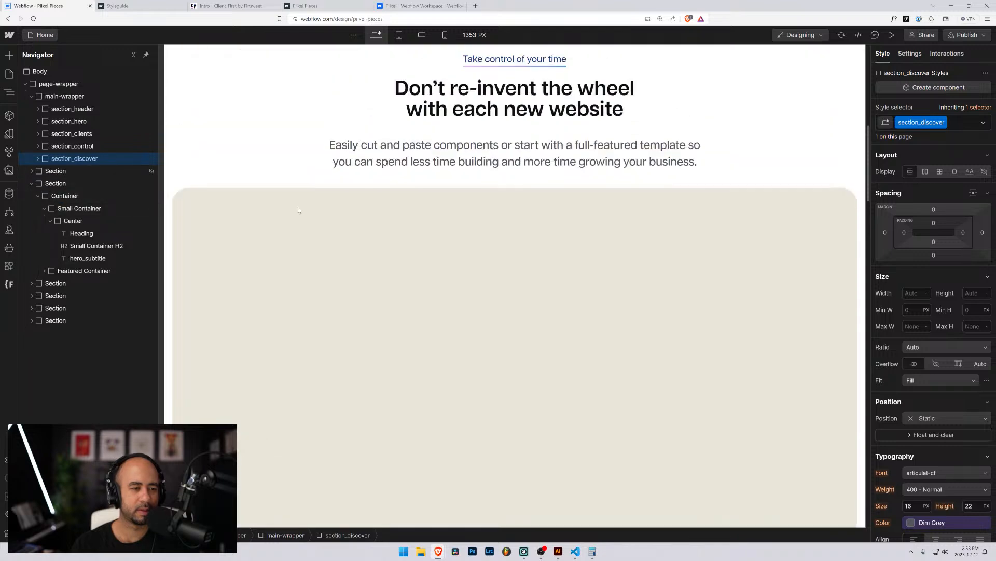
scroll(292, 228, "down", 14)
scroll(291, 233, "down", 1)
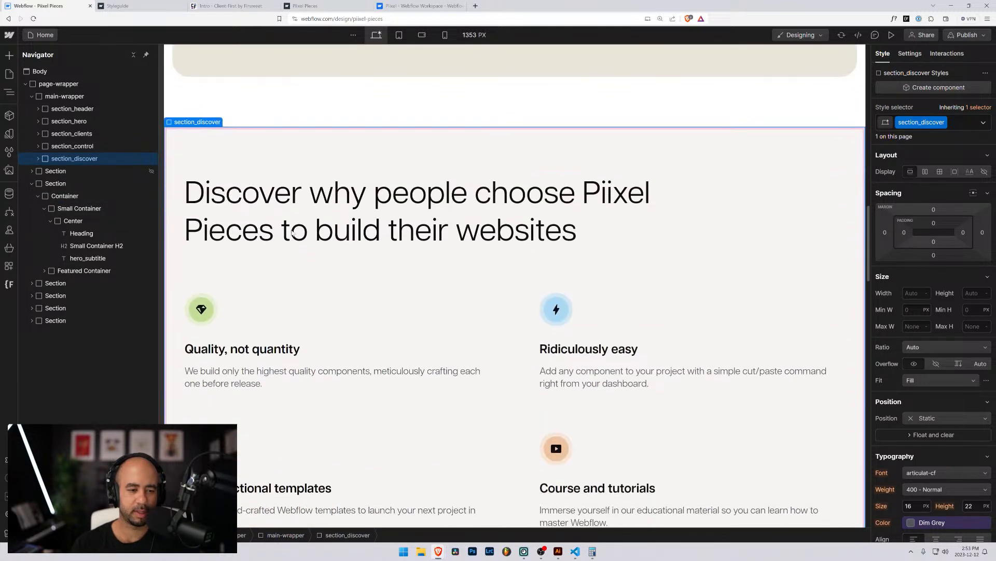
scroll(288, 251, "down", 1)
scroll(288, 249, "down", 5)
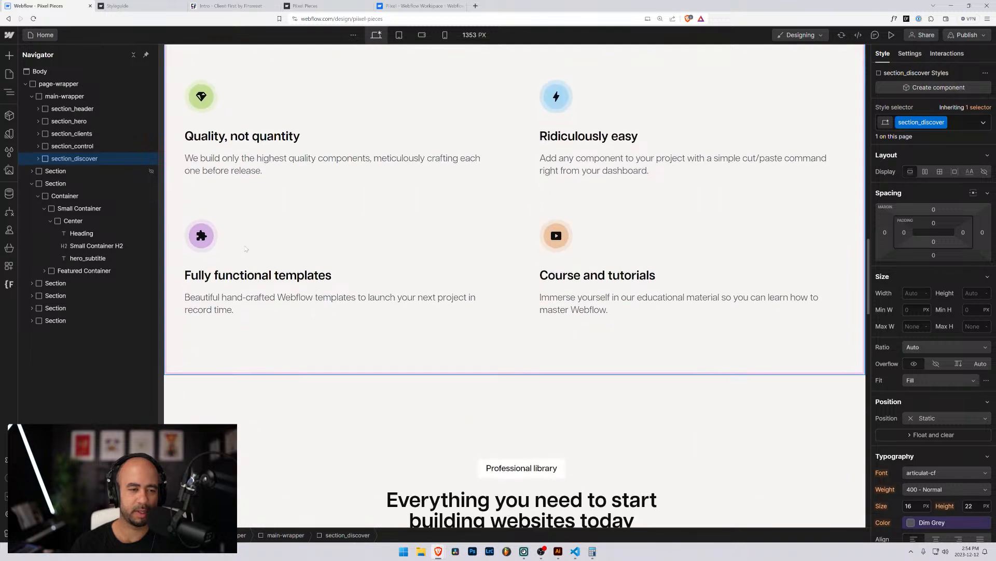
left_click(286, 235)
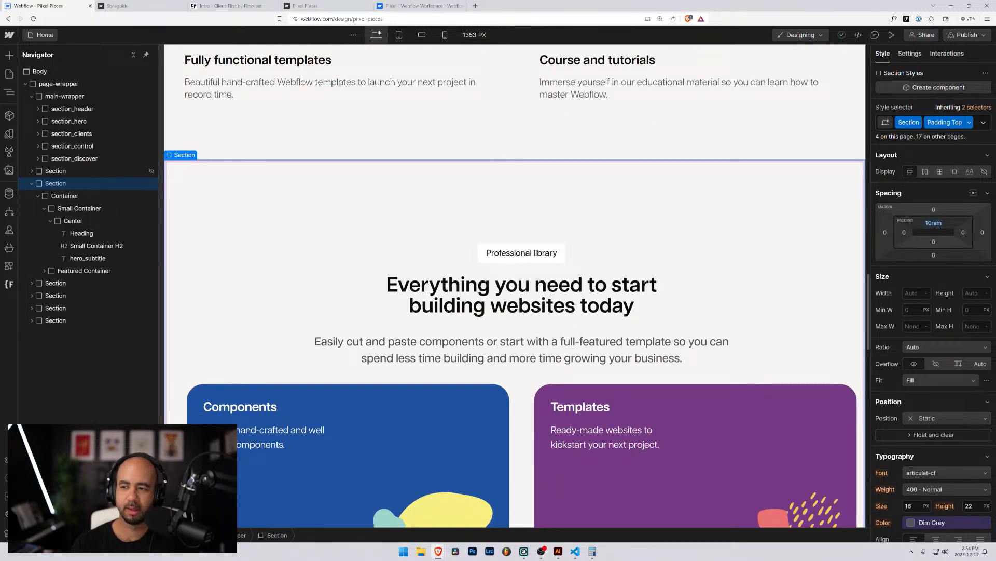
left_click(974, 127)
key("BackSpace")
key("BackSpace")
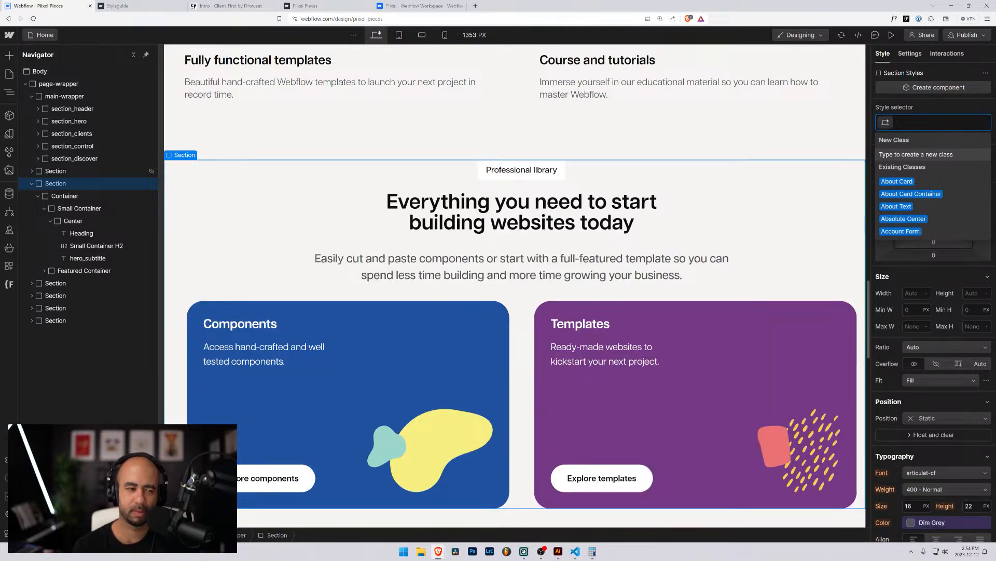
type("section_")
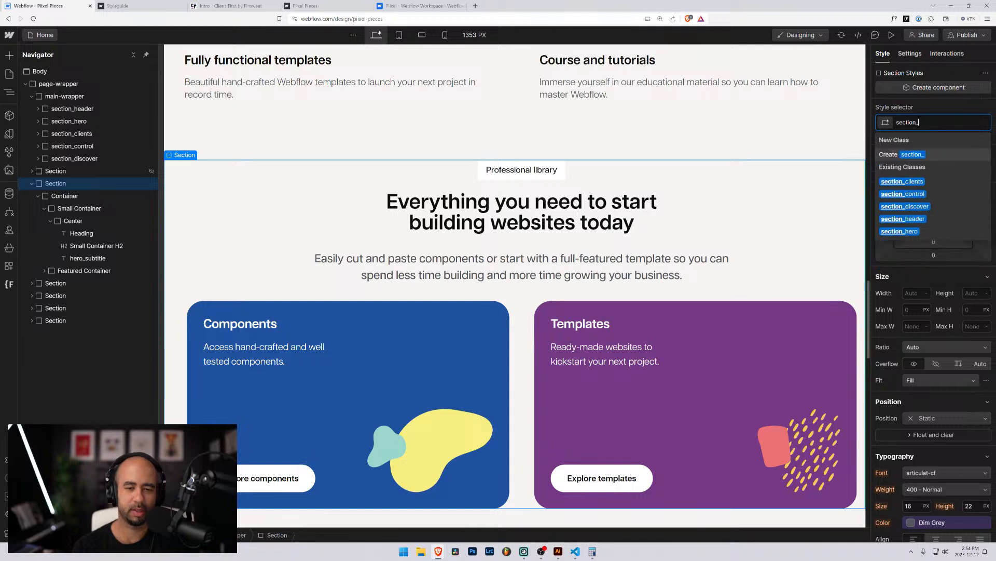
type("library")
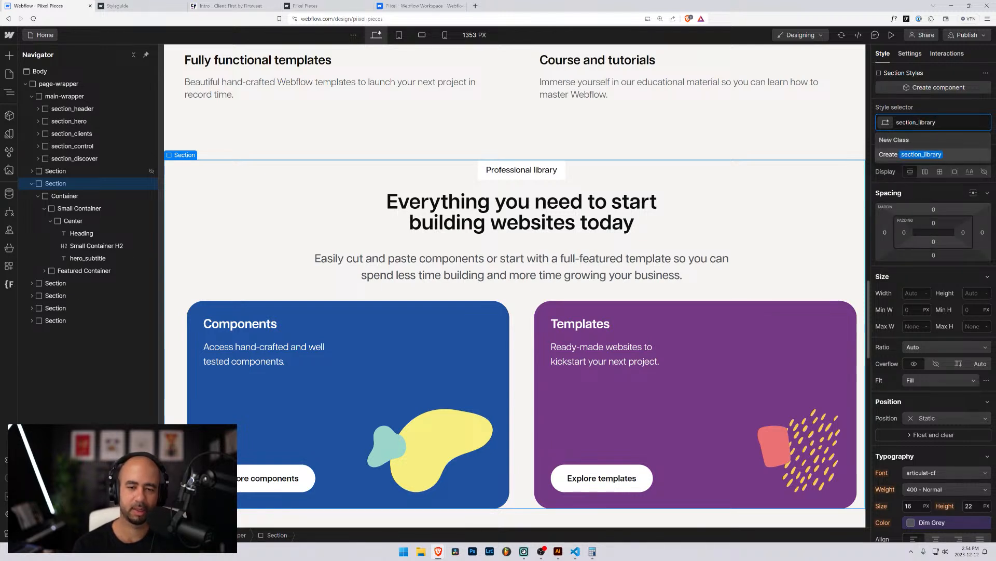
key("Return")
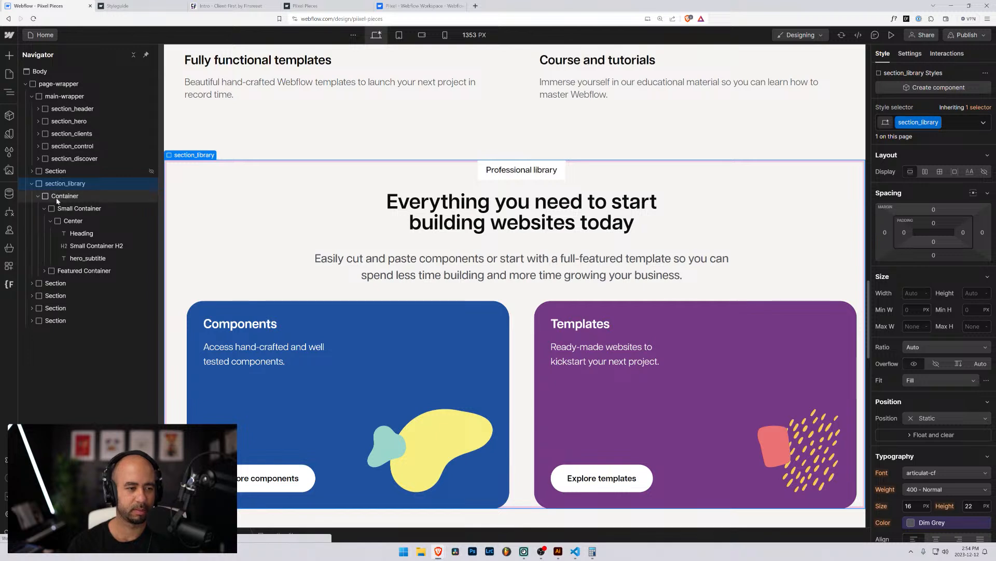
Wrap the section_library Container in a new div classed padding-global.
left_click(58, 196)
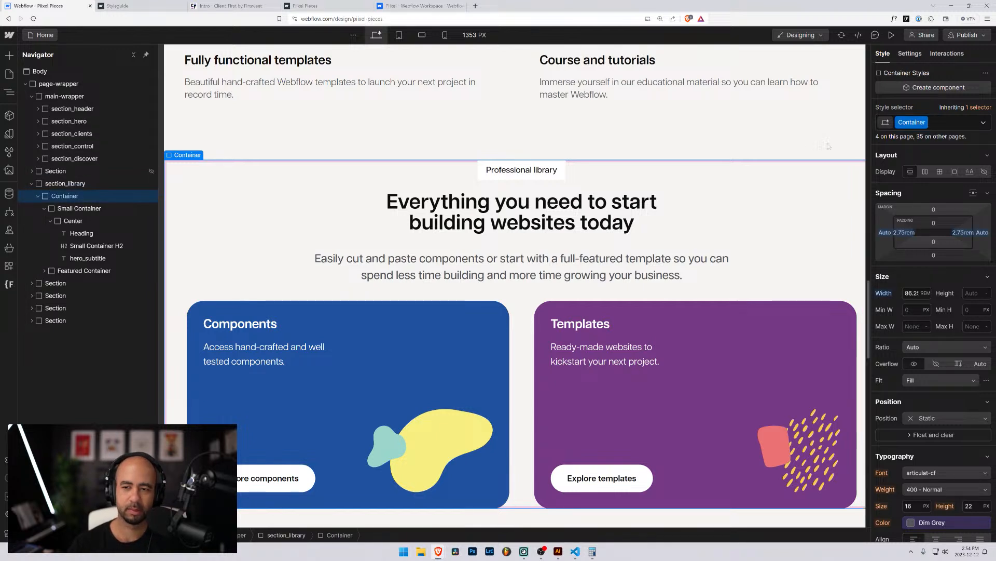
left_click(38, 196)
left_click(38, 196)
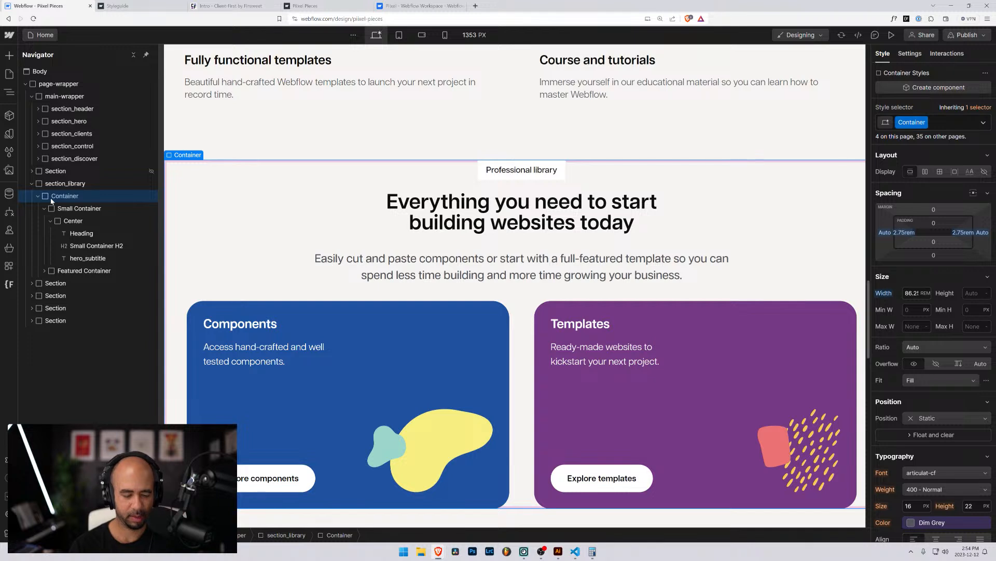
key("ctrl+alt+g")
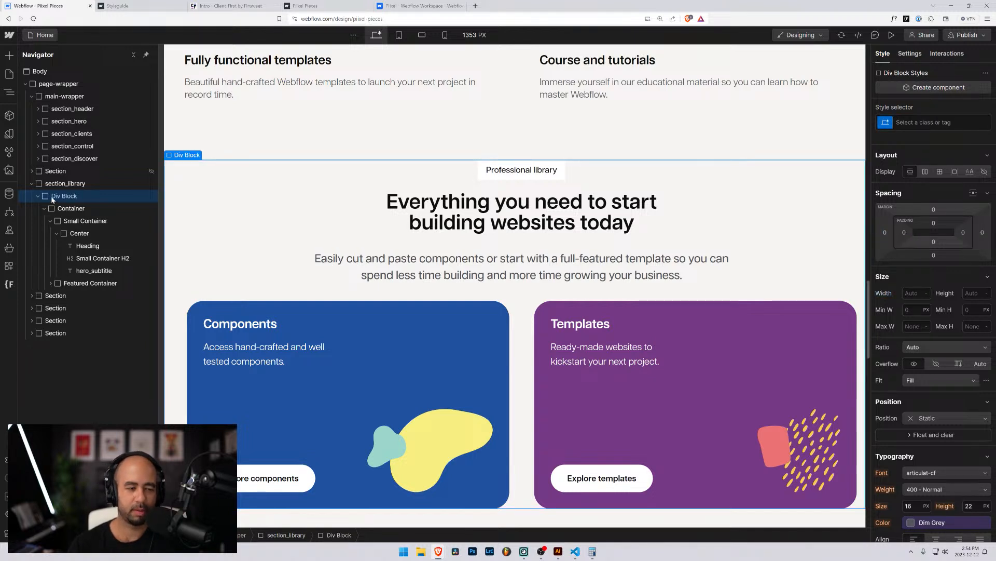
key("ctrl+Return")
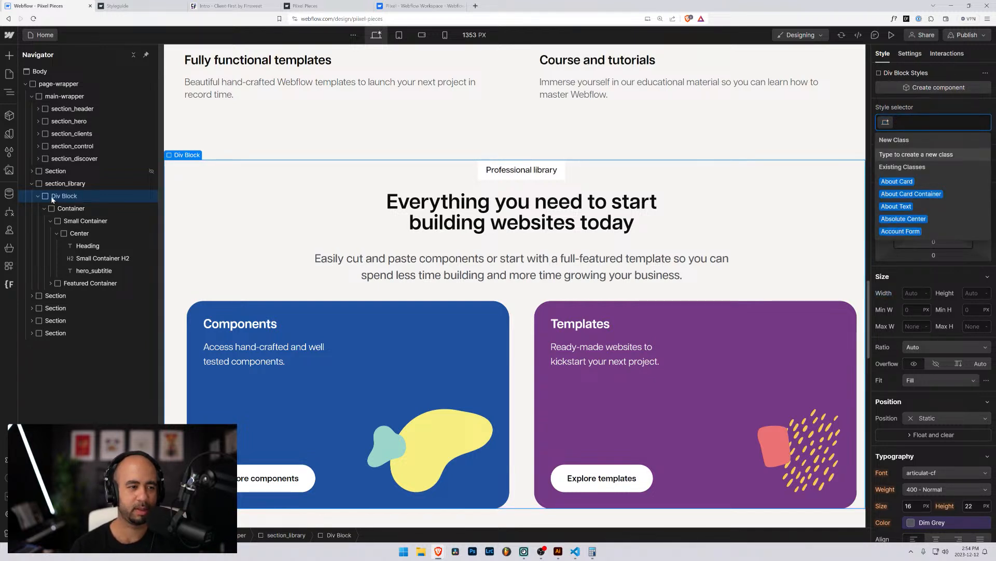
type("padding-")
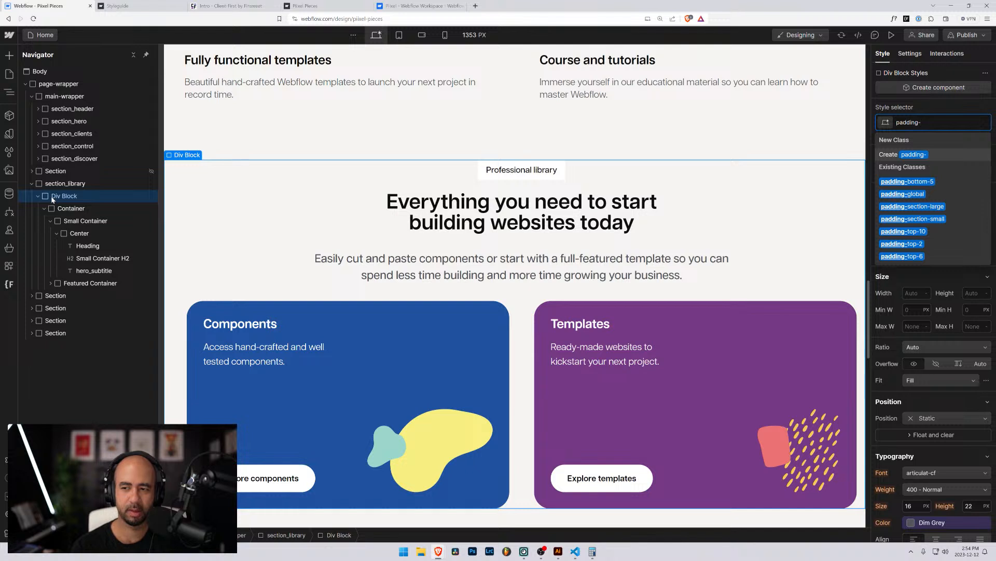
type("global")
key("Return")
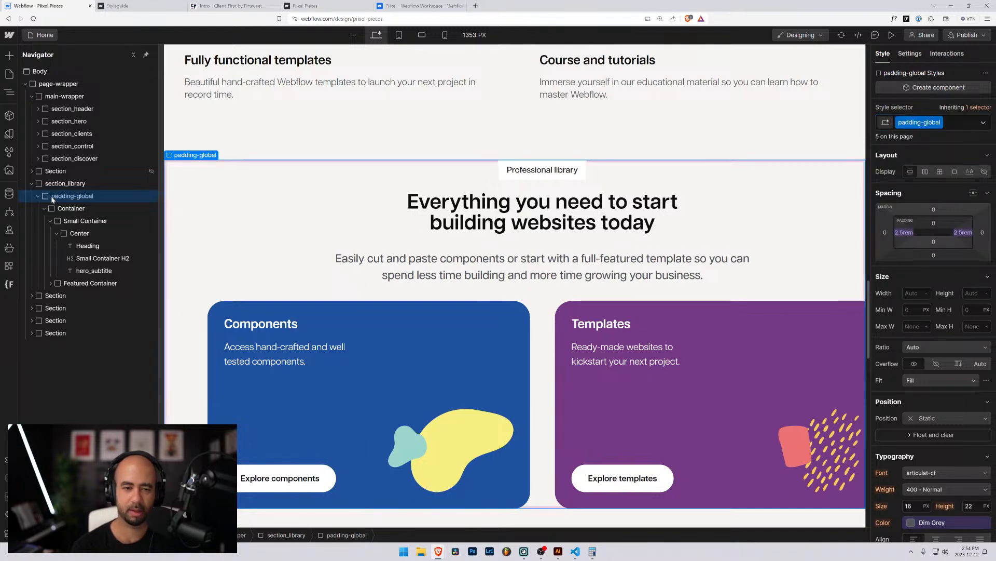
Expand section_control and section_header in the Navigator to inspect their wrapper structure.
left_click(38, 146)
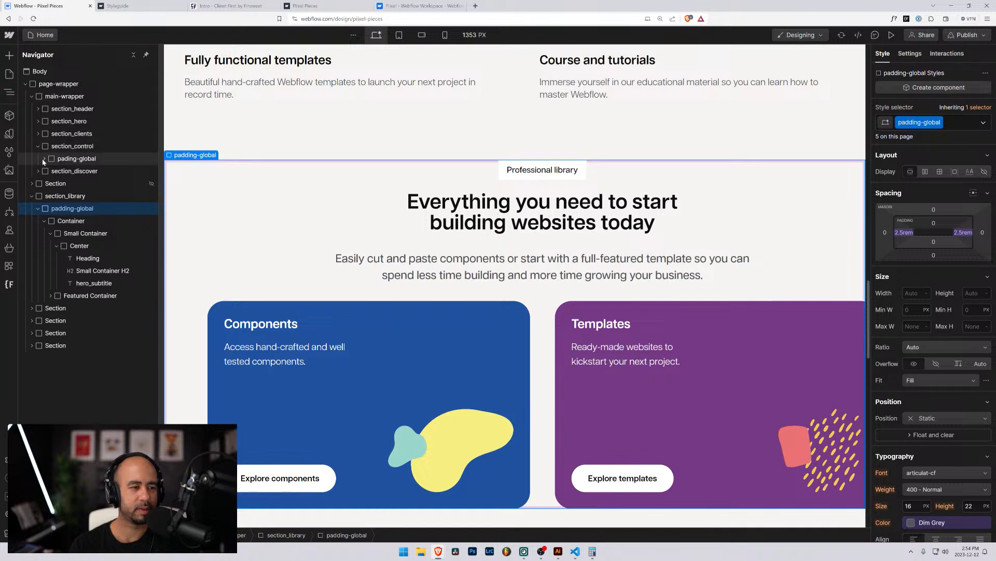
left_click(42, 158)
left_click(41, 157)
left_click(38, 146)
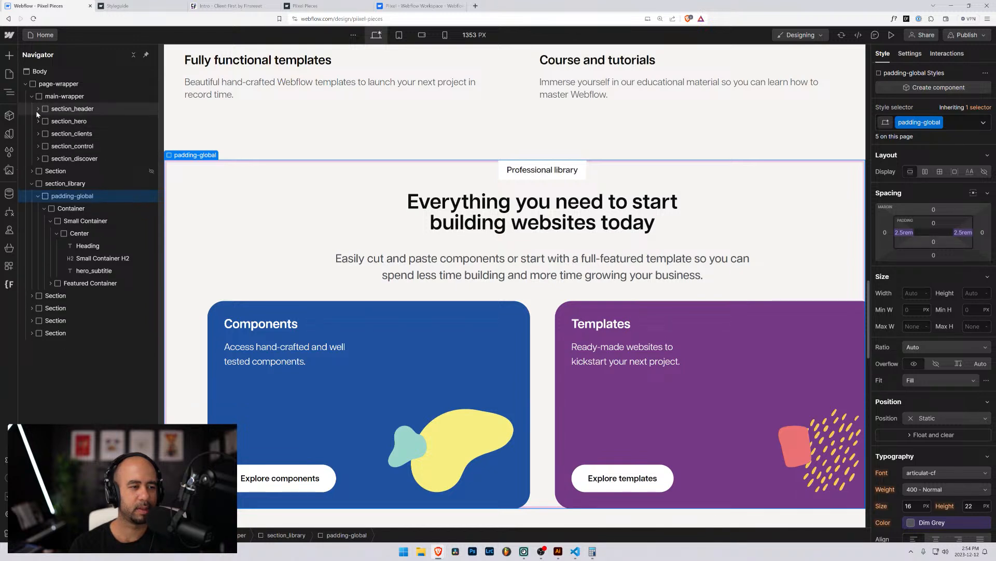
left_click(37, 109)
left_click(44, 122)
left_click(50, 133)
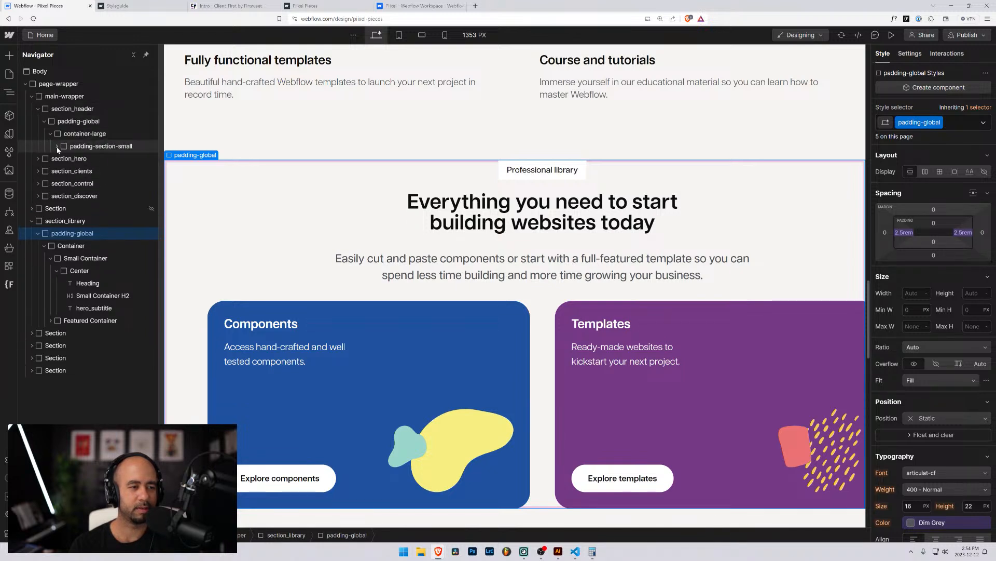
left_click(57, 146)
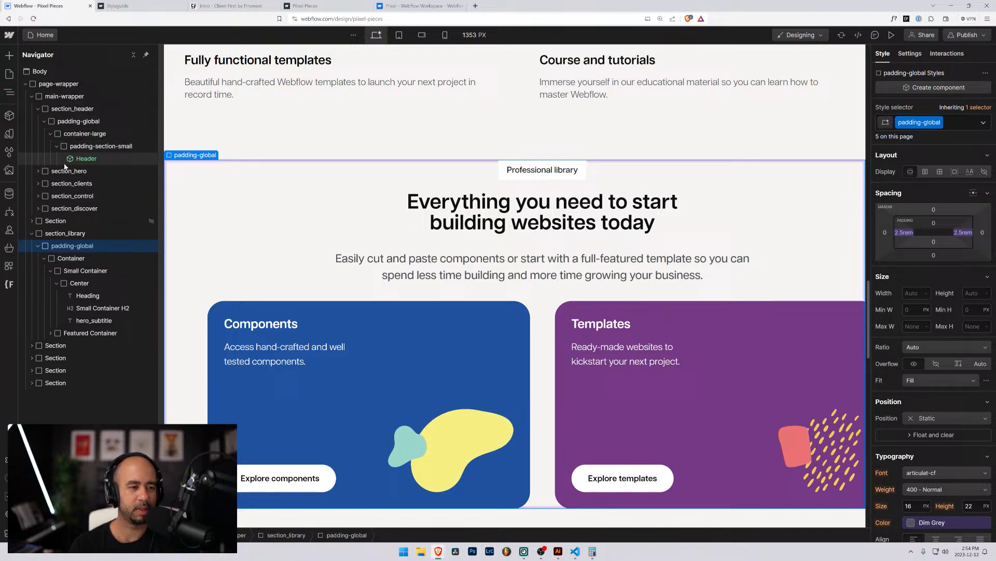
Replace the inner Container's class with container-large.
left_click(73, 258)
left_click(938, 122)
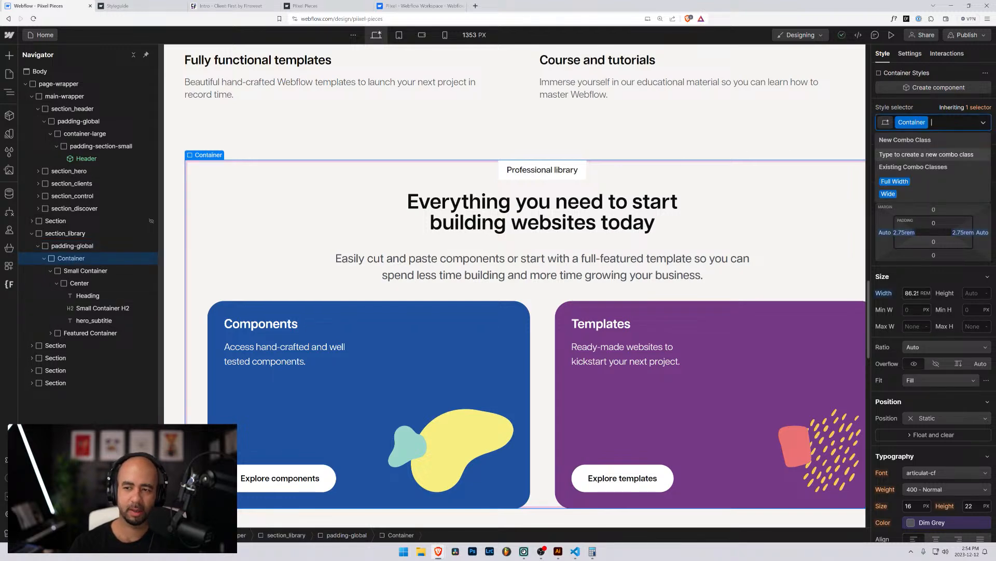
key("BackSpace")
type("contai")
type("ner-large")
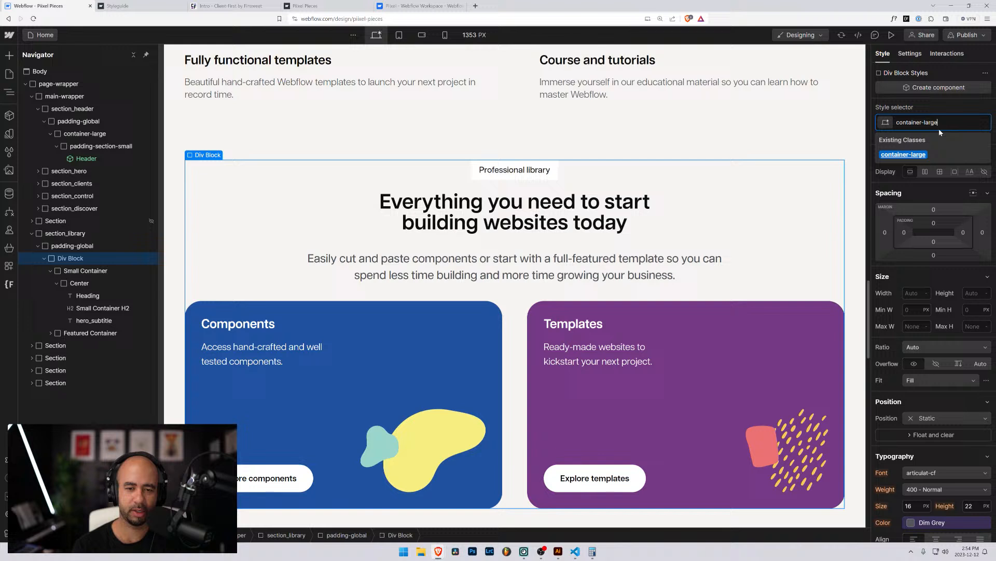
key("Return")
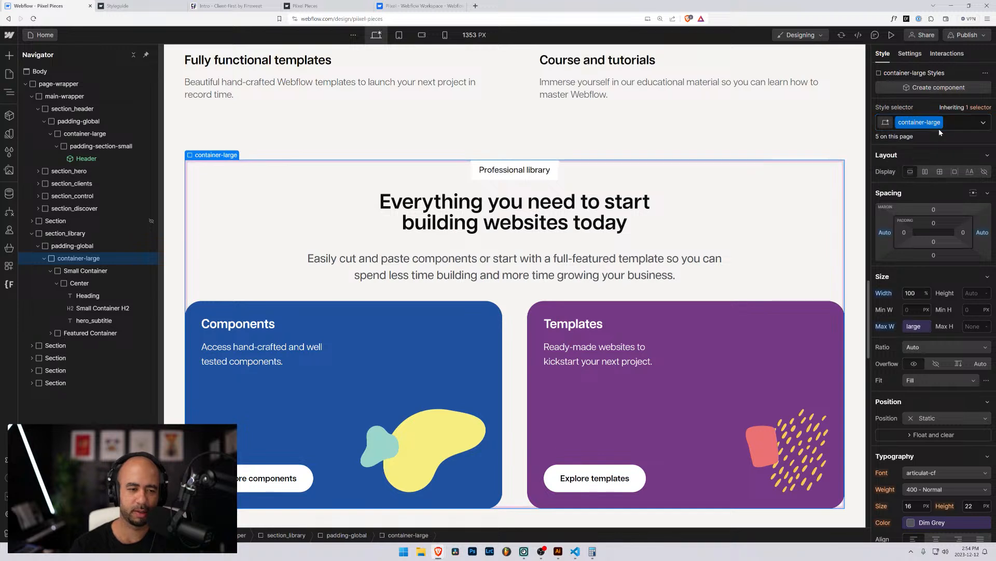
left_click(85, 271)
left_click(57, 282)
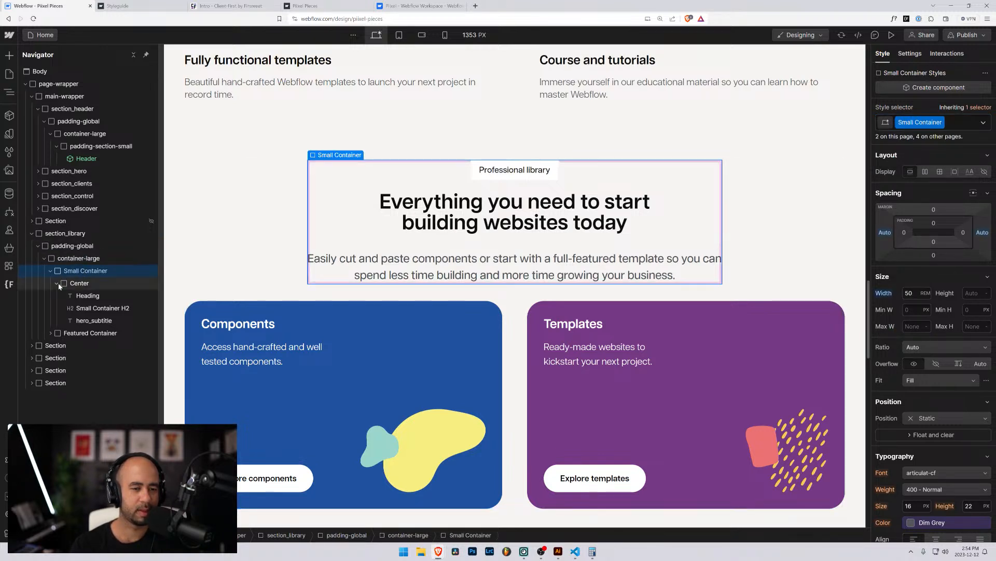
left_click(50, 271)
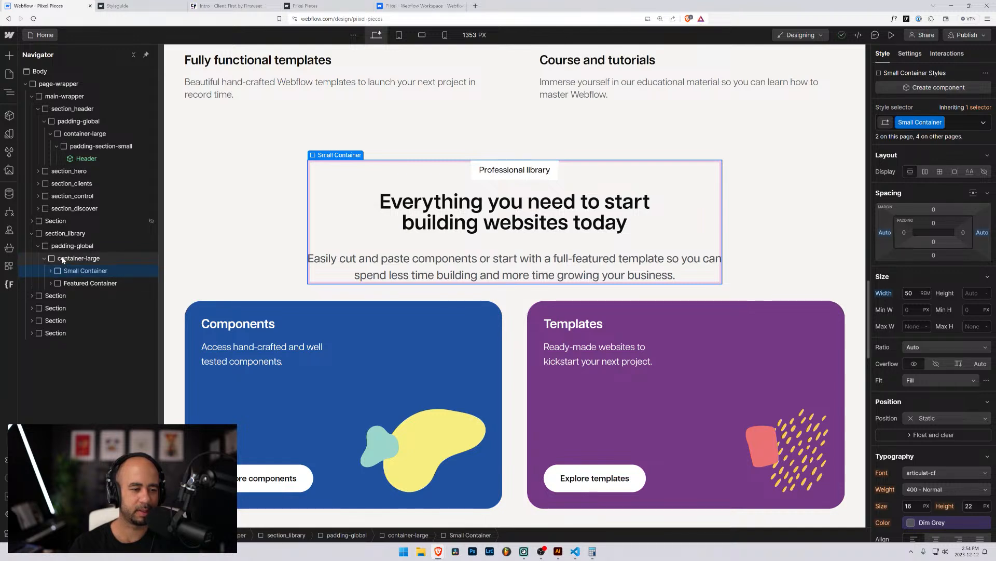
left_click(62, 260)
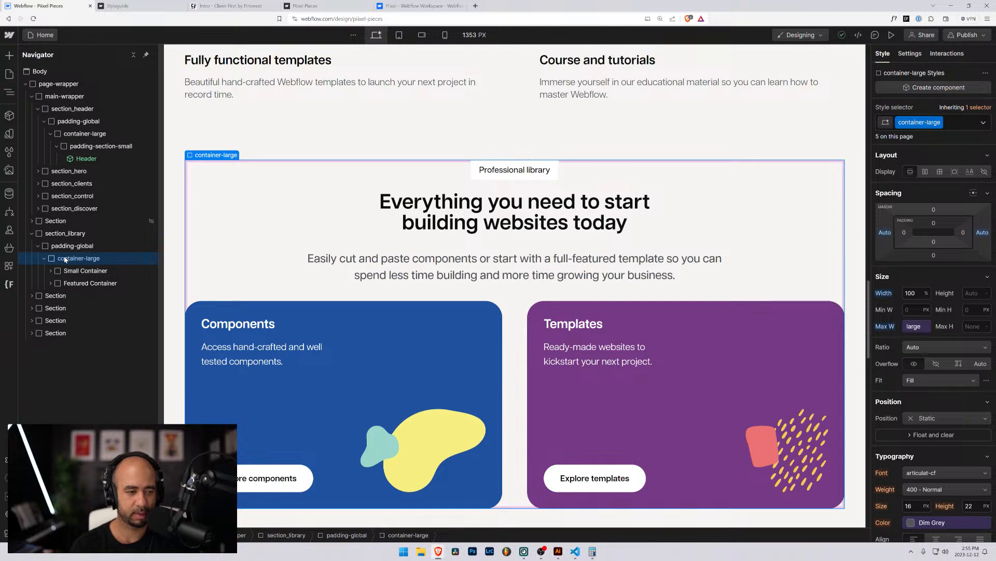
left_click(65, 274)
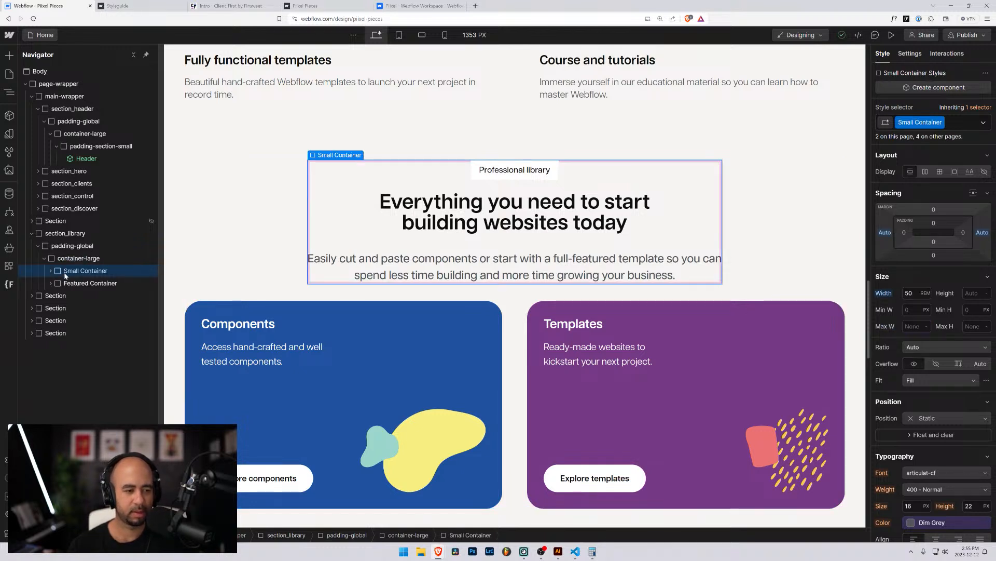
key("ctrl+alt+g")
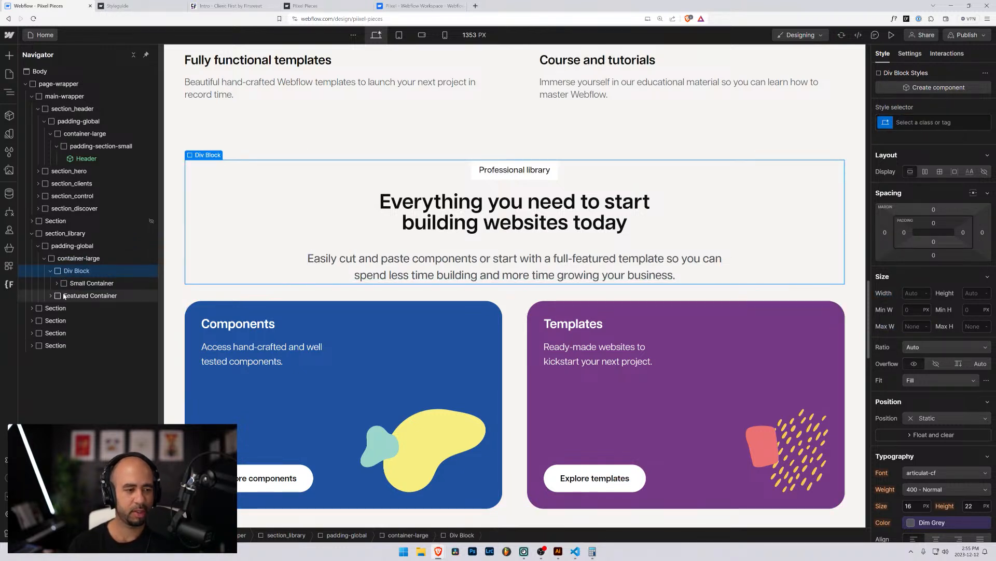
left_click_drag(61, 298, 65, 276)
left_click(59, 270)
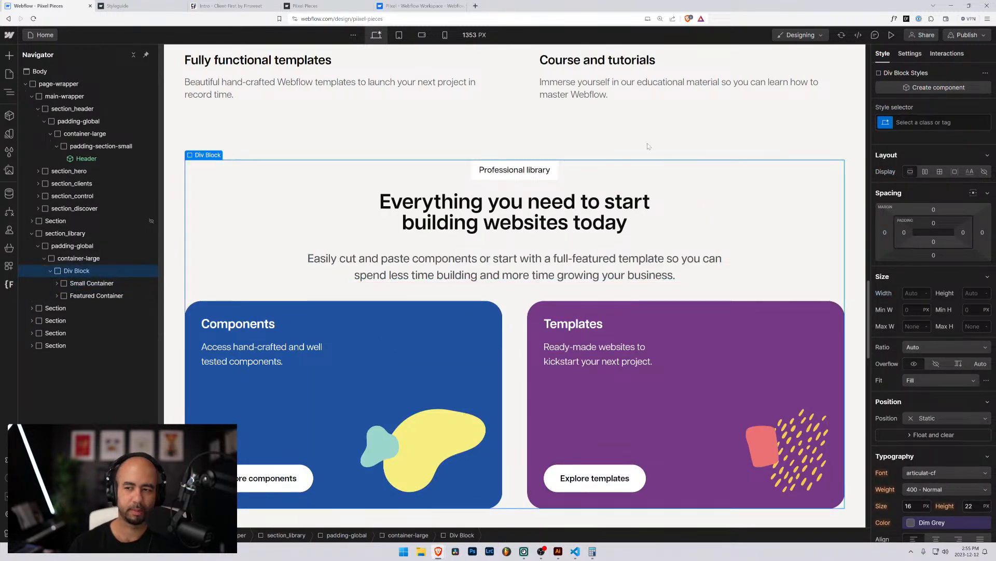
key("ctrl+Return")
type("pad")
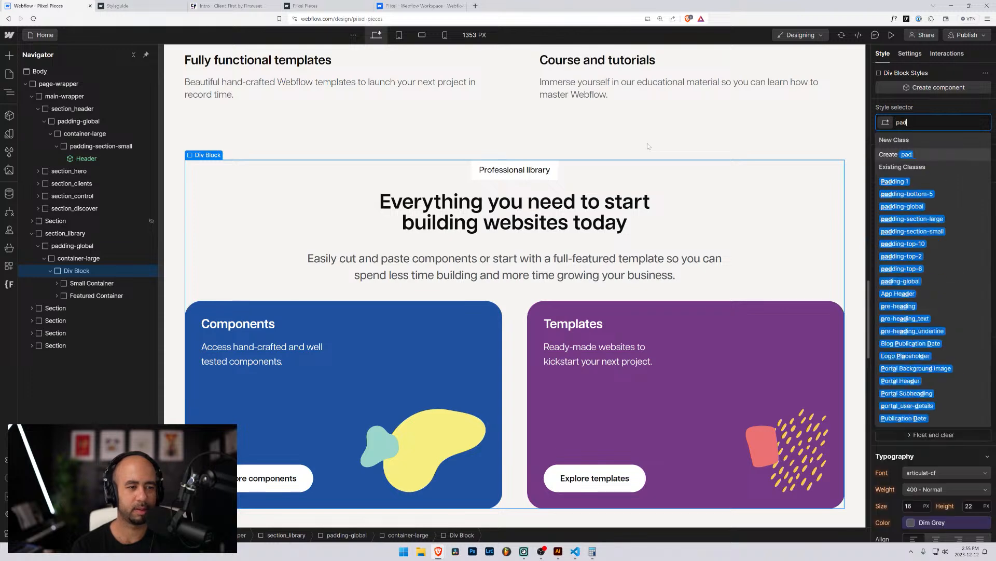
type("ding-section")
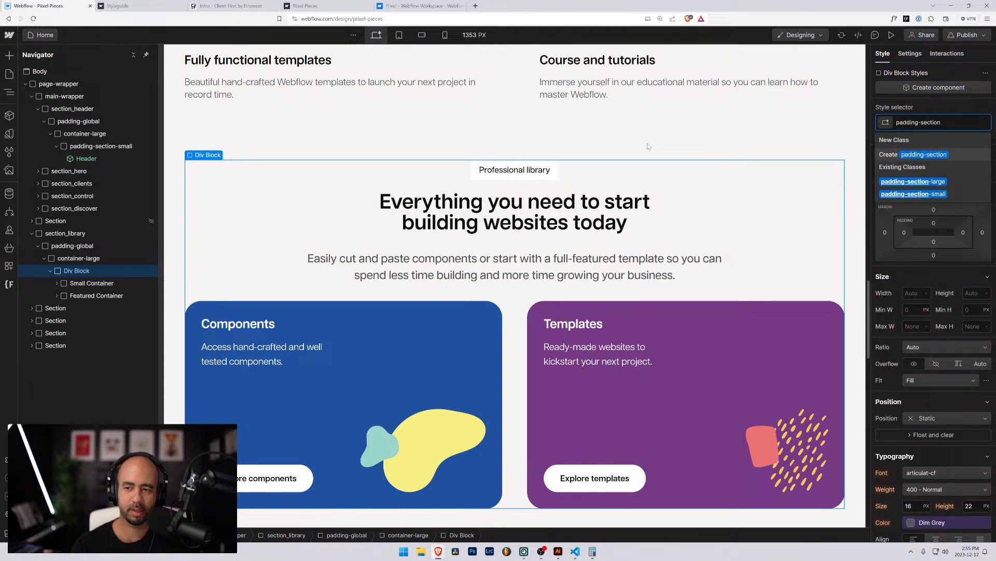
key("Down")
key("Return")
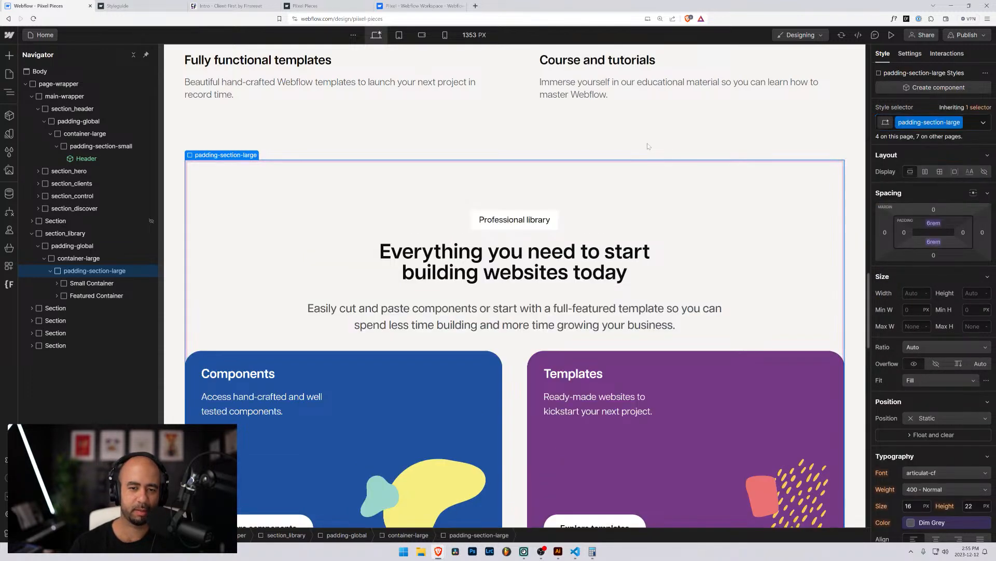
scroll(519, 182, "up", 4)
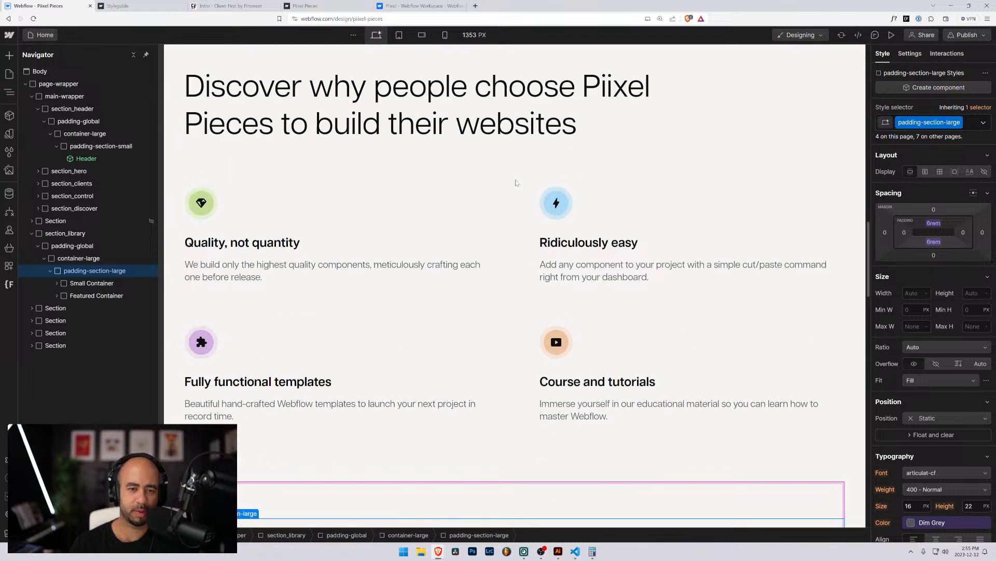
scroll(488, 294, "down", 3)
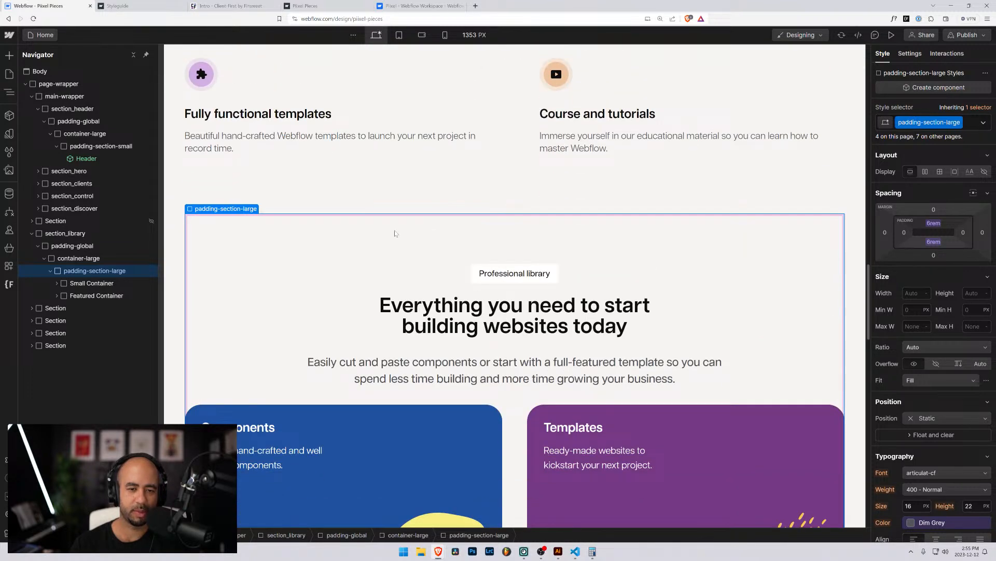
scroll(396, 229, "down", 3)
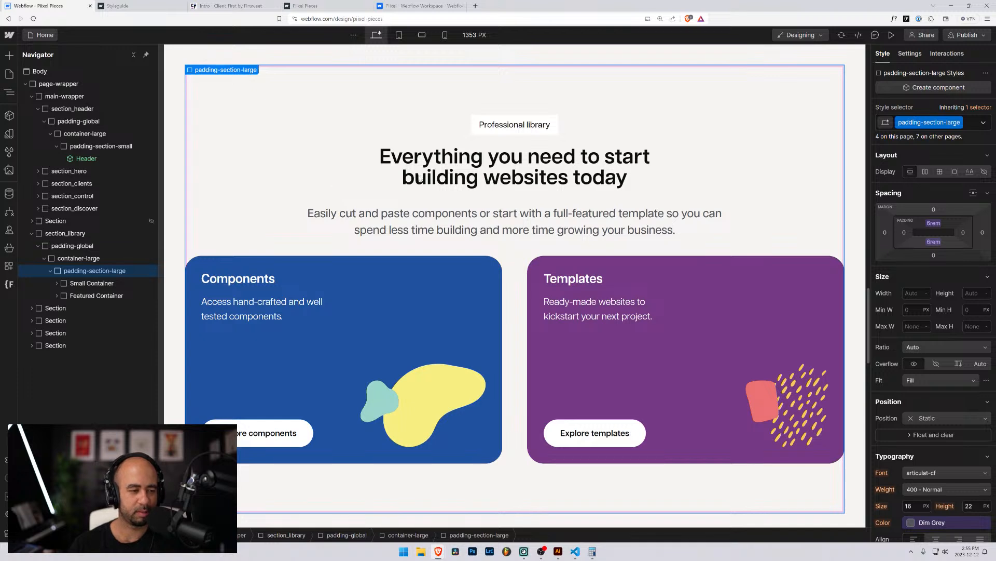
Select the Small Container wrapper around the Professional library intro in the Navigator.
left_click(477, 129)
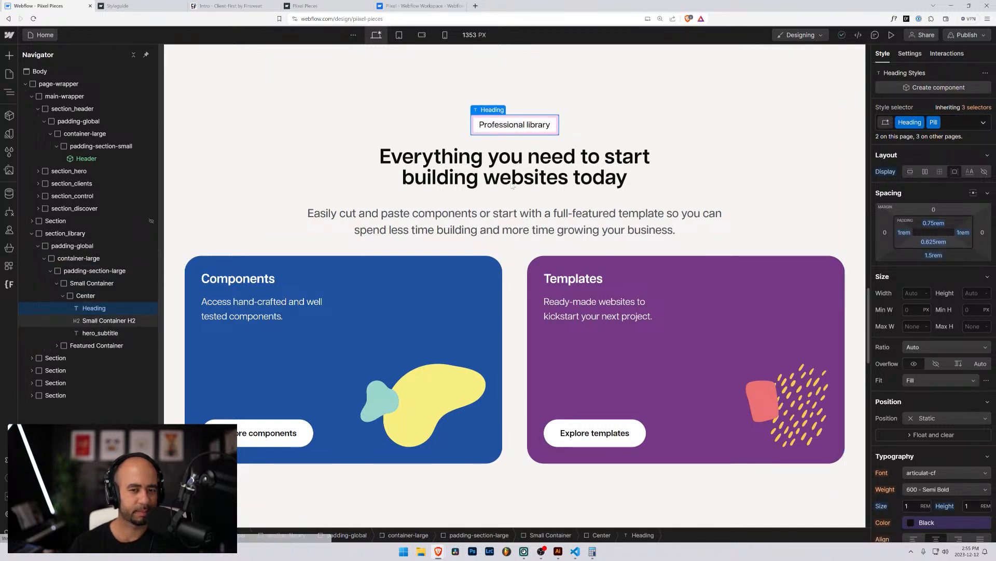
left_click(449, 186)
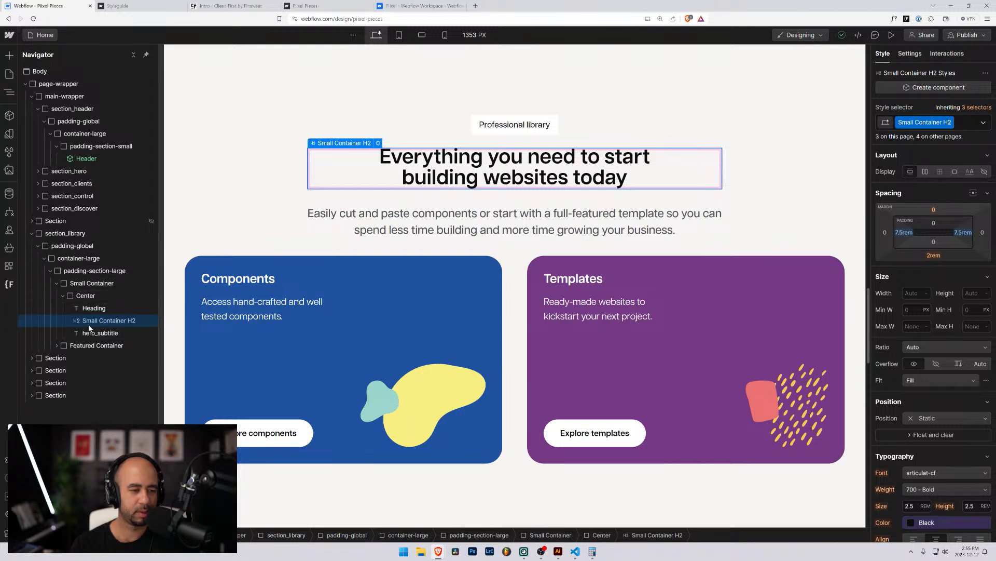
left_click(81, 284)
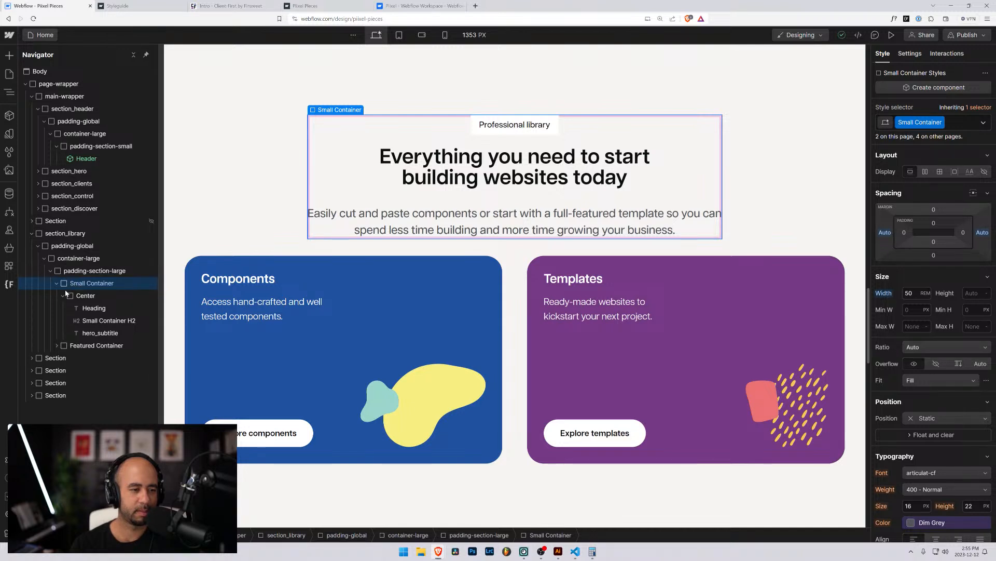
left_click(63, 295)
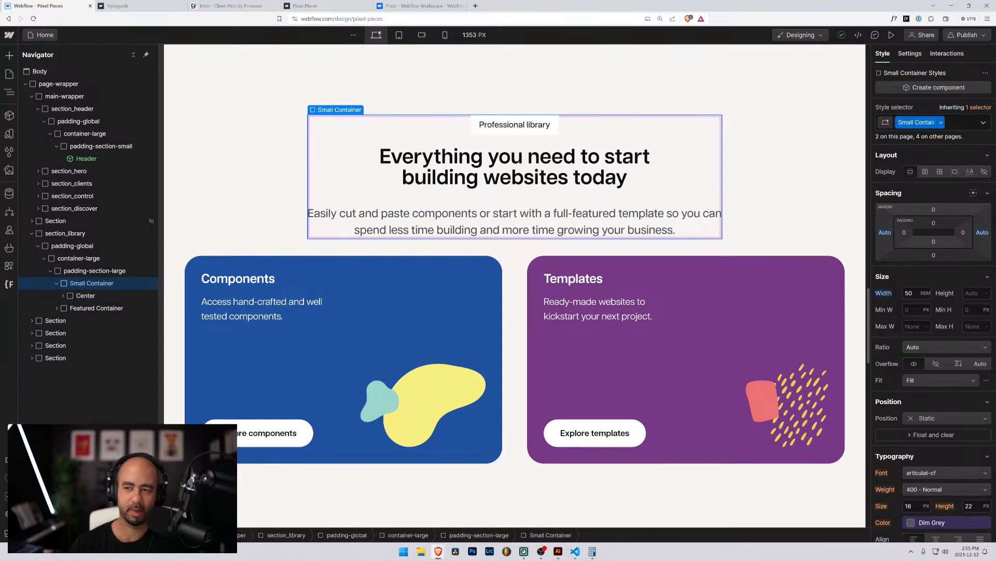
Swap the wrapper's Small Container class for a new class named library.
left_click(960, 123)
key("BackSpace")
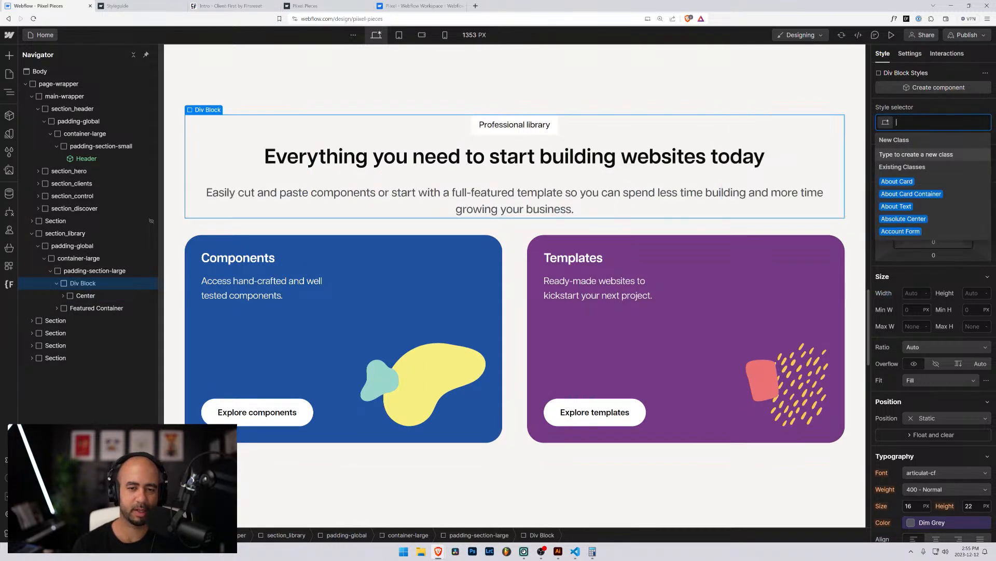
type("librar")
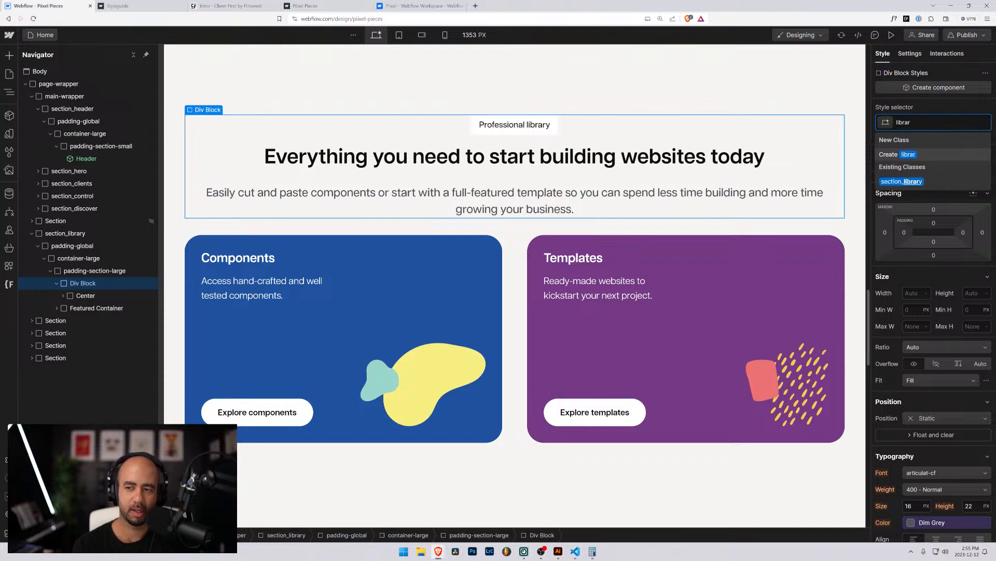
type("y")
key("Return")
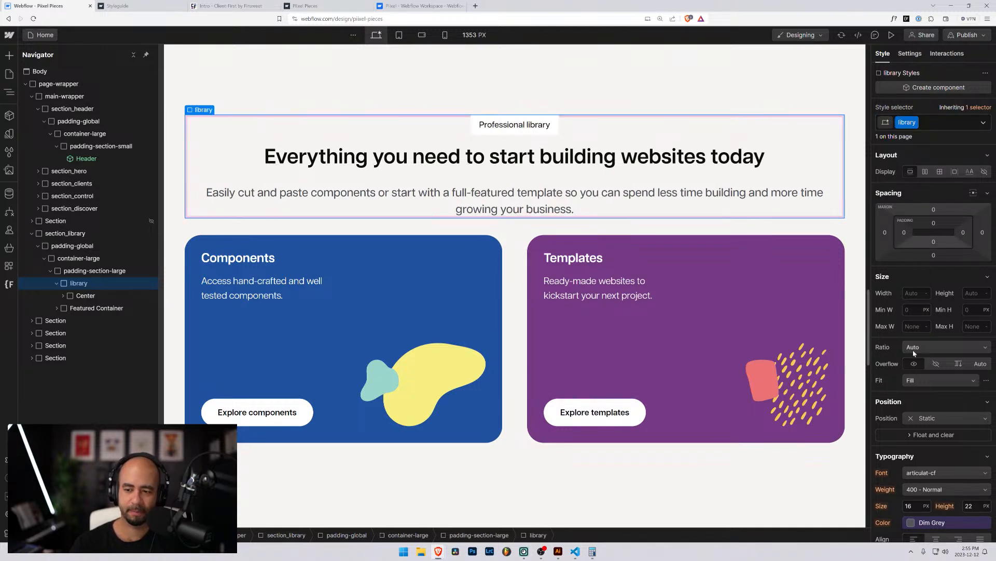
scroll(916, 364, "down", 2)
left_click(935, 423)
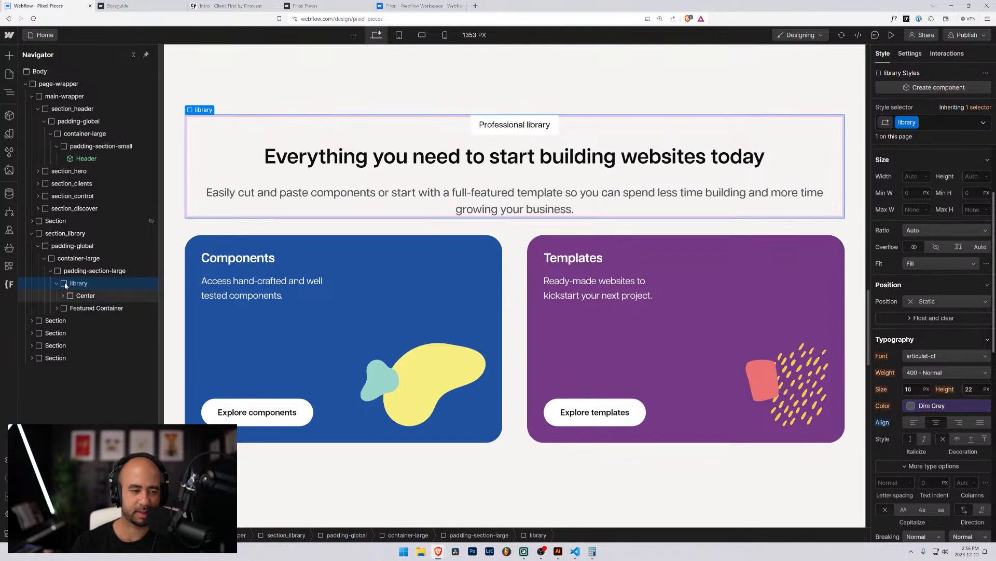
left_click(63, 296)
left_click(74, 298)
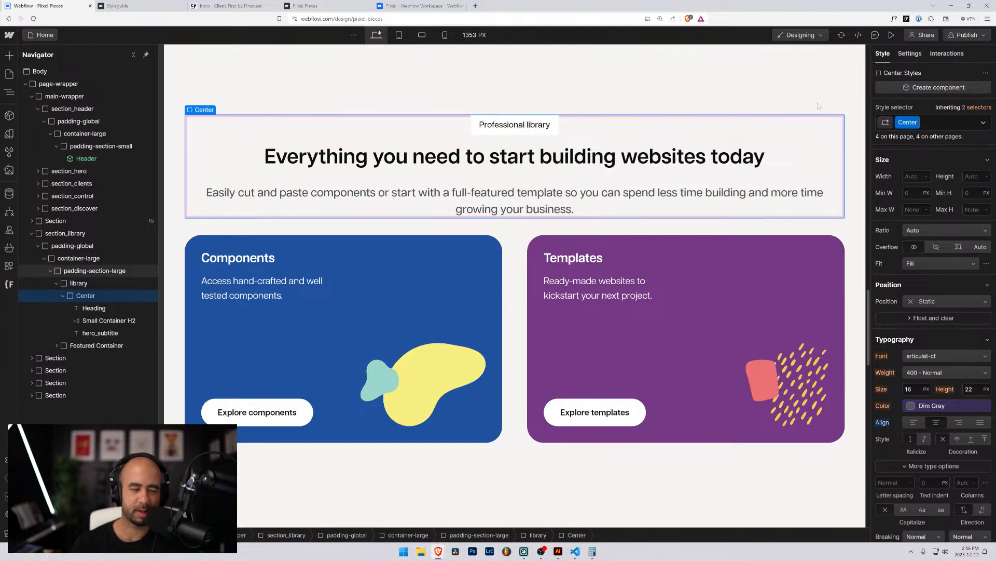
Replace the inner block's Center class with the existing container-small class.
key("ctrl+Return")
key("BackSpace")
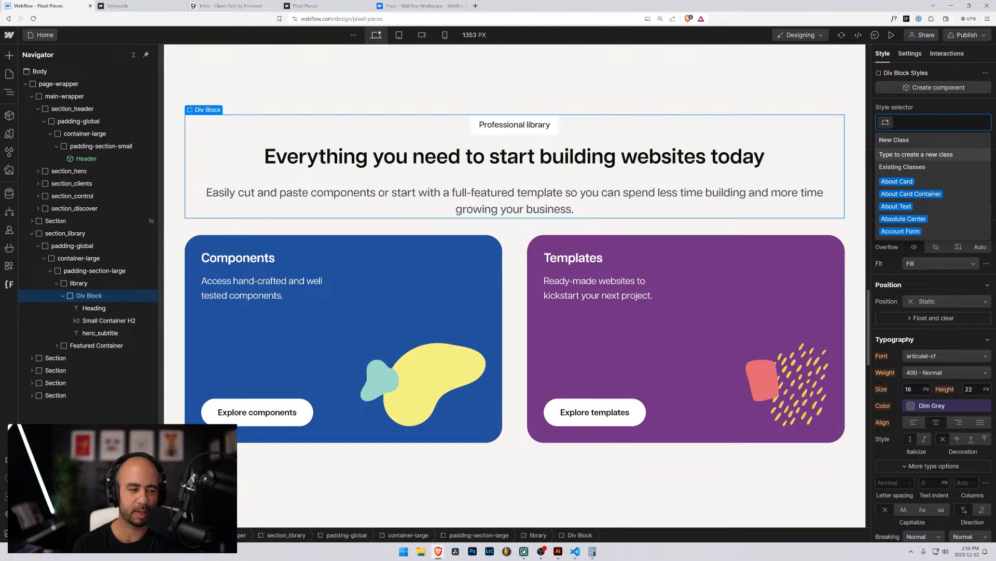
type("container-small")
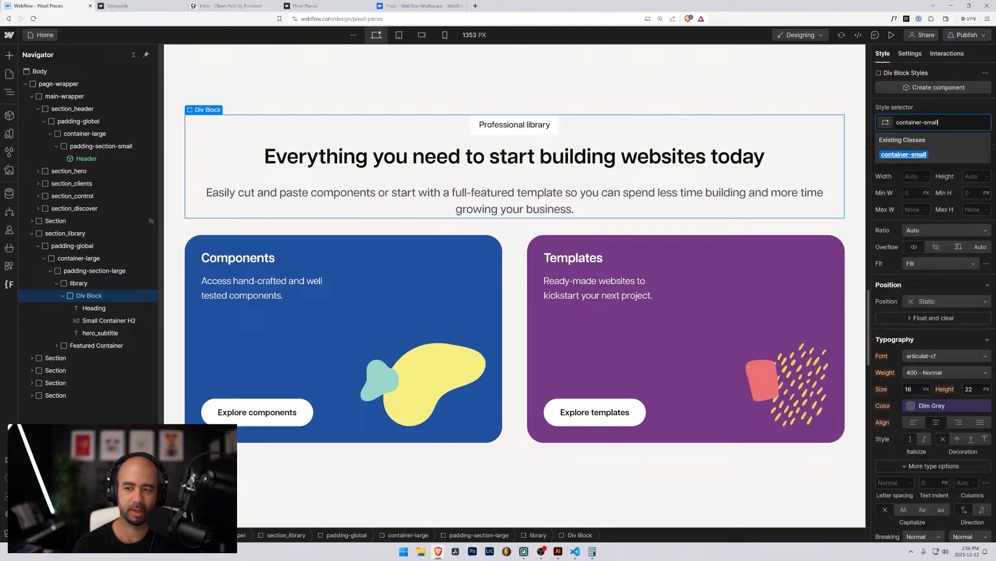
key("Return")
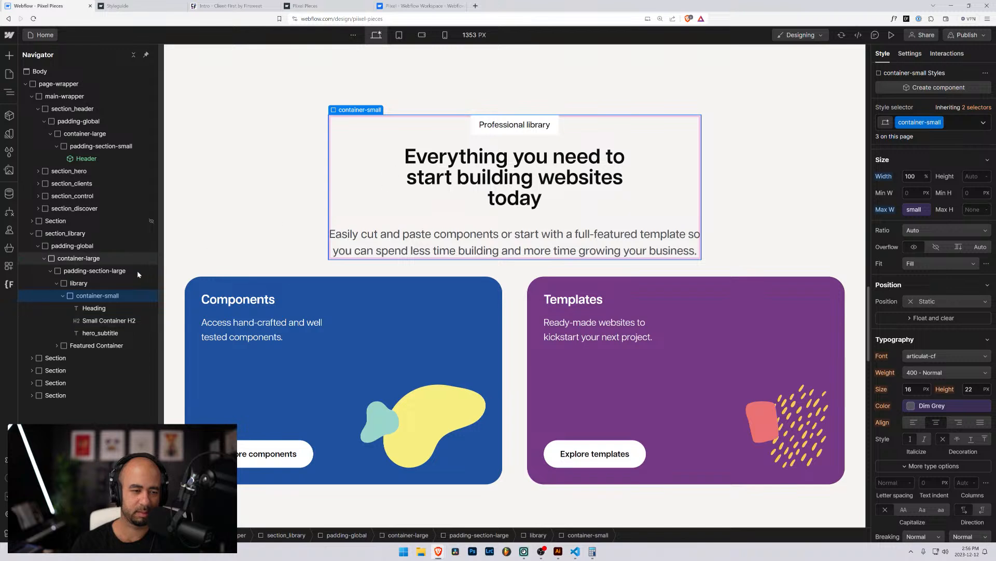
left_click(107, 321)
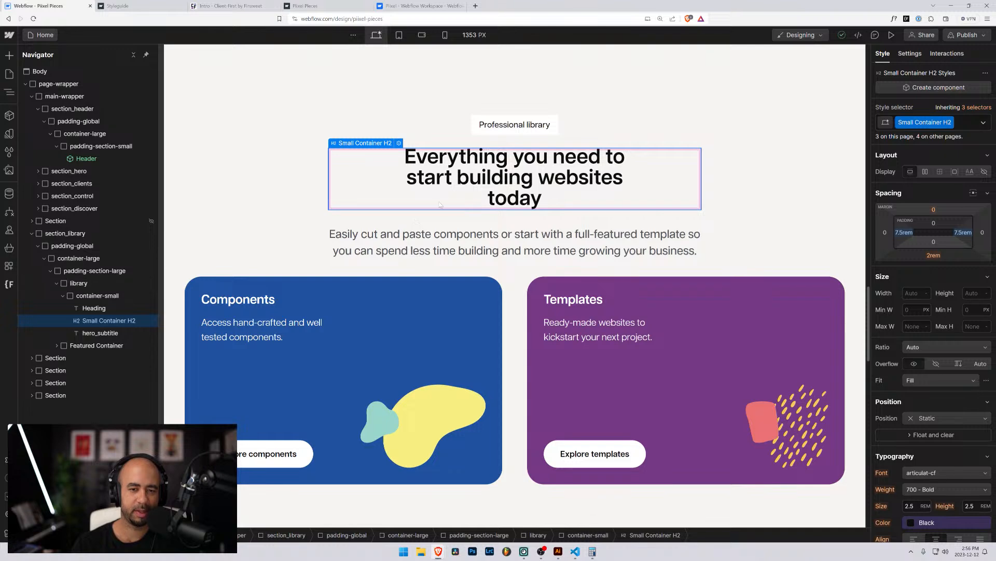
Compare with the published Pixel Pieces site, then check container-small's small max-width variable.
left_click(336, 6)
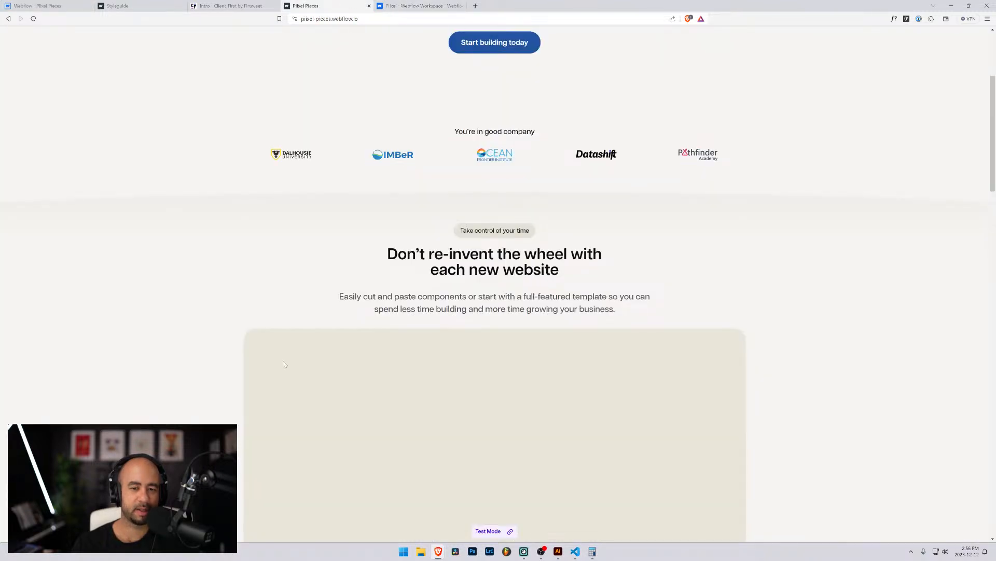
scroll(285, 364, "down", 12)
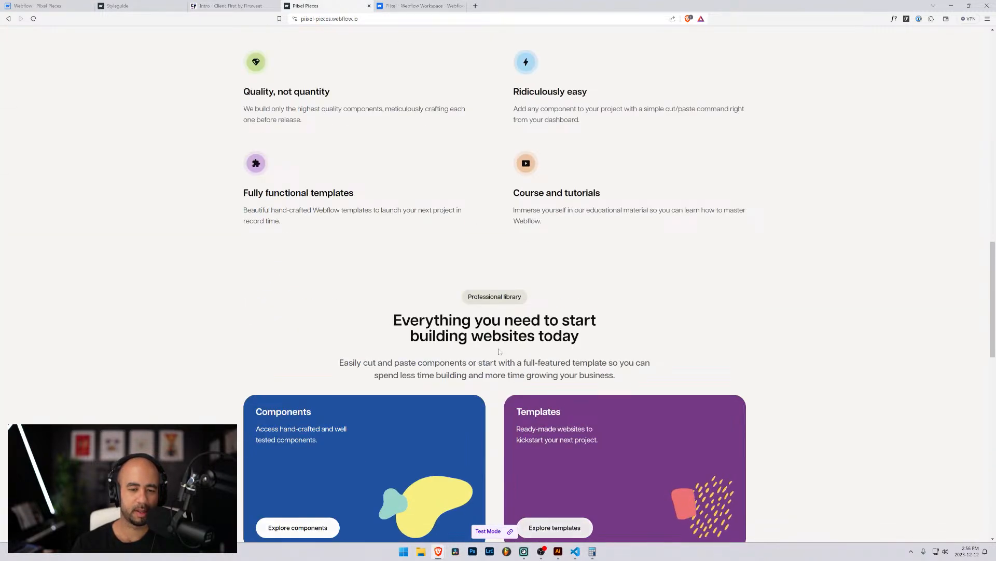
left_click(36, 6)
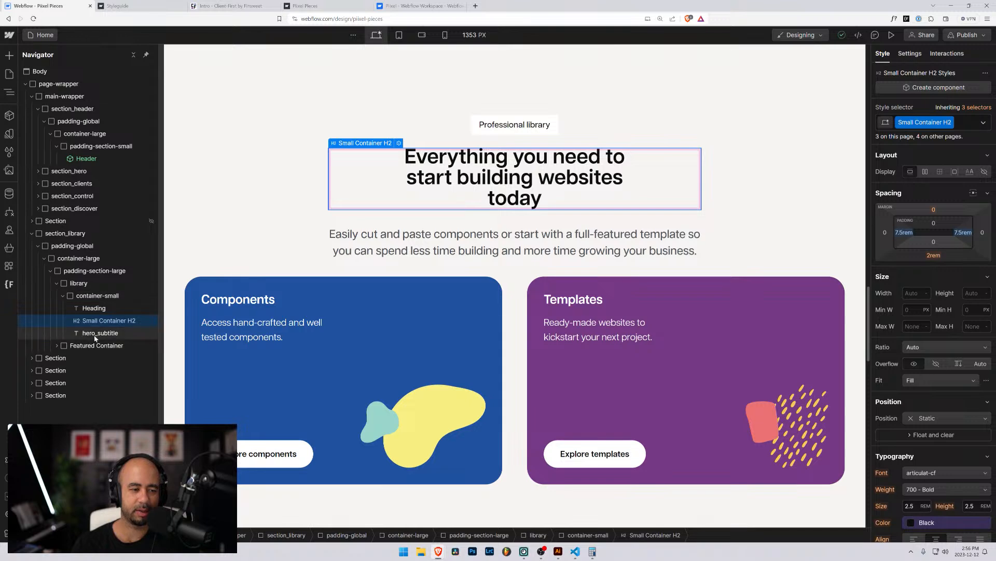
left_click(98, 295)
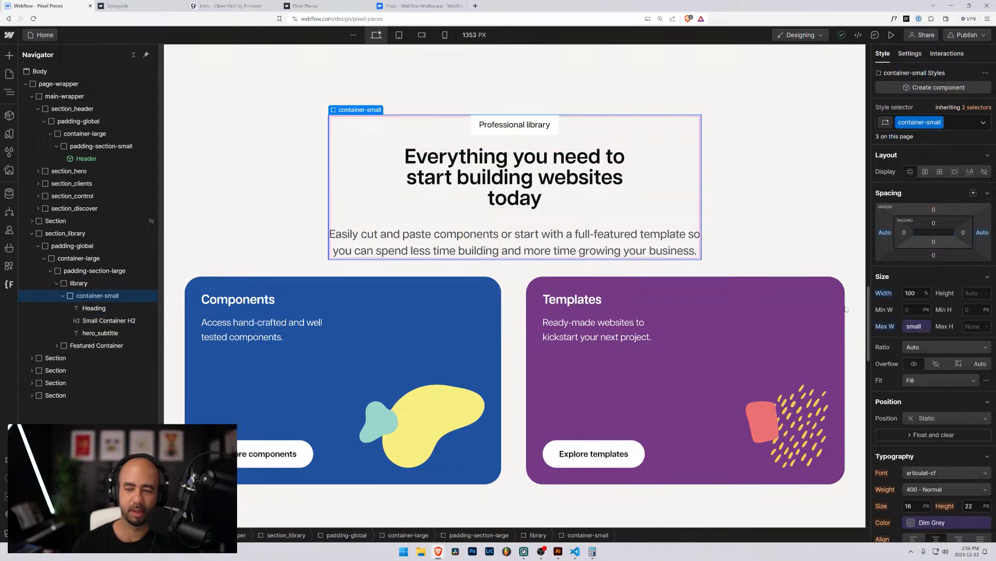
left_click(914, 325)
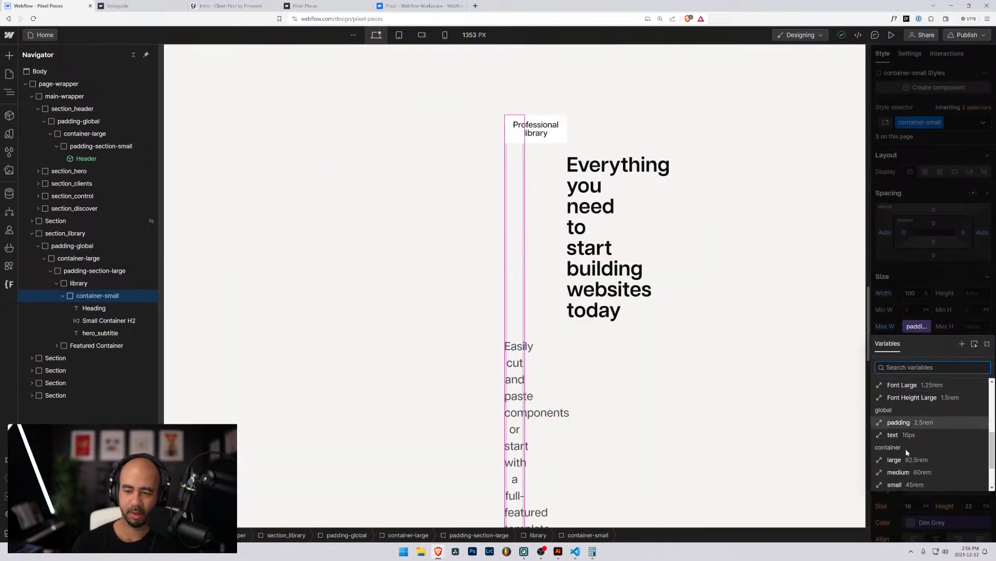
left_click(918, 485)
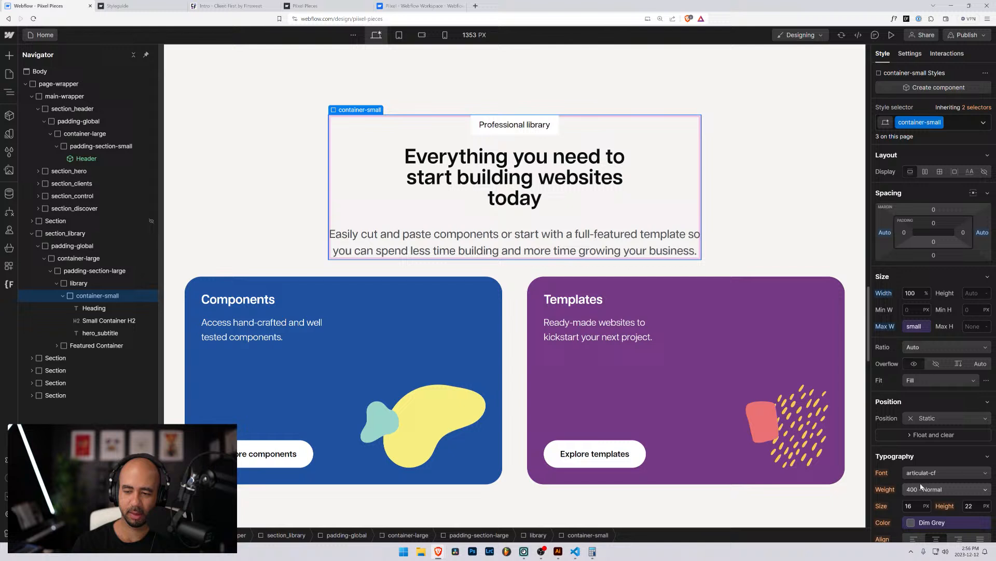
left_click(920, 327)
left_click(921, 328)
Raise the container/small variable value from 45 to 48 rem.
left_click(926, 327)
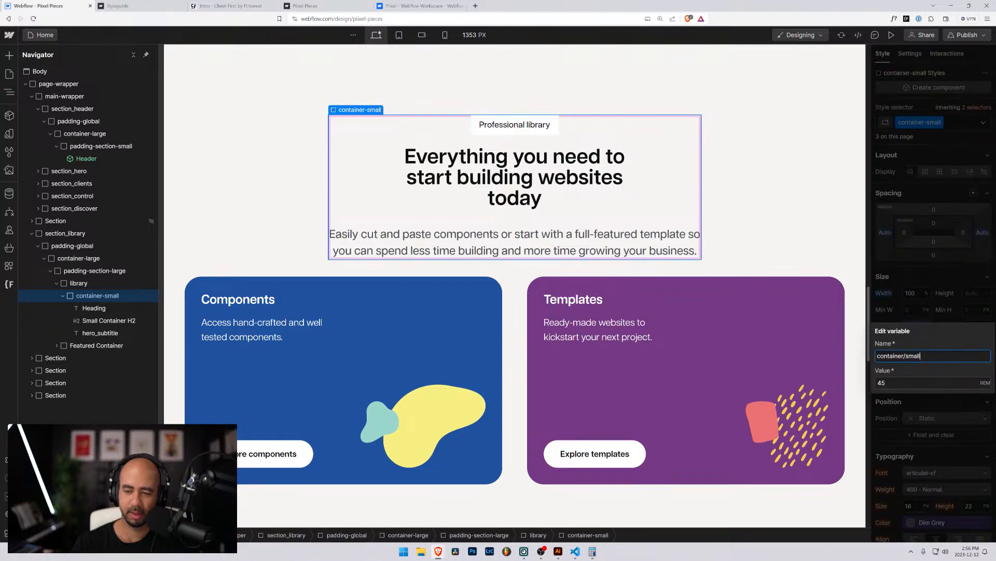
left_click(926, 382)
key("Up")
key("Up")
key("Up")
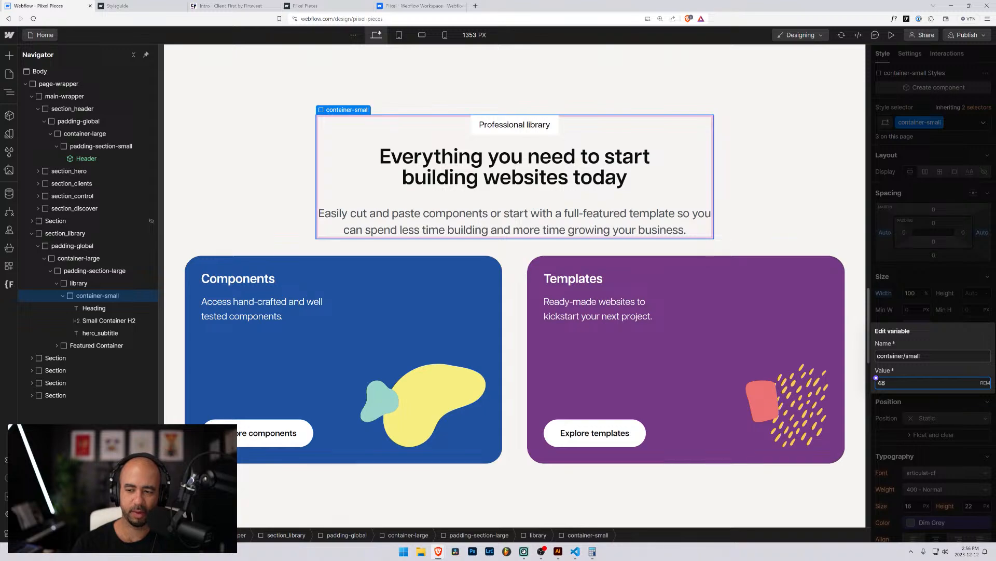
left_click(880, 281)
scroll(325, 185, "up", 15)
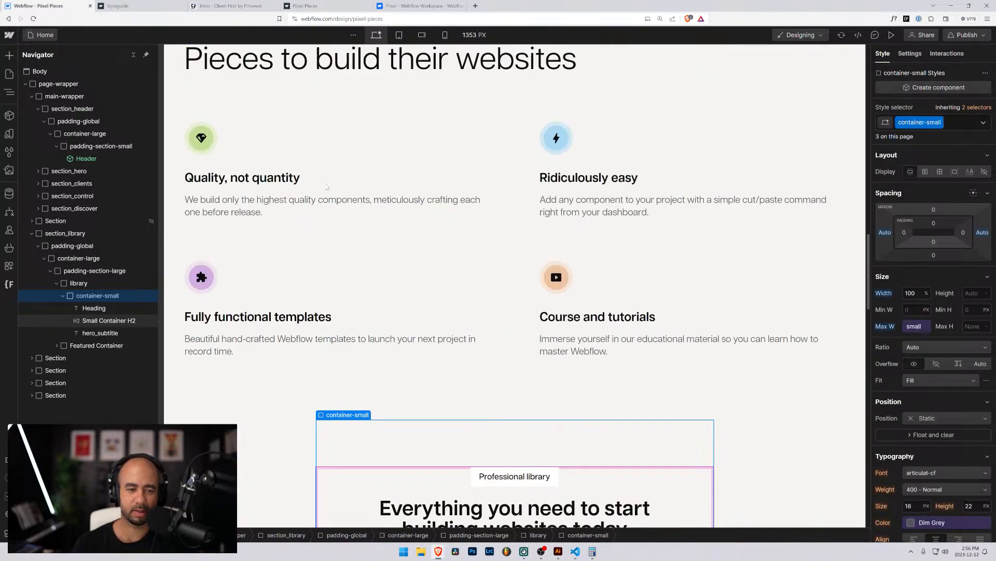
scroll(326, 185, "up", 10)
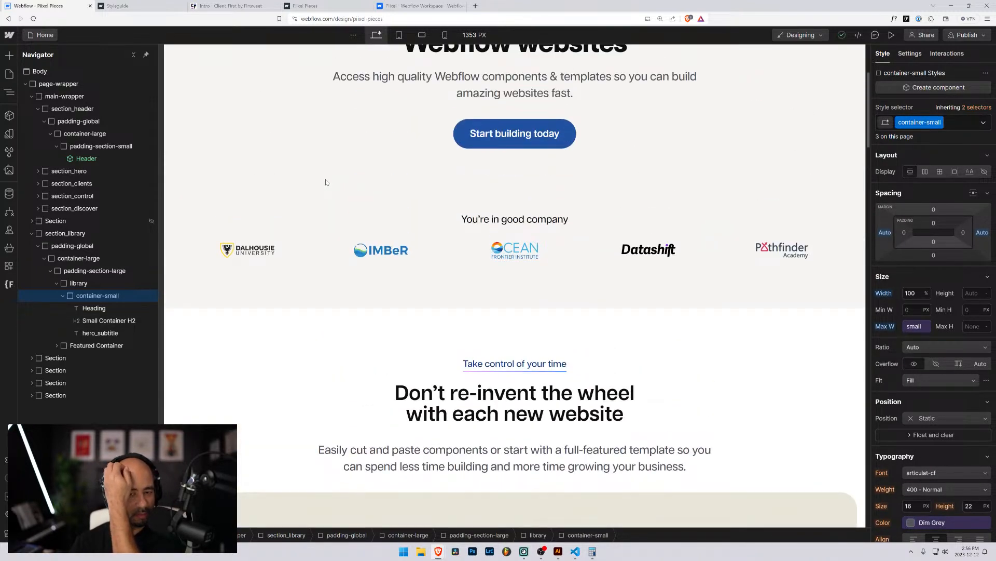
scroll(327, 182, "down", 15)
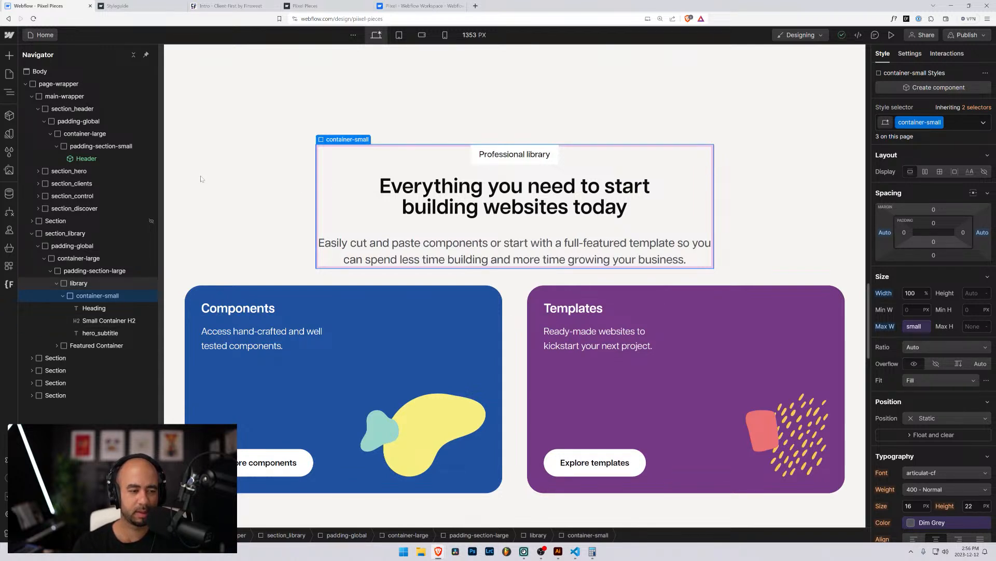
Check the library intro, hero and testimonials subtitle paragraphs that share the hero_subtitle class.
left_click(101, 334)
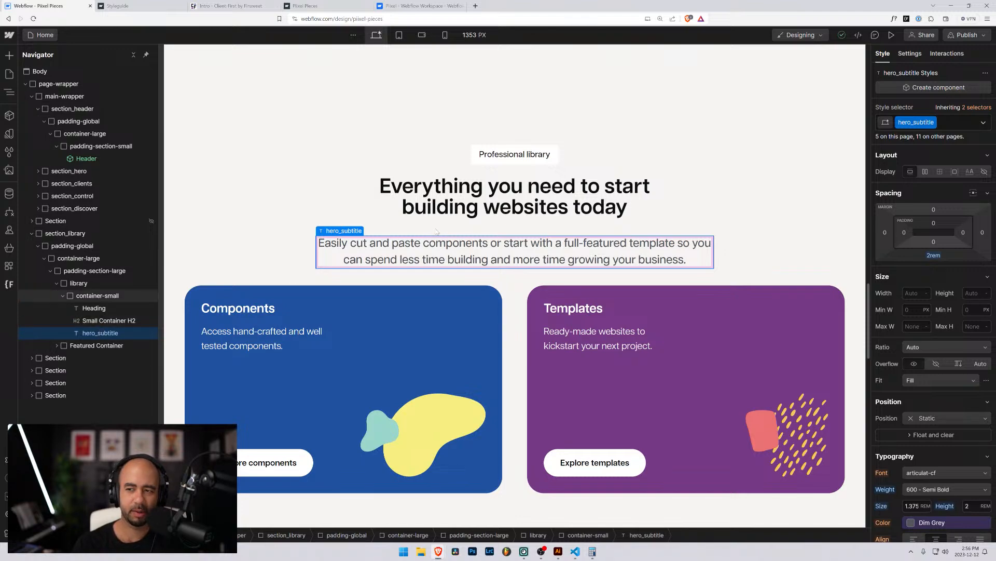
scroll(596, 205, "up", 16)
scroll(597, 202, "up", 8)
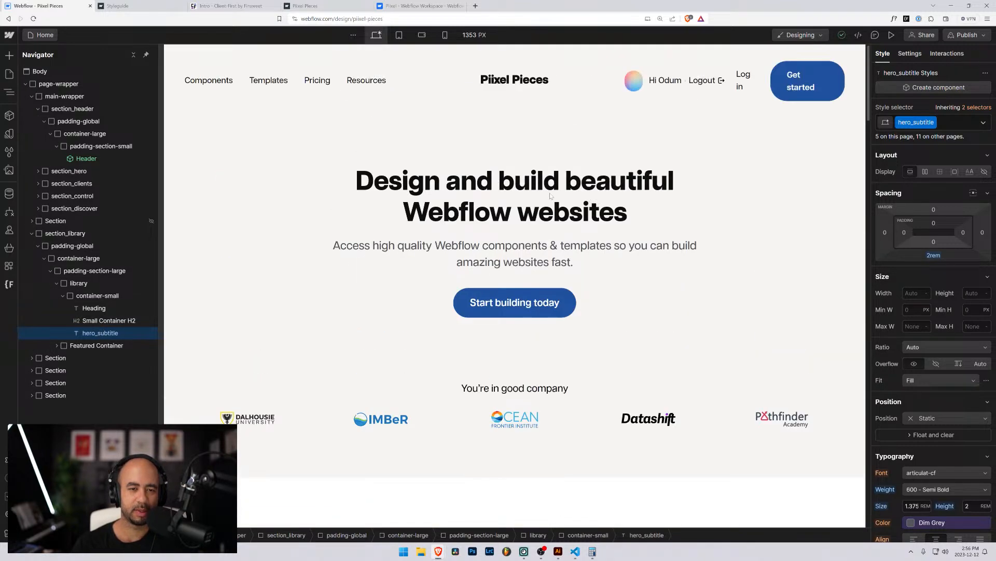
left_click(438, 251)
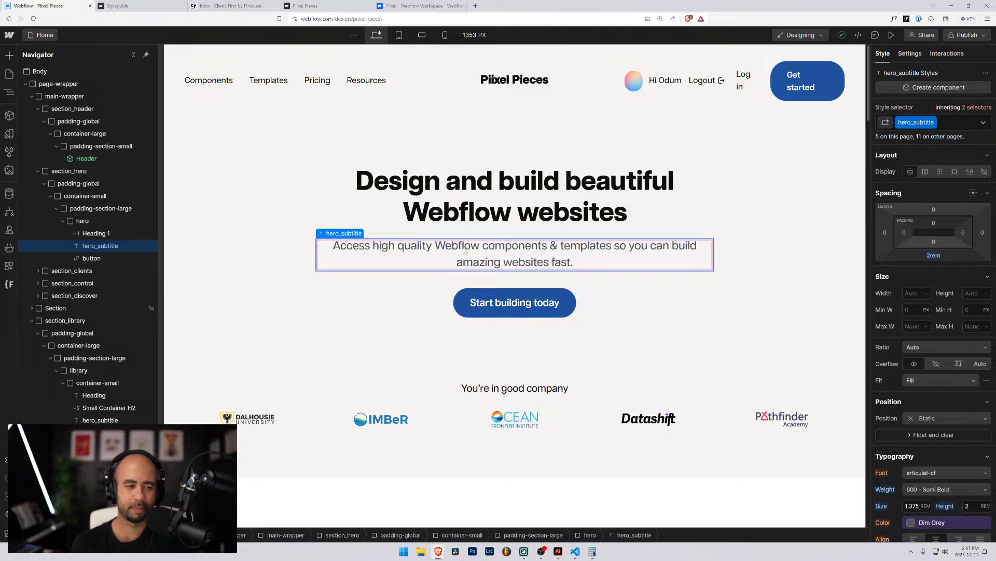
scroll(411, 266, "down", 15)
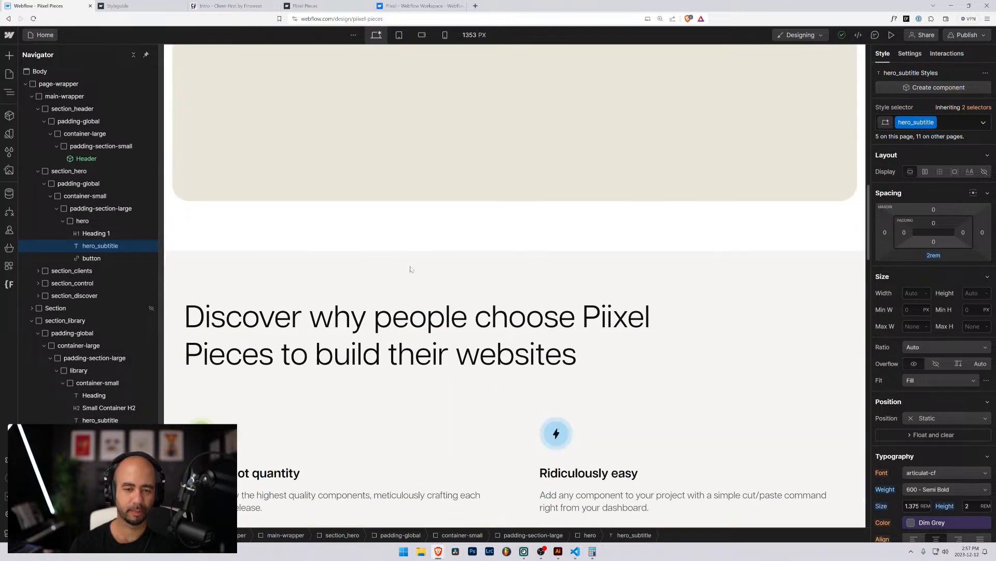
scroll(411, 269, "down", 6)
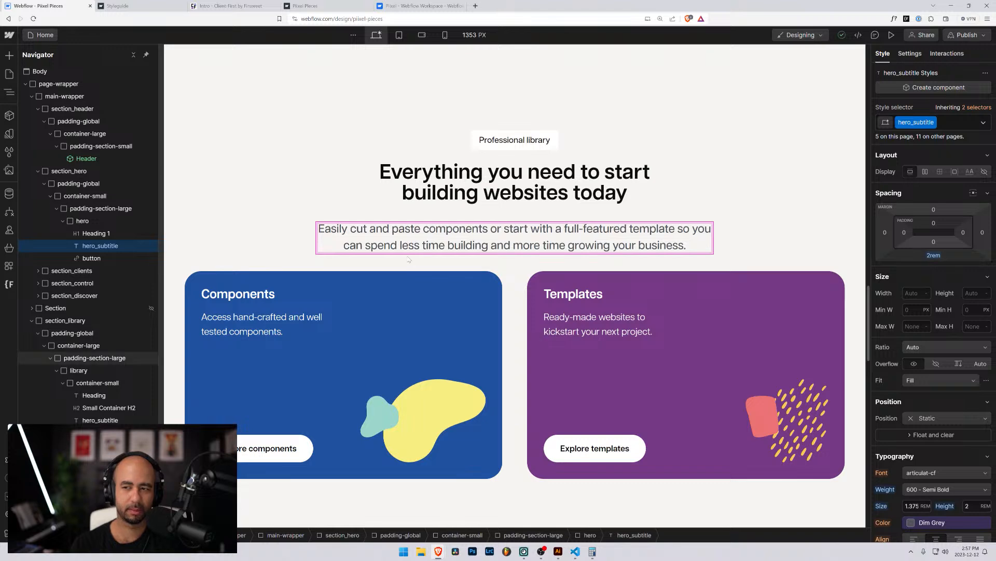
scroll(410, 269, "down", 8)
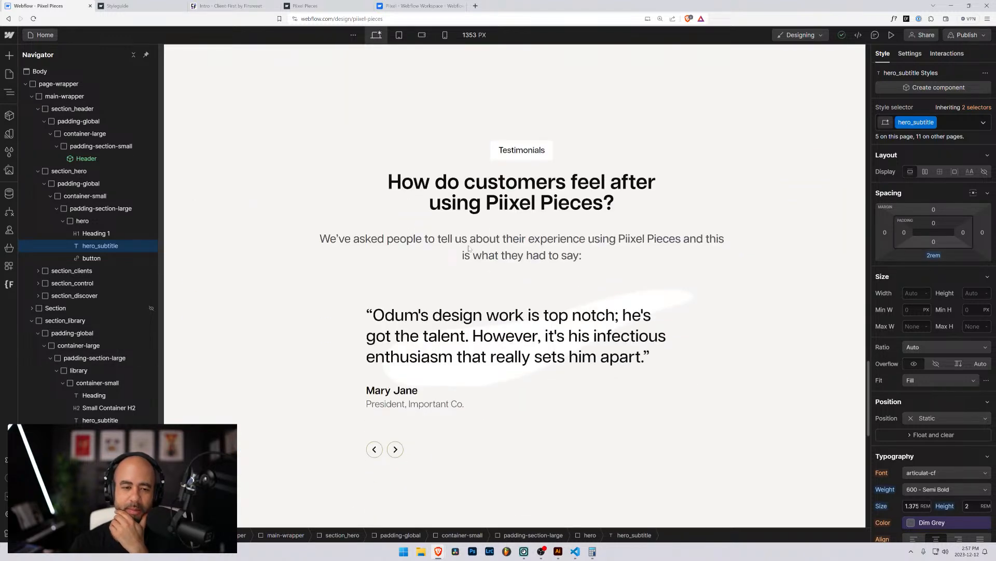
left_click(490, 259)
scroll(458, 254, "up", 5)
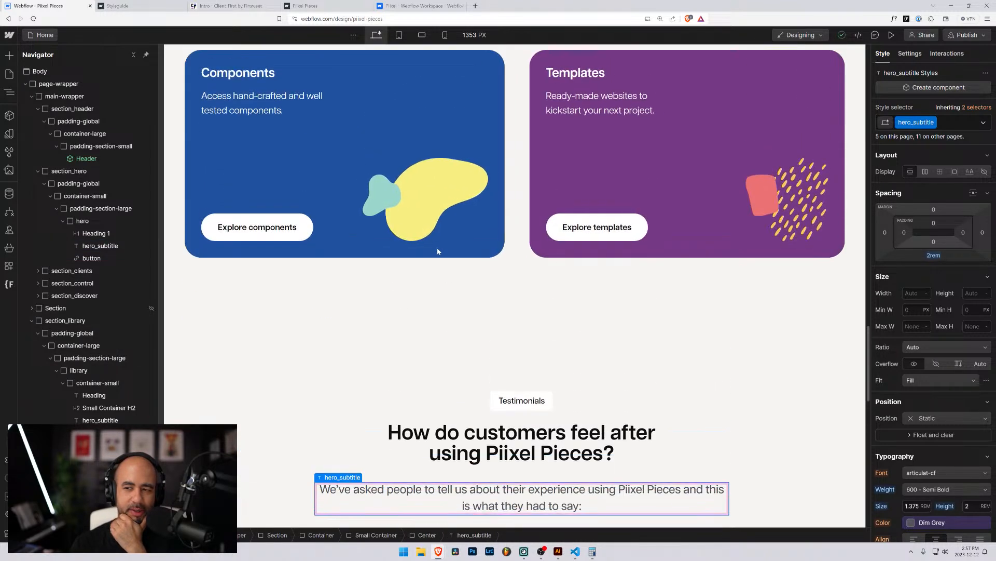
Delete the hero_ prefix so the hero_subtitle class is renamed to subtitle.
double_click(914, 122)
left_click(914, 122)
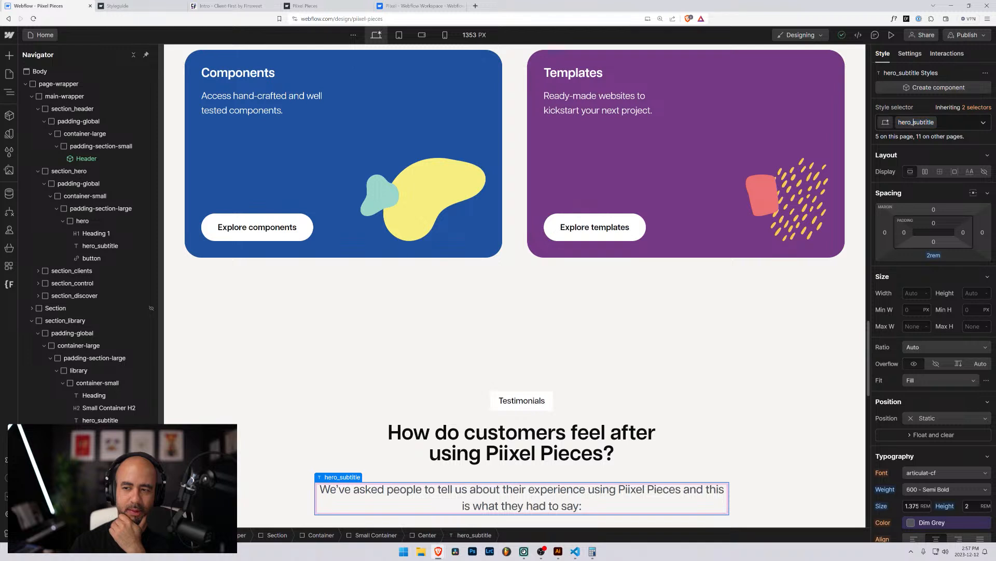
left_click_drag(914, 122, 902, 123)
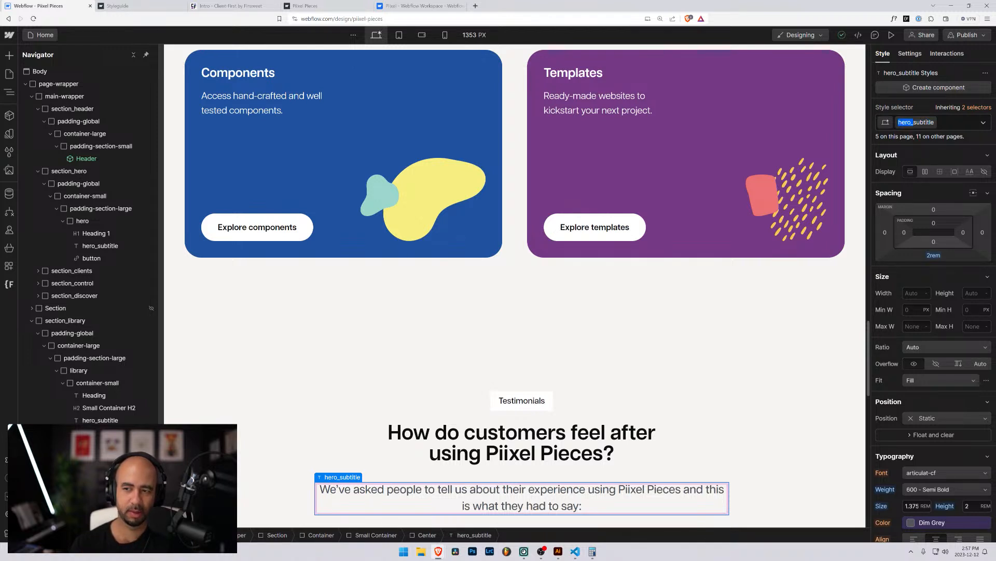
key("BackSpace")
key("Return")
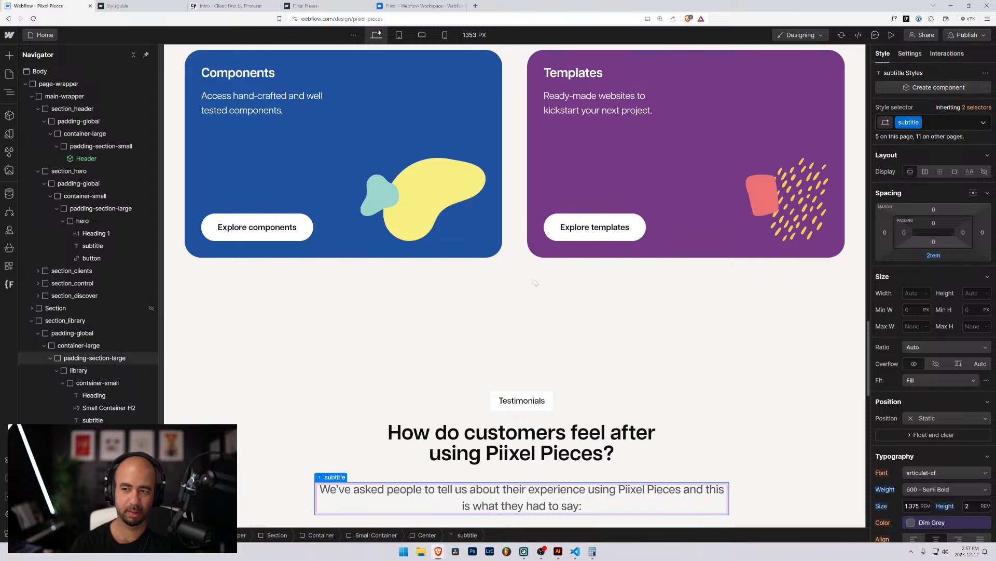
scroll(484, 292, "up", 10)
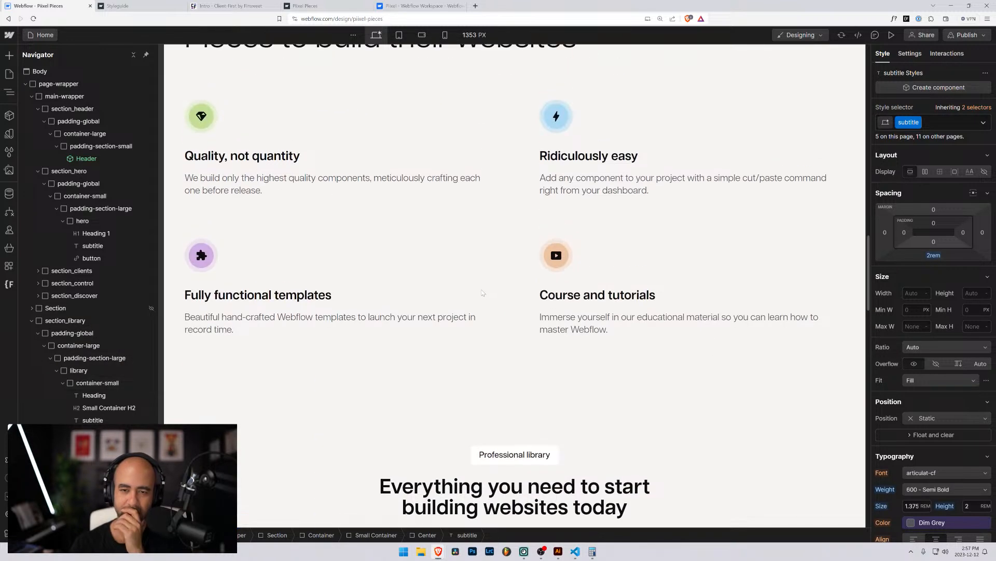
scroll(482, 292, "down", 5)
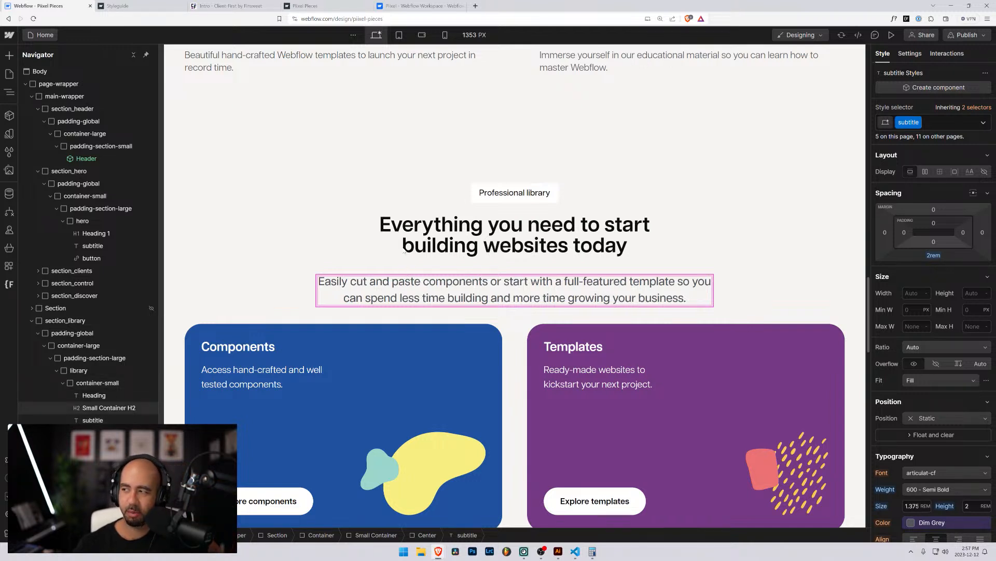
left_click(374, 238)
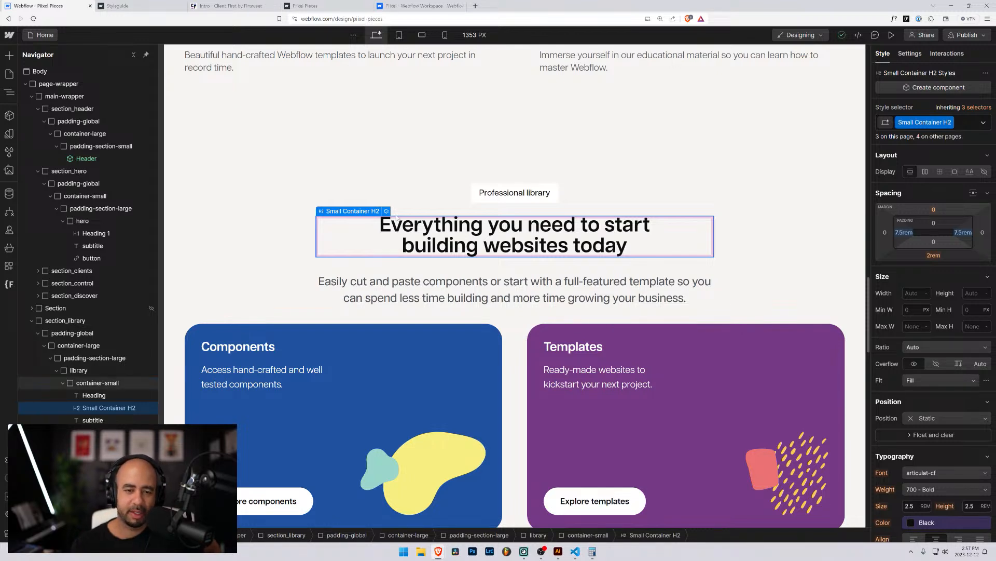
Locate the library wrapper, container-small and Featured Container elements in the Navigator.
scroll(364, 218, "down", 5)
scroll(337, 129, "up", 4)
left_click(327, 97)
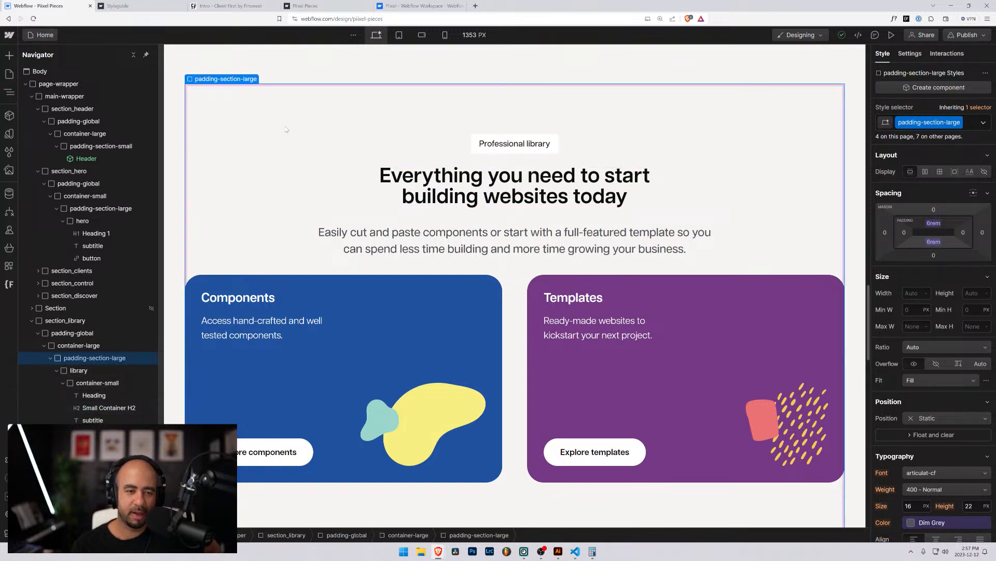
scroll(286, 129, "up", 5)
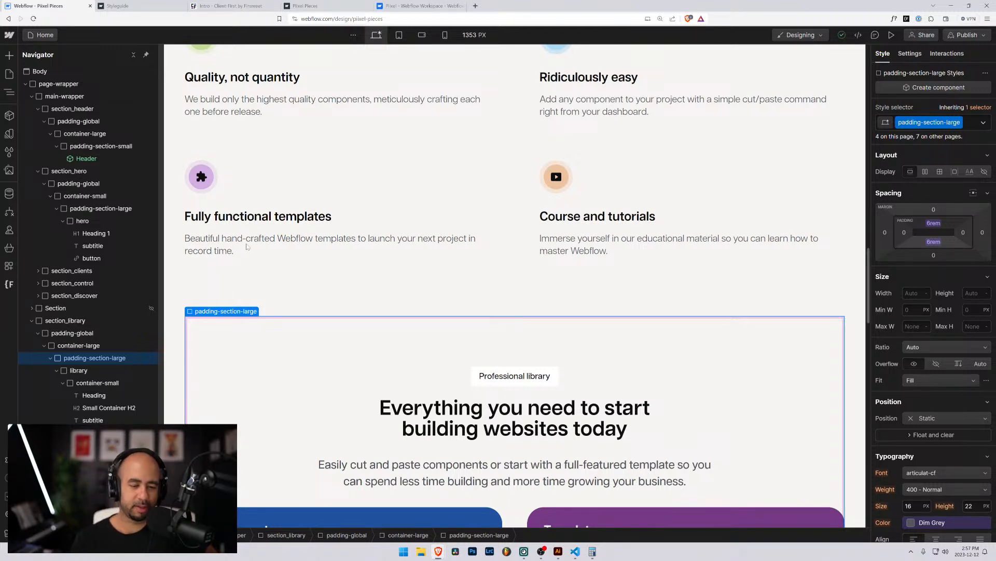
scroll(276, 244, "down", 4)
scroll(275, 243, "down", 4)
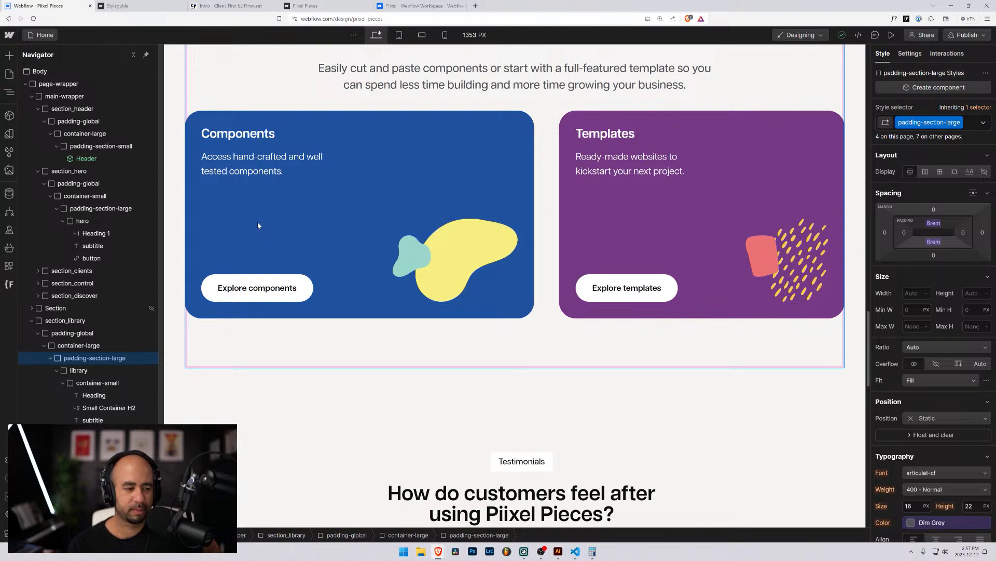
left_click(82, 370)
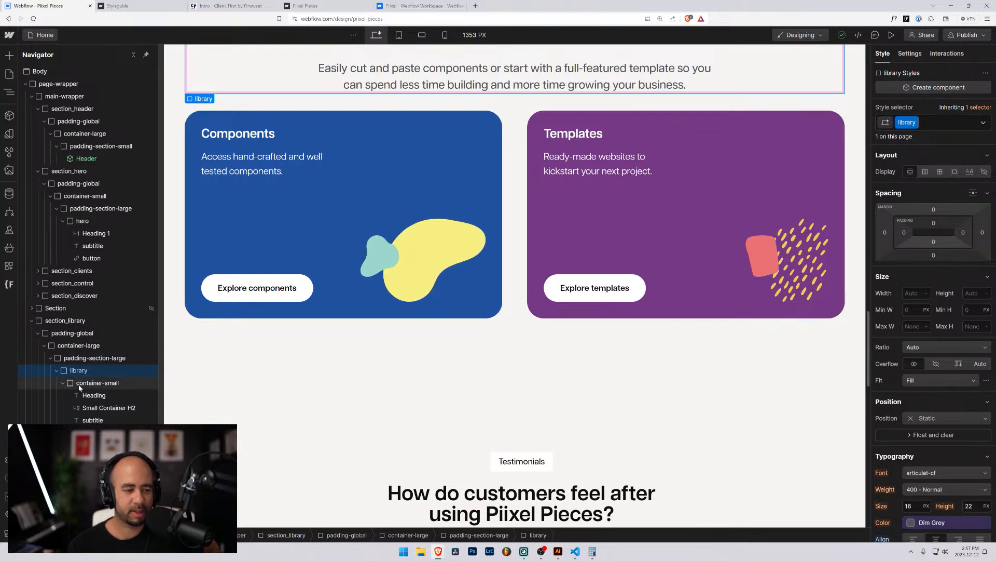
left_click(80, 384)
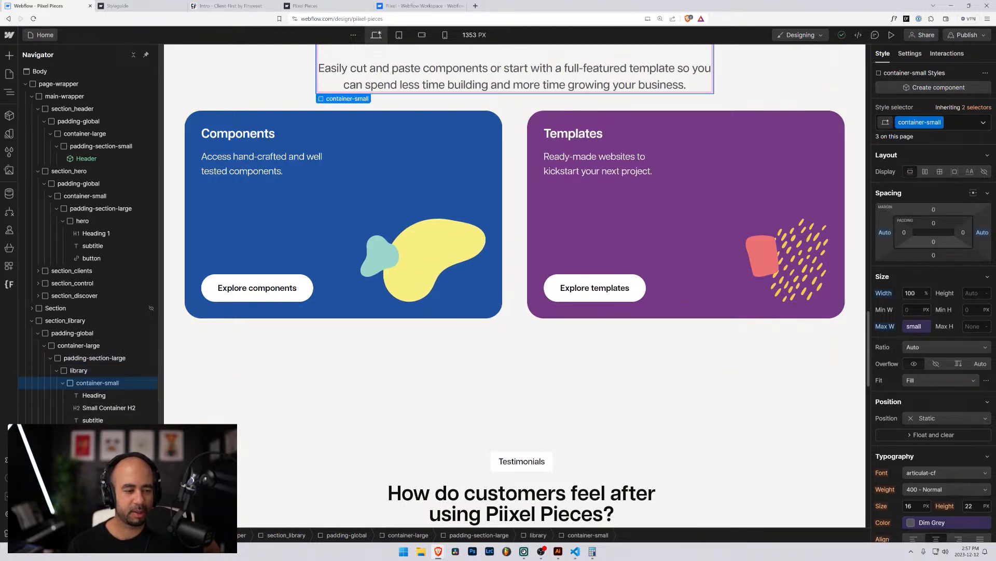
left_click(80, 433)
Move Featured Container into the library block beside container-small.
left_click(63, 382)
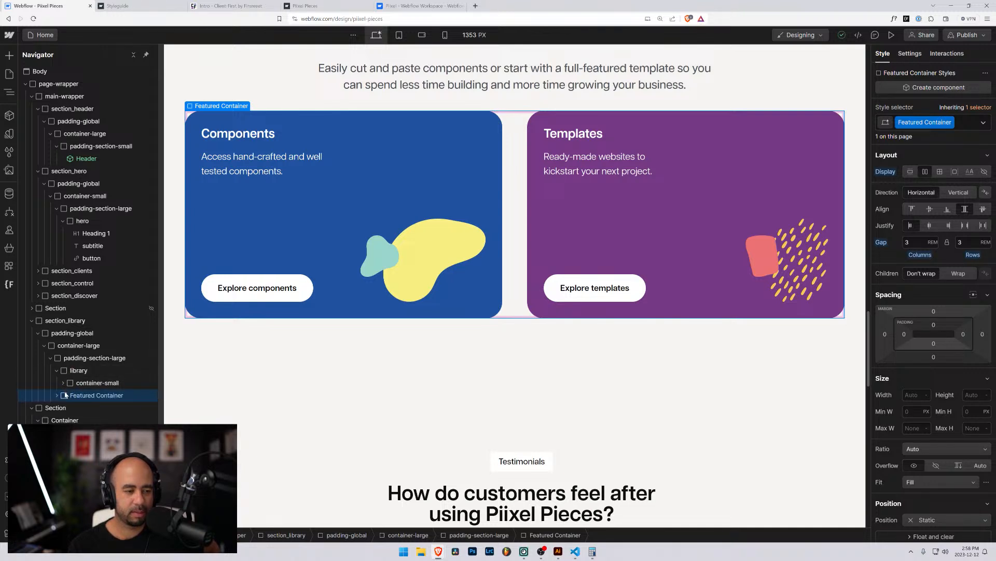
left_click(58, 370)
left_click(58, 371)
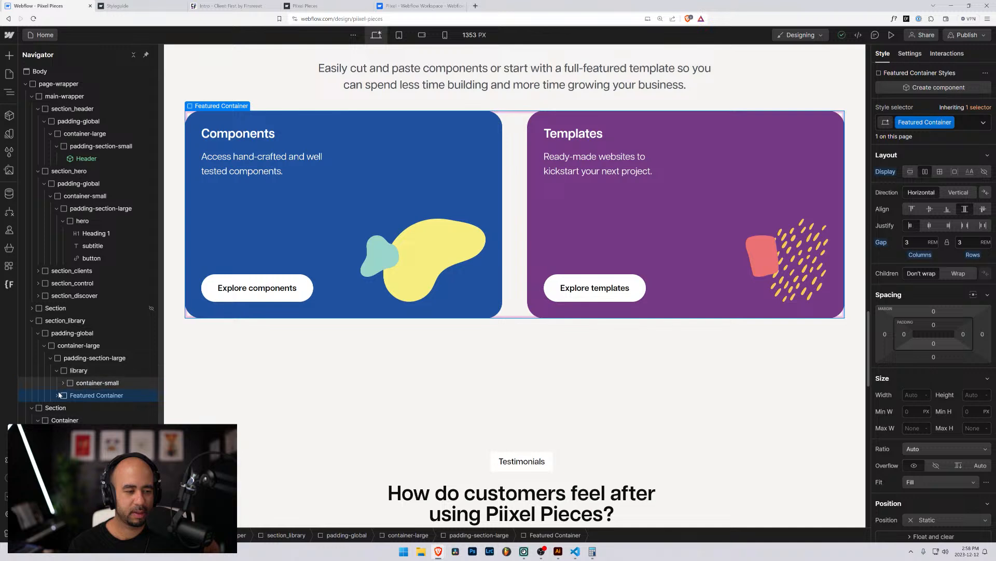
left_click_drag(68, 394, 72, 397)
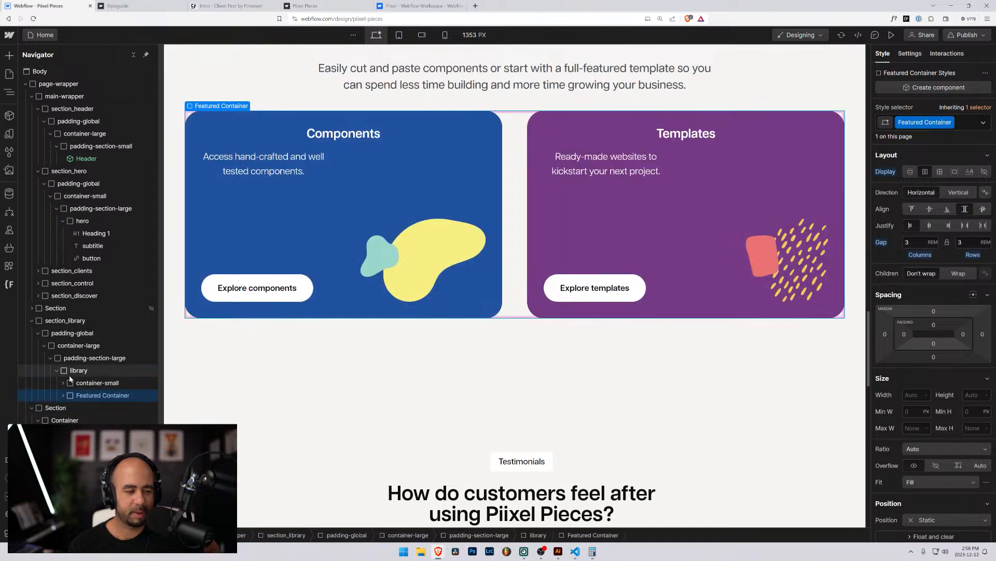
left_click(63, 395)
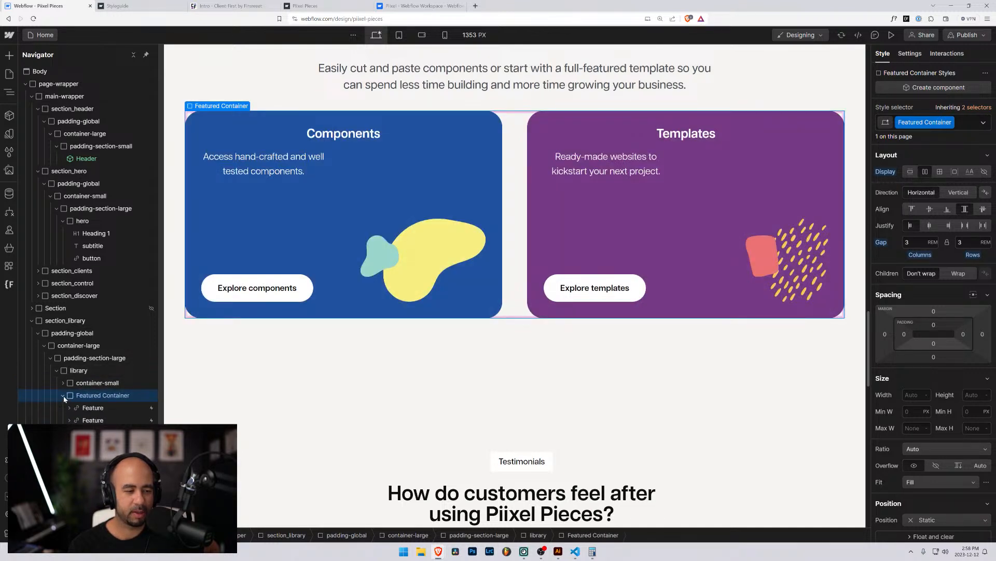
Remove Featured Container's class and begin a new class named library_.
left_click(951, 124)
left_click(950, 161)
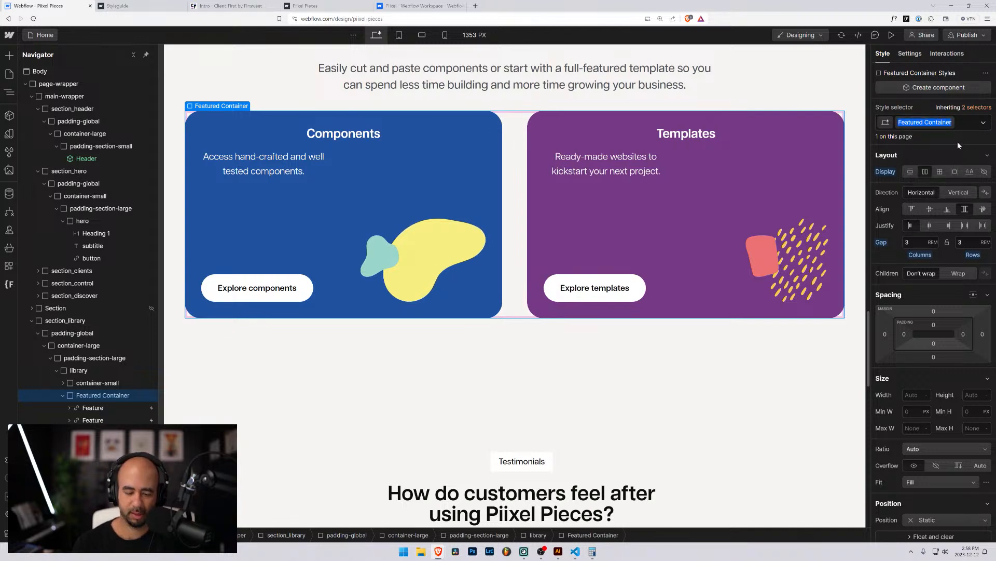
type("libra")
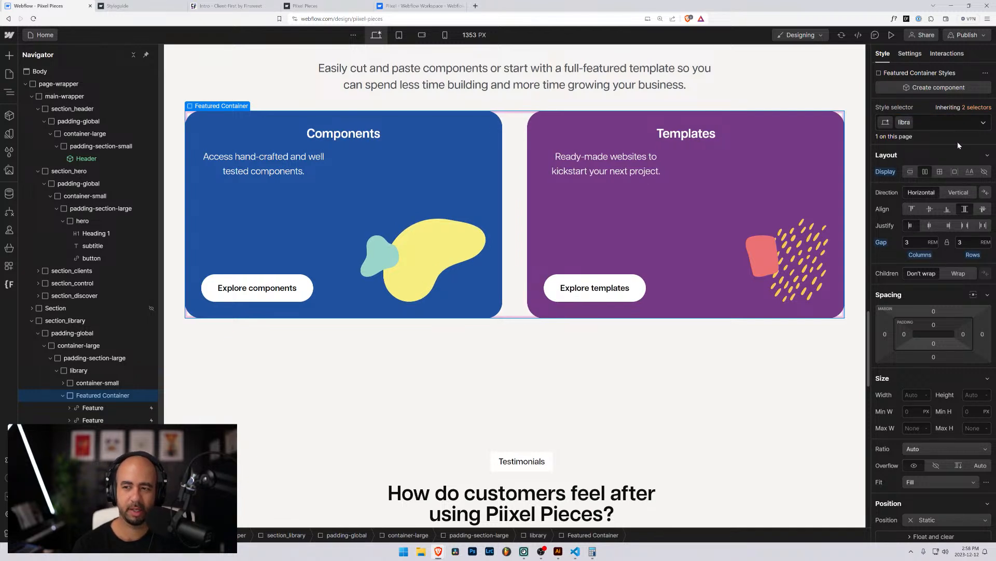
type("ry_")
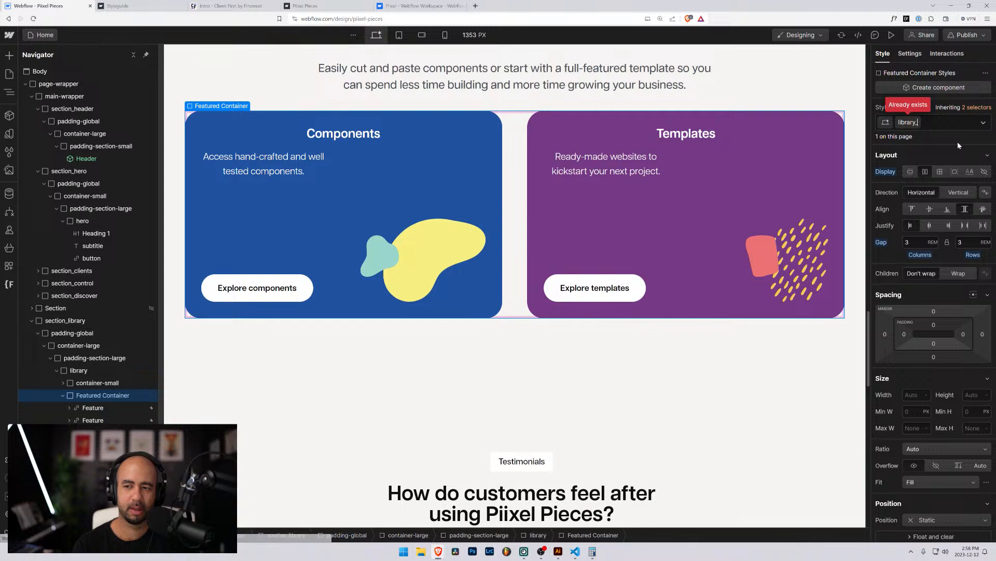
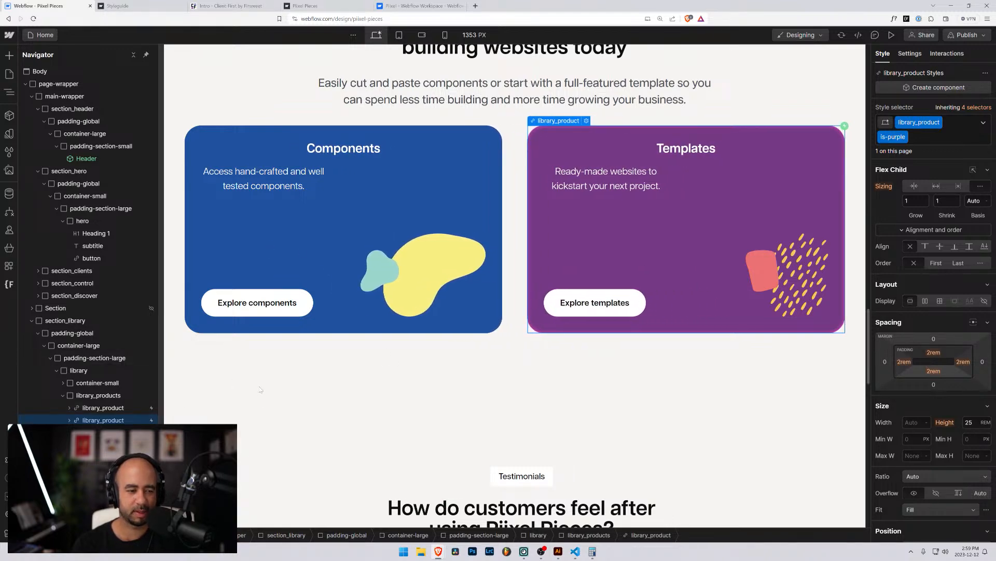
Review the testimonials section and expand the library's container-small to find its Heading.
scroll(260, 391, "down", 6)
scroll(260, 391, "up", 5)
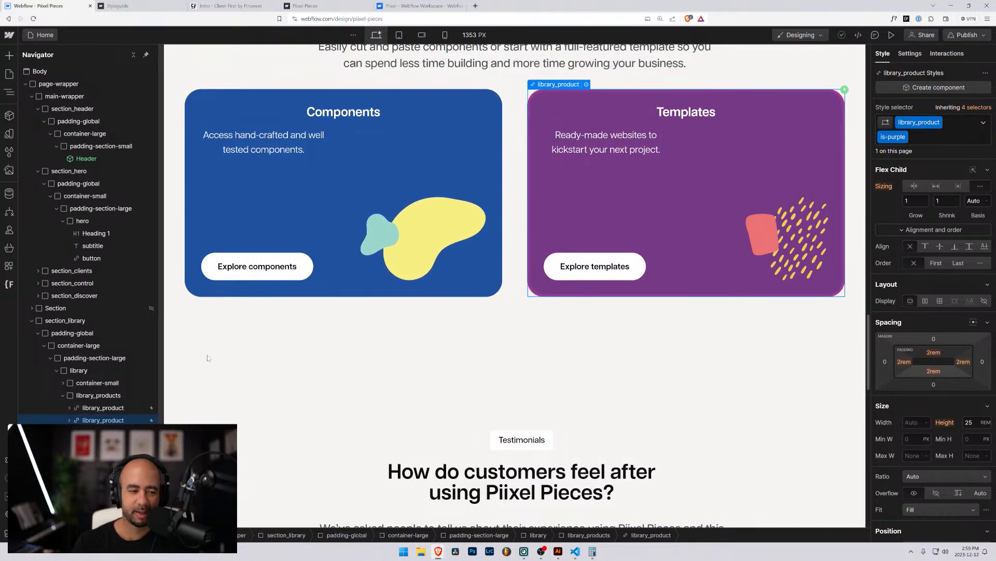
scroll(207, 357, "down", 5)
scroll(206, 357, "up", 3)
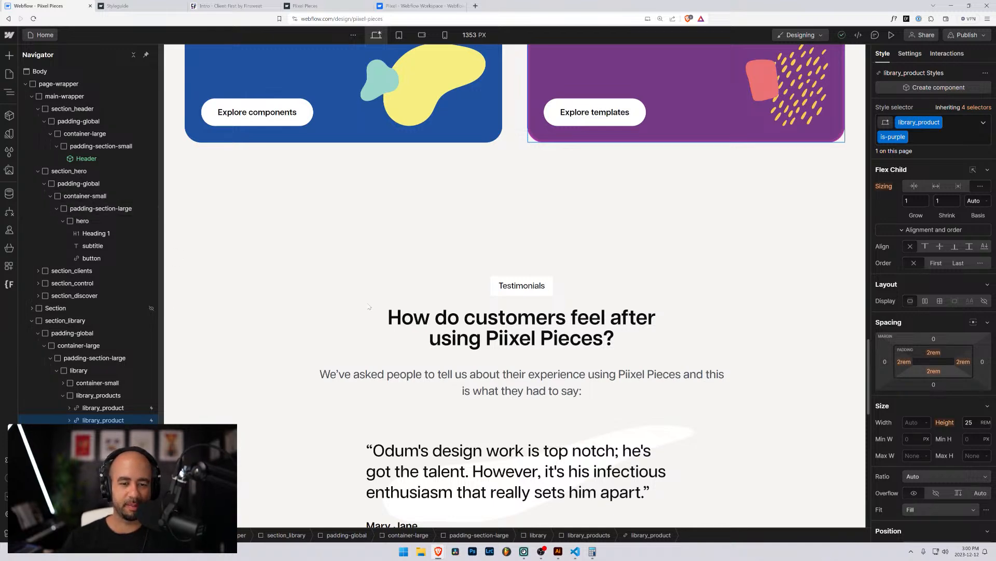
scroll(369, 307, "down", 3)
scroll(245, 199, "down", 1)
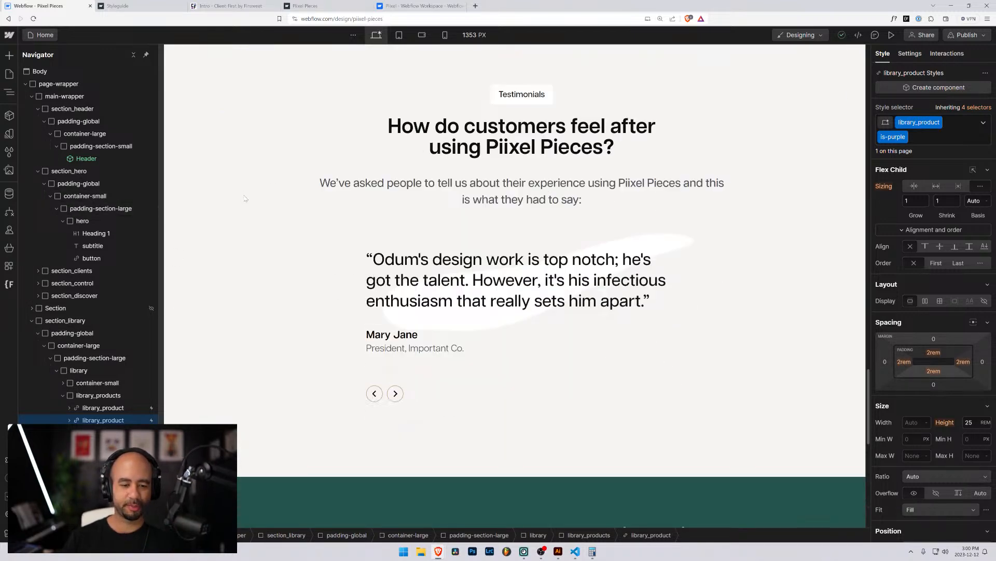
scroll(256, 196, "down", 8)
scroll(279, 337, "up", 1)
scroll(358, 400, "down", 2)
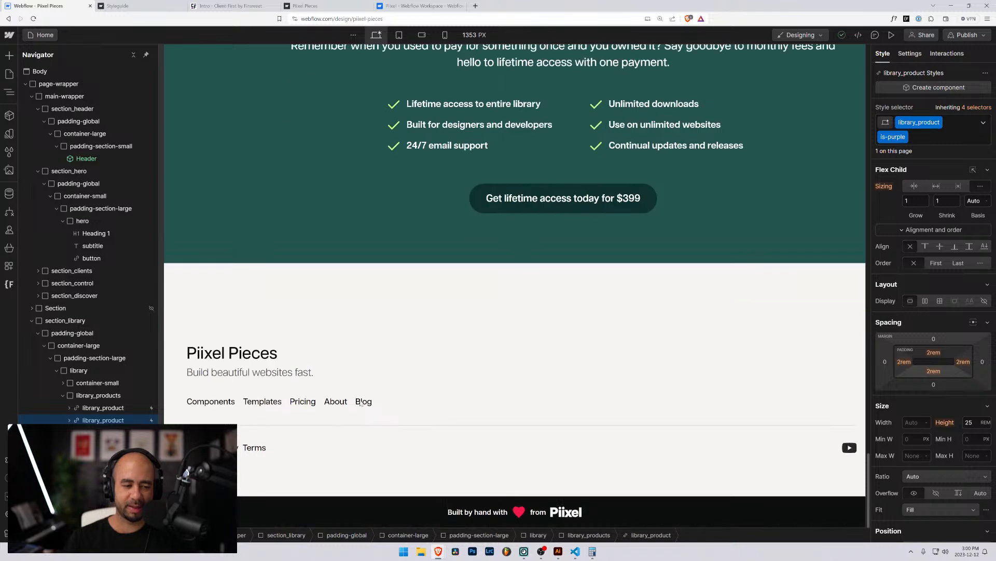
scroll(361, 404, "up", 8)
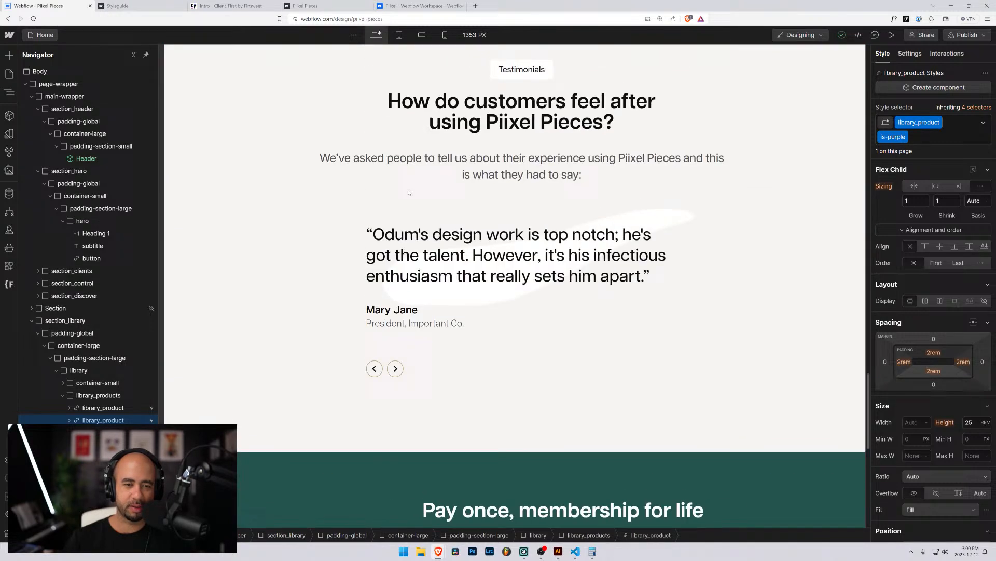
left_click(423, 179)
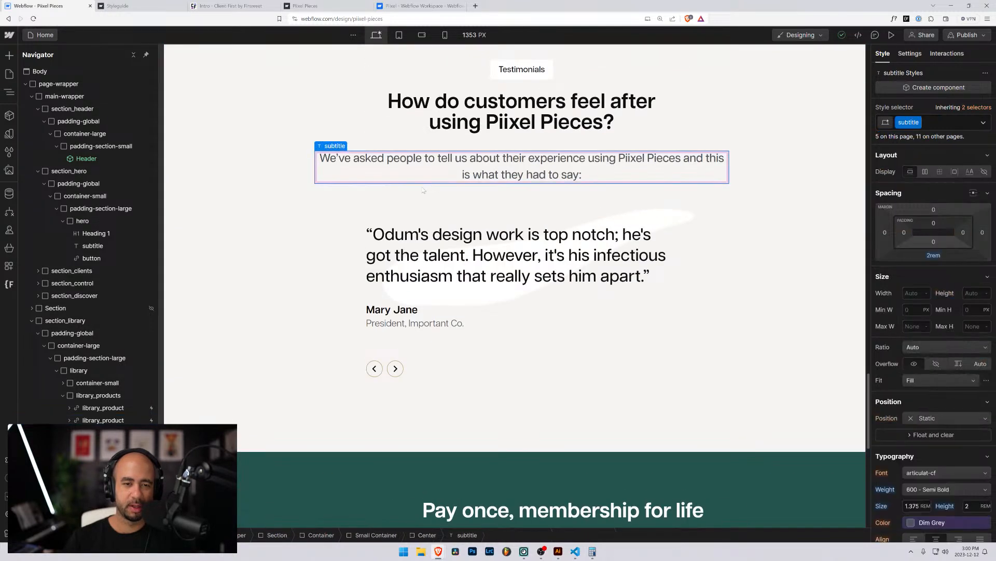
scroll(423, 190, "up", 4)
left_click(354, 287)
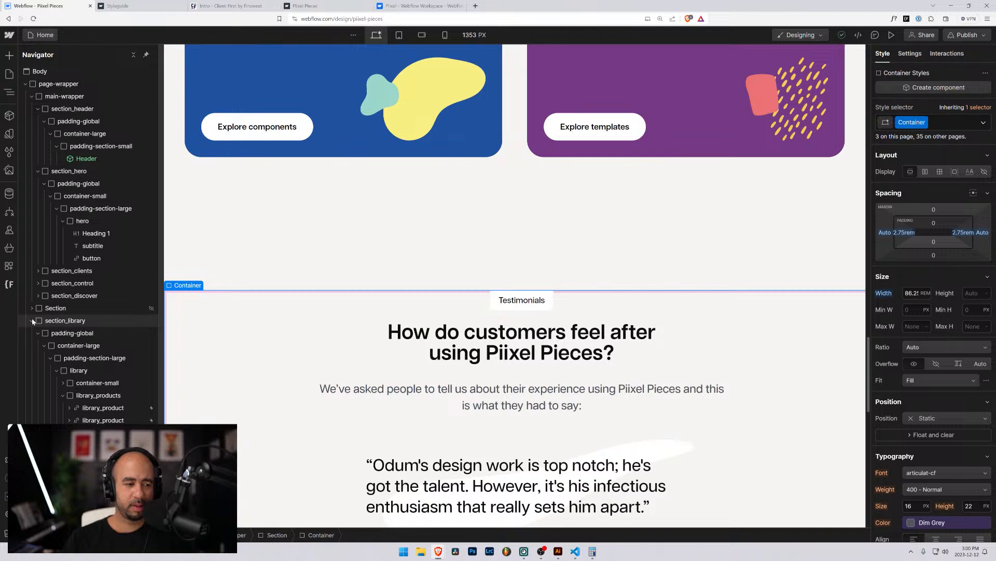
left_click(63, 383)
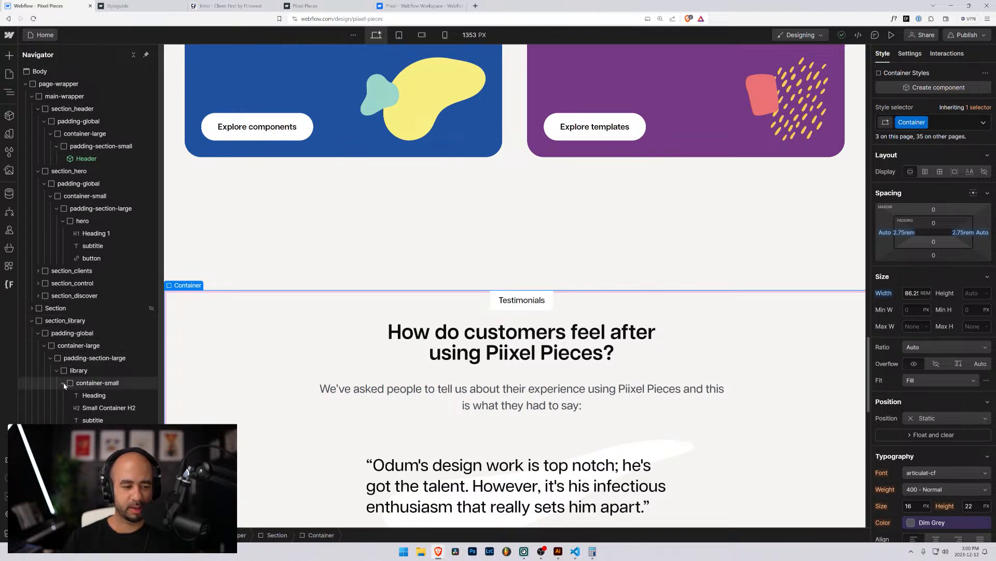
left_click(96, 396)
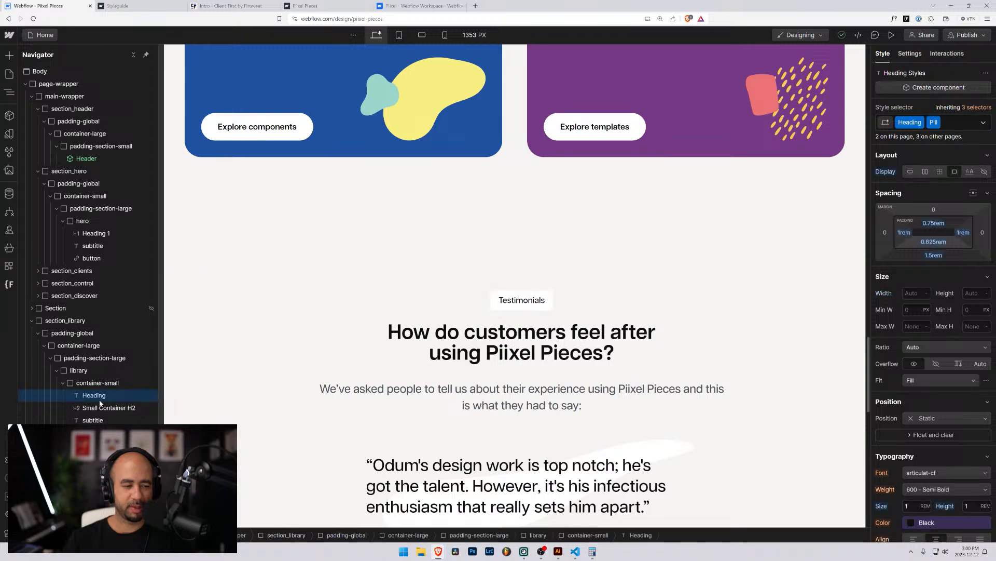
scroll(387, 338, "up", 20)
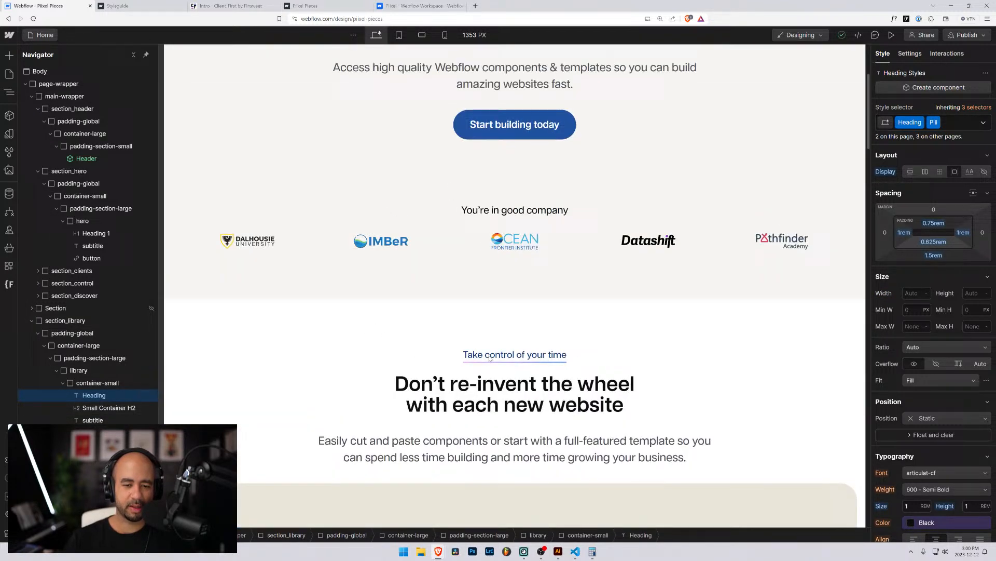
Select the control section's pre-heading block around 'Take control of your time'.
left_click(490, 357)
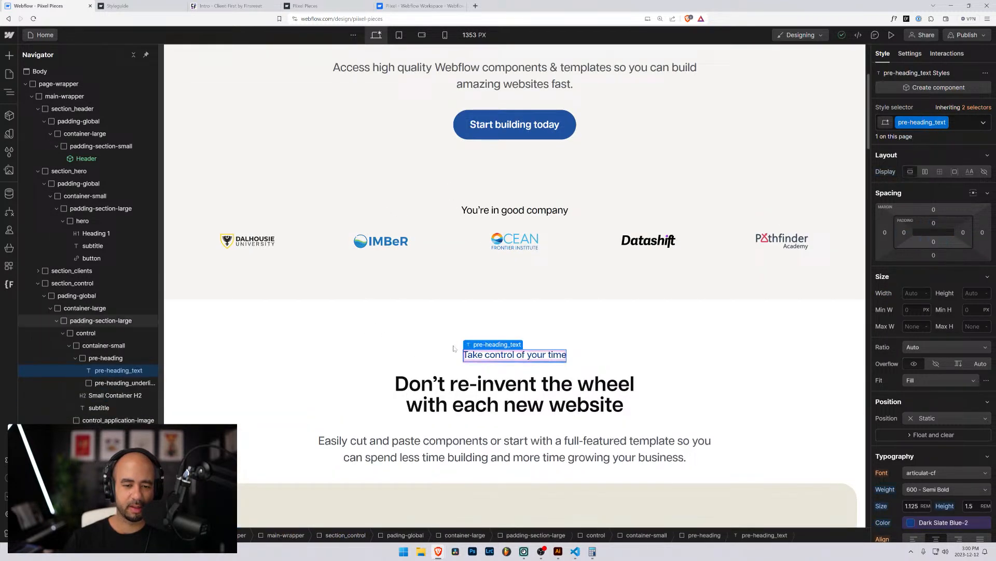
left_click(75, 358)
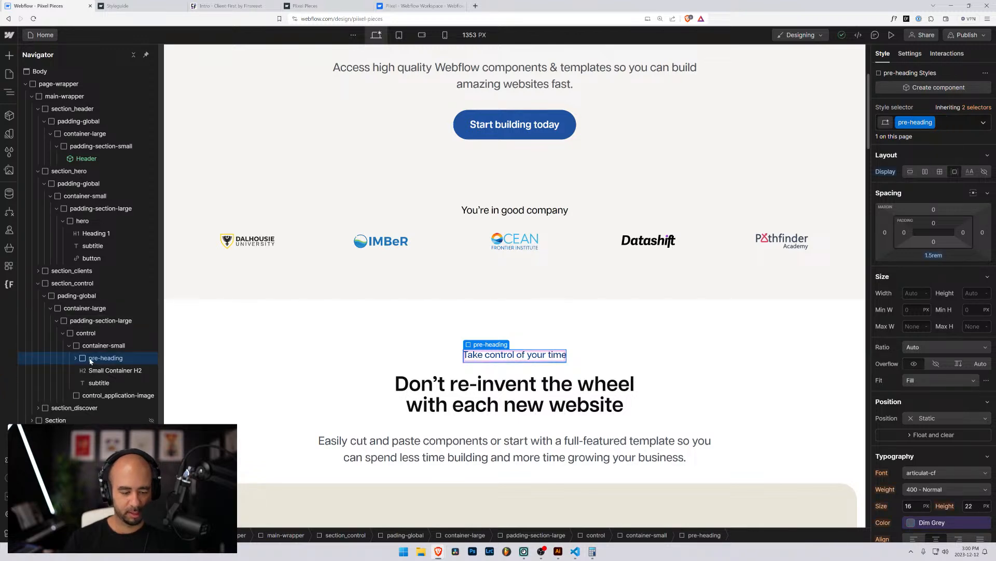
scroll(375, 353, "down", 15)
scroll(384, 353, "down", 13)
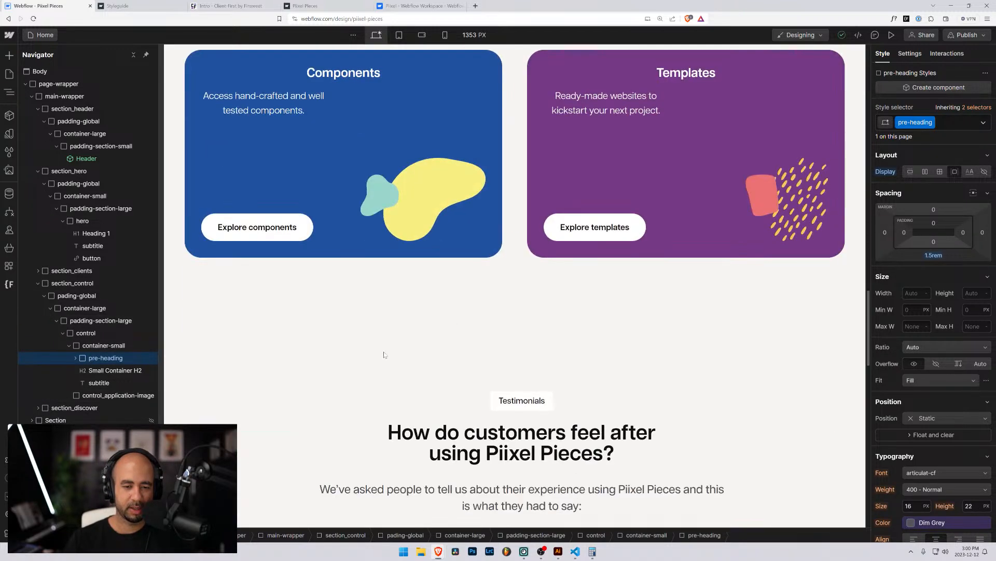
scroll(384, 353, "up", 6)
scroll(516, 213, "down", 2)
scroll(495, 237, "up", 3)
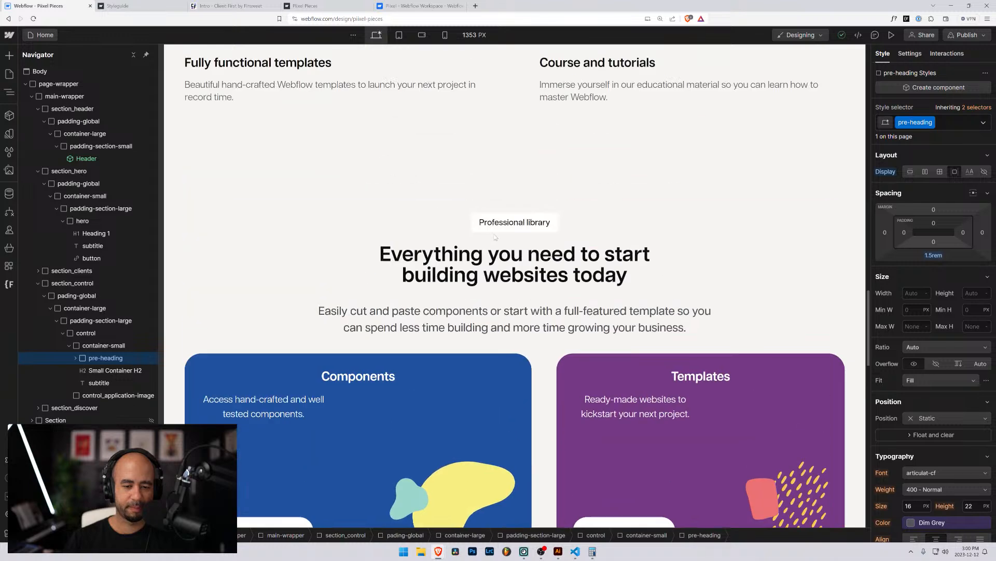
Place the pasted pre-heading above the library Heading and retype it as 'Professional library'.
left_click(514, 222)
scroll(96, 413, "down", 3)
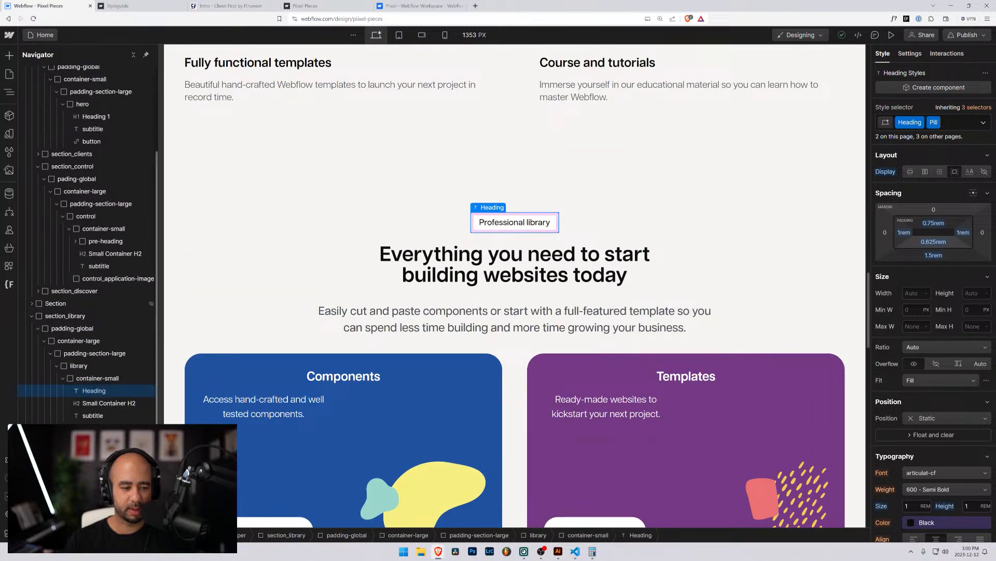
left_click(97, 378)
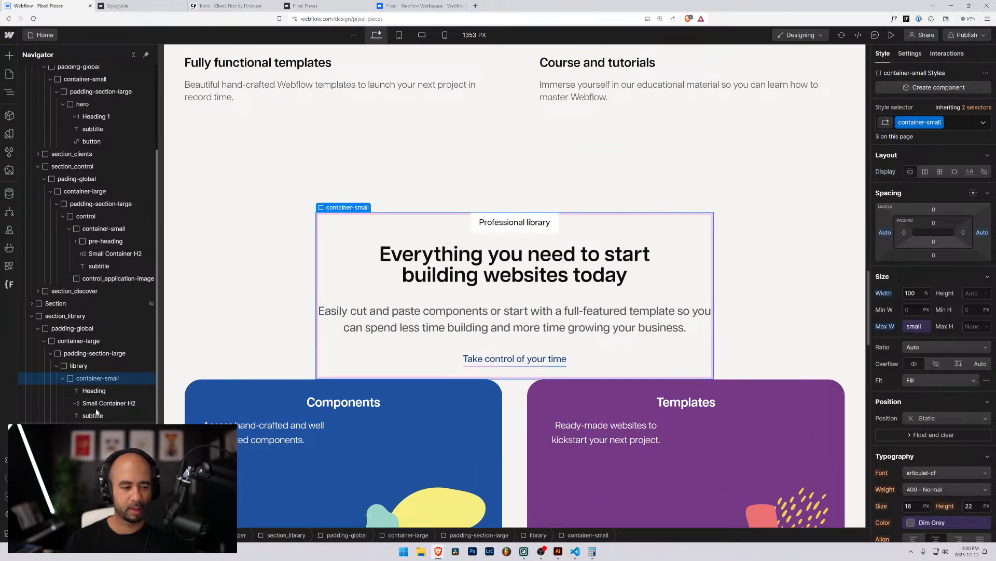
left_click_drag(92, 420, 99, 386)
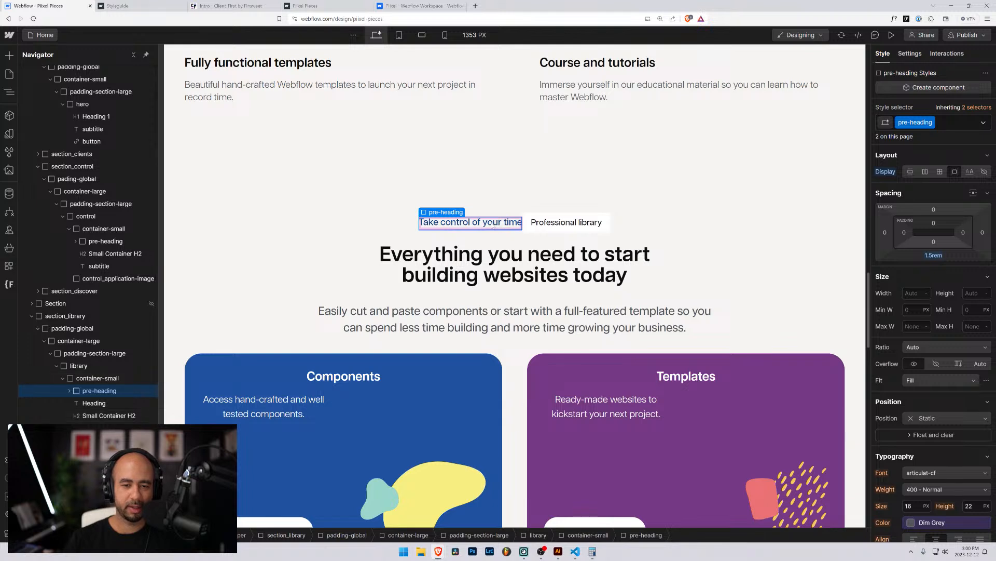
double_click(511, 224)
type("Pr")
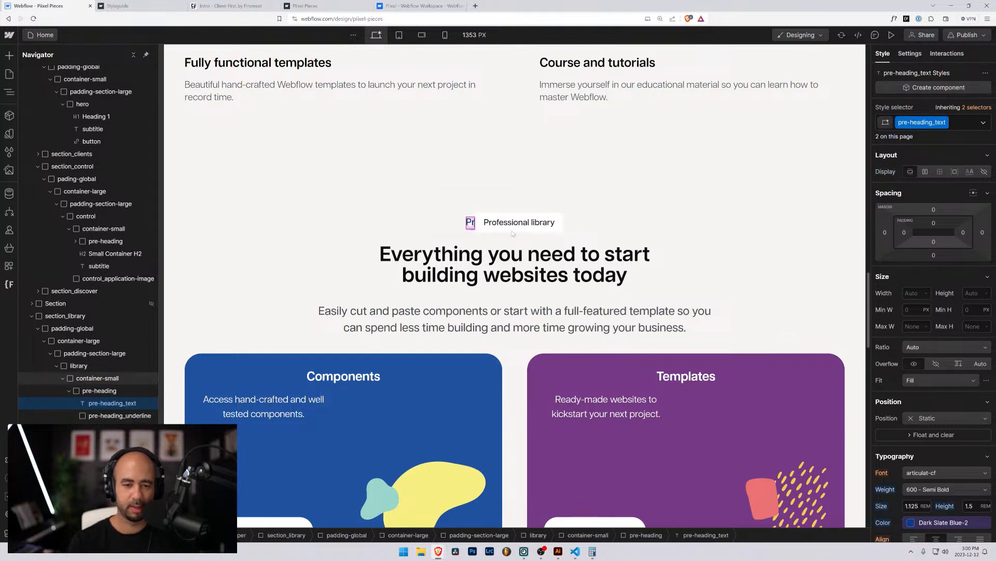
type("ofessional library")
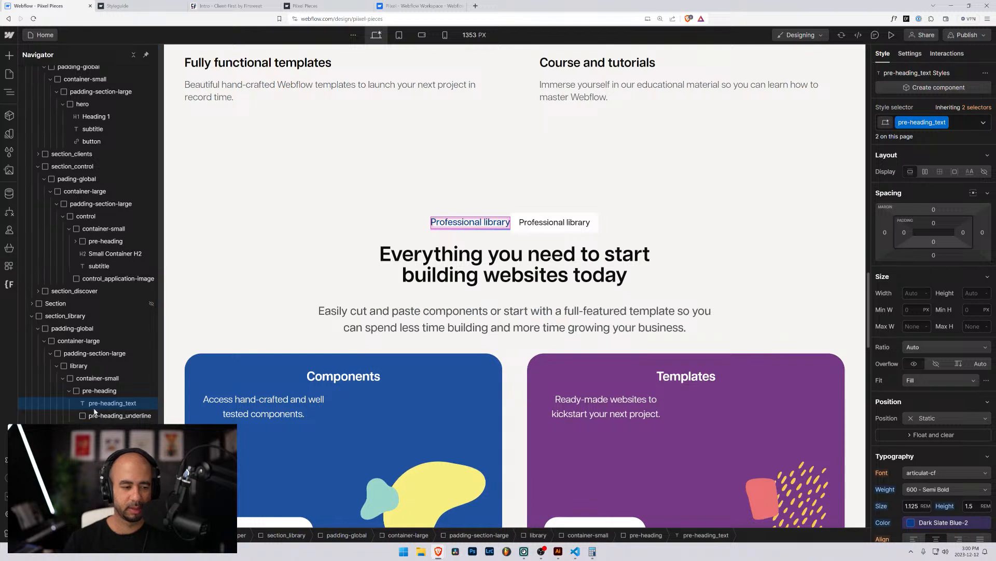
Delete the old Professional library pill heading from the library section.
left_click(69, 391)
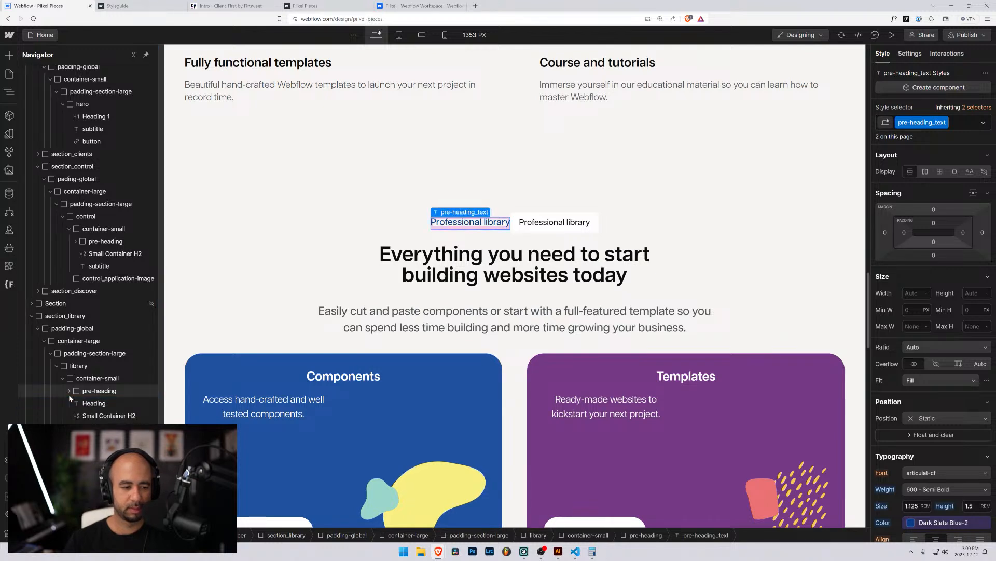
left_click(84, 402)
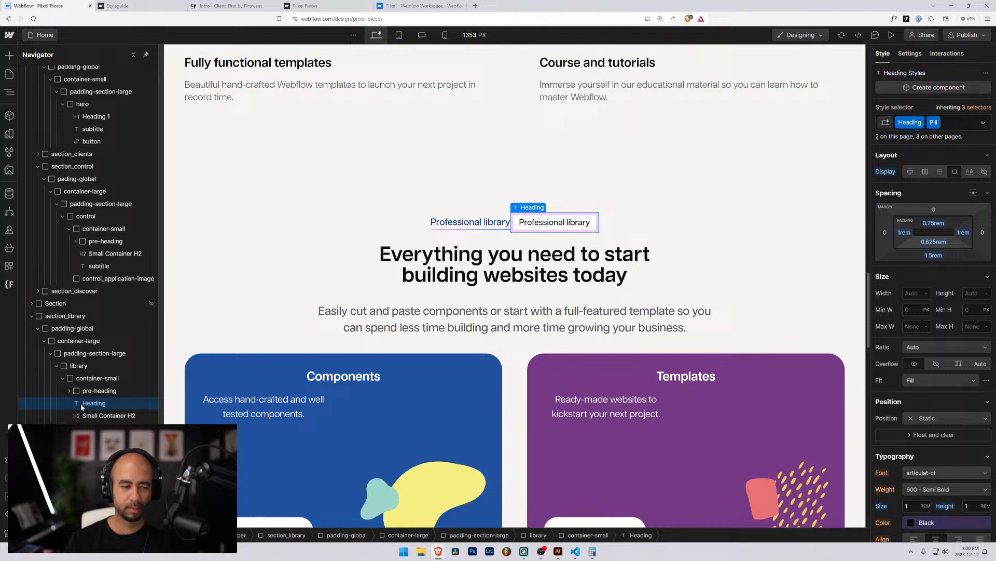
key("Delete")
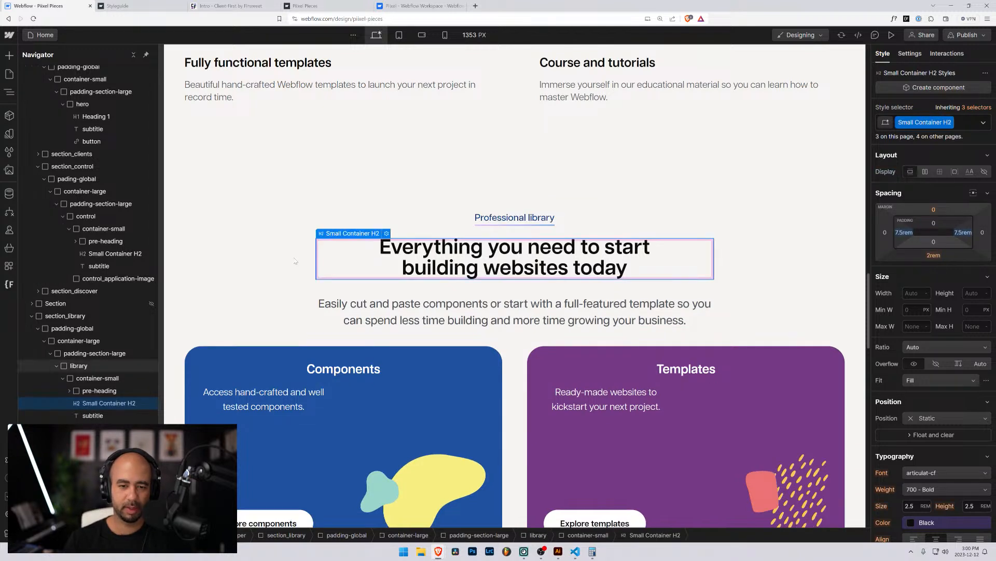
left_click(78, 365)
left_click(240, 154)
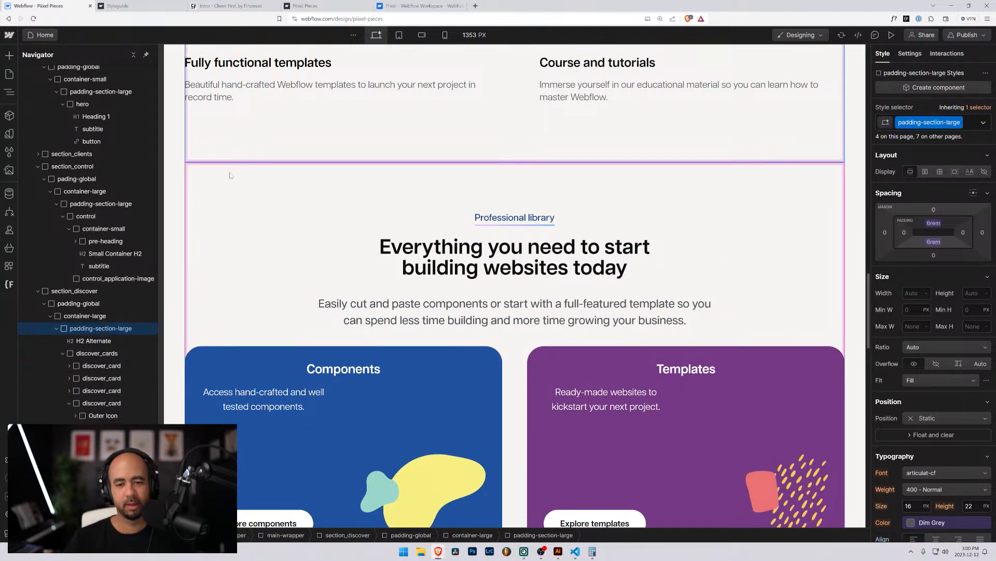
left_click(196, 315)
left_click(176, 310)
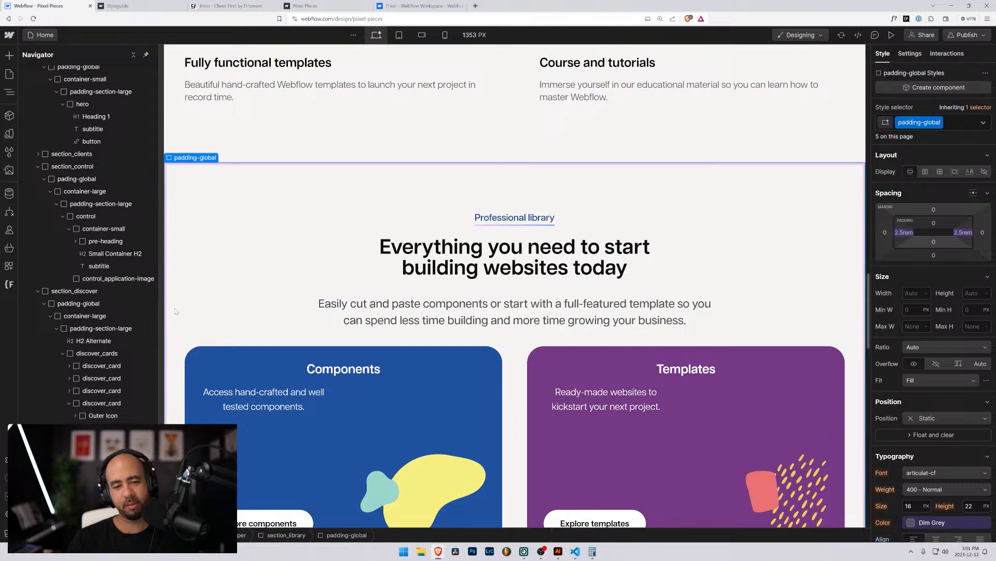
Set the Testimonials pill heading's border radius to the Border Radius Medium variable.
left_click(244, 94)
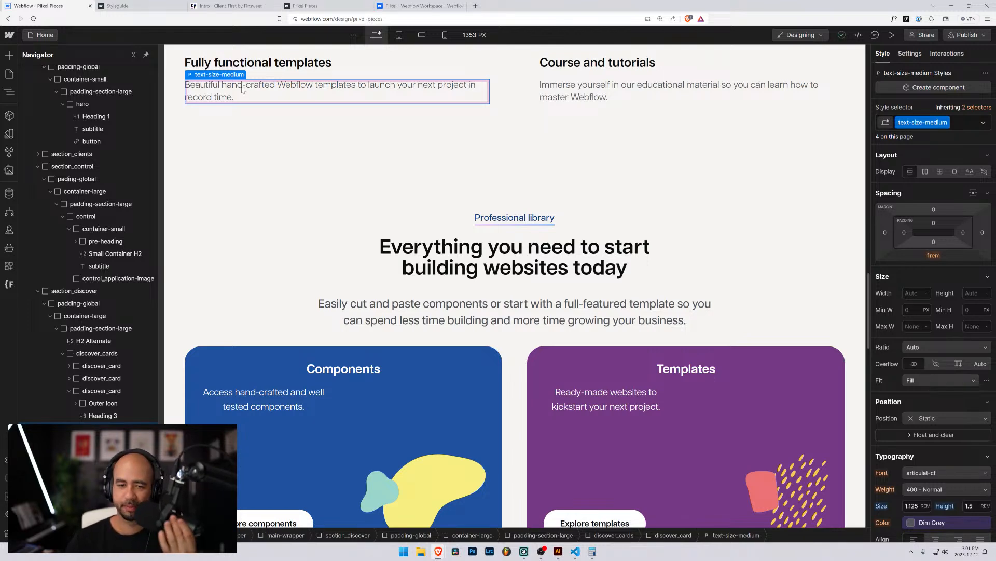
scroll(312, 172, "down", 5)
scroll(311, 171, "down", 4)
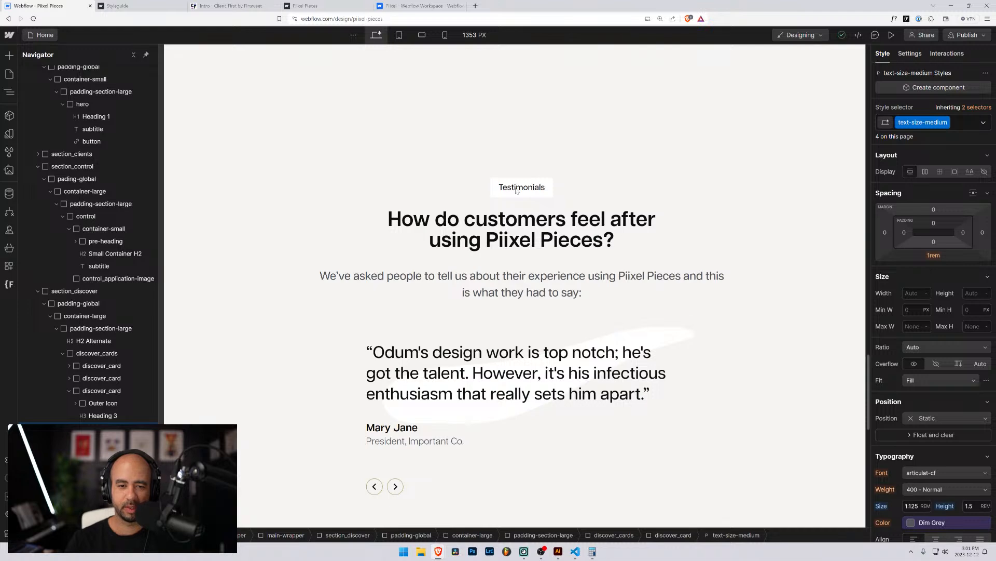
left_click(495, 184)
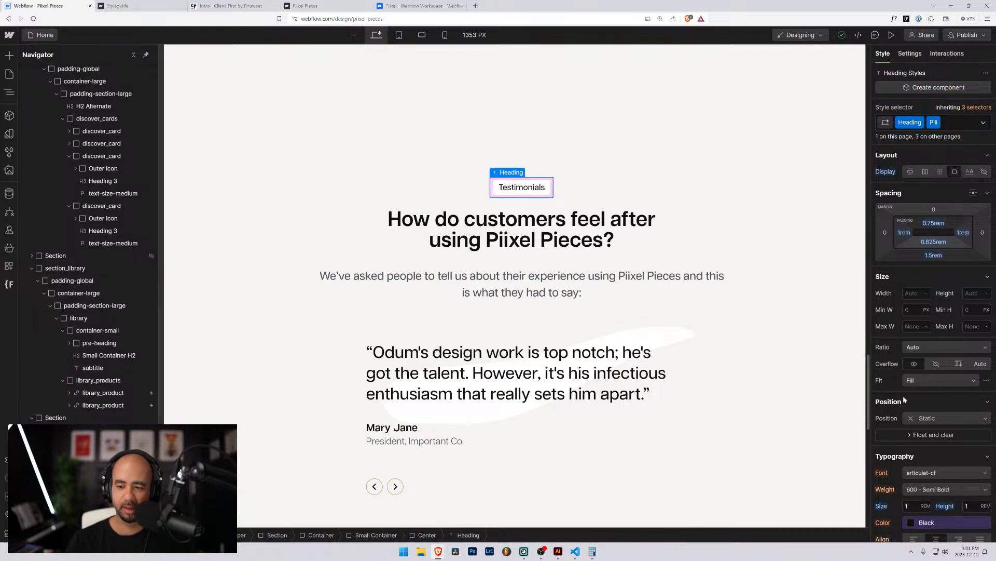
scroll(924, 415, "down", 4)
scroll(927, 327, "down", 2)
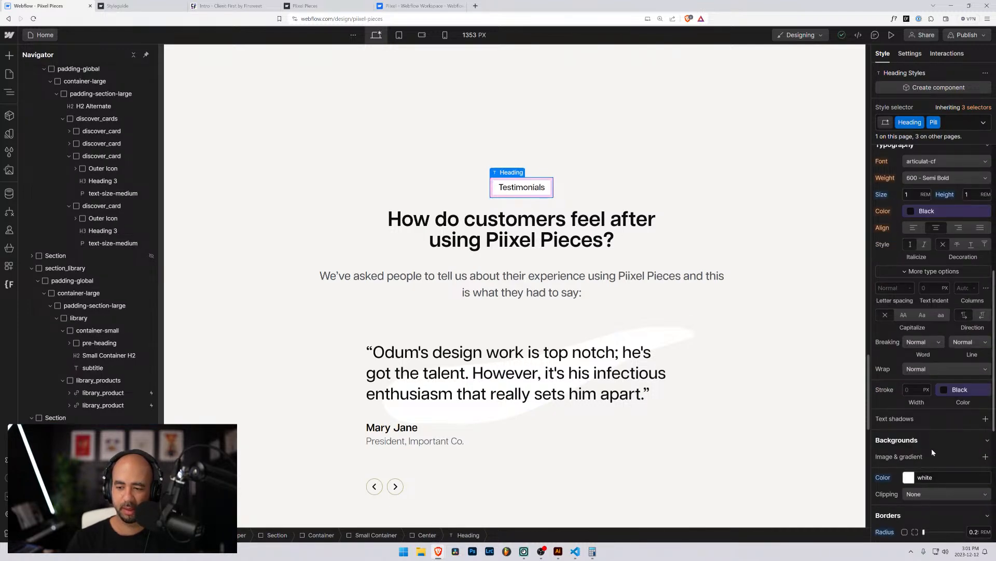
scroll(938, 396, "down", 2)
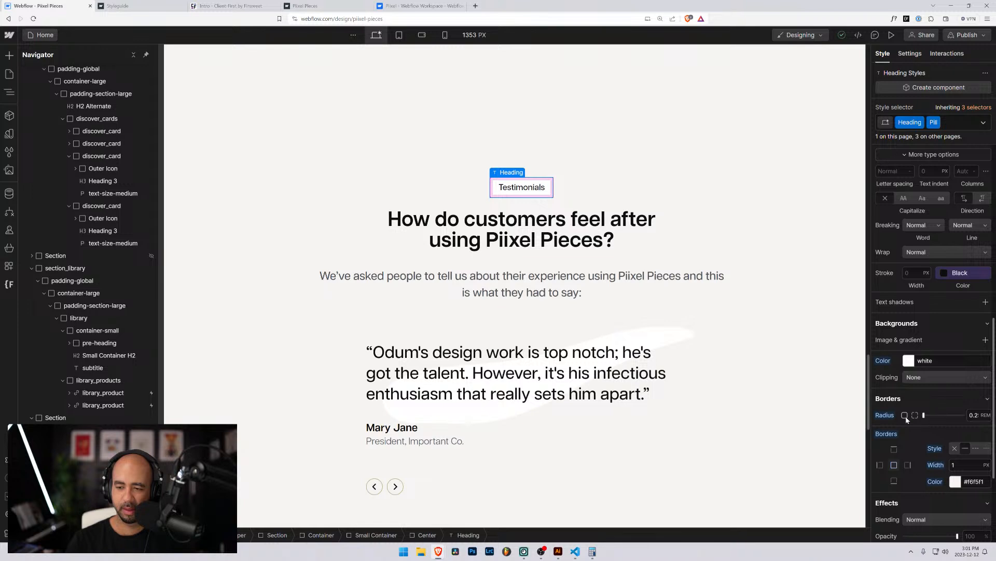
left_click(970, 414)
type("radi")
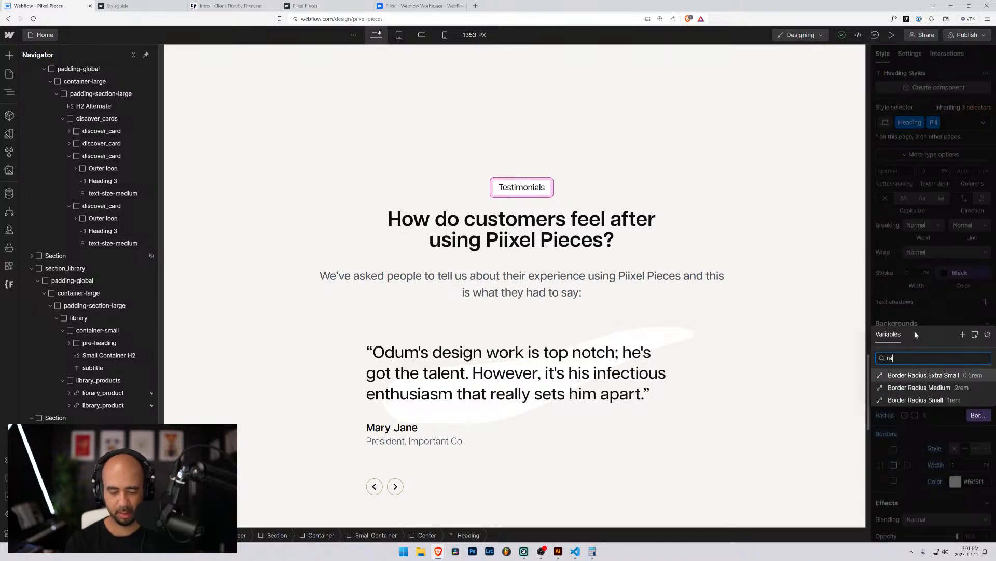
left_click(918, 387)
Select the library's 'Professional library' pre-heading block to copy it.
left_click(337, 214)
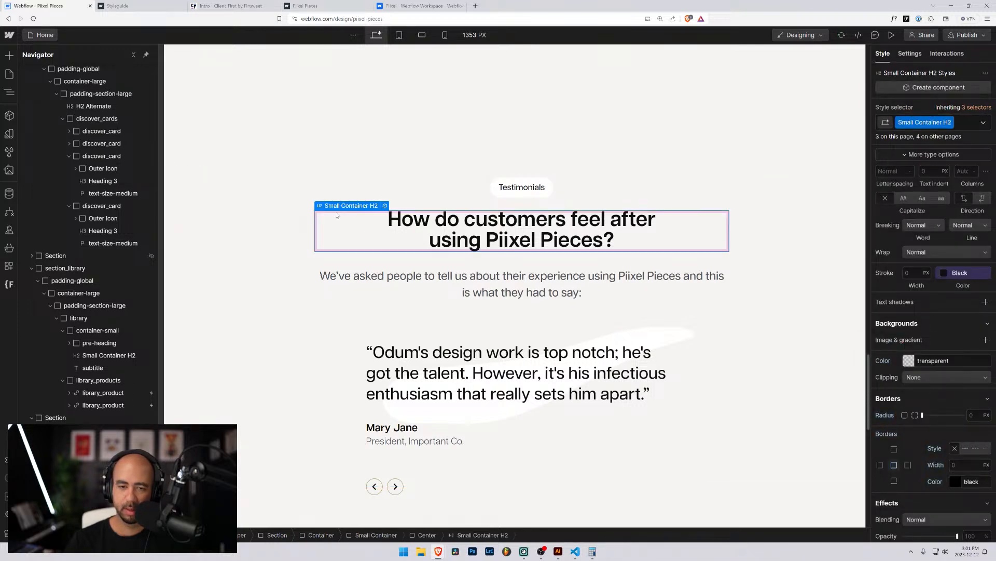
left_click(334, 355)
scroll(334, 354, "up", 3)
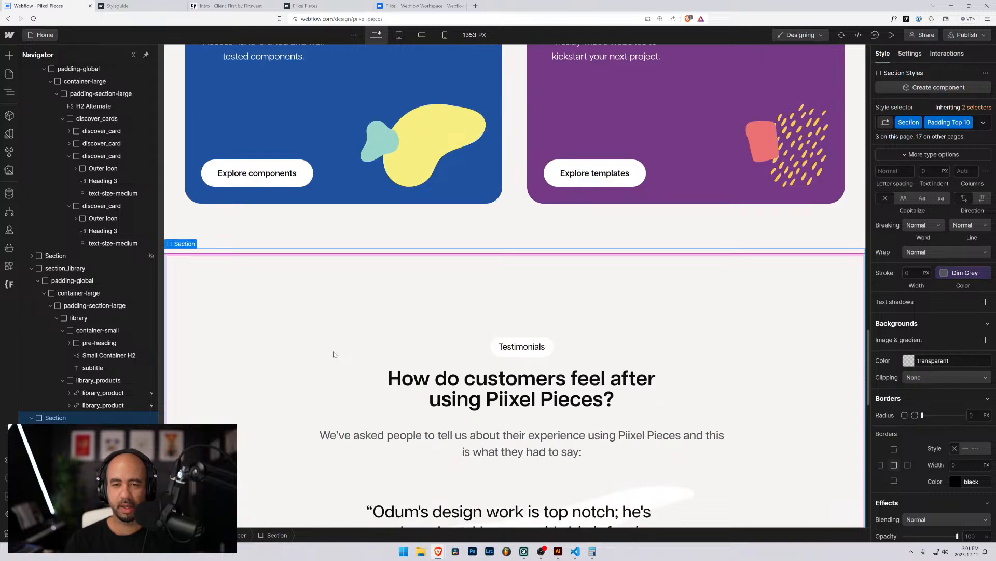
scroll(334, 355, "up", 2)
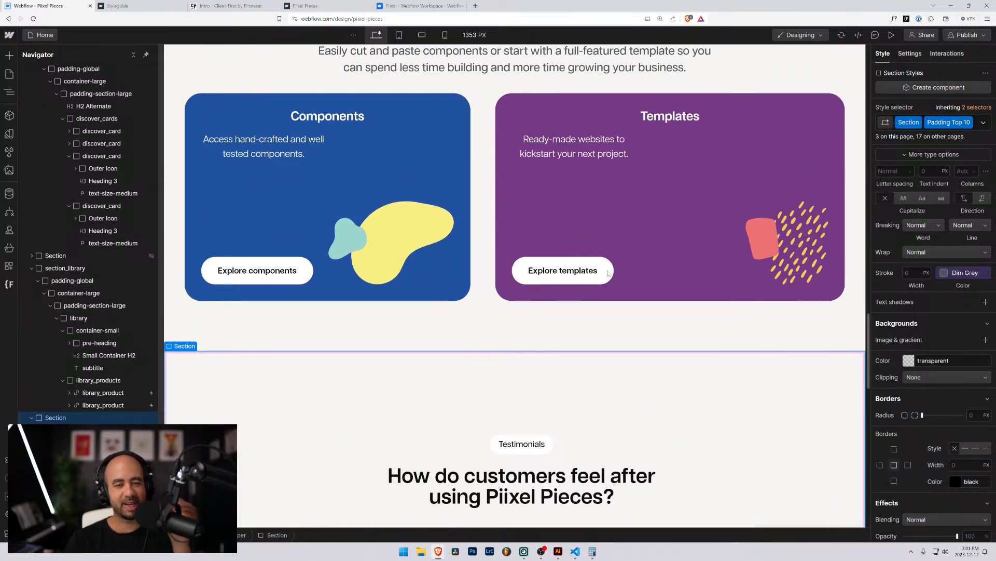
scroll(608, 274, "up", 4)
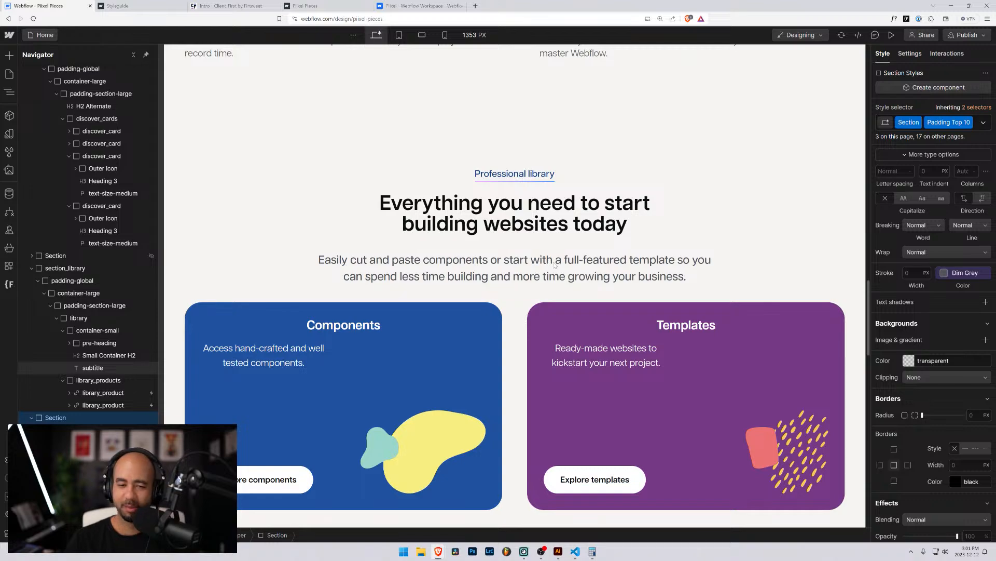
scroll(555, 264, "down", 8)
scroll(478, 313, "up", 4)
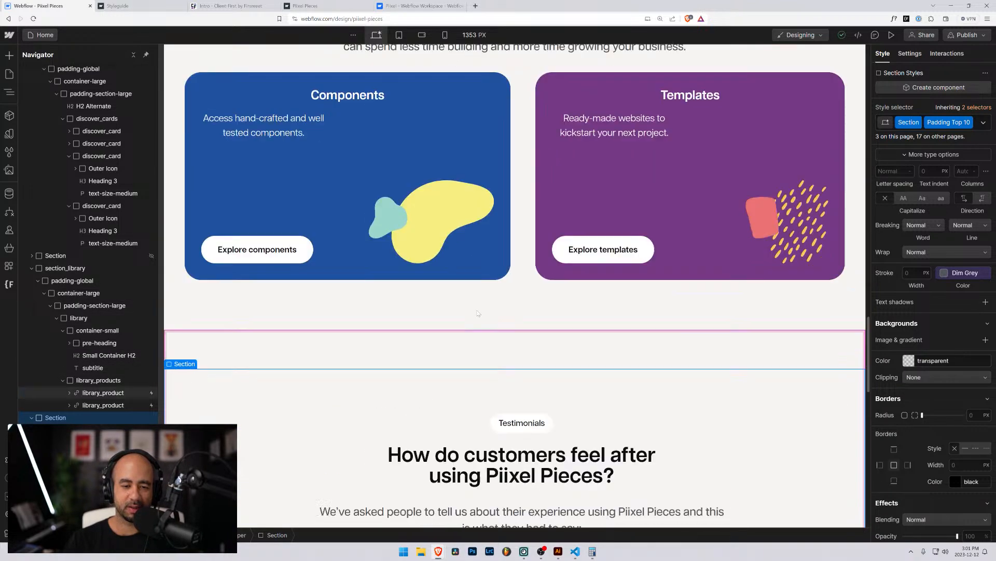
scroll(478, 314, "down", 3)
scroll(498, 259, "up", 9)
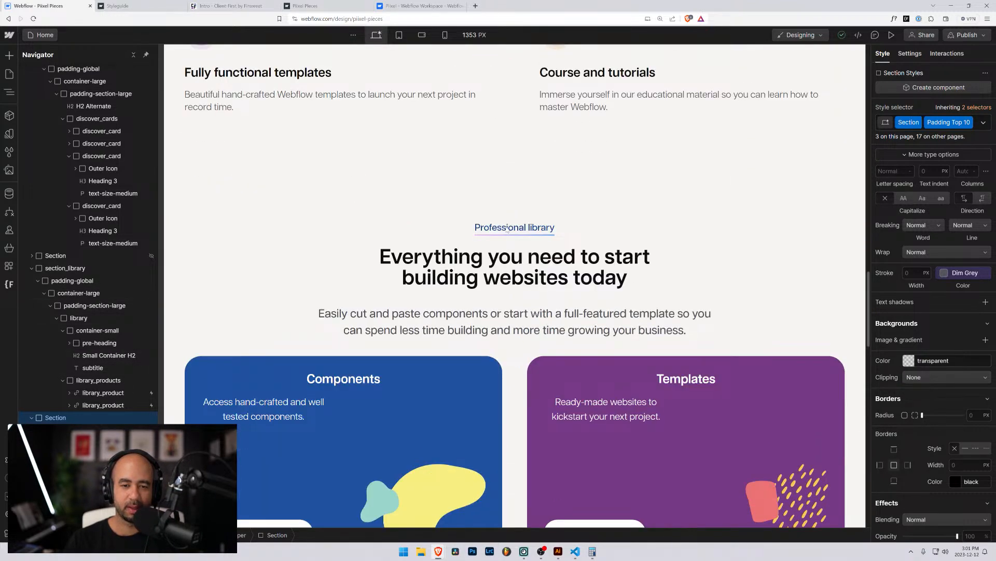
left_click(507, 229)
scroll(489, 230, "down", 6)
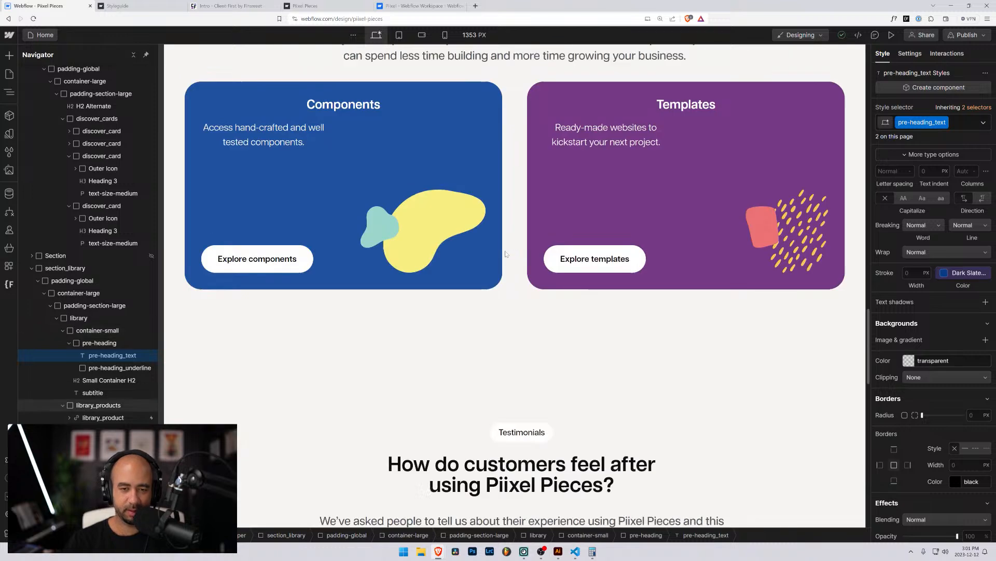
left_click(99, 342)
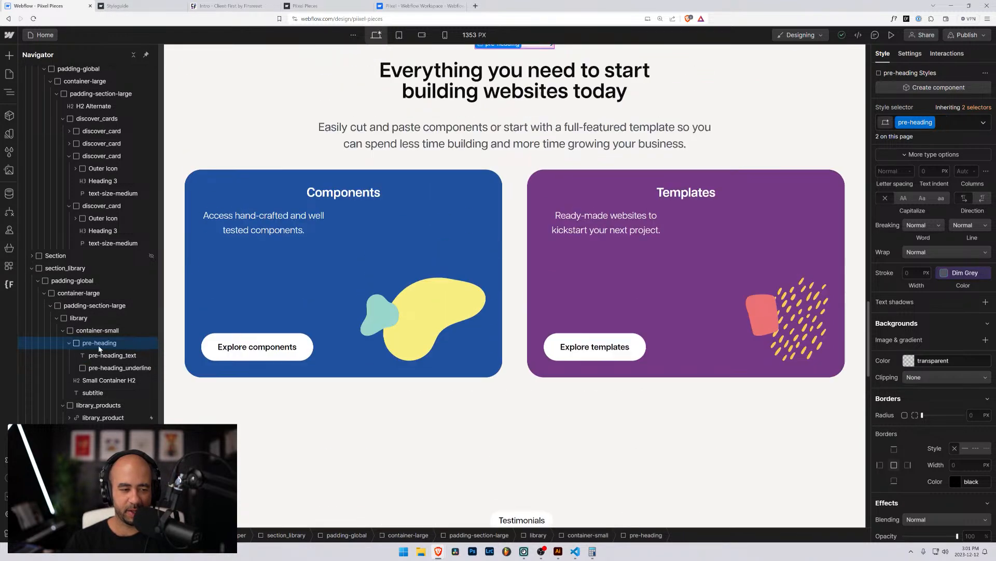
Paste the pre-heading into testimonials Center above the pill, retype it 'Testimonials', and delete the pill.
scroll(493, 210, "down", 9)
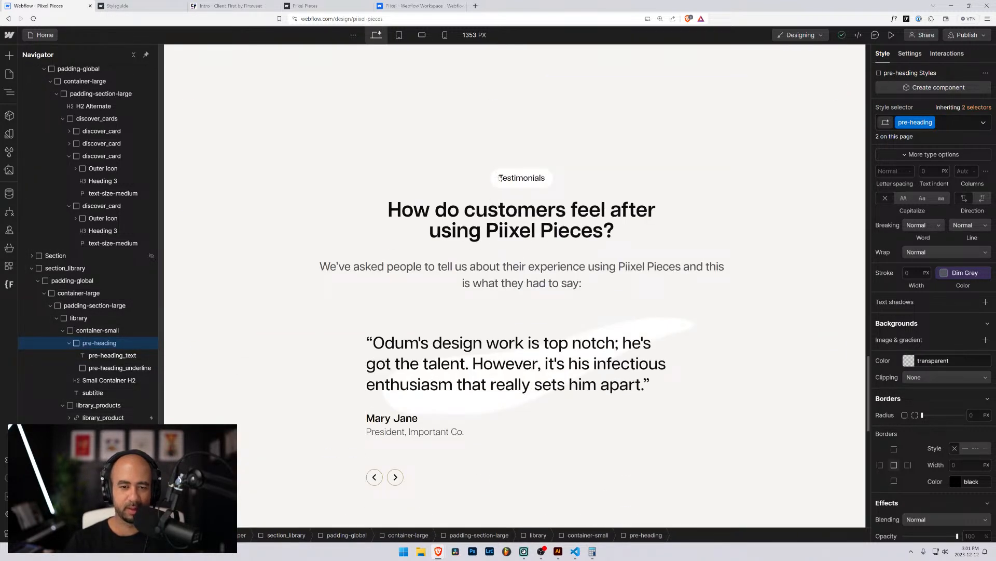
left_click(500, 178)
key("Up")
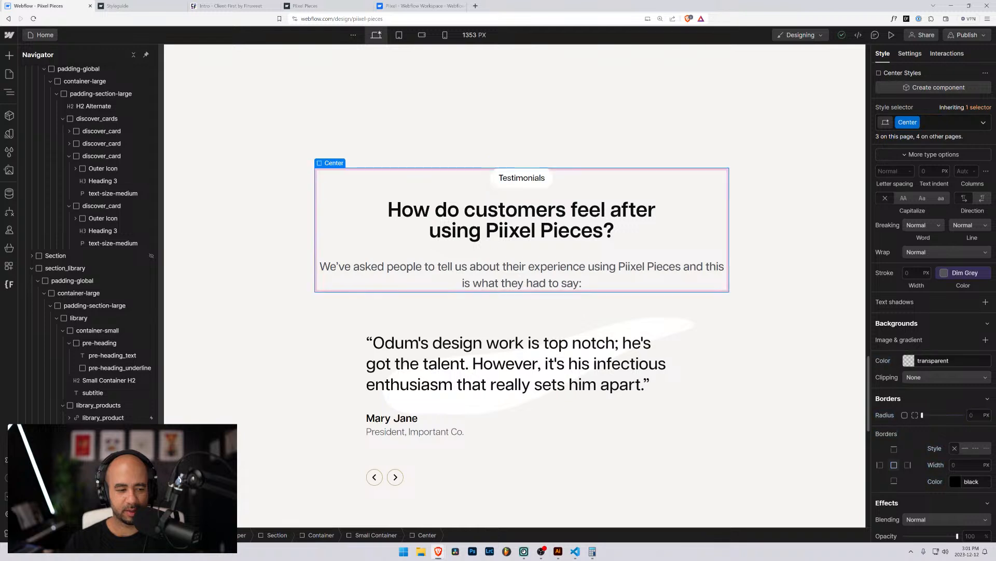
key("ctrl+v")
left_click_drag(500, 314, 497, 177)
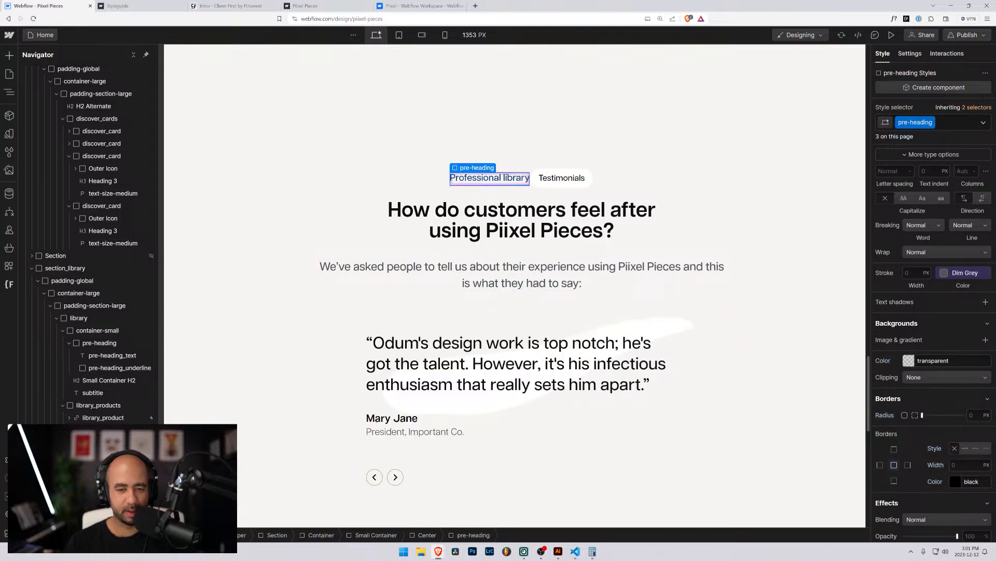
double_click(498, 177)
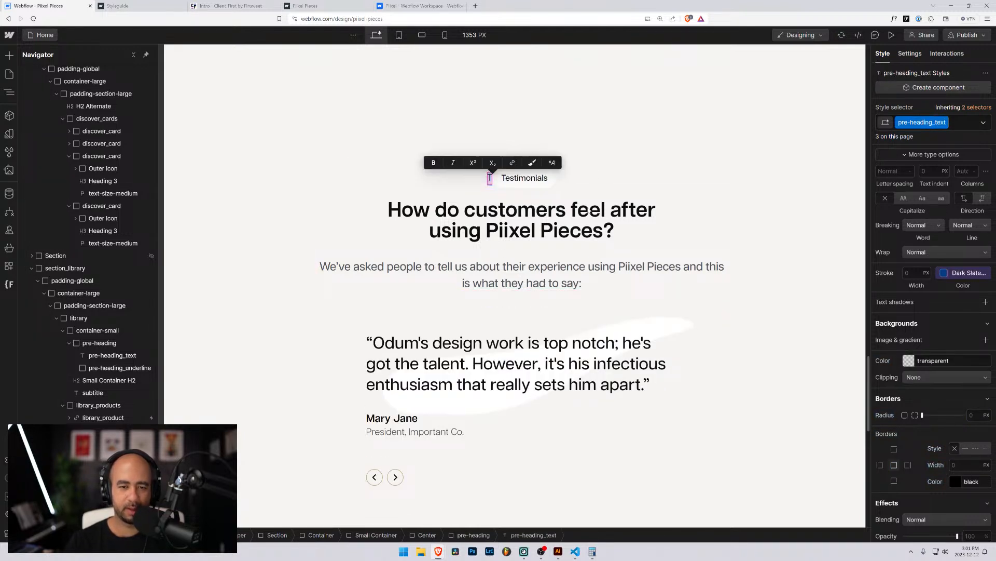
type("Testimonials")
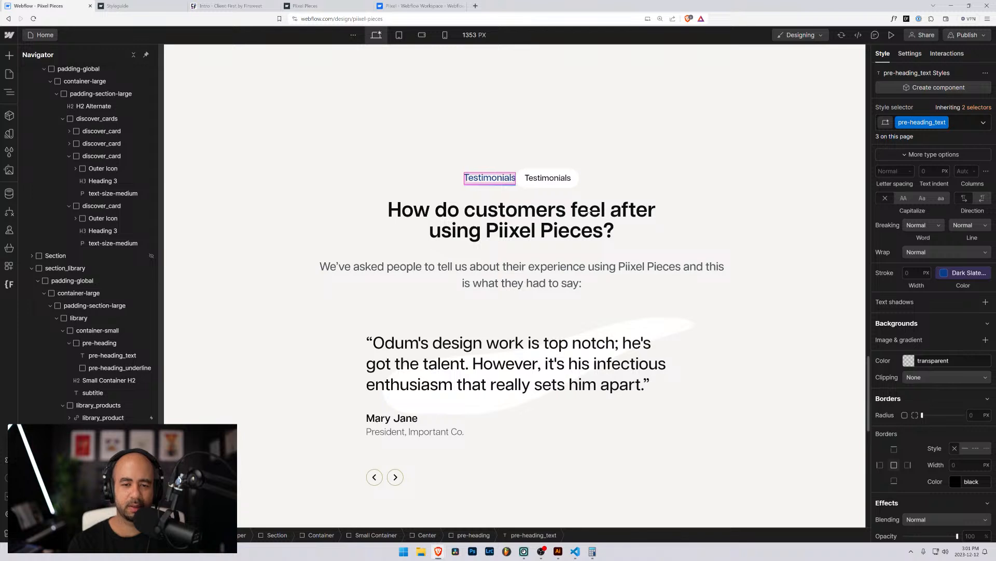
left_click(527, 175)
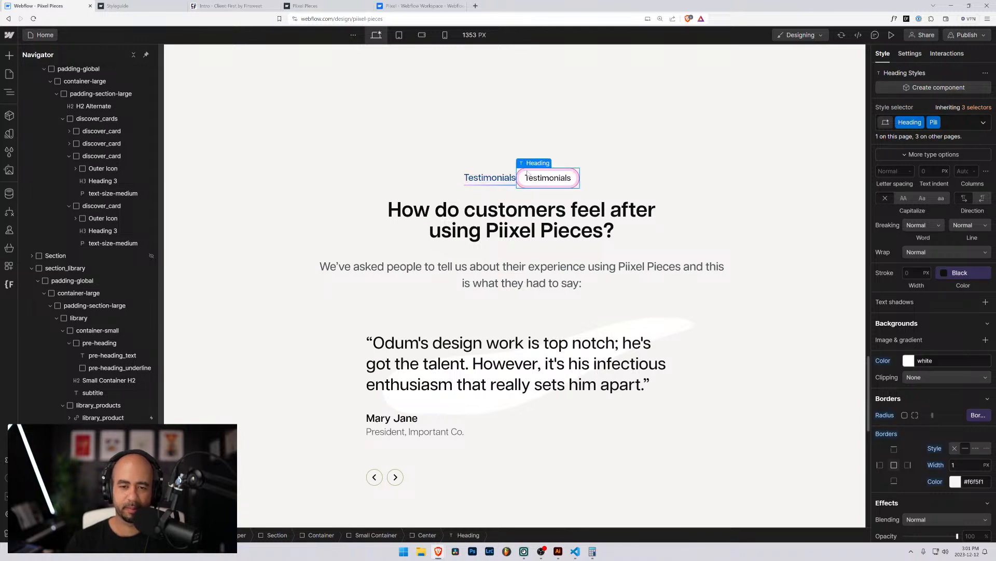
key("Delete")
left_click(402, 233)
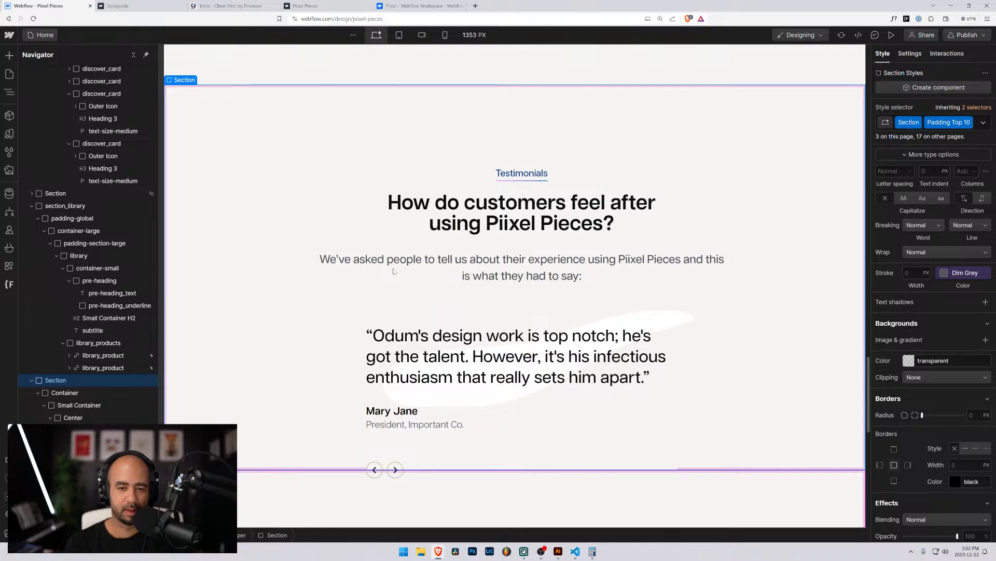
Collapse section_control, section_discover and section_library, then move section_library above the hidden section.
scroll(489, 250, "up", 5)
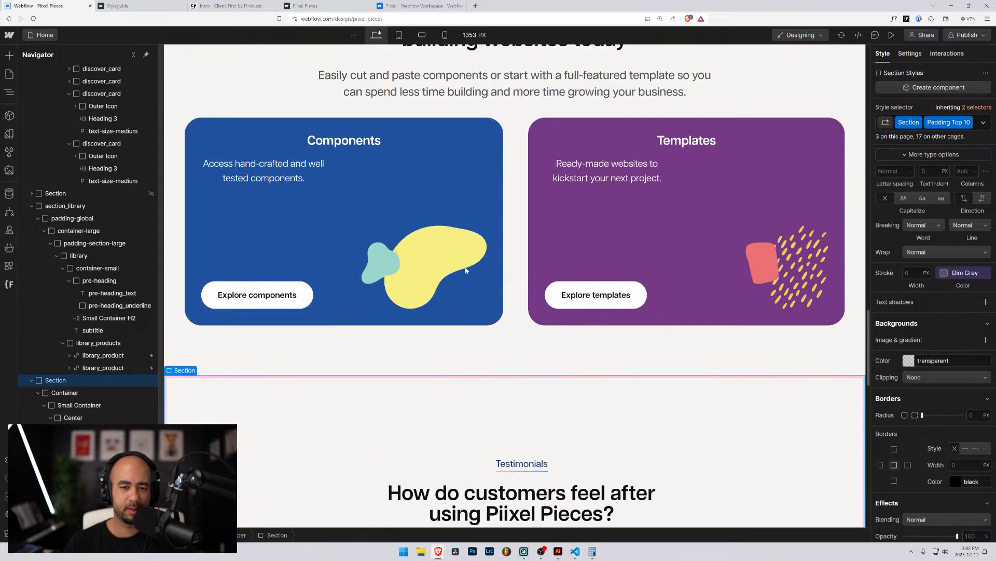
scroll(313, 272, "down", 3)
scroll(44, 182, "up", 5)
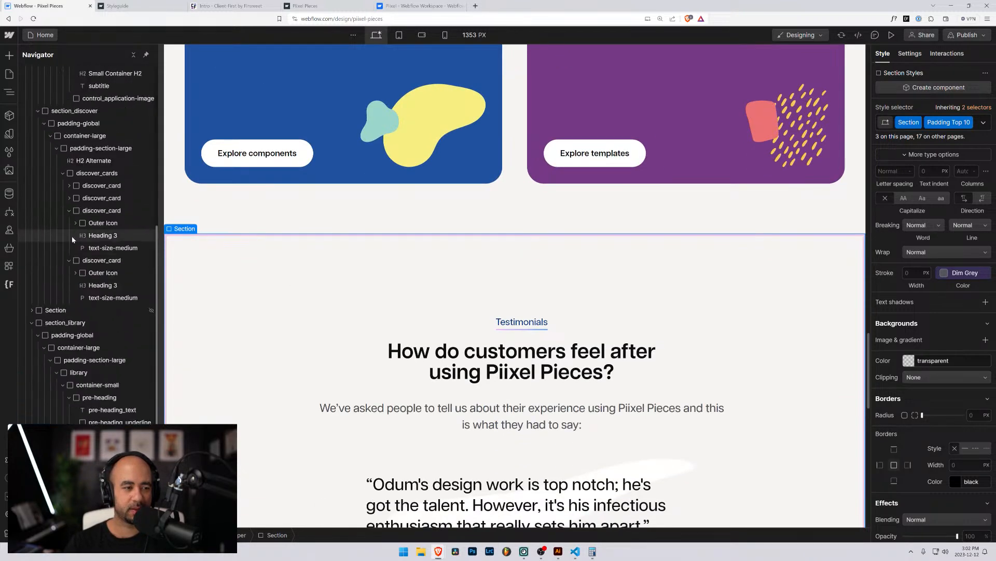
scroll(44, 182, "up", 3)
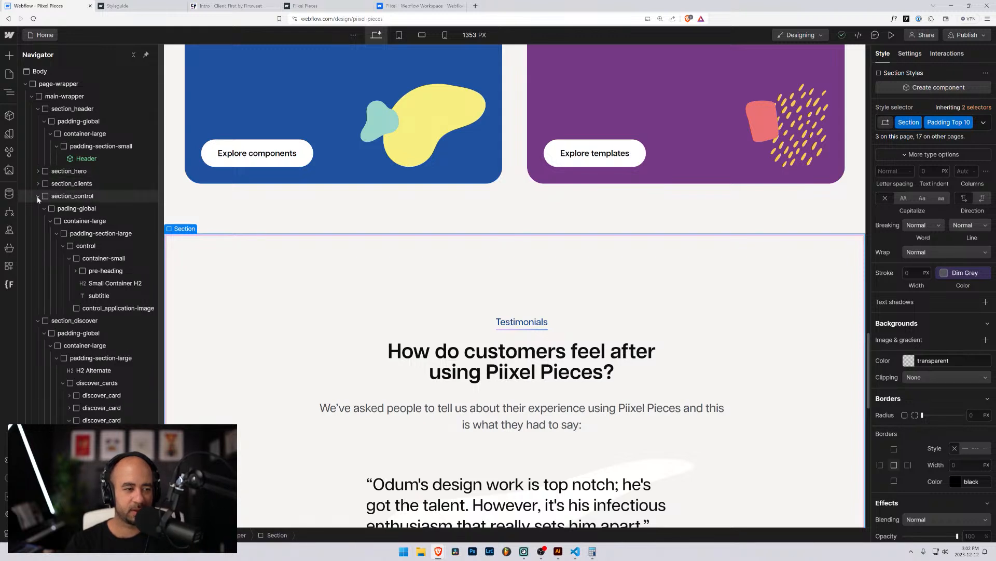
left_click(37, 196)
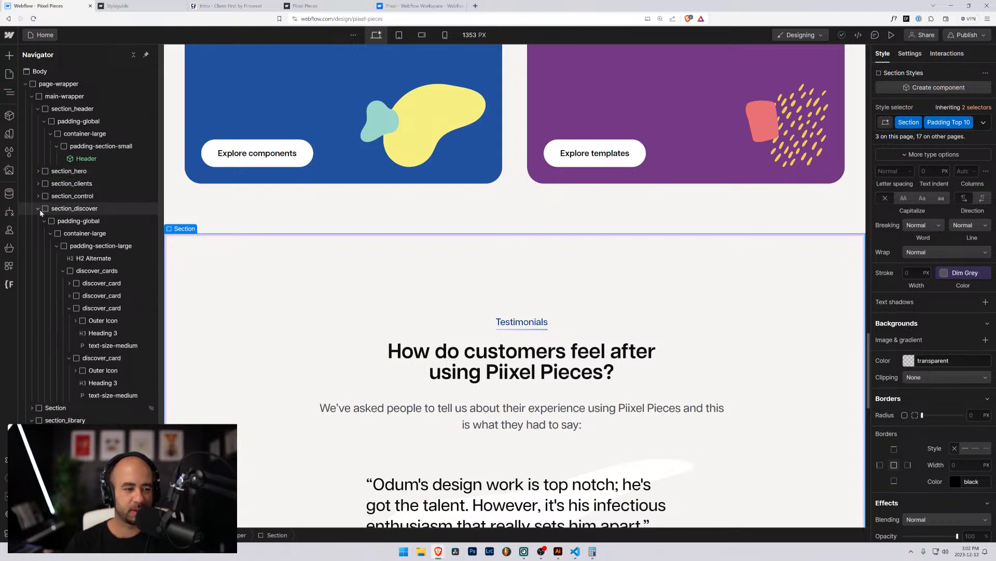
left_click(40, 209)
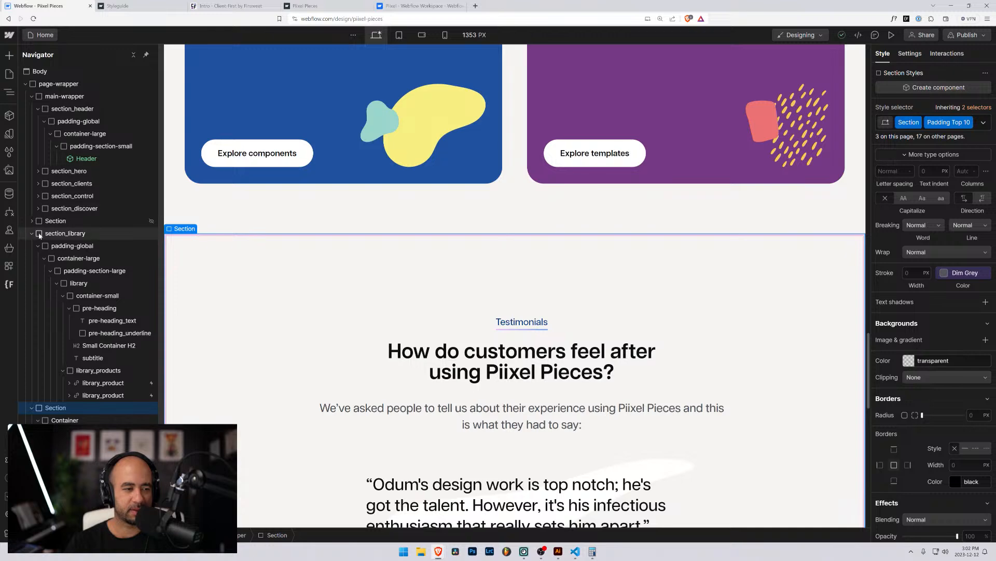
left_click(32, 234)
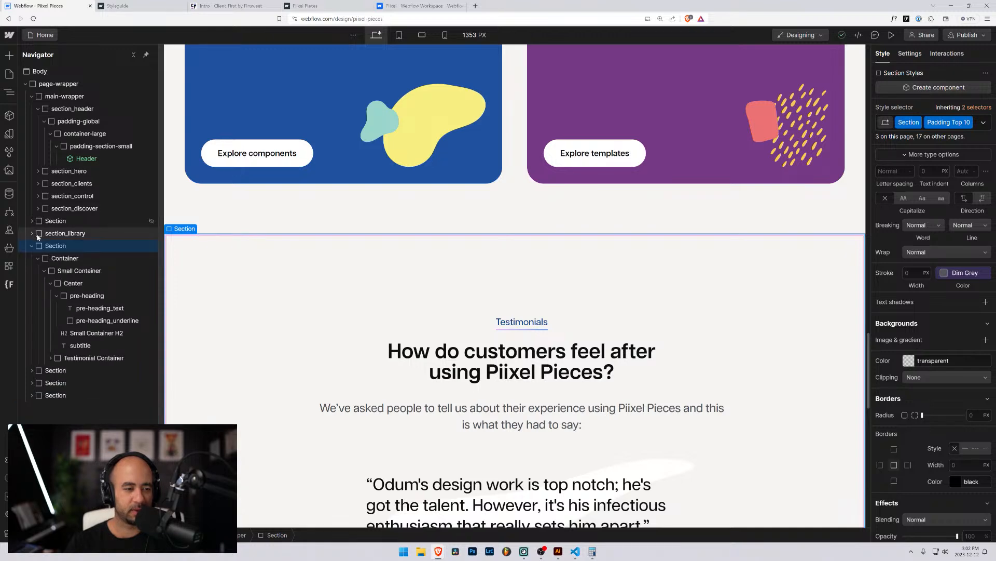
left_click_drag(38, 237, 52, 226)
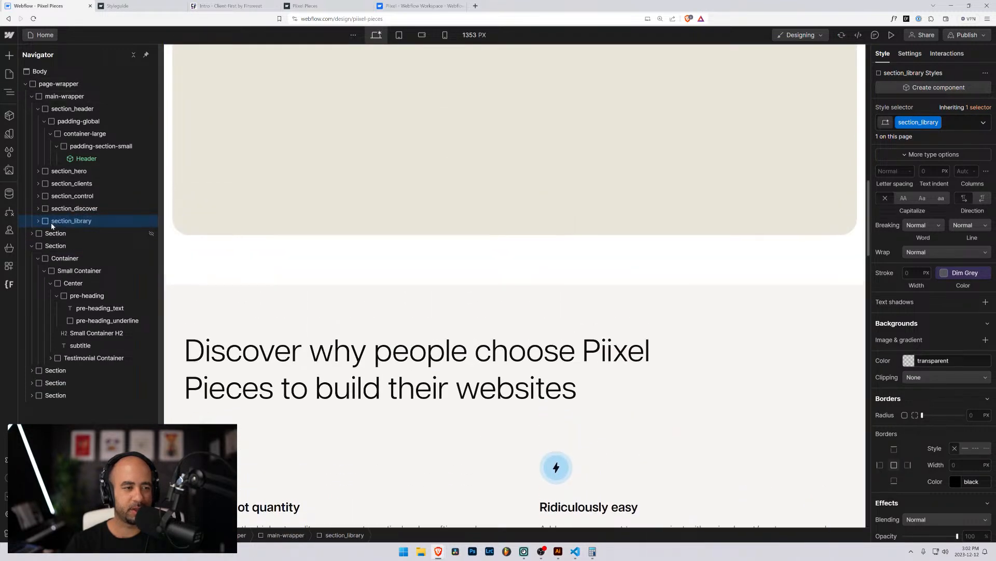
Fix the mis-dropped testimonials section so it directly follows section_library, then expand it.
scroll(233, 276, "down", 10)
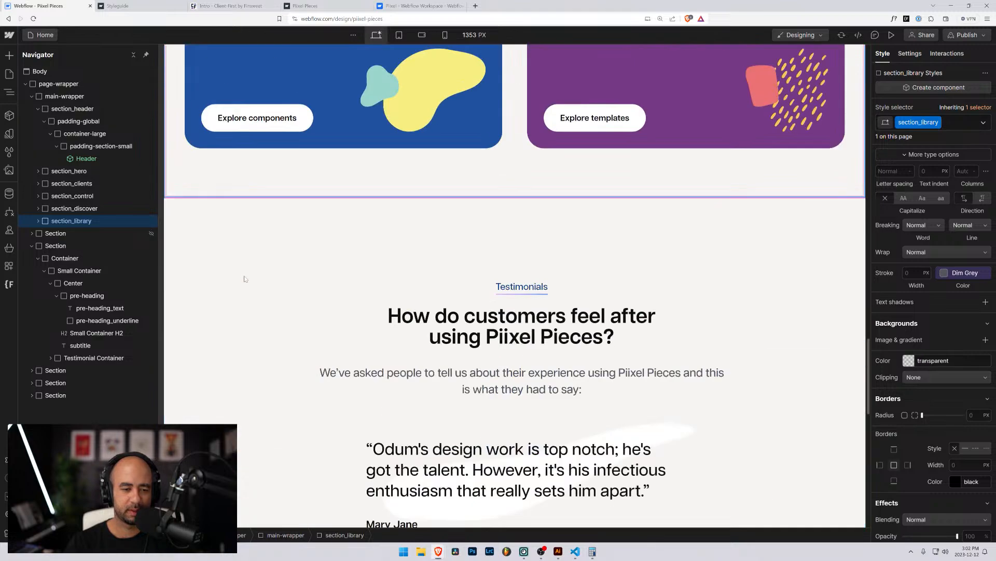
scroll(245, 278, "up", 5)
scroll(245, 277, "down", 6)
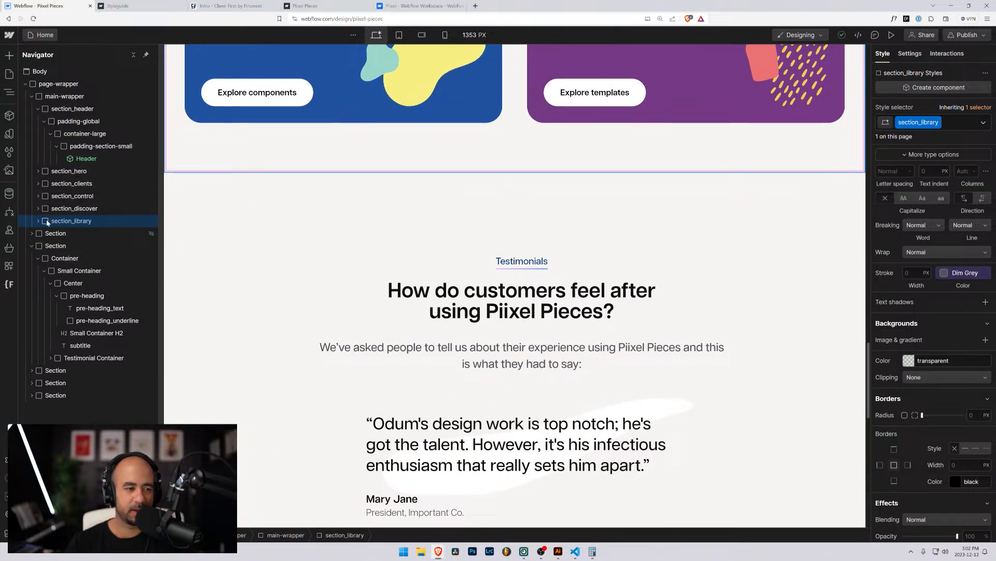
left_click(32, 246)
left_click(34, 246)
left_click_drag(42, 247, 53, 220)
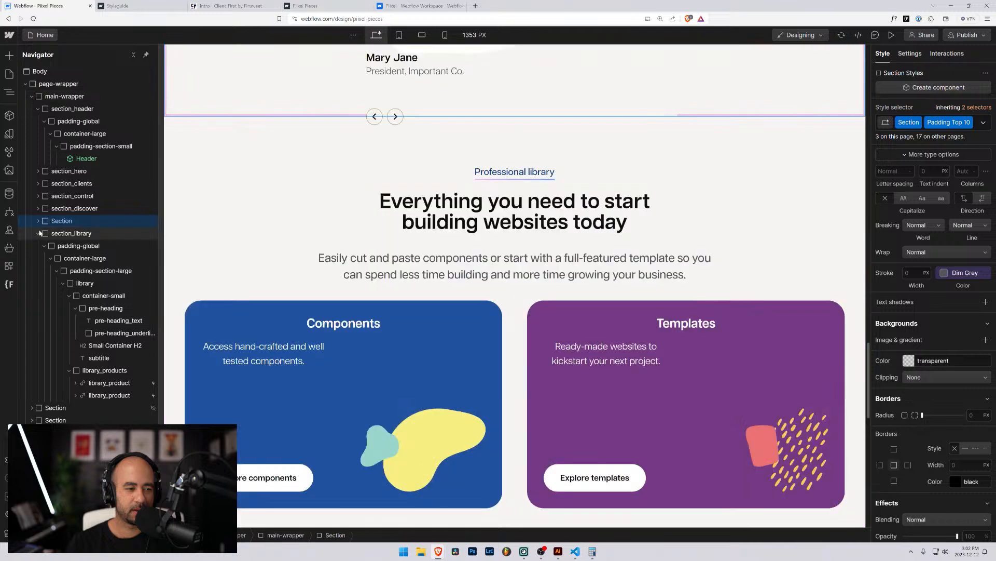
left_click(40, 232)
left_click_drag(44, 234, 43, 217)
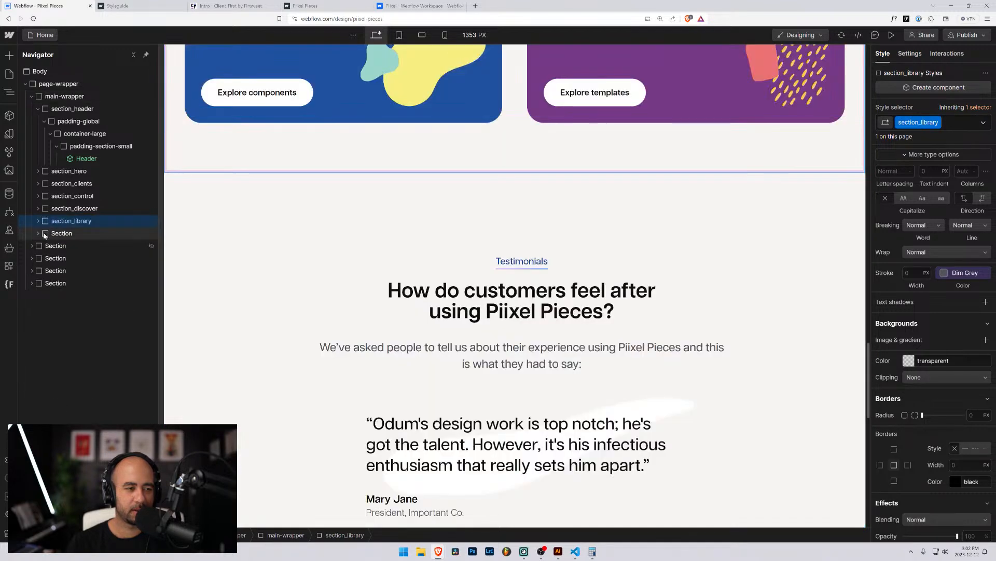
left_click(44, 235)
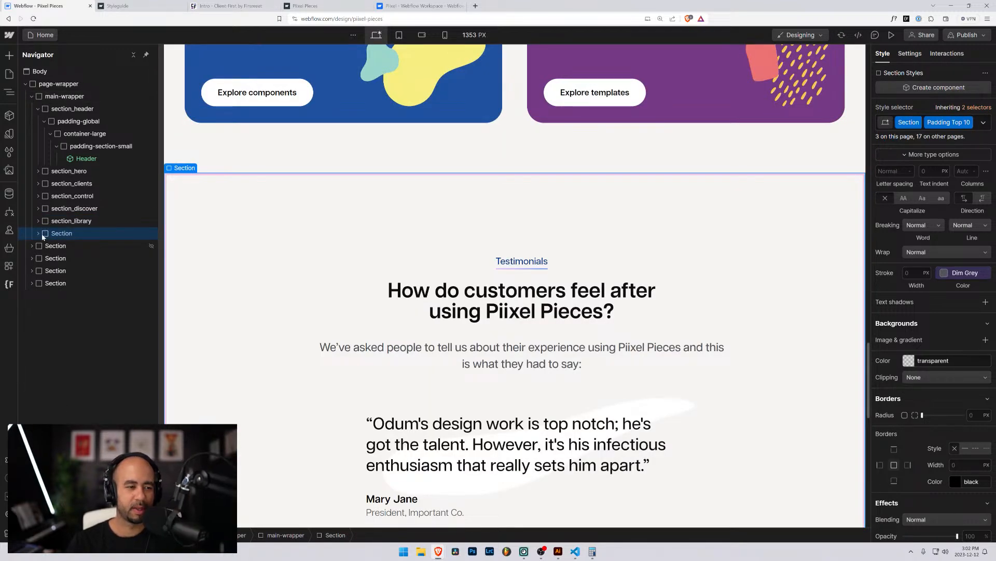
left_click(39, 234)
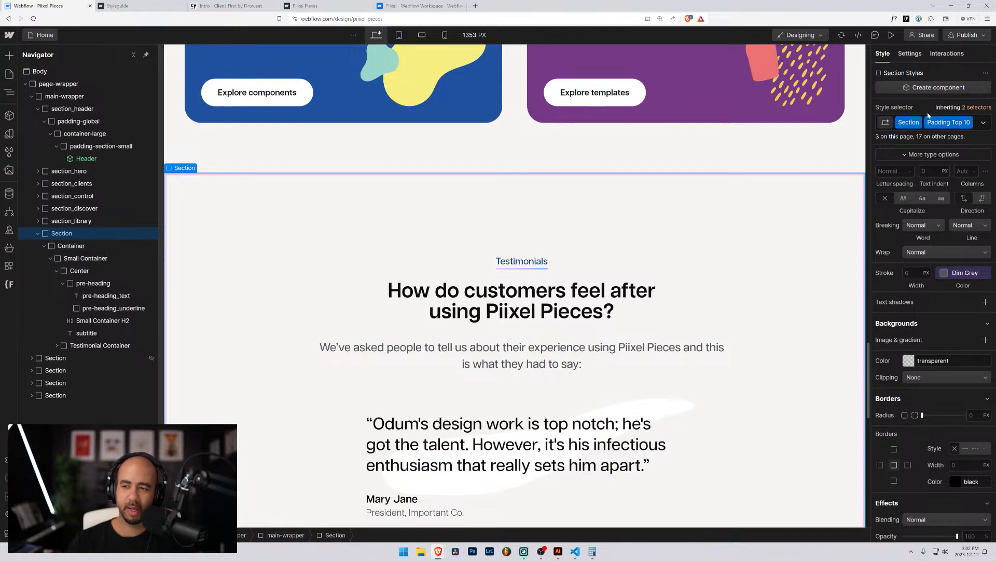
Replace the testimonials section's classes with a new section_testimonials class.
left_click(946, 122)
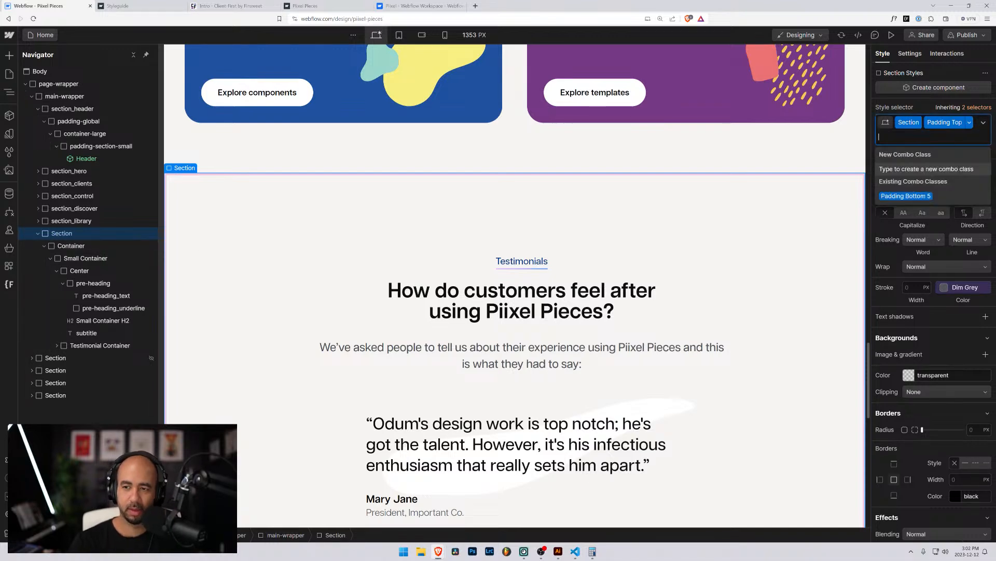
key("BackSpace")
key("BackSpace")
type("section")
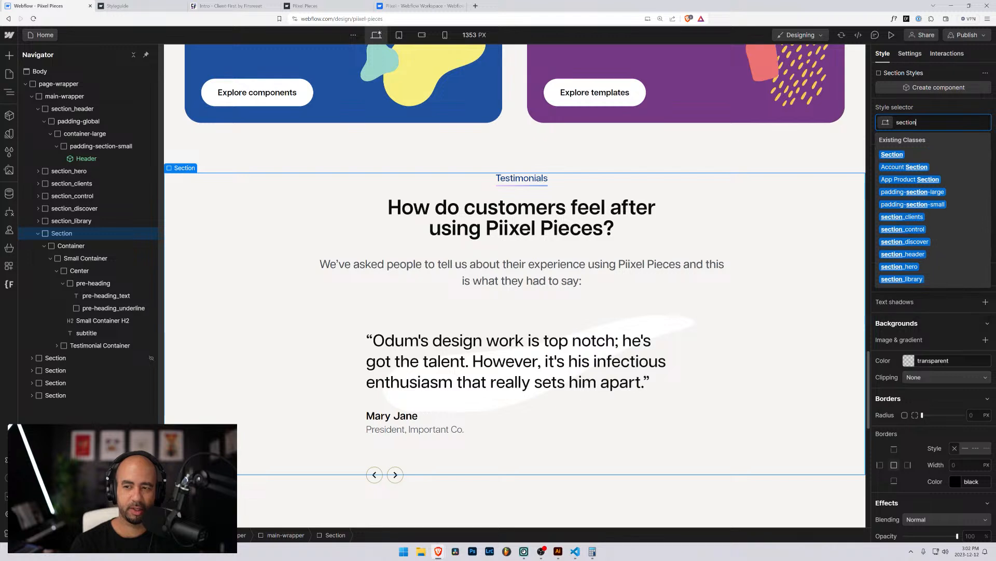
type("_testimonials")
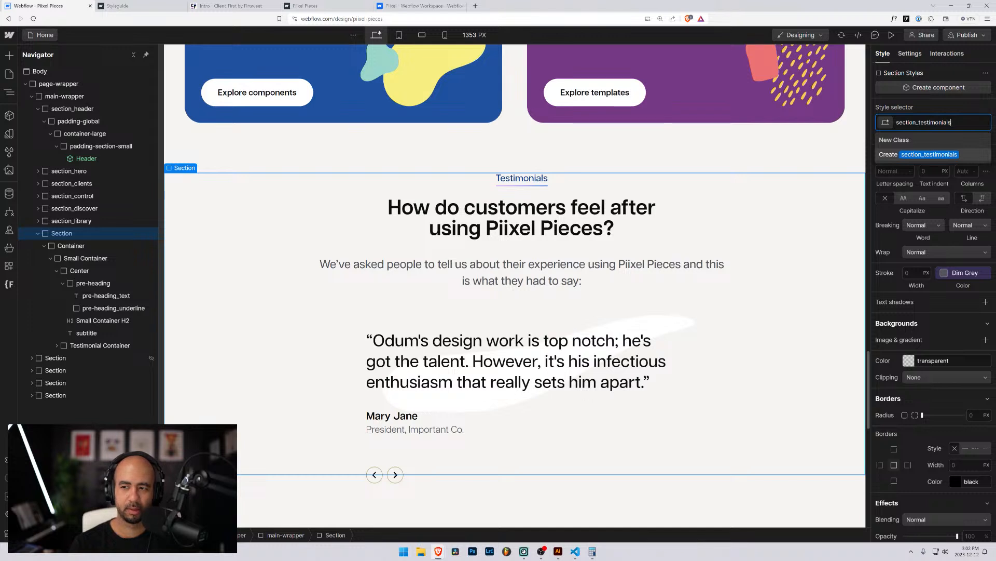
key("Return")
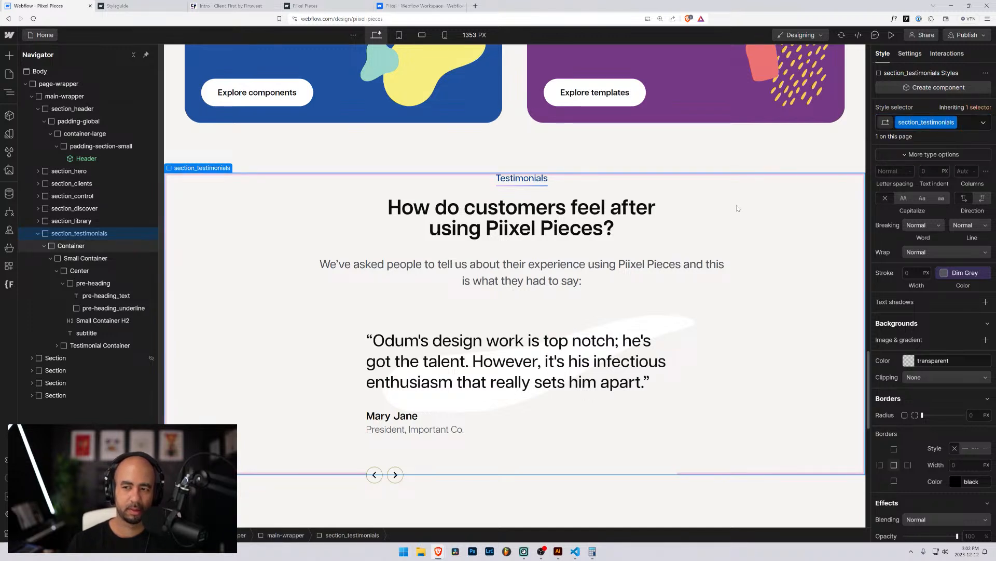
Change the inner Container class to padding-global and wrap Small Container in a new div.
left_click(71, 245)
left_click(940, 122)
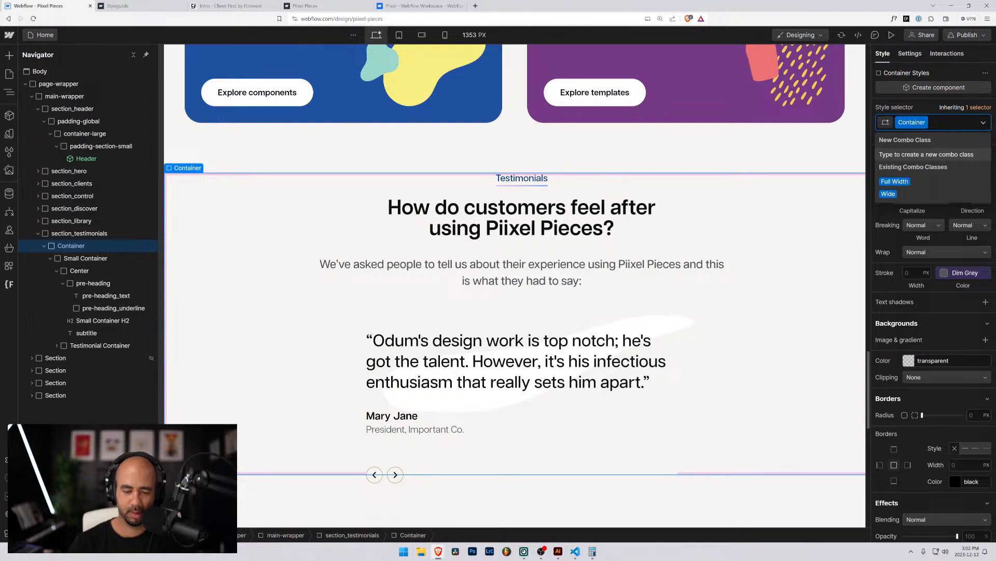
key("BackSpace")
type("dding")
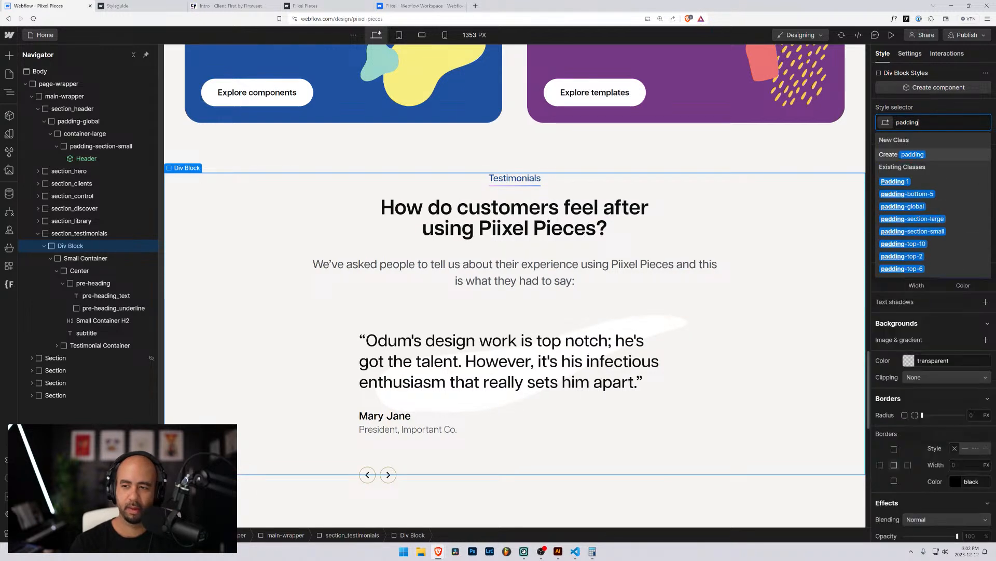
type("-global")
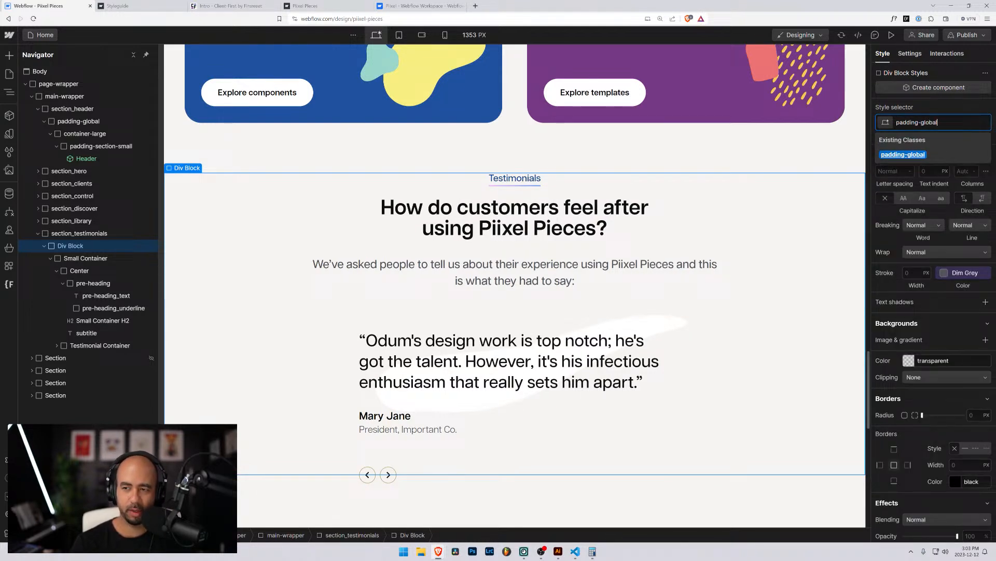
key("Return")
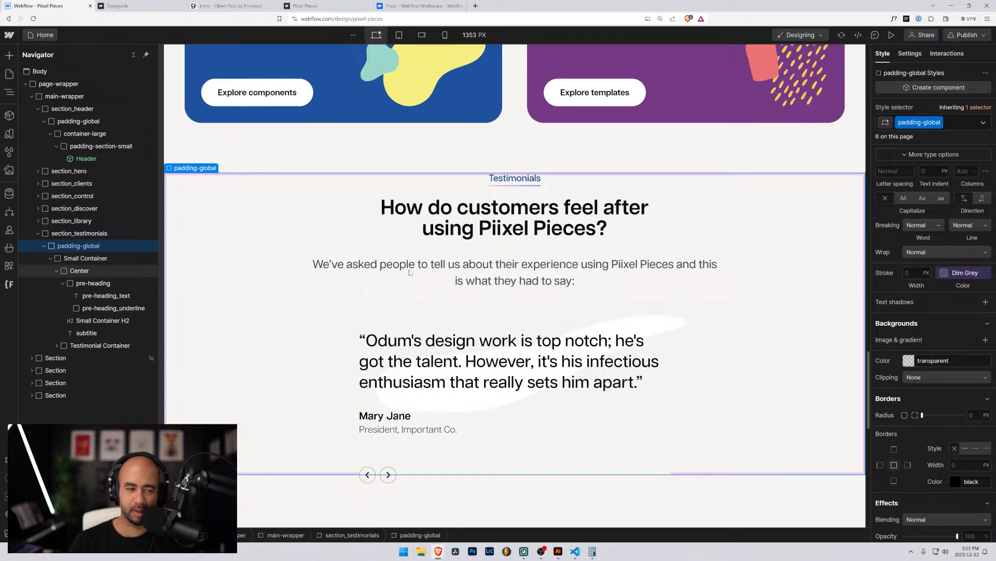
left_click(59, 259)
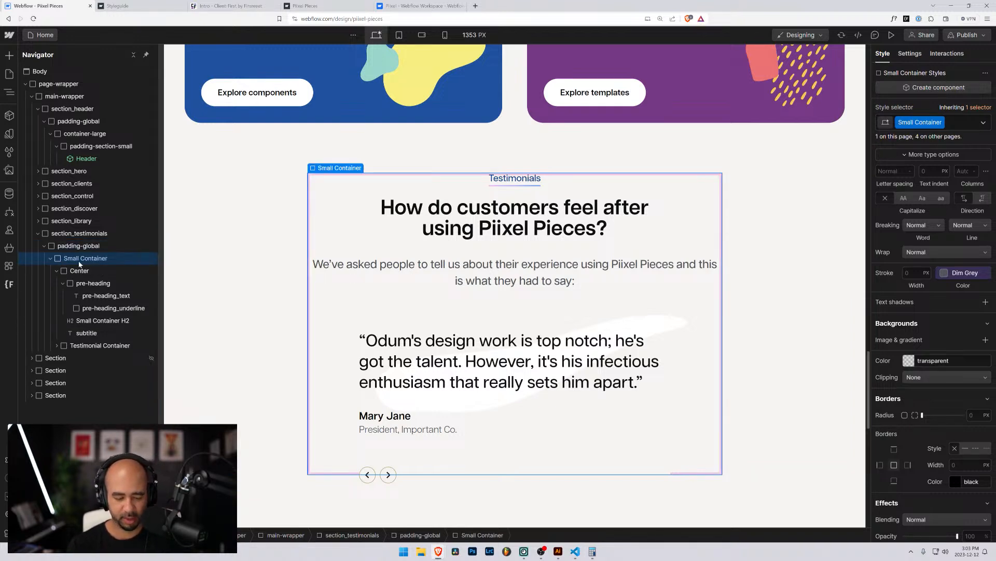
key("ctrl+alt+g")
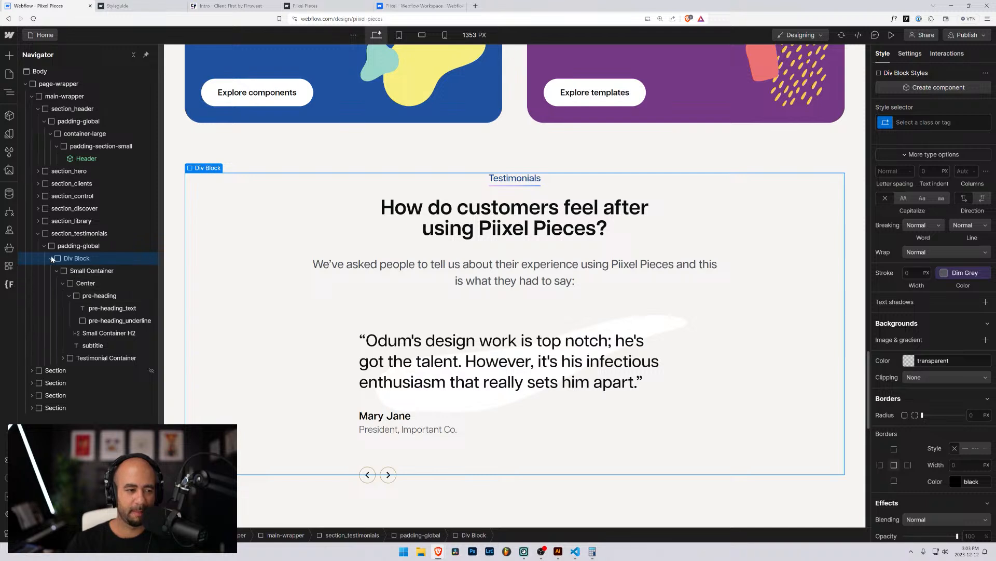
Apply the container-large class to the new div wrapping Small Container.
key("ctrl+Return")
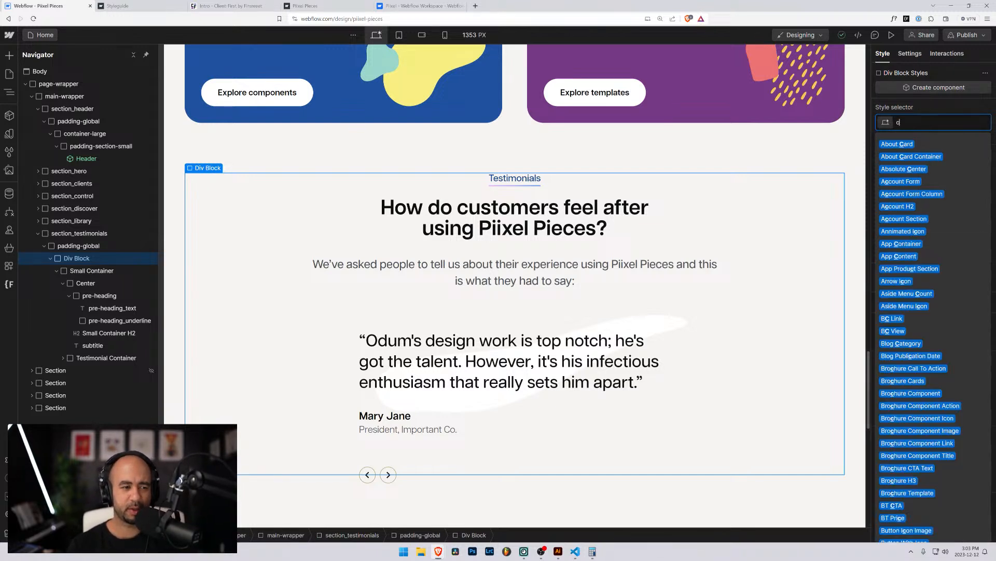
type("container-large")
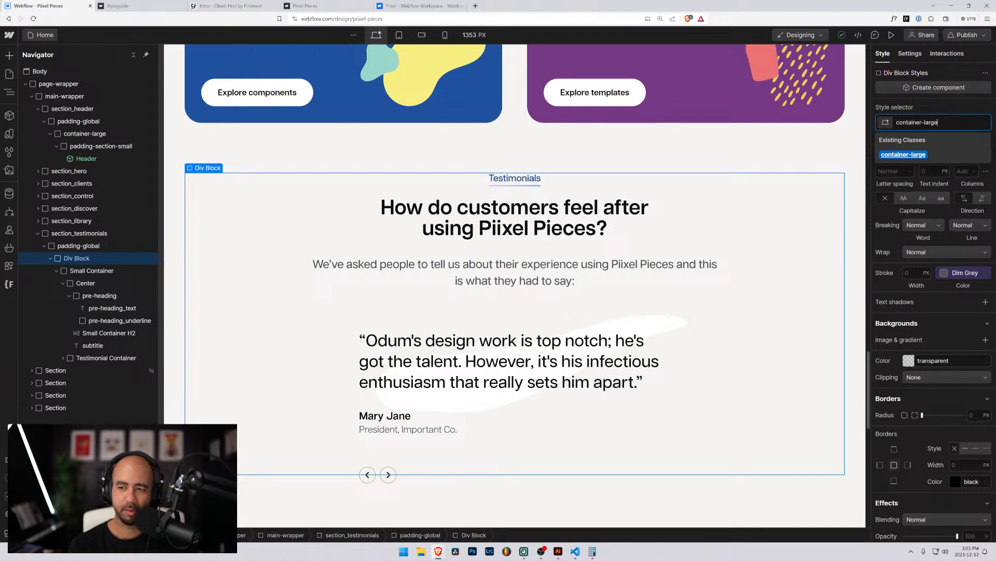
key("Return")
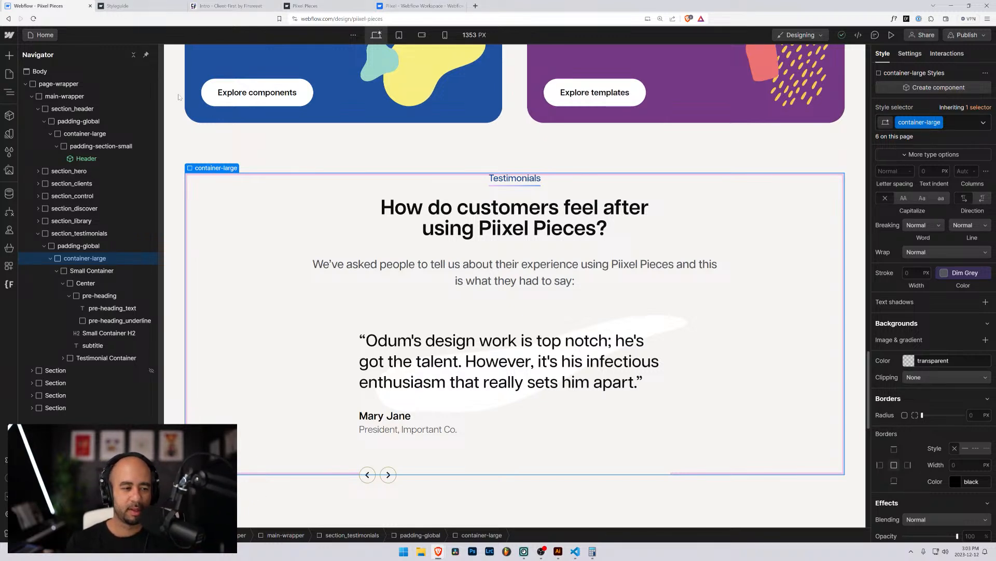
left_click(86, 271)
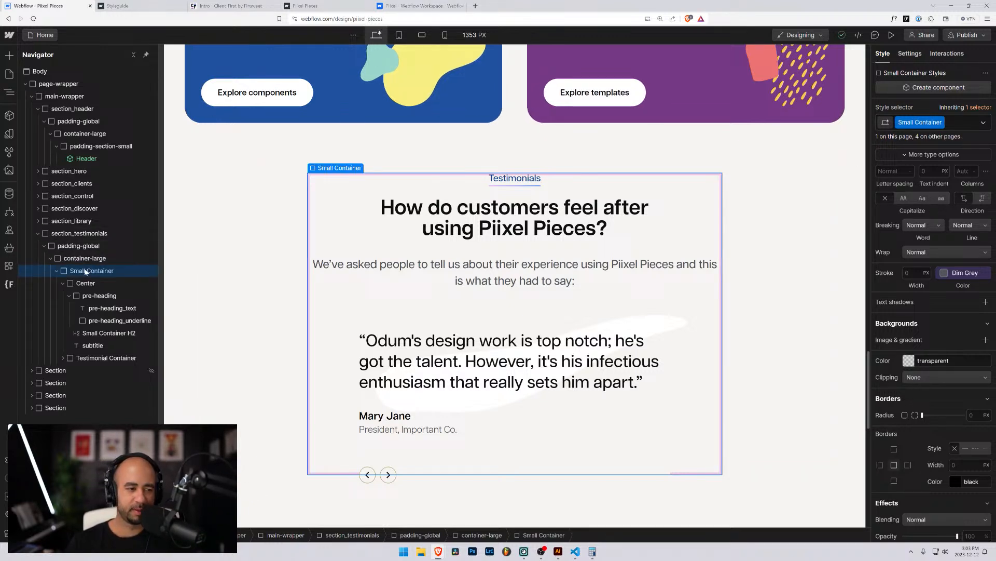
Change the wrapper's class from container-large to container-small.
left_click(959, 125)
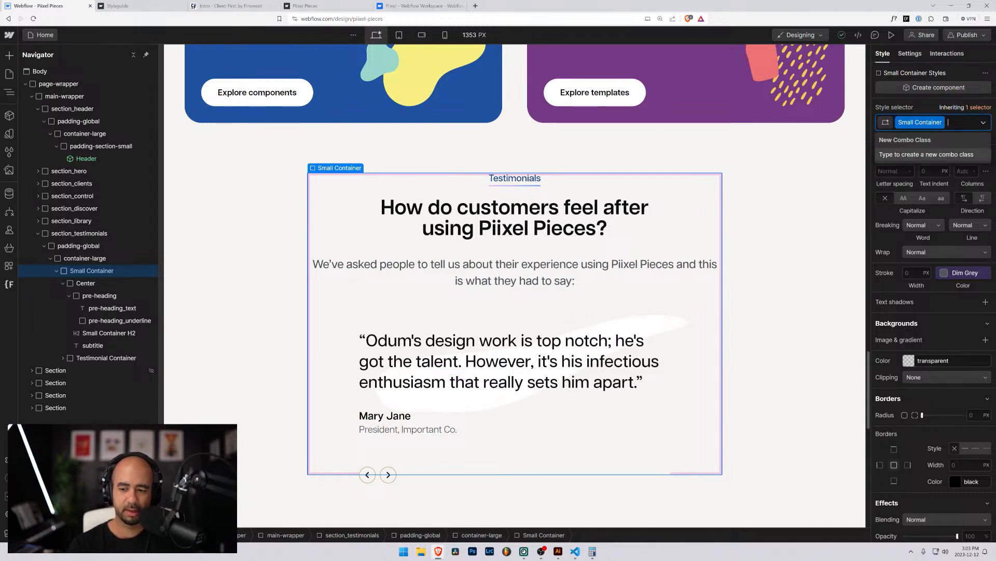
scroll(934, 337, "up", 3)
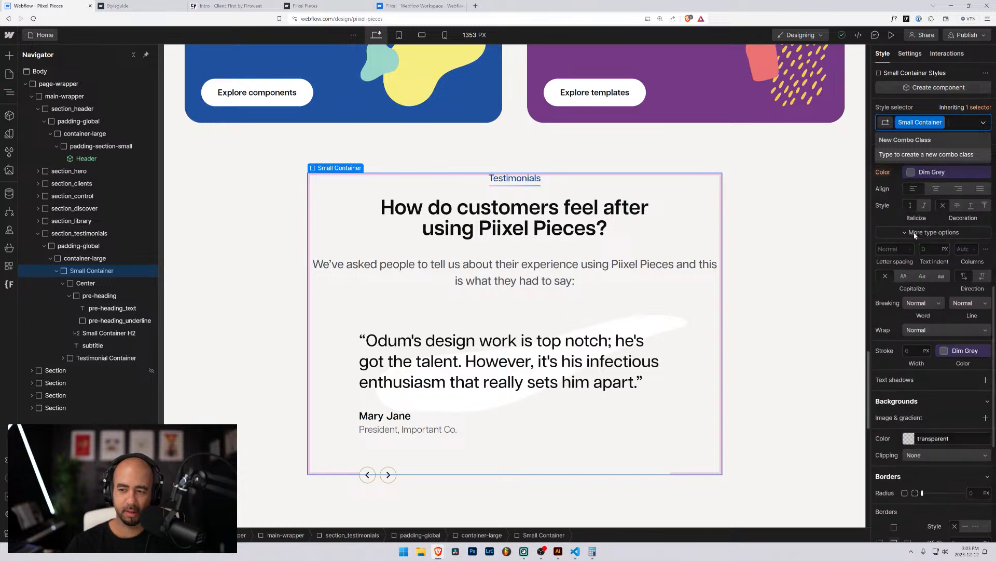
scroll(922, 301, "down", 5)
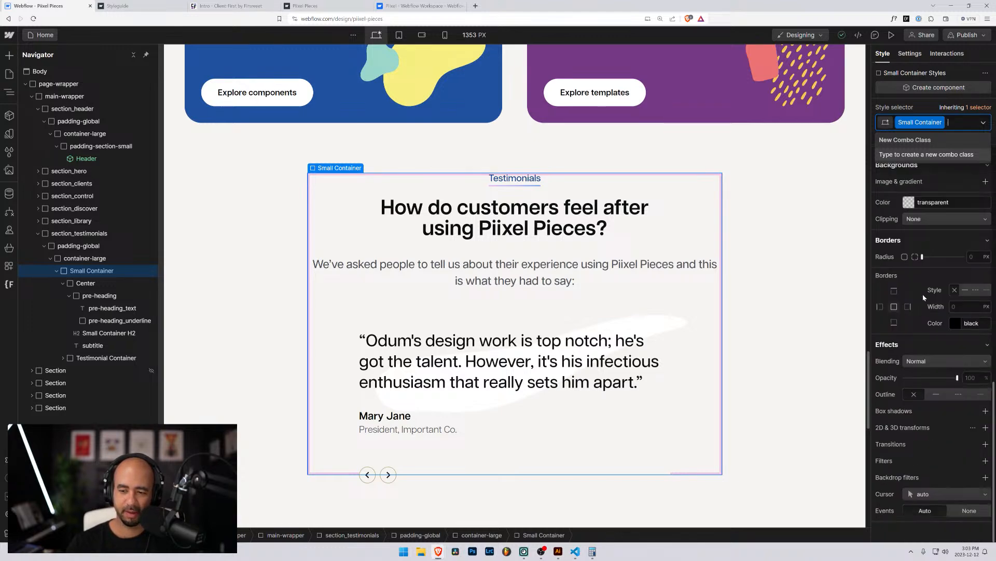
scroll(924, 291, "up", 10)
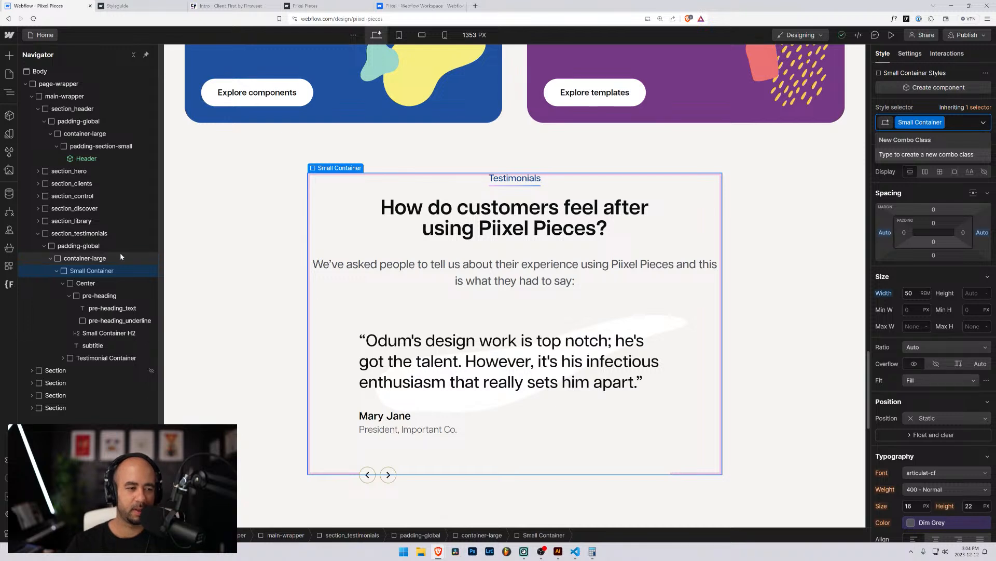
left_click(95, 258)
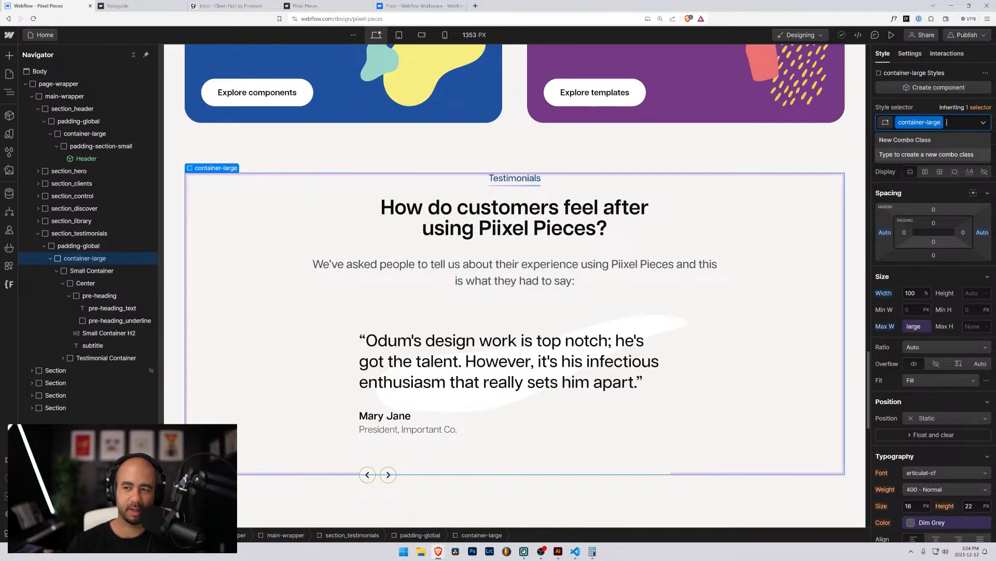
key("BackSpace")
type("container-s")
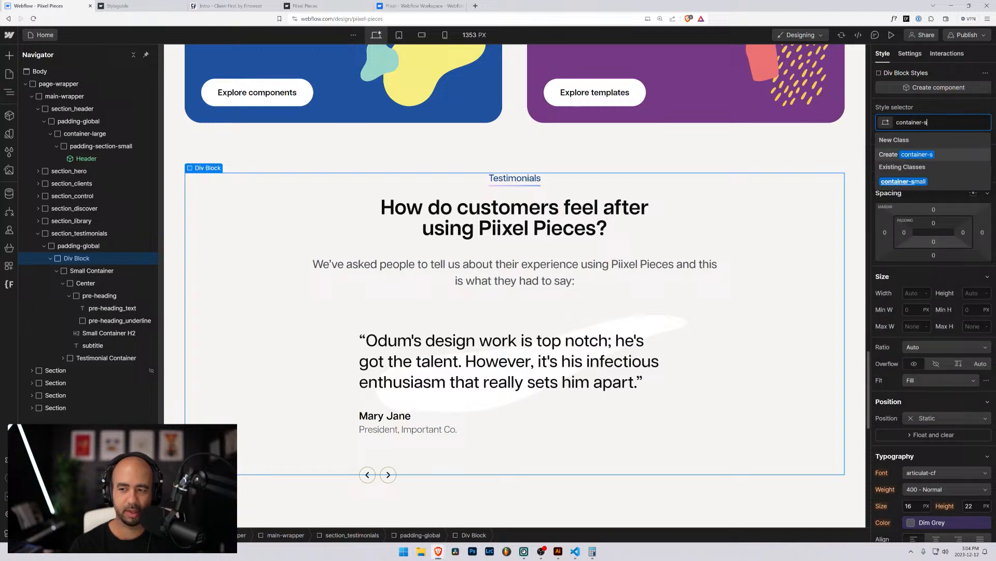
key("Return")
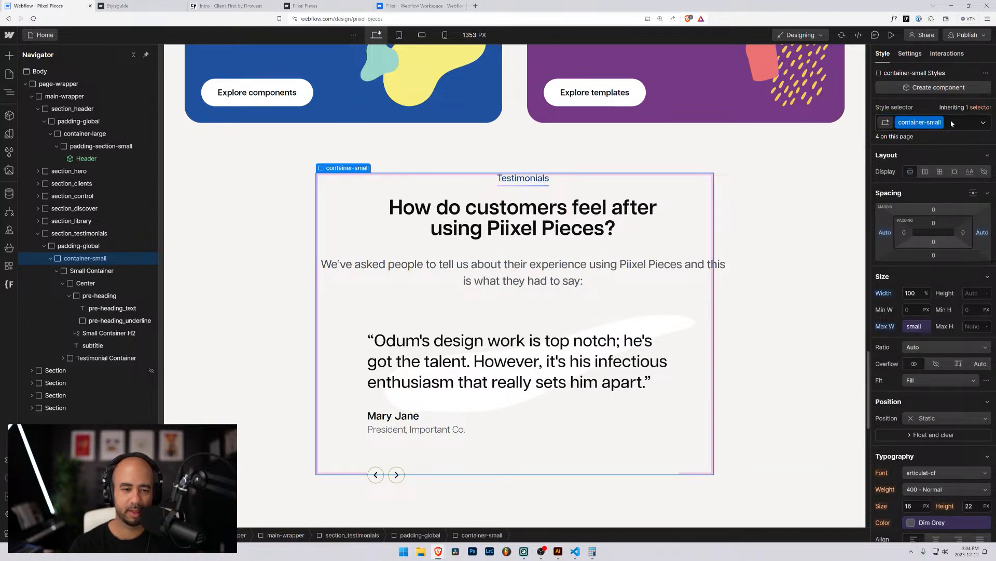
Replace the Small Container class with padding-section-large.
left_click(68, 272)
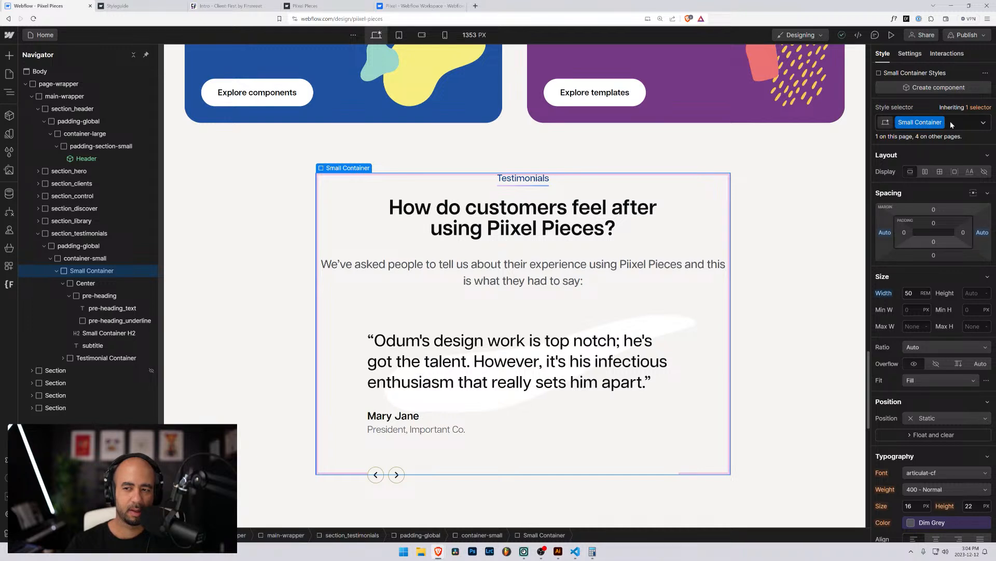
left_click(951, 121)
key("BackSpace")
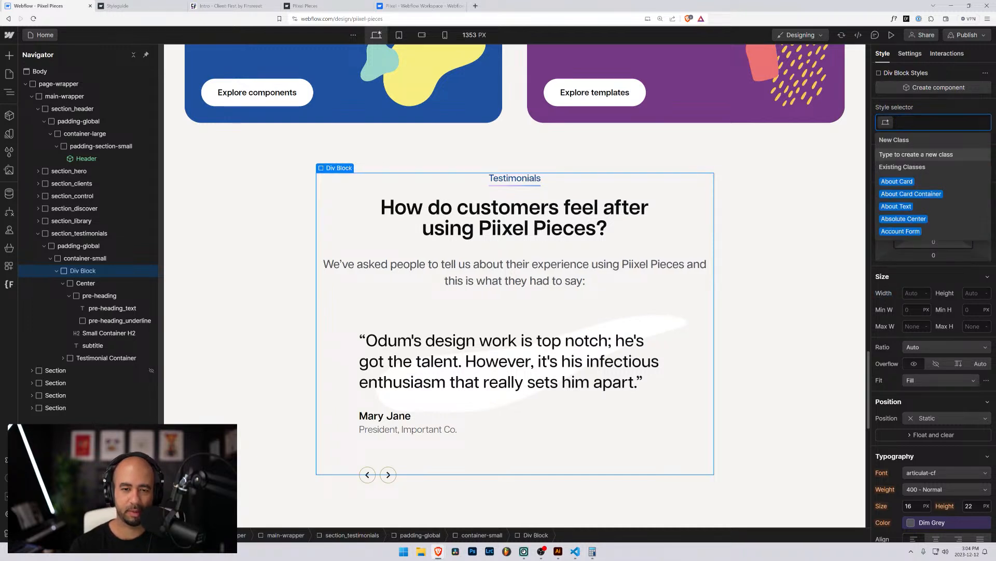
type("padding-")
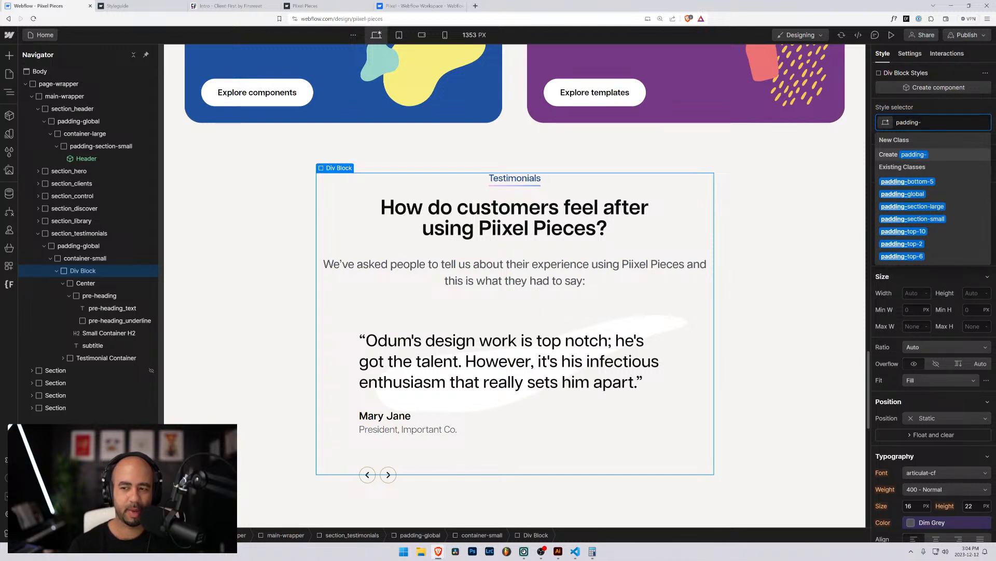
key("Down")
key("Down")
key("Down")
key("Return")
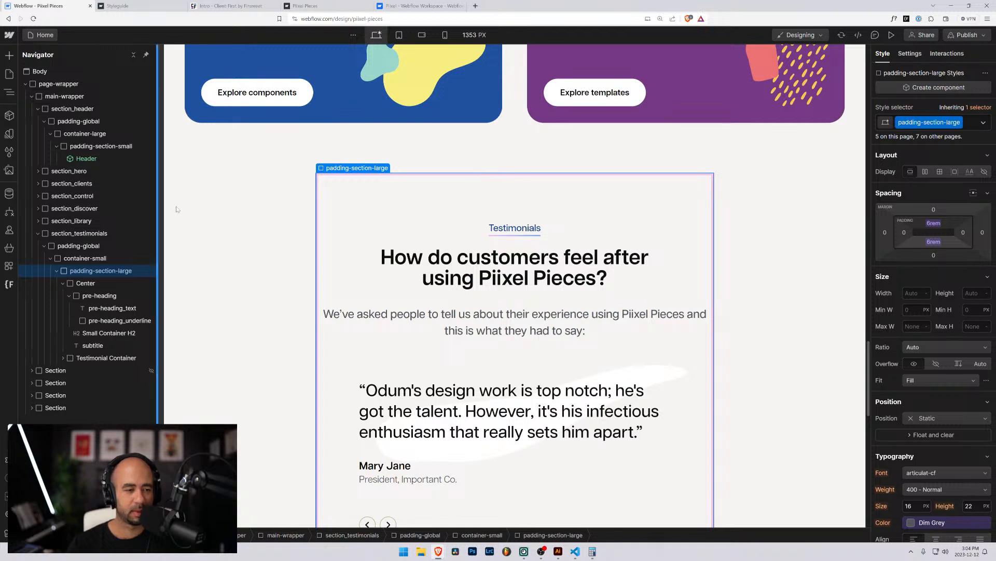
Collapse the pre-heading layer under Center and inspect Testimonial Container, padding-section-large and Center.
scroll(176, 207, "down", 2)
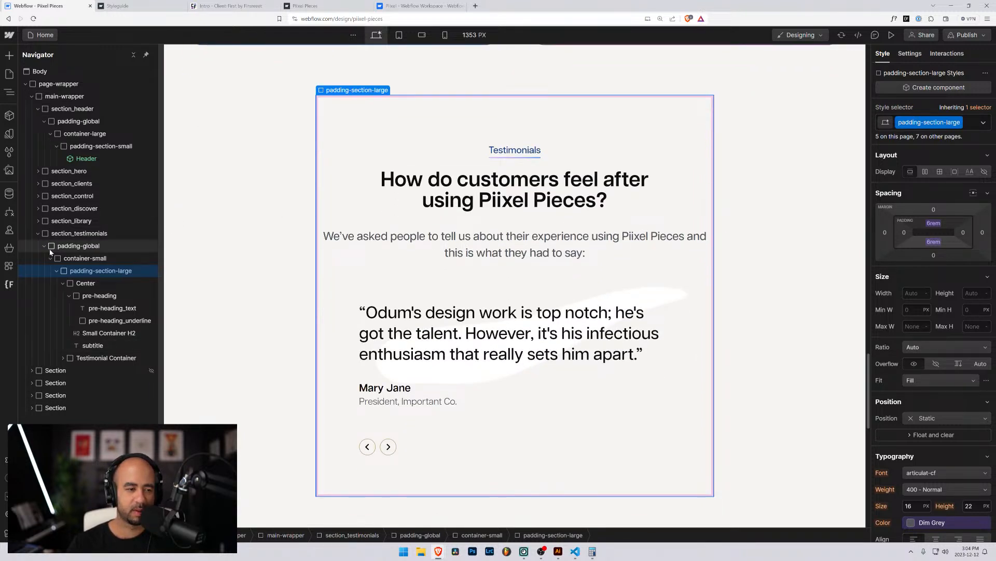
left_click(70, 283)
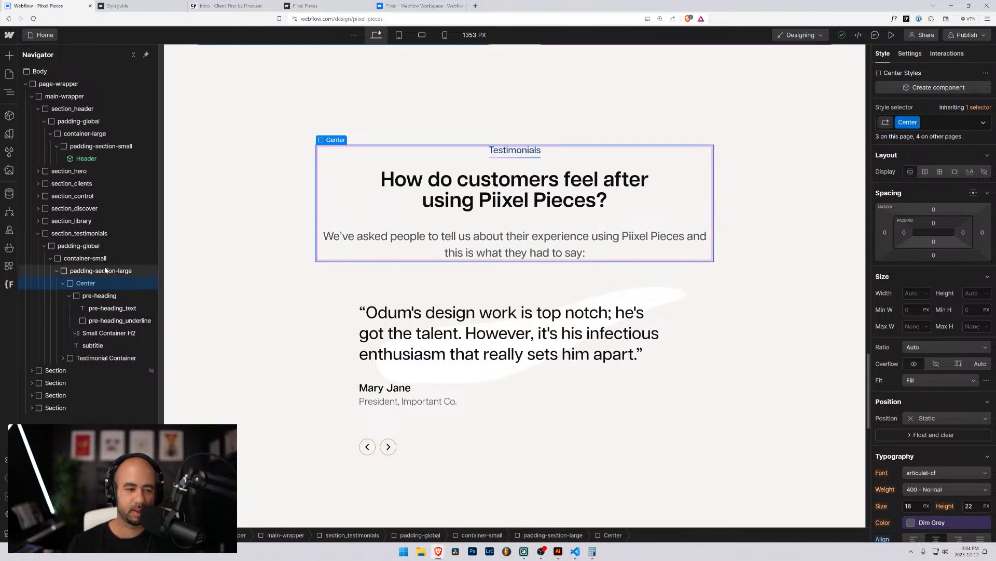
left_click(70, 296)
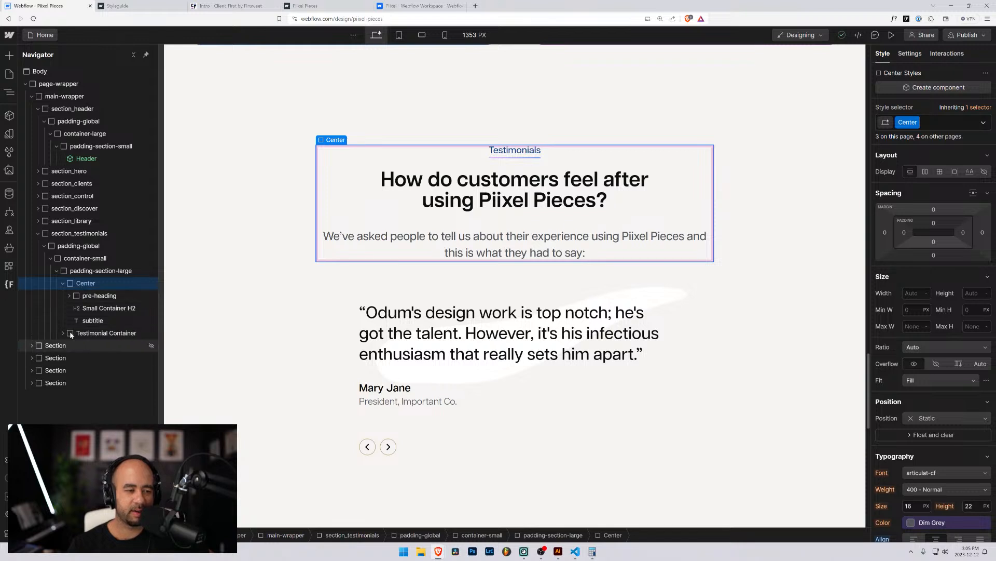
left_click(62, 282)
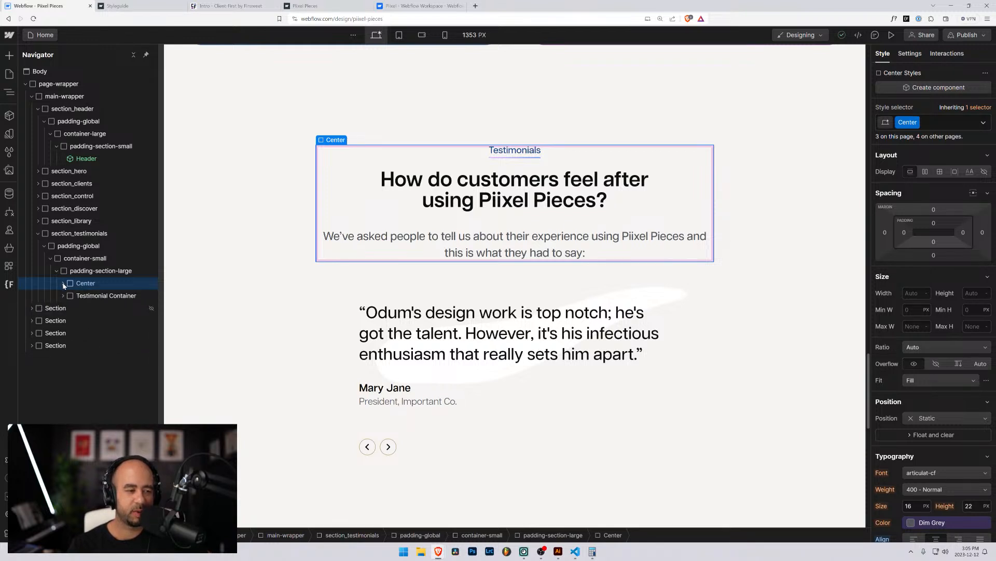
left_click(63, 283)
left_click(71, 335)
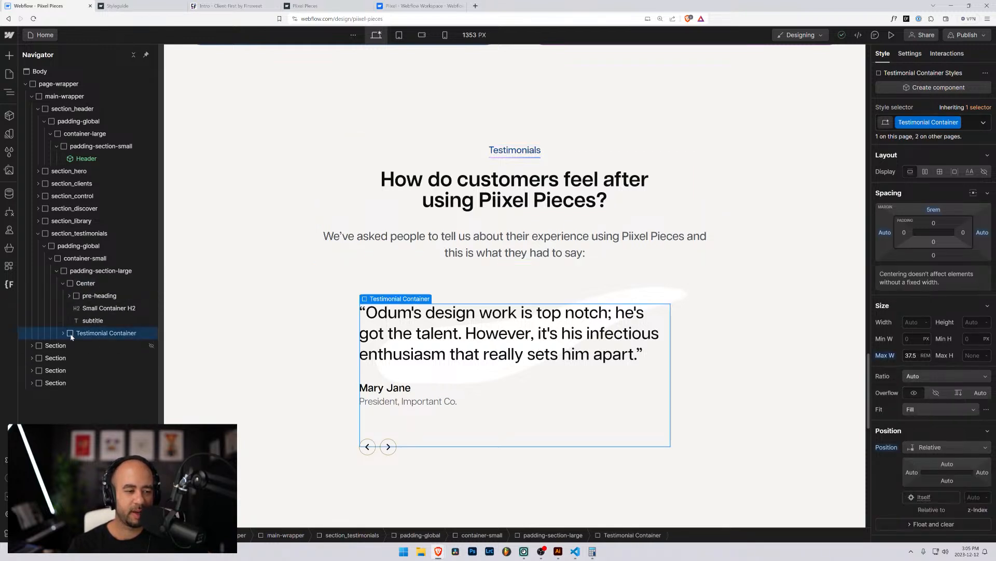
left_click(73, 272)
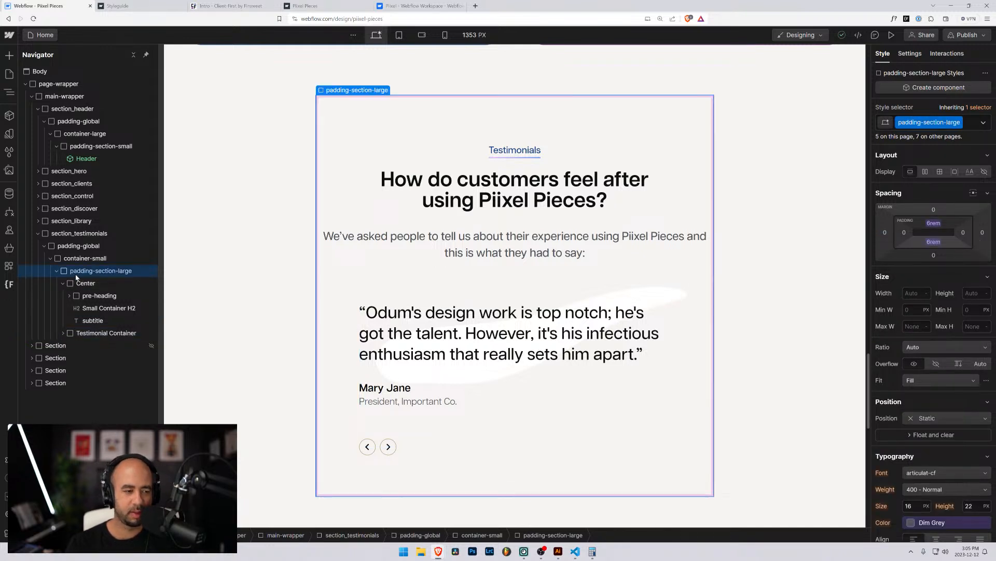
left_click(73, 283)
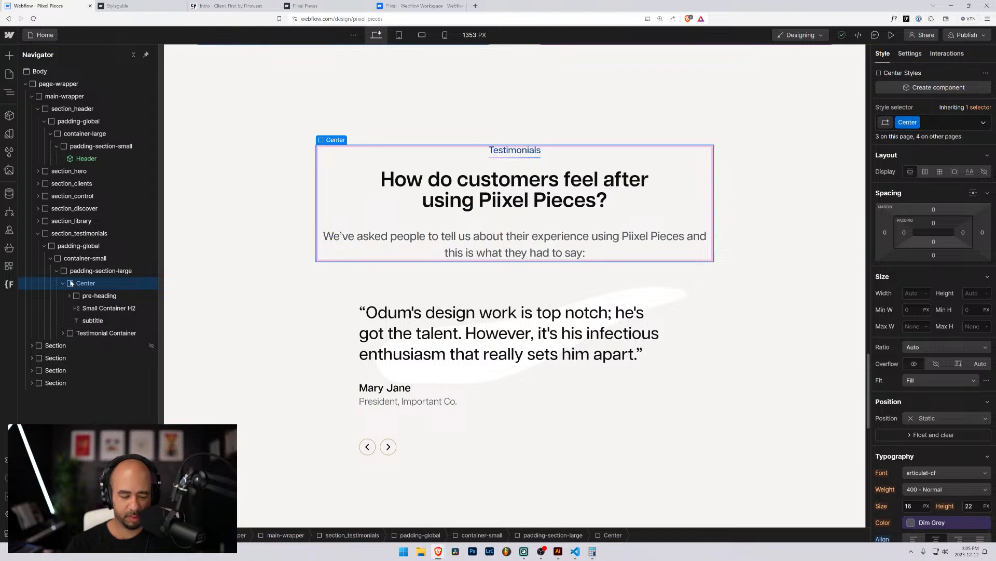
Wrap Center in a new div block with the class testimonials.
key("ctrl+alt+g")
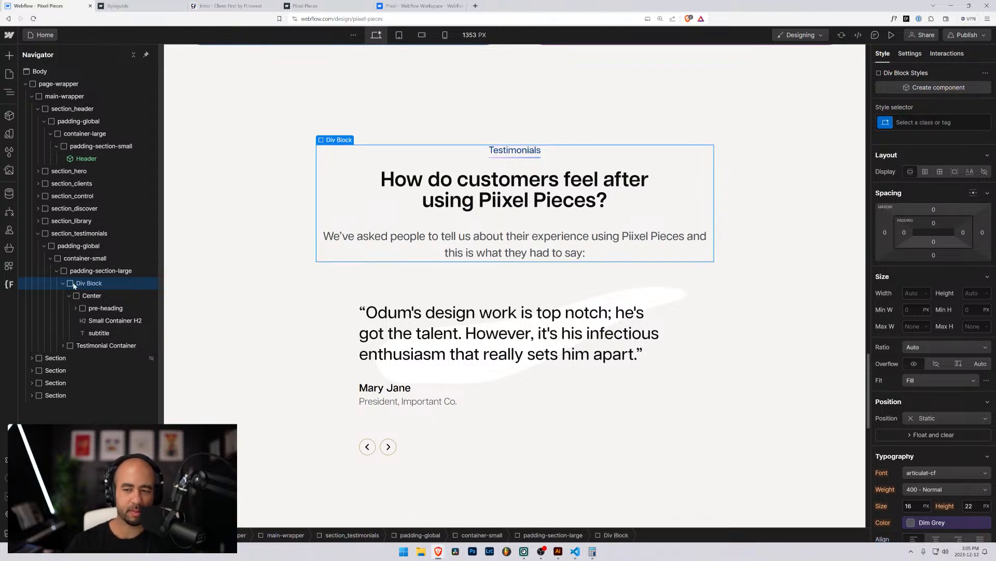
key("ctrl+Return")
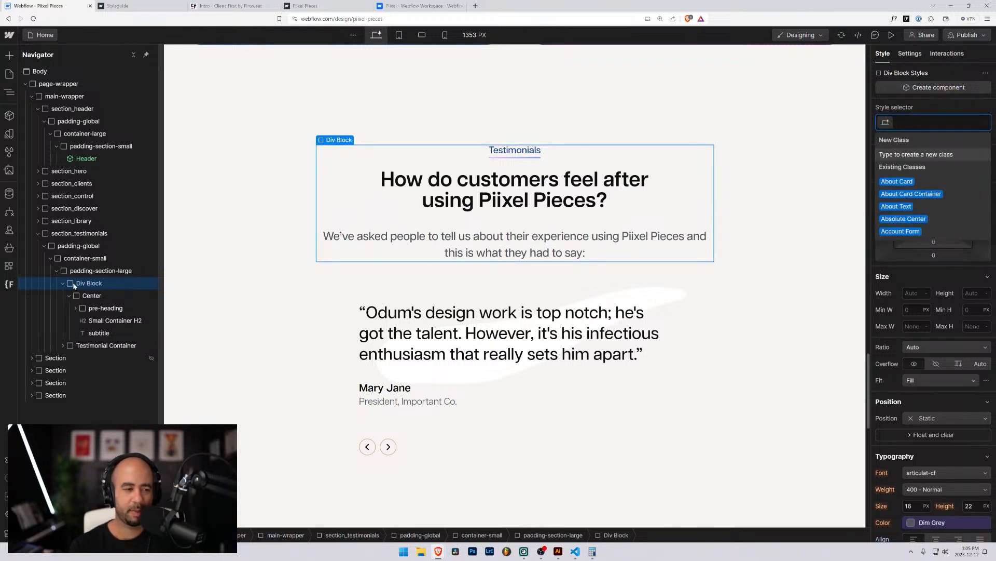
type("testimoni")
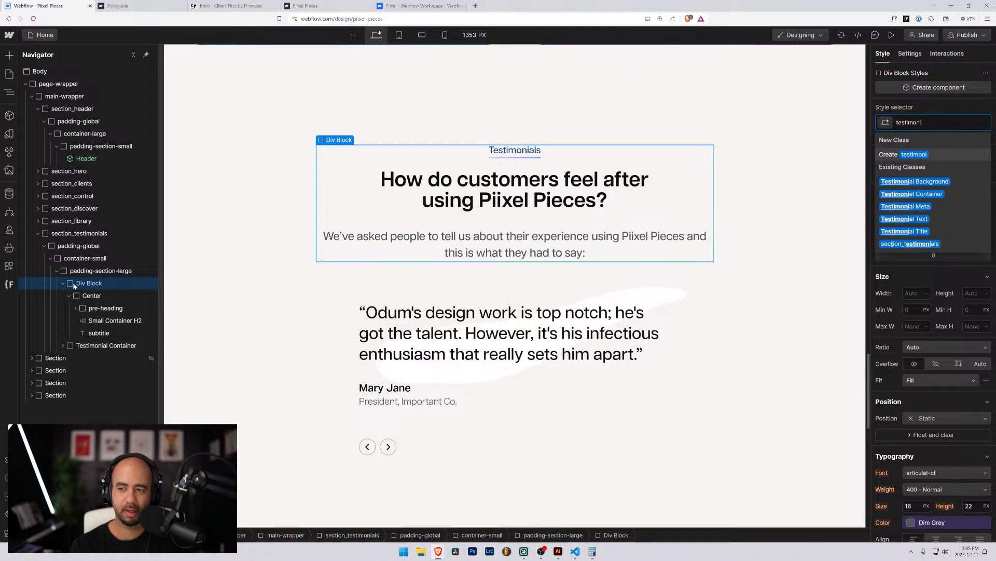
type("als")
key("Return")
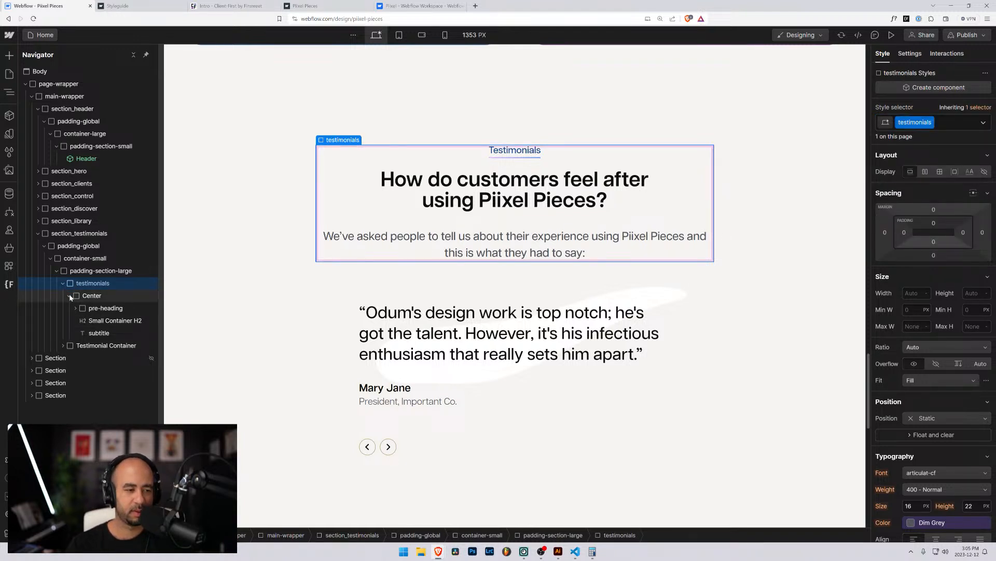
Drag Testimonial Container into testimonials directly below Center.
left_click(69, 296)
mouse_move(73, 309)
left_mouse_down()
mouse_move(76, 294)
mouse_move(80, 312)
left_mouse_up()
left_click(86, 295)
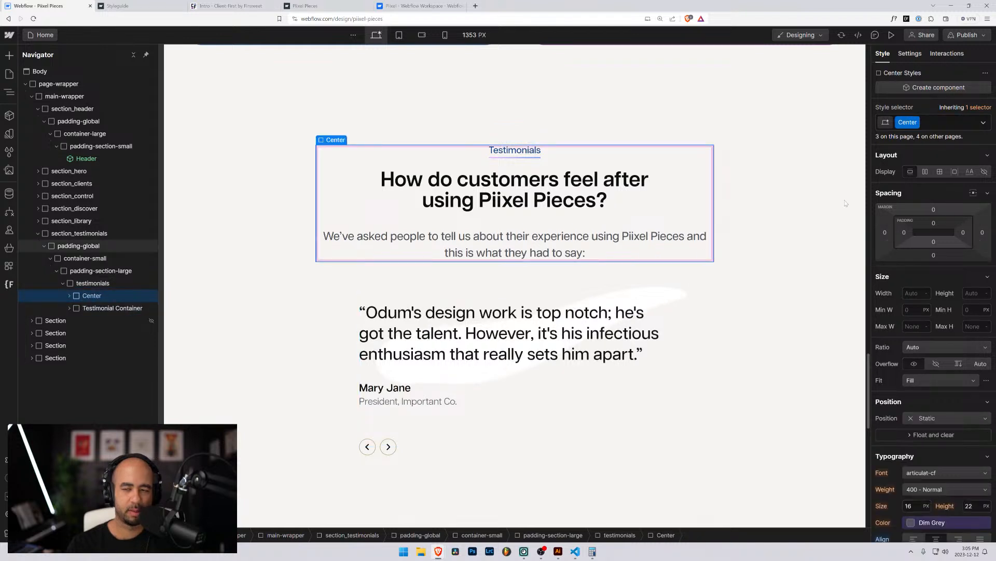
Replace Center's class with a new testimonials_header class and centre-align its text.
left_click(931, 124)
key("BackSpace")
type("testo")
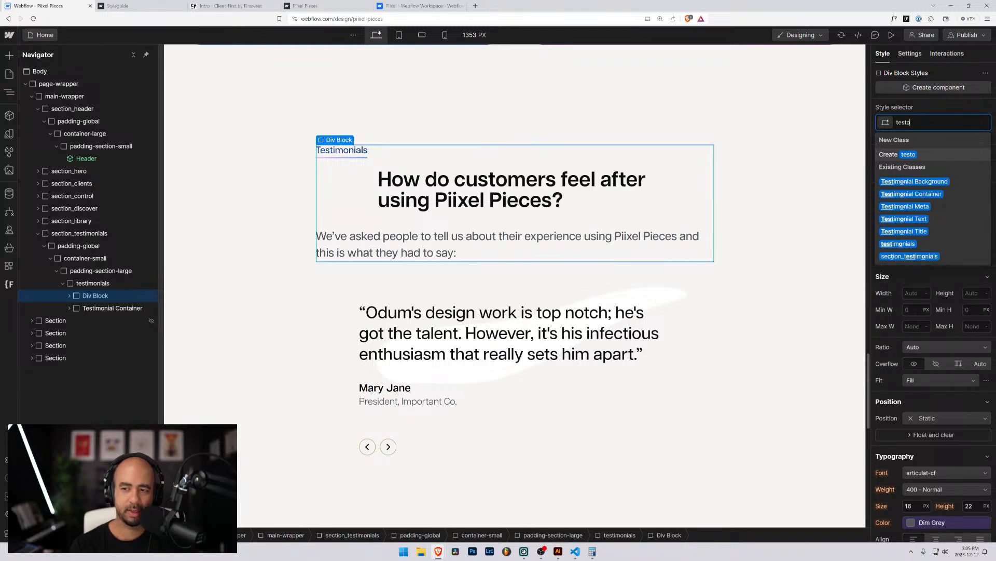
key("BackSpace")
key("BackSpace")
key("BackSpace")
key("BackSpace")
key("BackSpace")
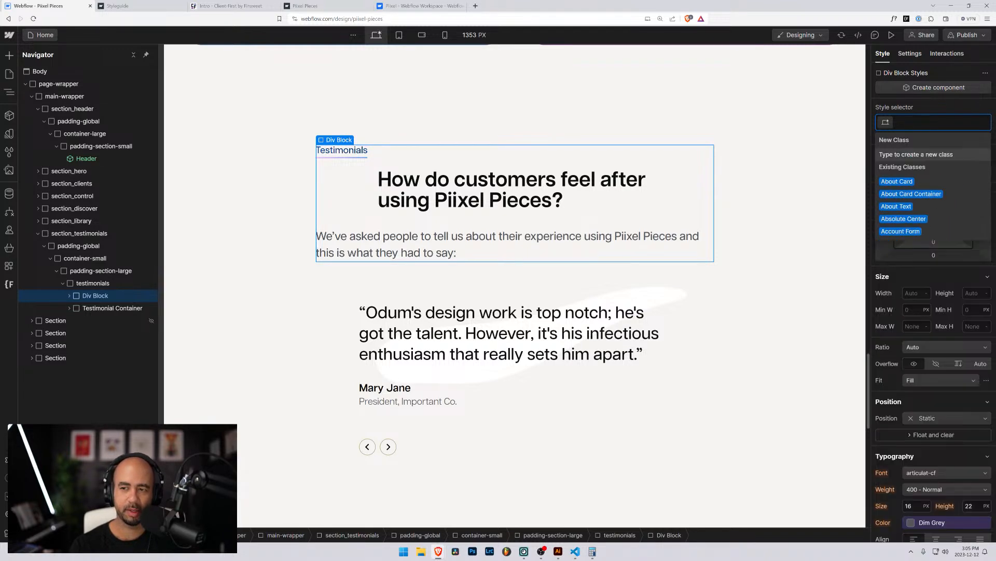
type("testimonial")
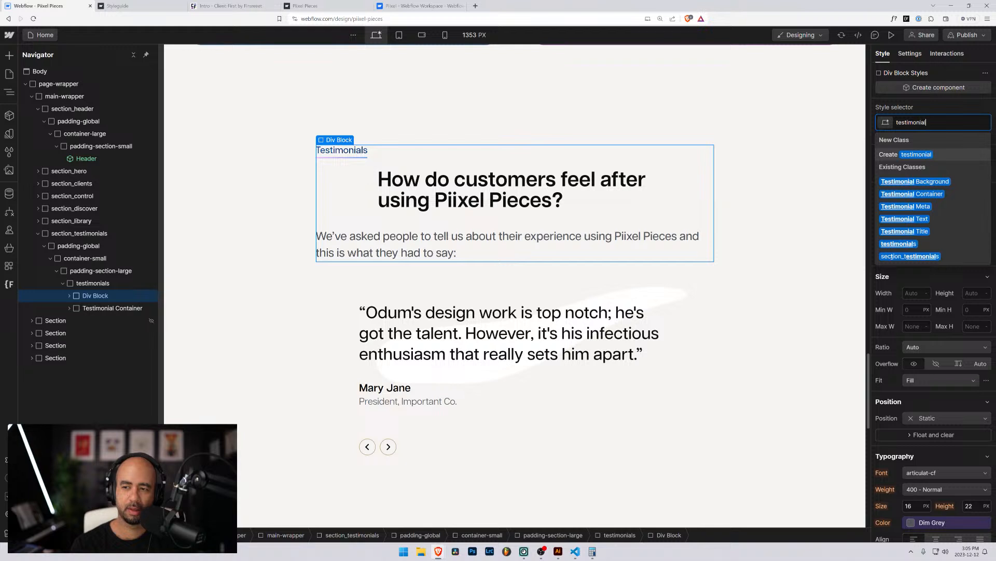
type("s_header")
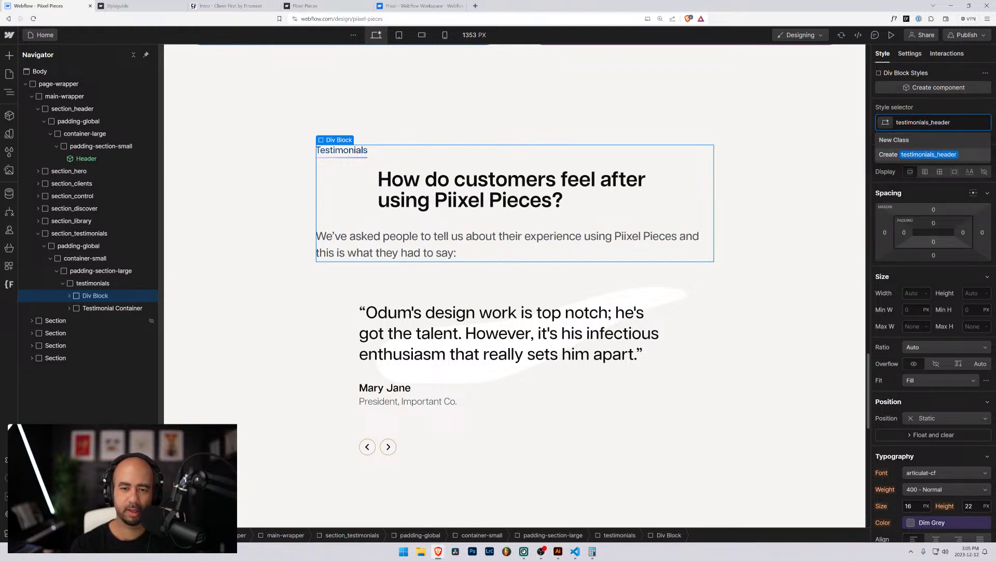
key("Return")
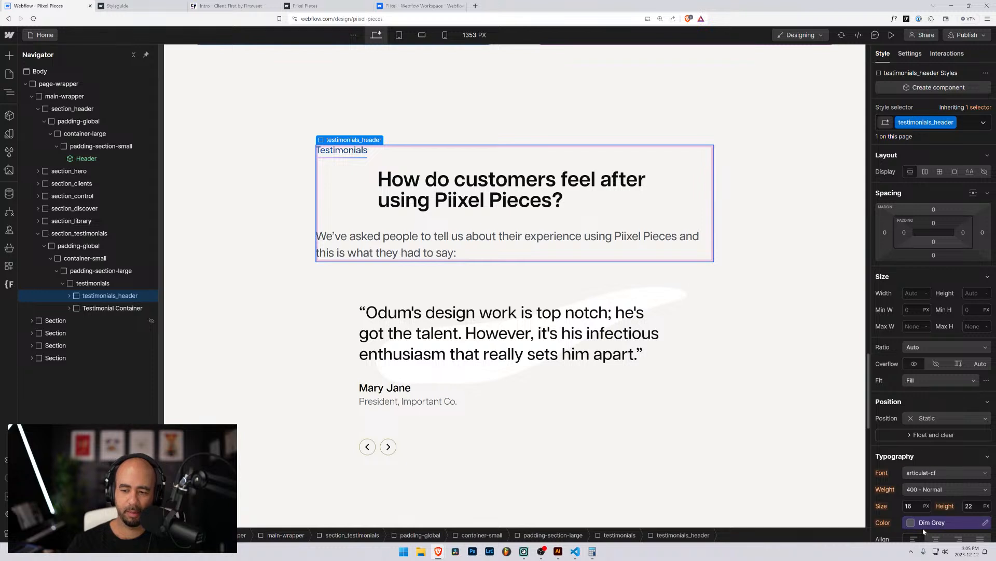
left_click(936, 538)
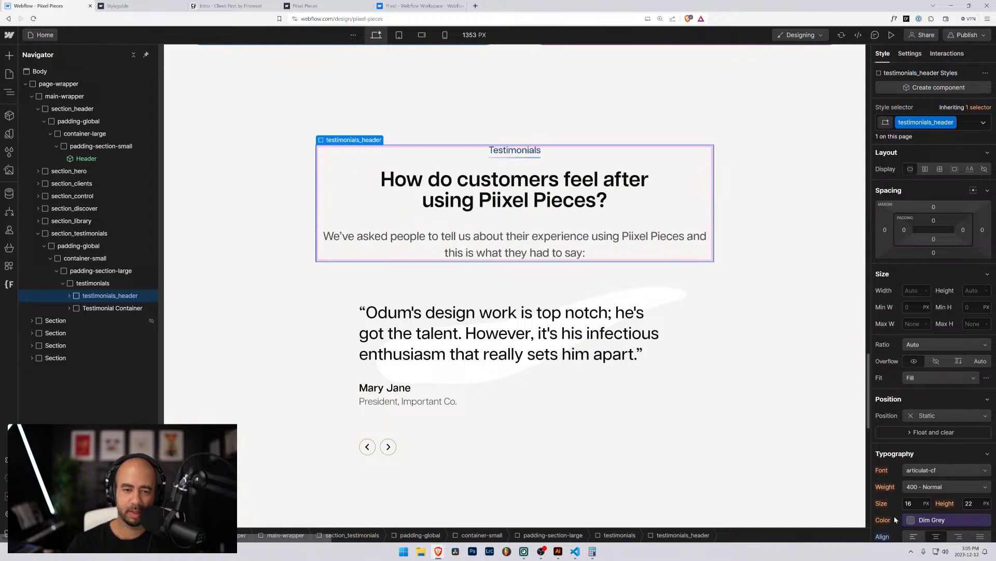
left_click(82, 308)
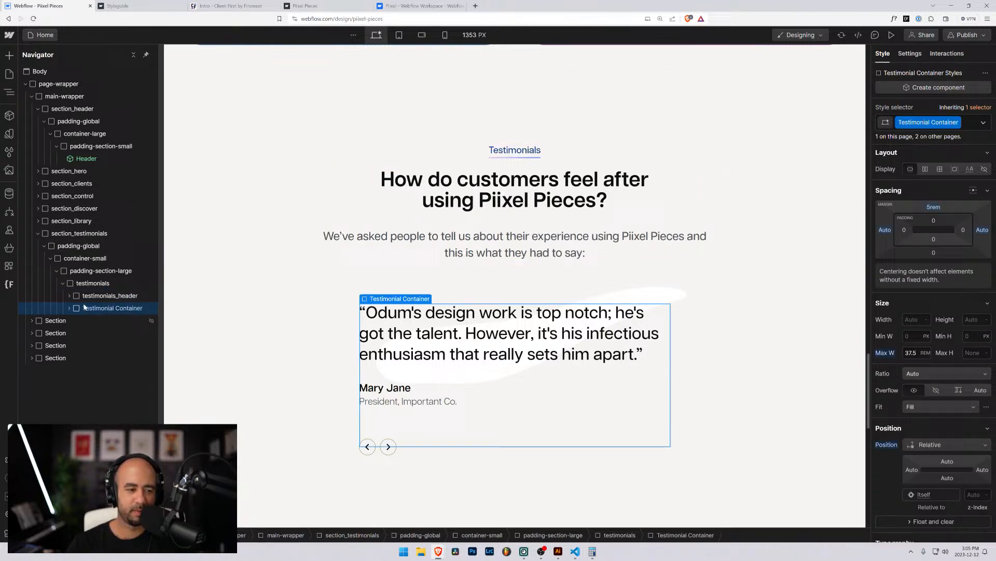
Rename the Testimonial Container class to testimonials_content and expand it in the Navigator.
left_click(956, 123)
left_click(937, 138)
type("test")
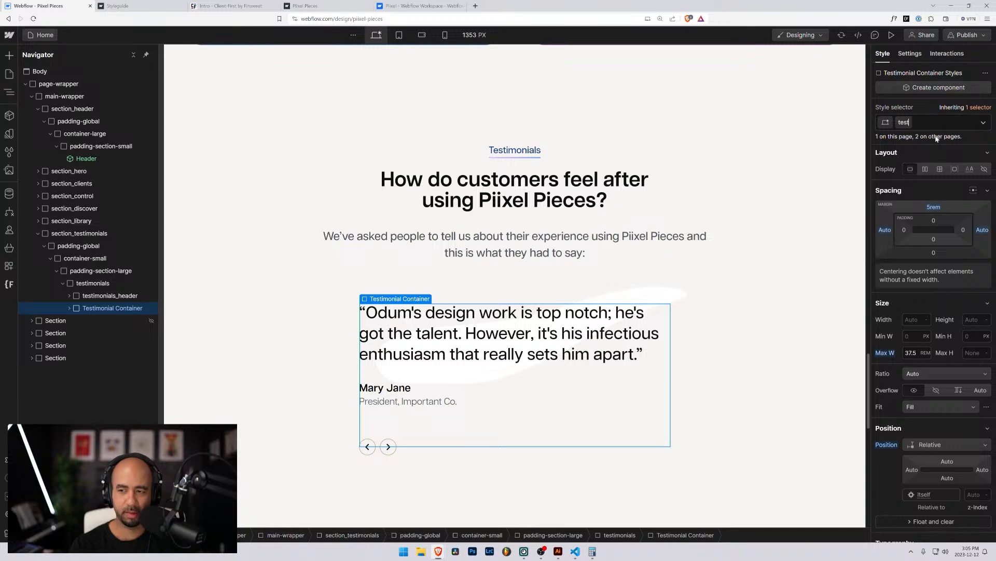
type("imonials_")
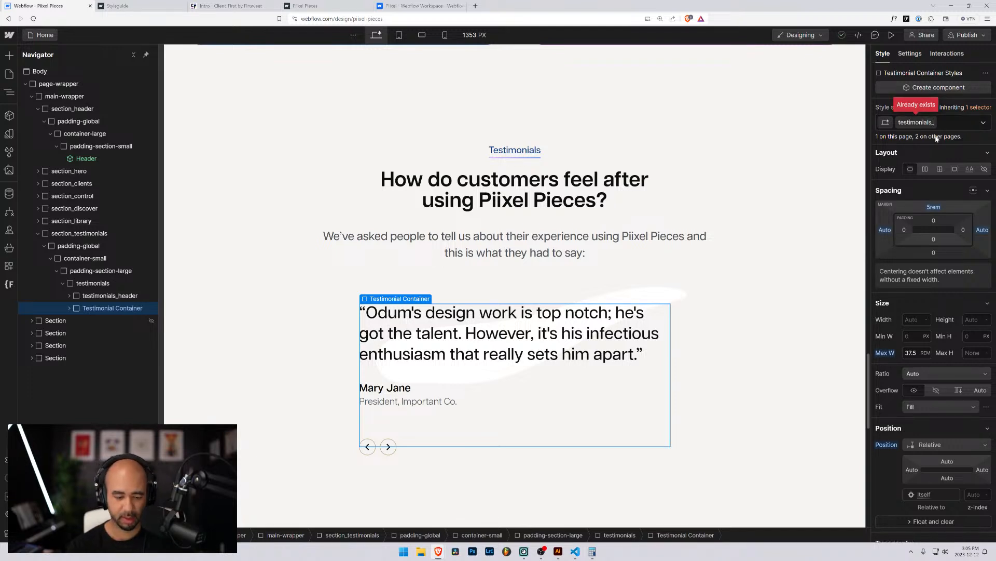
type("content")
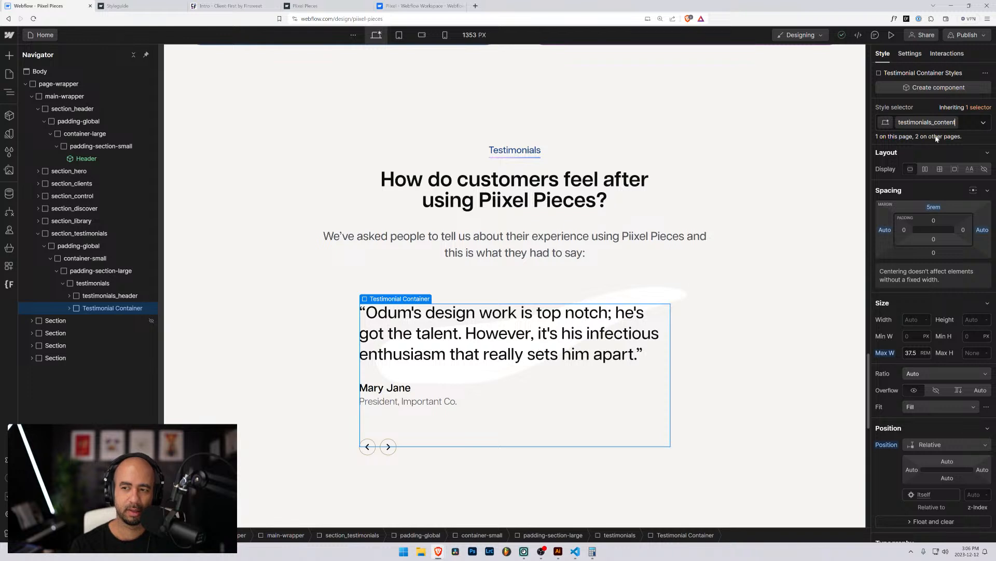
key("Return")
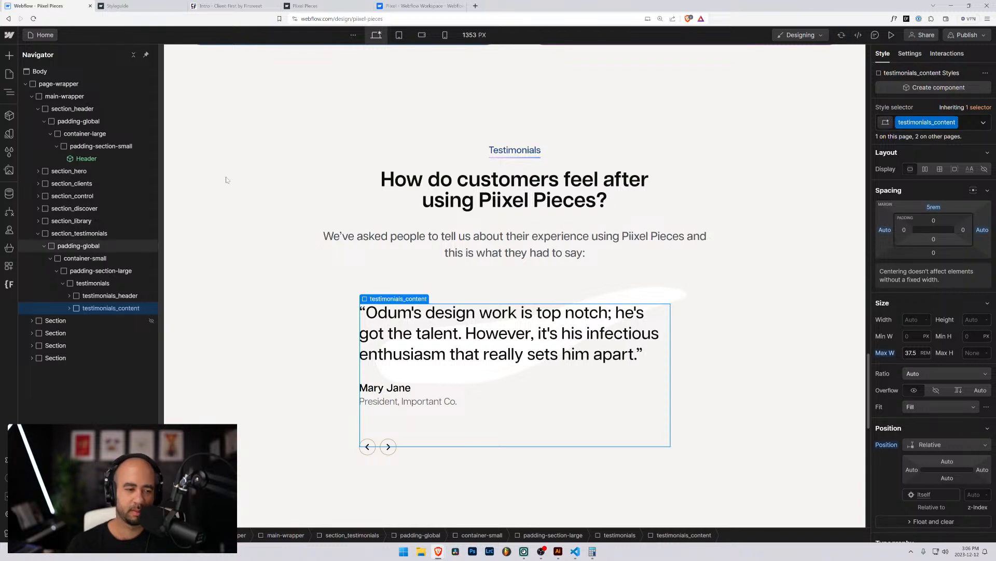
left_click(69, 308)
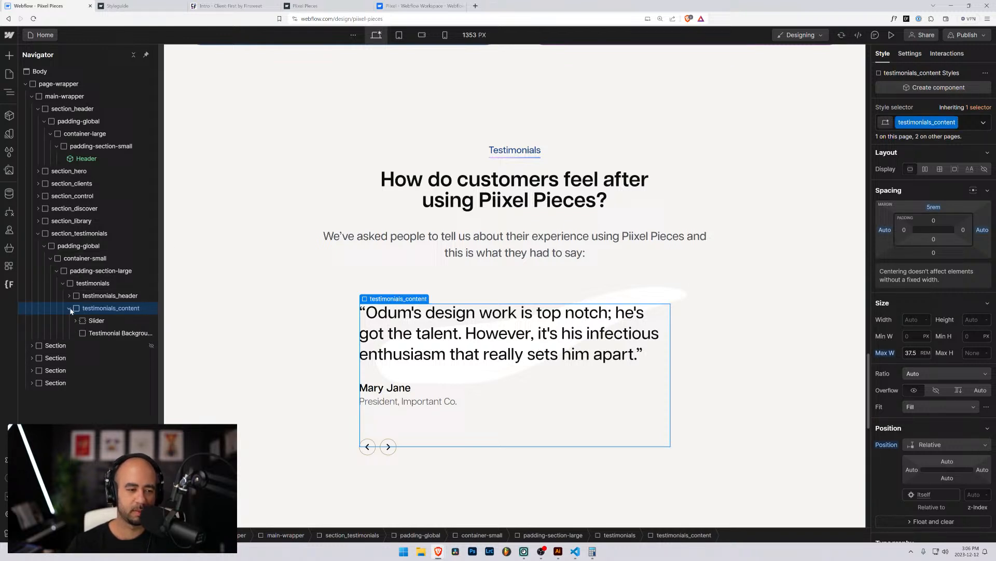
Expand the Slider and inspect its two Arrows, Hidden element and Testimonial Background.
left_click(96, 320)
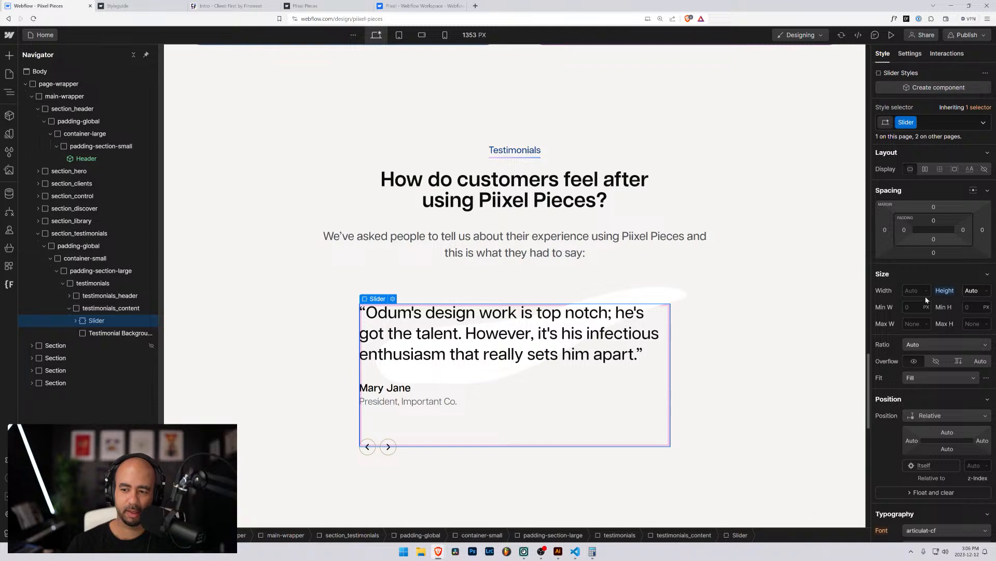
scroll(923, 299, "down", 4)
scroll(924, 299, "up", 4)
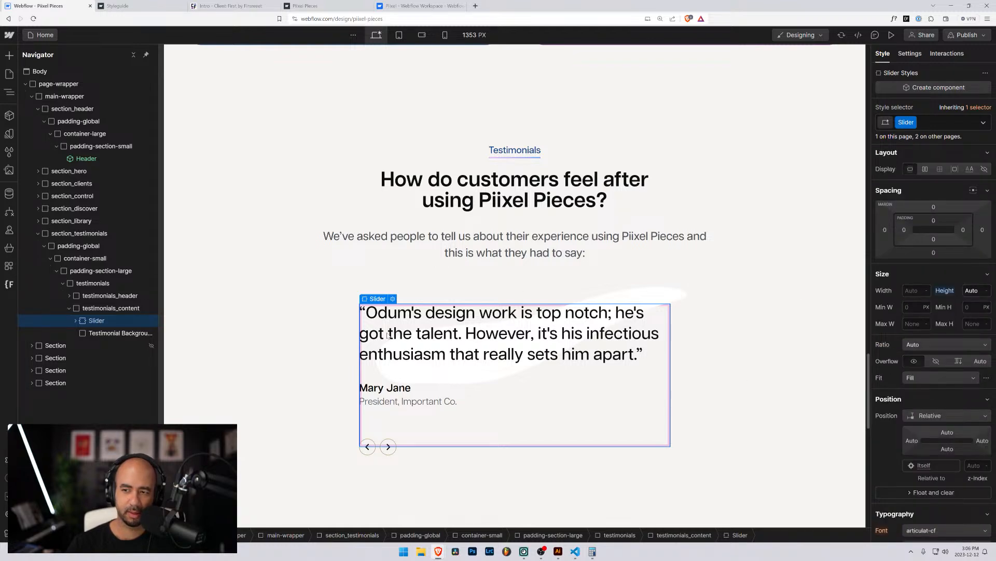
left_click(96, 334)
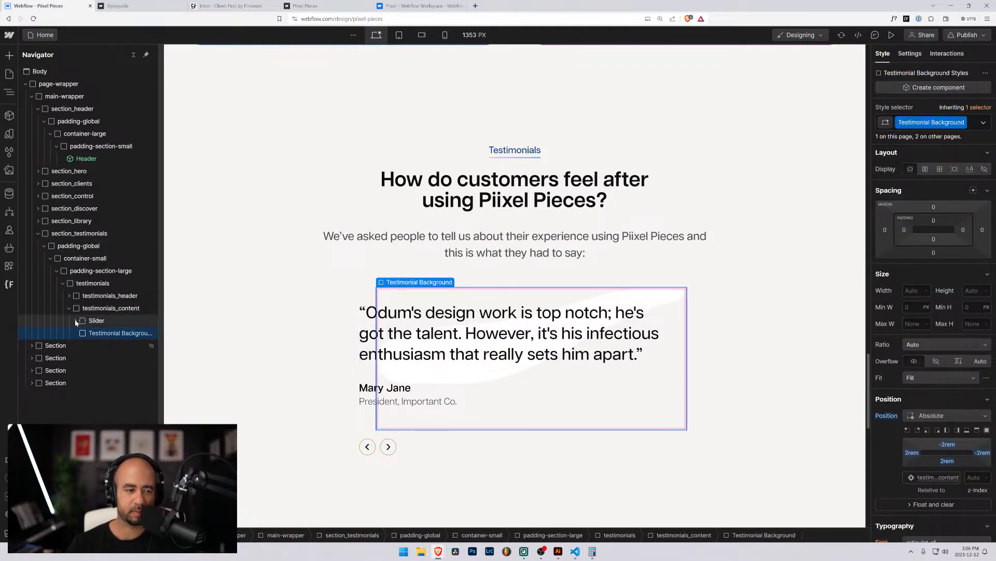
left_click(77, 320)
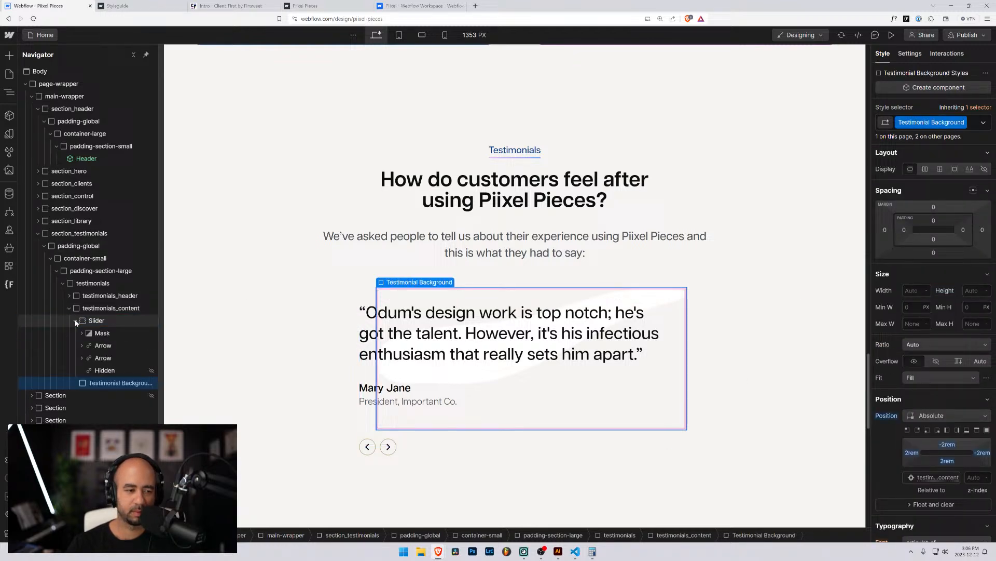
left_click(106, 346)
left_click(103, 357)
left_click(103, 370)
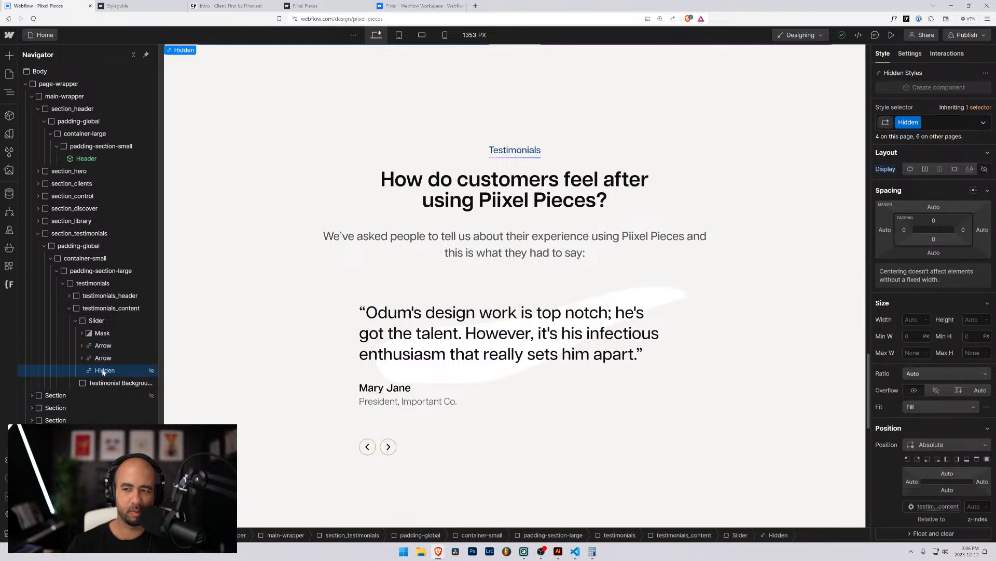
left_click(102, 384)
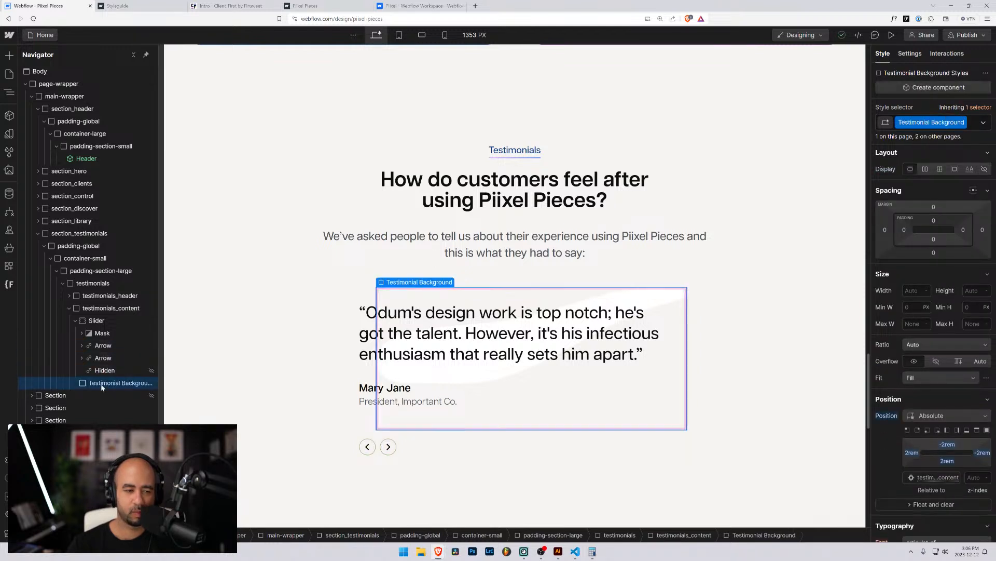
Expand the Slider's Mask and inspect Slide 2 and the first Slide.
left_click(95, 320)
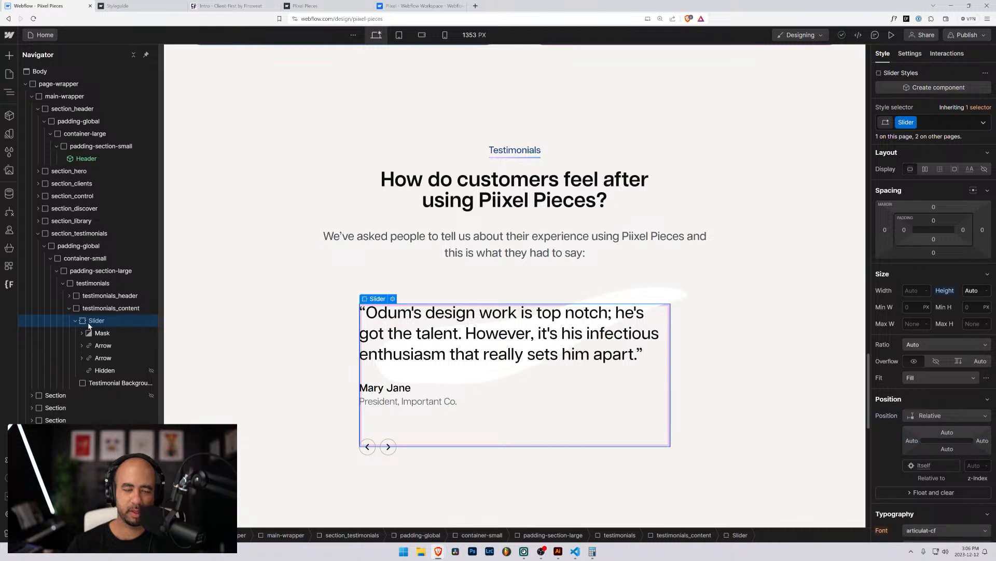
left_click(81, 333)
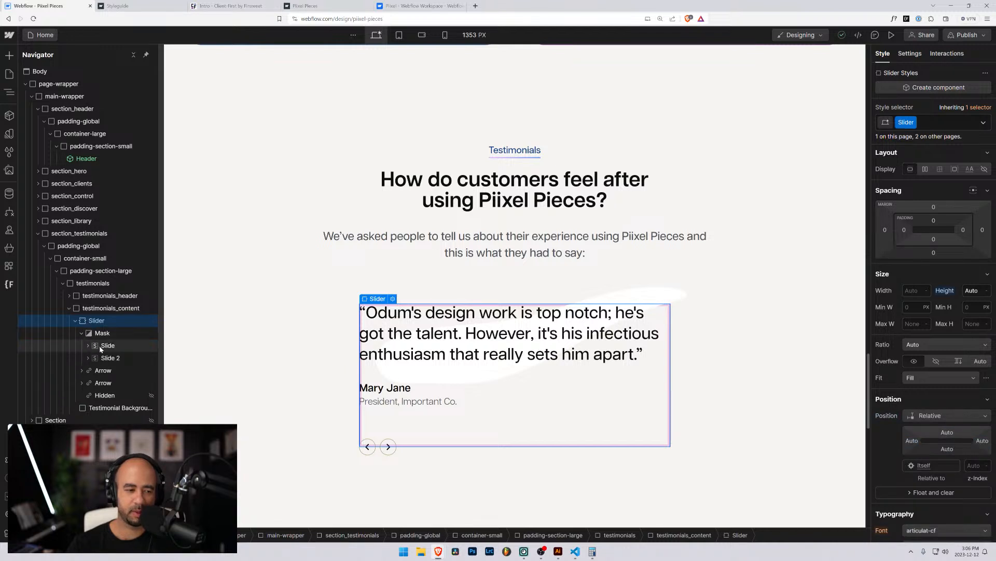
left_click(106, 358)
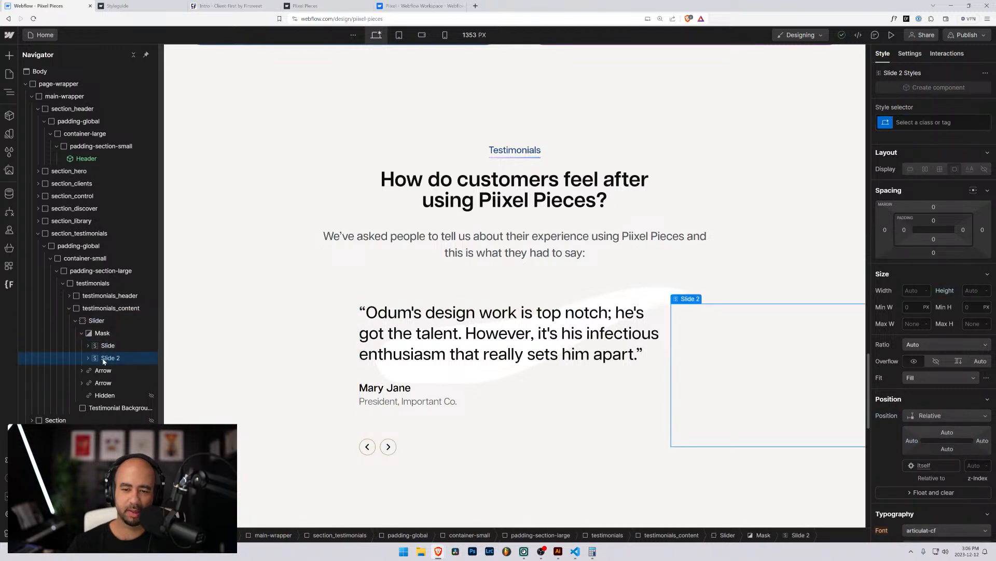
left_click(106, 345)
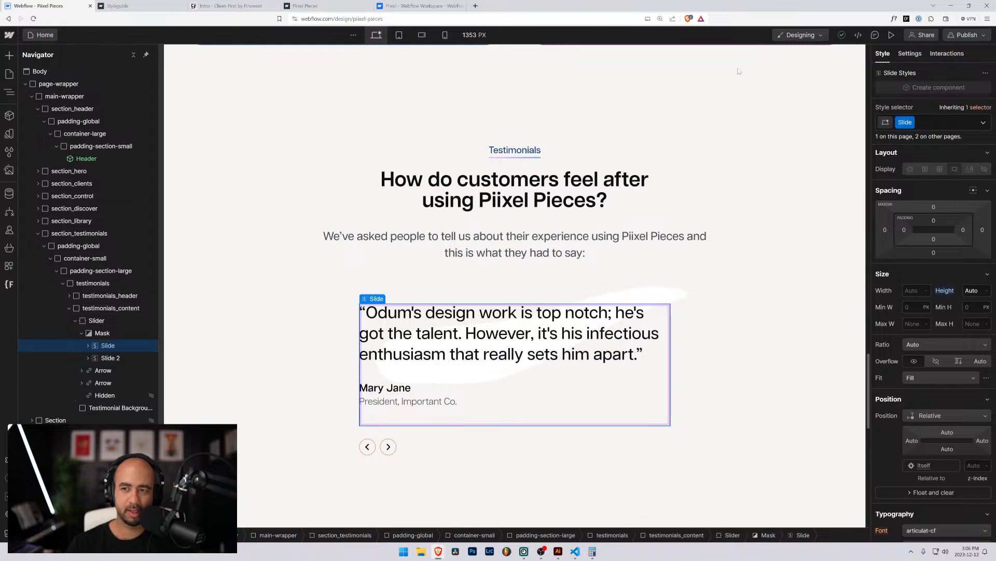
On the live Pixel Pieces site, advance the testimonial slider five times, then return to the Designer.
left_click(305, 5)
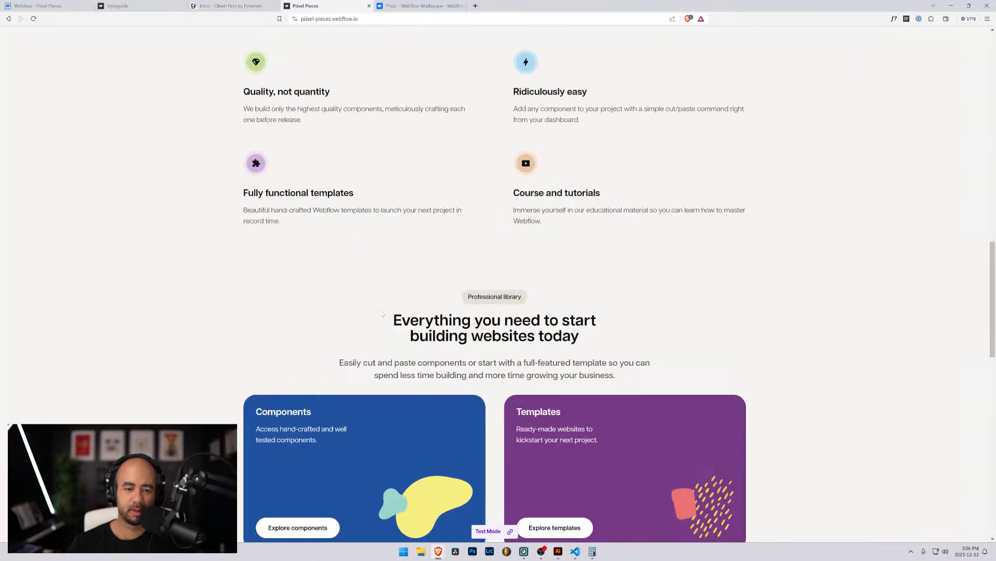
scroll(498, 280, "down", 8)
scroll(405, 208, "down", 3)
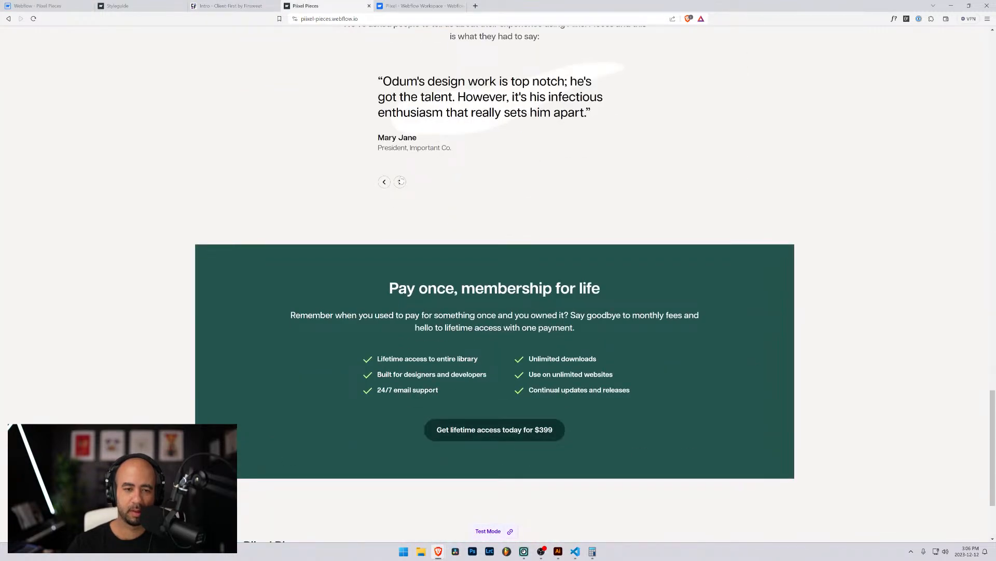
left_click(401, 181)
left_click(401, 181)
left_click(400, 181)
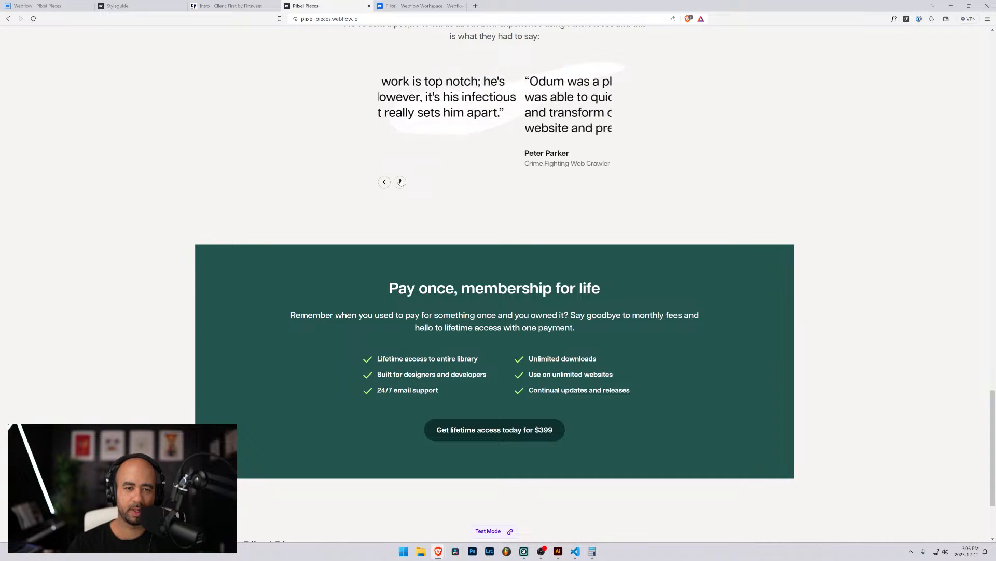
left_click(401, 182)
left_click(401, 181)
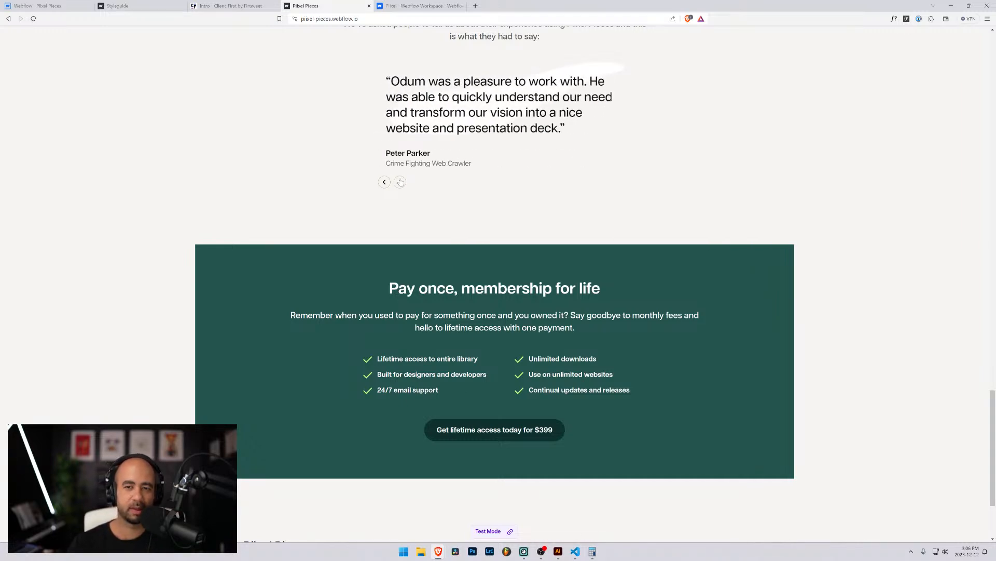
scroll(401, 181, "up", 4)
left_click(156, 6)
left_click(41, 5)
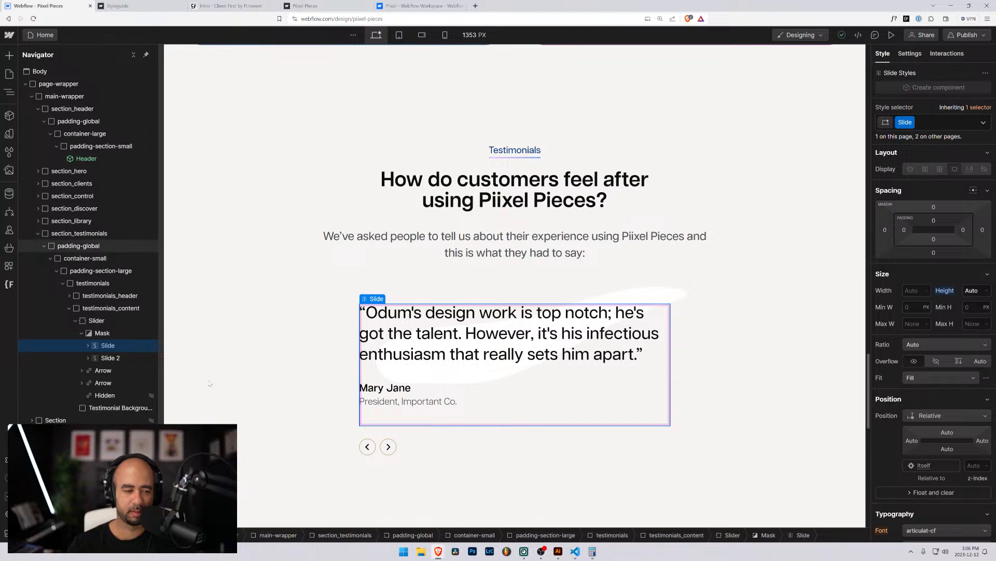
Expand the Slide, widen the Navigator, and inspect the testimonials heading and subtitle.
left_click(88, 346)
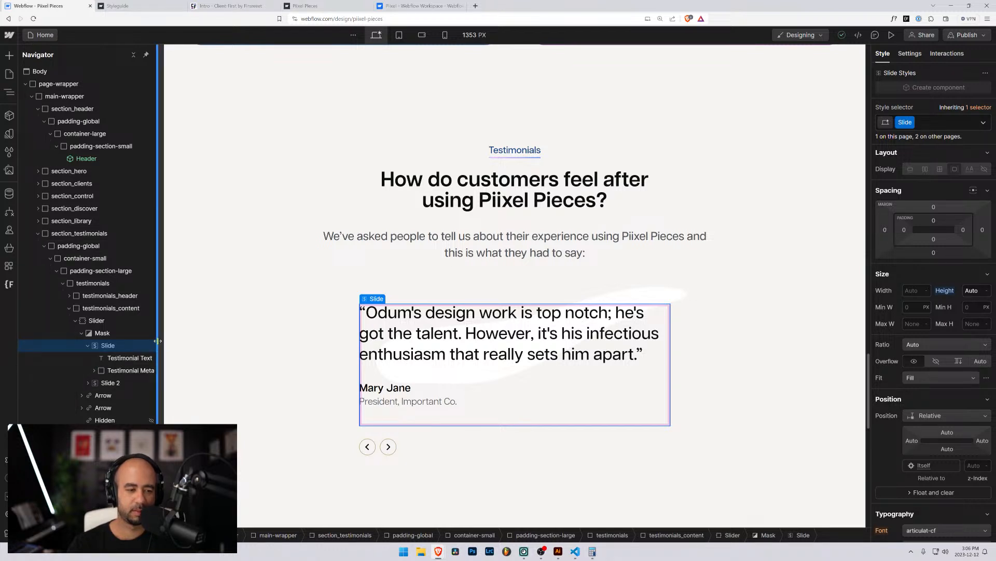
left_click_drag(159, 341, 200, 341)
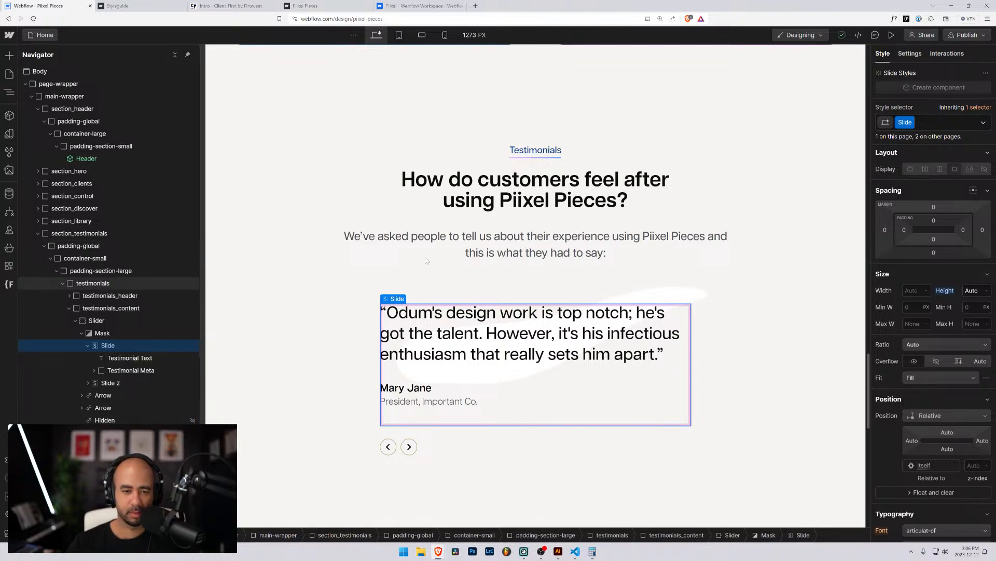
left_click(440, 238)
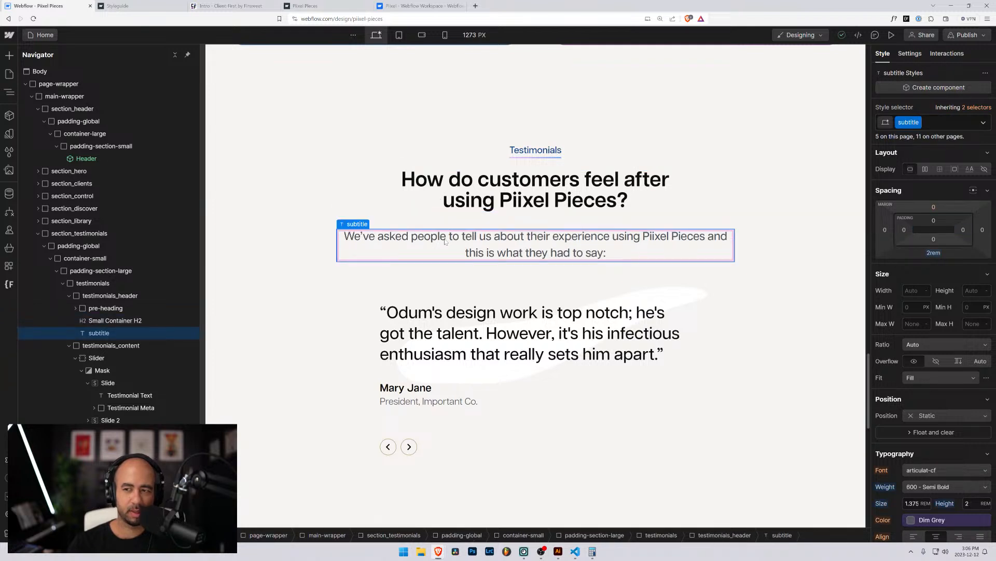
left_click(469, 200)
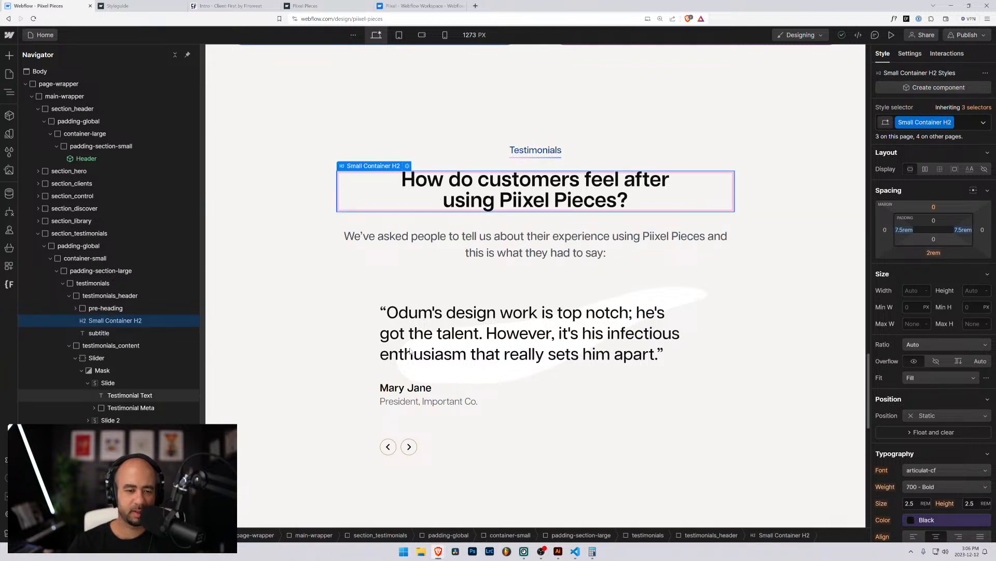
Collapse testimonials_header and select the Slider inside testimonials_content.
left_click(76, 308)
left_click(69, 295)
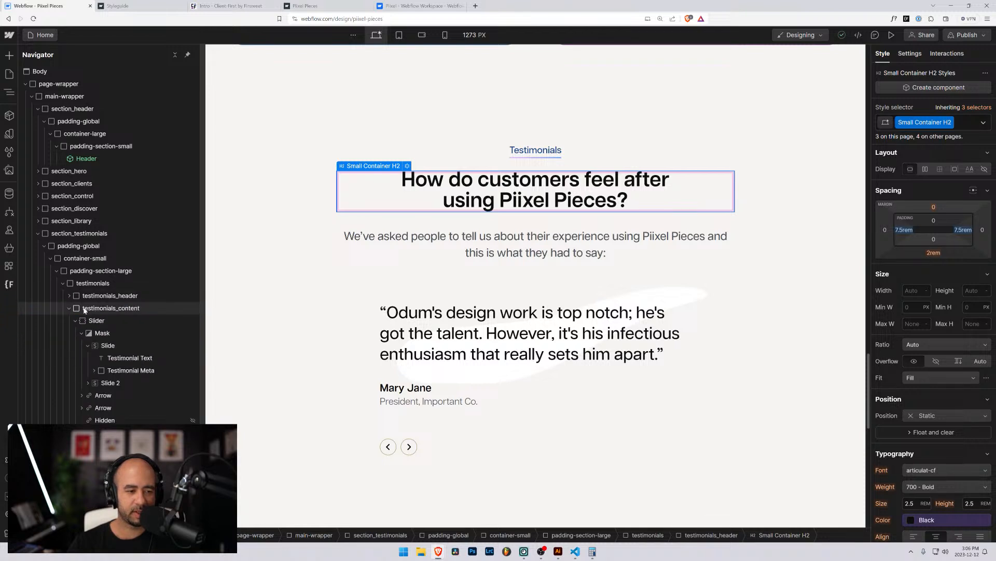
left_click(86, 309)
left_click(90, 321)
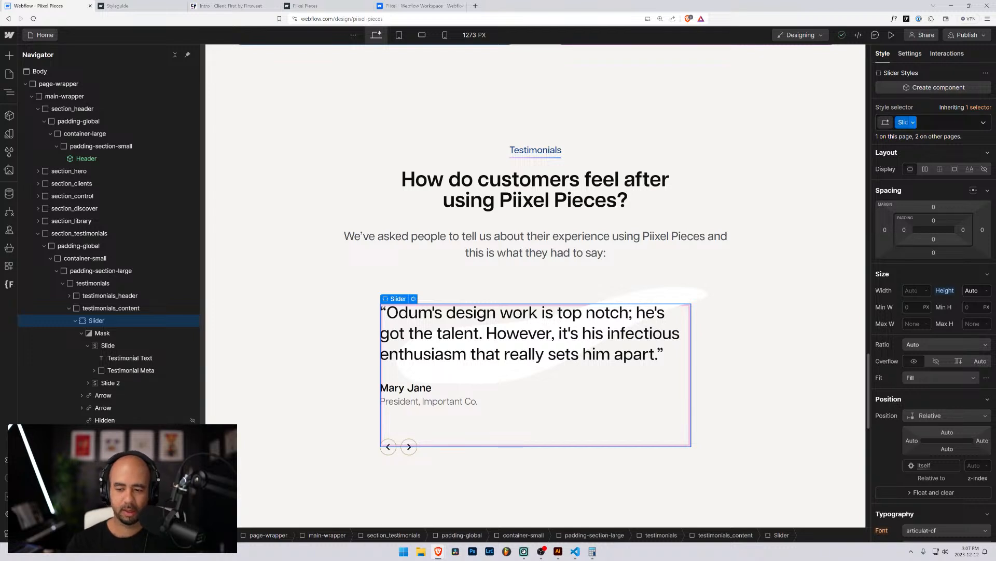
Rename the Slider class chip to testimonials_slider in the Style selector.
double_click(902, 122)
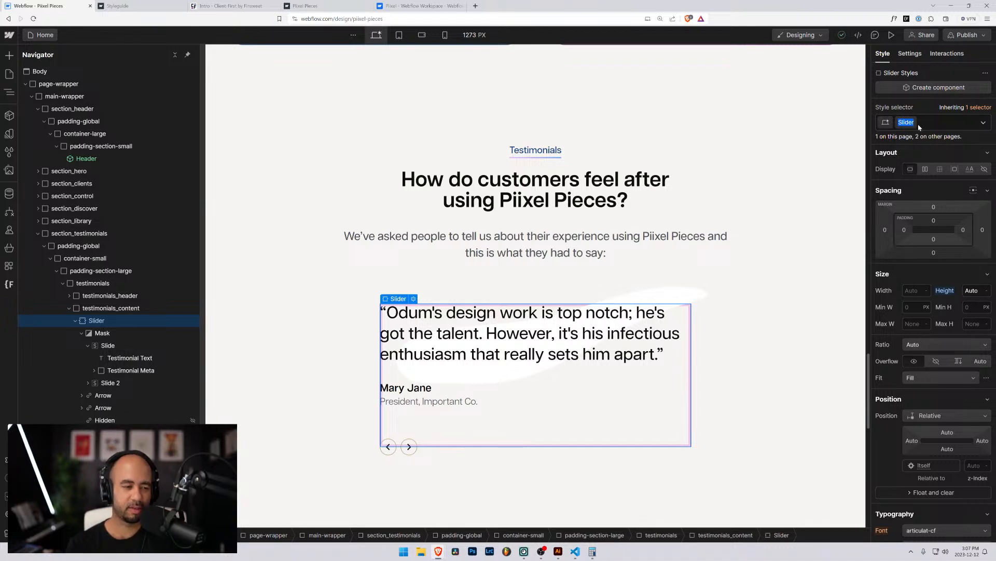
type("testimo")
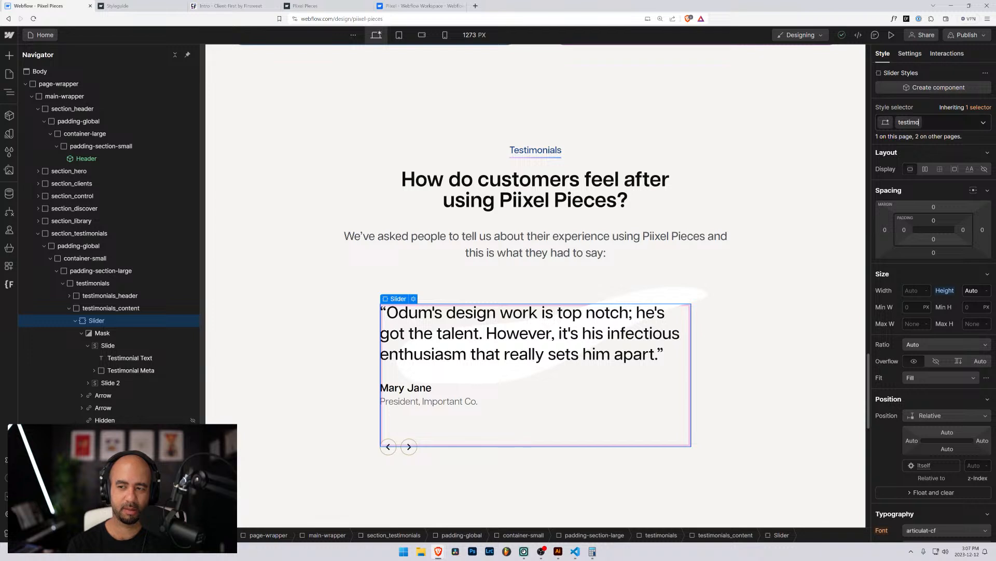
type("nials_")
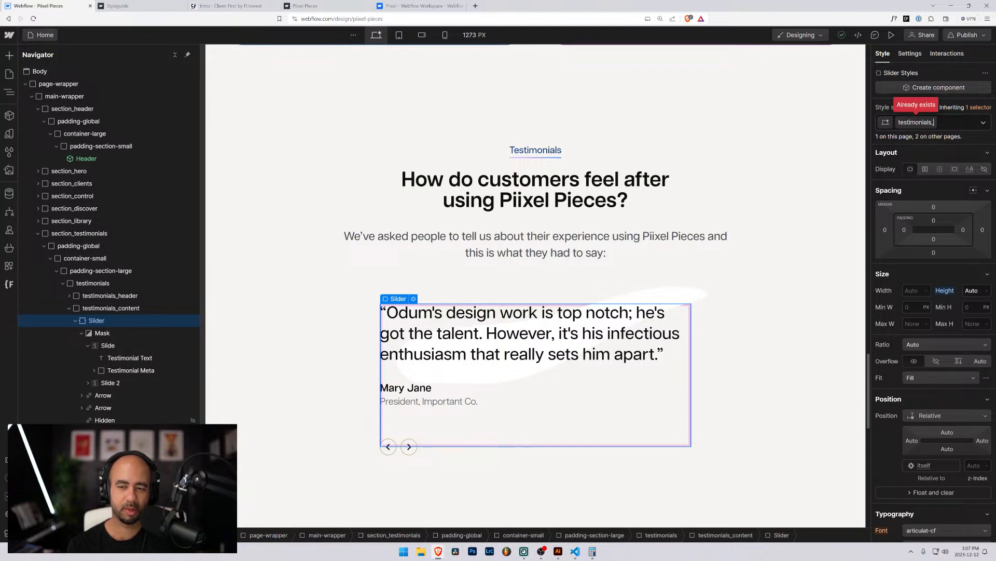
type("slider")
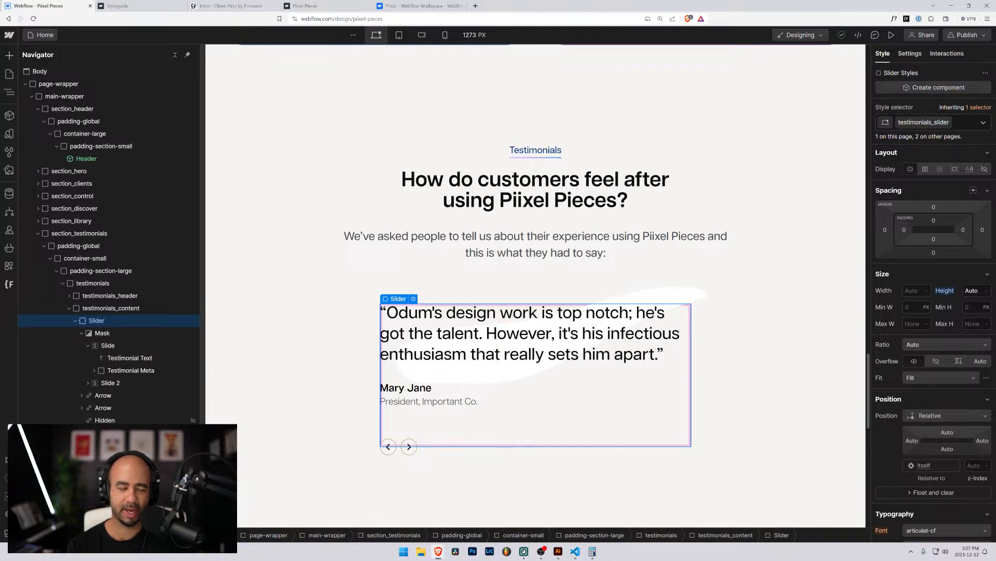
key("Return")
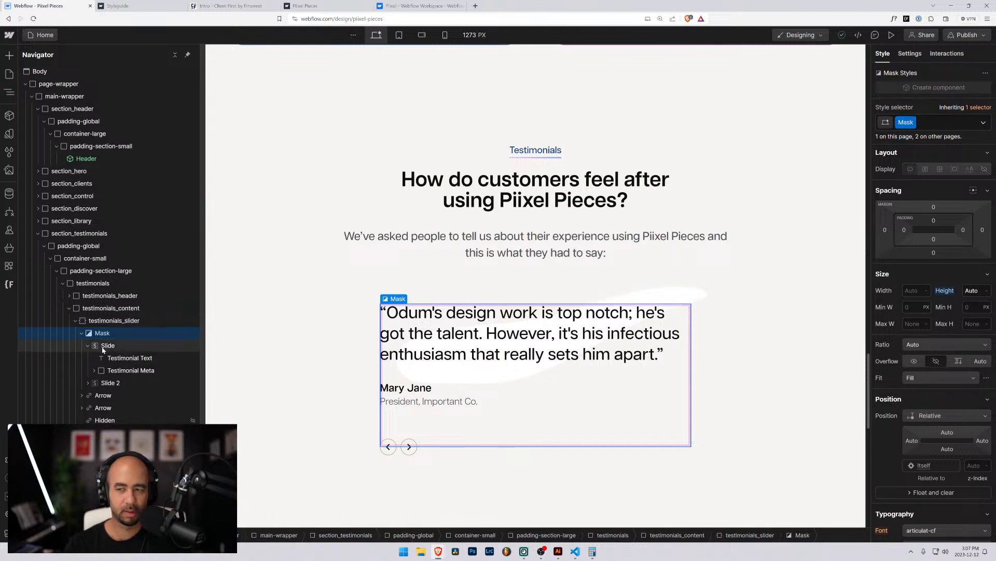
left_click(103, 347)
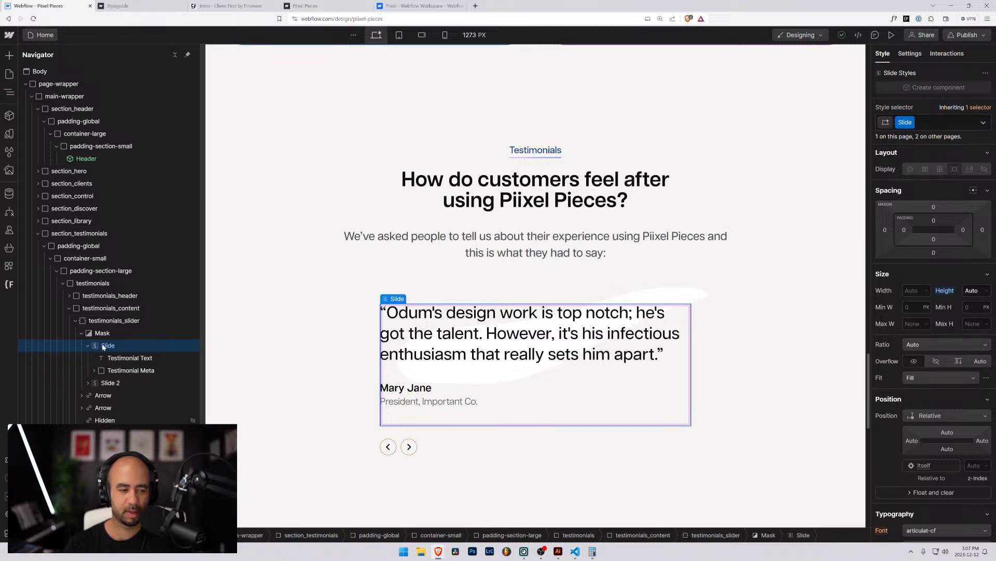
left_click(106, 383)
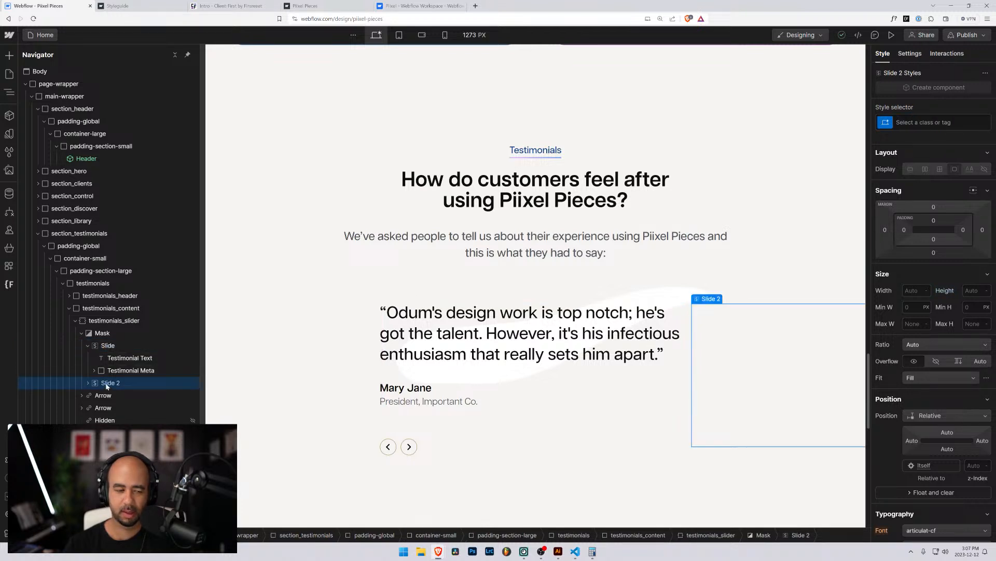
left_click(108, 346)
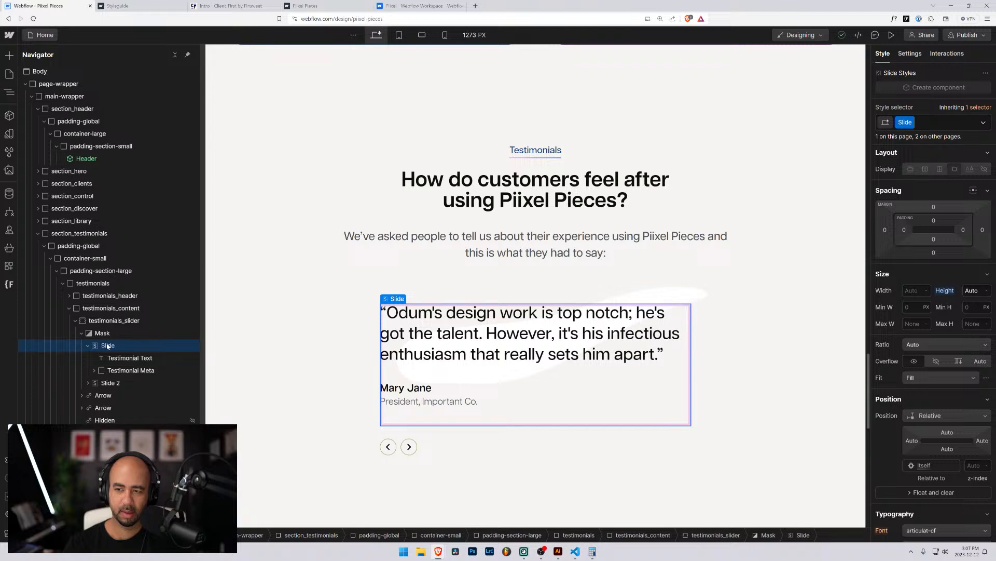
left_click(106, 383)
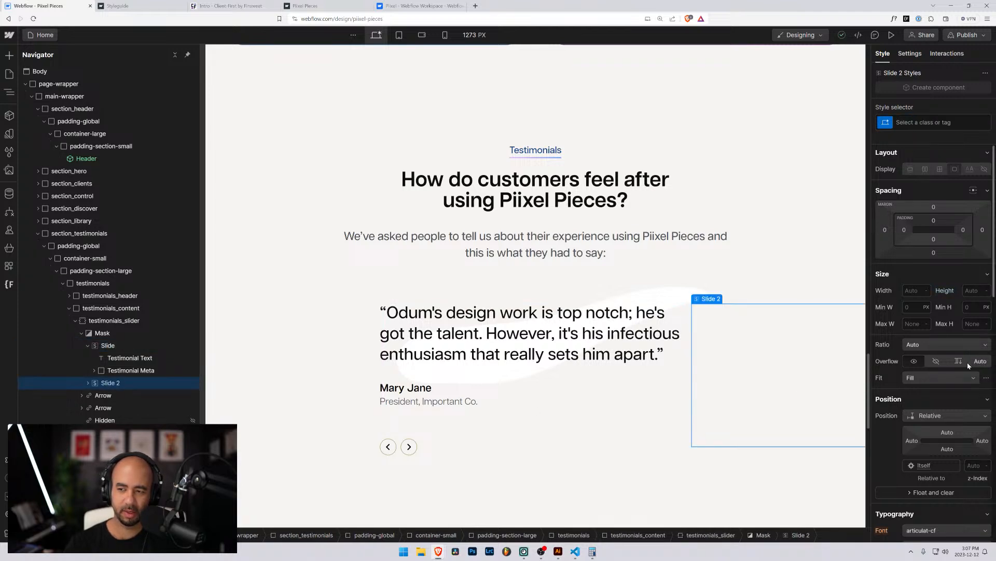
scroll(939, 363, "down", 7)
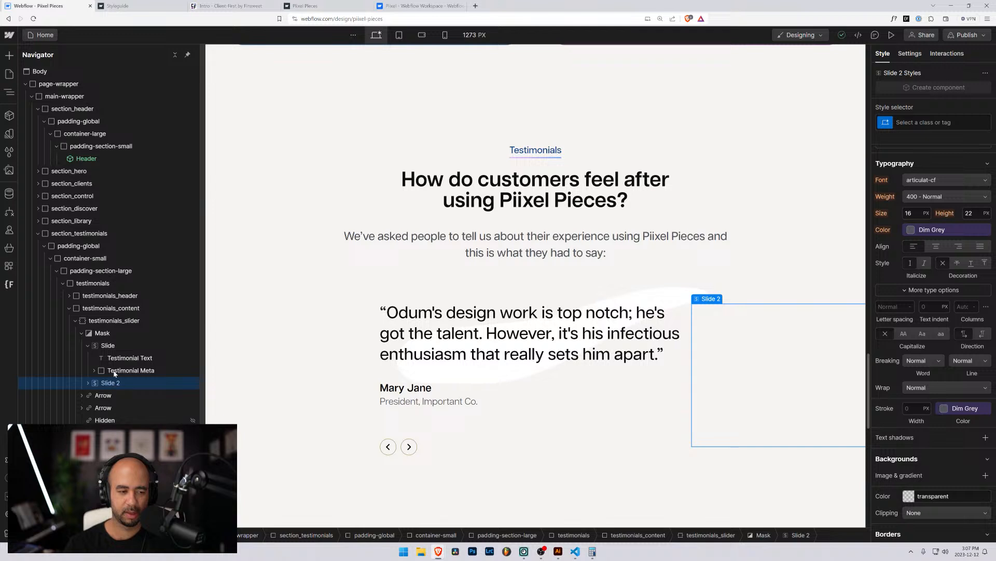
left_click(108, 346)
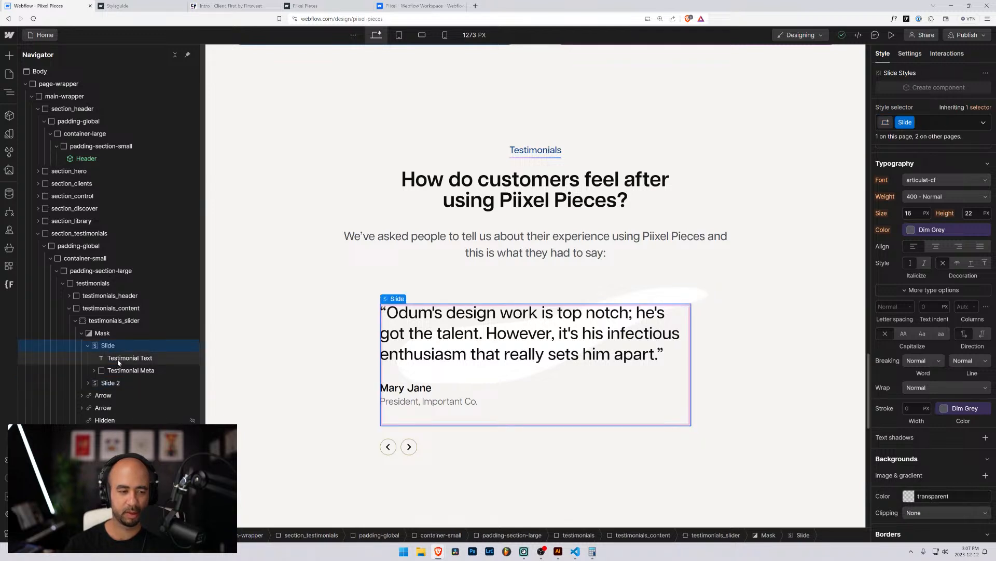
left_click(118, 359)
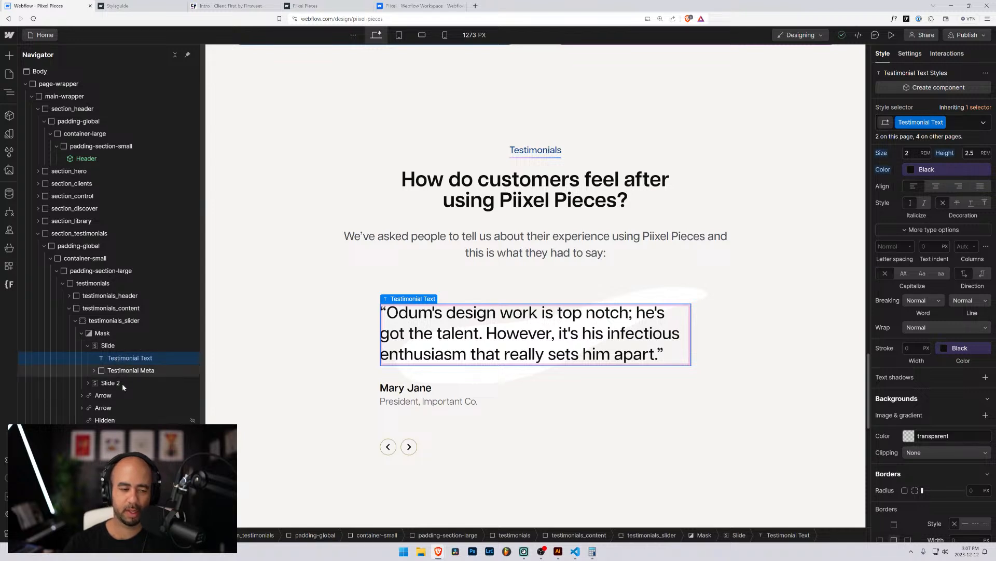
Select the Testimonial Text quote in Slide 2 and rename its class to testimonials_quote.
left_click(88, 383)
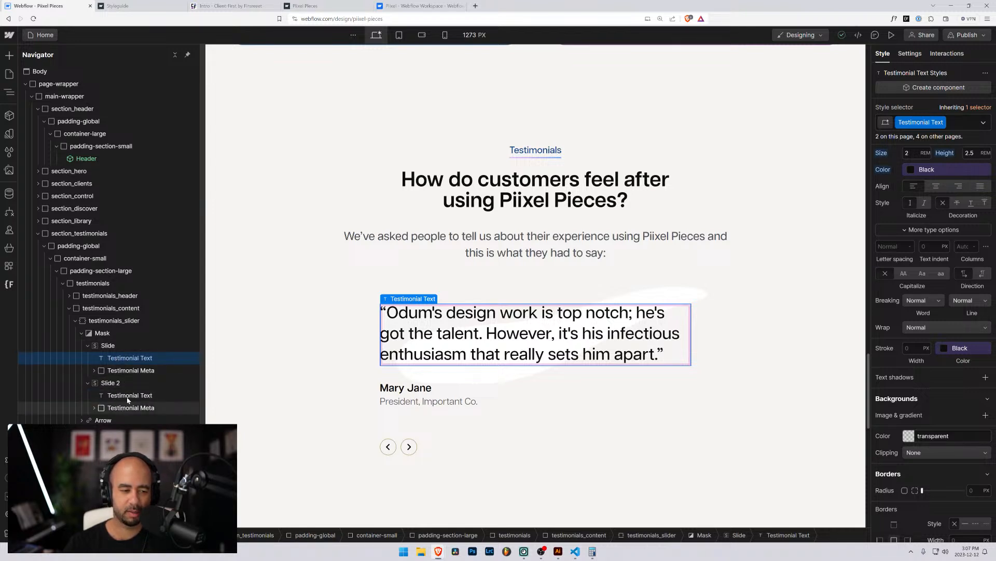
left_click(127, 370)
left_click(134, 357)
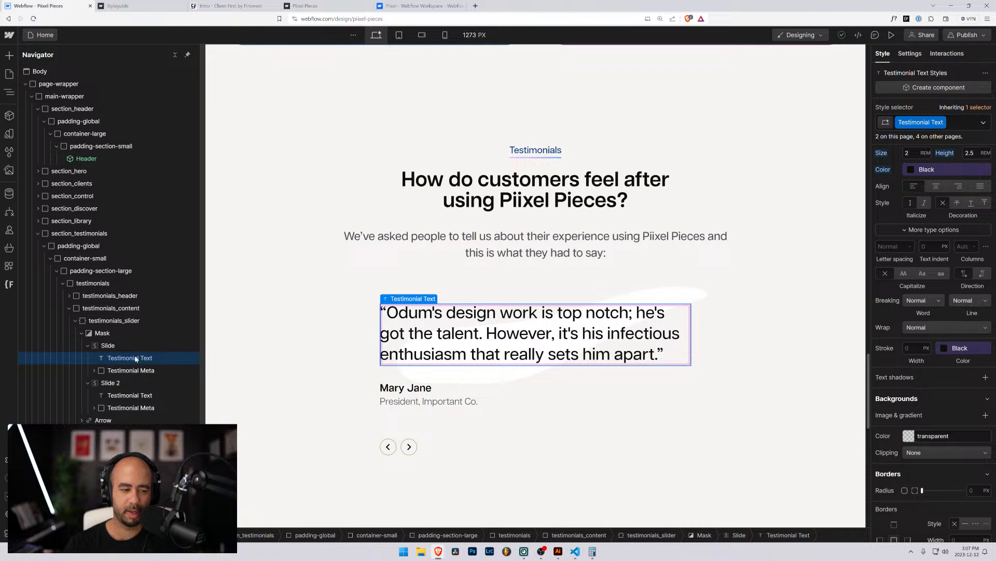
left_click(947, 124)
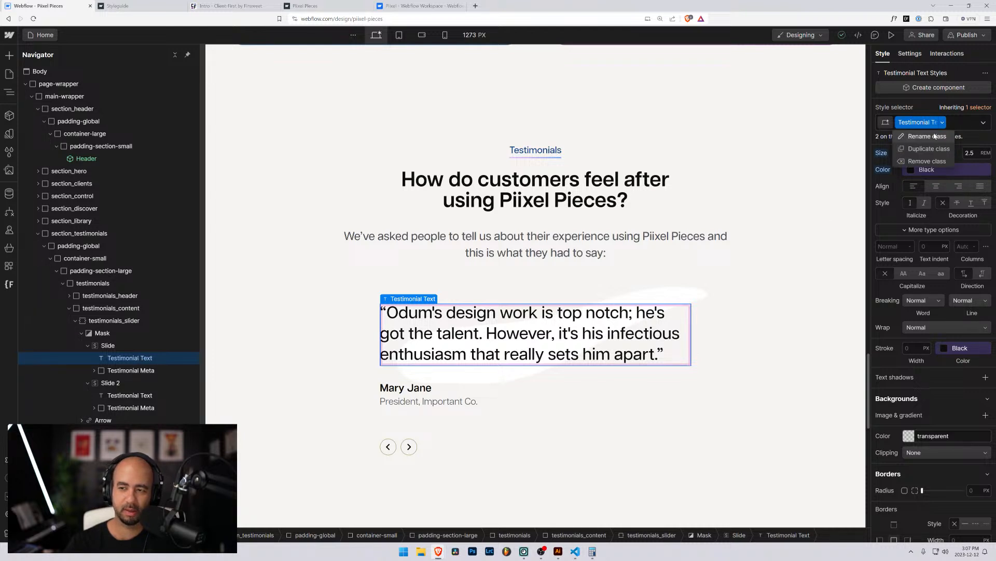
left_click(937, 137)
type("test")
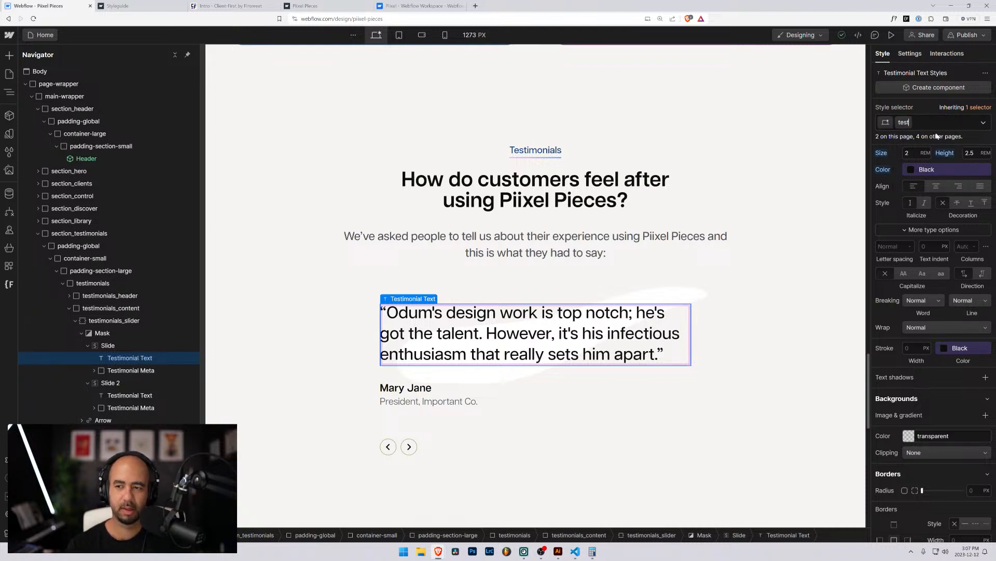
type("imonials_")
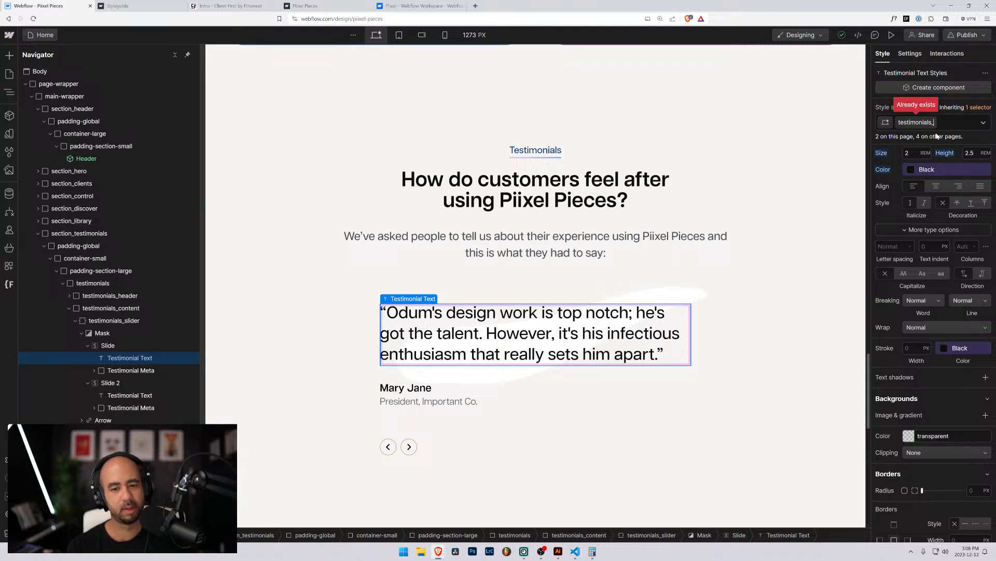
type("quote")
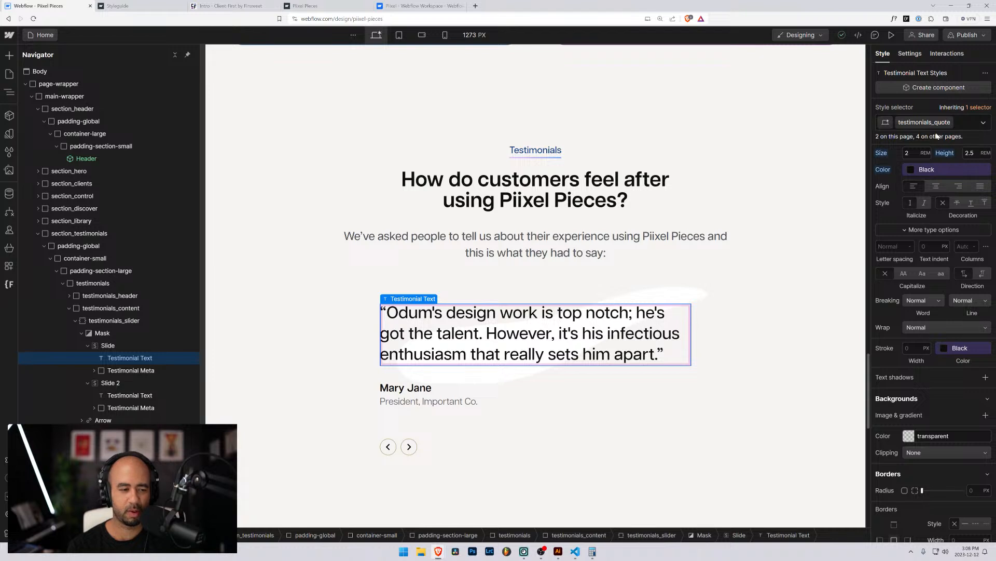
key("Return")
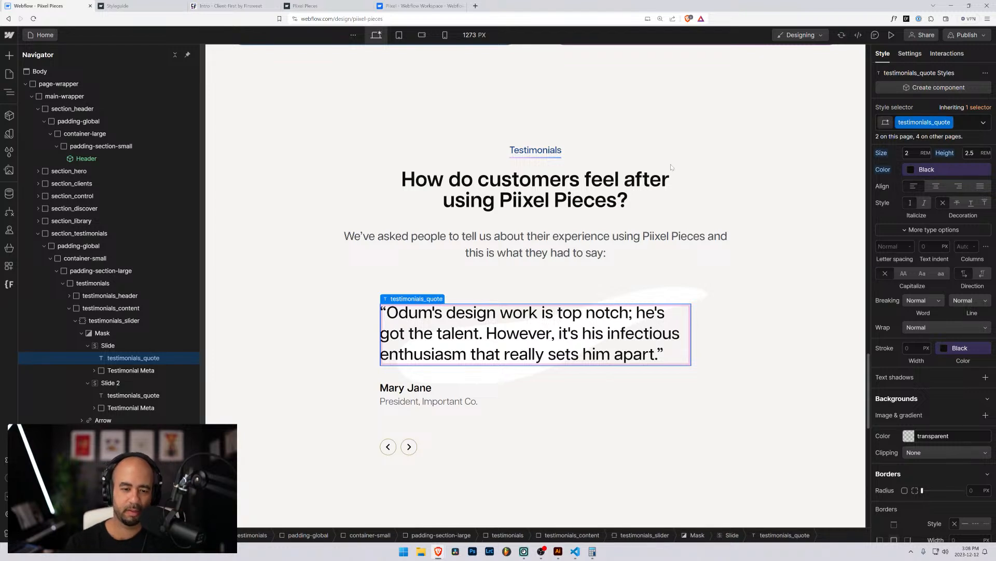
left_click(110, 349)
Insert a Block Quote into the first slide and move it above the testimonials_quote text.
key("ctrl+e")
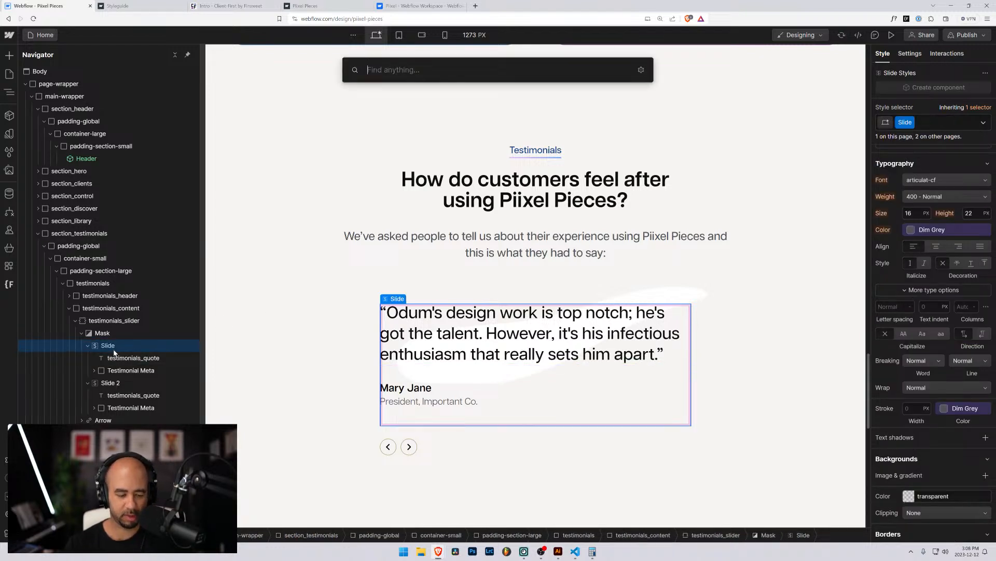
type("auote")
key("BackSpace")
key("BackSpace")
key("BackSpace")
key("BackSpace")
key("BackSpace")
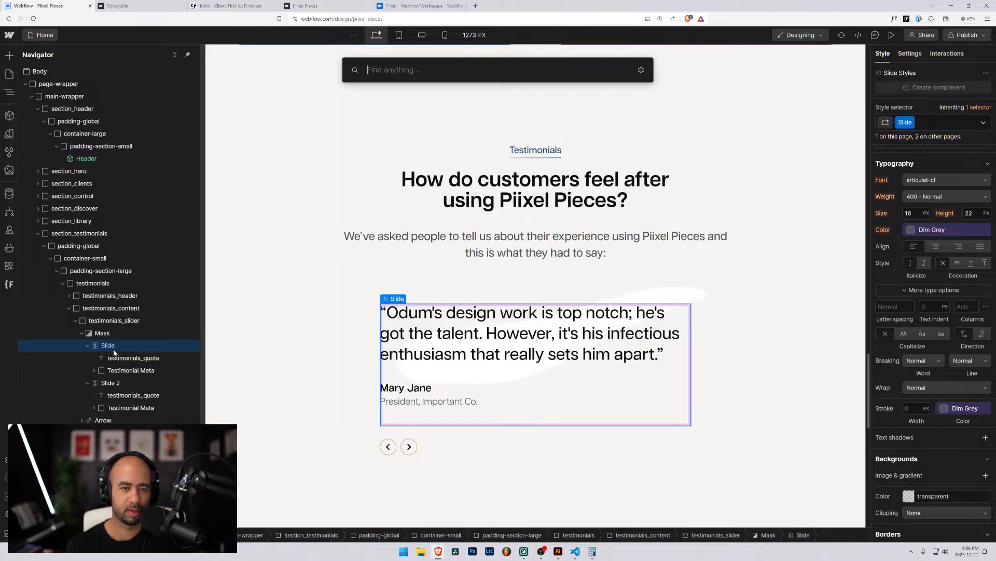
type("quot")
key("Return")
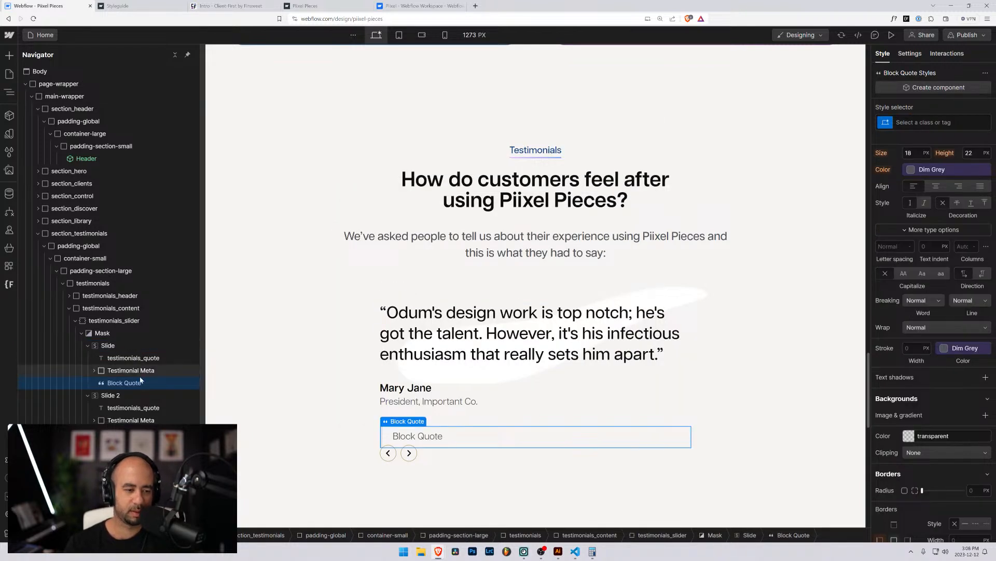
left_click_drag(131, 383, 134, 362)
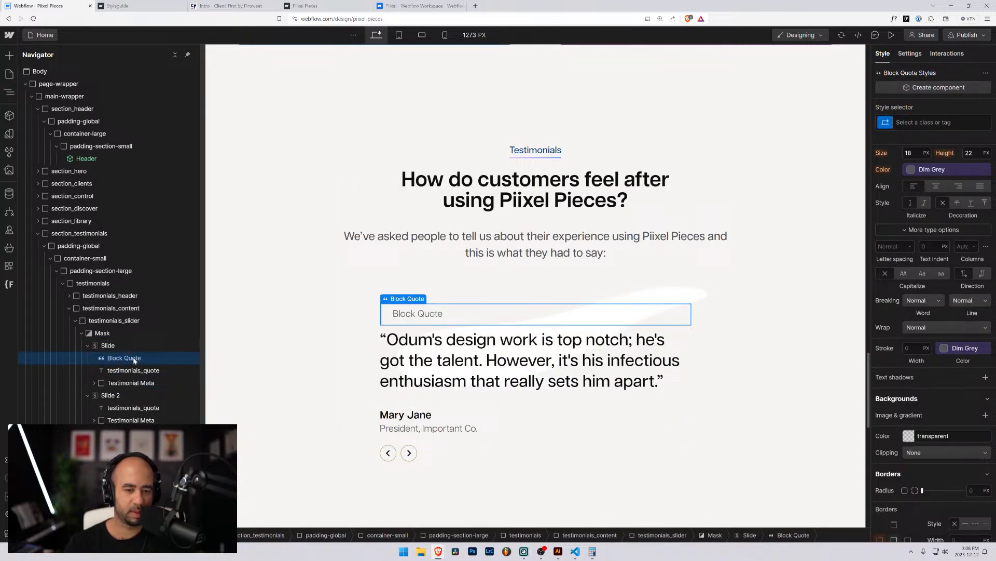
left_click(134, 371)
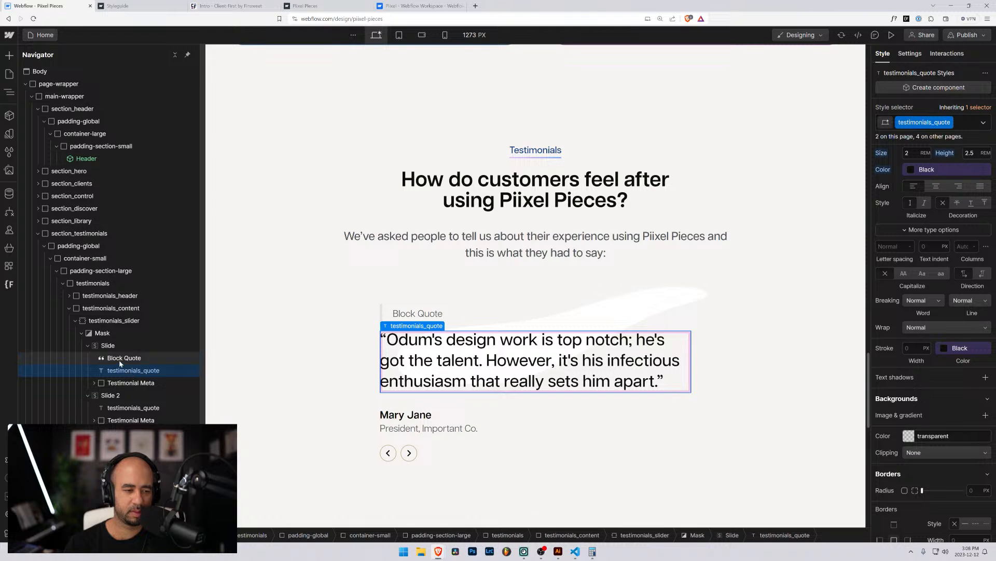
left_click(120, 359)
Apply the existing testimonials_quote class to the new Block Quote.
key("ctrl+Return")
type("tes")
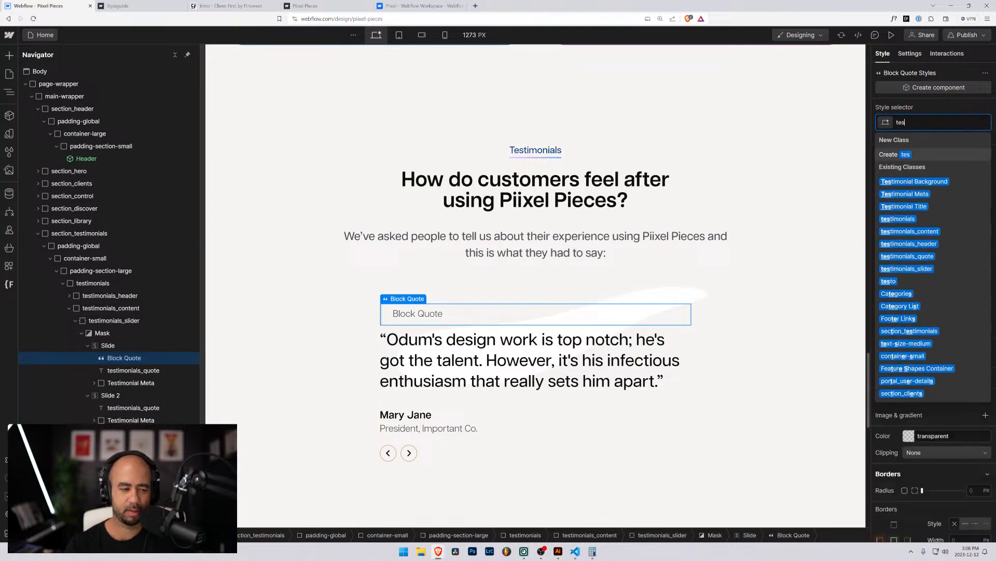
type("timonails_aq")
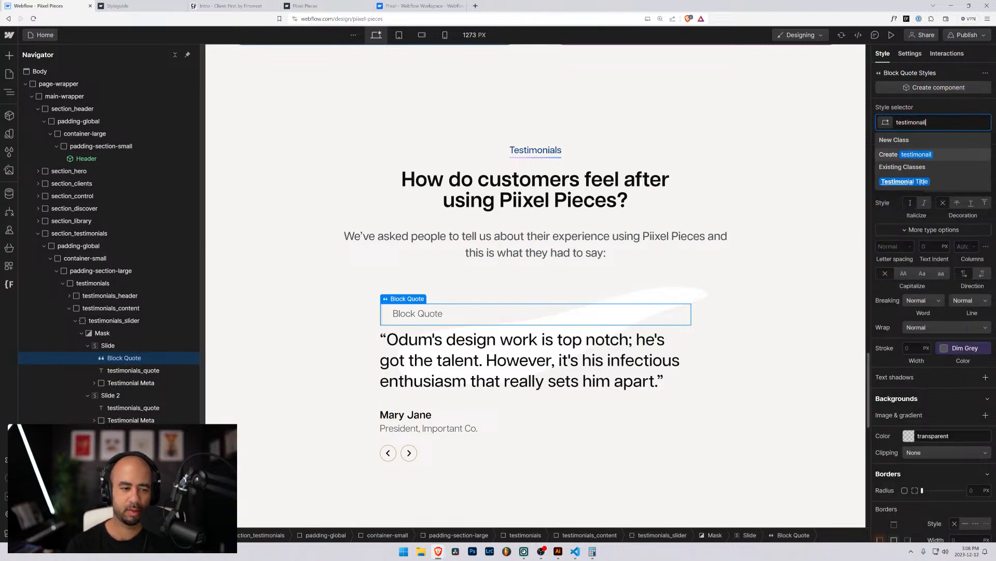
key("BackSpace")
key("BackSpace")
key("BackSpace")
key("BackSpace")
key("BackSpace")
key("BackSpace")
key("BackSpace")
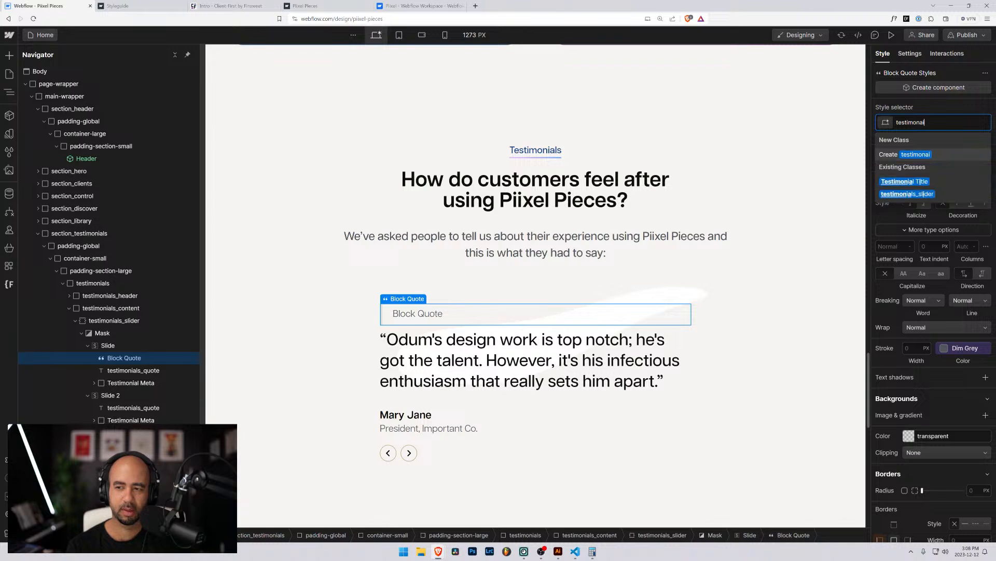
type("ials")
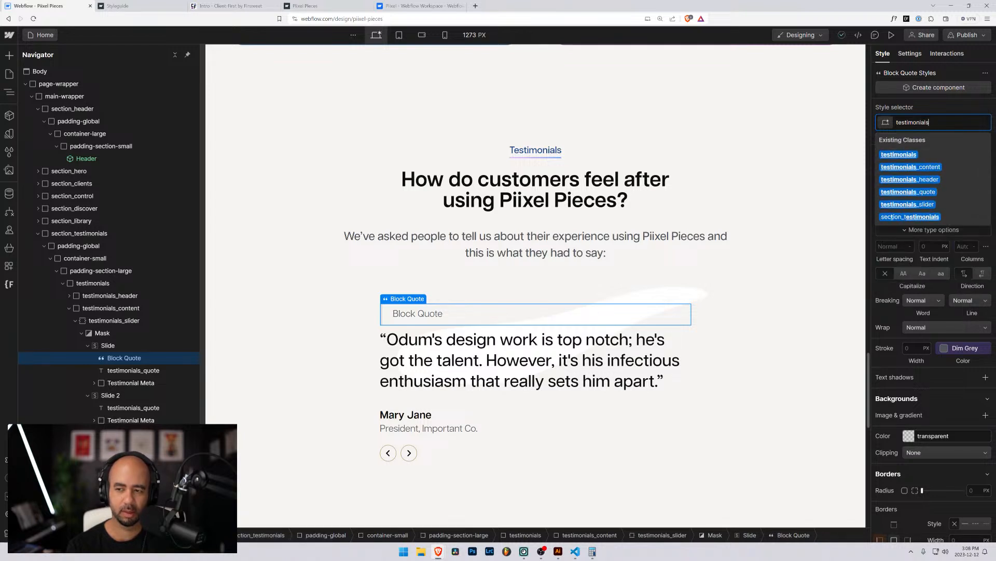
type("_quote")
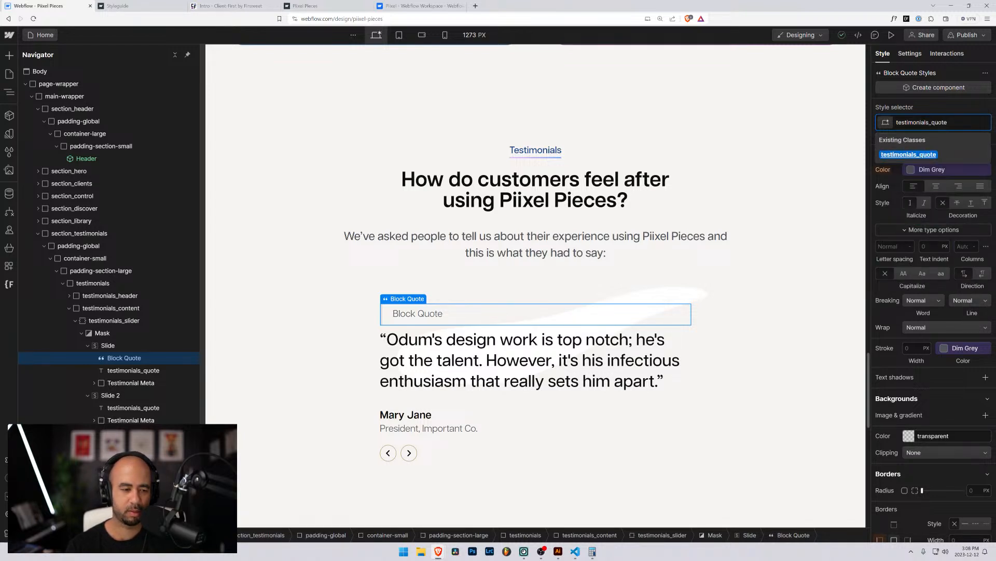
key("Return")
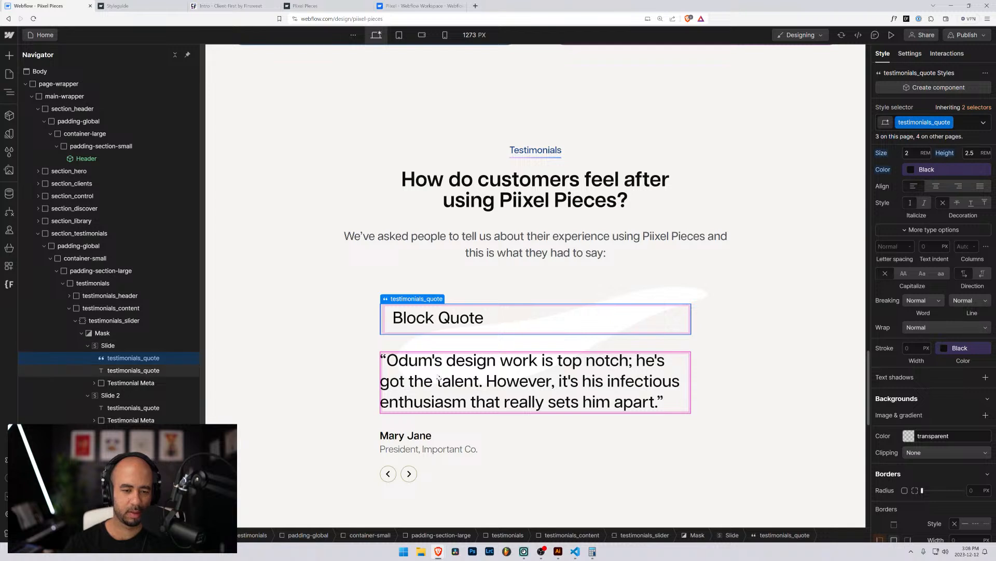
Replace the Block Quote's placeholder text with the copied testimonial paragraph.
left_click(437, 380)
triple_click(437, 381)
key("ctrl+c")
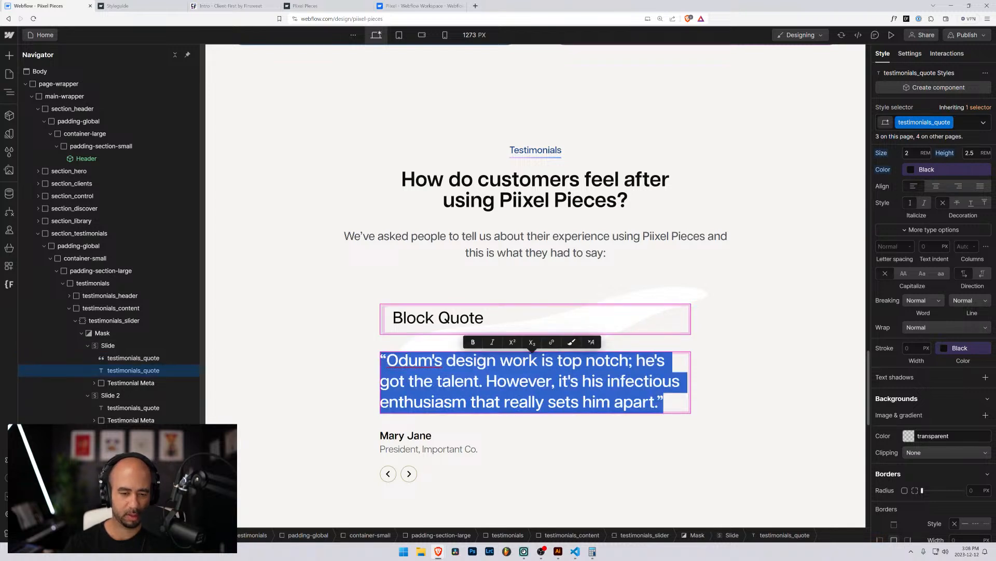
triple_click(440, 319)
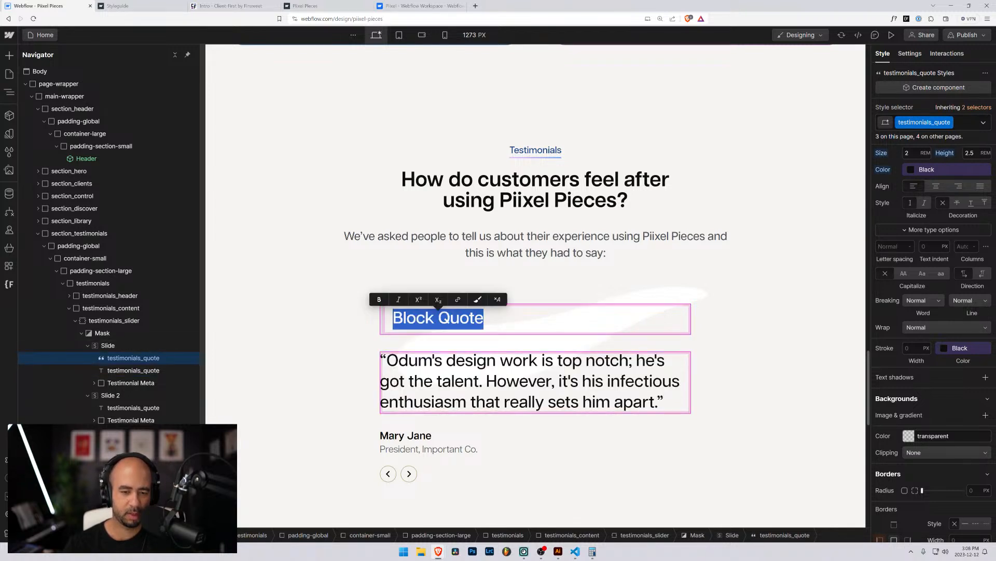
key("ctrl+v")
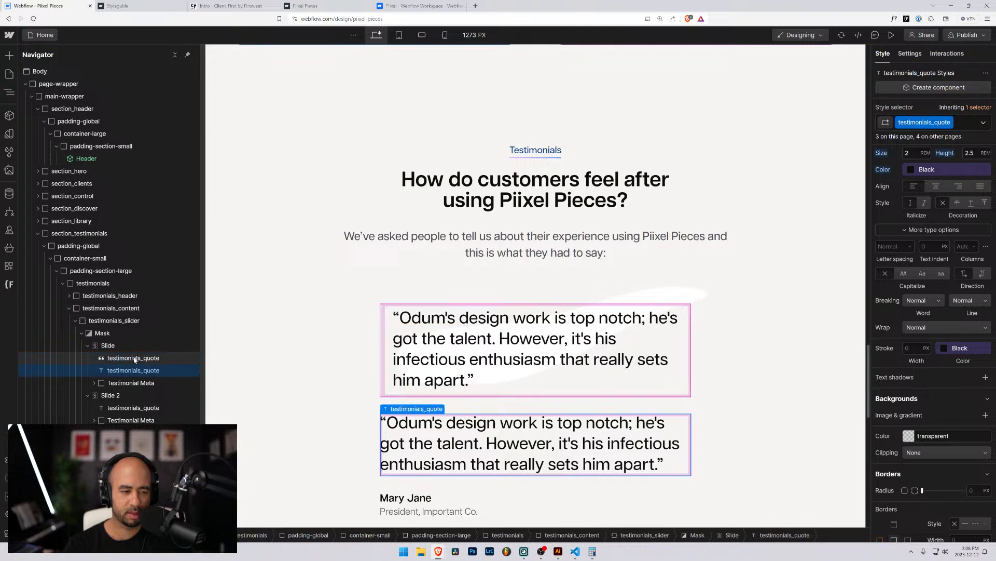
left_click(134, 359)
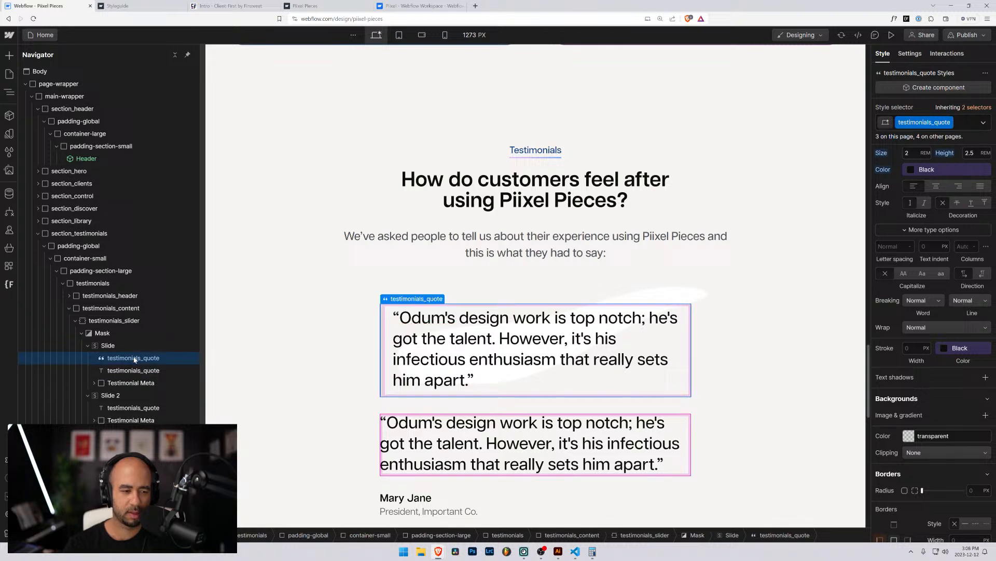
Check the styles inherited from All Block Quotes and remove the quote's 5 px left border.
left_click(971, 108)
left_click(931, 169)
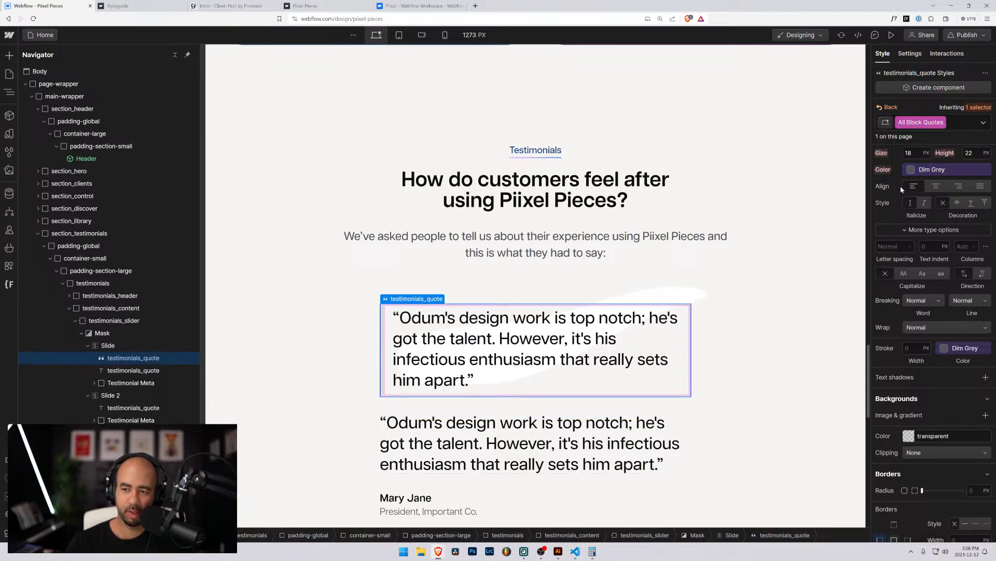
scroll(908, 273, "up", 3)
scroll(907, 273, "down", 4)
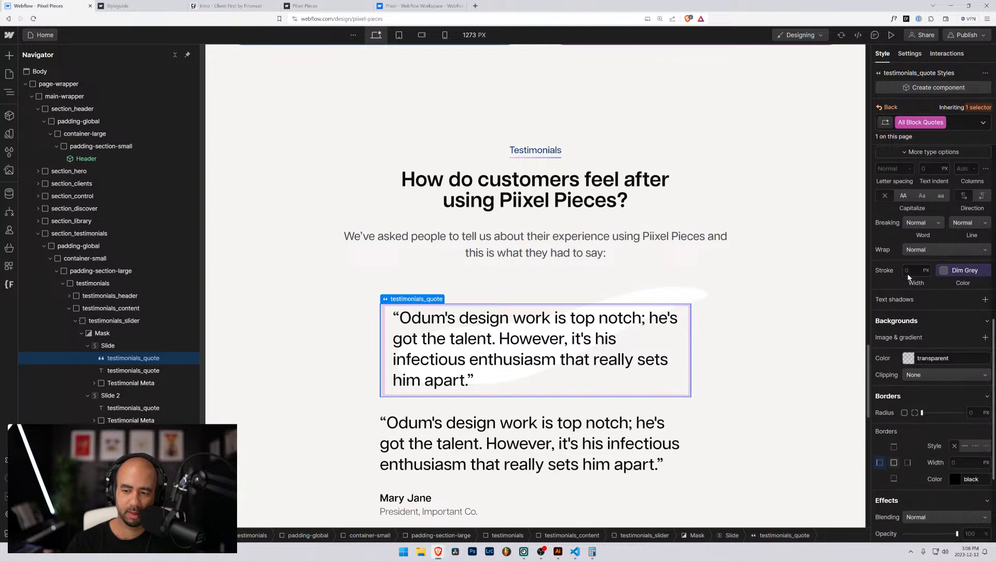
scroll(934, 308, "up", 4)
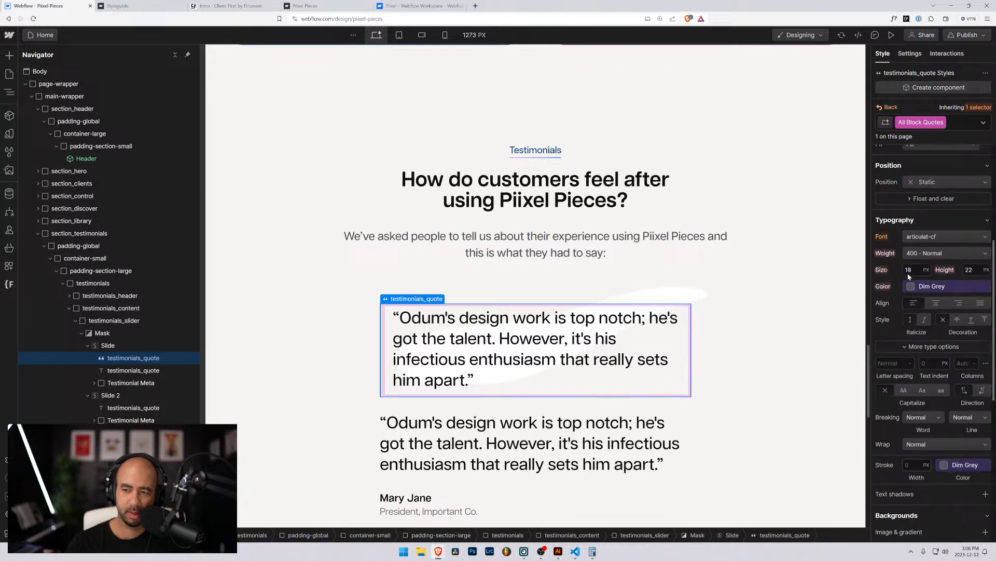
left_click(982, 122)
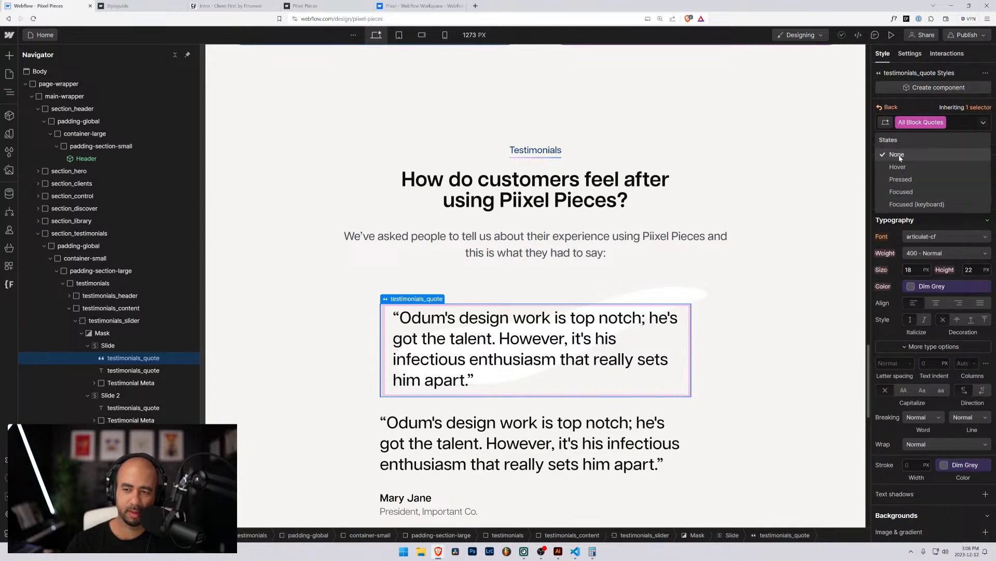
left_click(886, 109)
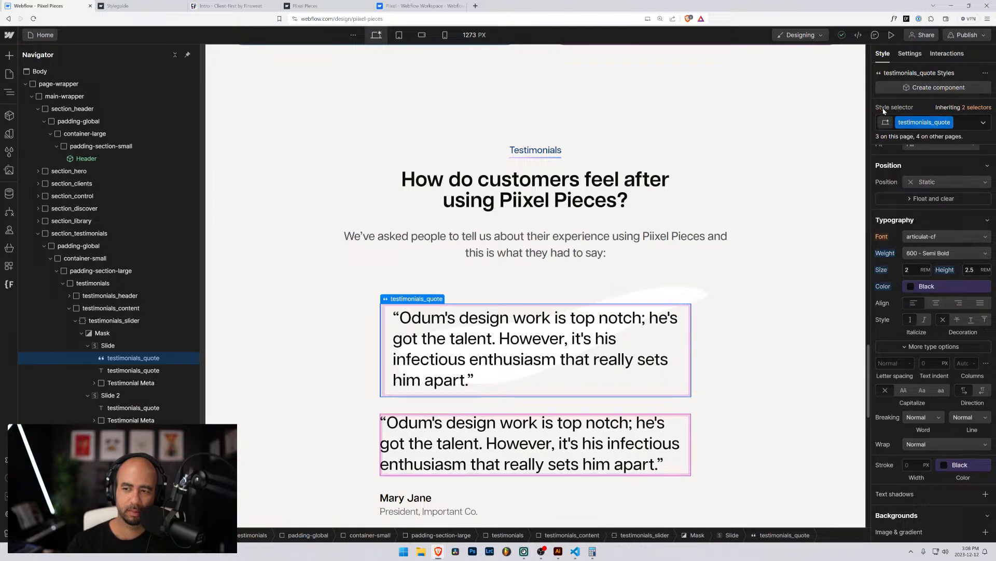
scroll(882, 291, "down", 3)
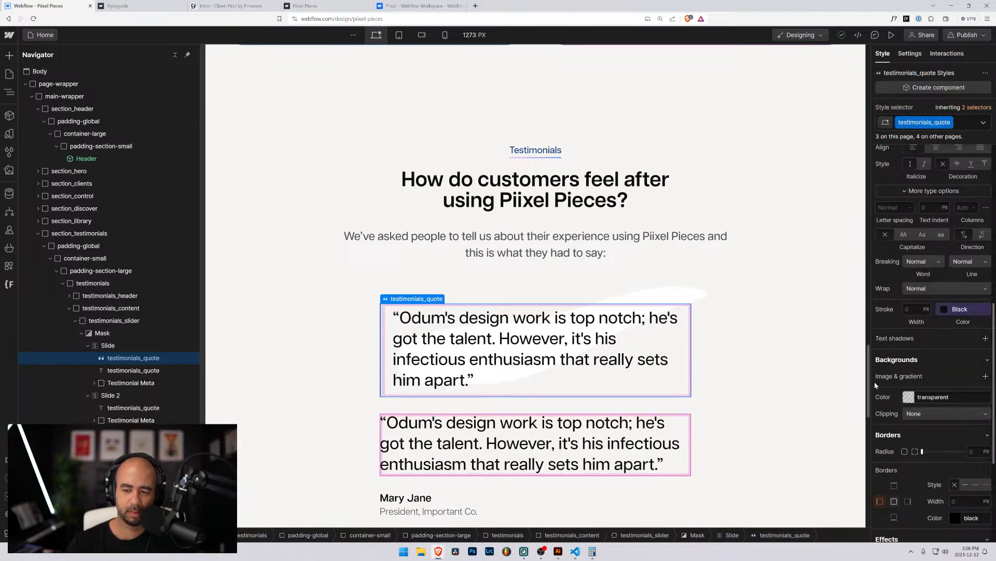
left_click(880, 502)
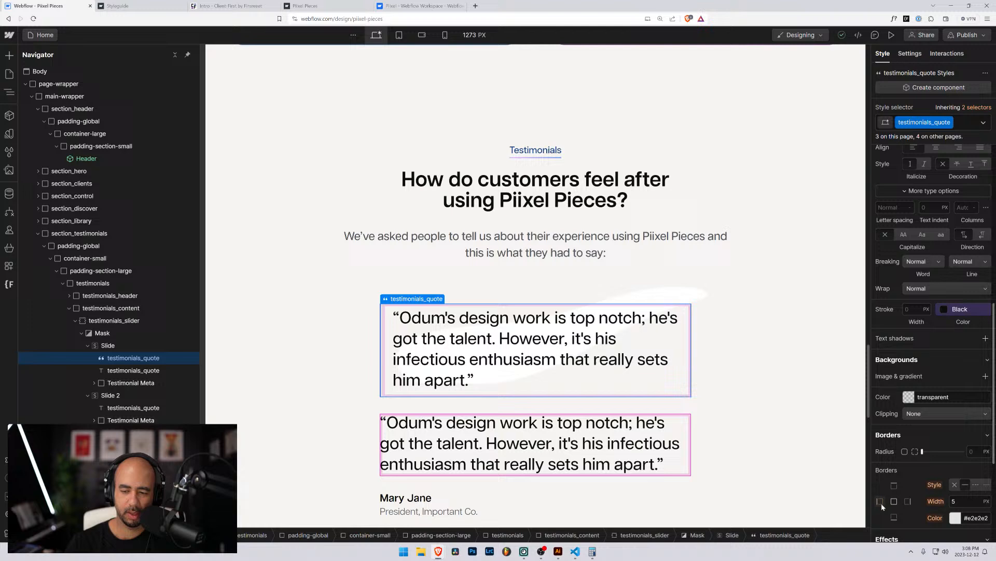
left_click(955, 485)
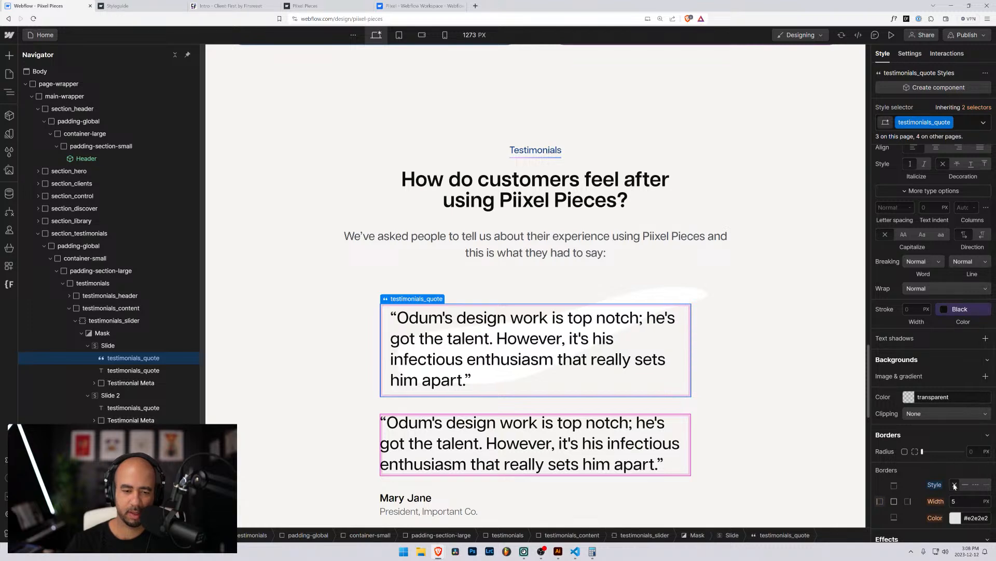
Set the block quote's padding to 0rem on all four sides.
scroll(888, 293, "up", 8)
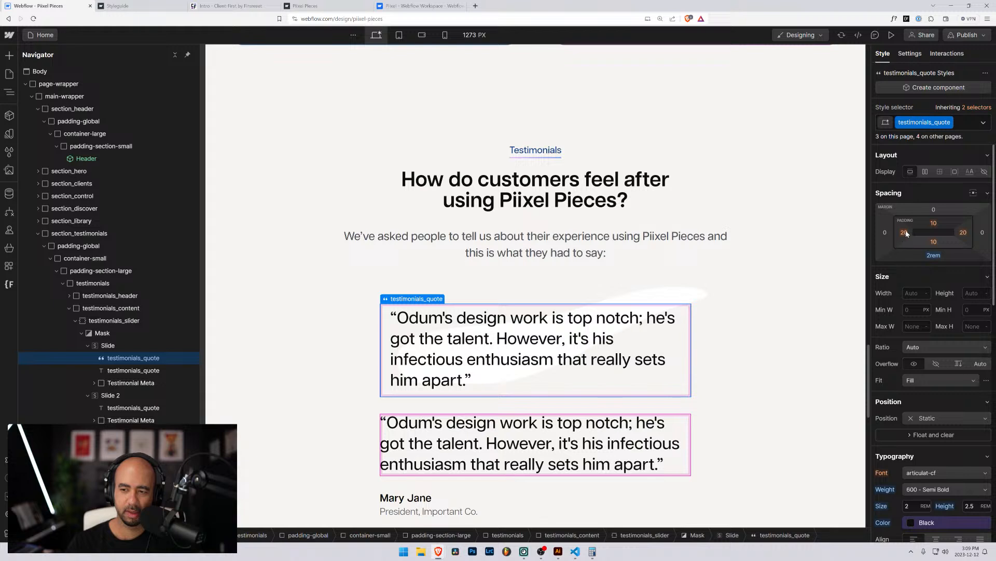
left_click(904, 233)
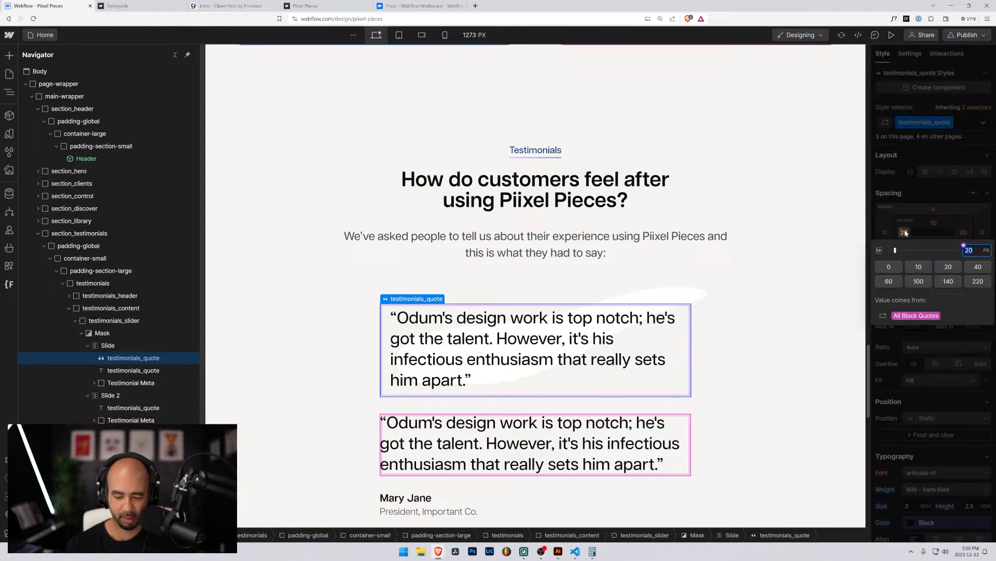
type("0rem")
key("Return")
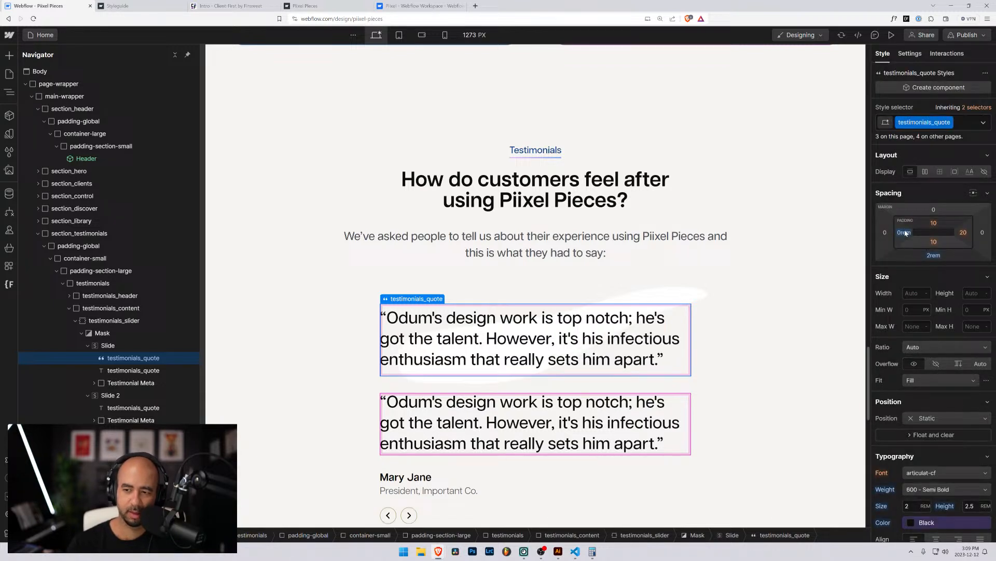
left_click(933, 224)
type("0re")
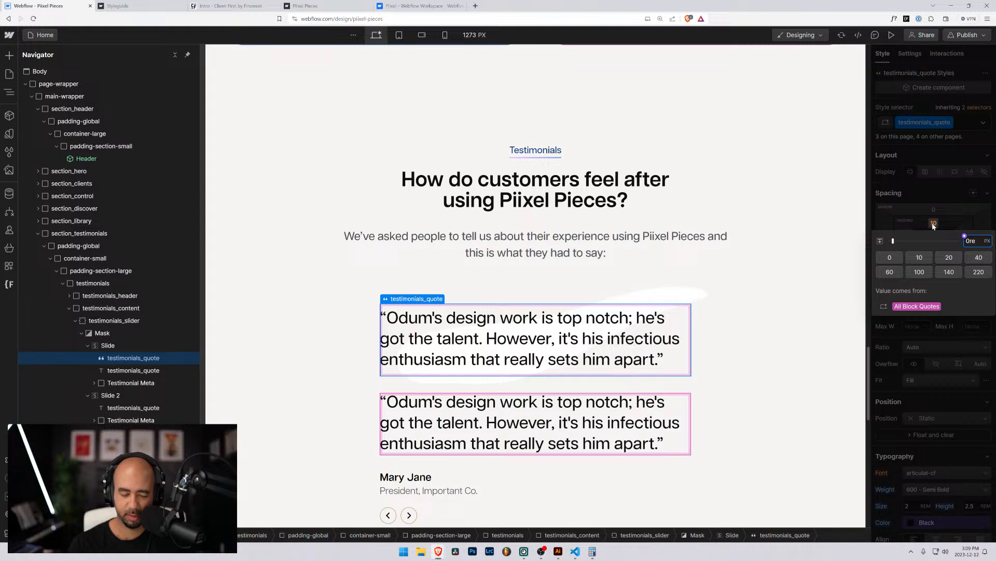
type("m")
key("Return")
left_click_drag(933, 226, 935, 220)
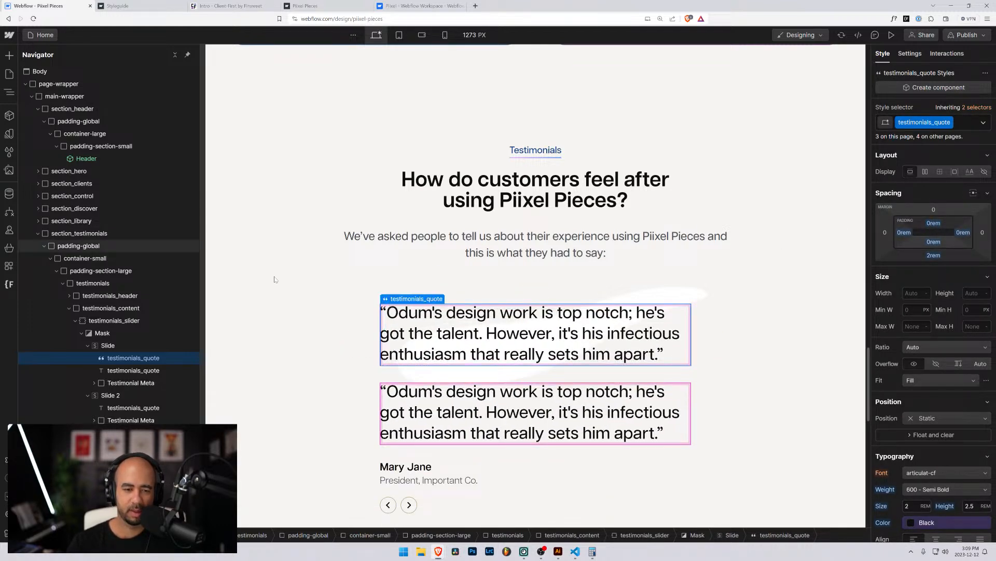
Delete the extra testimonials_quote paragraph and rename the Testimonial Meta class to testimonials_author.
left_click(131, 370)
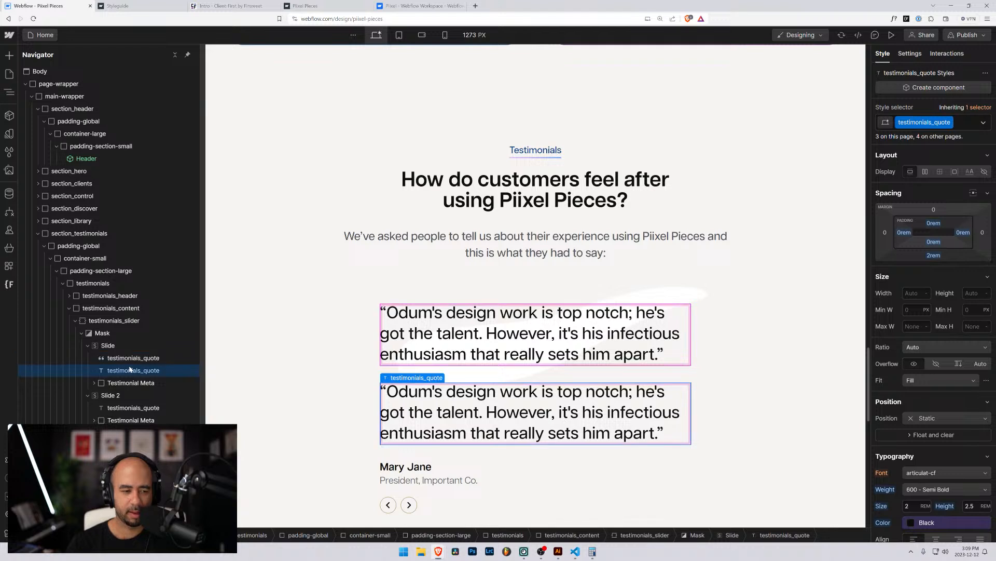
key("Delete")
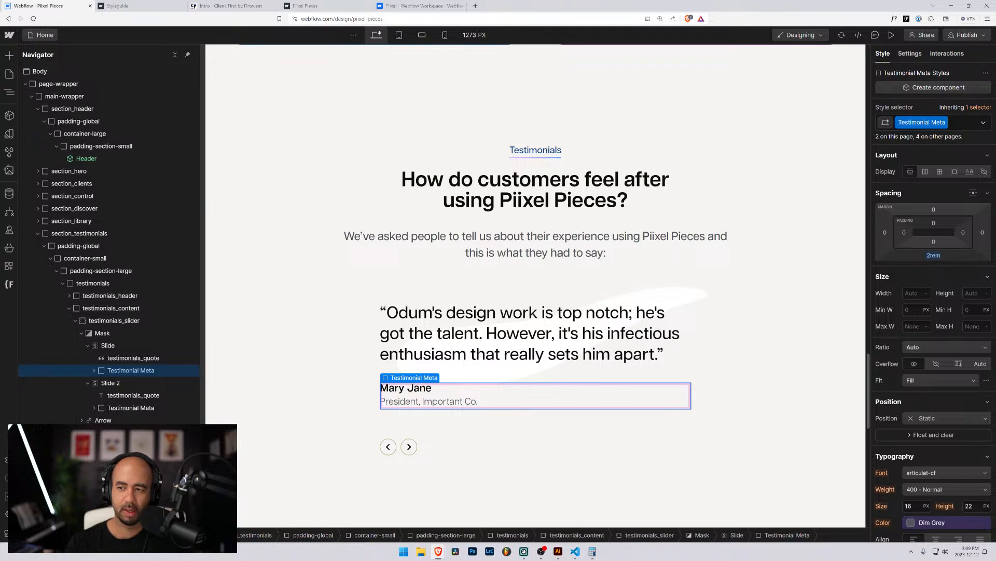
left_click(922, 122)
left_click(930, 139)
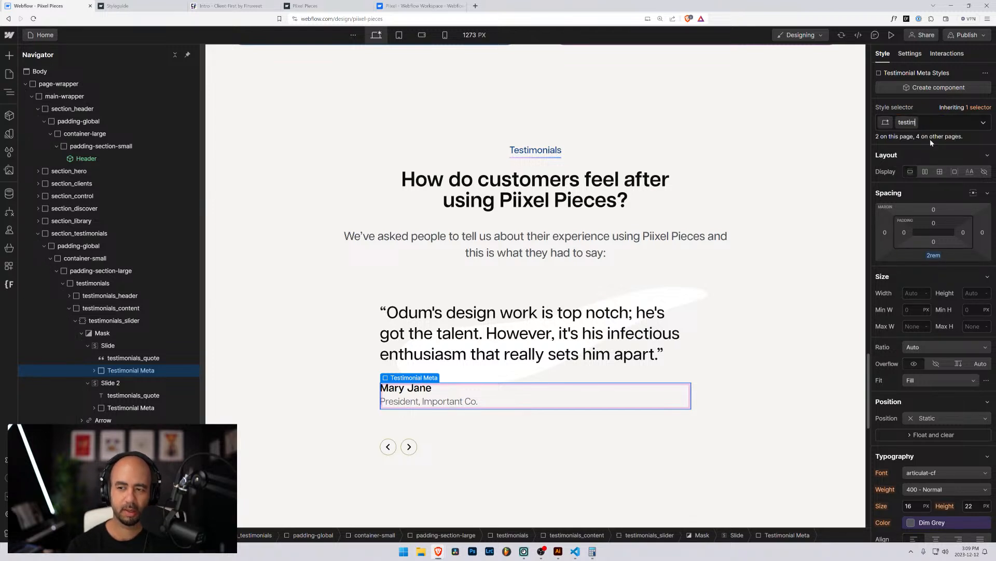
type("testimonials_")
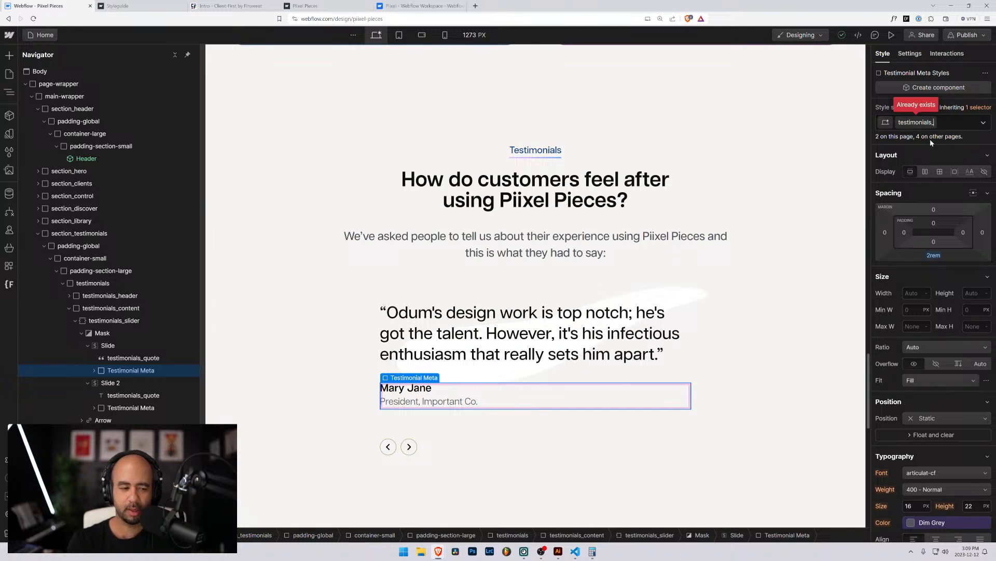
type("autho")
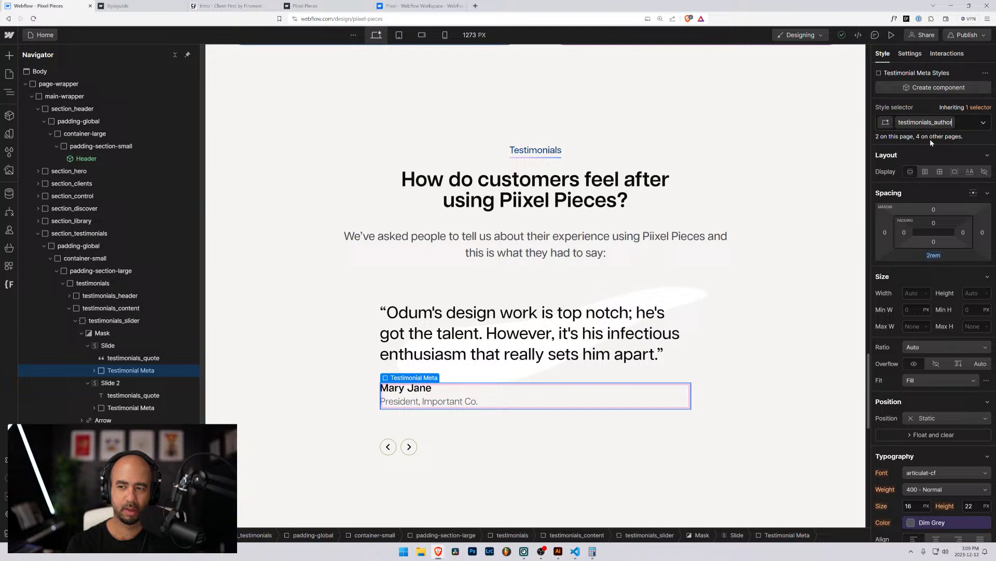
key("Return")
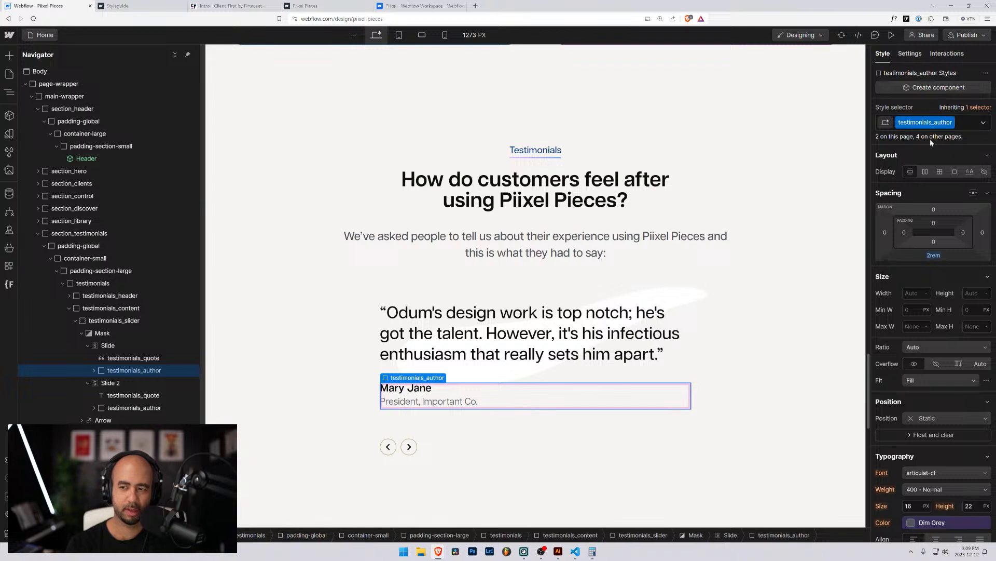
In testimonials_author, rename the name's Testimonial Title class to testimonials_author-name.
left_click(93, 371)
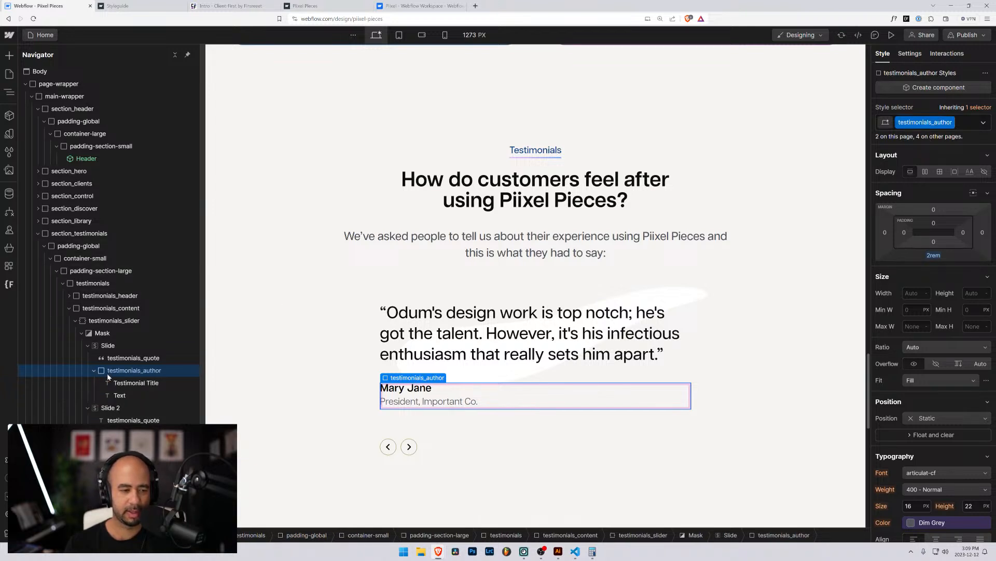
left_click(129, 383)
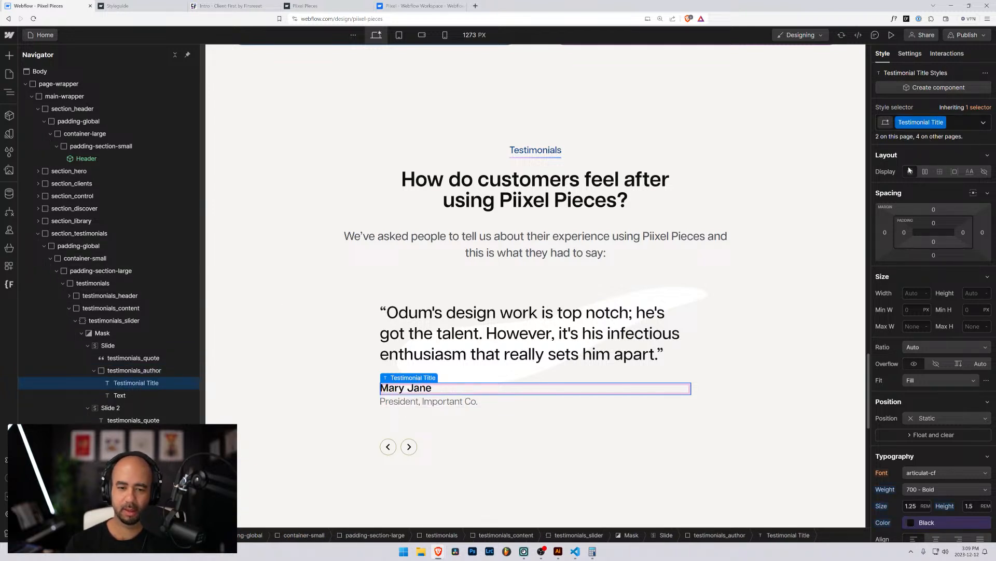
left_click(123, 395)
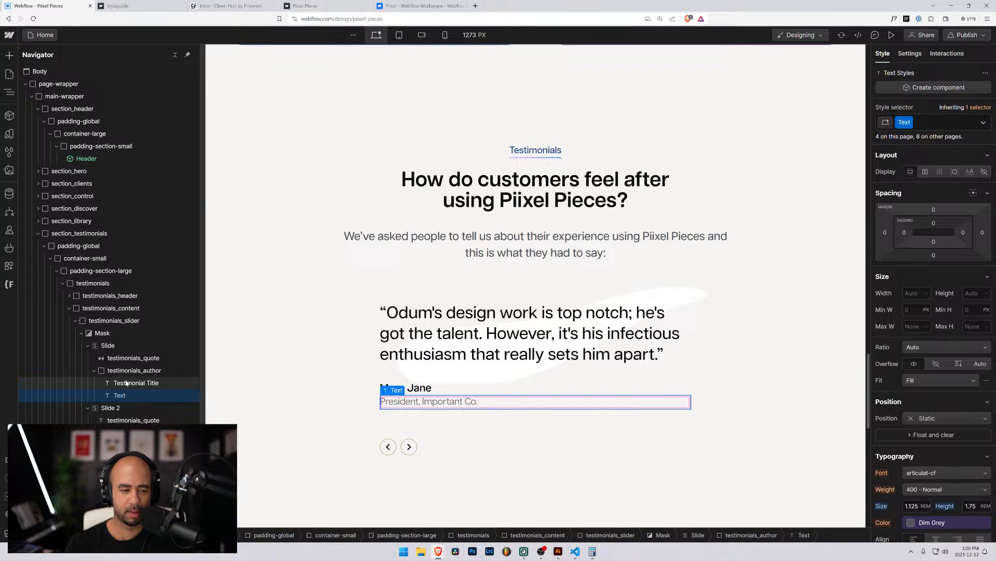
left_click(126, 382)
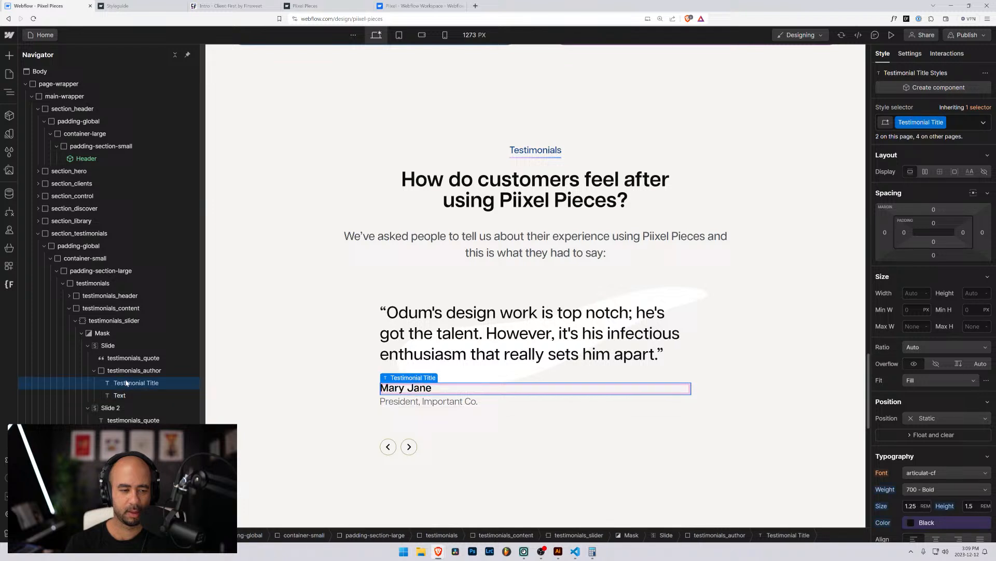
left_click(943, 123)
left_click(929, 137)
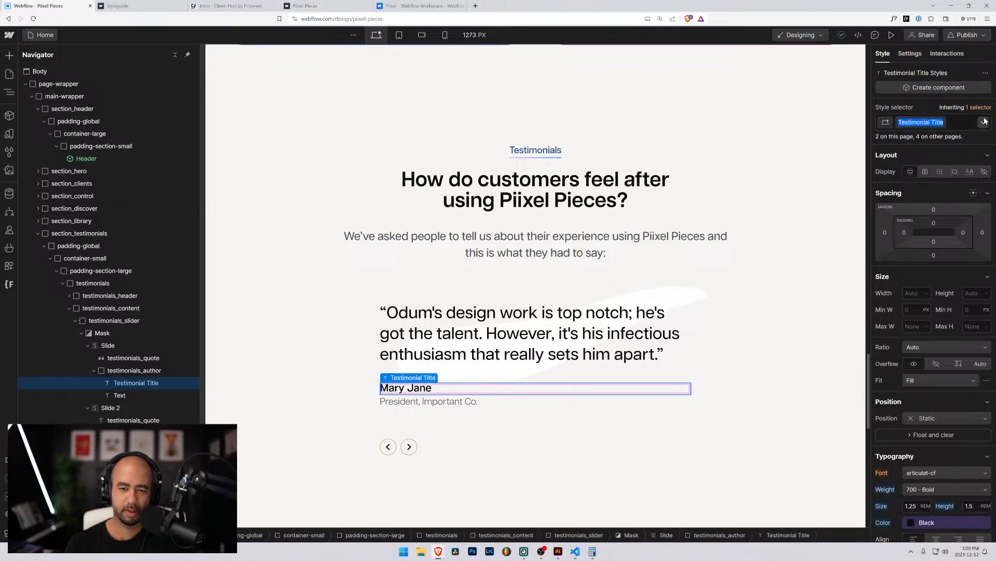
type("testimon")
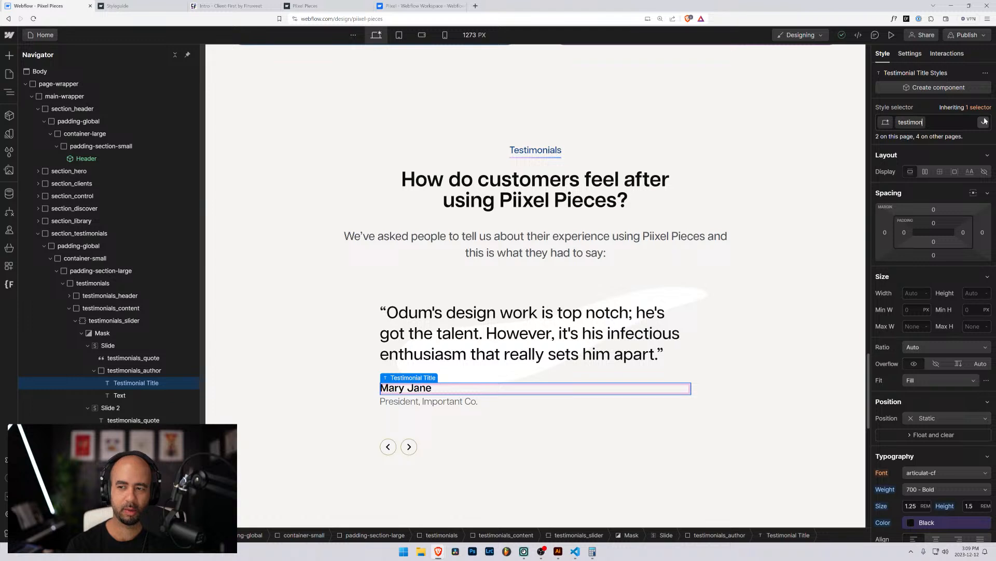
type("ials_author")
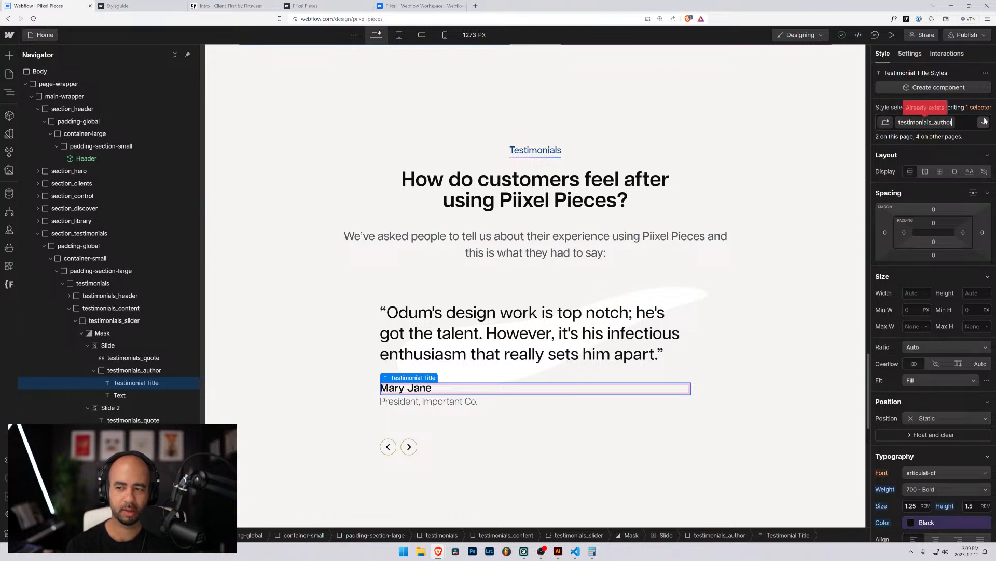
type("-name")
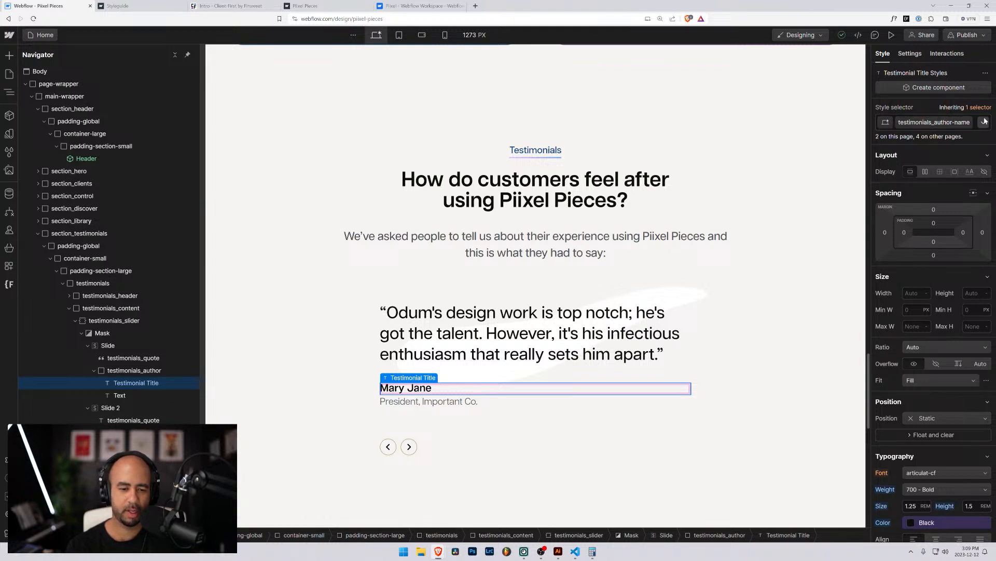
key("Return")
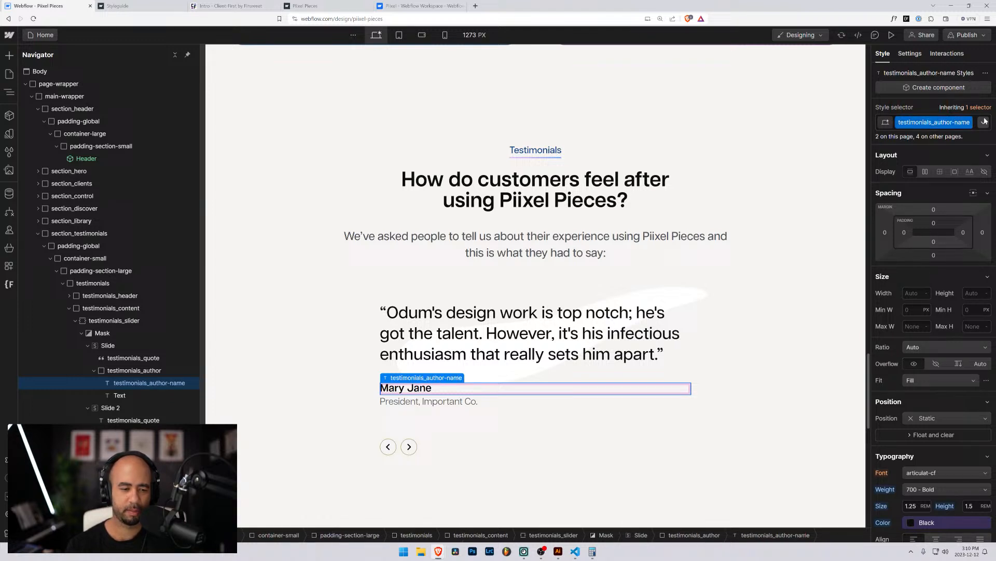
left_click(120, 396)
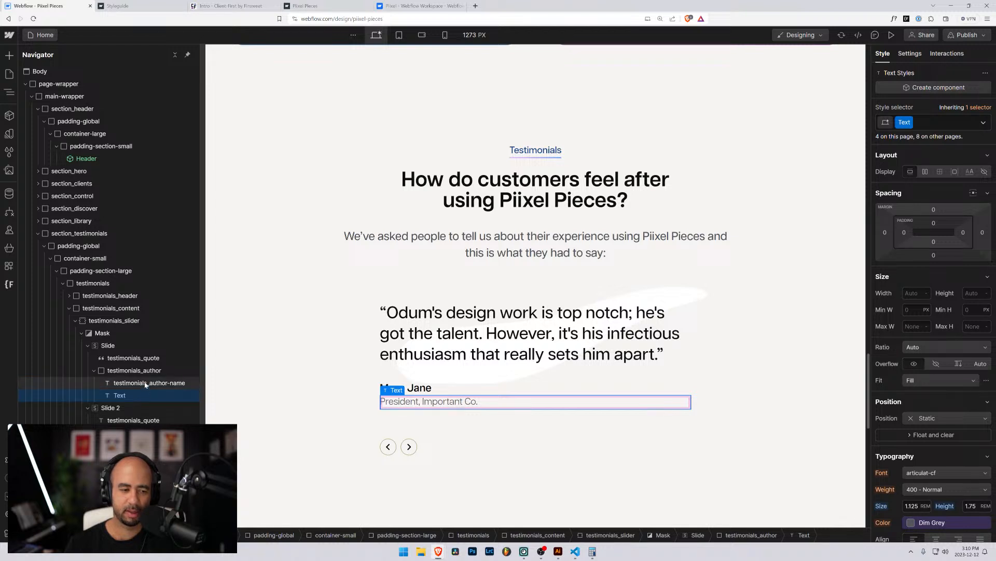
Replace the first job title's Text class with text-size-medium.
left_click(929, 123)
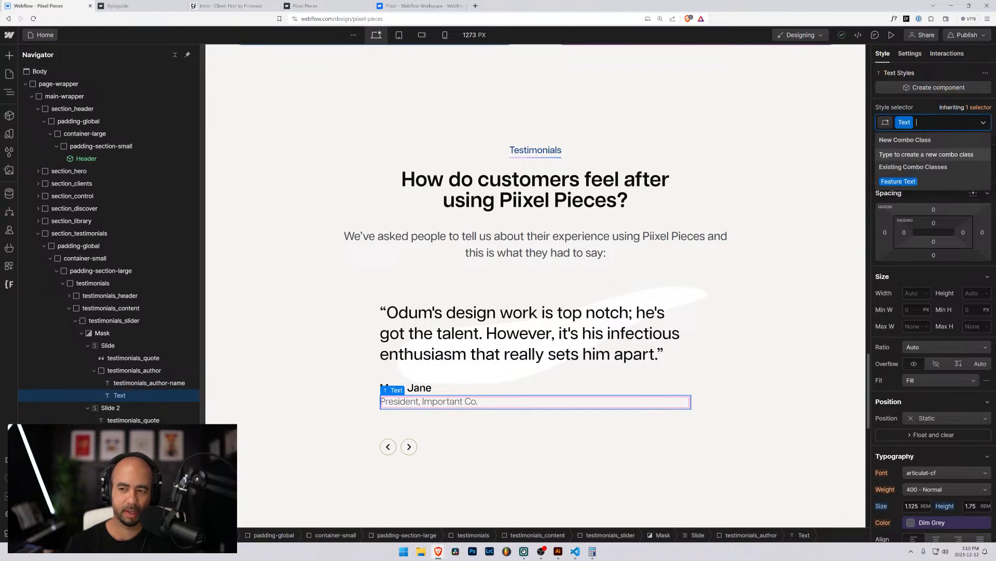
key("BackSpace")
type("tex")
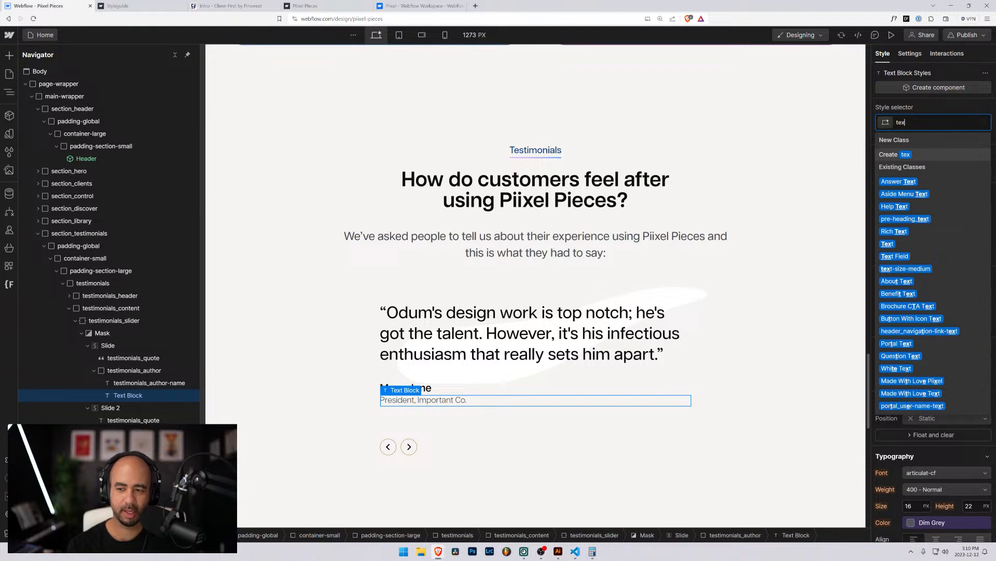
key("Down")
key("Down")
key("Down")
key("Down")
key("Down")
key("Down")
key("Down")
key("Down")
key("Return")
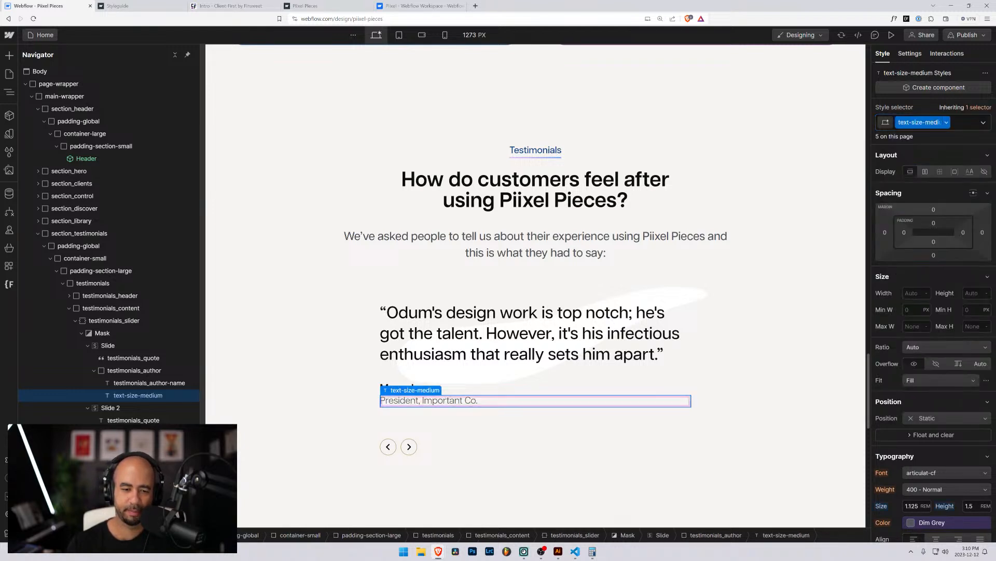
Compare the styles of the first slide's author name and job title lines.
left_click(137, 383)
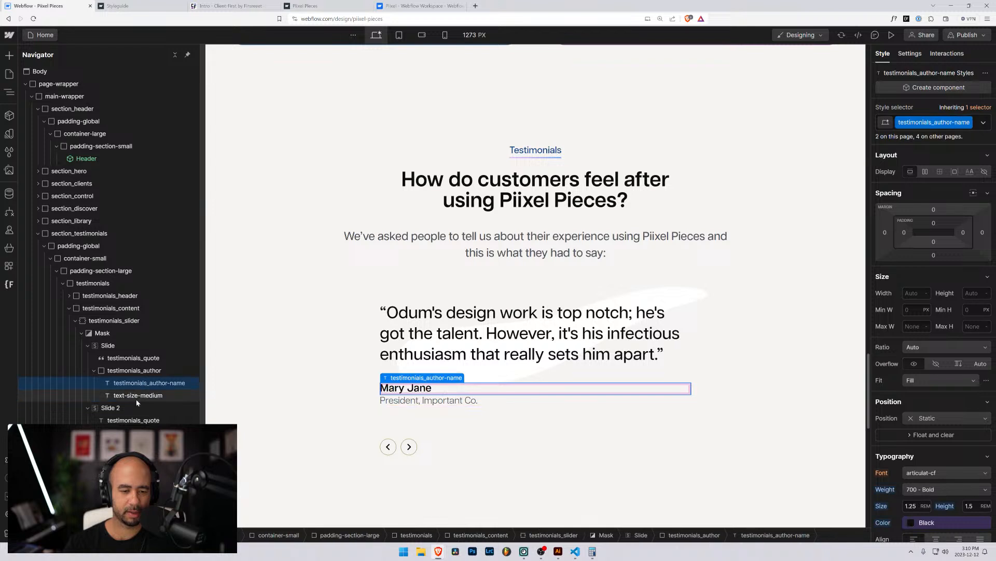
left_click(136, 399)
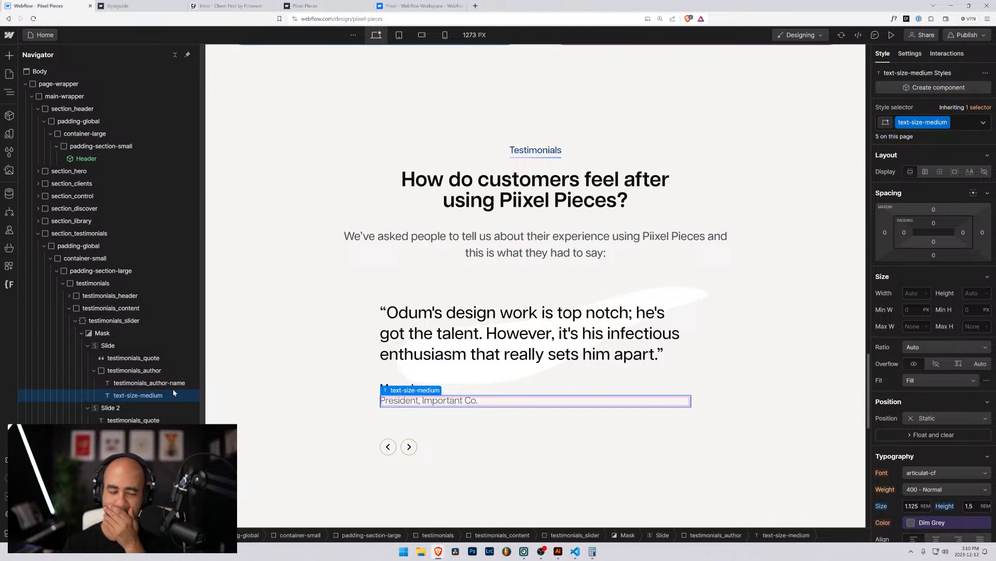
left_click(108, 345)
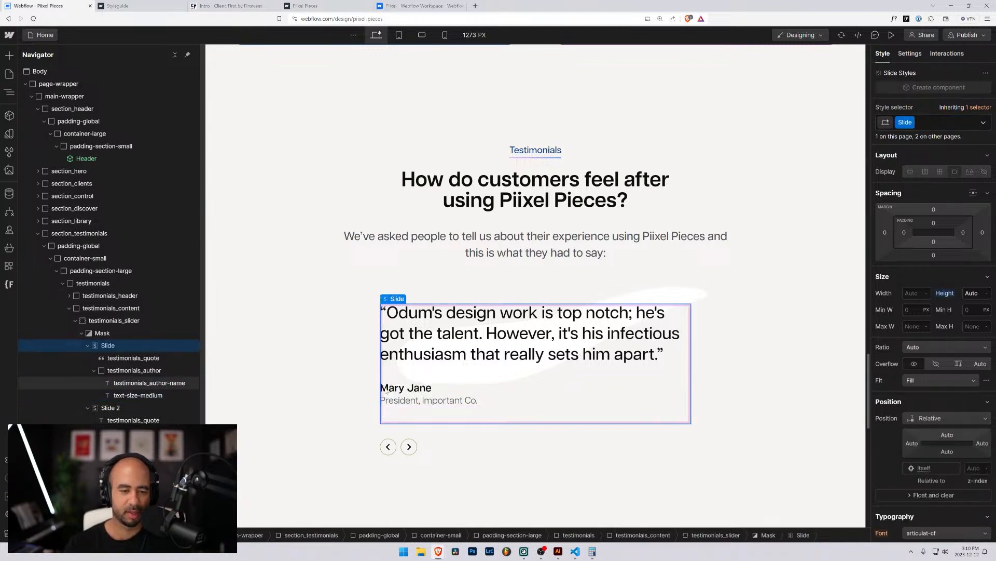
left_click(387, 389)
left_click(387, 401)
left_click(130, 383)
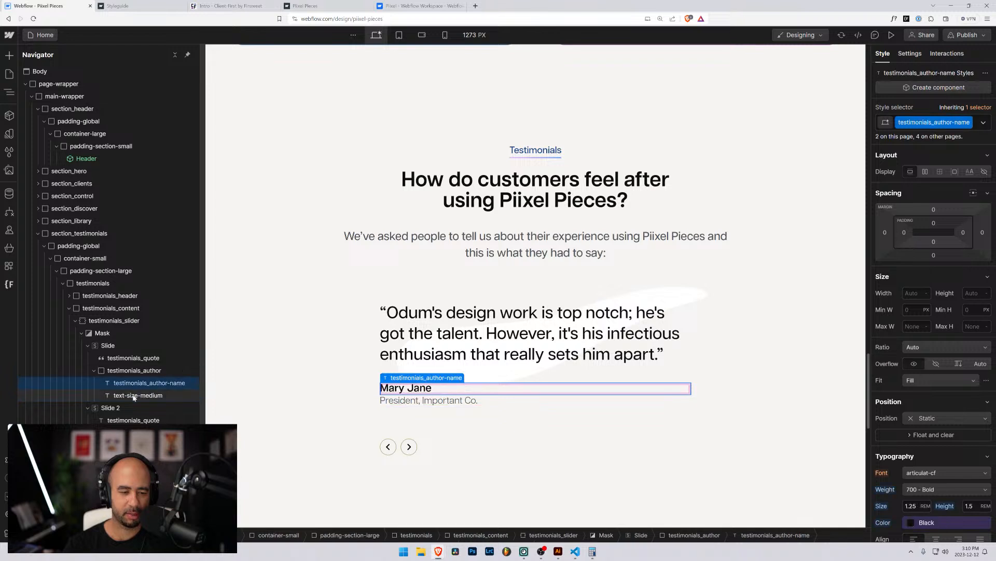
left_click(134, 396)
left_click(140, 383)
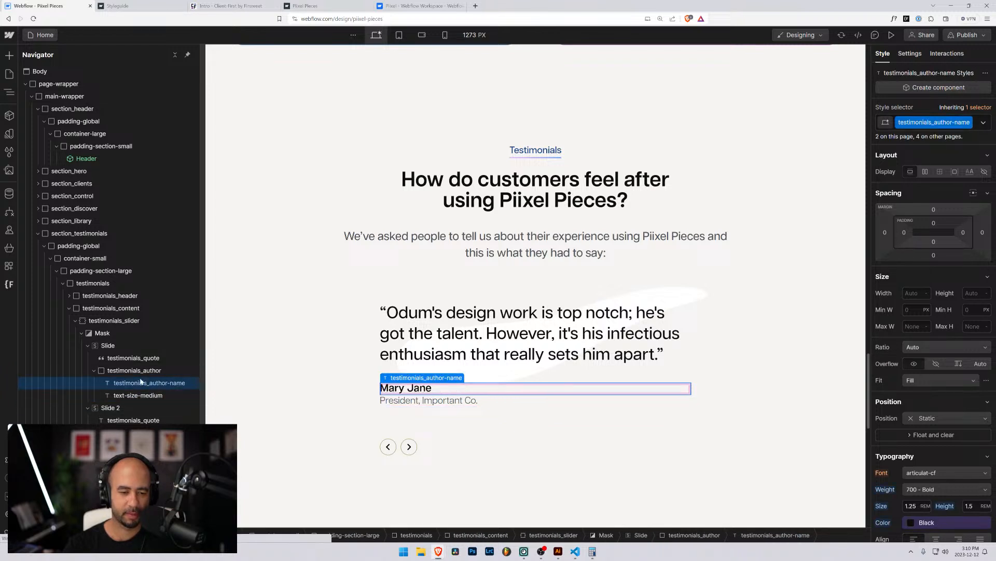
left_click(78, 245)
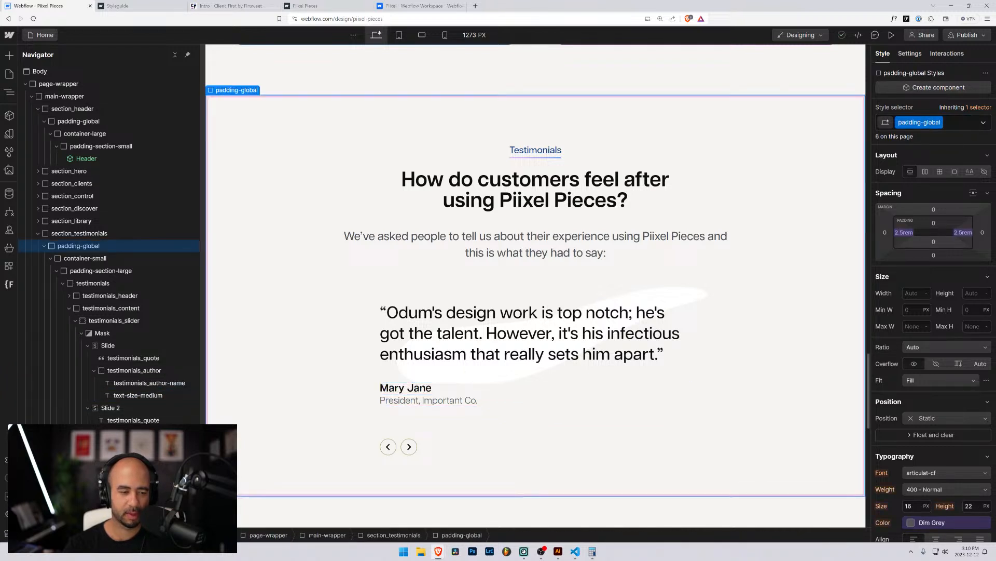
Replace the second slide's job title Text class with text-size-medium.
left_click(136, 445)
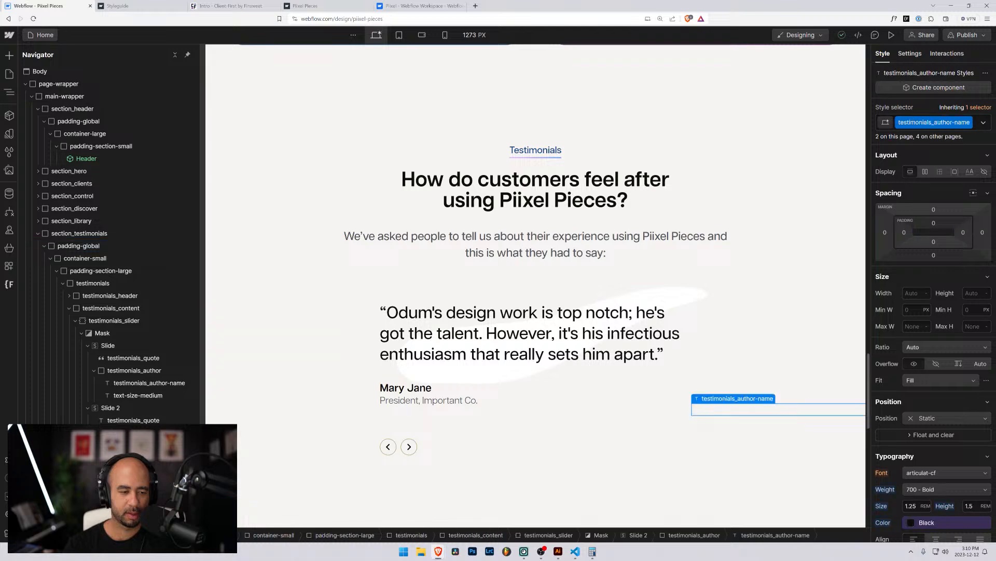
left_click(124, 457)
left_click(932, 127)
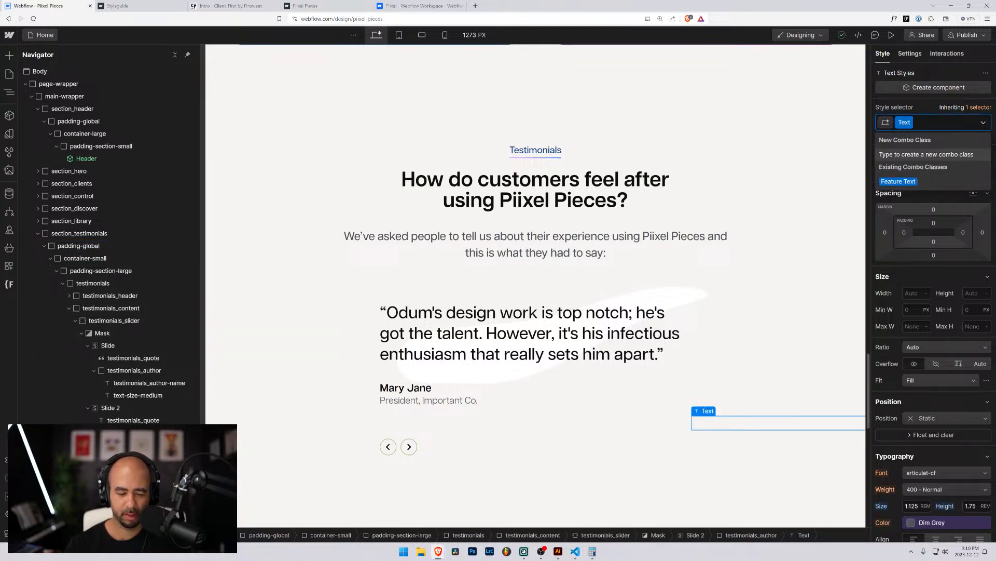
key("BackSpace")
type("tes")
key("BackSpace")
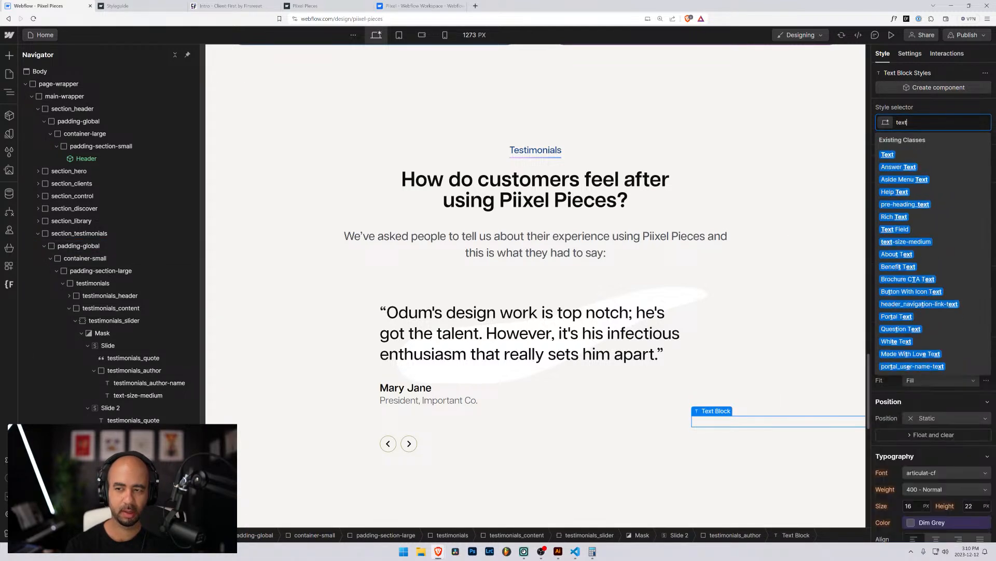
type("xt-si")
key("Return")
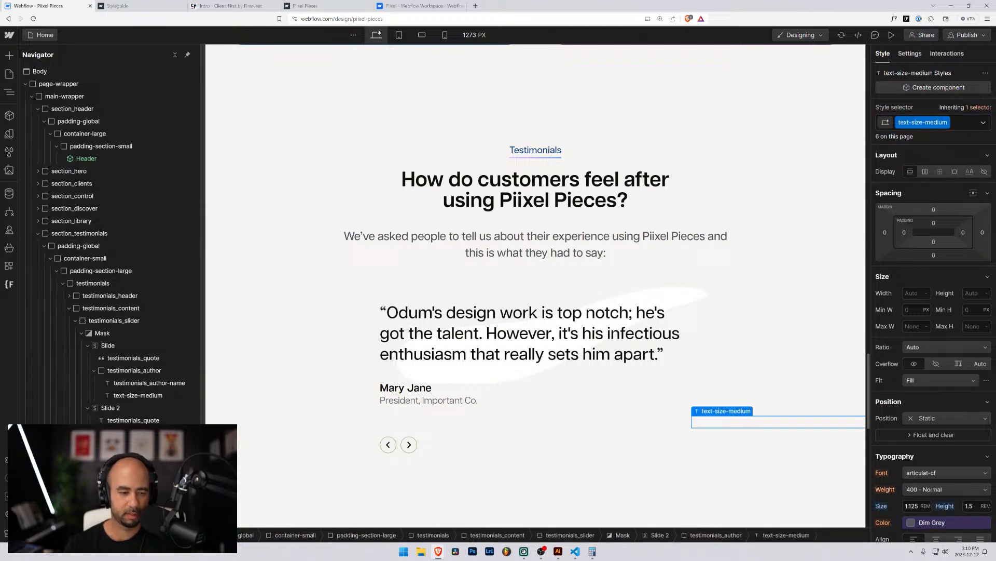
Select the first testimonial slide and bring up its Slide class options.
left_click(107, 408)
left_click(108, 347)
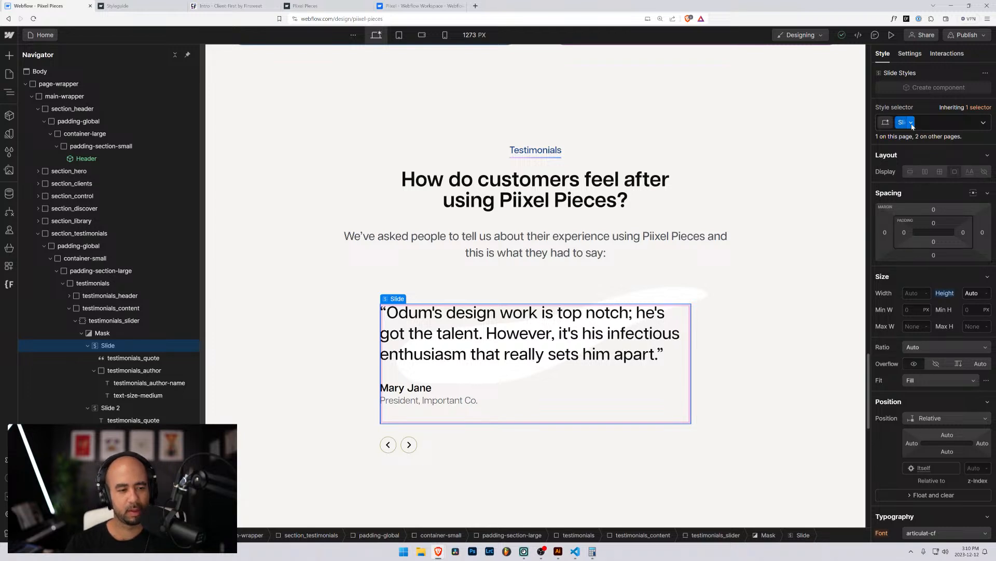
left_click(911, 122)
Rename the Slide class to testimonials_slide.
left_click(905, 136)
type("te")
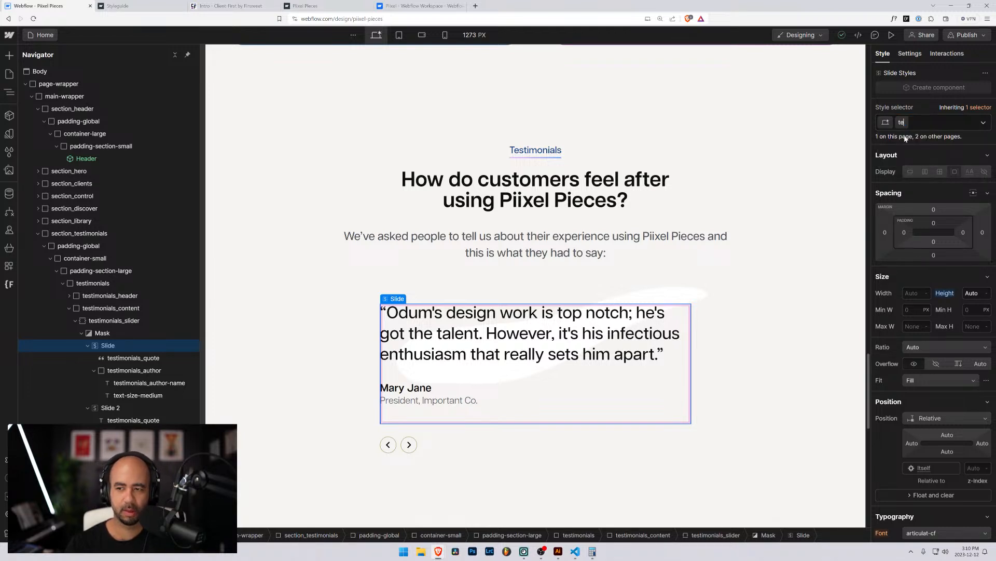
type("stimonials")
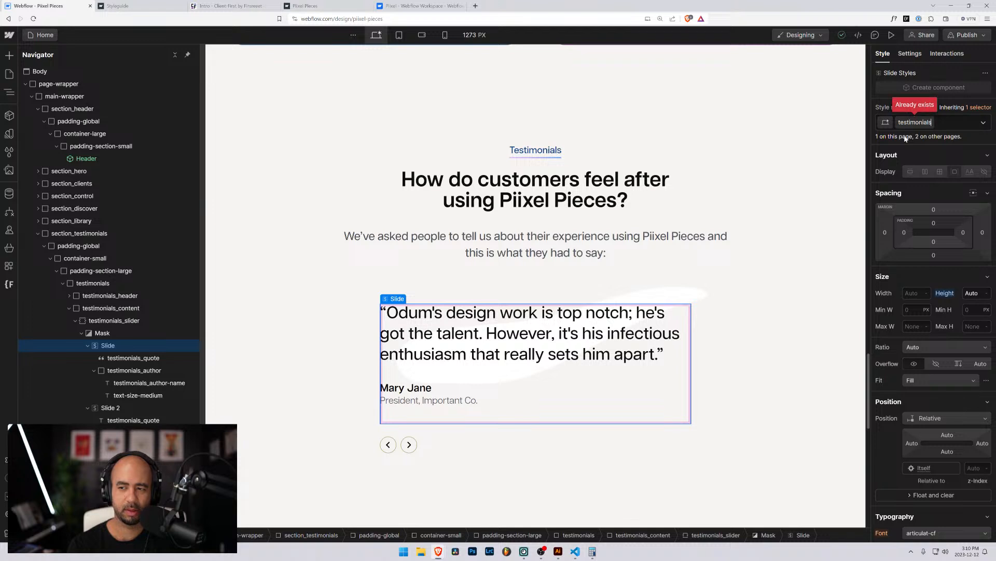
type("_slide")
key("Return")
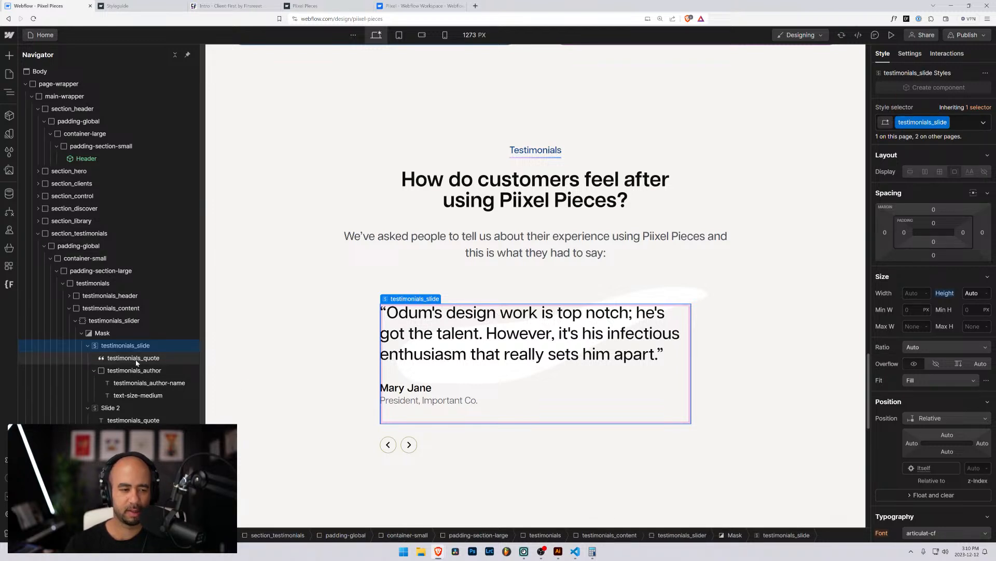
Apply the testimonials_slide class to the second testimonial slide.
left_click(119, 408)
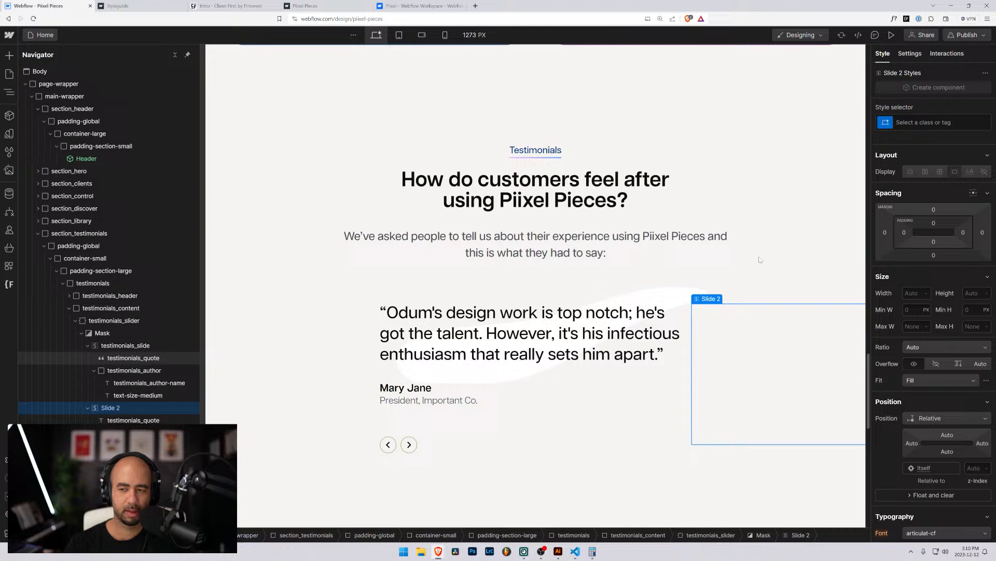
left_click(891, 125)
type("test")
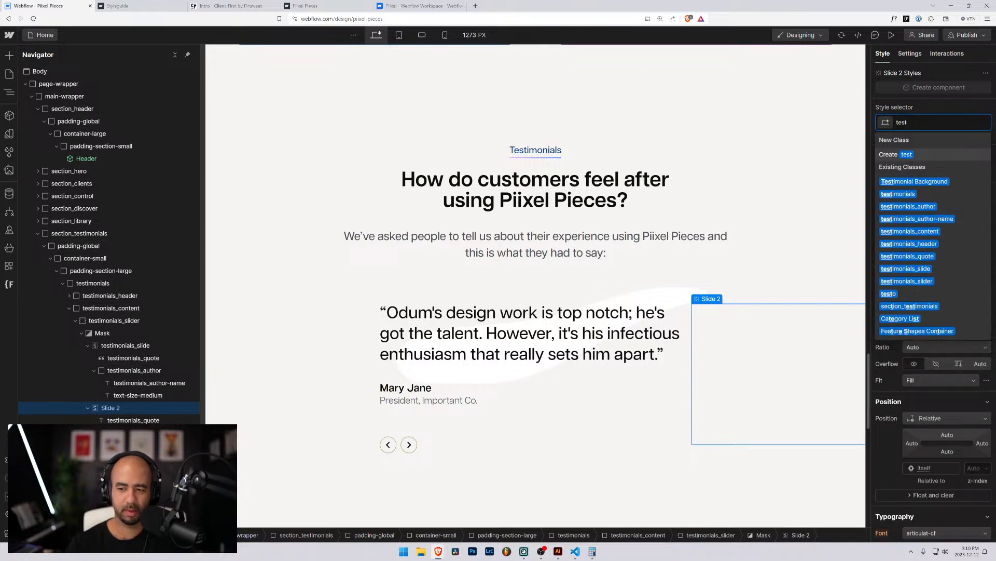
key("BackSpace")
key("BackSpace")
key("BackSpace")
key("BackSpace")
type("slide")
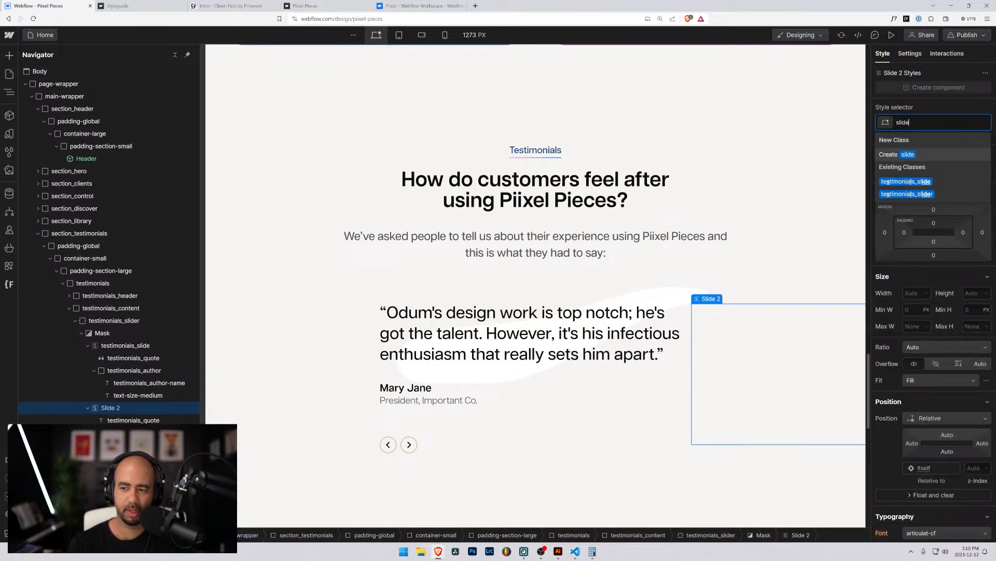
left_click(905, 181)
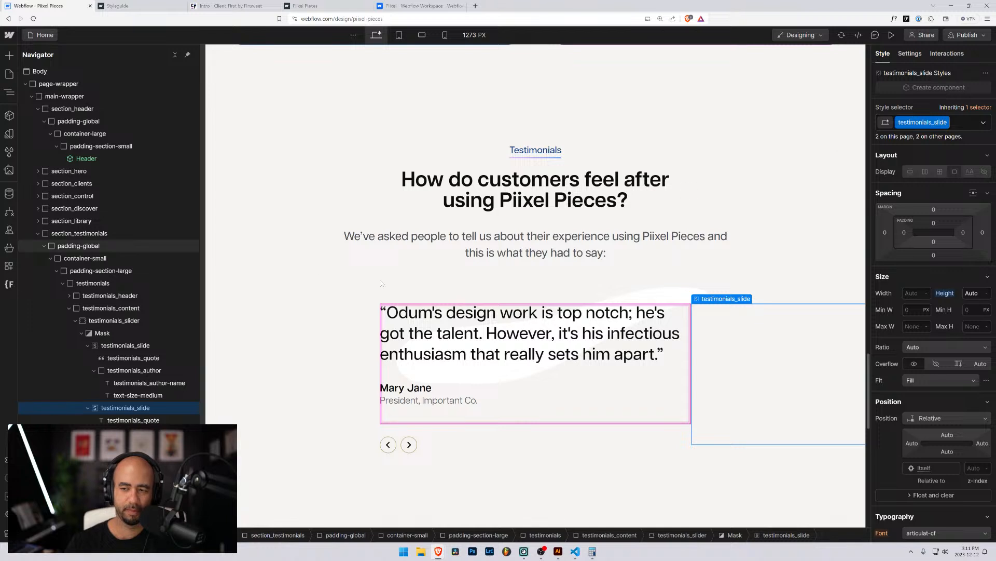
left_click(418, 285)
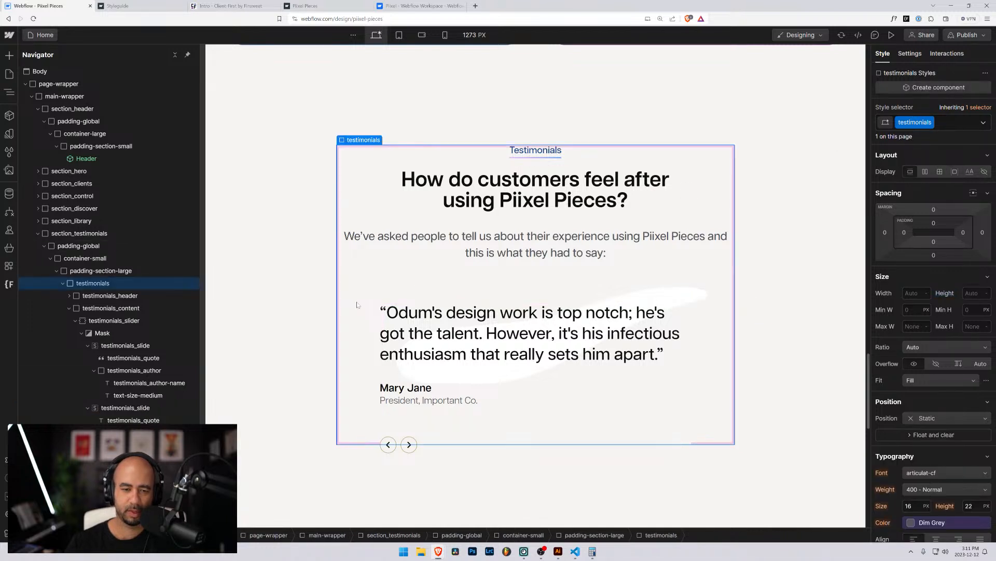
Preview the page, cycle the slider through the testimonials, then return to the Designer.
left_click(892, 35)
left_click(371, 431)
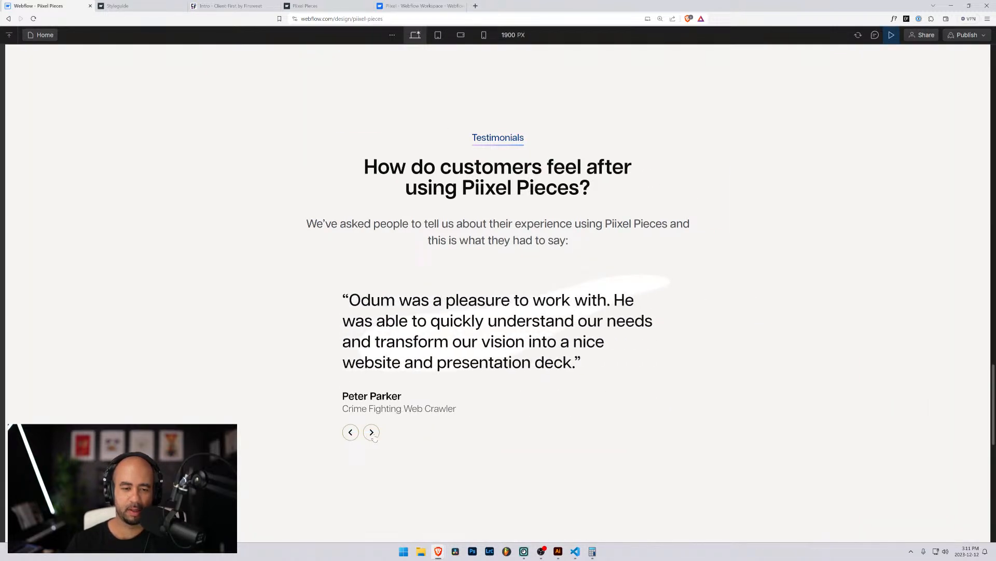
left_click(372, 434)
left_click(372, 434)
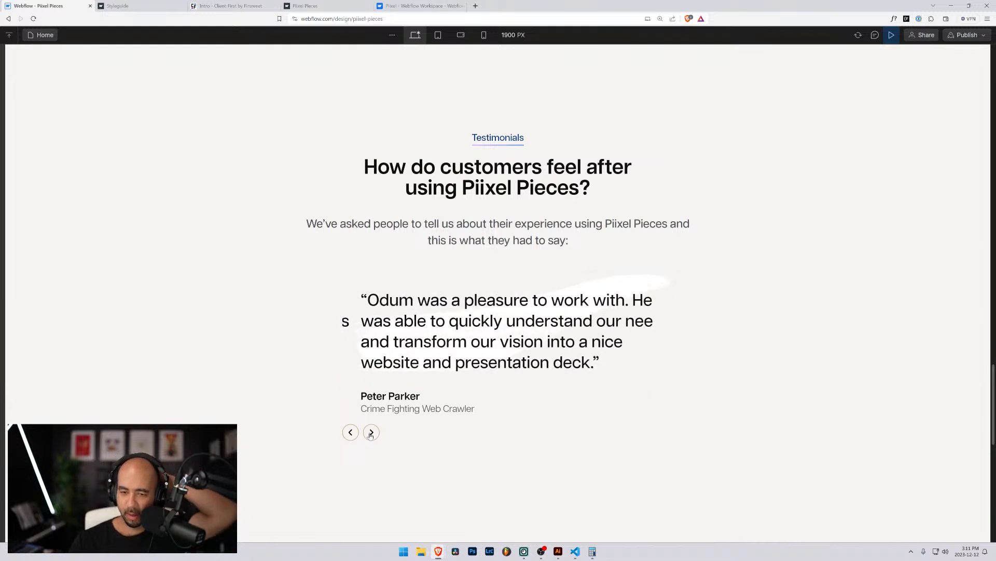
left_click(371, 433)
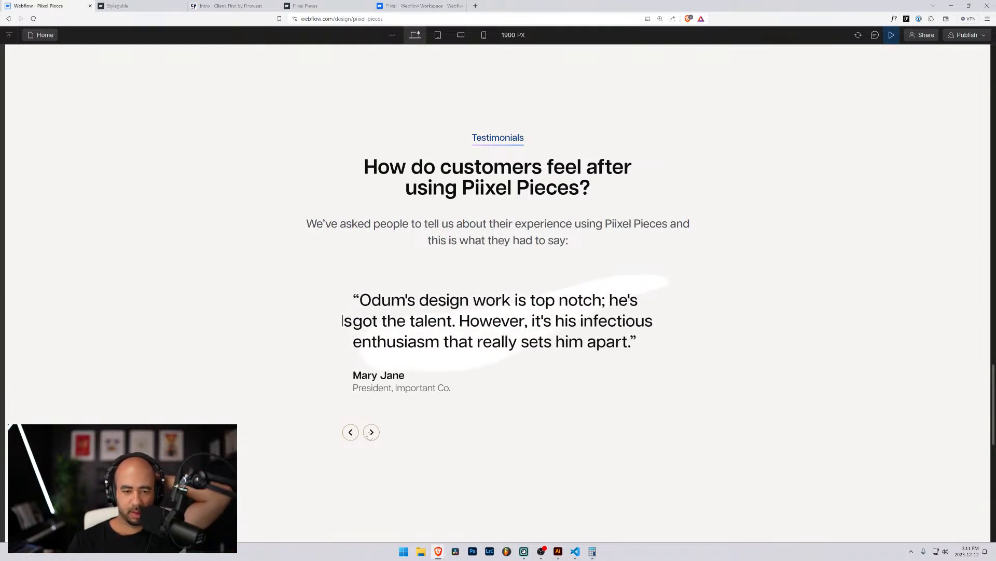
left_click(371, 433)
left_click(370, 434)
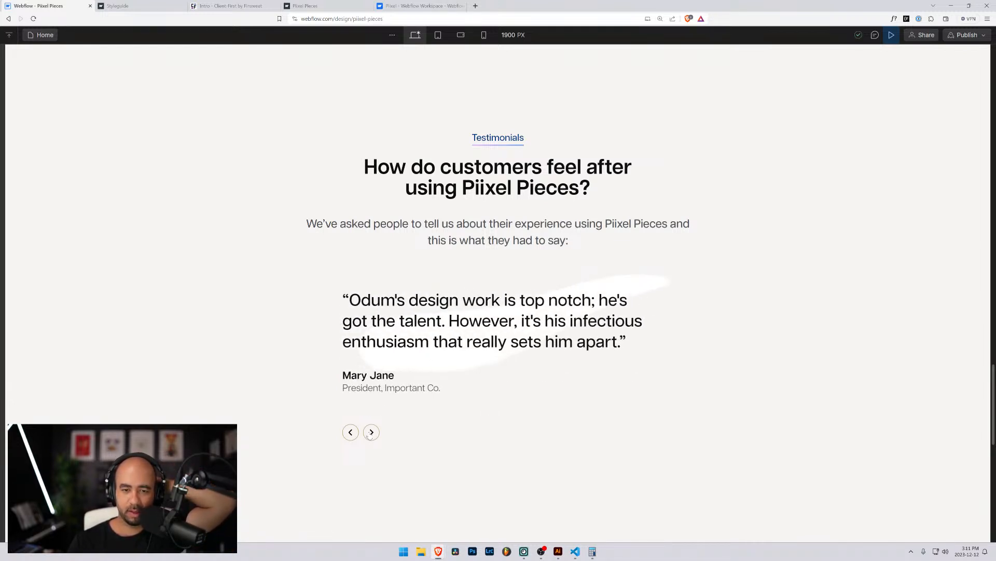
left_click(892, 36)
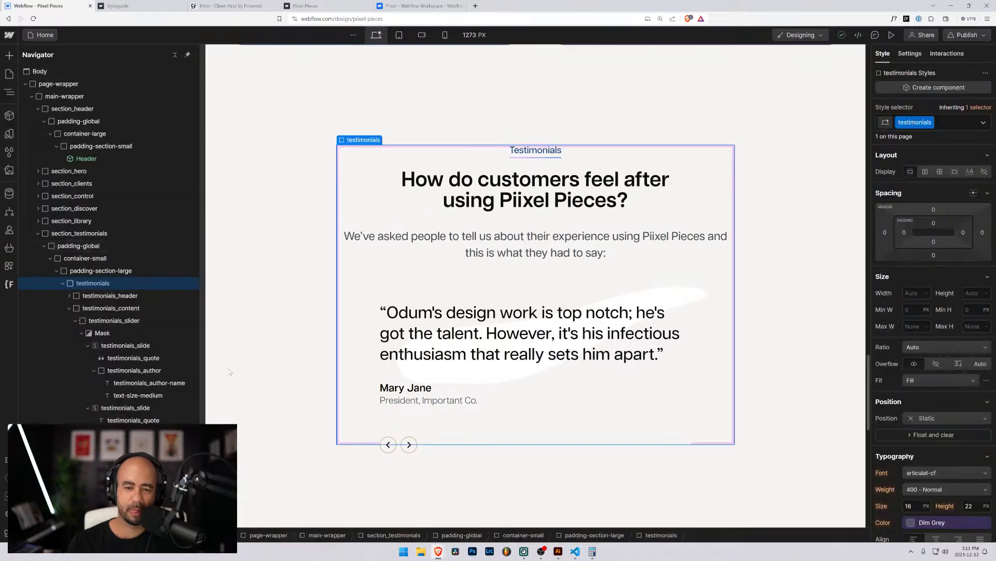
Select the slider's Mask and rename its class to testimonials_slider-mask.
scroll(229, 371, "down", 6)
scroll(233, 377, "down", 2)
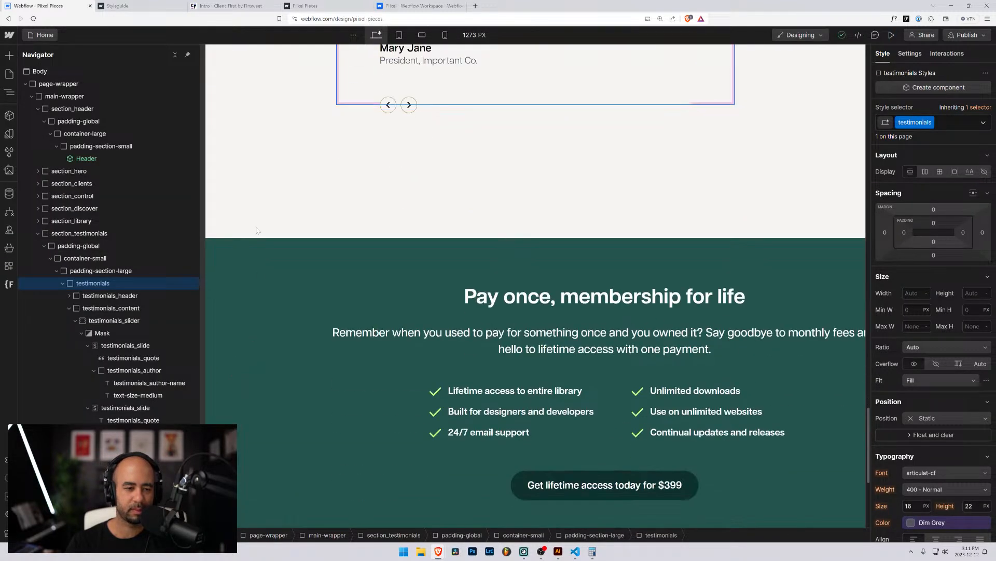
left_click(81, 332)
left_click(98, 333)
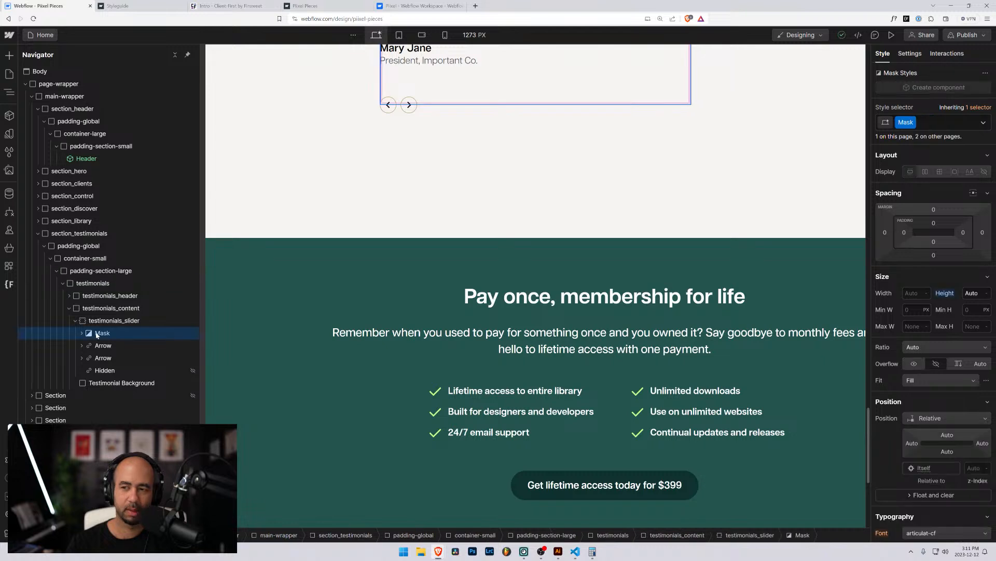
left_click(911, 123)
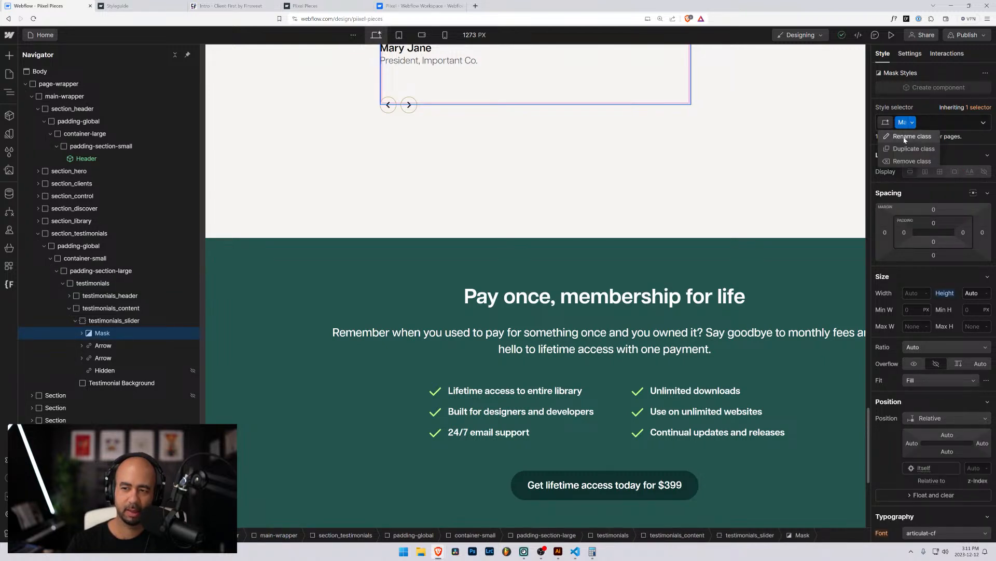
left_click(904, 137)
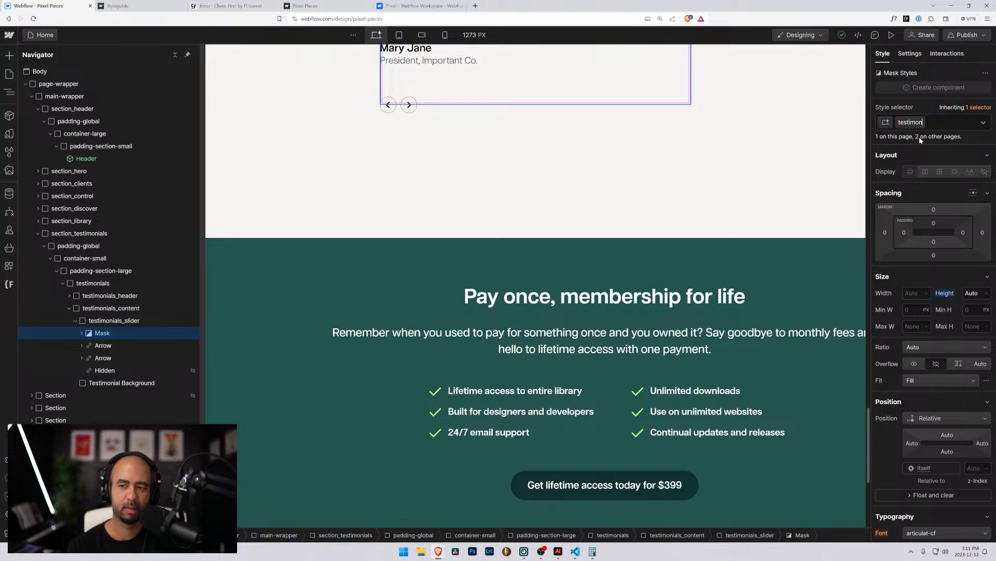
type("ials_slid")
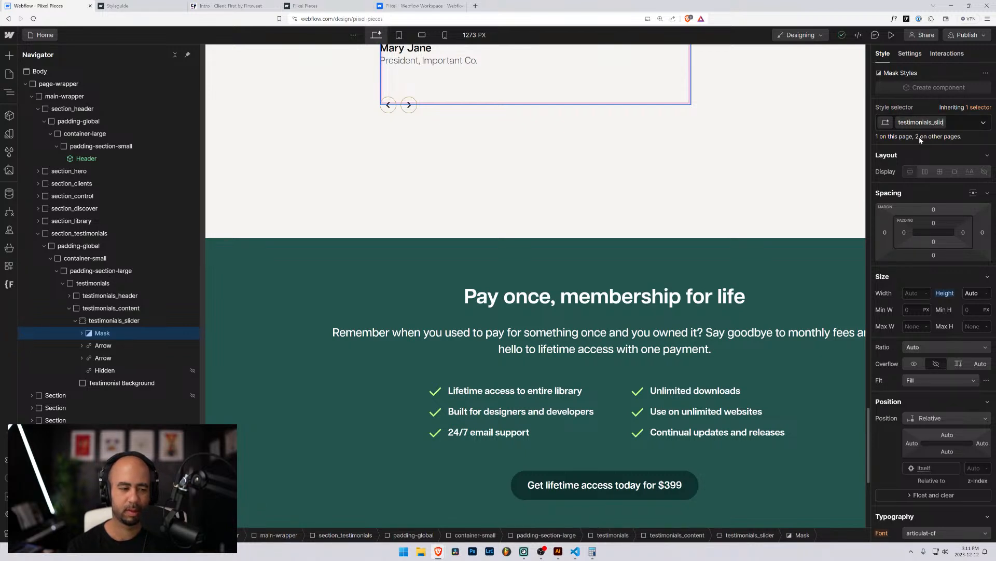
type("er-mask")
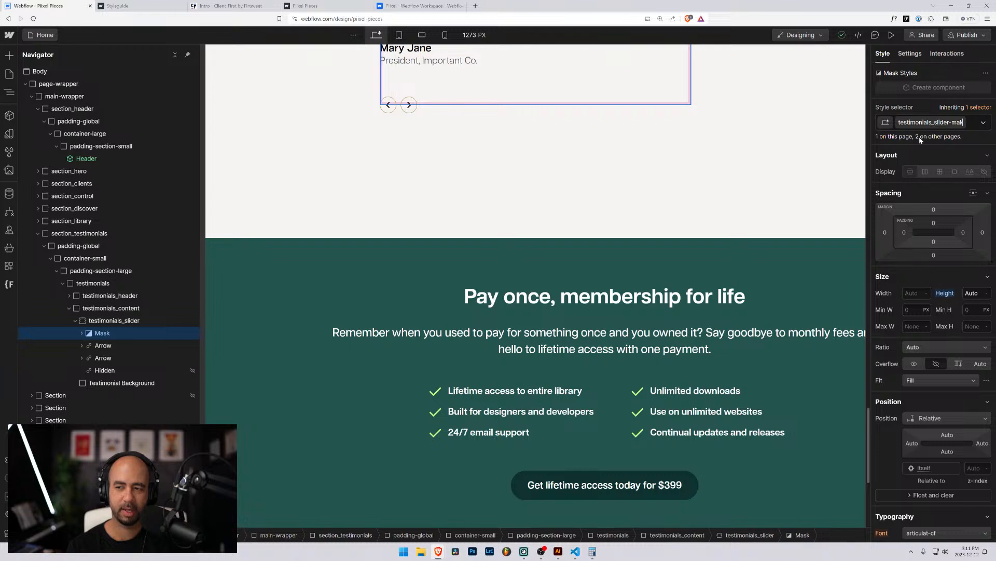
key("Return")
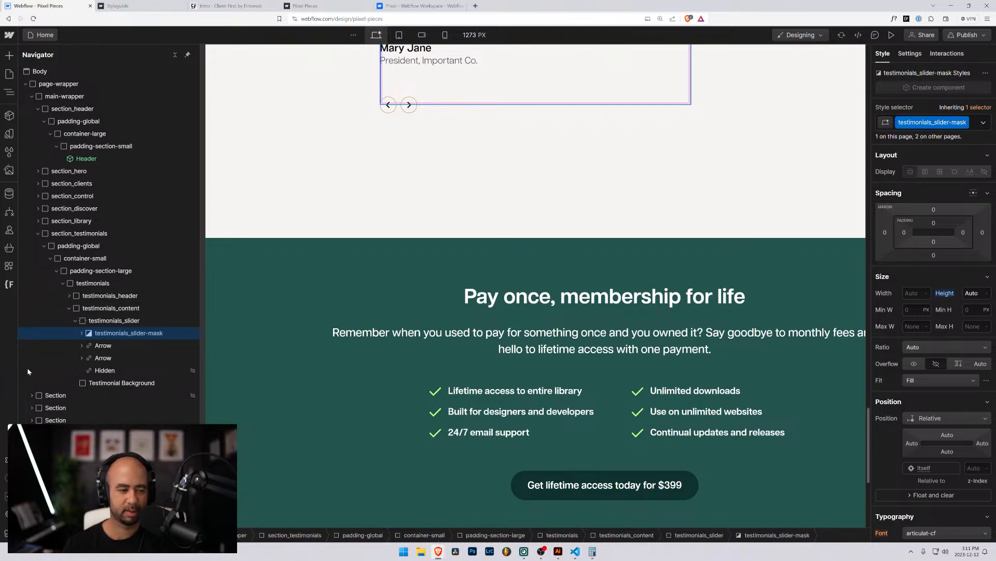
left_click(92, 344)
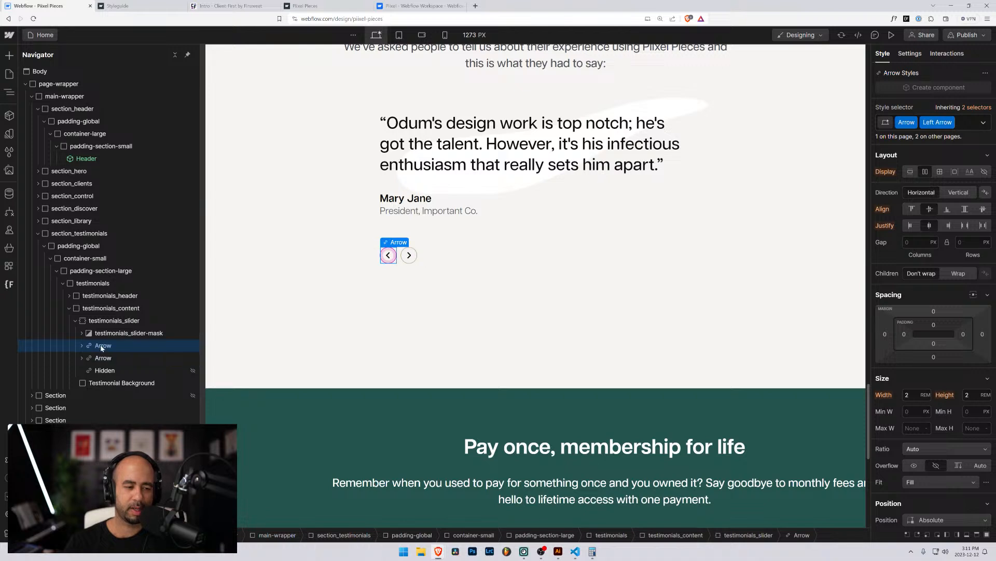
Rename the shared Arrow class to testimonials_arrow.
left_click(915, 122)
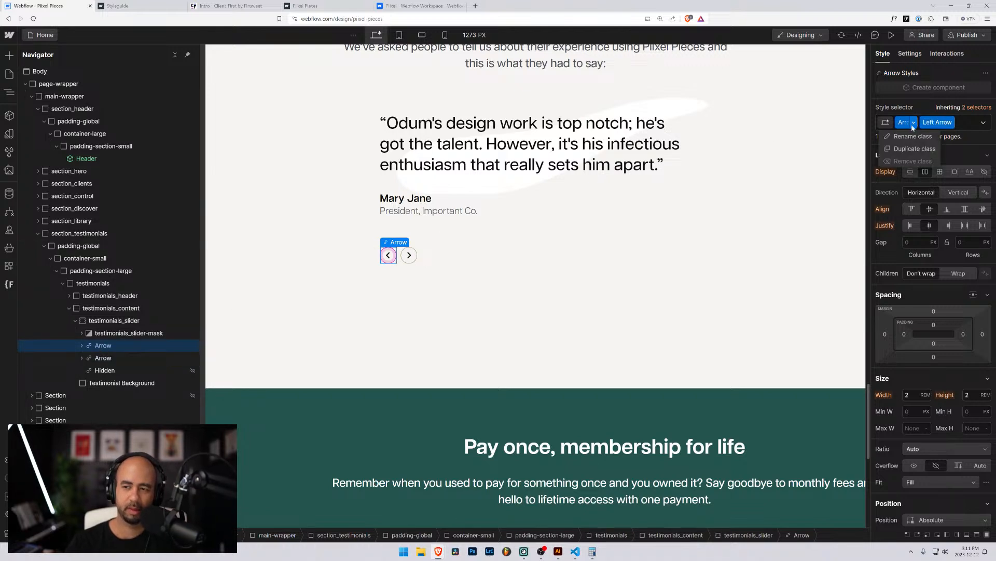
left_click(909, 137)
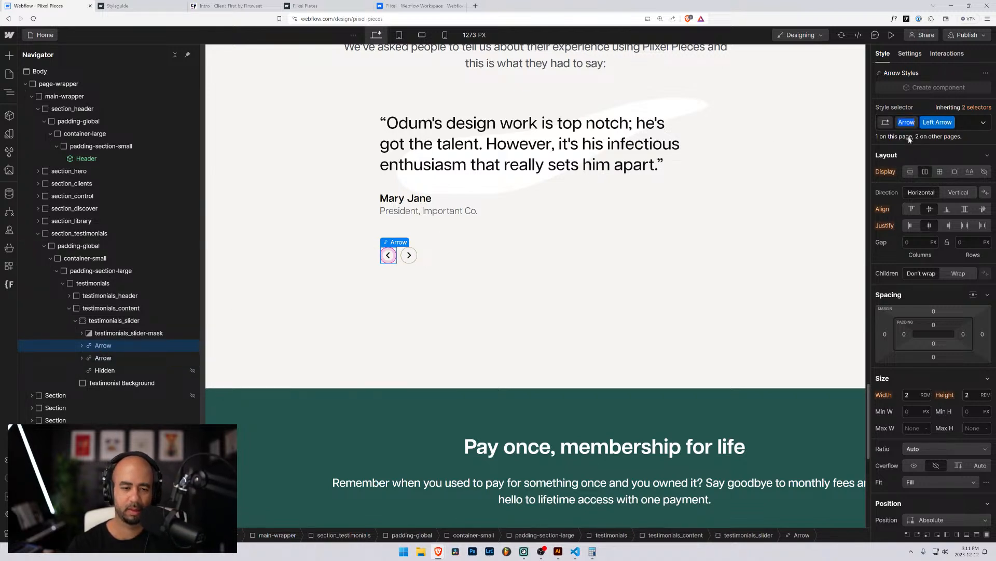
type("test")
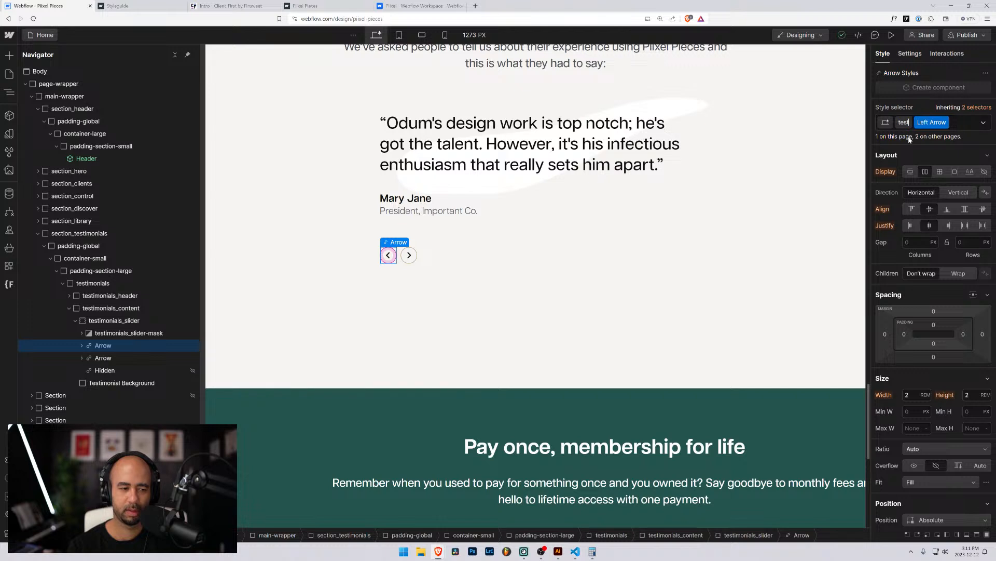
type("imonia")
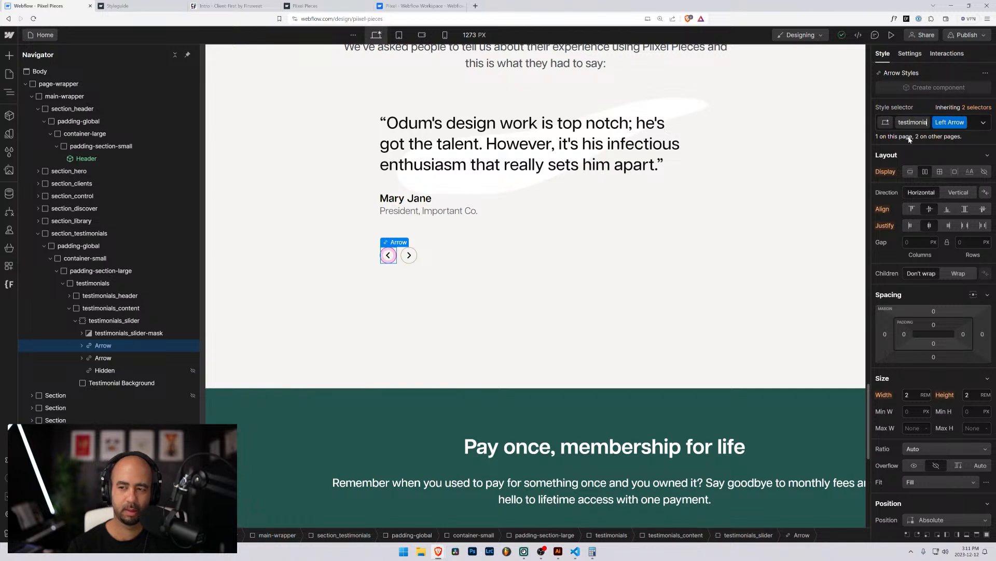
type("ls_arr")
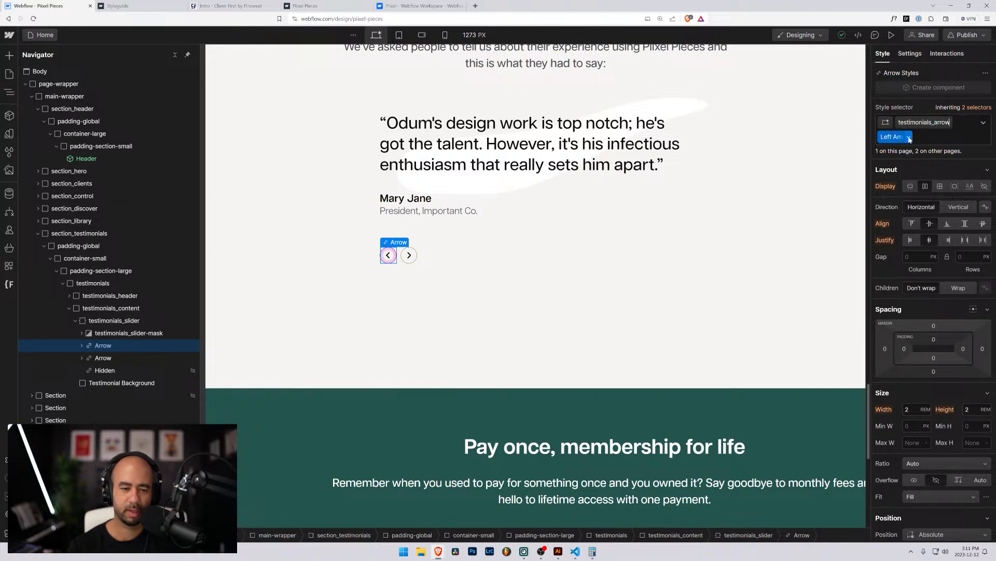
type("ow")
key("Return")
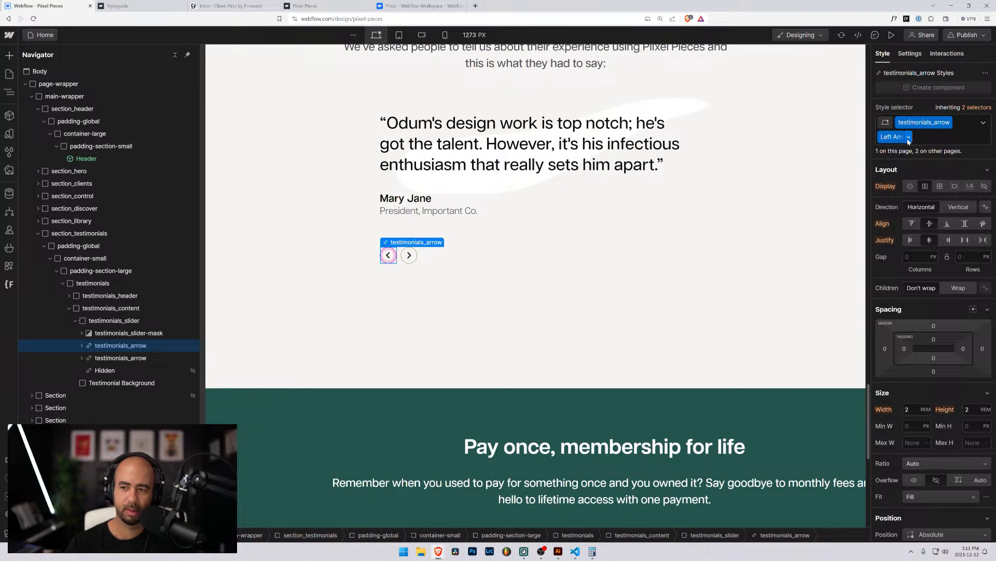
Rename the left arrow's Left Arrow combo class to is-left-arrow.
left_click(909, 137)
left_click(901, 150)
type("is-left-arrow")
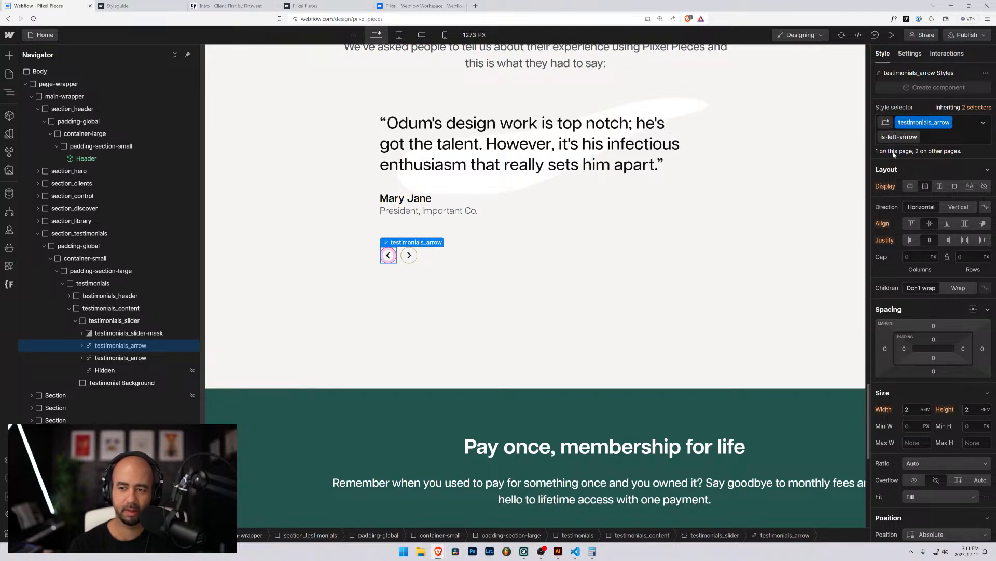
key("Return")
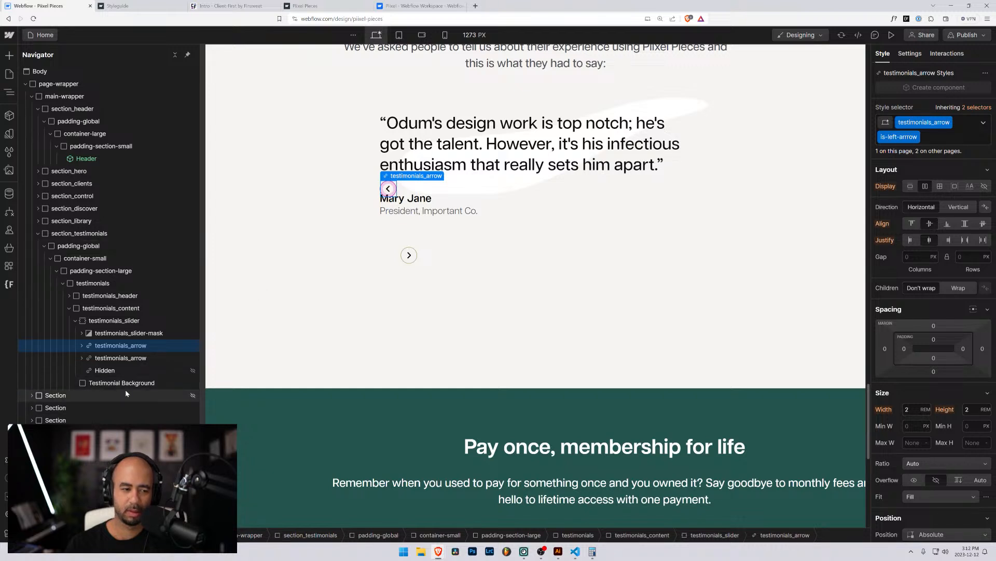
Rename the right arrow's combo class to is-right-arrow, then undo that rename.
left_click(125, 359)
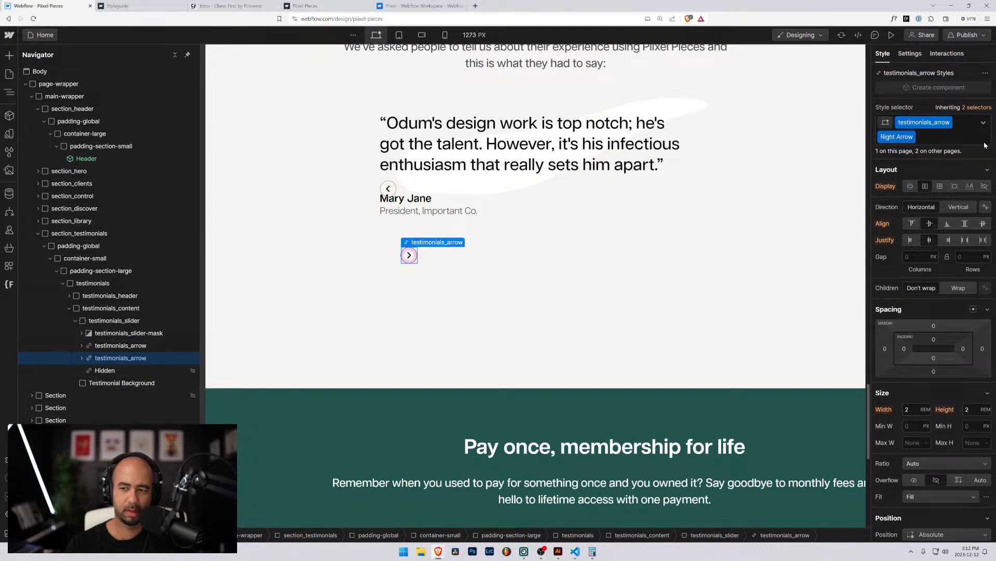
left_click(912, 137)
left_click(893, 152)
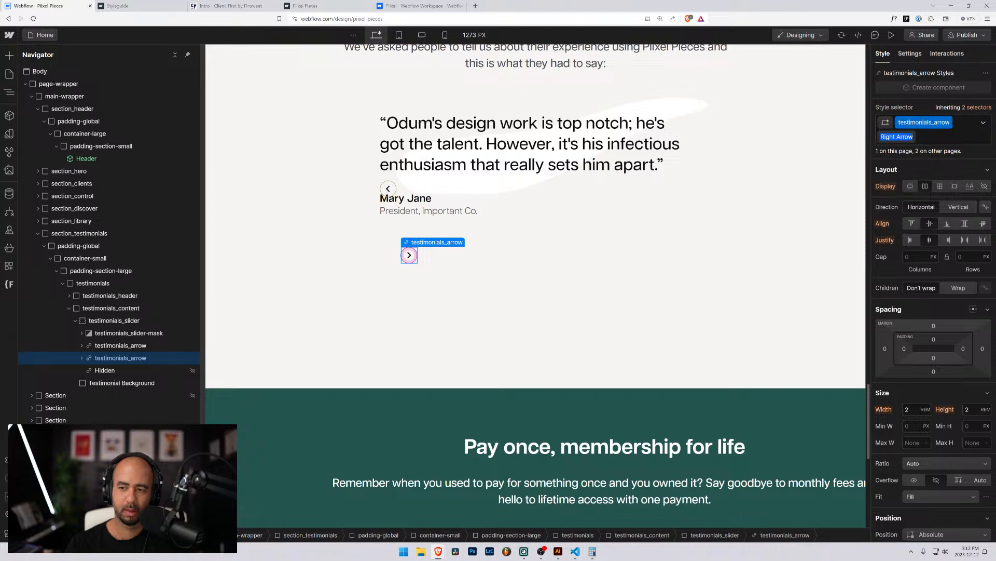
type("is-right")
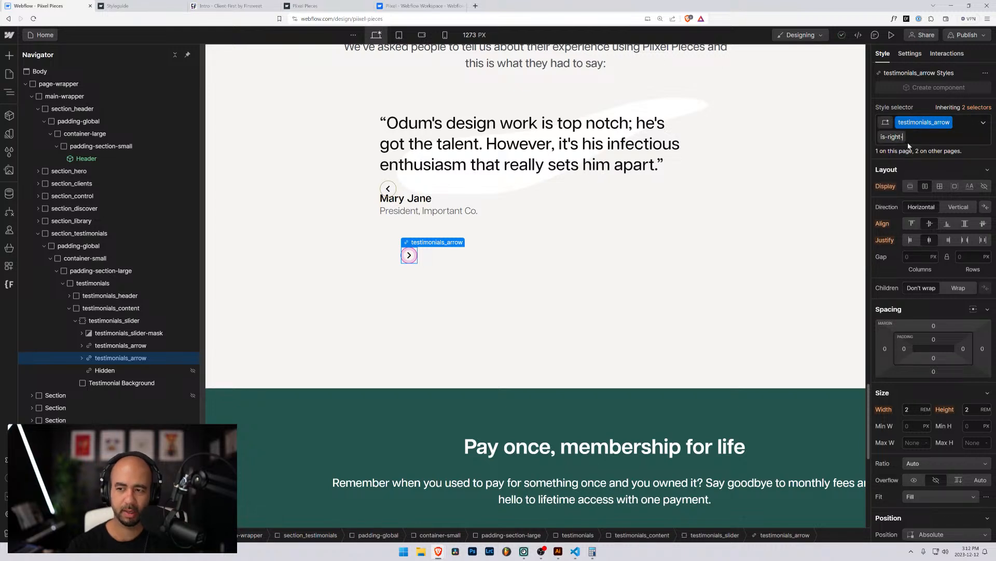
key("Return")
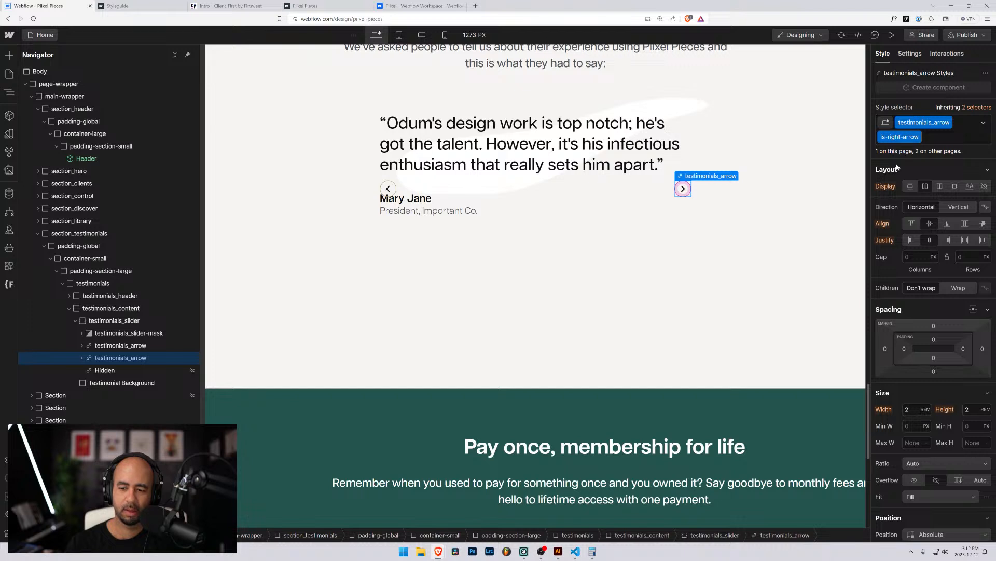
key("ctrl+z")
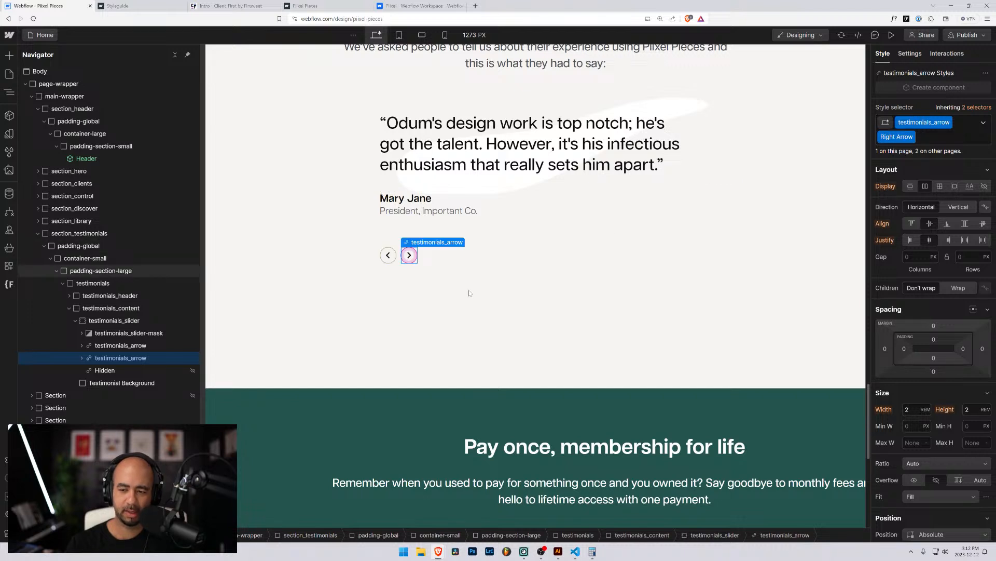
Expand the left testimonials_arrow to show Arrow Icon and start adding a new combo class.
left_click(88, 349)
left_click(81, 346)
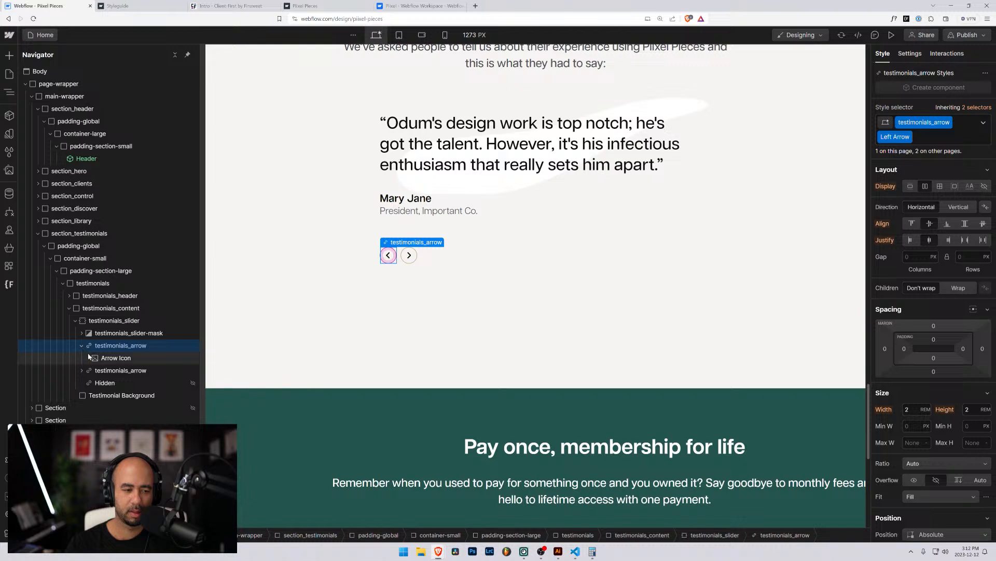
double_click(908, 136)
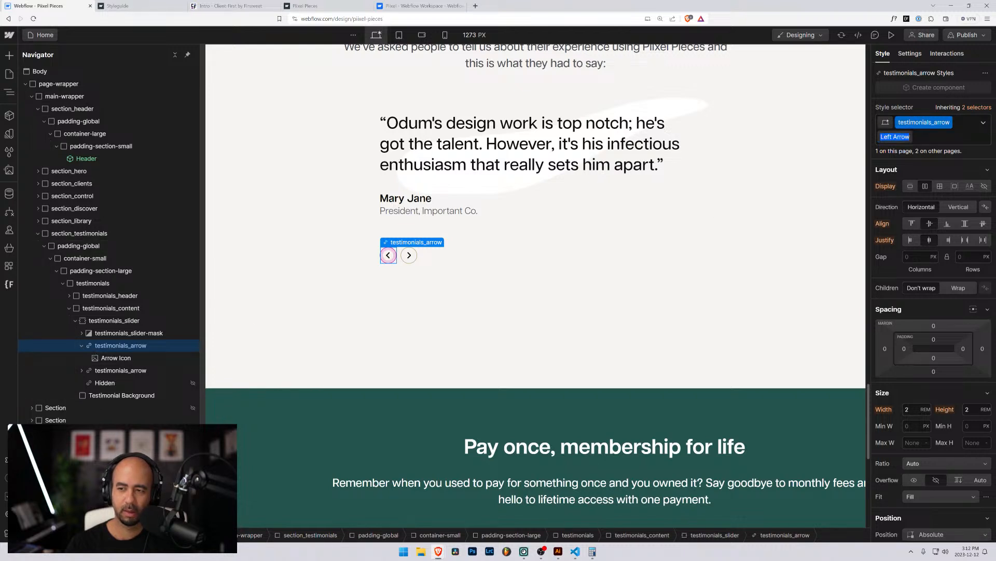
key("Escape")
left_click(909, 137)
left_click(900, 152)
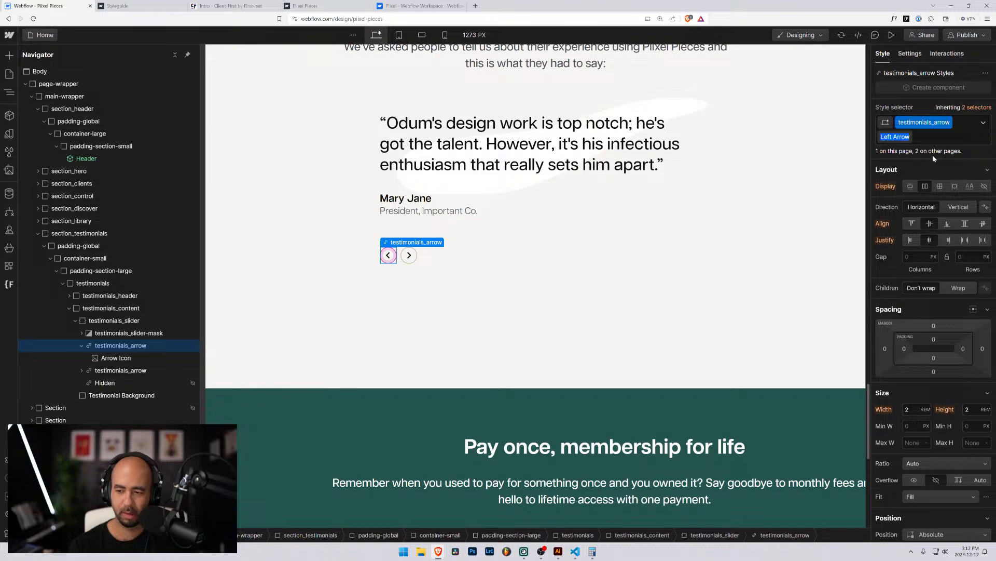
scroll(941, 276, "down", 10)
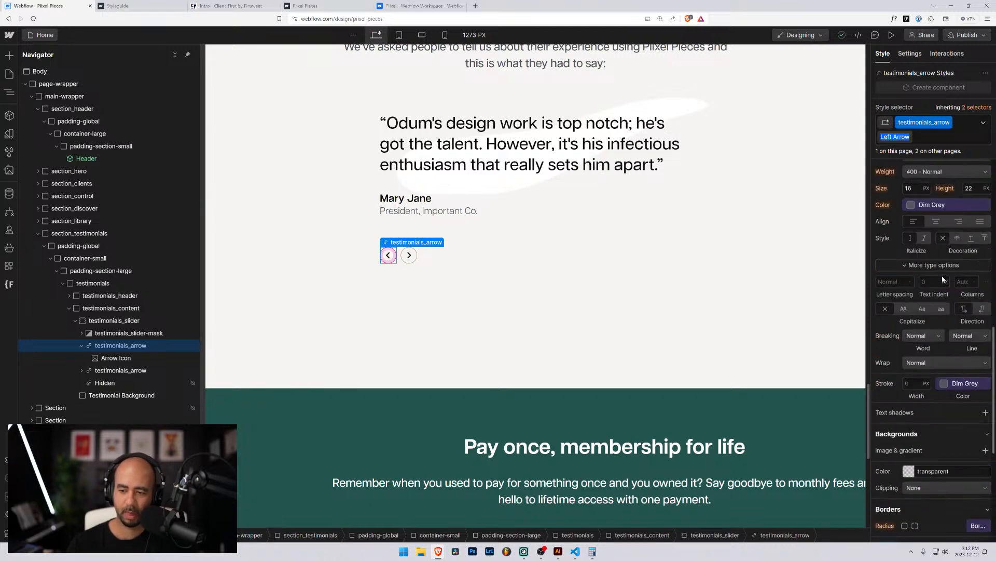
scroll(943, 279, "down", 3)
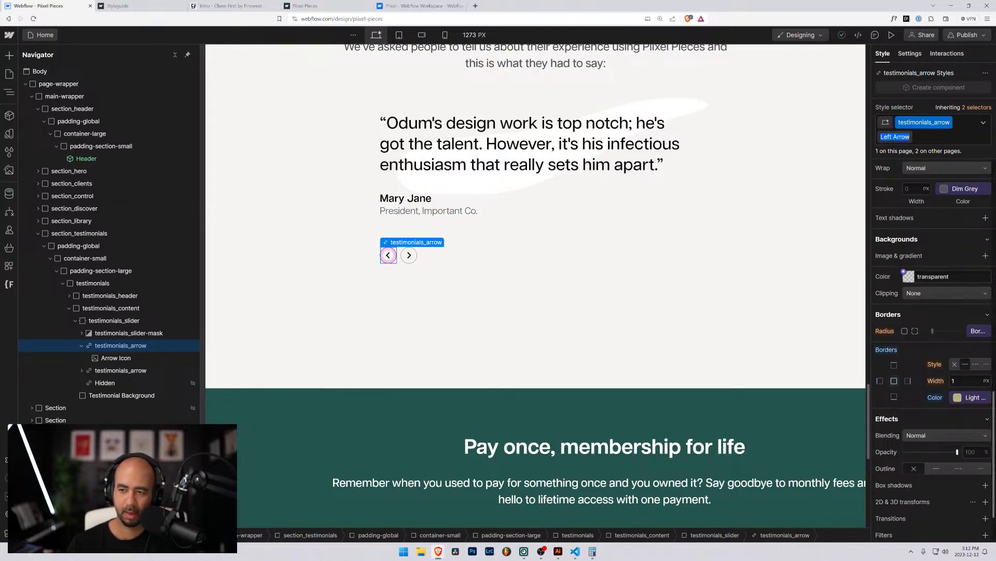
left_click(948, 137)
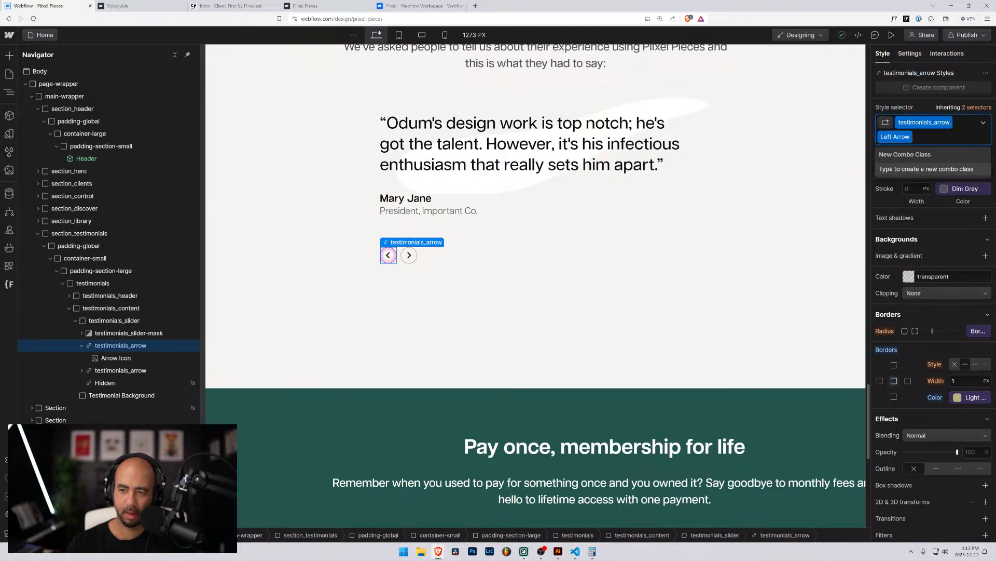
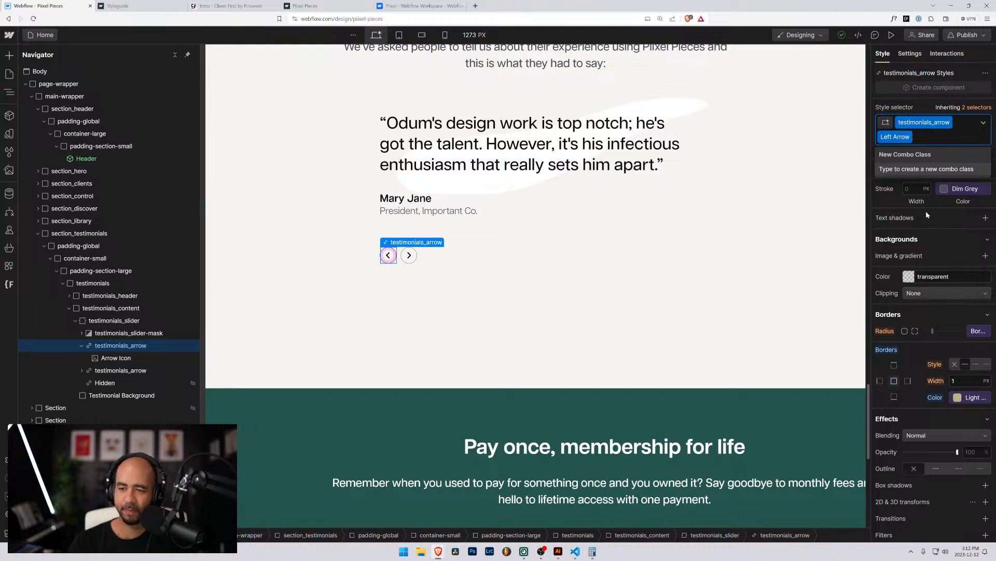
Begin renaming the Left Arrow combo class, then abandon the rename.
left_click(908, 137)
left_click(889, 152)
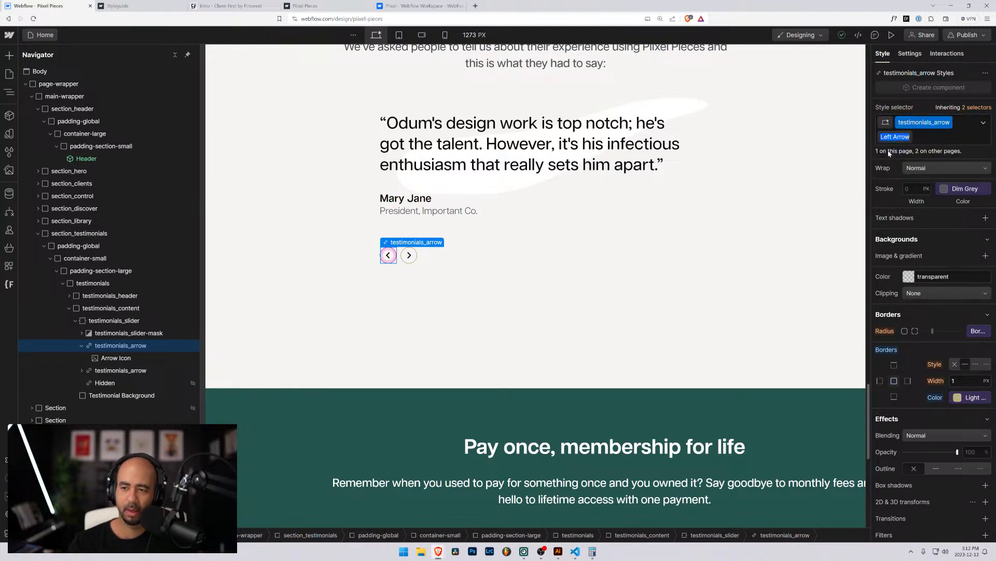
type("fdsaf")
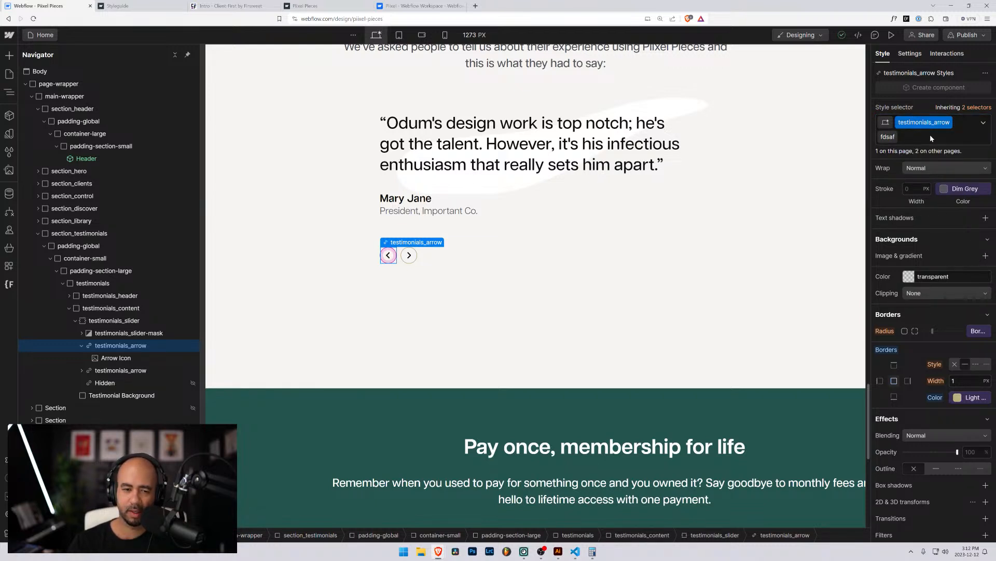
left_click(930, 135)
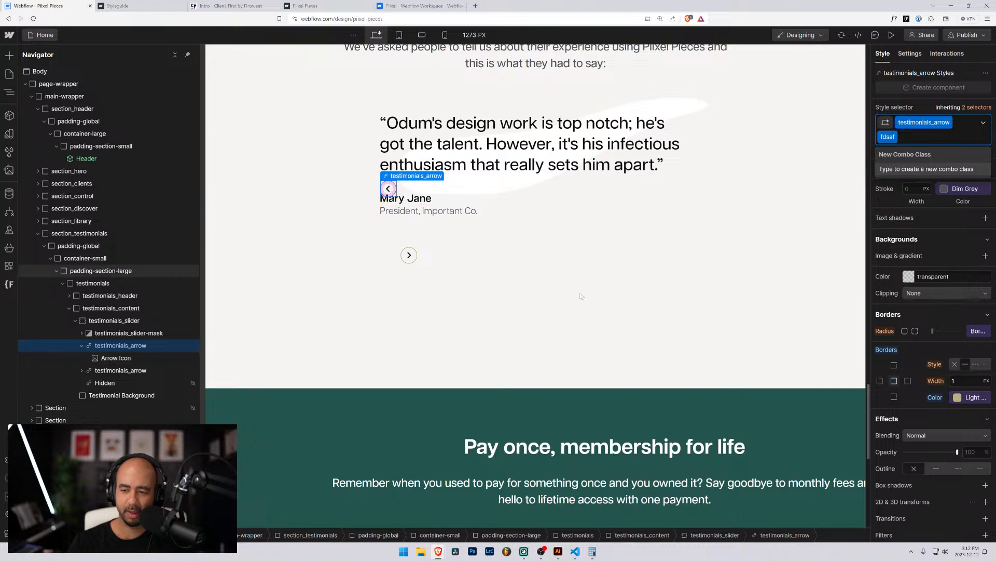
scroll(578, 295, "down", 5)
scroll(578, 296, "up", 5)
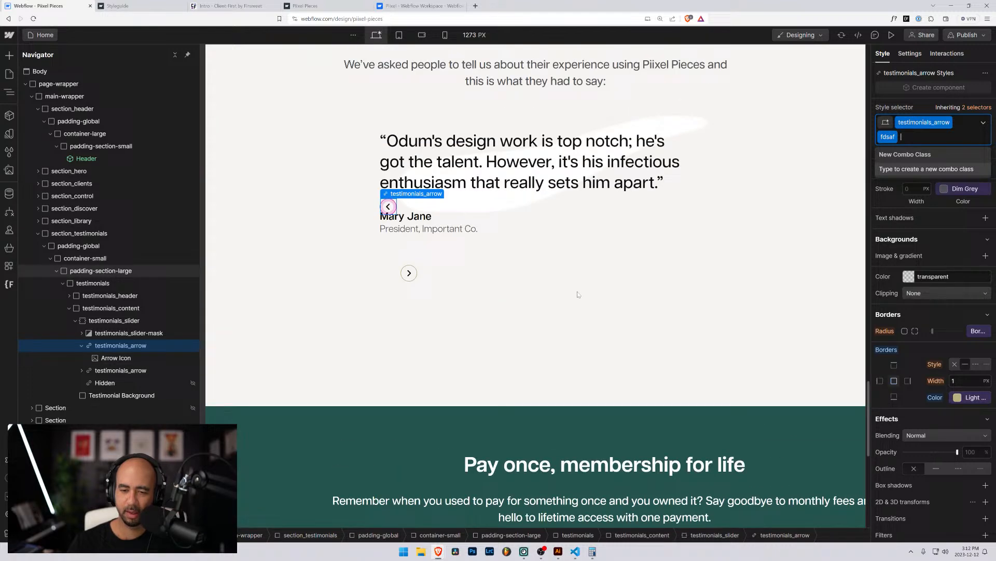
Collapse both testimonials_slide entries in the Navigator and select the two testimonials_arrow elements.
left_click(445, 239)
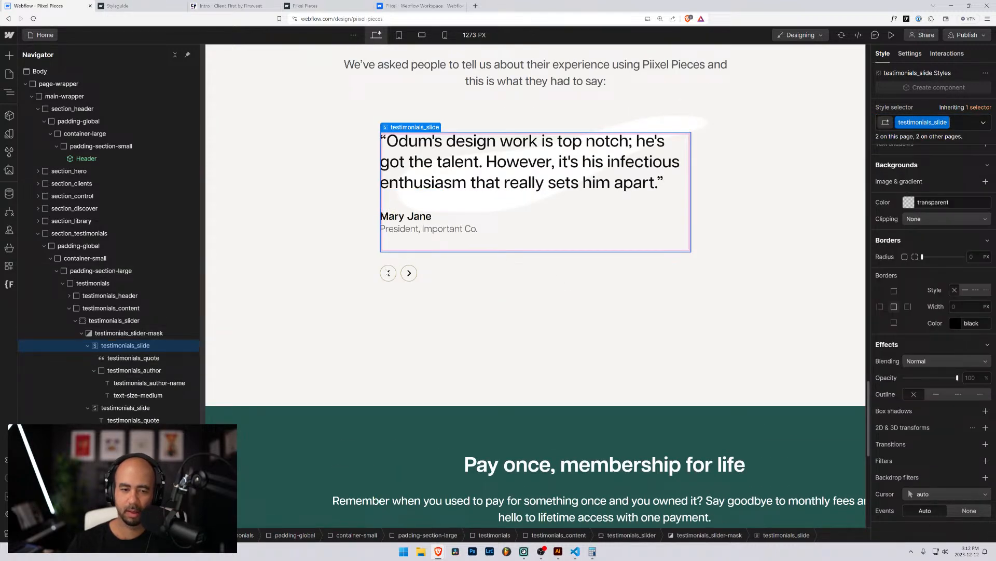
left_click(387, 272)
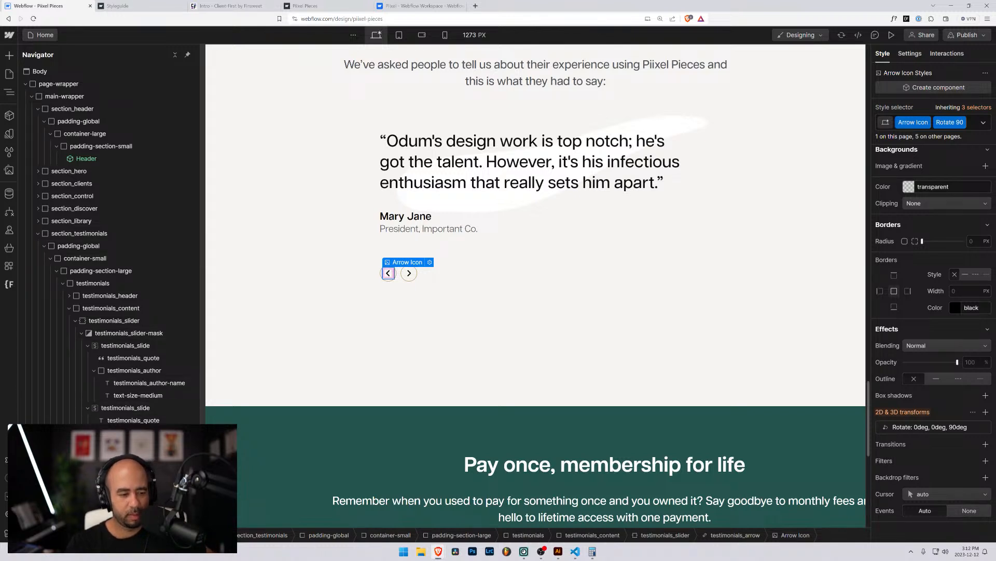
left_click(87, 345)
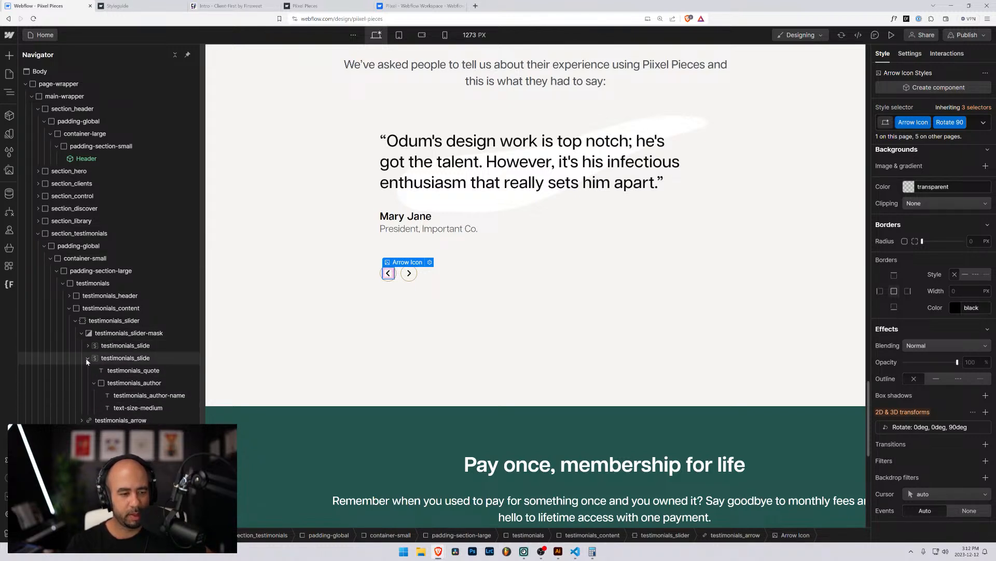
left_click(87, 359)
left_click(108, 371)
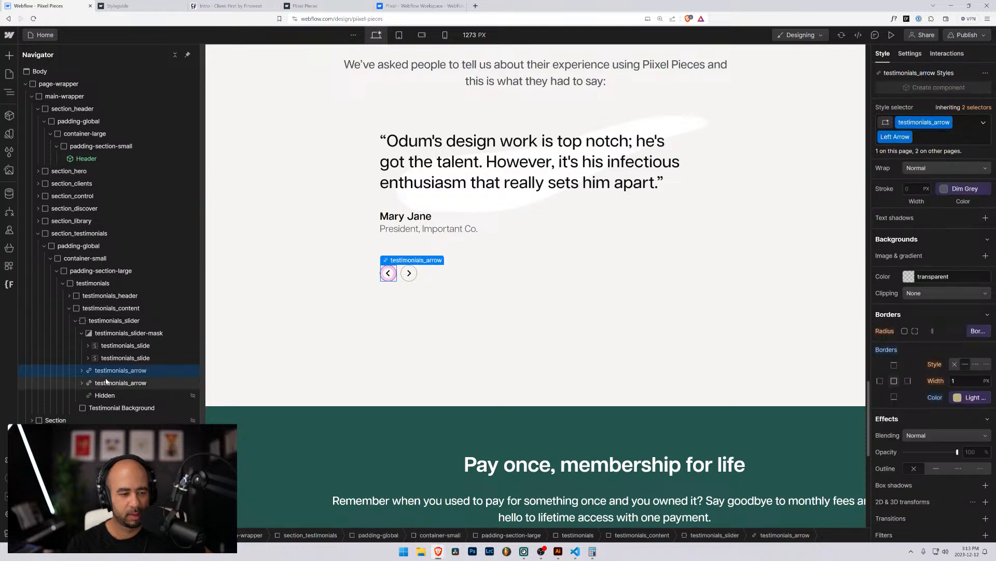
left_click(105, 383)
Rename the Hidden element's class to hide.
left_click(100, 396)
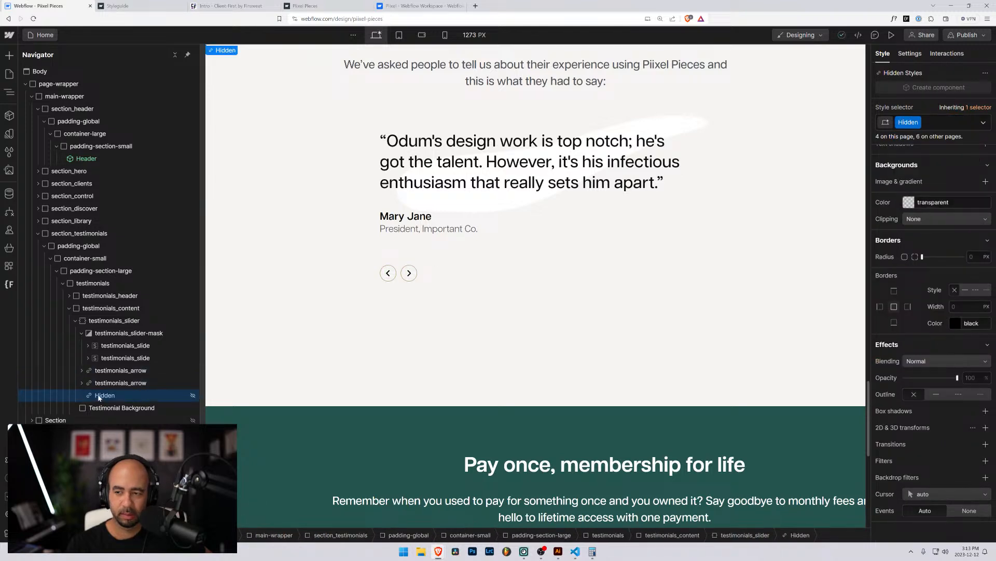
scroll(922, 213, "up", 10)
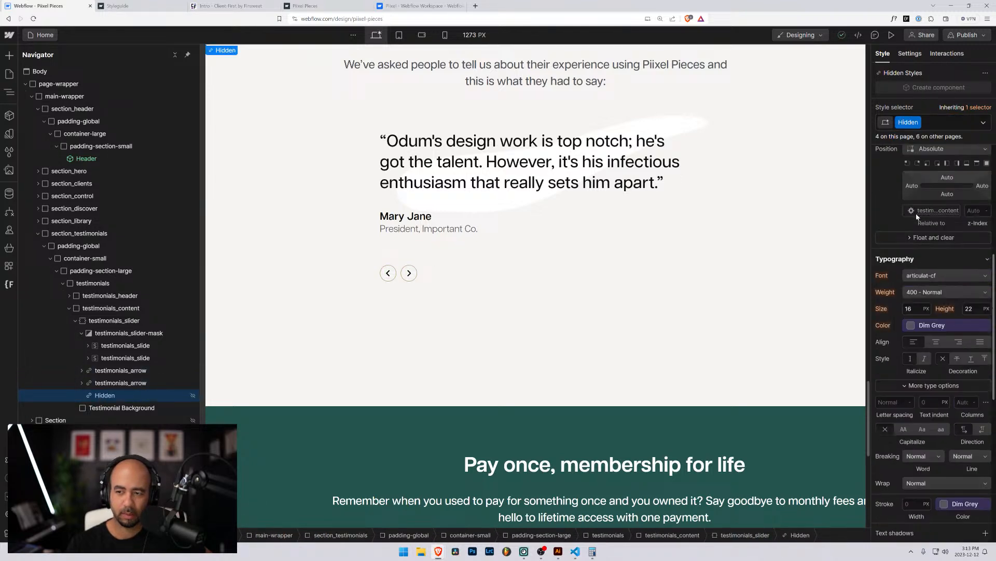
scroll(922, 211, "up", 3)
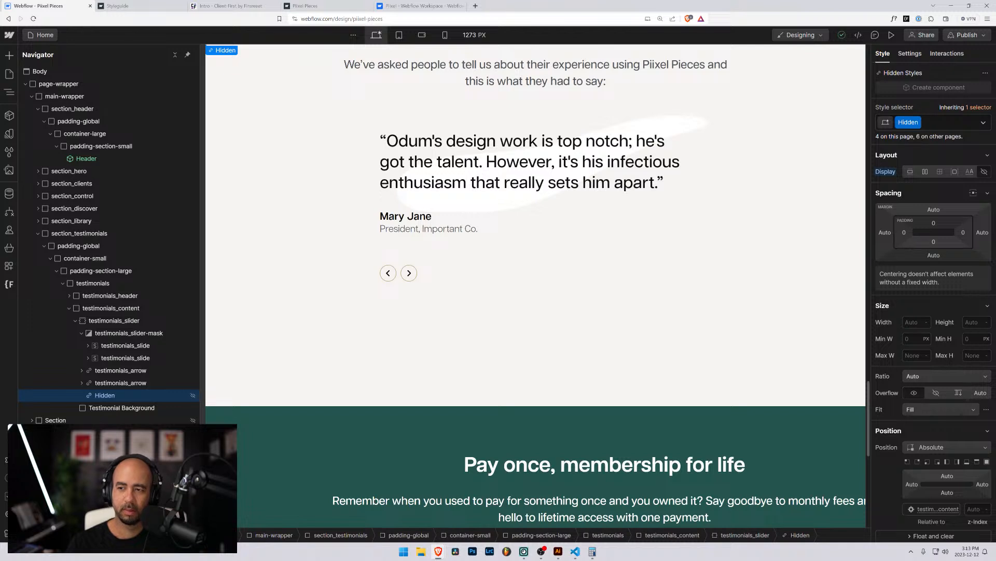
left_click(908, 122)
left_click(908, 136)
type("hid")
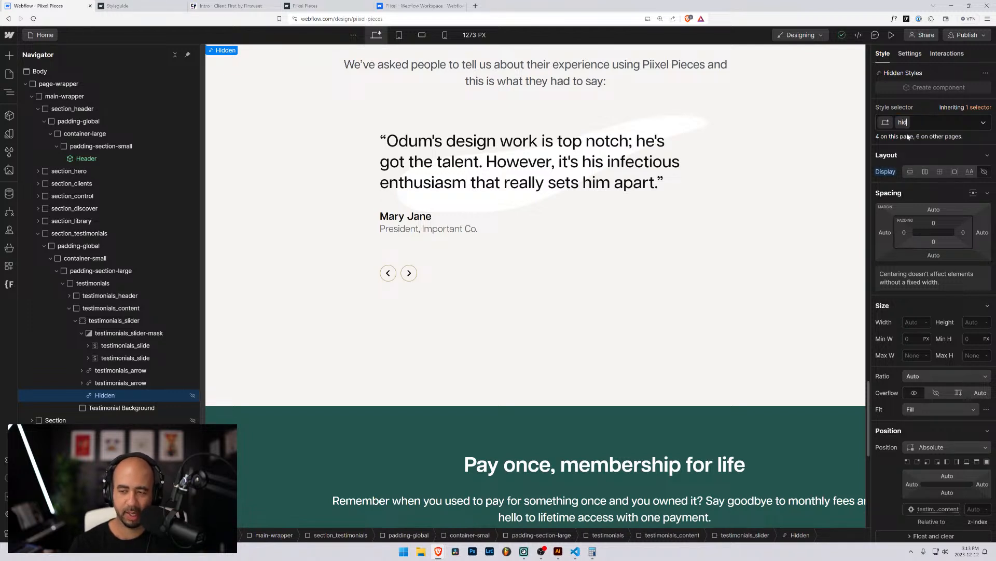
type("e")
key("Return")
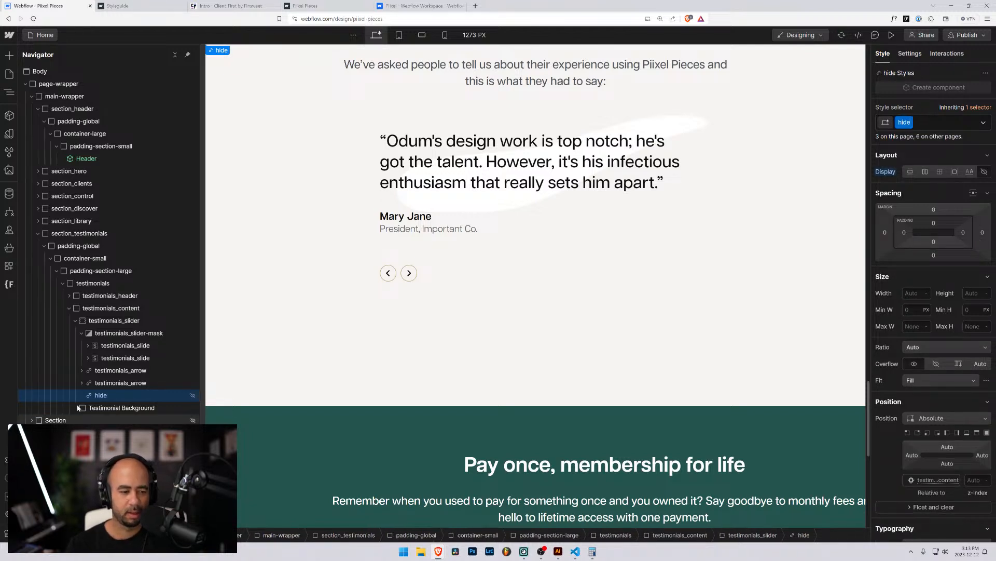
Select the left arrow and switch to editing its base testimonials_arrow class.
left_click(100, 371)
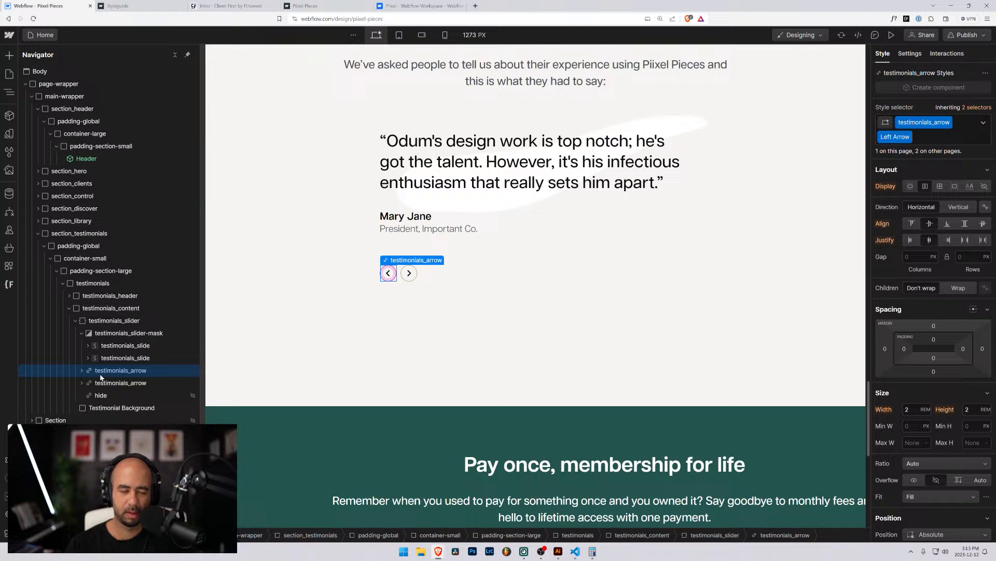
scroll(895, 352, "down", 6)
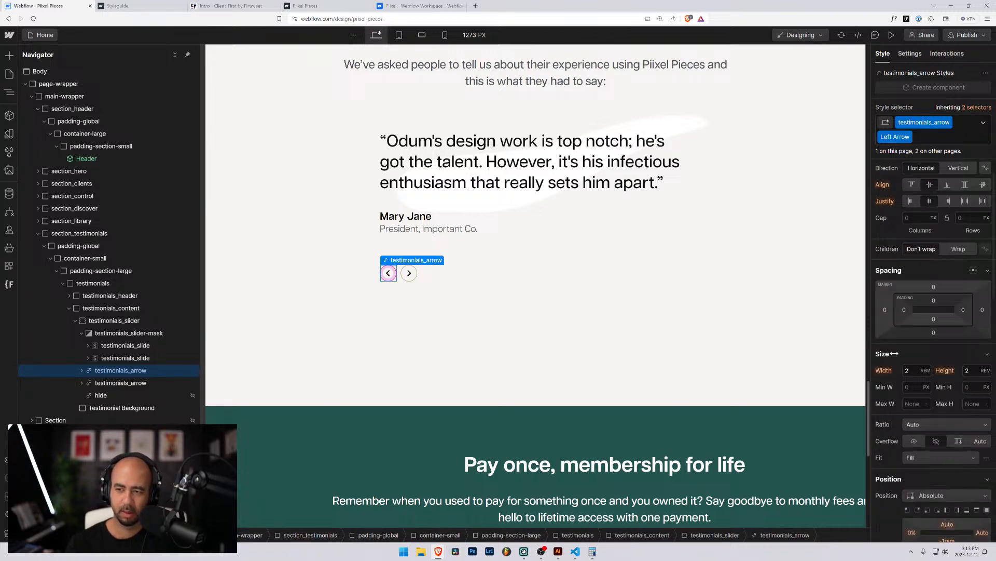
scroll(894, 352, "down", 6)
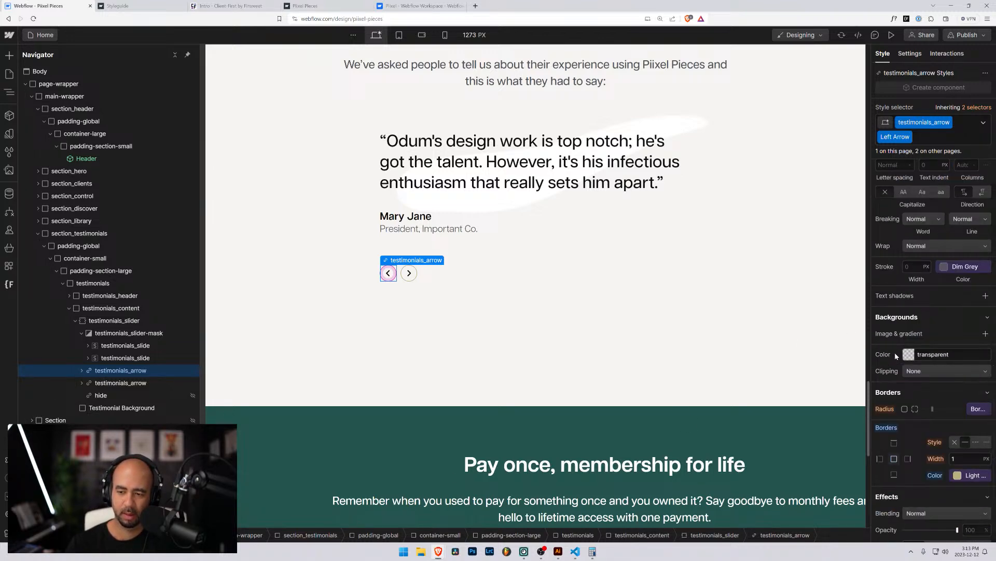
scroll(895, 351, "up", 1)
scroll(896, 356, "up", 4)
left_click(976, 107)
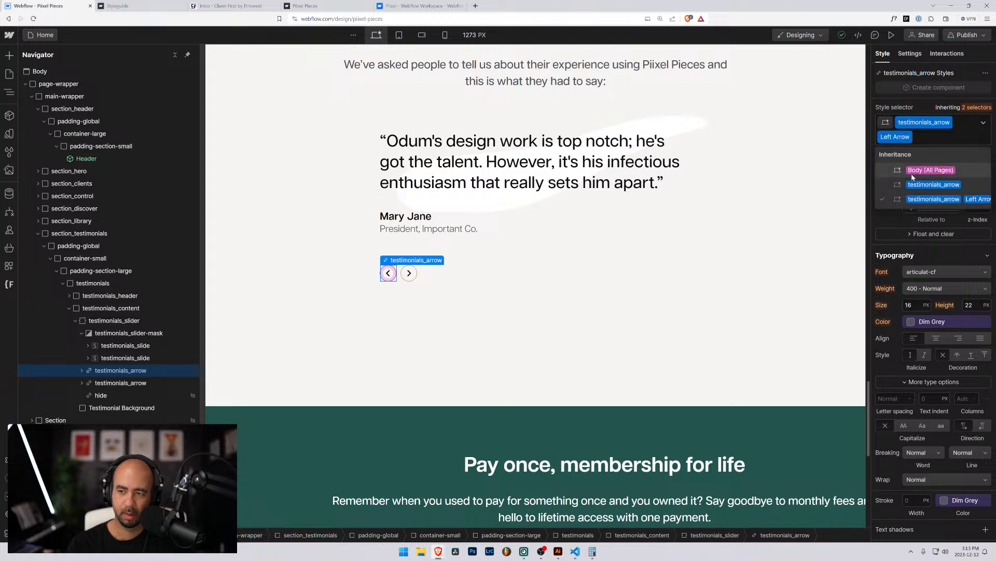
left_click(913, 184)
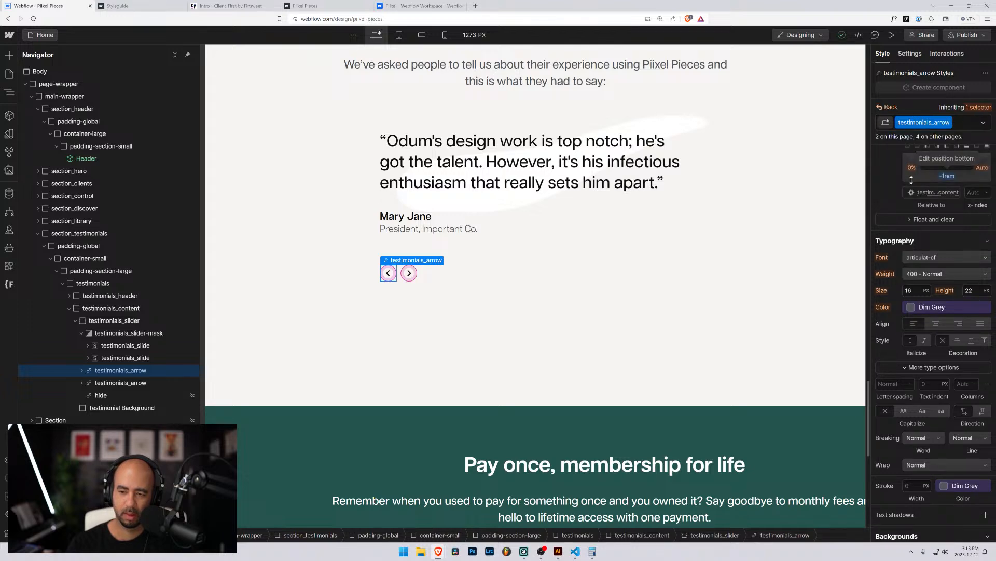
scroll(910, 268, "up", 6)
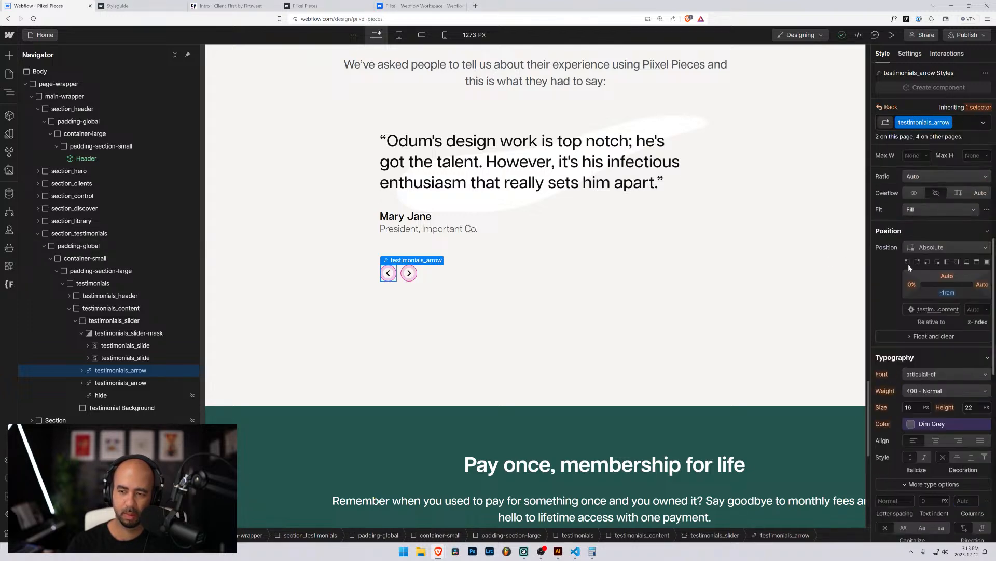
scroll(902, 267, "down", 5)
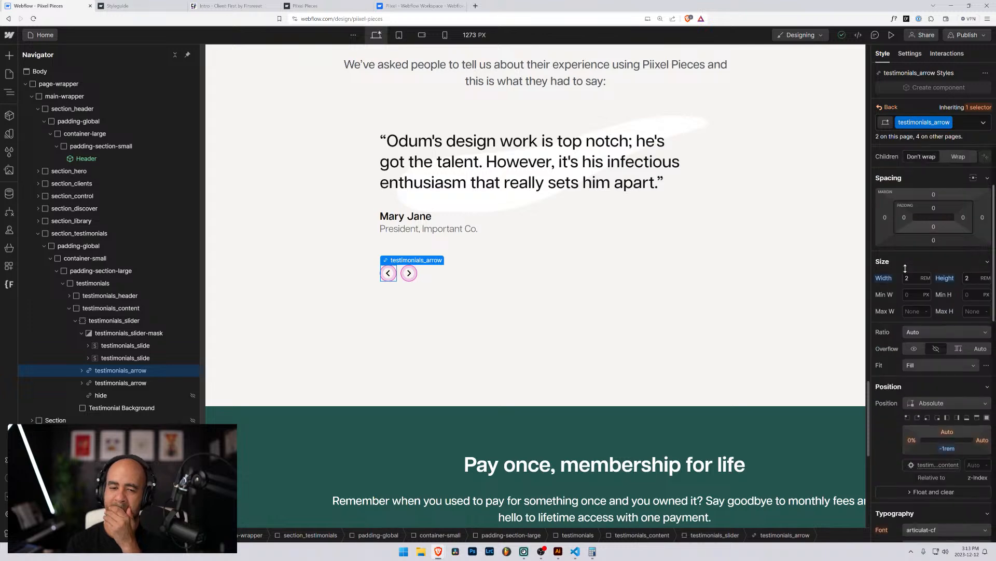
scroll(903, 269, "down", 2)
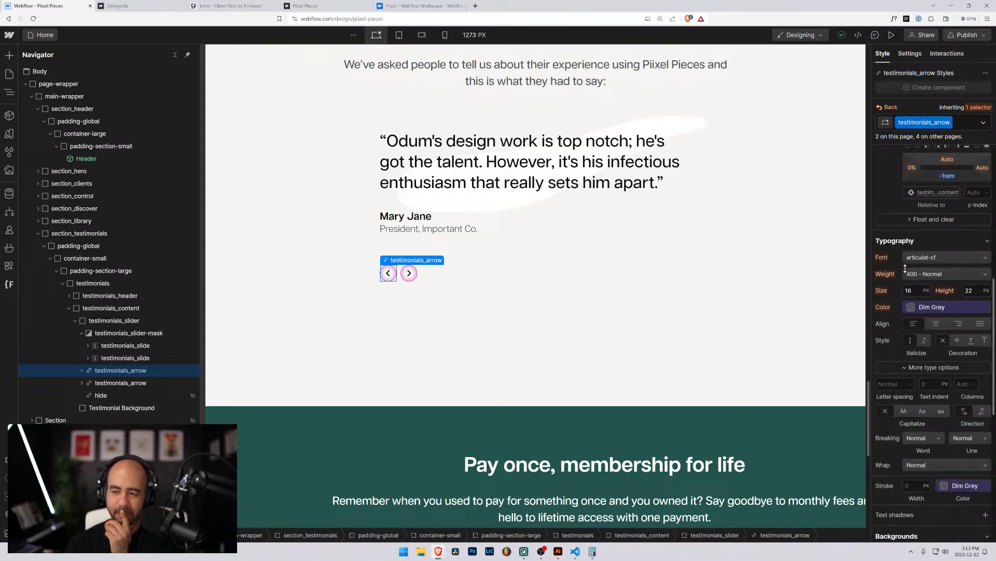
scroll(900, 270, "up", 2)
left_click(533, 330)
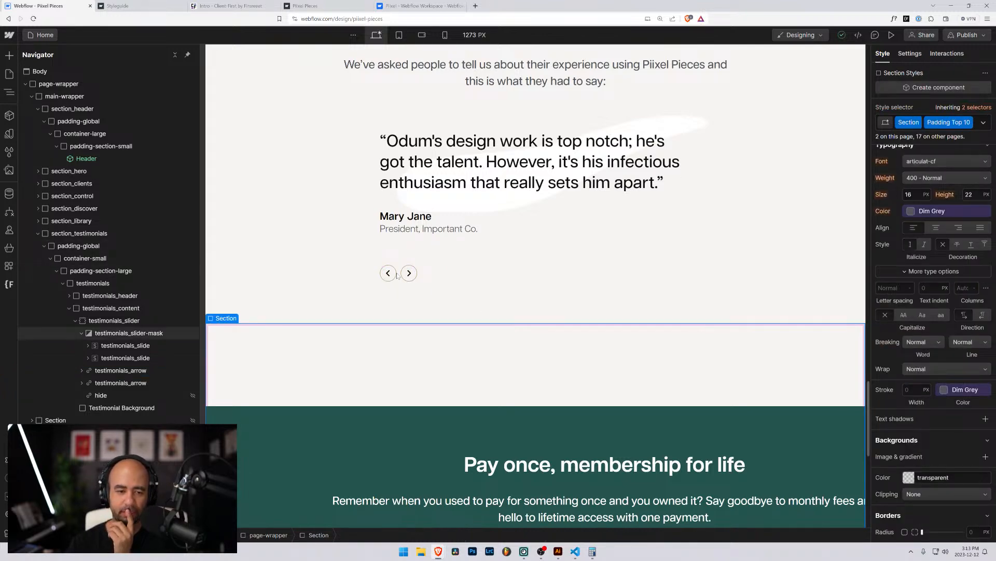
left_click(410, 273)
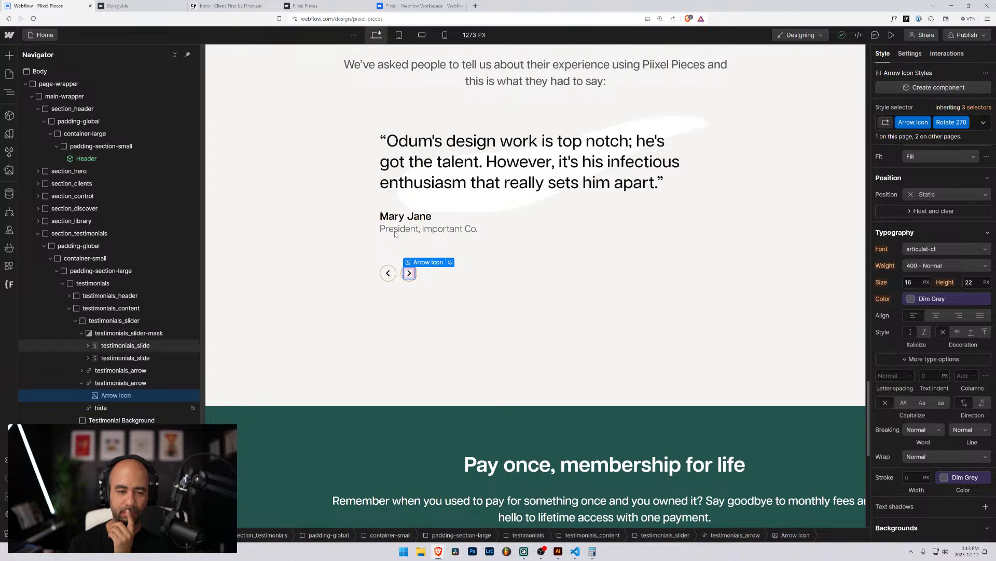
left_click(99, 357)
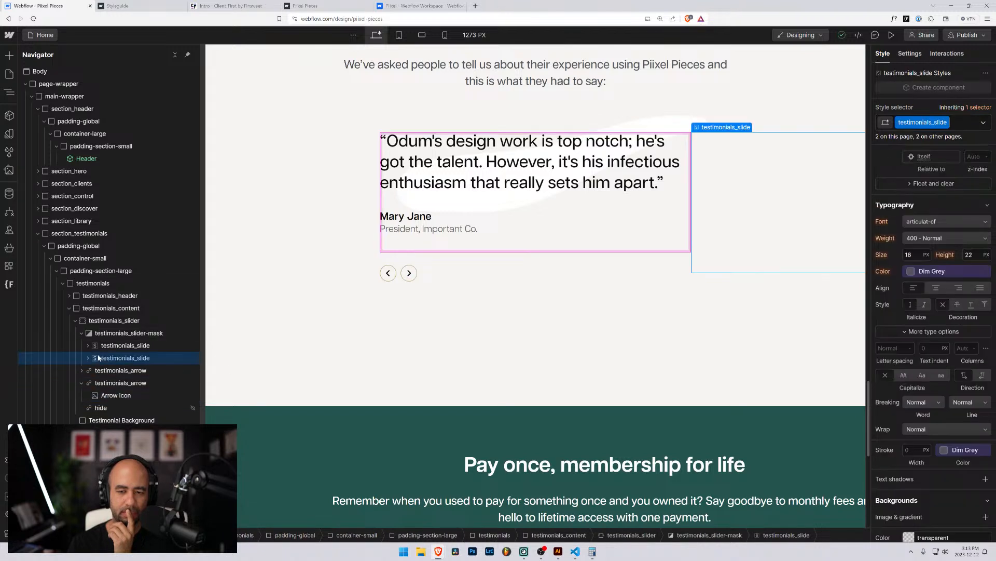
left_click(104, 385)
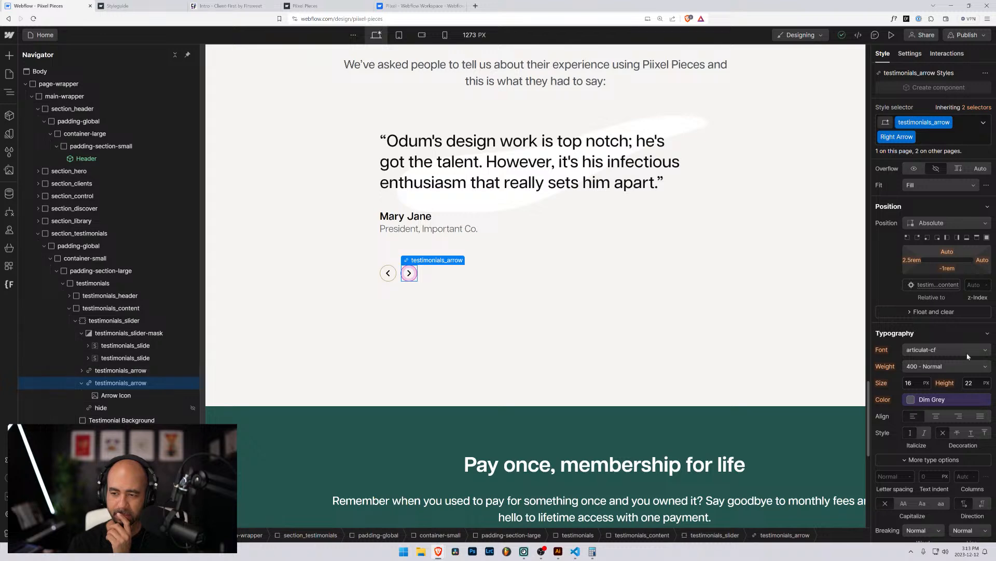
scroll(940, 350, "down", 5)
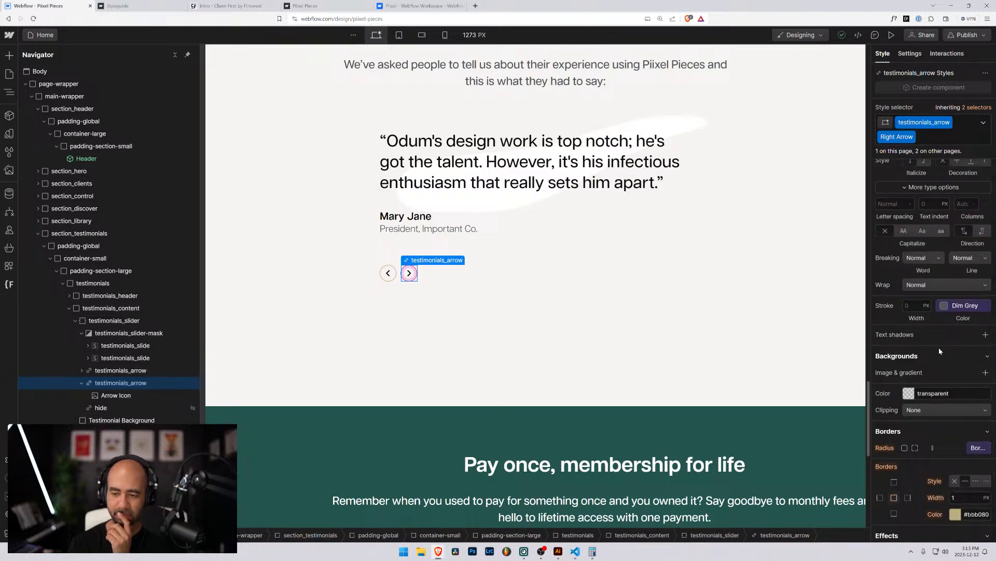
scroll(940, 350, "down", 4)
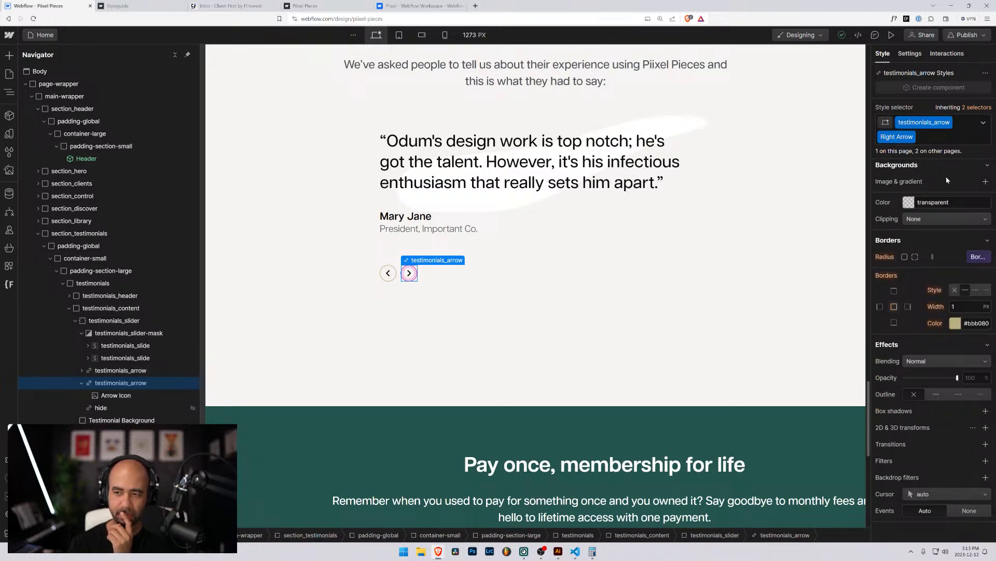
left_click(926, 135)
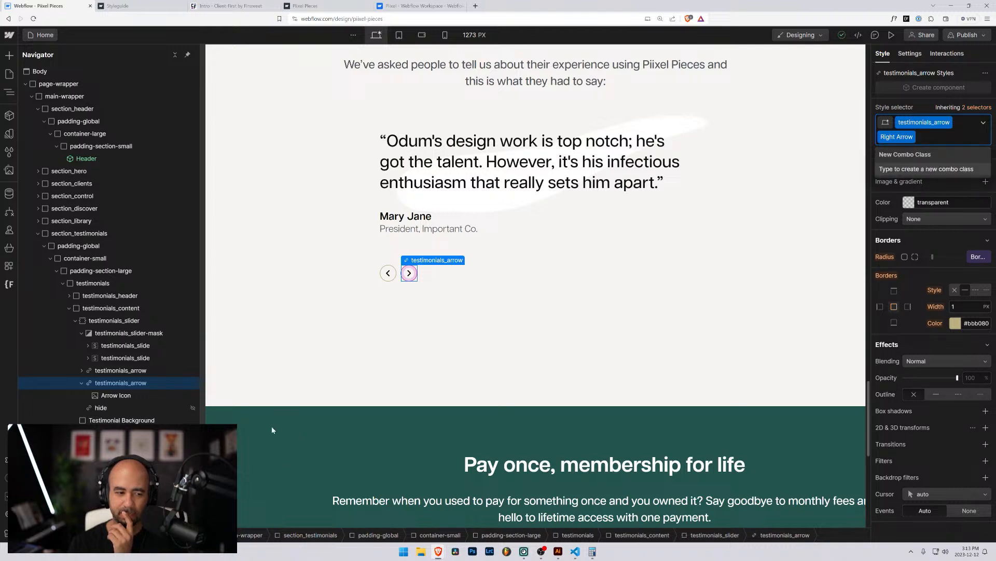
left_click(116, 395)
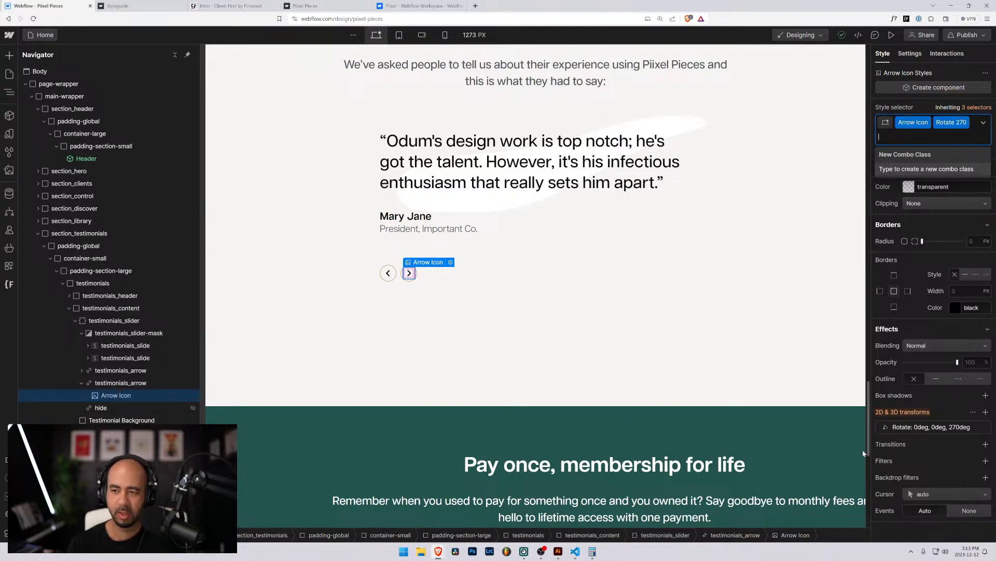
scroll(959, 379, "up", 2)
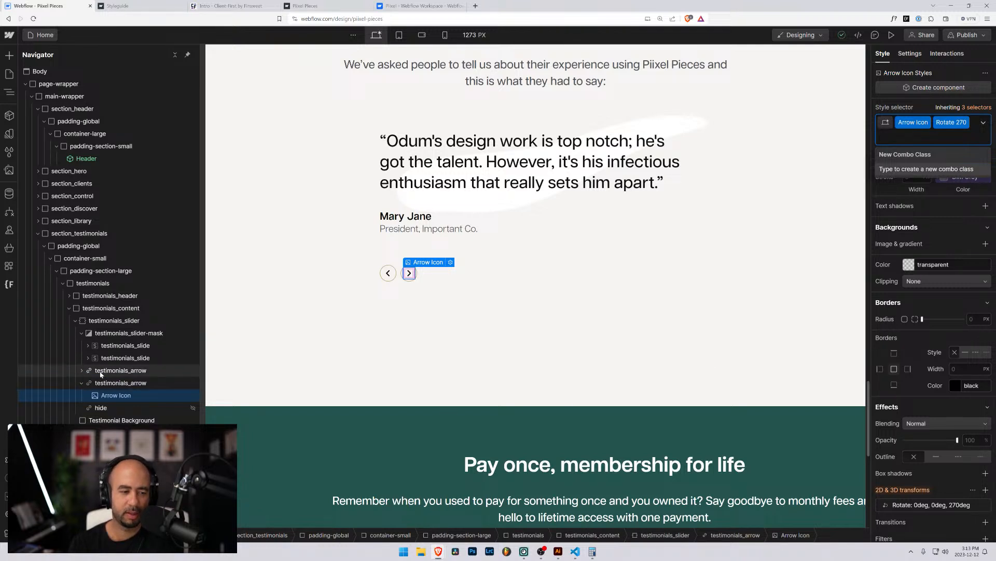
left_click(120, 370)
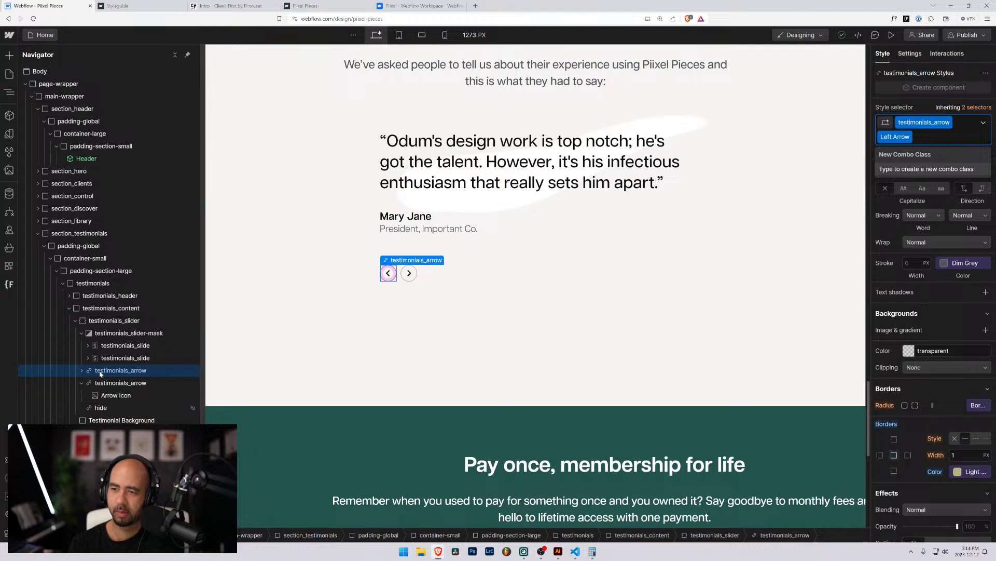
left_click(112, 395)
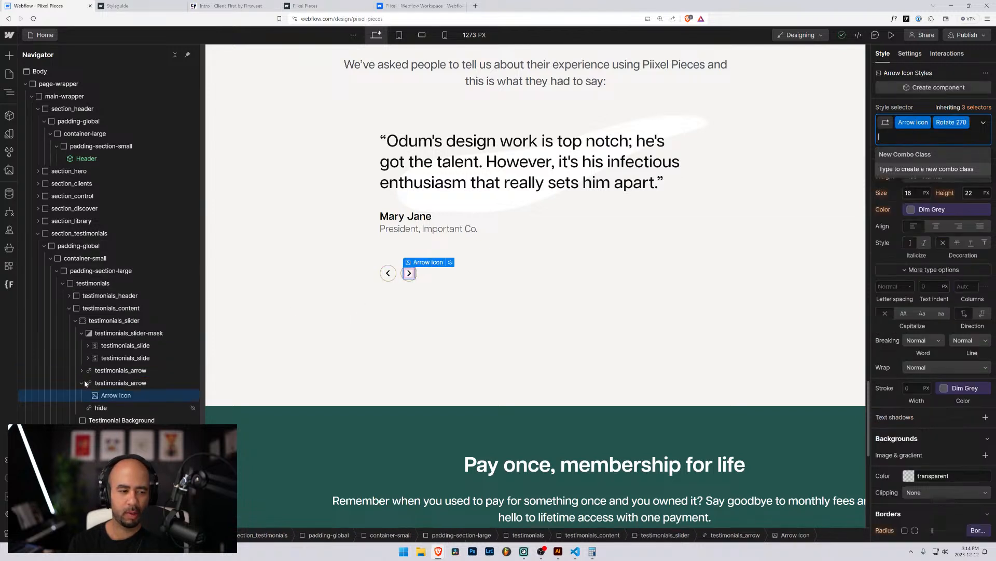
left_click(82, 383)
Select the left testimonials_arrow and rename its Left Arrow combo class to is-left-arrow.
left_click(388, 272)
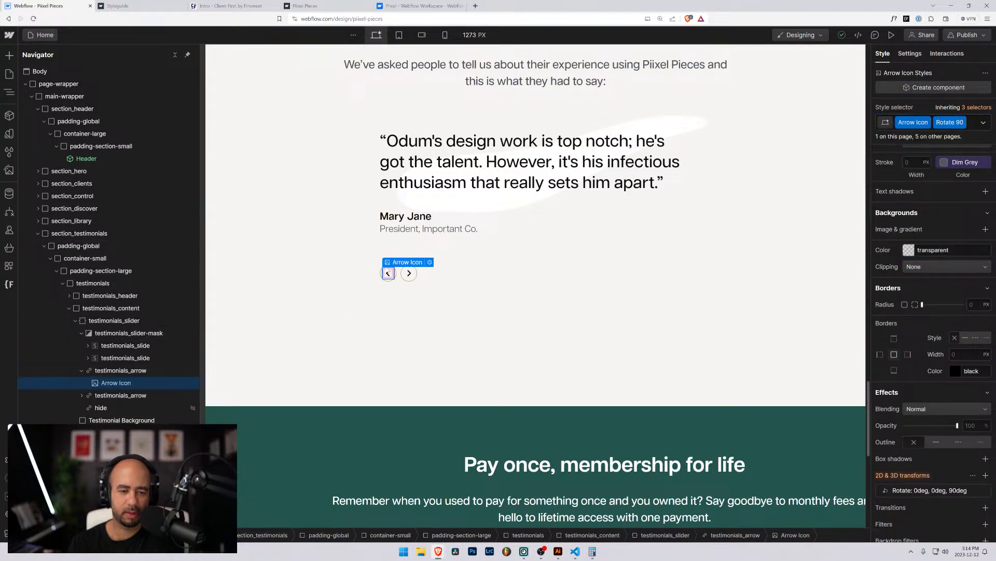
left_click(122, 373)
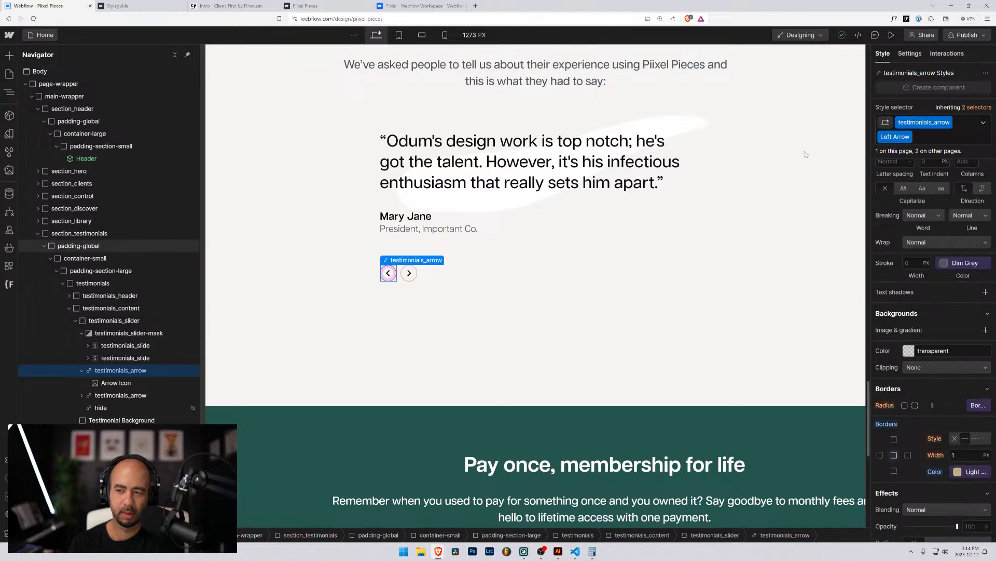
left_click(909, 138)
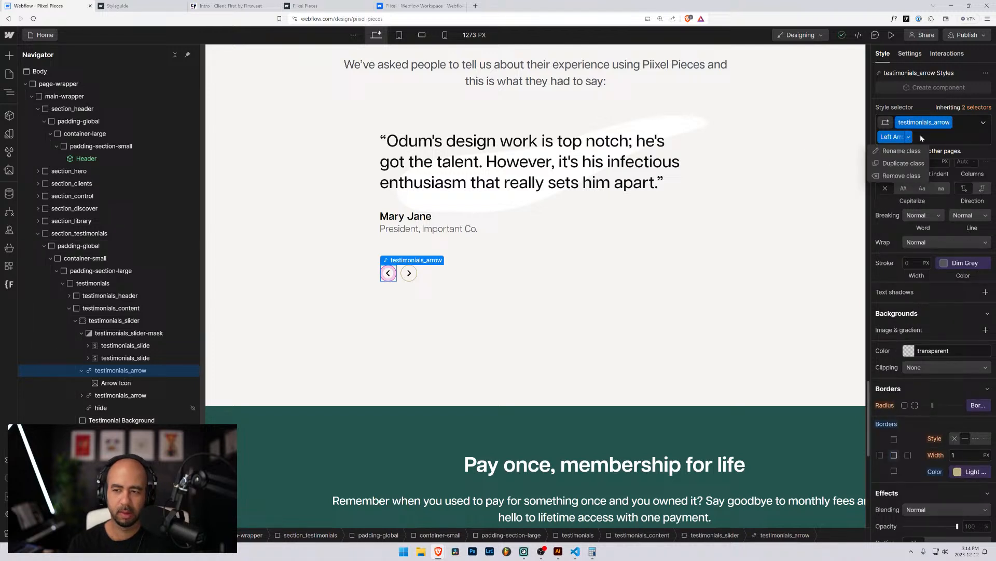
left_click(900, 151)
type("is-left")
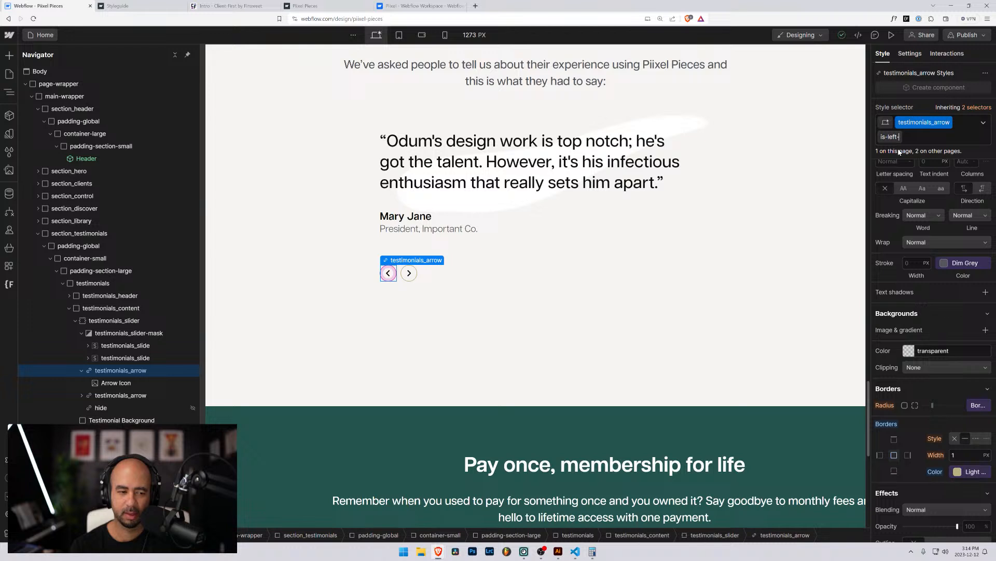
type("-arrow")
key("Return")
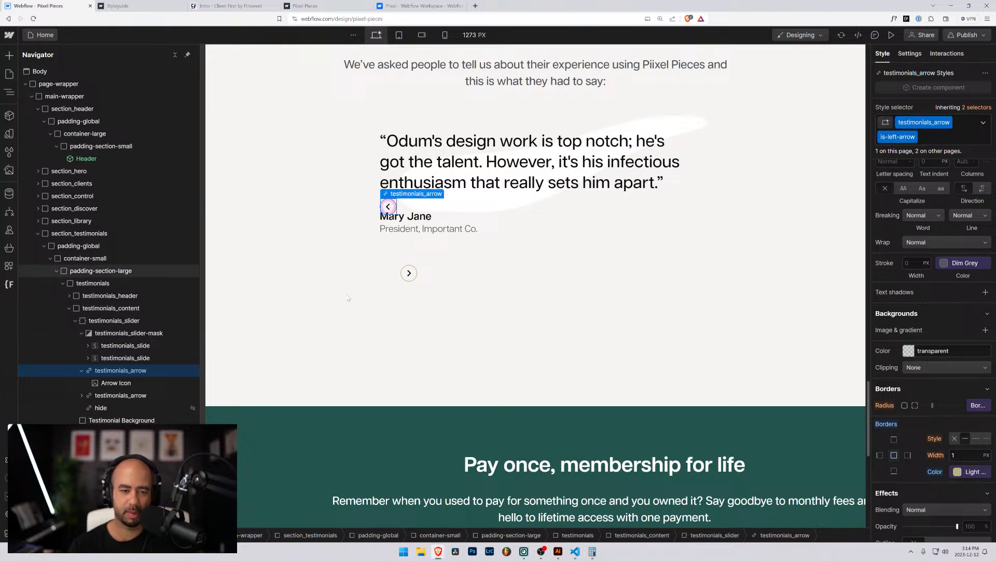
scroll(727, 332, "down", 4)
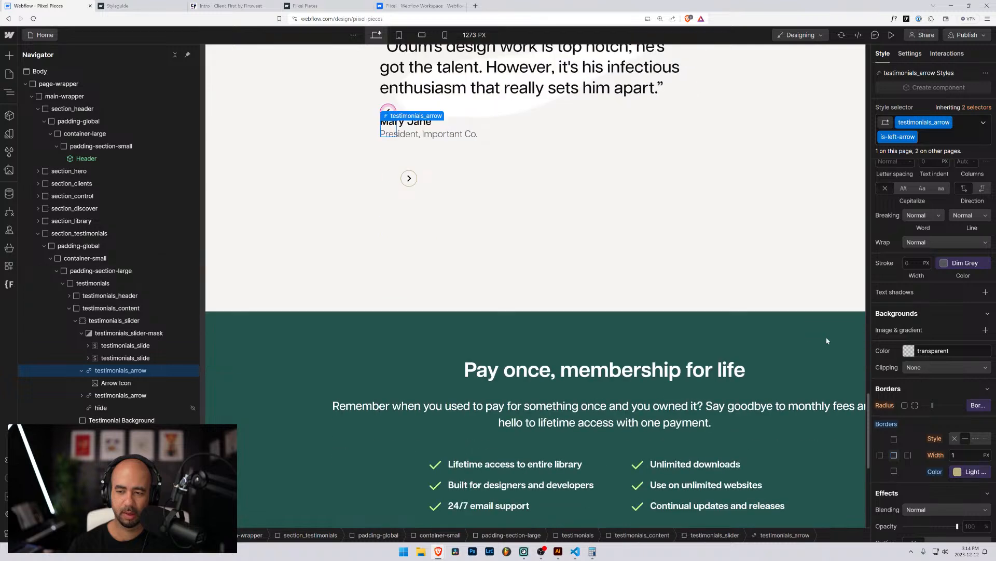
scroll(929, 337, "up", 6)
scroll(744, 306, "up", 4)
scroll(681, 284, "up", 5)
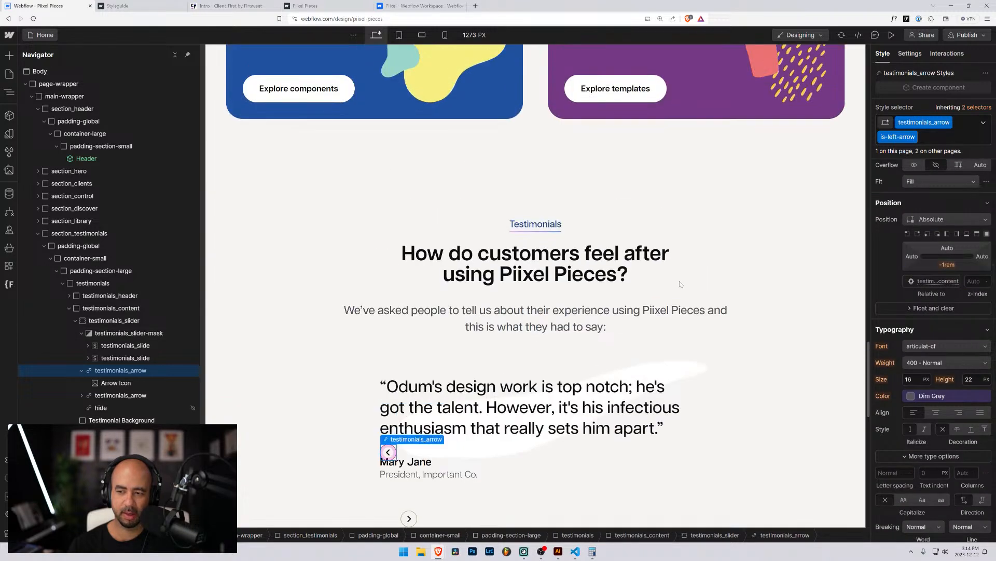
scroll(681, 283, "down", 5)
scroll(614, 227, "up", 1)
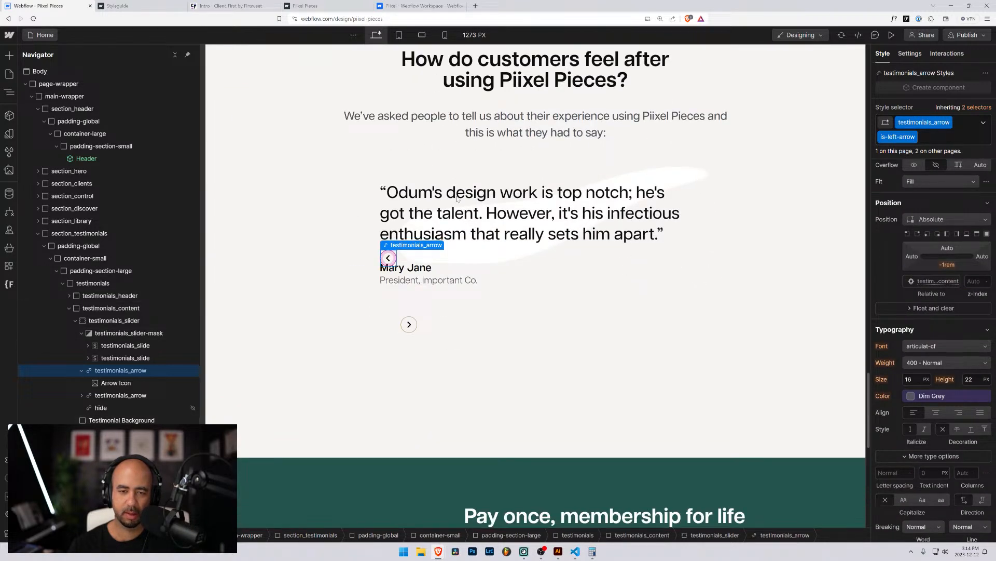
Preview the page and test the slider's previous and next arrows.
left_click(891, 36)
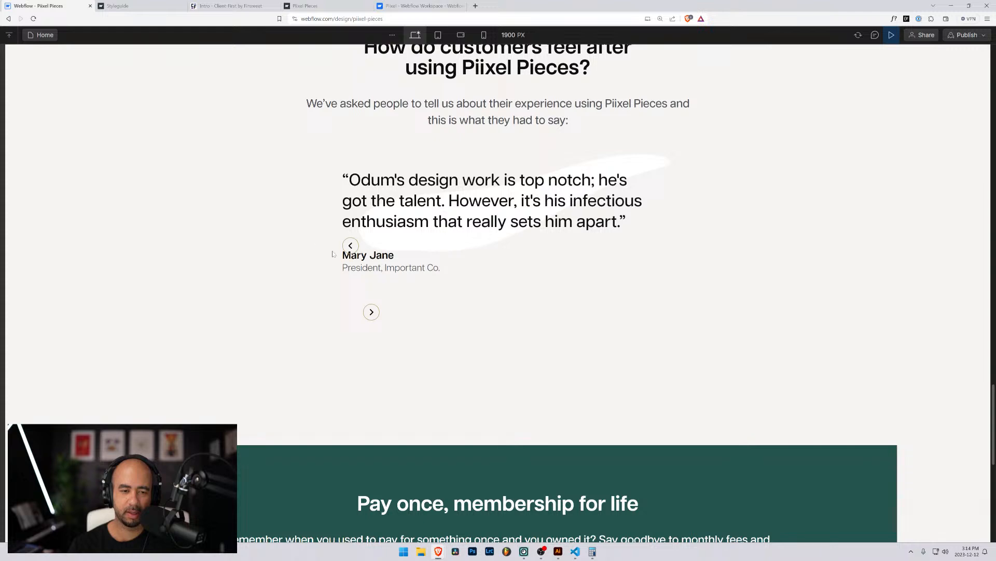
left_click(351, 245)
left_click(351, 245)
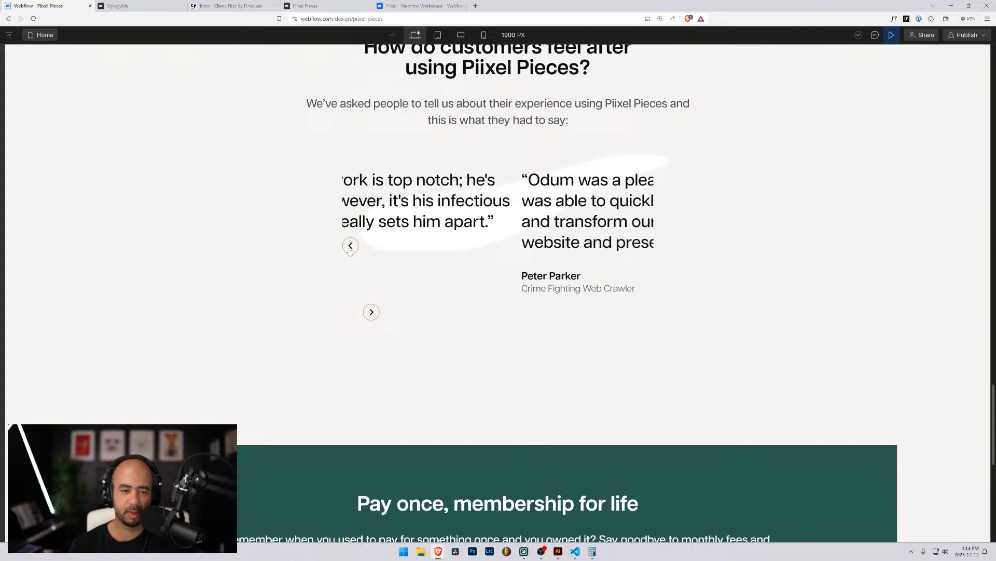
left_click(372, 312)
left_click(372, 312)
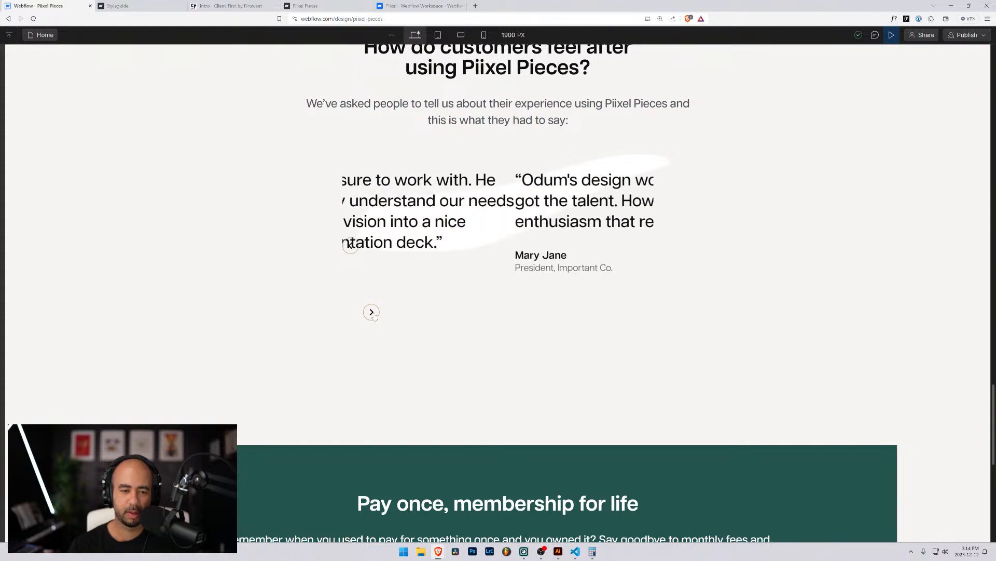
left_click(892, 34)
Reselect the left arrow, drop a started combo class, and open the Style Selectors panel.
left_click(486, 219)
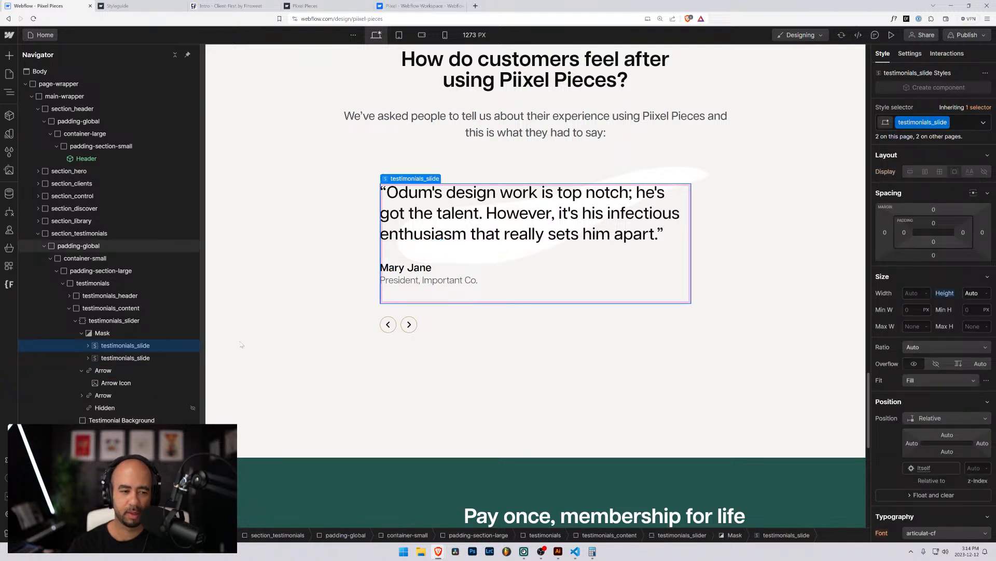
left_click(152, 357)
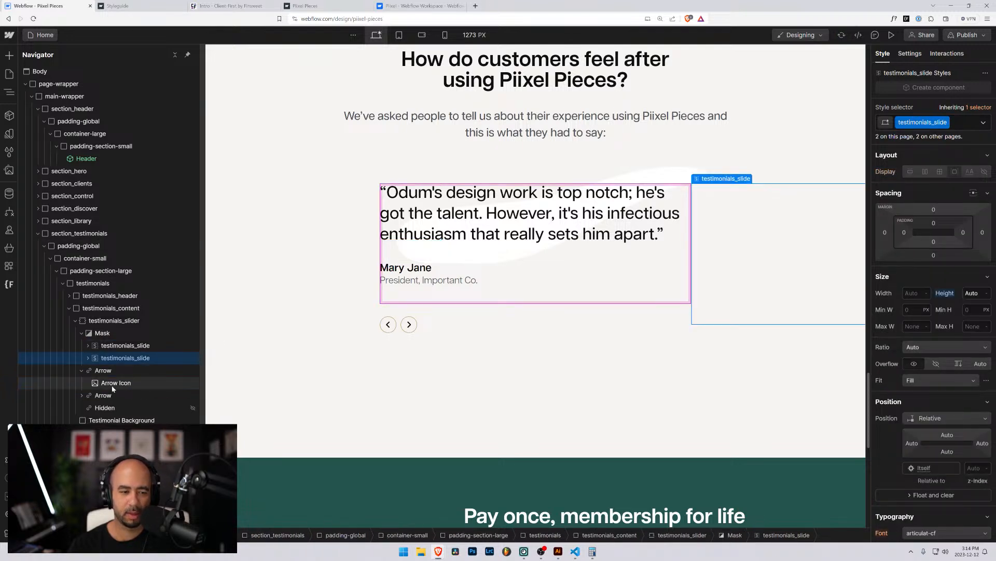
left_click(81, 370)
left_click(102, 370)
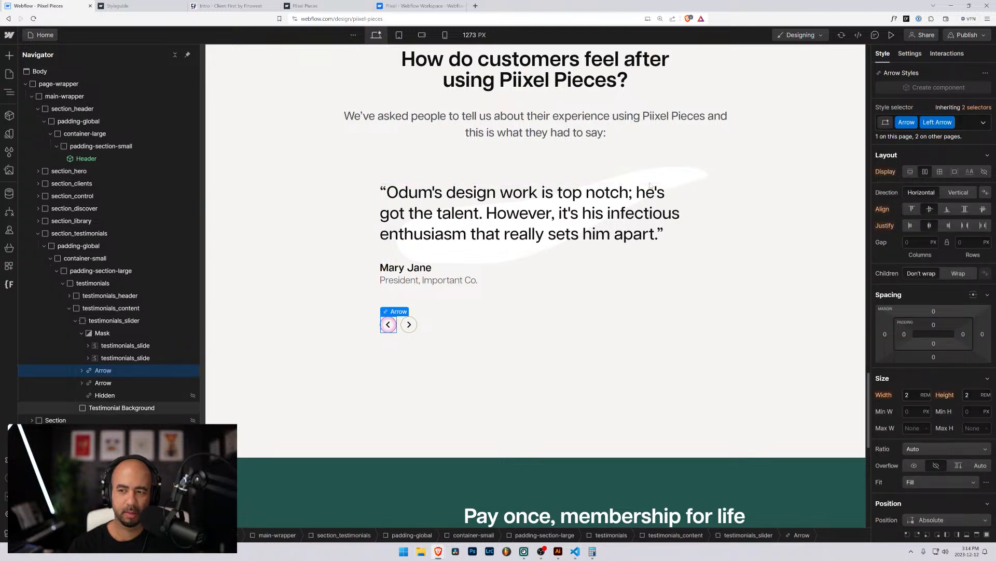
left_click(99, 383)
left_click(98, 370)
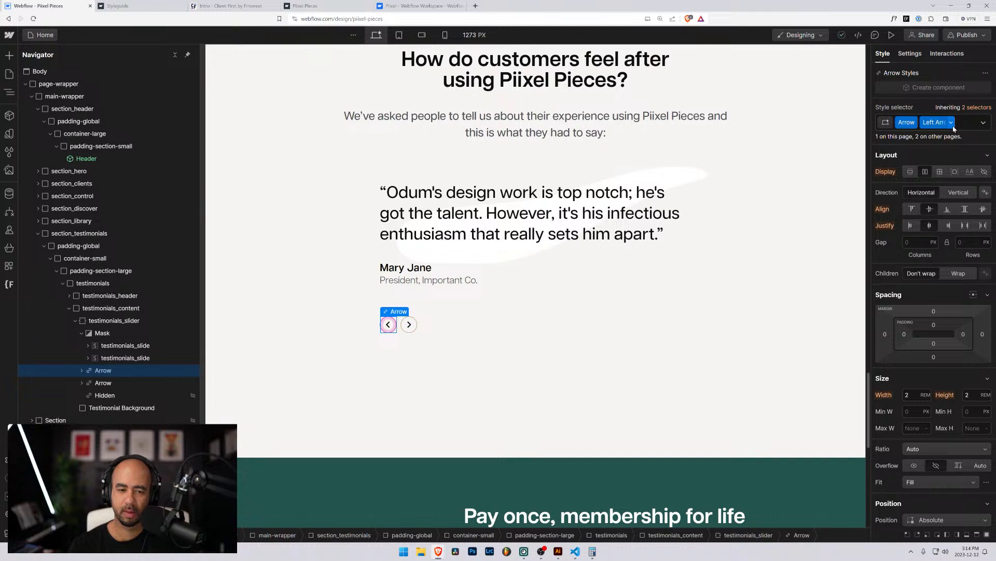
scroll(415, 410, "up", 3)
scroll(607, 363, "down", 4)
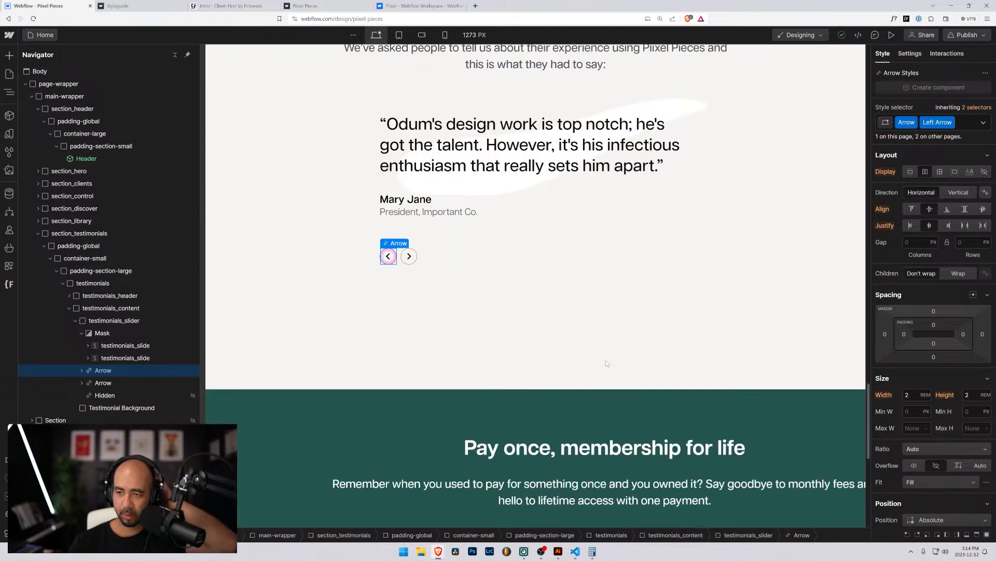
left_click(960, 123)
left_click(547, 290)
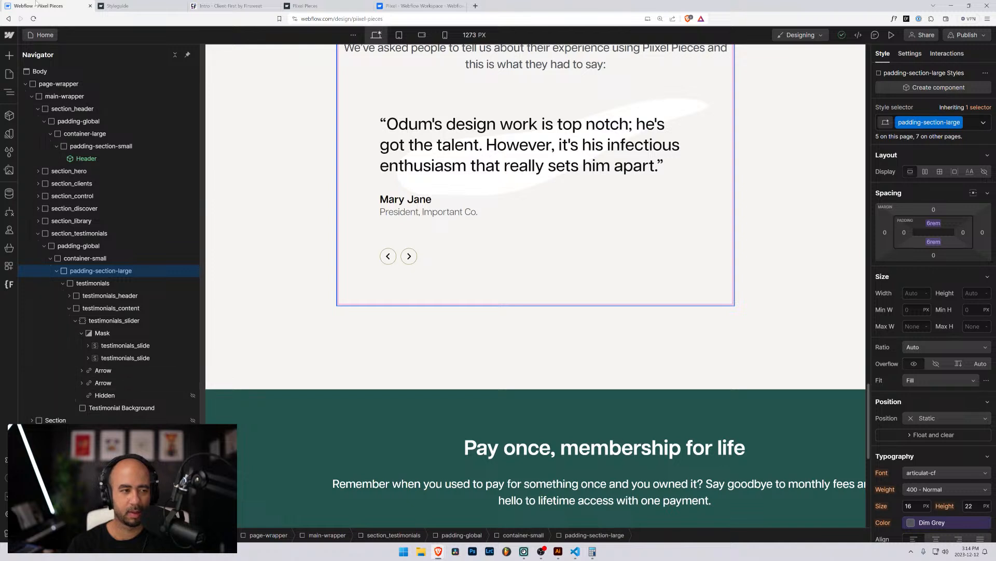
left_click(10, 151)
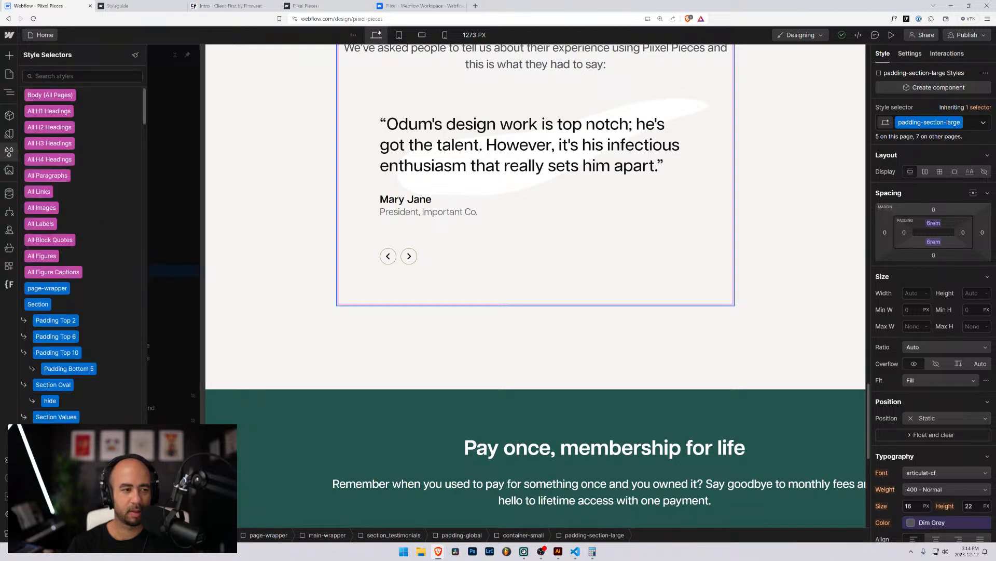
Search the style selectors for Arrow and list elements using the Left Arrow class.
left_click(78, 76)
type("Arrow")
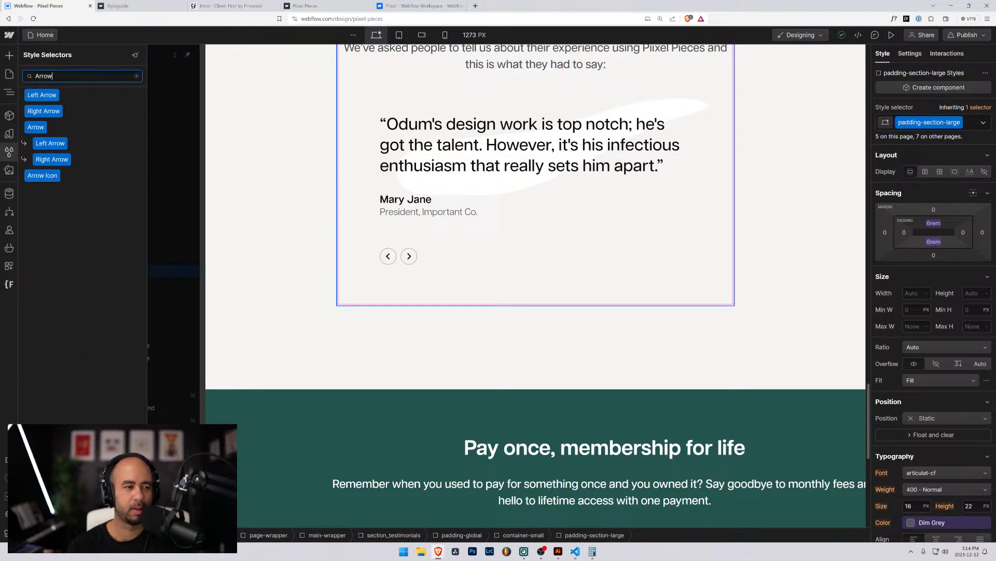
mouse_move(58, 145)
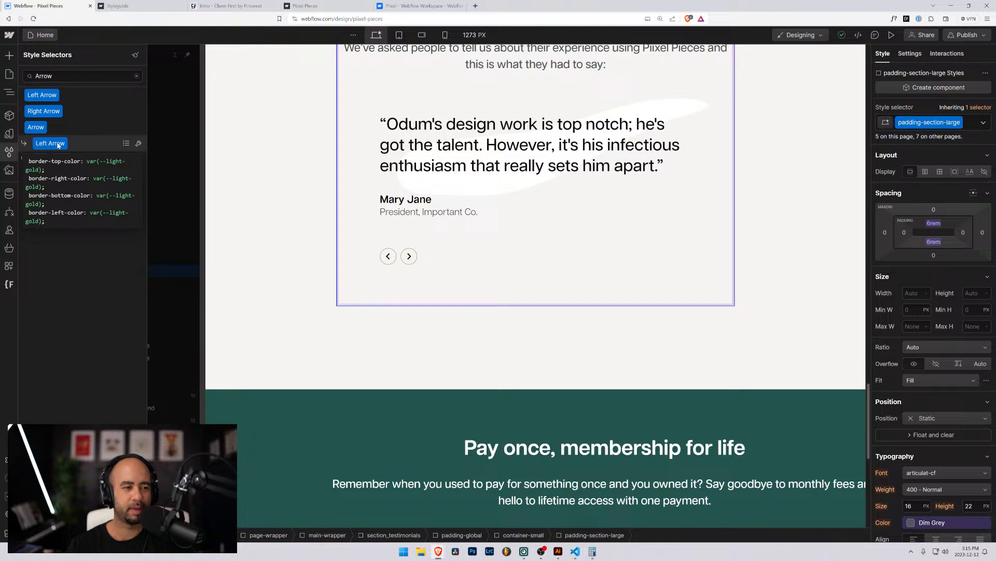
left_click(138, 146)
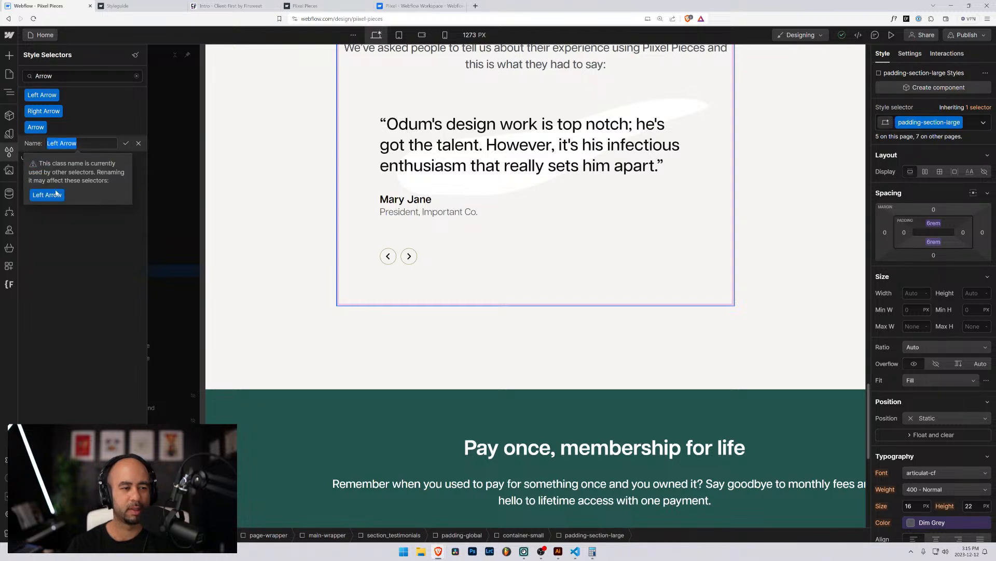
left_click(125, 144)
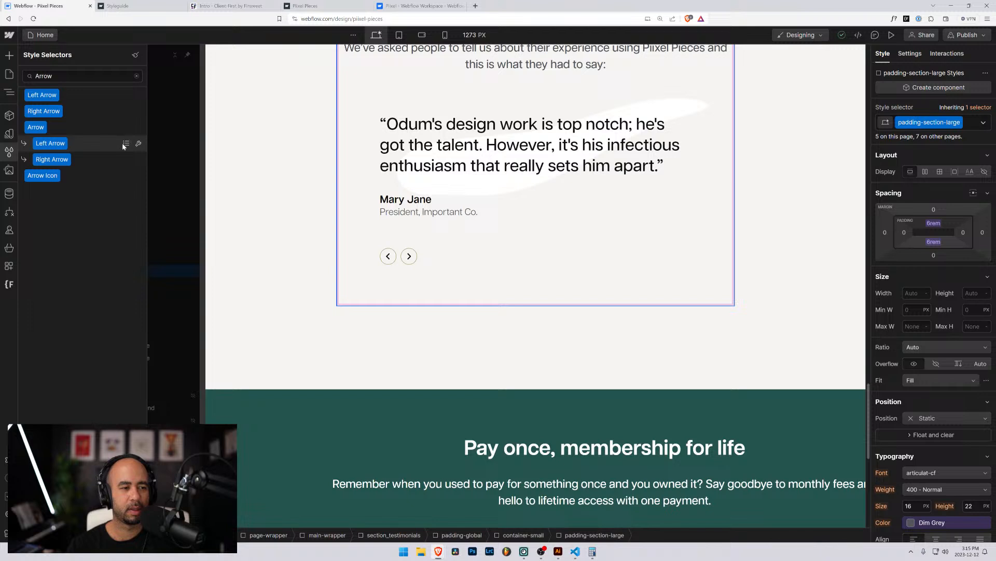
left_click(125, 144)
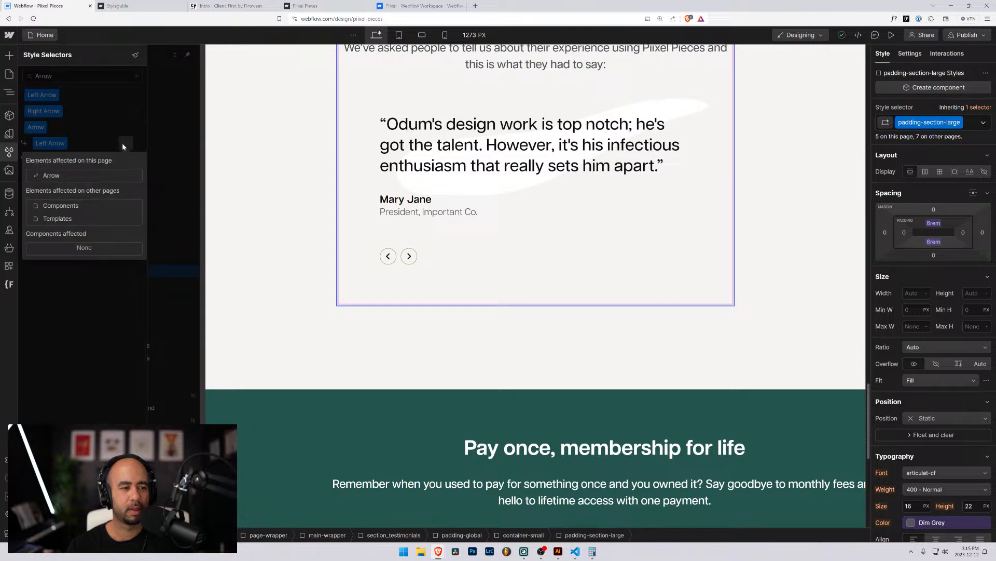
Visit the Left Arrow class's uses on the Components and Templates pages, then list the pages.
left_click(58, 206)
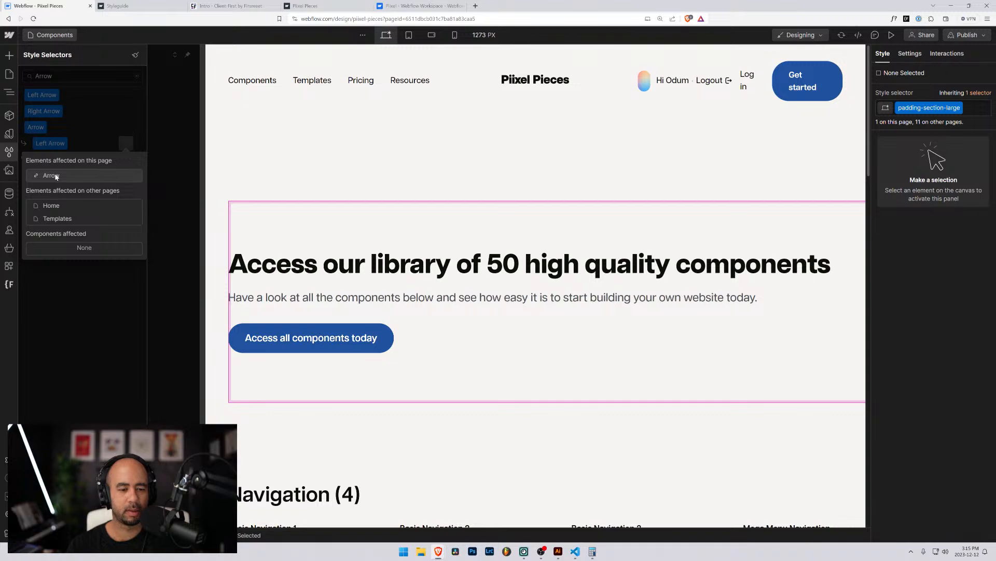
left_click(56, 177)
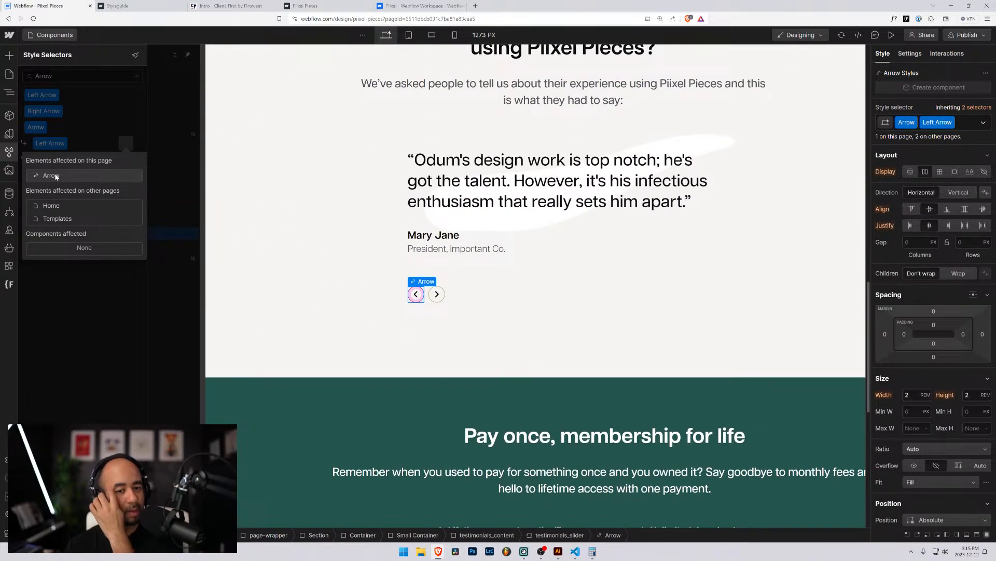
left_click(82, 218)
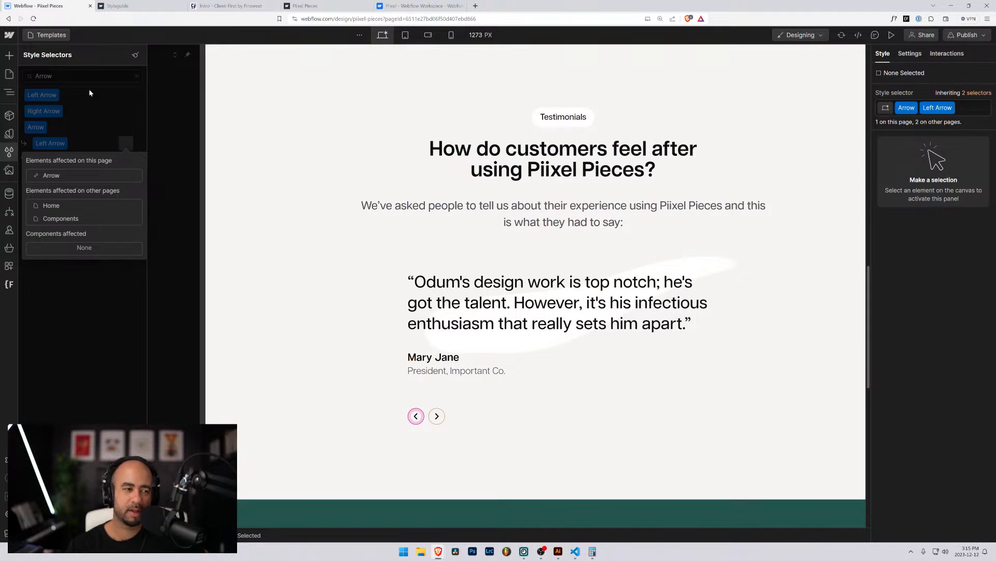
left_click(195, 114)
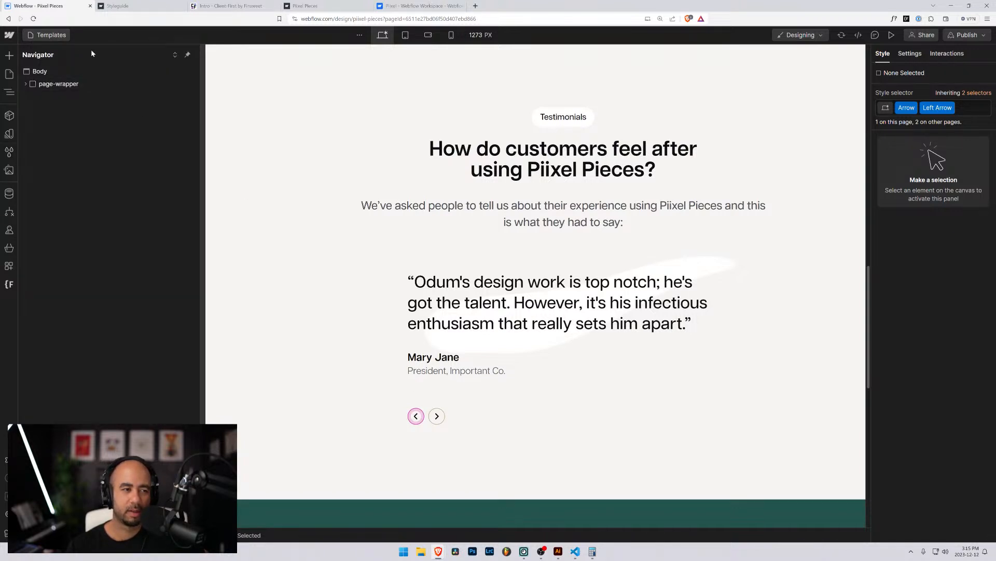
left_click(47, 35)
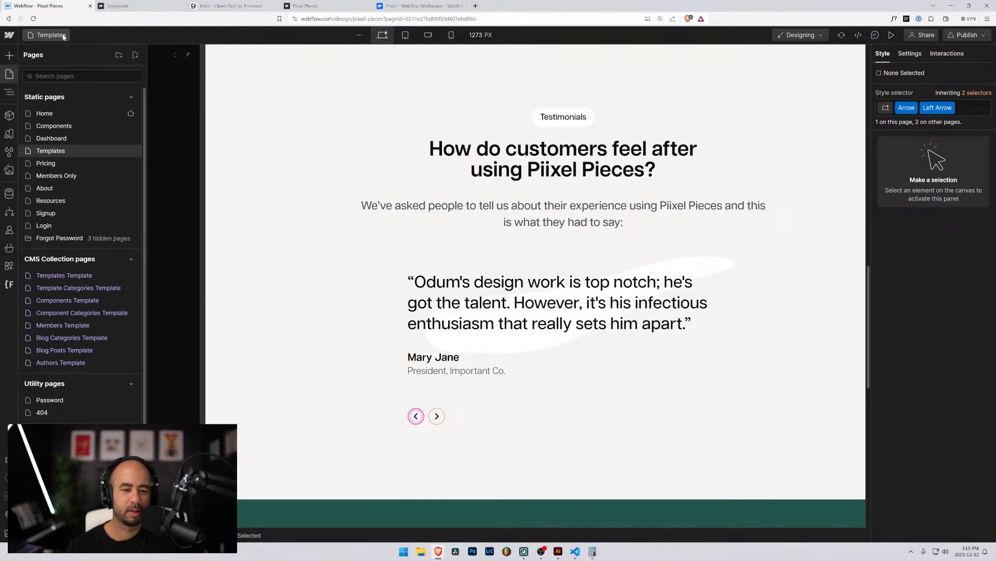
Open the Home page and select the testimonial slider's left arrow link.
left_click(42, 112)
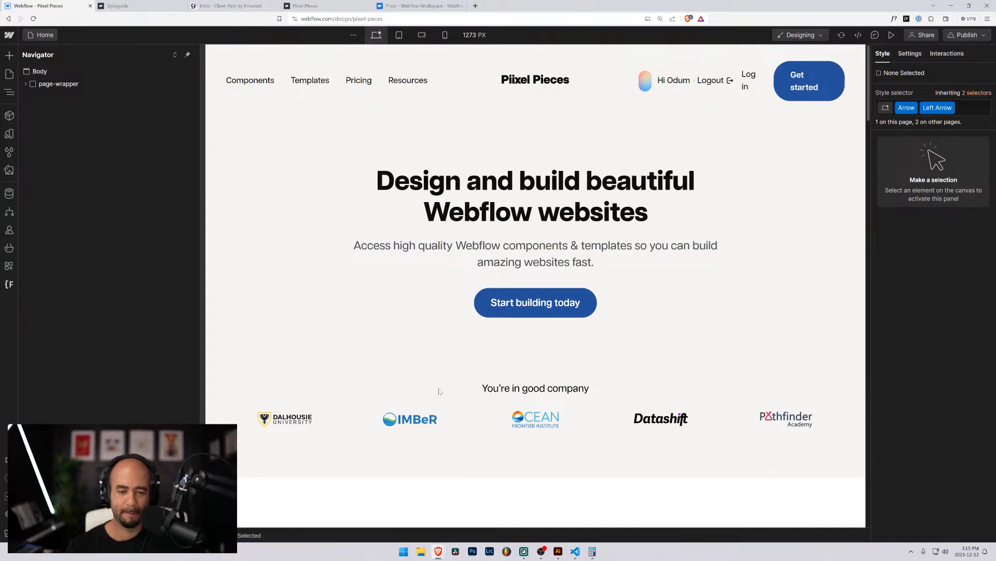
scroll(439, 391, "down", 20)
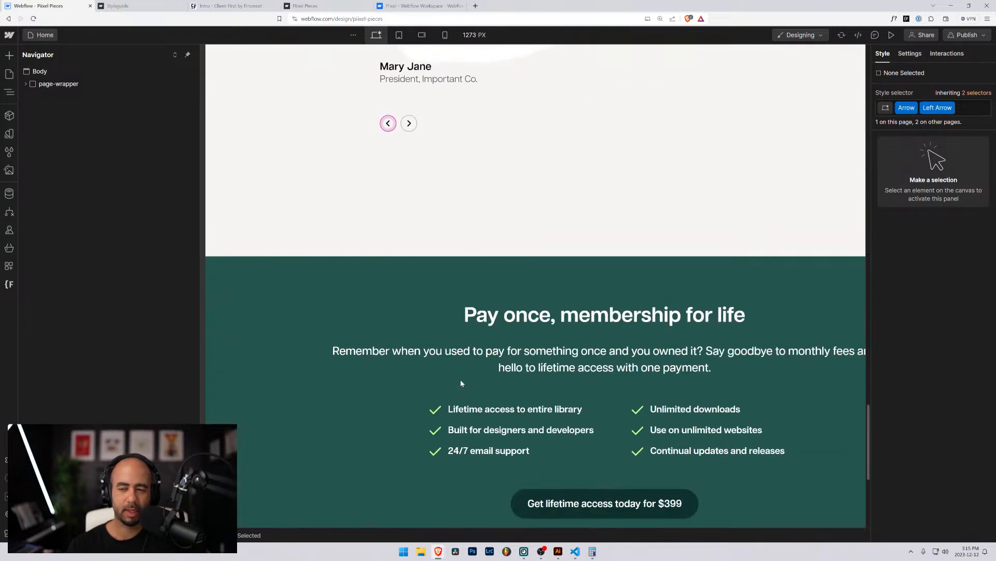
left_click(395, 129)
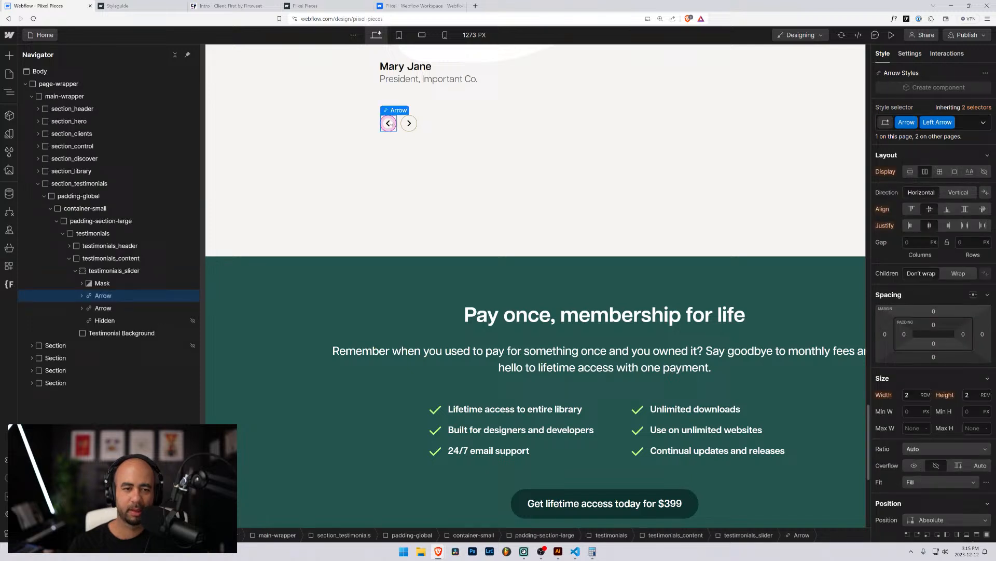
left_click(110, 298)
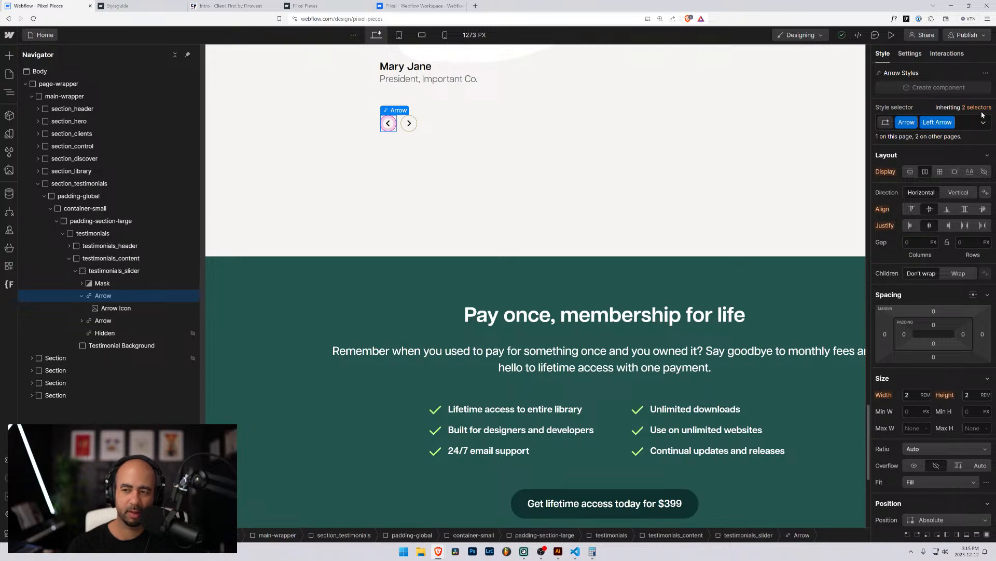
scroll(929, 255, "down", 10)
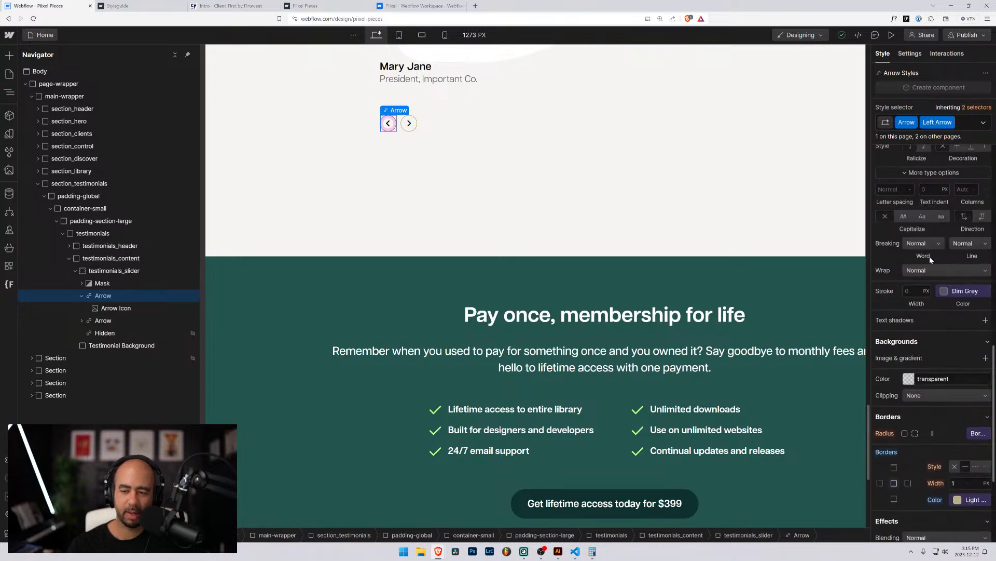
scroll(930, 260, "down", 4)
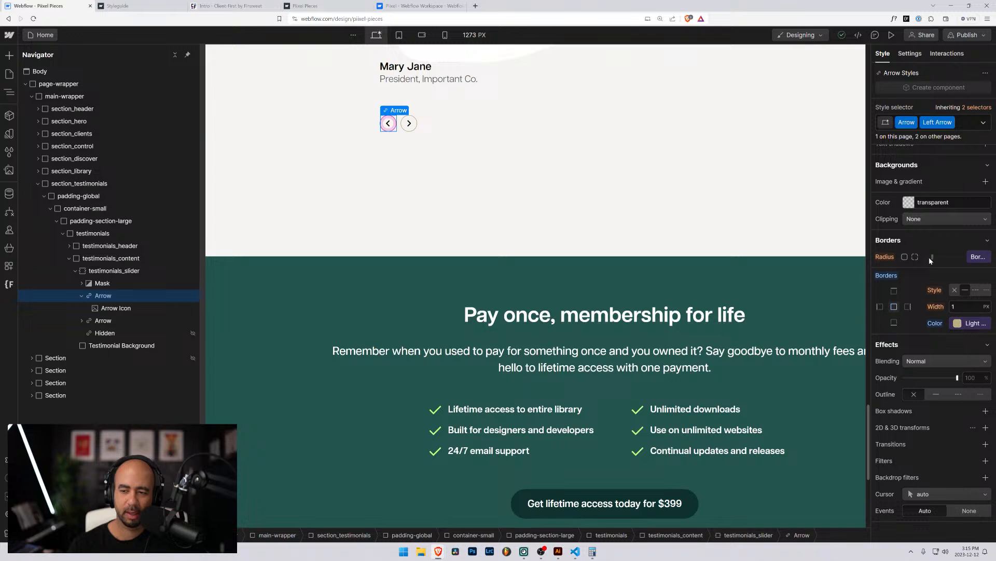
scroll(929, 257, "up", 10)
scroll(929, 257, "down", 5)
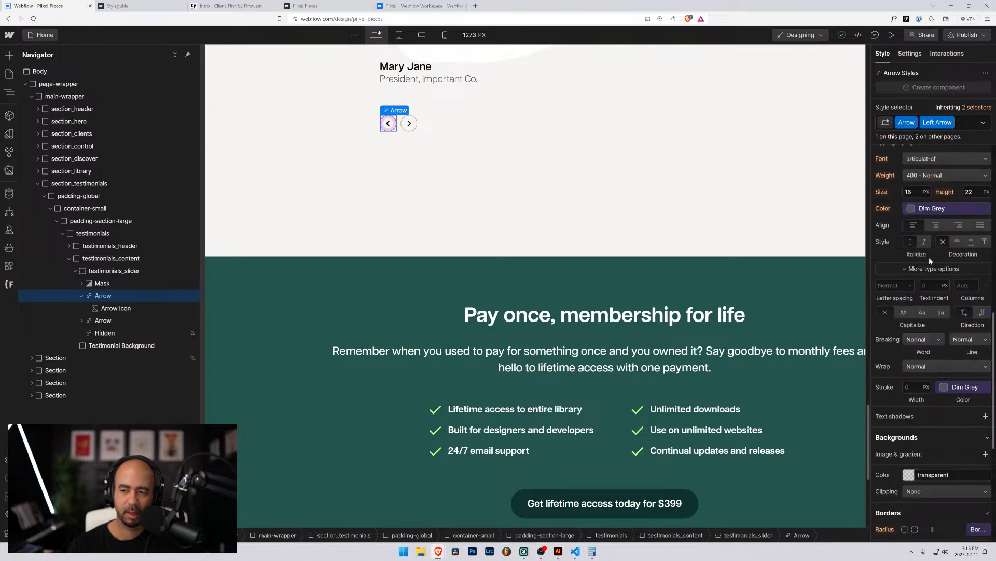
scroll(929, 257, "down", 5)
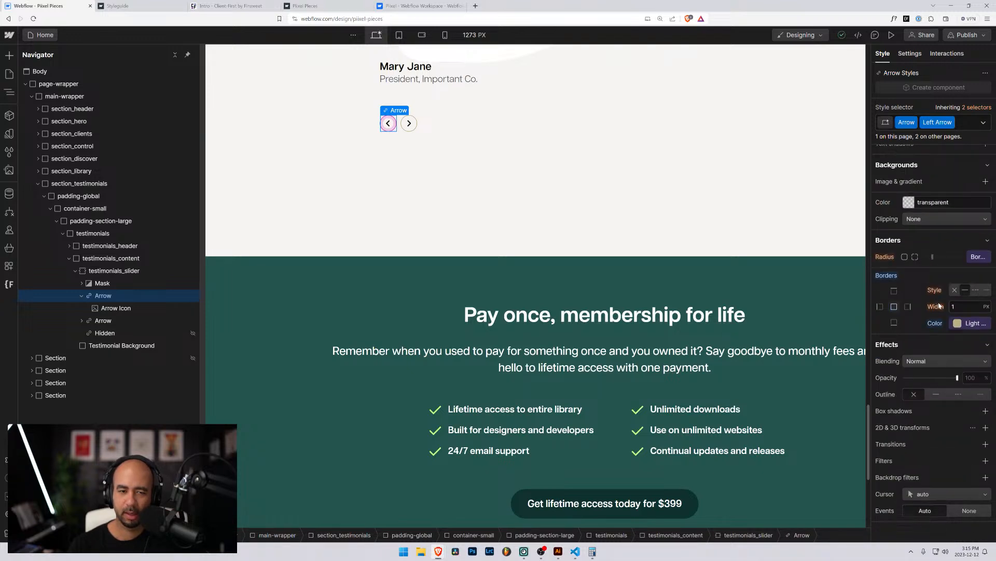
Remove the left arrow's Left Arrow combo class and browse the combo class choices.
left_click(965, 122)
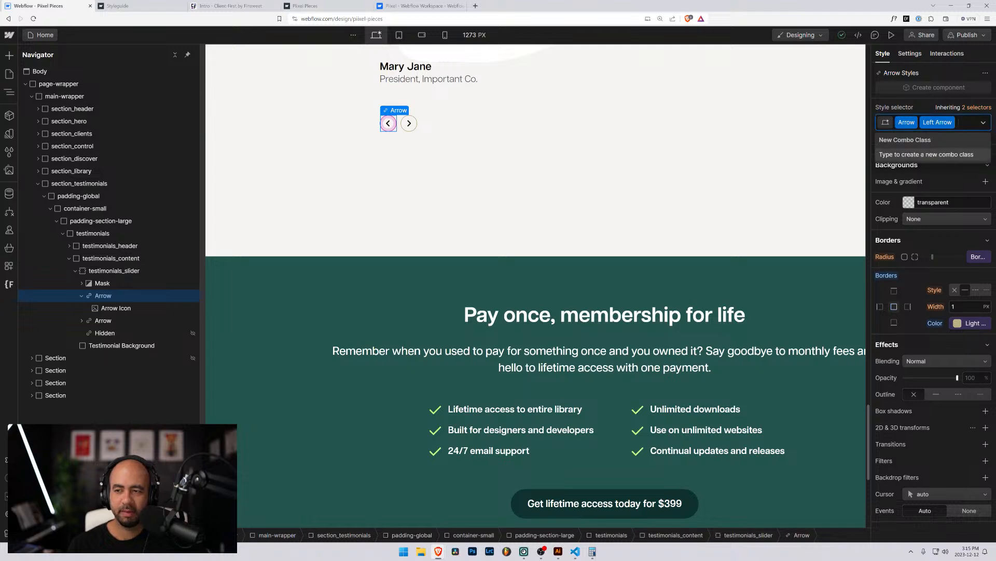
key("BackSpace")
scroll(597, 158, "up", 5)
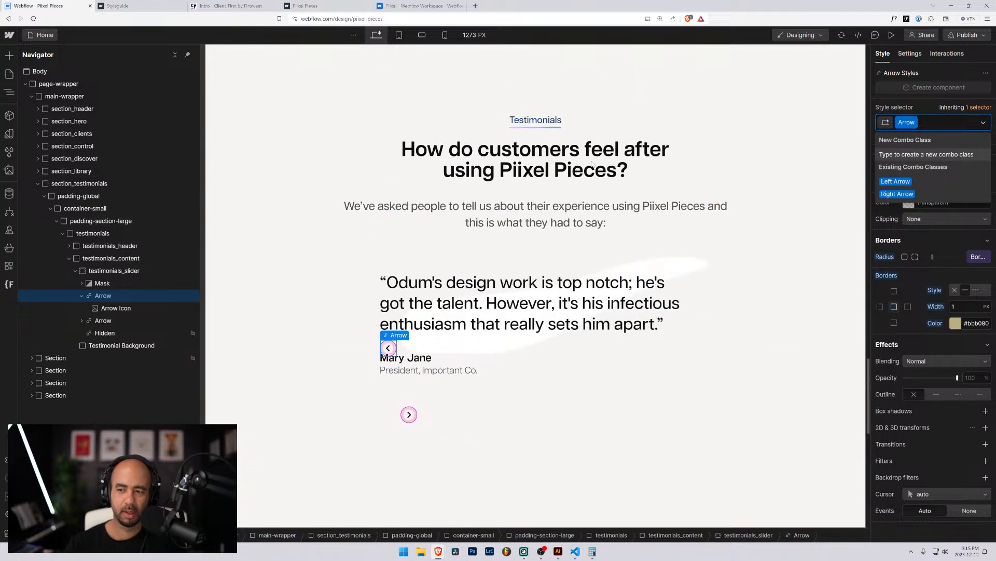
scroll(892, 260, "up", 3)
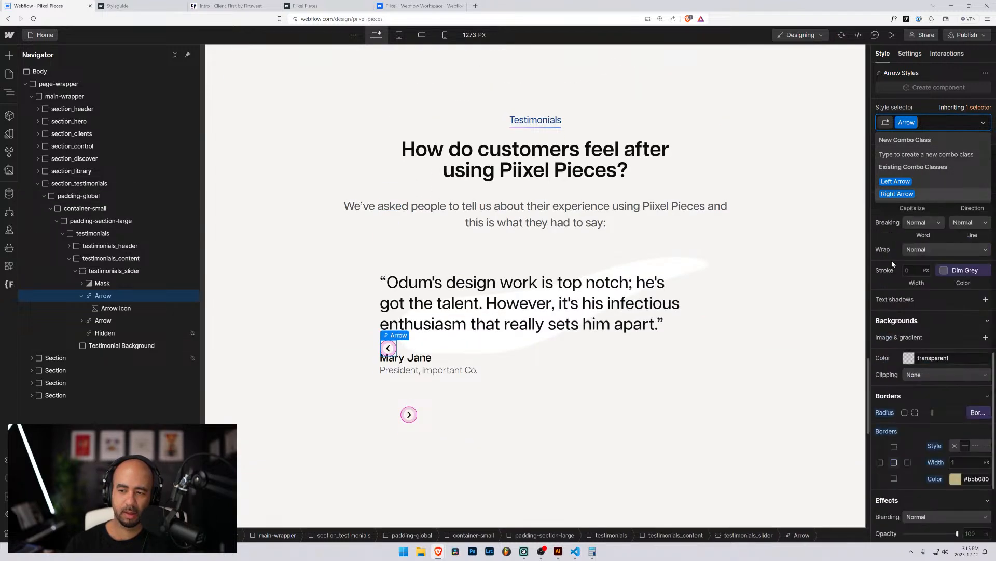
key("Down")
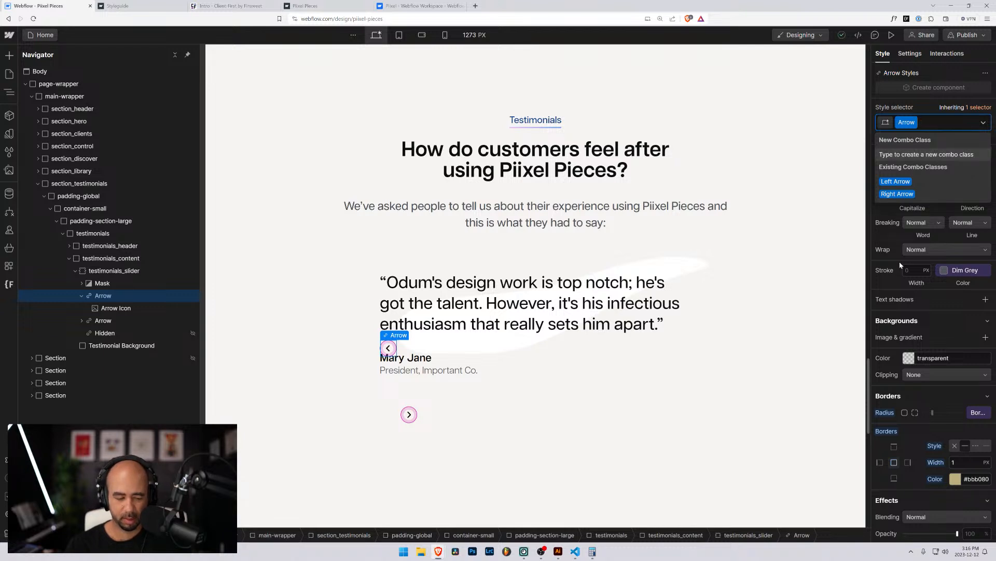
Reselect the left arrow link and reset its border colour to inherited.
left_click(666, 357)
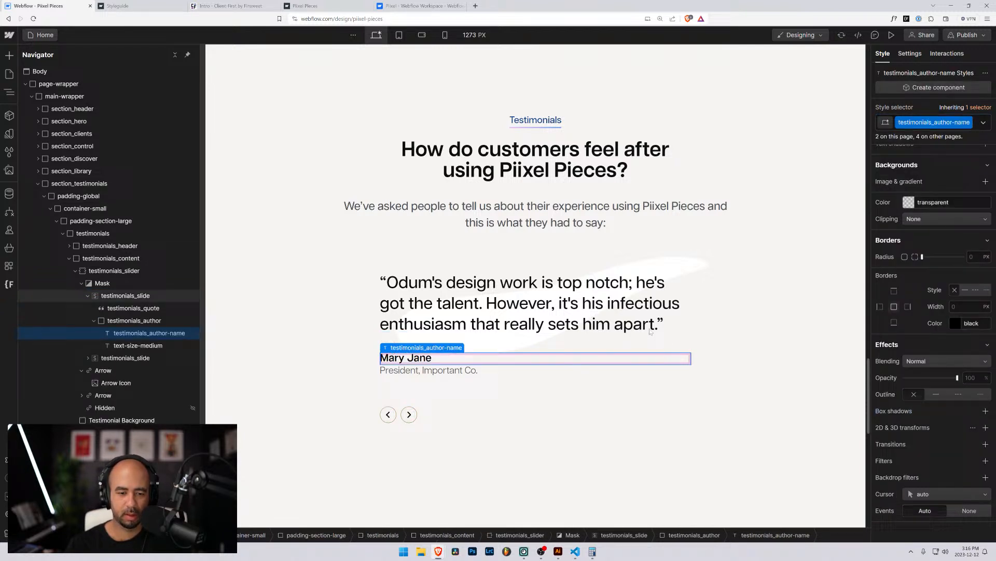
left_click(387, 414)
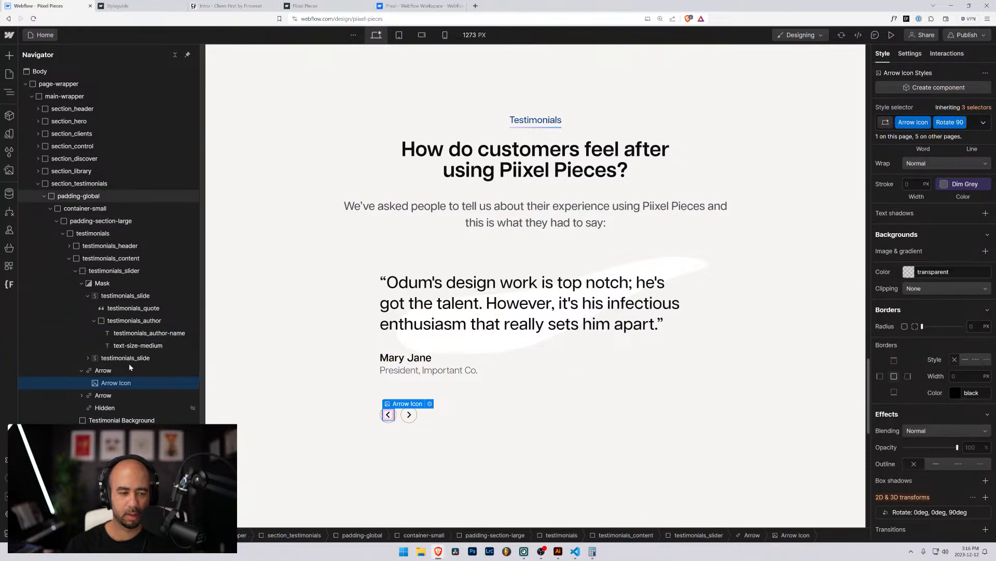
left_click(103, 372)
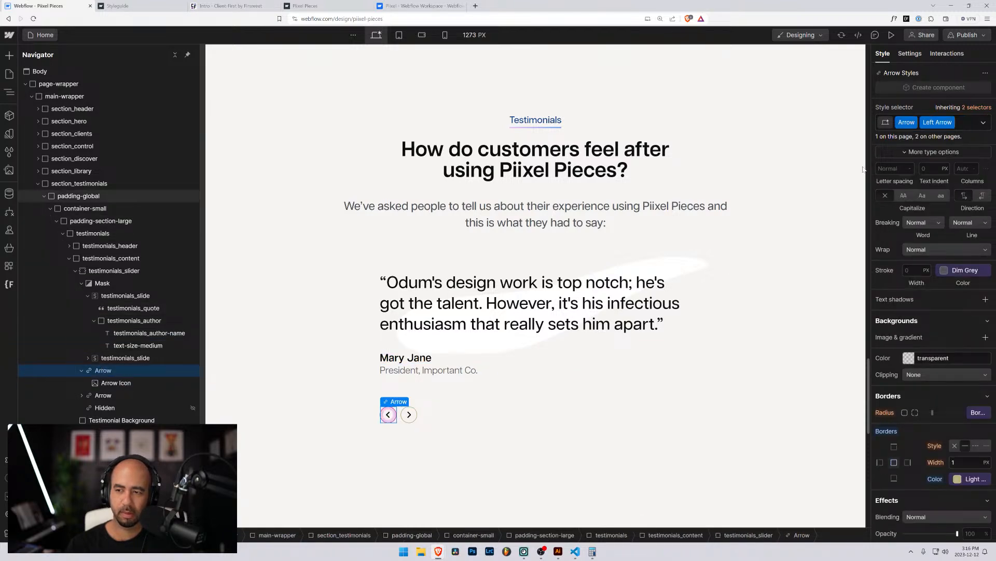
scroll(840, 225, "up", 5)
scroll(979, 274, "up", 3)
scroll(960, 286, "up", 6)
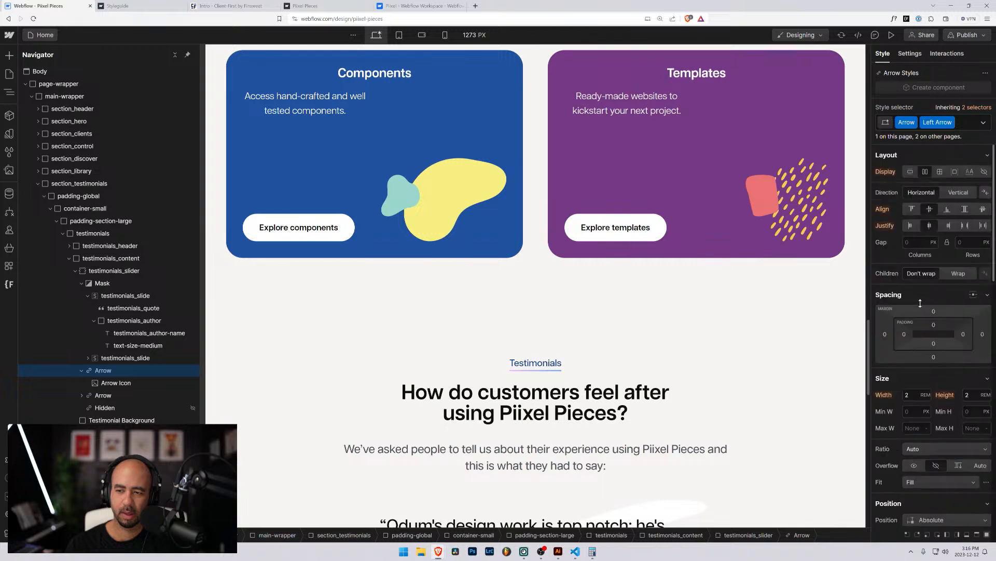
scroll(649, 297, "down", 7)
scroll(955, 301, "down", 10)
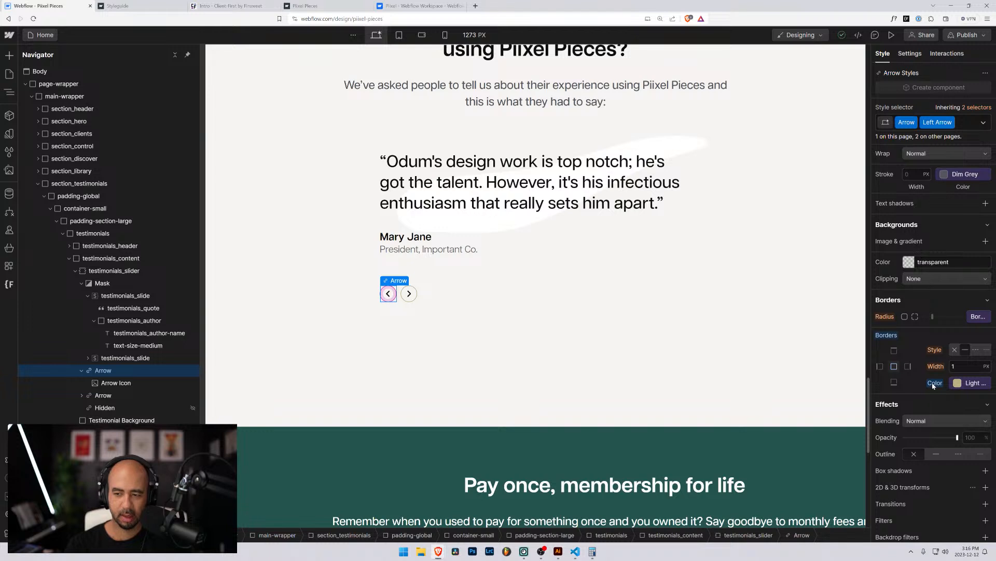
left_click(935, 383, "alt")
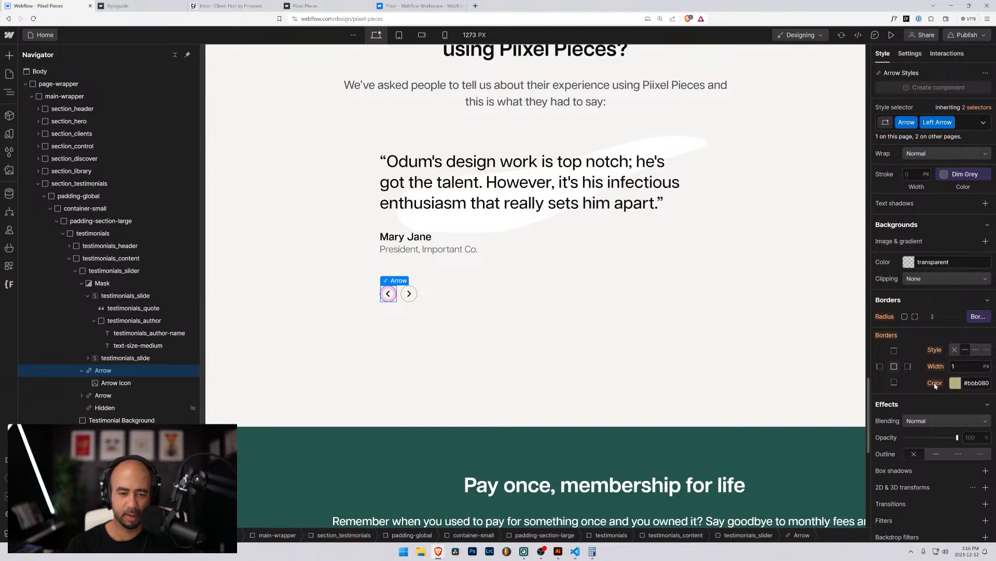
Inspect the section and arrow buttons, undo the recent style changes, and reopen the pages list.
left_click(594, 303)
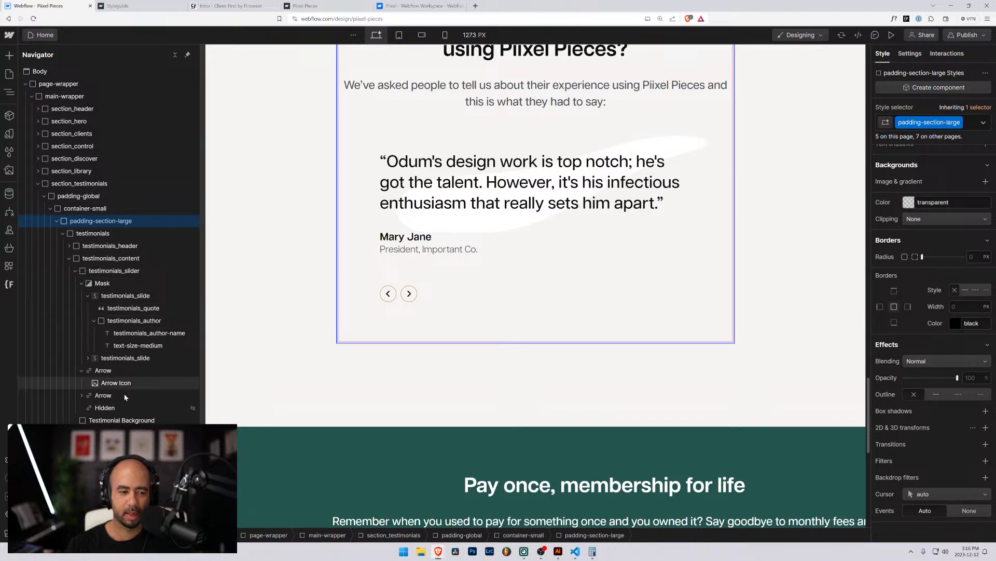
left_click(409, 294)
left_click(436, 368)
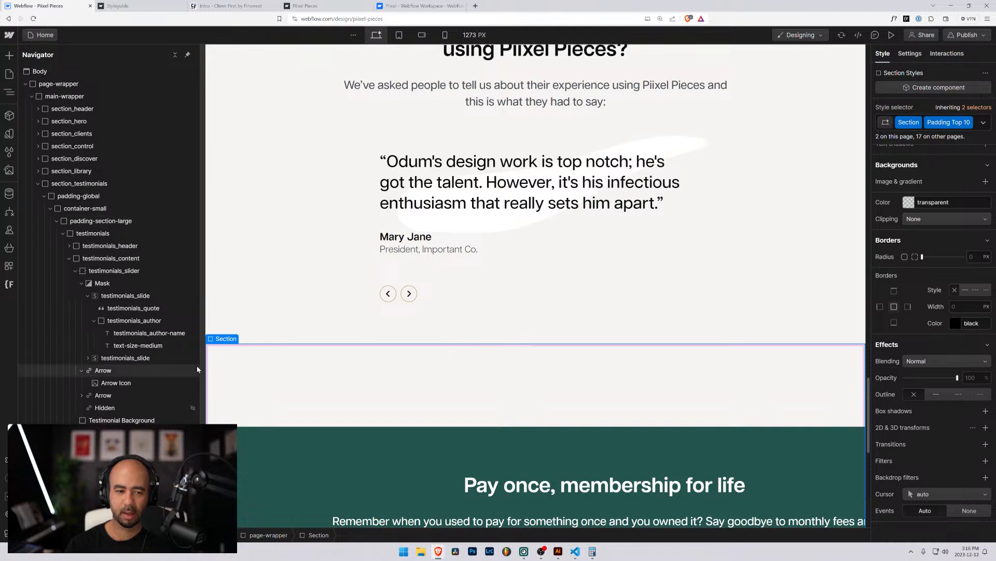
left_click(388, 293)
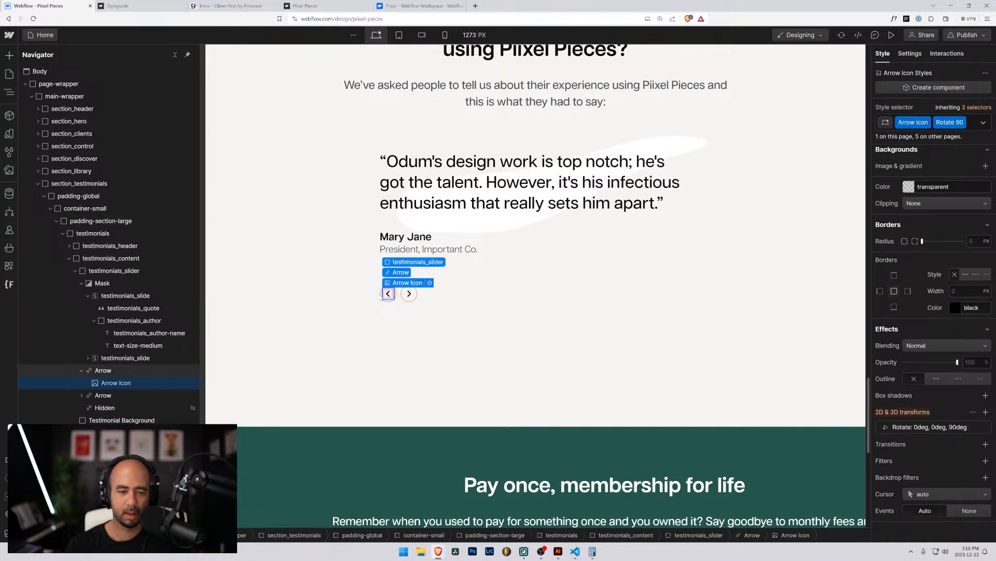
left_click(383, 296)
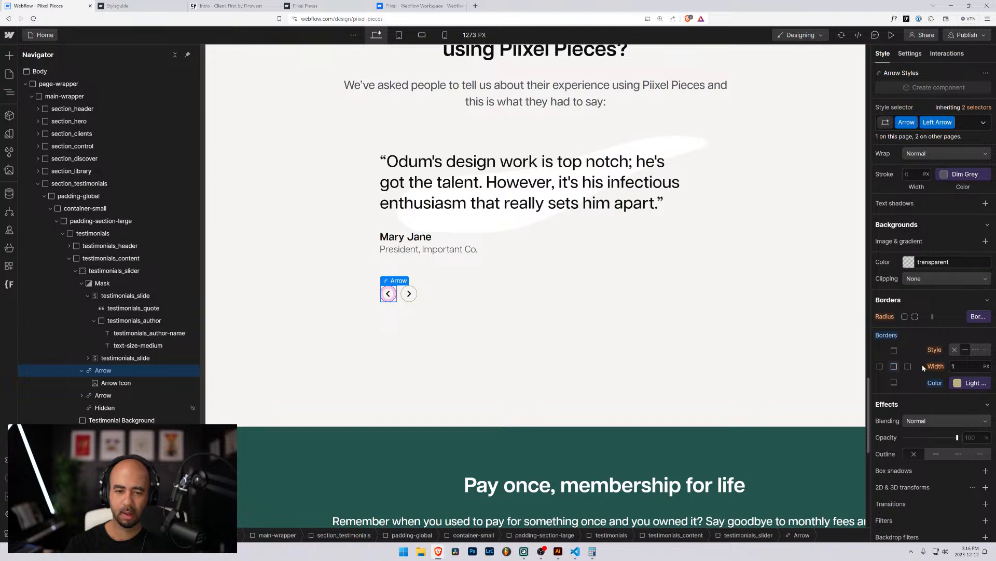
key("ctrl+z")
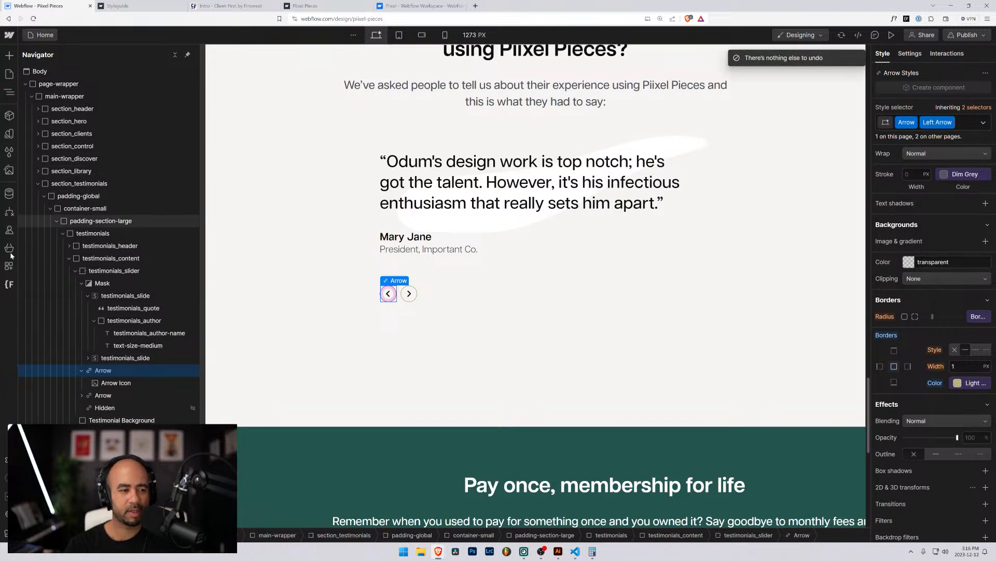
left_click(39, 34)
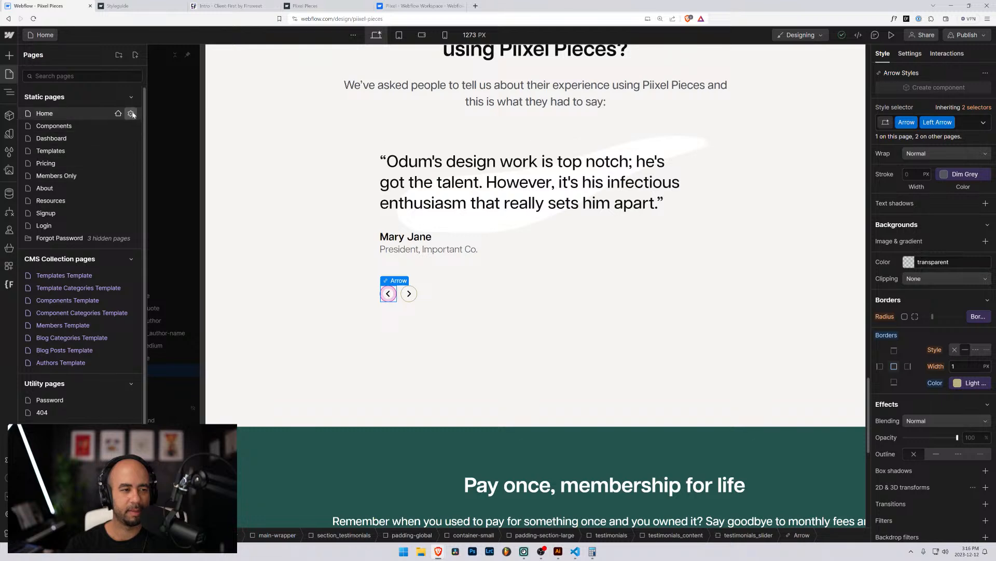
Open the Home page settings, look through them, and close them.
left_click(131, 113)
scroll(238, 326, "down", 15)
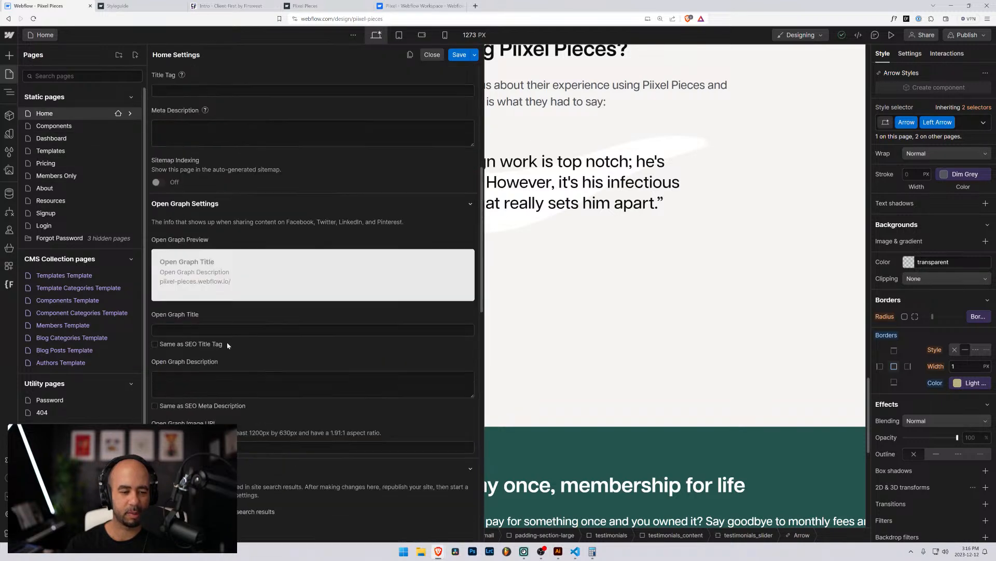
scroll(234, 343, "down", 5)
scroll(238, 341, "up", 3)
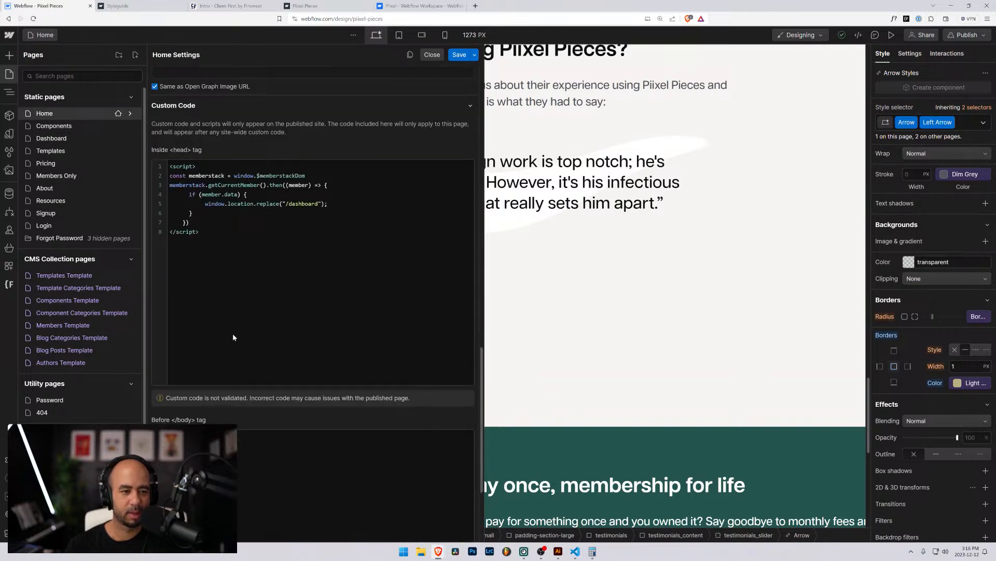
scroll(203, 289, "down", 3)
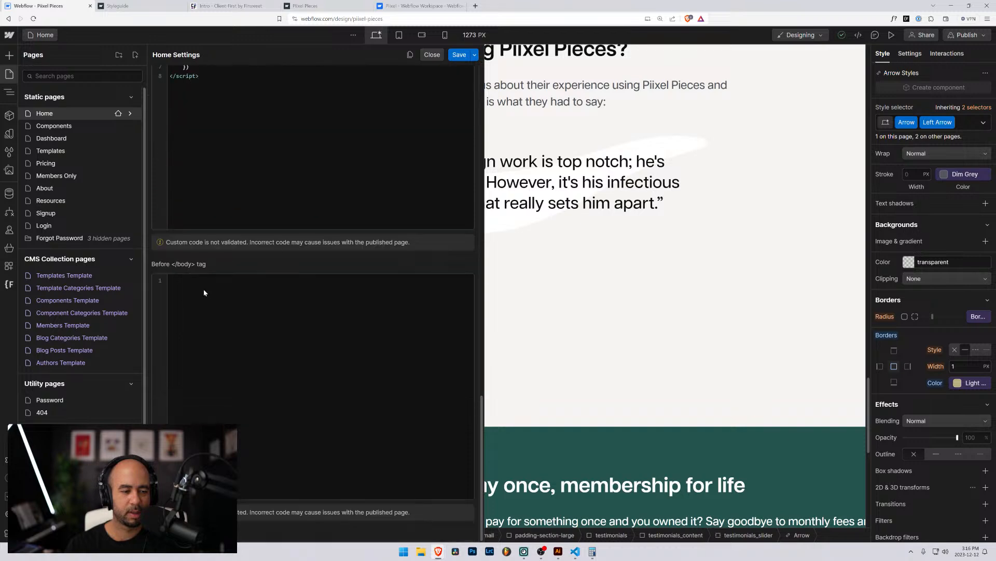
scroll(203, 289, "up", 5)
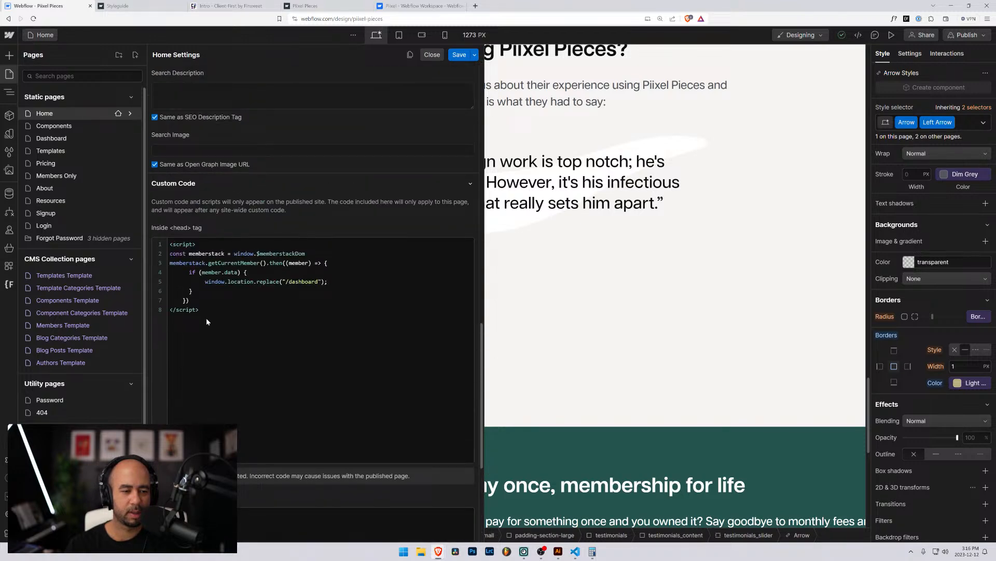
scroll(205, 319, "up", 6)
scroll(204, 321, "up", 6)
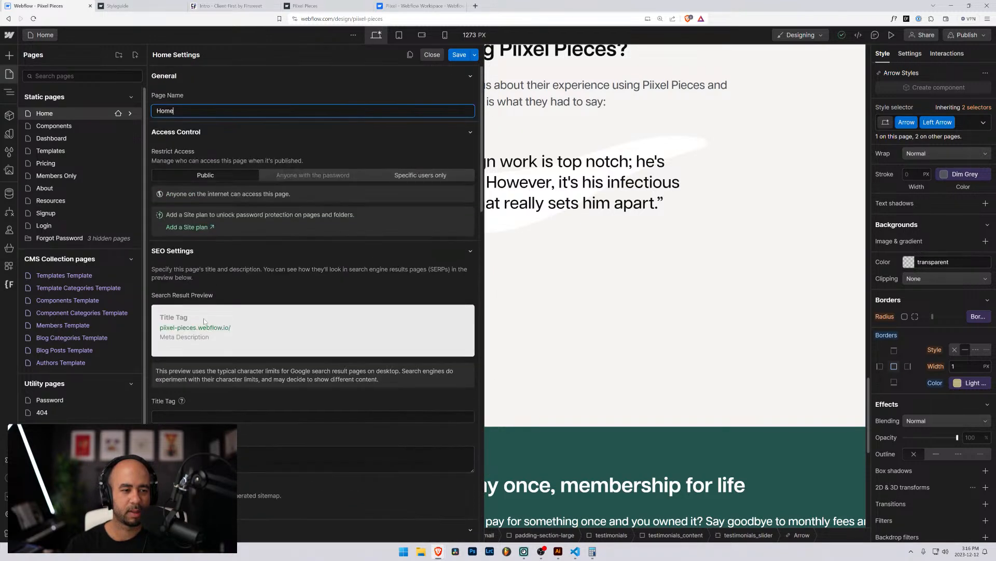
left_click(547, 251)
Select the Testimonial Background, slider Mask and left Arrow Icon, then open the main menu.
scroll(540, 252, "up", 6)
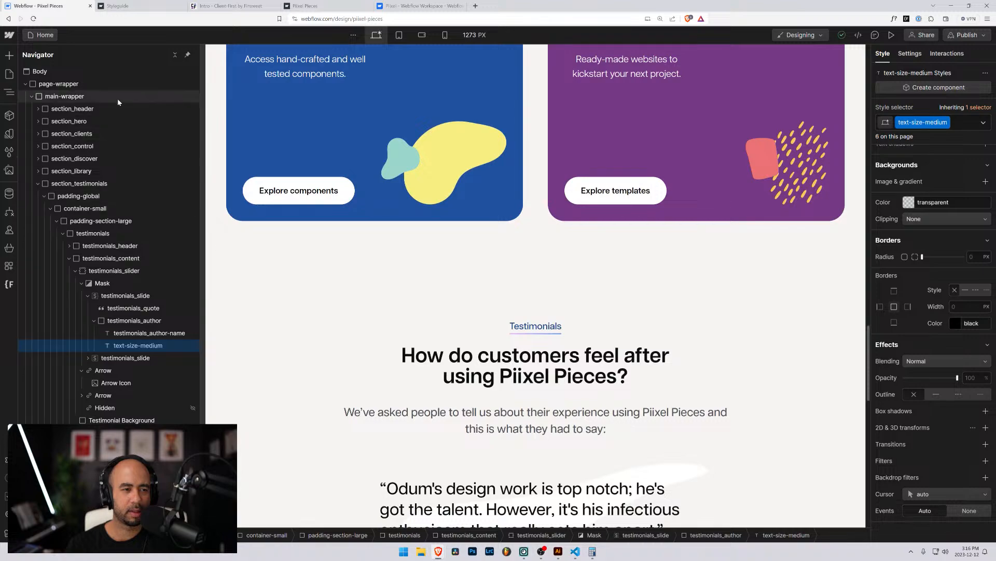
scroll(396, 296, "up", 10)
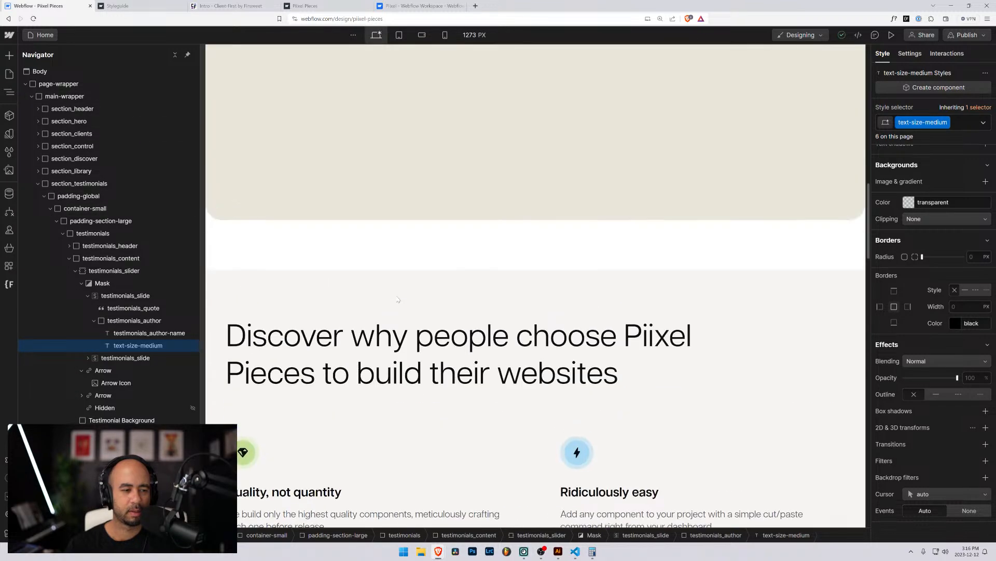
scroll(401, 303, "down", 8)
scroll(401, 303, "down", 7)
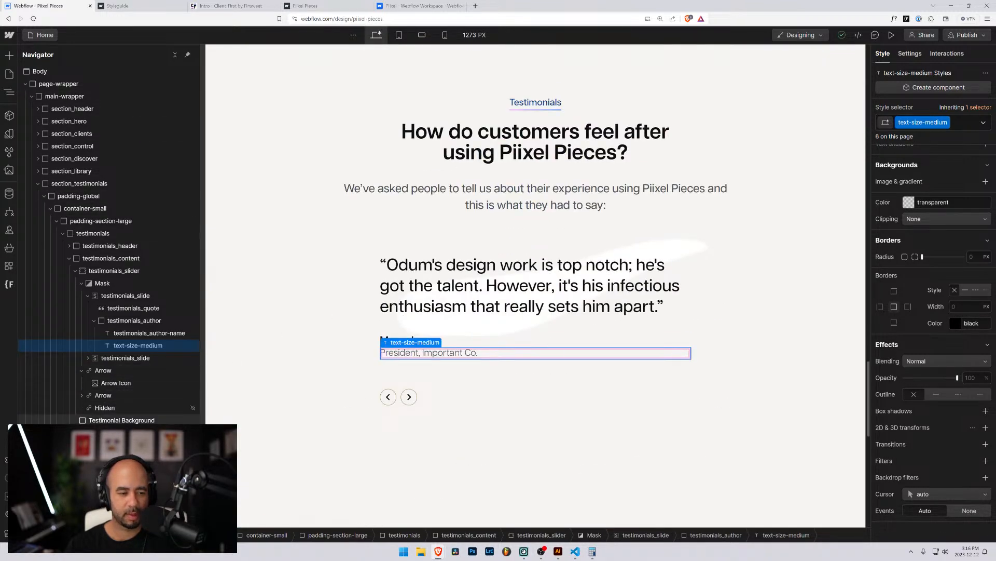
left_click(121, 420)
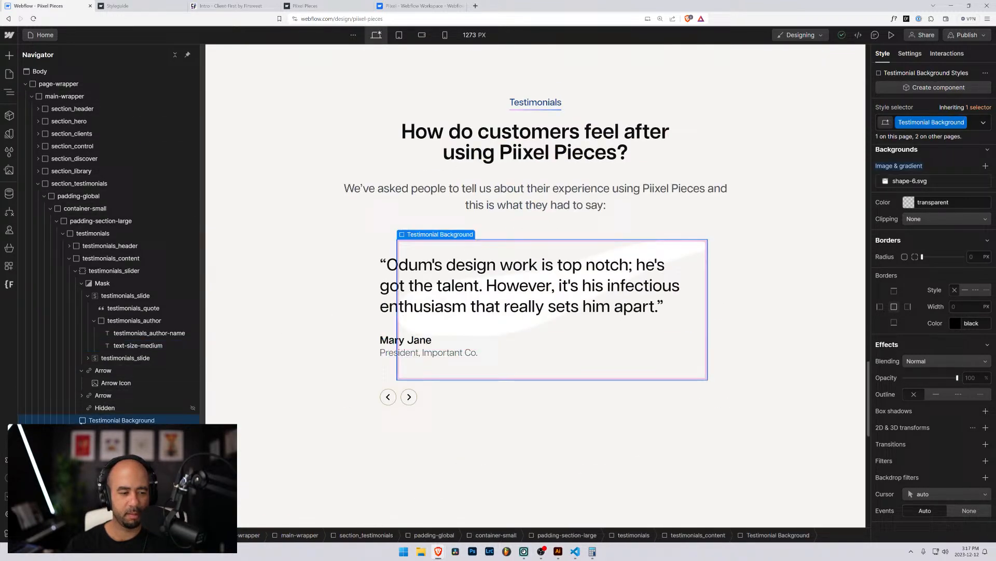
left_click(396, 394)
left_click(385, 402)
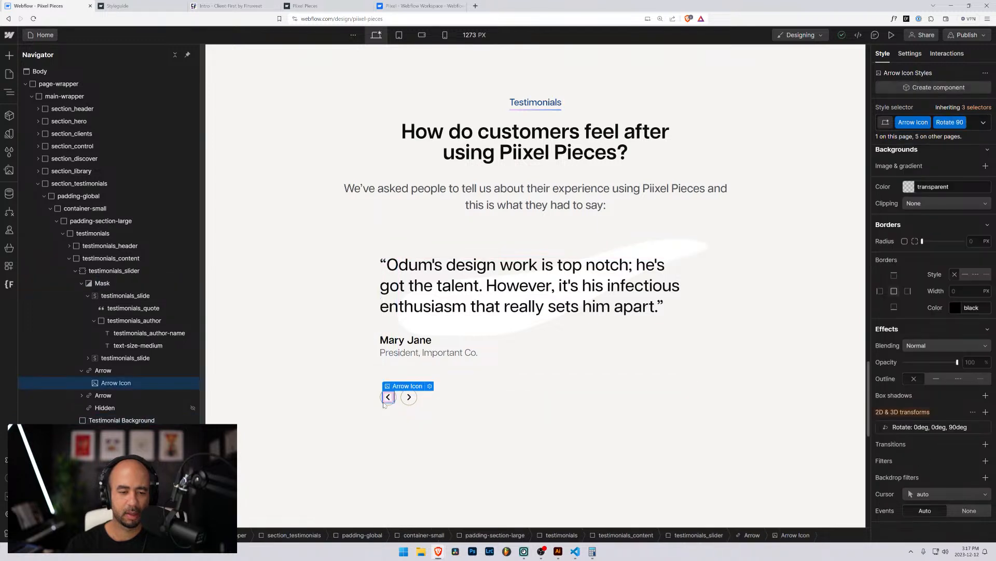
left_click(9, 35)
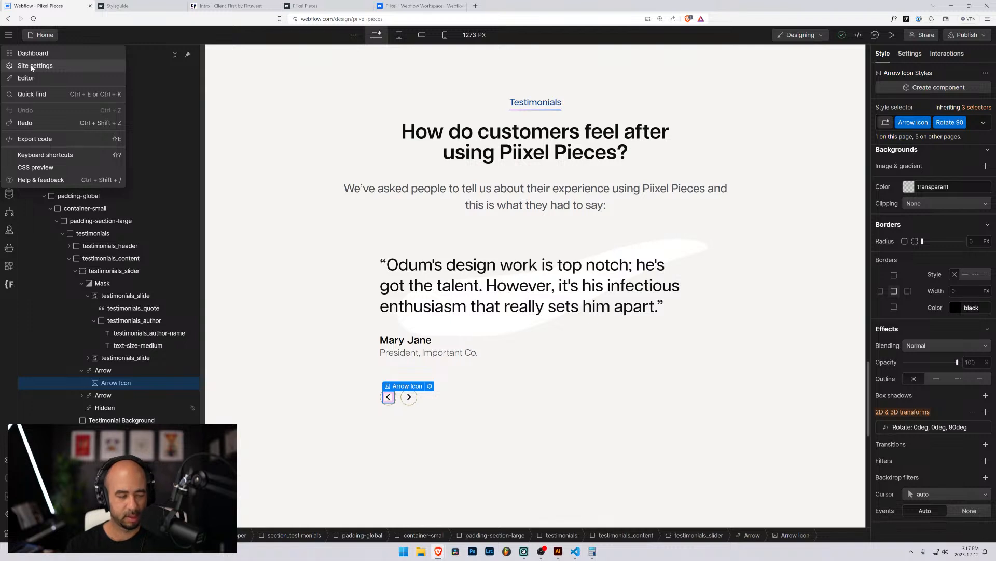
Open Site settings in a new tab, review the Memberstack head code, and return to the Designer.
left_click(32, 66)
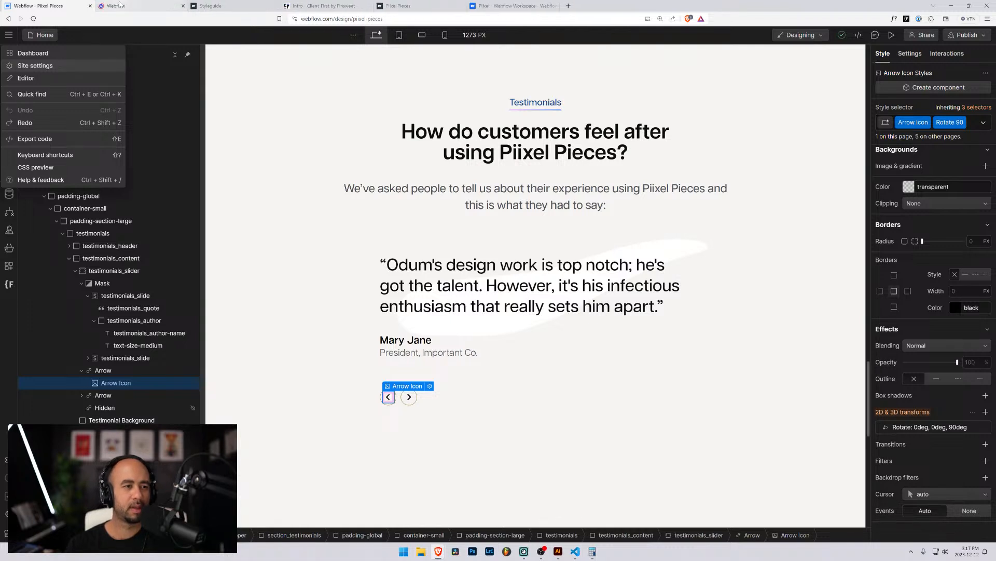
left_click(119, 5)
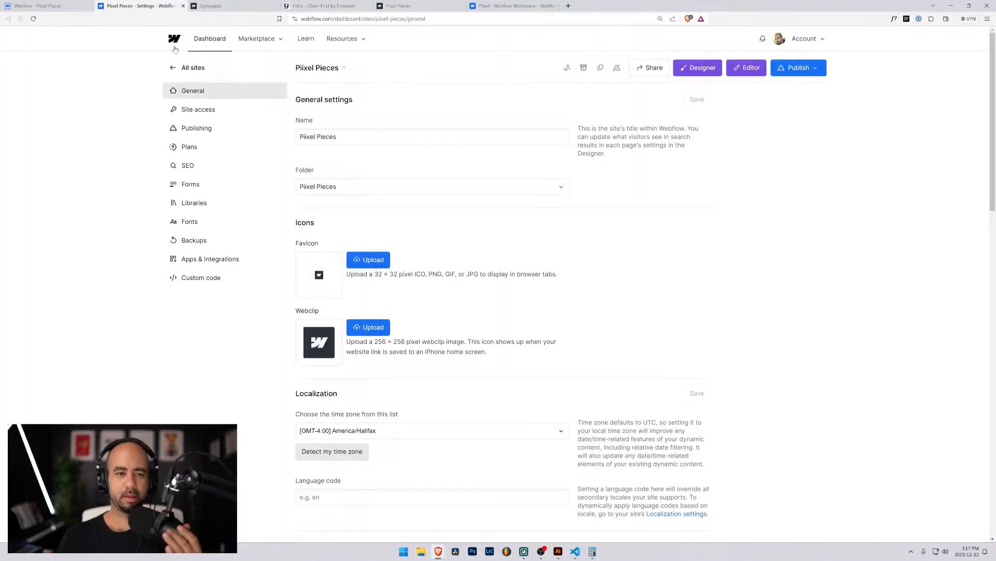
left_click(202, 277)
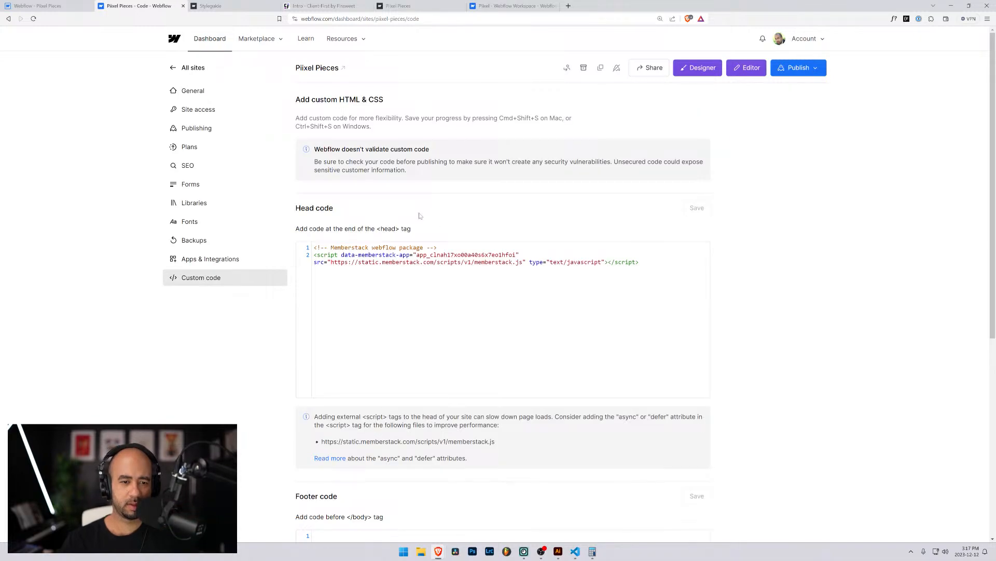
scroll(483, 302, "down", 2)
scroll(368, 285, "up", 2)
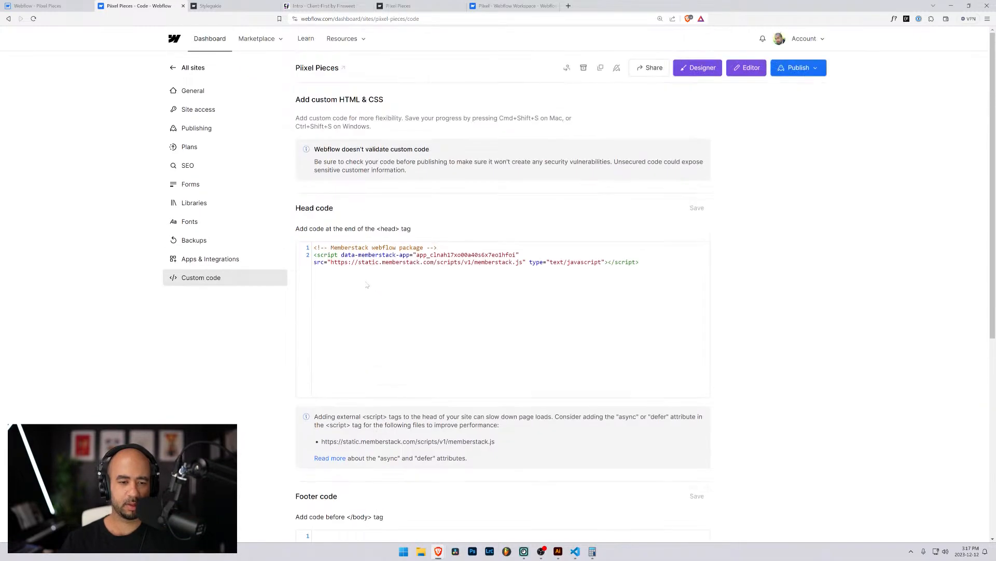
left_click(347, 280)
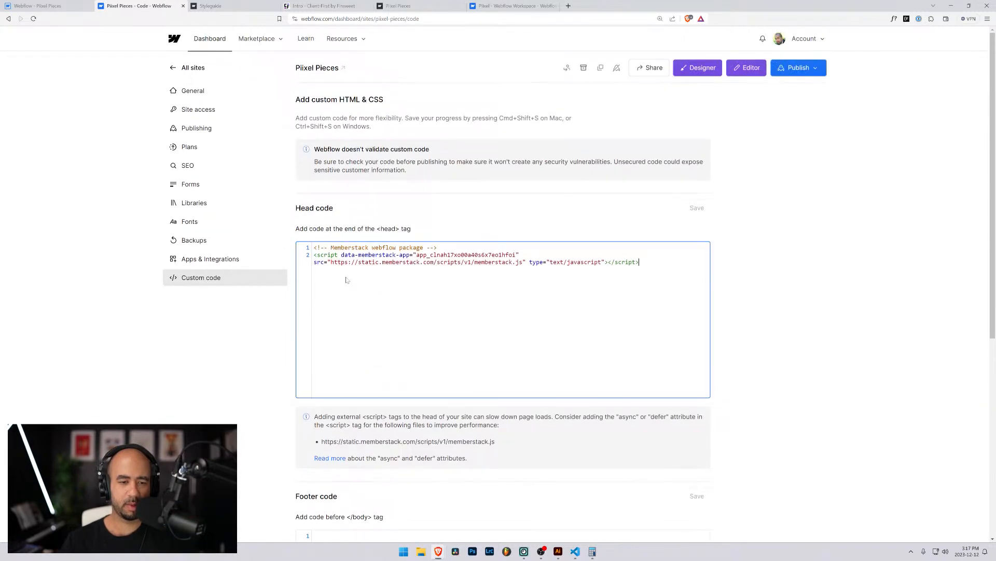
left_click(62, 6)
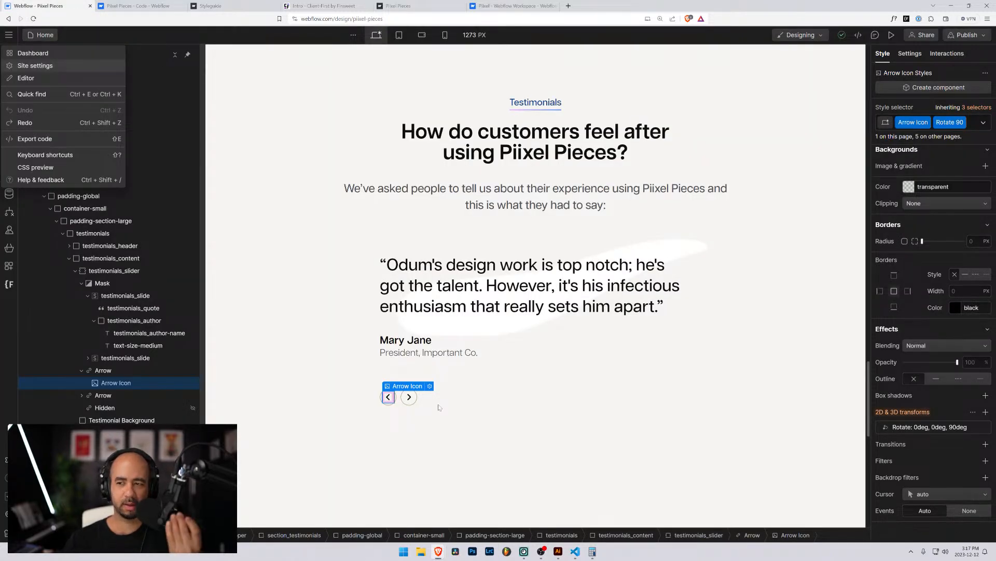
Select the left Arrow, collapse and re-expand both testimonials_slide rows, then select the Mask.
left_click(386, 399)
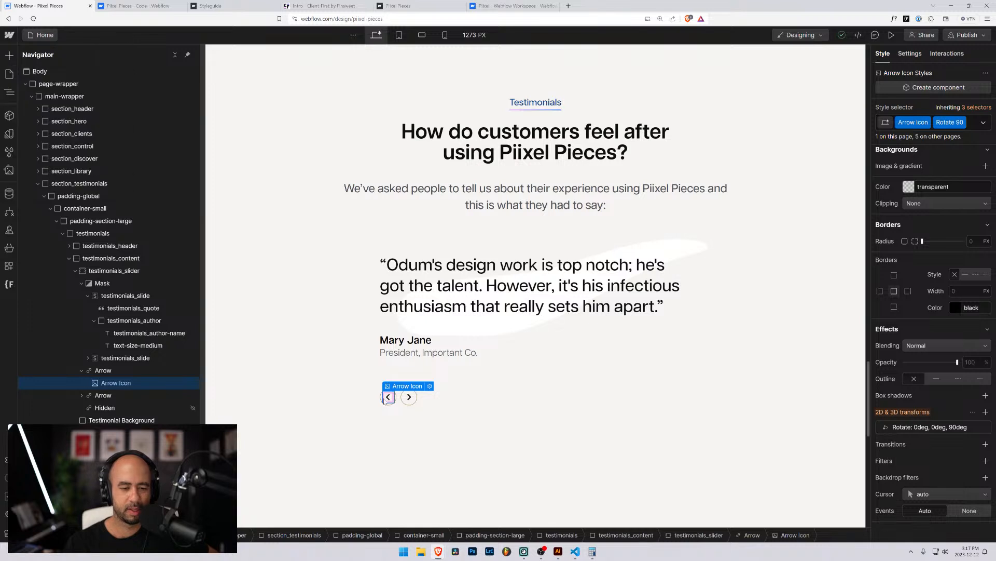
left_click(383, 399)
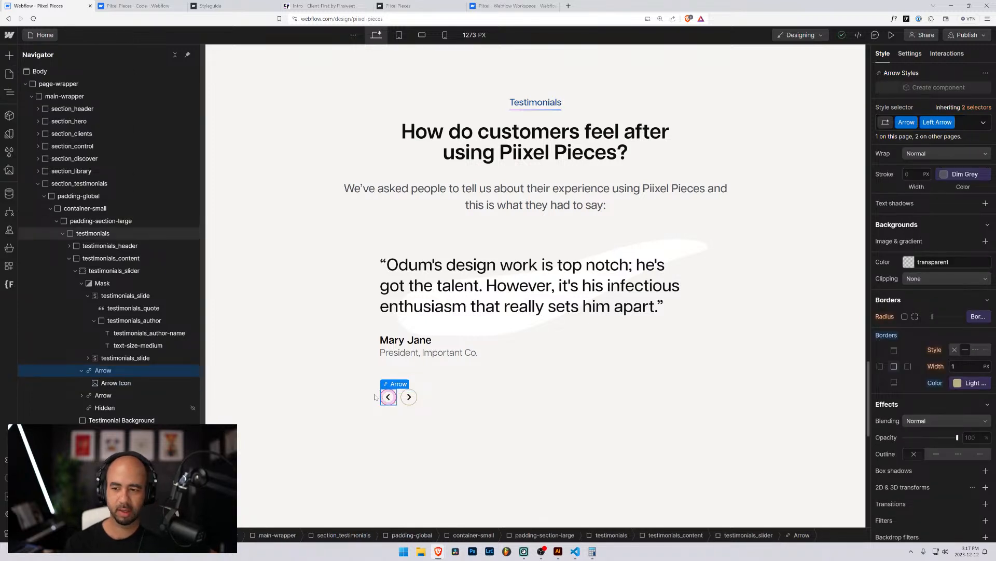
scroll(954, 209, "up", 3)
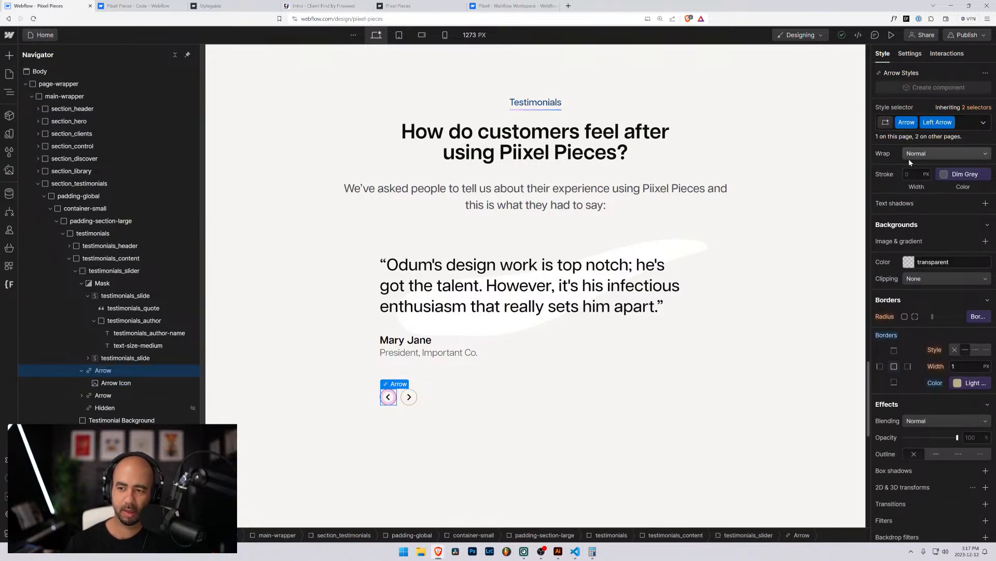
scroll(939, 224, "up", 9)
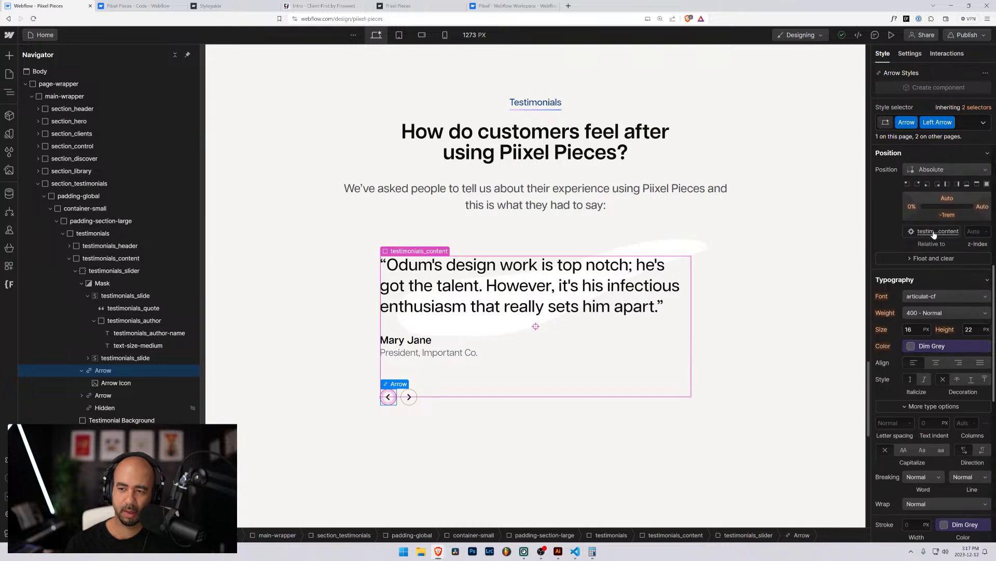
scroll(934, 233, "up", 3)
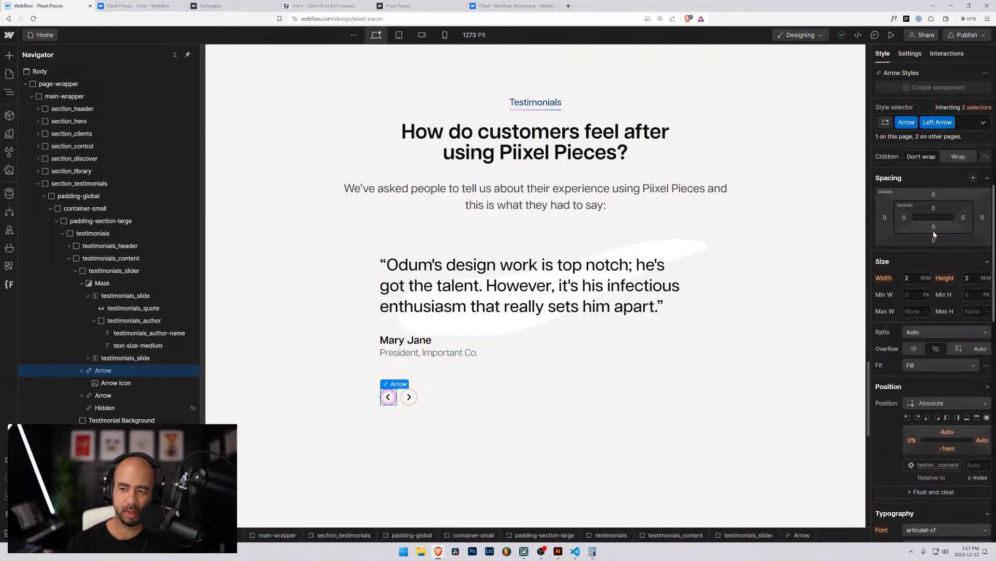
left_click(94, 321)
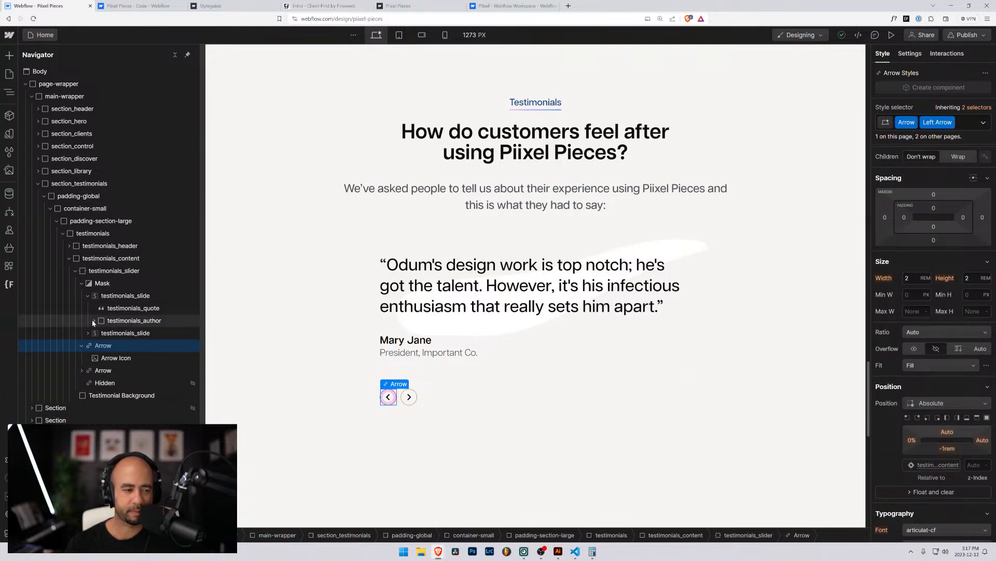
left_click(88, 295)
left_click(112, 310)
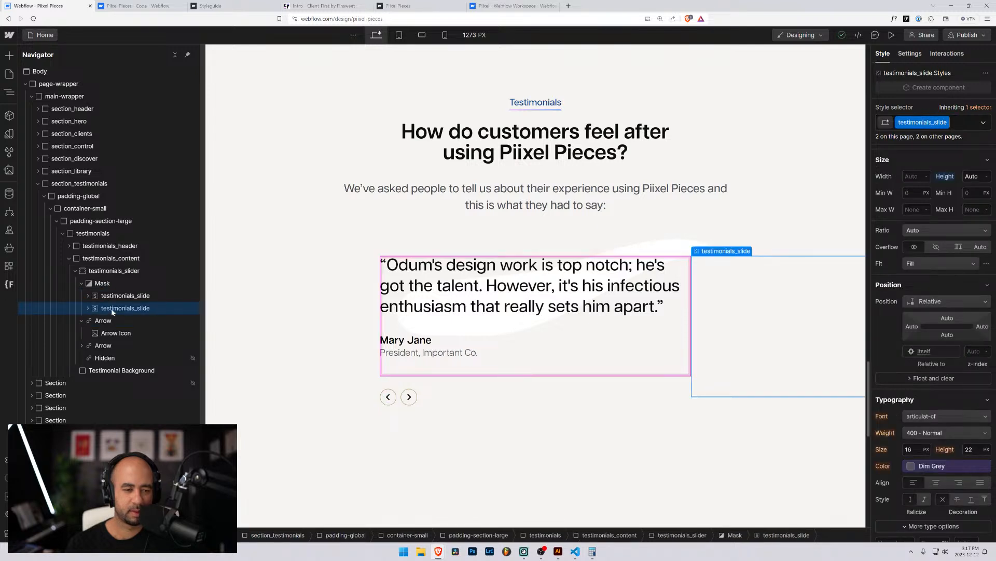
left_click(88, 309)
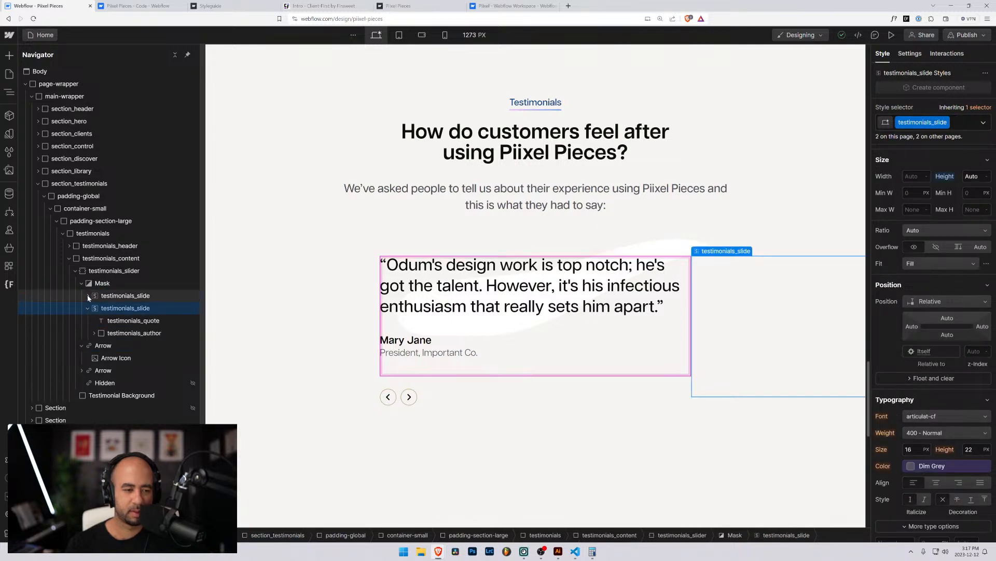
left_click(88, 296)
left_click(89, 284)
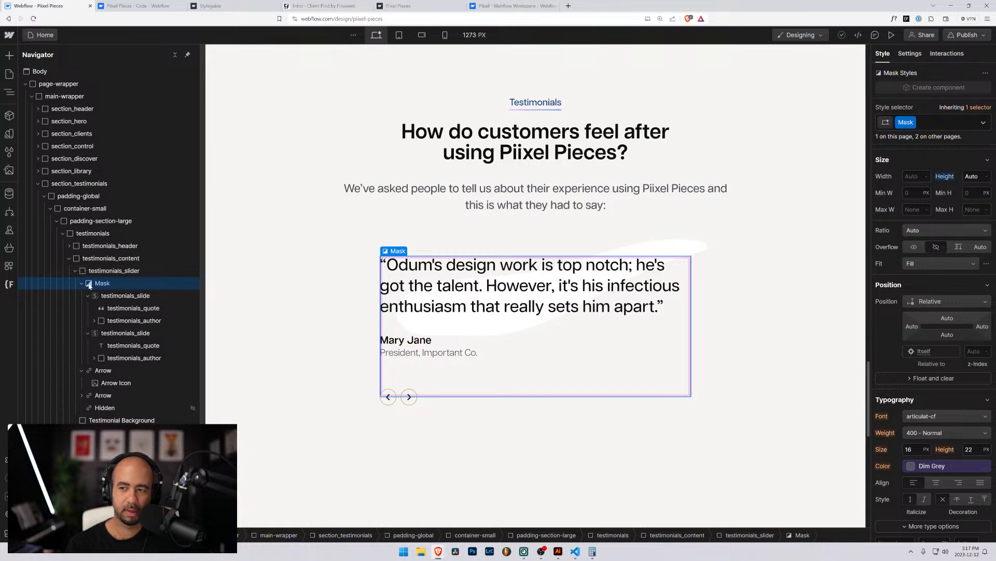
Rename the slider's Mask class to testimonials_slider-mask.
left_click(913, 123)
left_click(908, 141)
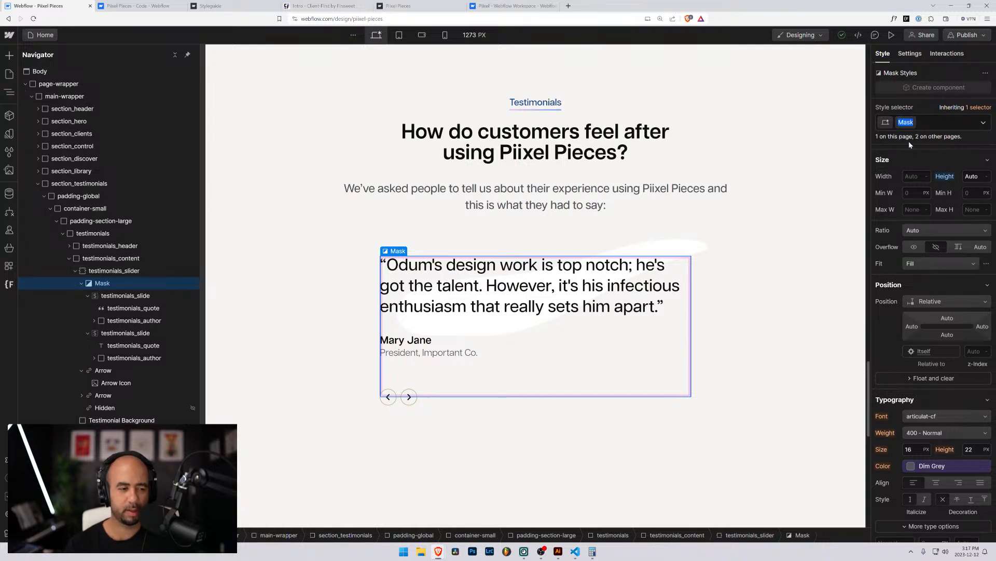
type("testim")
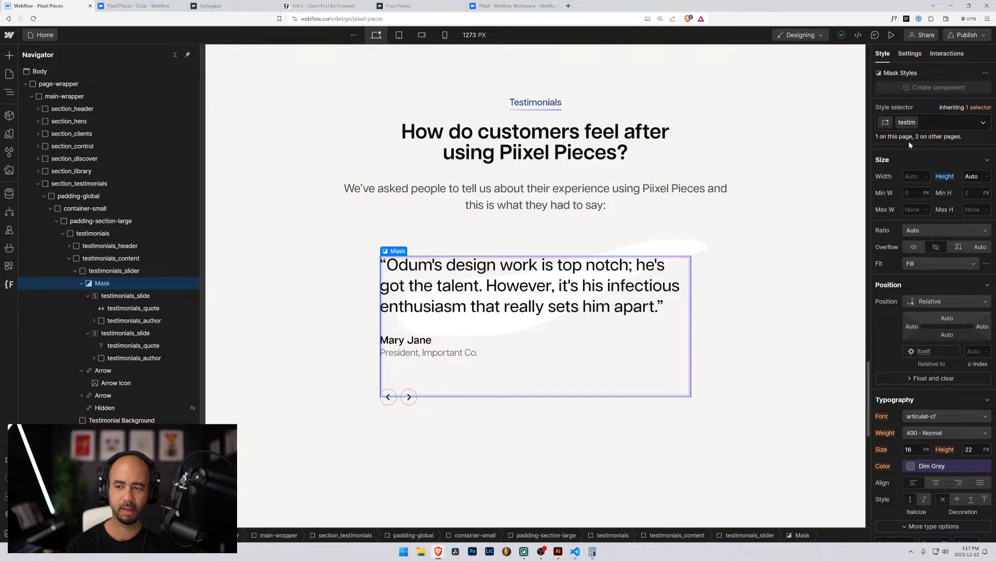
type("onials_")
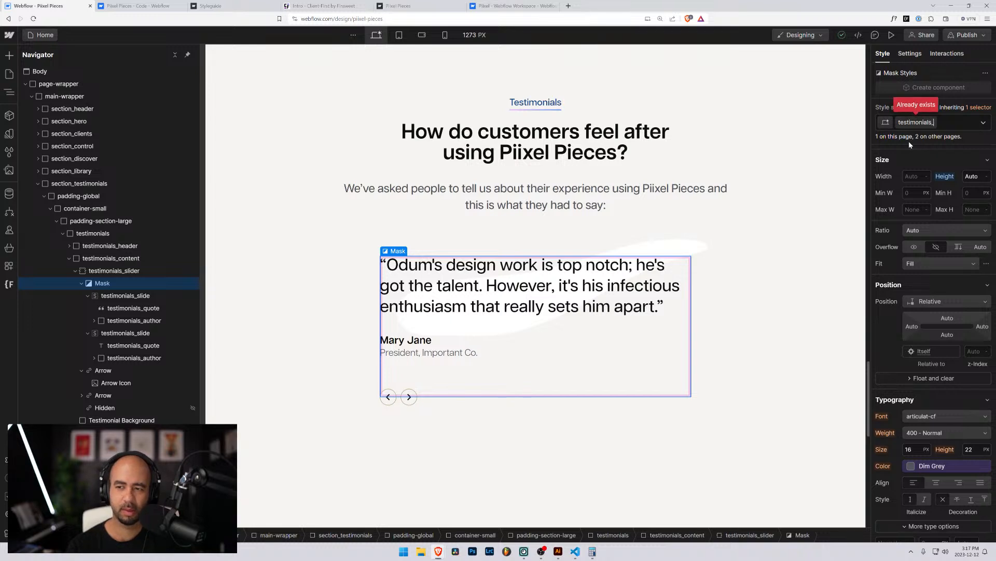
type("slider-mask")
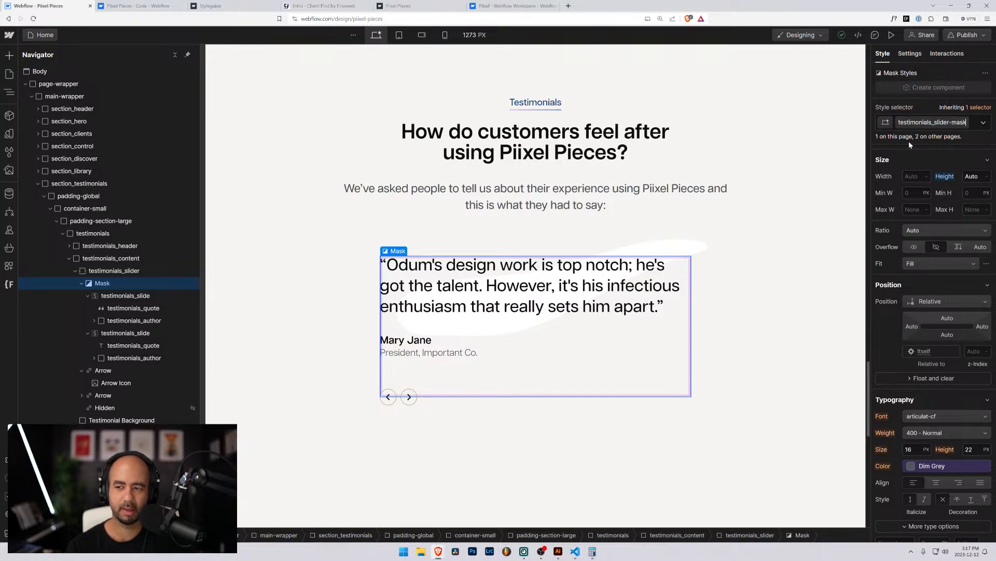
key("Return")
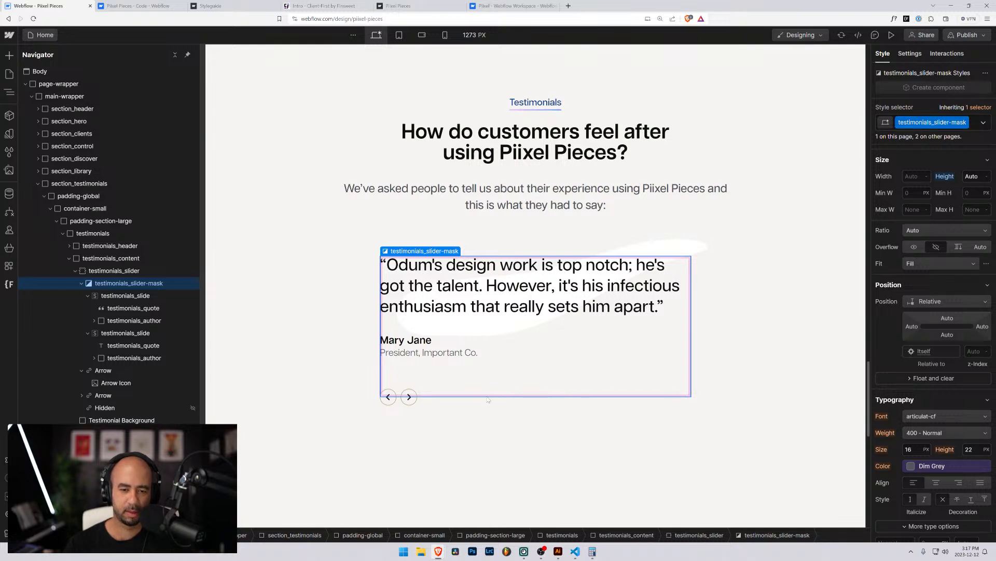
left_click(126, 372)
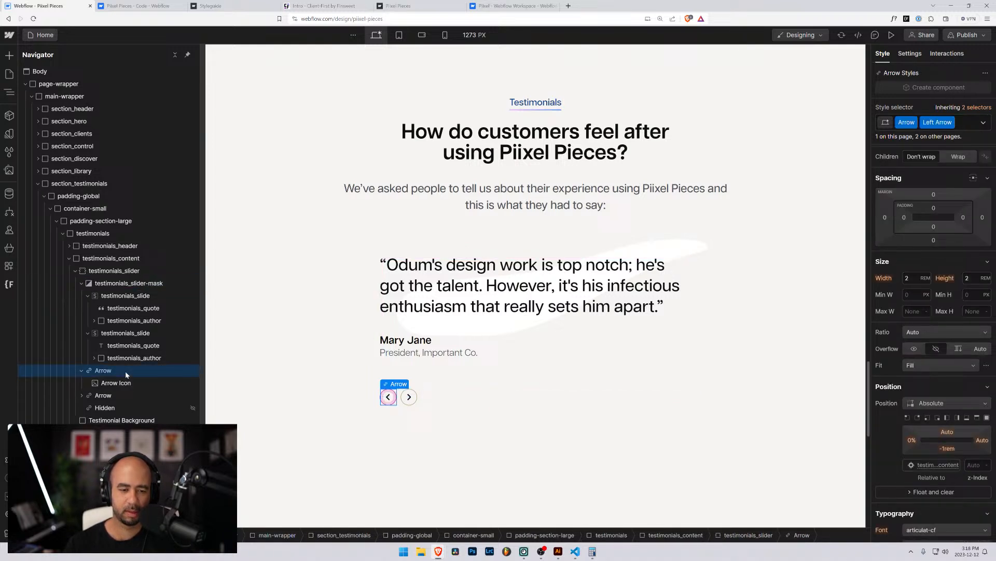
left_click(95, 295)
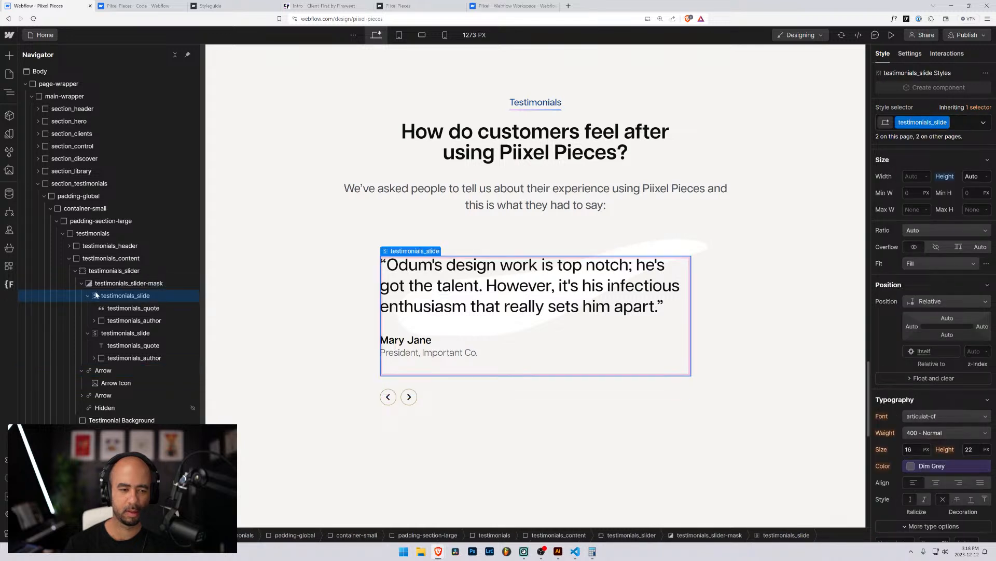
left_click(98, 284)
left_click(96, 273)
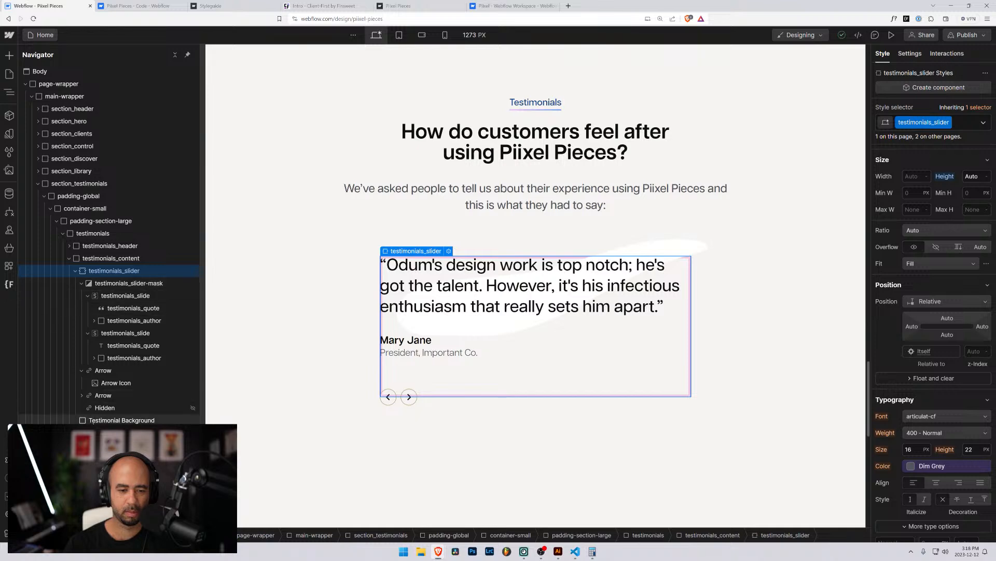
left_click(100, 395)
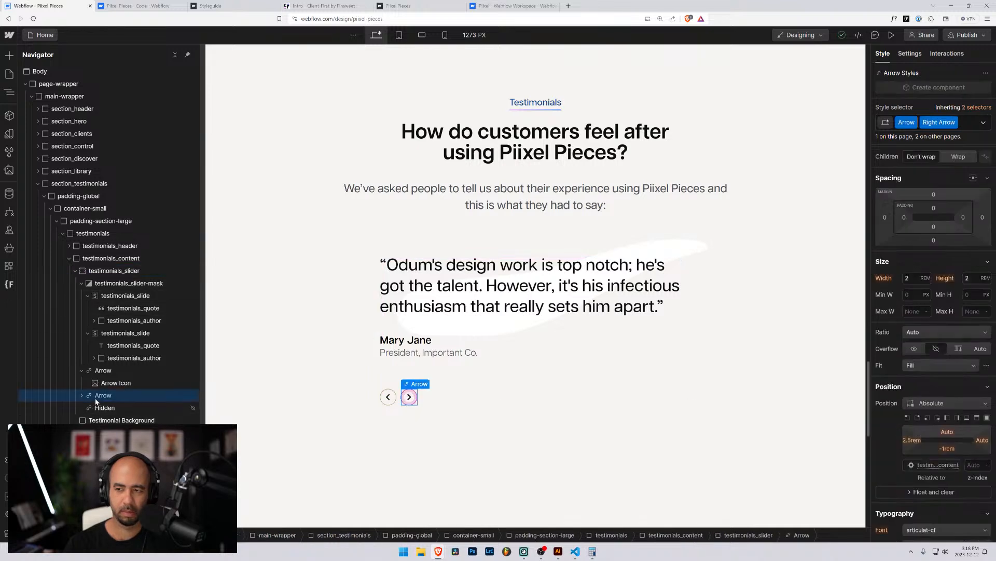
scroll(946, 277, "down", 8)
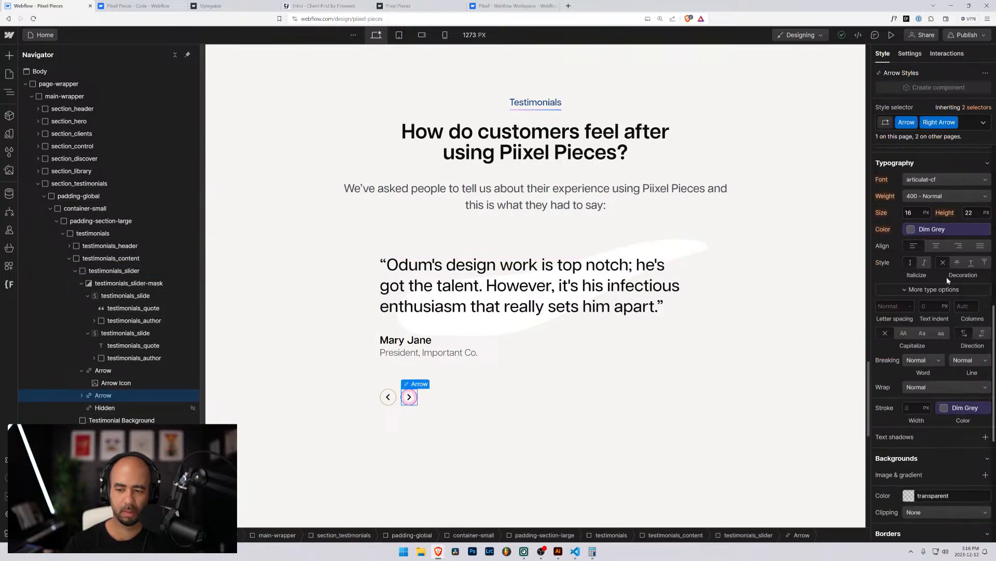
scroll(947, 276, "down", 3)
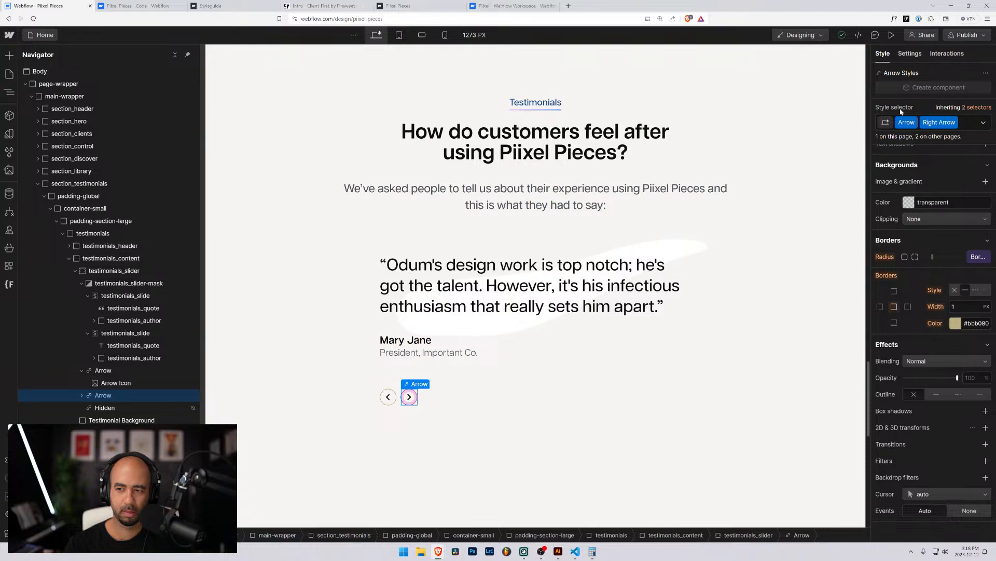
scroll(936, 263, "up", 1)
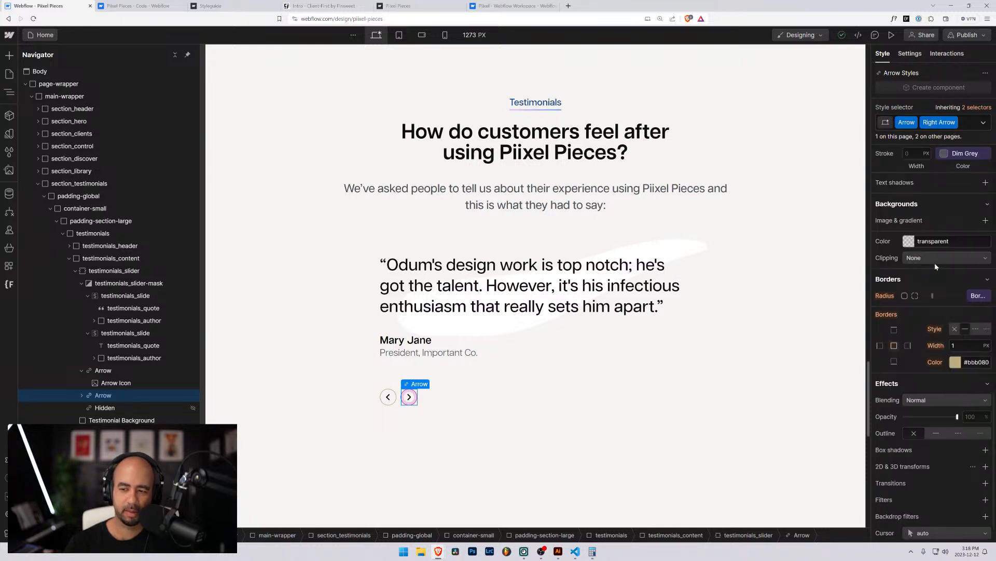
scroll(935, 263, "down", 1)
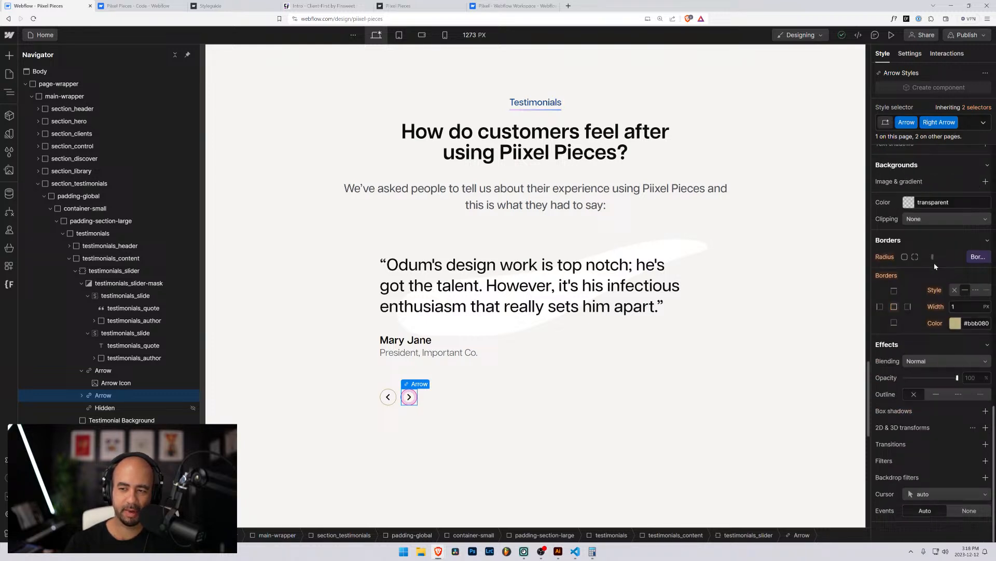
left_click(82, 395)
left_click(109, 409)
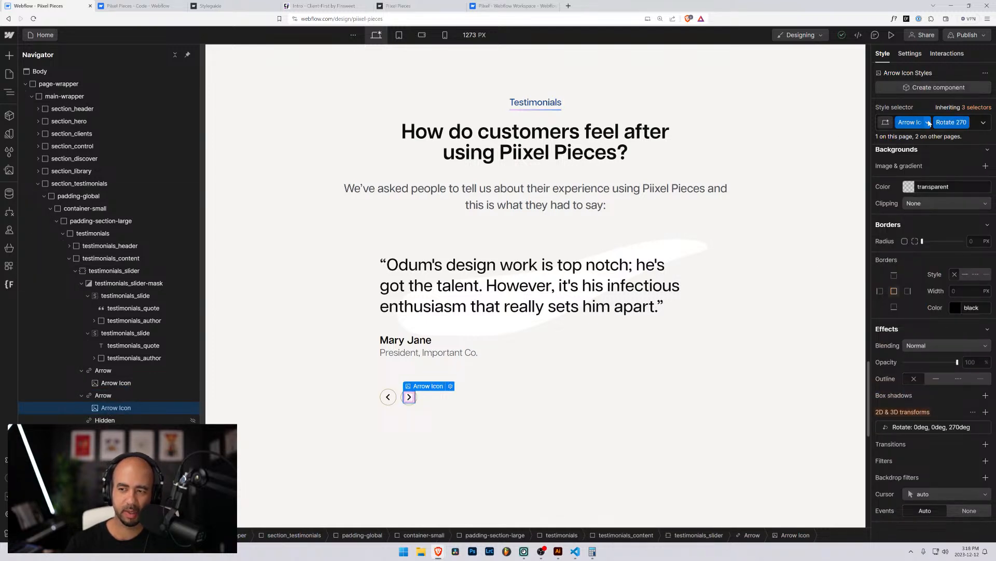
left_click(104, 371)
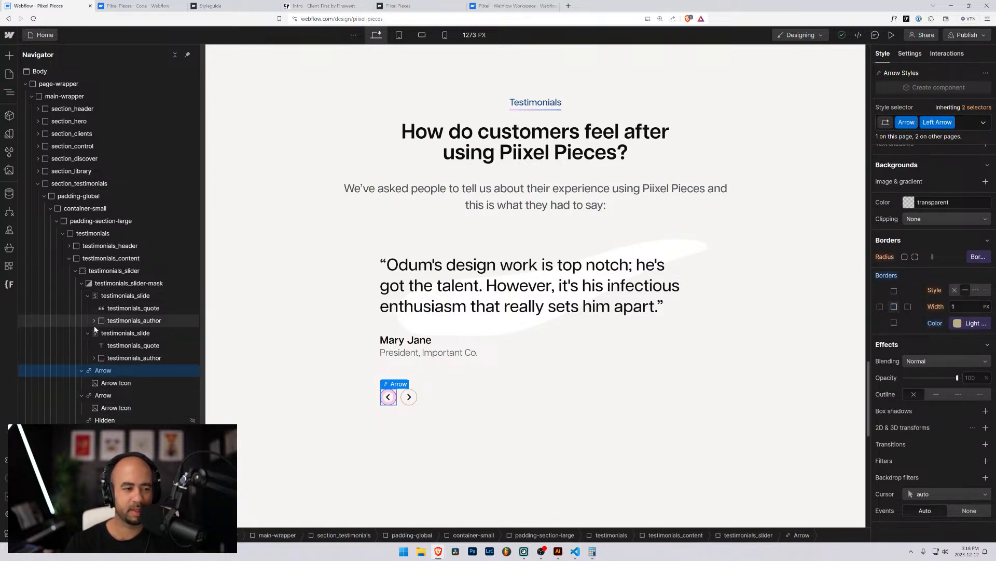
left_click(114, 270)
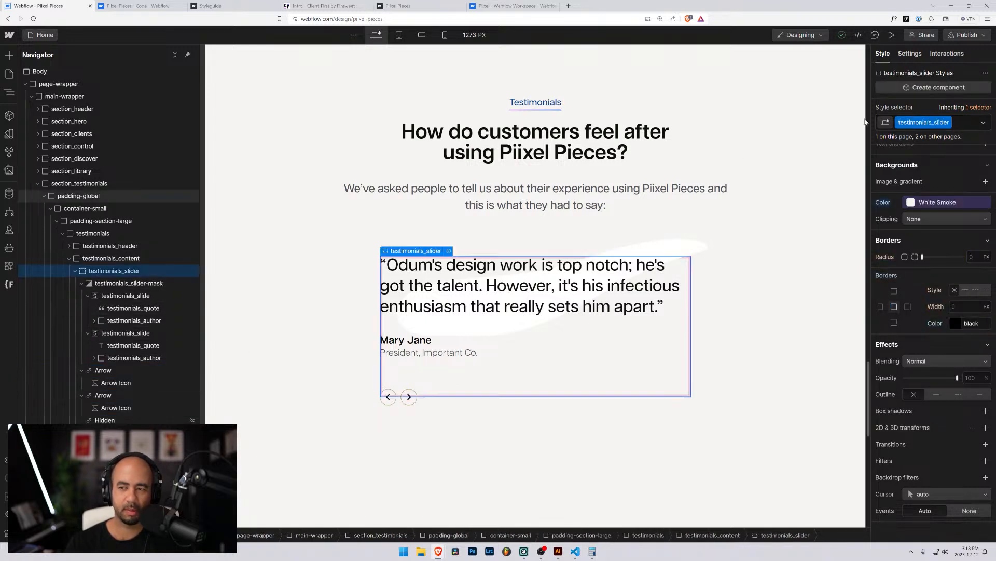
Review the slider's Settings and Interactions panels, ending on Settings.
left_click(910, 54)
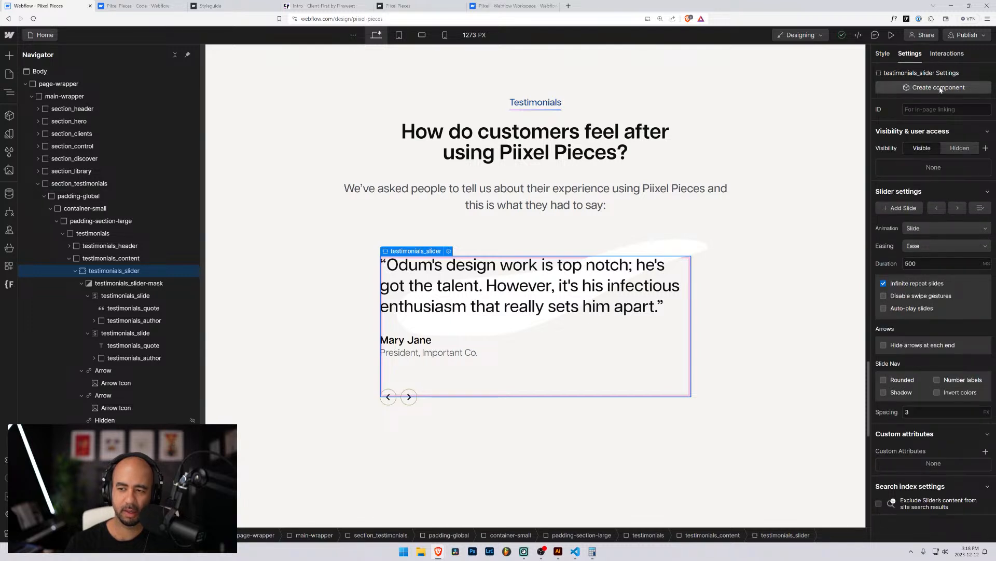
left_click(941, 53)
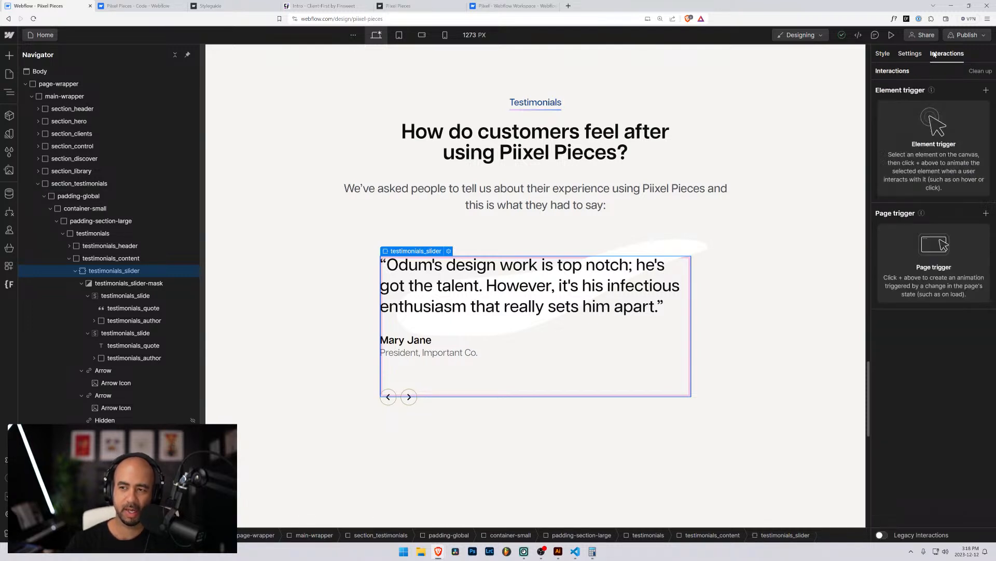
left_click(917, 55)
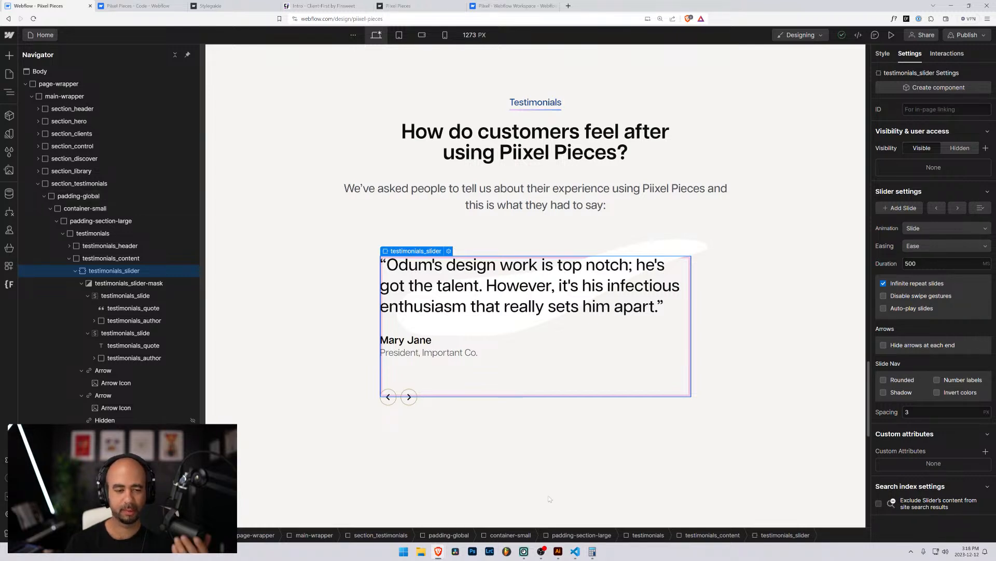
Select the left Arrow and focus its class selector in the Style panel.
left_click(116, 382)
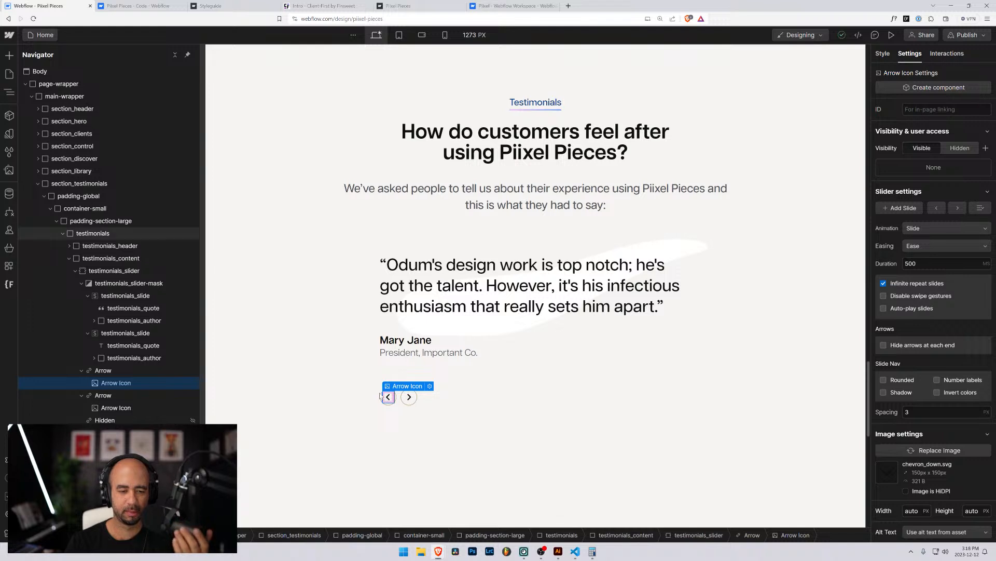
left_click(103, 370)
left_click(882, 53)
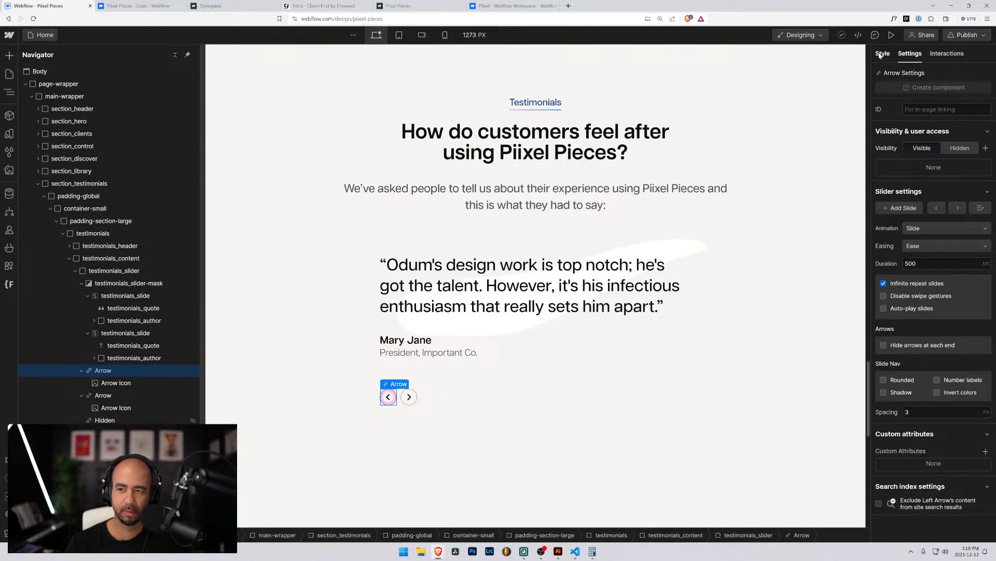
left_click(965, 122)
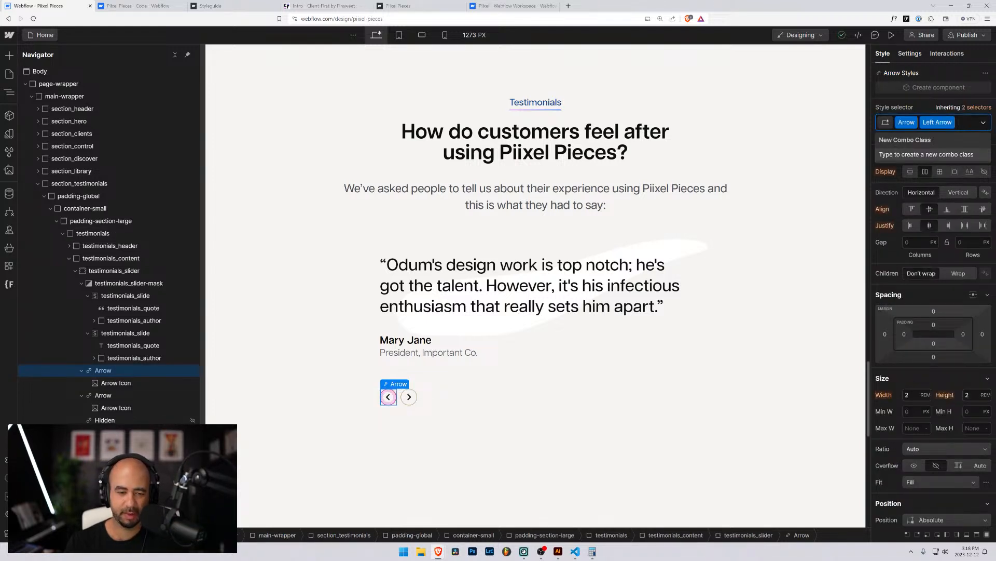
Try swapping the left arrow's combo class to Right Arrow, then restore Left Arrow.
key("BackSpace")
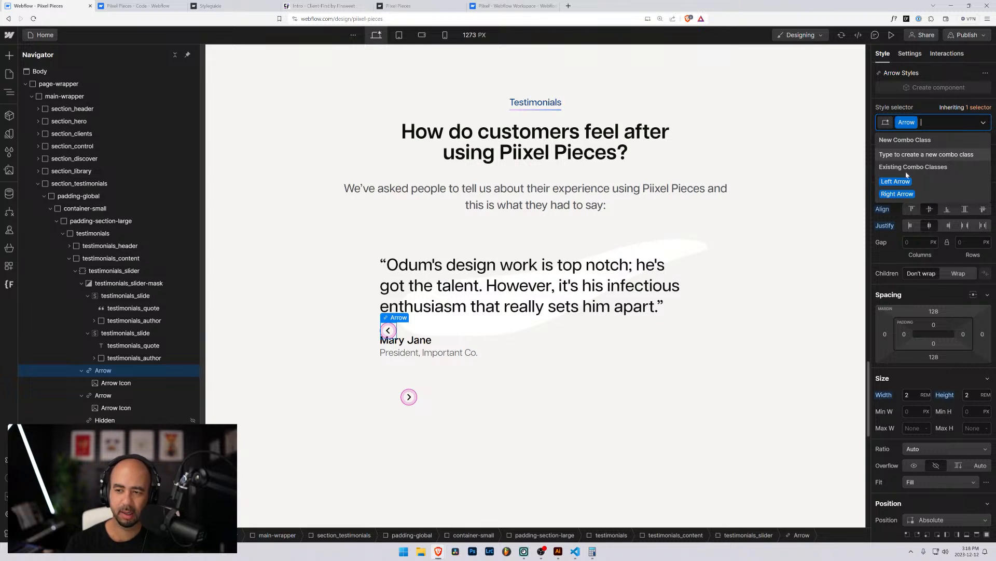
left_click(896, 195)
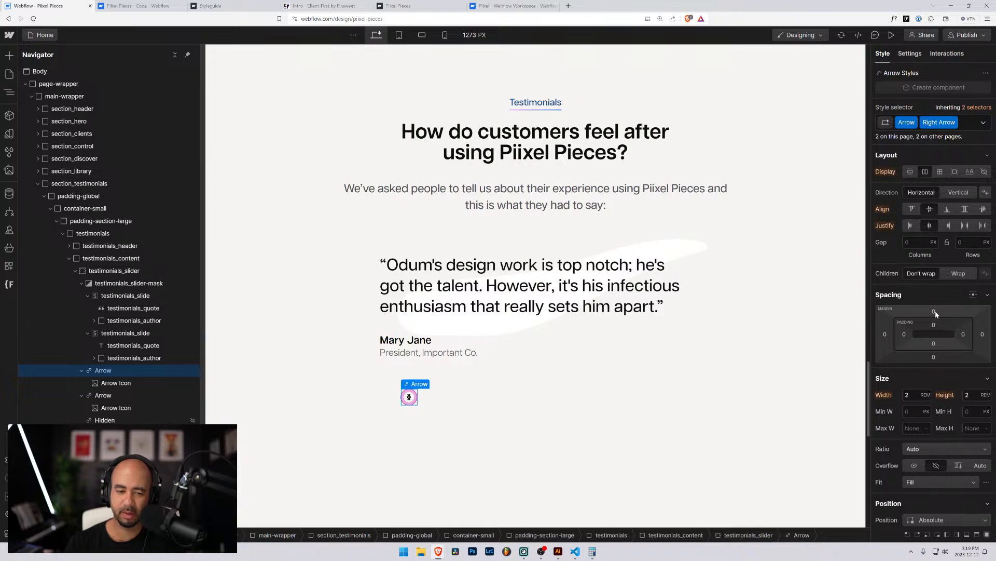
key("ctrl+z")
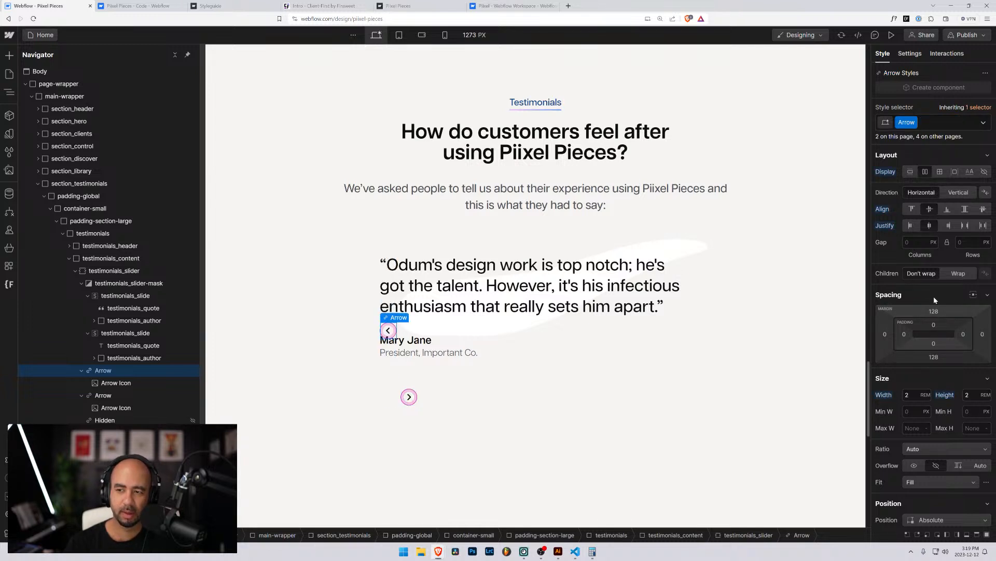
left_click(930, 125)
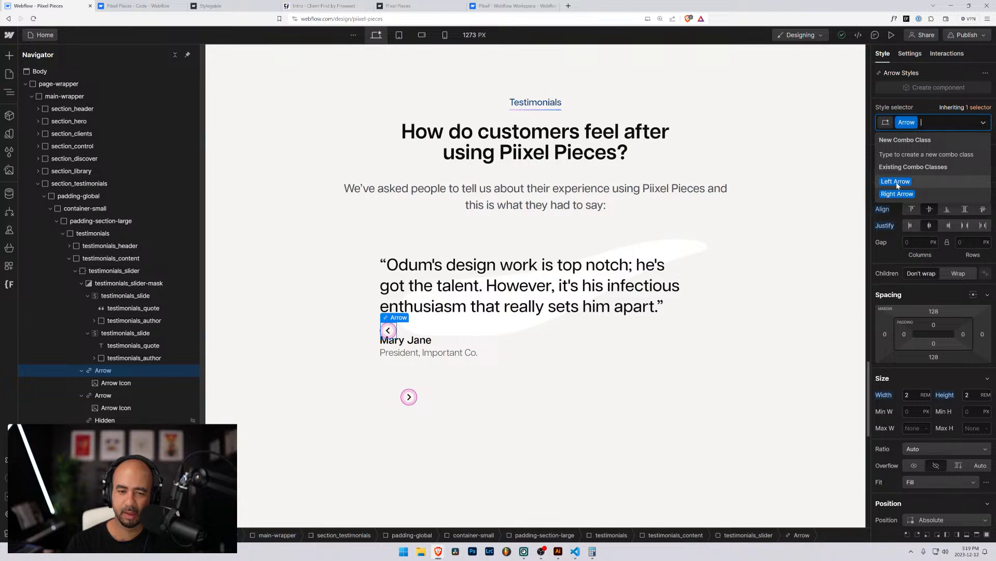
left_click(897, 182)
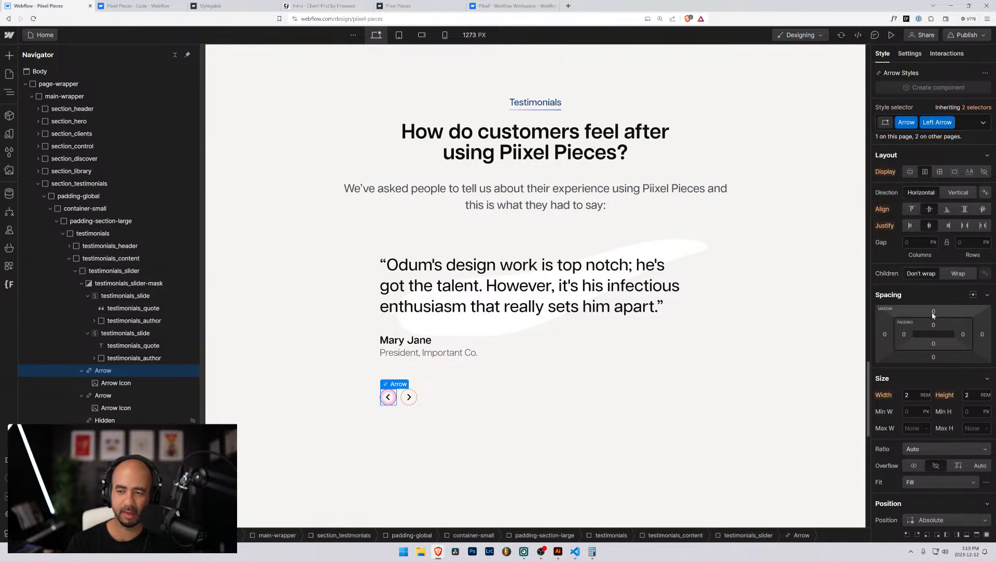
Rename the Arrow base class to 'testimonails_arrow'.
left_click(966, 123)
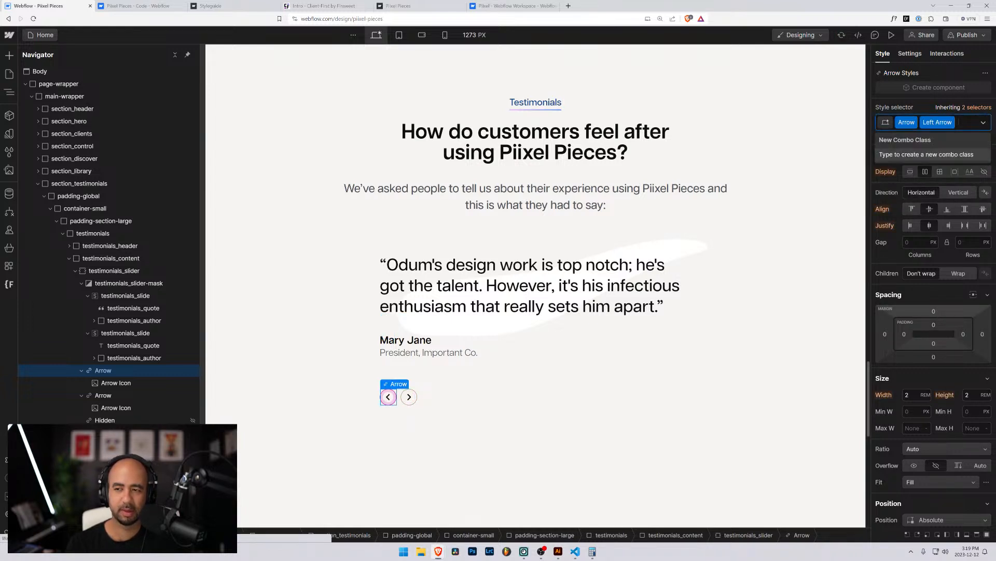
left_click(915, 123)
left_click(907, 136)
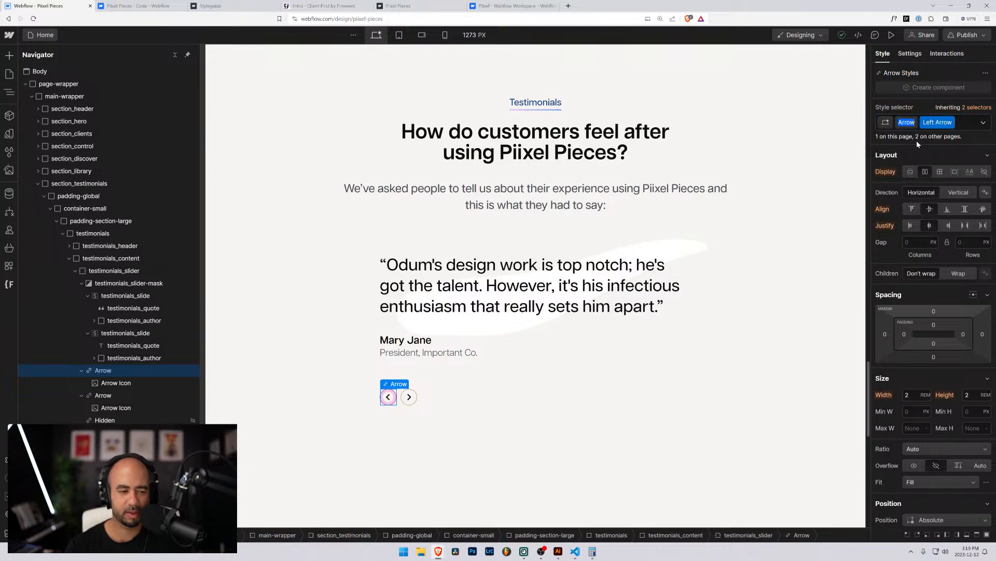
type("testimonail")
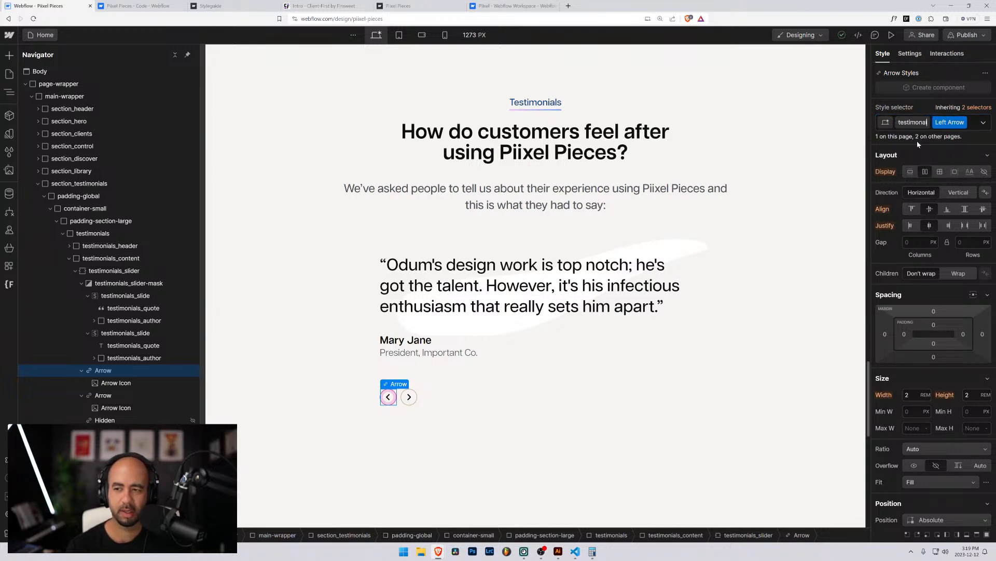
type("s_arrow")
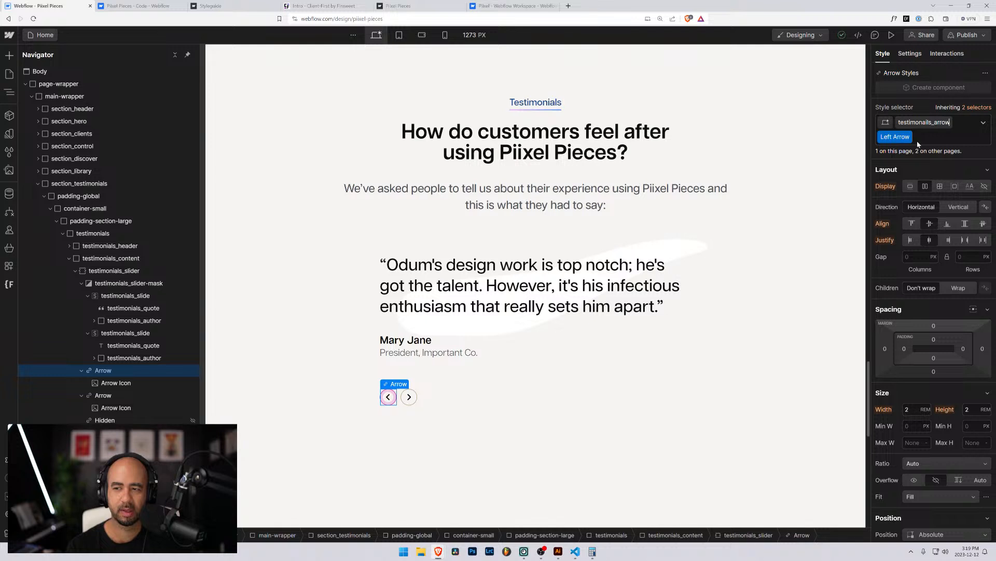
key("Return")
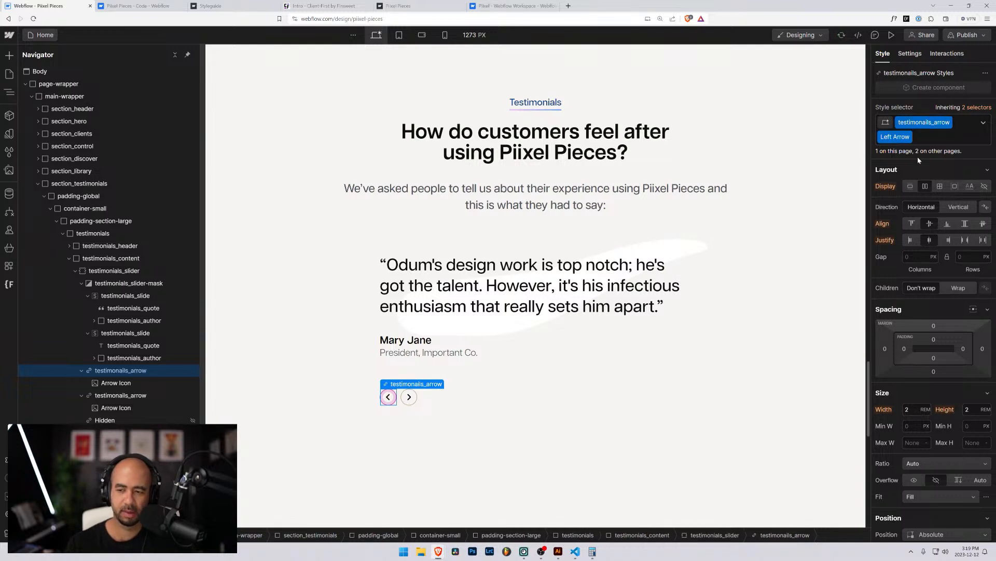
Set the left arrow's bottom margin to 0.
left_click(949, 123)
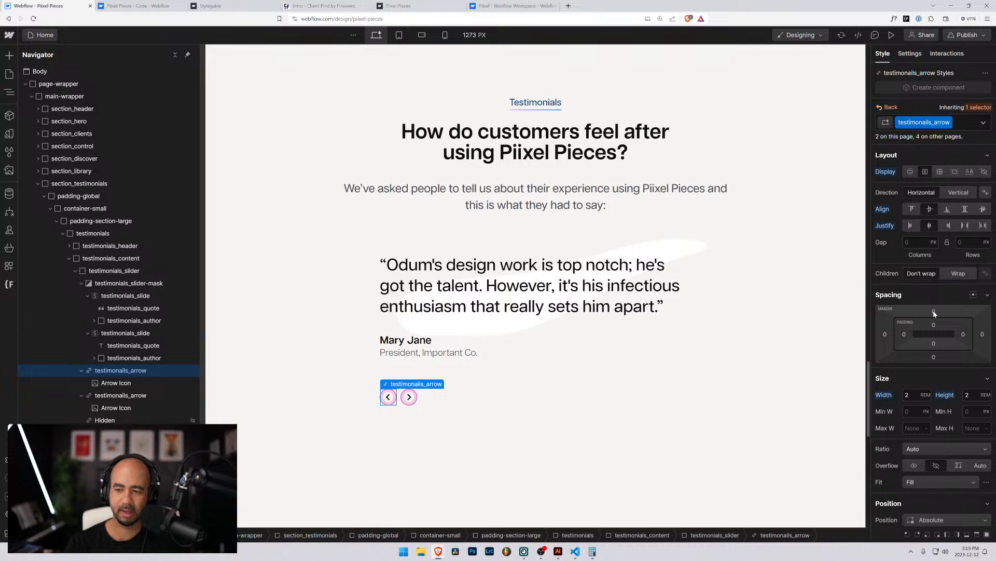
left_click(935, 312)
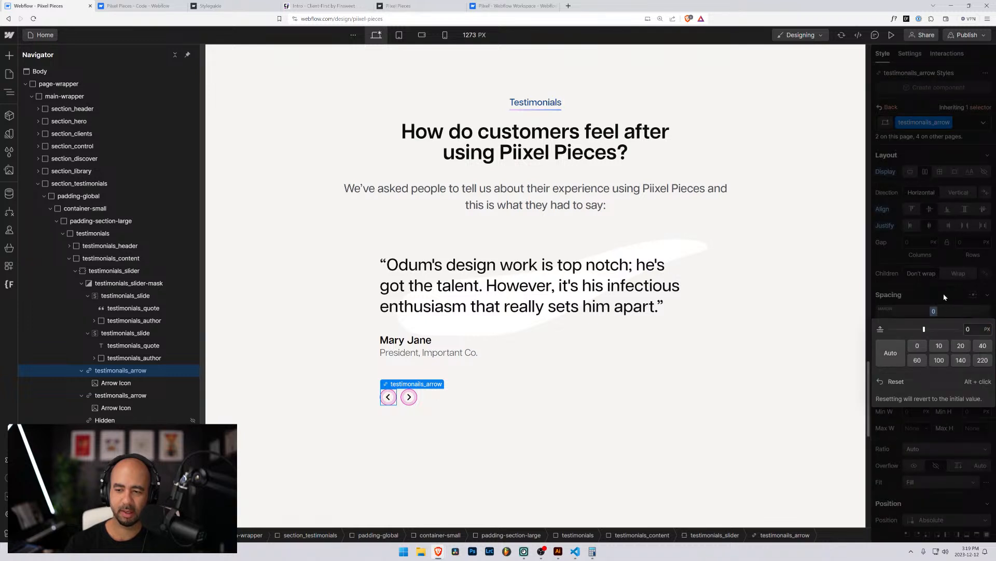
left_click(945, 297)
left_click(935, 358)
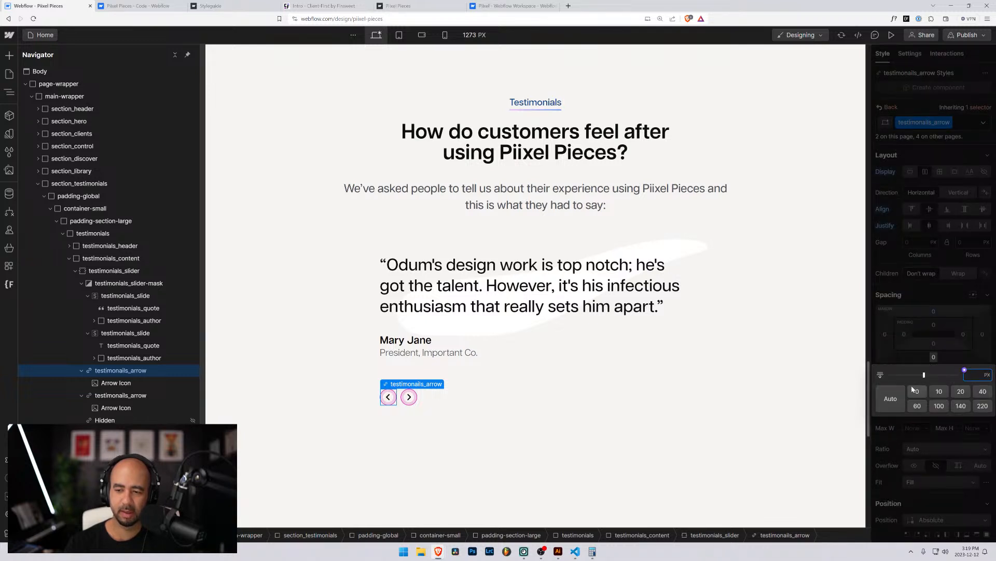
left_click(944, 301)
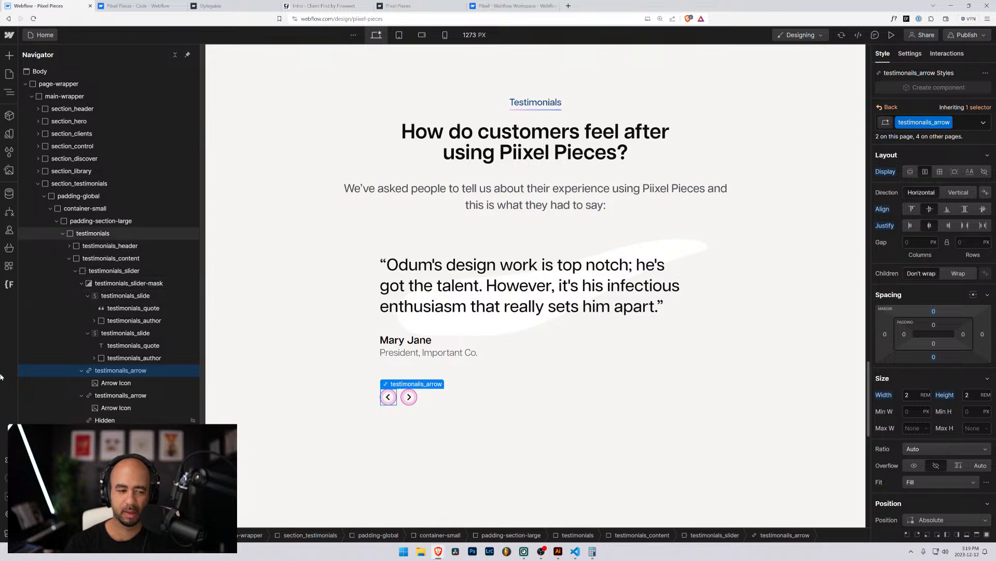
Remove the Left Arrow combo class so only the base arrow class remains.
left_click(113, 373)
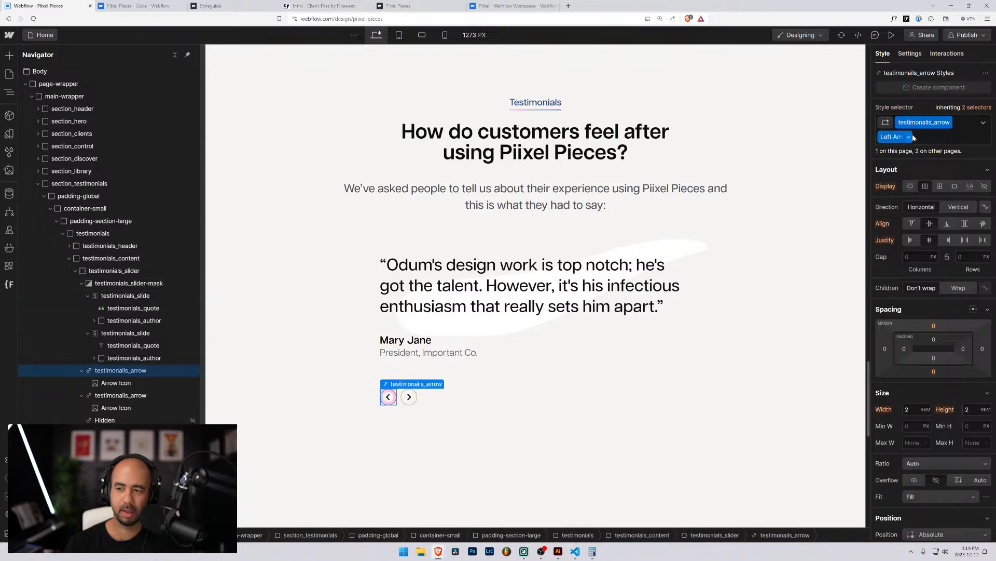
left_click(934, 137)
key("BackSpace")
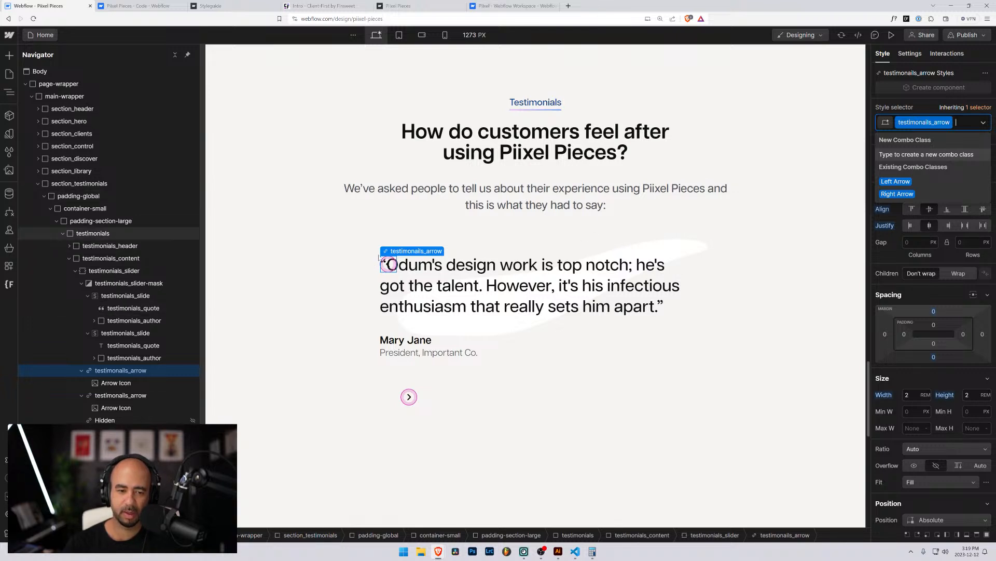
left_click(934, 313, "alt")
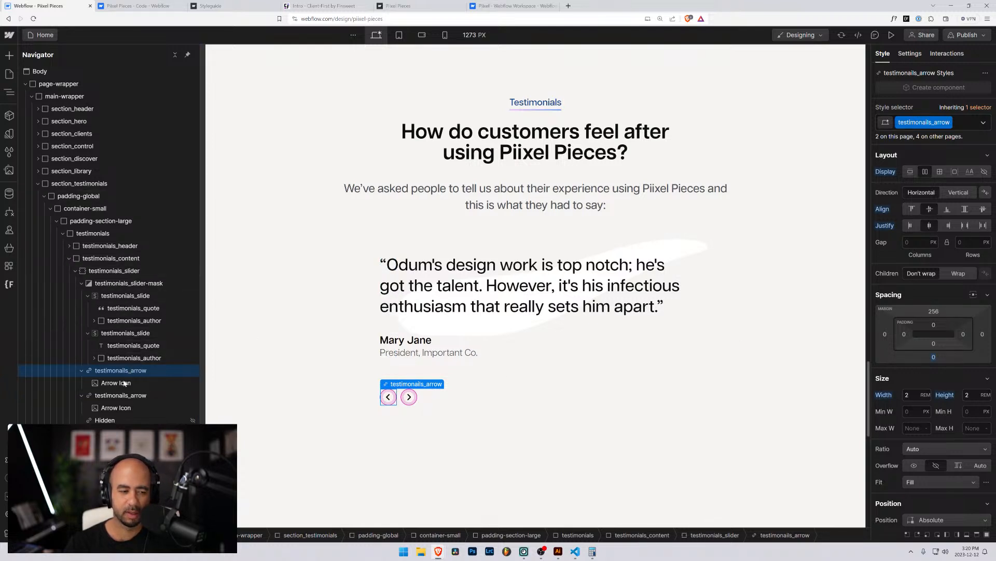
Select the right arrow, remove its Right Arrow combo class, then put it back.
left_click(117, 395)
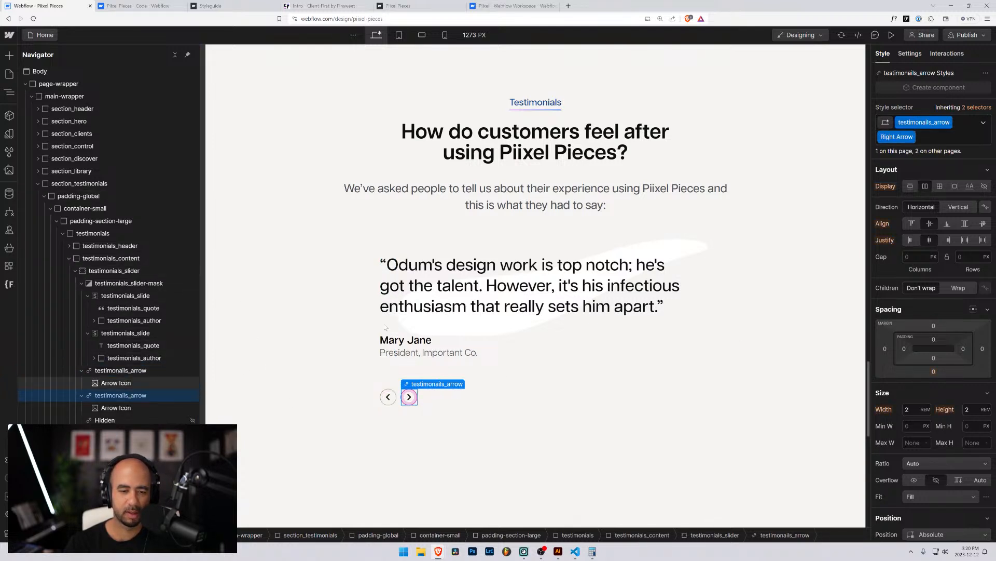
left_click(926, 137)
key("BackSpace")
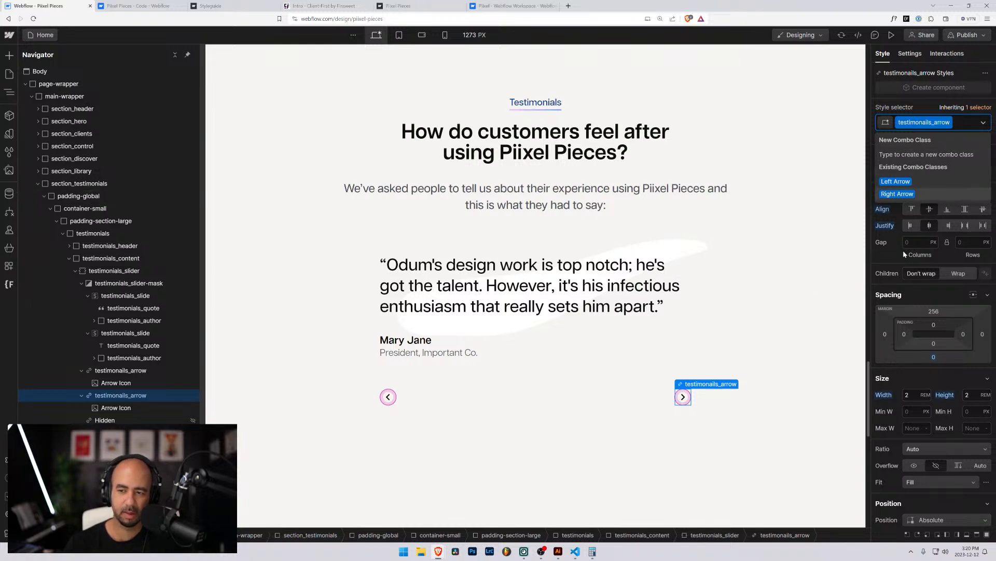
left_click(898, 193)
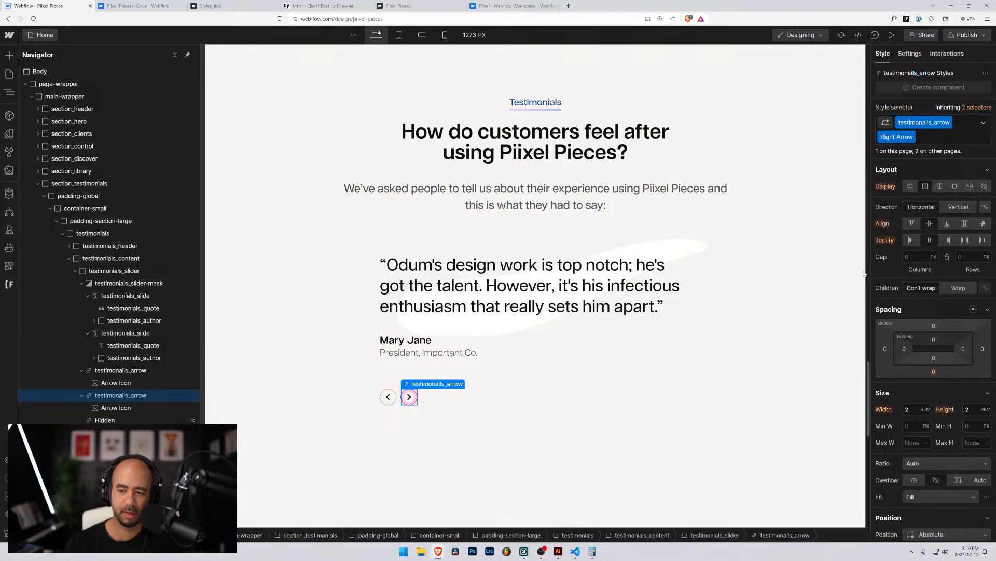
scroll(893, 352, "down", 5)
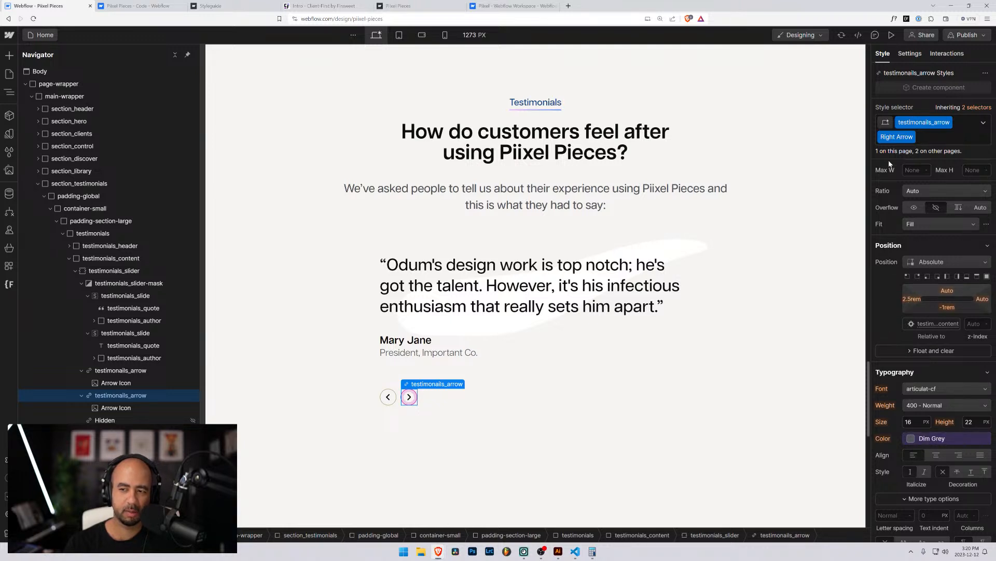
Reselect the right arrow and remove its Right Arrow combo class.
left_click(125, 373)
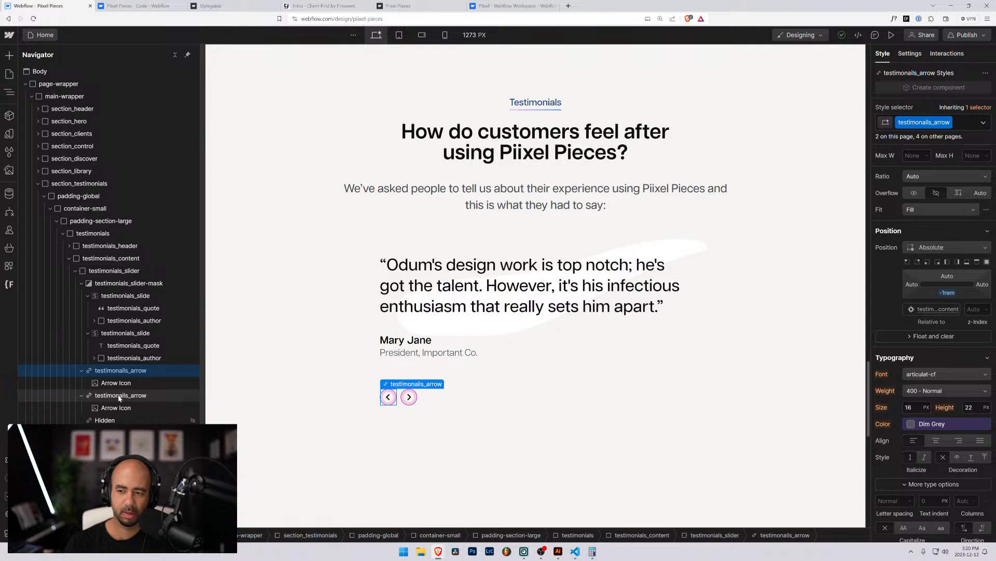
left_click(120, 397)
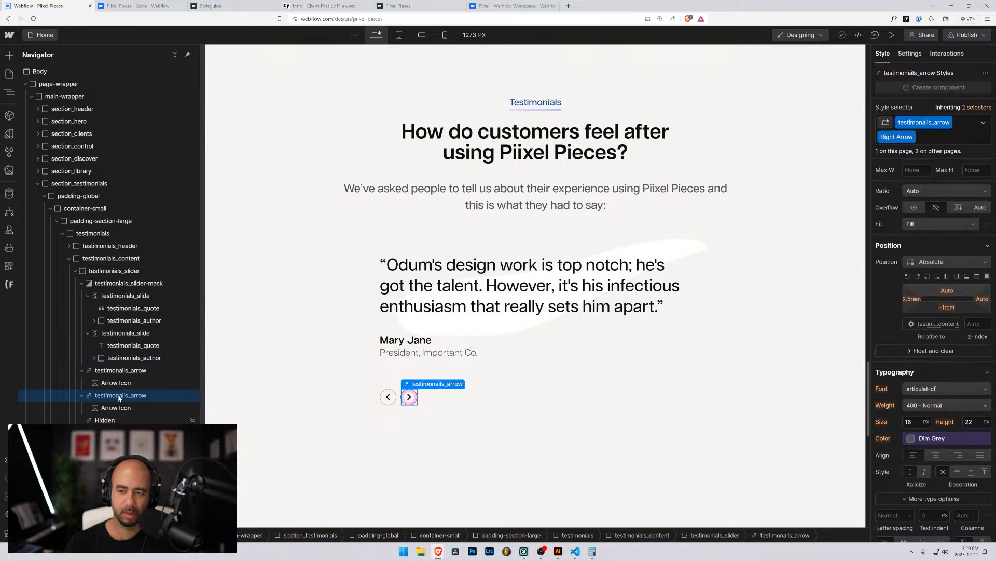
left_click(981, 127)
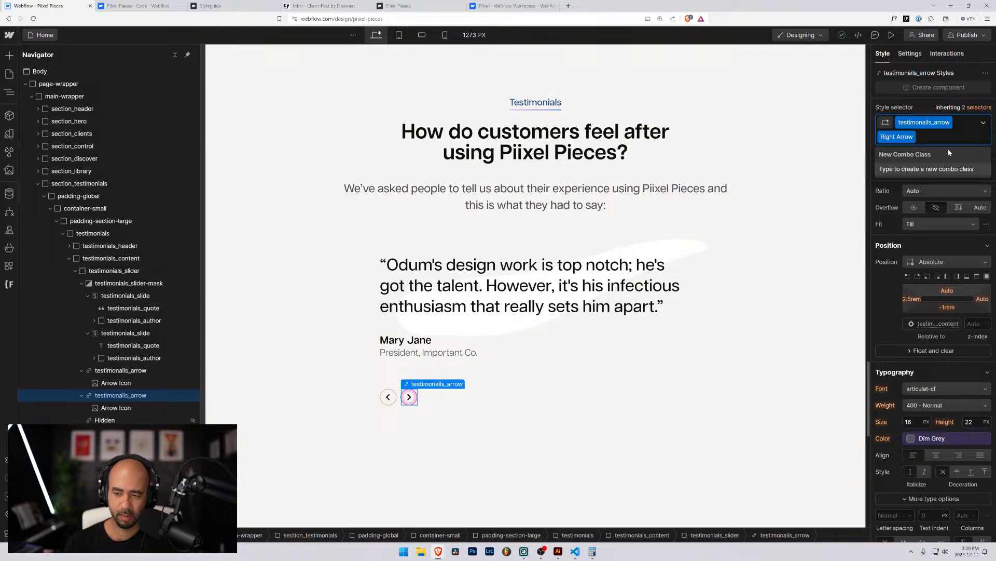
key("BackSpace")
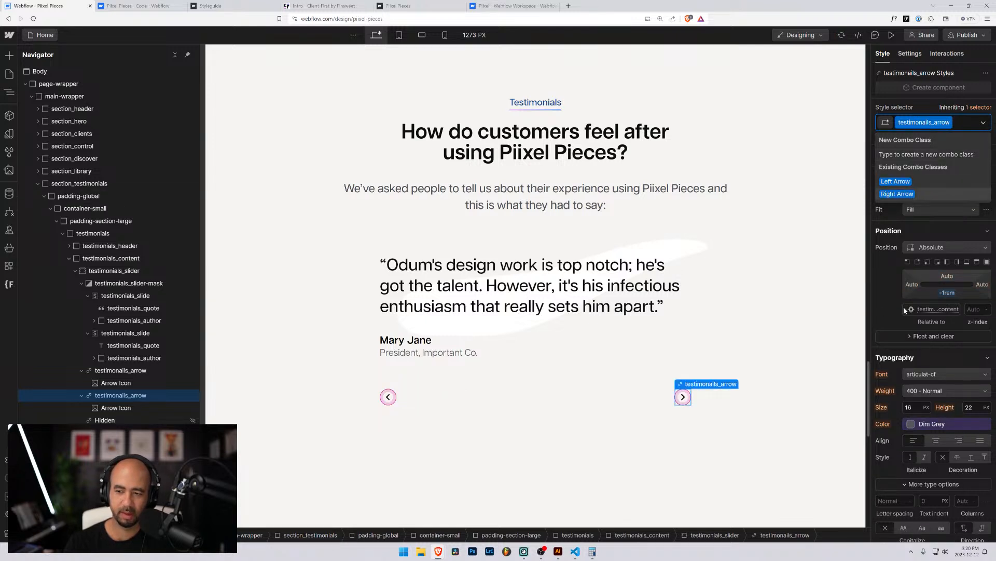
left_click(910, 287)
Set the right arrow's left offset to 2.5rem, then return it to Auto.
left_click(909, 286)
type("2")
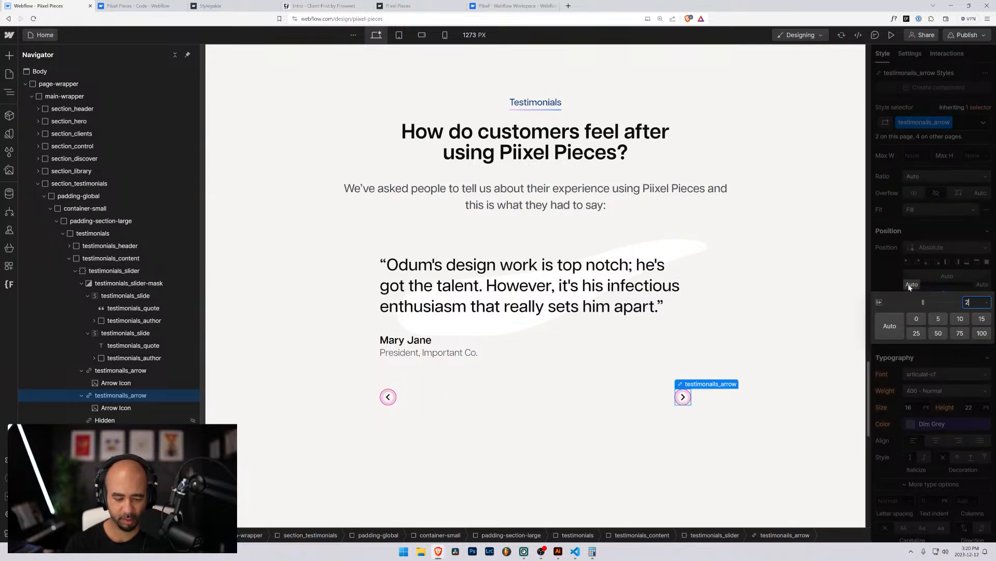
type(".5rem")
key("Return")
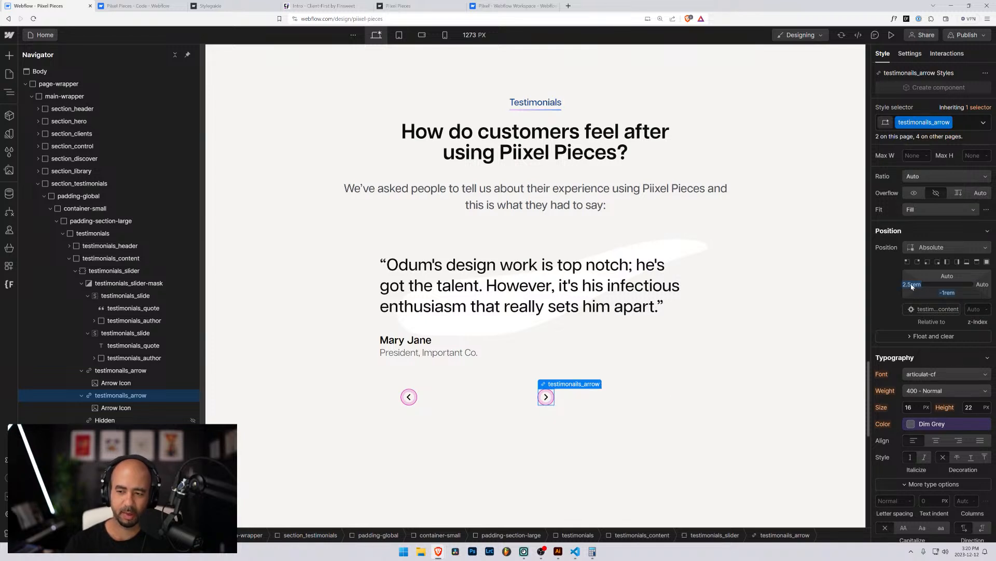
left_click(912, 285, "alt")
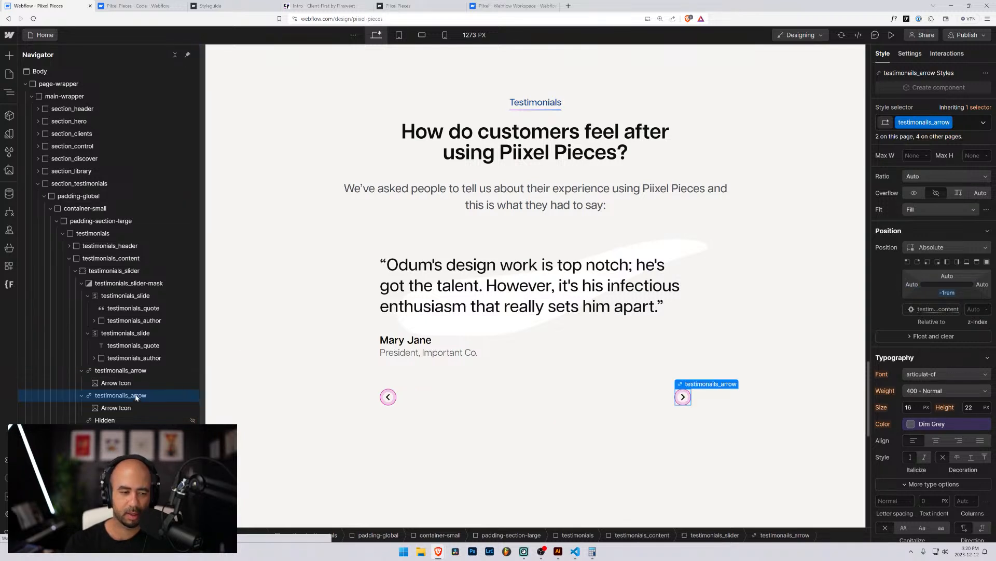
key("ctrl+z")
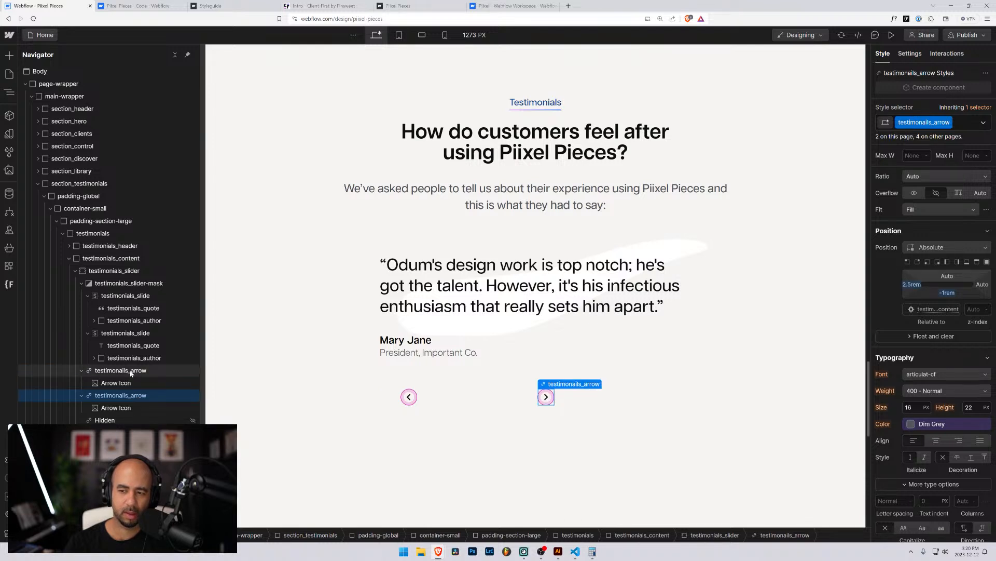
key("ctrl+shift+z")
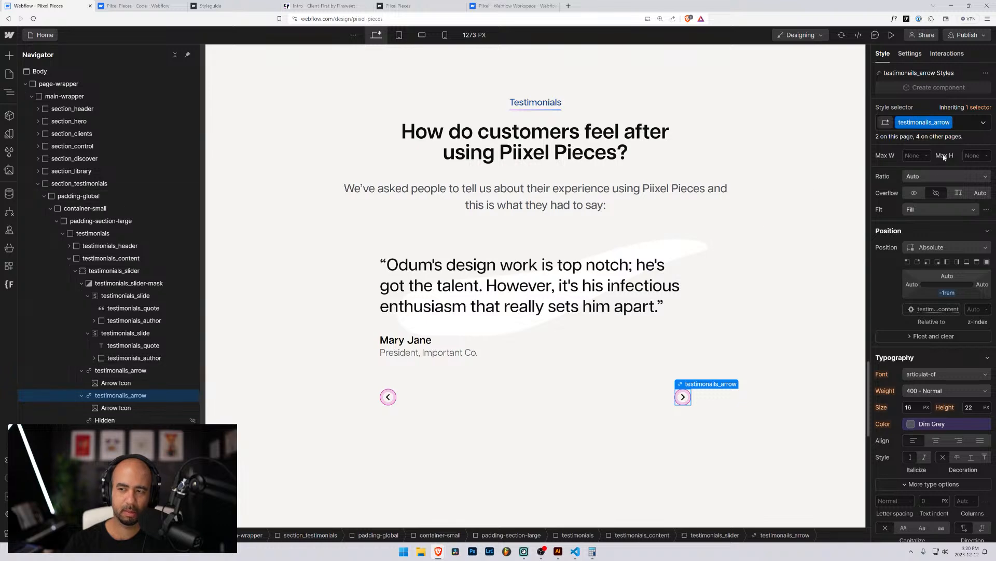
Add a new is-right-arrow combo class to the right arrow.
left_click(961, 125)
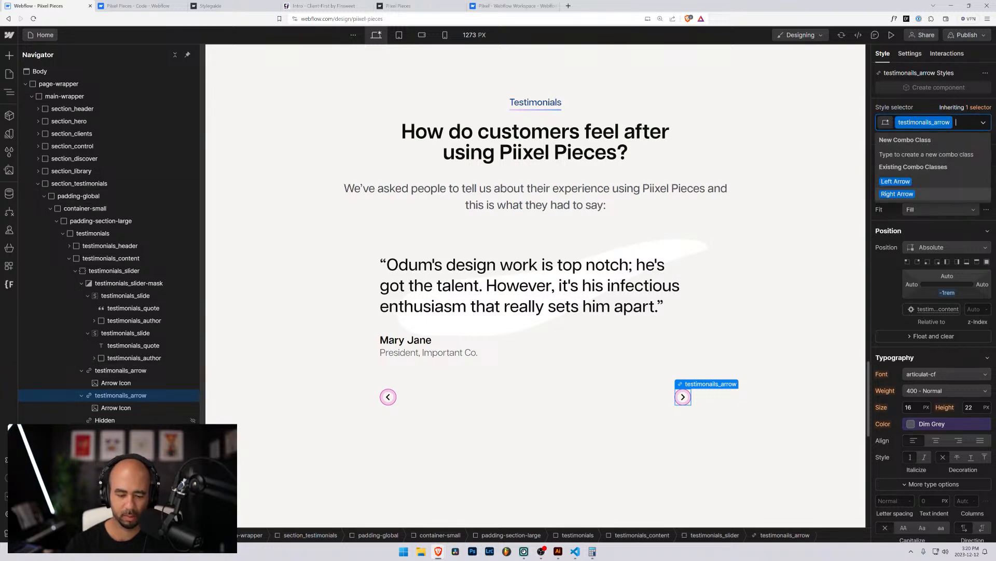
type("-is-r")
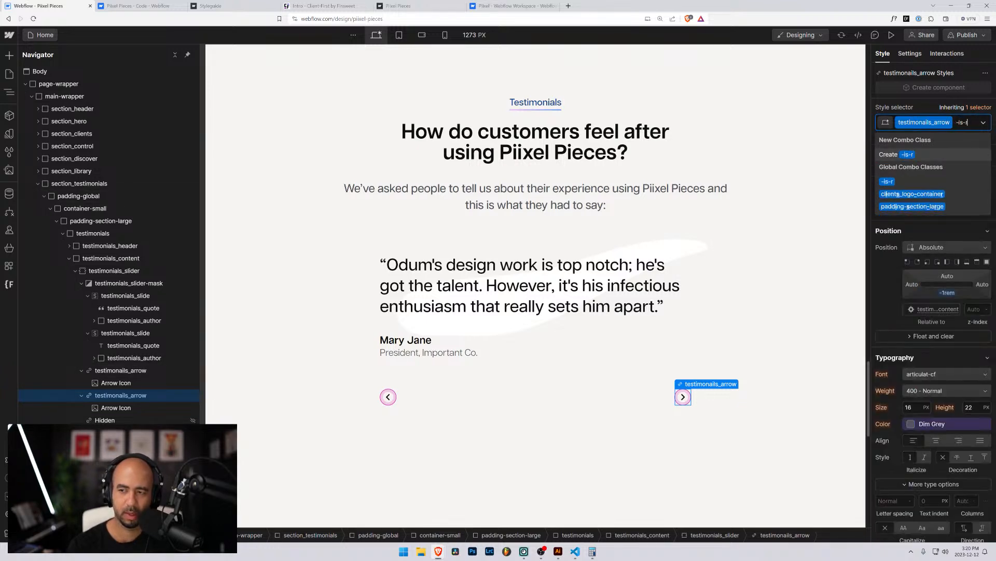
type("i")
key("BackSpace")
key("BackSpace")
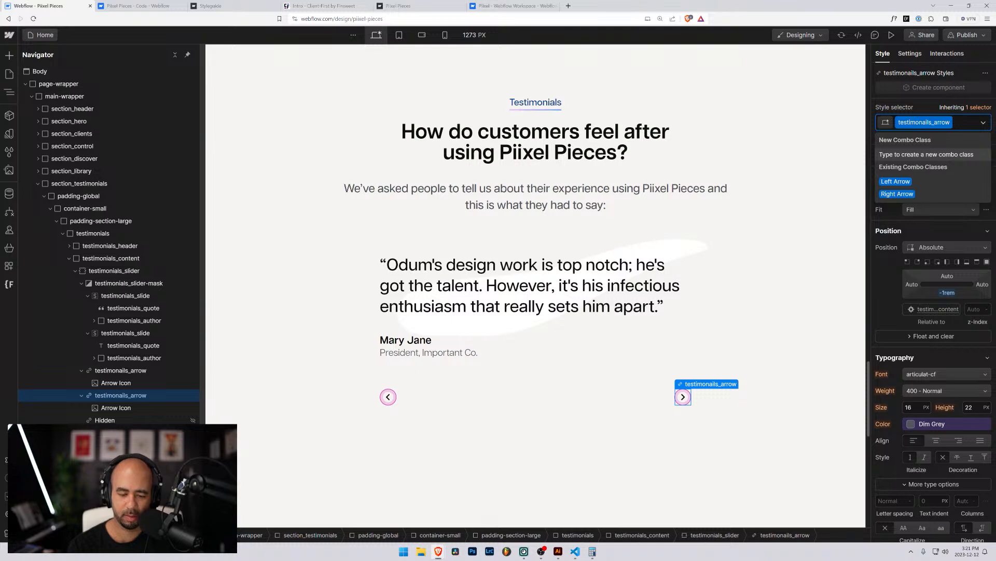
type("-is-righ")
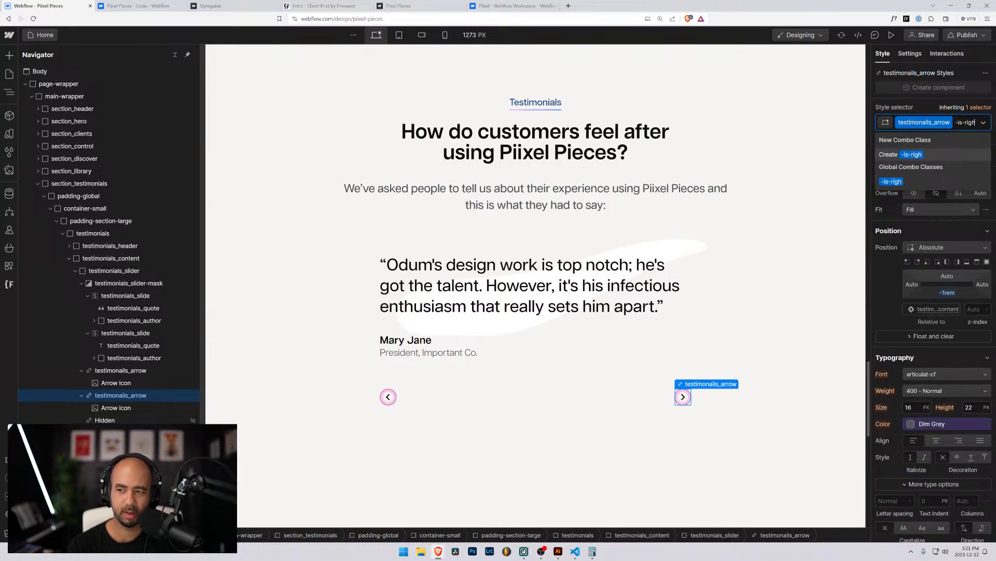
key("BackSpace")
key("BackSpace")
key("BackSpace")
key("BackSpace")
key("BackSpace")
key("BackSpace")
key("BackSpace")
key("BackSpace")
type("is-r")
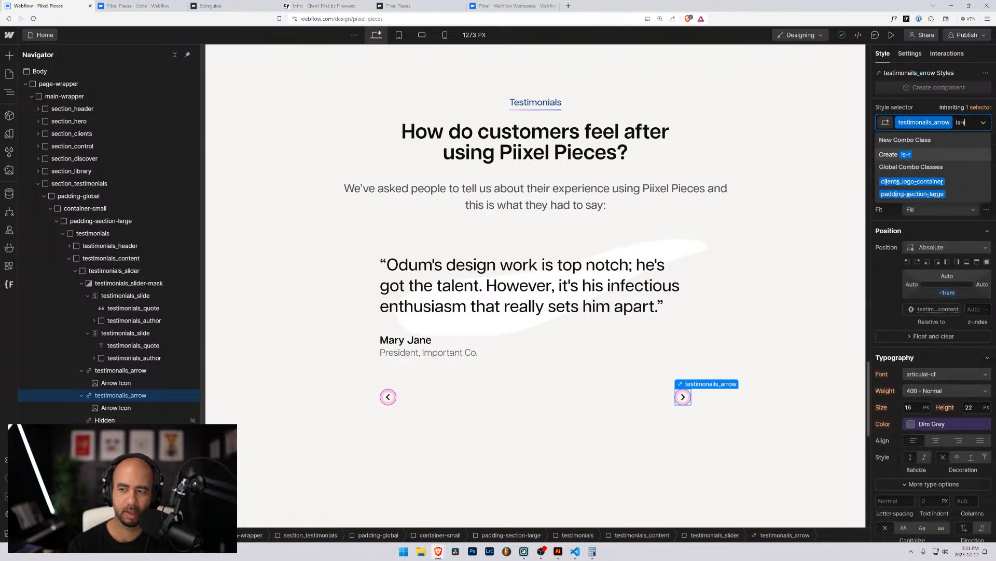
type("ight-arrow")
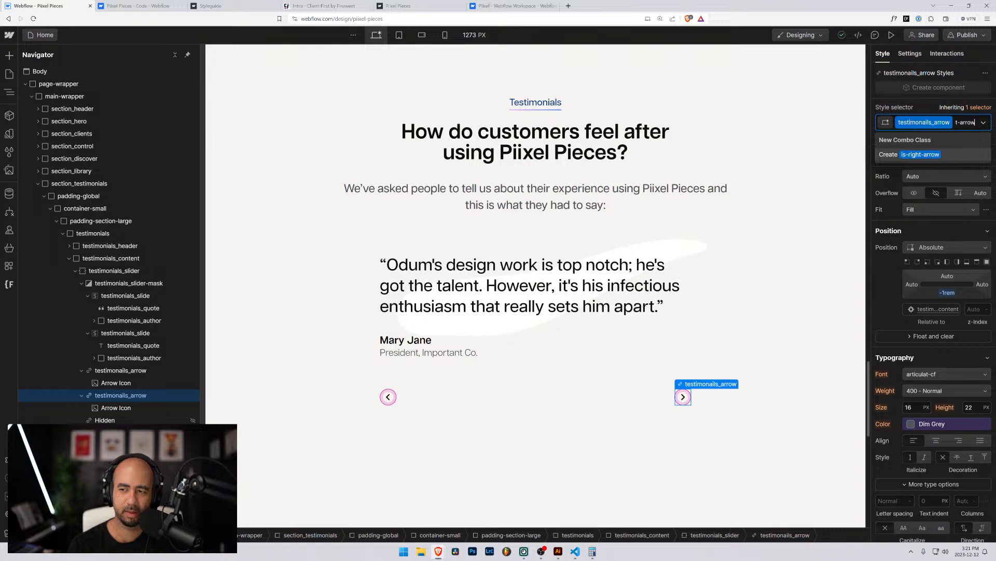
key("Return")
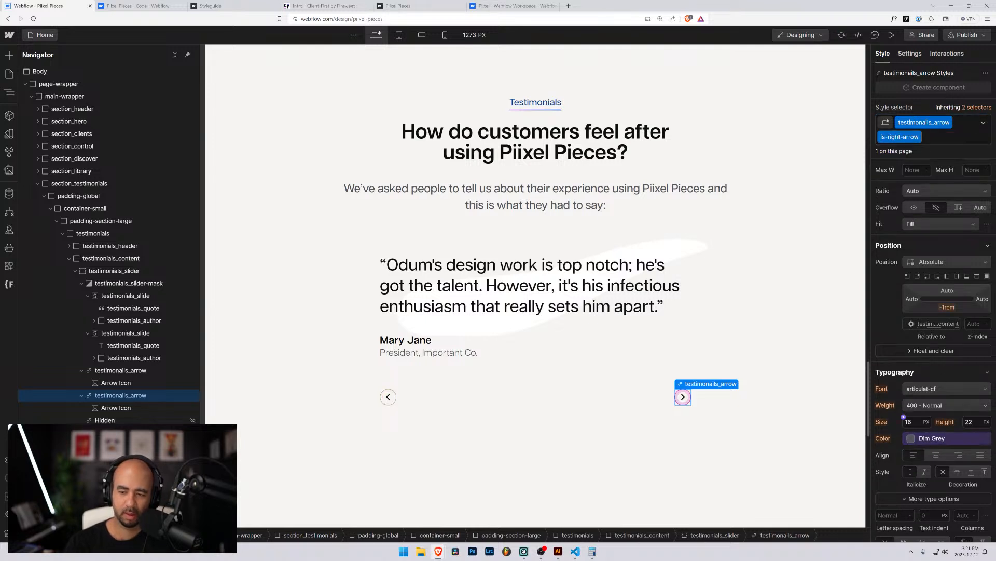
Give the is-right-arrow class a 2.5rem left offset.
left_click(910, 299)
type("2.5r")
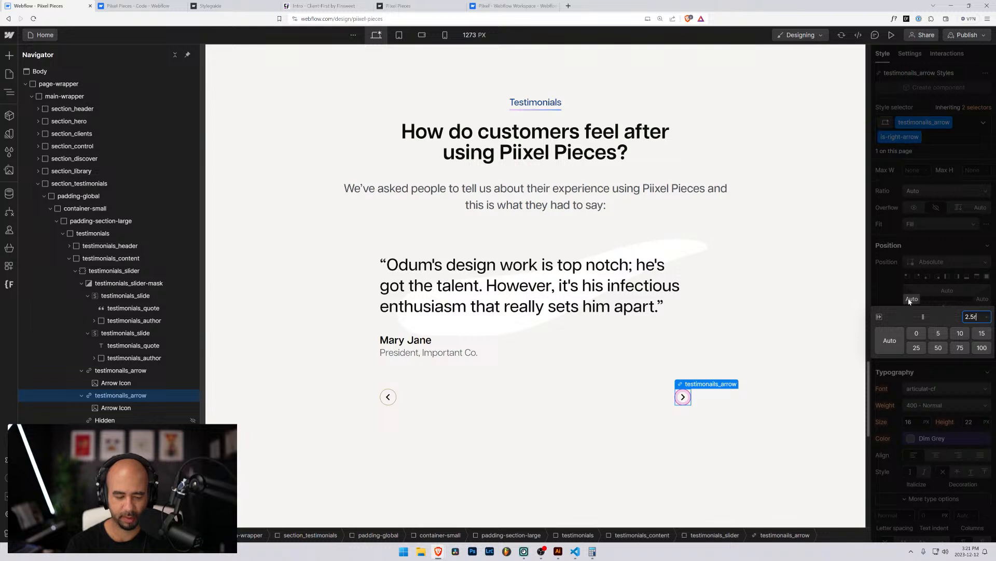
key("Return")
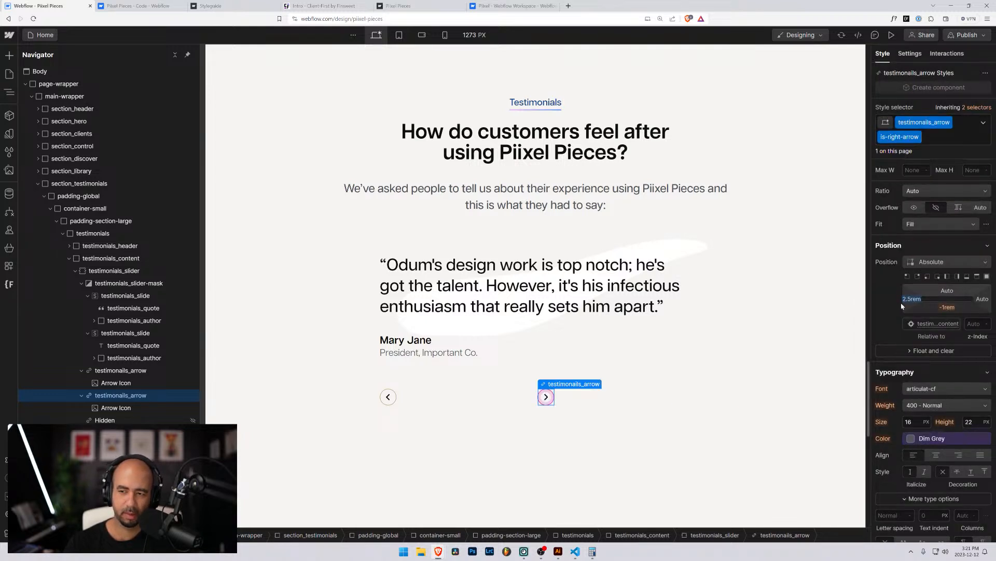
Swap is-right-arrow back to the Right Arrow combo class.
left_click(938, 137)
key("BackSpace")
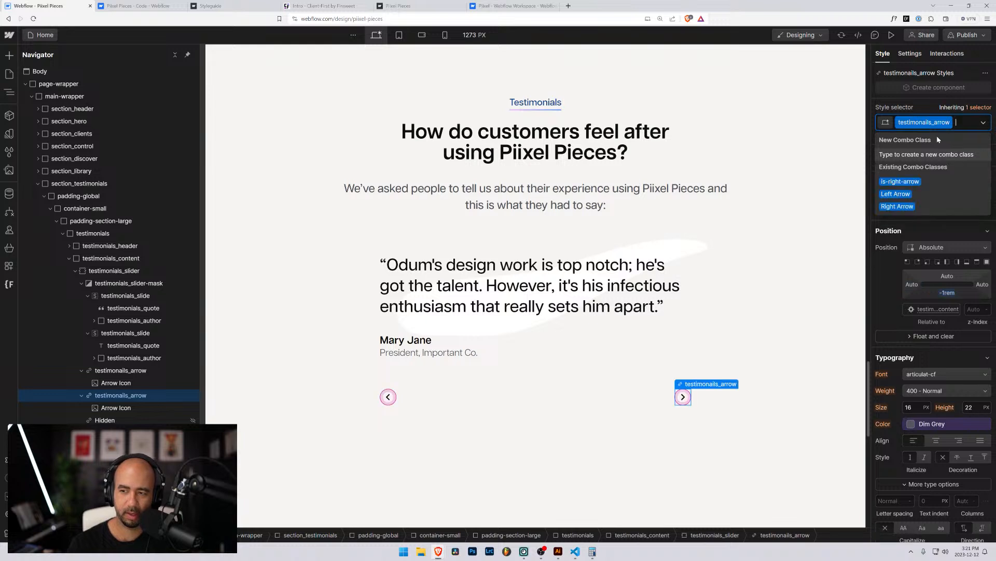
left_click(909, 206)
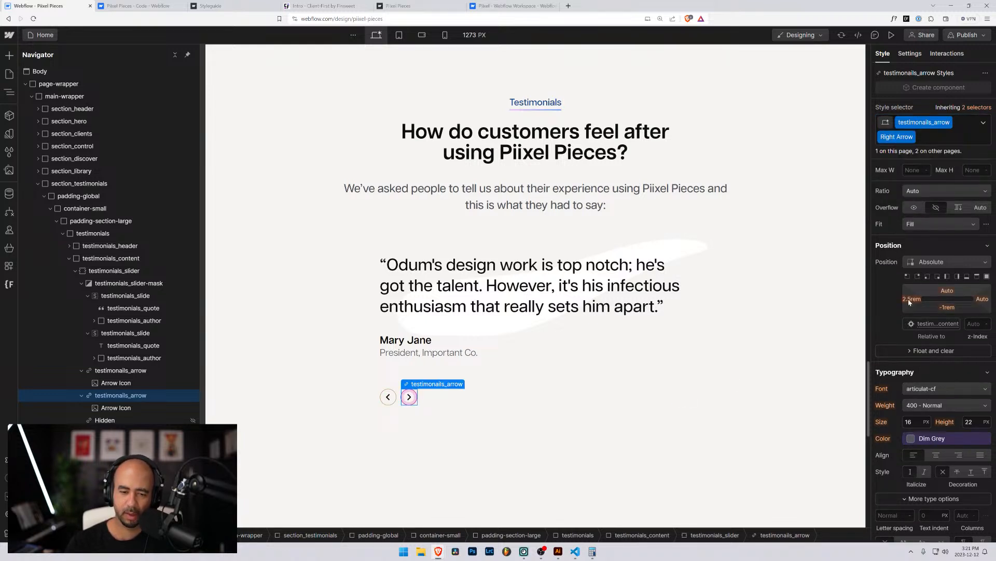
scroll(934, 302, "up", 5)
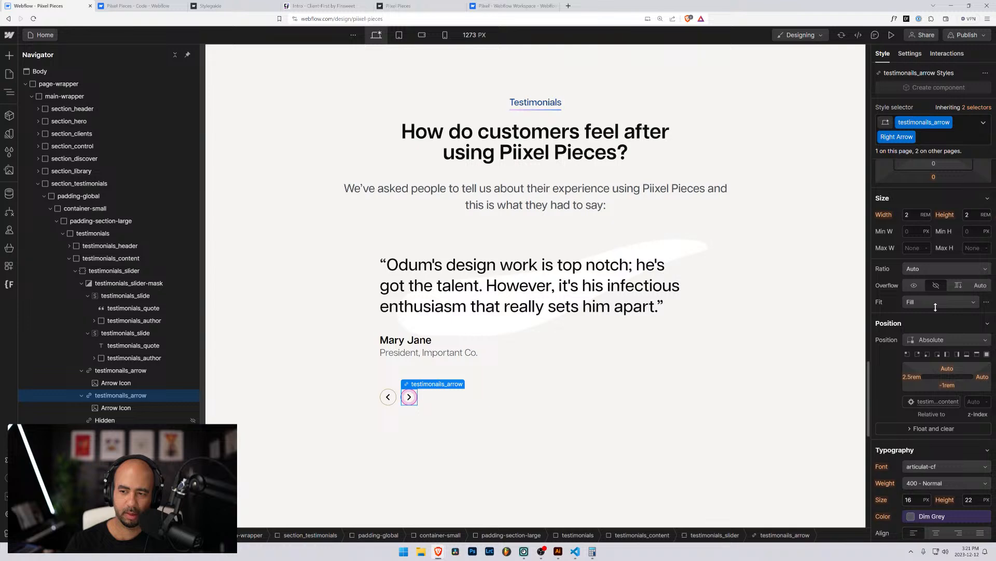
scroll(937, 304, "down", 5)
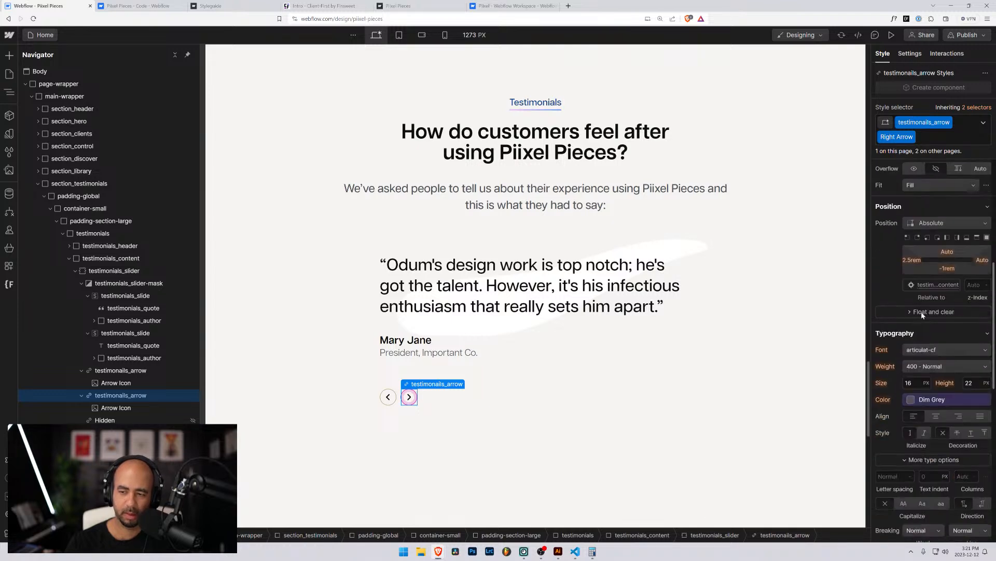
scroll(905, 290, "down", 8)
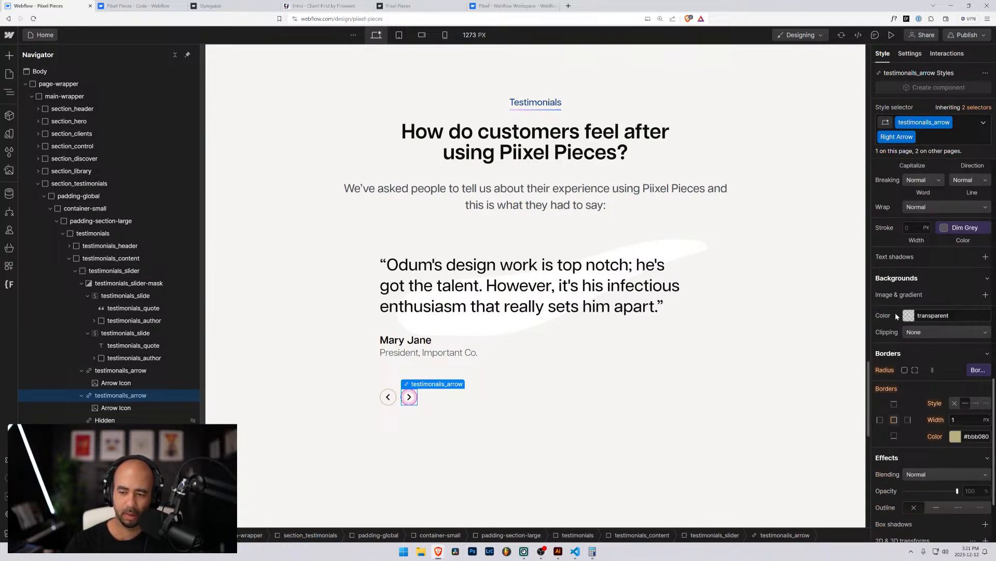
scroll(890, 336, "up", 8)
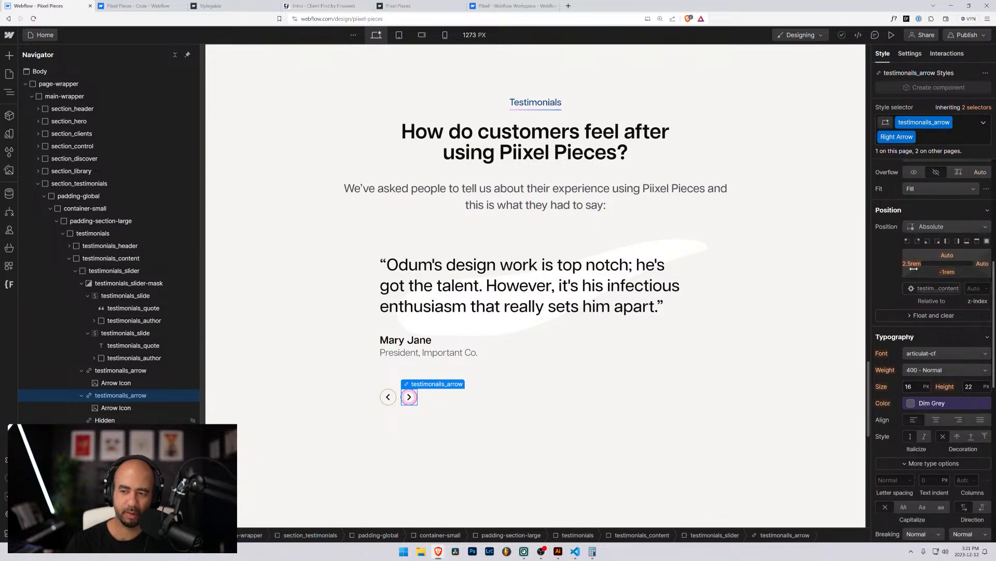
Rename the Right Arrow combo class to is-right.
left_click(941, 139)
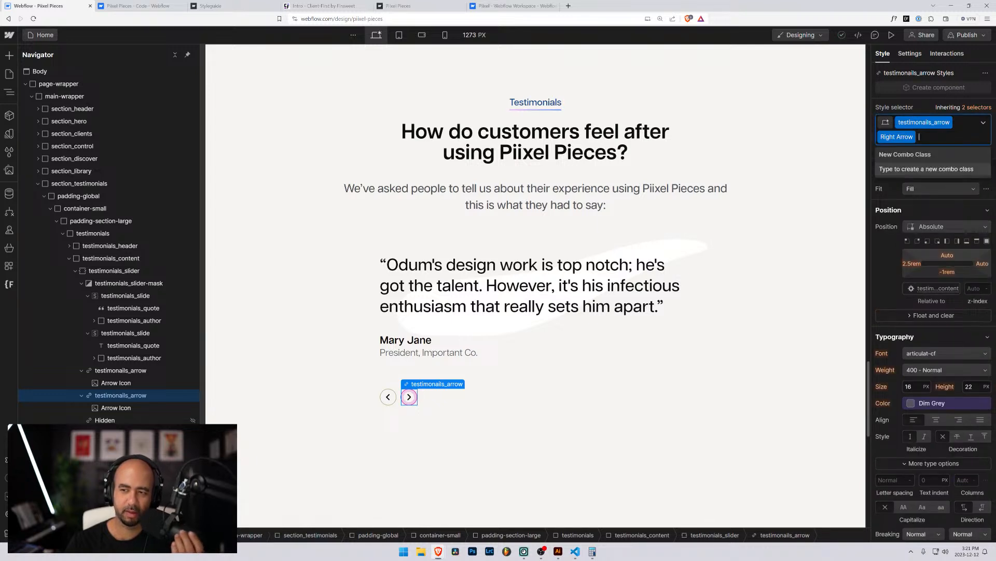
double_click(910, 138)
type("is-right")
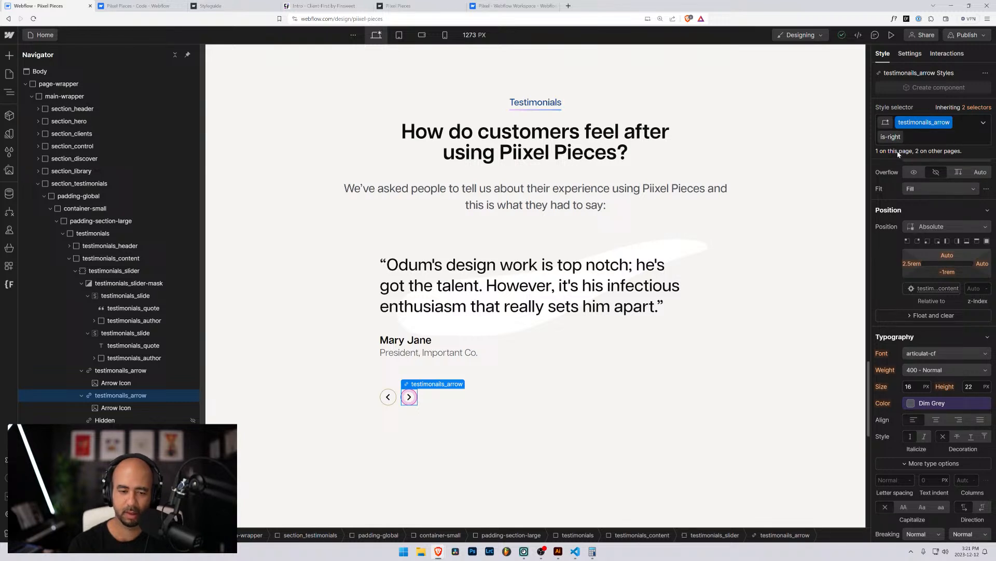
key("Return")
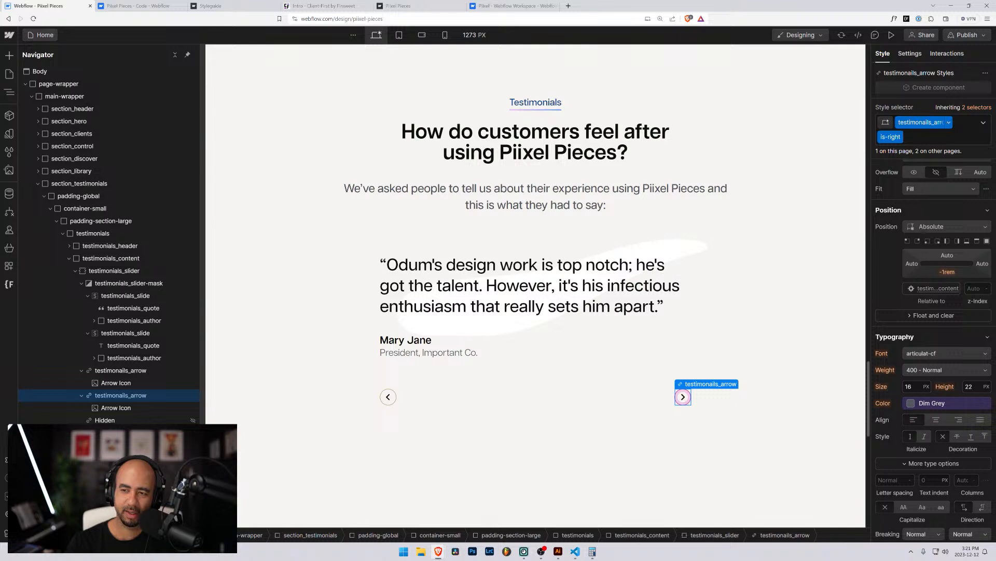
left_click(913, 137)
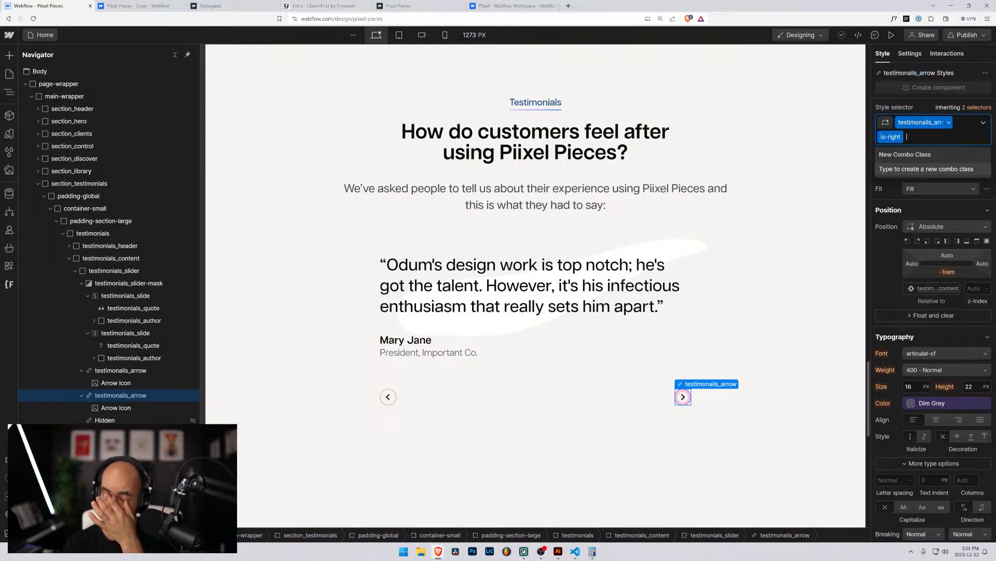
left_click(408, 341)
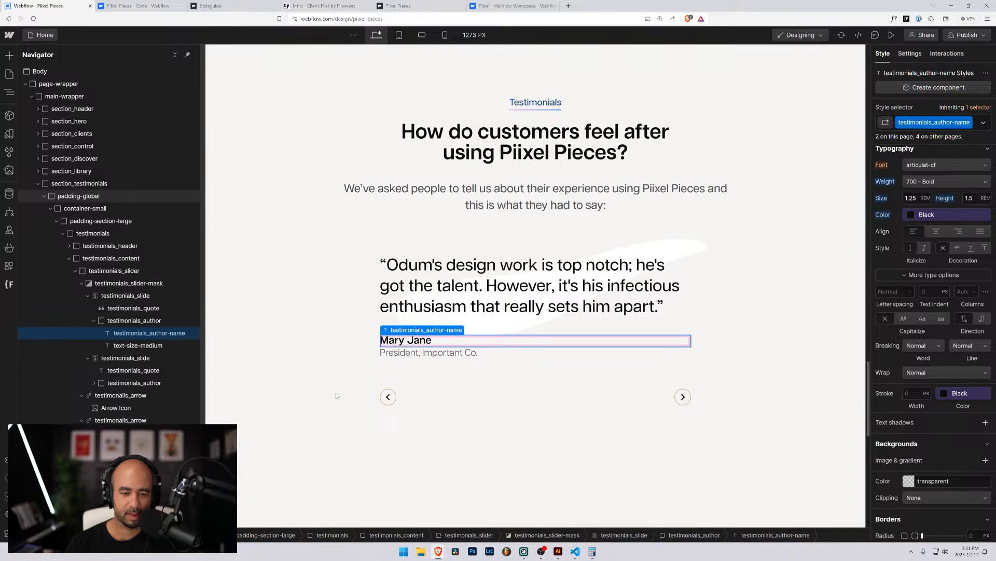
Undo the recent changes until the arrows' base class reads Arrow again.
key("ctrl+z")
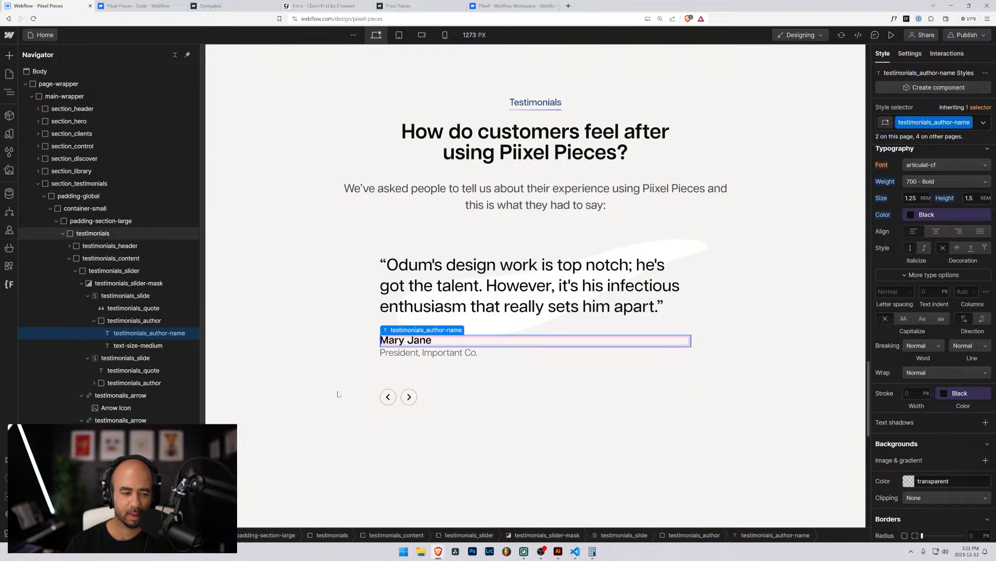
key("ctrl+shift+z")
key("ctrl+z")
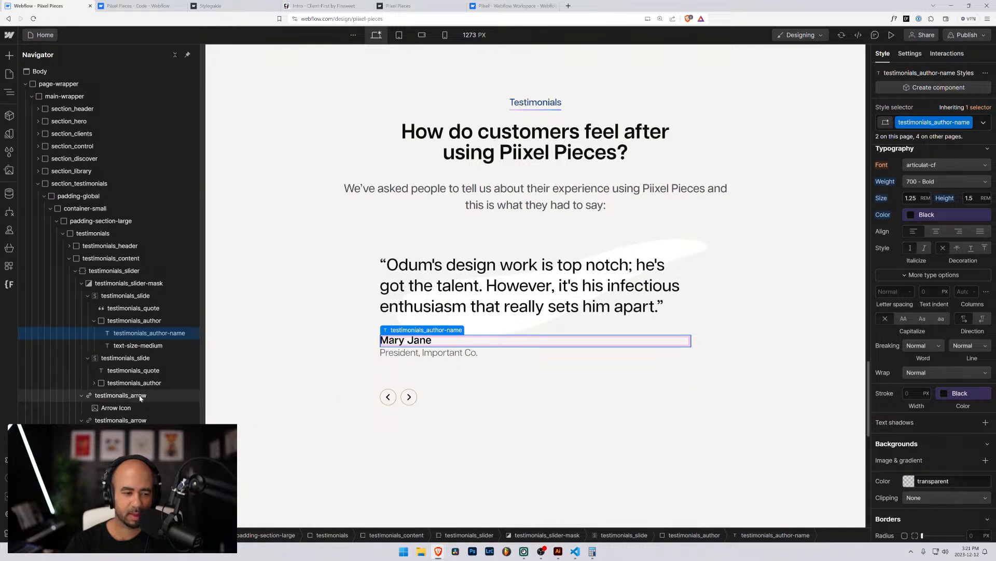
key("ctrl+z")
key("ctrl+shift+z")
key("ctrl+z")
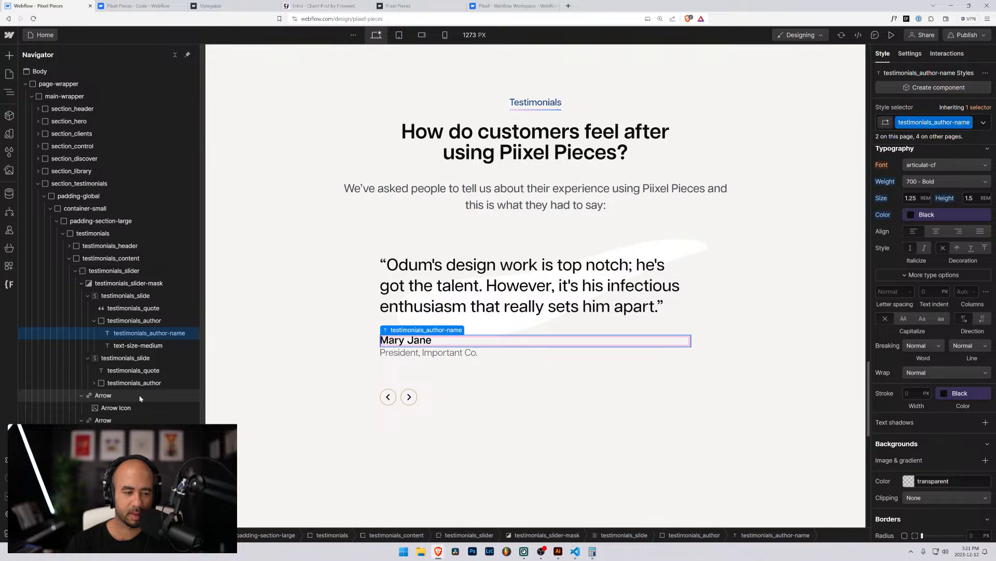
Rename the left arrow's Left Arrow combo class to is-left-arrow.
left_click(111, 394)
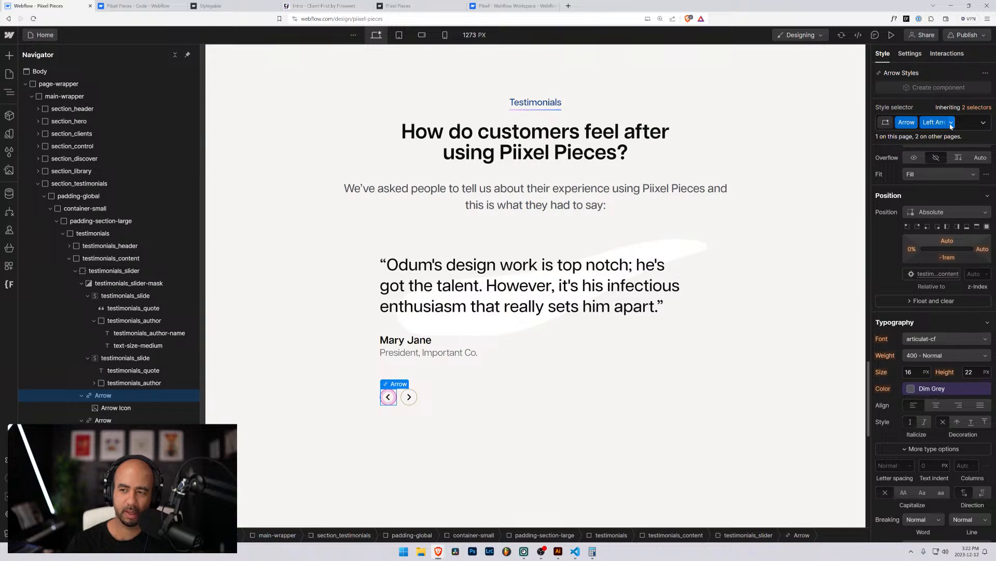
left_click(951, 126)
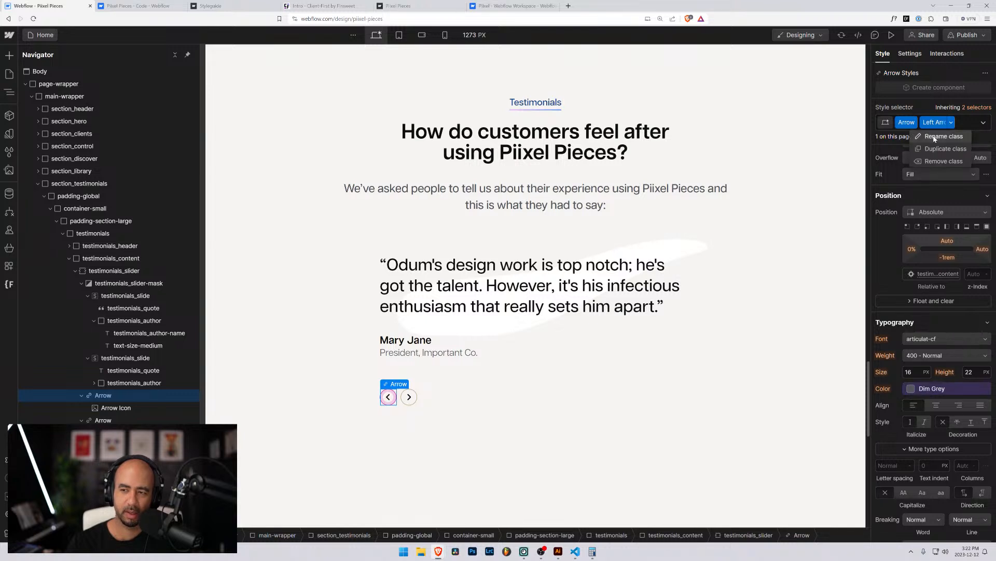
left_click(932, 136)
type("is-")
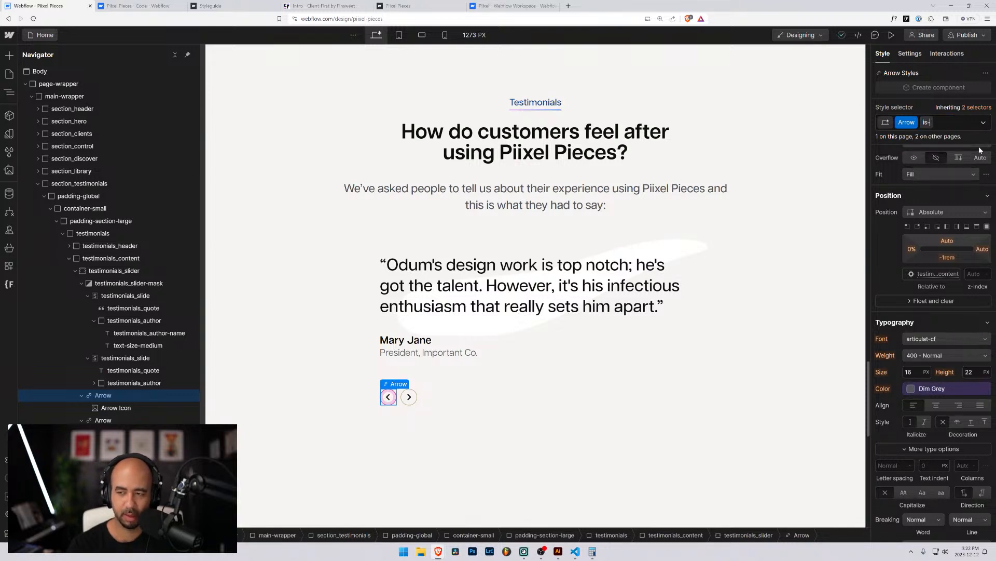
type("left-arr")
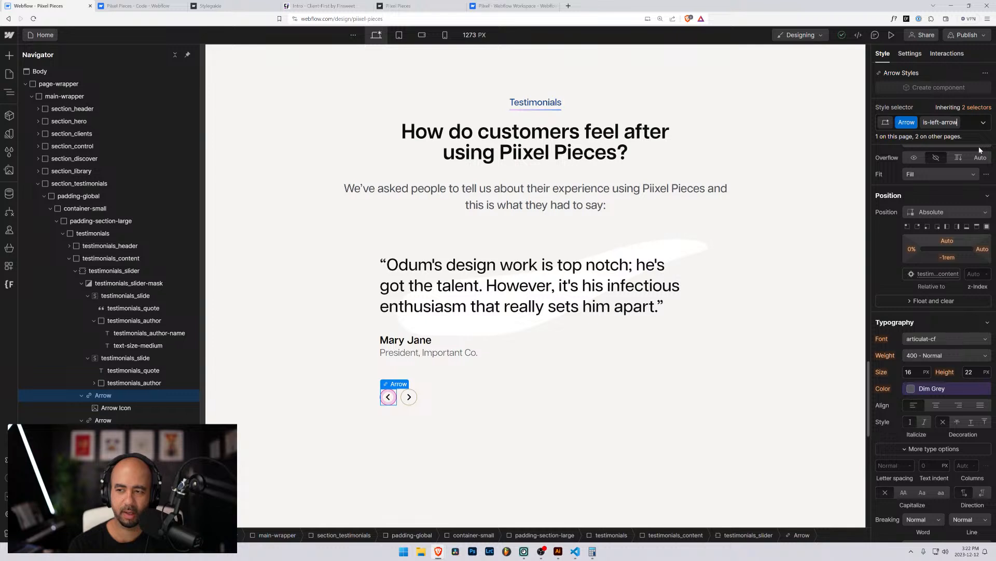
type("ow")
key("Return")
Set the is-left-arrow left offset to 0%, leaving top and right unchanged.
left_click(911, 248)
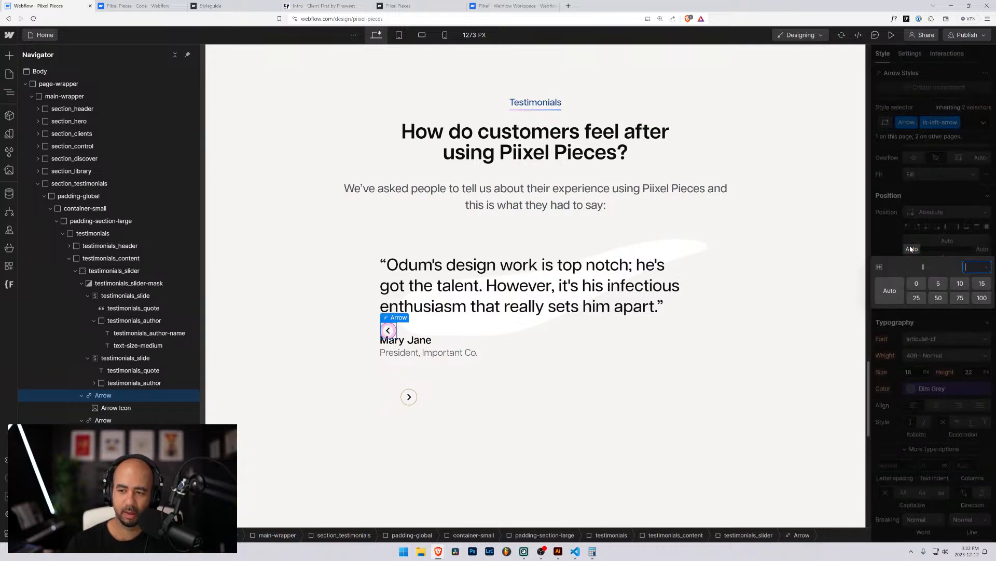
key("Escape")
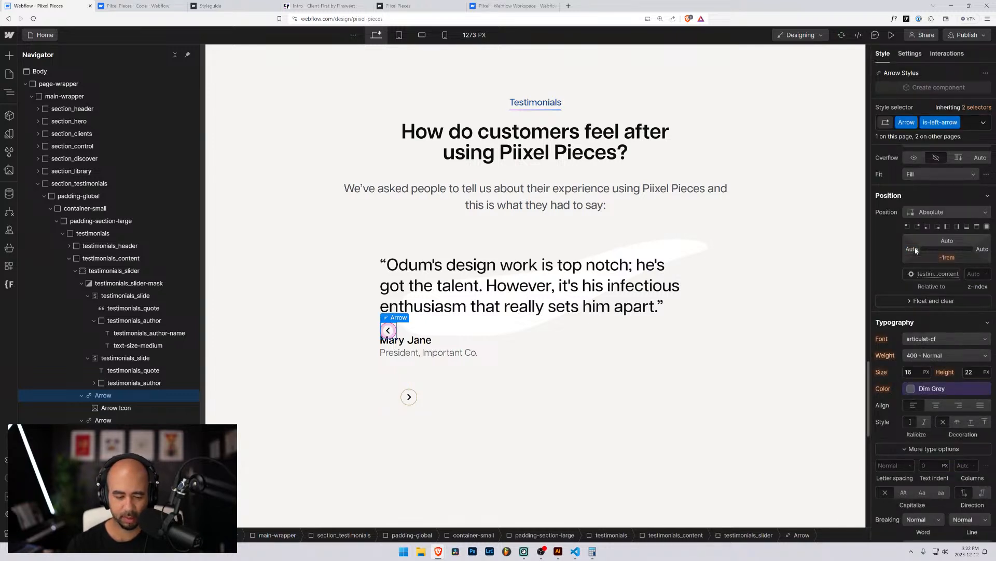
left_click(912, 249)
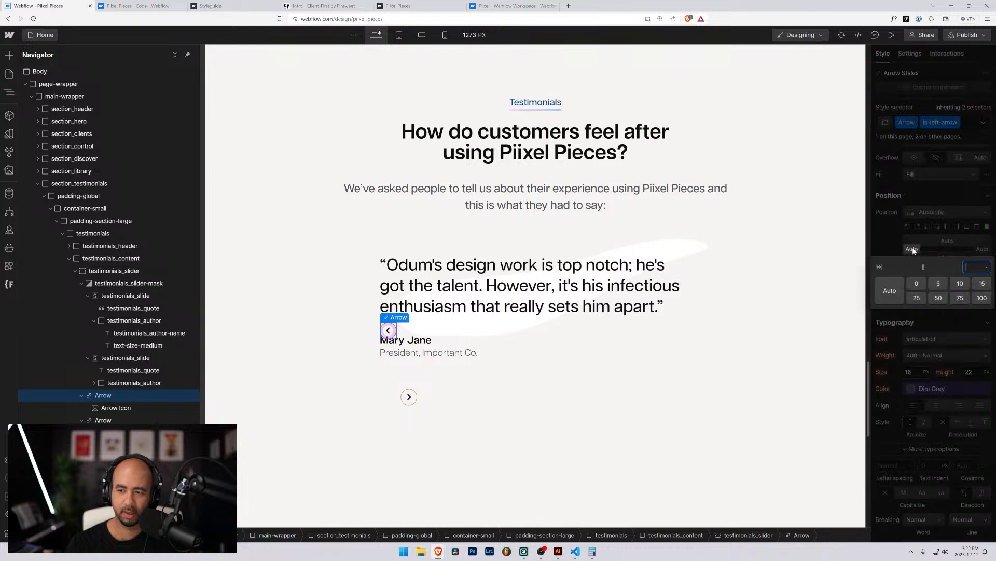
type("0%")
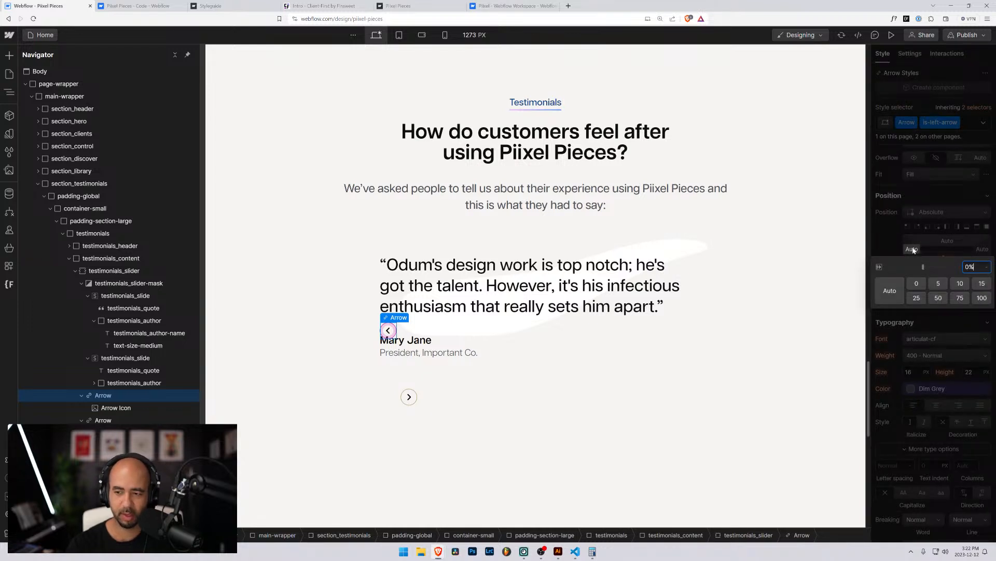
key("Return")
left_click(946, 242)
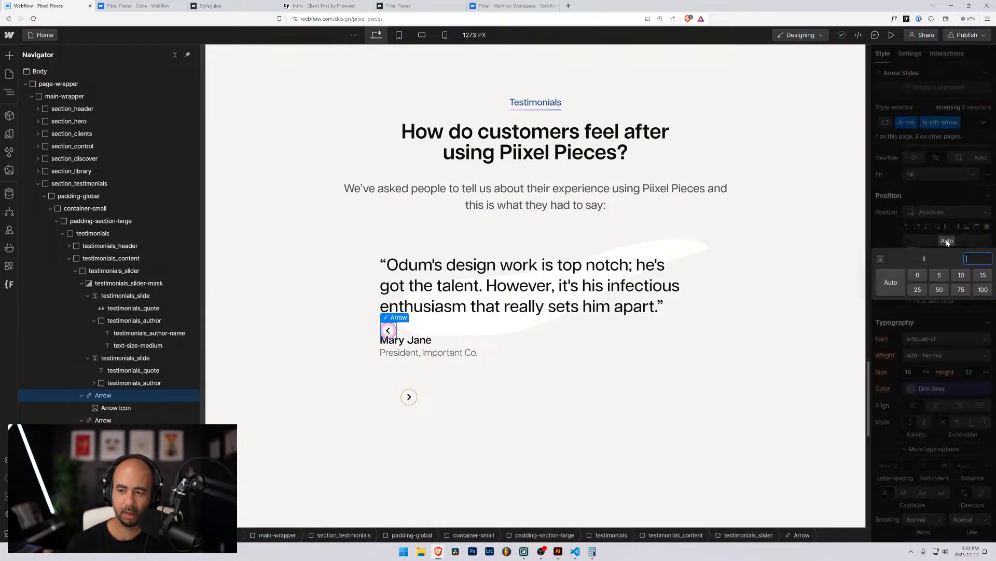
left_click(950, 244)
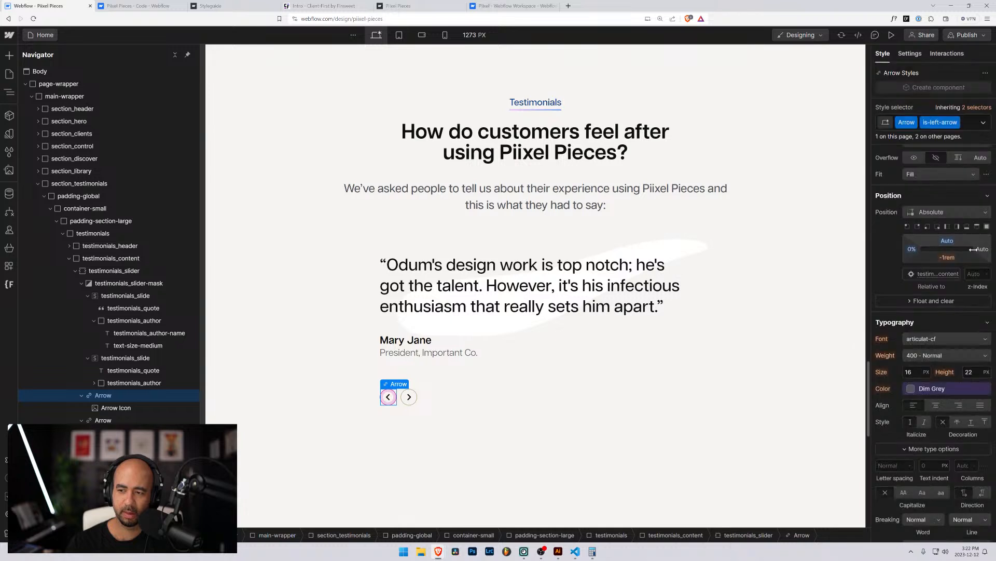
left_click(980, 249)
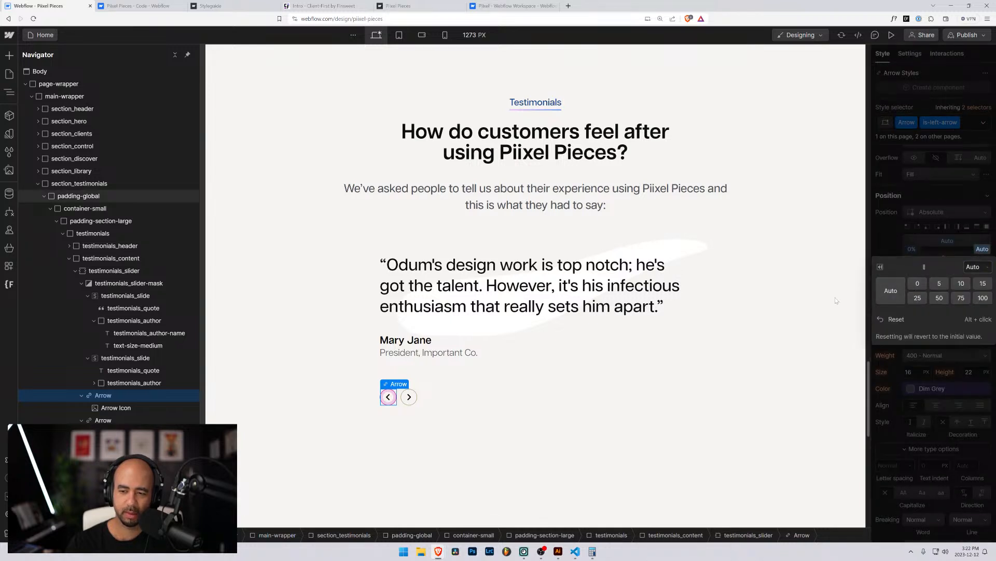
left_click(890, 226)
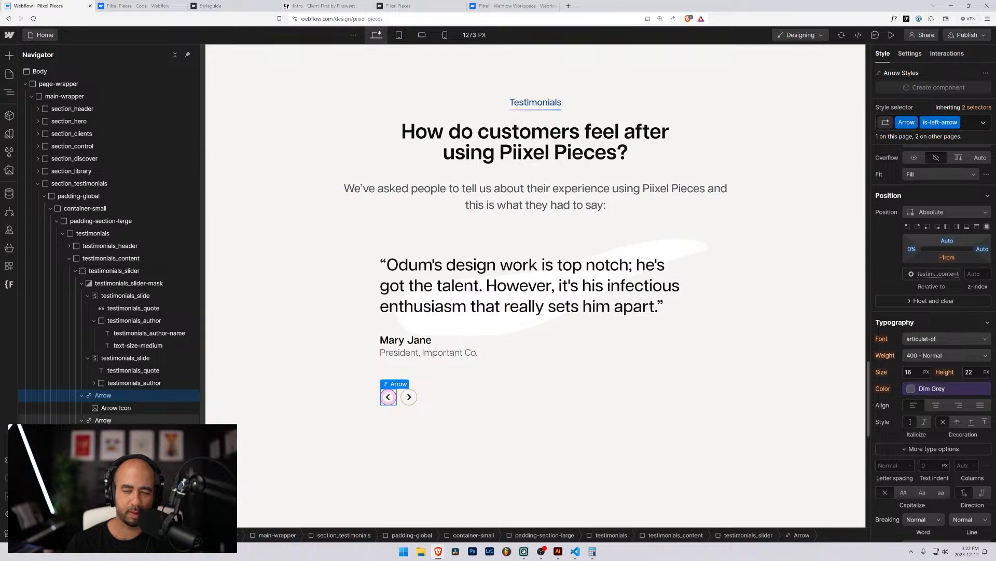
left_click(103, 420)
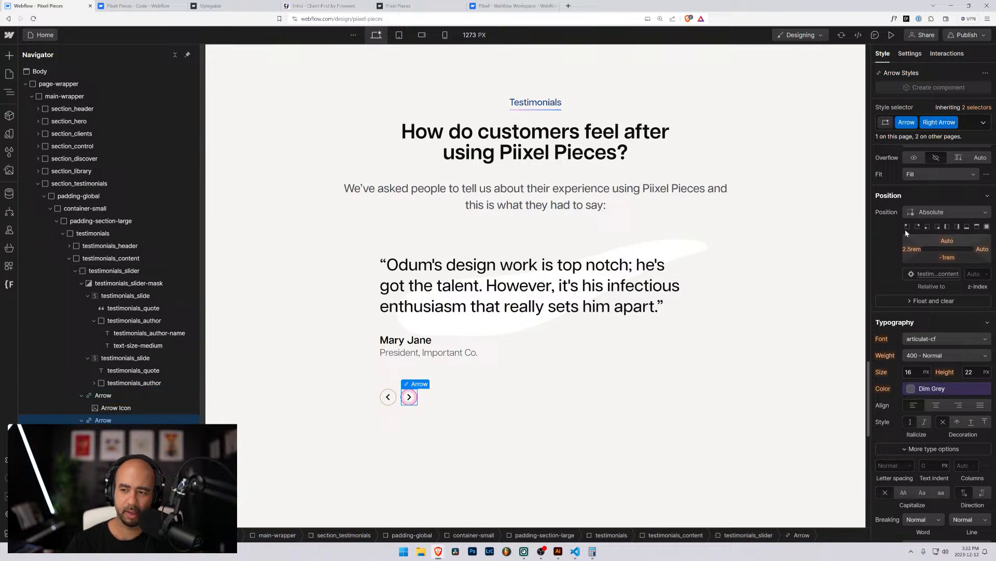
Rename the right arrow's Right Arrow combo class to is-right-arrow.
left_click(955, 125)
left_click(940, 139)
type("is")
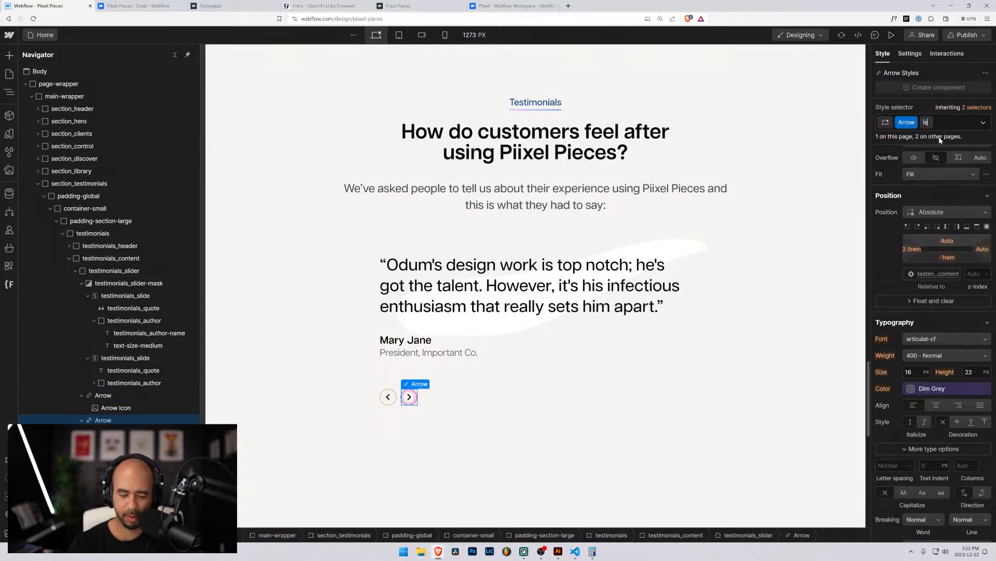
type("-right-arrow")
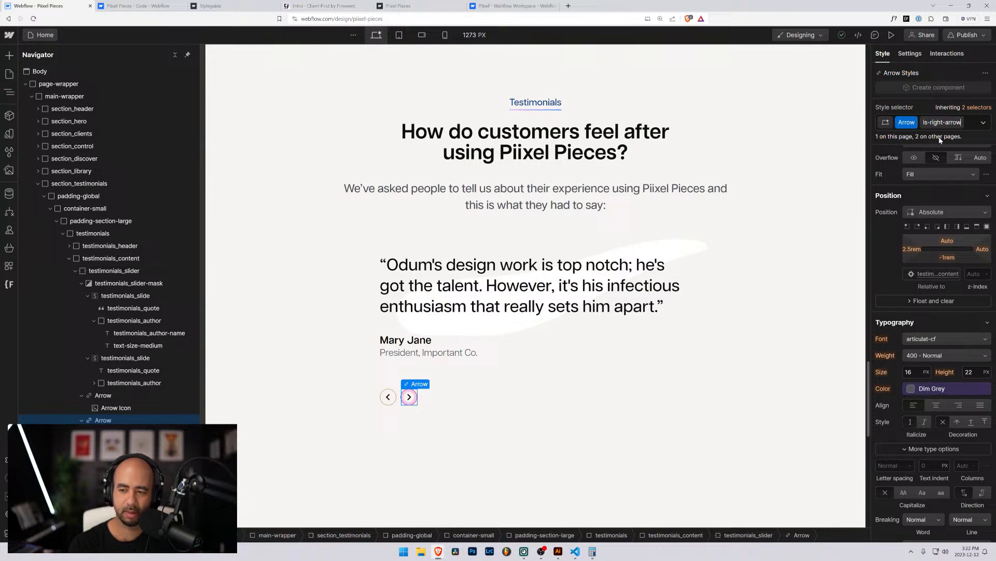
key("Return")
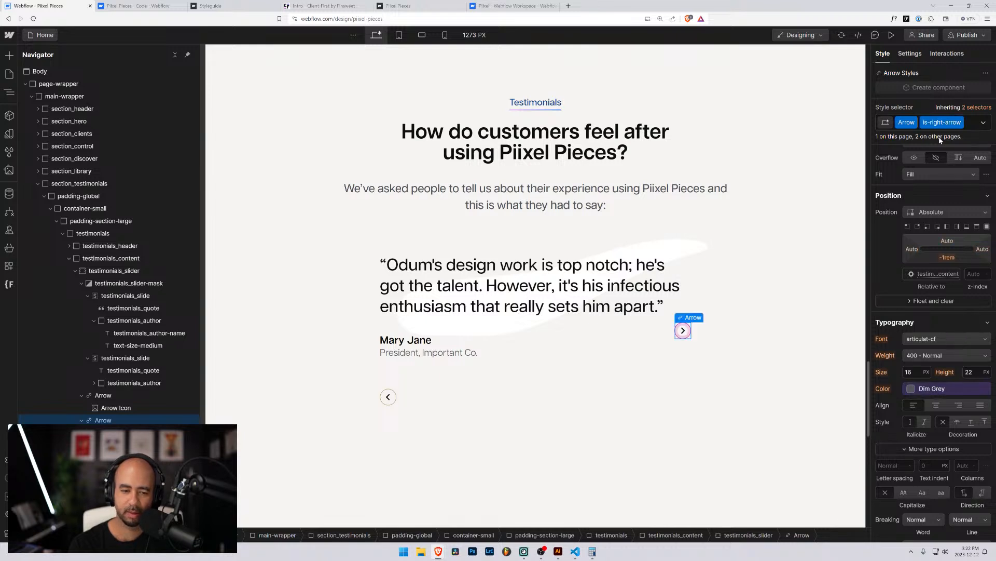
Give is-right-arrow a 2.5rem left offset with the right offset reset to Auto.
left_click(912, 249)
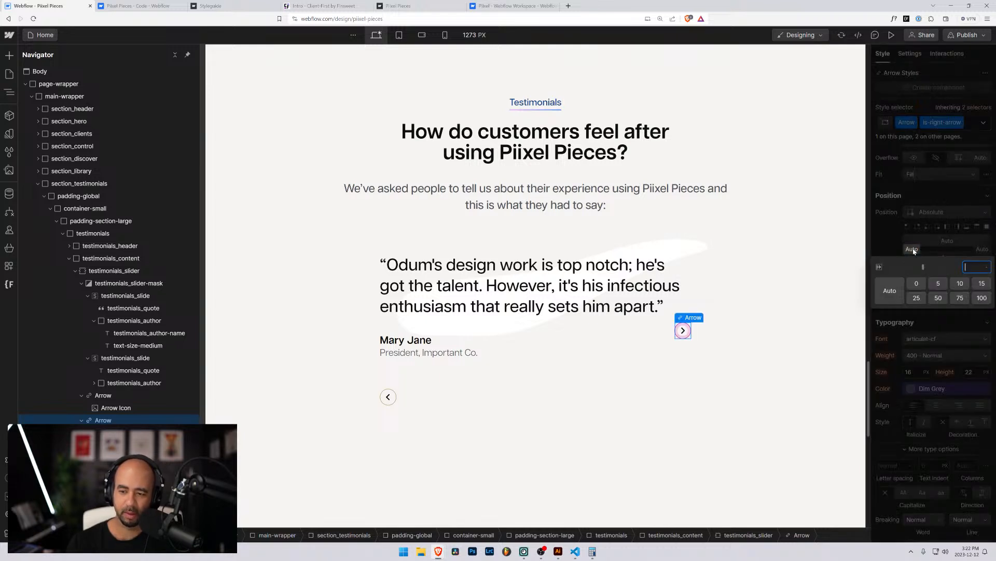
type("2.5")
key("BackSpace")
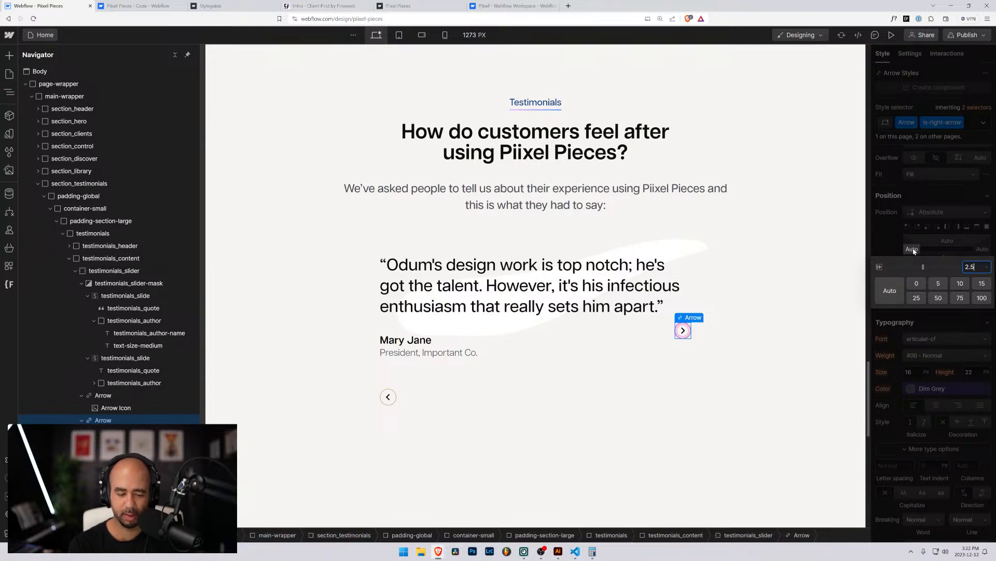
type("5rem")
key("Return")
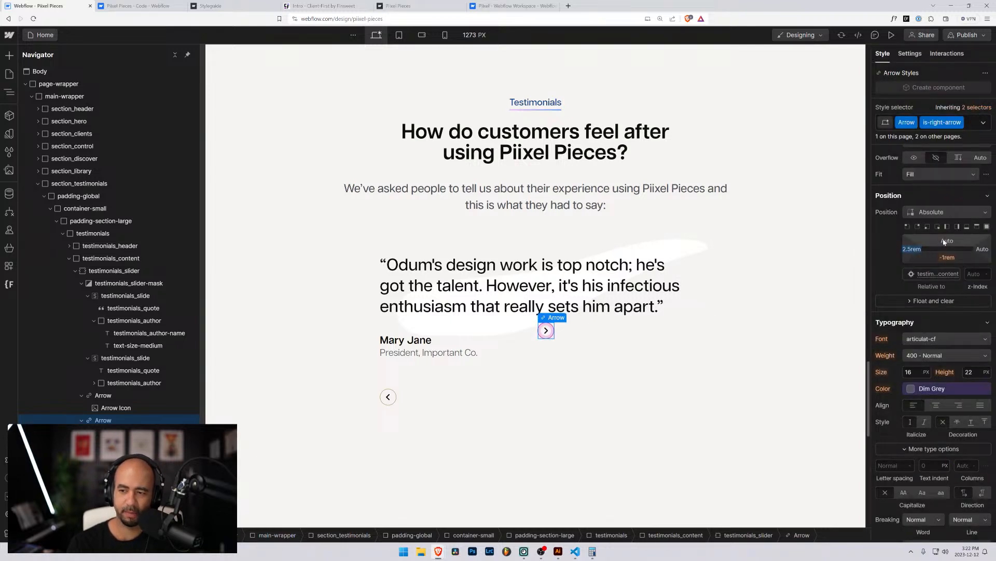
left_click(944, 241)
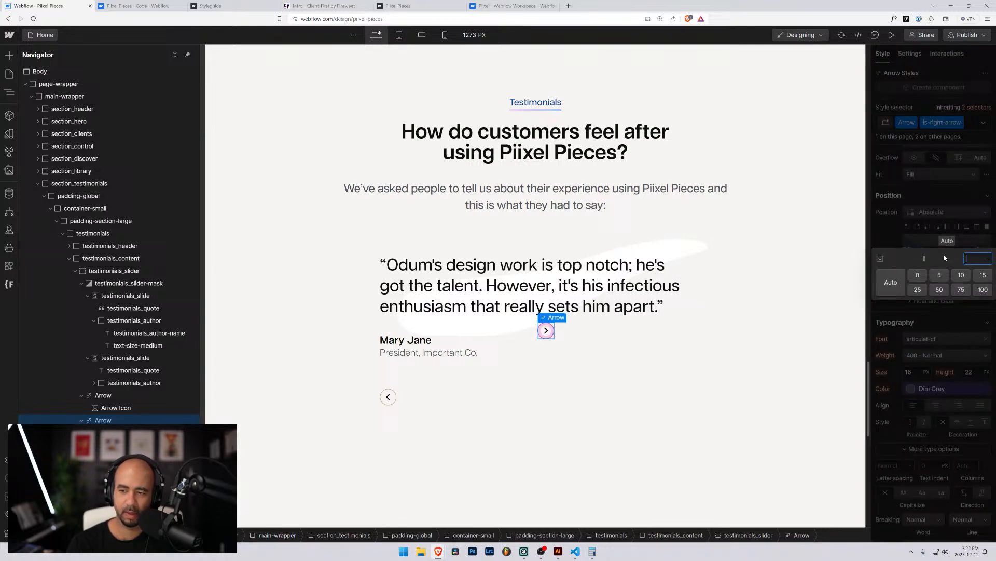
left_click(982, 248)
left_click(897, 290)
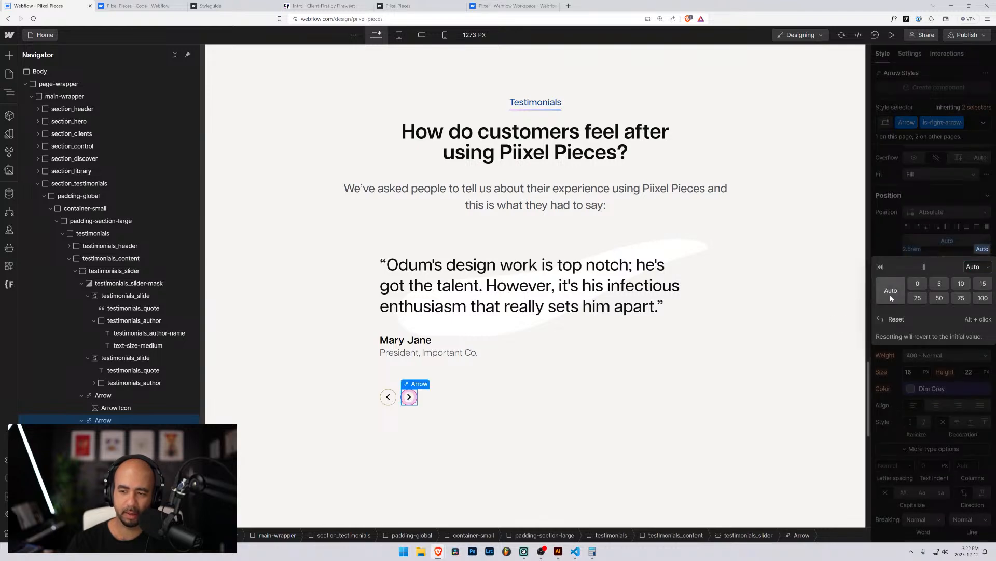
left_click(809, 357)
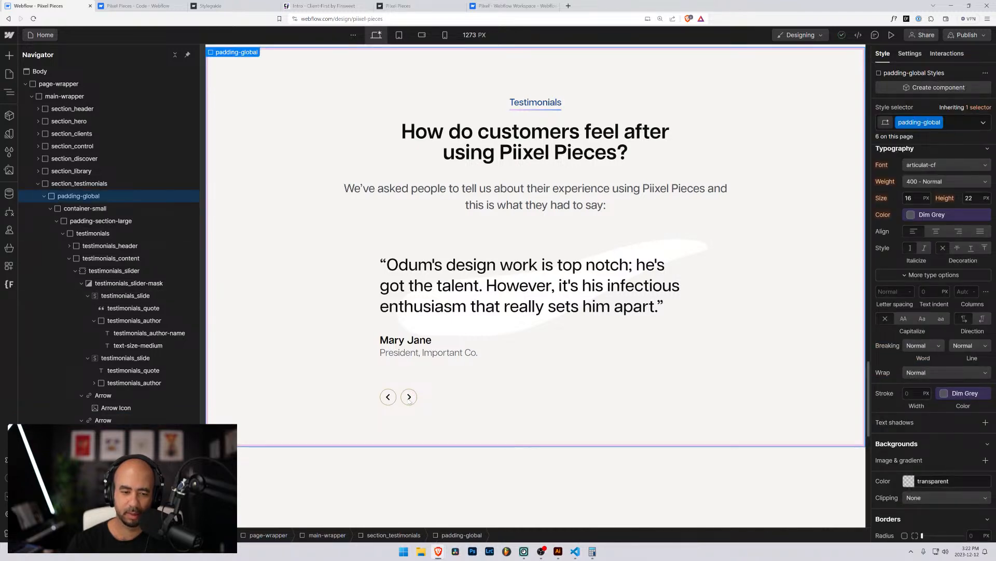
left_click(409, 397)
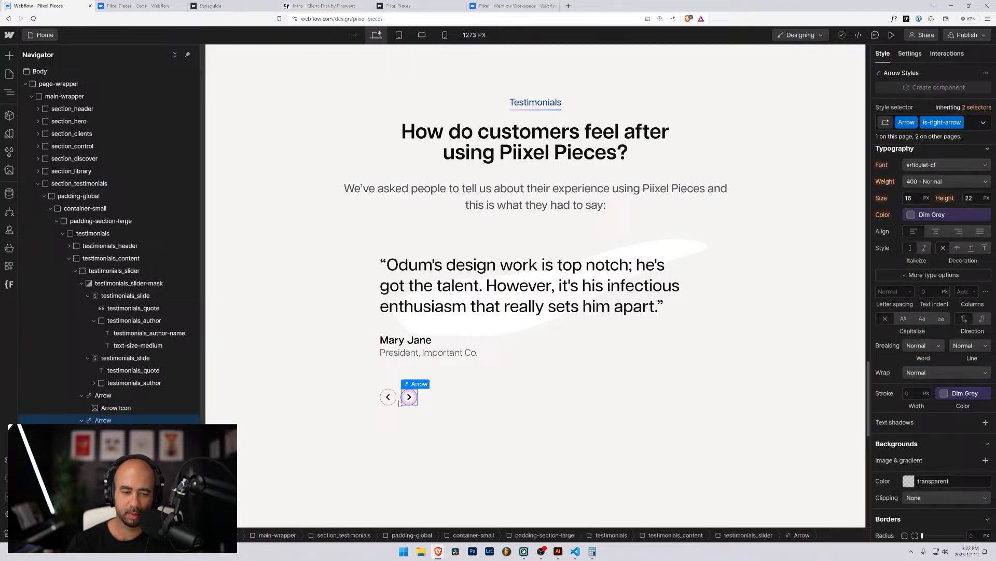
Rename the left arrow's Arrow base class to testimonials_arrow, keeping is-left-arrow.
left_click(127, 395)
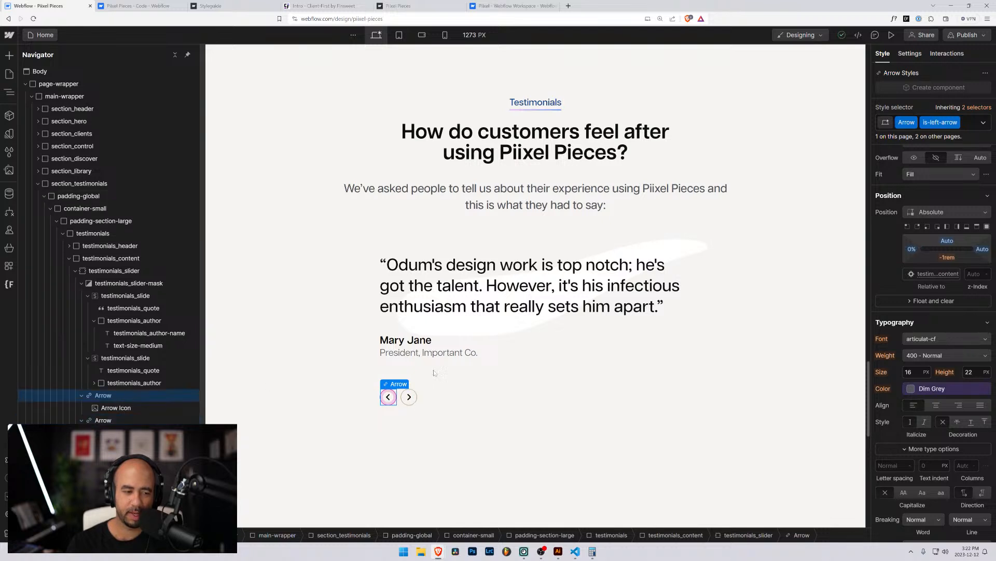
left_click(914, 122)
left_click(916, 136)
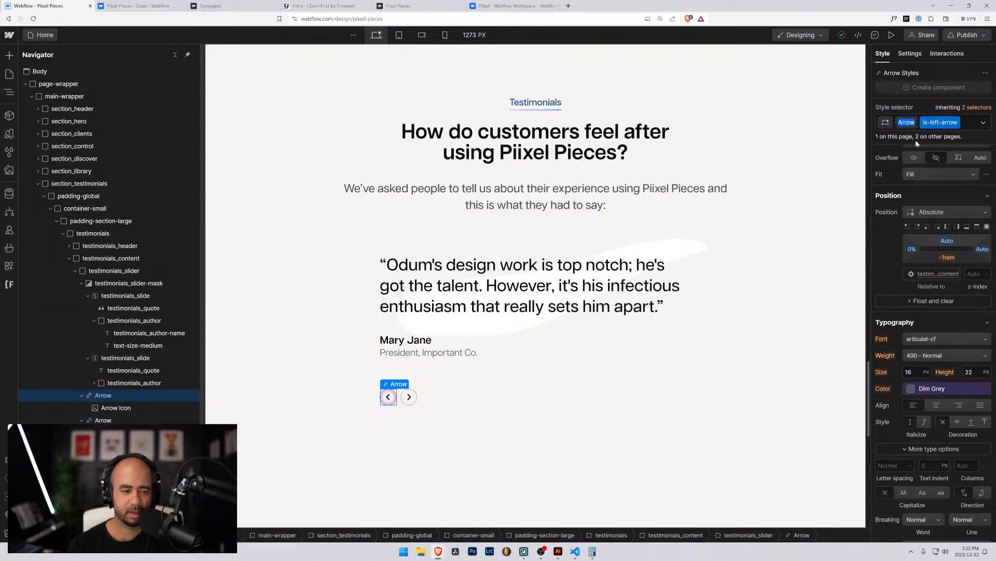
type("testimonais")
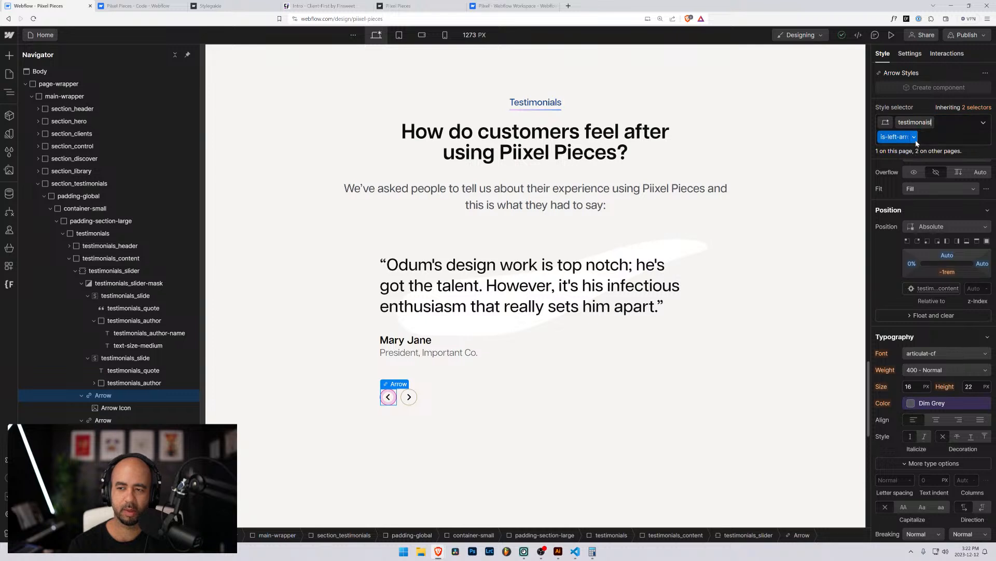
key("BackSpace")
key("BackSpace")
type("ls")
key("BackSpace")
key("BackSpace")
key("BackSpace")
key("BackSpace")
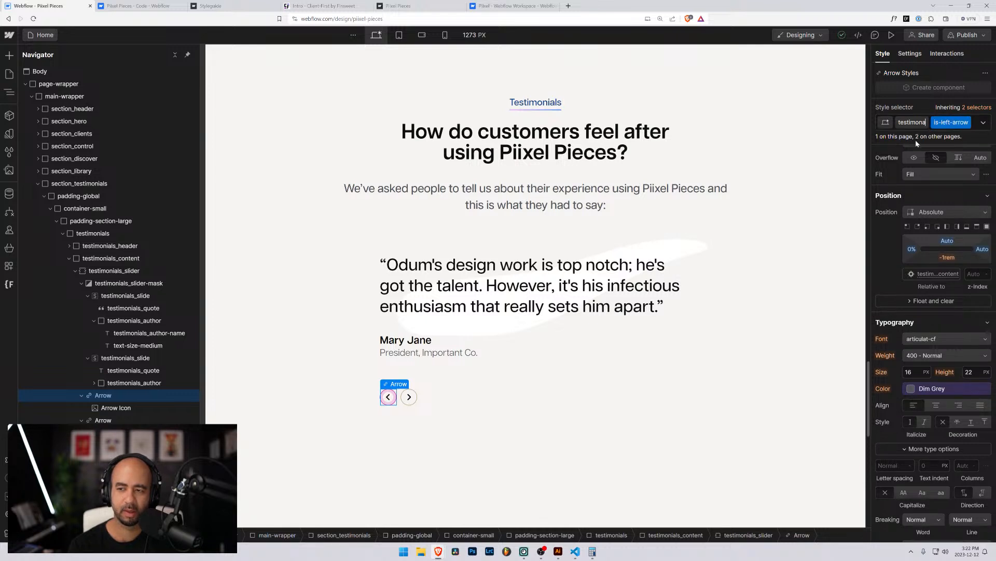
type("ials_")
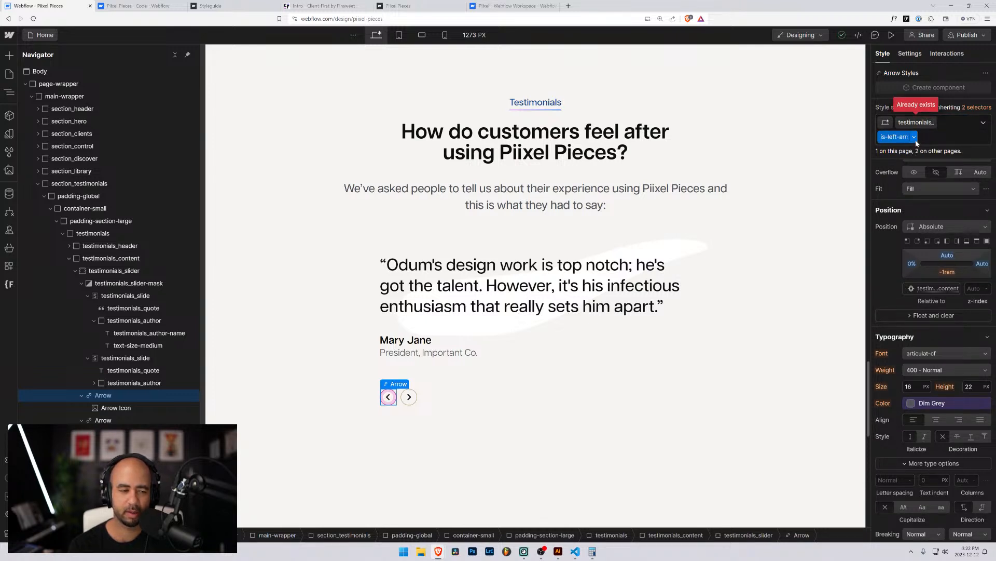
type("arrow")
key("Return")
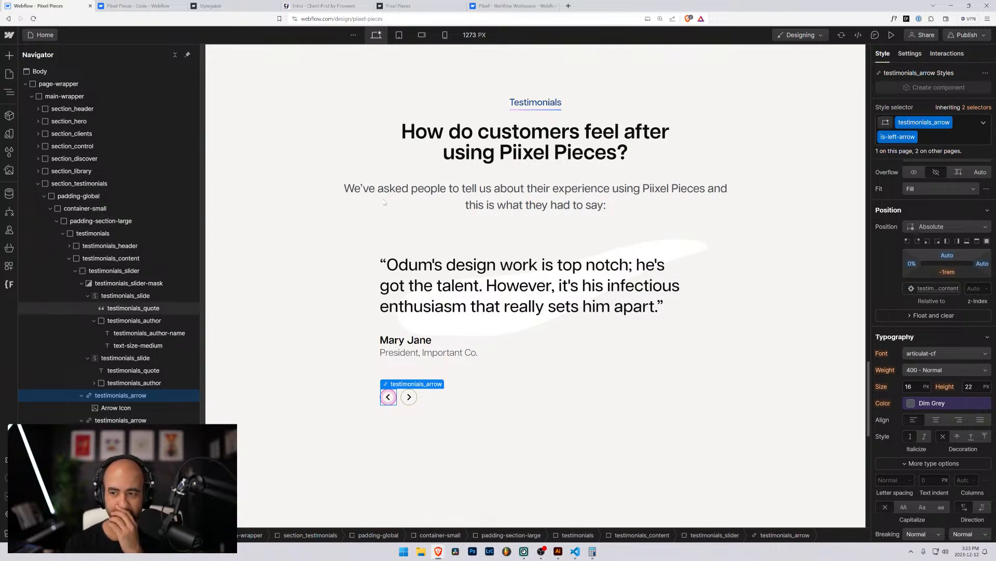
left_click(115, 408)
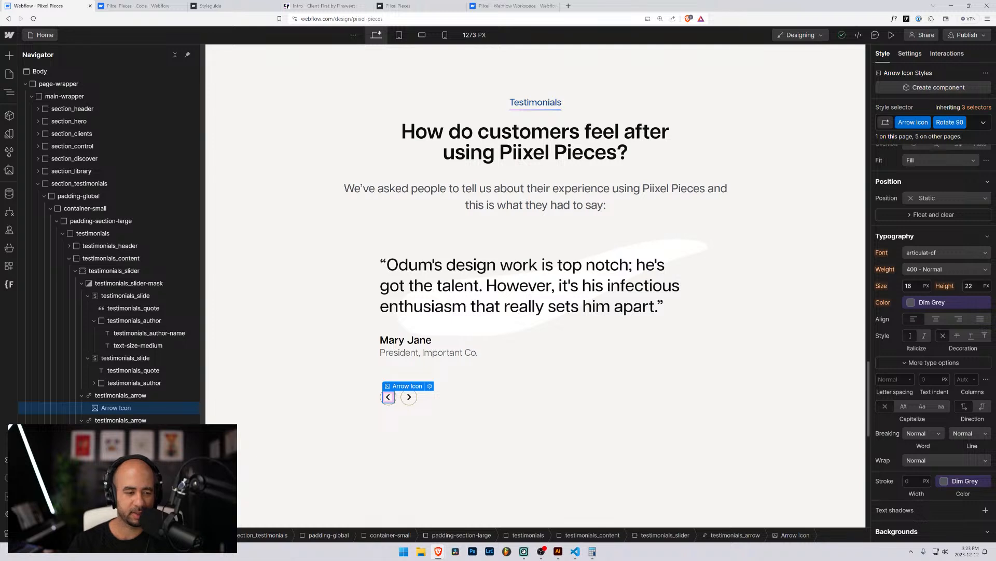
Rename the Hidden element's class to hide.
left_click(107, 444)
left_click(916, 123)
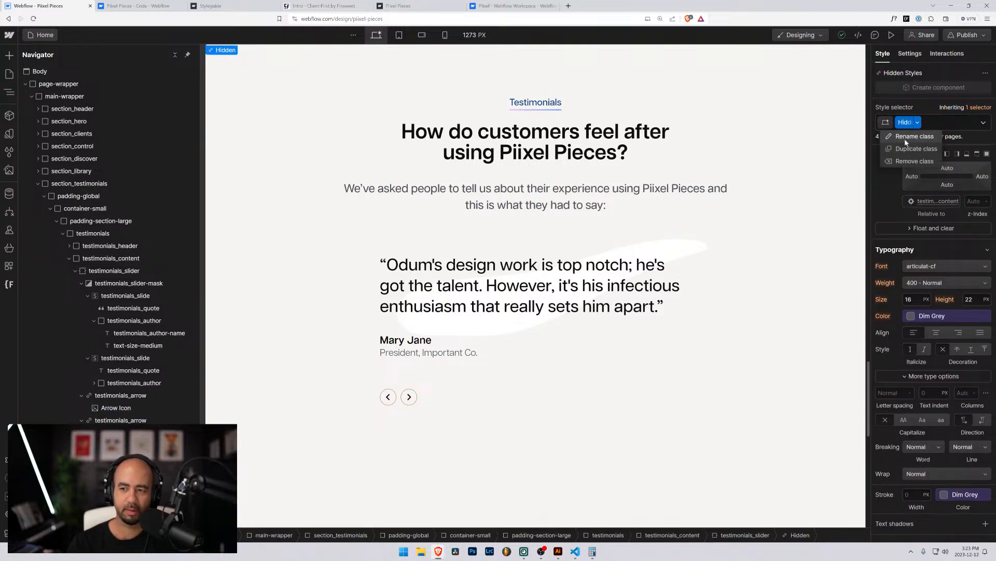
left_click(905, 138)
type("hide")
key("Return")
Rename the Testimonial Background class to testimonials_background.
scroll(905, 139, "down", 1)
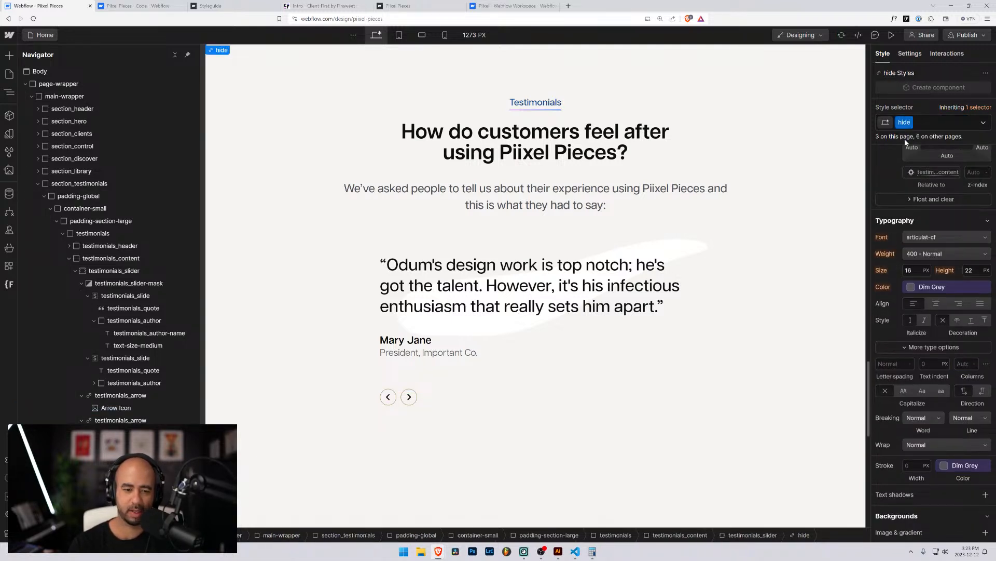
key("Down")
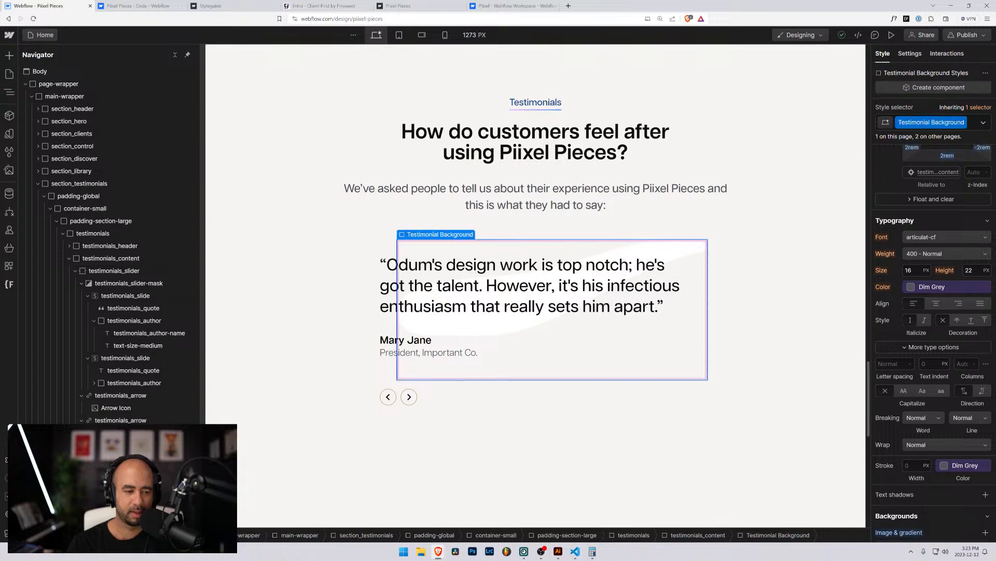
left_click(950, 123)
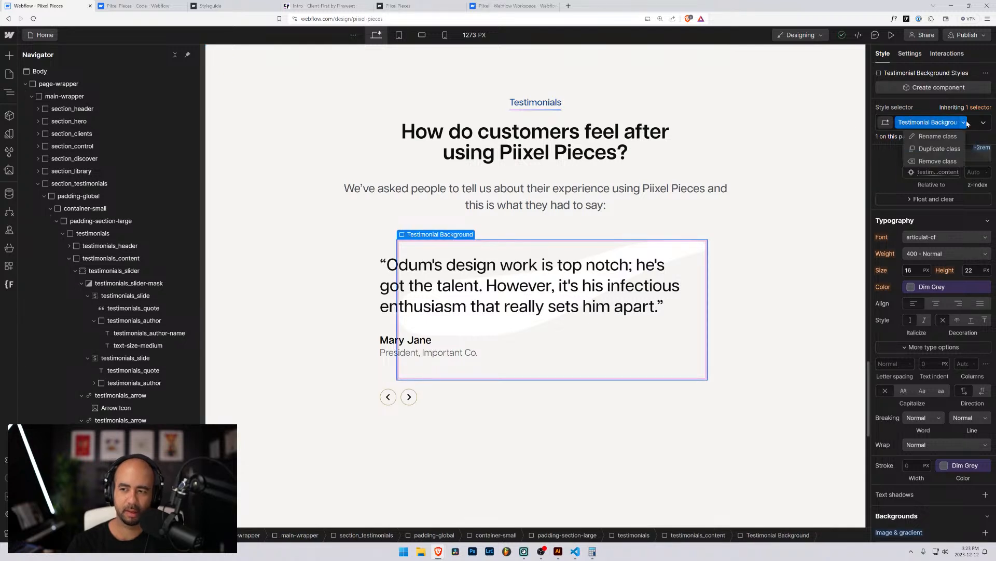
left_click(945, 137)
type("testimon")
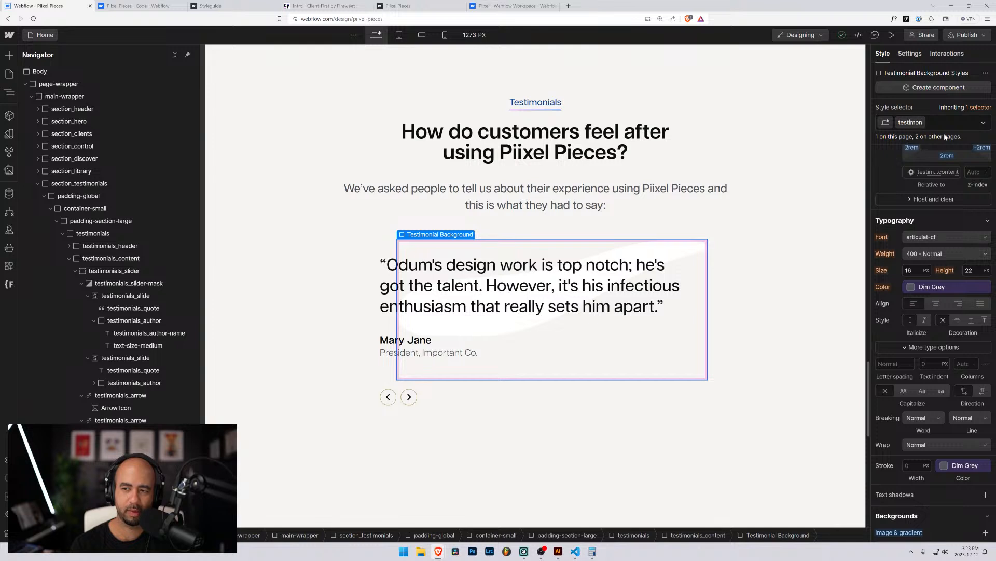
type("ials_background")
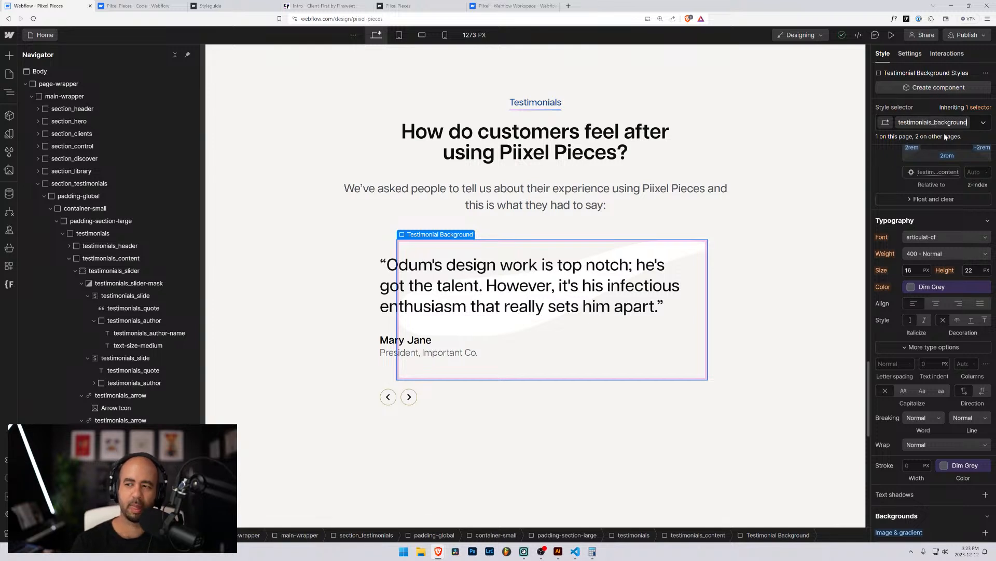
key("Return")
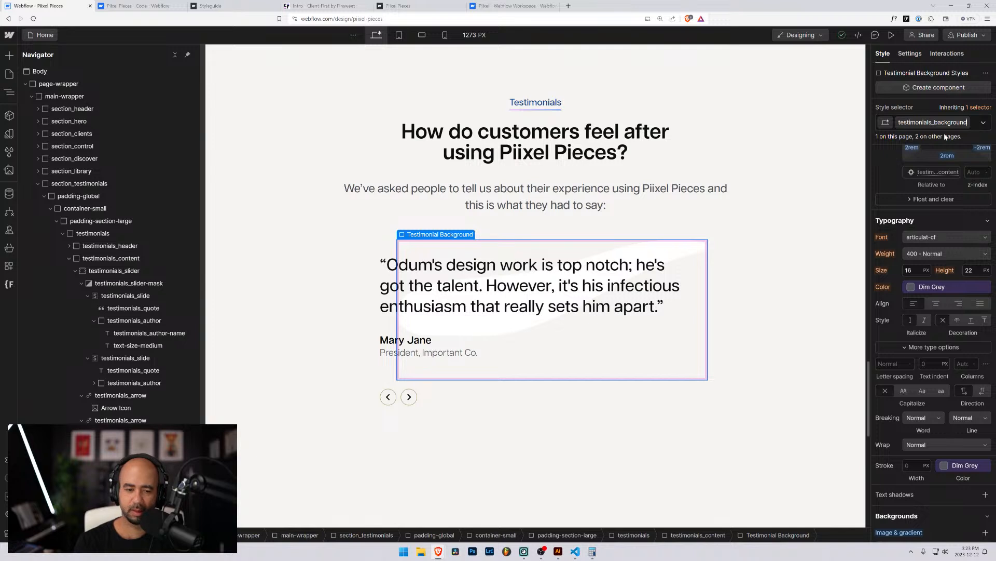
key("Return")
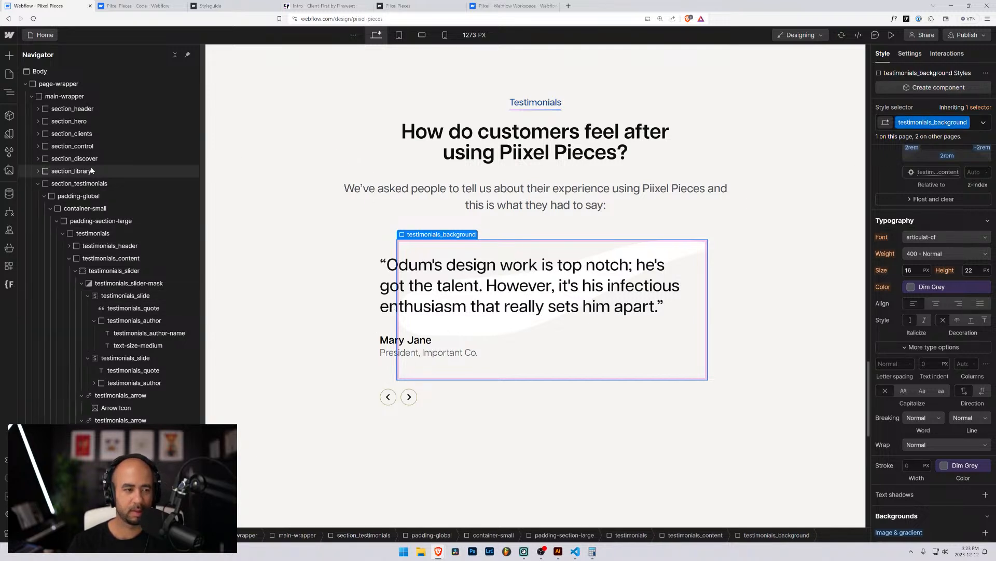
Collapse section_testimonials and expand the next Section down to the Pricing CTA component.
left_click(34, 185)
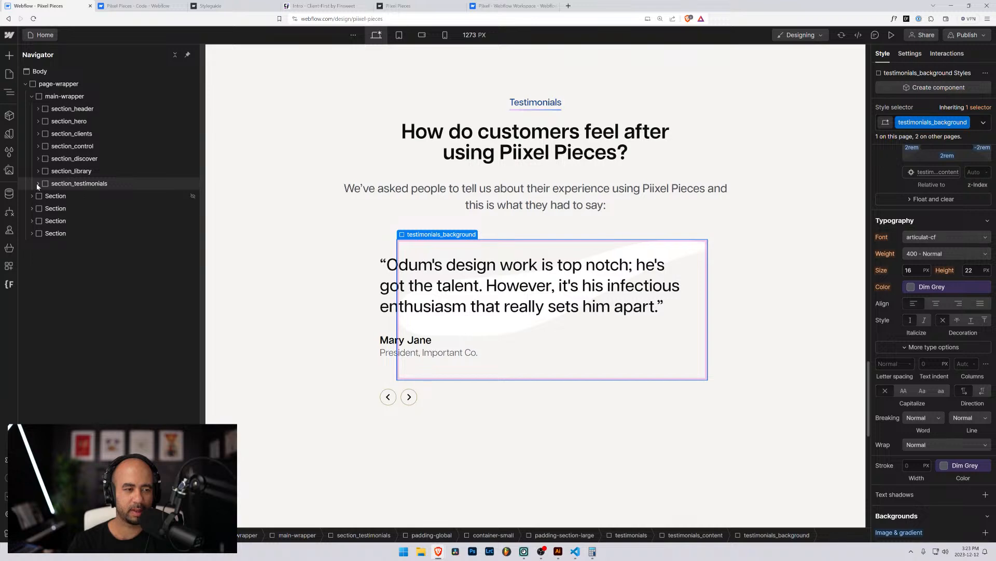
left_click(37, 185)
left_click(38, 185)
left_click(47, 220)
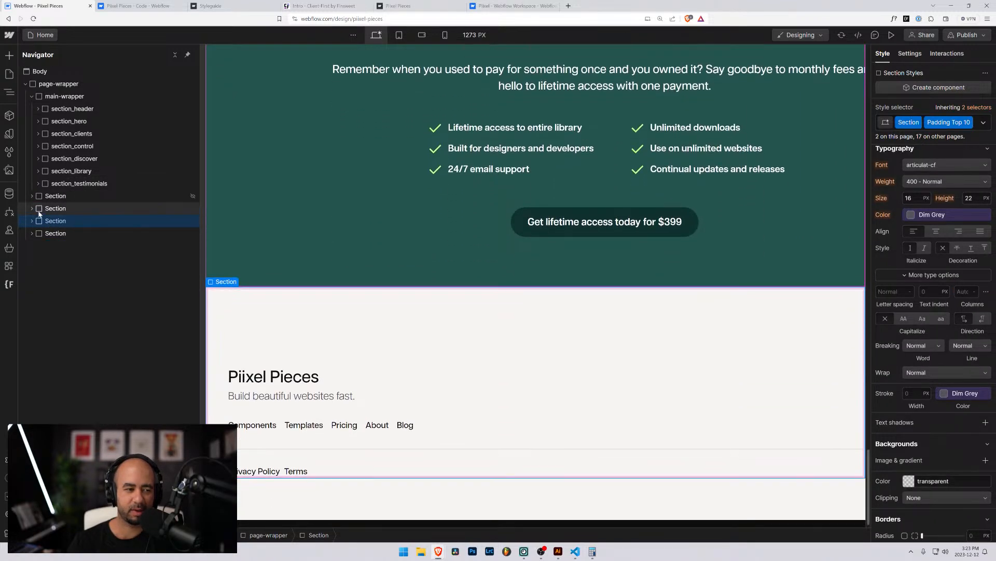
left_click(27, 209)
left_click(32, 208)
left_click(57, 221)
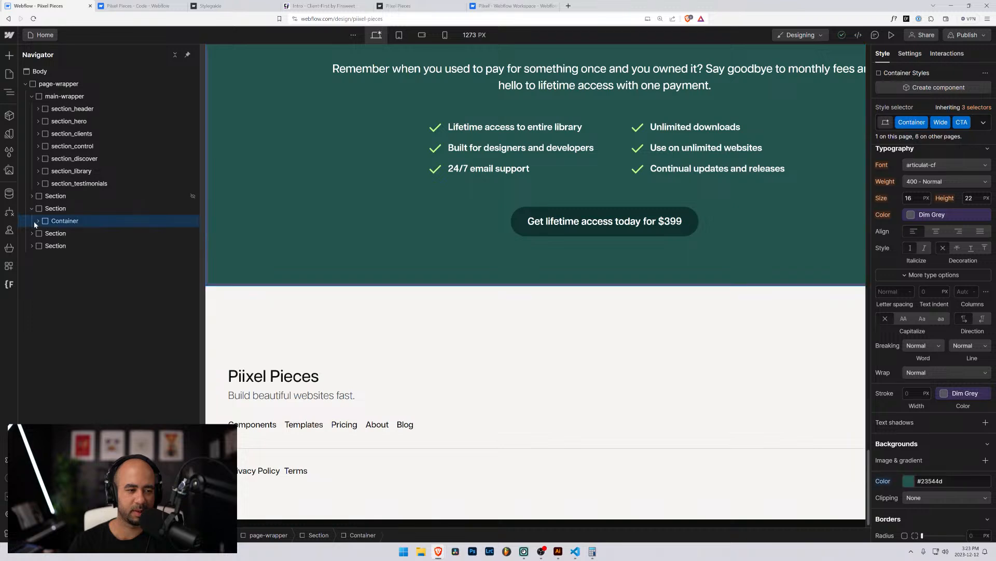
left_click(38, 220)
left_click(60, 234)
Expand the remaining Sections to reveal the Footer and Made with Love components.
scroll(328, 257, "up", 10)
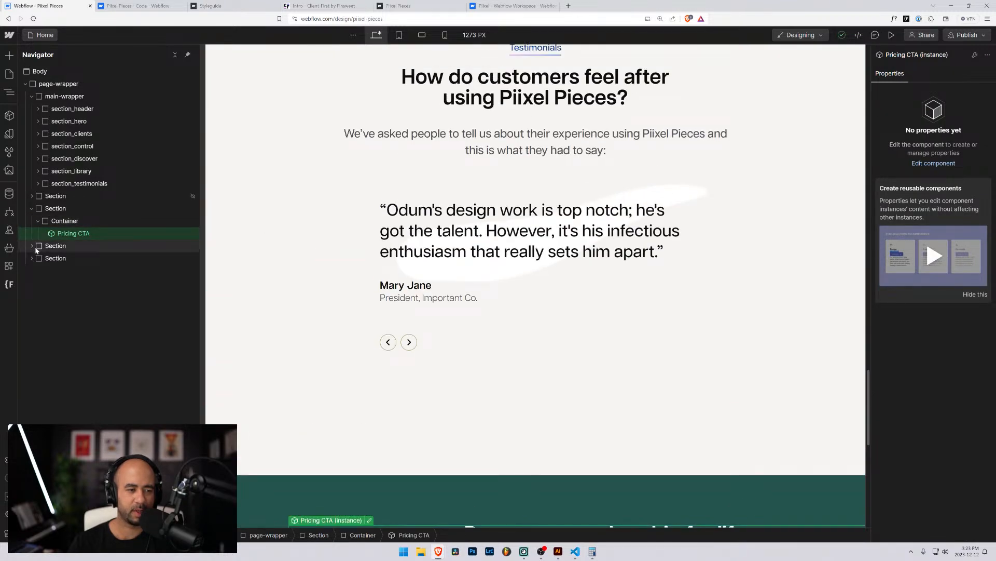
left_click(35, 248)
left_click(32, 246)
left_click(38, 257)
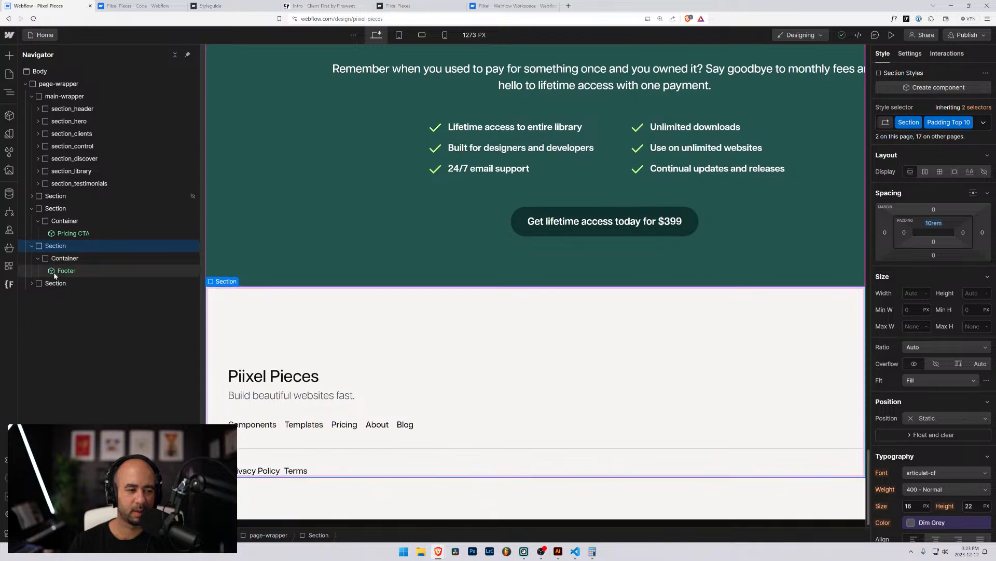
left_click(62, 270)
left_click(31, 283)
left_click(60, 296)
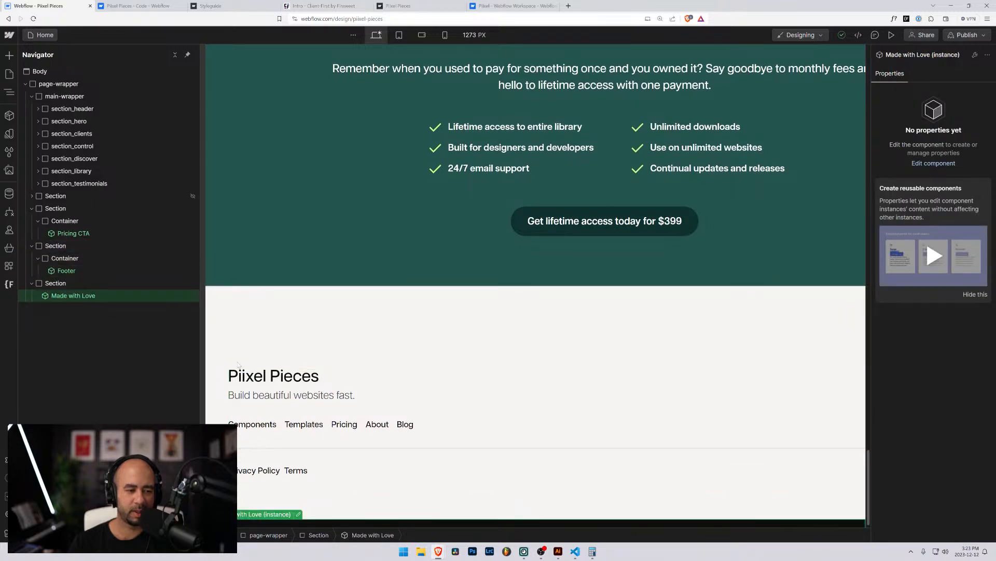
scroll(355, 363, "up", 15)
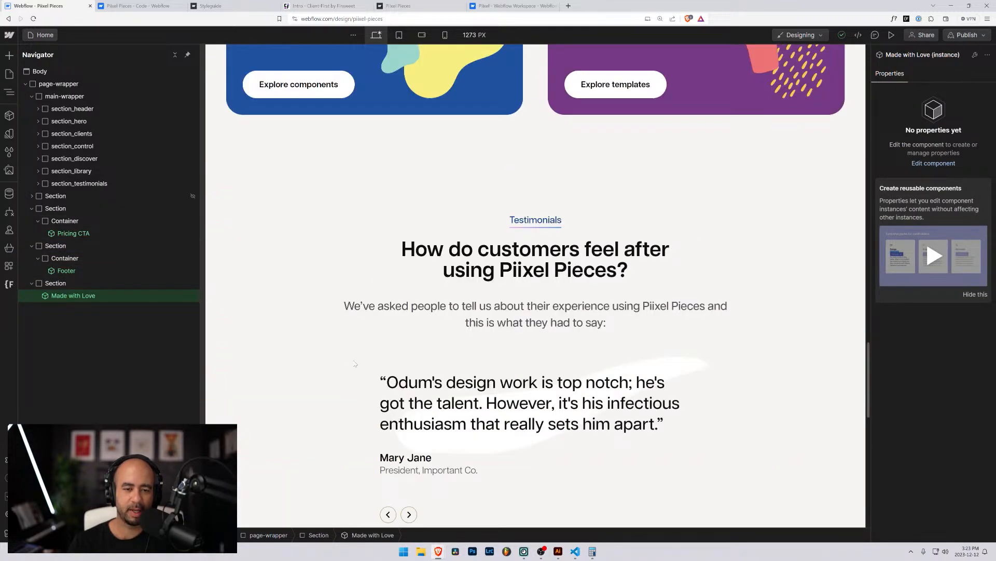
scroll(355, 363, "down", 5)
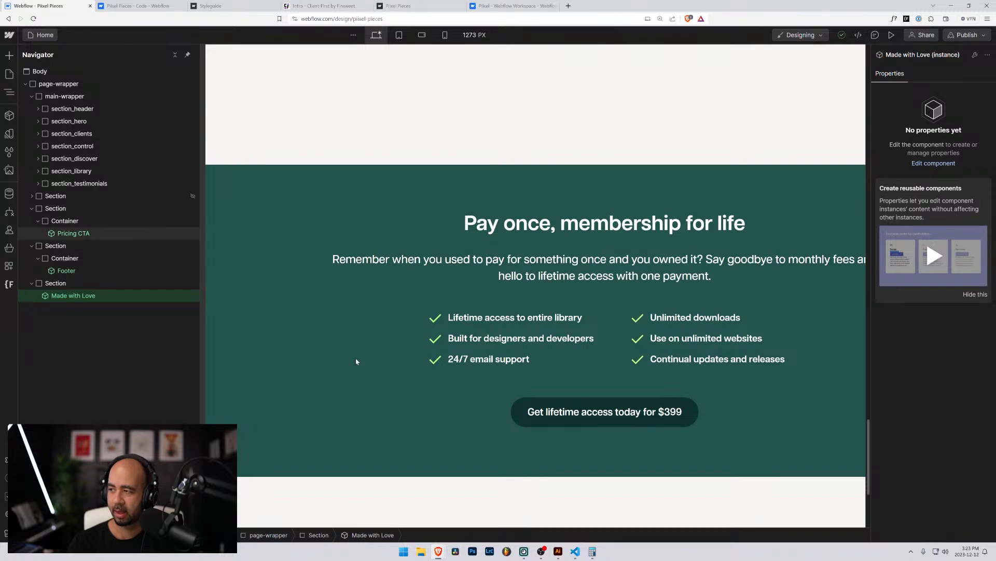